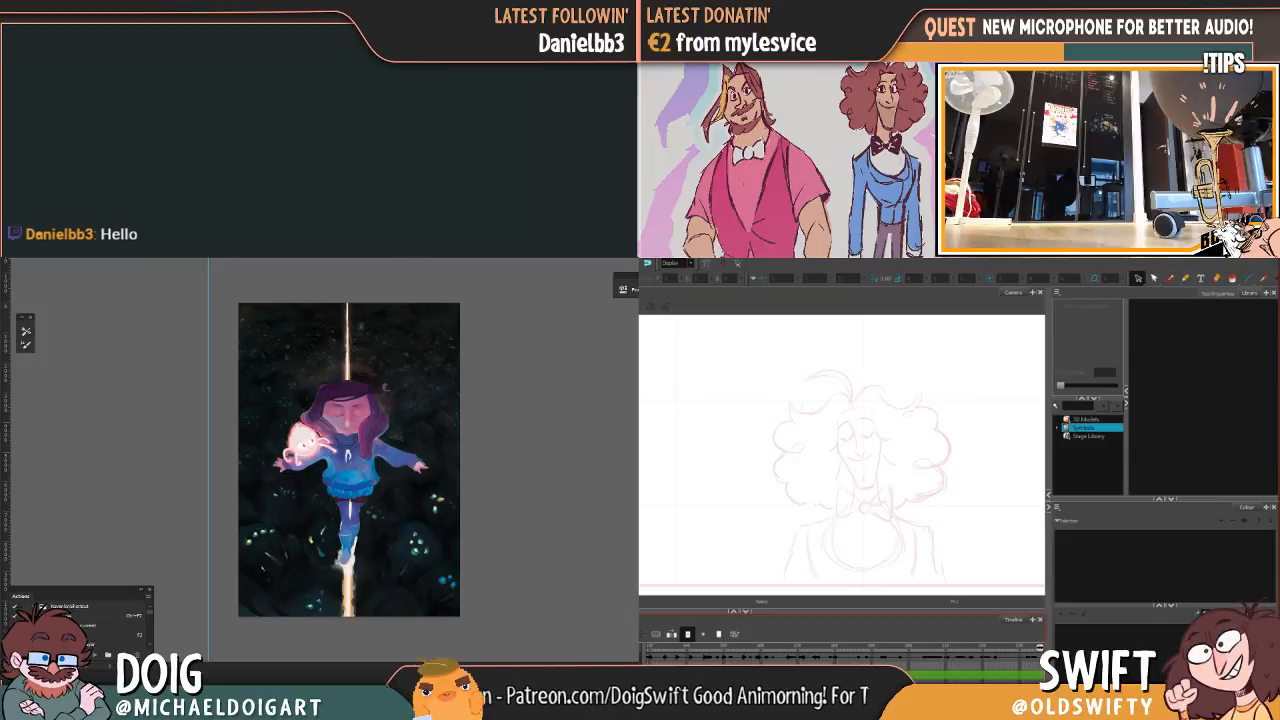
Step: Move through the animation timeline from the close-up sketch of the curly-haired man to the grand piano shot
{"action": "scroll", "coordinate": [840, 520], "scroll_direction": "down", "scroll_amount": 1}
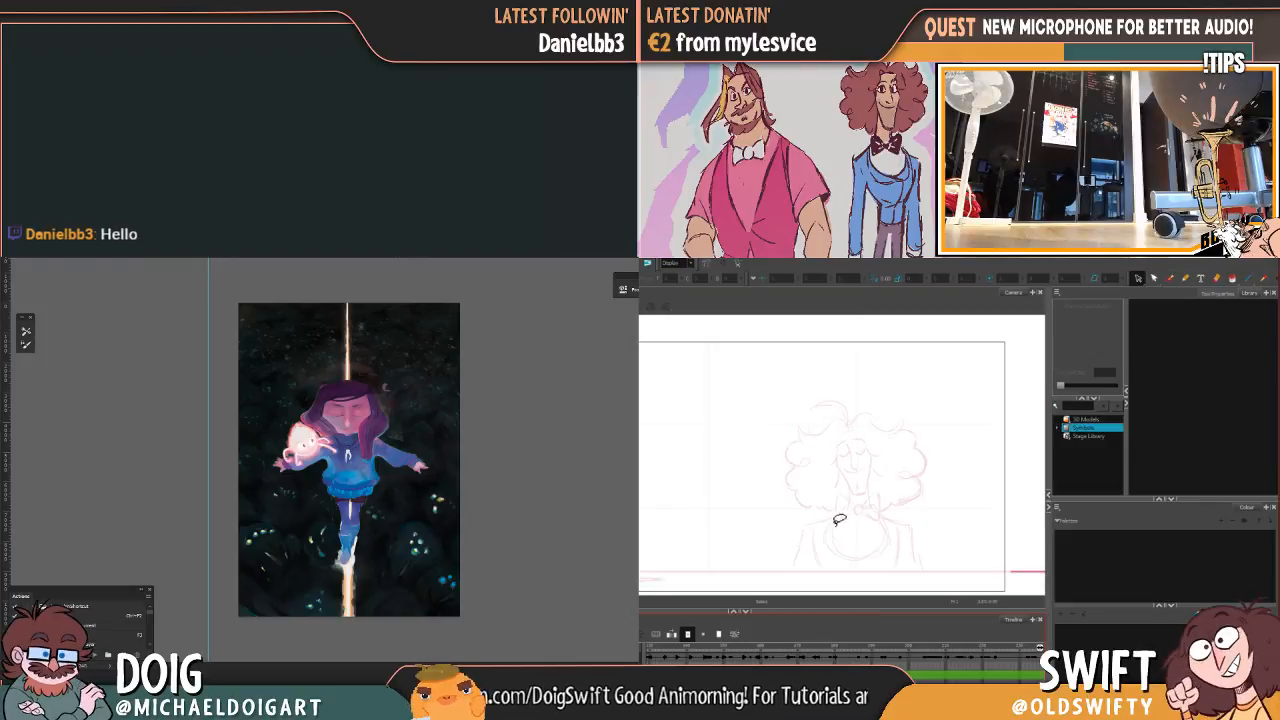
{"action": "left_click", "coordinate": [853, 542]}
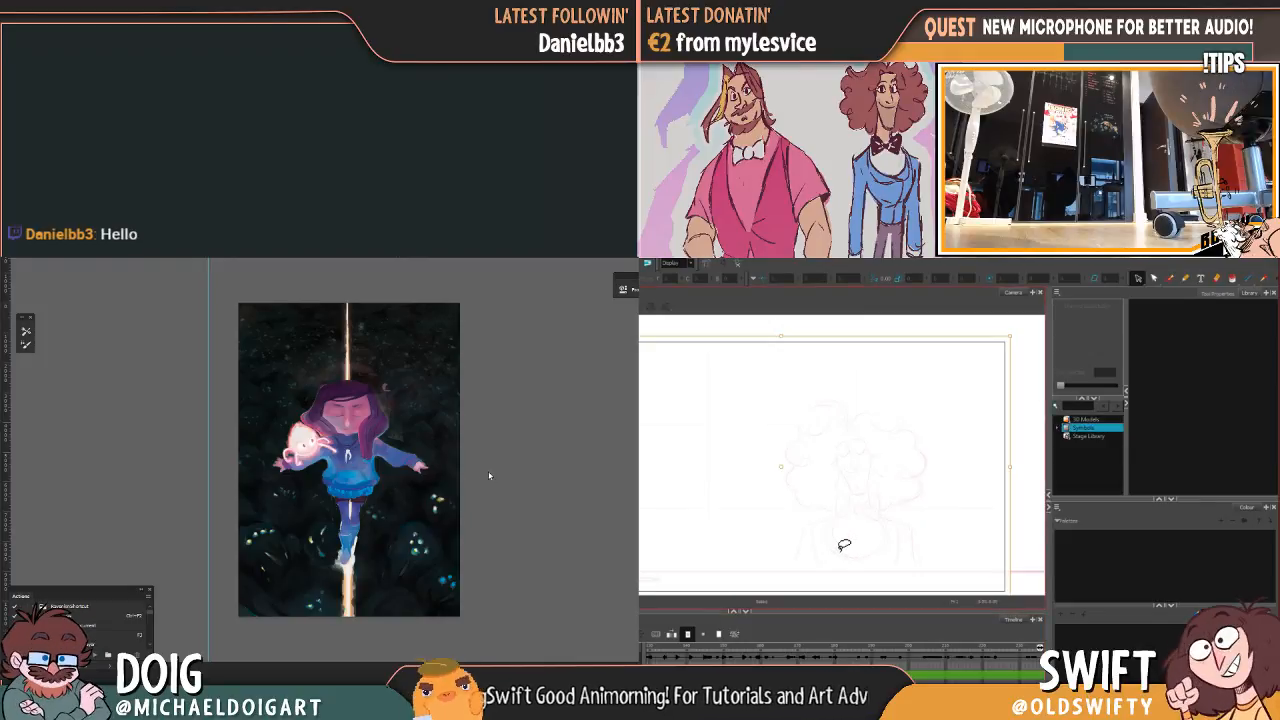
{"action": "left_click_drag", "start_coordinate": [834, 547], "coordinate": [795, 541]}
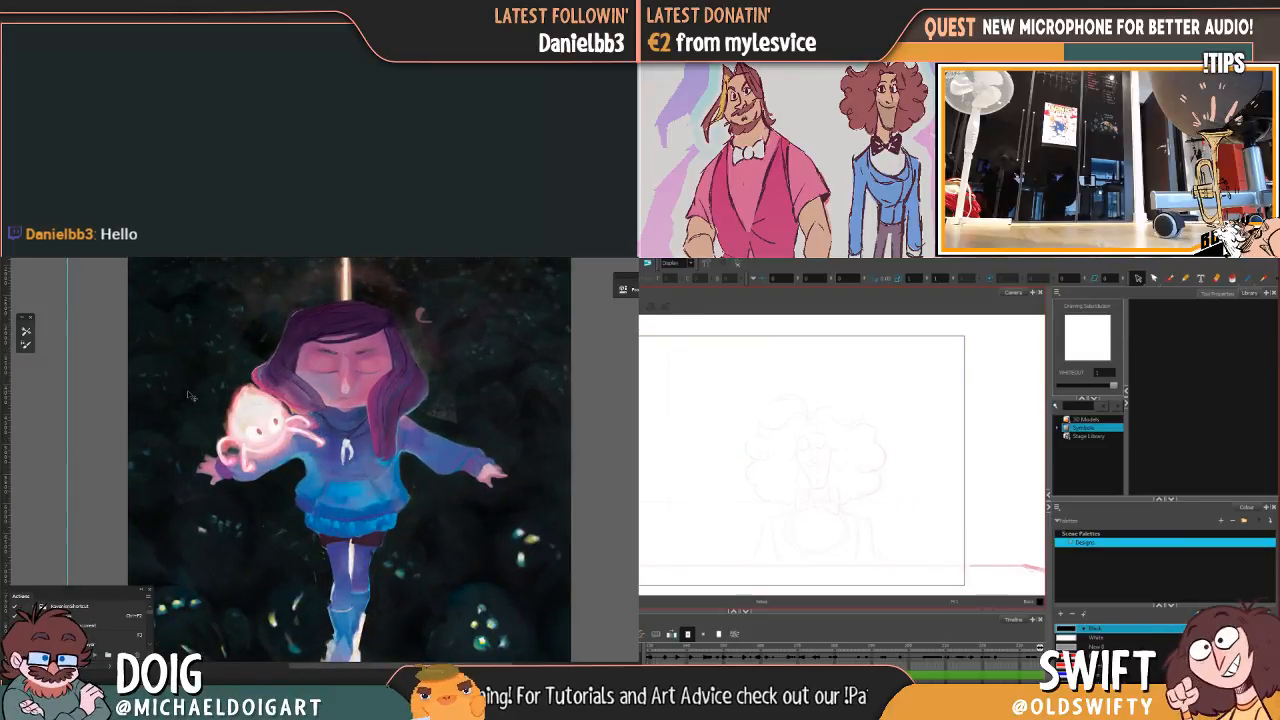
{"action": "left_click", "coordinate": [799, 649]}
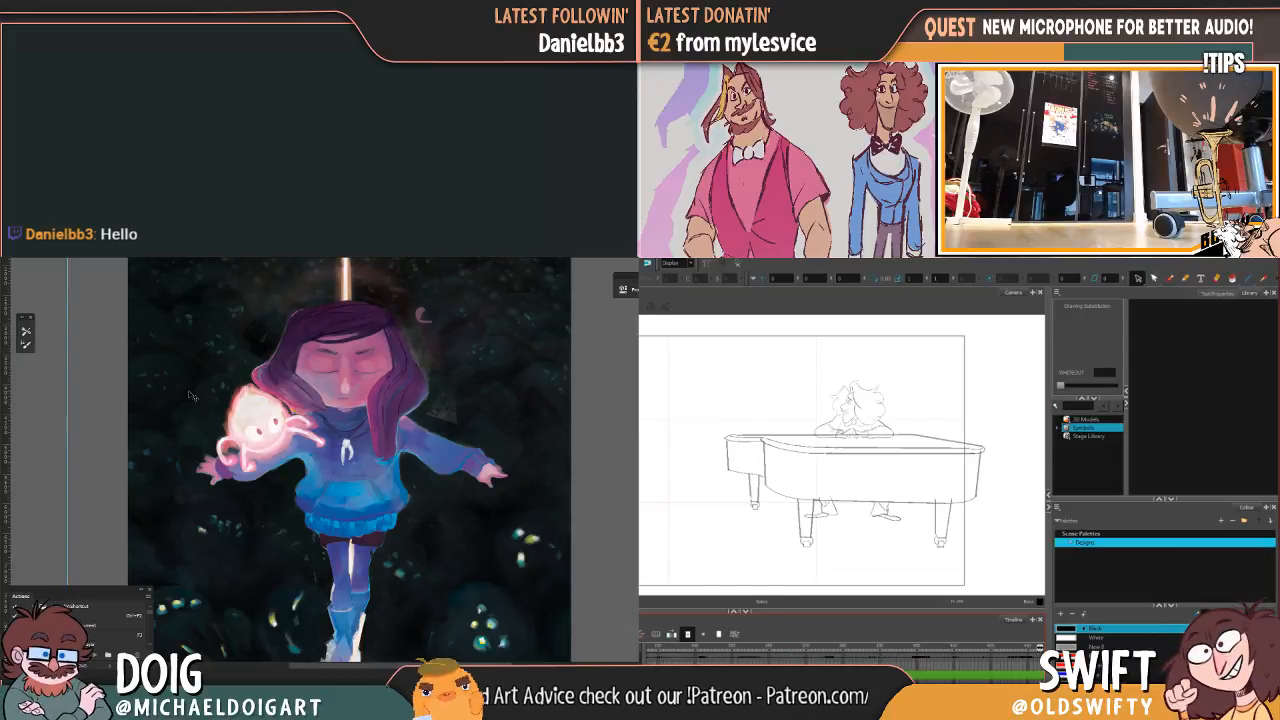
{"action": "scroll", "coordinate": [1026, 658], "scroll_direction": "down", "scroll_amount": 3}
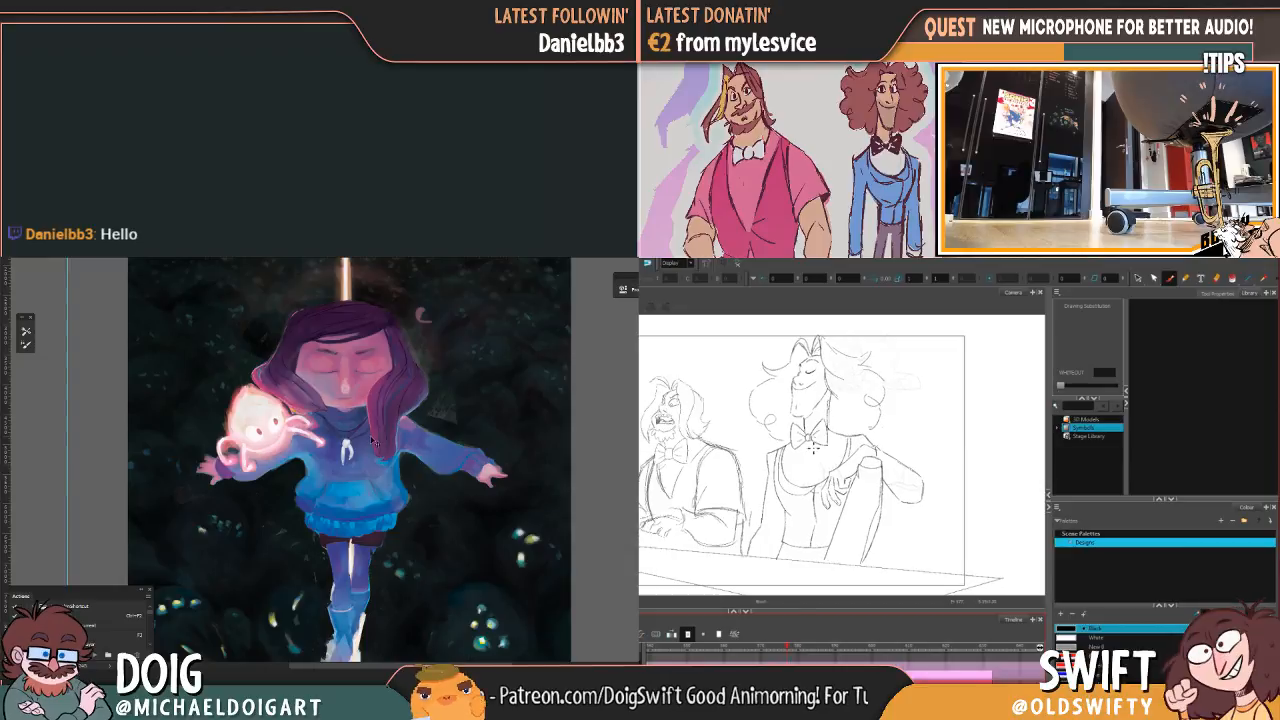
Step: Sketch the seated bearded man's hands resting on the piano with the brush
{"action": "key", "text": "ctrl+minus"}
{"action": "left_click", "coordinate": [668, 517]}
{"action": "scroll", "coordinate": [382, 505], "scroll_direction": "up", "scroll_amount": 4}
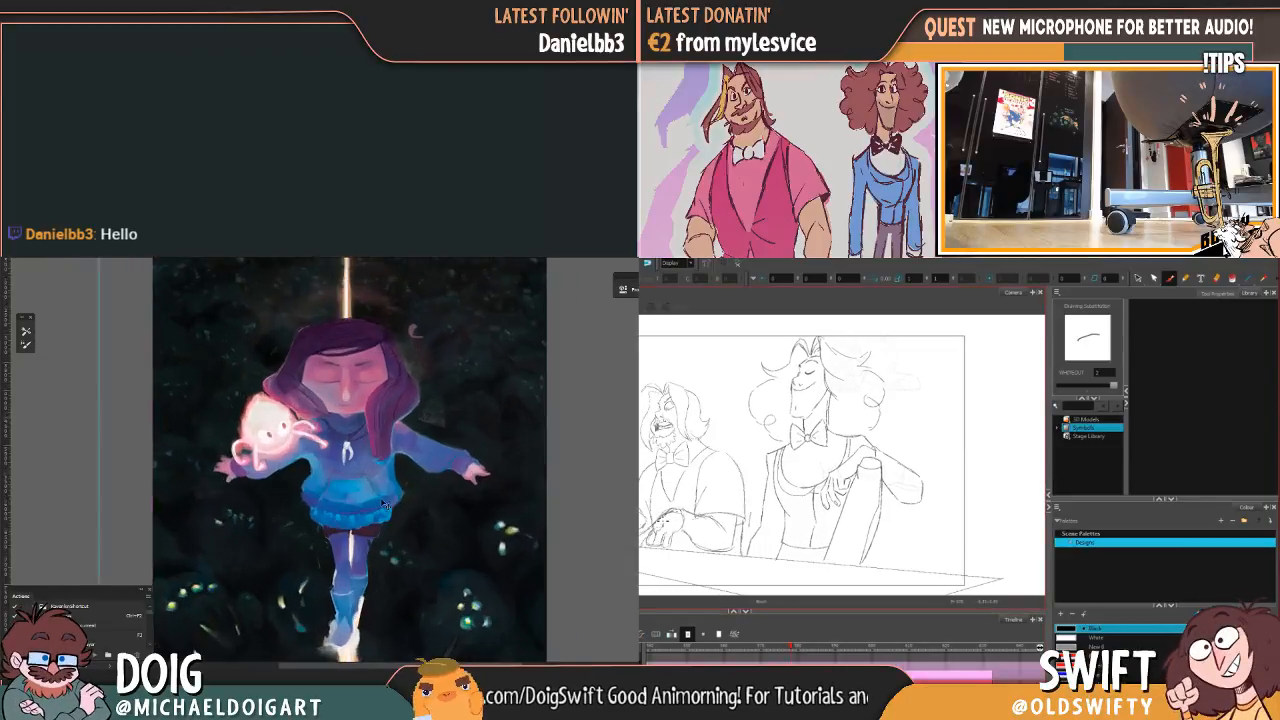
{"action": "scroll", "coordinate": [362, 503], "scroll_direction": "up", "scroll_amount": 4}
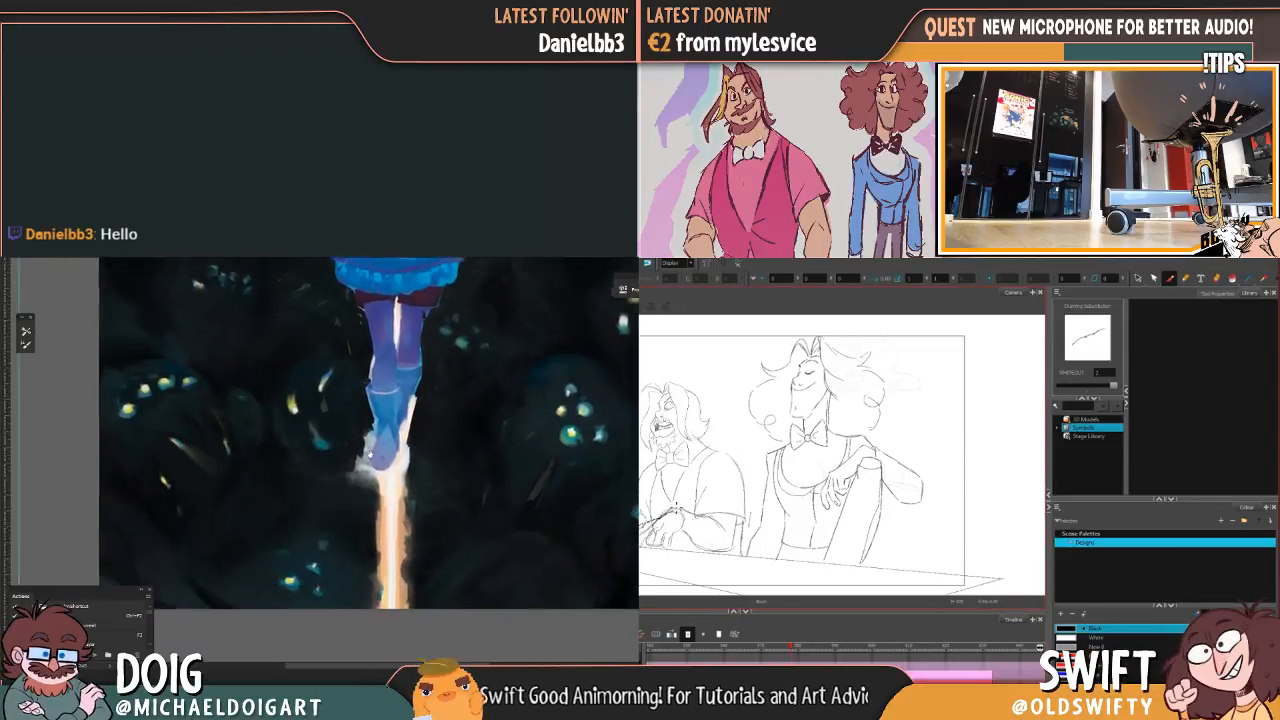
{"action": "left_click_drag", "start_coordinate": [381, 495], "coordinate": [383, 495]}
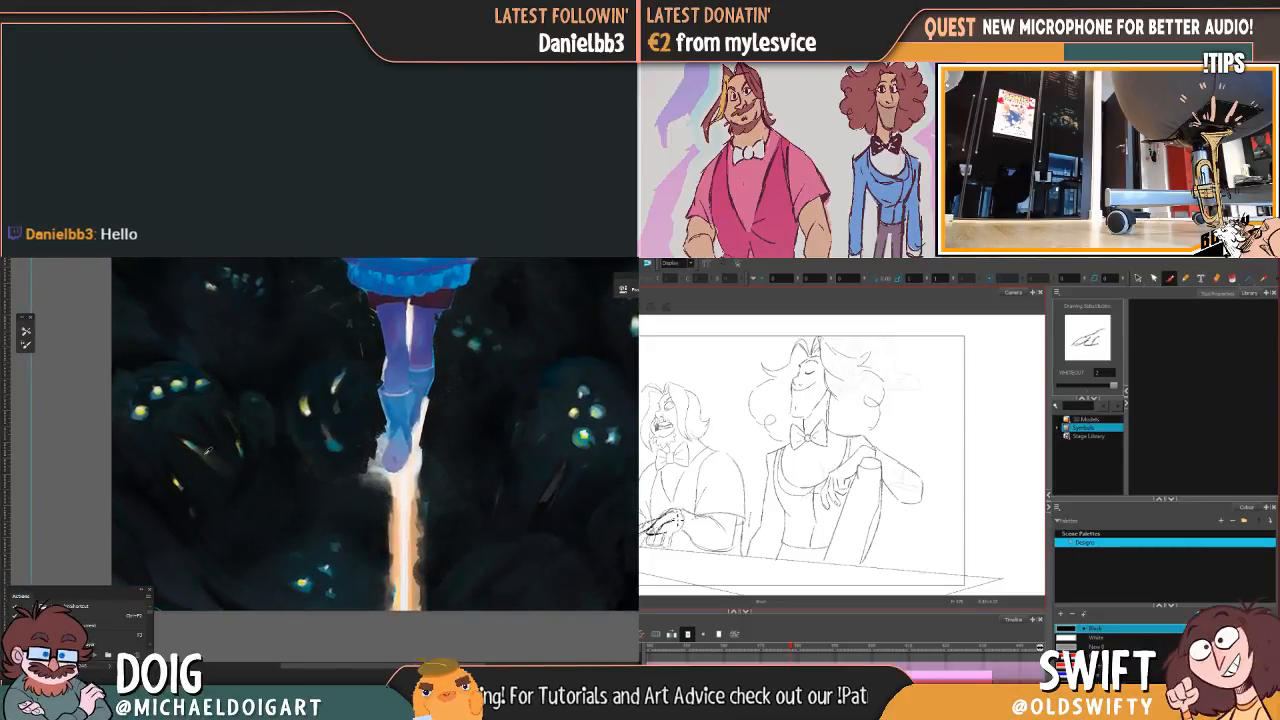
Step: Sample paint colours from the yellow glints in the dark background beside the girl's legs
{"action": "left_click", "coordinate": [202, 455], "text": "alt"}
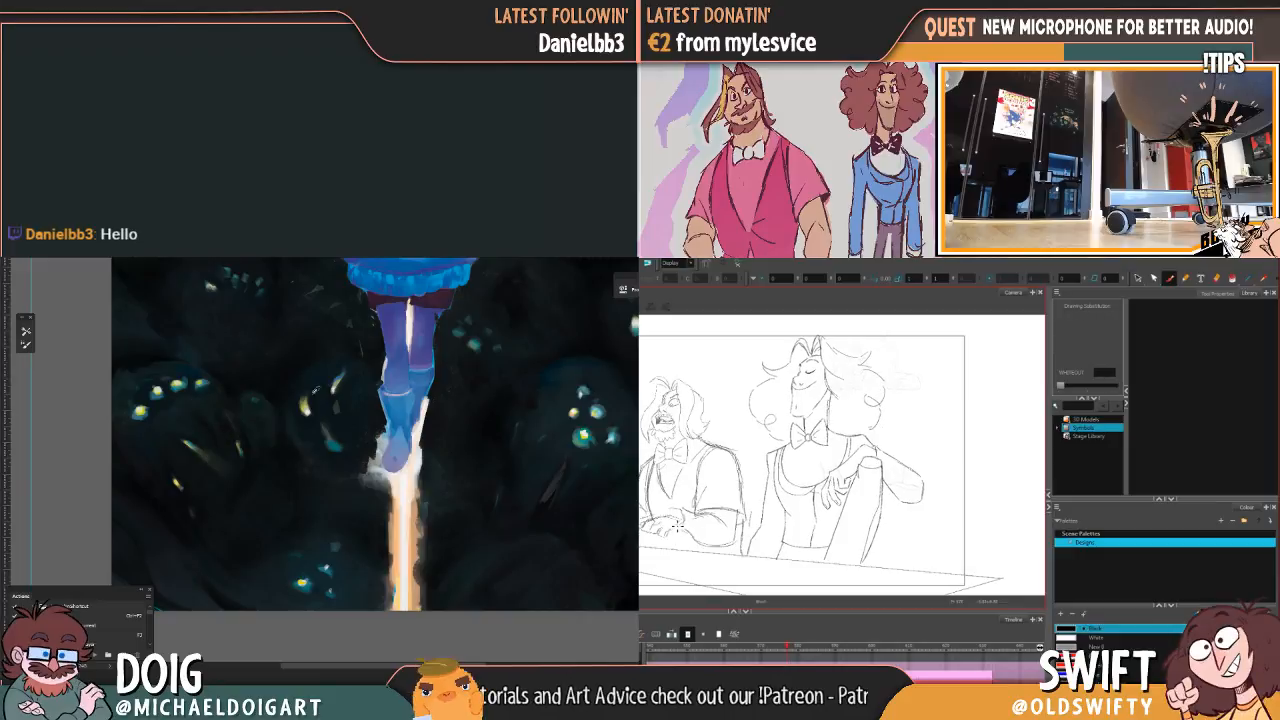
{"action": "left_click", "coordinate": [304, 405], "text": "alt"}
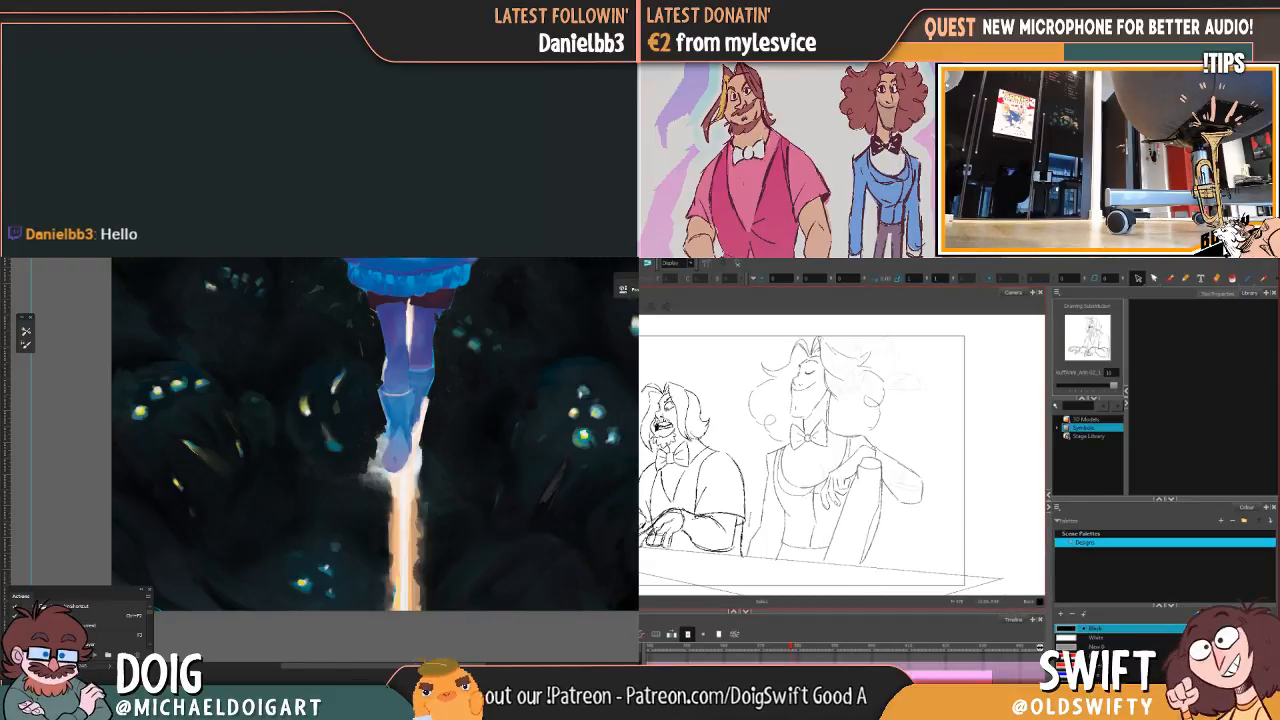
{"action": "mouse_move", "coordinate": [259, 336]}
{"action": "left_mouse_down"}
{"action": "mouse_move", "coordinate": [268, 443]}
{"action": "mouse_move", "coordinate": [274, 433]}
{"action": "left_mouse_up"}
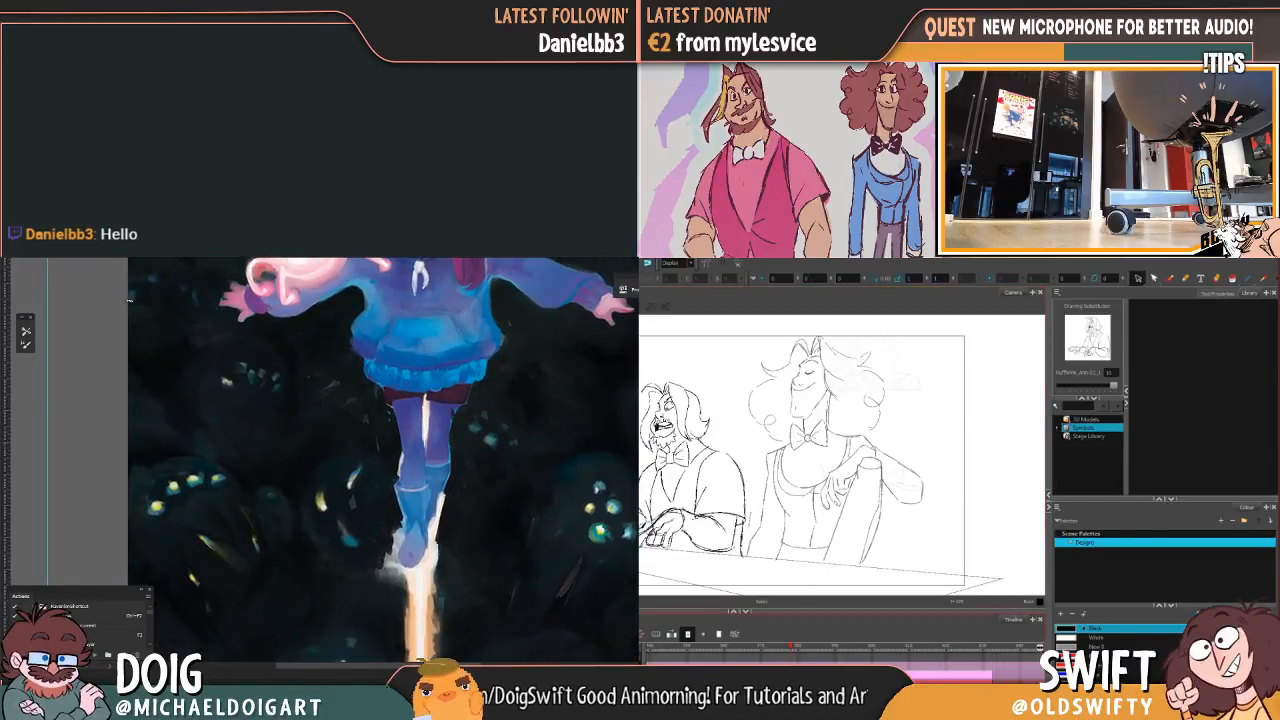
Step: Open a second view of the poster painting, fit the whole image in it and float it over the canvas
{"action": "left_click", "coordinate": [673, 512]}
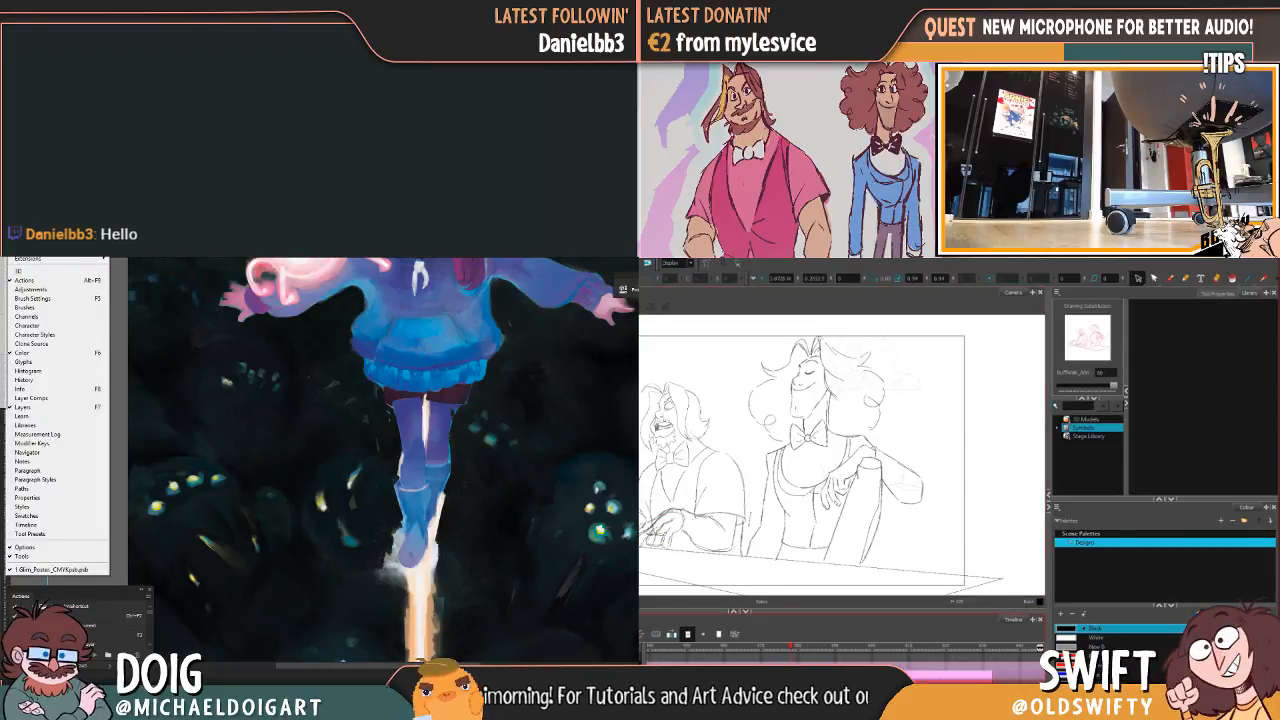
{"action": "left_click", "coordinate": [657, 526]}
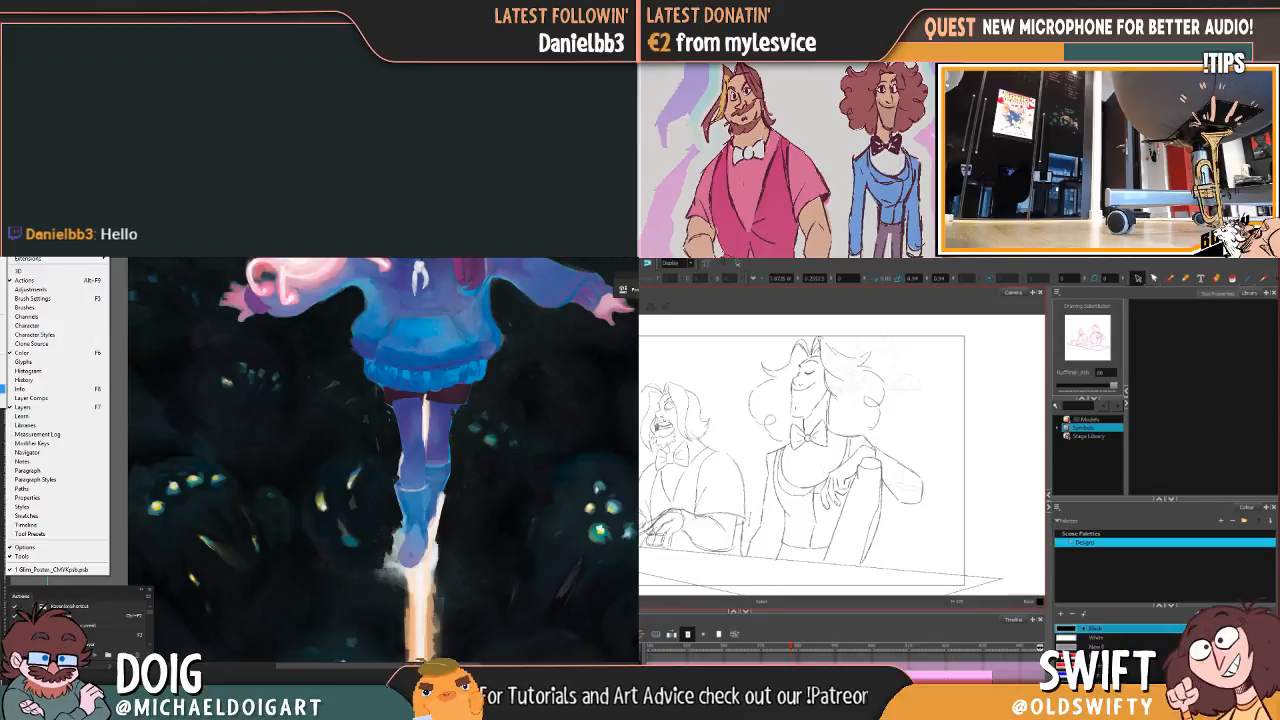
{"action": "left_click", "coordinate": [115, 257]}
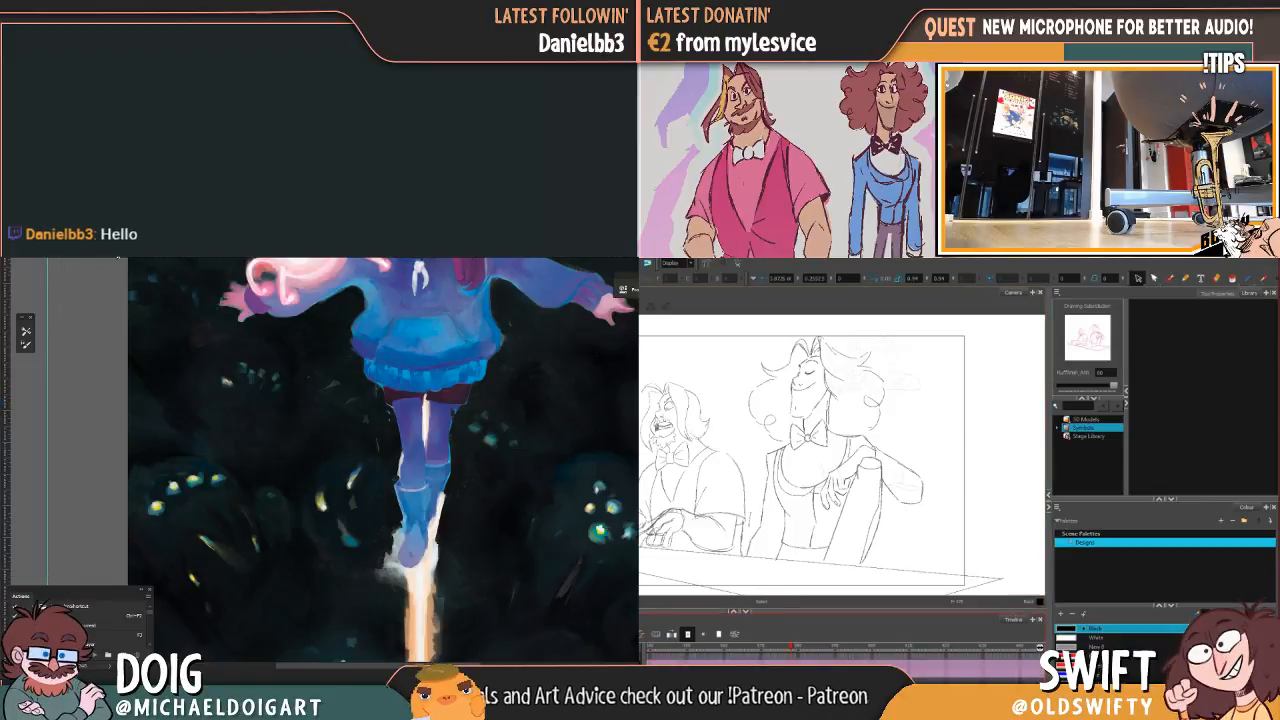
{"action": "key", "text": "ctrl+0"}
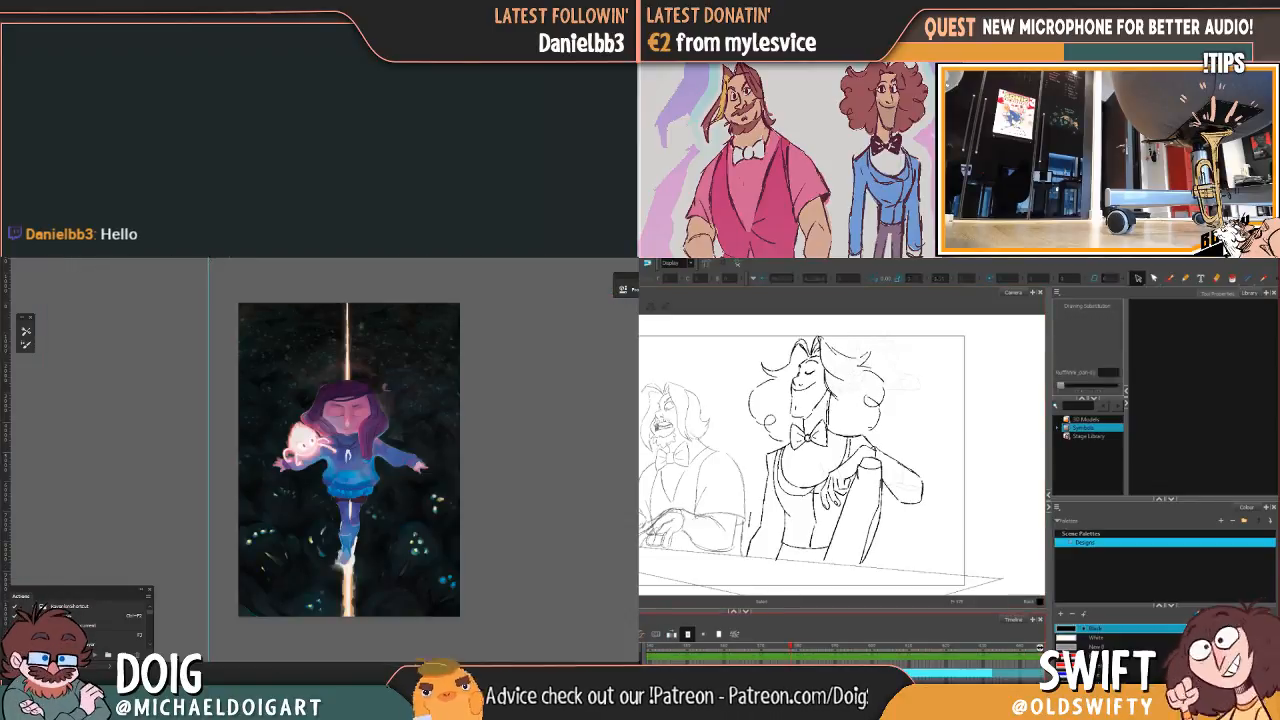
{"action": "key", "text": "comma"}
{"action": "left_click_drag", "start_coordinate": [245, 250], "coordinate": [266, 293]}
{"action": "key", "text": "ctrl+minus"}
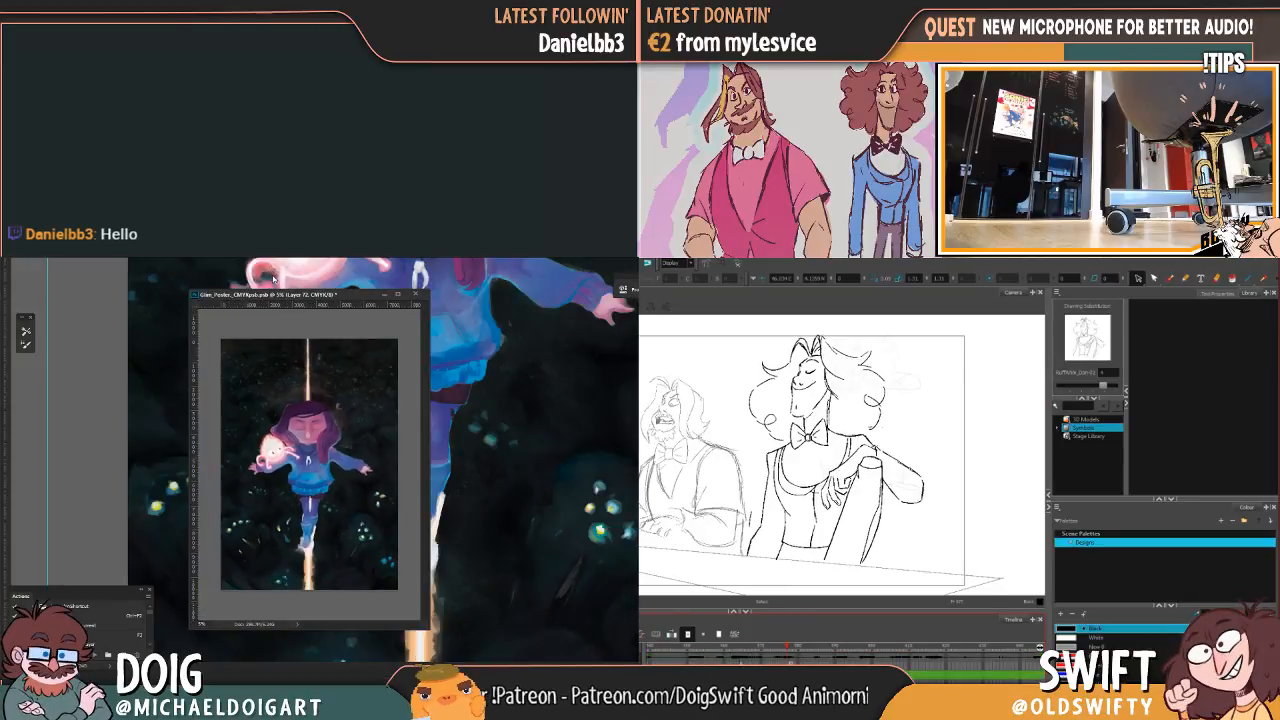
Step: Shrink the floating overview of the poster and park it beside the girl's legs, clear of the area being painted
{"action": "left_click", "coordinate": [790, 662]}
{"action": "mouse_move", "coordinate": [187, 289]}
{"action": "left_mouse_down"}
{"action": "mouse_move", "coordinate": [195, 280]}
{"action": "mouse_move", "coordinate": [232, 347]}
{"action": "left_mouse_up"}
{"action": "left_click", "coordinate": [687, 634]}
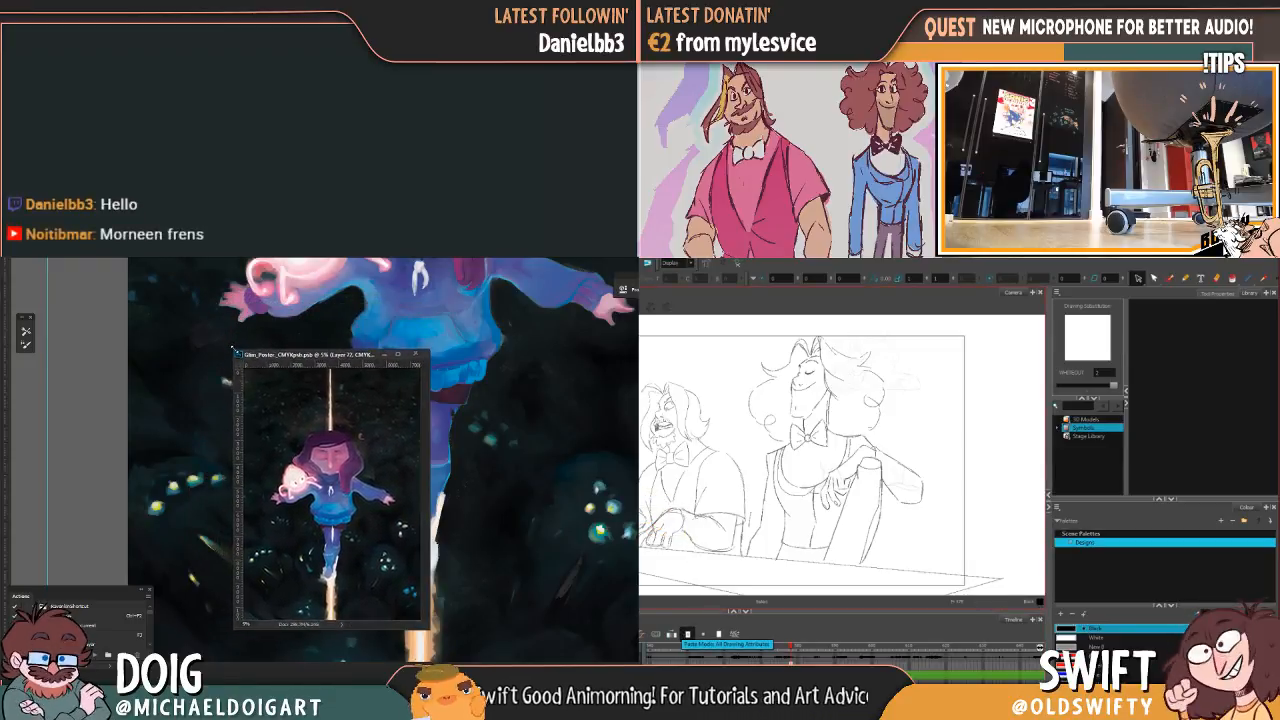
{"action": "left_click_drag", "start_coordinate": [316, 357], "coordinate": [571, 390]}
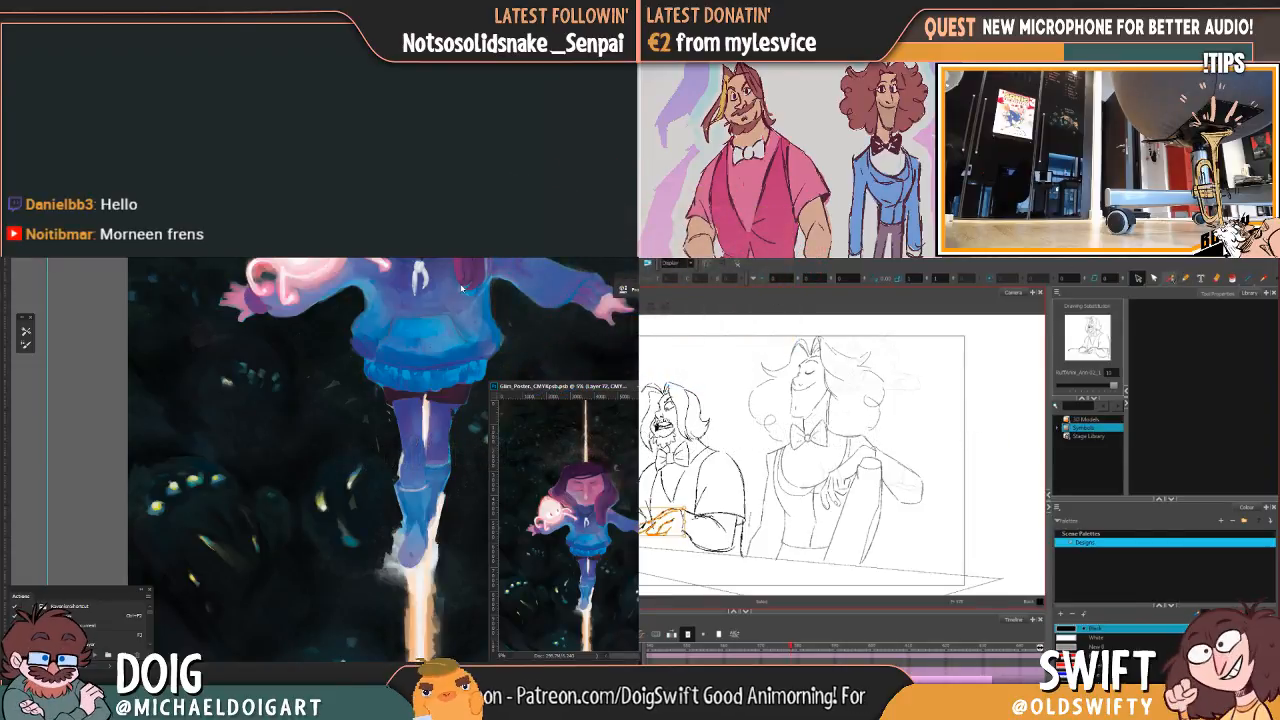
Step: Flip back through the preceding frames to check the seated man's hands, and nudge the floating poster overview slightly
{"action": "key", "text": "comma"}
{"action": "key", "text": "comma"}
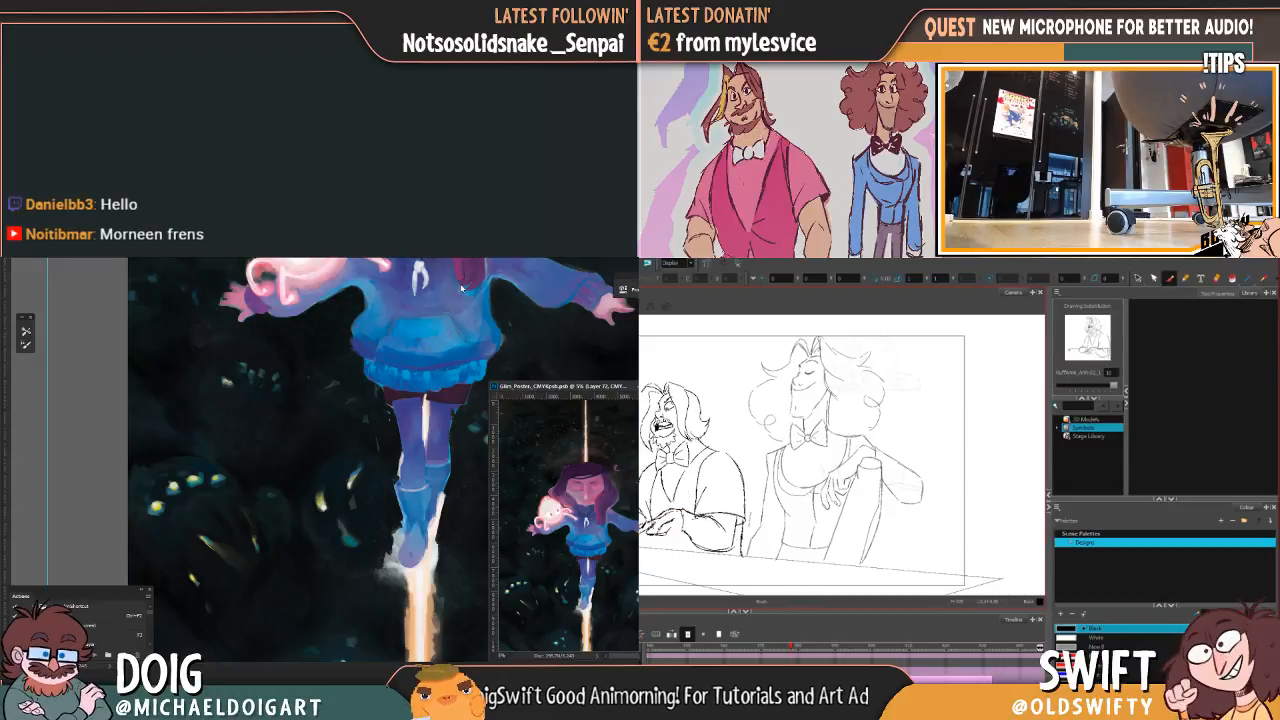
{"action": "left_click", "coordinate": [1139, 279]}
{"action": "key", "text": "comma"}
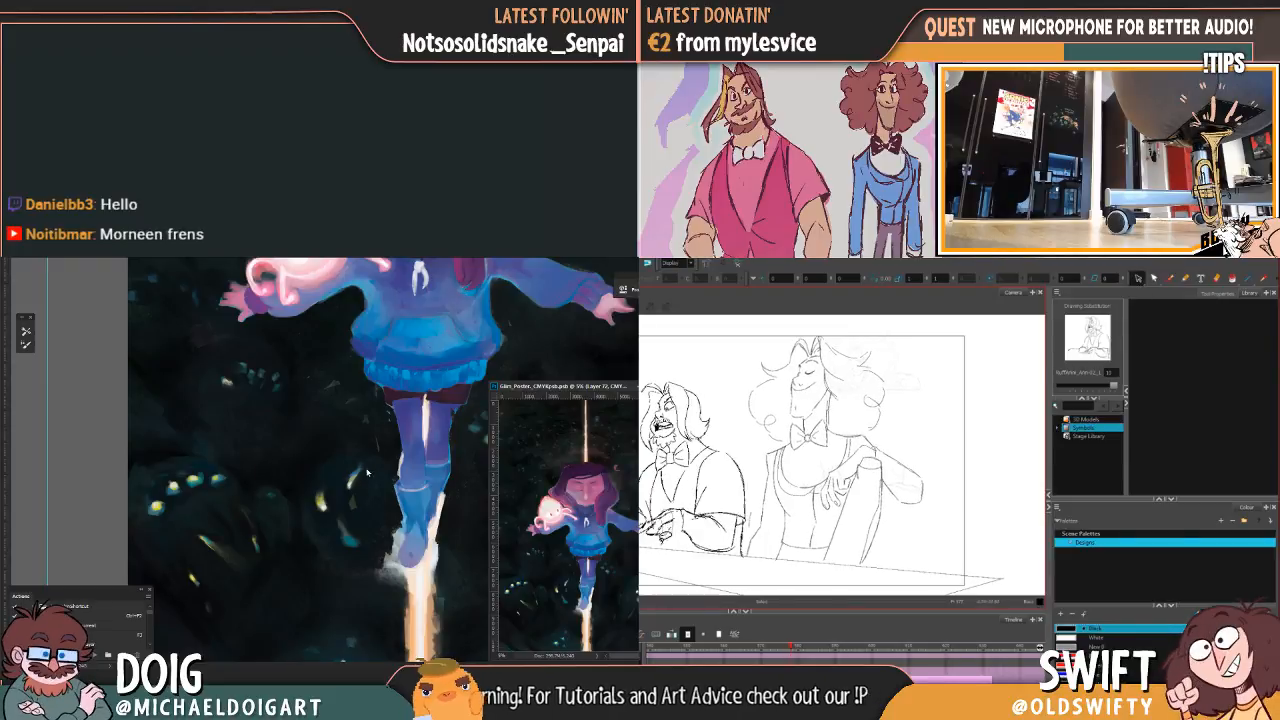
{"action": "left_click_drag", "start_coordinate": [567, 387], "coordinate": [575, 383]}
{"action": "key", "text": "comma"}
{"action": "key", "text": "comma"}
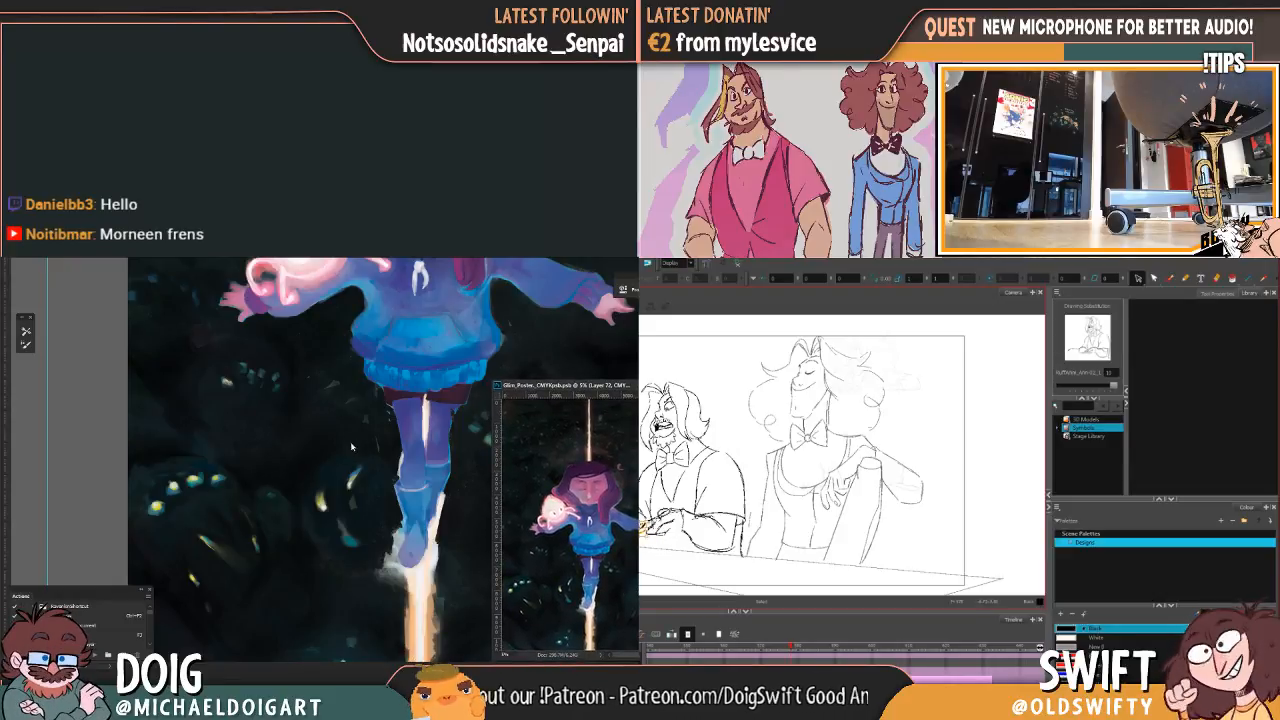
Step: Examine the dark creature with glowing eyes beside the girl's legs close up, and pick the brush for the animation drawing
{"action": "left_click_drag", "start_coordinate": [357, 445], "coordinate": [315, 406]}
{"action": "key", "text": "ctrl+plus"}
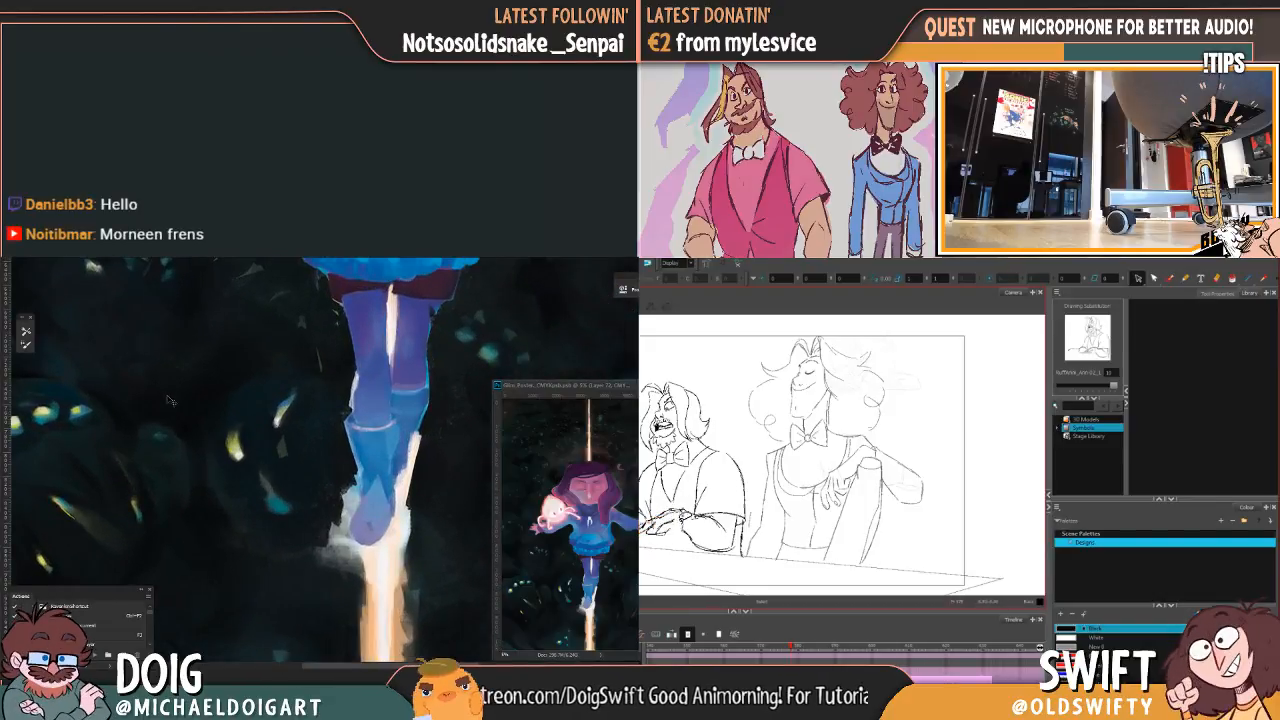
{"action": "key", "text": "ctrl+plus"}
{"action": "left_click_drag", "start_coordinate": [159, 437], "coordinate": [166, 431]}
{"action": "left_click_drag", "start_coordinate": [78, 460], "coordinate": [149, 448]}
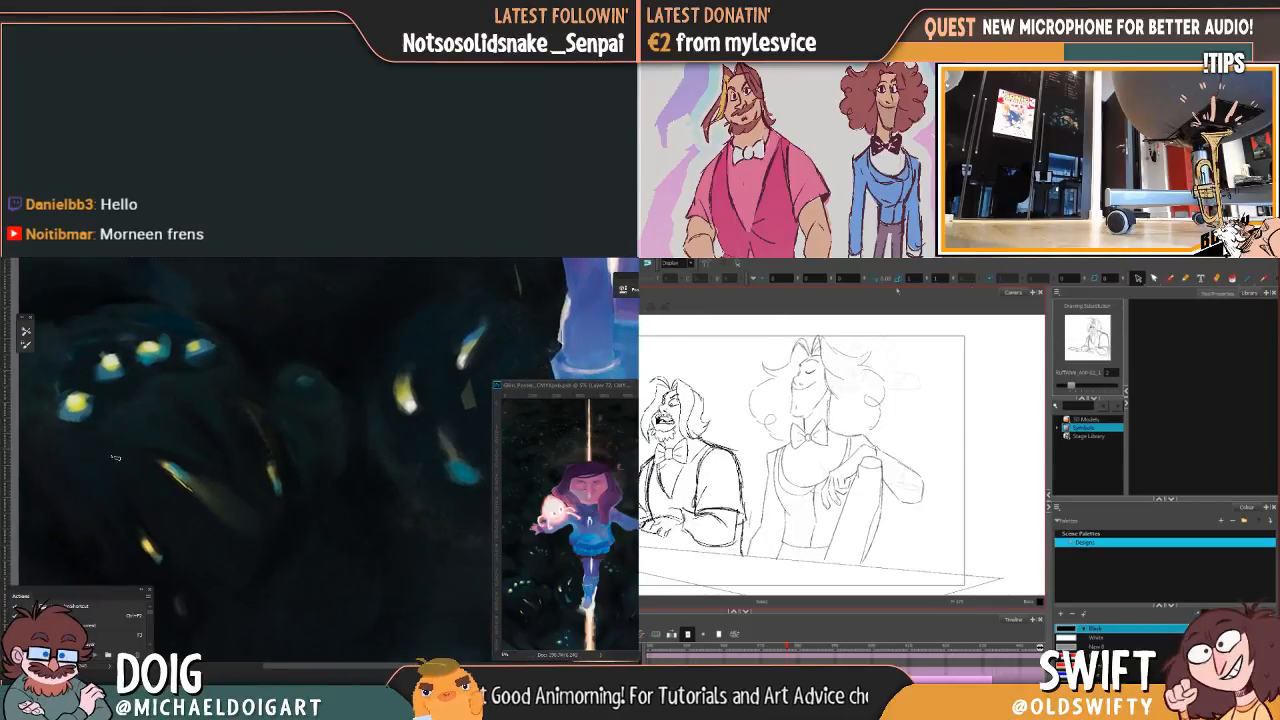
{"action": "left_click", "coordinate": [1170, 279]}
{"action": "key", "text": "ctrl+plus"}
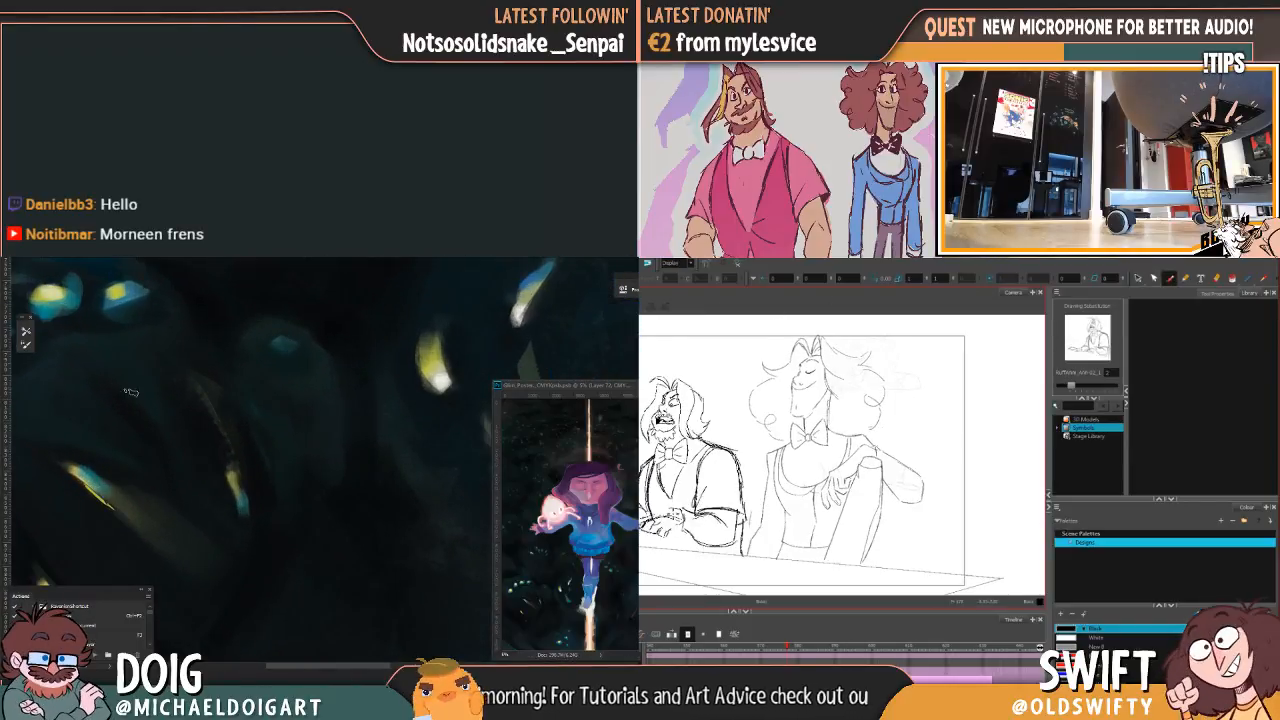
Step: Flip repeatedly between two neighbouring drawings of the seated man to compare his pose
{"action": "key", "text": "comma"}
{"action": "key", "text": "period"}
{"action": "key", "text": "comma"}
{"action": "key", "text": "period"}
{"action": "key", "text": "comma"}
{"action": "key", "text": "period"}
Step: Browse the brush presets and choose a different brush for painting the dark creature, while flipping between the seated man's frames
{"action": "left_click", "coordinate": [3, 259]}
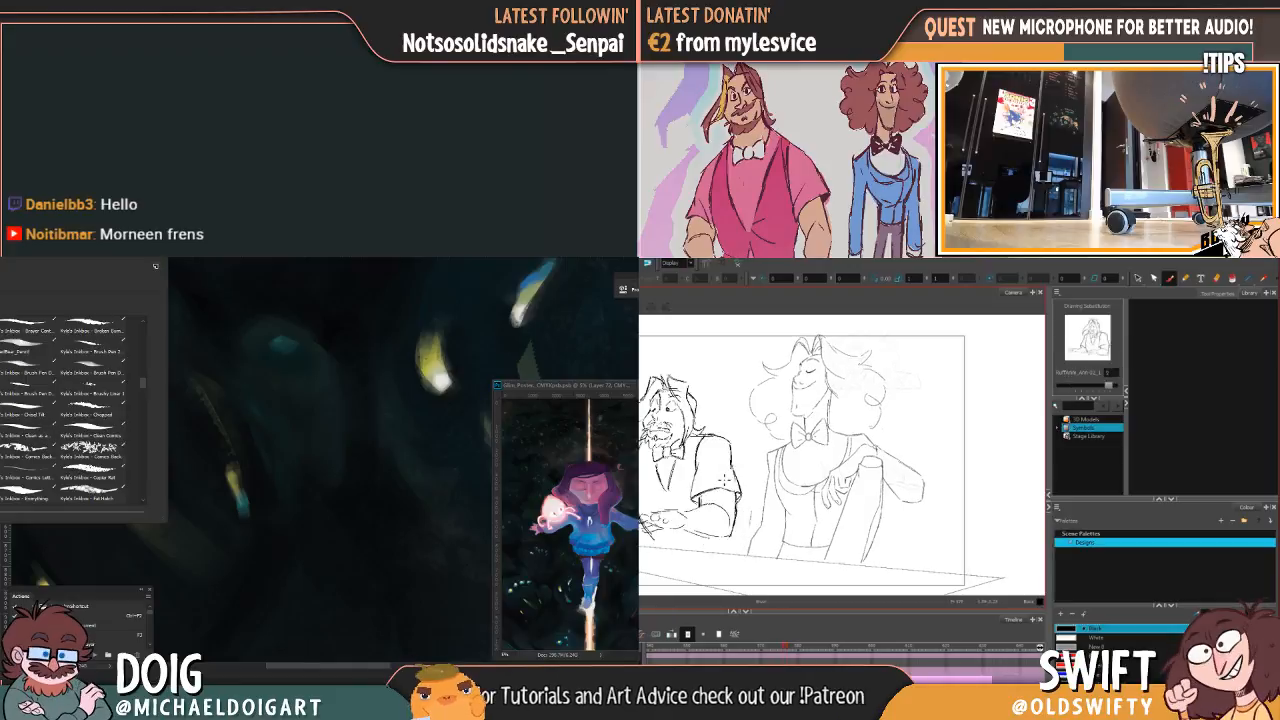
{"action": "key", "text": "period"}
{"action": "key", "text": "comma"}
{"action": "key", "text": "period"}
{"action": "left_click_drag", "start_coordinate": [145, 385], "coordinate": [142, 425]}
{"action": "key", "text": "period"}
{"action": "key", "text": "comma"}
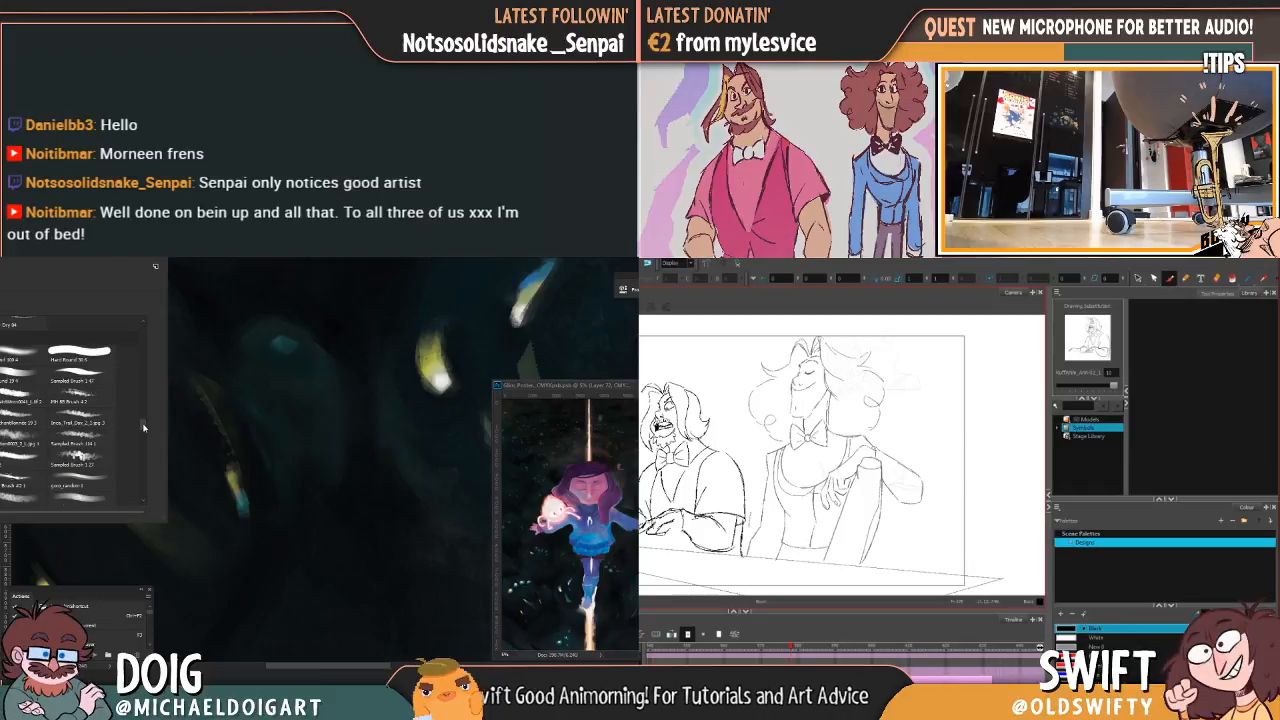
{"action": "scroll", "coordinate": [143, 427], "scroll_direction": "up", "scroll_amount": 3}
{"action": "left_click_drag", "start_coordinate": [144, 424], "coordinate": [143, 447]}
{"action": "scroll", "coordinate": [143, 447], "scroll_direction": "up", "scroll_amount": 3}
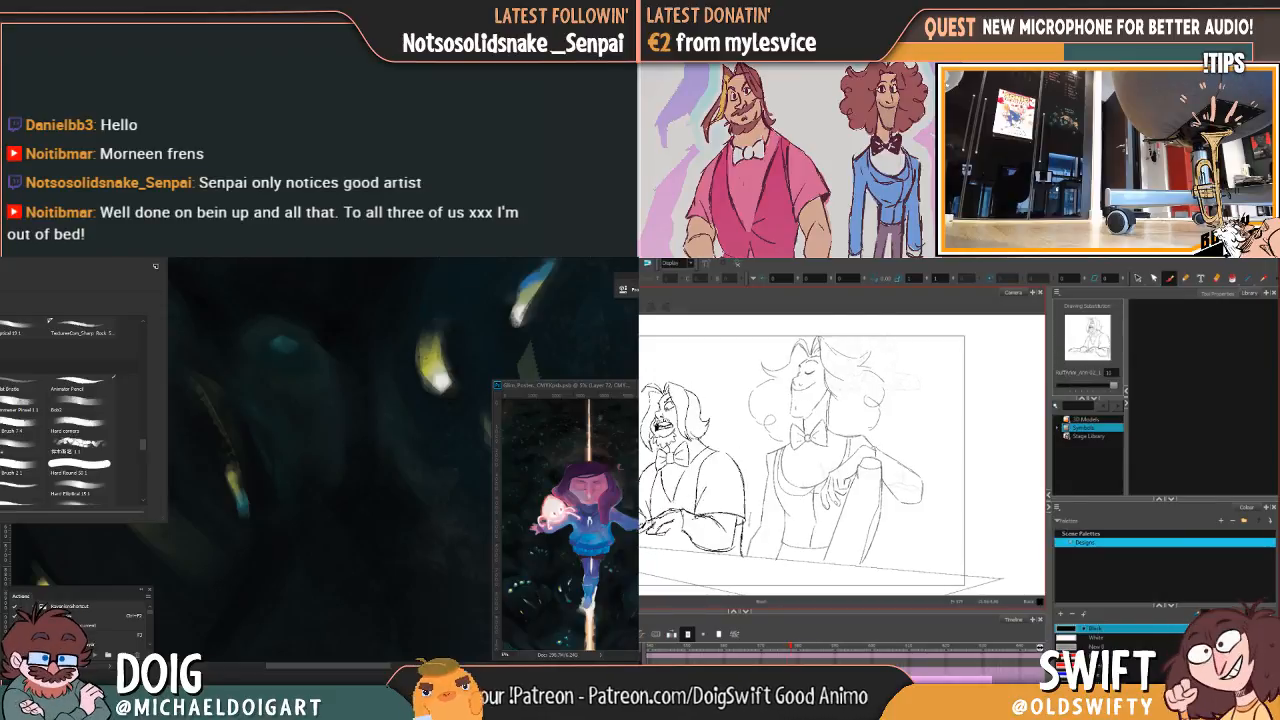
{"action": "left_click", "coordinate": [205, 445]}
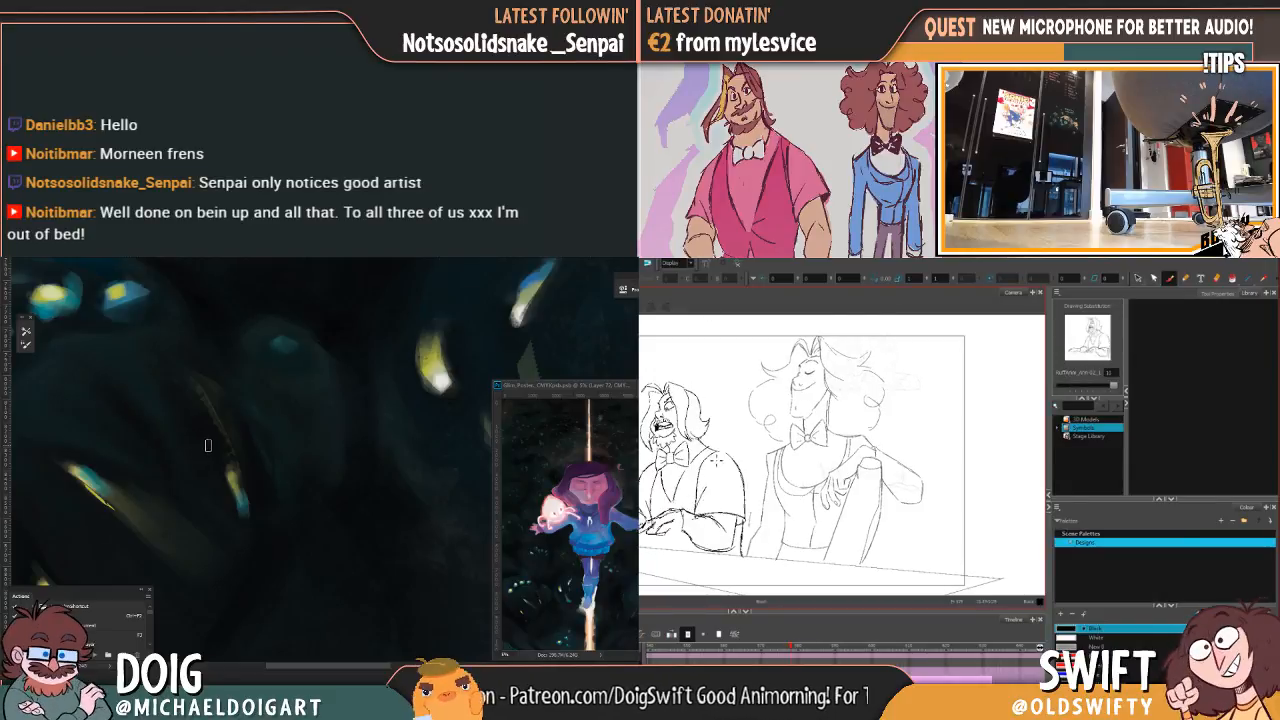
Step: Try a short brush stroke over the tip of the yellow-and-blue glint and undo it
{"action": "mouse_move", "coordinate": [136, 422]}
{"action": "left_mouse_down"}
{"action": "mouse_move", "coordinate": [180, 431]}
{"action": "mouse_move", "coordinate": [158, 421]}
{"action": "mouse_move", "coordinate": [164, 410]}
{"action": "mouse_move", "coordinate": [183, 423]}
{"action": "mouse_move", "coordinate": [191, 386]}
{"action": "left_mouse_up"}
{"action": "key", "text": "ctrl+z"}
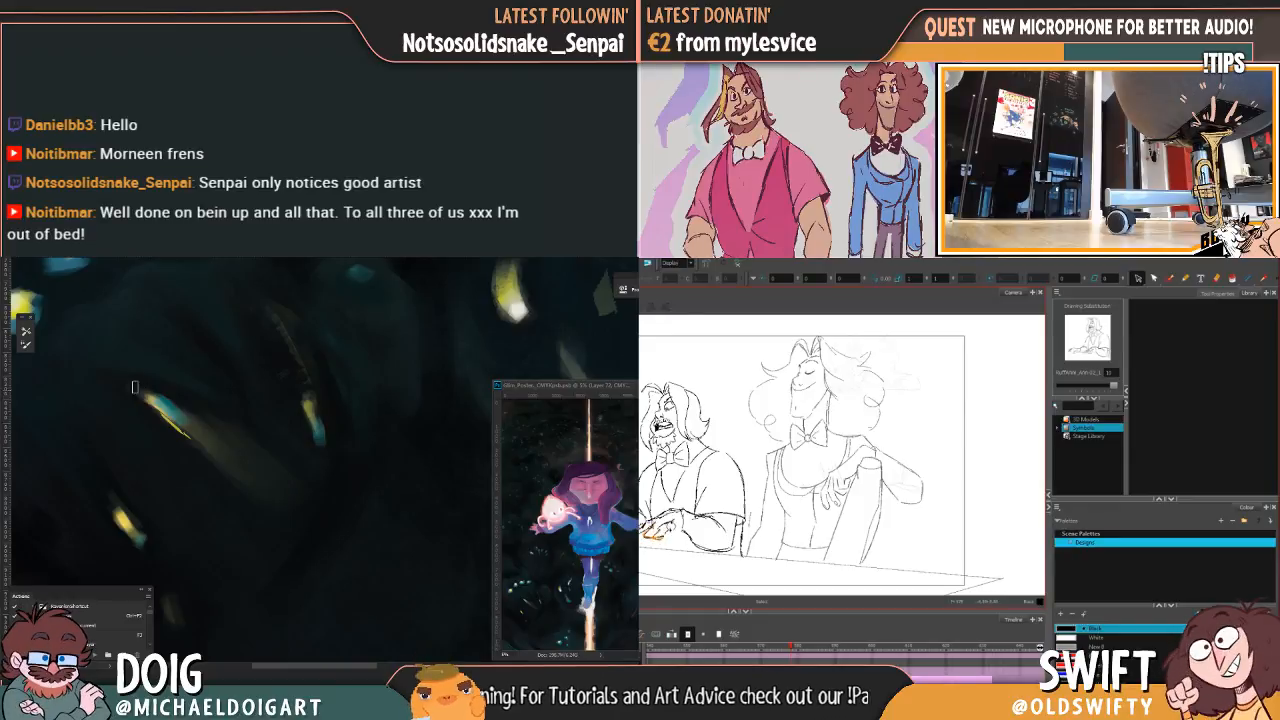
{"action": "left_click_drag", "start_coordinate": [158, 405], "coordinate": [168, 417]}
{"action": "key", "text": "ctrl+z"}
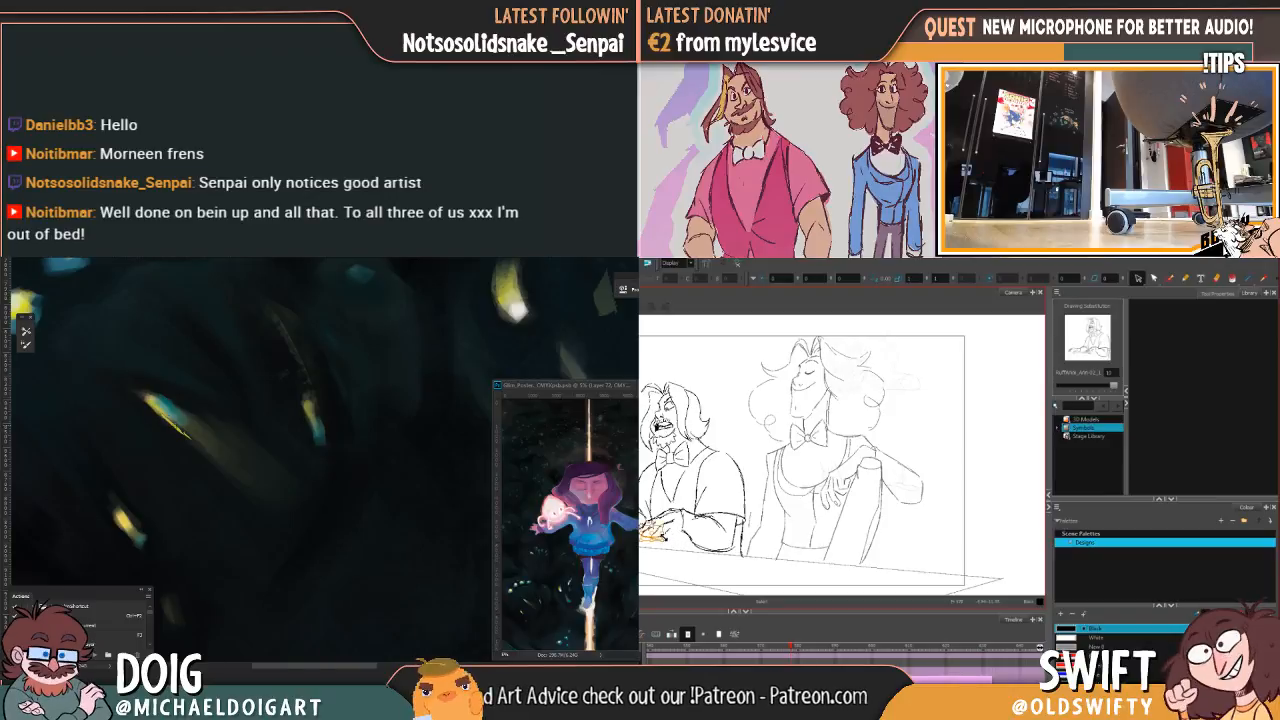
Step: Sample the glowing yellow eye's colour and compare the seated man's hand drawing with the neighbouring frame
{"action": "key", "text": "comma"}
{"action": "key", "text": "period"}
{"action": "left_click", "coordinate": [13, 295], "text": "alt"}
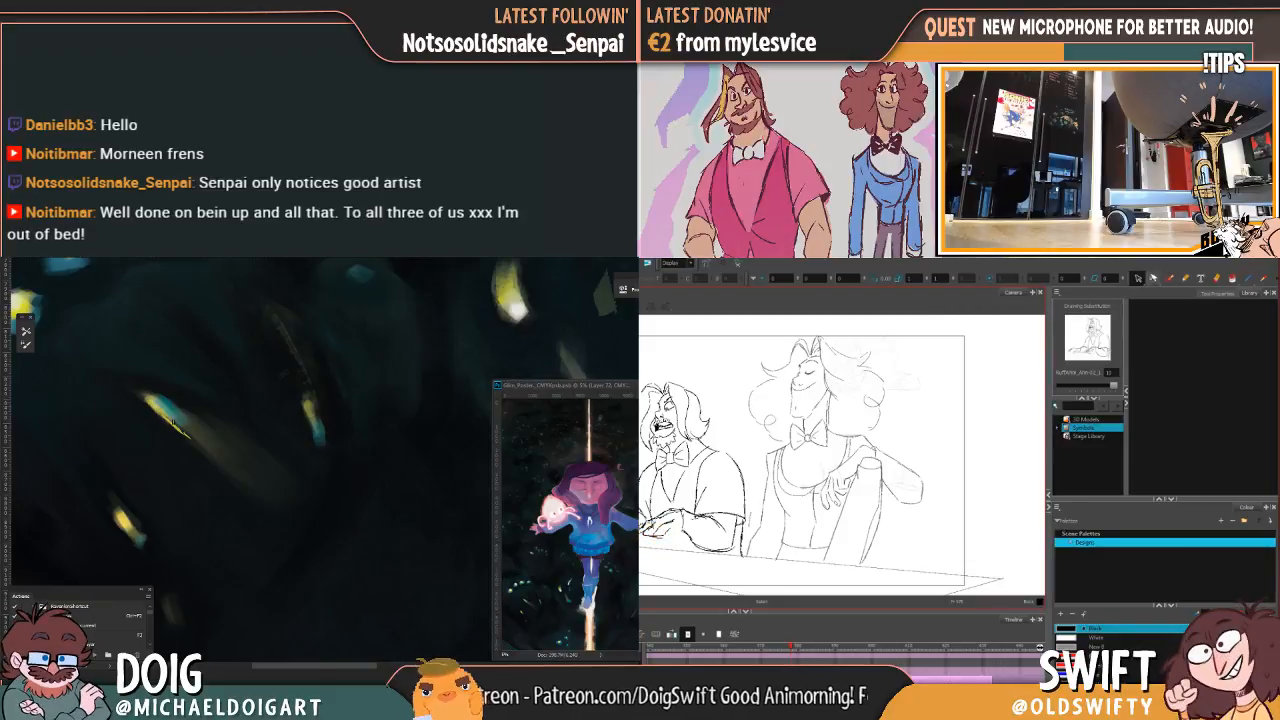
{"action": "left_click", "coordinate": [1169, 278]}
{"action": "key", "text": "comma"}
{"action": "key", "text": "period"}
{"action": "left_click_drag", "start_coordinate": [137, 375], "coordinate": [203, 425]}
{"action": "key", "text": "comma"}
{"action": "key", "text": "period"}
Step: Scrub the timeline around the seated man's pose change to review the motion, and look over the glowing-eyed creature
{"action": "left_click", "coordinate": [772, 660]}
{"action": "left_click", "coordinate": [799, 656]}
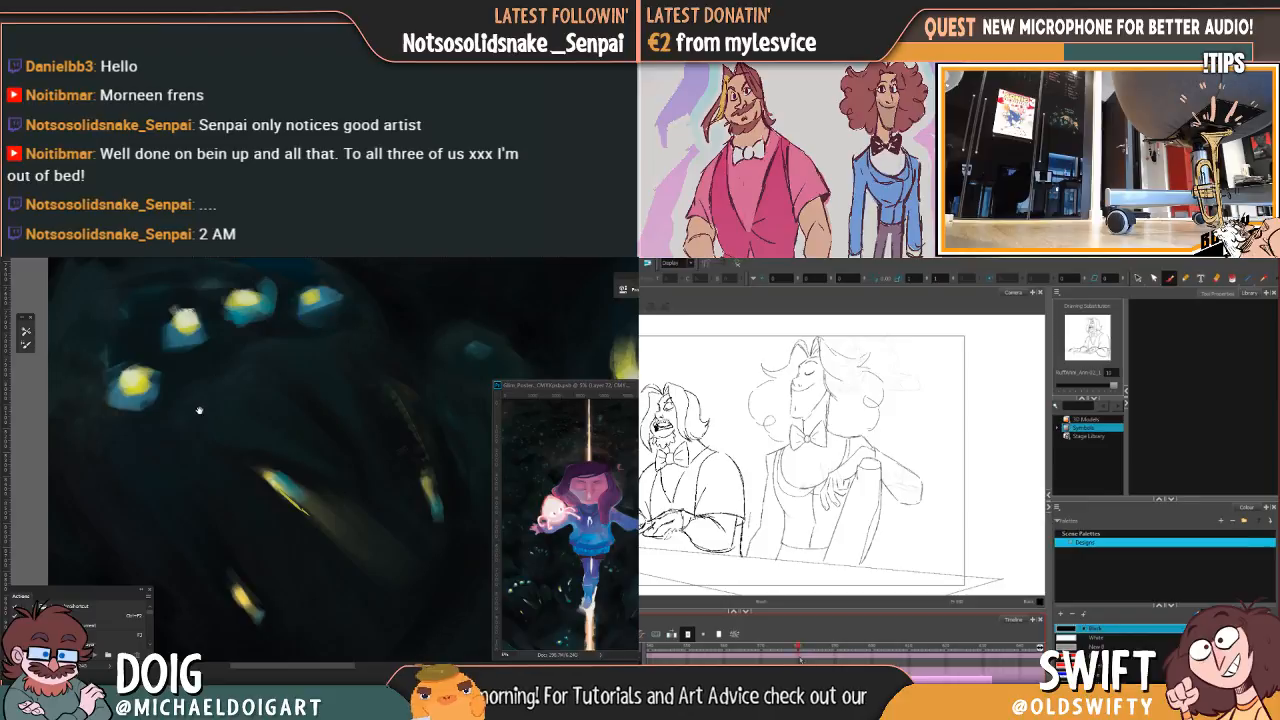
{"action": "left_click_drag", "start_coordinate": [198, 411], "coordinate": [194, 375]}
{"action": "left_click_drag", "start_coordinate": [800, 660], "coordinate": [782, 661]}
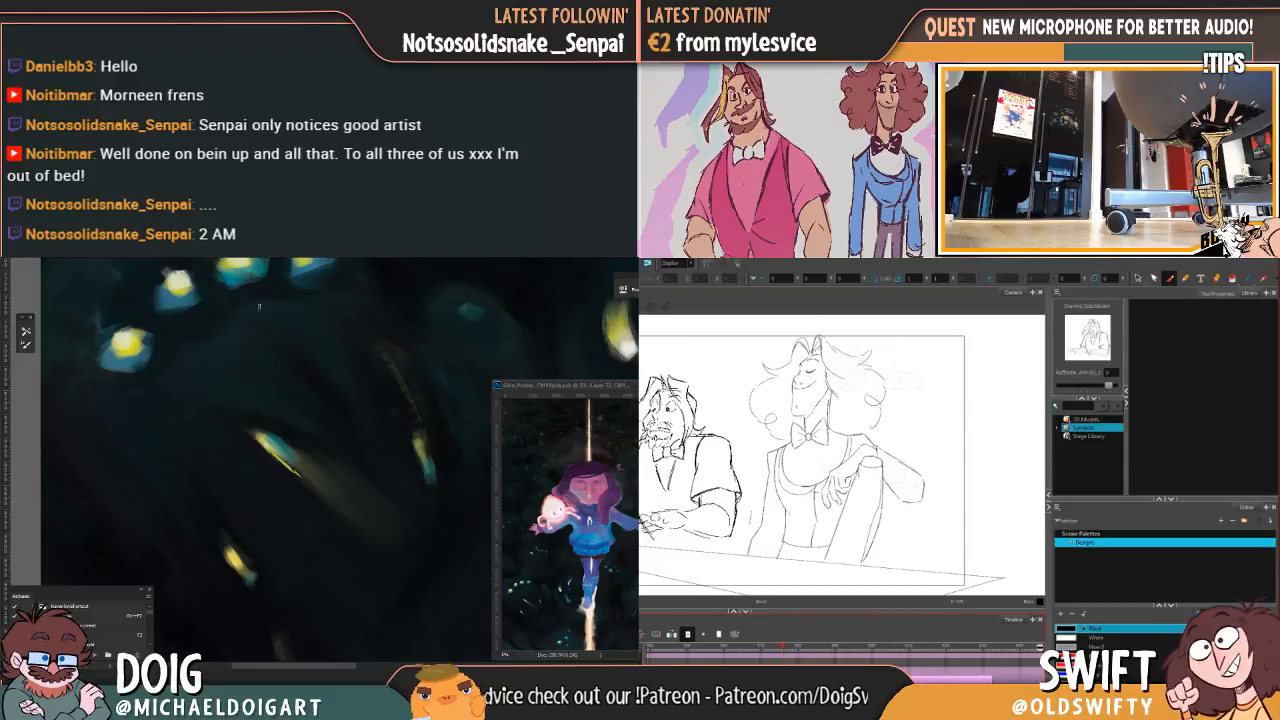
{"action": "left_click_drag", "start_coordinate": [216, 422], "coordinate": [219, 461]}
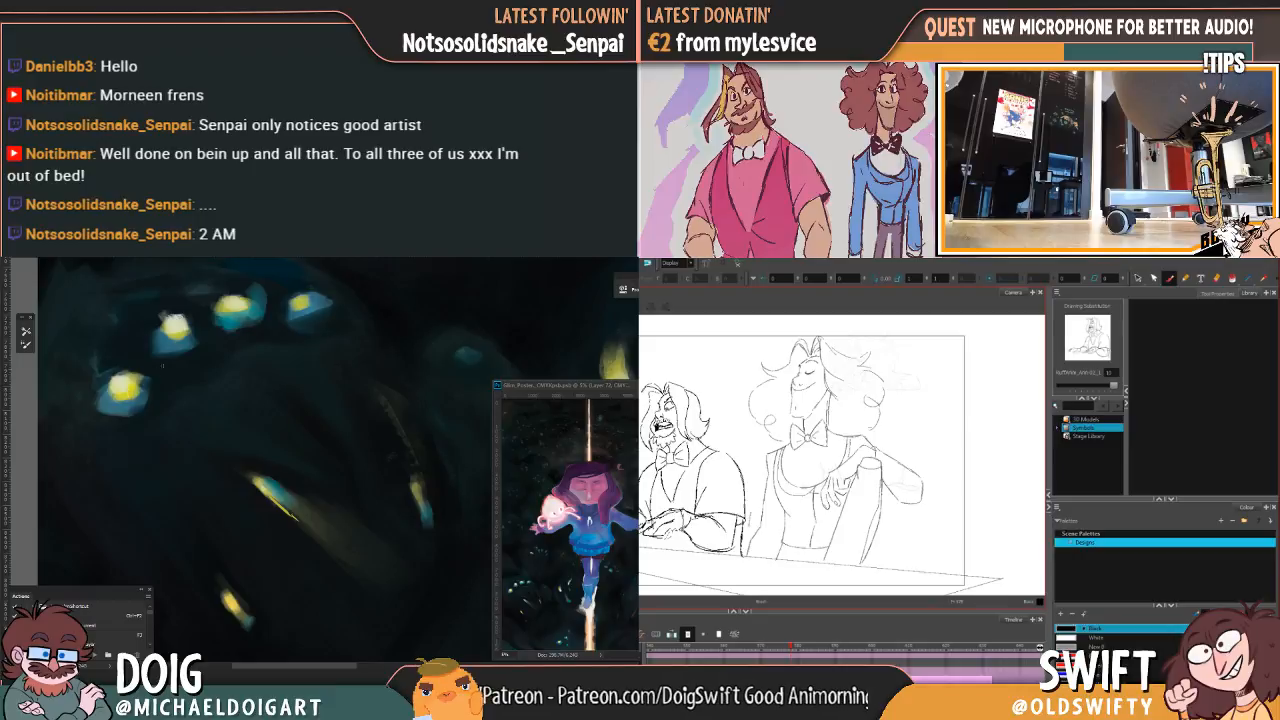
{"action": "scroll", "coordinate": [228, 440], "scroll_direction": "down", "scroll_amount": 3}
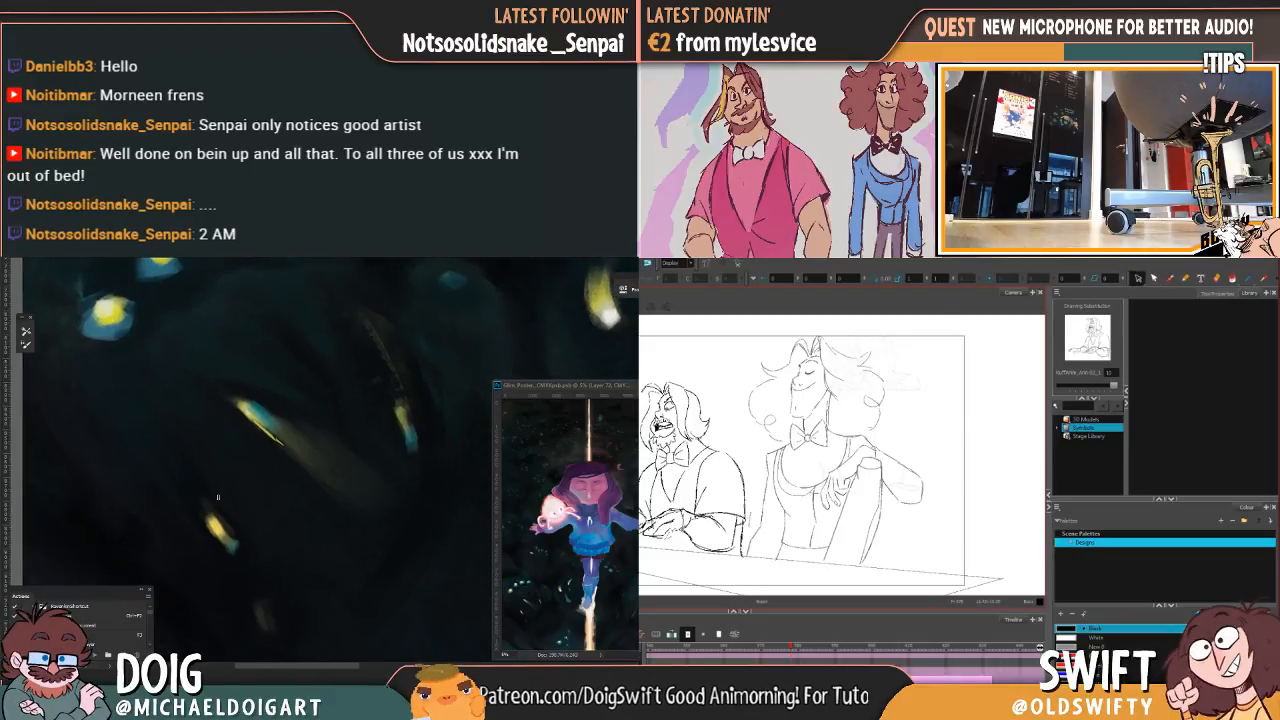
Step: Dab a yellow highlight into the teal glint on the dark creature beside the girl's foot, and undo the last stroke
{"action": "scroll", "coordinate": [222, 501], "scroll_direction": "up", "scroll_amount": 3}
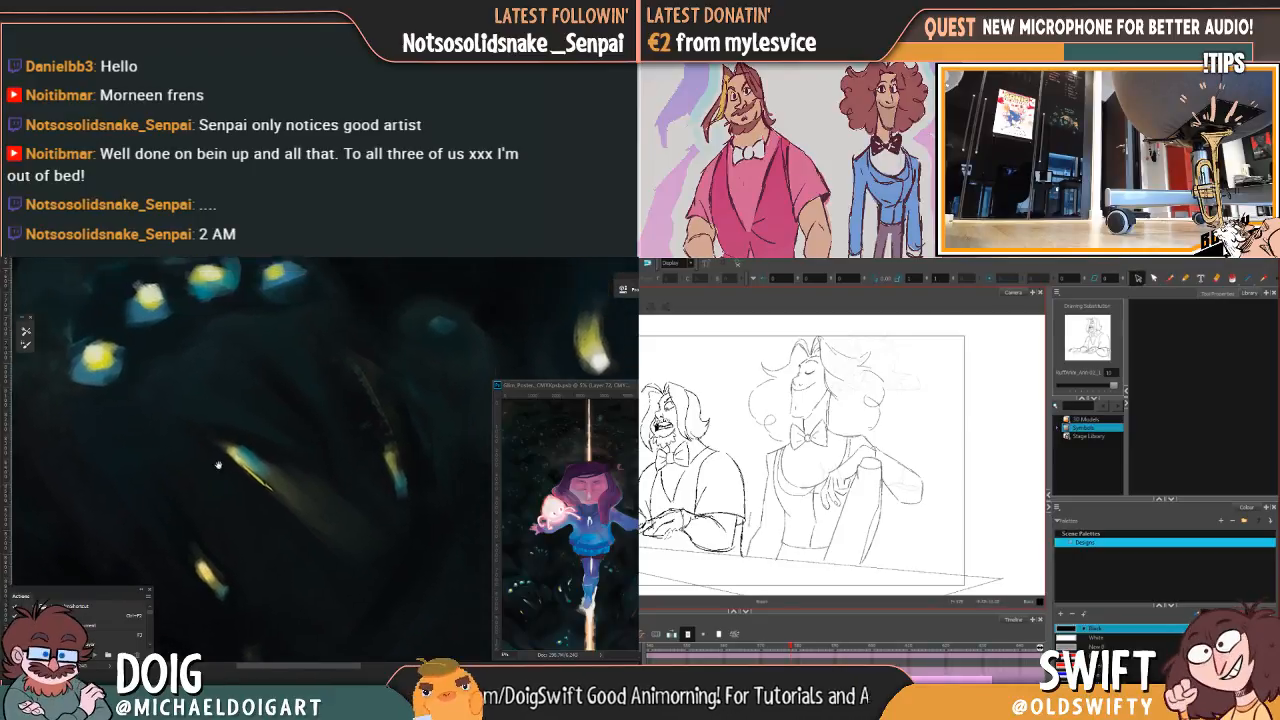
{"action": "left_click", "coordinate": [1168, 281]}
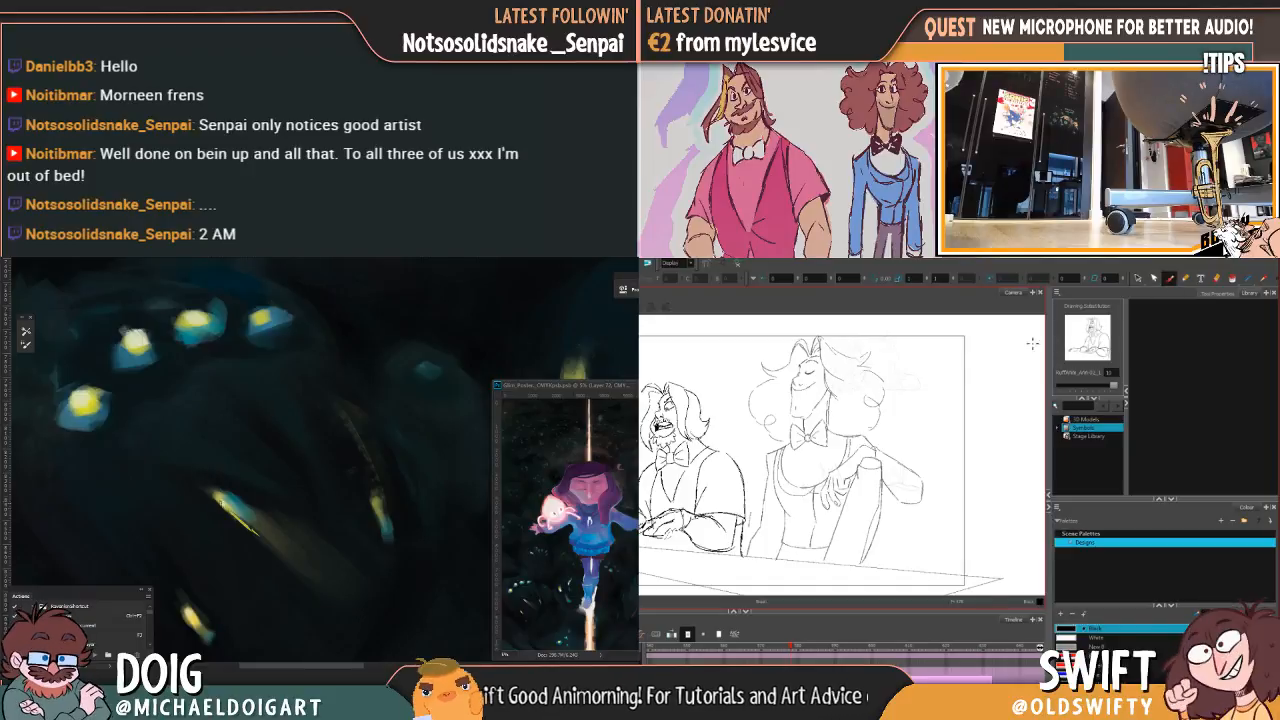
{"action": "mouse_move", "coordinate": [202, 438]}
{"action": "left_mouse_down"}
{"action": "mouse_move", "coordinate": [189, 477]}
{"action": "mouse_move", "coordinate": [161, 452]}
{"action": "mouse_move", "coordinate": [164, 424]}
{"action": "left_mouse_up"}
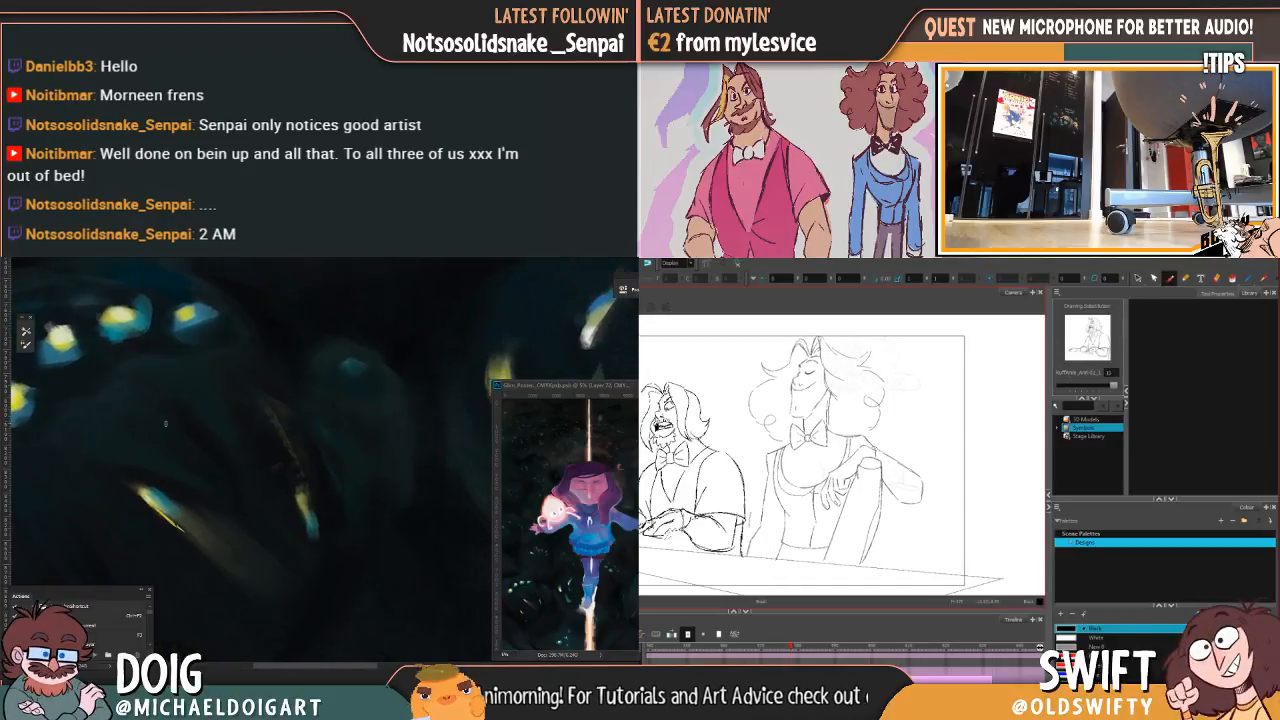
{"action": "scroll", "coordinate": [198, 404], "scroll_direction": "down", "scroll_amount": 4}
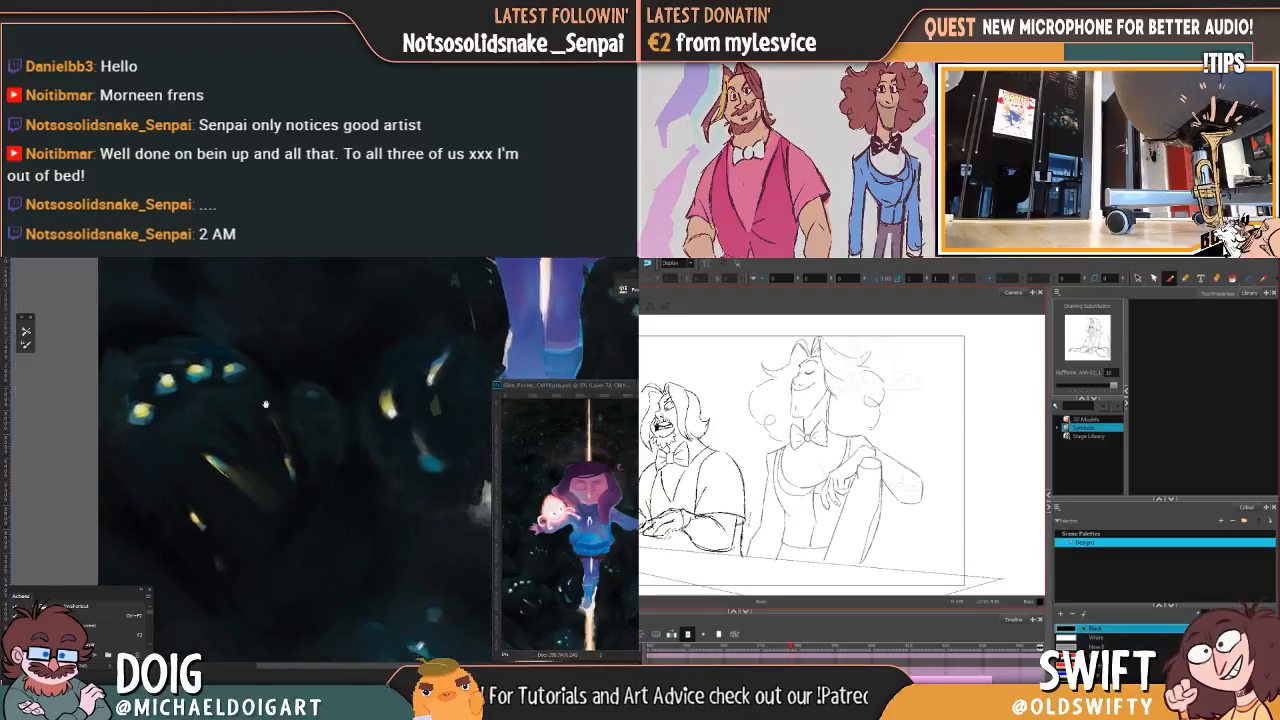
{"action": "scroll", "coordinate": [210, 407], "scroll_direction": "up", "scroll_amount": 4}
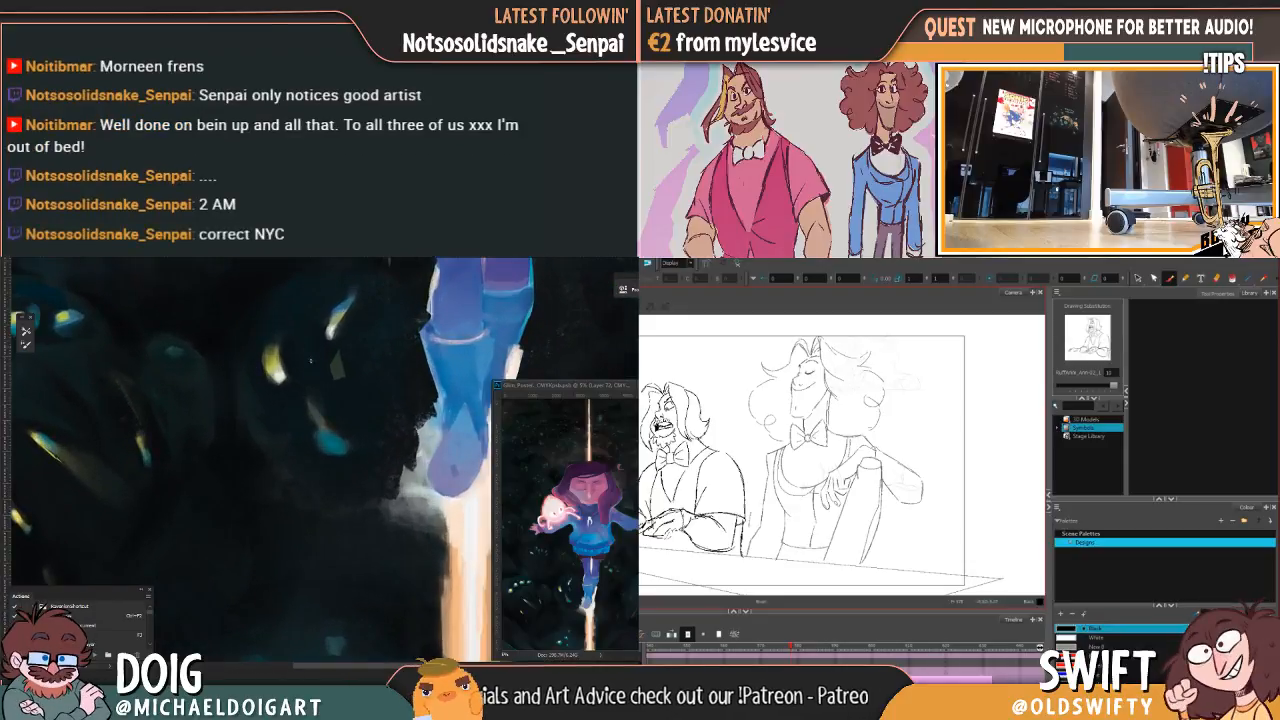
{"action": "scroll", "coordinate": [310, 362], "scroll_direction": "up", "scroll_amount": 2}
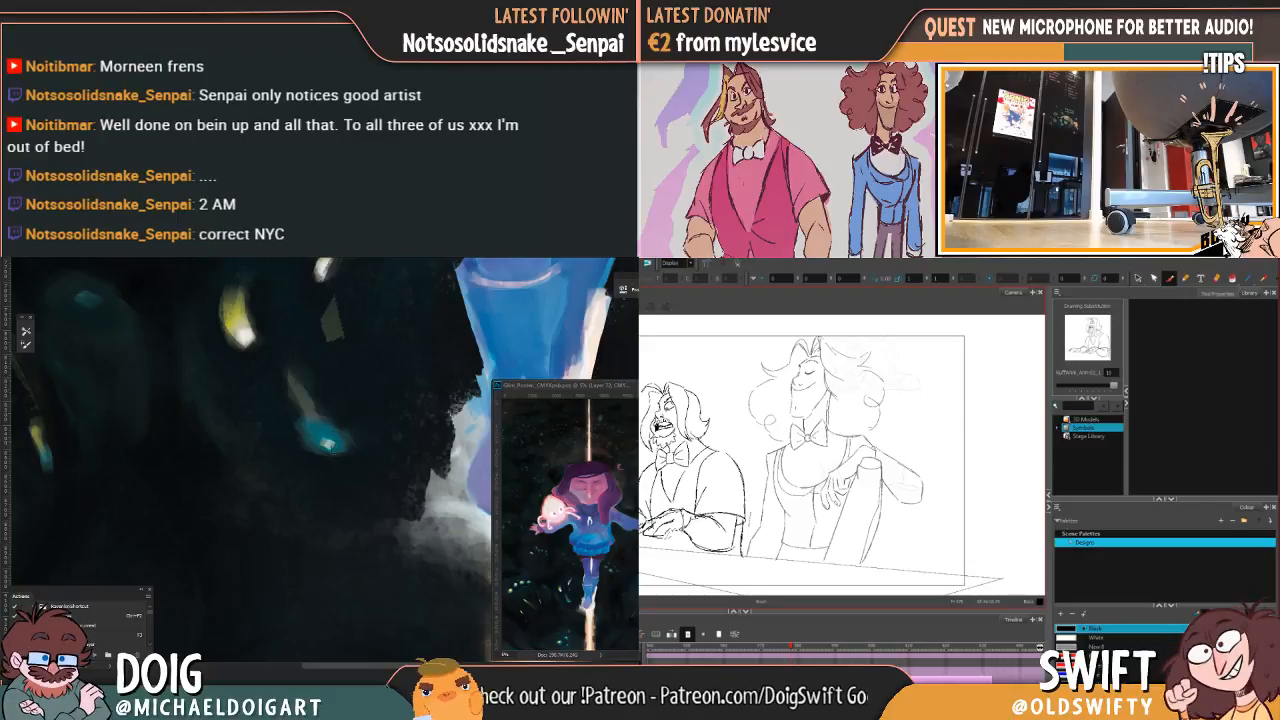
{"action": "key", "text": "alt+s"}
{"action": "mouse_move", "coordinate": [343, 386]}
{"action": "left_mouse_down"}
{"action": "mouse_move", "coordinate": [373, 375]}
{"action": "mouse_move", "coordinate": [346, 372]}
{"action": "mouse_move", "coordinate": [335, 387]}
{"action": "mouse_move", "coordinate": [359, 382]}
{"action": "mouse_move", "coordinate": [322, 414]}
{"action": "mouse_move", "coordinate": [257, 384]}
{"action": "left_mouse_up"}
{"action": "key", "text": "ctrl+z"}
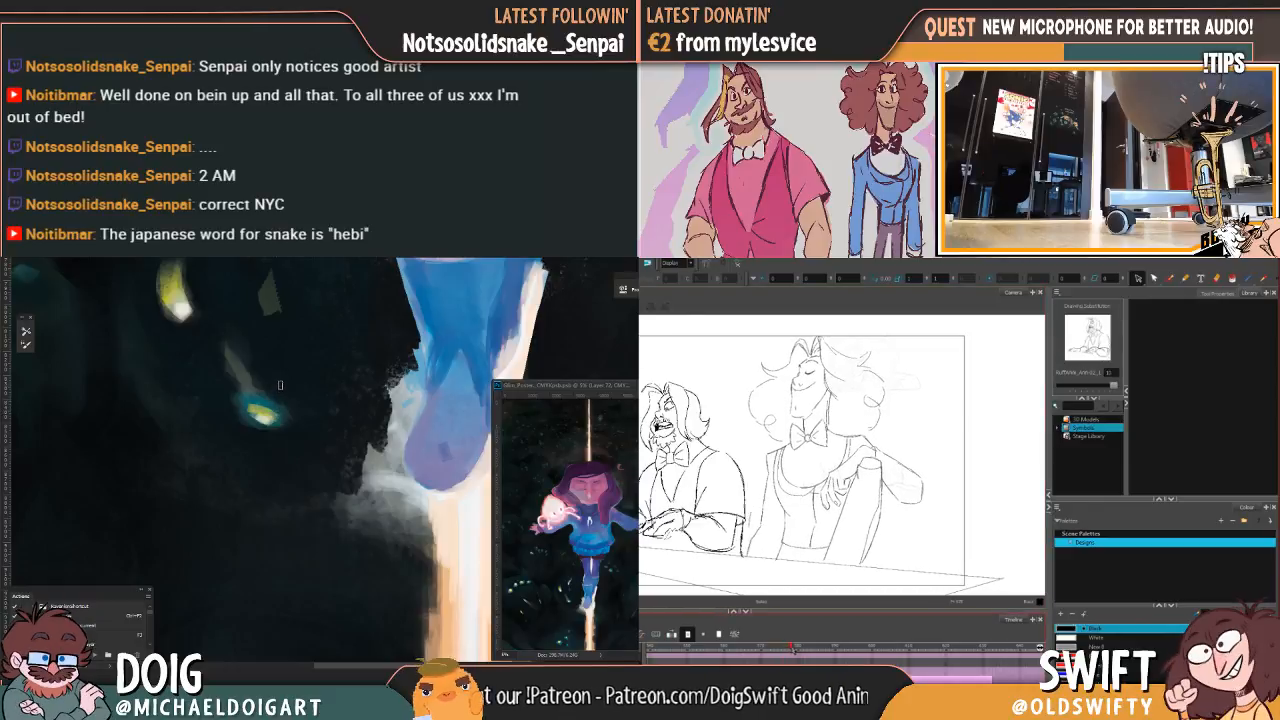
Step: Sample the yellow and pale tones around the teal glint beside the girl's foot and refine its bright core
{"action": "key", "text": "ctrl+minus"}
{"action": "key", "text": "ctrl+minus"}
{"action": "key", "text": "ctrl+minus"}
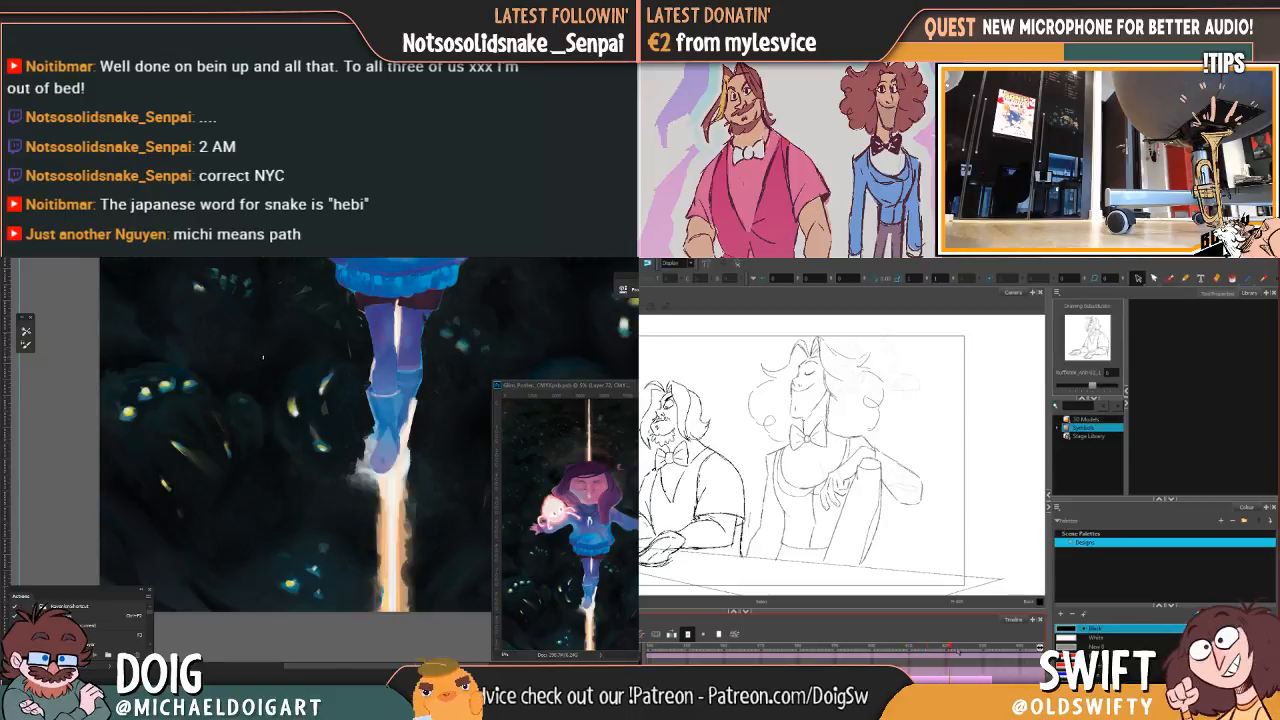
{"action": "scroll", "coordinate": [348, 450], "scroll_direction": "up", "scroll_amount": 6}
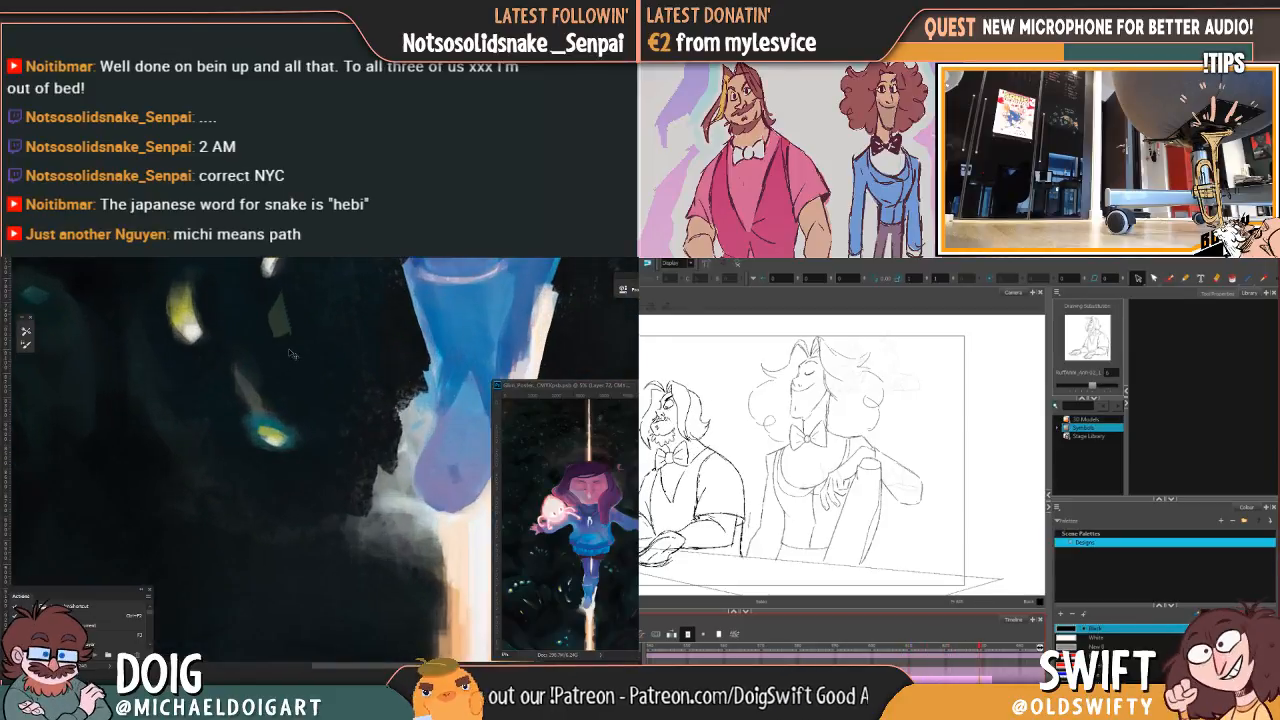
{"action": "left_click", "coordinate": [1170, 278]}
{"action": "left_click", "coordinate": [237, 425], "text": "alt"}
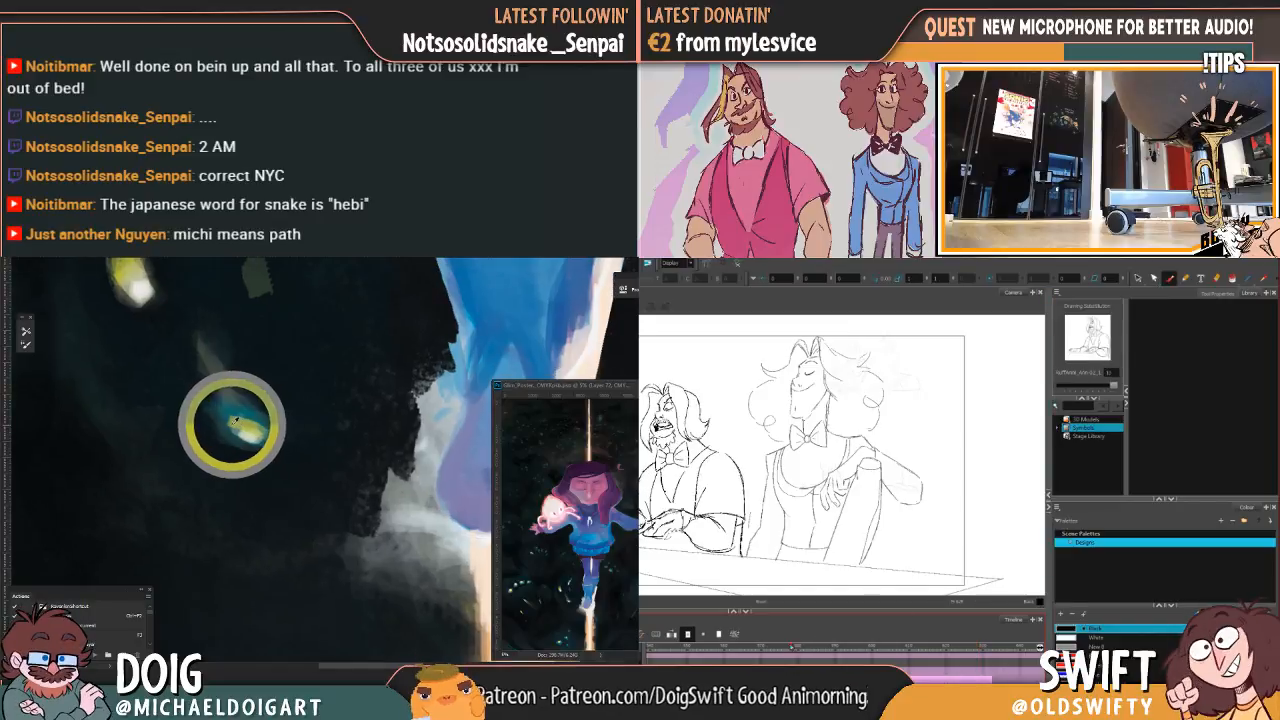
{"action": "left_click", "coordinate": [235, 421], "text": "alt"}
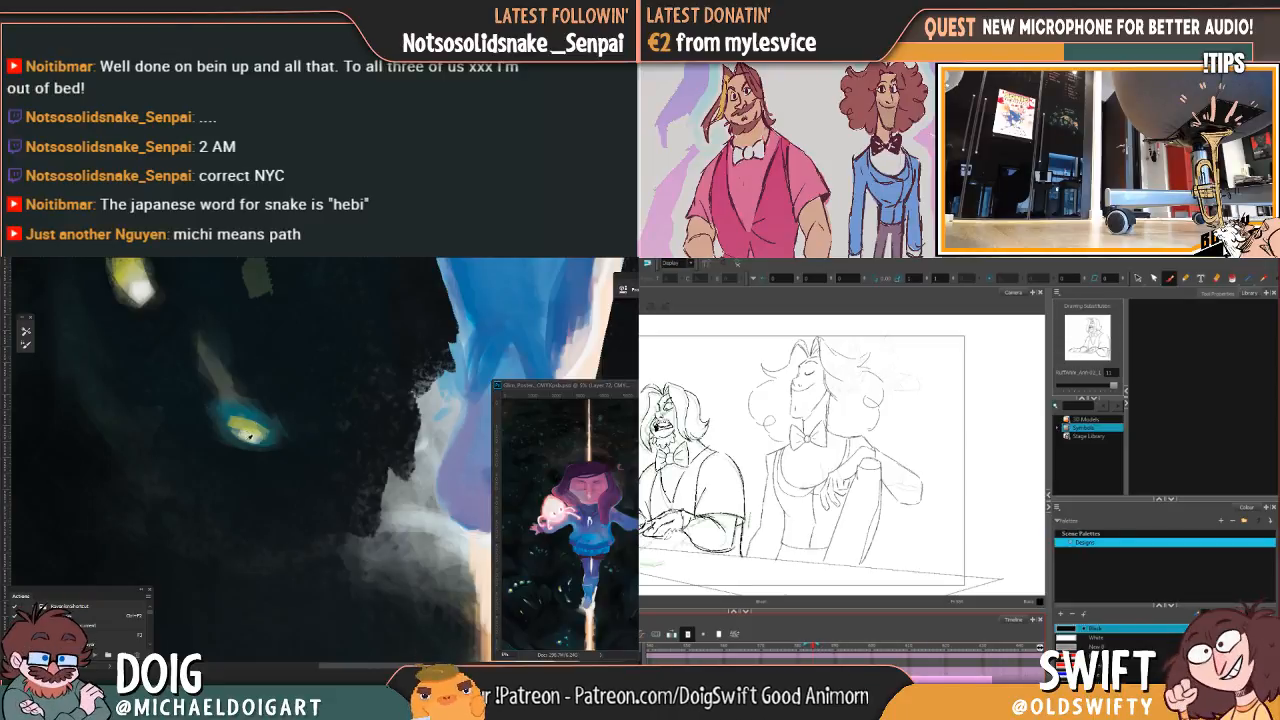
{"action": "left_click", "coordinate": [249, 435], "text": "alt"}
{"action": "left_click_drag", "start_coordinate": [357, 469], "coordinate": [281, 401]}
Step: Examine the whole poster to judge how the glowing eyes read in the dark background around the girl
{"action": "key", "text": "ctrl+minus"}
{"action": "key", "text": "ctrl+minus"}
{"action": "key", "text": "ctrl+minus"}
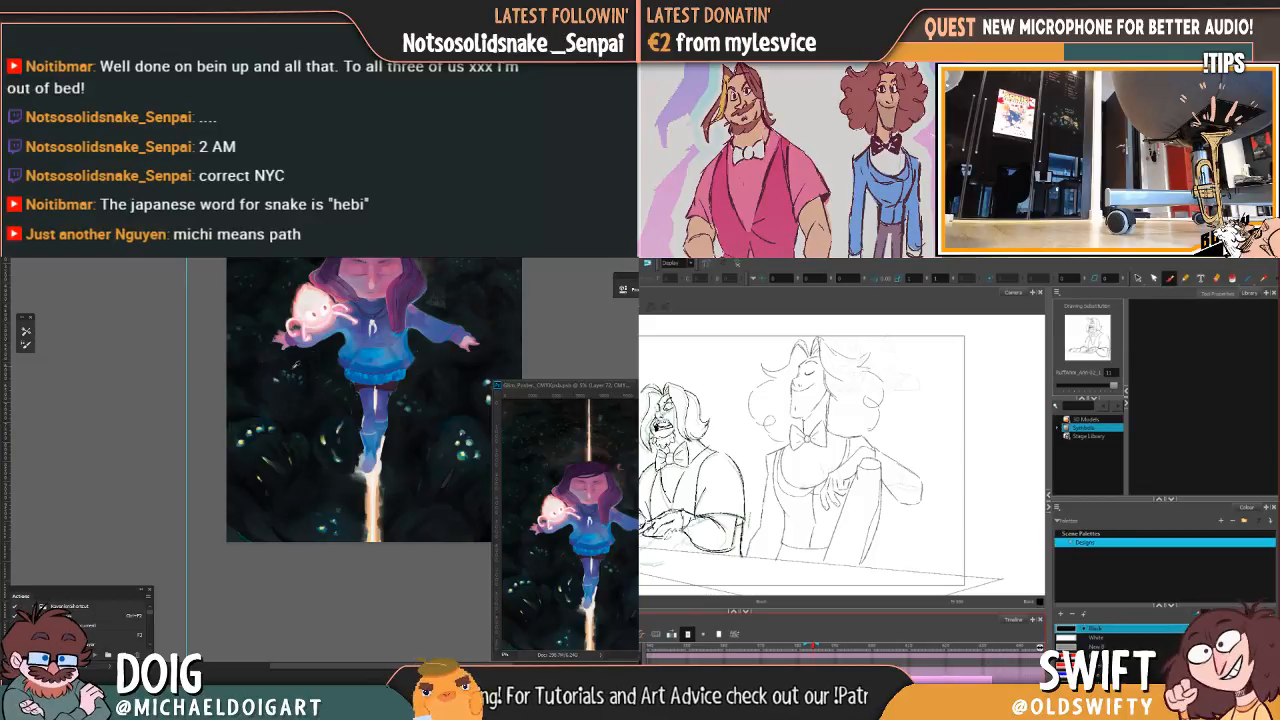
{"action": "left_click_drag", "start_coordinate": [290, 402], "coordinate": [230, 452]}
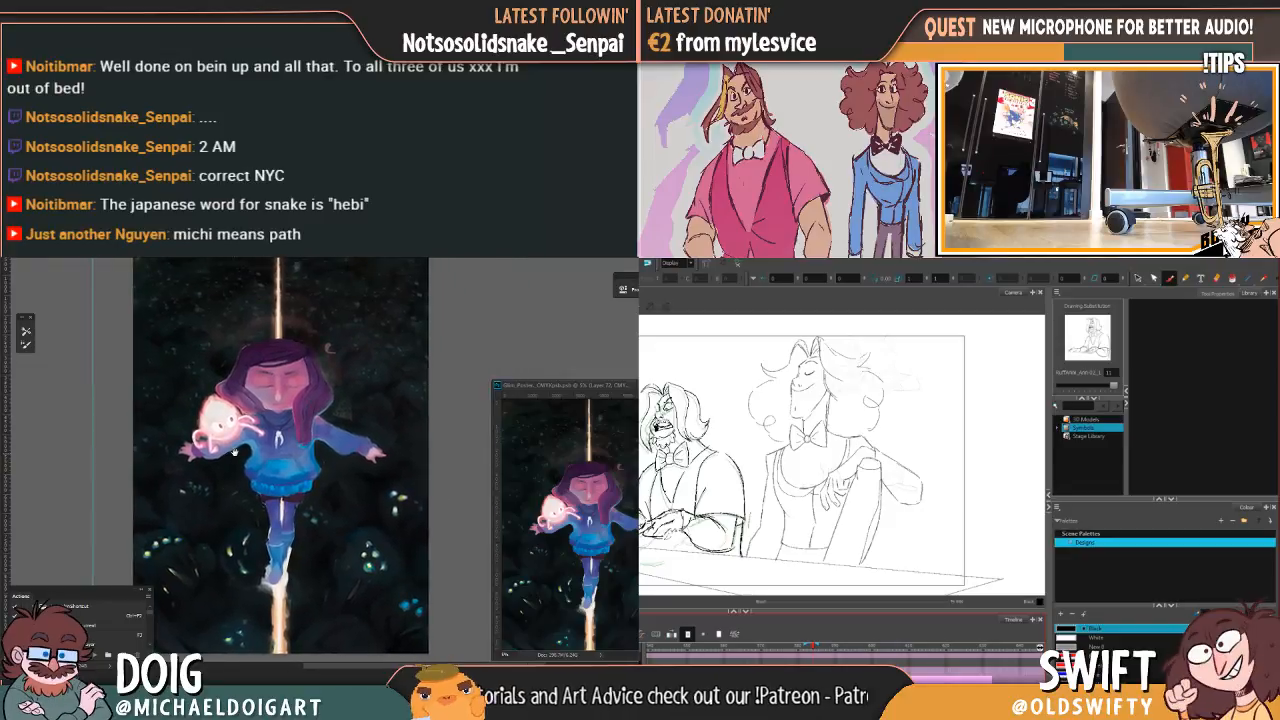
{"action": "mouse_move", "coordinate": [240, 397]}
{"action": "left_mouse_down"}
{"action": "mouse_move", "coordinate": [221, 459]}
{"action": "mouse_move", "coordinate": [236, 444]}
{"action": "mouse_move", "coordinate": [245, 467]}
{"action": "left_mouse_up"}
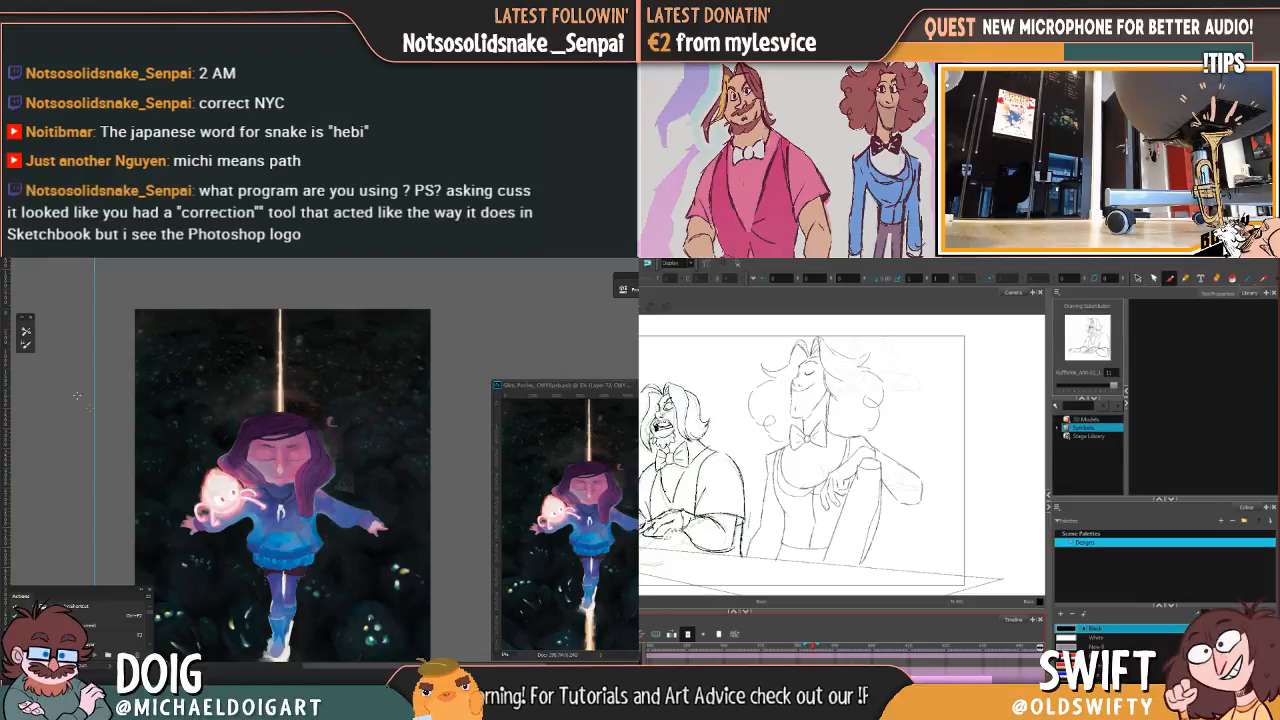
{"action": "left_click_drag", "start_coordinate": [100, 463], "coordinate": [85, 376]}
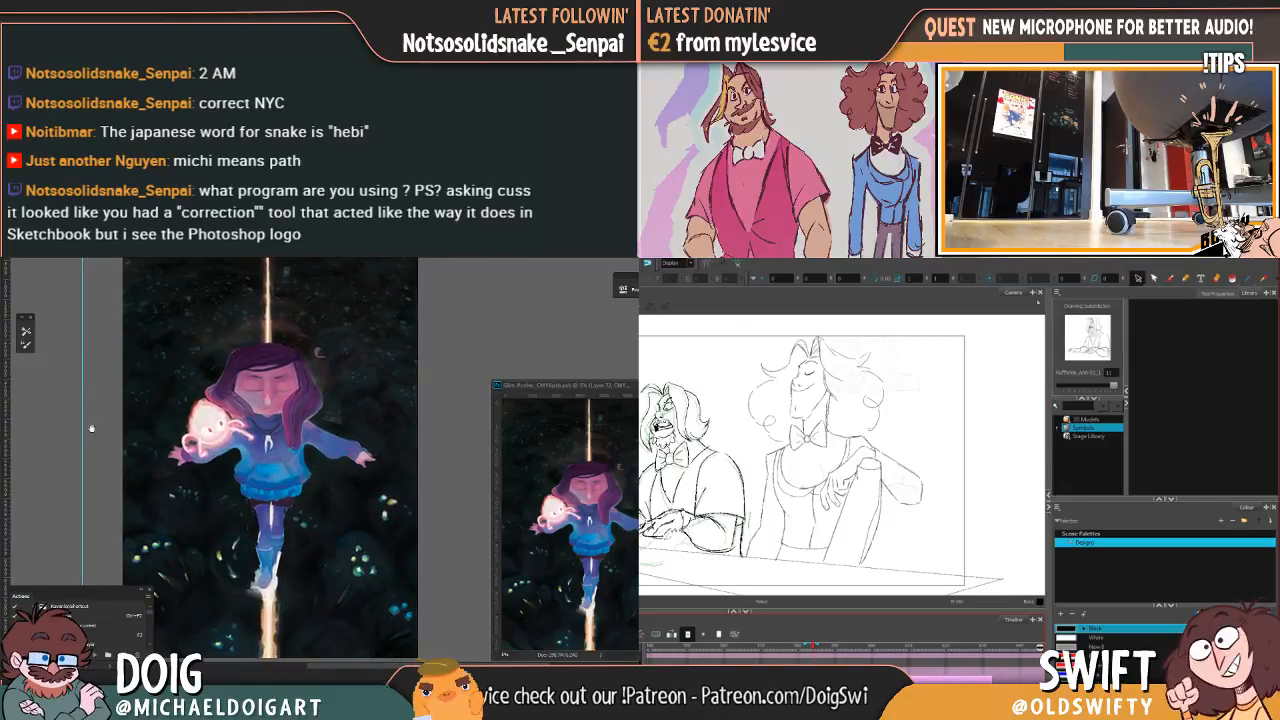
{"action": "left_click_drag", "start_coordinate": [96, 438], "coordinate": [91, 411]}
Step: Select the seated man's torso, arms and hands in the current animation drawing and delete them
{"action": "left_click_drag", "start_coordinate": [758, 495], "coordinate": [763, 506]}
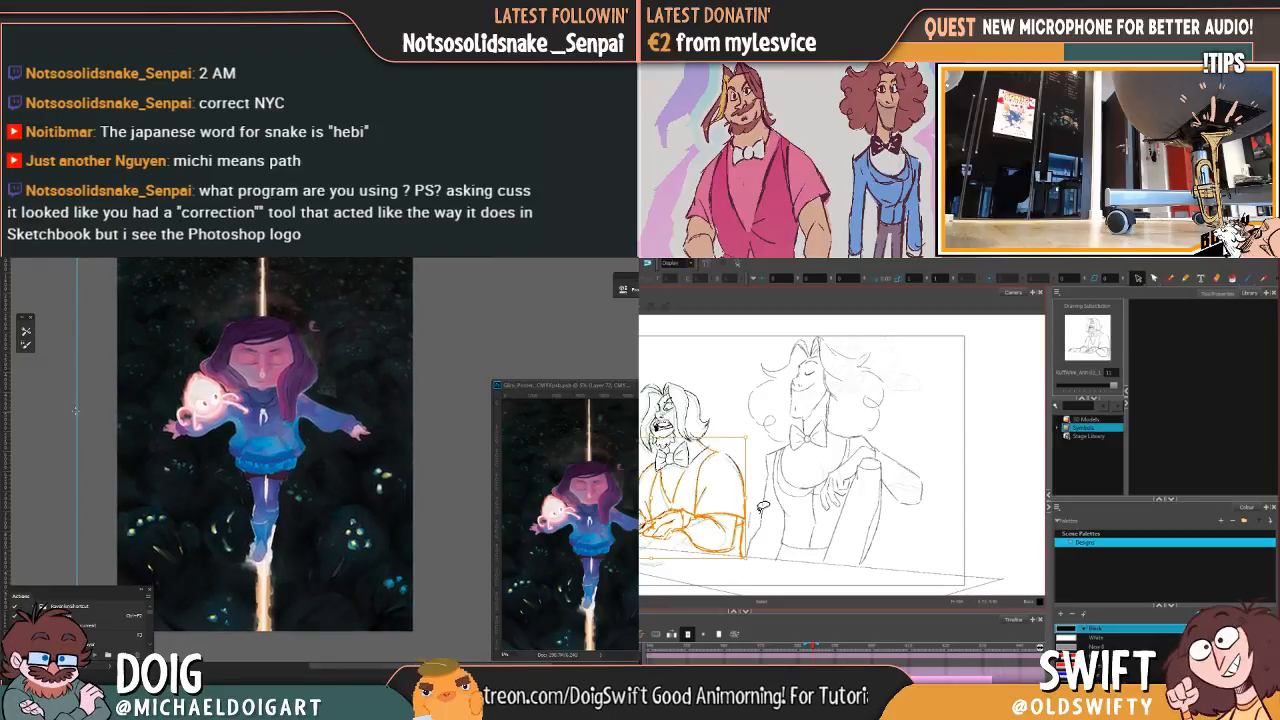
{"action": "left_click_drag", "start_coordinate": [163, 428], "coordinate": [180, 426]}
{"action": "key", "text": "Delete"}
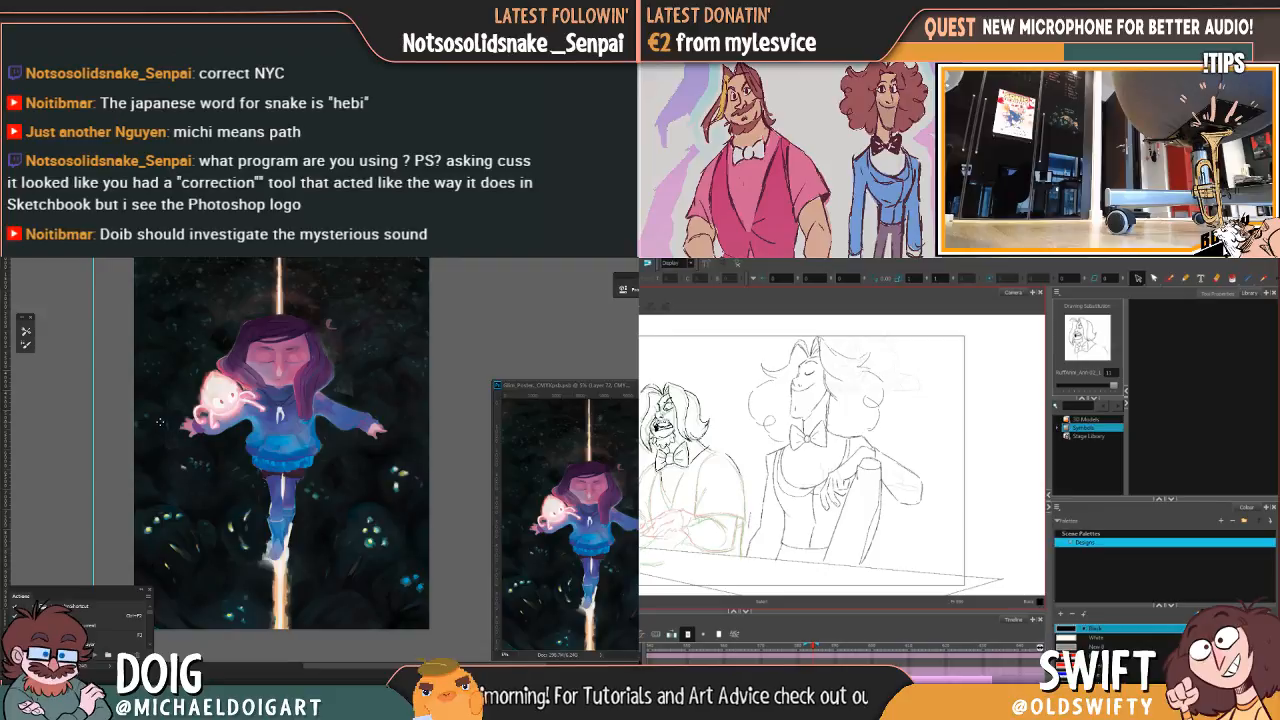
Step: Redraw the seated man's hands on the piano with the brush over the onion-skin guide, while checking the poster's lower background
{"action": "left_click", "coordinate": [1170, 279]}
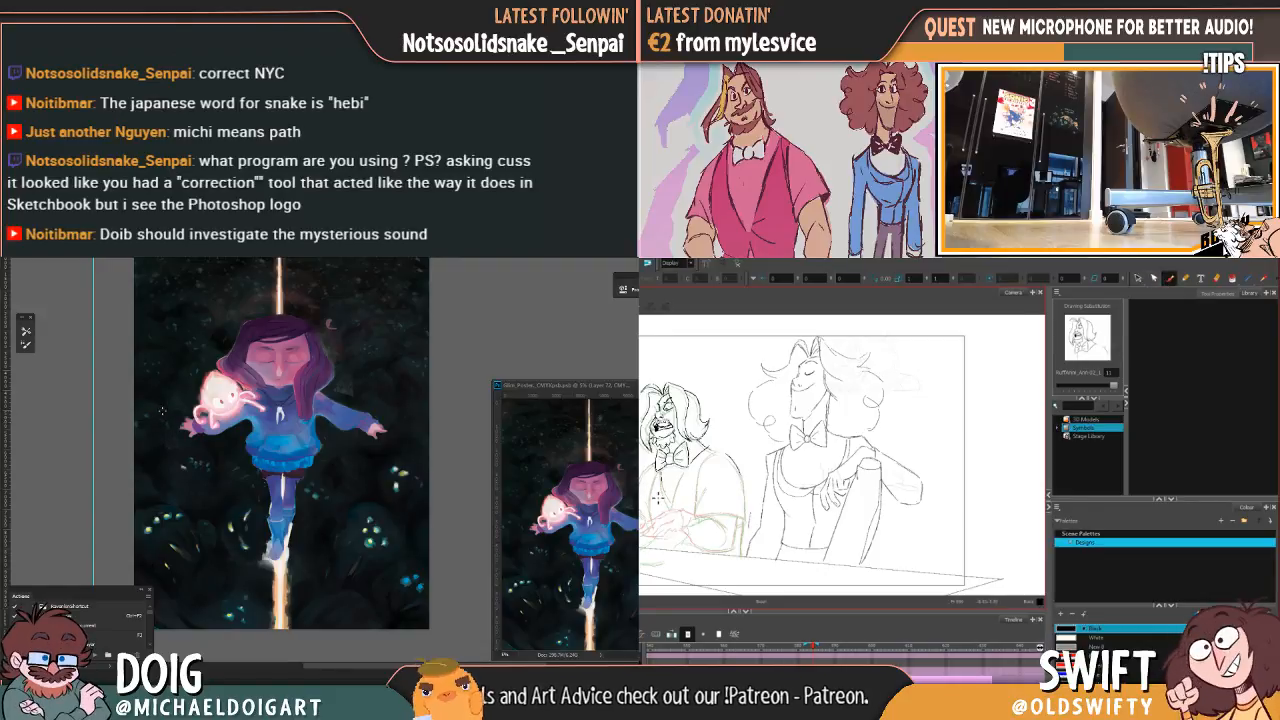
{"action": "mouse_move", "coordinate": [173, 423]}
{"action": "left_mouse_down"}
{"action": "mouse_move", "coordinate": [171, 397]}
{"action": "mouse_move", "coordinate": [176, 411]}
{"action": "mouse_move", "coordinate": [271, 428]}
{"action": "mouse_move", "coordinate": [208, 401]}
{"action": "mouse_move", "coordinate": [255, 432]}
{"action": "mouse_move", "coordinate": [222, 417]}
{"action": "left_mouse_up"}
{"action": "left_click_drag", "start_coordinate": [183, 457], "coordinate": [172, 424]}
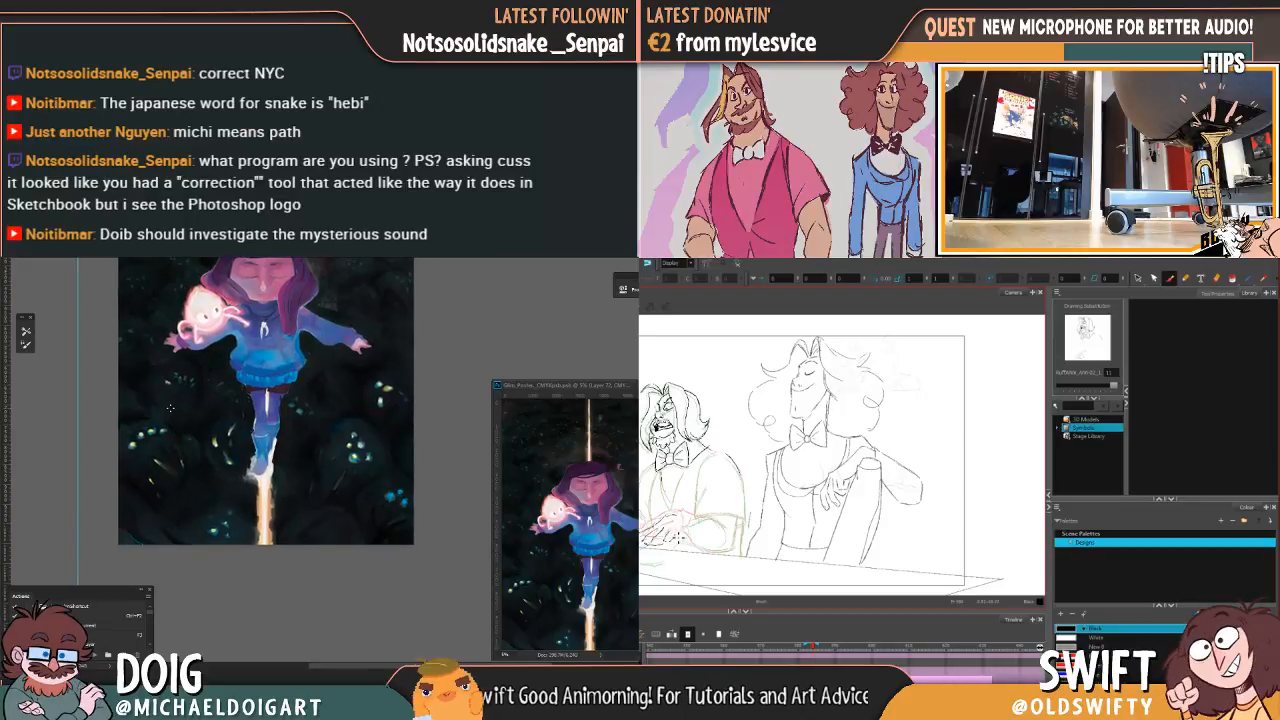
{"action": "scroll", "coordinate": [168, 410], "scroll_direction": "up", "scroll_amount": 2}
{"action": "scroll", "coordinate": [150, 419], "scroll_direction": "up", "scroll_amount": 2}
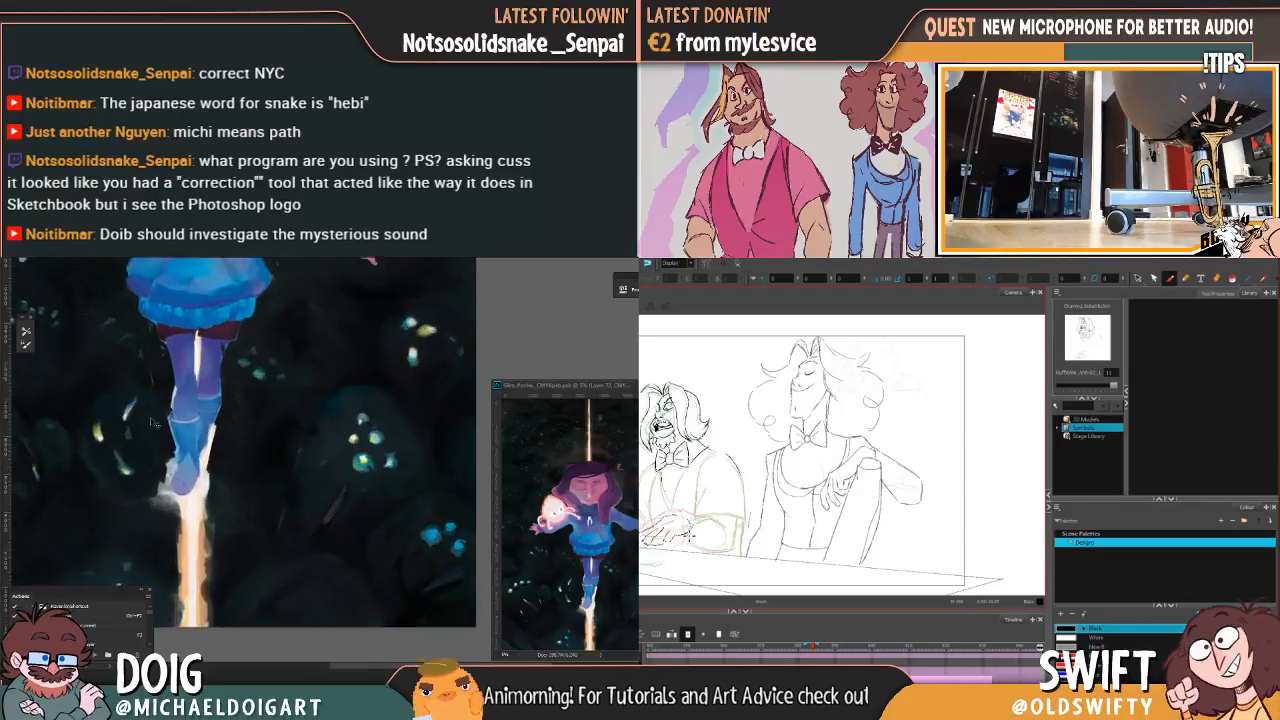
{"action": "left_click_drag", "start_coordinate": [169, 424], "coordinate": [222, 394]}
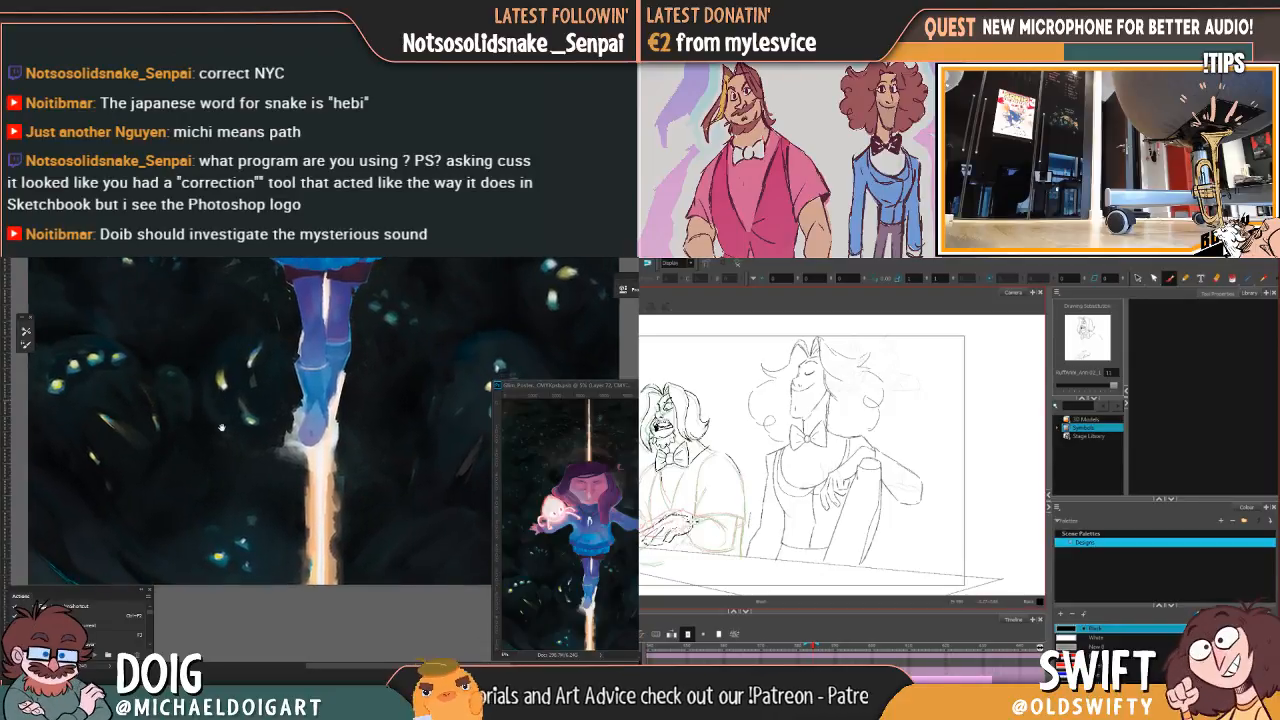
{"action": "scroll", "coordinate": [210, 380], "scroll_direction": "up", "scroll_amount": 1}
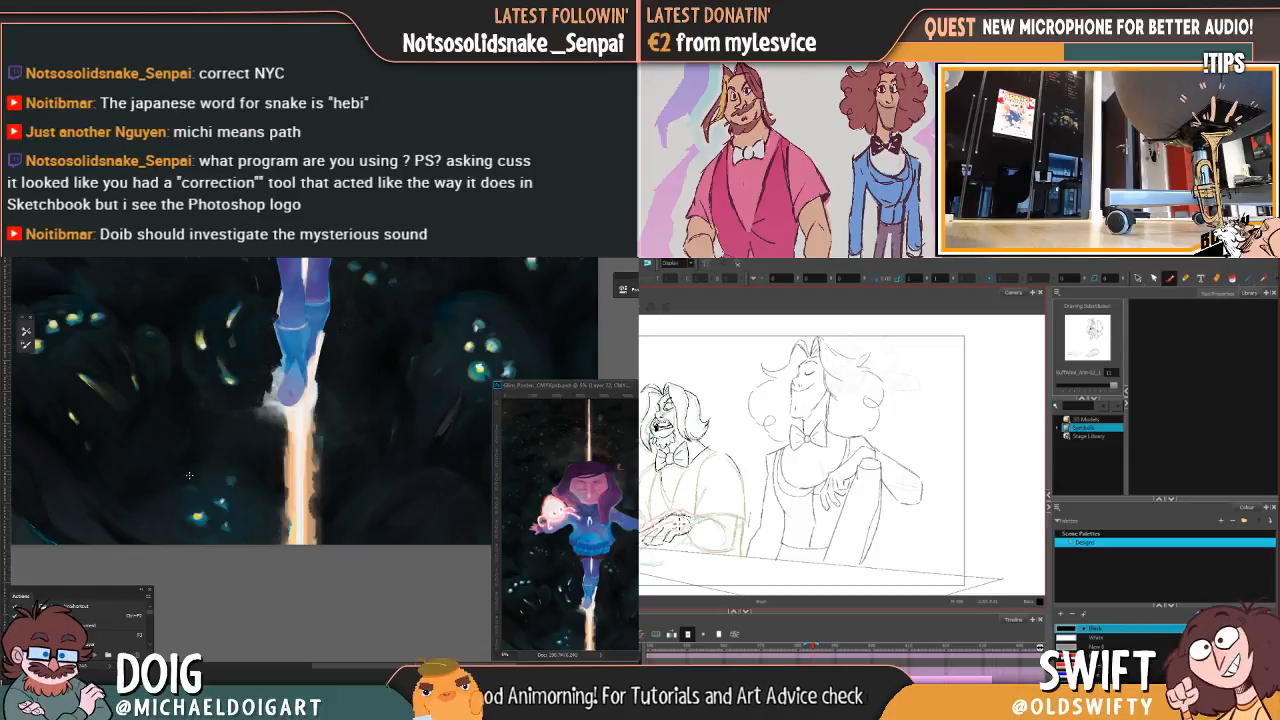
Step: Browse the brush presets and choose a speckled scatter brush for the poster background, while continuing the seated man's hands
{"action": "left_click_drag", "start_coordinate": [141, 443], "coordinate": [127, 486]}
{"action": "mouse_move", "coordinate": [127, 420]}
{"action": "left_mouse_down"}
{"action": "mouse_move", "coordinate": [151, 506]}
{"action": "mouse_move", "coordinate": [138, 547]}
{"action": "left_mouse_up"}
{"action": "left_click", "coordinate": [6, 259]}
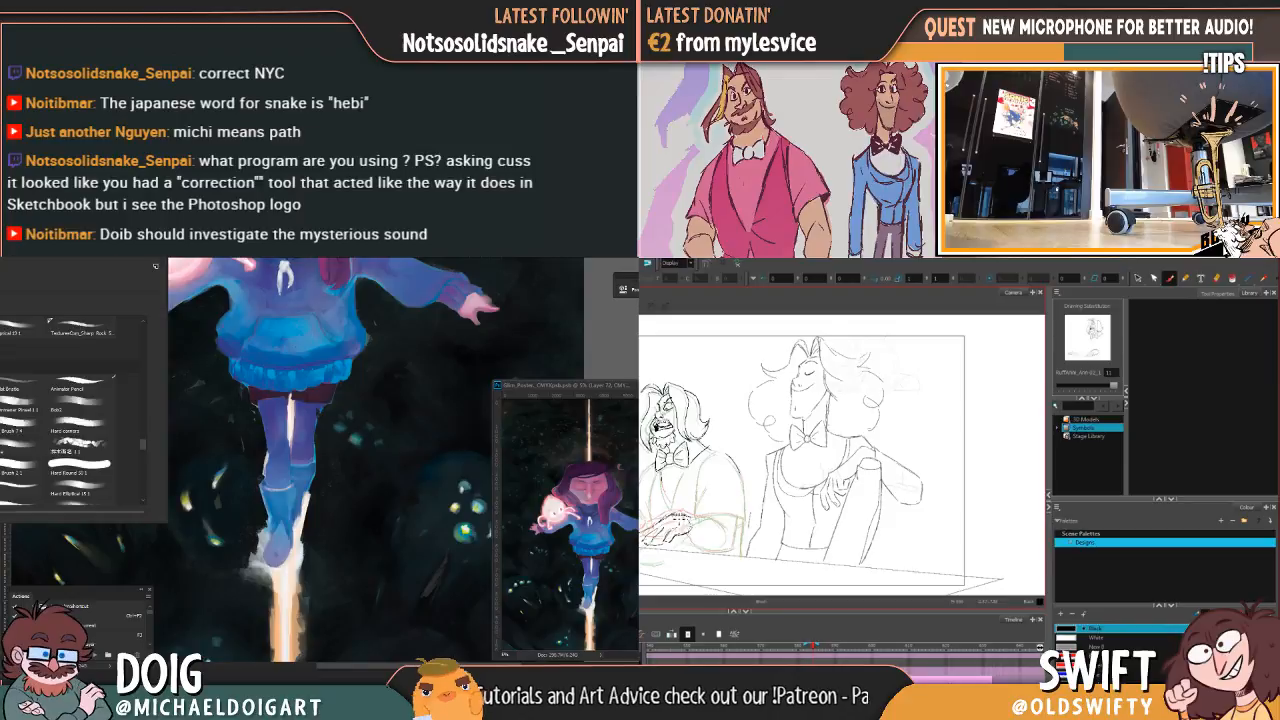
{"action": "left_click_drag", "start_coordinate": [144, 443], "coordinate": [144, 462]}
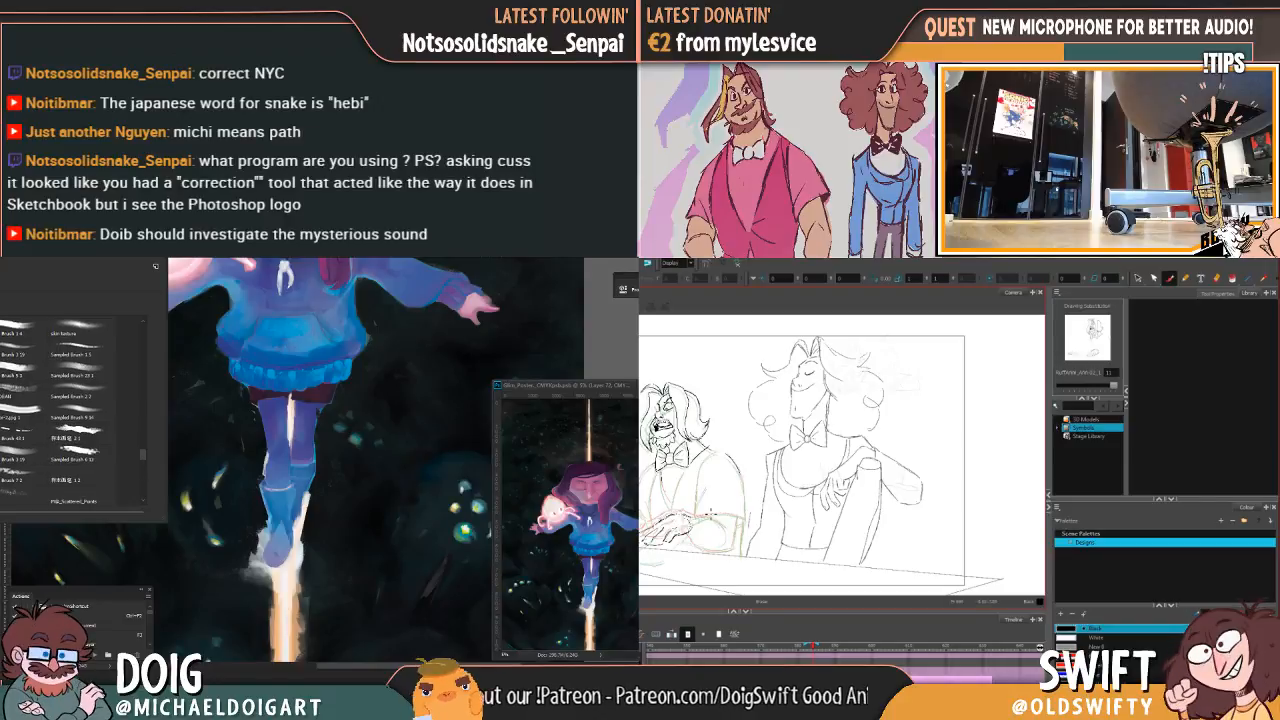
{"action": "left_click_drag", "start_coordinate": [144, 458], "coordinate": [143, 461]}
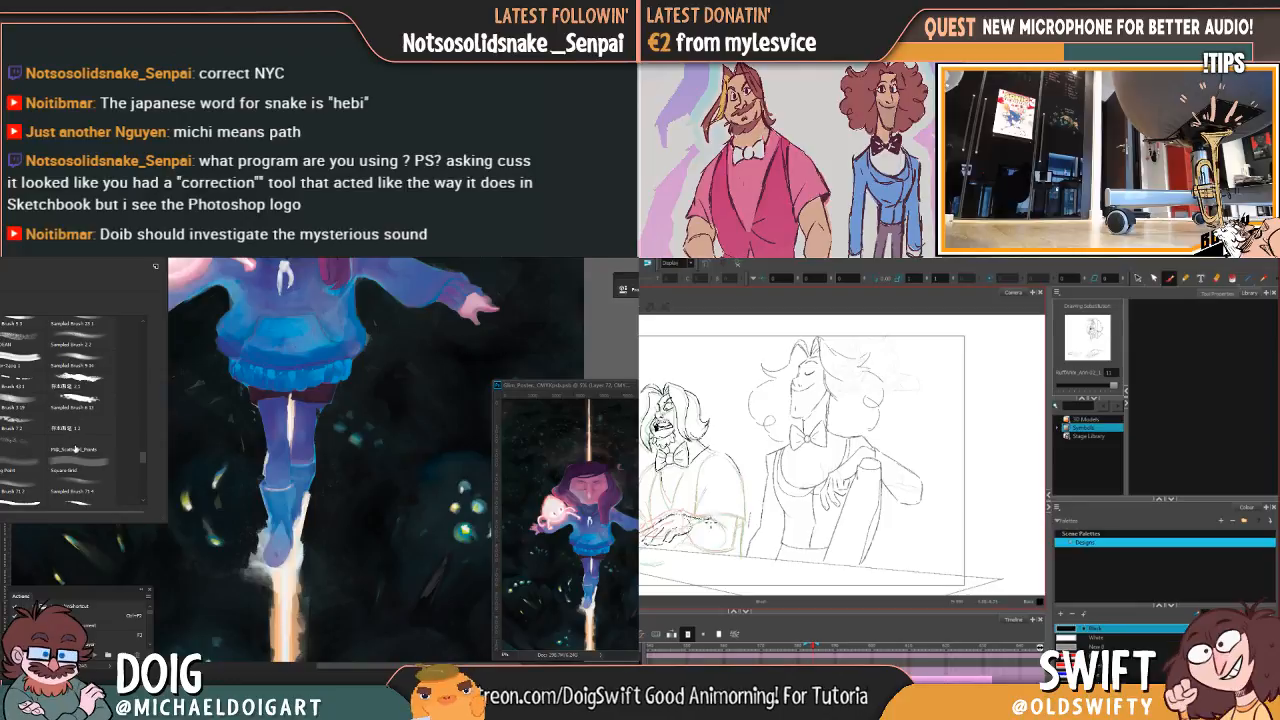
{"action": "double_click", "coordinate": [30, 440]}
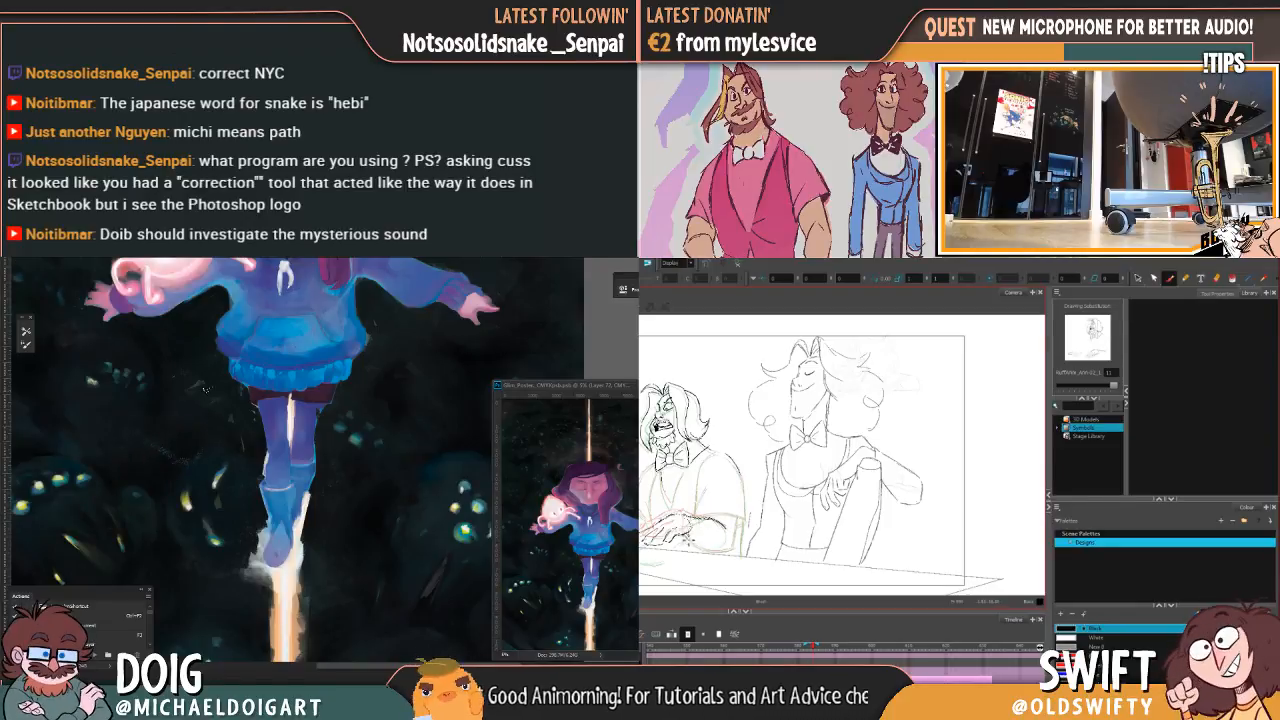
Step: Scatter teal specks over the dark upper background to the left of the light beam, while redrawing the seated man's arm and sleeve
{"action": "key", "text": "ctrl+plus"}
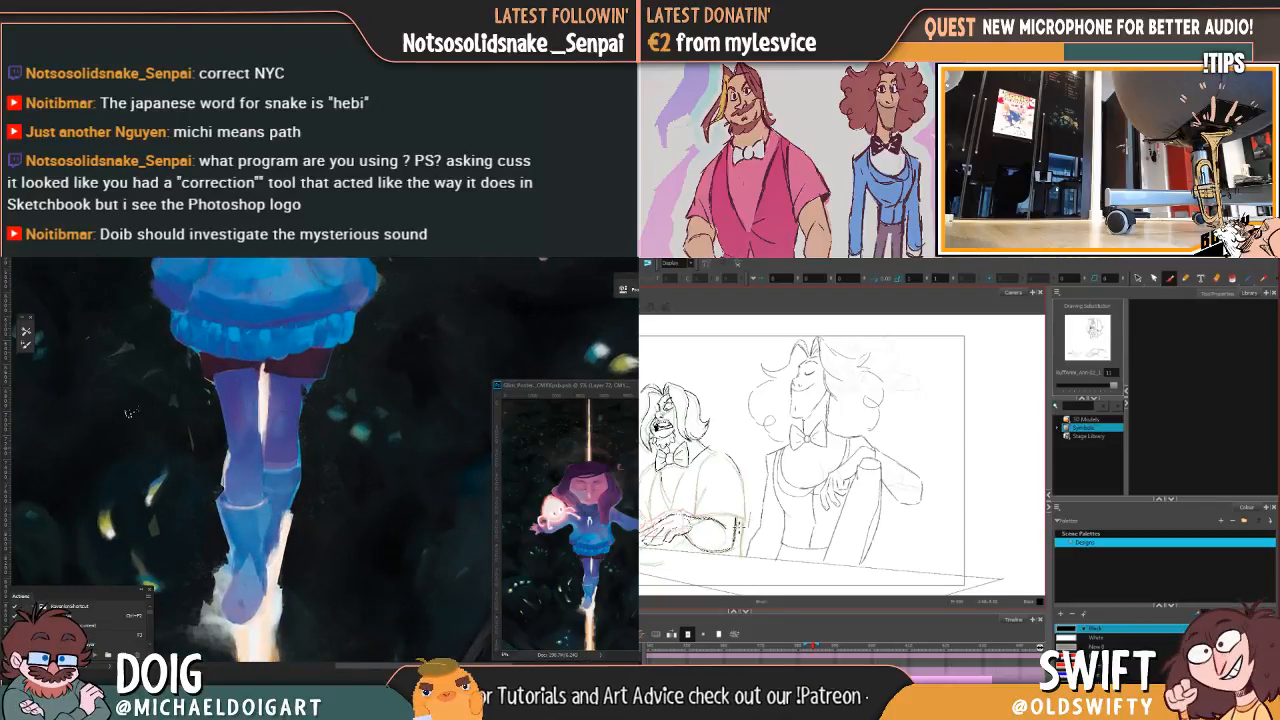
{"action": "scroll", "coordinate": [128, 419], "scroll_direction": "up", "scroll_amount": 5}
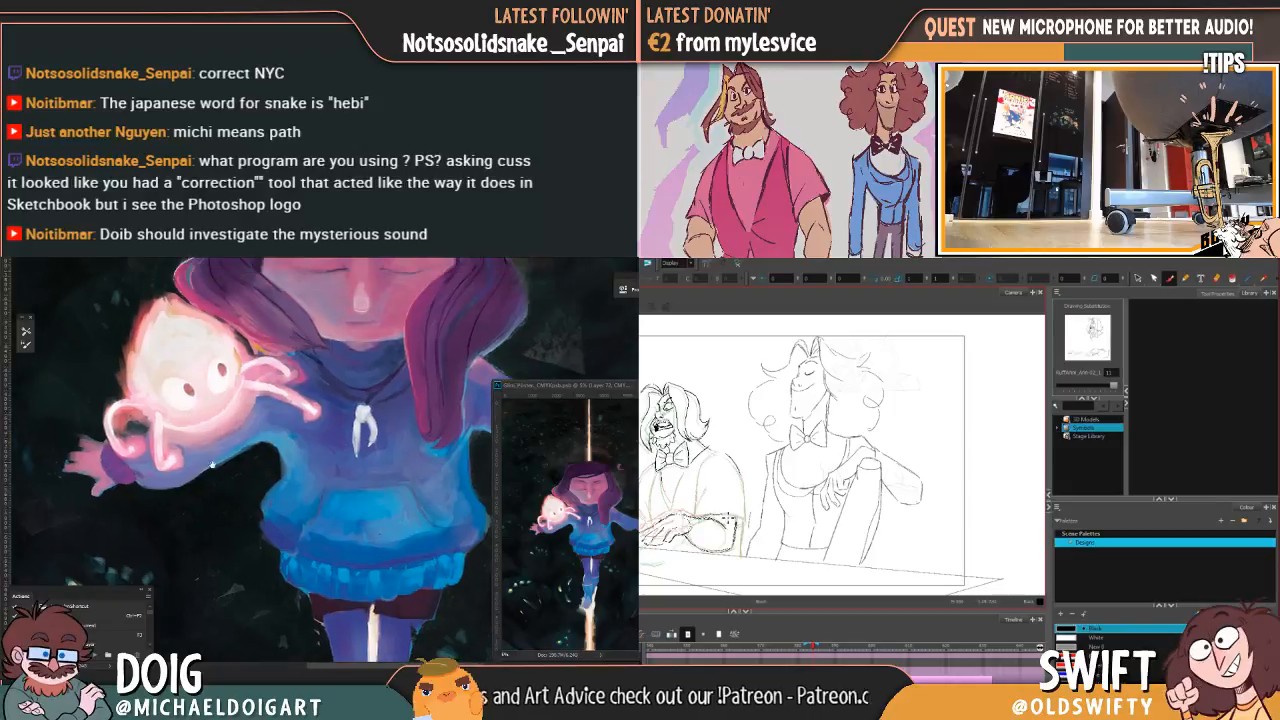
{"action": "scroll", "coordinate": [204, 451], "scroll_direction": "up", "scroll_amount": 5}
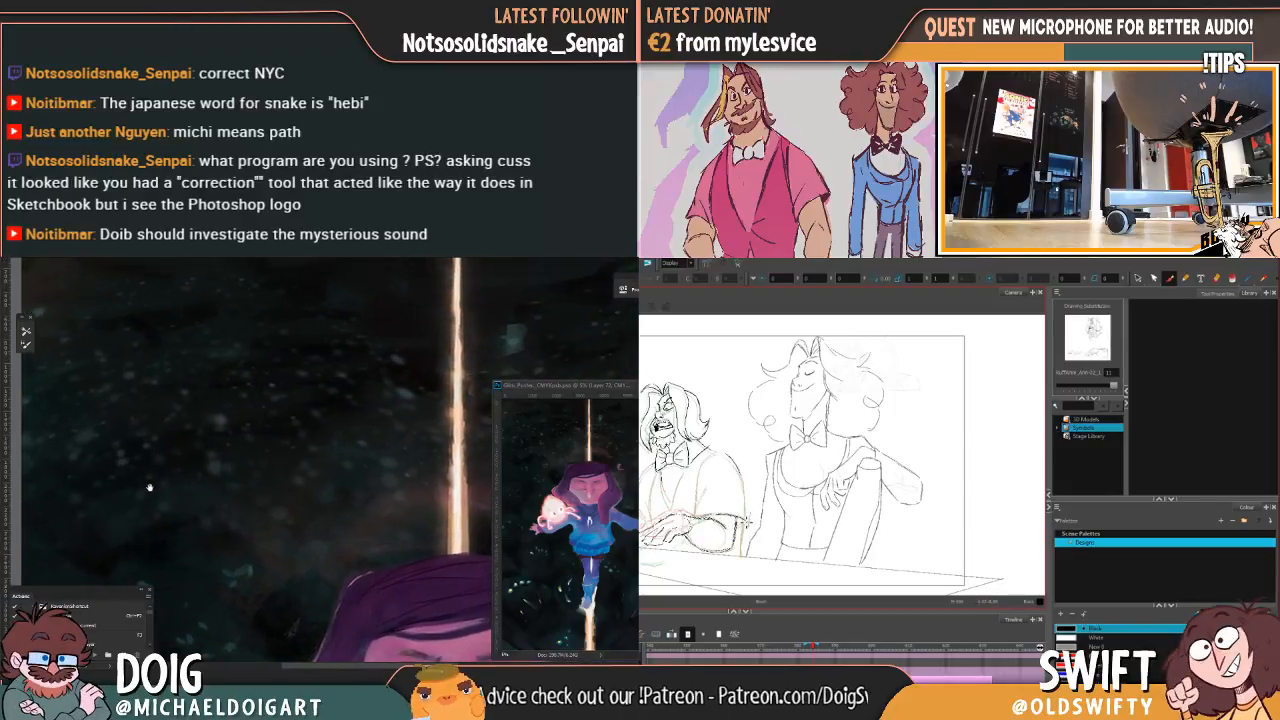
{"action": "key", "text": "ctrl+minus"}
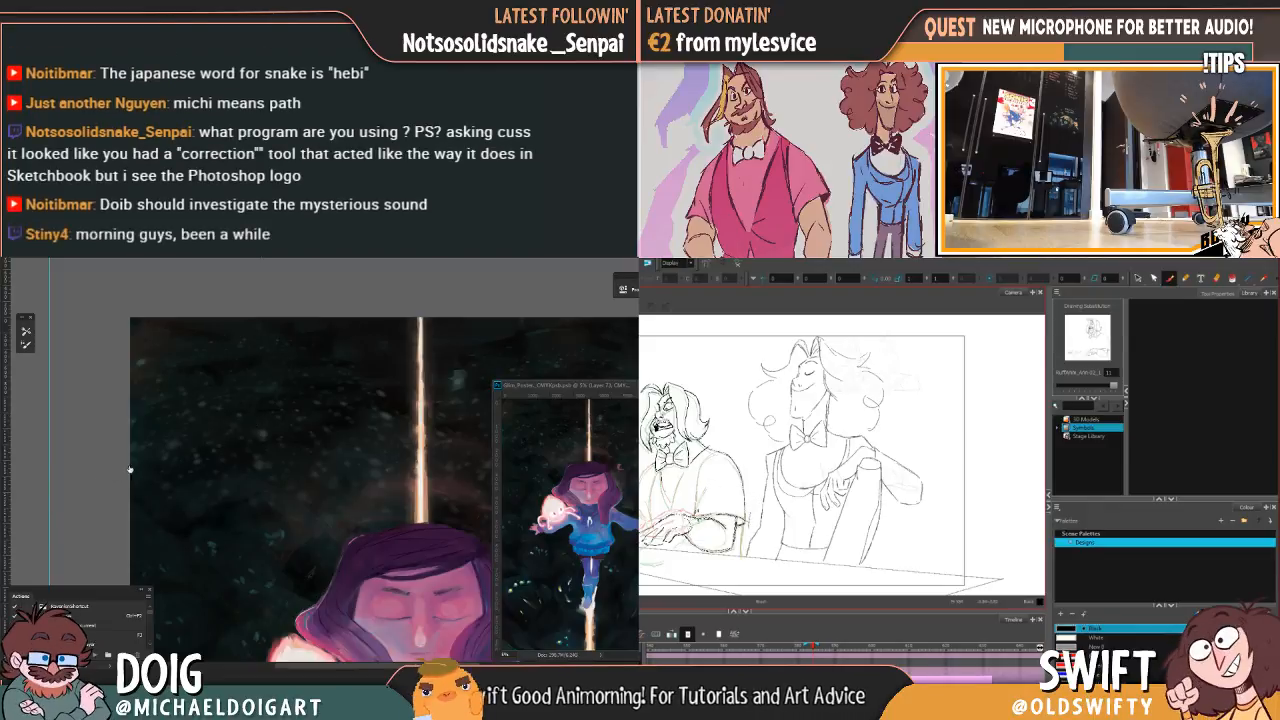
{"action": "scroll", "coordinate": [222, 403], "scroll_direction": "up", "scroll_amount": 2}
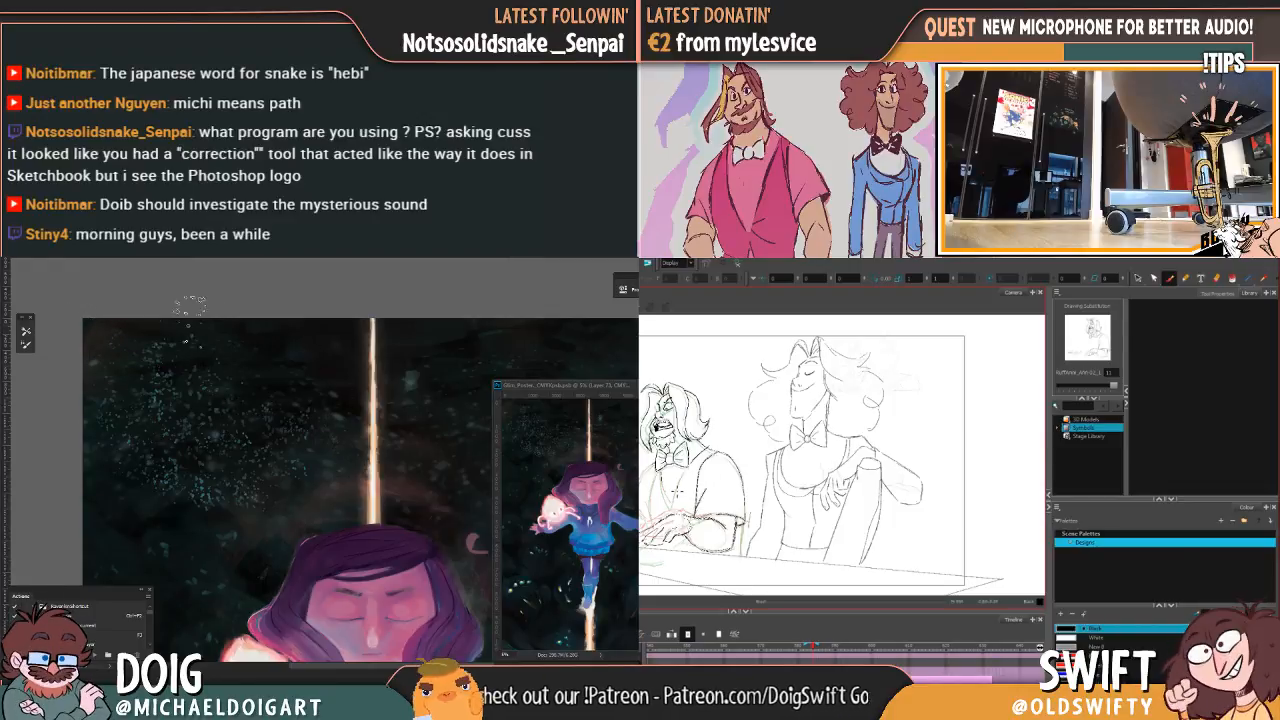
Step: Scatter teal specks over the dark background to the right of the light beam, from the poster's top down toward the girl's outstretched hand
{"action": "left_click_drag", "start_coordinate": [345, 363], "coordinate": [159, 327]}
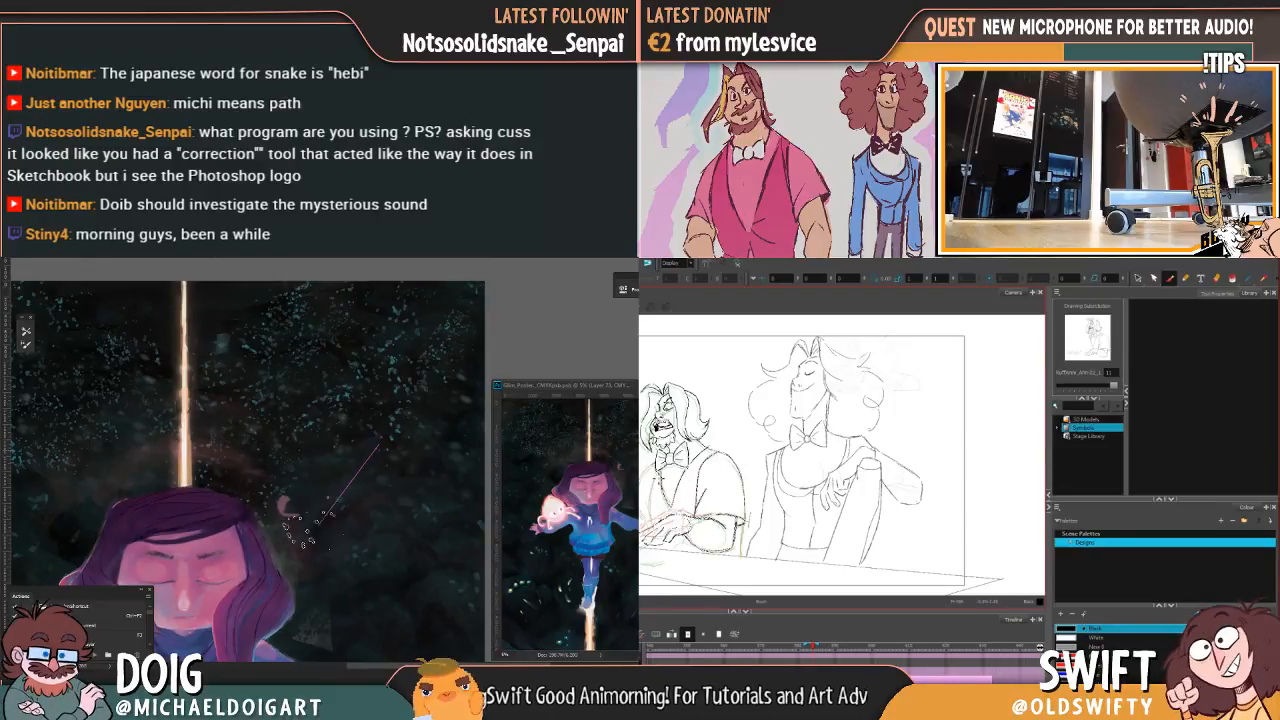
{"action": "left_click_drag", "start_coordinate": [308, 527], "coordinate": [297, 550]}
{"action": "left_click_drag", "start_coordinate": [256, 380], "coordinate": [152, 325]}
{"action": "mouse_move", "coordinate": [350, 430]}
{"action": "left_mouse_down"}
{"action": "mouse_move", "coordinate": [309, 417]}
{"action": "mouse_move", "coordinate": [295, 373]}
{"action": "left_mouse_up"}
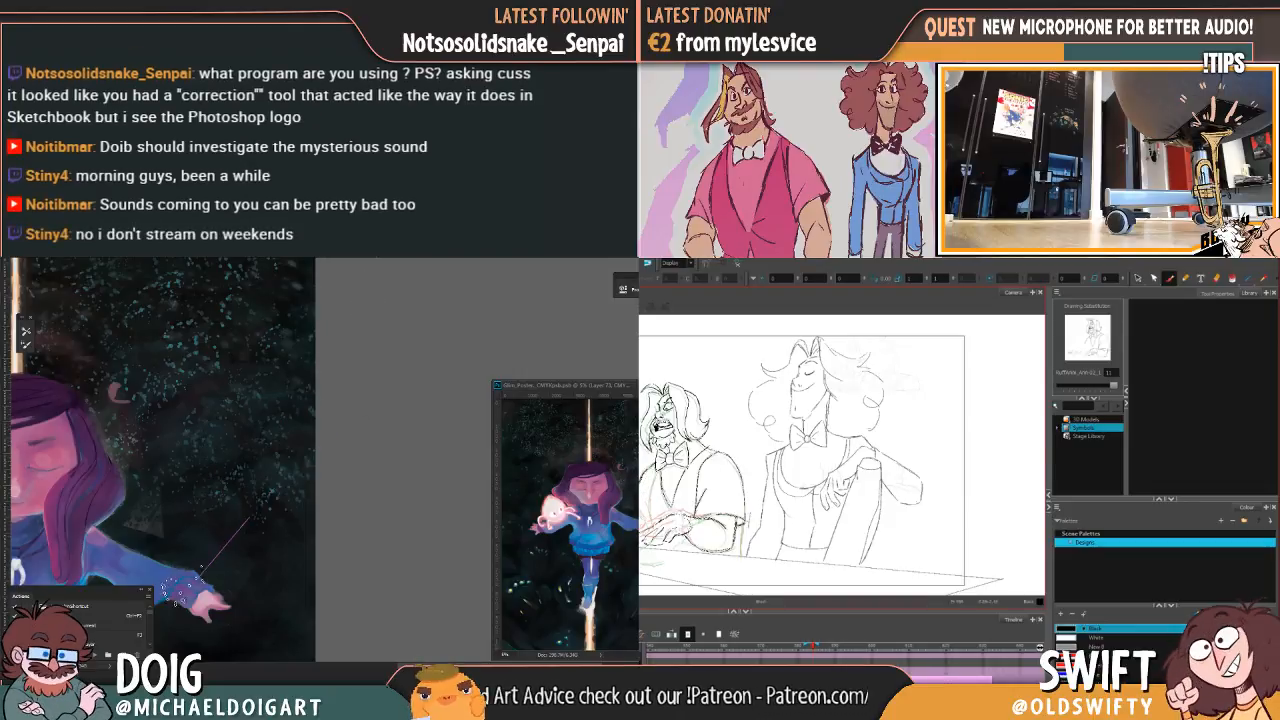
Step: Extend the teal specks down the dark background on the left, beside the girl's hair and the glowing creature
{"action": "left_click_drag", "start_coordinate": [121, 527], "coordinate": [456, 426]}
{"action": "left_click_drag", "start_coordinate": [221, 450], "coordinate": [156, 396]}
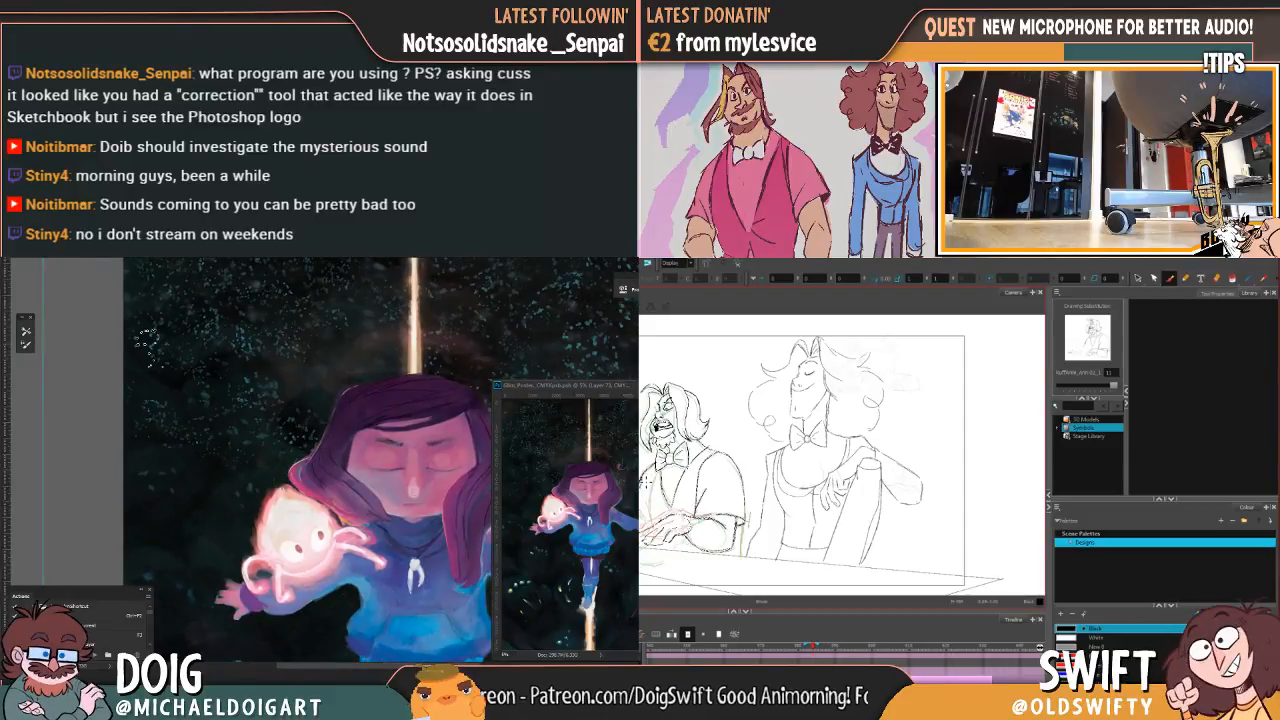
{"action": "mouse_move", "coordinate": [374, 353]}
{"action": "left_mouse_down"}
{"action": "mouse_move", "coordinate": [255, 410]}
{"action": "mouse_move", "coordinate": [285, 378]}
{"action": "mouse_move", "coordinate": [308, 311]}
{"action": "left_mouse_up"}
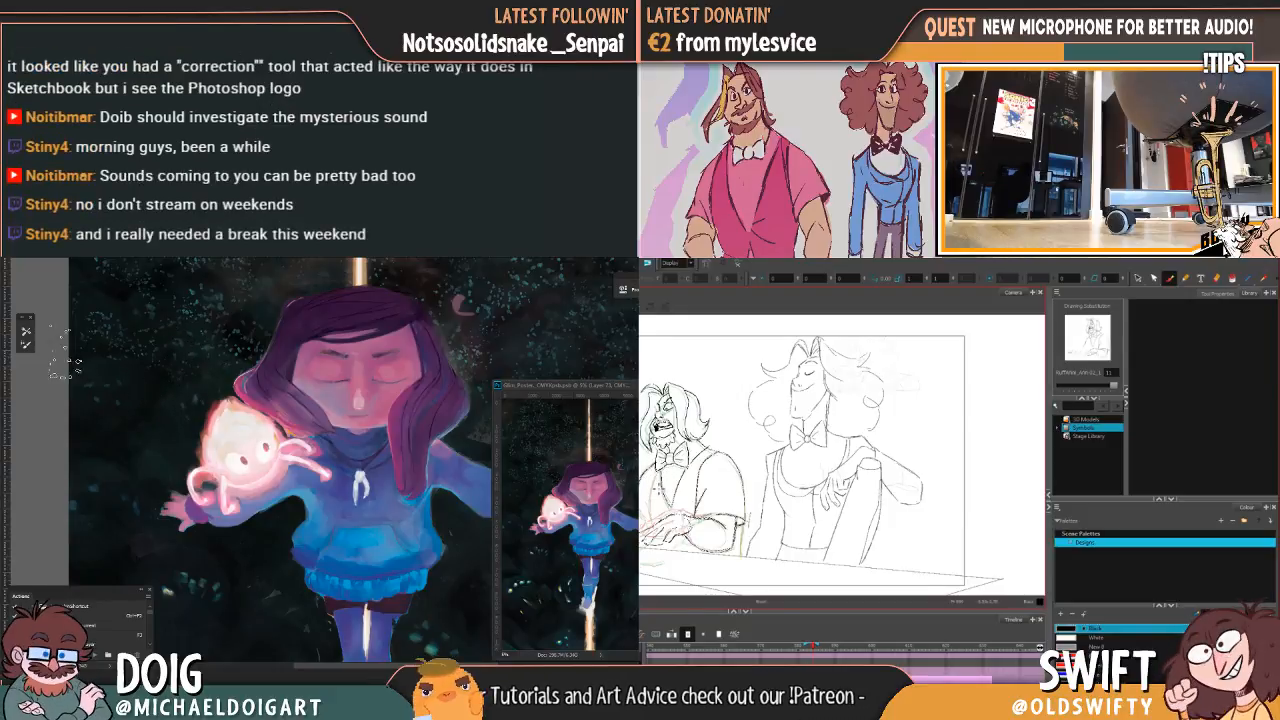
Step: Adjust the teal specks over the poster's dark background with Hue/Saturation, while comparing neighbouring frames of the seated man
{"action": "left_click_drag", "start_coordinate": [231, 368], "coordinate": [85, 362]}
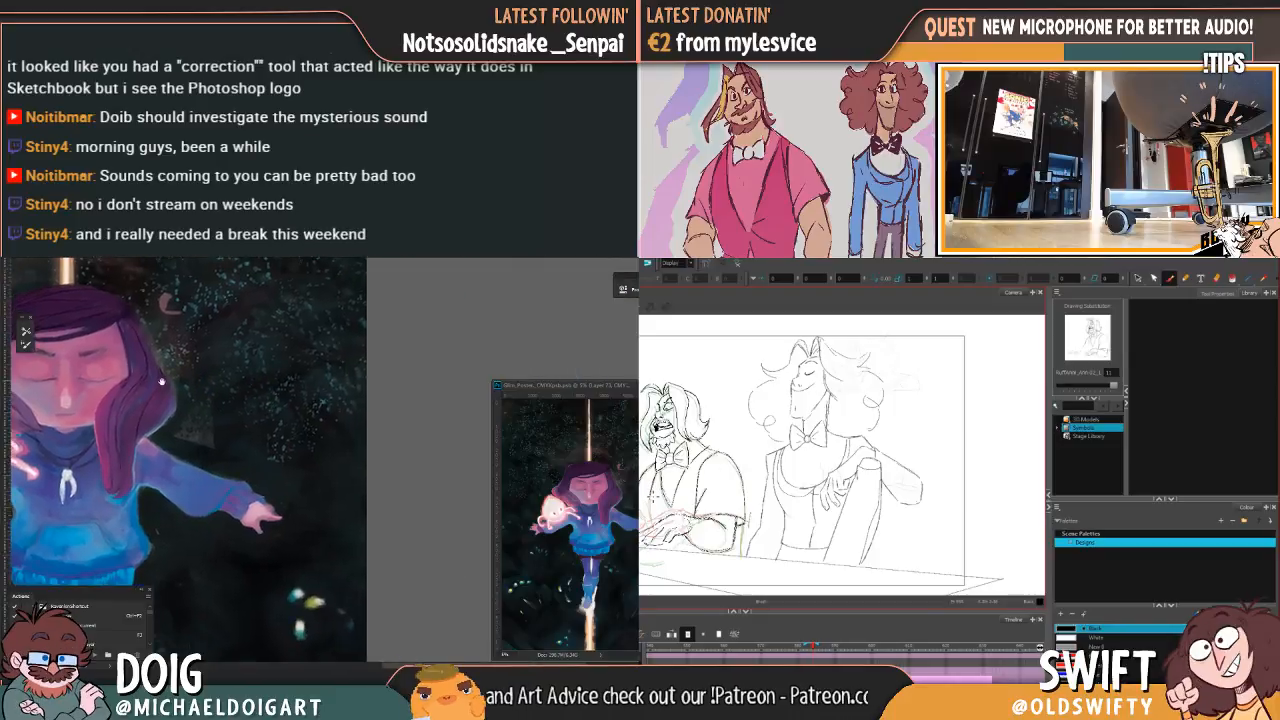
{"action": "mouse_move", "coordinate": [283, 425]}
{"action": "left_mouse_down"}
{"action": "mouse_move", "coordinate": [385, 262]}
{"action": "mouse_move", "coordinate": [595, 420]}
{"action": "left_mouse_up"}
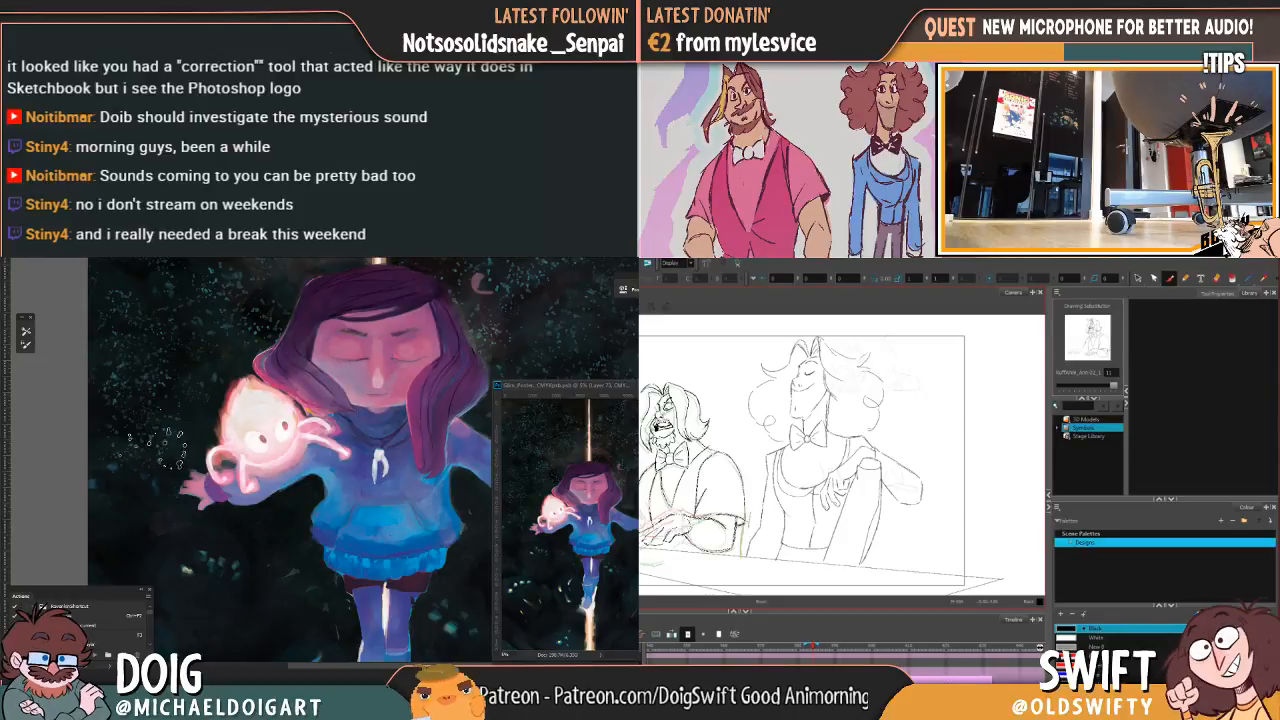
{"action": "left_click_drag", "start_coordinate": [283, 346], "coordinate": [208, 455]}
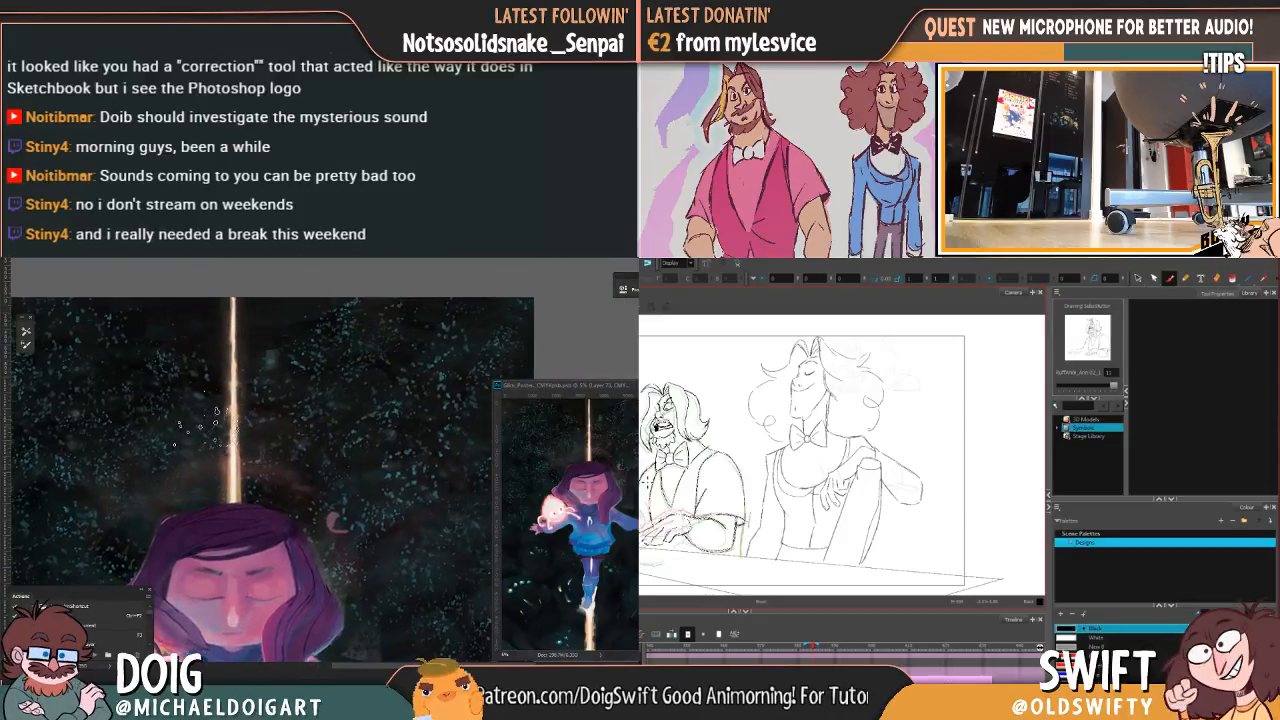
{"action": "key", "text": "ctrl+minus"}
{"action": "key", "text": "ctrl+minus"}
{"action": "key", "text": "ctrl+minus"}
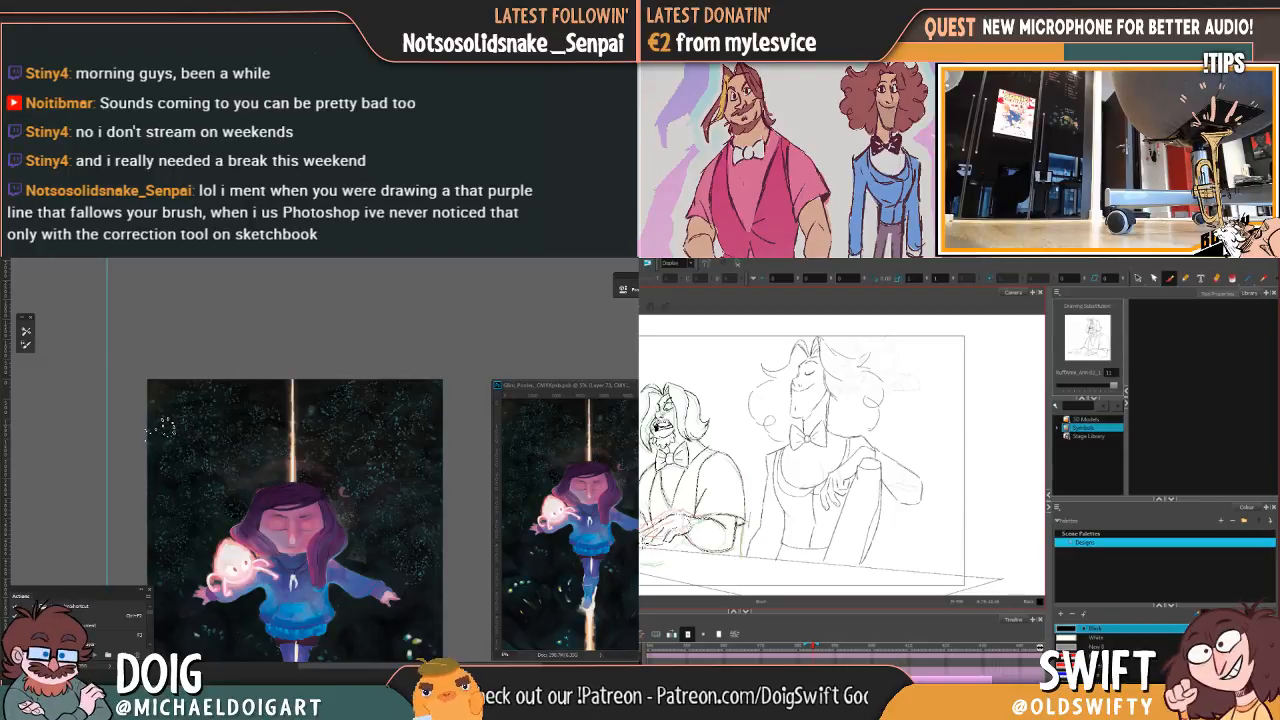
{"action": "key", "text": "period"}
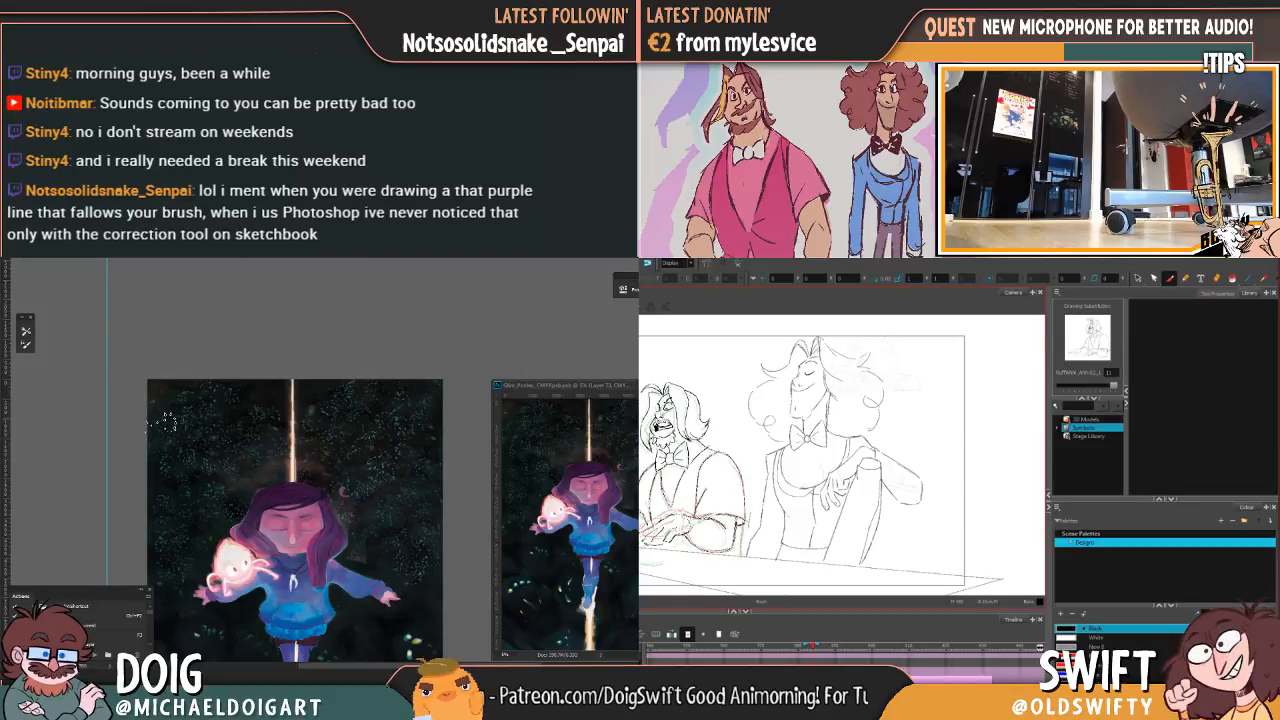
{"action": "key", "text": "comma"}
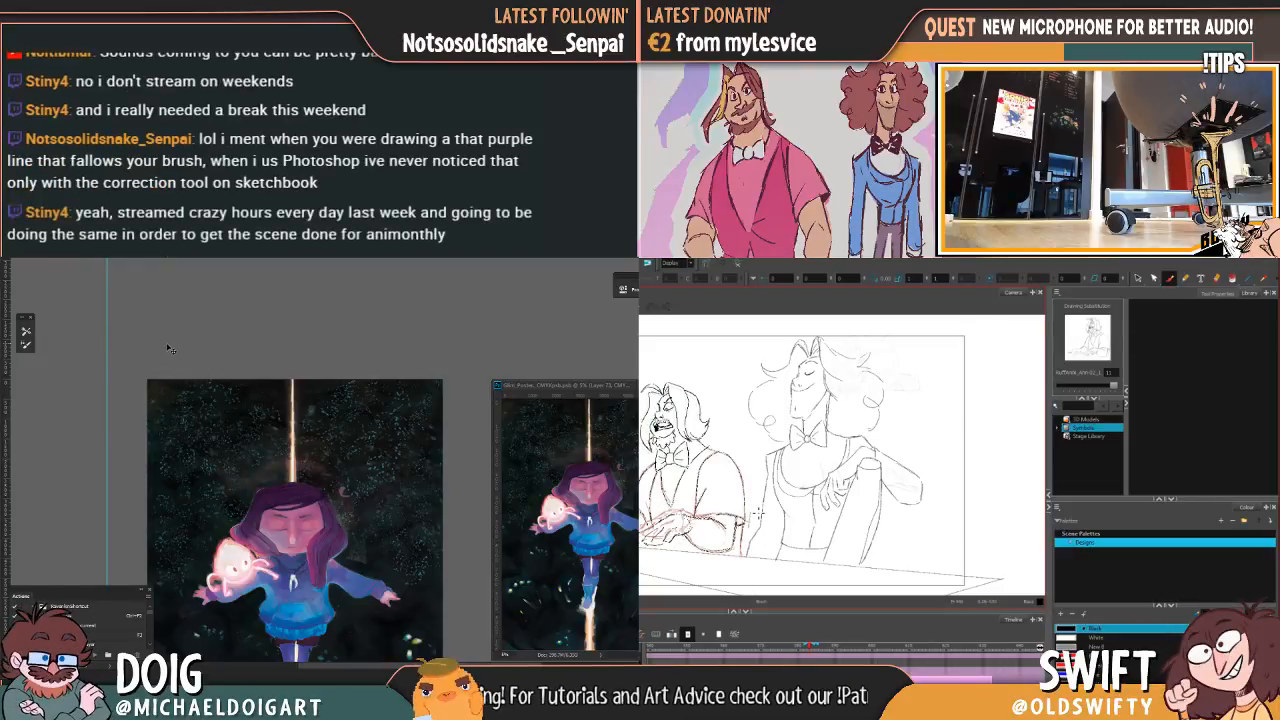
{"action": "key", "text": "ctrl+u"}
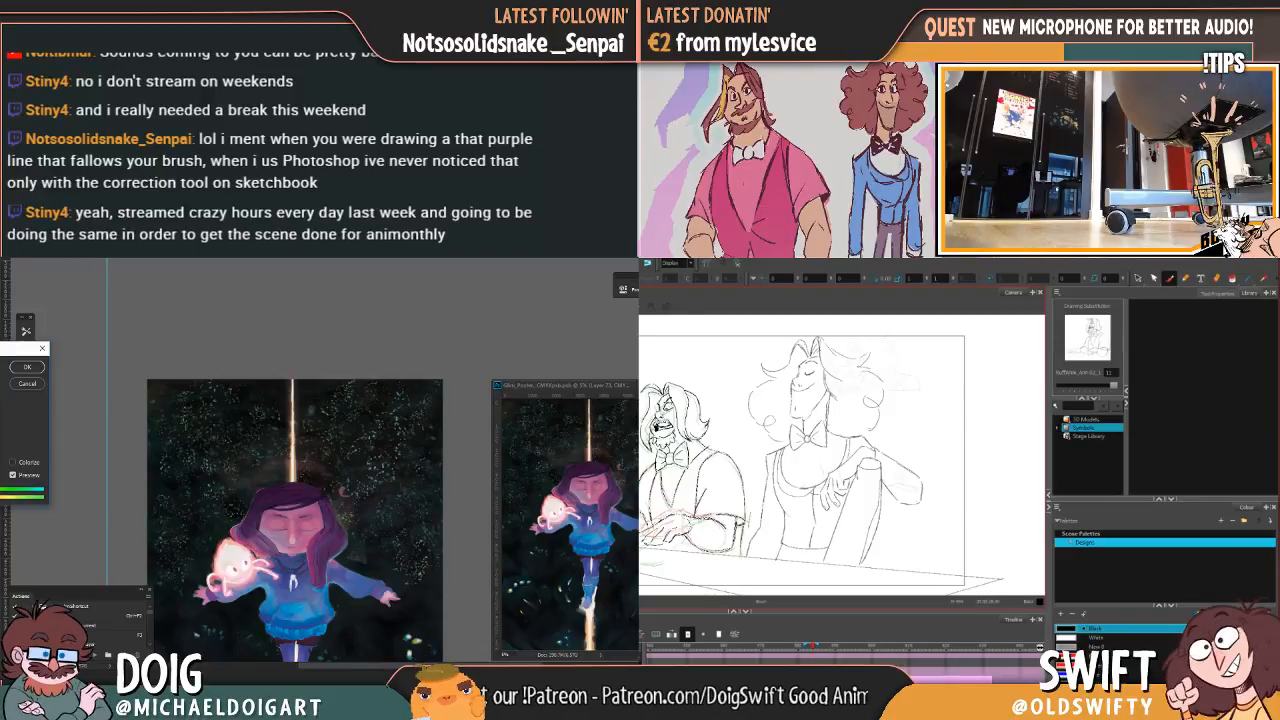
{"action": "left_click", "coordinate": [24, 367]}
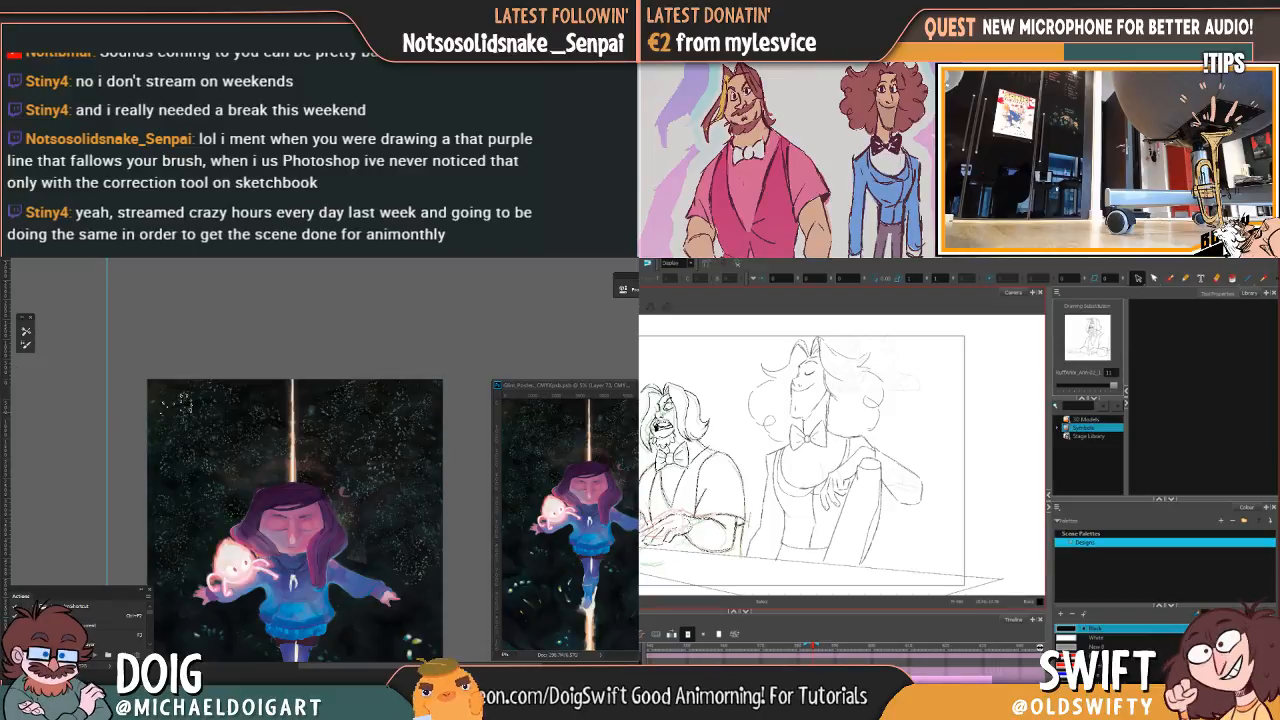
Step: Transform the speck layer into a trapezoid, pulling its upper corners inward toward the light beam
{"action": "key", "text": "ctrl+t"}
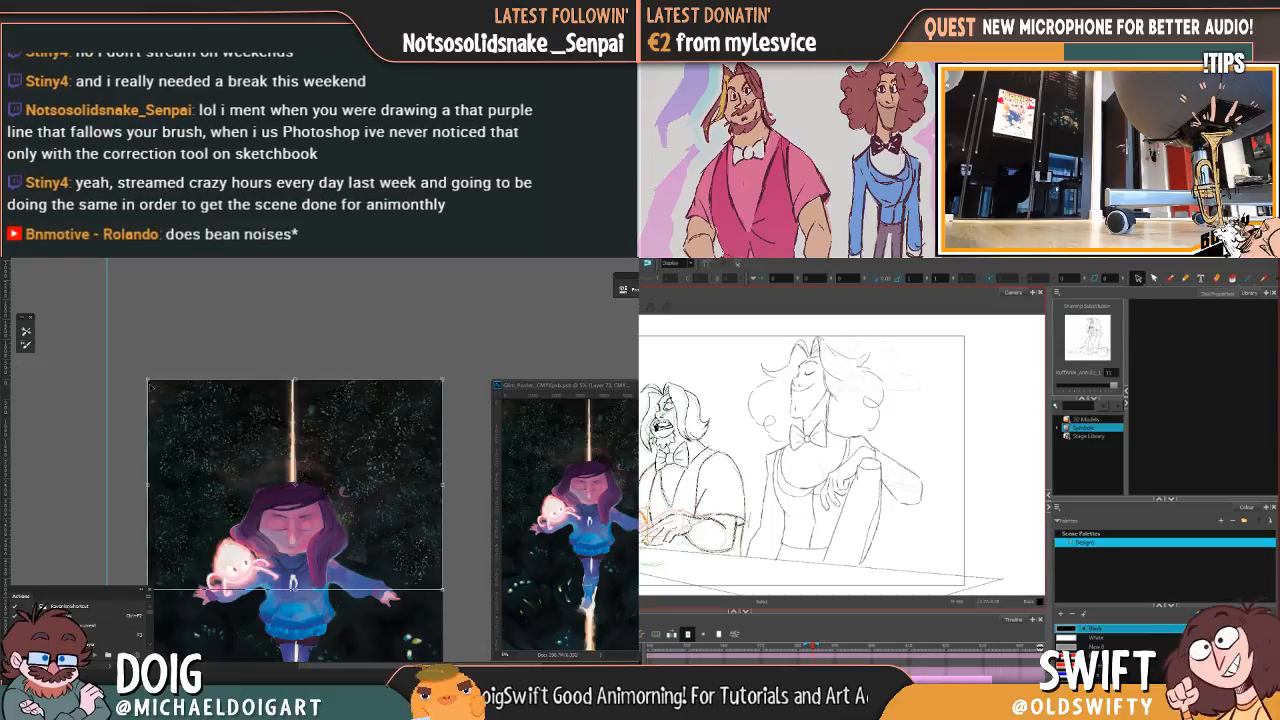
{"action": "left_click_drag", "start_coordinate": [294, 381], "coordinate": [294, 421]}
{"action": "left_click_drag", "start_coordinate": [148, 421], "coordinate": [197, 418]}
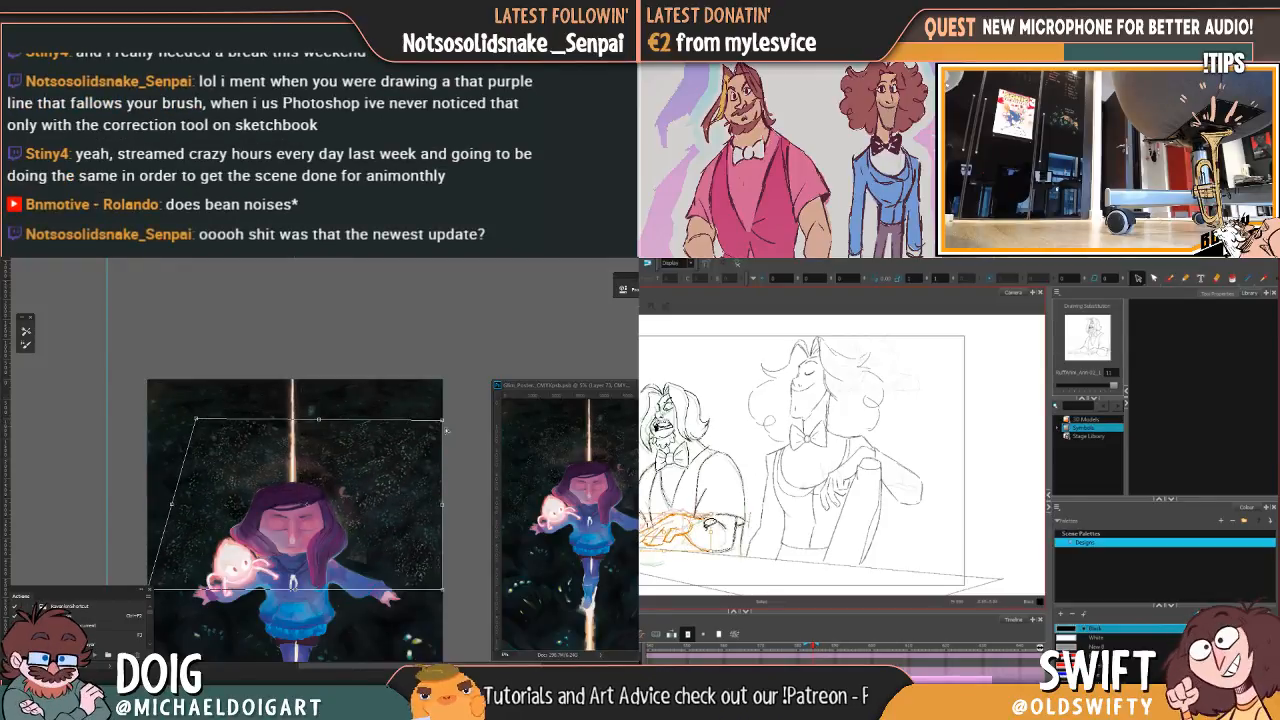
{"action": "left_click_drag", "start_coordinate": [442, 420], "coordinate": [334, 433]}
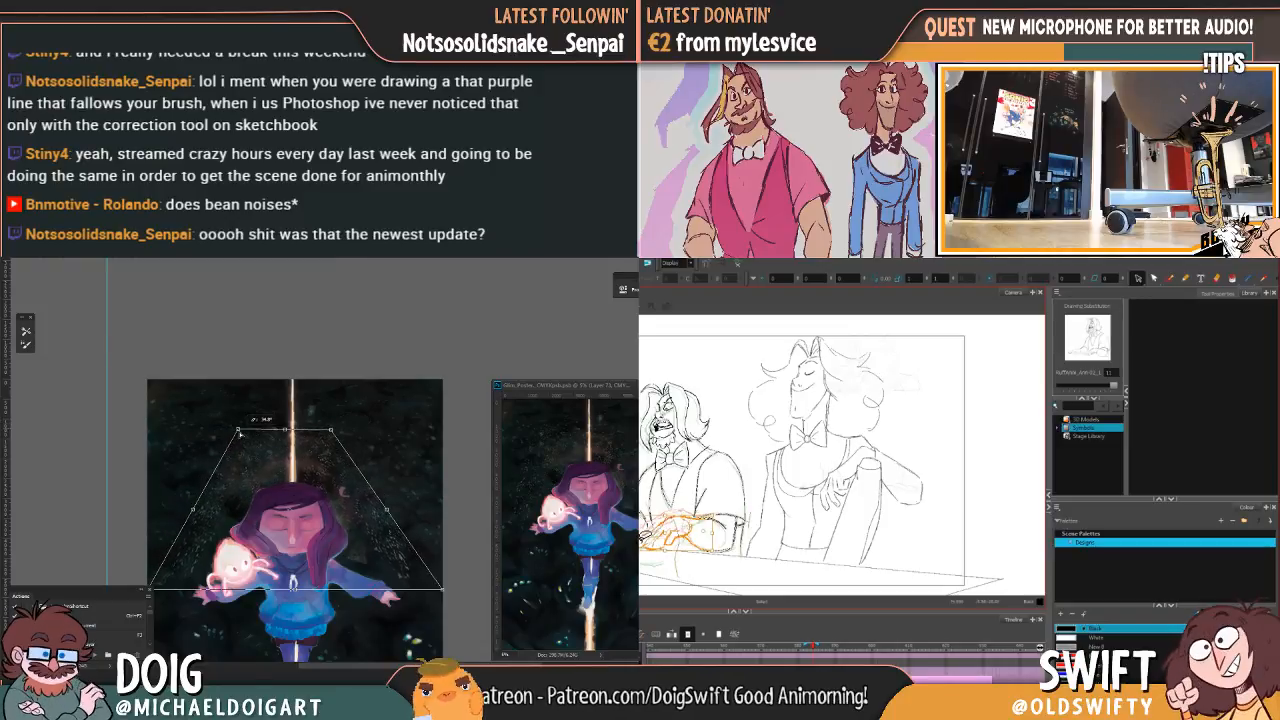
{"action": "left_click_drag", "start_coordinate": [240, 433], "coordinate": [293, 380]}
{"action": "mouse_move", "coordinate": [195, 484]}
{"action": "left_mouse_down"}
{"action": "mouse_move", "coordinate": [128, 482]}
{"action": "mouse_move", "coordinate": [193, 484]}
{"action": "left_mouse_up"}
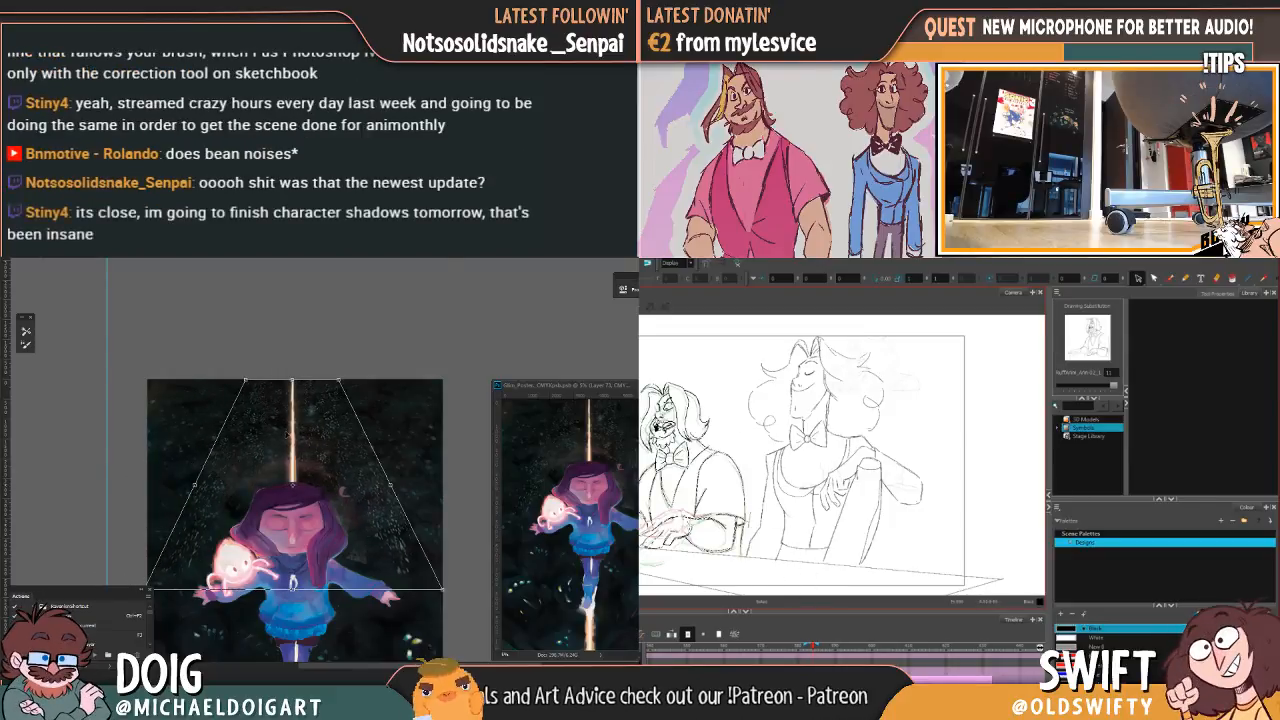
Step: Widen the speck layer's trapezoid beyond both sides of the poster, keeping its upper edge at the poster's top
{"action": "left_click_drag", "start_coordinate": [393, 485], "coordinate": [501, 467]}
{"action": "left_click_drag", "start_coordinate": [195, 484], "coordinate": [104, 485]}
{"action": "left_click_drag", "start_coordinate": [351, 441], "coordinate": [347, 460]}
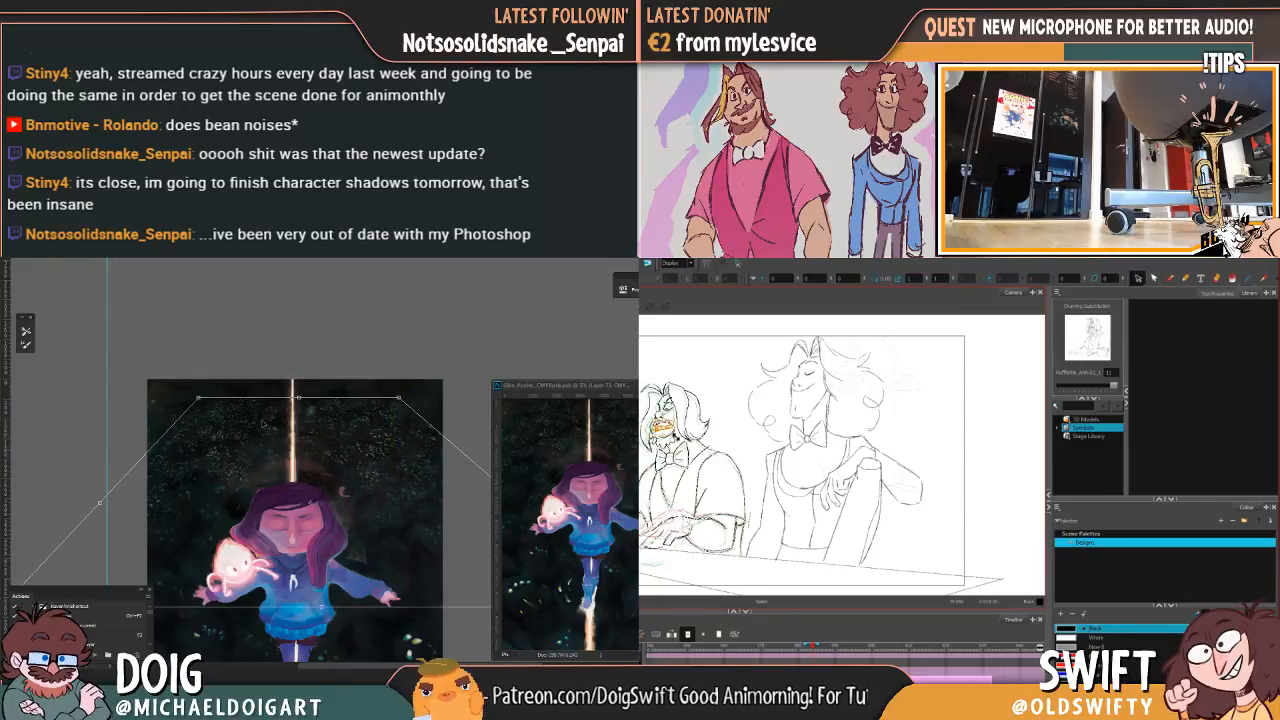
{"action": "left_click_drag", "start_coordinate": [198, 397], "coordinate": [147, 381]}
{"action": "left_click_drag", "start_coordinate": [232, 495], "coordinate": [254, 492]}
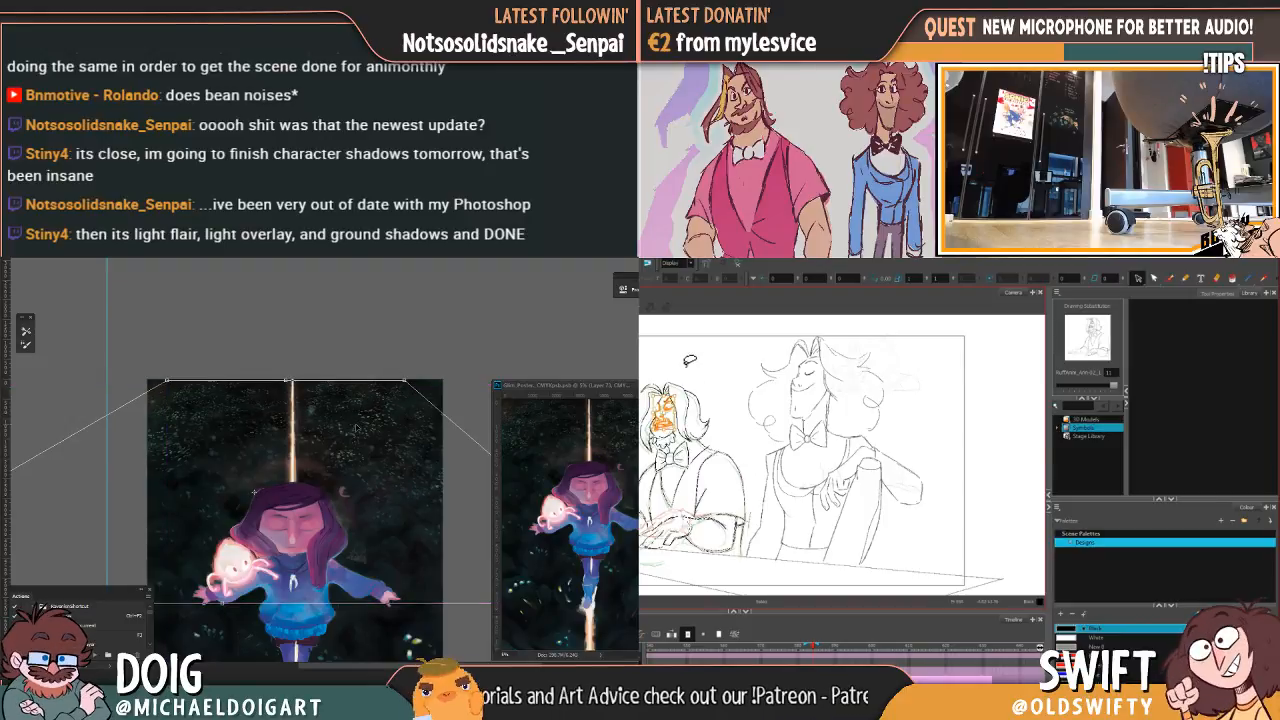
{"action": "left_click_drag", "start_coordinate": [362, 432], "coordinate": [368, 431]}
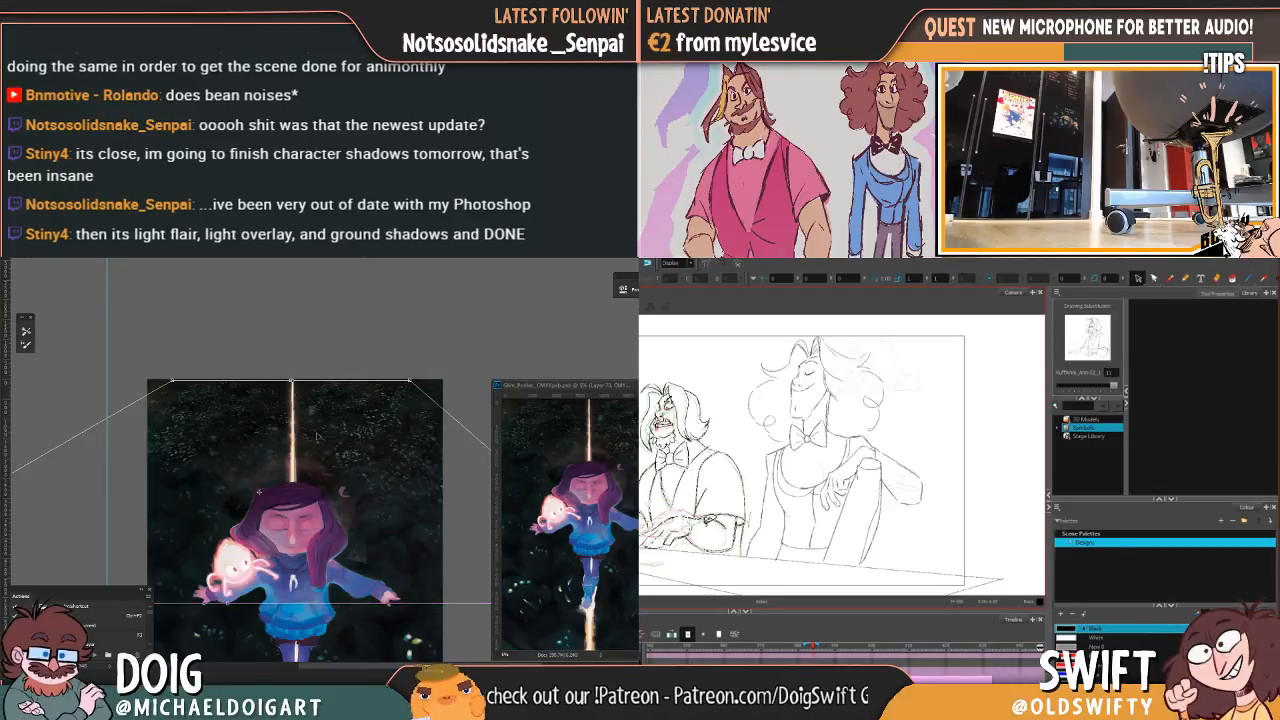
Step: Stretch the specks' lower edge down almost to the poster's bottom, while selecting and adjusting the seated man's head in the animation
{"action": "key", "text": "ctrl+minus"}
{"action": "key", "text": "ctrl+minus"}
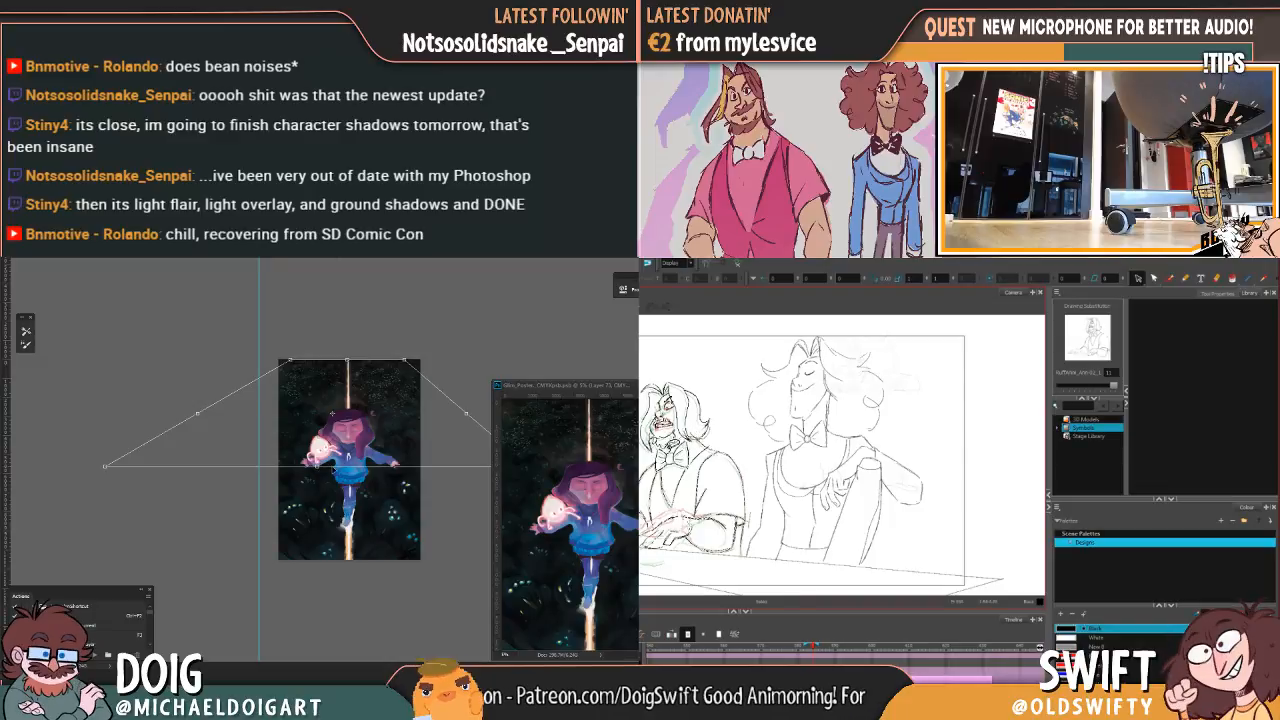
{"action": "mouse_move", "coordinate": [642, 374]}
{"action": "left_mouse_down"}
{"action": "mouse_move", "coordinate": [720, 438]}
{"action": "mouse_move", "coordinate": [672, 452]}
{"action": "left_mouse_up"}
{"action": "mouse_move", "coordinate": [317, 465]}
{"action": "left_mouse_down"}
{"action": "mouse_move", "coordinate": [318, 487]}
{"action": "mouse_move", "coordinate": [317, 470]}
{"action": "left_mouse_up"}
{"action": "left_click_drag", "start_coordinate": [718, 385], "coordinate": [719, 386]}
{"action": "left_click_drag", "start_coordinate": [318, 507], "coordinate": [330, 547]}
{"action": "left_click", "coordinate": [685, 428]}
{"action": "left_click_drag", "start_coordinate": [678, 424], "coordinate": [674, 448]}
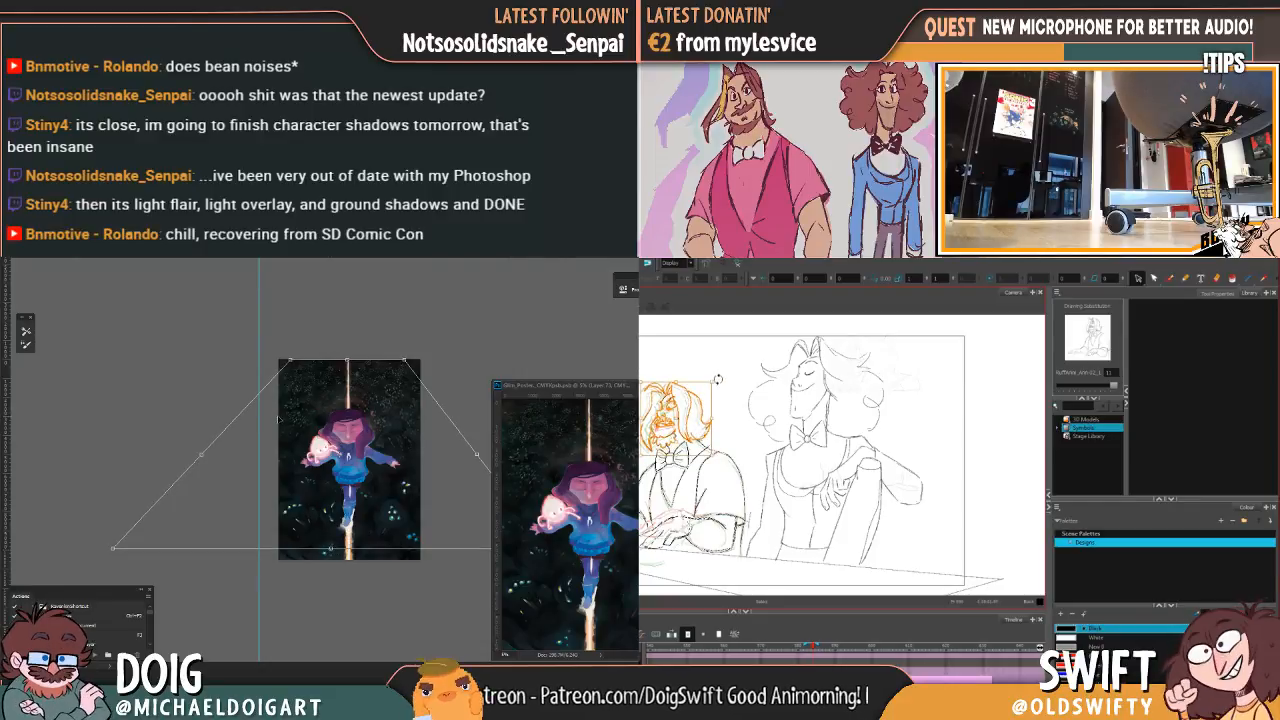
{"action": "left_click", "coordinate": [753, 485]}
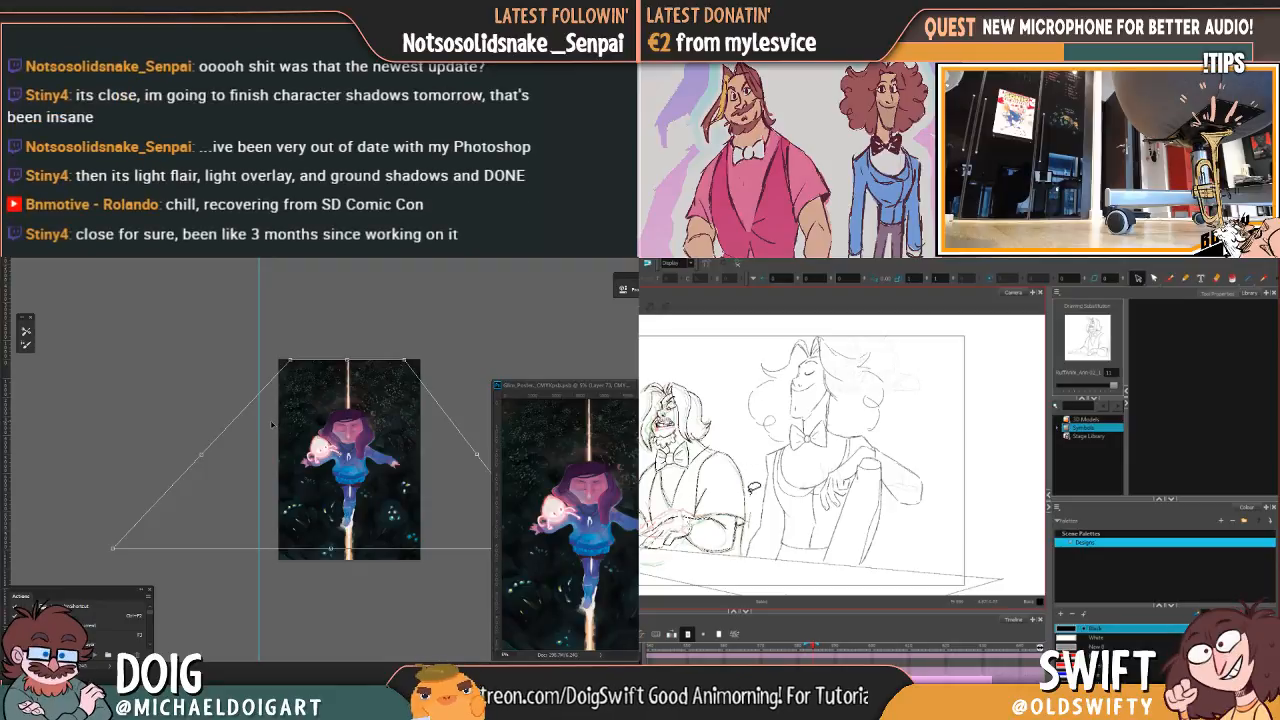
Step: Flip back and forth between adjacent frames to compare the seated man's head and body positions
{"action": "key", "text": "comma"}
{"action": "key", "text": "period"}
{"action": "key", "text": "comma"}
{"action": "key", "text": "period"}
{"action": "key", "text": "comma"}
{"action": "key", "text": "period"}
{"action": "key", "text": "comma"}
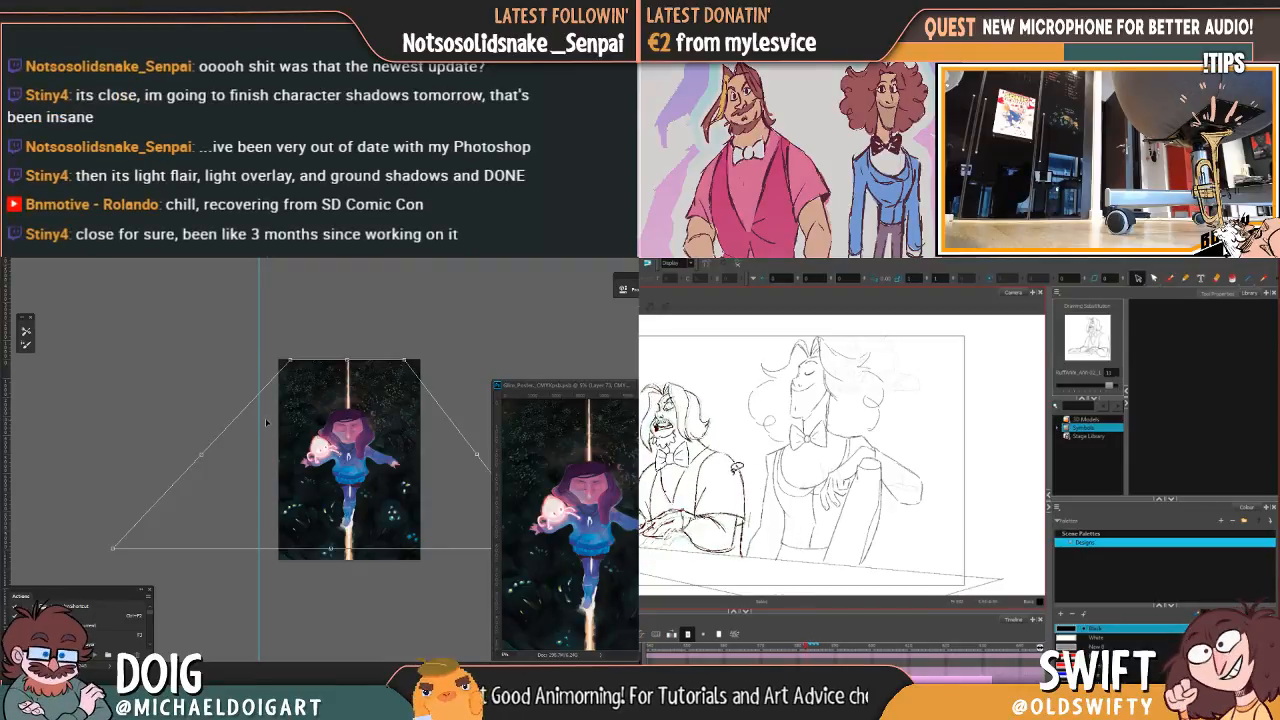
Step: Apply the speck layer's transform, and slightly adjust the seated man's selected head and torso
{"action": "key", "text": "Return"}
{"action": "mouse_move", "coordinate": [746, 450]}
{"action": "left_mouse_down"}
{"action": "mouse_move", "coordinate": [645, 373]}
{"action": "mouse_move", "coordinate": [744, 455]}
{"action": "left_mouse_up"}
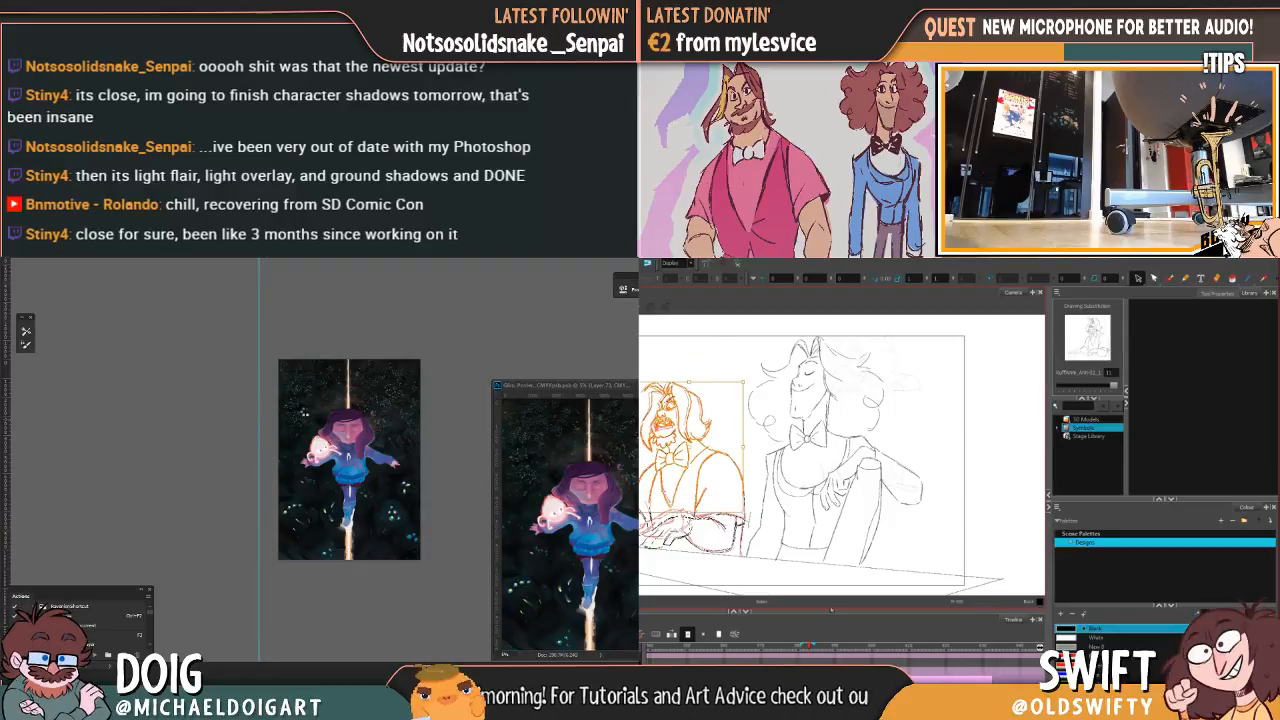
{"action": "key", "text": "Escape"}
Step: Examine the stretched specks up close and across the whole poster, around the girl and light beam
{"action": "scroll", "coordinate": [300, 416], "scroll_direction": "up", "scroll_amount": 5}
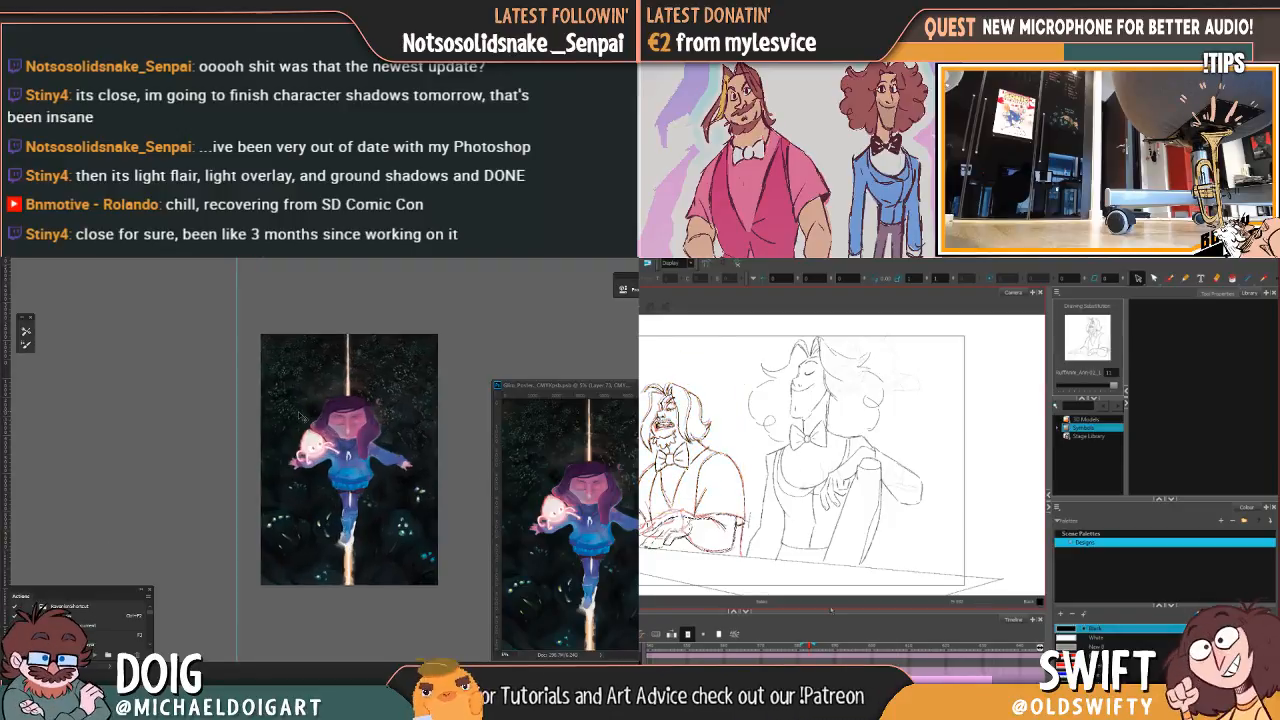
{"action": "scroll", "coordinate": [298, 414], "scroll_direction": "up", "scroll_amount": 2}
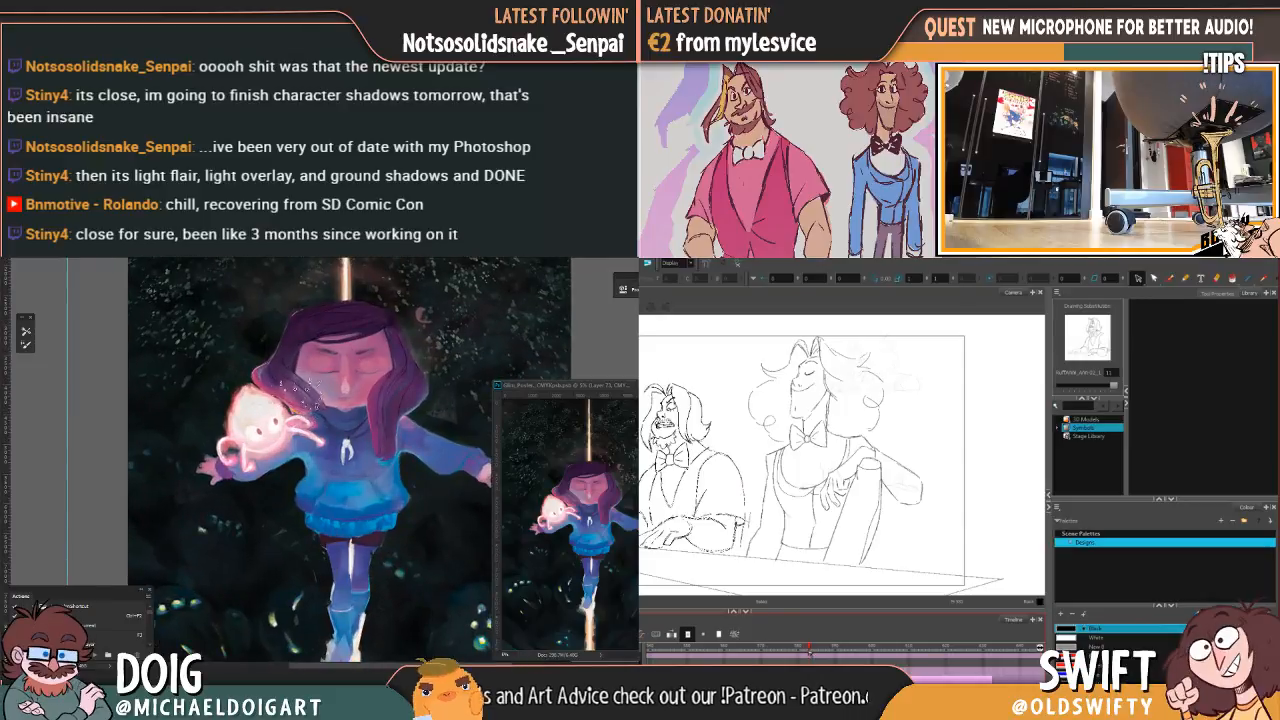
{"action": "left_click_drag", "start_coordinate": [322, 321], "coordinate": [302, 494]}
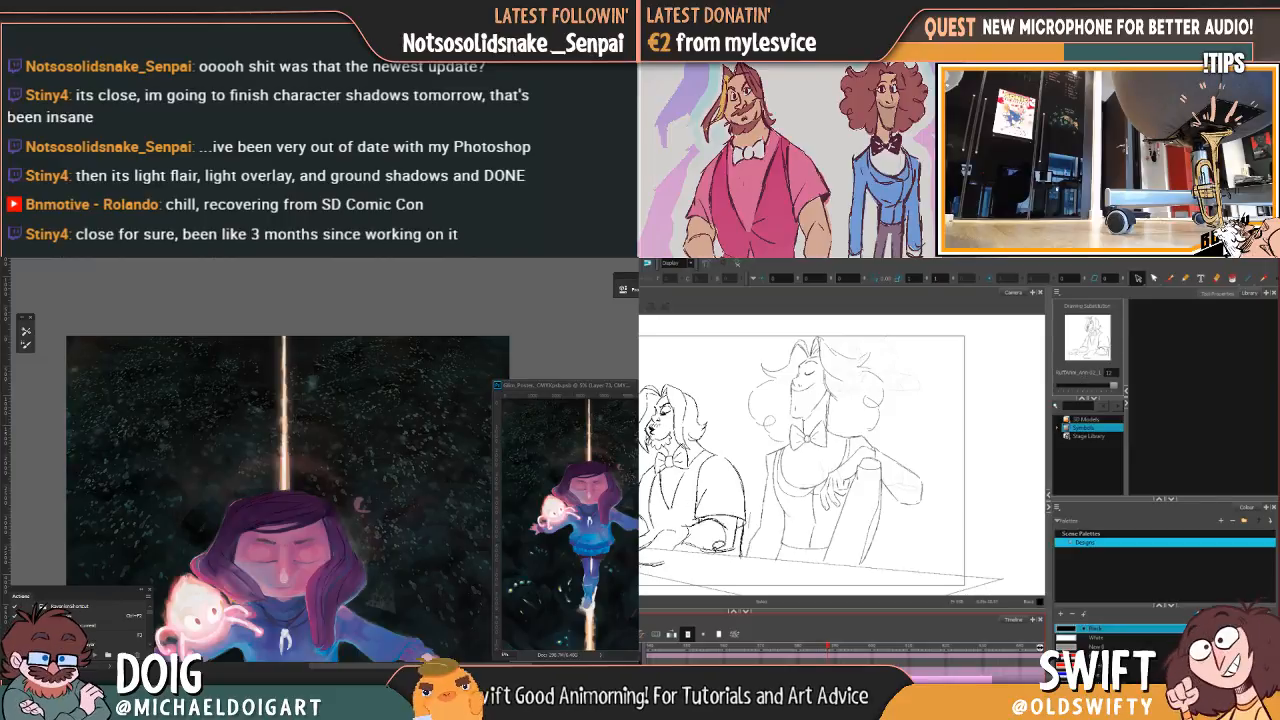
{"action": "mouse_move", "coordinate": [264, 522]}
{"action": "left_mouse_down"}
{"action": "mouse_move", "coordinate": [232, 468]}
{"action": "mouse_move", "coordinate": [242, 473]}
{"action": "left_mouse_up"}
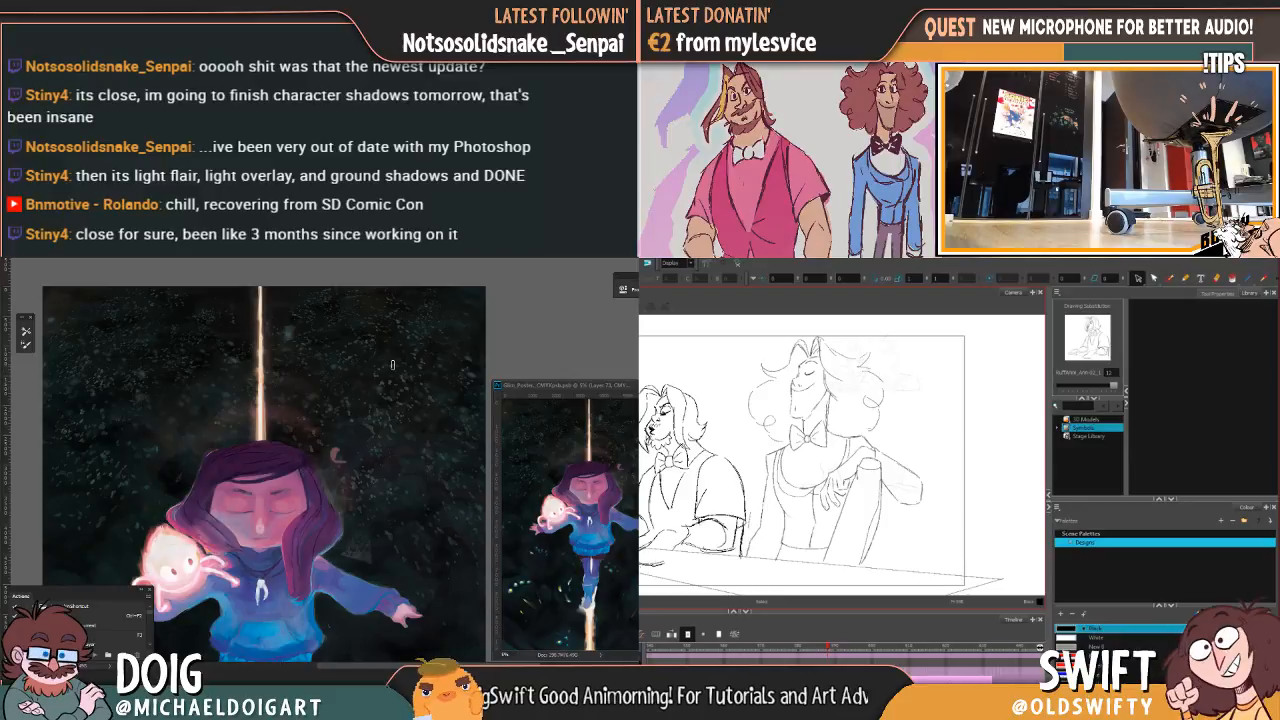
{"action": "scroll", "coordinate": [408, 366], "scroll_direction": "down", "scroll_amount": 5}
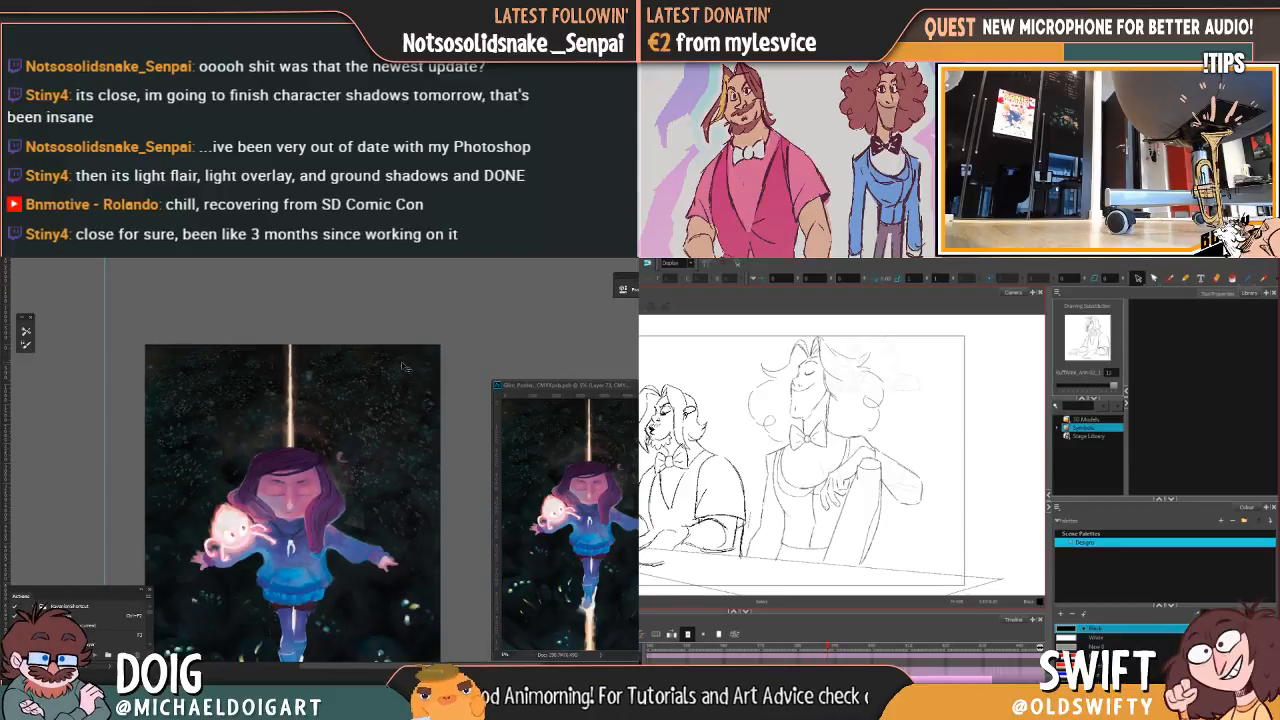
{"action": "scroll", "coordinate": [436, 322], "scroll_direction": "up", "scroll_amount": 5}
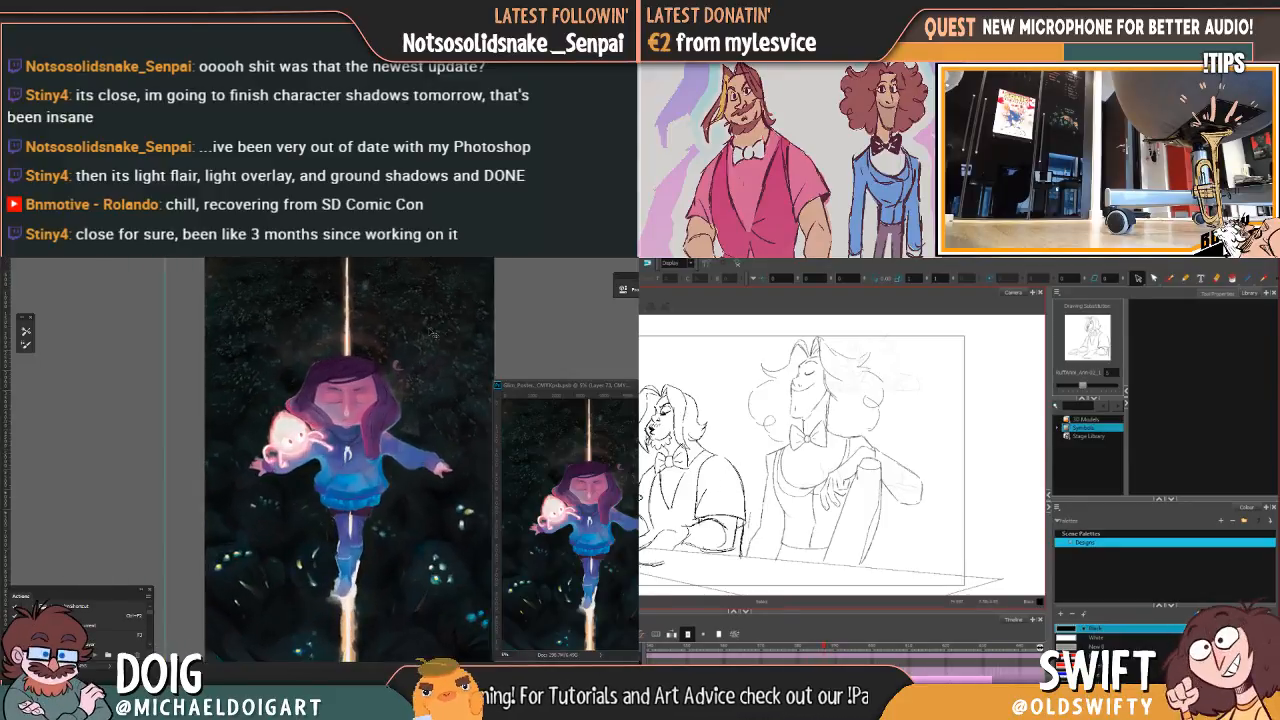
{"action": "scroll", "coordinate": [344, 376], "scroll_direction": "up", "scroll_amount": 2}
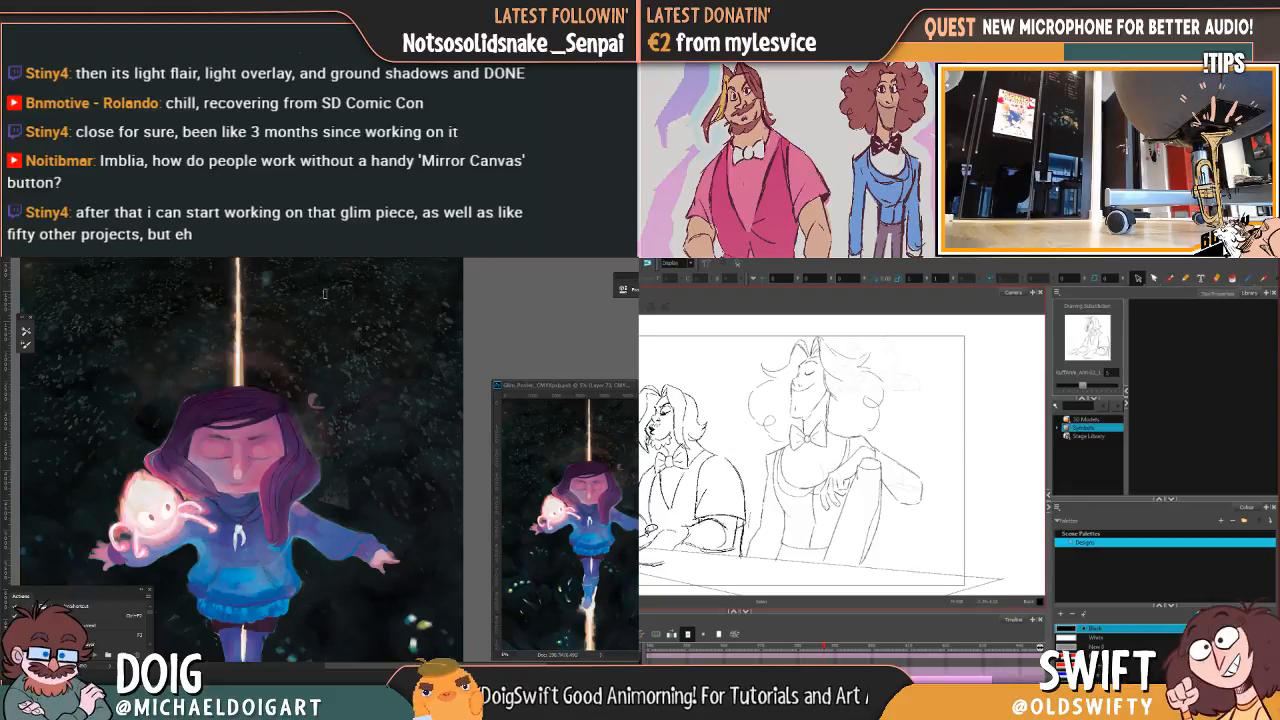
Step: Remove the red crescent beside the girl's hair, and delete the selected hand lines from the seated man's drawing
{"action": "left_click", "coordinate": [315, 402], "text": "ctrl"}
{"action": "key", "text": "comma"}
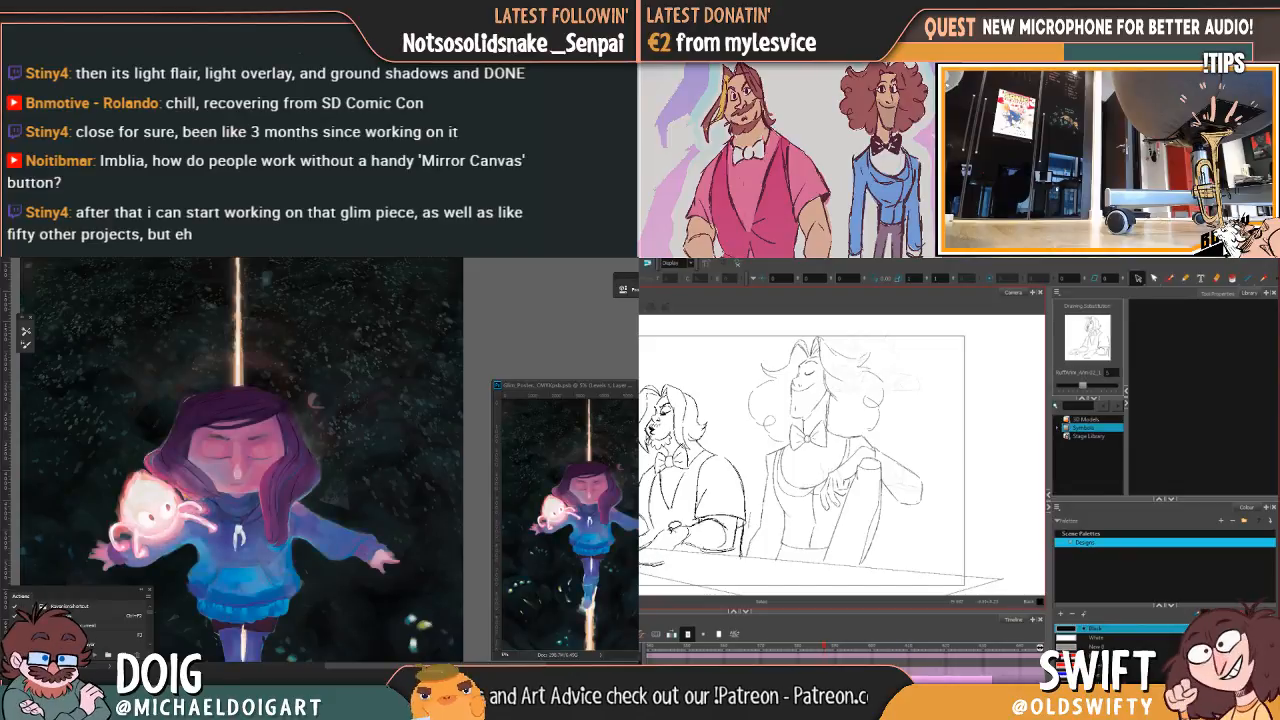
{"action": "left_click", "coordinate": [668, 541]}
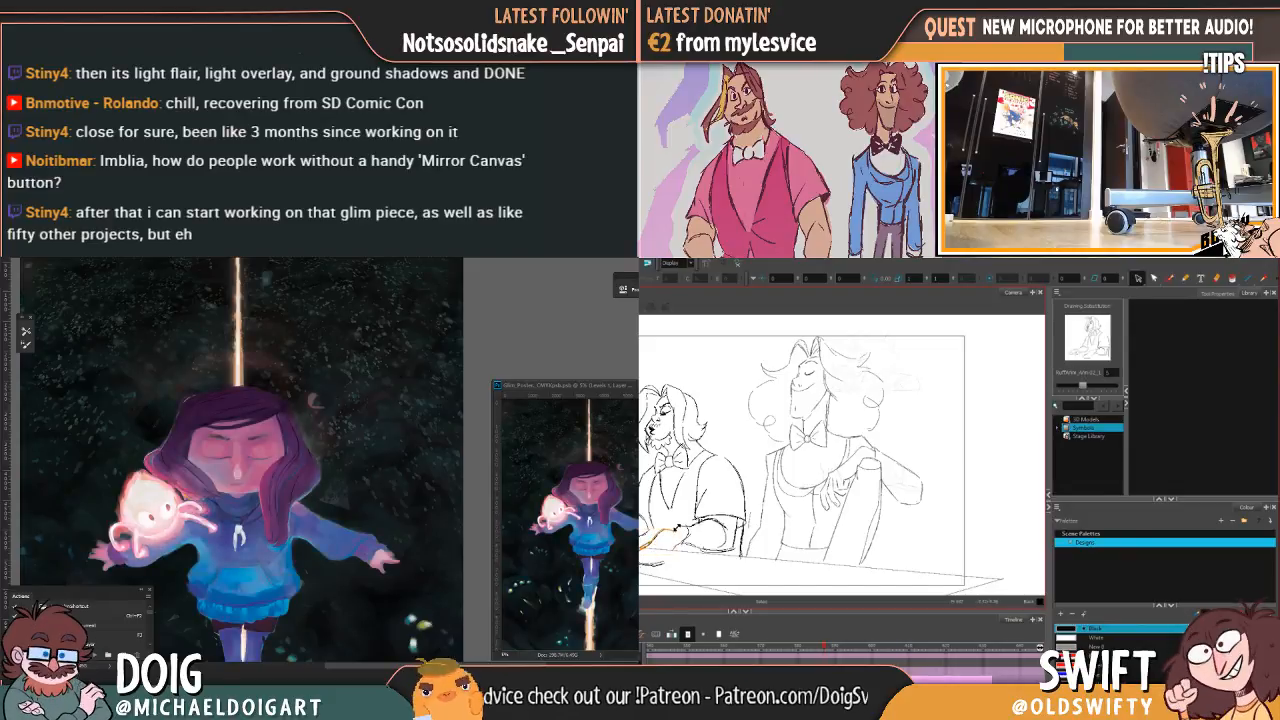
{"action": "left_click_drag", "start_coordinate": [676, 528], "coordinate": [716, 512]}
{"action": "left_click_drag", "start_coordinate": [328, 422], "coordinate": [318, 390]}
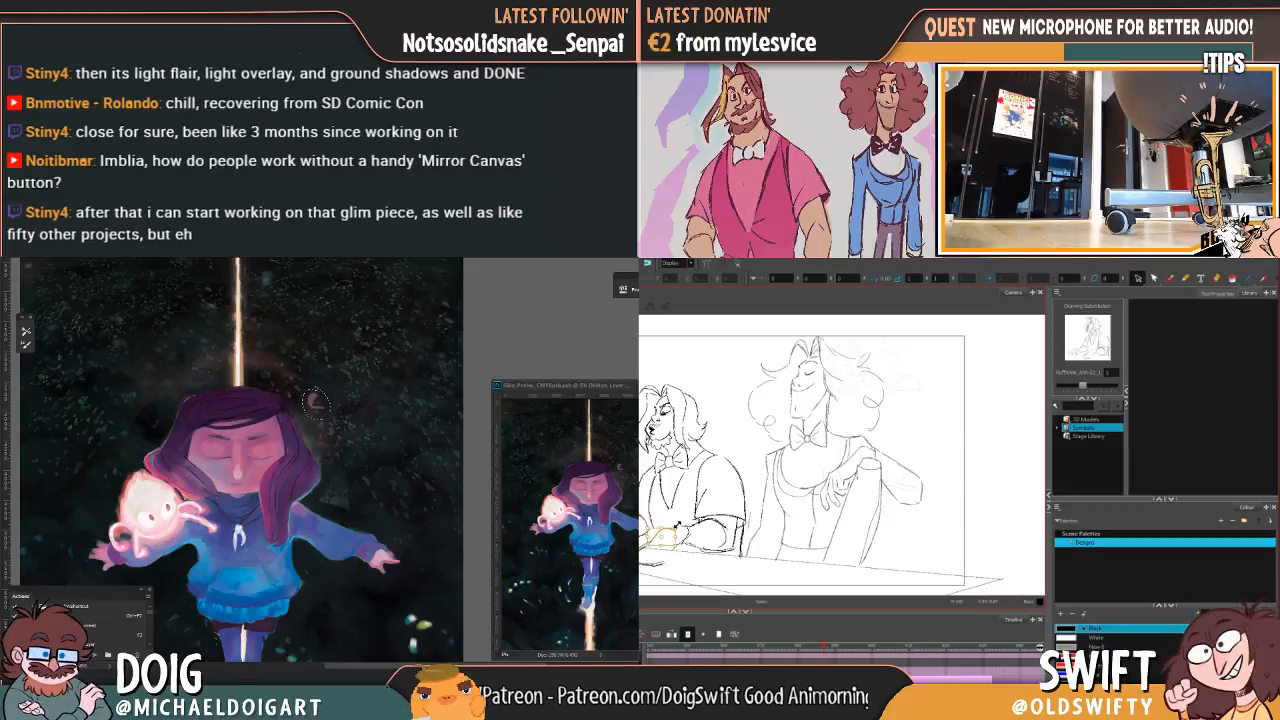
{"action": "key", "text": "Delete"}
Step: Flip through the neighbouring frames to compare the seated man's arm and hands, and clear the selection on the poster
{"action": "key", "text": "period"}
{"action": "key", "text": "period"}
{"action": "key", "text": "period"}
{"action": "key", "text": "period"}
{"action": "key", "text": "period"}
{"action": "key", "text": "period"}
{"action": "key", "text": "period"}
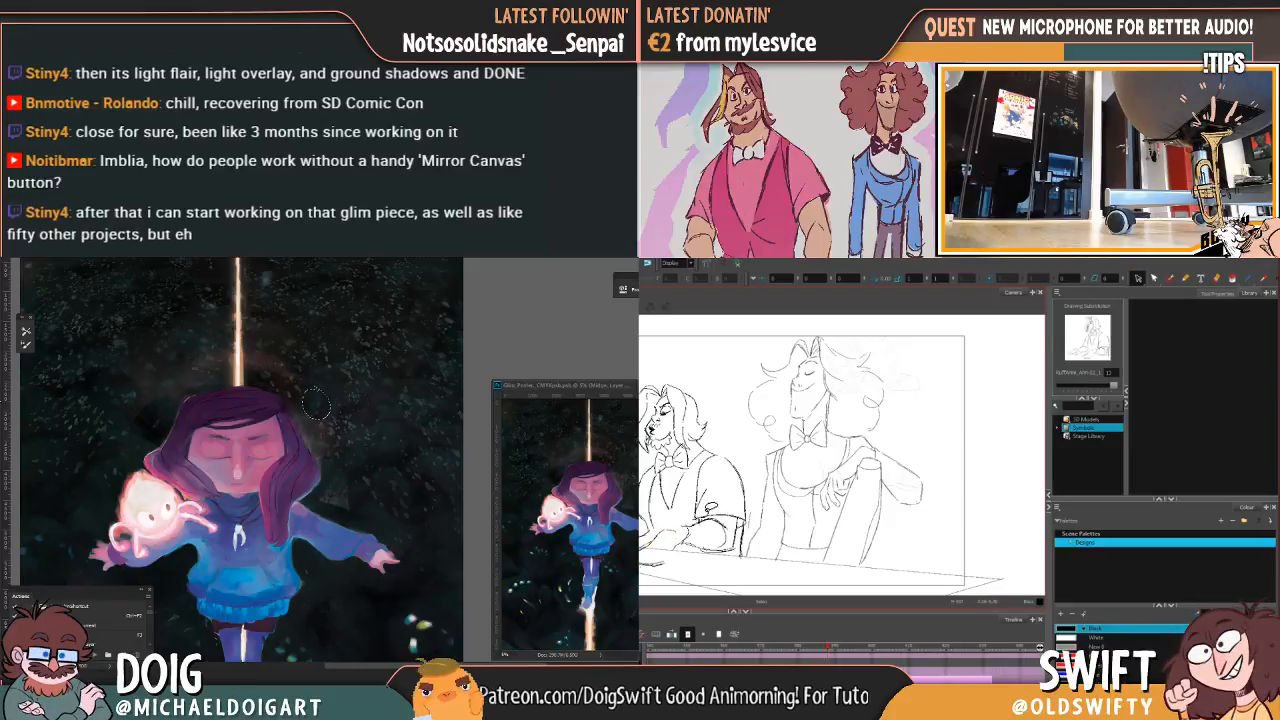
{"action": "key", "text": "ctrl+d"}
{"action": "key", "text": "comma"}
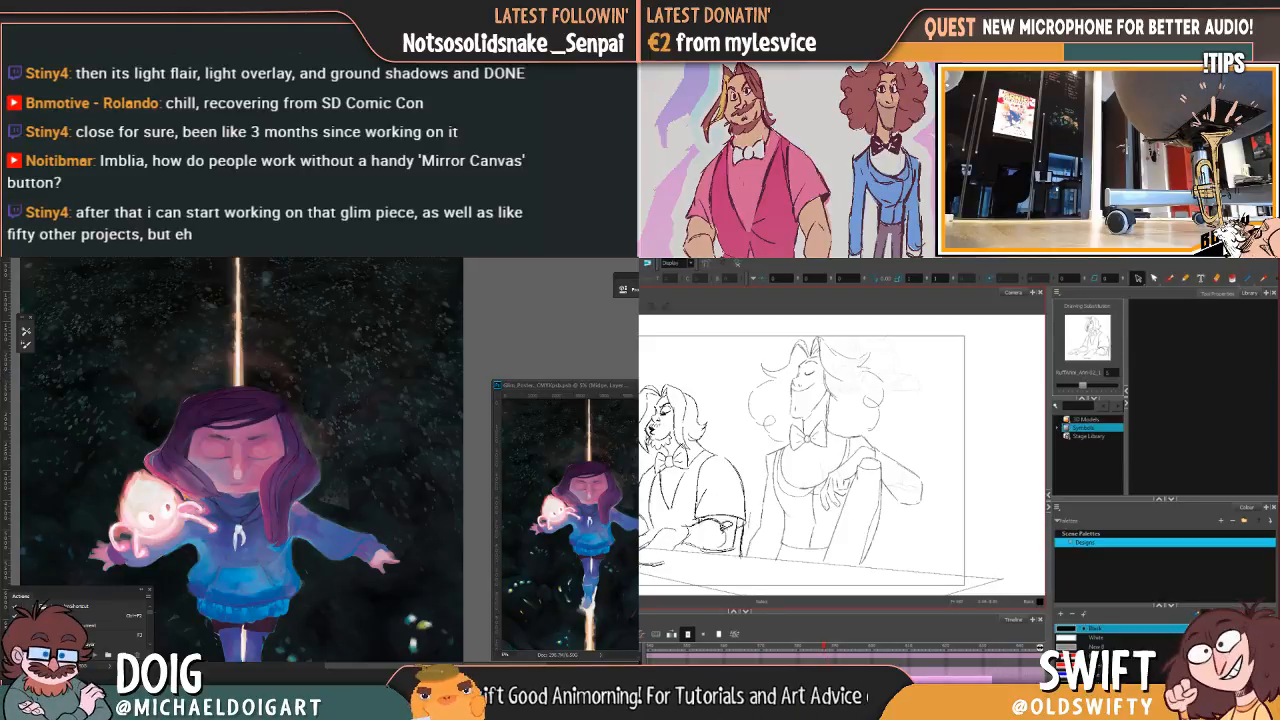
Step: Slightly adjust the seated man's forearm and hand lines on this frame, checking them against the adjacent drawing
{"action": "left_click_drag", "start_coordinate": [720, 525], "coordinate": [732, 526]}
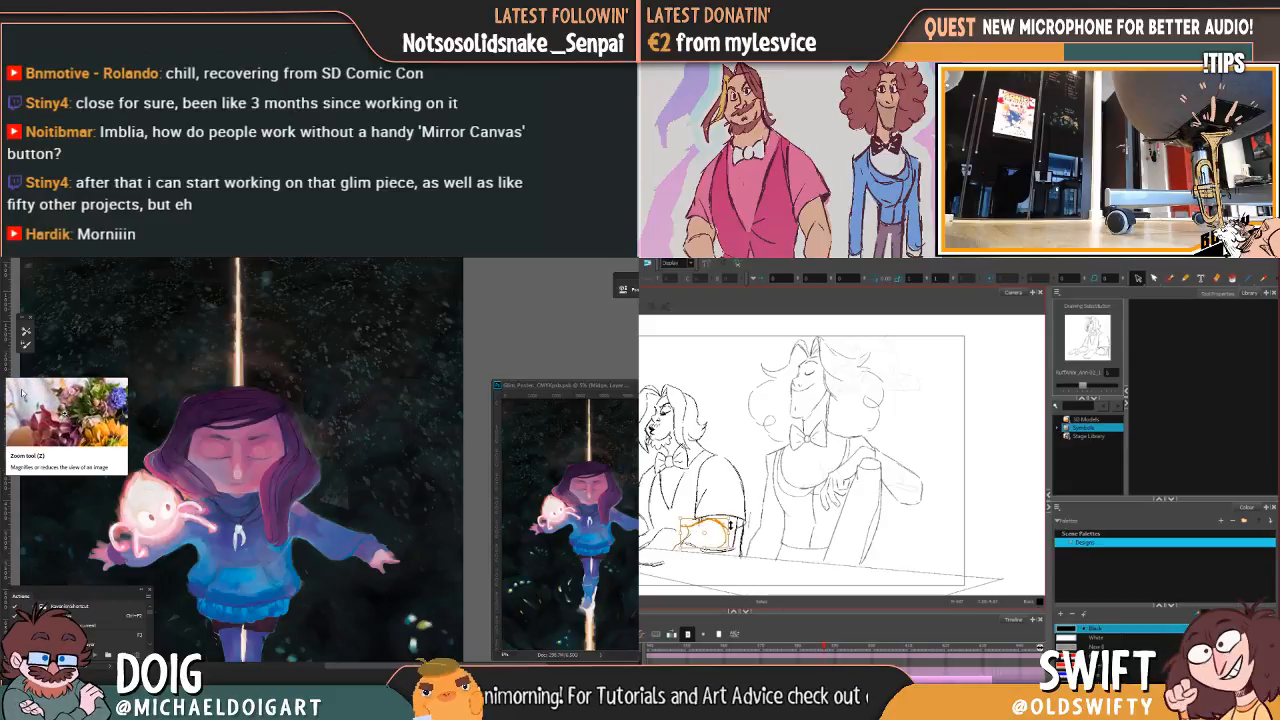
{"action": "key", "text": "period"}
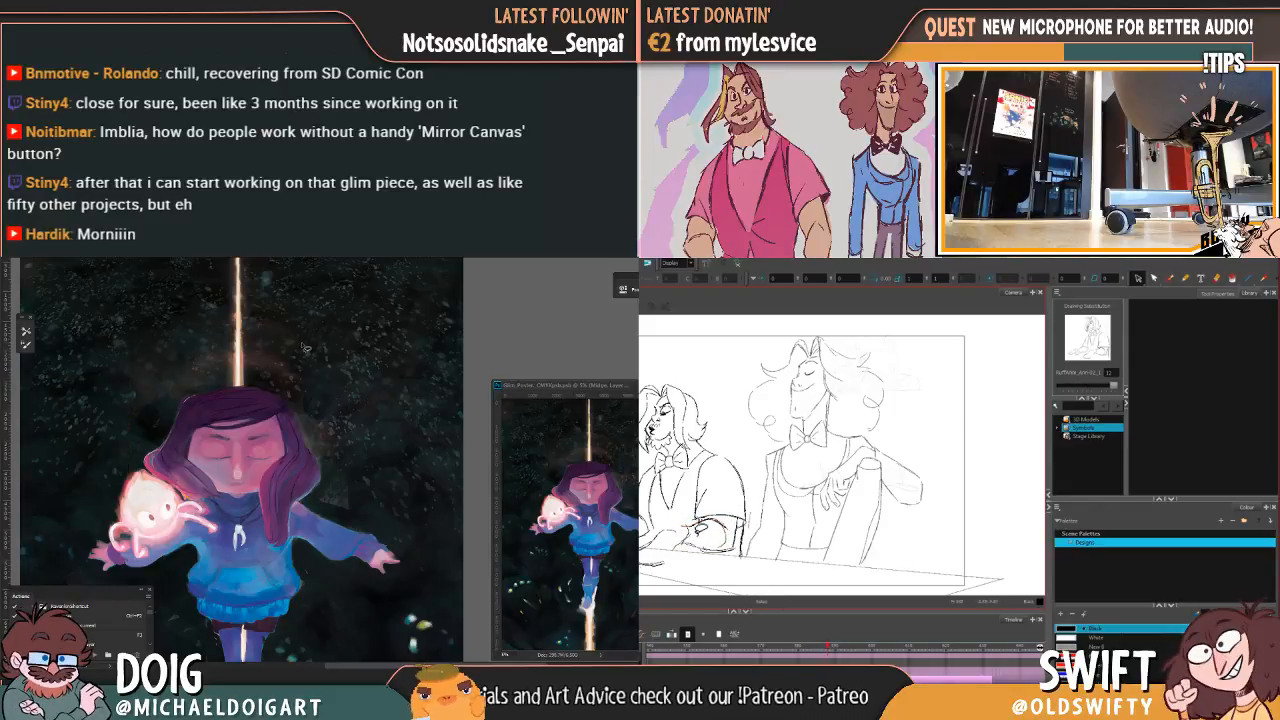
{"action": "key", "text": "comma"}
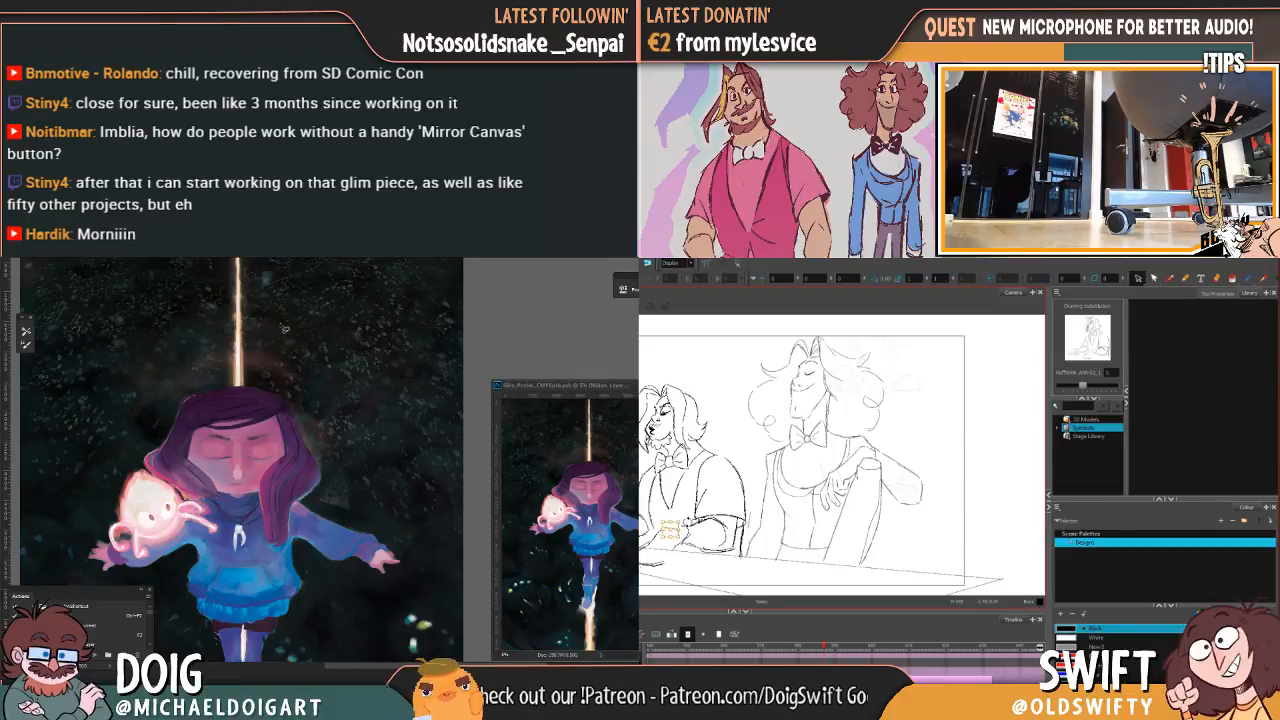
{"action": "key", "text": "period"}
{"action": "key", "text": "comma"}
Step: Check which layer holds the red crescent beside the girl's hair, clear the selection, and switch to the Brush
{"action": "left_click_drag", "start_coordinate": [216, 382], "coordinate": [223, 423]}
{"action": "key", "text": "ctrl+a"}
{"action": "left_click_drag", "start_coordinate": [312, 438], "coordinate": [315, 453]}
{"action": "key", "text": "Escape"}
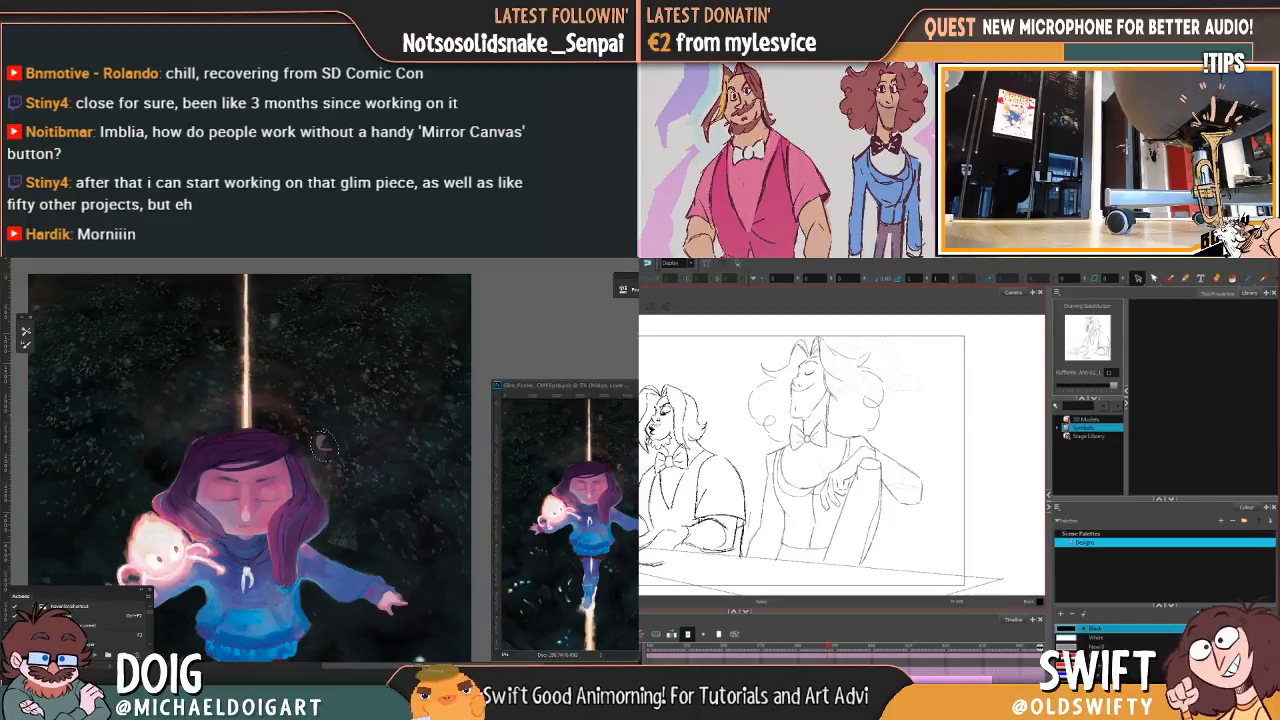
{"action": "key", "text": "ctrl+comma"}
{"action": "key", "text": "ctrl+comma"}
{"action": "key", "text": "alt+bracketleft"}
{"action": "key", "text": "ctrl+d"}
{"action": "key", "text": "b"}
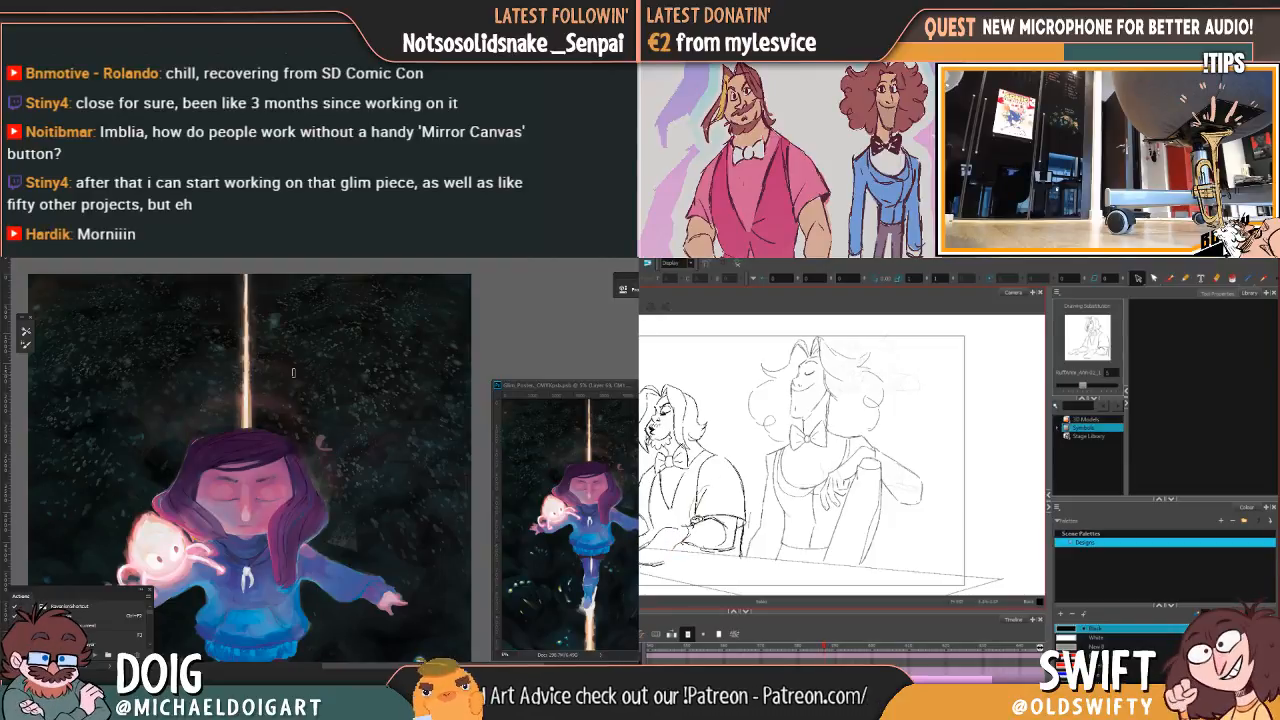
Step: Adjust the seated man's sleeve, upper arm and small hand lines, comparing them back and forth with the following frame
{"action": "left_click", "coordinate": [746, 469]}
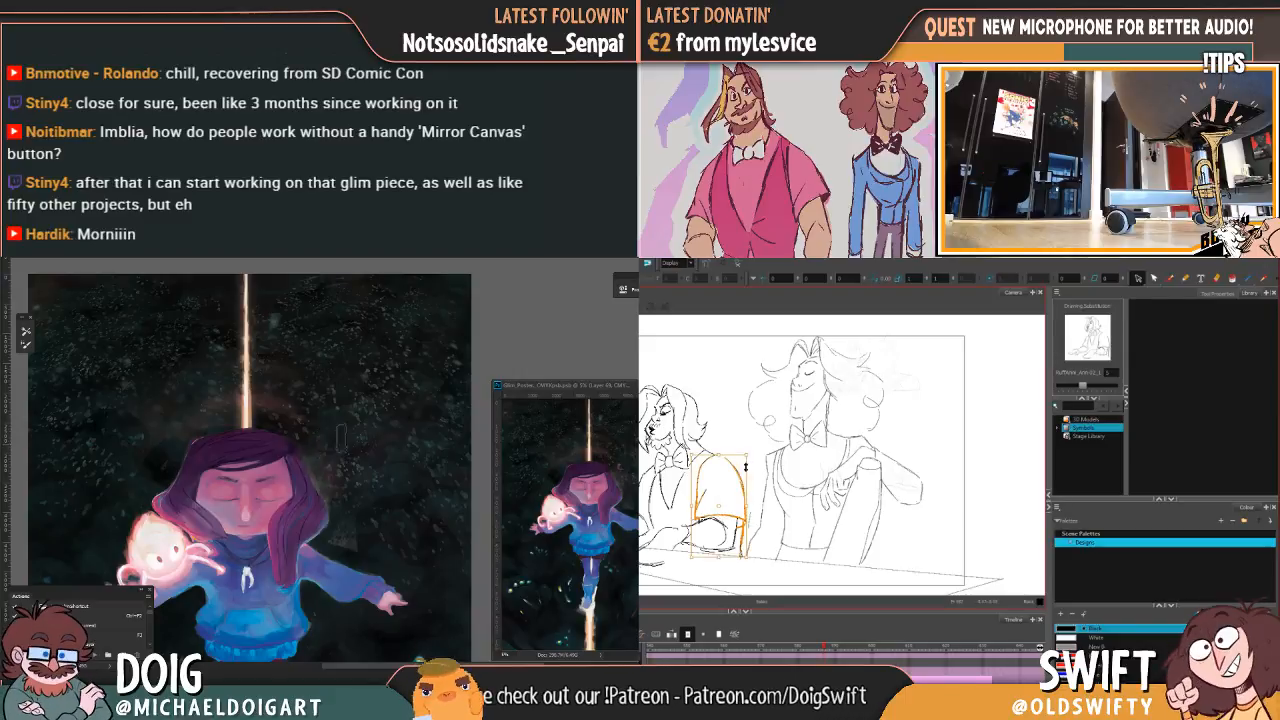
{"action": "key", "text": "period"}
{"action": "key", "text": "ctrl+minus"}
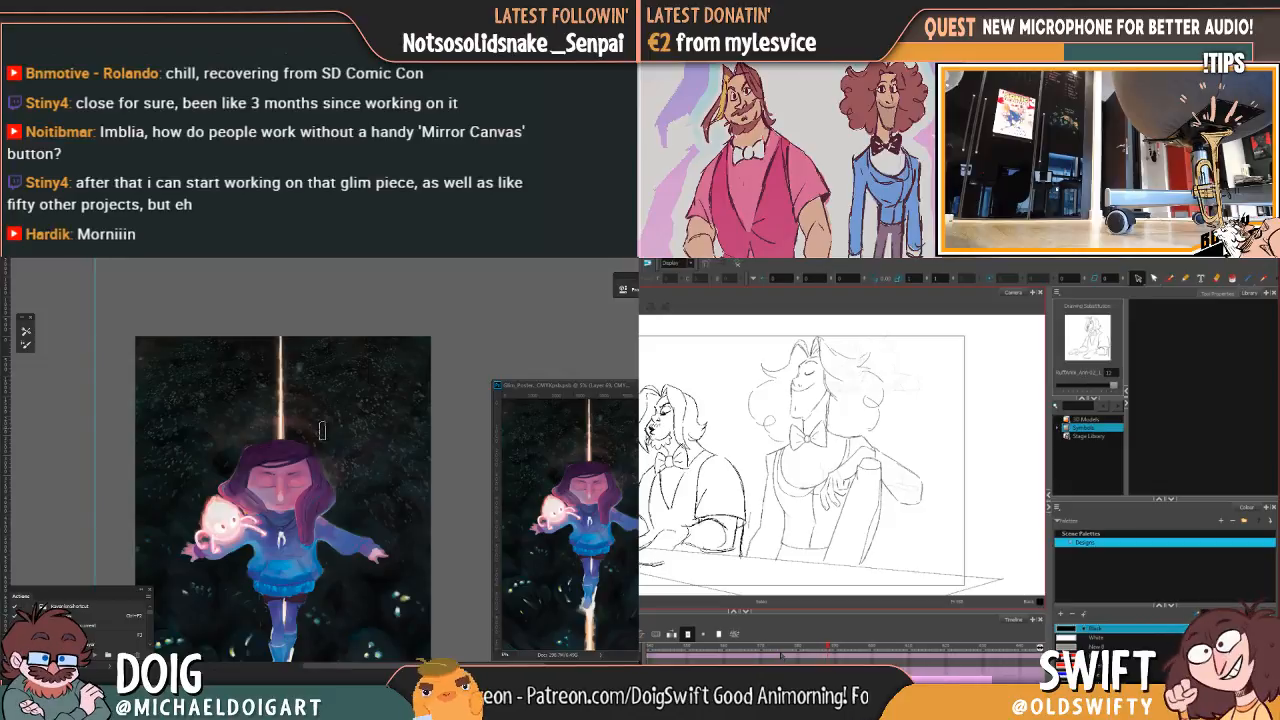
{"action": "key", "text": "comma"}
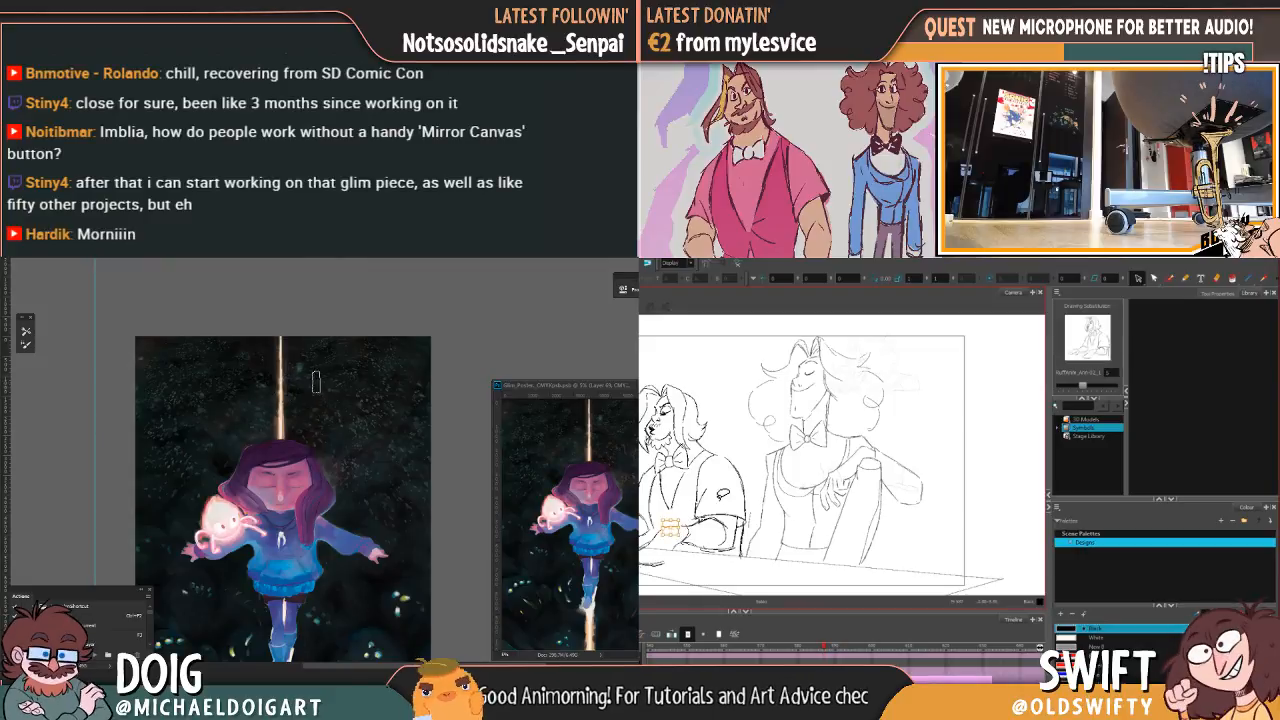
{"action": "key", "text": "period"}
{"action": "key", "text": "comma"}
{"action": "key", "text": "period"}
{"action": "key", "text": "comma"}
{"action": "key", "text": "period"}
{"action": "key", "text": "comma"}
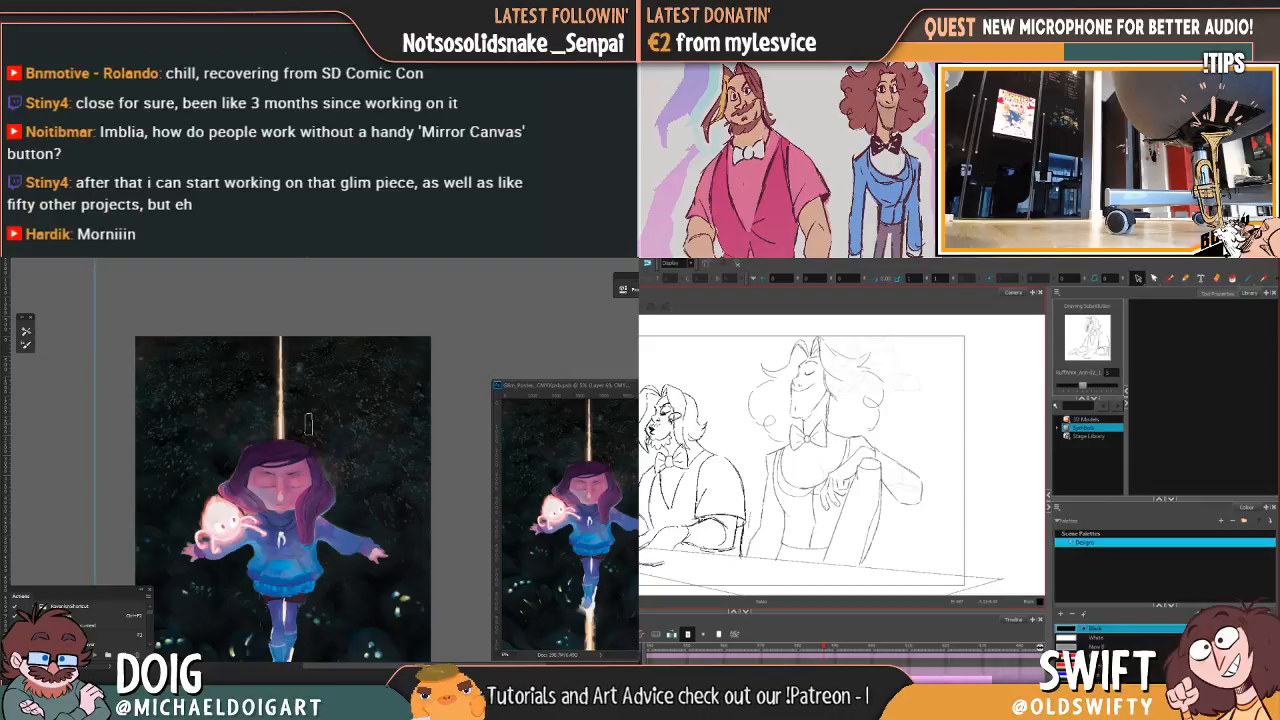
Step: Lasso the seated man's head, rotate it slightly, and compare the new tilt with the next frame
{"action": "mouse_move", "coordinate": [642, 410]}
{"action": "left_mouse_down"}
{"action": "mouse_move", "coordinate": [644, 380]}
{"action": "mouse_move", "coordinate": [710, 420]}
{"action": "mouse_move", "coordinate": [698, 440]}
{"action": "mouse_move", "coordinate": [672, 438]}
{"action": "left_mouse_up"}
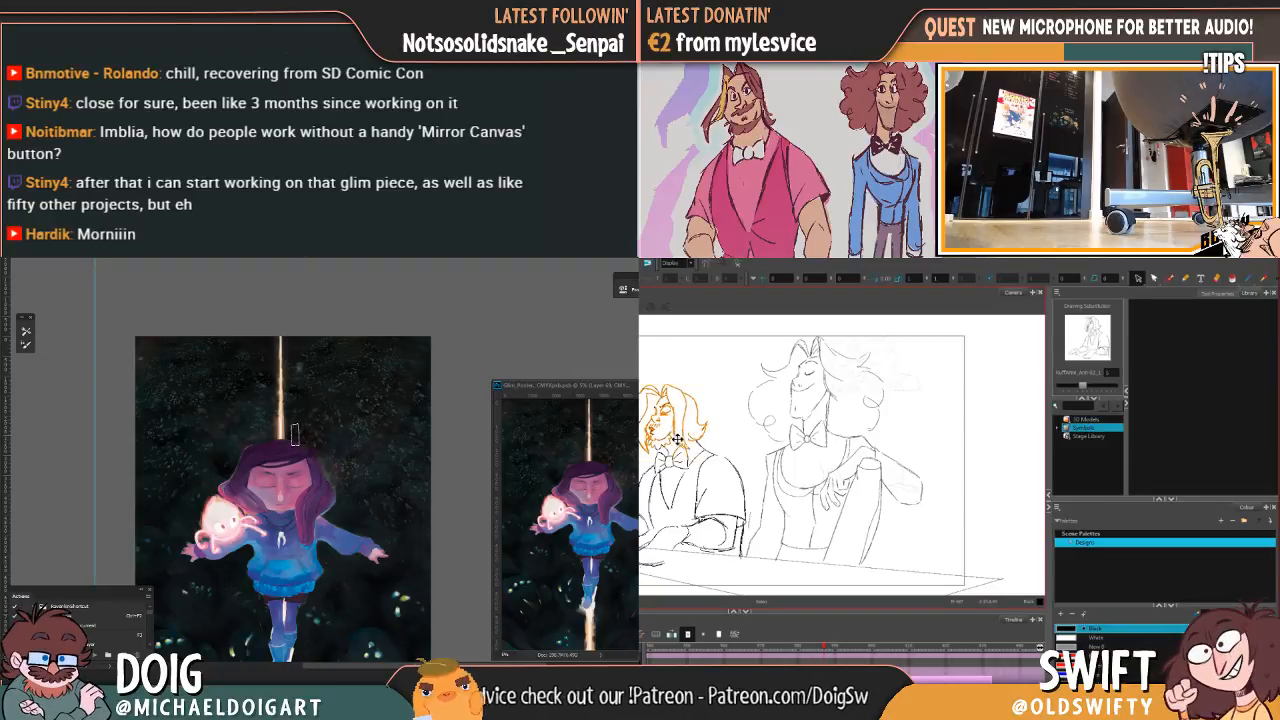
{"action": "left_click_drag", "start_coordinate": [714, 381], "coordinate": [716, 385]}
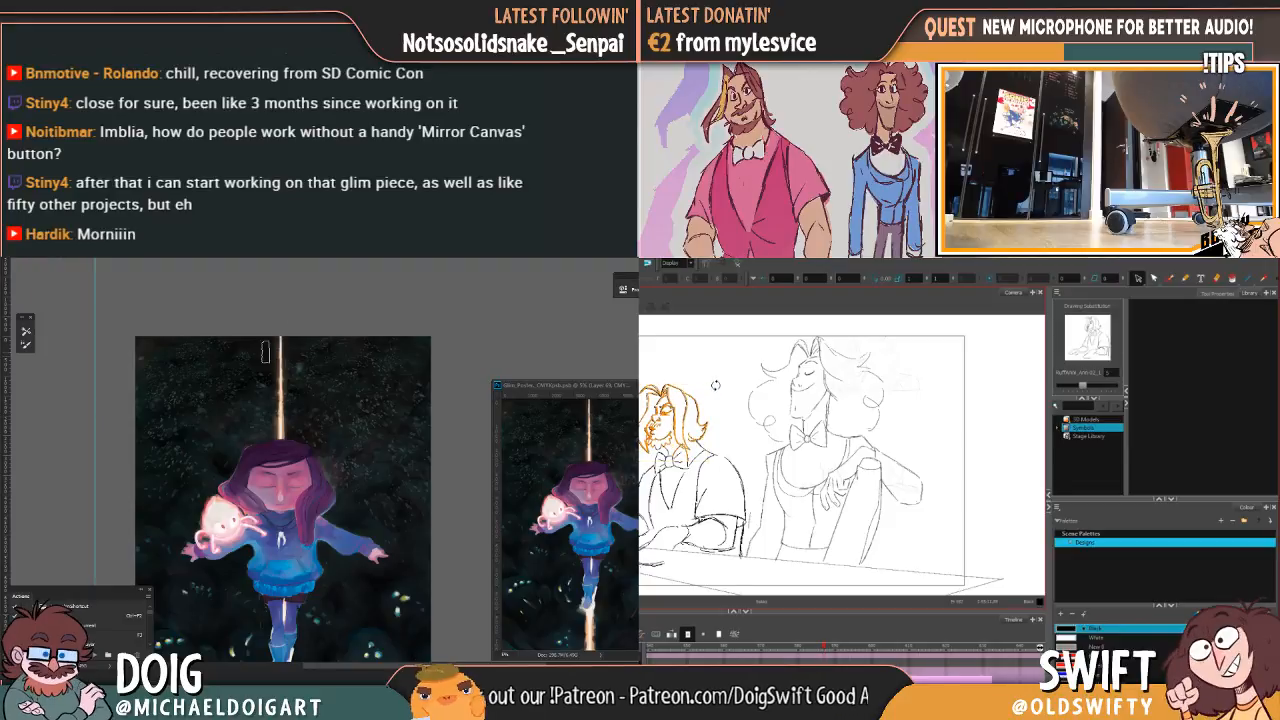
{"action": "key", "text": "ctrl+plus"}
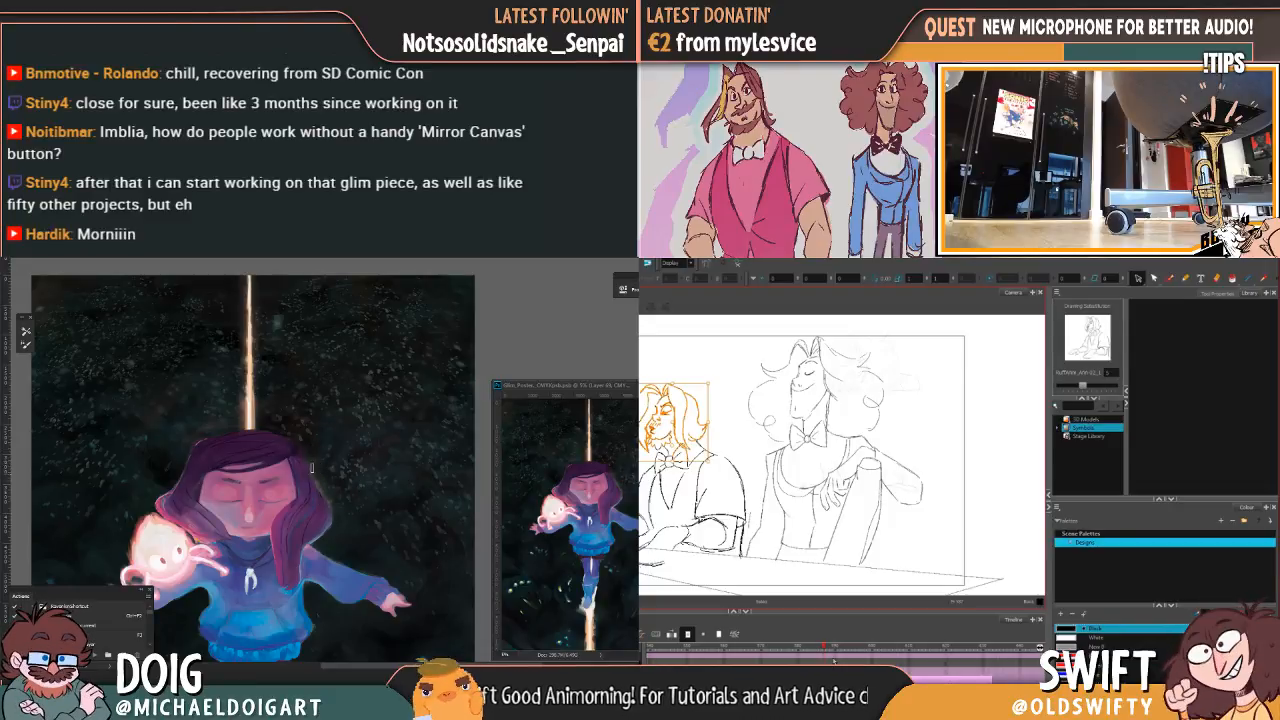
{"action": "key", "text": "period"}
{"action": "key", "text": "comma"}
{"action": "key", "text": "period"}
{"action": "key", "text": "comma"}
{"action": "key", "text": "period"}
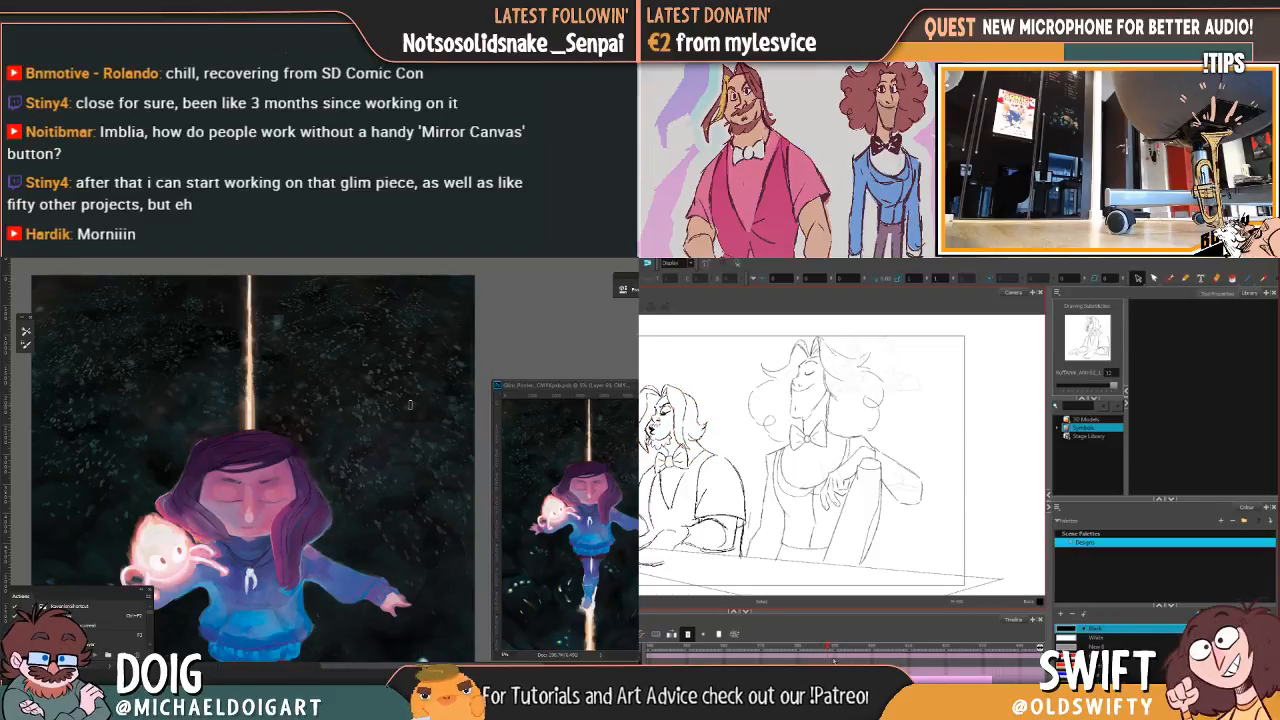
Step: Select the seated man's head and torso together and adjust them slightly, matching the pose against the next frame
{"action": "left_click", "coordinate": [694, 514]}
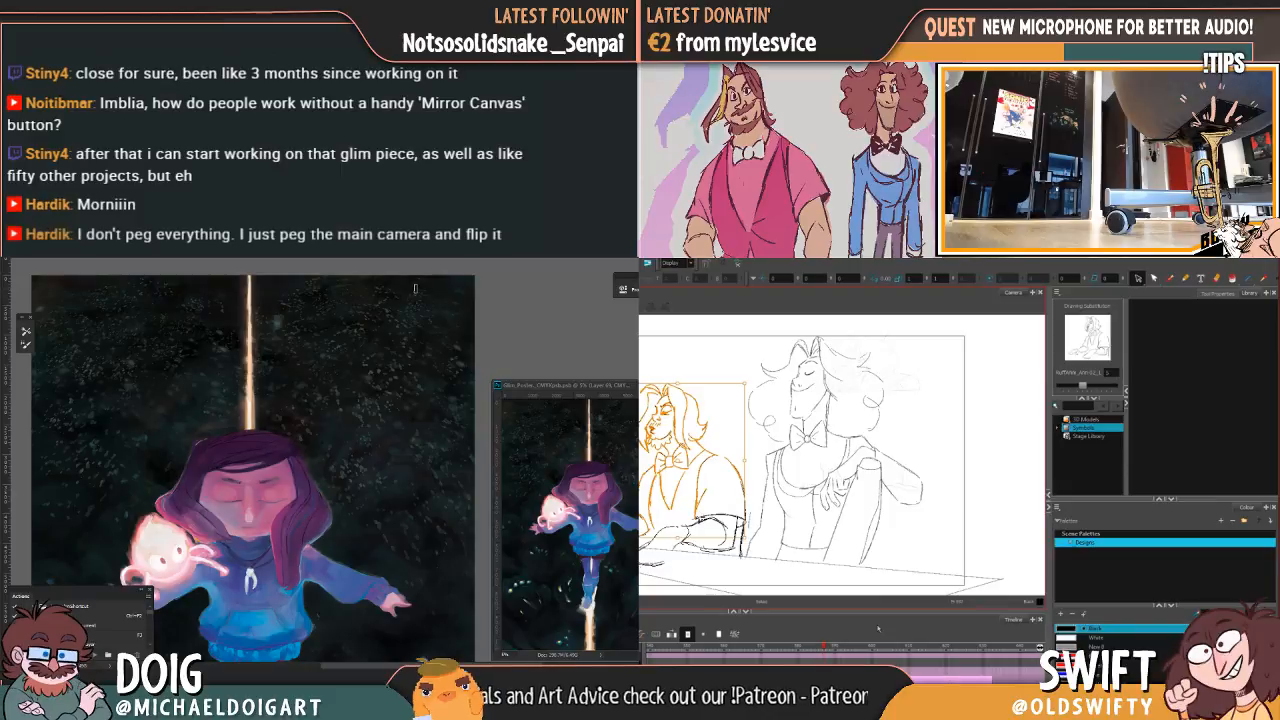
{"action": "key", "text": "period"}
{"action": "key", "text": "comma"}
{"action": "key", "text": "period"}
{"action": "key", "text": "comma"}
{"action": "key", "text": "period"}
{"action": "key", "text": "comma"}
{"action": "key", "text": "period"}
{"action": "key", "text": "comma"}
{"action": "key", "text": "period"}
{"action": "key", "text": "comma"}
Step: Step back to the seated man's earlier open-mouthed drawings and forward again to examine the head and body motion
{"action": "key", "text": "comma"}
{"action": "key", "text": "comma"}
{"action": "key", "text": "comma"}
{"action": "key", "text": "comma"}
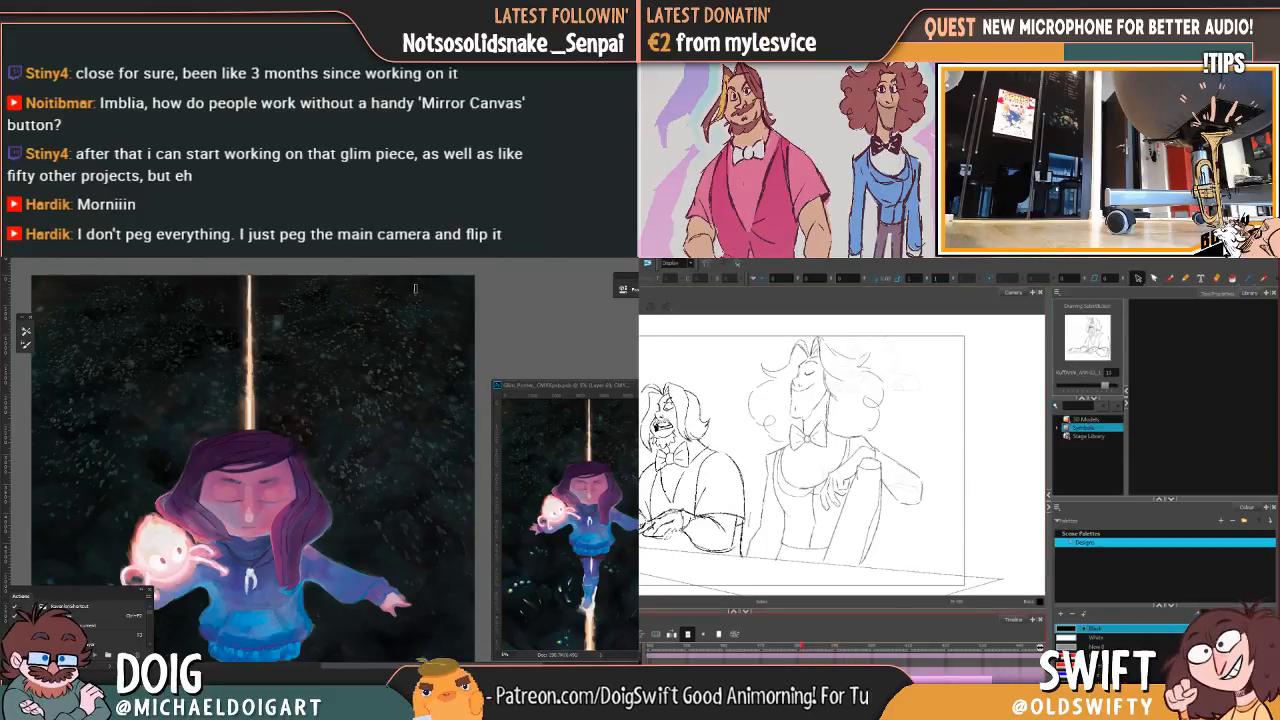
{"action": "key", "text": "period"}
{"action": "key", "text": "period"}
{"action": "key", "text": "period"}
{"action": "key", "text": "period"}
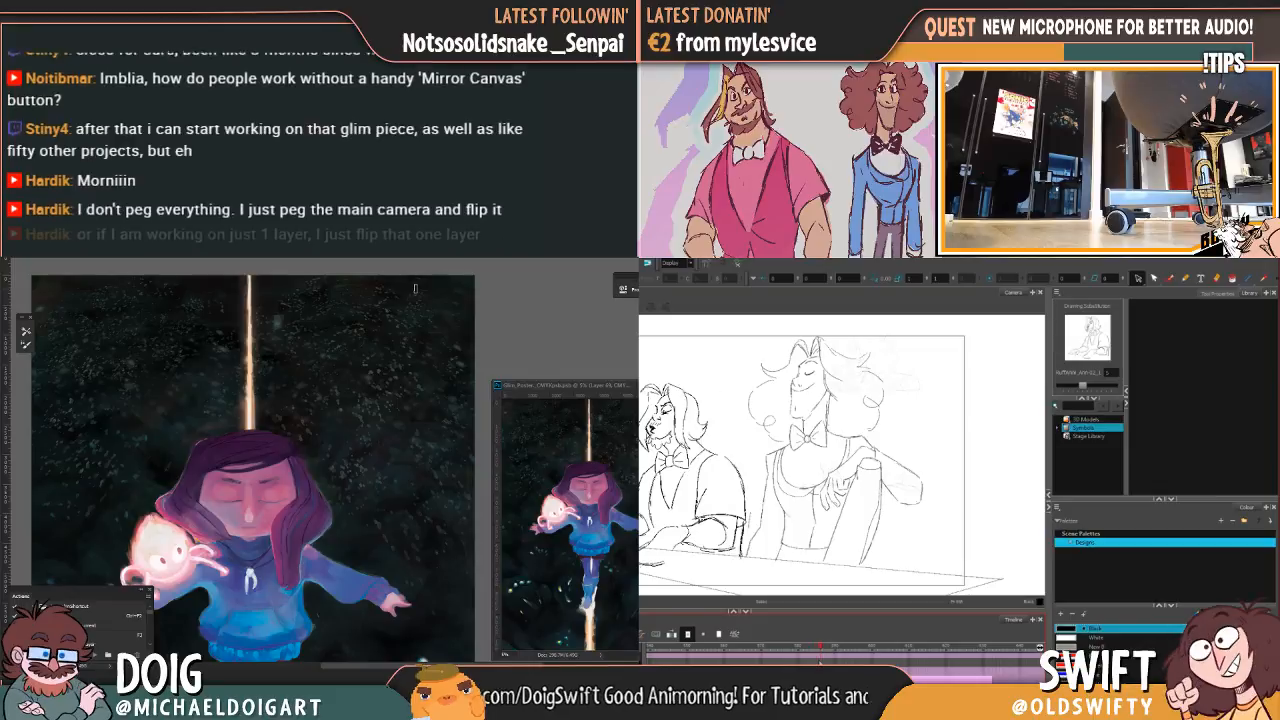
Step: Select the seated man's chin and head lines, adjust the head's placement, and clear the selection
{"action": "left_click", "coordinate": [678, 442]}
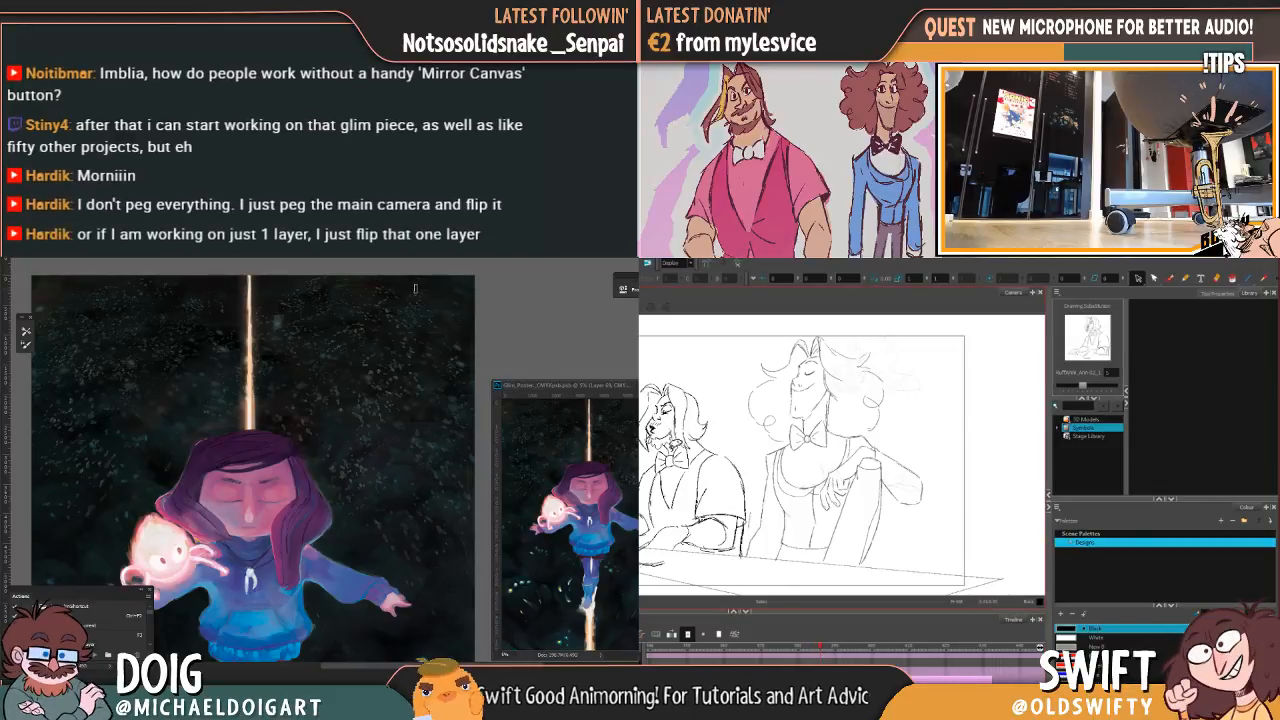
{"action": "left_click", "coordinate": [656, 442]}
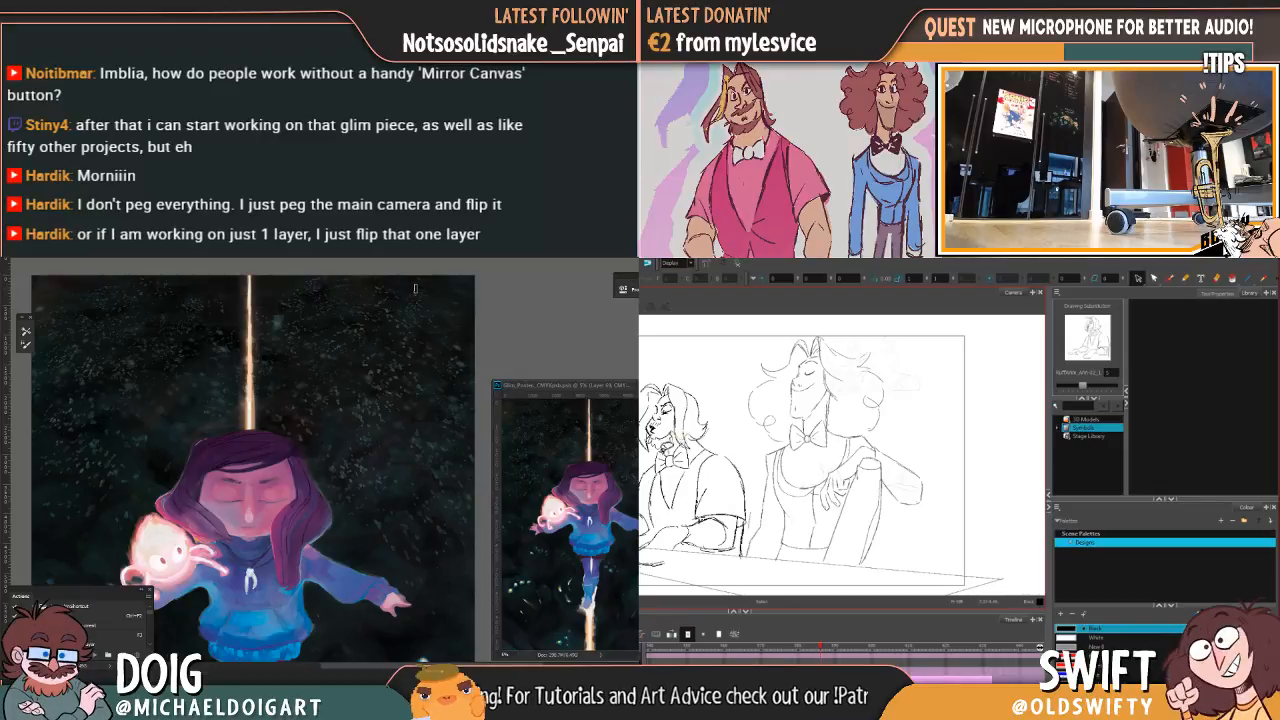
{"action": "mouse_move", "coordinate": [648, 352]}
{"action": "left_mouse_down"}
{"action": "mouse_move", "coordinate": [711, 373]}
{"action": "mouse_move", "coordinate": [718, 427]}
{"action": "mouse_move", "coordinate": [702, 395]}
{"action": "left_mouse_up"}
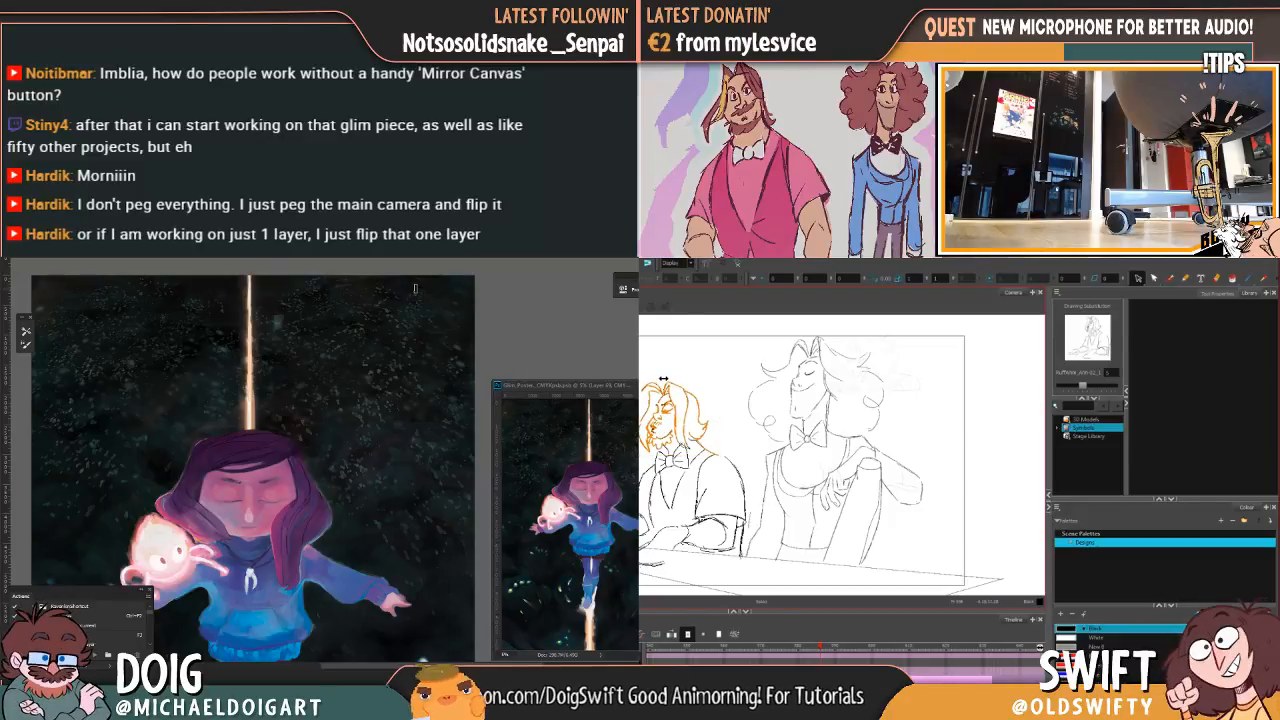
{"action": "left_click", "coordinate": [703, 357]}
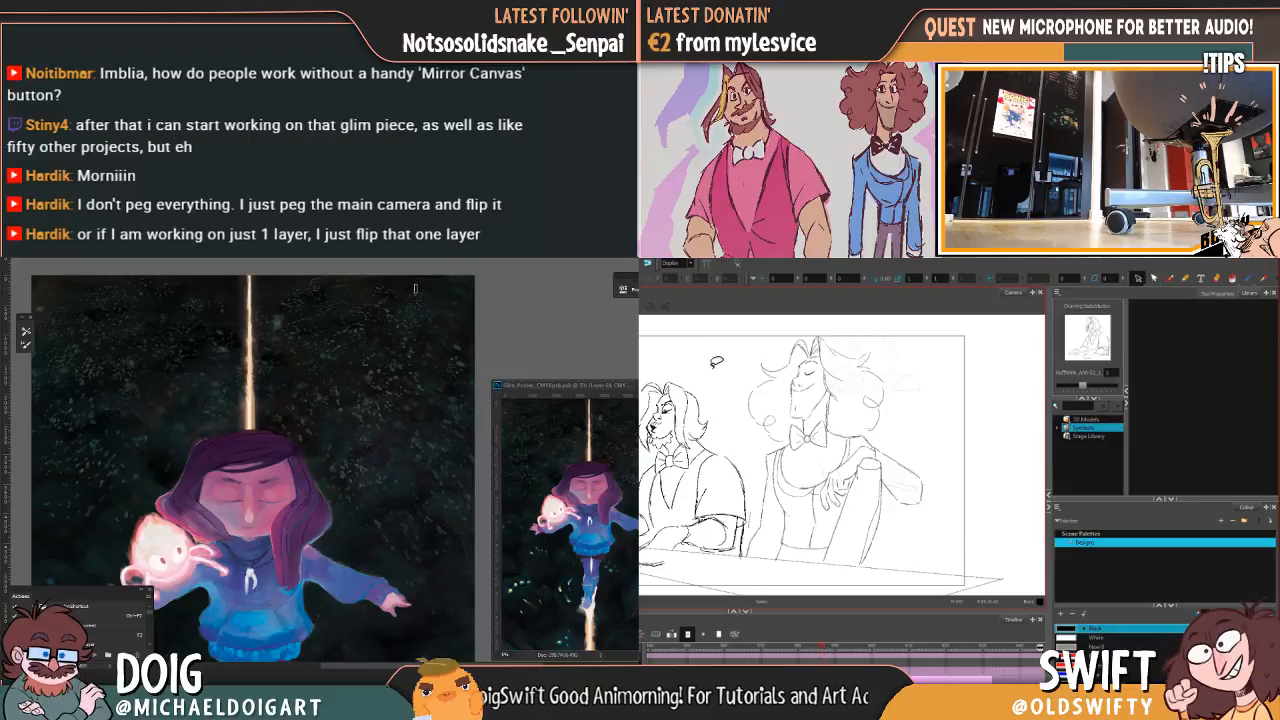
Step: Flip repeatedly between the seated man's open-mouthed and closed-mouthed frames to examine how smoothly the head turns
{"action": "key", "text": "comma"}
{"action": "key", "text": "period"}
{"action": "key", "text": "period"}
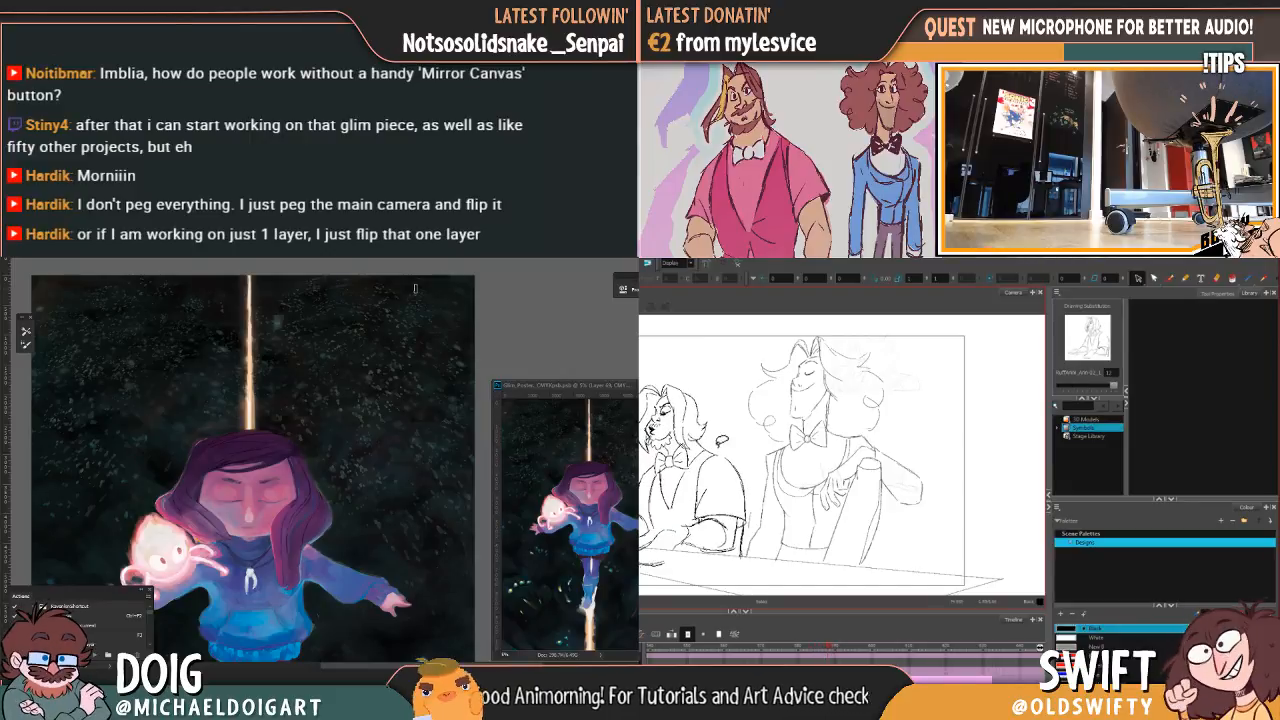
{"action": "key", "text": "comma"}
{"action": "key", "text": "comma"}
{"action": "key", "text": "comma"}
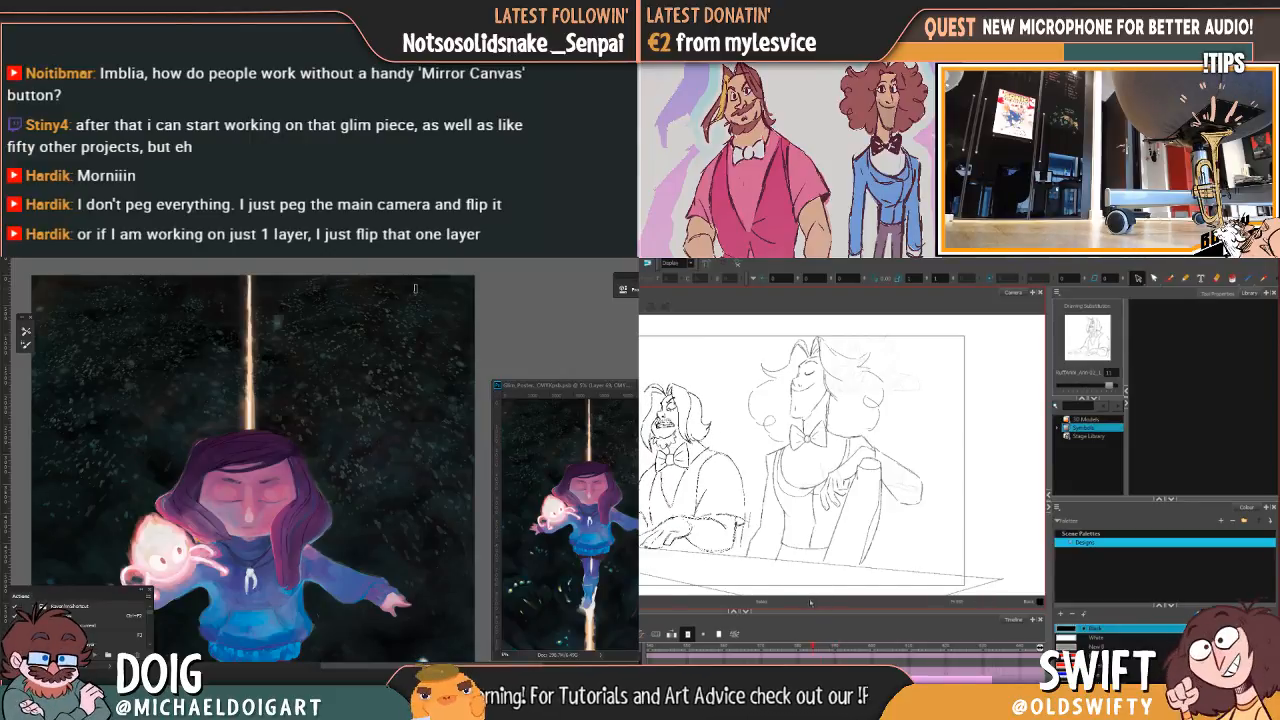
{"action": "key", "text": "period"}
{"action": "key", "text": "comma"}
{"action": "key", "text": "comma"}
{"action": "key", "text": "period"}
{"action": "key", "text": "comma"}
{"action": "key", "text": "period"}
{"action": "key", "text": "comma"}
{"action": "key", "text": "period"}
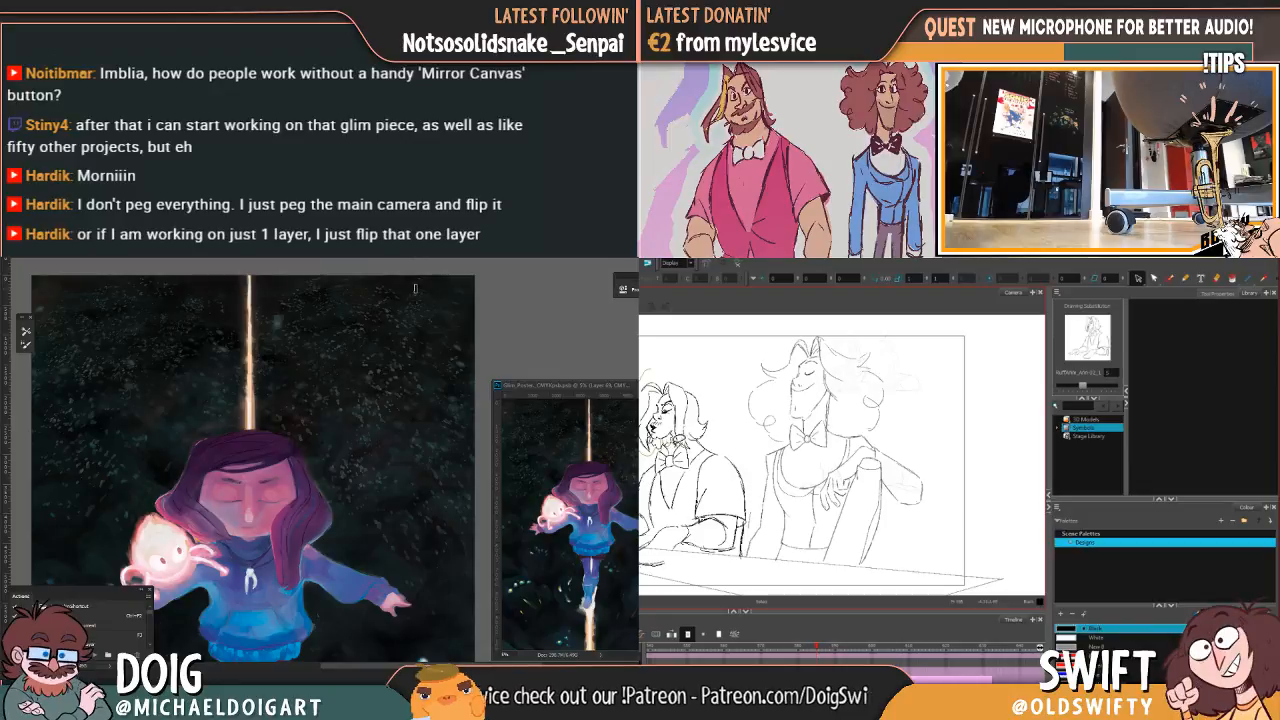
Step: Select the seated man's head and hair, adjust their position, and move on to another frame
{"action": "left_click", "coordinate": [694, 405]}
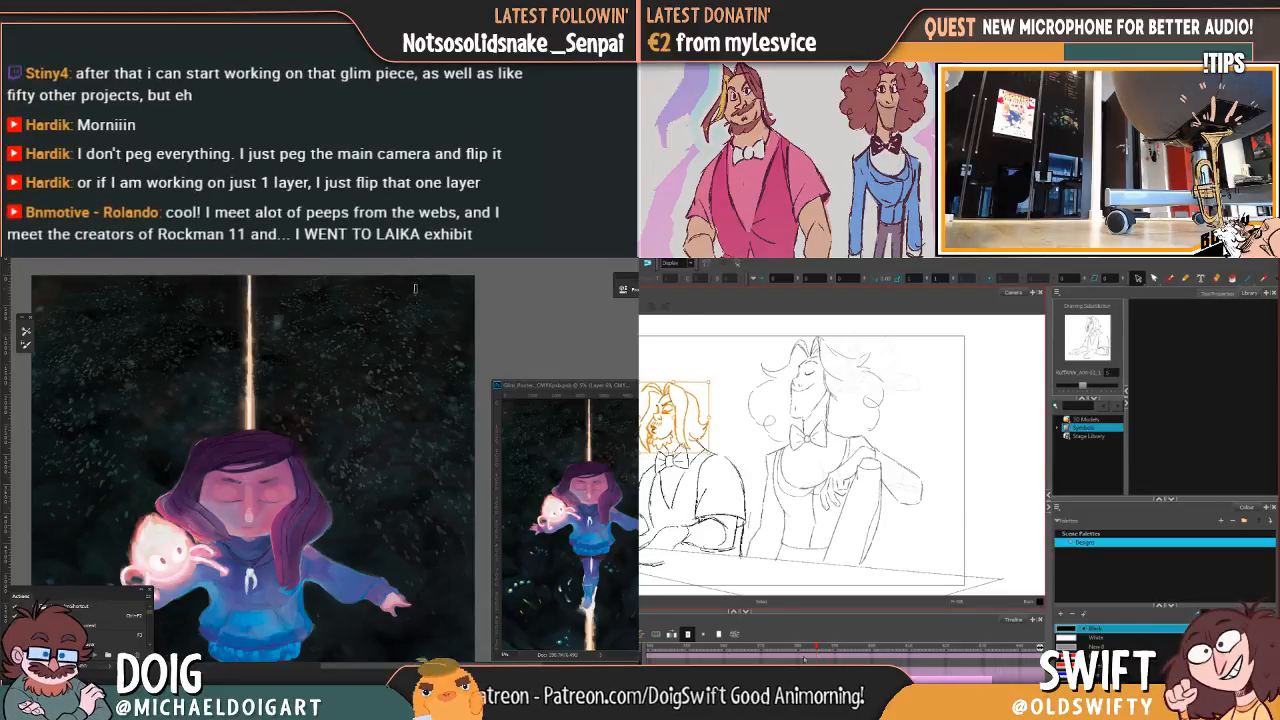
{"action": "key", "text": "Escape"}
{"action": "key", "text": "period"}
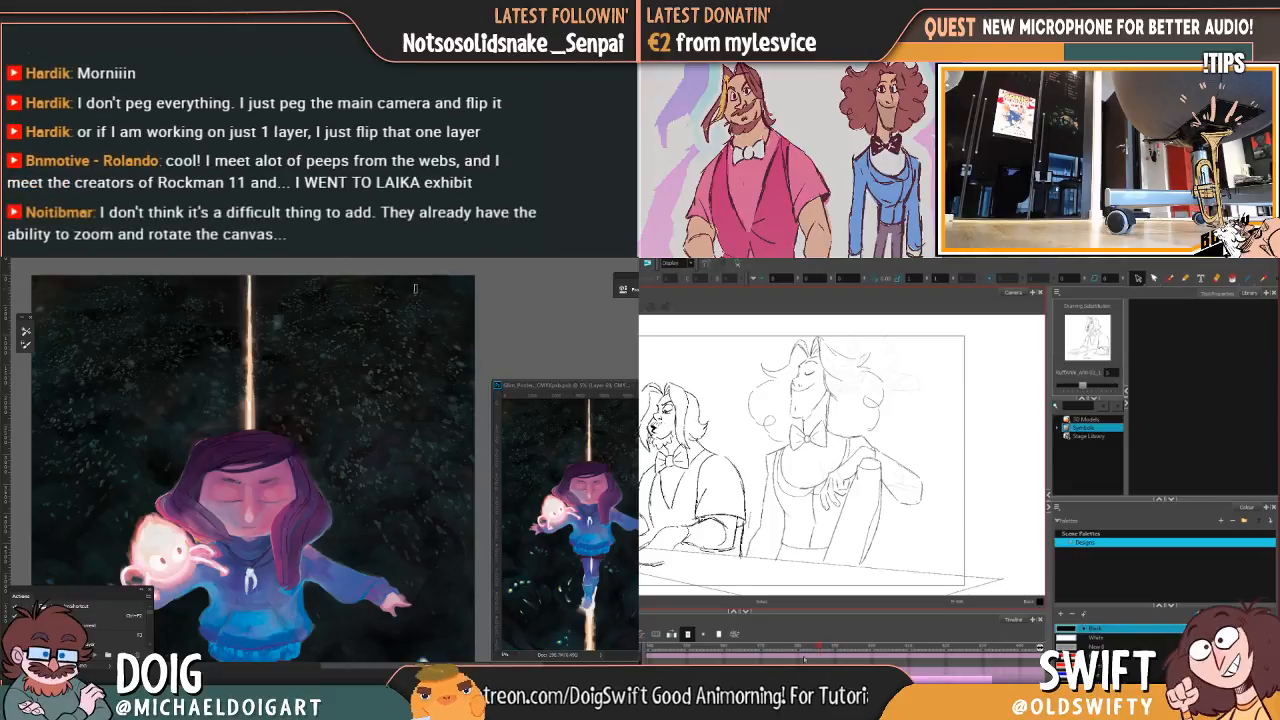
{"action": "key", "text": "period"}
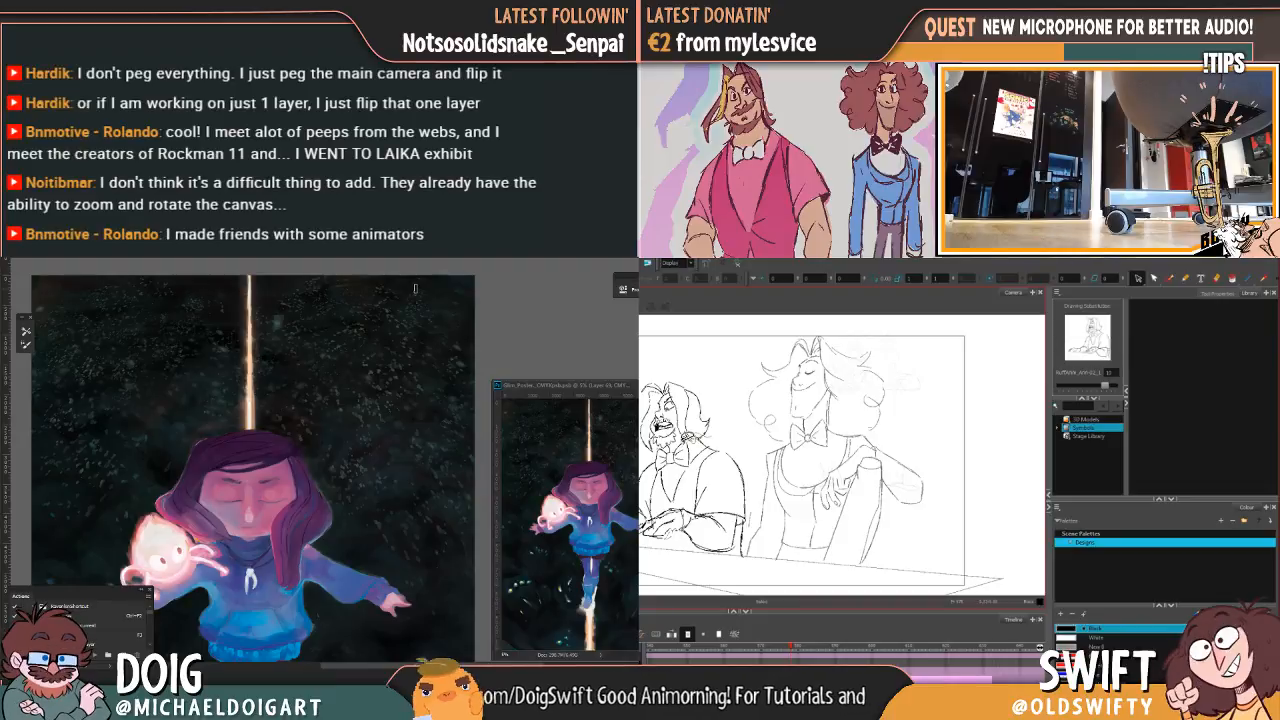
Step: Select the seated man's head on the open-mouthed frame, shift and rotate it slightly, and check the following frames
{"action": "left_click", "coordinate": [678, 424]}
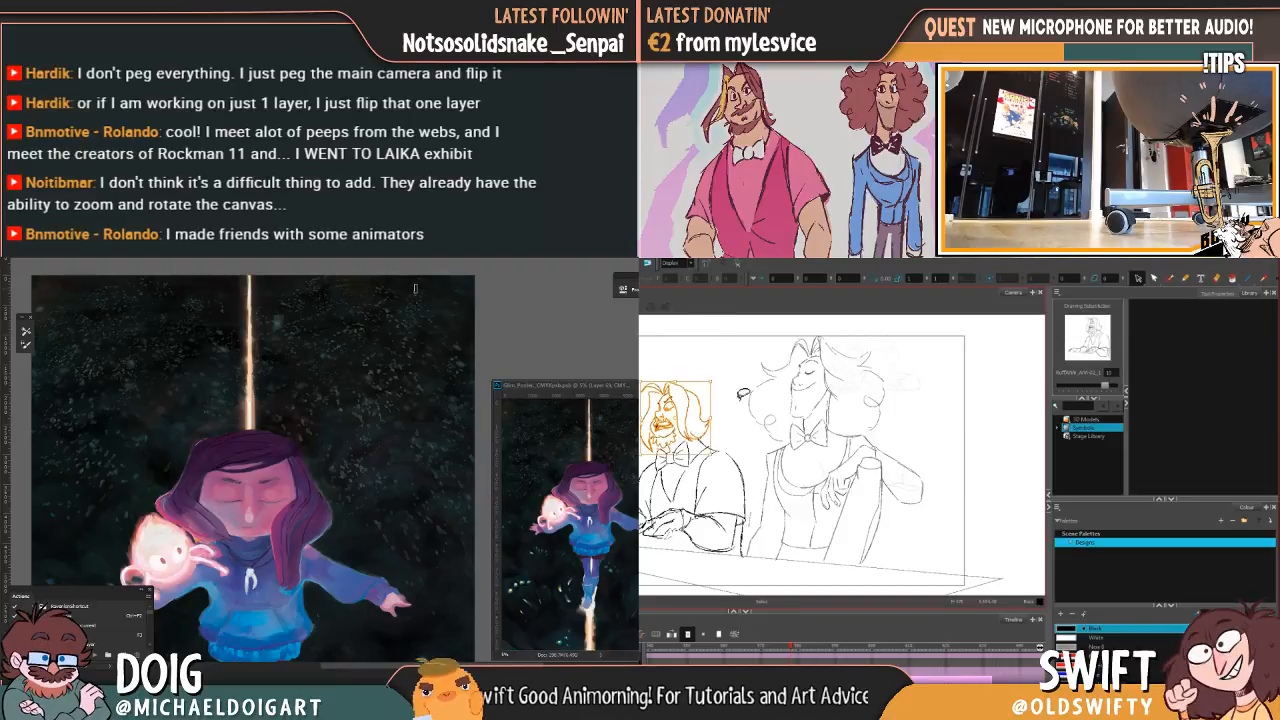
{"action": "left_click", "coordinate": [679, 423]}
{"action": "mouse_move", "coordinate": [732, 419]}
{"action": "left_mouse_down"}
{"action": "mouse_move", "coordinate": [686, 436]}
{"action": "mouse_move", "coordinate": [722, 420]}
{"action": "left_mouse_up"}
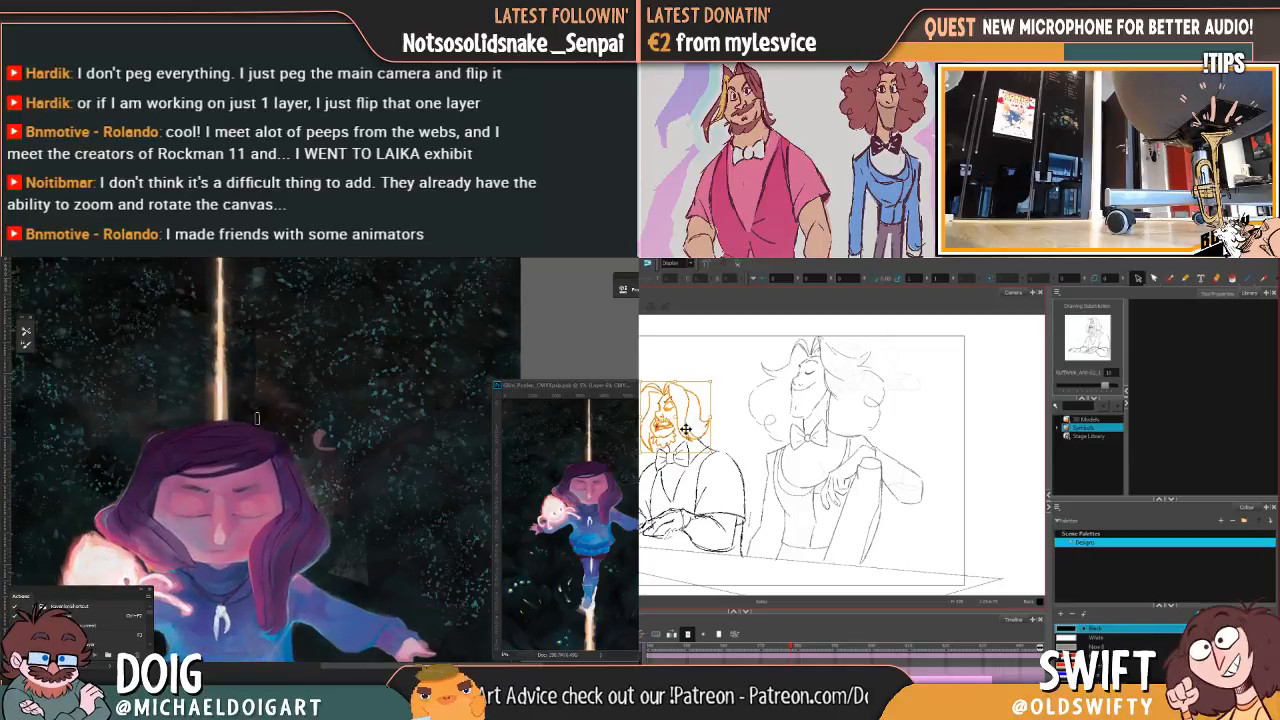
{"action": "left_click", "coordinate": [683, 437]}
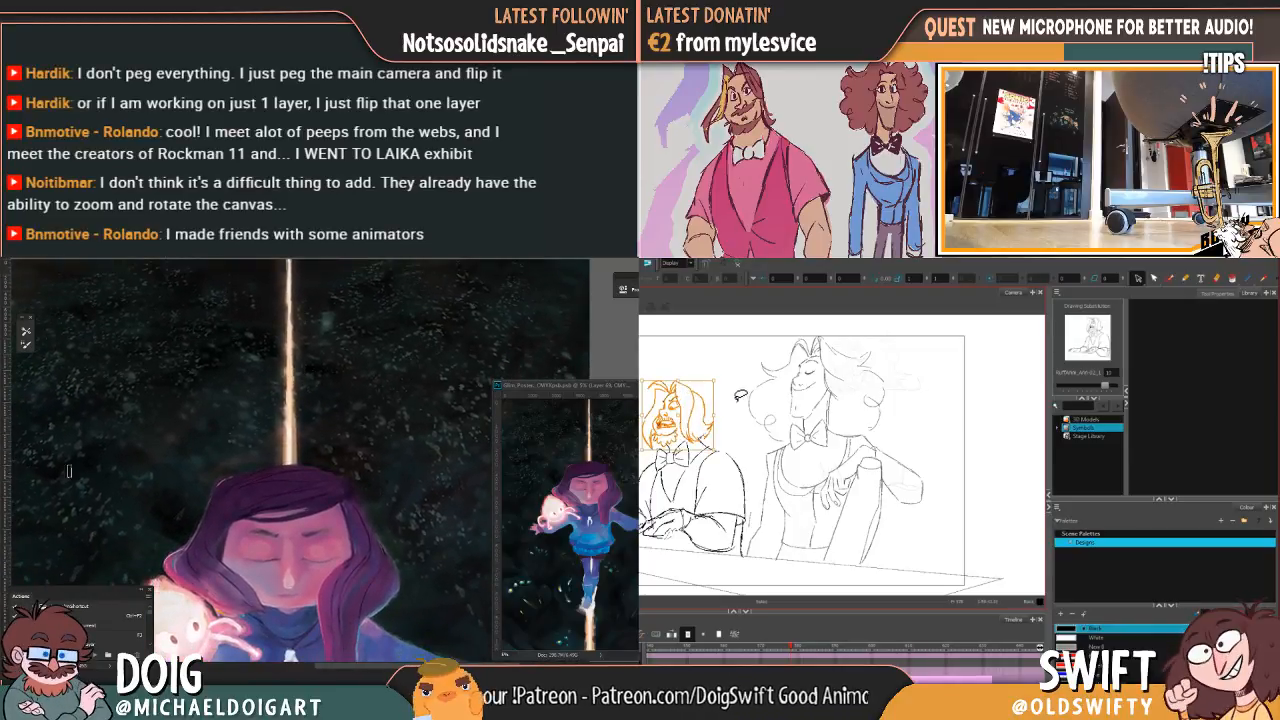
{"action": "key", "text": "period"}
{"action": "key", "text": "period"}
{"action": "key", "text": "period"}
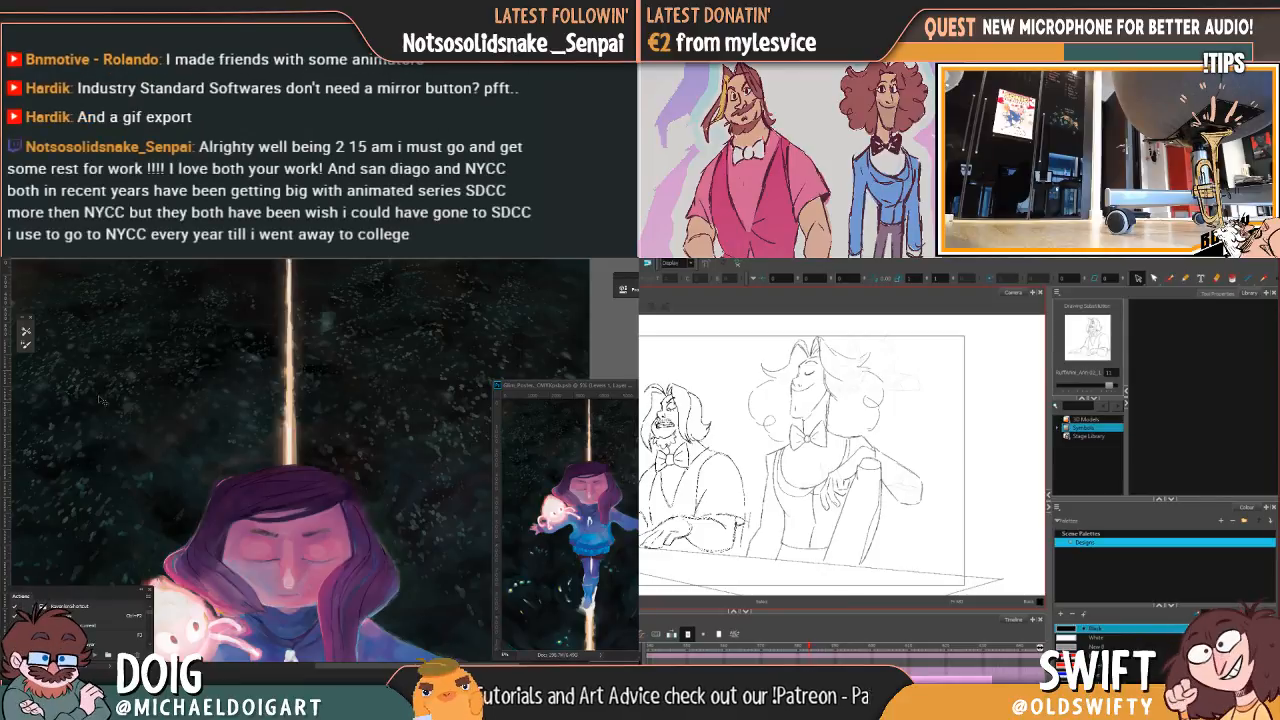
Step: Select the poster's speckle layer, start its Hue/Saturation adjustment, and move the animation to the seated man's frame needing a body redraw
{"action": "key", "text": "alt+bracketleft"}
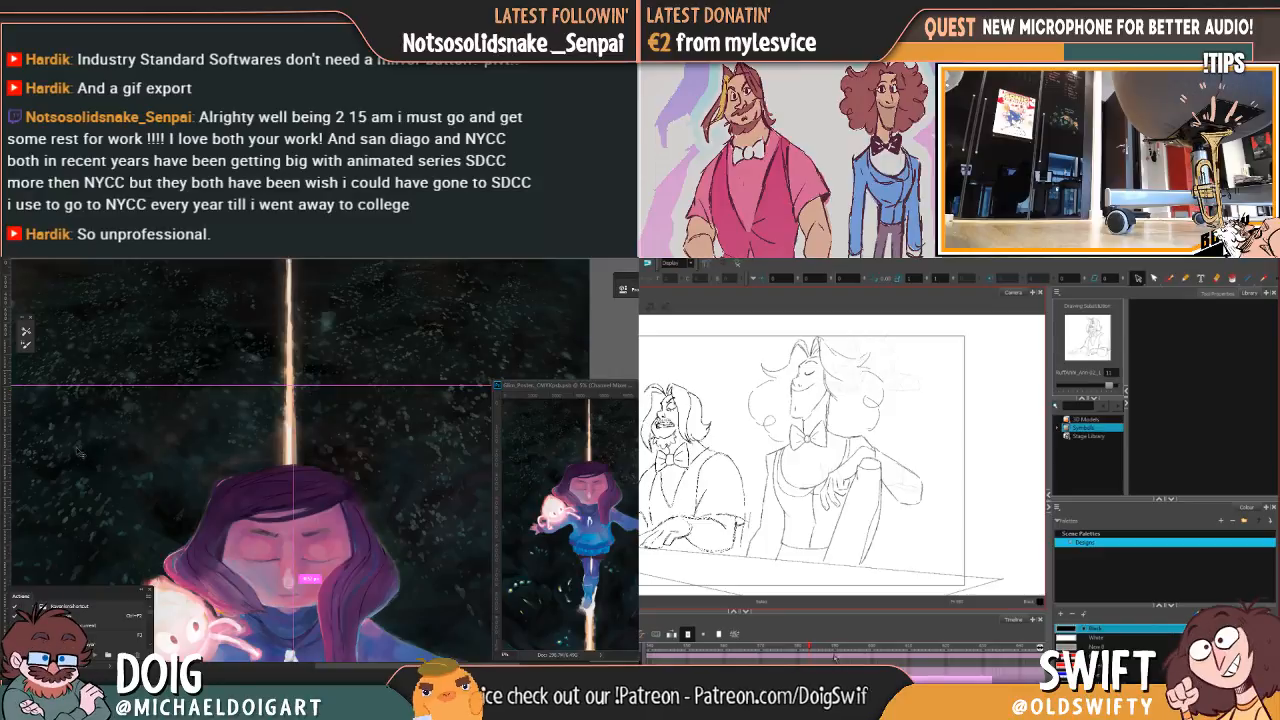
{"action": "key", "text": "alt+bracketleft"}
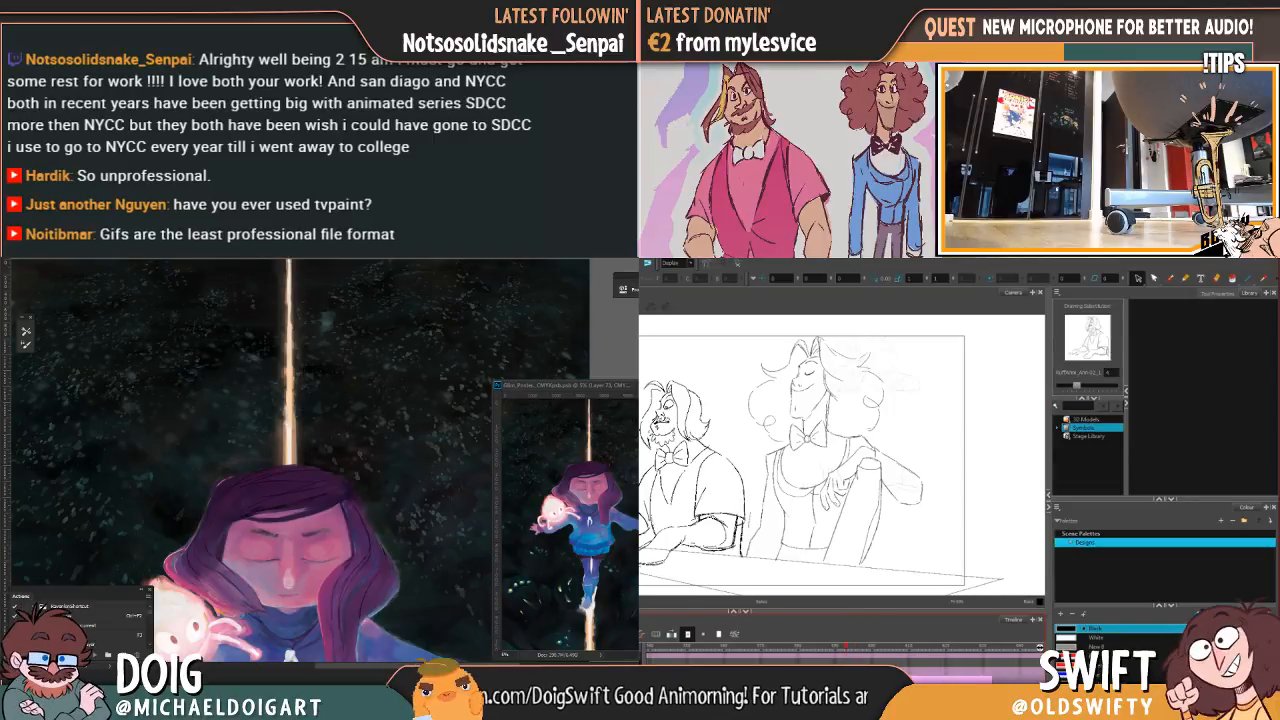
{"action": "mouse_move", "coordinate": [844, 650]}
{"action": "left_mouse_down"}
{"action": "mouse_move", "coordinate": [828, 654]}
{"action": "mouse_move", "coordinate": [848, 658]}
{"action": "left_mouse_up"}
{"action": "key", "text": "ctrl+u"}
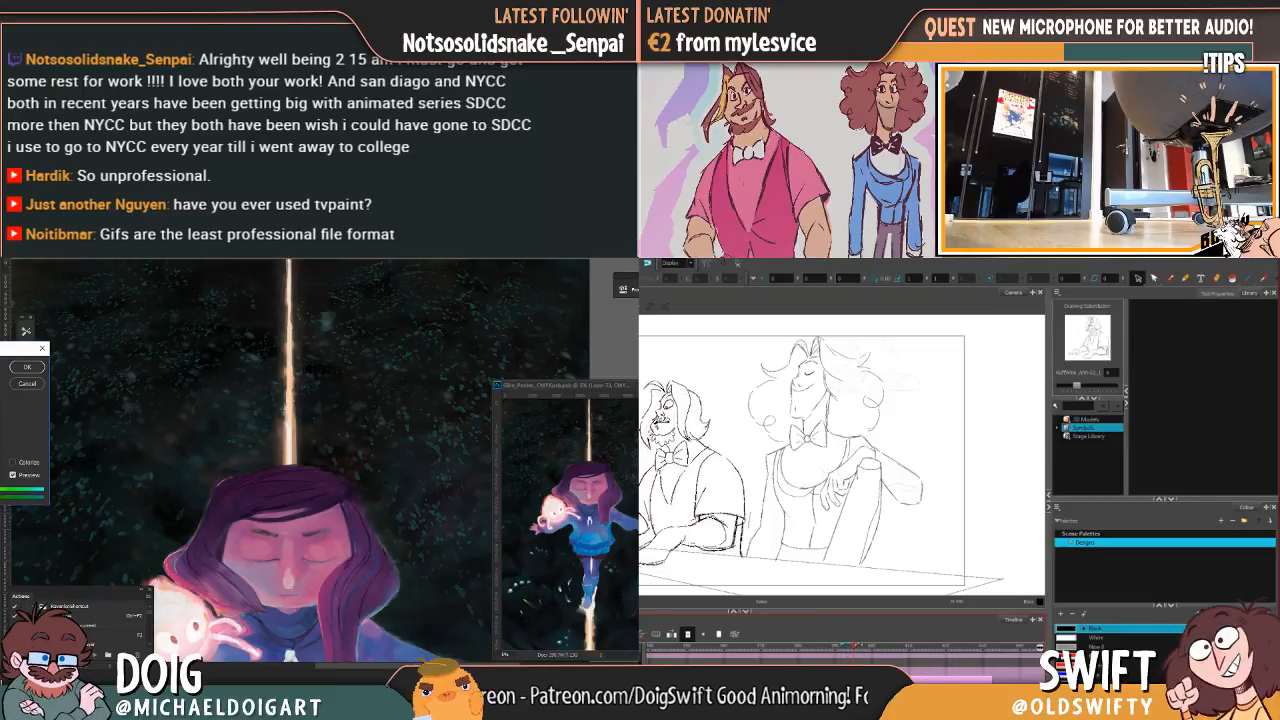
{"action": "mouse_move", "coordinate": [845, 647]}
{"action": "left_mouse_down"}
{"action": "mouse_move", "coordinate": [829, 649]}
{"action": "mouse_move", "coordinate": [871, 649]}
{"action": "mouse_move", "coordinate": [854, 647]}
{"action": "left_mouse_up"}
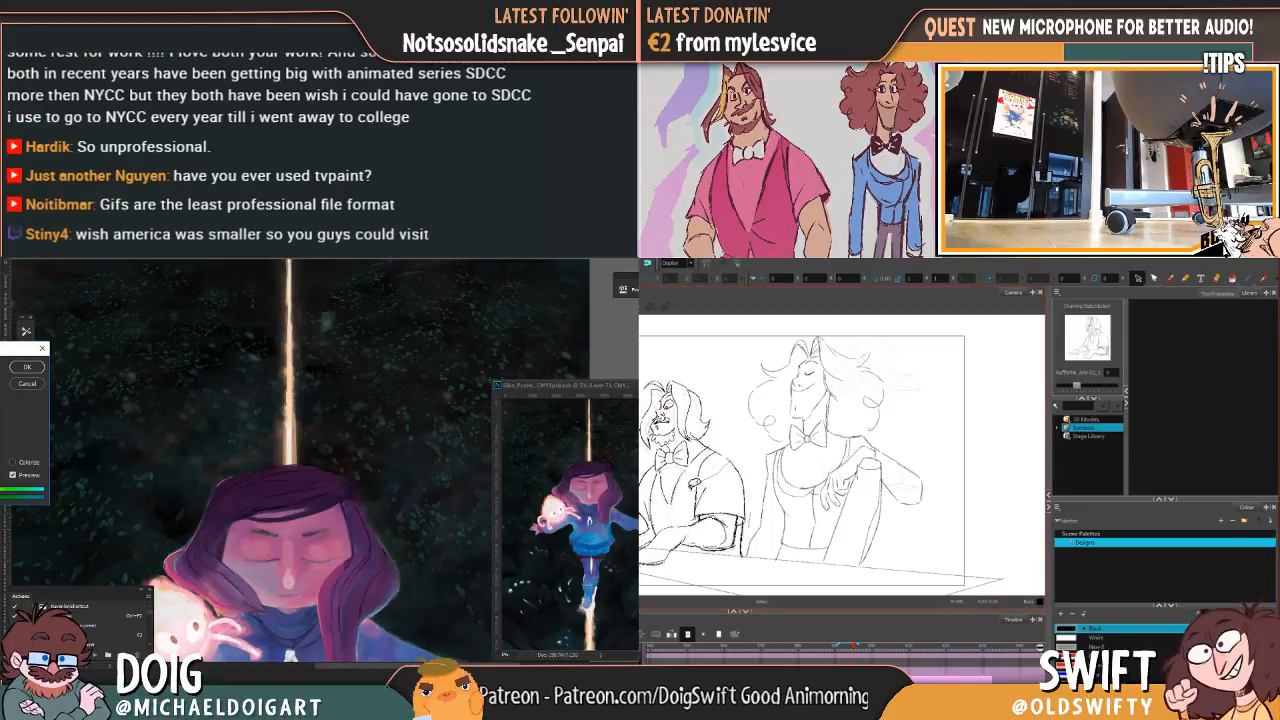
Step: Delete the seated man's torso and arm lines, redraw them over the onion-skin guide, and apply the poster's Hue/Saturation adjustment
{"action": "mouse_move", "coordinate": [642, 588]}
{"action": "left_mouse_down"}
{"action": "mouse_move", "coordinate": [702, 590]}
{"action": "mouse_move", "coordinate": [762, 562]}
{"action": "left_mouse_up"}
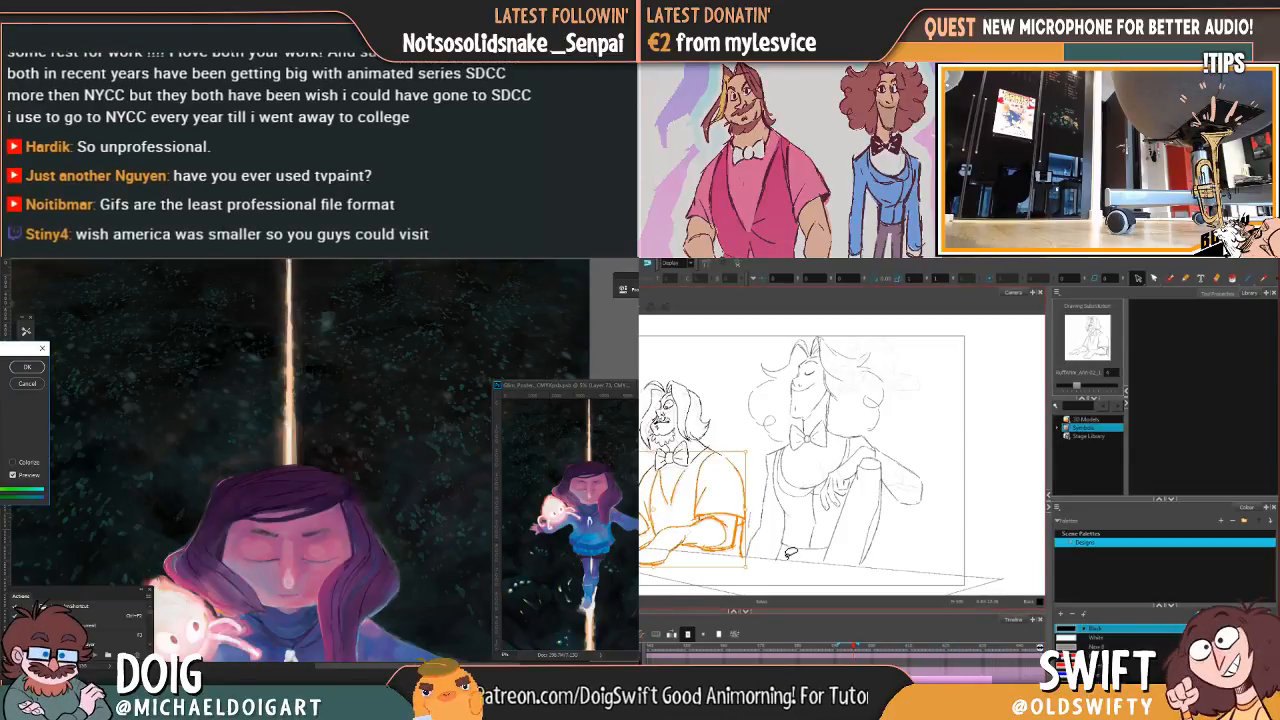
{"action": "key", "text": "Delete"}
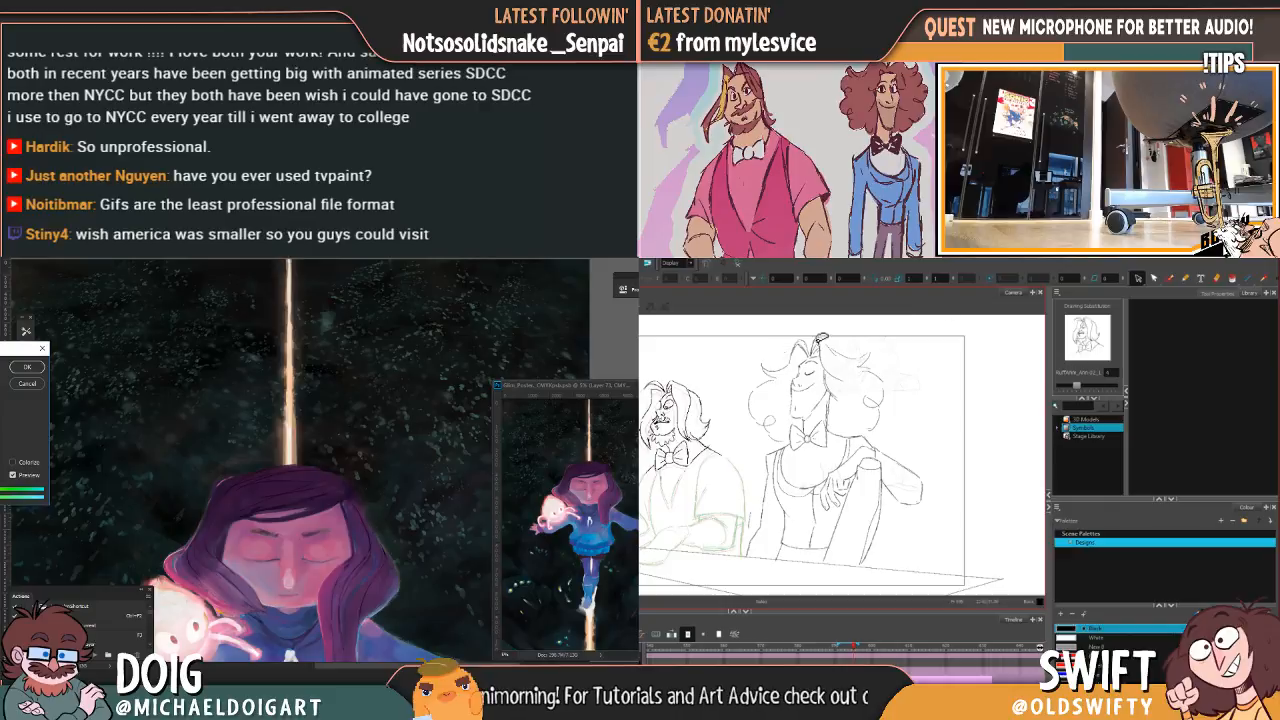
{"action": "left_click", "coordinate": [1169, 279]}
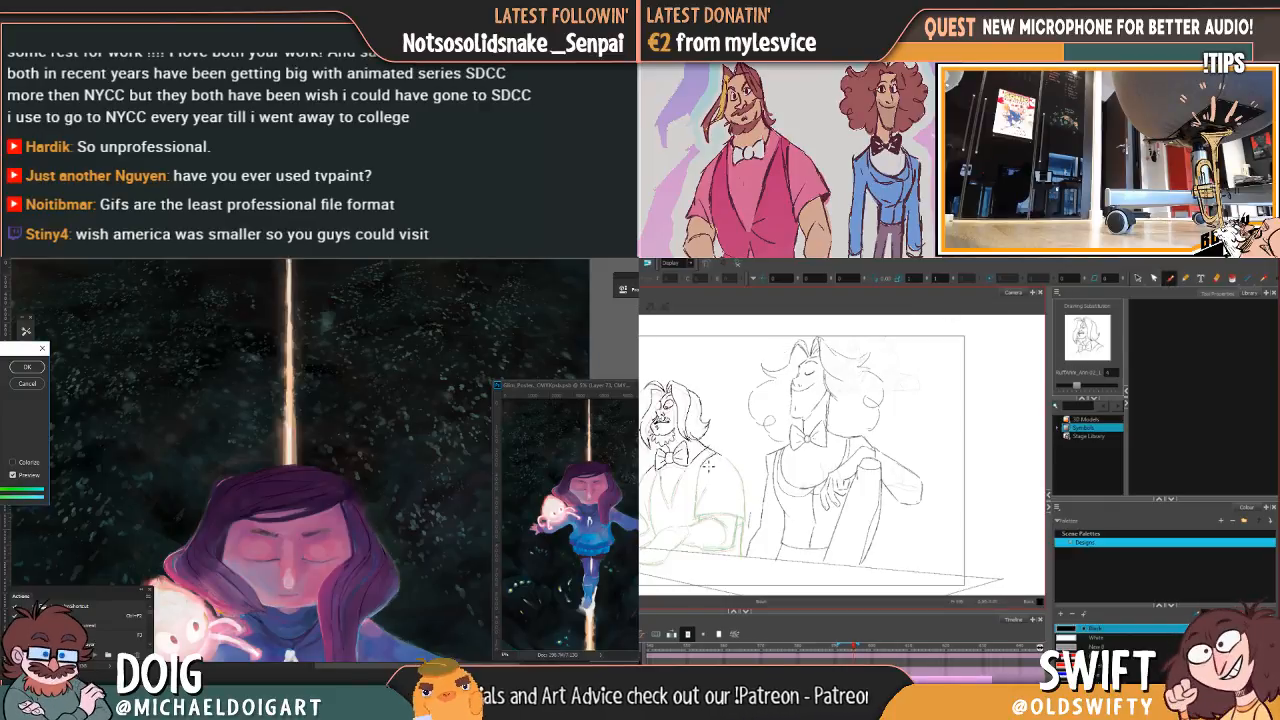
{"action": "mouse_move", "coordinate": [700, 474]}
{"action": "left_mouse_down"}
{"action": "mouse_move", "coordinate": [696, 520]}
{"action": "mouse_move", "coordinate": [741, 520]}
{"action": "left_mouse_up"}
{"action": "left_click", "coordinate": [27, 367]}
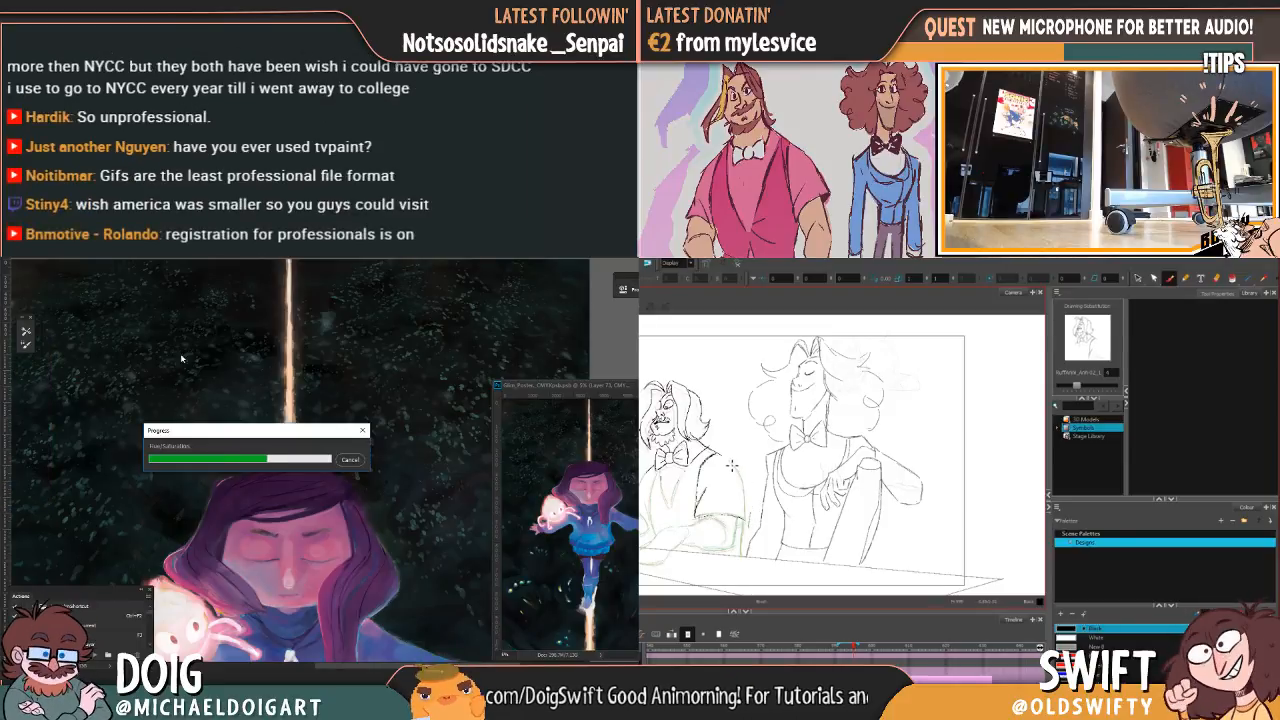
Step: Touch up the dark speckled background on both sides of the girl with the scattered brush
{"action": "key", "text": "ctrl+0"}
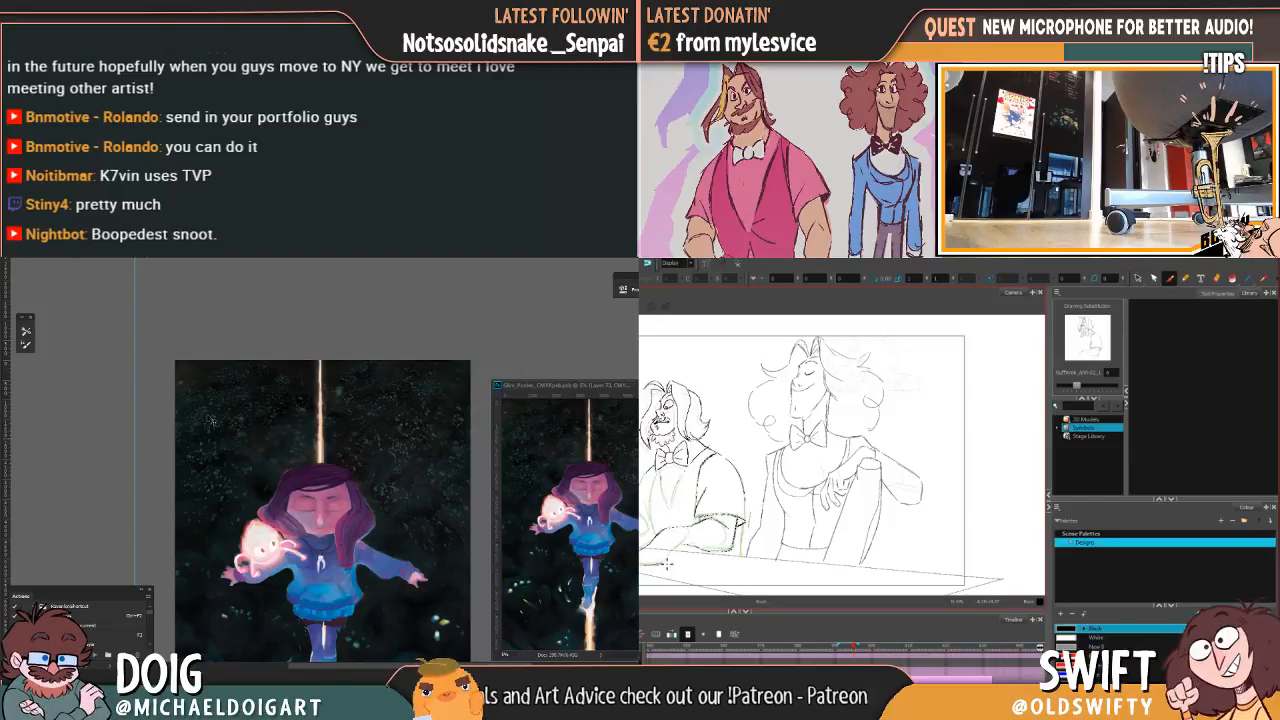
{"action": "key", "text": "ctrl+plus"}
{"action": "left_click_drag", "start_coordinate": [347, 506], "coordinate": [264, 445]}
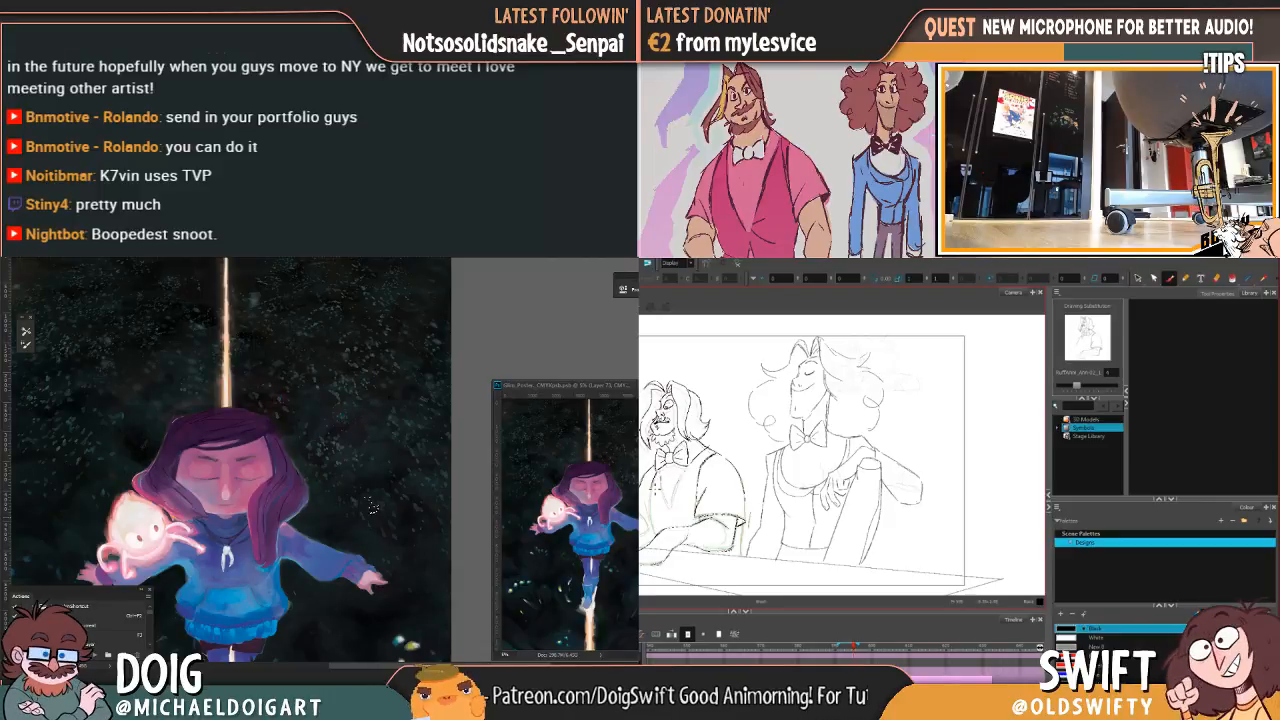
{"action": "mouse_move", "coordinate": [350, 452]}
{"action": "left_mouse_down"}
{"action": "mouse_move", "coordinate": [400, 415]}
{"action": "mouse_move", "coordinate": [348, 454]}
{"action": "left_mouse_up"}
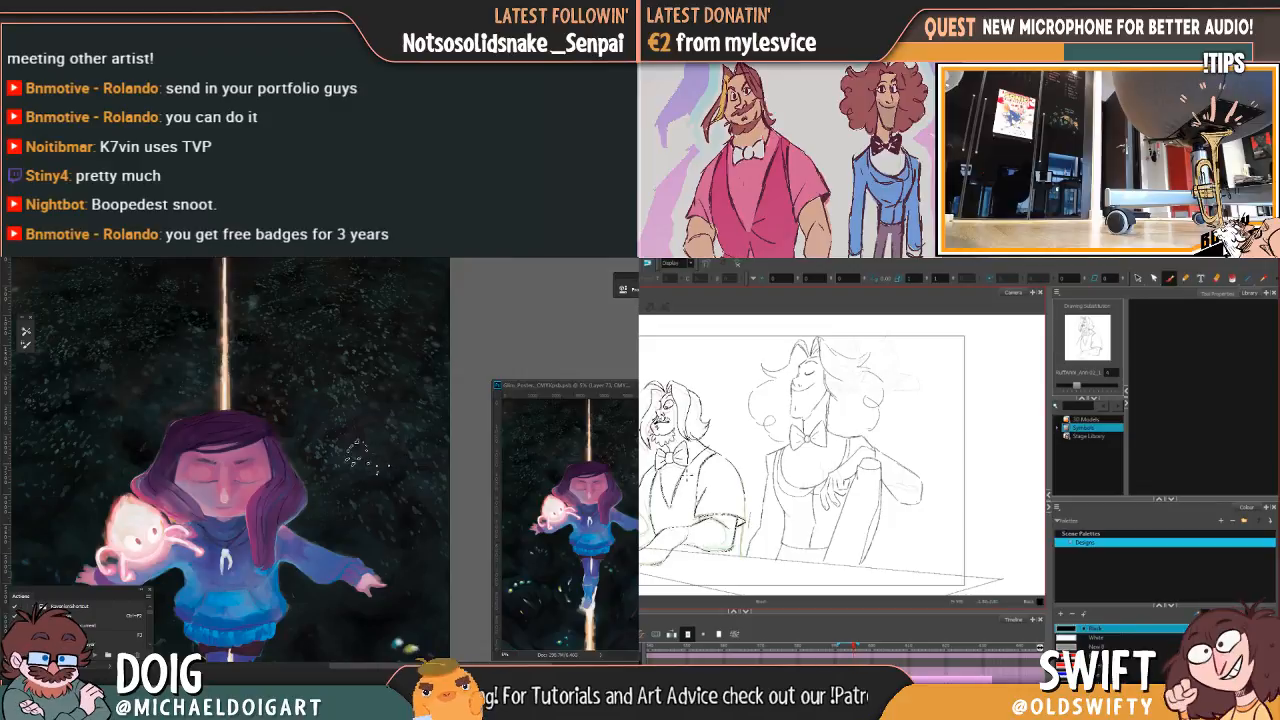
{"action": "left_click_drag", "start_coordinate": [343, 476], "coordinate": [323, 456]}
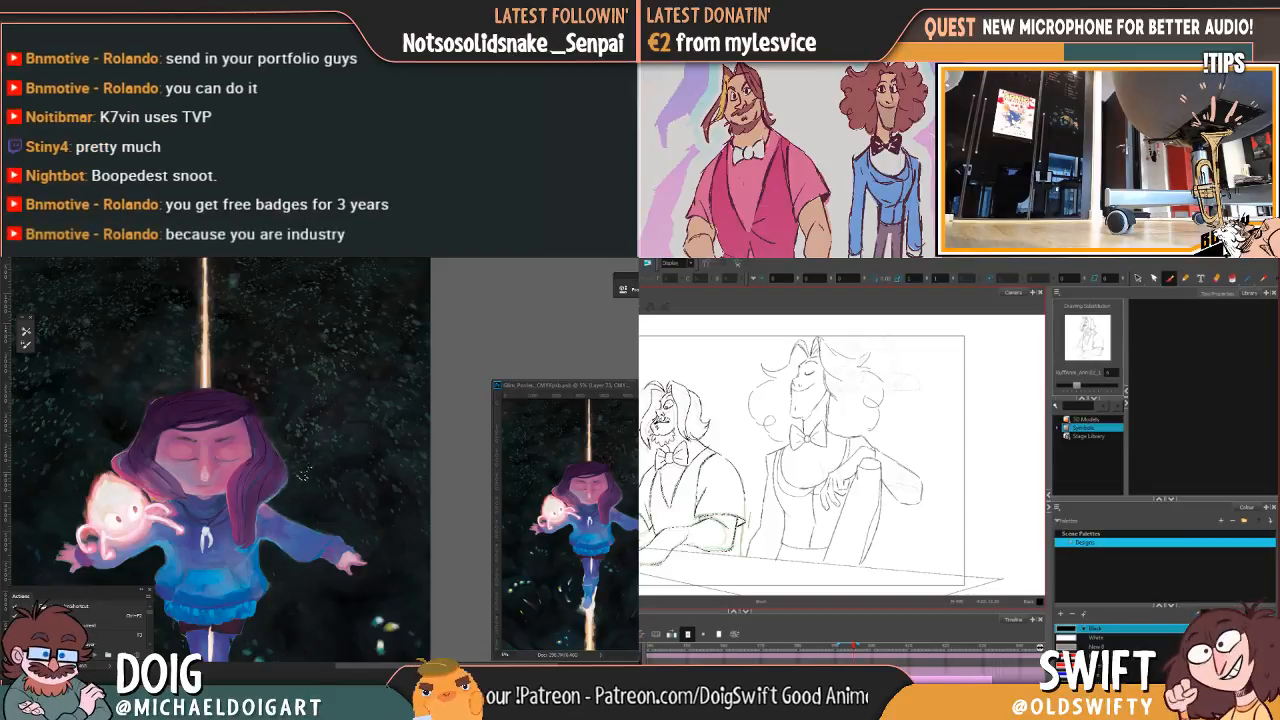
{"action": "scroll", "coordinate": [253, 479], "scroll_direction": "left", "scroll_amount": 5}
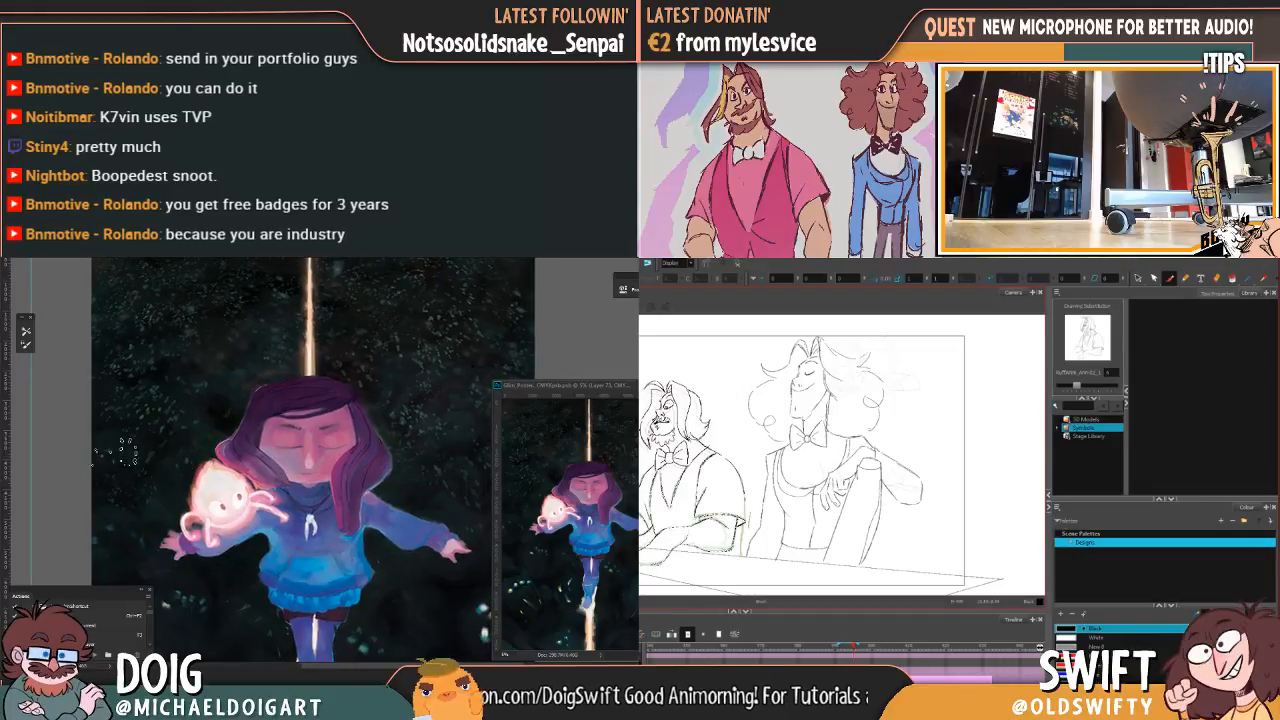
{"action": "left_click_drag", "start_coordinate": [206, 423], "coordinate": [140, 448]}
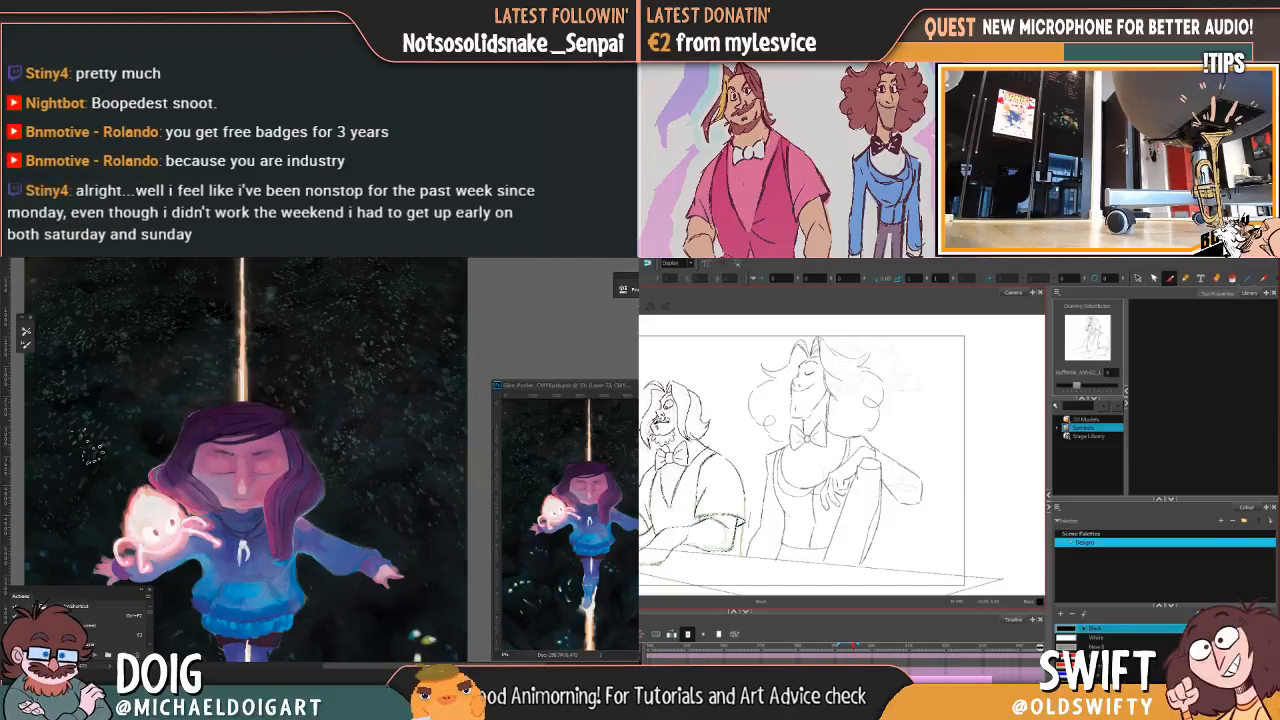
{"action": "left_click_drag", "start_coordinate": [161, 424], "coordinate": [169, 464]}
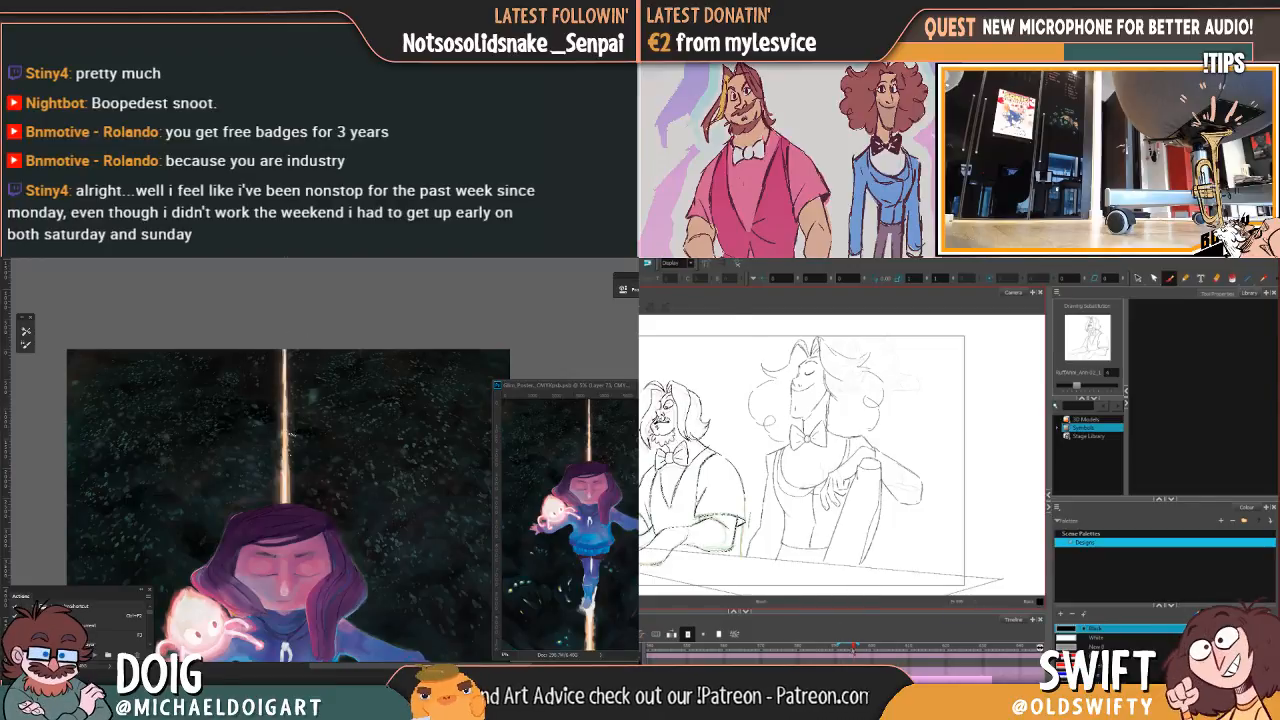
Step: Examine the poster's speckled background from the top edge down to the girl's feet at different magnifications
{"action": "key", "text": "ctrl+minus"}
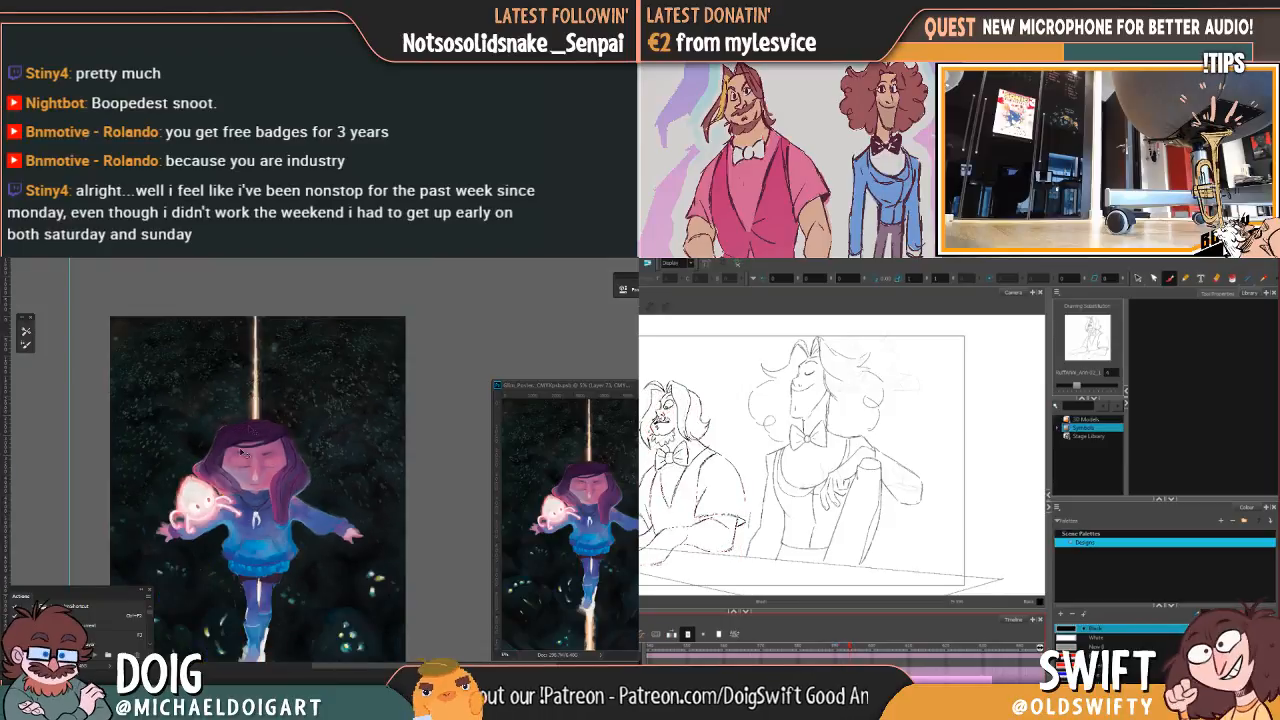
{"action": "key", "text": "ctrl+minus"}
{"action": "key", "text": "ctrl+plus"}
{"action": "key", "text": "ctrl+plus"}
{"action": "key", "text": "ctrl+plus"}
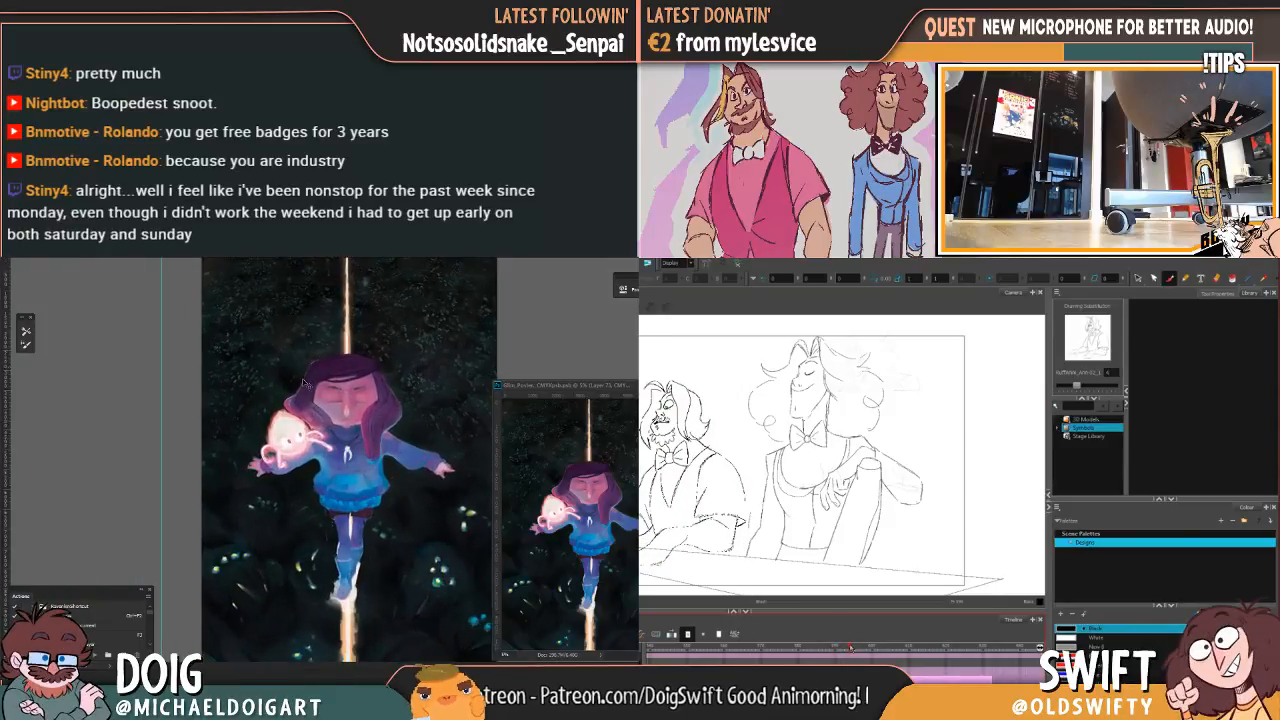
{"action": "left_click_drag", "start_coordinate": [259, 433], "coordinate": [218, 463]}
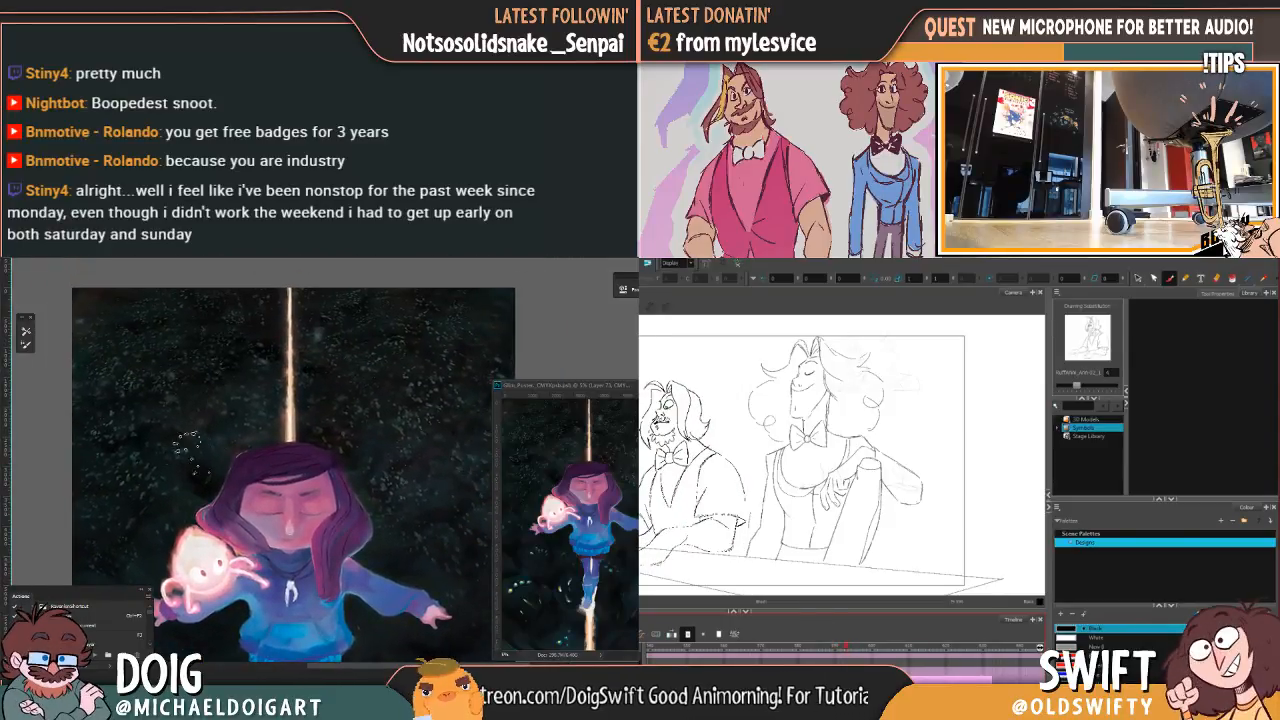
{"action": "left_click_drag", "start_coordinate": [285, 385], "coordinate": [170, 335]}
{"action": "left_click_drag", "start_coordinate": [255, 375], "coordinate": [290, 435]}
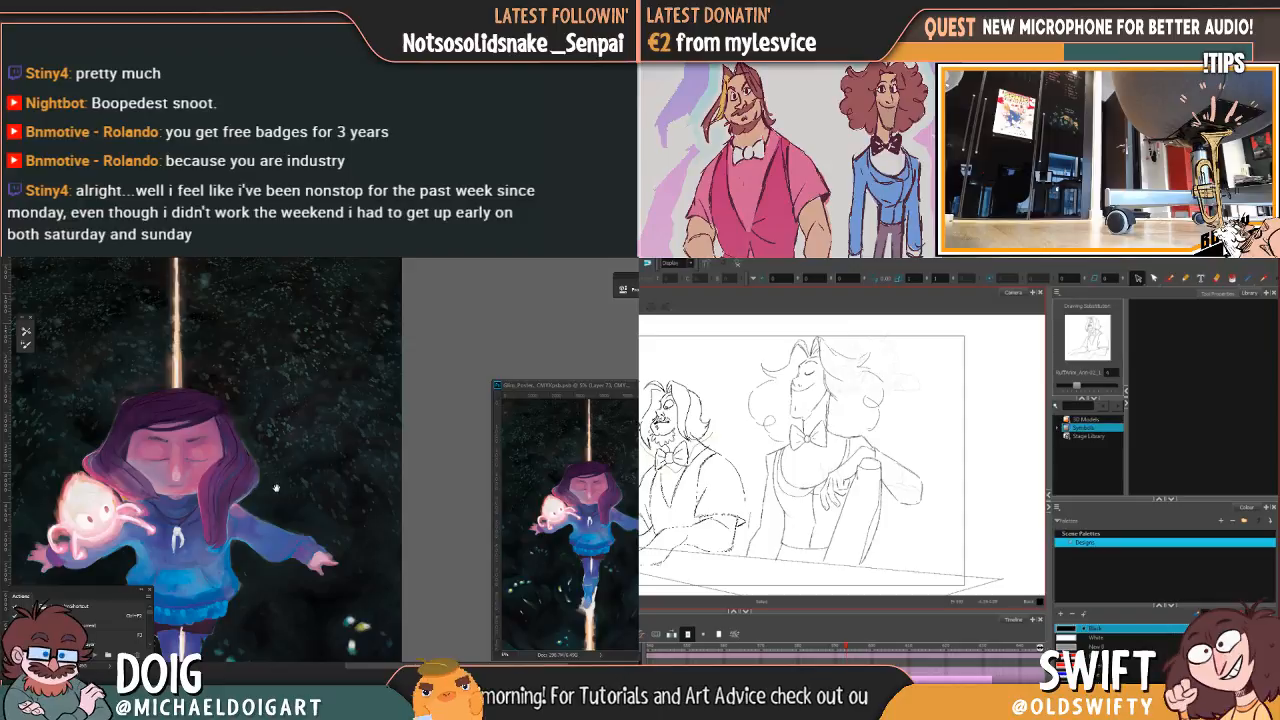
{"action": "mouse_move", "coordinate": [300, 480]}
{"action": "left_mouse_down"}
{"action": "mouse_move", "coordinate": [325, 310]}
{"action": "mouse_move", "coordinate": [380, 325]}
{"action": "left_mouse_up"}
Step: Select the seated man's head and bow tie, then rotate and shift them slightly
{"action": "left_click", "coordinate": [665, 460]}
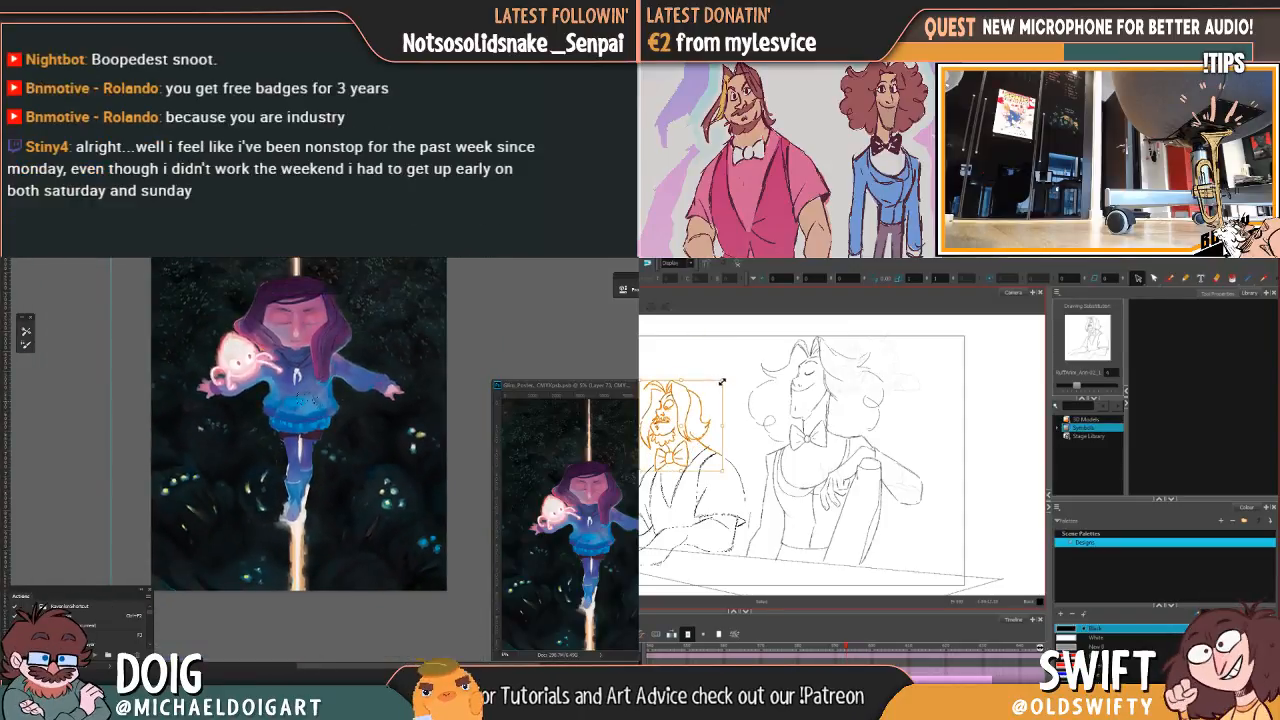
{"action": "left_click_drag", "start_coordinate": [716, 372], "coordinate": [722, 382]}
{"action": "scroll", "coordinate": [264, 450], "scroll_direction": "up", "scroll_amount": 3}
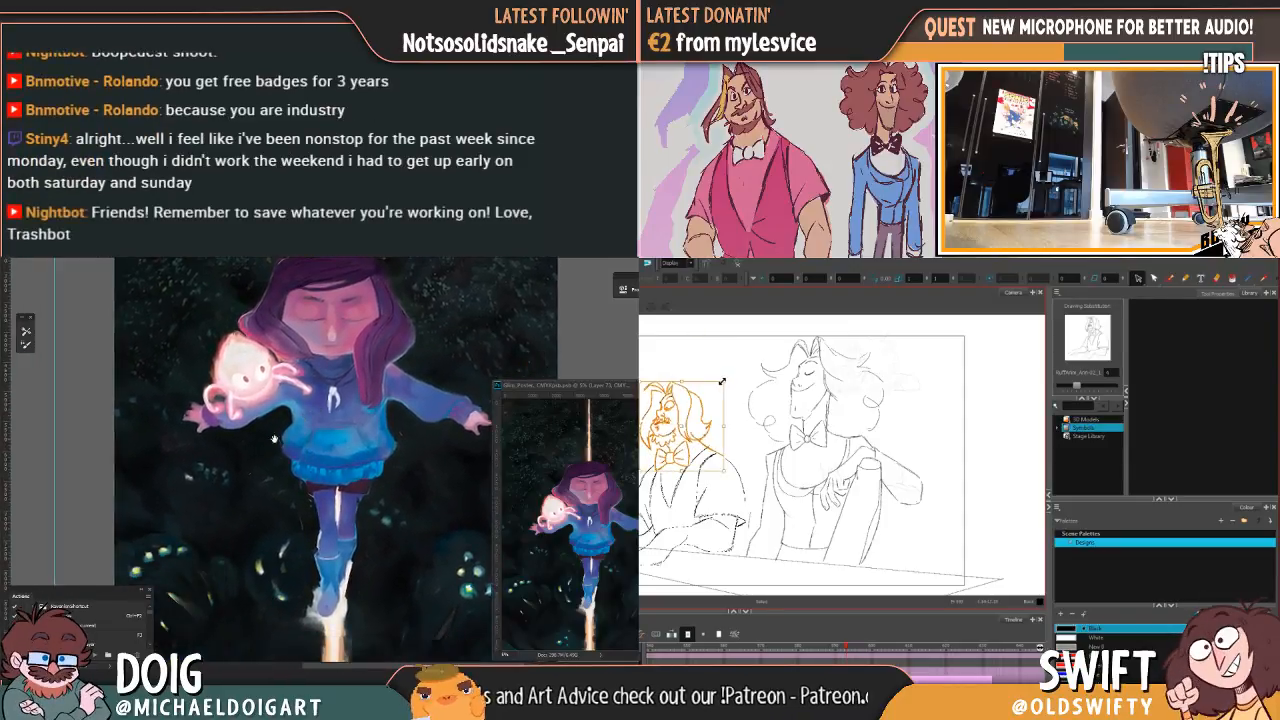
{"action": "left_click", "coordinate": [700, 408]}
{"action": "left_click_drag", "start_coordinate": [340, 403], "coordinate": [250, 357]}
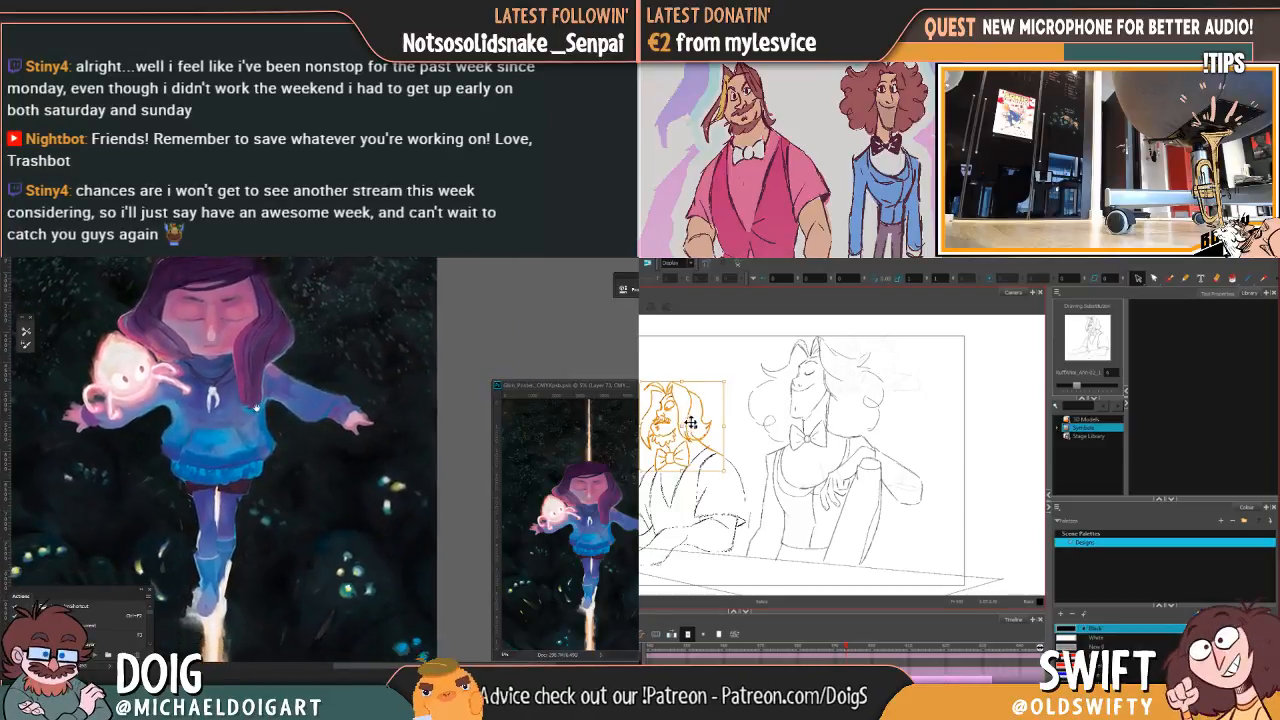
{"action": "left_click_drag", "start_coordinate": [700, 408], "coordinate": [686, 429]}
Step: Flip back and forth between neighbouring frames to examine how smoothly the seated man's head moves
{"action": "key", "text": "comma"}
{"action": "key", "text": "period"}
{"action": "key", "text": "period"}
{"action": "key", "text": "comma"}
{"action": "key", "text": "comma"}
{"action": "key", "text": "period"}
{"action": "key", "text": "comma"}
{"action": "key", "text": "period"}
Step: Adjust the tilt of the seated man's head slightly and compare it with the neighbouring frames
{"action": "left_click_drag", "start_coordinate": [227, 421], "coordinate": [231, 433]}
{"action": "left_click", "coordinate": [671, 429]}
{"action": "left_click_drag", "start_coordinate": [718, 390], "coordinate": [718, 385]}
{"action": "key", "text": "period"}
{"action": "left_click_drag", "start_coordinate": [240, 435], "coordinate": [241, 419]}
{"action": "key", "text": "comma"}
{"action": "key", "text": "period"}
{"action": "key", "text": "comma"}
{"action": "key", "text": "comma"}
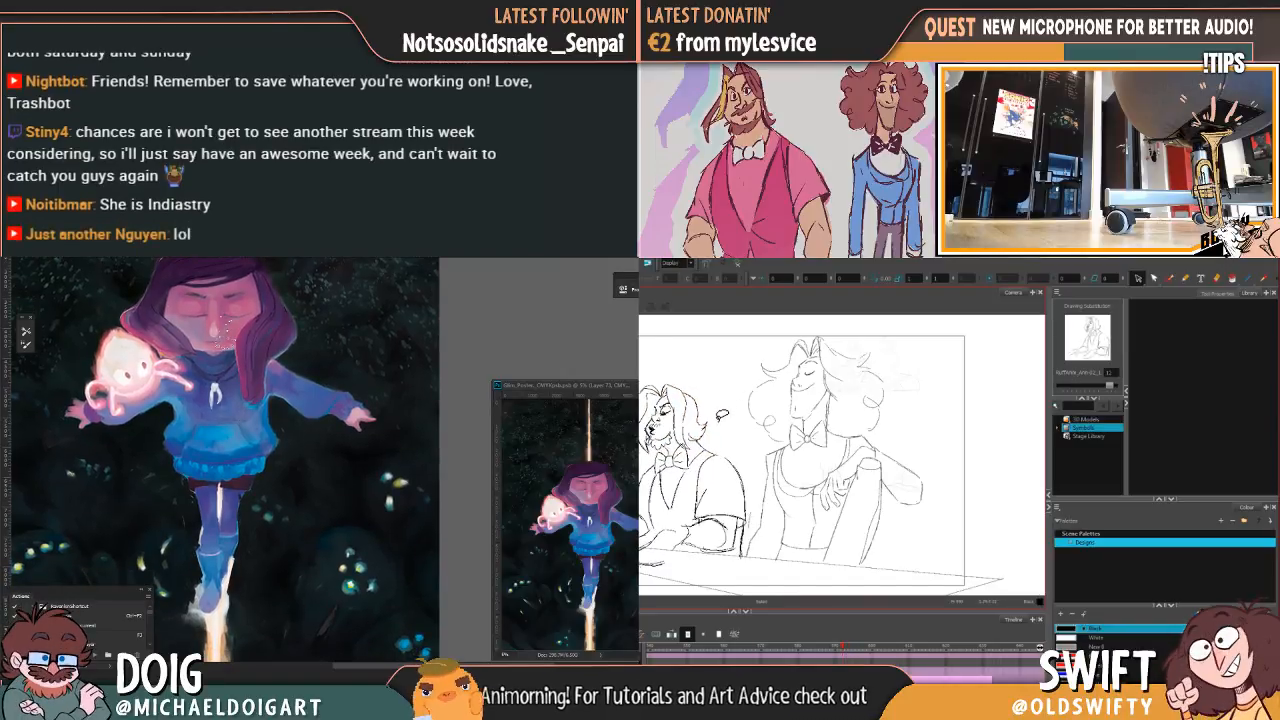
Step: Outline the seated man's head and bow tie, then flip through the surrounding frames to examine the head and body motion
{"action": "left_click_drag", "start_coordinate": [690, 344], "coordinate": [743, 427]}
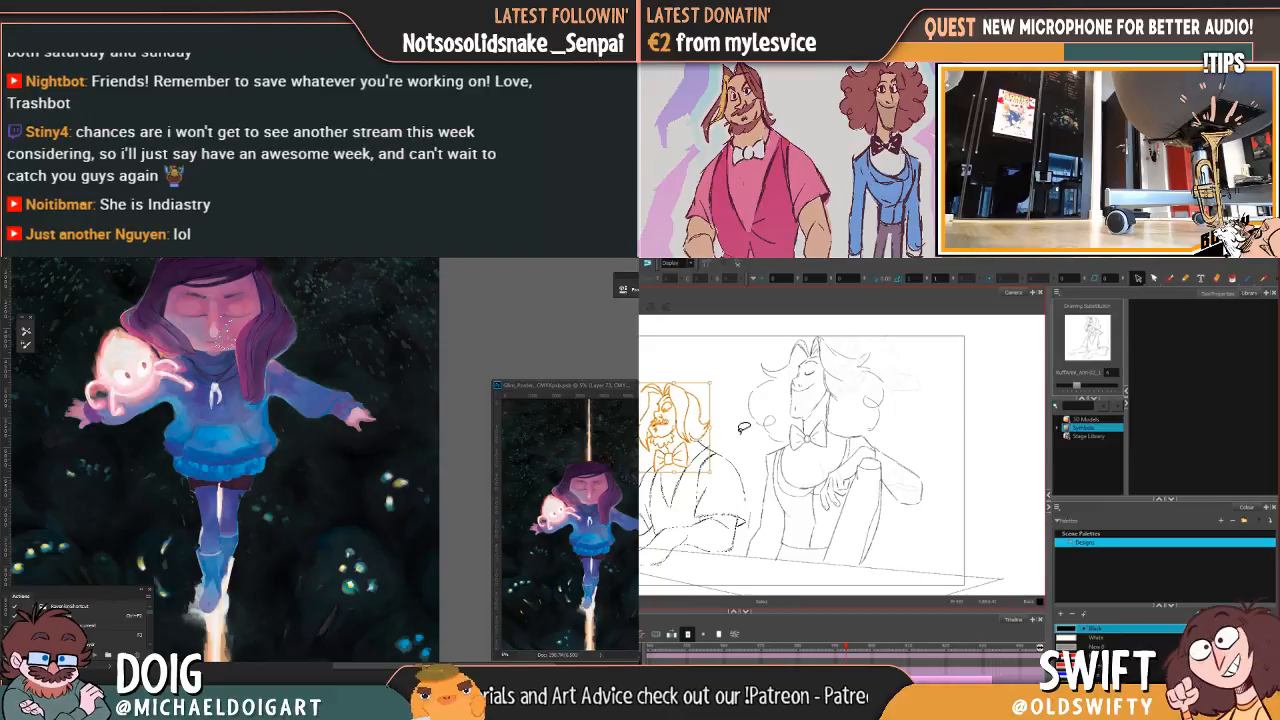
{"action": "key", "text": "period"}
{"action": "key", "text": "period"}
{"action": "key", "text": "period"}
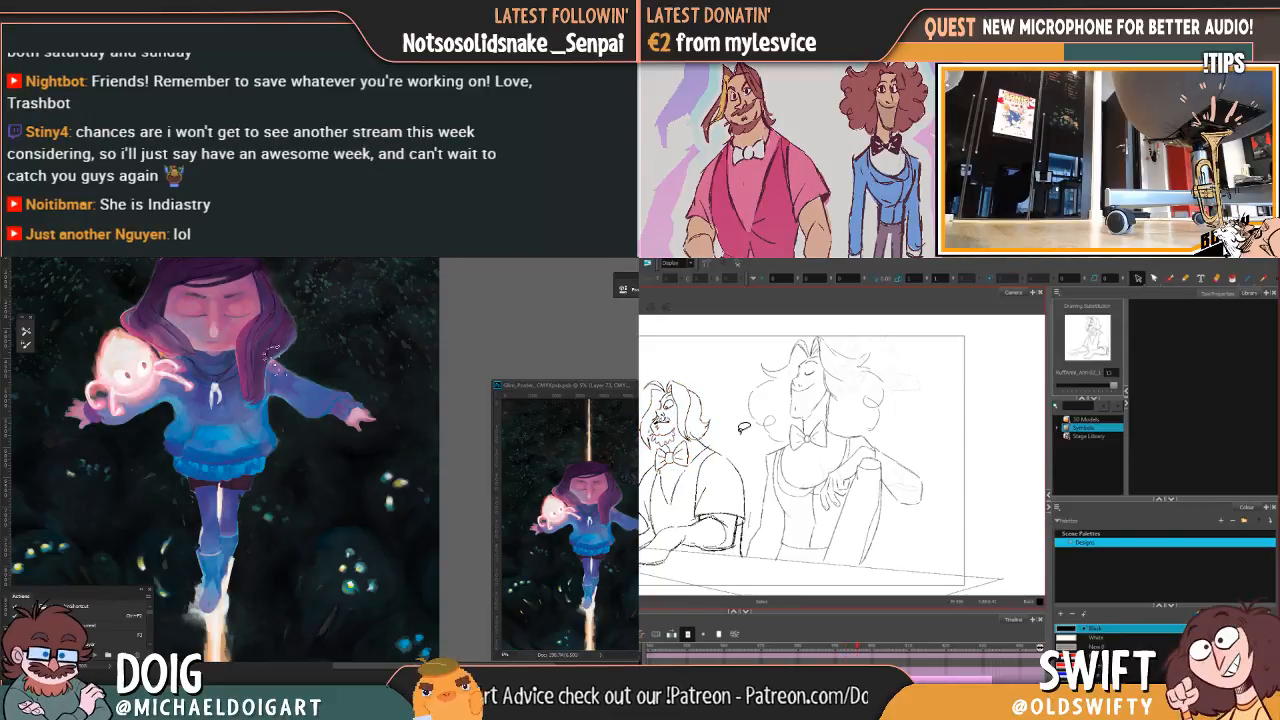
{"action": "key", "text": "comma"}
{"action": "key", "text": "comma"}
{"action": "key", "text": "comma"}
{"action": "key", "text": "comma"}
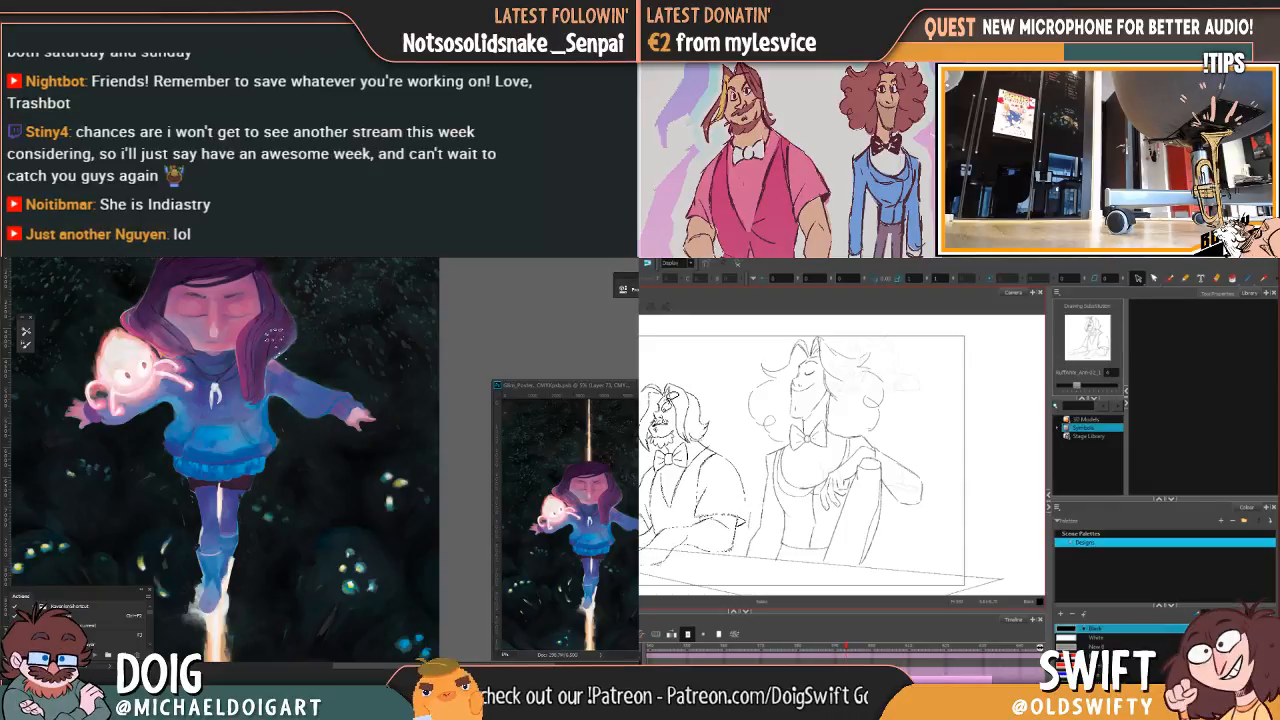
{"action": "key", "text": "period"}
{"action": "key", "text": "comma"}
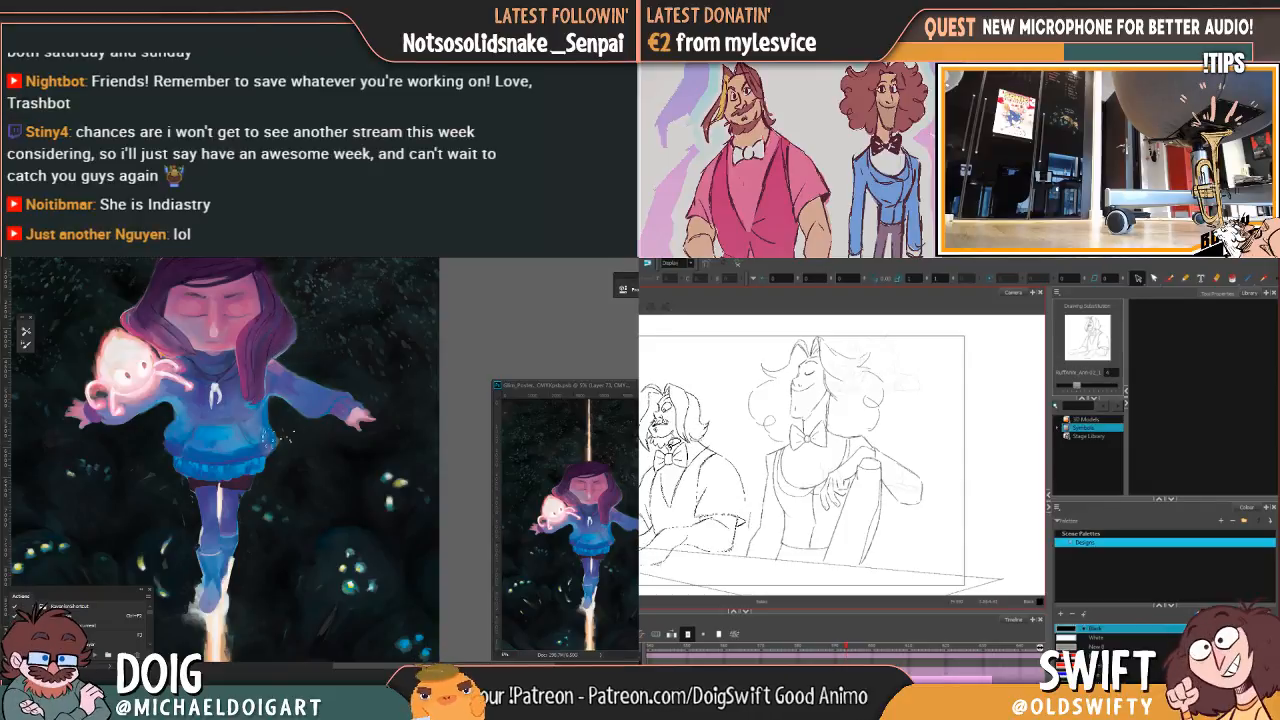
Step: Reselect the seated man's head, adjust its placement slightly, and step through the following frames
{"action": "left_click_drag", "start_coordinate": [652, 363], "coordinate": [723, 393]}
{"action": "left_click_drag", "start_coordinate": [285, 466], "coordinate": [288, 442]}
{"action": "left_click_drag", "start_coordinate": [707, 436], "coordinate": [652, 455]}
{"action": "left_click_drag", "start_coordinate": [288, 442], "coordinate": [350, 434]}
{"action": "mouse_move", "coordinate": [259, 346]}
{"action": "left_mouse_down"}
{"action": "mouse_move", "coordinate": [282, 412]}
{"action": "mouse_move", "coordinate": [237, 477]}
{"action": "mouse_move", "coordinate": [229, 569]}
{"action": "left_mouse_up"}
{"action": "key", "text": "."}
{"action": "key", "text": "."}
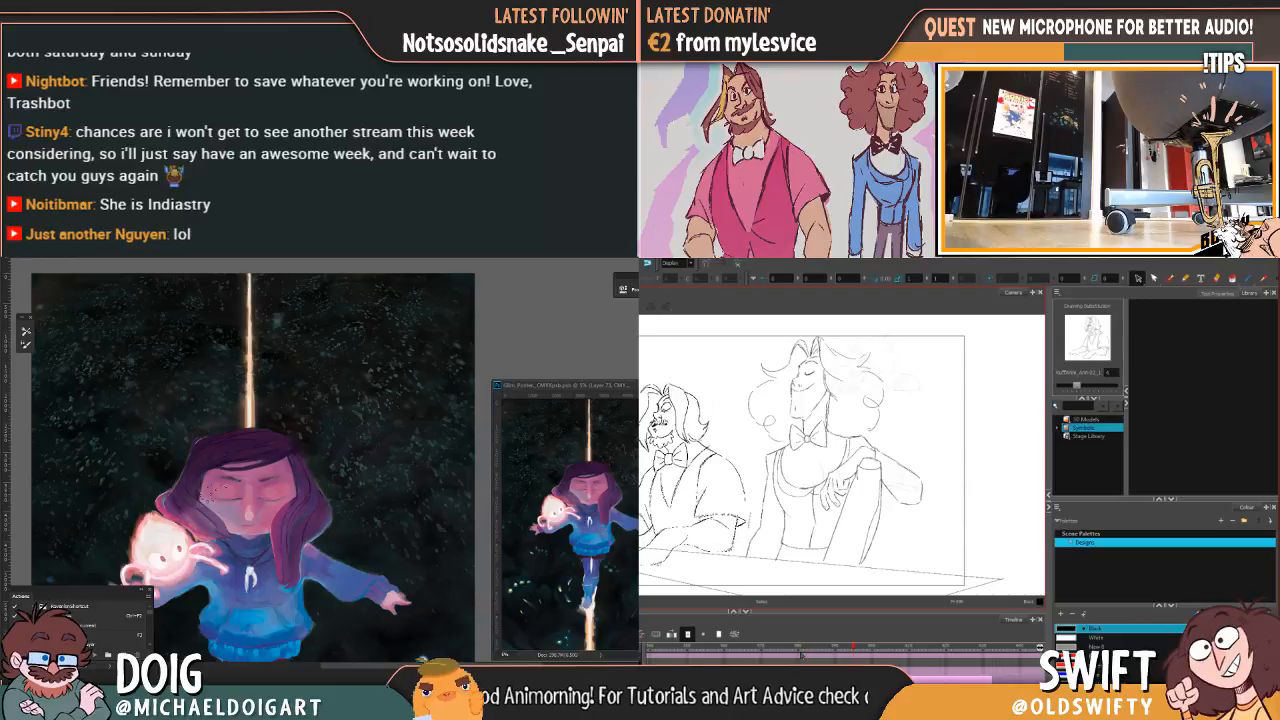
Step: Step through the seated man's frames, then select and reposition the small hair strand beside his face
{"action": "left_click_drag", "start_coordinate": [275, 457], "coordinate": [316, 357]}
{"action": "key", "text": "."}
{"action": "key", "text": "."}
{"action": "left_click_drag", "start_coordinate": [145, 551], "coordinate": [151, 551]}
{"action": "key", "text": "."}
{"action": "key", "text": "."}
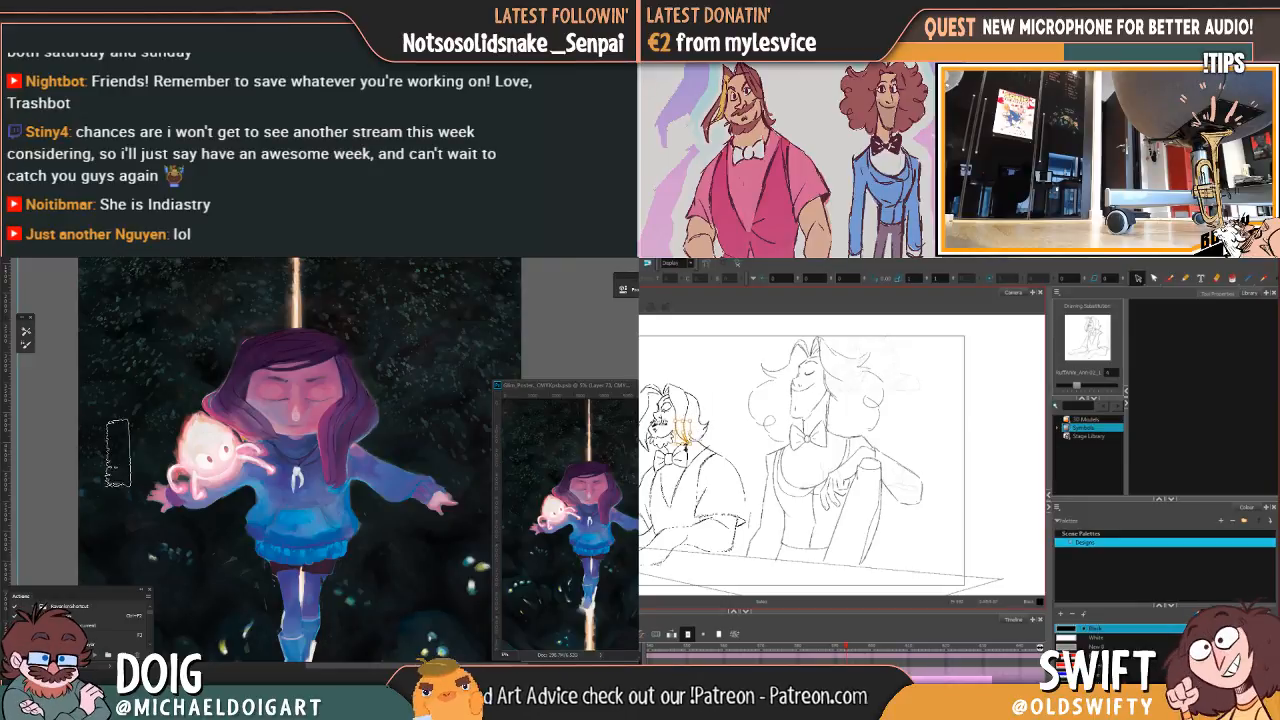
{"action": "mouse_move", "coordinate": [708, 418]}
{"action": "left_mouse_down"}
{"action": "mouse_move", "coordinate": [722, 399]}
{"action": "mouse_move", "coordinate": [681, 408]}
{"action": "left_mouse_up"}
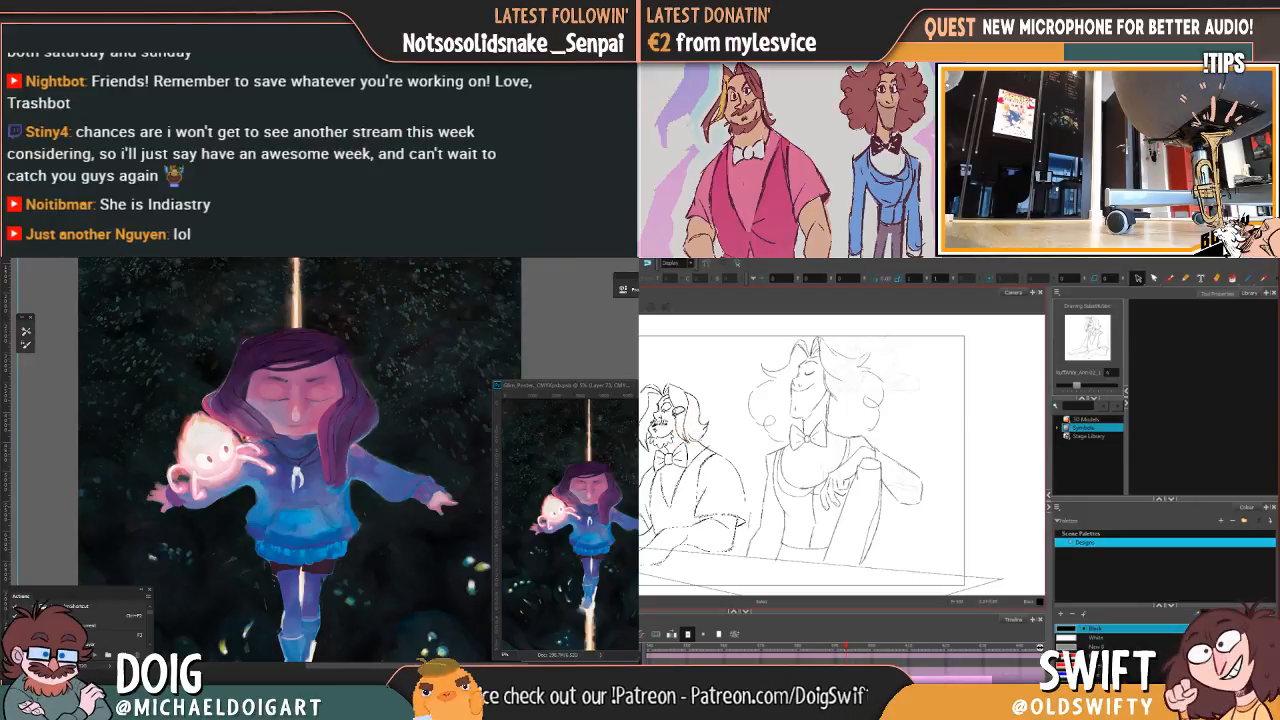
Step: Sample a colour near the poster's glowing plants and nudge the seated man's selected head without his bow tie
{"action": "key", "text": "ctrl+minus"}
{"action": "left_click_drag", "start_coordinate": [326, 437], "coordinate": [298, 432]}
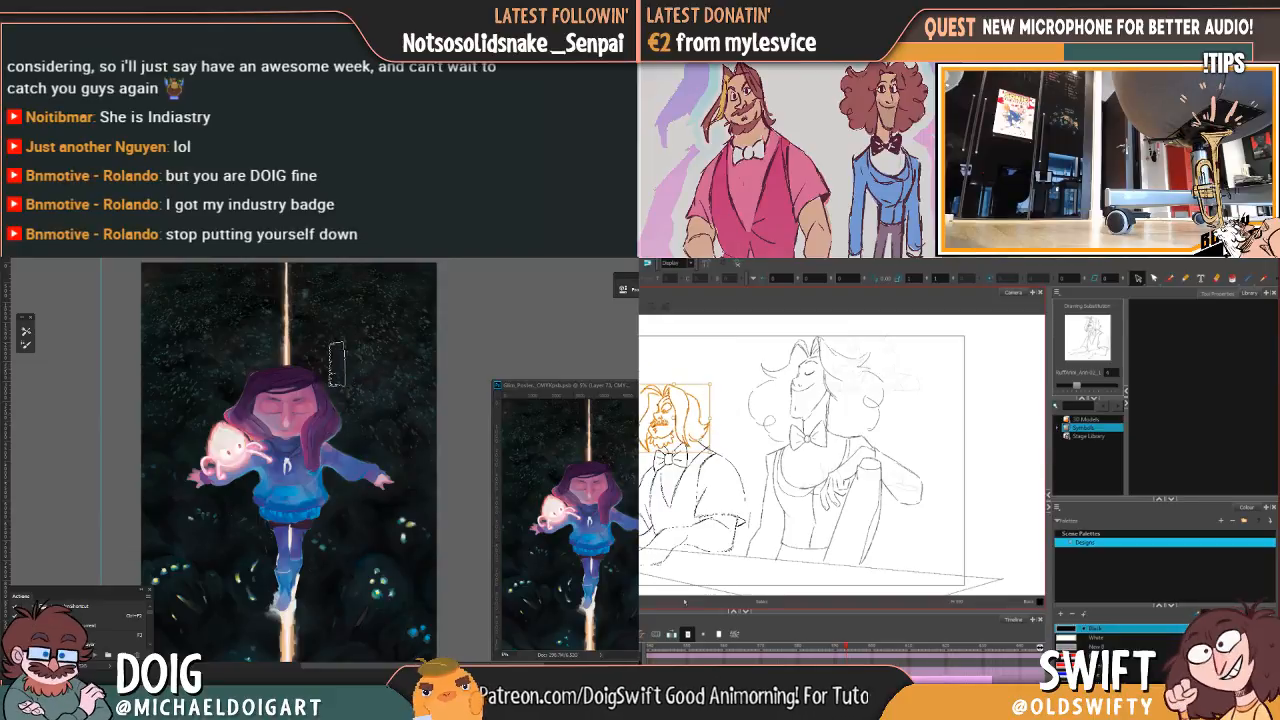
{"action": "mouse_move", "coordinate": [329, 441]}
{"action": "left_mouse_down"}
{"action": "mouse_move", "coordinate": [303, 394]}
{"action": "mouse_move", "coordinate": [291, 399]}
{"action": "left_mouse_up"}
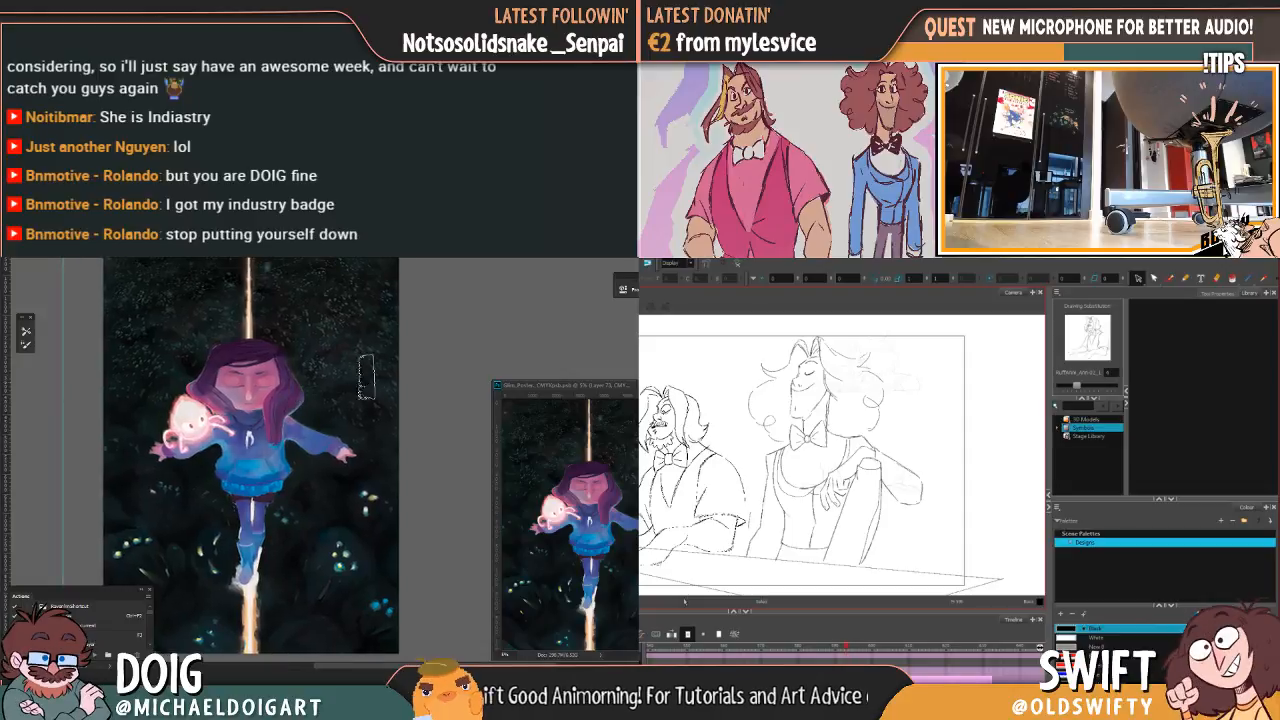
{"action": "left_click_drag", "start_coordinate": [319, 450], "coordinate": [301, 415]}
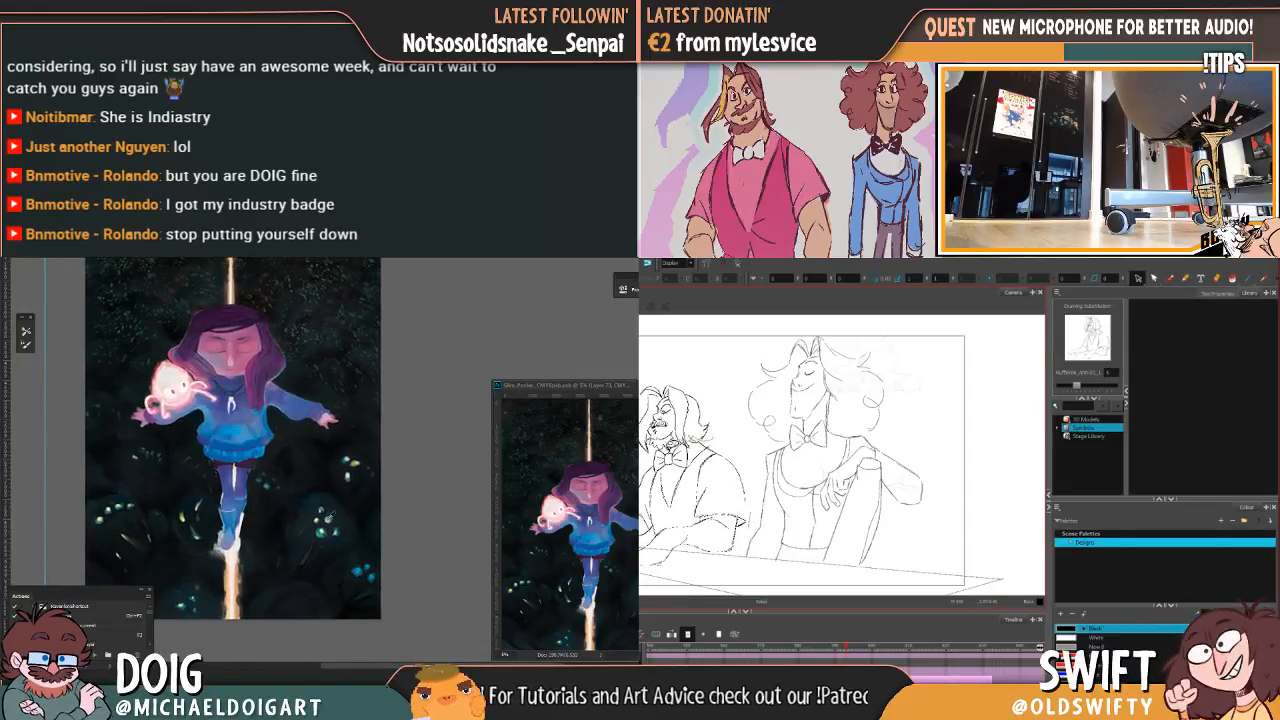
{"action": "left_click", "coordinate": [321, 533], "text": "alt"}
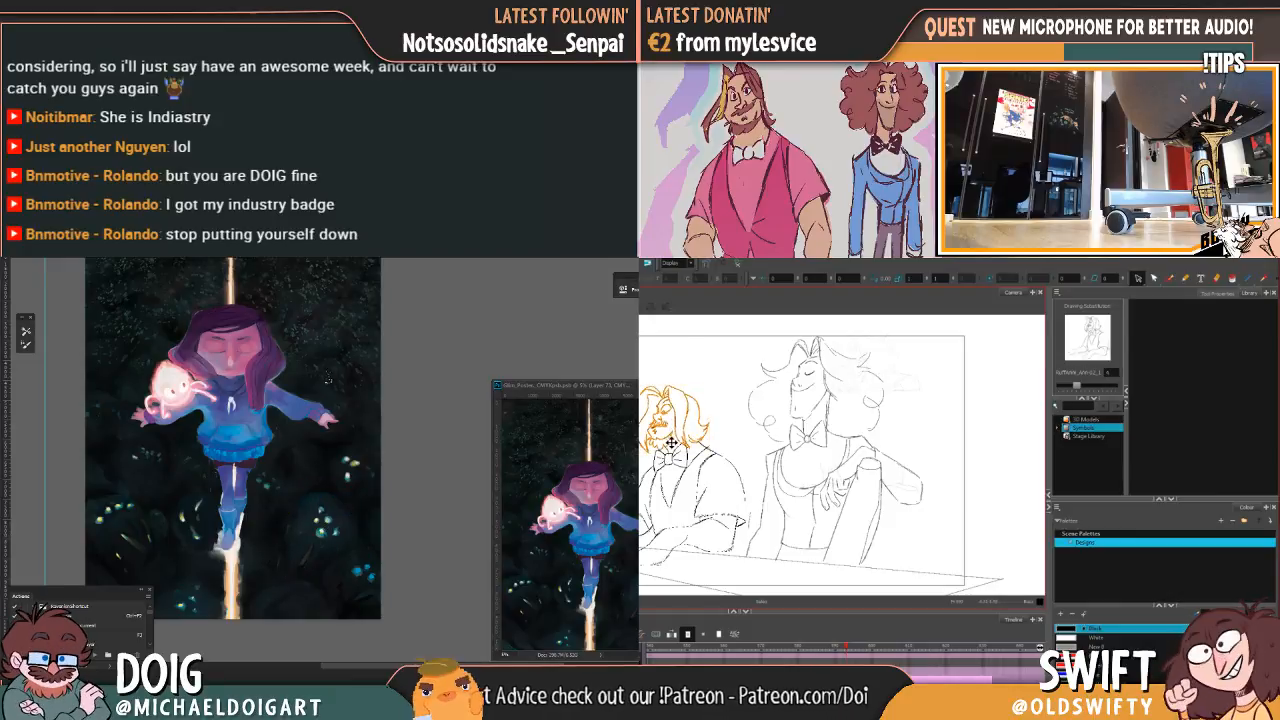
{"action": "scroll", "coordinate": [327, 378], "scroll_direction": "up", "scroll_amount": 2}
{"action": "left_click_drag", "start_coordinate": [673, 443], "coordinate": [675, 441]}
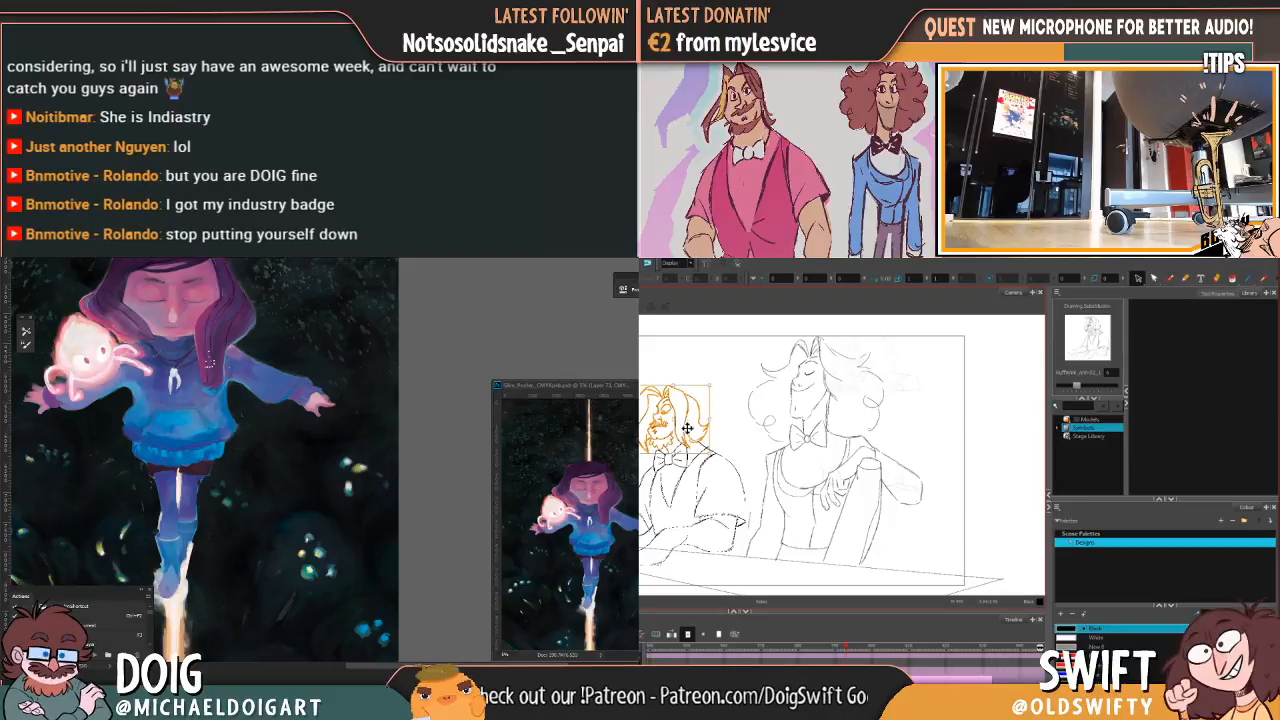
Step: Choose a different painting brush for the poster and sample the pale white glow on the plants below the girl's hand
{"action": "right_click", "coordinate": [102, 397]}
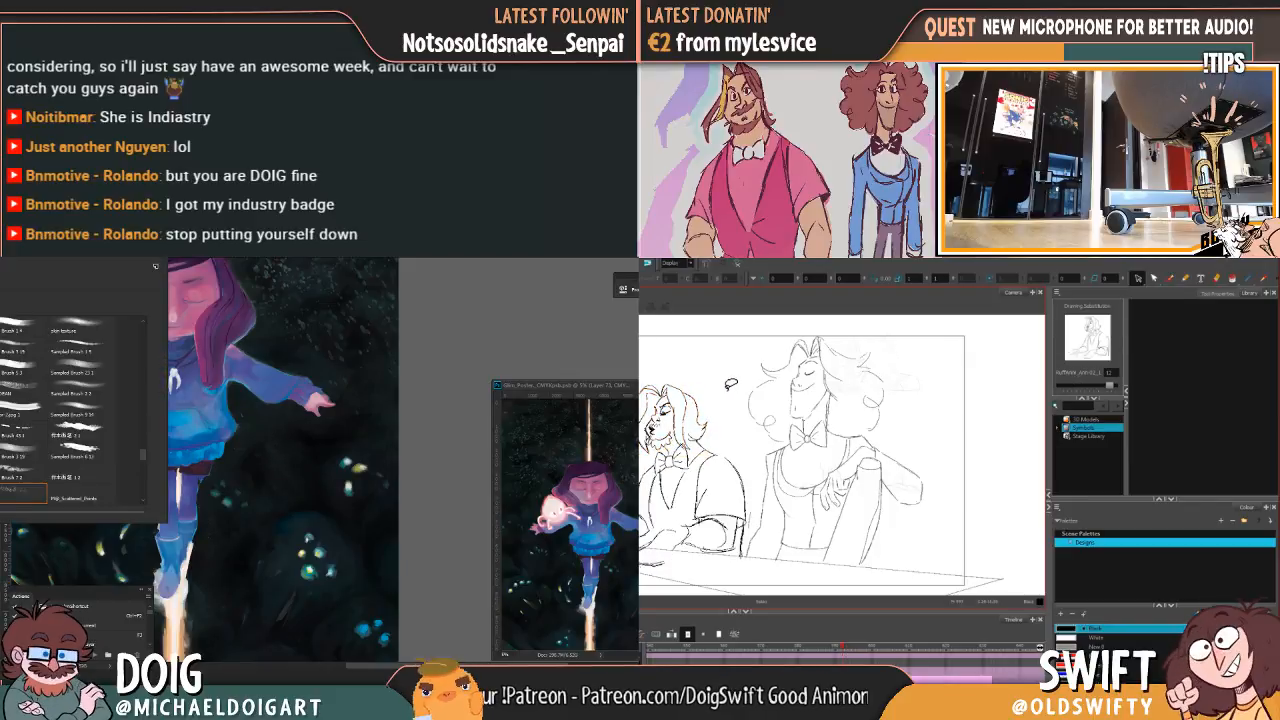
{"action": "scroll", "coordinate": [141, 449], "scroll_direction": "up", "scroll_amount": 3}
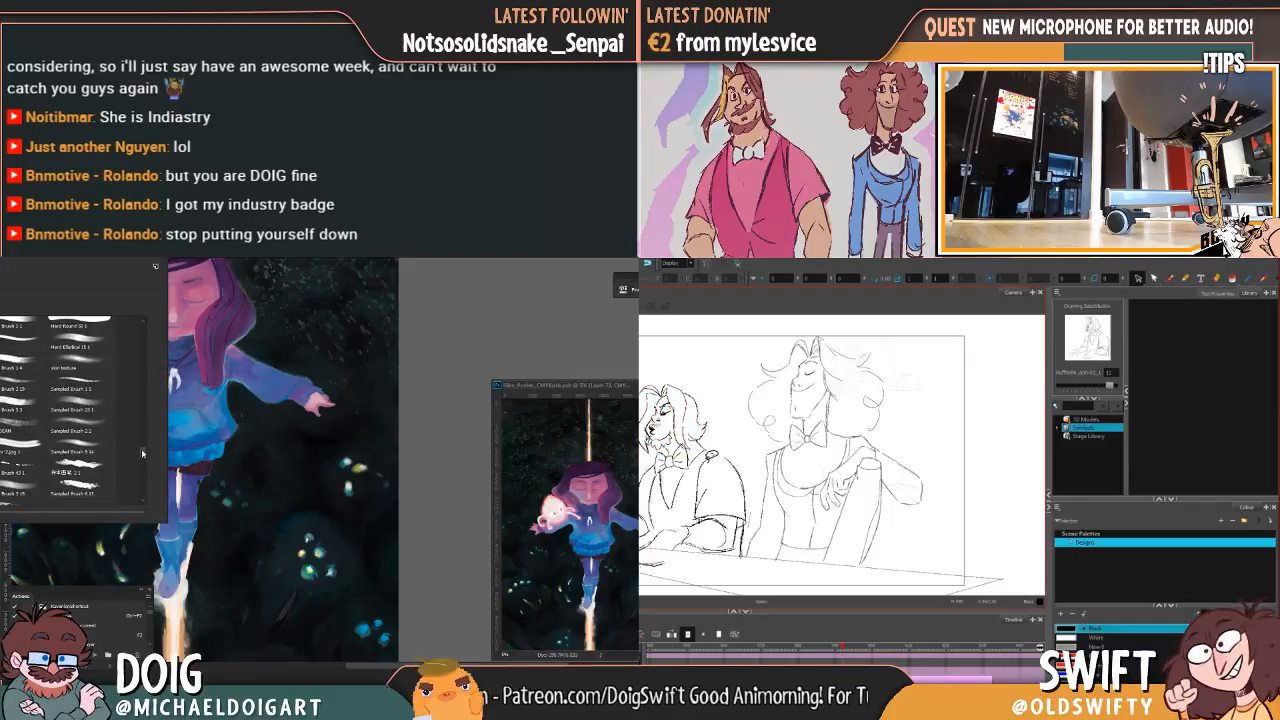
{"action": "scroll", "coordinate": [141, 449], "scroll_direction": "up", "scroll_amount": 3}
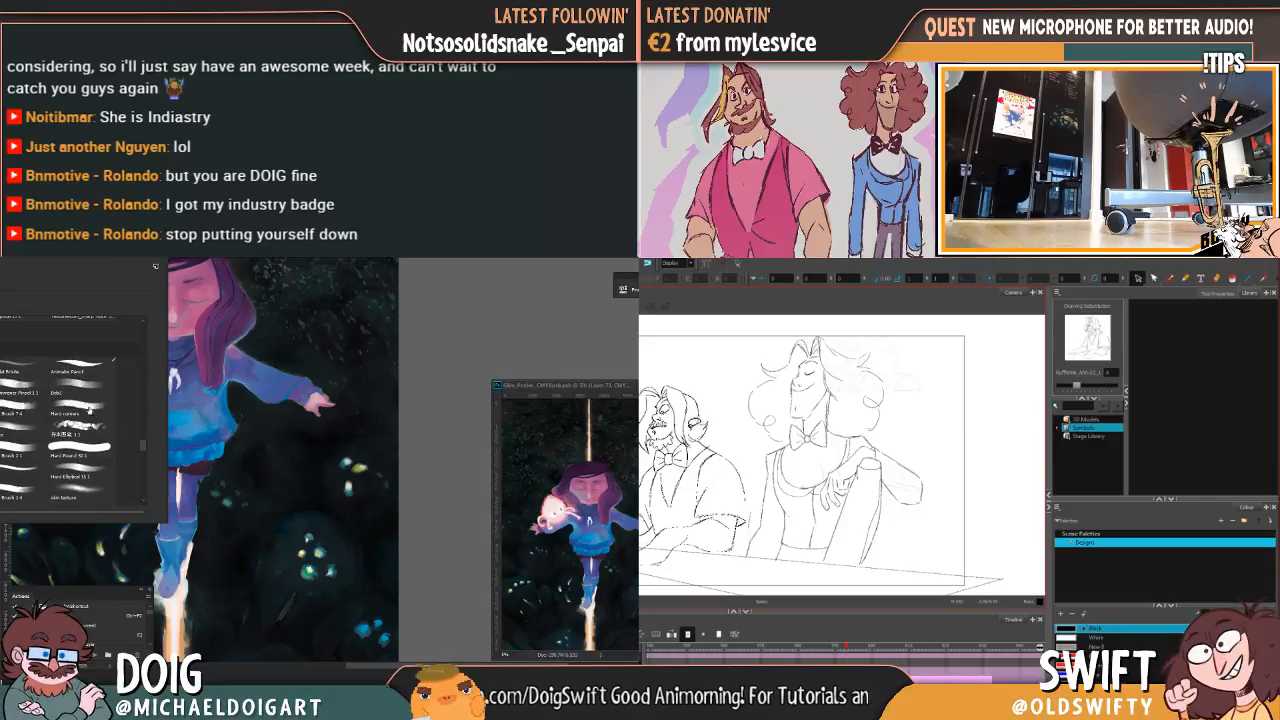
{"action": "left_click", "coordinate": [664, 422]}
{"action": "left_click", "coordinate": [245, 503]}
{"action": "scroll", "coordinate": [300, 467], "scroll_direction": "up", "scroll_amount": 5}
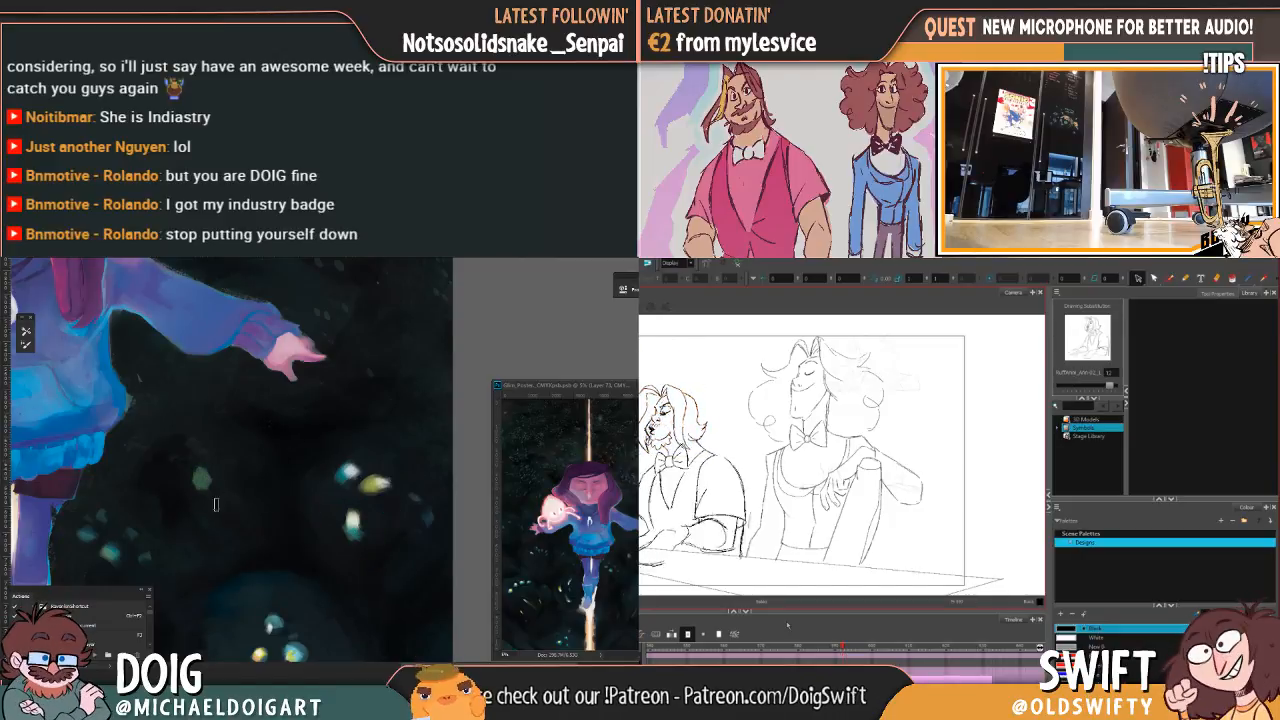
{"action": "left_click", "coordinate": [352, 515], "text": "alt"}
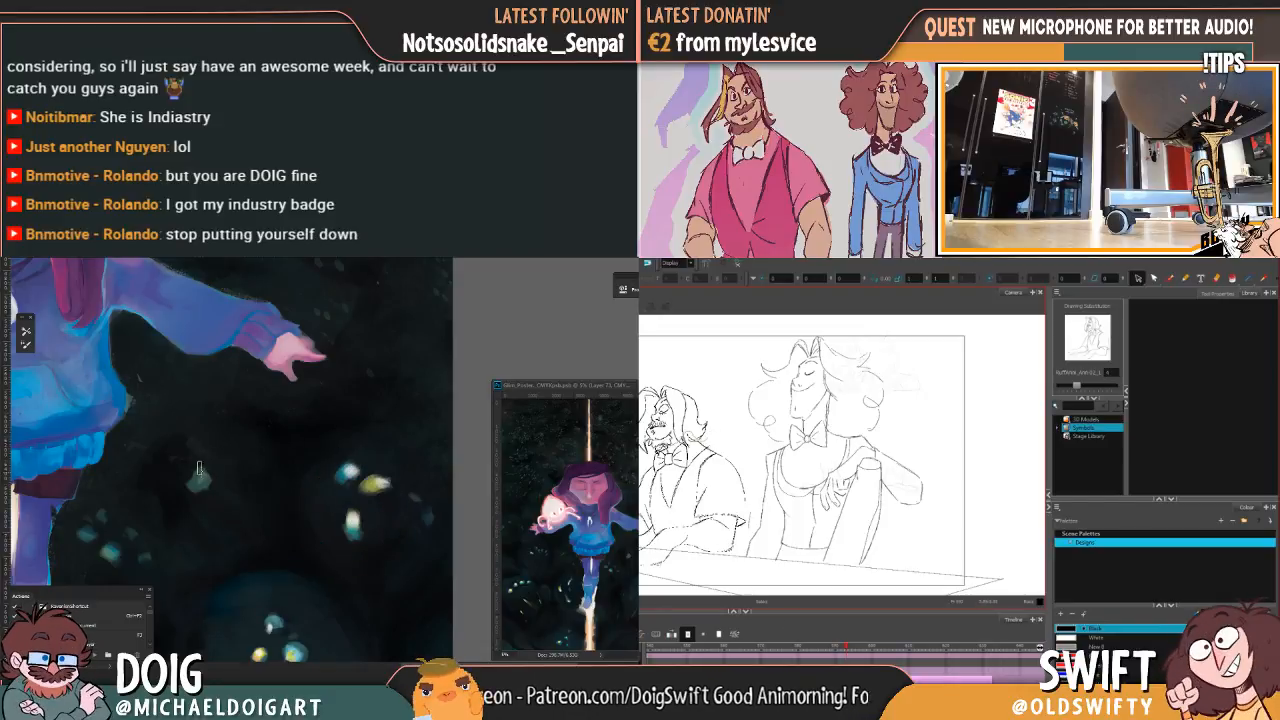
{"action": "mouse_move", "coordinate": [218, 456]}
{"action": "left_mouse_down"}
{"action": "mouse_move", "coordinate": [241, 506]}
{"action": "mouse_move", "coordinate": [246, 452]}
{"action": "mouse_move", "coordinate": [219, 458]}
{"action": "left_mouse_up"}
{"action": "left_click_drag", "start_coordinate": [239, 492], "coordinate": [255, 518]}
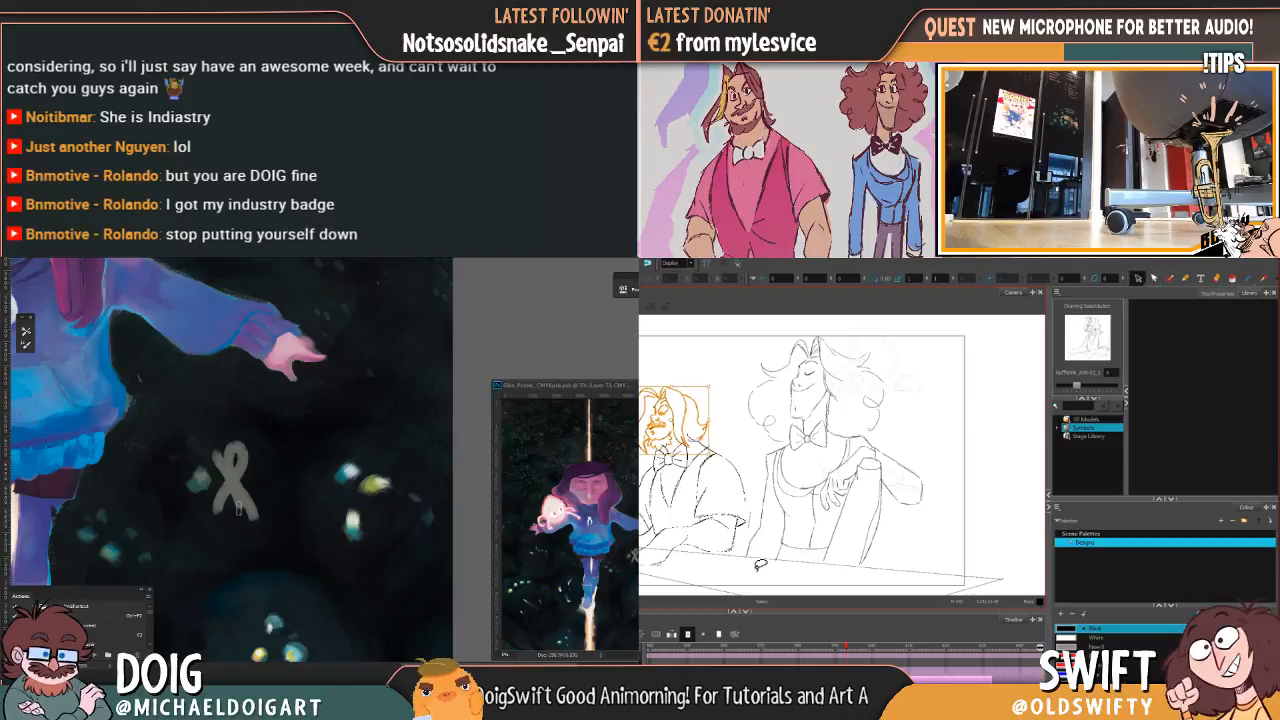
{"action": "key", "text": "ctrl+z"}
{"action": "key", "text": "ctrl+z"}
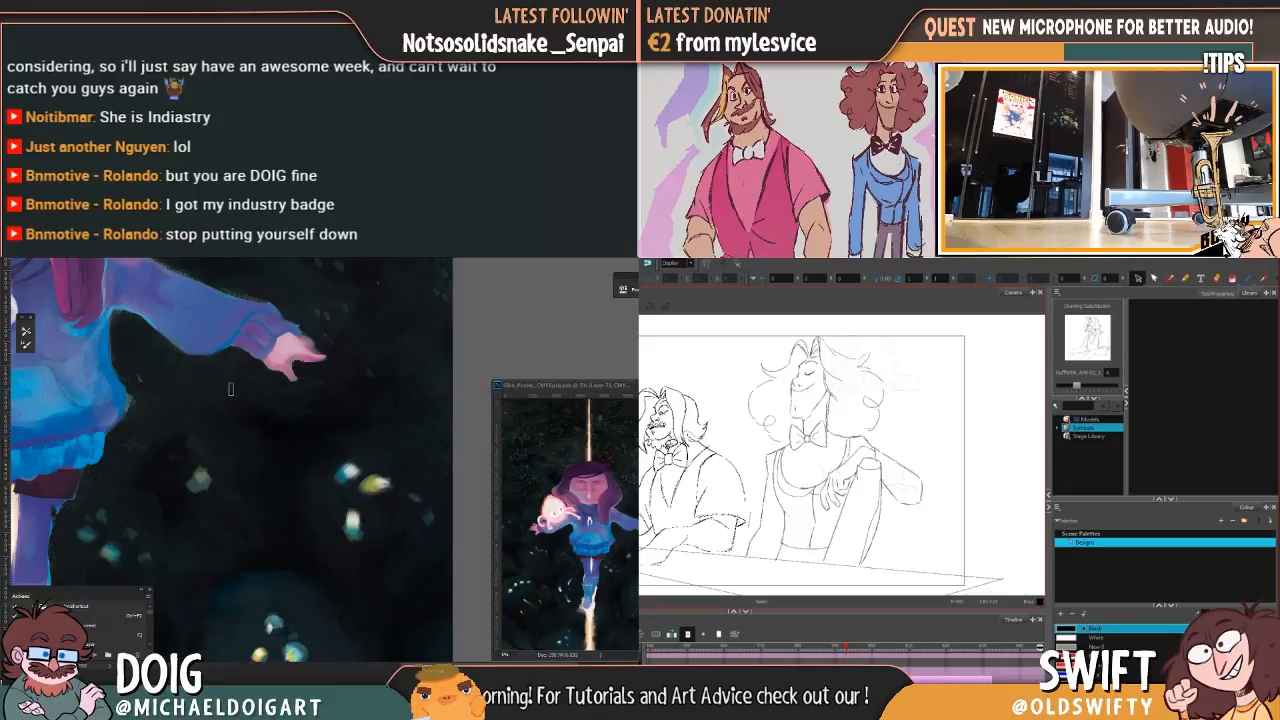
Step: Paint a few small greyish dabs in the dark area below the girl's outstretched arm
{"action": "left_click_drag", "start_coordinate": [227, 502], "coordinate": [235, 523]}
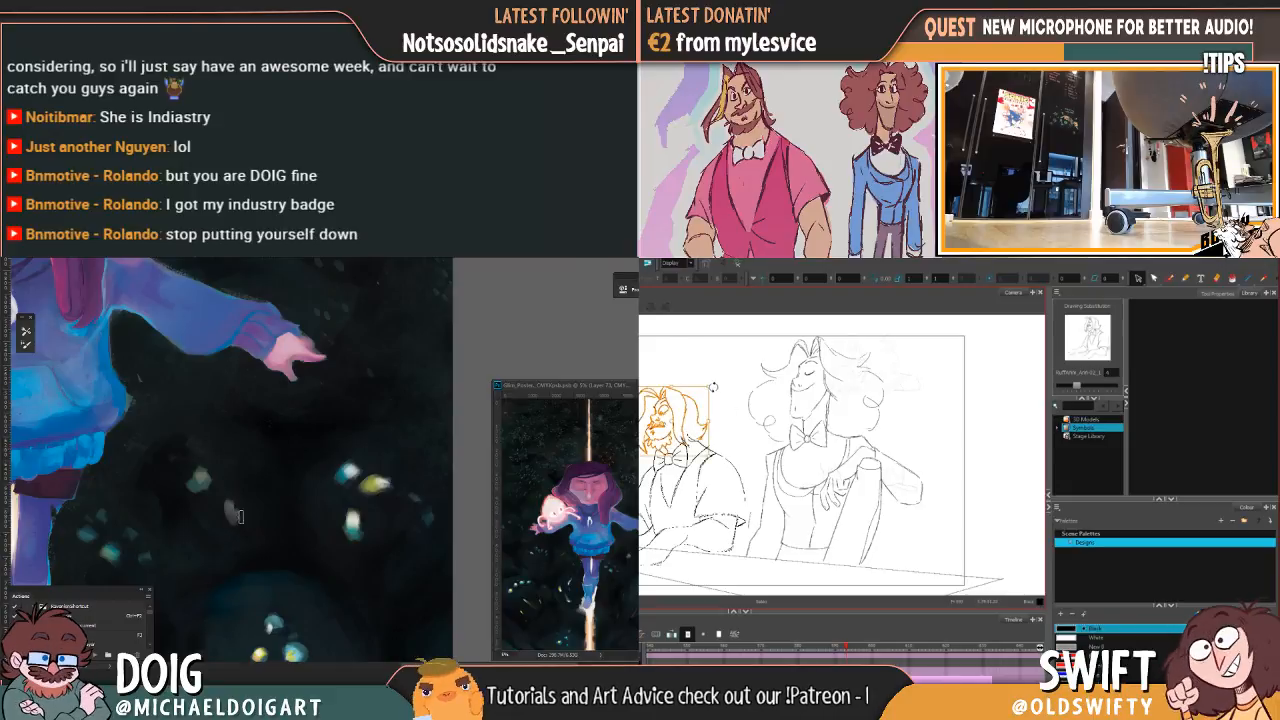
{"action": "left_click_drag", "start_coordinate": [246, 465], "coordinate": [236, 463]}
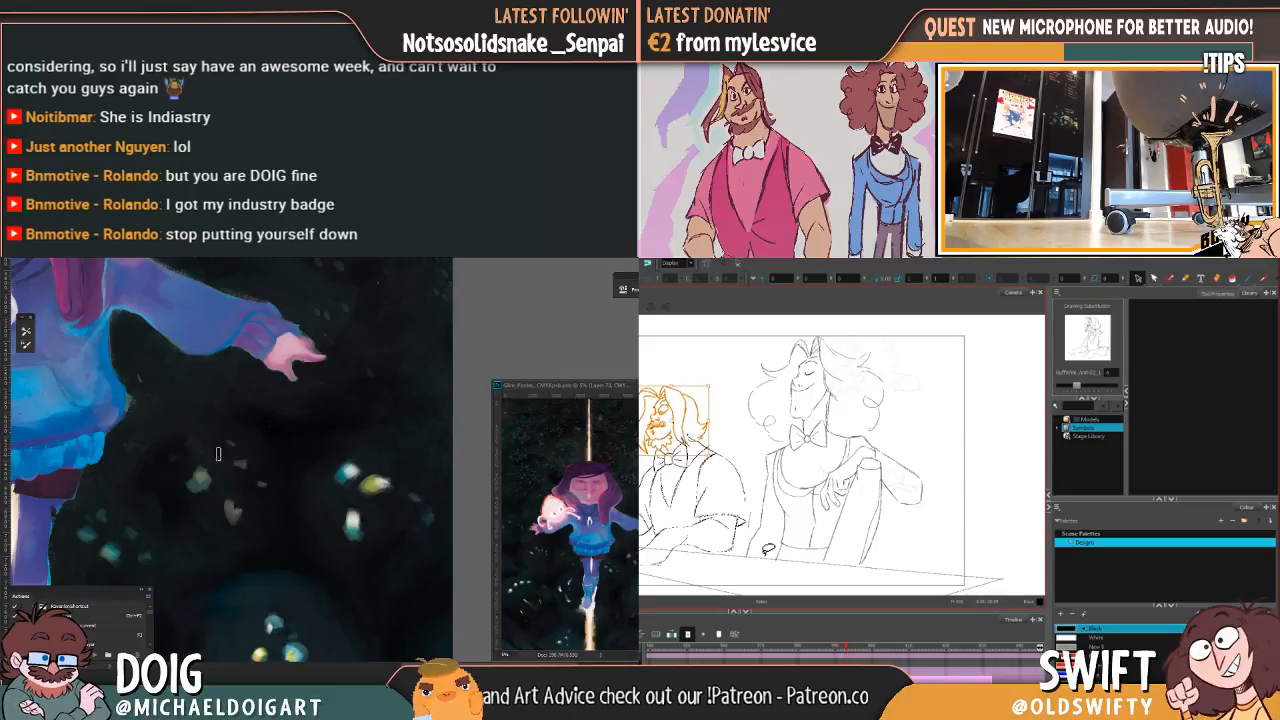
{"action": "scroll", "coordinate": [212, 446], "scroll_direction": "down", "scroll_amount": 1}
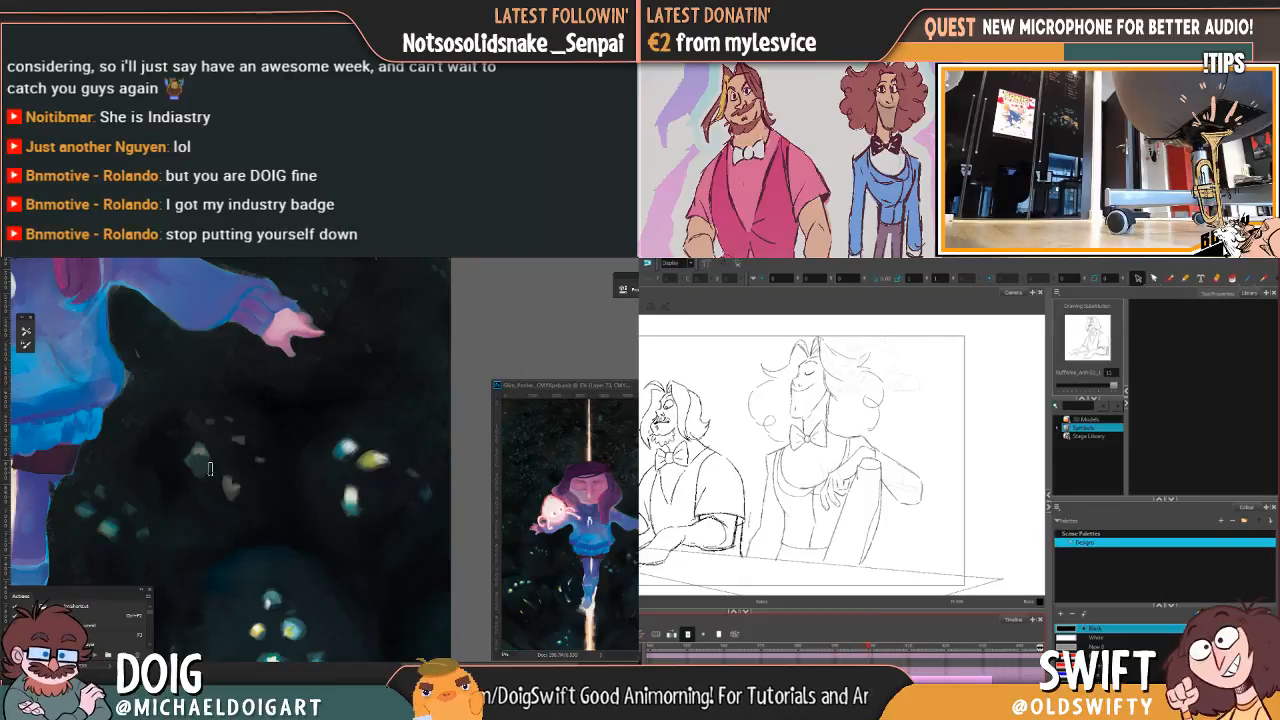
{"action": "mouse_move", "coordinate": [230, 444]}
{"action": "left_mouse_down"}
{"action": "mouse_move", "coordinate": [251, 474]}
{"action": "mouse_move", "coordinate": [322, 478]}
{"action": "left_mouse_up"}
{"action": "key", "text": "ctrl+z"}
{"action": "key", "text": "ctrl+z"}
{"action": "left_click_drag", "start_coordinate": [281, 393], "coordinate": [326, 408]}
{"action": "key", "text": "ctrl+z"}
Step: Reselect and nudge the seated man's head, and reduce the size of the poster brush
{"action": "mouse_move", "coordinate": [703, 428]}
{"action": "left_mouse_down"}
{"action": "mouse_move", "coordinate": [662, 449]}
{"action": "mouse_move", "coordinate": [650, 357]}
{"action": "mouse_move", "coordinate": [722, 408]}
{"action": "left_mouse_up"}
{"action": "key", "text": "["}
{"action": "key", "text": "["}
{"action": "key", "text": "["}
{"action": "key", "text": "["}
{"action": "key", "text": "["}
{"action": "key", "text": "["}
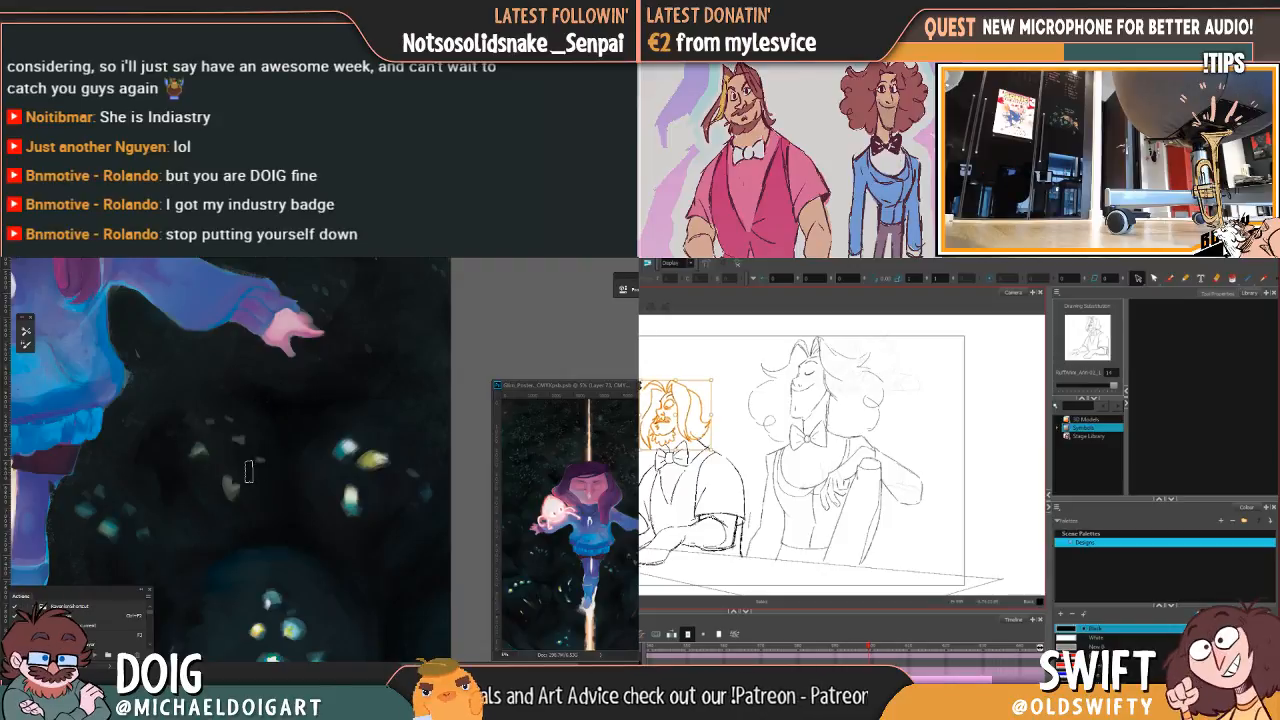
Step: Tint the small dabs below the girl's arm with the yellow from the plant glow and sample the neighbouring pale white
{"action": "left_click", "coordinate": [372, 461], "text": "alt"}
{"action": "left_click", "coordinate": [671, 354]}
{"action": "mouse_move", "coordinate": [198, 446]}
{"action": "left_mouse_down"}
{"action": "mouse_move", "coordinate": [194, 466]}
{"action": "mouse_move", "coordinate": [203, 457]}
{"action": "mouse_move", "coordinate": [232, 484]}
{"action": "left_mouse_up"}
{"action": "left_click_drag", "start_coordinate": [864, 654], "coordinate": [835, 654]}
{"action": "left_click_drag", "start_coordinate": [230, 474], "coordinate": [235, 485]}
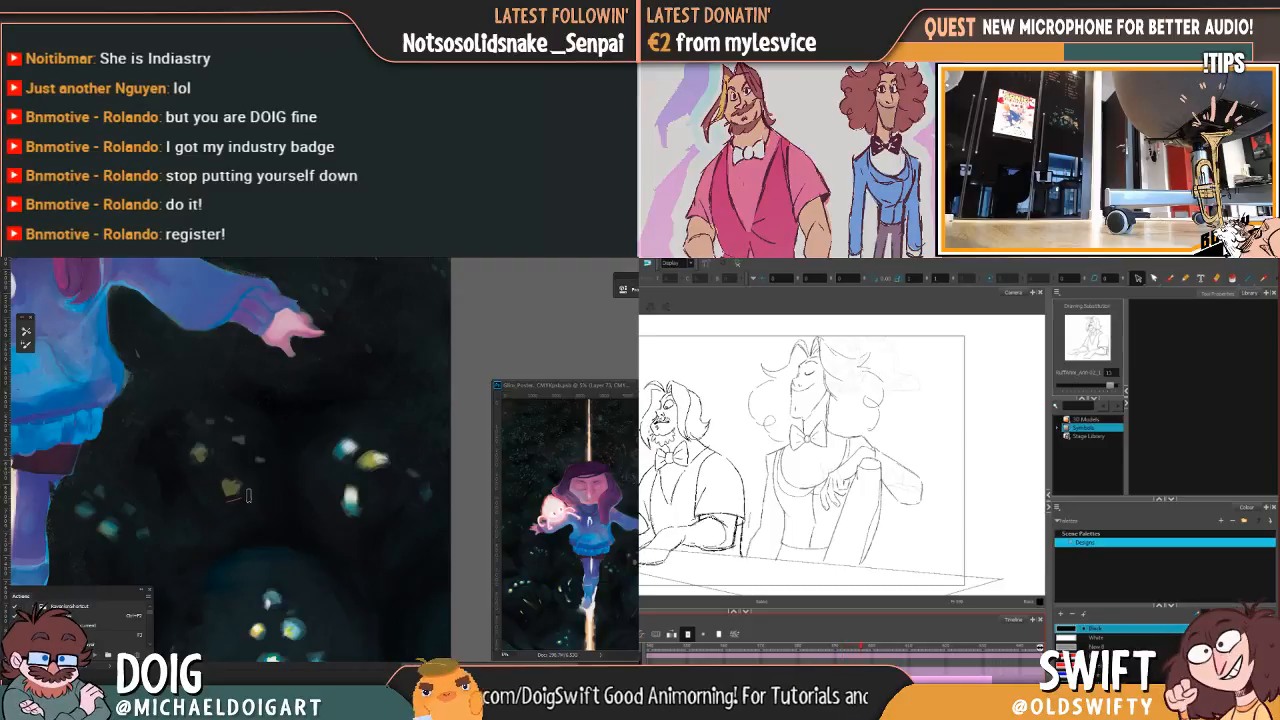
{"action": "left_click", "coordinate": [352, 492], "text": "alt"}
Step: Select the seated man's head without his bow tie, rotate it slightly and scrub through the surrounding frames
{"action": "left_click_drag", "start_coordinate": [875, 654], "coordinate": [868, 654]}
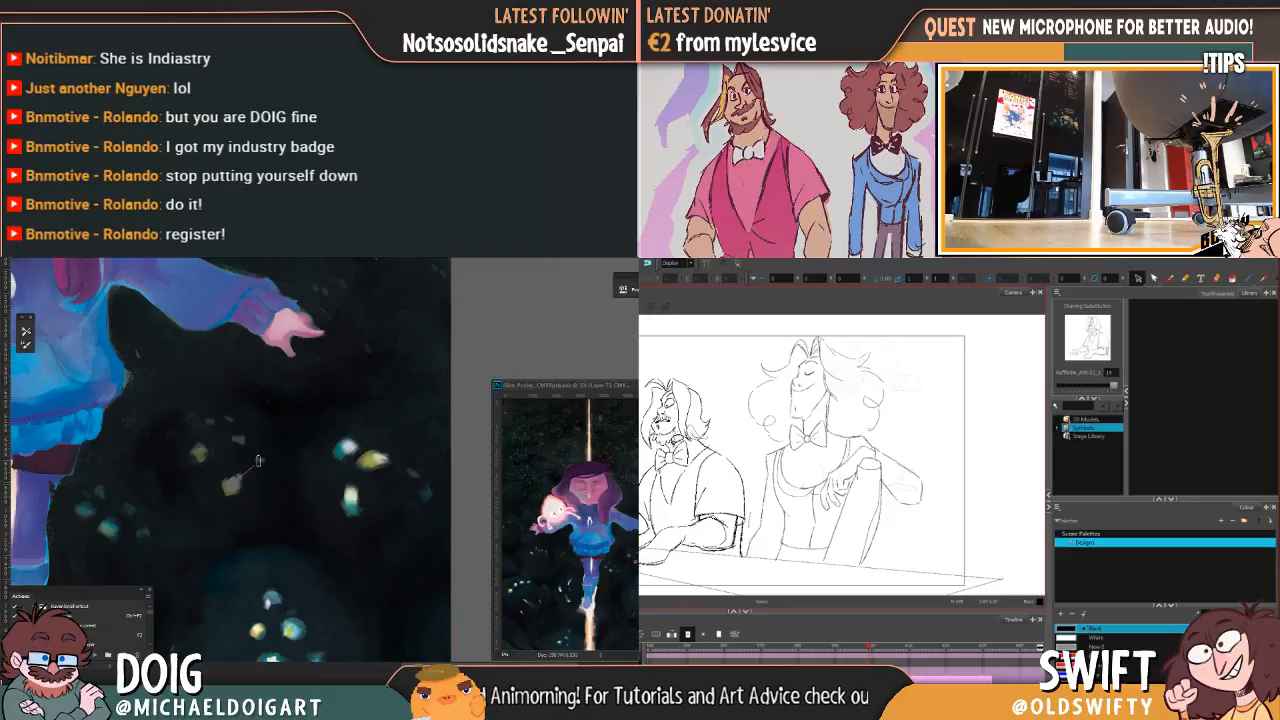
{"action": "mouse_move", "coordinate": [665, 449]}
{"action": "left_mouse_down"}
{"action": "mouse_move", "coordinate": [750, 443]}
{"action": "mouse_move", "coordinate": [700, 452]}
{"action": "left_mouse_up"}
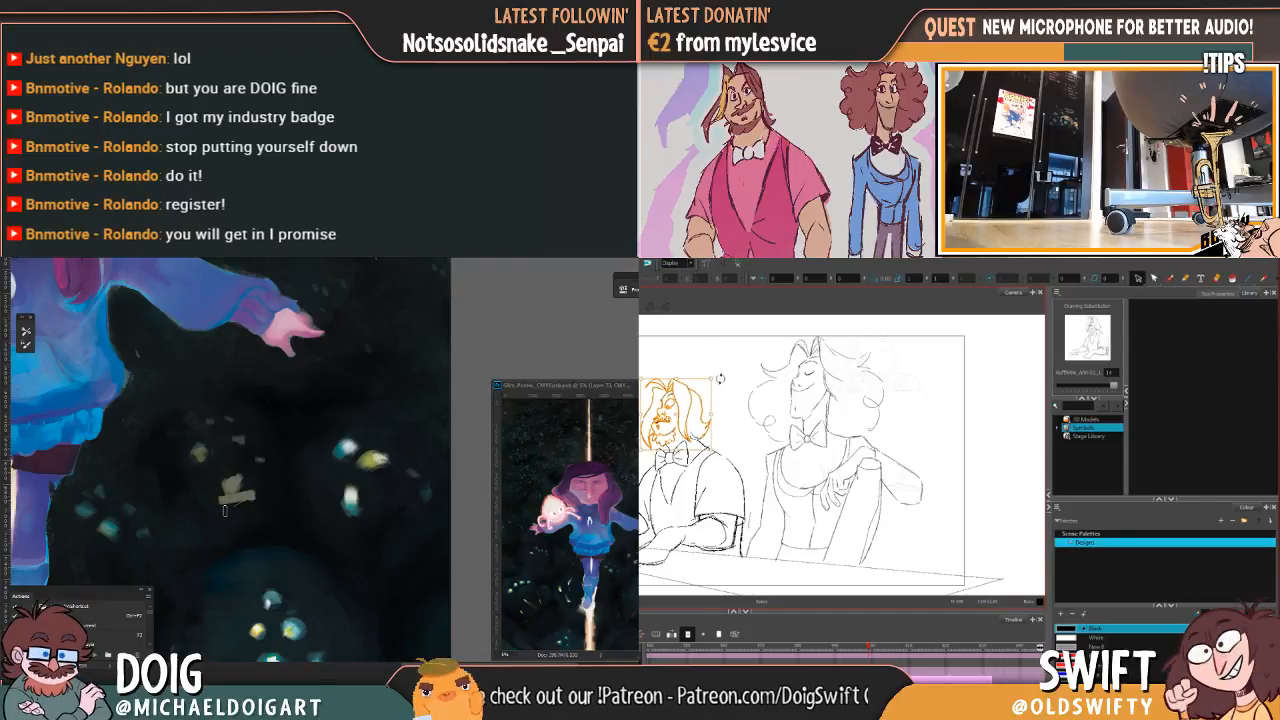
{"action": "left_click_drag", "start_coordinate": [717, 380], "coordinate": [717, 381]}
{"action": "left_click", "coordinate": [738, 382]}
{"action": "mouse_move", "coordinate": [856, 646]}
{"action": "left_mouse_down"}
{"action": "mouse_move", "coordinate": [835, 650]}
{"action": "mouse_move", "coordinate": [869, 650]}
{"action": "left_mouse_up"}
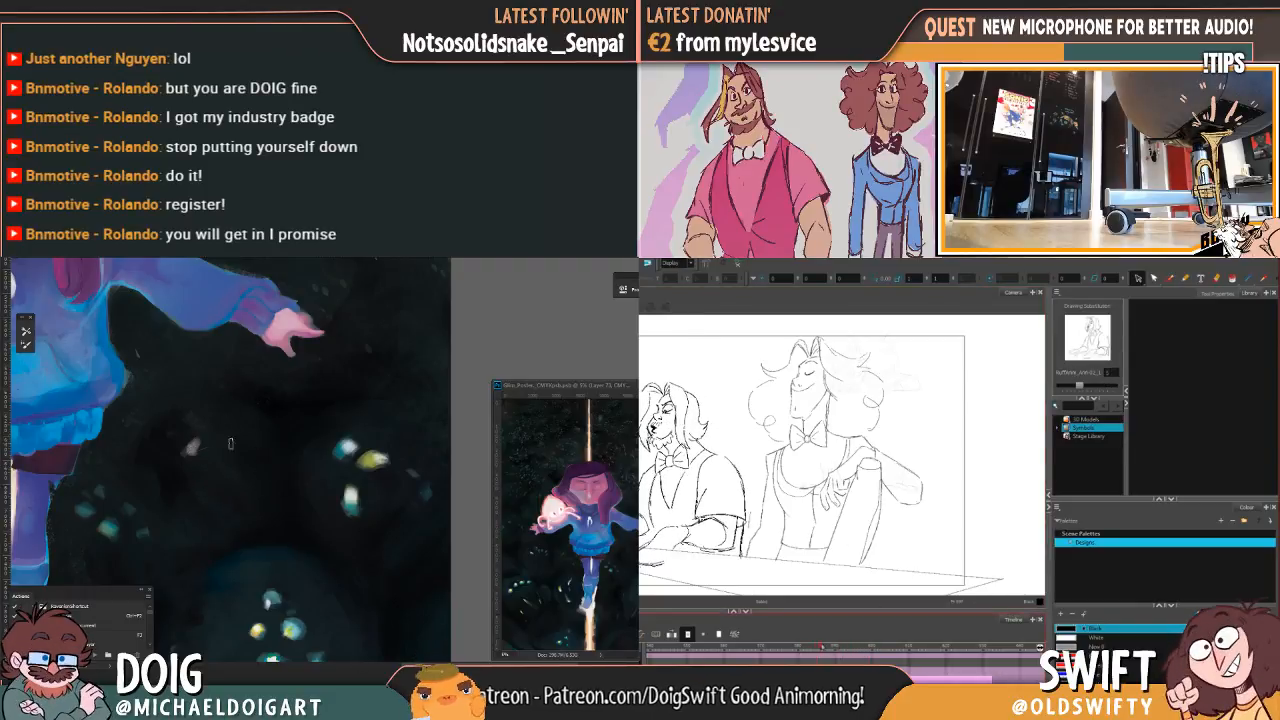
Step: Paint several grey dabs in the dark area below the girl's arm and a zigzag mouth line beneath them
{"action": "left_click_drag", "start_coordinate": [248, 444], "coordinate": [247, 461]}
{"action": "left_click", "coordinate": [215, 473]}
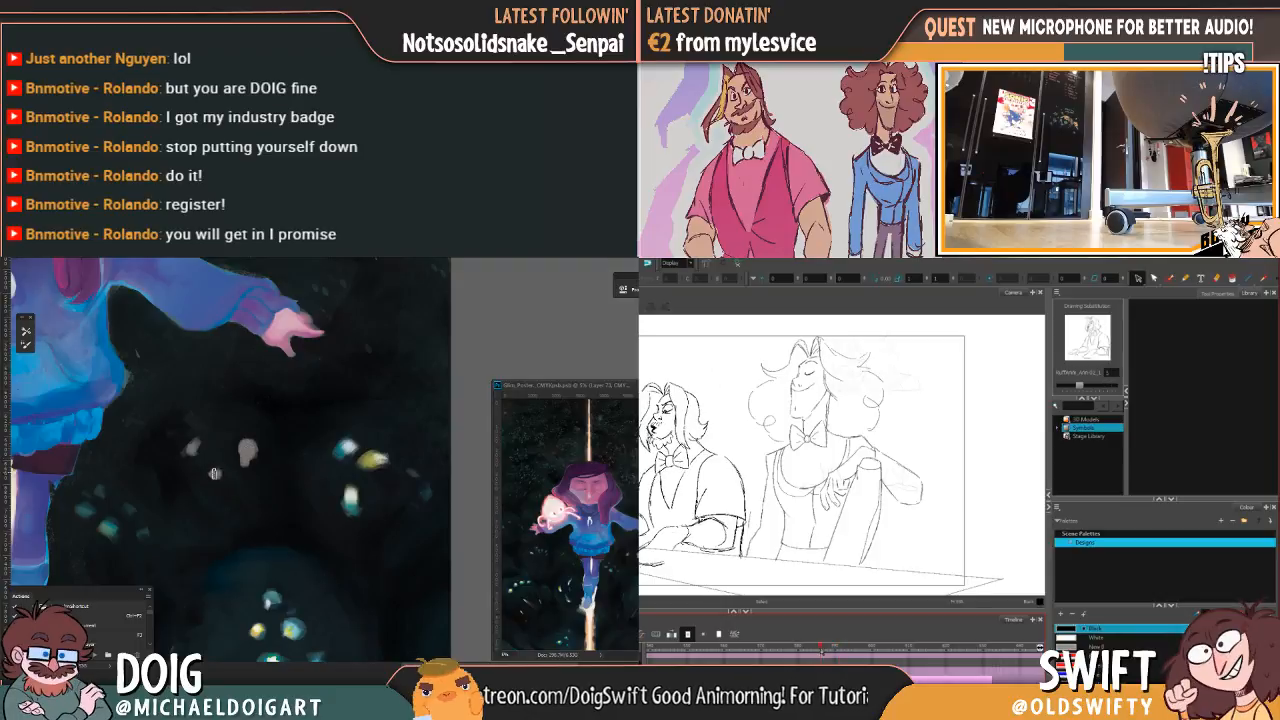
{"action": "left_click", "coordinate": [244, 487]}
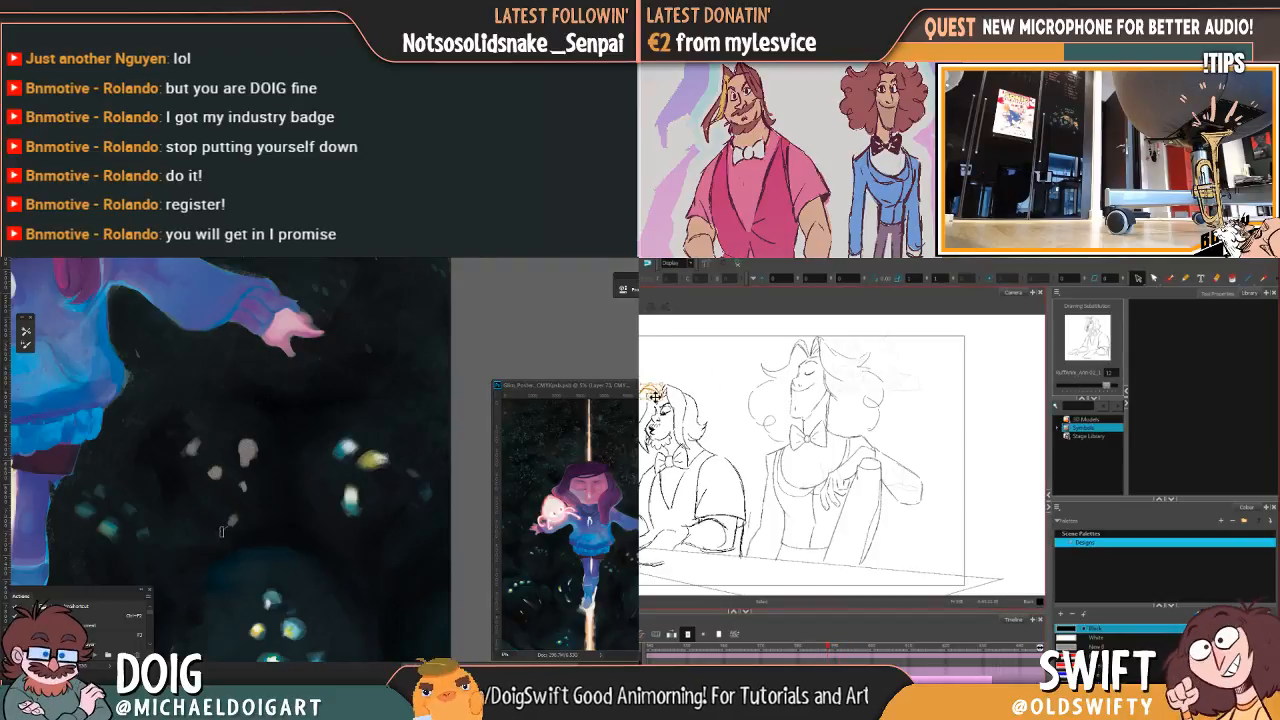
{"action": "mouse_move", "coordinate": [222, 531]}
{"action": "left_mouse_down"}
{"action": "mouse_move", "coordinate": [203, 497]}
{"action": "mouse_move", "coordinate": [185, 512]}
{"action": "mouse_move", "coordinate": [140, 448]}
{"action": "left_mouse_up"}
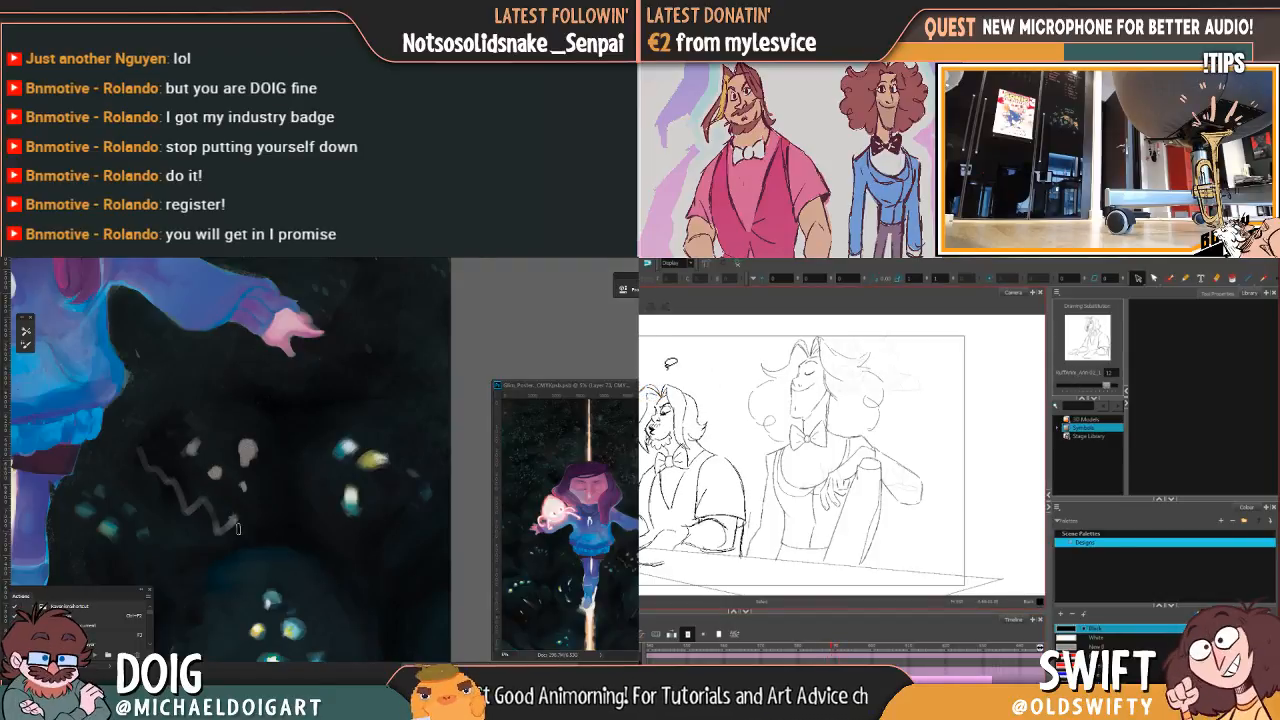
{"action": "left_click_drag", "start_coordinate": [238, 529], "coordinate": [284, 498]}
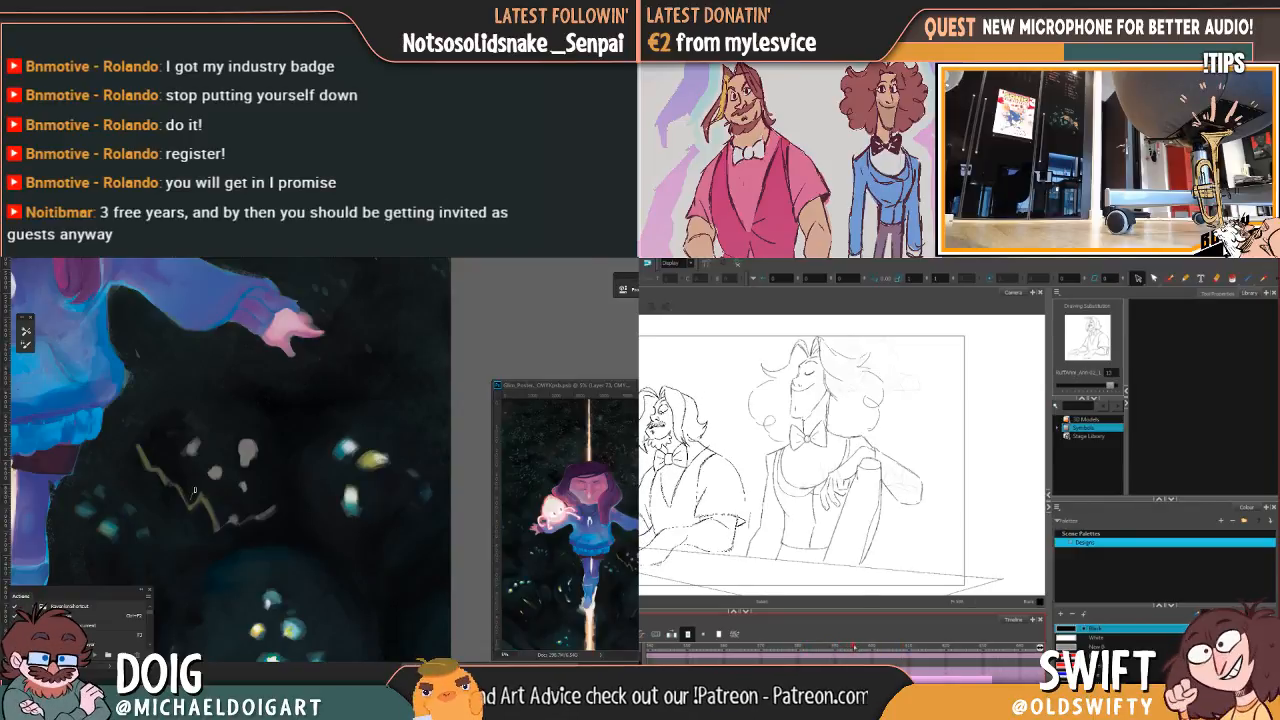
Step: Sample the bright yellow of the zigzag mouth line and strengthen its upturned end with it
{"action": "scroll", "coordinate": [308, 403], "scroll_direction": "down", "scroll_amount": 3}
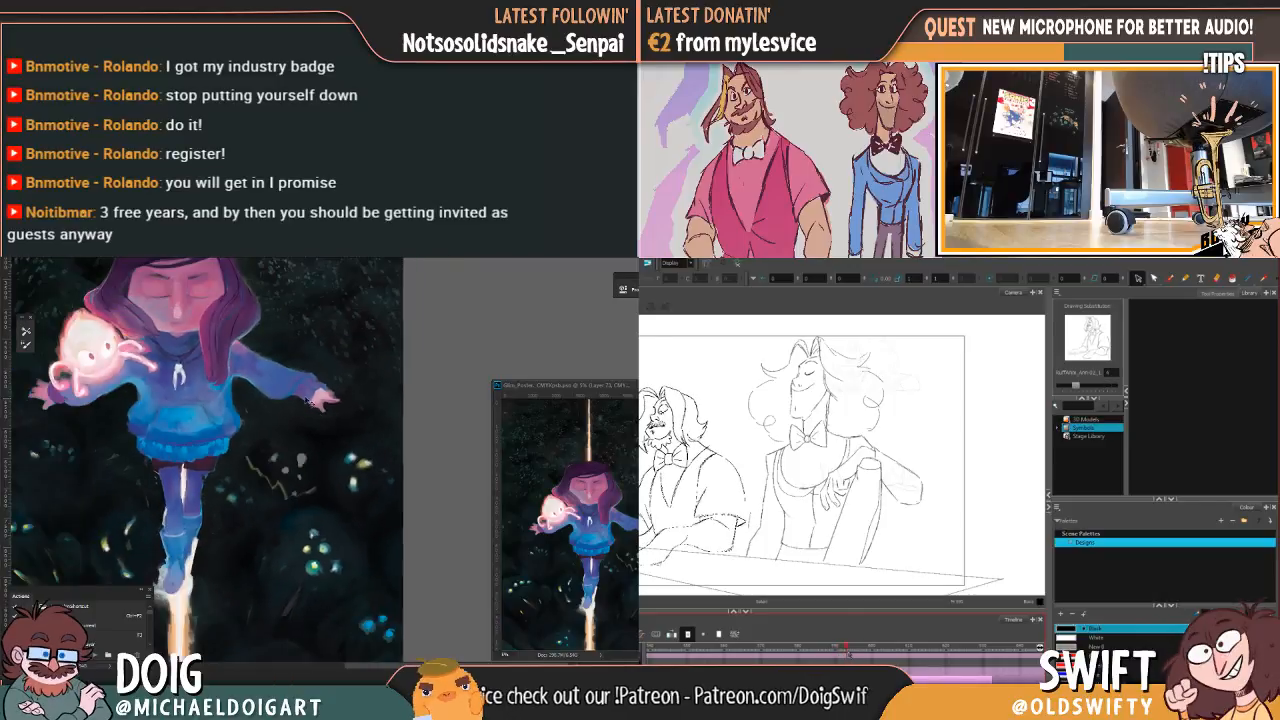
{"action": "scroll", "coordinate": [308, 400], "scroll_direction": "down", "scroll_amount": 2}
{"action": "scroll", "coordinate": [331, 399], "scroll_direction": "up", "scroll_amount": 5}
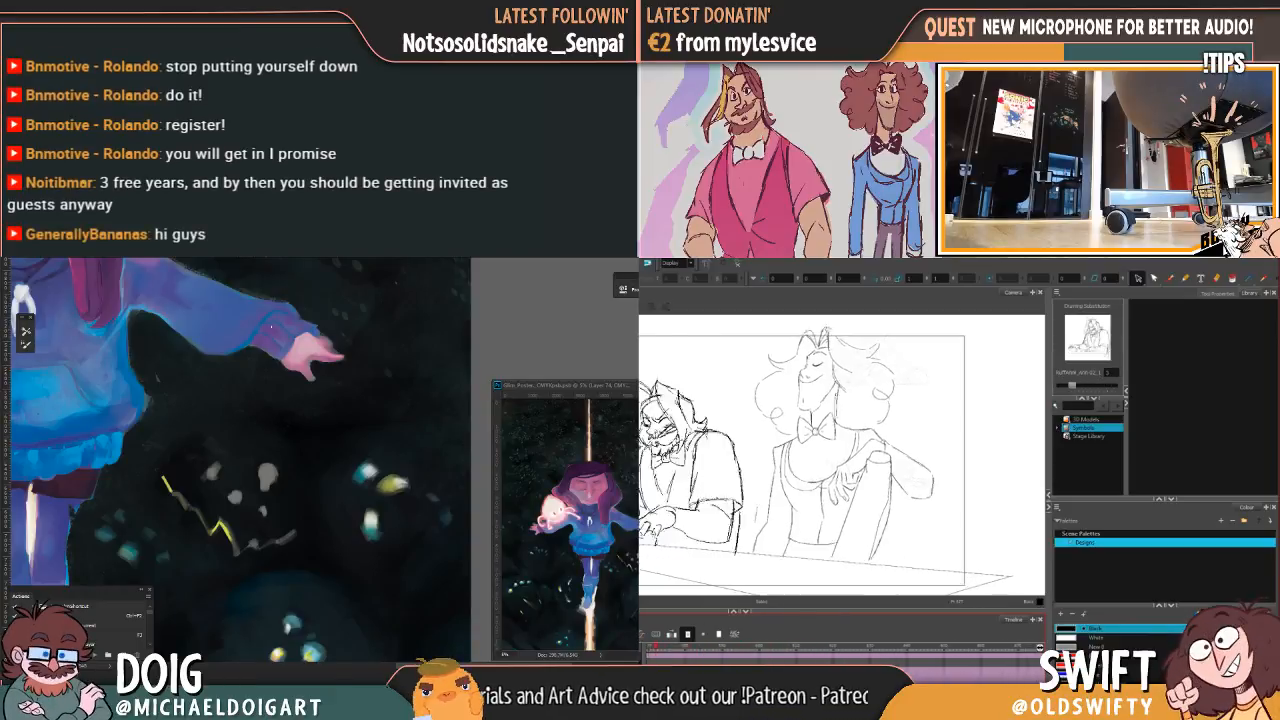
{"action": "key", "text": "ctrl+plus"}
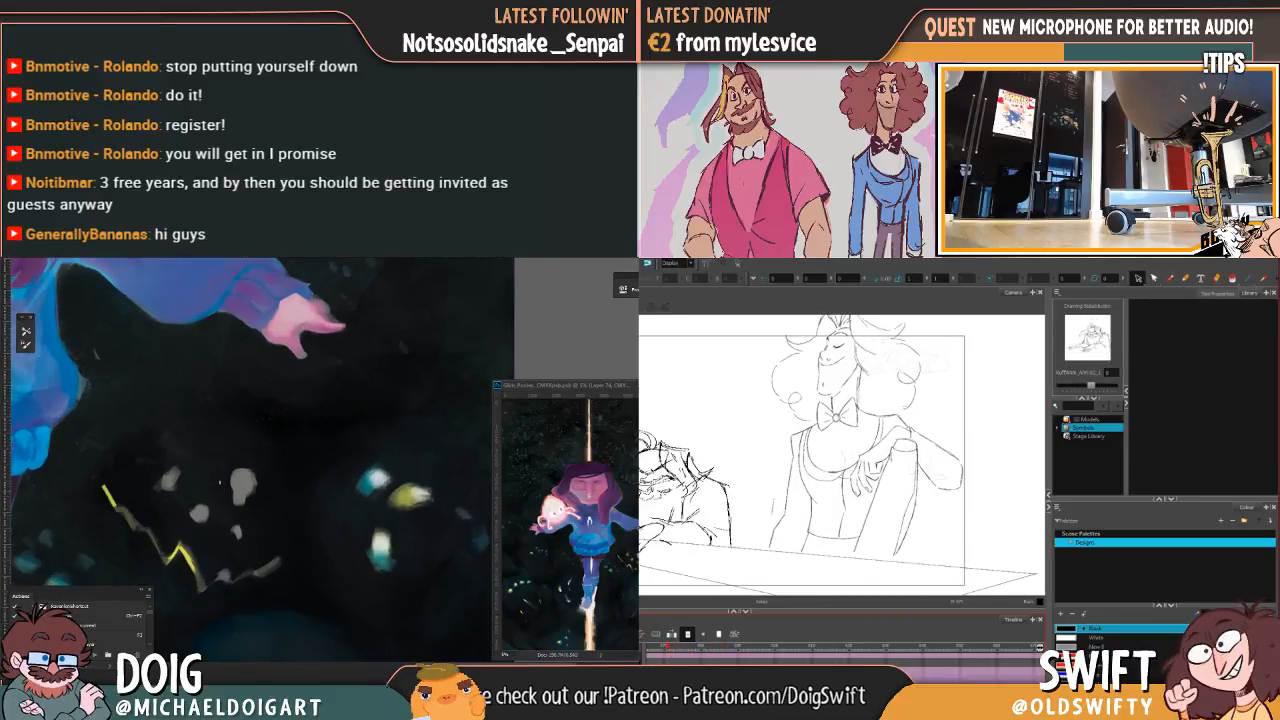
{"action": "left_click_drag", "start_coordinate": [719, 544], "coordinate": [815, 583]}
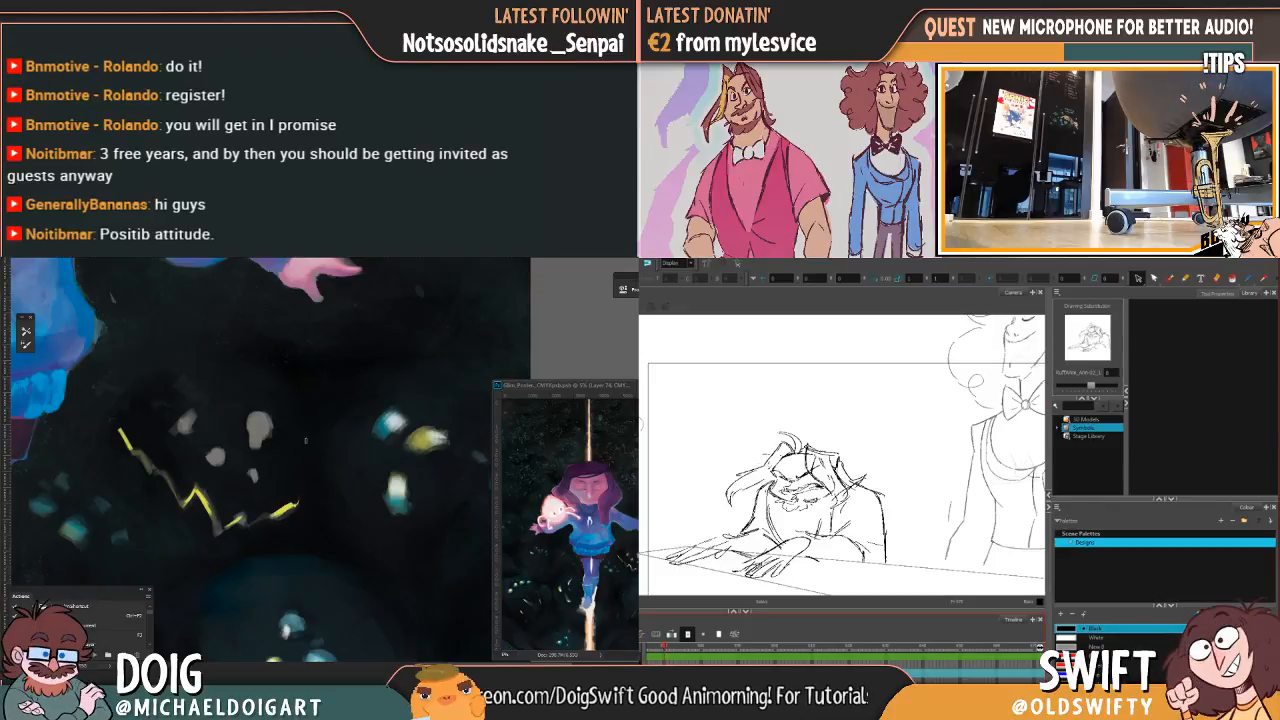
{"action": "left_click", "coordinate": [282, 511], "text": "alt"}
{"action": "left_click_drag", "start_coordinate": [289, 507], "coordinate": [256, 527]}
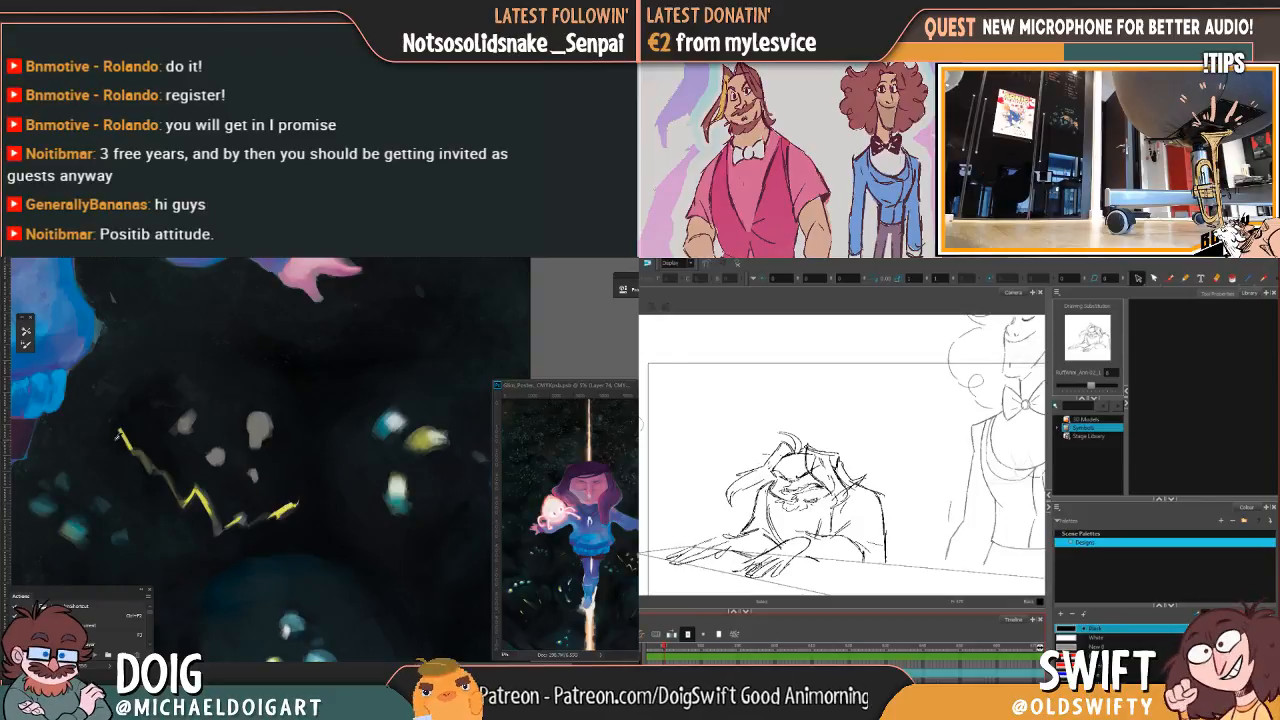
Step: Turn the dabs above the zigzag mouth into yellow glowing eyes and add small white glows around them
{"action": "key", "text": "ctrl+minus"}
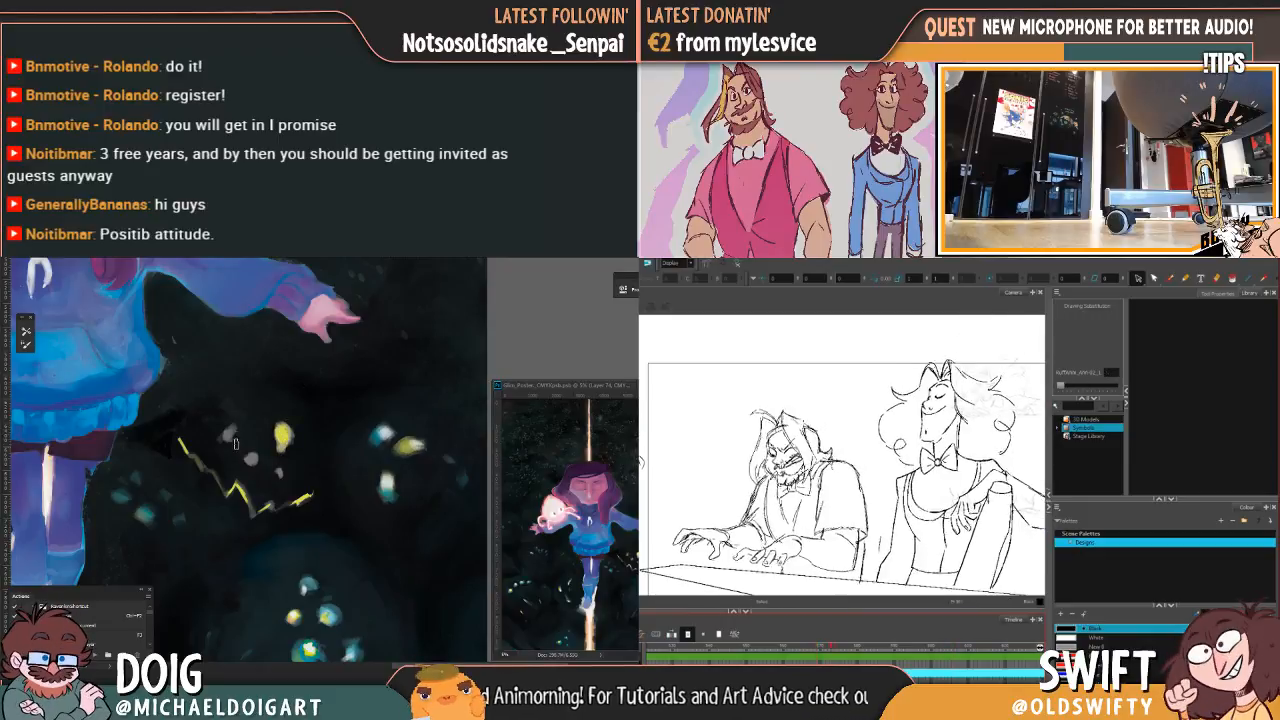
{"action": "scroll", "coordinate": [246, 421], "scroll_direction": "down", "scroll_amount": 5}
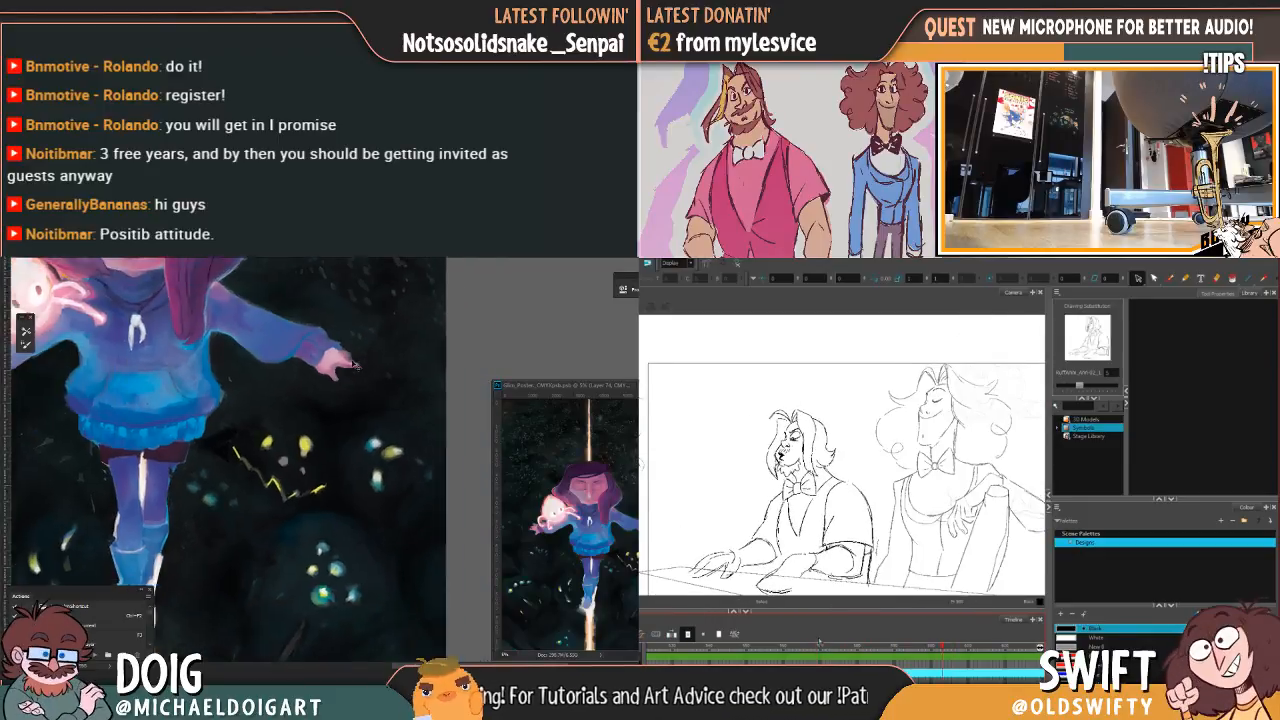
{"action": "scroll", "coordinate": [344, 520], "scroll_direction": "up", "scroll_amount": 5}
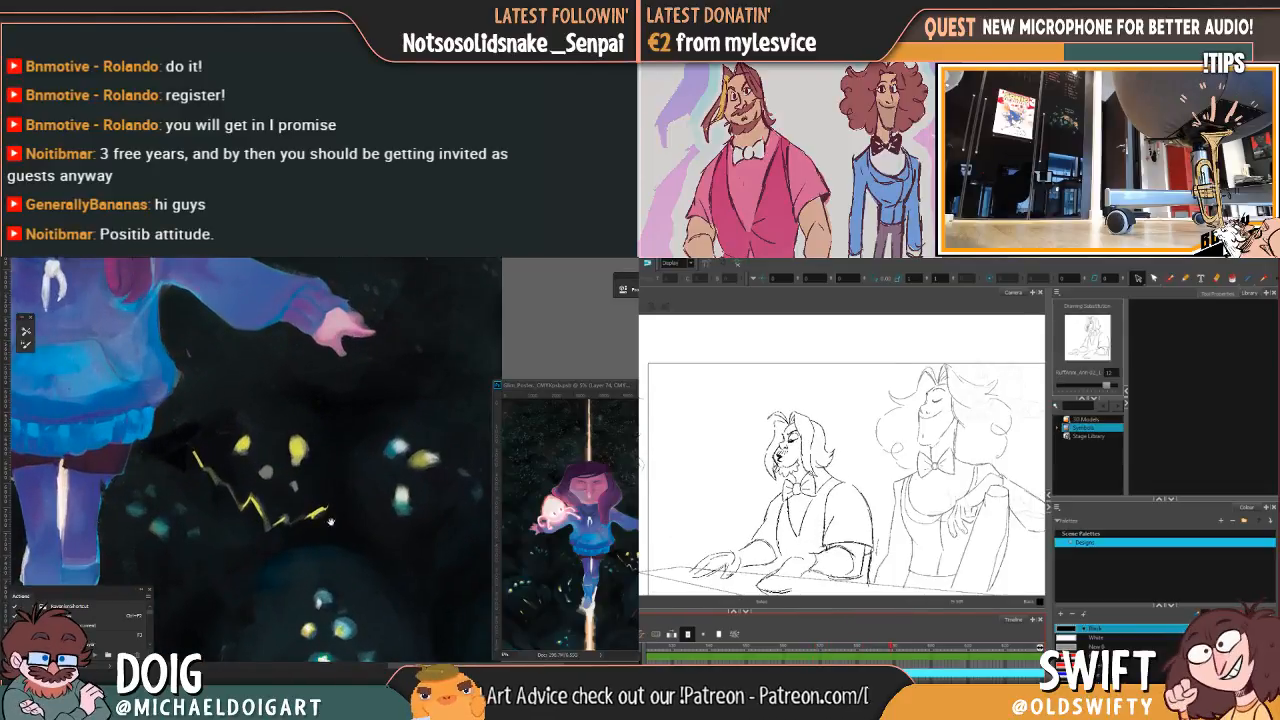
{"action": "scroll", "coordinate": [335, 527], "scroll_direction": "up", "scroll_amount": 2}
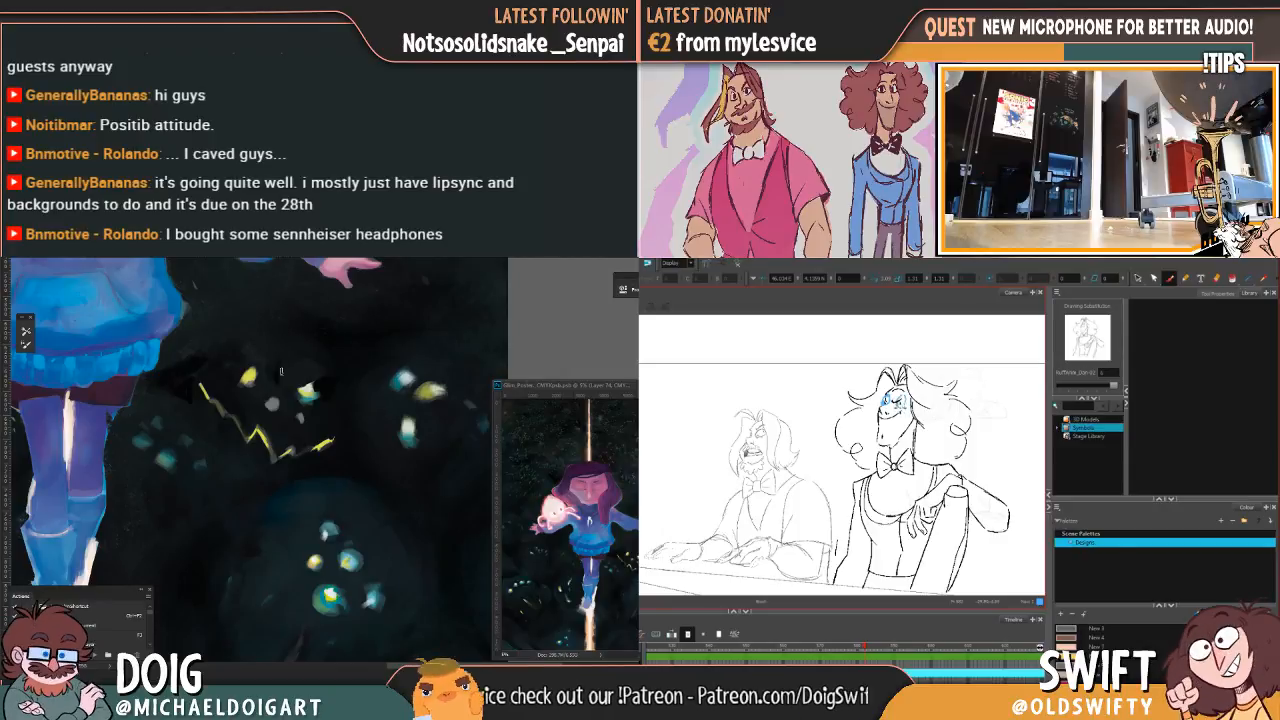
{"action": "key", "text": "ctrl+minus"}
{"action": "key", "text": "ctrl+minus"}
{"action": "key", "text": "ctrl+minus"}
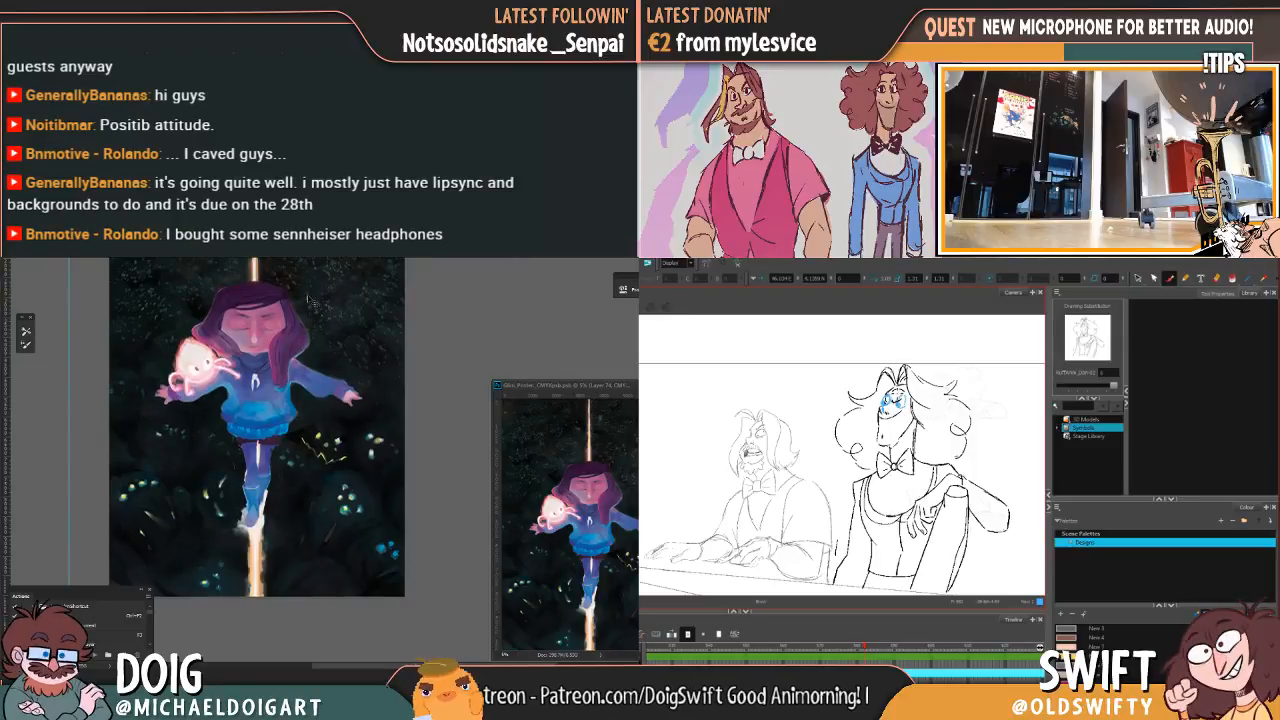
{"action": "scroll", "coordinate": [340, 400], "scroll_direction": "up", "scroll_amount": 5}
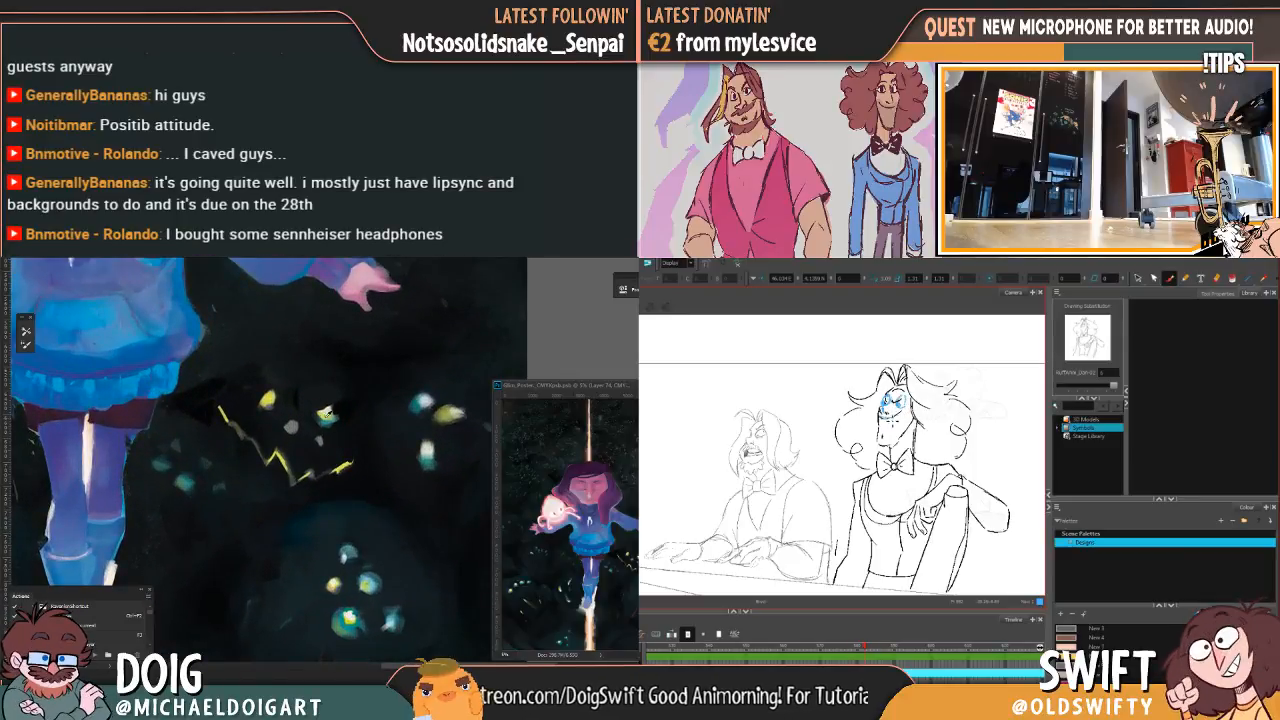
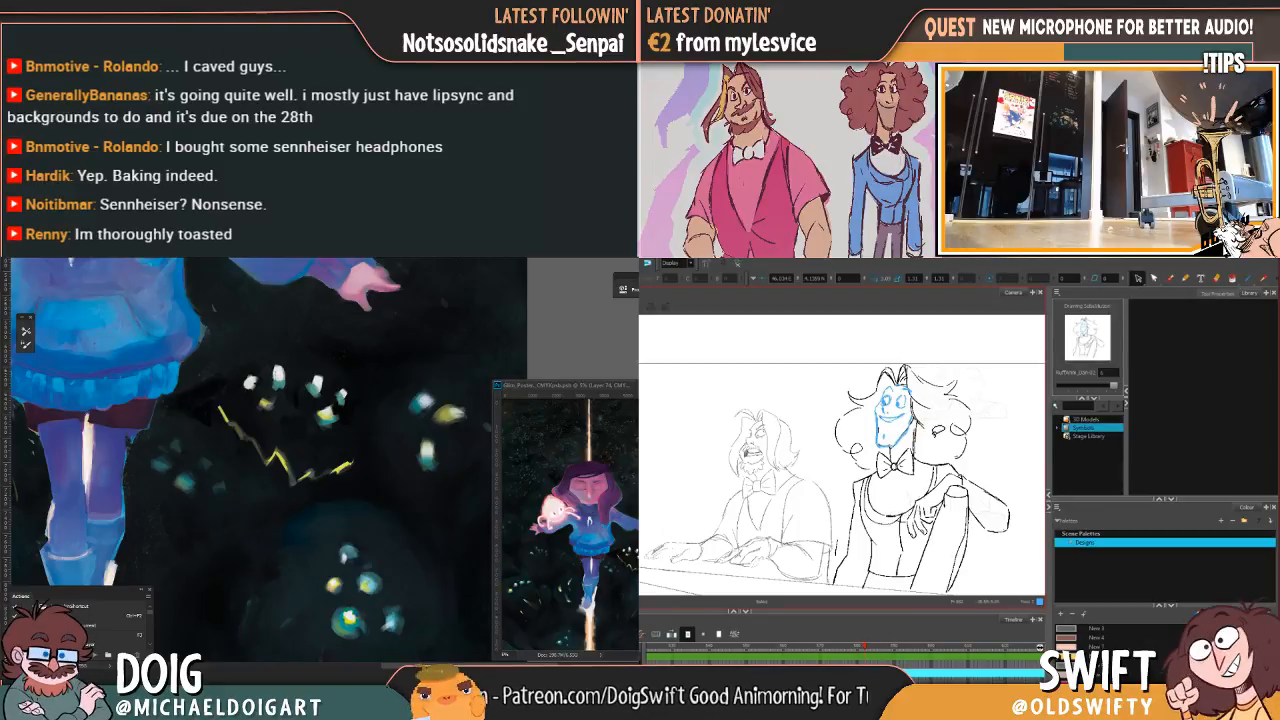
{"action": "left_click", "coordinate": [250, 382]}
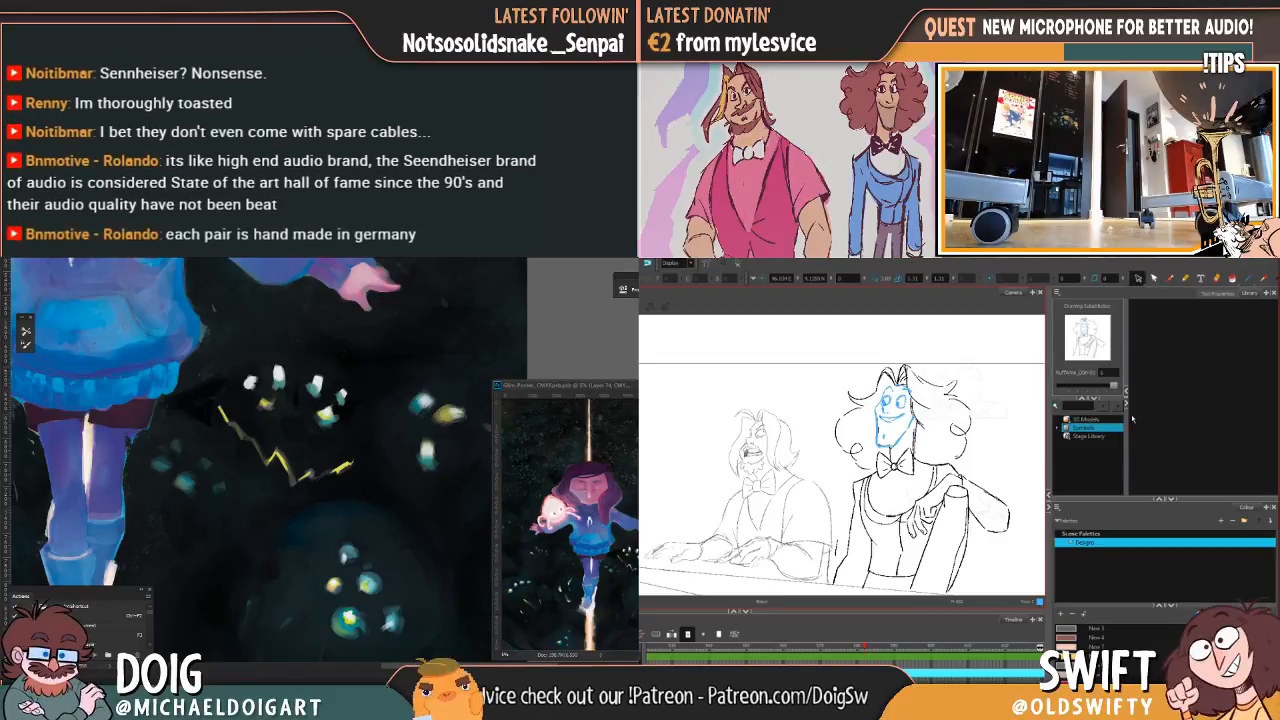
Step: Try selecting the standing man's whole drawing and his body alone with the Select tool's options toggled, and undo the last change
{"action": "left_click", "coordinate": [1217, 293]}
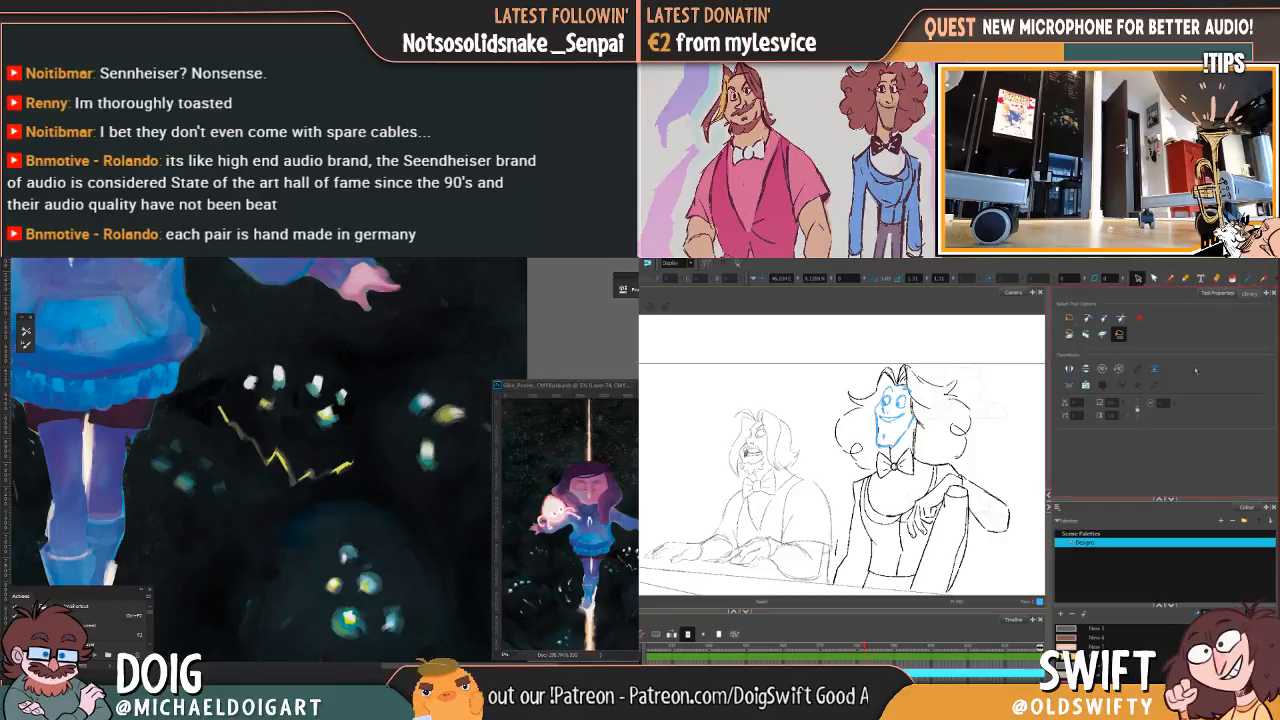
{"action": "left_click", "coordinate": [1141, 319]}
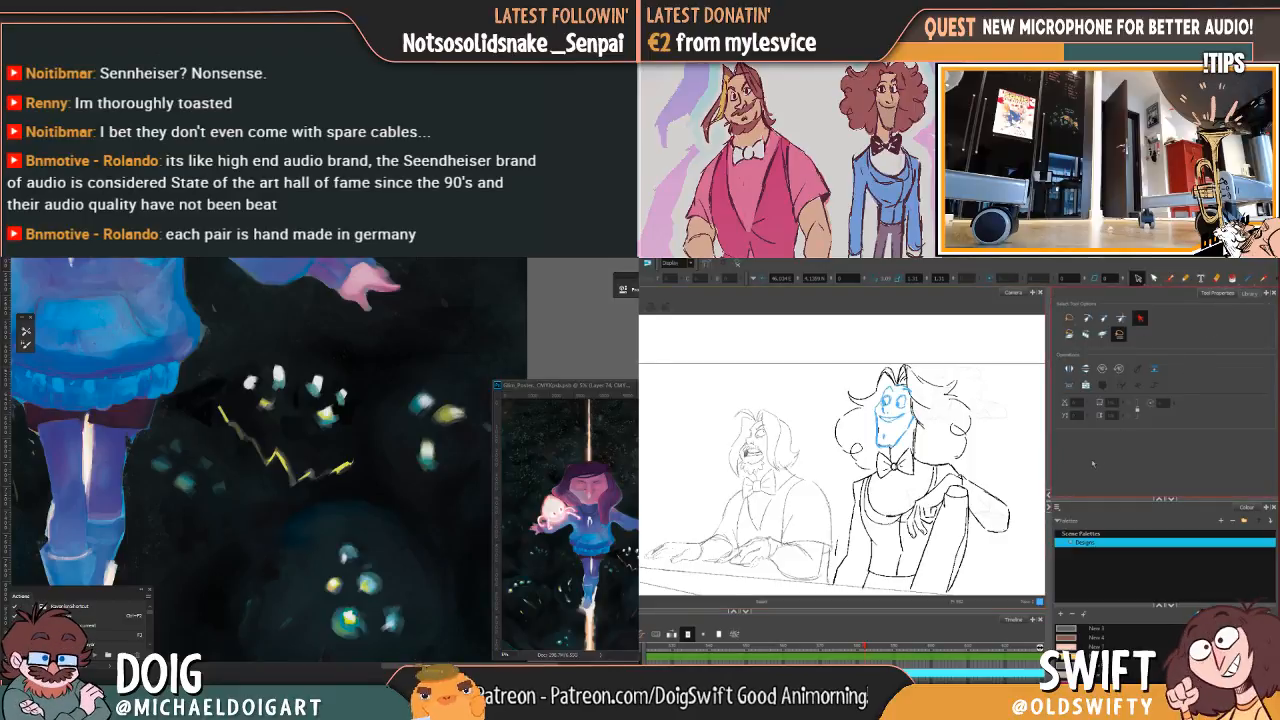
{"action": "left_click", "coordinate": [881, 431]}
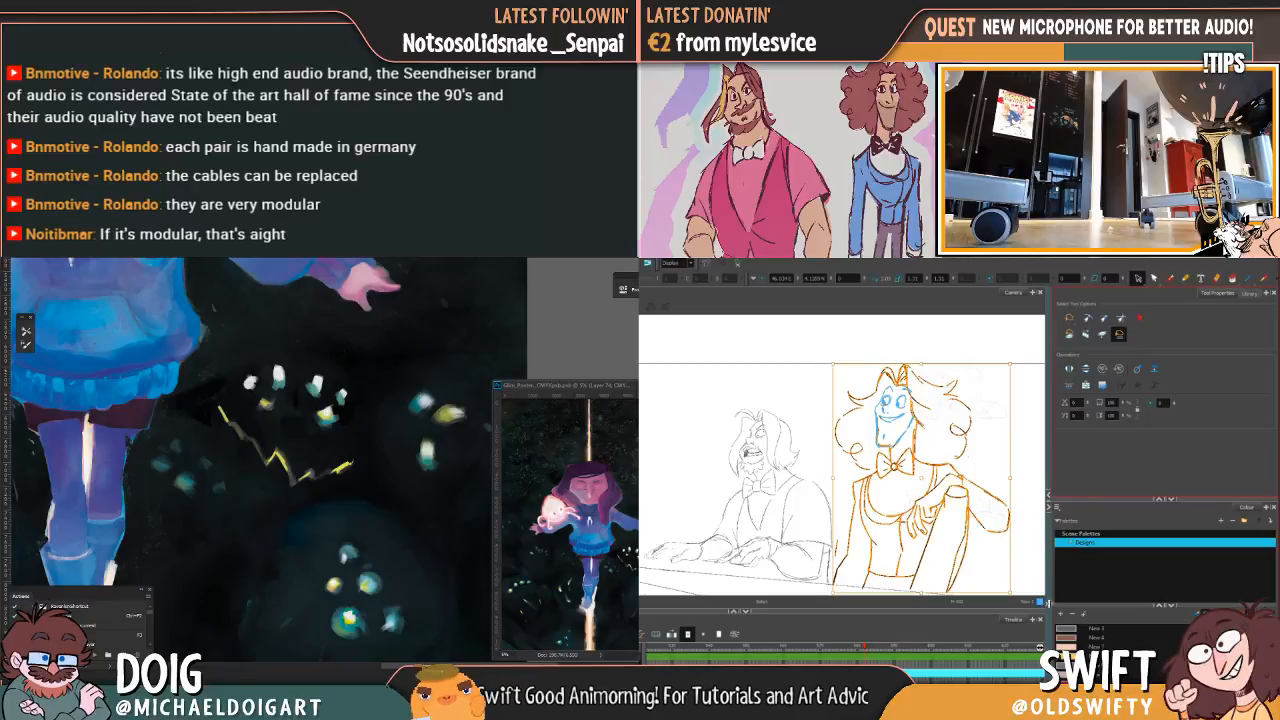
{"action": "mouse_move", "coordinate": [766, 492]}
{"action": "left_mouse_down"}
{"action": "mouse_move", "coordinate": [864, 574]}
{"action": "mouse_move", "coordinate": [948, 592]}
{"action": "left_mouse_up"}
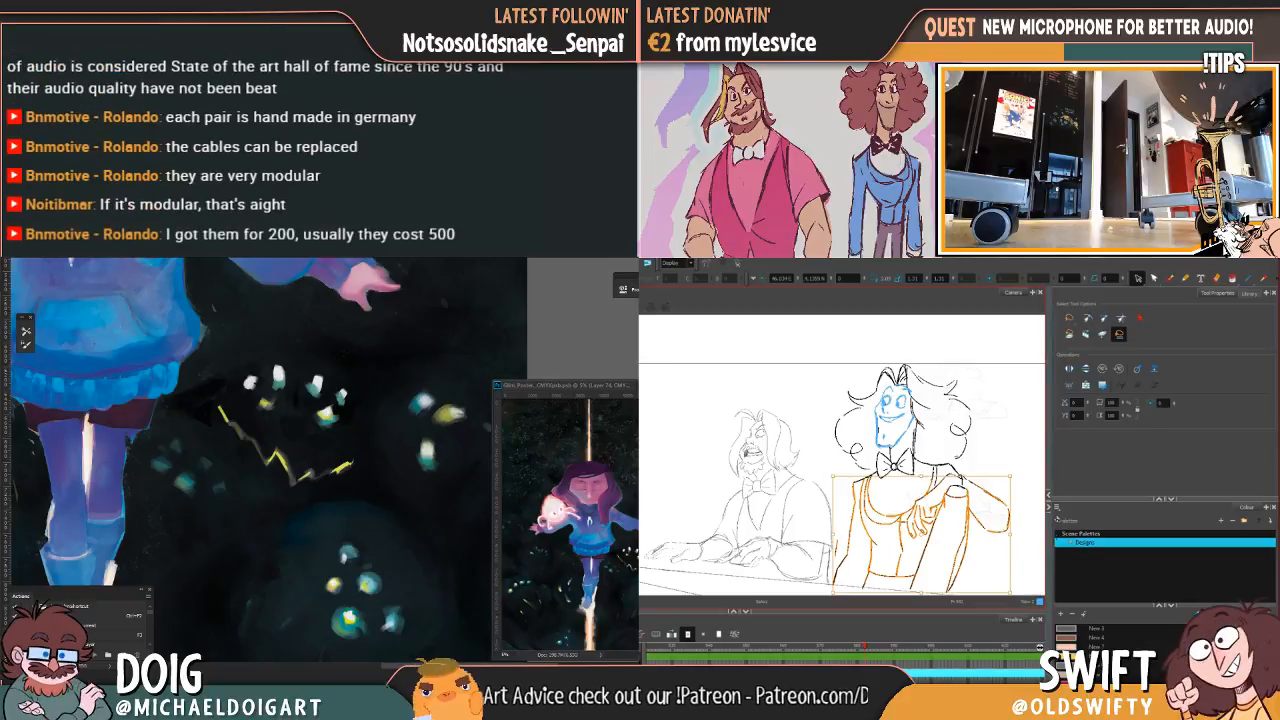
{"action": "left_click", "coordinate": [1140, 318]}
{"action": "left_click", "coordinate": [884, 430]}
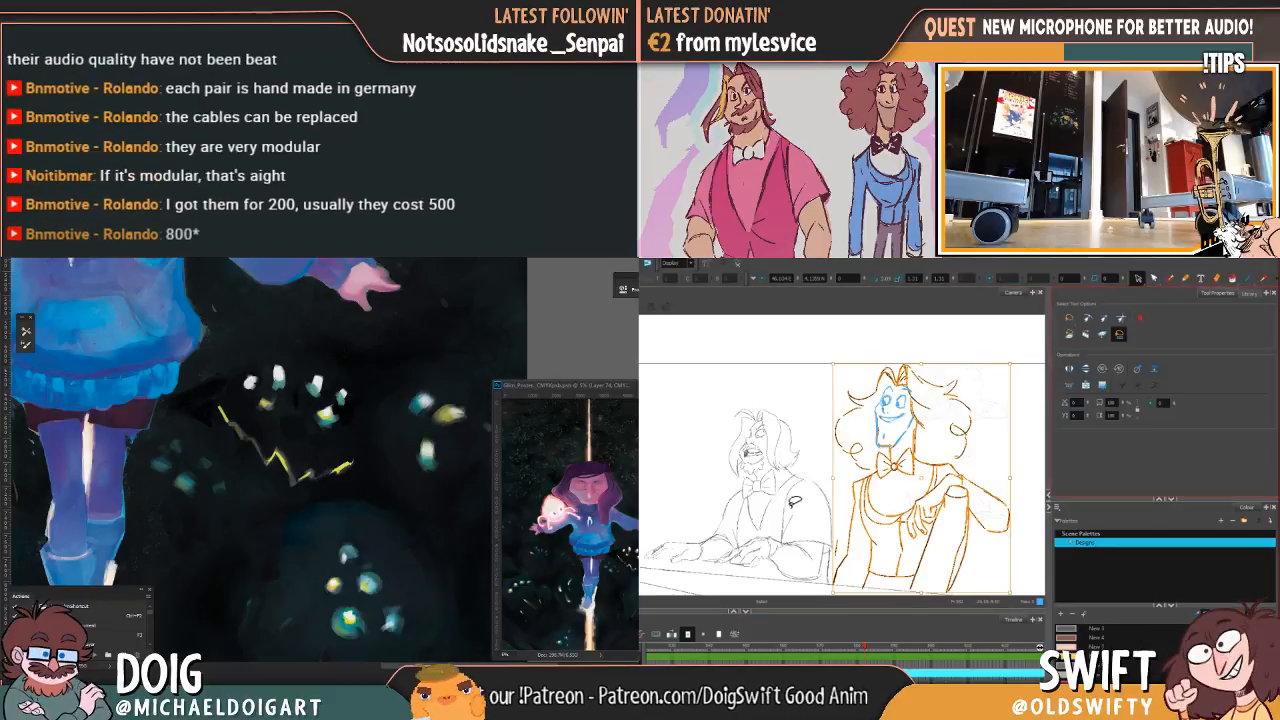
{"action": "mouse_move", "coordinate": [842, 576]}
{"action": "left_mouse_down"}
{"action": "mouse_move", "coordinate": [991, 487]}
{"action": "mouse_move", "coordinate": [875, 488]}
{"action": "left_mouse_up"}
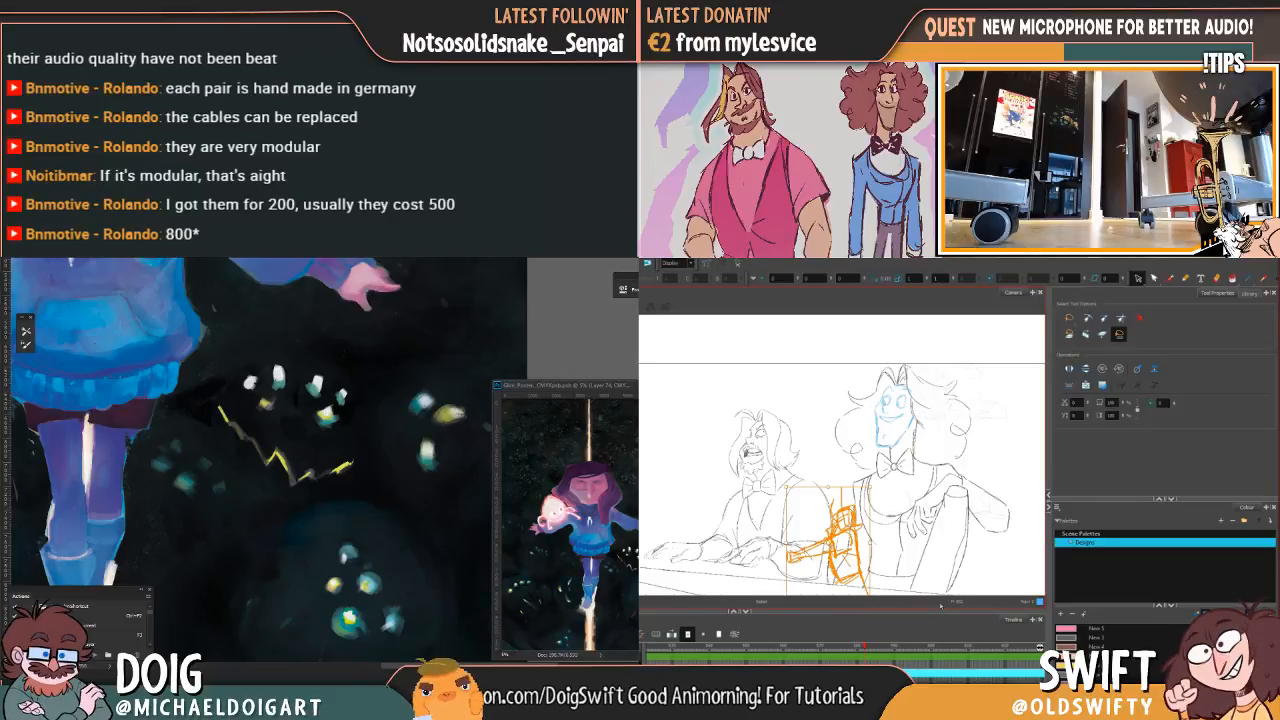
{"action": "key", "text": "ctrl+z"}
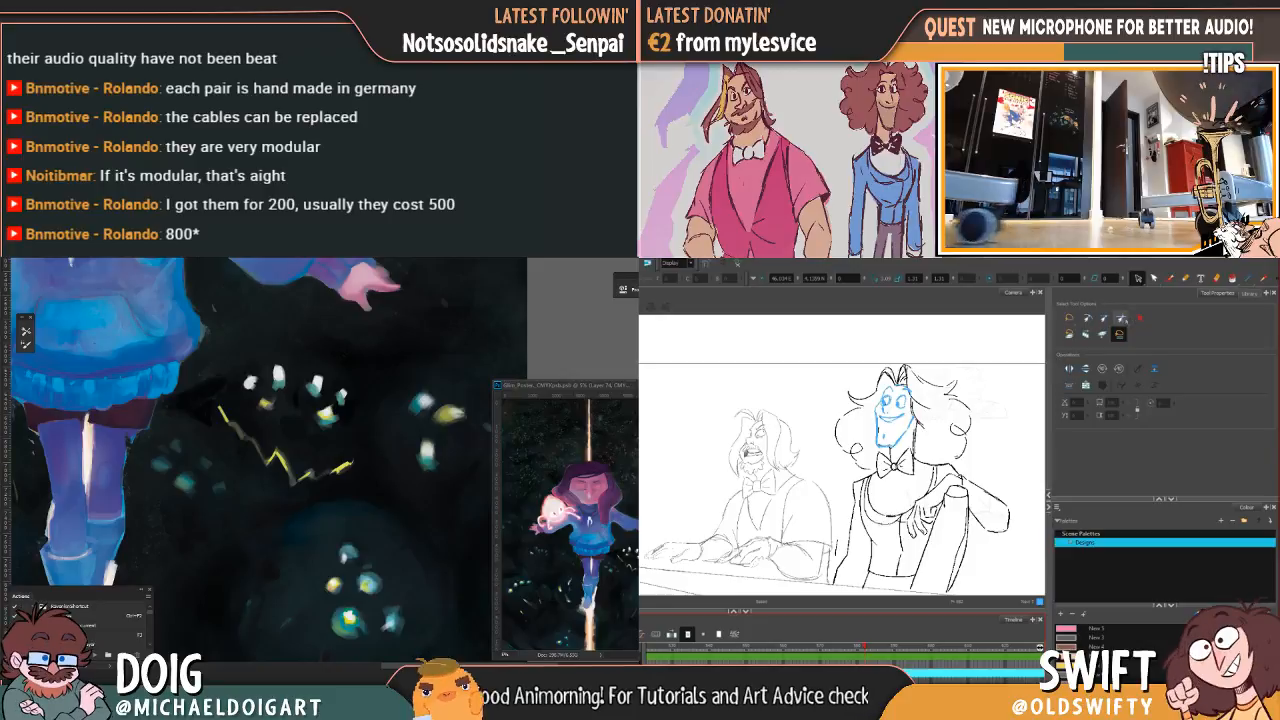
Step: Redraw the eyes of the standing man's blue rough face with the brush, giving him one winking eye
{"action": "left_click", "coordinate": [1169, 278]}
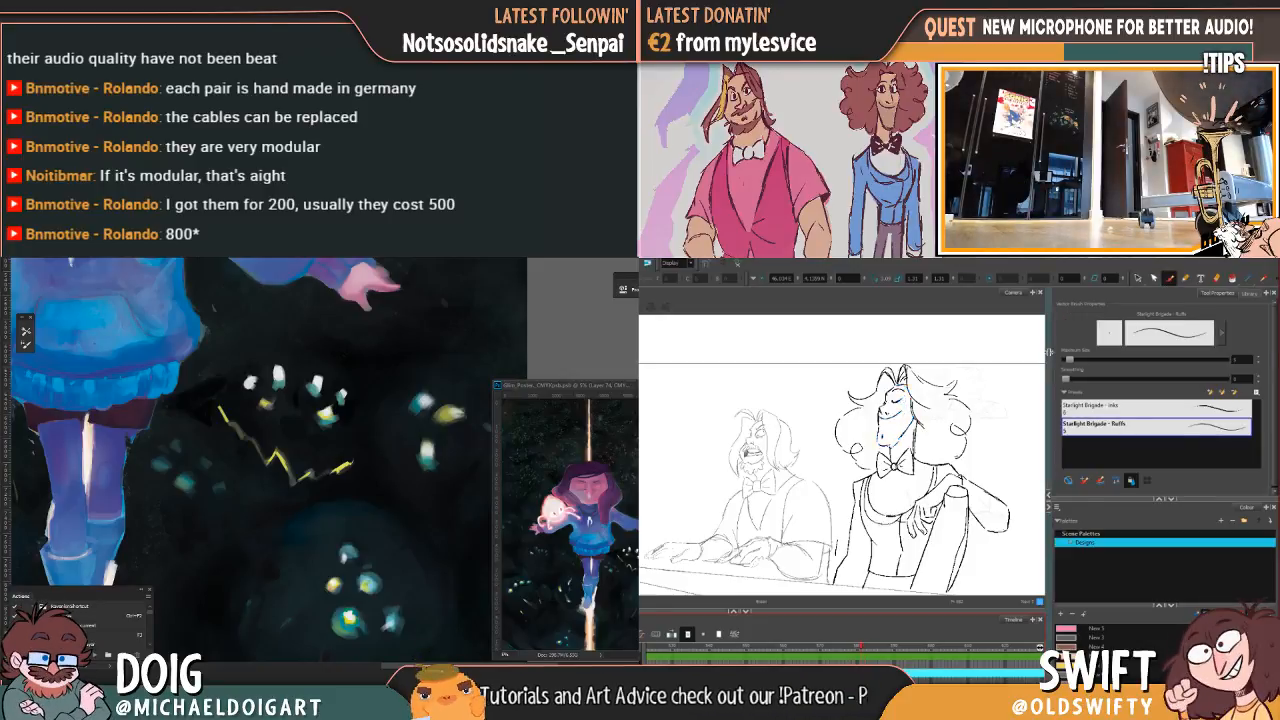
{"action": "mouse_move", "coordinate": [886, 398]}
{"action": "left_mouse_down"}
{"action": "mouse_move", "coordinate": [896, 428]}
{"action": "mouse_move", "coordinate": [903, 408]}
{"action": "left_mouse_up"}
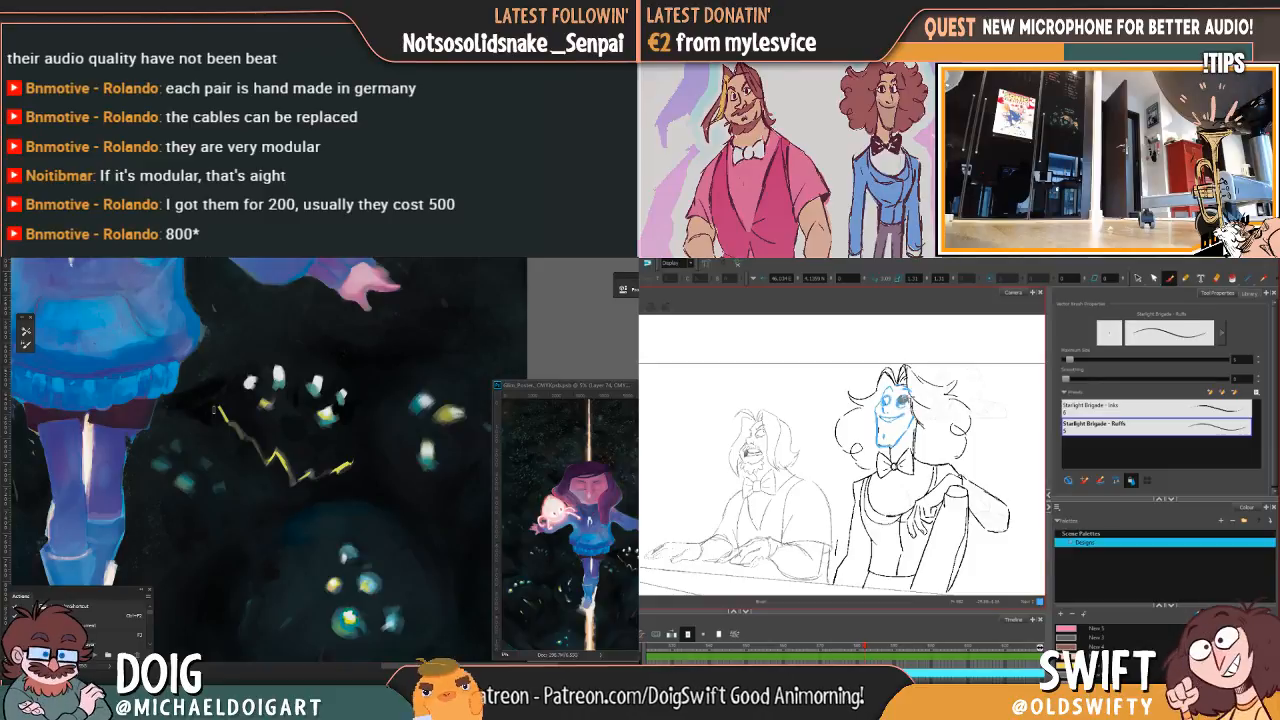
{"action": "scroll", "coordinate": [213, 409], "scroll_direction": "down", "scroll_amount": 3}
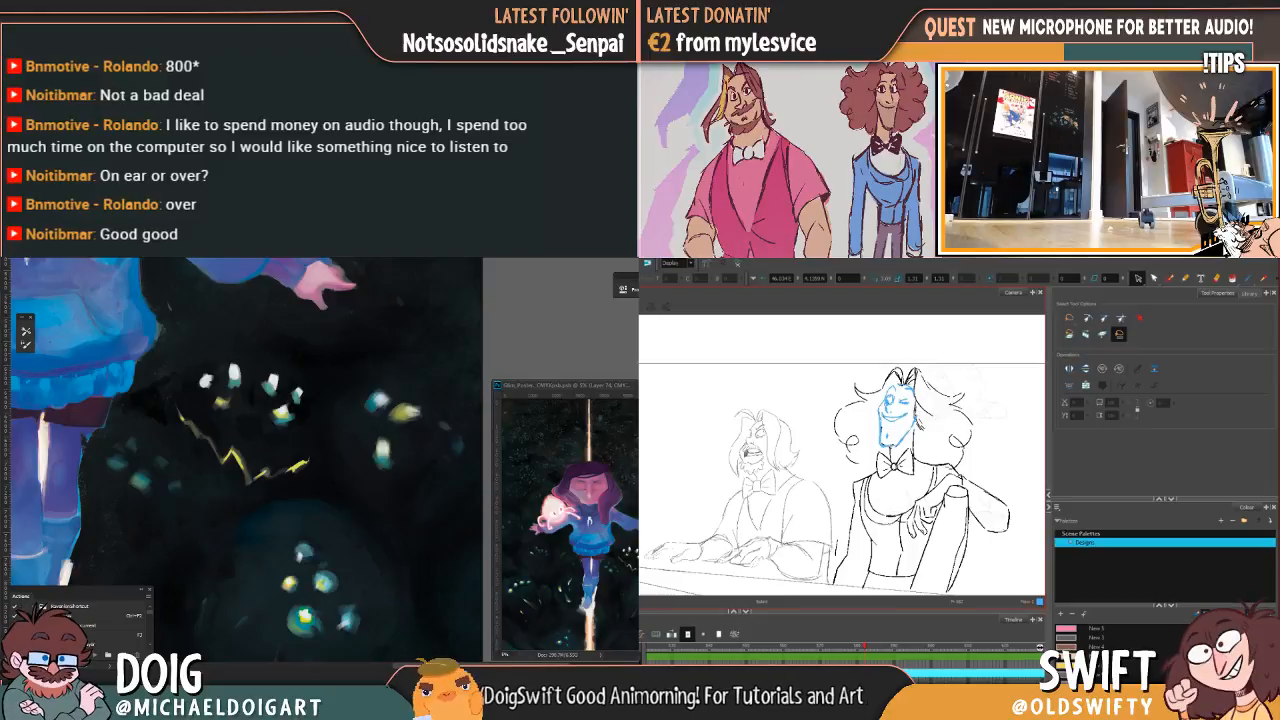
Step: Set the brush colour to Black and draw over the features of the standing man's blue face
{"action": "left_click", "coordinate": [1169, 278]}
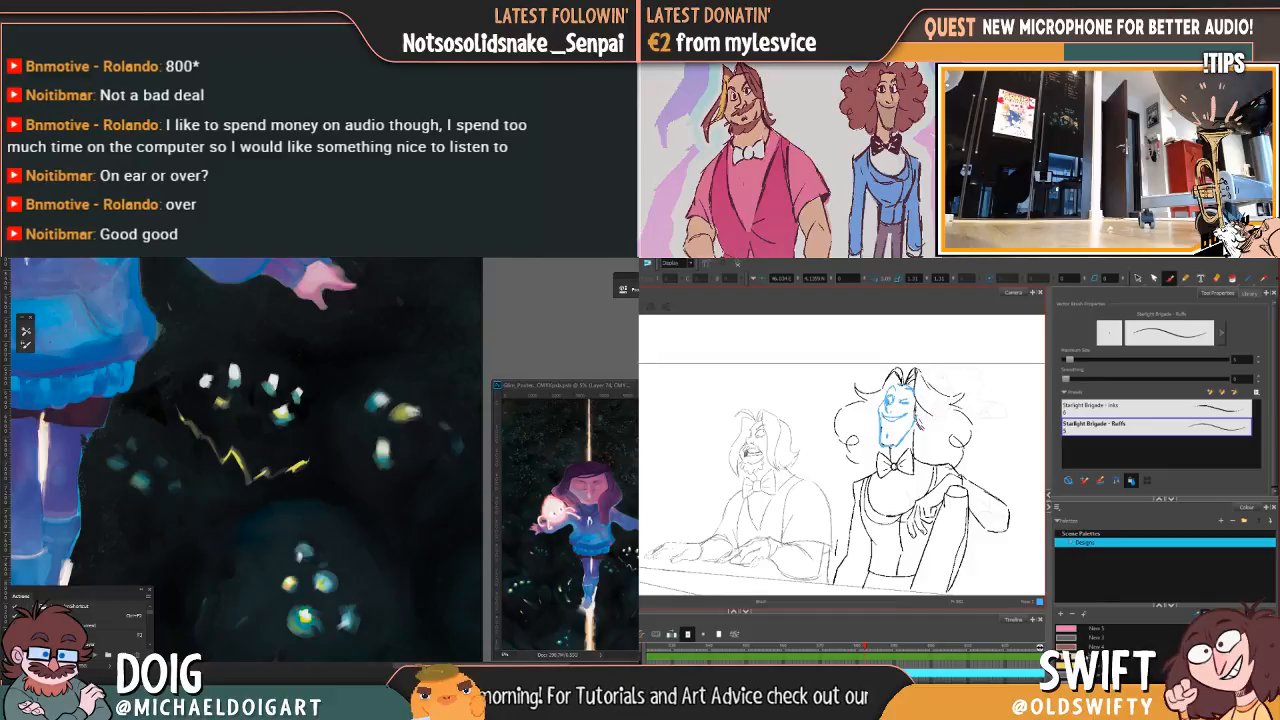
{"action": "scroll", "coordinate": [1095, 638], "scroll_direction": "up", "scroll_amount": 3}
{"action": "left_click", "coordinate": [1095, 638]}
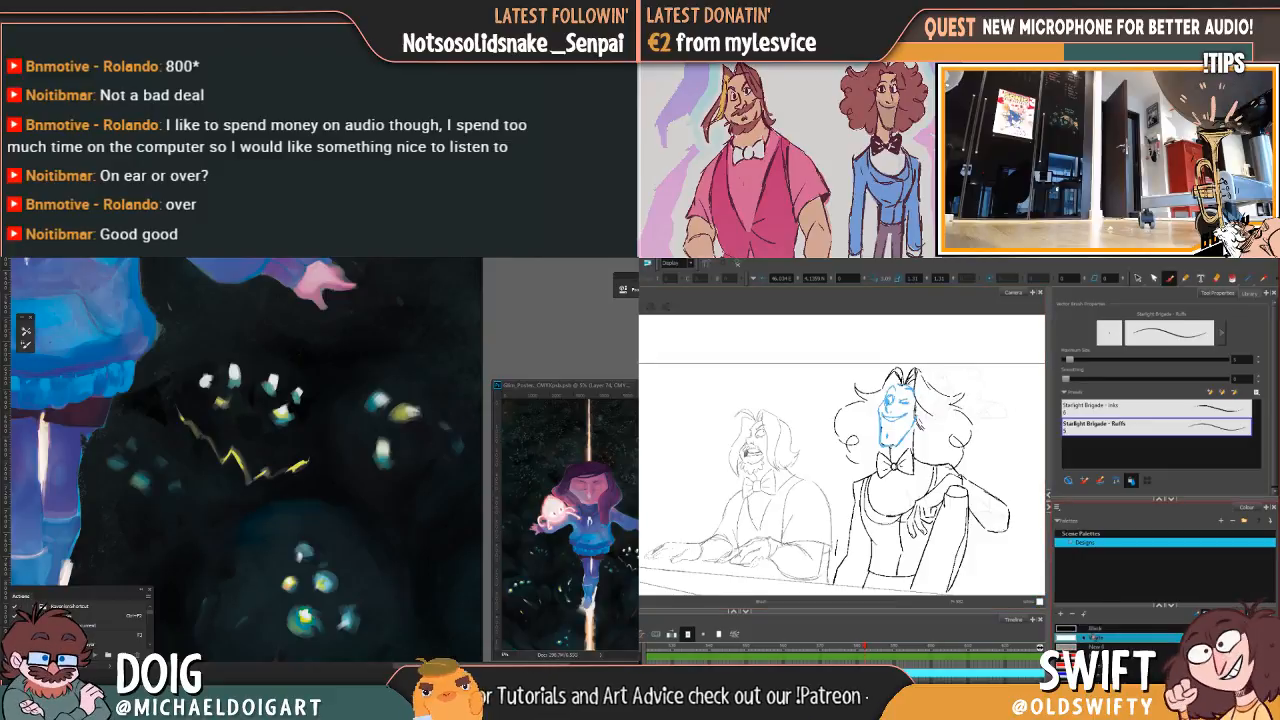
{"action": "left_click", "coordinate": [1096, 629]}
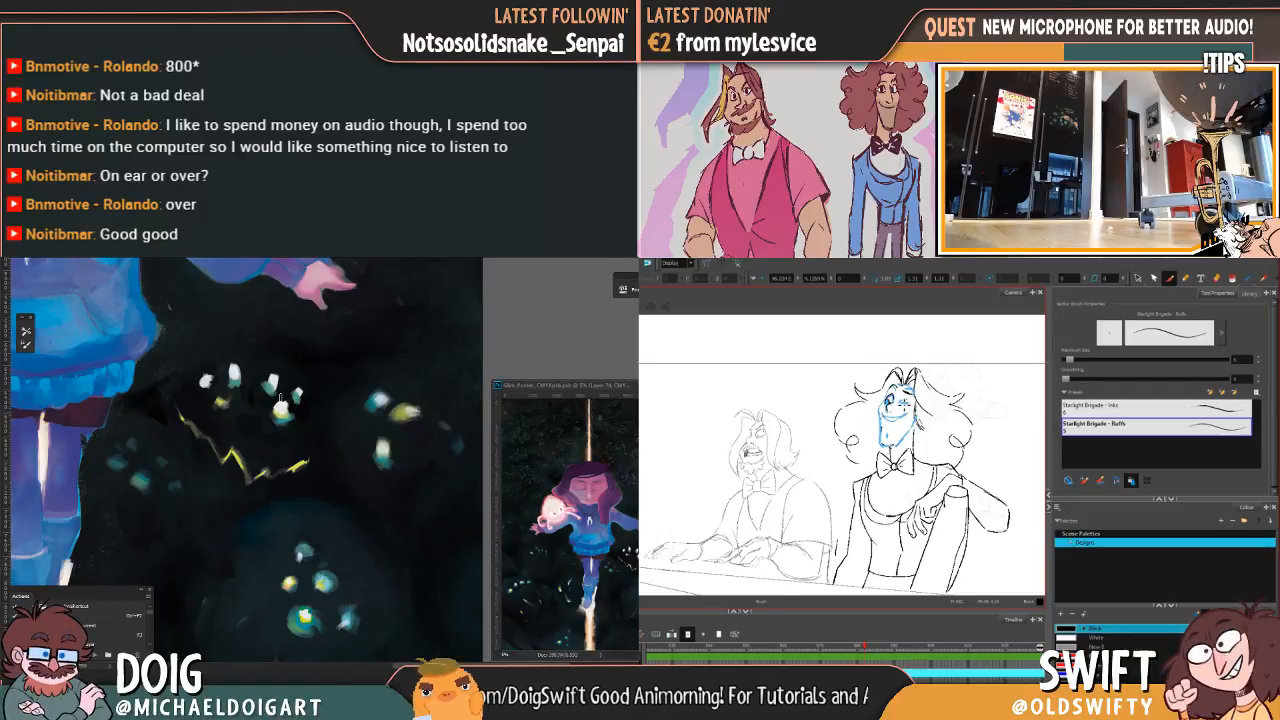
Step: Sample the yellow rim of the lowest glowing eye and tint the eye just above it yellow, checking the whole poster
{"action": "left_click_drag", "start_coordinate": [286, 374], "coordinate": [277, 438]}
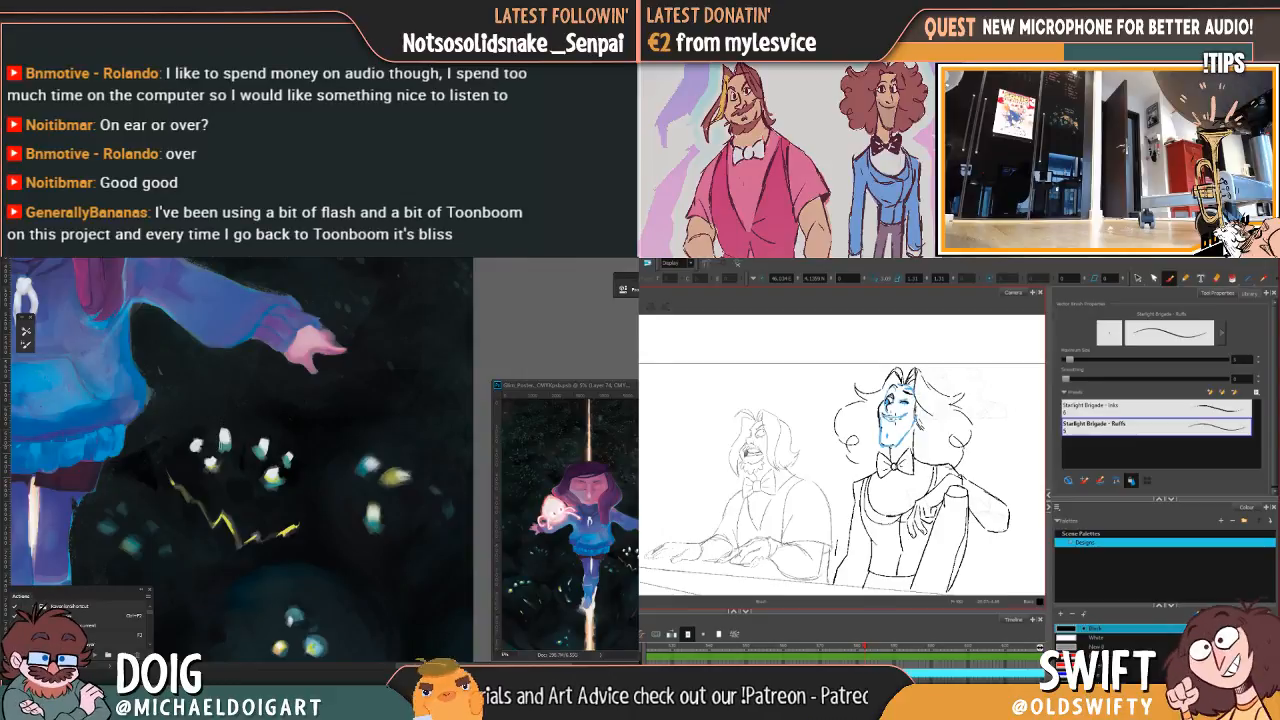
{"action": "key", "text": "ctrl+minus"}
{"action": "key", "text": "ctrl+minus"}
{"action": "key", "text": "ctrl+minus"}
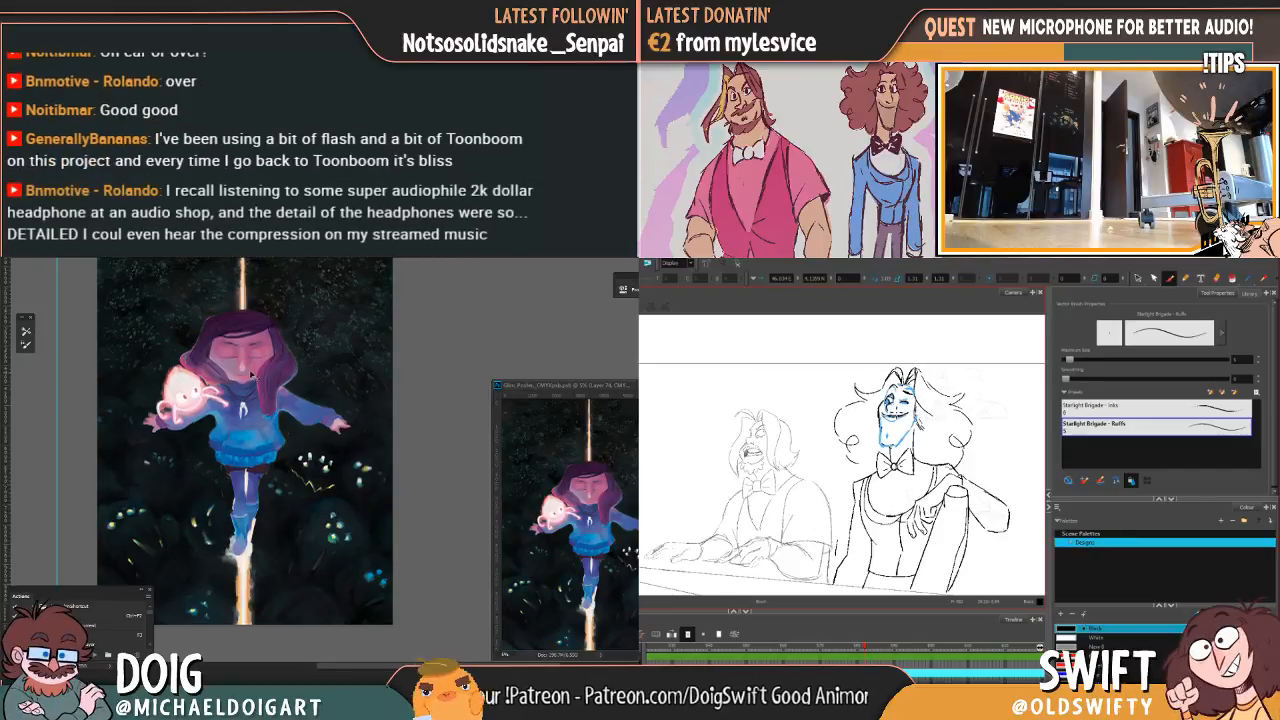
{"action": "key", "text": "ctrl+plus"}
{"action": "key", "text": "ctrl+plus"}
{"action": "key", "text": "ctrl+plus"}
{"action": "key", "text": "ctrl+plus"}
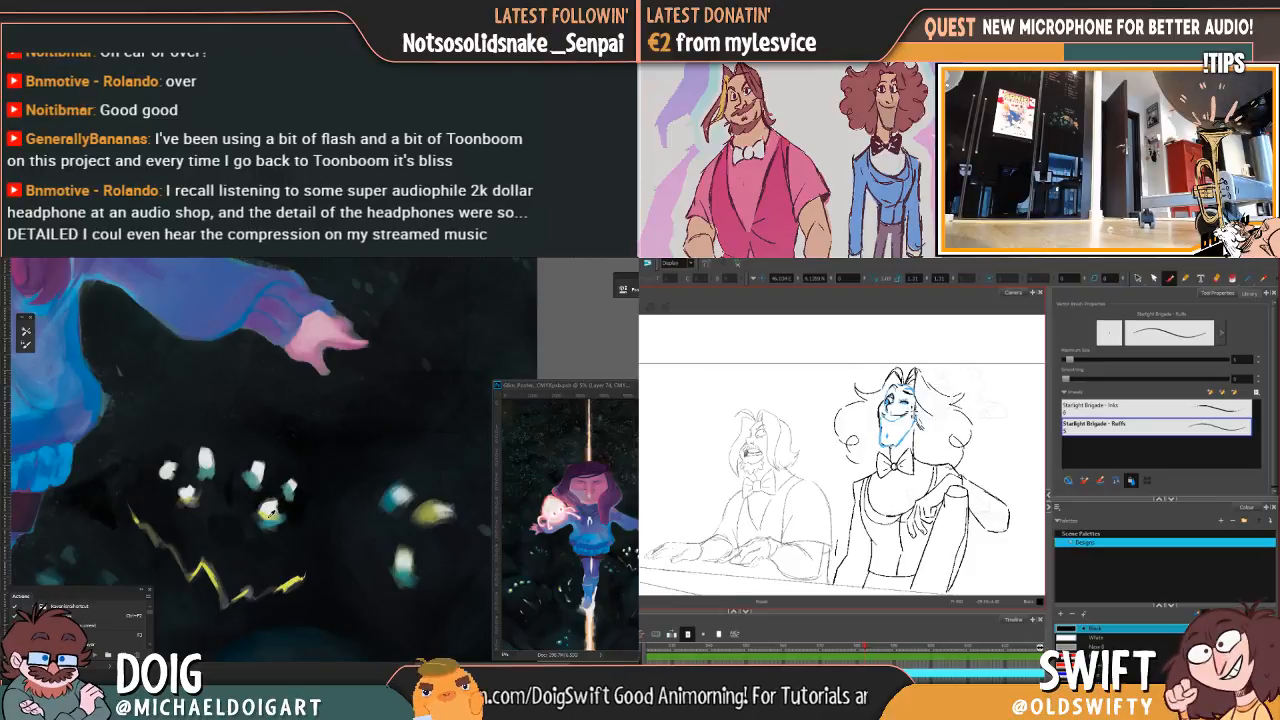
{"action": "left_click", "coordinate": [267, 518], "text": "alt"}
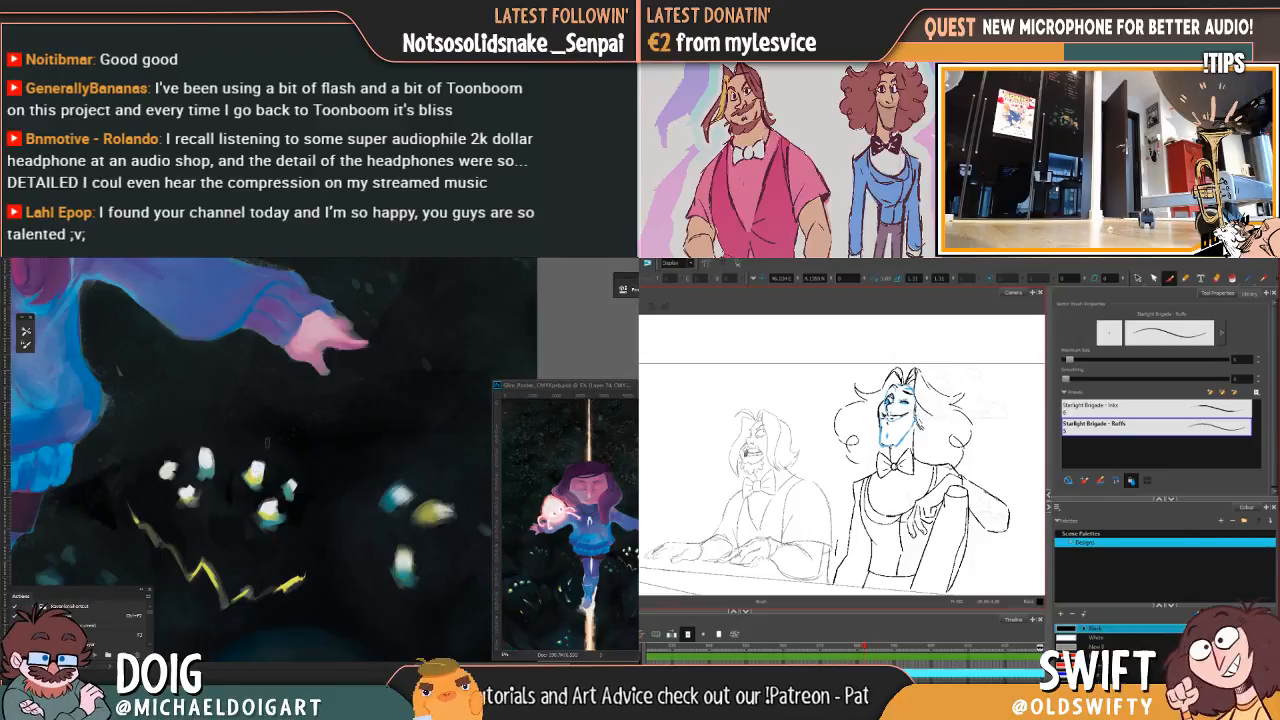
{"action": "key", "text": "ctrl+minus"}
{"action": "key", "text": "ctrl+minus"}
{"action": "key", "text": "ctrl+minus"}
{"action": "key", "text": "ctrl+minus"}
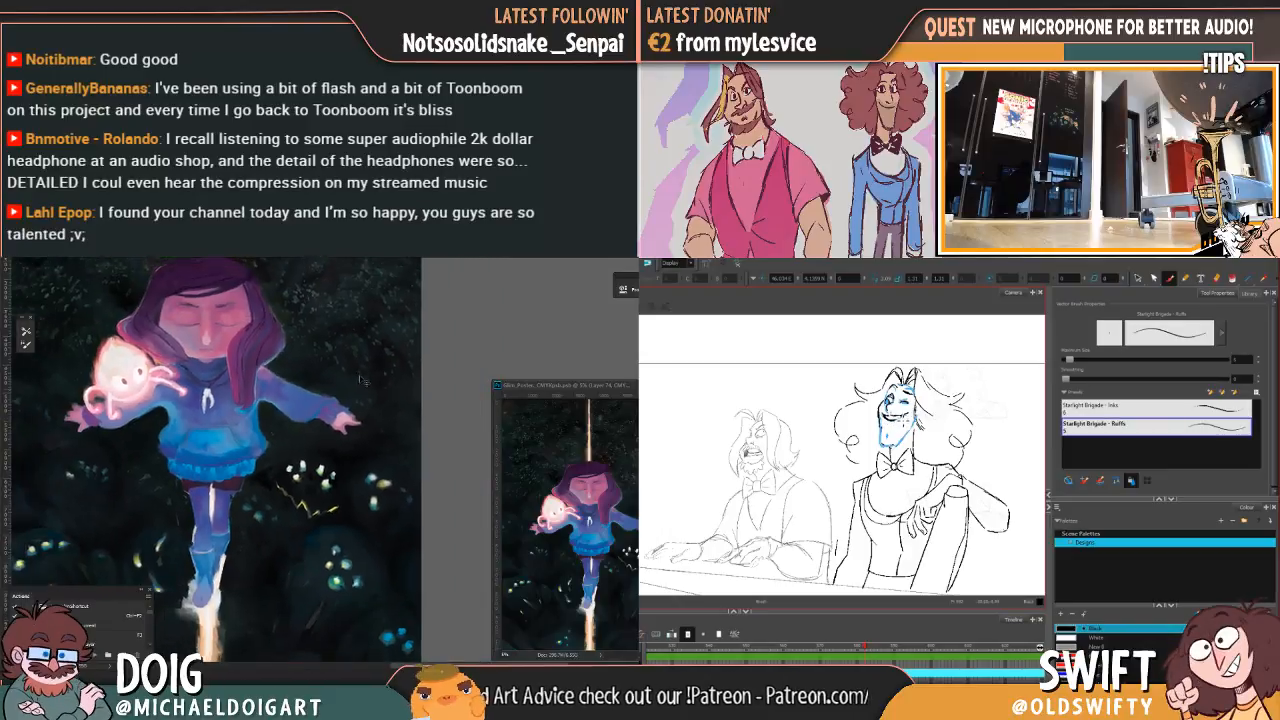
Step: Sample the teal below the lowest glowing eye and add teal to the underside of the leftmost eye
{"action": "key", "text": "ctrl+plus"}
{"action": "key", "text": "ctrl+plus"}
{"action": "key", "text": "ctrl+plus"}
{"action": "key", "text": "ctrl+plus"}
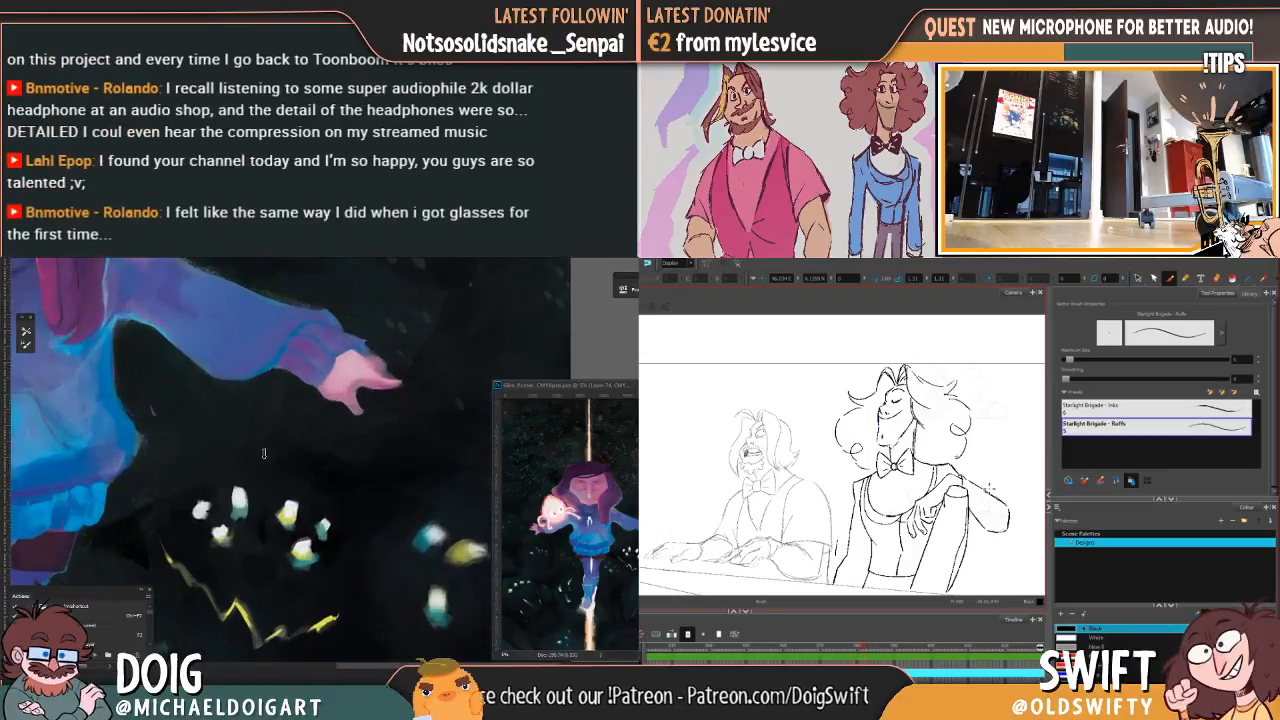
{"action": "left_click", "coordinate": [301, 565], "text": "alt"}
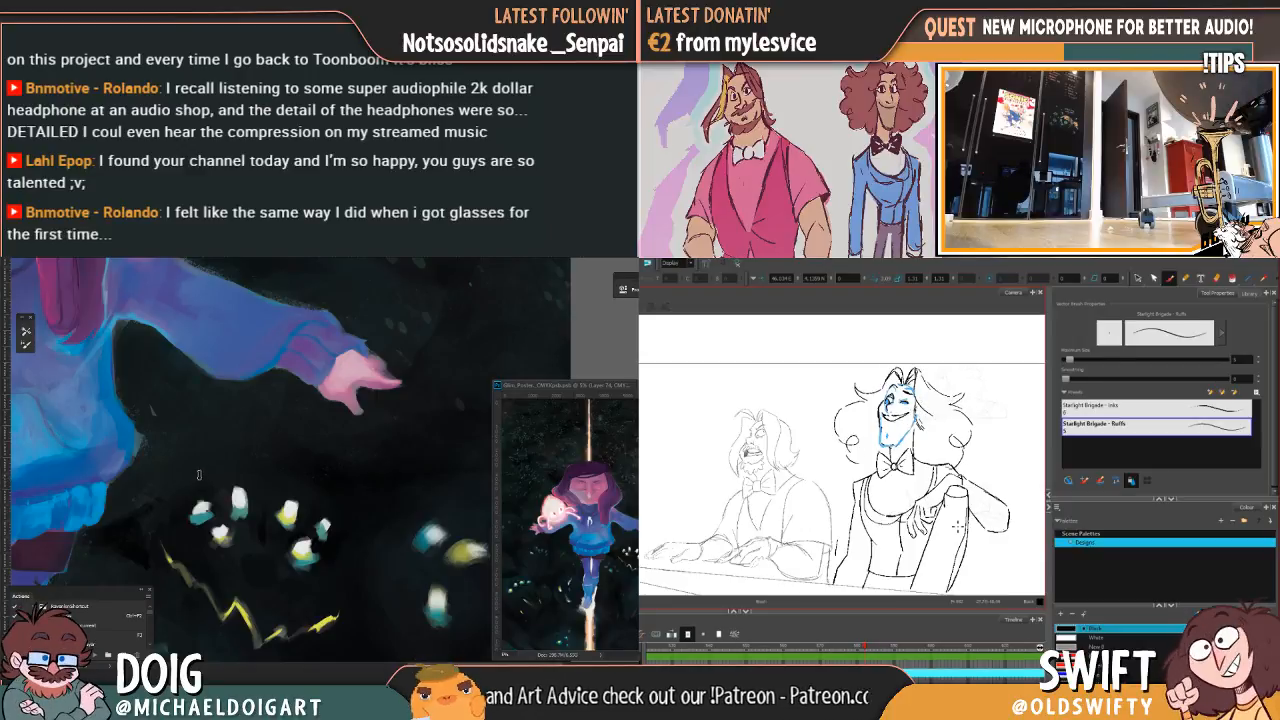
Step: Flip between the standing man's neighbouring drawings and add a black stroke along the side of his face
{"action": "key", "text": "f"}
{"action": "key", "text": "g"}
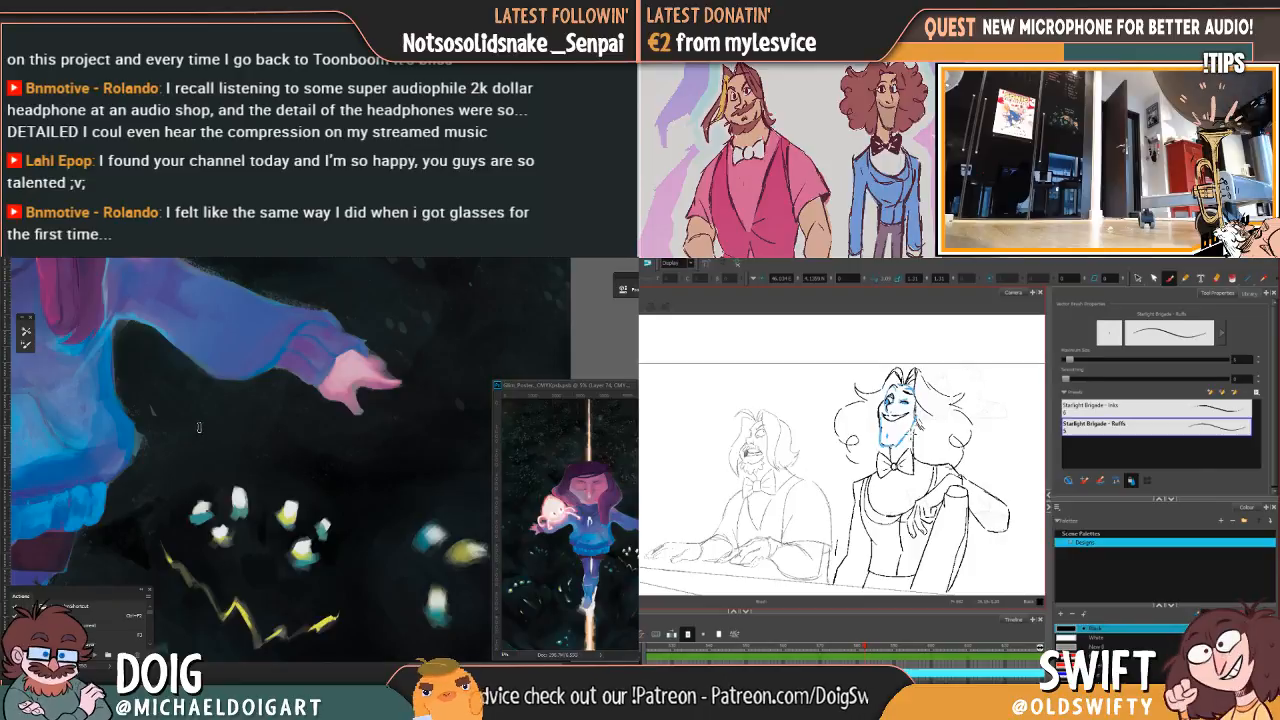
{"action": "left_click_drag", "start_coordinate": [914, 408], "coordinate": [906, 440]}
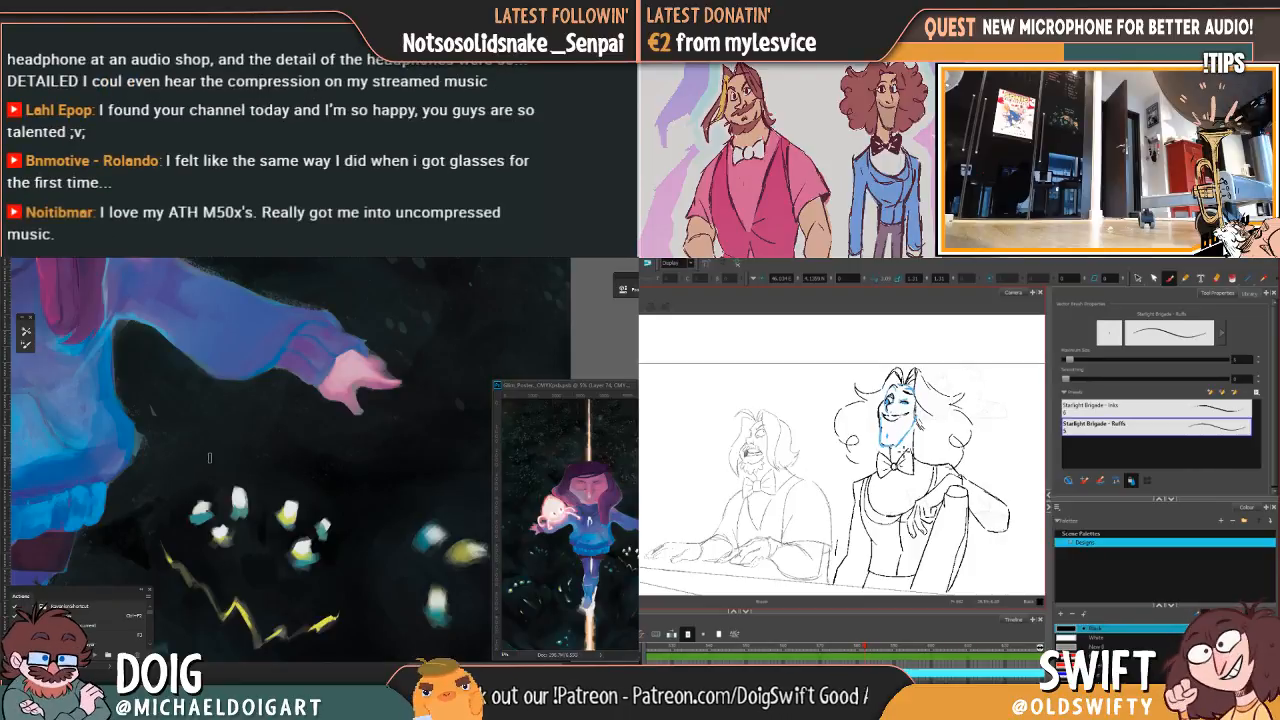
Step: Sample yellow from a glowing eye, dab it beneath the two leftmost eyes and check the whole poster
{"action": "key", "text": "ctrl+plus"}
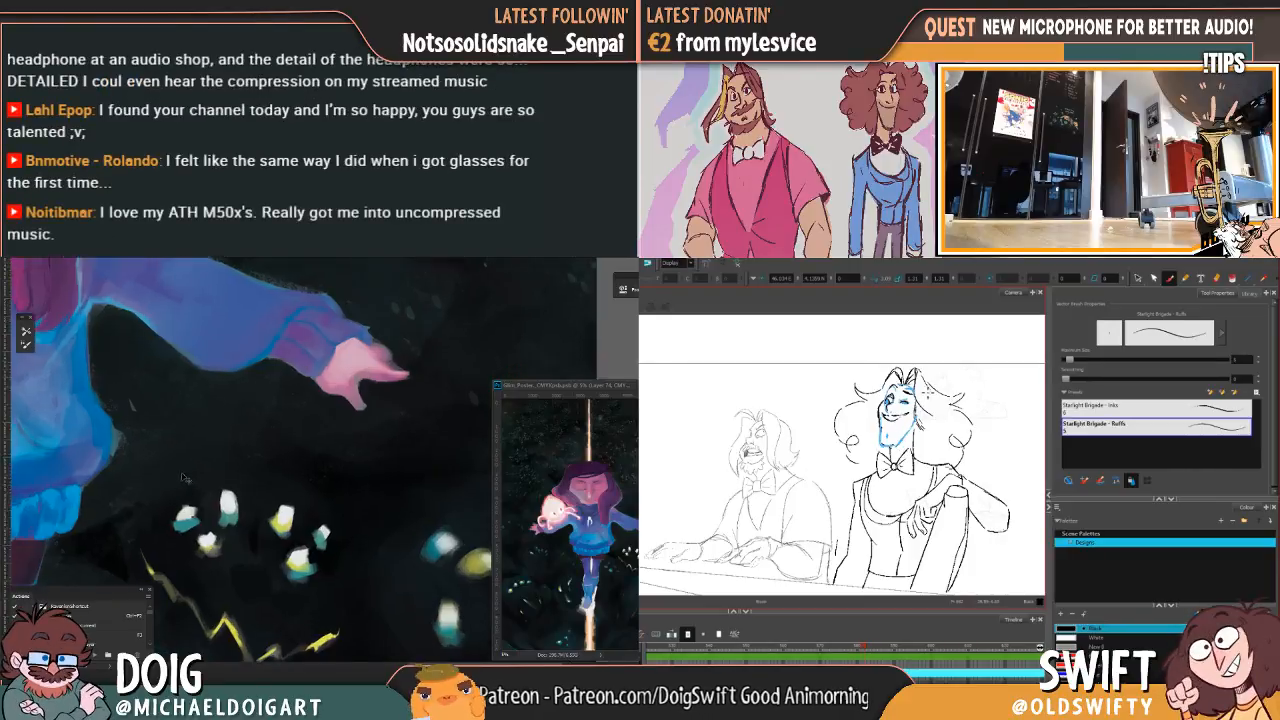
{"action": "left_click", "coordinate": [258, 551], "text": "alt"}
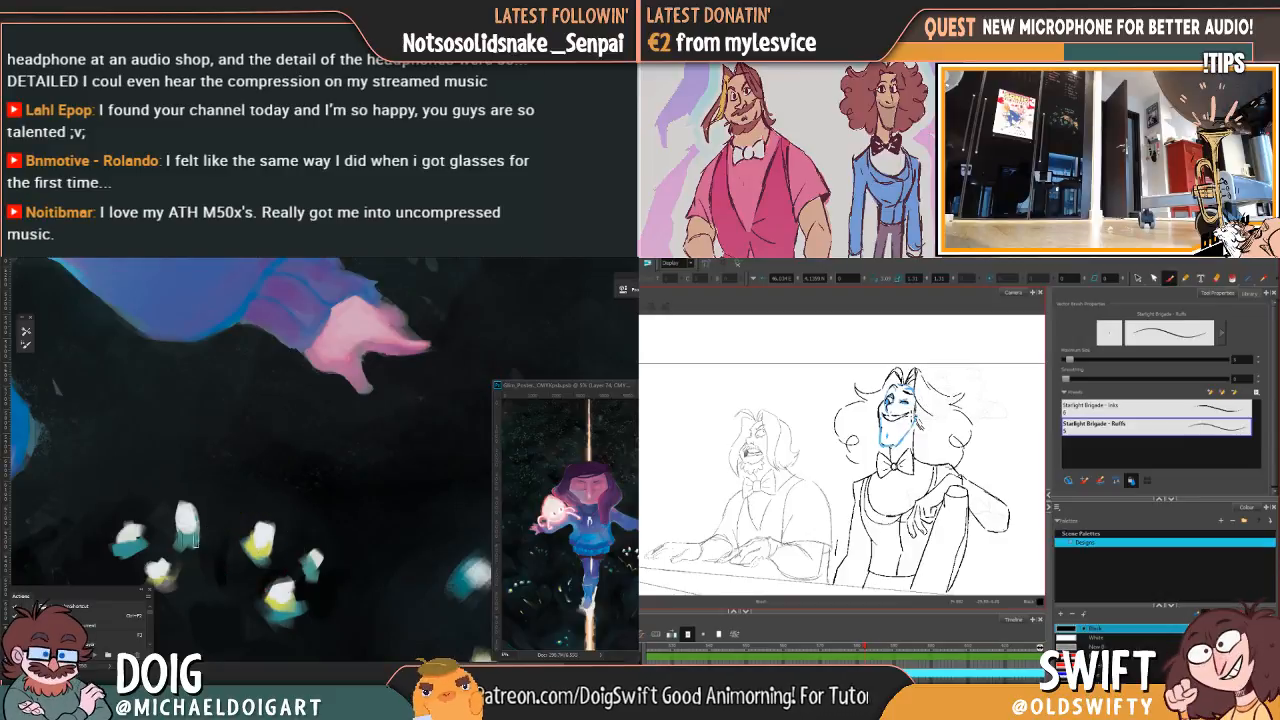
{"action": "left_click_drag", "start_coordinate": [142, 540], "coordinate": [122, 551]}
{"action": "mouse_move", "coordinate": [189, 478]}
{"action": "left_mouse_down"}
{"action": "mouse_move", "coordinate": [214, 422]}
{"action": "mouse_move", "coordinate": [202, 406]}
{"action": "left_mouse_up"}
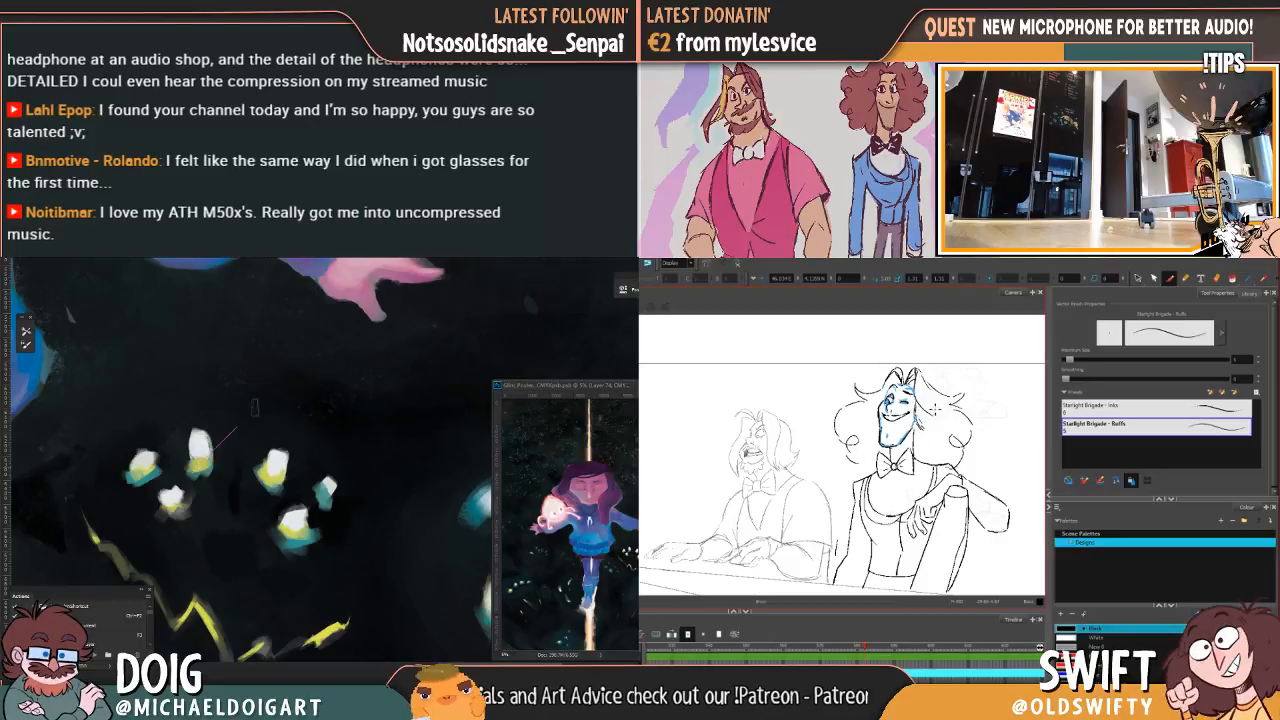
{"action": "scroll", "coordinate": [249, 409], "scroll_direction": "down", "scroll_amount": 2}
{"action": "scroll", "coordinate": [249, 409], "scroll_direction": "down", "scroll_amount": 4}
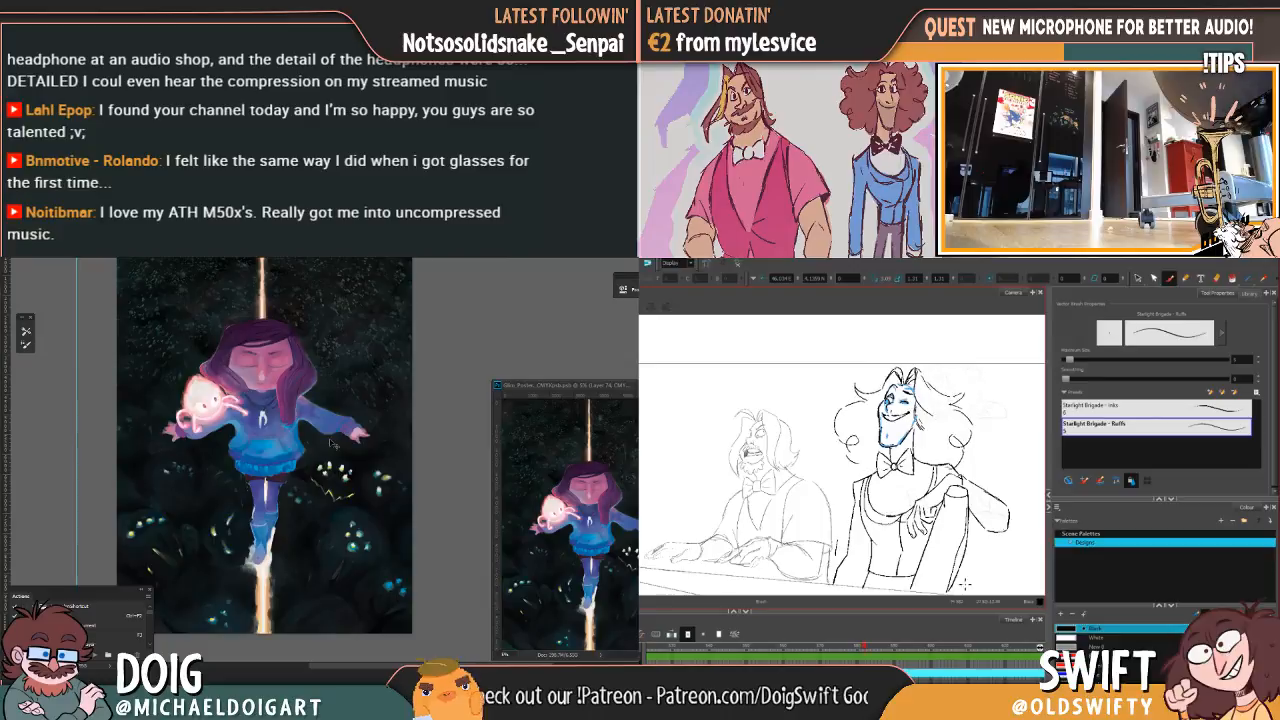
{"action": "scroll", "coordinate": [284, 425], "scroll_direction": "up", "scroll_amount": 3}
{"action": "key", "text": "ctrl+plus"}
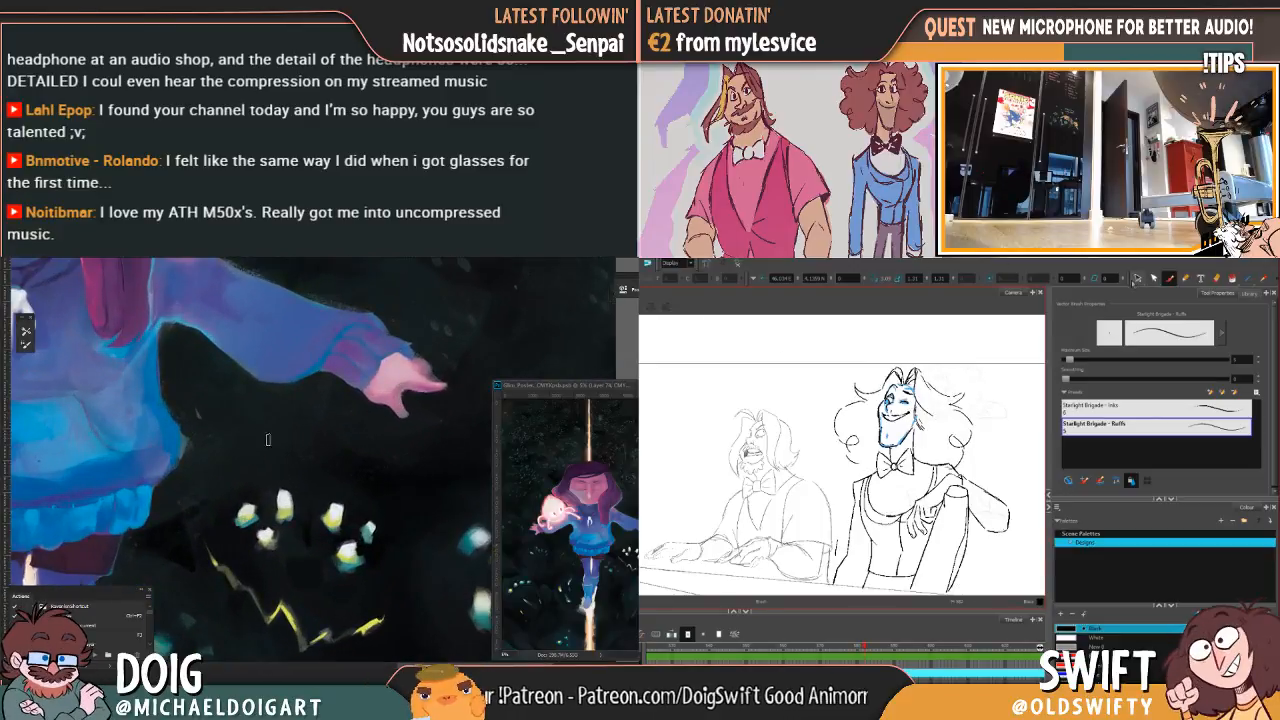
Step: Lasso the standing man's body lines with the Select tool
{"action": "left_click", "coordinate": [1137, 278]}
{"action": "left_click_drag", "start_coordinate": [298, 566], "coordinate": [268, 498]}
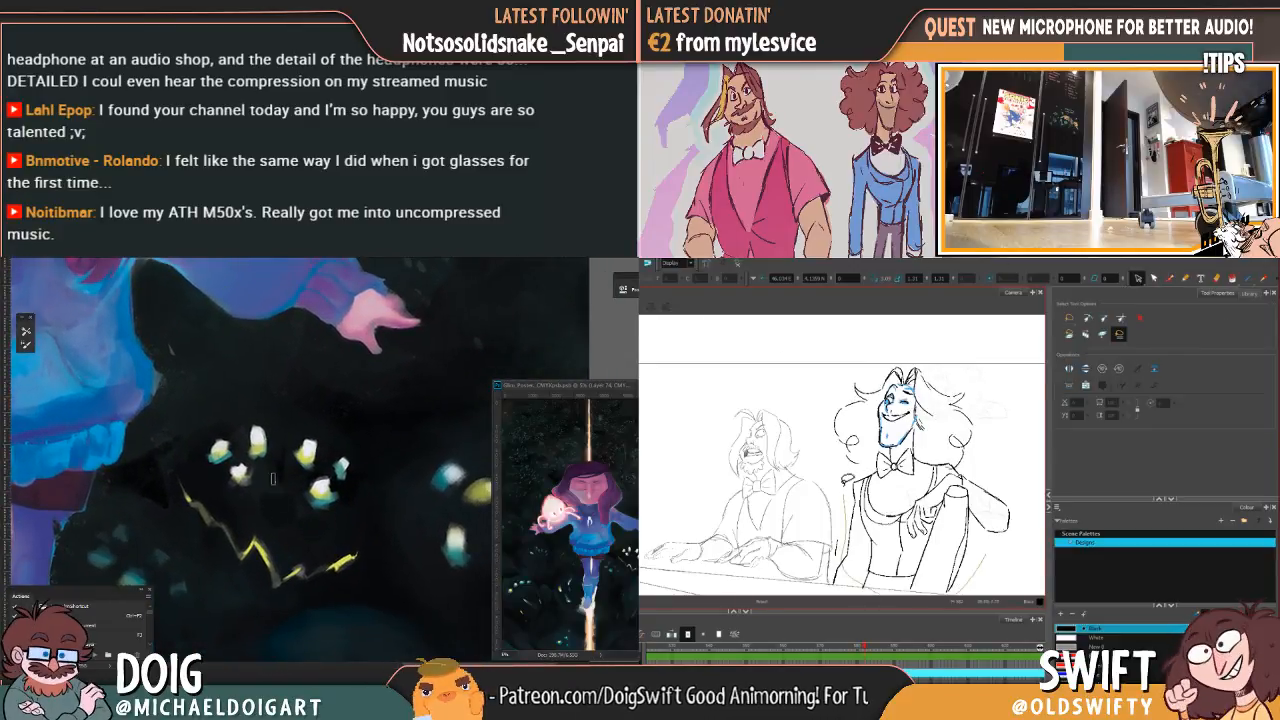
{"action": "left_click_drag", "start_coordinate": [838, 442], "coordinate": [950, 585]}
{"action": "mouse_move", "coordinate": [946, 490]}
{"action": "left_mouse_down"}
{"action": "mouse_move", "coordinate": [911, 536]}
{"action": "mouse_move", "coordinate": [858, 495]}
{"action": "mouse_move", "coordinate": [990, 372]}
{"action": "mouse_move", "coordinate": [1001, 399]}
{"action": "left_mouse_up"}
Step: Paint a peaked black head outline above the glowing eyes while lassoing the standing man's bow tie in the animation
{"action": "mouse_move", "coordinate": [191, 418]}
{"action": "left_mouse_down"}
{"action": "mouse_move", "coordinate": [271, 356]}
{"action": "mouse_move", "coordinate": [252, 387]}
{"action": "mouse_move", "coordinate": [257, 369]}
{"action": "mouse_move", "coordinate": [260, 390]}
{"action": "mouse_move", "coordinate": [327, 355]}
{"action": "mouse_move", "coordinate": [330, 422]}
{"action": "mouse_move", "coordinate": [334, 407]}
{"action": "mouse_move", "coordinate": [380, 409]}
{"action": "mouse_move", "coordinate": [370, 496]}
{"action": "mouse_move", "coordinate": [306, 408]}
{"action": "left_mouse_up"}
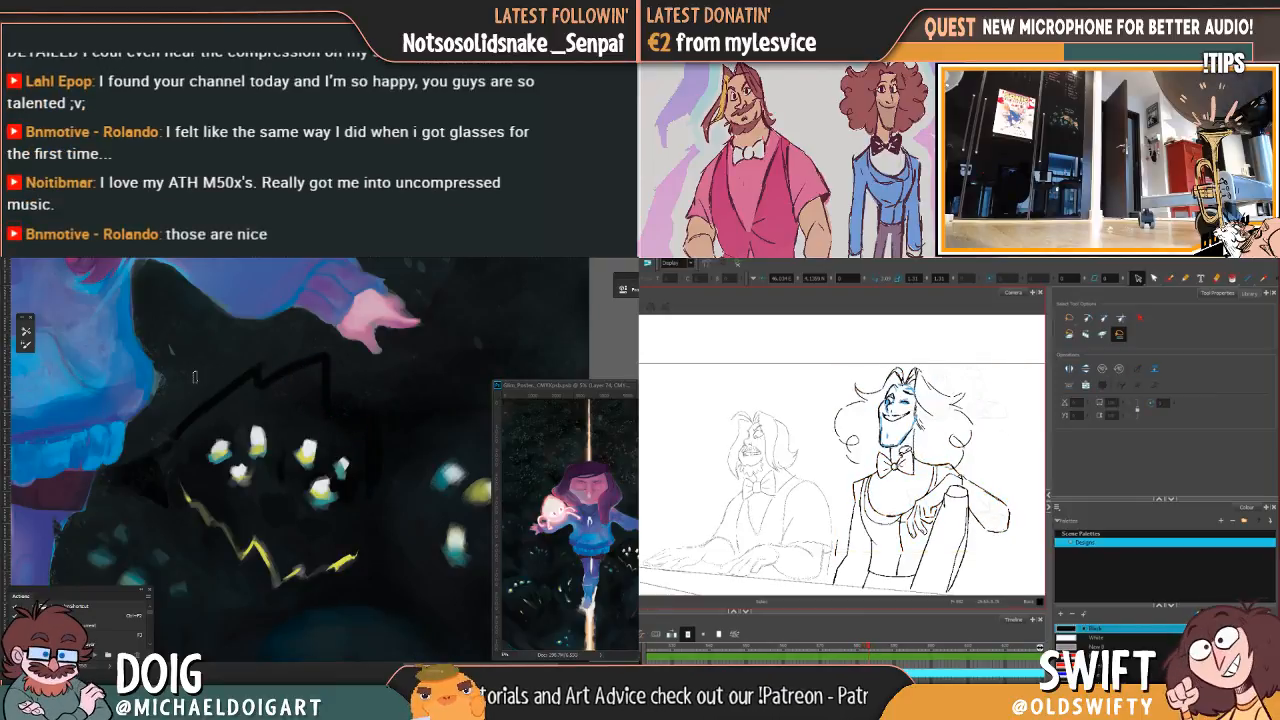
{"action": "left_click_drag", "start_coordinate": [220, 390], "coordinate": [195, 404]}
{"action": "left_click_drag", "start_coordinate": [892, 446], "coordinate": [877, 480]}
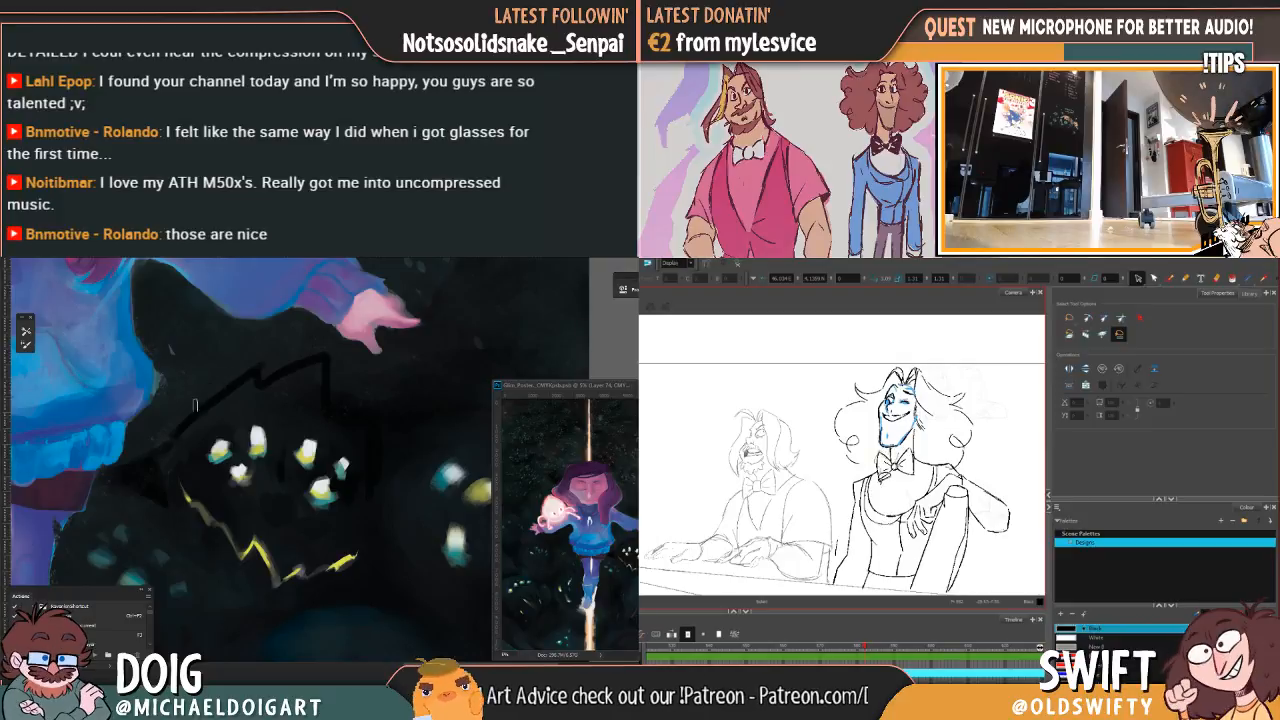
{"action": "left_click_drag", "start_coordinate": [195, 404], "coordinate": [168, 432]}
{"action": "left_click_drag", "start_coordinate": [877, 480], "coordinate": [926, 476]}
{"action": "left_click_drag", "start_coordinate": [168, 432], "coordinate": [182, 420]}
{"action": "left_click_drag", "start_coordinate": [926, 476], "coordinate": [906, 442]}
{"action": "left_click_drag", "start_coordinate": [182, 420], "coordinate": [230, 378]}
{"action": "left_click_drag", "start_coordinate": [906, 442], "coordinate": [893, 445]}
{"action": "left_click_drag", "start_coordinate": [230, 378], "coordinate": [250, 365]}
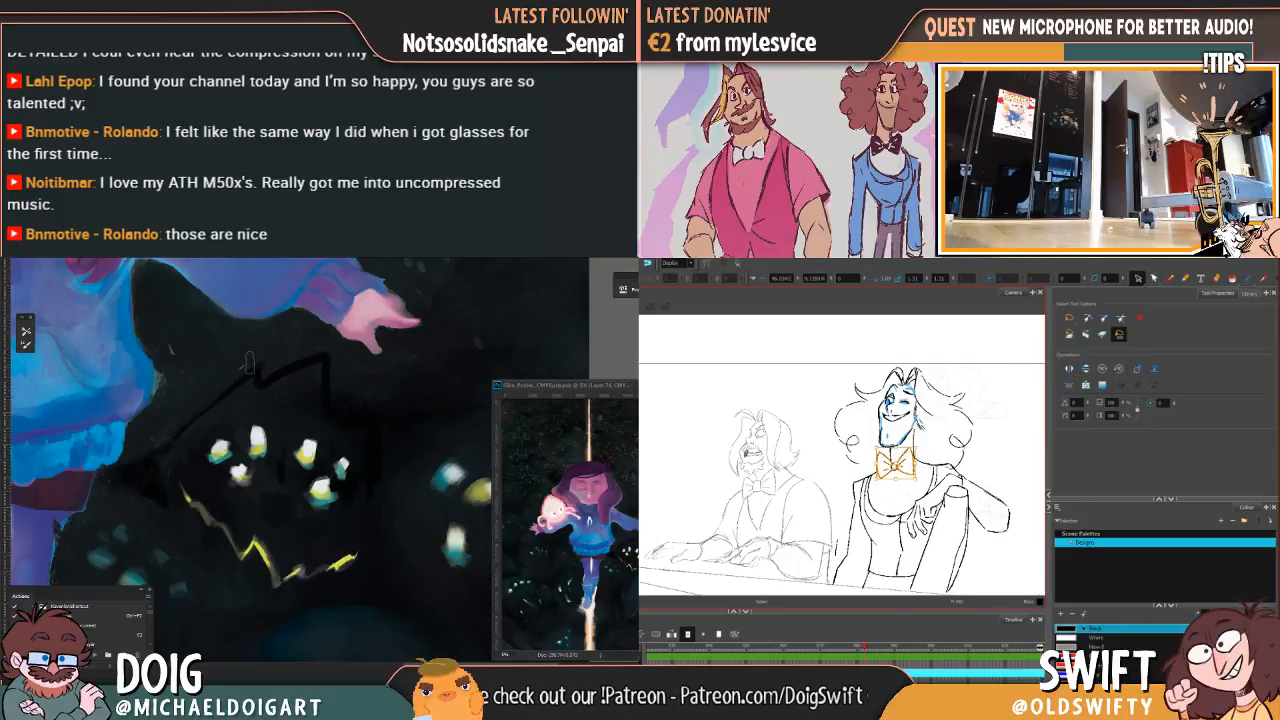
{"action": "mouse_move", "coordinate": [199, 400]}
{"action": "left_mouse_down"}
{"action": "mouse_move", "coordinate": [262, 362]}
{"action": "mouse_move", "coordinate": [255, 372]}
{"action": "left_mouse_up"}
{"action": "left_click", "coordinate": [937, 440]}
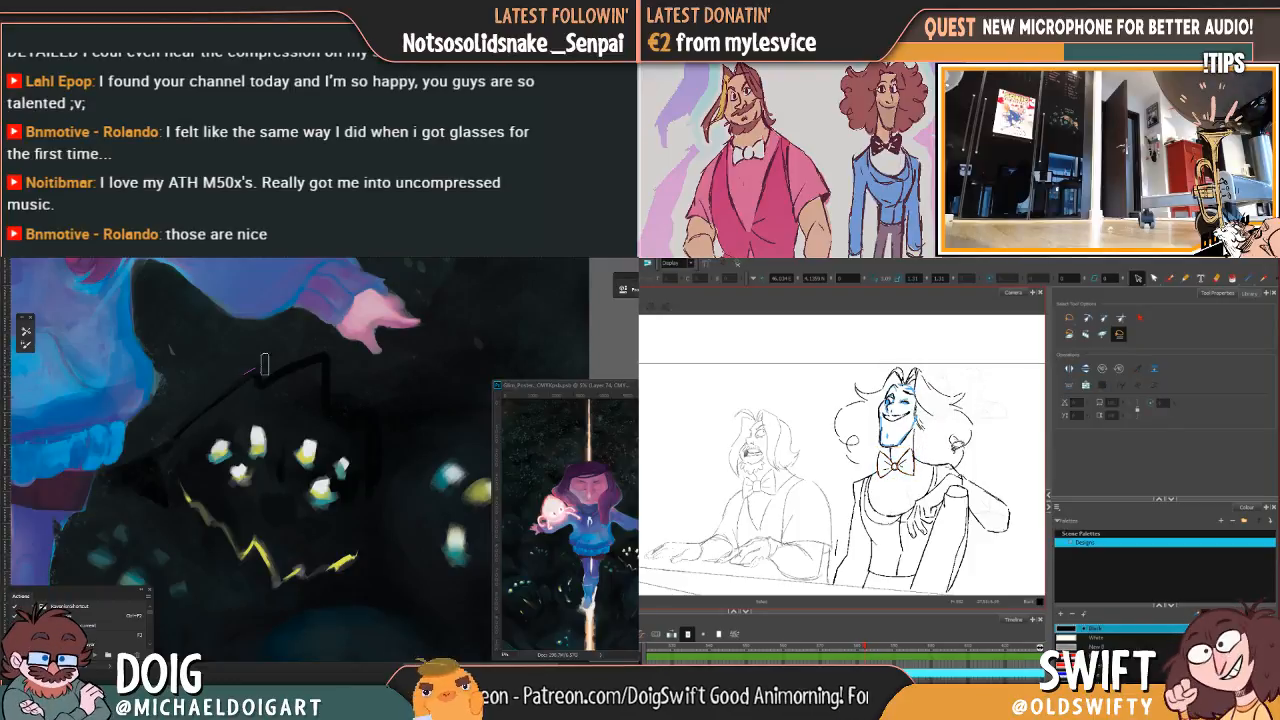
Step: Paint over the peaks of the black outline above the glowing eyes while flipping between the standing man's neighbouring drawings
{"action": "key", "text": "comma"}
{"action": "key", "text": "period"}
{"action": "key", "text": "comma"}
{"action": "key", "text": "period"}
{"action": "key", "text": "comma"}
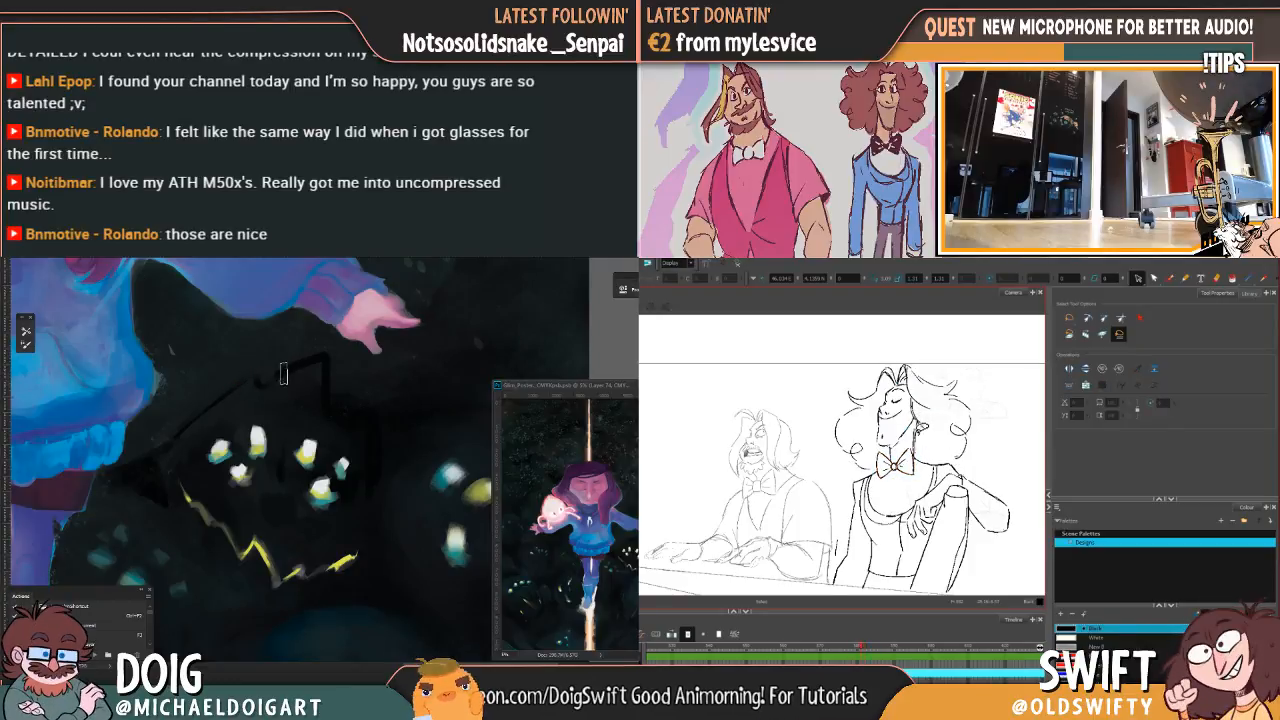
{"action": "mouse_move", "coordinate": [283, 374]}
{"action": "left_mouse_down"}
{"action": "mouse_move", "coordinate": [332, 347]}
{"action": "mouse_move", "coordinate": [334, 414]}
{"action": "left_mouse_up"}
{"action": "key", "text": "Delete"}
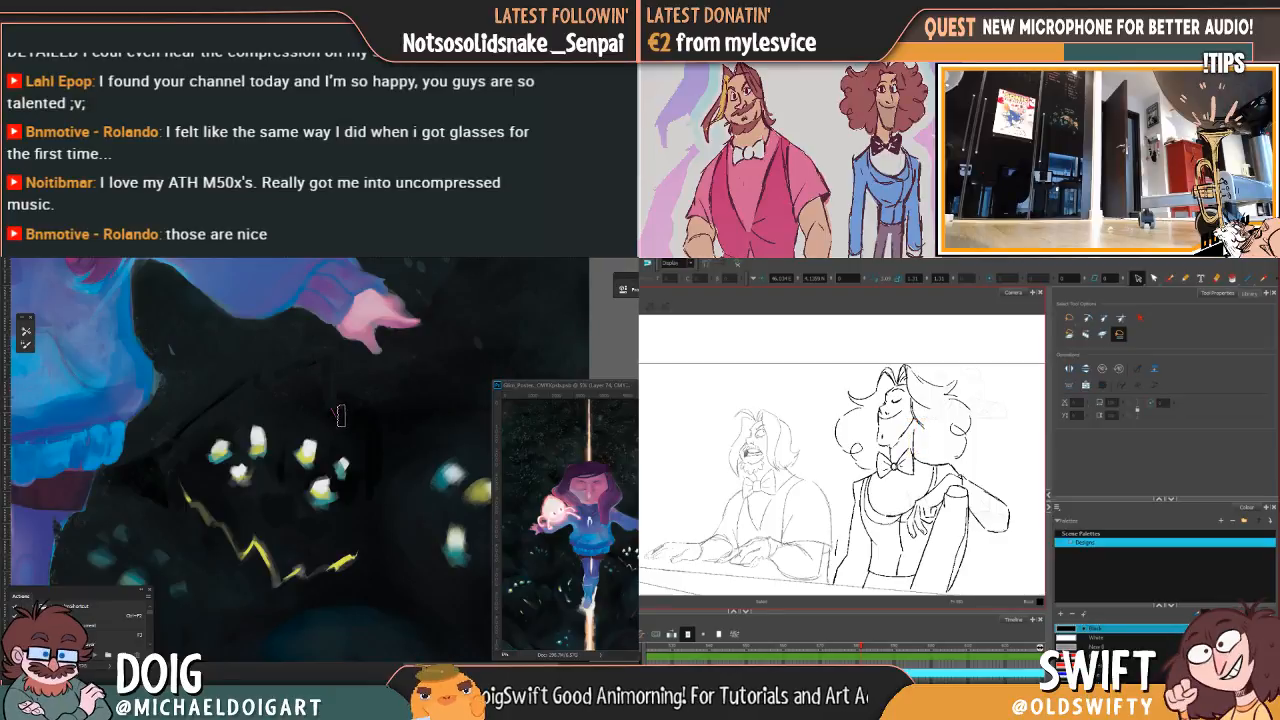
{"action": "key", "text": "period"}
{"action": "key", "text": "comma"}
{"action": "key", "text": "period"}
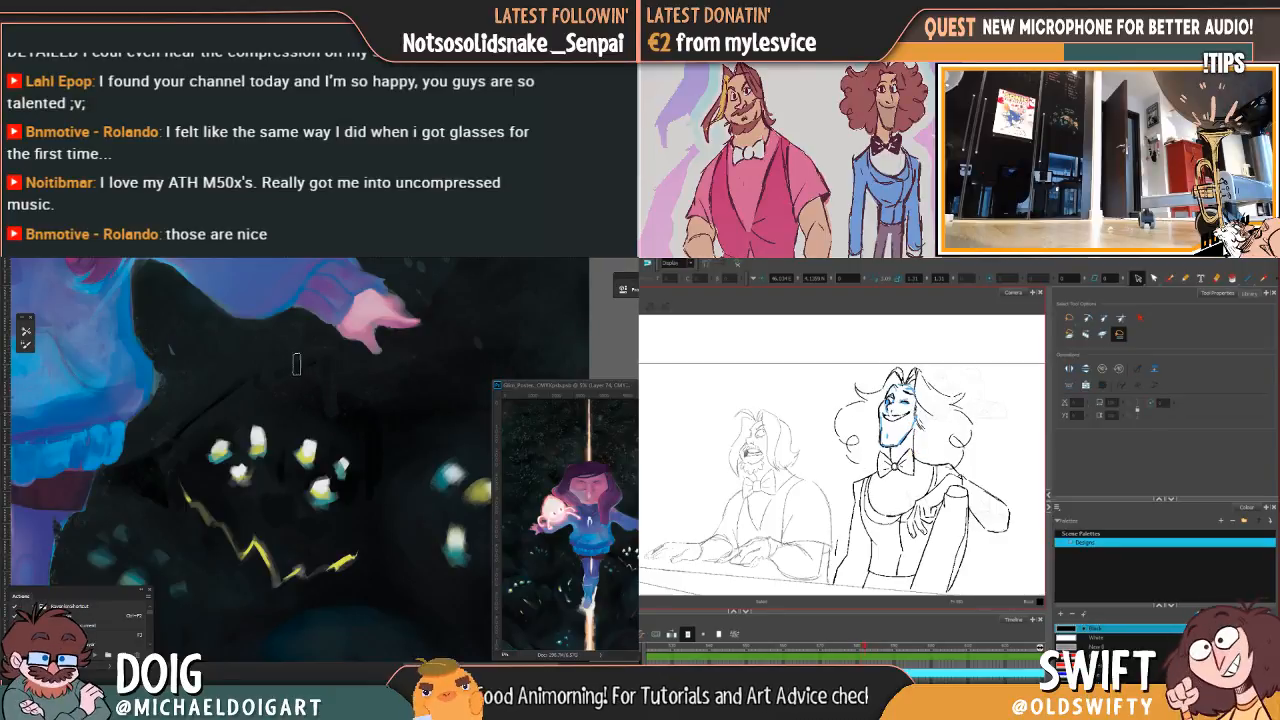
Step: Lasso a small line piece beside the standing man's shoulder and compare the drawing with the neighbouring one
{"action": "mouse_move", "coordinate": [972, 440]}
{"action": "left_mouse_down"}
{"action": "mouse_move", "coordinate": [918, 456]}
{"action": "mouse_move", "coordinate": [898, 475]}
{"action": "mouse_move", "coordinate": [827, 463]}
{"action": "mouse_move", "coordinate": [847, 354]}
{"action": "mouse_move", "coordinate": [953, 326]}
{"action": "mouse_move", "coordinate": [1010, 413]}
{"action": "mouse_move", "coordinate": [966, 406]}
{"action": "left_mouse_up"}
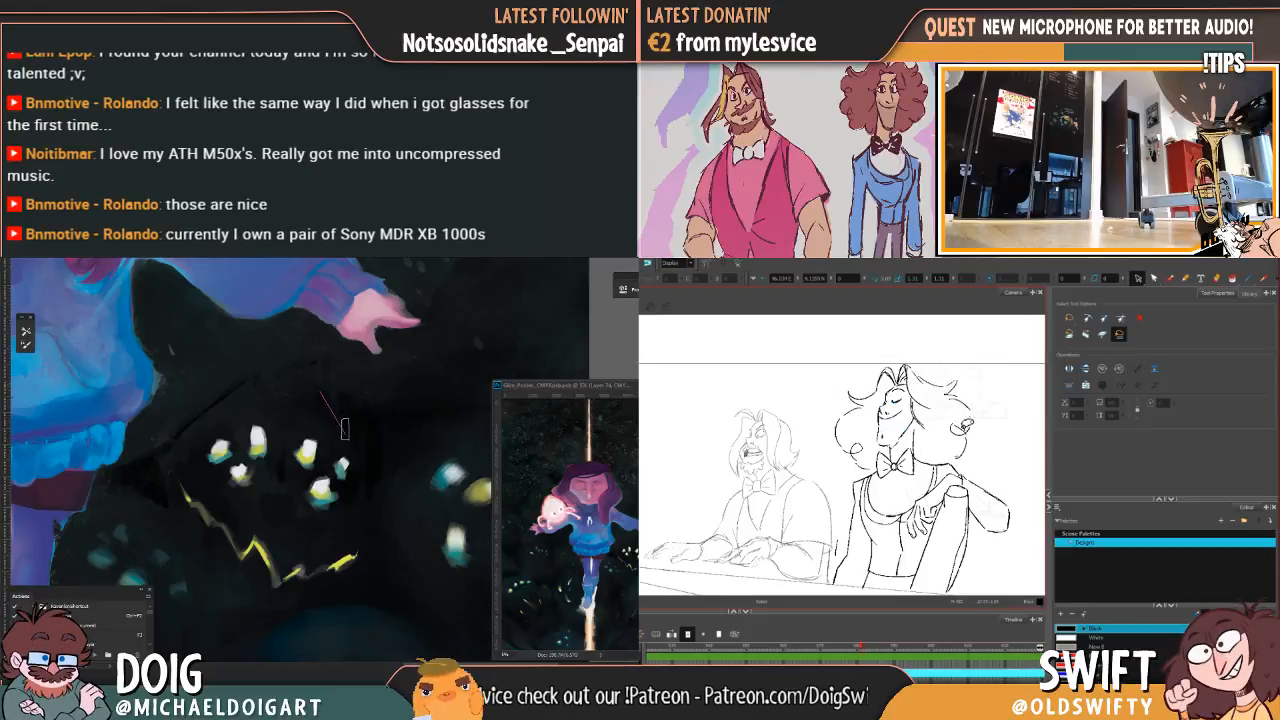
{"action": "key", "text": "period"}
{"action": "key", "text": "comma"}
{"action": "key", "text": "period"}
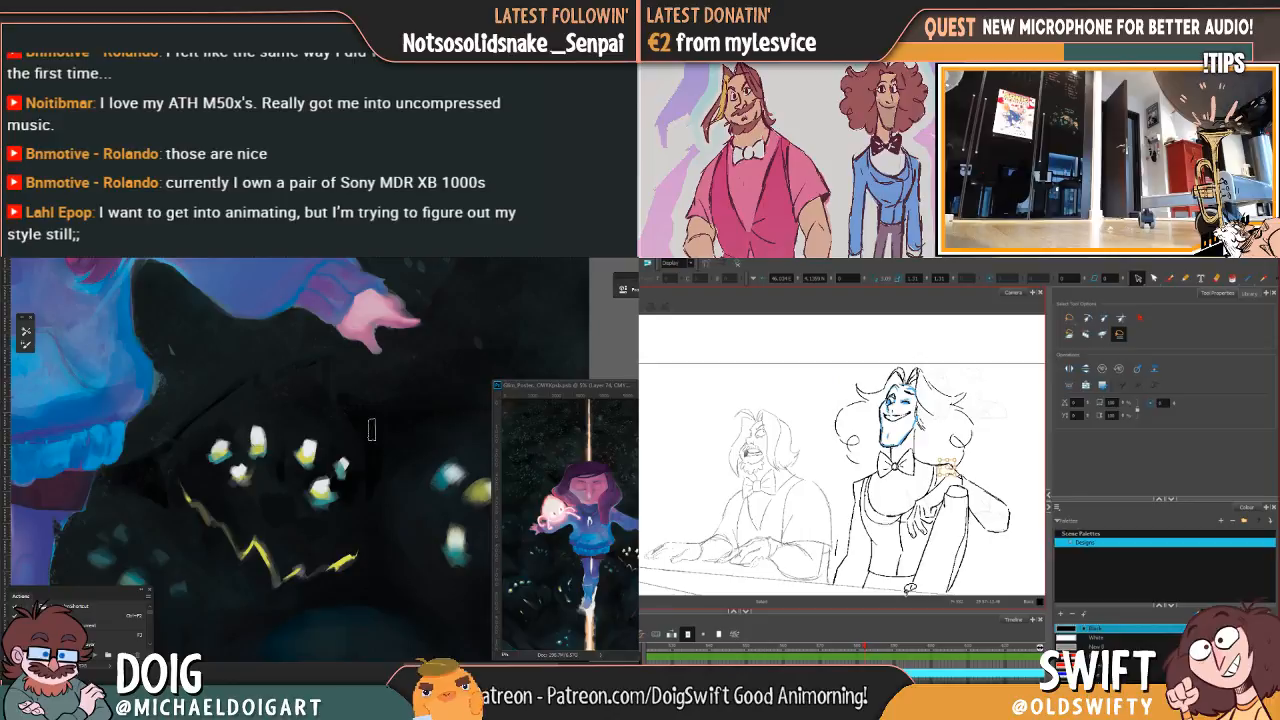
{"action": "key", "text": "comma"}
{"action": "key", "text": "period"}
{"action": "key", "text": "comma"}
{"action": "key", "text": "period"}
Step: Examine how the standing man's head changes between the closed-eyed drawing and the winking one
{"action": "left_click_drag", "start_coordinate": [354, 492], "coordinate": [302, 460]}
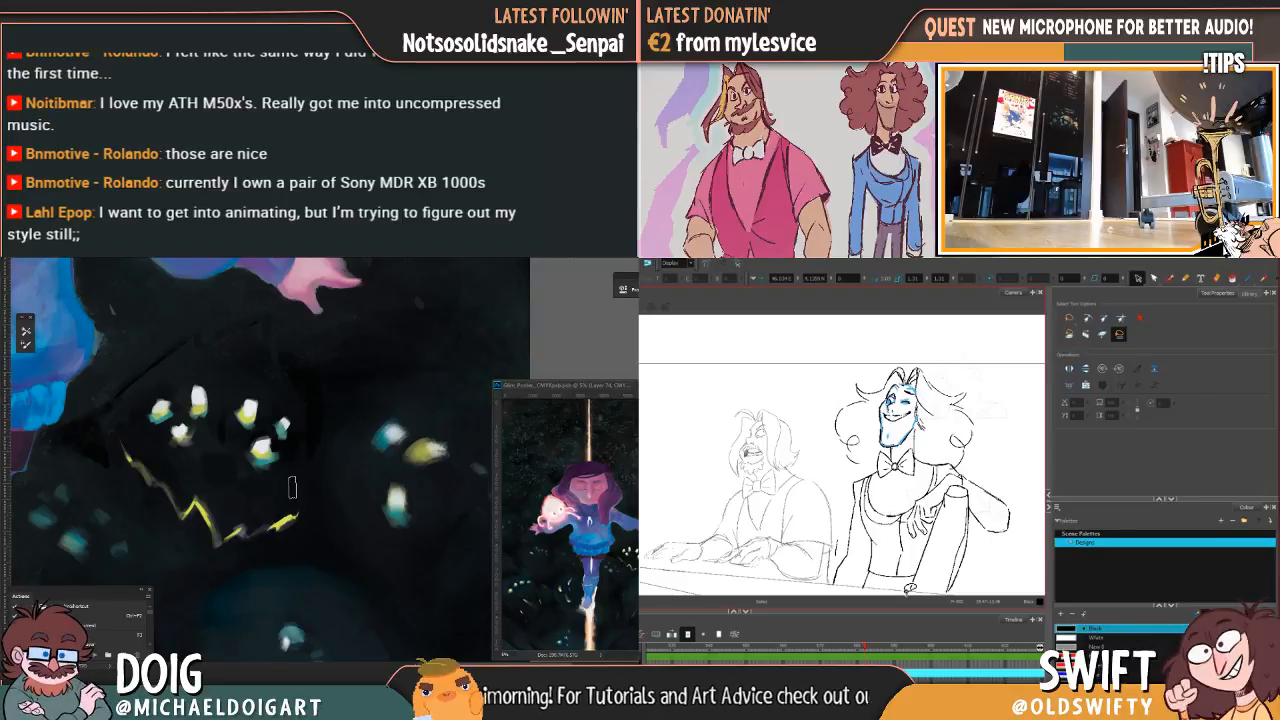
{"action": "key", "text": "comma"}
{"action": "key", "text": "period"}
{"action": "key", "text": "comma"}
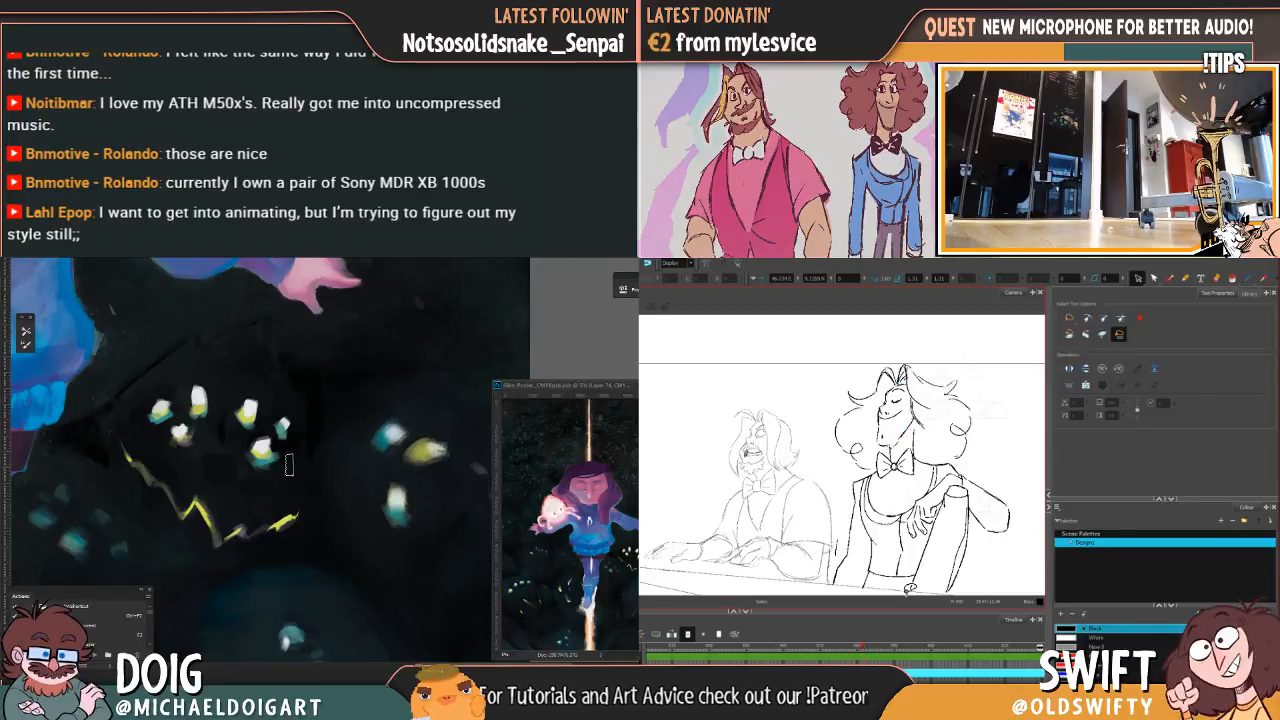
{"action": "key", "text": "period"}
{"action": "key", "text": "comma"}
{"action": "key", "text": "period"}
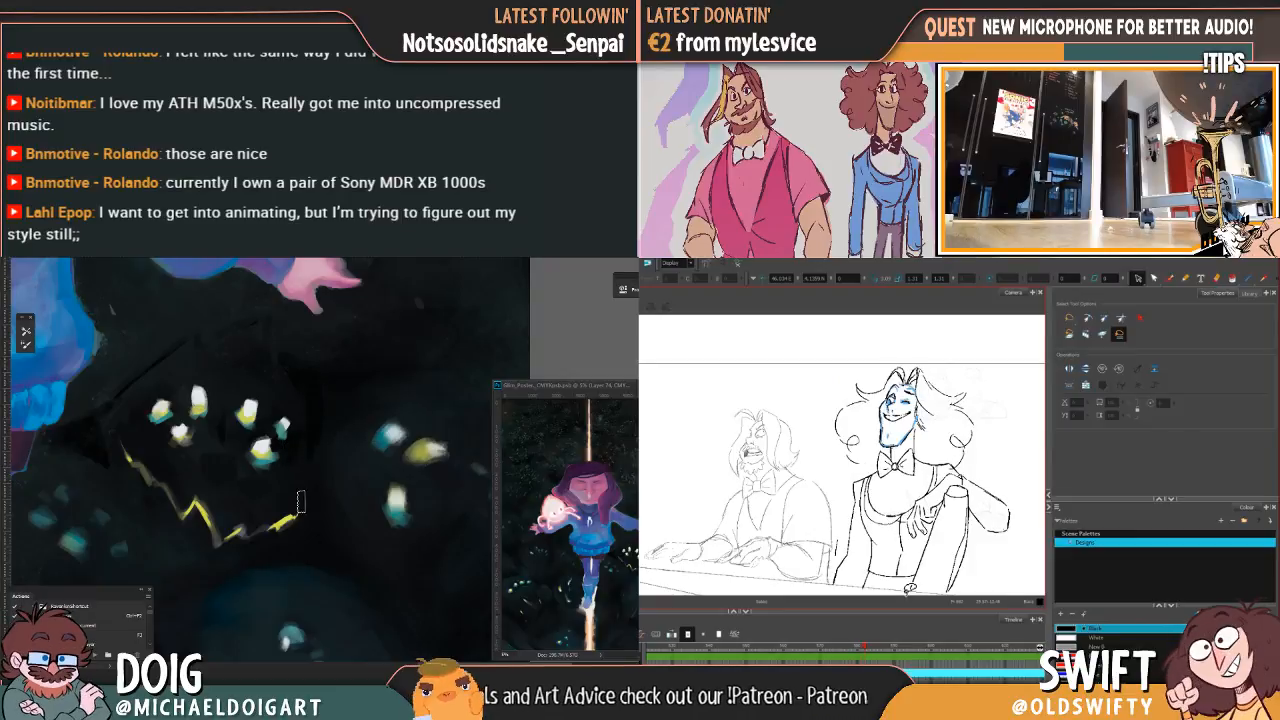
Step: Brush small marks onto the winking man's chin and lasso the lines of his jaw with the Select tool
{"action": "left_click", "coordinate": [1169, 278]}
{"action": "key", "text": "comma"}
{"action": "key", "text": "period"}
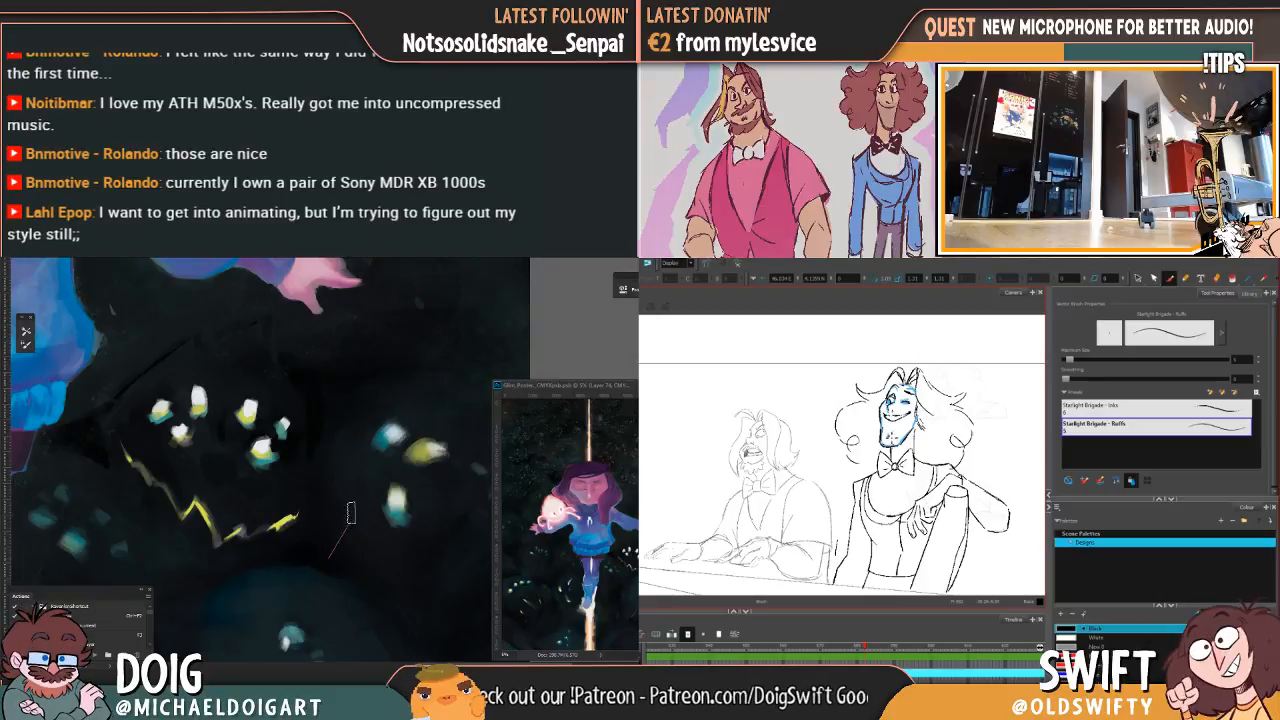
{"action": "scroll", "coordinate": [354, 471], "scroll_direction": "down", "scroll_amount": 1}
{"action": "scroll", "coordinate": [319, 496], "scroll_direction": "up", "scroll_amount": 2}
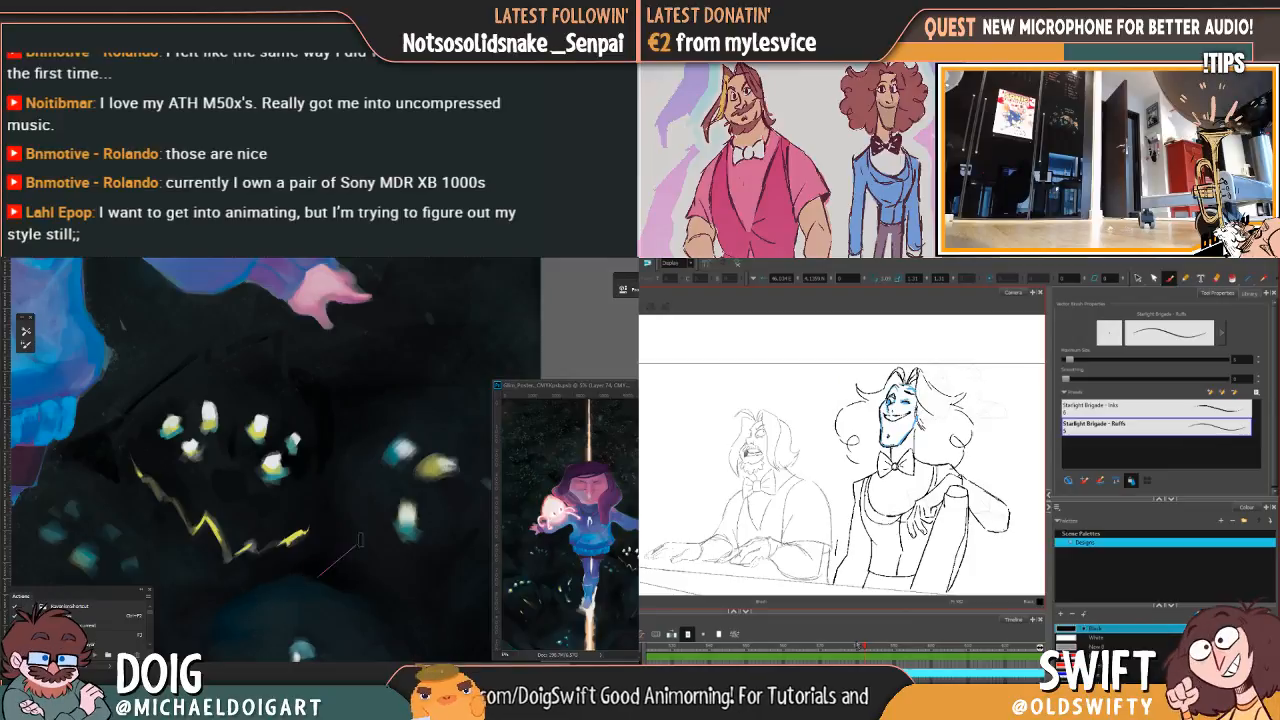
{"action": "scroll", "coordinate": [340, 527], "scroll_direction": "down", "scroll_amount": 3}
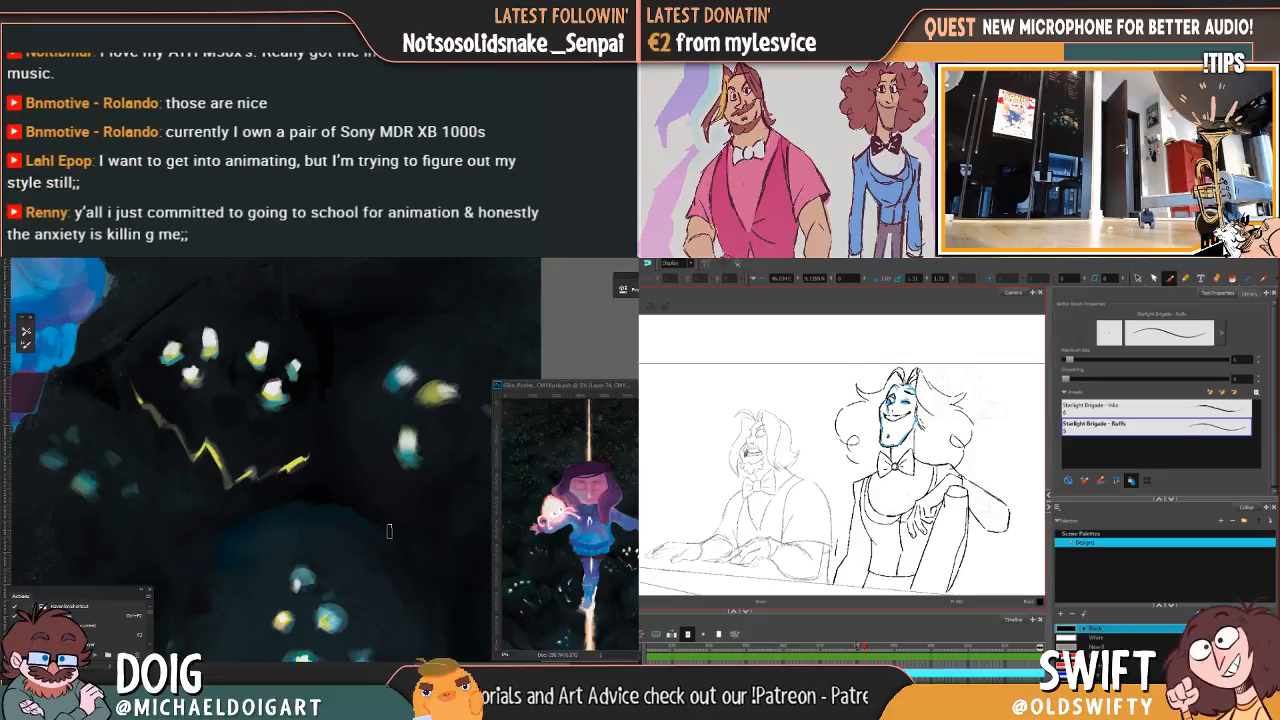
{"action": "key", "text": "alt+s"}
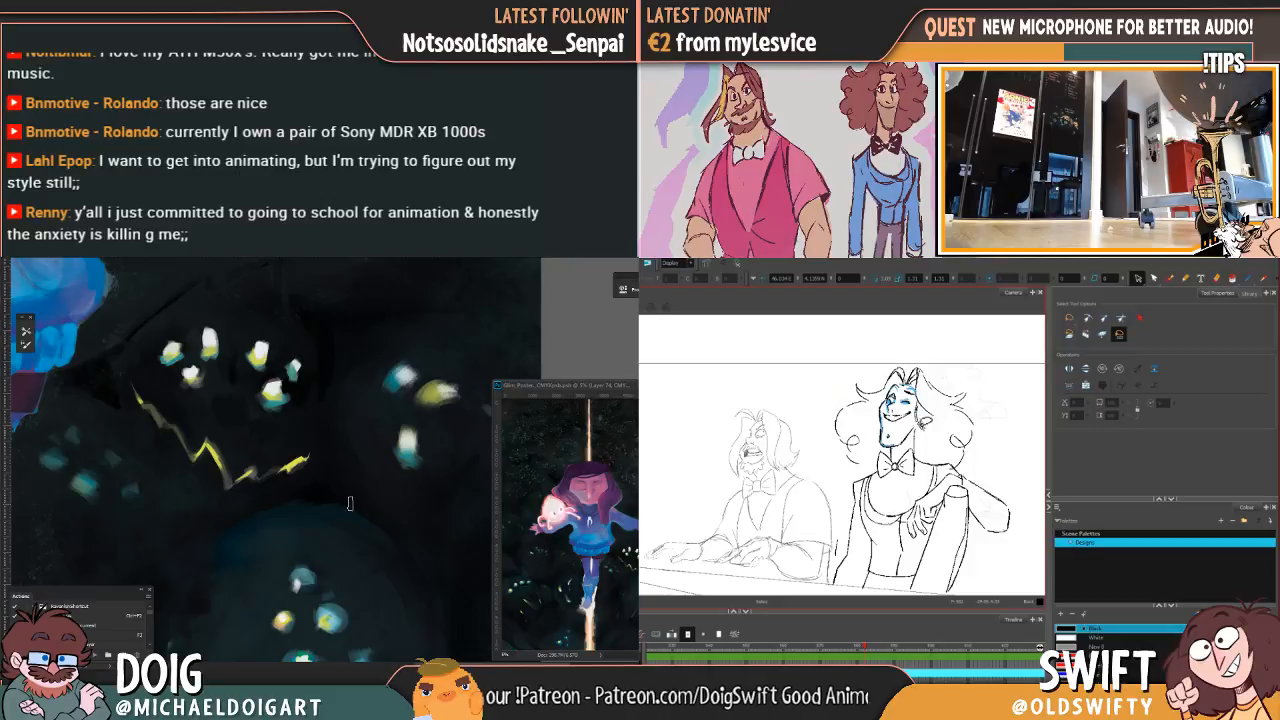
{"action": "left_click_drag", "start_coordinate": [910, 430], "coordinate": [919, 431]}
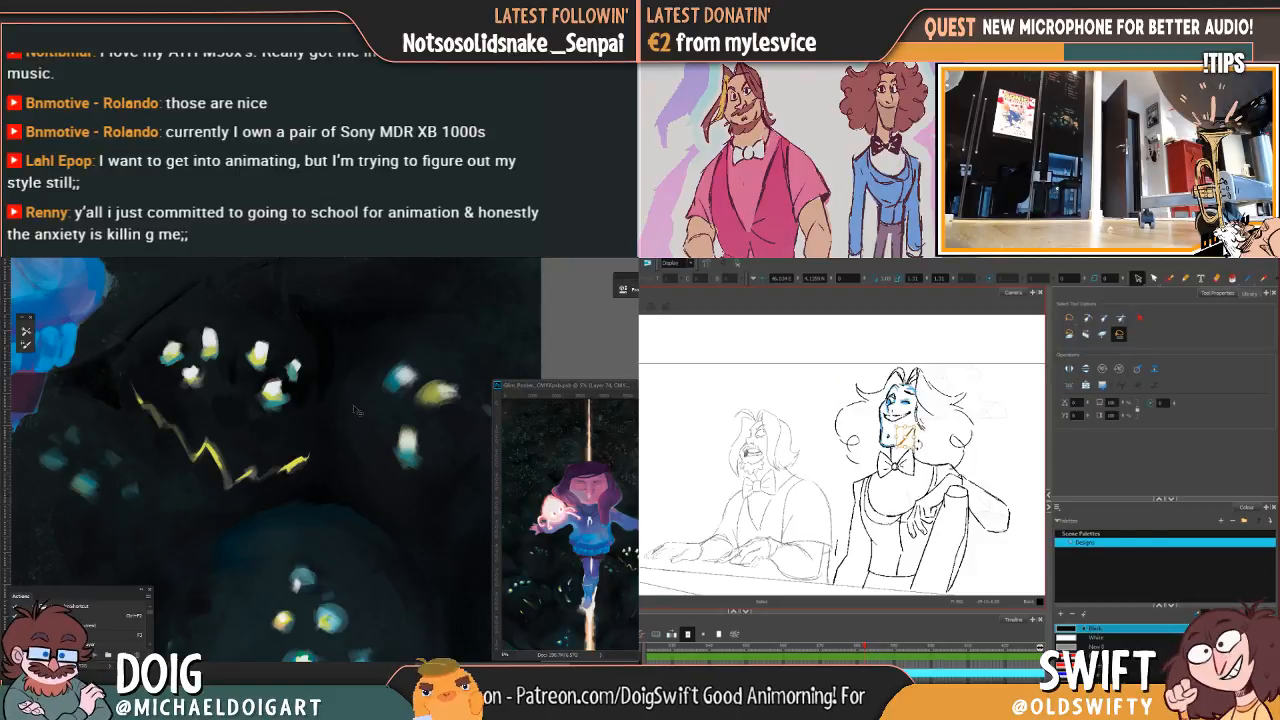
Step: Examine the creature's glowing eyes and jagged mouth against the girl and the surrounding plants on the poster
{"action": "scroll", "coordinate": [353, 405], "scroll_direction": "down", "scroll_amount": 5}
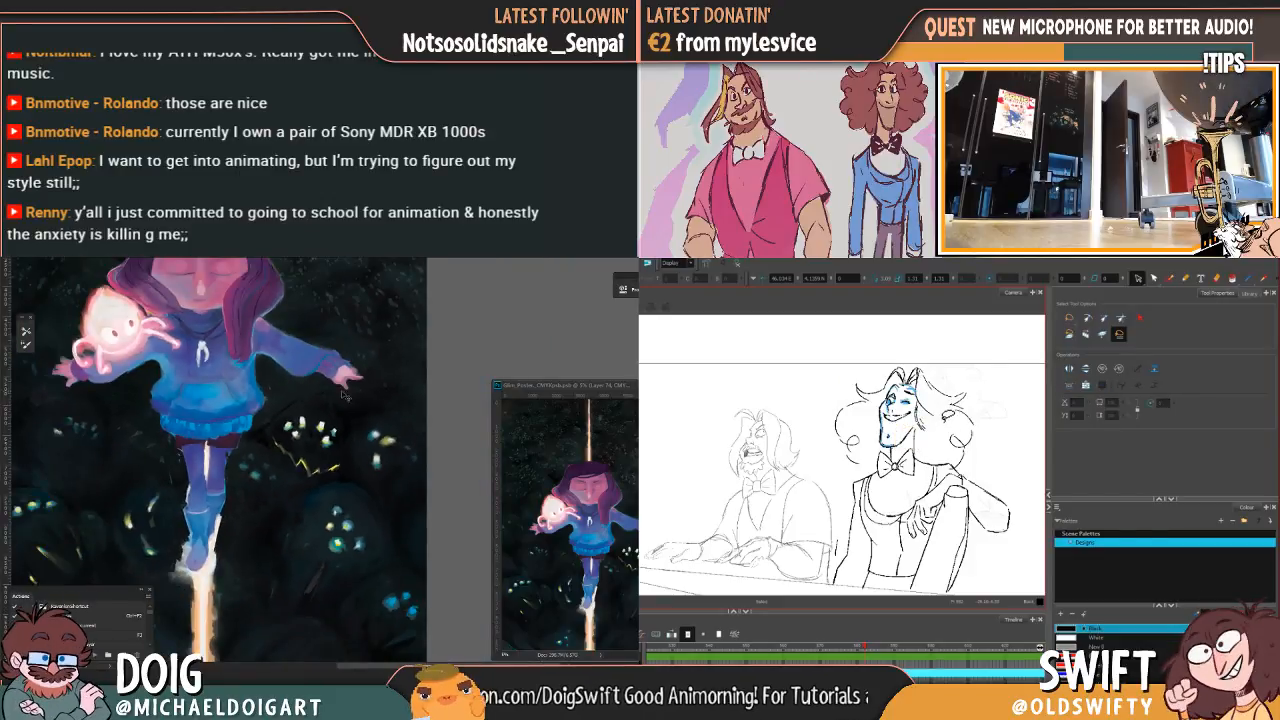
{"action": "scroll", "coordinate": [343, 393], "scroll_direction": "up", "scroll_amount": 5}
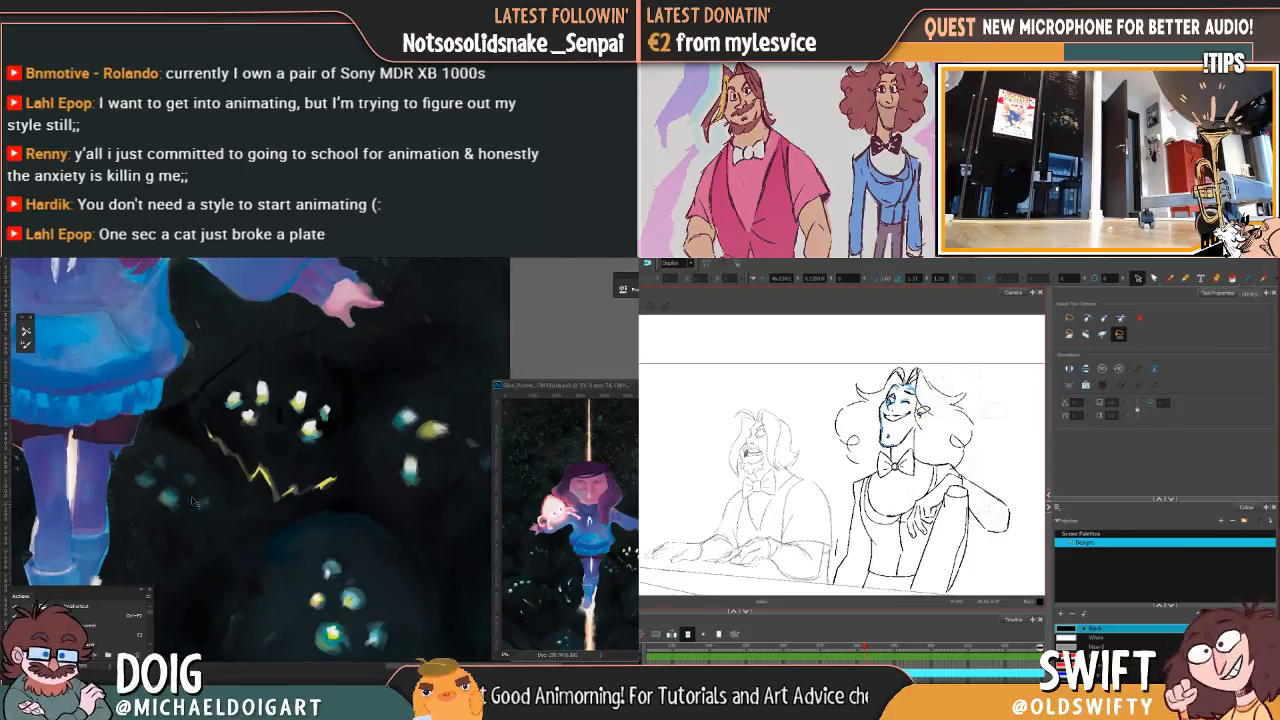
{"action": "key", "text": "ctrl+minus"}
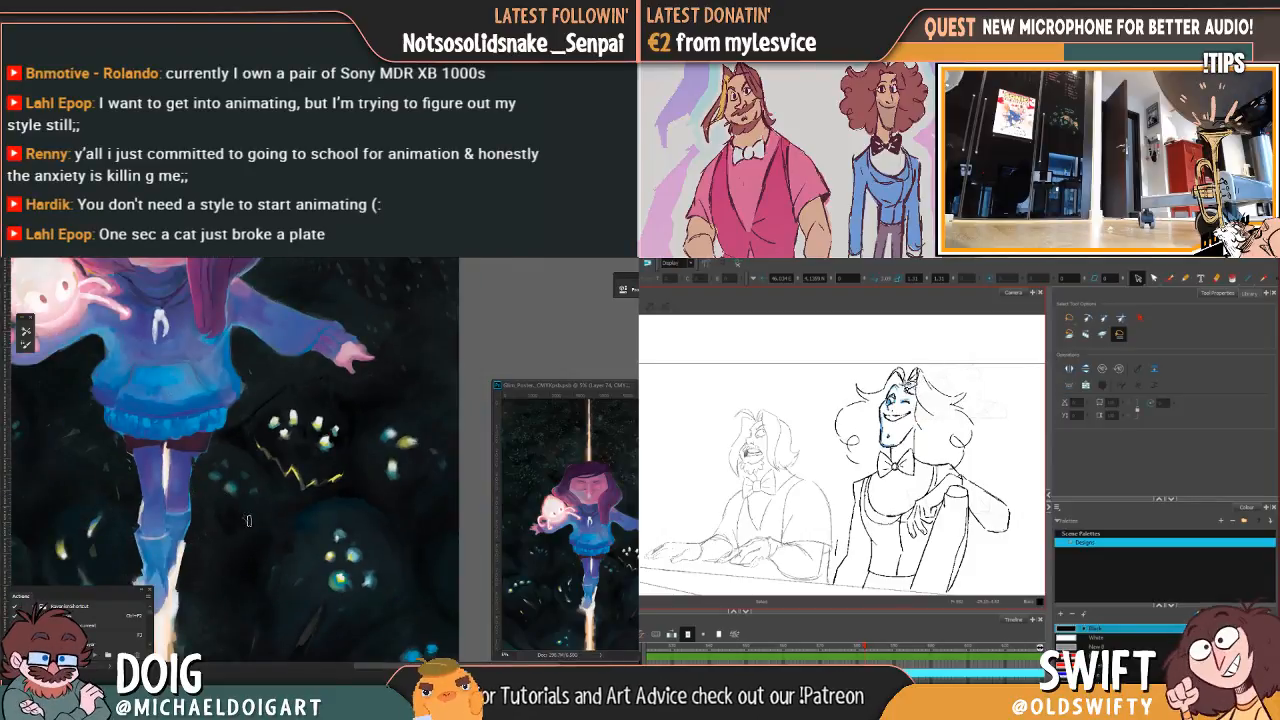
{"action": "scroll", "coordinate": [264, 412], "scroll_direction": "down", "scroll_amount": 5}
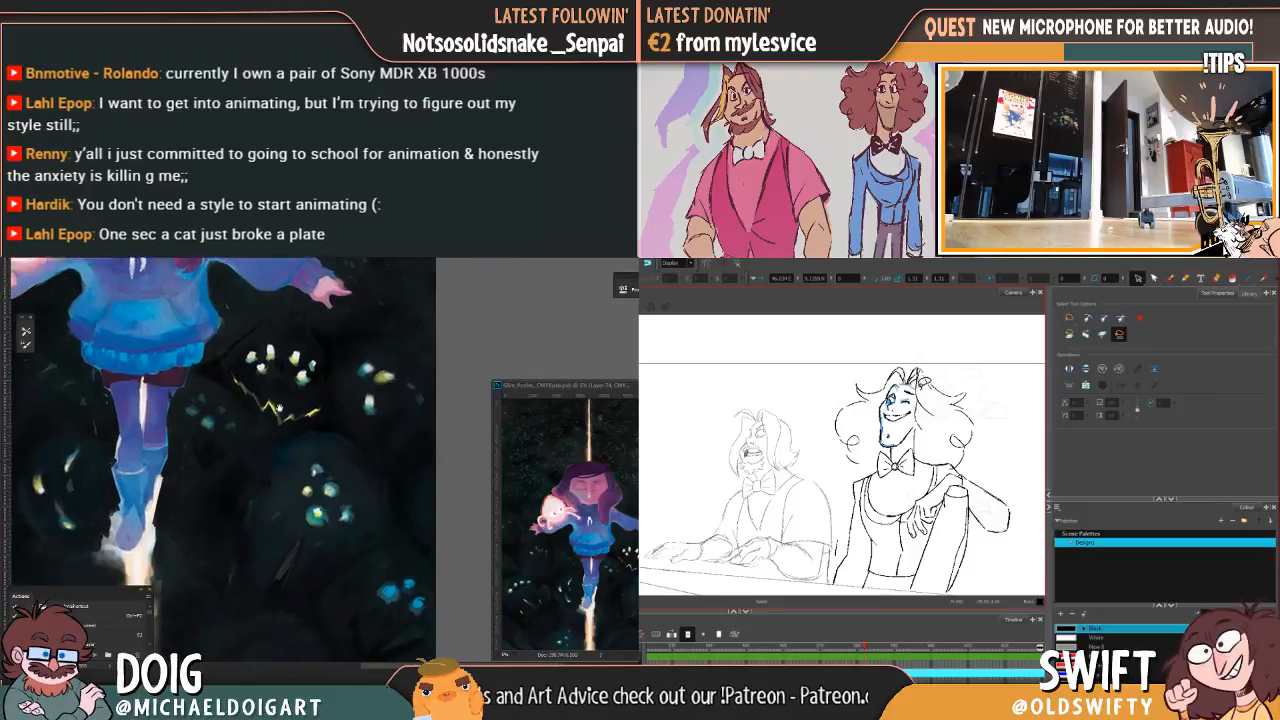
{"action": "mouse_move", "coordinate": [286, 415]}
{"action": "left_mouse_down"}
{"action": "mouse_move", "coordinate": [266, 429]}
{"action": "mouse_move", "coordinate": [255, 518]}
{"action": "left_mouse_up"}
{"action": "left_click_drag", "start_coordinate": [263, 442], "coordinate": [247, 510]}
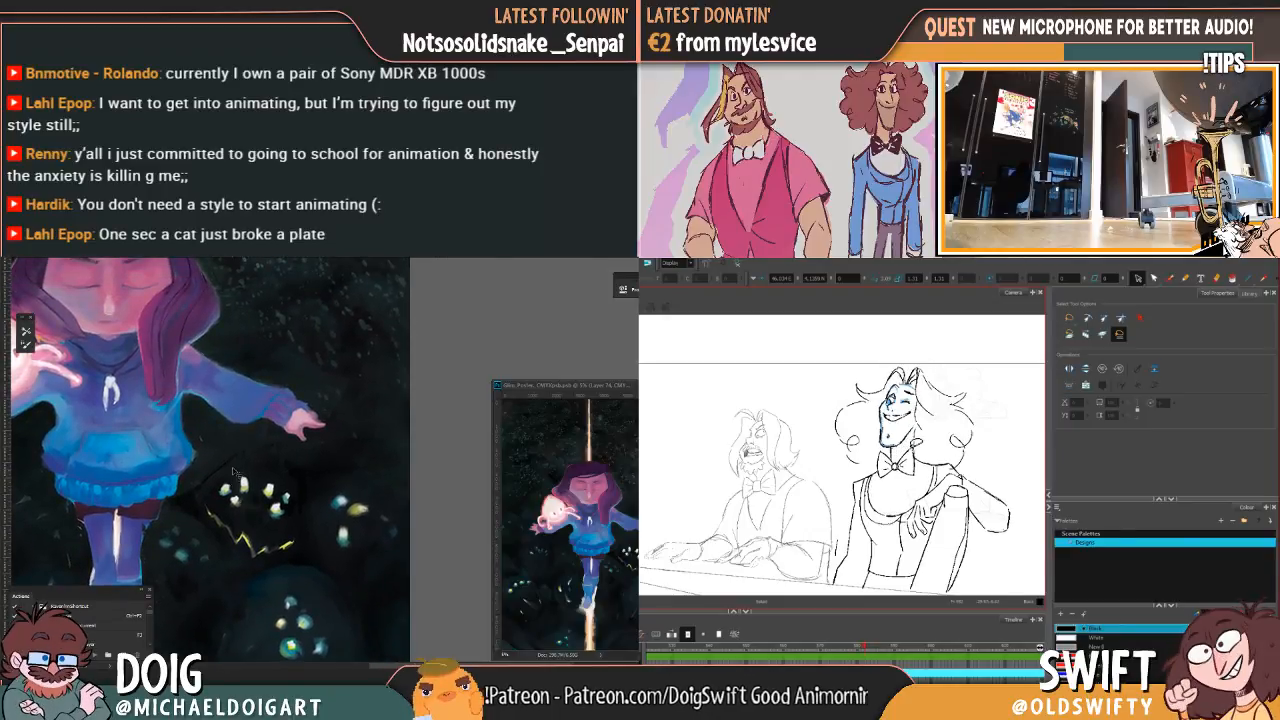
{"action": "key", "text": "ctrl+plus"}
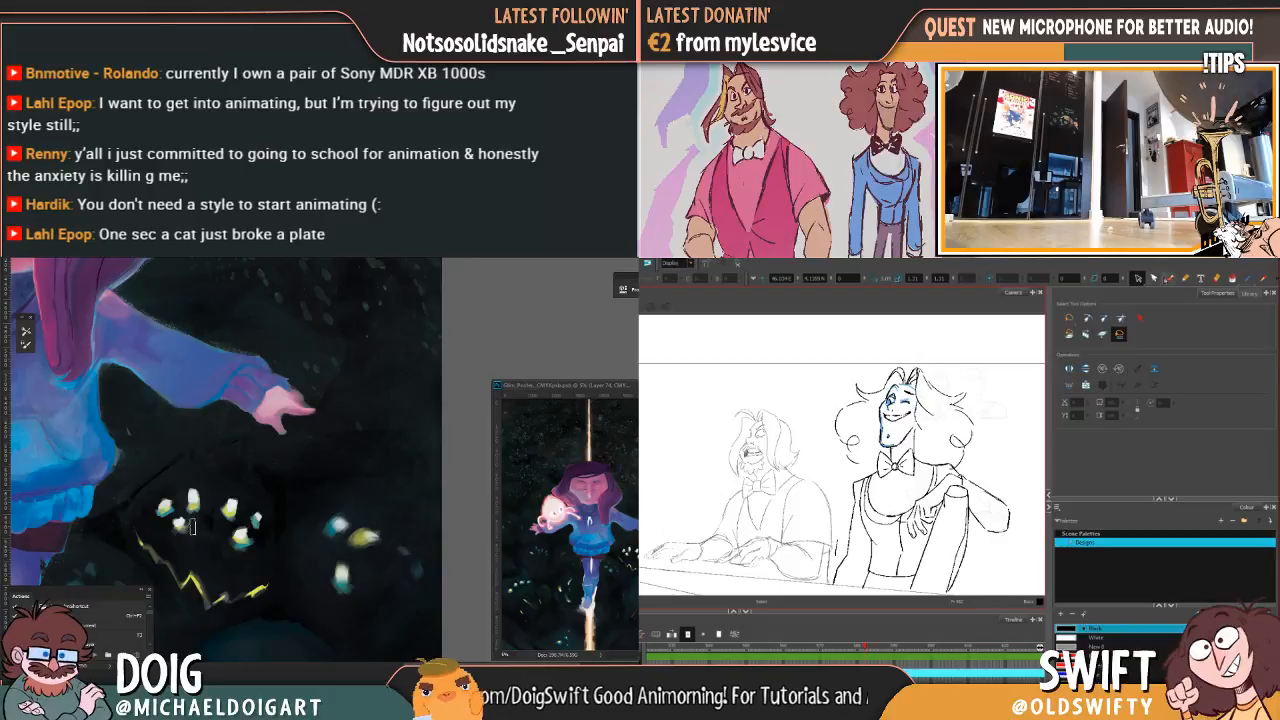
Step: Review the standing man's motion into the wink by stepping and scrubbing through the drawings and playing the animation
{"action": "left_click", "coordinate": [1168, 279]}
{"action": "key", "text": "comma"}
{"action": "key", "text": "period"}
{"action": "key", "text": "comma"}
{"action": "key", "text": "period"}
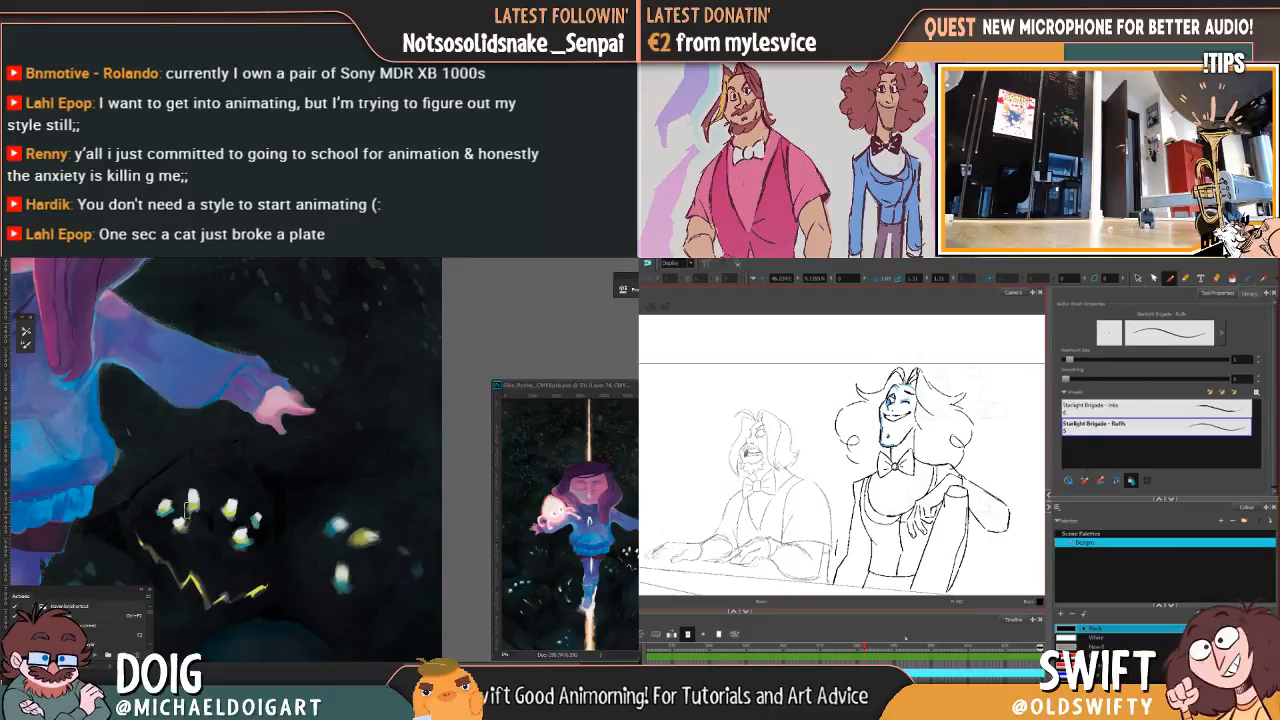
{"action": "mouse_move", "coordinate": [867, 648]}
{"action": "left_mouse_down"}
{"action": "mouse_move", "coordinate": [853, 648]}
{"action": "mouse_move", "coordinate": [897, 650]}
{"action": "mouse_move", "coordinate": [827, 648]}
{"action": "left_mouse_up"}
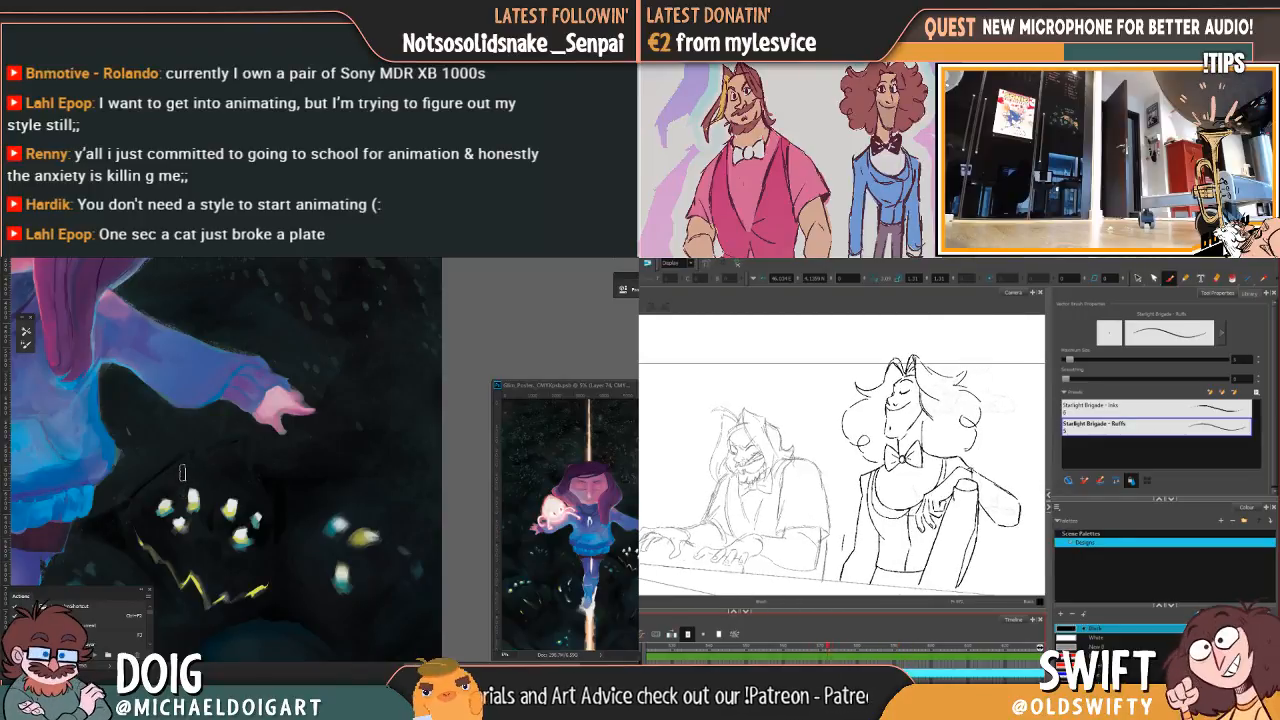
{"action": "key", "text": "g"}
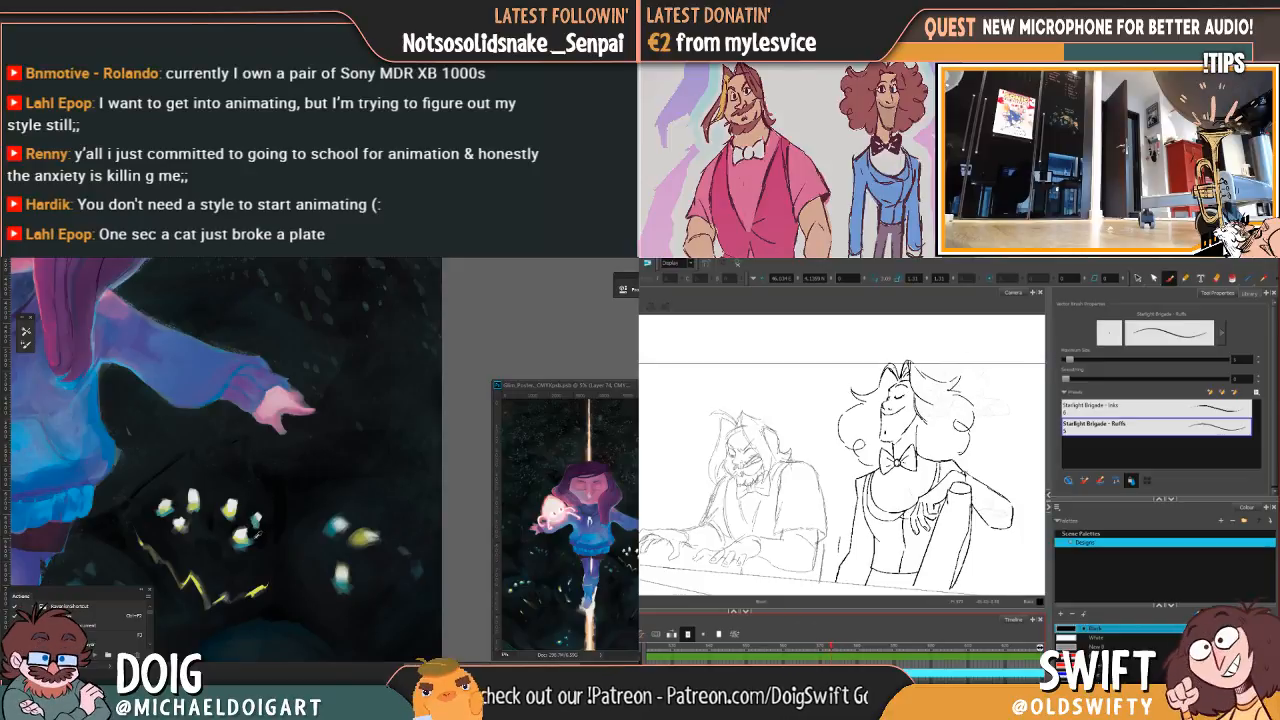
{"action": "left_click", "coordinate": [237, 547], "text": "alt"}
{"action": "key", "text": "shift+Return"}
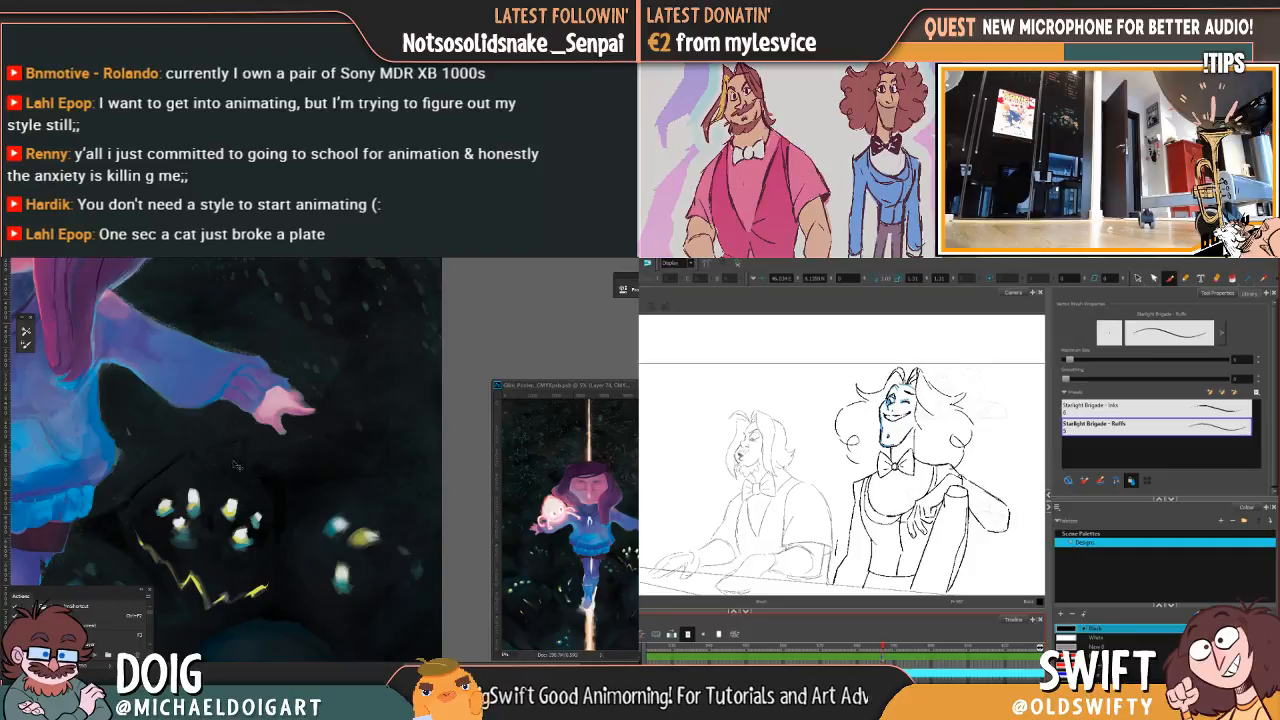
Step: Lasso the standing man's whole head on the drawing after the wink and delete it, keeping his neck and body
{"action": "key", "text": "ctrl+minus"}
{"action": "key", "text": "ctrl+plus"}
{"action": "mouse_move", "coordinate": [160, 554]}
{"action": "left_mouse_down"}
{"action": "mouse_move", "coordinate": [260, 474]}
{"action": "mouse_move", "coordinate": [165, 485]}
{"action": "left_mouse_up"}
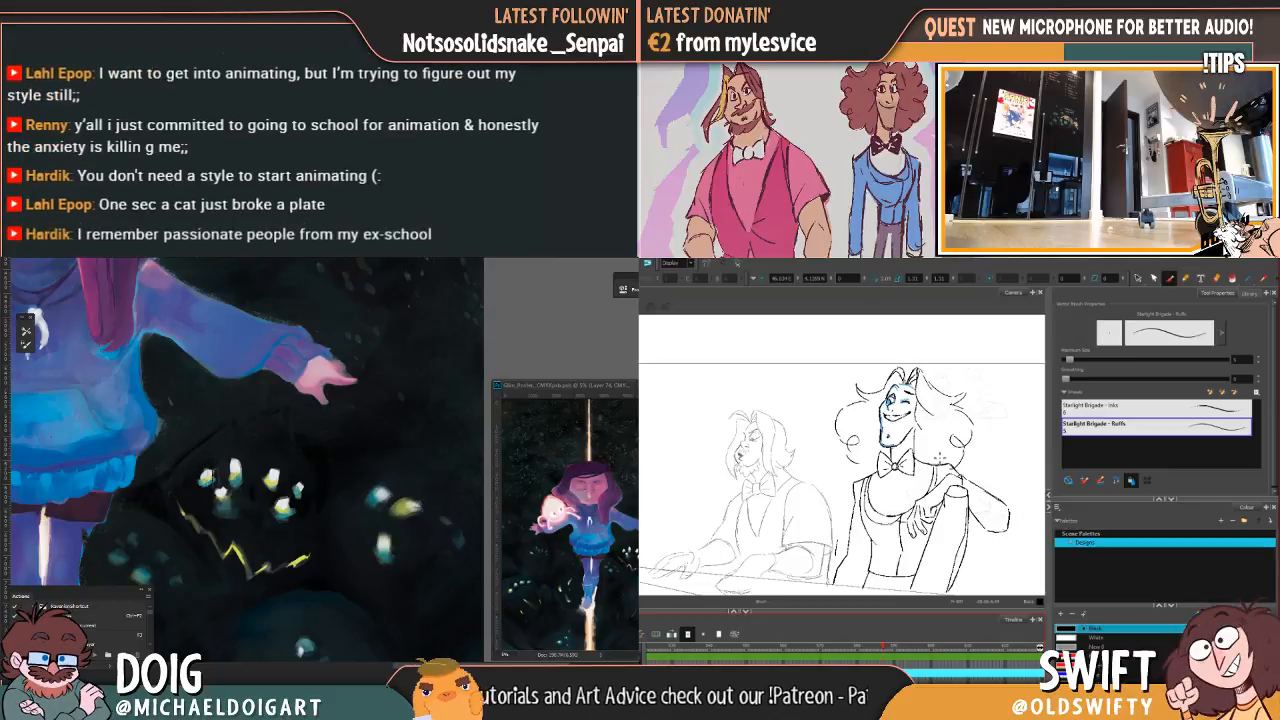
{"action": "key", "text": "alt+s"}
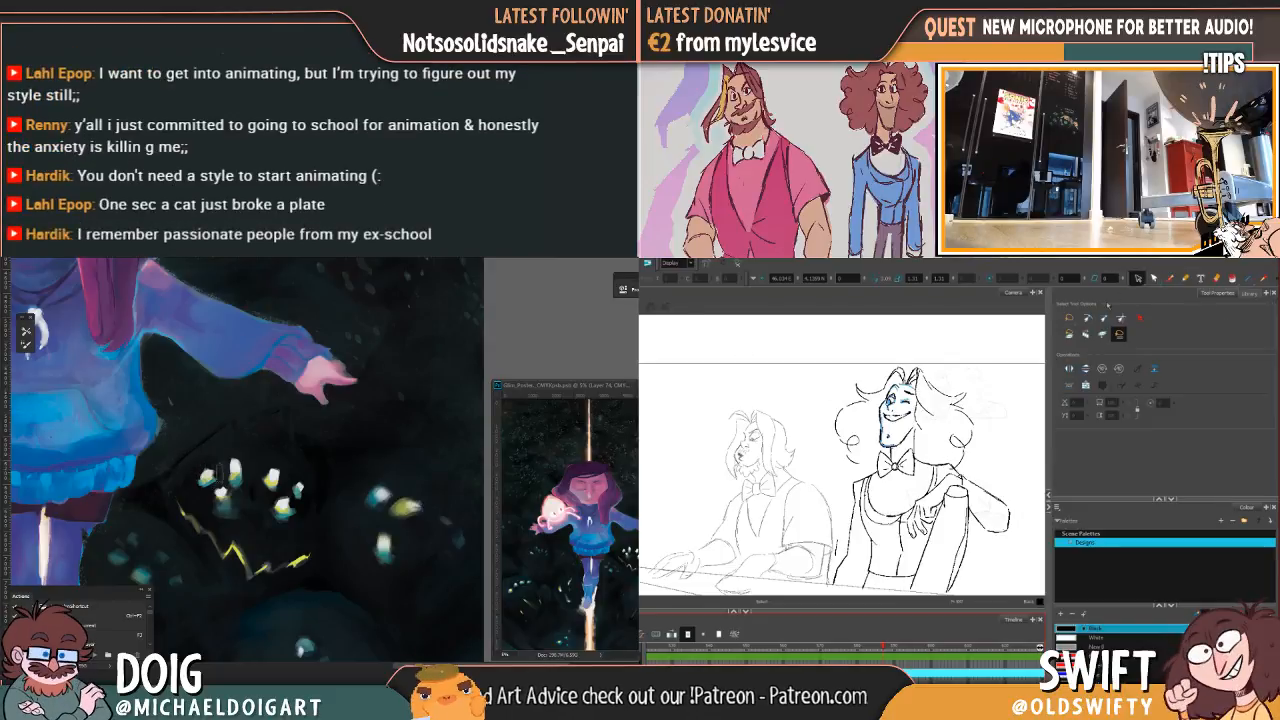
{"action": "scroll", "coordinate": [207, 473], "scroll_direction": "down", "scroll_amount": 3}
{"action": "scroll", "coordinate": [207, 473], "scroll_direction": "up", "scroll_amount": 4}
{"action": "mouse_move", "coordinate": [196, 540]}
{"action": "left_mouse_down"}
{"action": "mouse_move", "coordinate": [206, 516]}
{"action": "mouse_move", "coordinate": [245, 498]}
{"action": "left_mouse_up"}
{"action": "mouse_move", "coordinate": [892, 447]}
{"action": "left_mouse_down"}
{"action": "mouse_move", "coordinate": [866, 464]}
{"action": "mouse_move", "coordinate": [954, 343]}
{"action": "mouse_move", "coordinate": [966, 470]}
{"action": "left_mouse_up"}
{"action": "key", "text": "Delete"}
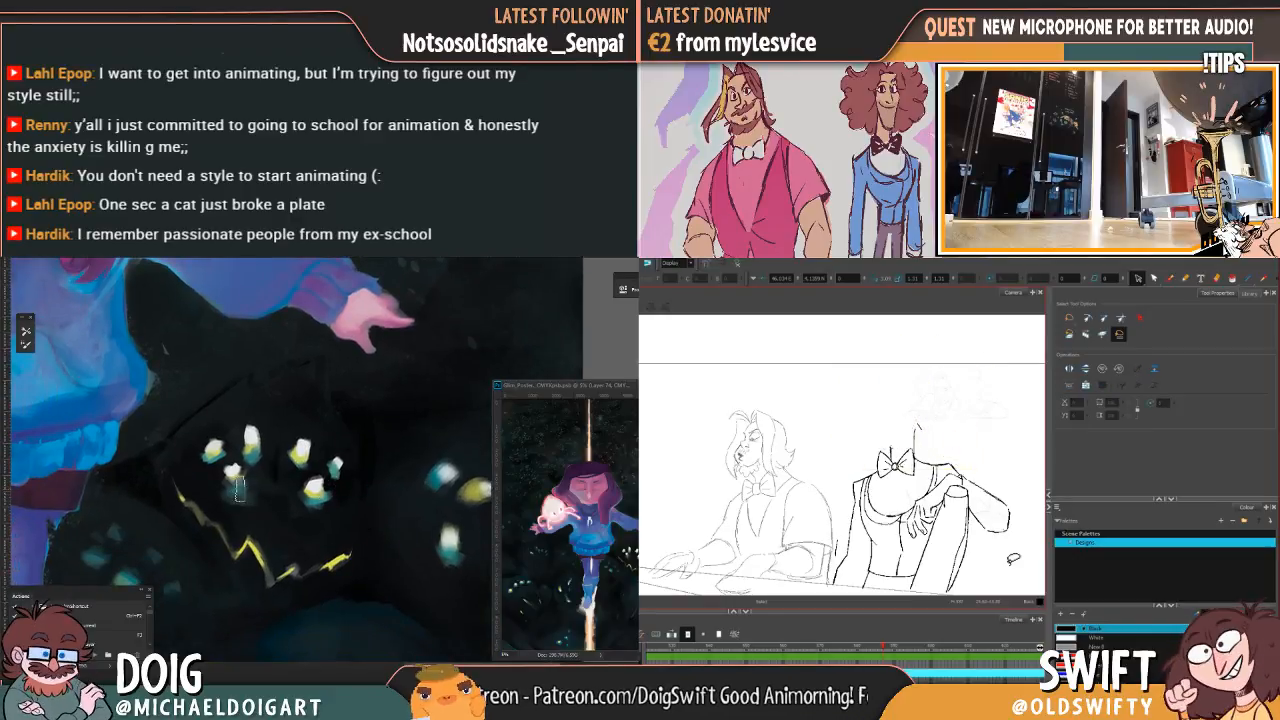
Step: Draw a curved closed eye for the standing man with the Starlight Brigade - Roughs brush, comparing it with the winking drawing
{"action": "left_click", "coordinate": [1169, 278]}
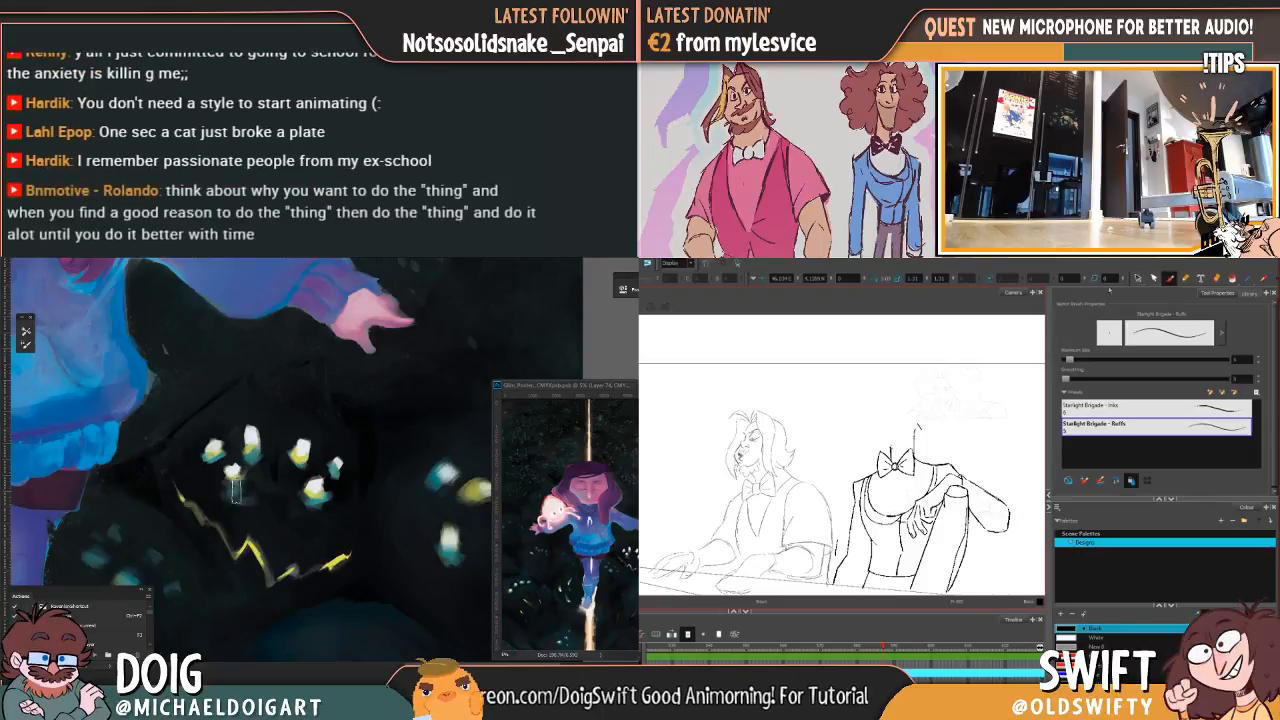
{"action": "key", "text": "comma"}
{"action": "key", "text": "period"}
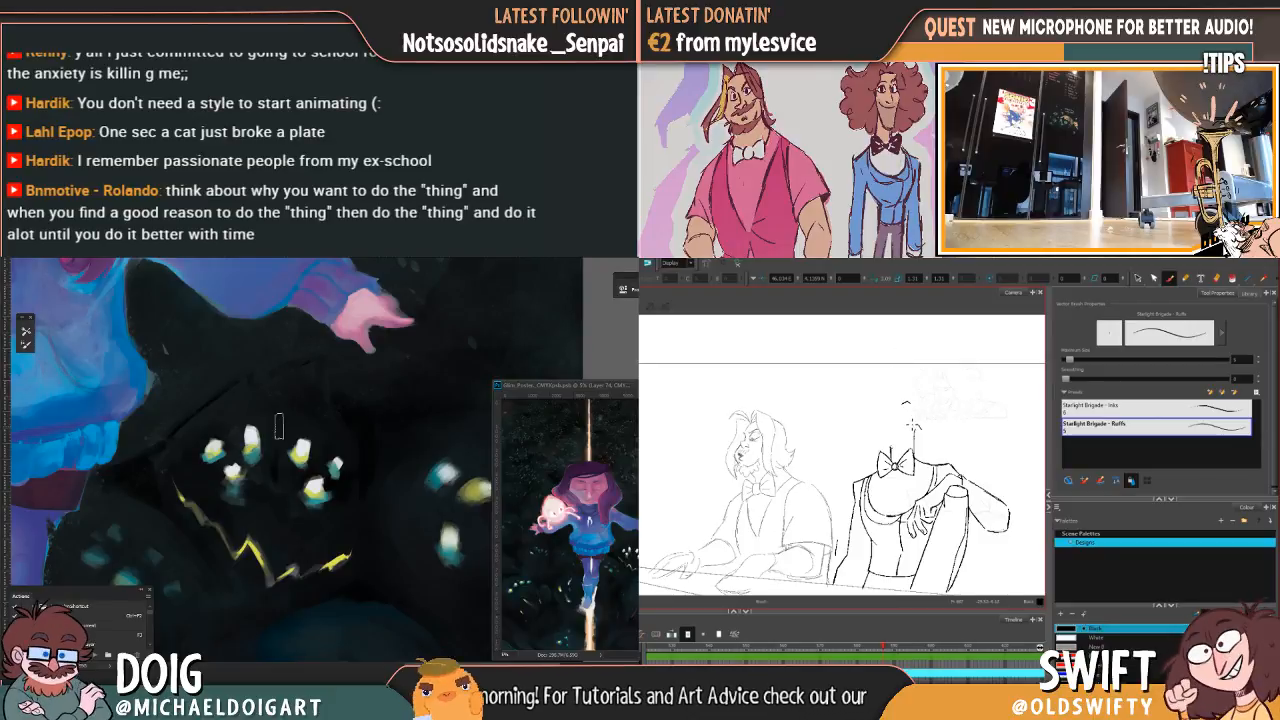
{"action": "key", "text": "comma"}
{"action": "key", "text": "period"}
{"action": "left_click", "coordinate": [338, 485], "text": "alt"}
{"action": "key", "text": "comma"}
{"action": "key", "text": "period"}
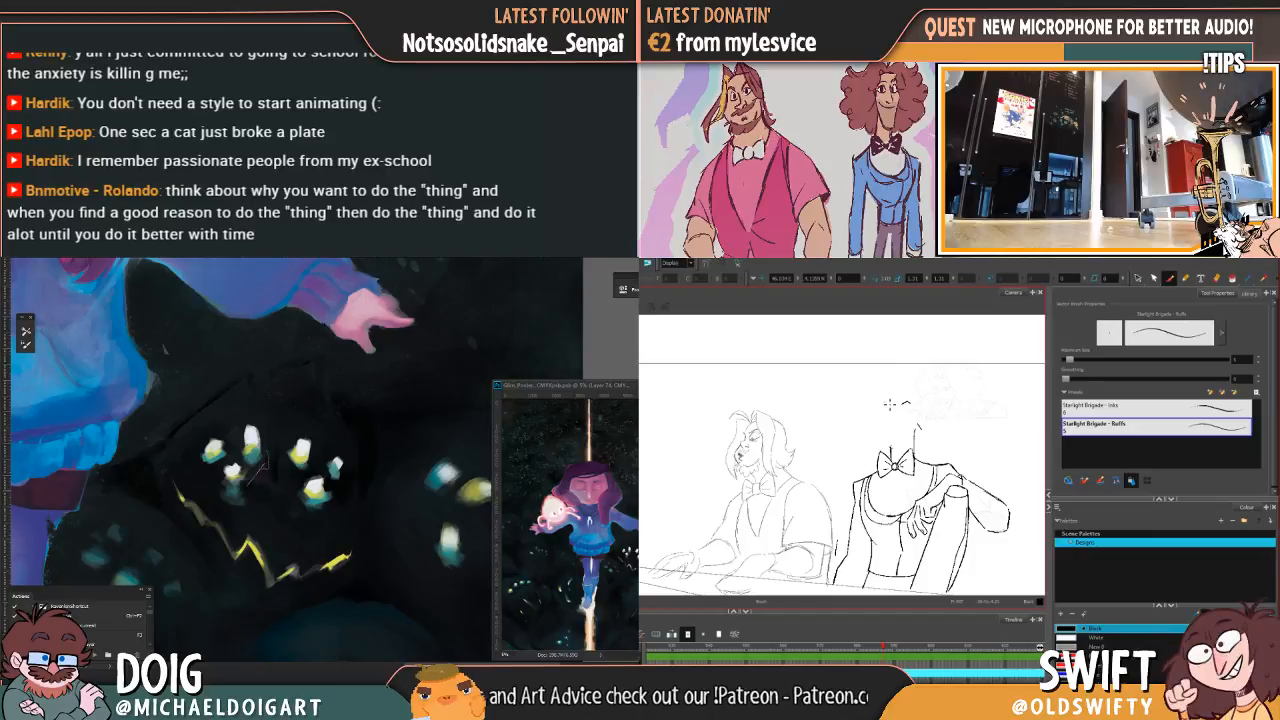
Step: Draw the second curved closed eye beside the first and refine the pair against the winking drawing
{"action": "left_click_drag", "start_coordinate": [236, 490], "coordinate": [280, 458]}
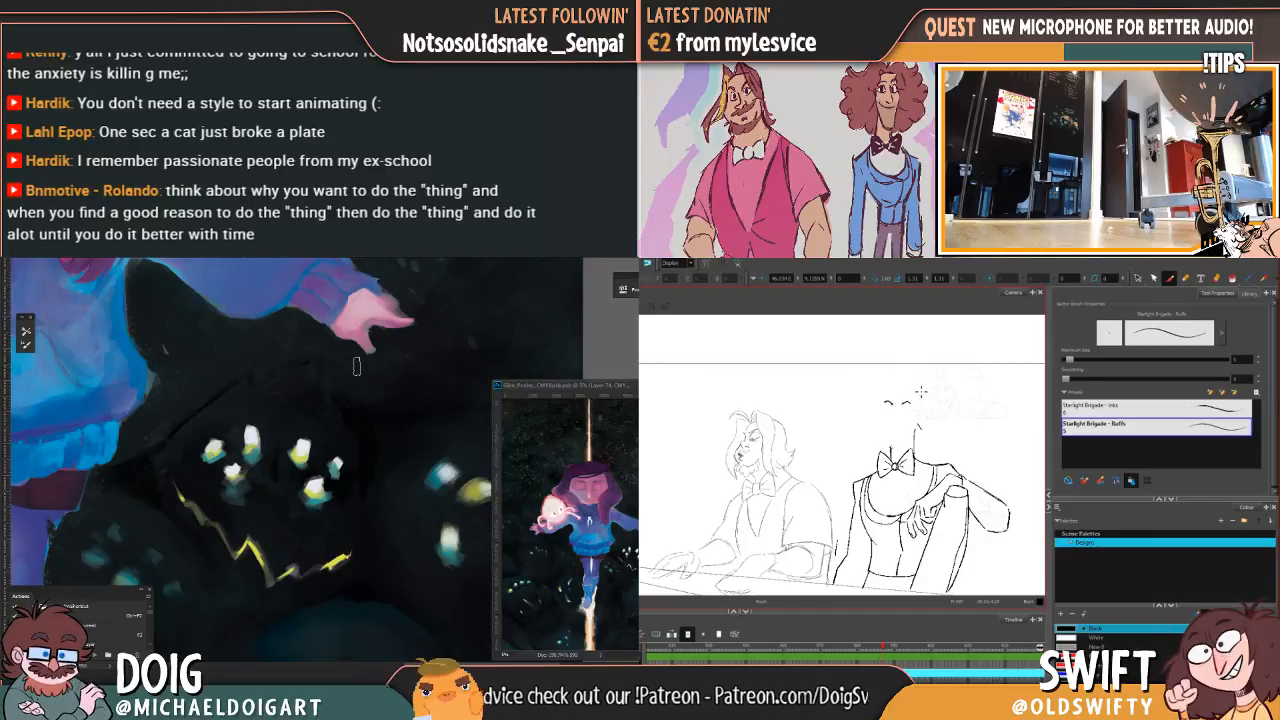
{"action": "key", "text": "comma"}
{"action": "key", "text": "period"}
{"action": "key", "text": "comma"}
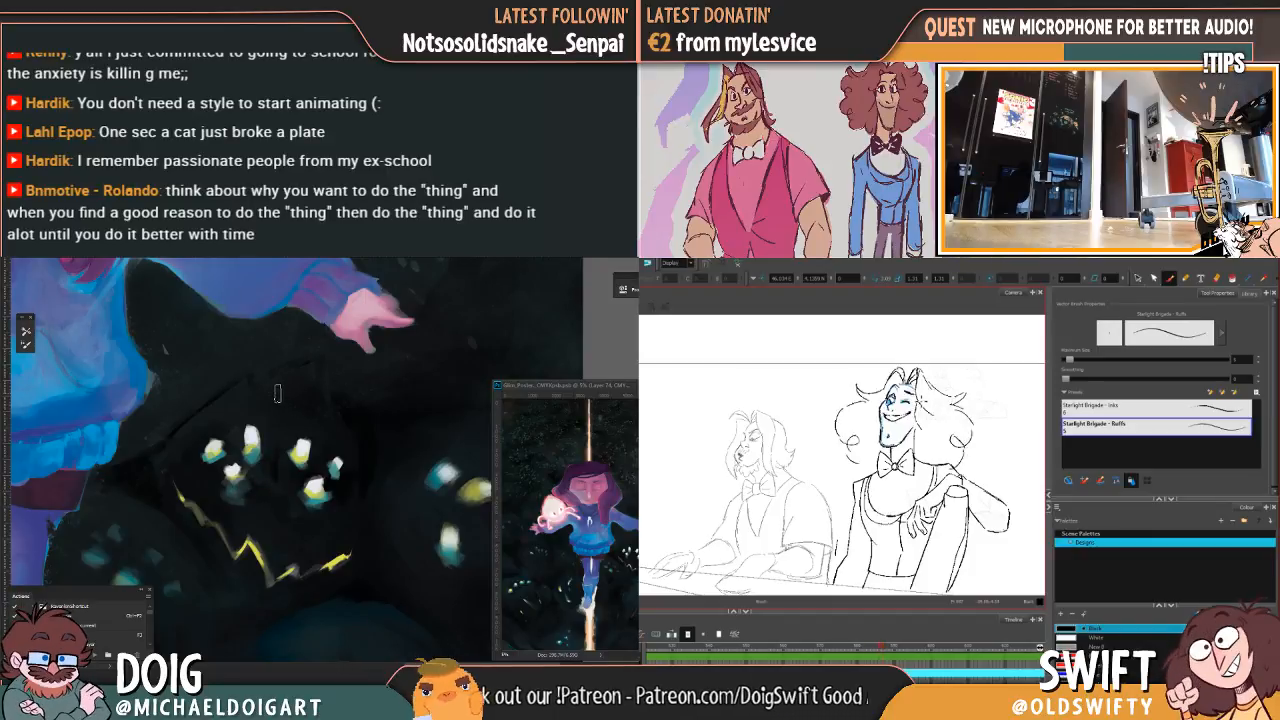
{"action": "key", "text": "period"}
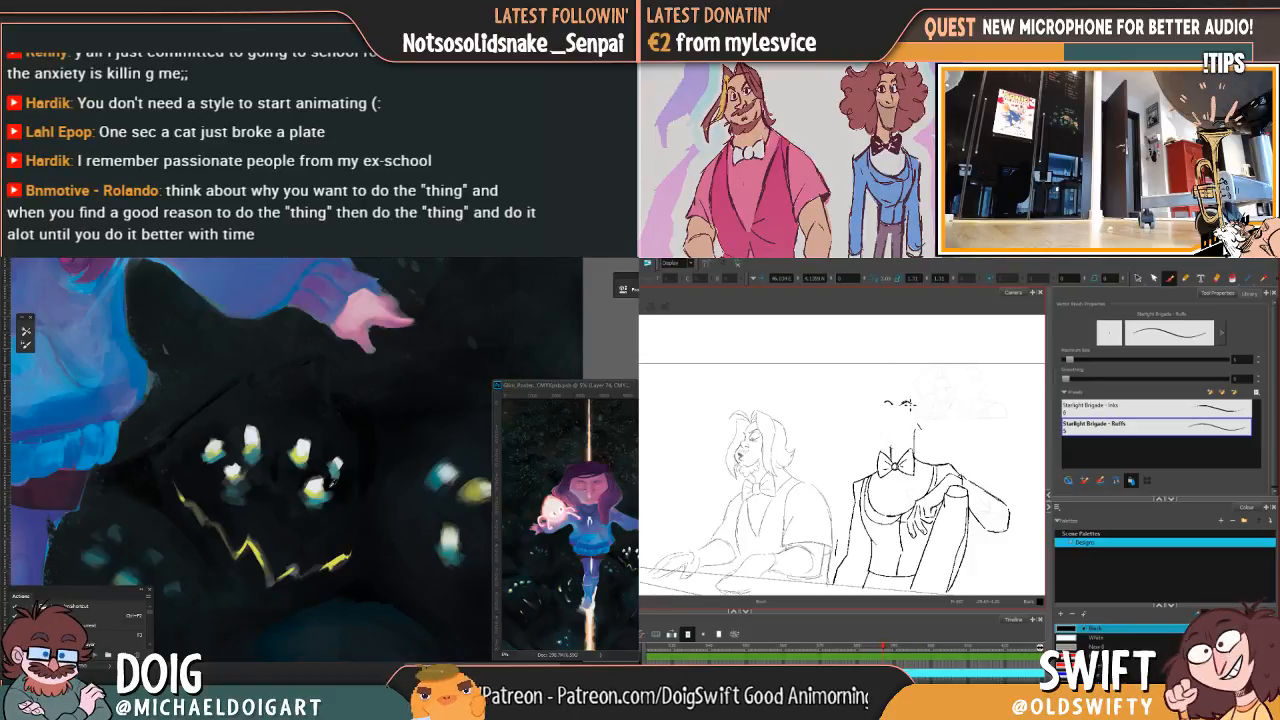
{"action": "key", "text": "comma"}
{"action": "key", "text": "period"}
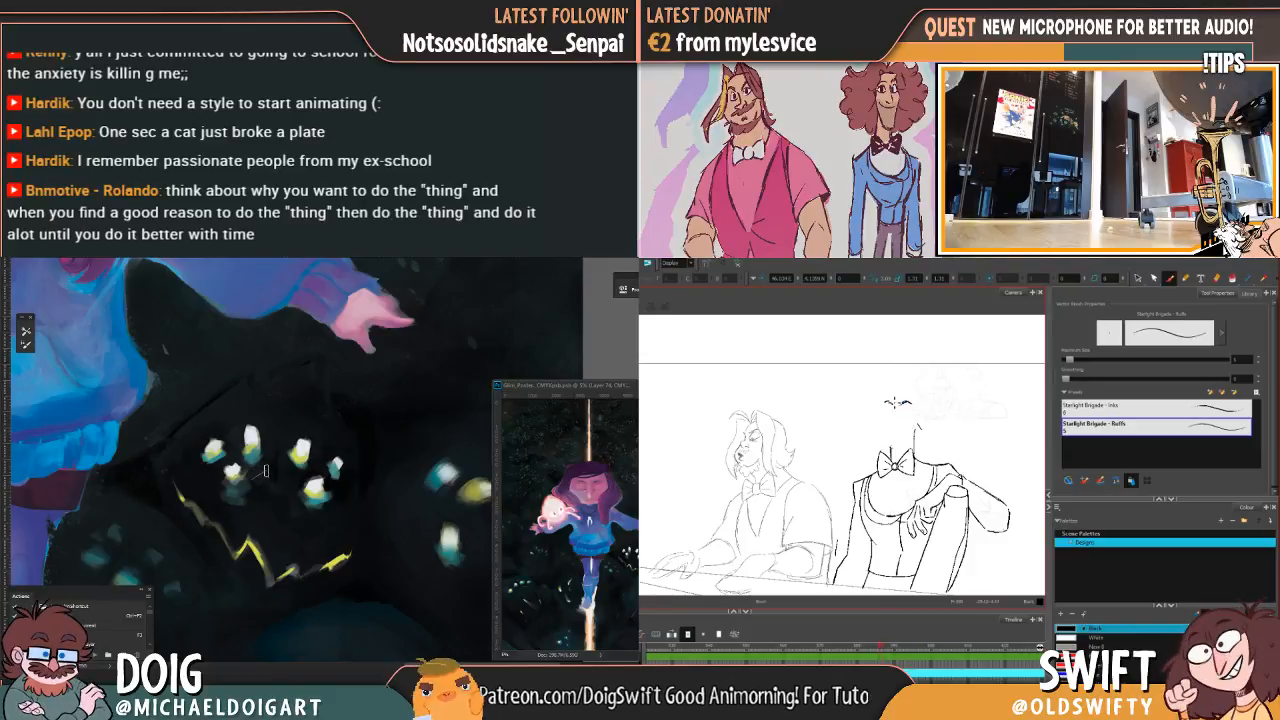
{"action": "key", "text": "comma"}
{"action": "key", "text": "period"}
{"action": "key", "text": "comma"}
{"action": "key", "text": "period"}
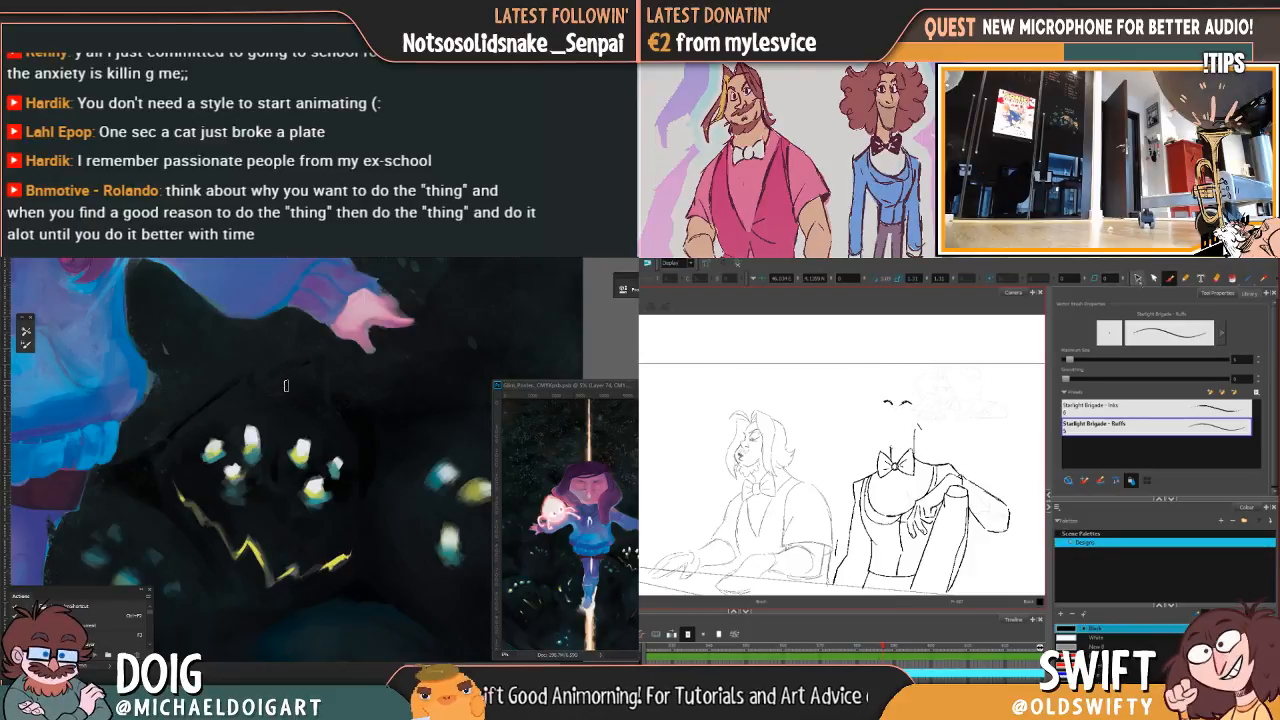
Step: Lasso both closed eyes with the Select tool and check their placement against the winking drawing
{"action": "left_click", "coordinate": [1137, 278]}
{"action": "left_click_drag", "start_coordinate": [898, 421], "coordinate": [919, 397]}
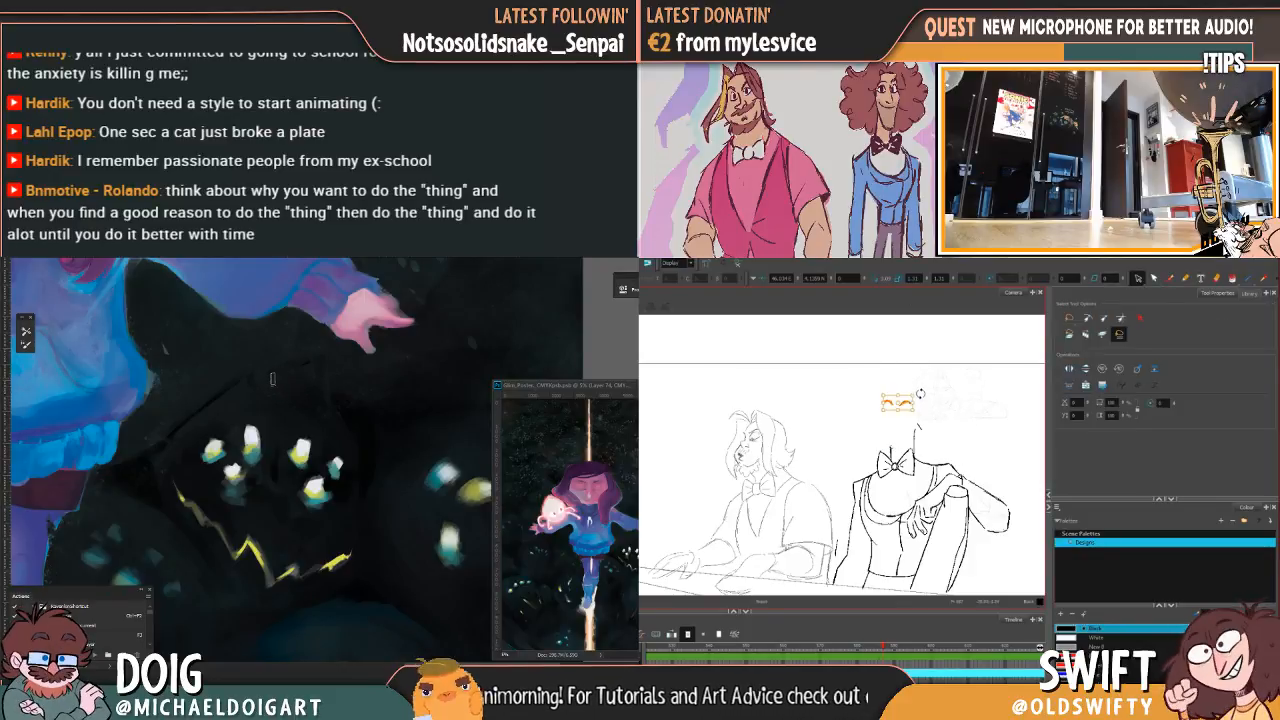
{"action": "left_click", "coordinate": [936, 391]}
{"action": "key", "text": "comma"}
{"action": "key", "text": "period"}
{"action": "key", "text": "comma"}
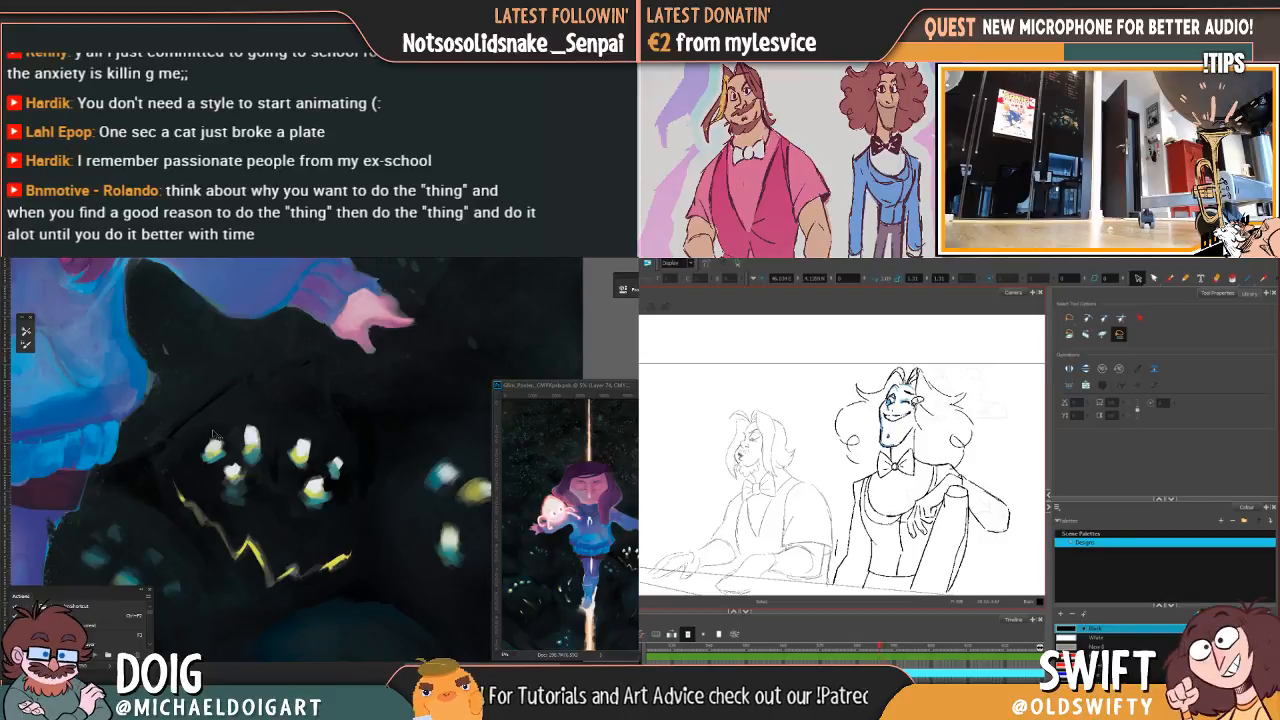
{"action": "key", "text": "period"}
Step: Select the standing man's second closed eye and check its placement against the winking drawing
{"action": "key", "text": "ctrl+minus"}
{"action": "left_click", "coordinate": [906, 402]}
{"action": "scroll", "coordinate": [314, 415], "scroll_direction": "down", "scroll_amount": 3}
{"action": "scroll", "coordinate": [314, 415], "scroll_direction": "up", "scroll_amount": 5}
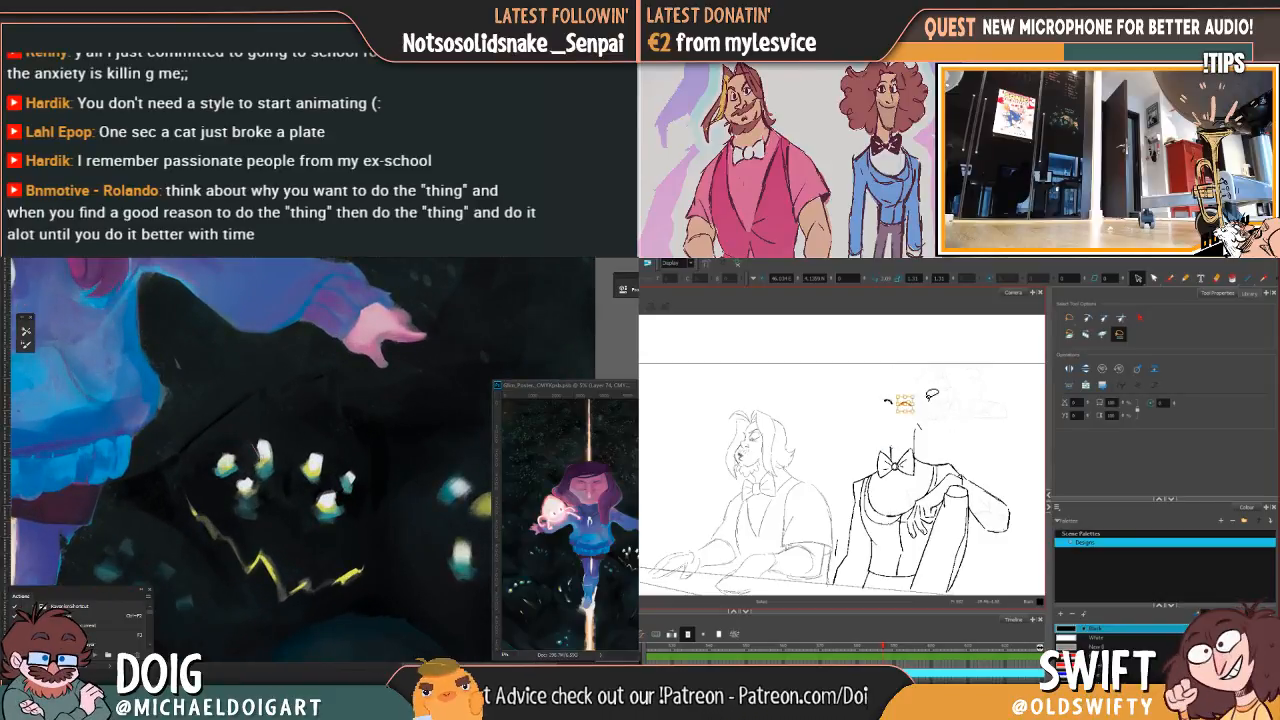
{"action": "key", "text": "comma"}
{"action": "key", "text": "period"}
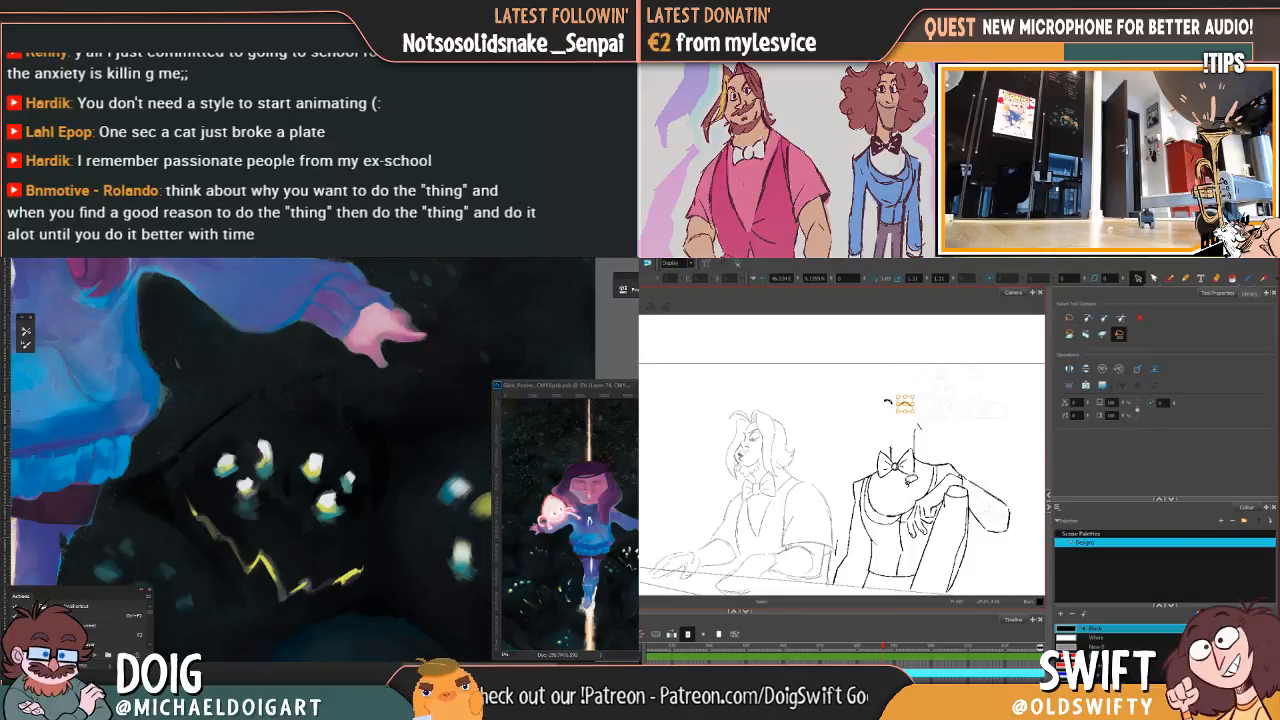
{"action": "left_click", "coordinate": [914, 377]}
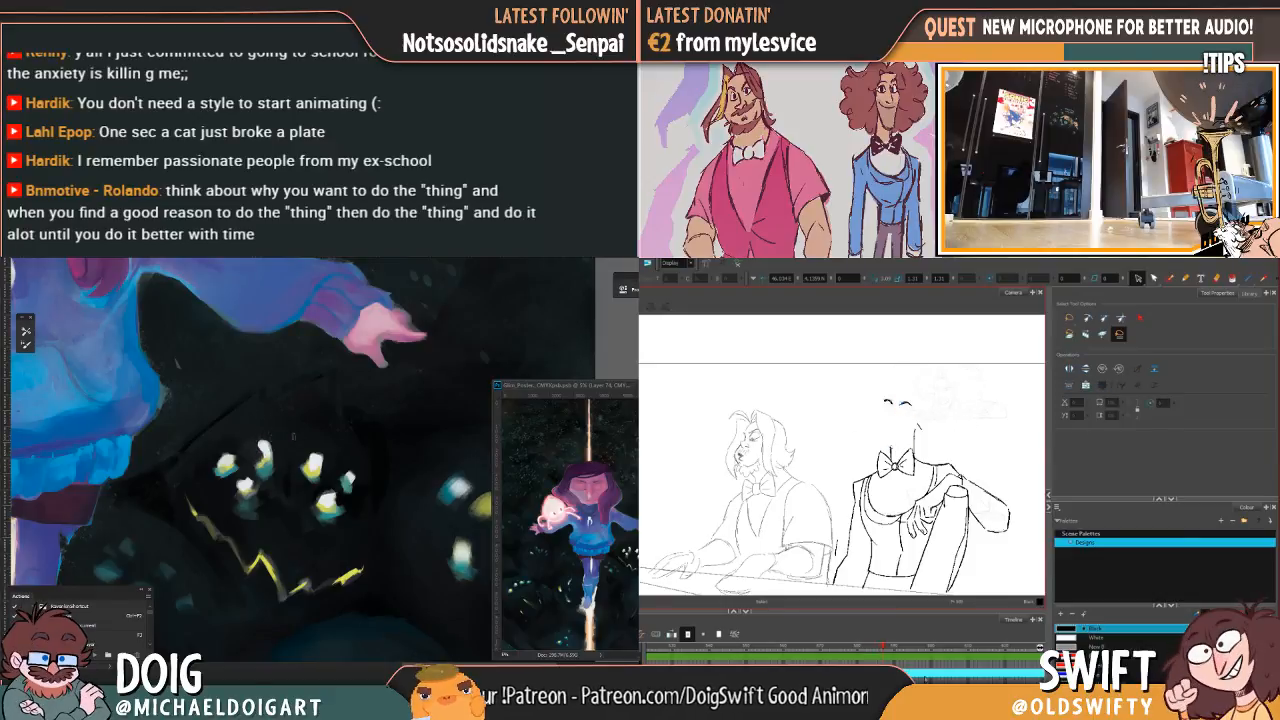
Step: Lasso the second closed eye again and nudge it slightly, comparing it with the winking drawing
{"action": "key", "text": "comma"}
{"action": "key", "text": "period"}
{"action": "key", "text": "comma"}
{"action": "key", "text": "period"}
{"action": "left_click_drag", "start_coordinate": [901, 410], "coordinate": [899, 405]}
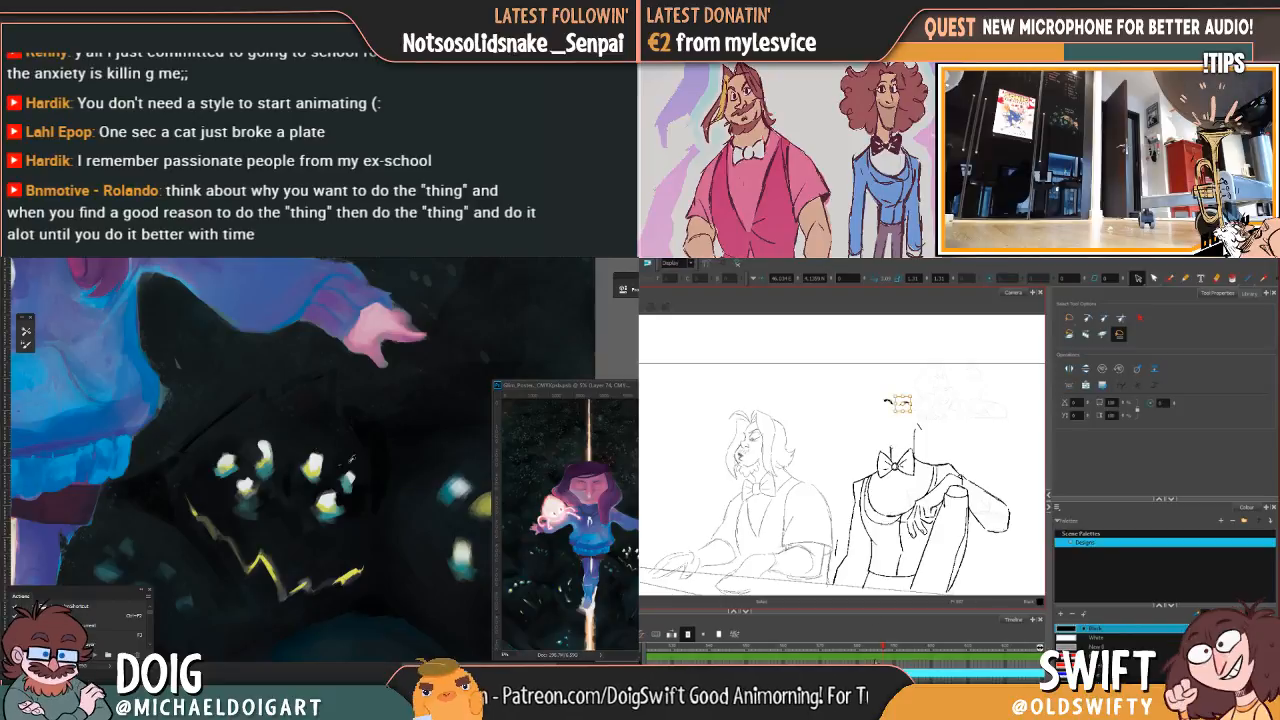
{"action": "key", "text": "comma"}
{"action": "key", "text": "period"}
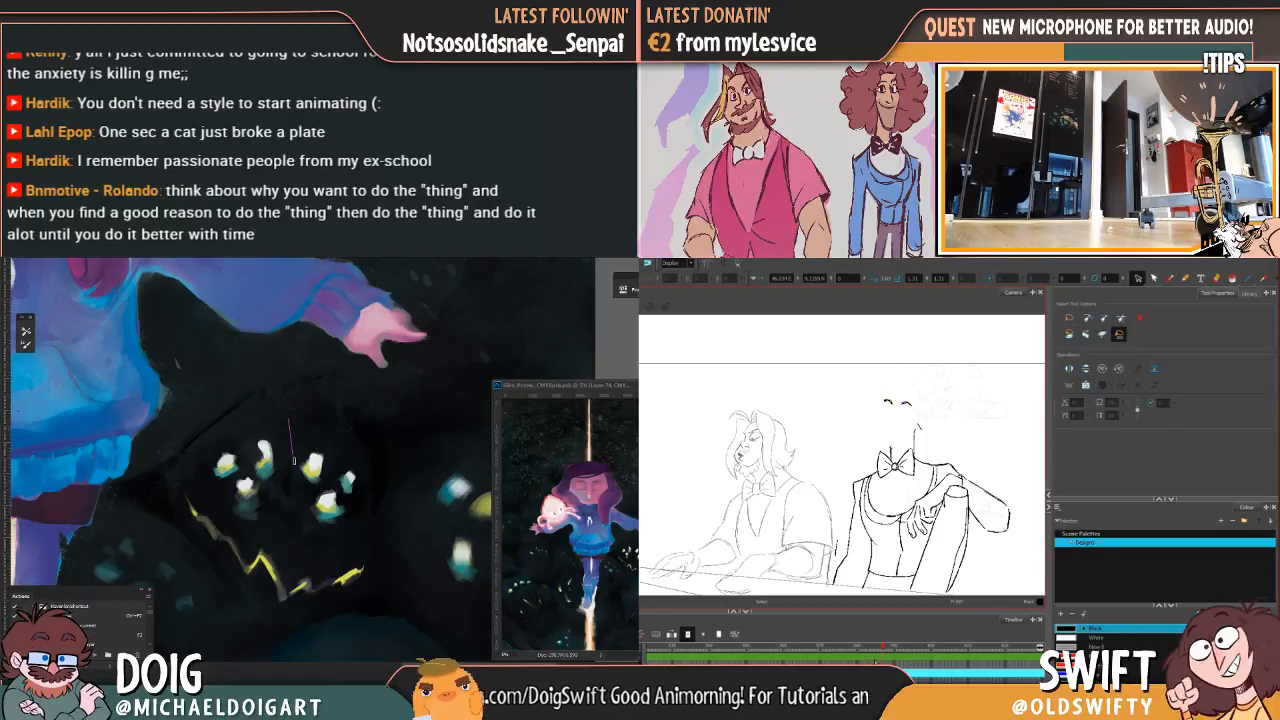
Step: Fine-tune the spacing between the two closed eyes while flipping between this drawing and the winking one
{"action": "key", "text": "comma"}
{"action": "key", "text": "period"}
{"action": "key", "text": "comma"}
{"action": "key", "text": "period"}
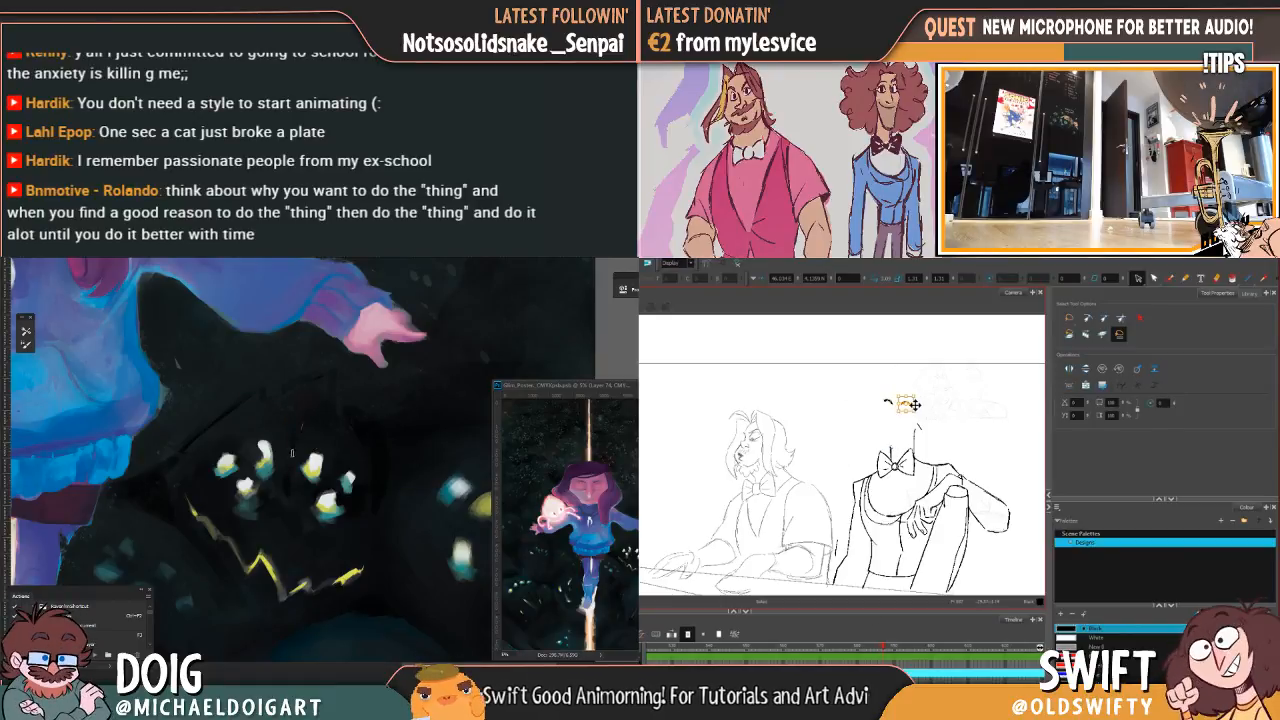
{"action": "key", "text": "comma"}
{"action": "key", "text": "period"}
{"action": "key", "text": "comma"}
{"action": "key", "text": "period"}
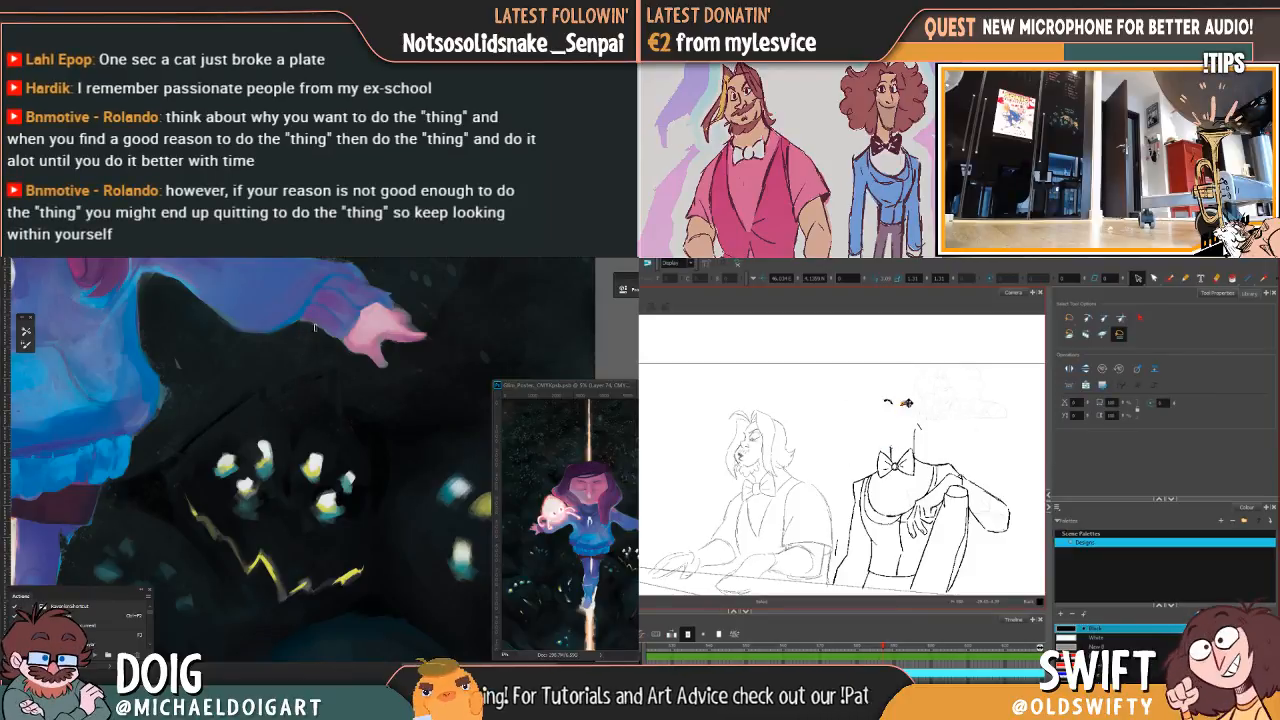
{"action": "key", "text": "comma"}
{"action": "key", "text": "period"}
{"action": "key", "text": "comma"}
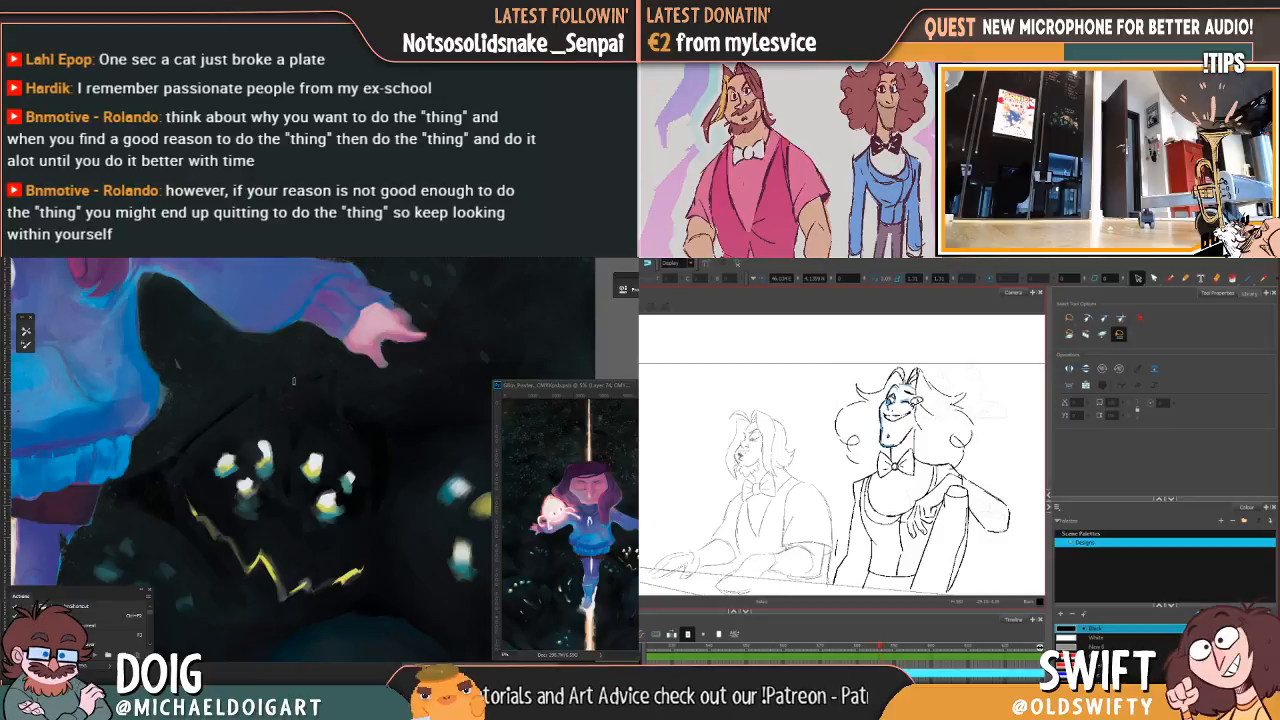
{"action": "key", "text": "period"}
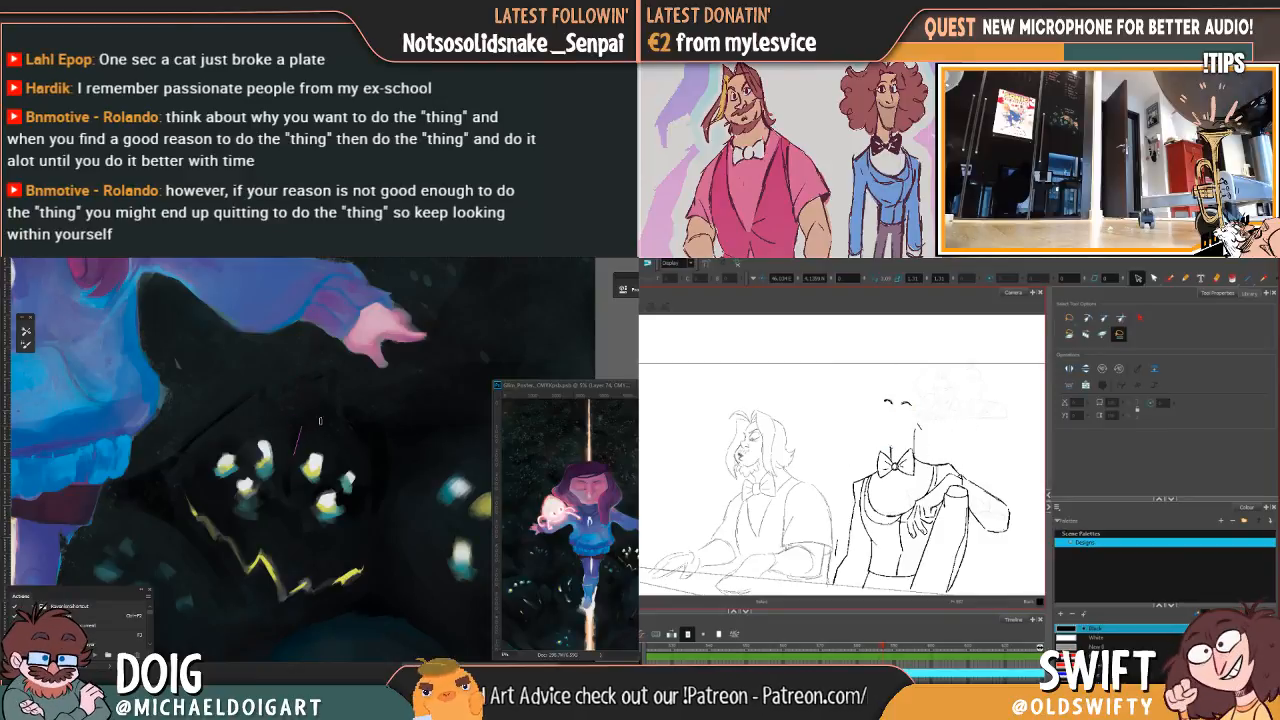
Step: Lasso the closed eyes once more and check the pair against the winking drawing, viewing the girl poster as a whole
{"action": "mouse_move", "coordinate": [898, 397]}
{"action": "left_mouse_down"}
{"action": "mouse_move", "coordinate": [916, 403]}
{"action": "mouse_move", "coordinate": [901, 412]}
{"action": "mouse_move", "coordinate": [882, 396]}
{"action": "mouse_move", "coordinate": [899, 404]}
{"action": "left_mouse_up"}
{"action": "left_click", "coordinate": [930, 394]}
{"action": "key", "text": "g"}
{"action": "key", "text": "f"}
{"action": "key", "text": "g"}
{"action": "key", "text": "f"}
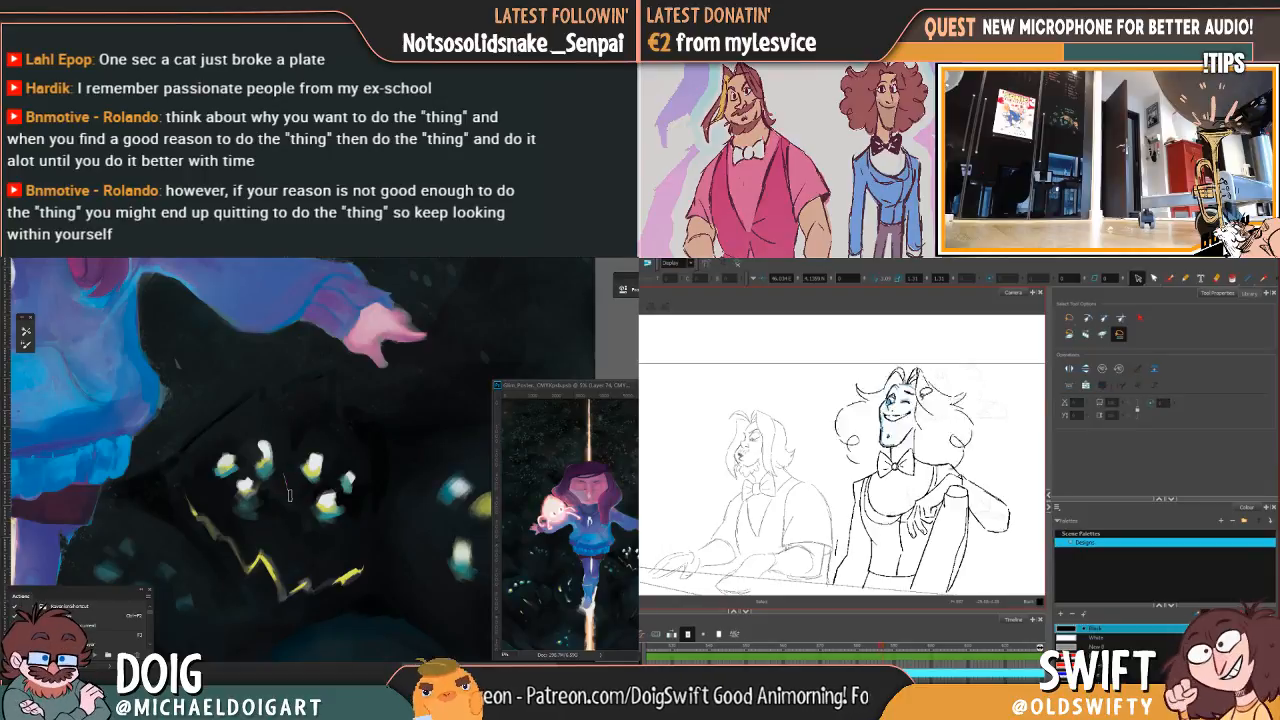
{"action": "scroll", "coordinate": [356, 444], "scroll_direction": "down", "scroll_amount": 5}
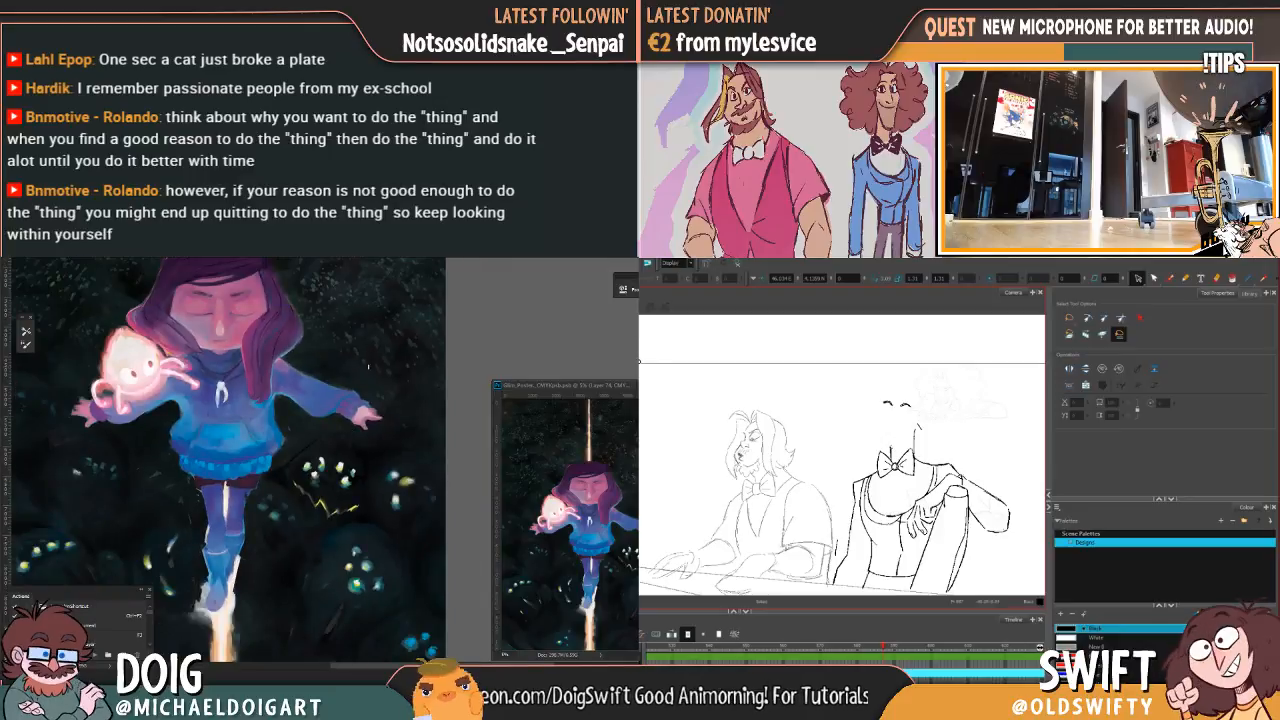
{"action": "scroll", "coordinate": [349, 441], "scroll_direction": "up", "scroll_amount": 3}
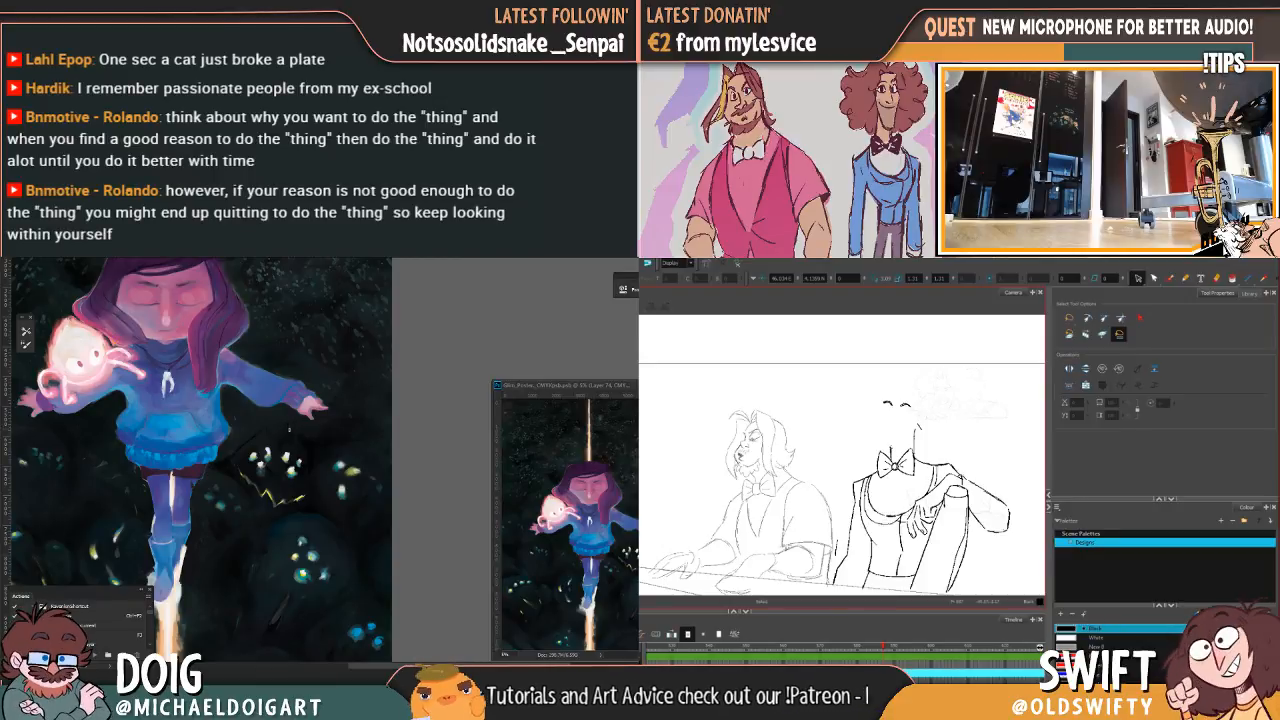
Step: Draw the standing man's nose below the closed eyes with the Starlight Brigade - Roughs brush
{"action": "left_click", "coordinate": [1169, 279]}
{"action": "key", "text": "ctrl+z"}
{"action": "key", "text": "ctrl+shift+z"}
{"action": "key", "text": "ctrl+z"}
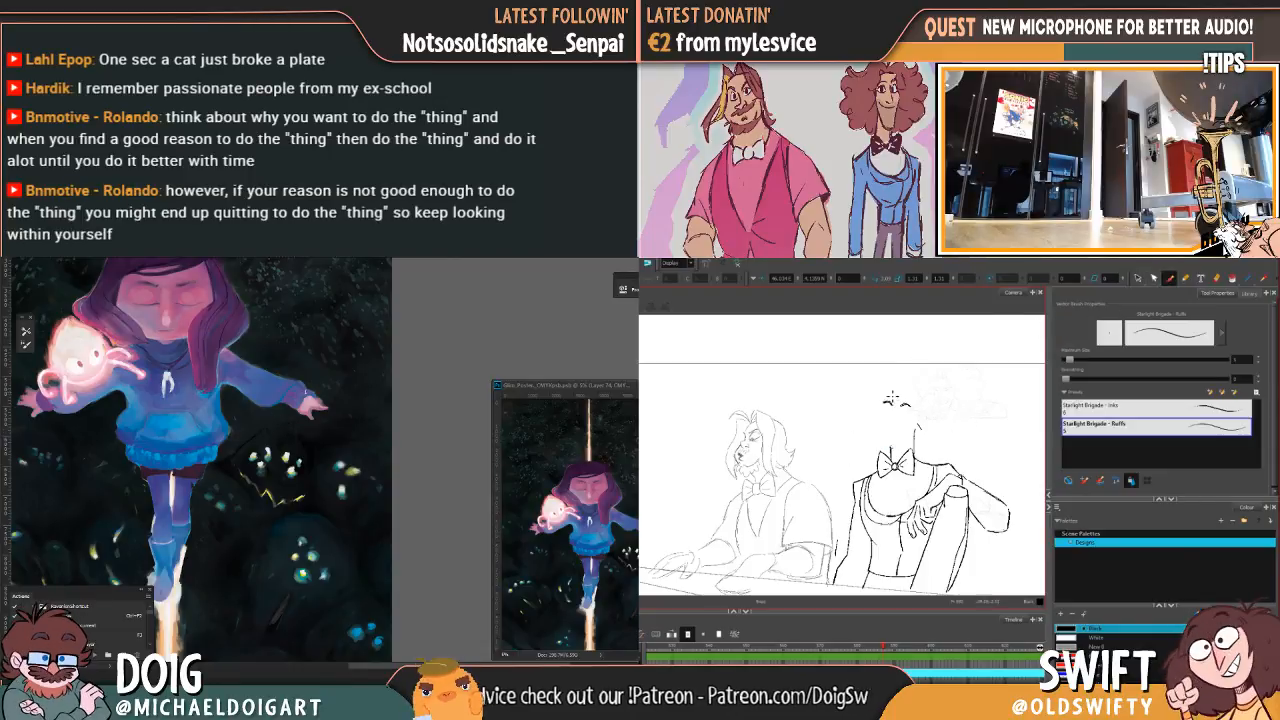
{"action": "key", "text": "ctrl+shift+z"}
{"action": "key", "text": "ctrl+z"}
{"action": "key", "text": "ctrl+shift+z"}
{"action": "key", "text": "ctrl+z"}
{"action": "left_click_drag", "start_coordinate": [887, 404], "coordinate": [889, 420]}
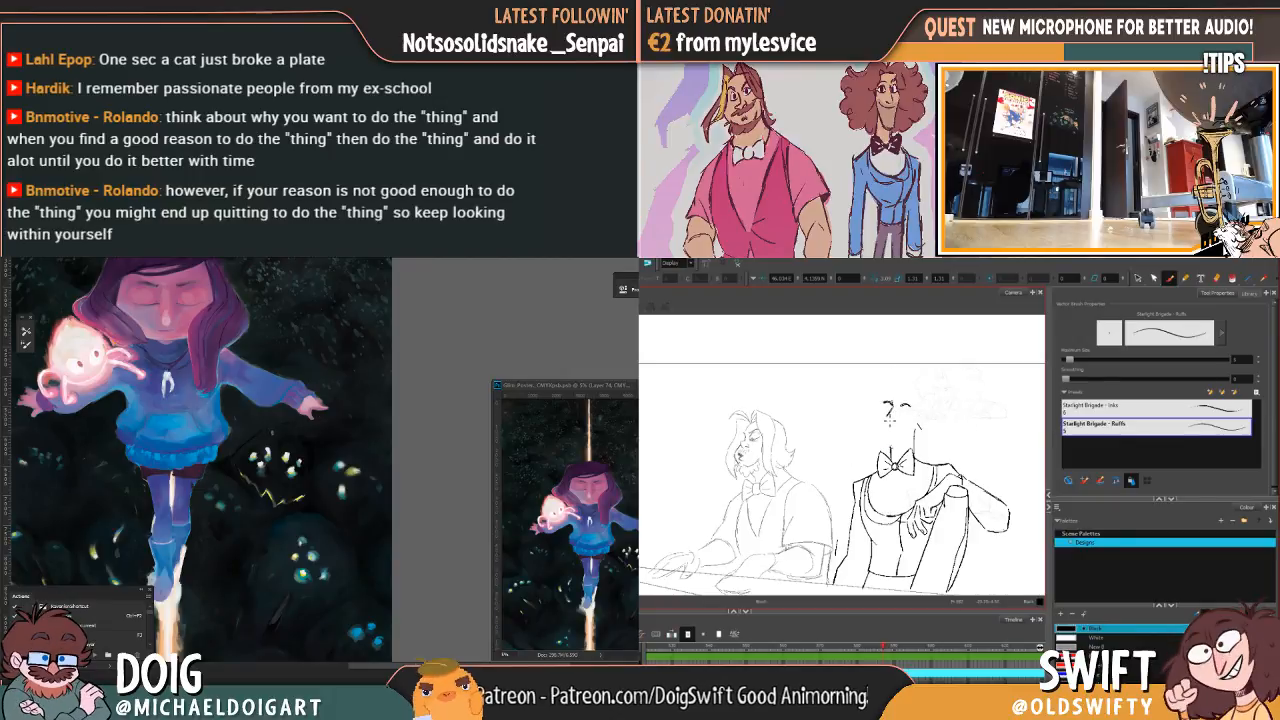
{"action": "key", "text": "f"}
{"action": "key", "text": "g"}
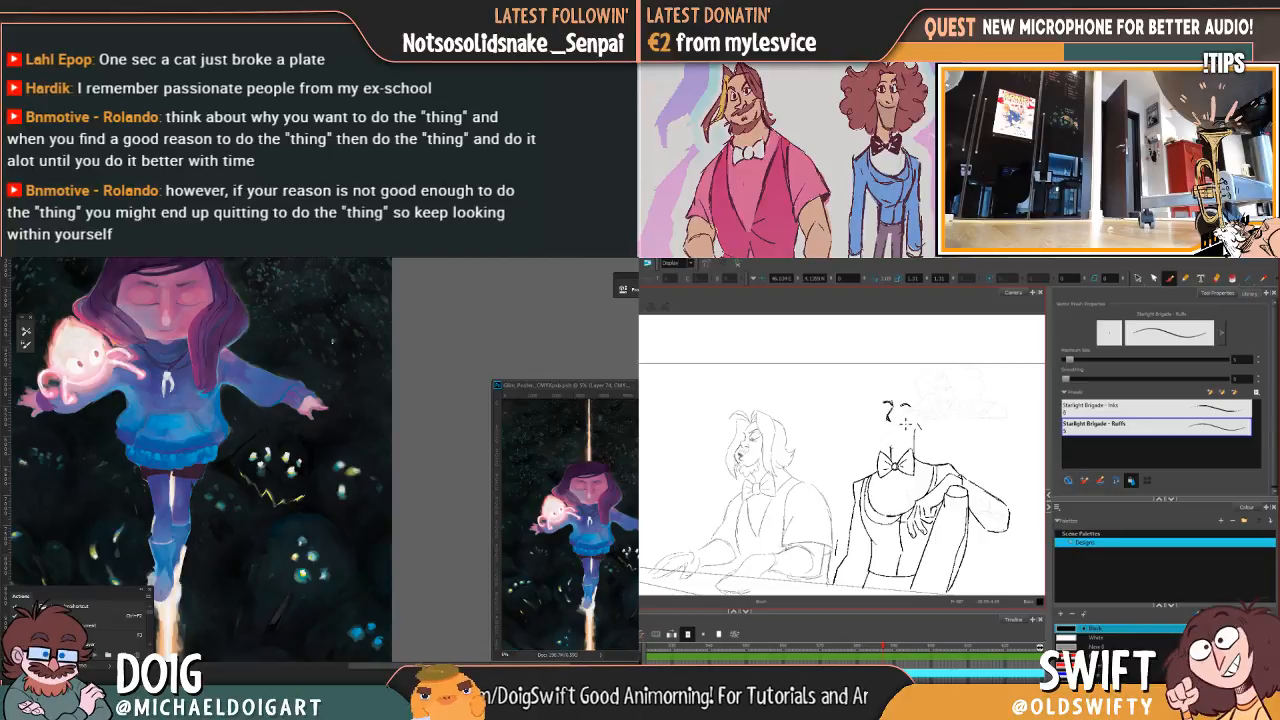
Step: Refine the tip of the nose, comparing the drawing with the winking one
{"action": "scroll", "coordinate": [255, 425], "scroll_direction": "up", "scroll_amount": 3}
{"action": "scroll", "coordinate": [255, 425], "scroll_direction": "up", "scroll_amount": 2}
{"action": "scroll", "coordinate": [288, 418], "scroll_direction": "up", "scroll_amount": 2}
{"action": "key", "text": "f"}
{"action": "key", "text": "g"}
{"action": "key", "text": "f"}
{"action": "key", "text": "g"}
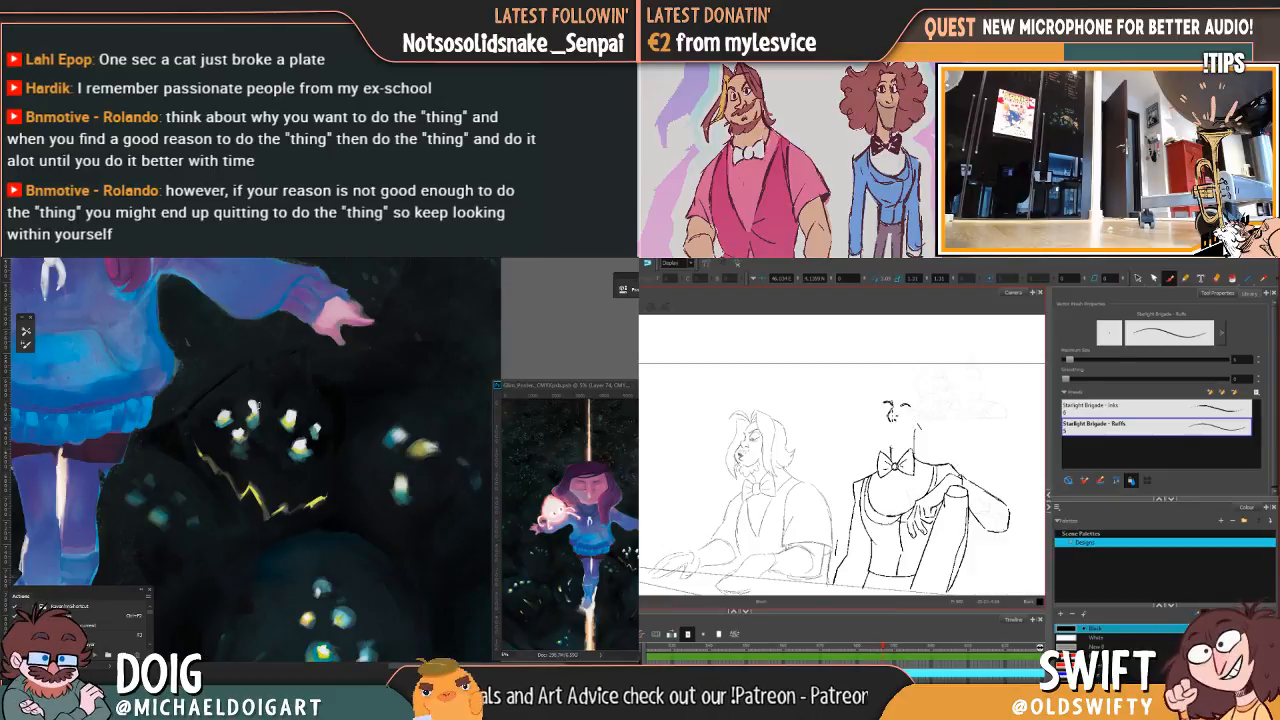
Step: Draw the curved smile beneath the nose and review the poster's creature up close
{"action": "scroll", "coordinate": [293, 393], "scroll_direction": "down", "scroll_amount": 5}
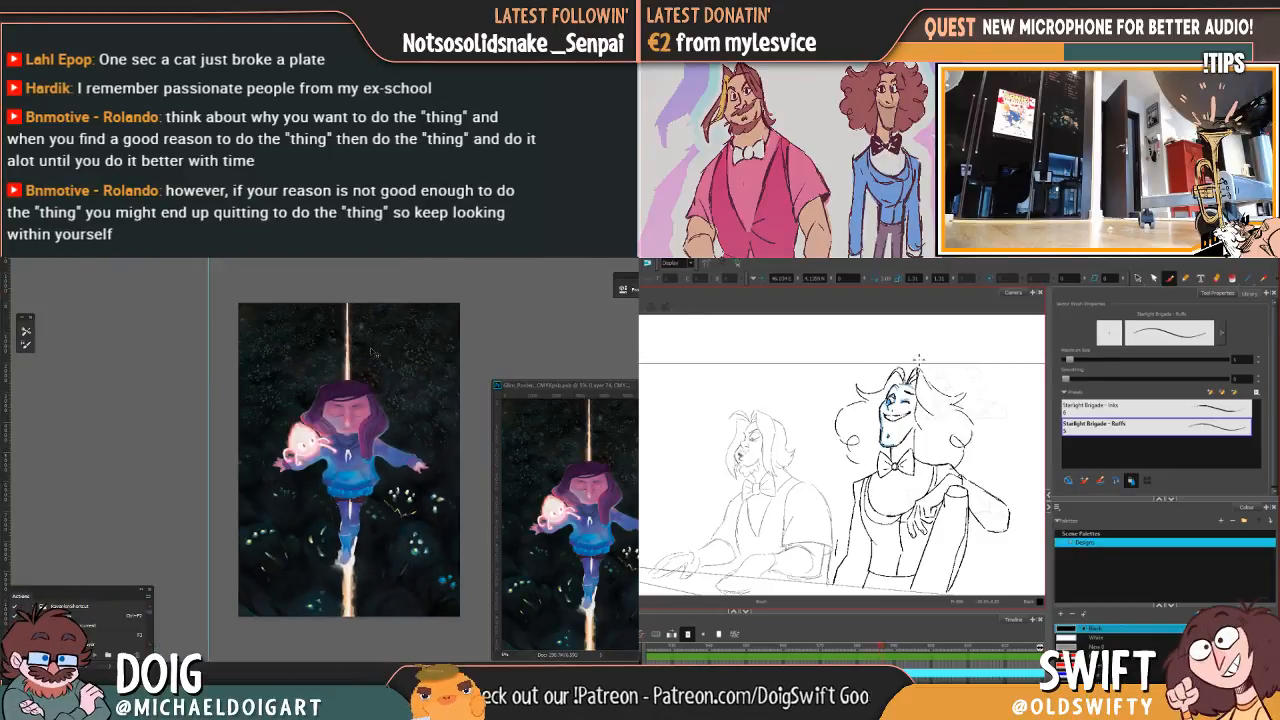
{"action": "scroll", "coordinate": [393, 387], "scroll_direction": "up", "scroll_amount": 1}
{"action": "scroll", "coordinate": [395, 387], "scroll_direction": "up", "scroll_amount": 4}
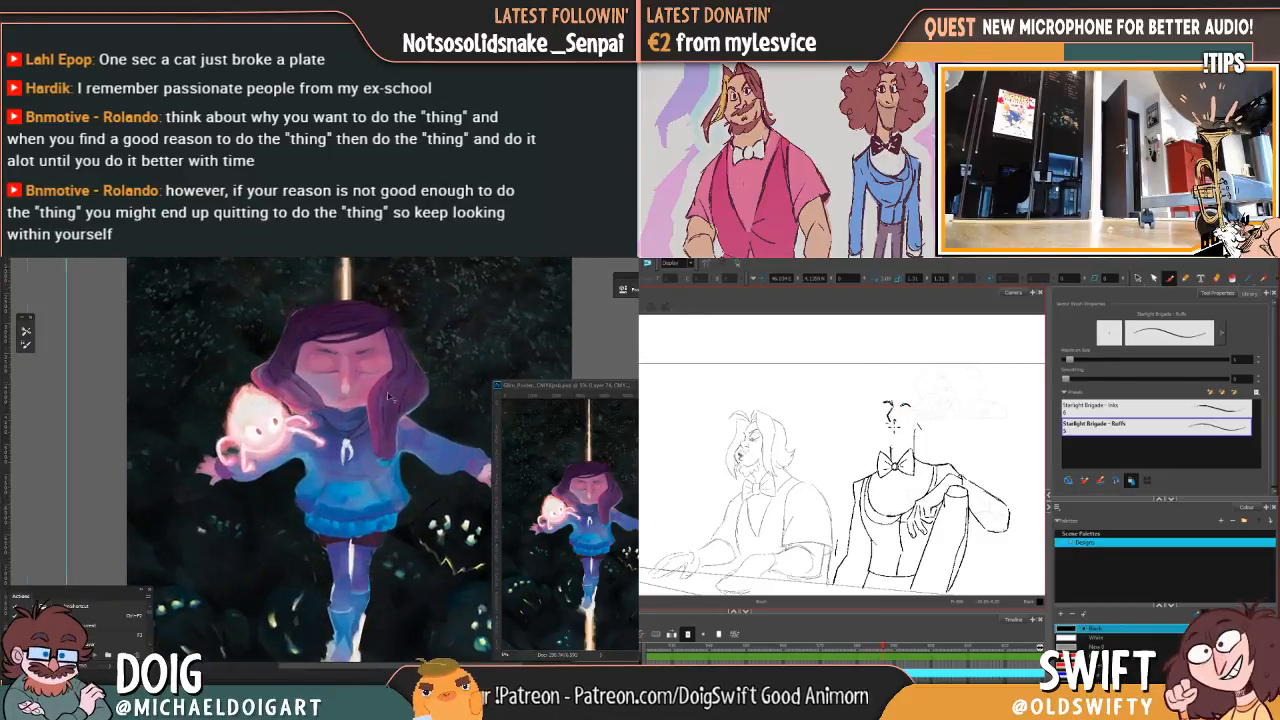
{"action": "scroll", "coordinate": [335, 446], "scroll_direction": "up", "scroll_amount": 3}
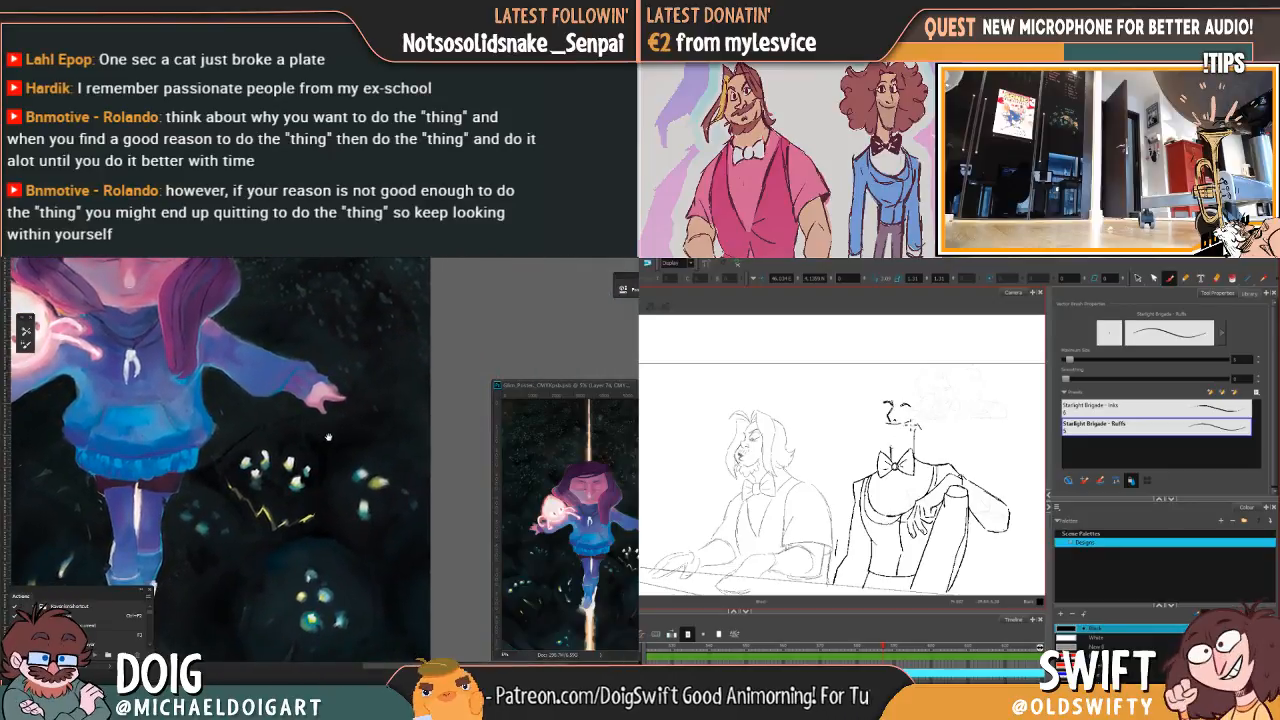
{"action": "left_click_drag", "start_coordinate": [325, 430], "coordinate": [320, 426]}
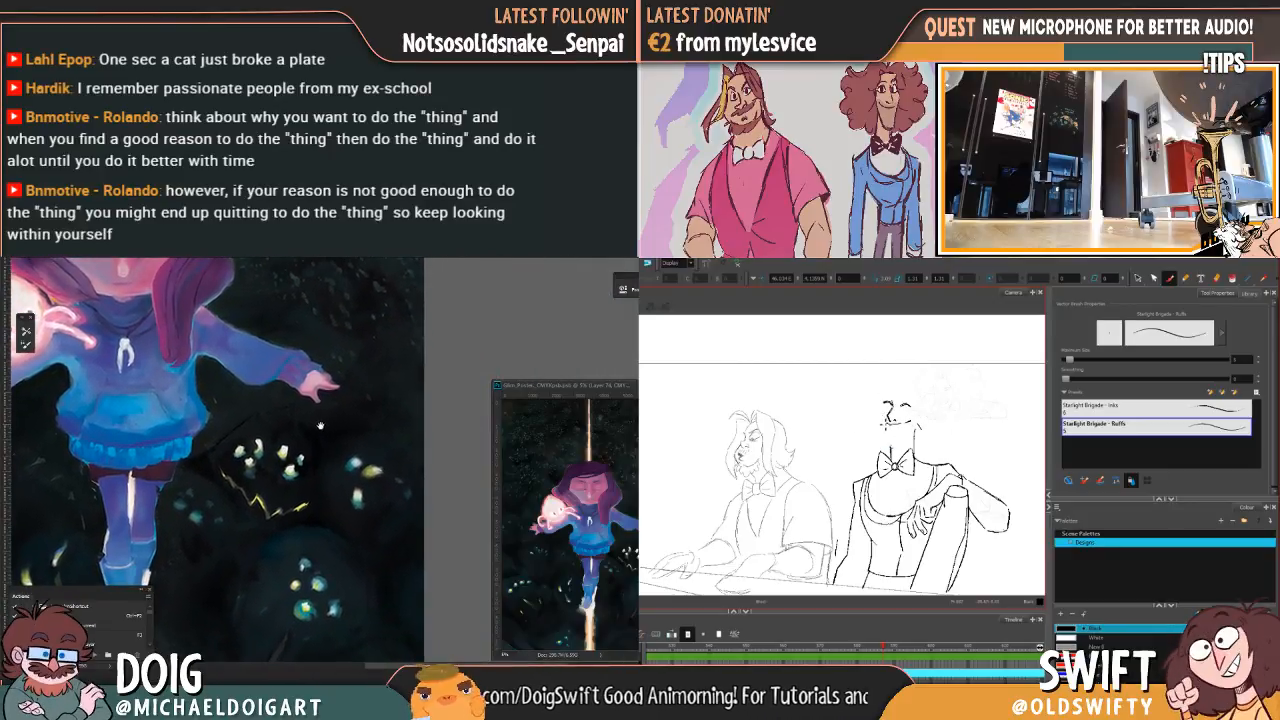
{"action": "scroll", "coordinate": [300, 400], "scroll_direction": "up", "scroll_amount": 2}
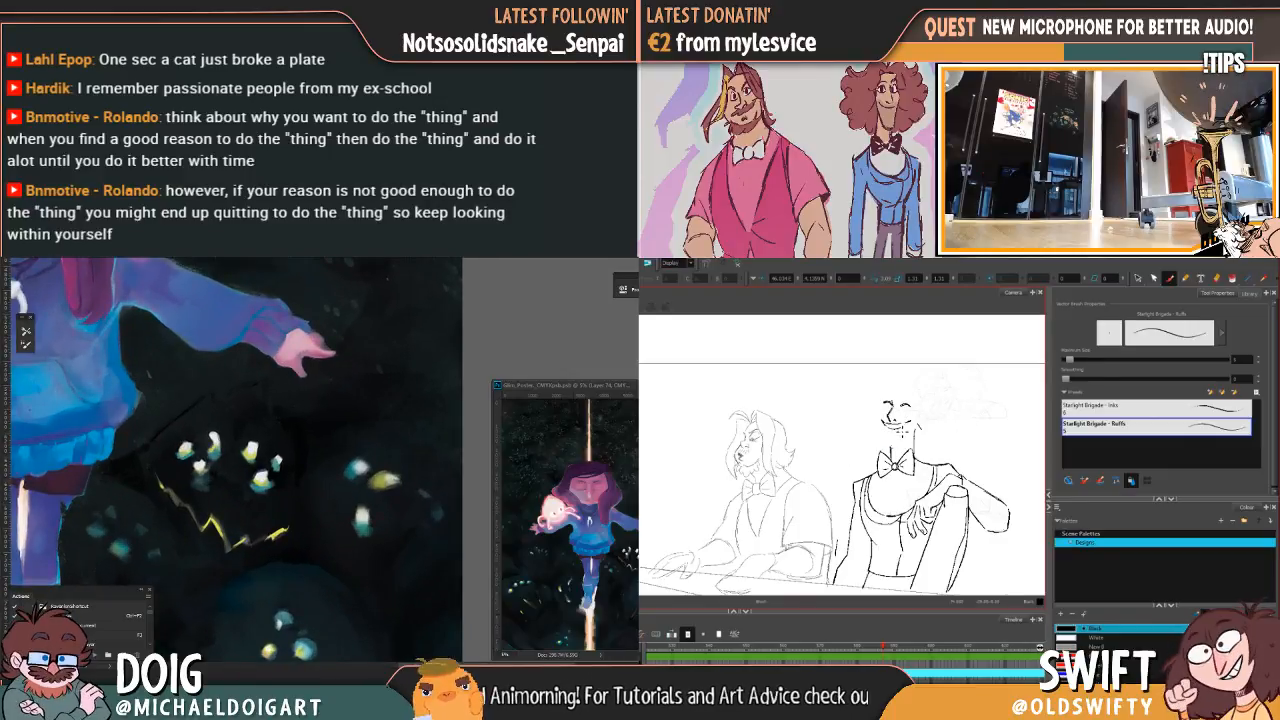
Step: Refine the smile and start the eyebrows above the closed eyes, comparing with the winking drawing
{"action": "key", "text": "f"}
{"action": "key", "text": "g"}
{"action": "key", "text": "f"}
{"action": "key", "text": "g"}
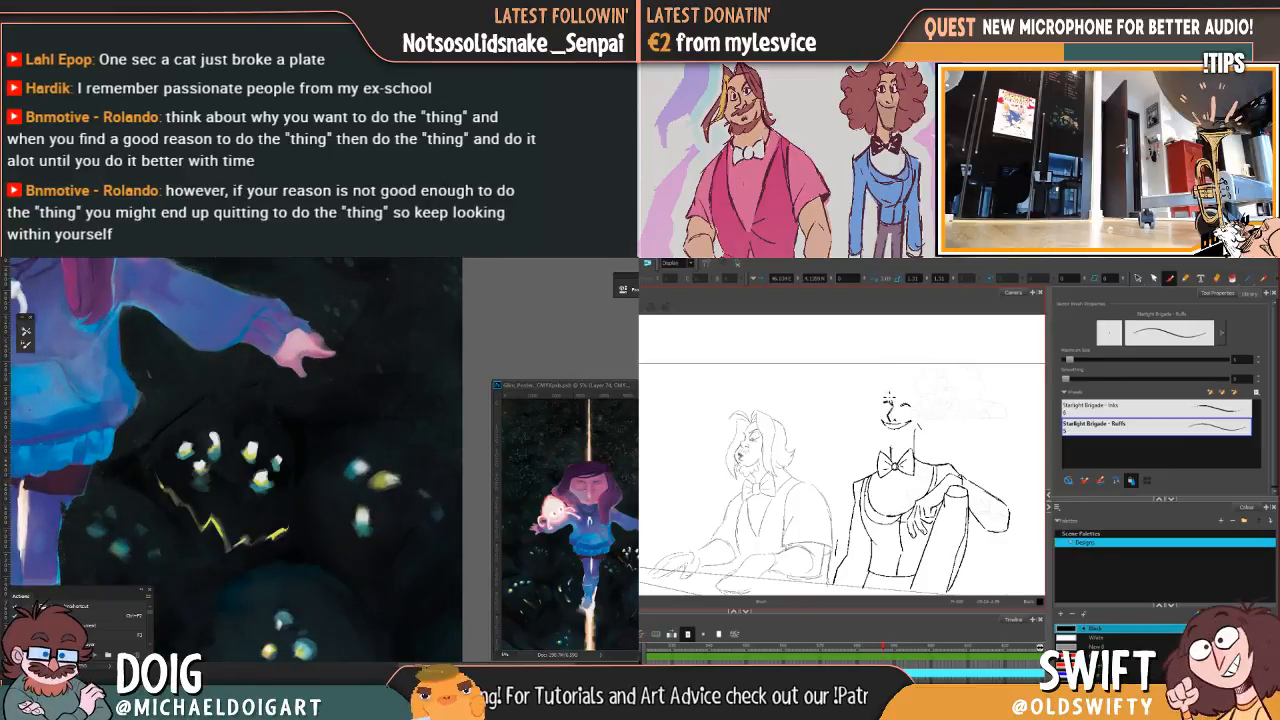
{"action": "key", "text": "f"}
{"action": "key", "text": "g"}
{"action": "key", "text": "f"}
Step: Dim the creature's glowing eyes within lassoed areas on the poster and draw the standing man's eyebrows
{"action": "mouse_move", "coordinate": [240, 487]}
{"action": "left_mouse_down"}
{"action": "mouse_move", "coordinate": [270, 485]}
{"action": "mouse_move", "coordinate": [274, 468]}
{"action": "mouse_move", "coordinate": [200, 443]}
{"action": "mouse_move", "coordinate": [197, 470]}
{"action": "mouse_move", "coordinate": [196, 456]}
{"action": "mouse_move", "coordinate": [267, 452]}
{"action": "left_mouse_up"}
{"action": "key", "text": "g"}
{"action": "key", "text": "f"}
{"action": "key", "text": "g"}
{"action": "key", "text": "f"}
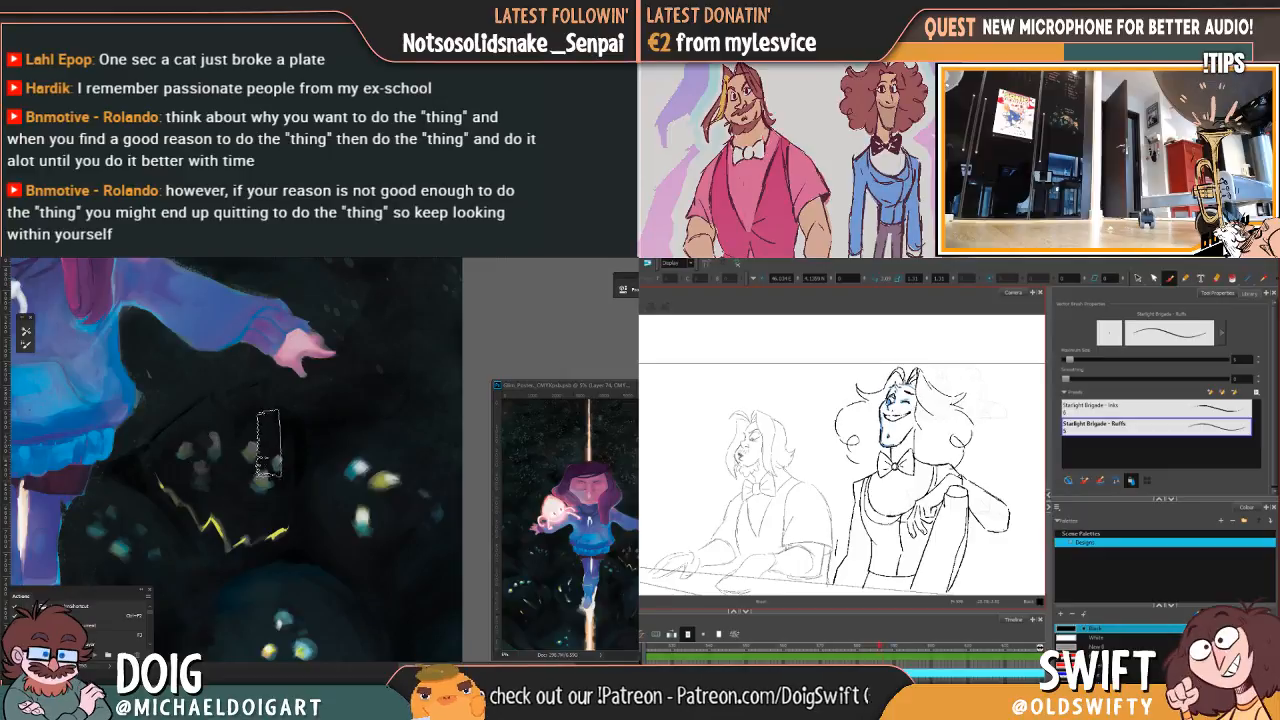
{"action": "key", "text": "g"}
{"action": "key", "text": "f"}
{"action": "key", "text": "g"}
{"action": "key", "text": "f"}
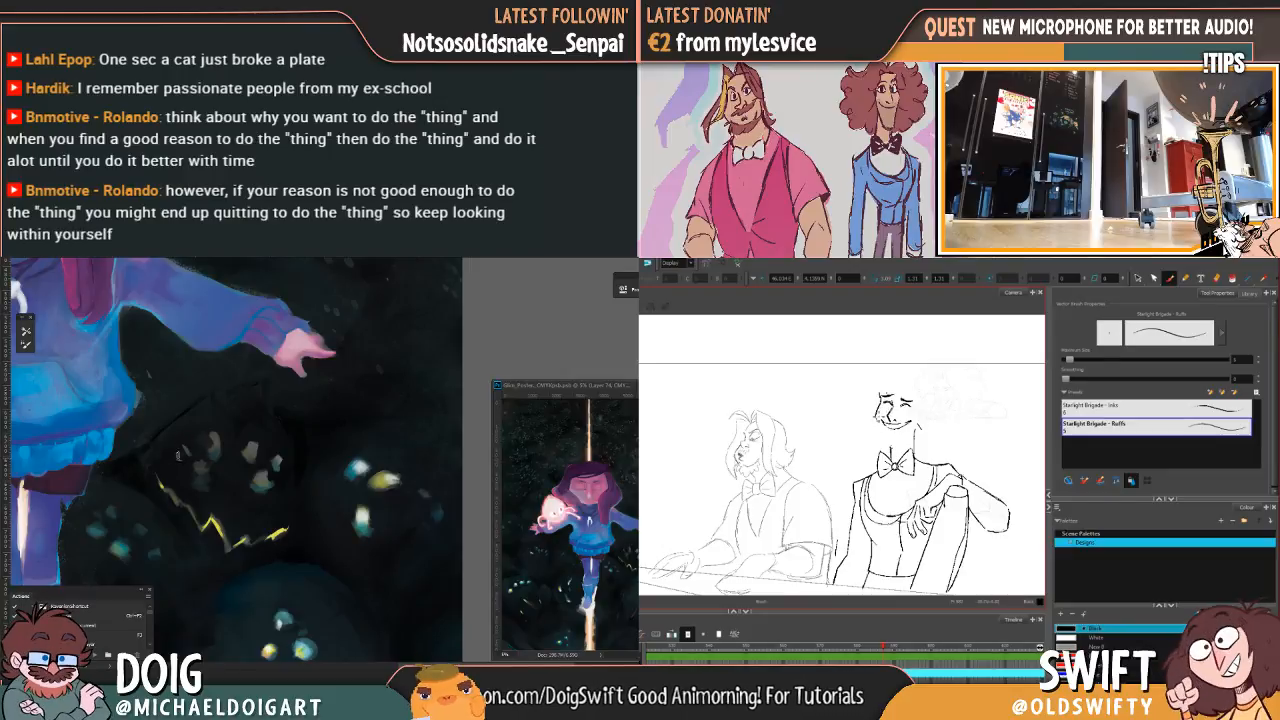
Step: Lasso around the creature's eyes to narrow them on the poster and draw the side of the standing man's face
{"action": "key", "text": "f"}
{"action": "key", "text": "g"}
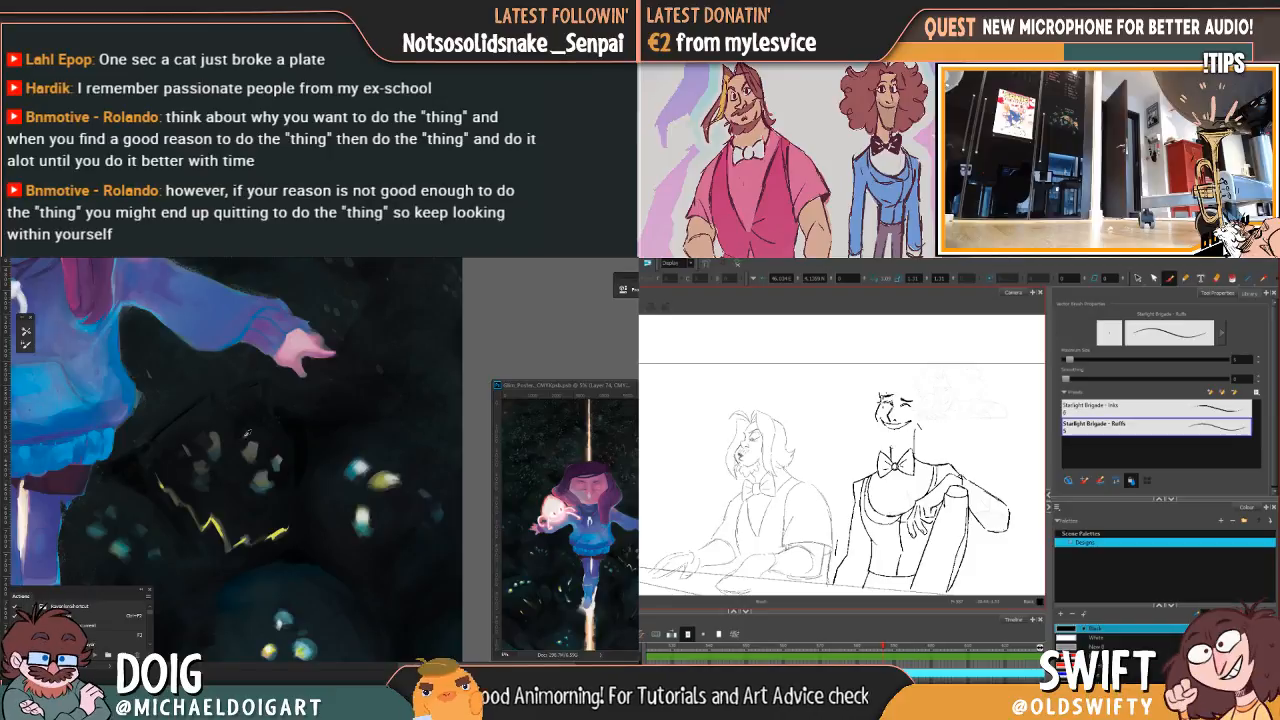
{"action": "mouse_move", "coordinate": [277, 493]}
{"action": "left_mouse_down"}
{"action": "mouse_move", "coordinate": [205, 501]}
{"action": "mouse_move", "coordinate": [182, 475]}
{"action": "mouse_move", "coordinate": [197, 421]}
{"action": "mouse_move", "coordinate": [268, 429]}
{"action": "mouse_move", "coordinate": [285, 478]}
{"action": "left_mouse_up"}
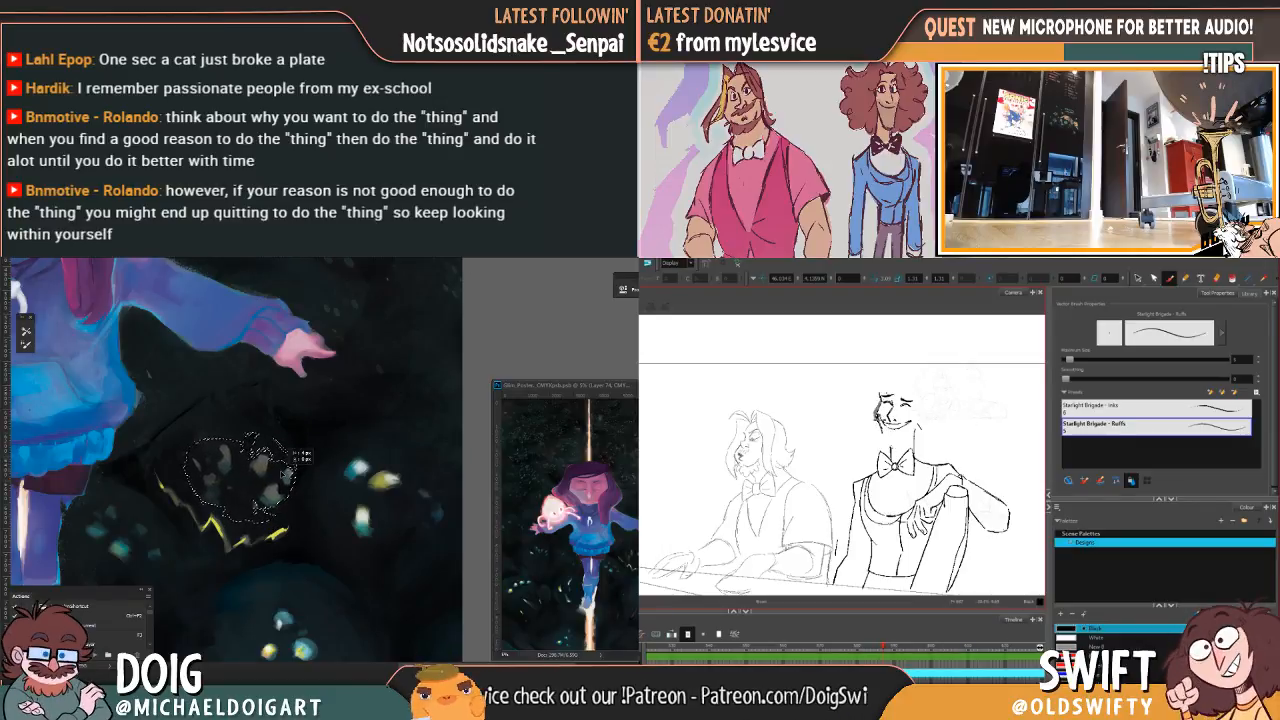
{"action": "key", "text": "ctrl+d"}
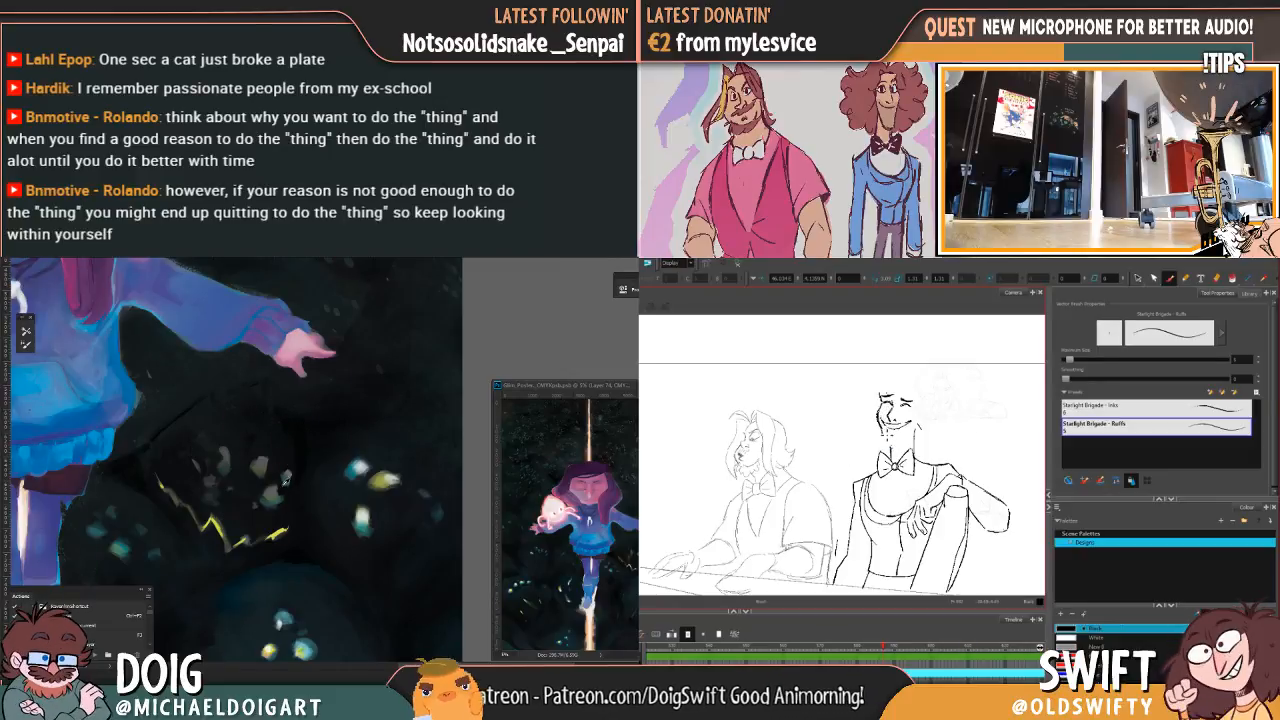
Step: Draw the jawline and the rounded top of the standing man's head around the face
{"action": "key", "text": "f"}
{"action": "key", "text": "g"}
{"action": "key", "text": "f"}
{"action": "key", "text": "g"}
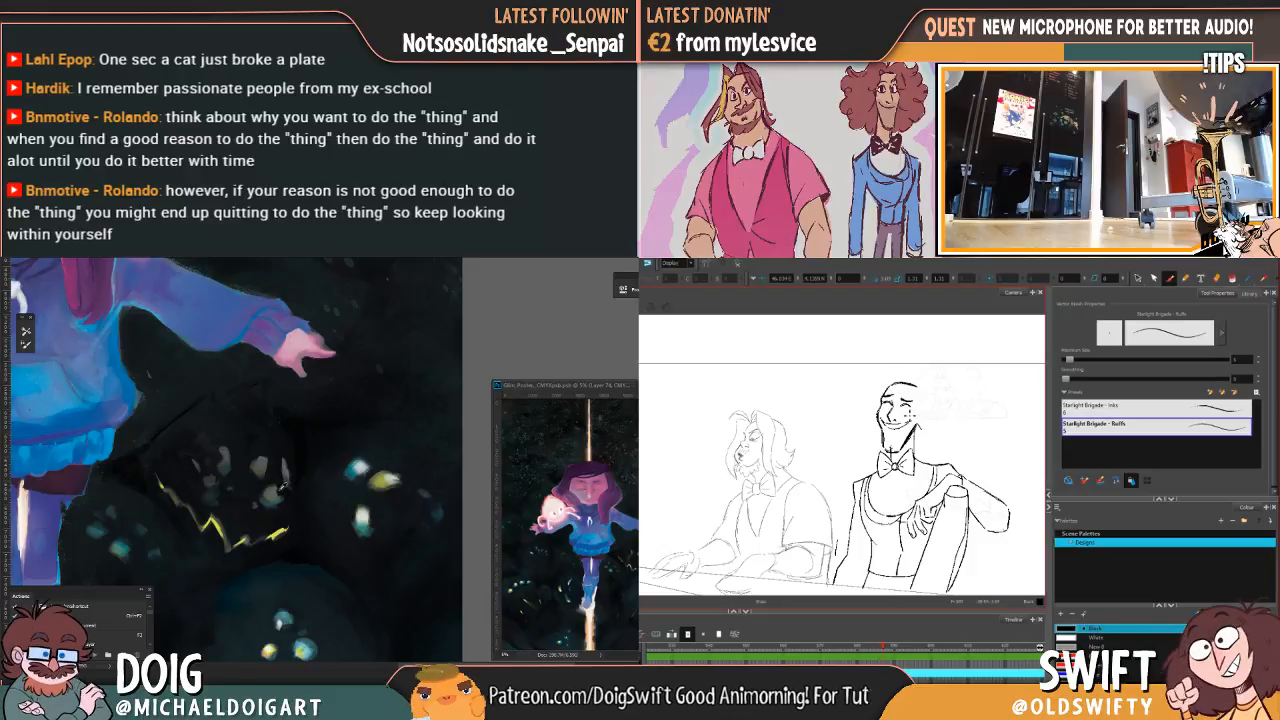
{"action": "left_click_drag", "start_coordinate": [899, 383], "coordinate": [914, 385]}
Step: Draw the back of the head down toward the neck, checking its shape against the winking drawing
{"action": "key", "text": "f"}
{"action": "key", "text": "g"}
{"action": "key", "text": "f"}
{"action": "key", "text": "g"}
{"action": "key", "text": "f"}
{"action": "key", "text": "g"}
{"action": "key", "text": "f"}
{"action": "key", "text": "g"}
{"action": "key", "text": "f"}
{"action": "key", "text": "g"}
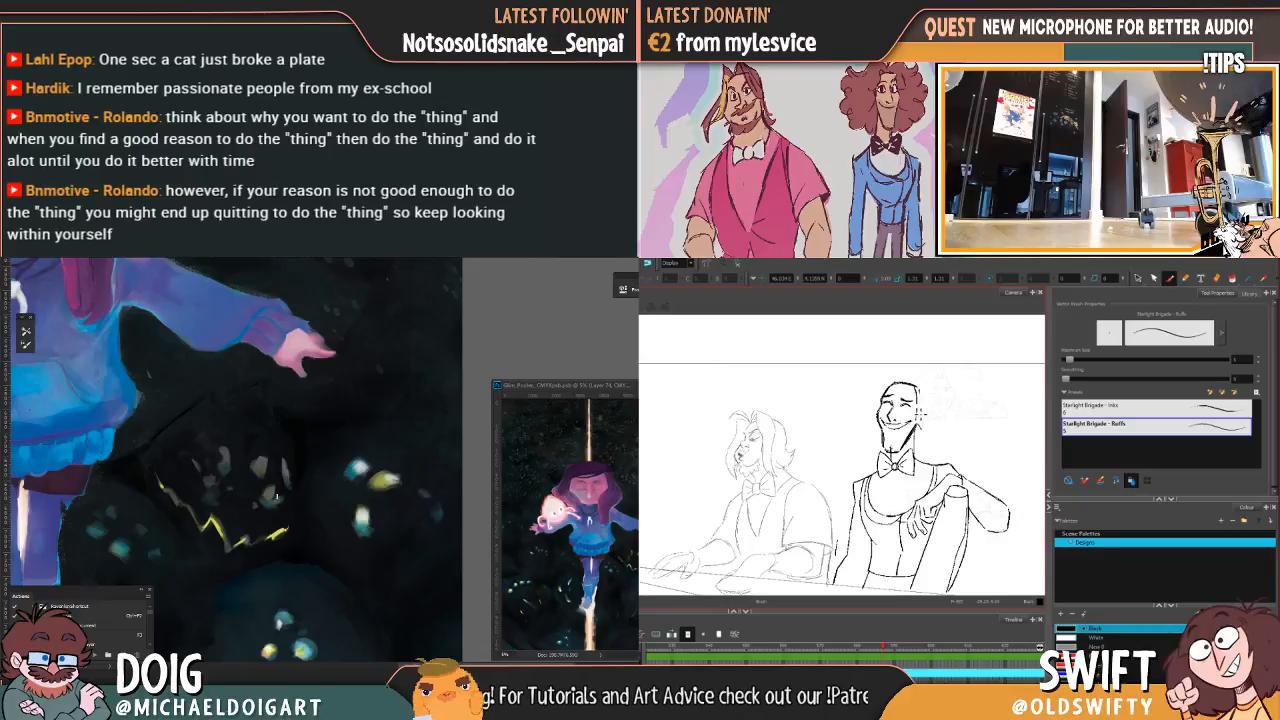
Step: Refine the jaw and neck lines above the bow tie, flipping between this drawing and the winking one
{"action": "key", "text": "f"}
{"action": "key", "text": "g"}
{"action": "key", "text": "f"}
{"action": "key", "text": "g"}
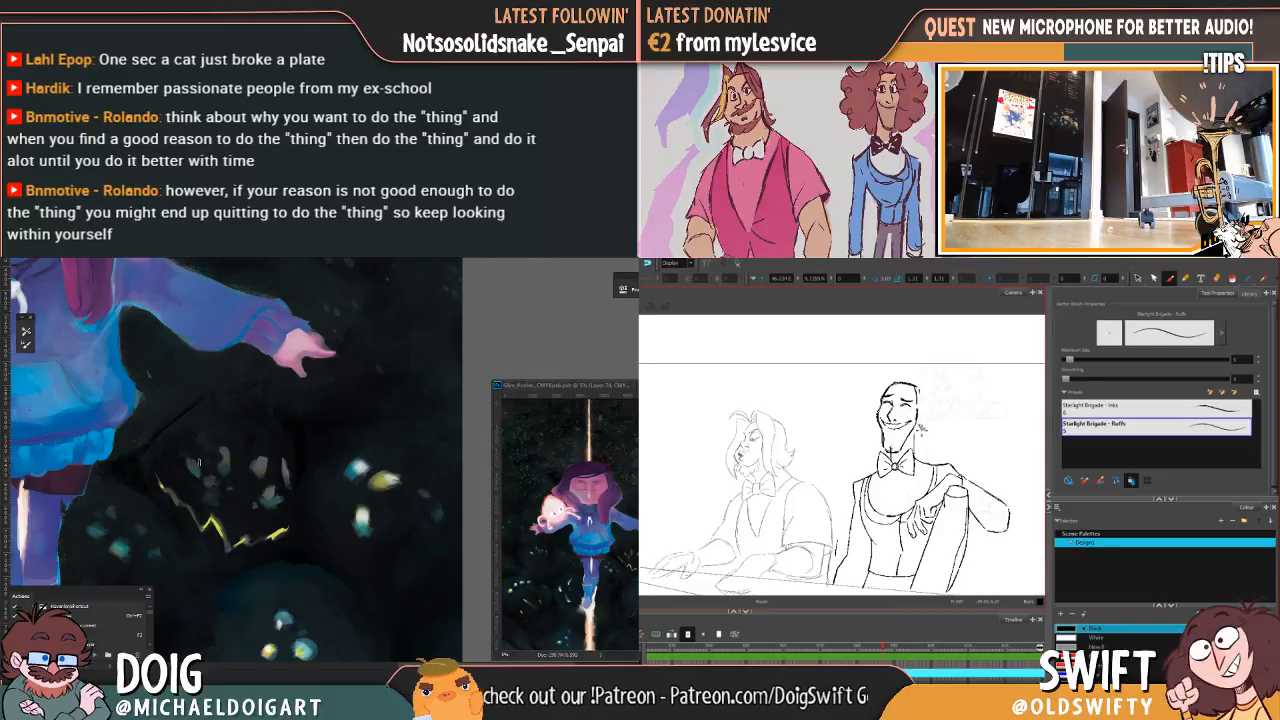
{"action": "key", "text": "f"}
{"action": "key", "text": "g"}
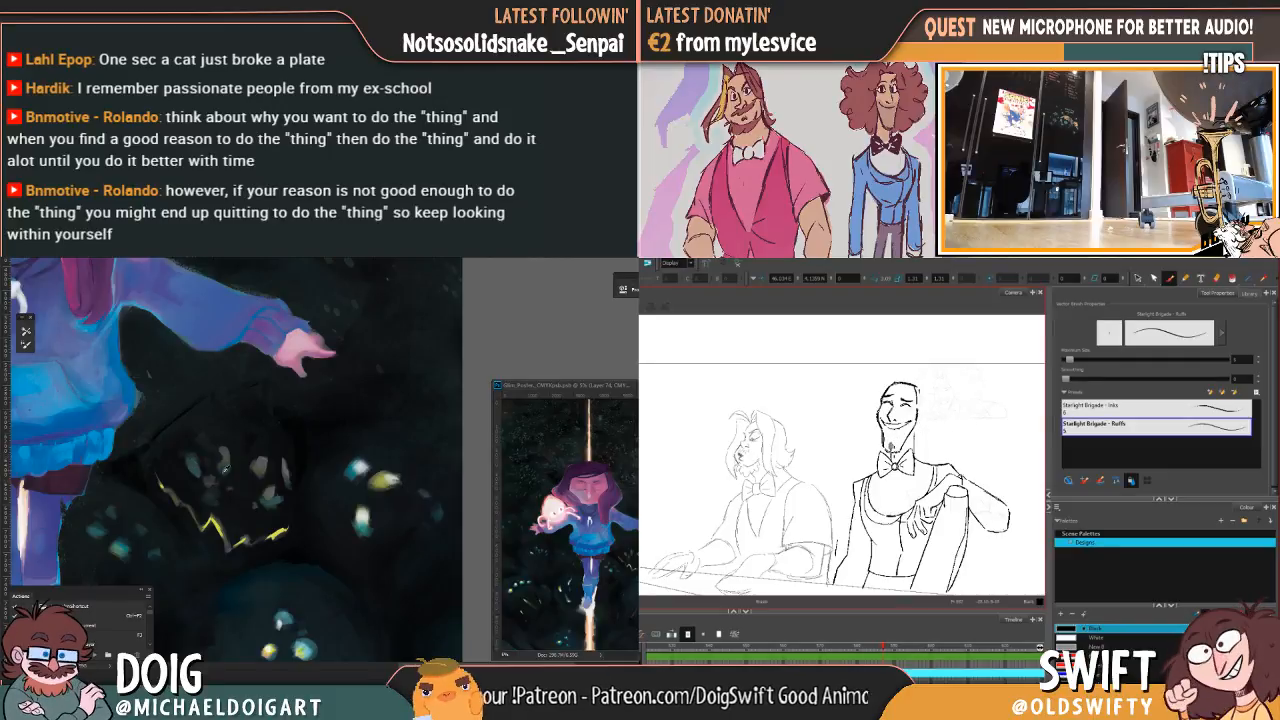
{"action": "key", "text": "f"}
{"action": "key", "text": "g"}
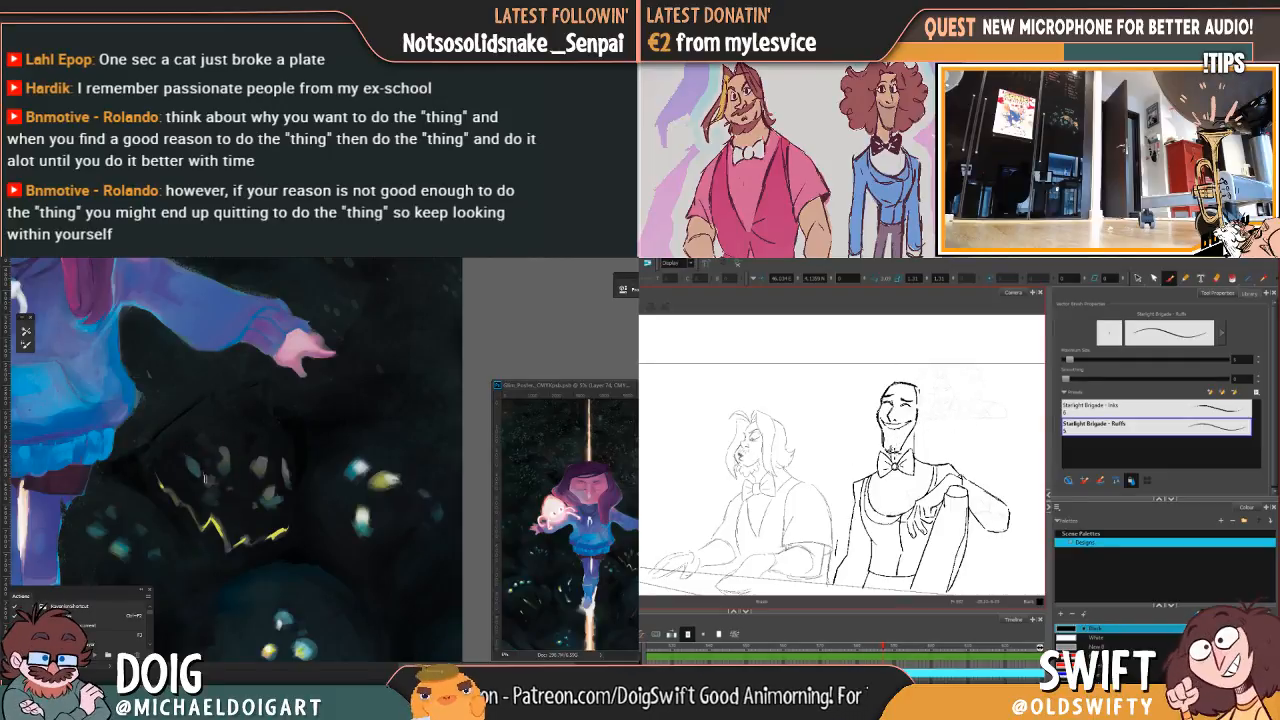
{"action": "key", "text": "f"}
{"action": "key", "text": "g"}
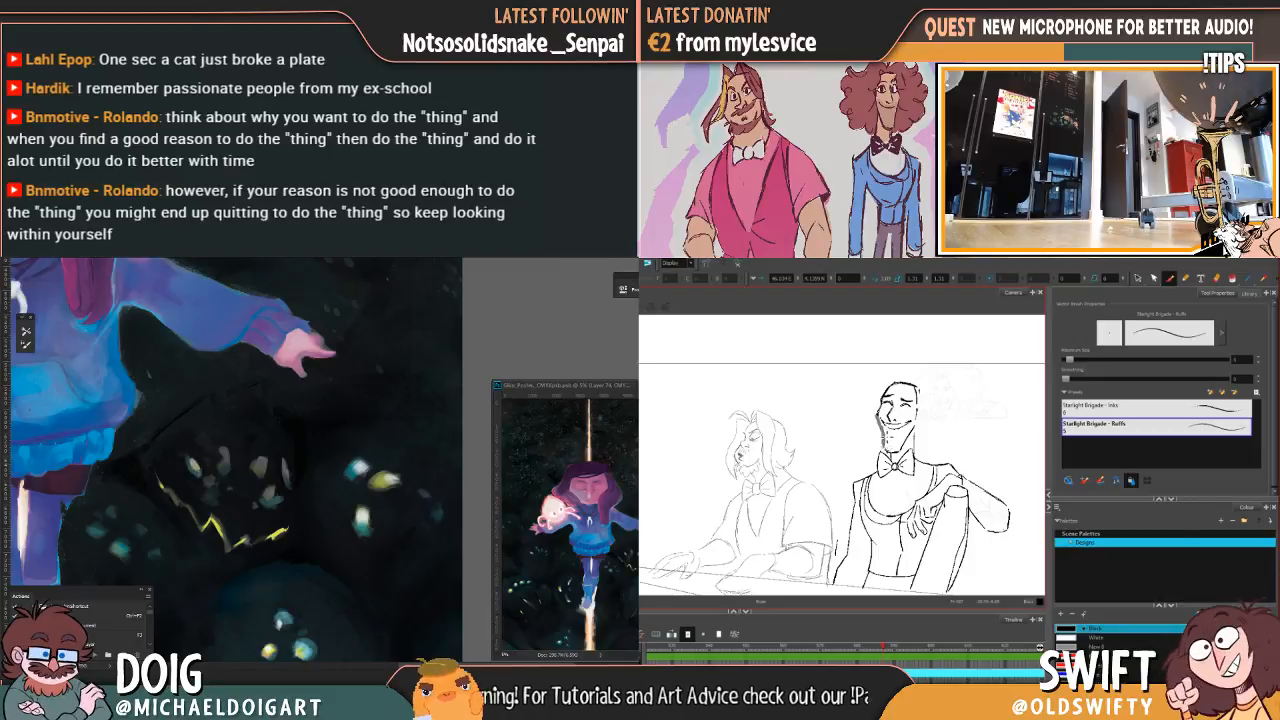
Step: Draw the chin contour below the smile, comparing it with the winking drawing
{"action": "key", "text": "f"}
{"action": "key", "text": "g"}
{"action": "key", "text": "f"}
{"action": "key", "text": "g"}
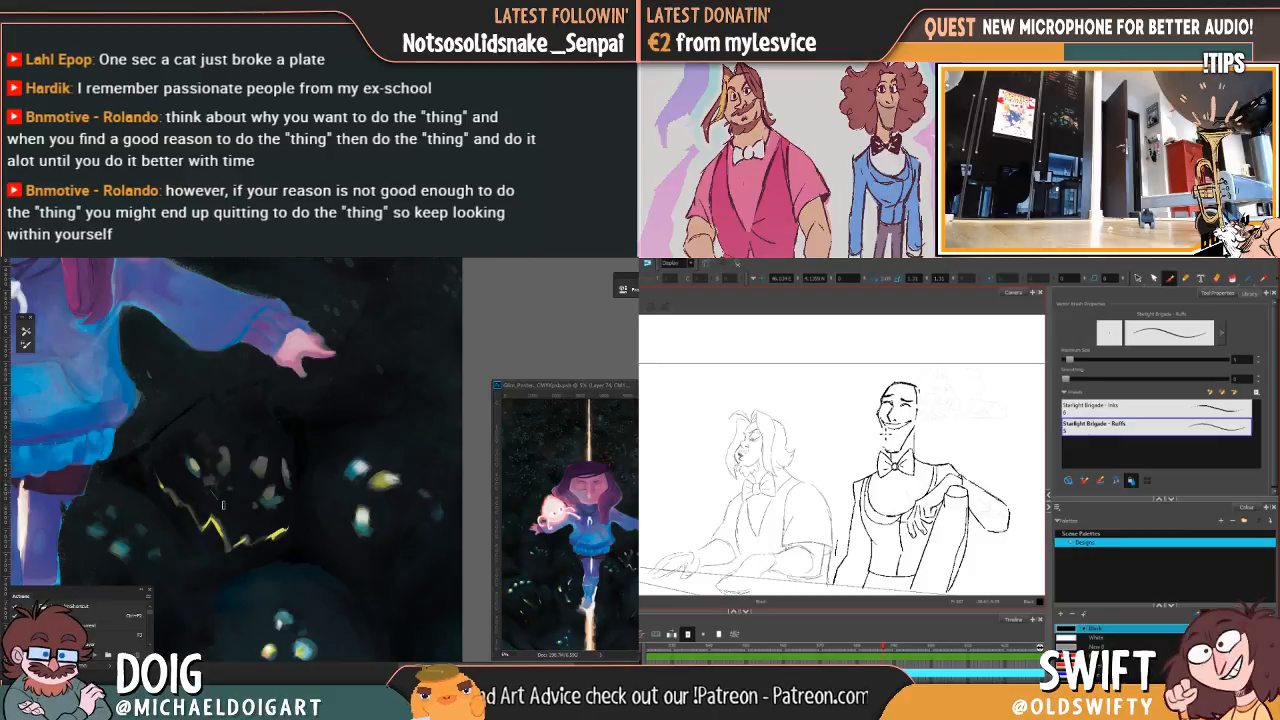
{"action": "left_click_drag", "start_coordinate": [882, 424], "coordinate": [889, 453]}
{"action": "key", "text": "f"}
{"action": "key", "text": "g"}
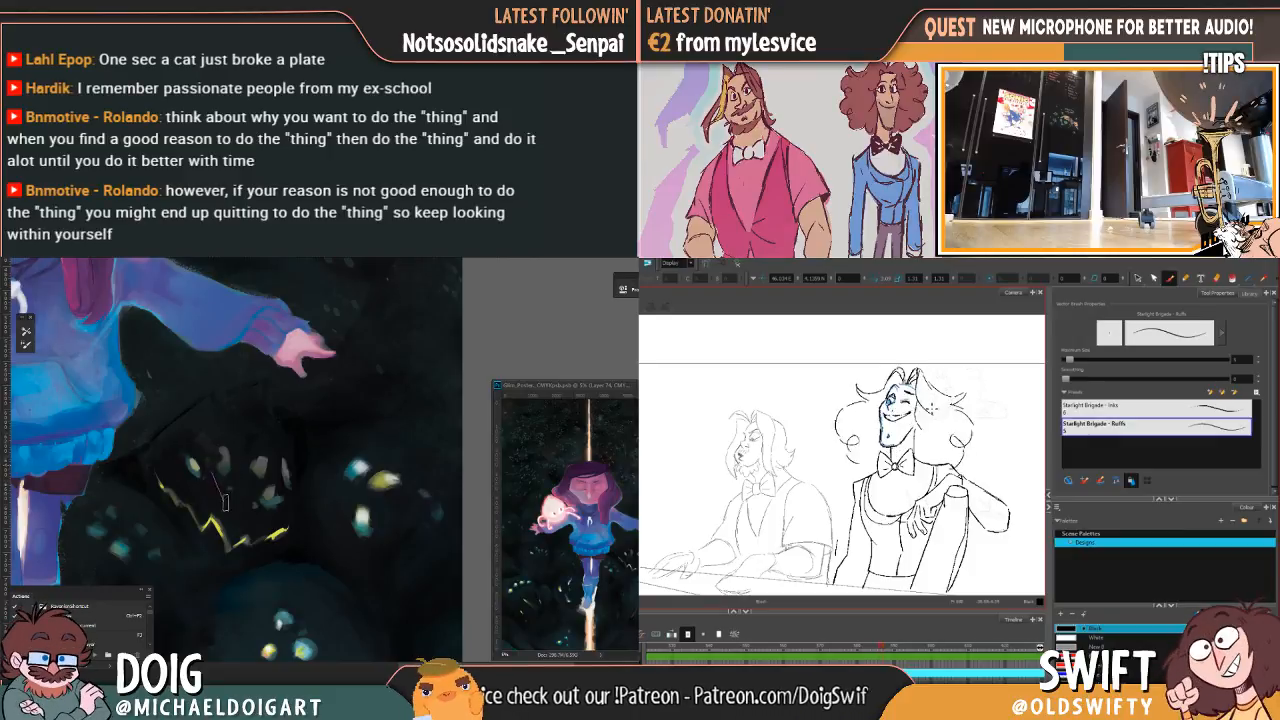
Step: Paint out the surplus glowing spots between the creature's eyes and compare the standing man's new head with his winking drawing
{"action": "key", "text": "f"}
{"action": "key", "text": "g"}
{"action": "mouse_move", "coordinate": [232, 475]}
{"action": "left_mouse_down"}
{"action": "mouse_move", "coordinate": [228, 442]}
{"action": "mouse_move", "coordinate": [250, 464]}
{"action": "mouse_move", "coordinate": [237, 502]}
{"action": "mouse_move", "coordinate": [264, 455]}
{"action": "left_mouse_up"}
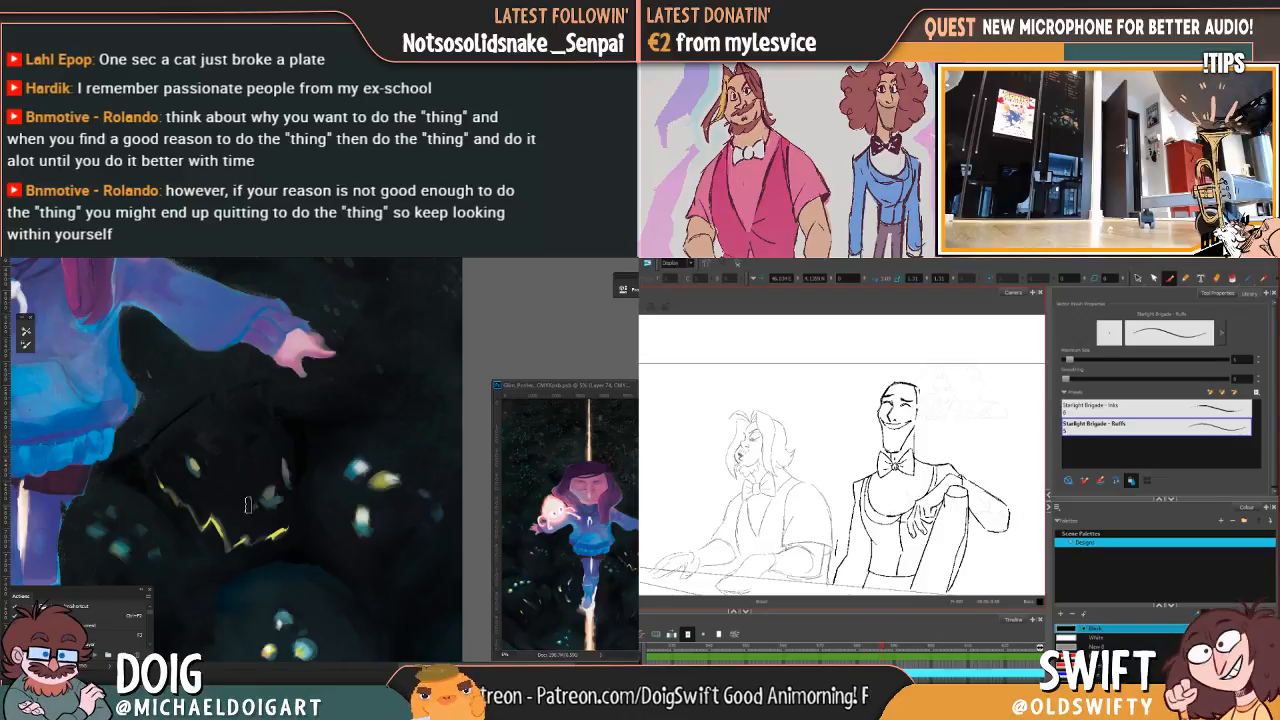
{"action": "key", "text": "f"}
{"action": "key", "text": "g"}
{"action": "key", "text": "f"}
{"action": "key", "text": "g"}
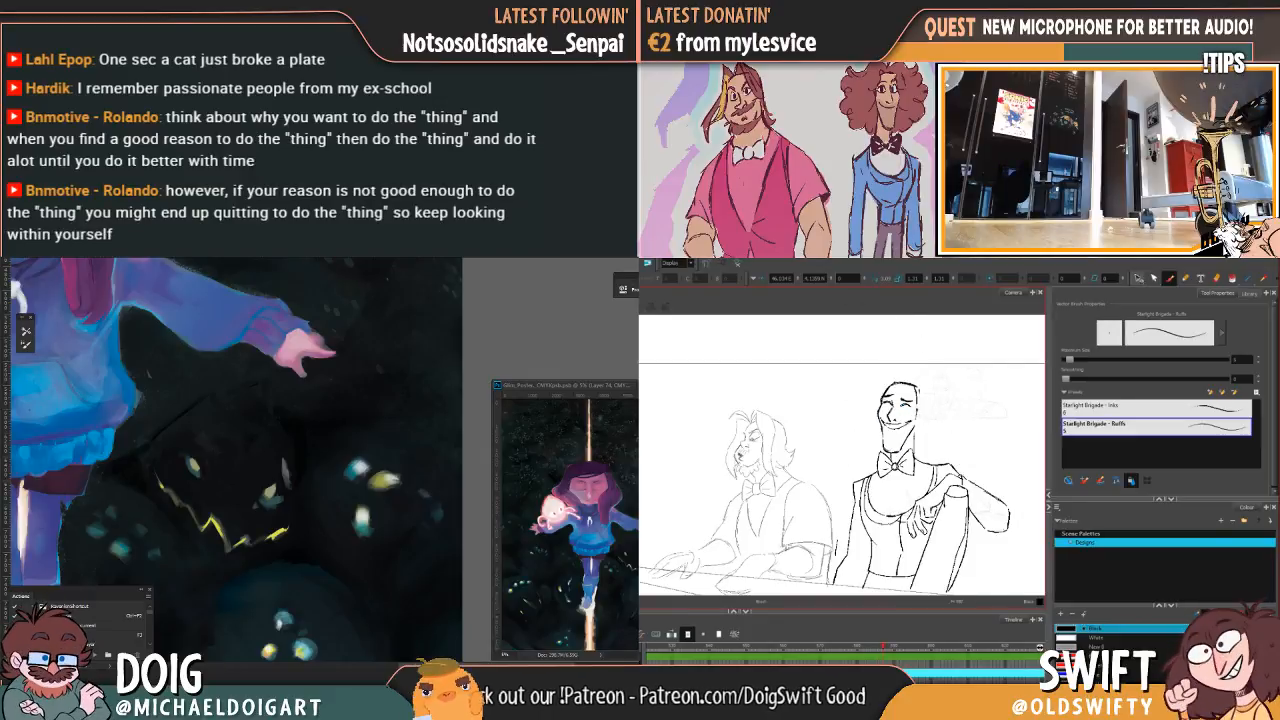
Step: Select the standing man's smile strokes and adjust their placement, checking them against the winking drawing
{"action": "key", "text": "alt+s"}
{"action": "left_click_drag", "start_coordinate": [903, 434], "coordinate": [909, 426]}
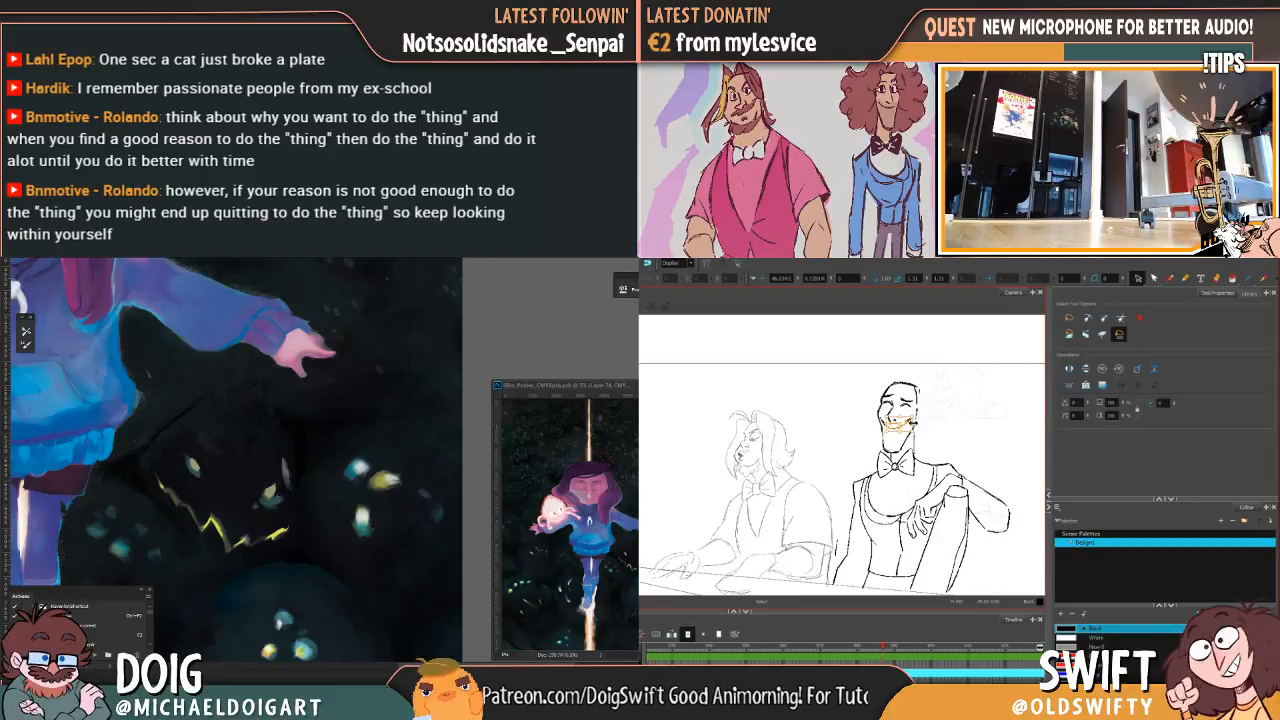
{"action": "left_click_drag", "start_coordinate": [910, 426], "coordinate": [912, 427]}
{"action": "key", "text": "comma"}
{"action": "key", "text": "period"}
{"action": "key", "text": "comma"}
{"action": "key", "text": "period"}
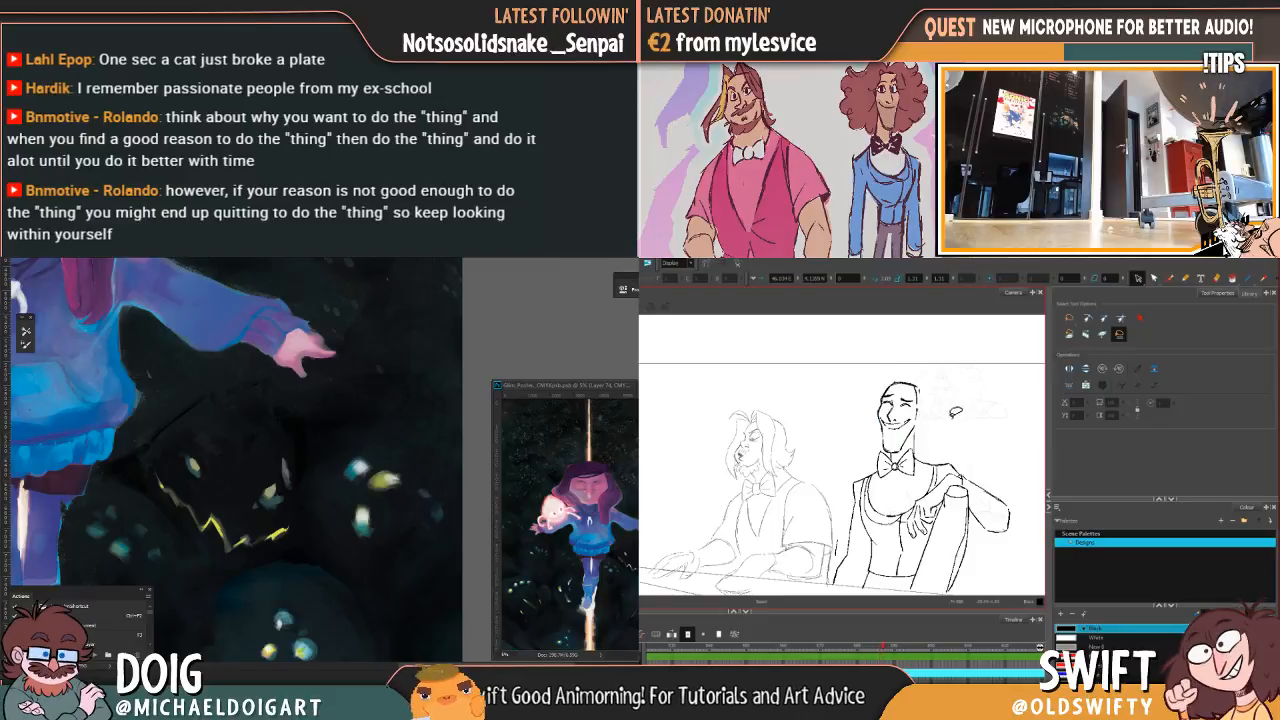
Step: Sketch the hairline across the standing man's forehead with the rough brush, flipping between this drawing and the winking one
{"action": "key", "text": "alt+b"}
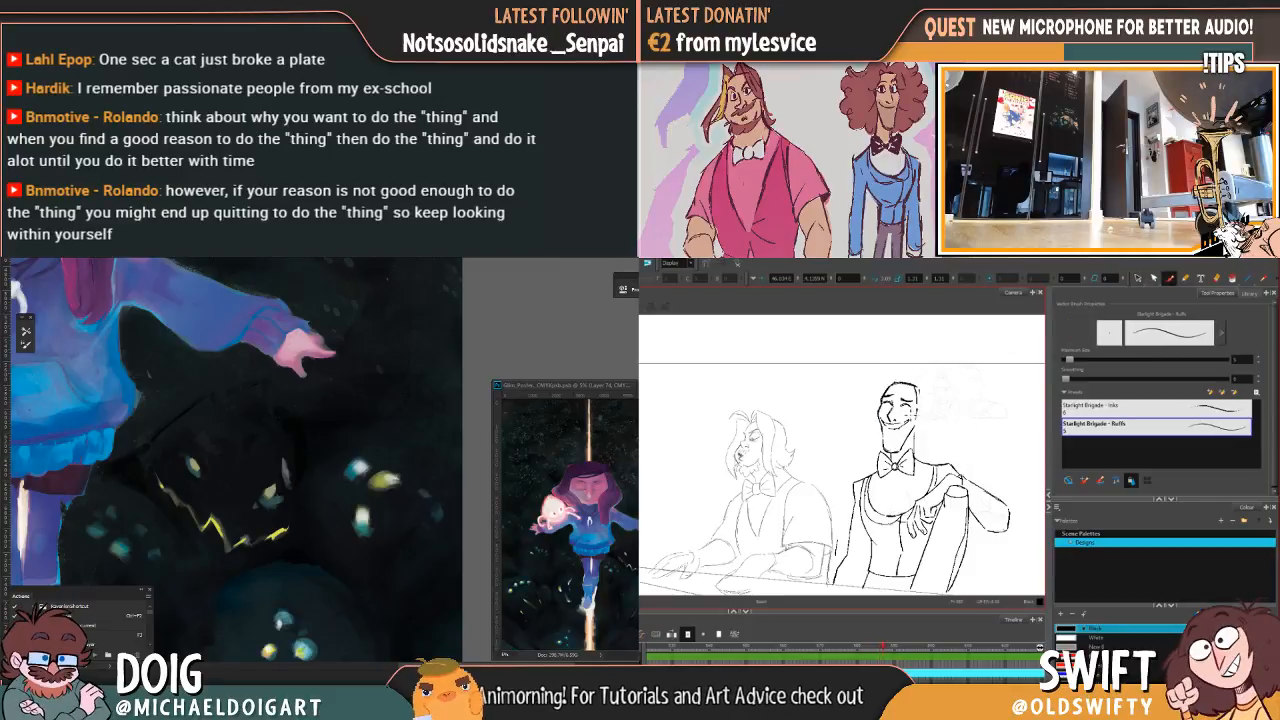
{"action": "key", "text": "comma"}
{"action": "key", "text": "period"}
{"action": "key", "text": "comma"}
{"action": "key", "text": "period"}
{"action": "key", "text": "comma"}
{"action": "key", "text": "period"}
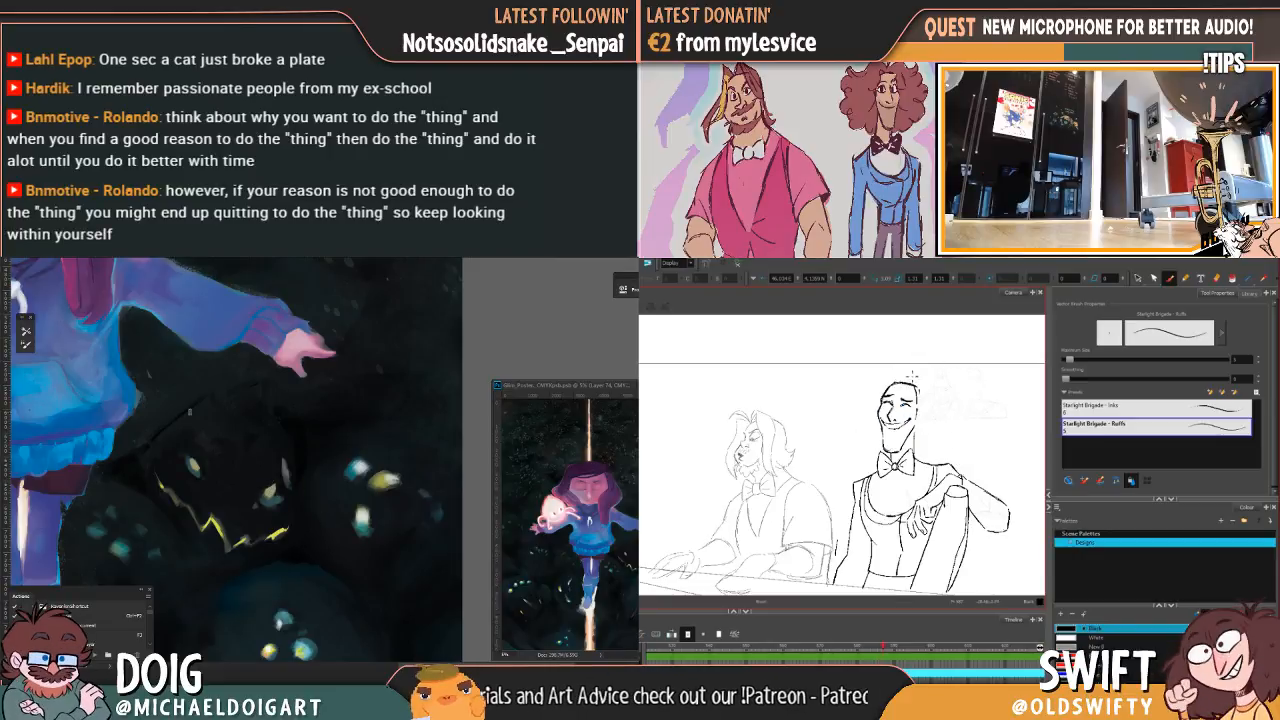
{"action": "key", "text": "comma"}
{"action": "key", "text": "period"}
{"action": "key", "text": "comma"}
{"action": "key", "text": "period"}
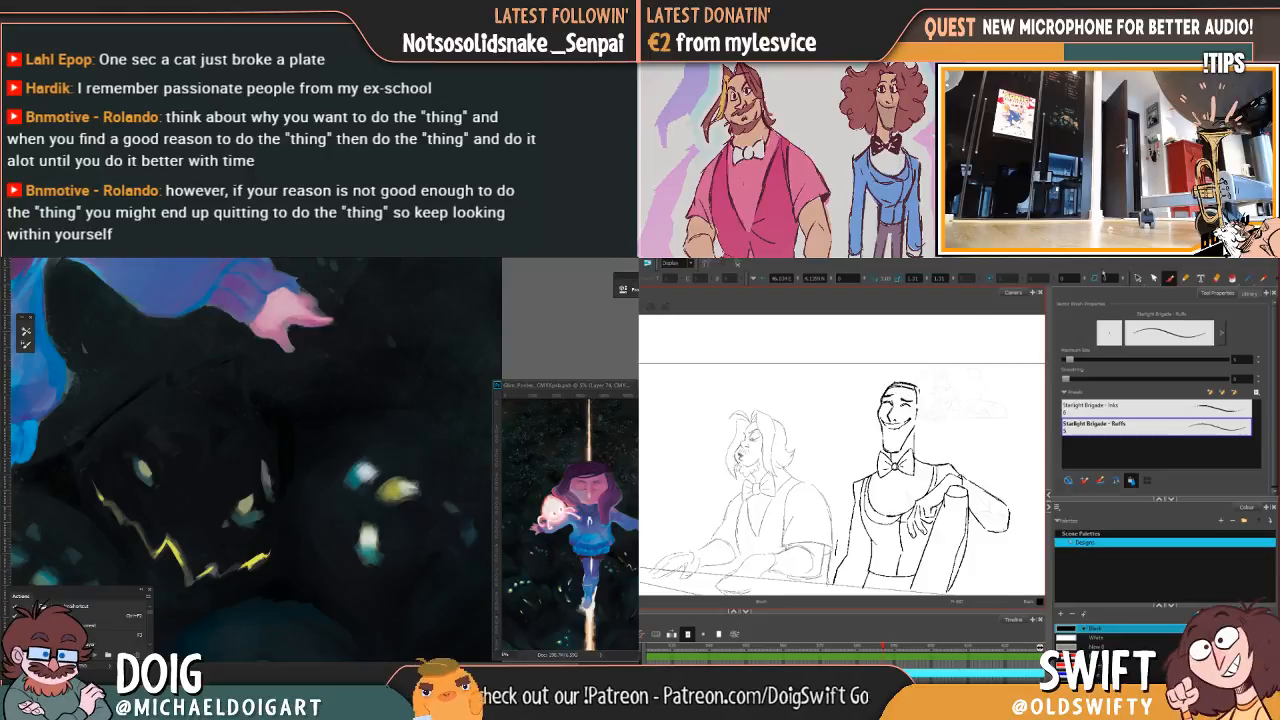
Step: Adjust the crown of the standing man's head outline and compare its height with the winking drawing
{"action": "key", "text": "alt+s"}
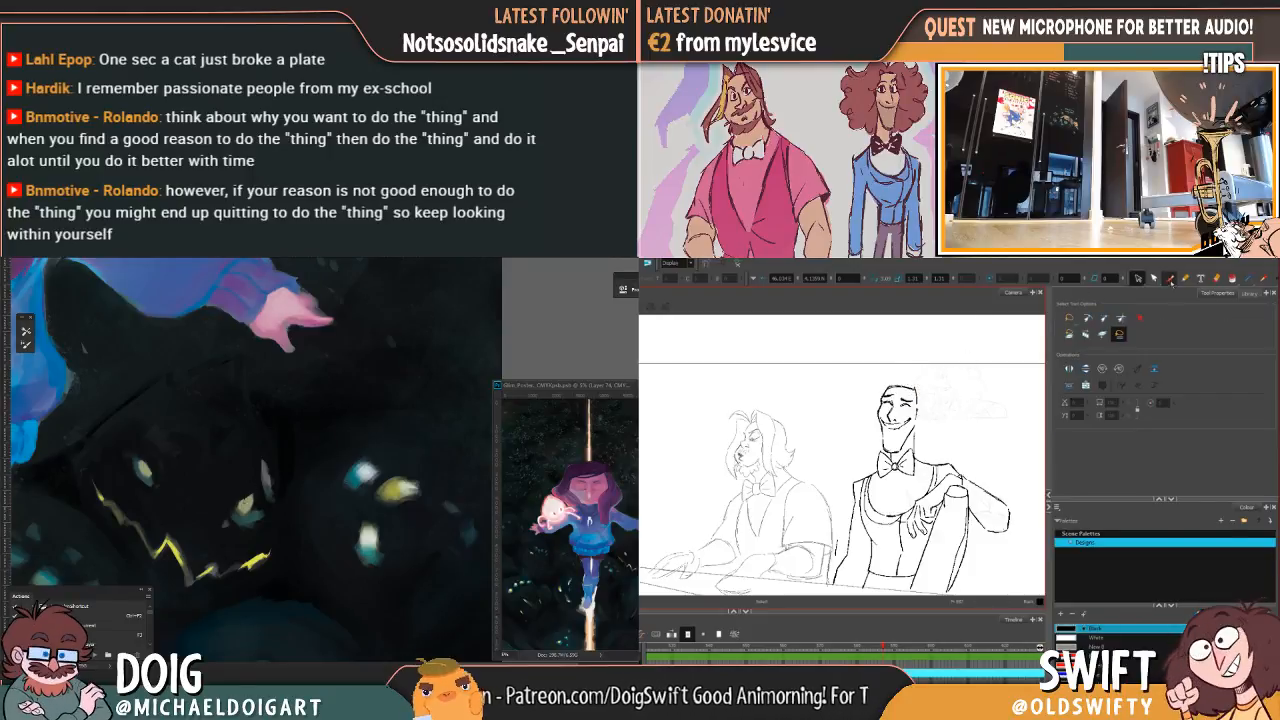
{"action": "left_click", "coordinate": [1169, 279]}
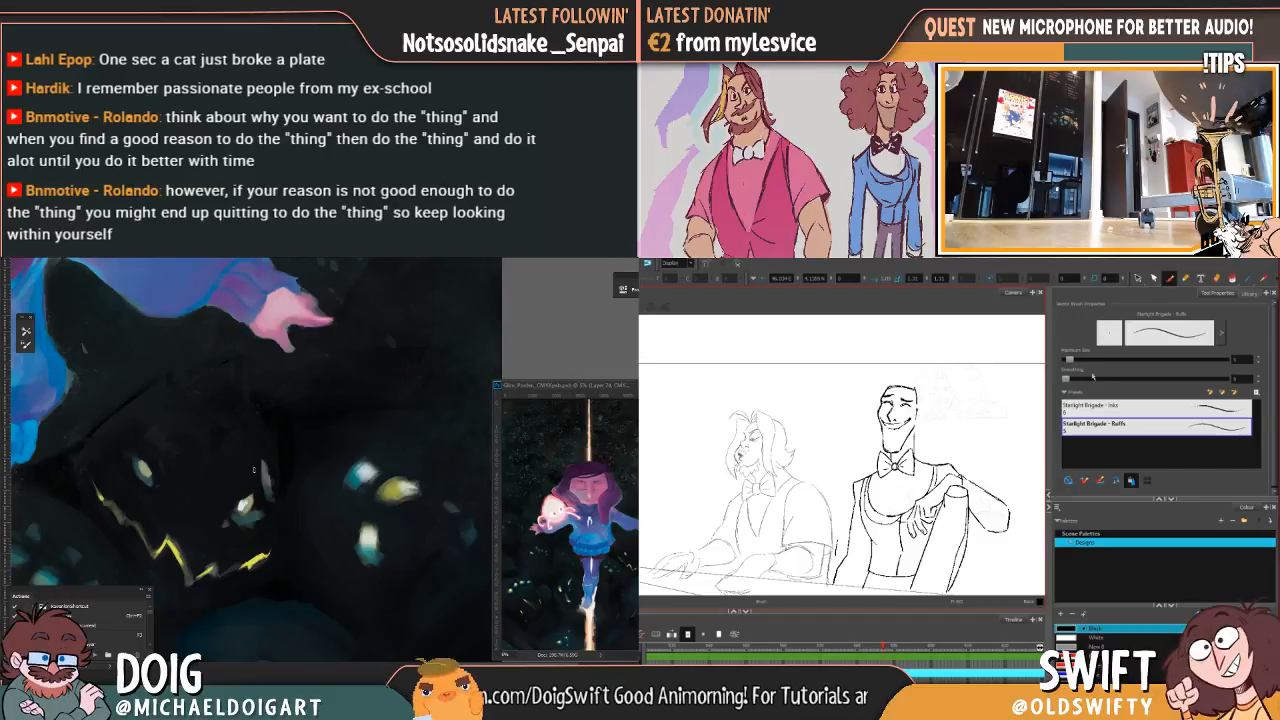
{"action": "key", "text": "comma"}
{"action": "key", "text": "period"}
{"action": "key", "text": "comma"}
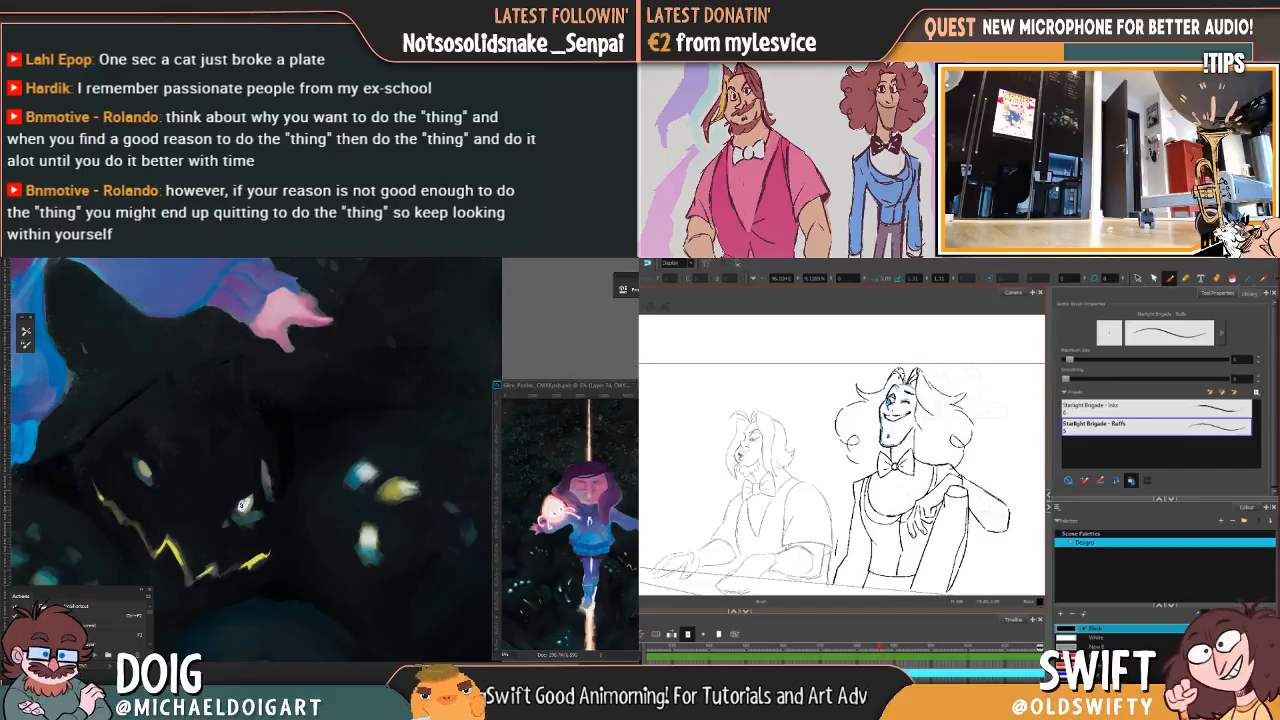
{"action": "key", "text": "period"}
{"action": "key", "text": "comma"}
{"action": "key", "text": "period"}
Step: Draw the first hair strands rising from the standing man's forehead and falling beside his face, matching the winking drawing
{"action": "mouse_move", "coordinate": [882, 398]}
{"action": "left_mouse_down"}
{"action": "mouse_move", "coordinate": [915, 389]}
{"action": "mouse_move", "coordinate": [890, 393]}
{"action": "left_mouse_up"}
{"action": "key", "text": "comma"}
{"action": "key", "text": "period"}
{"action": "key", "text": "comma"}
{"action": "key", "text": "period"}
{"action": "key", "text": "comma"}
{"action": "key", "text": "period"}
{"action": "key", "text": "comma"}
{"action": "key", "text": "period"}
{"action": "key", "text": "comma"}
{"action": "key", "text": "period"}
{"action": "key", "text": "comma"}
{"action": "key", "text": "period"}
{"action": "key", "text": "comma"}
{"action": "key", "text": "period"}
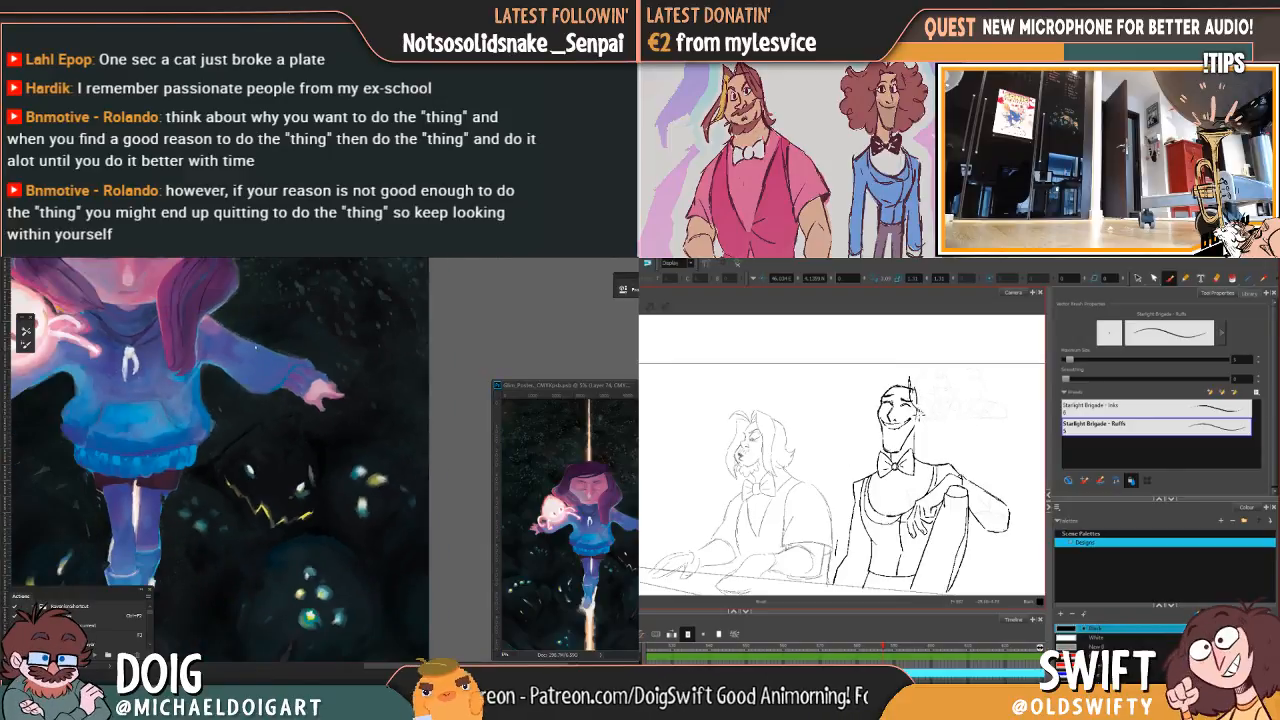
Step: Build up the pointed hair tuft on top of the standing man's head, flipping against the winking drawing
{"action": "key", "text": "comma"}
{"action": "key", "text": "period"}
{"action": "key", "text": "comma"}
{"action": "key", "text": "period"}
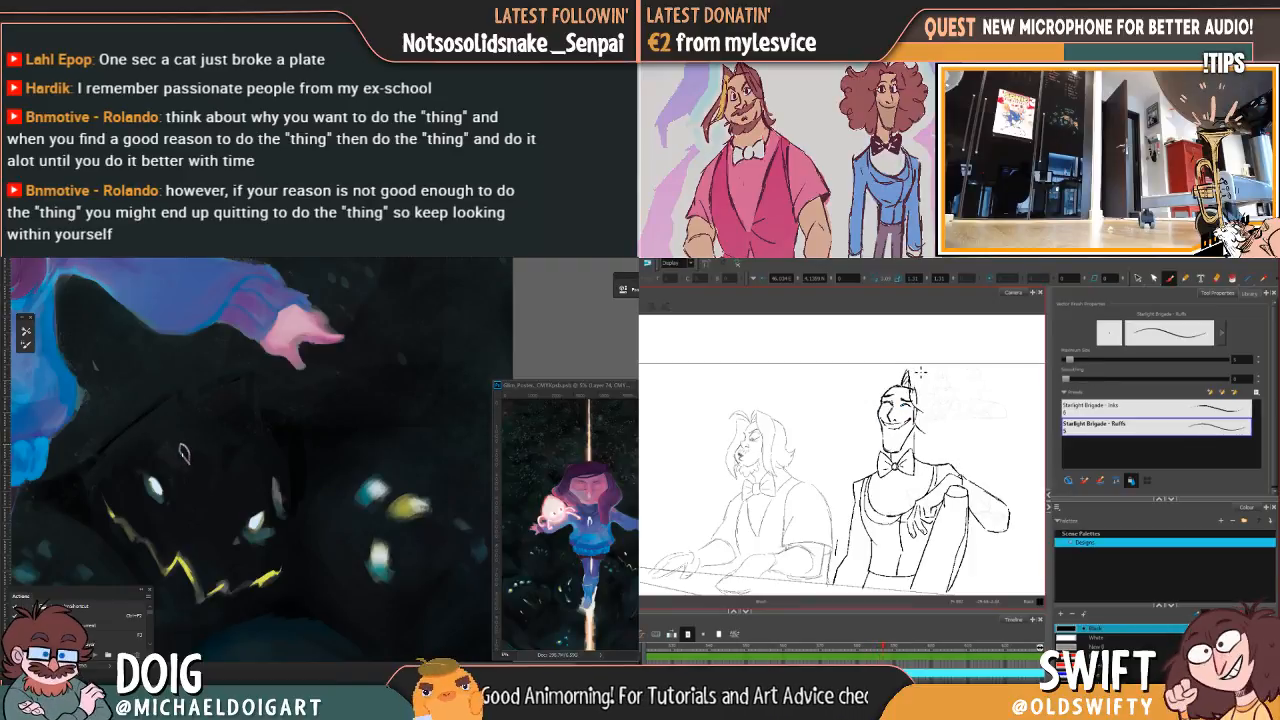
{"action": "key", "text": "comma"}
{"action": "key", "text": "period"}
{"action": "key", "text": "comma"}
{"action": "key", "text": "period"}
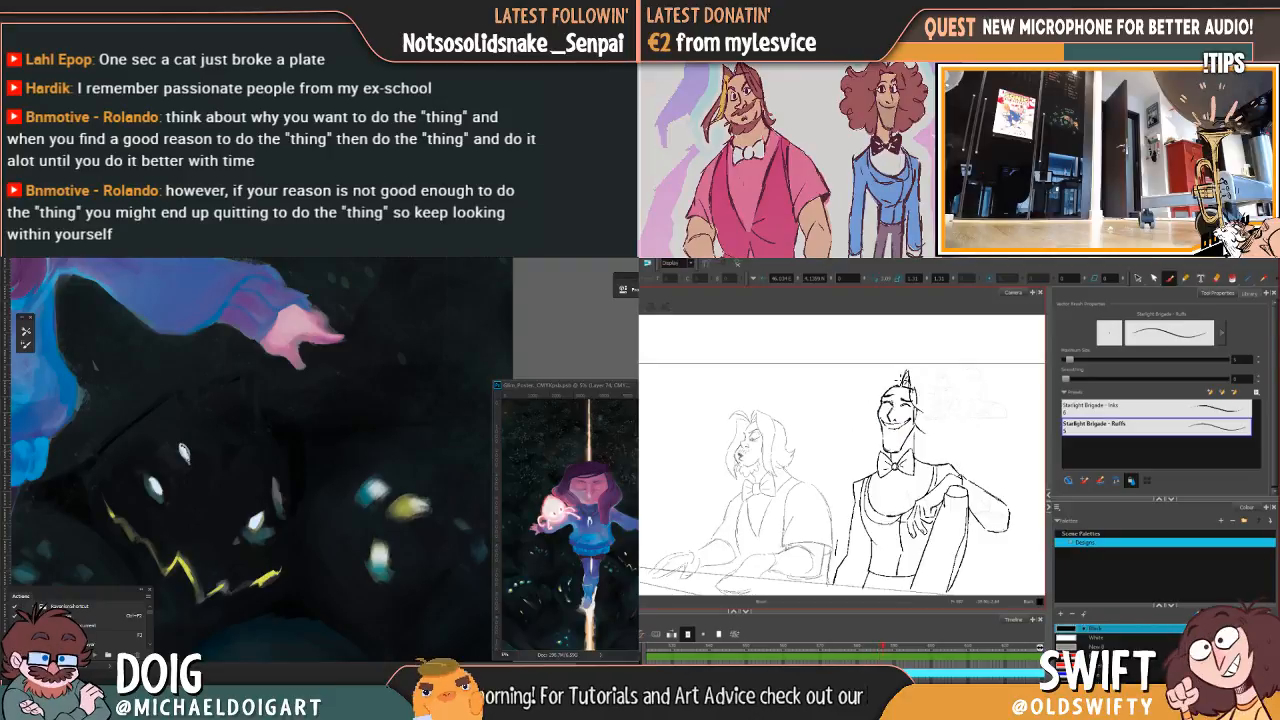
Step: Add a second hair tuft beside the pointed one and start the outward strand on the face's left side
{"action": "key", "text": "comma"}
{"action": "key", "text": "period"}
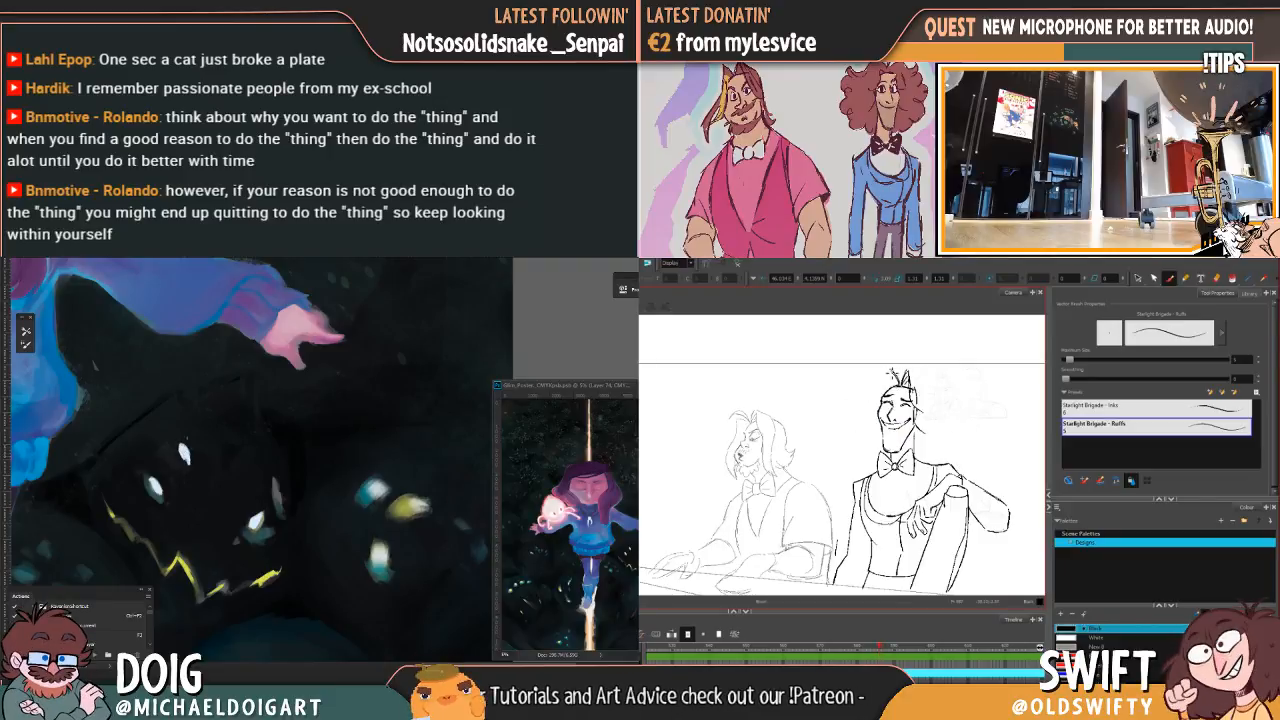
{"action": "key", "text": "period"}
{"action": "key", "text": "comma"}
{"action": "key", "text": "period"}
{"action": "key", "text": "comma"}
{"action": "key", "text": "period"}
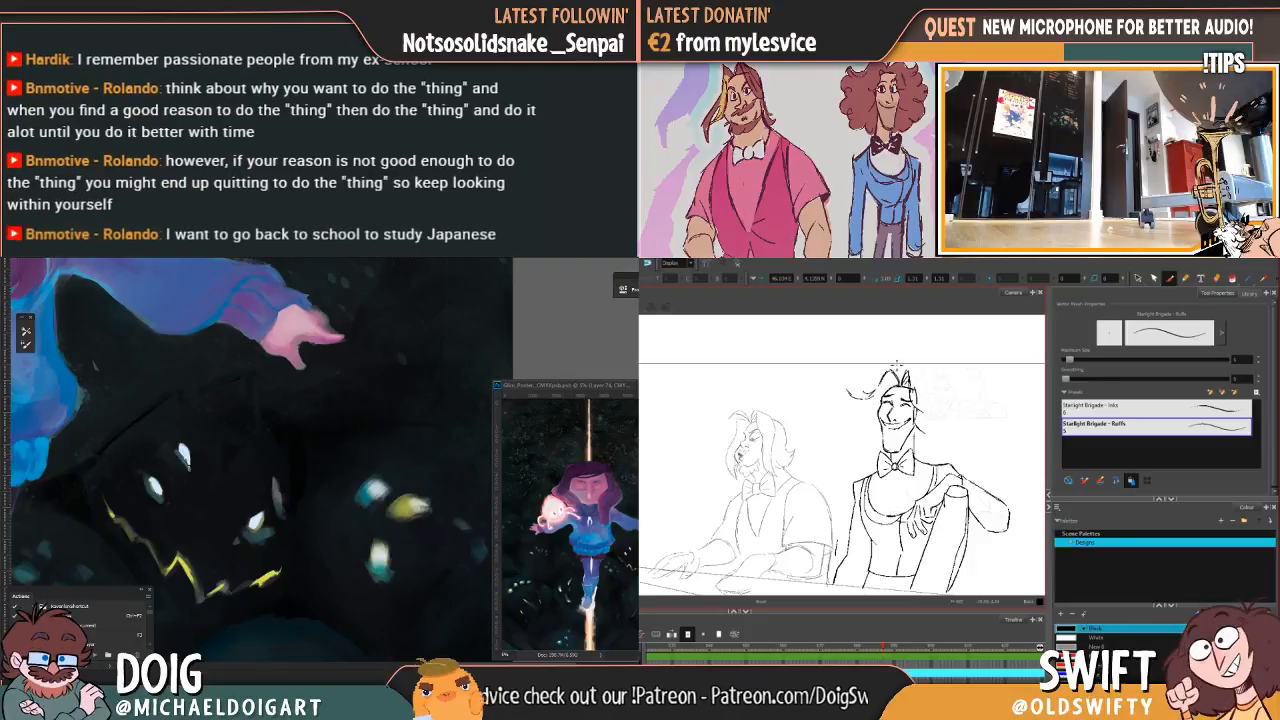
Step: Draw the curly hair mass and its inner curl on the left of the man's face, comparing it with the winking drawing
{"action": "key", "text": "period"}
{"action": "key", "text": "comma"}
{"action": "key", "text": "period"}
{"action": "key", "text": "comma"}
{"action": "key", "text": "period"}
{"action": "key", "text": "comma"}
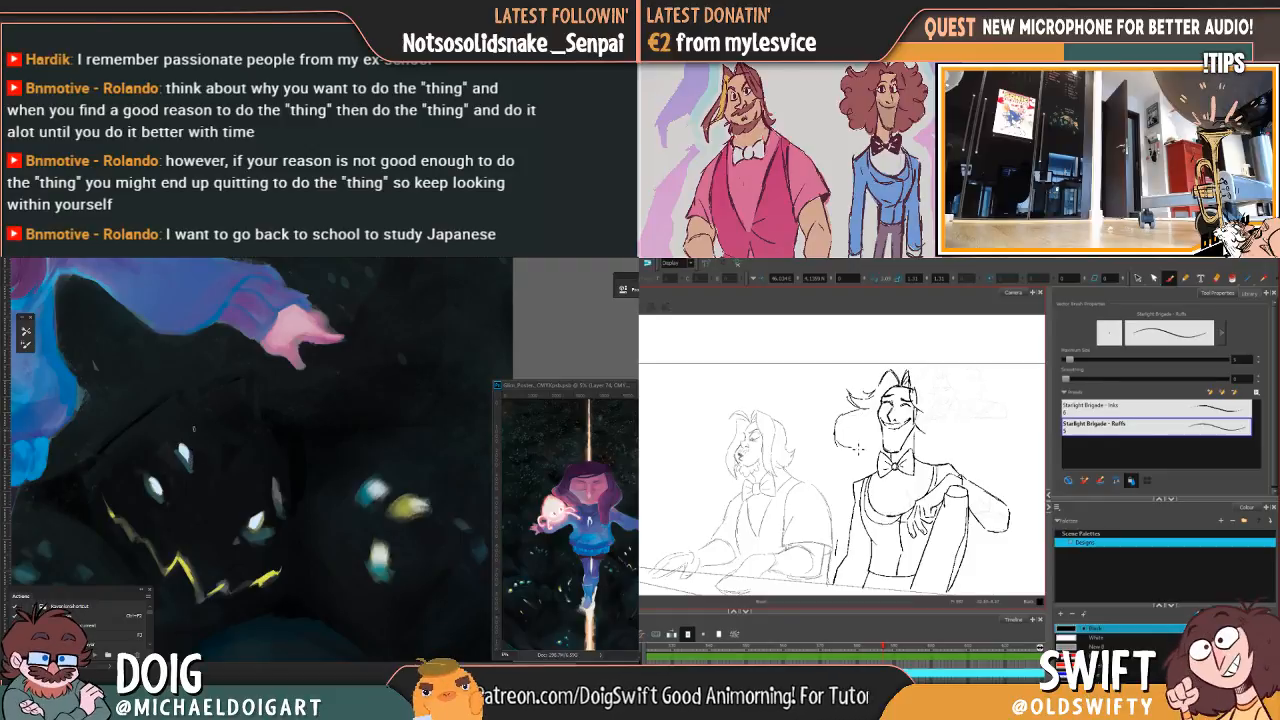
{"action": "key", "text": "period"}
{"action": "key", "text": "comma"}
{"action": "key", "text": "period"}
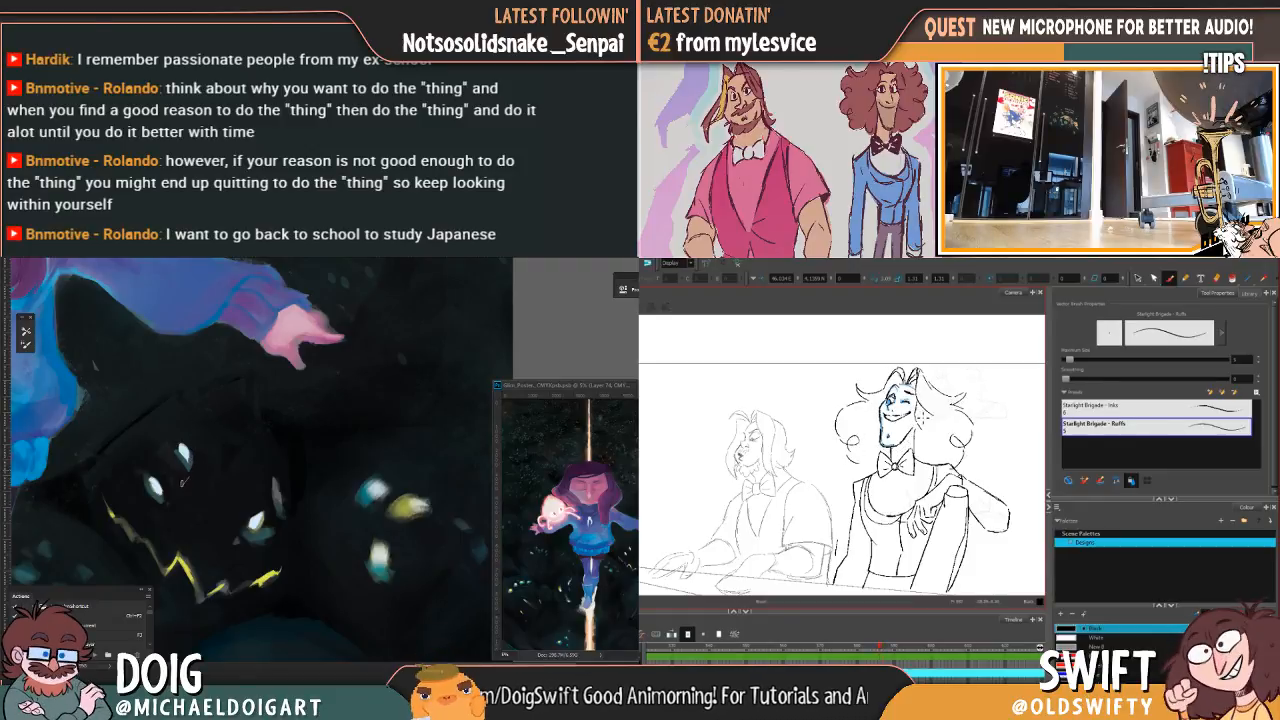
{"action": "key", "text": "comma"}
{"action": "mouse_move", "coordinate": [862, 411]}
{"action": "left_mouse_down"}
{"action": "mouse_move", "coordinate": [836, 418]}
{"action": "mouse_move", "coordinate": [845, 448]}
{"action": "left_mouse_up"}
{"action": "key", "text": "period"}
{"action": "key", "text": "comma"}
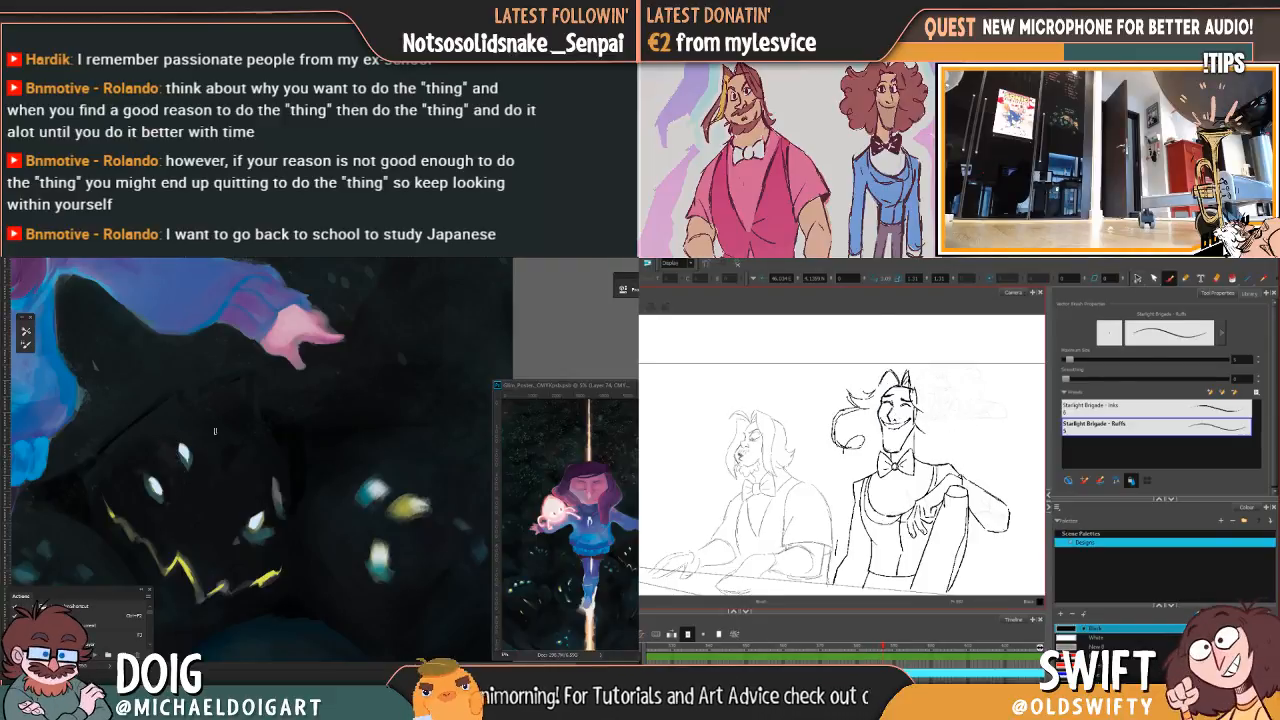
Step: Delete the inner curl from the standing character's hair beside the face and return to the brush
{"action": "key", "text": "alt+s"}
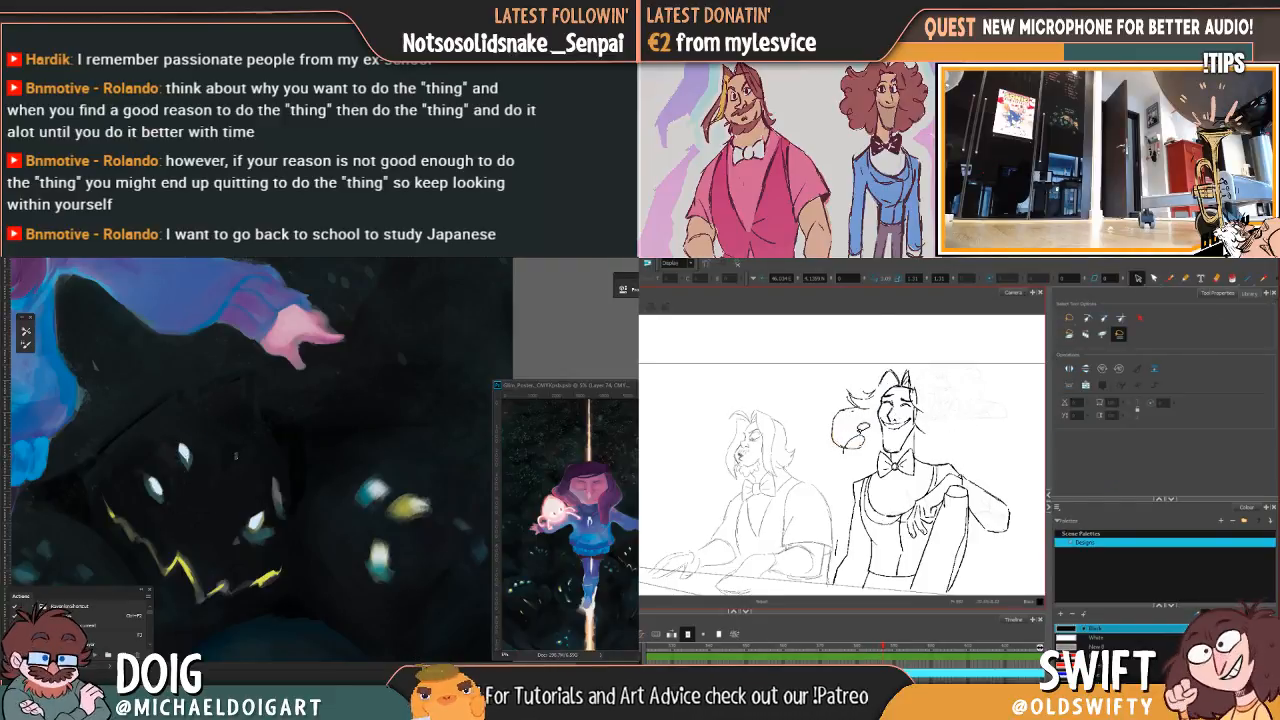
{"action": "key", "text": "Delete"}
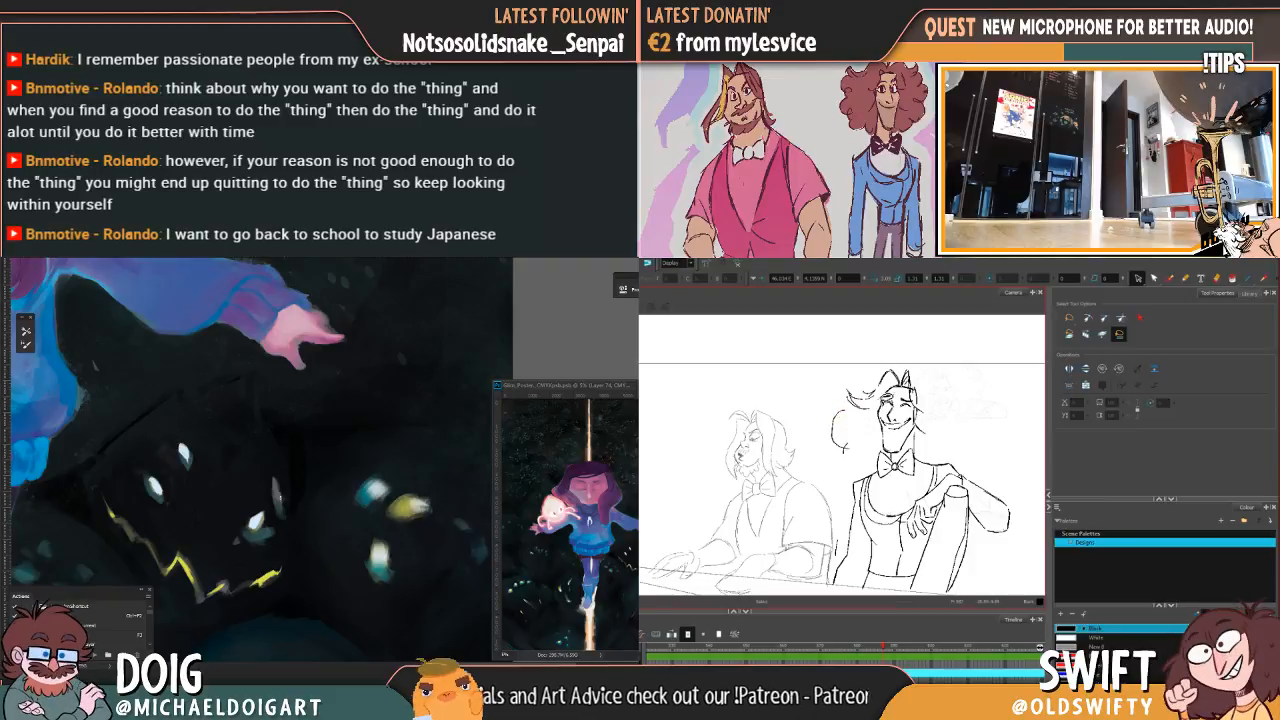
{"action": "left_click", "coordinate": [1169, 278]}
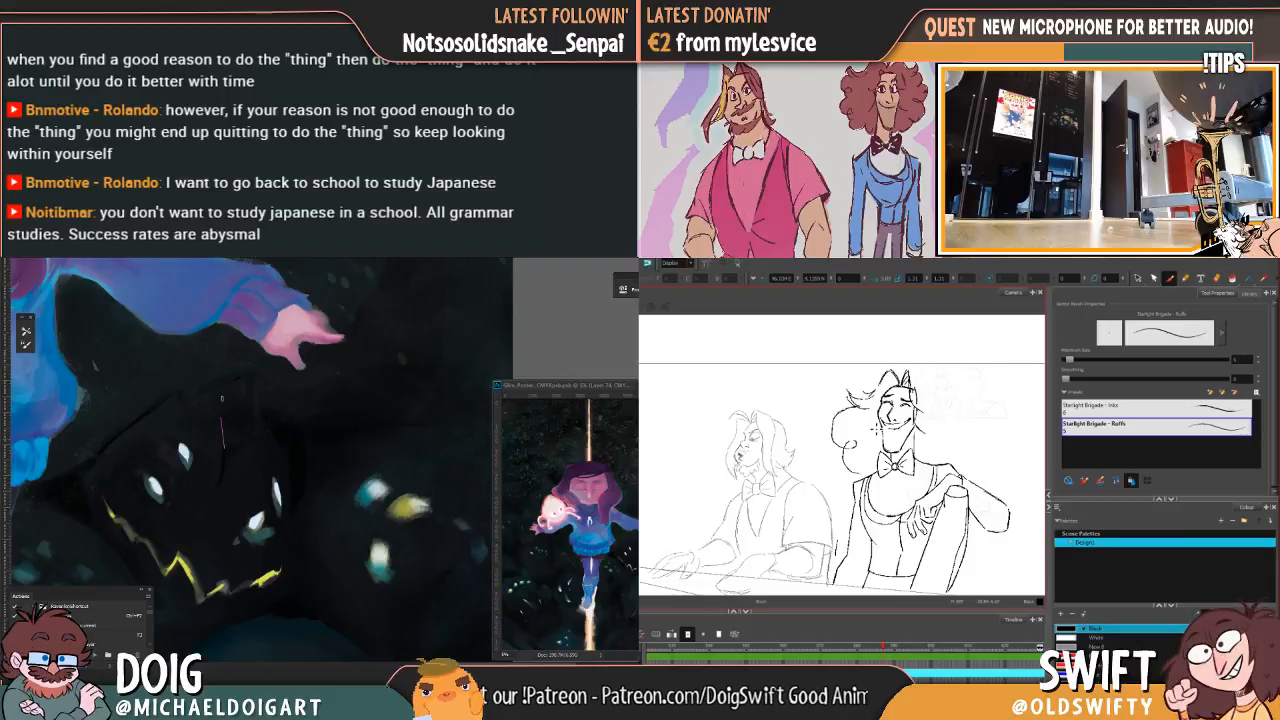
Step: Select and delete the curl strokes in the hair beside the standing character's face, ready for redrawing with the brush
{"action": "key", "text": "alt+s"}
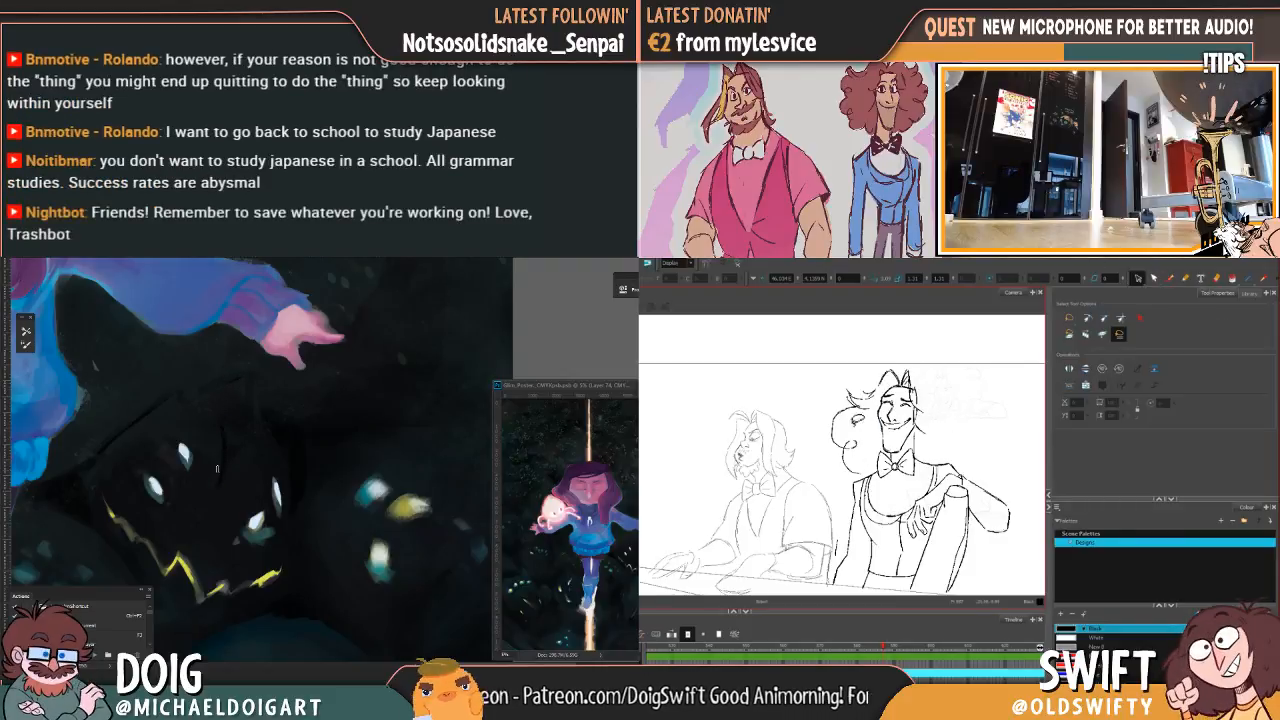
{"action": "left_click", "coordinate": [850, 444]}
{"action": "left_click_drag", "start_coordinate": [224, 465], "coordinate": [226, 419]}
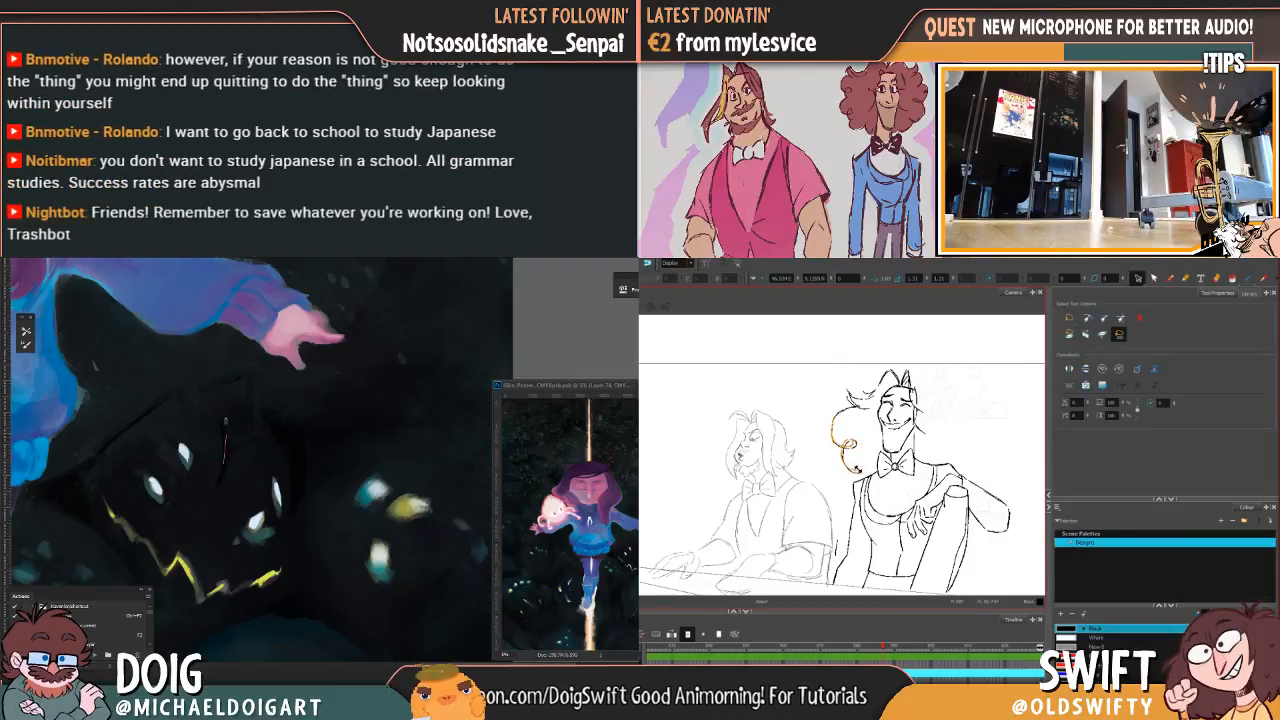
{"action": "key", "text": "Delete"}
{"action": "key", "text": "alt+b"}
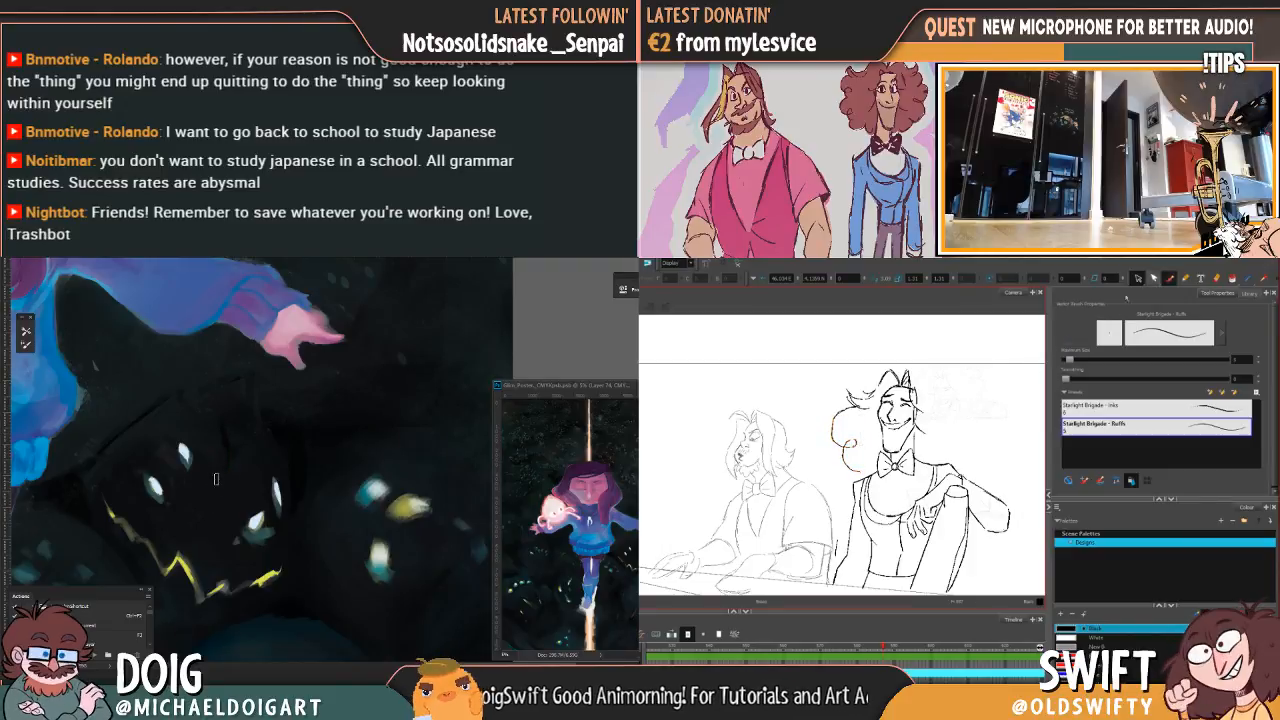
Step: Sketch the hair on the opposite side of the character's head and rework its inner curl
{"action": "key", "text": "ctrl+z"}
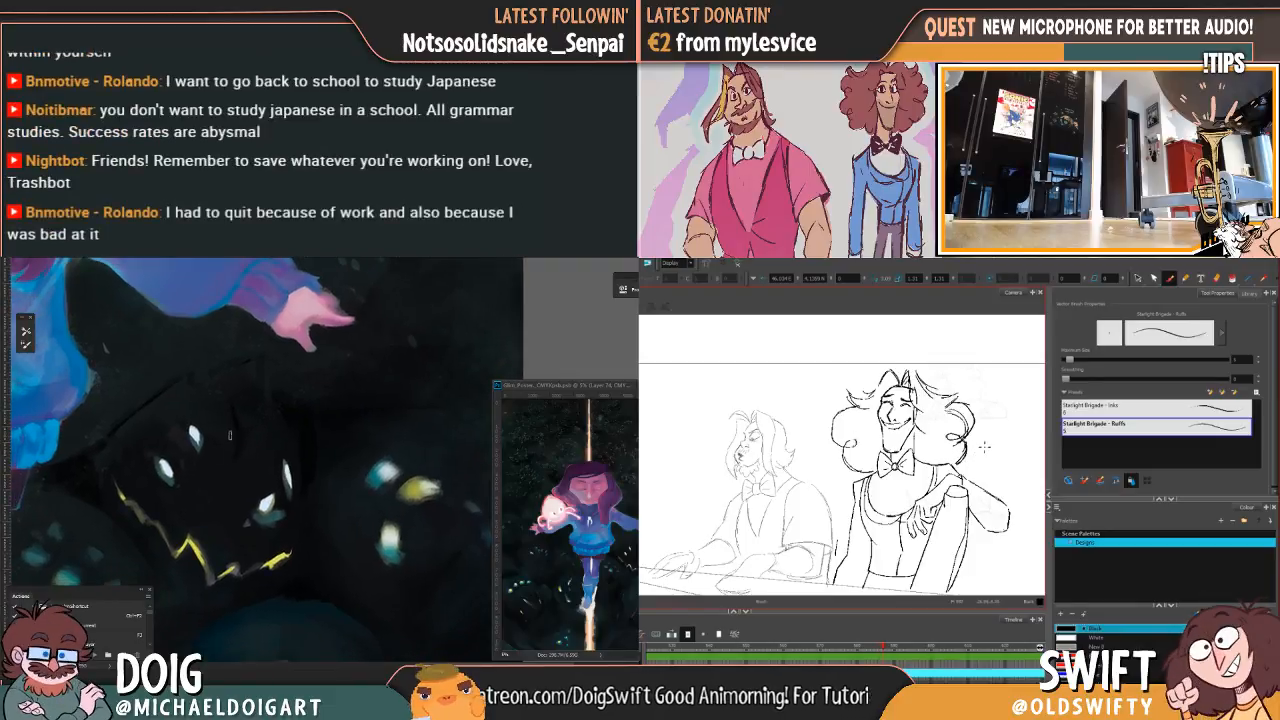
{"action": "left_click", "coordinate": [1137, 277]}
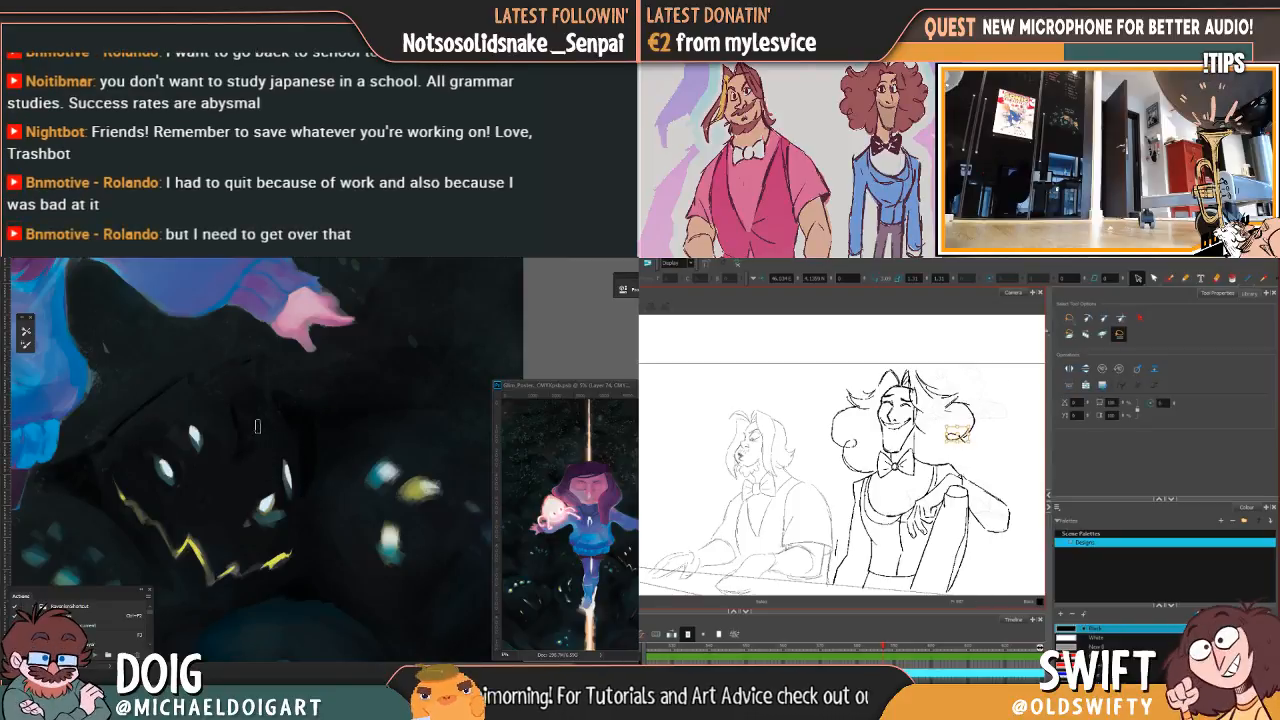
{"action": "left_click", "coordinate": [1170, 279]}
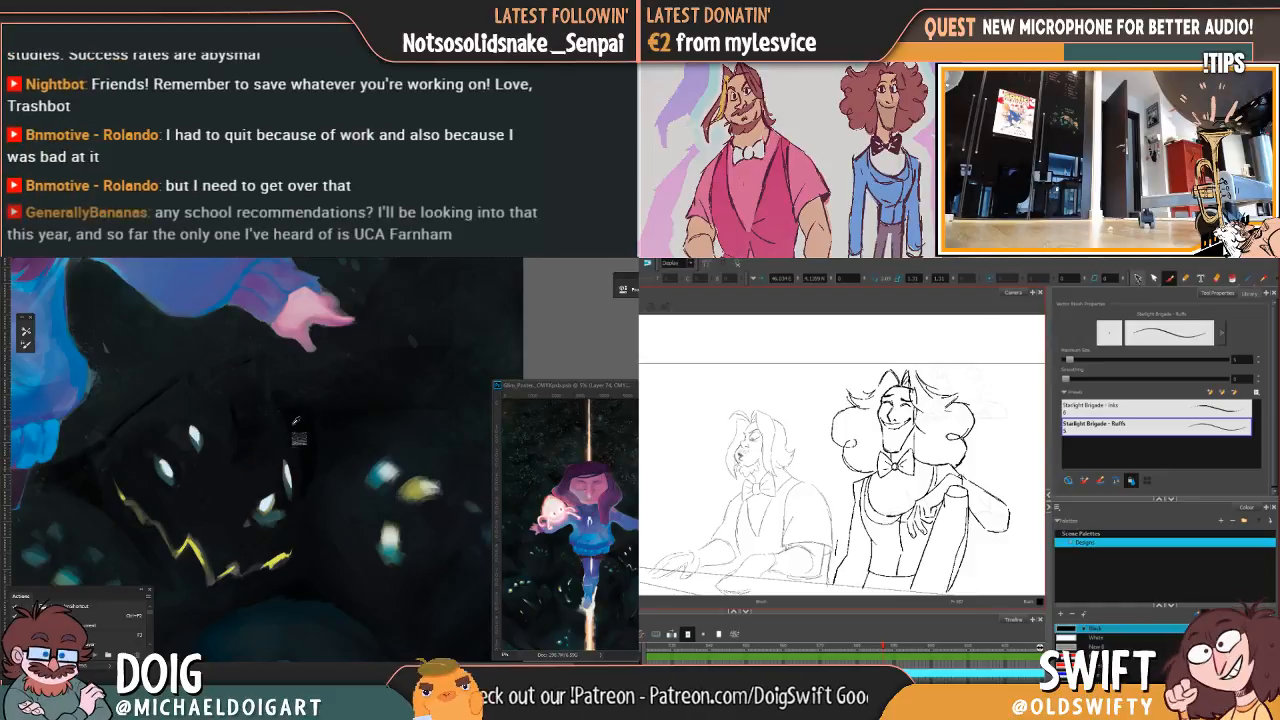
Step: Lasso the hair mass left of the character's face and adjust its placement, comparing it with the previous frame
{"action": "left_click", "coordinate": [1138, 279]}
{"action": "mouse_move", "coordinate": [875, 420]}
{"action": "left_mouse_down"}
{"action": "mouse_move", "coordinate": [832, 442]}
{"action": "mouse_move", "coordinate": [863, 457]}
{"action": "mouse_move", "coordinate": [873, 417]}
{"action": "left_mouse_up"}
{"action": "left_click_drag", "start_coordinate": [832, 474], "coordinate": [856, 422]}
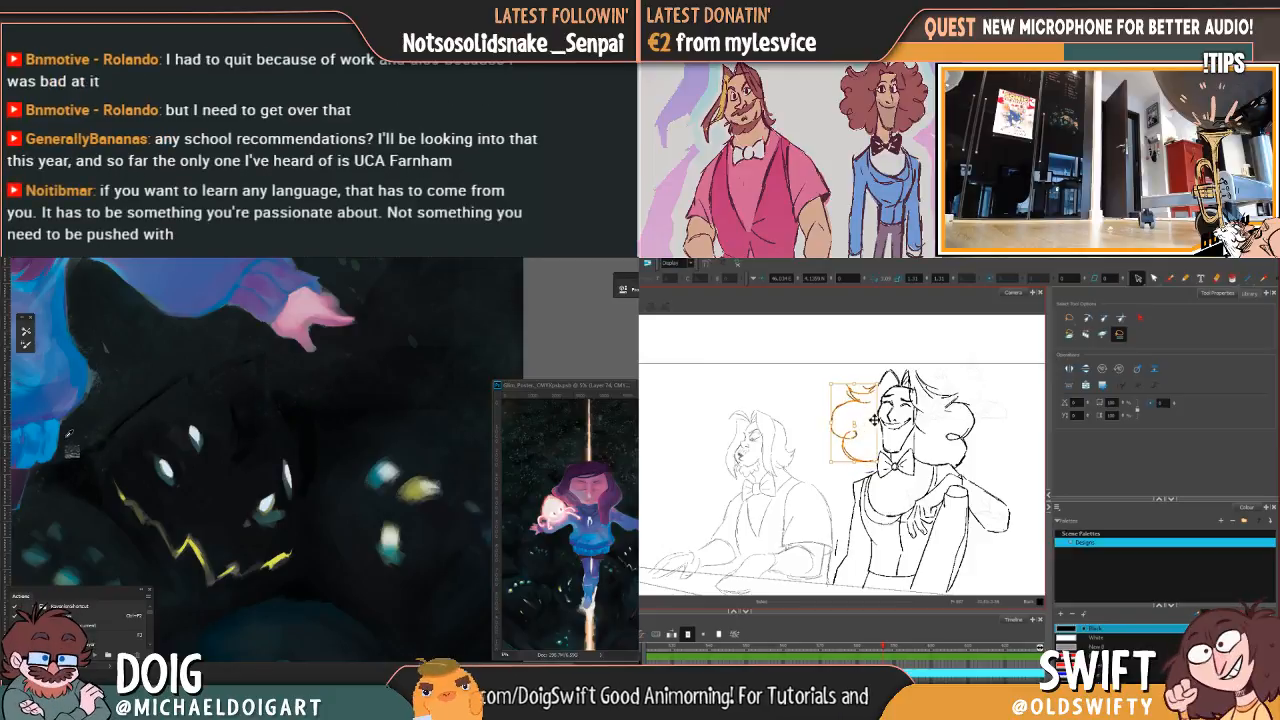
{"action": "left_click", "coordinate": [993, 387]}
{"action": "key", "text": "comma"}
{"action": "key", "text": "period"}
{"action": "left_click", "coordinate": [70, 576], "text": "alt"}
{"action": "key", "text": "comma"}
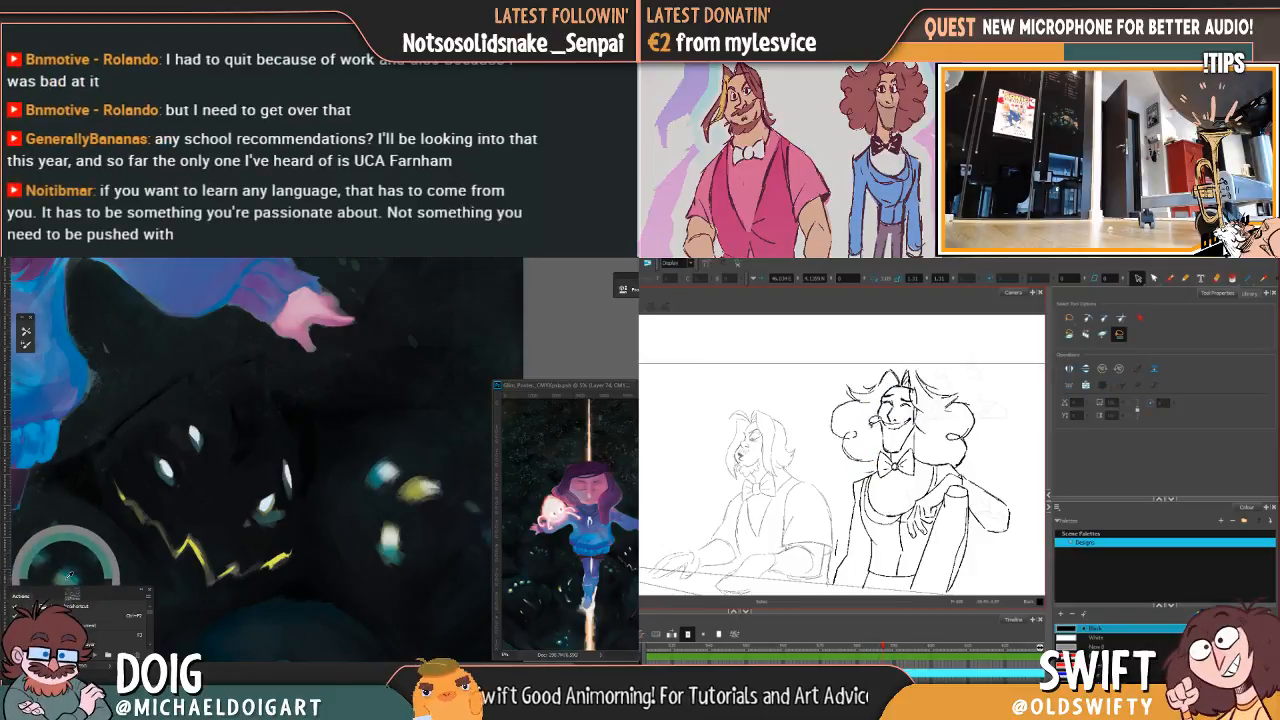
{"action": "key", "text": "period"}
{"action": "key", "text": "ctrl+z"}
Step: Stretch the hair mass left of the face slightly downward and check it against the previous frame
{"action": "left_click_drag", "start_coordinate": [831, 462], "coordinate": [831, 472]}
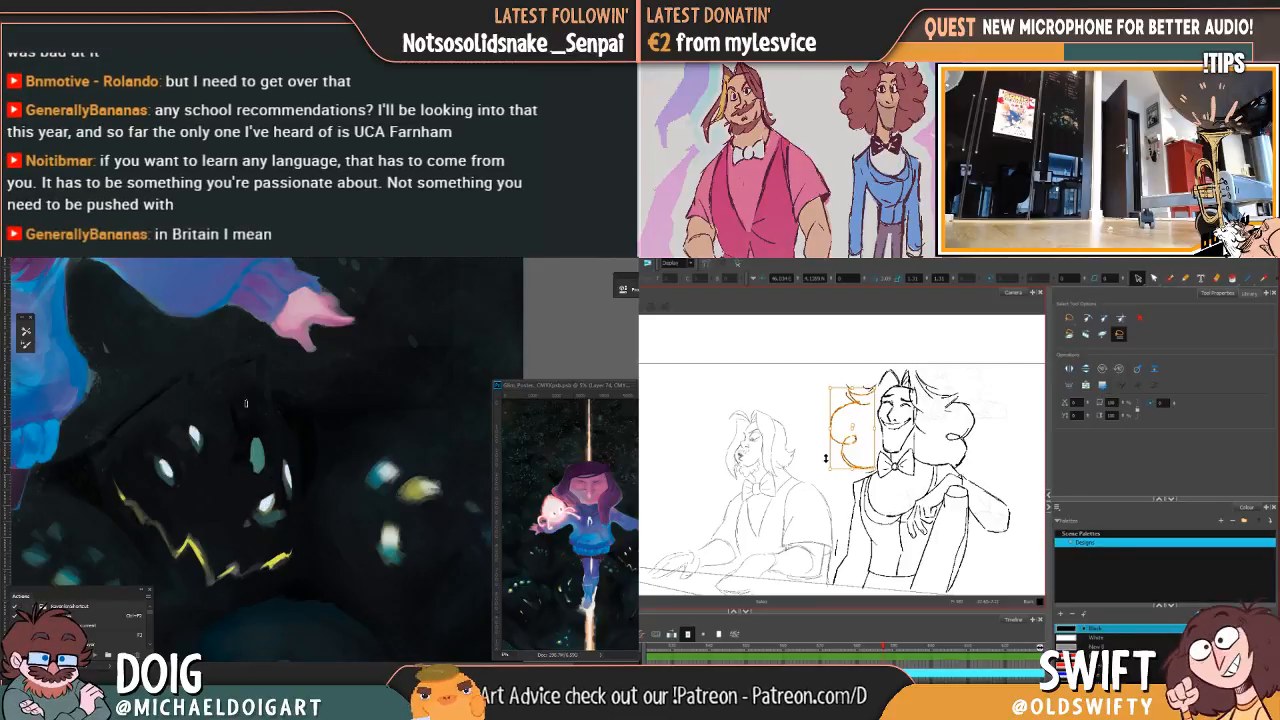
{"action": "key", "text": "comma"}
{"action": "key", "text": "period"}
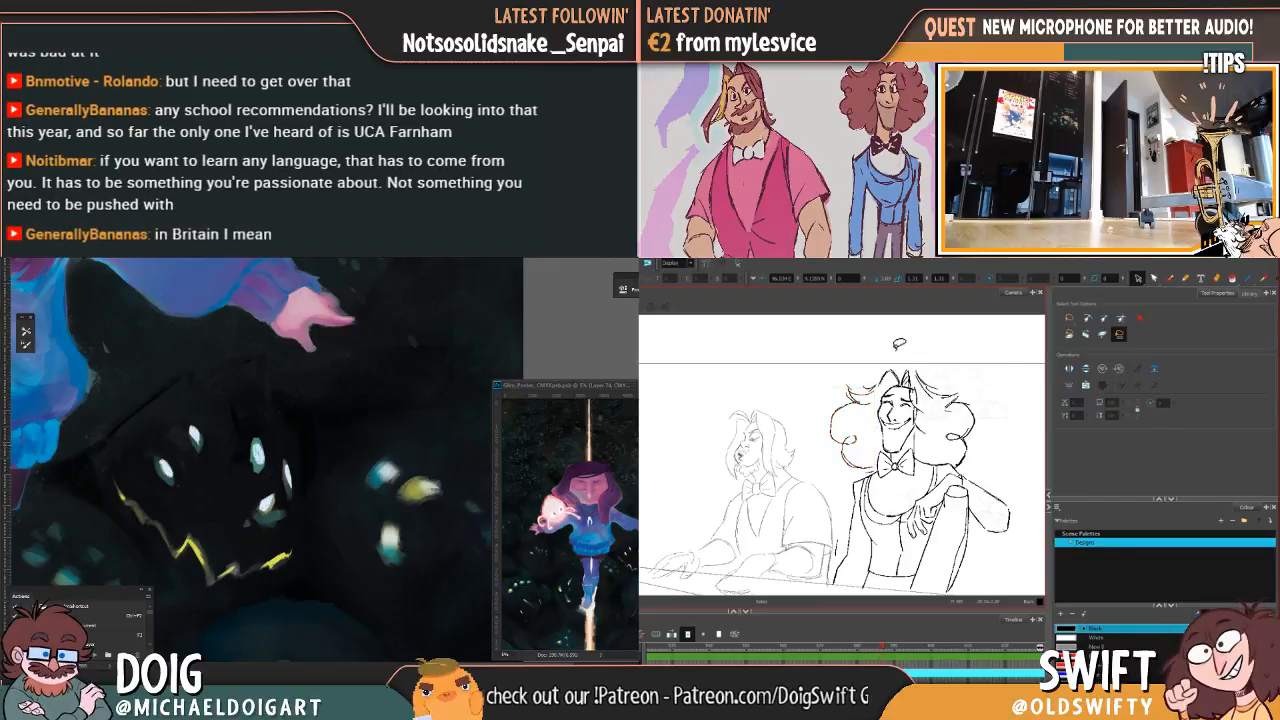
{"action": "key", "text": "comma"}
{"action": "key", "text": "period"}
Step: Lasso the lower curls left of the face and reshape them, checking the motion against the previous frame
{"action": "mouse_move", "coordinate": [872, 430]}
{"action": "left_mouse_down"}
{"action": "mouse_move", "coordinate": [868, 416]}
{"action": "mouse_move", "coordinate": [838, 466]}
{"action": "mouse_move", "coordinate": [852, 471]}
{"action": "mouse_move", "coordinate": [876, 462]}
{"action": "mouse_move", "coordinate": [846, 416]}
{"action": "mouse_move", "coordinate": [879, 400]}
{"action": "mouse_move", "coordinate": [851, 437]}
{"action": "left_mouse_up"}
{"action": "left_click_drag", "start_coordinate": [850, 436], "coordinate": [868, 455]}
{"action": "left_click", "coordinate": [973, 374]}
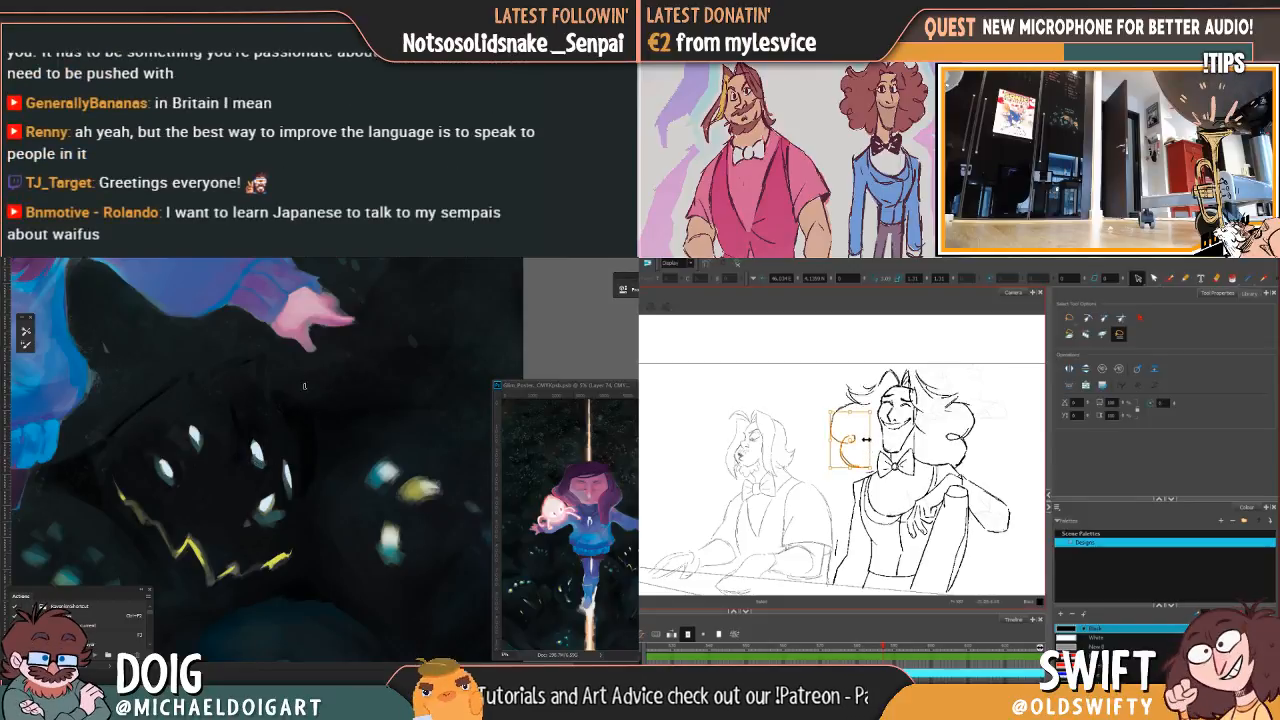
{"action": "key", "text": "comma"}
{"action": "key", "text": "period"}
{"action": "key", "text": "comma"}
{"action": "key", "text": "period"}
Step: Delete the short outer stroke of the hair left of the face and compare the neighbouring frames
{"action": "left_click", "coordinate": [836, 424]}
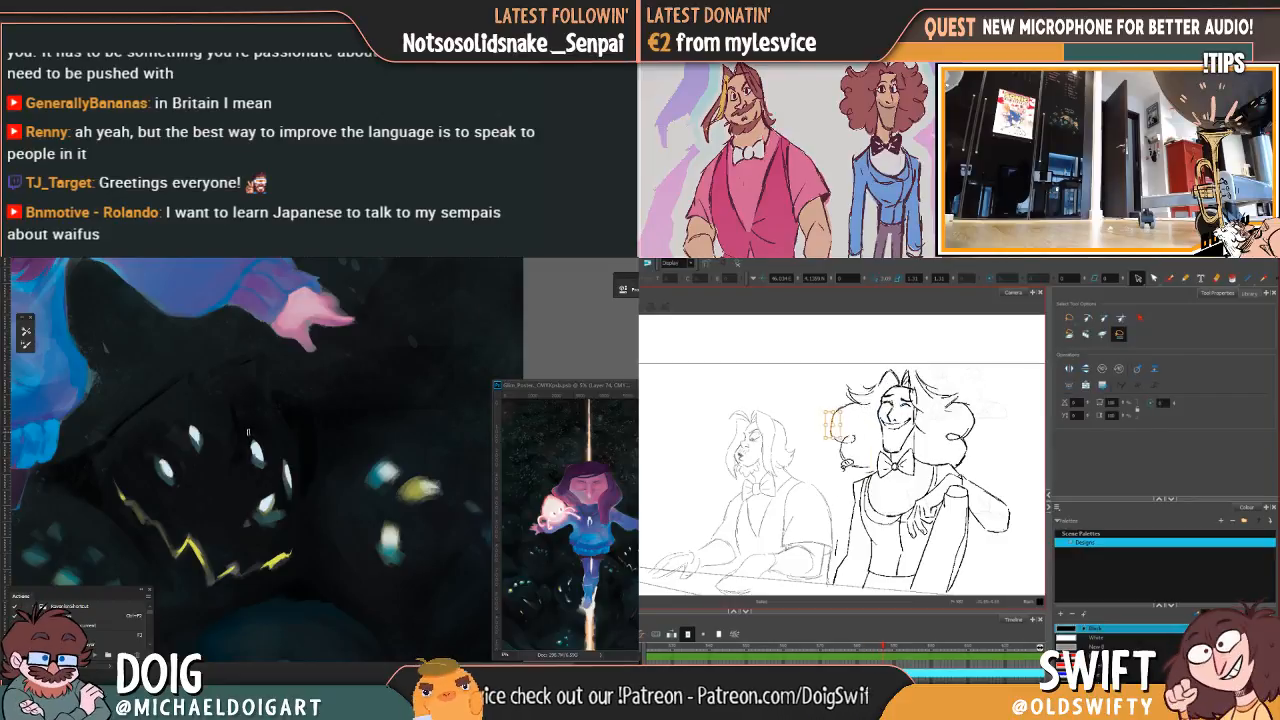
{"action": "key", "text": "Delete"}
{"action": "key", "text": "comma"}
{"action": "key", "text": "period"}
{"action": "key", "text": "comma"}
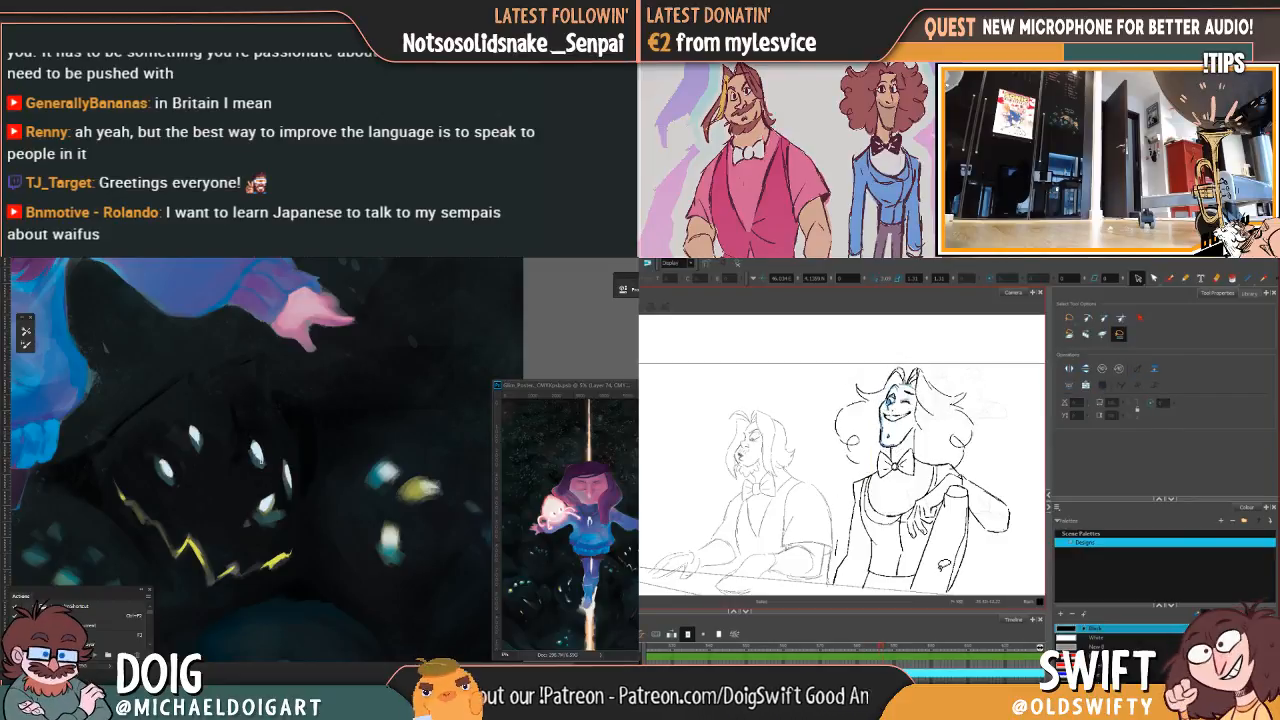
{"action": "key", "text": "period"}
Step: Refine the character's hair strokes with the brush while checking each change against the previous frame
{"action": "key", "text": "alt+b"}
{"action": "key", "text": "comma"}
{"action": "key", "text": "period"}
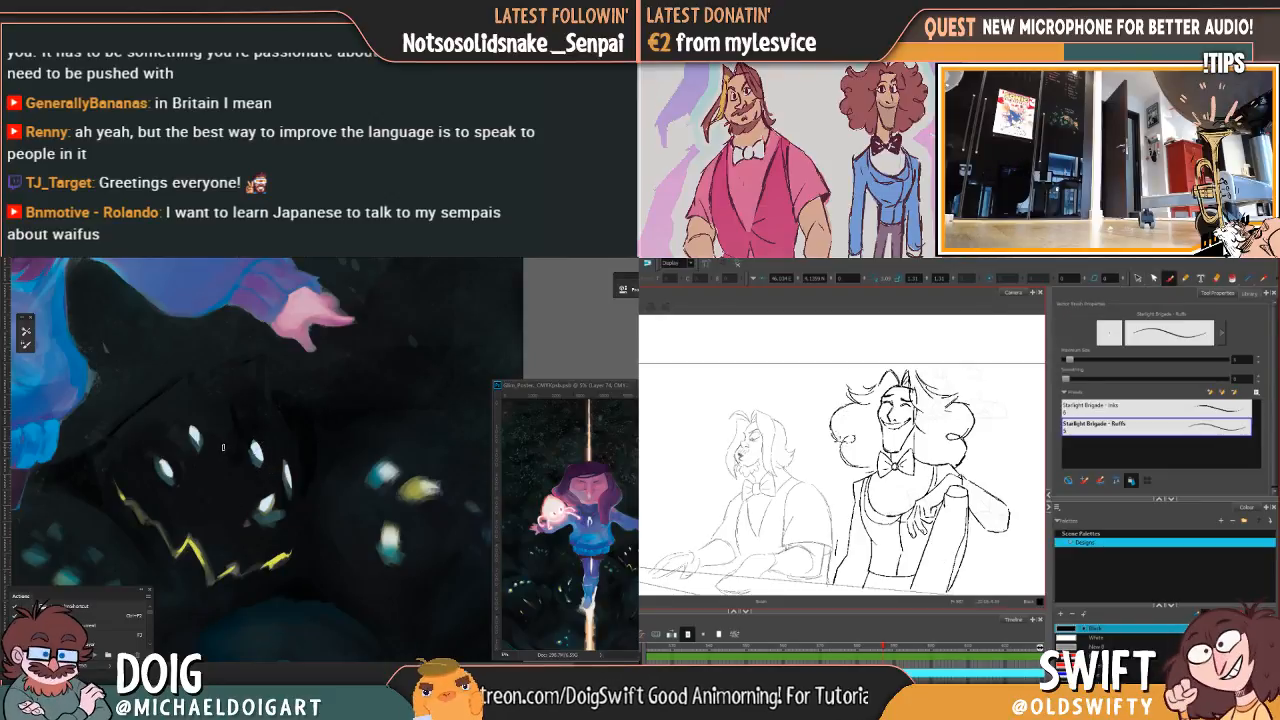
{"action": "key", "text": "comma"}
{"action": "key", "text": "period"}
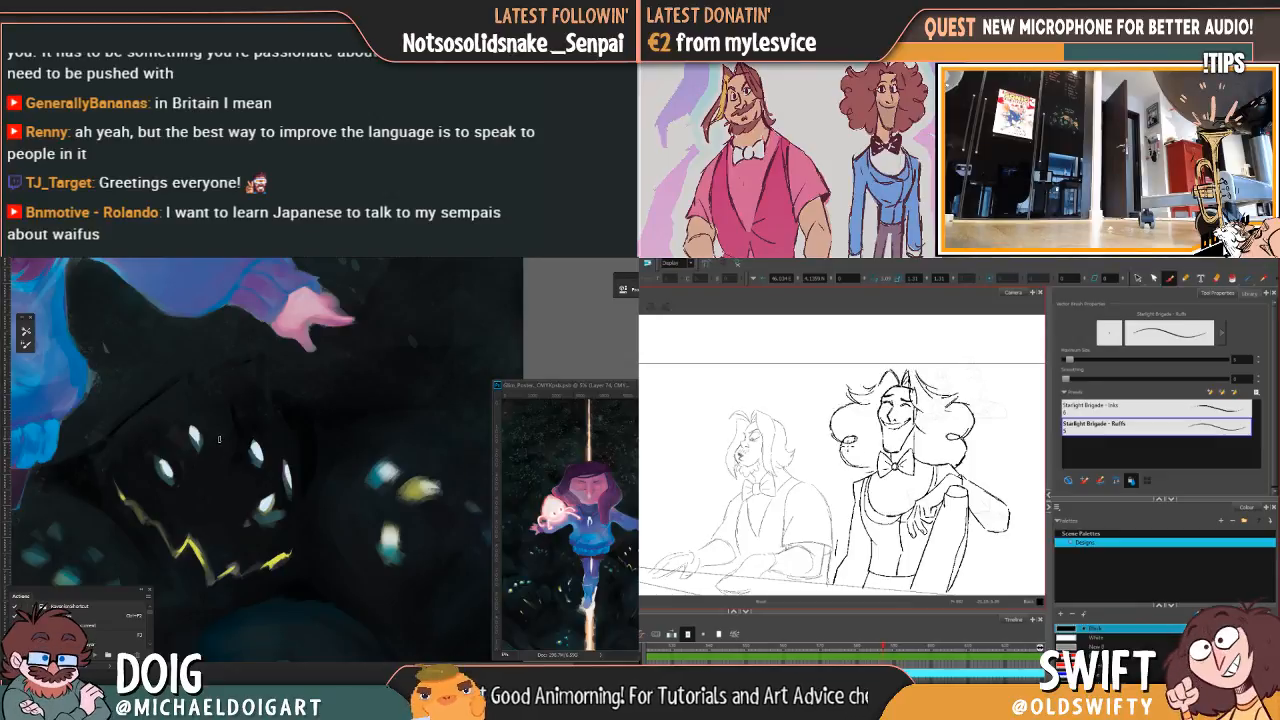
{"action": "key", "text": "comma"}
{"action": "key", "text": "period"}
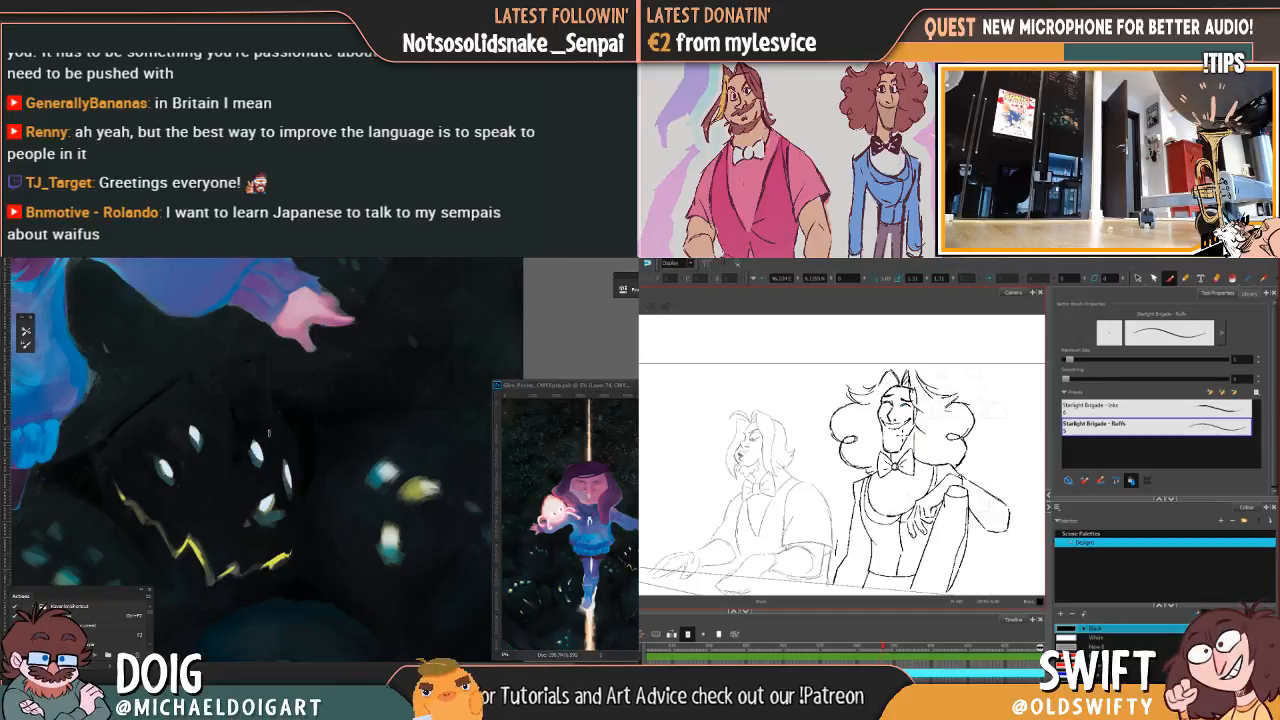
{"action": "key", "text": "comma"}
{"action": "key", "text": "period"}
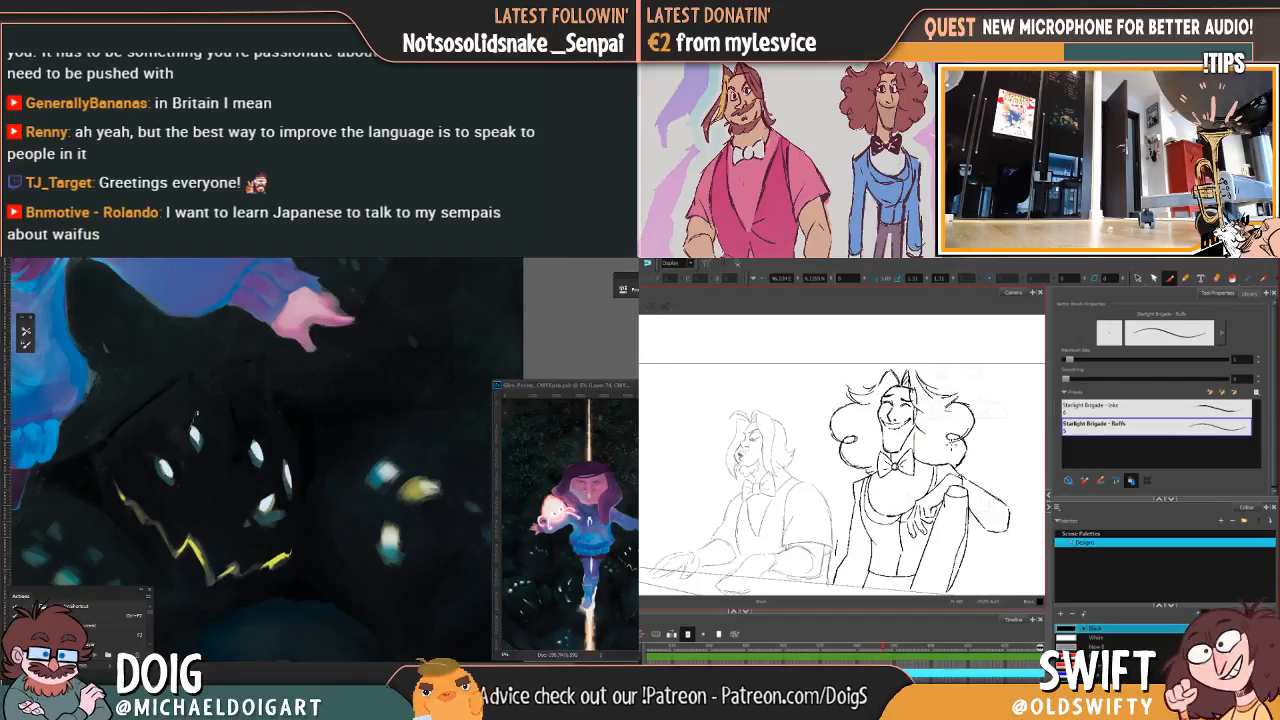
{"action": "key", "text": "comma"}
{"action": "key", "text": "period"}
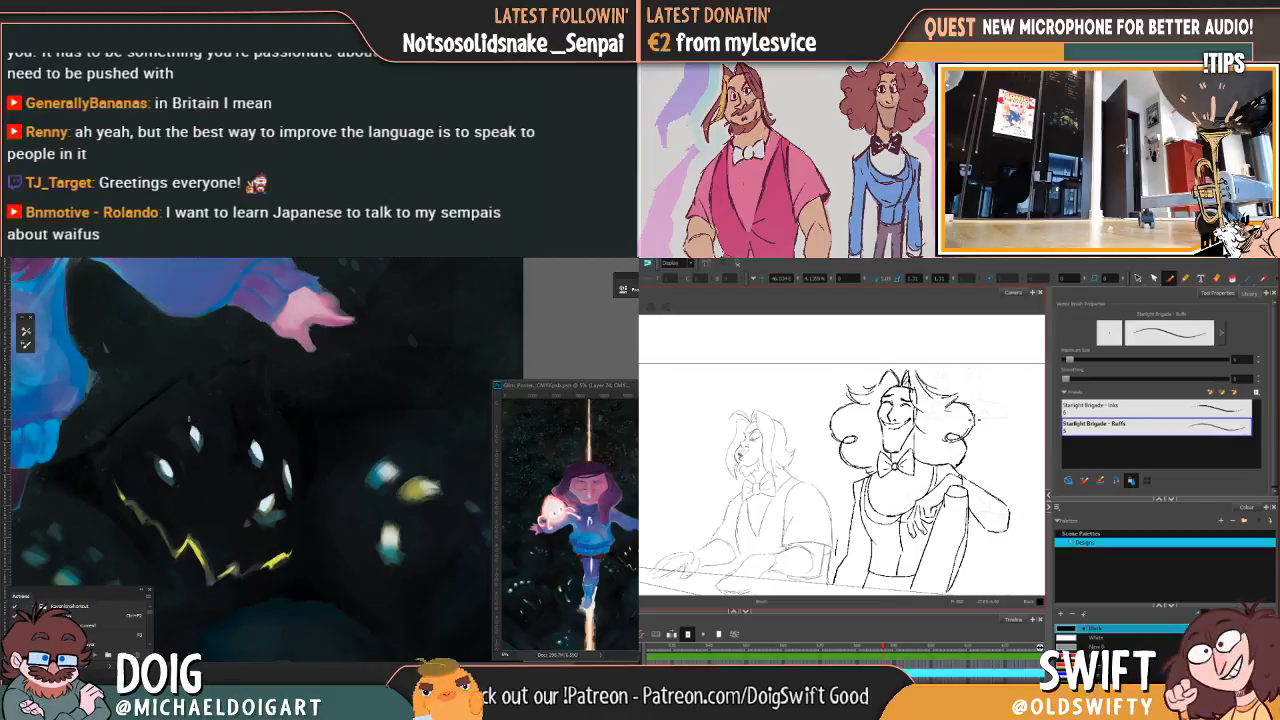
Step: Select the inner curl in the hair right of the face and rework it with the brush
{"action": "key", "text": "alt+s"}
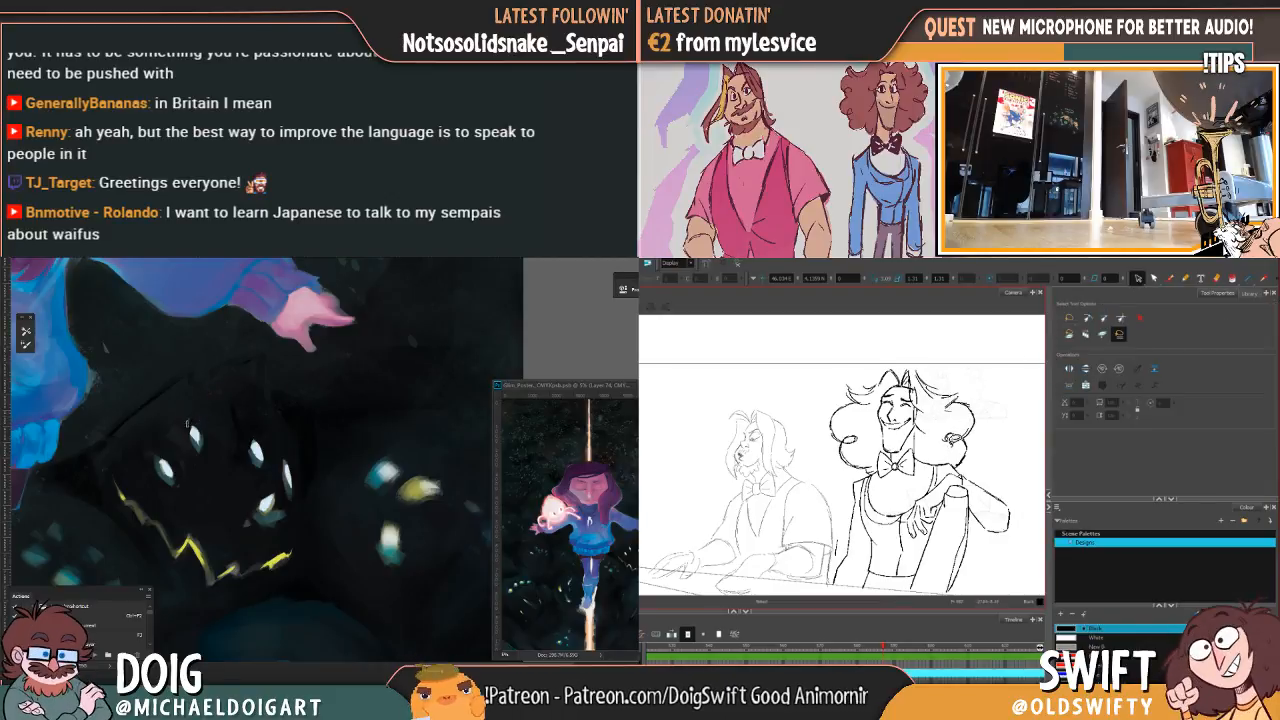
{"action": "left_click", "coordinate": [958, 439]}
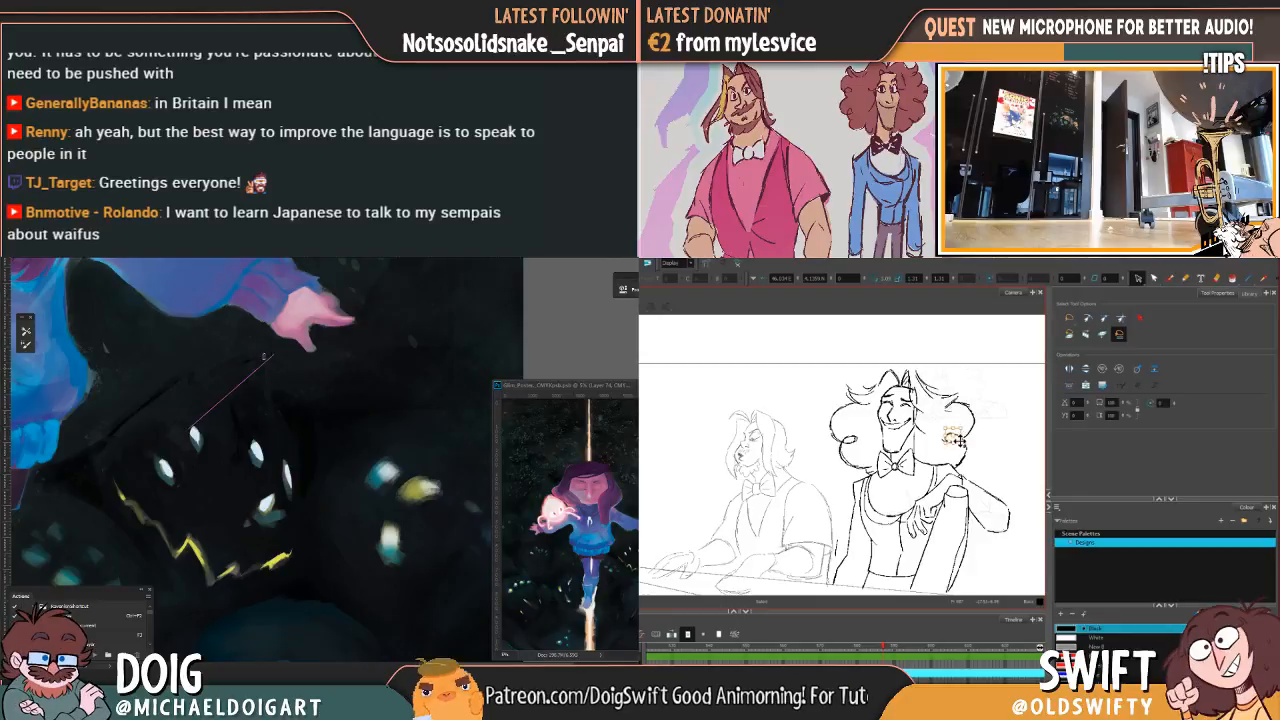
{"action": "left_click", "coordinate": [964, 416]}
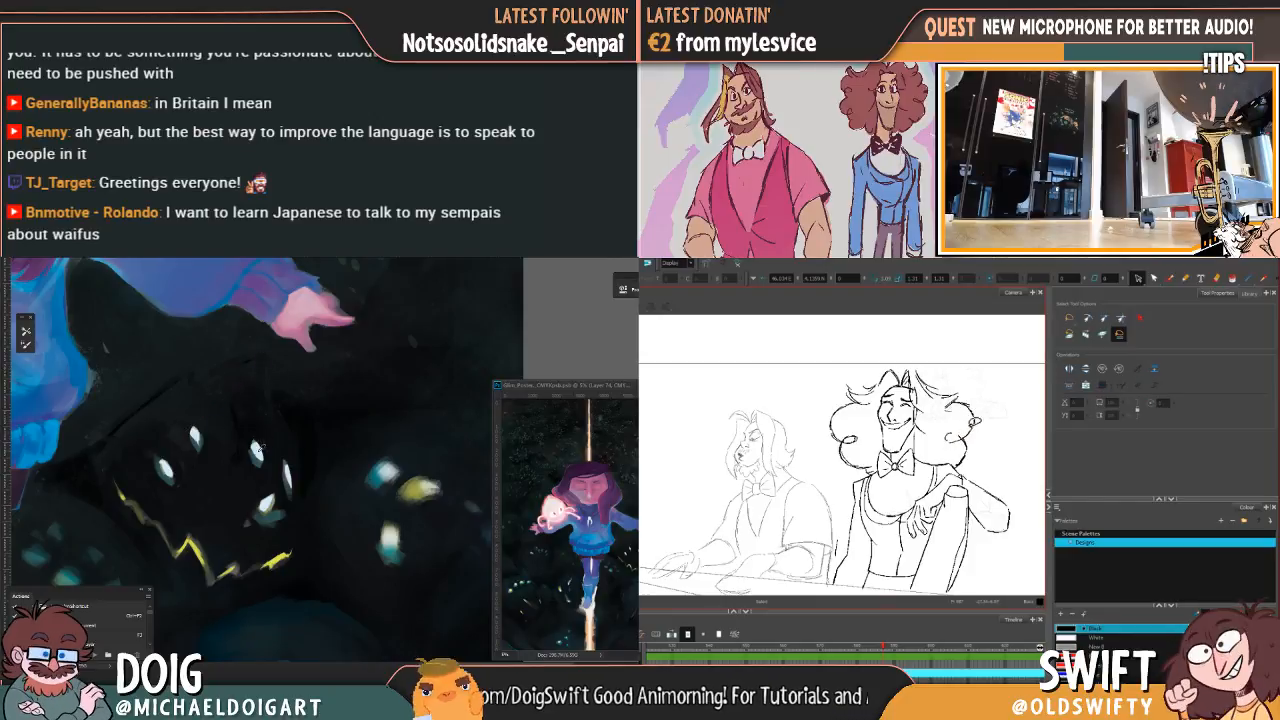
{"action": "left_click", "coordinate": [1170, 278]}
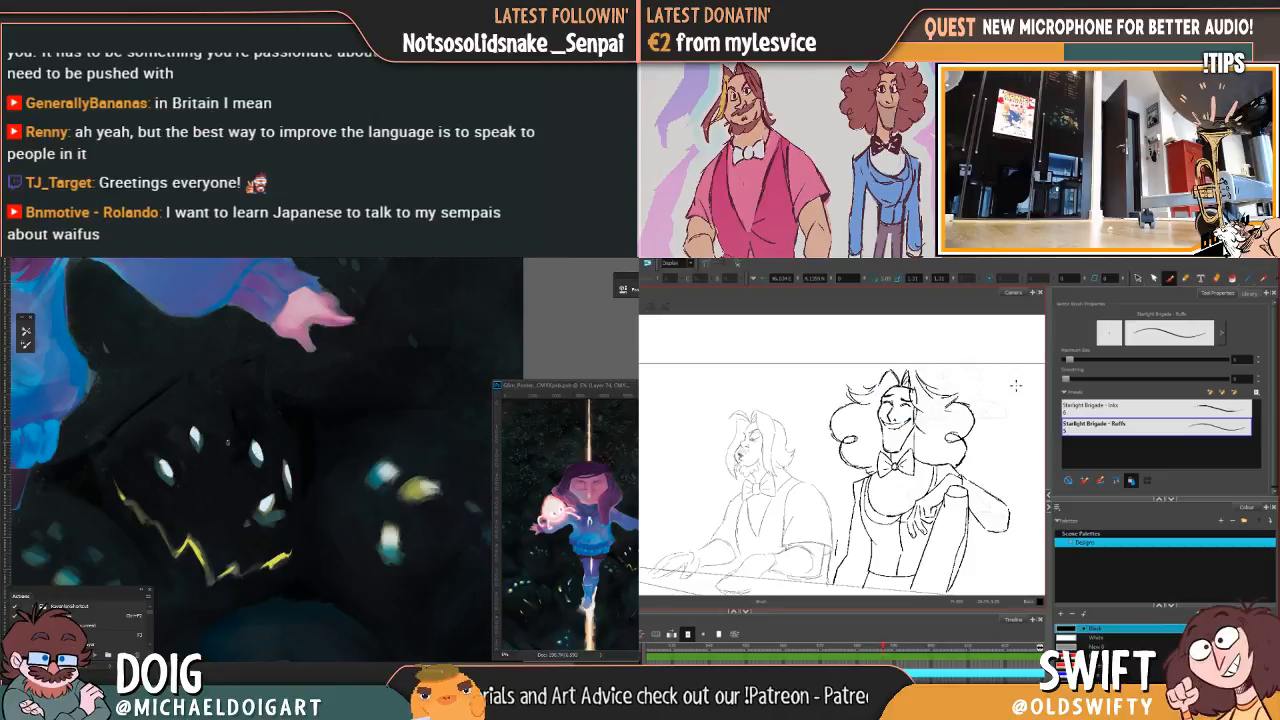
Step: Examine how the hair and its inner curl change between the two neighbouring frames, and view the forest painting as a whole
{"action": "left_click", "coordinate": [1137, 278]}
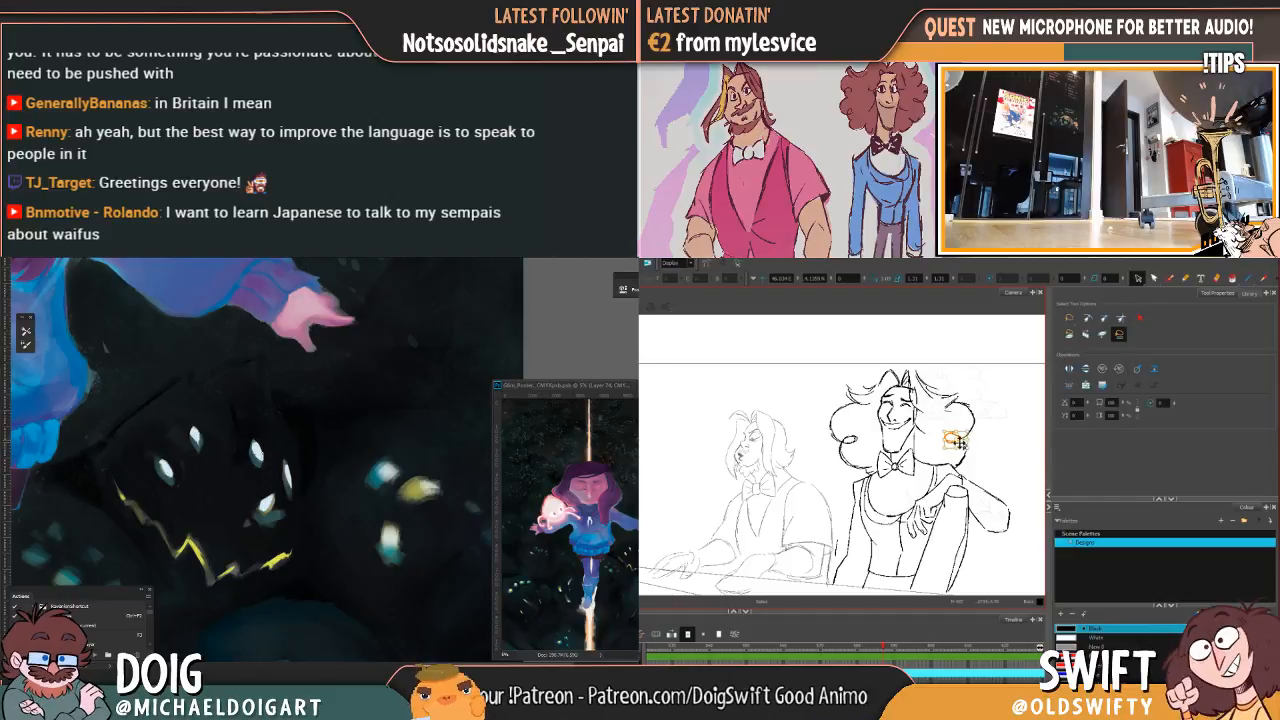
{"action": "key", "text": "period"}
{"action": "key", "text": "comma"}
{"action": "key", "text": "period"}
{"action": "key", "text": "comma"}
{"action": "key", "text": "comma"}
{"action": "key", "text": "period"}
{"action": "key", "text": "comma"}
{"action": "key", "text": "period"}
{"action": "key", "text": "comma"}
{"action": "key", "text": "ctrl+minus"}
{"action": "key", "text": "ctrl+minus"}
{"action": "key", "text": "ctrl+minus"}
{"action": "key", "text": "ctrl+minus"}
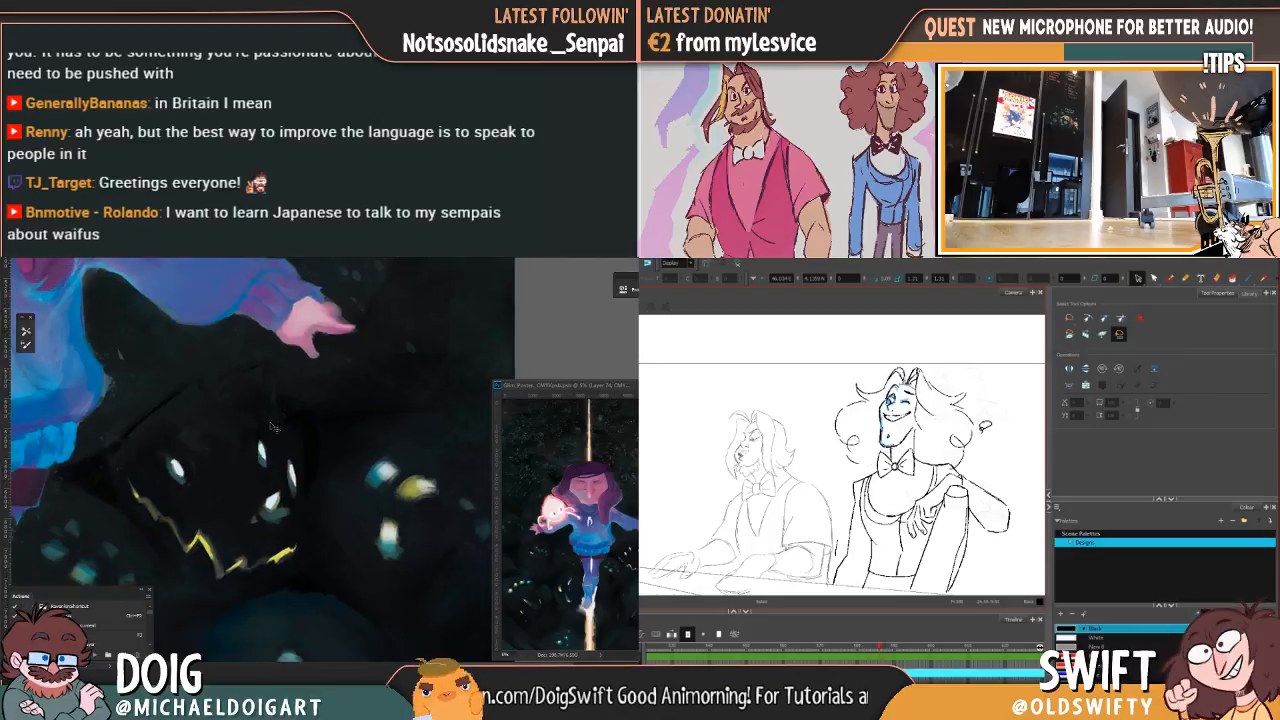
{"action": "key", "text": "period"}
{"action": "key", "text": "ctrl+minus"}
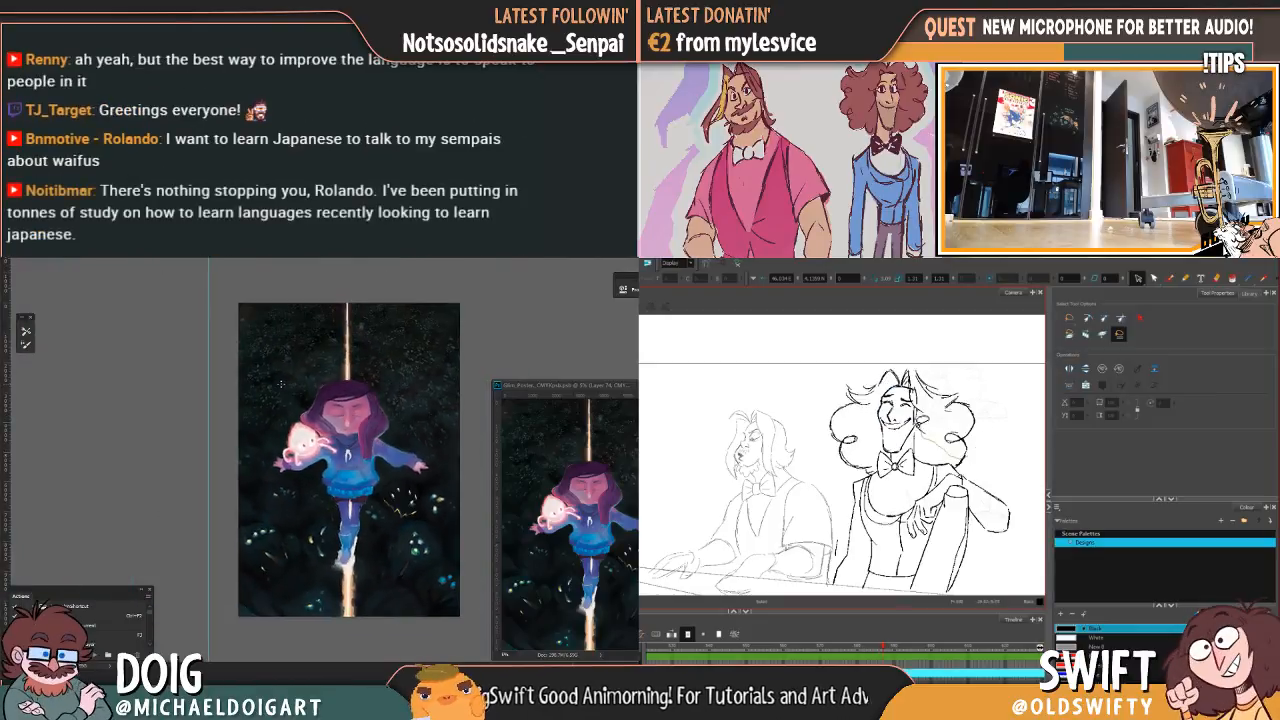
Step: Lasso the character's whole head and hair and check their fit against the previous frame
{"action": "mouse_move", "coordinate": [877, 450]}
{"action": "left_mouse_down"}
{"action": "mouse_move", "coordinate": [820, 424]}
{"action": "mouse_move", "coordinate": [1003, 404]}
{"action": "mouse_move", "coordinate": [976, 446]}
{"action": "left_mouse_up"}
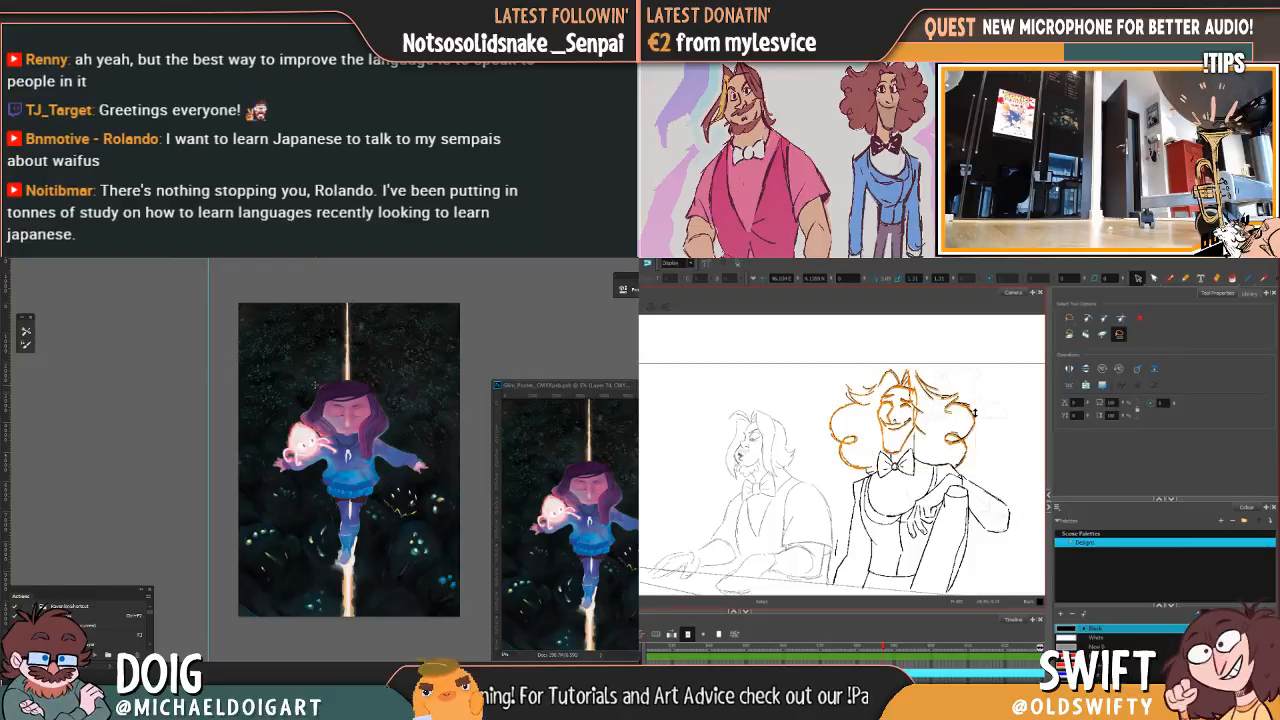
{"action": "left_click", "coordinate": [1008, 404]}
{"action": "key", "text": "comma"}
{"action": "key", "text": "period"}
{"action": "key", "text": "ctrl+plus"}
{"action": "key", "text": "ctrl+plus"}
{"action": "key", "text": "comma"}
{"action": "key", "text": "ctrl+plus"}
{"action": "key", "text": "period"}
{"action": "key", "text": "comma"}
{"action": "key", "text": "period"}
{"action": "key", "text": "comma"}
{"action": "key", "text": "period"}
{"action": "key", "text": "comma"}
{"action": "key", "text": "period"}
Step: Select and adjust the inner curl in the hair right of the face, comparing it with the previous frame
{"action": "left_click_drag", "start_coordinate": [960, 446], "coordinate": [956, 450]}
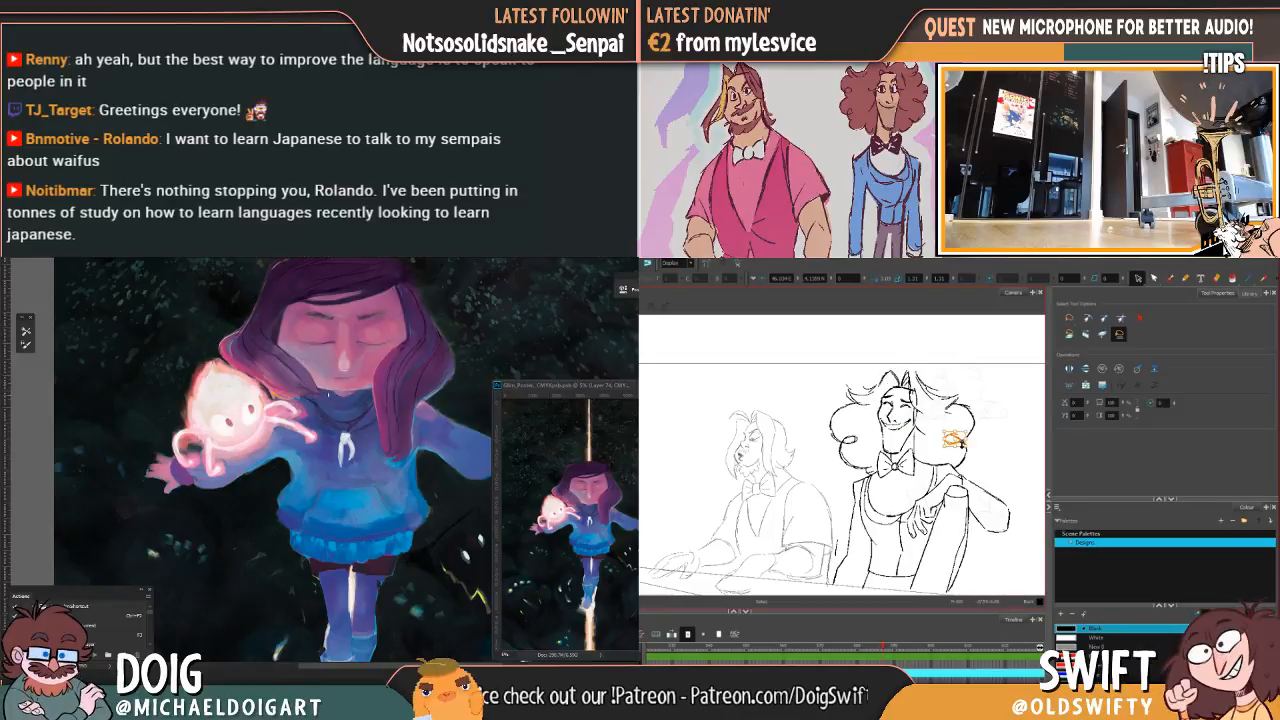
{"action": "mouse_move", "coordinate": [426, 532]}
{"action": "left_mouse_down"}
{"action": "mouse_move", "coordinate": [402, 495]}
{"action": "mouse_move", "coordinate": [270, 417]}
{"action": "mouse_move", "coordinate": [240, 420]}
{"action": "left_mouse_up"}
{"action": "left_click_drag", "start_coordinate": [958, 440], "coordinate": [995, 434]}
{"action": "left_click_drag", "start_coordinate": [240, 420], "coordinate": [236, 418]}
{"action": "key", "text": "comma"}
{"action": "key", "text": "period"}
{"action": "key", "text": "comma"}
{"action": "key", "text": "period"}
{"action": "key", "text": "ctrl+plus"}
{"action": "key", "text": "comma"}
{"action": "key", "text": "period"}
{"action": "key", "text": "comma"}
{"action": "key", "text": "period"}
Step: Paint dark strokes around the top of the glowing-eyed creature's head in the forest painting
{"action": "mouse_move", "coordinate": [978, 455]}
{"action": "left_mouse_down"}
{"action": "mouse_move", "coordinate": [964, 460]}
{"action": "mouse_move", "coordinate": [932, 427]}
{"action": "left_mouse_up"}
{"action": "left_click_drag", "start_coordinate": [192, 405], "coordinate": [268, 346]}
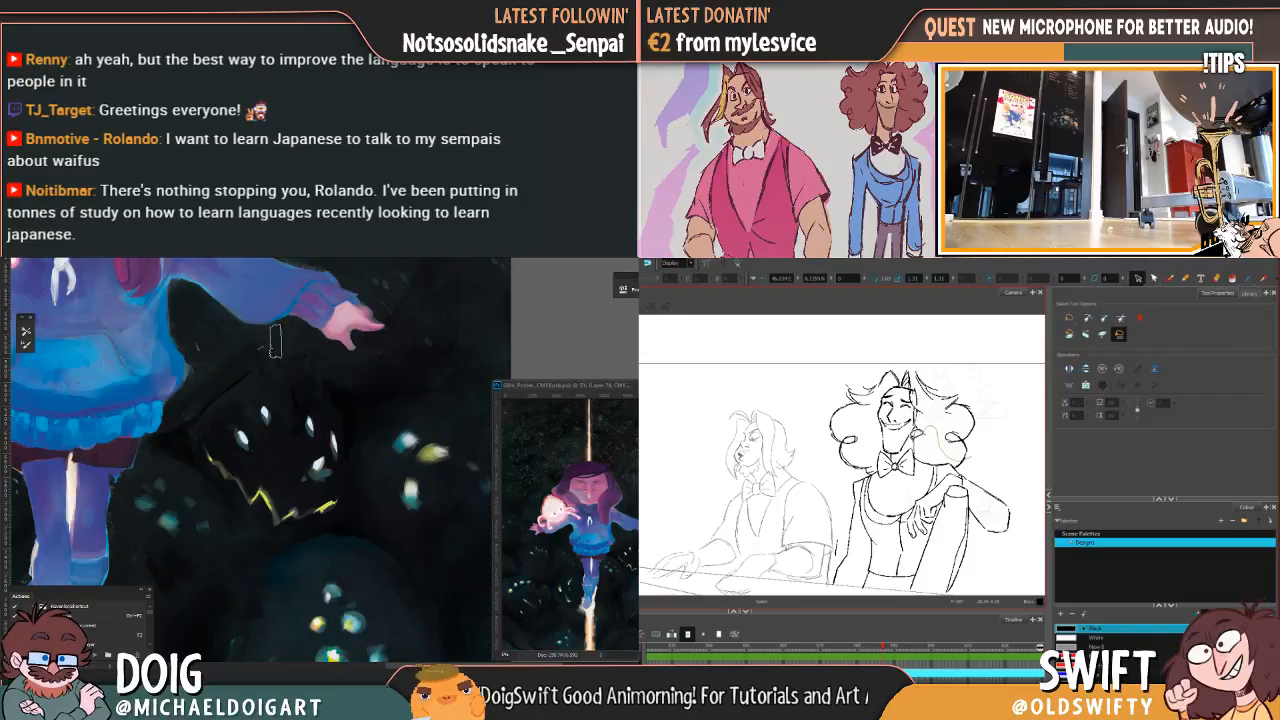
{"action": "mouse_move", "coordinate": [171, 420]}
{"action": "left_mouse_down"}
{"action": "mouse_move", "coordinate": [259, 365]}
{"action": "mouse_move", "coordinate": [177, 420]}
{"action": "mouse_move", "coordinate": [228, 376]}
{"action": "left_mouse_up"}
Step: Lasso the character's head and hair, nudge them slightly, and compare the pose with the previous frame
{"action": "mouse_move", "coordinate": [885, 445]}
{"action": "left_mouse_down"}
{"action": "mouse_move", "coordinate": [884, 464]}
{"action": "mouse_move", "coordinate": [818, 412]}
{"action": "mouse_move", "coordinate": [984, 442]}
{"action": "mouse_move", "coordinate": [966, 460]}
{"action": "left_mouse_up"}
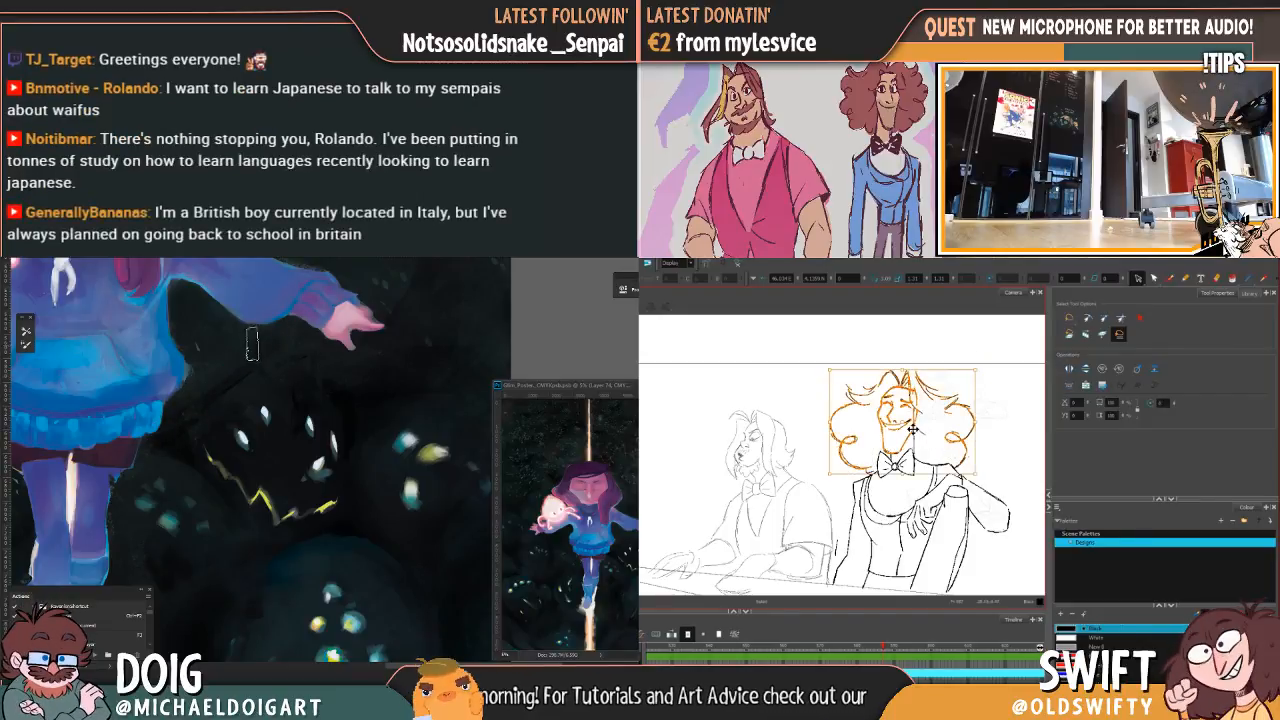
{"action": "left_click_drag", "start_coordinate": [905, 420], "coordinate": [902, 422]}
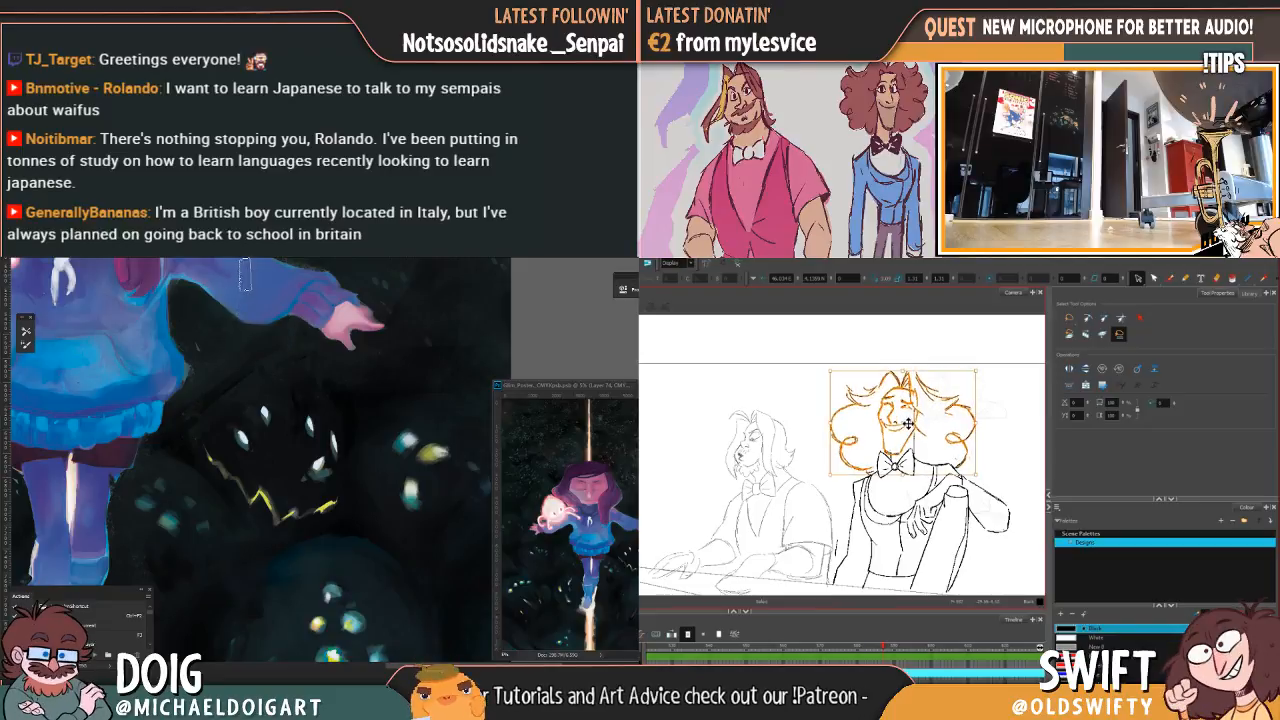
{"action": "left_click", "coordinate": [992, 416]}
{"action": "key", "text": "comma"}
{"action": "key", "text": "period"}
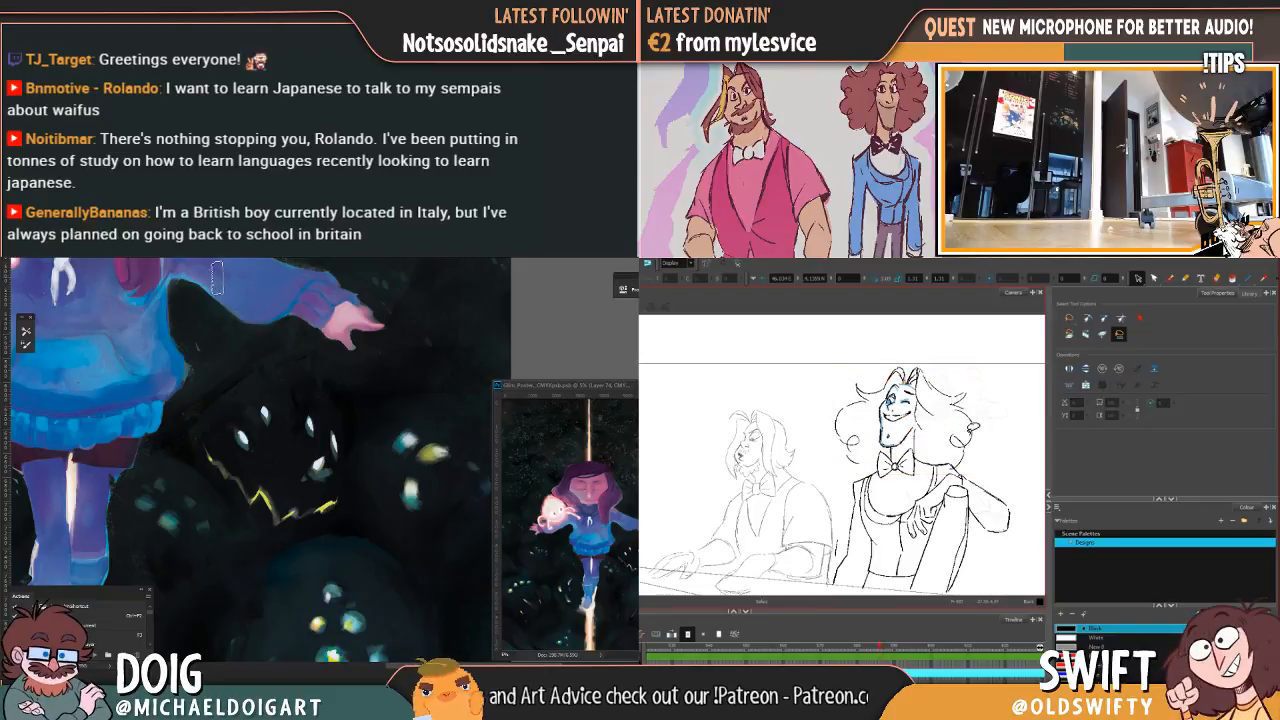
{"action": "key", "text": "comma"}
{"action": "key", "text": "period"}
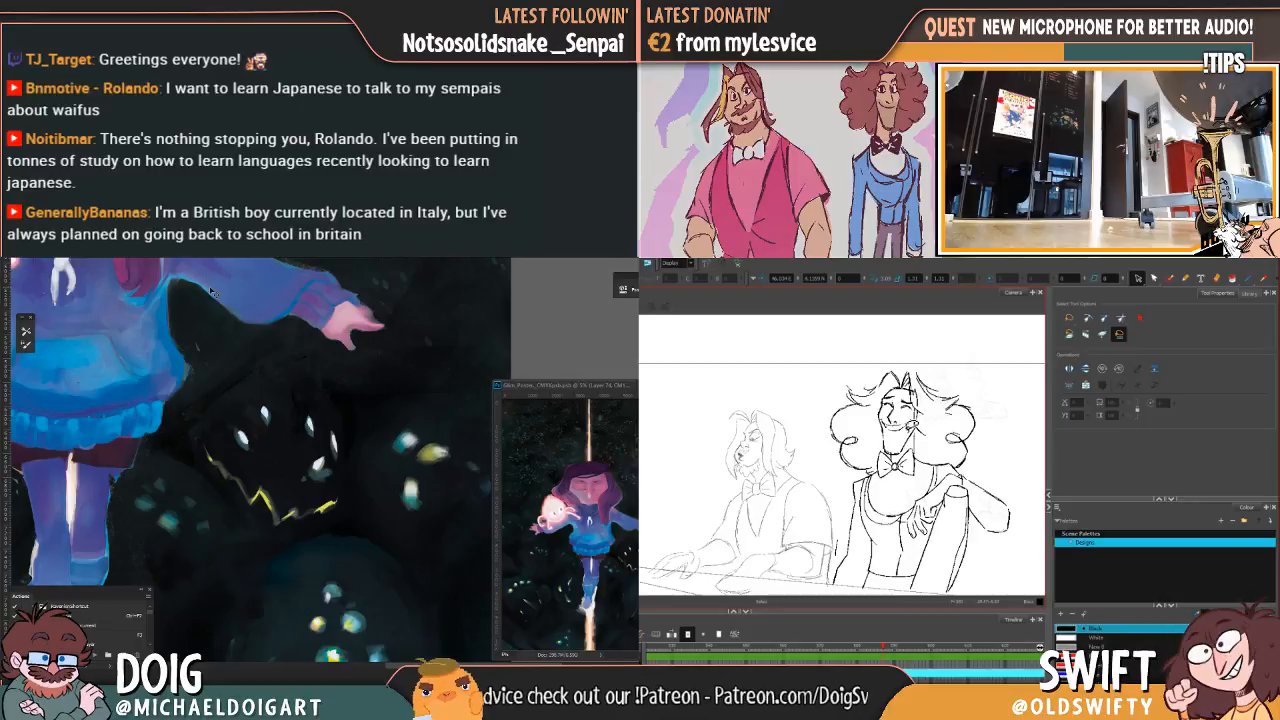
Step: Lasso the standing character's face, check it against the neighbouring frame, and view the whole forest painting
{"action": "key", "text": "ctrl+minus"}
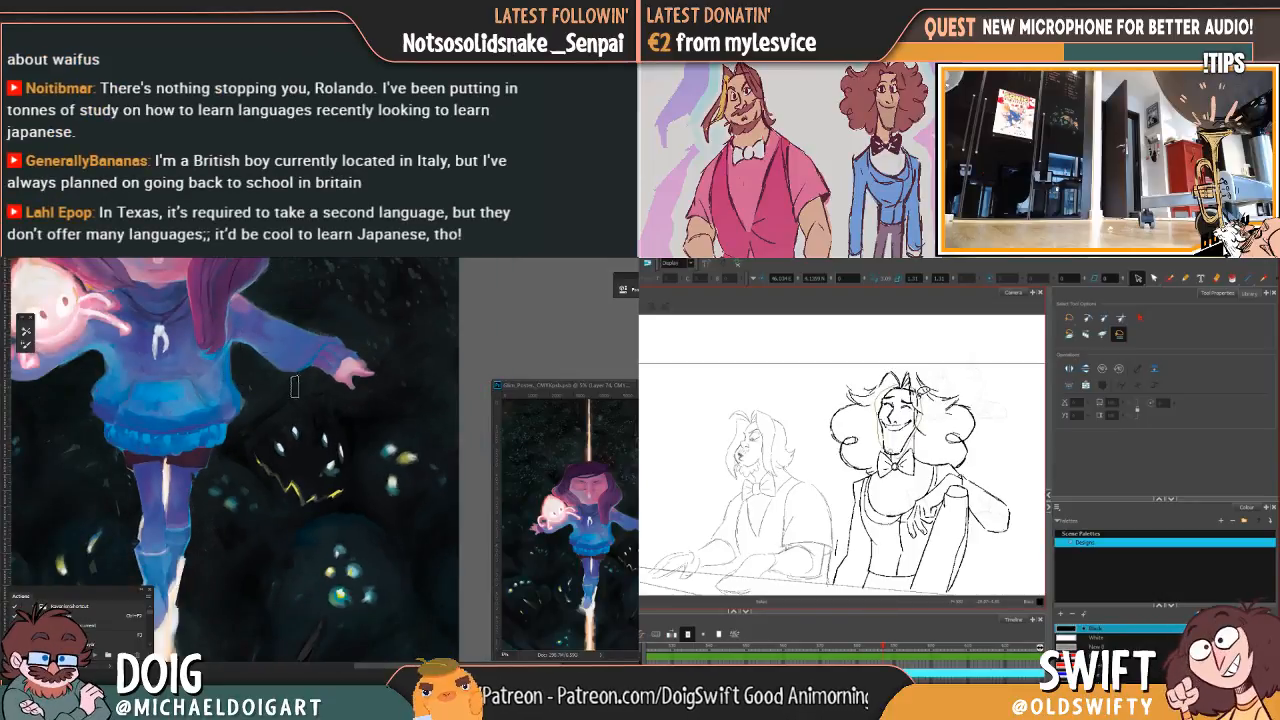
{"action": "key", "text": "ctrl+a"}
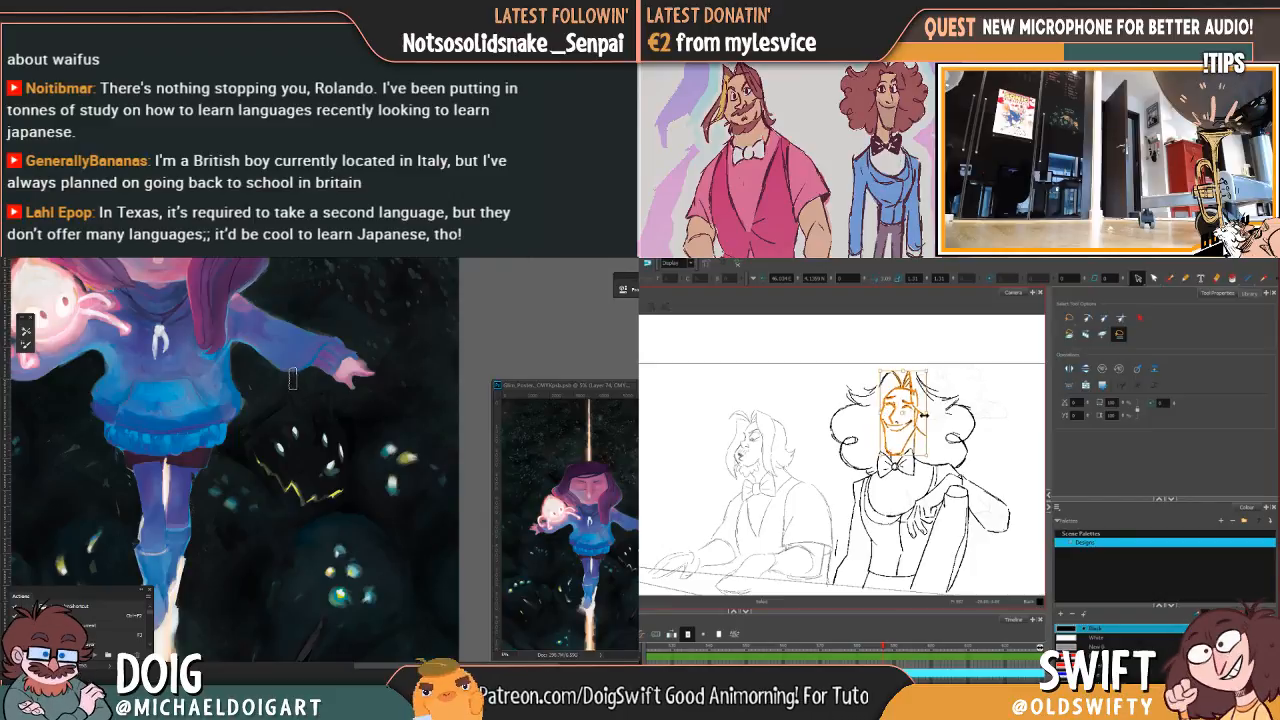
{"action": "key", "text": "period"}
{"action": "key", "text": "ctrl+minus"}
{"action": "left_click_drag", "start_coordinate": [260, 436], "coordinate": [227, 460]}
{"action": "key", "text": "ctrl+minus"}
{"action": "key", "text": "ctrl+minus"}
{"action": "key", "text": "ctrl+minus"}
{"action": "key", "text": "ctrl+minus"}
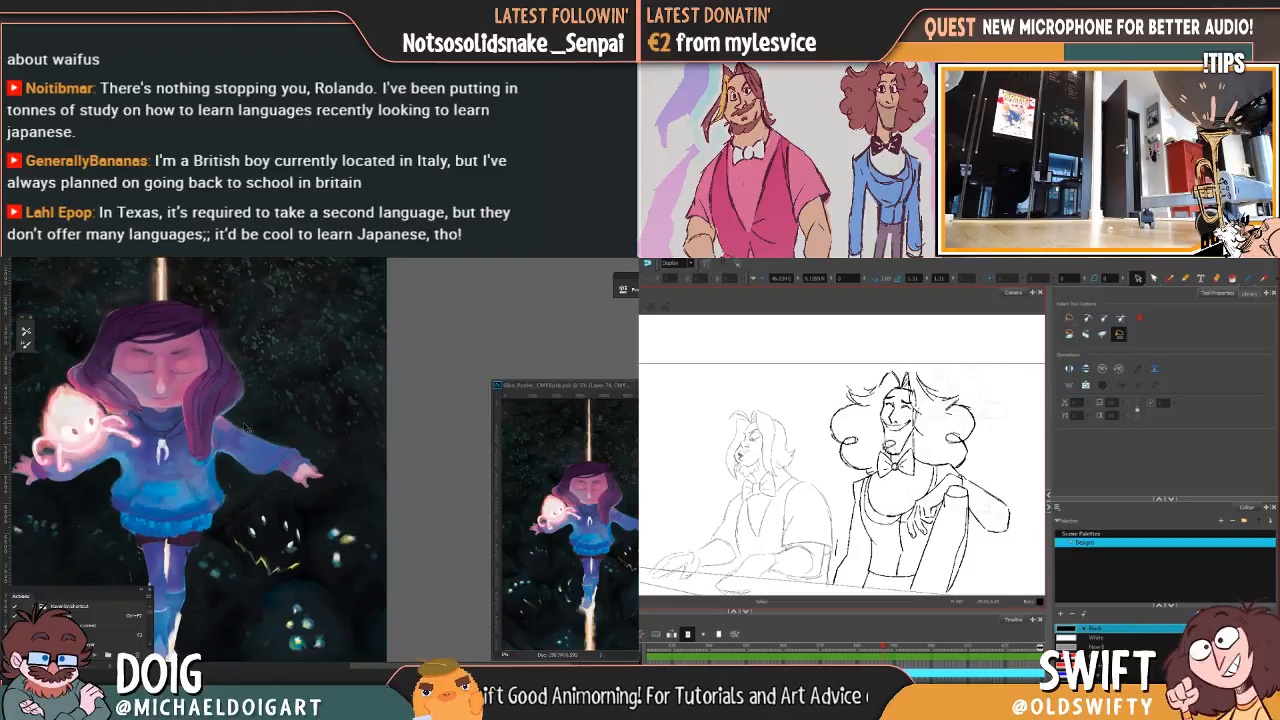
{"action": "left_click_drag", "start_coordinate": [920, 372], "coordinate": [925, 379]}
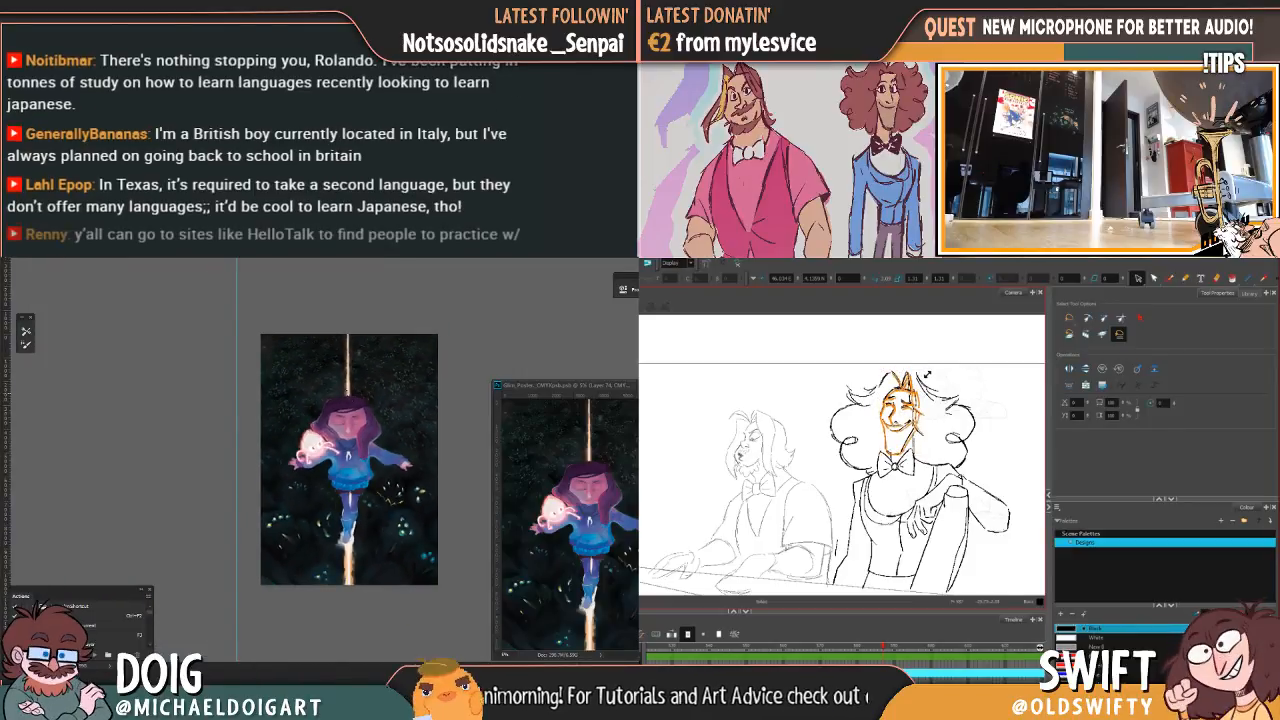
Step: Examine the lower forest painting around the girl's legs and the glowing-eyed creatures
{"action": "key", "text": "ctrl+plus"}
{"action": "key", "text": "ctrl+plus"}
{"action": "key", "text": "ctrl+plus"}
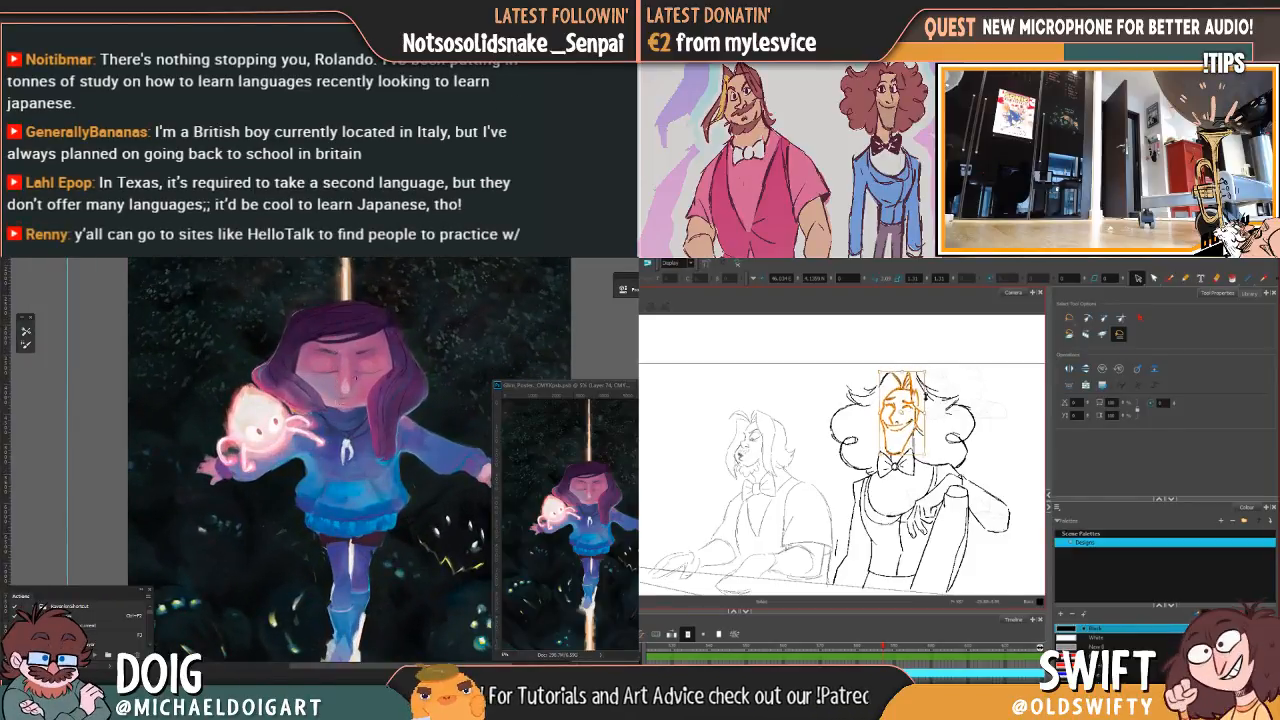
{"action": "mouse_move", "coordinate": [398, 514]}
{"action": "left_mouse_down"}
{"action": "mouse_move", "coordinate": [374, 431]}
{"action": "mouse_move", "coordinate": [322, 353]}
{"action": "left_mouse_up"}
{"action": "left_click_drag", "start_coordinate": [265, 465], "coordinate": [308, 397]}
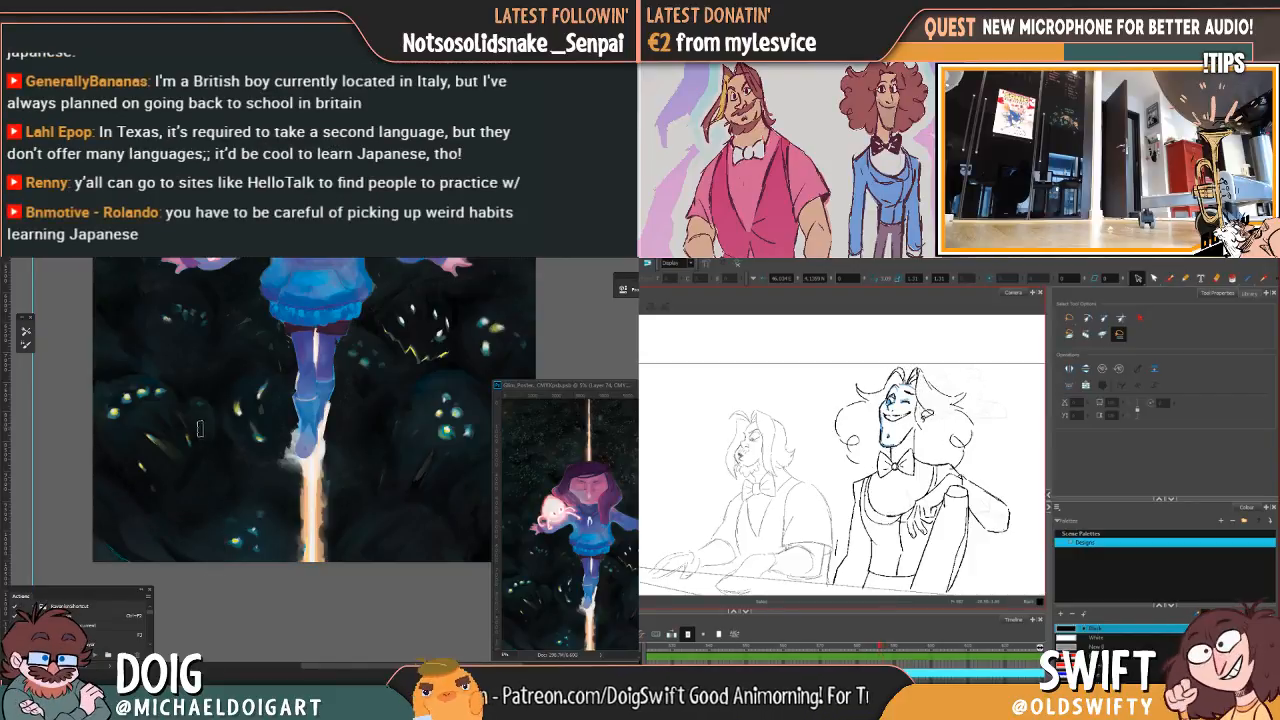
{"action": "key", "text": "ctrl+plus"}
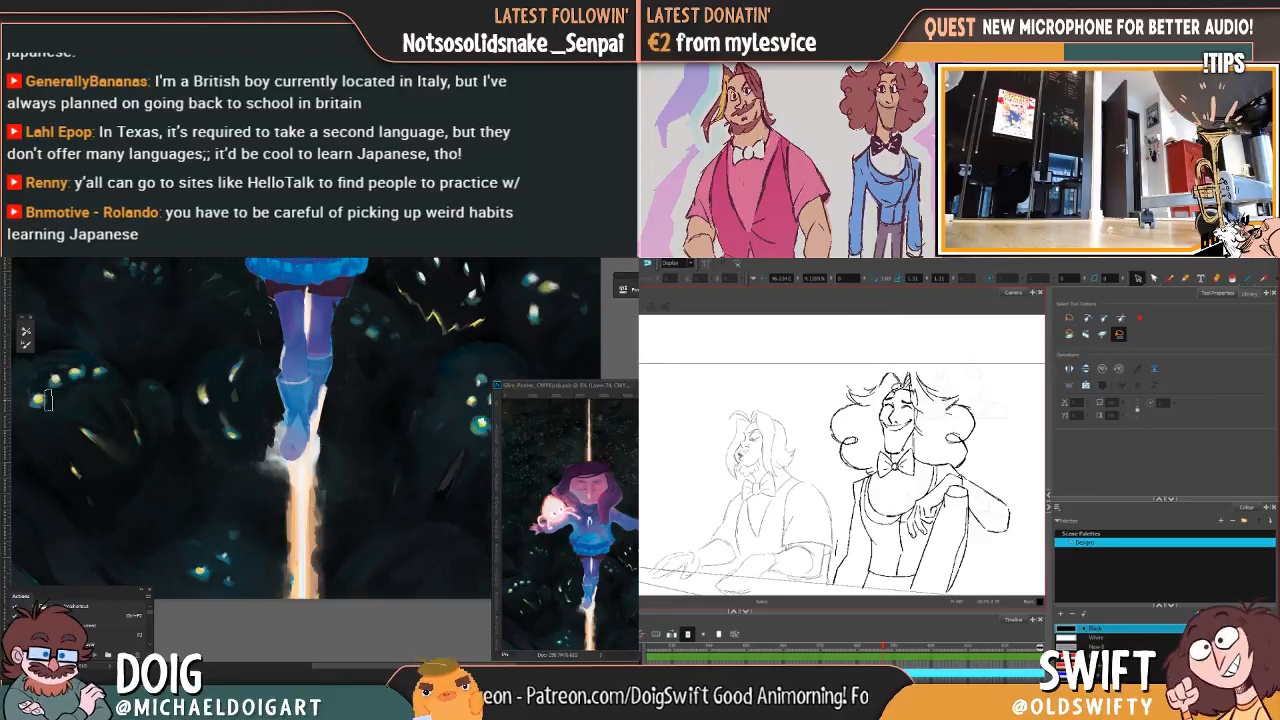
Step: Select the standing character's face and flip repeatedly between this frame and the previous one to compare their poses
{"action": "mouse_move", "coordinate": [900, 451]}
{"action": "left_mouse_down"}
{"action": "mouse_move", "coordinate": [881, 410]}
{"action": "mouse_move", "coordinate": [906, 386]}
{"action": "mouse_move", "coordinate": [927, 405]}
{"action": "mouse_move", "coordinate": [930, 382]}
{"action": "left_mouse_up"}
{"action": "key", "text": "period"}
{"action": "key", "text": "comma"}
{"action": "key", "text": "period"}
{"action": "key", "text": "comma"}
{"action": "key", "text": "period"}
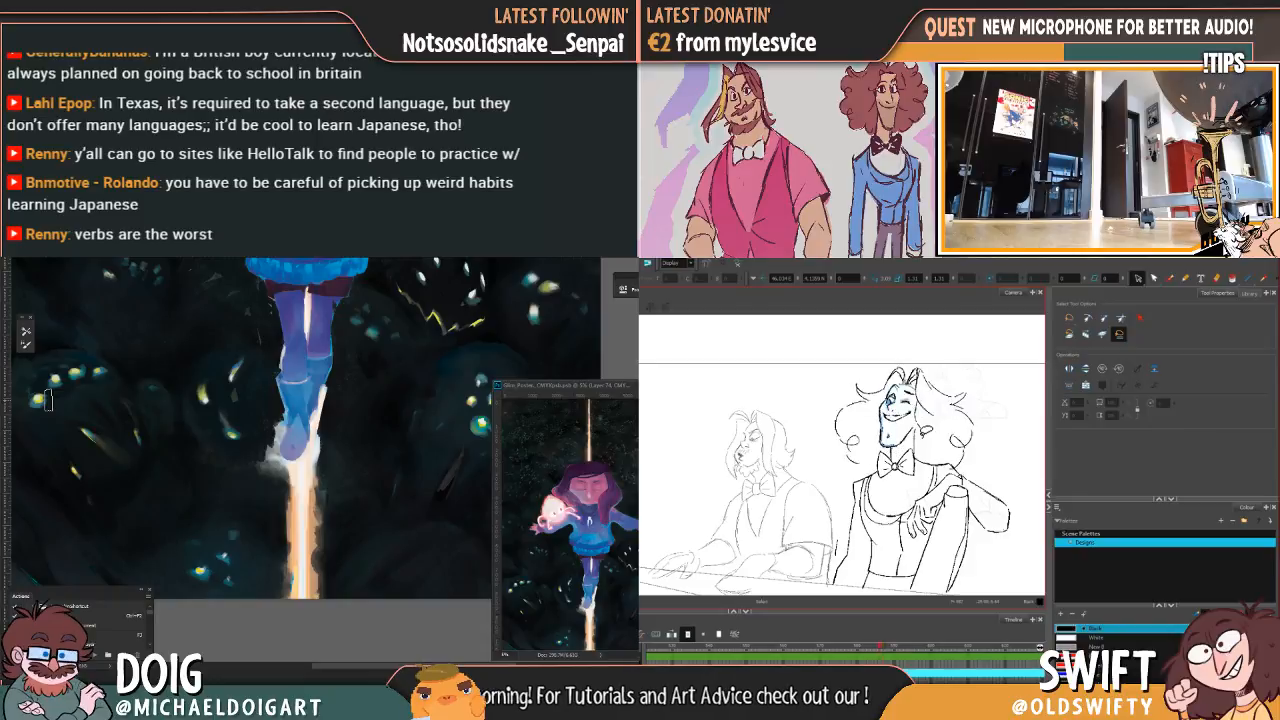
{"action": "key", "text": "period"}
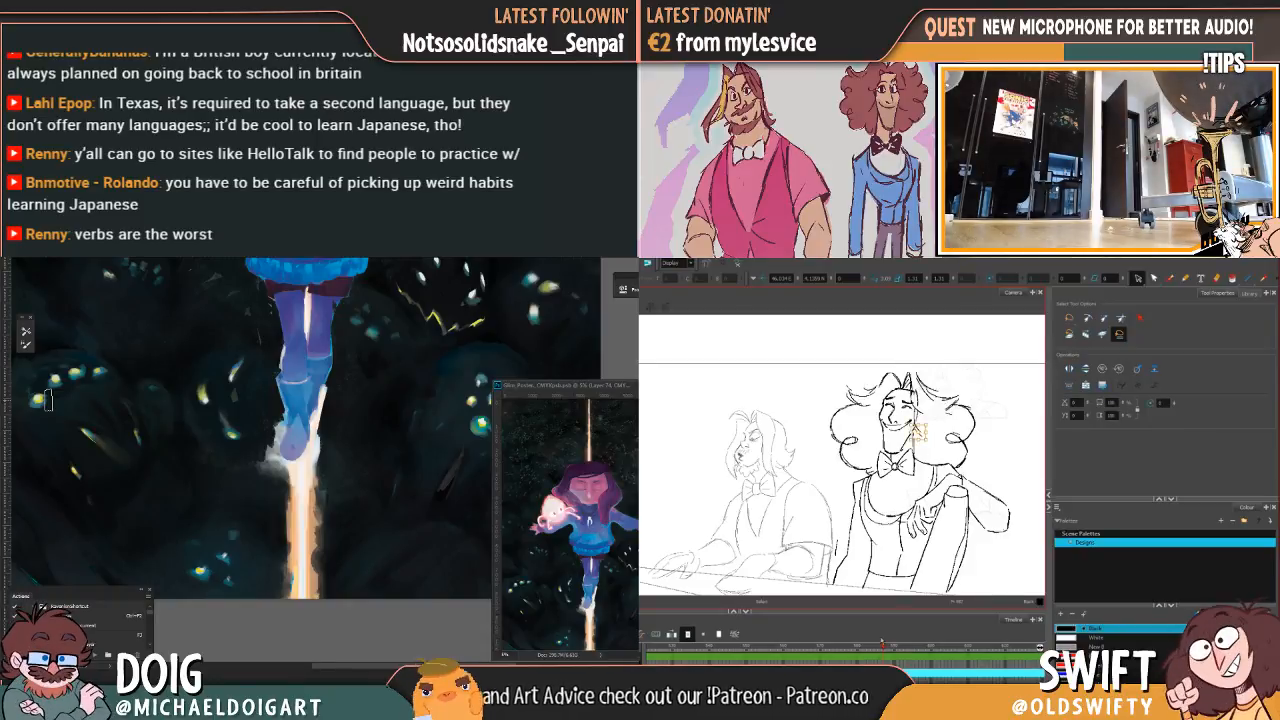
{"action": "key", "text": "comma"}
{"action": "key", "text": "period"}
{"action": "key", "text": "comma"}
{"action": "key", "text": "period"}
{"action": "key", "text": "comma"}
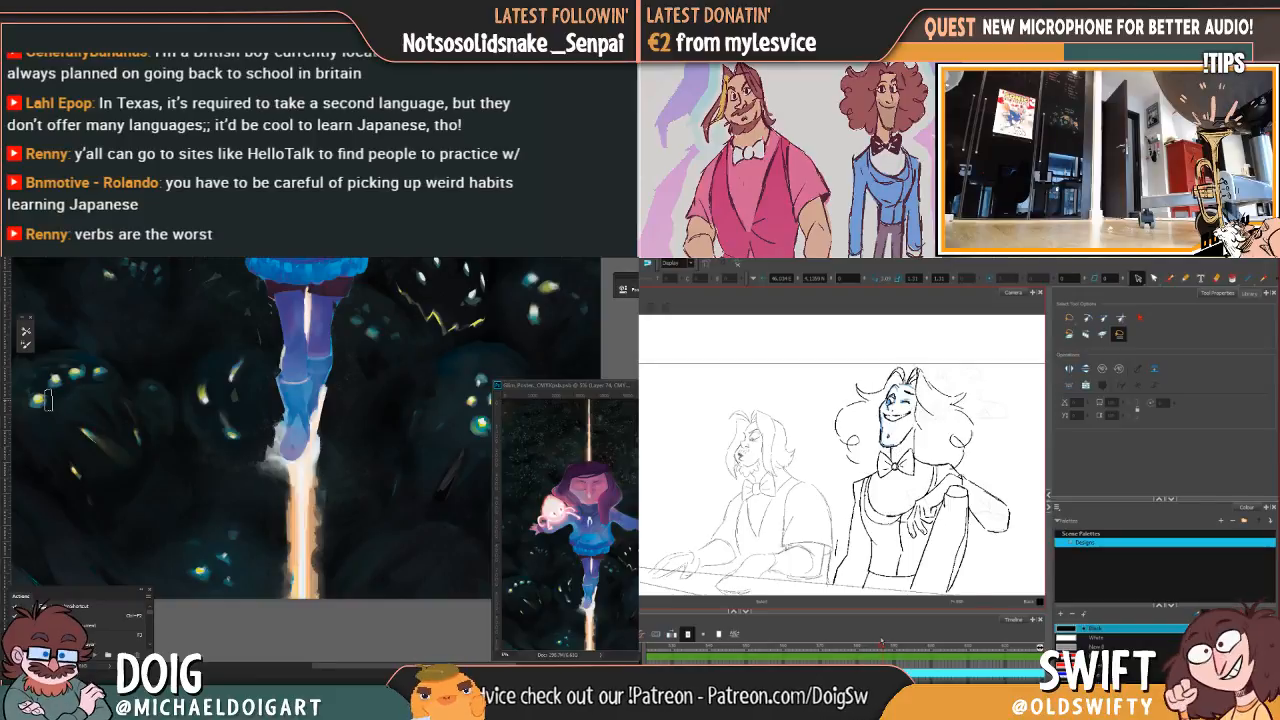
{"action": "key", "text": "period"}
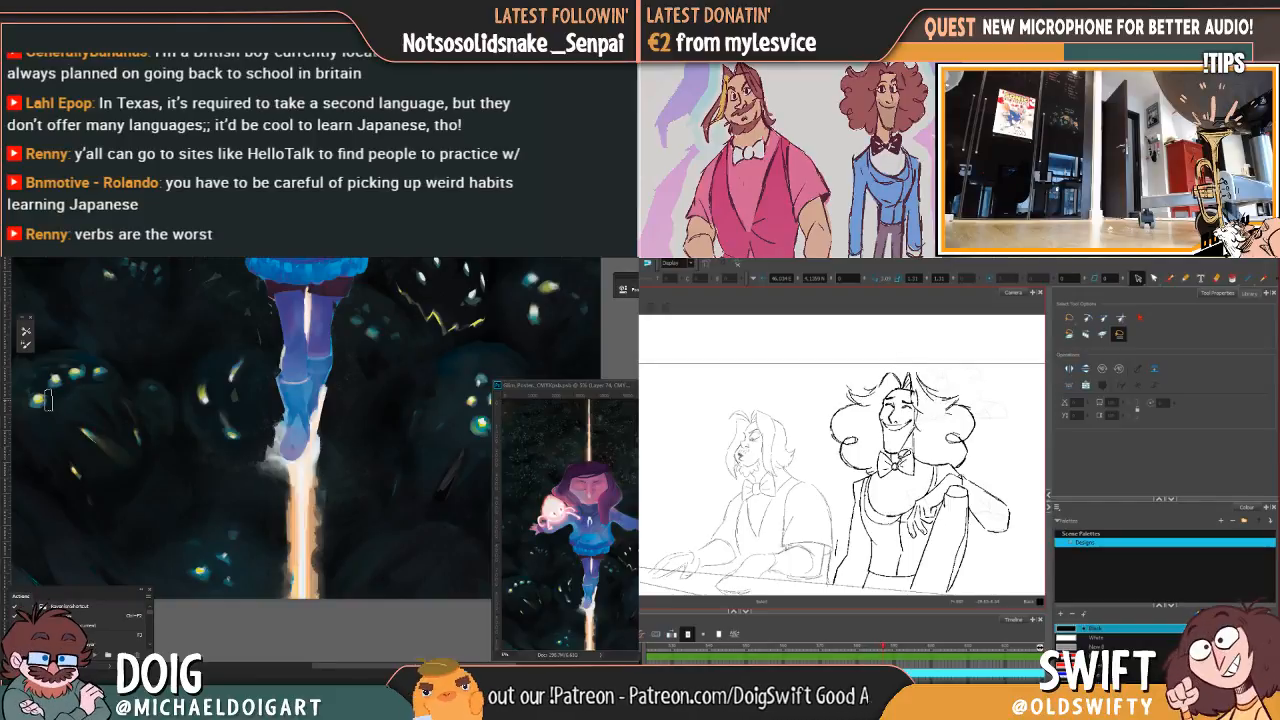
Step: Lasso the face lines again and check the head's motion against the previous frame
{"action": "mouse_move", "coordinate": [894, 452]}
{"action": "left_mouse_down"}
{"action": "mouse_move", "coordinate": [889, 391]}
{"action": "mouse_move", "coordinate": [899, 379]}
{"action": "mouse_move", "coordinate": [932, 400]}
{"action": "left_mouse_up"}
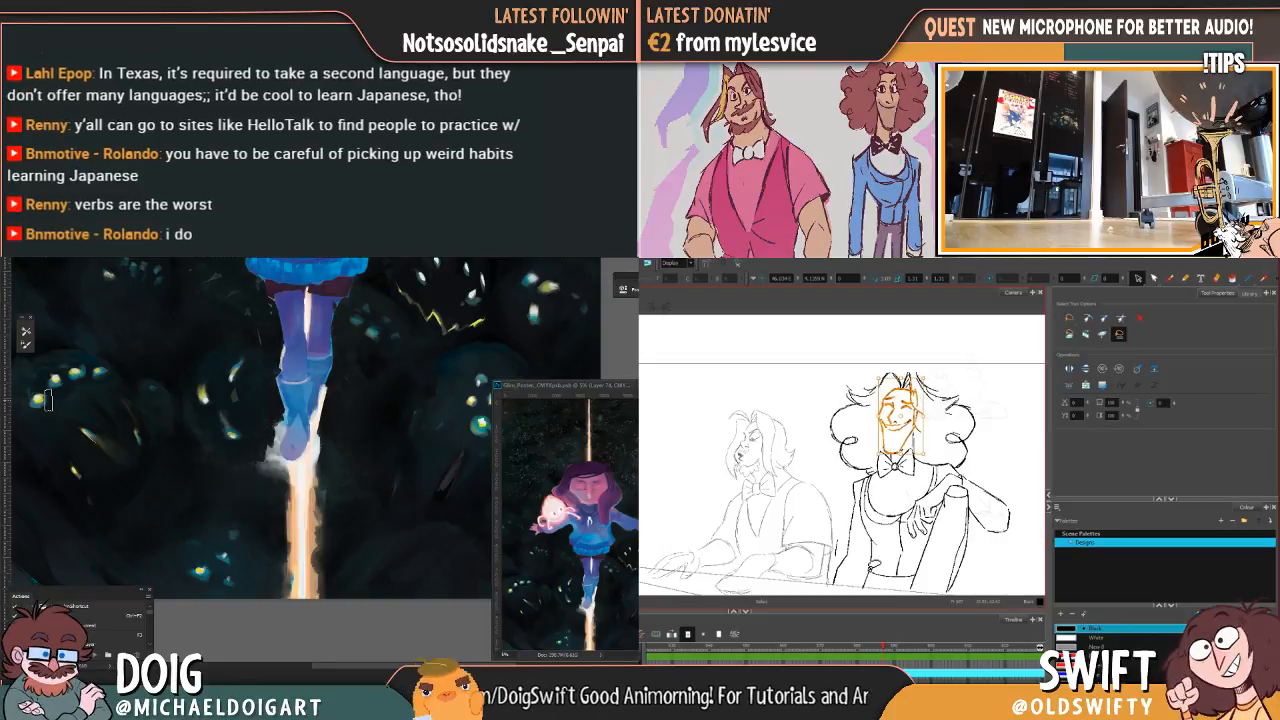
{"action": "key", "text": "comma"}
{"action": "key", "text": "period"}
{"action": "key", "text": "comma"}
{"action": "key", "text": "period"}
{"action": "key", "text": "comma"}
{"action": "key", "text": "period"}
{"action": "key", "text": "comma"}
{"action": "key", "text": "period"}
{"action": "key", "text": "period"}
{"action": "key", "text": "comma"}
Step: Select and adjust the jaw and neck lines under the standing character's smile, checking them against the previous frame
{"action": "left_click", "coordinate": [902, 450]}
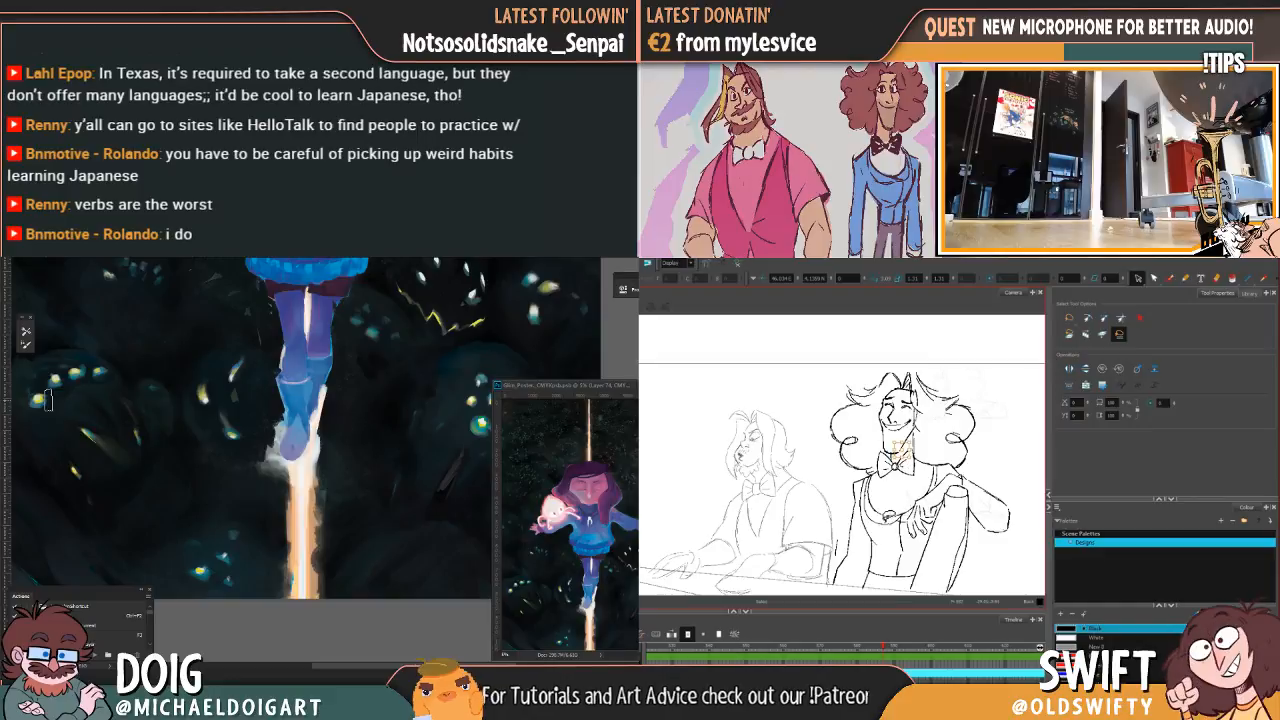
{"action": "key", "text": "period"}
{"action": "key", "text": "comma"}
{"action": "left_click", "coordinate": [908, 434]}
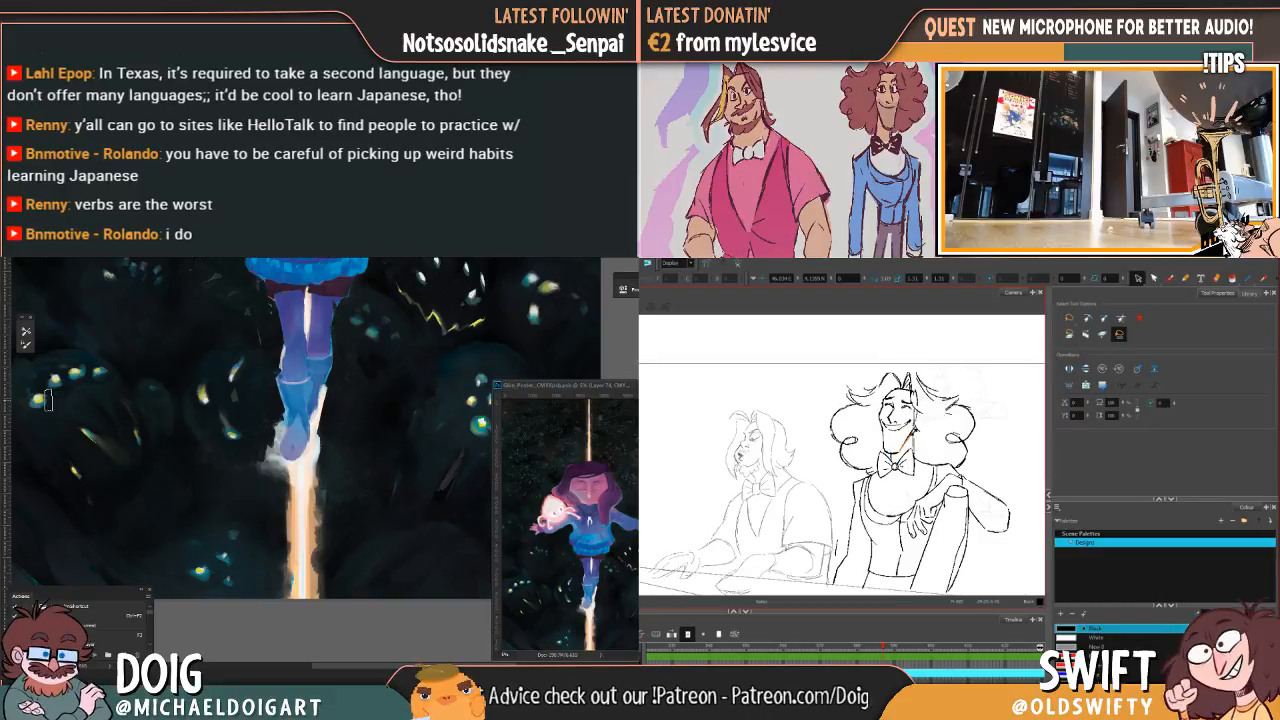
{"action": "left_click_drag", "start_coordinate": [931, 431], "coordinate": [942, 425]}
{"action": "left_click", "coordinate": [908, 444]}
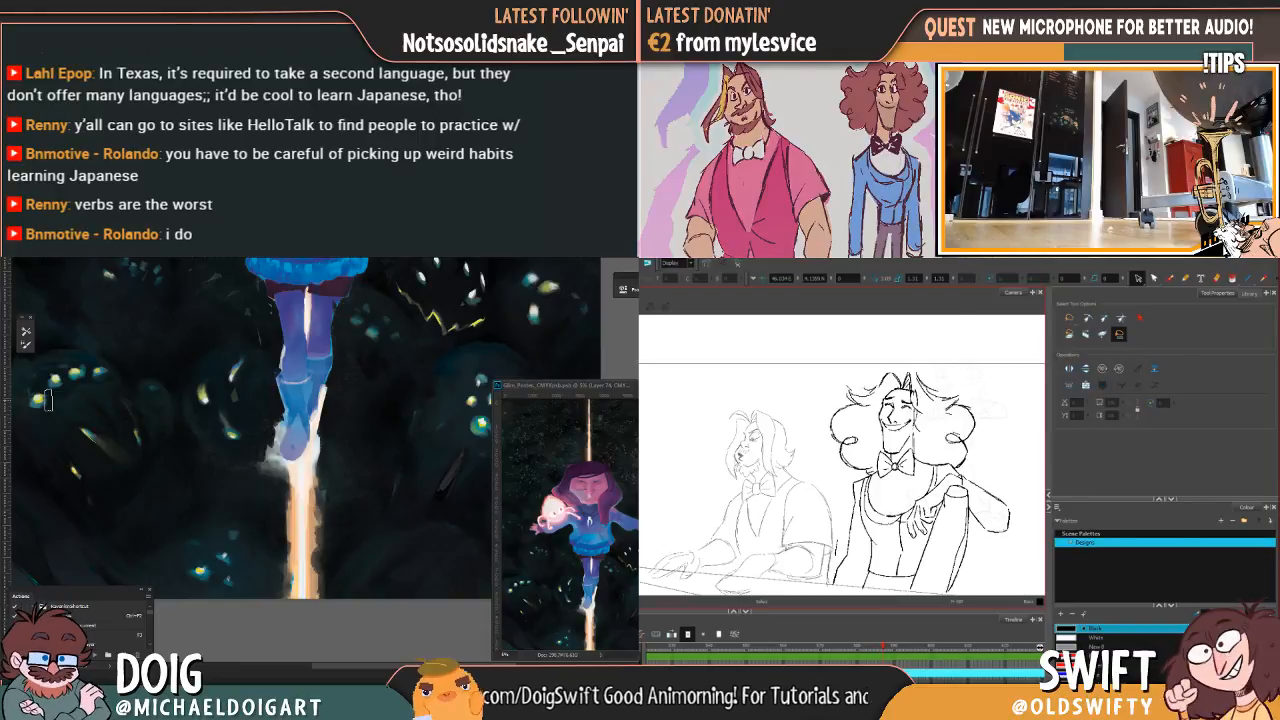
Step: Draw the small chin mark below the standing character's smile with the rough brush, matching it to the previous frame
{"action": "key", "text": "alt+b"}
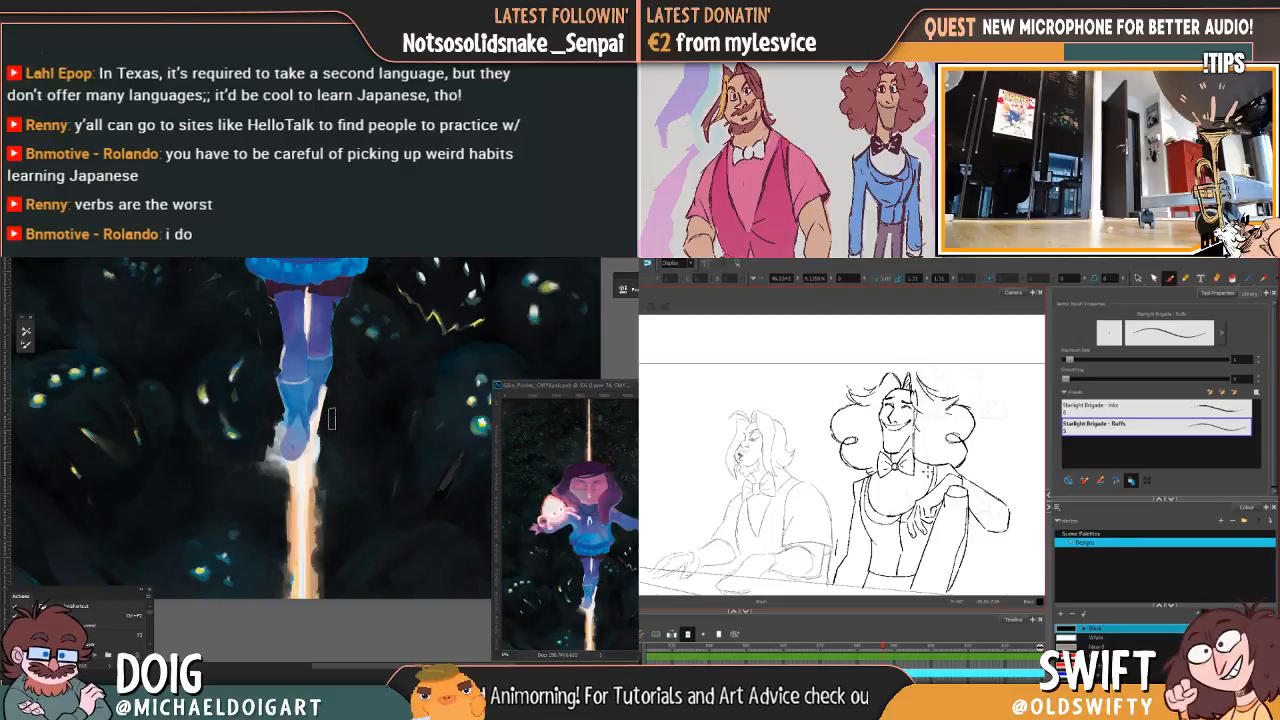
{"action": "left_click_drag", "start_coordinate": [318, 410], "coordinate": [298, 456]}
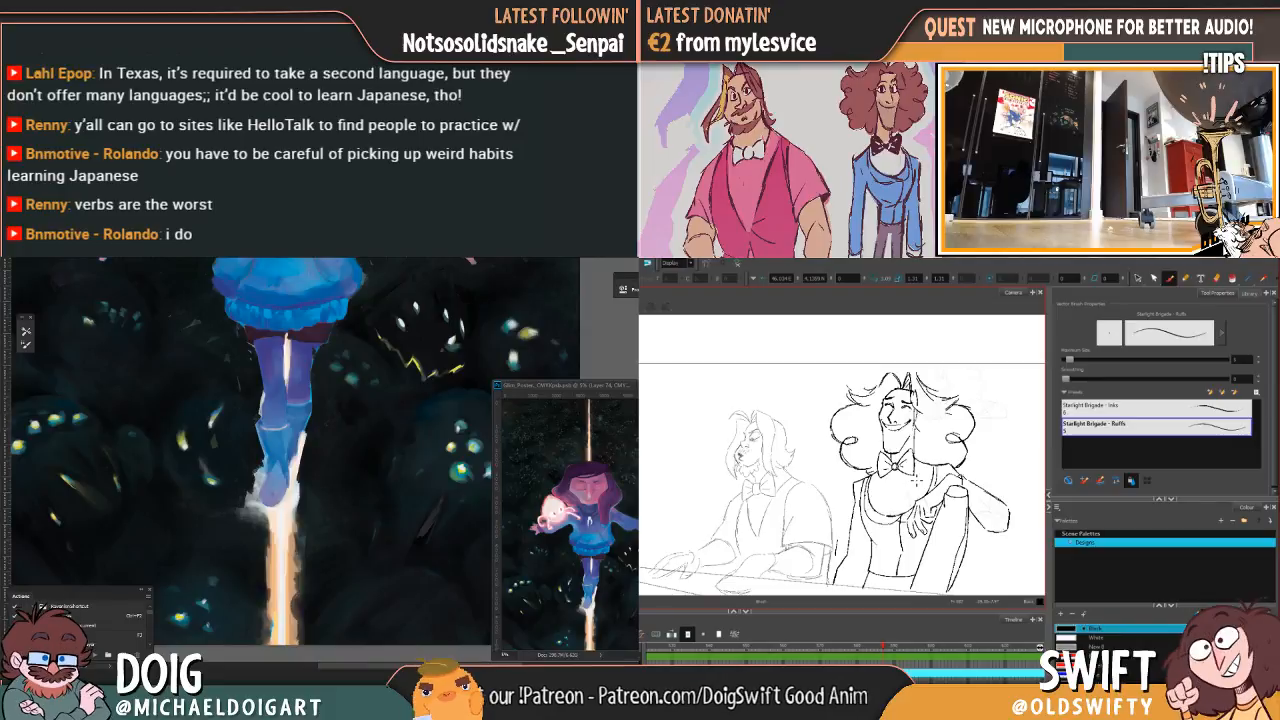
{"action": "key", "text": "alt+s"}
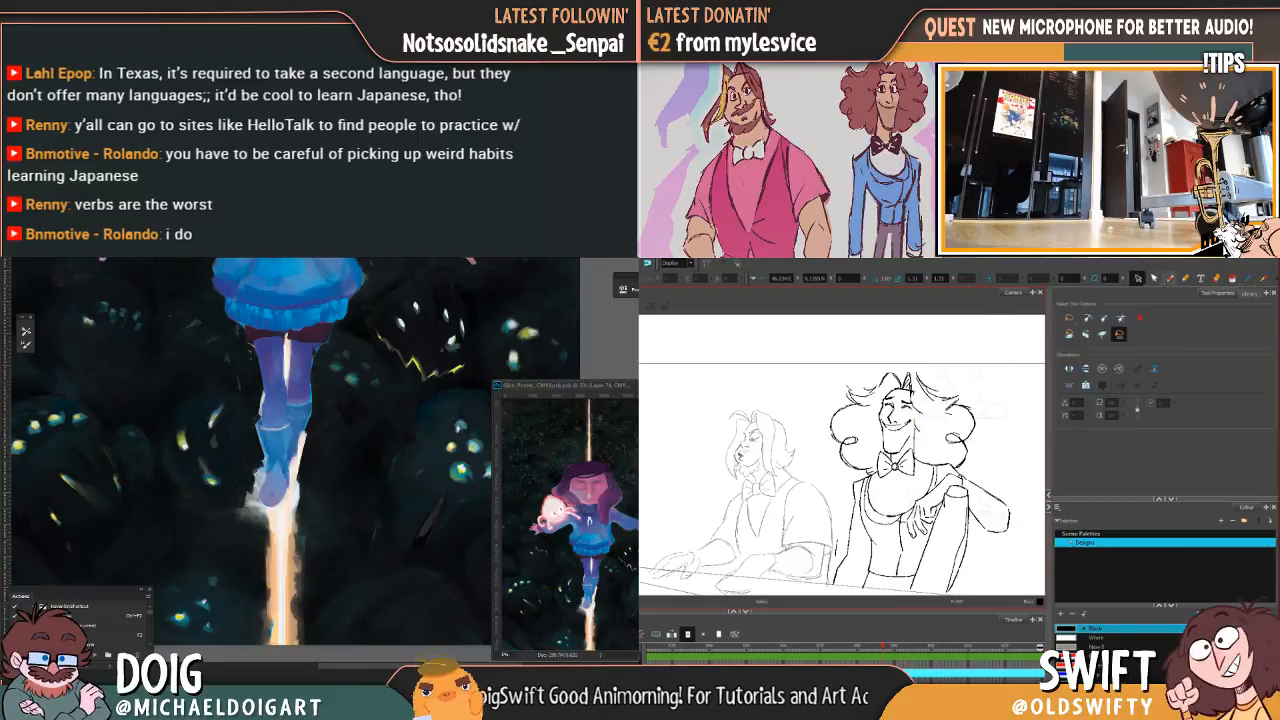
{"action": "left_click", "coordinate": [1170, 278]}
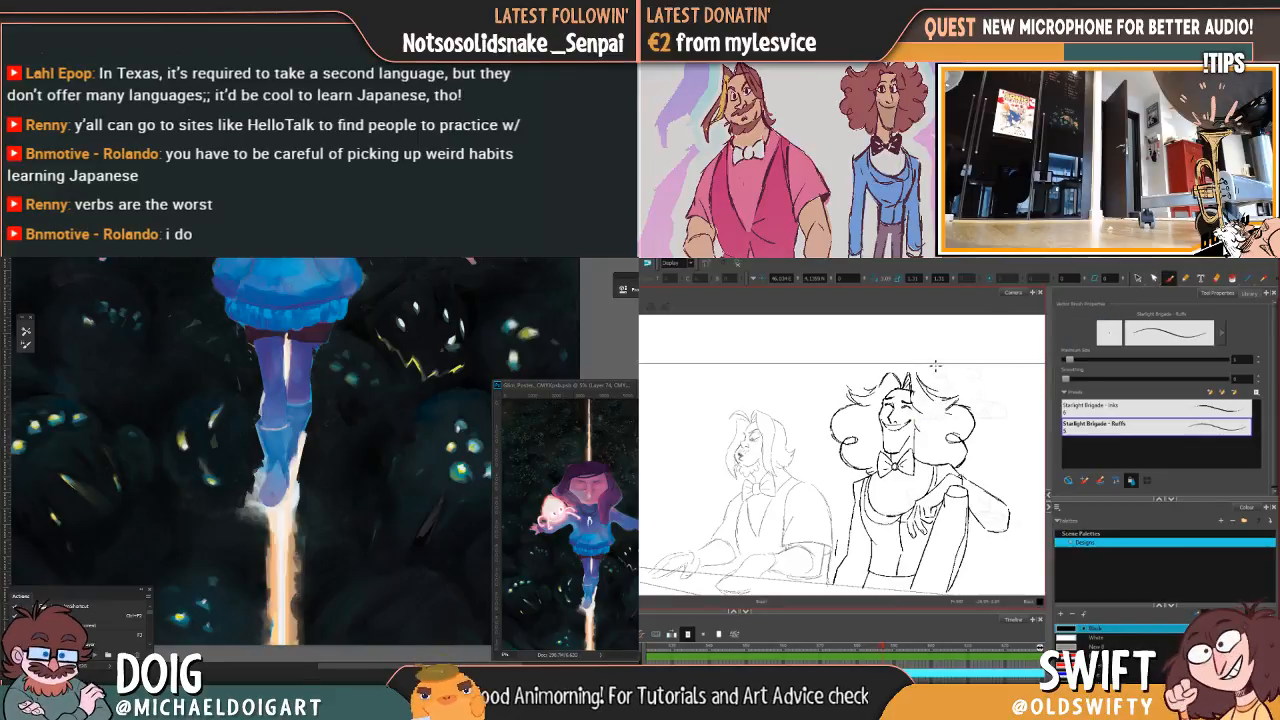
{"action": "key", "text": "comma"}
{"action": "key", "text": "period"}
{"action": "key", "text": "comma"}
{"action": "key", "text": "period"}
{"action": "key", "text": "comma"}
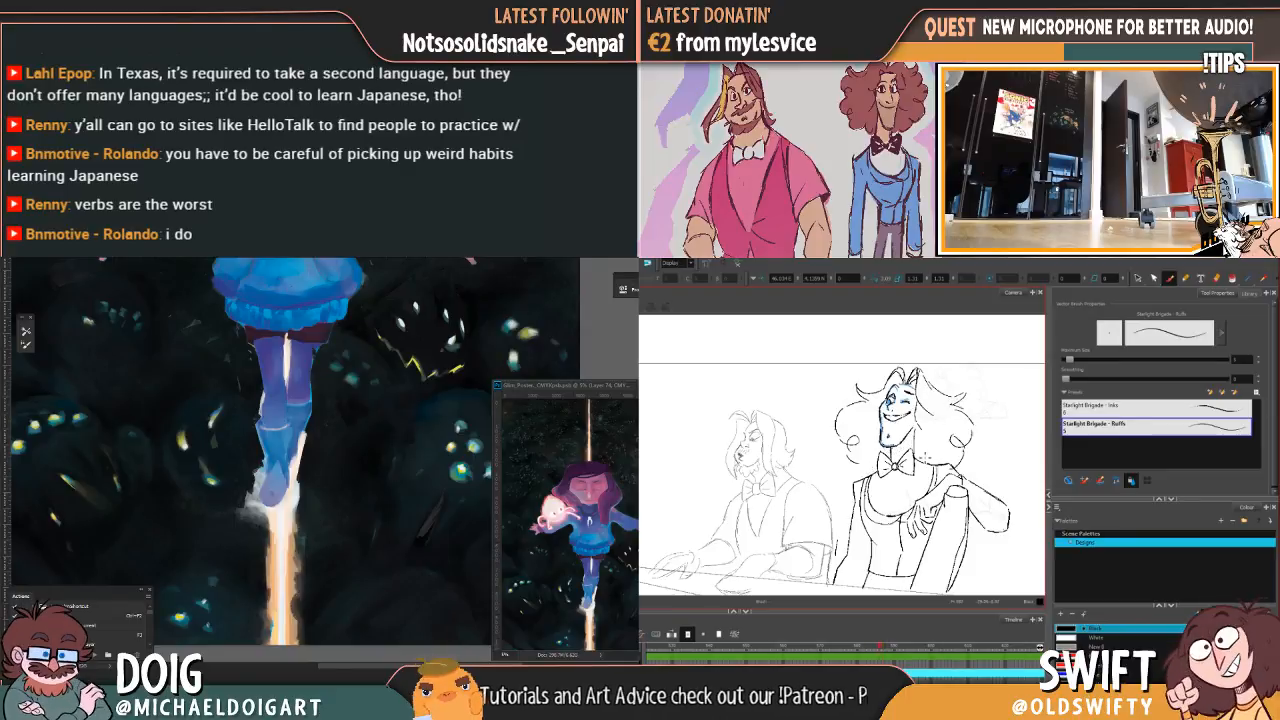
{"action": "key", "text": "period"}
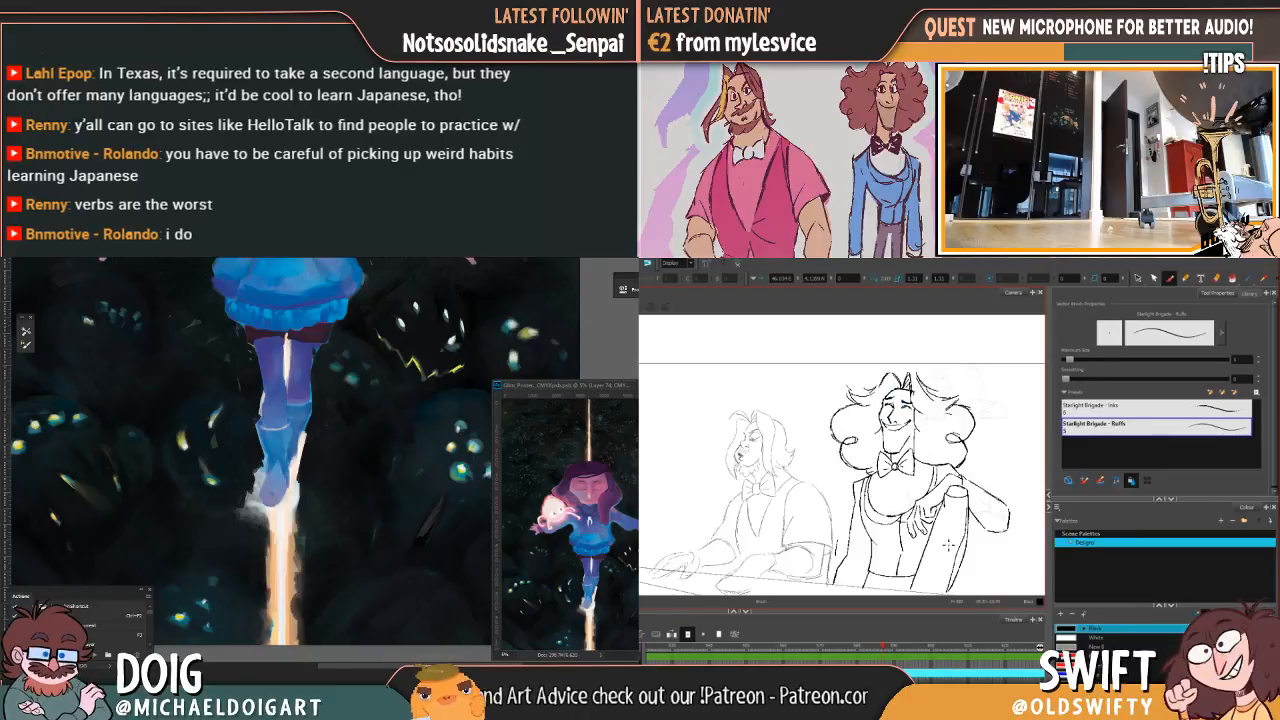
{"action": "key", "text": "comma"}
{"action": "key", "text": "period"}
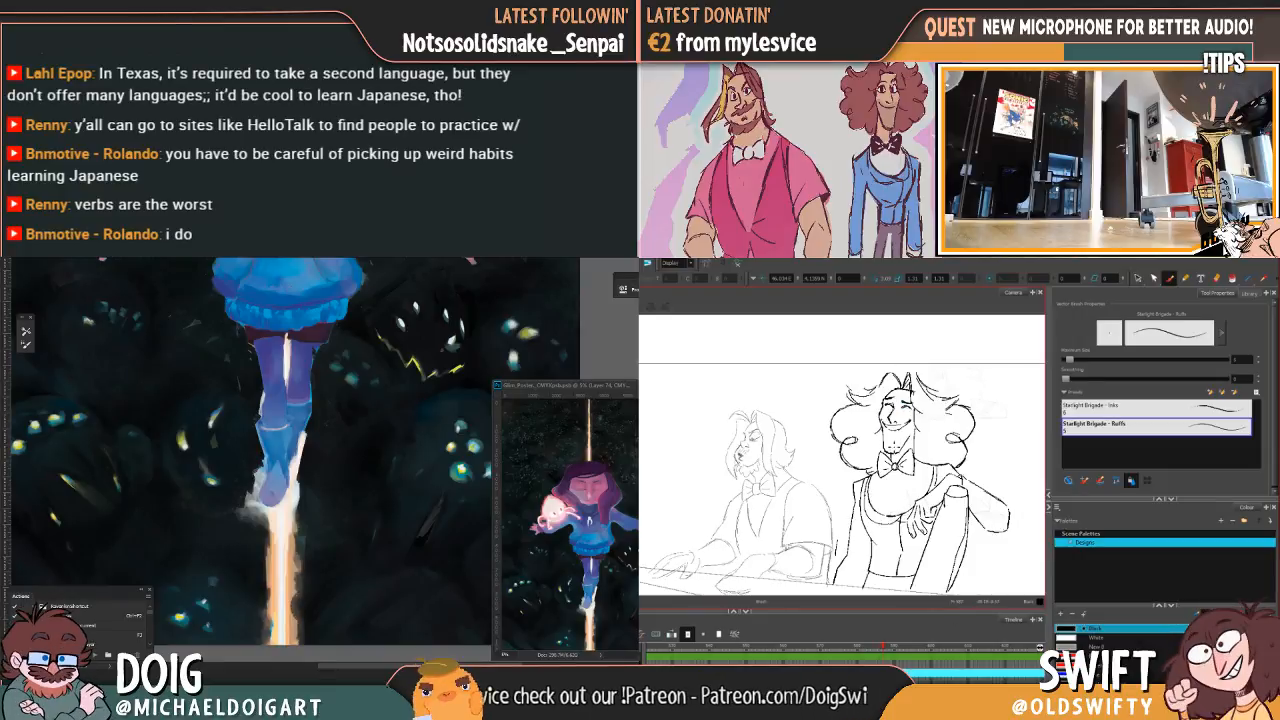
{"action": "key", "text": "comma"}
{"action": "key", "text": "period"}
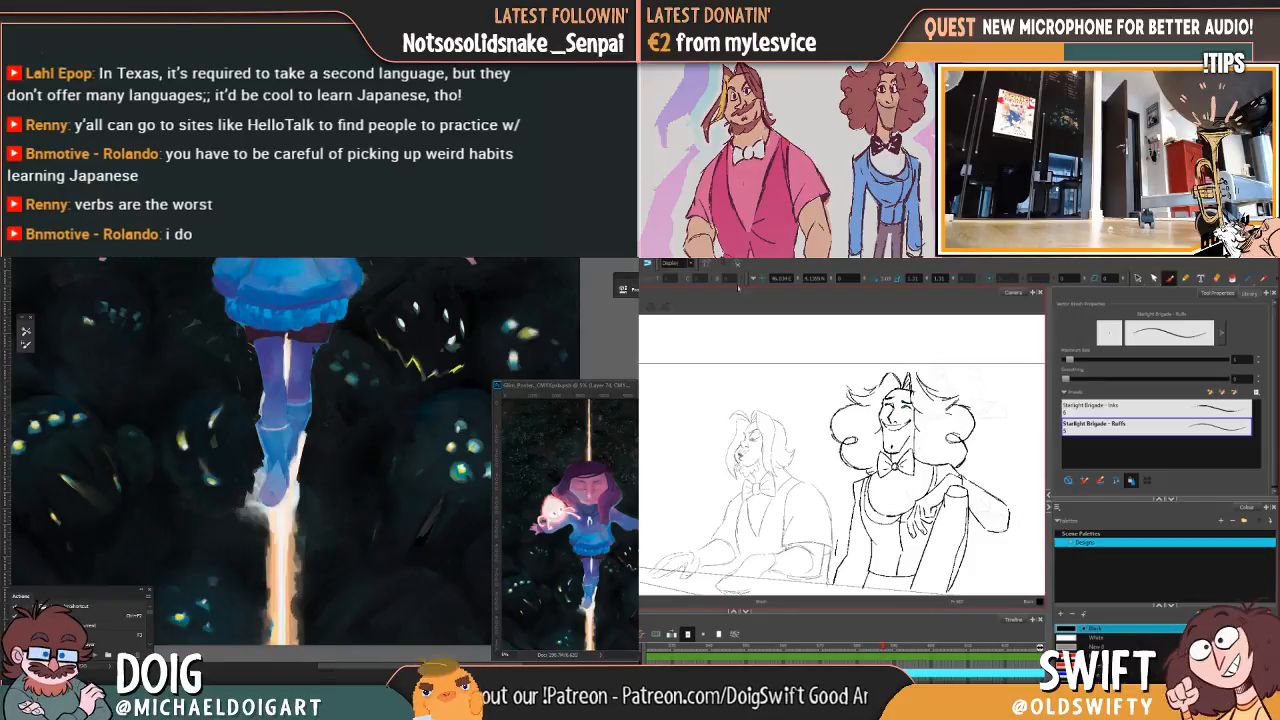
Step: Lasso the curly hair right of the face and compare its shape with the previous frame
{"action": "left_click", "coordinate": [1138, 279]}
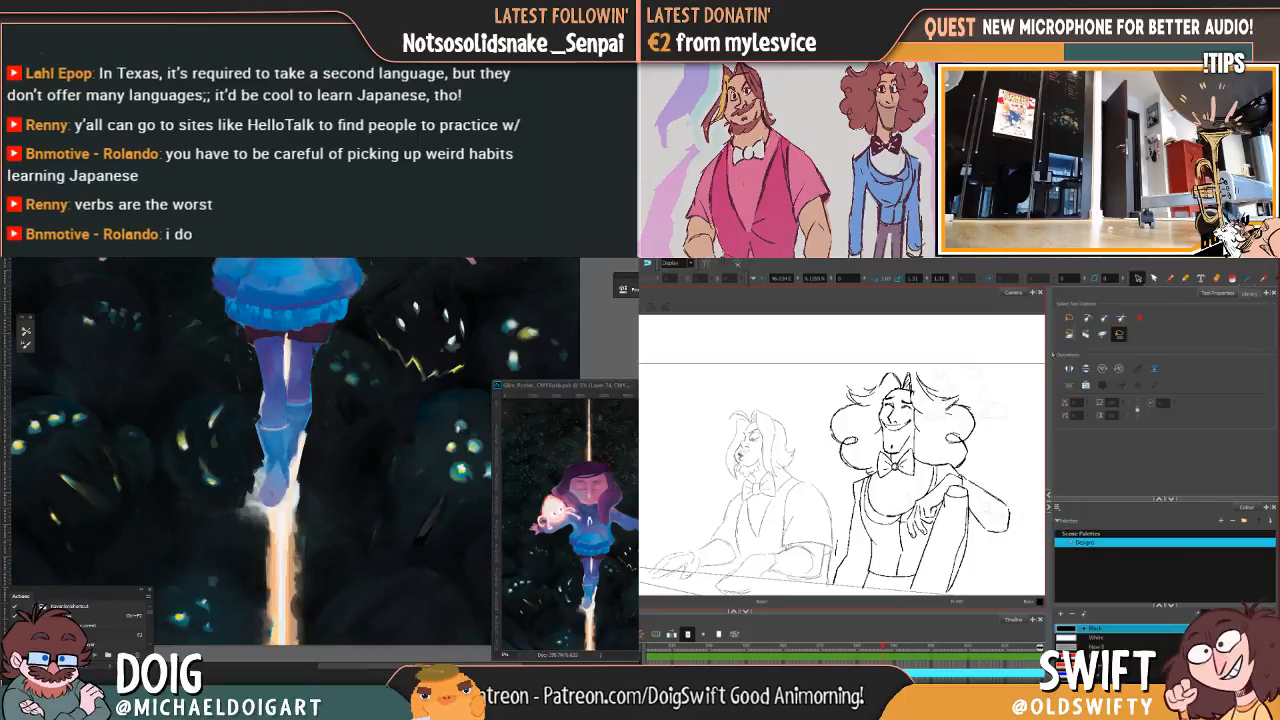
{"action": "mouse_move", "coordinate": [964, 456]}
{"action": "left_mouse_down"}
{"action": "mouse_move", "coordinate": [926, 440]}
{"action": "mouse_move", "coordinate": [876, 460]}
{"action": "mouse_move", "coordinate": [838, 347]}
{"action": "mouse_move", "coordinate": [1004, 393]}
{"action": "mouse_move", "coordinate": [980, 373]}
{"action": "left_mouse_up"}
{"action": "key", "text": "comma"}
{"action": "key", "text": "period"}
{"action": "key", "text": "comma"}
{"action": "key", "text": "period"}
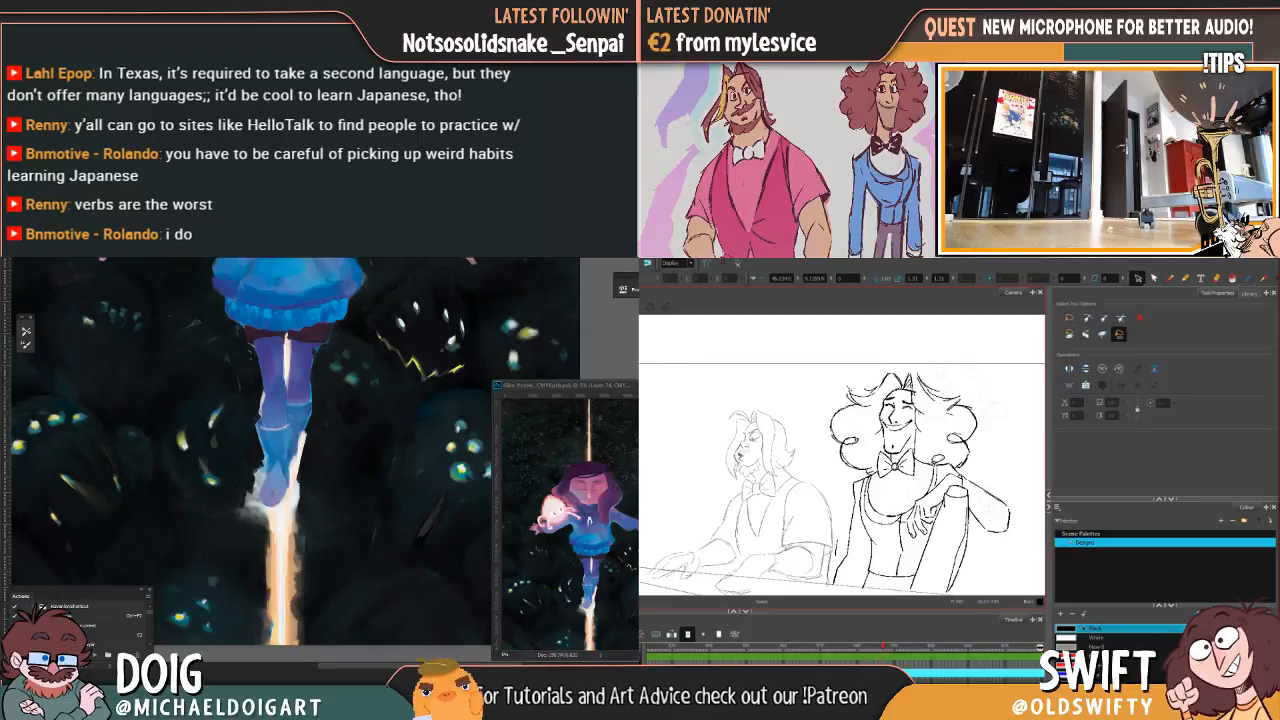
Step: Select and adjust the lines beneath the hair at the collar and shoulder, comparing them with the previous frame
{"action": "left_click_drag", "start_coordinate": [960, 470], "coordinate": [924, 464]}
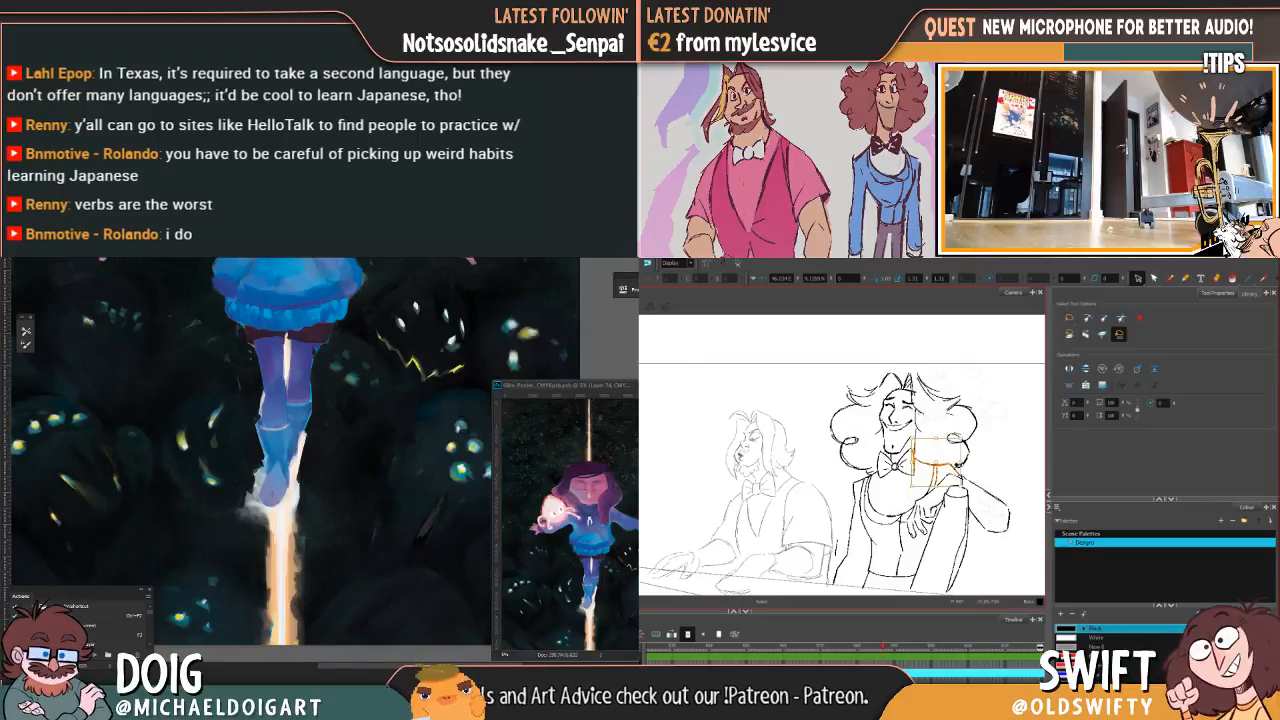
{"action": "key", "text": "comma"}
{"action": "key", "text": "period"}
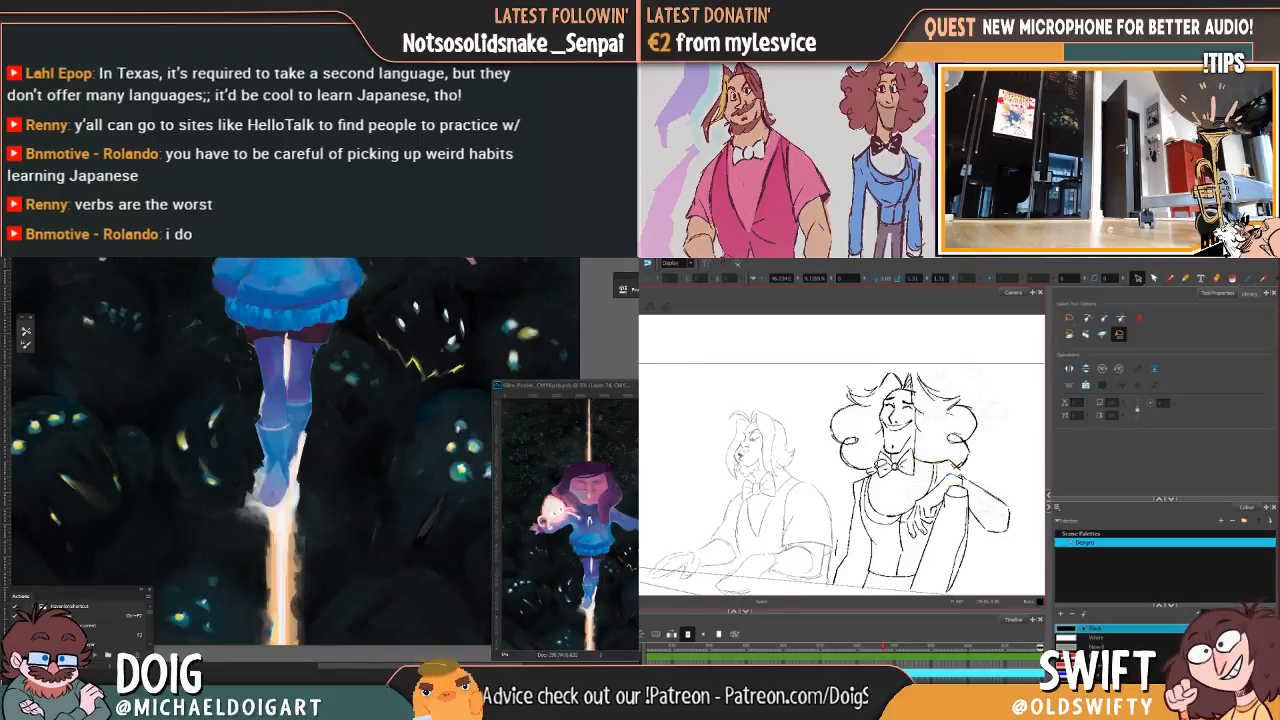
{"action": "mouse_move", "coordinate": [882, 476]}
{"action": "left_mouse_down"}
{"action": "mouse_move", "coordinate": [858, 478]}
{"action": "mouse_move", "coordinate": [856, 512]}
{"action": "mouse_move", "coordinate": [849, 490]}
{"action": "mouse_move", "coordinate": [866, 482]}
{"action": "left_mouse_up"}
{"action": "left_click", "coordinate": [981, 442]}
{"action": "key", "text": "comma"}
{"action": "key", "text": "period"}
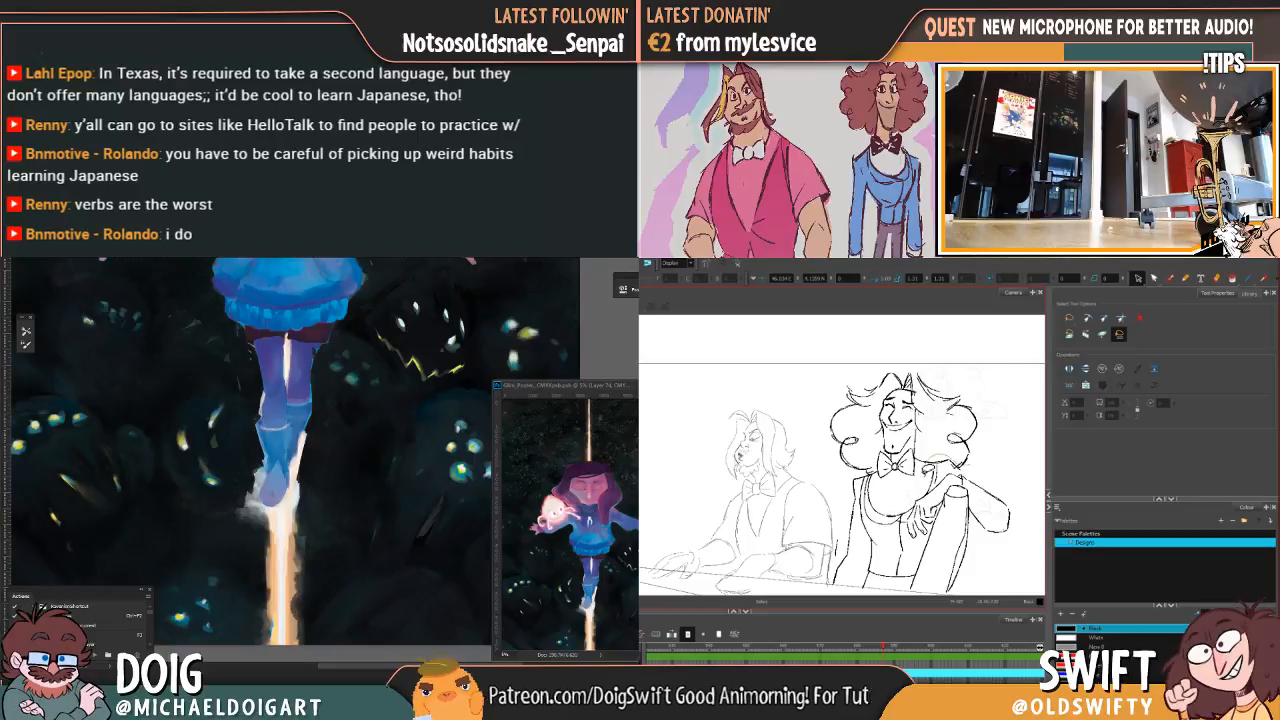
Step: Select the character's head, hair and bow tie together and compare their placement with the previous frame
{"action": "mouse_move", "coordinate": [884, 472]}
{"action": "left_mouse_down"}
{"action": "mouse_move", "coordinate": [850, 462]}
{"action": "mouse_move", "coordinate": [1000, 395]}
{"action": "mouse_move", "coordinate": [965, 478]}
{"action": "left_mouse_up"}
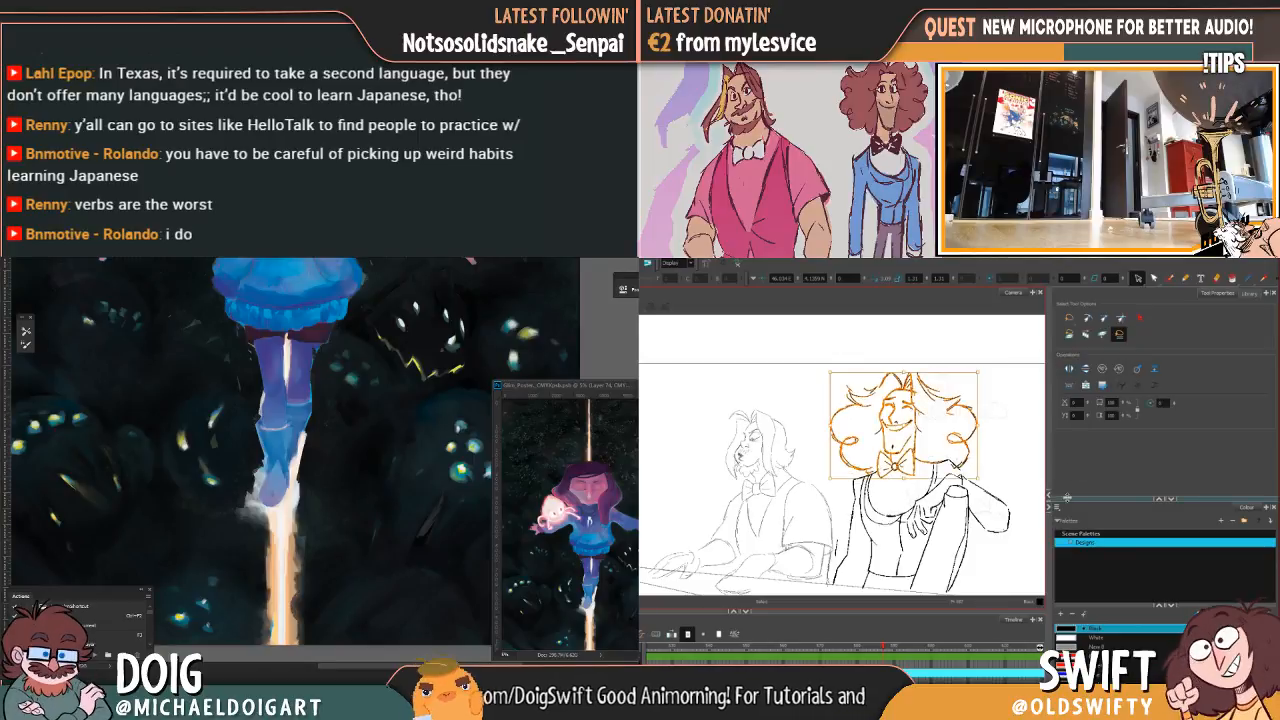
{"action": "key", "text": "comma"}
{"action": "key", "text": "comma"}
{"action": "key", "text": "period"}
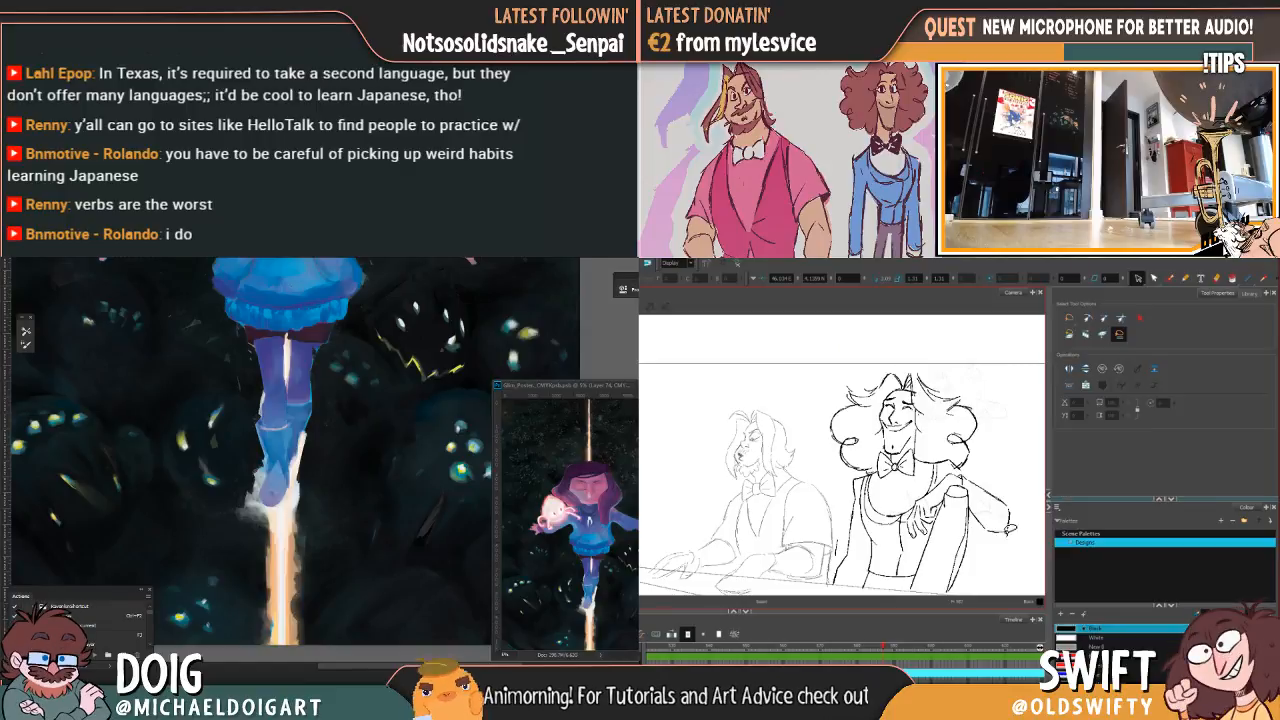
Step: Select the fingers of the standing character's hand in turn and adjust their placement against the previous frame
{"action": "mouse_move", "coordinate": [1010, 528]}
{"action": "left_mouse_down"}
{"action": "mouse_move", "coordinate": [988, 518]}
{"action": "mouse_move", "coordinate": [987, 488]}
{"action": "left_mouse_up"}
{"action": "key", "text": "Delete"}
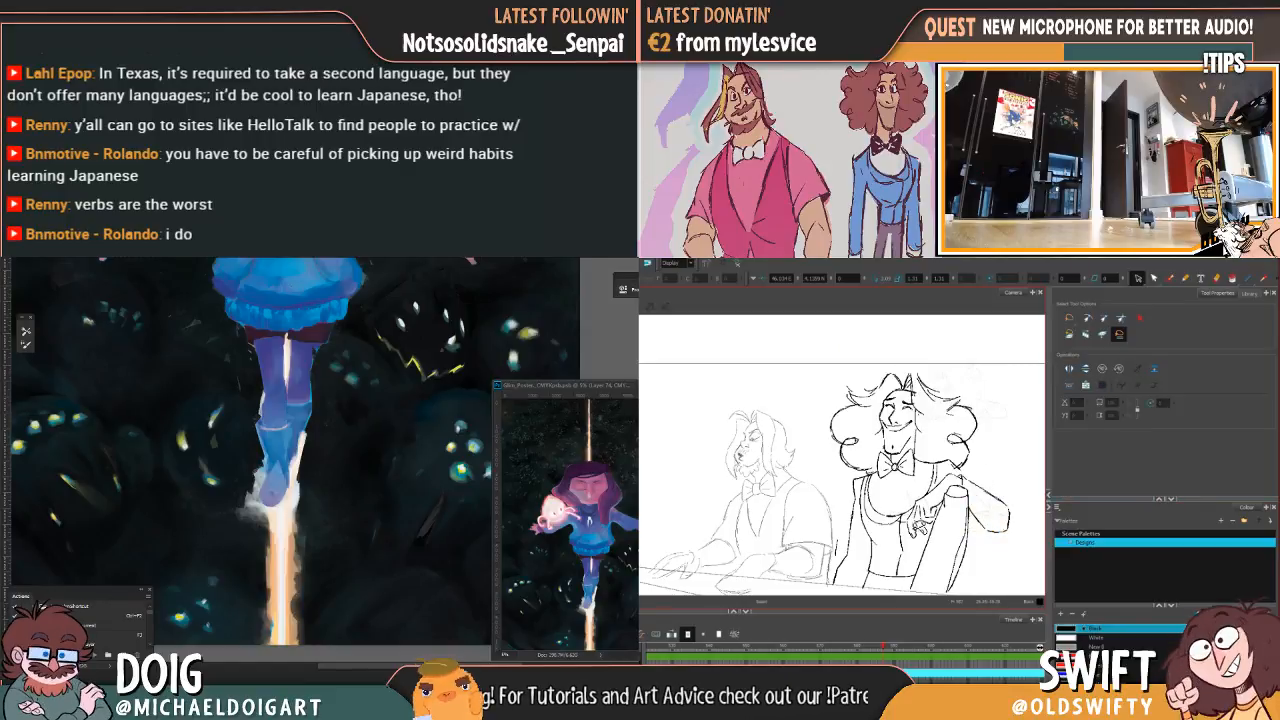
{"action": "left_click_drag", "start_coordinate": [921, 533], "coordinate": [917, 528]}
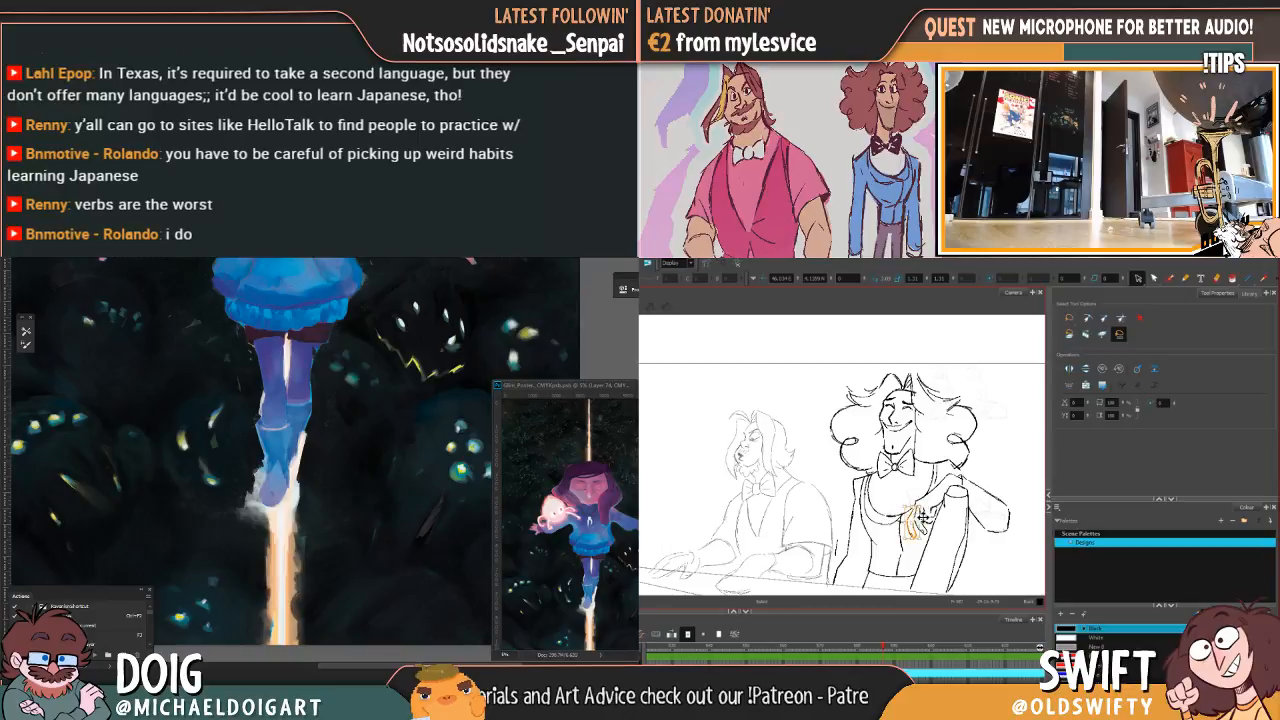
{"action": "key", "text": "comma"}
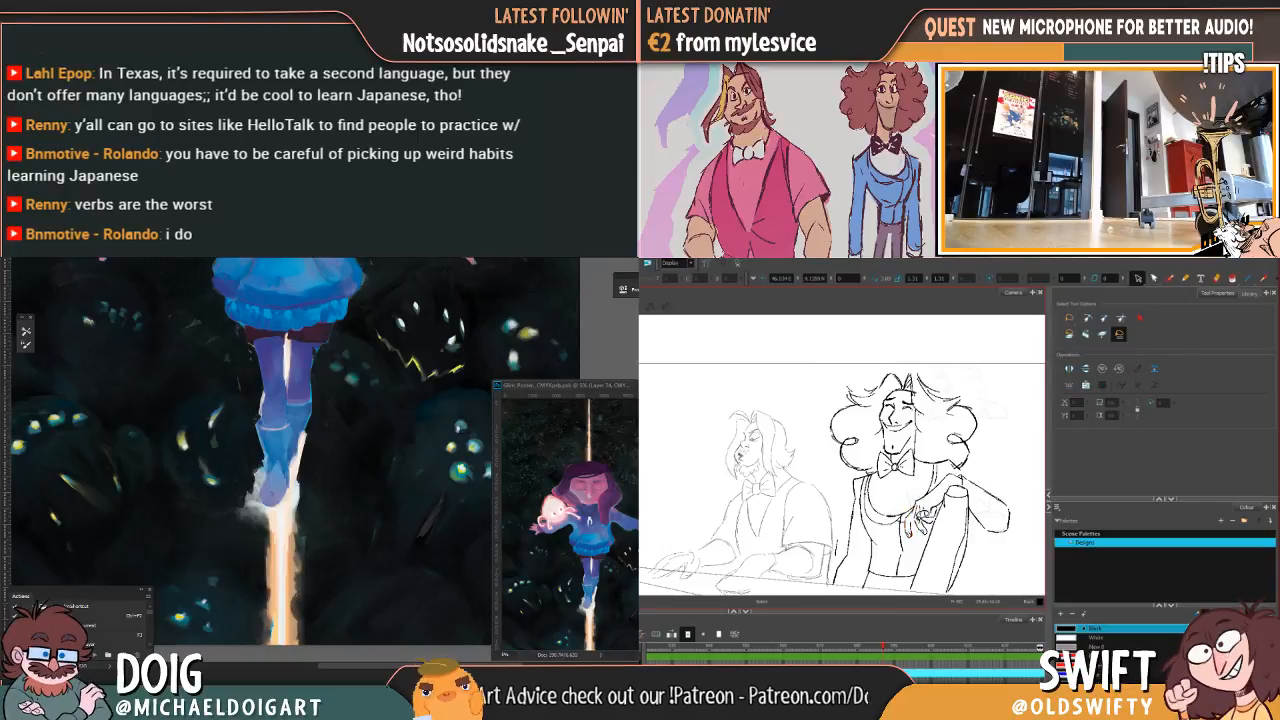
{"action": "left_click_drag", "start_coordinate": [920, 530], "coordinate": [916, 524]}
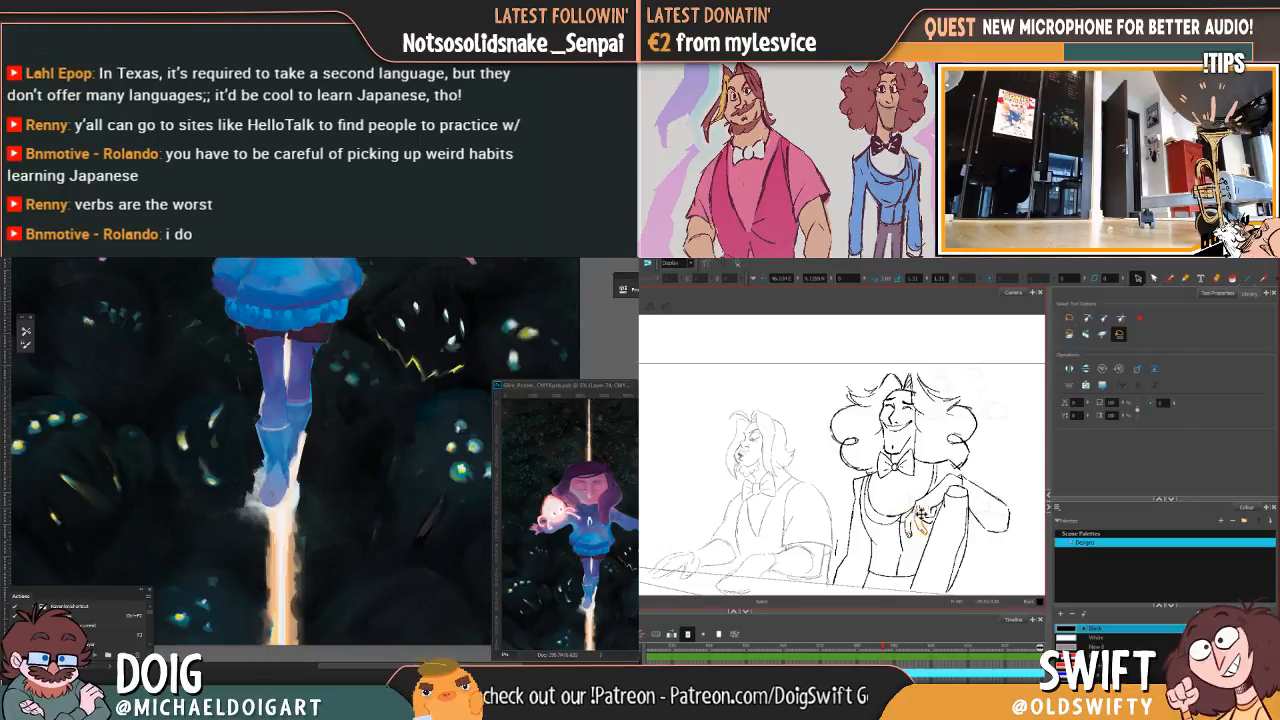
{"action": "key", "text": "comma"}
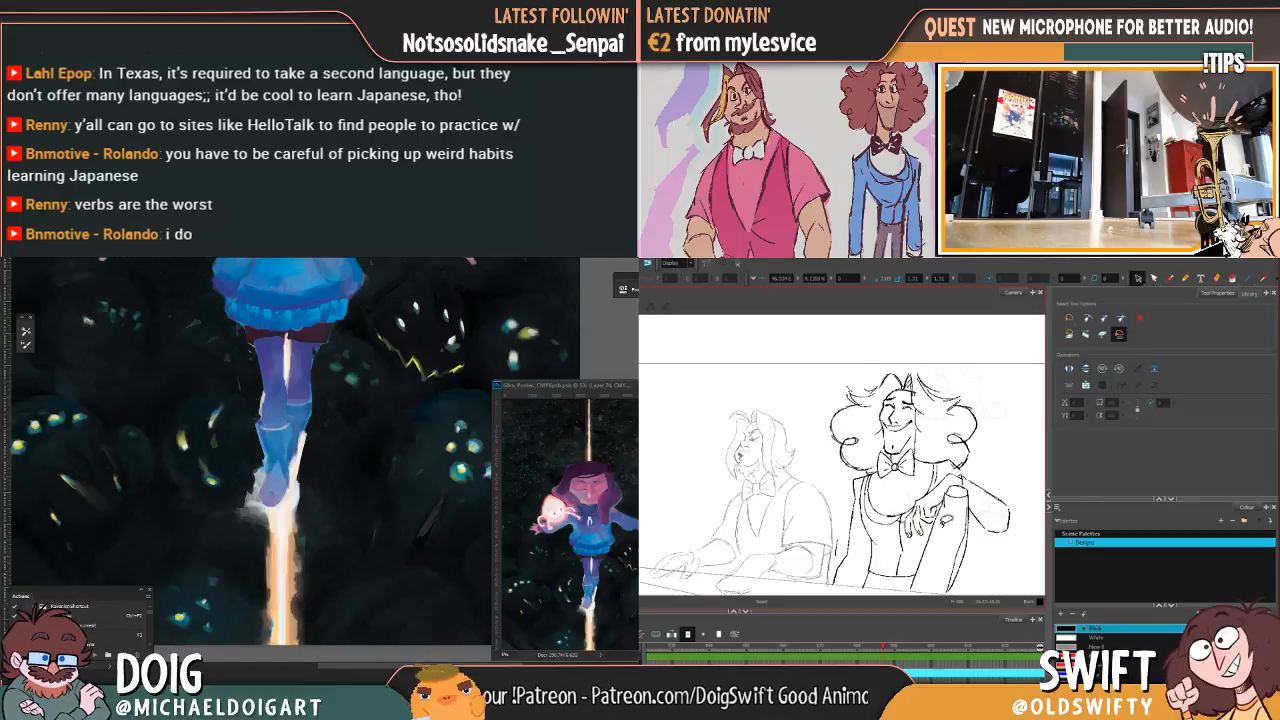
Step: Lasso the knuckle and palm lines in the middle of the hand and compare them with the previous frame
{"action": "mouse_move", "coordinate": [942, 512]}
{"action": "left_mouse_down"}
{"action": "mouse_move", "coordinate": [960, 546]}
{"action": "mouse_move", "coordinate": [929, 521]}
{"action": "left_mouse_up"}
{"action": "key", "text": "Delete"}
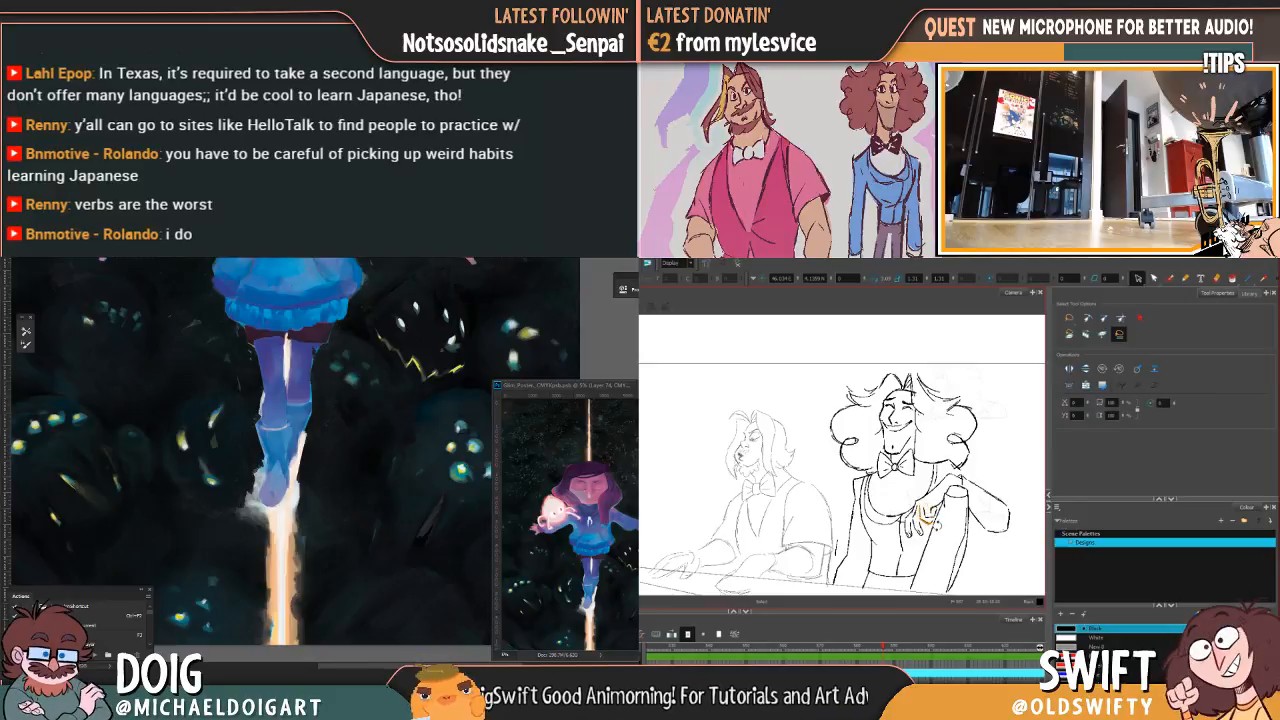
{"action": "key", "text": "Delete"}
{"action": "key", "text": "comma"}
{"action": "key", "text": "period"}
{"action": "key", "text": "comma"}
{"action": "key", "text": "period"}
Step: Nudge the small lines at the back of the hand, matching them to the previous frame
{"action": "left_click_drag", "start_coordinate": [920, 503], "coordinate": [928, 510]}
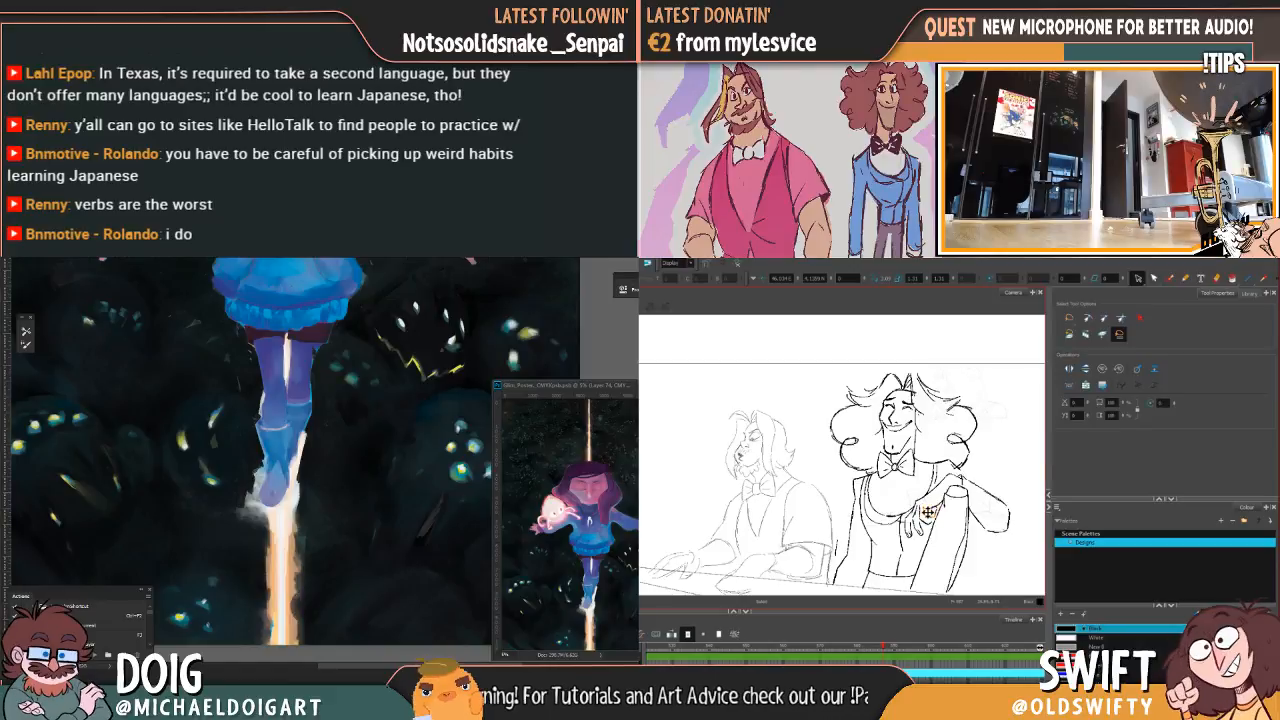
{"action": "key", "text": "Delete"}
{"action": "key", "text": "comma"}
{"action": "key", "text": "period"}
{"action": "key", "text": "comma"}
{"action": "key", "text": "period"}
Step: Lasso the bent arm's elbow lines and compare their position with the previous frame
{"action": "mouse_move", "coordinate": [997, 482]}
{"action": "left_mouse_down"}
{"action": "mouse_move", "coordinate": [1025, 532]}
{"action": "mouse_move", "coordinate": [1027, 500]}
{"action": "mouse_move", "coordinate": [1016, 530]}
{"action": "mouse_move", "coordinate": [994, 511]}
{"action": "left_mouse_up"}
{"action": "key", "text": "comma"}
{"action": "key", "text": "period"}
{"action": "key", "text": "comma"}
{"action": "key", "text": "period"}
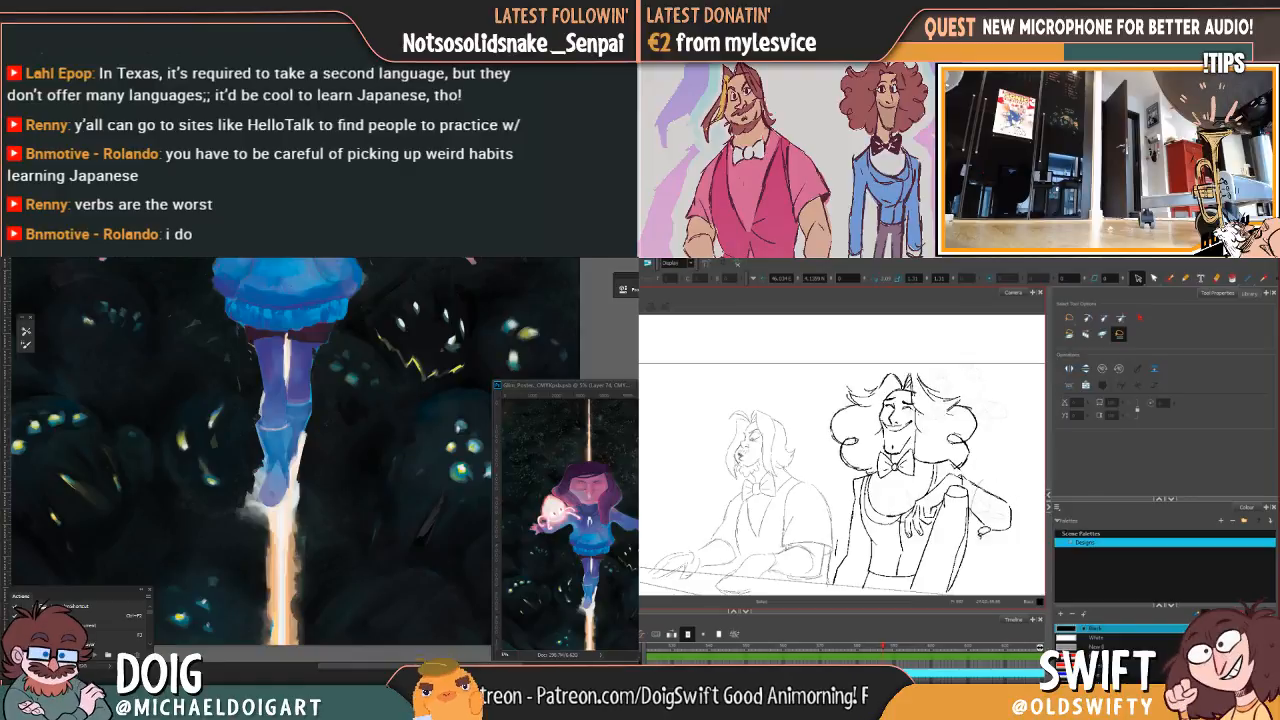
Step: Compare the arm across both frames and select the hand, bent arm and shape beneath the hand together to adjust them
{"action": "key", "text": "Escape"}
{"action": "key", "text": "comma"}
{"action": "key", "text": "period"}
{"action": "key", "text": "comma"}
{"action": "key", "text": "period"}
{"action": "key", "text": "comma"}
{"action": "key", "text": "period"}
{"action": "mouse_move", "coordinate": [1025, 525]}
{"action": "left_mouse_down"}
{"action": "mouse_move", "coordinate": [1009, 486]}
{"action": "mouse_move", "coordinate": [952, 473]}
{"action": "mouse_move", "coordinate": [911, 518]}
{"action": "mouse_move", "coordinate": [920, 585]}
{"action": "mouse_move", "coordinate": [988, 584]}
{"action": "mouse_move", "coordinate": [1024, 527]}
{"action": "left_mouse_up"}
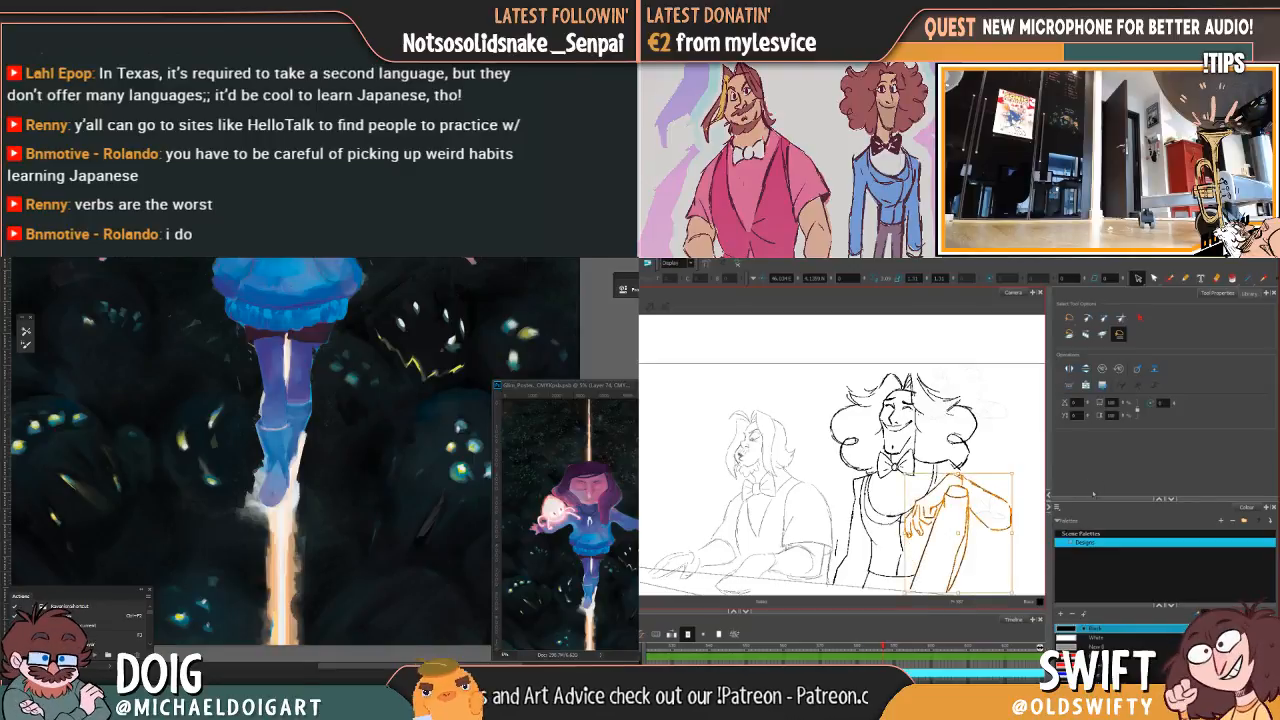
{"action": "key", "text": "Delete"}
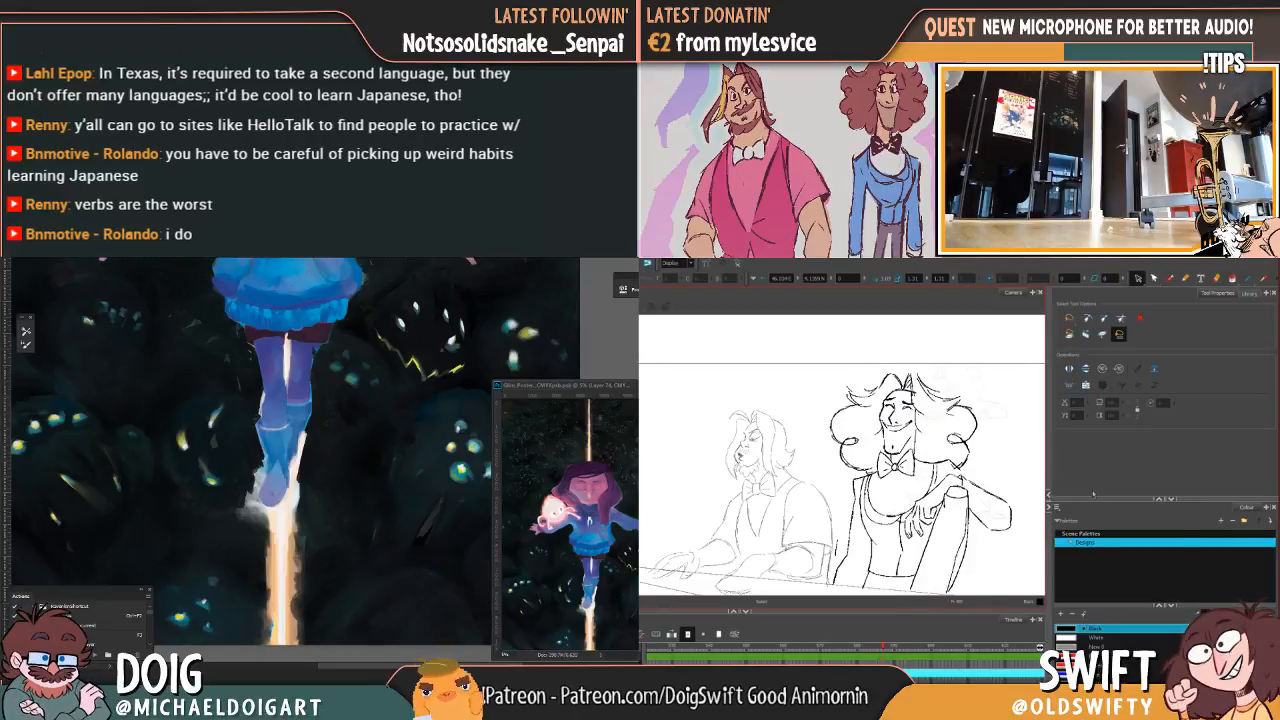
Step: Select the head, hair, bow tie and chest together and compare their movement with the previous frame
{"action": "mouse_move", "coordinate": [985, 462]}
{"action": "left_mouse_down"}
{"action": "mouse_move", "coordinate": [911, 508]}
{"action": "mouse_move", "coordinate": [911, 524]}
{"action": "mouse_move", "coordinate": [906, 508]}
{"action": "mouse_move", "coordinate": [854, 510]}
{"action": "mouse_move", "coordinate": [844, 360]}
{"action": "mouse_move", "coordinate": [1014, 392]}
{"action": "left_mouse_up"}
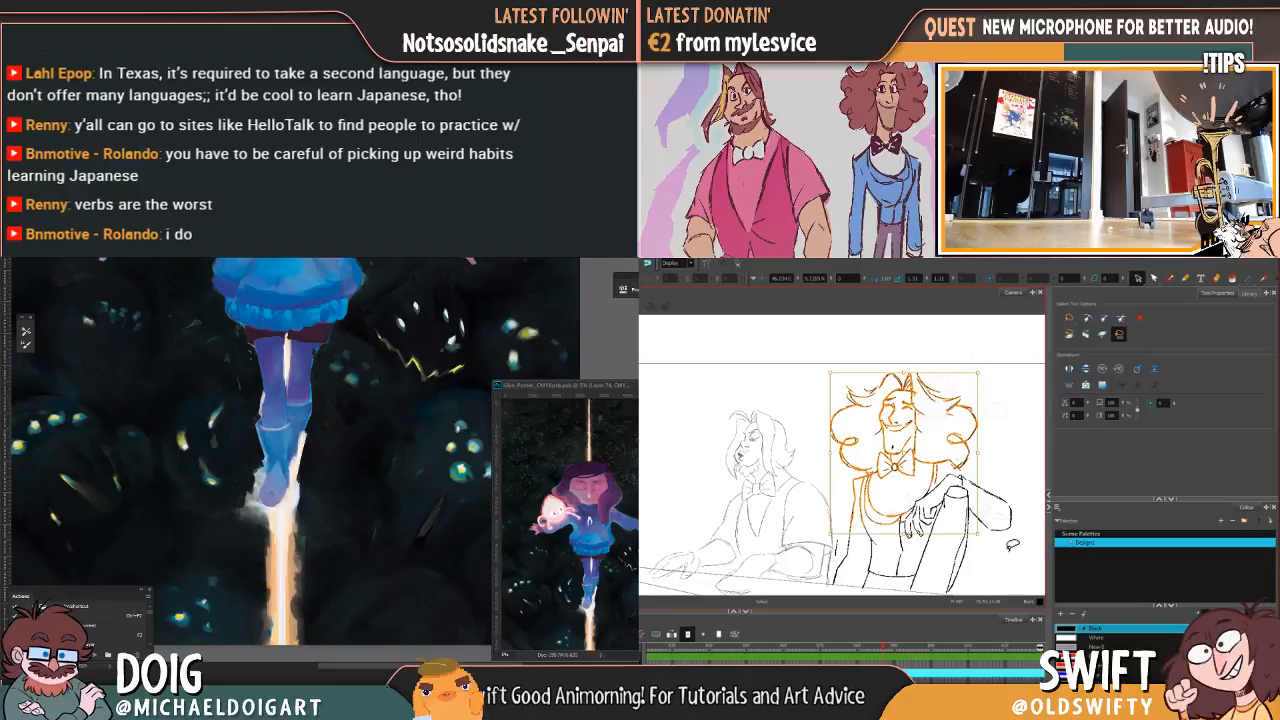
{"action": "key", "text": "Escape"}
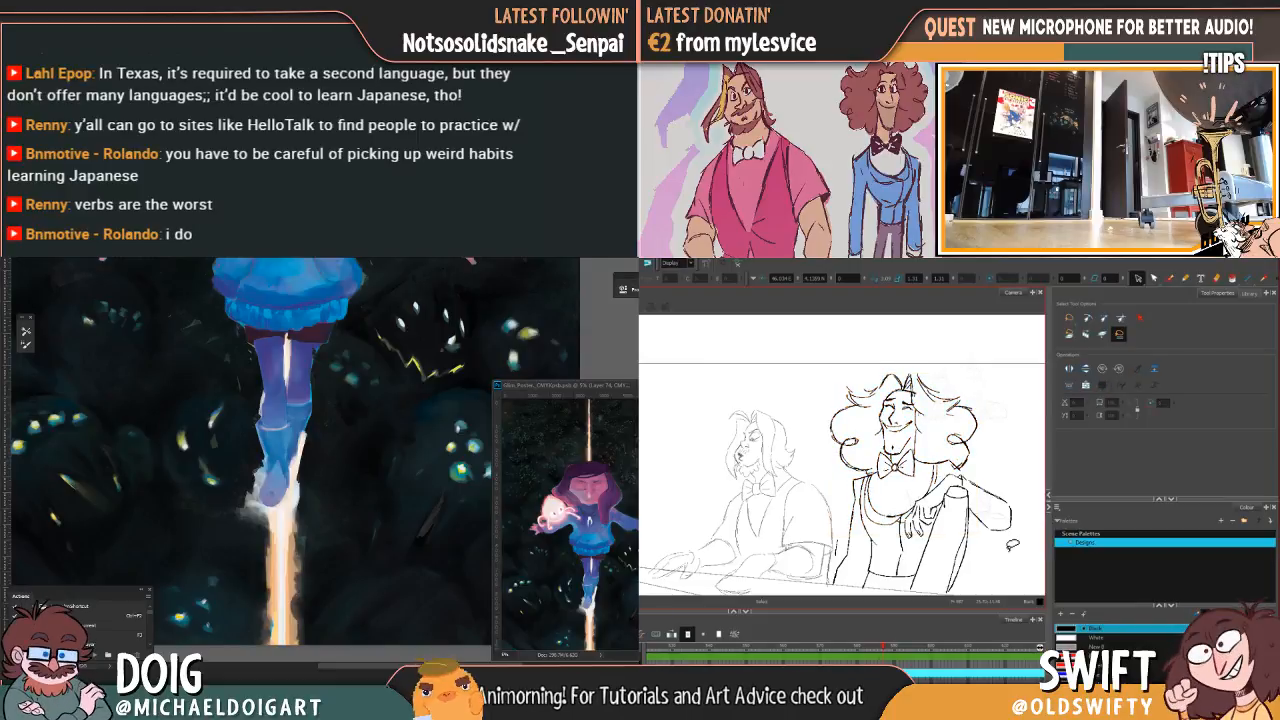
{"action": "key", "text": "comma"}
{"action": "key", "text": "period"}
{"action": "key", "text": "comma"}
{"action": "key", "text": "period"}
{"action": "key", "text": "comma"}
{"action": "key", "text": "period"}
{"action": "key", "text": "comma"}
{"action": "key", "text": "period"}
{"action": "key", "text": "comma"}
{"action": "key", "text": "period"}
Step: Select the entire standing character and check its overall placement by flipping repeatedly between the neighbouring frames
{"action": "mouse_move", "coordinate": [975, 573]}
{"action": "left_mouse_down"}
{"action": "mouse_move", "coordinate": [880, 582]}
{"action": "mouse_move", "coordinate": [845, 490]}
{"action": "mouse_move", "coordinate": [845, 350]}
{"action": "mouse_move", "coordinate": [995, 440]}
{"action": "mouse_move", "coordinate": [1018, 367]}
{"action": "mouse_move", "coordinate": [1005, 575]}
{"action": "left_mouse_up"}
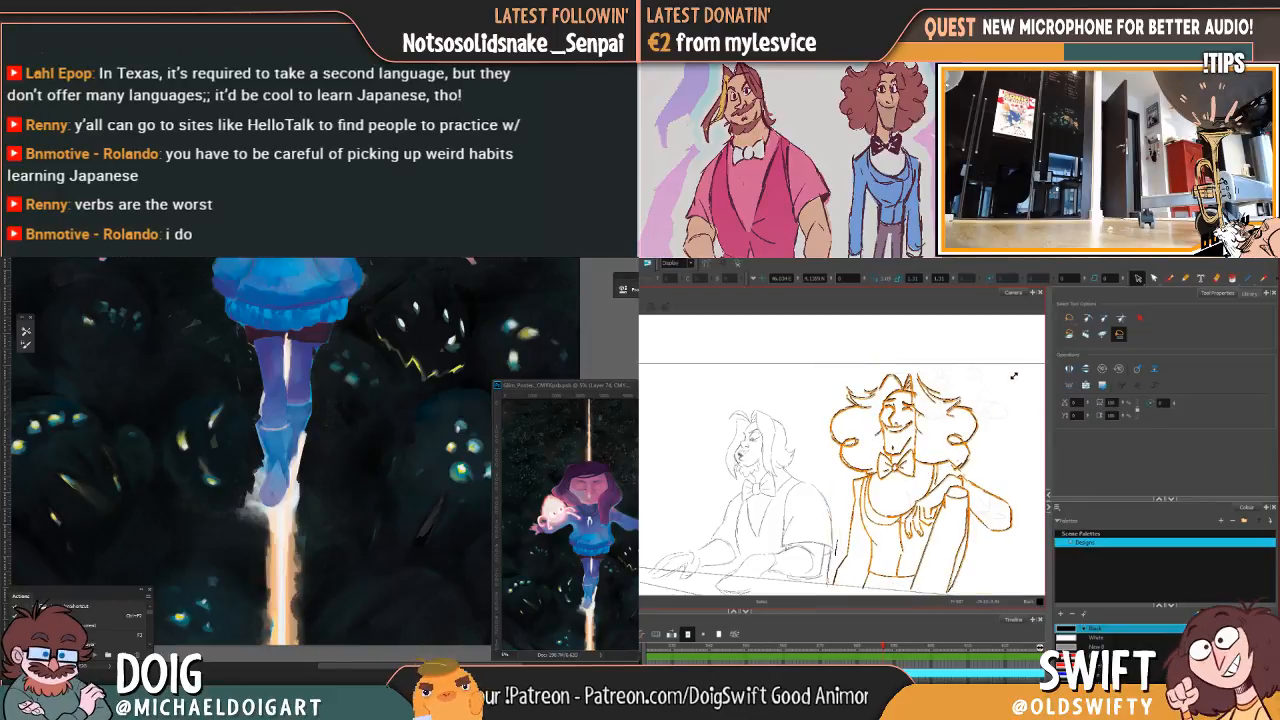
{"action": "left_click", "coordinate": [995, 468]}
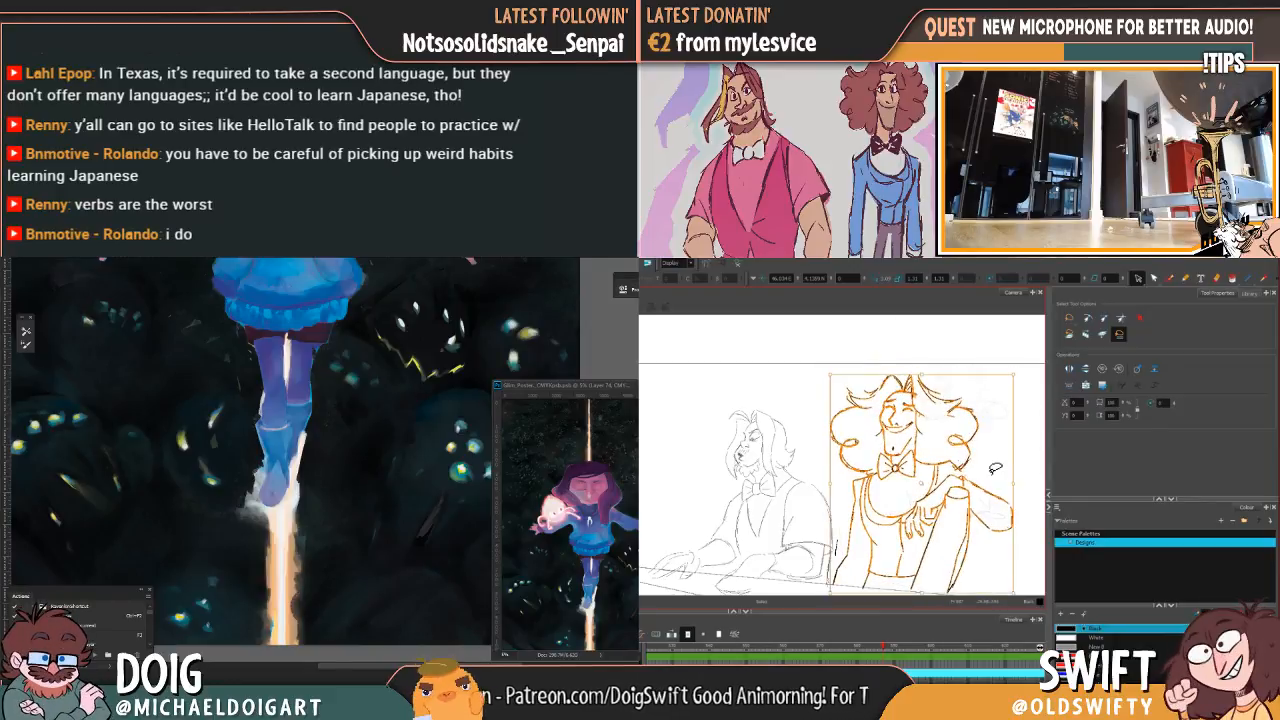
{"action": "key", "text": "comma"}
{"action": "key", "text": "period"}
{"action": "key", "text": "comma"}
{"action": "key", "text": "period"}
{"action": "key", "text": "comma"}
{"action": "key", "text": "period"}
{"action": "key", "text": "period"}
{"action": "key", "text": "comma"}
{"action": "key", "text": "period"}
{"action": "key", "text": "comma"}
{"action": "key", "text": "period"}
{"action": "key", "text": "period"}
{"action": "key", "text": "comma"}
{"action": "key", "text": "period"}
{"action": "key", "text": "comma"}
{"action": "key", "text": "period"}
{"action": "key", "text": "comma"}
{"action": "key", "text": "period"}
{"action": "key", "text": "comma"}
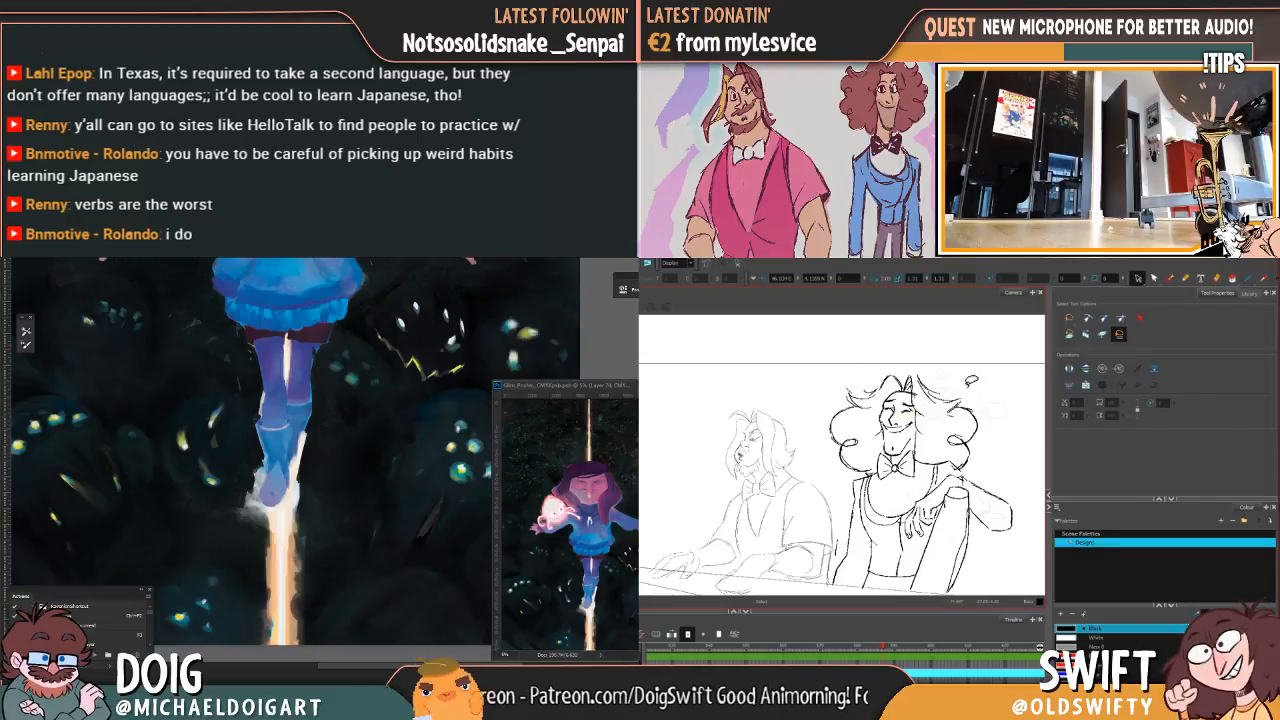
Step: Select and adjust the eye lines beneath the standing character's fringe, comparing them with the previous frame
{"action": "left_click_drag", "start_coordinate": [915, 398], "coordinate": [911, 402]}
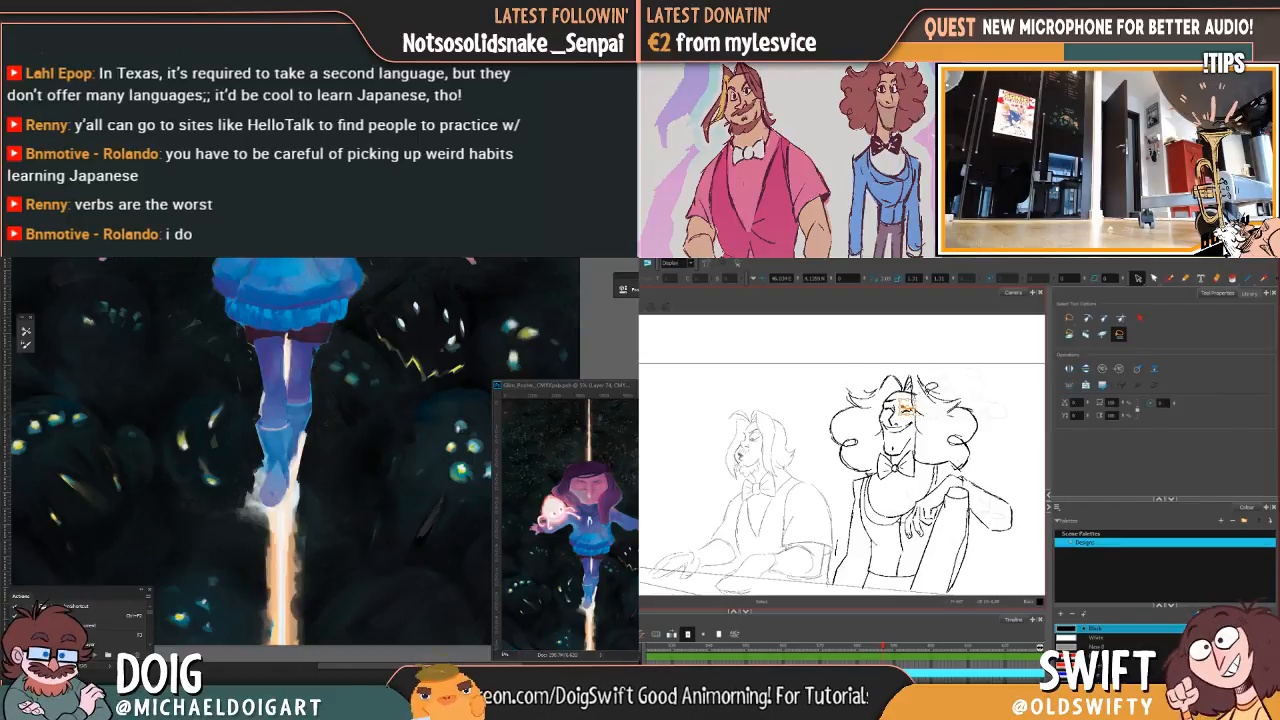
{"action": "left_click", "coordinate": [946, 376]}
{"action": "key", "text": "comma"}
{"action": "key", "text": "period"}
Step: Scrub the timeline to review the neighbouring frames and return to the earlier drawing with the blue face lines
{"action": "mouse_move", "coordinate": [883, 649]}
{"action": "left_mouse_down"}
{"action": "mouse_move", "coordinate": [870, 651]}
{"action": "mouse_move", "coordinate": [893, 651]}
{"action": "left_mouse_up"}
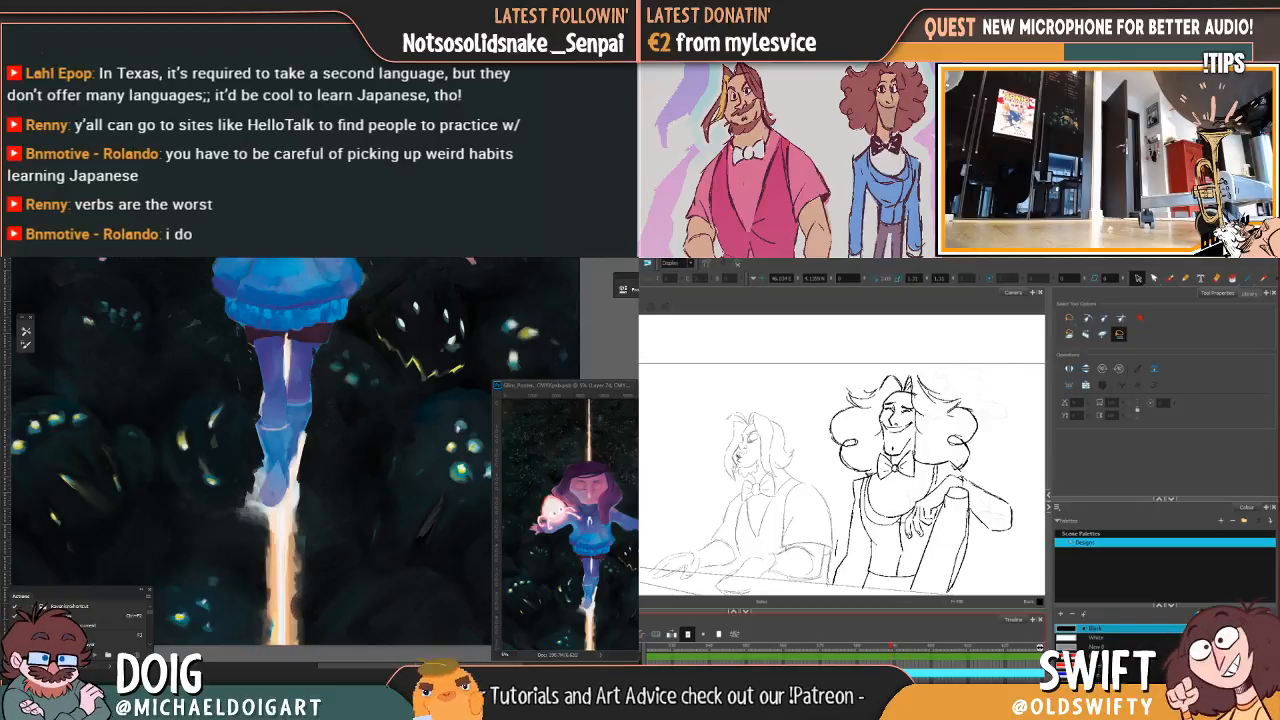
{"action": "left_click_drag", "start_coordinate": [888, 649], "coordinate": [893, 651]}
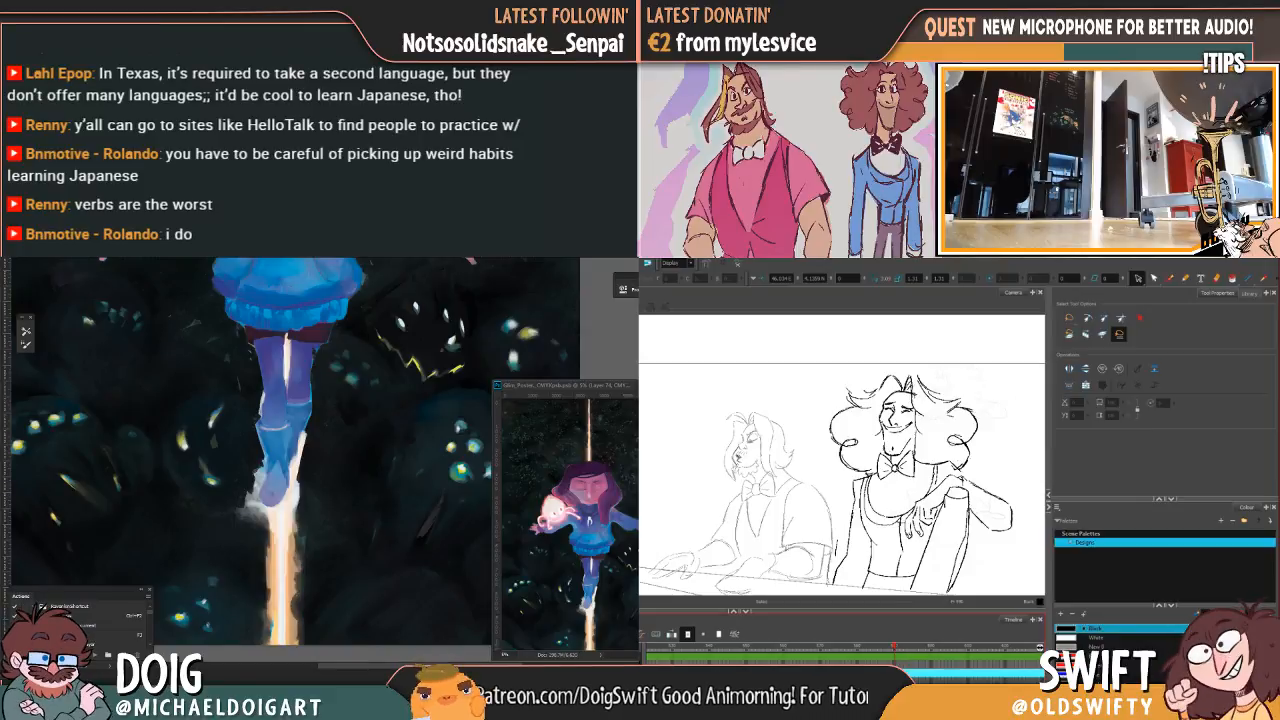
{"action": "mouse_move", "coordinate": [893, 651]}
{"action": "left_mouse_down"}
{"action": "mouse_move", "coordinate": [878, 652]}
{"action": "mouse_move", "coordinate": [895, 656]}
{"action": "left_mouse_up"}
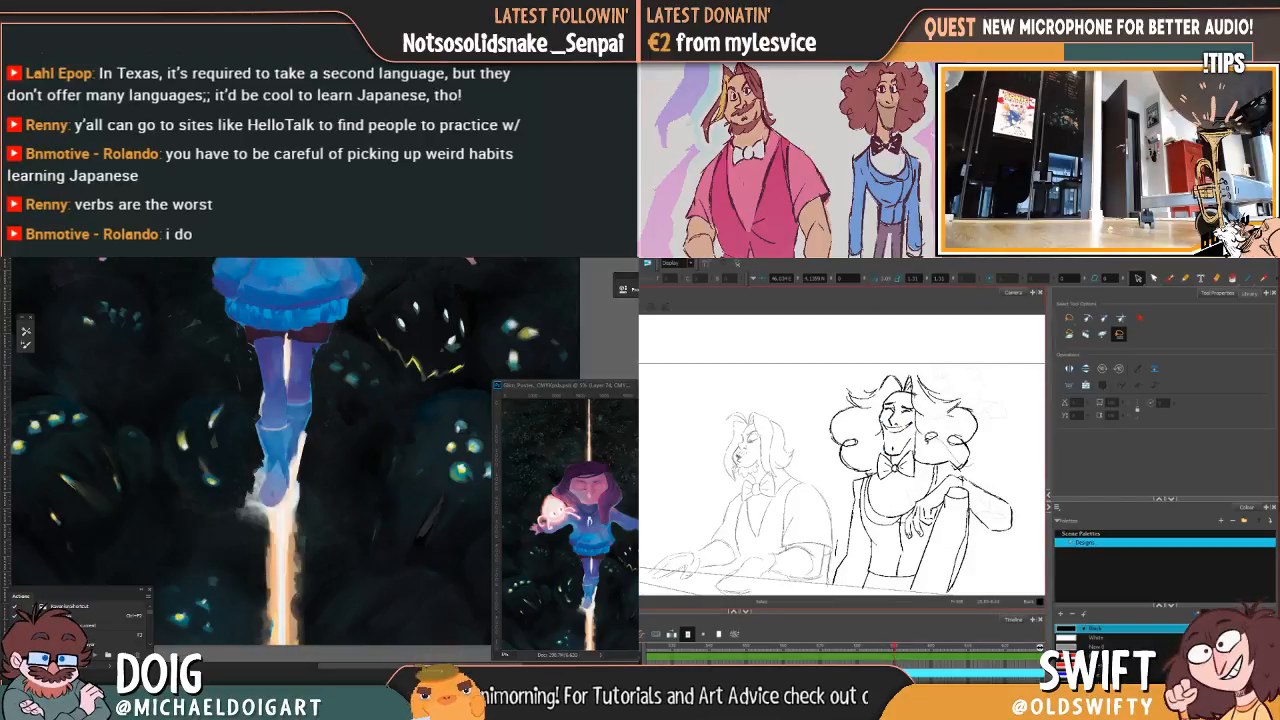
{"action": "mouse_move", "coordinate": [820, 455]}
{"action": "left_mouse_down"}
{"action": "mouse_move", "coordinate": [943, 335]}
{"action": "mouse_move", "coordinate": [900, 420]}
{"action": "mouse_move", "coordinate": [1010, 475]}
{"action": "left_mouse_up"}
{"action": "left_click_drag", "start_coordinate": [896, 650], "coordinate": [871, 656]}
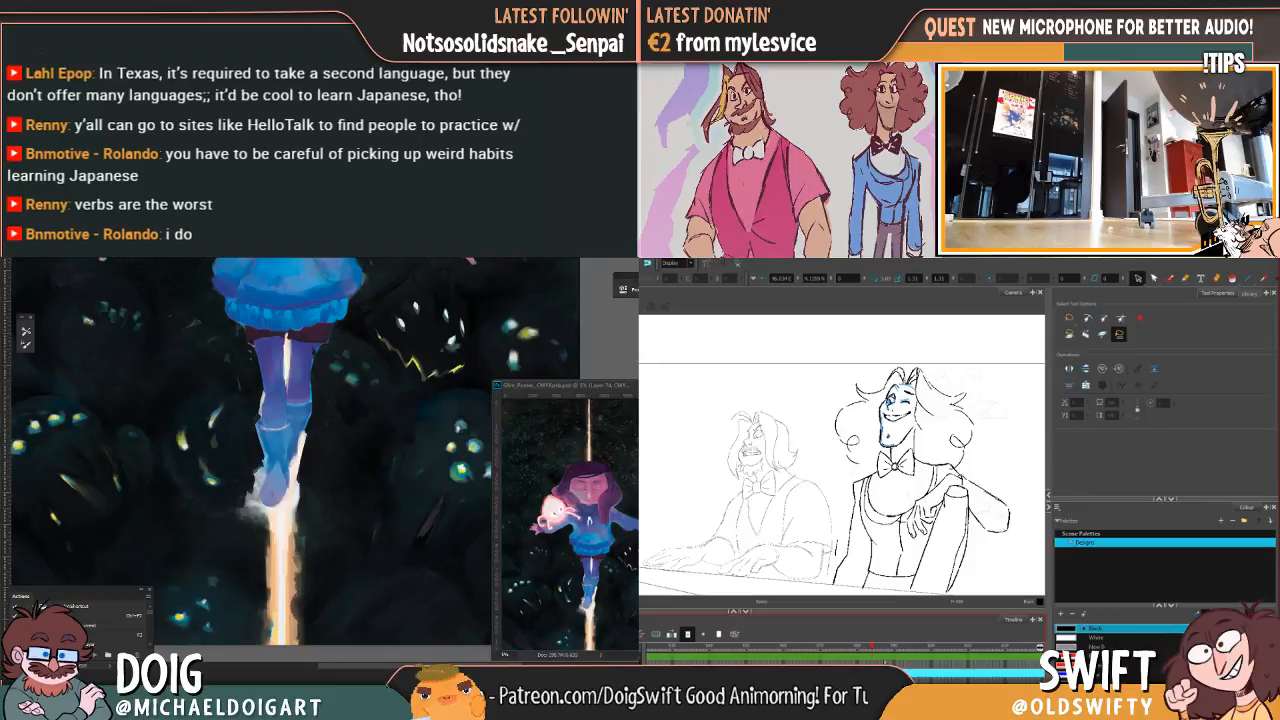
Step: Lasso the head and hair in the drawing with blue face lines and compare it with the previous frame
{"action": "left_click", "coordinate": [966, 458]}
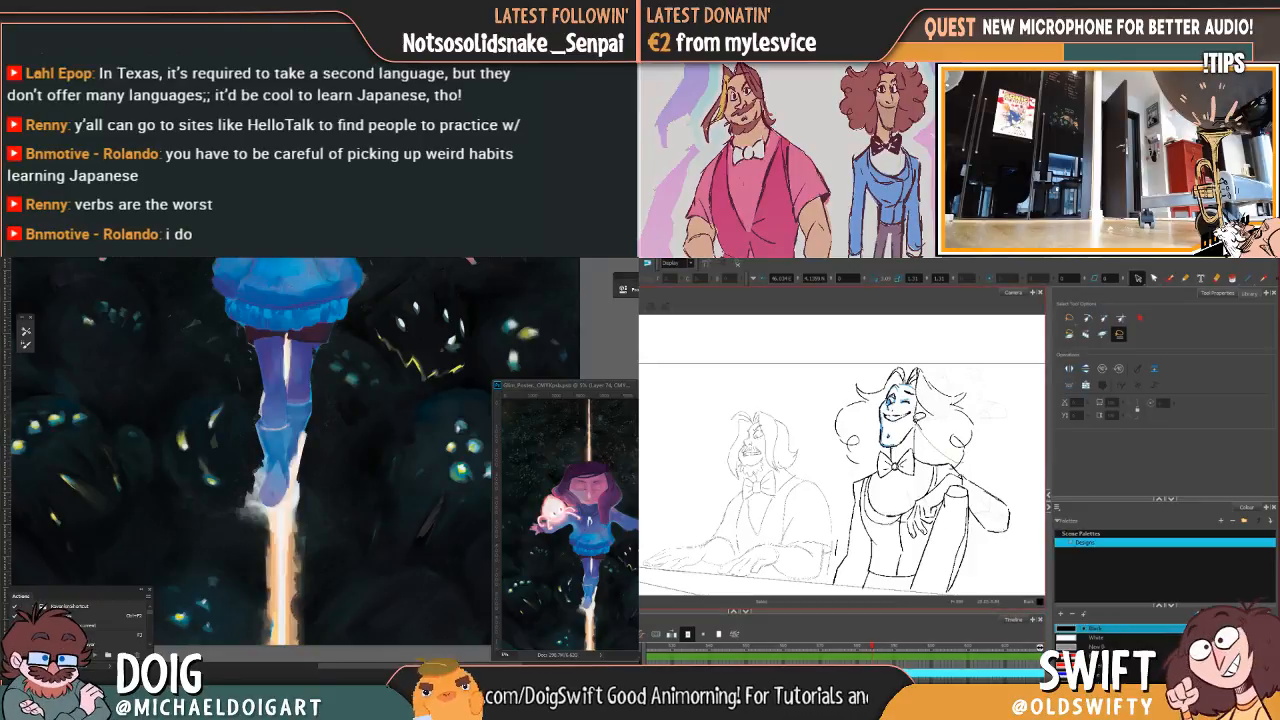
{"action": "mouse_move", "coordinate": [904, 443]}
{"action": "left_mouse_down"}
{"action": "mouse_move", "coordinate": [872, 449]}
{"action": "mouse_move", "coordinate": [889, 342]}
{"action": "mouse_move", "coordinate": [1005, 480]}
{"action": "left_mouse_up"}
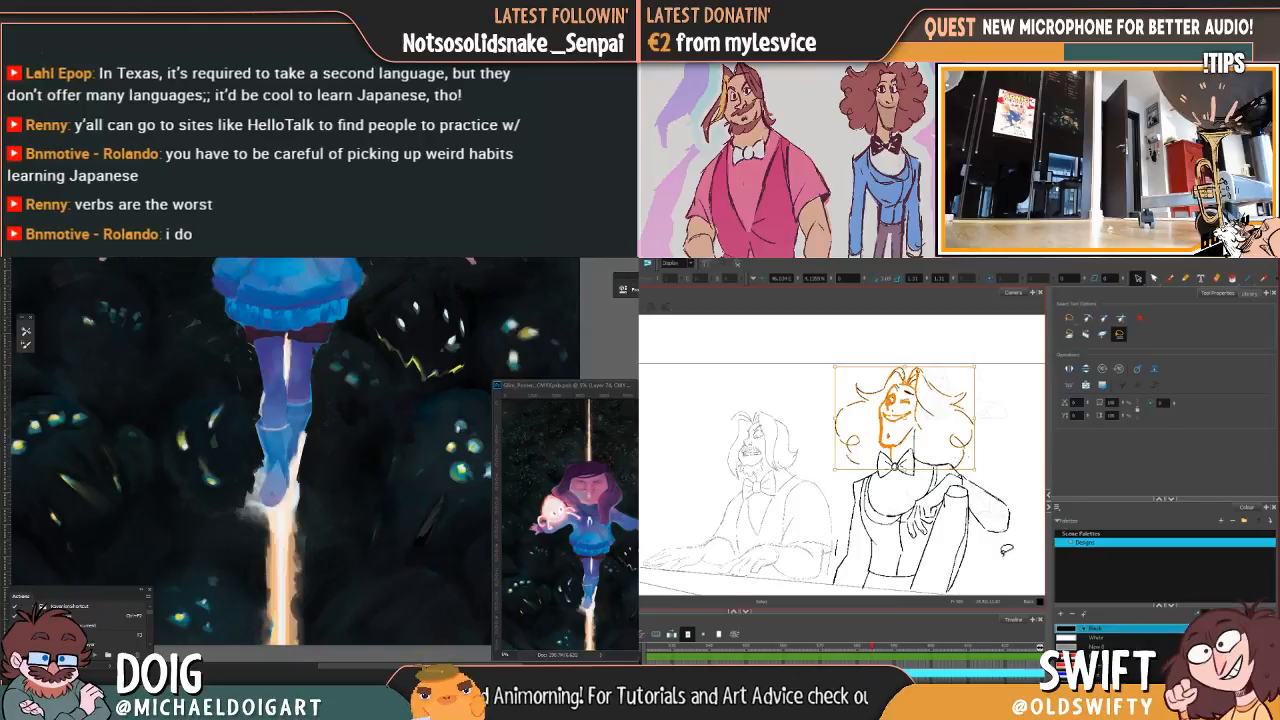
{"action": "key", "text": "comma"}
{"action": "key", "text": "period"}
{"action": "key", "text": "comma"}
{"action": "key", "text": "period"}
Step: Select the curly hair right of the face and compare its outline across the neighbouring frames
{"action": "mouse_move", "coordinate": [956, 383]}
{"action": "left_mouse_down"}
{"action": "mouse_move", "coordinate": [966, 455]}
{"action": "mouse_move", "coordinate": [990, 414]}
{"action": "mouse_move", "coordinate": [991, 378]}
{"action": "left_mouse_up"}
{"action": "left_click_drag", "start_coordinate": [976, 433], "coordinate": [982, 433]}
{"action": "key", "text": "comma"}
{"action": "key", "text": "period"}
{"action": "key", "text": "comma"}
{"action": "key", "text": "comma"}
{"action": "key", "text": "period"}
{"action": "key", "text": "period"}
{"action": "key", "text": "period"}
Step: Select the hair left of the face and compare its curls with the previous frame
{"action": "mouse_move", "coordinate": [886, 378]}
{"action": "left_mouse_down"}
{"action": "mouse_move", "coordinate": [866, 457]}
{"action": "mouse_move", "coordinate": [868, 370]}
{"action": "mouse_move", "coordinate": [880, 374]}
{"action": "left_mouse_up"}
{"action": "left_click_drag", "start_coordinate": [835, 448], "coordinate": [835, 447]}
{"action": "key", "text": "comma"}
{"action": "key", "text": "period"}
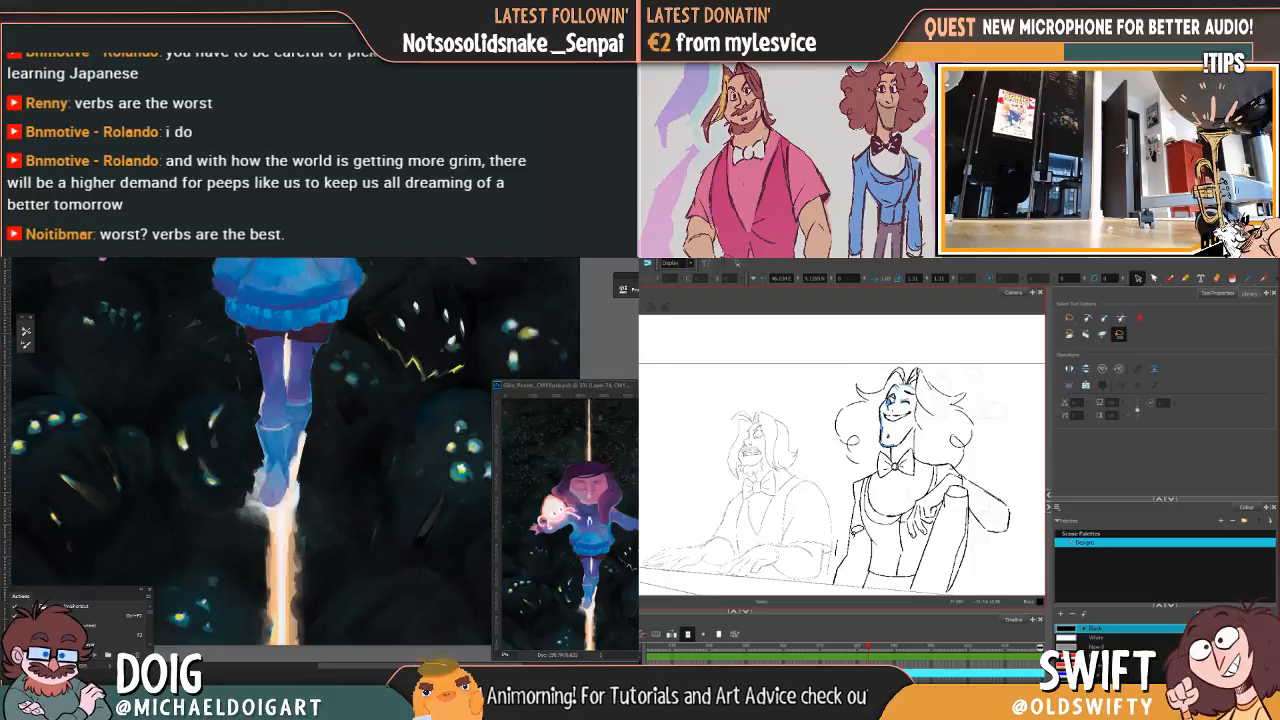
{"action": "key", "text": "period"}
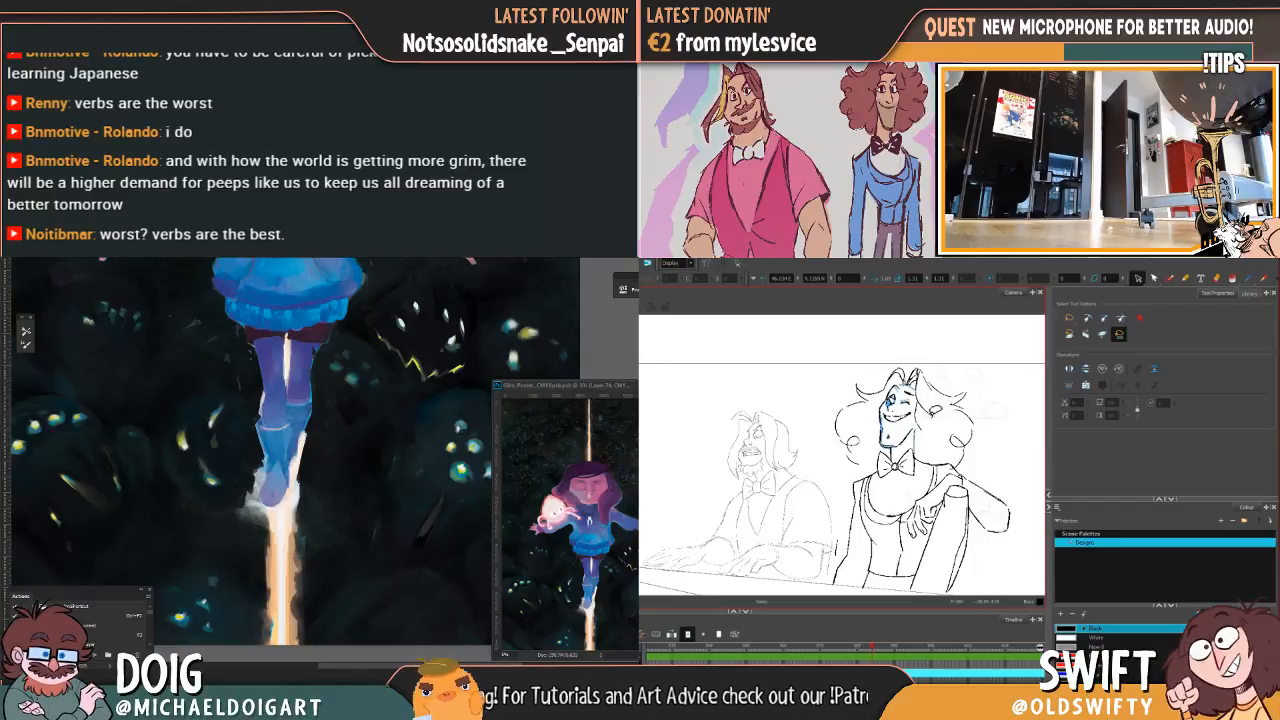
Step: Lasso the face together with the hair tufts above it and adjust their placement against the previous frame
{"action": "mouse_move", "coordinate": [900, 450]}
{"action": "left_mouse_down"}
{"action": "mouse_move", "coordinate": [883, 440]}
{"action": "mouse_move", "coordinate": [893, 390]}
{"action": "mouse_move", "coordinate": [910, 380]}
{"action": "mouse_move", "coordinate": [936, 420]}
{"action": "left_mouse_up"}
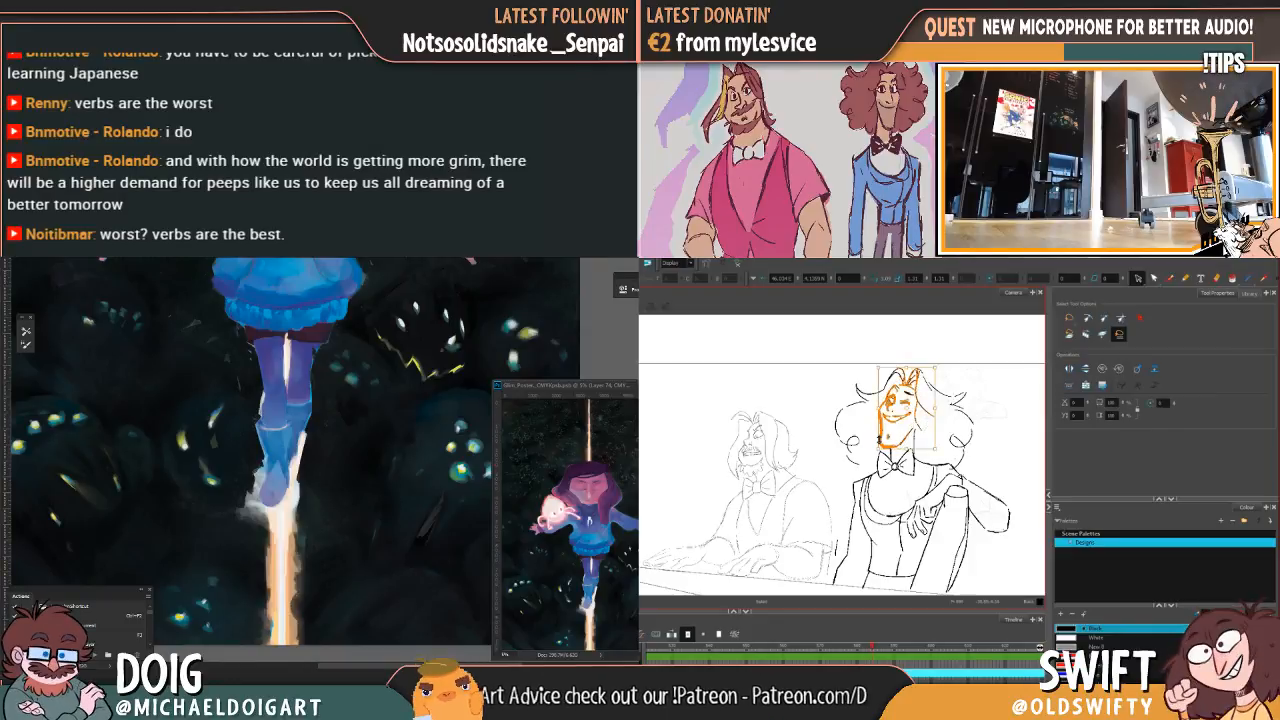
{"action": "left_click", "coordinate": [893, 453]}
{"action": "key", "text": "comma"}
{"action": "key", "text": "period"}
{"action": "key", "text": "comma"}
{"action": "key", "text": "period"}
Step: Select only the face without the top hair and compare its position with the previous frame
{"action": "mouse_move", "coordinate": [905, 382]}
{"action": "left_mouse_down"}
{"action": "mouse_move", "coordinate": [878, 440]}
{"action": "mouse_move", "coordinate": [905, 452]}
{"action": "mouse_move", "coordinate": [912, 395]}
{"action": "left_mouse_up"}
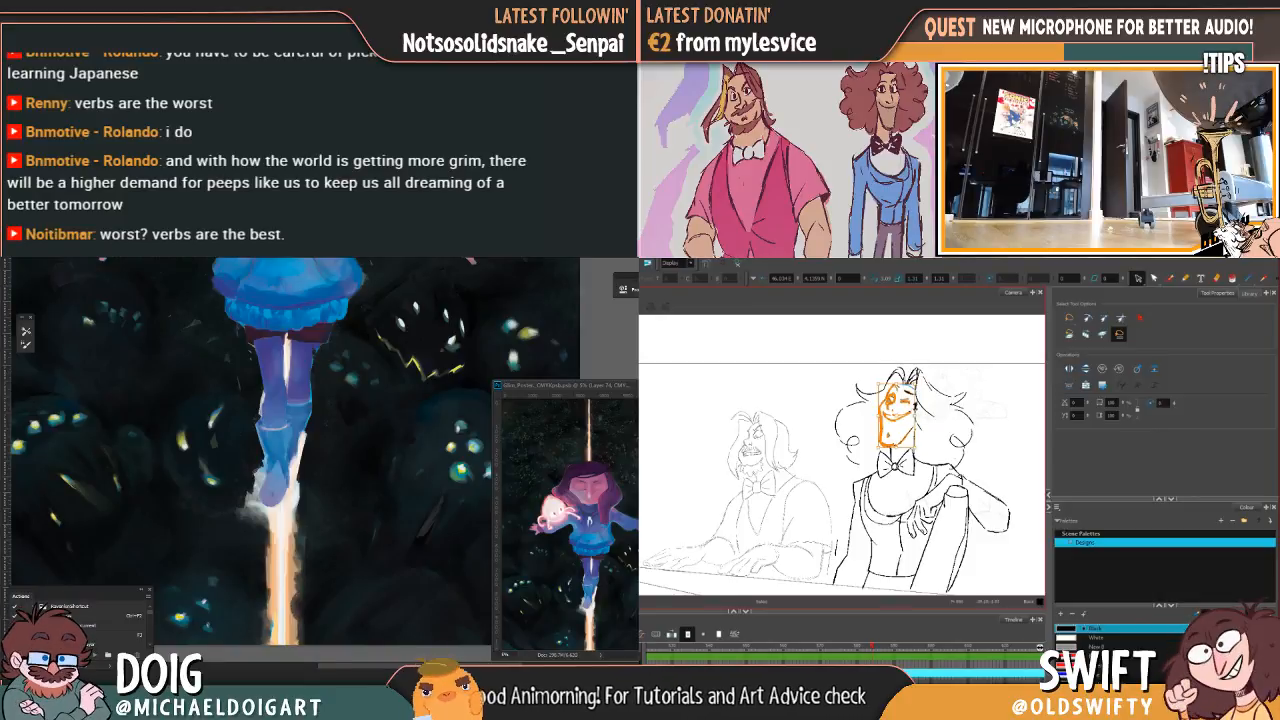
{"action": "key", "text": "comma"}
{"action": "key", "text": "period"}
{"action": "key", "text": "comma"}
{"action": "key", "text": "period"}
Step: Select the chin and jaw lines and check them against the previous frame
{"action": "mouse_move", "coordinate": [897, 443]}
{"action": "left_mouse_down"}
{"action": "mouse_move", "coordinate": [881, 415]}
{"action": "mouse_move", "coordinate": [900, 392]}
{"action": "mouse_move", "coordinate": [878, 424]}
{"action": "left_mouse_up"}
{"action": "key", "text": "comma"}
{"action": "key", "text": "period"}
{"action": "key", "text": "comma"}
{"action": "key", "text": "period"}
{"action": "key", "text": "comma"}
{"action": "key", "text": "period"}
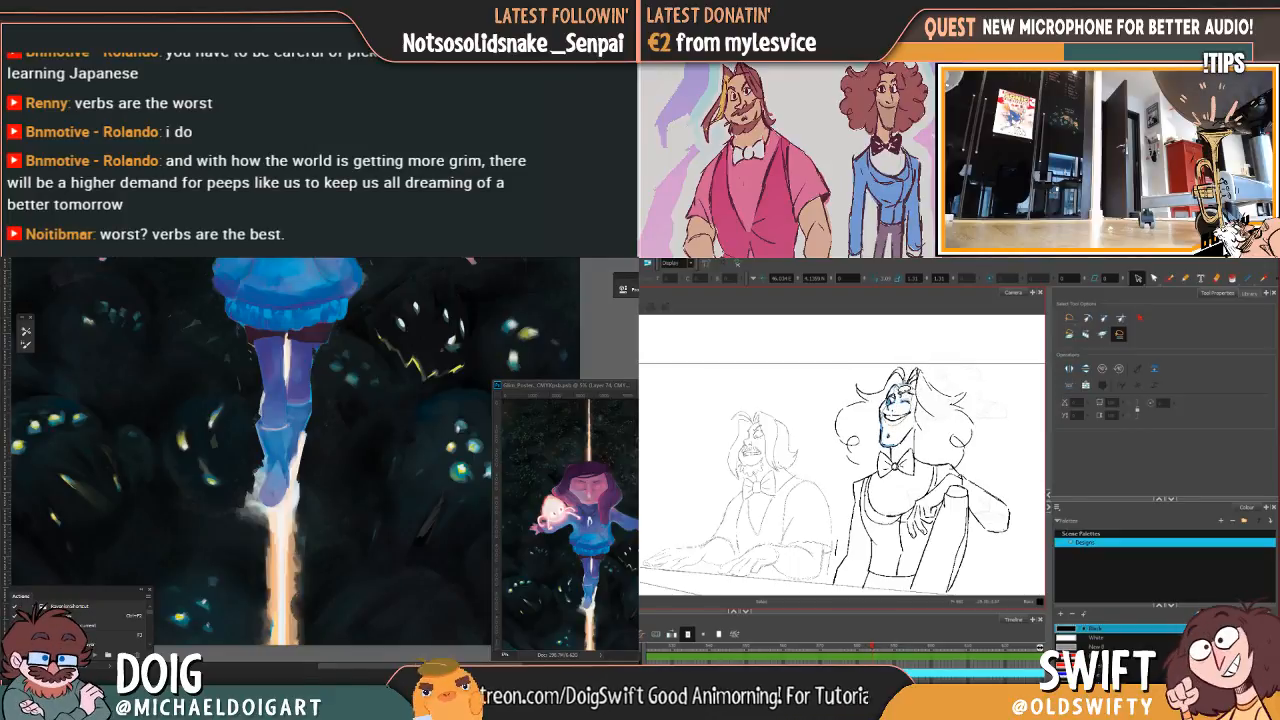
Step: Adjust the line at the cheek and the hair tuft above the forehead to match the previous frame
{"action": "mouse_move", "coordinate": [913, 420]}
{"action": "left_mouse_down"}
{"action": "mouse_move", "coordinate": [886, 392]}
{"action": "mouse_move", "coordinate": [912, 421]}
{"action": "left_mouse_up"}
{"action": "key", "text": "comma"}
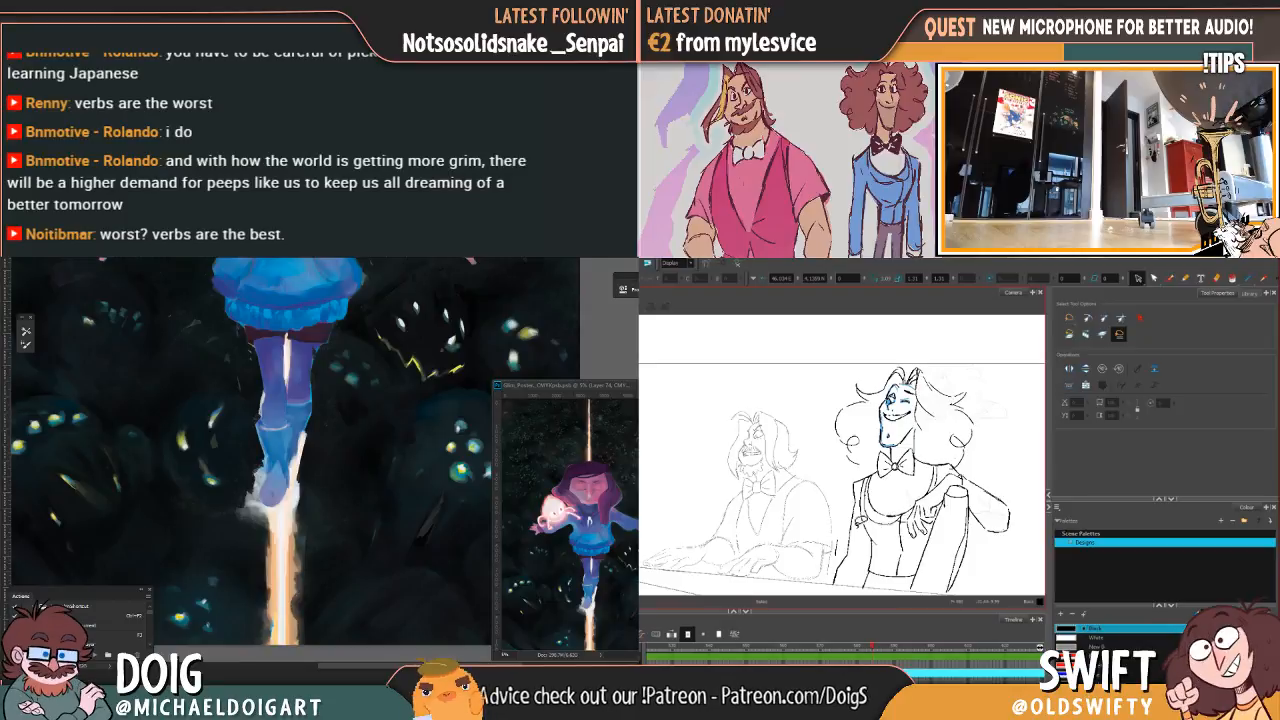
{"action": "left_click", "coordinate": [890, 380]}
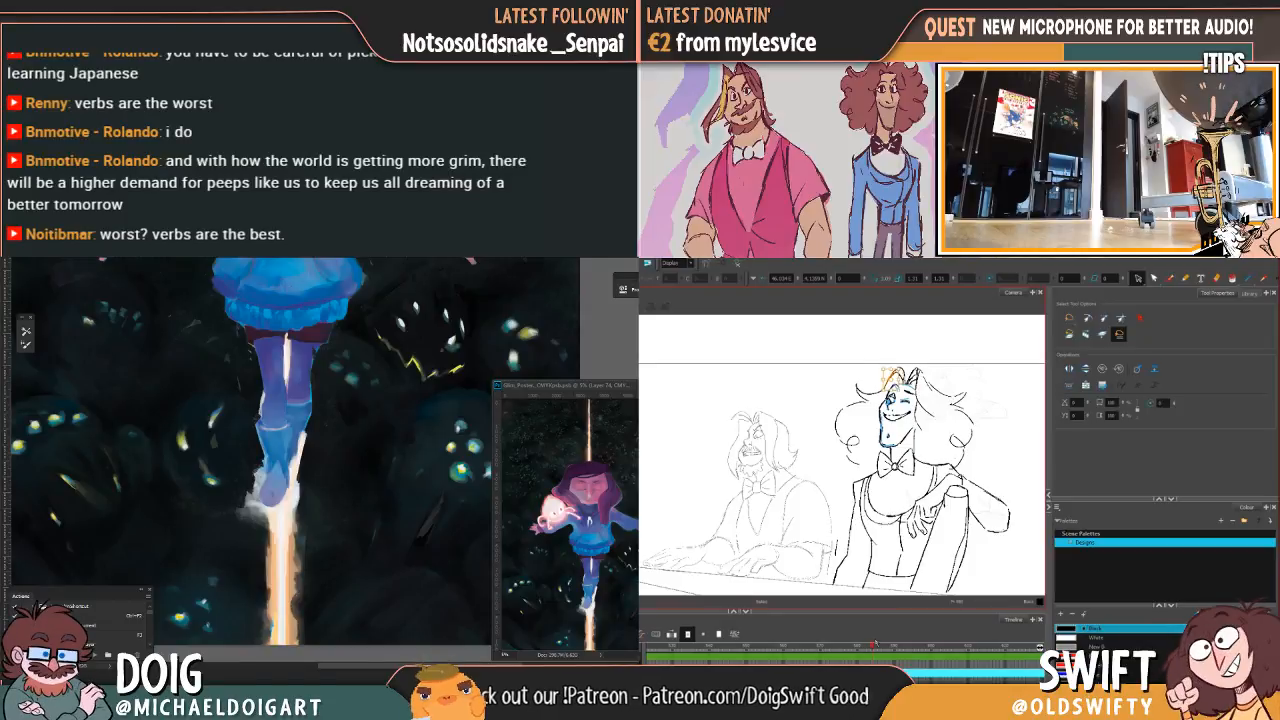
{"action": "key", "text": "Delete"}
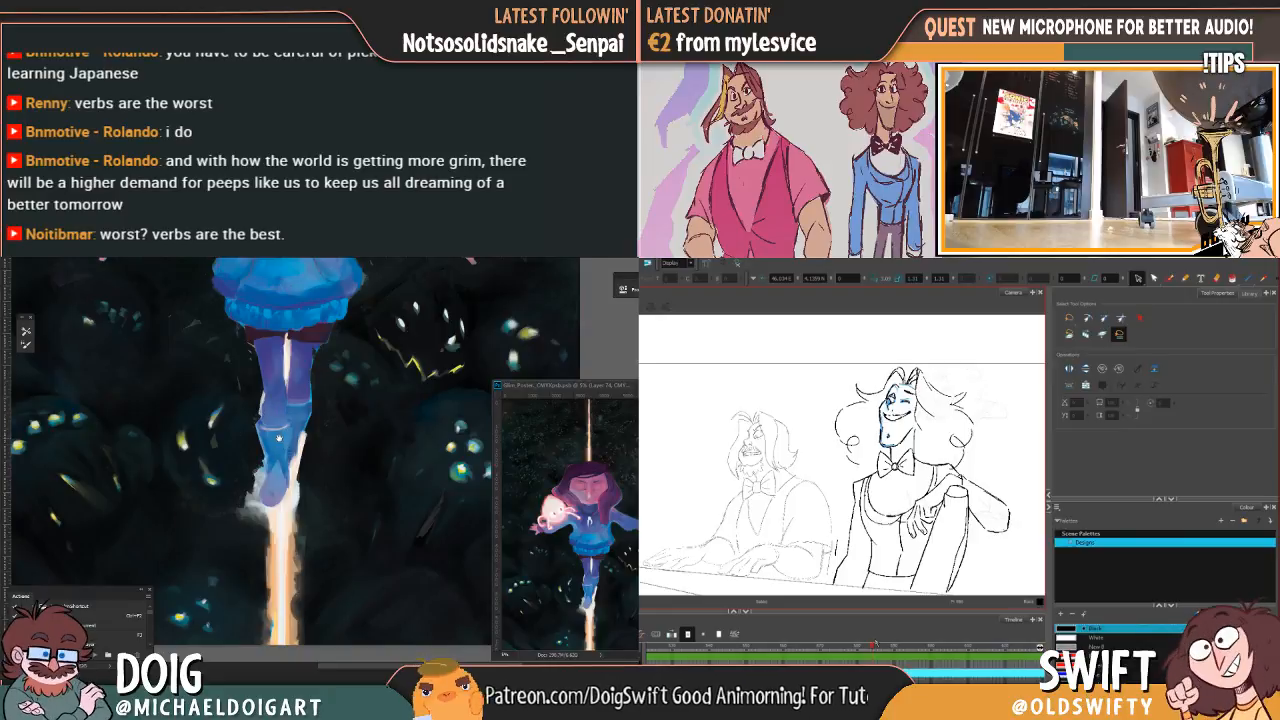
{"action": "left_click_drag", "start_coordinate": [267, 436], "coordinate": [243, 449]}
{"action": "left_click", "coordinate": [889, 379]}
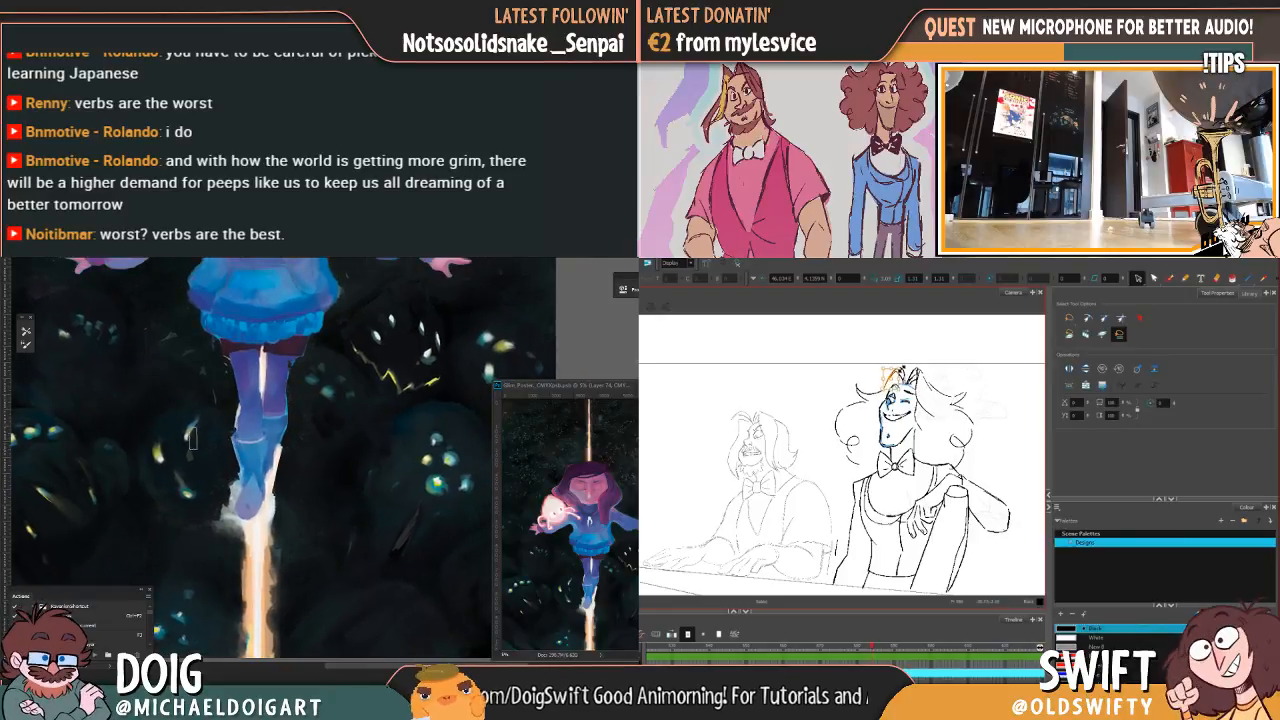
{"action": "key", "text": "Delete"}
{"action": "left_click", "coordinate": [890, 380]}
{"action": "key", "text": "Delete"}
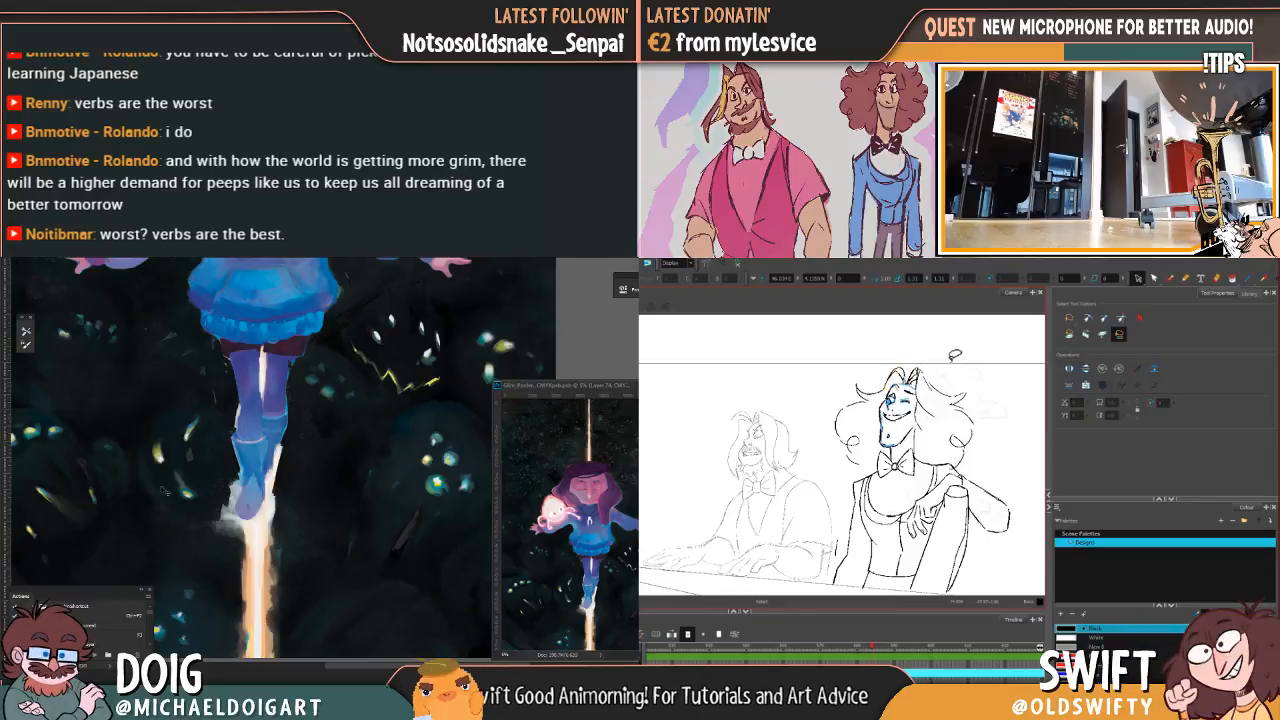
Step: Review the full girl figure in the forest painting and compare the head drawing with its neighbouring frames
{"action": "key", "text": "ctrl+minus"}
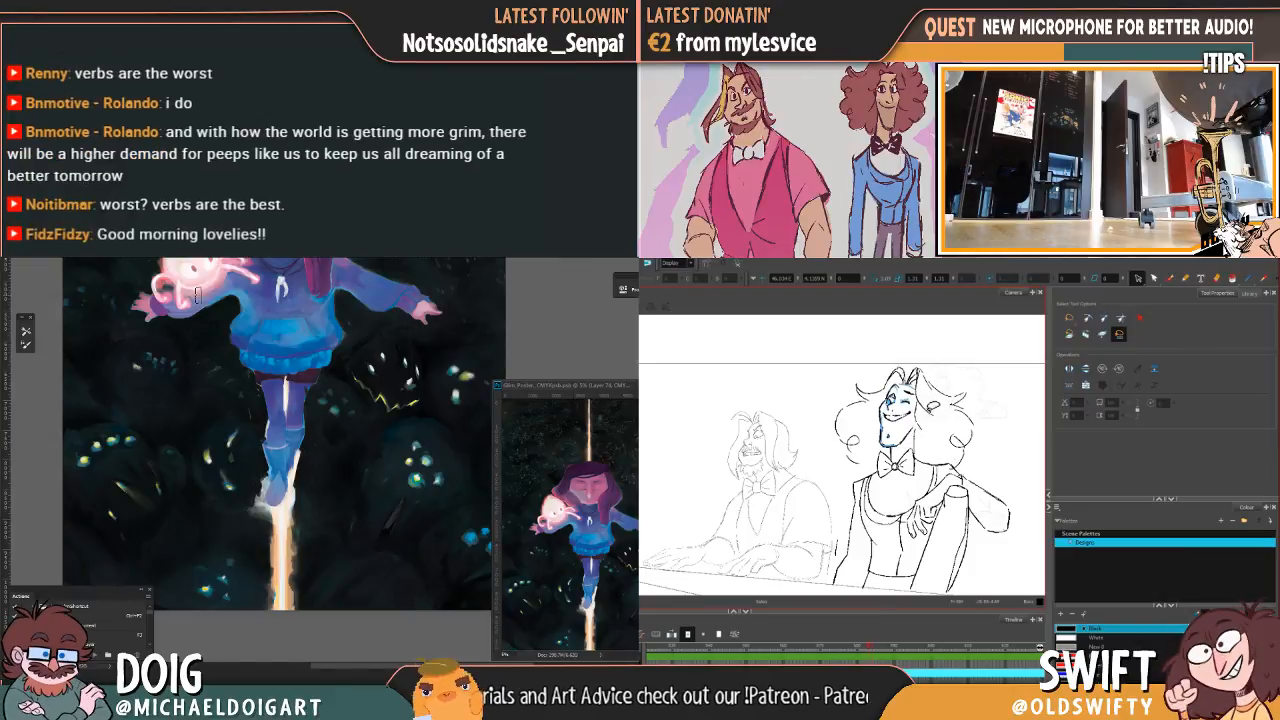
{"action": "key", "text": "g"}
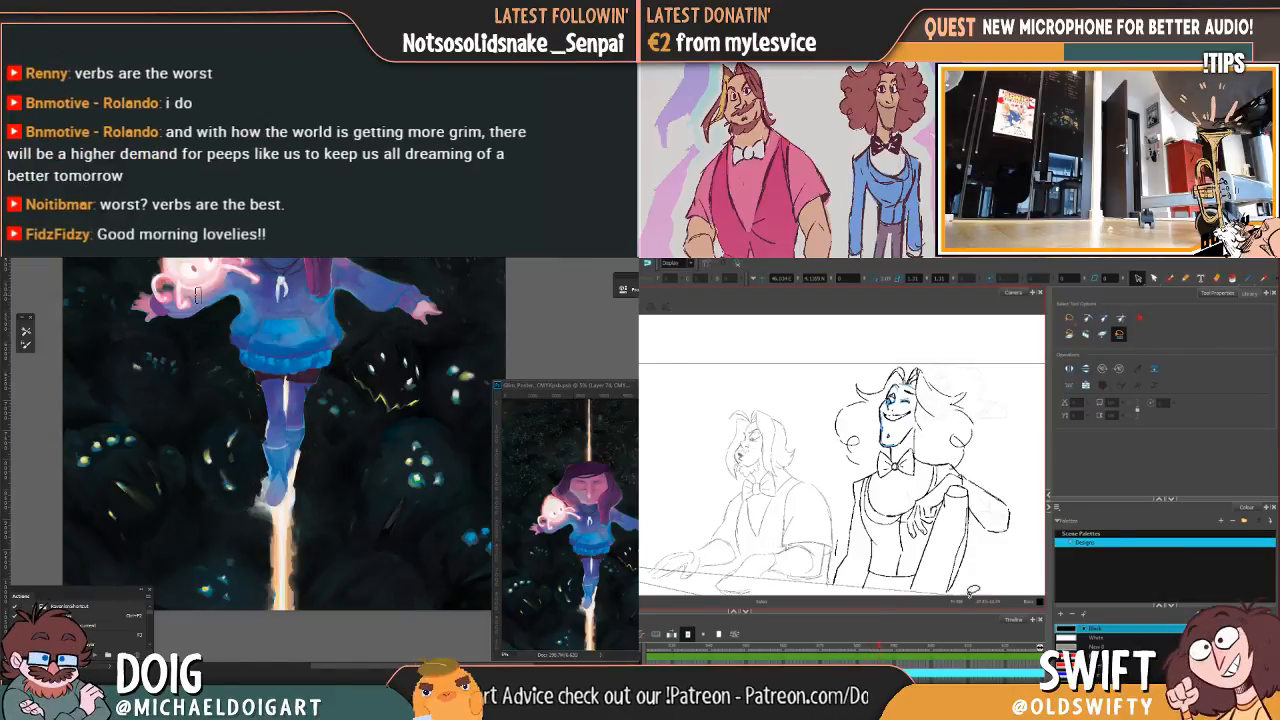
{"action": "key", "text": "g"}
{"action": "left_click", "coordinate": [869, 651]}
{"action": "left_click_drag", "start_coordinate": [869, 652], "coordinate": [872, 652]}
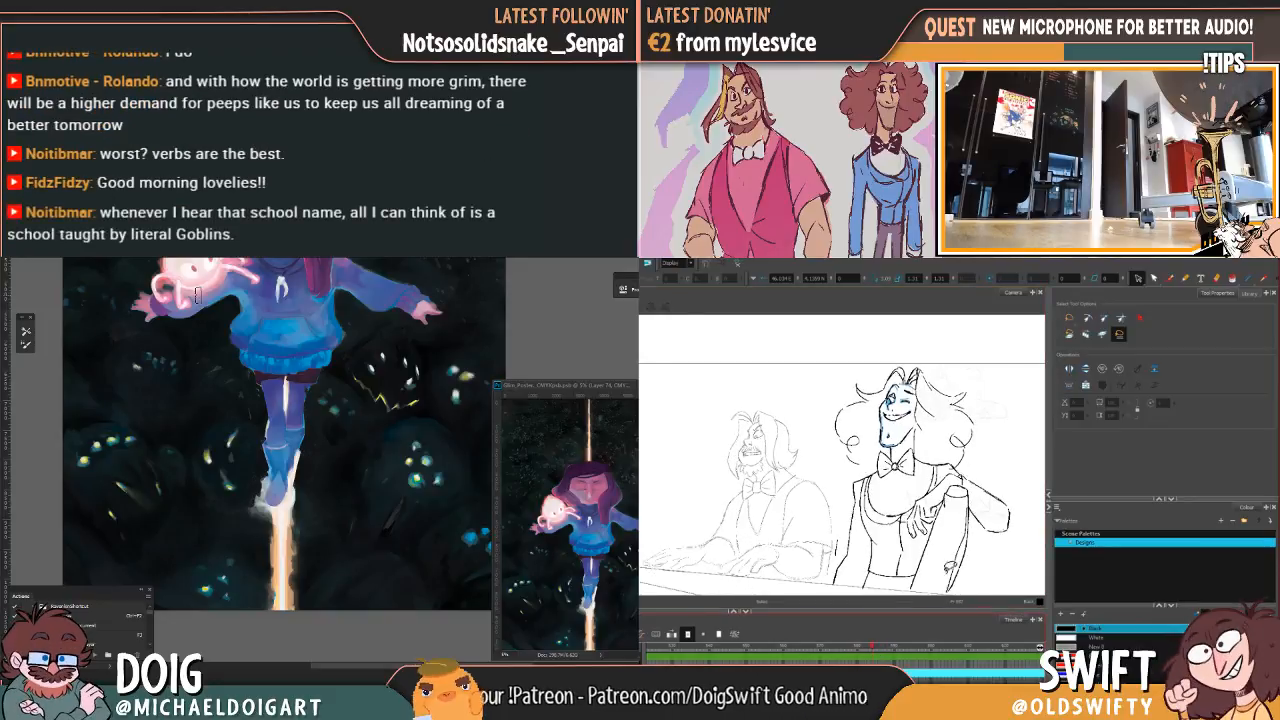
Step: Select the standing character's torso, resting hand and elbow in turn and nudge them to fit the neighbouring frame
{"action": "mouse_move", "coordinate": [984, 498]}
{"action": "left_mouse_down"}
{"action": "mouse_move", "coordinate": [950, 464]}
{"action": "mouse_move", "coordinate": [898, 455]}
{"action": "mouse_move", "coordinate": [843, 506]}
{"action": "mouse_move", "coordinate": [884, 550]}
{"action": "mouse_move", "coordinate": [1030, 522]}
{"action": "mouse_move", "coordinate": [1006, 480]}
{"action": "mouse_move", "coordinate": [948, 465]}
{"action": "left_mouse_up"}
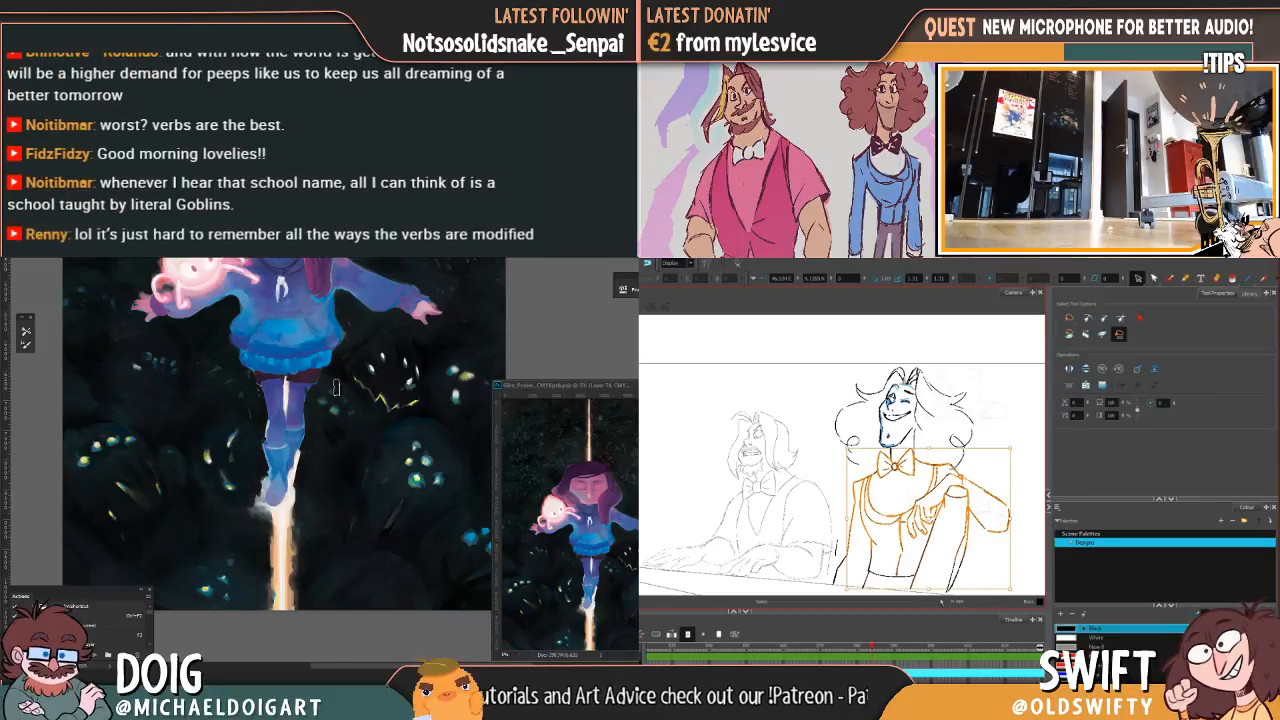
{"action": "key", "text": "Escape"}
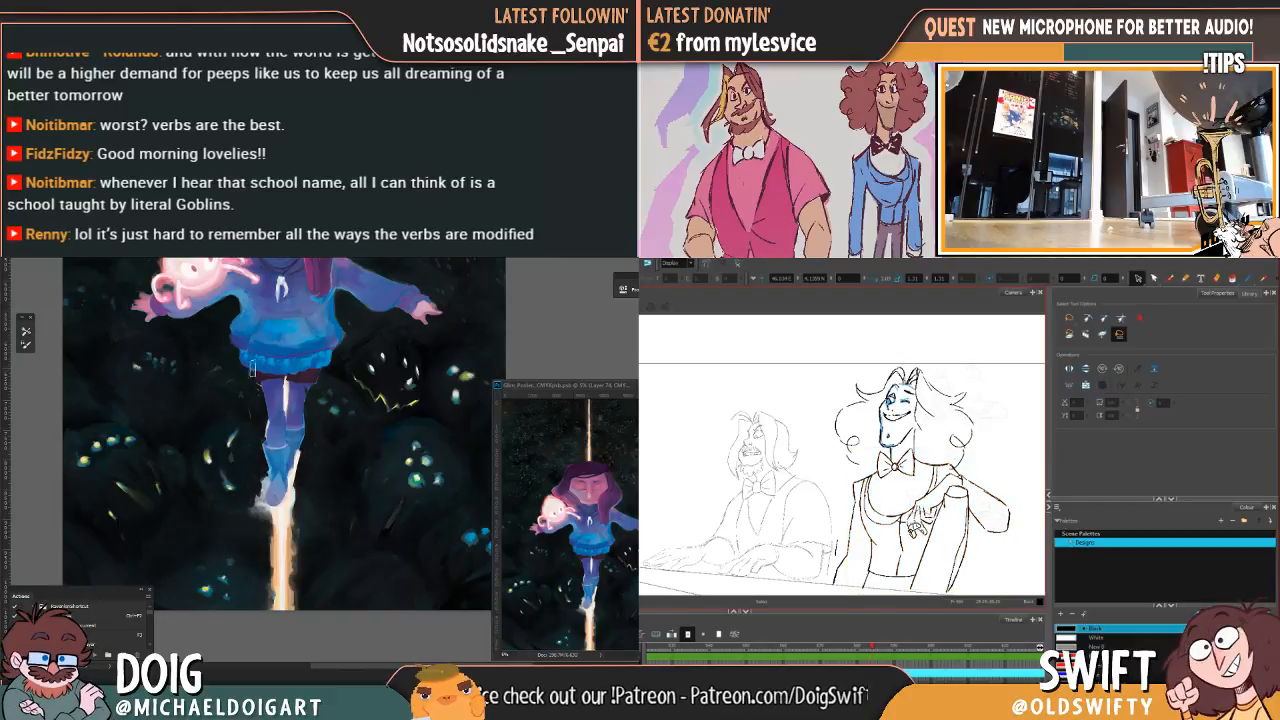
{"action": "left_click_drag", "start_coordinate": [940, 513], "coordinate": [946, 510]}
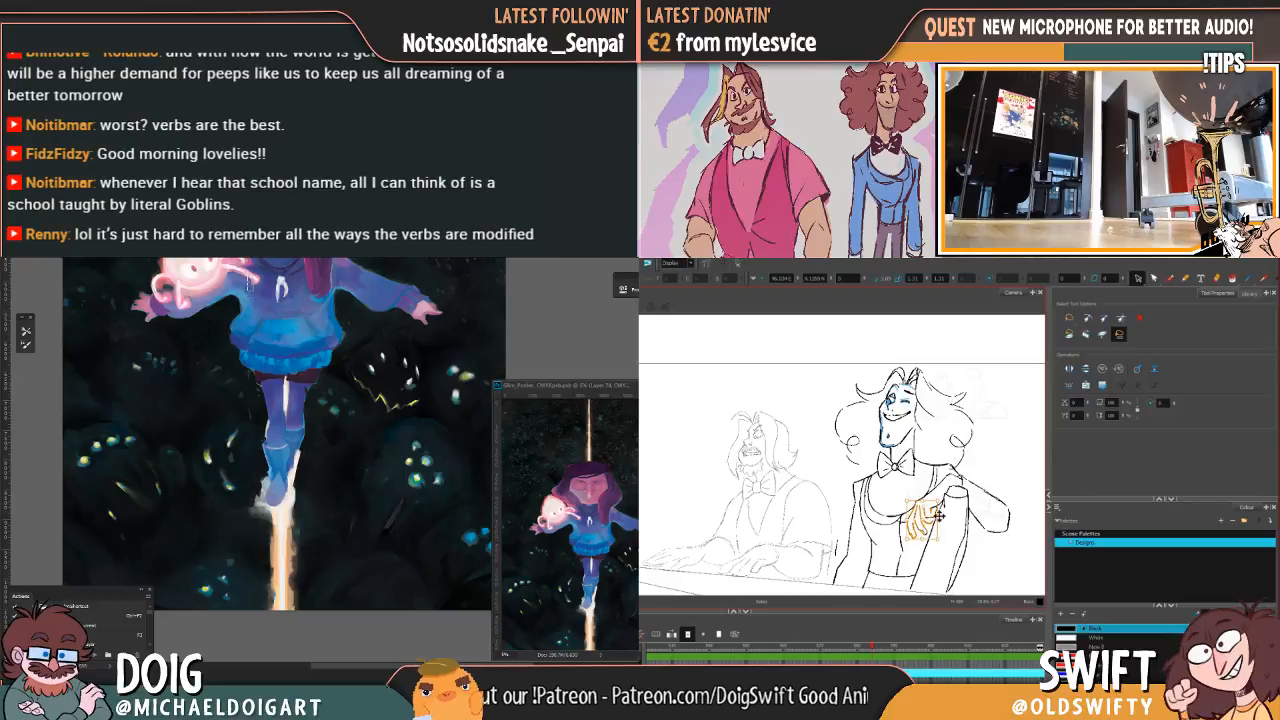
{"action": "left_click", "coordinate": [951, 522]}
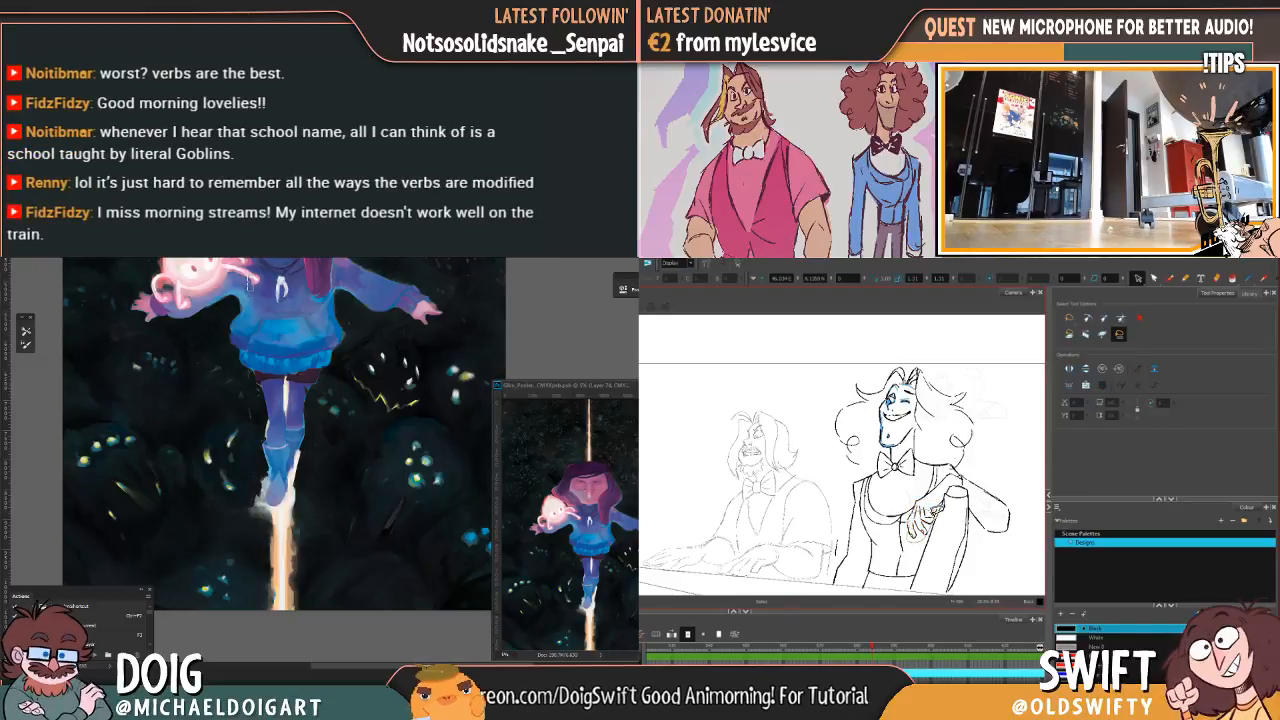
{"action": "left_click", "coordinate": [930, 520]}
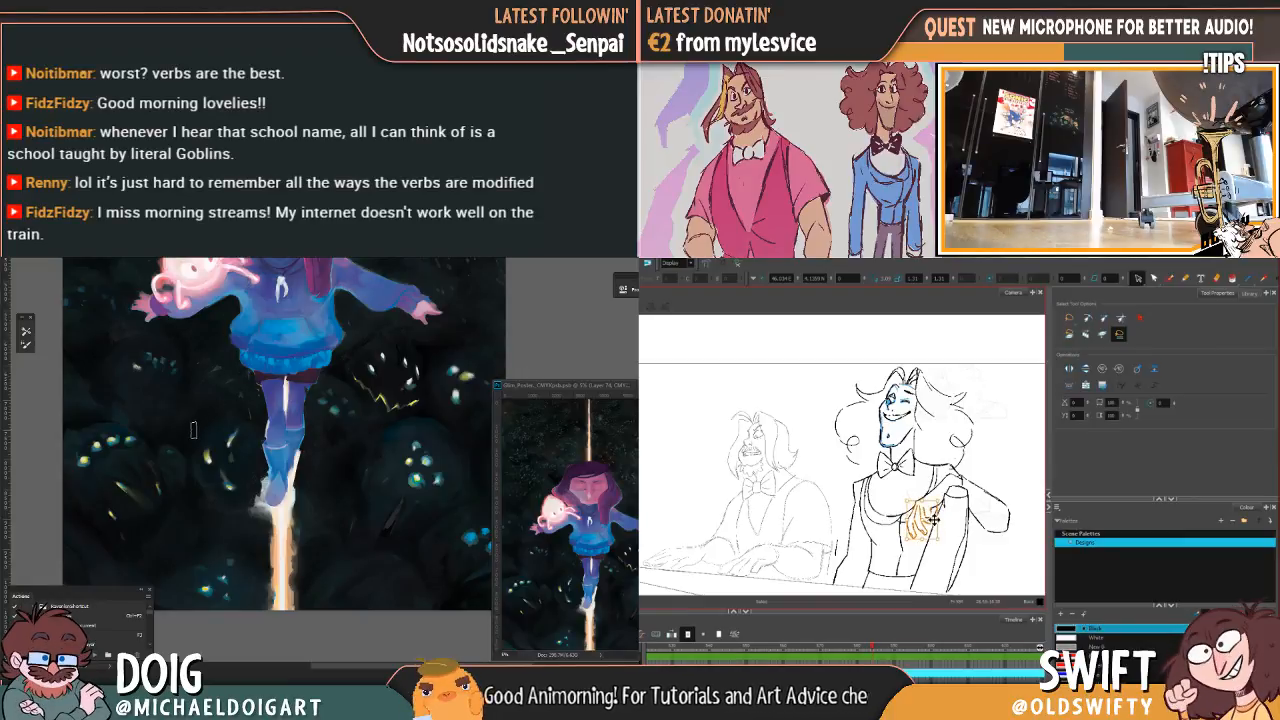
{"action": "left_click_drag", "start_coordinate": [334, 384], "coordinate": [219, 384]}
{"action": "left_click_drag", "start_coordinate": [942, 540], "coordinate": [943, 538]}
{"action": "mouse_move", "coordinate": [997, 503]}
{"action": "left_mouse_down"}
{"action": "mouse_move", "coordinate": [1011, 495]}
{"action": "mouse_move", "coordinate": [982, 504]}
{"action": "mouse_move", "coordinate": [1018, 493]}
{"action": "left_mouse_up"}
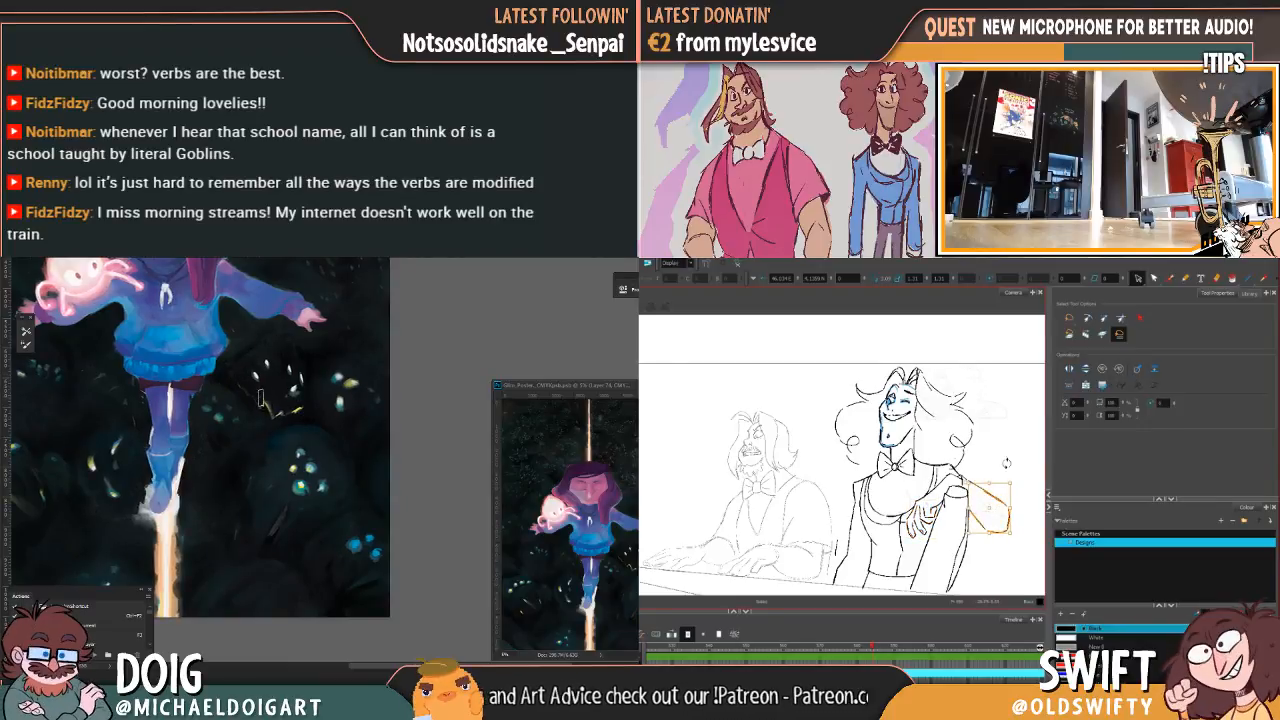
Step: Review the whole forest painting and the foliage around the girl's legs, and compare the standing character's neighbouring frames
{"action": "mouse_move", "coordinate": [287, 306]}
{"action": "left_mouse_down"}
{"action": "mouse_move", "coordinate": [261, 373]}
{"action": "mouse_move", "coordinate": [287, 343]}
{"action": "mouse_move", "coordinate": [309, 291]}
{"action": "mouse_move", "coordinate": [298, 291]}
{"action": "left_mouse_up"}
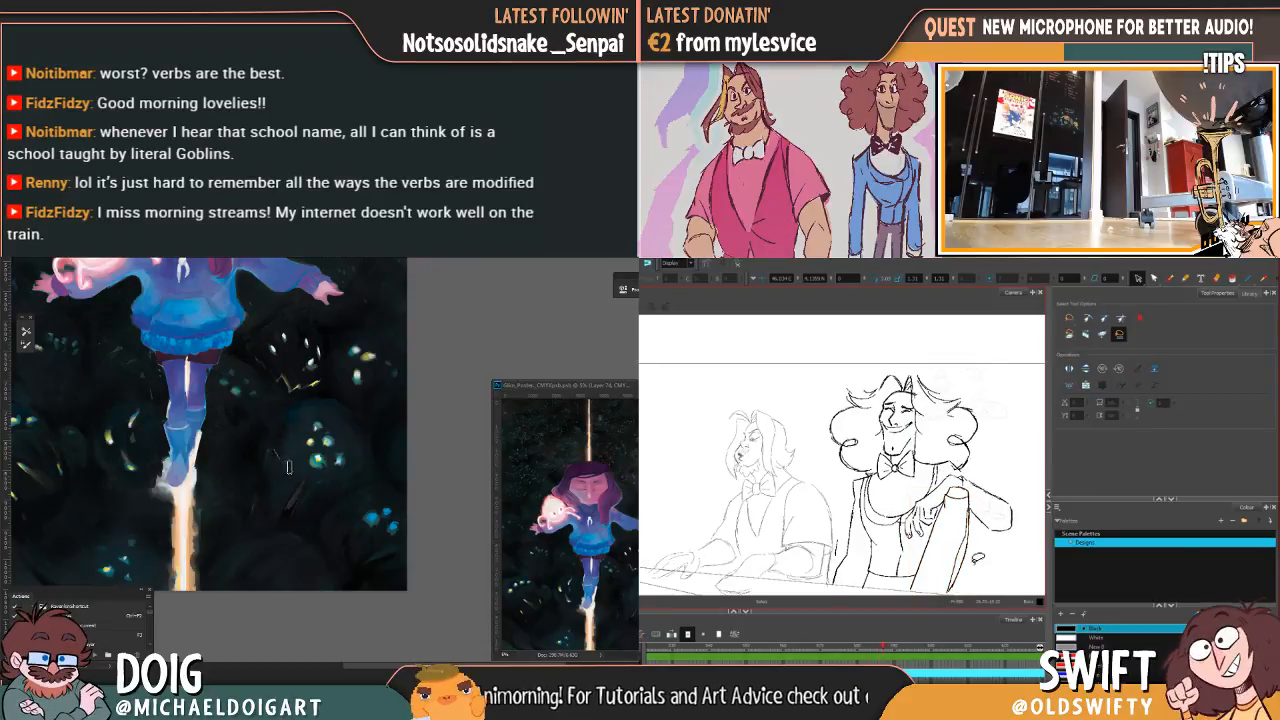
{"action": "key", "text": "ctrl+0"}
{"action": "key", "text": "ctrl+minus"}
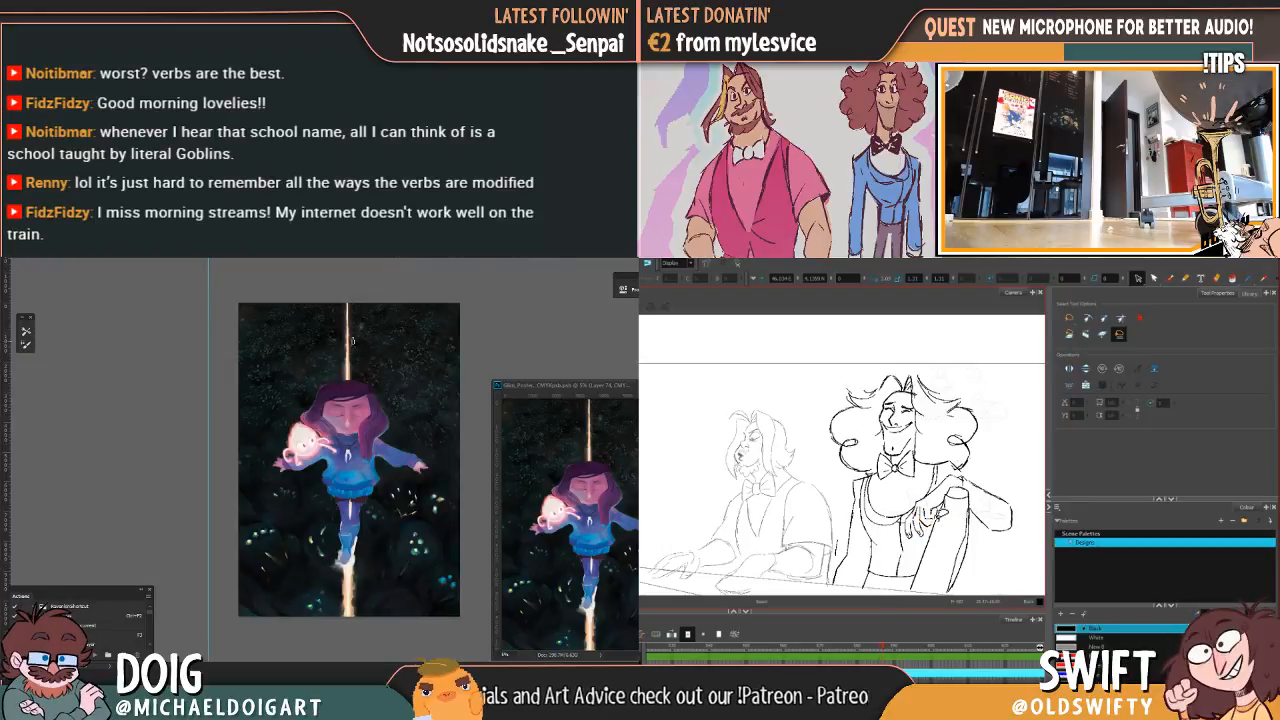
{"action": "key", "text": "ctrl+minus"}
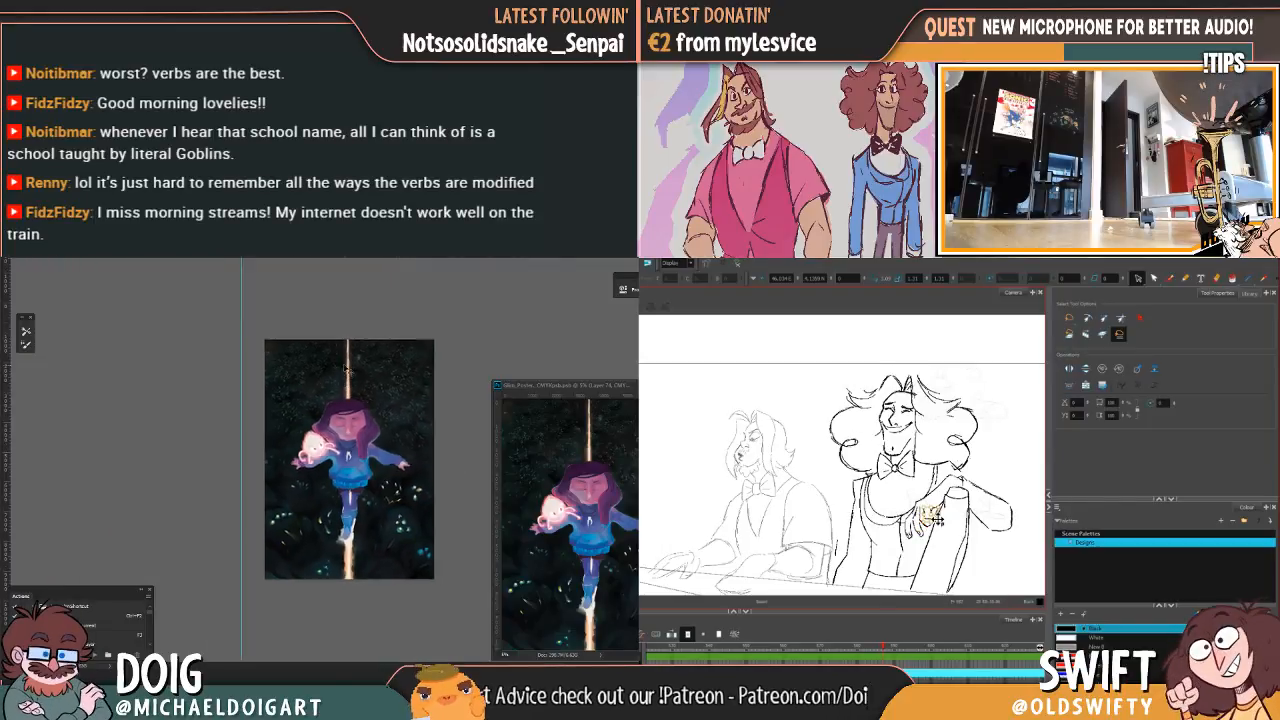
{"action": "key", "text": "ctrl+plus"}
{"action": "key", "text": "ctrl+plus"}
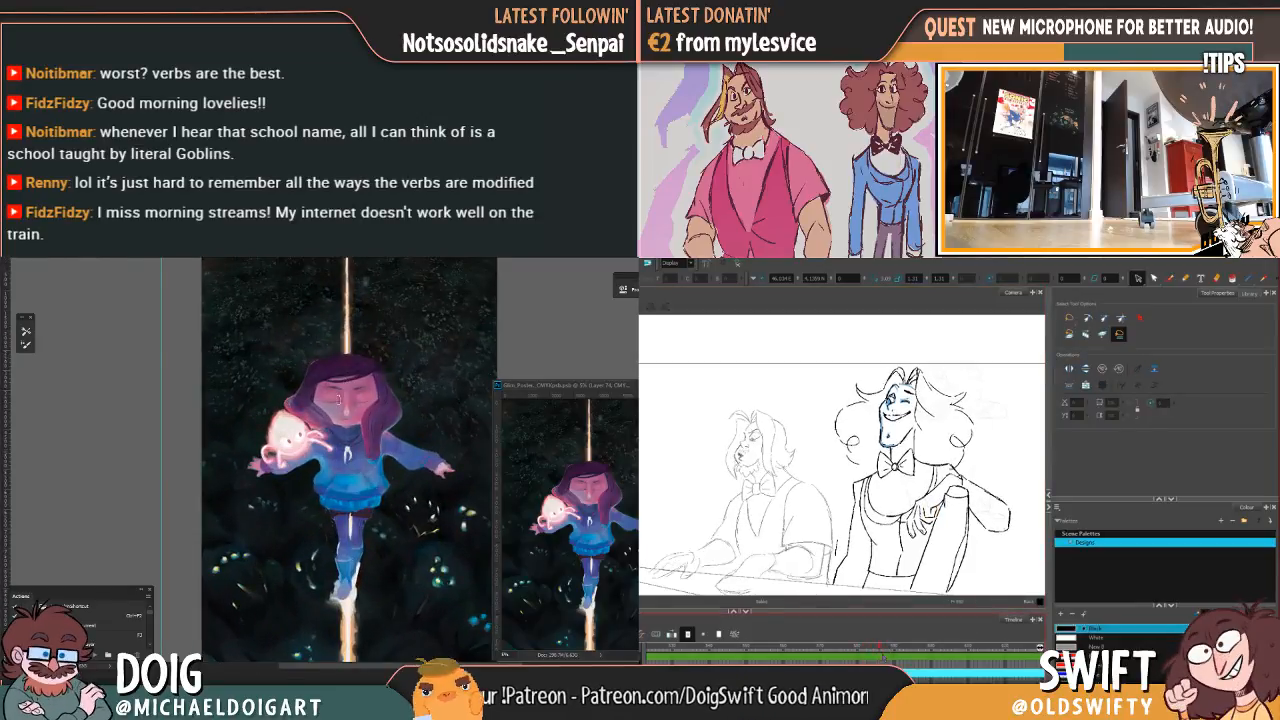
{"action": "key", "text": "ctrl+plus"}
{"action": "left_click_drag", "start_coordinate": [362, 437], "coordinate": [267, 295]}
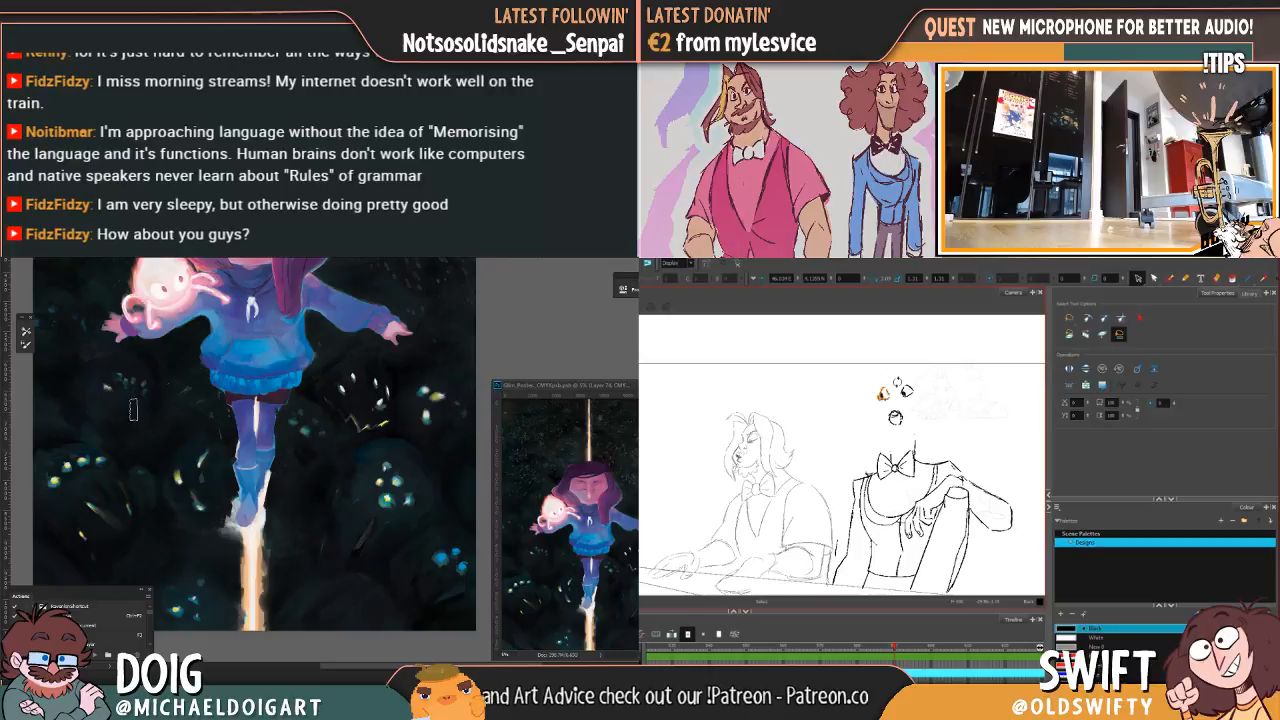
Step: Draw the nose and brow lines between the eyes and mouth of the new face, sampling dark foliage colours in the forest painting
{"action": "left_click_drag", "start_coordinate": [135, 423], "coordinate": [153, 405]}
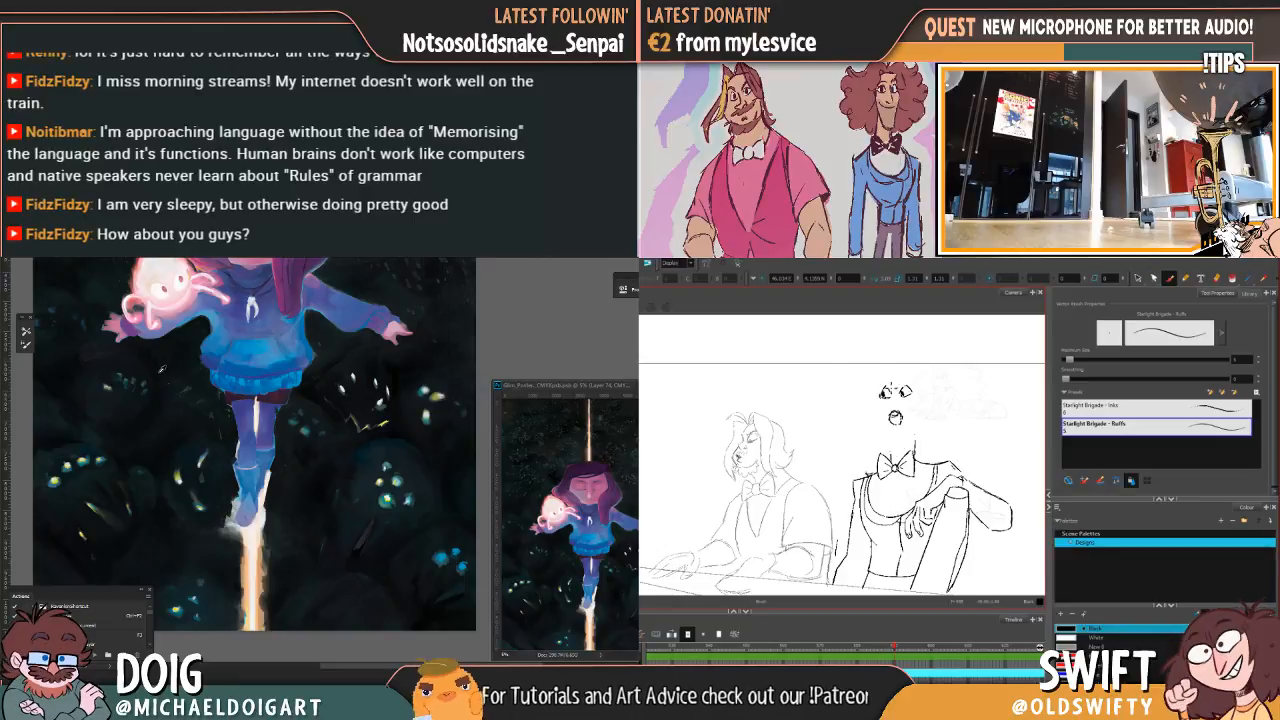
{"action": "left_click", "coordinate": [88, 432], "text": "alt"}
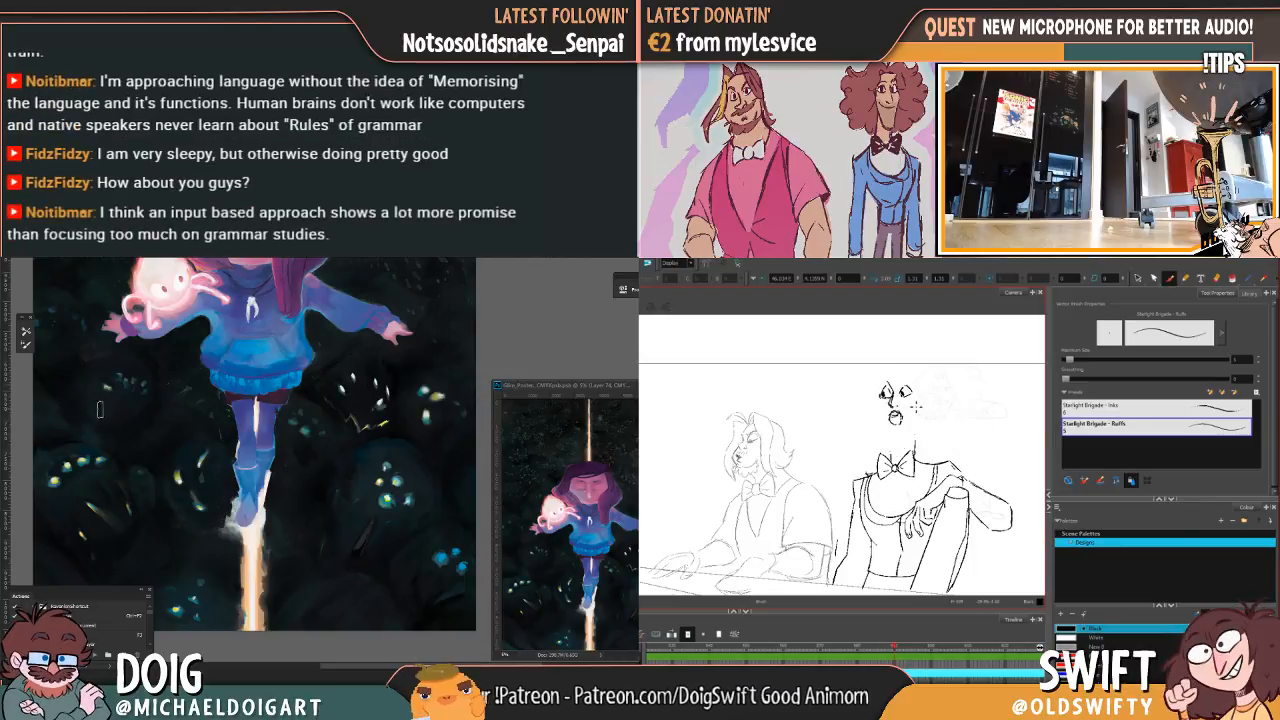
{"action": "key", "text": "."}
{"action": "left_click", "coordinate": [61, 444], "text": "alt"}
{"action": "key", "text": "."}
{"action": "key", "text": "."}
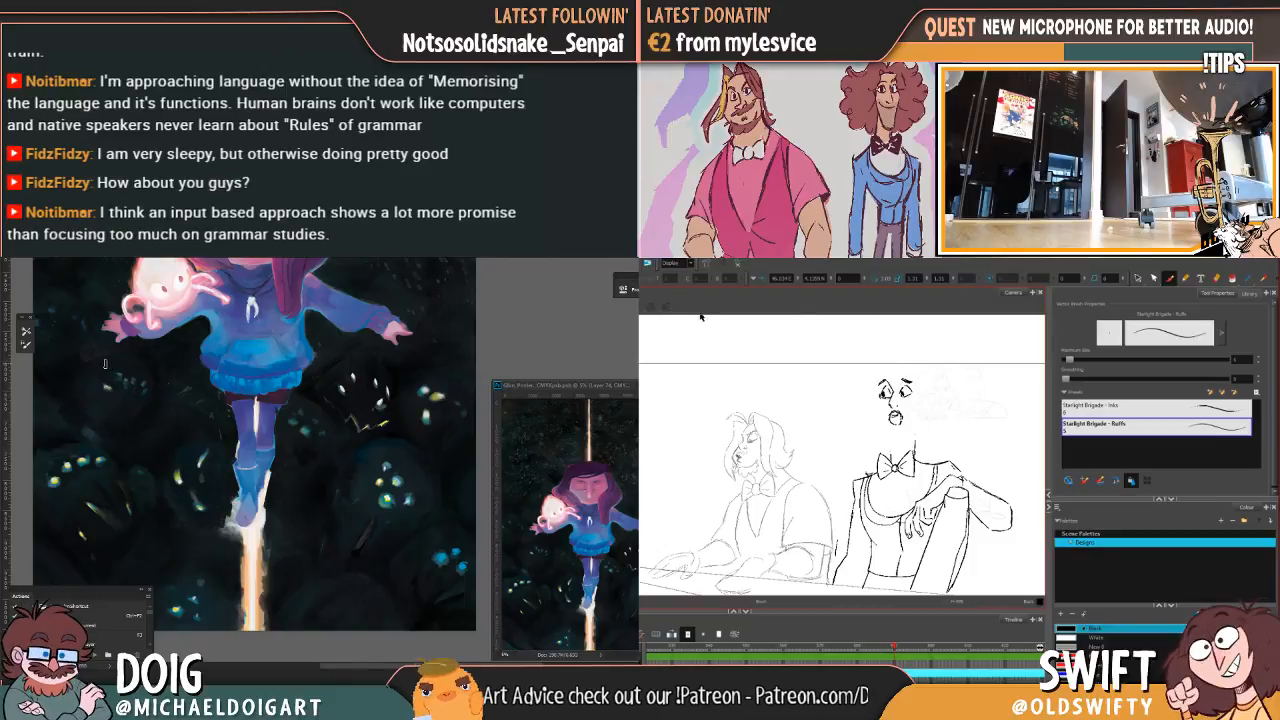
Step: Nudge the nose and open mouth of the new face into place against the neighbouring frame
{"action": "left_click", "coordinate": [1136, 278]}
{"action": "mouse_move", "coordinate": [902, 421]}
{"action": "left_mouse_down"}
{"action": "mouse_move", "coordinate": [889, 425]}
{"action": "mouse_move", "coordinate": [907, 430]}
{"action": "mouse_move", "coordinate": [911, 407]}
{"action": "left_mouse_up"}
{"action": "left_click", "coordinate": [935, 405]}
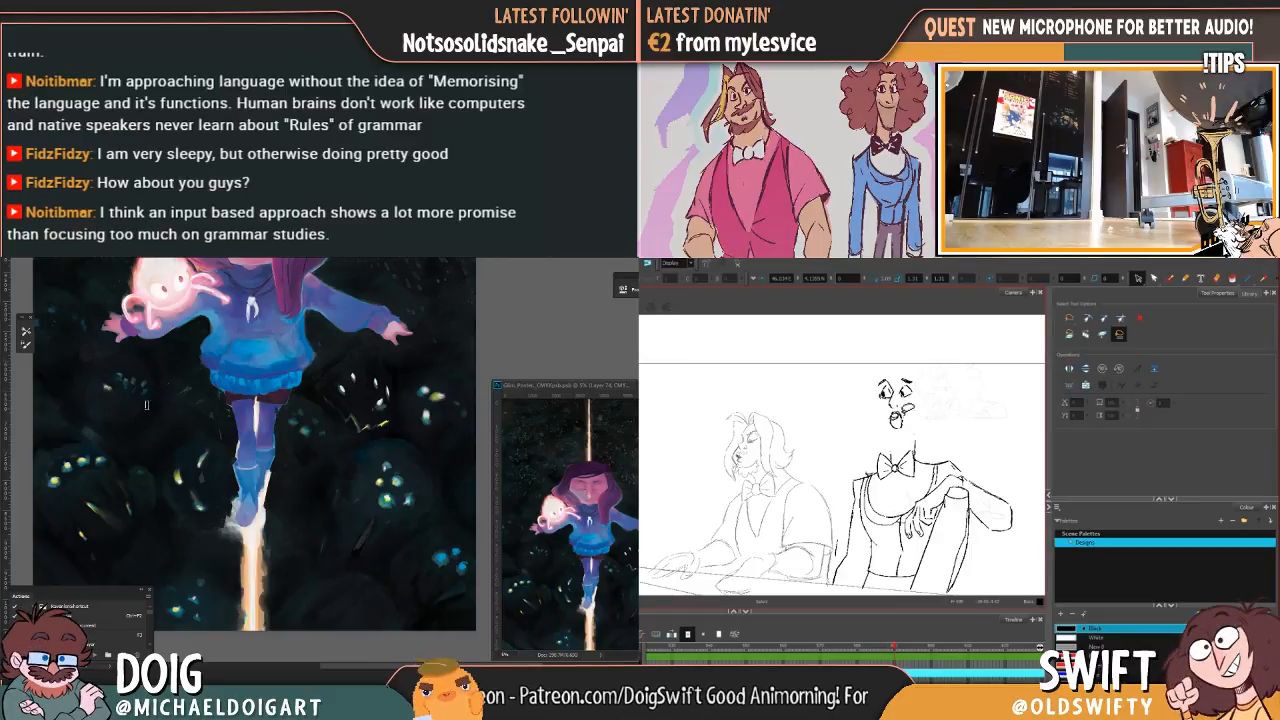
{"action": "key", "text": "comma"}
{"action": "key", "text": "comma"}
{"action": "left_click_drag", "start_coordinate": [902, 410], "coordinate": [898, 430]}
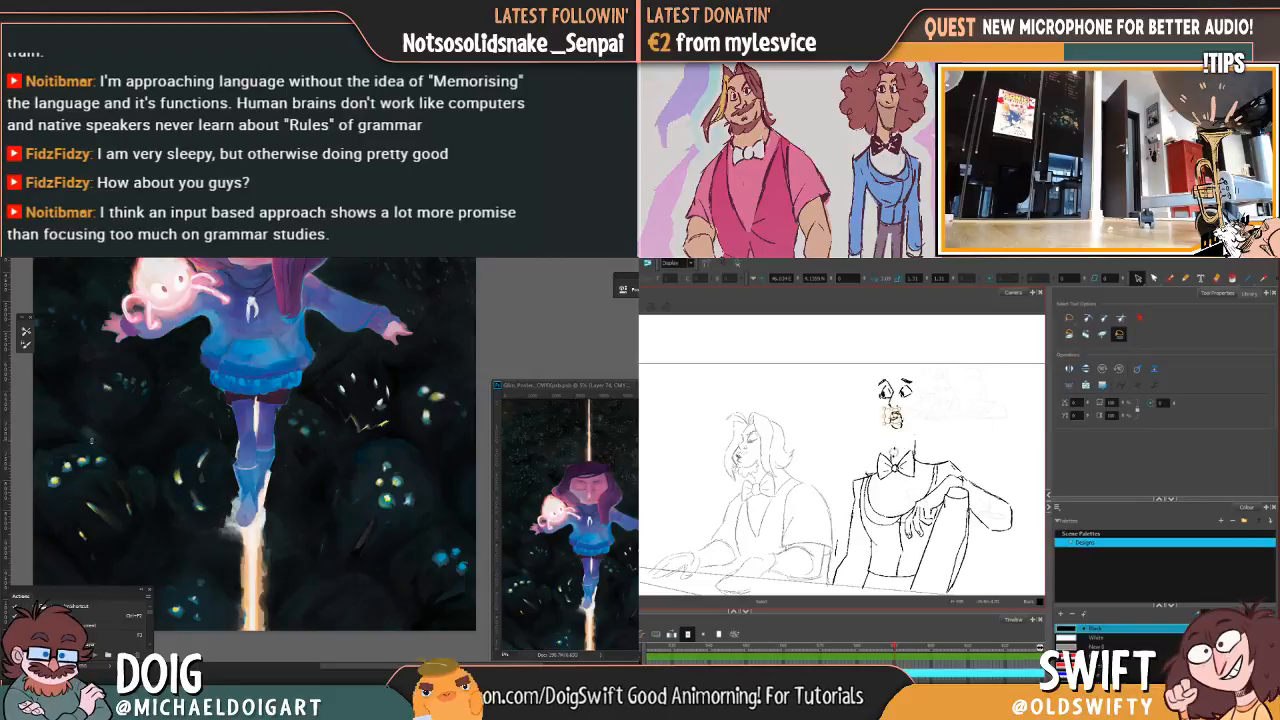
{"action": "key", "text": "ctrl+minus"}
{"action": "key", "text": "comma"}
{"action": "key", "text": "ctrl+plus"}
{"action": "key", "text": "period"}
{"action": "key", "text": "comma"}
{"action": "key", "text": "period"}
{"action": "left_click_drag", "start_coordinate": [114, 405], "coordinate": [165, 451]}
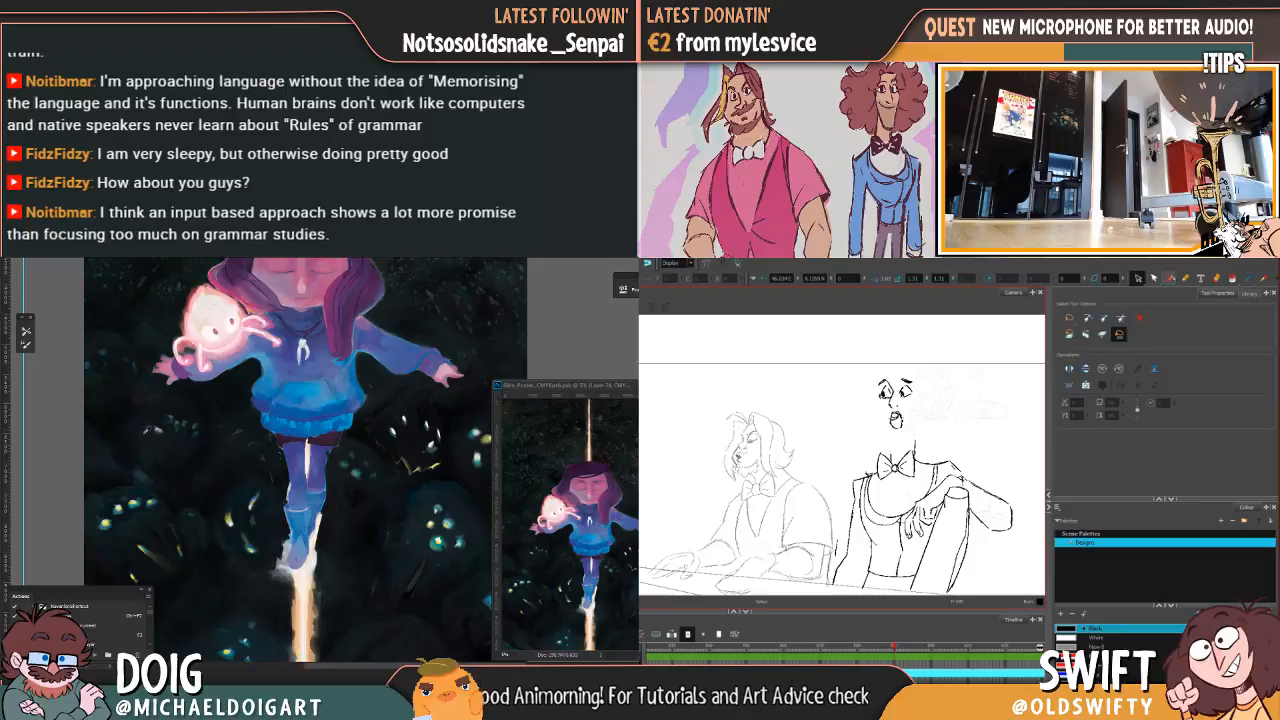
Step: Compare the new facial features with the neighbouring frames and review the full girl figure in the forest painting
{"action": "left_click", "coordinate": [1169, 279]}
{"action": "left_click", "coordinate": [95, 422], "text": "alt"}
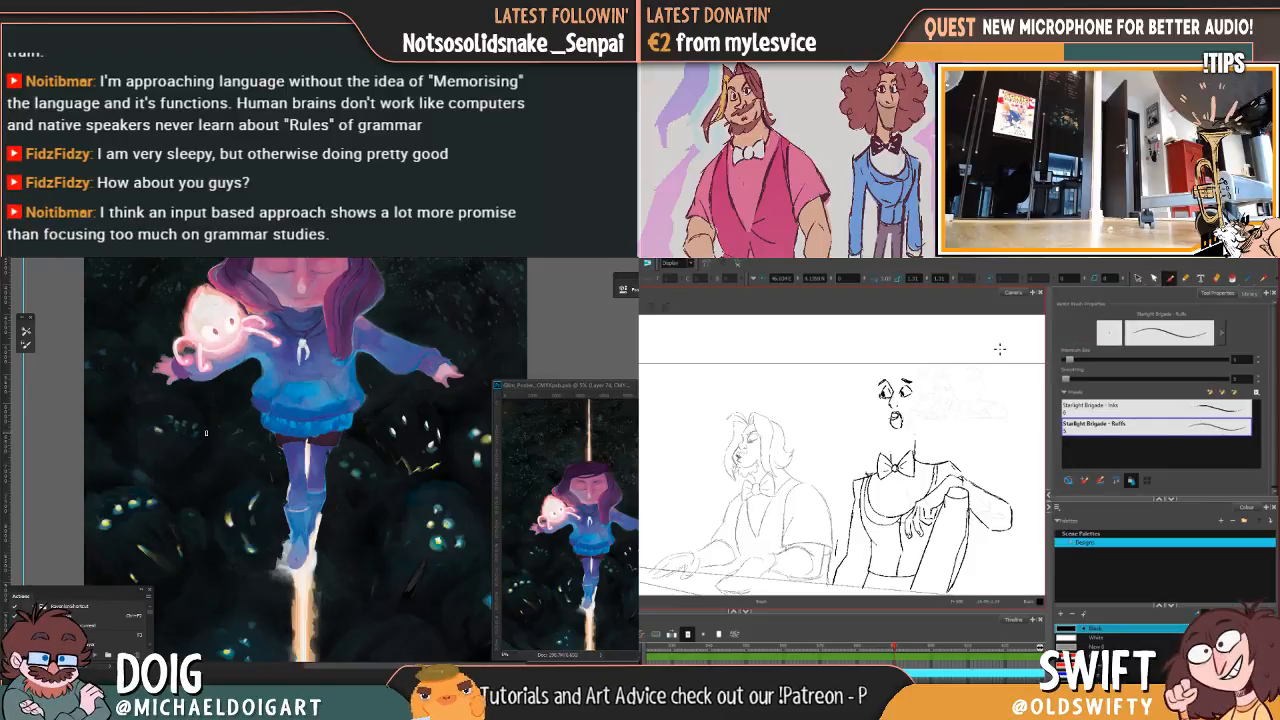
{"action": "key", "text": "period"}
{"action": "key", "text": "comma"}
{"action": "key", "text": "period"}
{"action": "key", "text": "comma"}
{"action": "key", "text": "period"}
{"action": "key", "text": "comma"}
{"action": "key", "text": "period"}
{"action": "key", "text": "comma"}
{"action": "key", "text": "ctrl+minus"}
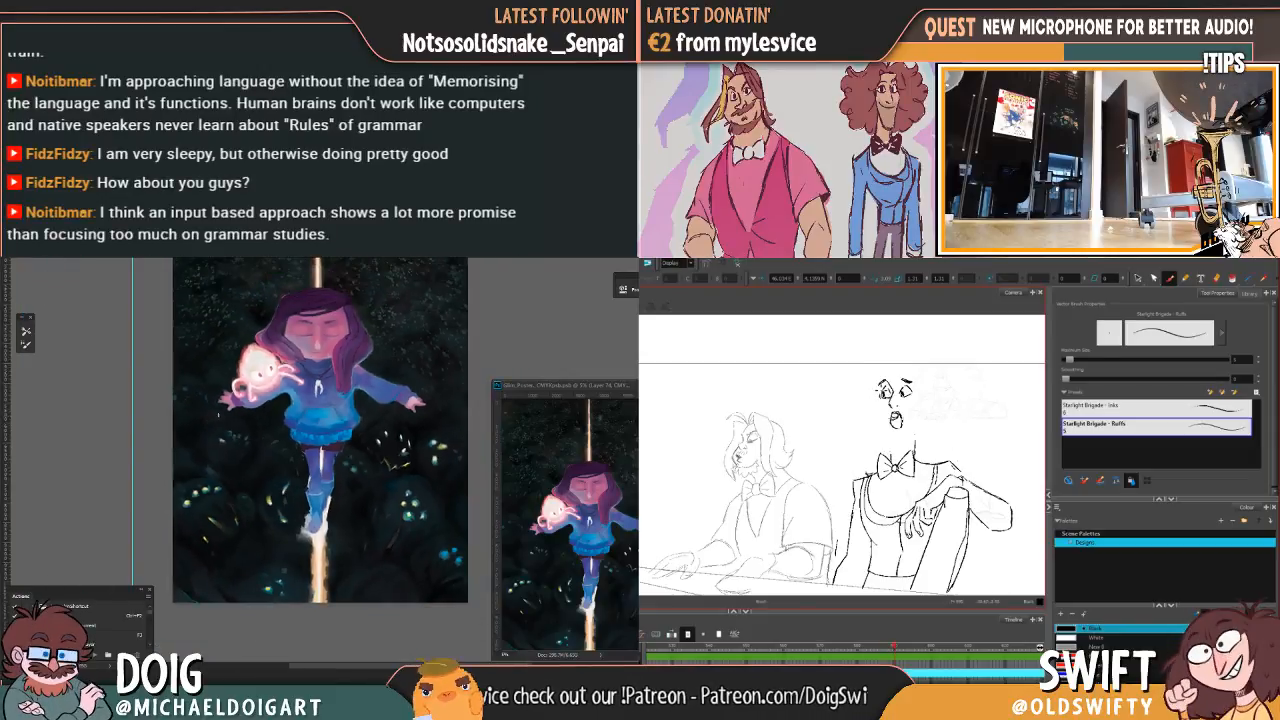
Step: Draw the cheek and jaw outline of the new face down to the chin, checking it against the neighbouring frame
{"action": "key", "text": "ctrl+plus"}
{"action": "left_click_drag", "start_coordinate": [321, 437], "coordinate": [181, 408]}
{"action": "key", "text": "period"}
{"action": "key", "text": "comma"}
{"action": "key", "text": "period"}
{"action": "key", "text": "comma"}
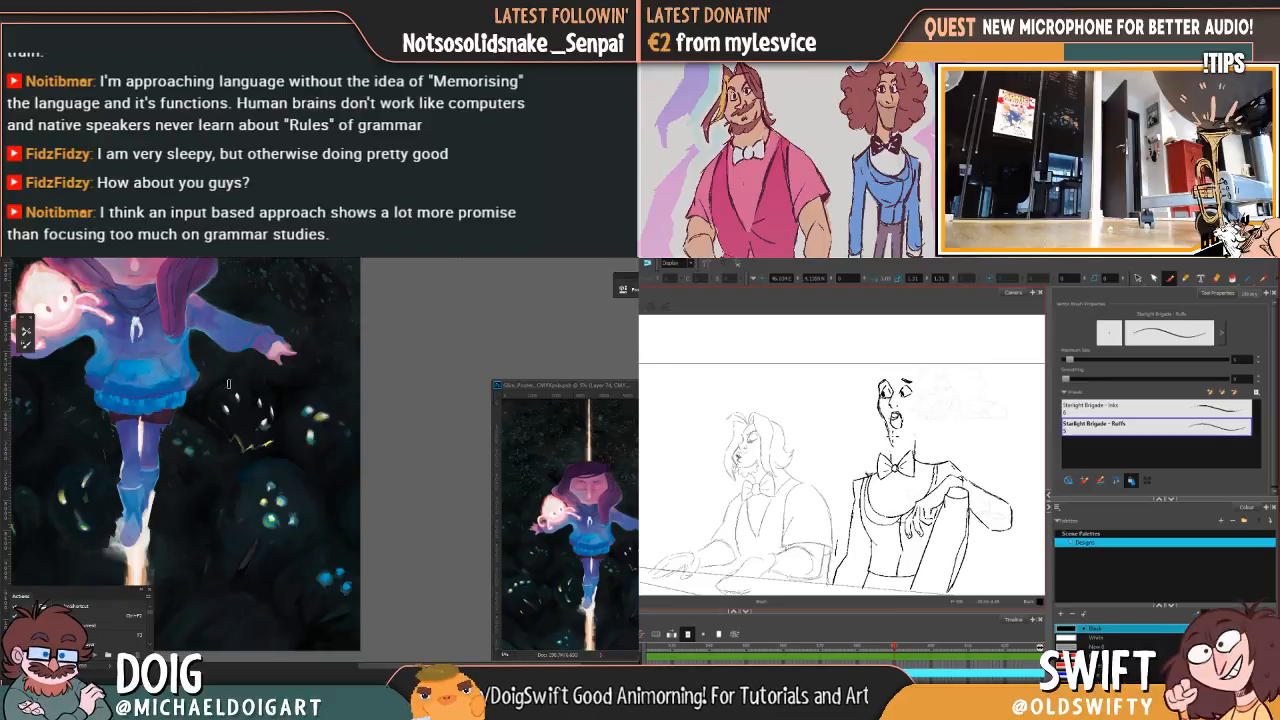
{"action": "key", "text": "period"}
{"action": "key", "text": "comma"}
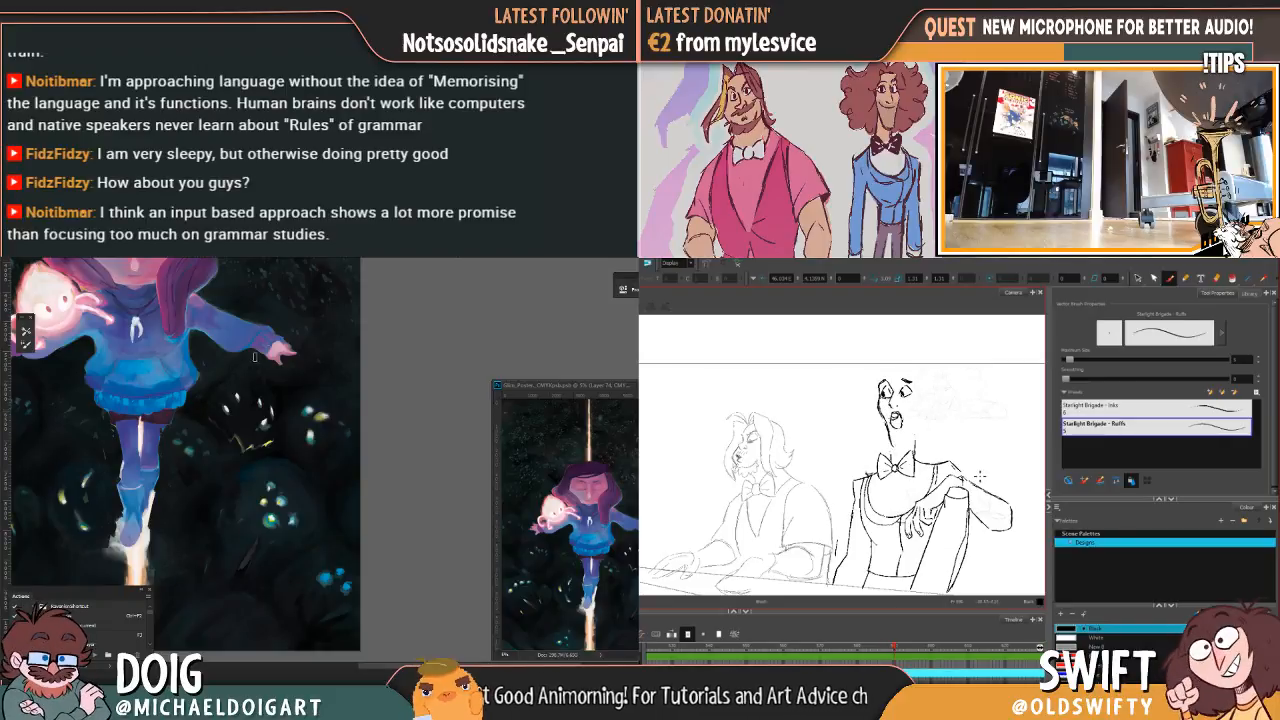
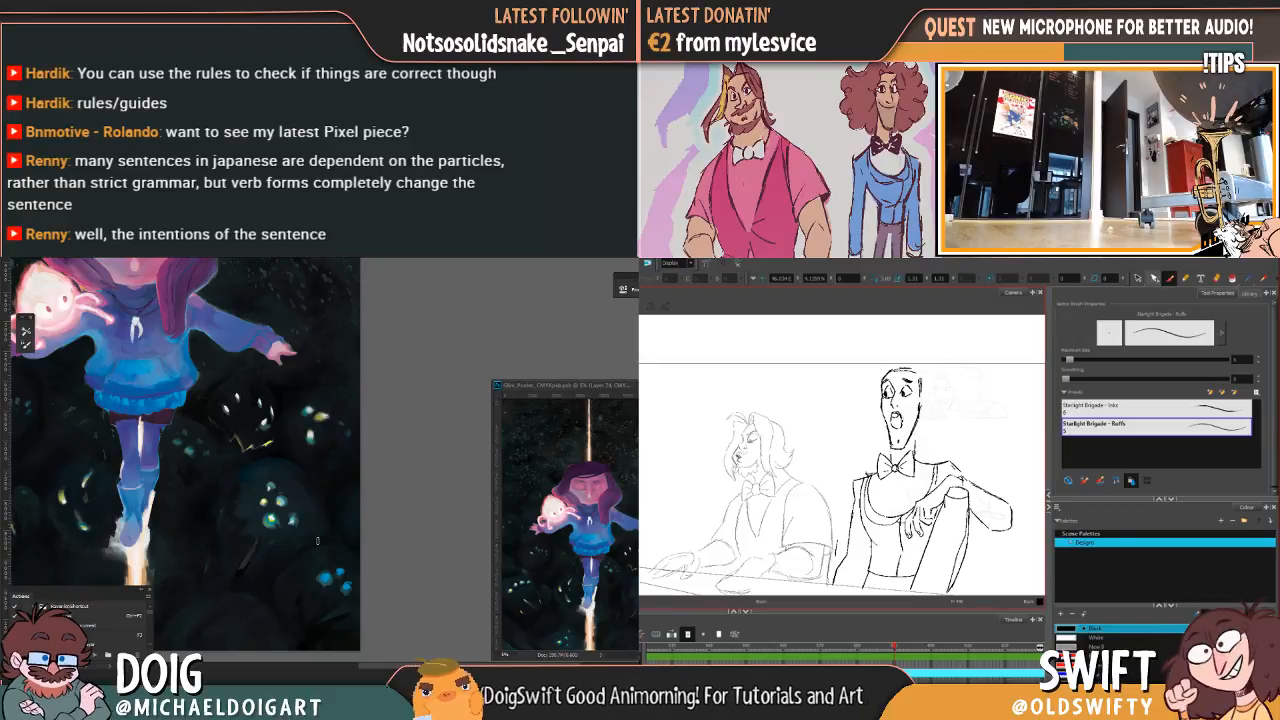
Step: Select the short hairline strokes at the side of the new head and adjust their position
{"action": "scroll", "coordinate": [327, 524], "scroll_direction": "down", "scroll_amount": 2}
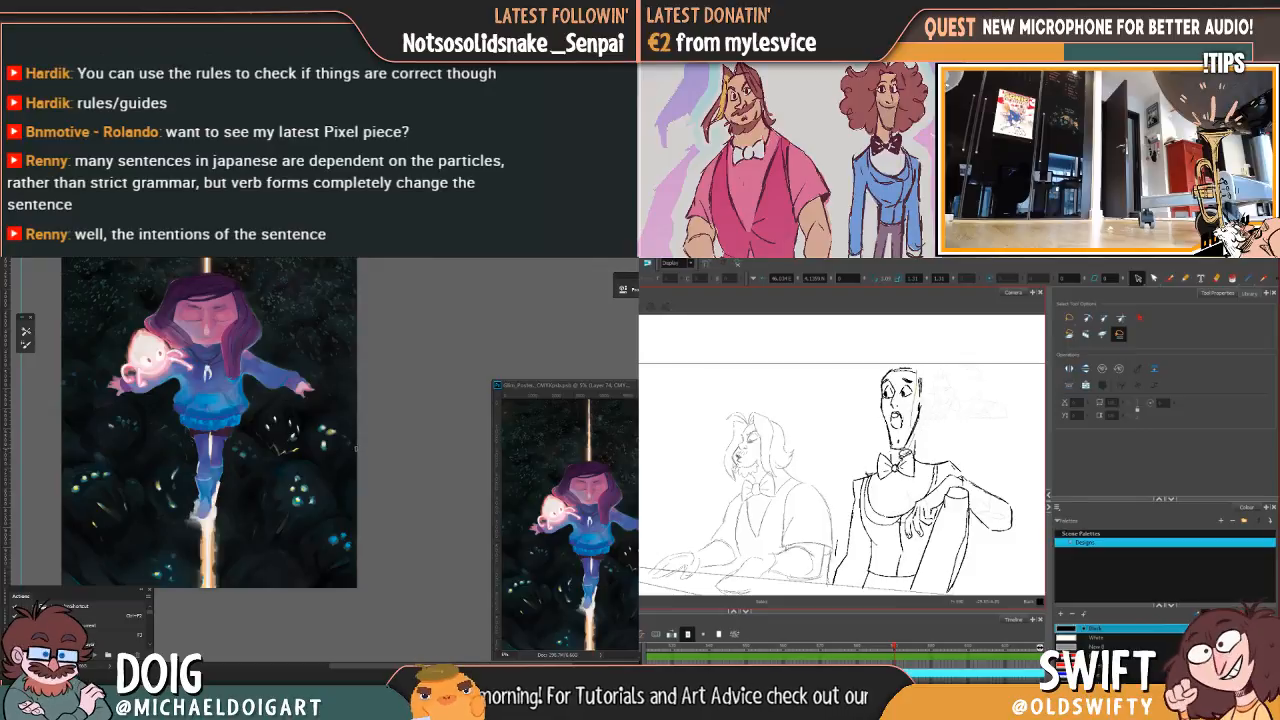
{"action": "left_click", "coordinate": [901, 407]}
{"action": "left_click_drag", "start_coordinate": [880, 410], "coordinate": [884, 410]}
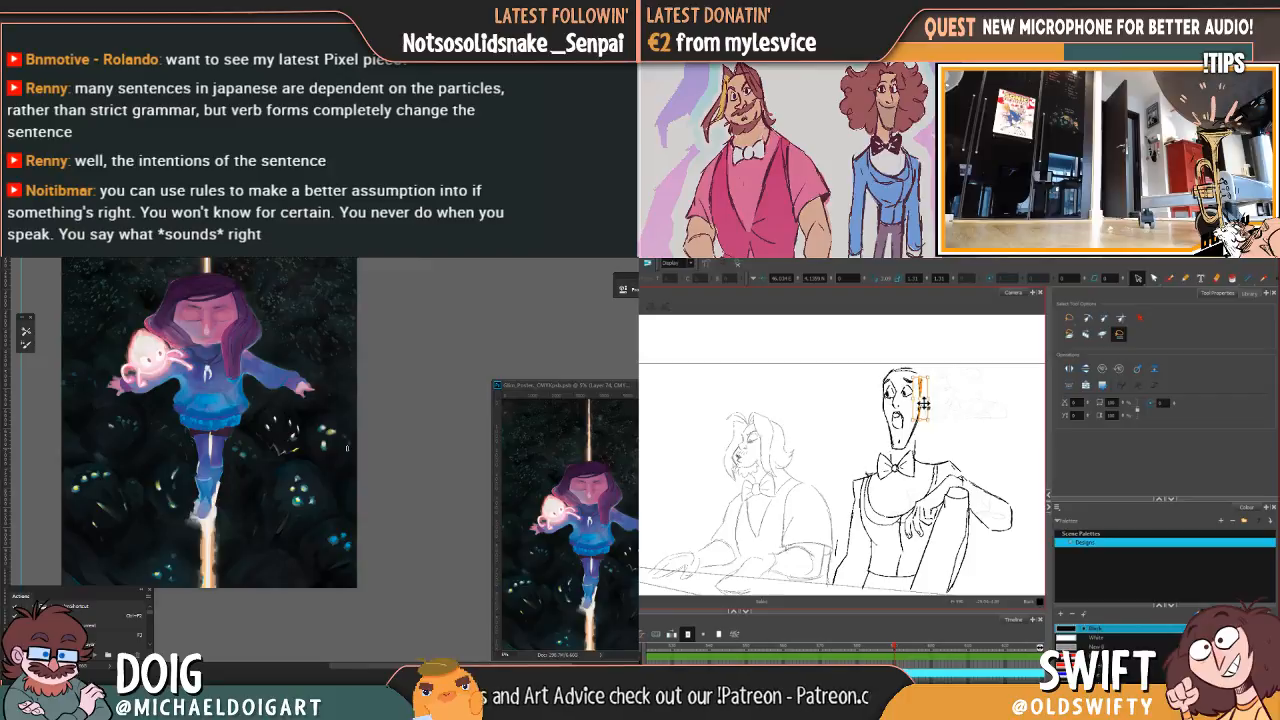
{"action": "key", "text": "comma"}
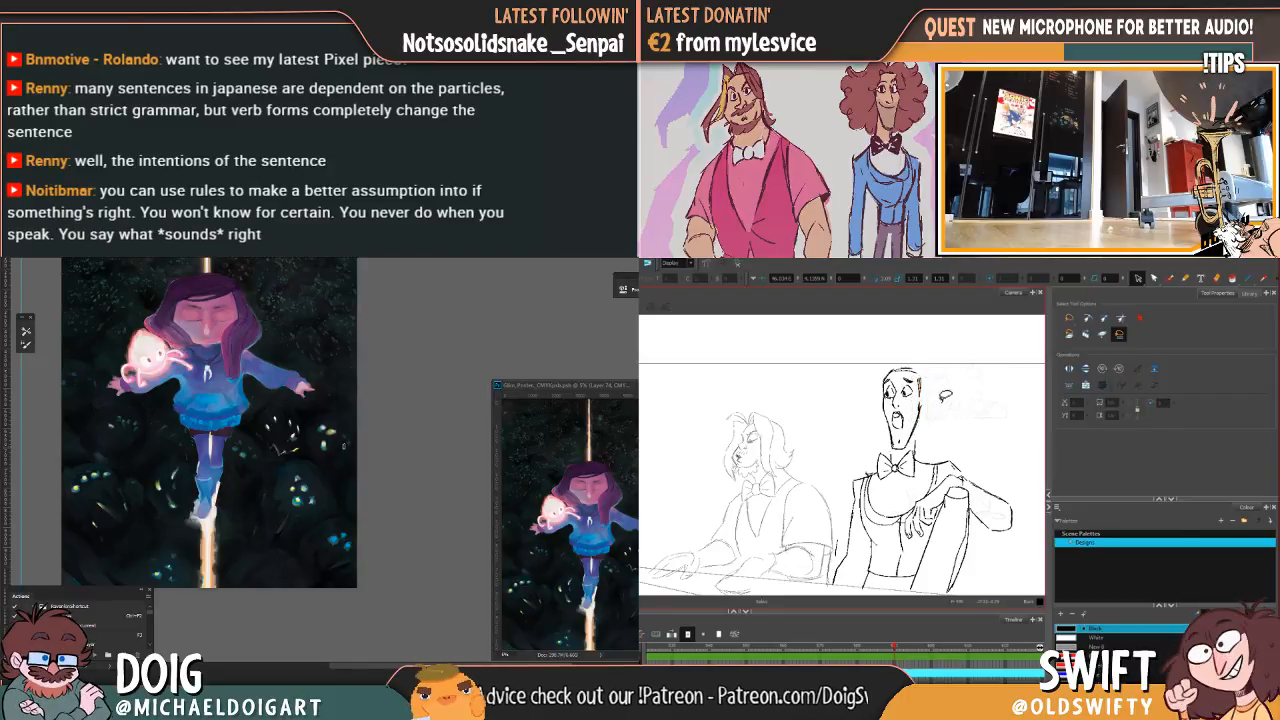
Step: Select the whole new head and shift it slightly down towards the bow tie
{"action": "left_click", "coordinate": [909, 419]}
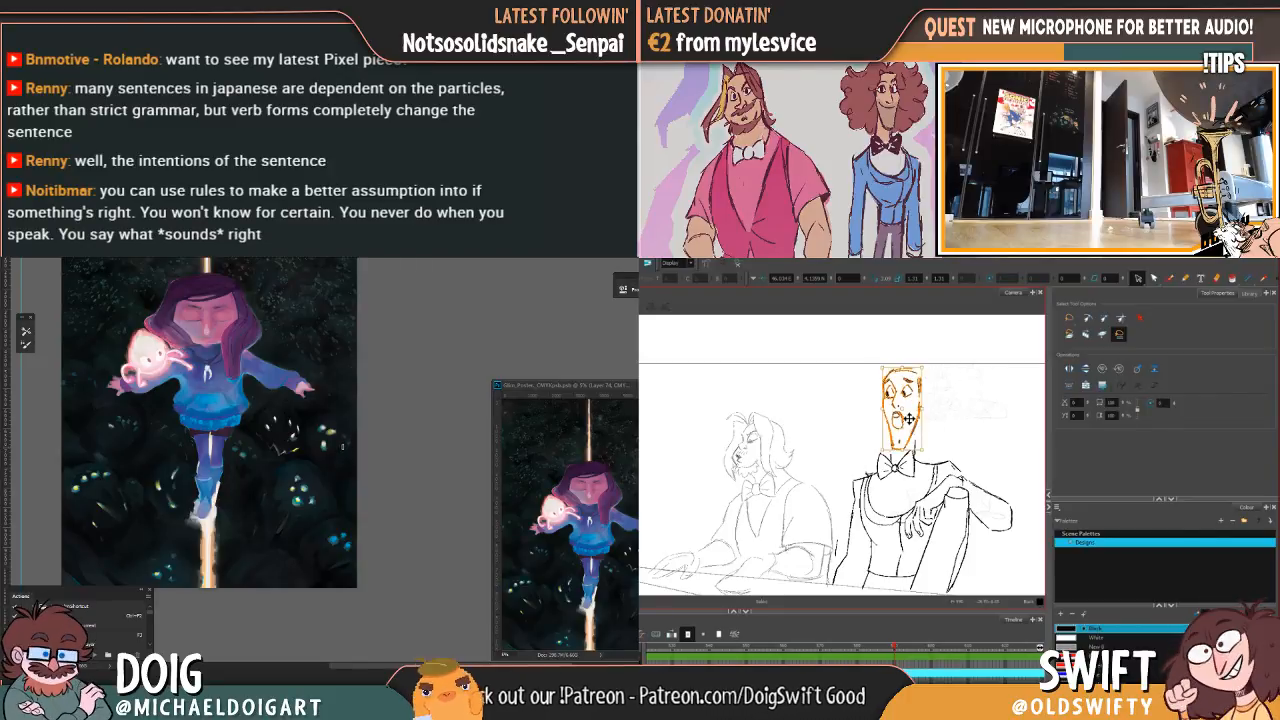
{"action": "key", "text": "ctrl+z"}
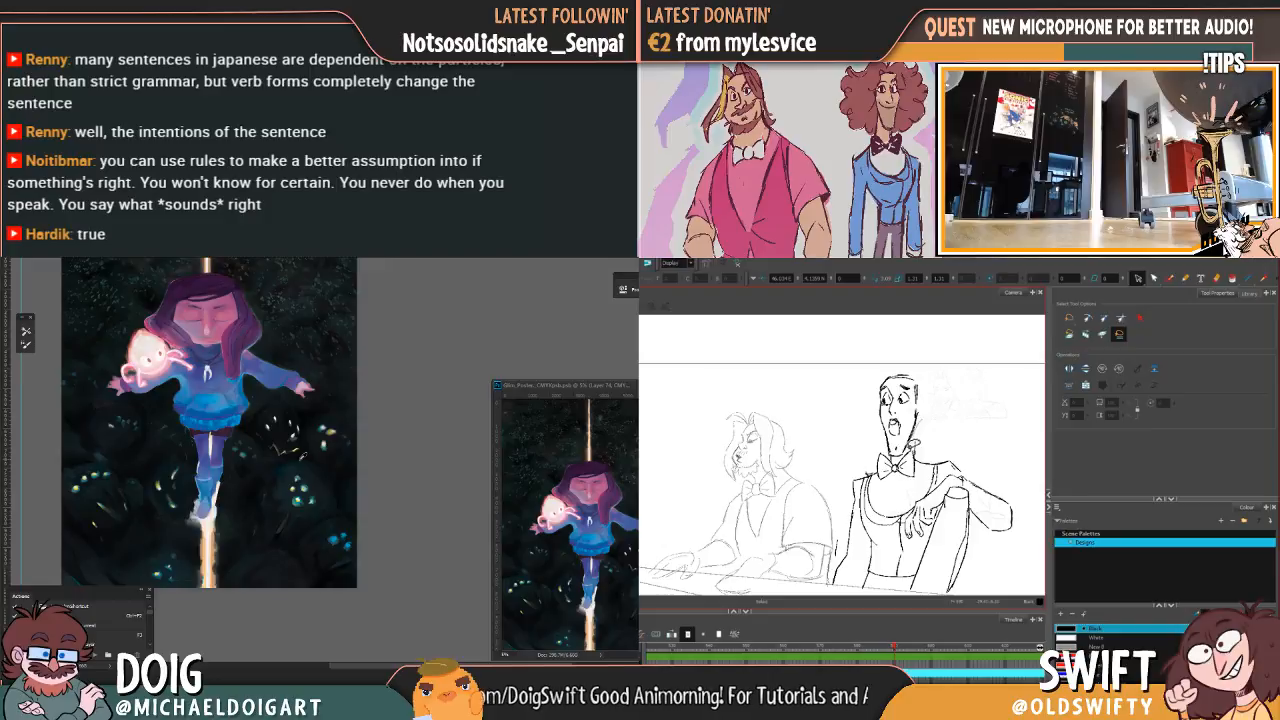
{"action": "mouse_move", "coordinate": [882, 450]}
{"action": "left_mouse_down"}
{"action": "mouse_move", "coordinate": [940, 382]}
{"action": "mouse_move", "coordinate": [912, 446]}
{"action": "left_mouse_up"}
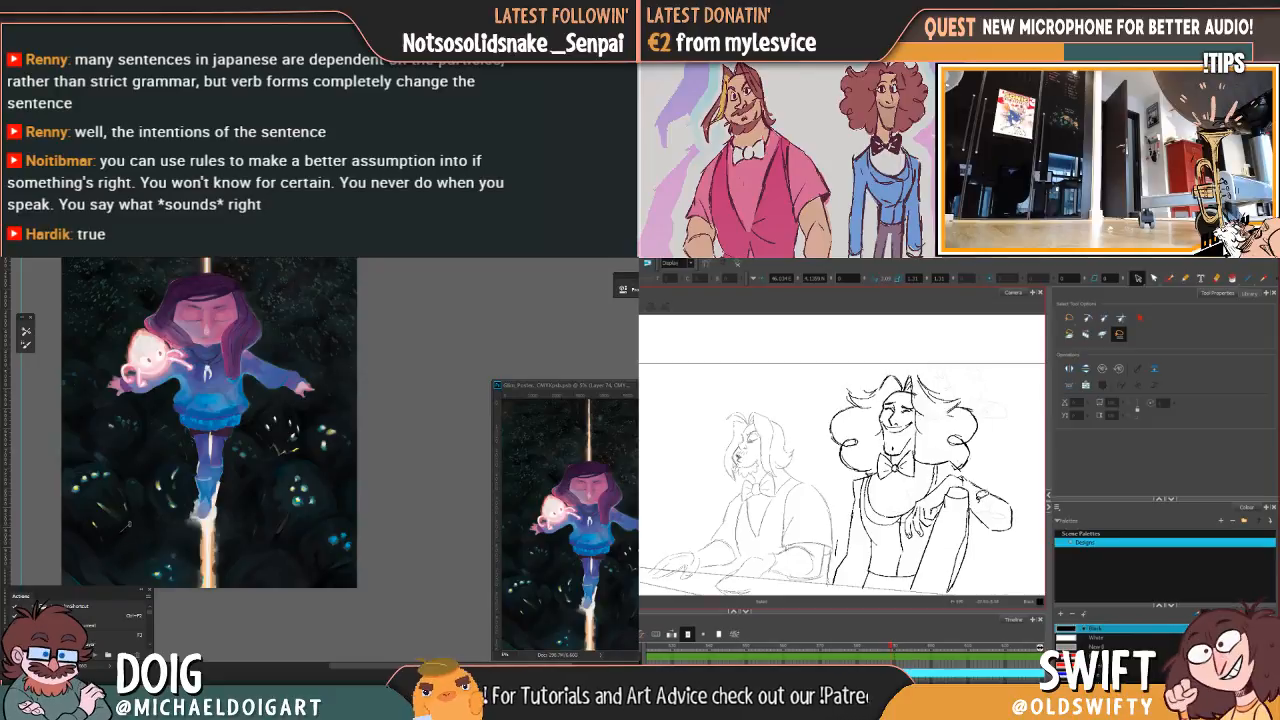
Step: Select the bow tie, torso and arms without the head and adjust the body slightly
{"action": "mouse_move", "coordinate": [1015, 520]}
{"action": "left_mouse_down"}
{"action": "mouse_move", "coordinate": [1010, 545]}
{"action": "mouse_move", "coordinate": [881, 580]}
{"action": "mouse_move", "coordinate": [855, 474]}
{"action": "mouse_move", "coordinate": [965, 440]}
{"action": "mouse_move", "coordinate": [1025, 505]}
{"action": "mouse_move", "coordinate": [1015, 520]}
{"action": "left_mouse_up"}
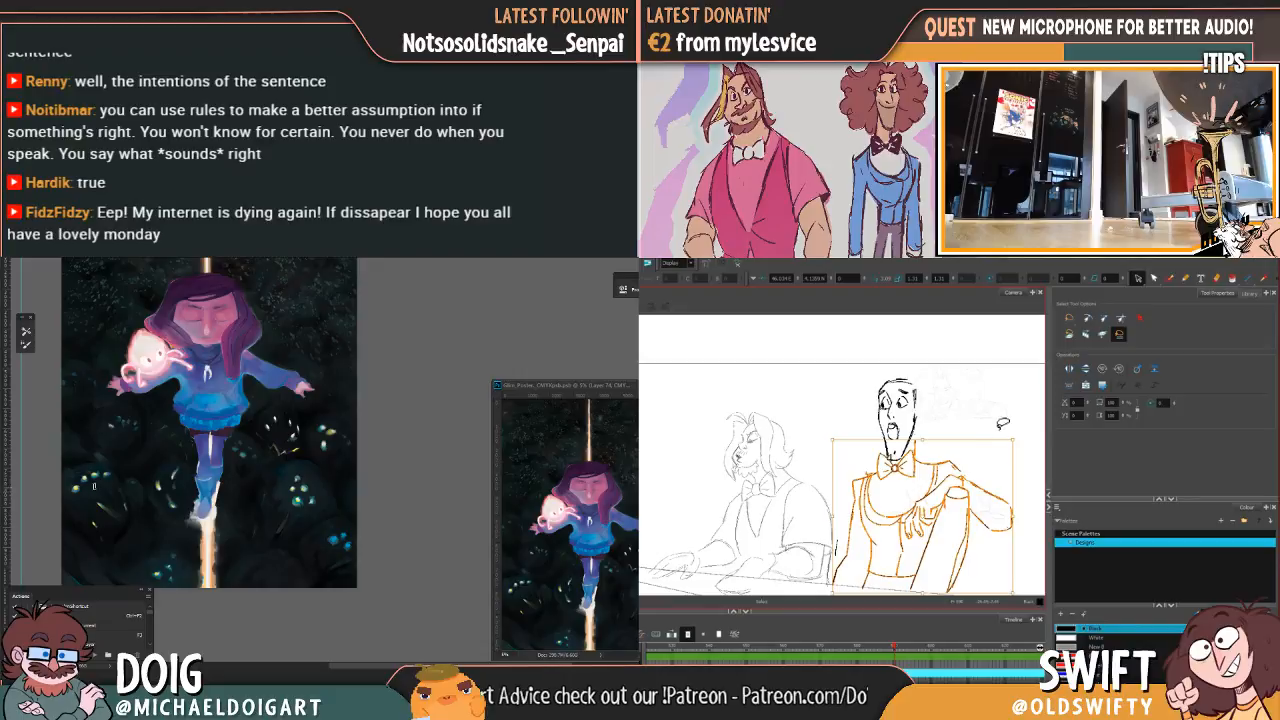
{"action": "key", "text": "Escape"}
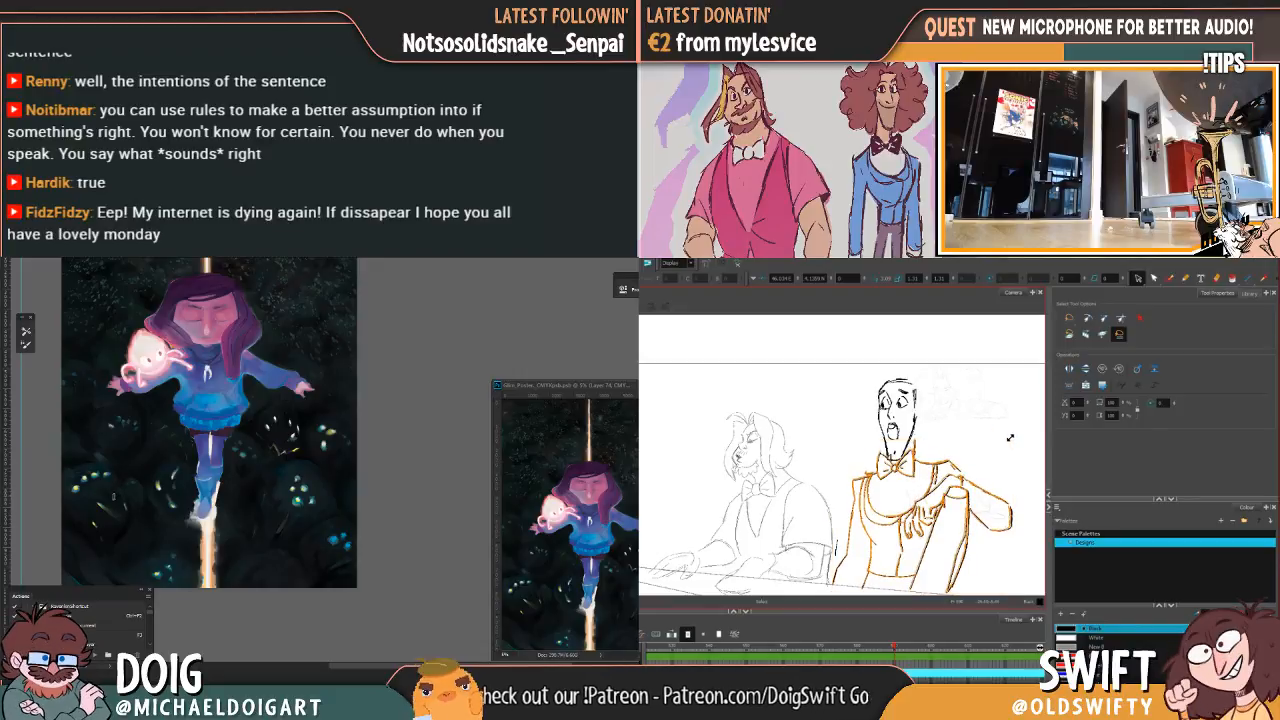
{"action": "key", "text": "ctrl+z"}
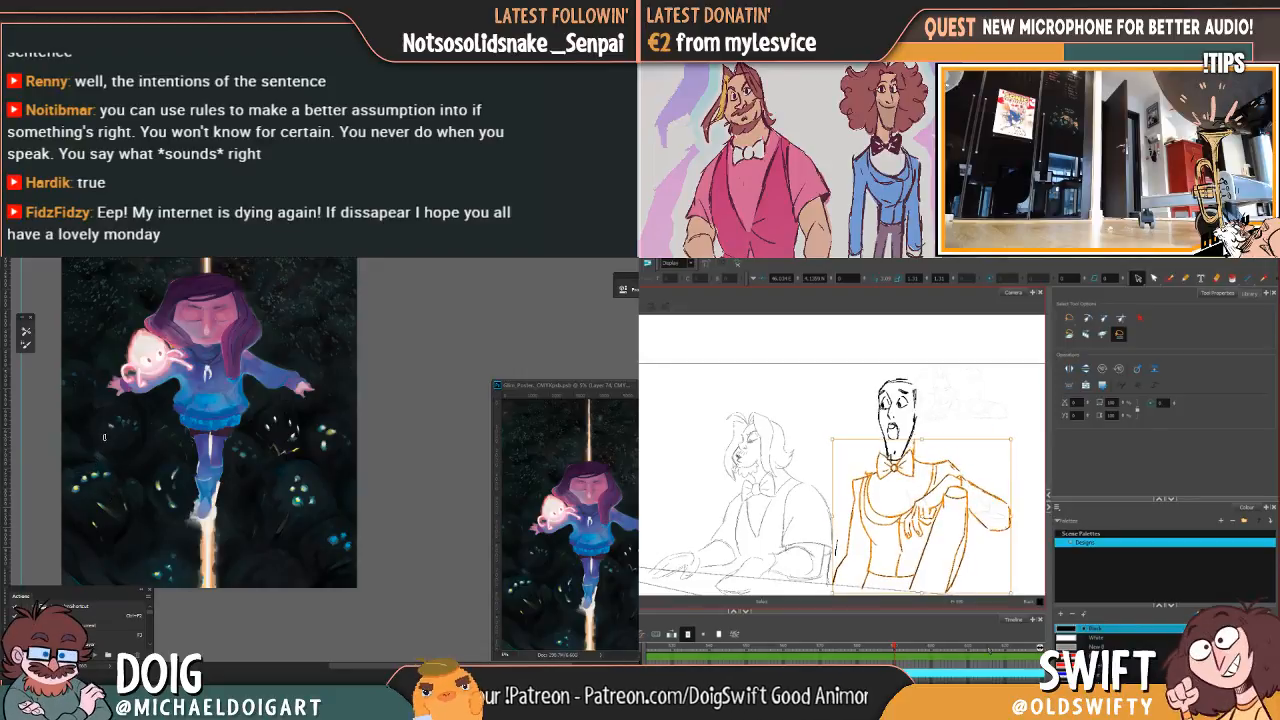
{"action": "key", "text": "Escape"}
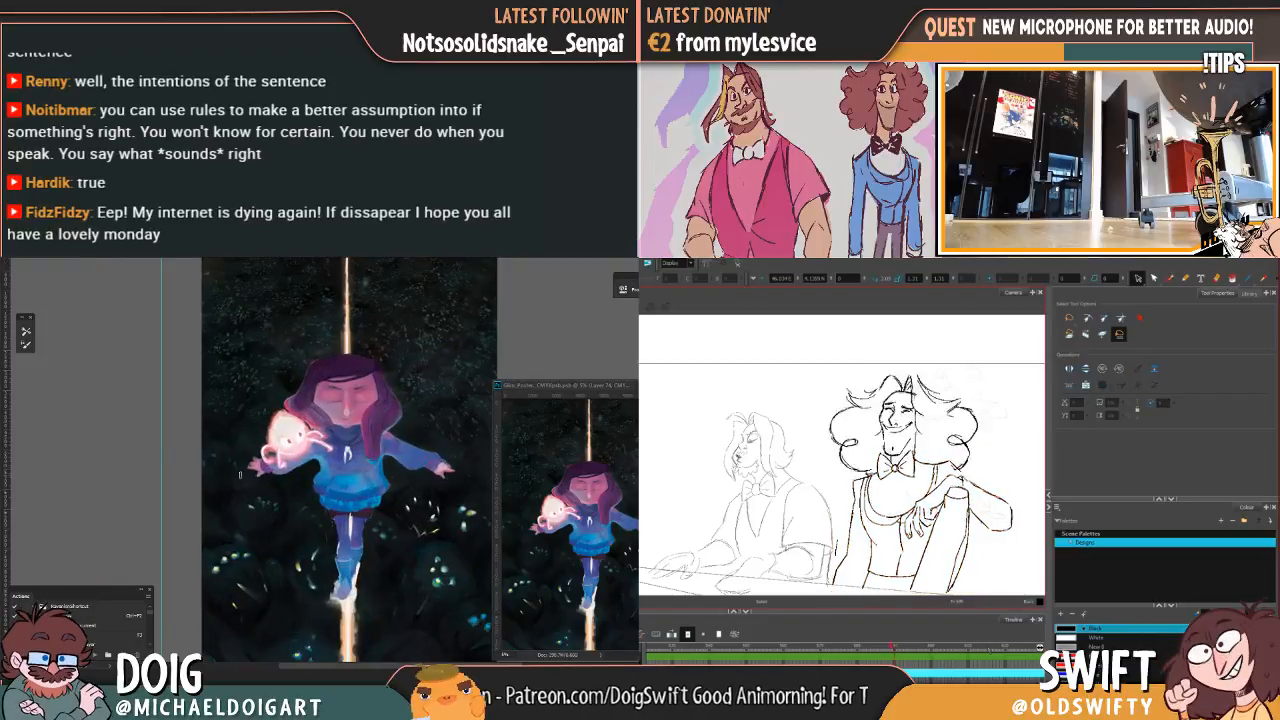
Step: Examine the standing character's body against the neighbouring frame and look over the foliage around the girl's legs
{"action": "scroll", "coordinate": [240, 475], "scroll_direction": "up", "scroll_amount": 3}
{"action": "left_click_drag", "start_coordinate": [206, 432], "coordinate": [249, 449]}
{"action": "left_click_drag", "start_coordinate": [976, 563], "coordinate": [849, 600]}
{"action": "key", "text": "comma"}
{"action": "key", "text": "period"}
{"action": "key", "text": "comma"}
{"action": "key", "text": "period"}
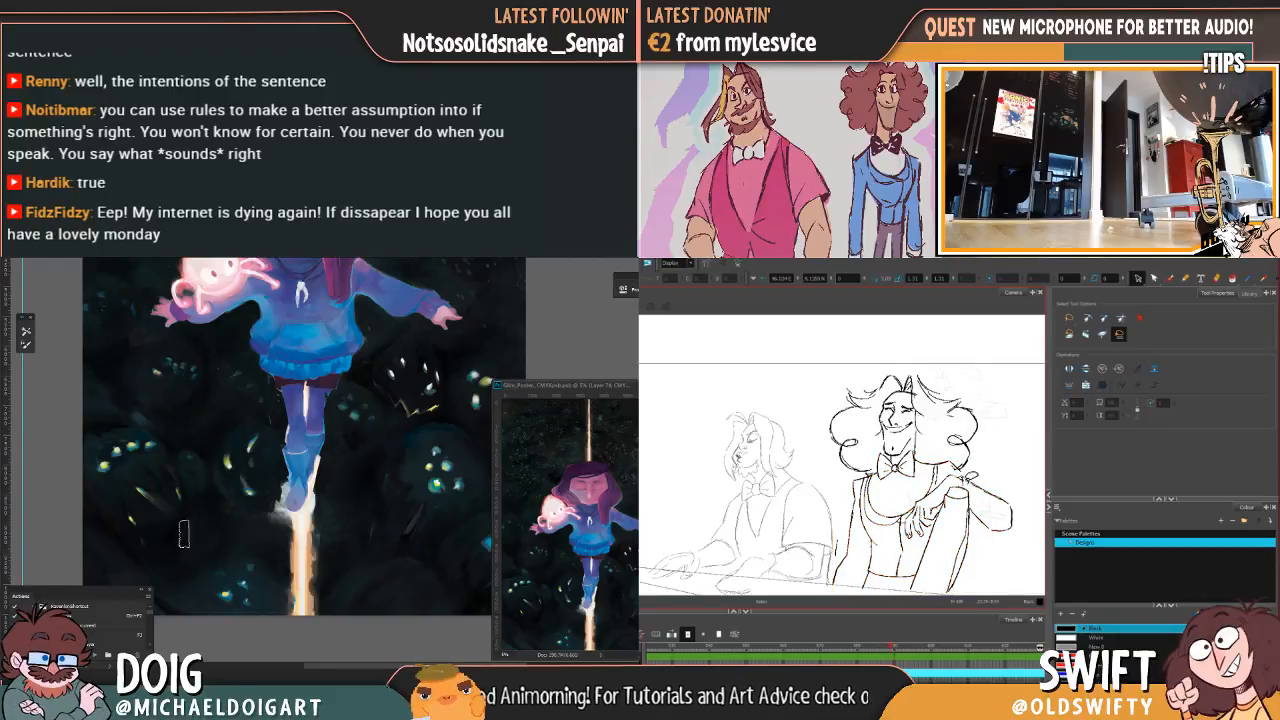
{"action": "key", "text": "comma"}
{"action": "key", "text": "period"}
Step: Select the bent elbow and the lower torso with its adjoining arm, and check them against the neighbouring frame
{"action": "mouse_move", "coordinate": [955, 478]}
{"action": "left_mouse_down"}
{"action": "mouse_move", "coordinate": [935, 500]}
{"action": "mouse_move", "coordinate": [928, 570]}
{"action": "mouse_move", "coordinate": [1012, 545]}
{"action": "mouse_move", "coordinate": [994, 471]}
{"action": "mouse_move", "coordinate": [1012, 540]}
{"action": "mouse_move", "coordinate": [930, 615]}
{"action": "mouse_move", "coordinate": [855, 470]}
{"action": "mouse_move", "coordinate": [965, 430]}
{"action": "mouse_move", "coordinate": [1020, 490]}
{"action": "left_mouse_up"}
{"action": "left_click", "coordinate": [1020, 457]}
{"action": "key", "text": "ctrl+minus"}
{"action": "key", "text": "comma"}
{"action": "key", "text": "period"}
{"action": "scroll", "coordinate": [364, 405], "scroll_direction": "up", "scroll_amount": 2}
{"action": "key", "text": "comma"}
{"action": "key", "text": "period"}
{"action": "mouse_move", "coordinate": [393, 490]}
{"action": "left_mouse_down"}
{"action": "mouse_move", "coordinate": [312, 488]}
{"action": "mouse_move", "coordinate": [296, 450]}
{"action": "mouse_move", "coordinate": [359, 463]}
{"action": "mouse_move", "coordinate": [342, 471]}
{"action": "left_mouse_up"}
{"action": "key", "text": "comma"}
{"action": "key", "text": "period"}
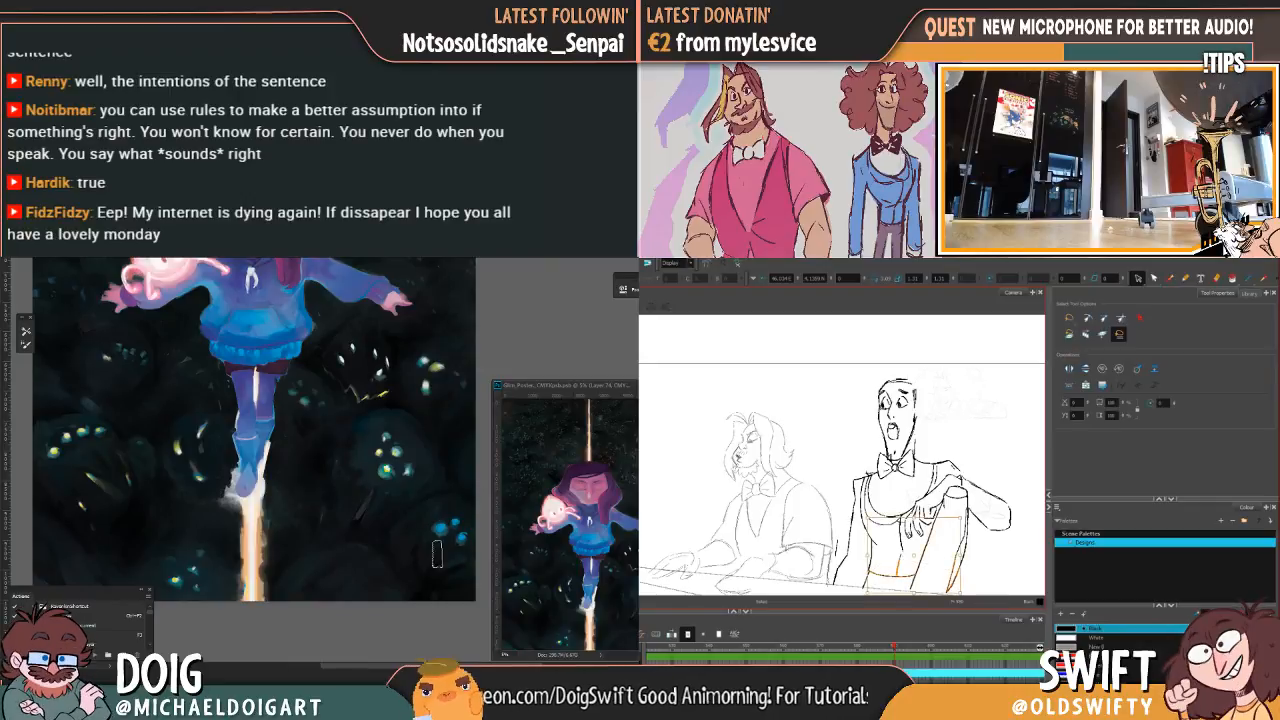
{"action": "key", "text": "Escape"}
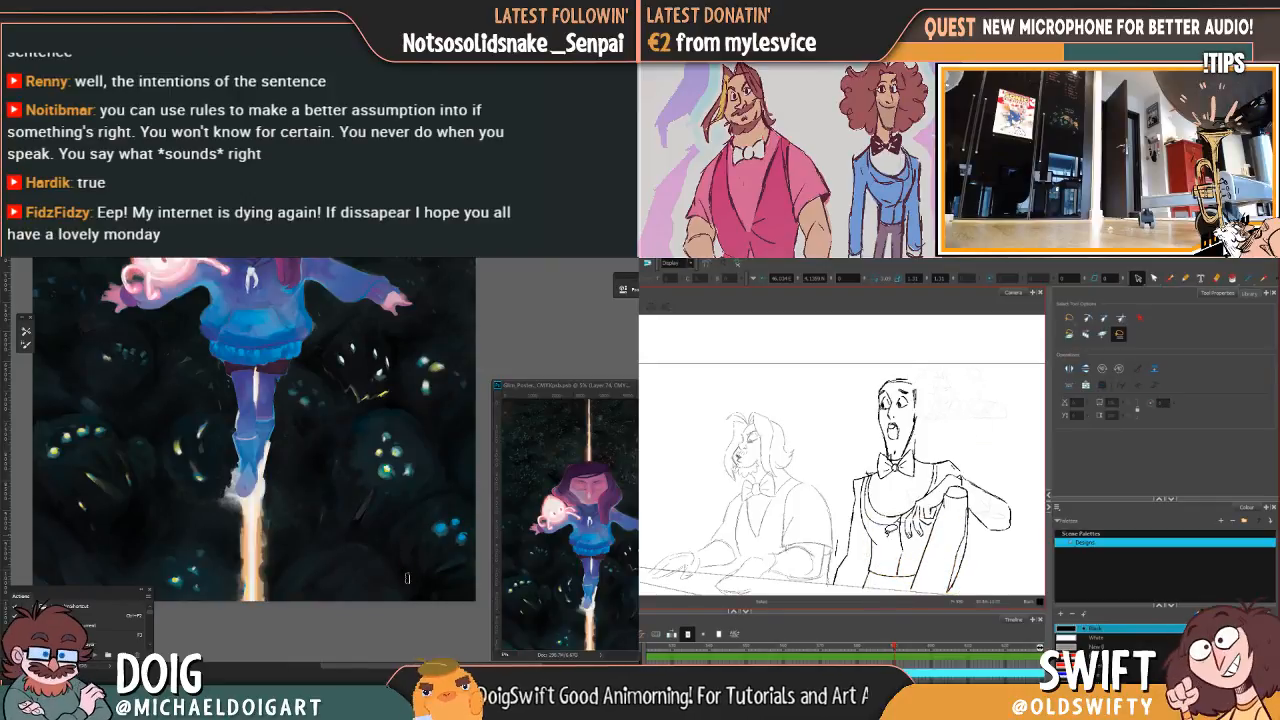
Step: Select the standing character's waist lines and compare the lower torso with the neighbouring frame
{"action": "left_click", "coordinate": [889, 575]}
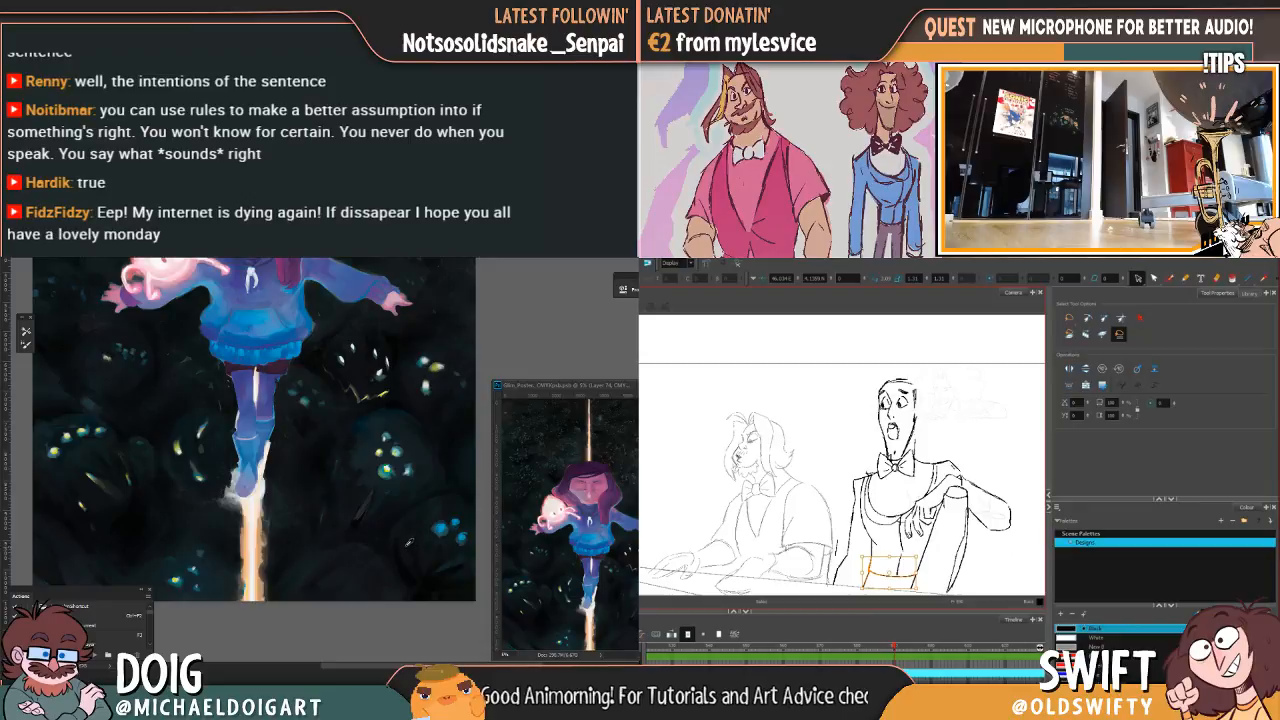
{"action": "key", "text": "Escape"}
{"action": "key", "text": "comma"}
{"action": "key", "text": "period"}
{"action": "left_click", "coordinate": [404, 571], "text": "alt"}
{"action": "key", "text": "comma"}
{"action": "key", "text": "period"}
{"action": "left_click_drag", "start_coordinate": [393, 558], "coordinate": [393, 535]}
{"action": "key", "text": "period"}
{"action": "key", "text": "period"}
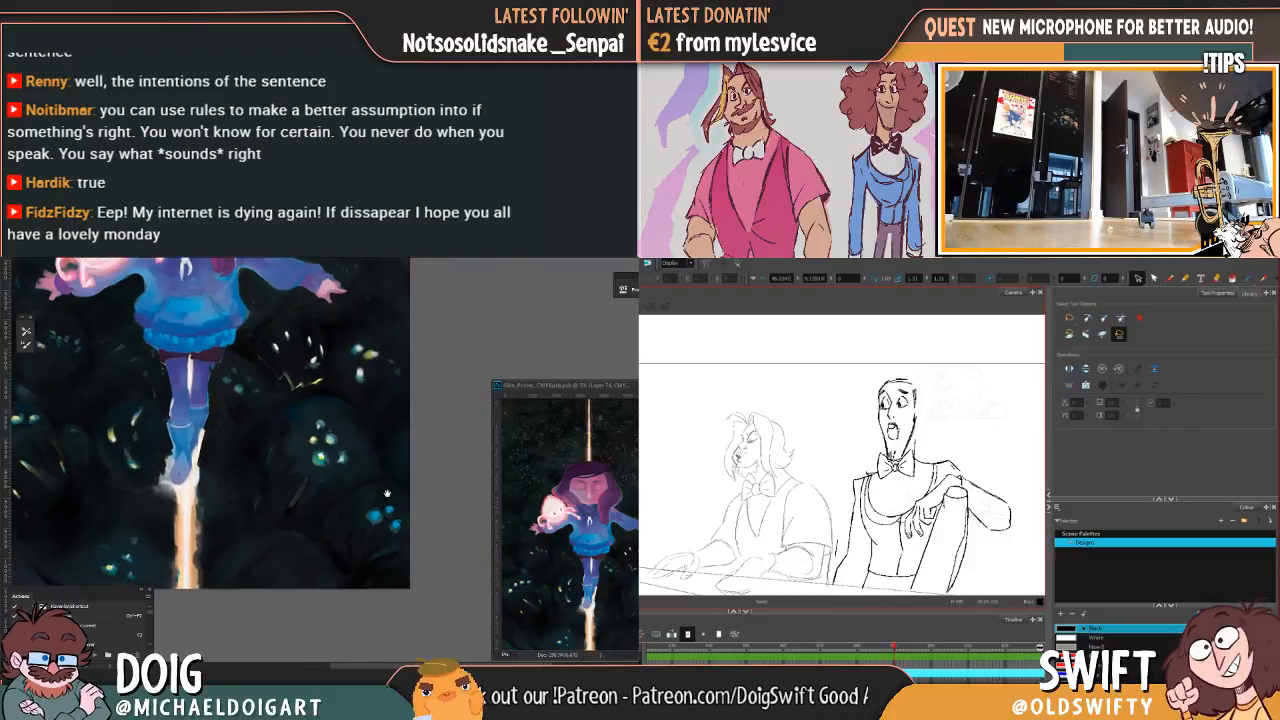
Step: Compare the standing character's head and mouth with the neighbouring frame and look over the dark foliage at the painting's edge
{"action": "scroll", "coordinate": [416, 489], "scroll_direction": "down", "scroll_amount": 2}
{"action": "key", "text": "comma"}
{"action": "key", "text": "period"}
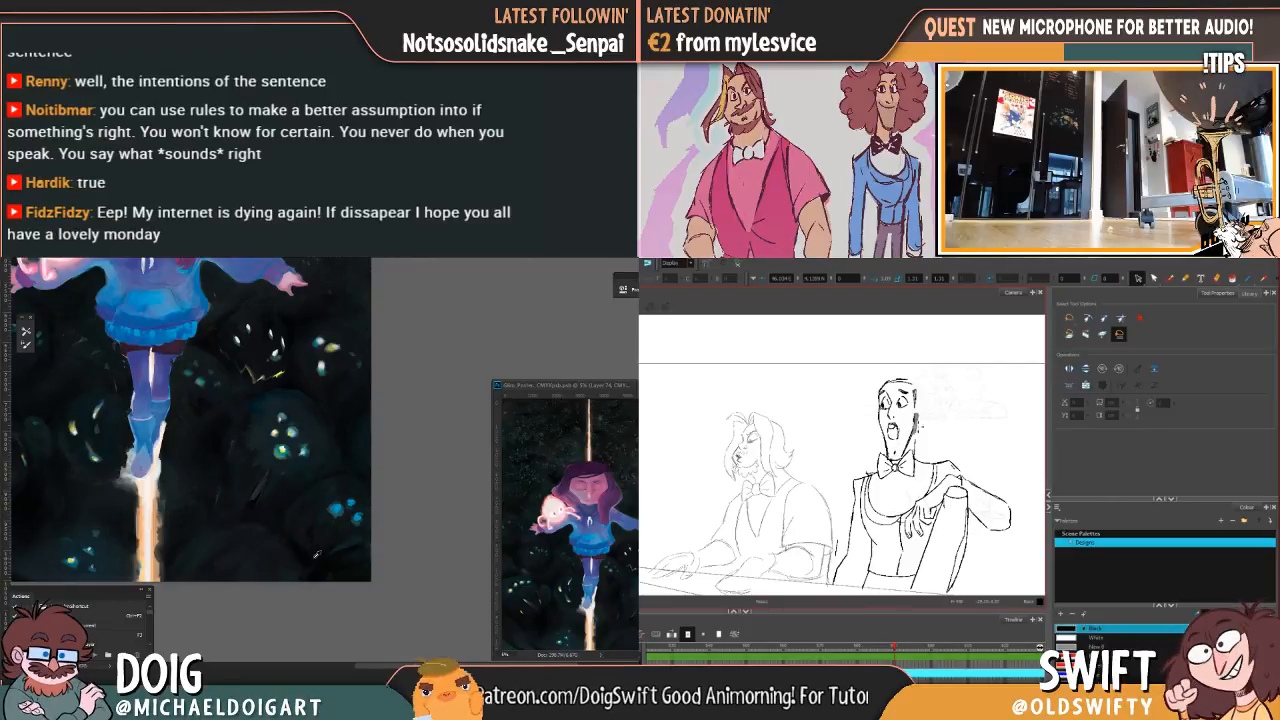
{"action": "key", "text": "comma"}
{"action": "key", "text": "period"}
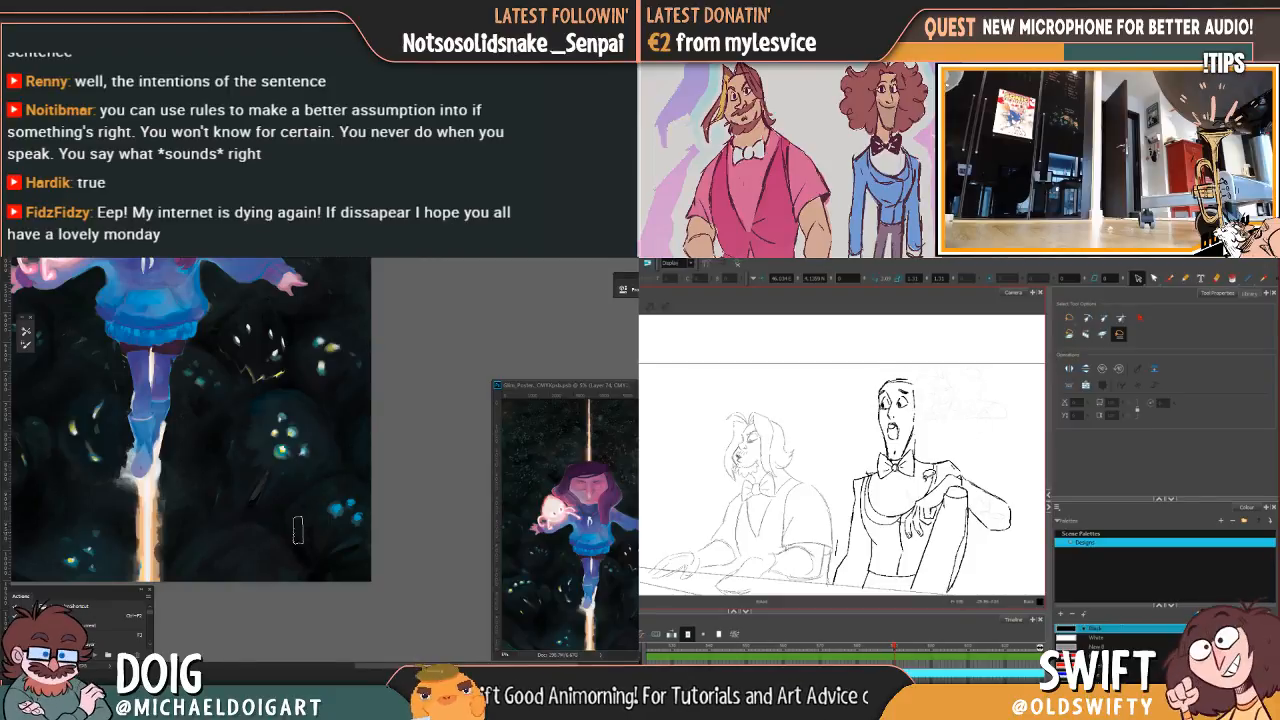
{"action": "key", "text": "comma"}
{"action": "key", "text": "period"}
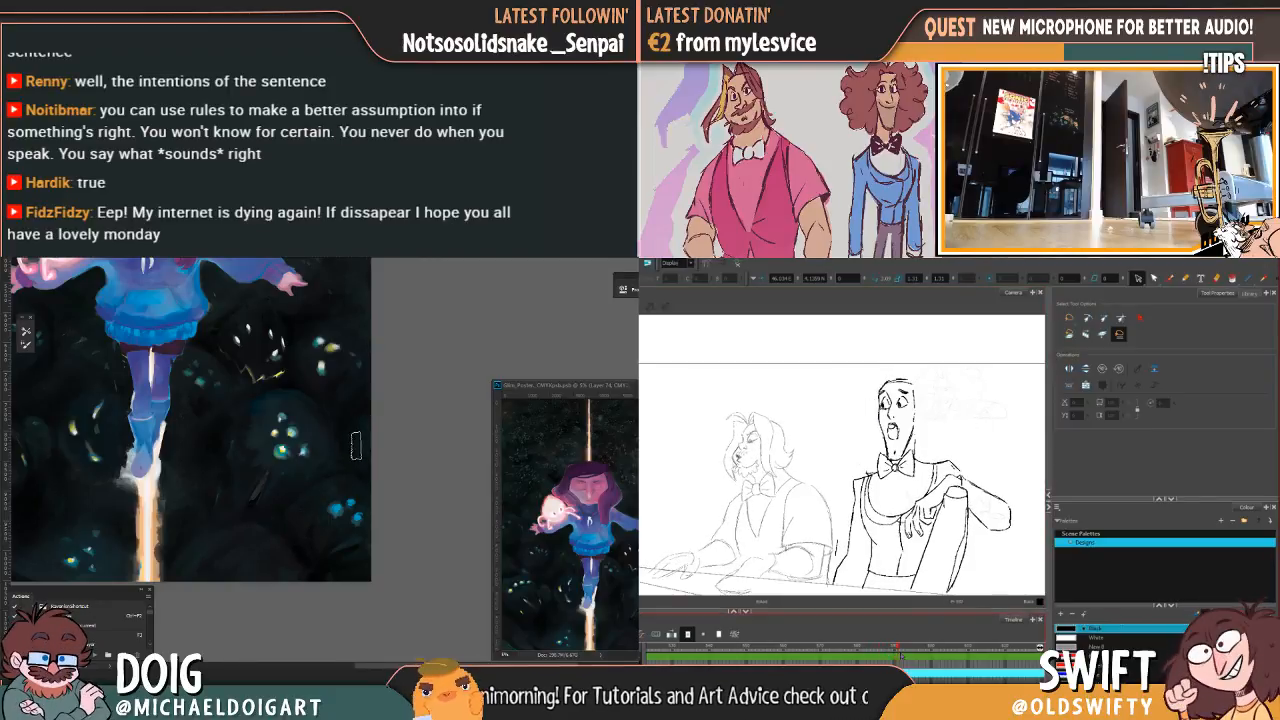
{"action": "key", "text": "comma"}
{"action": "key", "text": "period"}
{"action": "key", "text": "comma"}
{"action": "key", "text": "period"}
{"action": "key", "text": "comma"}
{"action": "key", "text": "period"}
Step: Replace the standing character's round open mouth with a smaller open smile and sketch the curls on the left side of the head
{"action": "left_click", "coordinate": [895, 427]}
{"action": "left_click_drag", "start_coordinate": [901, 444], "coordinate": [890, 421]}
{"action": "left_click", "coordinate": [322, 566], "text": "alt"}
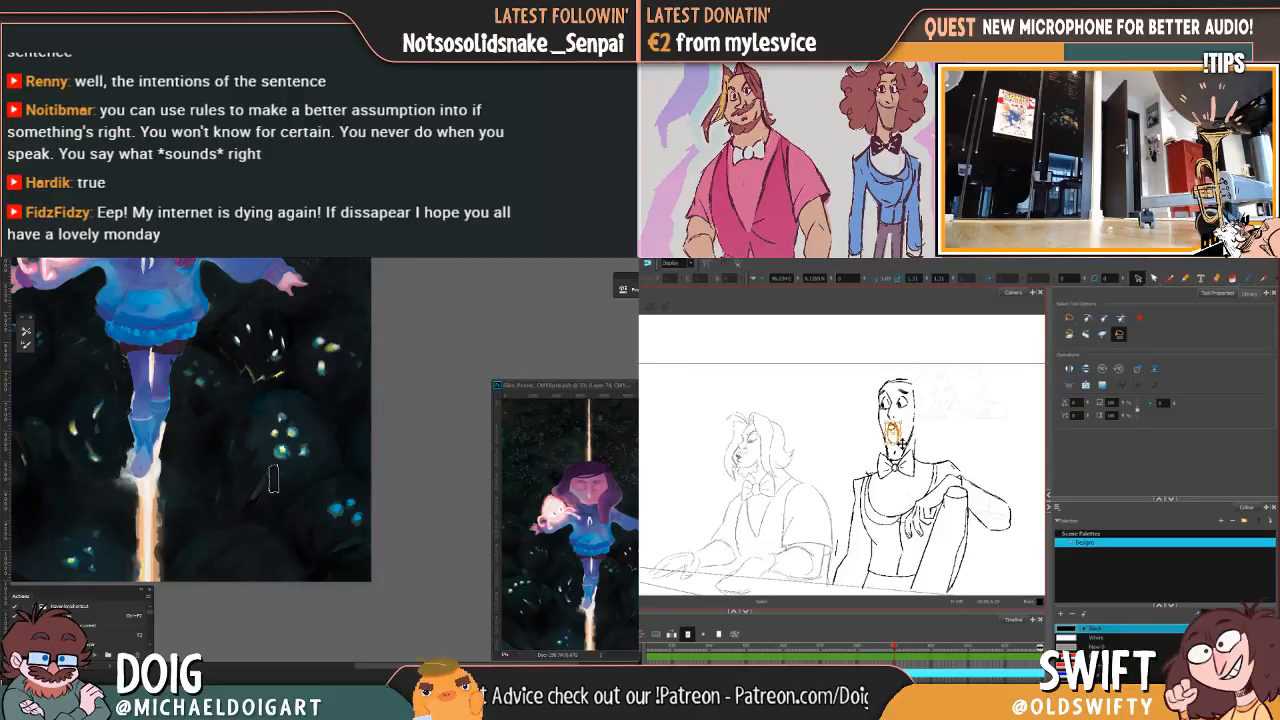
{"action": "key", "text": "Delete"}
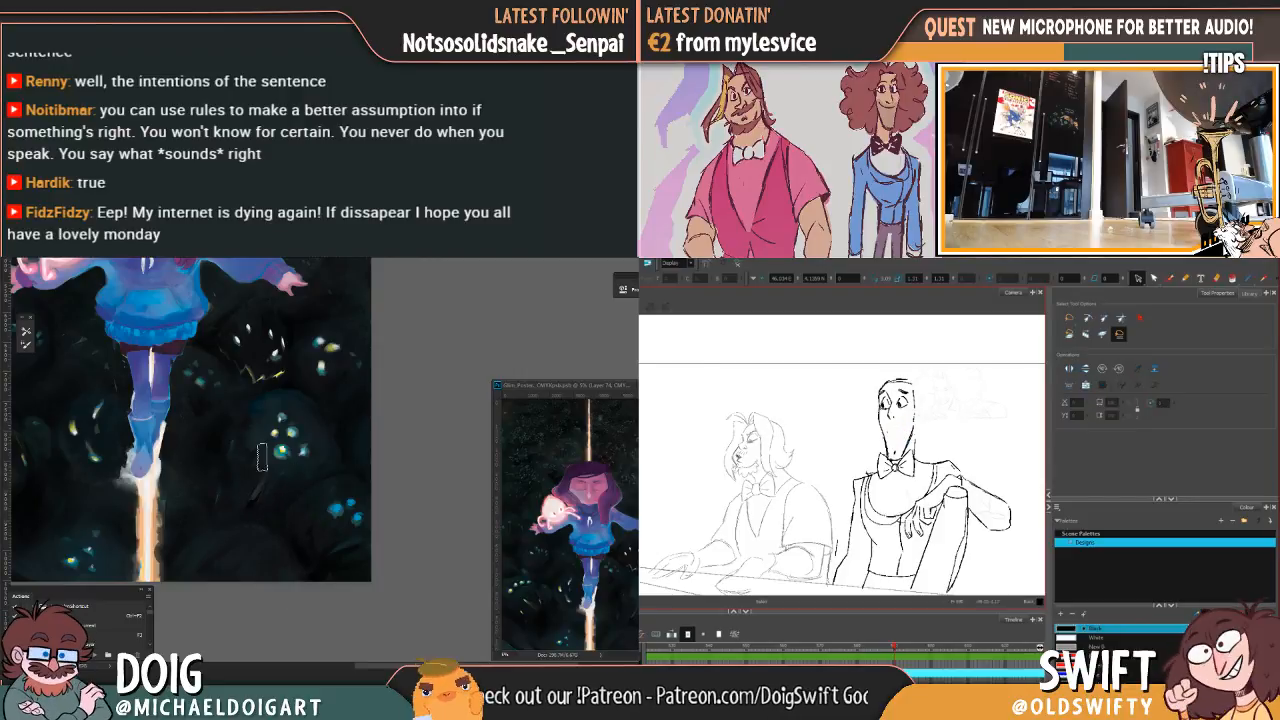
{"action": "key", "text": "alt+b"}
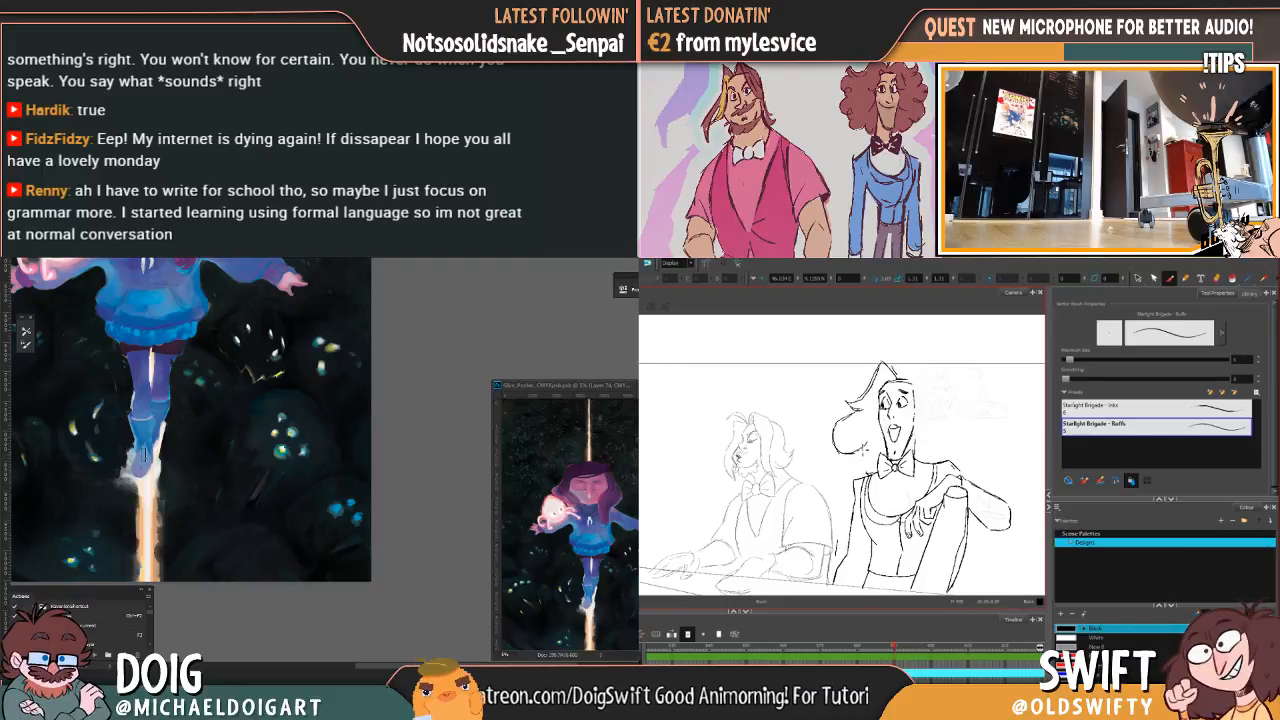
{"action": "scroll", "coordinate": [183, 504], "scroll_direction": "down", "scroll_amount": 5}
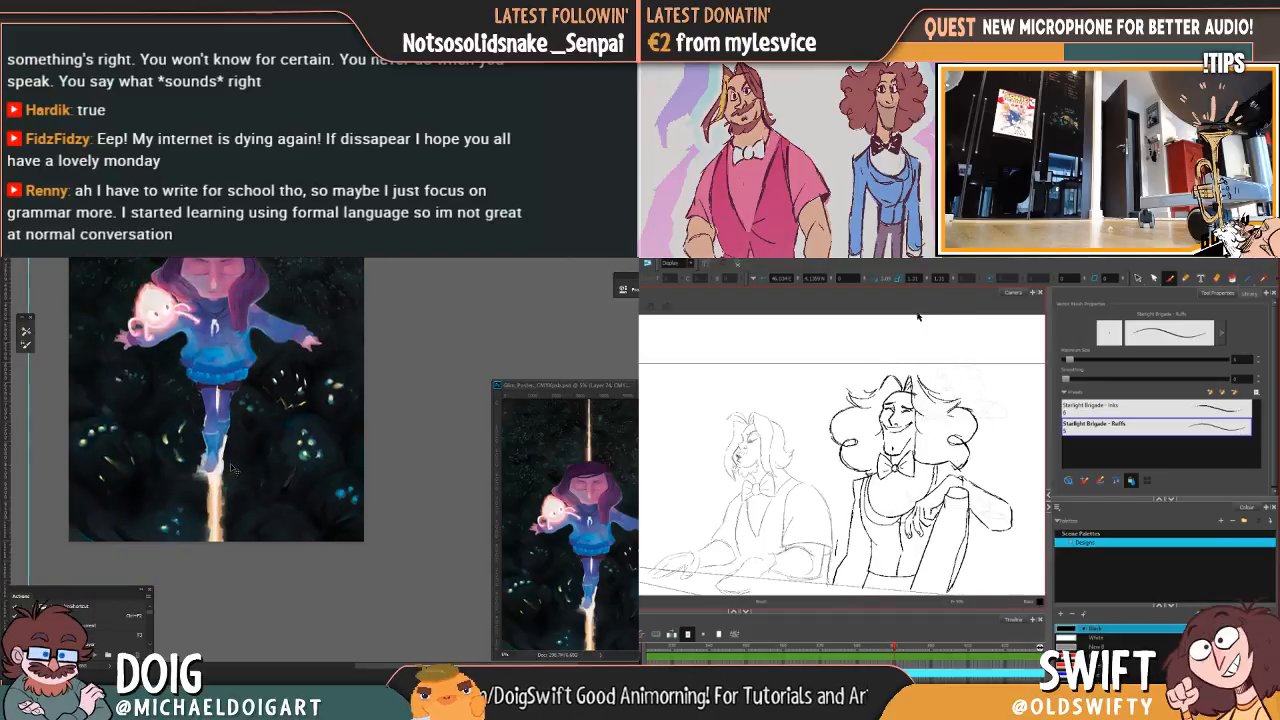
Step: Sketch the spiky hair tufts on top of the head and the sweep above the right temple, matching the neighbouring frame
{"action": "scroll", "coordinate": [352, 400], "scroll_direction": "up", "scroll_amount": 3}
{"action": "left_click_drag", "start_coordinate": [897, 371], "coordinate": [920, 359]}
{"action": "key", "text": "comma"}
{"action": "key", "text": "period"}
{"action": "left_click_drag", "start_coordinate": [313, 514], "coordinate": [203, 427]}
{"action": "key", "text": "comma"}
{"action": "key", "text": "period"}
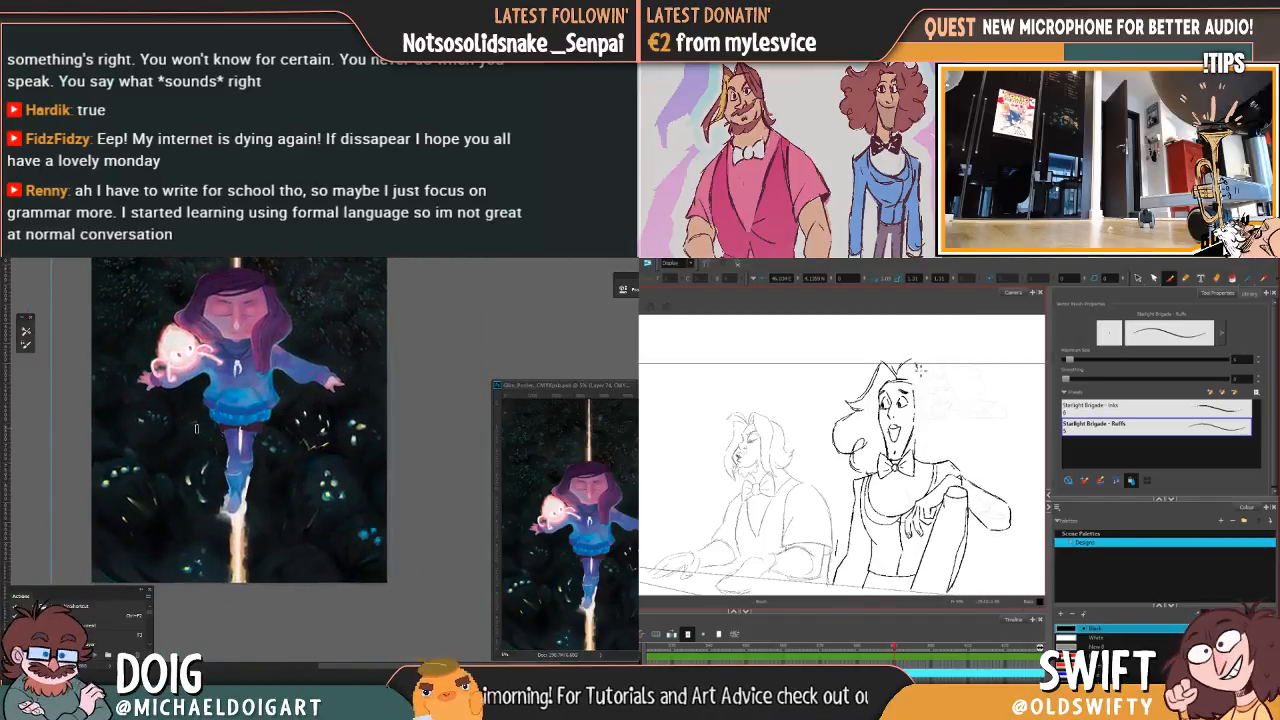
{"action": "key", "text": "comma"}
{"action": "key", "text": "period"}
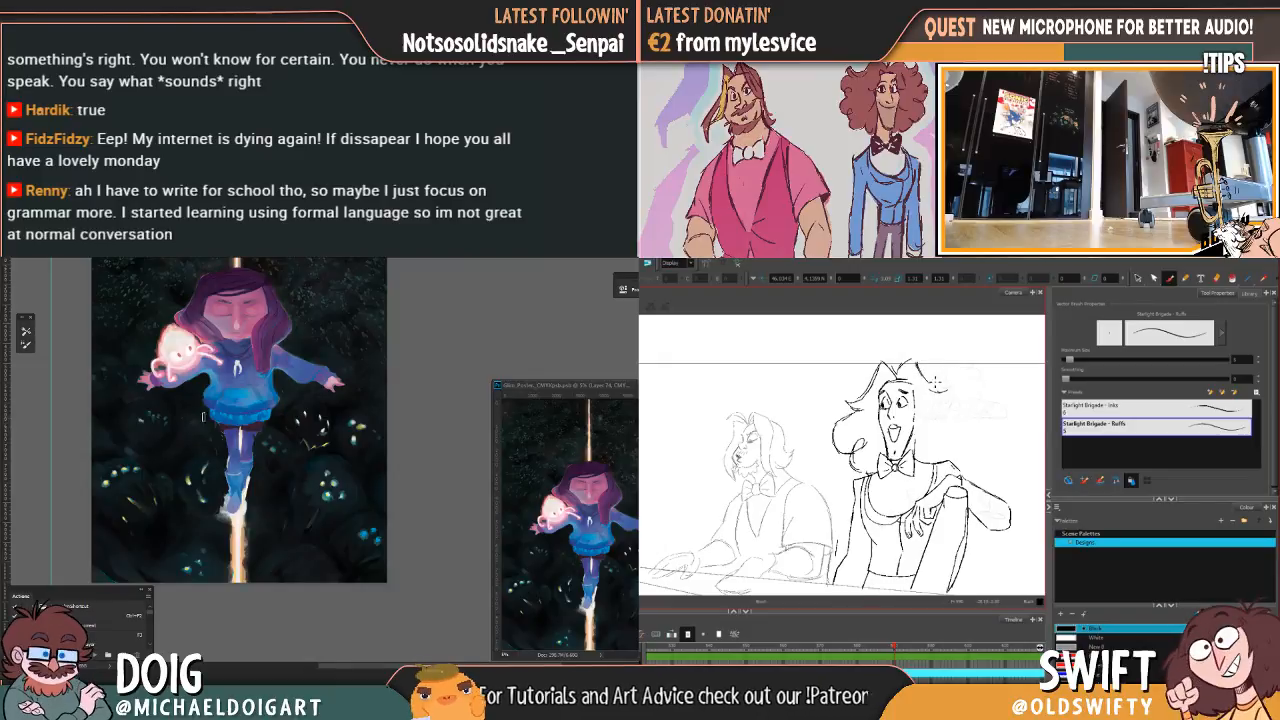
{"action": "key", "text": "comma"}
{"action": "key", "text": "period"}
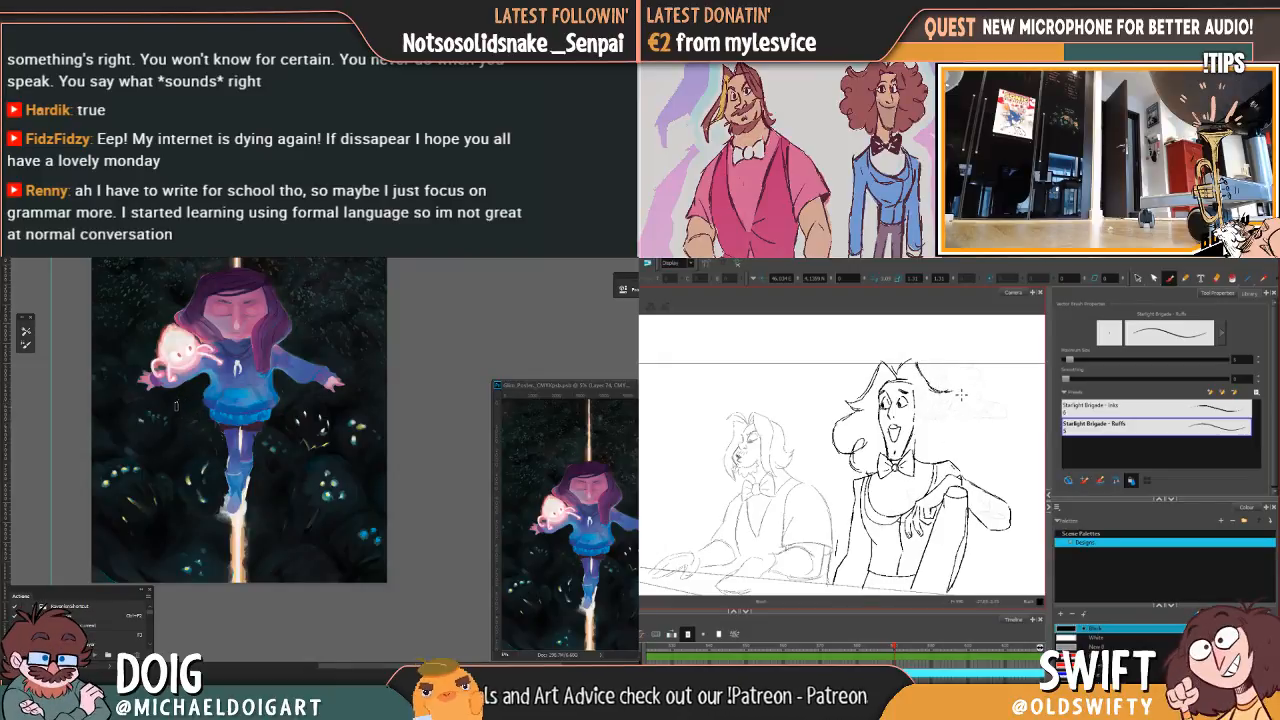
Step: Extend the upper right hair sweep outward to a pointed tip, checking it against the neighbouring frames
{"action": "key", "text": "ctrl+plus"}
{"action": "left_click_drag", "start_coordinate": [933, 405], "coordinate": [952, 398]}
{"action": "mouse_move", "coordinate": [152, 444]}
{"action": "left_mouse_down"}
{"action": "mouse_move", "coordinate": [201, 440]}
{"action": "mouse_move", "coordinate": [271, 402]}
{"action": "left_mouse_up"}
{"action": "key", "text": "comma"}
{"action": "key", "text": "comma"}
{"action": "key", "text": "period"}
{"action": "key", "text": "period"}
{"action": "left_click", "coordinate": [168, 531], "text": "alt"}
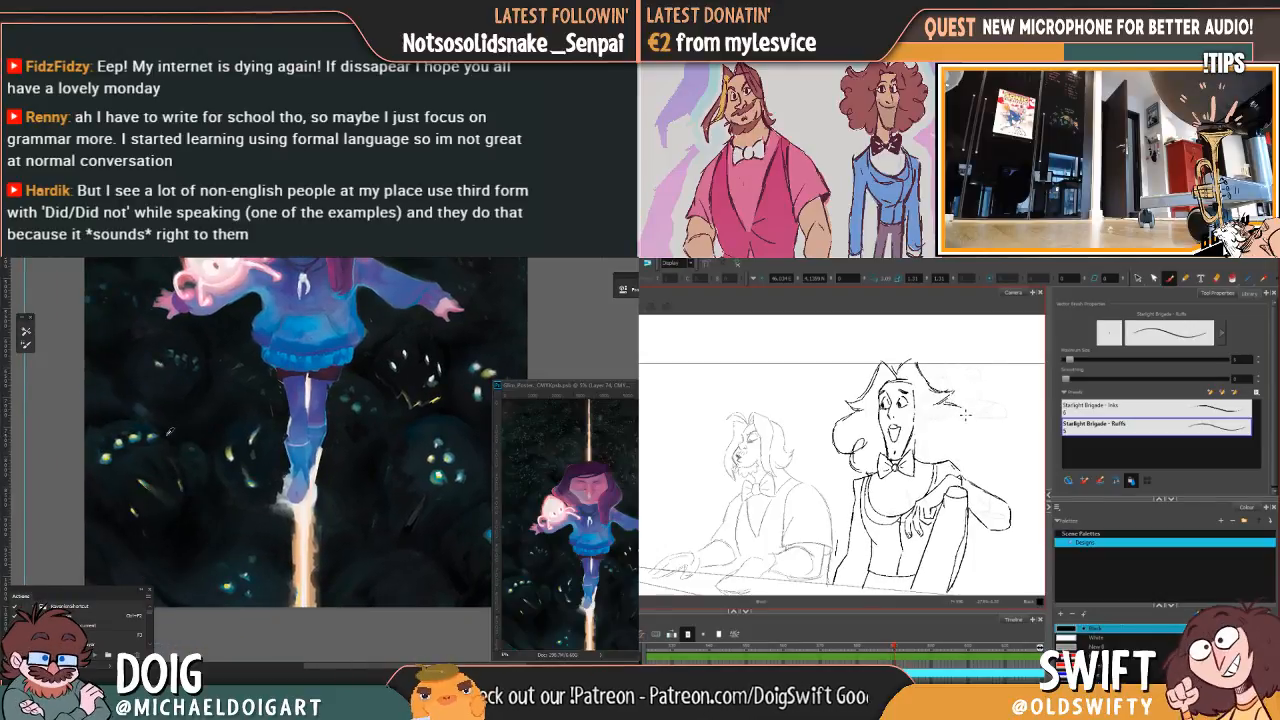
Step: Sketch rounded curls down the right side of the head, following the hair volume in the neighbouring frame
{"action": "key", "text": "comma"}
{"action": "key", "text": "period"}
{"action": "key", "text": "comma"}
{"action": "key", "text": "period"}
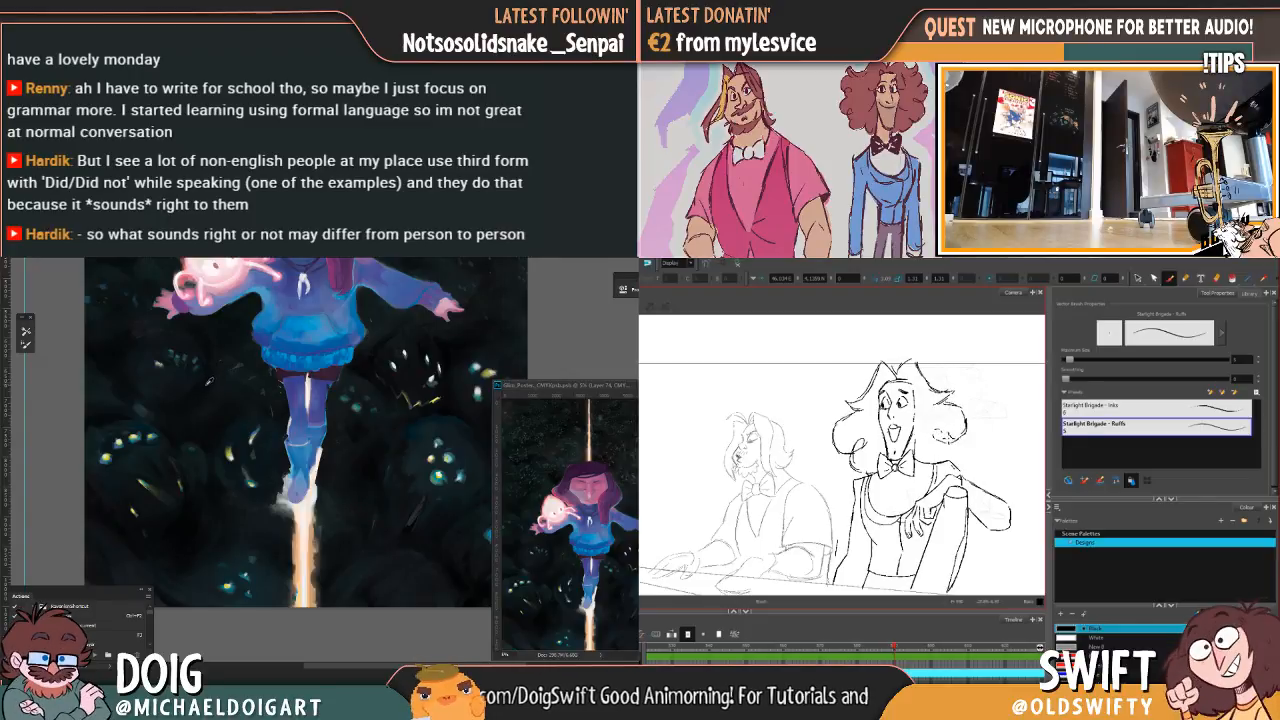
{"action": "key", "text": "comma"}
{"action": "key", "text": "period"}
{"action": "key", "text": "comma"}
{"action": "key", "text": "period"}
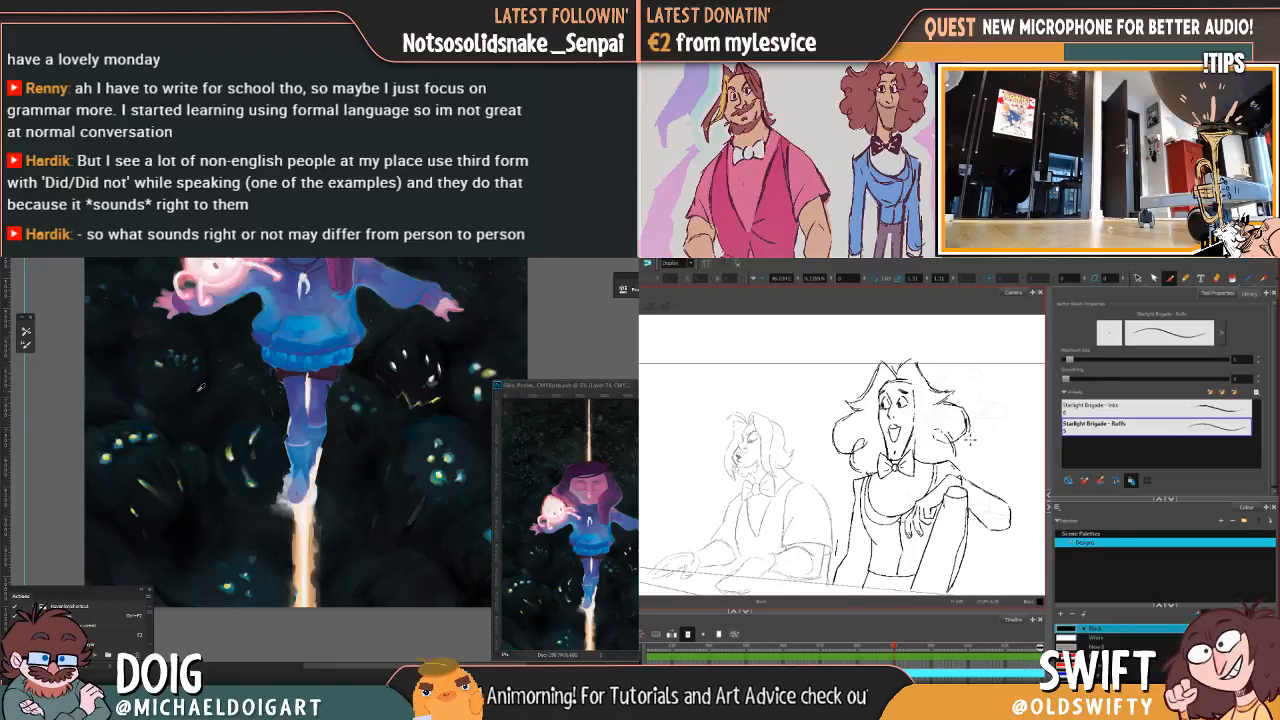
Step: Close the lower right curls towards the shoulder and fill out the outline of the left curls
{"action": "left_click_drag", "start_coordinate": [966, 453], "coordinate": [957, 469]}
{"action": "key", "text": "comma"}
{"action": "key", "text": "period"}
{"action": "key", "text": "comma"}
{"action": "key", "text": "period"}
{"action": "mouse_move", "coordinate": [858, 410]}
{"action": "left_mouse_down"}
{"action": "mouse_move", "coordinate": [842, 418]}
{"action": "mouse_move", "coordinate": [838, 450]}
{"action": "mouse_move", "coordinate": [860, 461]}
{"action": "left_mouse_up"}
{"action": "left_click_drag", "start_coordinate": [183, 422], "coordinate": [173, 433]}
{"action": "key", "text": "comma"}
{"action": "key", "text": "period"}
{"action": "key", "text": "comma"}
{"action": "key", "text": "period"}
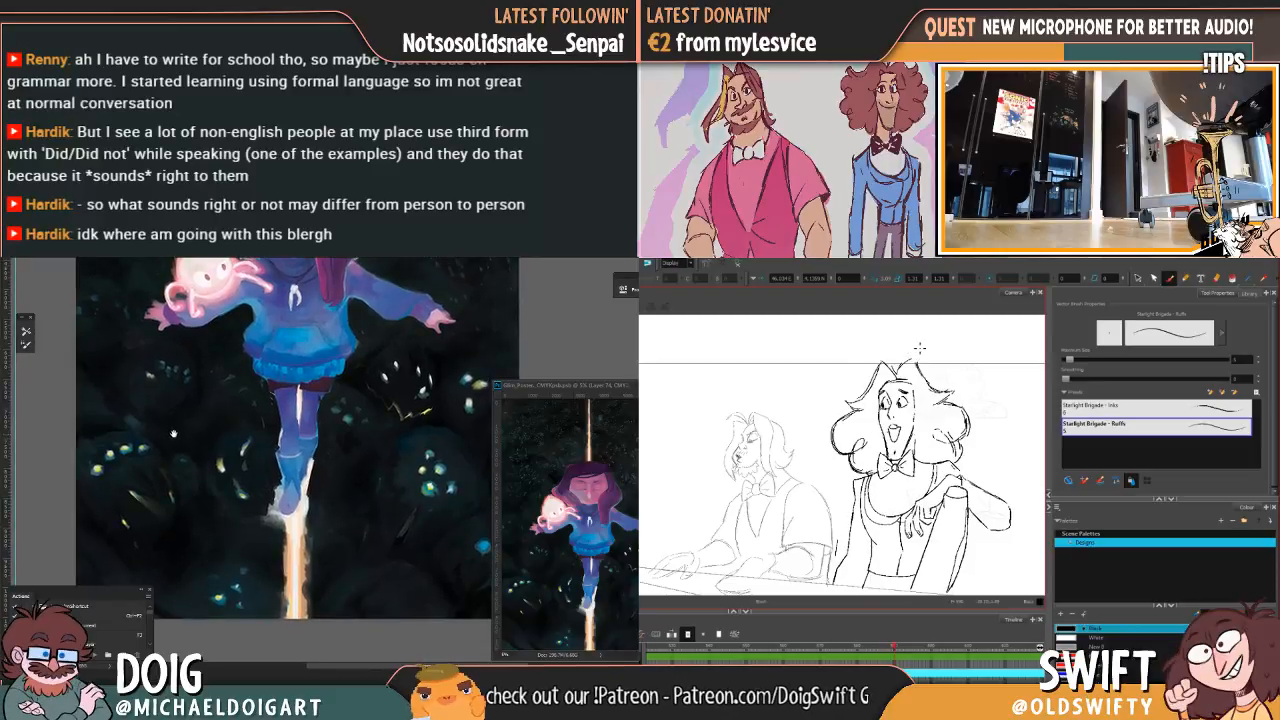
Step: Delete the hair curls on both sides of the face, keeping the top tufts and upper sweeps
{"action": "left_click", "coordinate": [1138, 278]}
{"action": "mouse_move", "coordinate": [958, 420]}
{"action": "left_mouse_down"}
{"action": "mouse_move", "coordinate": [997, 430]}
{"action": "mouse_move", "coordinate": [960, 446]}
{"action": "left_mouse_up"}
{"action": "key", "text": "Delete"}
{"action": "key", "text": "Delete"}
{"action": "left_click_drag", "start_coordinate": [853, 415], "coordinate": [832, 453]}
{"action": "key", "text": "Delete"}
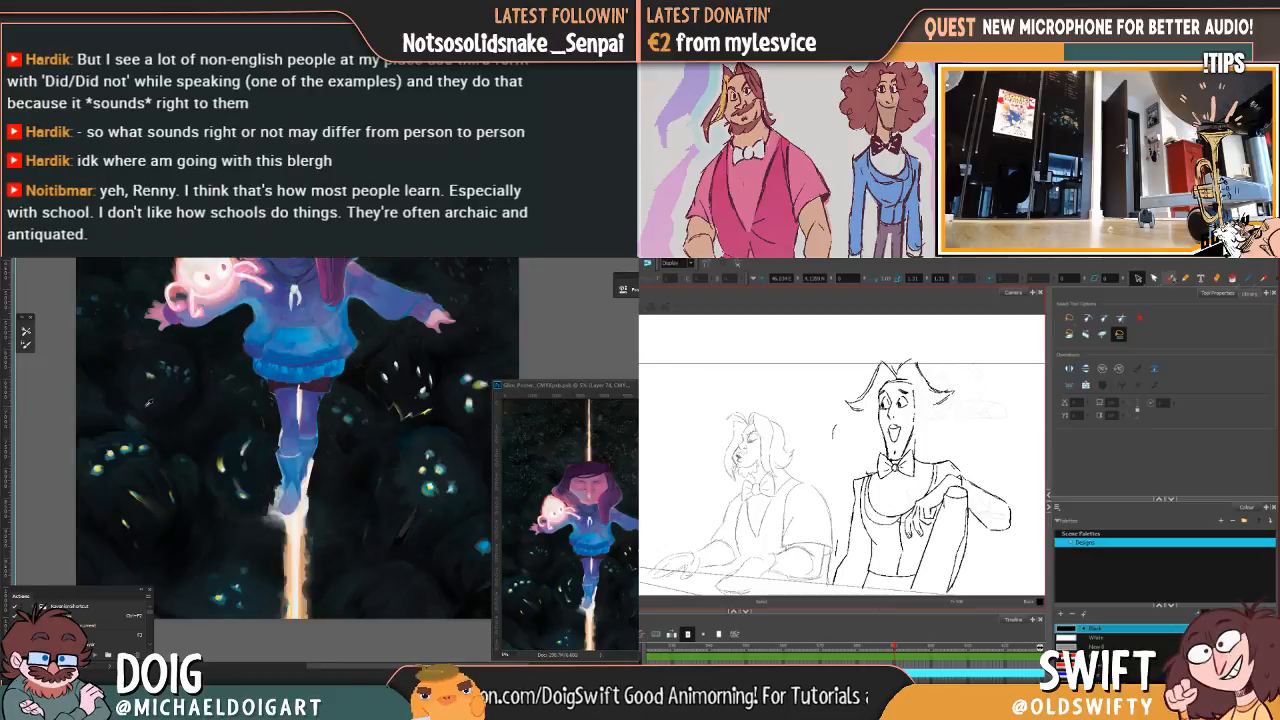
Step: Redraw the hair on both sides of the face as fuller, scalloped curls reaching down to the shoulders
{"action": "key", "text": "alt+b"}
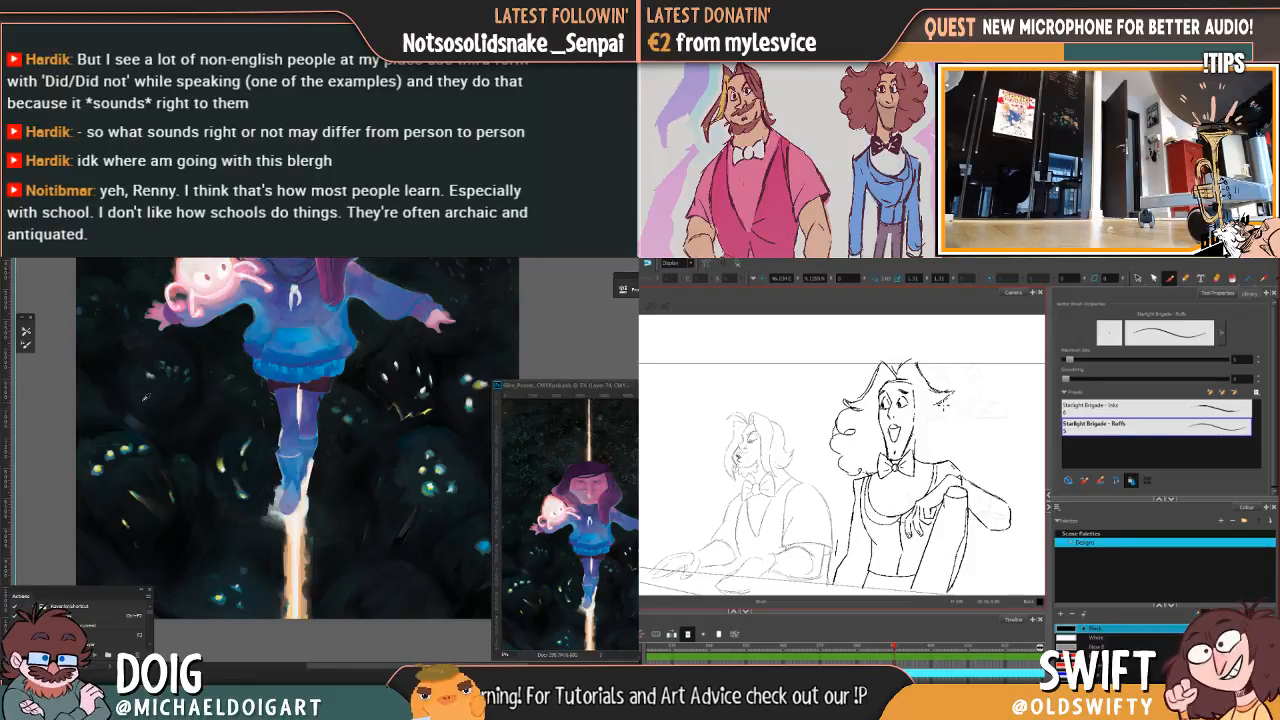
{"action": "left_click_drag", "start_coordinate": [968, 424], "coordinate": [948, 450]}
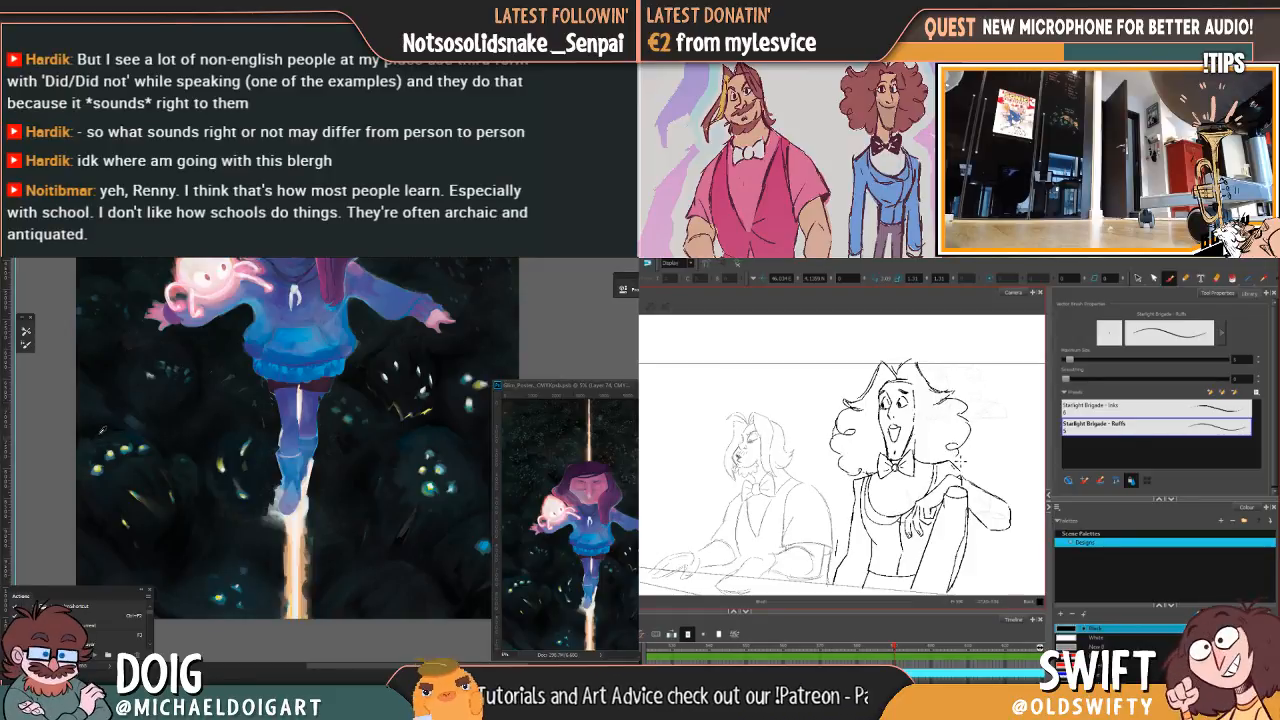
{"action": "left_click", "coordinate": [100, 431], "text": "alt"}
{"action": "key", "text": "comma"}
{"action": "key", "text": "period"}
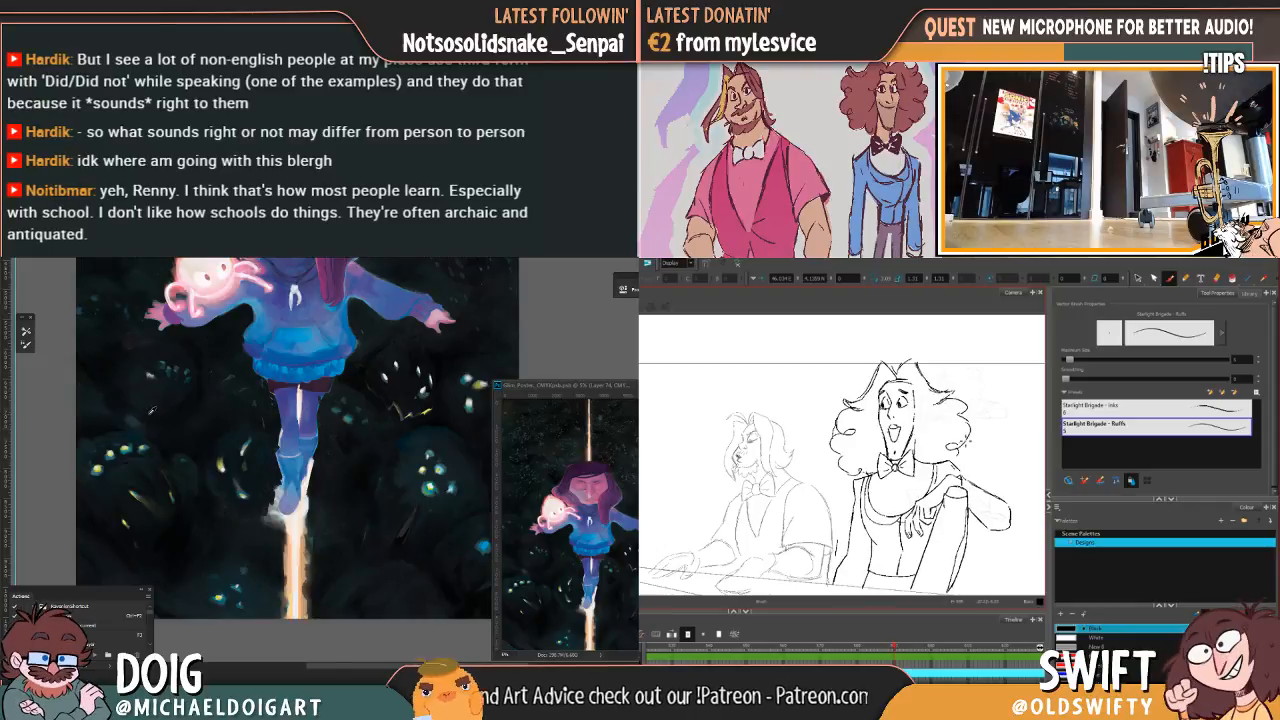
Step: Compare the redrawn hair with the neighbouring frames and look over the whole forest painting
{"action": "key", "text": "comma"}
{"action": "key", "text": "period"}
{"action": "key", "text": "comma"}
{"action": "key", "text": "period"}
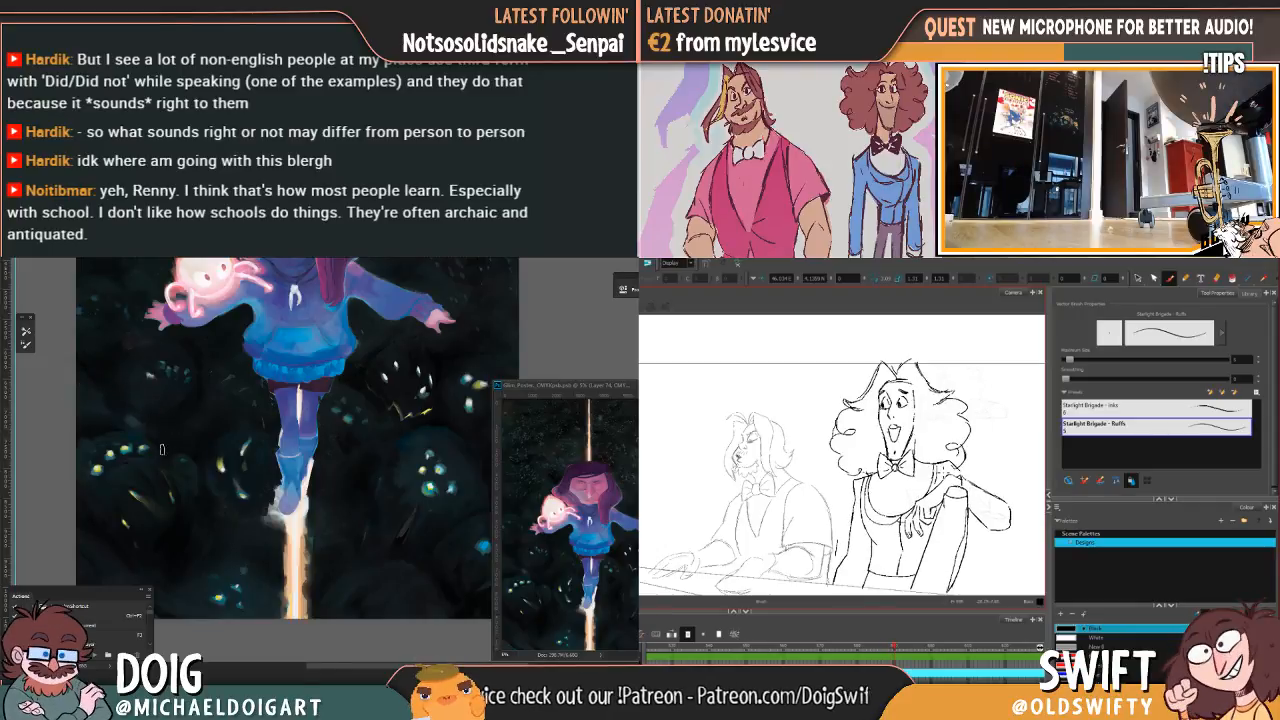
{"action": "key", "text": "comma"}
{"action": "key", "text": "period"}
{"action": "key", "text": "comma"}
{"action": "key", "text": "period"}
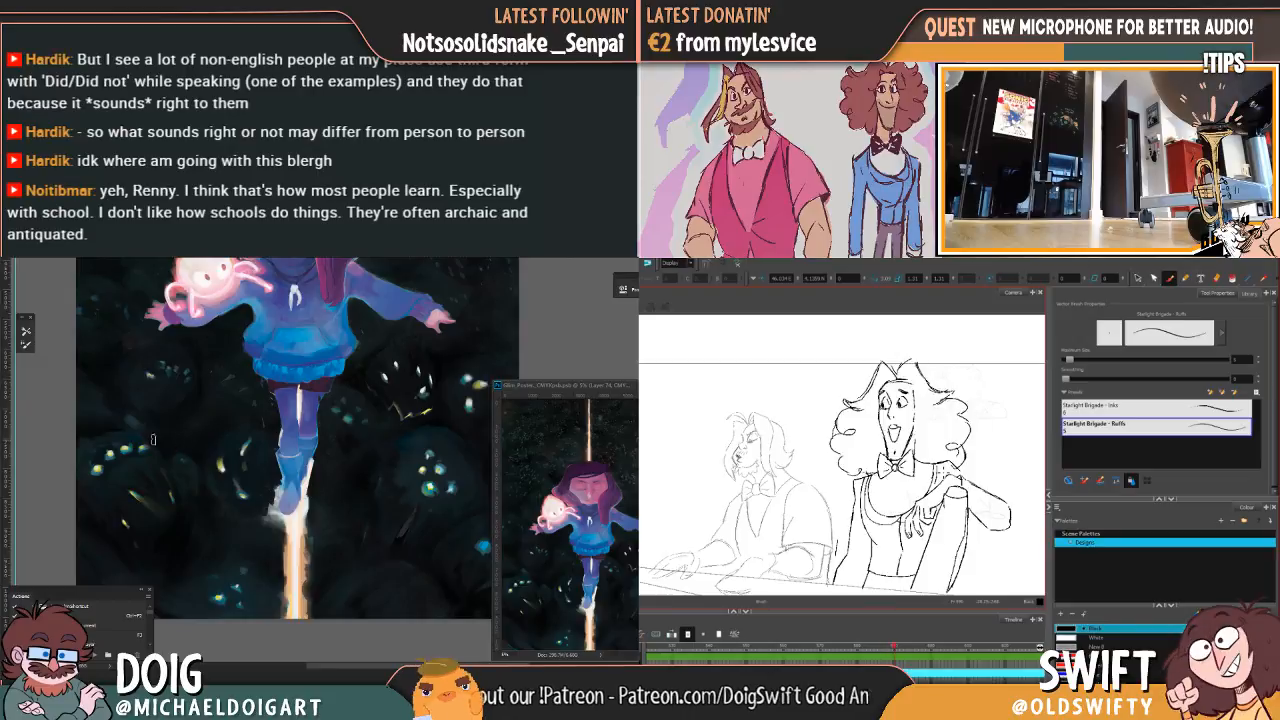
{"action": "key", "text": "comma"}
{"action": "key", "text": "period"}
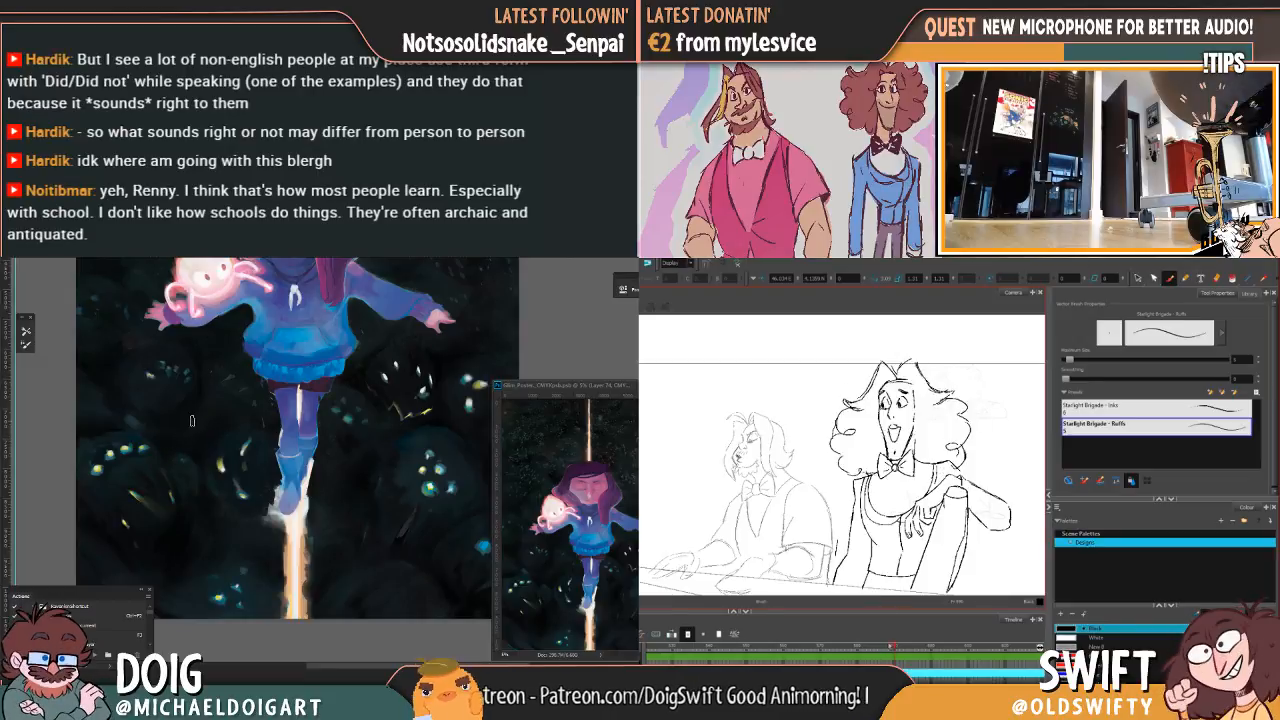
{"action": "key", "text": "ctrl+minus"}
{"action": "left_click_drag", "start_coordinate": [237, 401], "coordinate": [172, 434]}
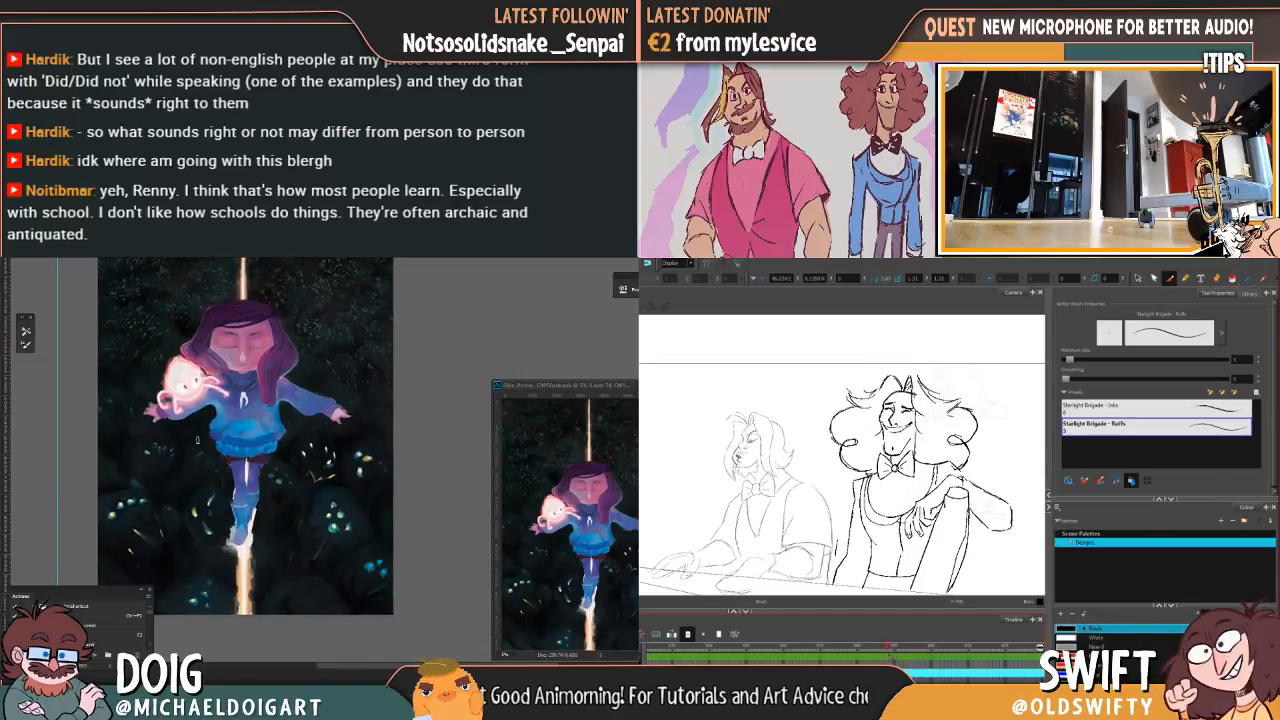
{"action": "left_click_drag", "start_coordinate": [174, 447], "coordinate": [165, 415]}
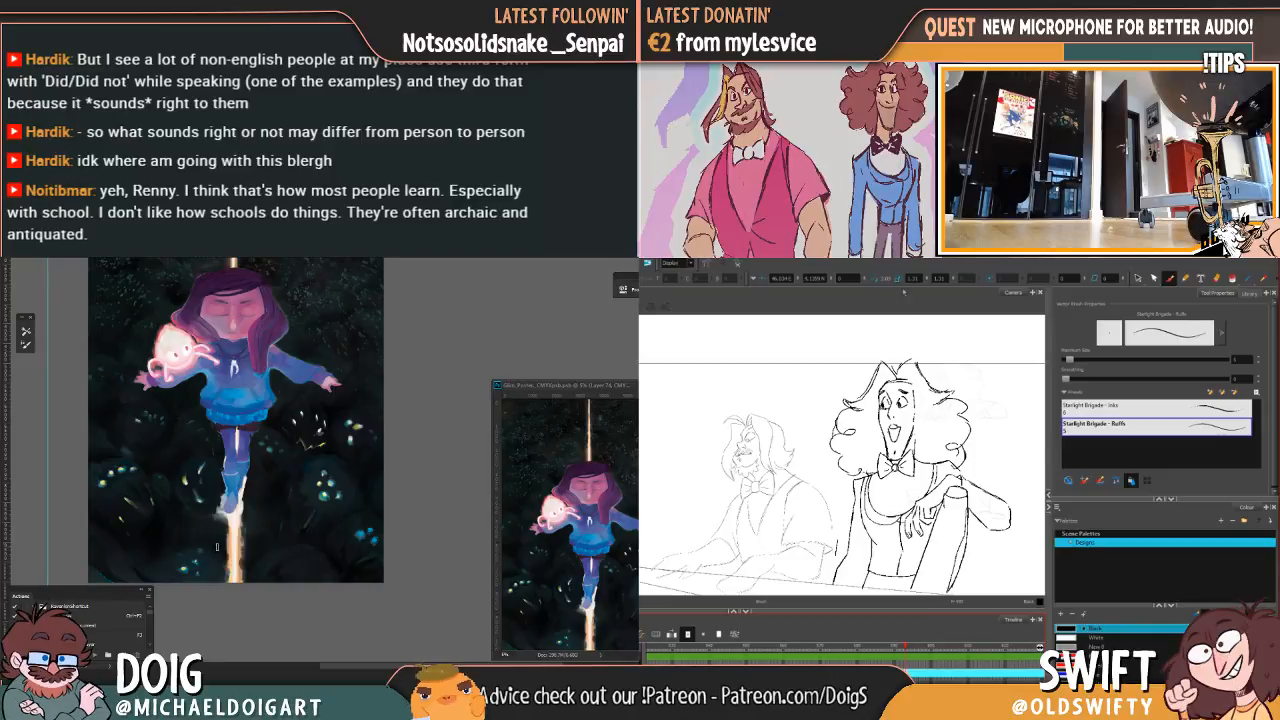
Step: Select the standing character's whole head and hair on the next drawing and delete them, keeping the bow tie
{"action": "left_click", "coordinate": [1137, 279]}
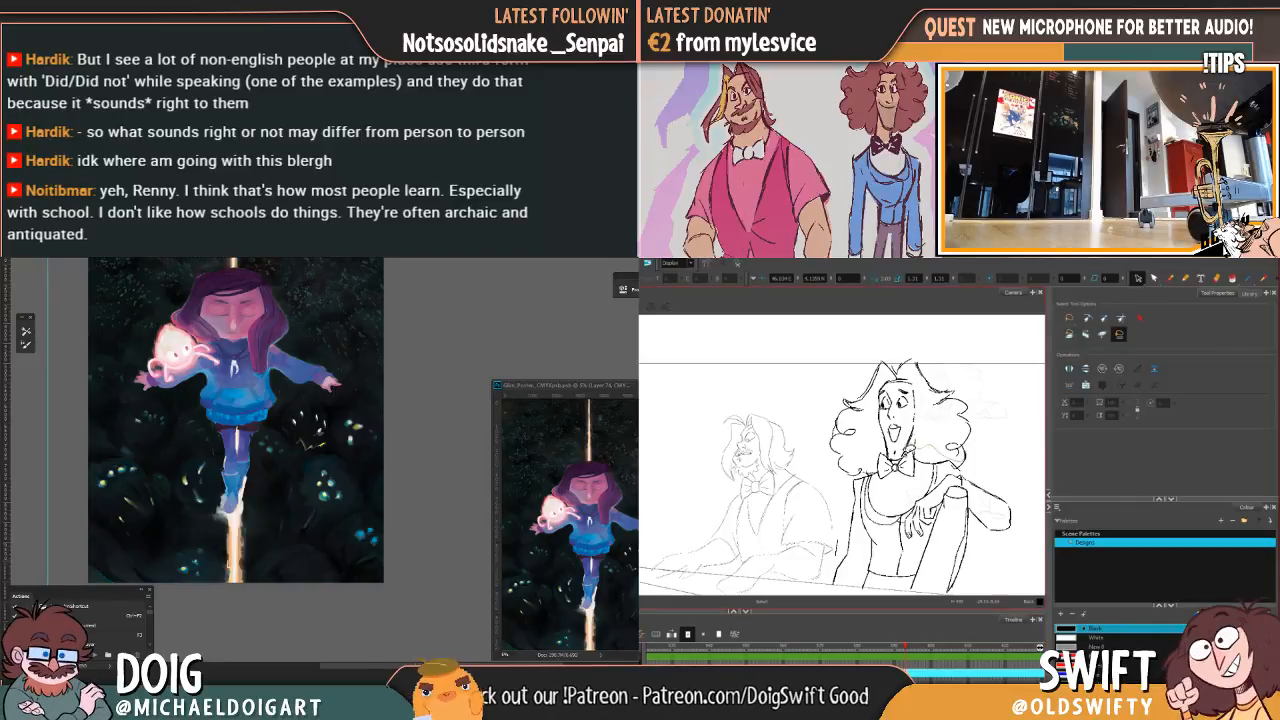
{"action": "mouse_move", "coordinate": [850, 478]}
{"action": "left_mouse_down"}
{"action": "mouse_move", "coordinate": [845, 355]}
{"action": "mouse_move", "coordinate": [985, 480]}
{"action": "left_mouse_up"}
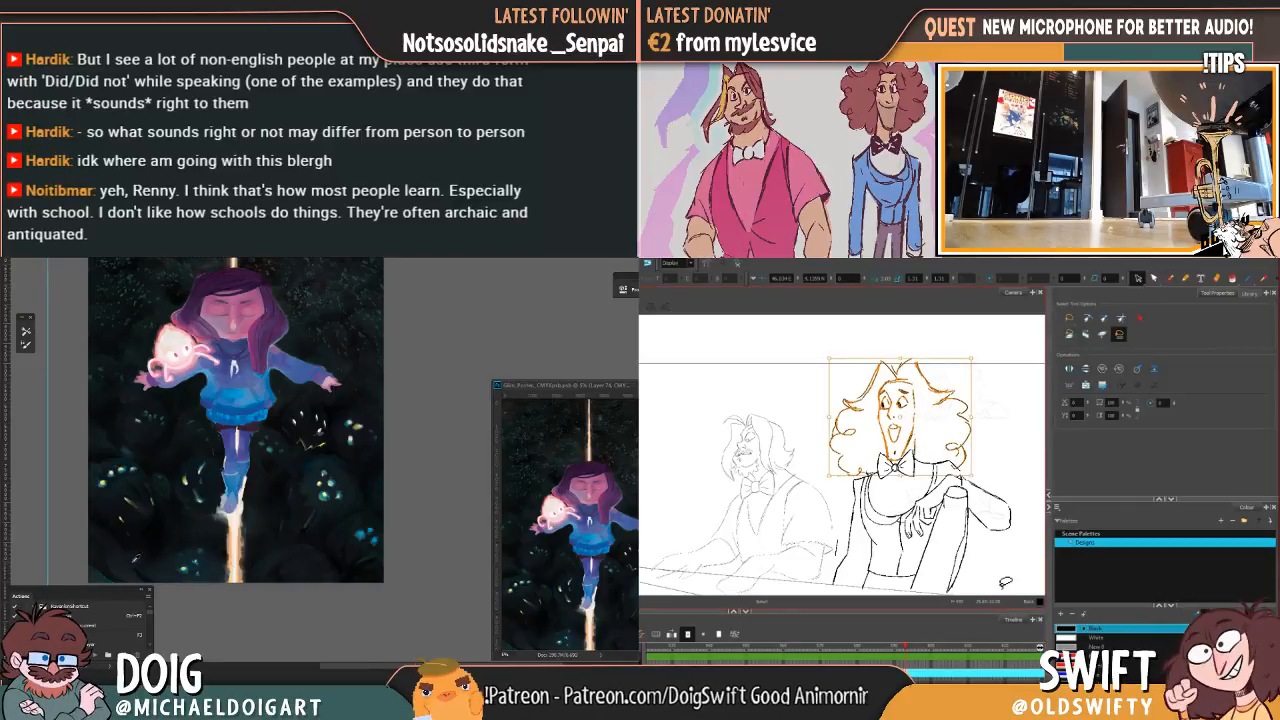
{"action": "key", "text": "Delete"}
Step: Sketch a new face above the bow tie with a narrow open mouth, pointed nose, side-glancing eyes and worried eyebrows
{"action": "key", "text": "alt+b"}
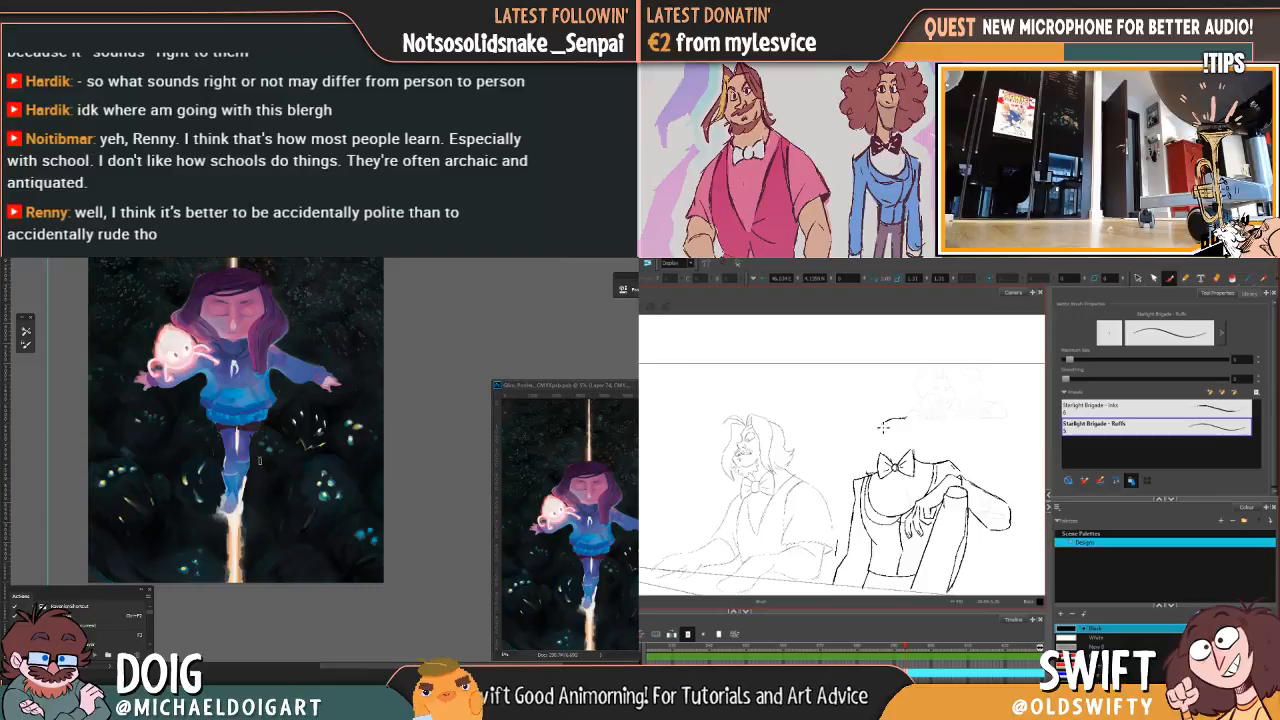
{"action": "left_click_drag", "start_coordinate": [889, 425], "coordinate": [917, 413]}
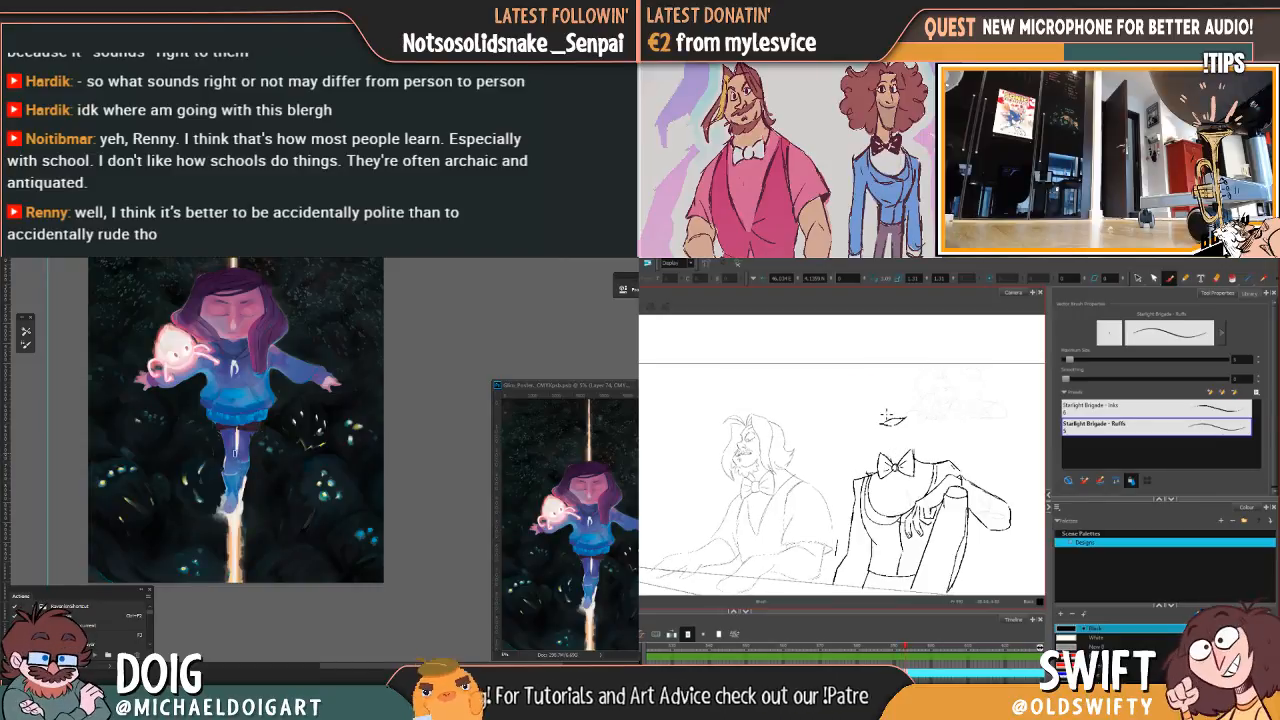
{"action": "mouse_move", "coordinate": [234, 412]}
{"action": "left_mouse_down"}
{"action": "mouse_move", "coordinate": [241, 470]}
{"action": "mouse_move", "coordinate": [246, 447]}
{"action": "left_mouse_up"}
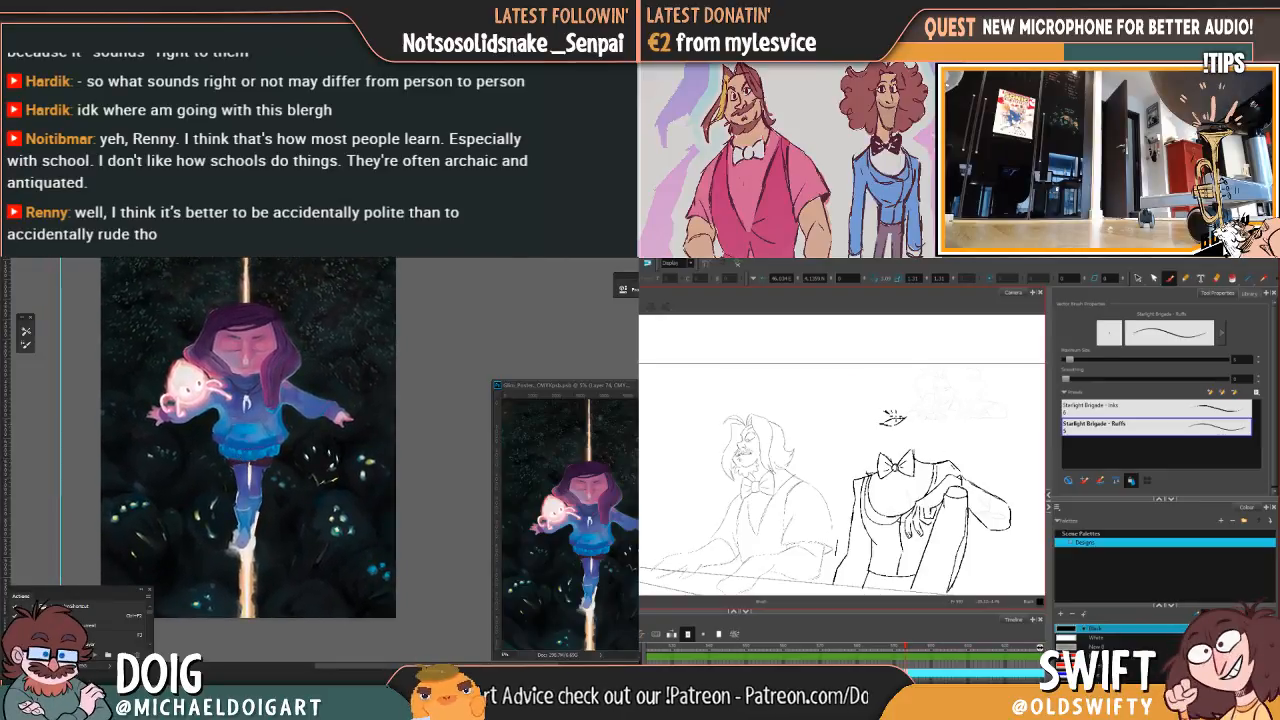
{"action": "key", "text": "ctrl+plus"}
{"action": "key", "text": "comma"}
{"action": "left_click_drag", "start_coordinate": [292, 436], "coordinate": [337, 396]}
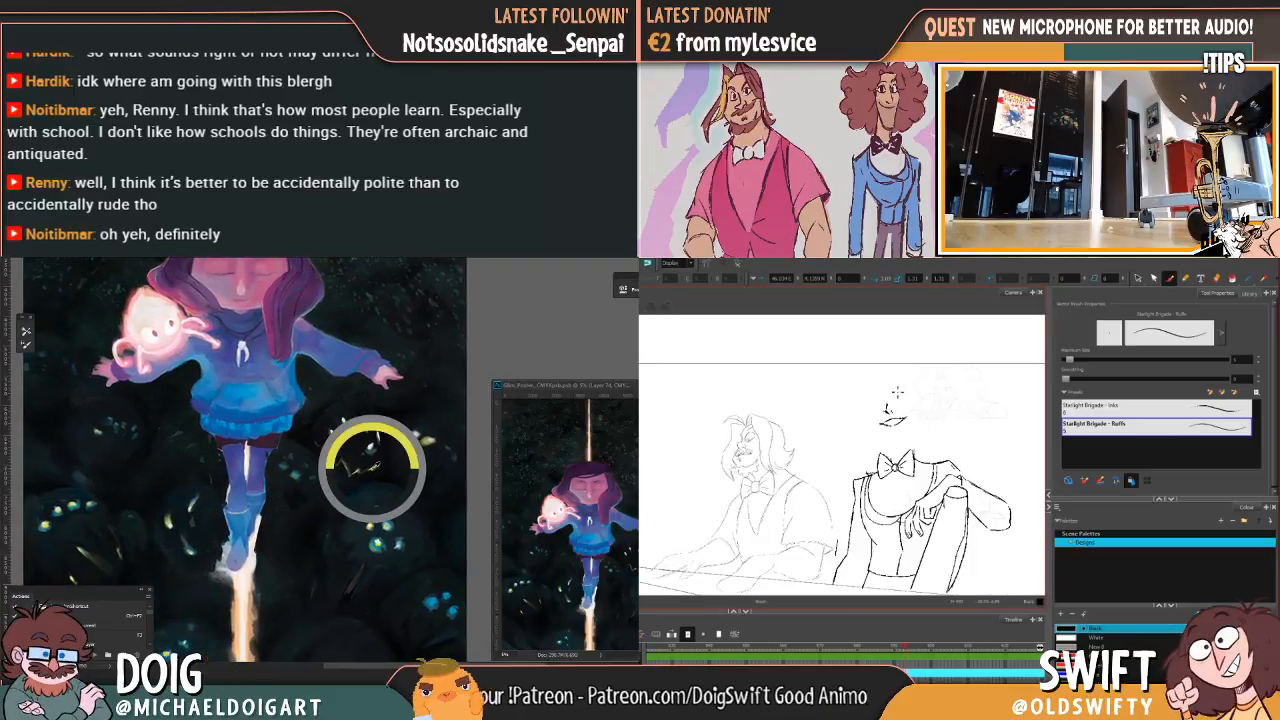
{"action": "key", "text": "period"}
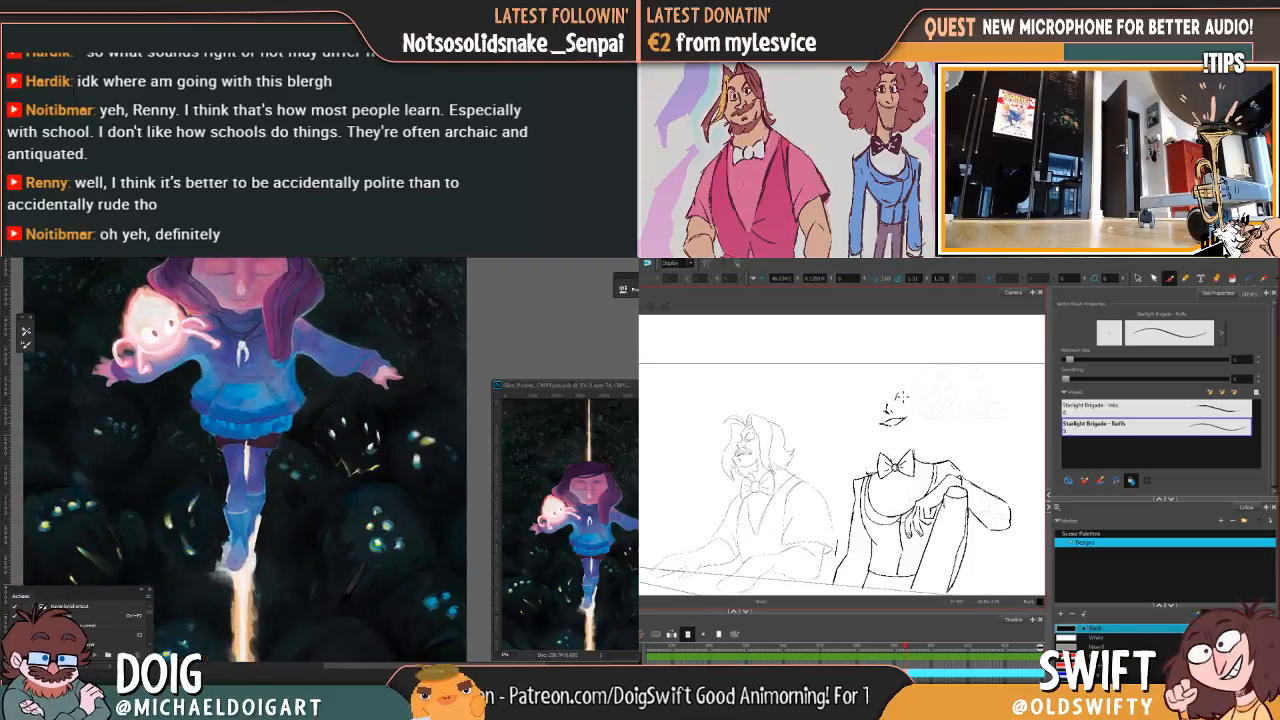
{"action": "key", "text": "period"}
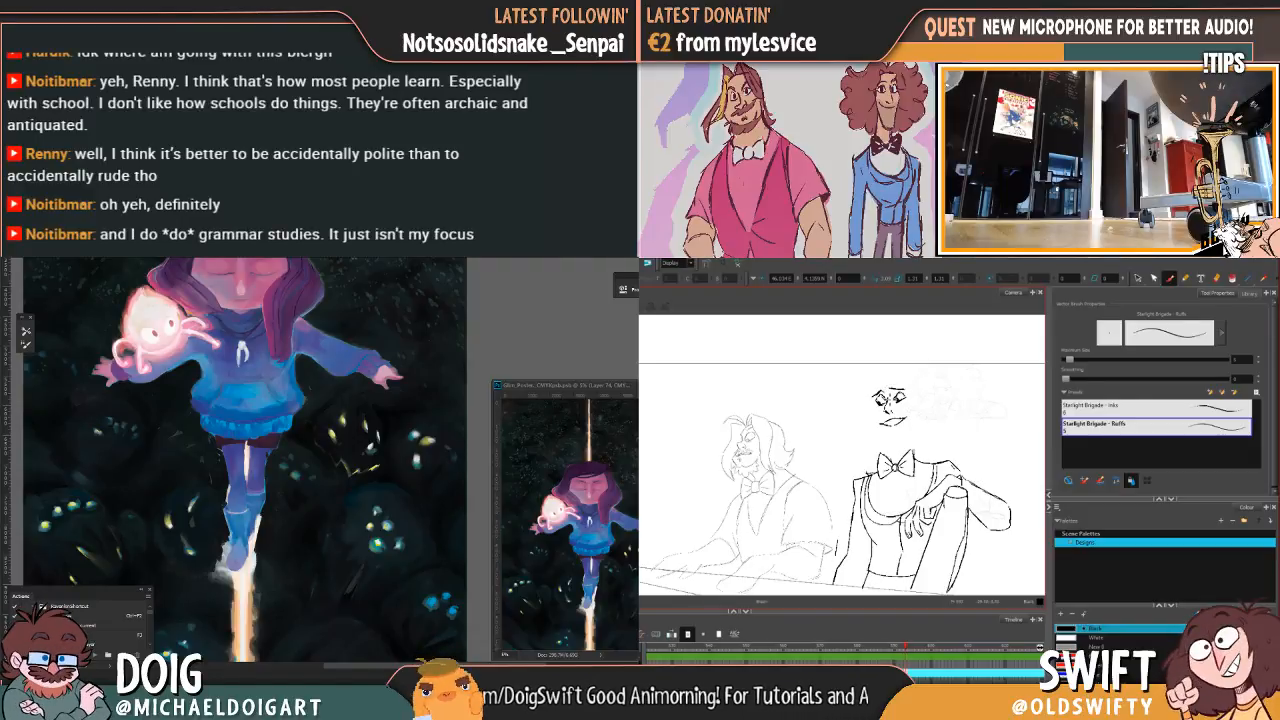
Step: Look over the painting's dark forest around the glowing eyes and compare the standing character's new face with the neighbouring frame
{"action": "key", "text": "ctrl+plus"}
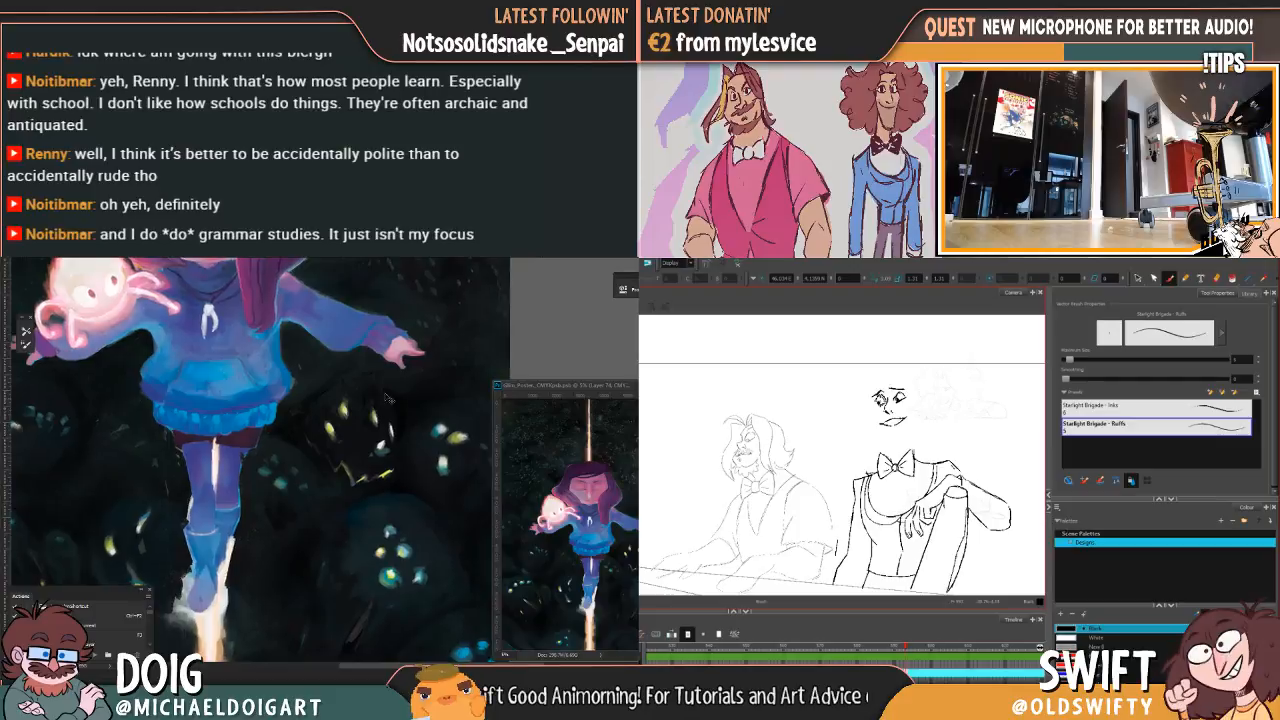
{"action": "key", "text": "ctrl+plus"}
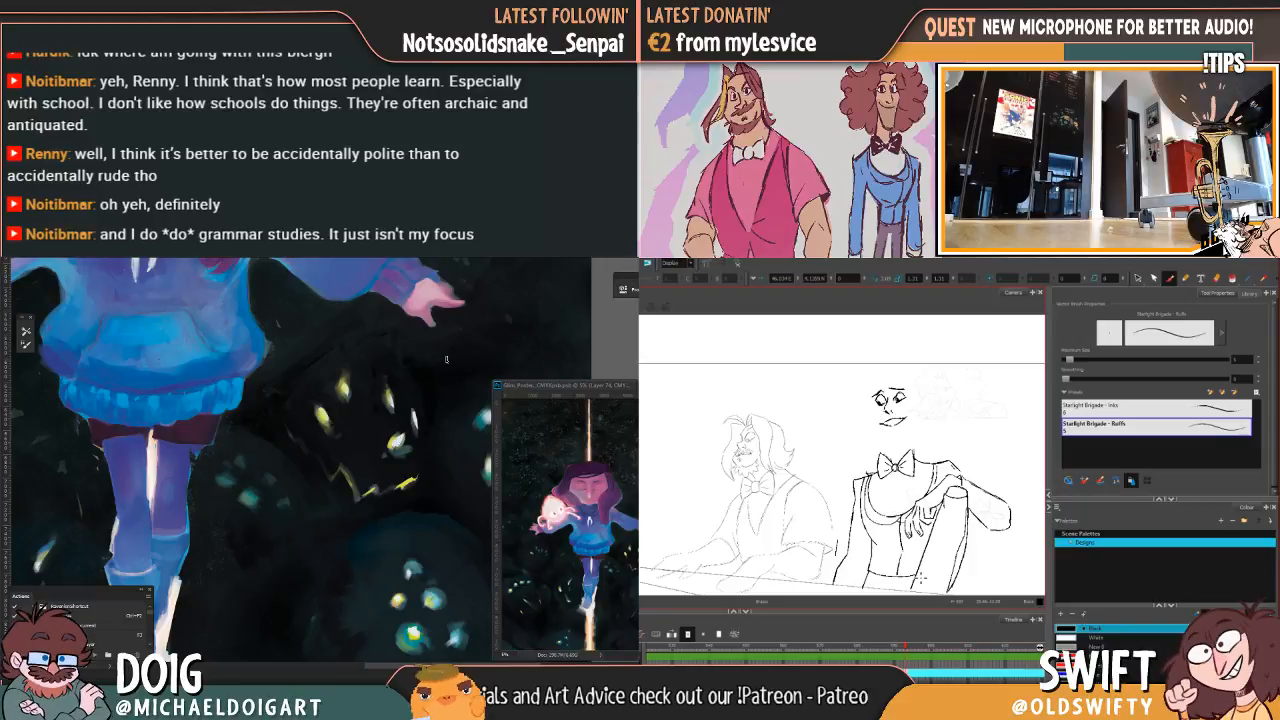
{"action": "scroll", "coordinate": [456, 359], "scroll_direction": "down", "scroll_amount": 5}
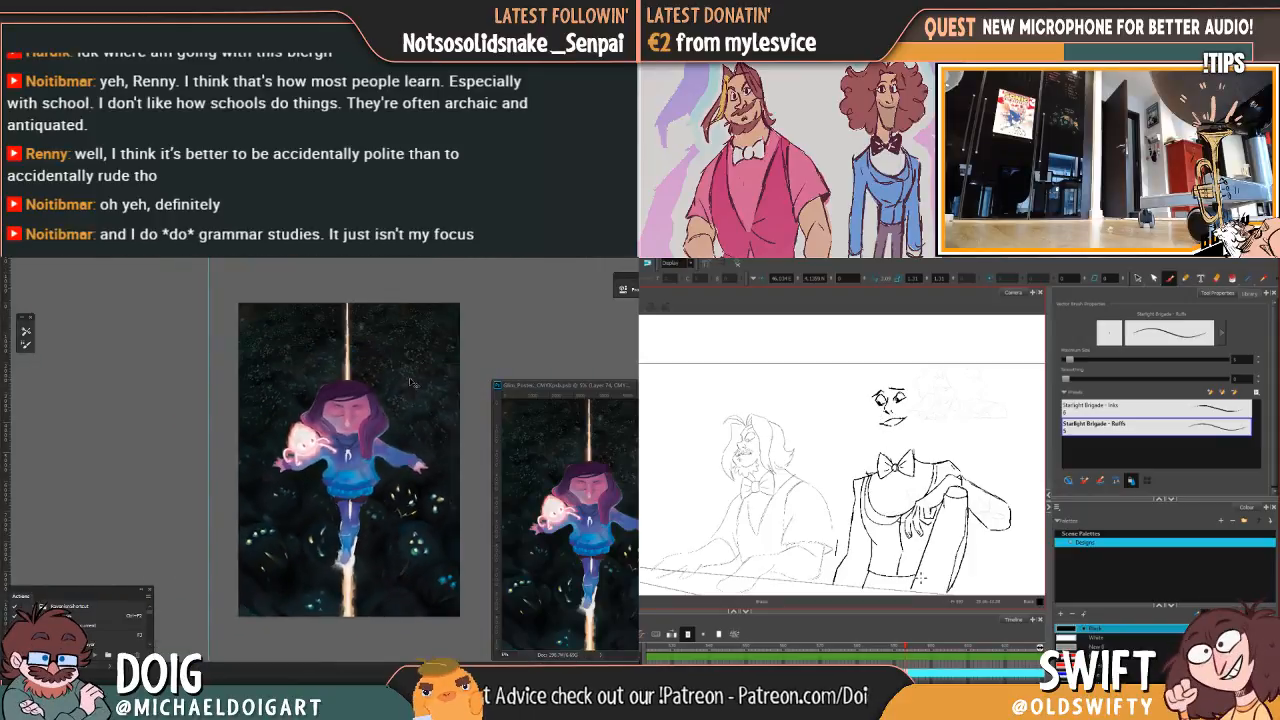
{"action": "scroll", "coordinate": [441, 450], "scroll_direction": "up", "scroll_amount": 4}
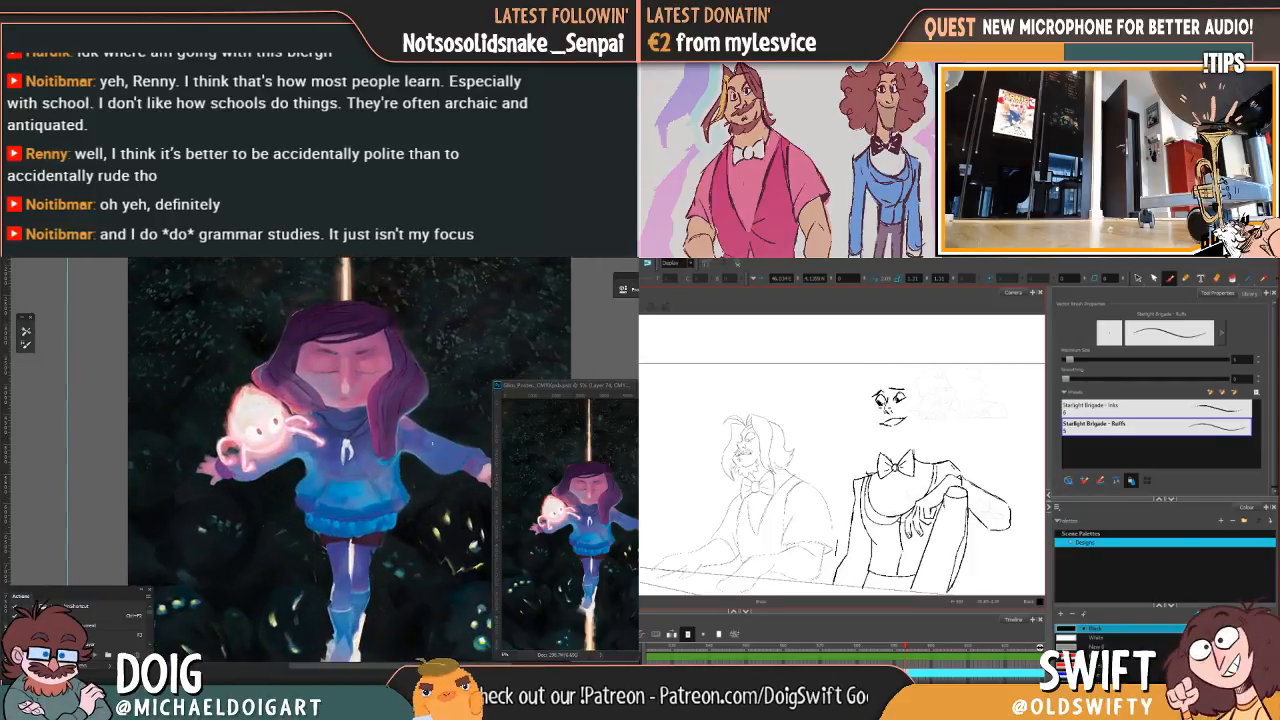
{"action": "mouse_move", "coordinate": [526, 548]}
{"action": "left_mouse_down"}
{"action": "mouse_move", "coordinate": [280, 430]}
{"action": "mouse_move", "coordinate": [331, 393]}
{"action": "mouse_move", "coordinate": [298, 429]}
{"action": "left_mouse_up"}
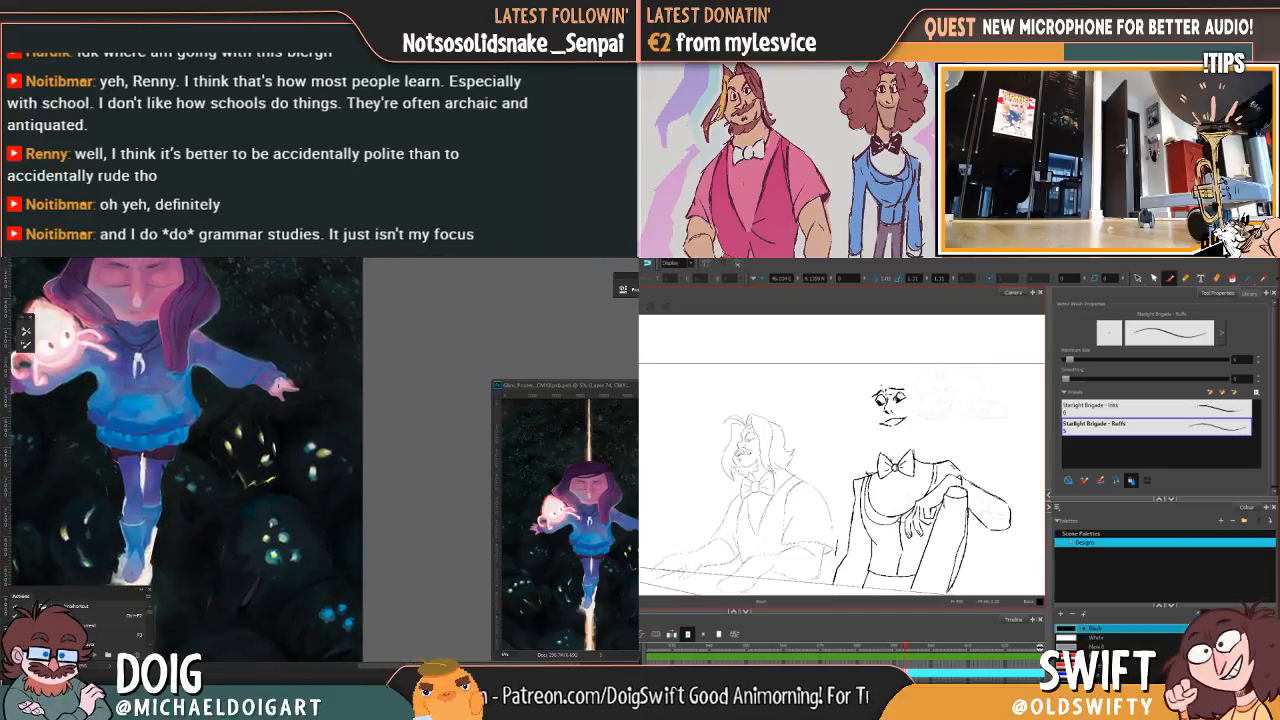
{"action": "scroll", "coordinate": [245, 450], "scroll_direction": "up", "scroll_amount": 2}
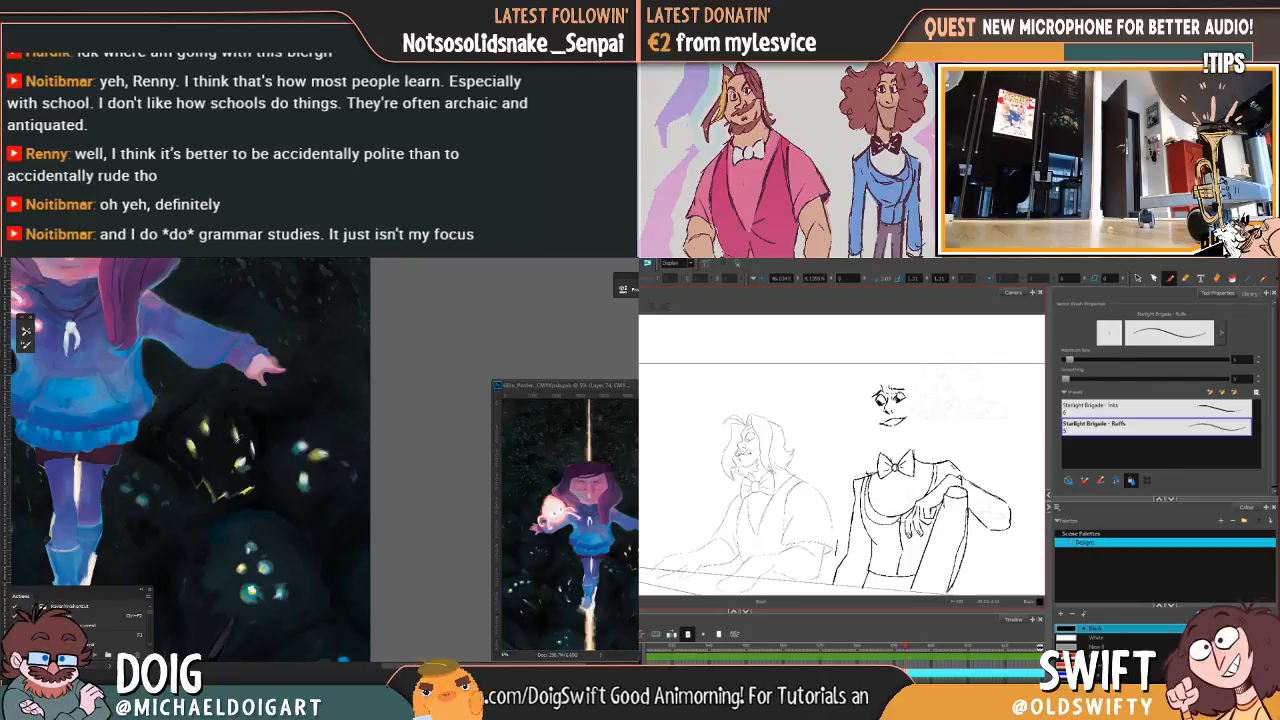
{"action": "key", "text": "f"}
{"action": "key", "text": "g"}
{"action": "key", "text": "f"}
{"action": "key", "text": "g"}
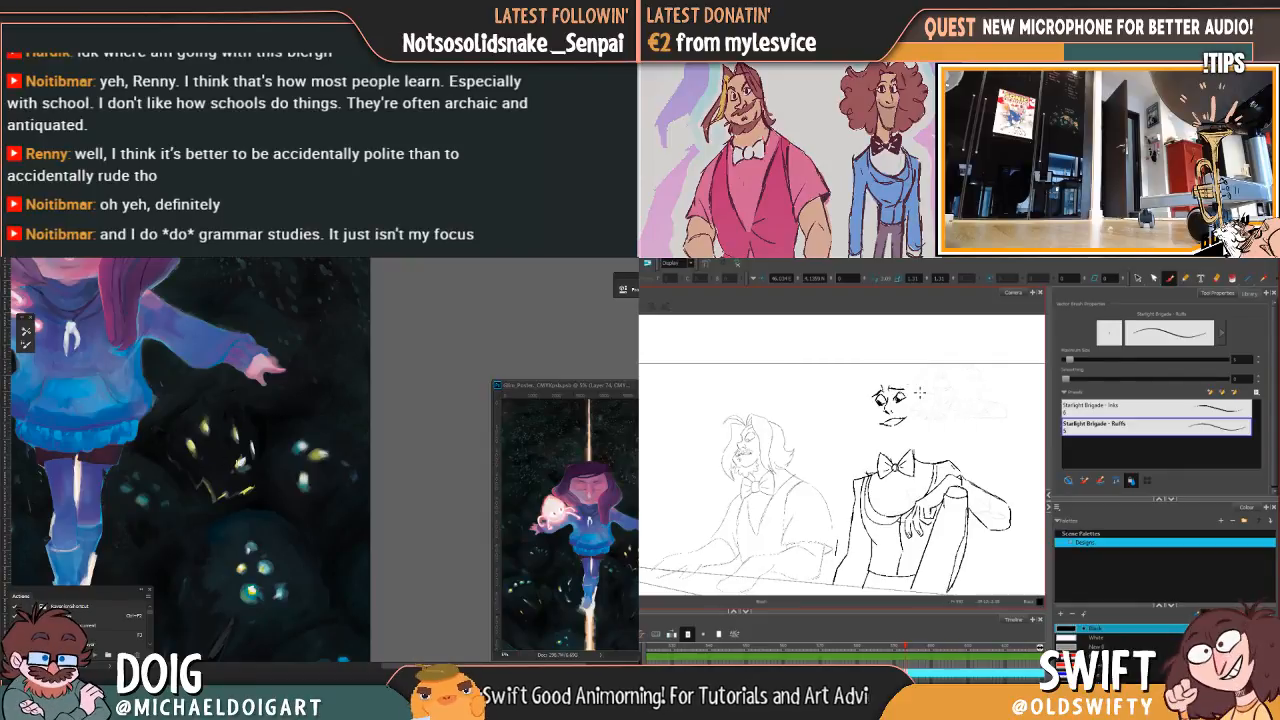
{"action": "key", "text": "f"}
{"action": "key", "text": "g"}
Step: Sketch the mouth corner, the outer cheek line beside the eye and a short chin mark above the bow tie
{"action": "left_click_drag", "start_coordinate": [903, 415], "coordinate": [914, 417]}
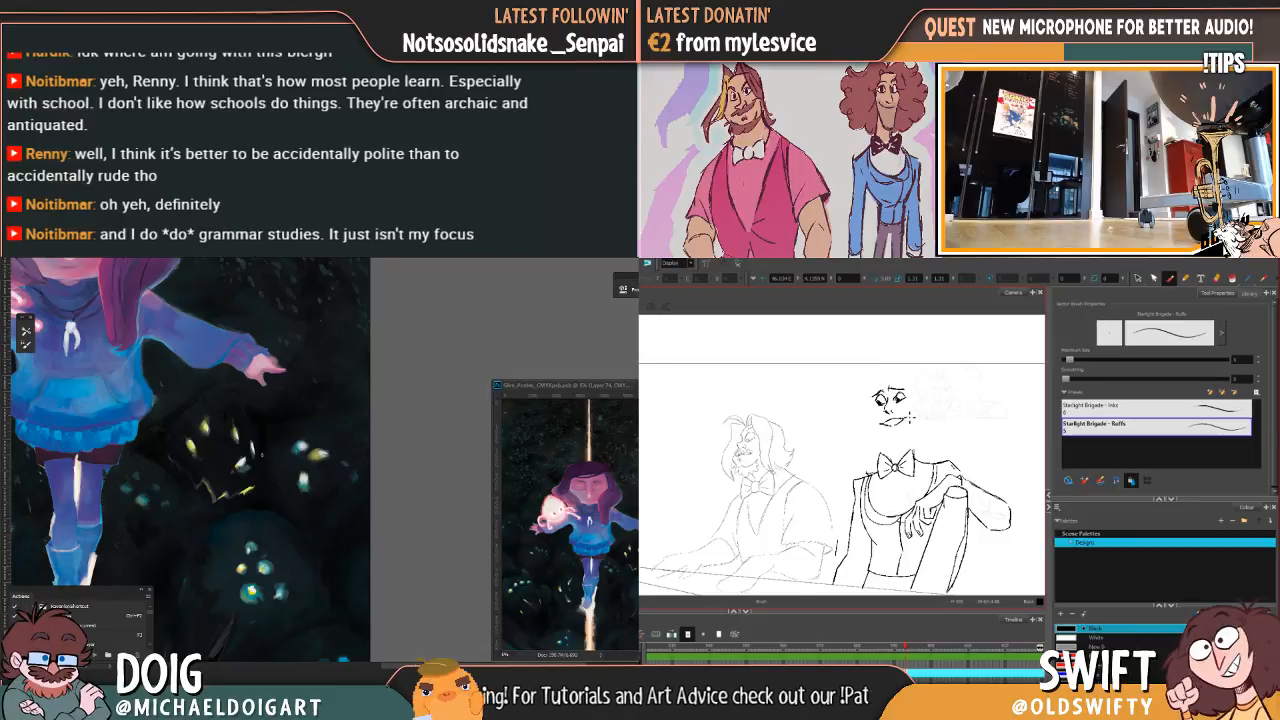
{"action": "key", "text": "f"}
{"action": "key", "text": "ctrl+plus"}
{"action": "key", "text": "g"}
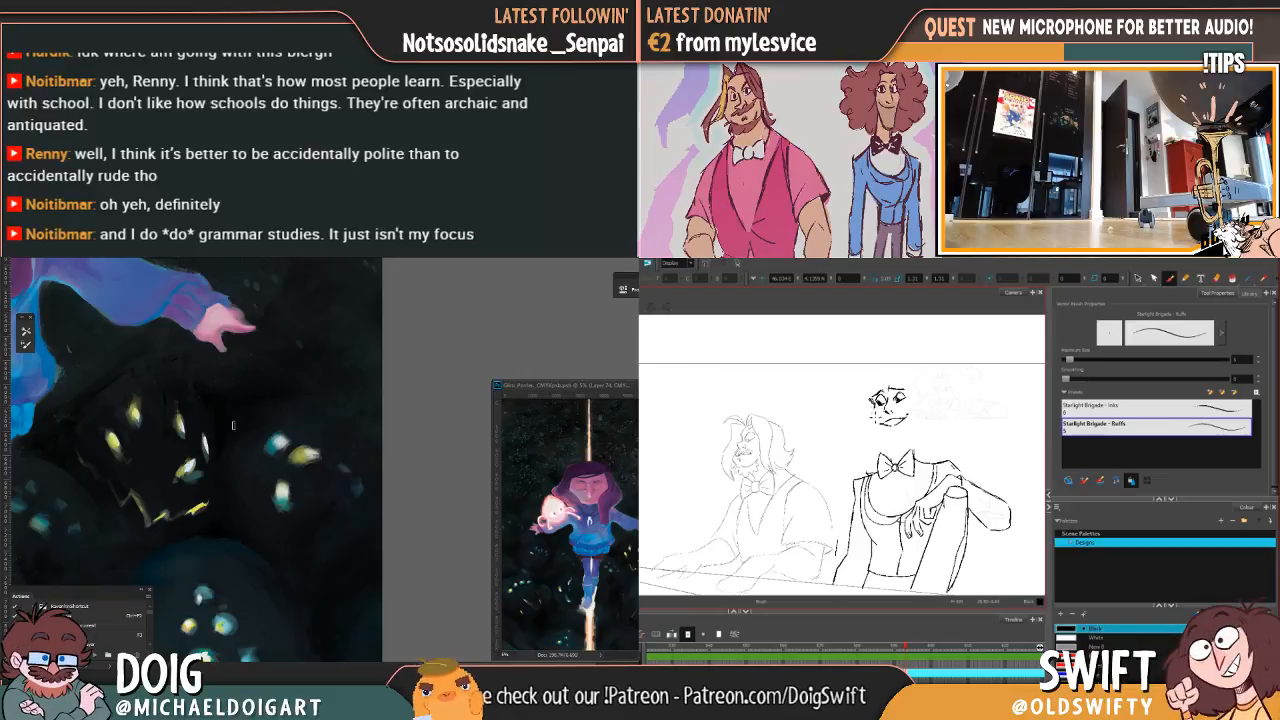
{"action": "left_click_drag", "start_coordinate": [871, 402], "coordinate": [885, 436]}
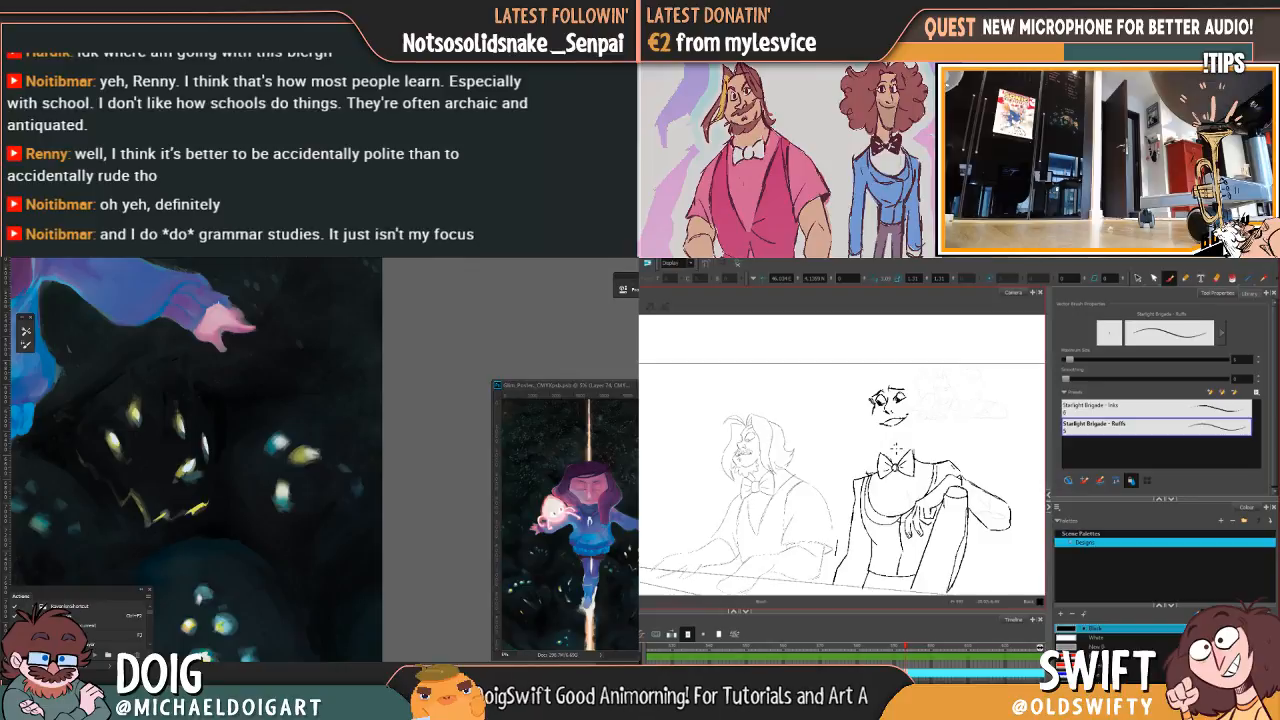
{"action": "scroll", "coordinate": [210, 300], "scroll_direction": "up", "scroll_amount": 5}
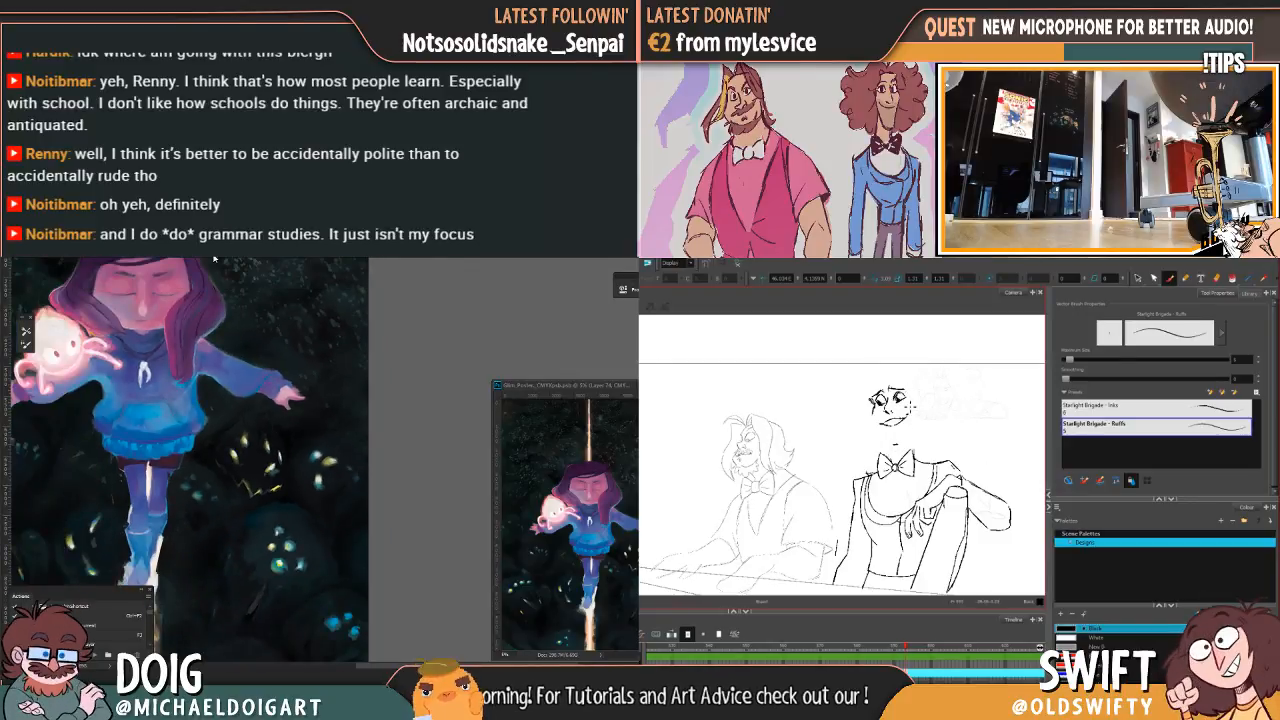
Step: Draw the standing character's long pointed jaw down towards the bow tie, checking its position against the previous drawing
{"action": "key", "text": "ctrl+plus"}
{"action": "key", "text": "ctrl+plus"}
{"action": "left_click_drag", "start_coordinate": [205, 438], "coordinate": [263, 423]}
{"action": "key", "text": "comma"}
{"action": "key", "text": "period"}
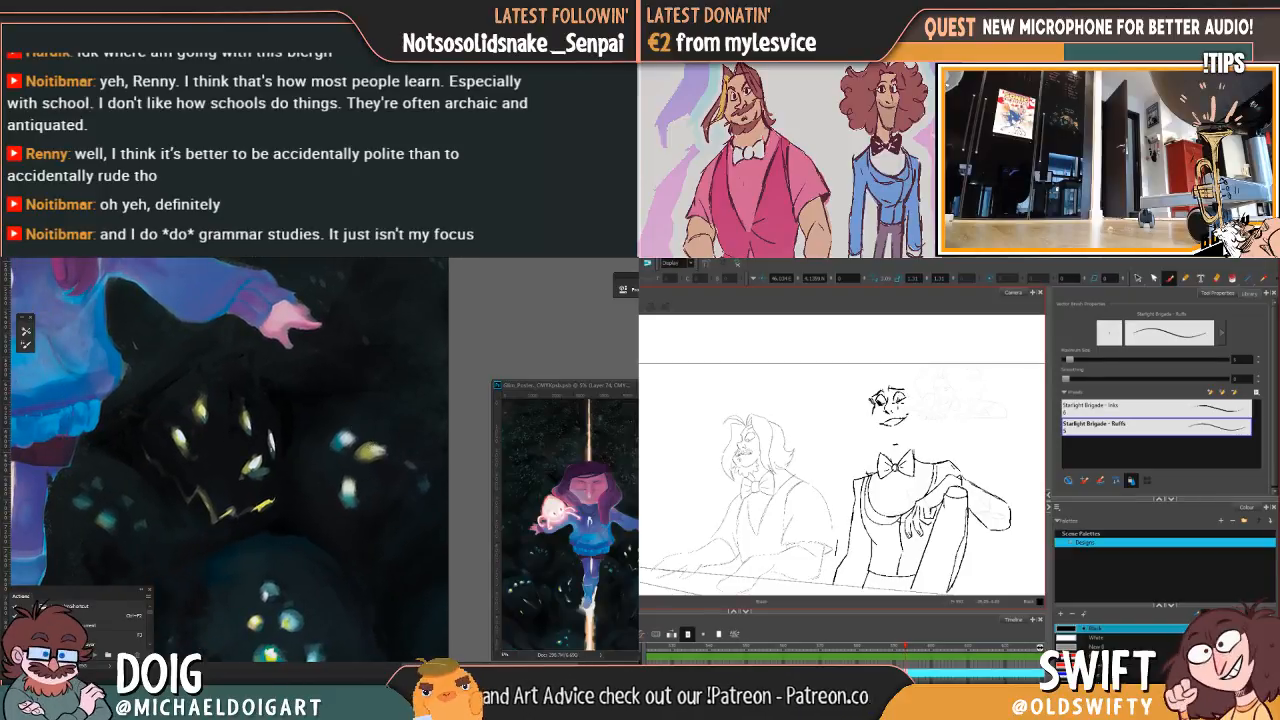
{"action": "key", "text": "comma"}
{"action": "key", "text": "period"}
{"action": "key", "text": "comma"}
{"action": "key", "text": "period"}
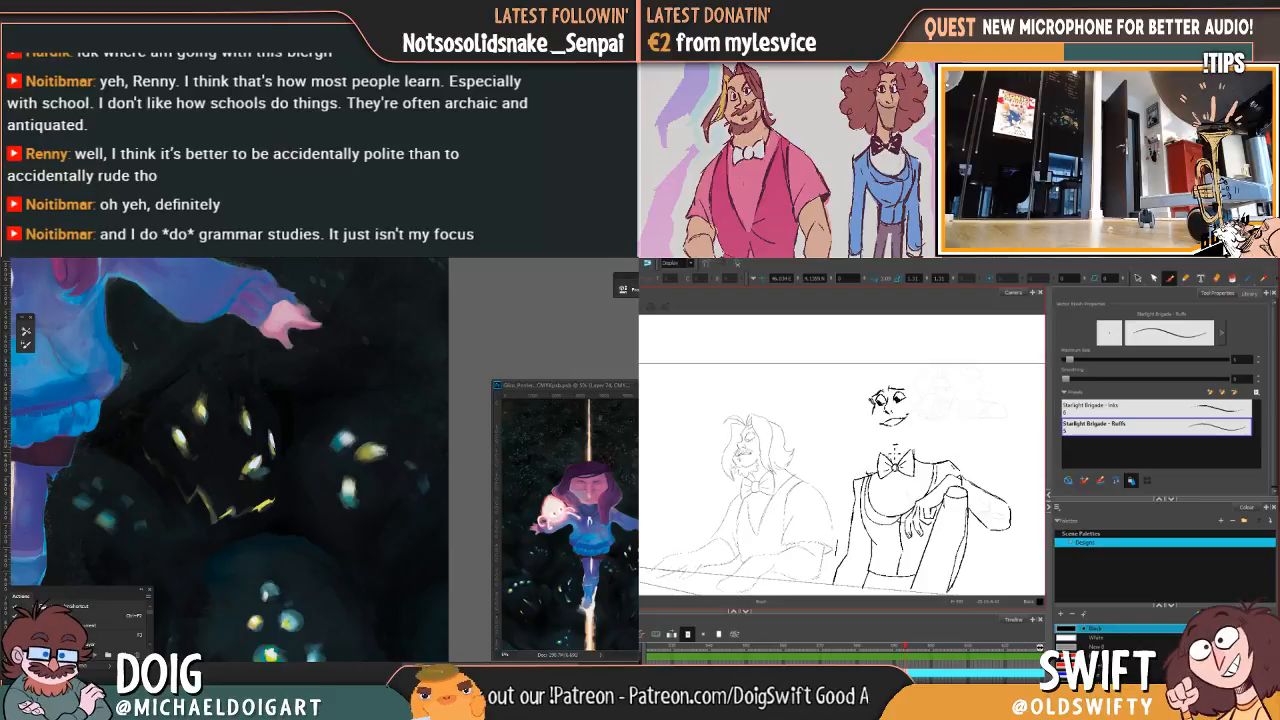
{"action": "key", "text": "comma"}
{"action": "key", "text": "period"}
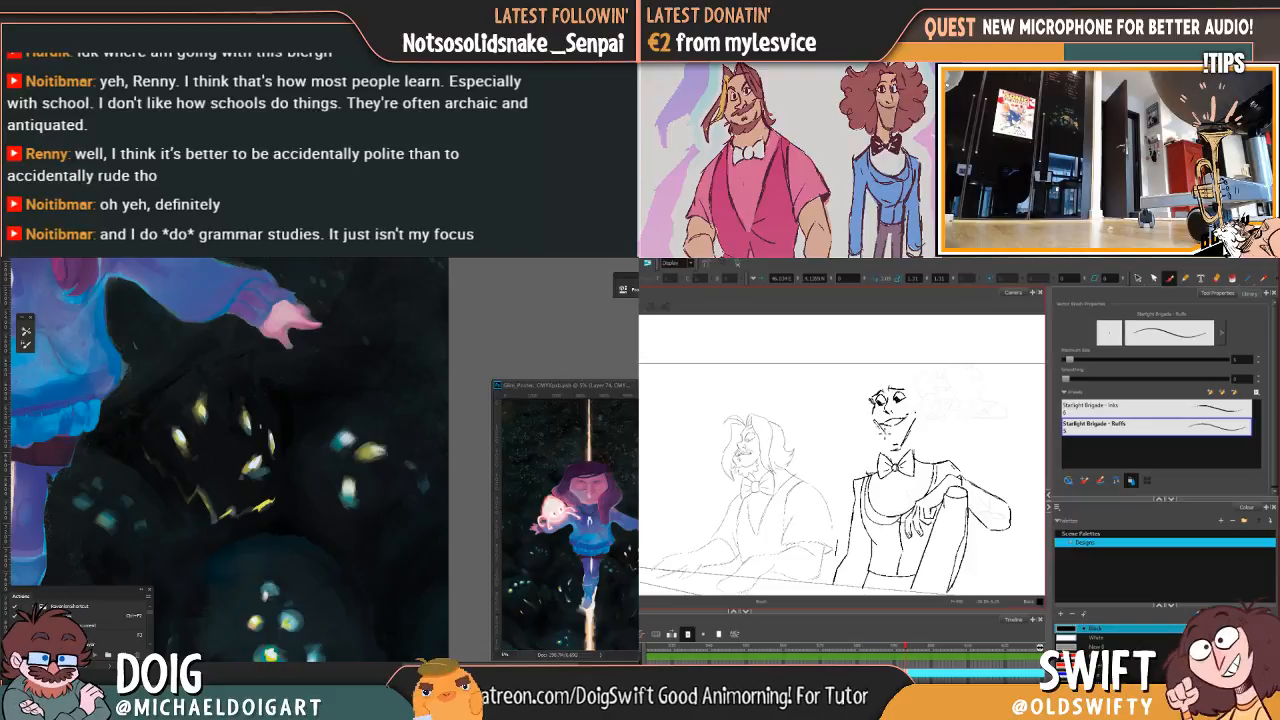
{"action": "mouse_move", "coordinate": [876, 424]}
{"action": "left_mouse_down"}
{"action": "mouse_move", "coordinate": [895, 447]}
{"action": "mouse_move", "coordinate": [907, 439]}
{"action": "left_mouse_up"}
{"action": "key", "text": "ctrl+minus"}
{"action": "key", "text": "ctrl+minus"}
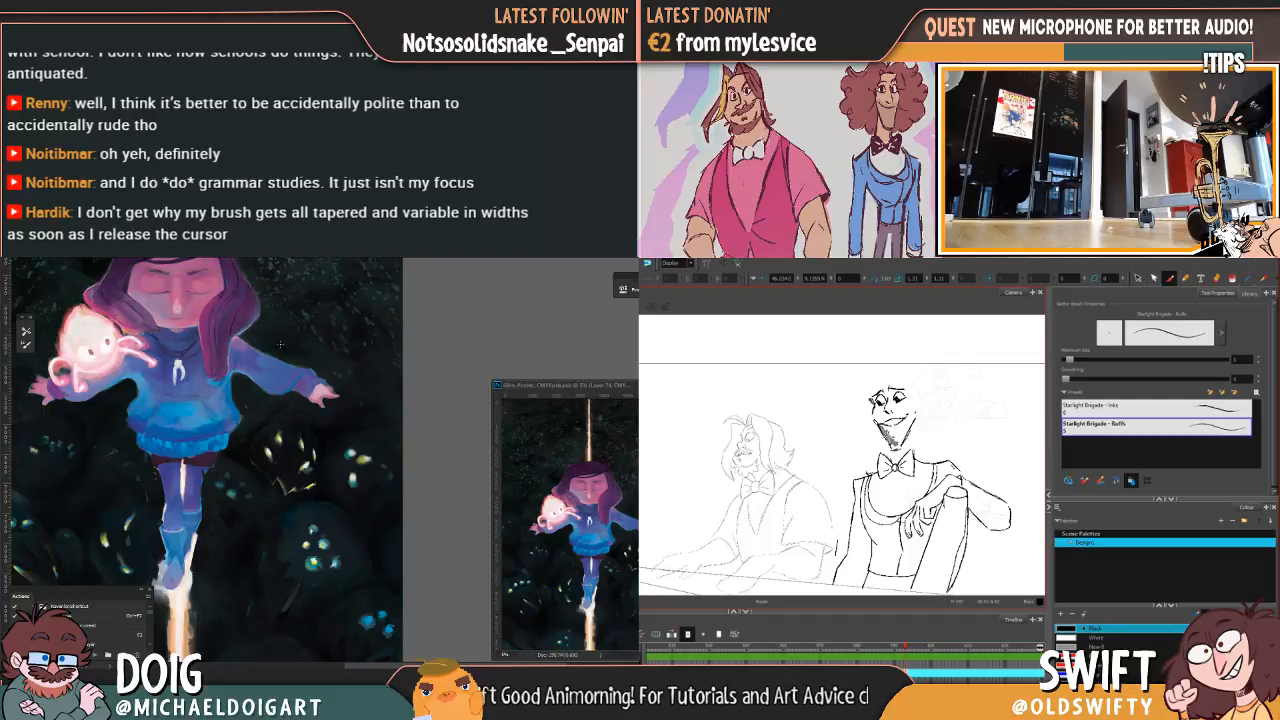
Step: Compare the new face and jaw with the previous drawing's head and inspect the forest creature's glowing face up close
{"action": "key", "text": "comma"}
{"action": "key", "text": "period"}
{"action": "key", "text": "comma"}
{"action": "key", "text": "ctrl+plus"}
{"action": "key", "text": "period"}
{"action": "key", "text": "ctrl+plus"}
{"action": "key", "text": "ctrl+plus"}
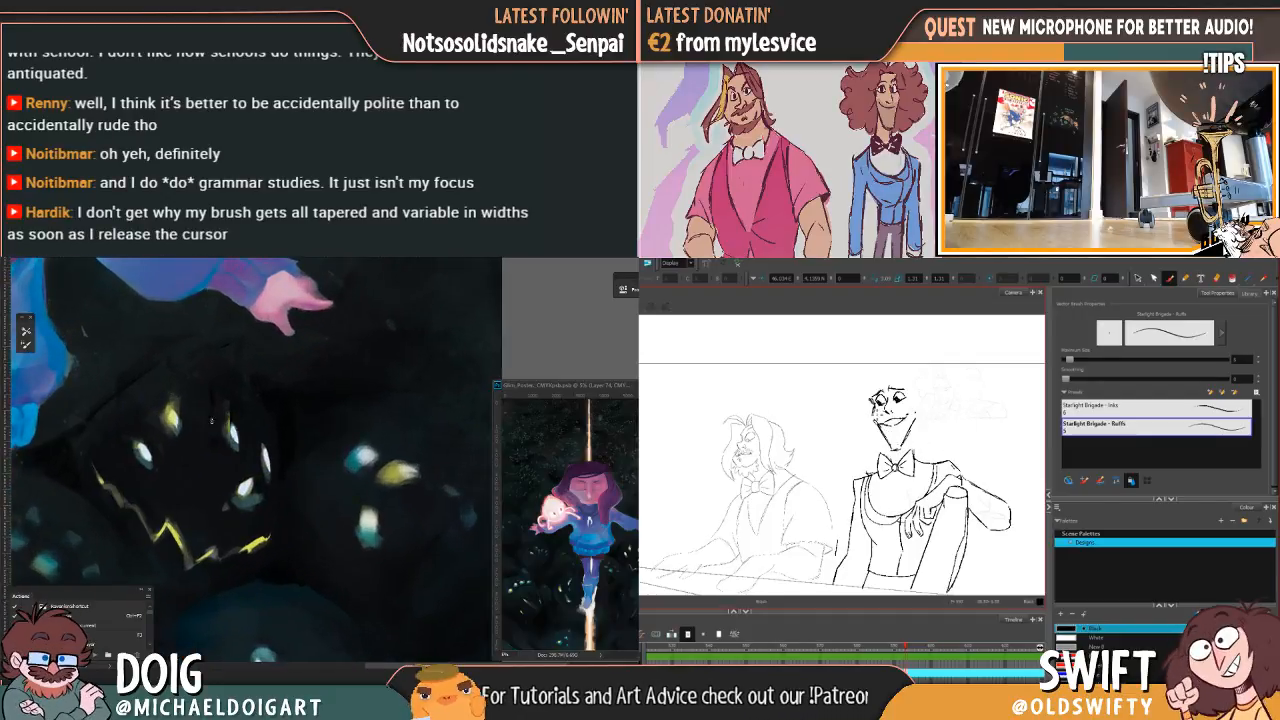
{"action": "key", "text": "comma"}
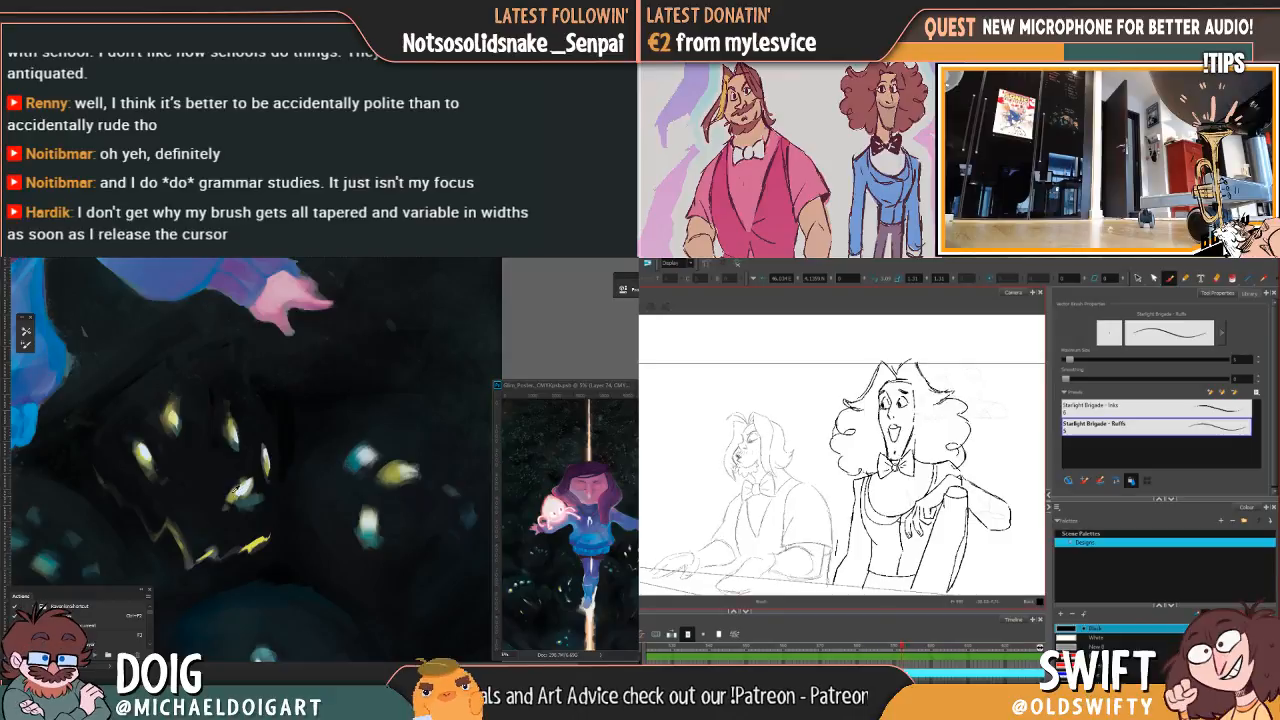
{"action": "key", "text": "period"}
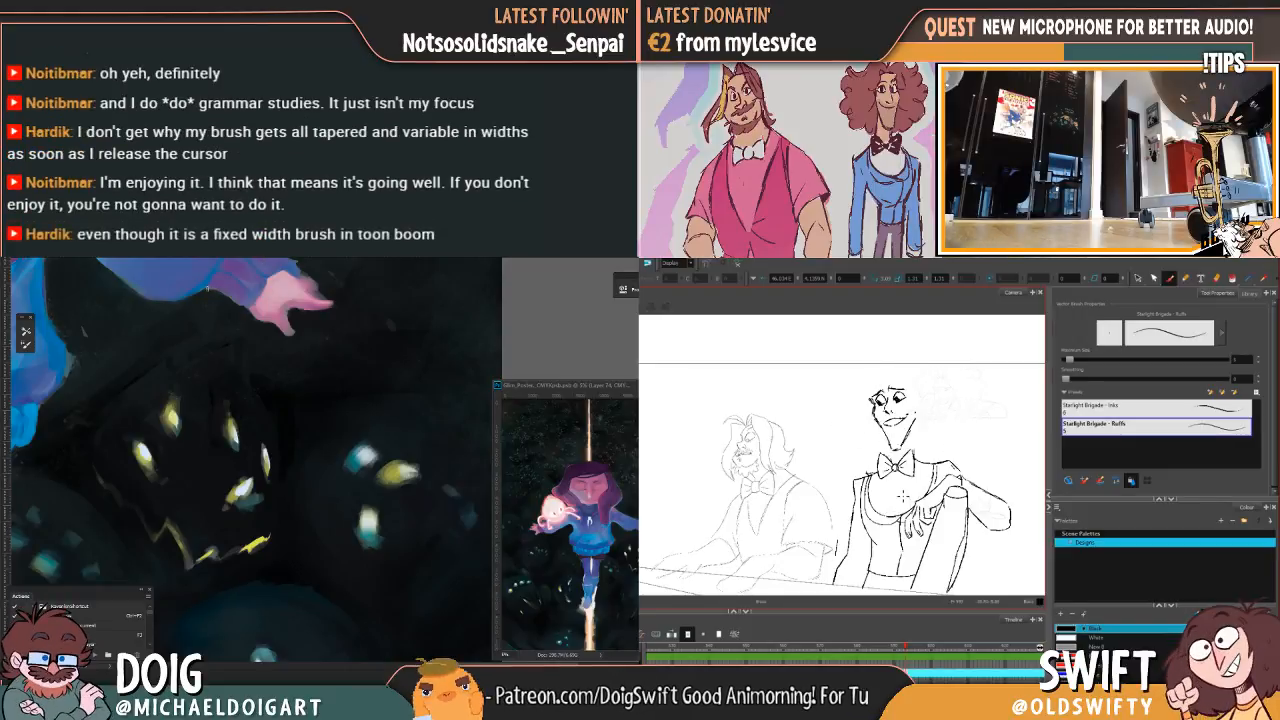
{"action": "key", "text": "comma"}
{"action": "key", "text": "period"}
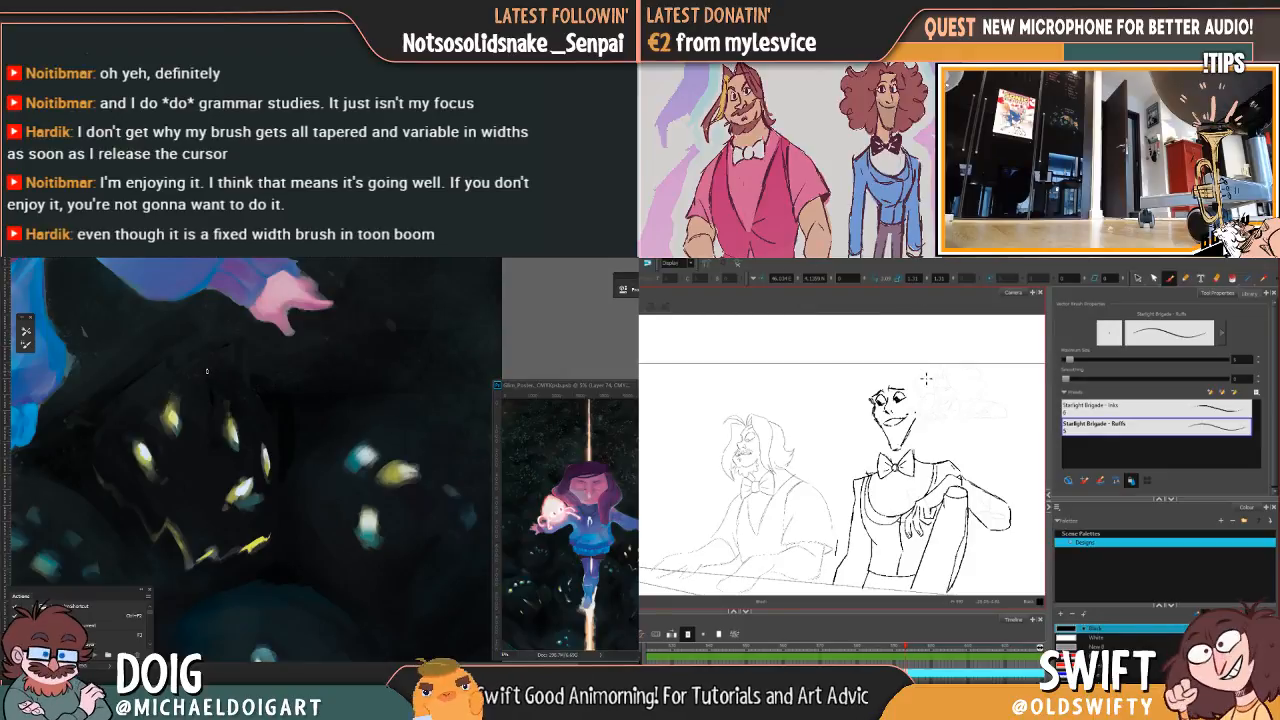
Step: Select the mouth strokes on the standing character's new face and delete them
{"action": "key", "text": "ctrl+minus"}
{"action": "key", "text": "alt+s"}
{"action": "key", "text": "ctrl+minus"}
{"action": "key", "text": "ctrl+minus"}
{"action": "key", "text": "ctrl+minus"}
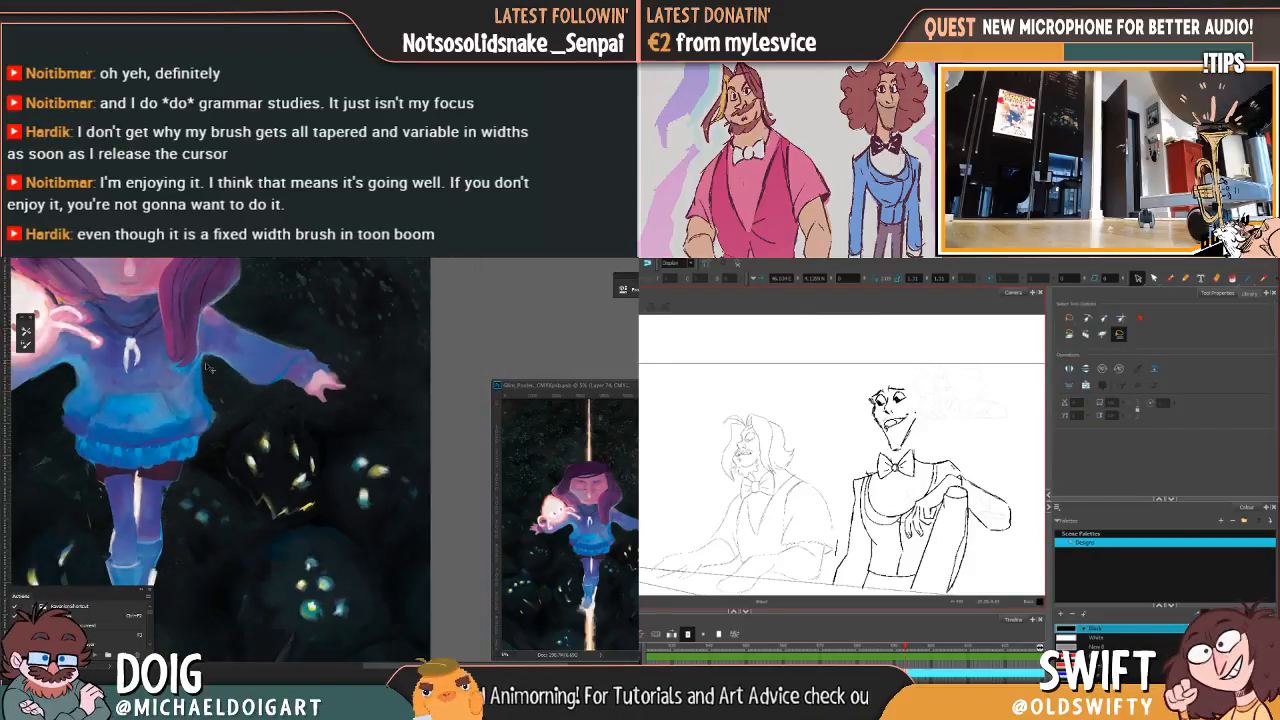
{"action": "key", "text": "ctrl+plus"}
{"action": "key", "text": "ctrl+plus"}
{"action": "key", "text": "ctrl+plus"}
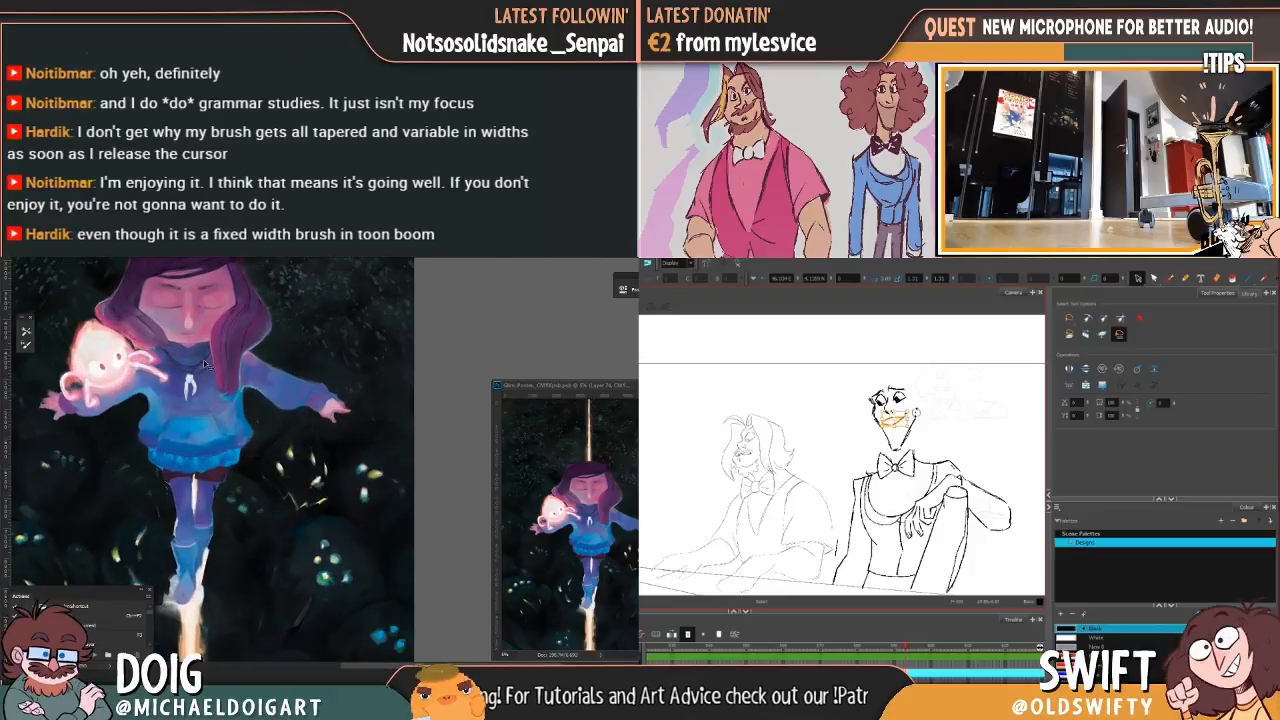
{"action": "mouse_move", "coordinate": [255, 536]}
{"action": "left_mouse_down"}
{"action": "mouse_move", "coordinate": [243, 459]}
{"action": "mouse_move", "coordinate": [222, 484]}
{"action": "left_mouse_up"}
{"action": "key", "text": "comma"}
Step: Redraw the mouth with the Brush as a slanted smile with a raised corner, checking it against the neighbouring frames
{"action": "left_click", "coordinate": [1169, 279]}
{"action": "key", "text": "period"}
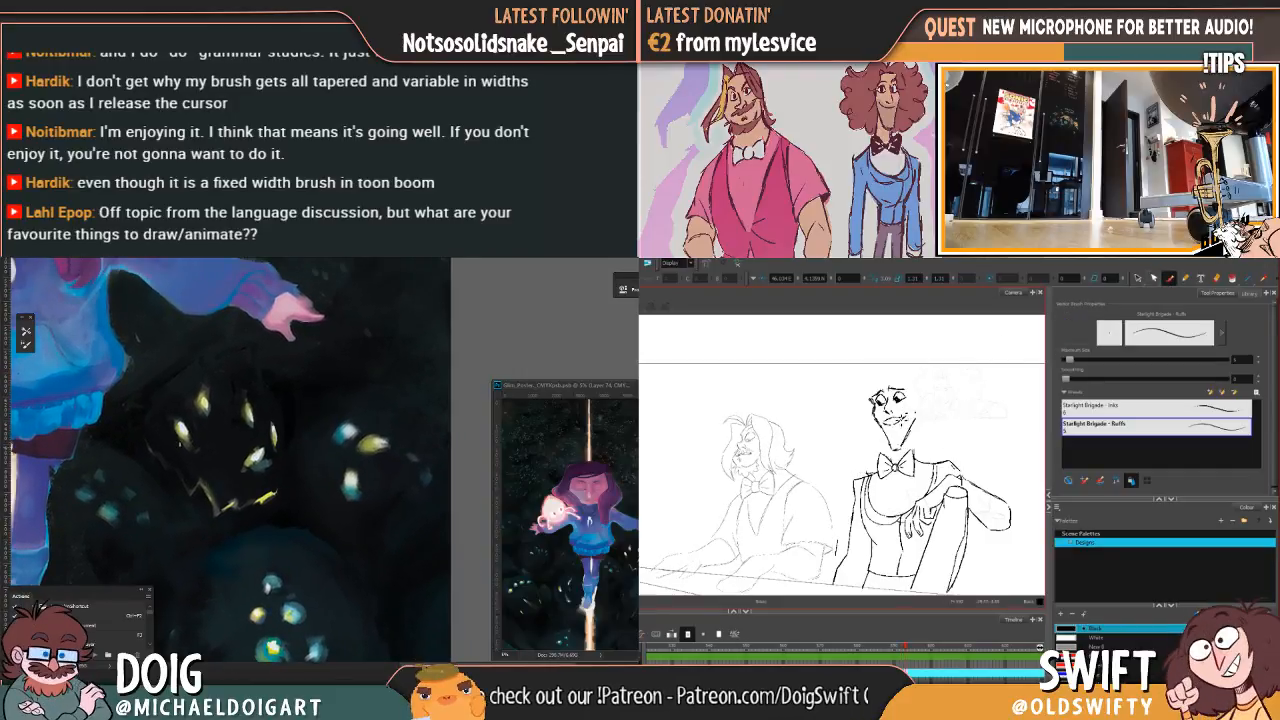
{"action": "key", "text": "period"}
{"action": "key", "text": "comma"}
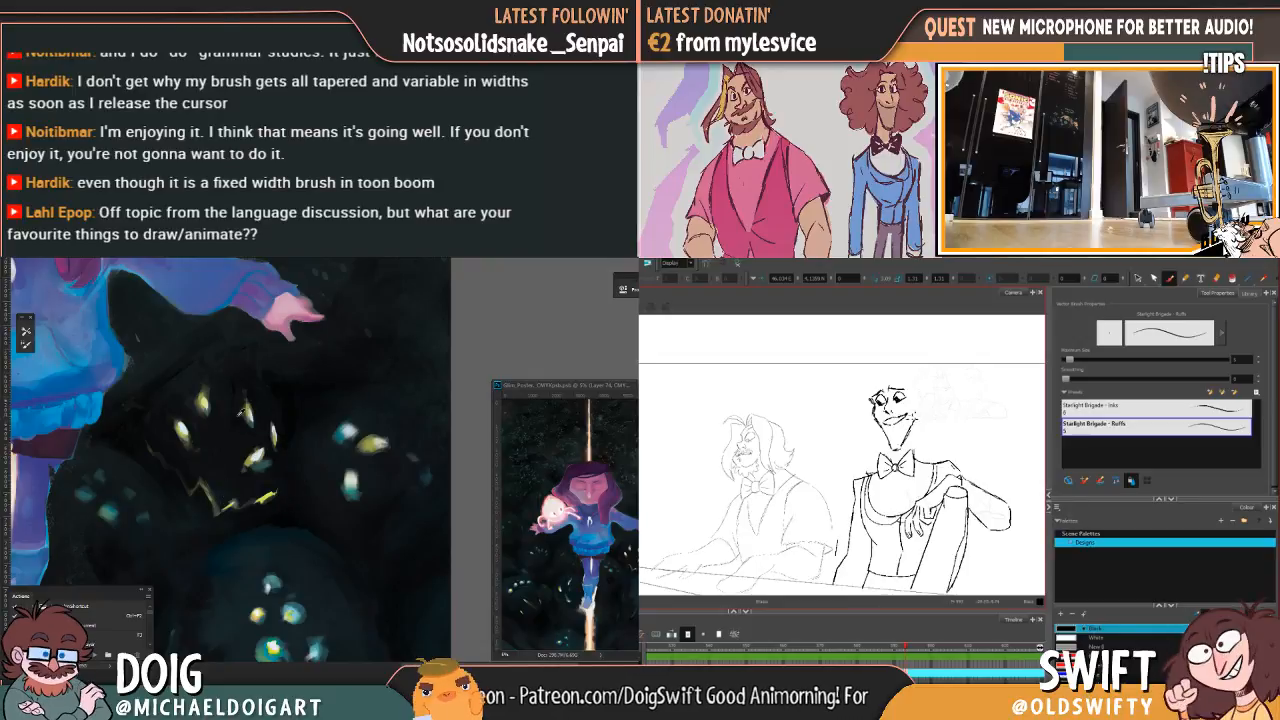
{"action": "key", "text": "period"}
{"action": "key", "text": "comma"}
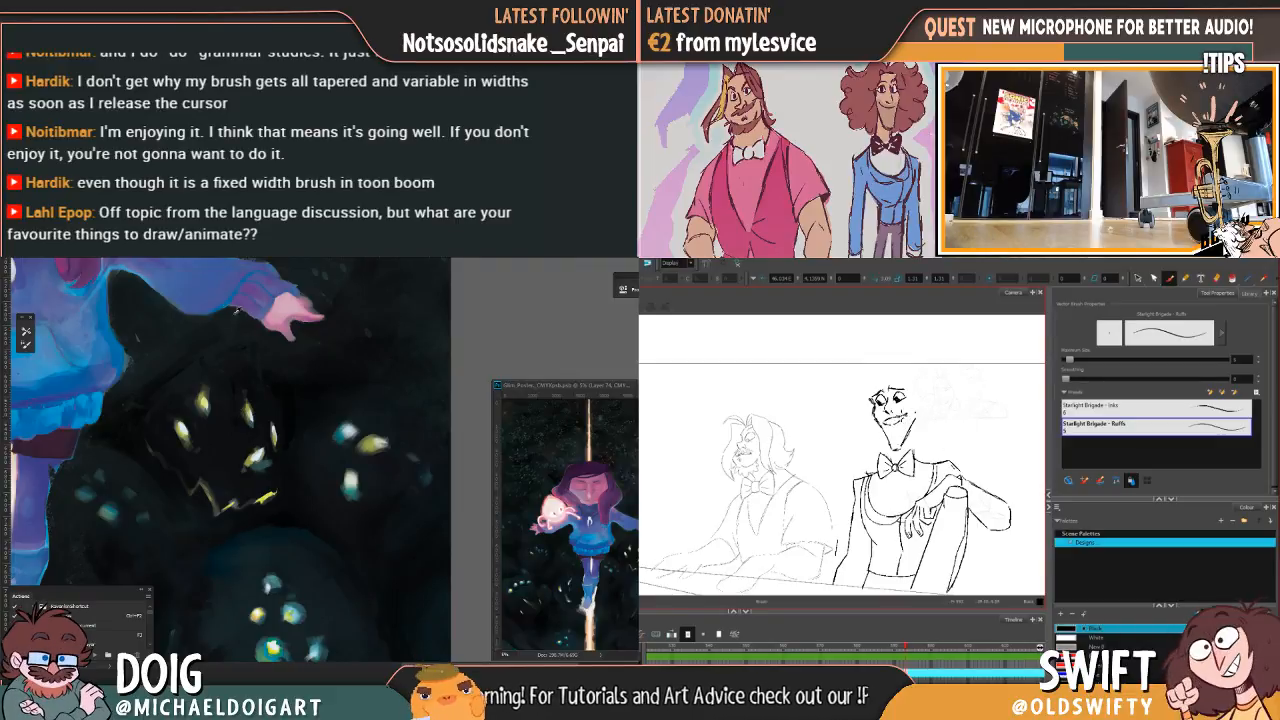
Step: Touch up the glowing jagged mouth of the dark forest creature and review it against the whole painting
{"action": "left_click", "coordinate": [265, 493]}
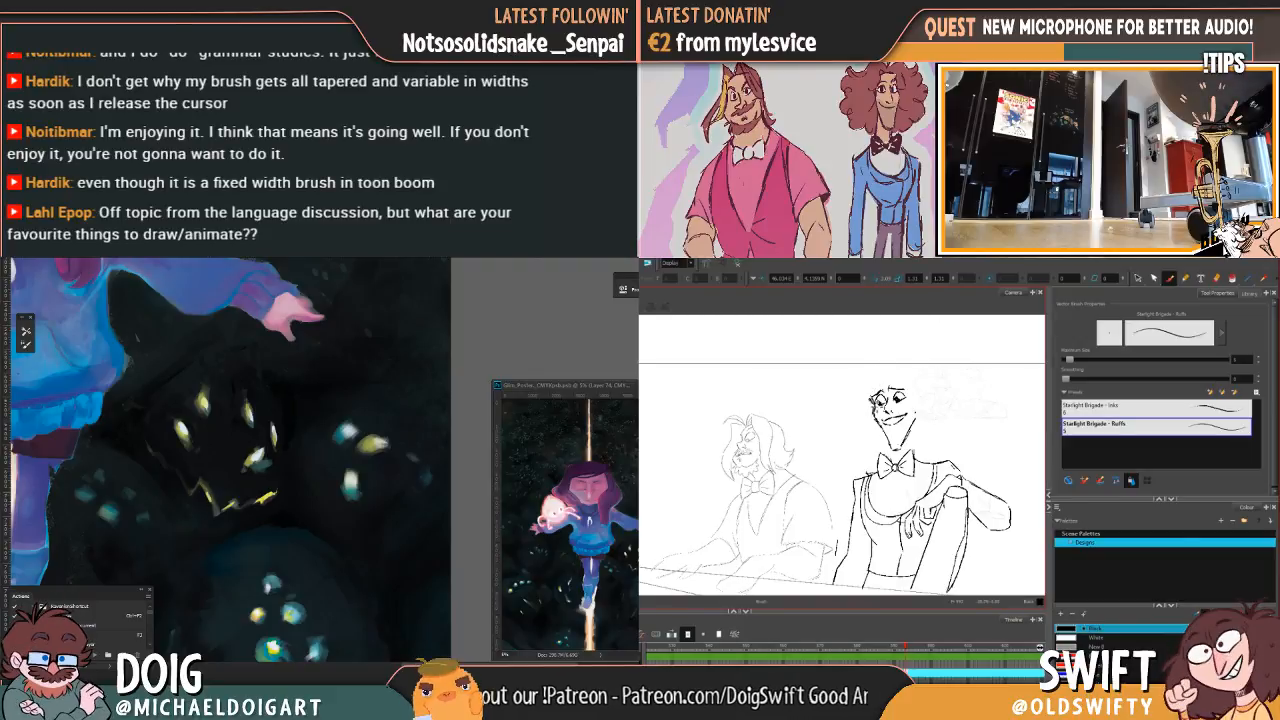
{"action": "key", "text": "ctrl+minus"}
{"action": "key", "text": "ctrl+plus"}
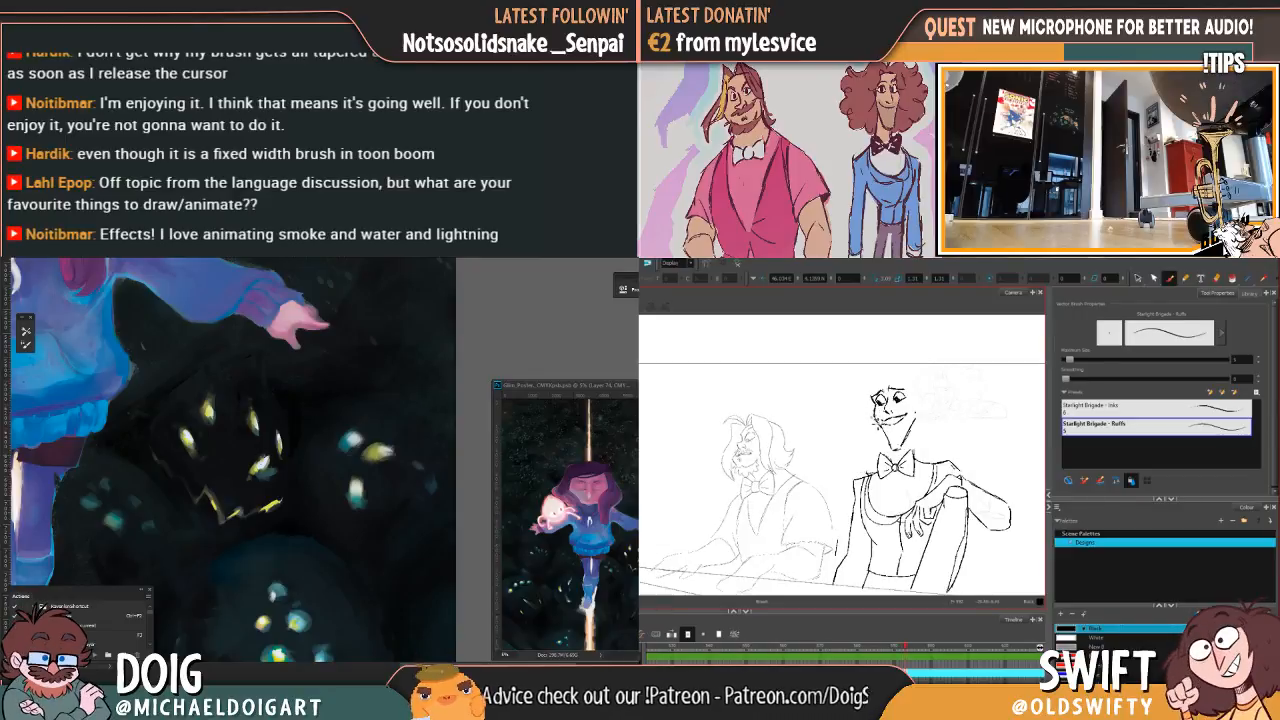
{"action": "key", "text": "ctrl+minus"}
{"action": "key", "text": "ctrl+minus"}
{"action": "key", "text": "ctrl+minus"}
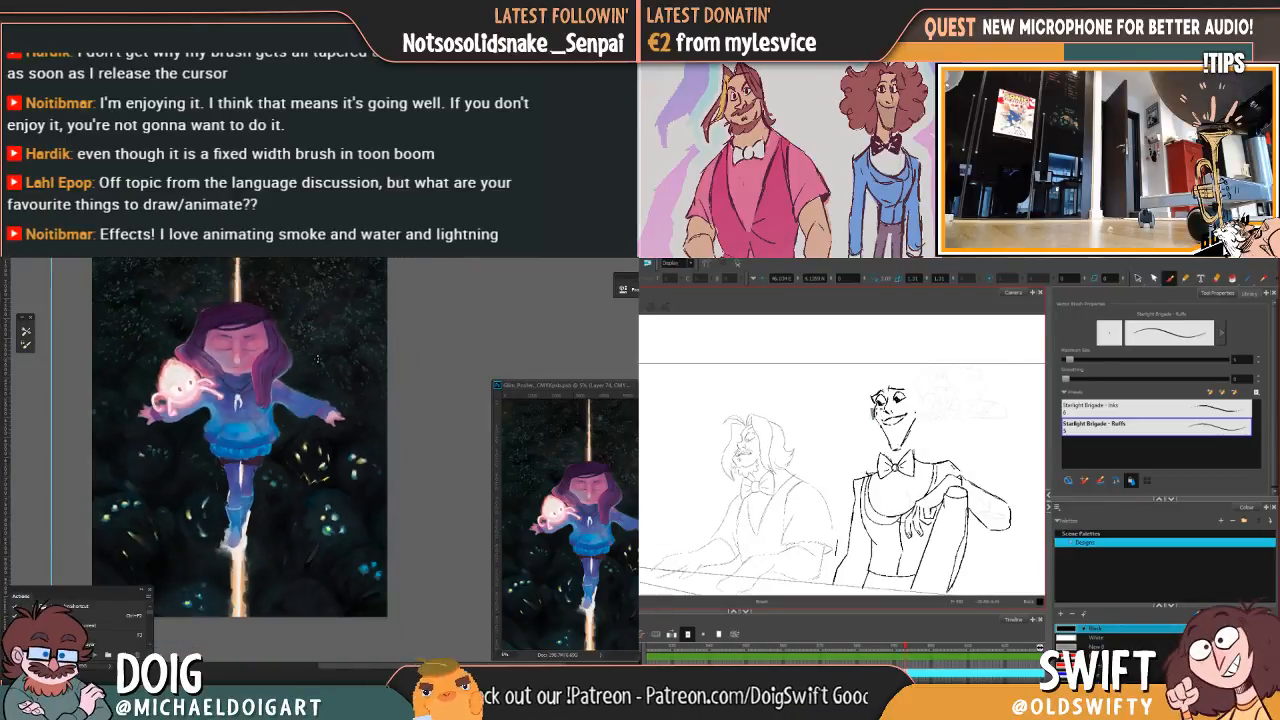
Step: Sketch a curved hairline over the standing character's forehead, checking it against the previous drawing
{"action": "key", "text": "period"}
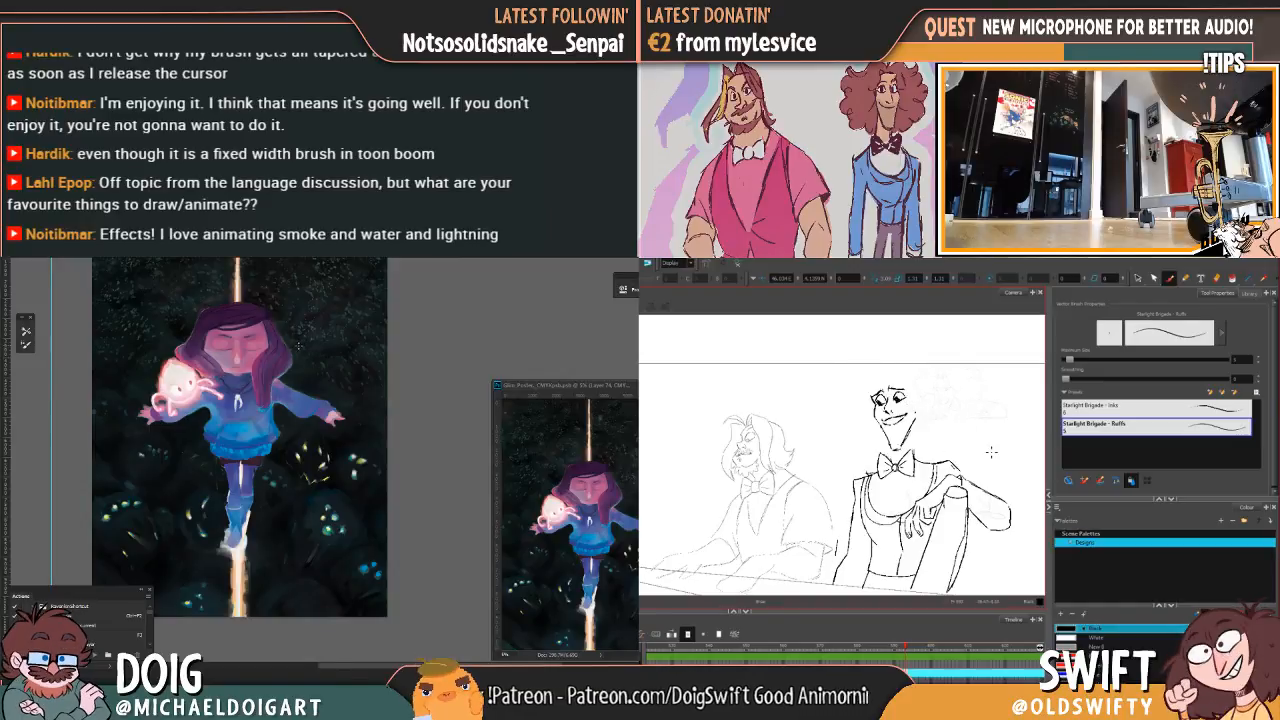
{"action": "key", "text": "ctrl+plus"}
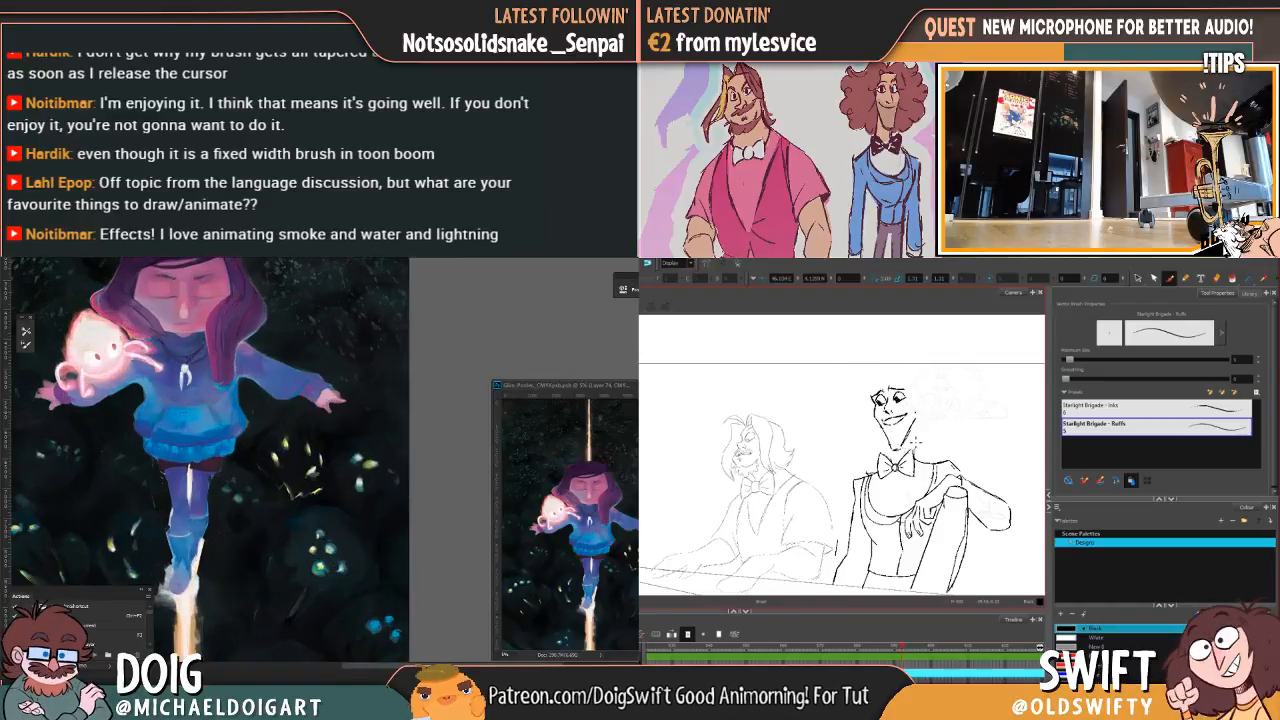
{"action": "left_click_drag", "start_coordinate": [150, 455], "coordinate": [281, 354]}
{"action": "left_click_drag", "start_coordinate": [183, 355], "coordinate": [247, 373]}
{"action": "key", "text": "ctrl+plus"}
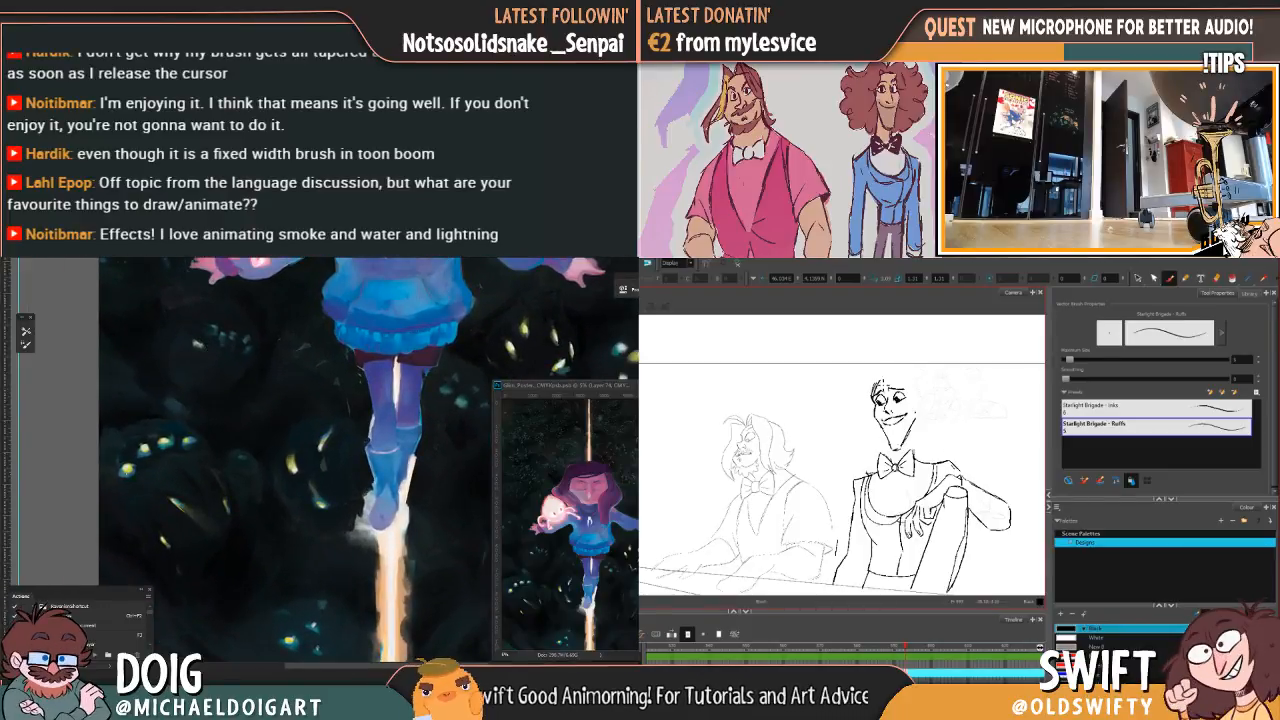
{"action": "key", "text": "comma"}
{"action": "key", "text": "period"}
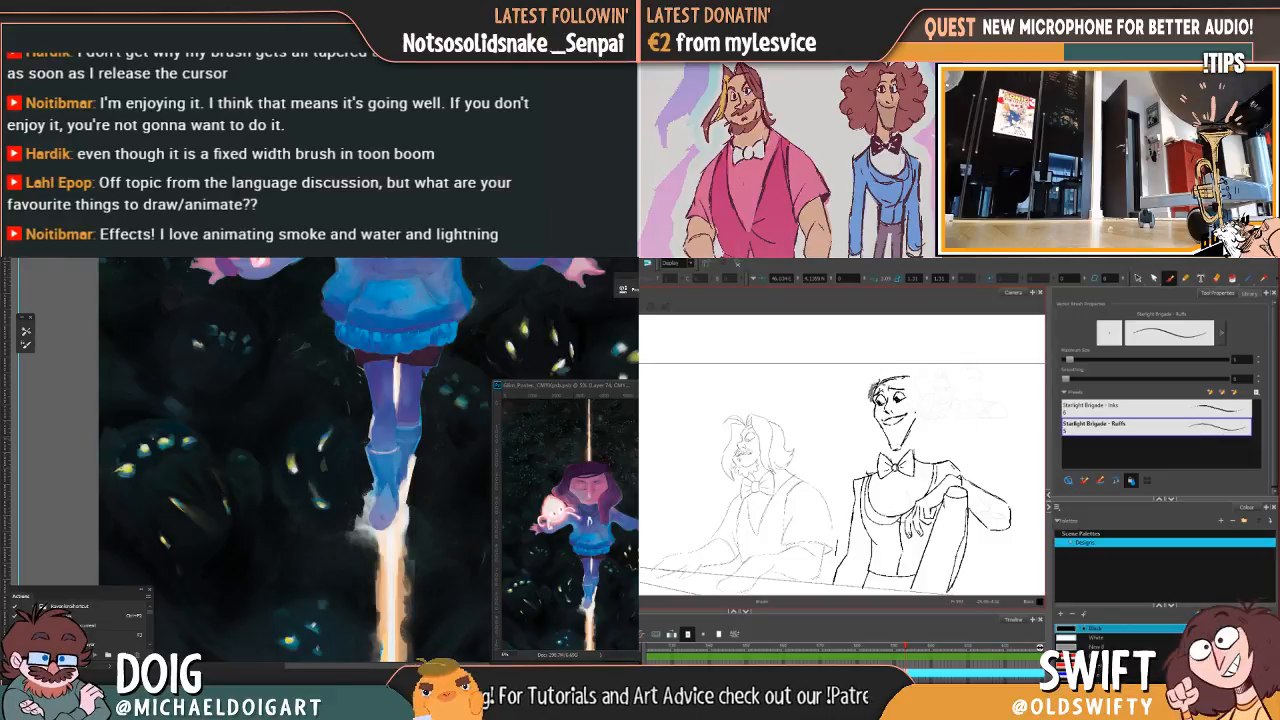
{"action": "key", "text": "comma"}
{"action": "key", "text": "period"}
{"action": "key", "text": "comma"}
{"action": "key", "text": "period"}
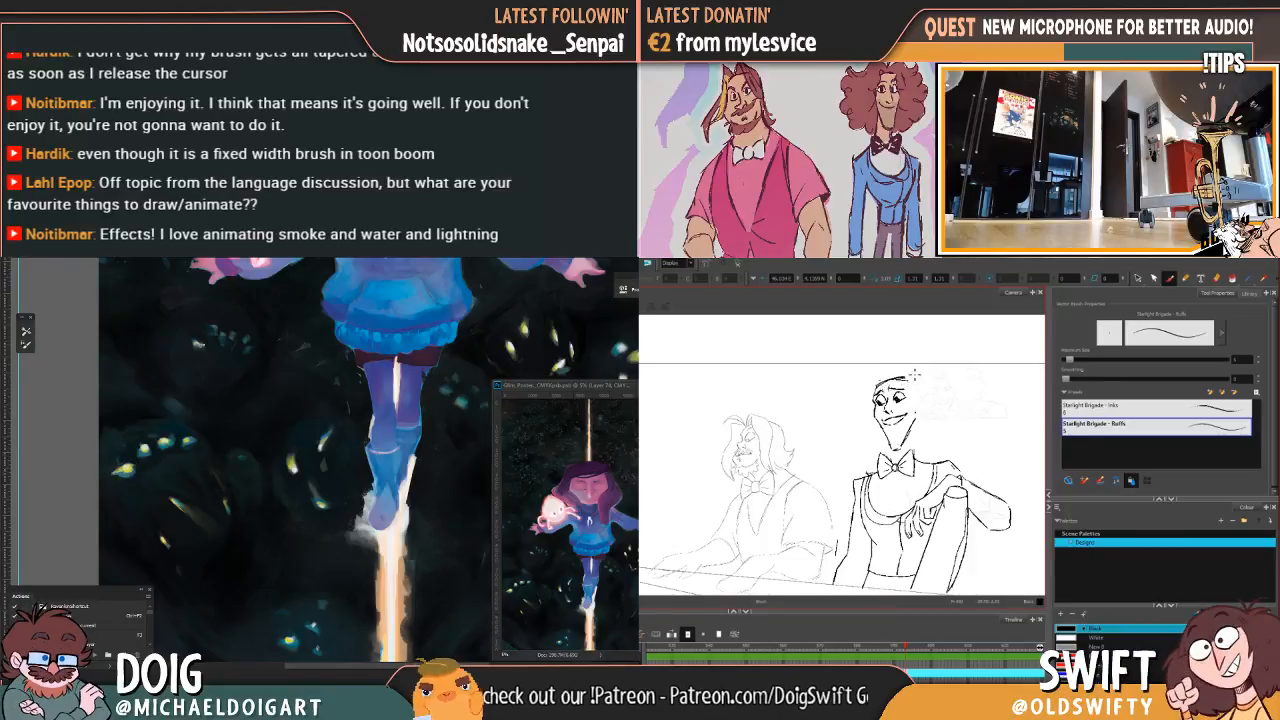
Step: Sketch hair strands framing both sides of the forehead and sample a colour beside the forest painting's glowing eyes
{"action": "key", "text": "comma"}
{"action": "left_click_drag", "start_coordinate": [161, 420], "coordinate": [192, 446]}
{"action": "scroll", "coordinate": [113, 433], "scroll_direction": "up", "scroll_amount": 2}
{"action": "left_click", "coordinate": [148, 445], "text": "alt"}
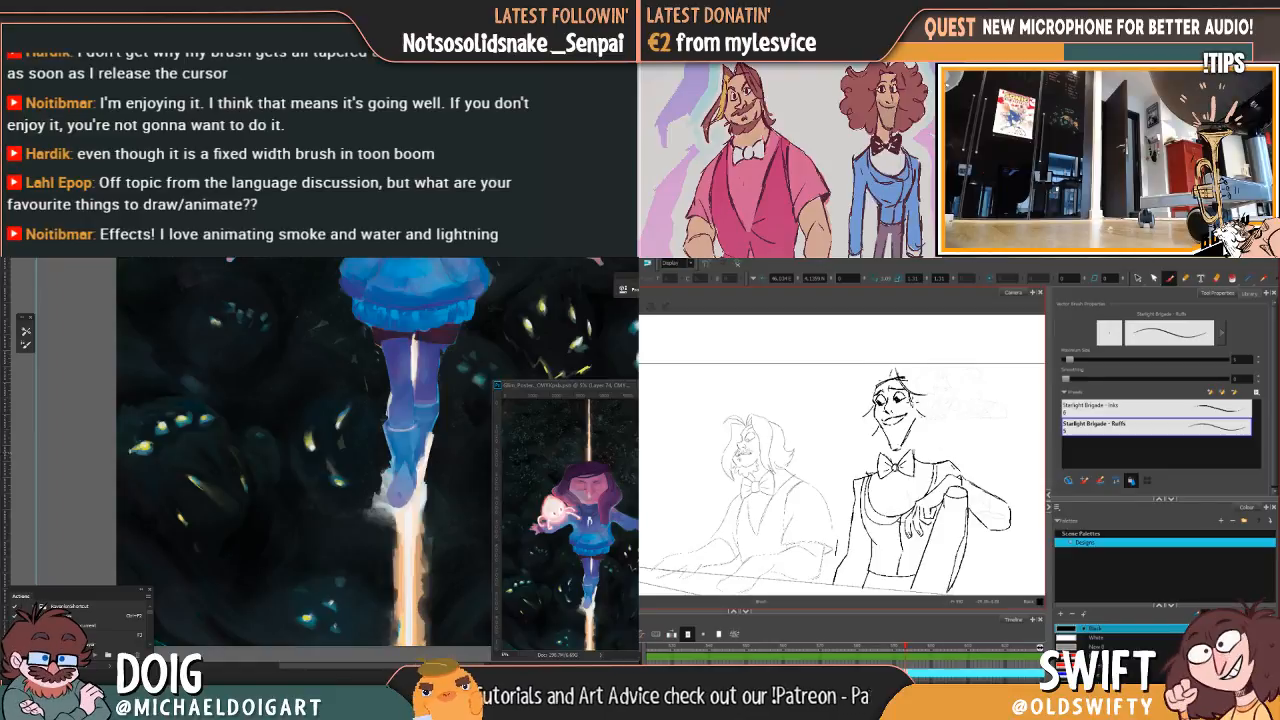
Step: Sketch the curly hair outline down the left side of the standing character's head, checking it against the previous drawing
{"action": "key", "text": "comma"}
{"action": "key", "text": "period"}
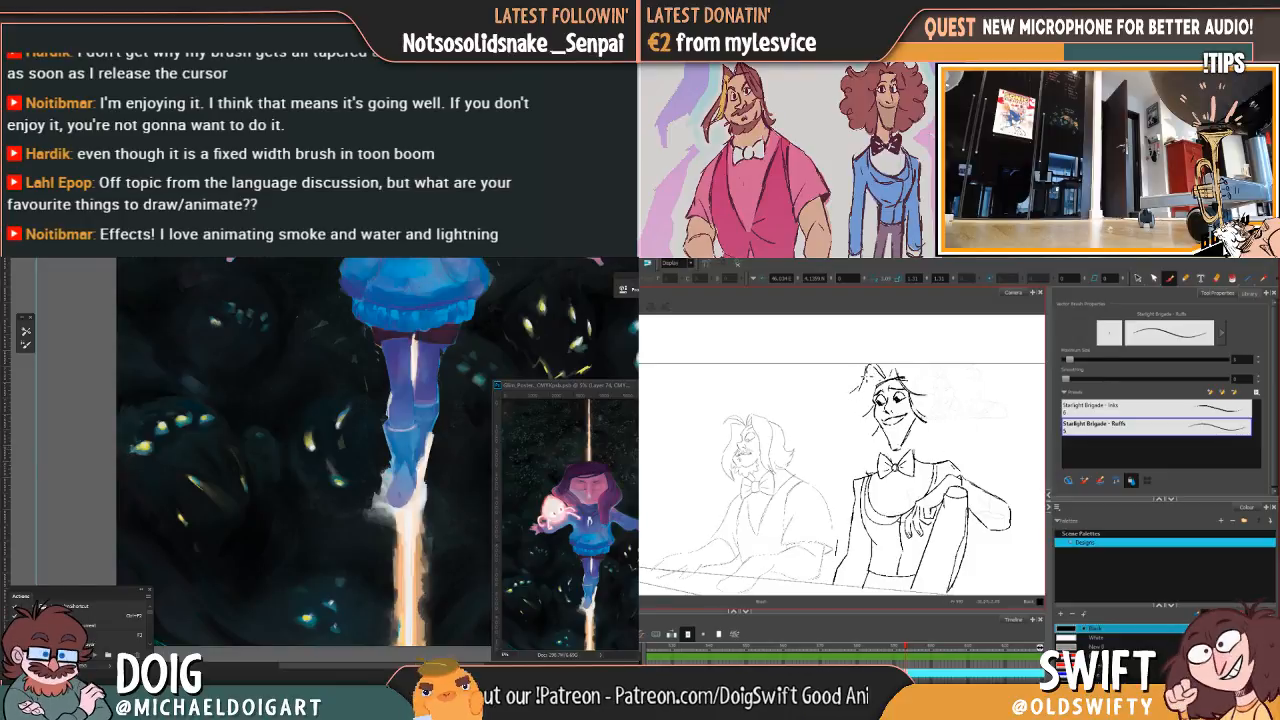
{"action": "key", "text": "comma"}
{"action": "key", "text": "ctrl+plus"}
{"action": "key", "text": "period"}
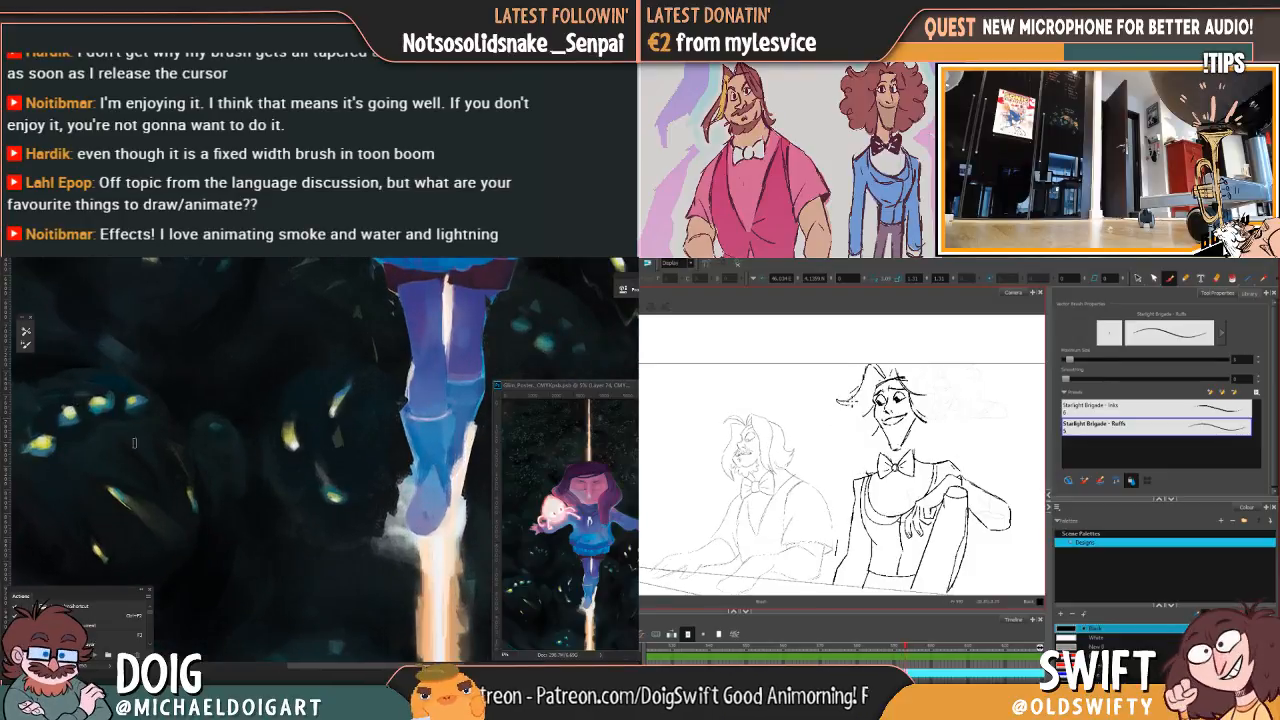
{"action": "left_click_drag", "start_coordinate": [860, 393], "coordinate": [841, 436]}
{"action": "left_click_drag", "start_coordinate": [82, 477], "coordinate": [164, 482]}
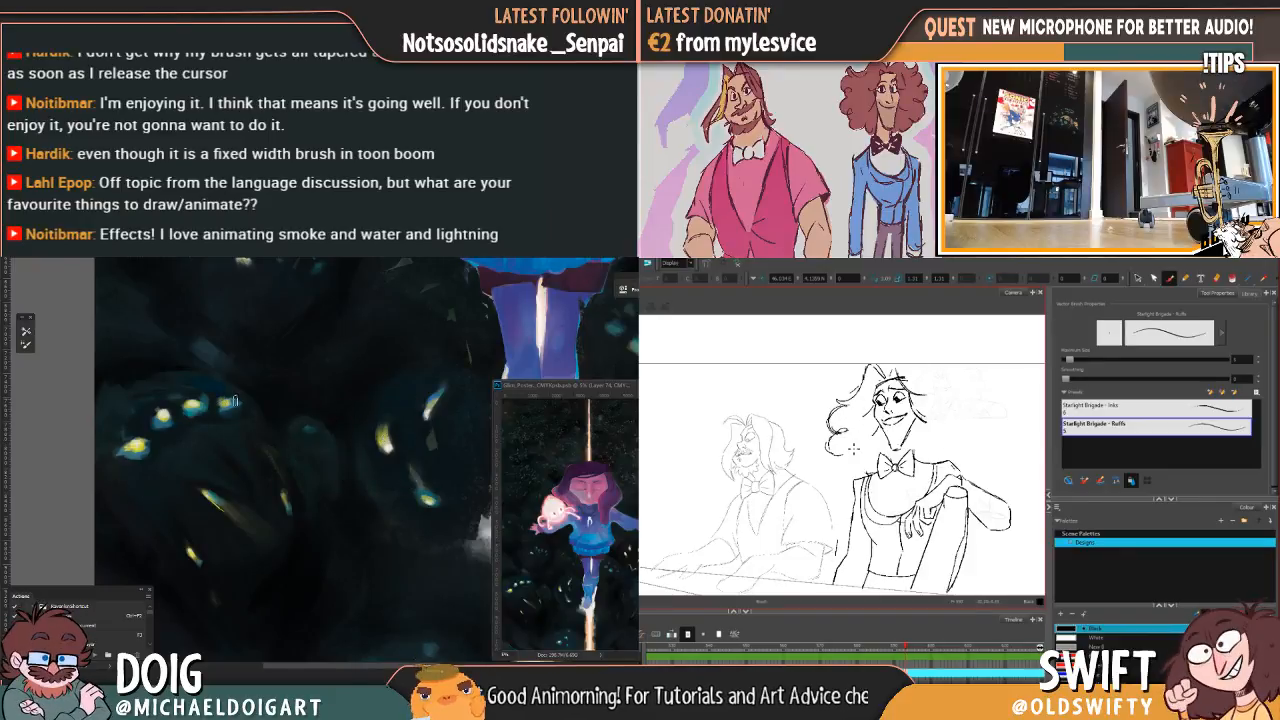
{"action": "scroll", "coordinate": [236, 383], "scroll_direction": "down", "scroll_amount": 2}
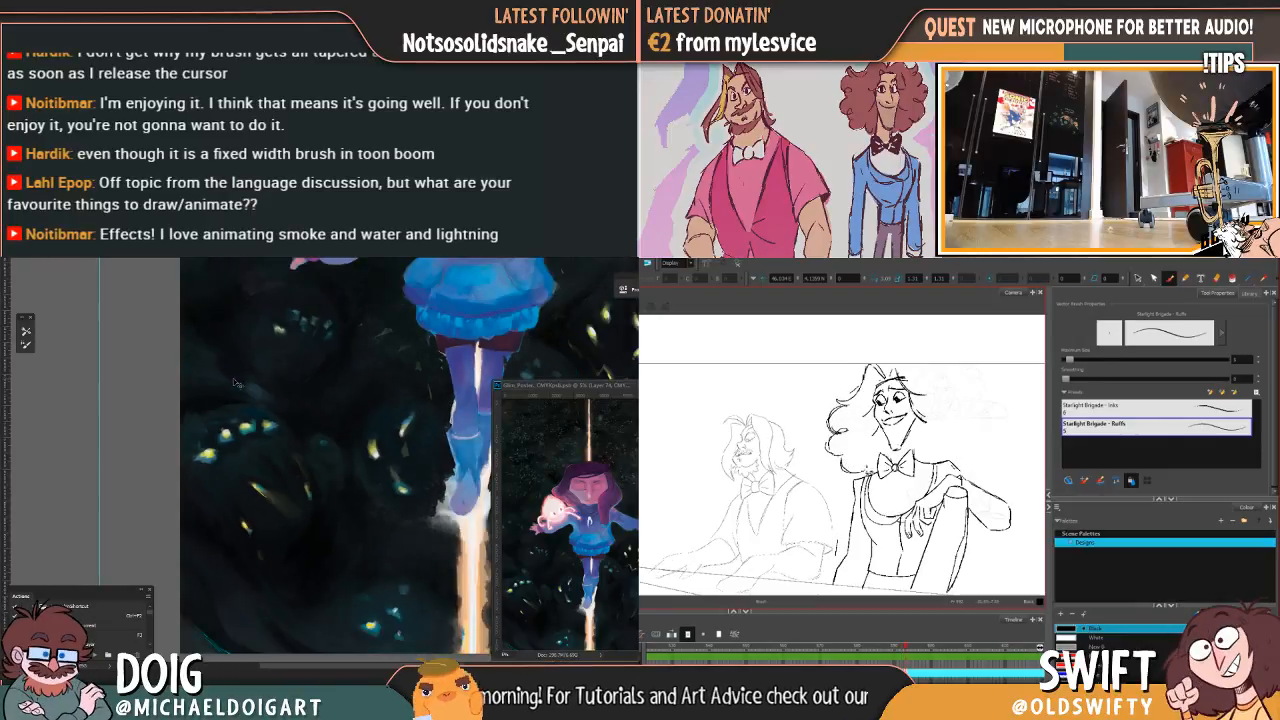
{"action": "scroll", "coordinate": [236, 383], "scroll_direction": "down", "scroll_amount": 5}
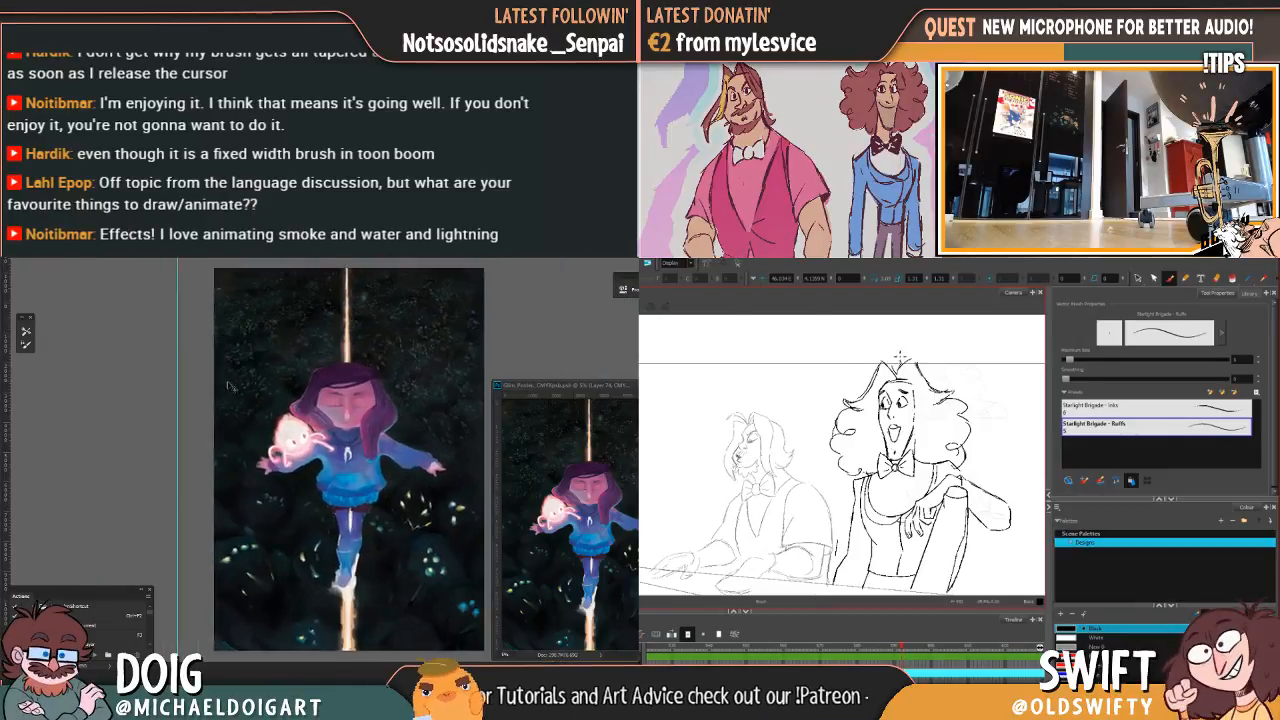
Step: Select the stray hair strand sweeping right from the top of the character's head and delete it
{"action": "scroll", "coordinate": [229, 386], "scroll_direction": "up", "scroll_amount": 2}
{"action": "scroll", "coordinate": [218, 419], "scroll_direction": "up", "scroll_amount": 3}
{"action": "scroll", "coordinate": [201, 408], "scroll_direction": "down", "scroll_amount": 2}
{"action": "scroll", "coordinate": [191, 388], "scroll_direction": "up", "scroll_amount": 2}
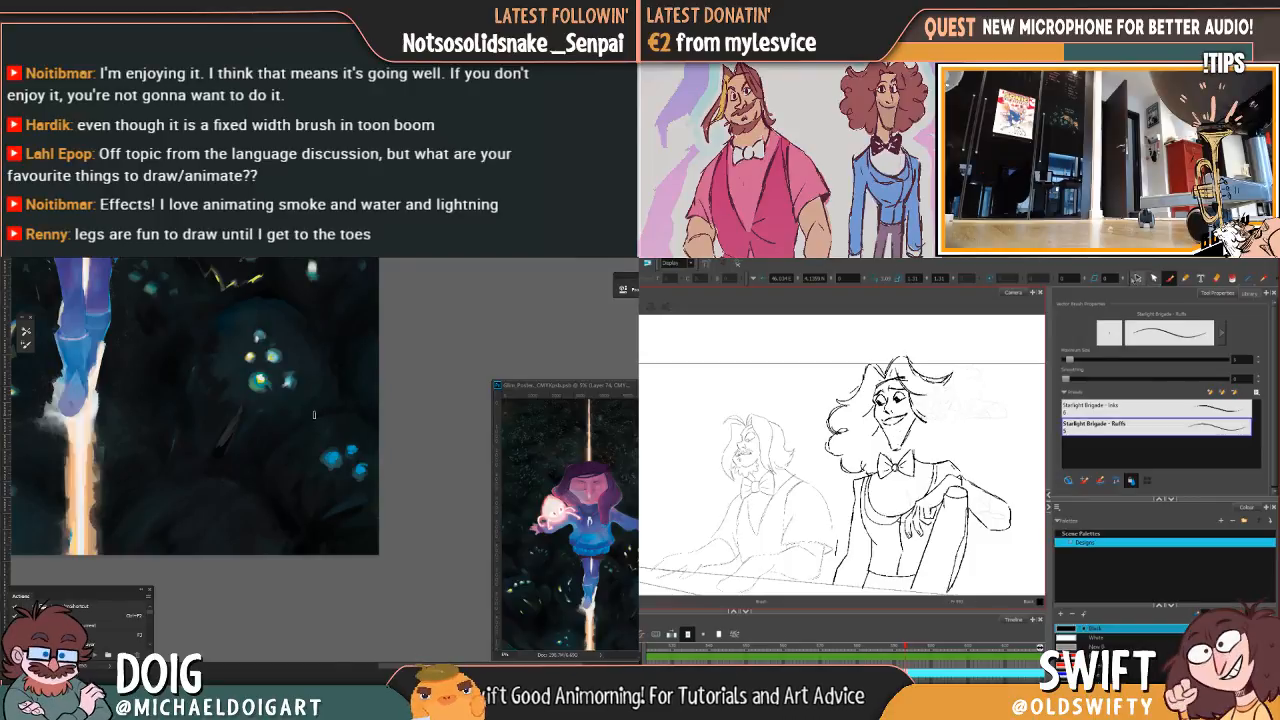
{"action": "left_click", "coordinate": [1138, 278]}
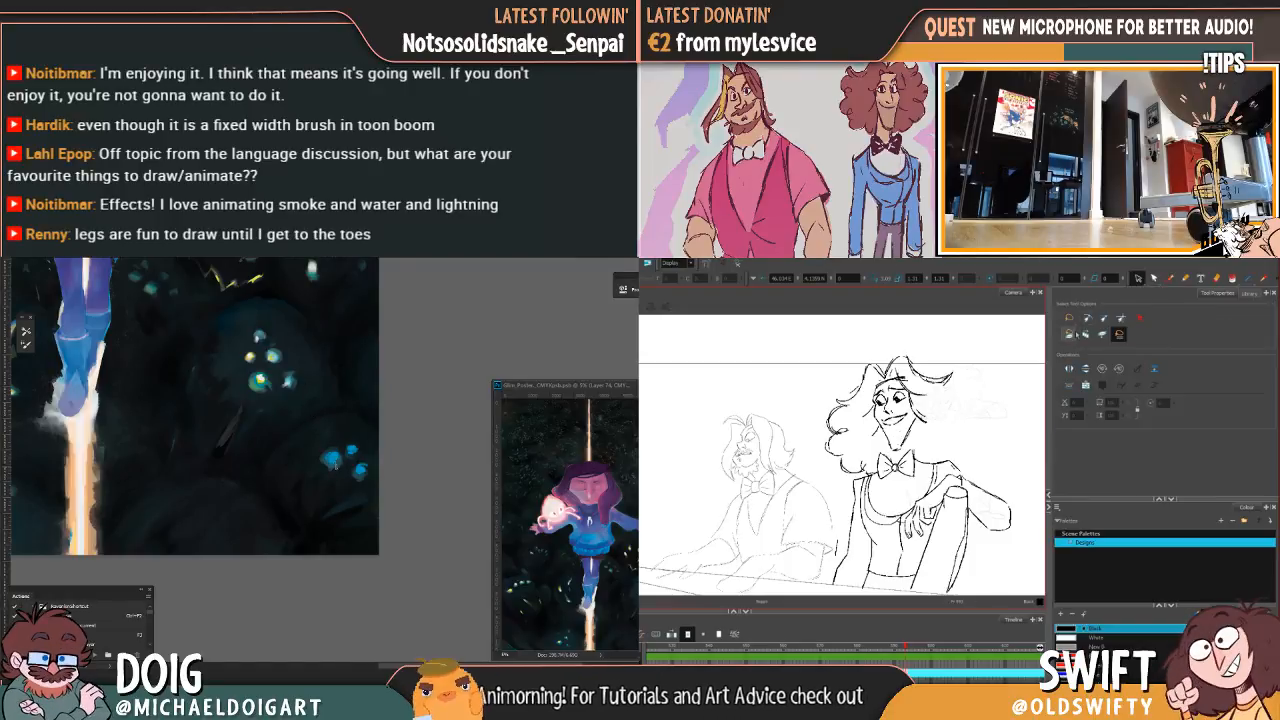
{"action": "left_click_drag", "start_coordinate": [959, 356], "coordinate": [933, 404]}
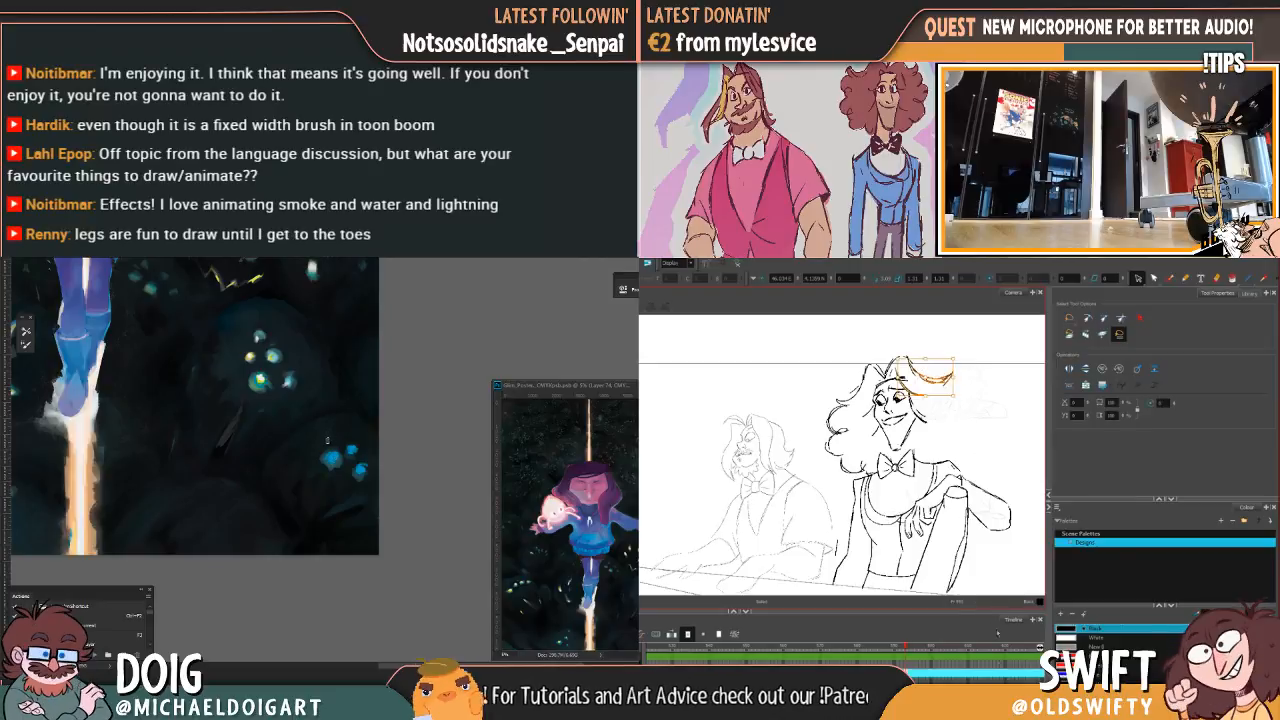
{"action": "left_click", "coordinate": [259, 378]}
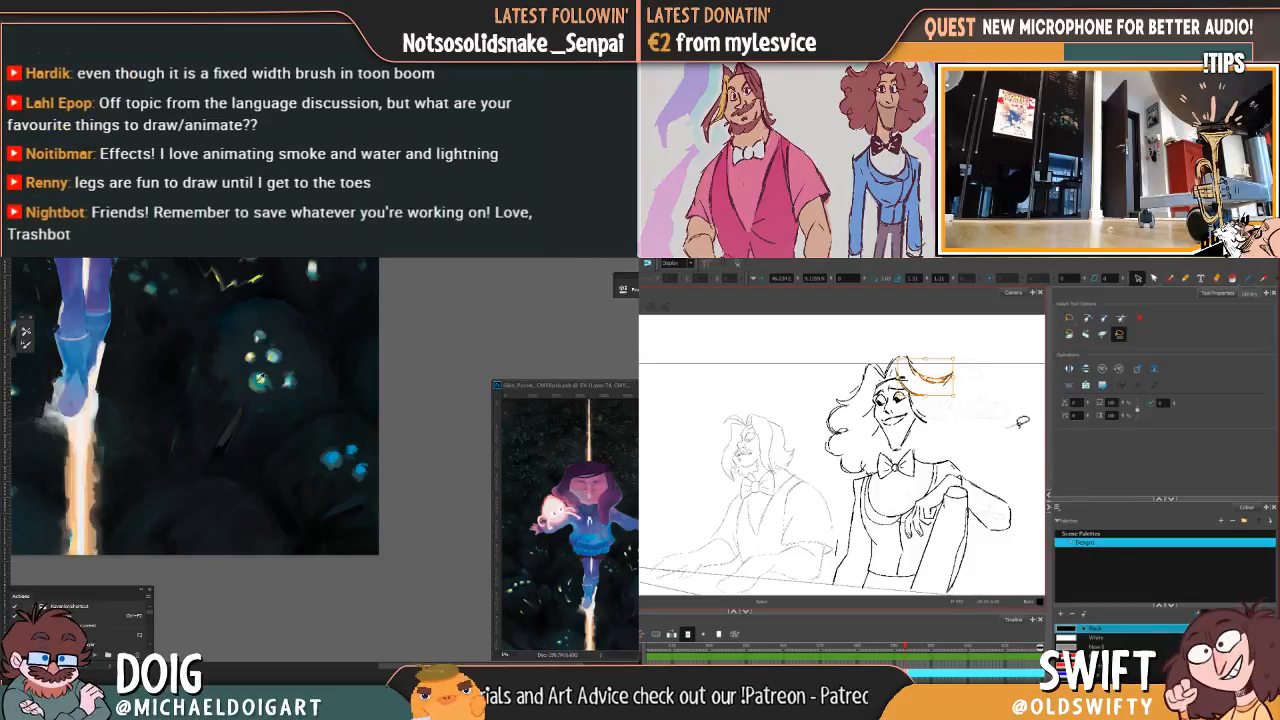
{"action": "mouse_move", "coordinate": [1004, 386]}
{"action": "left_mouse_down"}
{"action": "mouse_move", "coordinate": [963, 355]}
{"action": "mouse_move", "coordinate": [948, 398]}
{"action": "left_mouse_up"}
{"action": "key", "text": "Delete"}
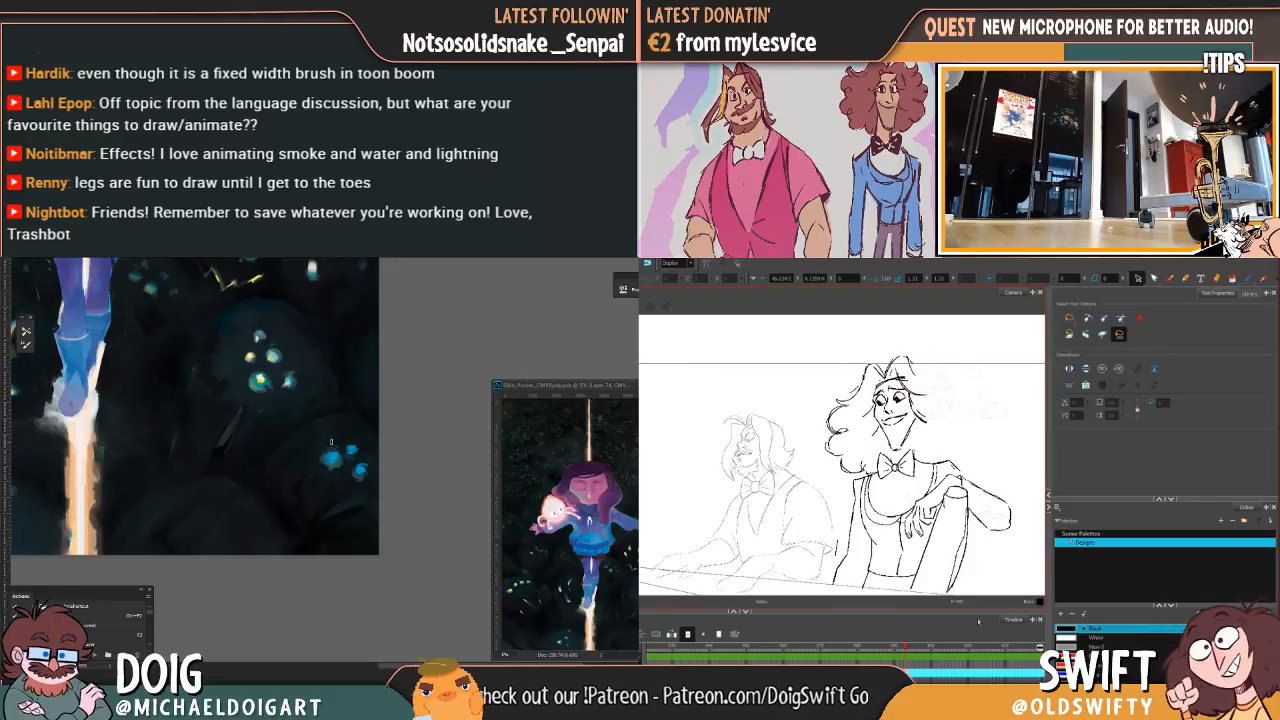
Step: Redraw the swept strand on the right side of the forehead with the Brush and extend it into the outer curls
{"action": "scroll", "coordinate": [331, 441], "scroll_direction": "down", "scroll_amount": 3}
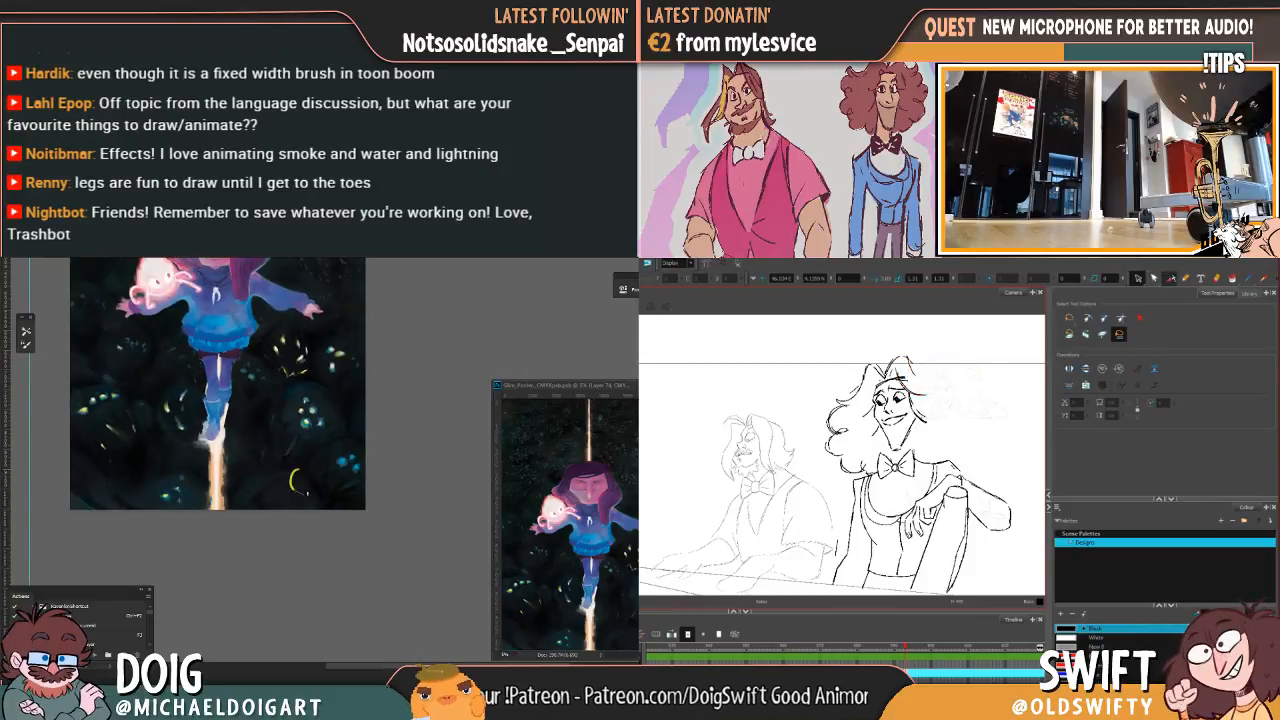
{"action": "key", "text": "alt+b"}
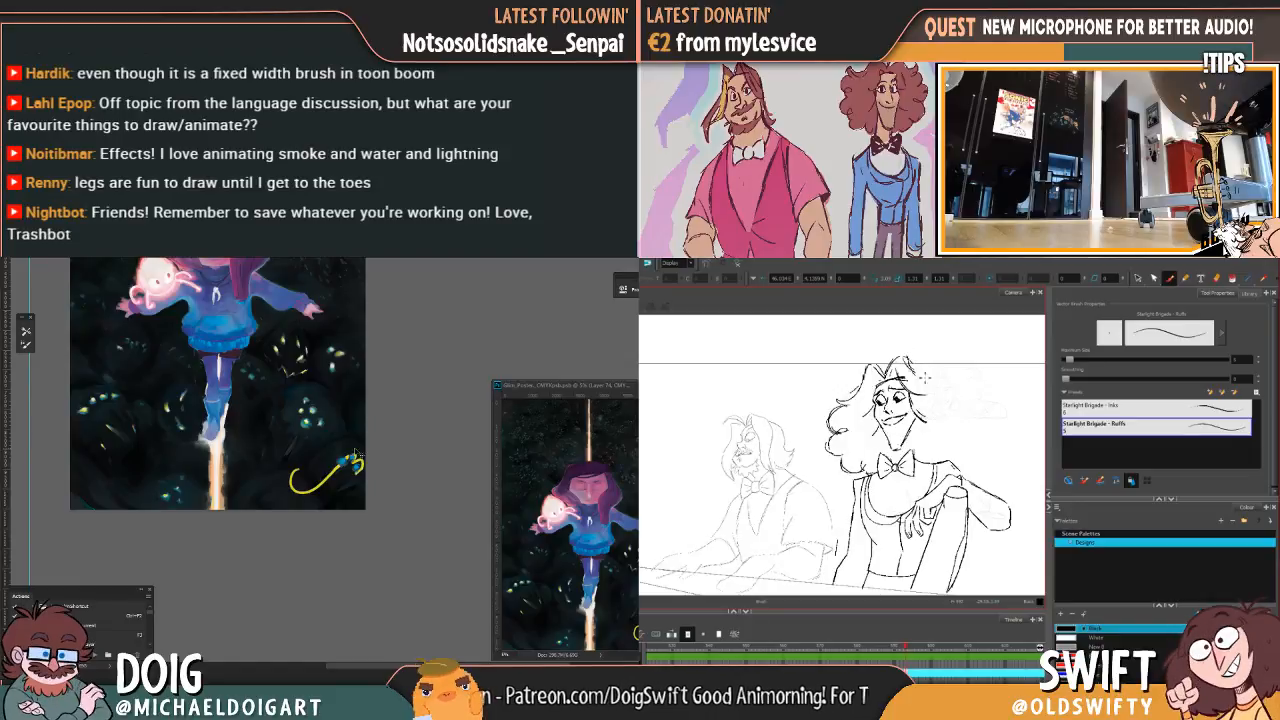
{"action": "scroll", "coordinate": [223, 405], "scroll_direction": "up", "scroll_amount": 2}
{"action": "scroll", "coordinate": [316, 421], "scroll_direction": "up", "scroll_amount": 2}
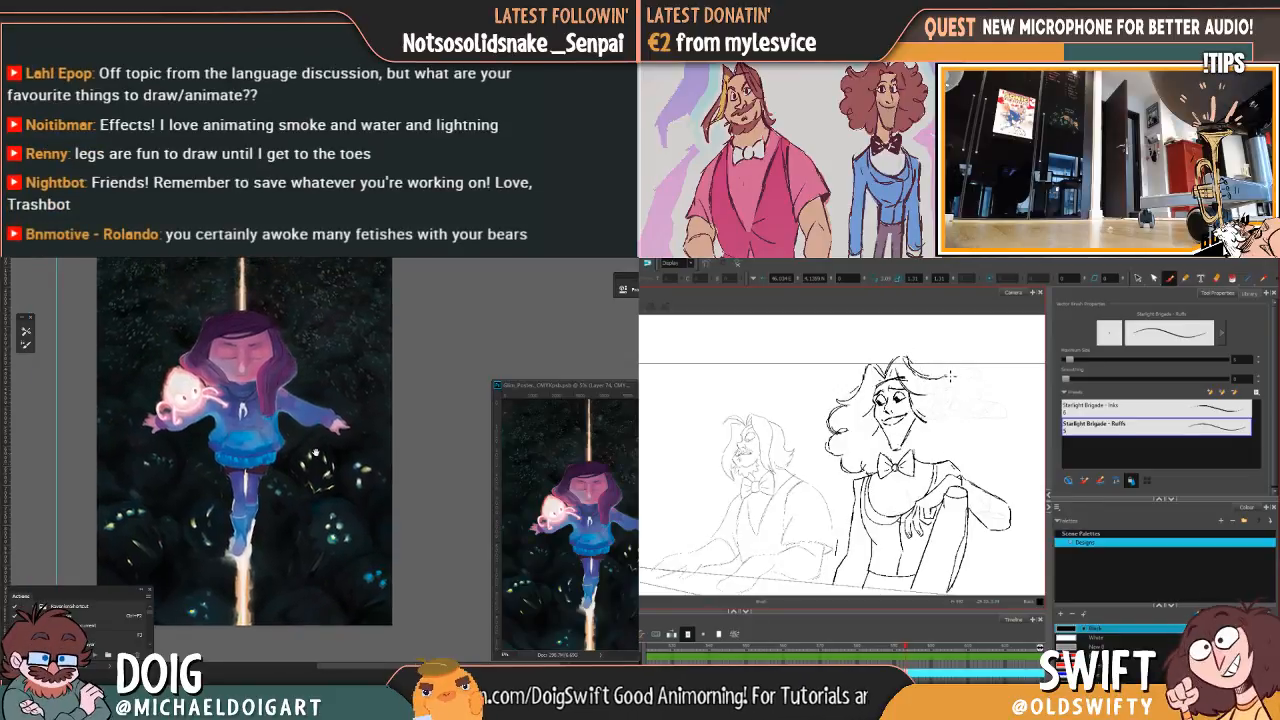
{"action": "mouse_move", "coordinate": [316, 421]}
{"action": "left_mouse_down"}
{"action": "mouse_move", "coordinate": [313, 399]}
{"action": "mouse_move", "coordinate": [281, 414]}
{"action": "left_mouse_up"}
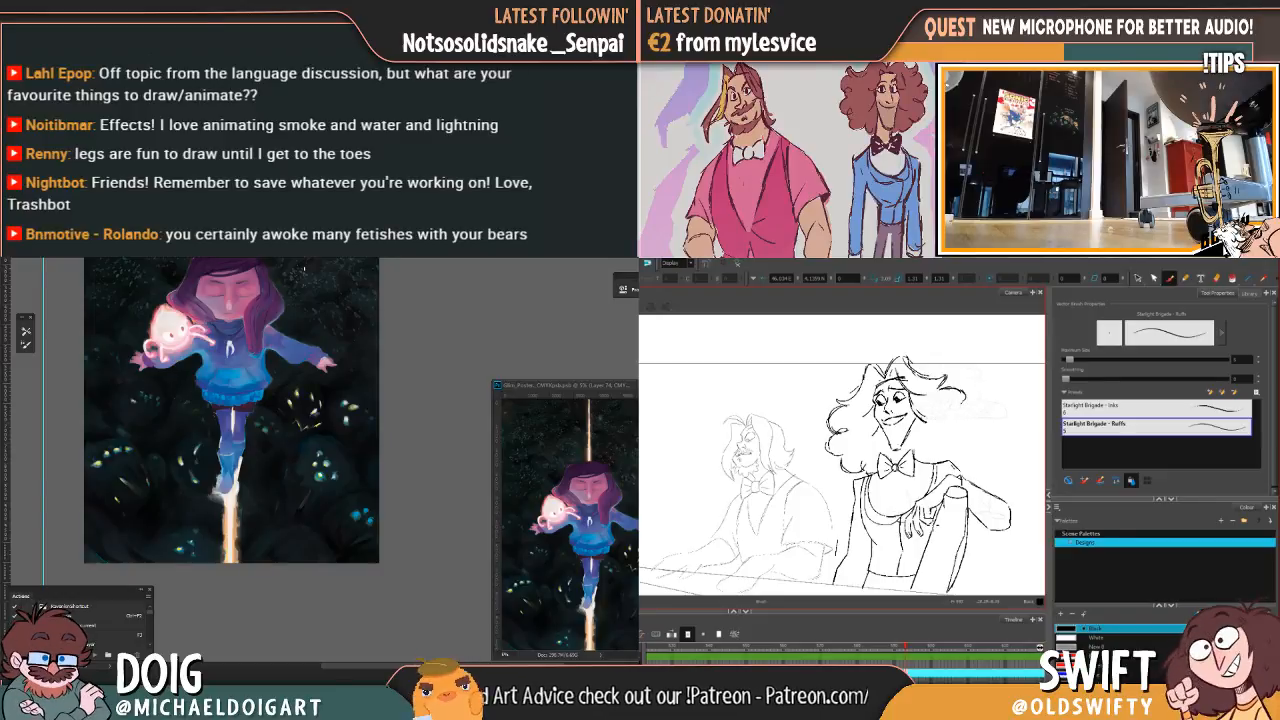
Step: Sketch the curls down the right side of the head and sample a colour from the dark forest creature's glowing face
{"action": "key", "text": "ctrl+plus"}
{"action": "key", "text": "ctrl+plus"}
{"action": "key", "text": "ctrl+plus"}
{"action": "mouse_move", "coordinate": [306, 298]}
{"action": "left_mouse_down"}
{"action": "mouse_move", "coordinate": [304, 370]}
{"action": "mouse_move", "coordinate": [247, 424]}
{"action": "left_mouse_up"}
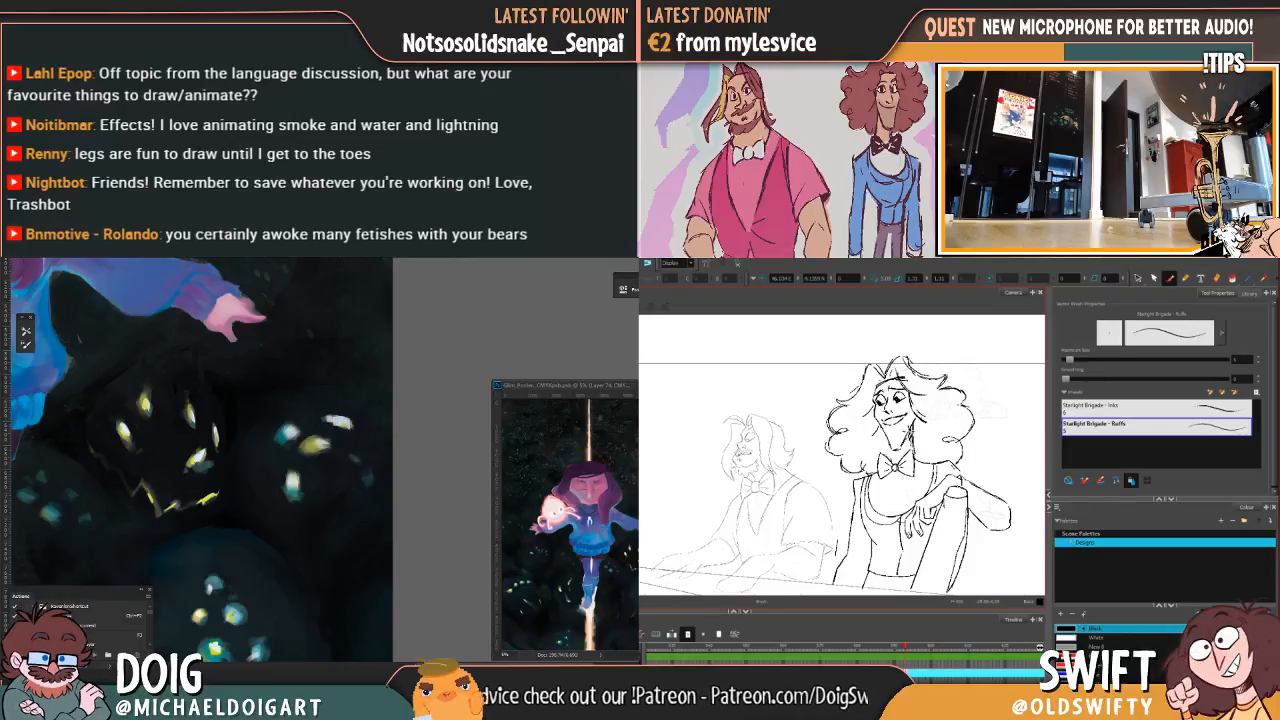
{"action": "left_click", "coordinate": [180, 463], "text": "alt"}
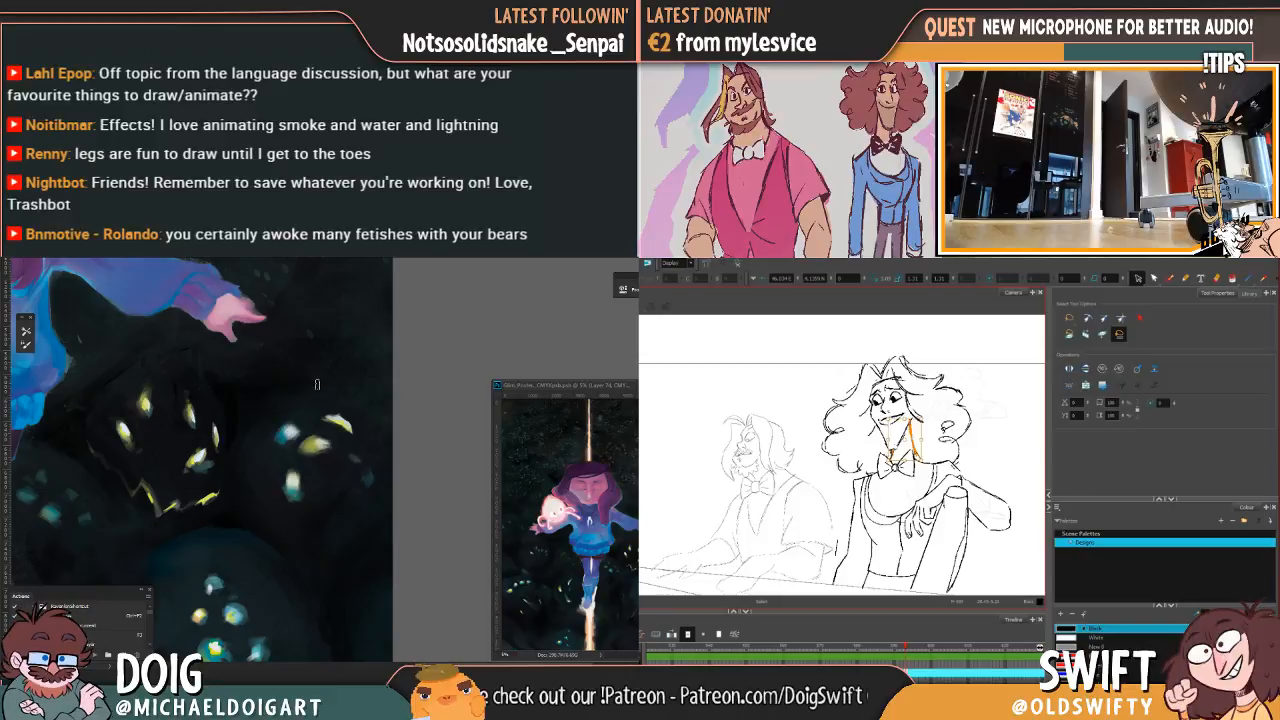
Step: Review the dark creature's glowing eyes and mouth up close and against the whole forest painting
{"action": "key", "text": "ctrl+minus"}
{"action": "key", "text": "ctrl+minus"}
{"action": "key", "text": "ctrl+minus"}
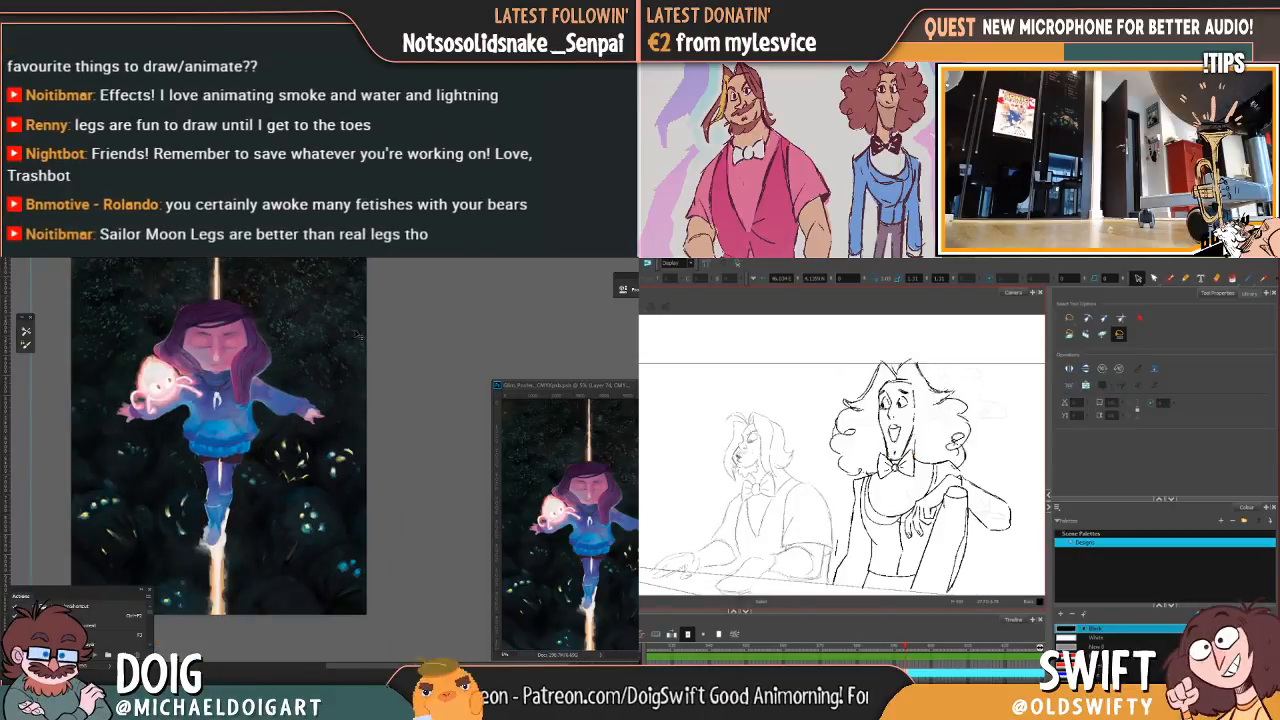
{"action": "scroll", "coordinate": [350, 350], "scroll_direction": "up", "scroll_amount": 3}
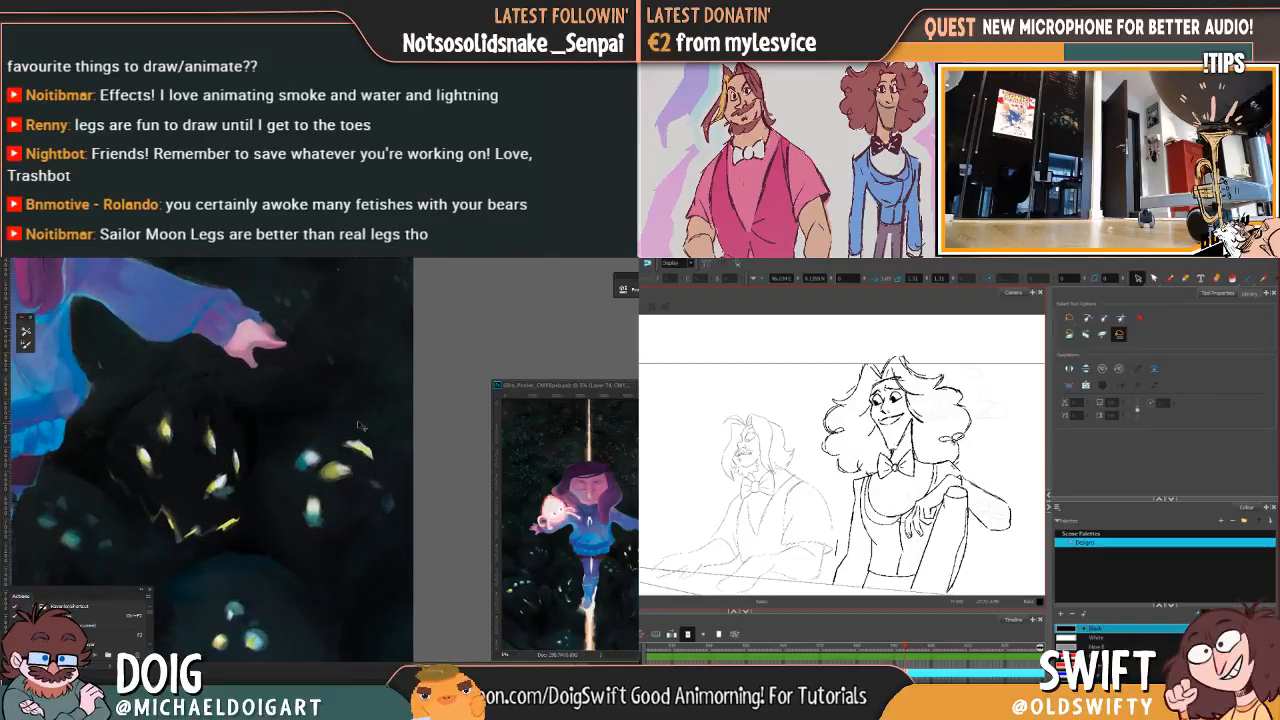
{"action": "scroll", "coordinate": [360, 426], "scroll_direction": "up", "scroll_amount": 2}
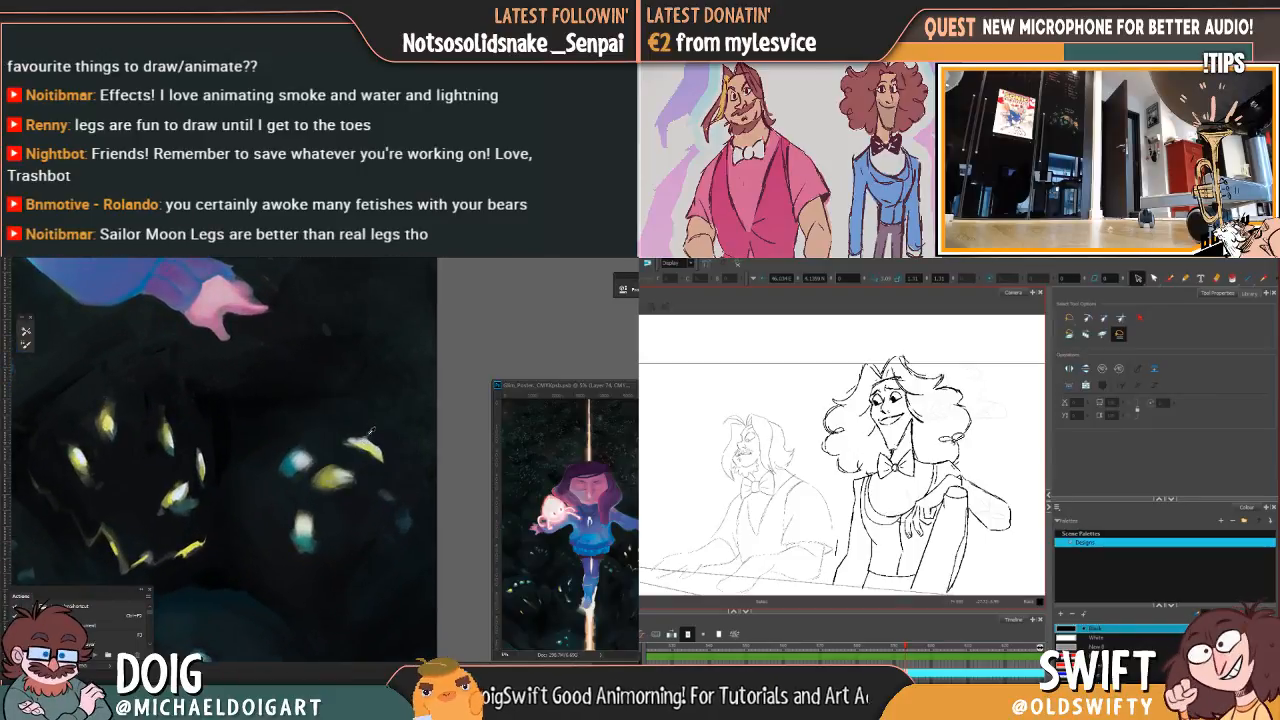
{"action": "scroll", "coordinate": [350, 440], "scroll_direction": "down", "scroll_amount": 5}
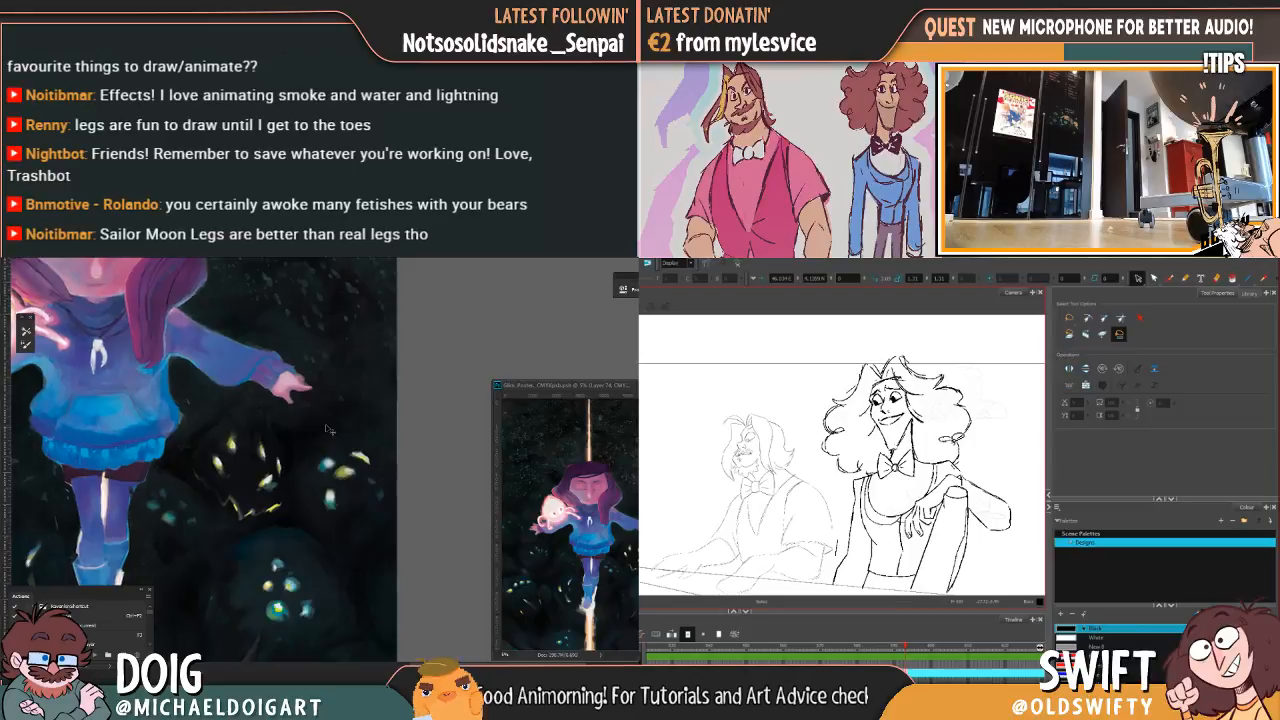
{"action": "scroll", "coordinate": [148, 432], "scroll_direction": "up", "scroll_amount": 3}
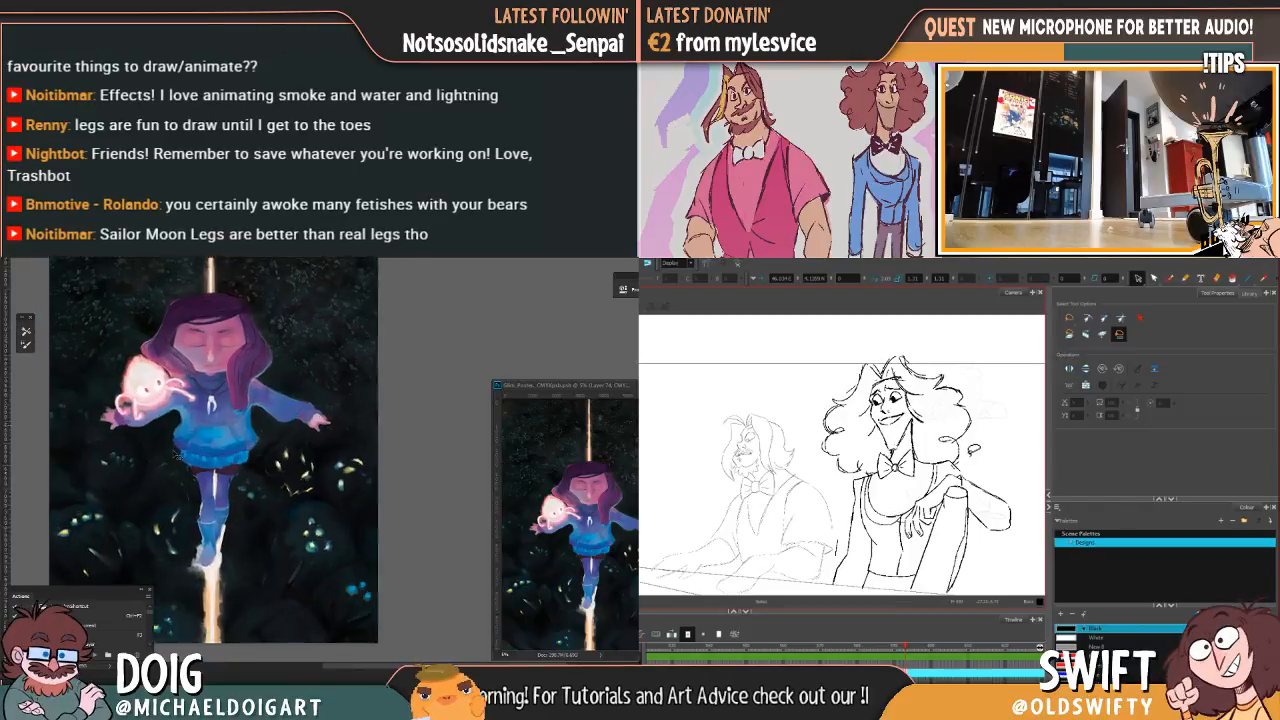
Step: Remove the rough neck lines under the standing character's chin and sample a colour from the forest lights beside the girl's legs
{"action": "left_click_drag", "start_coordinate": [148, 432], "coordinate": [176, 418]}
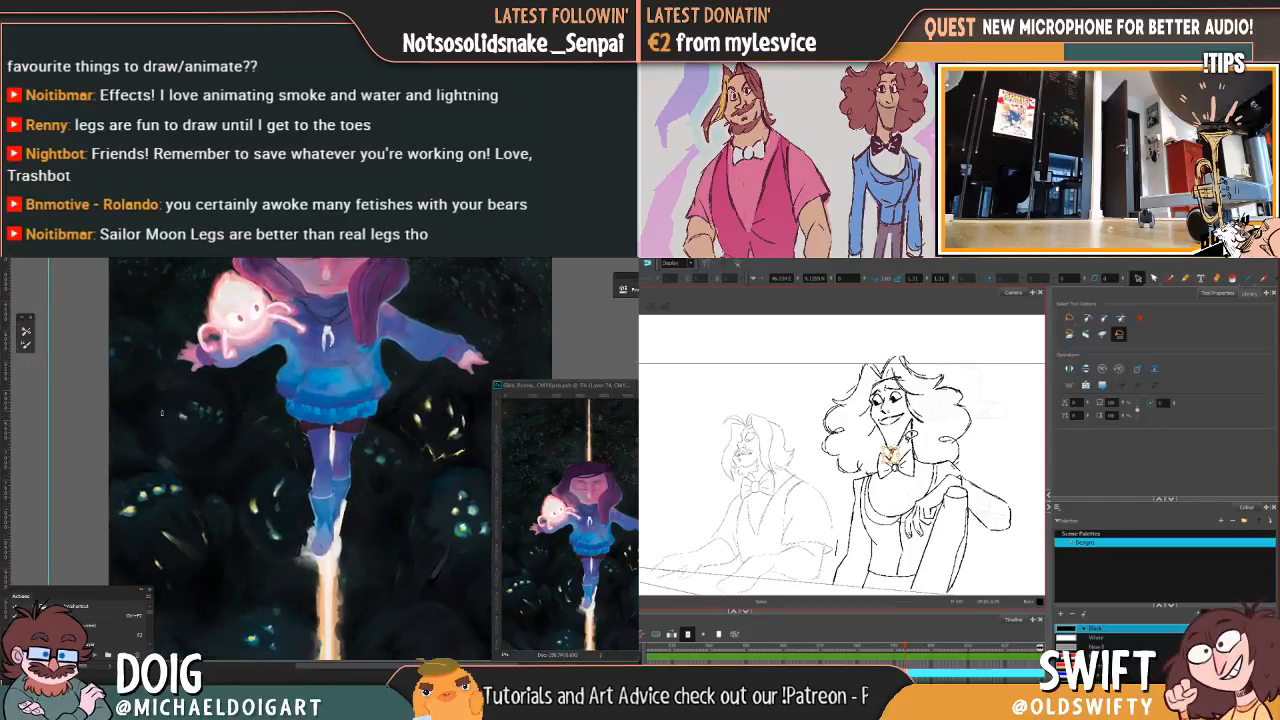
{"action": "scroll", "coordinate": [134, 417], "scroll_direction": "up", "scroll_amount": 2}
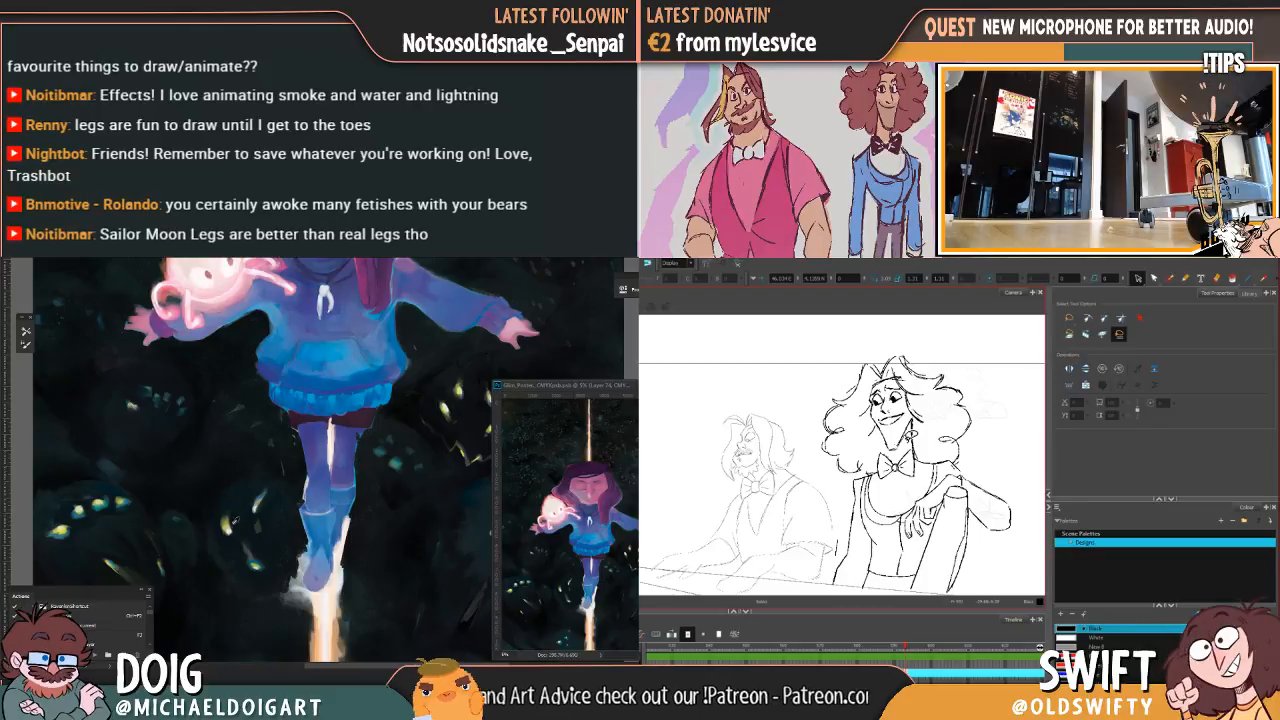
{"action": "left_click", "coordinate": [227, 530], "text": "alt"}
{"action": "key", "text": "ctrl+plus"}
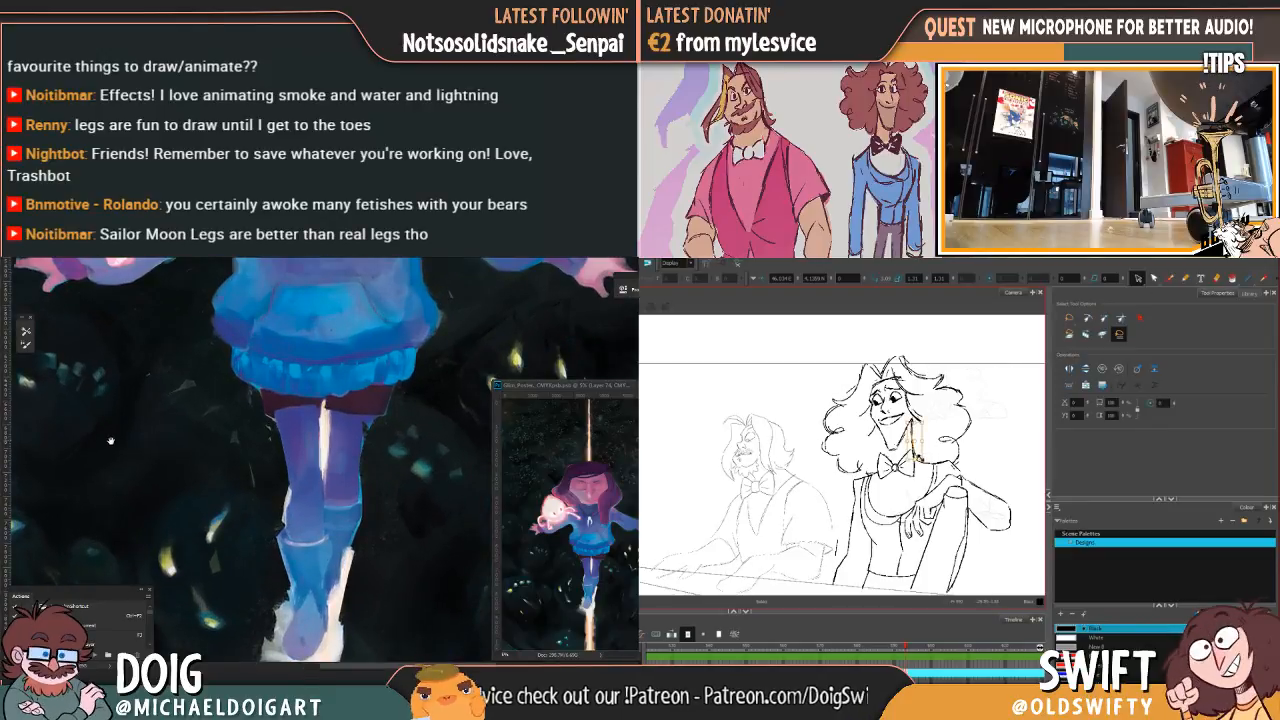
{"action": "left_click_drag", "start_coordinate": [111, 441], "coordinate": [237, 518]}
{"action": "key", "text": "Delete"}
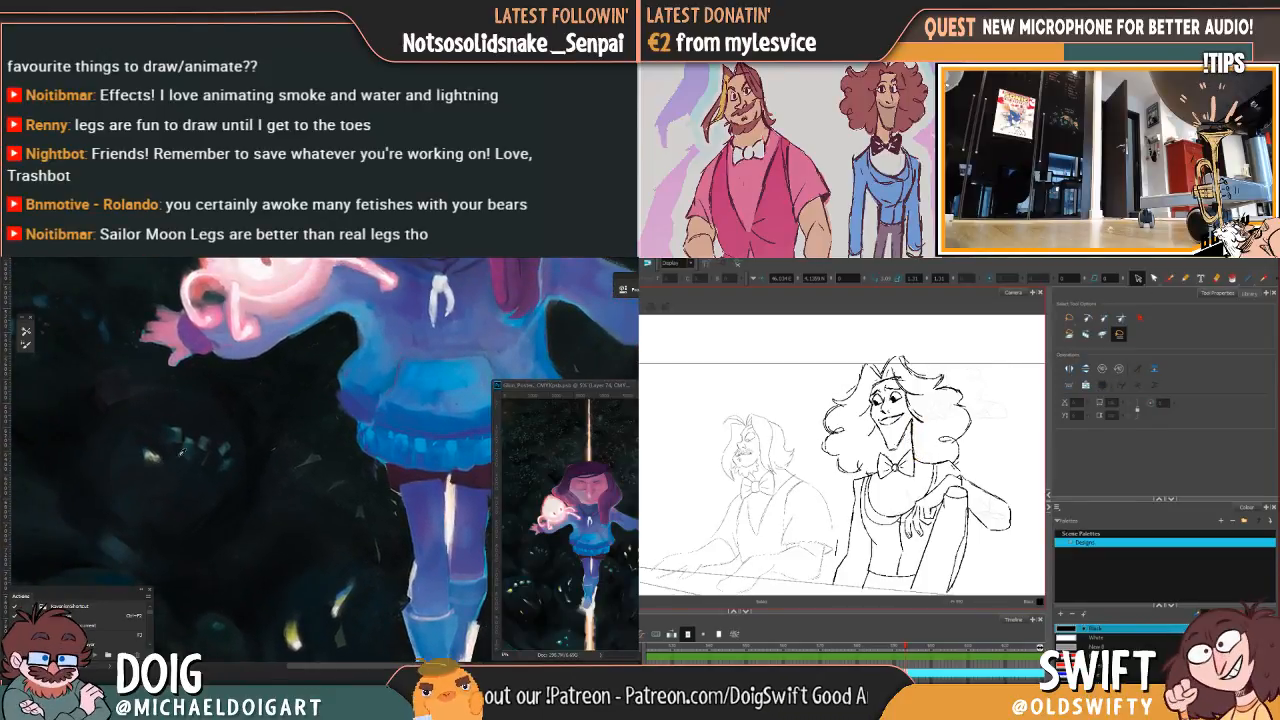
Step: Compare the standing character's new head and neck with the previous drawing by flipping between the frames
{"action": "left_click", "coordinate": [1169, 279]}
{"action": "key", "text": "comma"}
{"action": "key", "text": "period"}
{"action": "key", "text": "comma"}
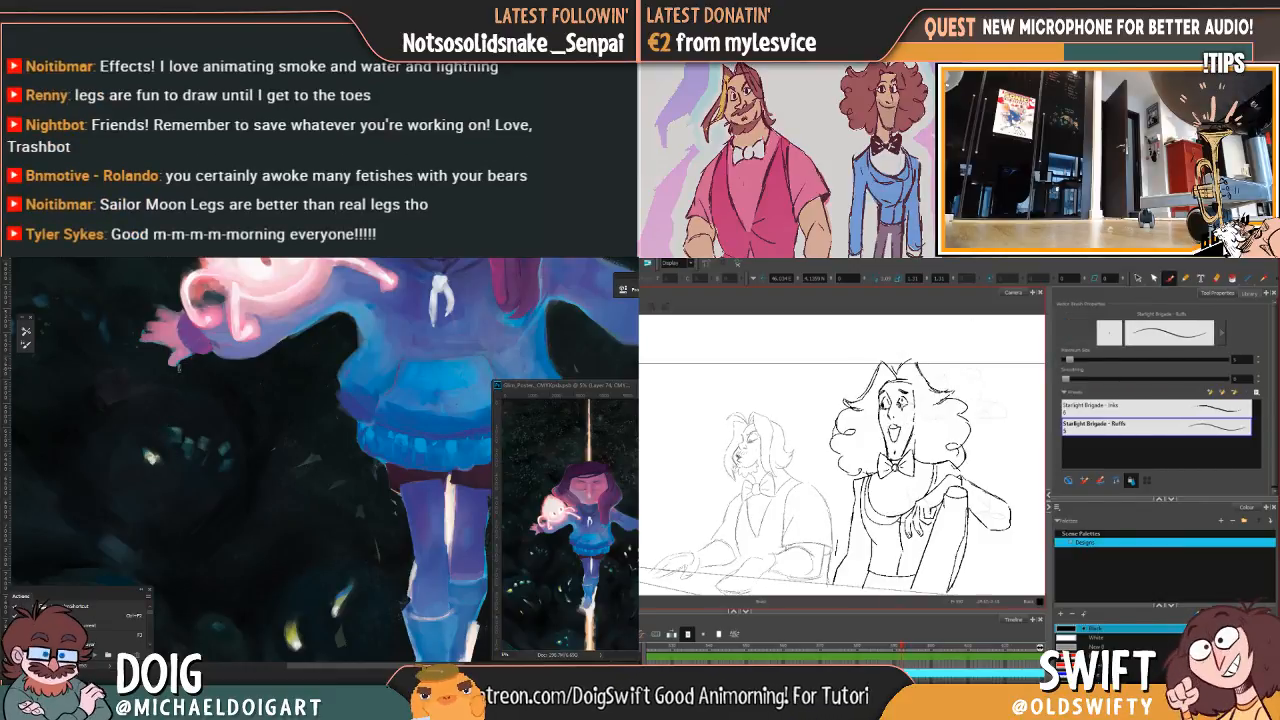
{"action": "key", "text": "period"}
{"action": "key", "text": "comma"}
{"action": "key", "text": "period"}
{"action": "key", "text": "comma"}
{"action": "key", "text": "period"}
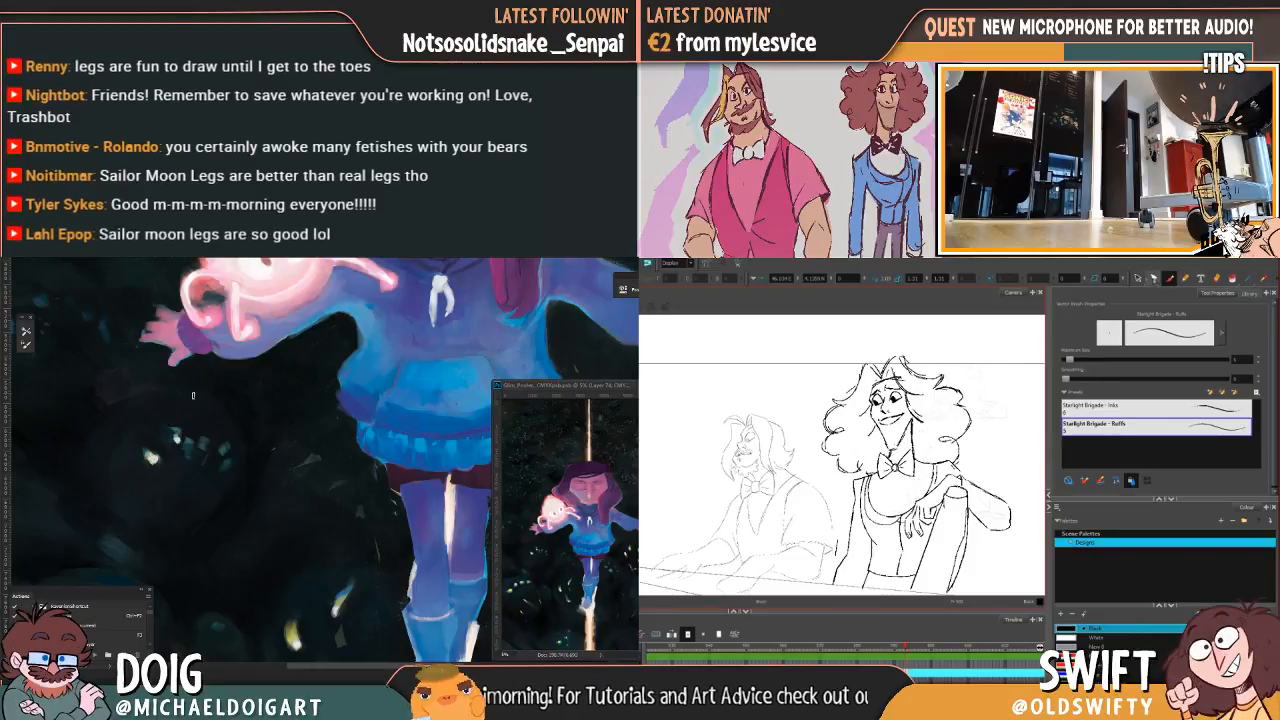
Step: Lasso the standing character's head and hair, shift them slightly left, and sample colours from the forest painting's glowing eyes
{"action": "key", "text": "alt+s"}
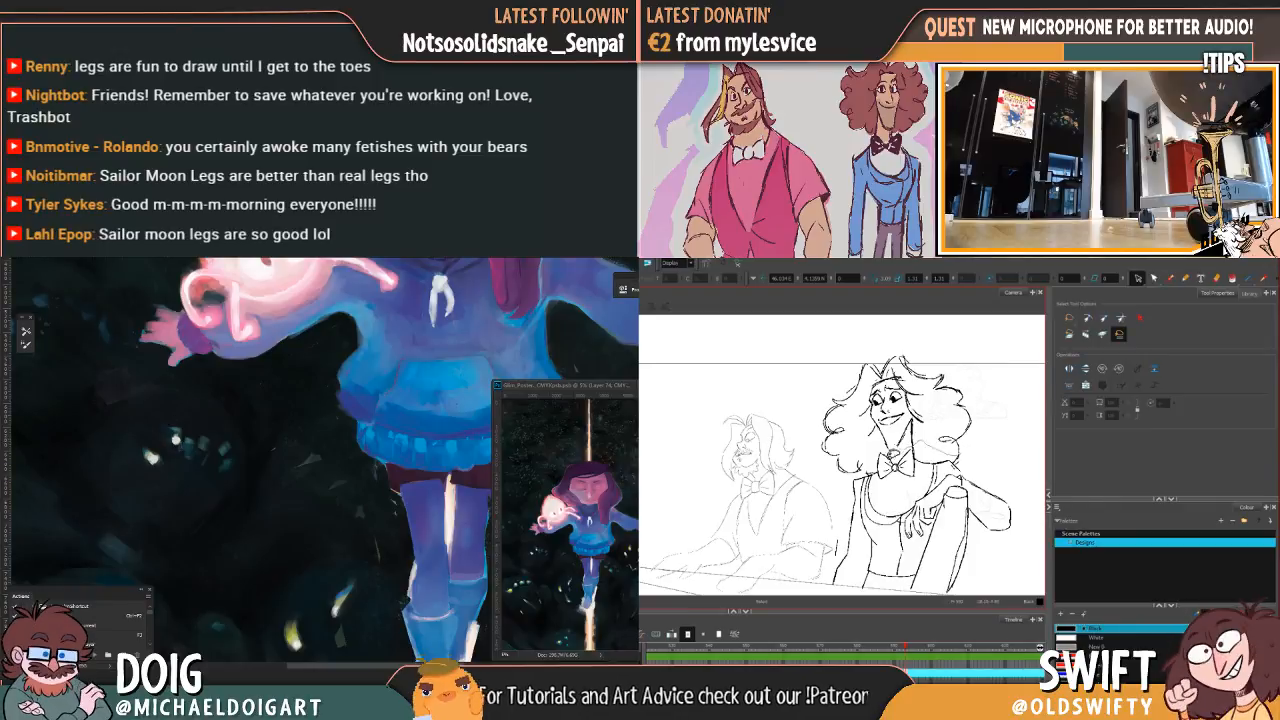
{"action": "key", "text": "ctrl+minus"}
{"action": "key", "text": "ctrl+minus"}
{"action": "mouse_move", "coordinate": [872, 452]}
{"action": "left_mouse_down"}
{"action": "mouse_move", "coordinate": [1000, 391]}
{"action": "mouse_move", "coordinate": [908, 456]}
{"action": "left_mouse_up"}
{"action": "left_click_drag", "start_coordinate": [945, 355], "coordinate": [943, 355]}
{"action": "mouse_move", "coordinate": [400, 460]}
{"action": "left_mouse_down"}
{"action": "mouse_move", "coordinate": [351, 403]}
{"action": "mouse_move", "coordinate": [220, 400]}
{"action": "left_mouse_up"}
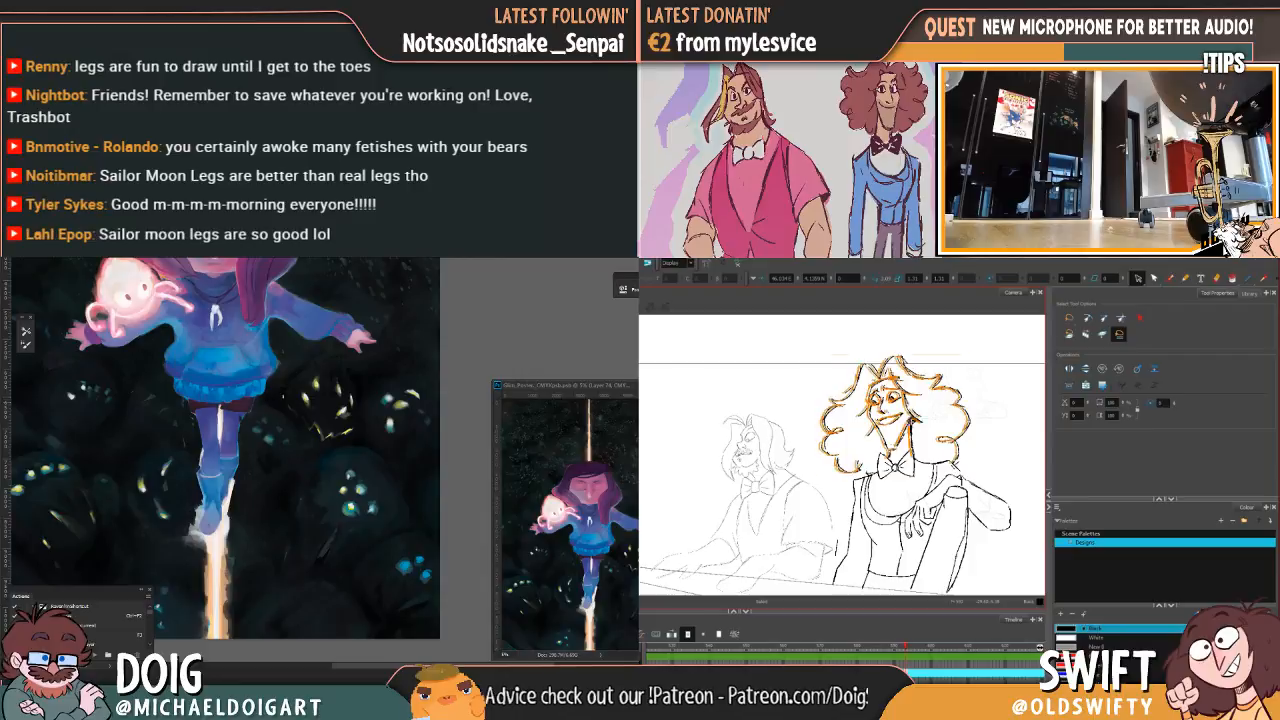
{"action": "left_click", "coordinate": [316, 386], "text": "alt"}
{"action": "left_click", "coordinate": [988, 398]}
{"action": "left_click", "coordinate": [398, 405], "text": "alt"}
Step: Select the neck line beside the jaw, try a slight shift to the left, and delete it
{"action": "left_click", "coordinate": [912, 435]}
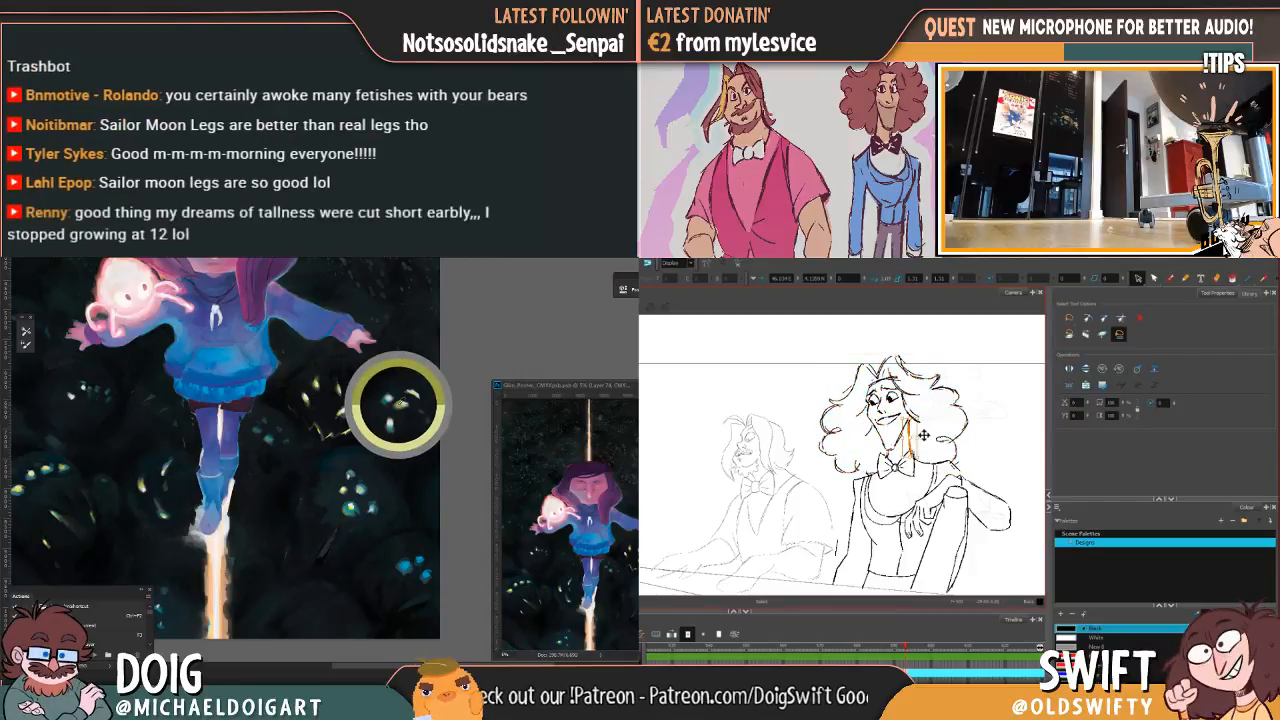
{"action": "left_click_drag", "start_coordinate": [152, 431], "coordinate": [232, 466]}
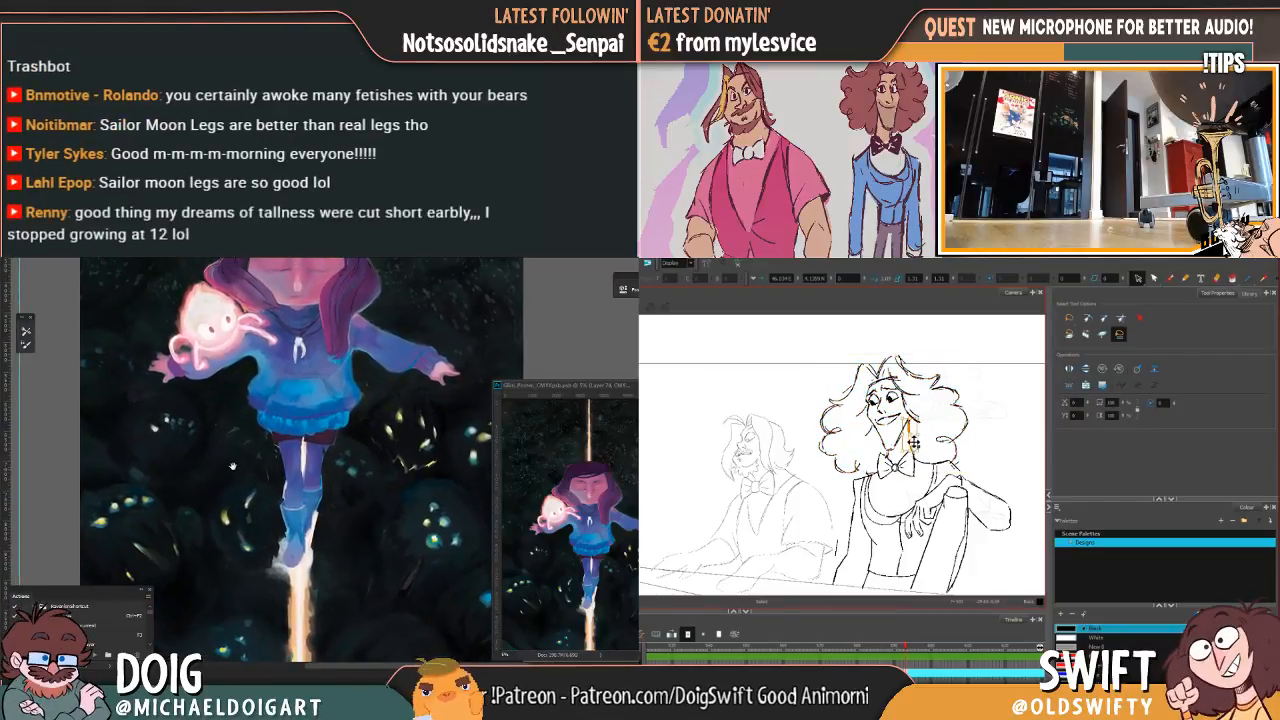
{"action": "left_click_drag", "start_coordinate": [913, 443], "coordinate": [909, 441]}
{"action": "left_click_drag", "start_coordinate": [233, 466], "coordinate": [235, 448]}
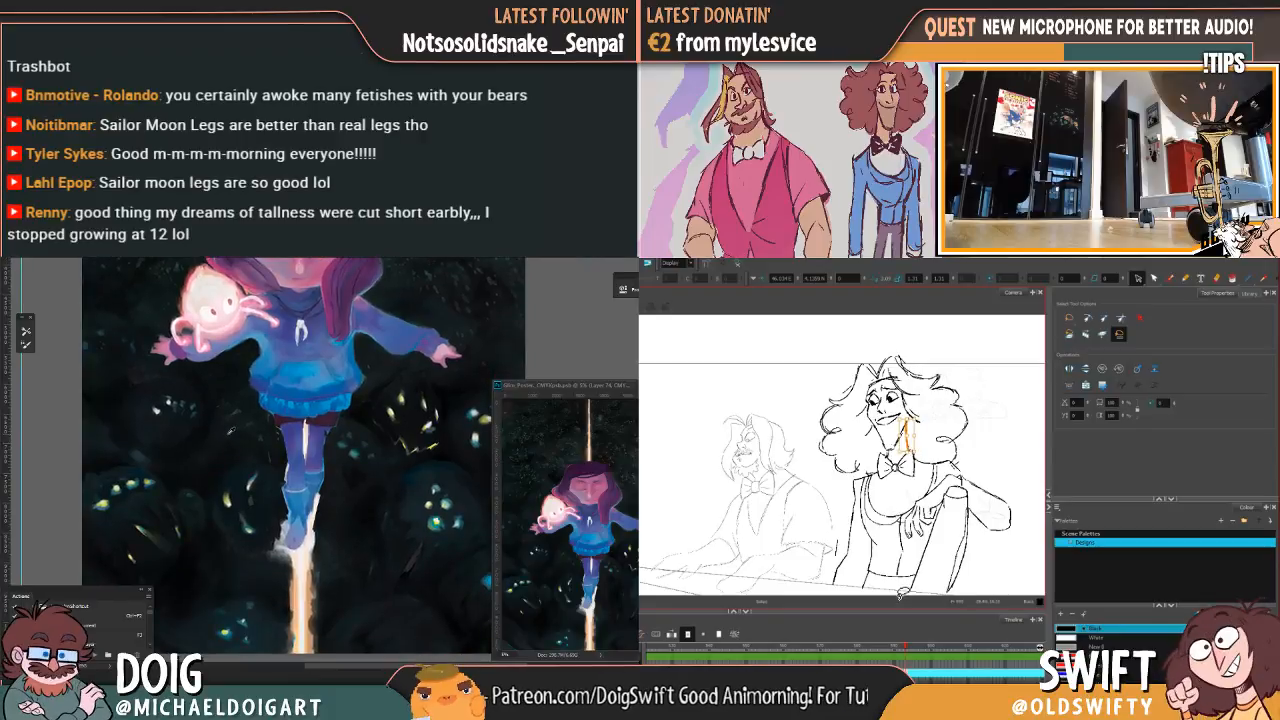
{"action": "key", "text": "Delete"}
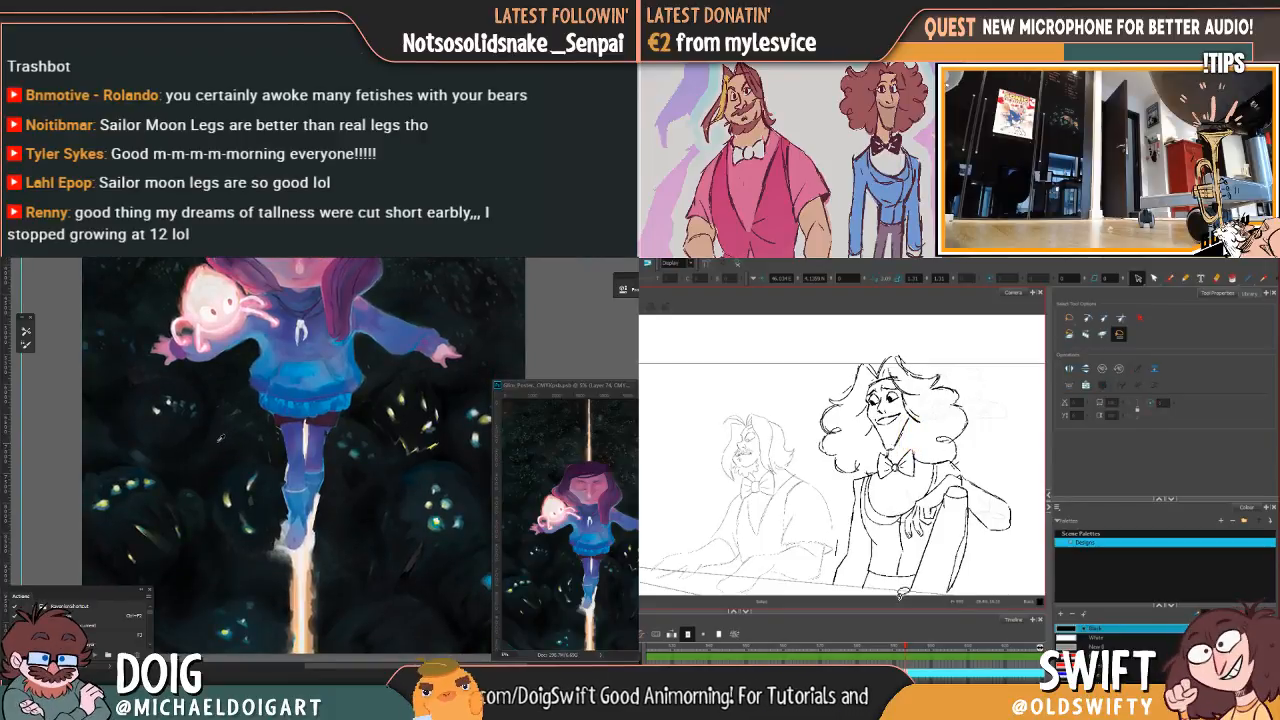
Step: Redraw the neck line below the jaw with the Brush and touch up the glowing eyes among the dark shapes left of the girl
{"action": "left_click", "coordinate": [1169, 278]}
{"action": "key", "text": "ctrl+plus"}
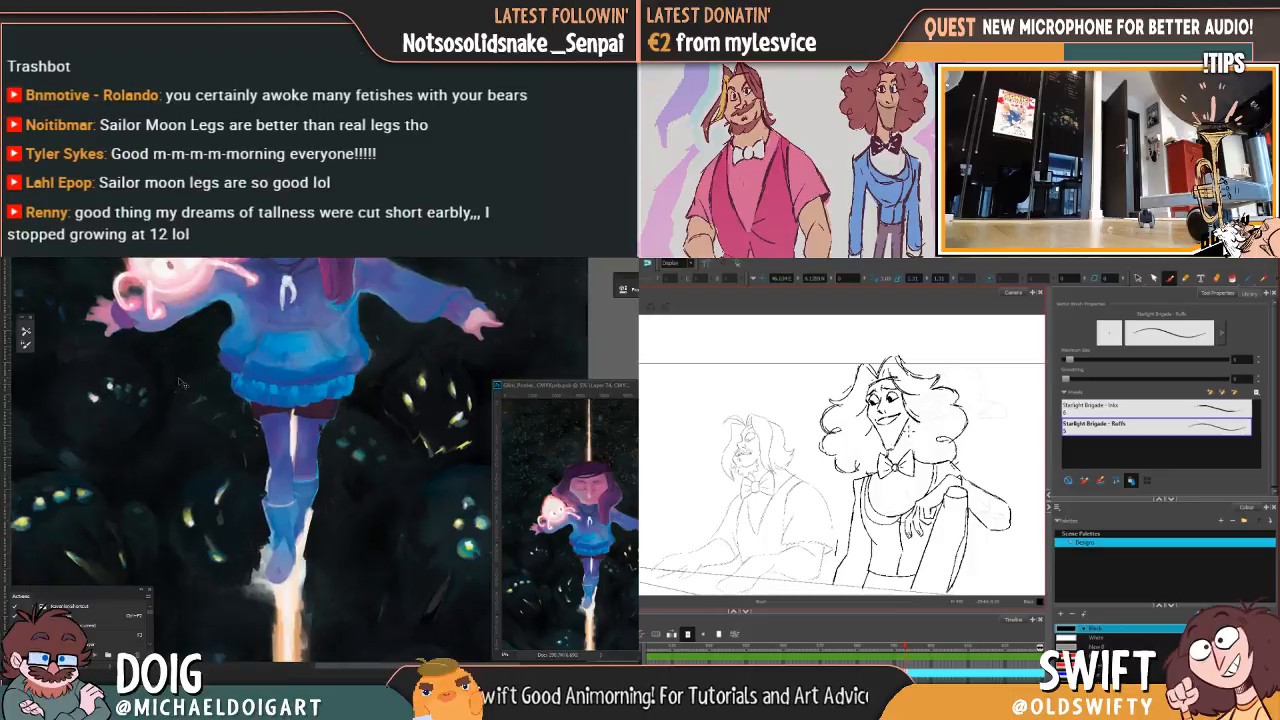
{"action": "key", "text": "ctrl+plus"}
{"action": "mouse_move", "coordinate": [144, 414]}
{"action": "left_mouse_down"}
{"action": "mouse_move", "coordinate": [194, 403]}
{"action": "mouse_move", "coordinate": [176, 394]}
{"action": "left_mouse_up"}
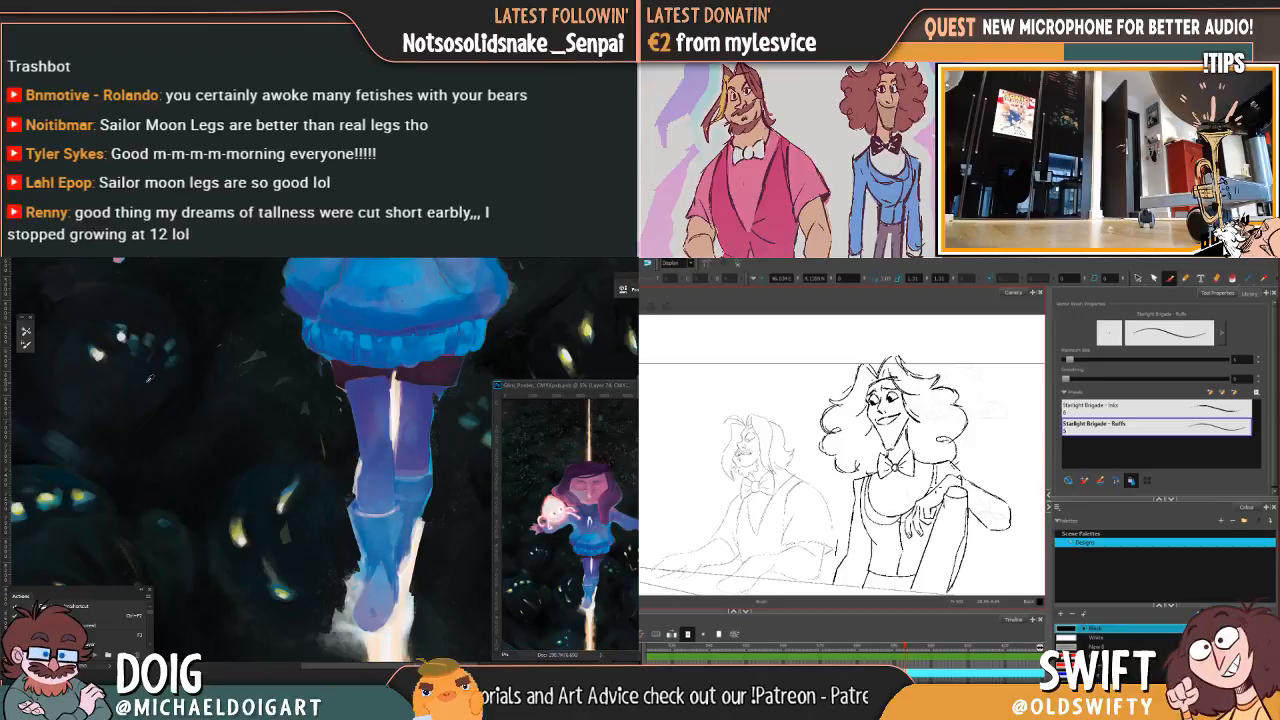
Step: Select the standing character's neck line beside the jaw and compare the drawing with the previous frame
{"action": "left_click", "coordinate": [1138, 278]}
{"action": "left_click_drag", "start_coordinate": [68, 375], "coordinate": [142, 444]}
{"action": "mouse_move", "coordinate": [912, 418]}
{"action": "left_mouse_down"}
{"action": "mouse_move", "coordinate": [898, 456]}
{"action": "mouse_move", "coordinate": [870, 442]}
{"action": "mouse_move", "coordinate": [868, 466]}
{"action": "mouse_move", "coordinate": [840, 472]}
{"action": "mouse_move", "coordinate": [808, 428]}
{"action": "mouse_move", "coordinate": [903, 324]}
{"action": "mouse_move", "coordinate": [998, 411]}
{"action": "mouse_move", "coordinate": [910, 460]}
{"action": "mouse_move", "coordinate": [924, 426]}
{"action": "mouse_move", "coordinate": [886, 448]}
{"action": "mouse_move", "coordinate": [848, 442]}
{"action": "left_mouse_up"}
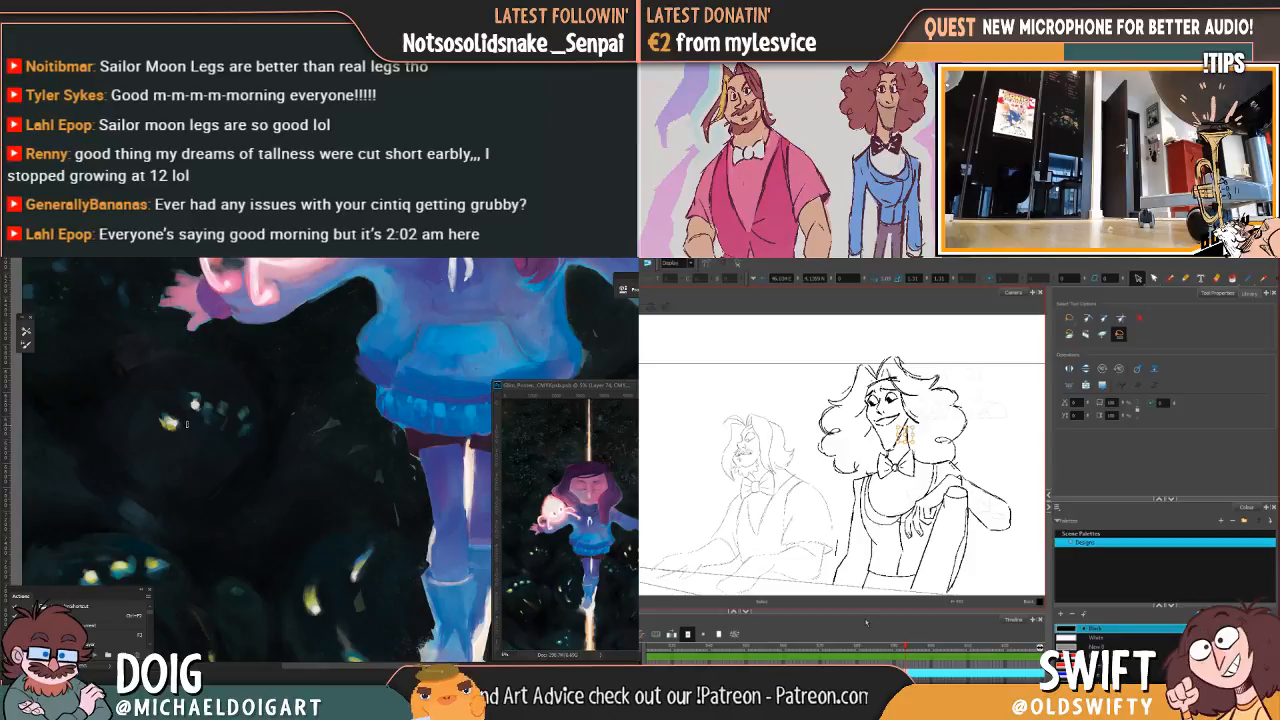
{"action": "key", "text": "comma"}
{"action": "key", "text": "period"}
{"action": "key", "text": "comma"}
{"action": "key", "text": "period"}
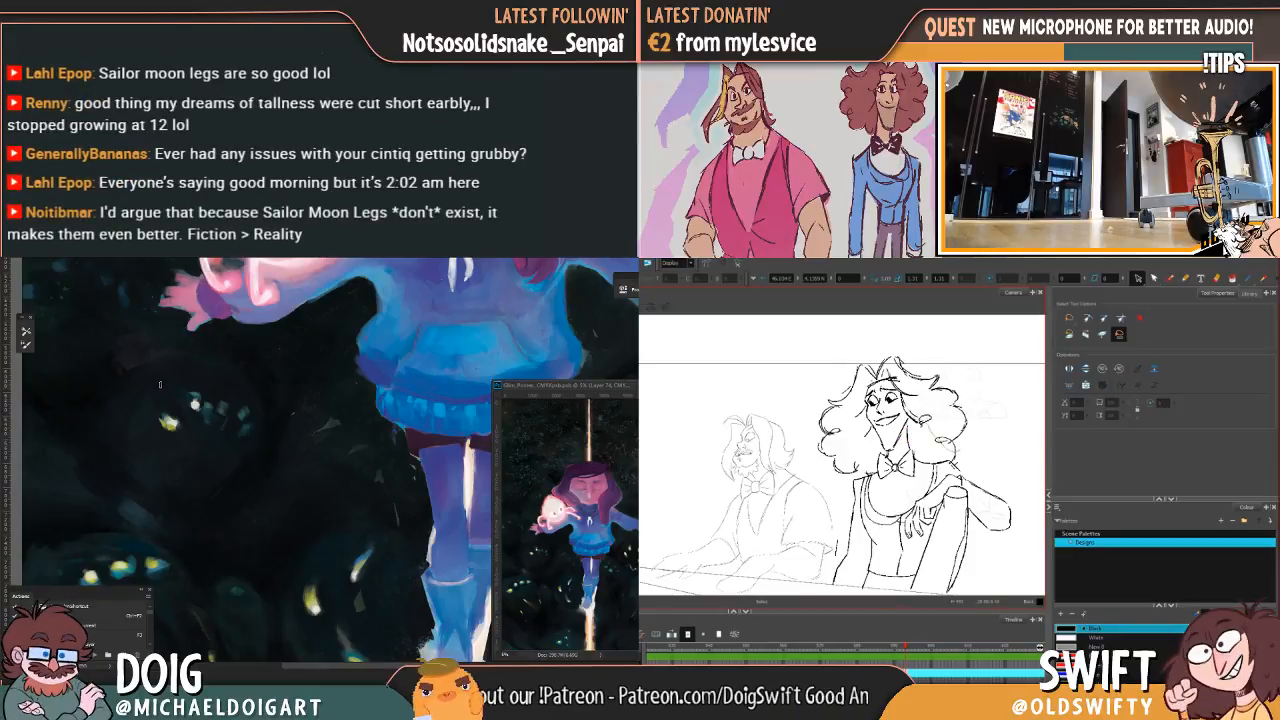
Step: Review the forest painting as a whole and flip between frames to check the standing character's neck and collar area
{"action": "key", "text": "ctrl+minus"}
{"action": "key", "text": "ctrl+minus"}
{"action": "mouse_move", "coordinate": [890, 450]}
{"action": "left_mouse_down"}
{"action": "mouse_move", "coordinate": [862, 468]}
{"action": "mouse_move", "coordinate": [837, 358]}
{"action": "mouse_move", "coordinate": [930, 462]}
{"action": "left_mouse_up"}
{"action": "mouse_move", "coordinate": [325, 467]}
{"action": "left_mouse_down"}
{"action": "mouse_move", "coordinate": [225, 387]}
{"action": "mouse_move", "coordinate": [173, 430]}
{"action": "left_mouse_up"}
{"action": "key", "text": "Escape"}
{"action": "key", "text": "comma"}
{"action": "key", "text": "period"}
{"action": "key", "text": "comma"}
{"action": "key", "text": "period"}
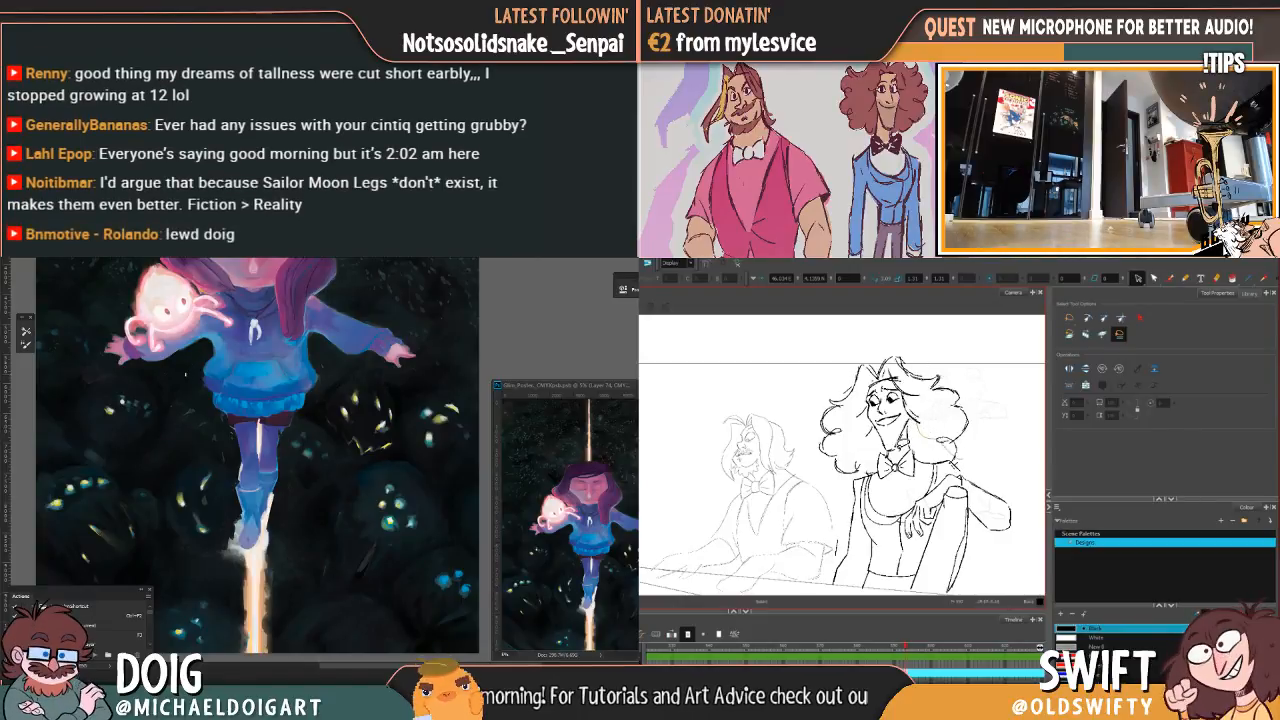
Step: Lasso the standing character's head and curly hair, adjust them very slightly, and clear the selection
{"action": "mouse_move", "coordinate": [889, 445]}
{"action": "left_mouse_down"}
{"action": "mouse_move", "coordinate": [845, 470]}
{"action": "mouse_move", "coordinate": [917, 320]}
{"action": "mouse_move", "coordinate": [987, 440]}
{"action": "left_mouse_up"}
{"action": "left_click_drag", "start_coordinate": [976, 354], "coordinate": [978, 359]}
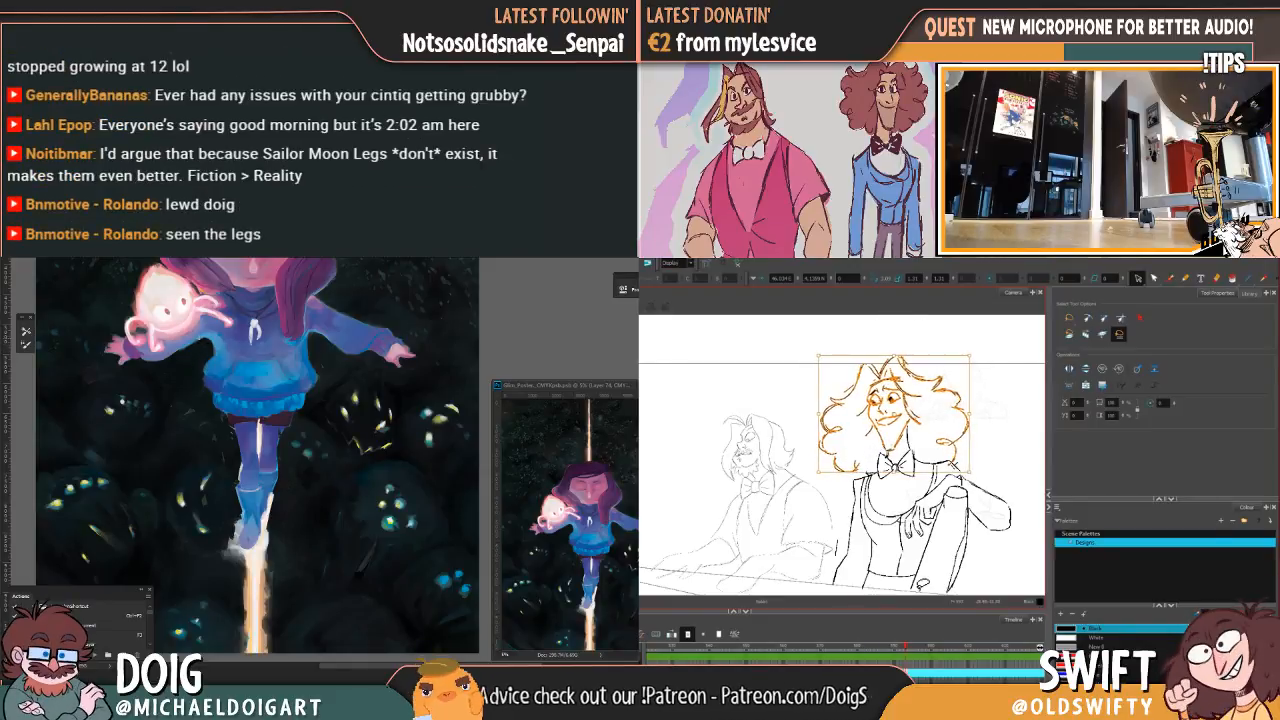
{"action": "key", "text": "Escape"}
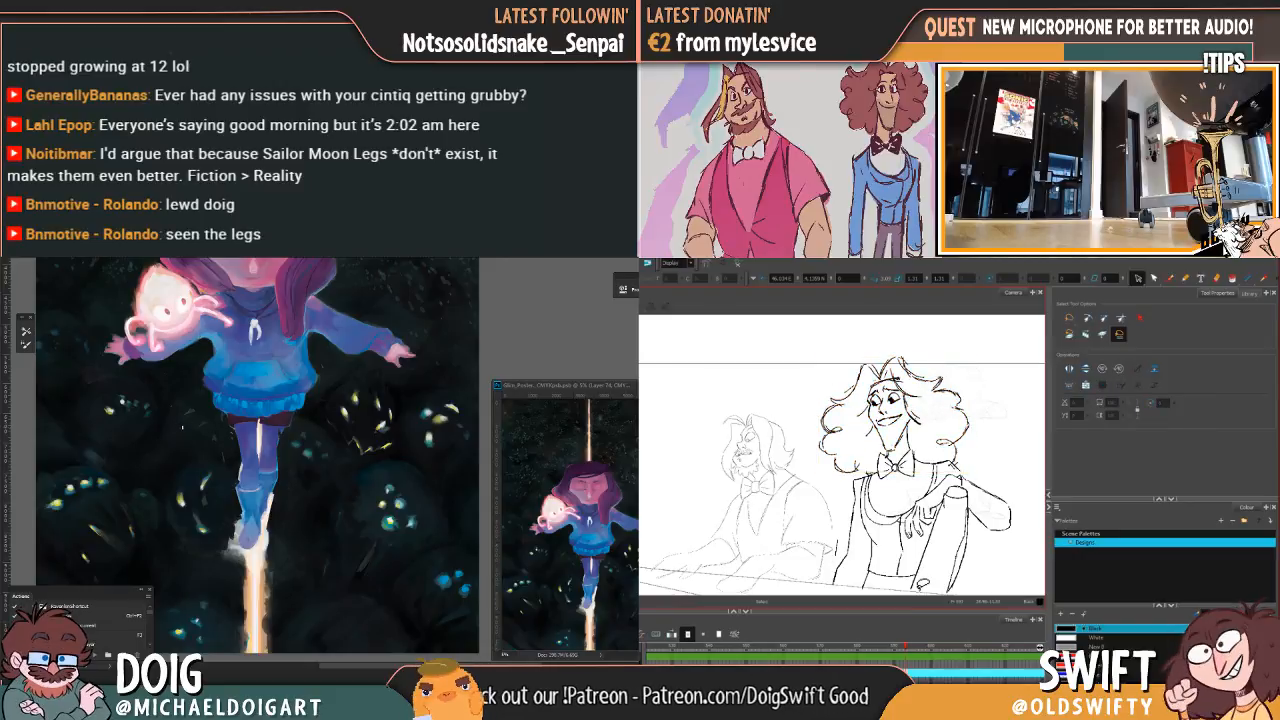
{"action": "mouse_move", "coordinate": [156, 403]}
{"action": "left_mouse_down"}
{"action": "mouse_move", "coordinate": [175, 428]}
{"action": "mouse_move", "coordinate": [200, 425]}
{"action": "left_mouse_up"}
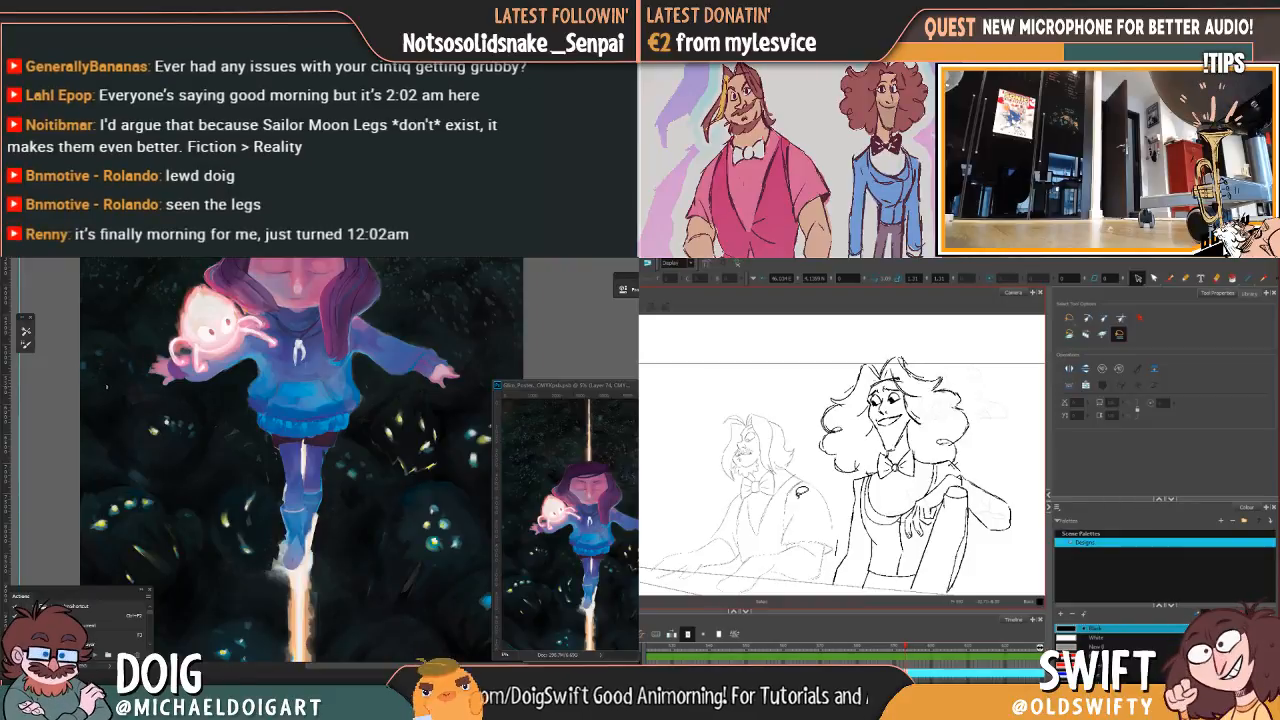
{"action": "key", "text": "ctrl+plus"}
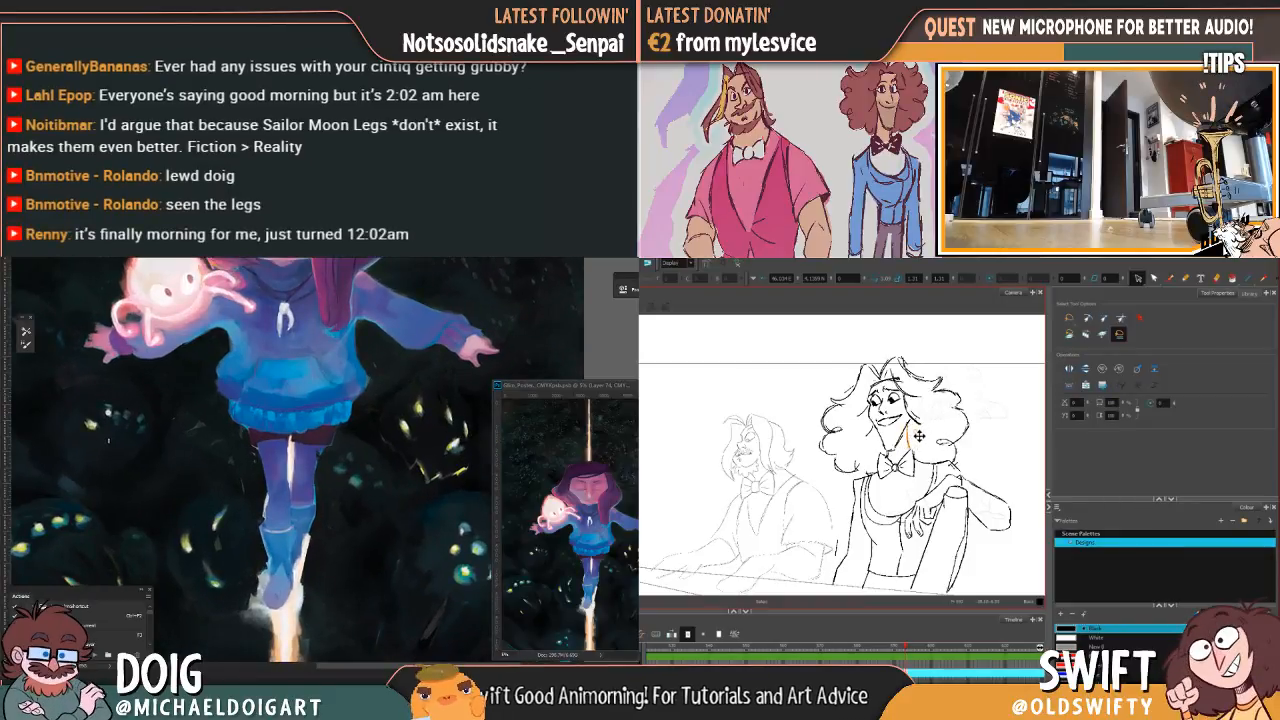
{"action": "left_click_drag", "start_coordinate": [78, 440], "coordinate": [130, 438]}
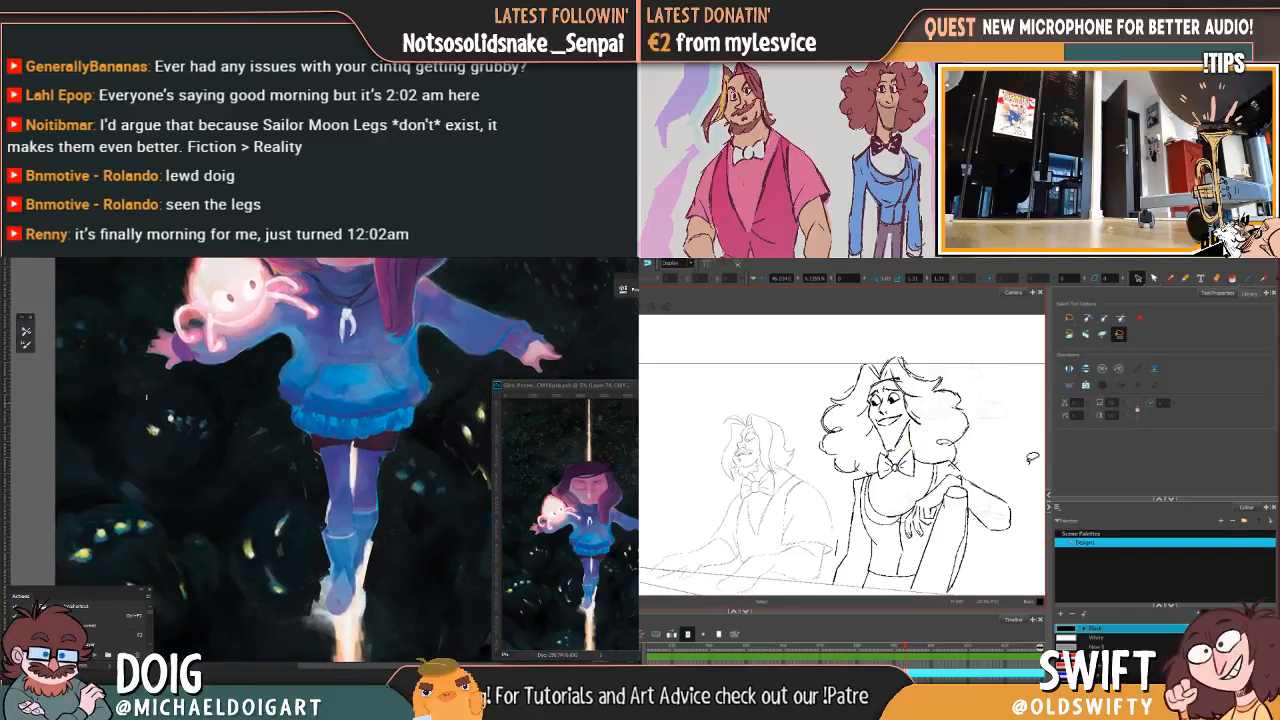
{"action": "key", "text": "ctrl+plus"}
{"action": "key", "text": "ctrl+plus"}
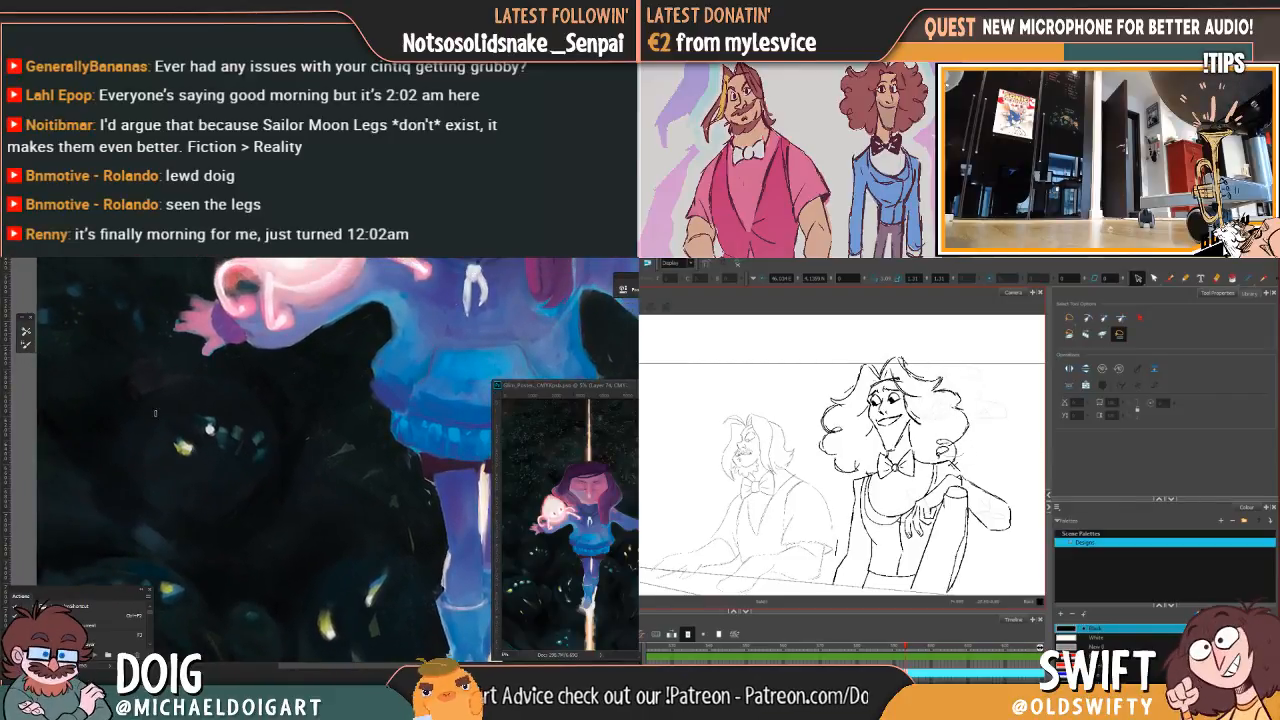
Step: Lasso the standing character's head and hair and compare the smiling pose with the previous open-mouthed drawing by flipping frames
{"action": "mouse_move", "coordinate": [818, 468]}
{"action": "left_mouse_down"}
{"action": "mouse_move", "coordinate": [905, 327]}
{"action": "mouse_move", "coordinate": [992, 458]}
{"action": "left_mouse_up"}
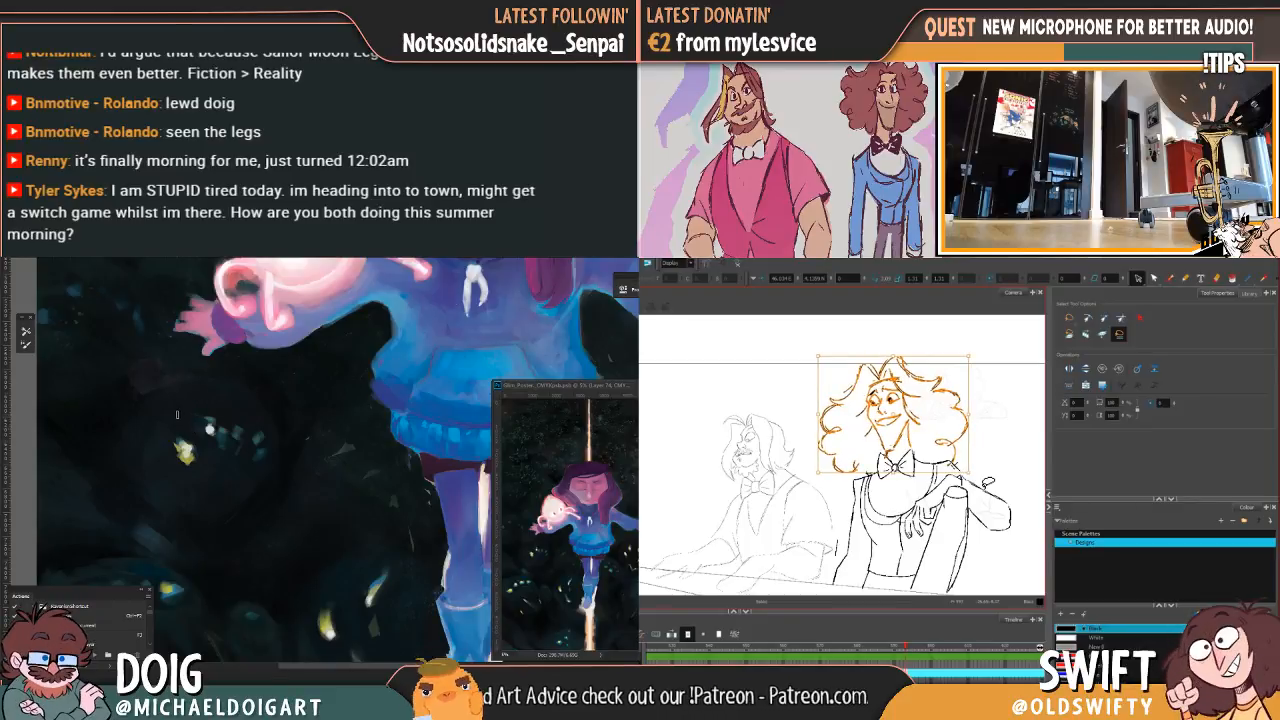
{"action": "key", "text": "f"}
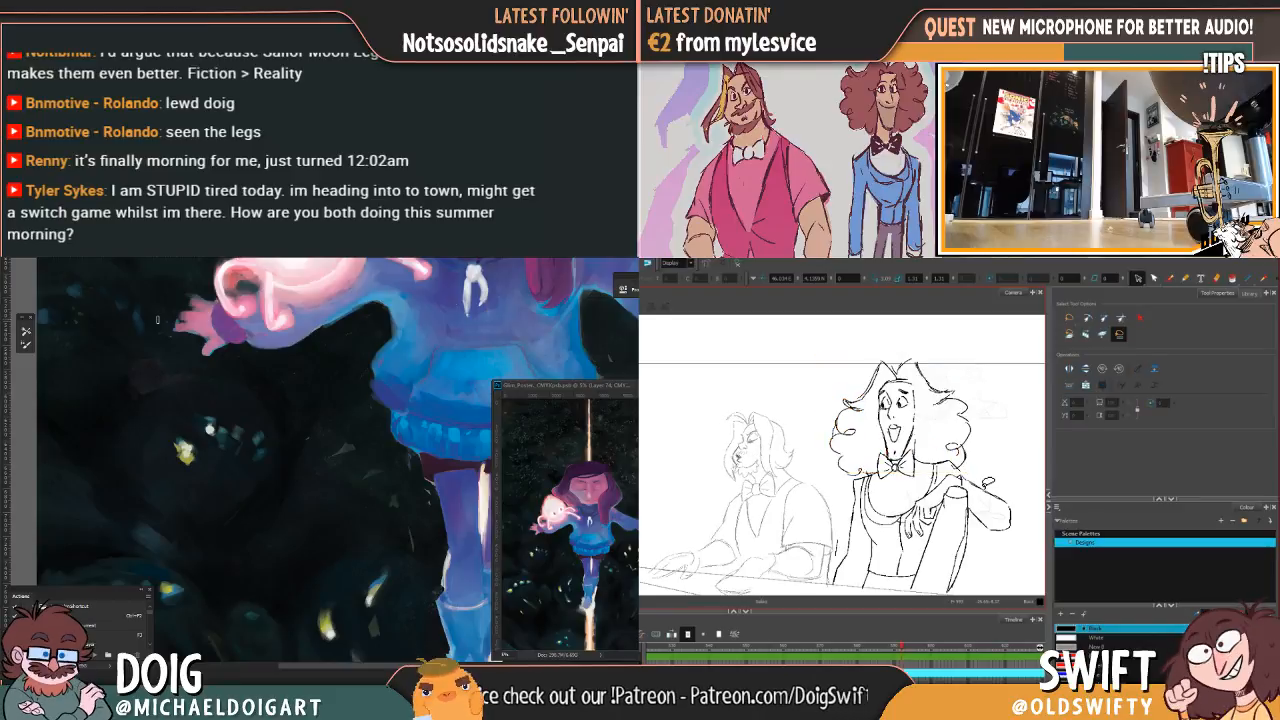
{"action": "key", "text": "g"}
{"action": "key", "text": "f"}
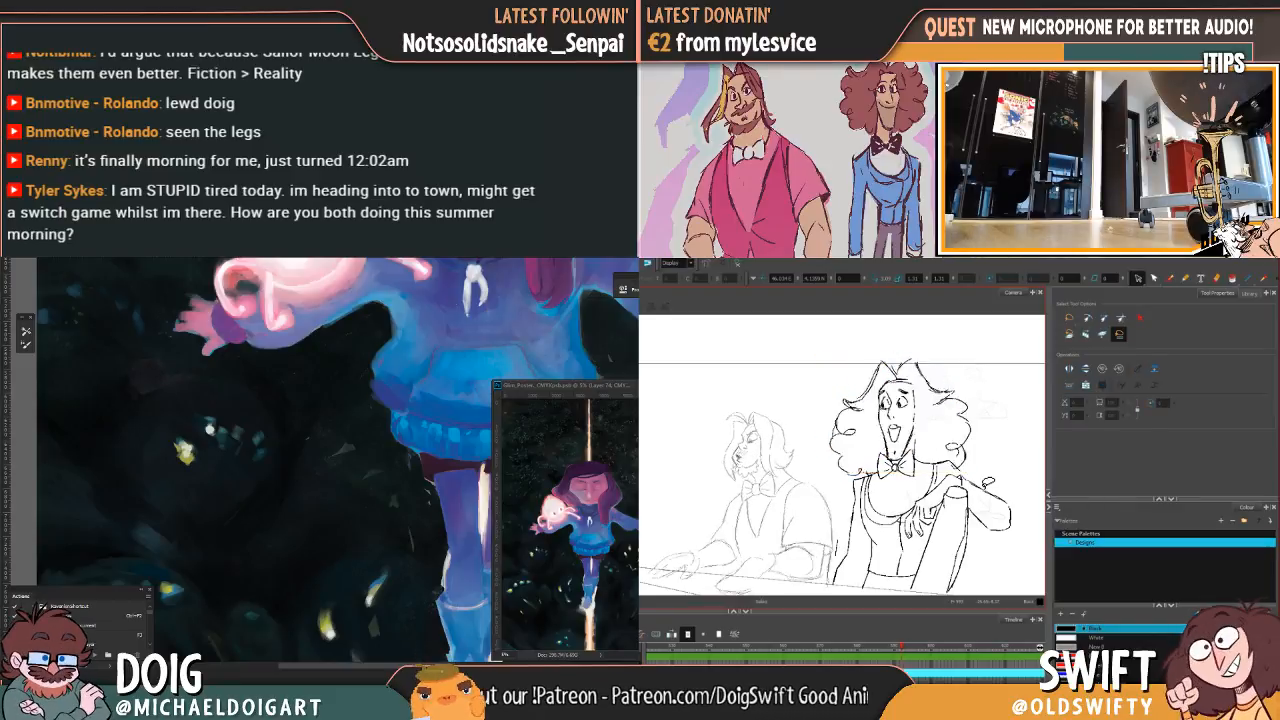
{"action": "key", "text": "g"}
{"action": "key", "text": "f"}
{"action": "key", "text": "g"}
{"action": "key", "text": "f"}
{"action": "key", "text": "g"}
{"action": "key", "text": "f"}
{"action": "key", "text": "g"}
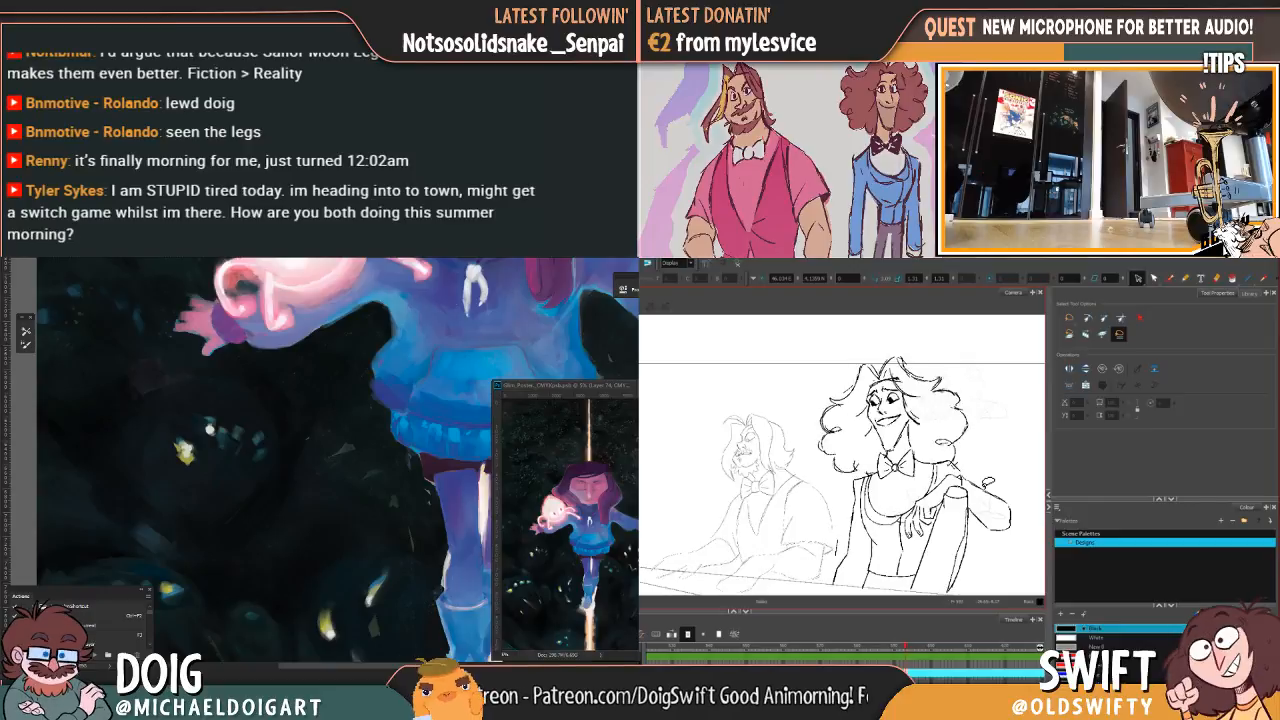
{"action": "key", "text": "f"}
{"action": "key", "text": "g"}
{"action": "key", "text": "f"}
{"action": "key", "text": "g"}
Step: Select the standing character's bent elbow lines, adjust the arm slightly, and check it against the previous frame
{"action": "left_click_drag", "start_coordinate": [974, 480], "coordinate": [988, 506]}
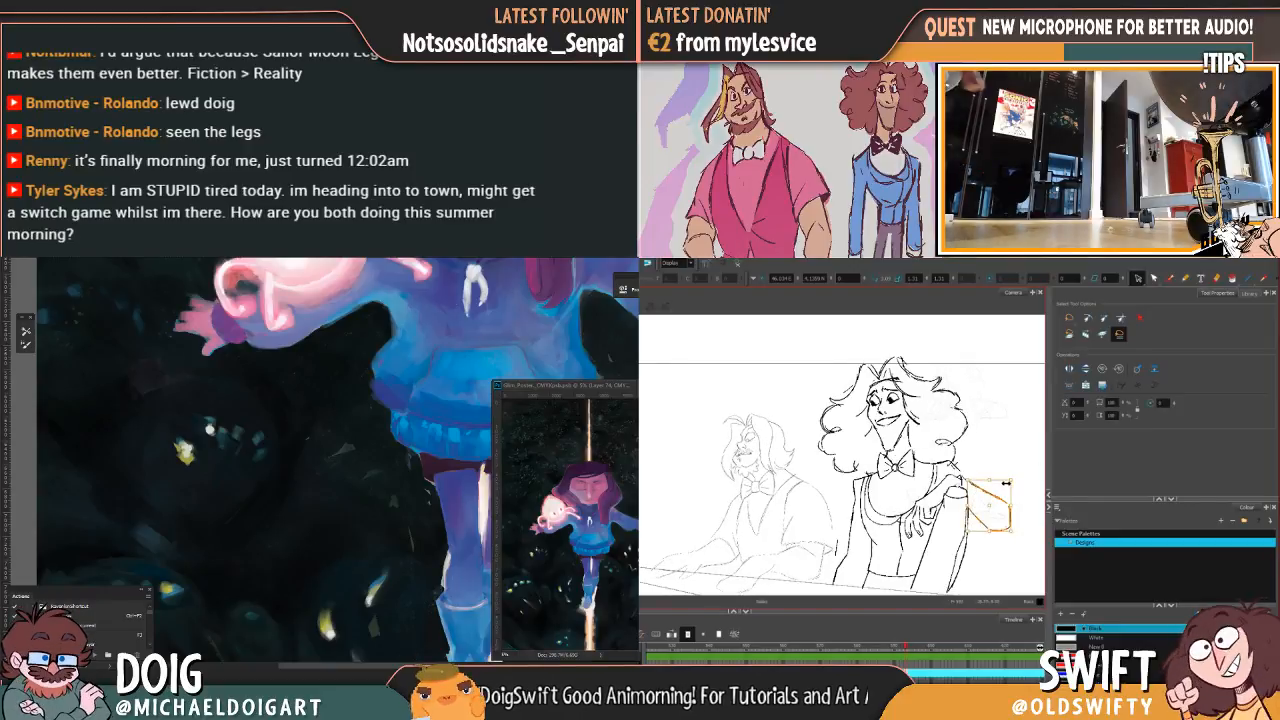
{"action": "left_click", "coordinate": [1020, 481]}
{"action": "key", "text": "f"}
{"action": "key", "text": "g"}
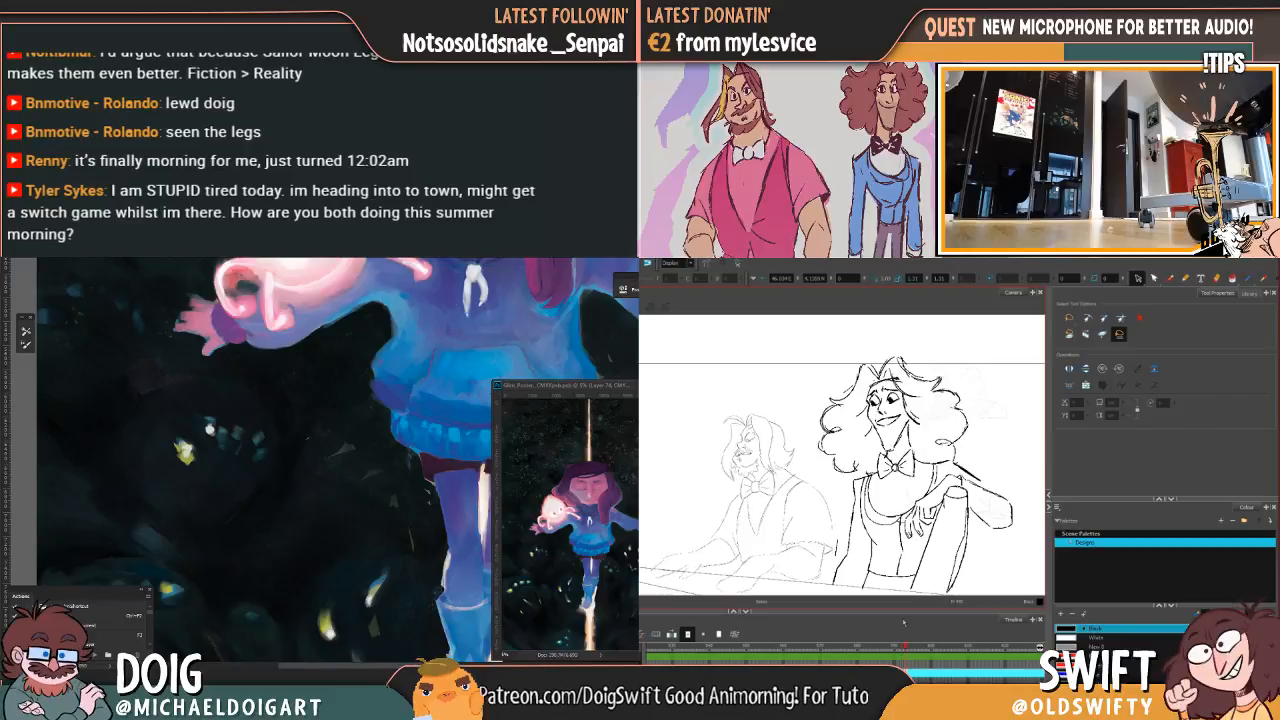
Step: Select the standing character's shoulder lines, nudge them slightly up and left, and flip between frames to check the movement
{"action": "left_click", "coordinate": [932, 478]}
{"action": "left_click_drag", "start_coordinate": [952, 464], "coordinate": [950, 462]}
{"action": "left_click", "coordinate": [980, 457]}
{"action": "key", "text": "f"}
{"action": "key", "text": "g"}
{"action": "key", "text": "f"}
{"action": "key", "text": "g"}
{"action": "key", "text": "f"}
{"action": "key", "text": "g"}
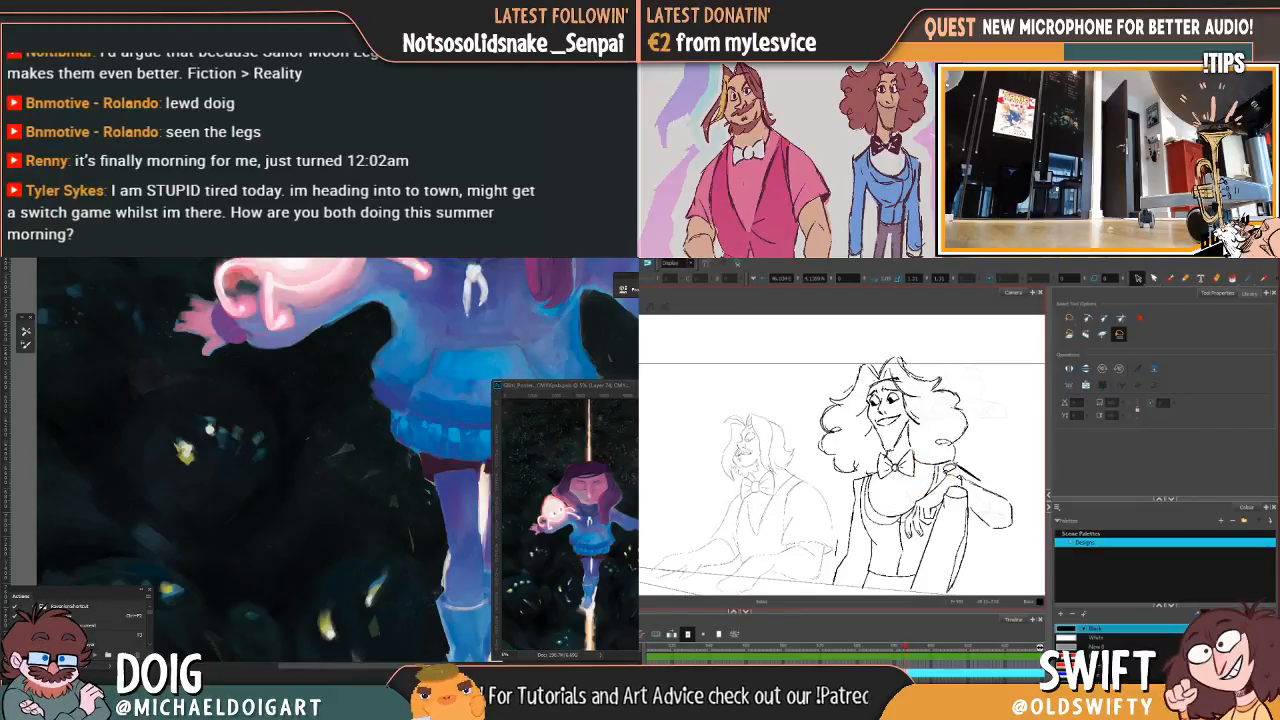
Step: Reselect the shoulder line beside the bow tie, shift it slightly further up and left, and compare both frames
{"action": "left_click", "coordinate": [935, 478]}
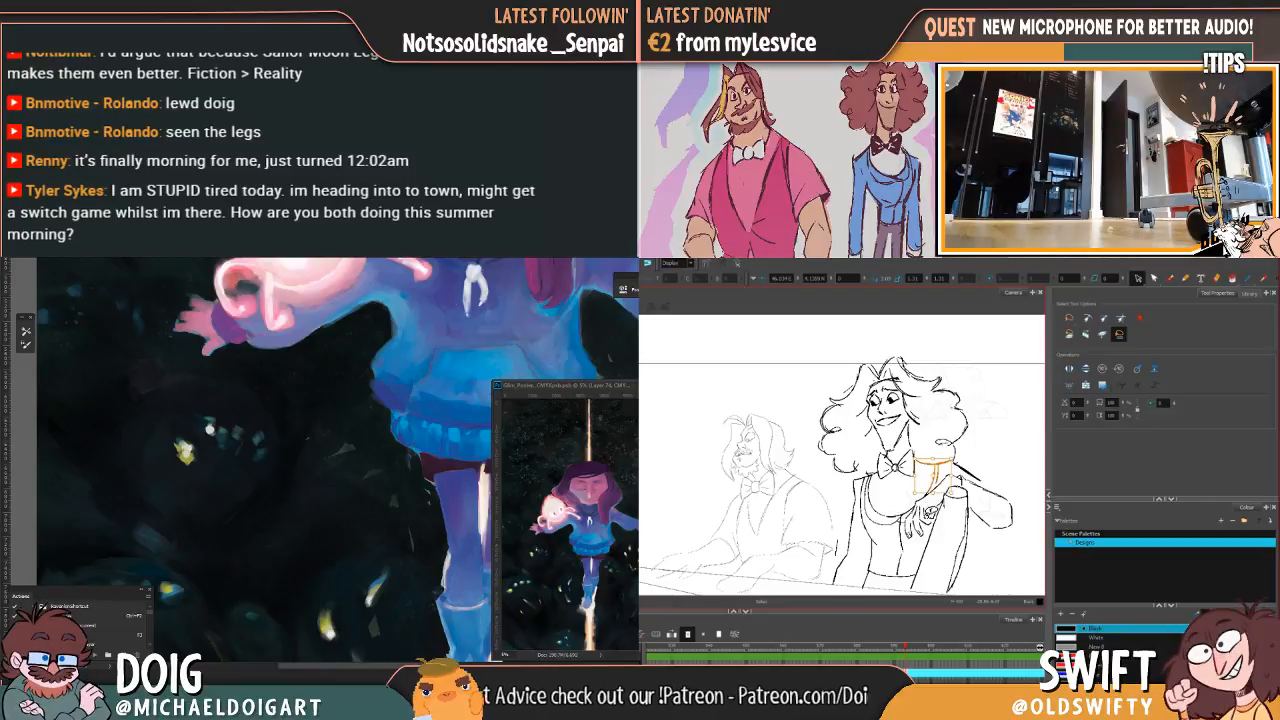
{"action": "left_click_drag", "start_coordinate": [940, 471], "coordinate": [936, 465]}
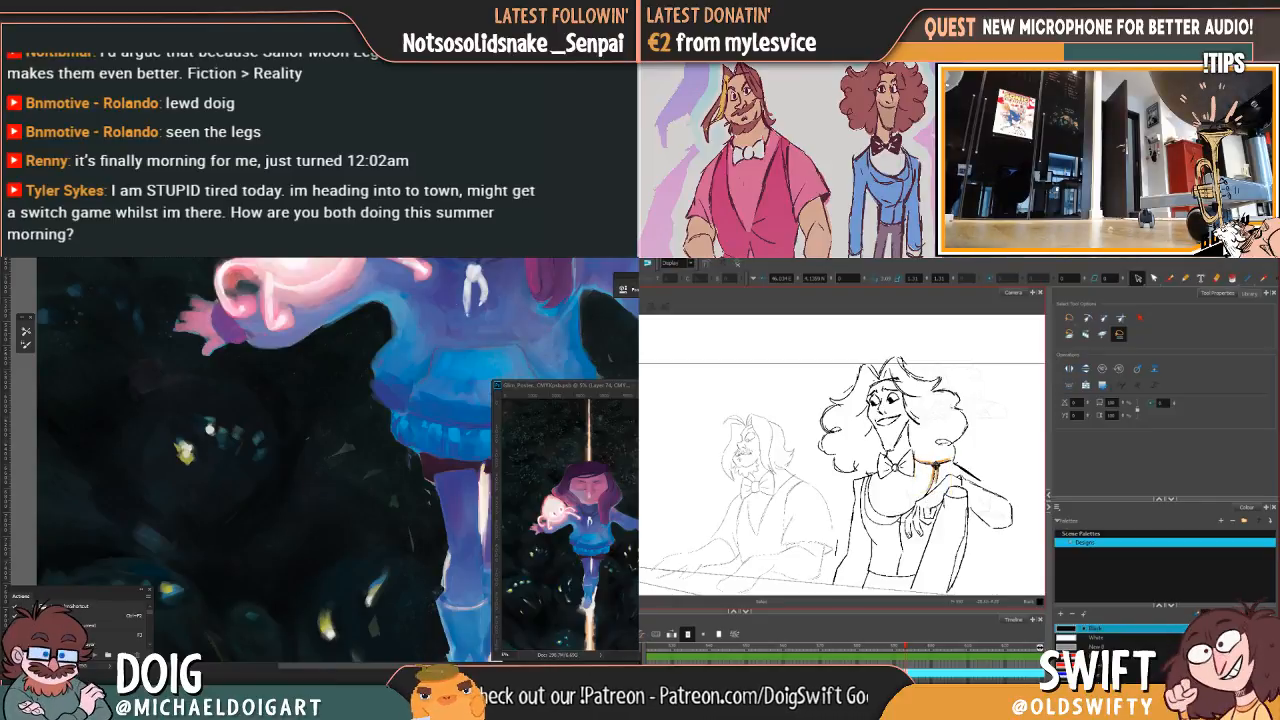
{"action": "left_click", "coordinate": [968, 458]}
{"action": "key", "text": "f"}
{"action": "key", "text": "g"}
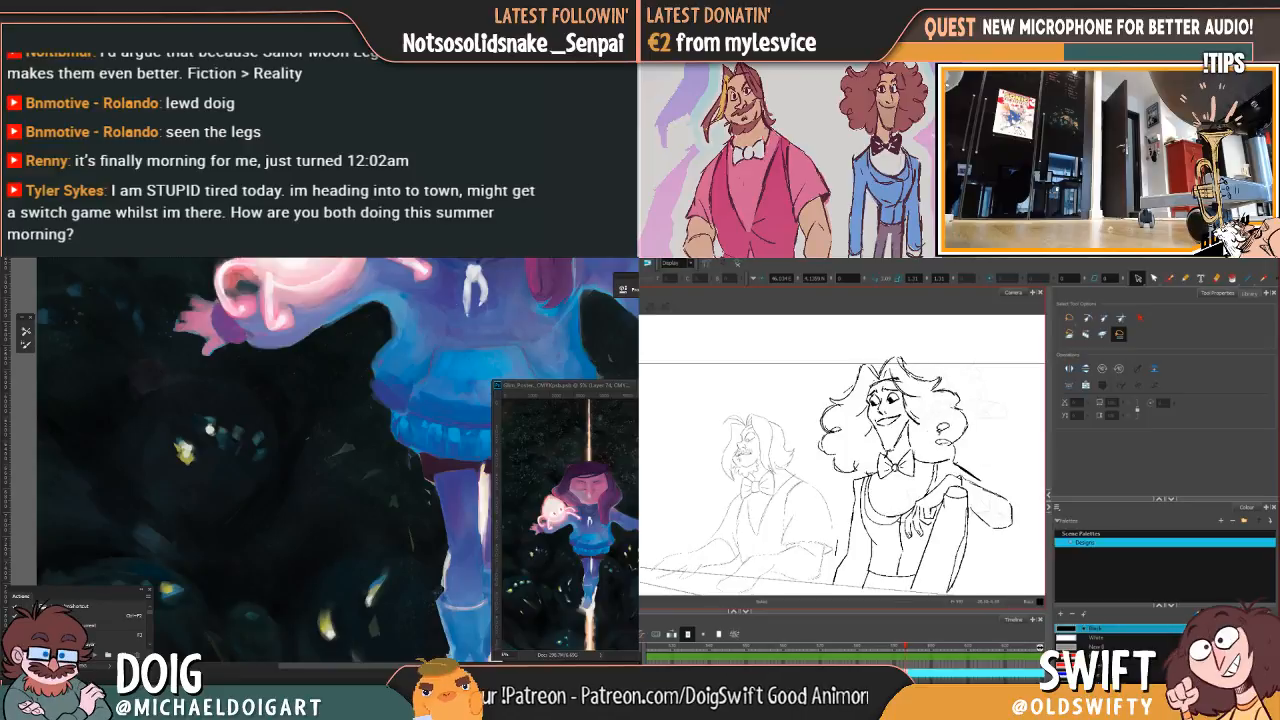
{"action": "key", "text": "f"}
{"action": "key", "text": "g"}
Step: Select the standing character's vest and torso side lines, nudge them slightly down, and compare with the previous drawing
{"action": "mouse_move", "coordinate": [867, 474]}
{"action": "left_mouse_down"}
{"action": "mouse_move", "coordinate": [839, 571]}
{"action": "mouse_move", "coordinate": [872, 552]}
{"action": "mouse_move", "coordinate": [893, 498]}
{"action": "mouse_move", "coordinate": [867, 476]}
{"action": "left_mouse_up"}
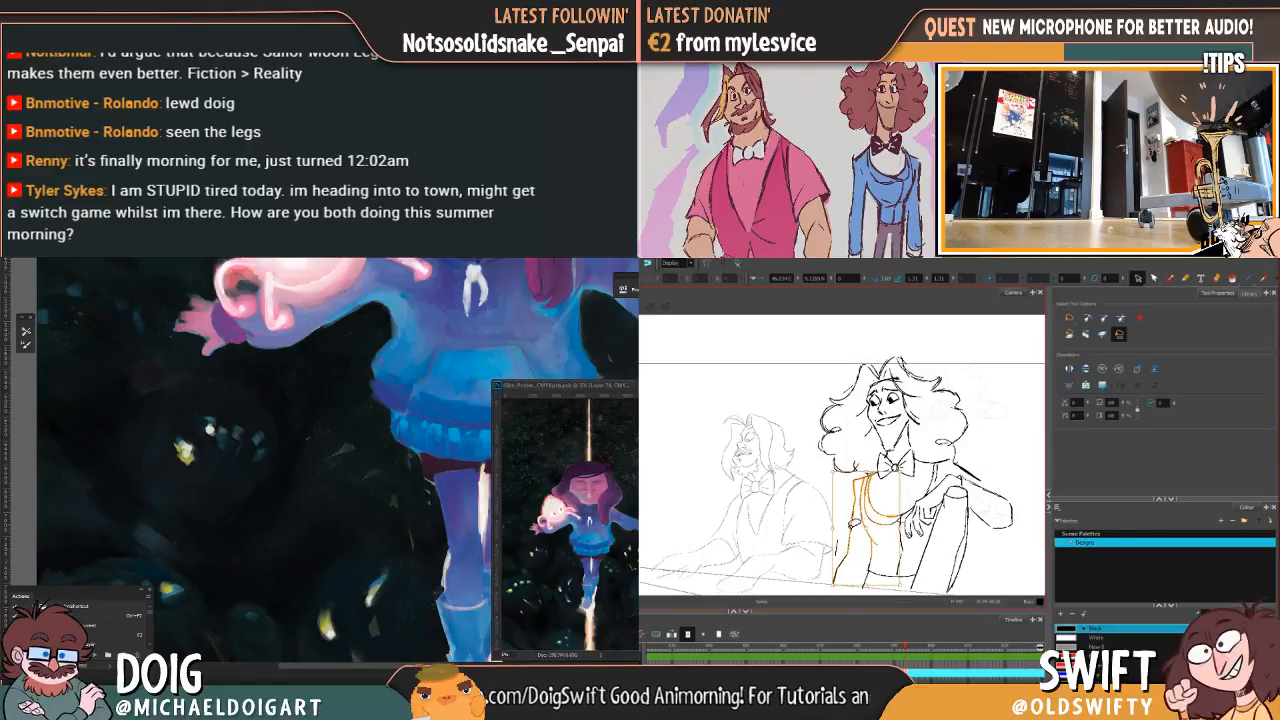
{"action": "left_click", "coordinate": [888, 462]}
{"action": "key", "text": "f"}
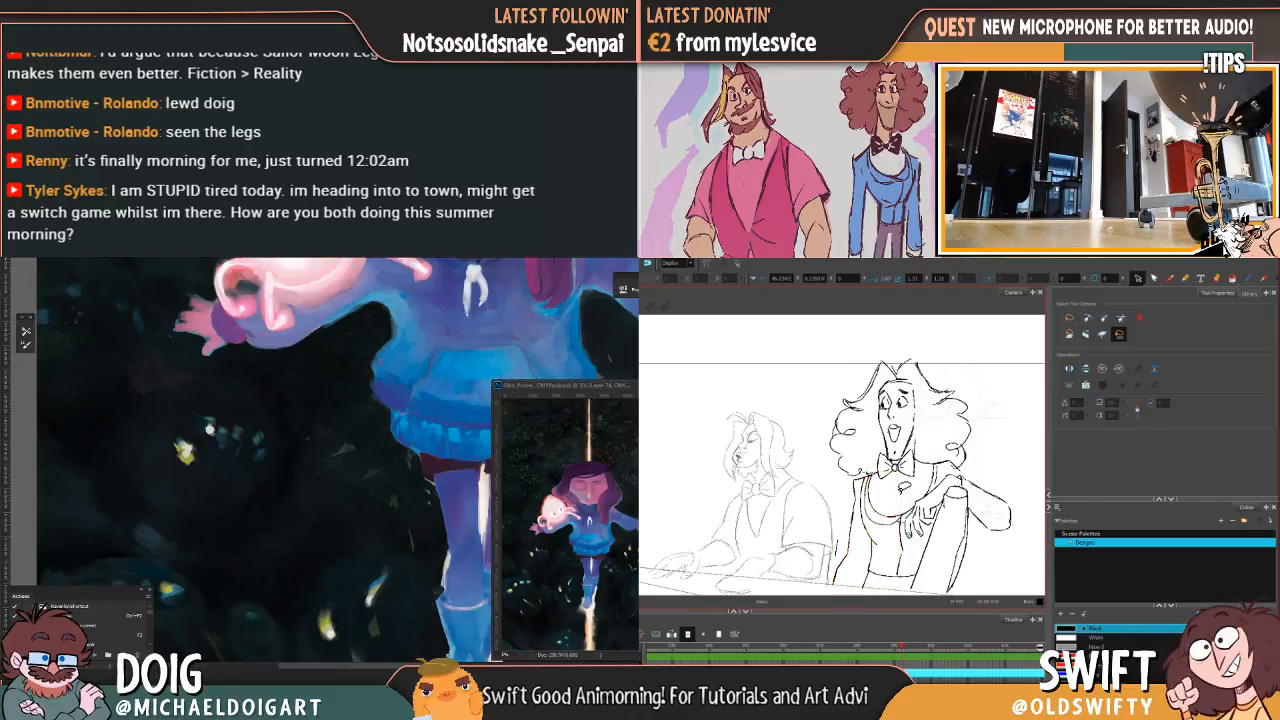
{"action": "key", "text": "g"}
{"action": "key", "text": "f"}
{"action": "key", "text": "g"}
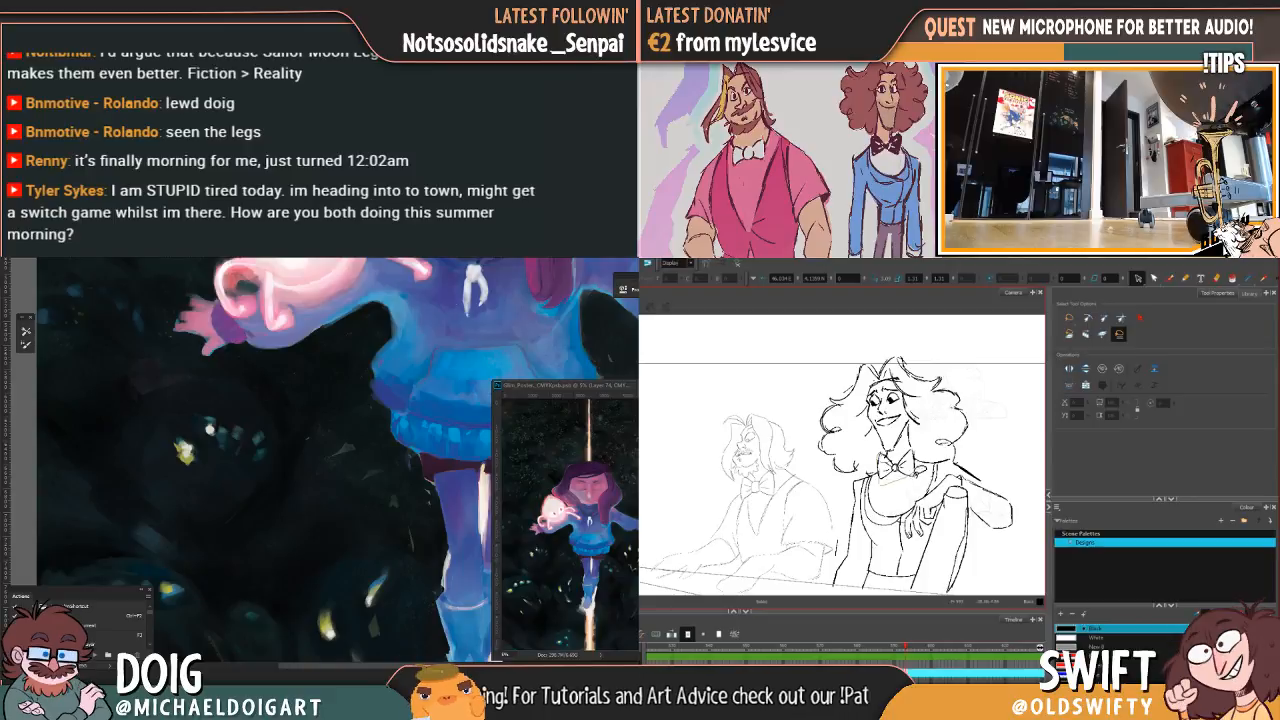
Step: Select the standing character's bow tie and check its position by flipping repeatedly between the two frames
{"action": "left_click", "coordinate": [892, 464]}
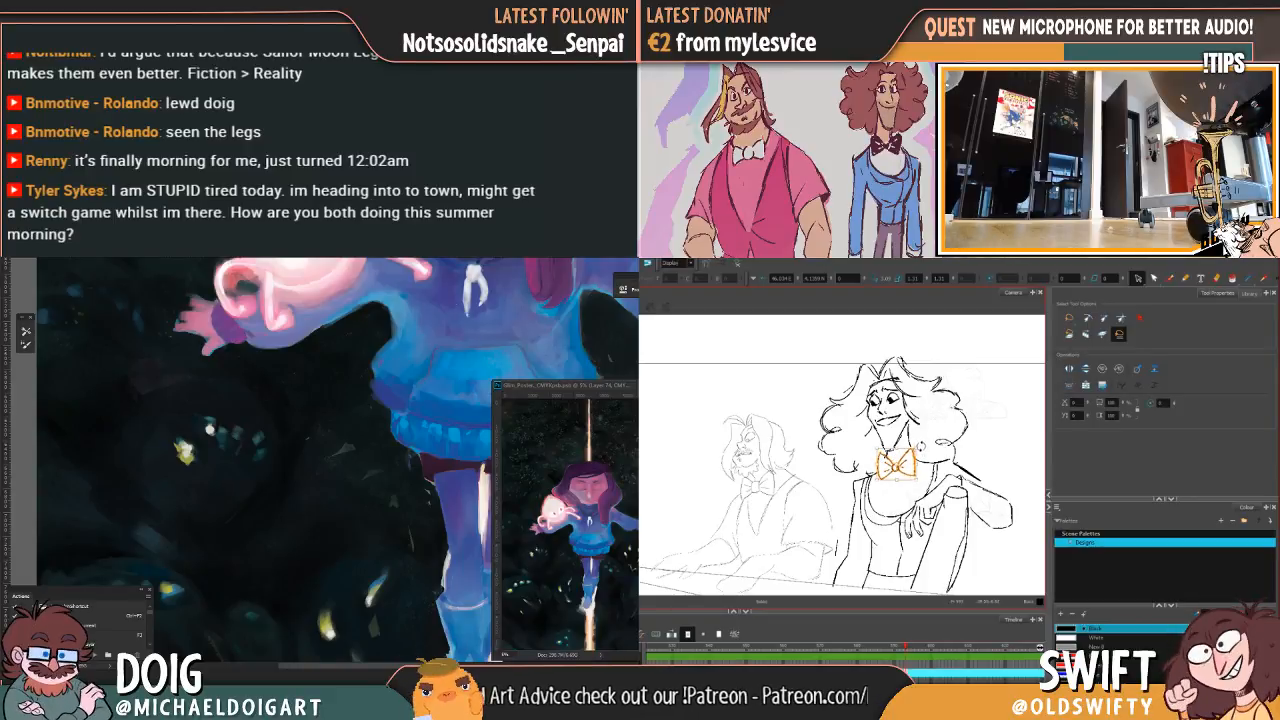
{"action": "key", "text": "comma"}
{"action": "key", "text": "period"}
{"action": "key", "text": "comma"}
{"action": "key", "text": "period"}
{"action": "key", "text": "comma"}
{"action": "key", "text": "period"}
{"action": "key", "text": "comma"}
{"action": "key", "text": "period"}
{"action": "key", "text": "comma"}
{"action": "key", "text": "period"}
{"action": "key", "text": "comma"}
{"action": "key", "text": "period"}
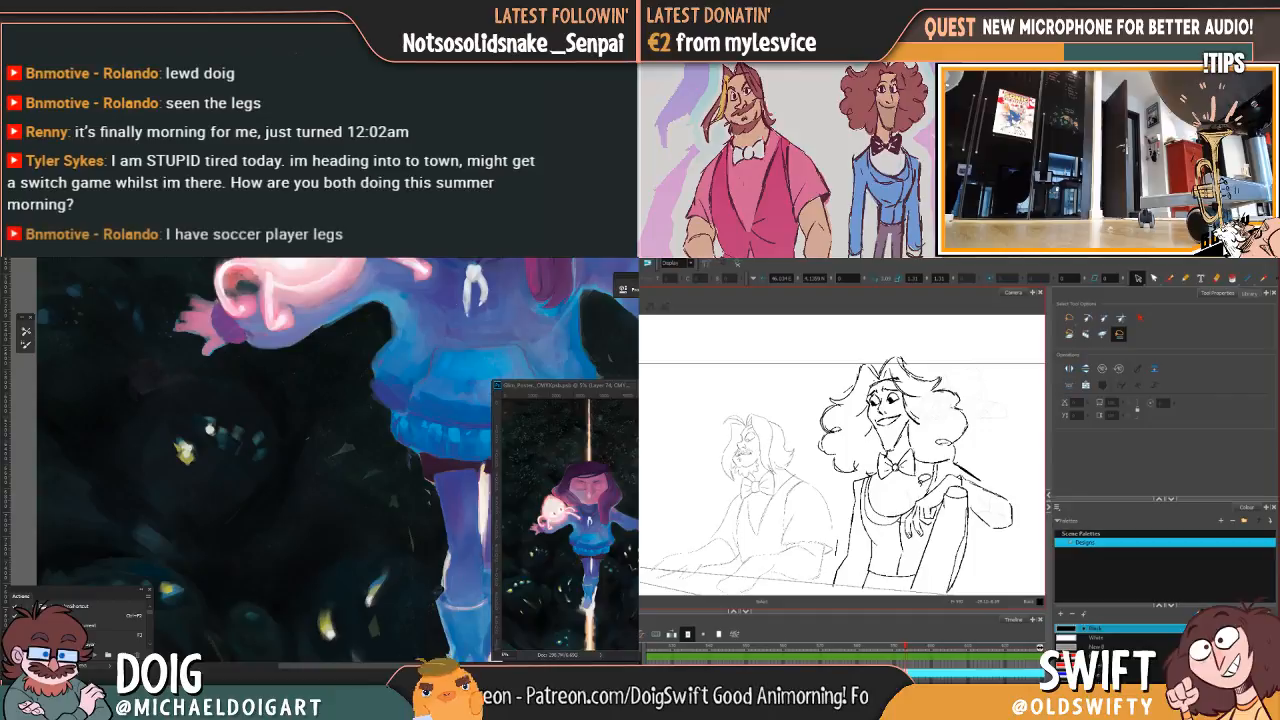
{"action": "key", "text": "comma"}
{"action": "key", "text": "period"}
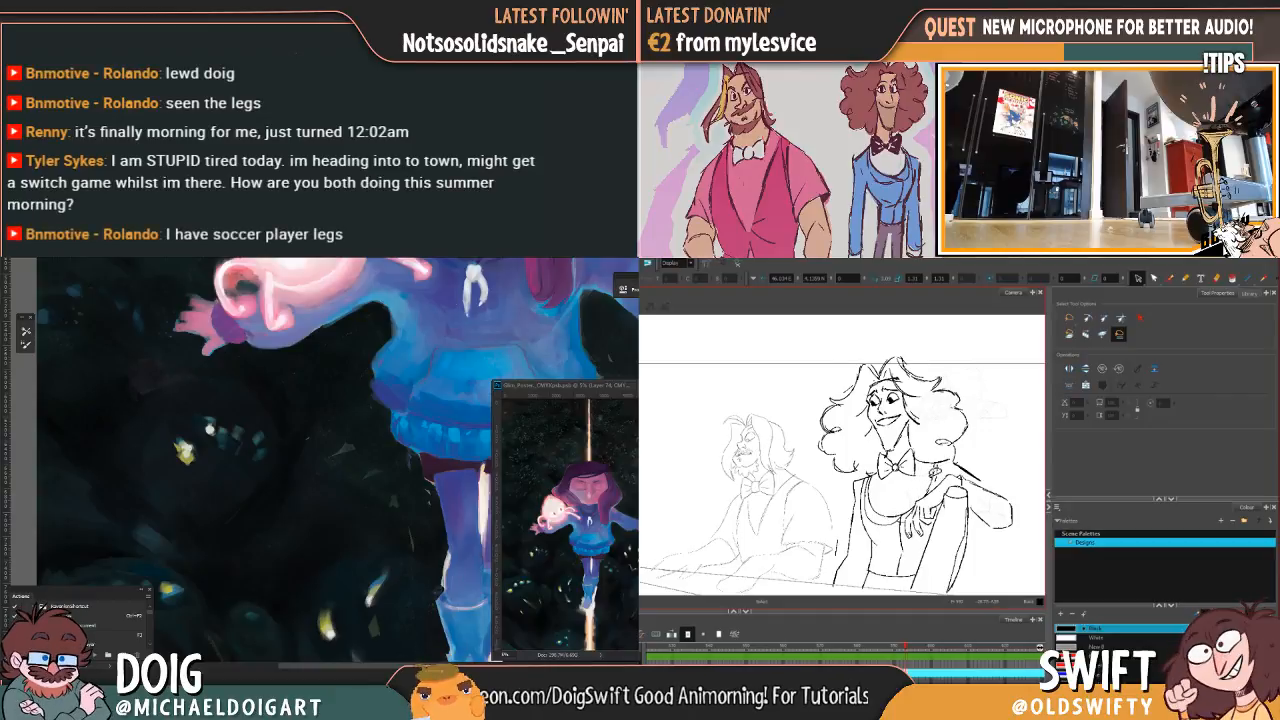
Step: Lasso the standing character's head, bow tie and torso together and compare their position across the frames
{"action": "mouse_move", "coordinate": [944, 474]}
{"action": "left_mouse_down"}
{"action": "mouse_move", "coordinate": [912, 492]}
{"action": "mouse_move", "coordinate": [842, 595]}
{"action": "mouse_move", "coordinate": [852, 535]}
{"action": "mouse_move", "coordinate": [826, 462]}
{"action": "mouse_move", "coordinate": [877, 347]}
{"action": "mouse_move", "coordinate": [960, 479]}
{"action": "mouse_move", "coordinate": [1000, 427]}
{"action": "mouse_move", "coordinate": [1012, 455]}
{"action": "left_mouse_up"}
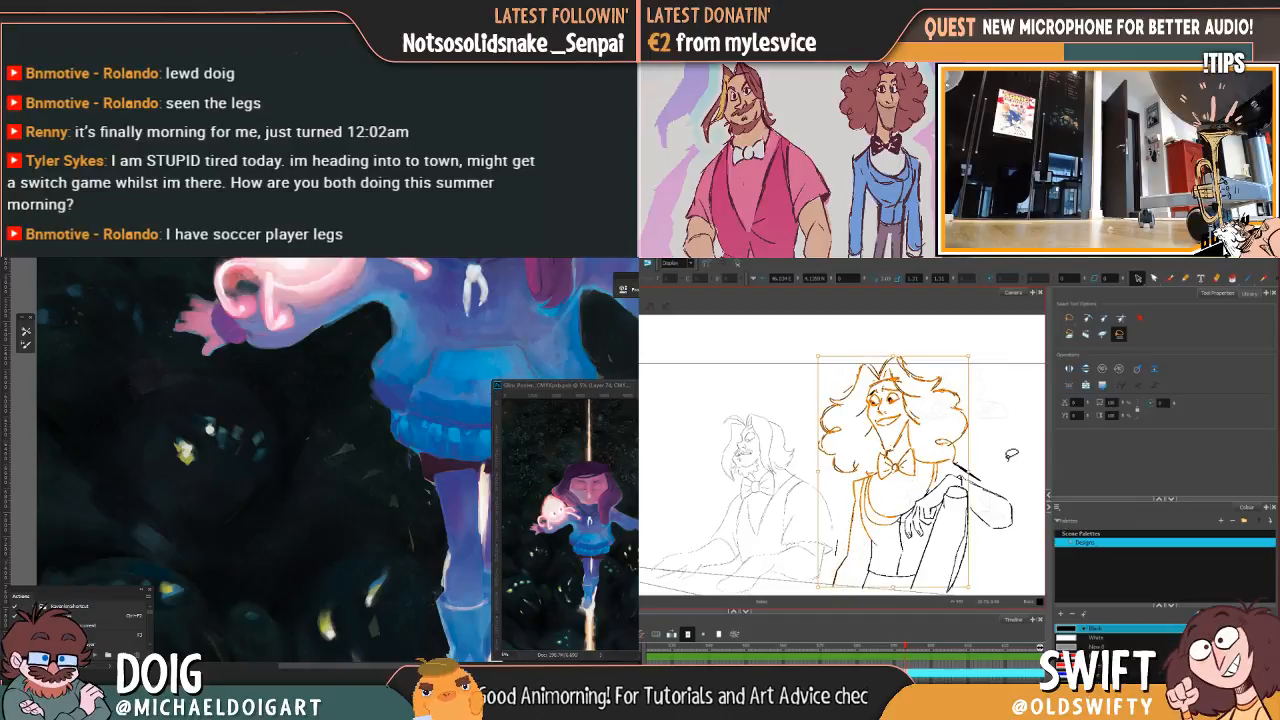
{"action": "key", "text": "period"}
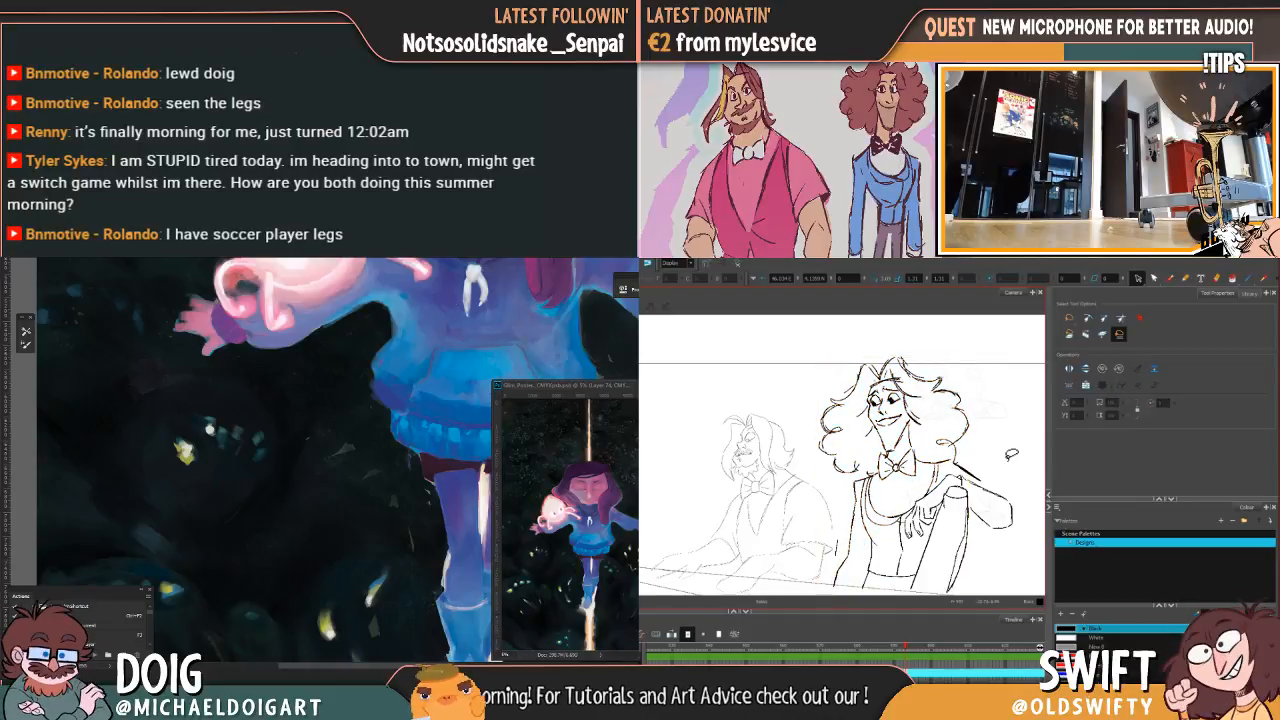
{"action": "key", "text": "comma"}
{"action": "key", "text": "period"}
Step: Lasso the standing character's head, torso and bent arm, nudge them slightly left, and compare the result across the frames
{"action": "mouse_move", "coordinate": [1022, 503]}
{"action": "left_mouse_down"}
{"action": "mouse_move", "coordinate": [1026, 518]}
{"action": "mouse_move", "coordinate": [960, 478]}
{"action": "left_mouse_up"}
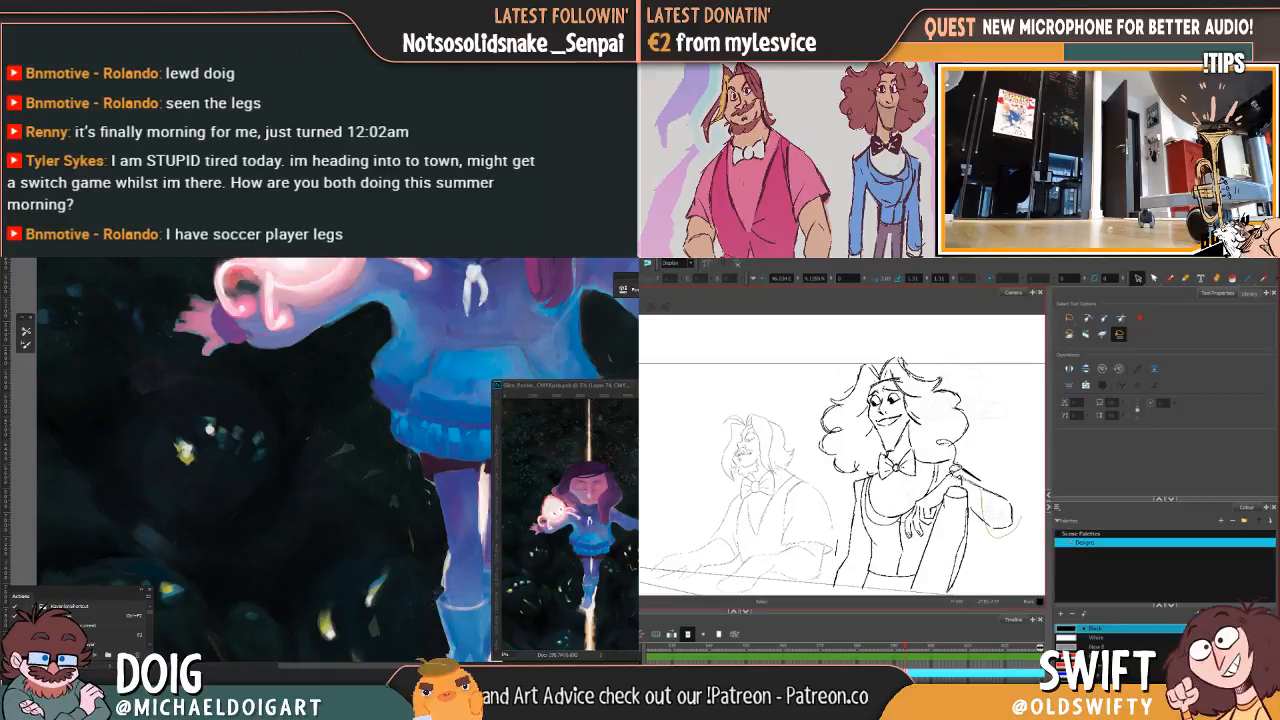
{"action": "mouse_move", "coordinate": [950, 476]}
{"action": "left_mouse_down"}
{"action": "mouse_move", "coordinate": [862, 552]}
{"action": "mouse_move", "coordinate": [800, 516]}
{"action": "mouse_move", "coordinate": [1030, 390]}
{"action": "mouse_move", "coordinate": [1040, 528]}
{"action": "left_mouse_up"}
{"action": "key", "text": "Left"}
{"action": "key", "text": "Left"}
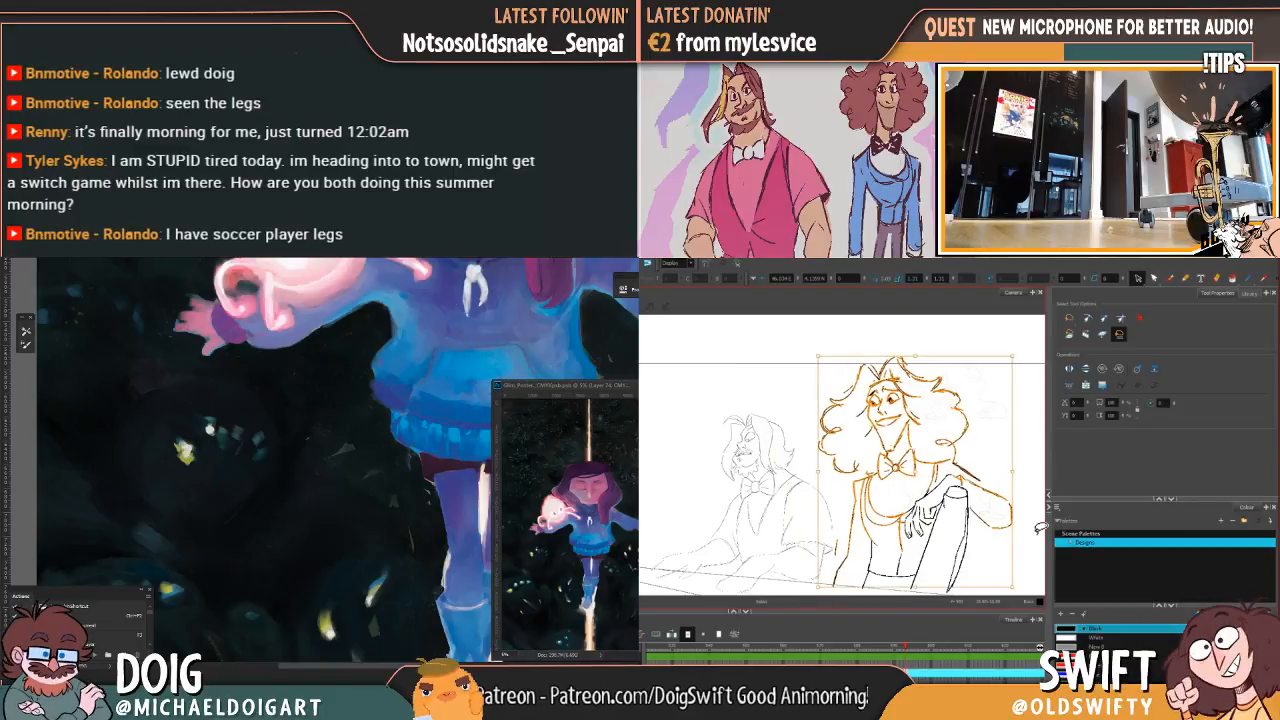
{"action": "key", "text": "Left"}
{"action": "key", "text": "Left"}
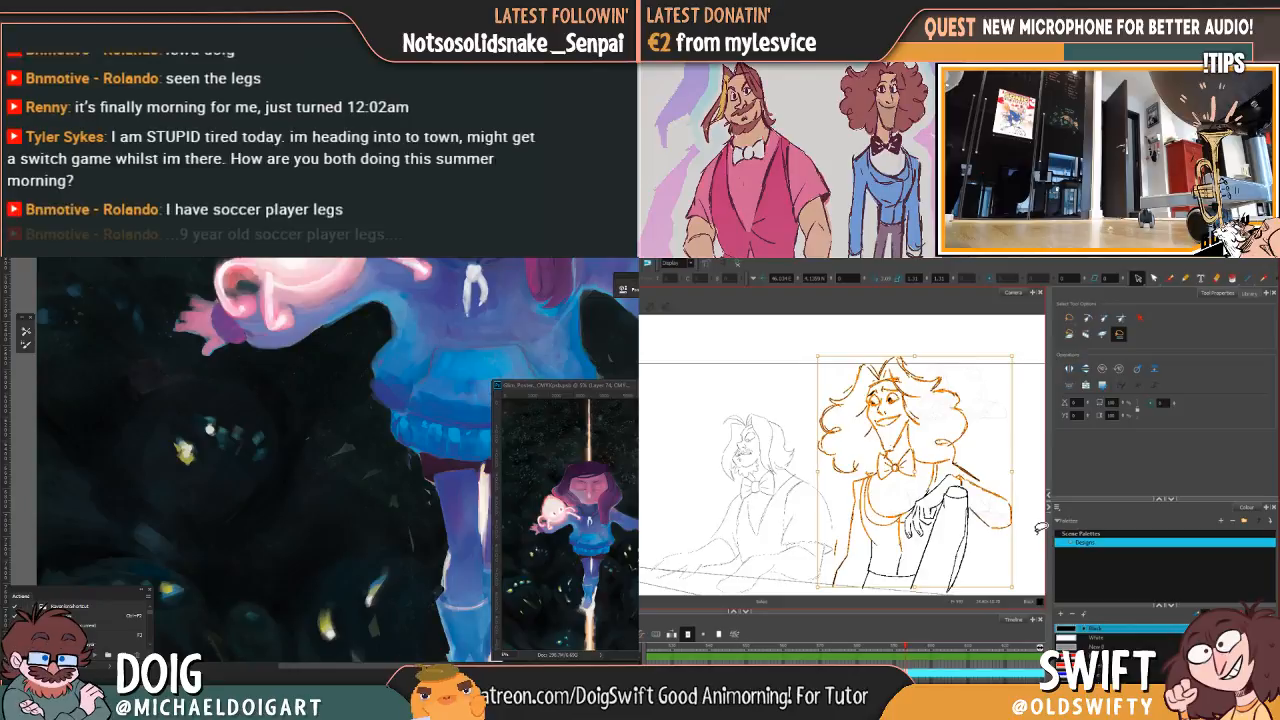
{"action": "key", "text": "Escape"}
{"action": "key", "text": "comma"}
{"action": "key", "text": "period"}
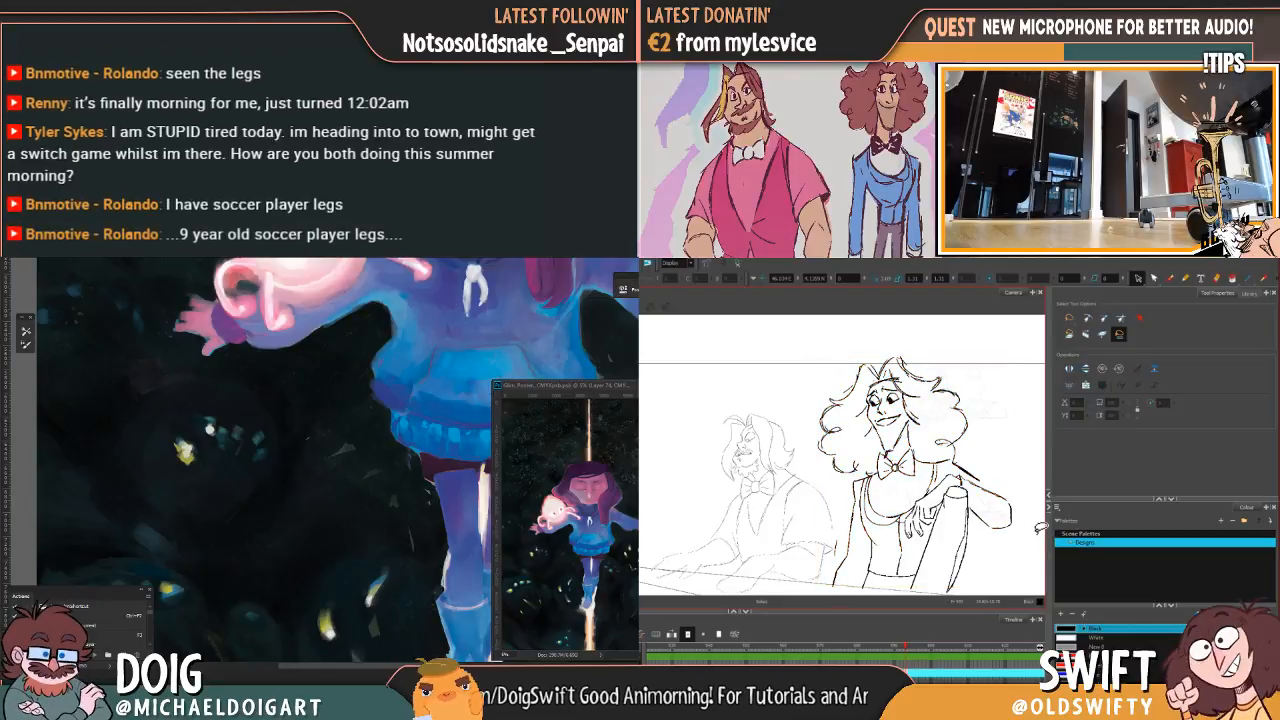
{"action": "key", "text": "comma"}
{"action": "key", "text": "period"}
{"action": "key", "text": "comma"}
{"action": "key", "text": "period"}
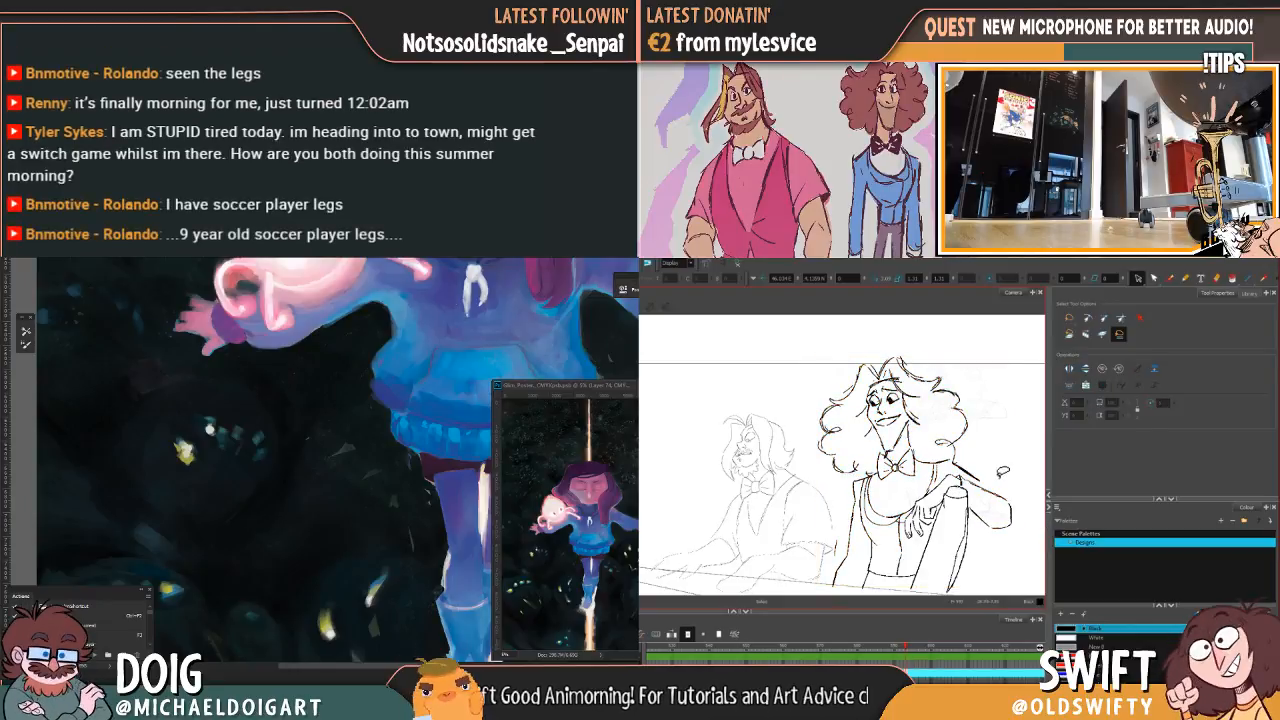
{"action": "key", "text": "comma"}
{"action": "key", "text": "period"}
Step: Delete the short vertical line on the front of the standing character's vest and check the change between frames
{"action": "left_click", "coordinate": [900, 541]}
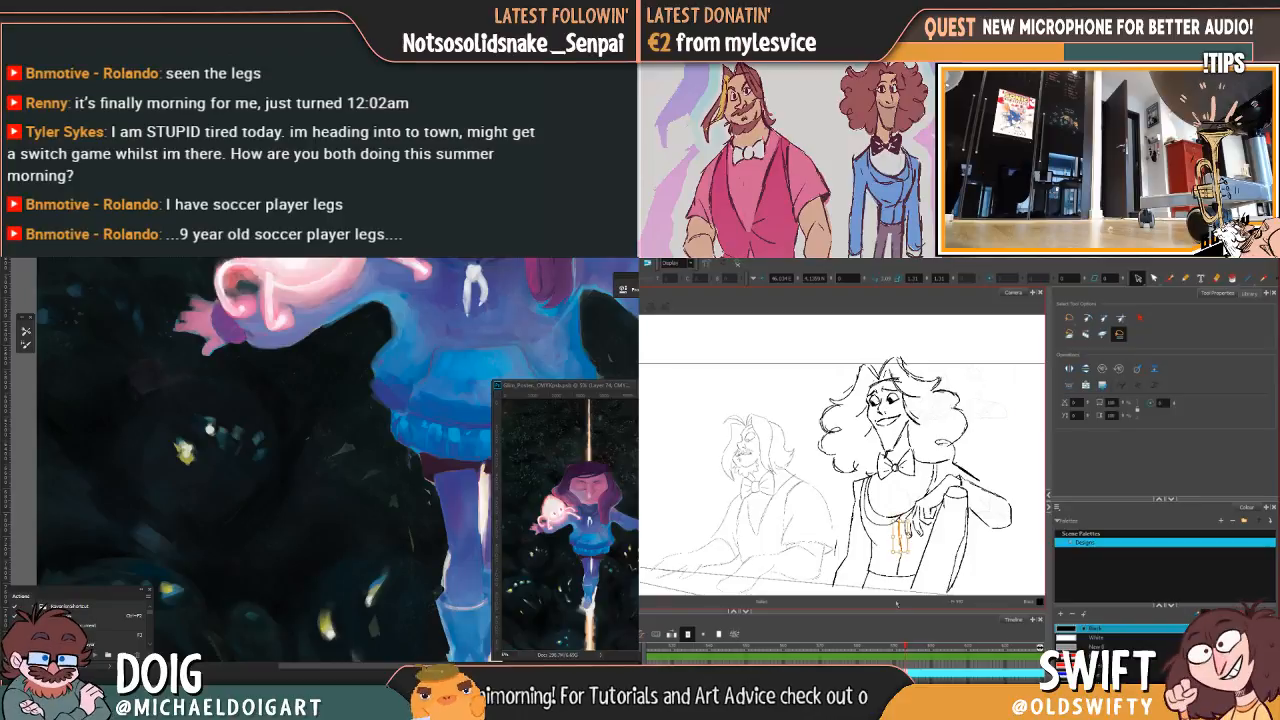
{"action": "key", "text": "Delete"}
{"action": "key", "text": "comma"}
{"action": "key", "text": "period"}
{"action": "key", "text": "comma"}
{"action": "key", "text": "period"}
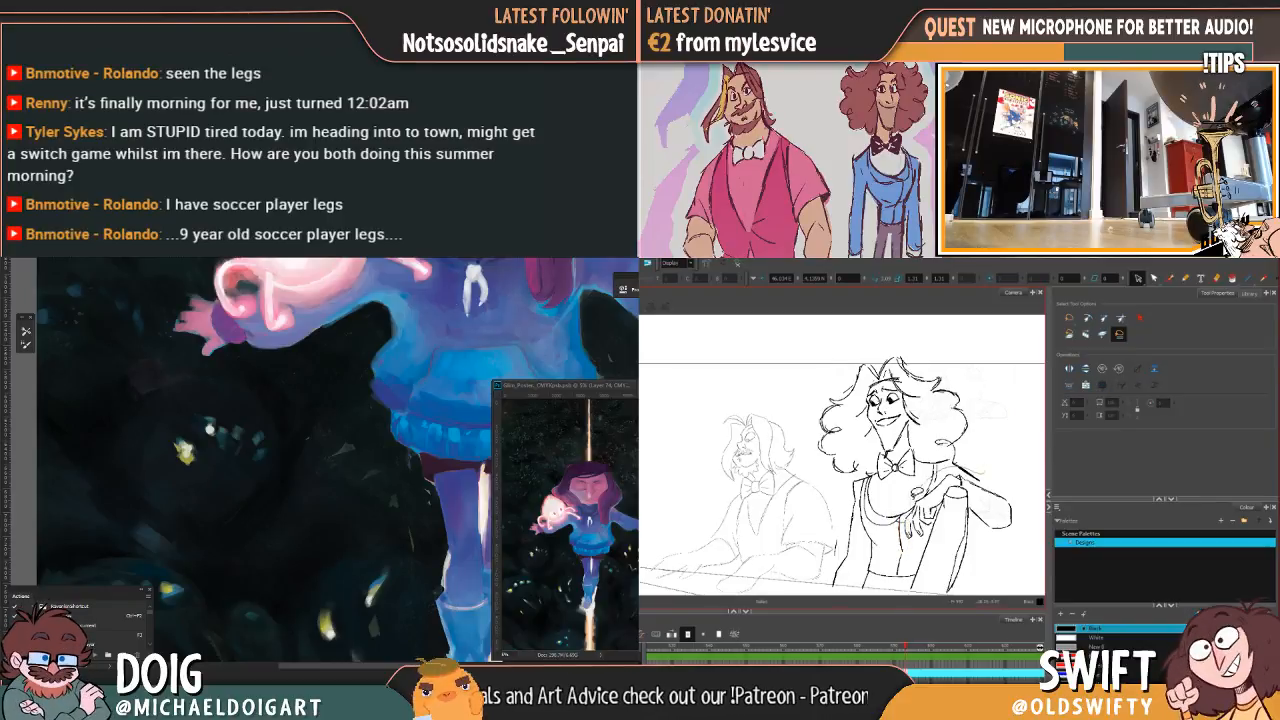
Step: Lasso the standing character's head, bow tie and torso, nudge the lines slightly, deselect, and compare the frames
{"action": "mouse_move", "coordinate": [865, 525]}
{"action": "left_mouse_down"}
{"action": "mouse_move", "coordinate": [816, 588]}
{"action": "mouse_move", "coordinate": [965, 325]}
{"action": "mouse_move", "coordinate": [1005, 480]}
{"action": "left_mouse_up"}
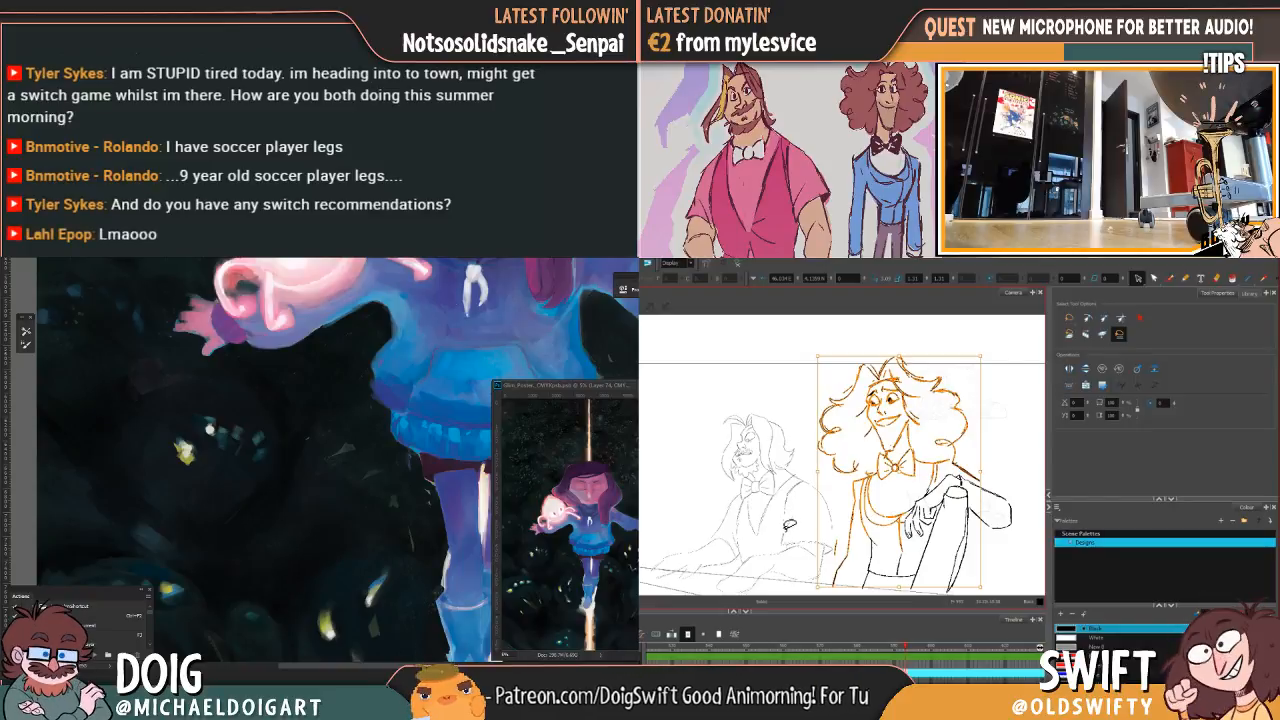
{"action": "left_click_drag", "start_coordinate": [817, 508], "coordinate": [816, 507]}
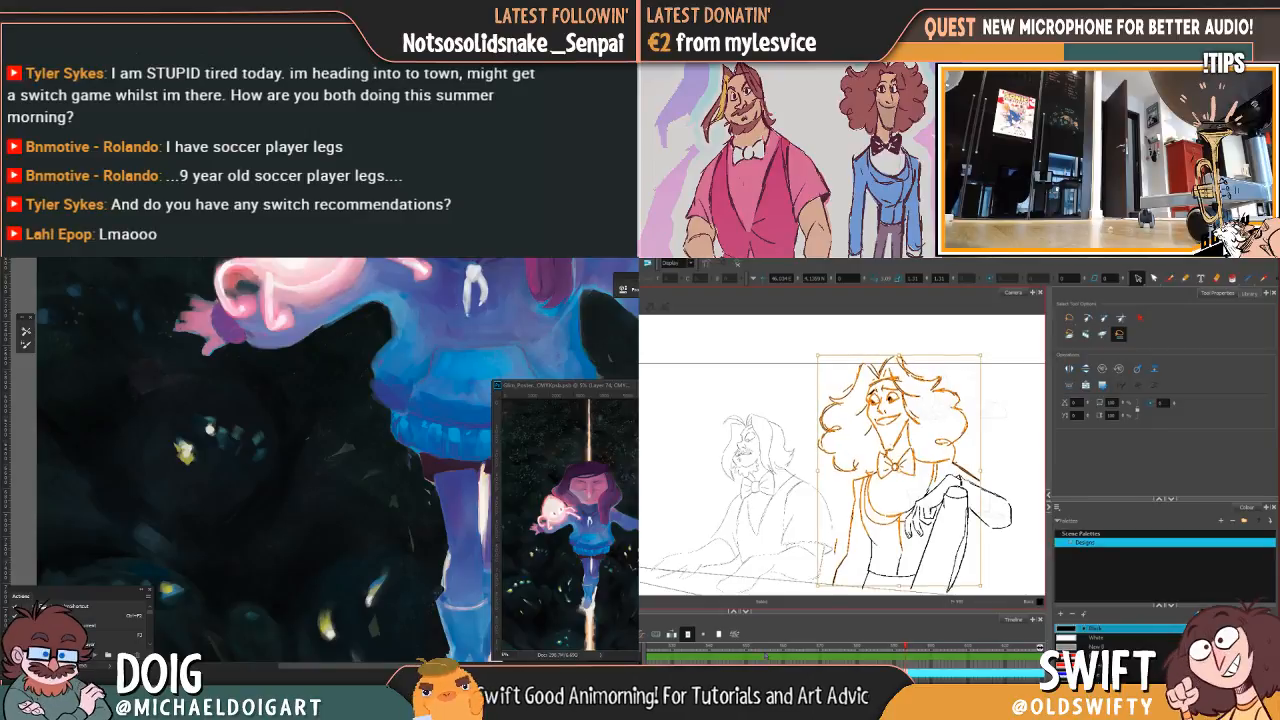
{"action": "key", "text": "Escape"}
{"action": "key", "text": "comma"}
{"action": "key", "text": "period"}
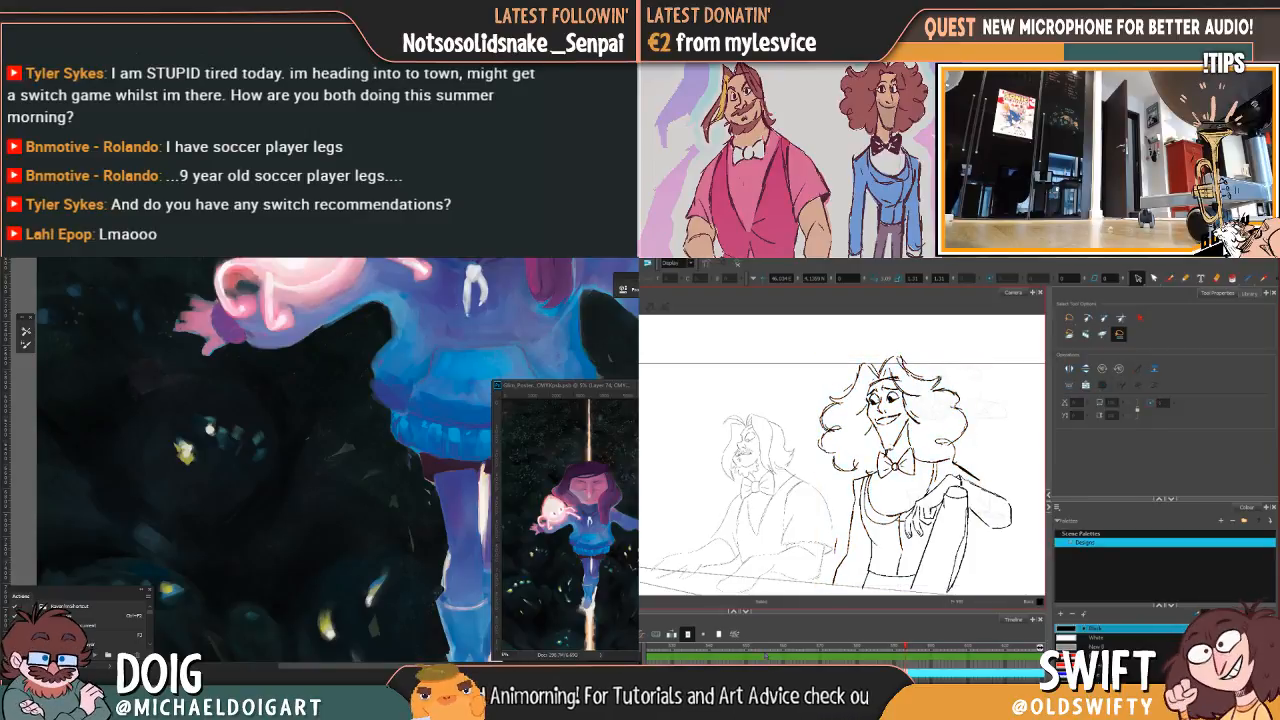
{"action": "key", "text": "comma"}
{"action": "key", "text": "period"}
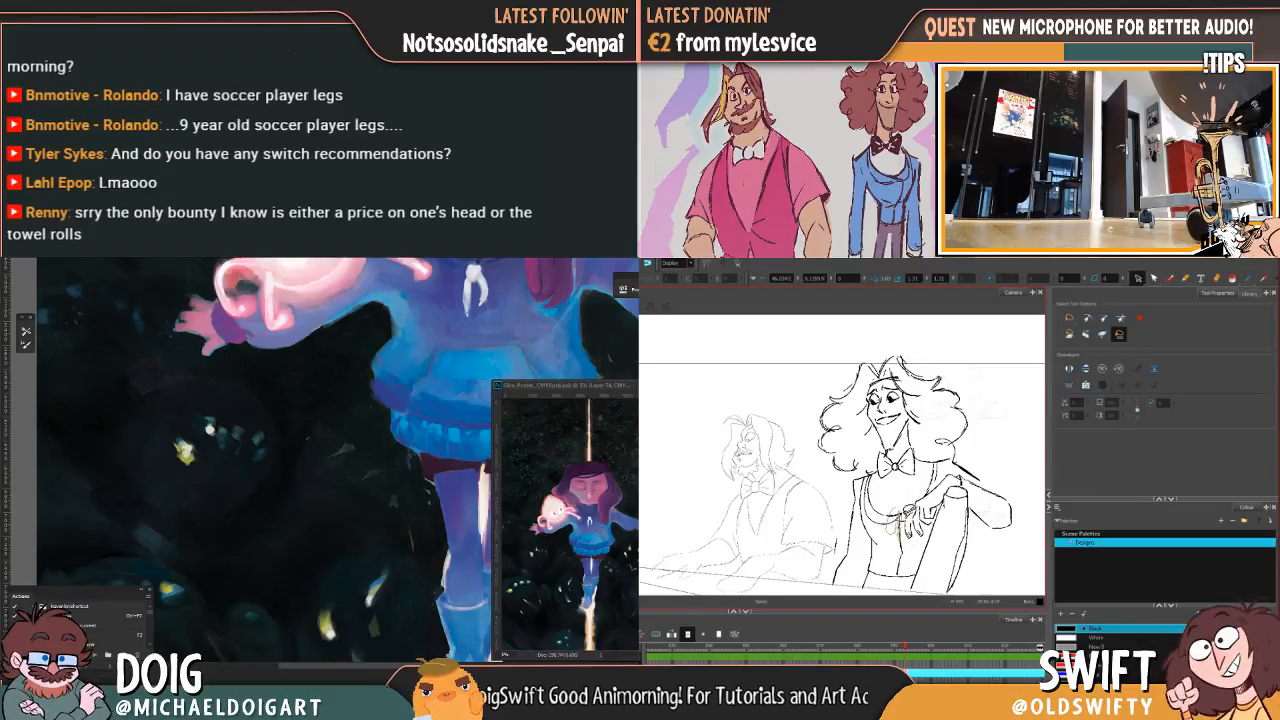
Step: Try deleting the line on the vest front below the bow tie, undo the deletion, and compare the frames
{"action": "key", "text": "Delete"}
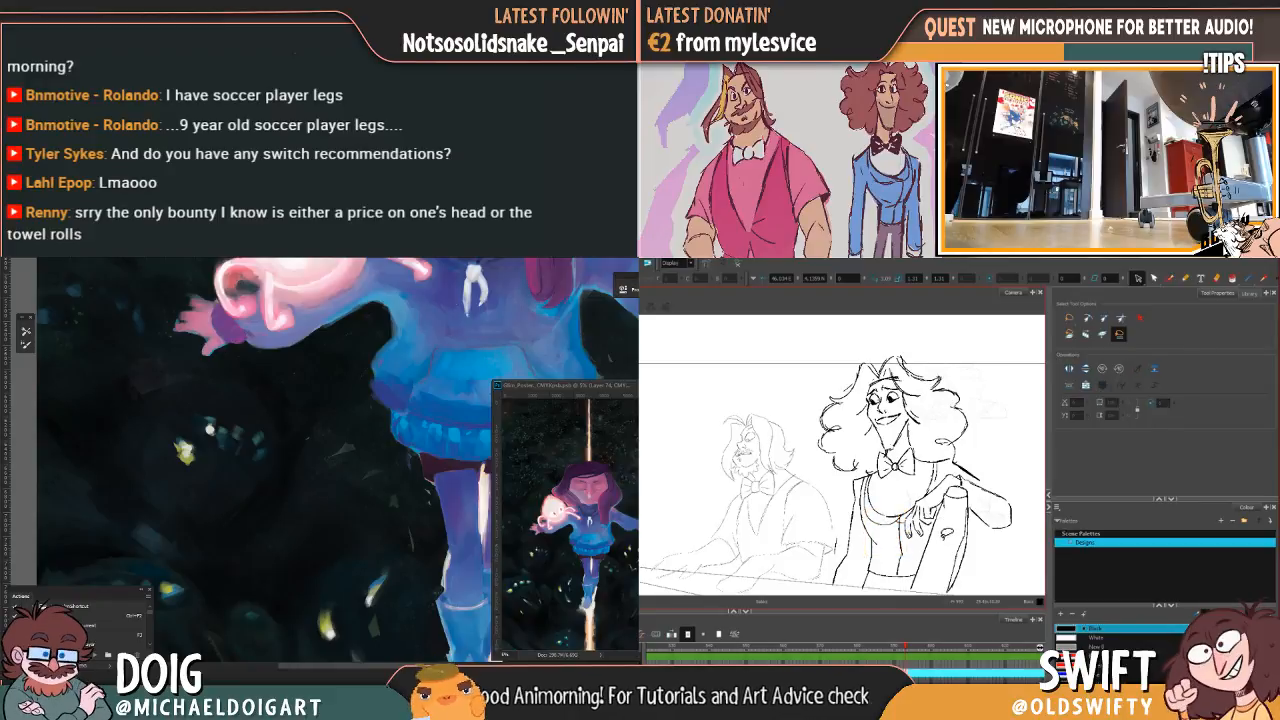
{"action": "key", "text": "ctrl+z"}
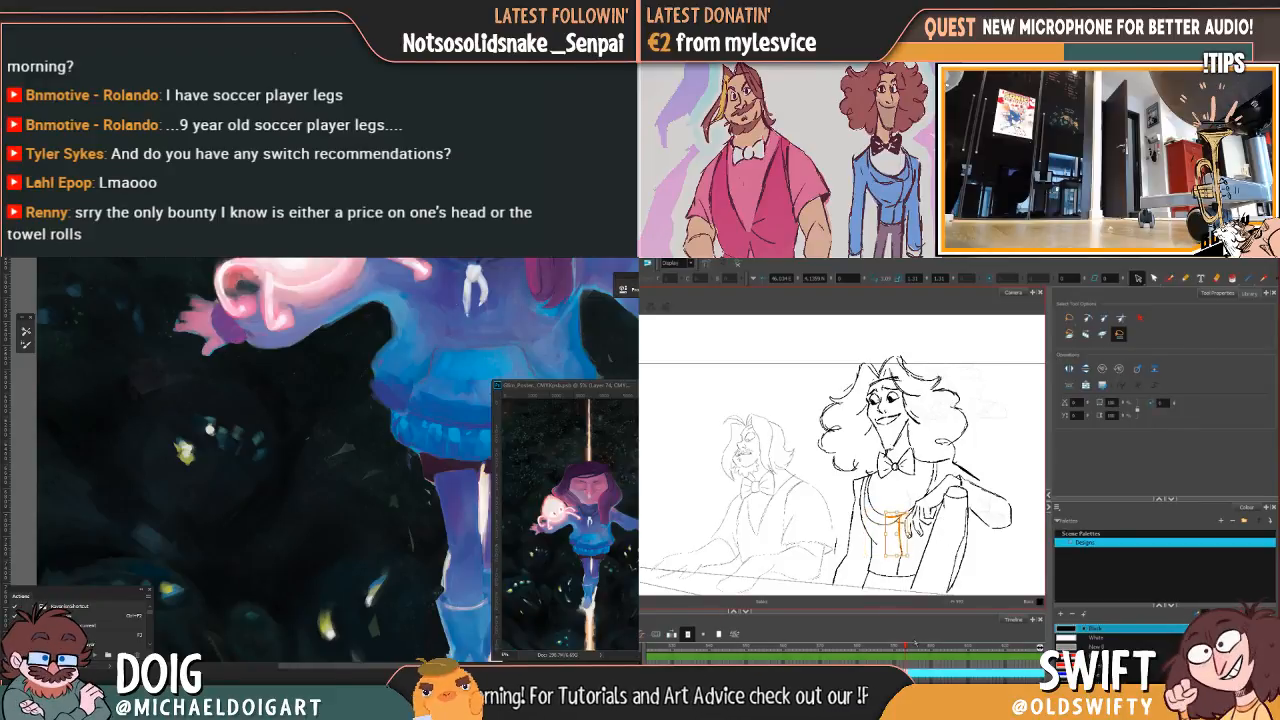
{"action": "key", "text": "comma"}
{"action": "key", "text": "period"}
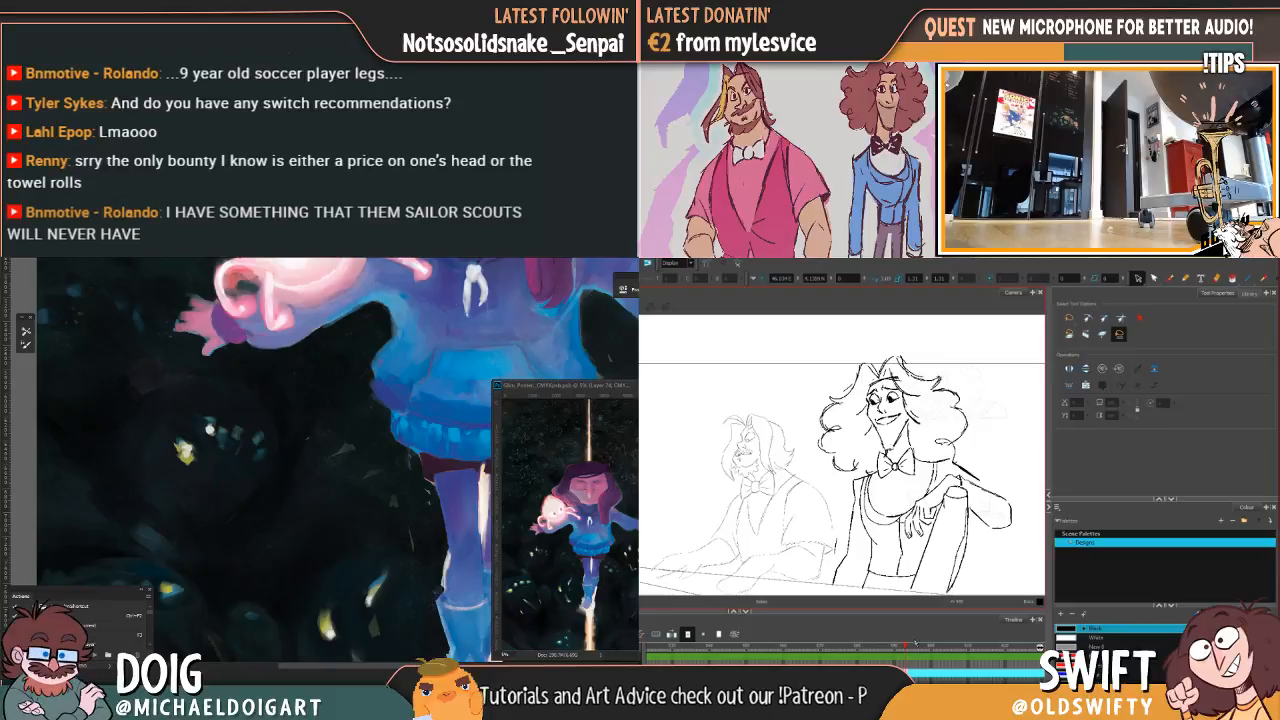
{"action": "key", "text": "comma"}
{"action": "key", "text": "period"}
{"action": "key", "text": "comma"}
{"action": "key", "text": "period"}
{"action": "key", "text": "comma"}
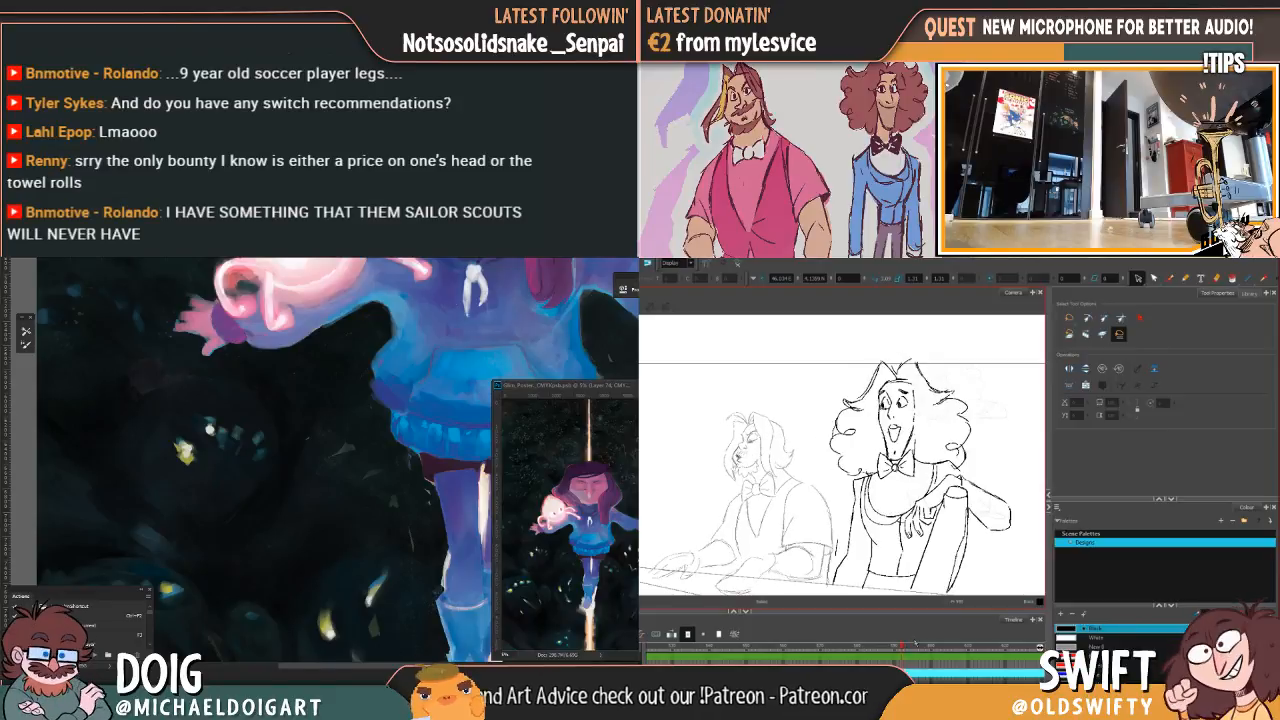
{"action": "key", "text": "period"}
Step: Select and delete the small vertical line on the vest beside the hand, then flip repeatedly between neighbouring frames
{"action": "left_click_drag", "start_coordinate": [908, 528], "coordinate": [911, 553]}
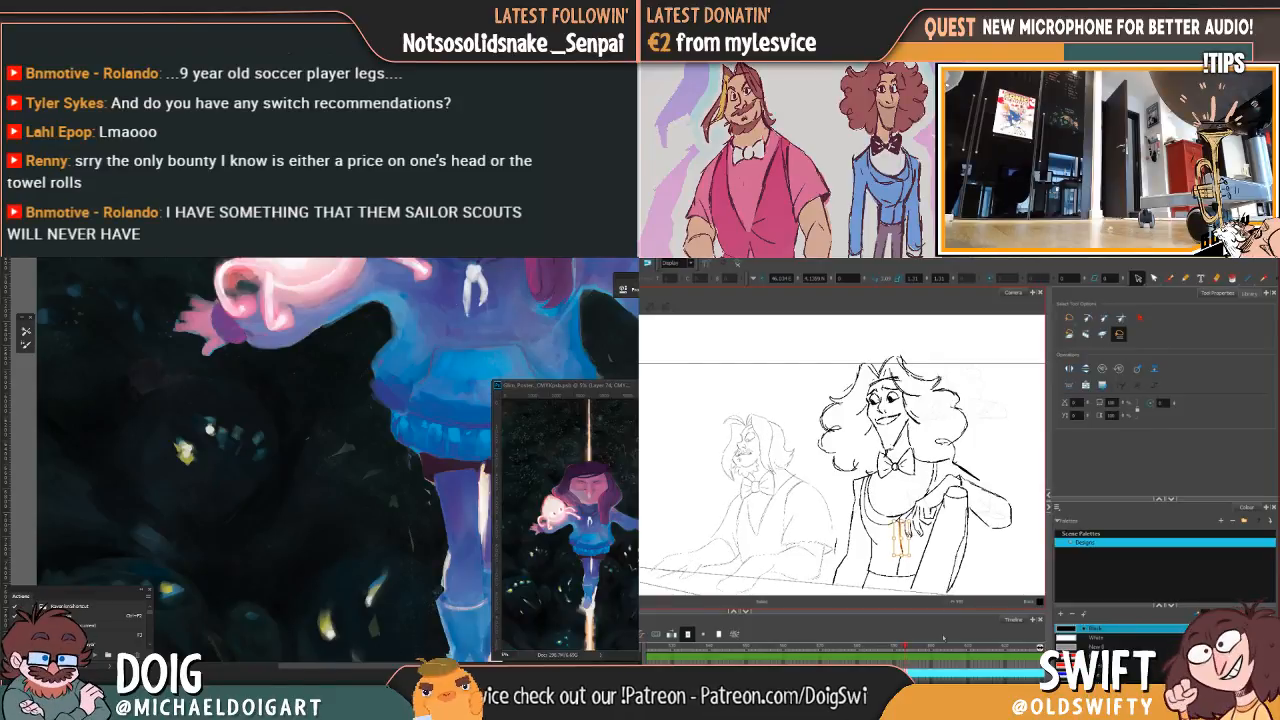
{"action": "key", "text": "Delete"}
{"action": "key", "text": "comma"}
{"action": "key", "text": "period"}
{"action": "key", "text": "period"}
{"action": "key", "text": "comma"}
{"action": "key", "text": "comma"}
{"action": "key", "text": "period"}
{"action": "key", "text": "comma"}
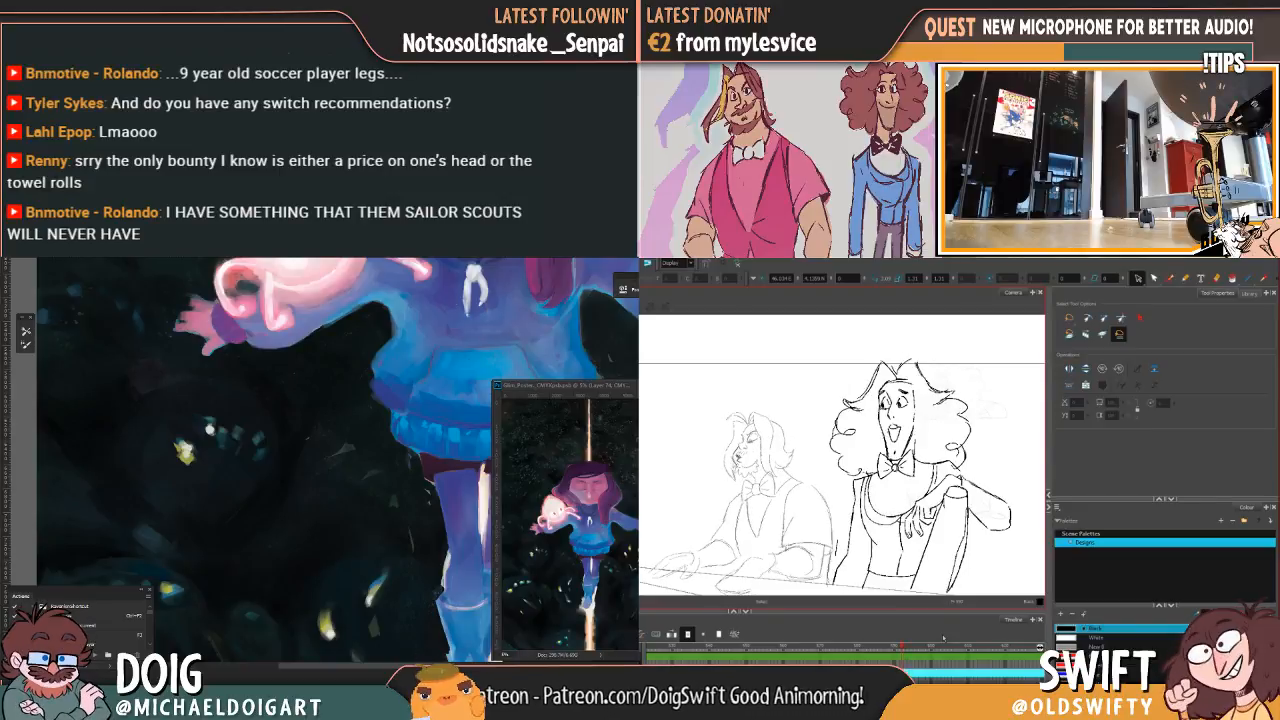
{"action": "key", "text": "period"}
{"action": "key", "text": "comma"}
{"action": "key", "text": "period"}
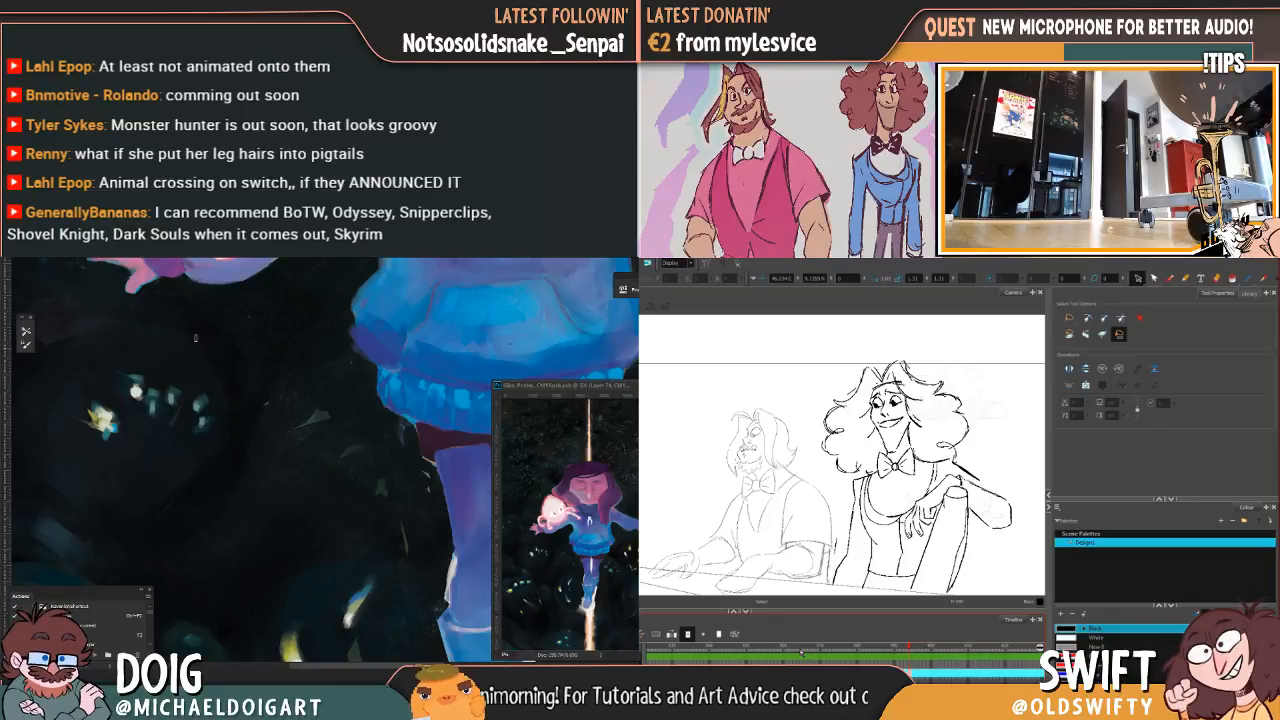
Step: Sample the dark background colour in the forest painting and touch up the area around the small glowing lights below the girl's hand
{"action": "left_click_drag", "start_coordinate": [132, 433], "coordinate": [220, 478]}
{"action": "left_click", "coordinate": [188, 474], "text": "alt"}
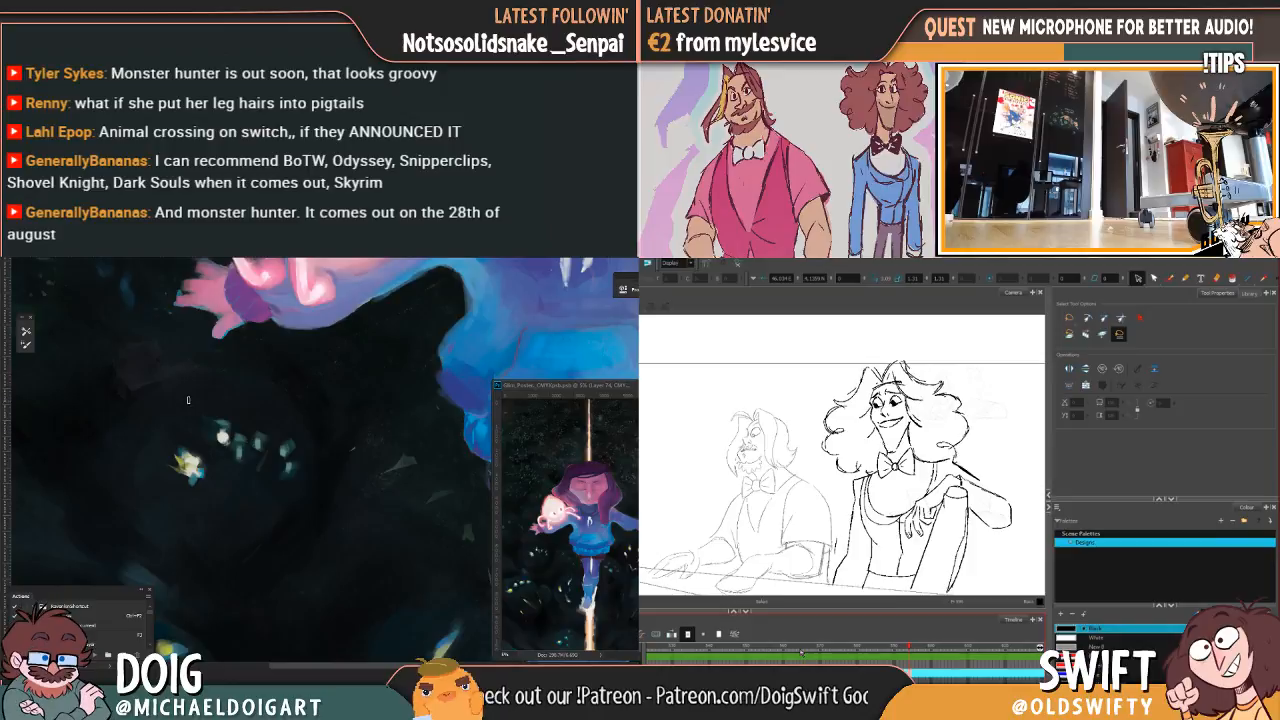
{"action": "key", "text": "g"}
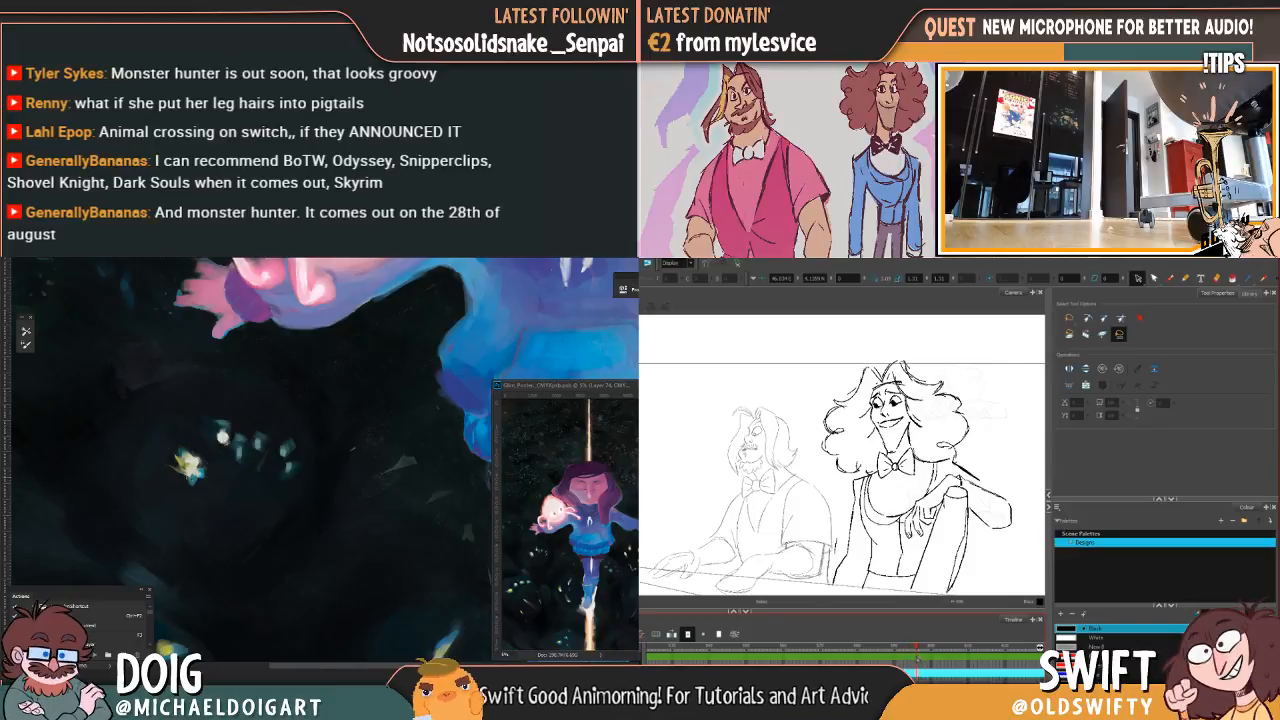
{"action": "key", "text": "ctrl+minus"}
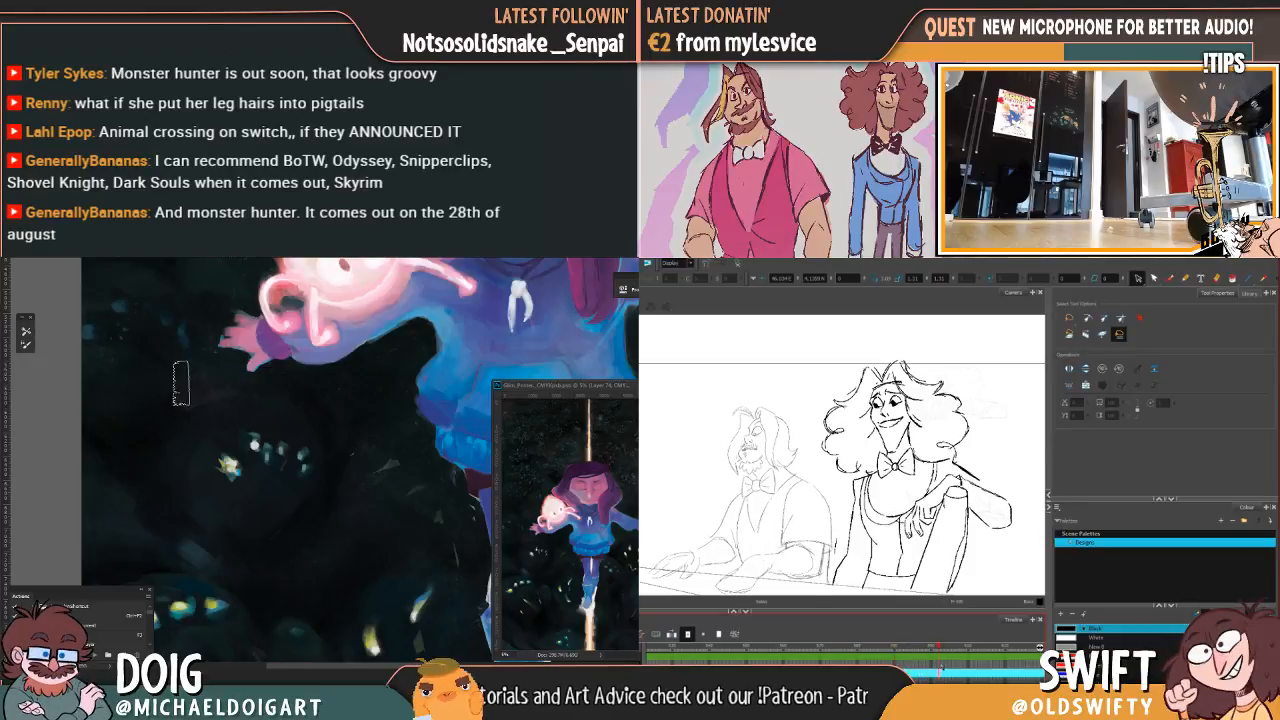
{"action": "key", "text": "ctrl+plus"}
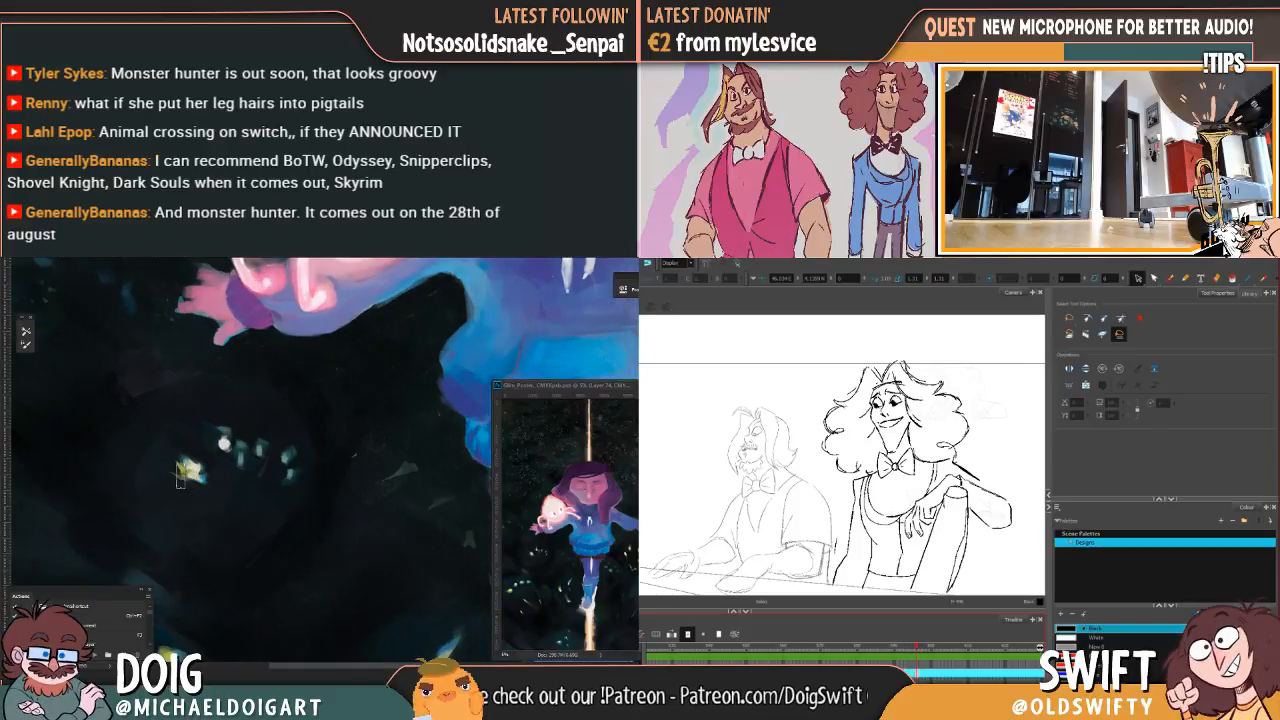
{"action": "scroll", "coordinate": [250, 372], "scroll_direction": "down", "scroll_amount": 3}
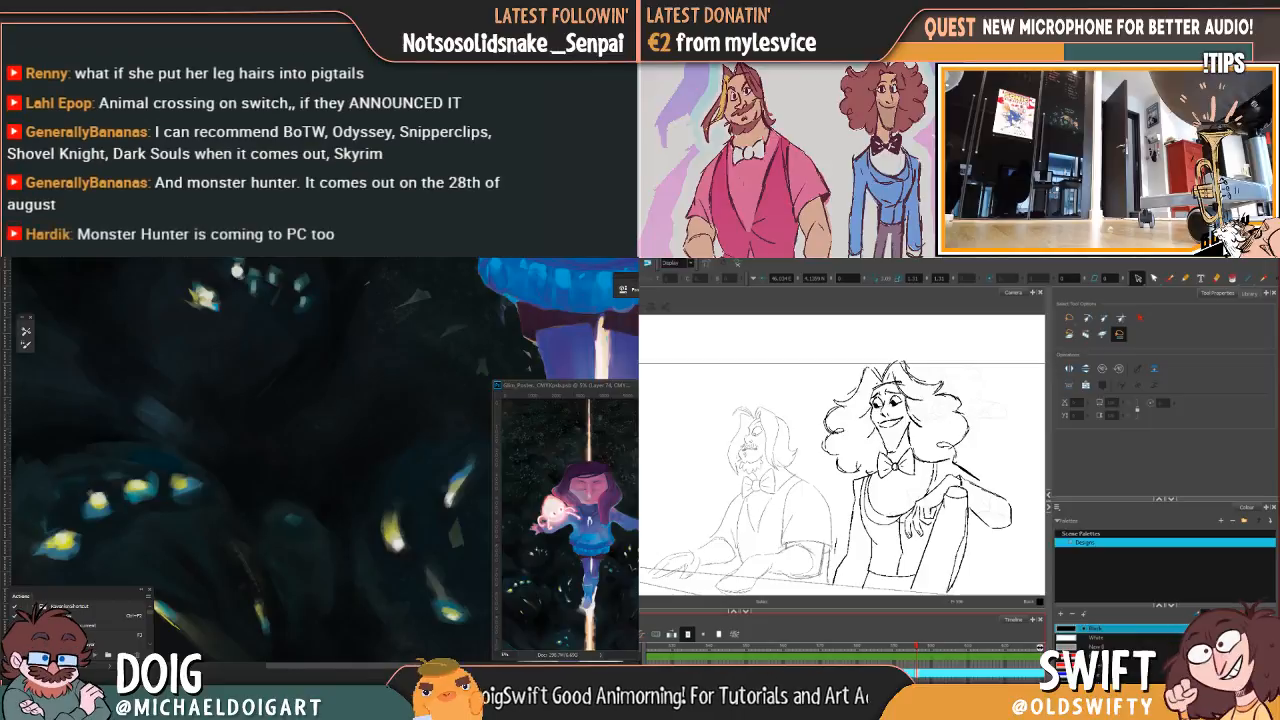
{"action": "key", "text": "ctrl+plus"}
{"action": "left_click_drag", "start_coordinate": [171, 415], "coordinate": [250, 606]}
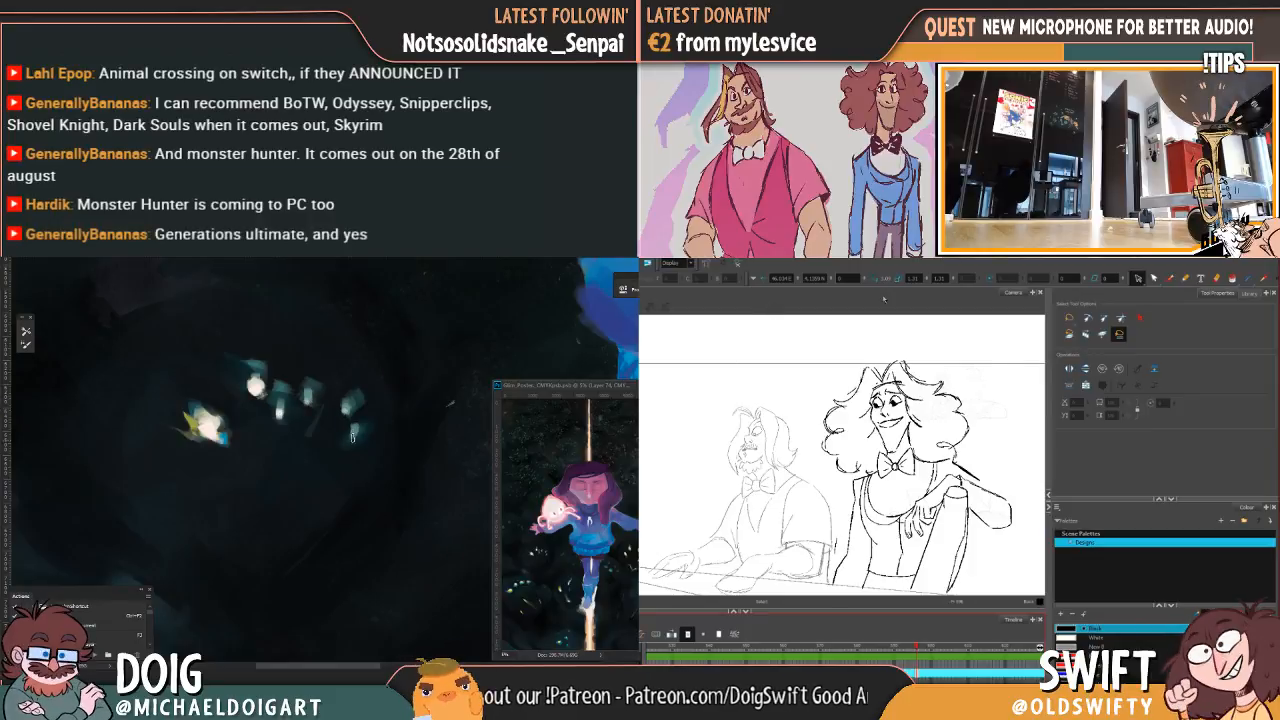
Step: Examine the whole forest painting from several distances, including the lower part around the girl's feet and the light trail
{"action": "left_click", "coordinate": [1169, 278]}
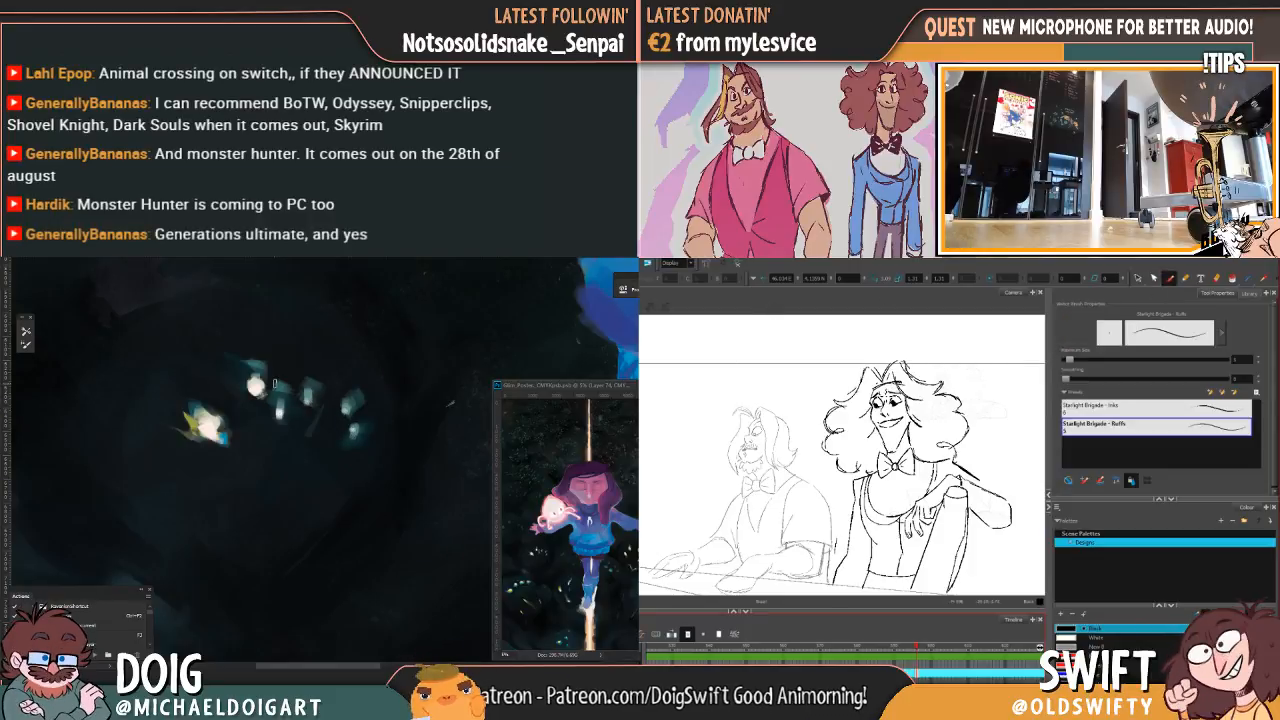
{"action": "left_click", "coordinate": [1138, 278]}
{"action": "key", "text": "ctrl+minus"}
{"action": "key", "text": "ctrl+minus"}
{"action": "key", "text": "ctrl+minus"}
{"action": "key", "text": "f"}
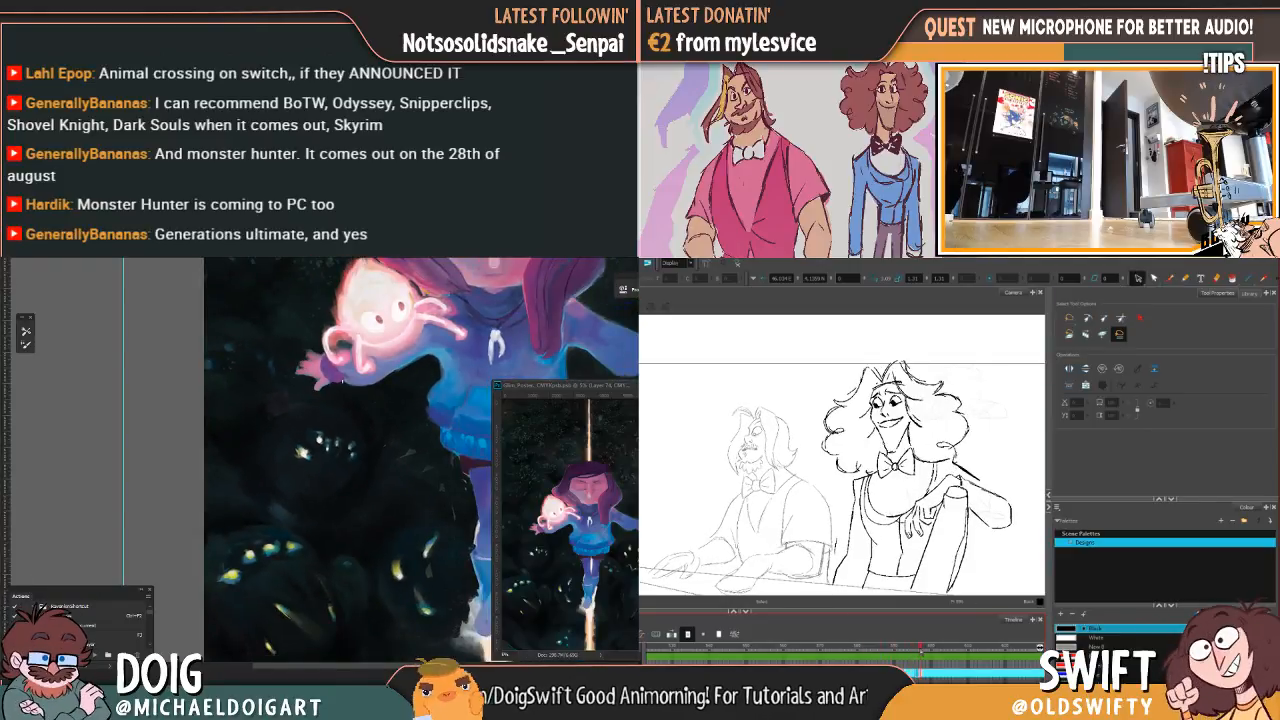
{"action": "key", "text": "ctrl+minus"}
{"action": "key", "text": "ctrl+minus"}
{"action": "key", "text": "ctrl+minus"}
{"action": "key", "text": "ctrl+0"}
{"action": "key", "text": "ctrl+plus"}
{"action": "key", "text": "ctrl+plus"}
{"action": "key", "text": "ctrl+plus"}
{"action": "mouse_move", "coordinate": [438, 652]}
{"action": "left_mouse_down"}
{"action": "mouse_move", "coordinate": [412, 458]}
{"action": "mouse_move", "coordinate": [285, 430]}
{"action": "mouse_move", "coordinate": [223, 371]}
{"action": "left_mouse_up"}
Step: Lasso the standing character's head and hair, clear the selection, and review the glowing lights in the forest painting
{"action": "mouse_move", "coordinate": [892, 436]}
{"action": "left_mouse_down"}
{"action": "mouse_move", "coordinate": [862, 466]}
{"action": "mouse_move", "coordinate": [892, 337]}
{"action": "mouse_move", "coordinate": [962, 452]}
{"action": "mouse_move", "coordinate": [898, 420]}
{"action": "mouse_move", "coordinate": [964, 407]}
{"action": "left_mouse_up"}
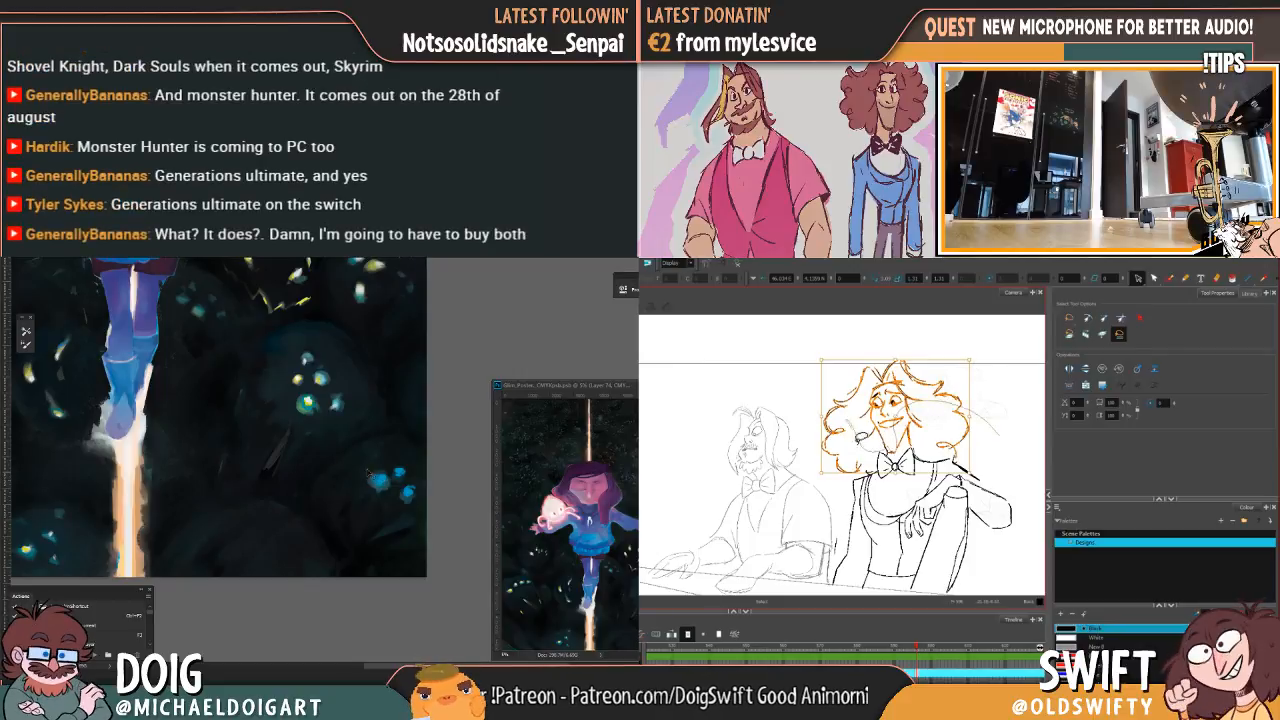
{"action": "scroll", "coordinate": [372, 474], "scroll_direction": "down", "scroll_amount": 1}
{"action": "mouse_move", "coordinate": [824, 425]}
{"action": "left_mouse_down"}
{"action": "mouse_move", "coordinate": [986, 443]}
{"action": "mouse_move", "coordinate": [908, 410]}
{"action": "left_mouse_up"}
{"action": "left_click_drag", "start_coordinate": [178, 388], "coordinate": [289, 438]}
{"action": "left_click_drag", "start_coordinate": [271, 353], "coordinate": [311, 426]}
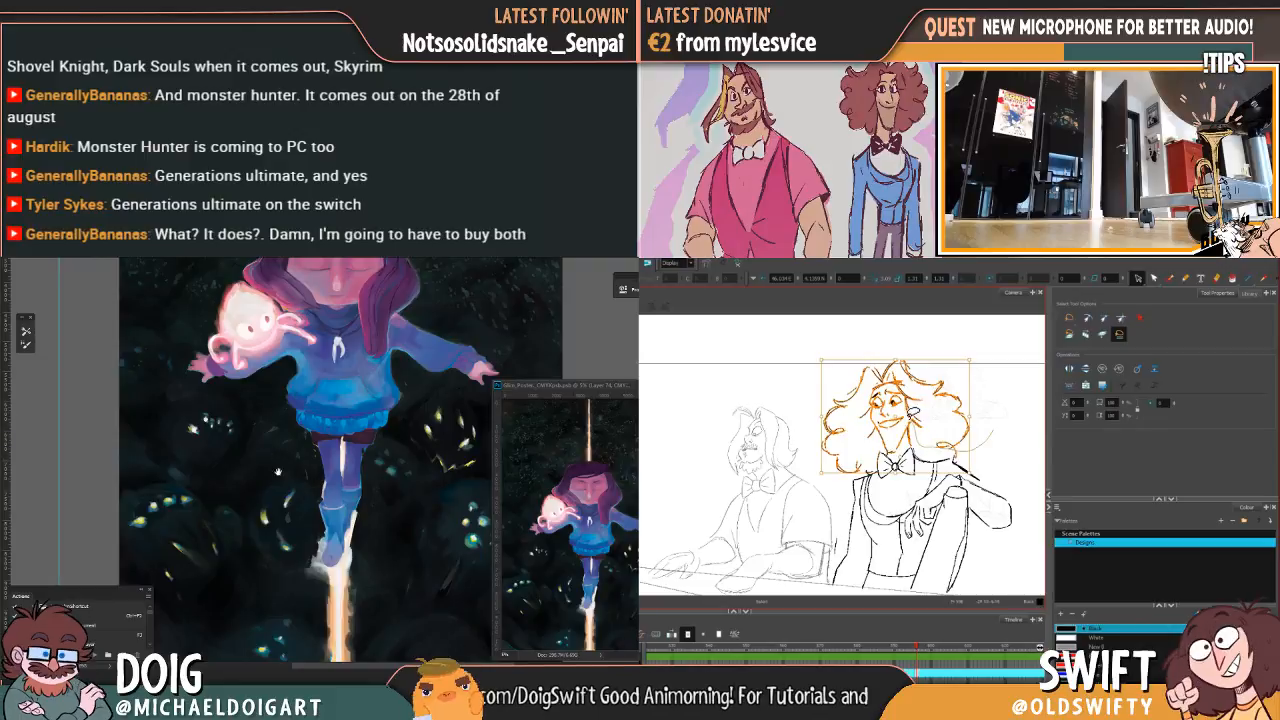
{"action": "left_click_drag", "start_coordinate": [277, 458], "coordinate": [287, 484]}
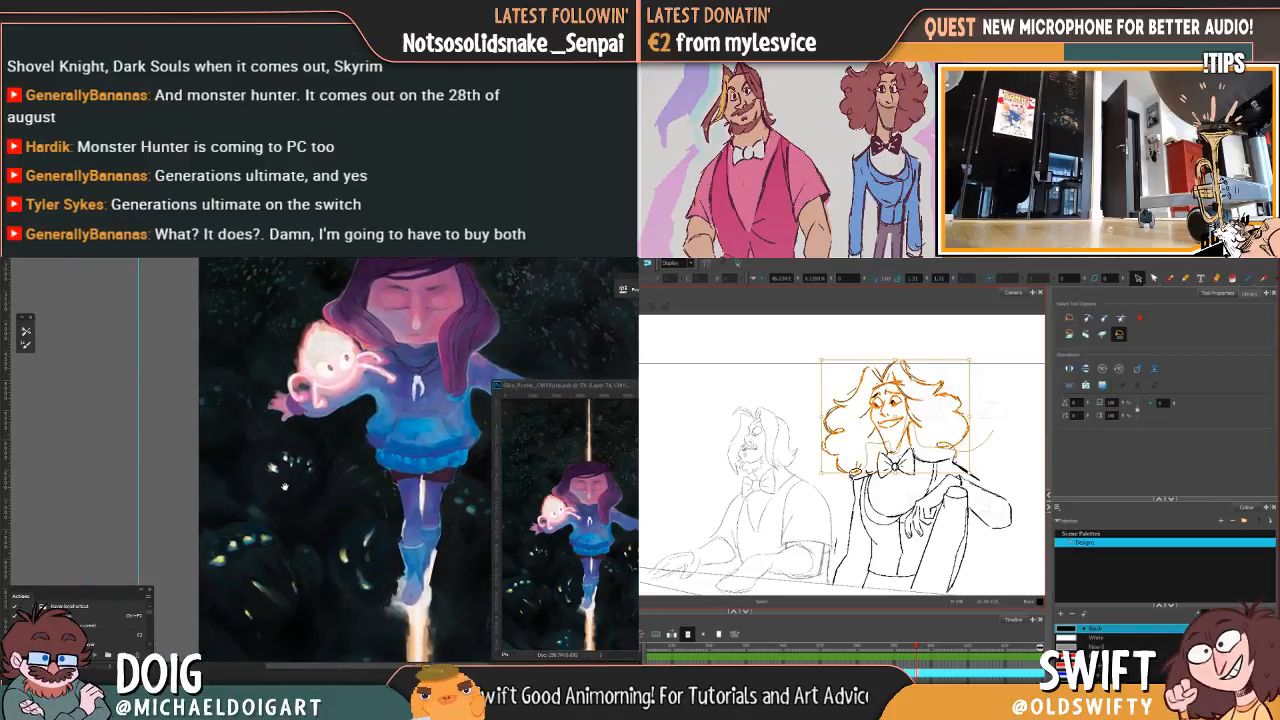
{"action": "scroll", "coordinate": [212, 460], "scroll_direction": "up", "scroll_amount": 1}
{"action": "scroll", "coordinate": [212, 460], "scroll_direction": "up", "scroll_amount": 2}
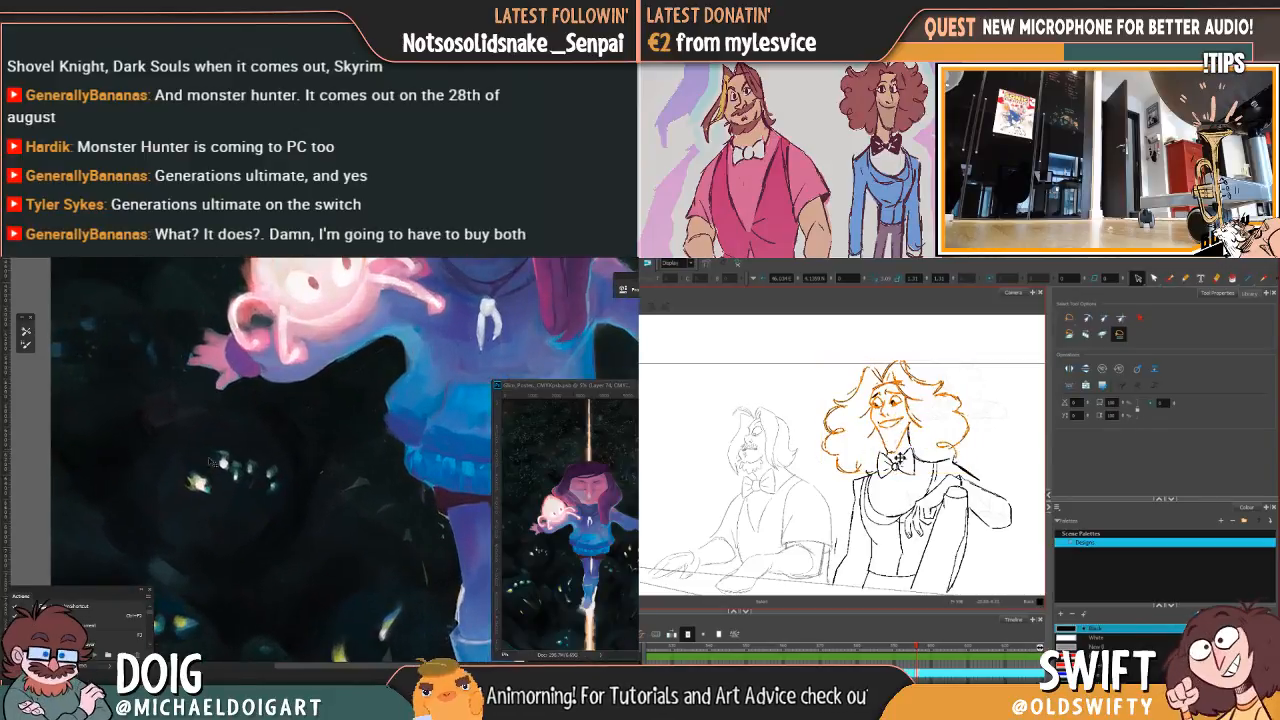
{"action": "left_click", "coordinate": [996, 365]}
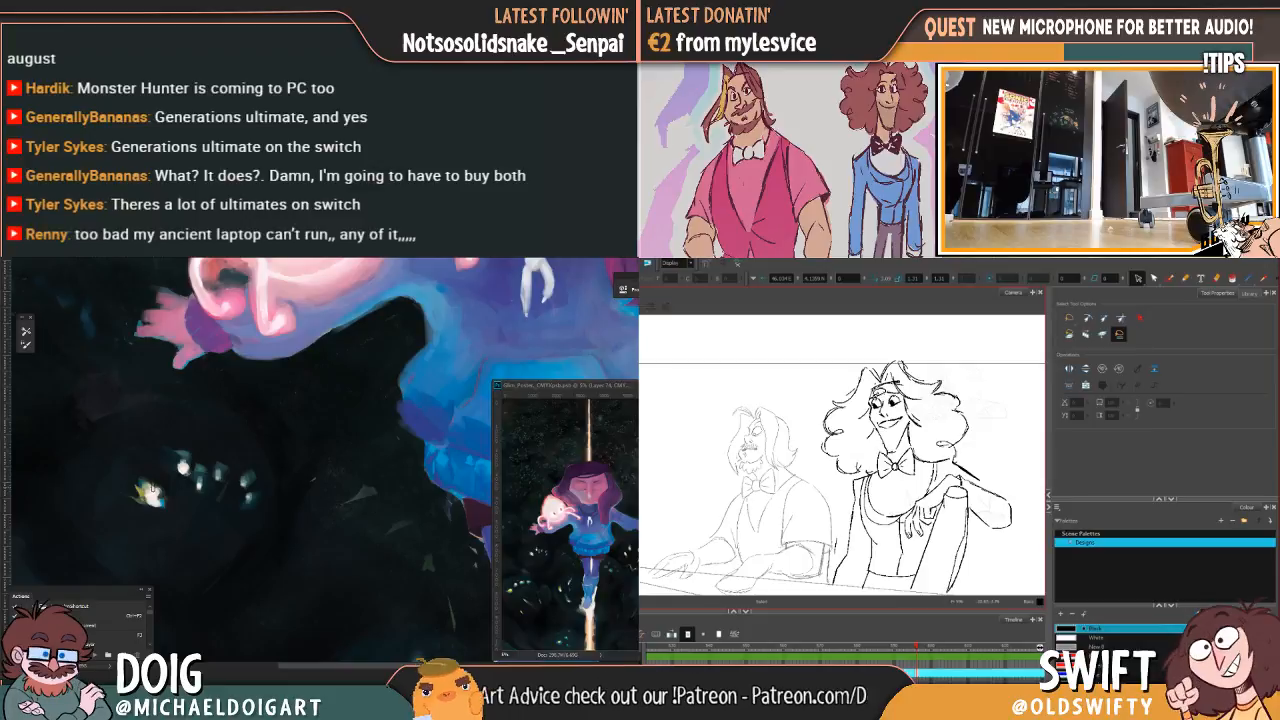
Step: Select the standing character's eye lines, and remove the smiling mouth from the face
{"action": "left_click", "coordinate": [885, 400]}
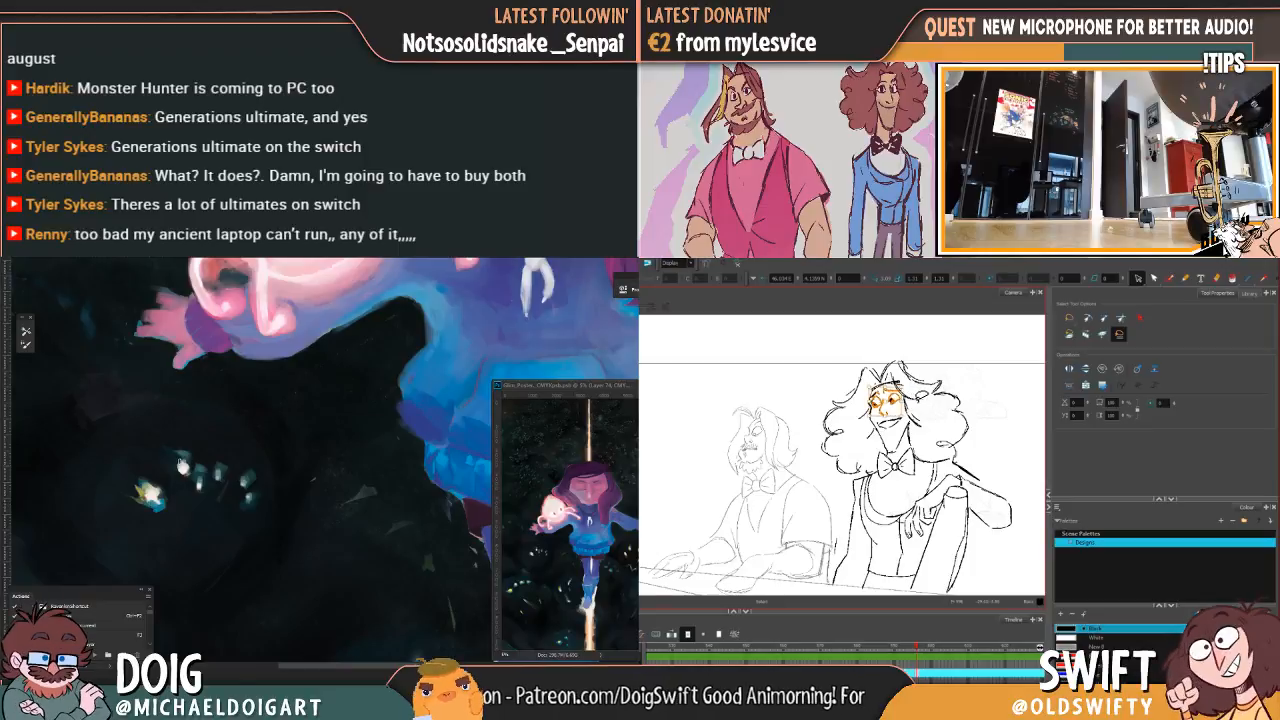
{"action": "left_click_drag", "start_coordinate": [942, 398], "coordinate": [958, 400]}
{"action": "mouse_move", "coordinate": [880, 420]}
{"action": "left_mouse_down"}
{"action": "mouse_move", "coordinate": [915, 420]}
{"action": "mouse_move", "coordinate": [928, 437]}
{"action": "left_mouse_up"}
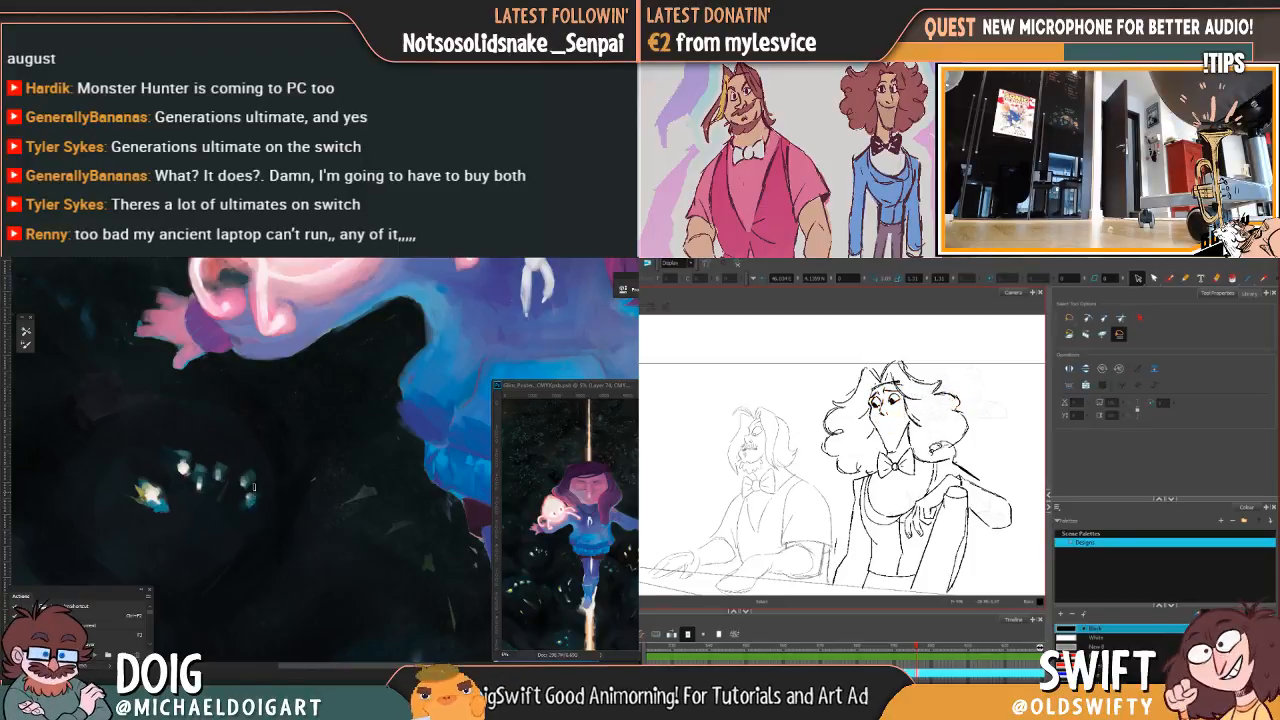
{"action": "key", "text": "."}
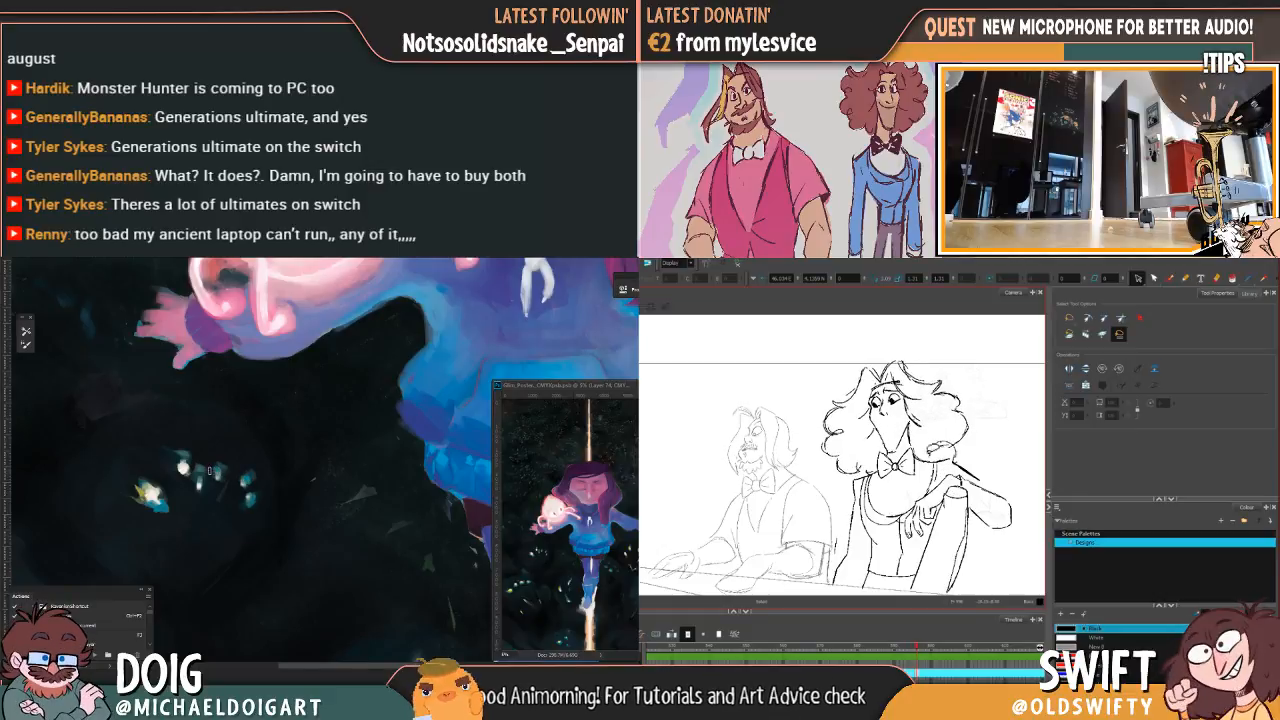
{"action": "key", "text": "."}
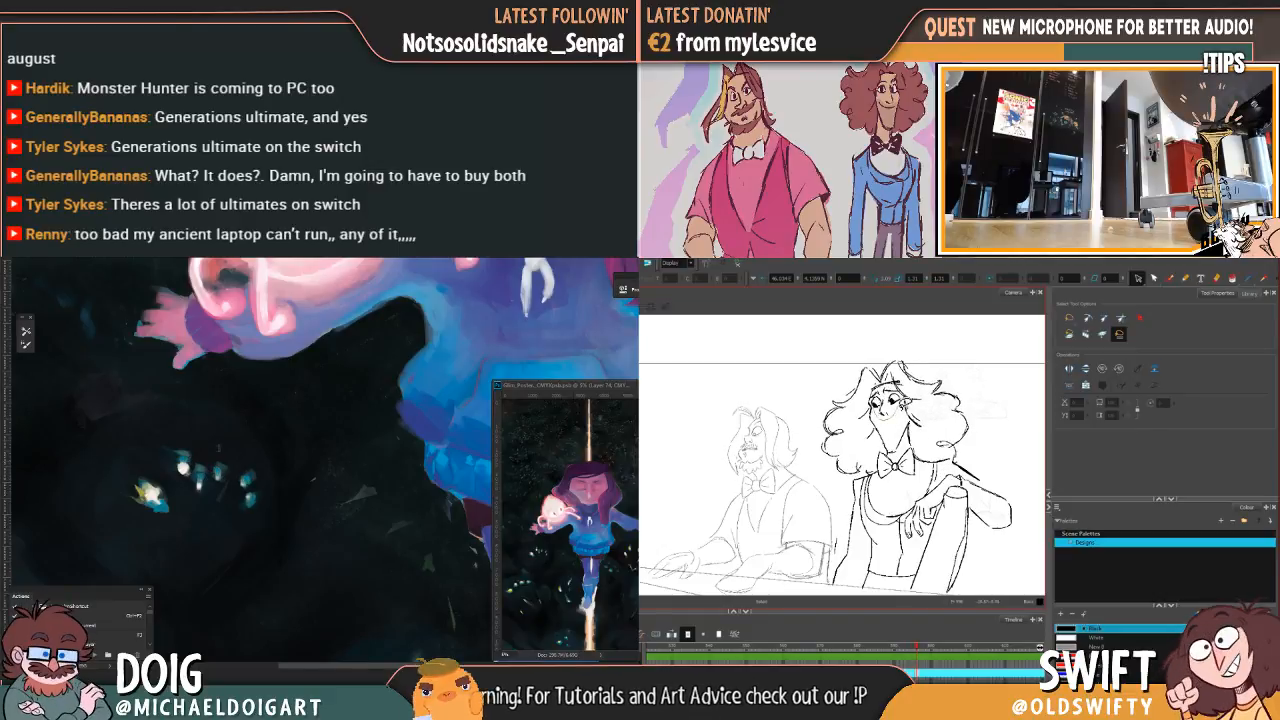
Step: Redraw the smiling mouth on the standing character's face with the Brush tool
{"action": "scroll", "coordinate": [239, 404], "scroll_direction": "down", "scroll_amount": 5}
{"action": "scroll", "coordinate": [253, 381], "scroll_direction": "up", "scroll_amount": 5}
{"action": "scroll", "coordinate": [212, 466], "scroll_direction": "up", "scroll_amount": 2}
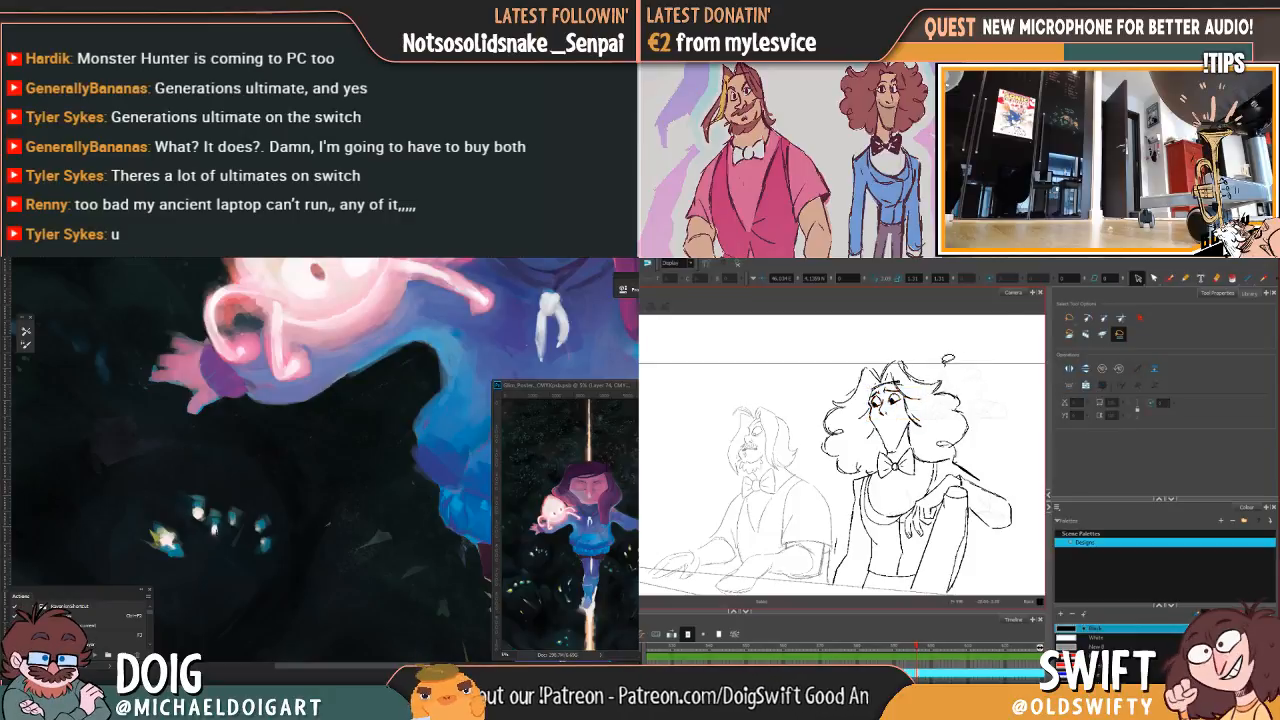
{"action": "left_click", "coordinate": [1169, 278]}
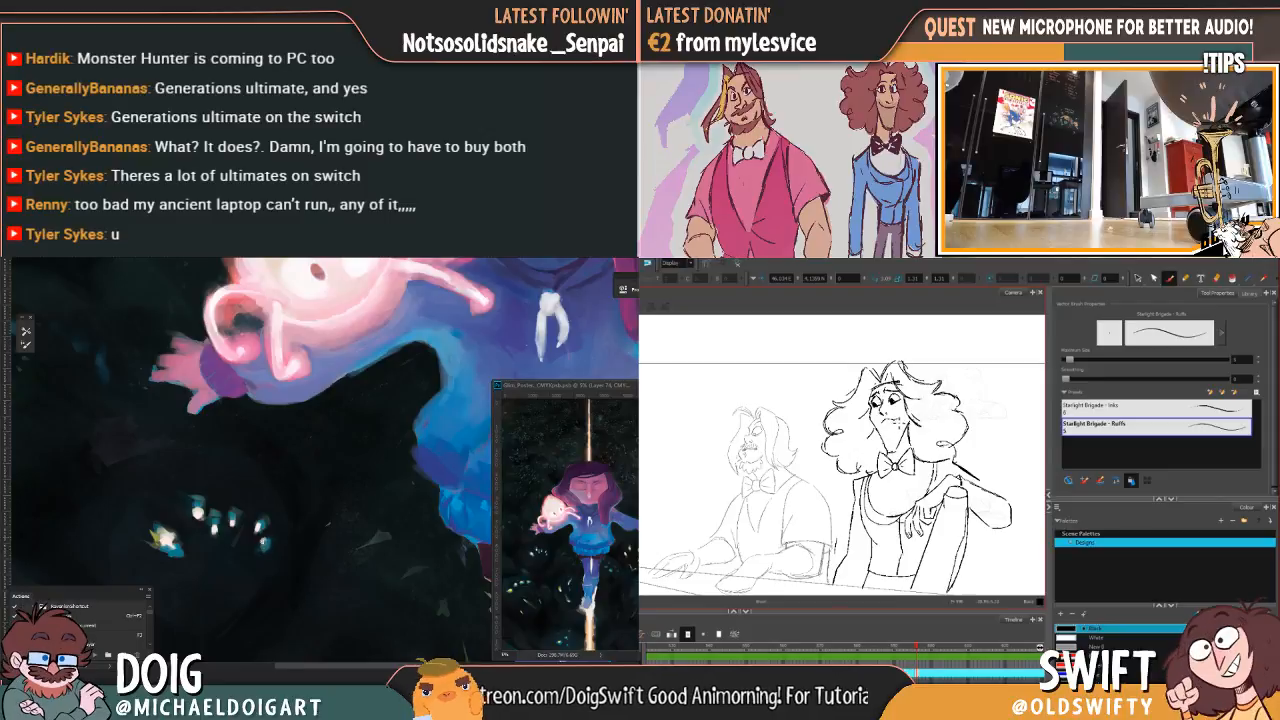
Step: Sample the glow colour from the cluster of lights beside the light trail and paint green lights near the painting's lower right corner
{"action": "key", "text": "ctrl+minus"}
{"action": "key", "text": "ctrl+minus"}
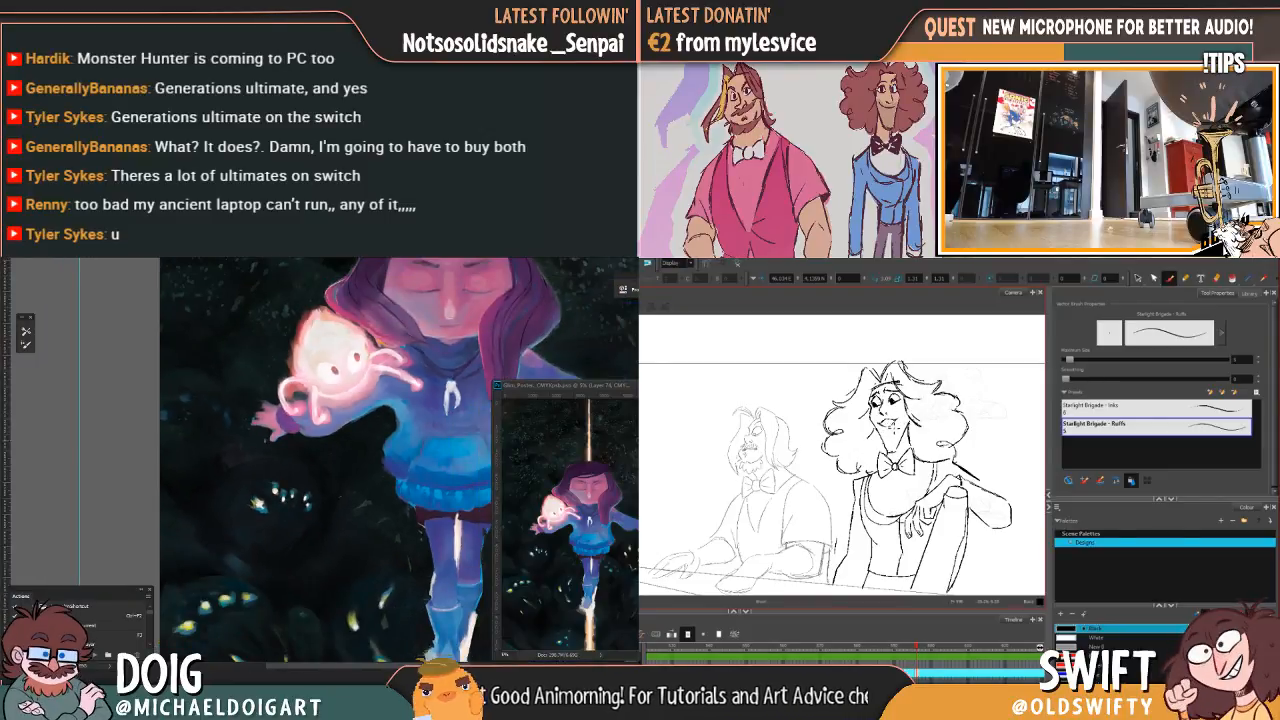
{"action": "left_click_drag", "start_coordinate": [306, 461], "coordinate": [250, 386]}
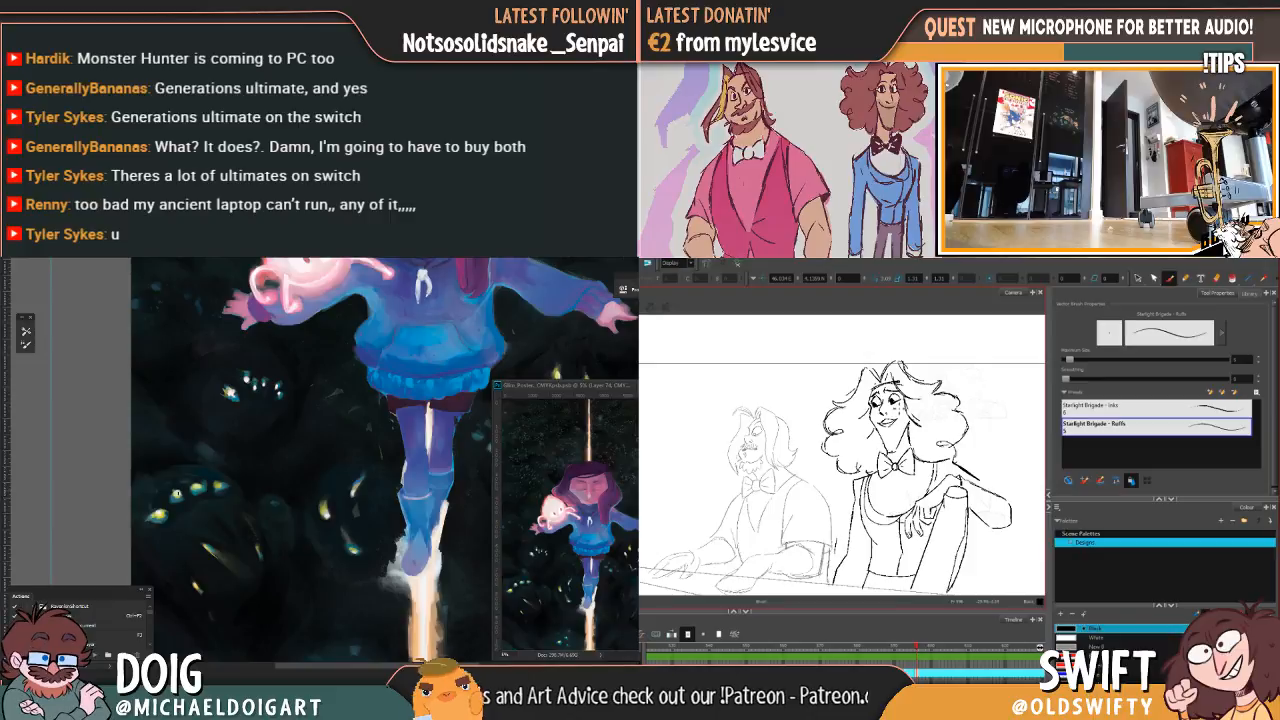
{"action": "scroll", "coordinate": [208, 493], "scroll_direction": "up", "scroll_amount": 5}
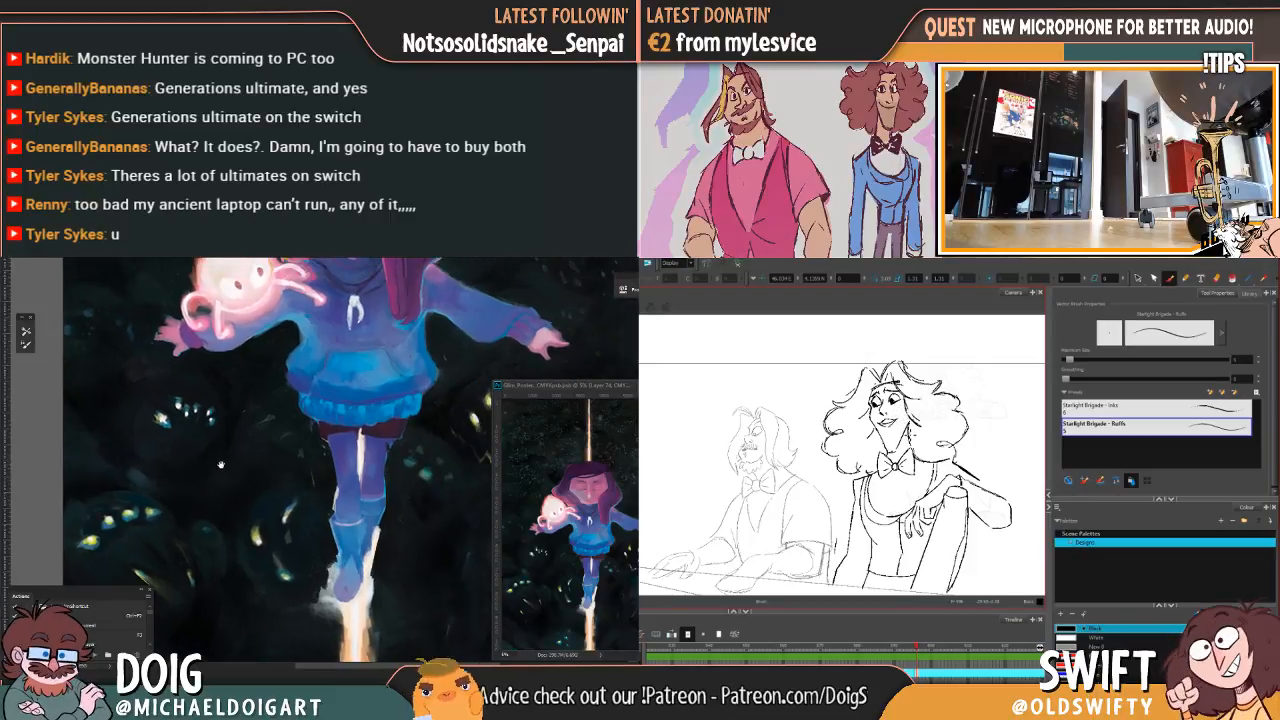
{"action": "scroll", "coordinate": [208, 493], "scroll_direction": "down", "scroll_amount": 5}
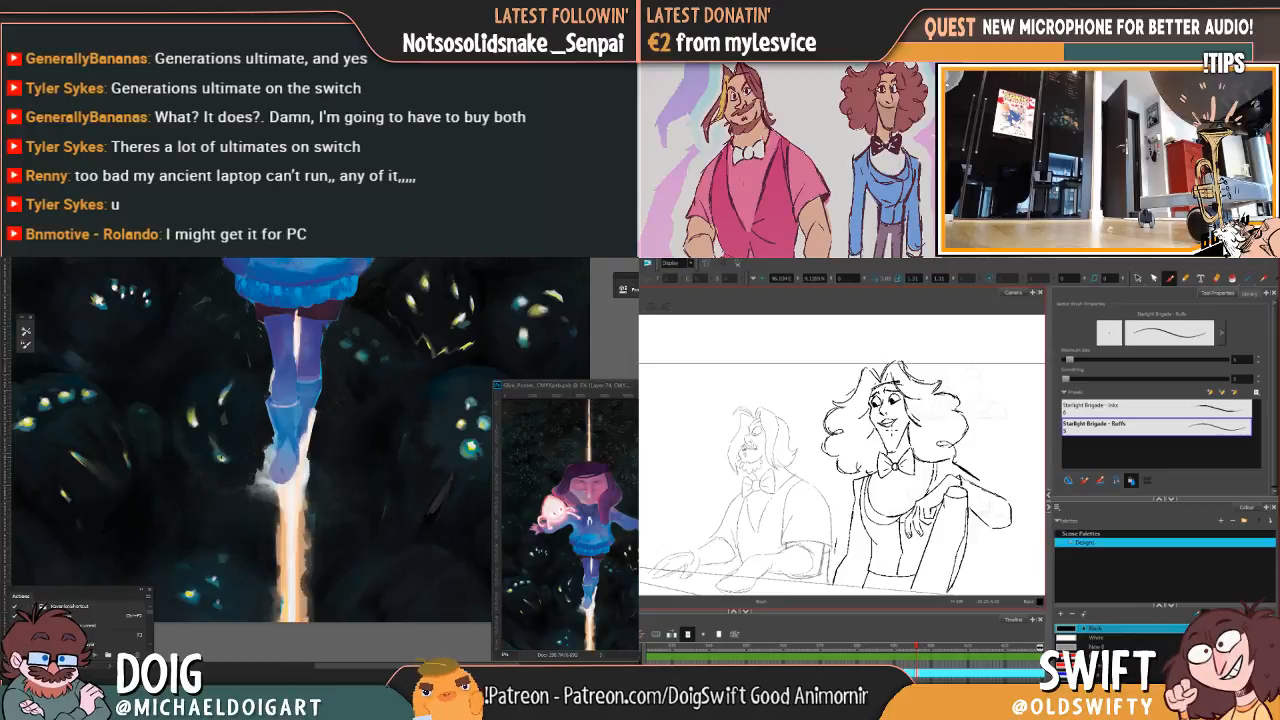
{"action": "scroll", "coordinate": [259, 430], "scroll_direction": "down", "scroll_amount": 2}
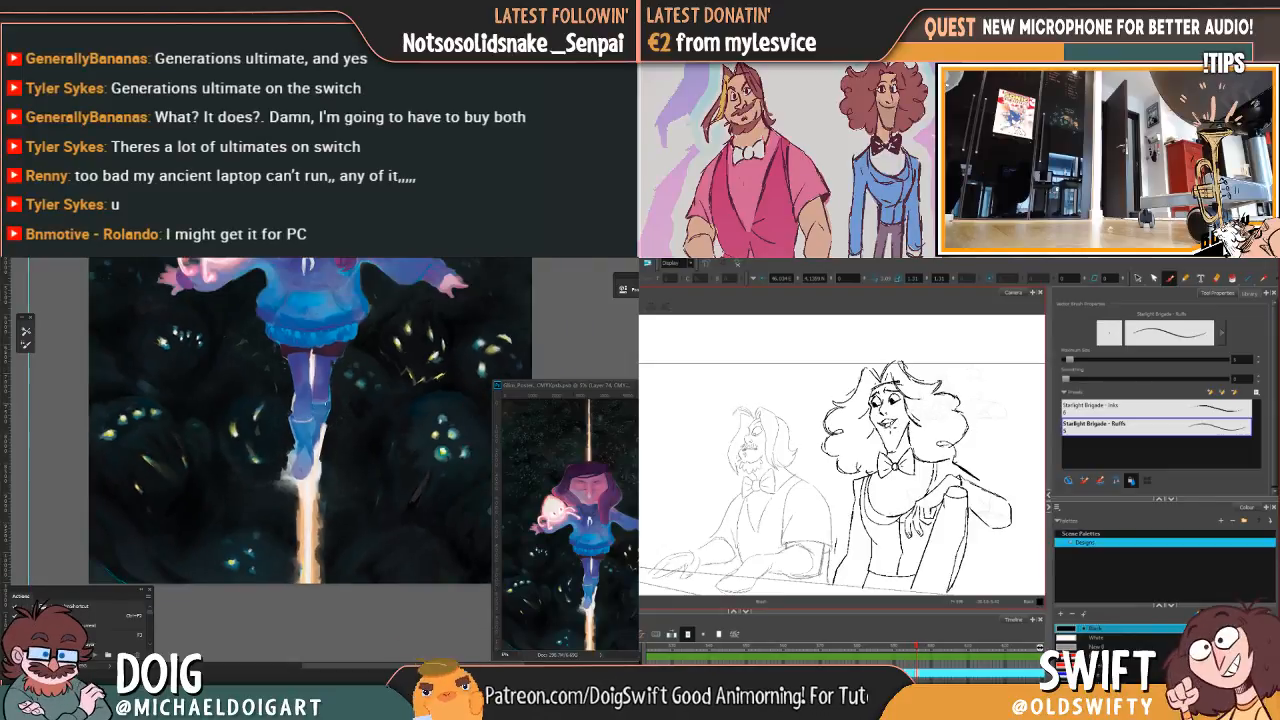
{"action": "left_click", "coordinate": [443, 452], "text": "alt"}
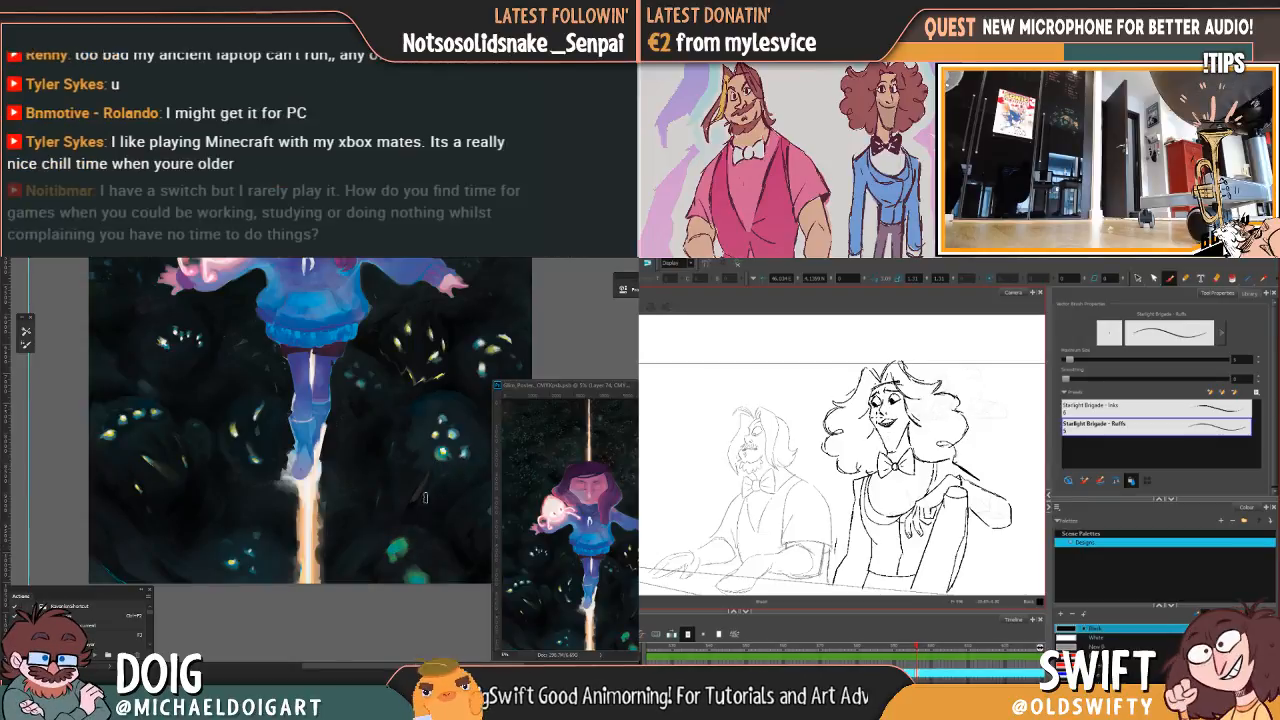
{"action": "left_click_drag", "start_coordinate": [448, 491], "coordinate": [377, 472]}
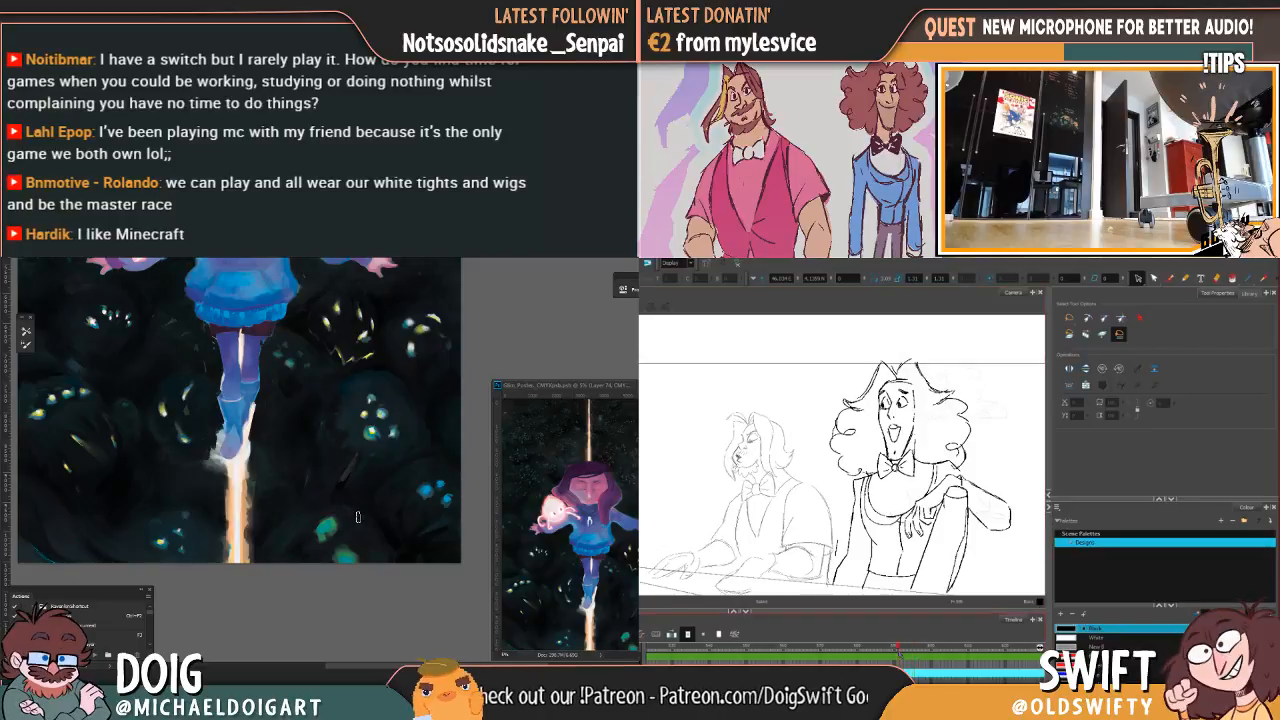
Step: Sample the green glow in the painting's lower right corner, paint a matching light beside it, and check it against the whole picture
{"action": "left_click", "coordinate": [319, 537], "text": "alt"}
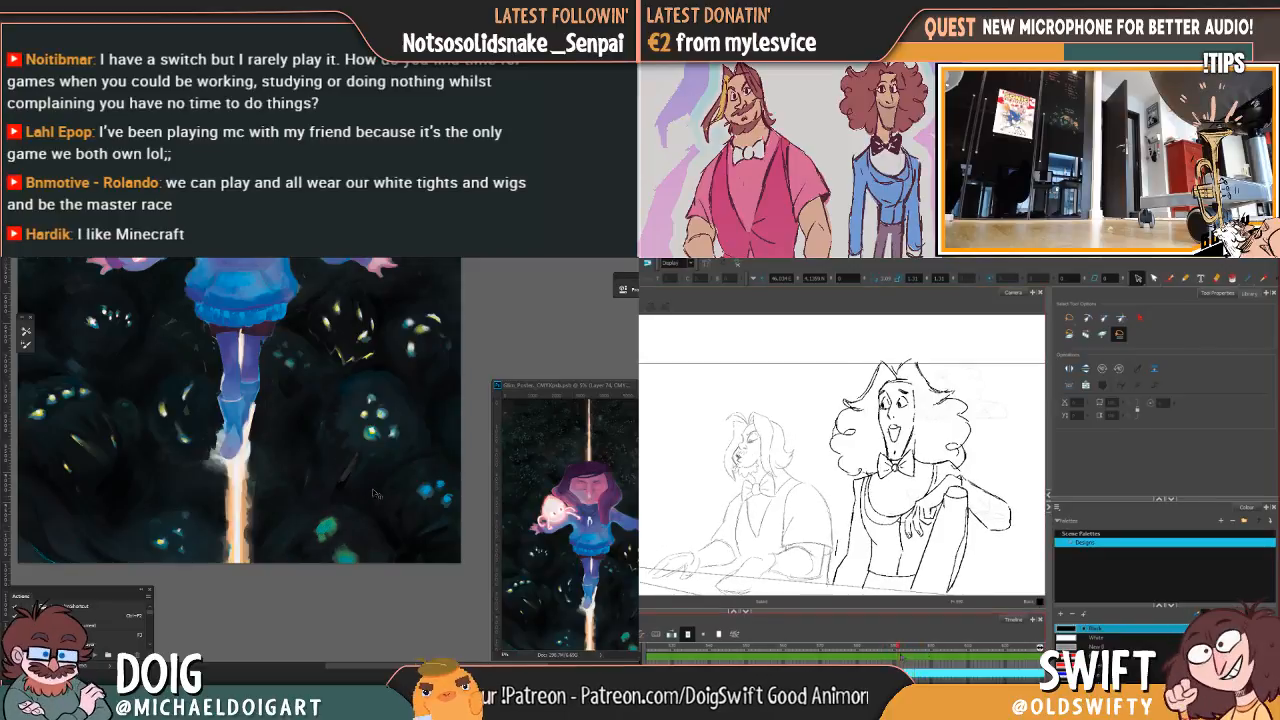
{"action": "key", "text": "ctrl+minus"}
{"action": "key", "text": "ctrl+minus"}
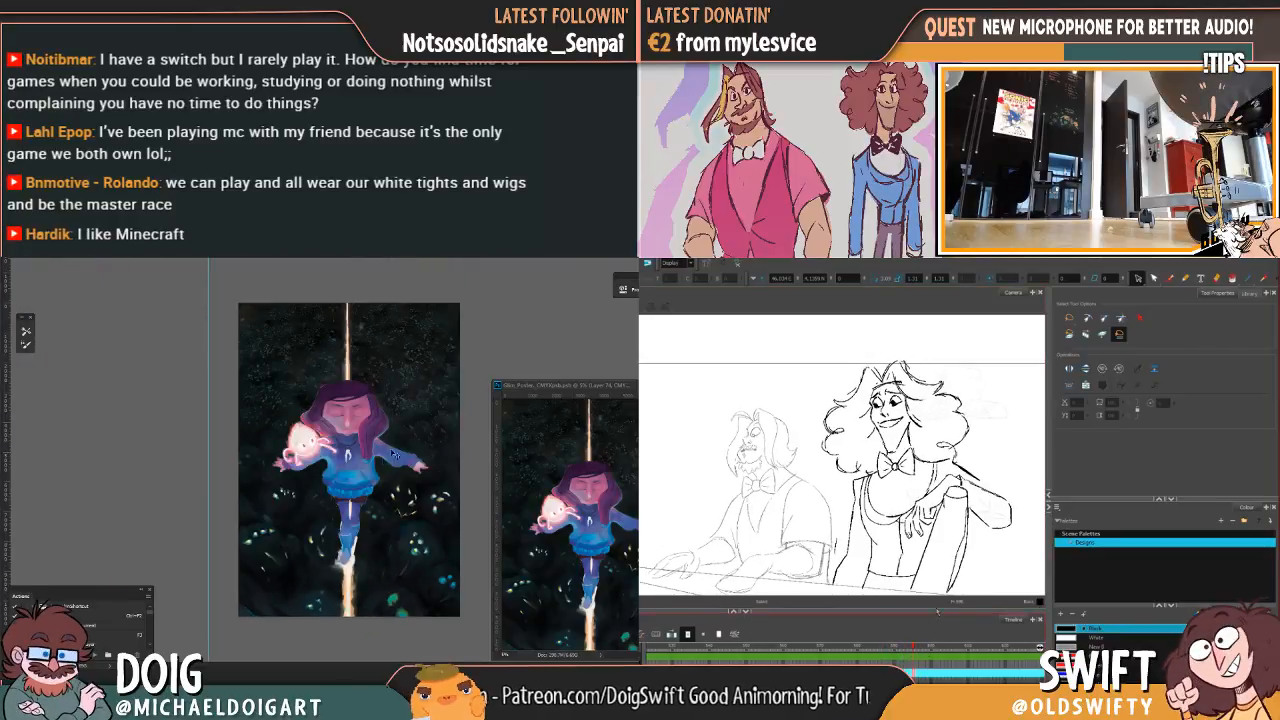
{"action": "key", "text": "ctrl+plus"}
{"action": "key", "text": "ctrl+plus"}
{"action": "left_click_drag", "start_coordinate": [369, 561], "coordinate": [316, 436]}
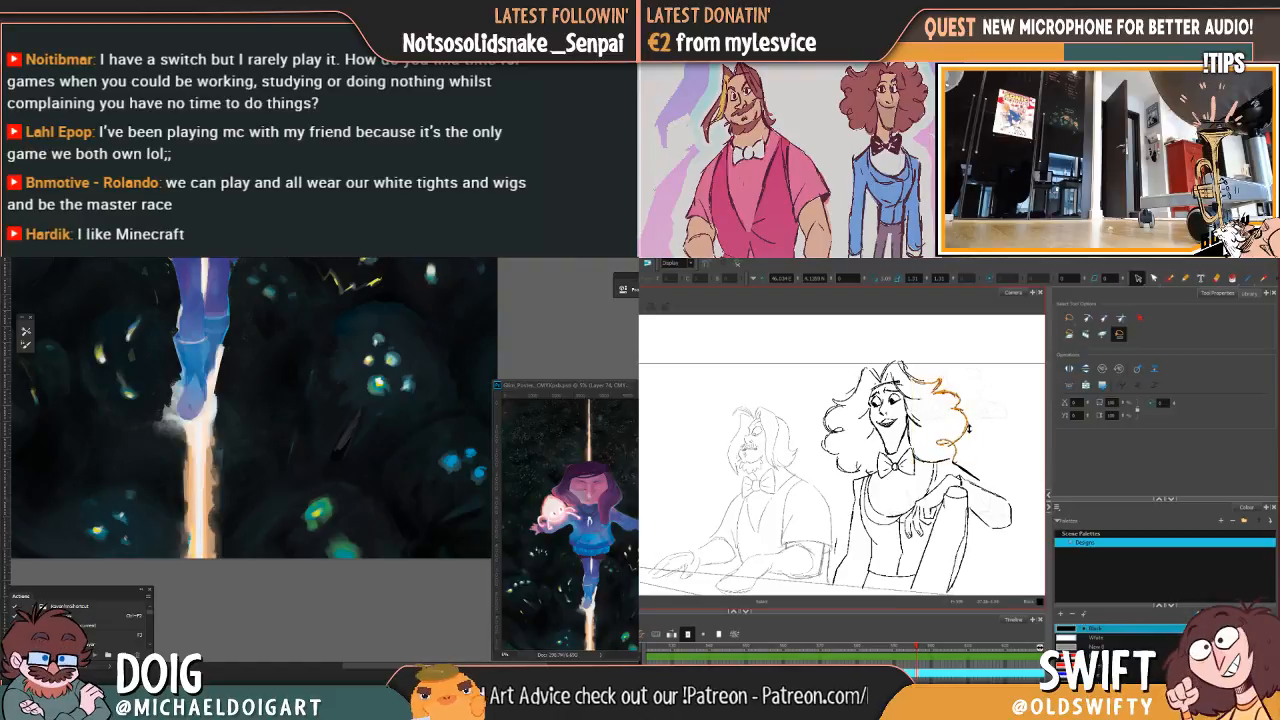
{"action": "left_click", "coordinate": [310, 513], "text": "alt"}
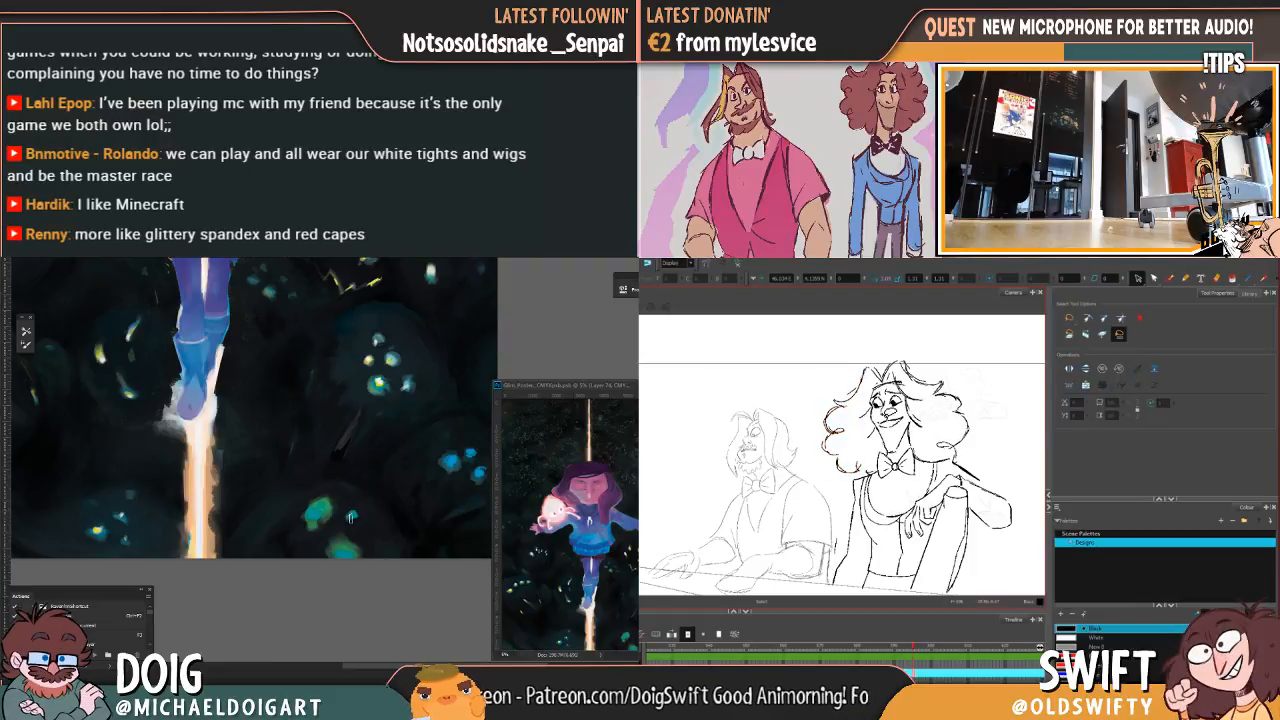
{"action": "left_click", "coordinate": [318, 506], "text": "alt"}
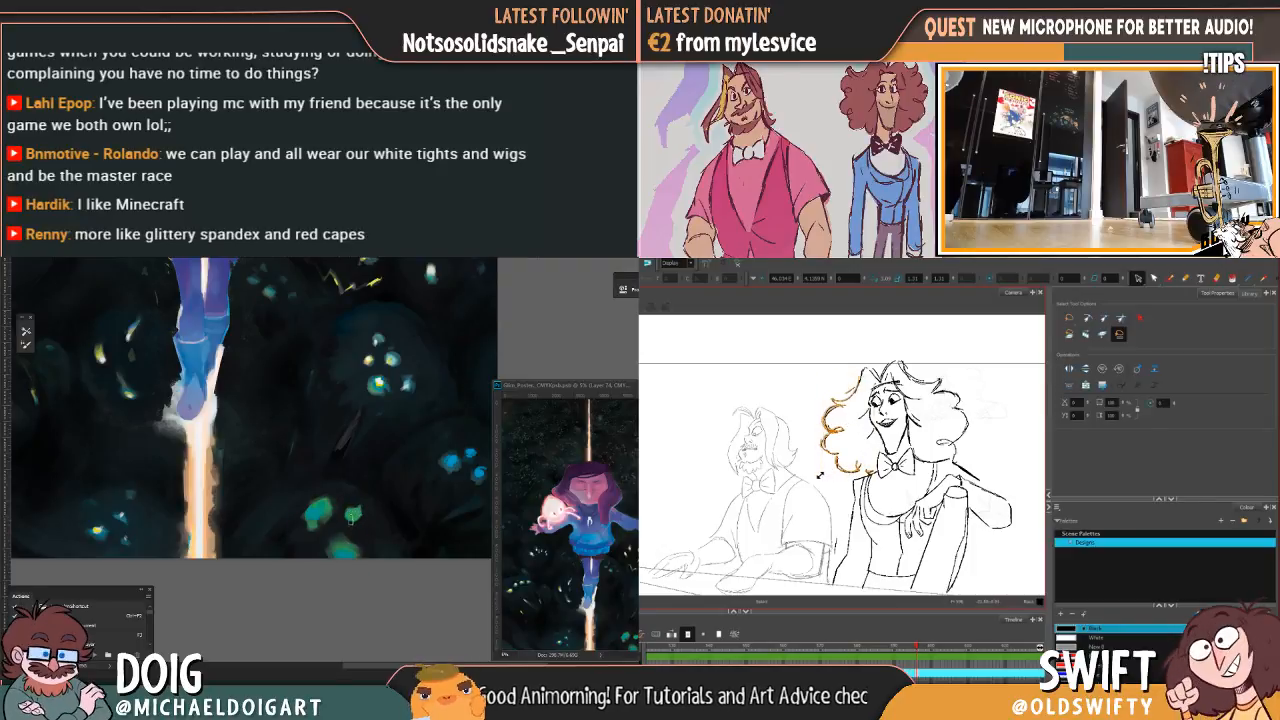
{"action": "key", "text": "ctrl+minus"}
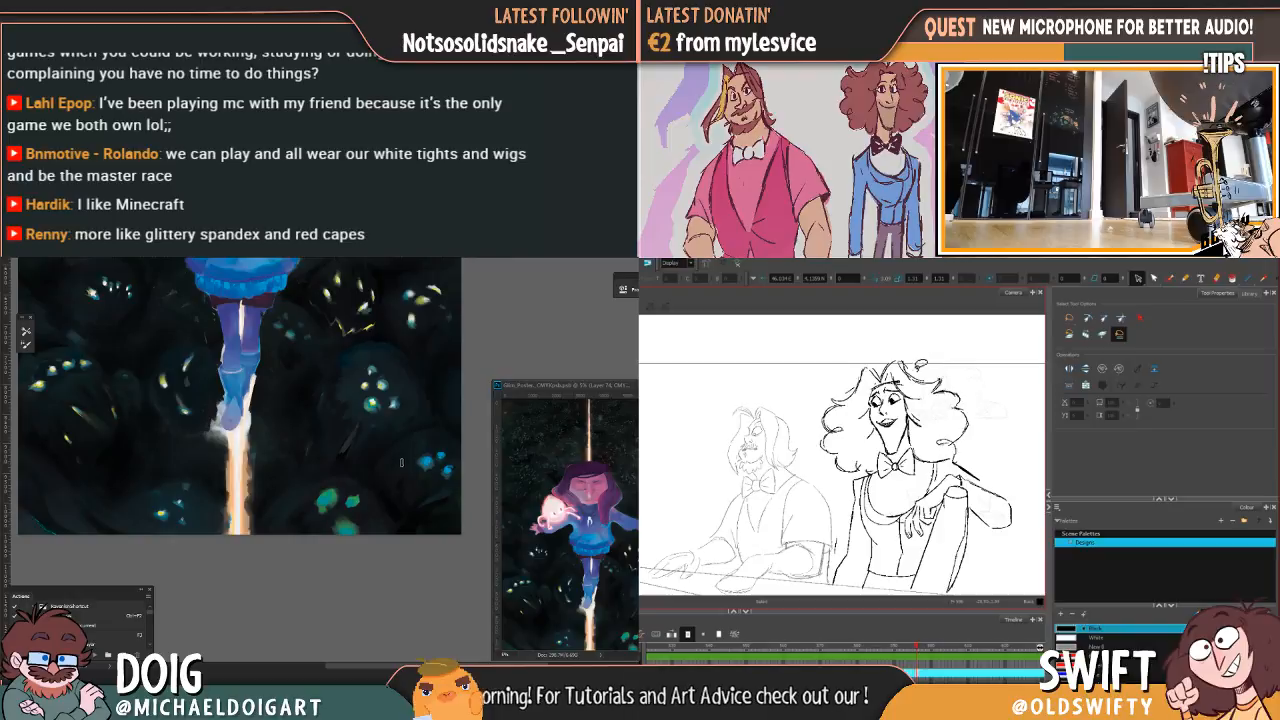
{"action": "key", "text": "ctrl+minus"}
{"action": "key", "text": "ctrl+minus"}
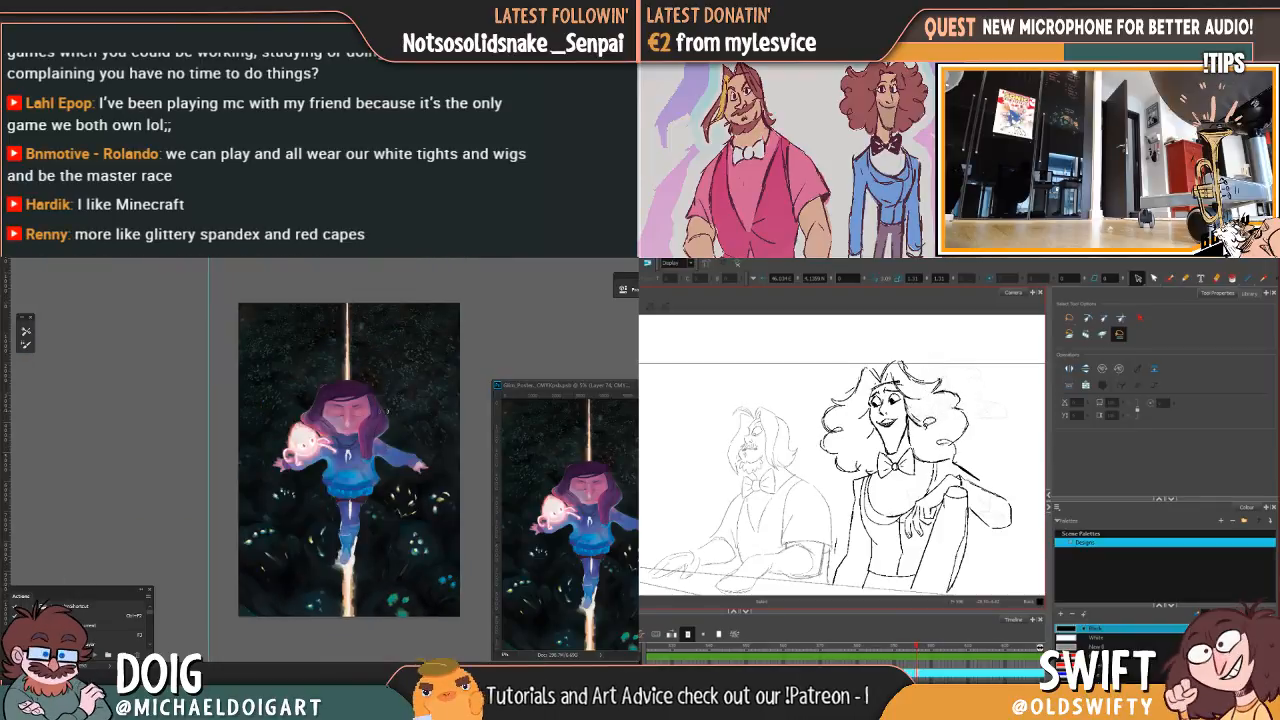
Step: Refine the small glowing lights along the forest painting's lower edge, on both sides of the light trail
{"action": "key", "text": "ctrl+plus"}
{"action": "key", "text": "ctrl+plus"}
{"action": "left_click_drag", "start_coordinate": [381, 511], "coordinate": [354, 447]}
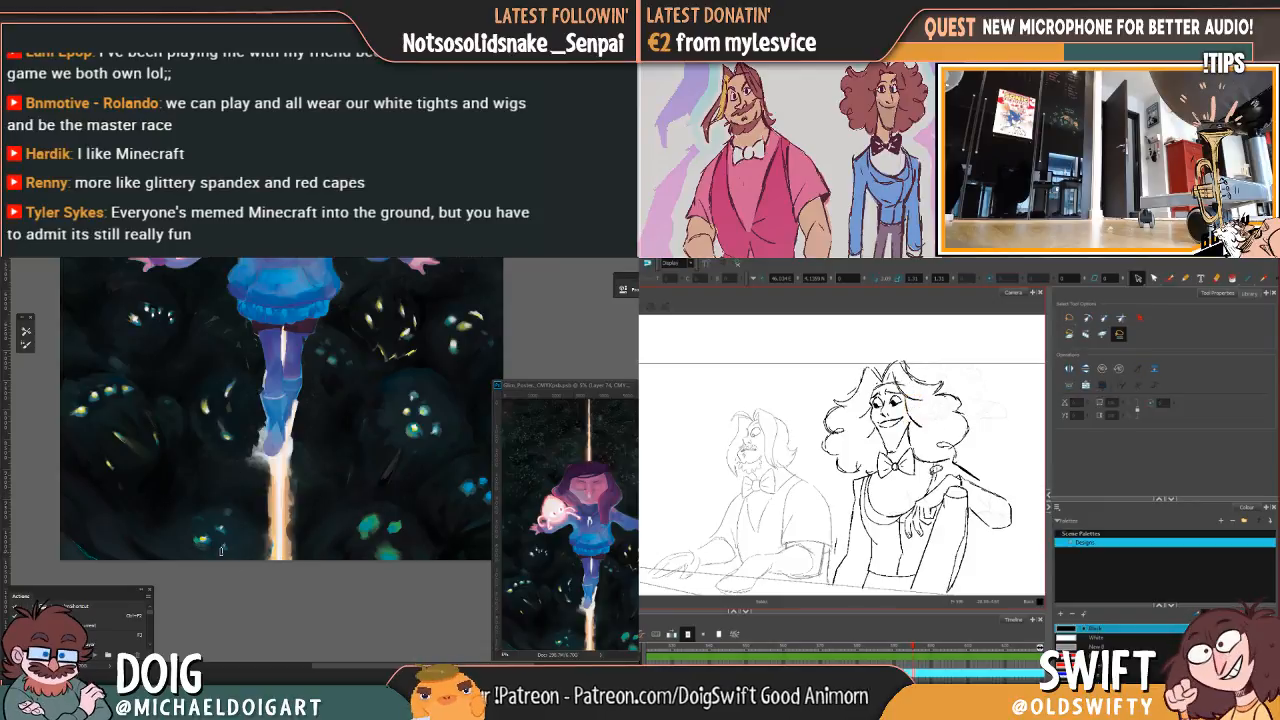
{"action": "left_click_drag", "start_coordinate": [221, 482], "coordinate": [227, 478]}
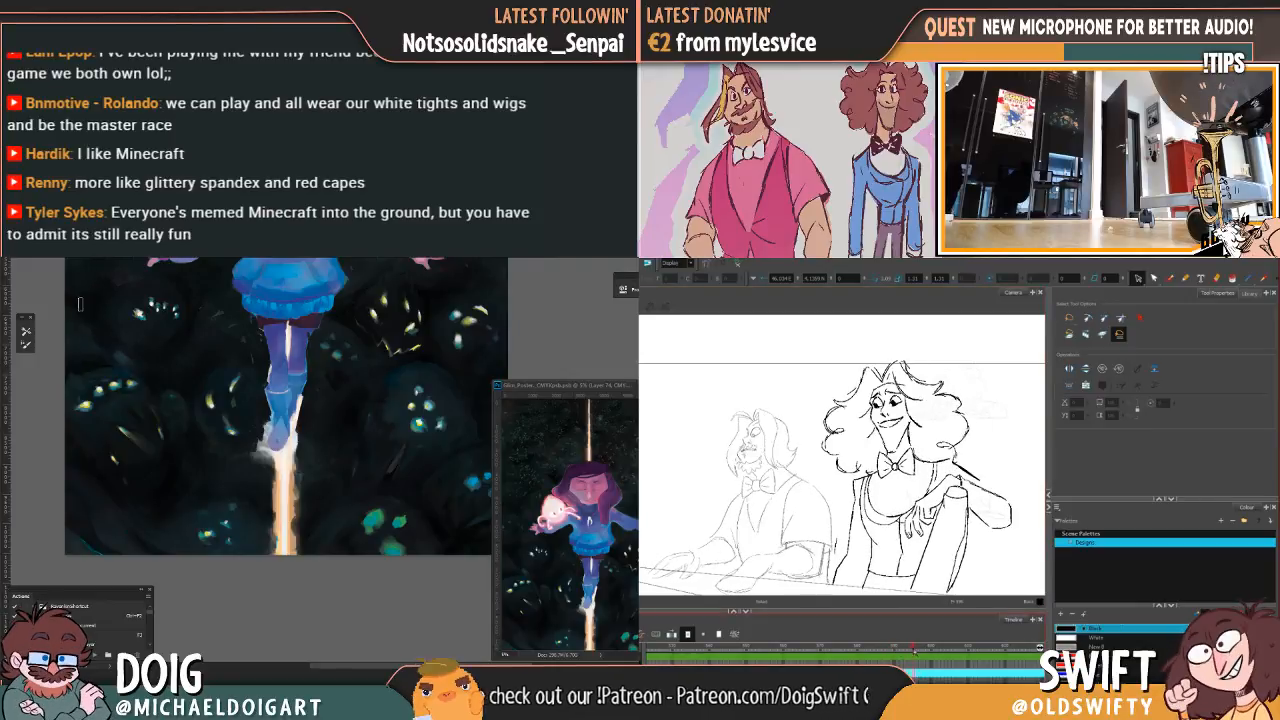
Step: Lasso the standing character's face lines and clear the selection
{"action": "left_click", "coordinate": [908, 420]}
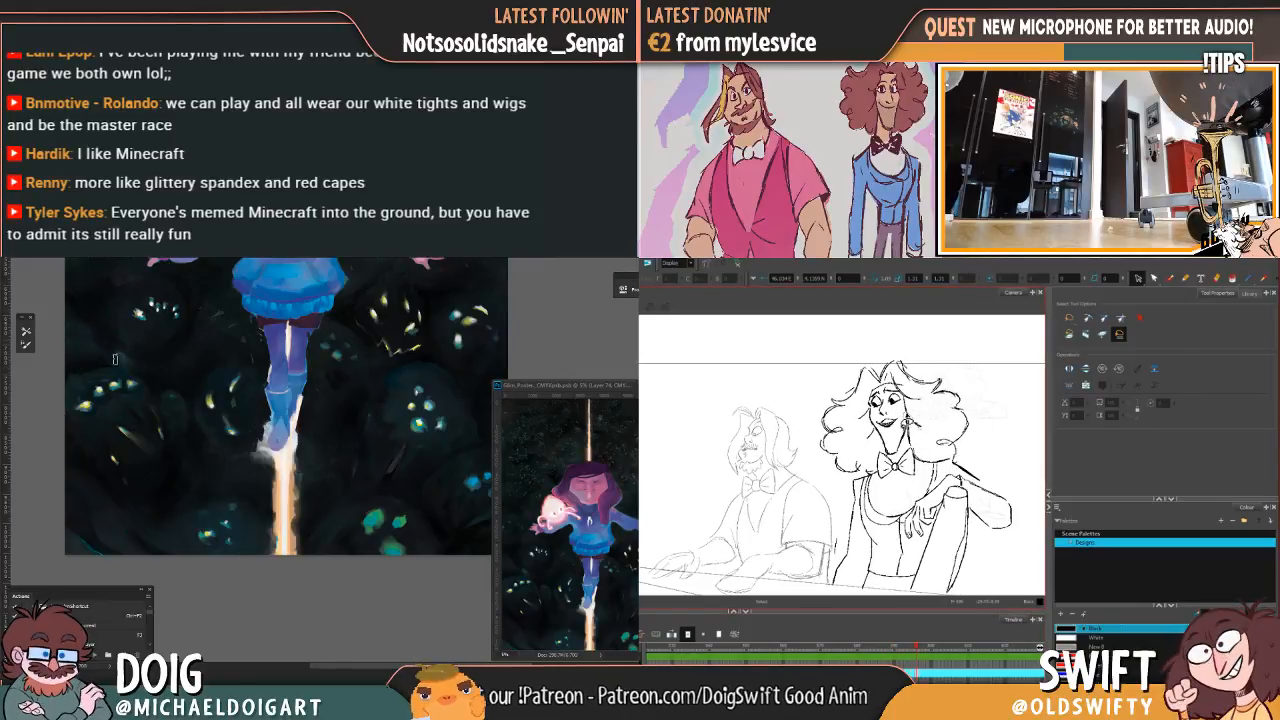
{"action": "left_click_drag", "start_coordinate": [862, 440], "coordinate": [888, 408]}
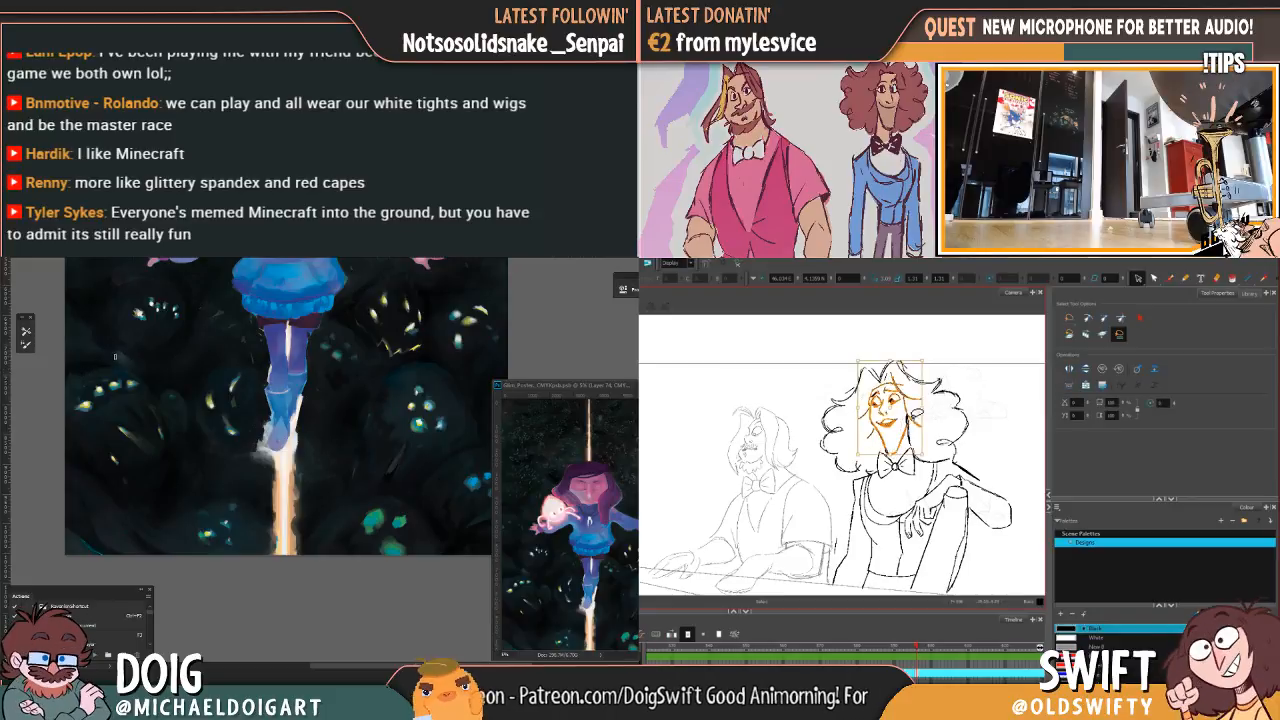
{"action": "left_click", "coordinate": [888, 408]}
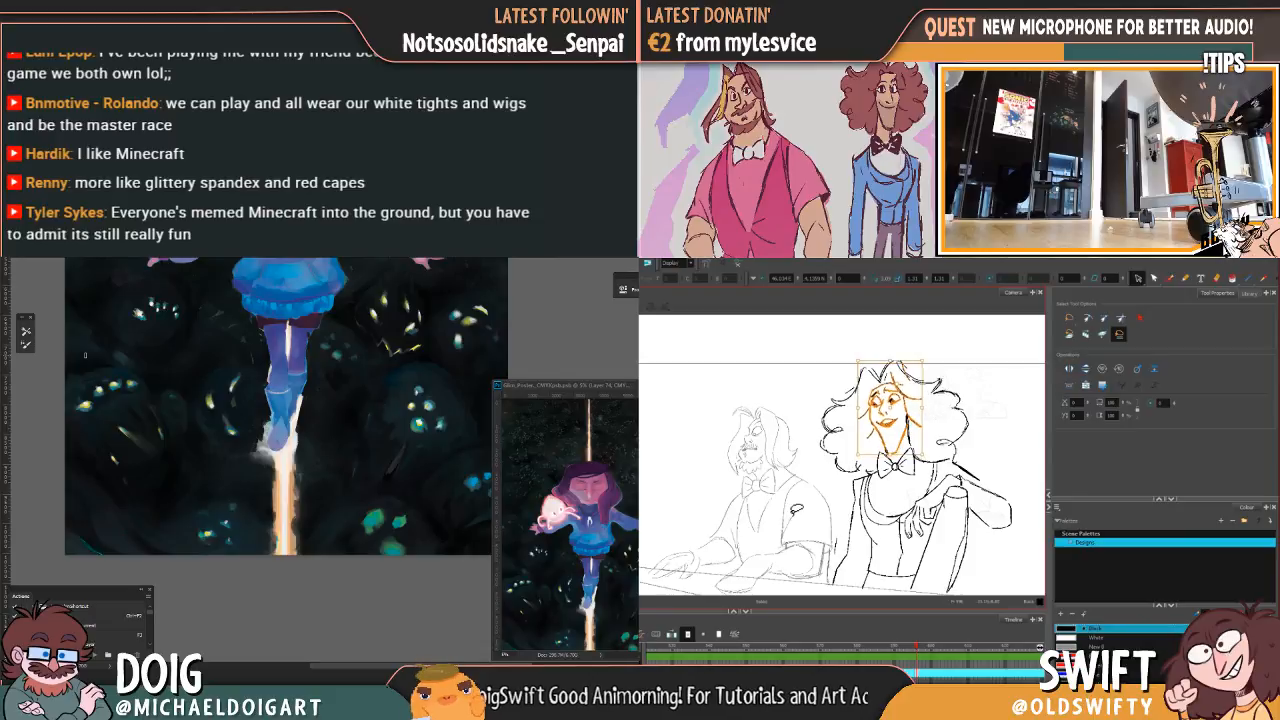
{"action": "left_click", "coordinate": [960, 368]}
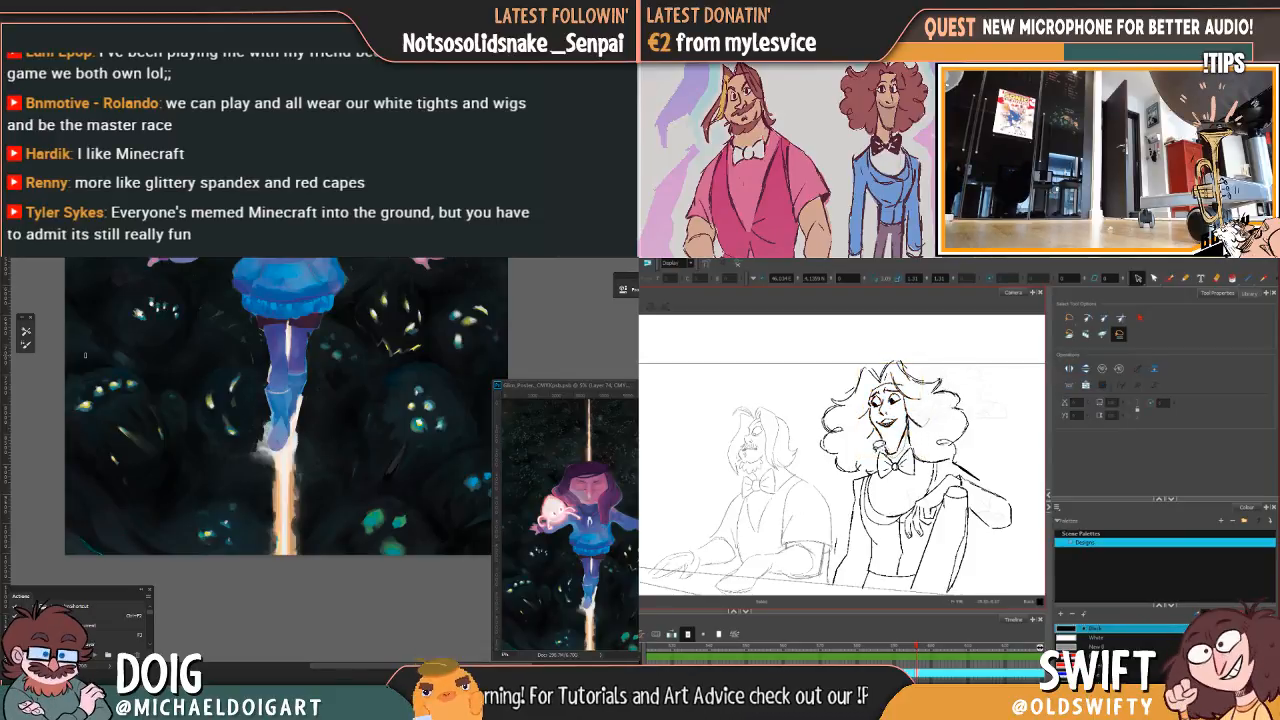
Step: Adjust the curly-haired character's facial features with a lasso selection, and clear the selection
{"action": "mouse_move", "coordinate": [871, 437]}
{"action": "left_mouse_down"}
{"action": "mouse_move", "coordinate": [868, 397]}
{"action": "mouse_move", "coordinate": [895, 378]}
{"action": "mouse_move", "coordinate": [921, 395]}
{"action": "mouse_move", "coordinate": [888, 421]}
{"action": "left_mouse_up"}
{"action": "left_click", "coordinate": [895, 422]}
{"action": "key", "text": "Escape"}
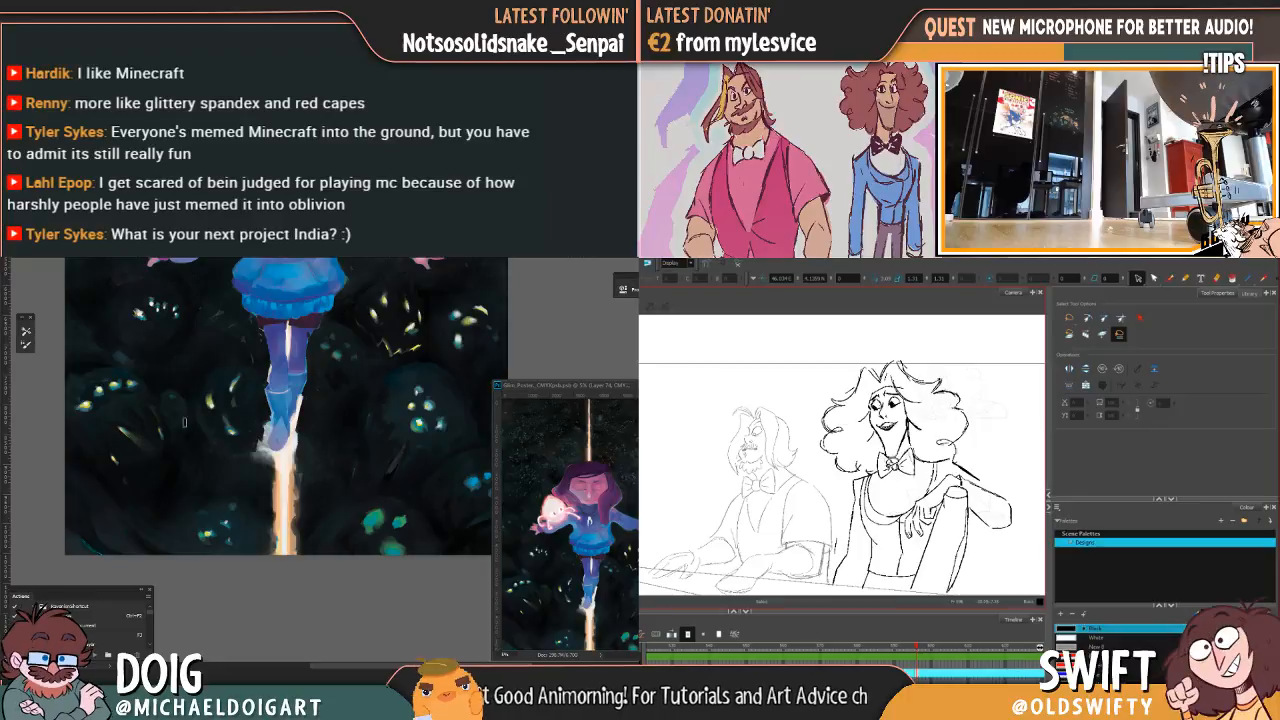
Step: Select the curly-haired character's bow tie and fine-tune its position in the animation drawings
{"action": "left_click_drag", "start_coordinate": [241, 418], "coordinate": [194, 472]}
{"action": "left_click", "coordinate": [898, 464]}
{"action": "left_click_drag", "start_coordinate": [916, 461], "coordinate": [917, 460]}
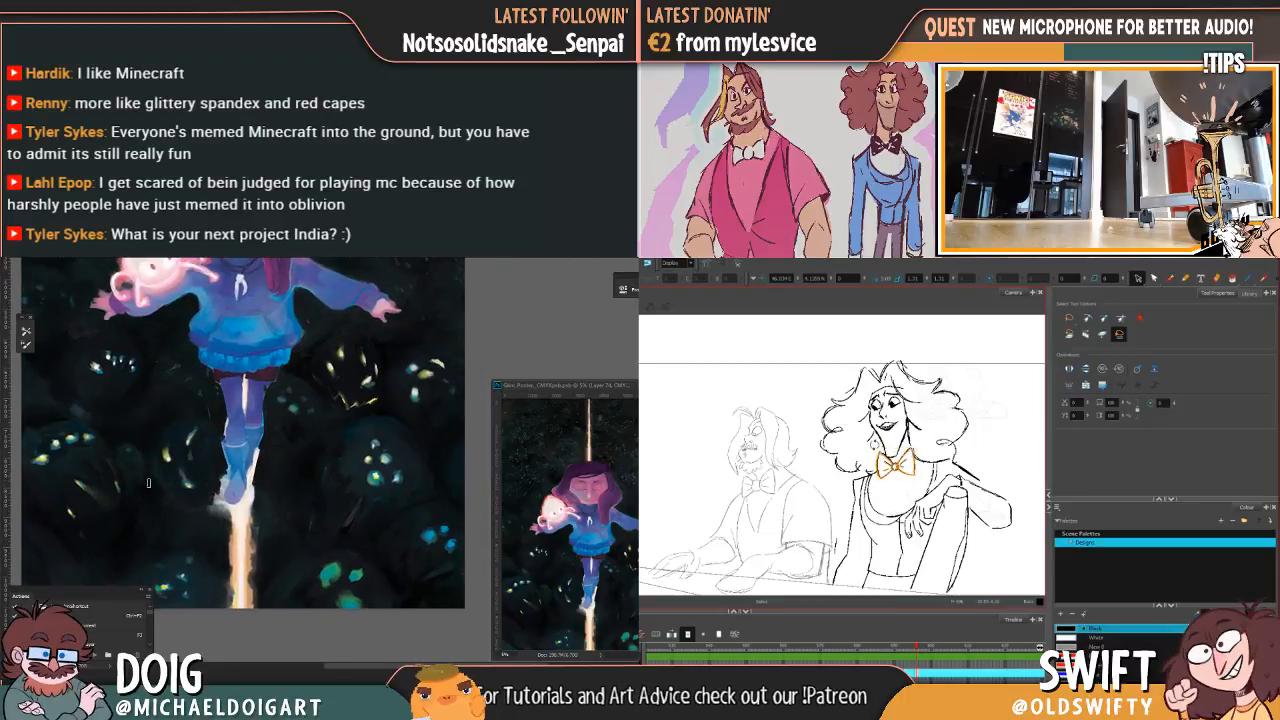
{"action": "left_click_drag", "start_coordinate": [163, 456], "coordinate": [206, 366]}
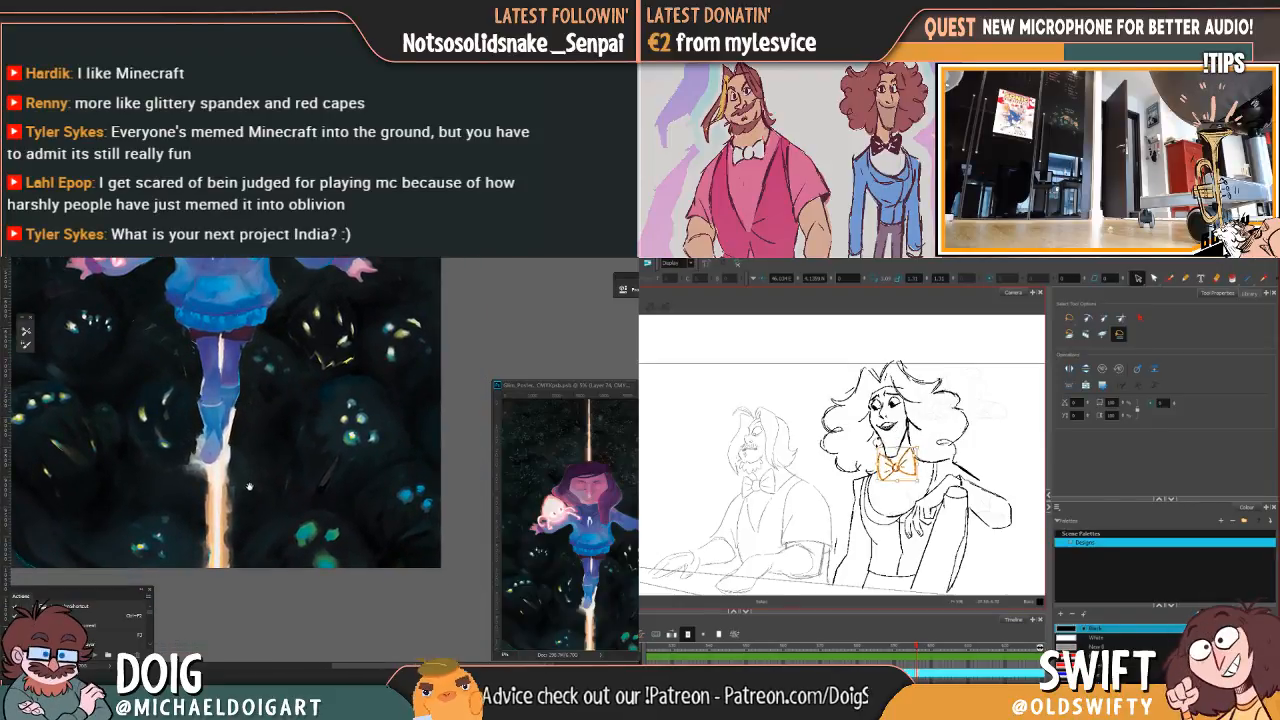
{"action": "scroll", "coordinate": [250, 479], "scroll_direction": "down", "scroll_amount": 5}
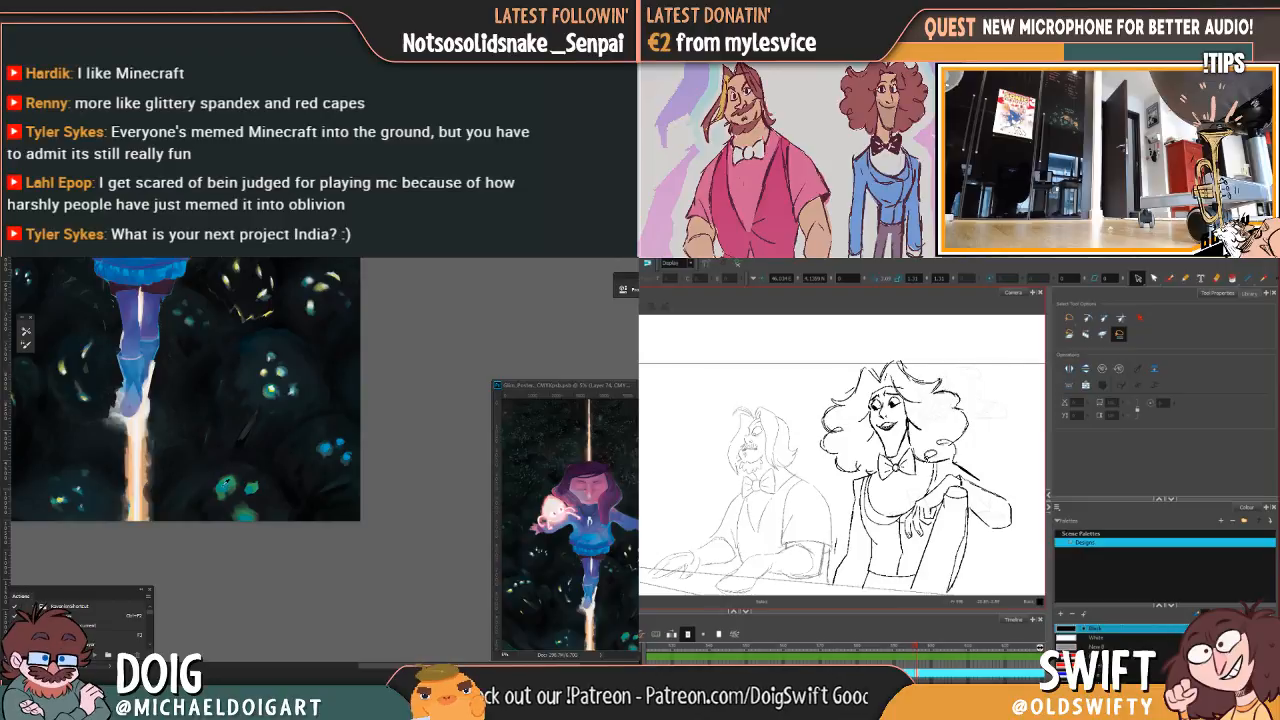
{"action": "left_click_drag", "start_coordinate": [269, 472], "coordinate": [249, 483]}
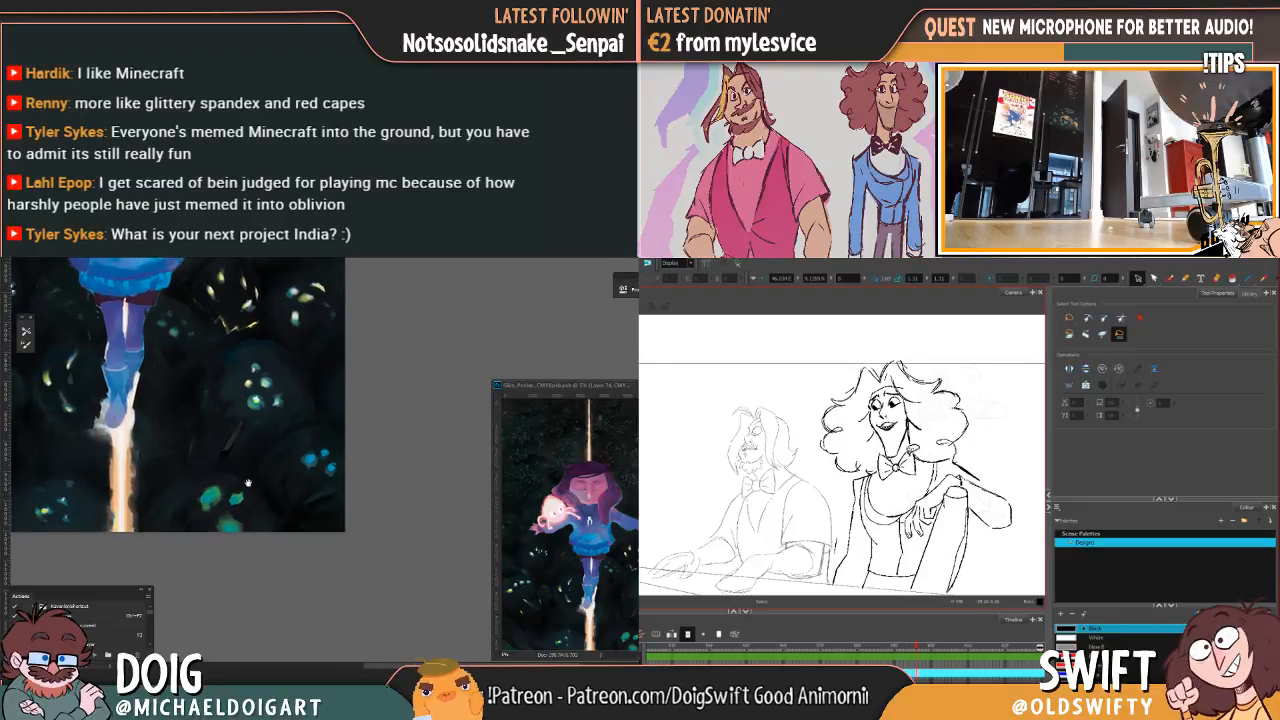
{"action": "left_click_drag", "start_coordinate": [908, 466], "coordinate": [925, 445]}
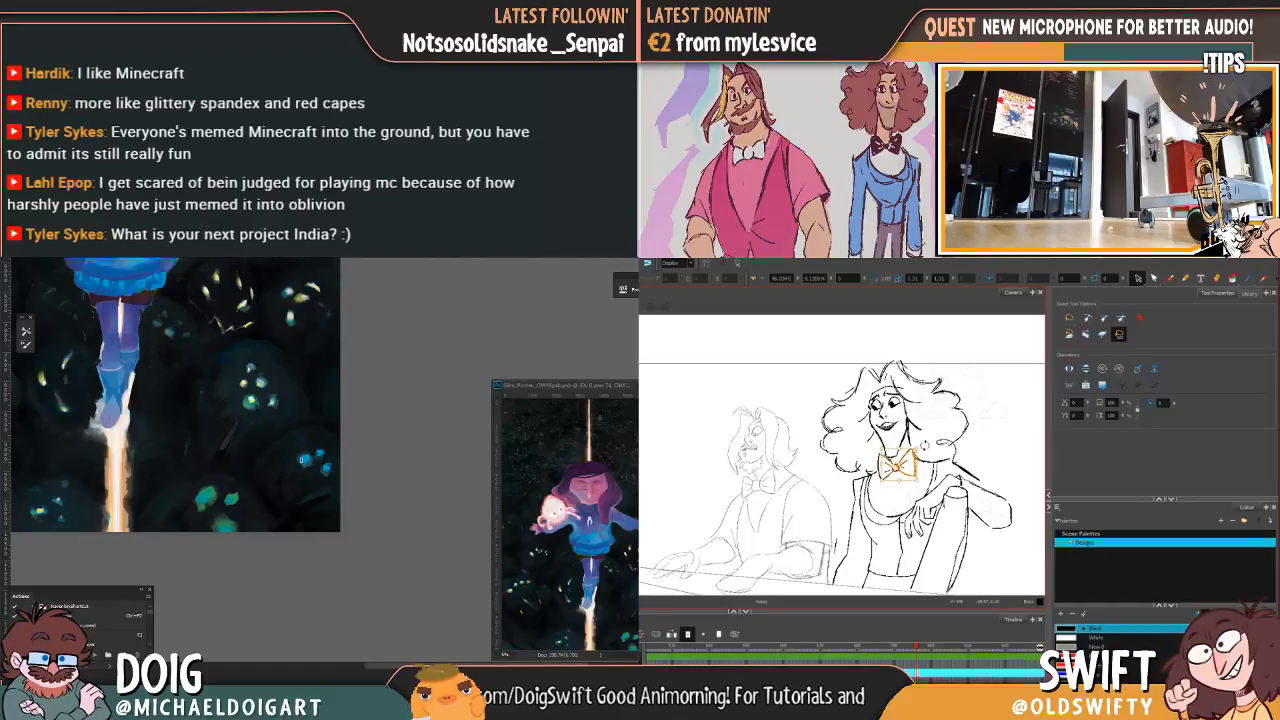
{"action": "left_click", "coordinate": [941, 438]}
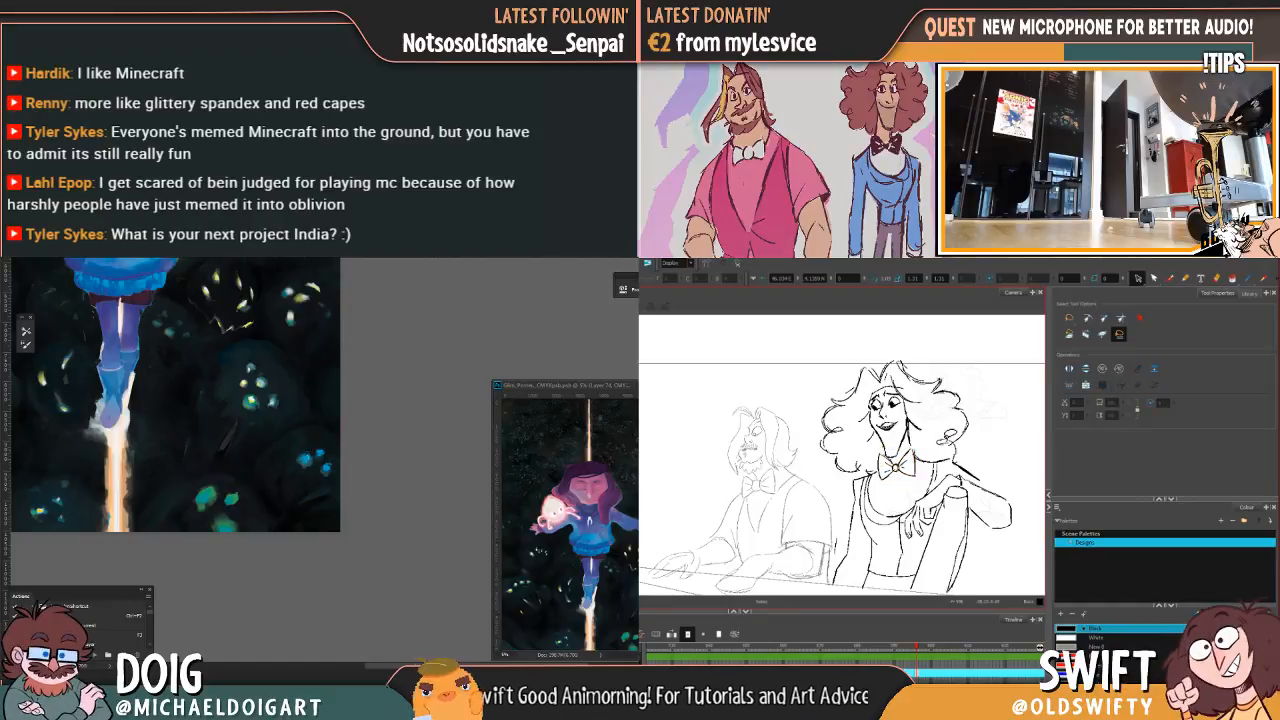
Step: Paint sampled teal eye highlights on the dark creatures, and adjust the curly-haired character's shoulder lines beside the bow tie
{"action": "left_click", "coordinate": [221, 529], "text": "alt"}
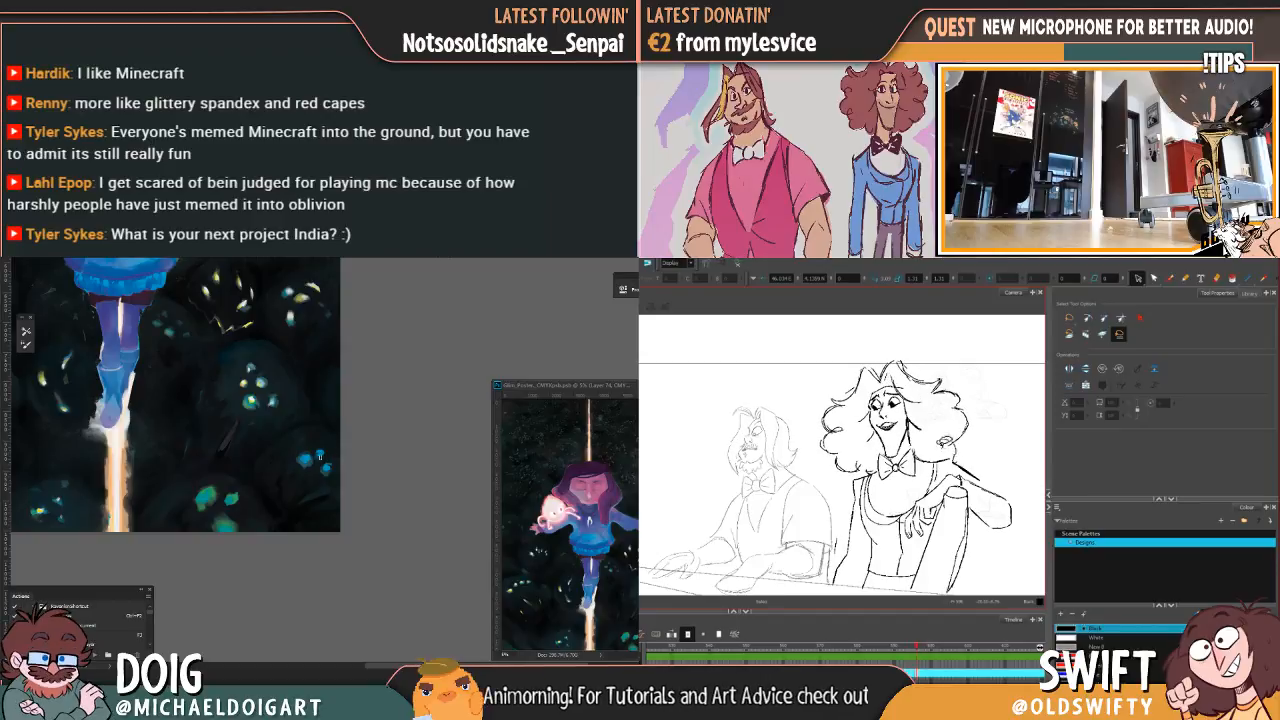
{"action": "mouse_move", "coordinate": [945, 479]}
{"action": "left_mouse_down"}
{"action": "mouse_move", "coordinate": [986, 478]}
{"action": "mouse_move", "coordinate": [943, 460]}
{"action": "mouse_move", "coordinate": [965, 473]}
{"action": "mouse_move", "coordinate": [938, 470]}
{"action": "mouse_move", "coordinate": [980, 457]}
{"action": "left_mouse_up"}
{"action": "left_click", "coordinate": [209, 491], "text": "alt"}
{"action": "left_click", "coordinate": [1001, 453]}
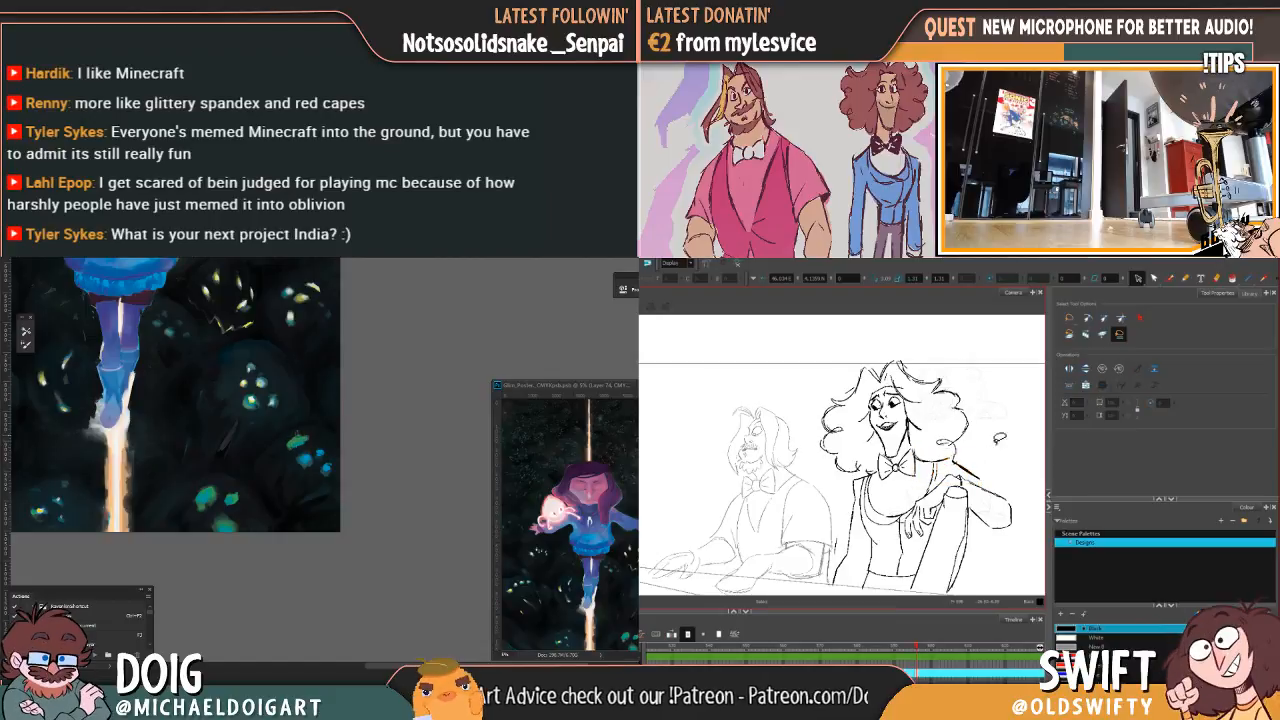
{"action": "key", "text": "."}
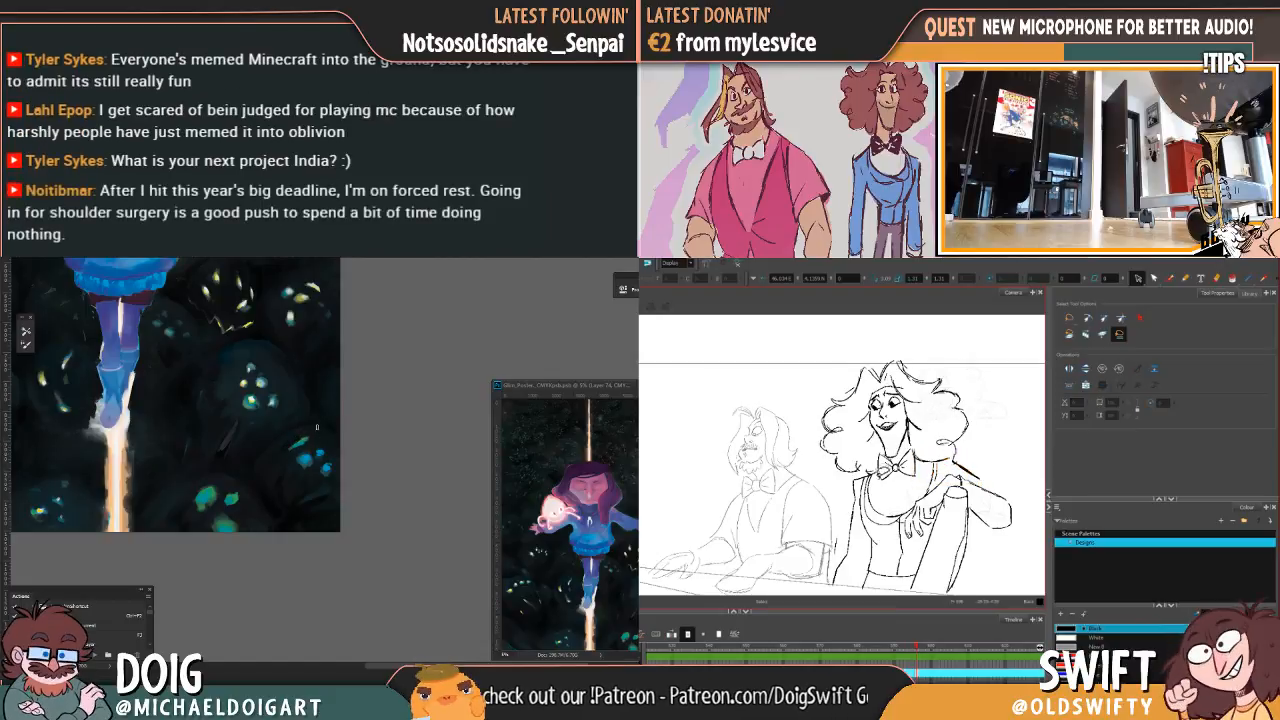
Step: Select the curly-haired character's opposite shoulder and arm line and adjust it in the drawing
{"action": "mouse_move", "coordinate": [842, 468]}
{"action": "left_mouse_down"}
{"action": "mouse_move", "coordinate": [880, 500]}
{"action": "mouse_move", "coordinate": [845, 515]}
{"action": "mouse_move", "coordinate": [855, 487]}
{"action": "left_mouse_up"}
{"action": "left_click", "coordinate": [911, 449]}
{"action": "key", "text": "."}
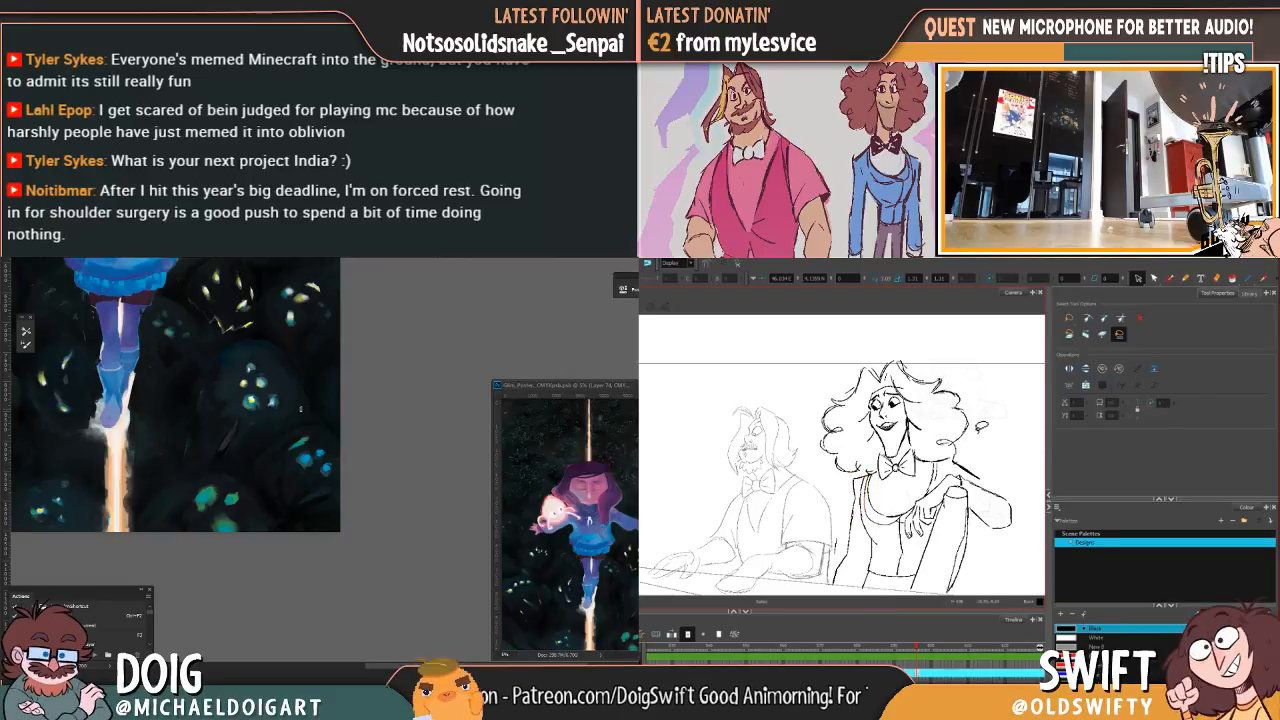
Step: Adjust the curly-haired character's hair across neighbouring frames, covering the hairline, the whole outline and the curls facing the seated man
{"action": "key", "text": "."}
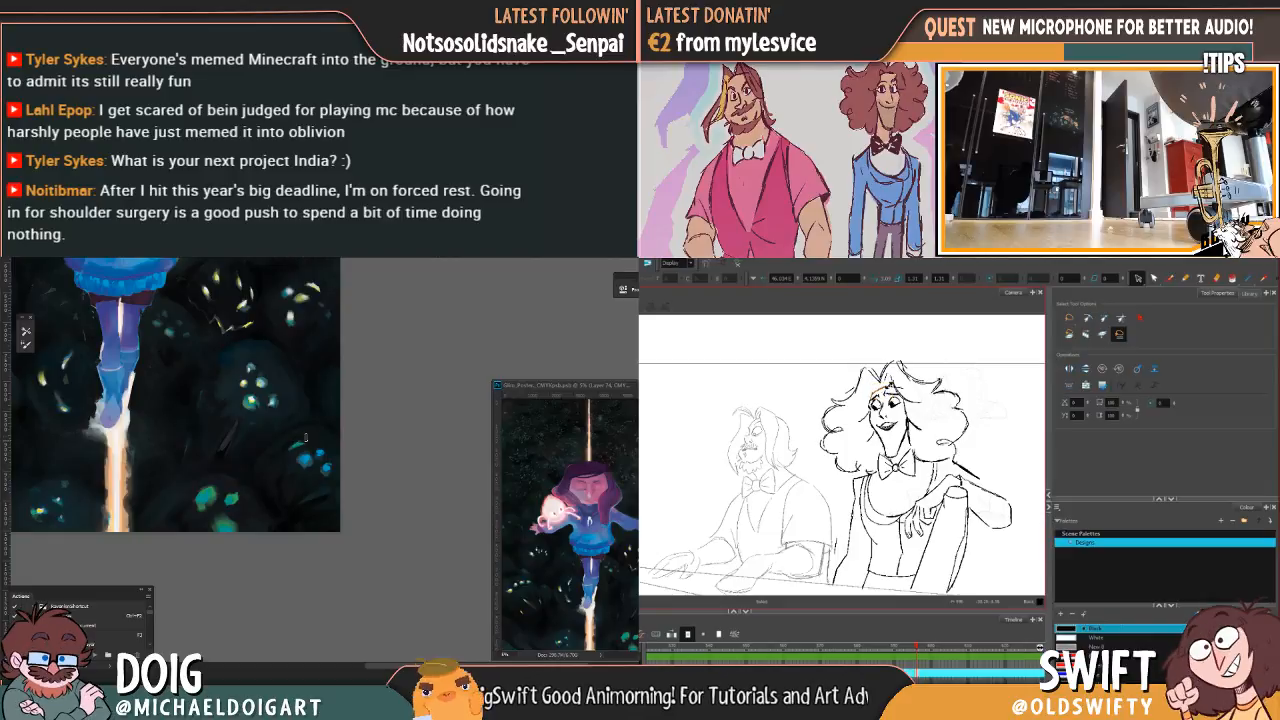
{"action": "key", "text": "."}
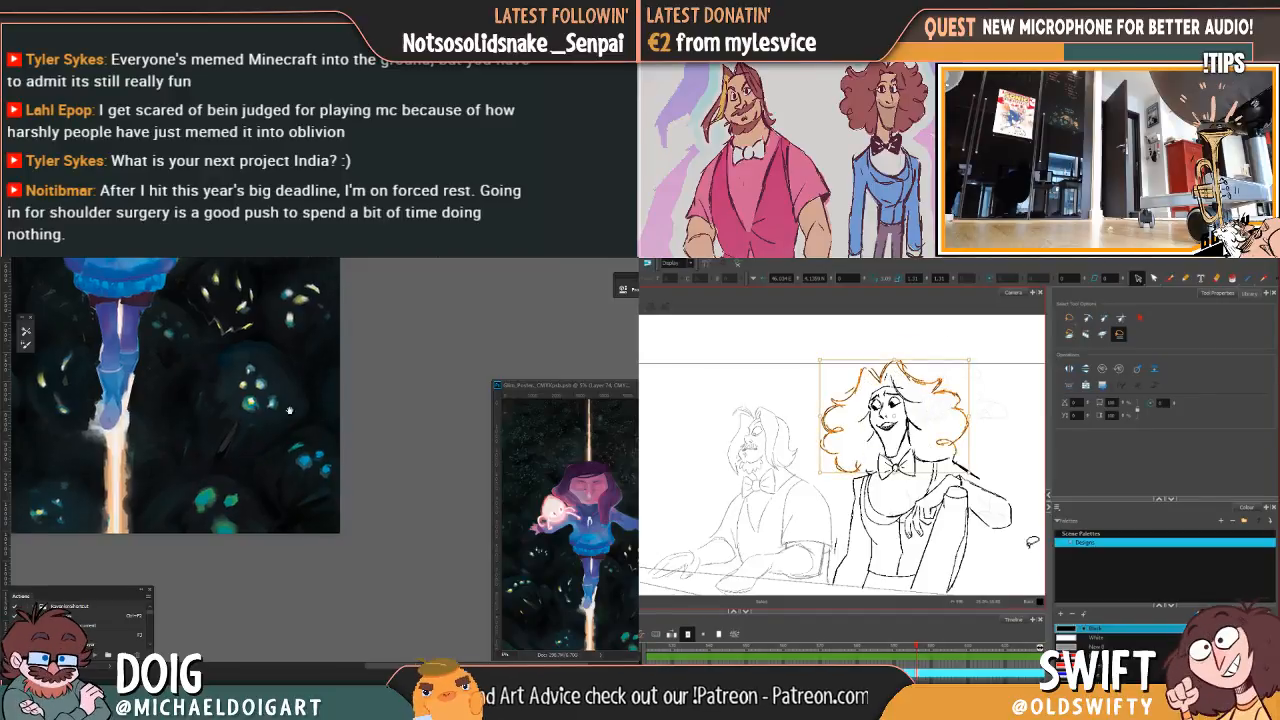
{"action": "mouse_move", "coordinate": [290, 410]}
{"action": "left_mouse_down"}
{"action": "mouse_move", "coordinate": [338, 461]}
{"action": "mouse_move", "coordinate": [401, 475]}
{"action": "left_mouse_up"}
{"action": "mouse_move", "coordinate": [285, 435]}
{"action": "left_mouse_down"}
{"action": "mouse_move", "coordinate": [278, 412]}
{"action": "mouse_move", "coordinate": [314, 450]}
{"action": "mouse_move", "coordinate": [341, 432]}
{"action": "left_mouse_up"}
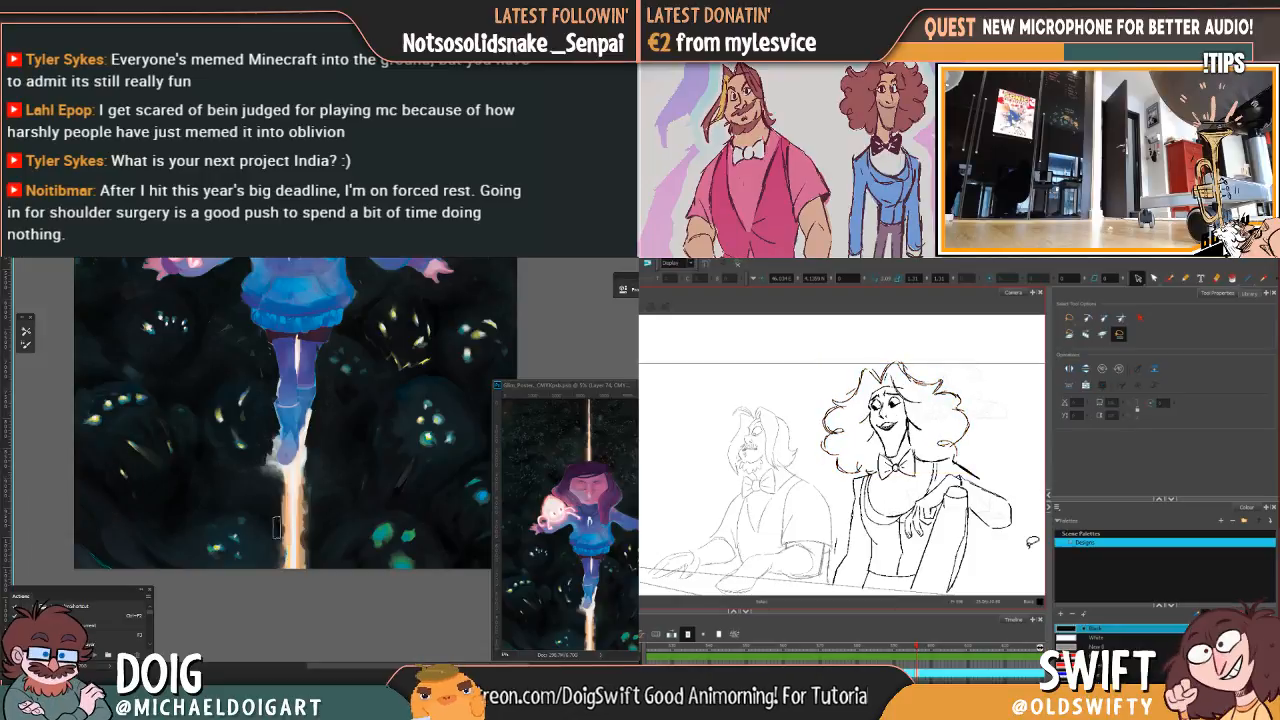
{"action": "scroll", "coordinate": [262, 498], "scroll_direction": "up", "scroll_amount": 2}
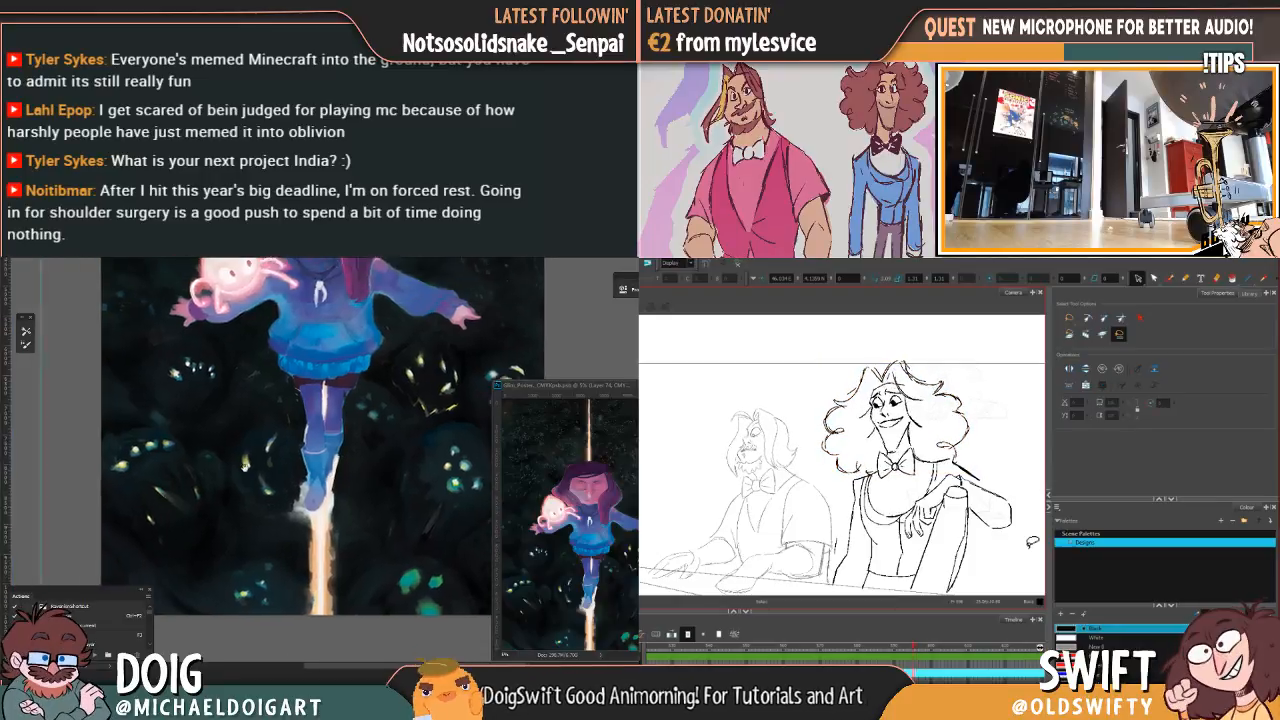
{"action": "left_click_drag", "start_coordinate": [252, 530], "coordinate": [246, 494]}
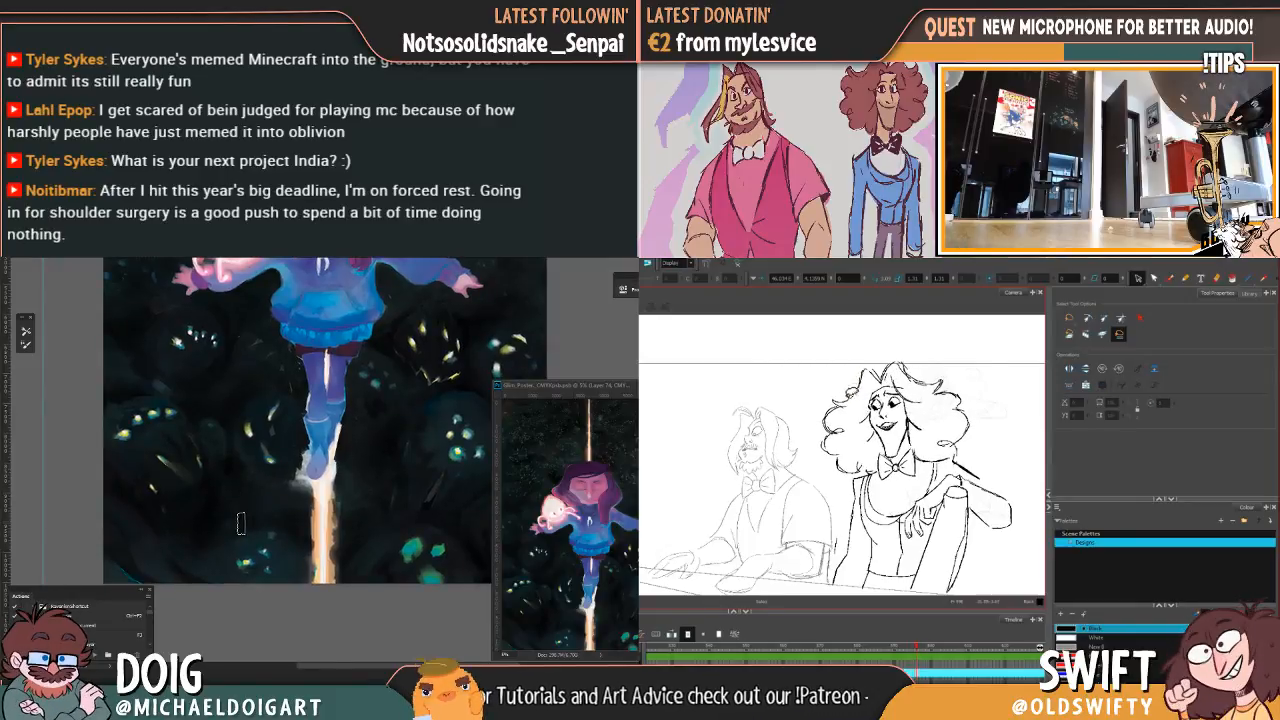
{"action": "left_click_drag", "start_coordinate": [248, 455], "coordinate": [268, 522]}
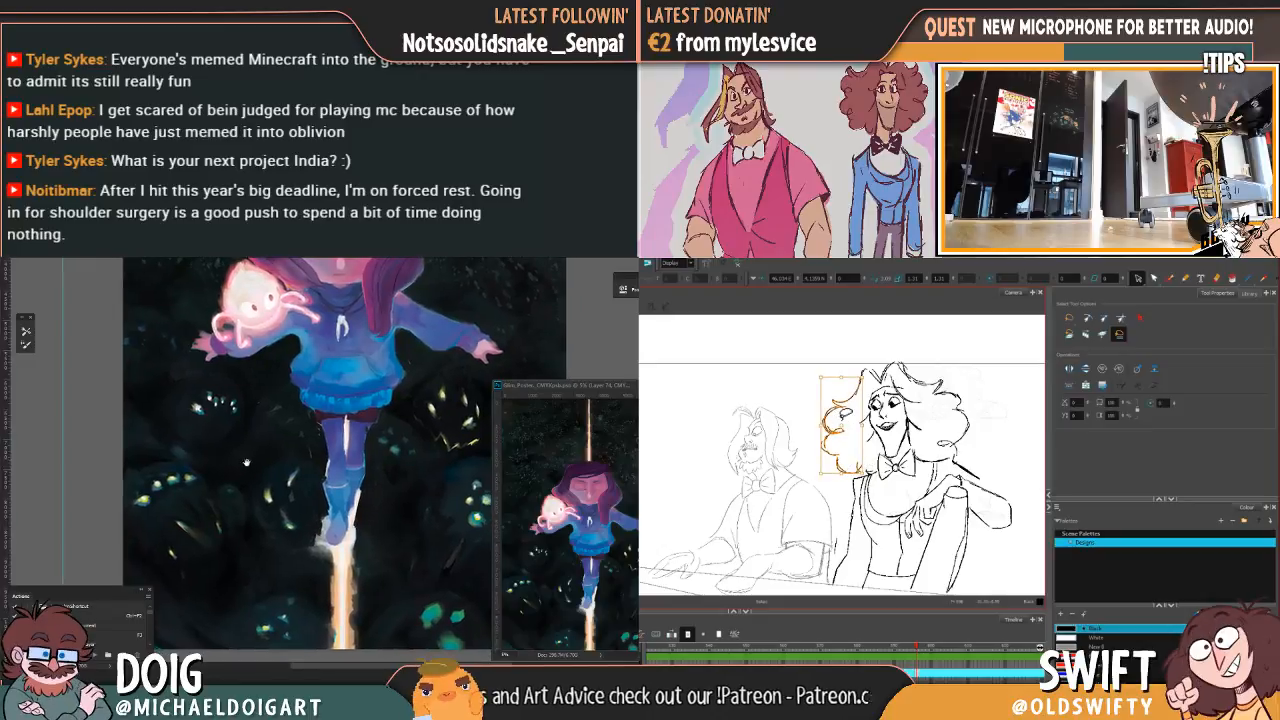
{"action": "left_click_drag", "start_coordinate": [185, 450], "coordinate": [171, 490]}
{"action": "left_click_drag", "start_coordinate": [154, 533], "coordinate": [234, 433]}
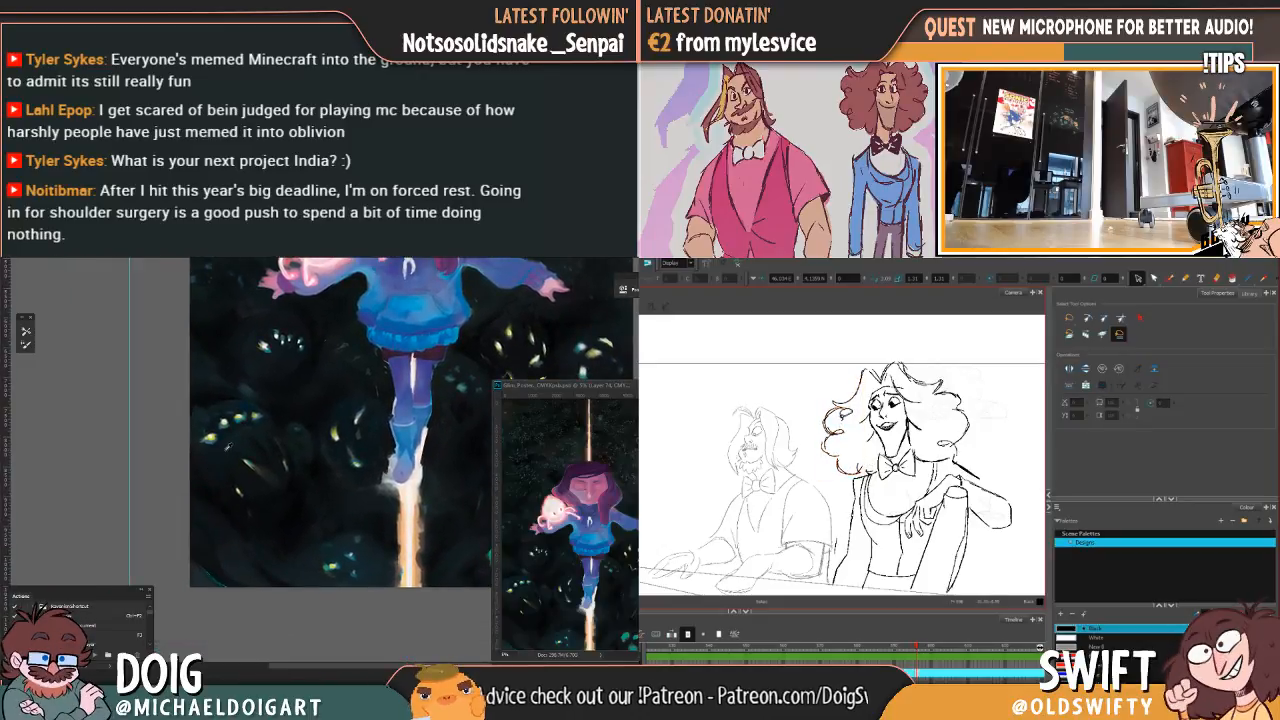
{"action": "left_click", "coordinate": [220, 453], "text": "alt"}
Step: Go back and forth through the frames to review the curly-haired character's movement
{"action": "key", "text": "comma"}
{"action": "key", "text": "comma"}
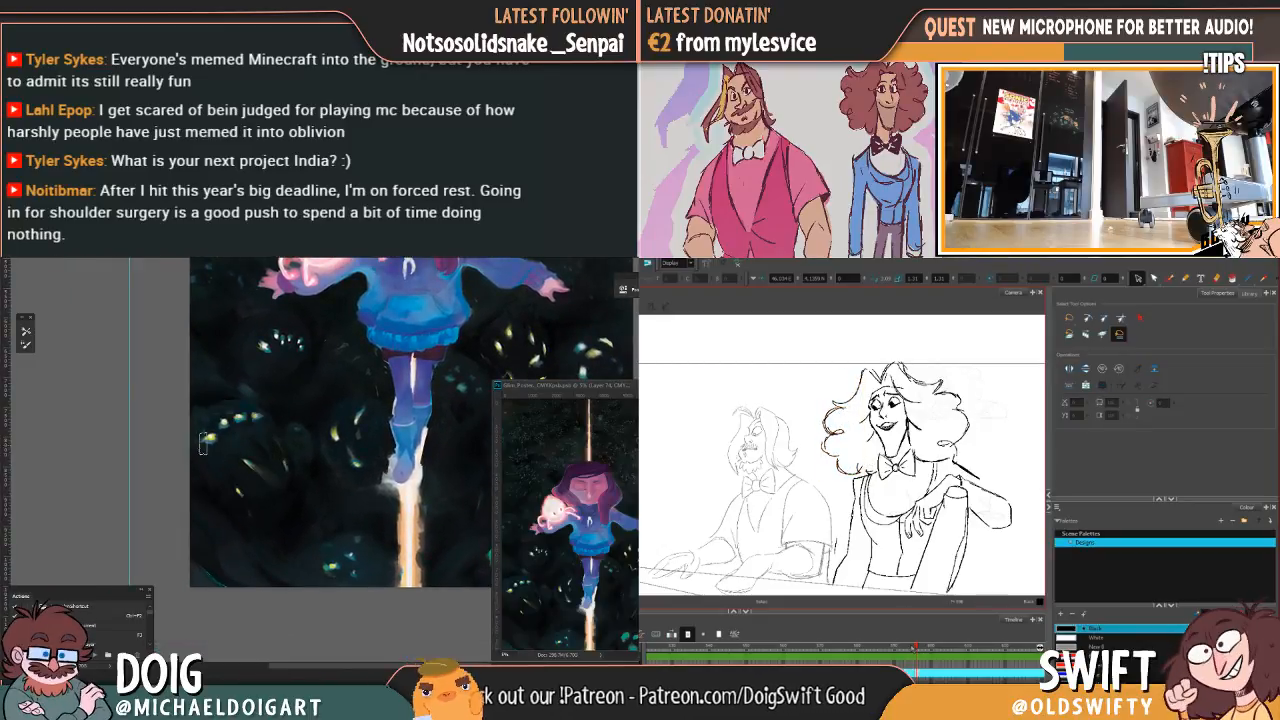
{"action": "key", "text": "comma"}
{"action": "key", "text": "comma"}
{"action": "key", "text": "comma"}
{"action": "key", "text": "comma"}
{"action": "key", "text": "comma"}
{"action": "key", "text": "period"}
{"action": "key", "text": "period"}
{"action": "key", "text": "period"}
{"action": "key", "text": "comma"}
{"action": "key", "text": "comma"}
{"action": "key", "text": "comma"}
{"action": "key", "text": "period"}
{"action": "key", "text": "period"}
{"action": "key", "text": "period"}
{"action": "key", "text": "period"}
{"action": "key", "text": "period"}
{"action": "key", "text": "period"}
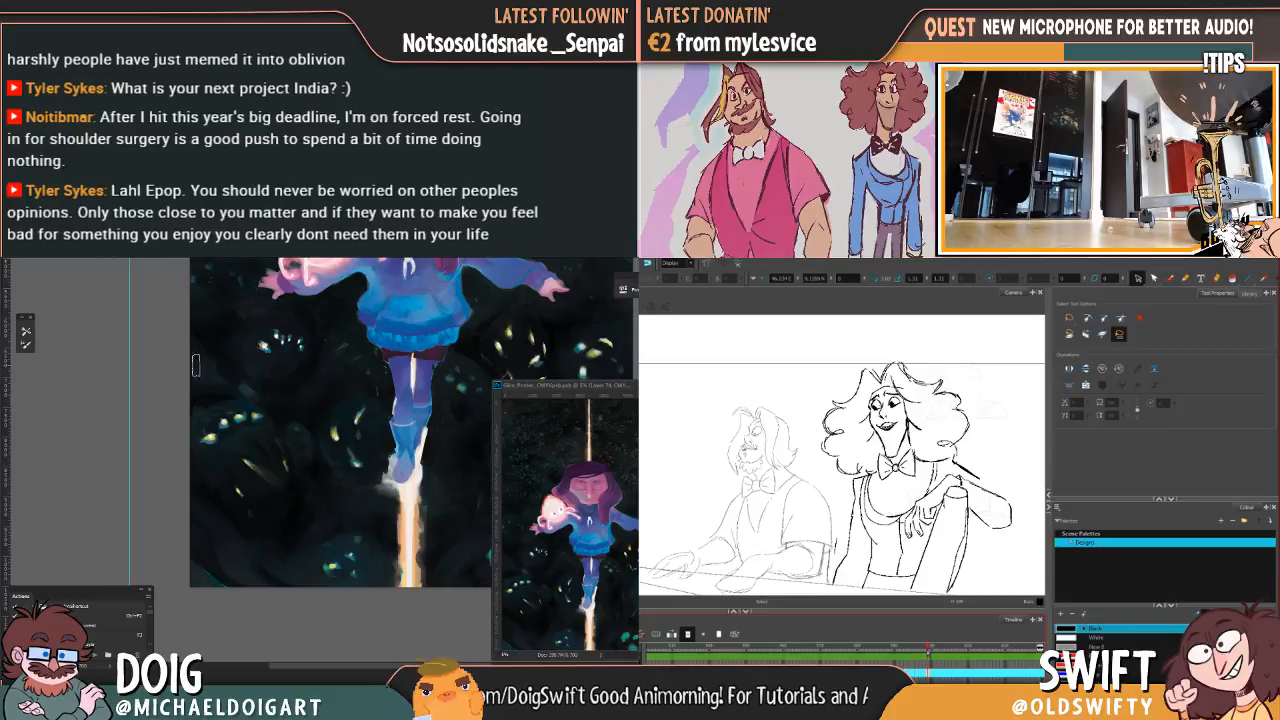
{"action": "left_click_drag", "start_coordinate": [929, 657], "coordinate": [931, 663]}
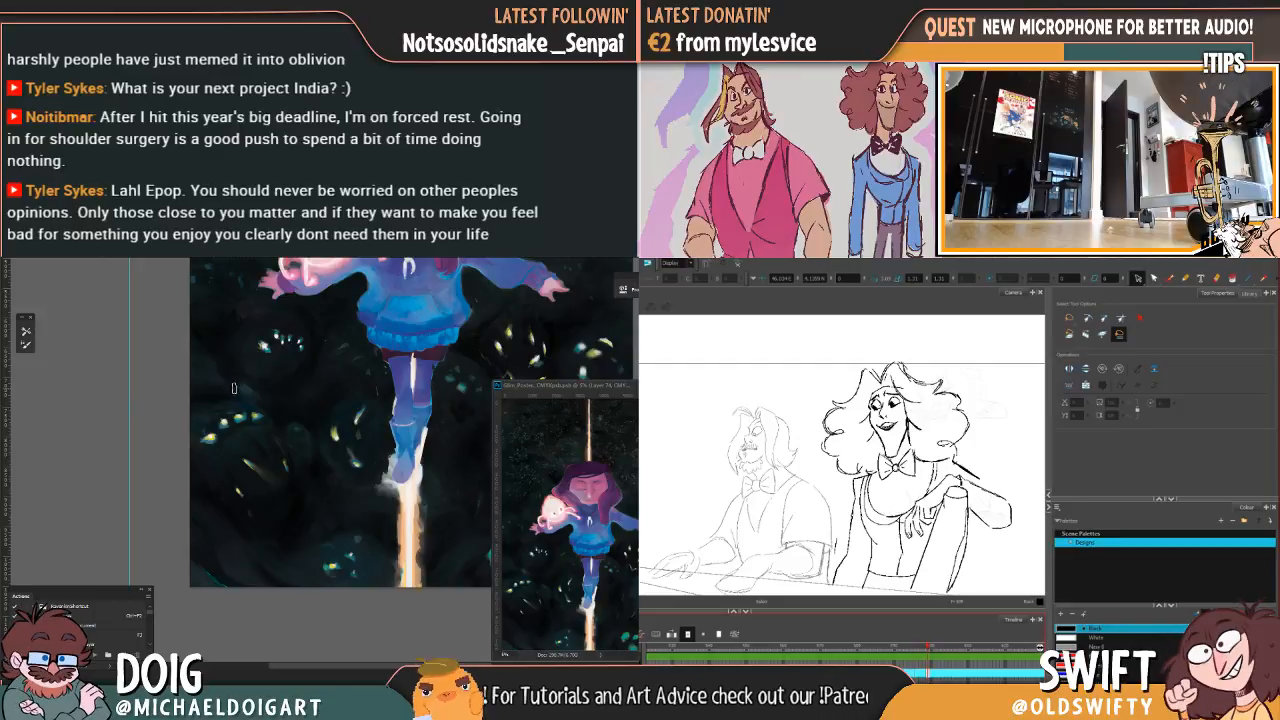
Step: Delete the curly-haired character's mouth lines on the current frame
{"action": "key", "text": "ctrl+plus"}
{"action": "scroll", "coordinate": [206, 405], "scroll_direction": "up", "scroll_amount": 2}
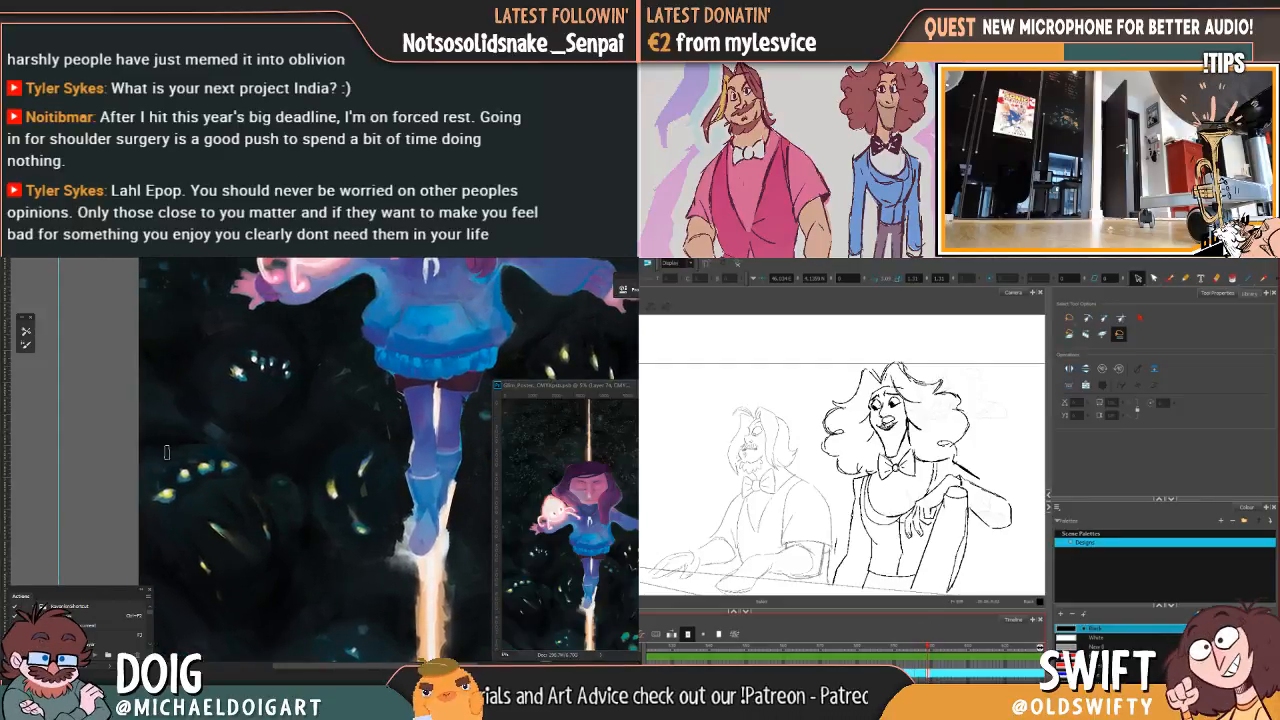
{"action": "left_click_drag", "start_coordinate": [875, 414], "coordinate": [912, 438]}
{"action": "key", "text": "Delete"}
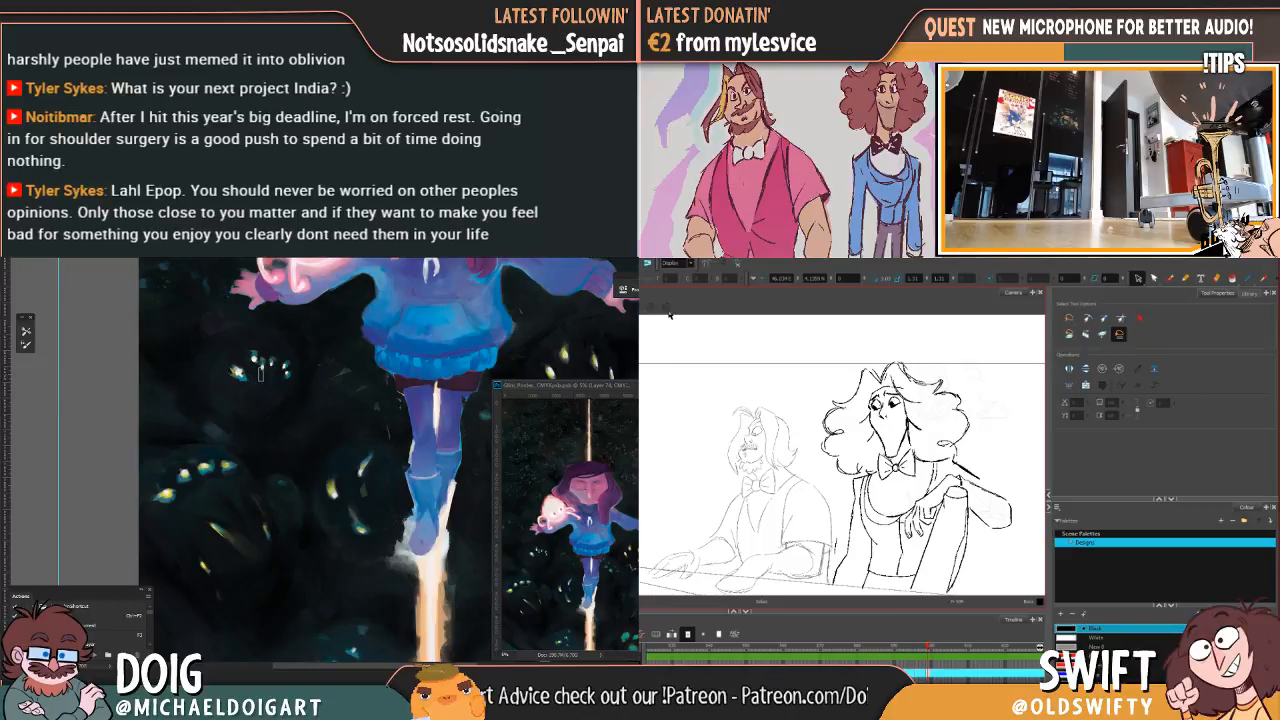
Step: Draw a new wide smile on the curly-haired character with the Starlight Brigade - Ruffs brush
{"action": "key", "text": "ctrl+minus"}
{"action": "key", "text": "ctrl+minus"}
{"action": "key", "text": "ctrl+minus"}
{"action": "key", "text": "alt+b"}
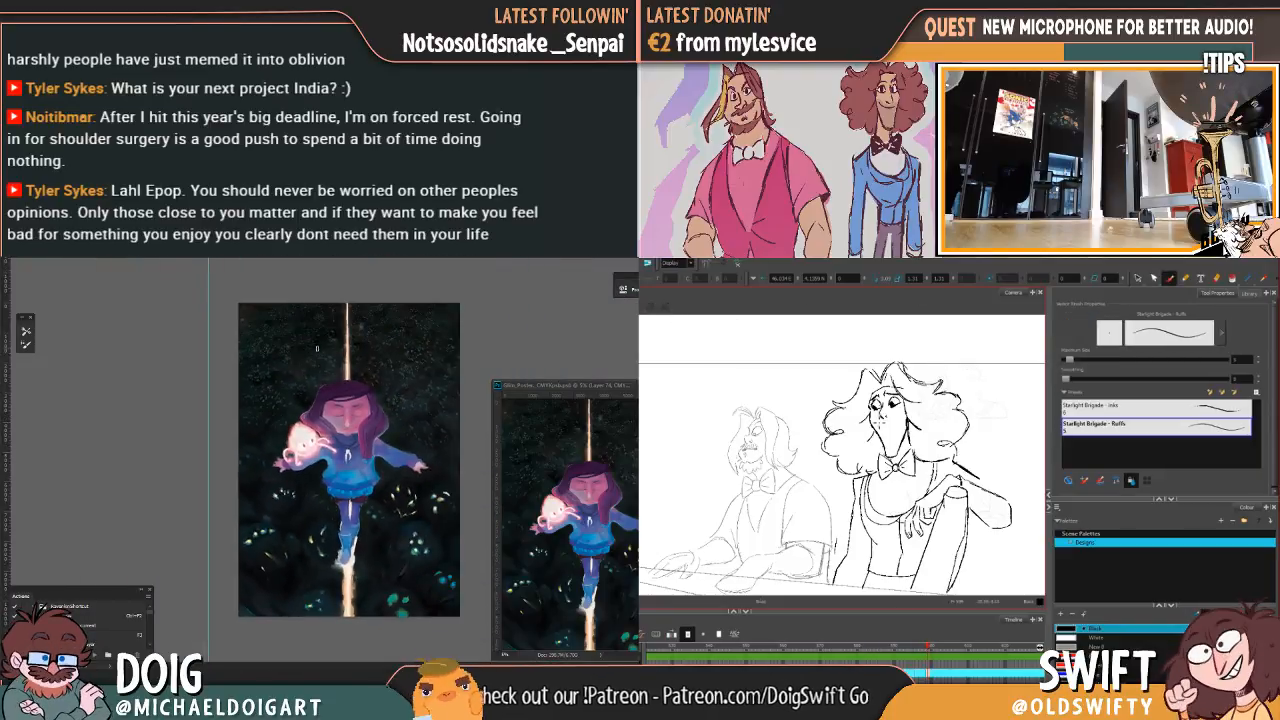
{"action": "key", "text": "ctrl+plus"}
{"action": "key", "text": "ctrl+plus"}
{"action": "left_click_drag", "start_coordinate": [876, 418], "coordinate": [902, 420]}
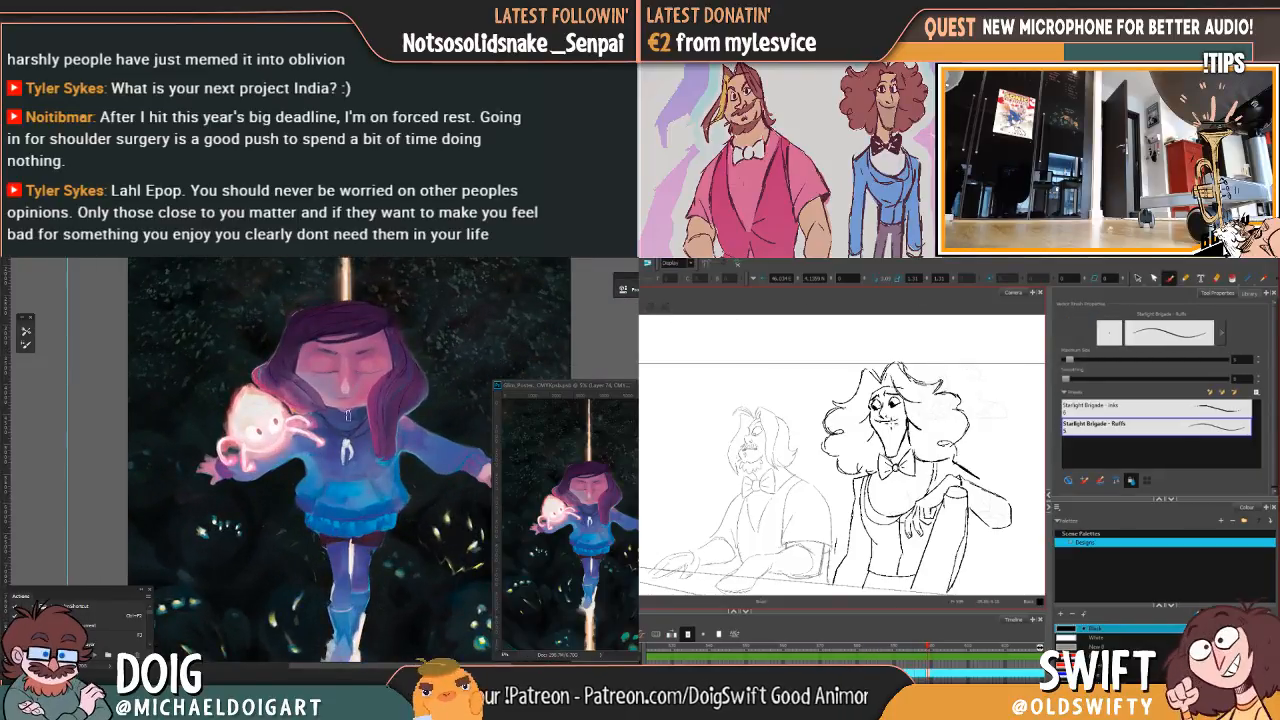
{"action": "mouse_move", "coordinate": [352, 497]}
{"action": "left_mouse_down"}
{"action": "mouse_move", "coordinate": [230, 346]}
{"action": "mouse_move", "coordinate": [228, 304]}
{"action": "left_mouse_up"}
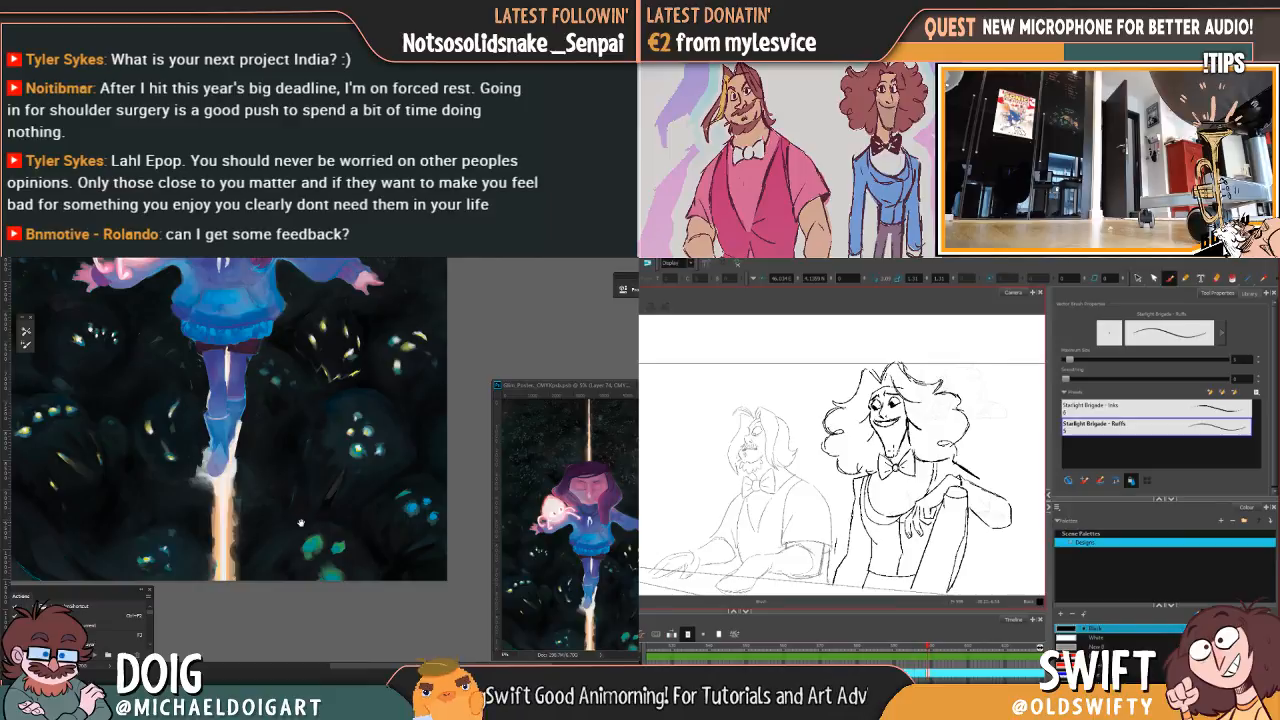
{"action": "left_click_drag", "start_coordinate": [302, 522], "coordinate": [304, 516]}
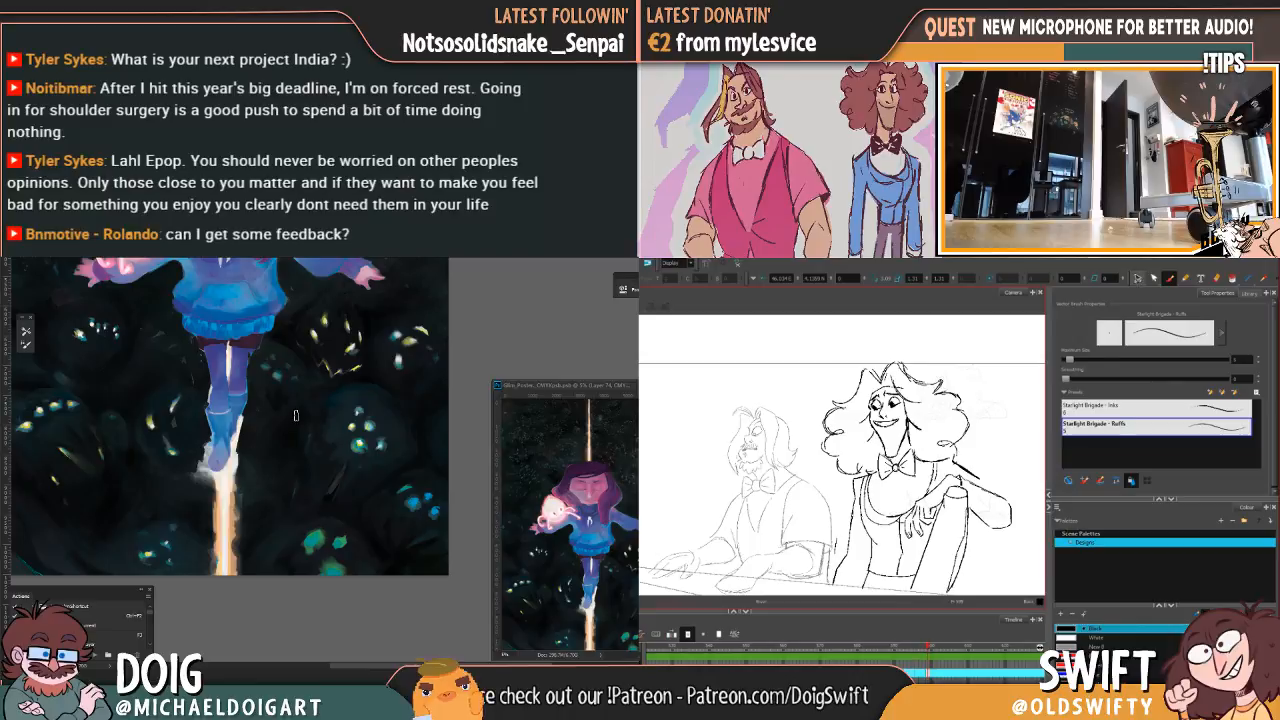
Step: Select the new smile, paste mouth lines into the drawing and compare them with the preceding frame
{"action": "left_click", "coordinate": [1138, 278]}
{"action": "left_click_drag", "start_coordinate": [905, 418], "coordinate": [901, 416]}
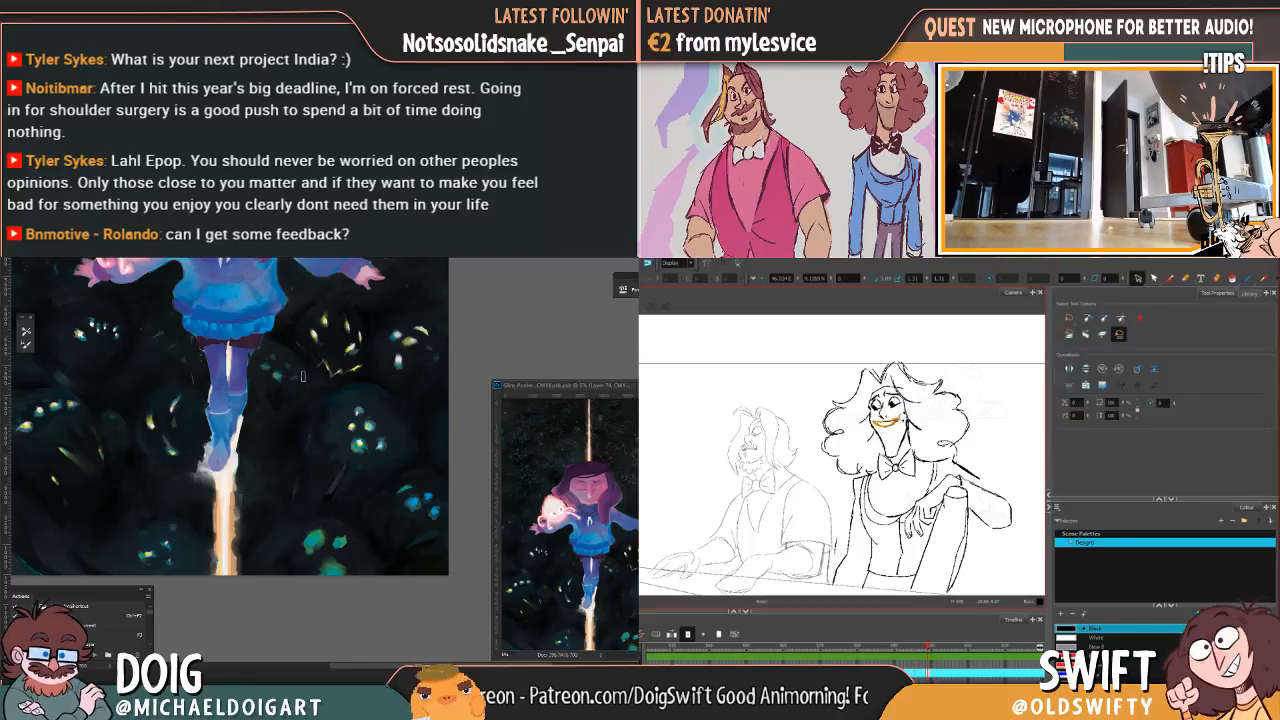
{"action": "key", "text": "comma"}
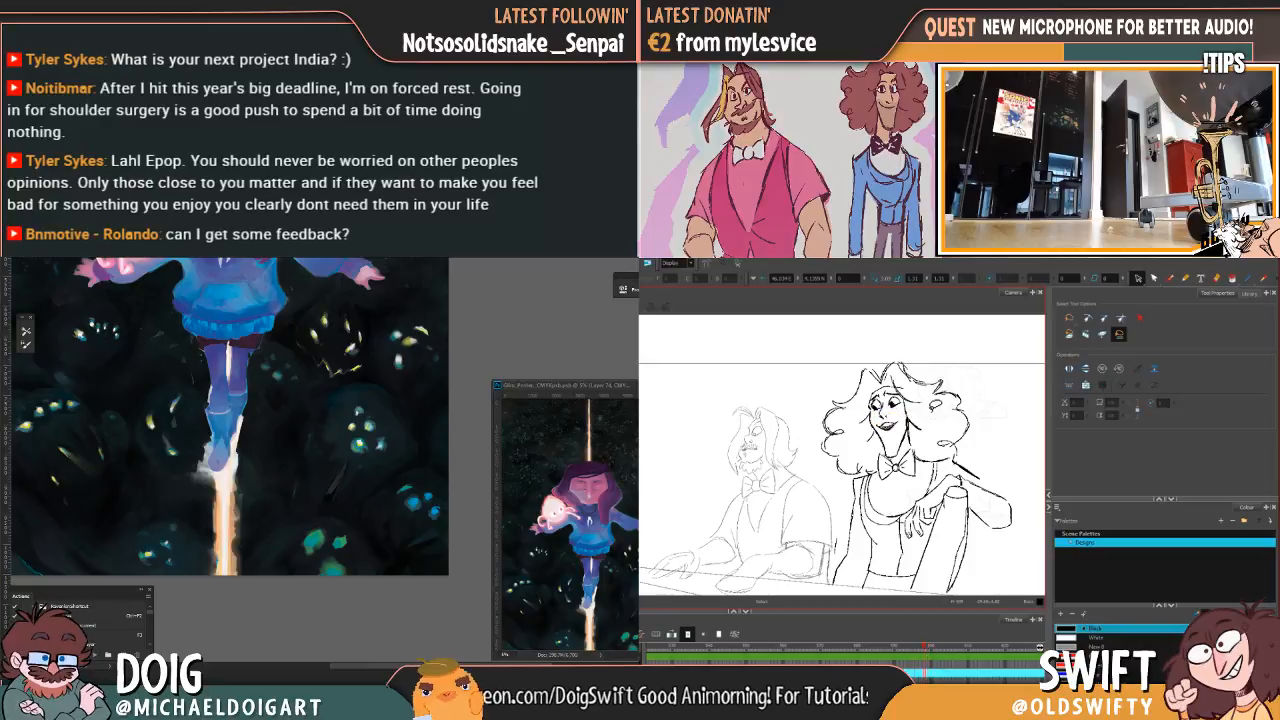
{"action": "key", "text": "ctrl+v"}
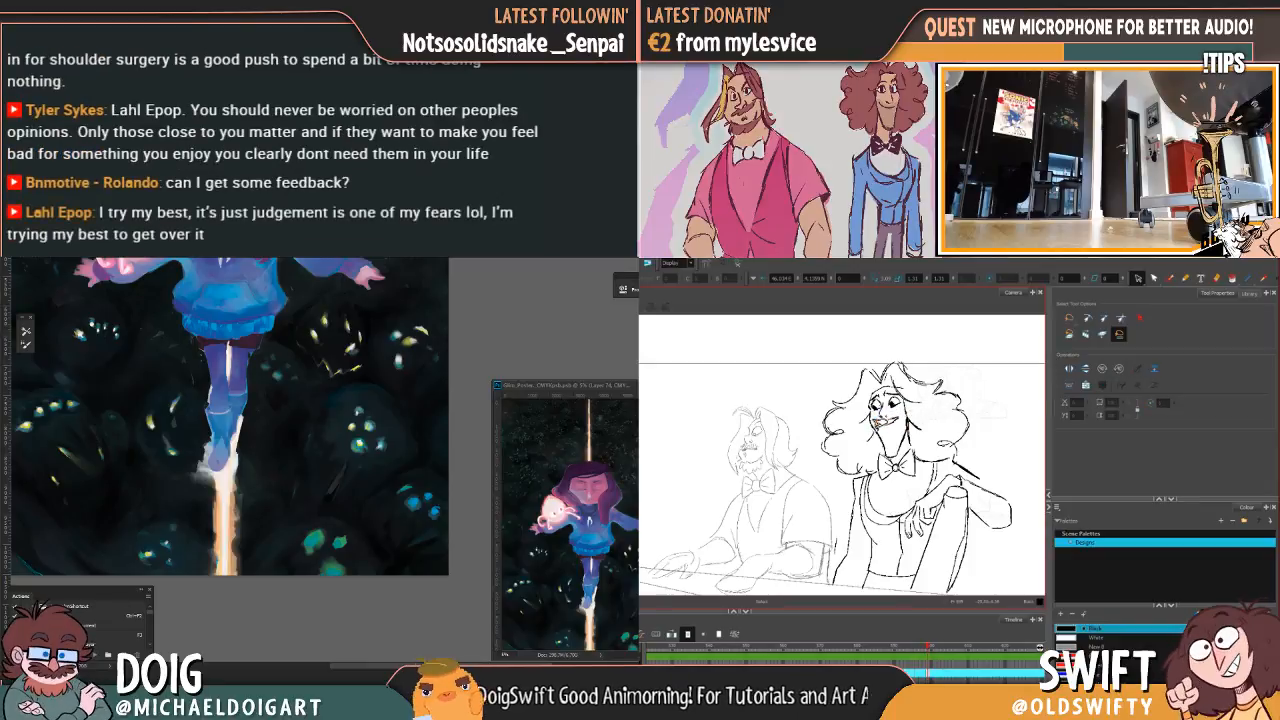
{"action": "left_click_drag", "start_coordinate": [902, 425], "coordinate": [901, 417]}
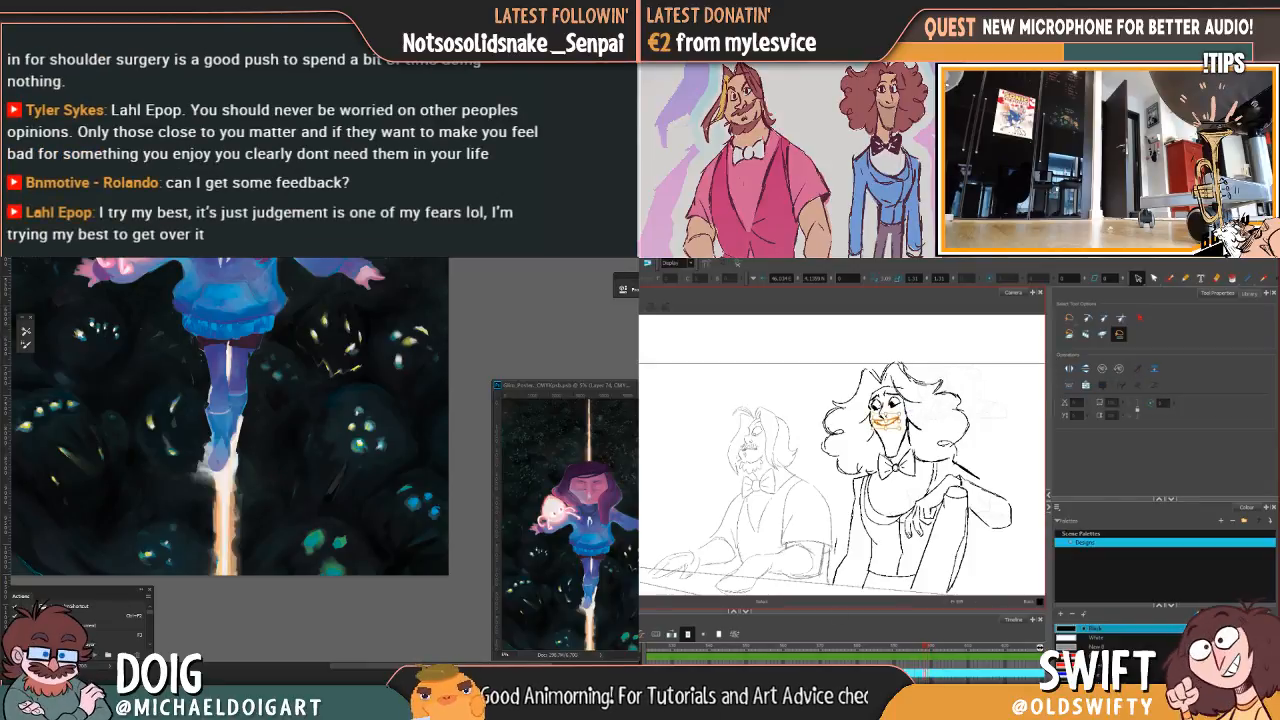
{"action": "key", "text": "comma"}
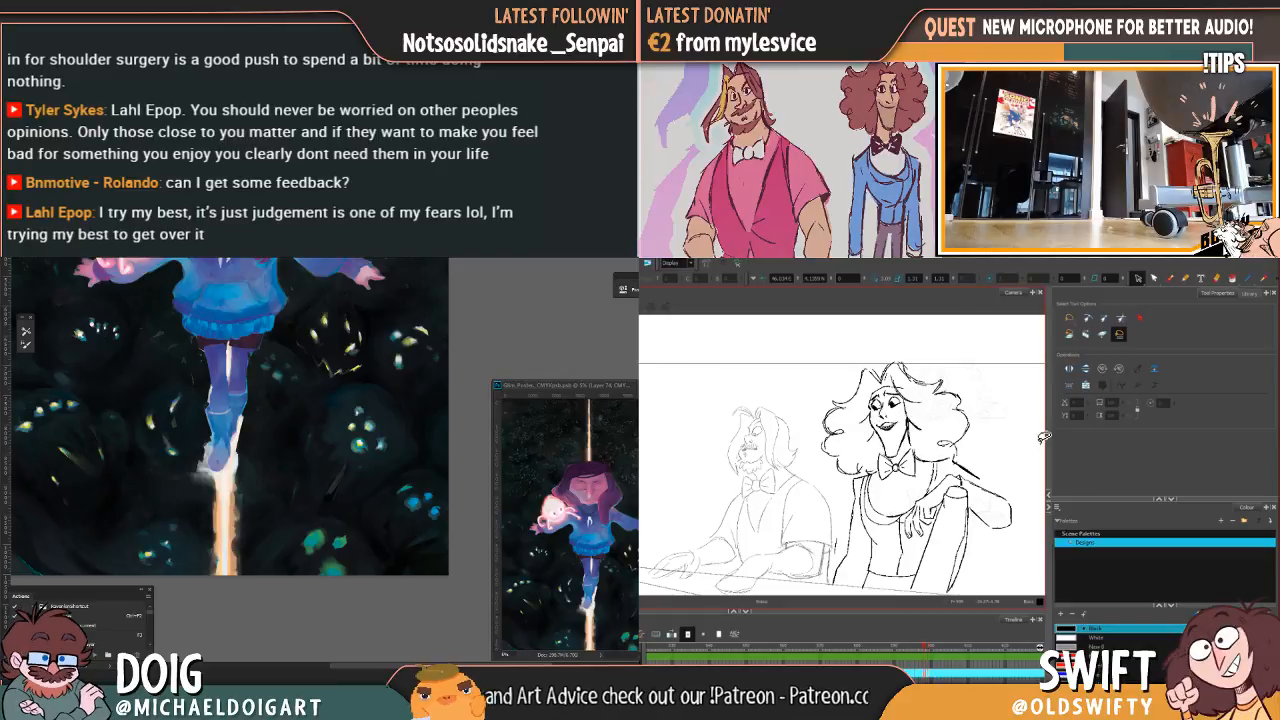
Step: Try to adjust the curly-haired character's smile lines, undoing the last two changes
{"action": "key", "text": "alt+b"}
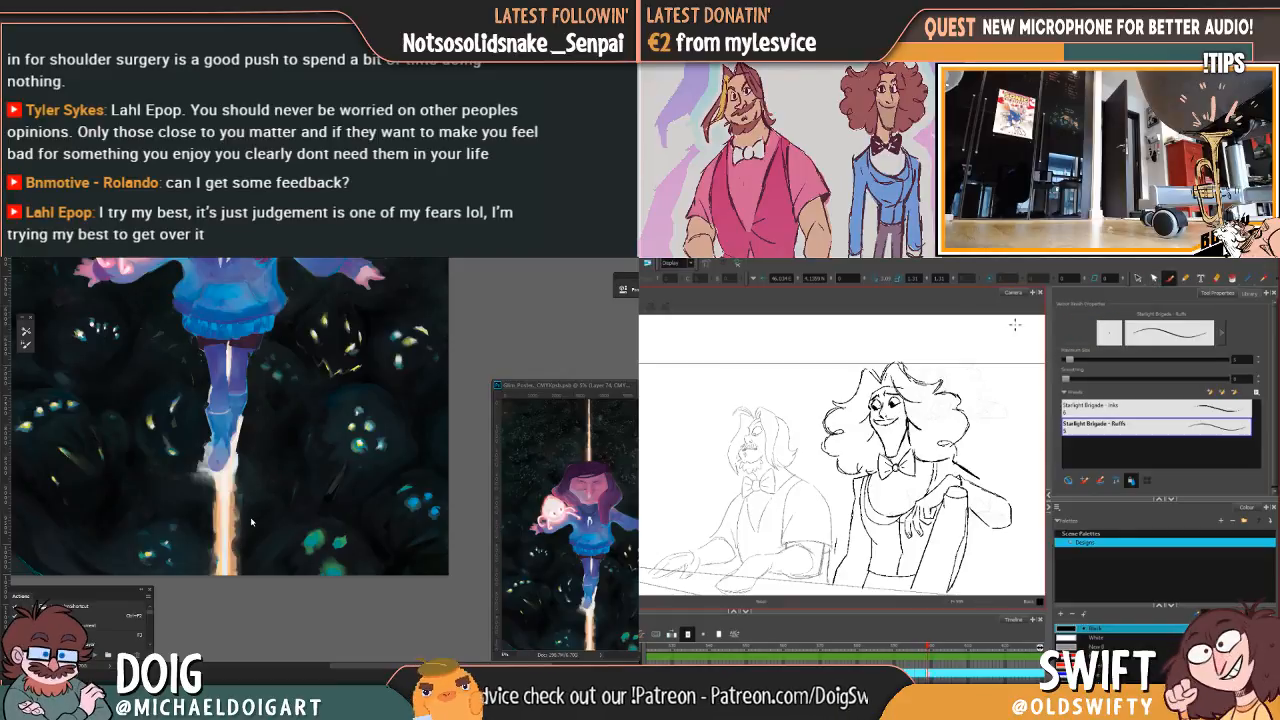
{"action": "mouse_move", "coordinate": [273, 500]}
{"action": "left_mouse_down"}
{"action": "mouse_move", "coordinate": [265, 460]}
{"action": "mouse_move", "coordinate": [263, 482]}
{"action": "left_mouse_up"}
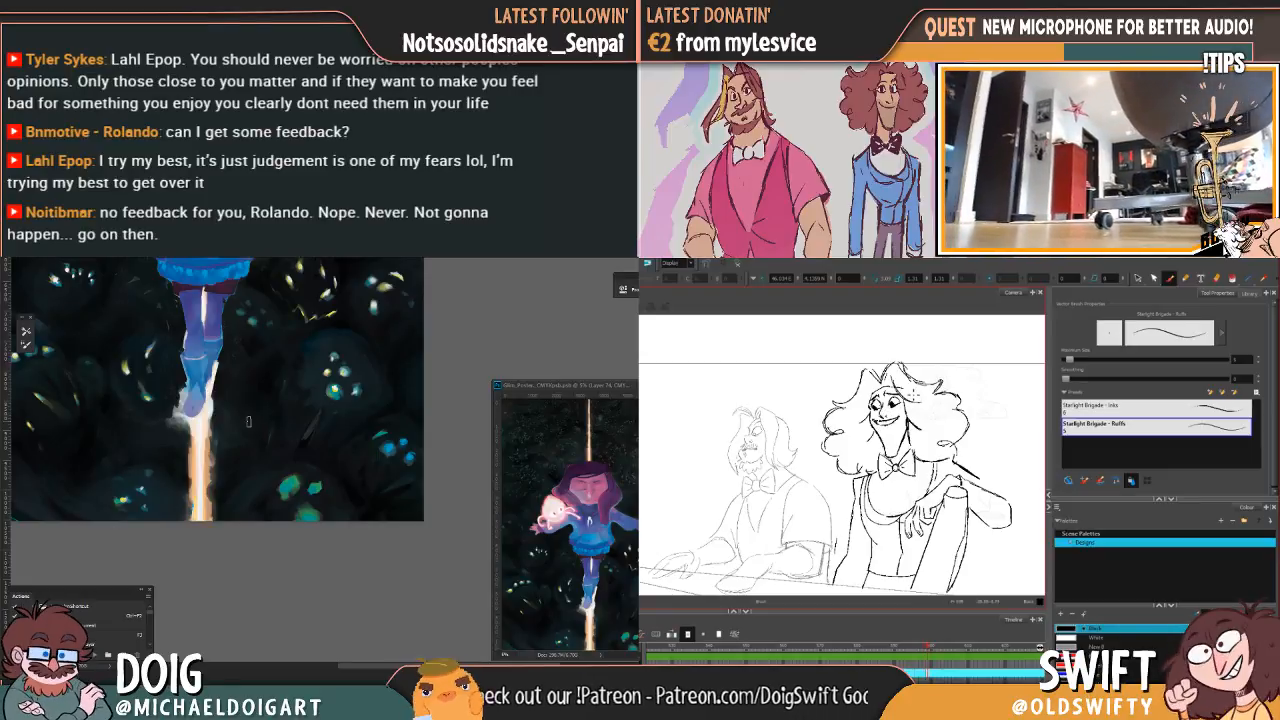
{"action": "key", "text": "alt+s"}
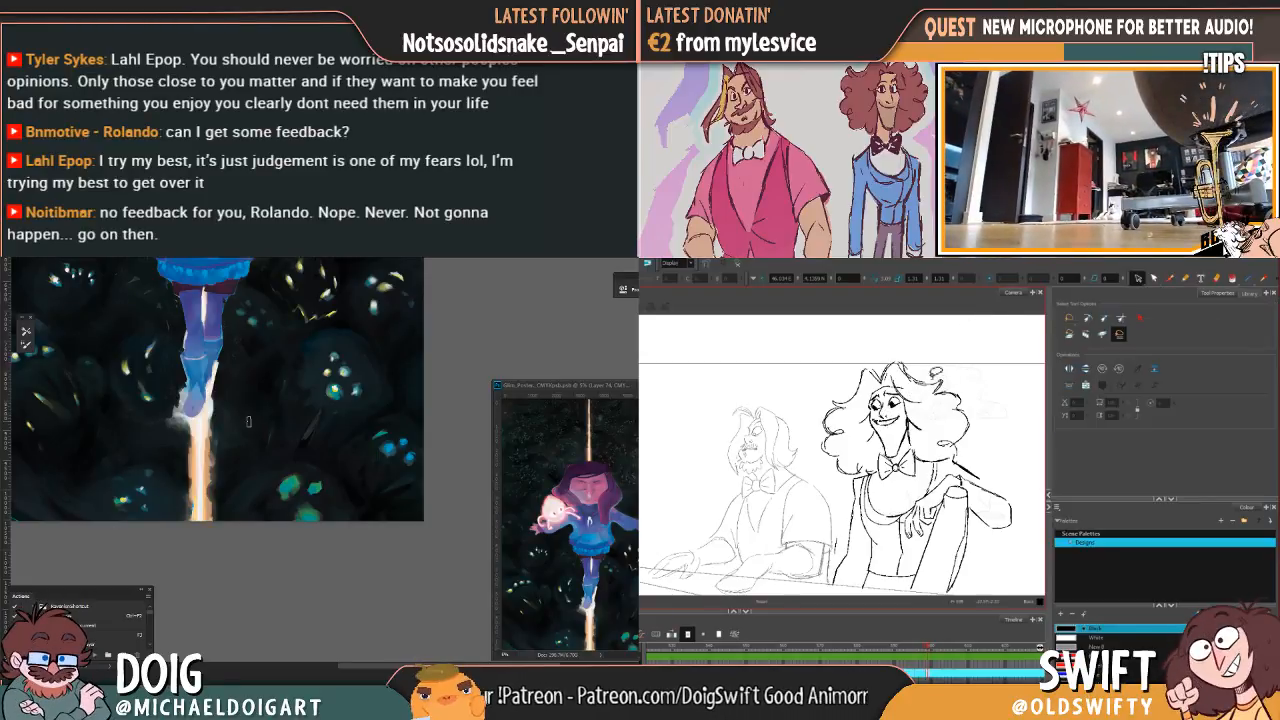
{"action": "left_click_drag", "start_coordinate": [903, 425], "coordinate": [911, 411]}
{"action": "left_click", "coordinate": [936, 410]}
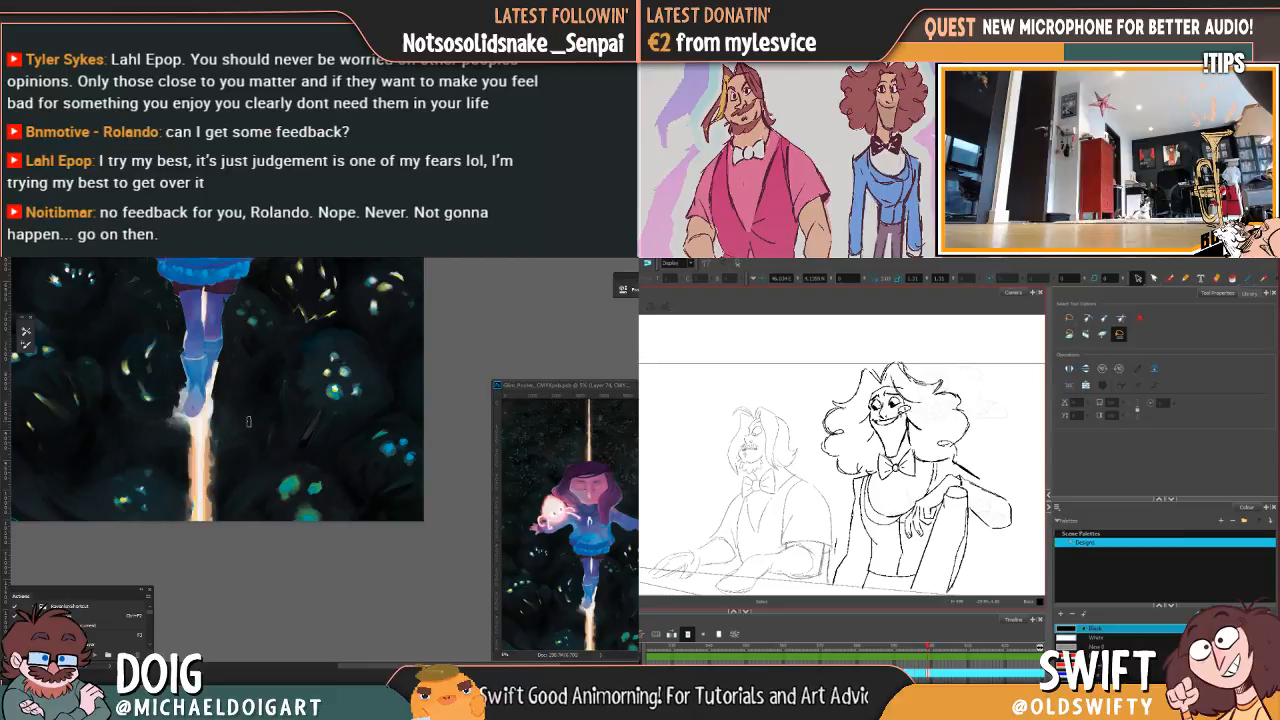
{"action": "key", "text": "ctrl+z"}
{"action": "key", "text": "ctrl+z"}
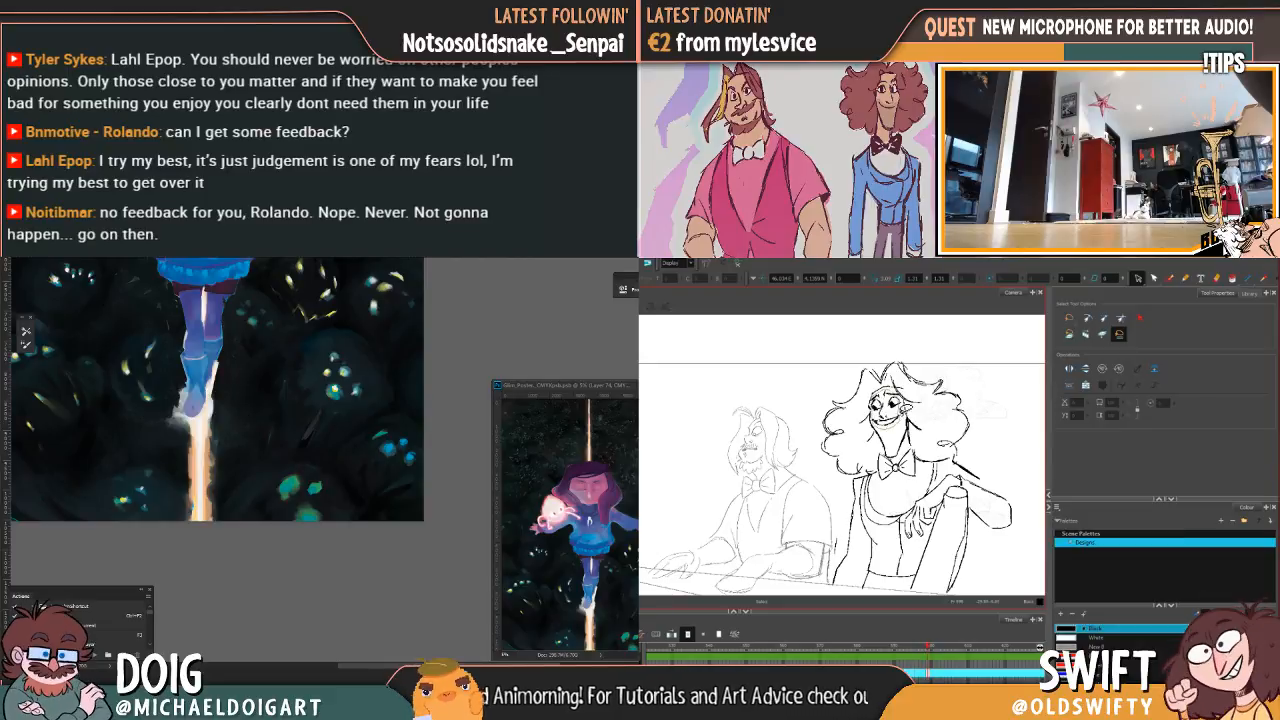
Step: Select the curly-haired character's facial features and adjust their placement within the face
{"action": "left_click_drag", "start_coordinate": [901, 394], "coordinate": [898, 388]}
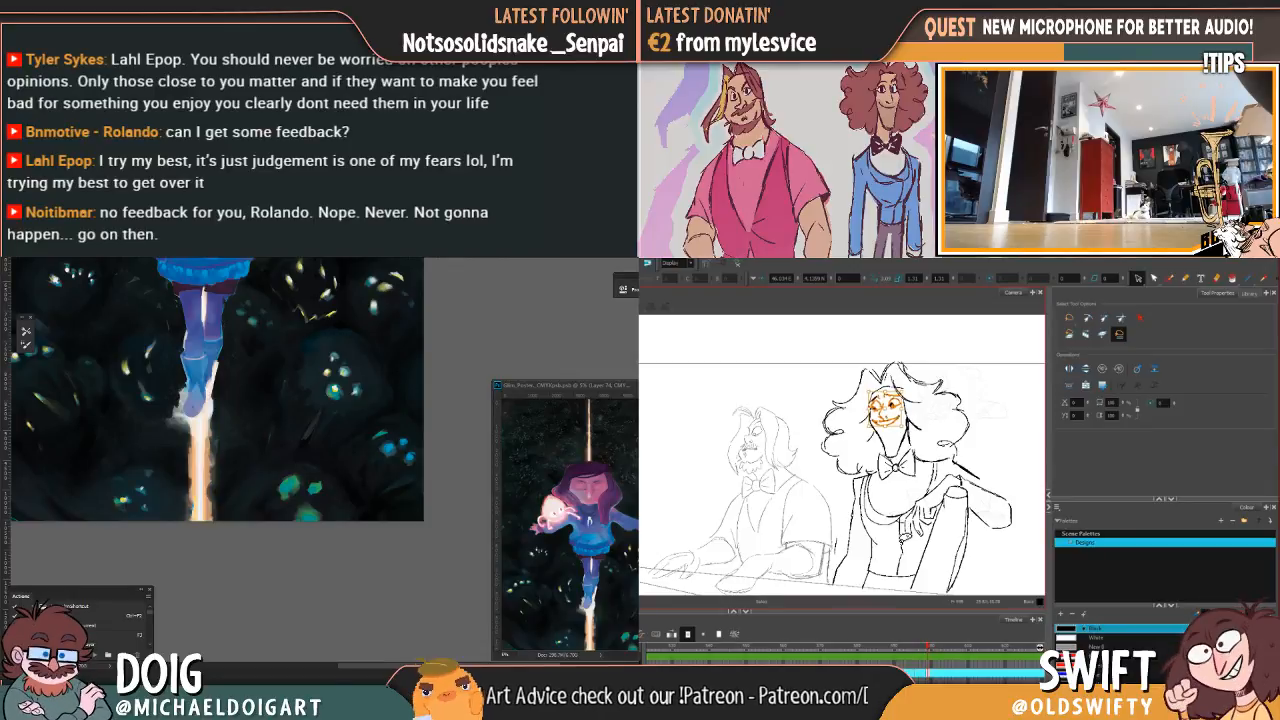
{"action": "key", "text": "Escape"}
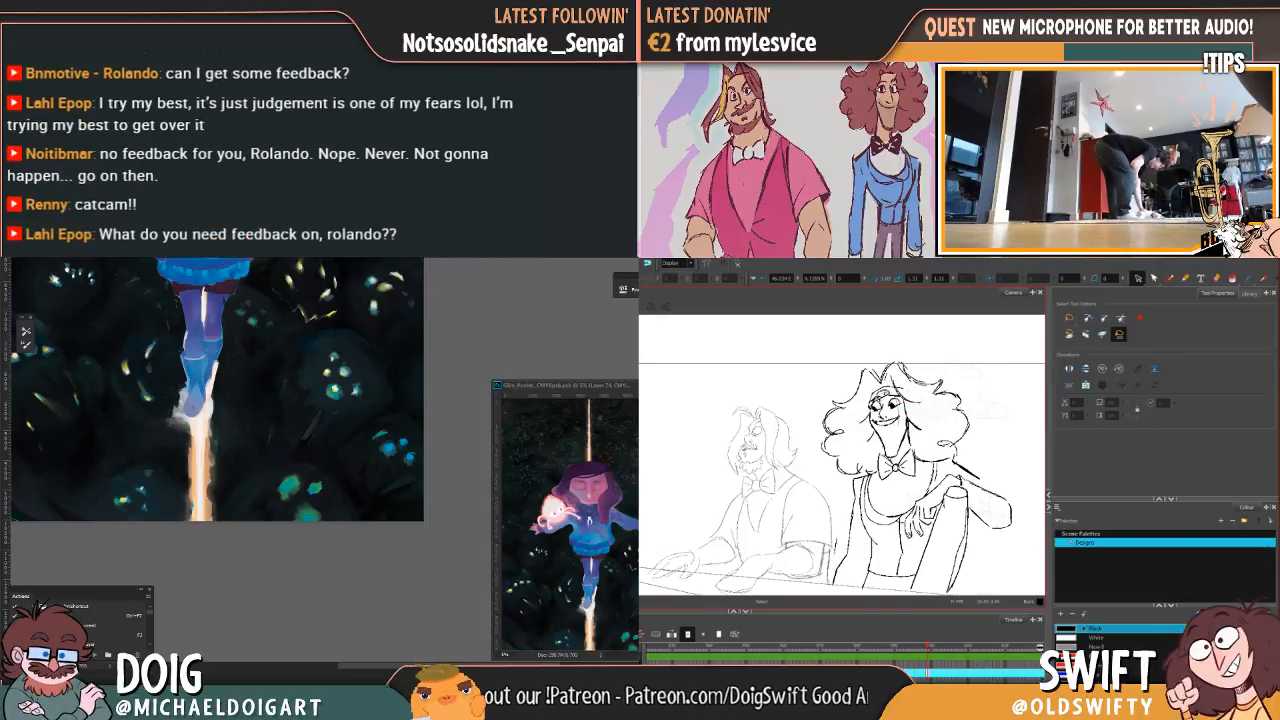
{"action": "left_click_drag", "start_coordinate": [903, 397], "coordinate": [895, 391]}
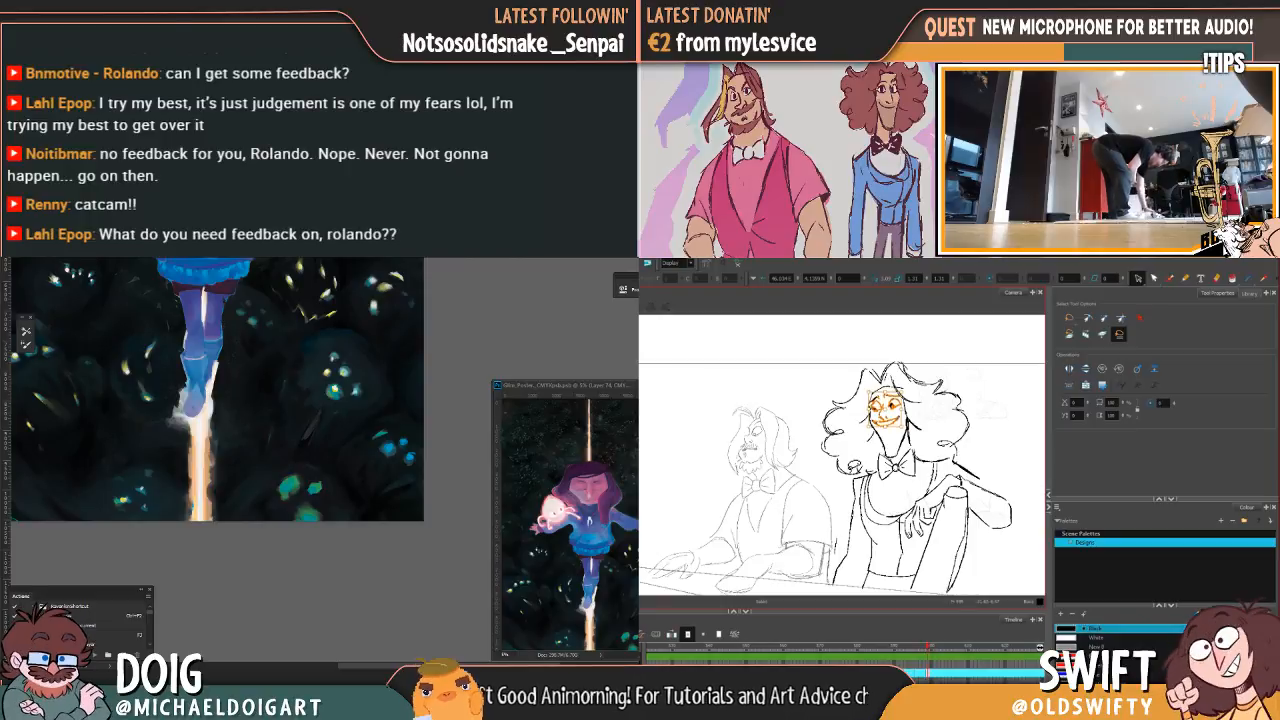
{"action": "key", "text": "Escape"}
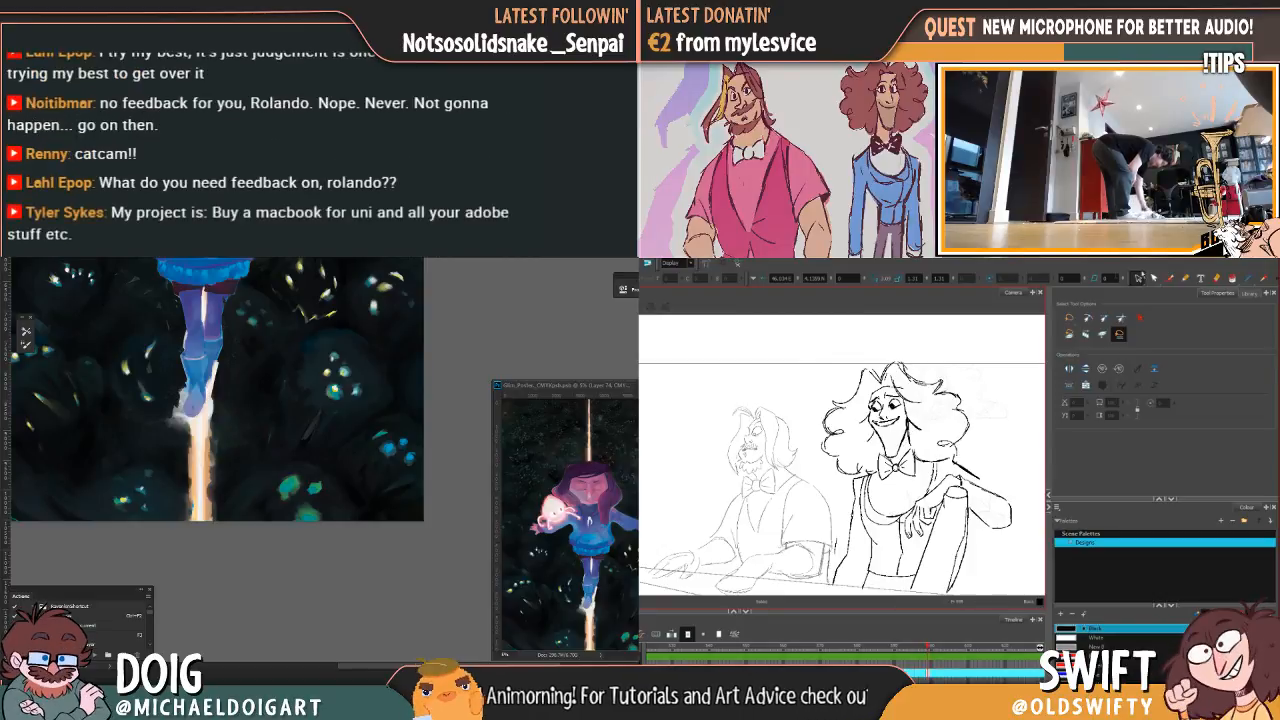
Step: Touch up the curly-haired character's jaw line with the Starlight Brigade - Ruffs brush and go to the next frame
{"action": "left_click", "coordinate": [1169, 278]}
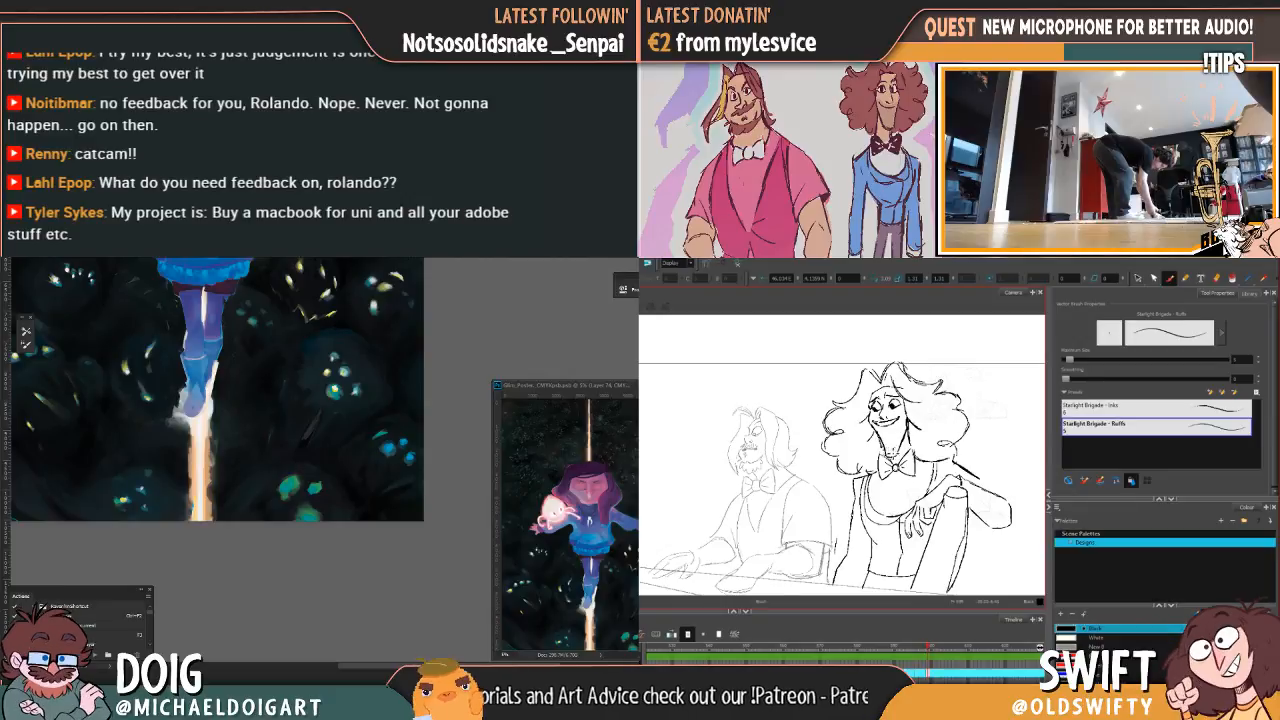
{"action": "left_click_drag", "start_coordinate": [911, 429], "coordinate": [899, 449]}
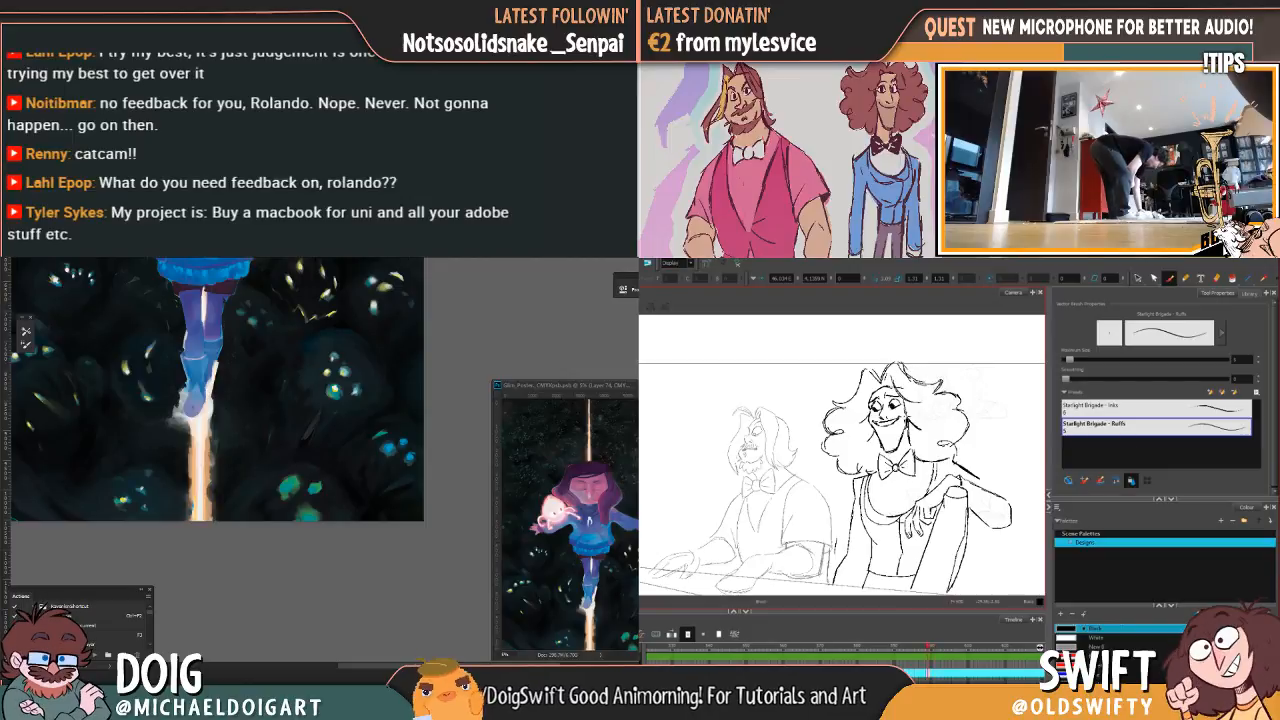
{"action": "left_click", "coordinate": [925, 672]}
{"action": "key", "text": "period"}
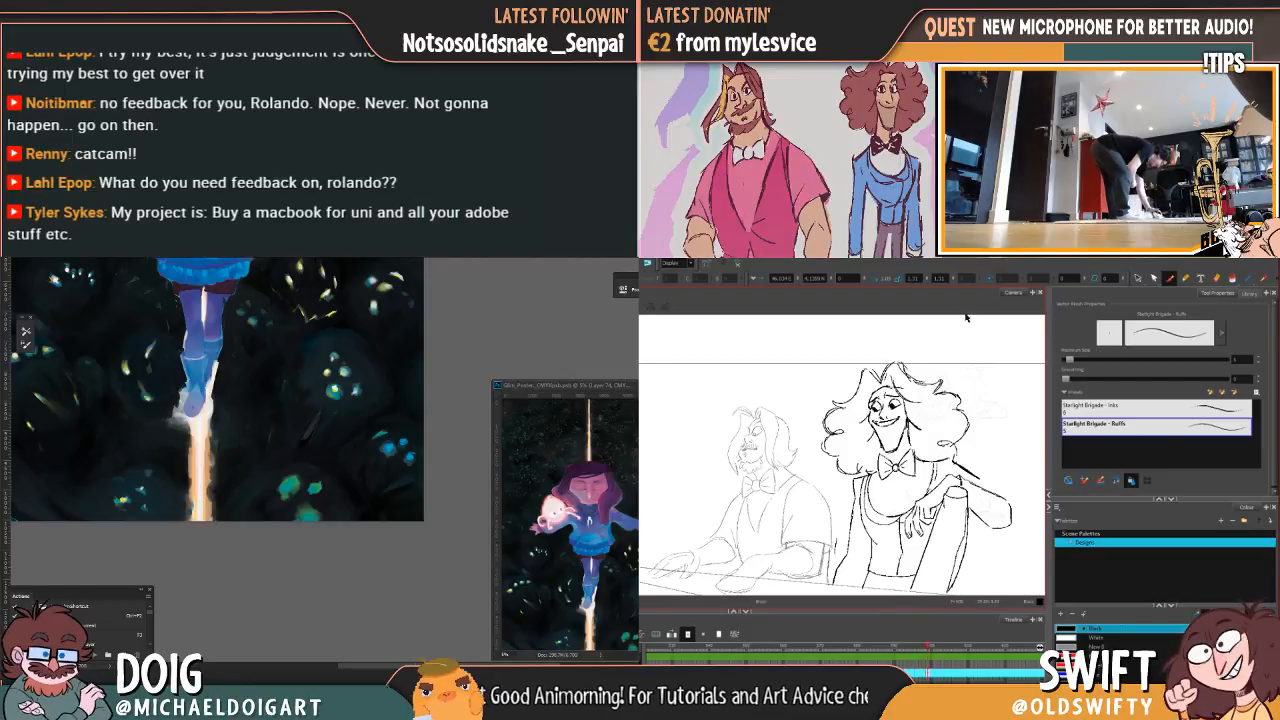
Step: Select the curly-haired character's whole hair outline and nudge it slightly to the left
{"action": "key", "text": "alt+s"}
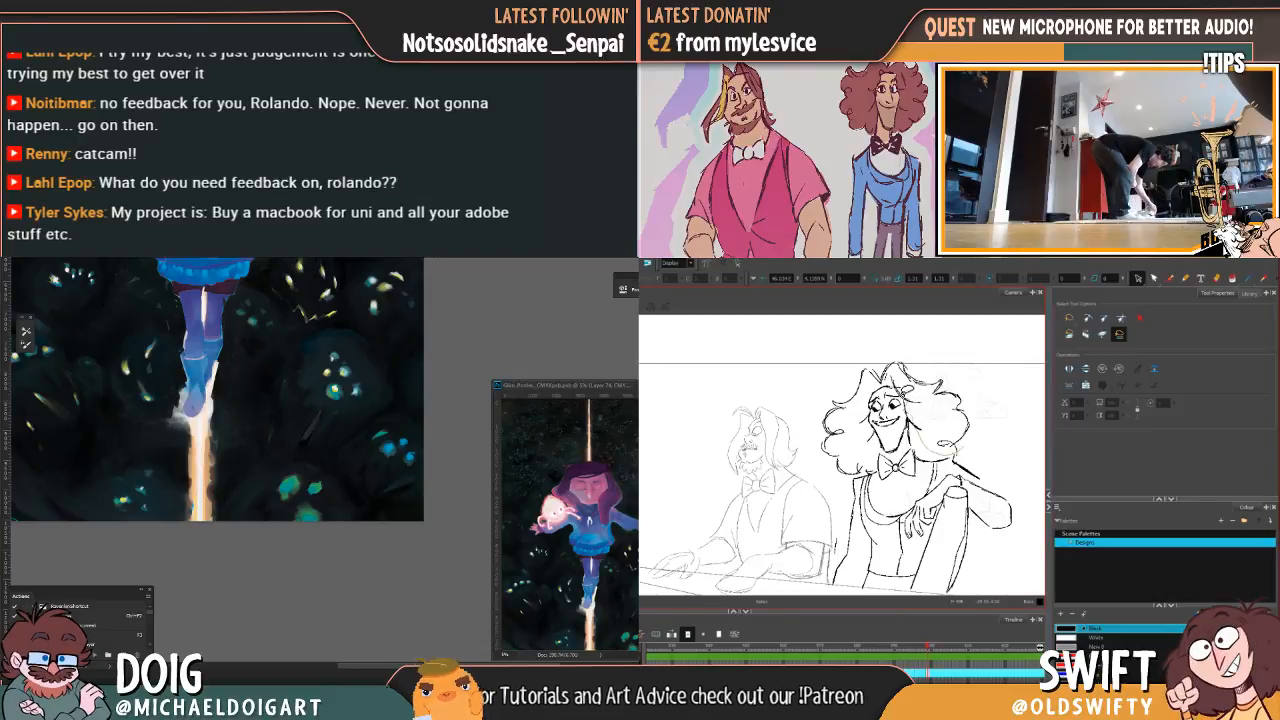
{"action": "left_click", "coordinate": [916, 388]}
{"action": "left_click", "coordinate": [984, 389]}
{"action": "mouse_move", "coordinate": [990, 428]}
{"action": "left_mouse_down"}
{"action": "mouse_move", "coordinate": [924, 398]}
{"action": "mouse_move", "coordinate": [904, 413]}
{"action": "mouse_move", "coordinate": [904, 388]}
{"action": "mouse_move", "coordinate": [867, 408]}
{"action": "mouse_move", "coordinate": [866, 469]}
{"action": "mouse_move", "coordinate": [839, 413]}
{"action": "mouse_move", "coordinate": [867, 345]}
{"action": "mouse_move", "coordinate": [975, 355]}
{"action": "mouse_move", "coordinate": [968, 431]}
{"action": "left_mouse_up"}
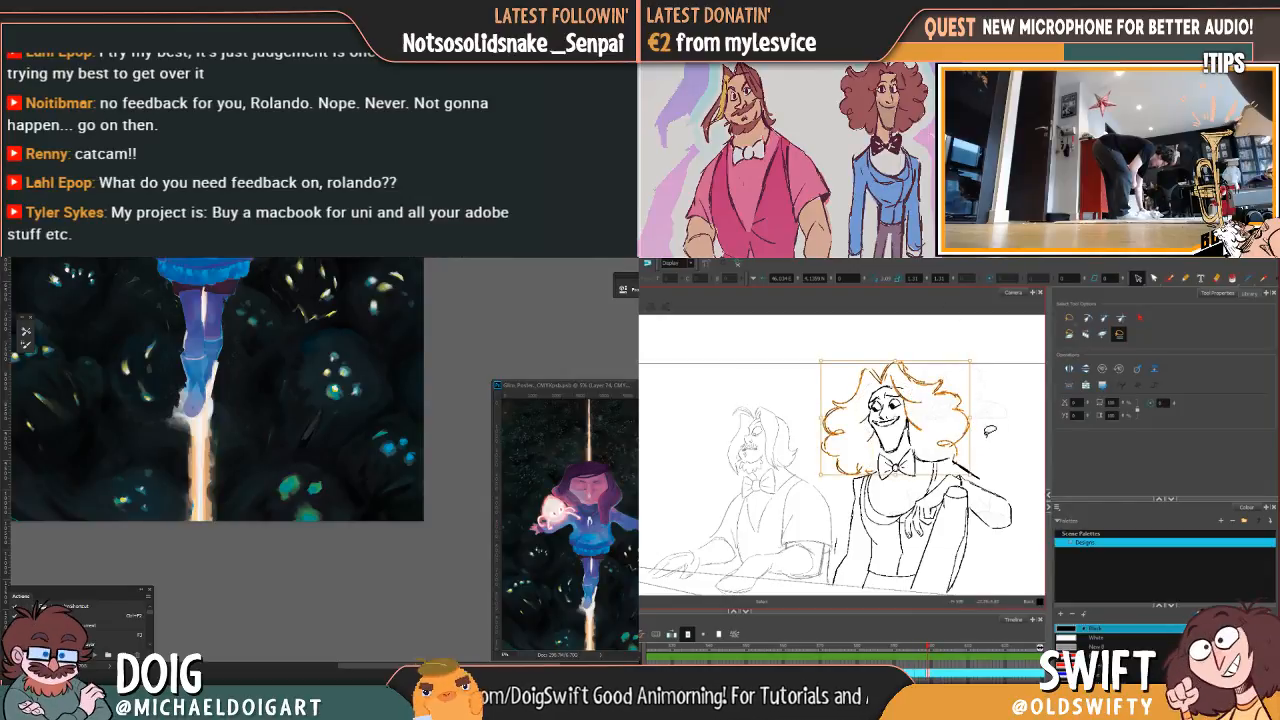
{"action": "left_click", "coordinate": [966, 468]}
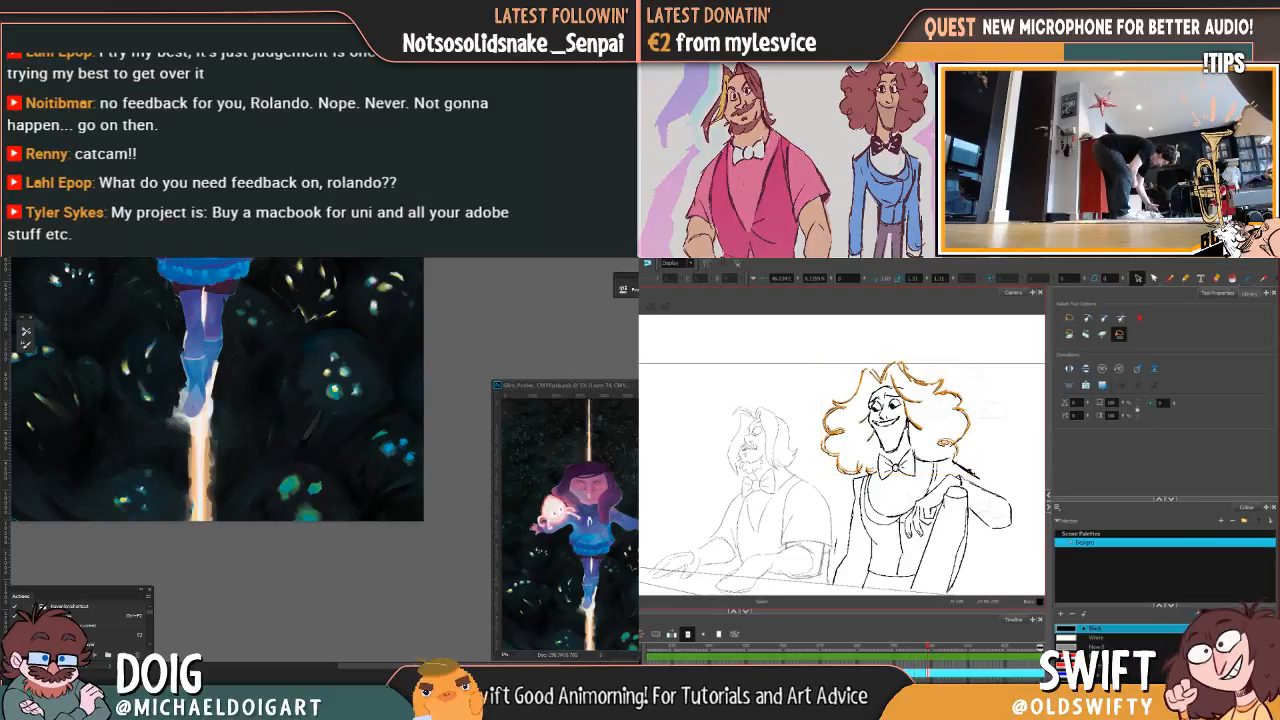
{"action": "left_click", "coordinate": [968, 470]}
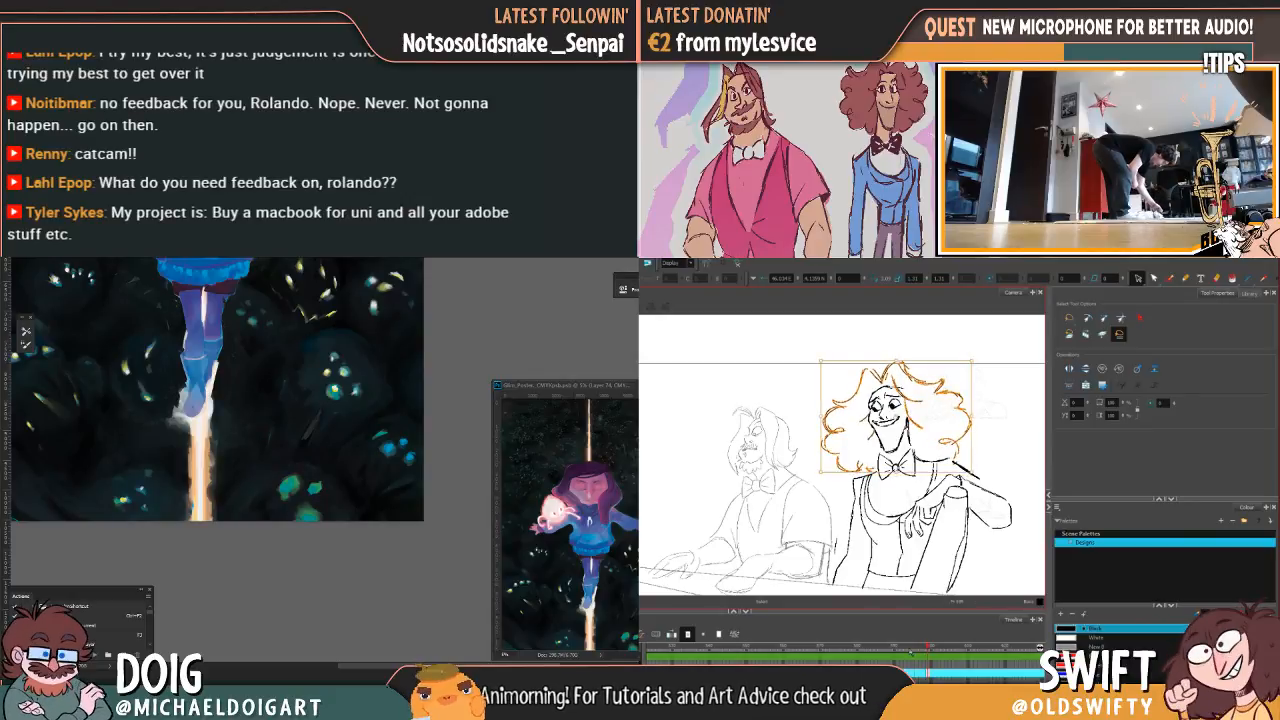
{"action": "key", "text": "Left"}
{"action": "key", "text": "Left"}
{"action": "key", "text": "Left"}
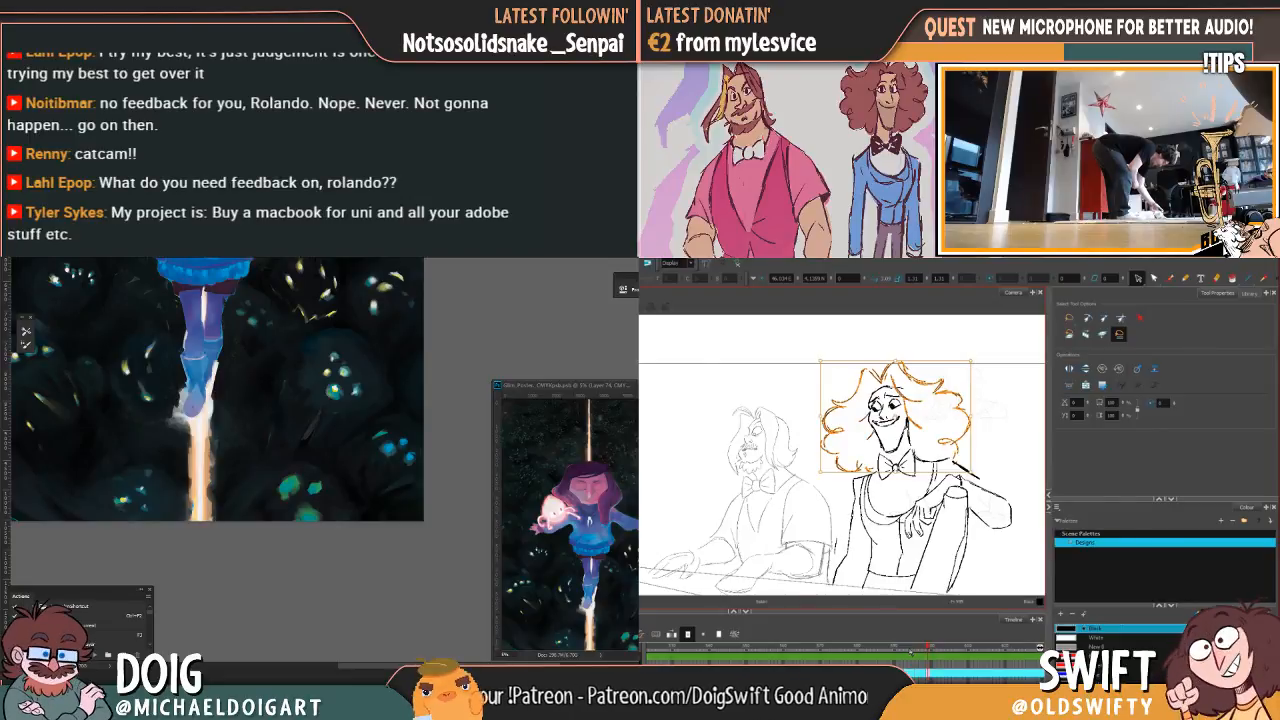
Step: Flip back and forth between adjacent frames to check the movement of the curly-haired character's hair and face
{"action": "key", "text": "f"}
{"action": "key", "text": "g"}
{"action": "key", "text": "f"}
{"action": "key", "text": "g"}
{"action": "key", "text": "f"}
{"action": "key", "text": "g"}
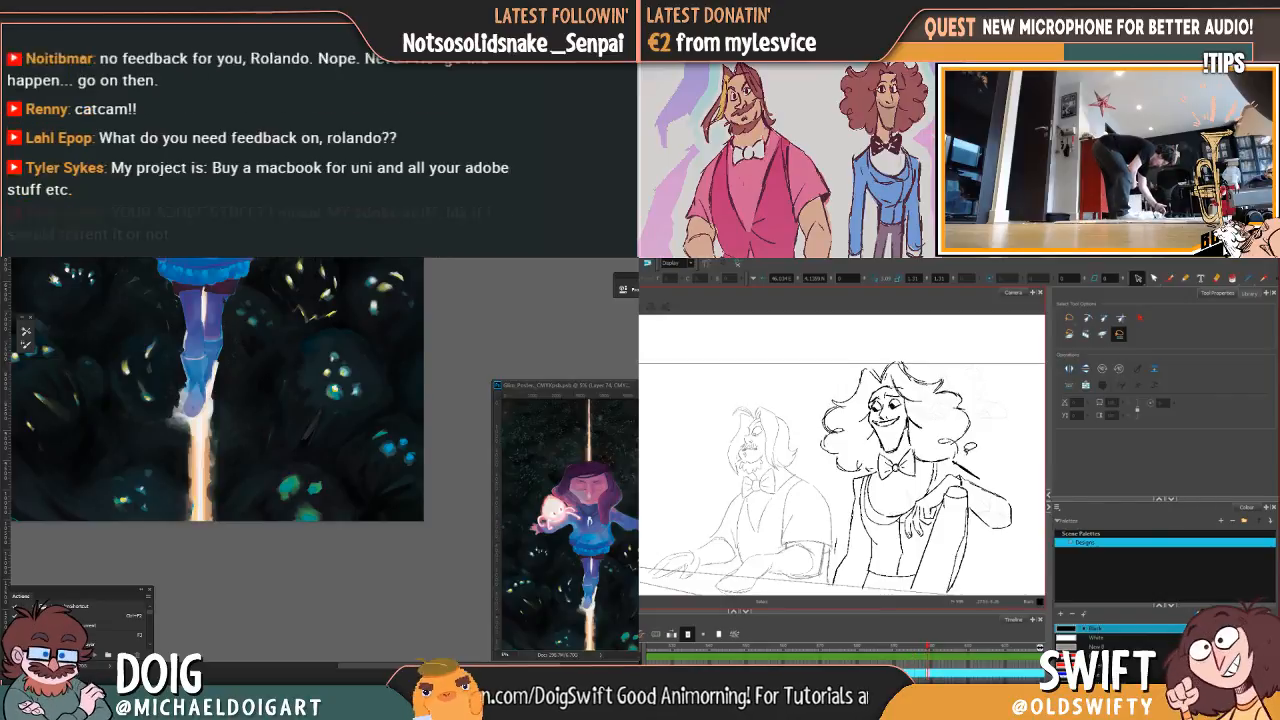
{"action": "mouse_move", "coordinate": [929, 435]}
{"action": "left_mouse_down"}
{"action": "mouse_move", "coordinate": [914, 389]}
{"action": "mouse_move", "coordinate": [890, 382]}
{"action": "mouse_move", "coordinate": [862, 400]}
{"action": "mouse_move", "coordinate": [868, 476]}
{"action": "mouse_move", "coordinate": [878, 468]}
{"action": "mouse_move", "coordinate": [818, 392]}
{"action": "mouse_move", "coordinate": [820, 370]}
{"action": "left_mouse_up"}
{"action": "key", "text": "Escape"}
{"action": "key", "text": "period"}
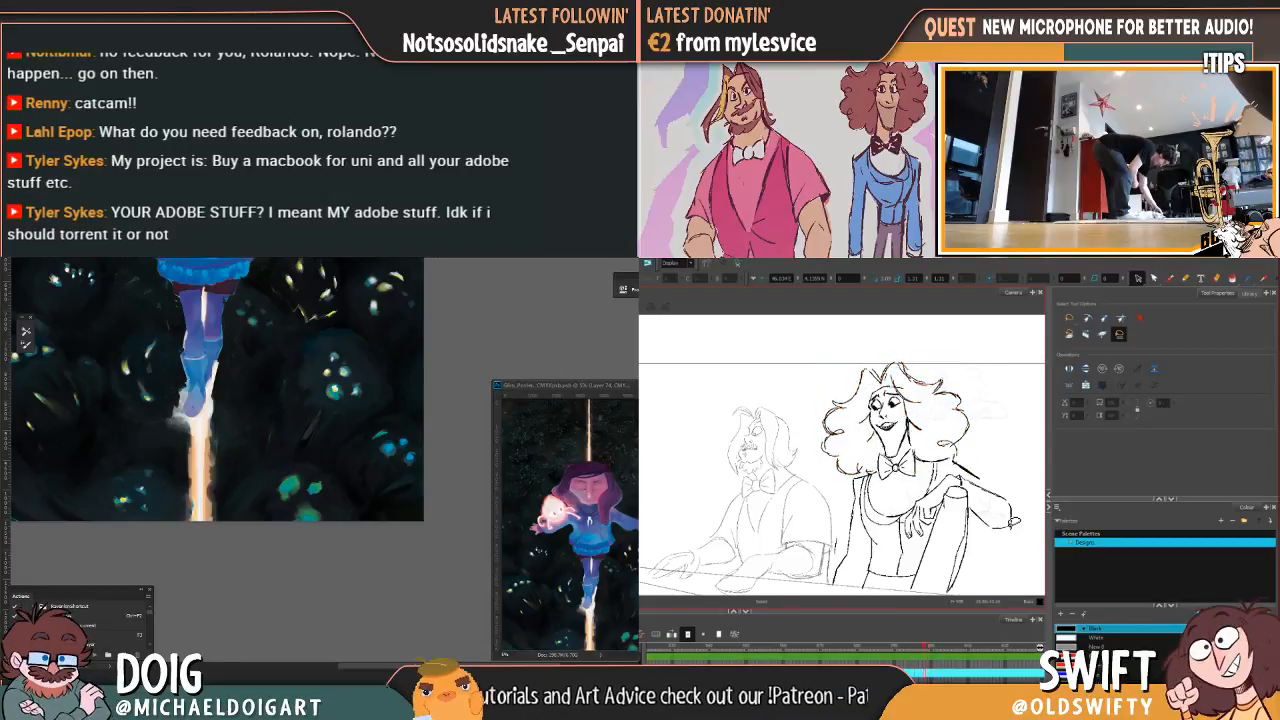
{"action": "key", "text": "comma"}
{"action": "key", "text": "period"}
{"action": "left_click_drag", "start_coordinate": [870, 457], "coordinate": [868, 462]}
{"action": "key", "text": "comma"}
{"action": "key", "text": "period"}
{"action": "key", "text": "comma"}
{"action": "key", "text": "period"}
{"action": "key", "text": "comma"}
{"action": "key", "text": "period"}
{"action": "mouse_move", "coordinate": [926, 648]}
{"action": "left_mouse_down"}
{"action": "mouse_move", "coordinate": [892, 649]}
{"action": "mouse_move", "coordinate": [930, 649]}
{"action": "left_mouse_up"}
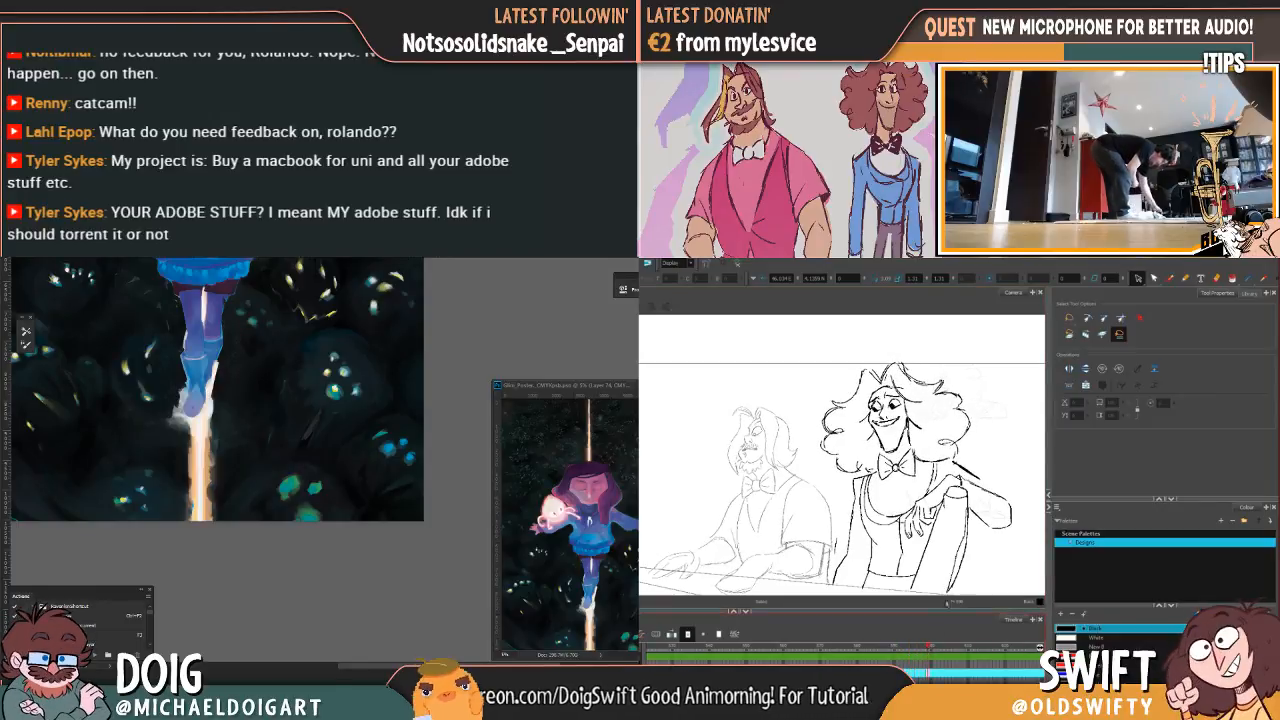
Step: Move the curly-haired character's face and hair down slightly and compare the drawing with the neighbouring frame
{"action": "left_click_drag", "start_coordinate": [932, 434], "coordinate": [948, 446]}
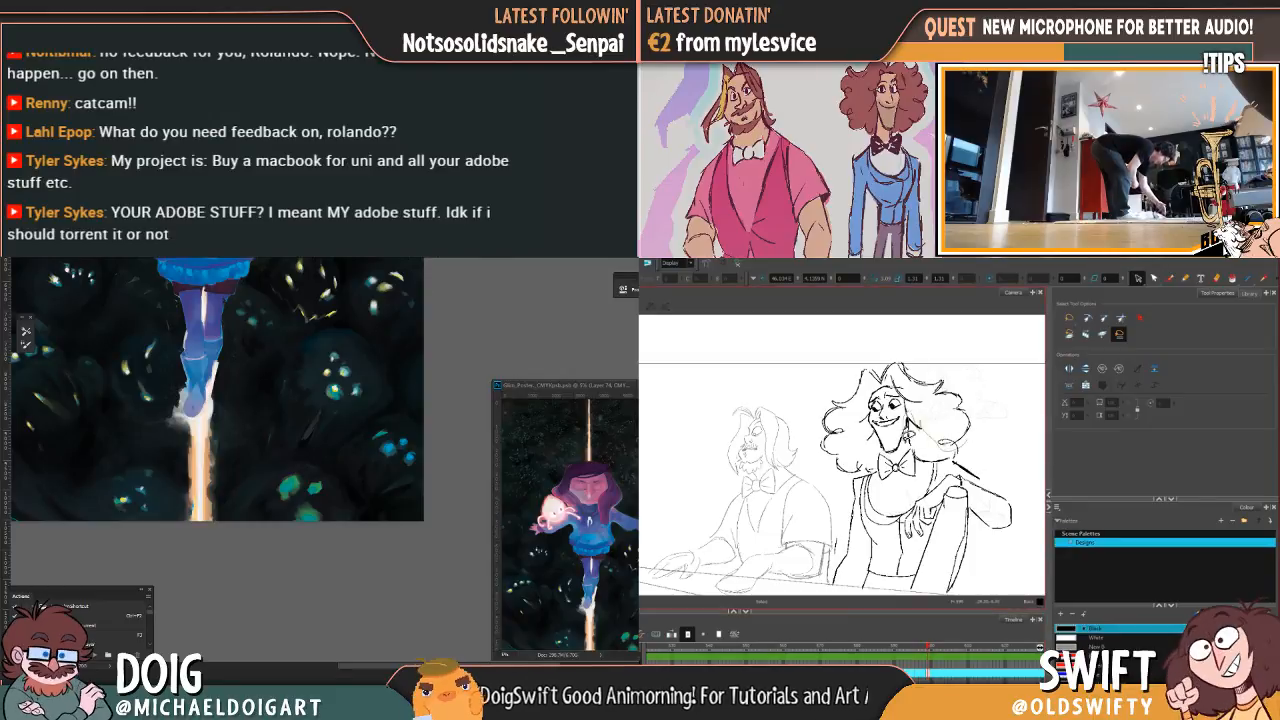
{"action": "mouse_move", "coordinate": [860, 472]}
{"action": "left_mouse_down"}
{"action": "mouse_move", "coordinate": [812, 425]}
{"action": "mouse_move", "coordinate": [940, 327]}
{"action": "mouse_move", "coordinate": [977, 364]}
{"action": "left_mouse_up"}
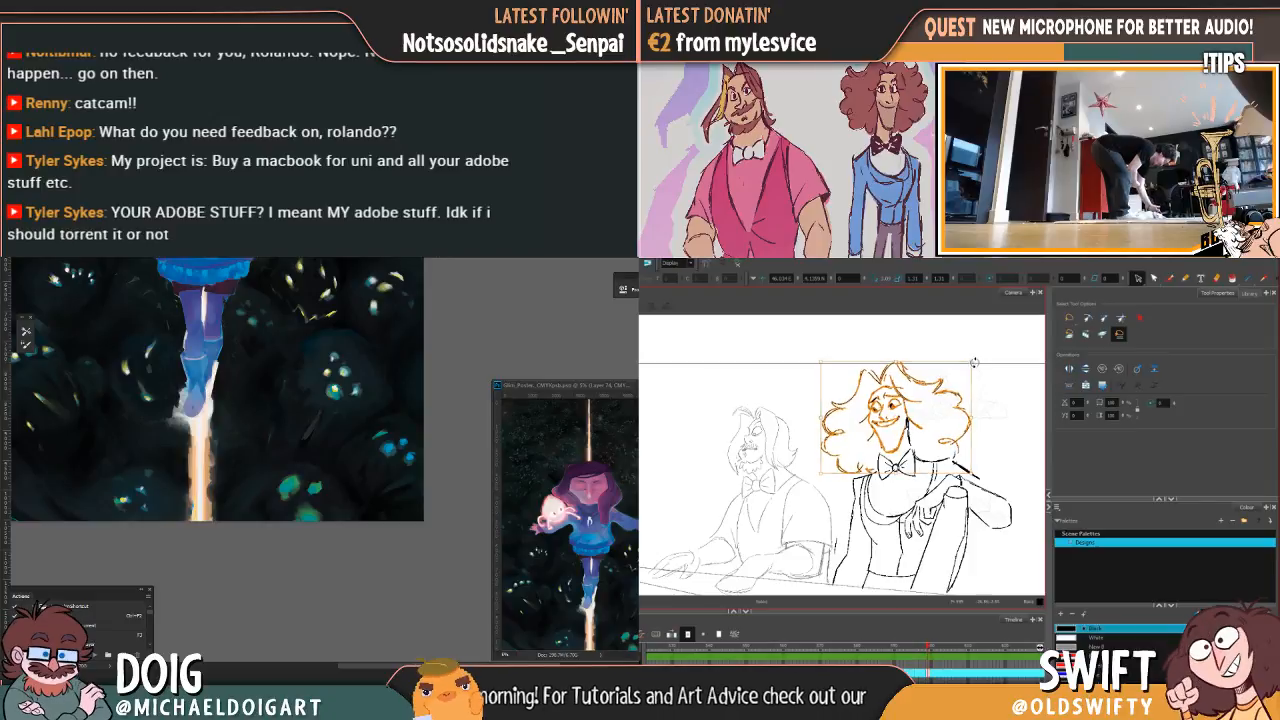
{"action": "left_click_drag", "start_coordinate": [897, 410], "coordinate": [898, 412]}
{"action": "left_click", "coordinate": [950, 403]}
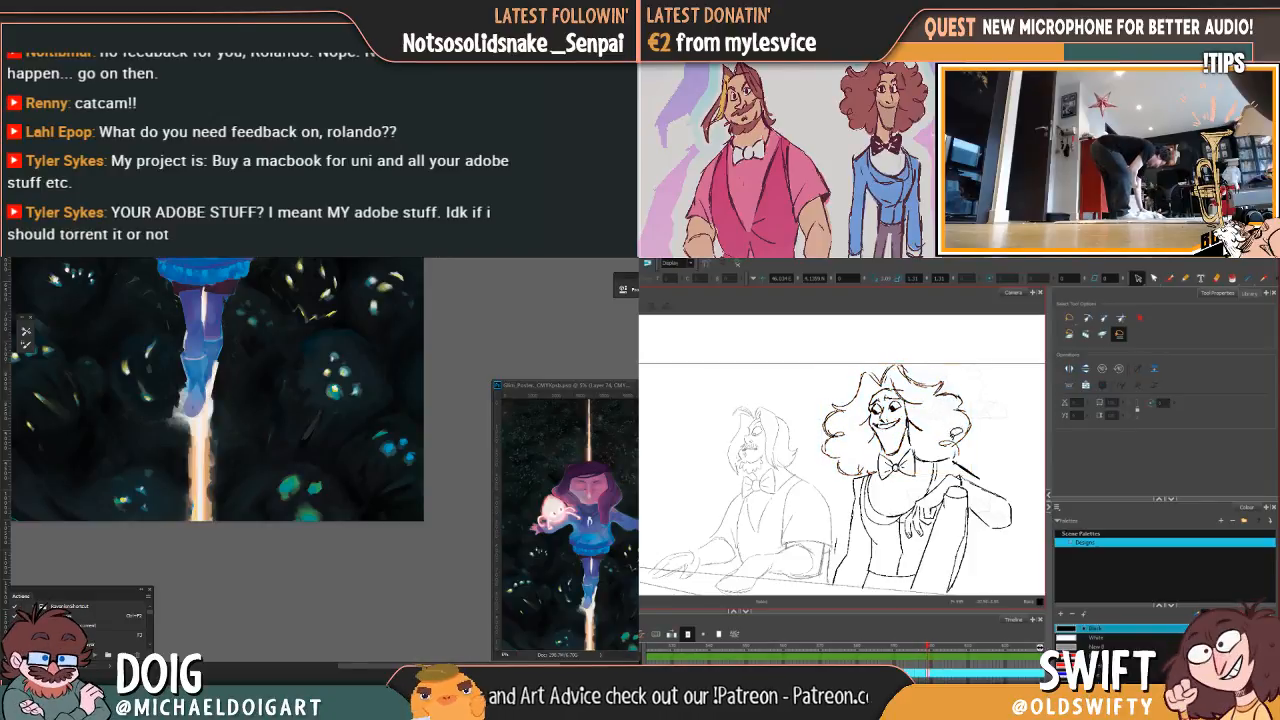
{"action": "key", "text": "period"}
{"action": "key", "text": "comma"}
{"action": "key", "text": "period"}
{"action": "key", "text": "comma"}
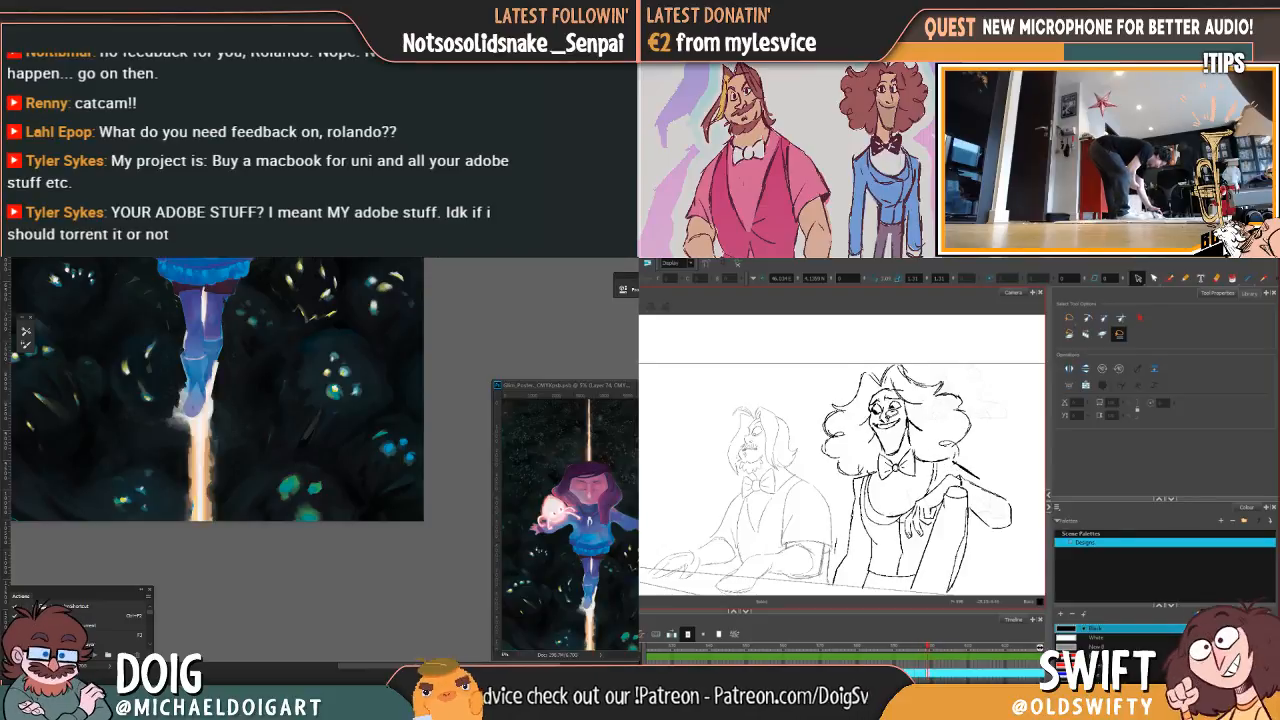
Step: Shift the curly-haired character's facial features down slightly and check them against the preceding frame
{"action": "left_click_drag", "start_coordinate": [906, 441], "coordinate": [906, 446]}
{"action": "left_click", "coordinate": [921, 452]}
{"action": "key", "text": "comma"}
{"action": "key", "text": "period"}
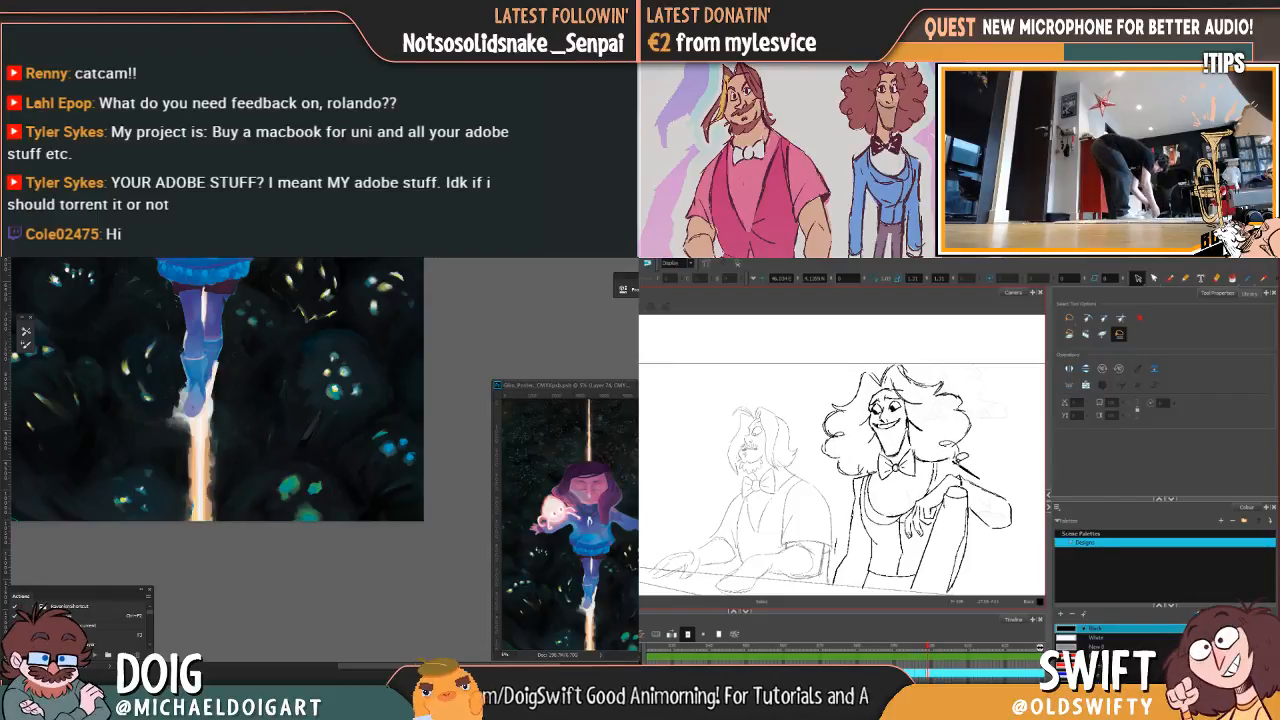
{"action": "key", "text": "comma"}
{"action": "key", "text": "period"}
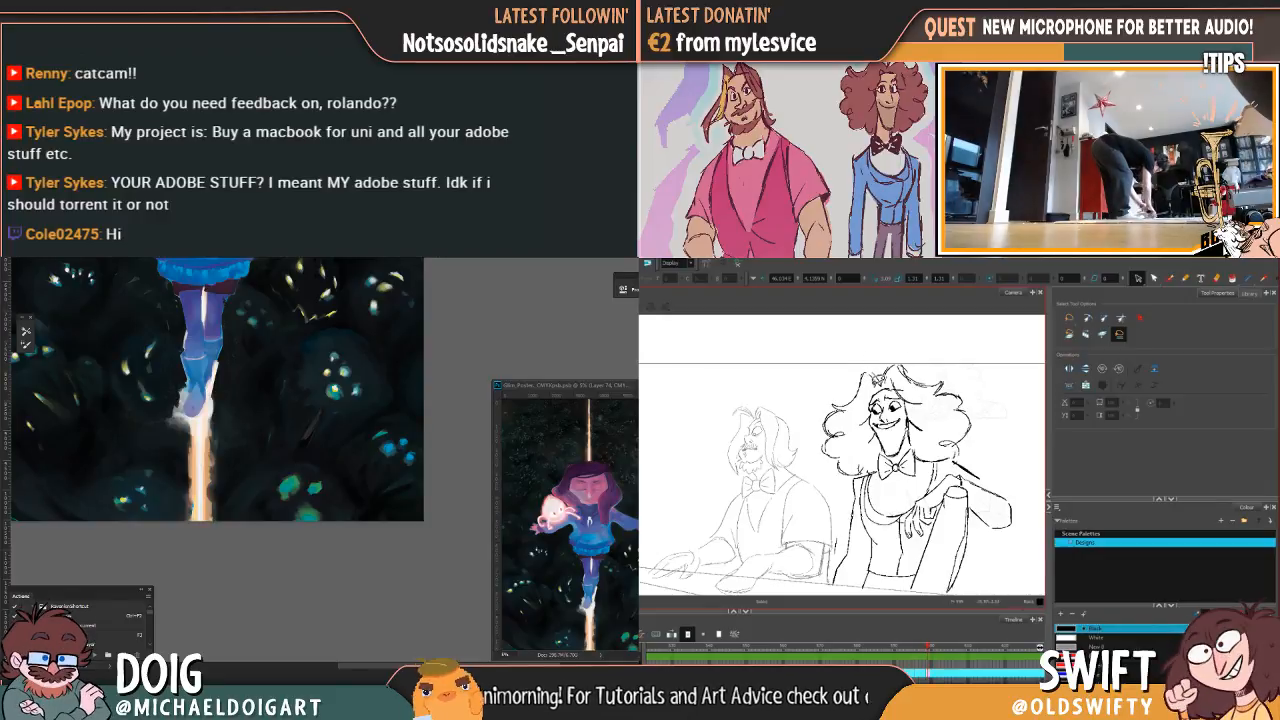
Step: Compare the hair with the preceding frame and reposition the curls on the left side of the character's head
{"action": "key", "text": "comma"}
{"action": "key", "text": "period"}
{"action": "key", "text": "comma"}
{"action": "key", "text": "period"}
{"action": "mouse_move", "coordinate": [866, 377]}
{"action": "left_mouse_down"}
{"action": "mouse_move", "coordinate": [872, 476]}
{"action": "mouse_move", "coordinate": [822, 405]}
{"action": "mouse_move", "coordinate": [862, 380]}
{"action": "left_mouse_up"}
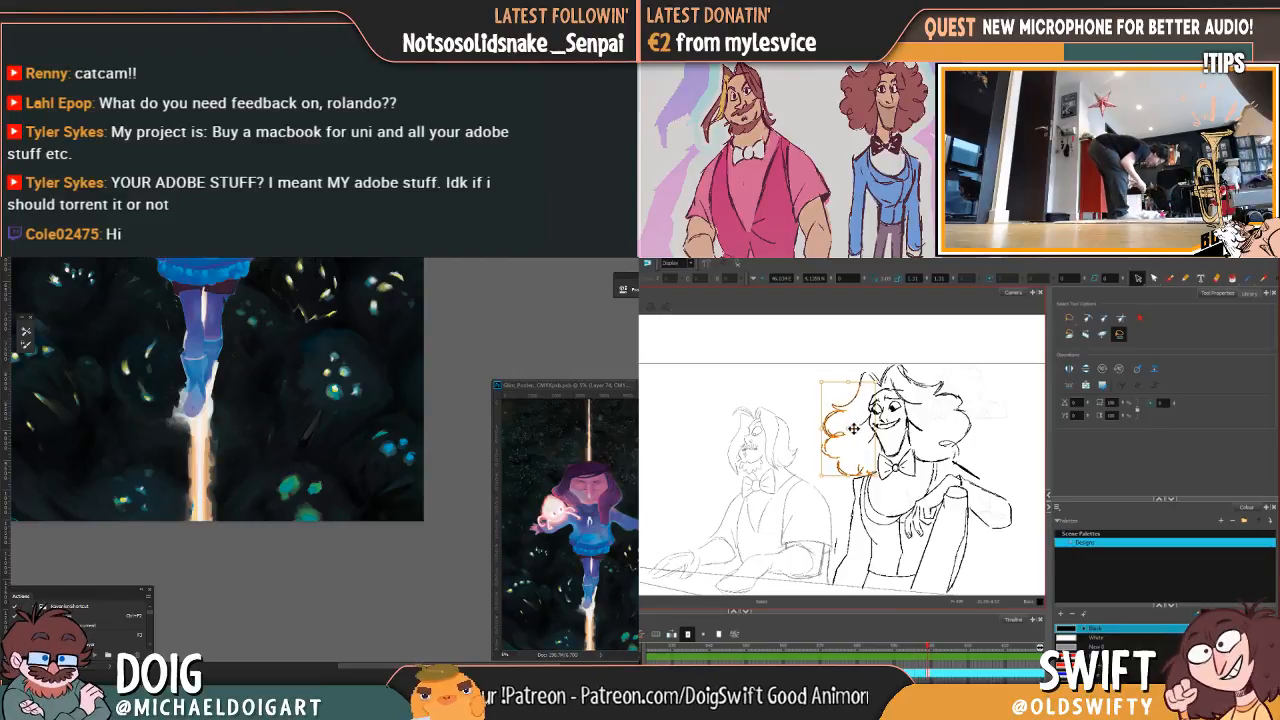
{"action": "left_click", "coordinate": [886, 483]}
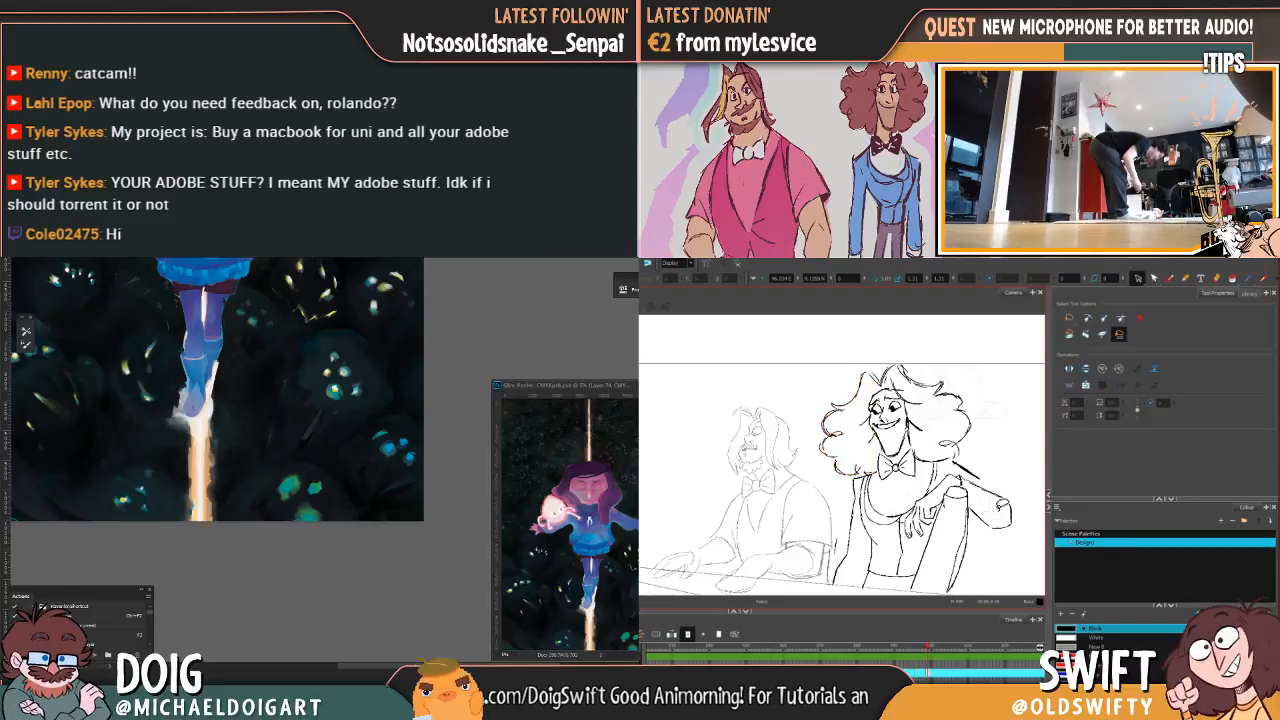
Step: Select the curly-haired character's bent arm, resting hand and waist lines and adjust their placement
{"action": "left_click", "coordinate": [1000, 497]}
{"action": "left_click_drag", "start_coordinate": [992, 502], "coordinate": [1020, 530]}
{"action": "left_click", "coordinate": [1026, 540]}
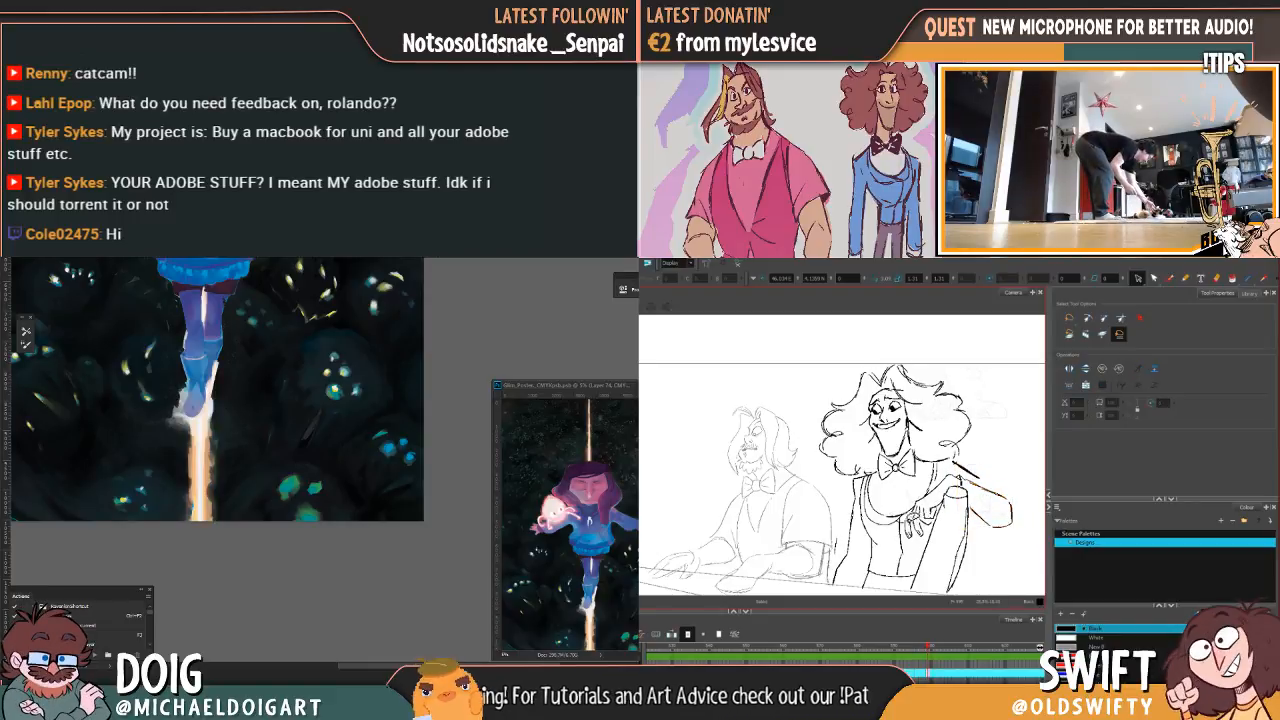
{"action": "left_click", "coordinate": [912, 526]}
{"action": "left_click_drag", "start_coordinate": [919, 537], "coordinate": [917, 542]}
{"action": "left_click", "coordinate": [945, 553]}
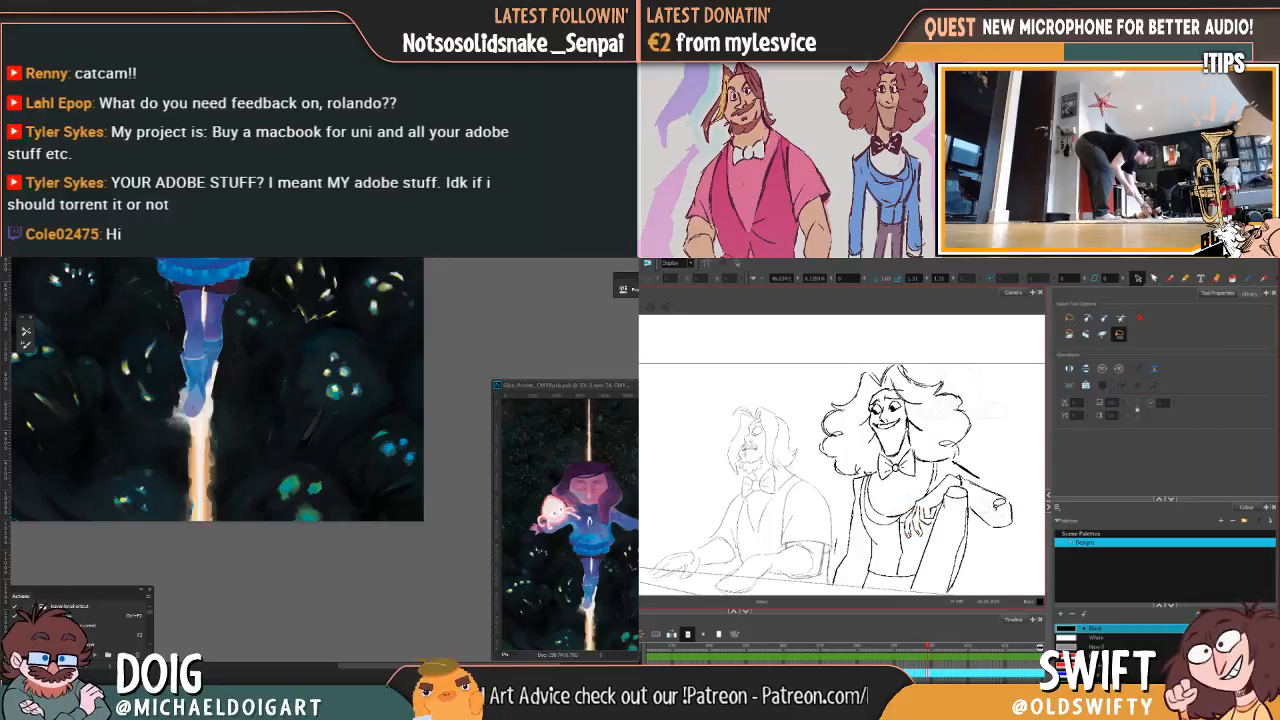
{"action": "mouse_move", "coordinate": [1000, 503]}
{"action": "left_mouse_down"}
{"action": "mouse_move", "coordinate": [987, 558]}
{"action": "mouse_move", "coordinate": [915, 524]}
{"action": "mouse_move", "coordinate": [970, 470]}
{"action": "mouse_move", "coordinate": [1015, 498]}
{"action": "mouse_move", "coordinate": [962, 566]}
{"action": "mouse_move", "coordinate": [925, 545]}
{"action": "left_mouse_up"}
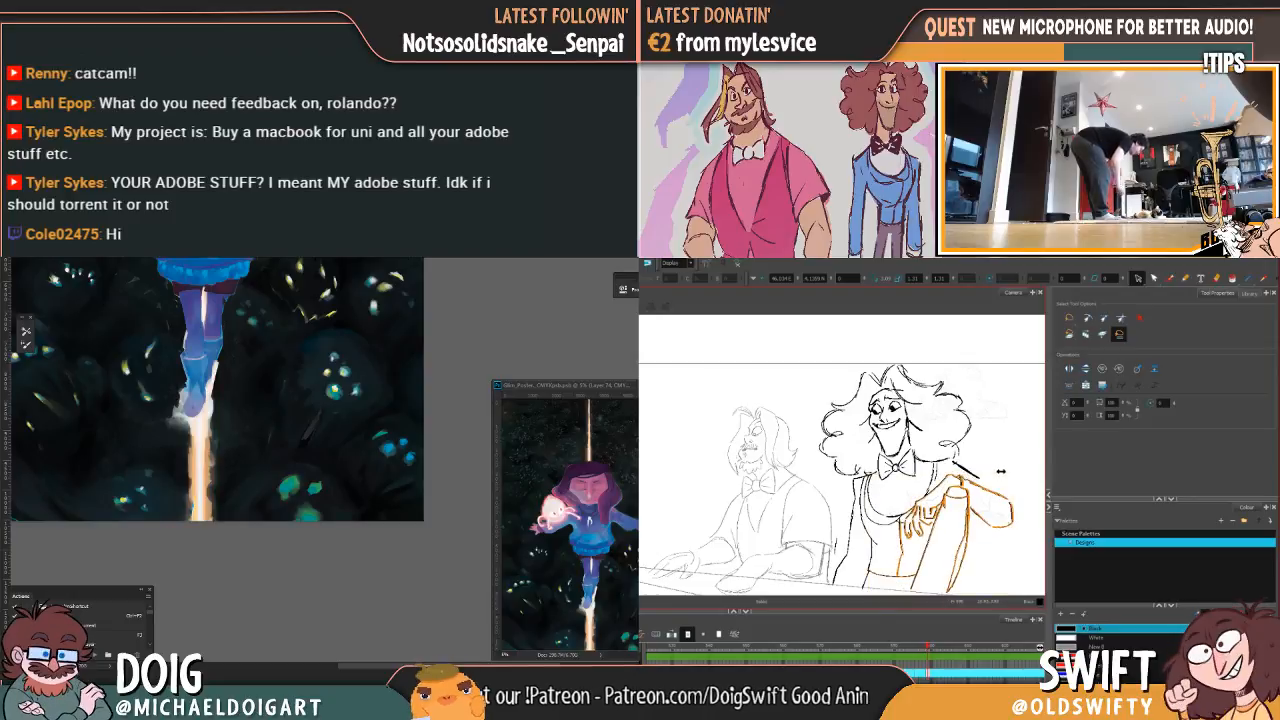
{"action": "left_click", "coordinate": [1017, 451]}
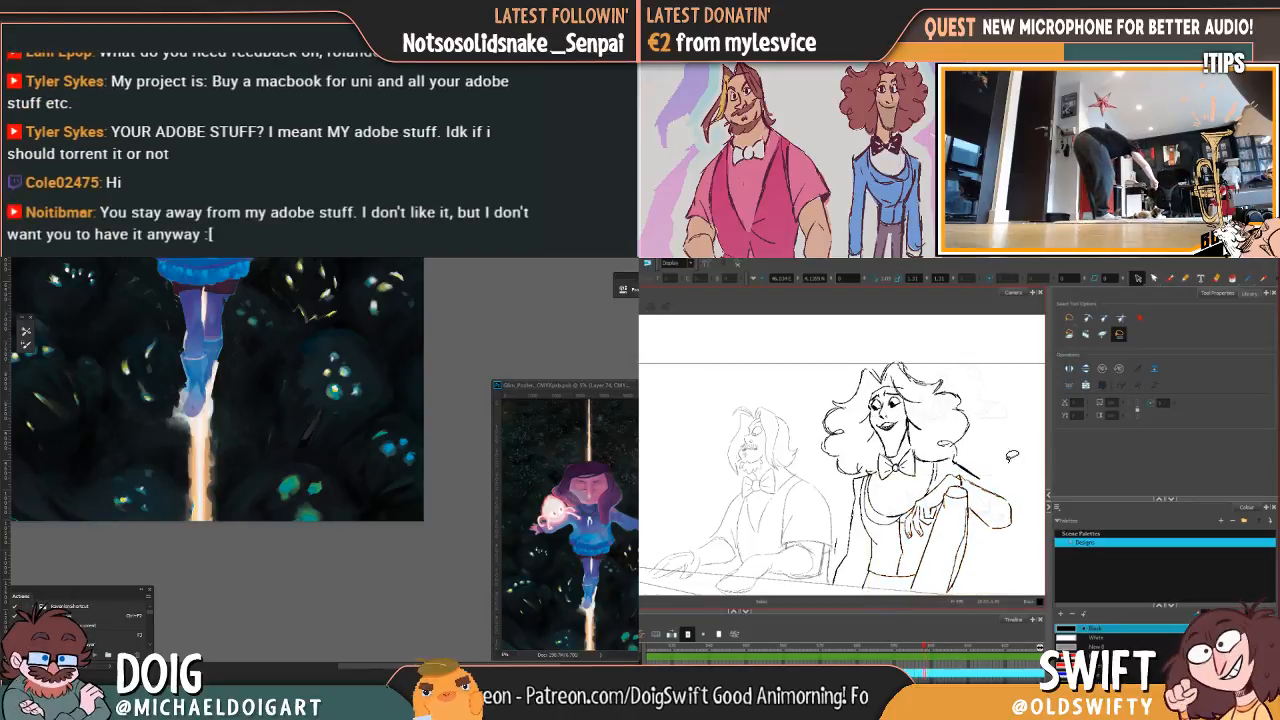
Step: Rework the curly-haired character's waist line selection, undo one change and compare the pose across adjacent frames
{"action": "left_click", "coordinate": [908, 548]}
{"action": "left_click_drag", "start_coordinate": [906, 534], "coordinate": [897, 556]}
{"action": "key", "text": "ctrl+z"}
{"action": "left_click", "coordinate": [903, 552]}
{"action": "left_click", "coordinate": [956, 480]}
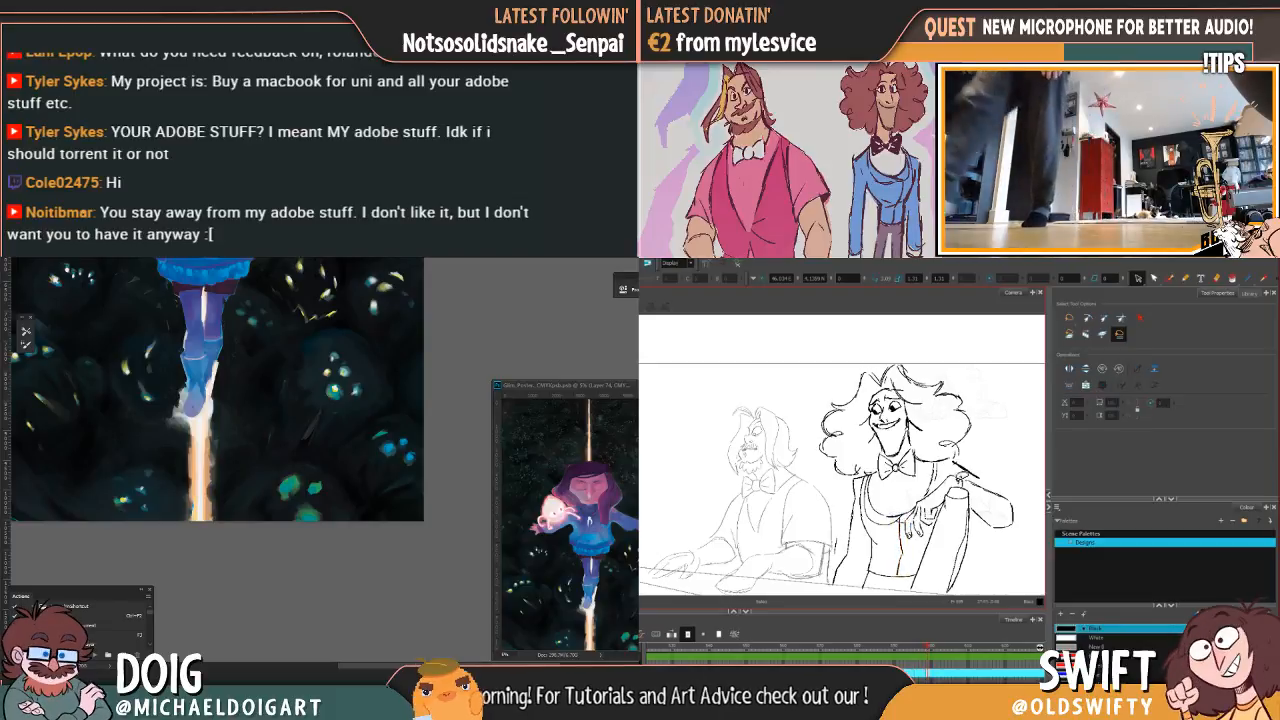
{"action": "key", "text": "comma"}
{"action": "key", "text": "period"}
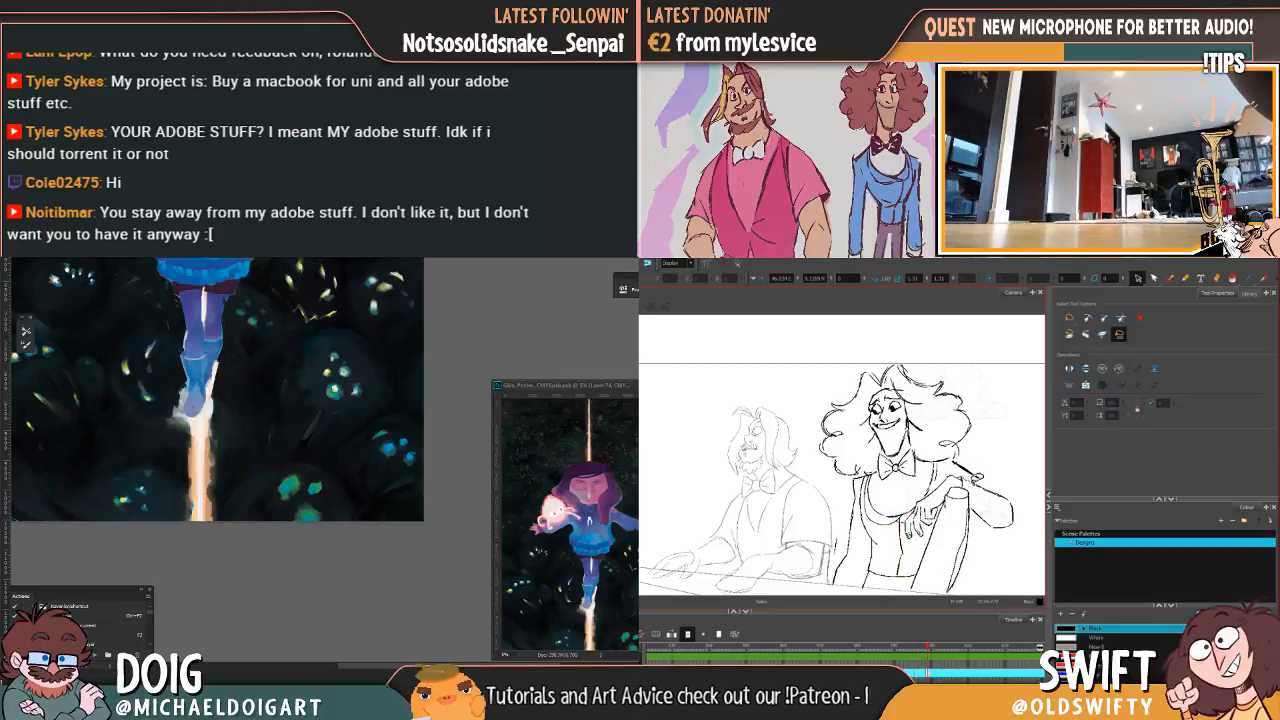
{"action": "mouse_move", "coordinate": [930, 649]}
{"action": "left_mouse_down"}
{"action": "mouse_move", "coordinate": [884, 656]}
{"action": "mouse_move", "coordinate": [932, 653]}
{"action": "left_mouse_up"}
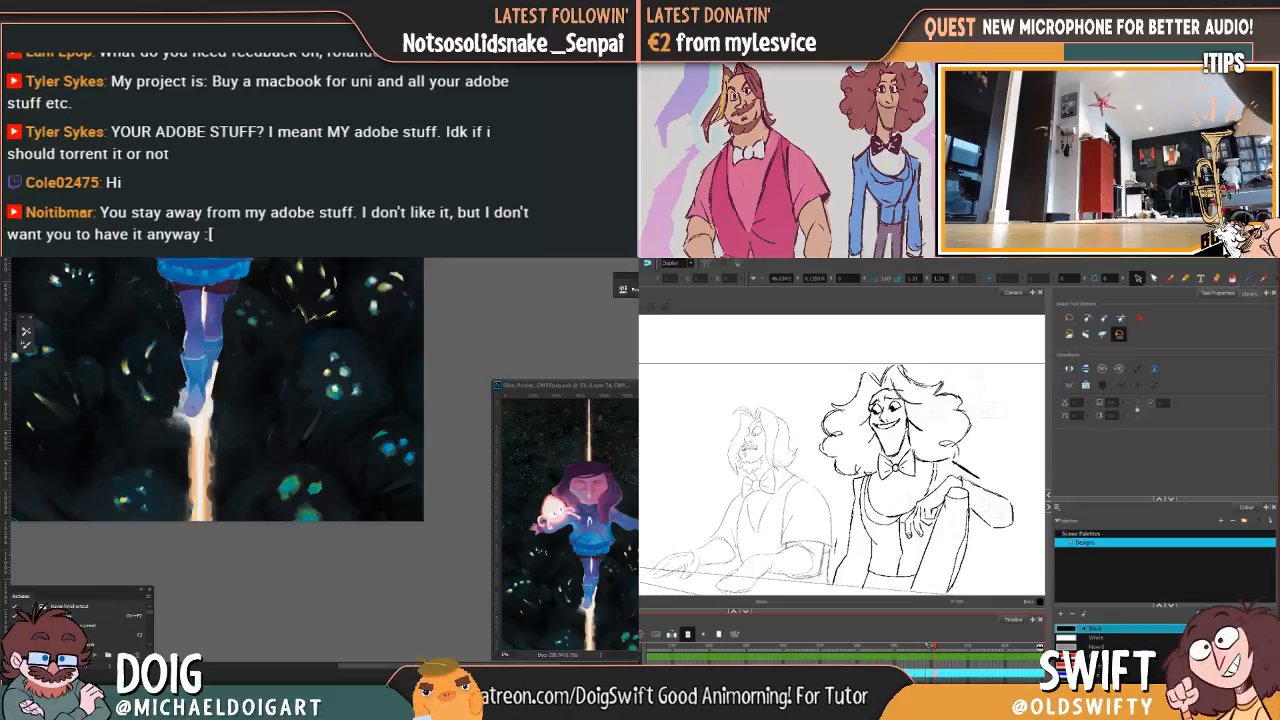
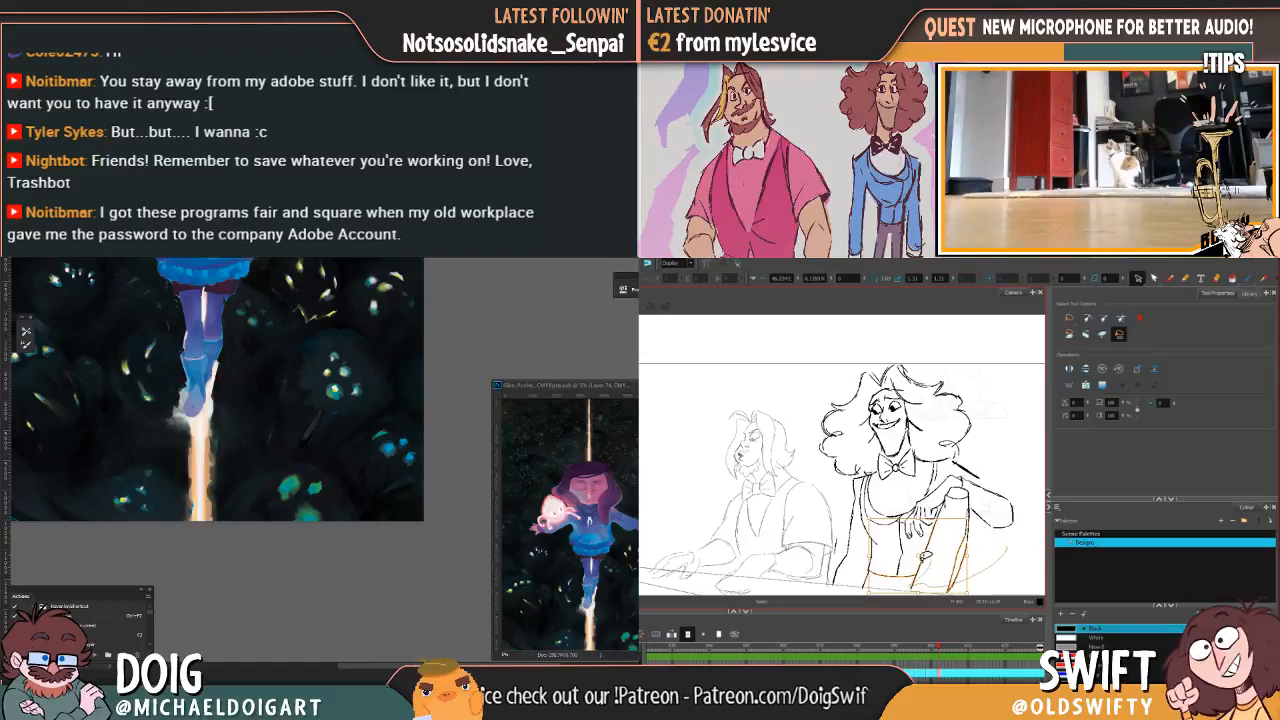
Step: Select the curly-haired character's bent arm and resting hand, followed by the head and hair, and adjust their placement
{"action": "mouse_move", "coordinate": [919, 505]}
{"action": "left_mouse_down"}
{"action": "mouse_move", "coordinate": [965, 475]}
{"action": "mouse_move", "coordinate": [991, 482]}
{"action": "mouse_move", "coordinate": [1022, 529]}
{"action": "mouse_move", "coordinate": [1014, 559]}
{"action": "left_mouse_up"}
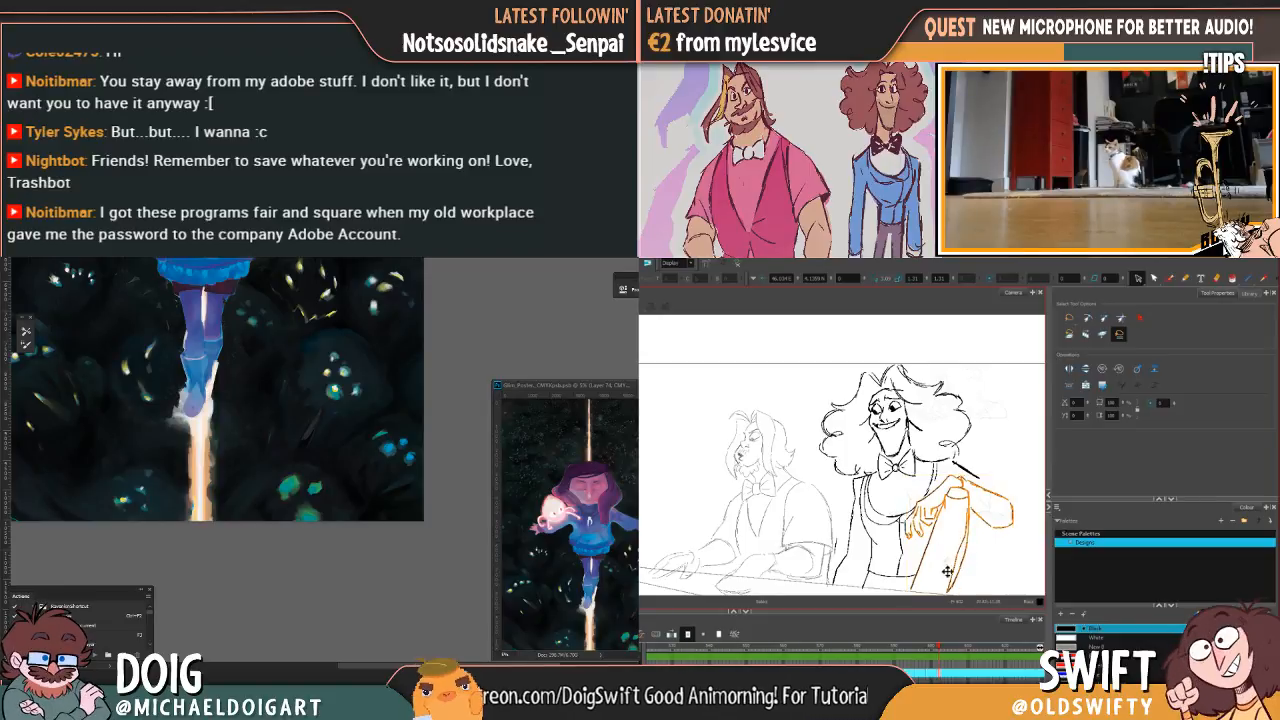
{"action": "left_click_drag", "start_coordinate": [1019, 474], "coordinate": [1021, 472]}
{"action": "left_click", "coordinate": [1033, 458]}
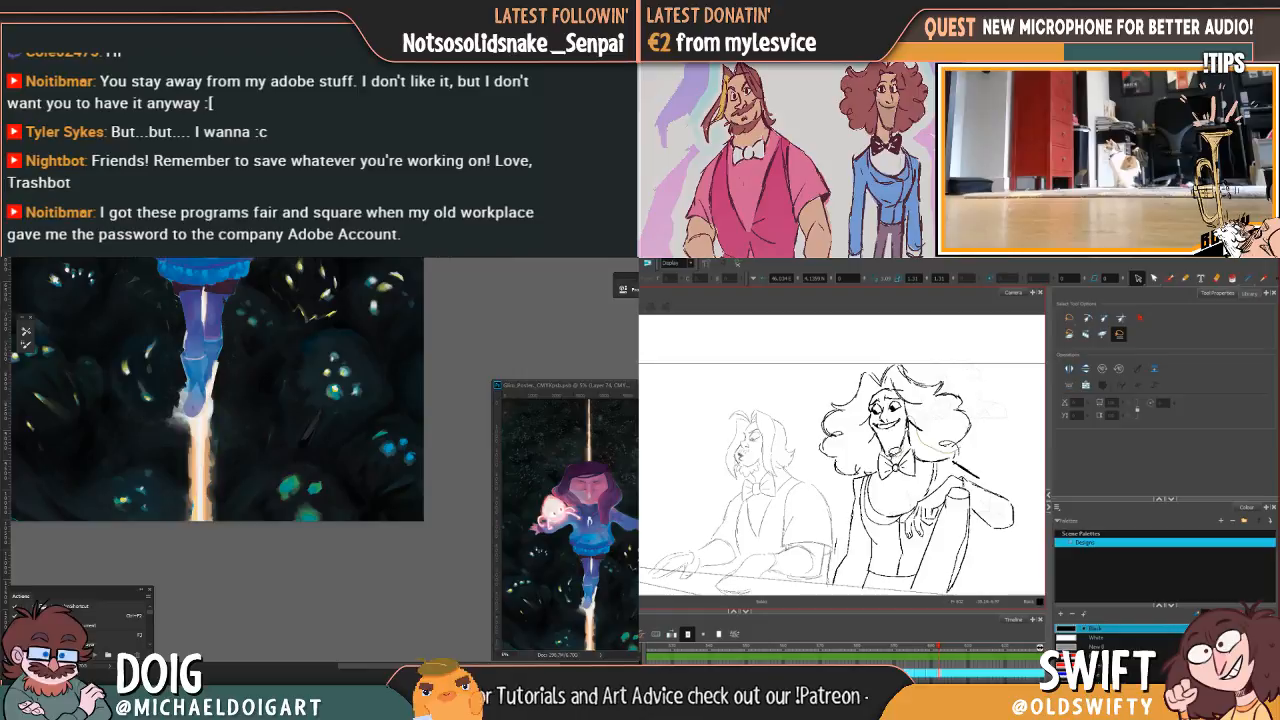
{"action": "mouse_move", "coordinate": [870, 458]}
{"action": "left_mouse_down"}
{"action": "mouse_move", "coordinate": [860, 478]}
{"action": "mouse_move", "coordinate": [818, 422]}
{"action": "mouse_move", "coordinate": [990, 425]}
{"action": "mouse_move", "coordinate": [875, 472]}
{"action": "left_mouse_up"}
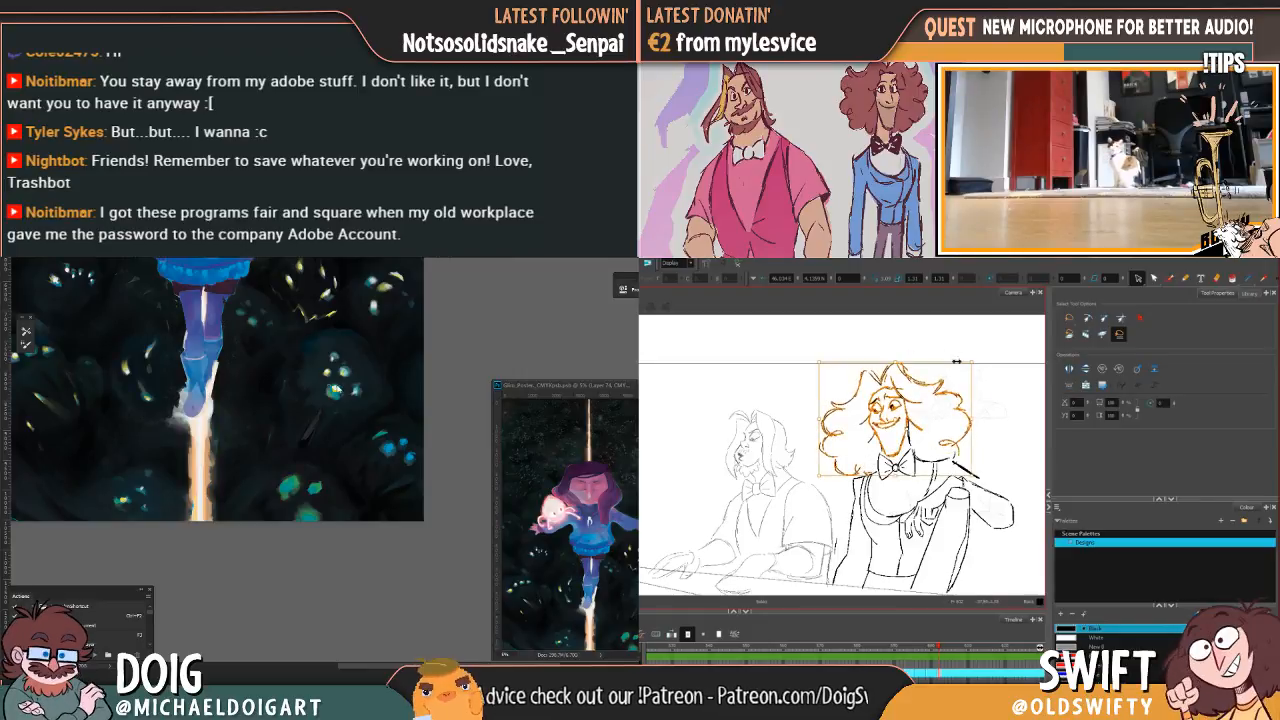
{"action": "left_click_drag", "start_coordinate": [217, 420], "coordinate": [268, 560]}
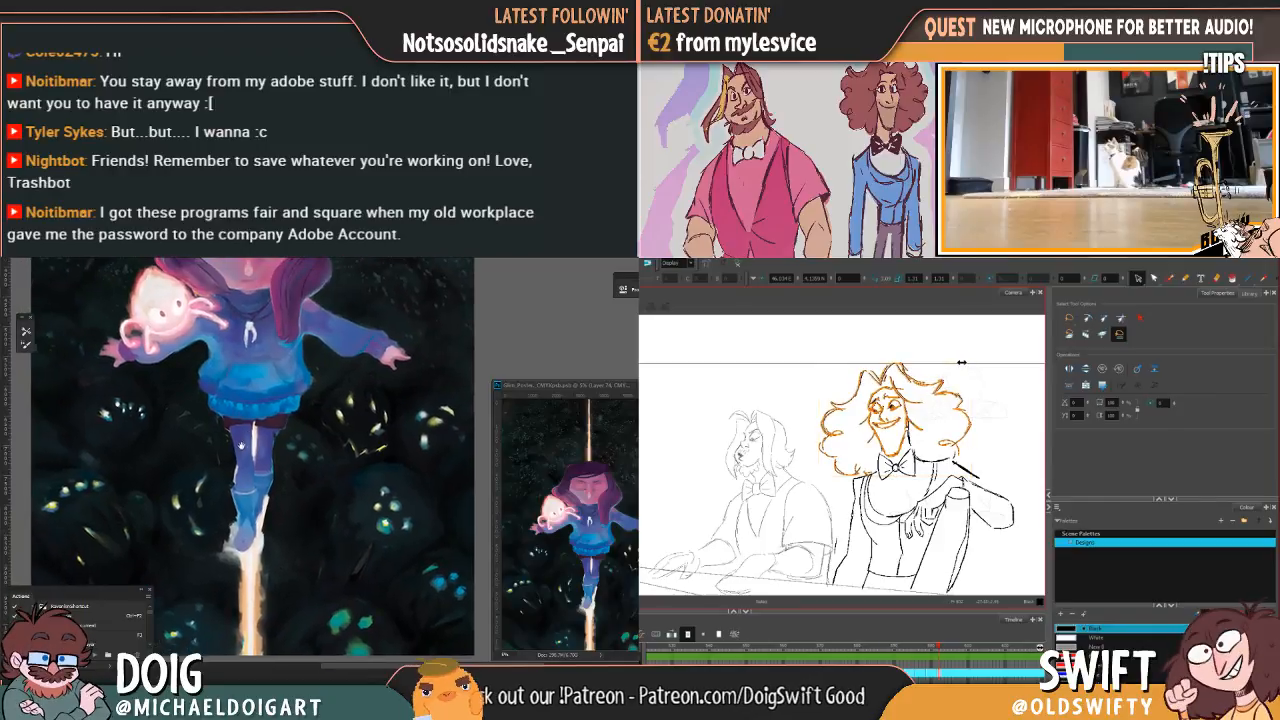
{"action": "left_click", "coordinate": [977, 430]}
Step: Sample a colour around the green glowing eyes near the lower edge of the creature painting
{"action": "mouse_move", "coordinate": [296, 425]}
{"action": "left_mouse_down"}
{"action": "mouse_move", "coordinate": [290, 350]}
{"action": "mouse_move", "coordinate": [271, 358]}
{"action": "mouse_move", "coordinate": [259, 417]}
{"action": "mouse_move", "coordinate": [212, 446]}
{"action": "mouse_move", "coordinate": [276, 443]}
{"action": "left_mouse_up"}
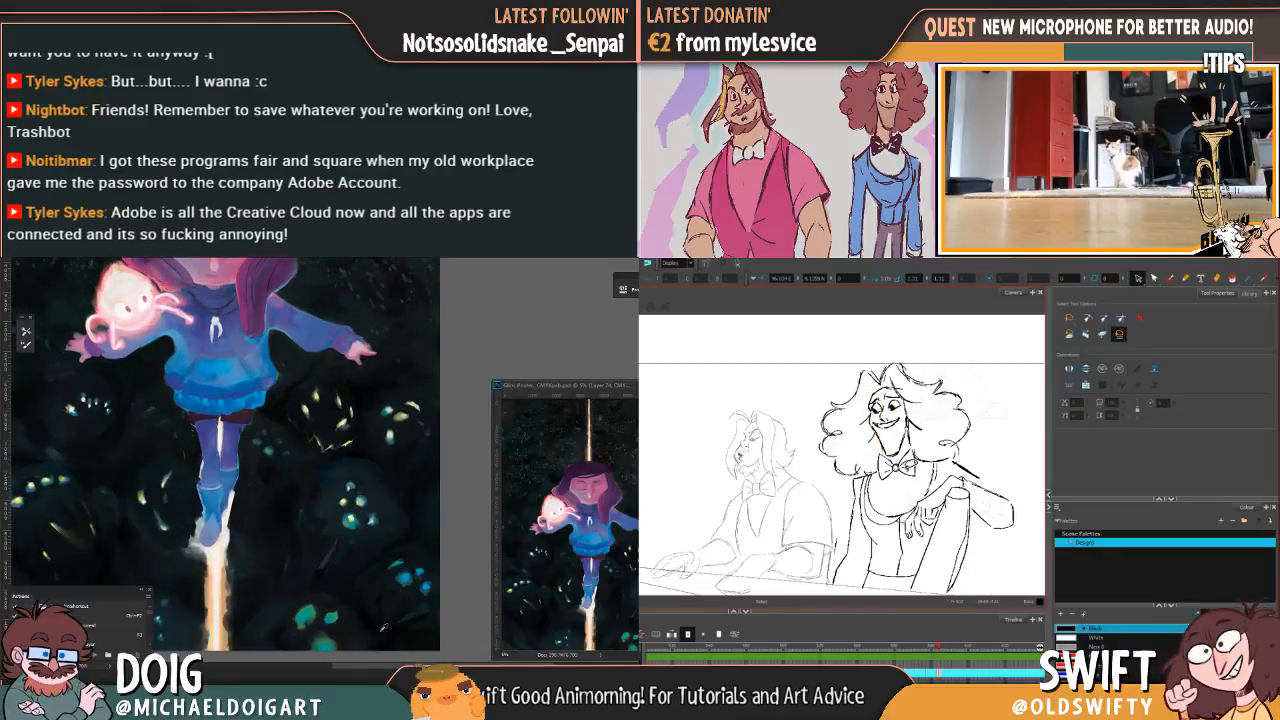
{"action": "left_click_drag", "start_coordinate": [335, 568], "coordinate": [360, 514]}
{"action": "left_click", "coordinate": [327, 566], "text": "alt"}
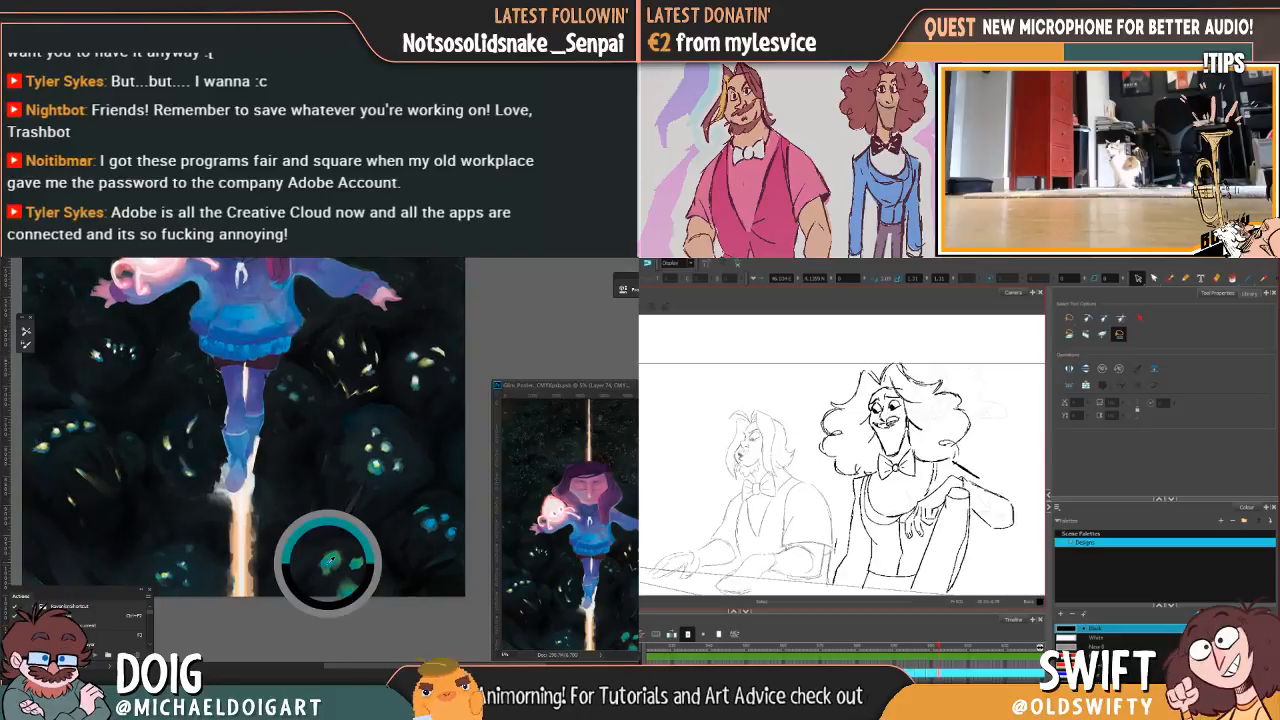
{"action": "mouse_move", "coordinate": [249, 482]}
{"action": "left_mouse_down"}
{"action": "mouse_move", "coordinate": [330, 465]}
{"action": "mouse_move", "coordinate": [284, 528]}
{"action": "mouse_move", "coordinate": [238, 508]}
{"action": "left_mouse_up"}
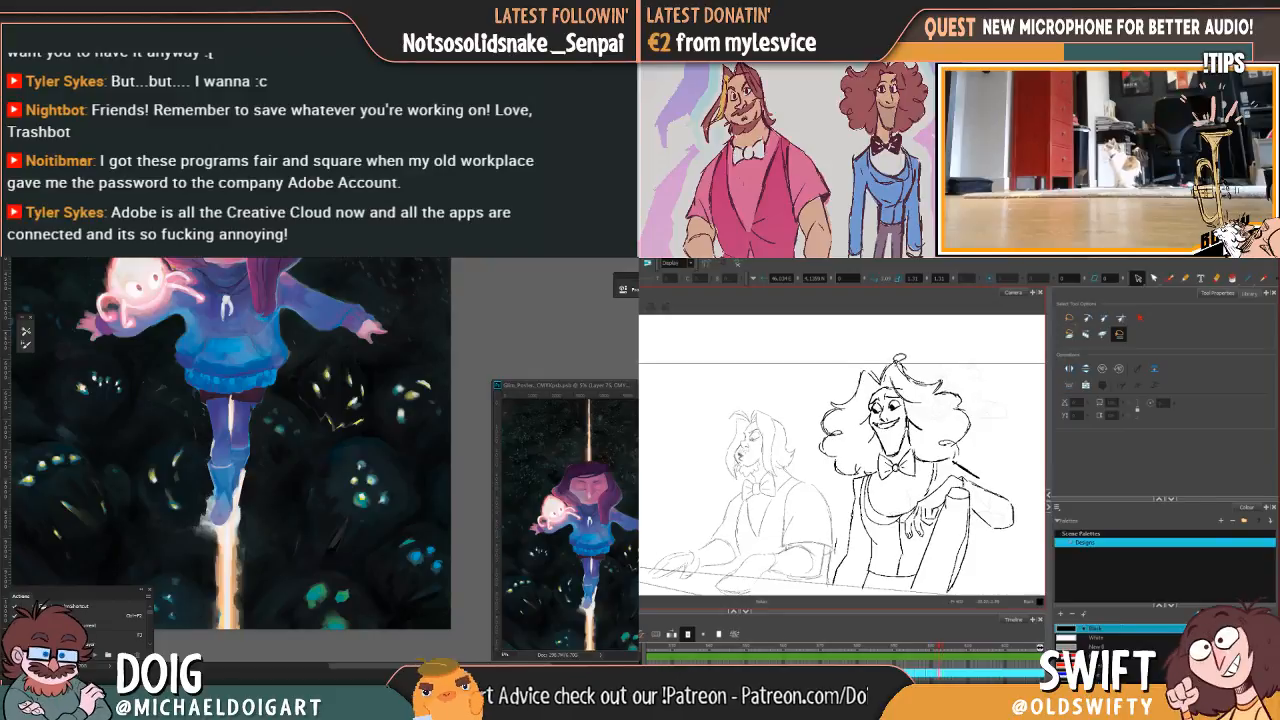
Step: Reposition the curly-haired character's eyes one at a time and check them against adjacent frames
{"action": "left_click_drag", "start_coordinate": [882, 397], "coordinate": [902, 407]}
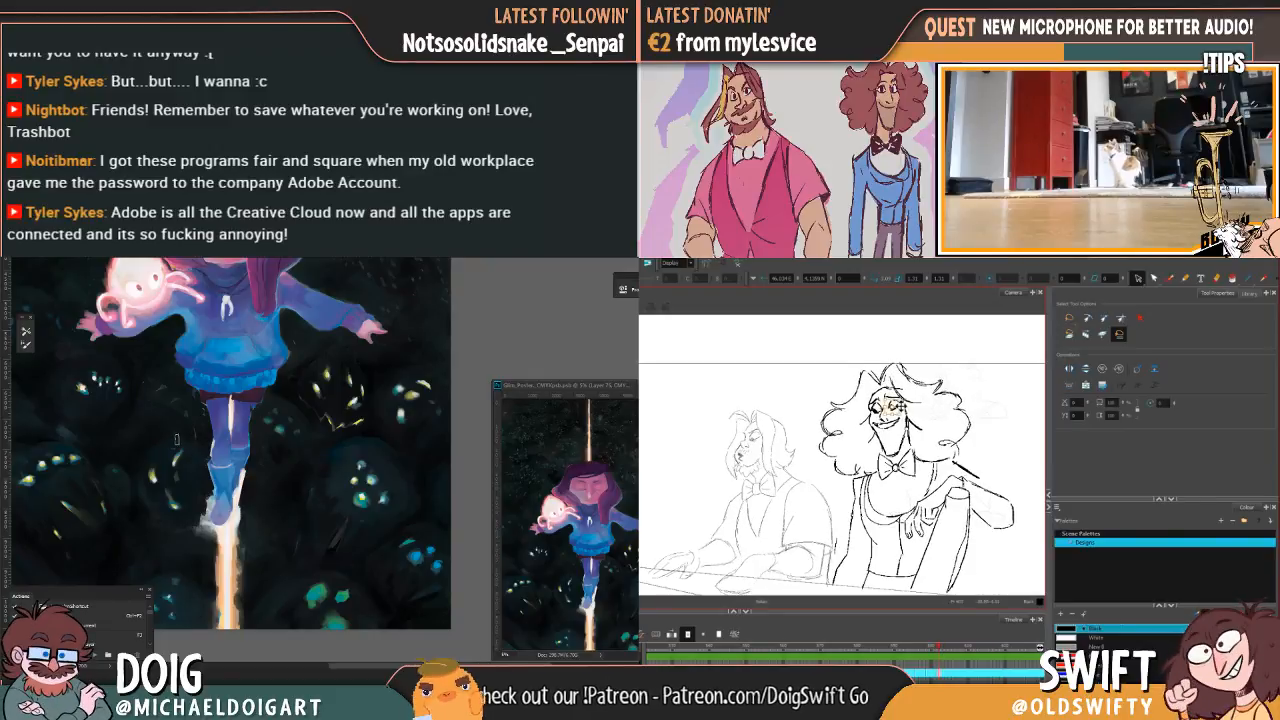
{"action": "key", "text": "."}
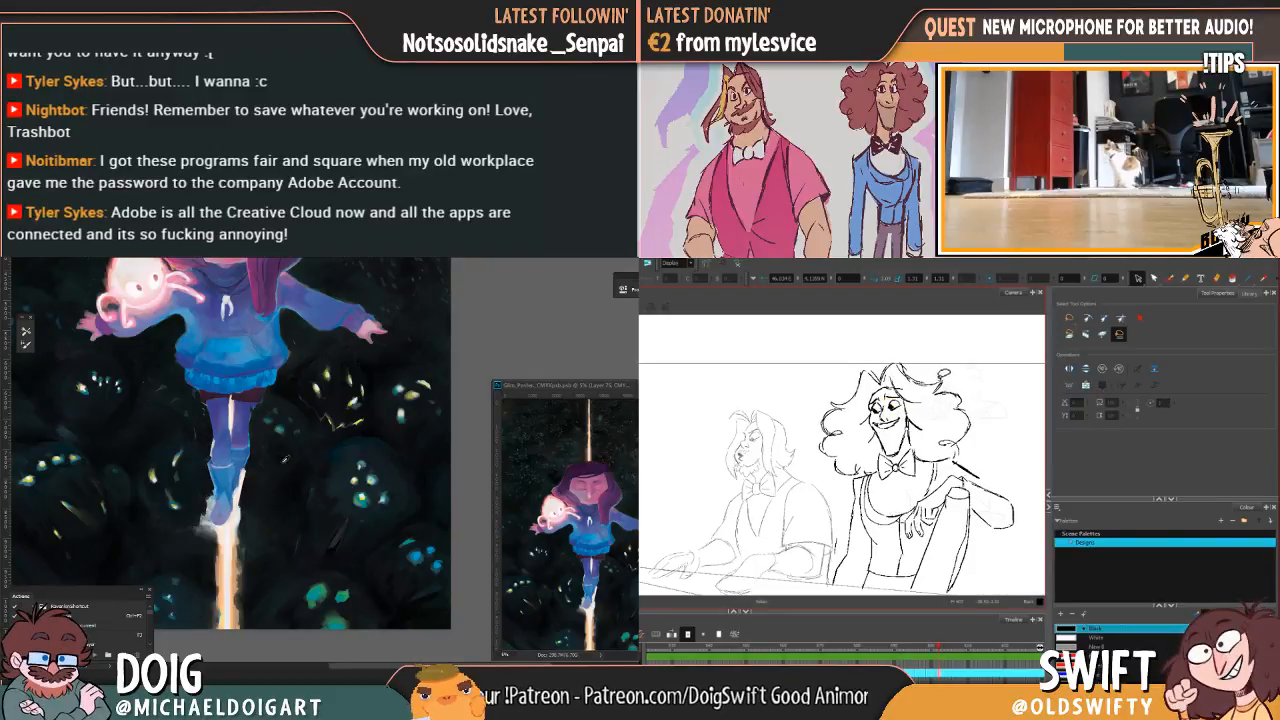
{"action": "key", "text": "."}
{"action": "left_click_drag", "start_coordinate": [867, 402], "coordinate": [883, 411]}
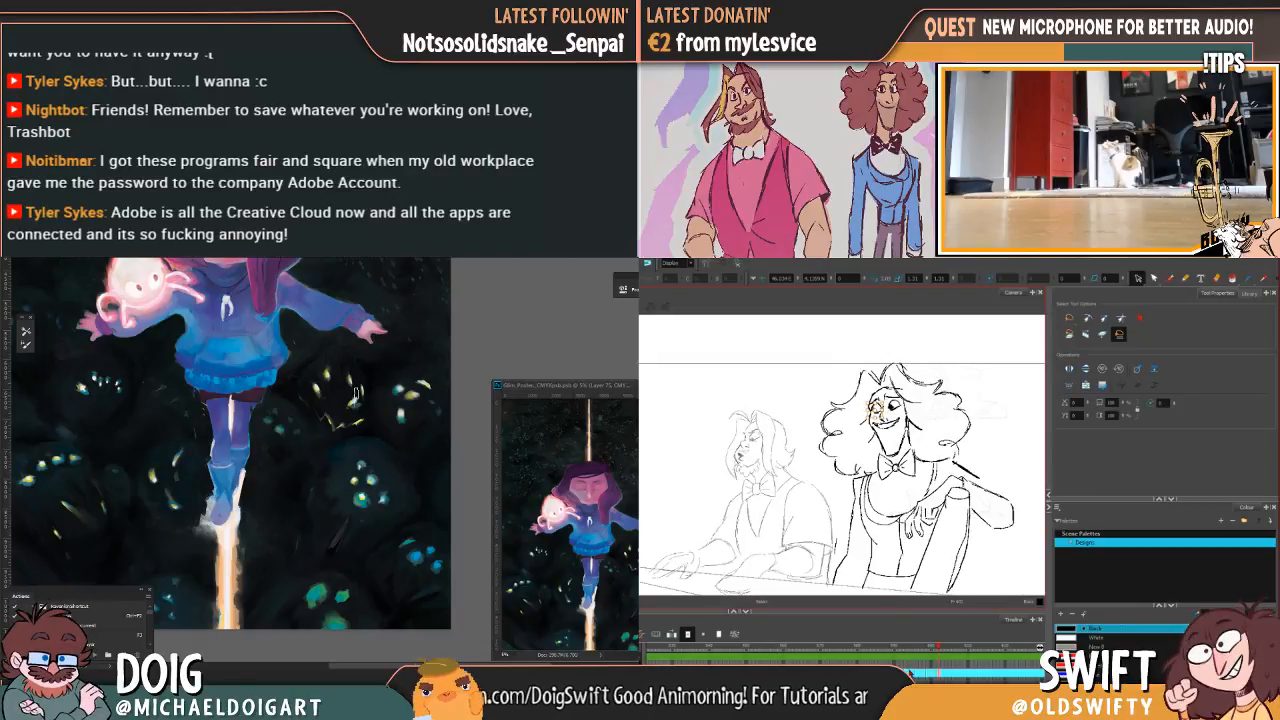
{"action": "key", "text": "."}
{"action": "mouse_move", "coordinate": [380, 411]}
{"action": "left_mouse_down"}
{"action": "mouse_move", "coordinate": [374, 431]}
{"action": "mouse_move", "coordinate": [314, 422]}
{"action": "mouse_move", "coordinate": [328, 385]}
{"action": "left_mouse_up"}
{"action": "mouse_move", "coordinate": [870, 402]}
{"action": "left_mouse_down"}
{"action": "mouse_move", "coordinate": [898, 404]}
{"action": "mouse_move", "coordinate": [886, 416]}
{"action": "left_mouse_up"}
{"action": "left_click_drag", "start_coordinate": [318, 476], "coordinate": [326, 429]}
{"action": "key", "text": "."}
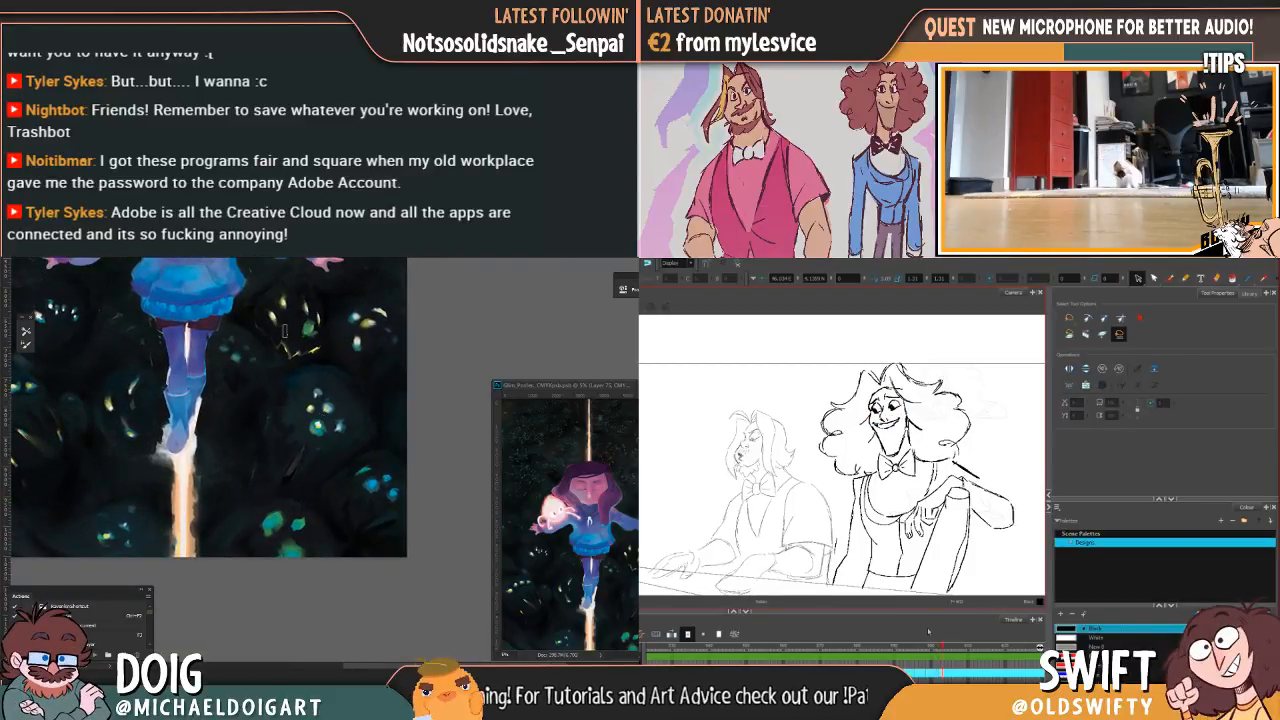
Step: Lasso the curly-haired character's head and hair to adjust them, and touch up the dark creatures in the painting
{"action": "key", "text": "."}
{"action": "key", "text": "."}
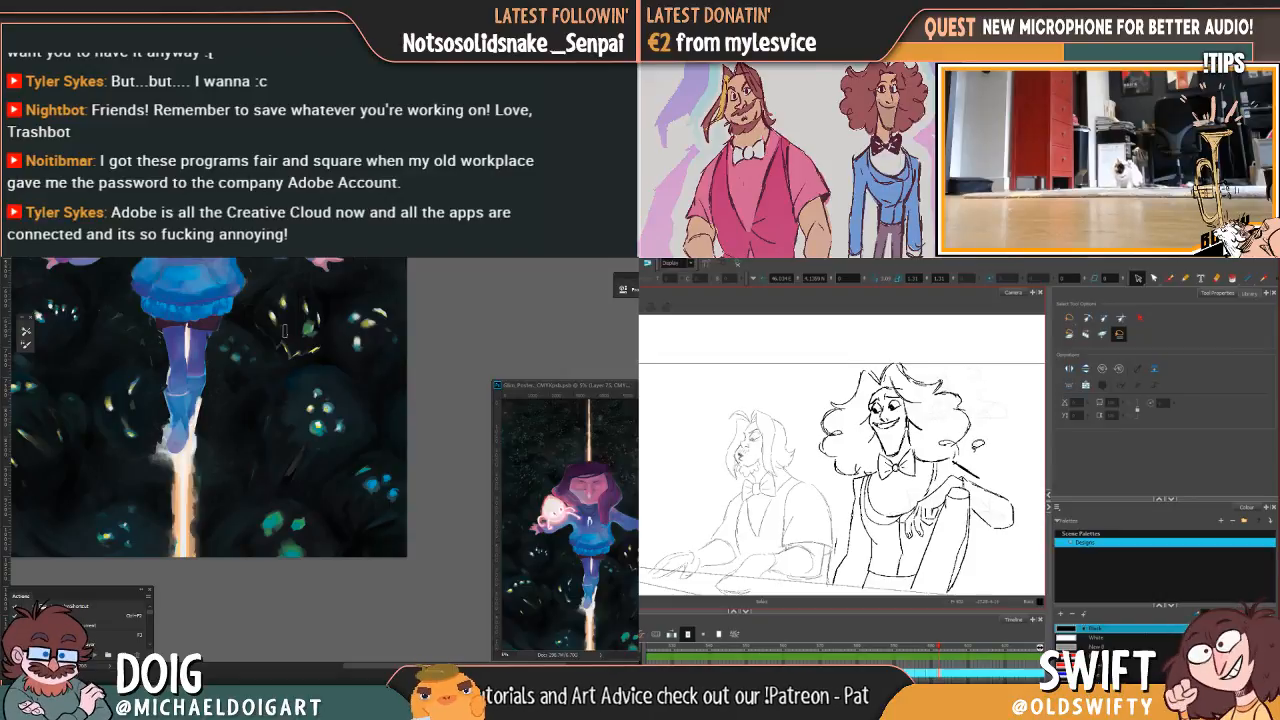
{"action": "left_click_drag", "start_coordinate": [308, 437], "coordinate": [326, 493]}
{"action": "left_click_drag", "start_coordinate": [943, 460], "coordinate": [900, 485]}
{"action": "left_click_drag", "start_coordinate": [326, 493], "coordinate": [330, 507]}
{"action": "left_click_drag", "start_coordinate": [900, 485], "coordinate": [840, 482]}
{"action": "left_click_drag", "start_coordinate": [330, 507], "coordinate": [330, 512]}
{"action": "mouse_move", "coordinate": [840, 482]}
{"action": "left_mouse_down"}
{"action": "mouse_move", "coordinate": [903, 330]}
{"action": "mouse_move", "coordinate": [976, 460]}
{"action": "left_mouse_up"}
{"action": "mouse_move", "coordinate": [385, 450]}
{"action": "left_mouse_down"}
{"action": "mouse_move", "coordinate": [370, 466]}
{"action": "mouse_move", "coordinate": [325, 452]}
{"action": "mouse_move", "coordinate": [362, 393]}
{"action": "left_mouse_up"}
{"action": "mouse_move", "coordinate": [262, 460]}
{"action": "left_mouse_down"}
{"action": "mouse_move", "coordinate": [340, 441]}
{"action": "mouse_move", "coordinate": [308, 421]}
{"action": "left_mouse_up"}
{"action": "left_click", "coordinate": [993, 358]}
Step: Reselect the curly-haired character's whole head, refine its placement and flip through the neighbouring frames to compare
{"action": "key", "text": "comma"}
{"action": "key", "text": "comma"}
{"action": "key", "text": "period"}
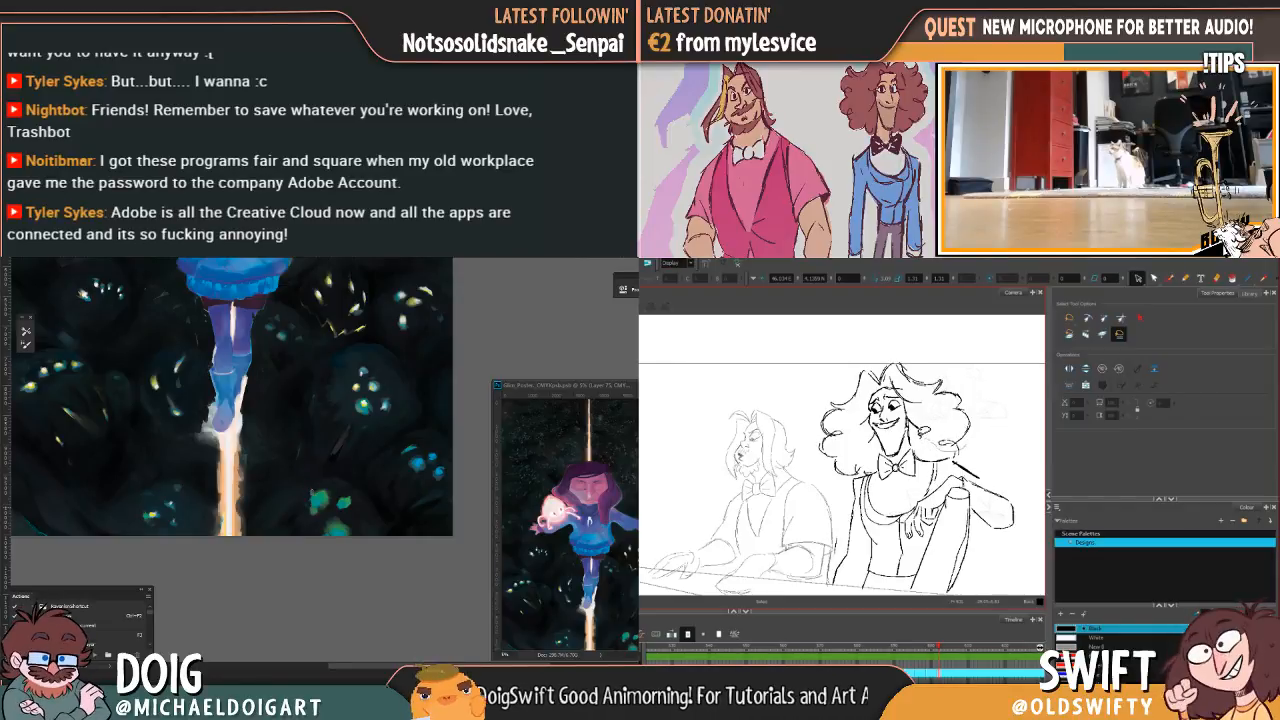
{"action": "mouse_move", "coordinate": [887, 442]}
{"action": "left_mouse_down"}
{"action": "mouse_move", "coordinate": [873, 437]}
{"action": "mouse_move", "coordinate": [855, 460]}
{"action": "mouse_move", "coordinate": [821, 380]}
{"action": "mouse_move", "coordinate": [980, 396]}
{"action": "mouse_move", "coordinate": [968, 385]}
{"action": "left_mouse_up"}
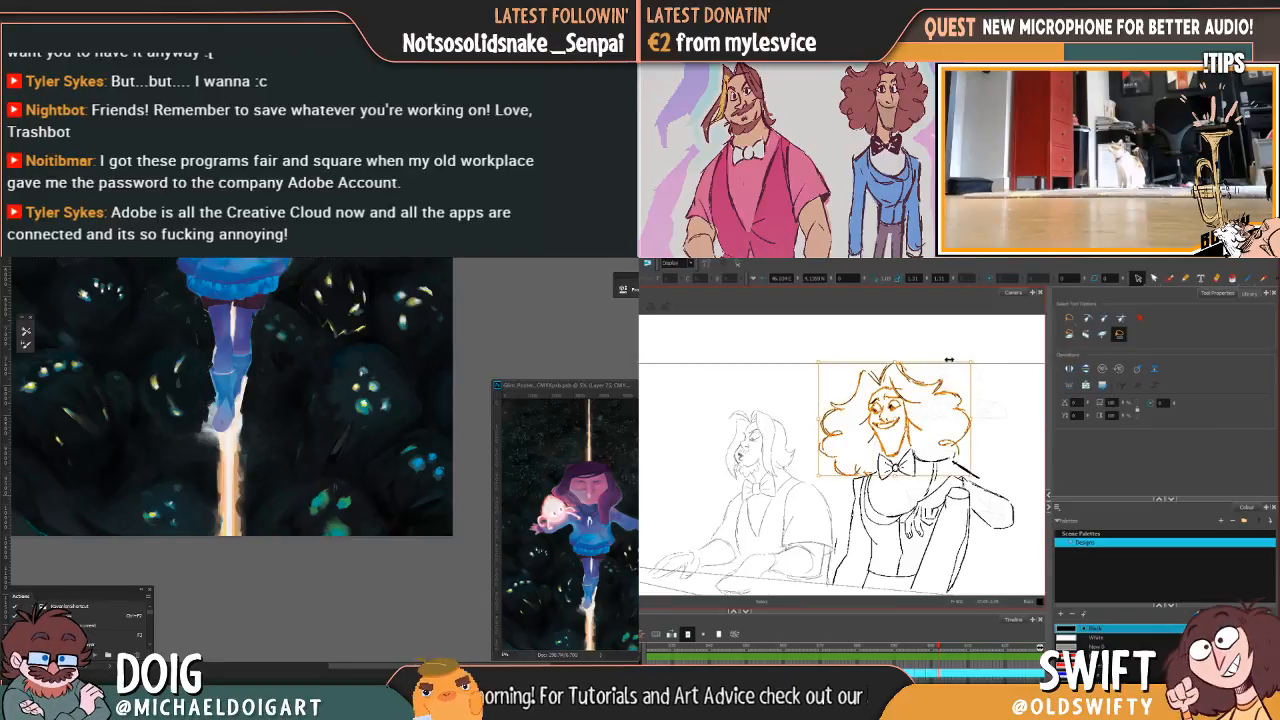
{"action": "left_click", "coordinate": [995, 430]}
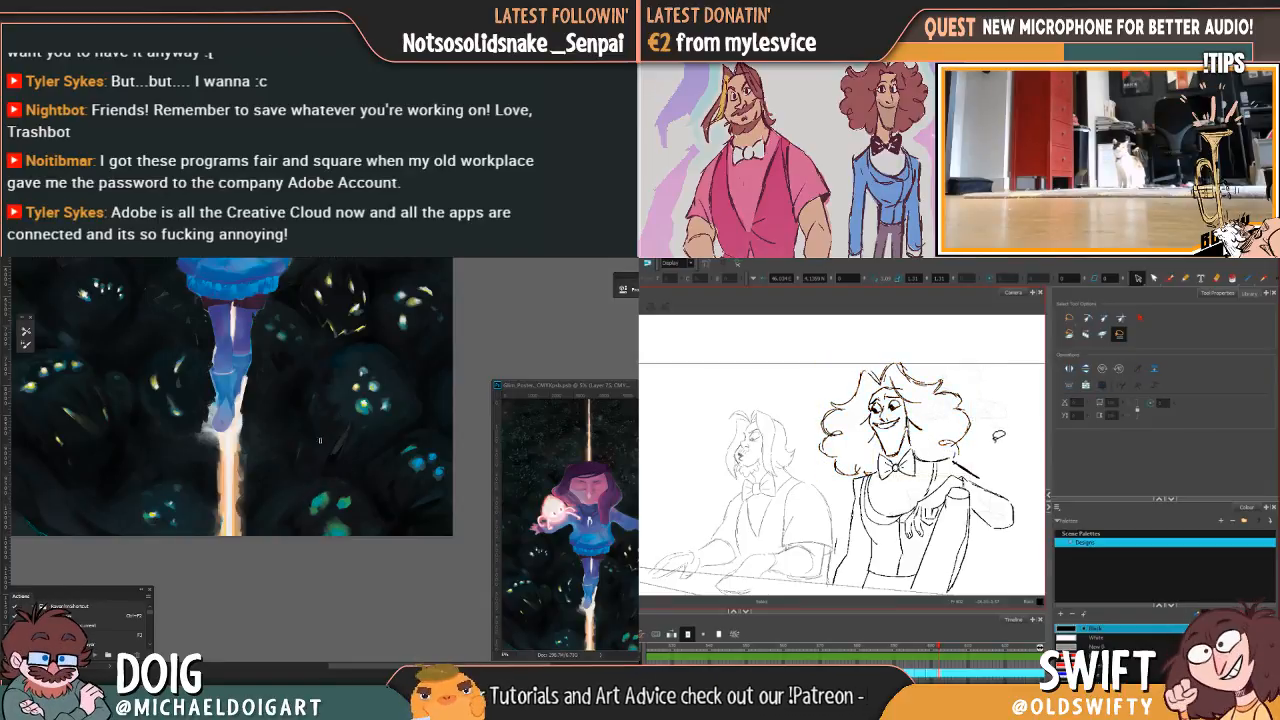
{"action": "key", "text": "."}
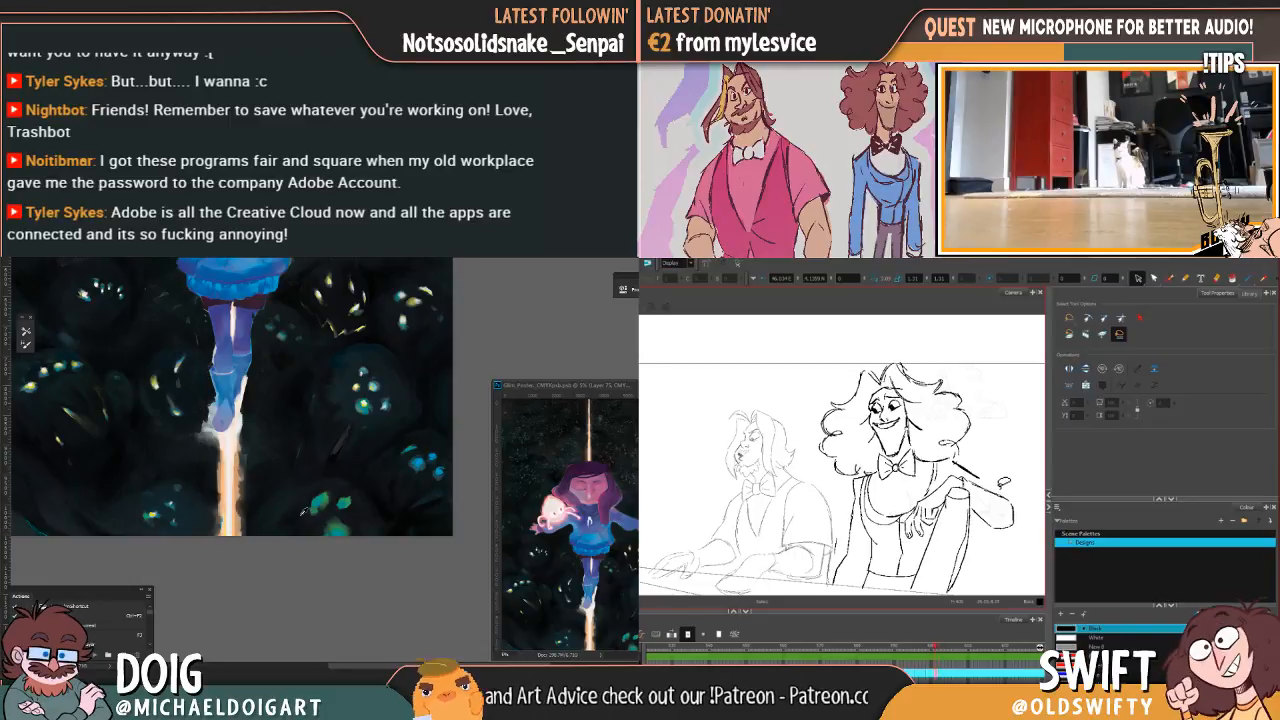
{"action": "key", "text": "."}
{"action": "key", "text": "."}
{"action": "key", "text": "."}
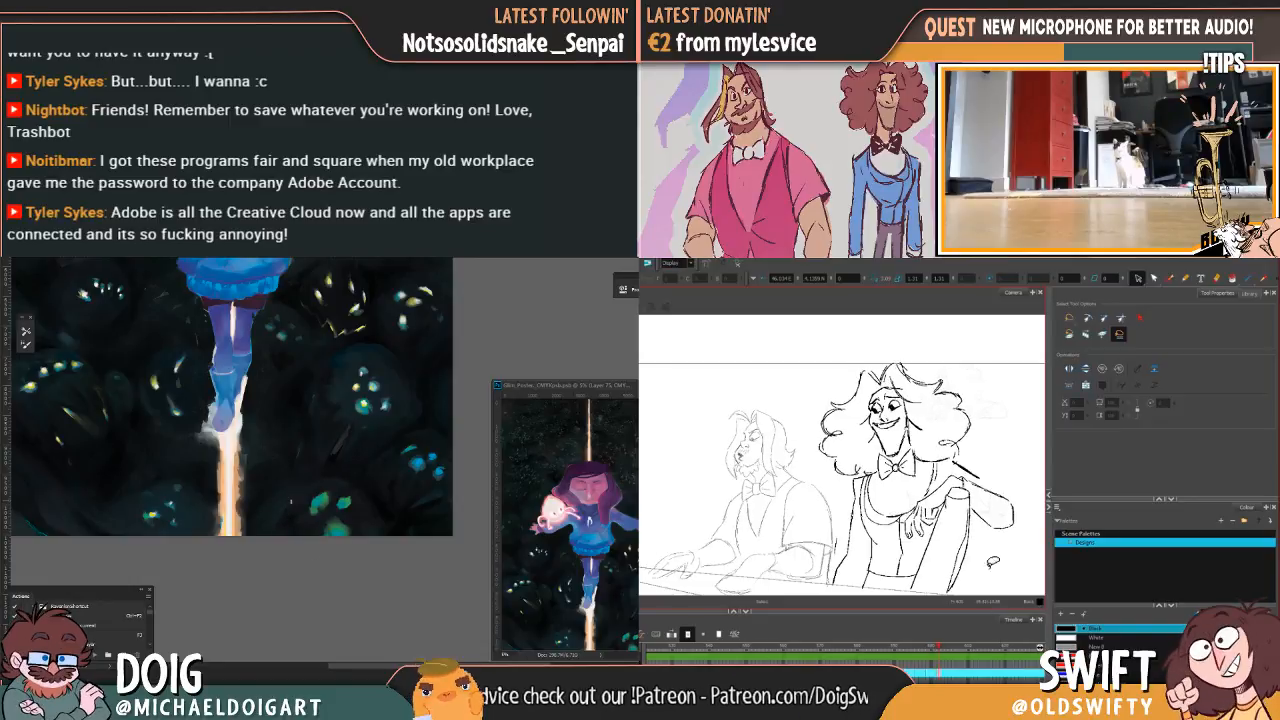
{"action": "key", "text": "."}
Step: Pick the small line beside the curly-haired character's jaw and compare it across adjacent frames
{"action": "left_click", "coordinate": [910, 437]}
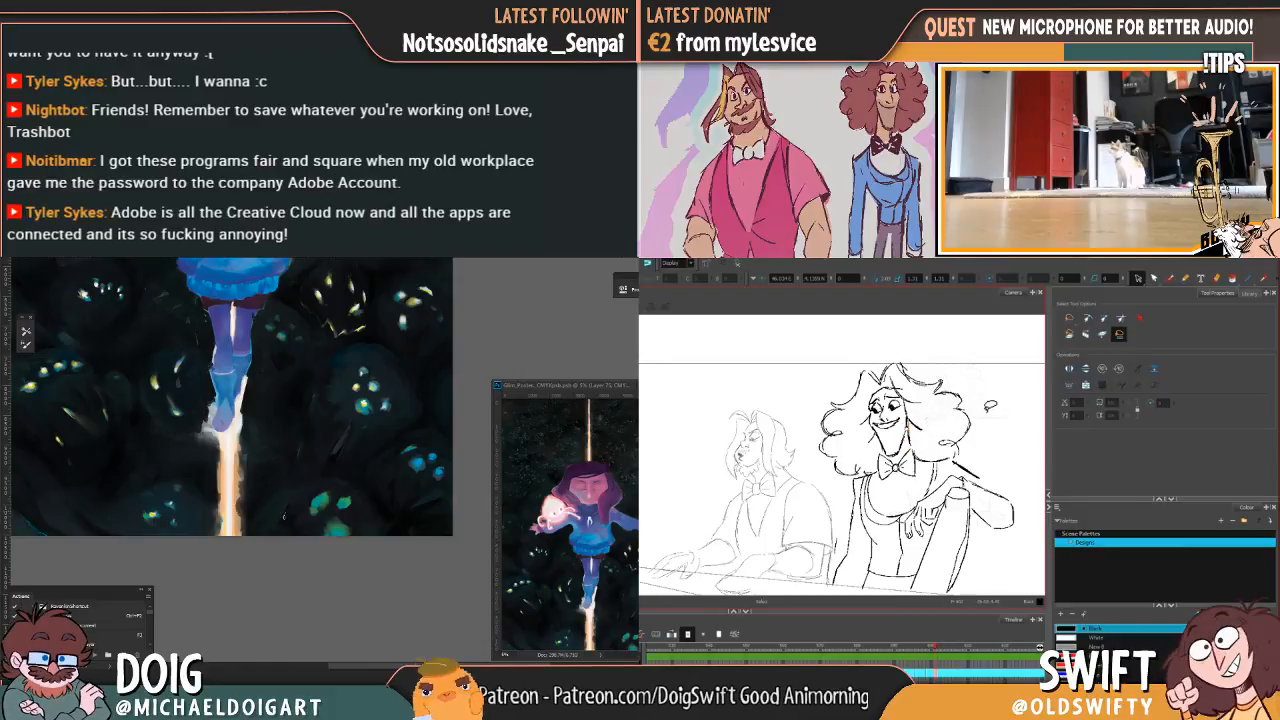
{"action": "key", "text": "."}
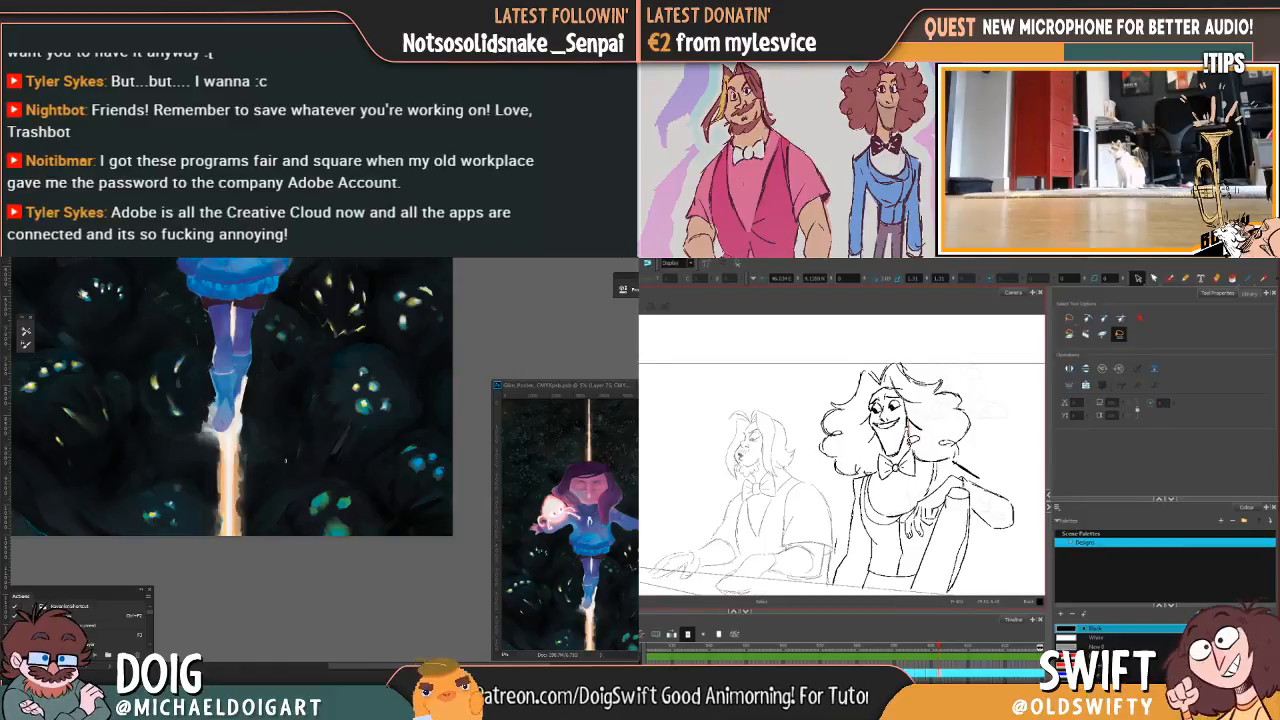
{"action": "left_click", "coordinate": [910, 435]}
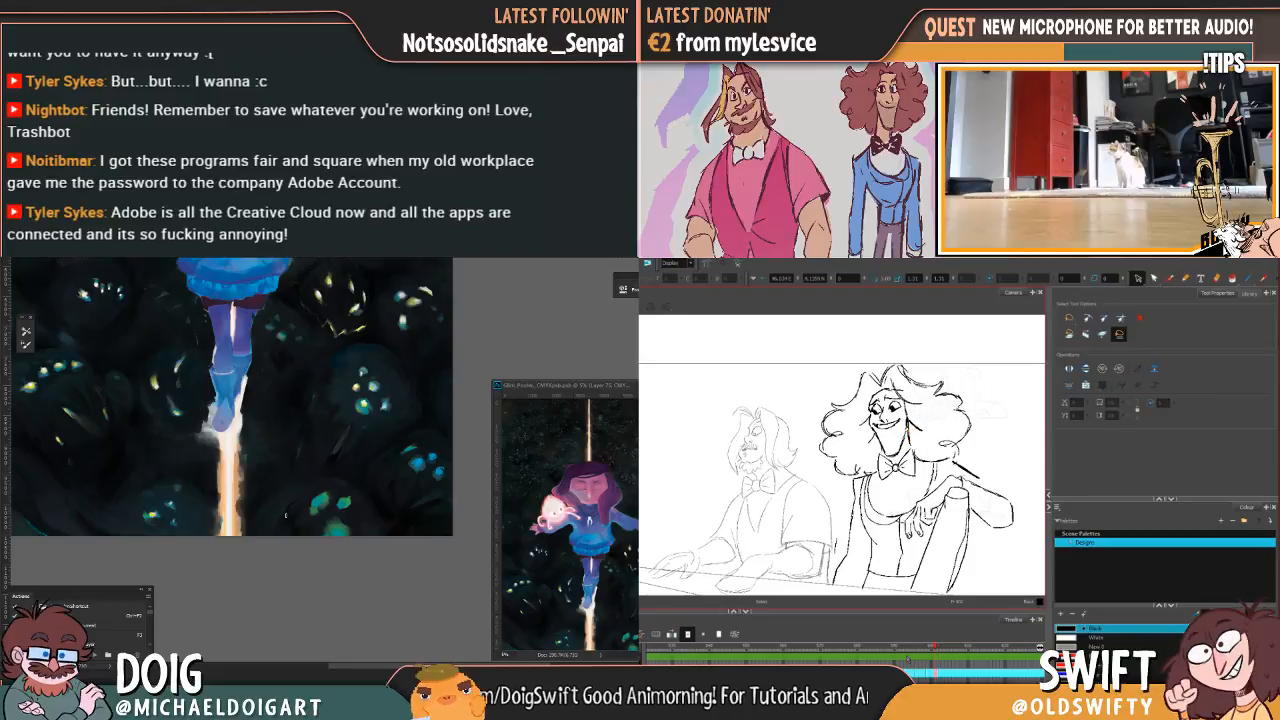
{"action": "key", "text": "."}
{"action": "key", "text": "."}
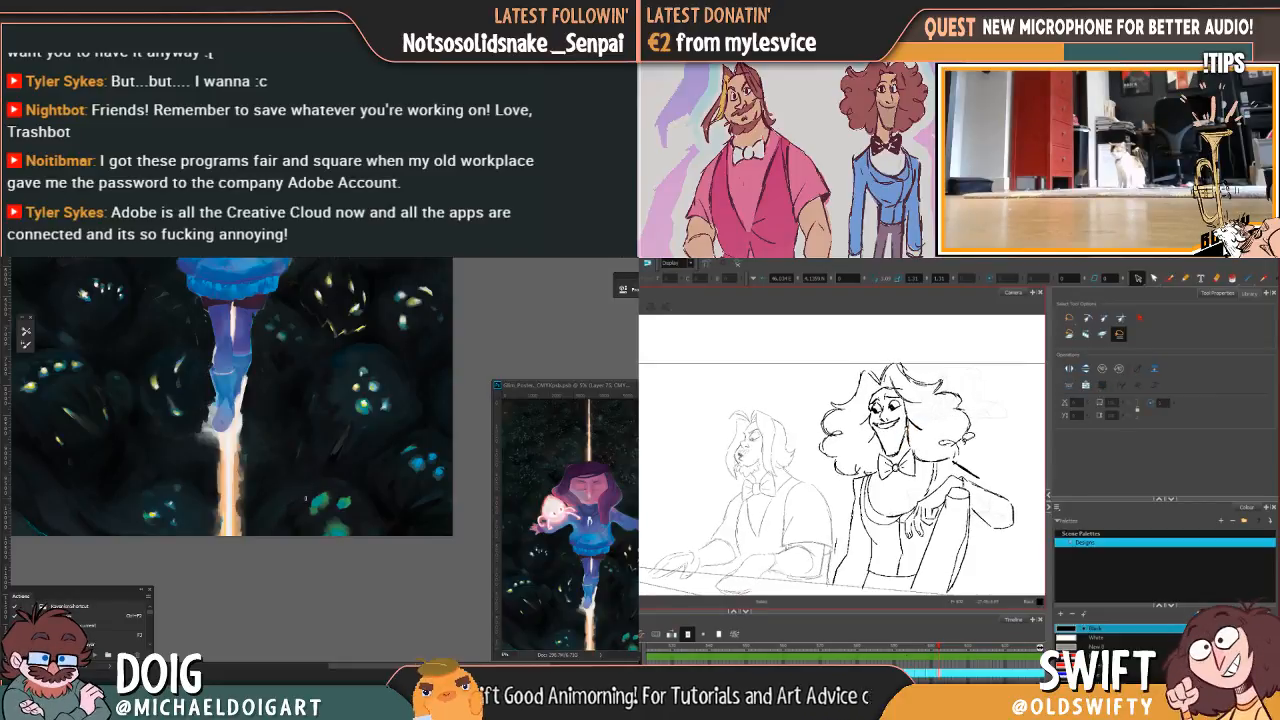
{"action": "key", "text": "."}
{"action": "left_click", "coordinate": [297, 528], "text": "alt"}
{"action": "key", "text": "."}
{"action": "key", "text": "."}
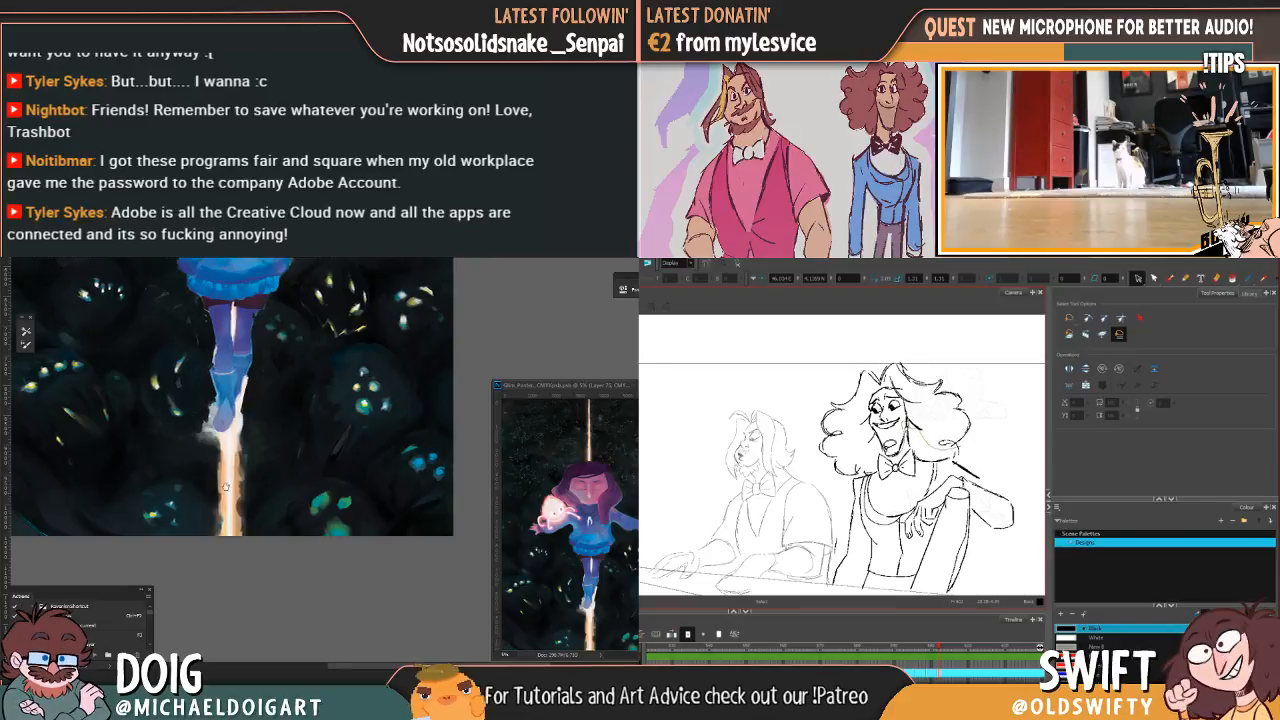
Step: Isolate the line beside the curly-haired character's jaw and delete it
{"action": "left_click_drag", "start_coordinate": [243, 411], "coordinate": [291, 400]}
{"action": "mouse_move", "coordinate": [898, 442]}
{"action": "left_mouse_down"}
{"action": "mouse_move", "coordinate": [855, 474]}
{"action": "mouse_move", "coordinate": [866, 356]}
{"action": "mouse_move", "coordinate": [988, 396]}
{"action": "mouse_move", "coordinate": [968, 456]}
{"action": "mouse_move", "coordinate": [936, 450]}
{"action": "mouse_move", "coordinate": [930, 428]}
{"action": "left_mouse_up"}
{"action": "key", "text": "Escape"}
{"action": "left_click", "coordinate": [916, 442]}
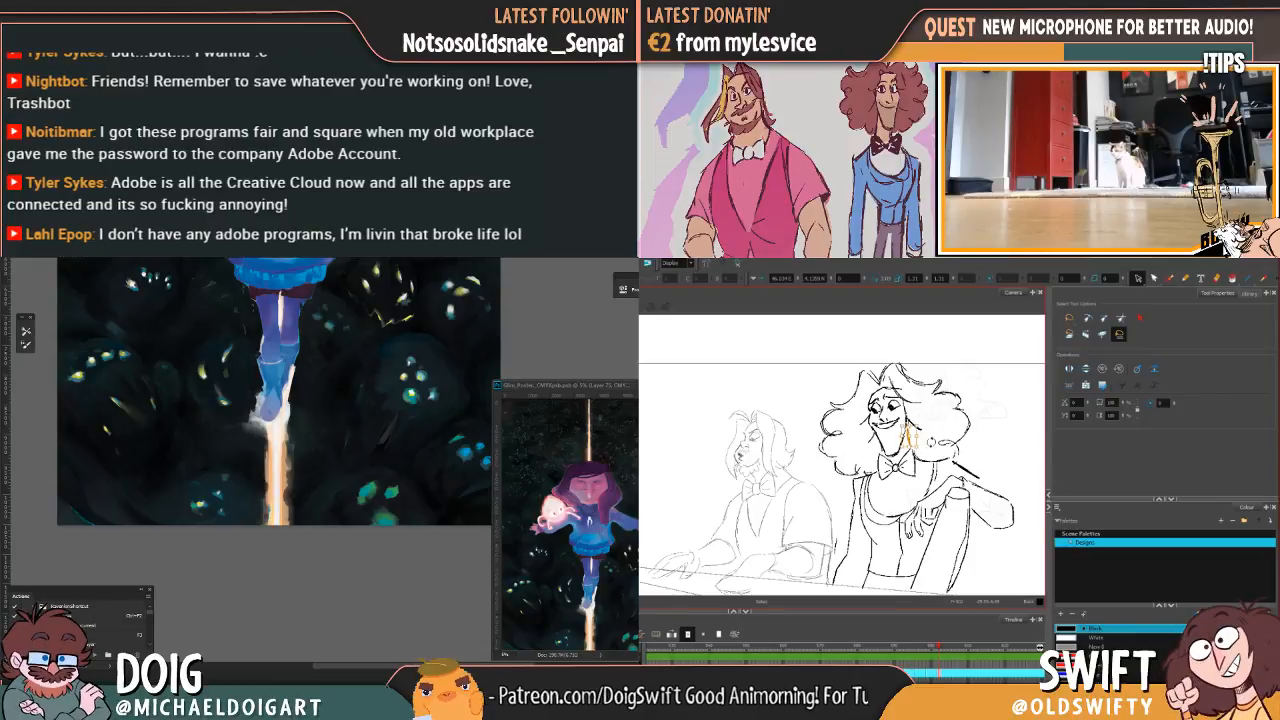
{"action": "key", "text": "Delete"}
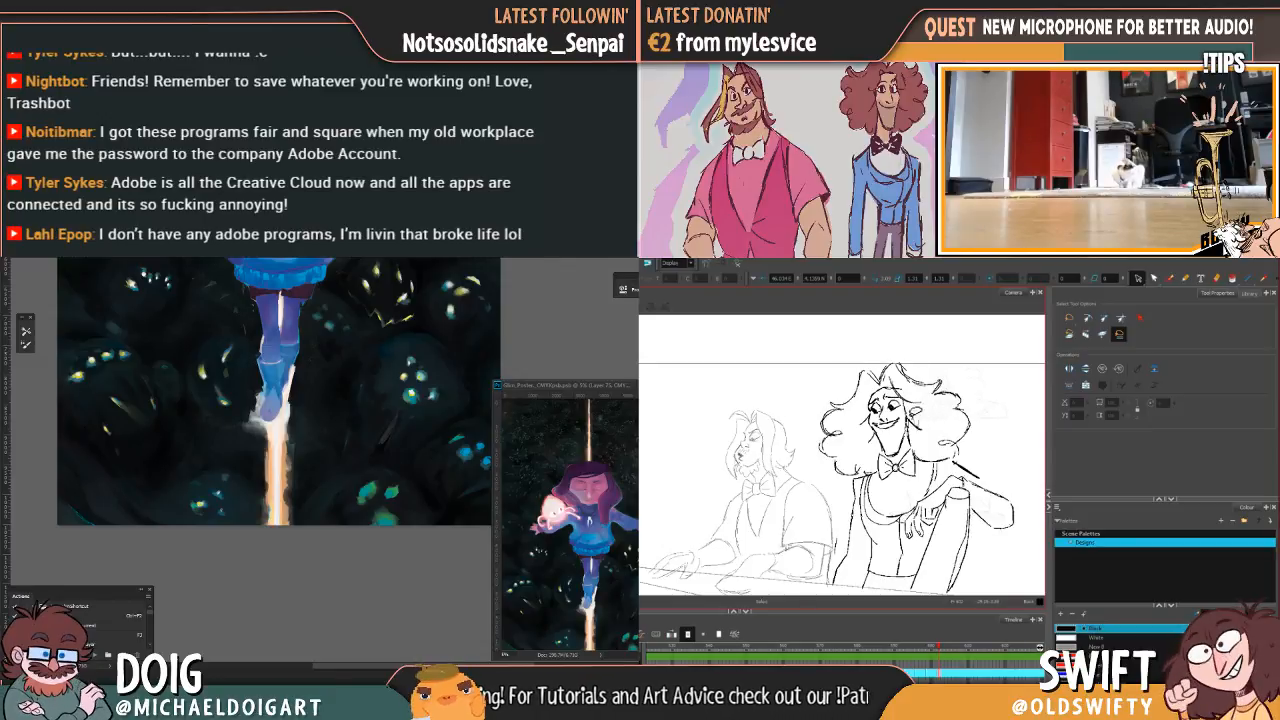
Step: Select the curly-haired character's face, extend the selection to the hair, bow tie and chest lines, and adjust the pose
{"action": "mouse_move", "coordinate": [900, 455]}
{"action": "left_mouse_down"}
{"action": "mouse_move", "coordinate": [868, 450]}
{"action": "mouse_move", "coordinate": [866, 392]}
{"action": "mouse_move", "coordinate": [915, 428]}
{"action": "left_mouse_up"}
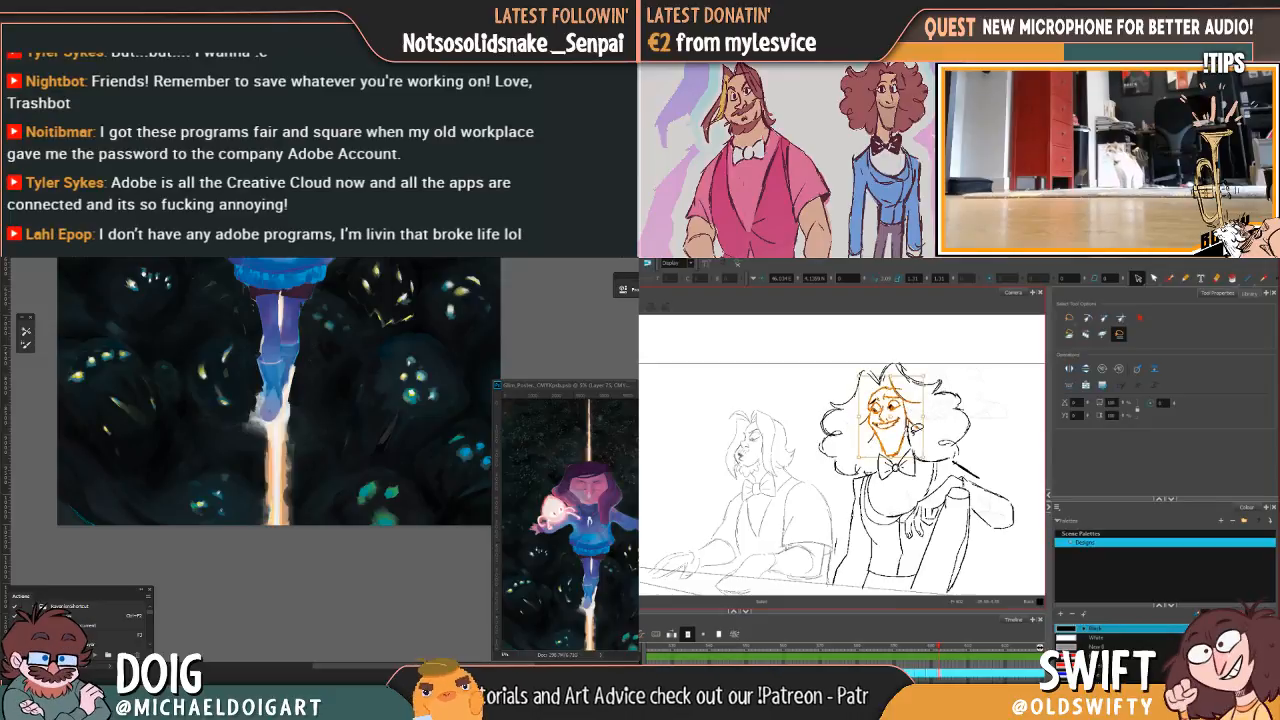
{"action": "key", "text": "Escape"}
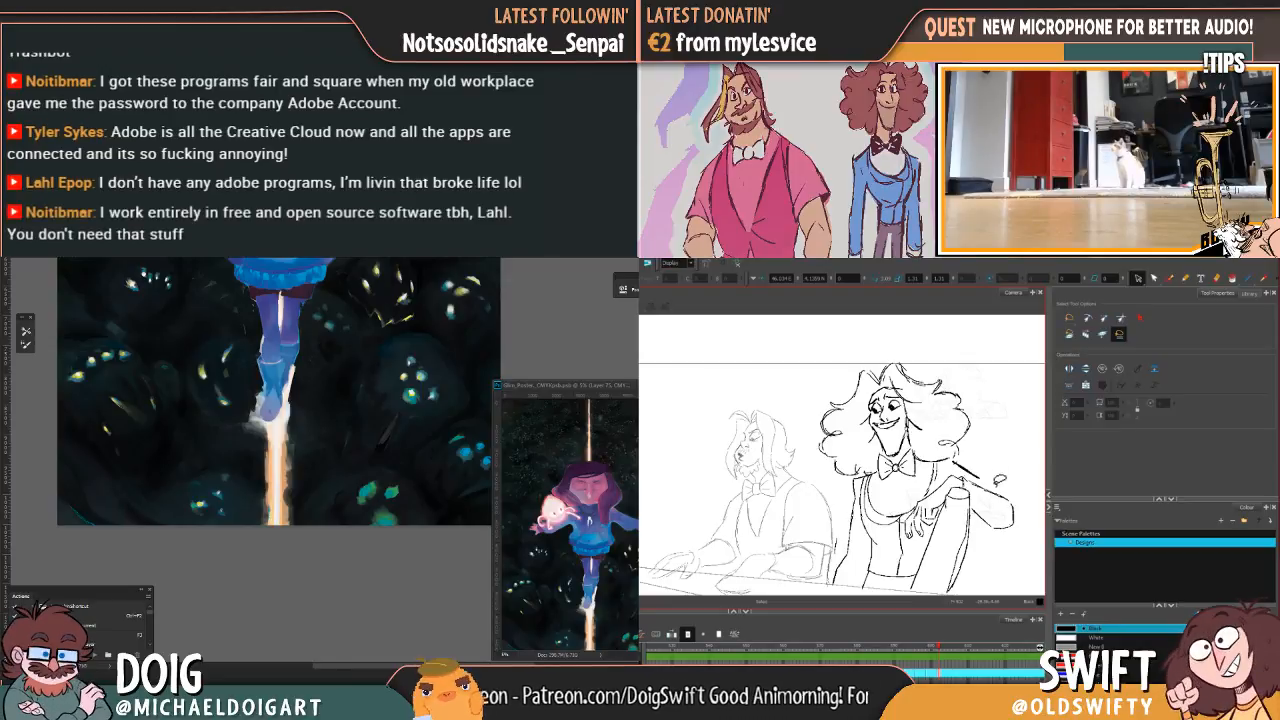
{"action": "mouse_move", "coordinate": [895, 497]}
{"action": "left_mouse_down"}
{"action": "mouse_move", "coordinate": [840, 372]}
{"action": "mouse_move", "coordinate": [921, 386]}
{"action": "left_mouse_up"}
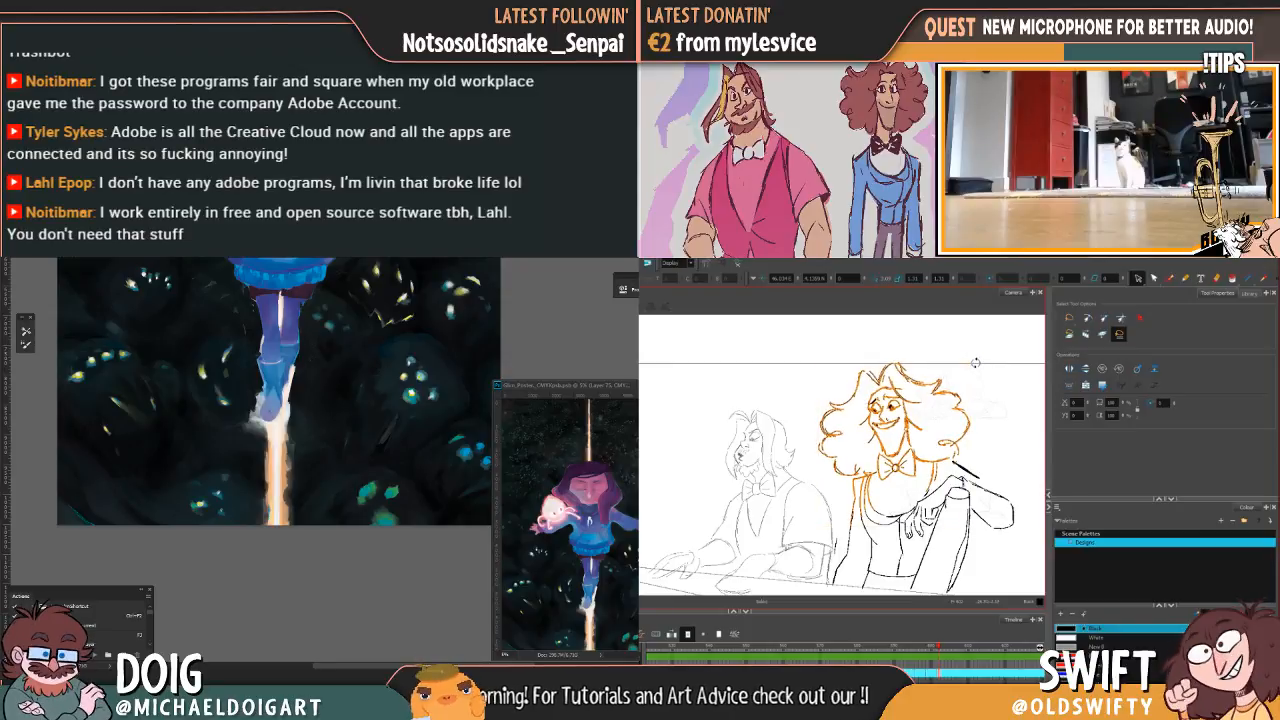
{"action": "scroll", "coordinate": [274, 404], "scroll_direction": "up", "scroll_amount": 3}
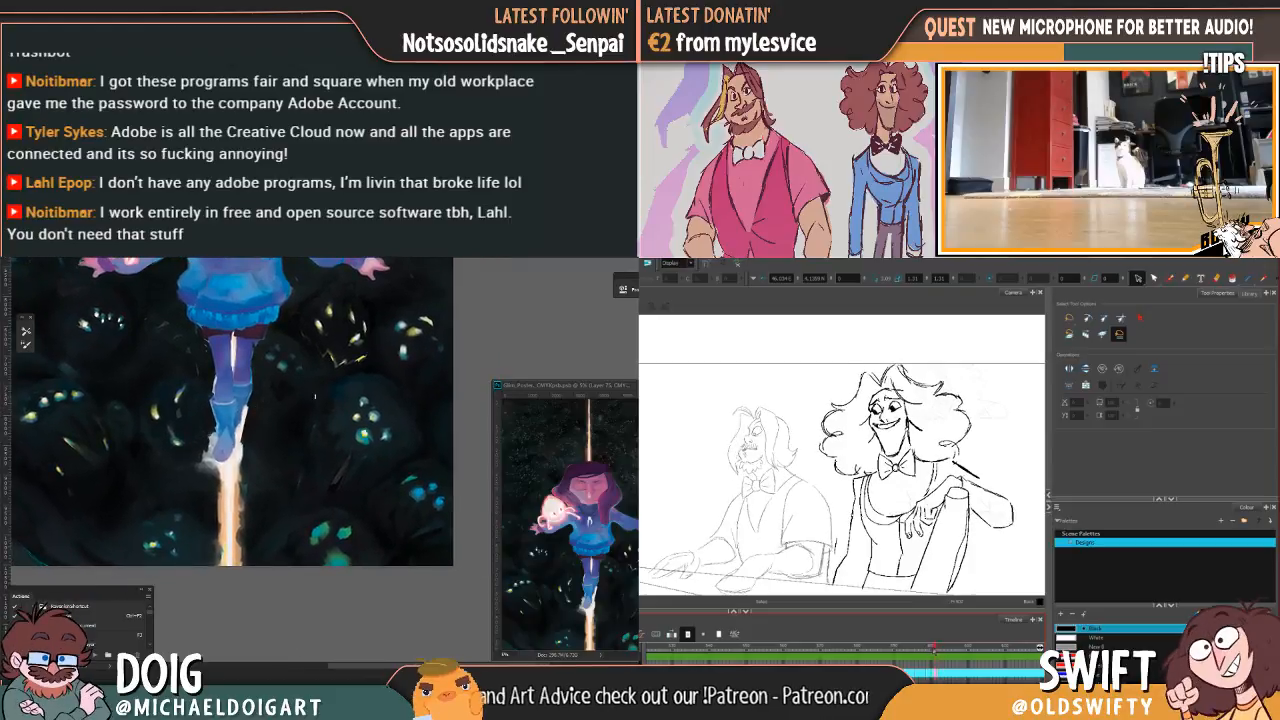
Step: Adjust the curls on the left side of the character's head and sample a dark tone in the creature painting
{"action": "left_click", "coordinate": [366, 431]}
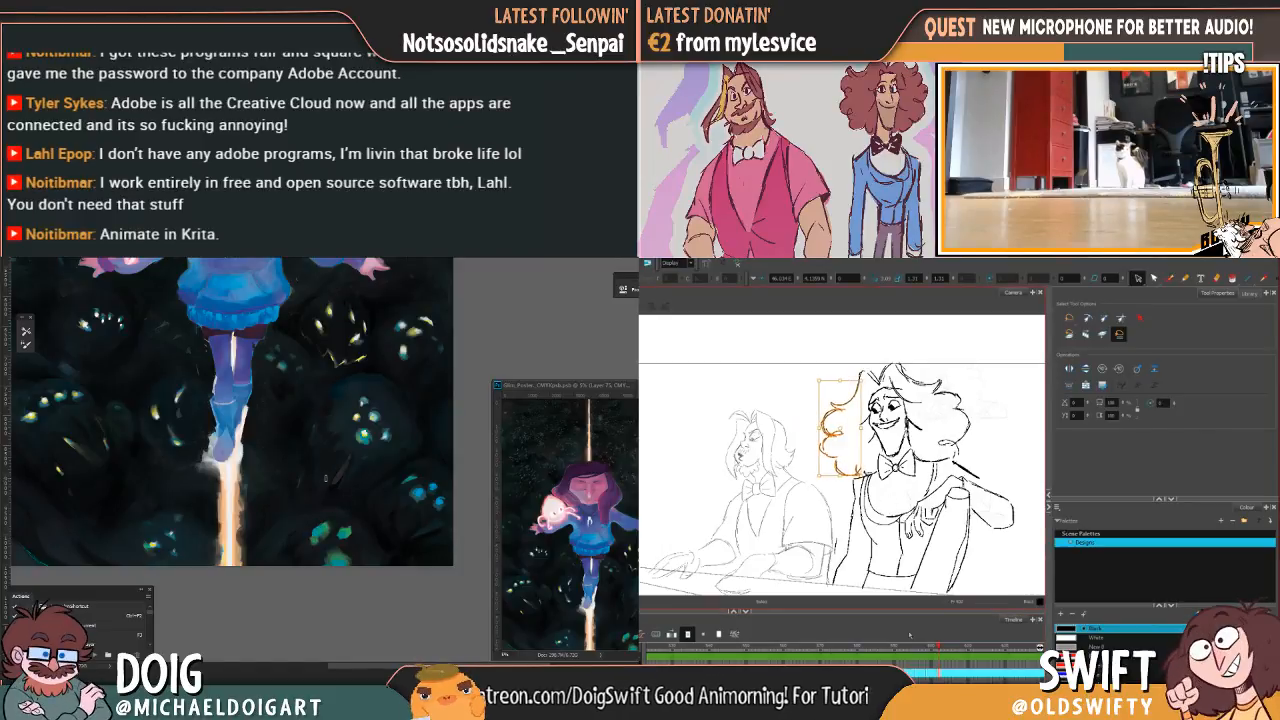
{"action": "left_click_drag", "start_coordinate": [326, 502], "coordinate": [304, 492]}
{"action": "left_click", "coordinate": [297, 520], "text": "alt"}
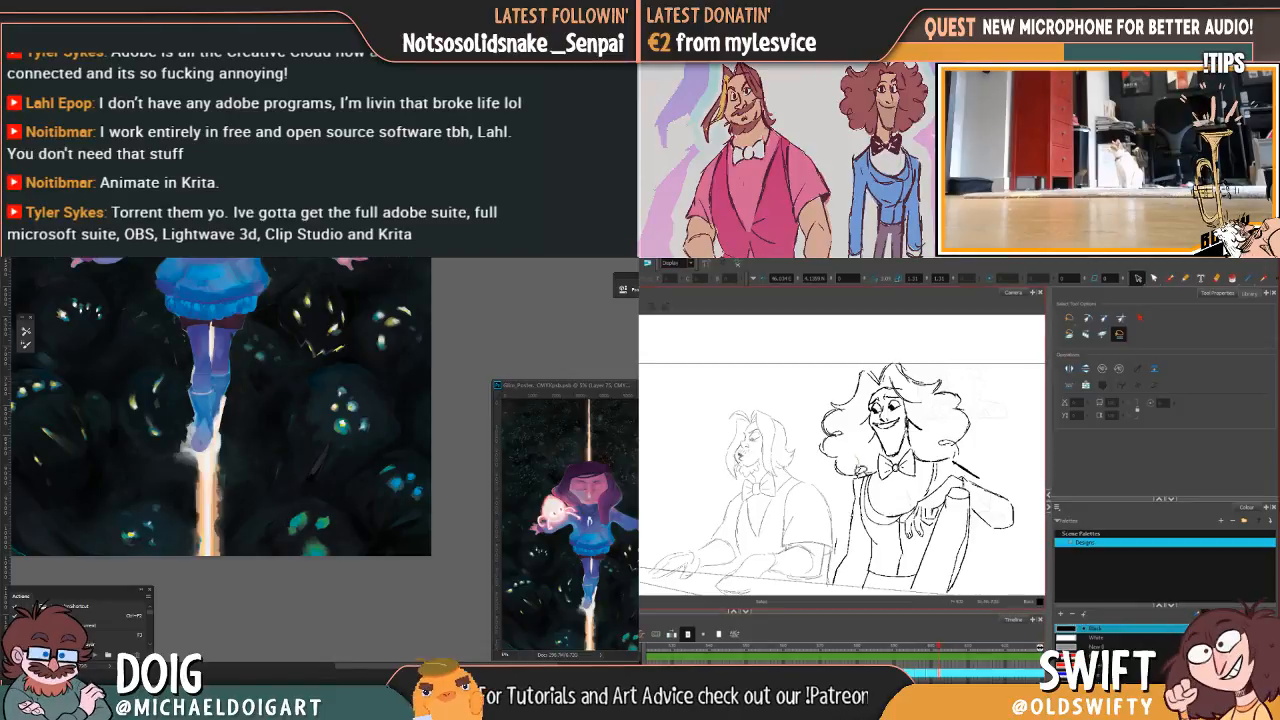
{"action": "left_click", "coordinate": [859, 469]}
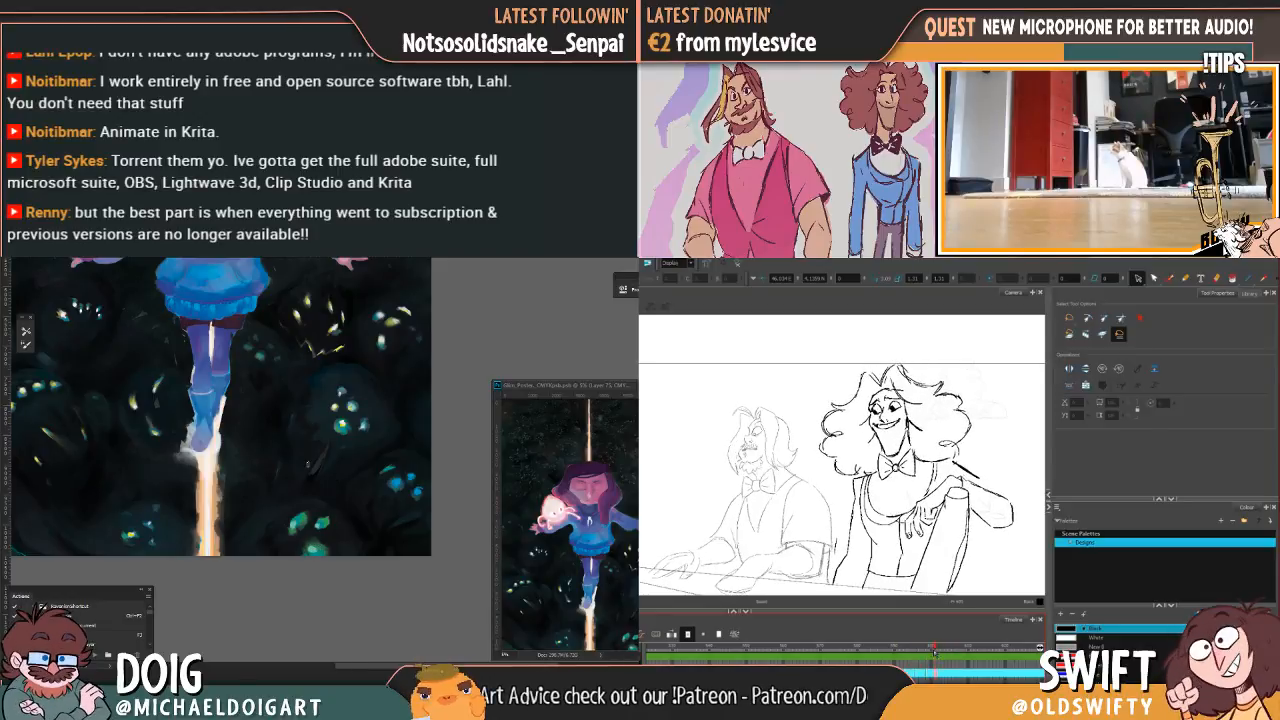
Step: Compare the curly-haired character's pose across neighbouring frames and check the creature painting at different zoom levels
{"action": "mouse_move", "coordinate": [296, 496]}
{"action": "left_mouse_down"}
{"action": "mouse_move", "coordinate": [300, 440]}
{"action": "mouse_move", "coordinate": [281, 491]}
{"action": "mouse_move", "coordinate": [309, 486]}
{"action": "mouse_move", "coordinate": [283, 452]}
{"action": "left_mouse_up"}
{"action": "left_click", "coordinate": [1008, 460]}
{"action": "left_click", "coordinate": [938, 651]}
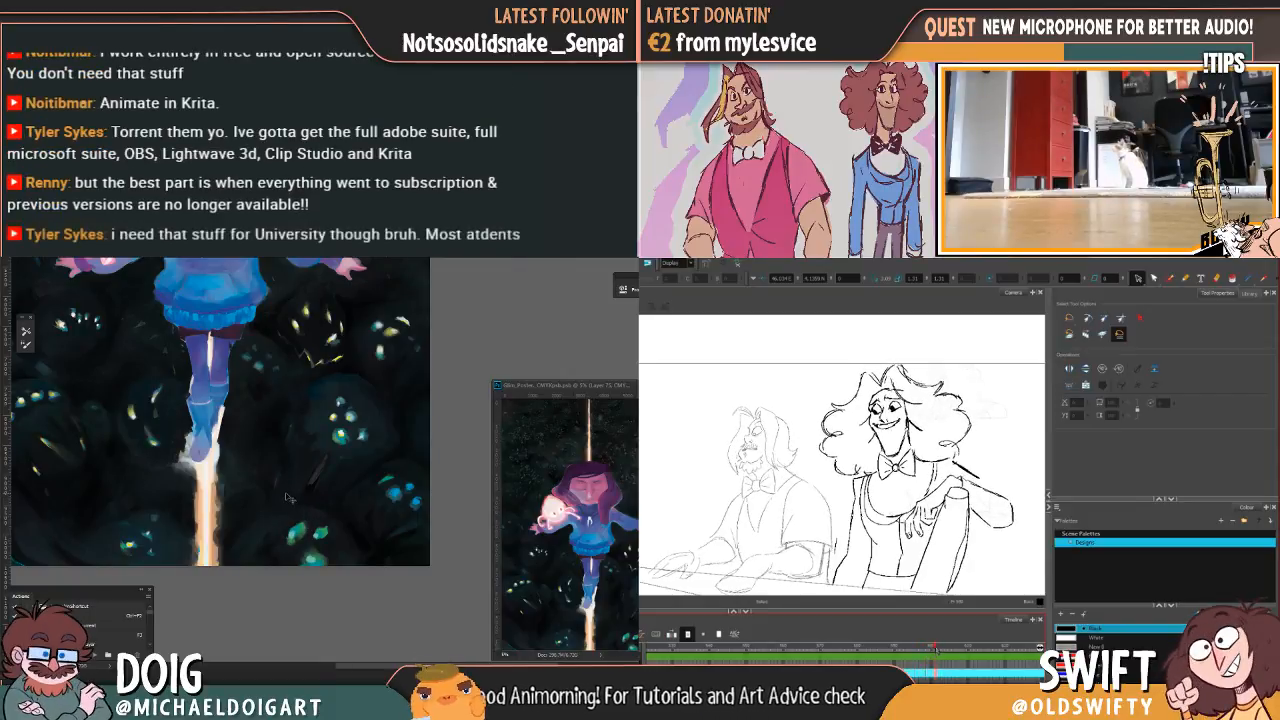
{"action": "key", "text": "ctrl+minus"}
{"action": "key", "text": "ctrl+minus"}
{"action": "key", "text": "ctrl+plus"}
{"action": "key", "text": "ctrl+plus"}
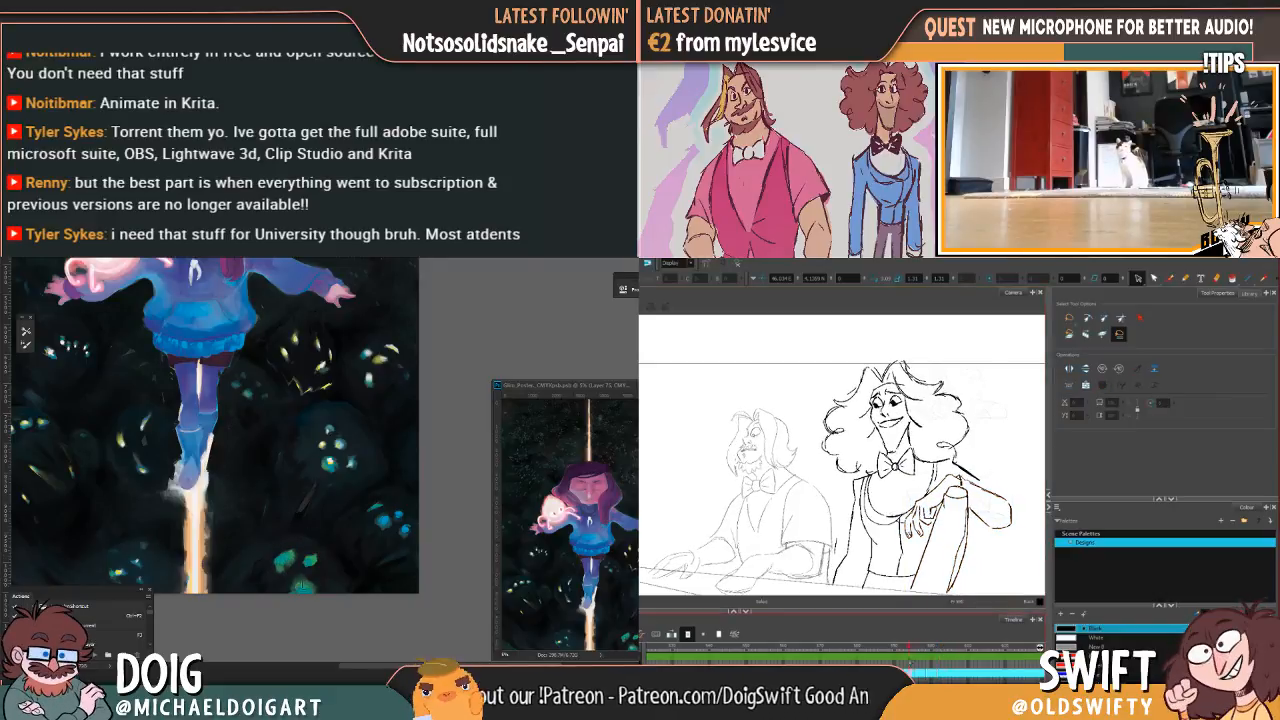
{"action": "left_click_drag", "start_coordinate": [283, 507], "coordinate": [326, 539]}
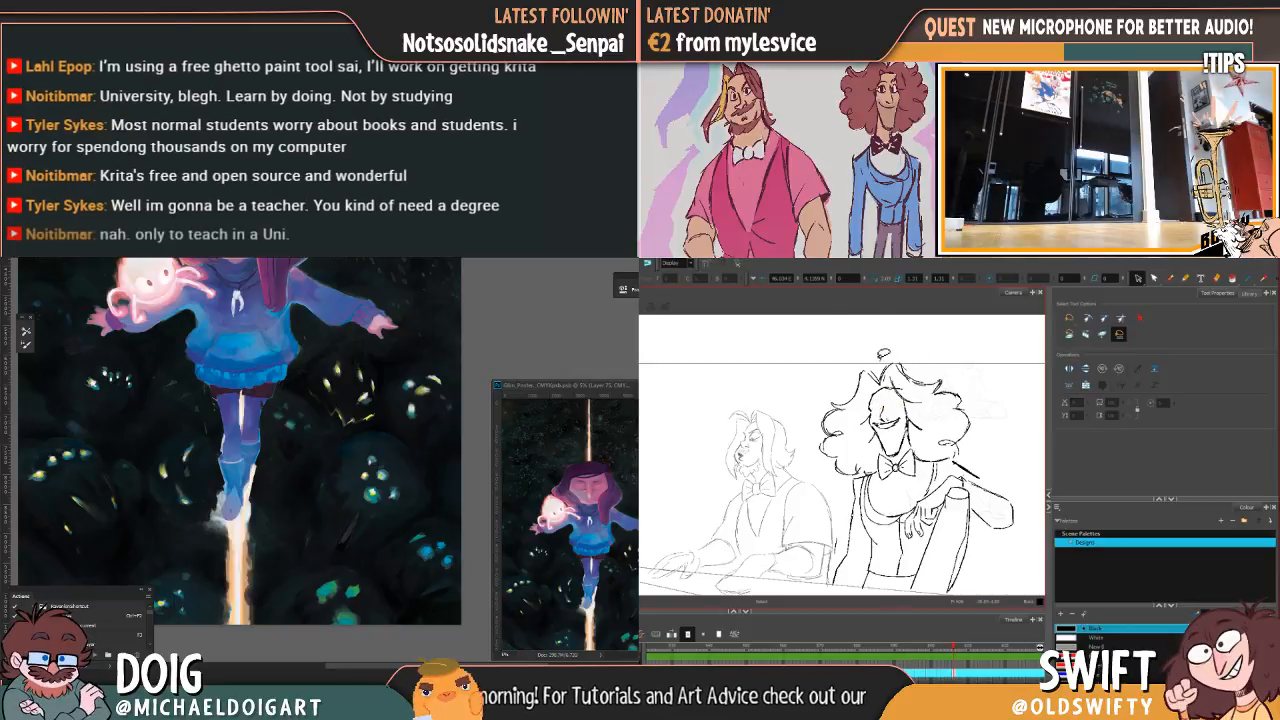
Step: Switch to the brush for the curly-haired character's face and sample a teal from the creature eyes beside the girl's boots
{"action": "left_click", "coordinate": [1170, 278]}
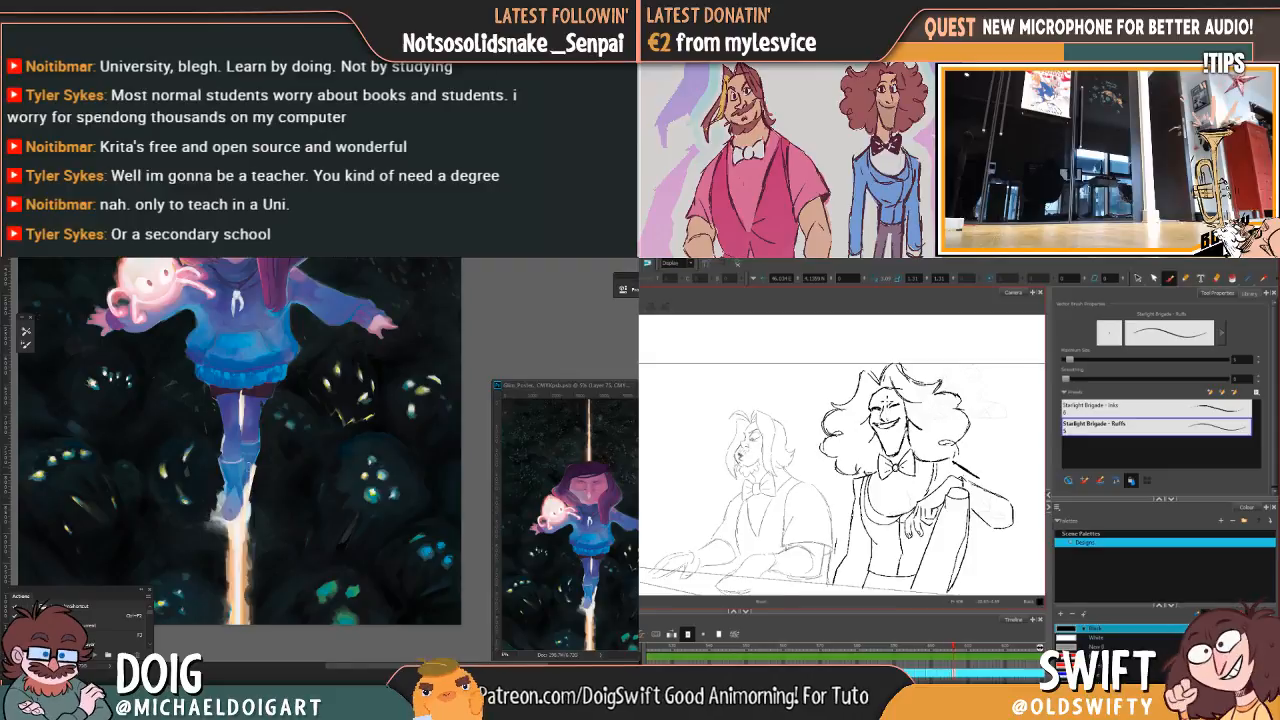
{"action": "scroll", "coordinate": [251, 470], "scroll_direction": "down", "scroll_amount": 2}
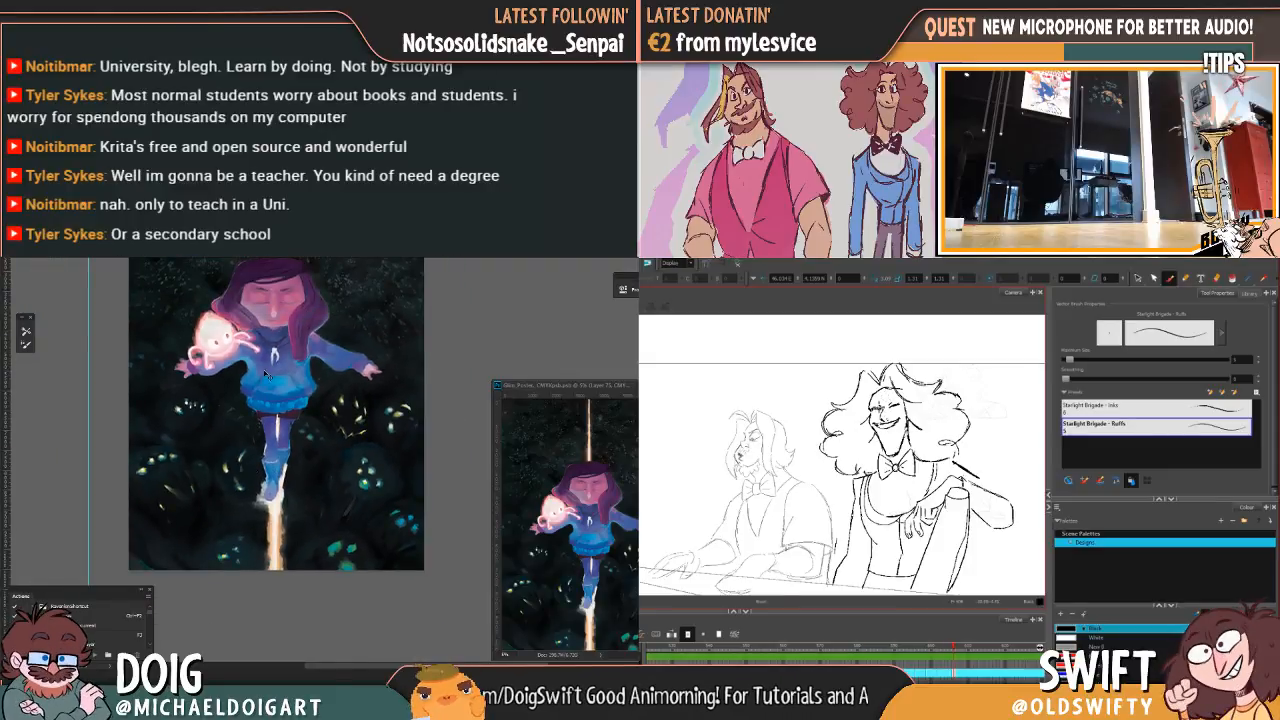
{"action": "scroll", "coordinate": [265, 377], "scroll_direction": "up", "scroll_amount": 2}
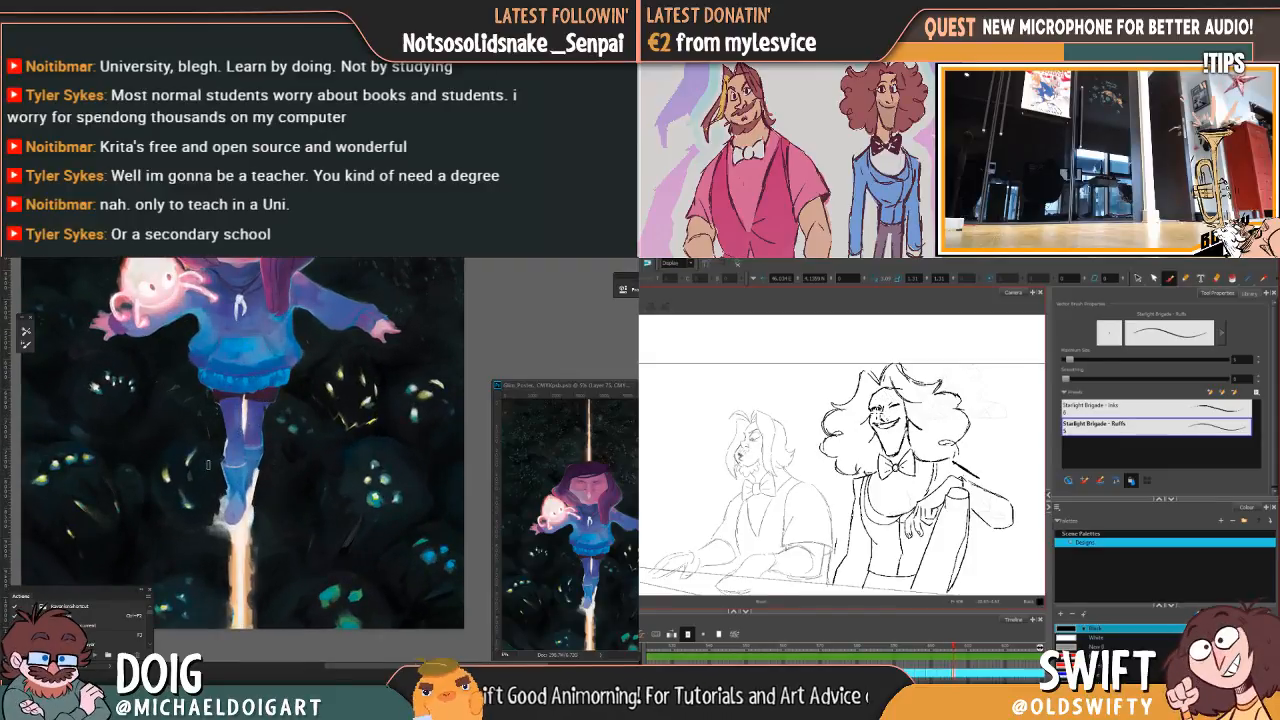
{"action": "left_click_drag", "start_coordinate": [229, 506], "coordinate": [231, 427]}
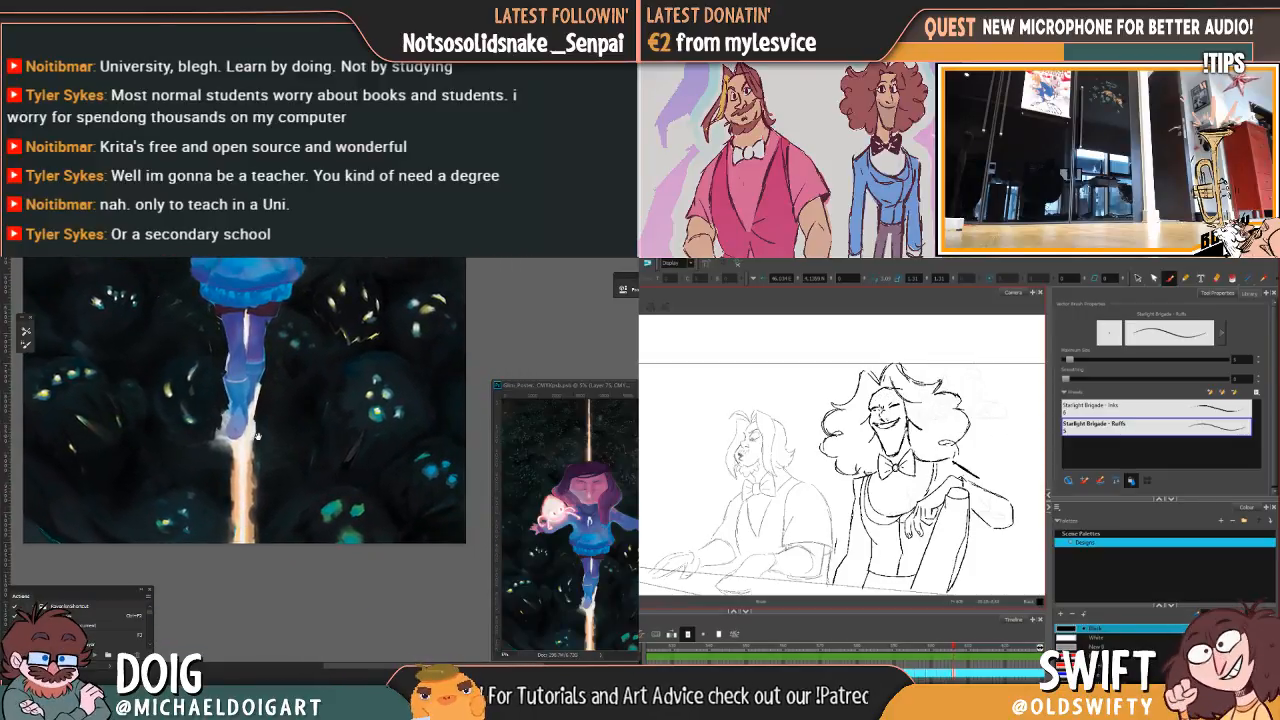
{"action": "left_click_drag", "start_coordinate": [324, 437], "coordinate": [282, 438]}
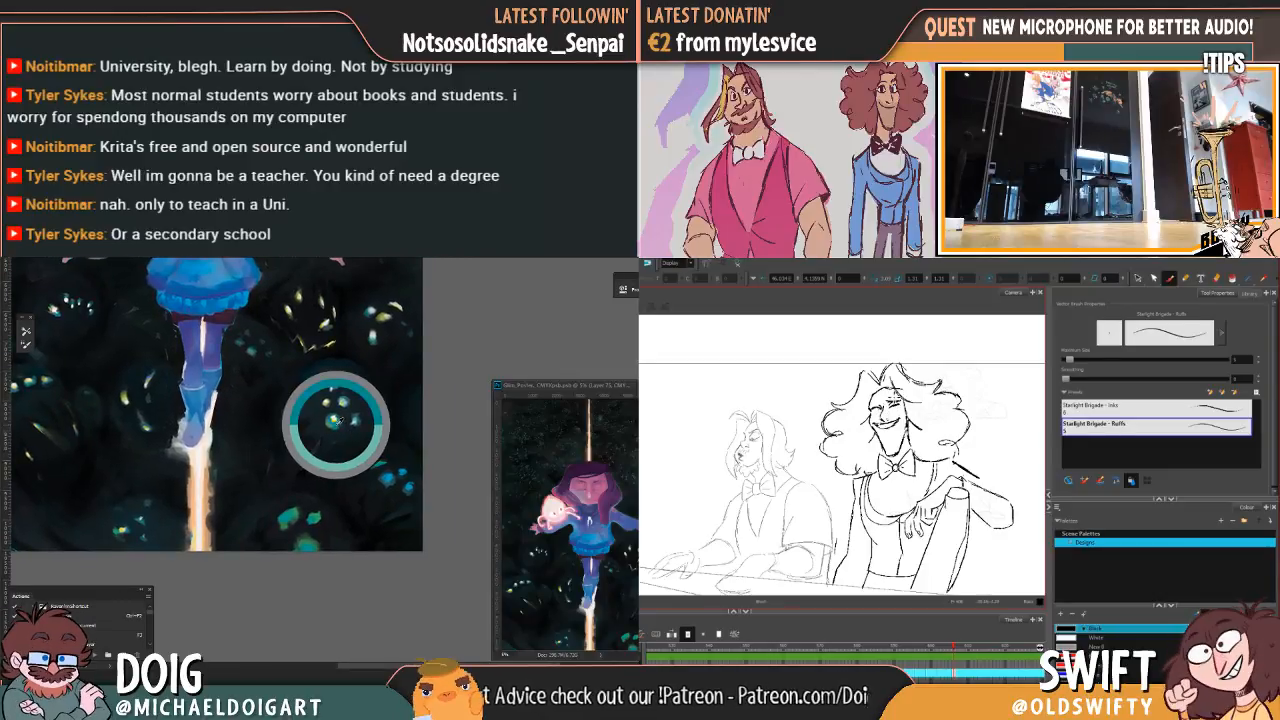
{"action": "left_click_drag", "start_coordinate": [287, 434], "coordinate": [321, 498]}
{"action": "left_click_drag", "start_coordinate": [205, 480], "coordinate": [256, 410]}
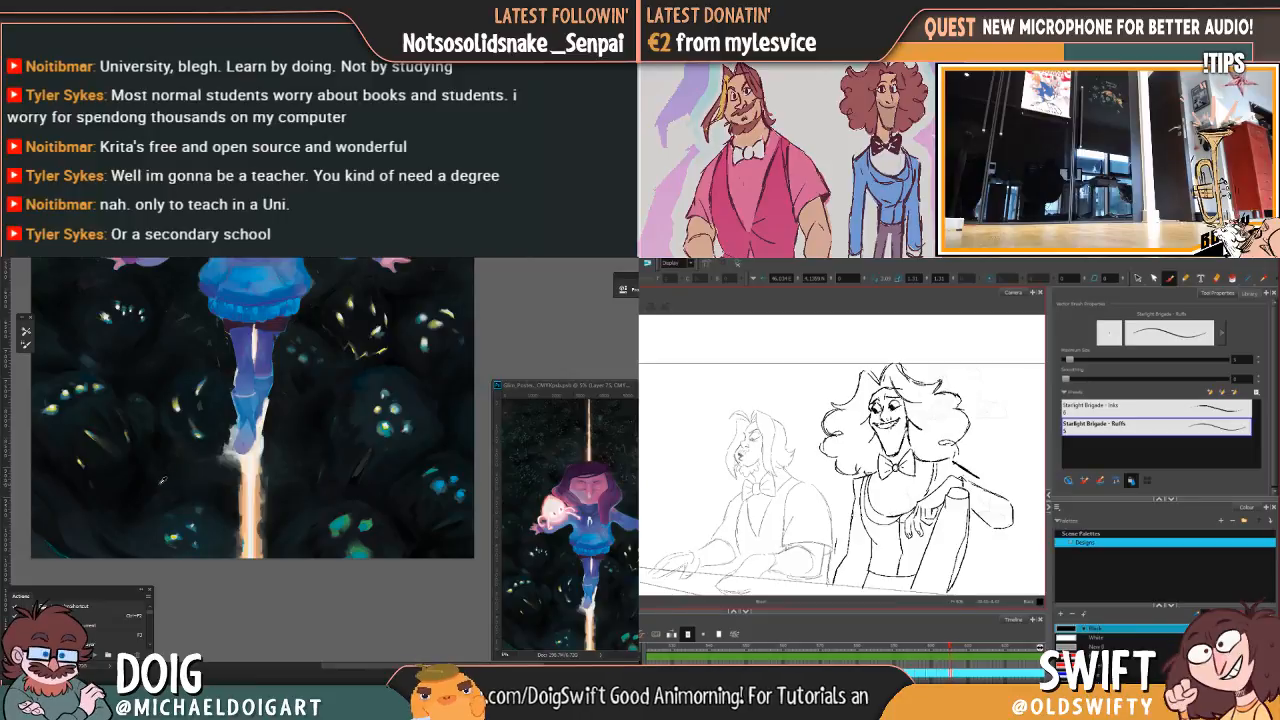
Step: Paint strokes around the lower-left creature in the painting and undo the last one
{"action": "key", "text": "ctrl+plus"}
{"action": "left_click_drag", "start_coordinate": [151, 497], "coordinate": [162, 503]}
{"action": "left_click_drag", "start_coordinate": [116, 521], "coordinate": [173, 487]}
{"action": "key", "text": "ctrl+z"}
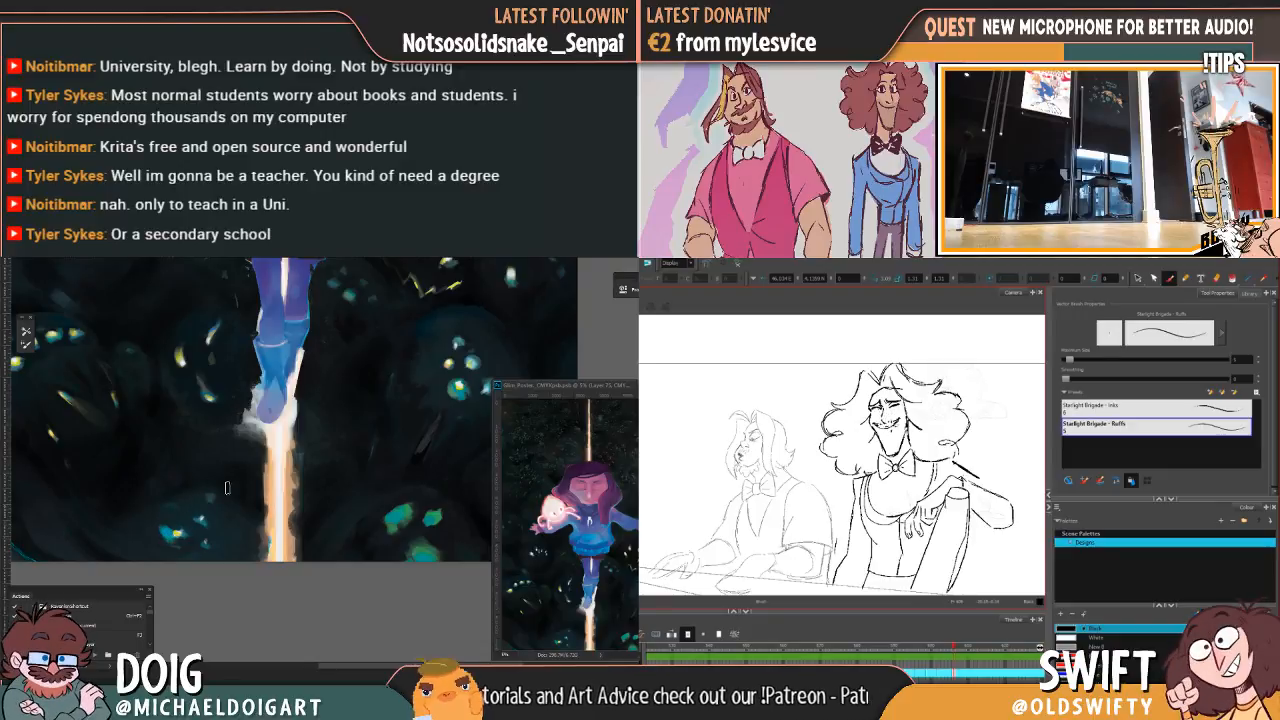
Step: Sample the green of the lower-right creature's eyes and undo the last four painting changes
{"action": "left_click", "coordinate": [395, 515], "text": "alt"}
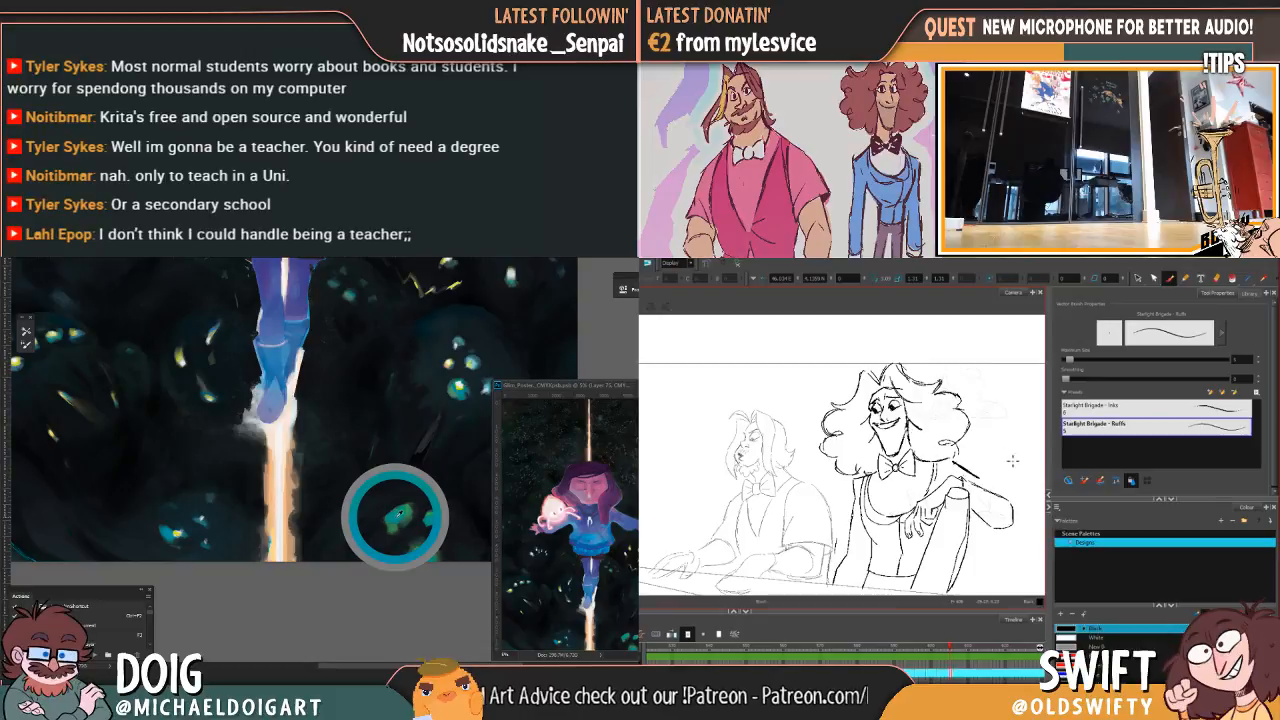
{"action": "key", "text": "period"}
{"action": "left_click", "coordinate": [395, 512], "text": "alt"}
{"action": "key", "text": "ctrl+z"}
{"action": "key", "text": "ctrl+z"}
{"action": "key", "text": "ctrl+z"}
{"action": "key", "text": "ctrl+z"}
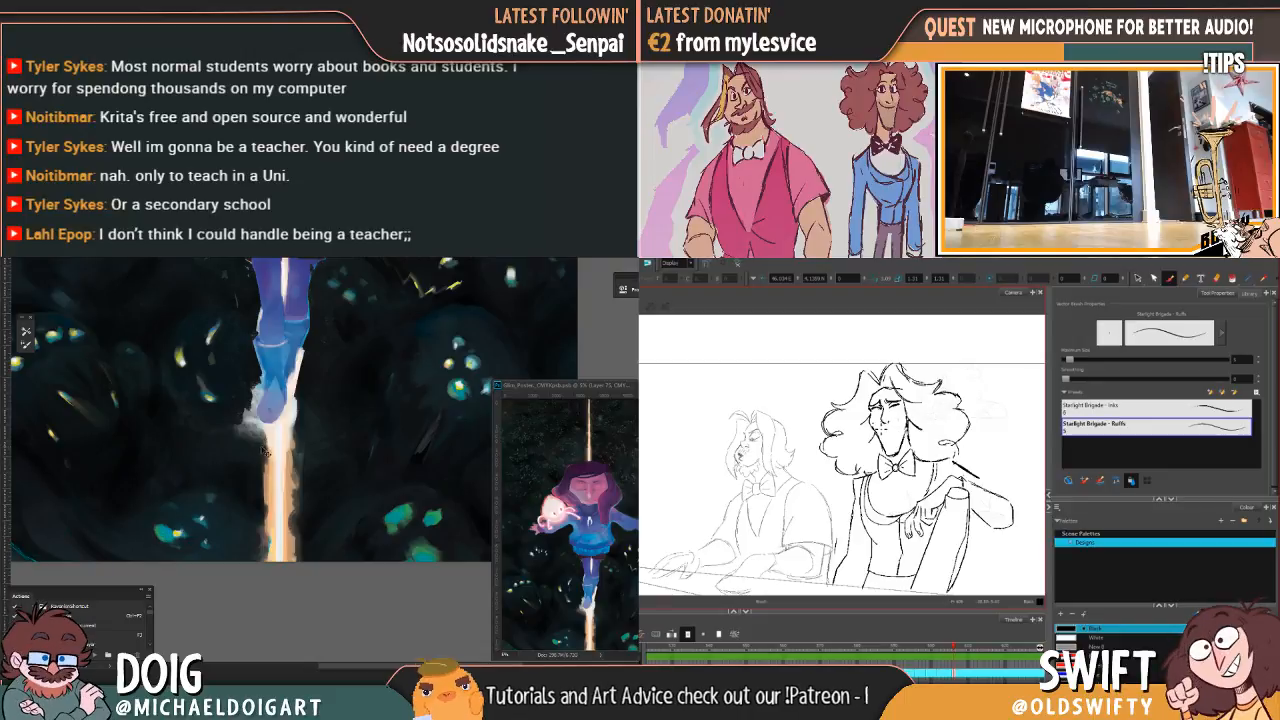
Step: Sample a teal tone from the glowing eyes of the lower-left creature in the painting
{"action": "scroll", "coordinate": [264, 451], "scroll_direction": "down", "scroll_amount": 2}
{"action": "left_click_drag", "start_coordinate": [281, 443], "coordinate": [232, 450]}
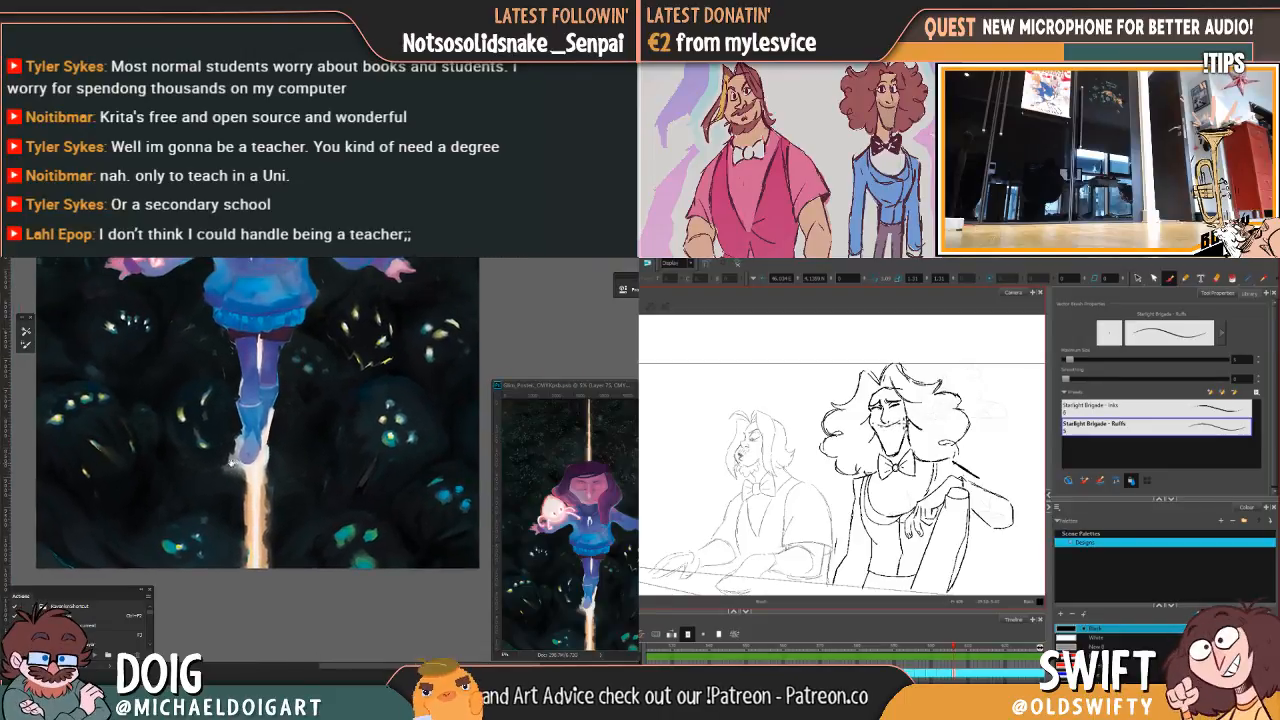
{"action": "left_click", "coordinate": [186, 529], "text": "alt"}
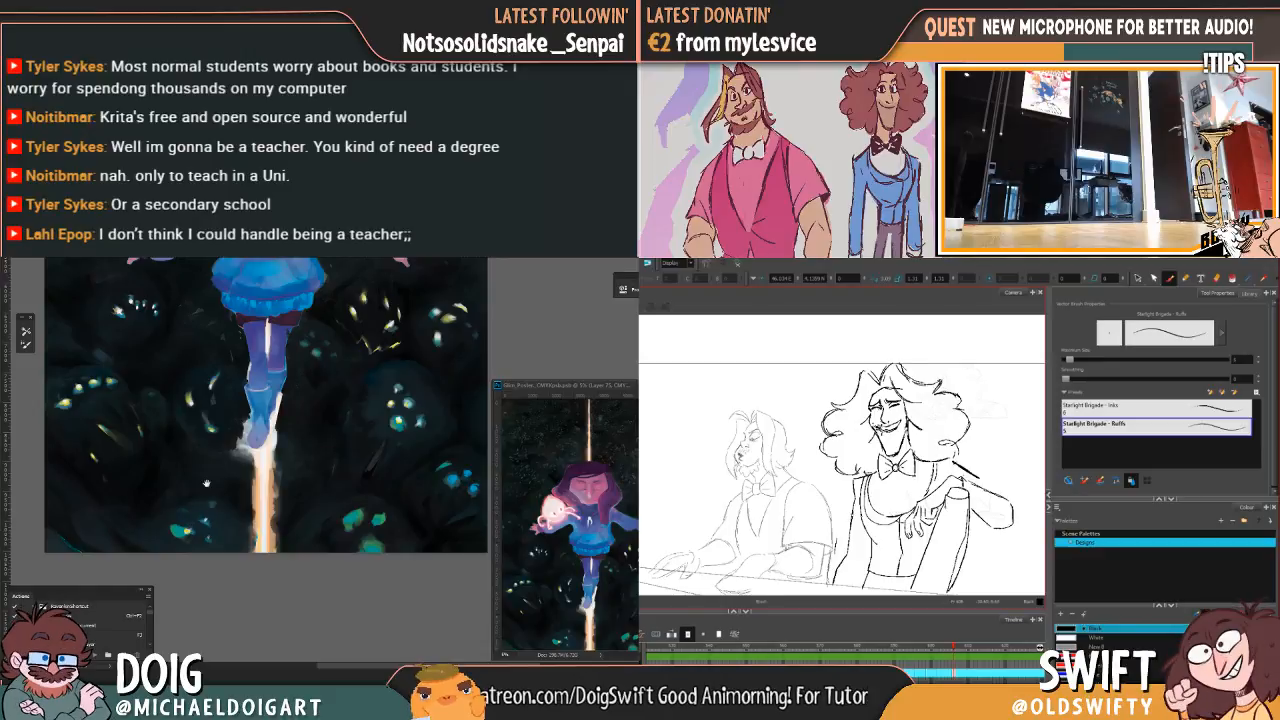
{"action": "left_click_drag", "start_coordinate": [206, 483], "coordinate": [209, 481]}
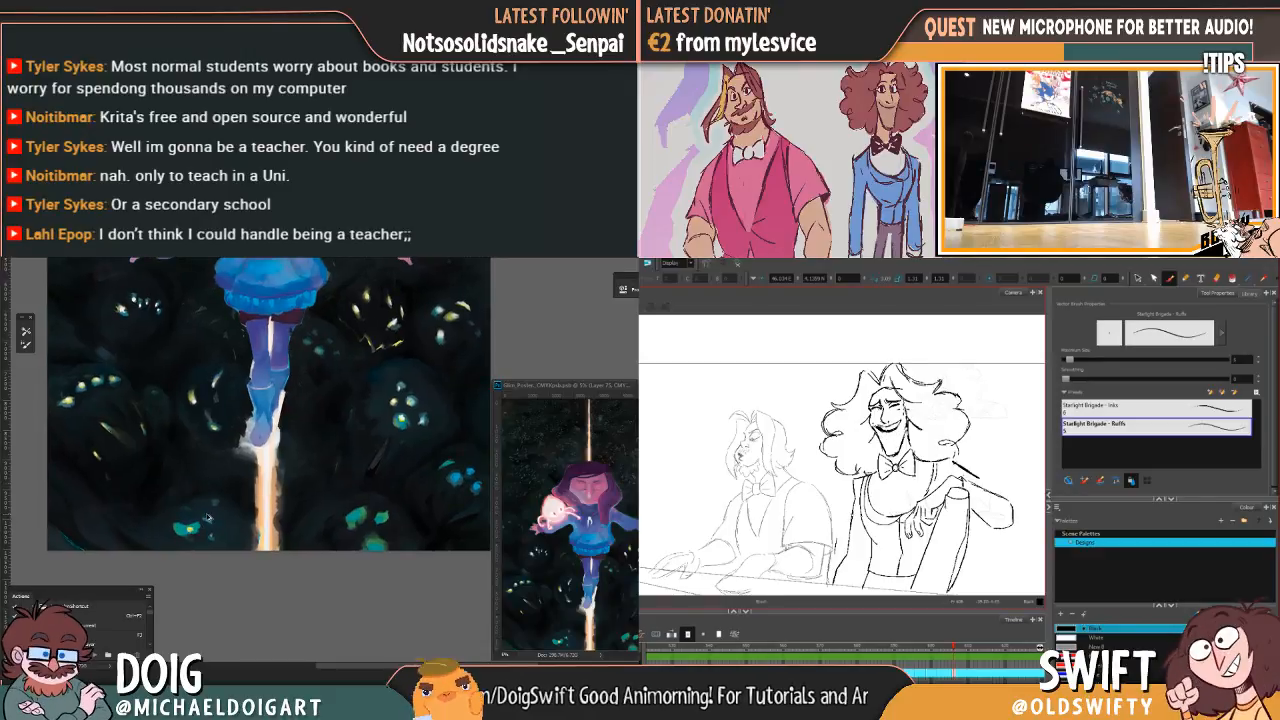
Step: Check the glowing creature eyes around the girl's boots at different zoom levels
{"action": "scroll", "coordinate": [207, 518], "scroll_direction": "up", "scroll_amount": 3}
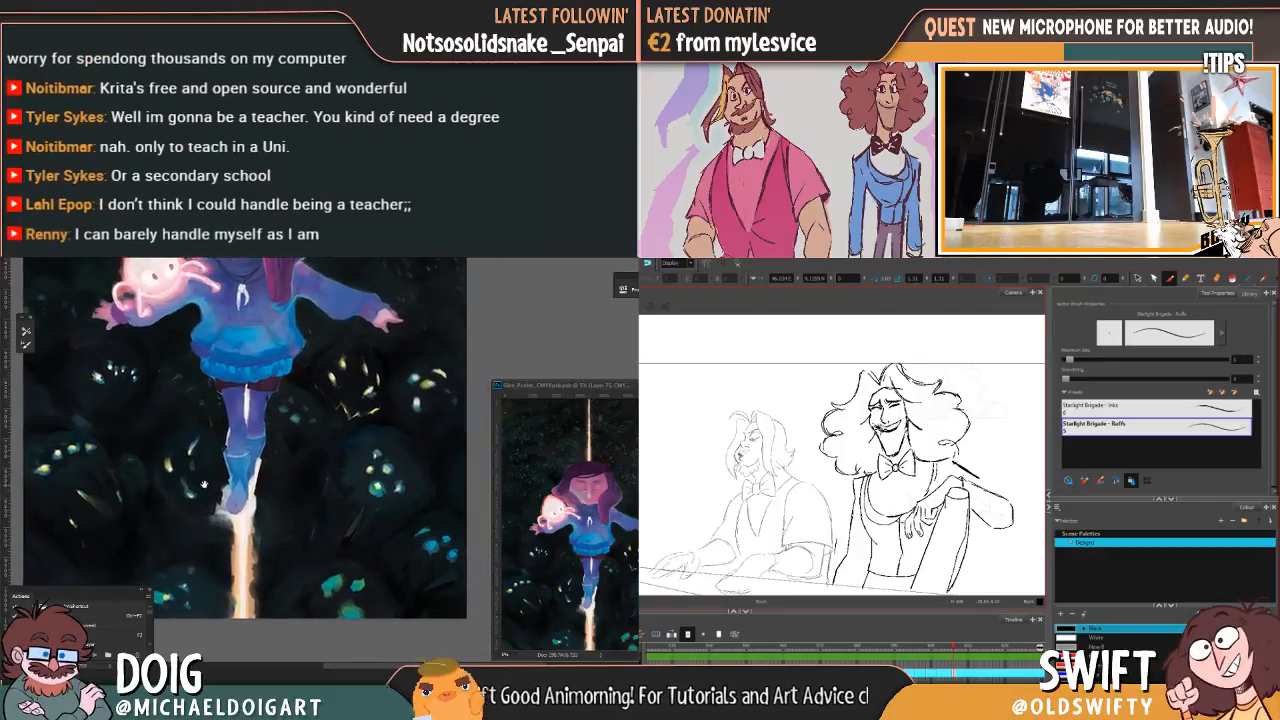
{"action": "scroll", "coordinate": [205, 482], "scroll_direction": "down", "scroll_amount": 2}
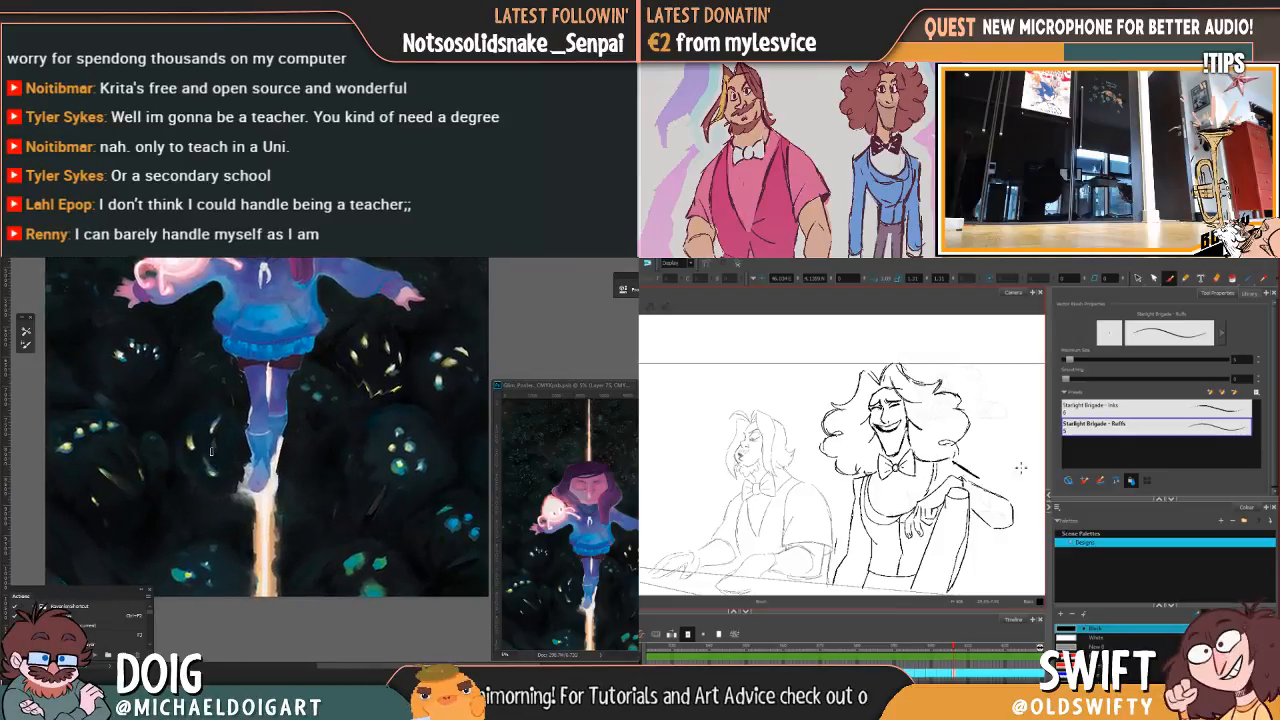
{"action": "scroll", "coordinate": [211, 454], "scroll_direction": "up", "scroll_amount": 2}
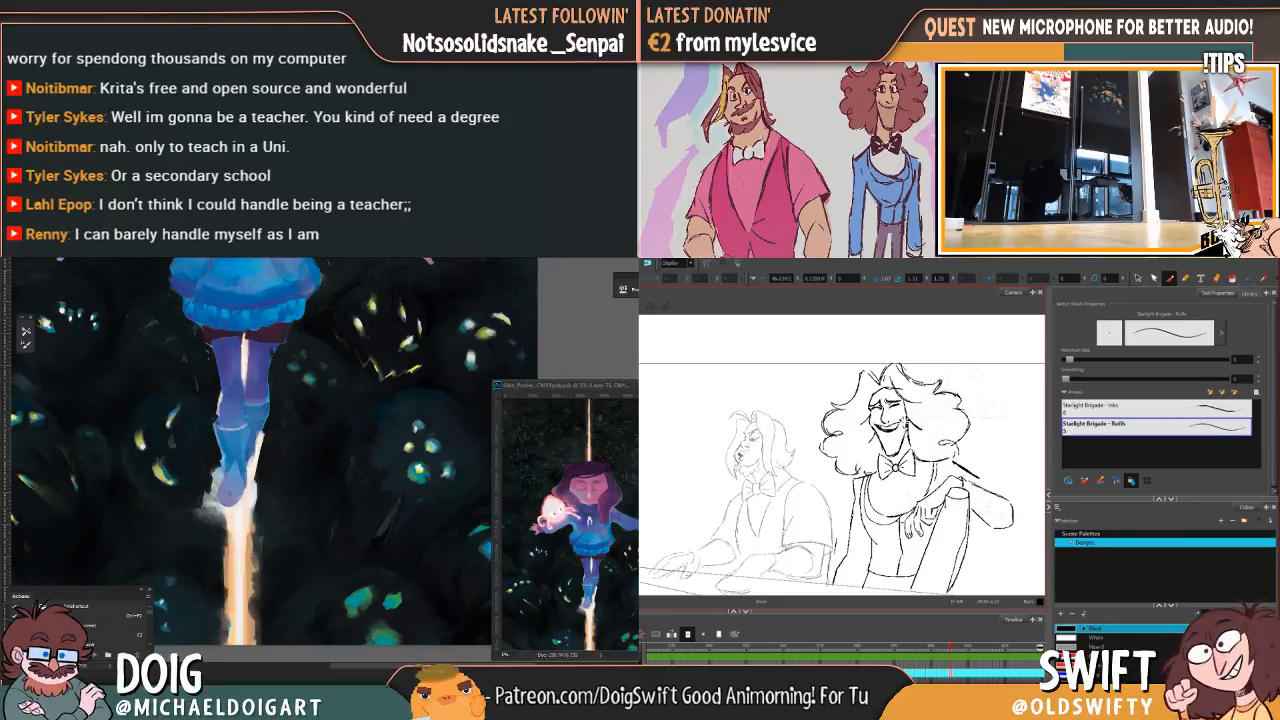
{"action": "key", "text": "ctrl+r"}
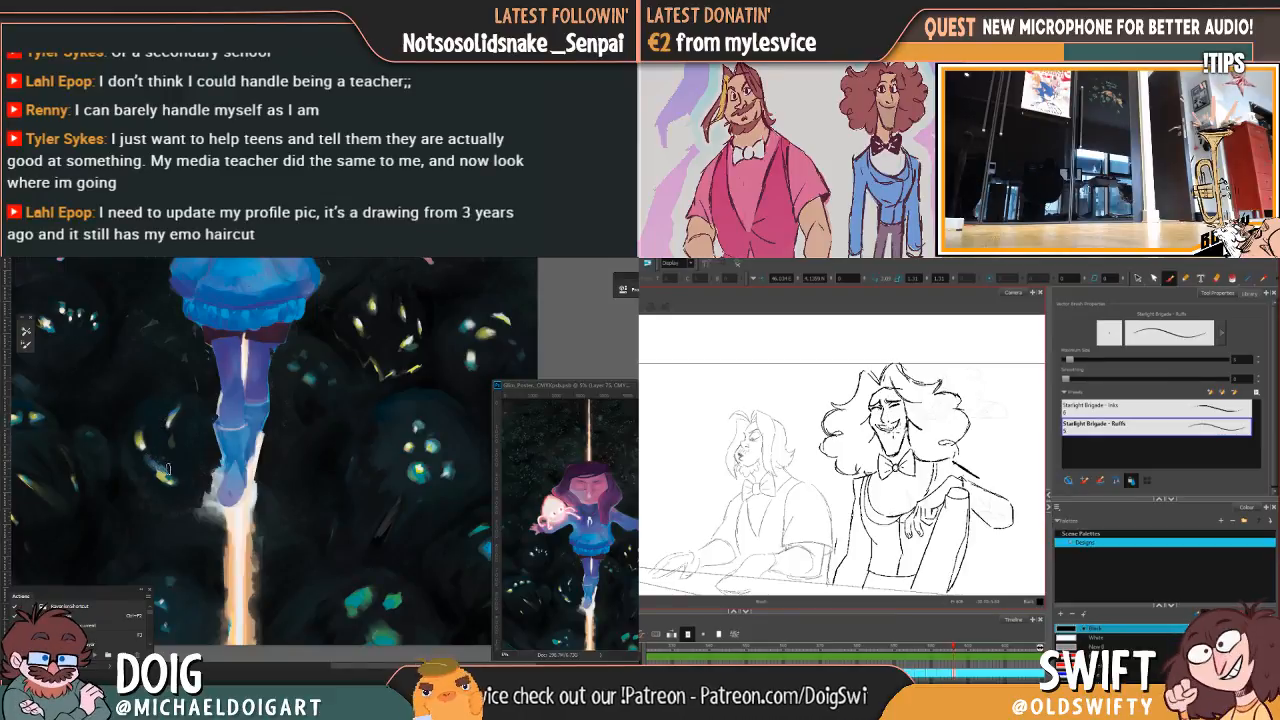
{"action": "scroll", "coordinate": [152, 460], "scroll_direction": "down", "scroll_amount": 5}
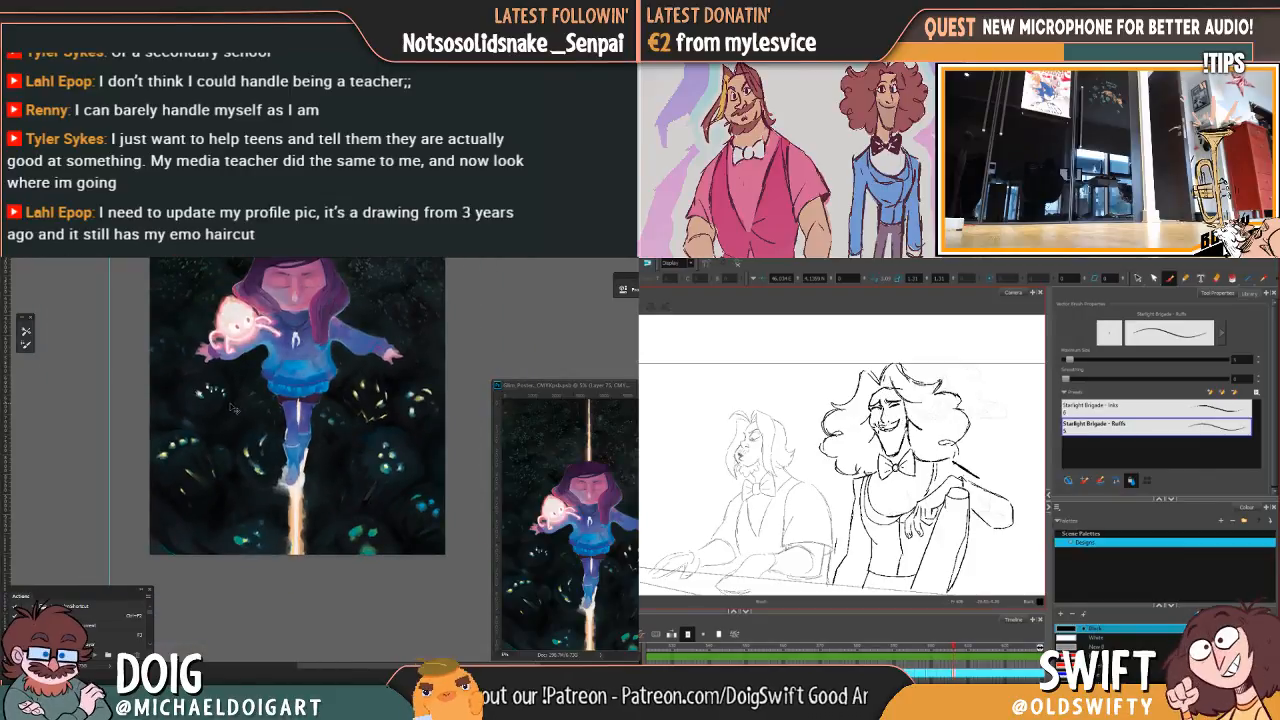
{"action": "scroll", "coordinate": [215, 412], "scroll_direction": "up", "scroll_amount": 5}
{"action": "scroll", "coordinate": [202, 415], "scroll_direction": "up", "scroll_amount": 3}
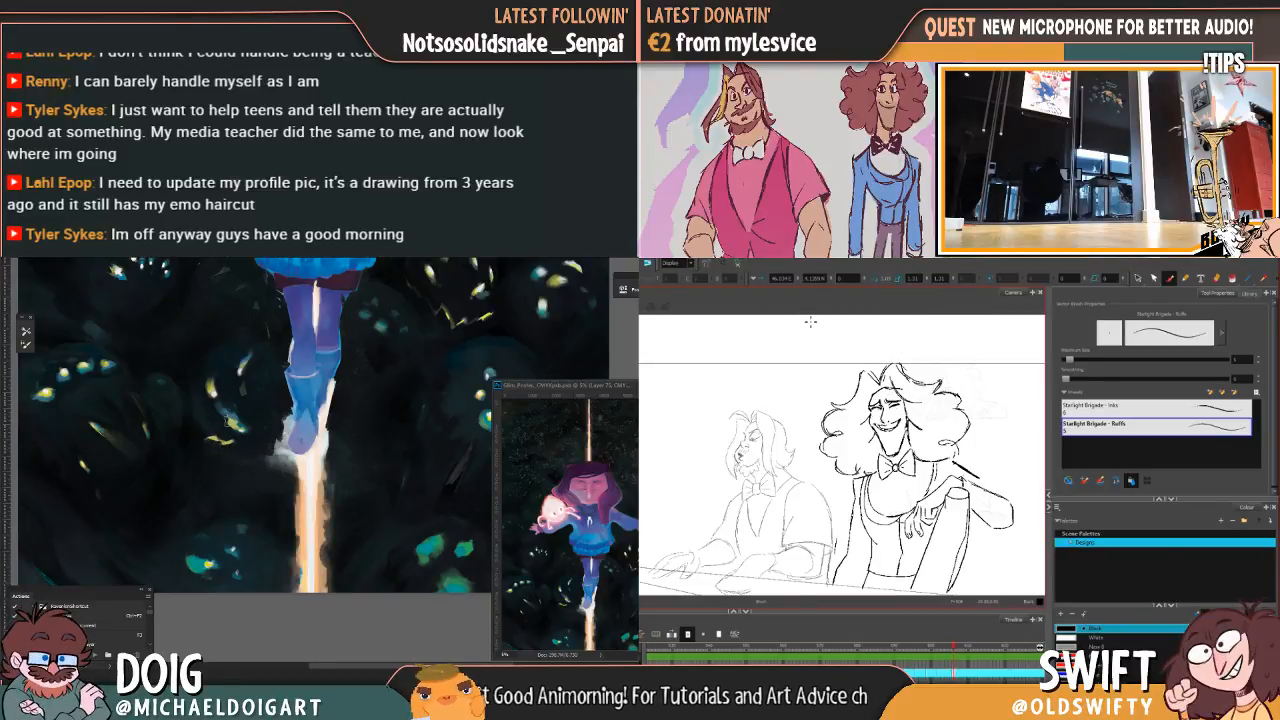
Step: Compare the curly-haired character's face with the neighbouring frame and select its eye and mouth lines
{"action": "key", "text": "alt+s"}
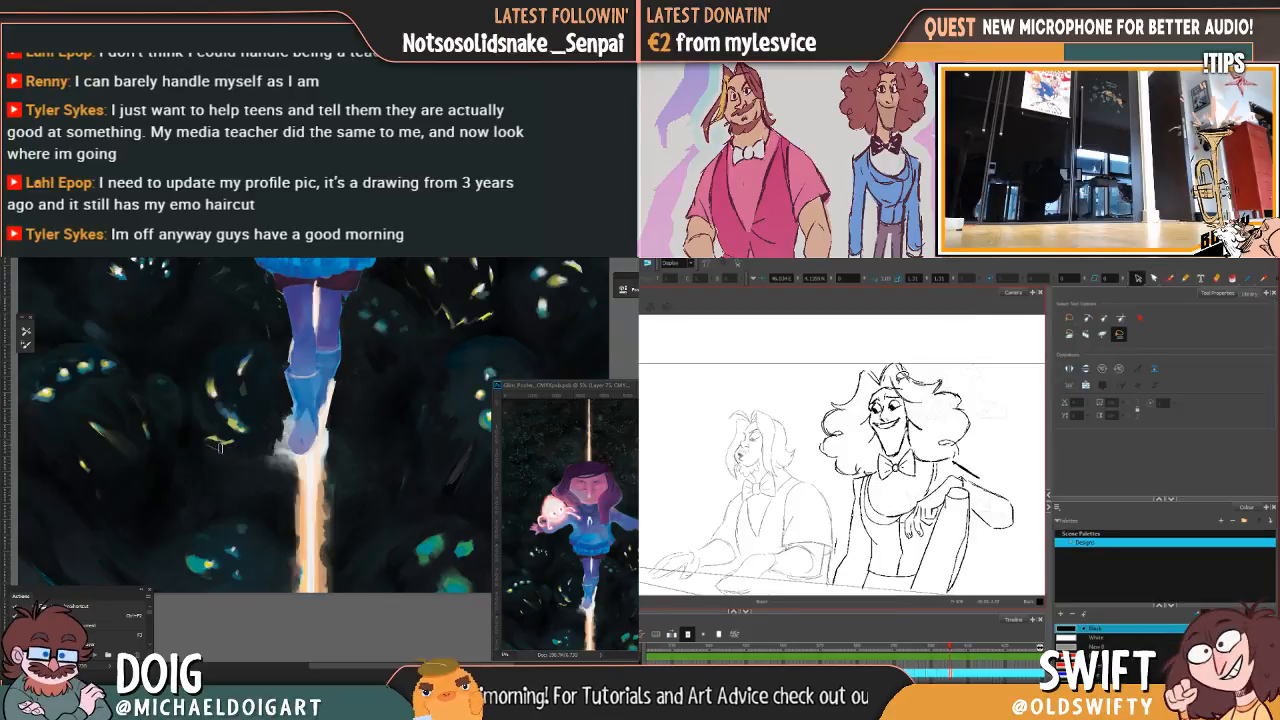
{"action": "key", "text": "period"}
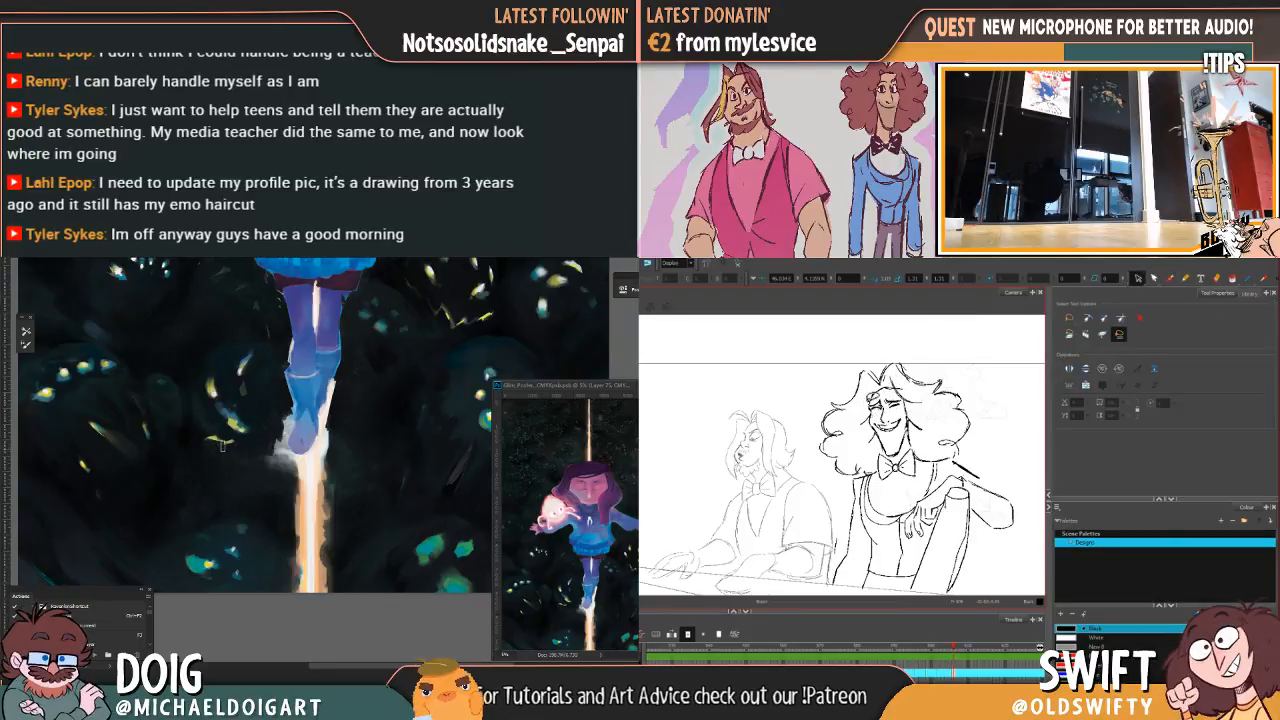
{"action": "left_click", "coordinate": [872, 424]}
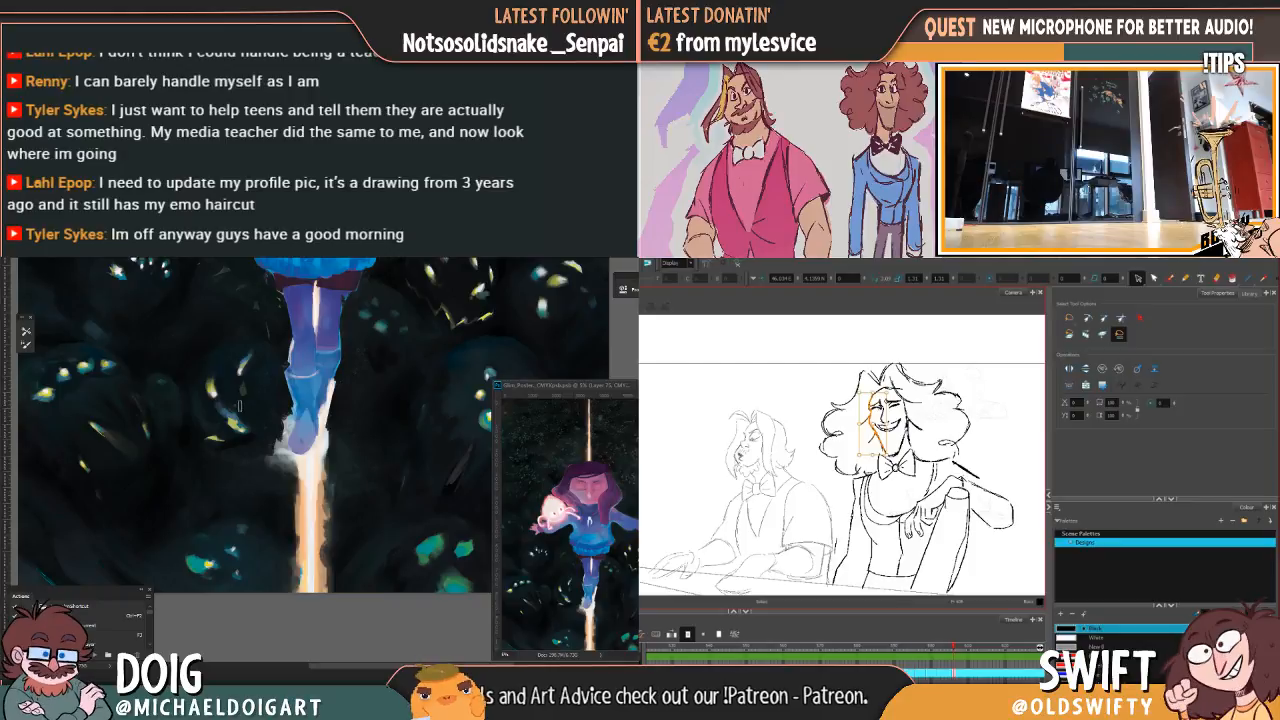
{"action": "key", "text": "comma"}
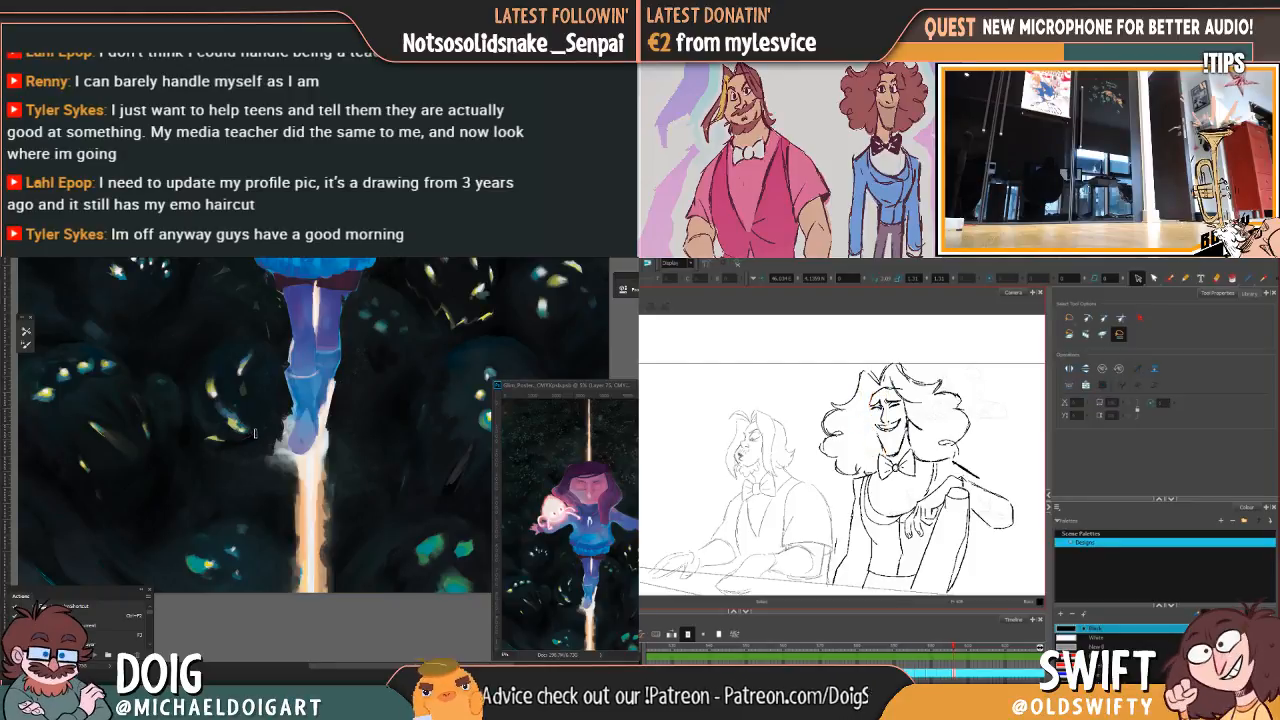
{"action": "key", "text": "period"}
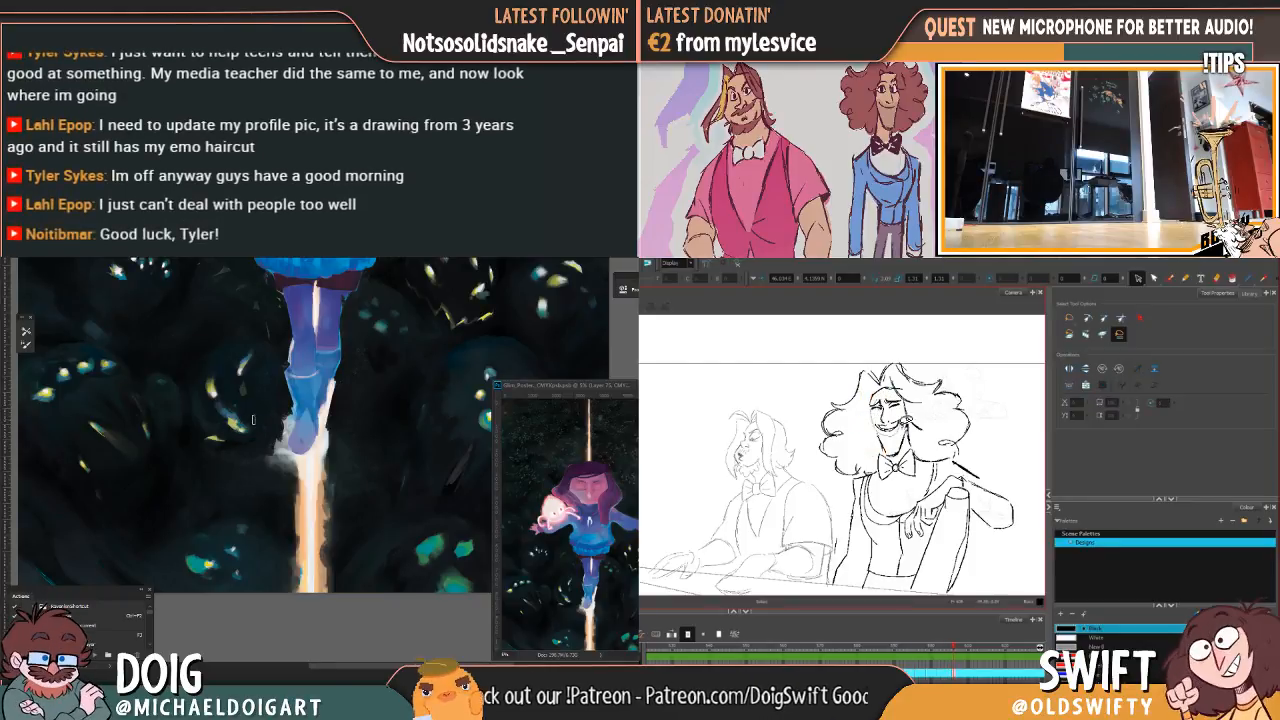
{"action": "left_click", "coordinate": [893, 418]}
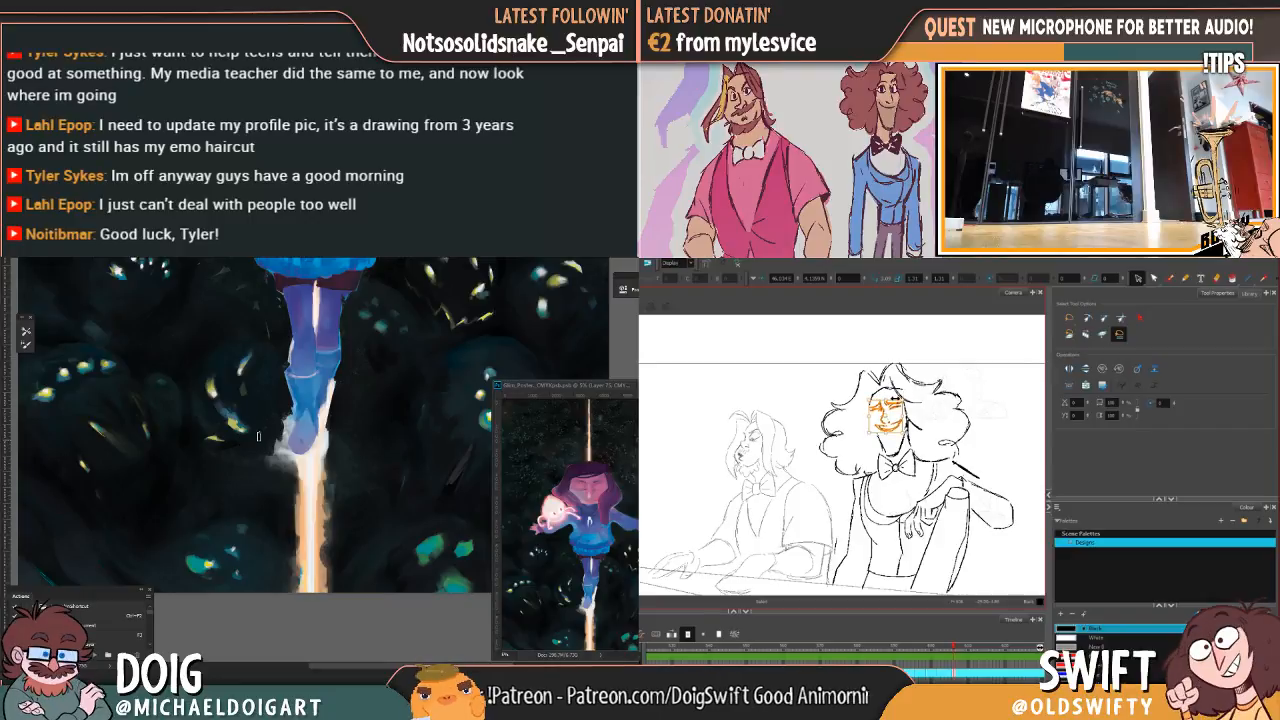
Step: Nudge the curly-haired character's facial features and sample dark tones around the creature beside the girl's boots for touch-up strokes
{"action": "left_click", "coordinate": [157, 510], "text": "alt"}
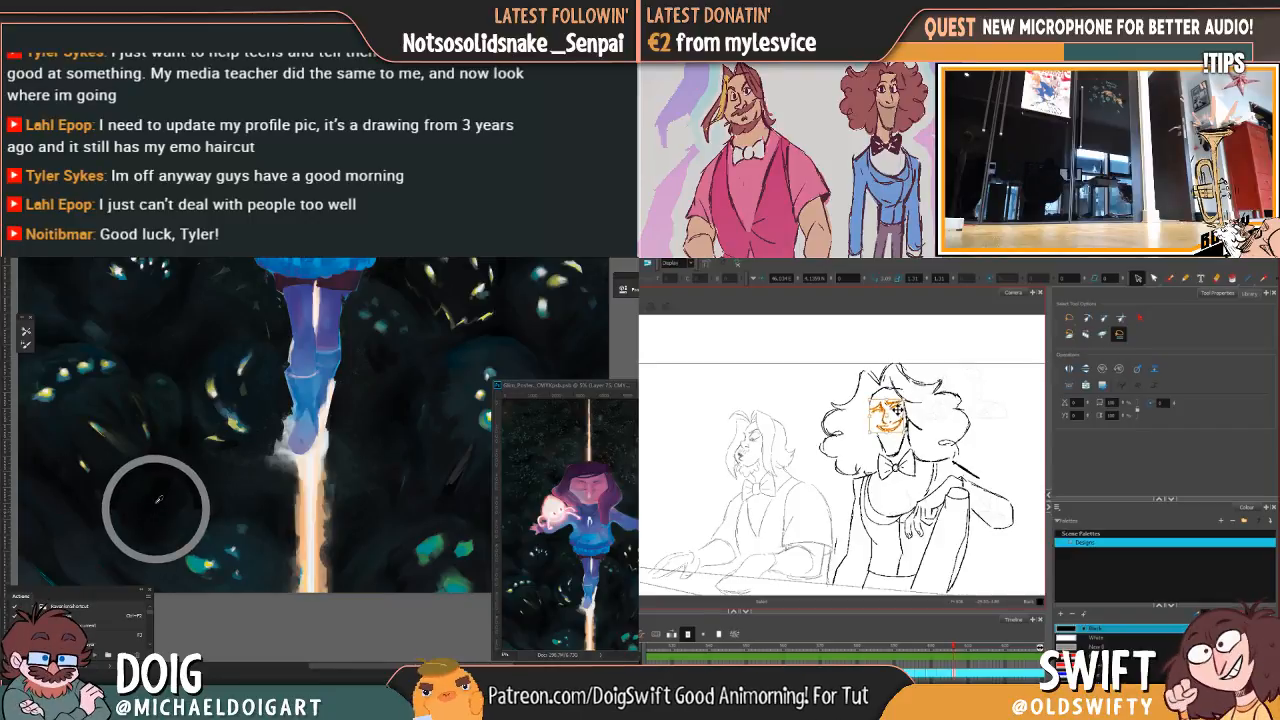
{"action": "left_click_drag", "start_coordinate": [196, 398], "coordinate": [203, 438]}
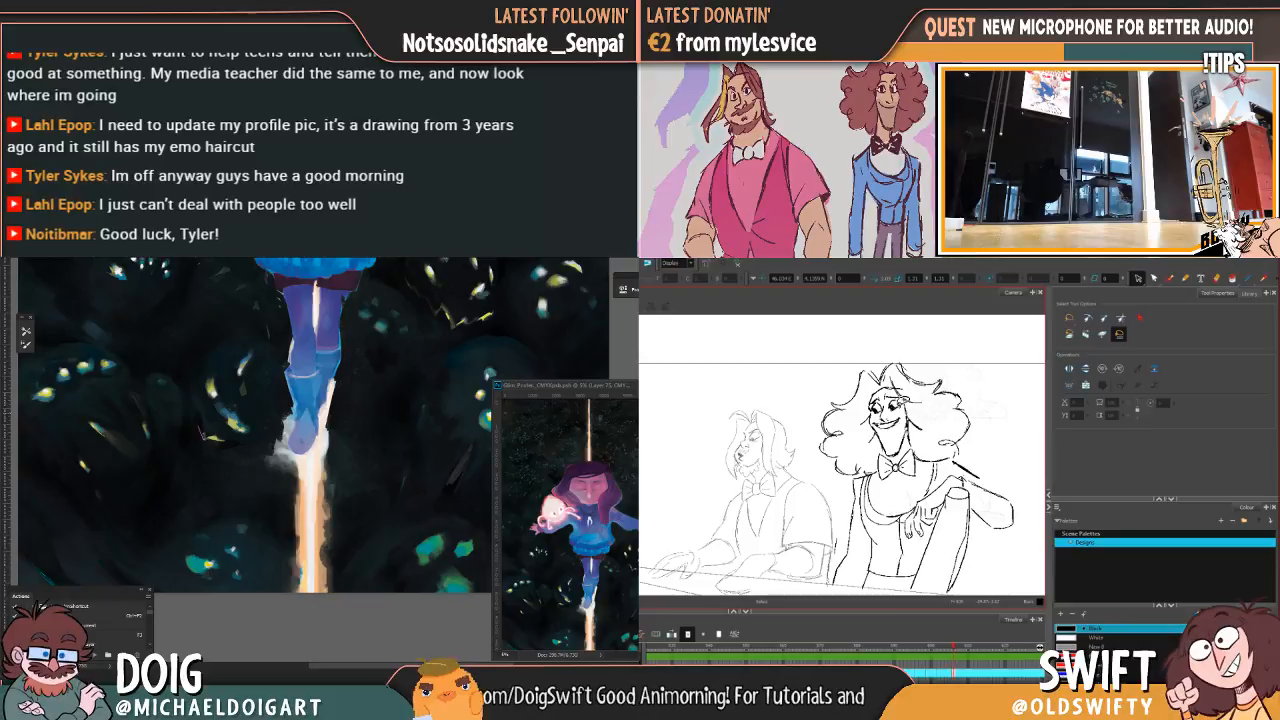
{"action": "left_click", "coordinate": [893, 416]}
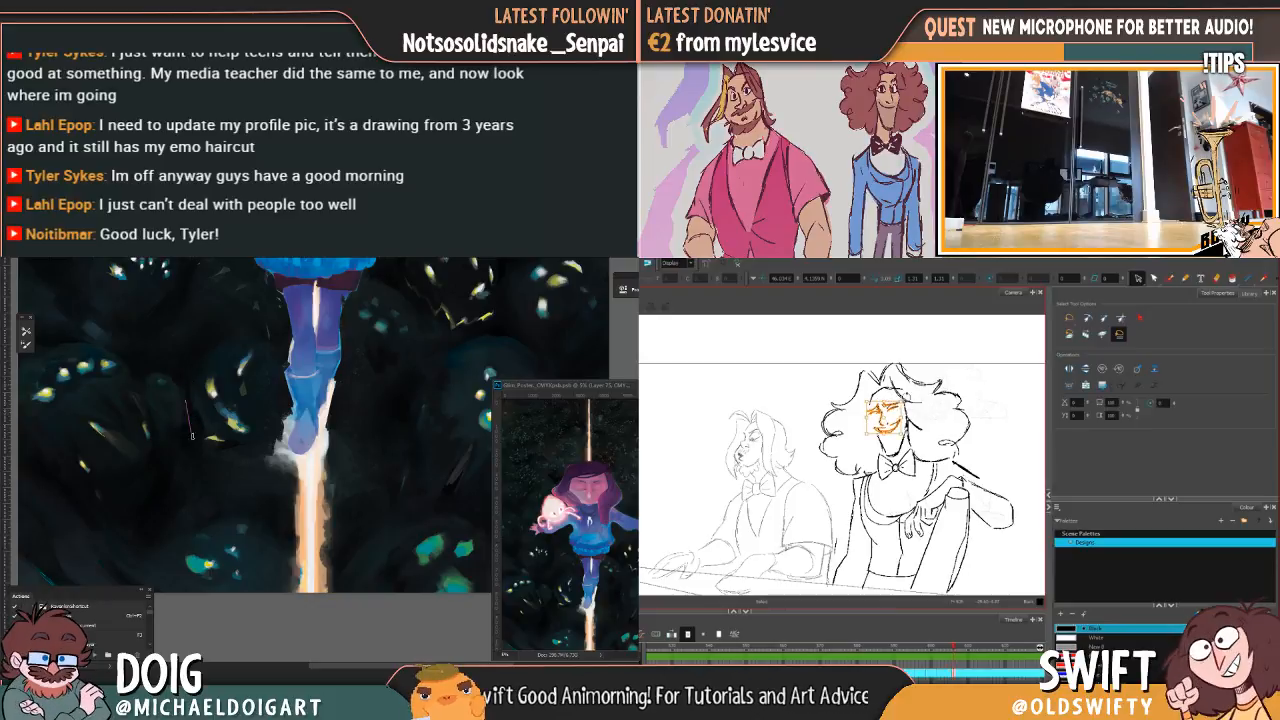
{"action": "left_click", "coordinate": [213, 423], "text": "alt"}
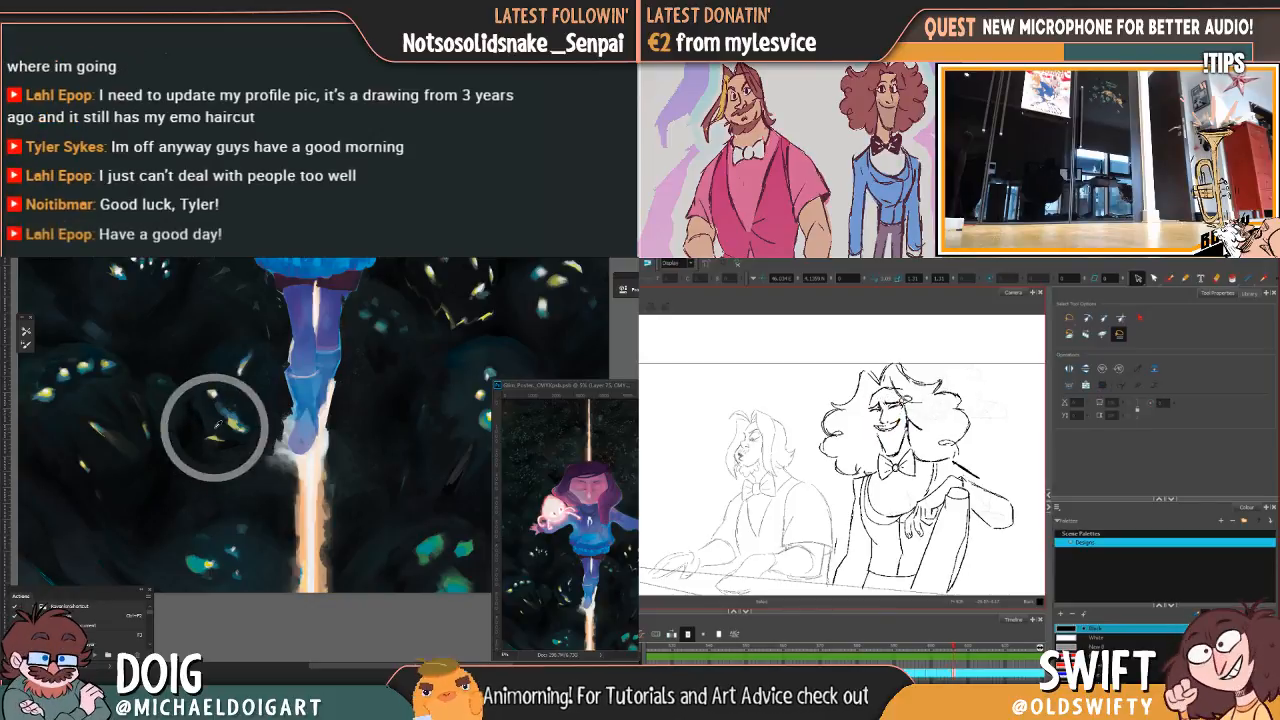
{"action": "mouse_move", "coordinate": [896, 397]}
{"action": "left_mouse_down"}
{"action": "mouse_move", "coordinate": [876, 428]}
{"action": "mouse_move", "coordinate": [904, 408]}
{"action": "left_mouse_up"}
{"action": "key", "text": "Escape"}
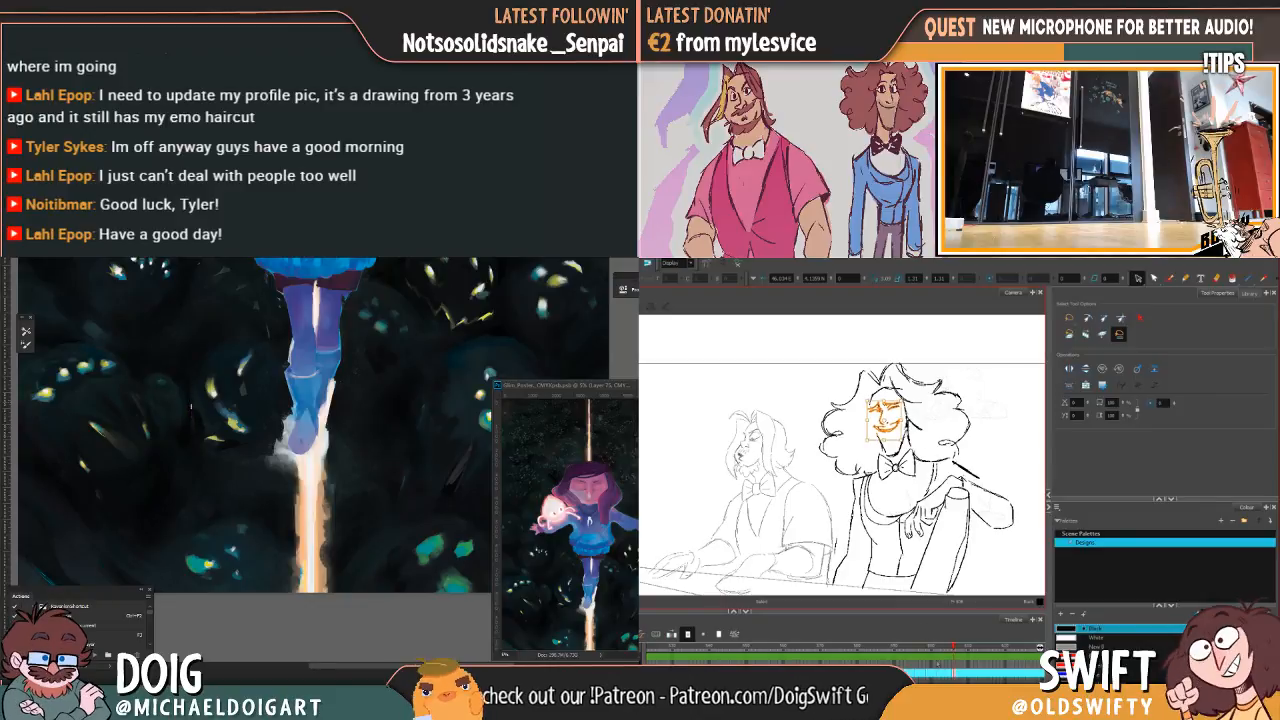
{"action": "left_click", "coordinate": [938, 406]}
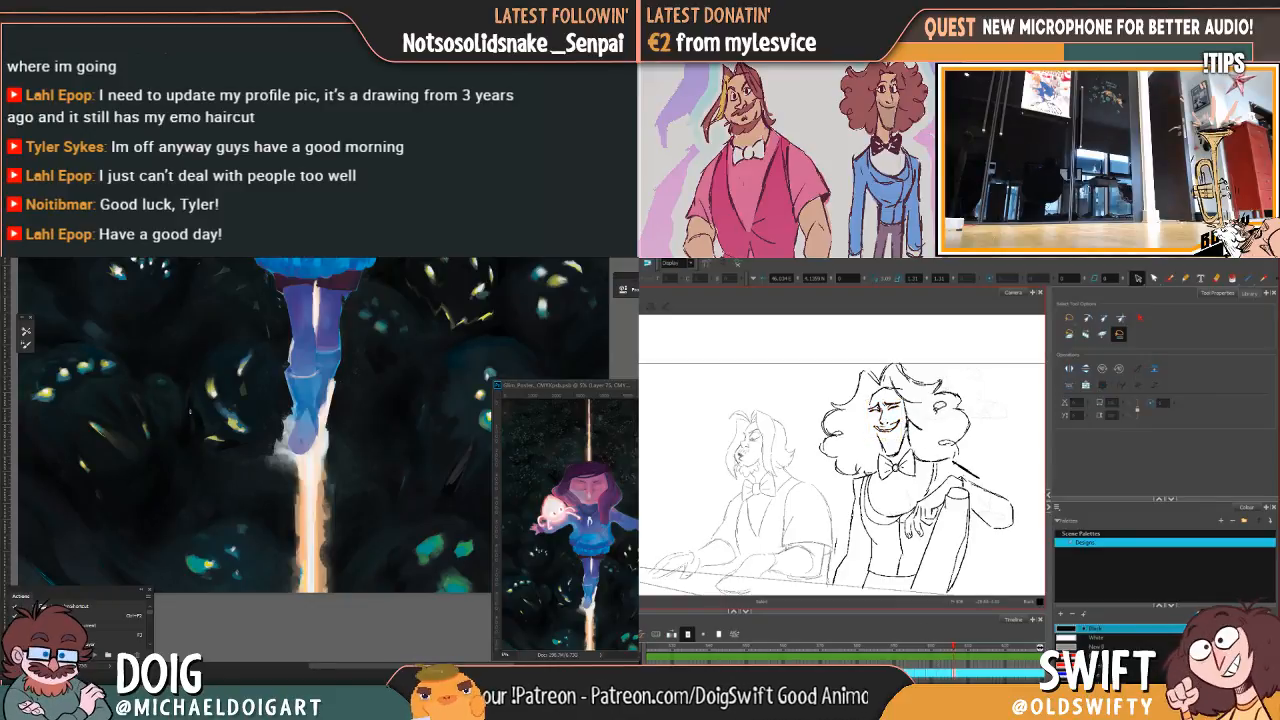
Step: Isolate and delete the outline and jaw lines of the curly-haired character's face
{"action": "left_click_drag", "start_coordinate": [876, 400], "coordinate": [896, 388]}
{"action": "key", "text": "Delete"}
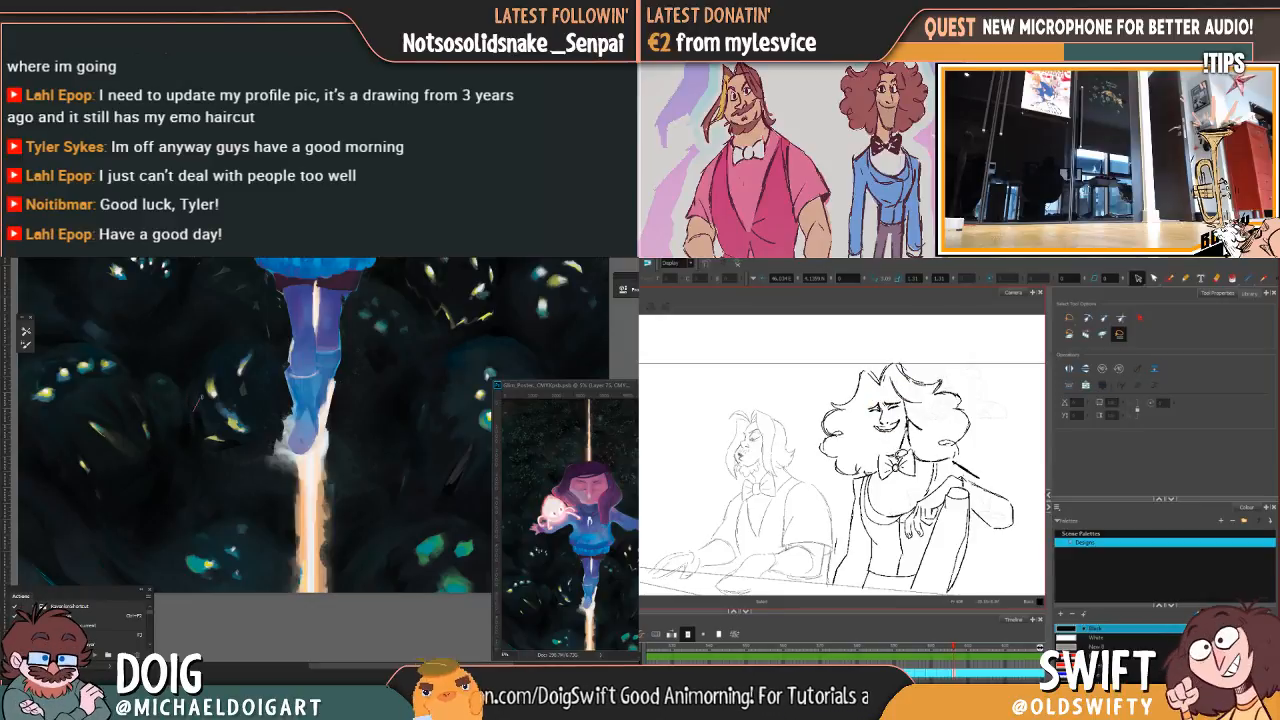
{"action": "left_click_drag", "start_coordinate": [898, 454], "coordinate": [907, 440]}
{"action": "key", "text": "Delete"}
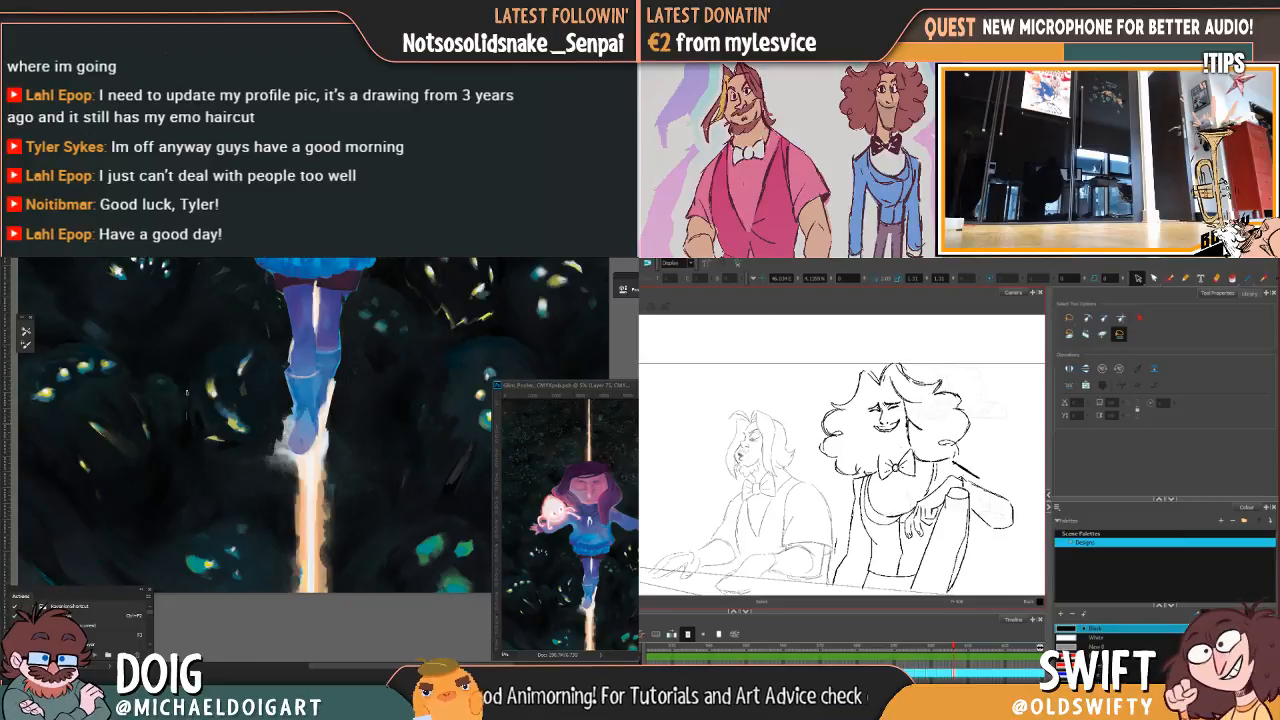
Step: Redraw the curly-haired character's face outline with the brush and touch up the area below the creature's eyes beside the girl's boots
{"action": "left_click", "coordinate": [1169, 279]}
{"action": "key", "text": "ctrl+minus"}
{"action": "key", "text": "ctrl+minus"}
{"action": "key", "text": "ctrl+plus"}
{"action": "key", "text": "ctrl+plus"}
{"action": "left_click_drag", "start_coordinate": [198, 421], "coordinate": [212, 432]}
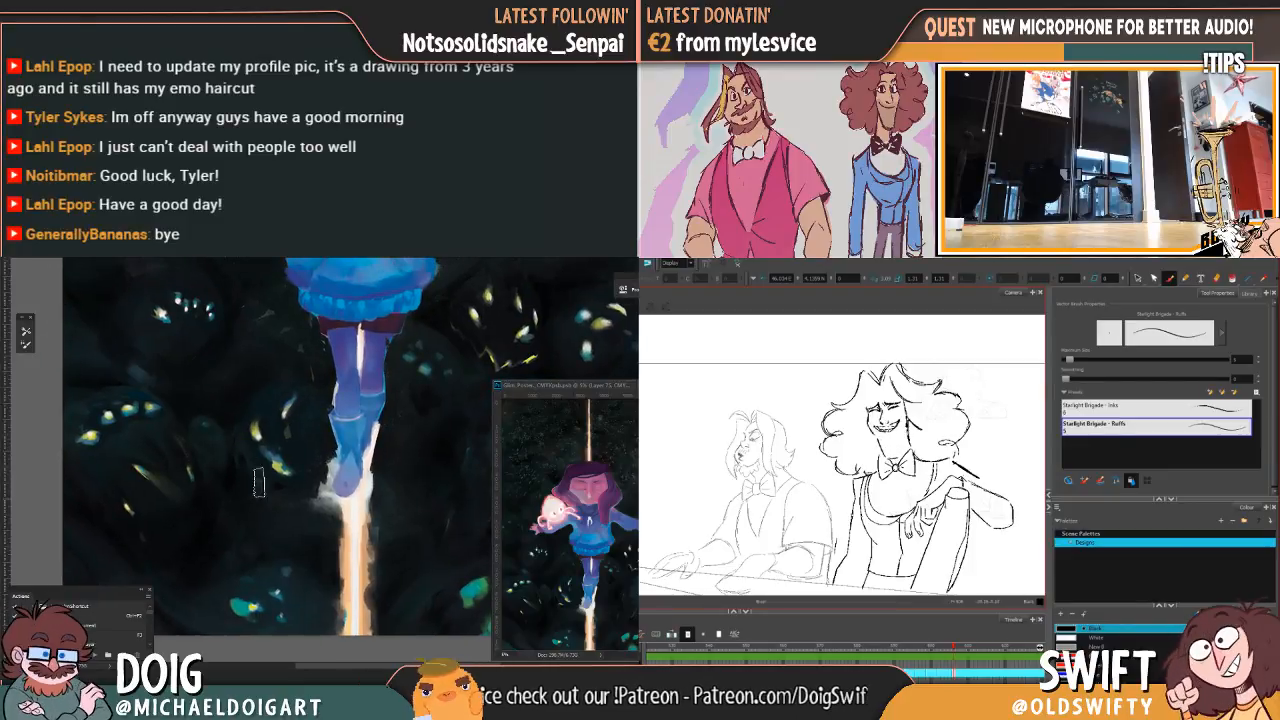
{"action": "key", "text": "ctrl+minus"}
{"action": "left_click_drag", "start_coordinate": [305, 402], "coordinate": [204, 442]}
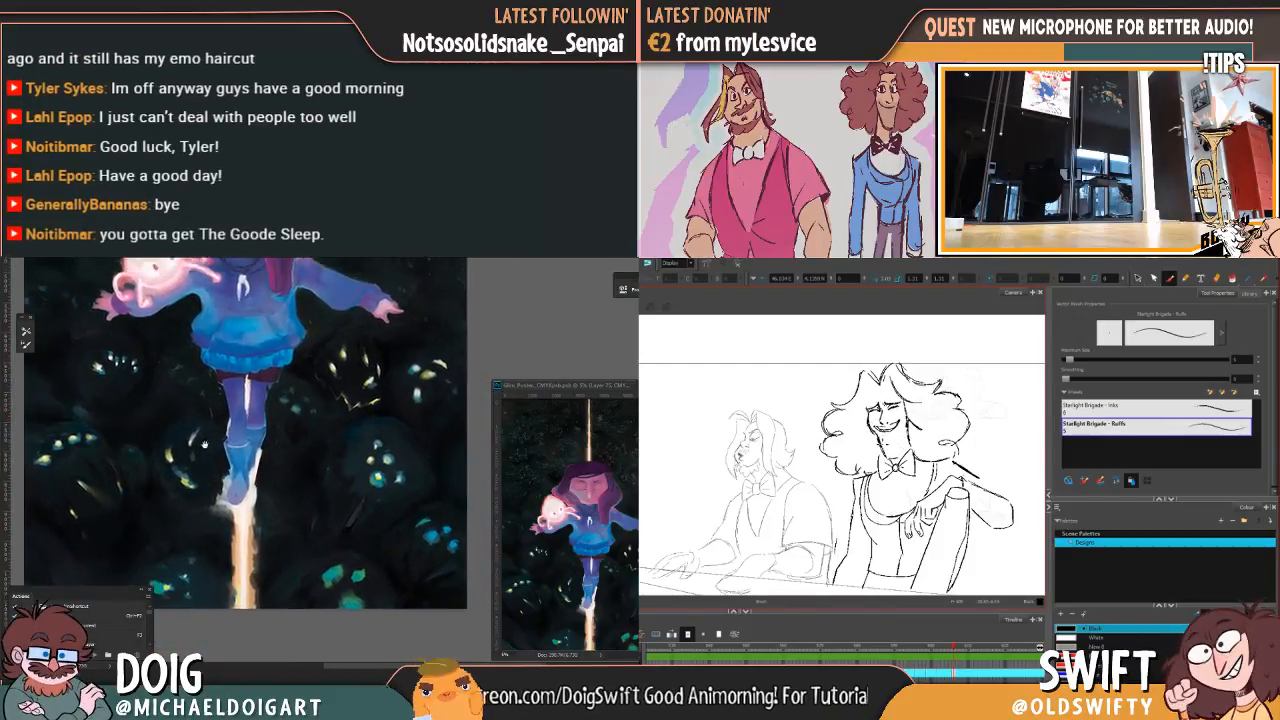
{"action": "key", "text": "ctrl+minus"}
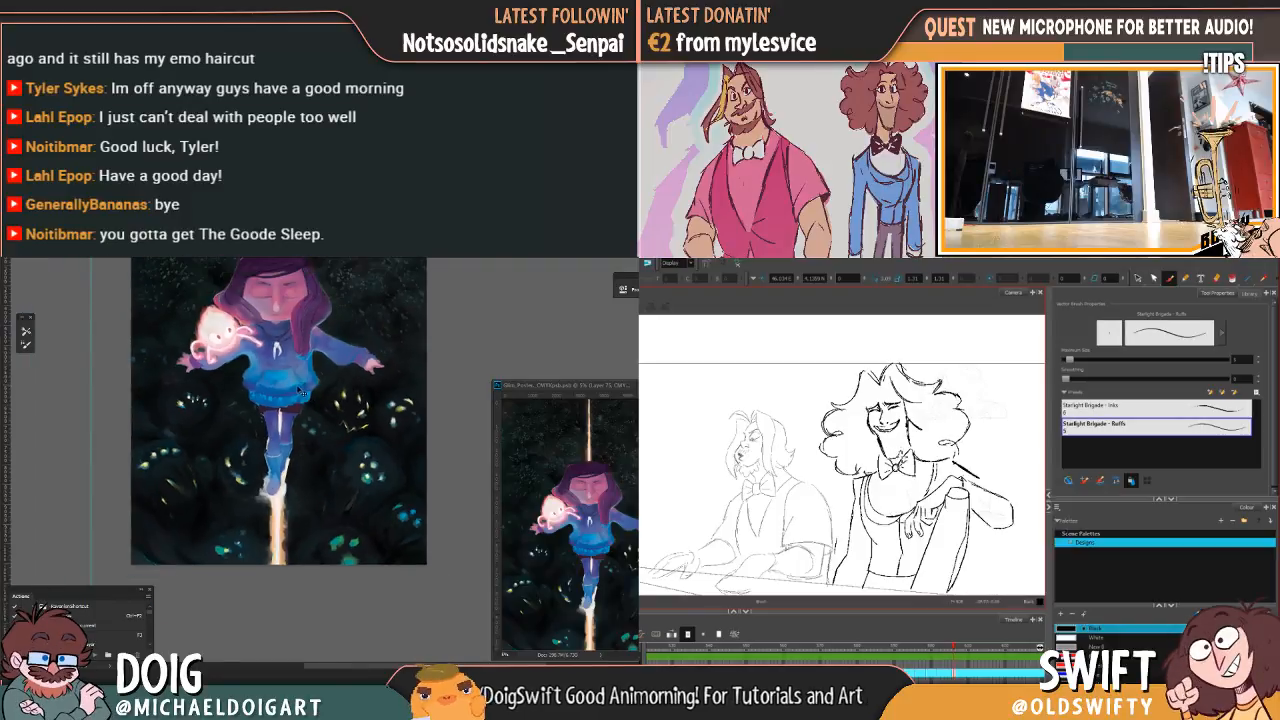
Step: Compare the painting with and without the latest change to the glow of the creatures' eyes around the girl
{"action": "key", "text": "ctrl+minus"}
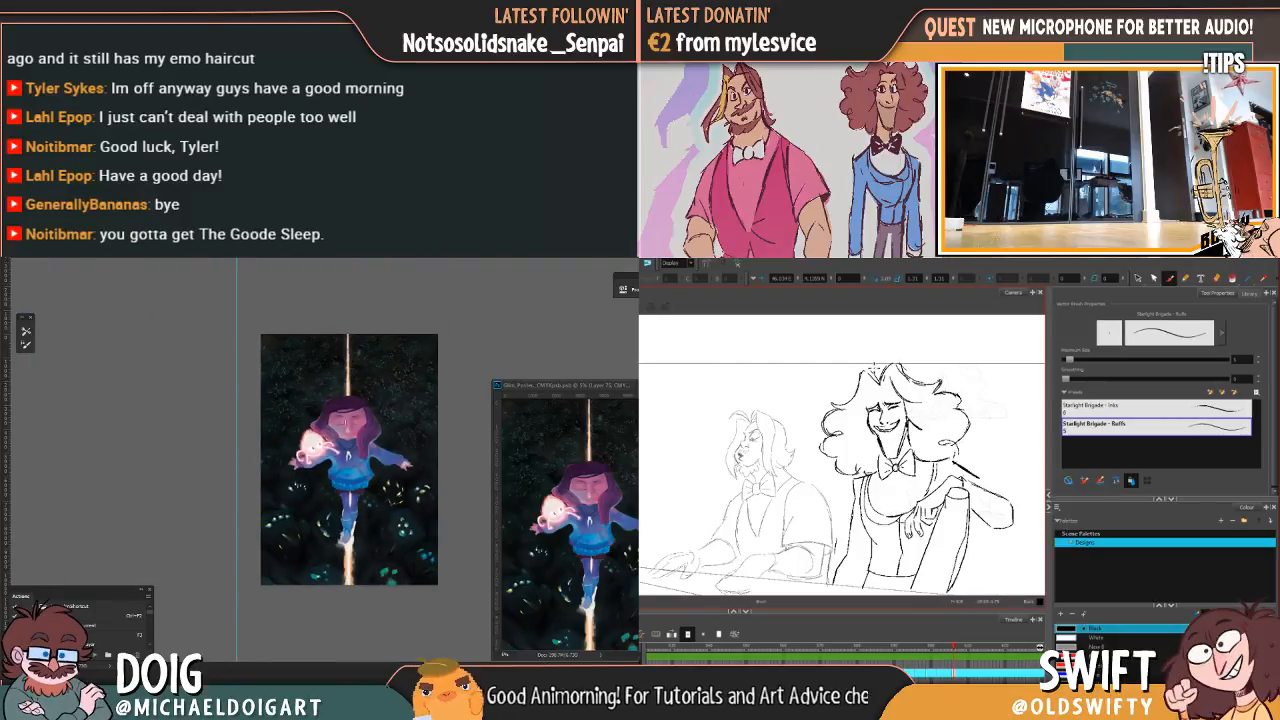
{"action": "key", "text": "ctrl+plus"}
{"action": "key", "text": "ctrl+plus"}
{"action": "key", "text": "ctrl+plus"}
{"action": "left_click_drag", "start_coordinate": [359, 480], "coordinate": [311, 417]}
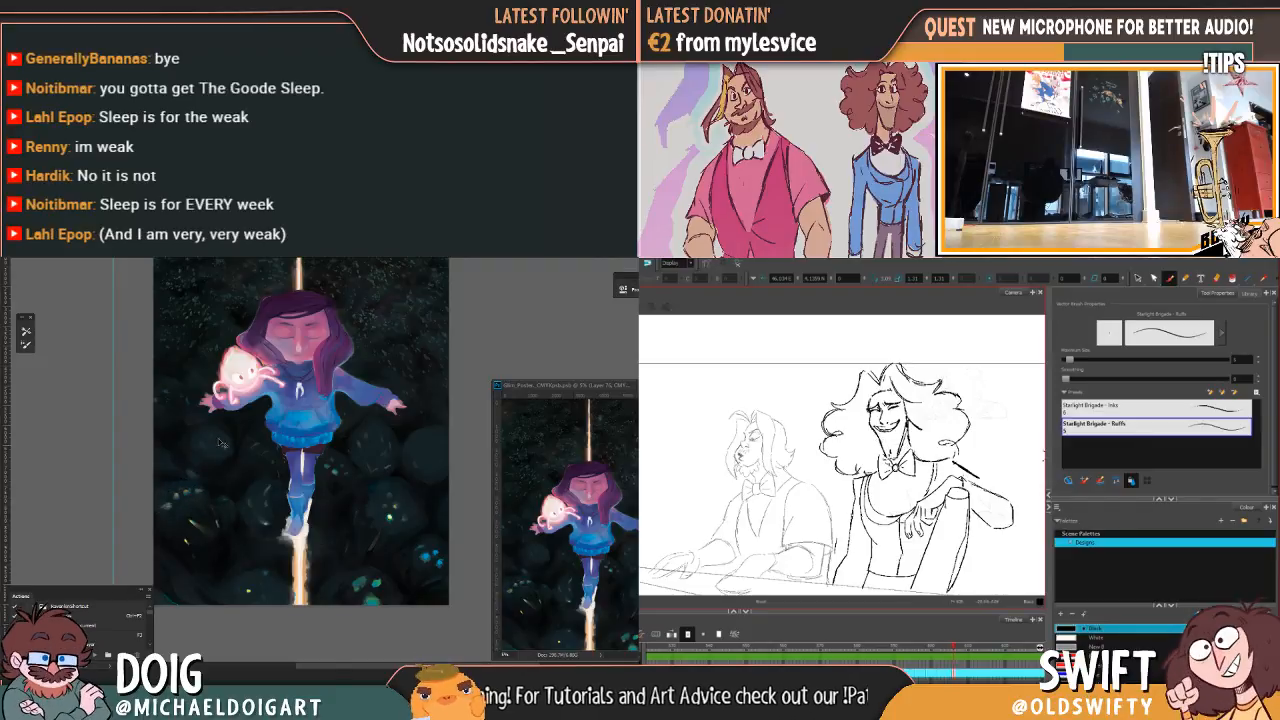
{"action": "key", "text": "ctrl+minus"}
{"action": "key", "text": "ctrl+z"}
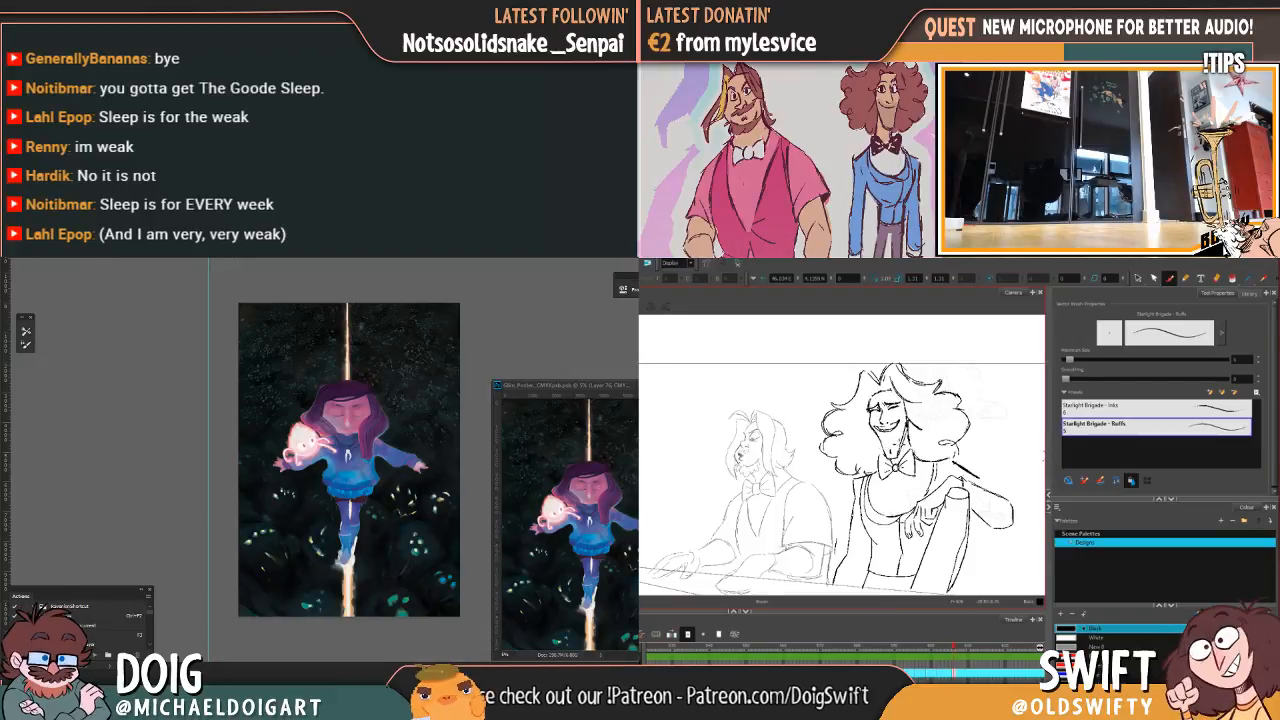
{"action": "key", "text": "ctrl+z"}
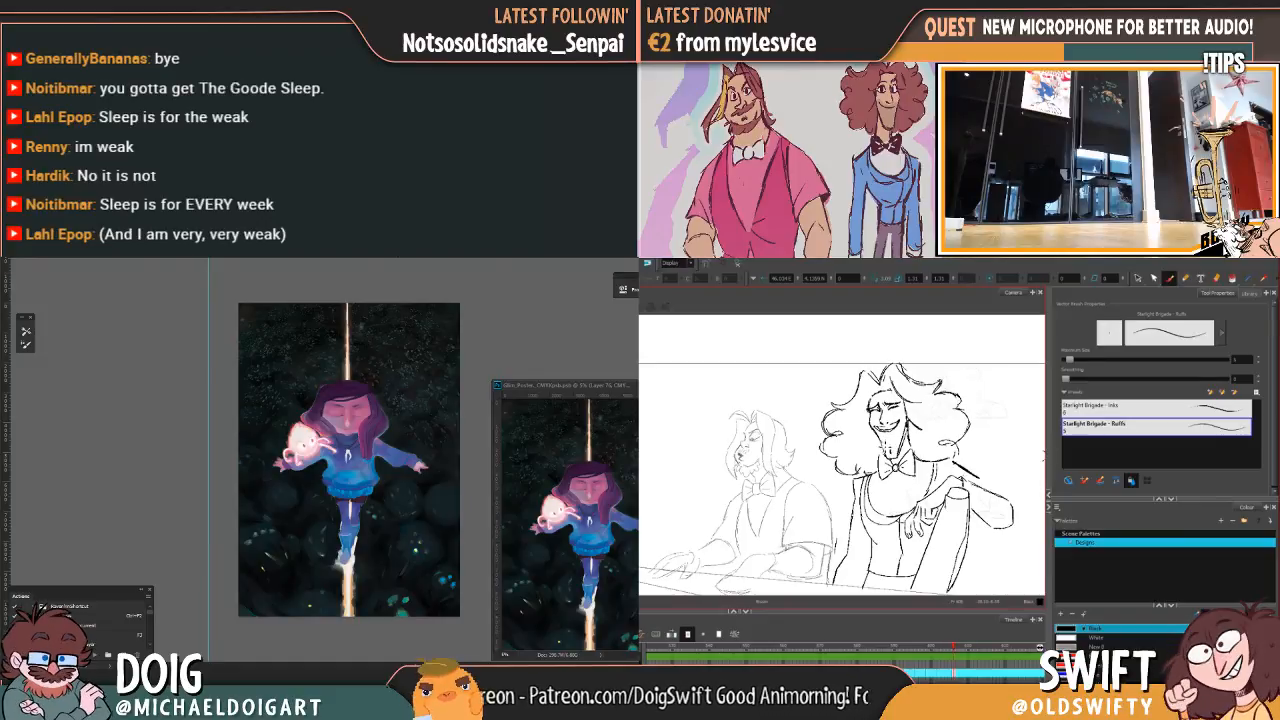
{"action": "key", "text": "ctrl+shift+z"}
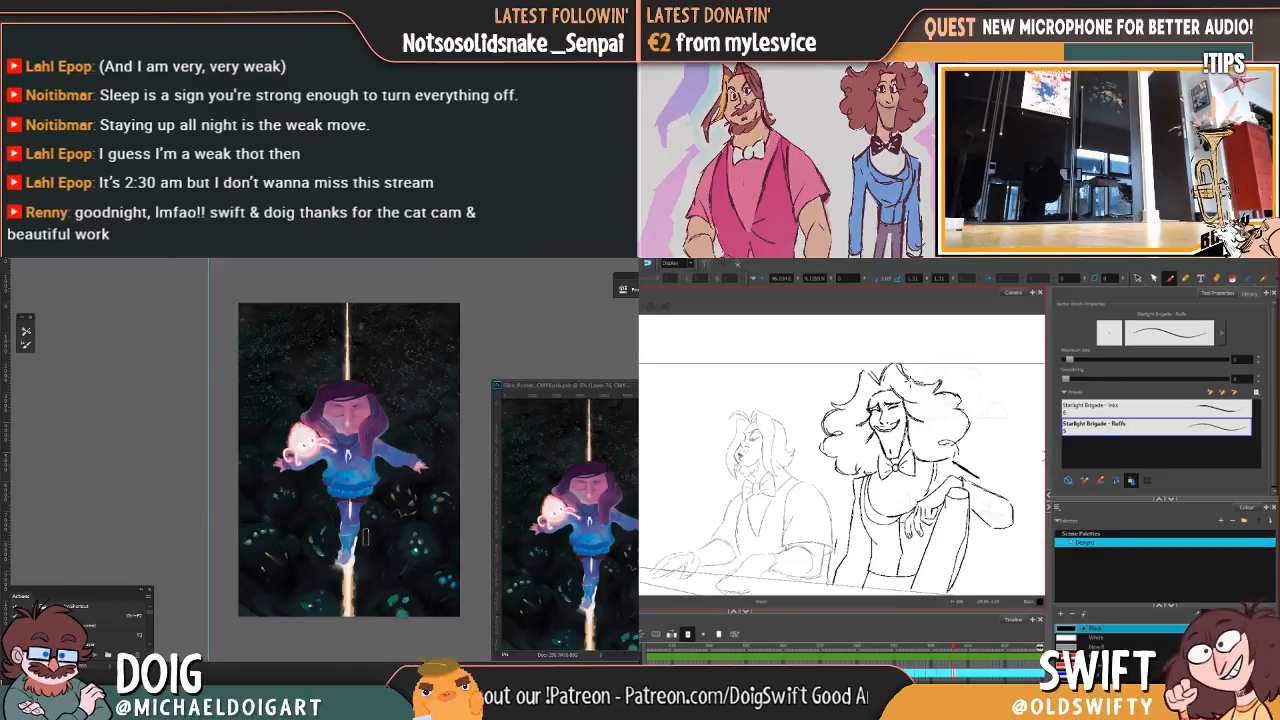
Step: Select the curly-haired character's cheek line and the curls on the right side of the head to adjust their placement
{"action": "scroll", "coordinate": [365, 530], "scroll_direction": "up", "scroll_amount": 5}
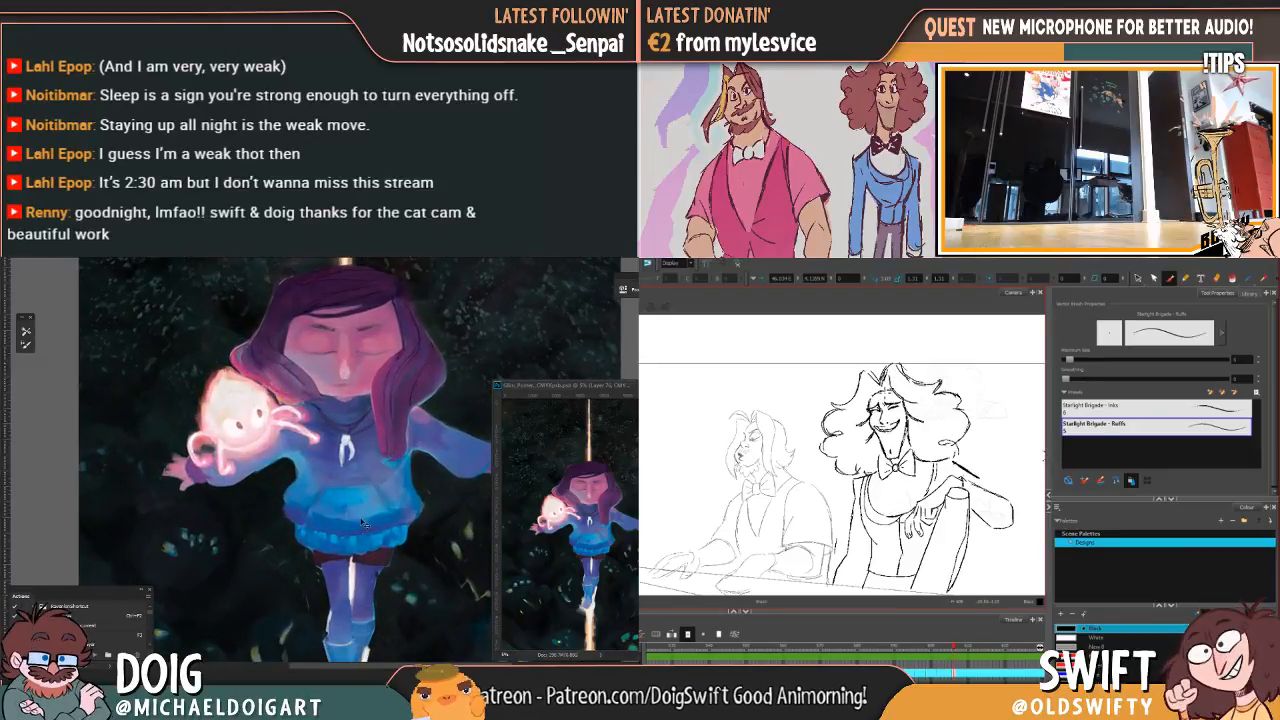
{"action": "scroll", "coordinate": [361, 524], "scroll_direction": "up", "scroll_amount": 2}
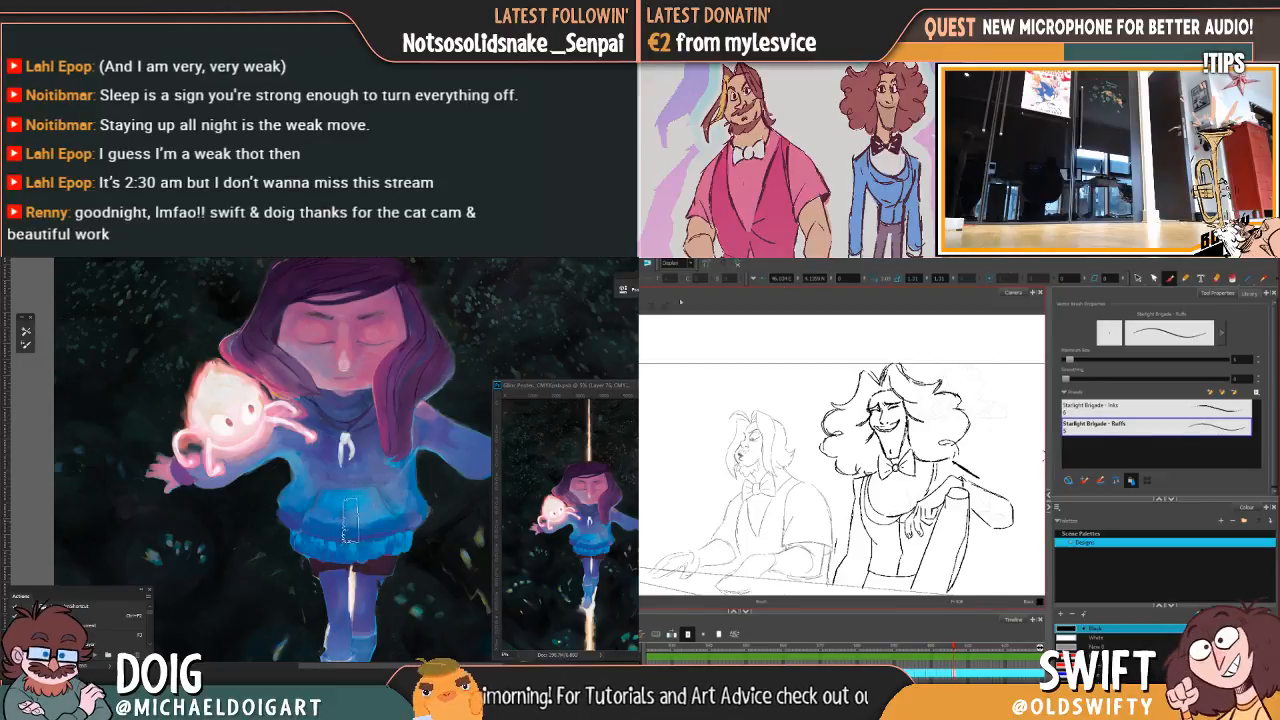
{"action": "key", "text": "alt+s"}
{"action": "left_click", "coordinate": [910, 412]}
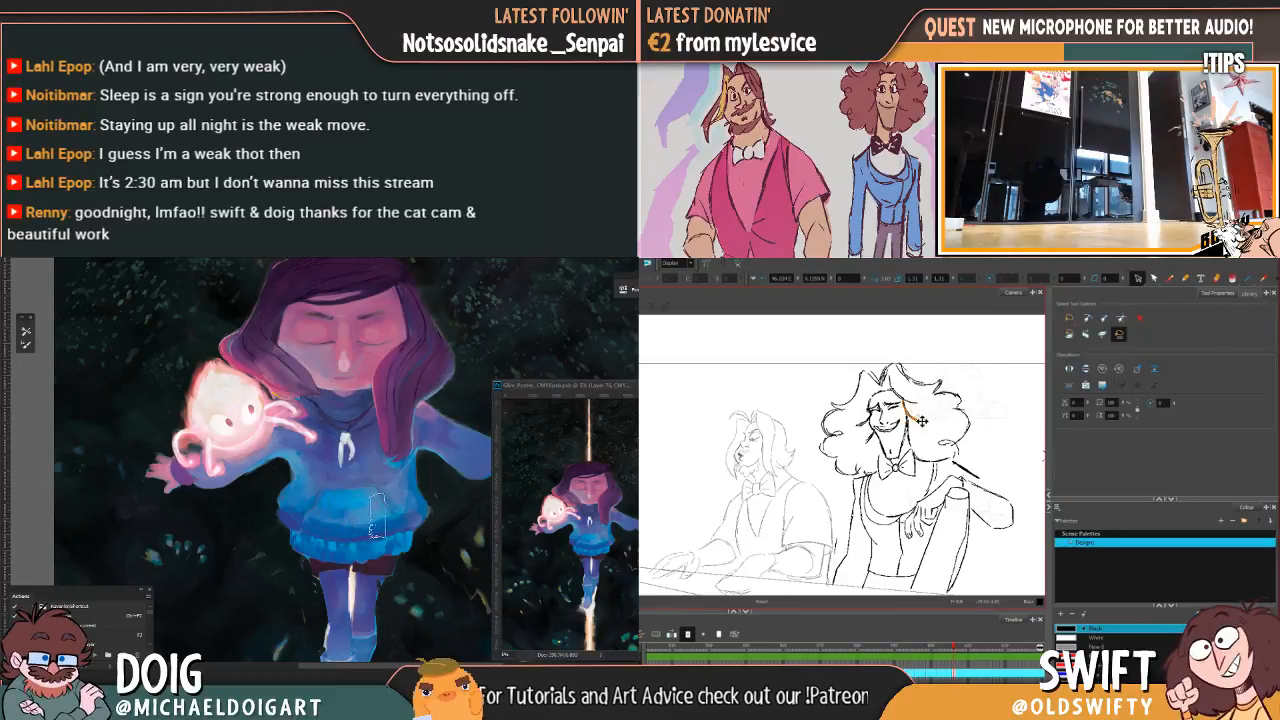
{"action": "scroll", "coordinate": [393, 485], "scroll_direction": "down", "scroll_amount": 2}
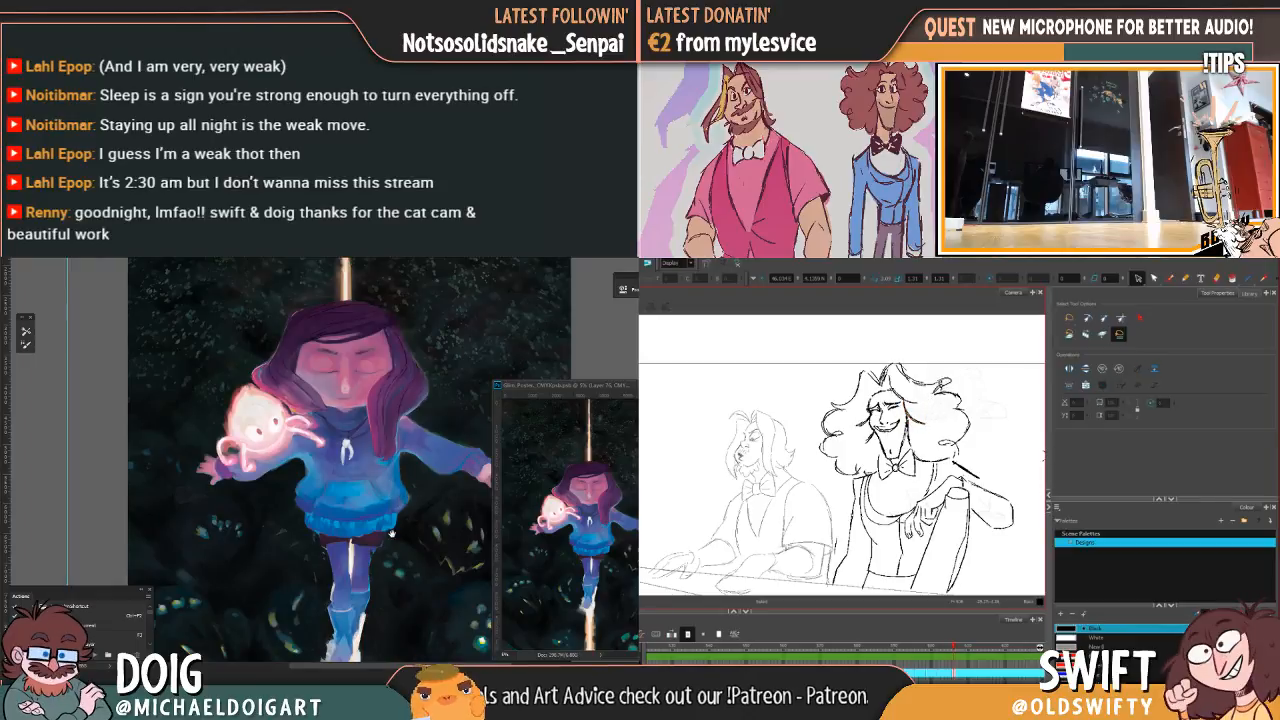
{"action": "scroll", "coordinate": [372, 489], "scroll_direction": "down", "scroll_amount": 1}
{"action": "scroll", "coordinate": [372, 489], "scroll_direction": "up", "scroll_amount": 2}
{"action": "scroll", "coordinate": [345, 485], "scroll_direction": "up", "scroll_amount": 1}
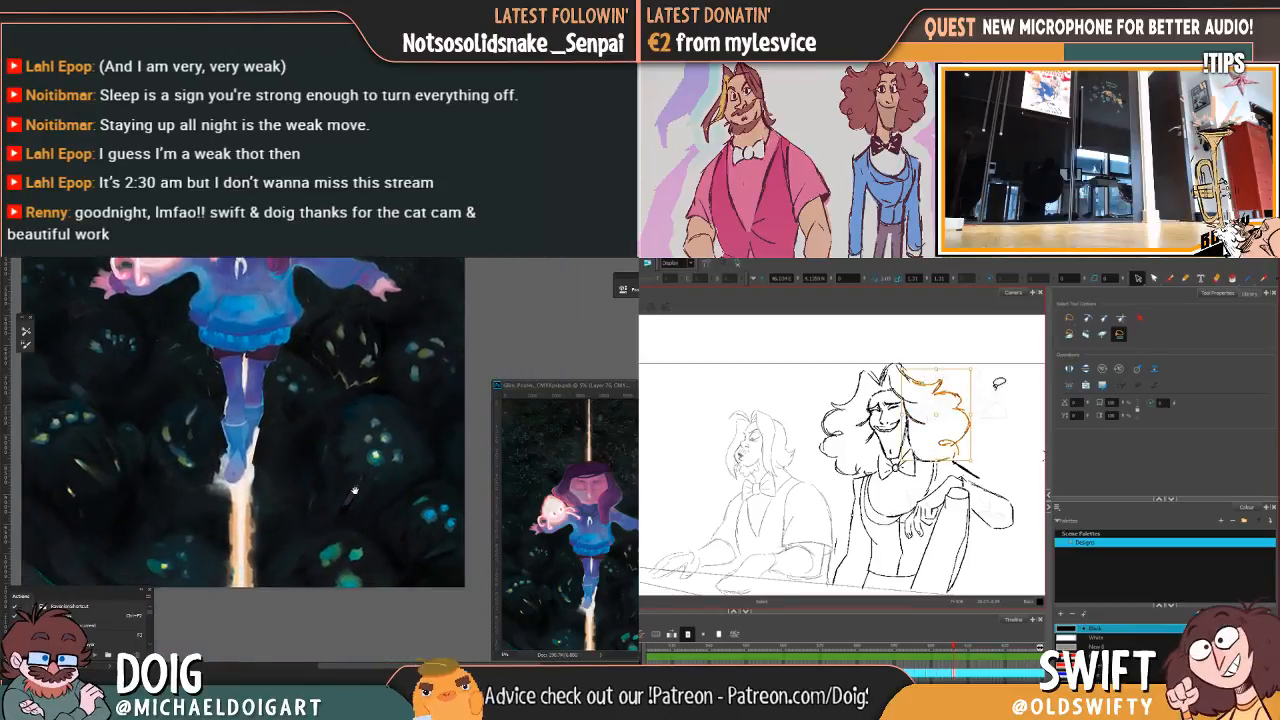
{"action": "scroll", "coordinate": [341, 483], "scroll_direction": "down", "scroll_amount": 2}
{"action": "left_click", "coordinate": [1002, 362]}
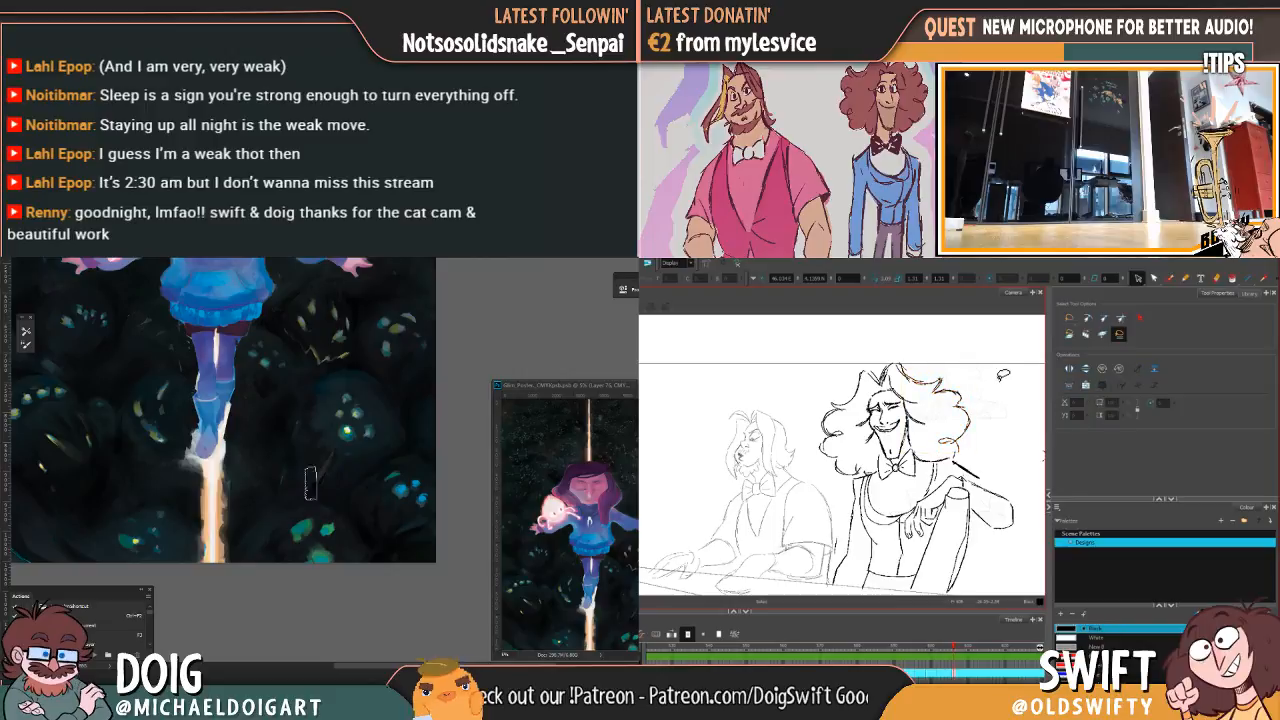
Step: Adjust the curls on the left side of the head and the face lines, checking them against the neighbouring frame
{"action": "mouse_move", "coordinate": [865, 362]}
{"action": "left_mouse_down"}
{"action": "mouse_move", "coordinate": [862, 470]}
{"action": "mouse_move", "coordinate": [822, 385]}
{"action": "mouse_move", "coordinate": [820, 420]}
{"action": "left_mouse_up"}
{"action": "left_click", "coordinate": [957, 351]}
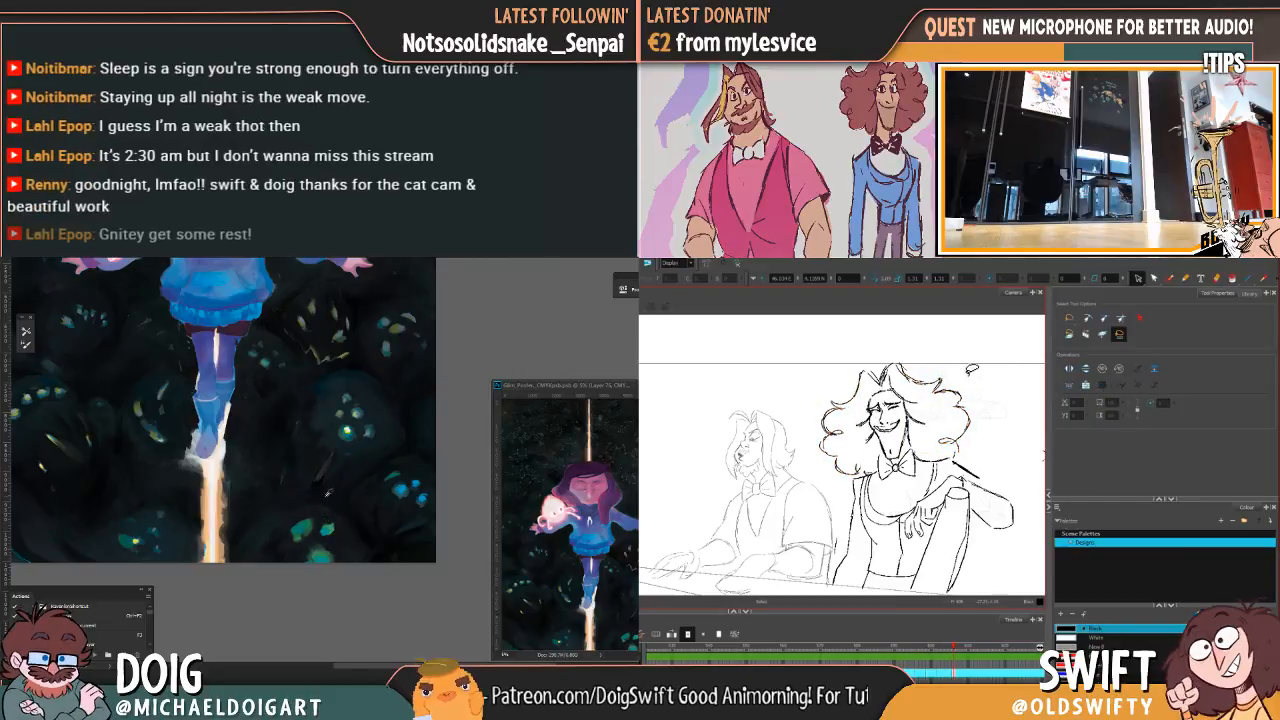
{"action": "scroll", "coordinate": [338, 450], "scroll_direction": "up", "scroll_amount": 2}
{"action": "key", "text": "comma"}
{"action": "key", "text": "period"}
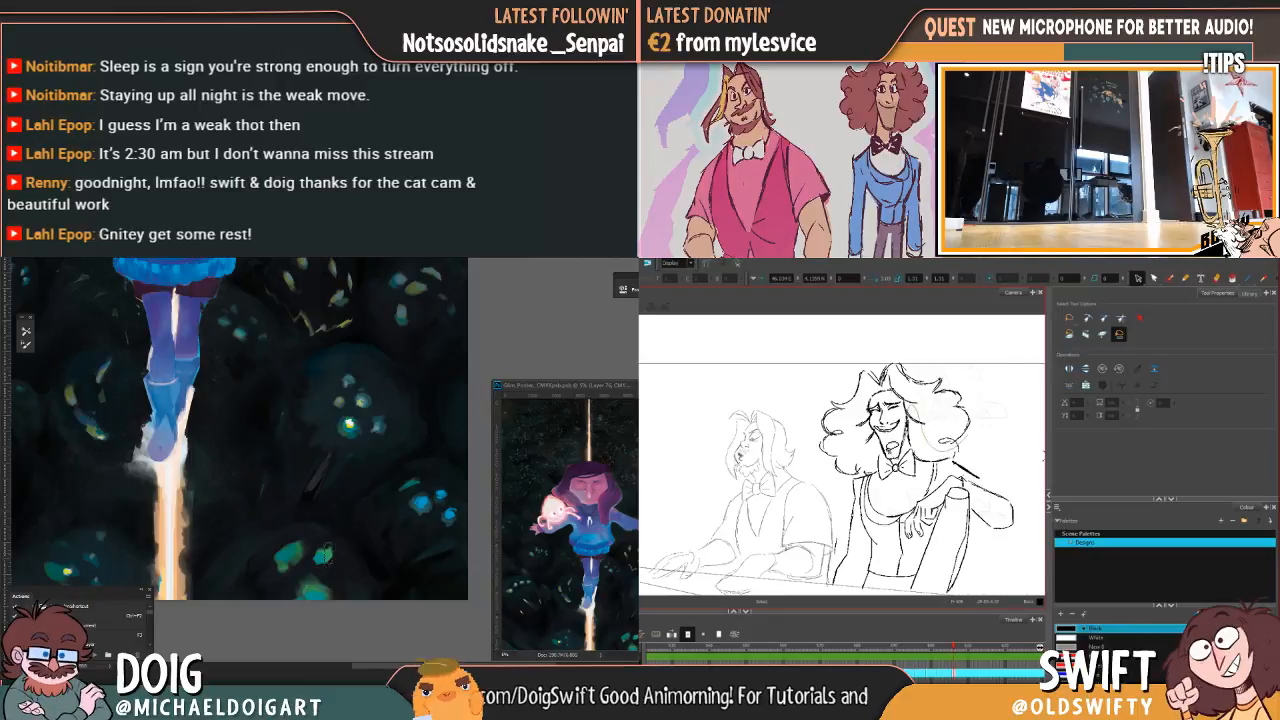
{"action": "mouse_move", "coordinate": [866, 471]}
{"action": "left_mouse_down"}
{"action": "mouse_move", "coordinate": [963, 325]}
{"action": "mouse_move", "coordinate": [962, 362]}
{"action": "left_mouse_up"}
{"action": "left_click", "coordinate": [973, 357]}
{"action": "key", "text": "comma"}
{"action": "key", "text": "period"}
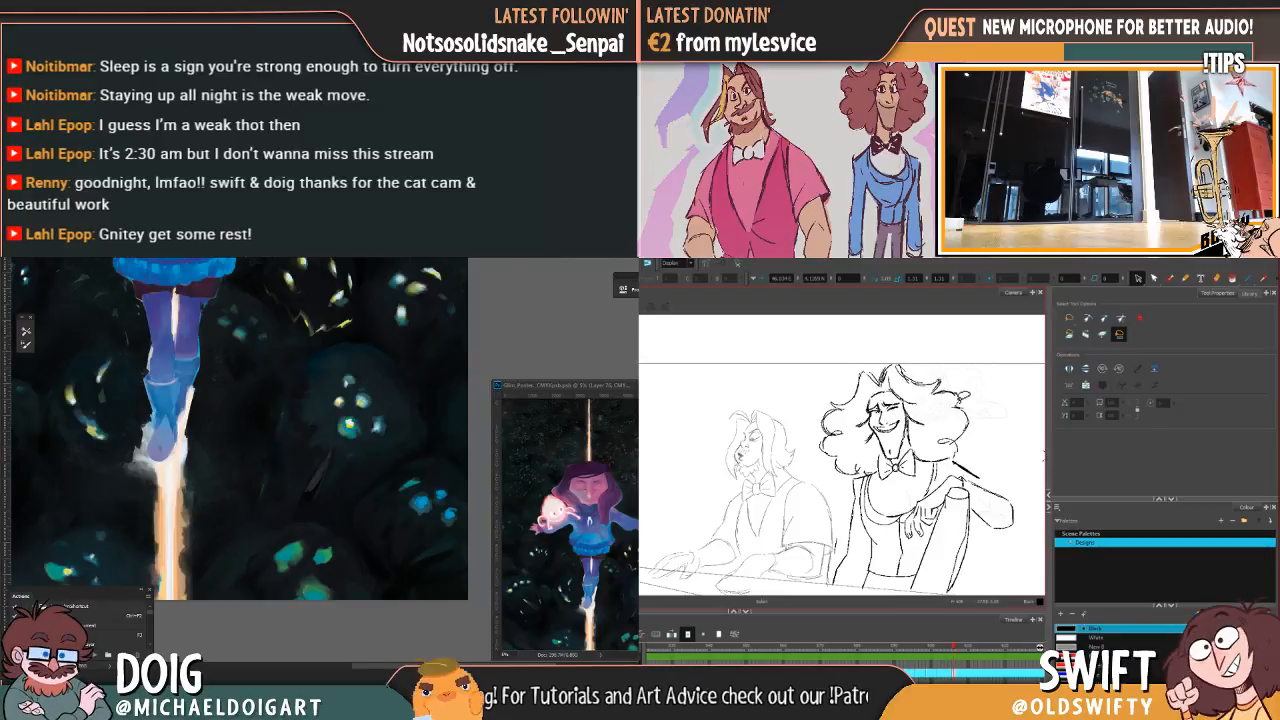
Step: Reselect the left-hand curls of the character's hair and nudge them to match the neighbouring frame
{"action": "key", "text": "ctrl+minus"}
{"action": "key", "text": "ctrl+minus"}
{"action": "key", "text": "comma"}
{"action": "key", "text": "period"}
{"action": "mouse_move", "coordinate": [856, 408]}
{"action": "left_mouse_down"}
{"action": "mouse_move", "coordinate": [860, 474]}
{"action": "mouse_move", "coordinate": [850, 400]}
{"action": "left_mouse_up"}
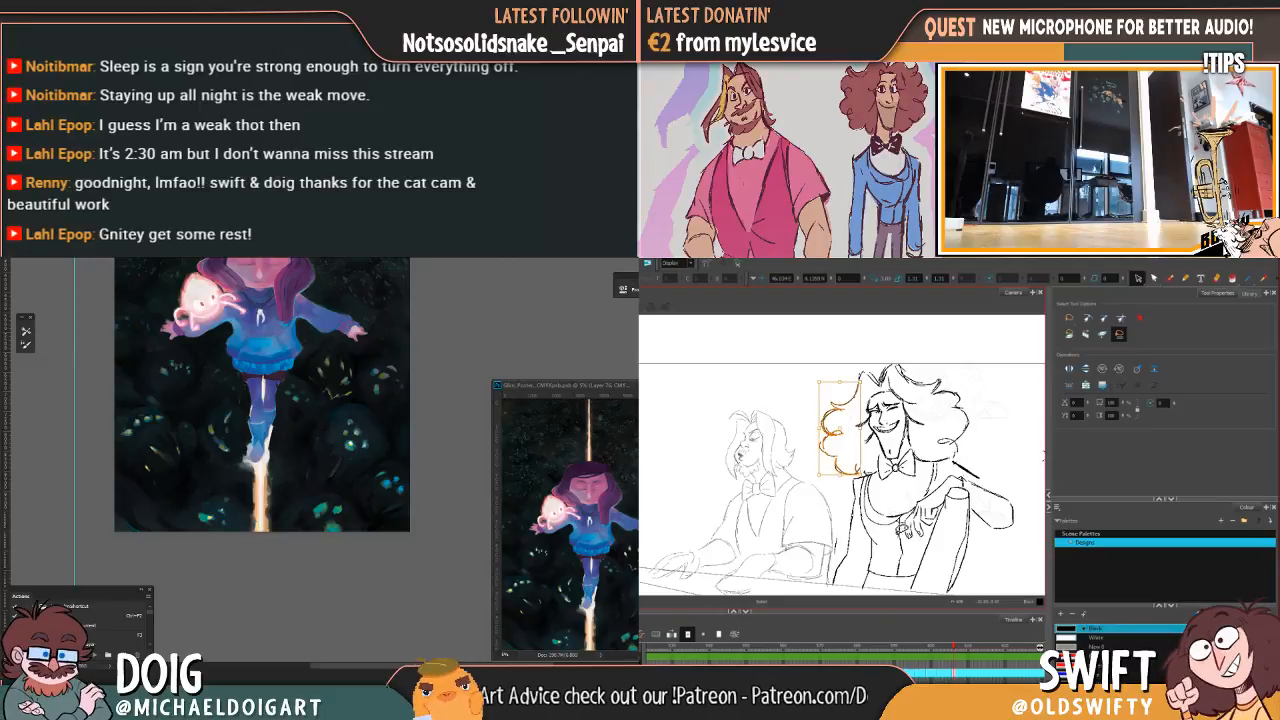
{"action": "key", "text": "ctrl+minus"}
{"action": "key", "text": "Escape"}
Step: Select the right-hand curls of the character's hair, nudge them and compare the result with the neighbouring frame
{"action": "left_click_drag", "start_coordinate": [205, 366], "coordinate": [309, 434]}
{"action": "key", "text": "comma"}
{"action": "key", "text": "period"}
{"action": "mouse_move", "coordinate": [925, 365]}
{"action": "left_mouse_down"}
{"action": "mouse_move", "coordinate": [934, 436]}
{"action": "mouse_move", "coordinate": [969, 403]}
{"action": "mouse_move", "coordinate": [970, 443]}
{"action": "mouse_move", "coordinate": [973, 405]}
{"action": "left_mouse_up"}
{"action": "left_click", "coordinate": [985, 417]}
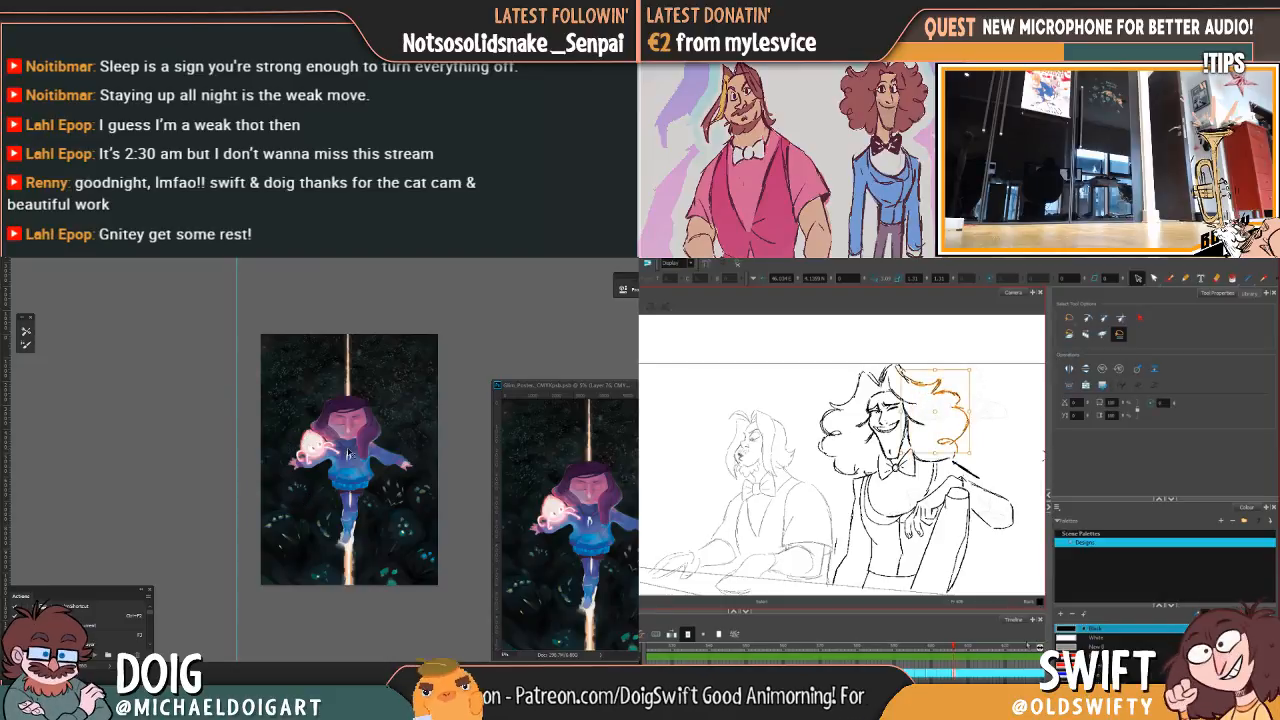
{"action": "key", "text": "ctrl+minus"}
{"action": "key", "text": "comma"}
{"action": "key", "text": "period"}
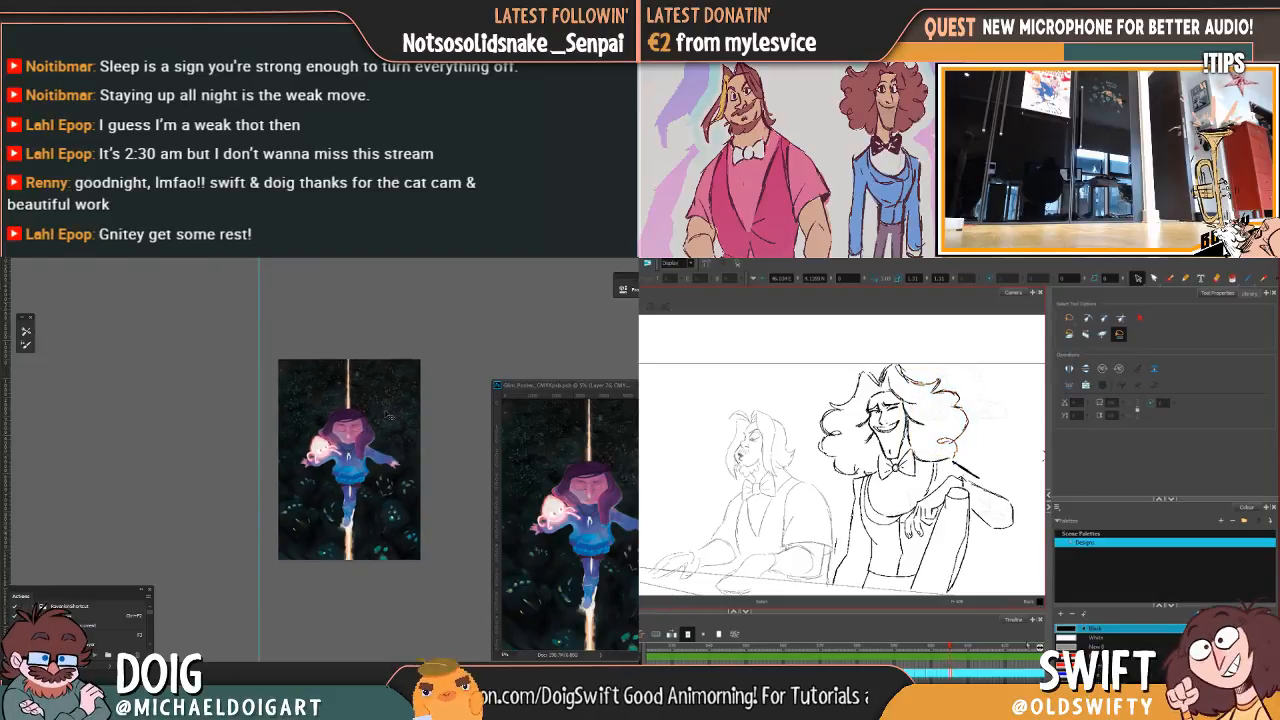
Step: Select and delete the line beside the curly-haired character's jaw, comparing the face with the neighbouring frame
{"action": "key", "text": "ctrl+plus"}
{"action": "key", "text": "ctrl+plus"}
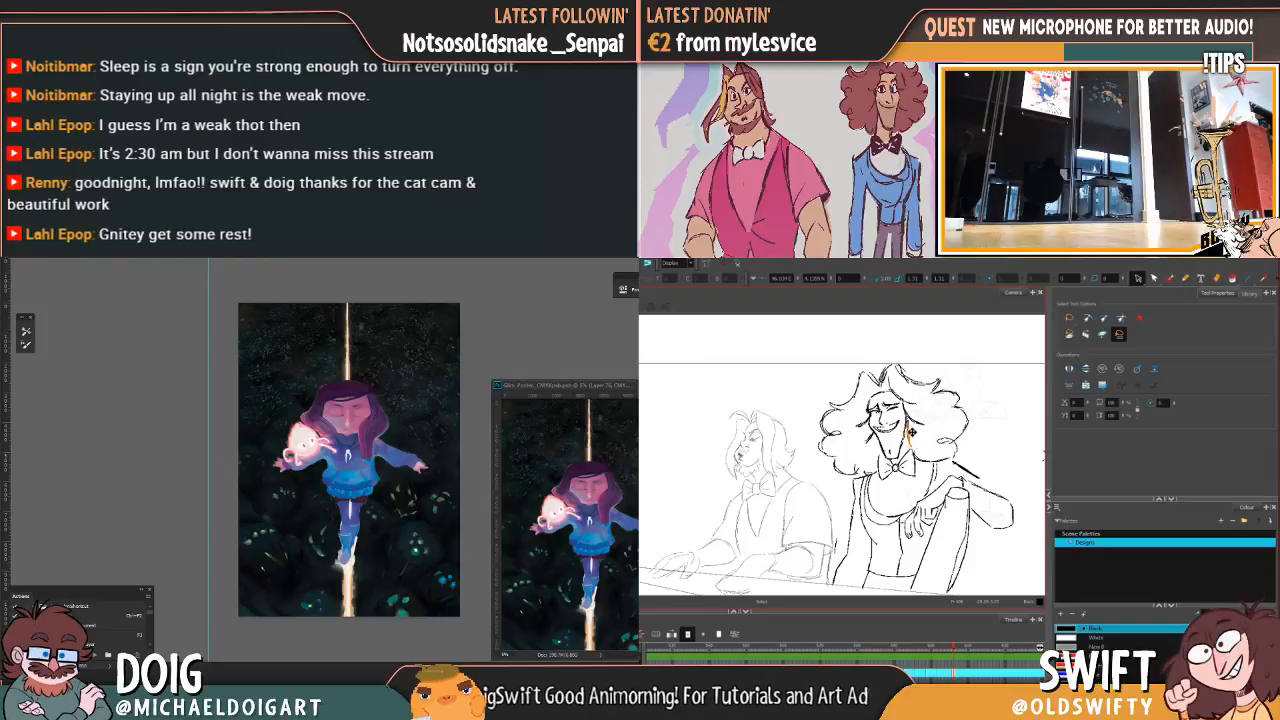
{"action": "key", "text": "comma"}
{"action": "key", "text": "period"}
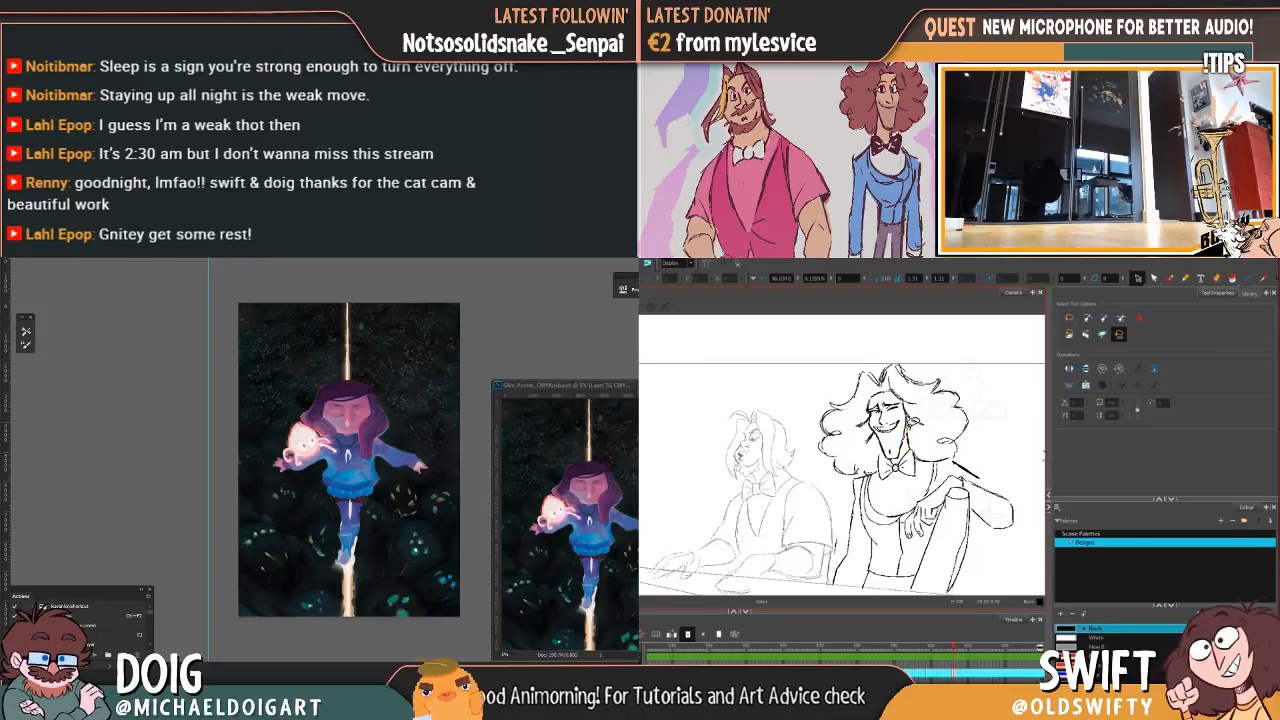
{"action": "left_click", "coordinate": [909, 436]}
{"action": "key", "text": "ctrl+minus"}
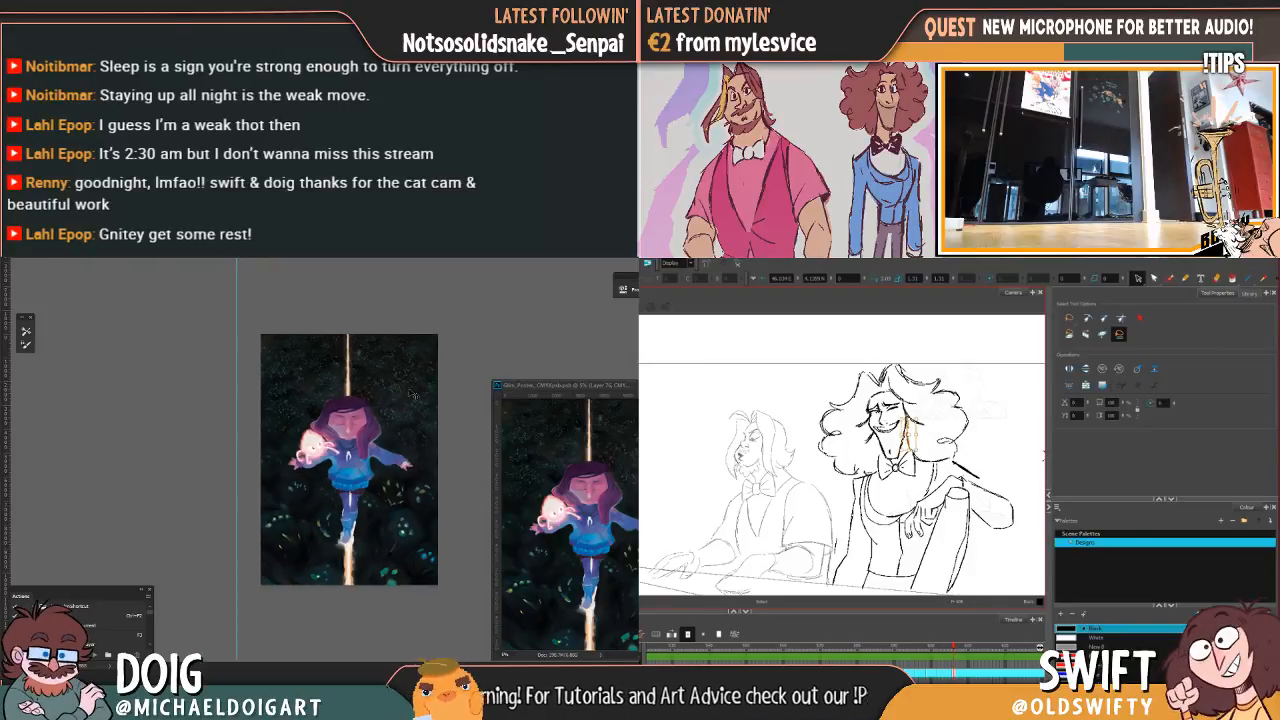
{"action": "key", "text": "Delete"}
{"action": "key", "text": "comma"}
{"action": "key", "text": "ctrl+plus"}
{"action": "key", "text": "ctrl+plus"}
{"action": "key", "text": "period"}
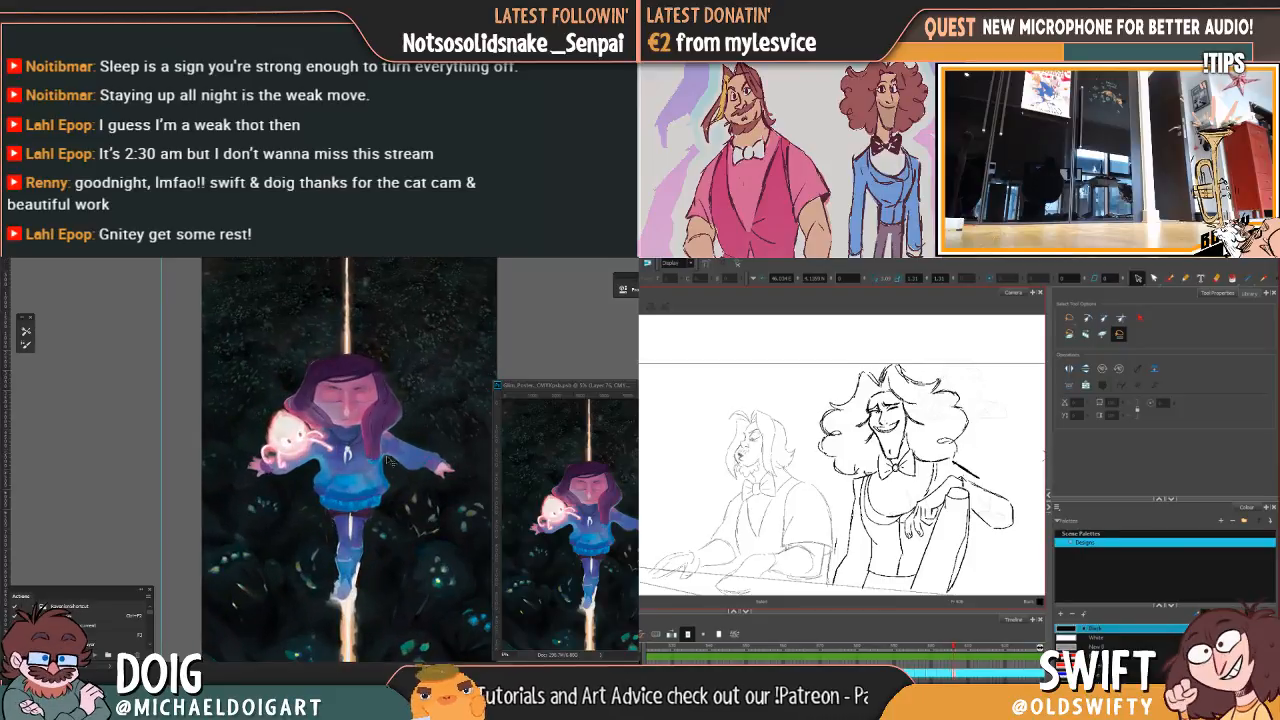
Step: Select the curly-haired character's whole head, including face and hair, and adjust its position
{"action": "left_click_drag", "start_coordinate": [357, 475], "coordinate": [335, 436]}
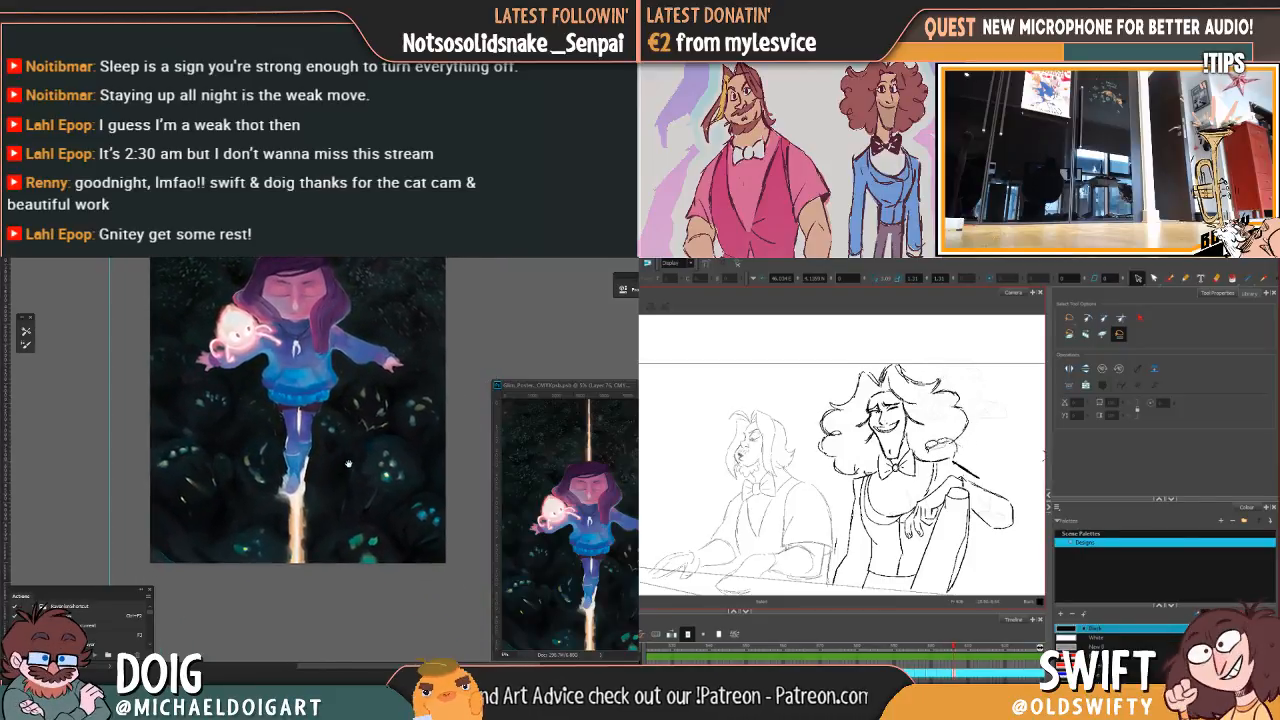
{"action": "mouse_move", "coordinate": [885, 445]}
{"action": "left_mouse_down"}
{"action": "mouse_move", "coordinate": [866, 468]}
{"action": "mouse_move", "coordinate": [814, 425]}
{"action": "mouse_move", "coordinate": [1015, 465]}
{"action": "mouse_move", "coordinate": [1017, 478]}
{"action": "left_mouse_up"}
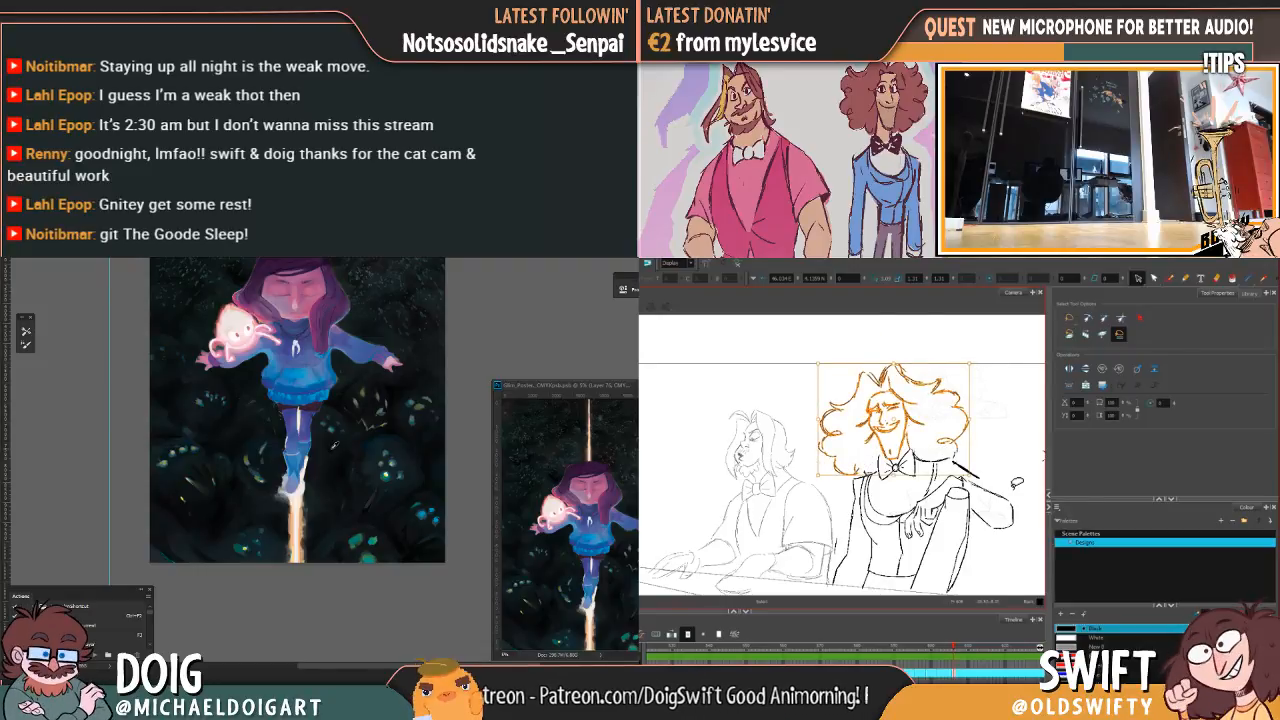
{"action": "key", "text": "Escape"}
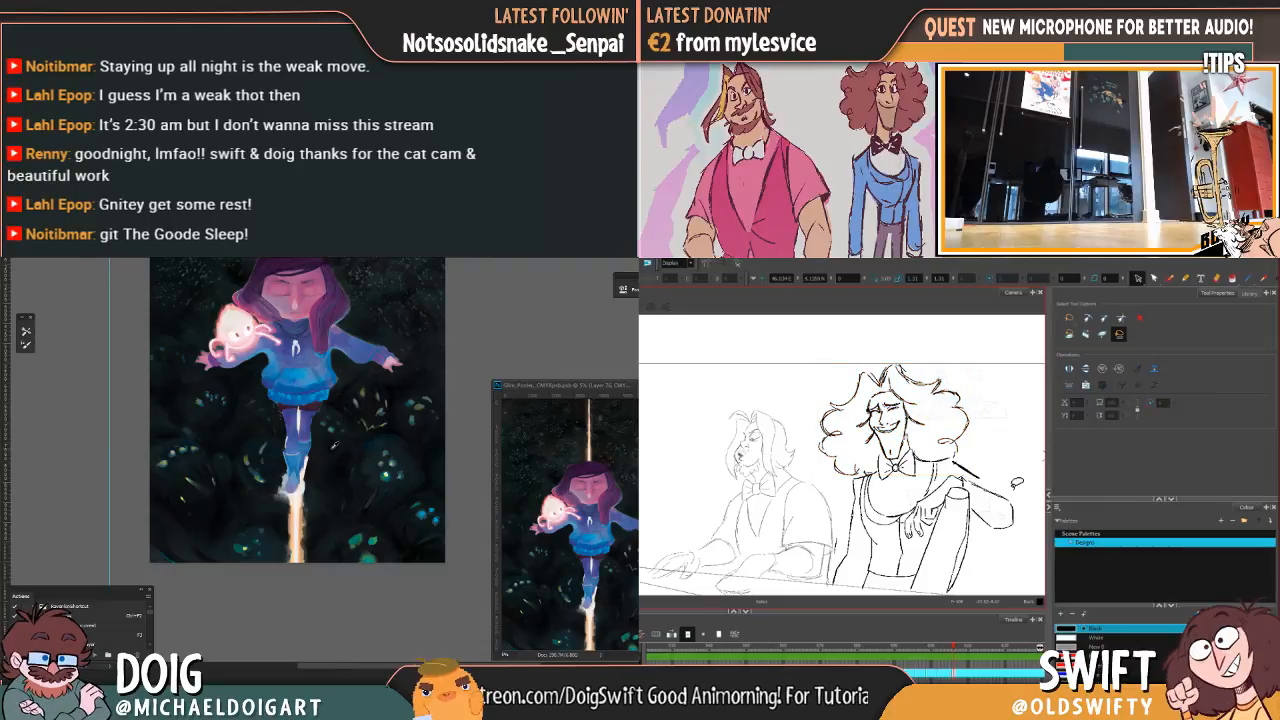
Step: Flip repeatedly between the current and neighbouring frames to examine the movement of the character's head and hair
{"action": "key", "text": "comma"}
{"action": "key", "text": "period"}
{"action": "key", "text": "comma"}
{"action": "key", "text": "period"}
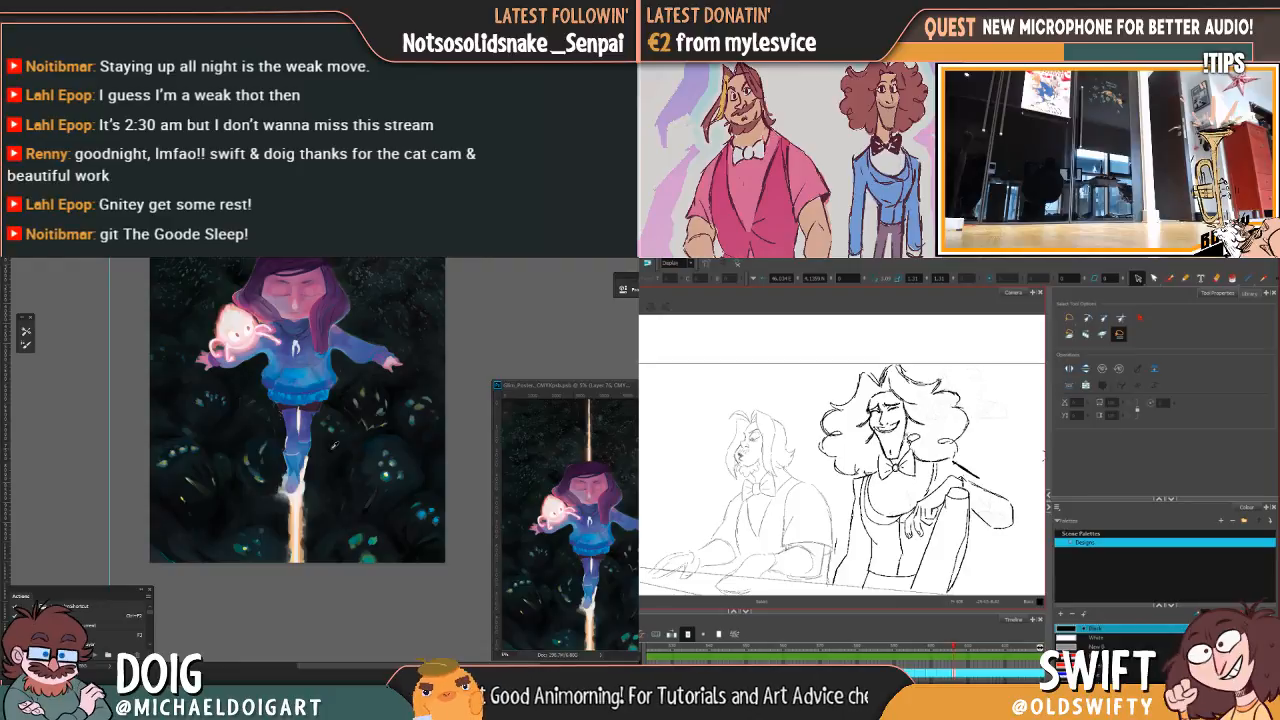
{"action": "key", "text": "comma"}
{"action": "key", "text": "period"}
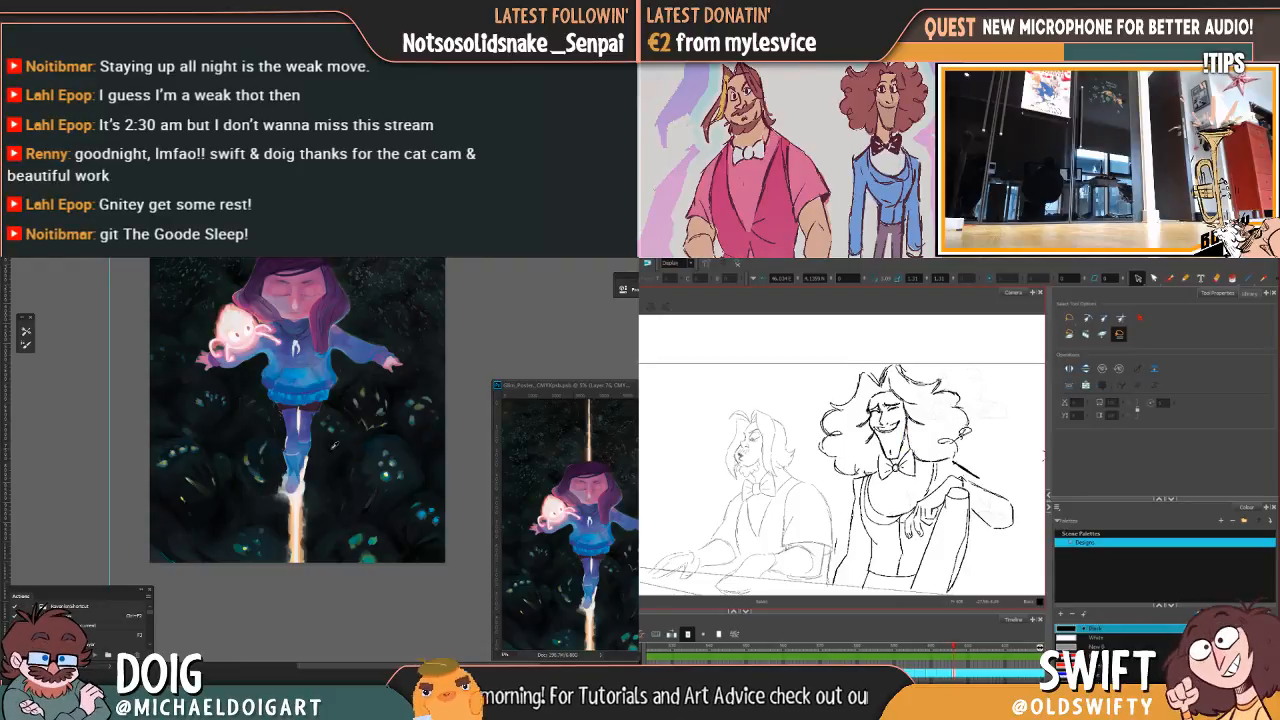
{"action": "key", "text": "comma"}
{"action": "key", "text": "period"}
{"action": "key", "text": "comma"}
{"action": "key", "text": "period"}
{"action": "key", "text": "comma"}
{"action": "key", "text": "period"}
{"action": "key", "text": "comma"}
{"action": "key", "text": "period"}
{"action": "key", "text": "comma"}
{"action": "key", "text": "period"}
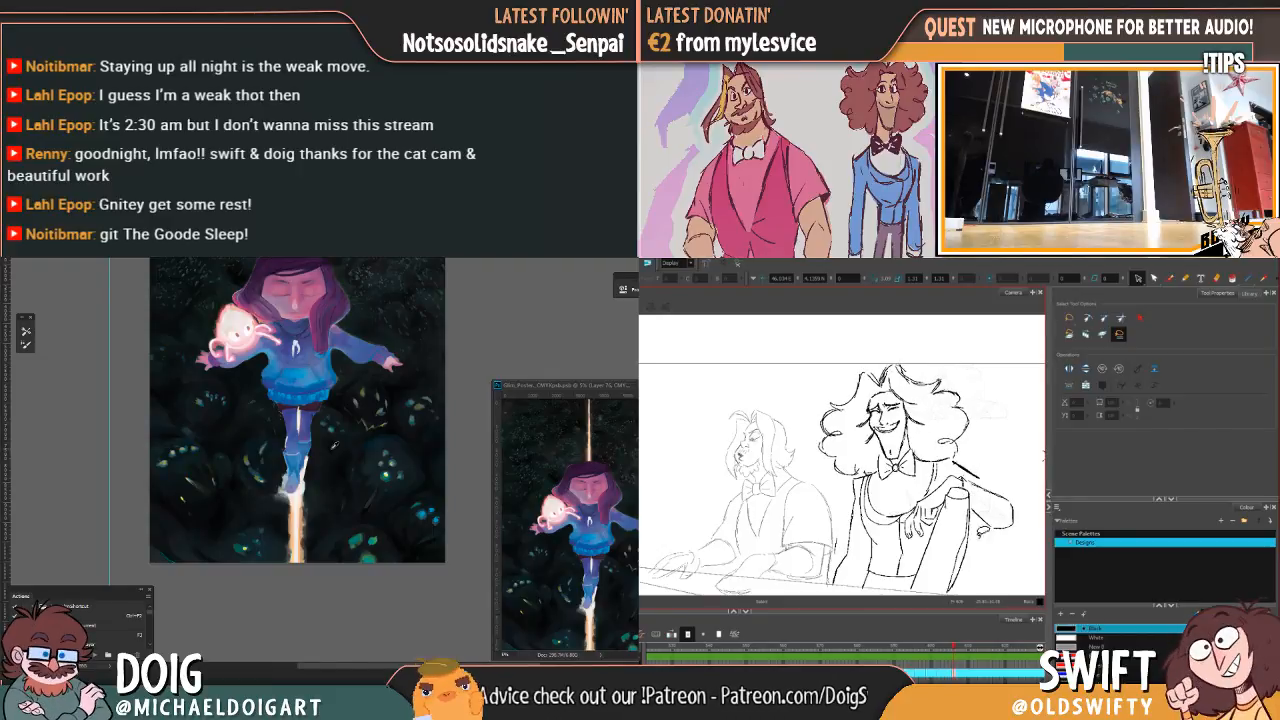
Step: Select the curly-haired character's head and torso and the bent arm's lines to adjust the pose
{"action": "mouse_move", "coordinate": [993, 486]}
{"action": "left_mouse_down"}
{"action": "mouse_move", "coordinate": [917, 500]}
{"action": "mouse_move", "coordinate": [915, 530]}
{"action": "mouse_move", "coordinate": [952, 495]}
{"action": "mouse_move", "coordinate": [909, 530]}
{"action": "mouse_move", "coordinate": [929, 542]}
{"action": "mouse_move", "coordinate": [928, 579]}
{"action": "mouse_move", "coordinate": [962, 587]}
{"action": "mouse_move", "coordinate": [1009, 557]}
{"action": "mouse_move", "coordinate": [998, 472]}
{"action": "left_mouse_up"}
{"action": "left_click", "coordinate": [1027, 471]}
{"action": "key", "text": "Escape"}
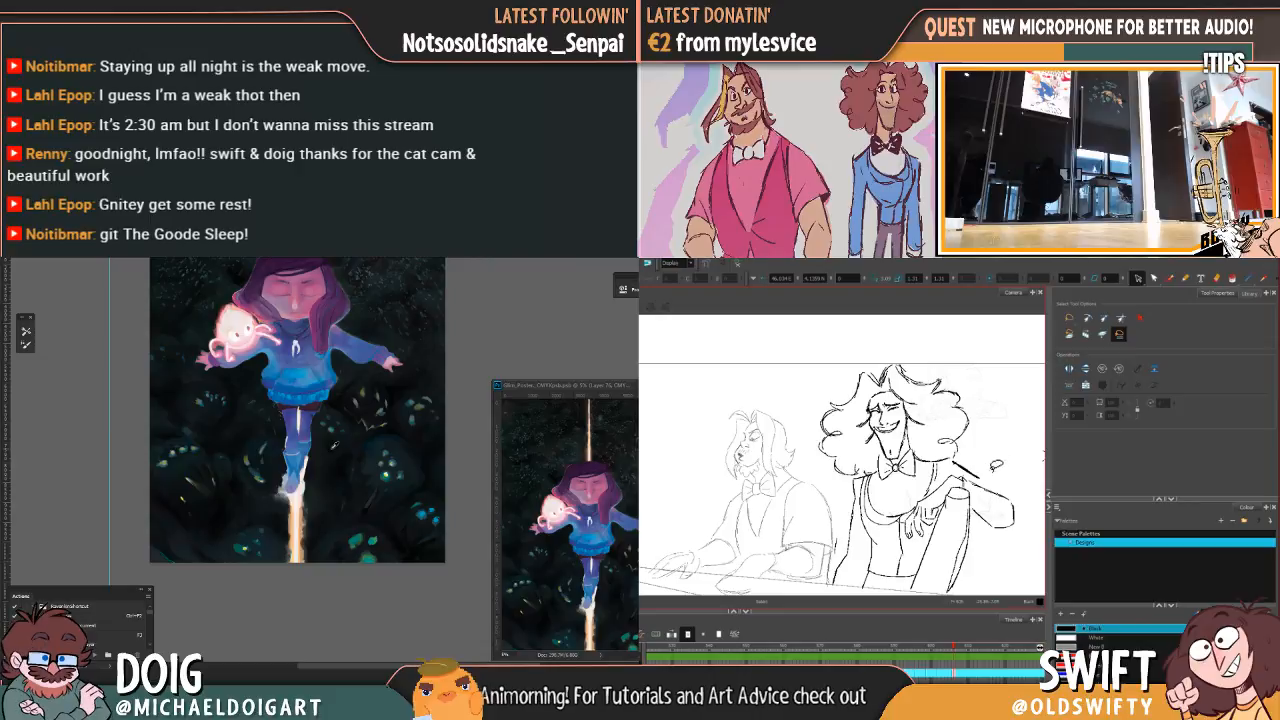
{"action": "mouse_move", "coordinate": [900, 505]}
{"action": "left_mouse_down"}
{"action": "mouse_move", "coordinate": [890, 526]}
{"action": "mouse_move", "coordinate": [860, 512]}
{"action": "mouse_move", "coordinate": [896, 327]}
{"action": "mouse_move", "coordinate": [972, 465]}
{"action": "left_mouse_up"}
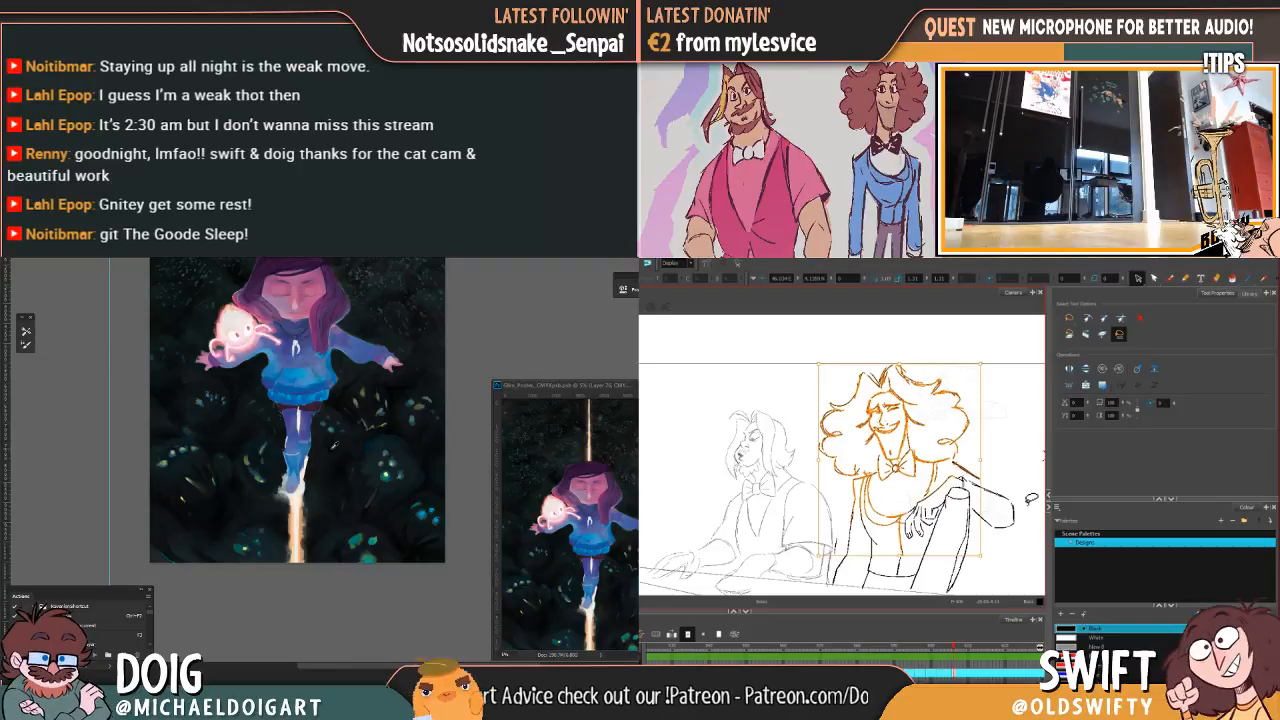
{"action": "left_click", "coordinate": [990, 458]}
{"action": "left_click", "coordinate": [948, 488]}
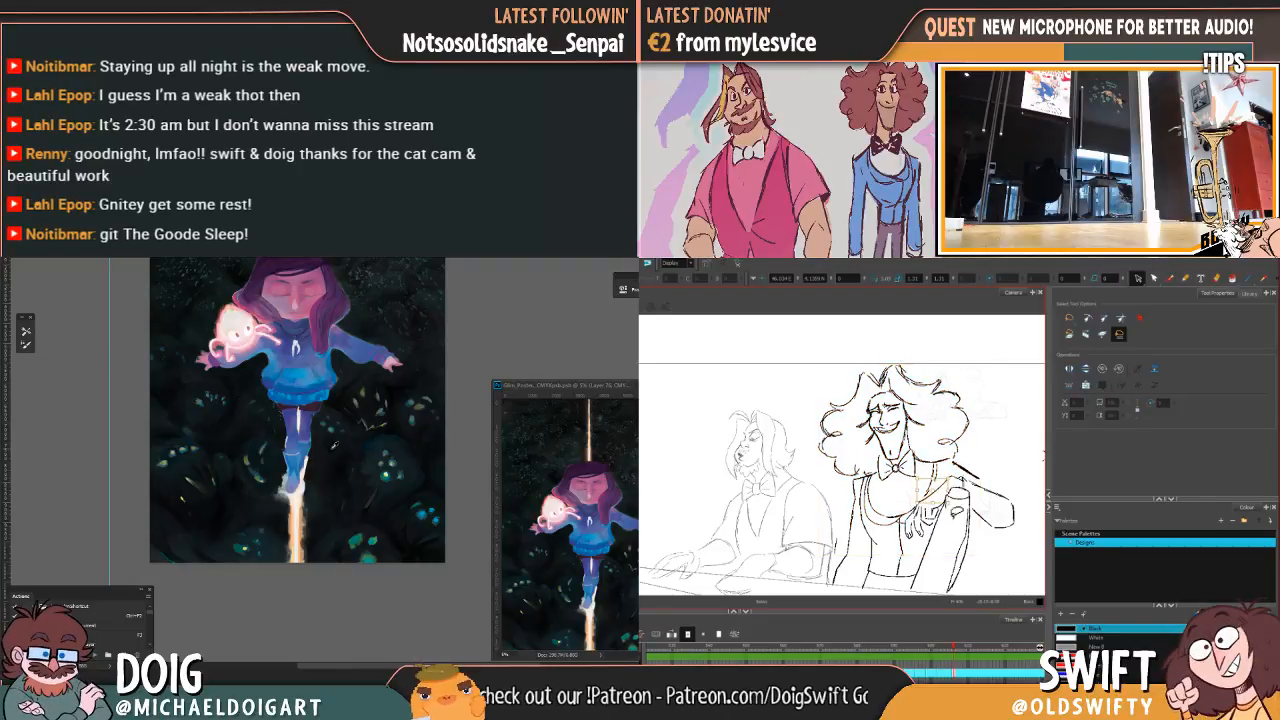
{"action": "key", "text": "Delete"}
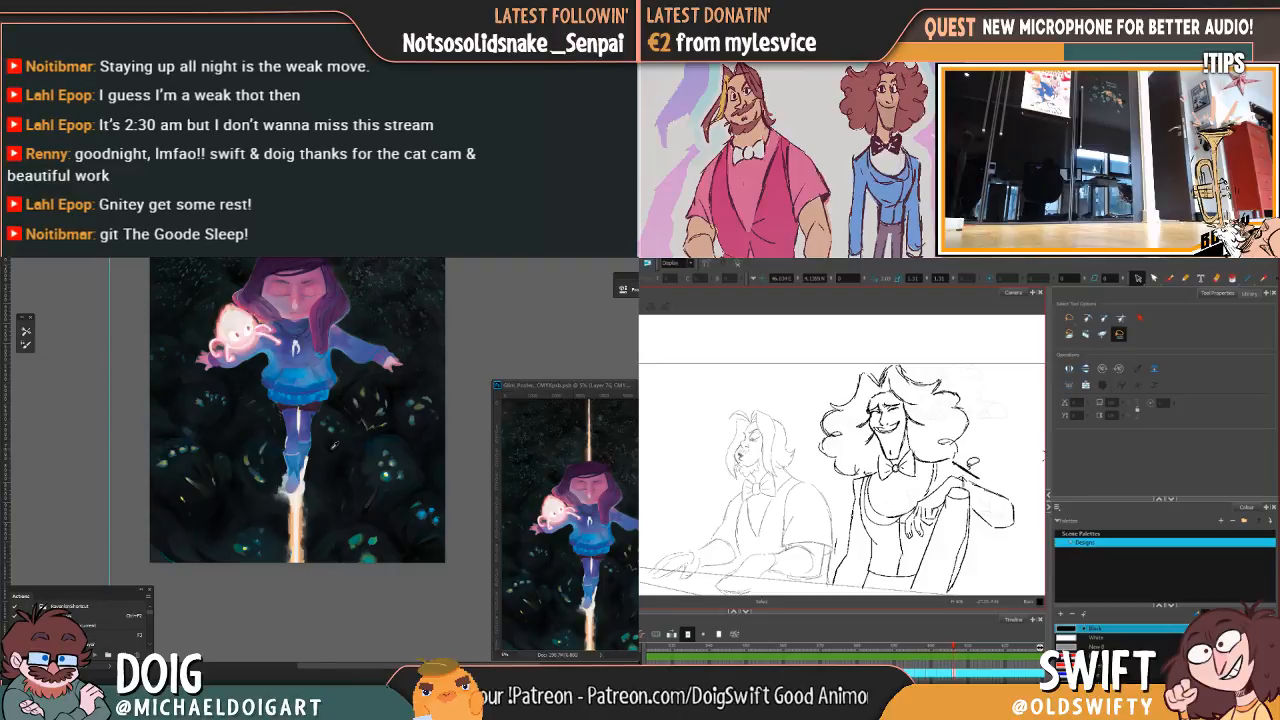
Step: Select the character's torso side line and shoulder lines, adjust them and check the pose against the previous frame
{"action": "left_click", "coordinate": [976, 470]}
{"action": "left_click", "coordinate": [982, 455]}
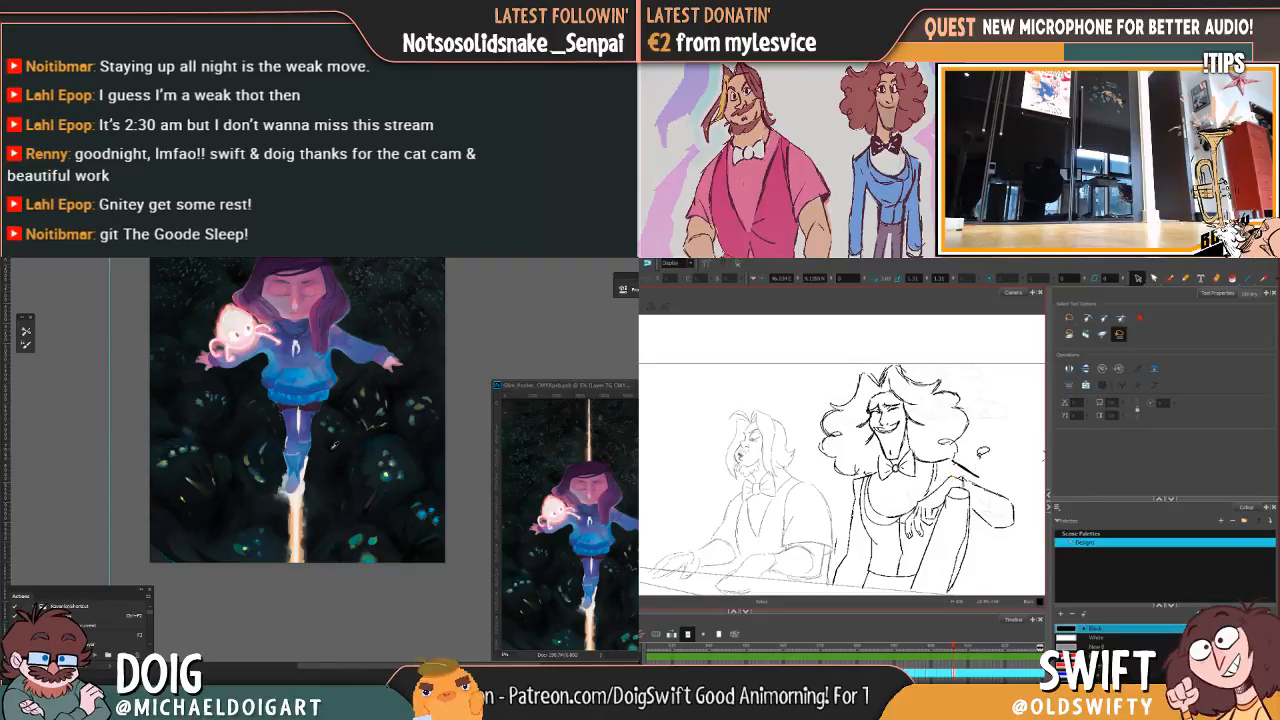
{"action": "left_click", "coordinate": [968, 440]}
{"action": "left_click", "coordinate": [892, 454]}
{"action": "left_click", "coordinate": [858, 495]}
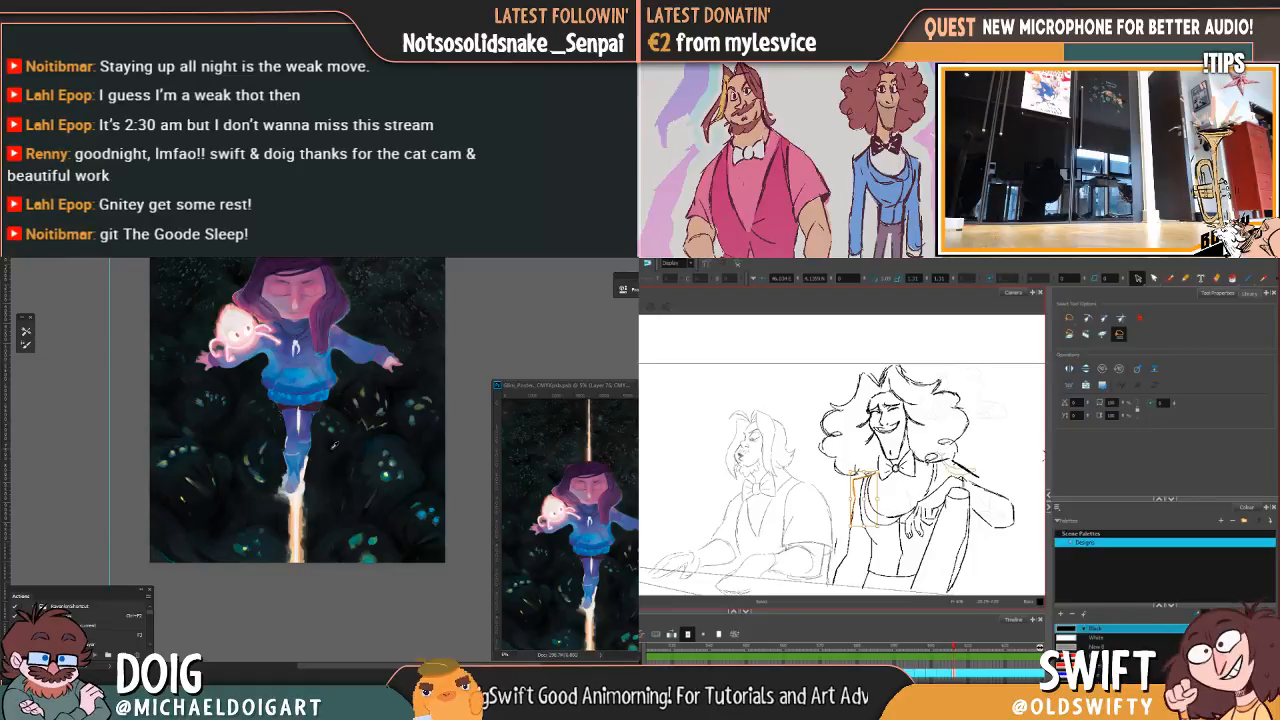
{"action": "left_click", "coordinate": [966, 463]}
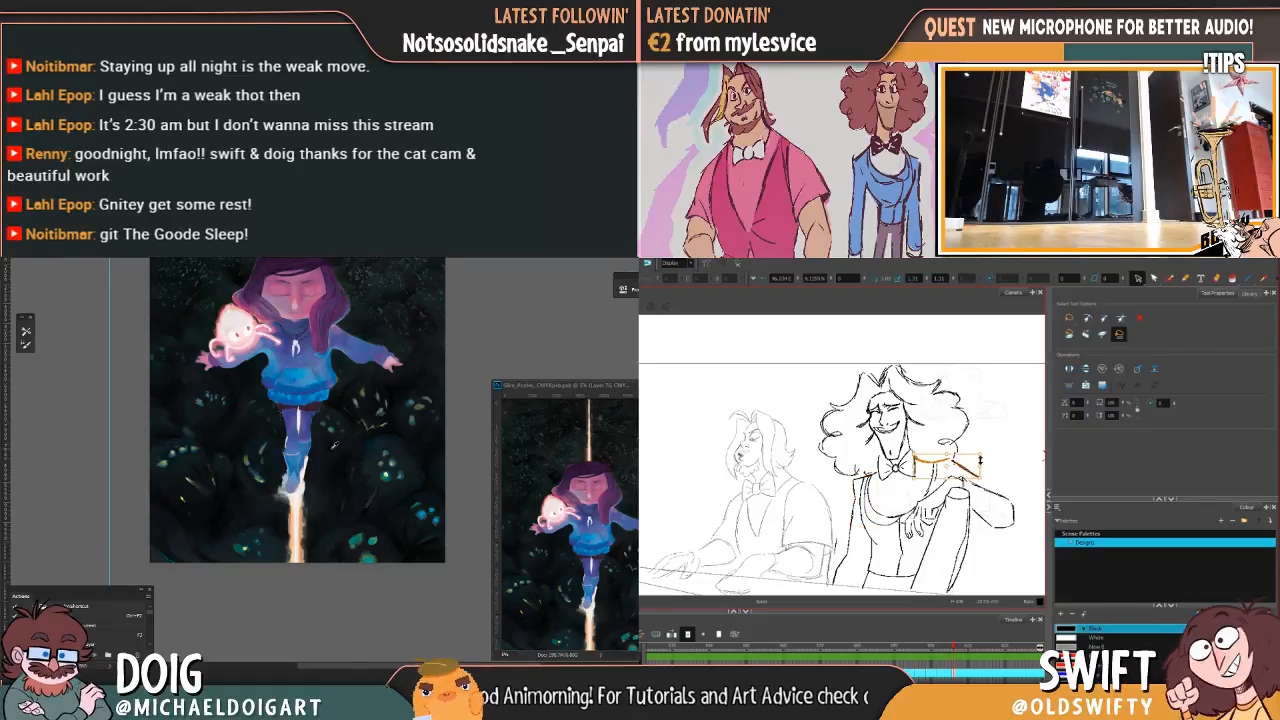
{"action": "left_click", "coordinate": [984, 453]}
{"action": "left_click", "coordinate": [970, 467]}
{"action": "left_click", "coordinate": [1008, 466]}
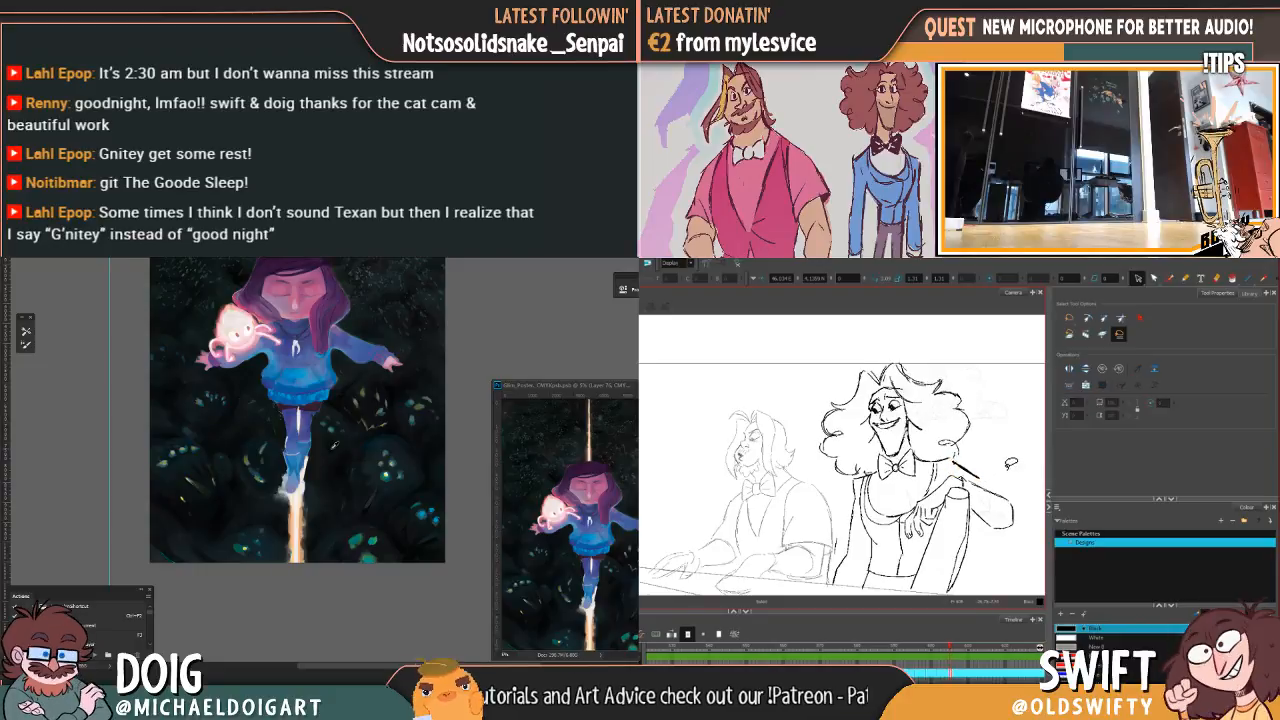
Step: Delete the short thick stroke above the curly-haired character's bent arm and compare the drawing with the previous frame
{"action": "left_click", "coordinate": [968, 467]}
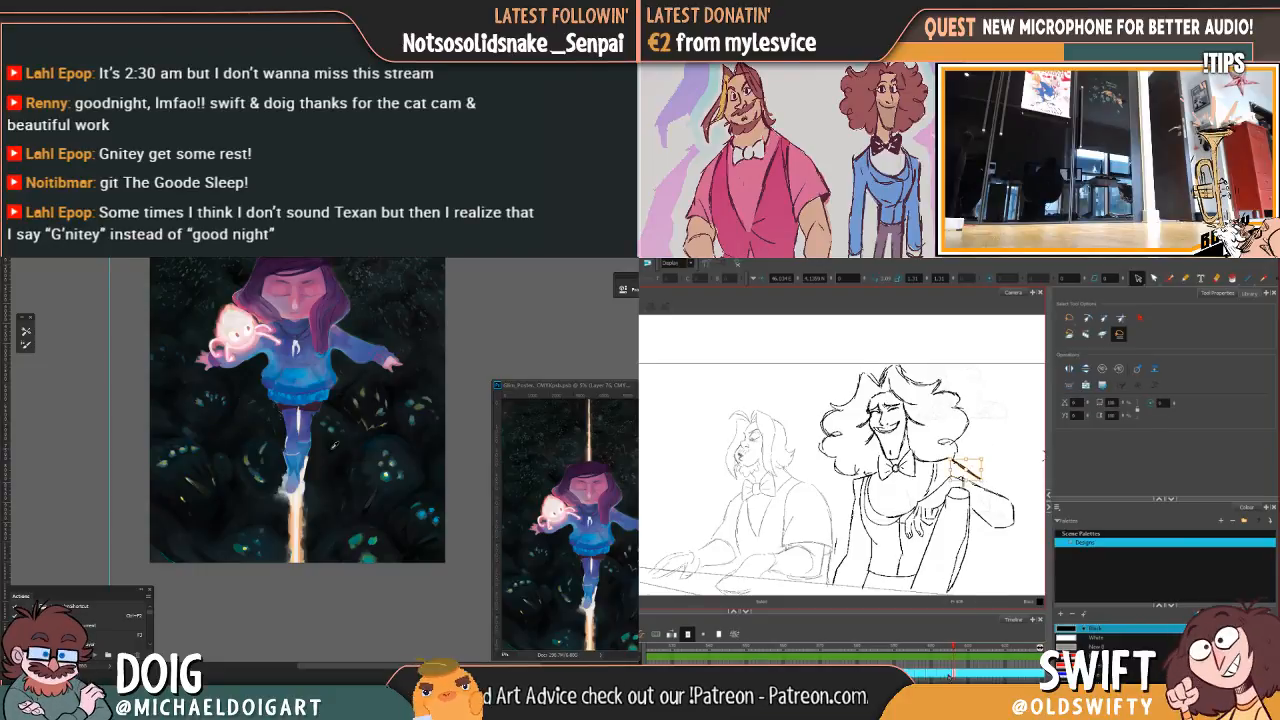
{"action": "key", "text": "Delete"}
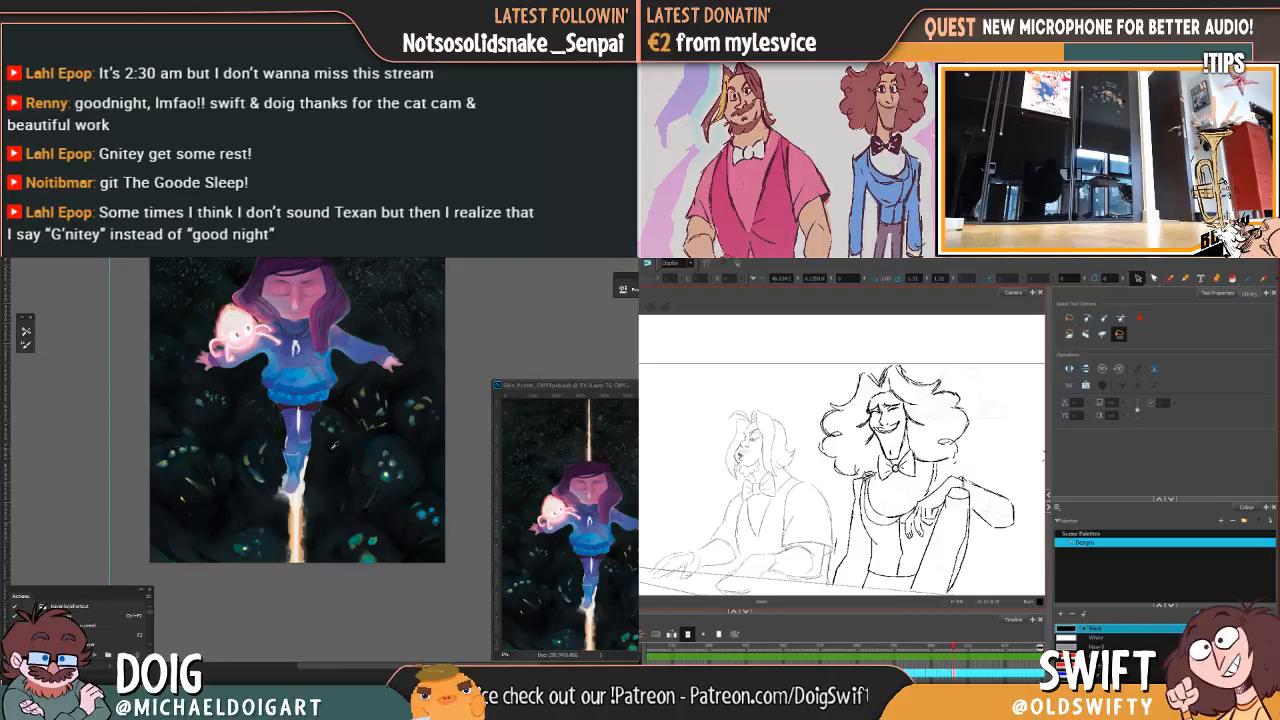
{"action": "left_click", "coordinate": [872, 498]}
{"action": "key", "text": "comma"}
{"action": "key", "text": "period"}
{"action": "key", "text": "comma"}
{"action": "key", "text": "period"}
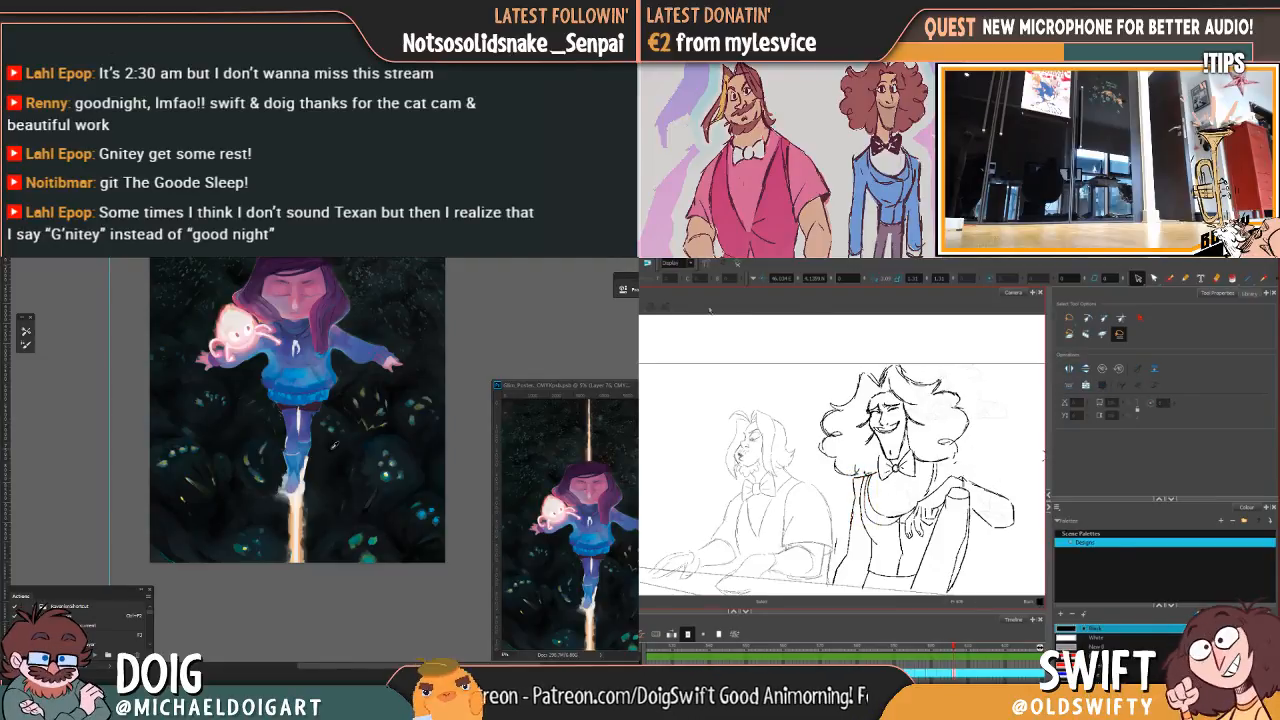
Step: Redraw the sloping upper-arm line from shoulder to elbow with the brush and adjust its lower part using a lasso selection
{"action": "key", "text": "alt+b"}
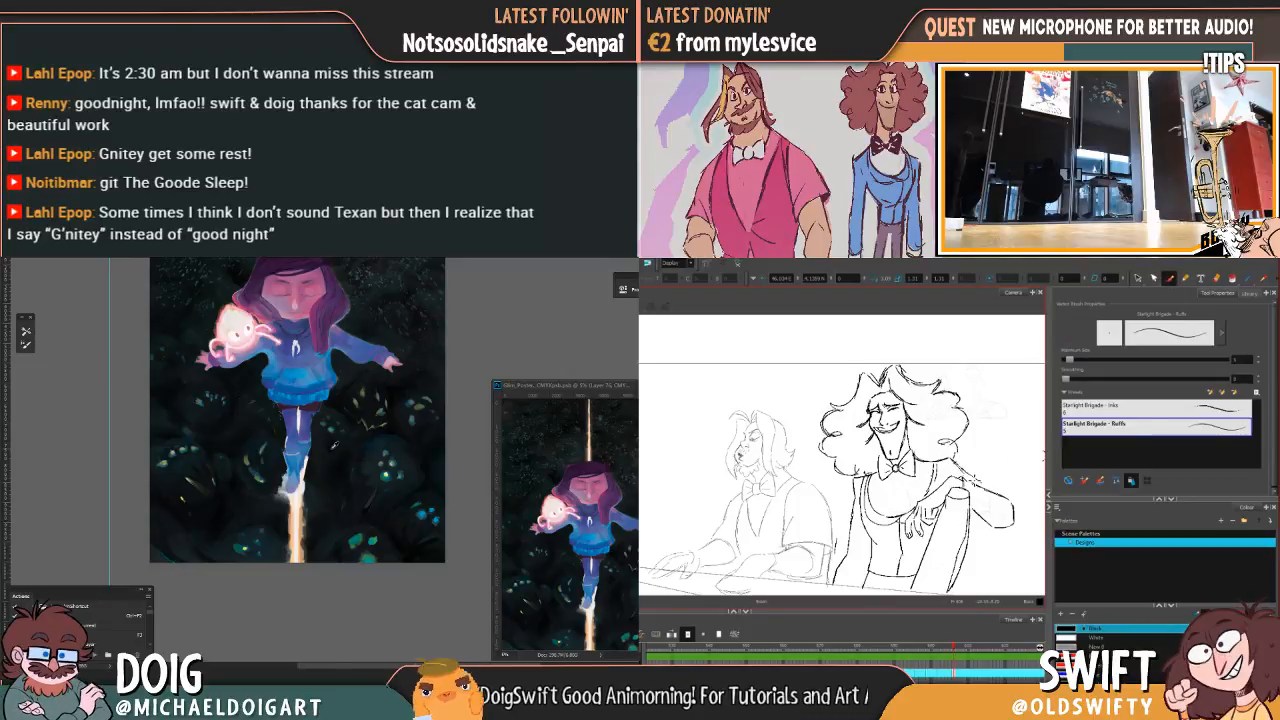
{"action": "key", "text": "comma"}
{"action": "key", "text": "period"}
{"action": "key", "text": "alt+s"}
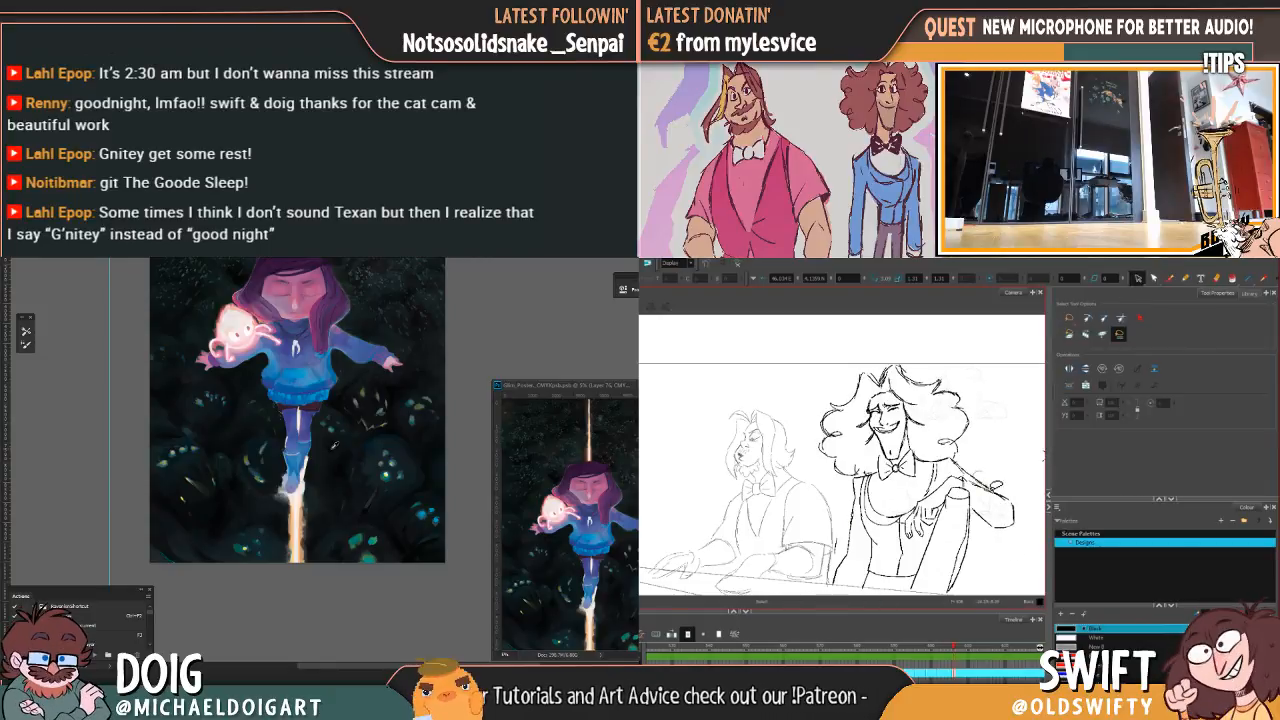
{"action": "left_click_drag", "start_coordinate": [976, 481], "coordinate": [1010, 498]}
{"action": "left_click", "coordinate": [1029, 483]}
{"action": "key", "text": "comma"}
{"action": "key", "text": "period"}
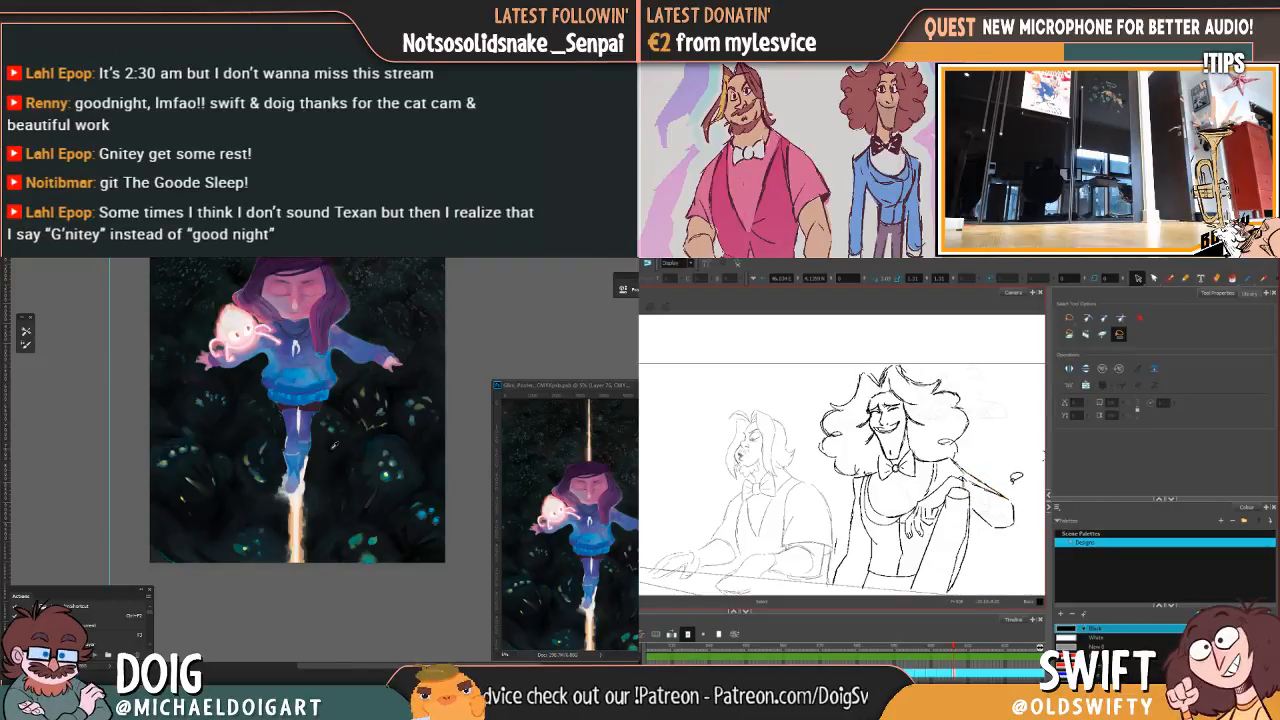
{"action": "key", "text": "comma"}
{"action": "key", "text": "period"}
Step: Refine the bent arm's outer line with the Starlight Brigade - Ruffs brush while flipping against the previous frame
{"action": "left_click", "coordinate": [1170, 278]}
{"action": "key", "text": "comma"}
{"action": "key", "text": "period"}
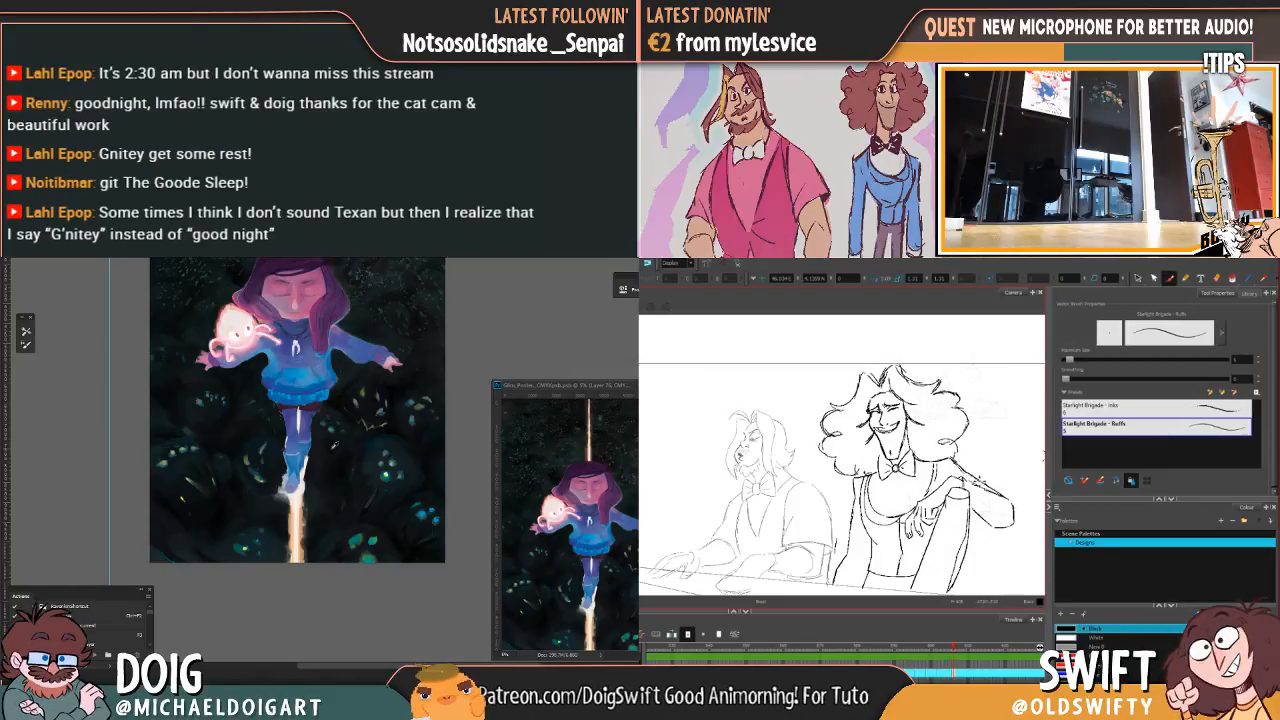
{"action": "key", "text": "comma"}
{"action": "key", "text": "period"}
{"action": "key", "text": "comma"}
{"action": "key", "text": "period"}
{"action": "key", "text": "comma"}
{"action": "key", "text": "period"}
{"action": "key", "text": "alt+s"}
{"action": "key", "text": "comma"}
{"action": "key", "text": "period"}
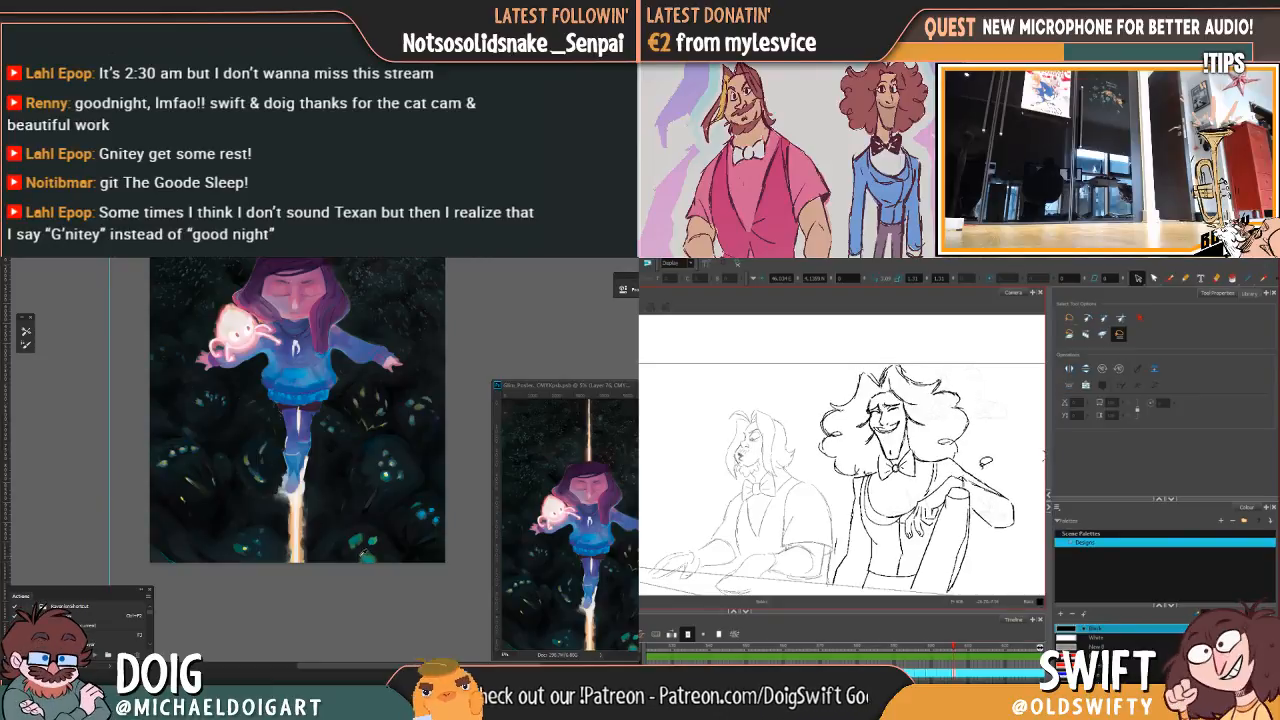
Step: Examine the glowing-eyed creatures around the girl's legs in the painting, both close up and from further away
{"action": "scroll", "coordinate": [345, 530], "scroll_direction": "up", "scroll_amount": 1}
{"action": "scroll", "coordinate": [345, 530], "scroll_direction": "up", "scroll_amount": 1}
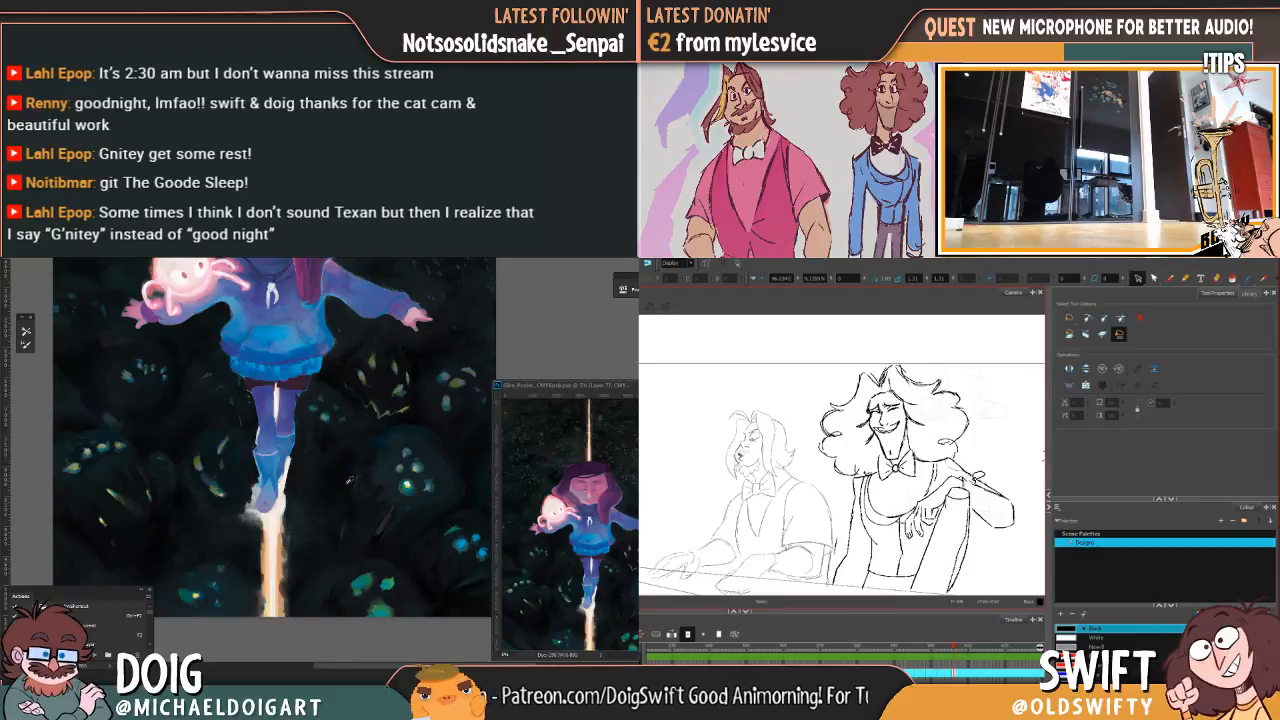
{"action": "left_click_drag", "start_coordinate": [339, 503], "coordinate": [311, 474]}
{"action": "scroll", "coordinate": [212, 444], "scroll_direction": "up", "scroll_amount": 2}
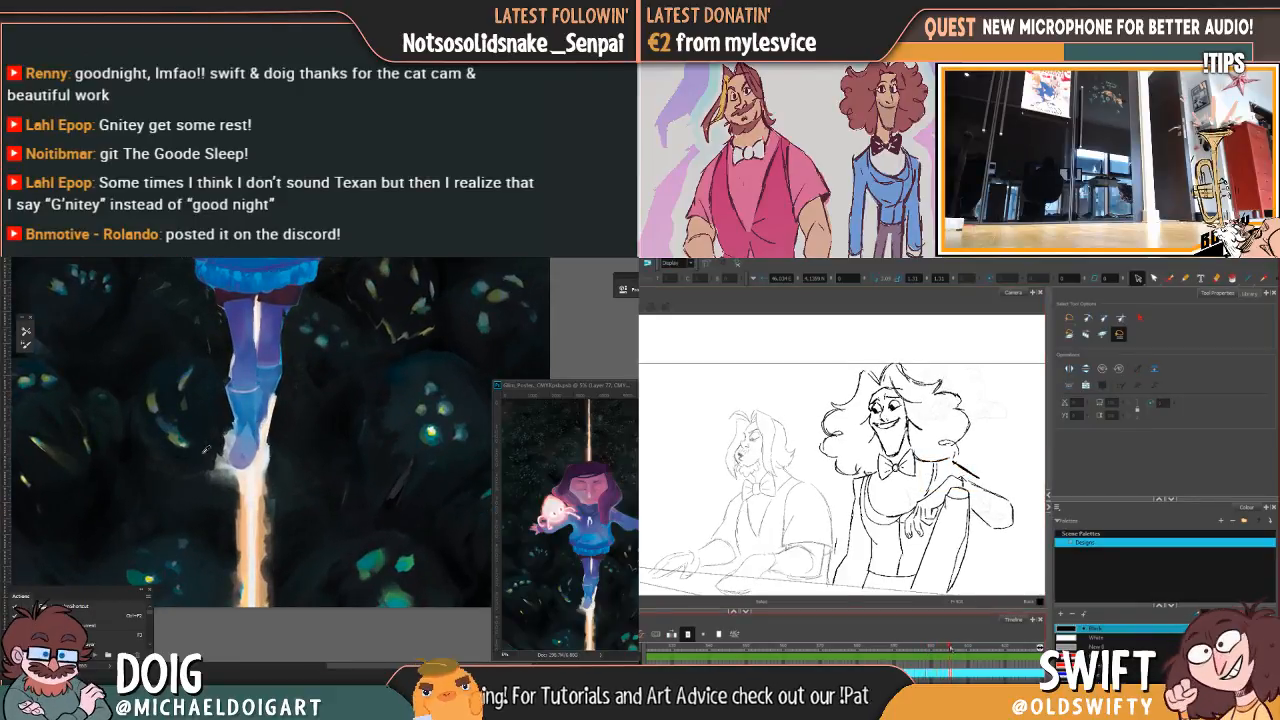
{"action": "scroll", "coordinate": [174, 479], "scroll_direction": "up", "scroll_amount": 1}
{"action": "scroll", "coordinate": [174, 479], "scroll_direction": "down", "scroll_amount": 2}
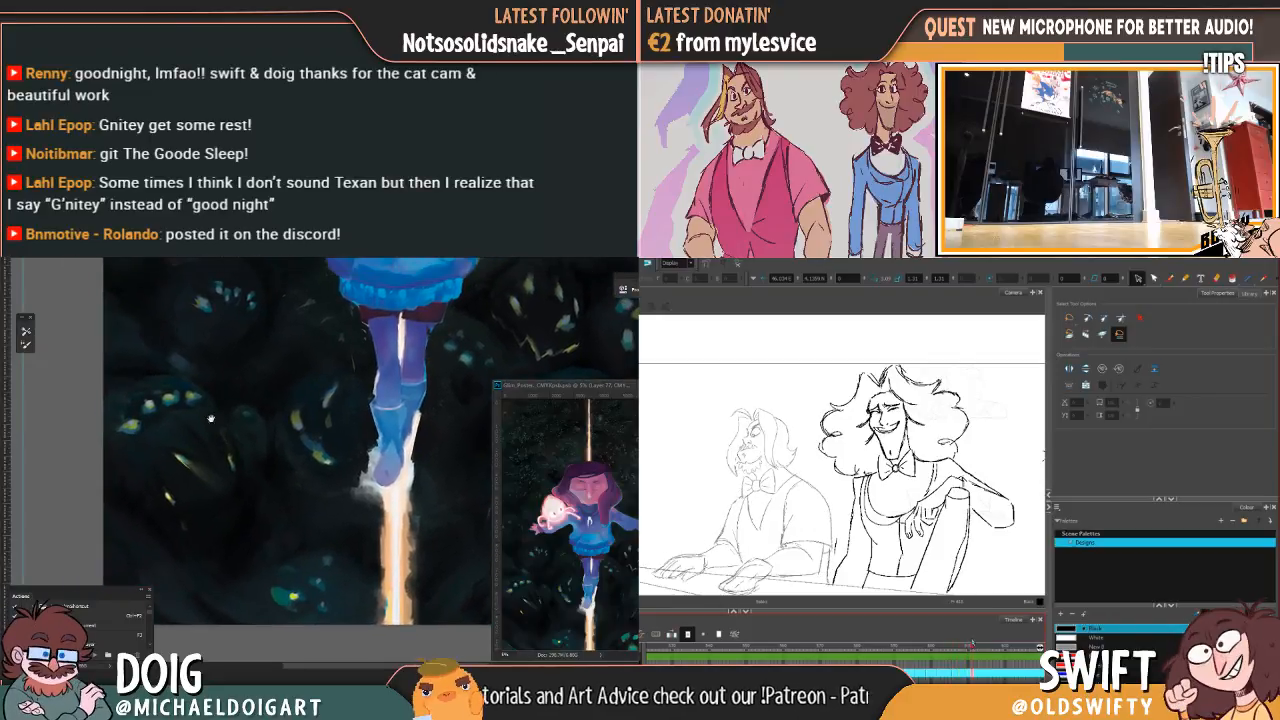
{"action": "scroll", "coordinate": [201, 477], "scroll_direction": "down", "scroll_amount": 1}
{"action": "left_click_drag", "start_coordinate": [201, 477], "coordinate": [129, 467]}
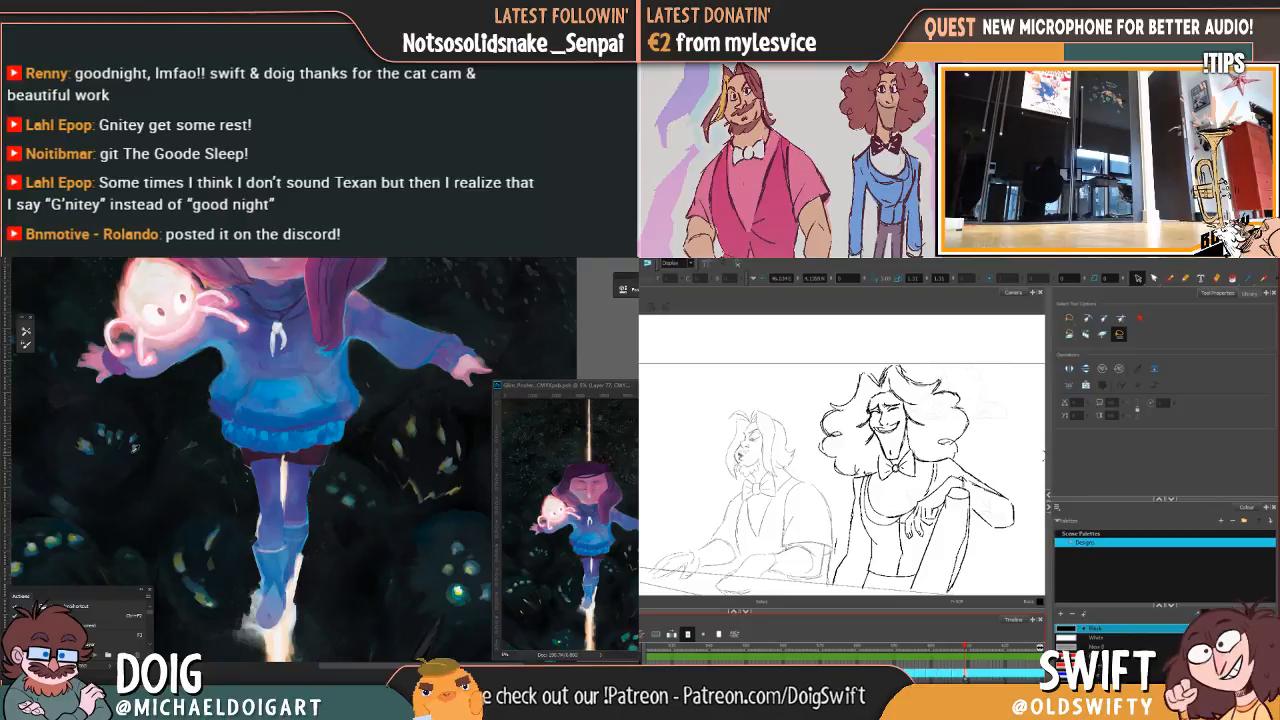
{"action": "scroll", "coordinate": [183, 419], "scroll_direction": "down", "scroll_amount": 2}
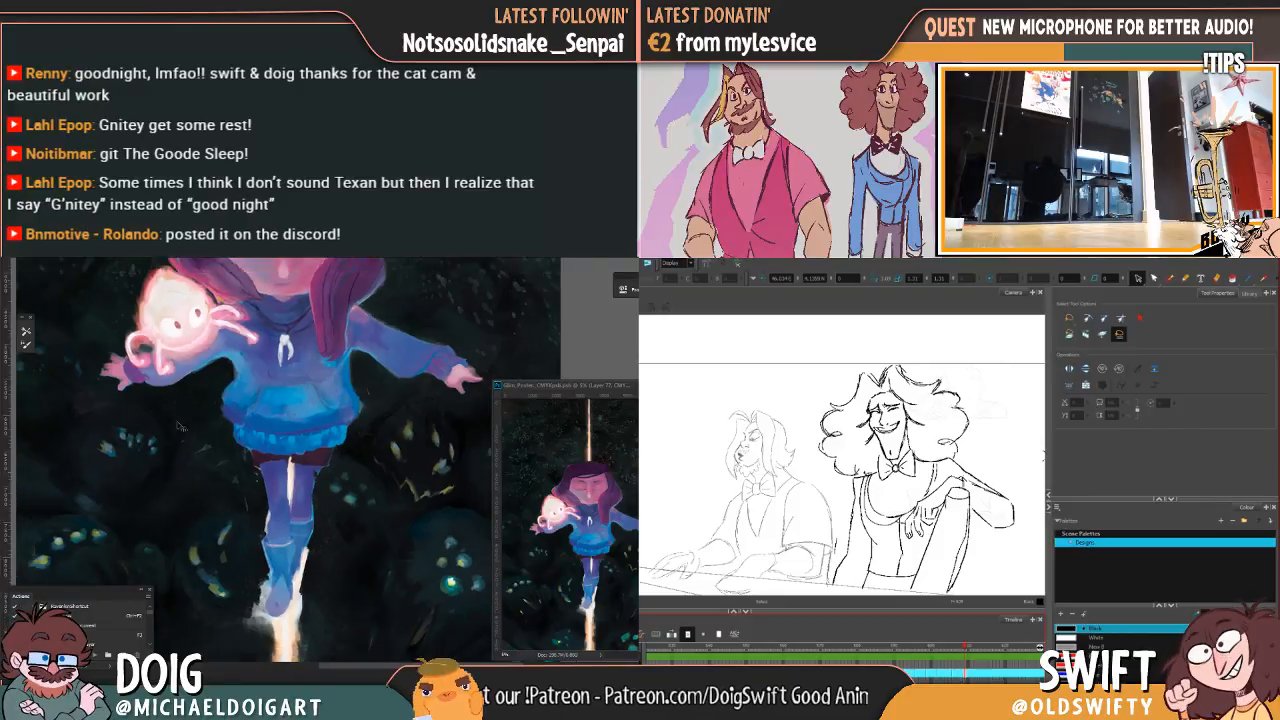
{"action": "scroll", "coordinate": [248, 470], "scroll_direction": "down", "scroll_amount": 5}
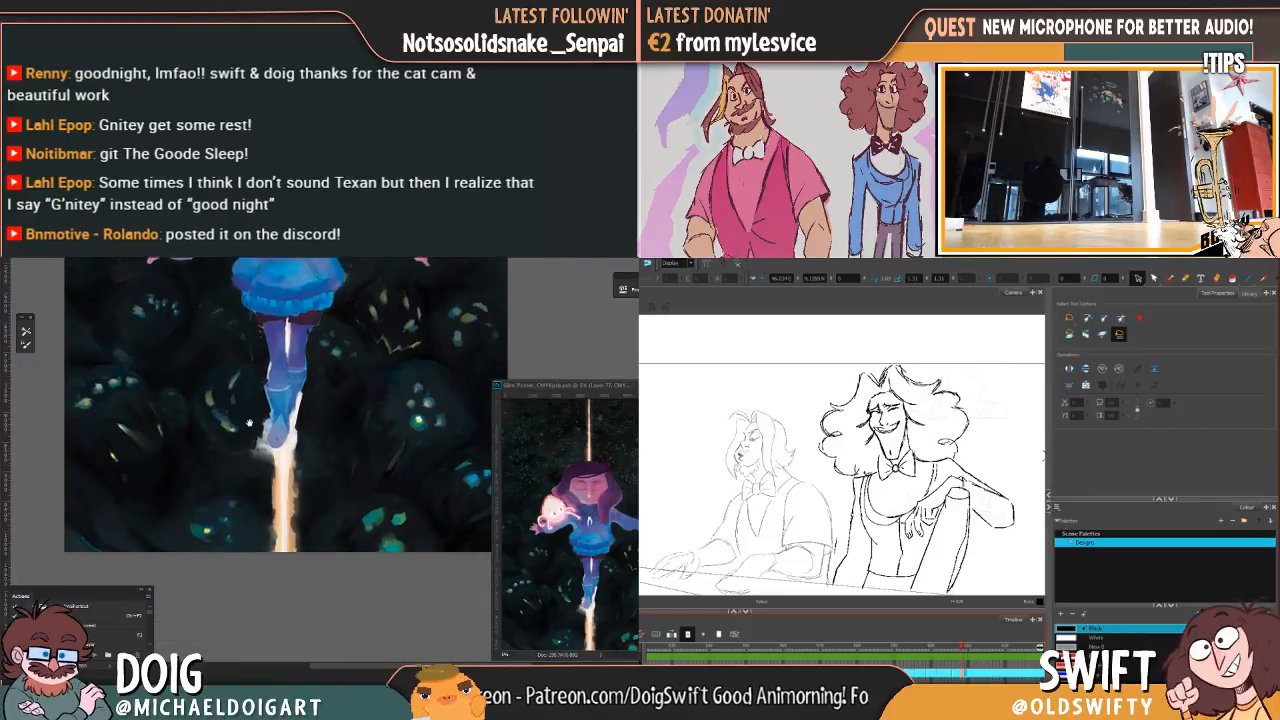
{"action": "scroll", "coordinate": [254, 443], "scroll_direction": "down", "scroll_amount": 2}
{"action": "scroll", "coordinate": [258, 430], "scroll_direction": "up", "scroll_amount": 2}
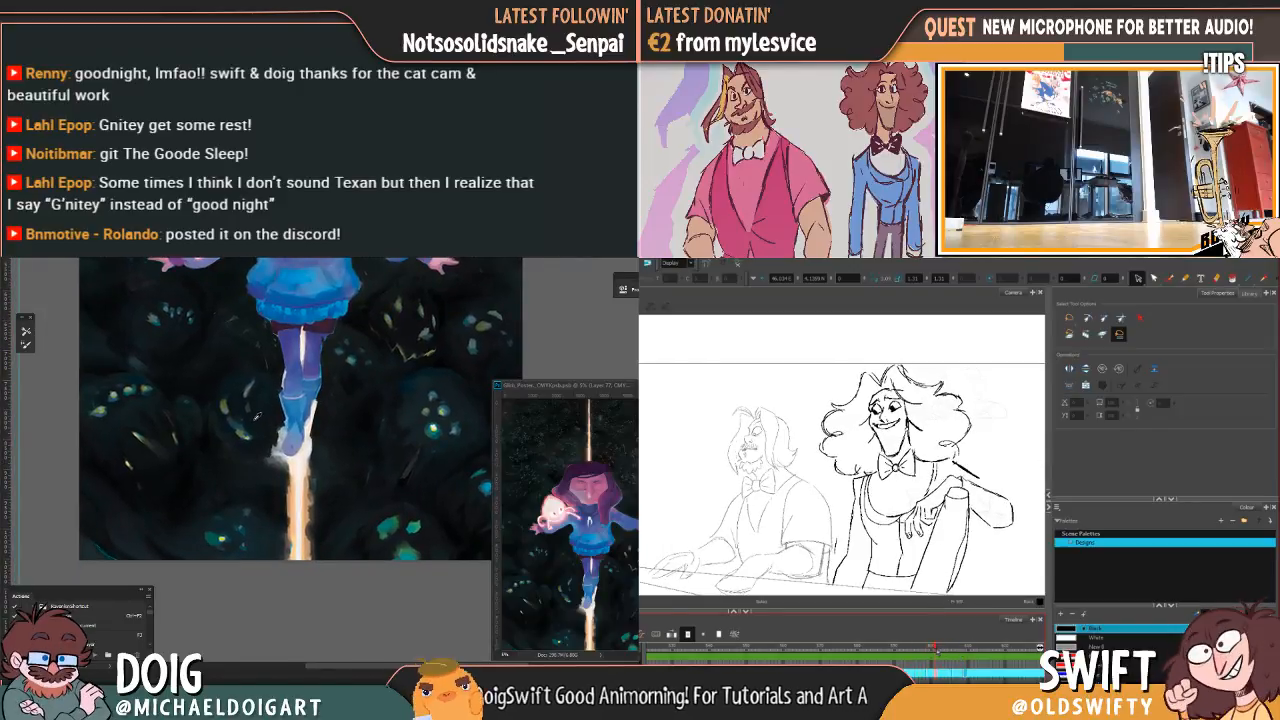
{"action": "scroll", "coordinate": [250, 430], "scroll_direction": "down", "scroll_amount": 2}
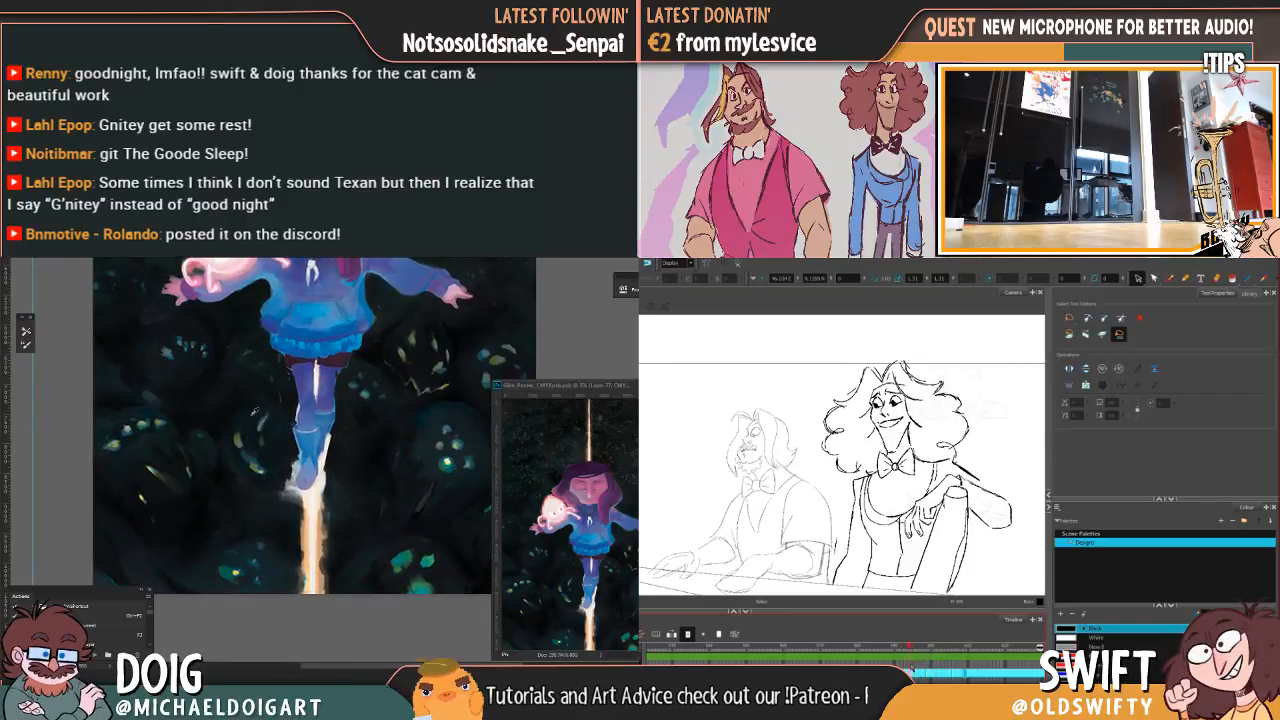
Step: Select the bow tie on an earlier frame, and on the closed-eye smiling frame tilt the curly-haired head and shift it slightly down
{"action": "mouse_move", "coordinate": [886, 458]}
{"action": "left_mouse_down"}
{"action": "mouse_move", "coordinate": [904, 477]}
{"action": "mouse_move", "coordinate": [920, 456]}
{"action": "mouse_move", "coordinate": [896, 448]}
{"action": "left_mouse_up"}
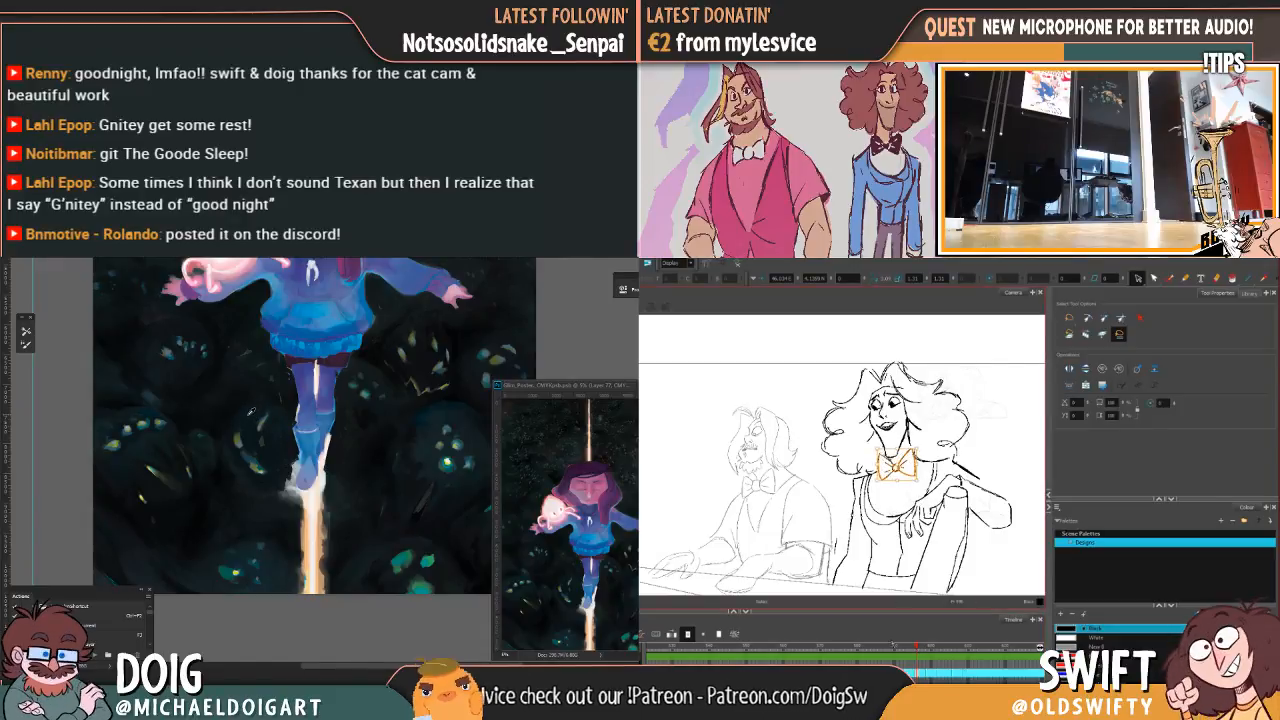
{"action": "mouse_move", "coordinate": [893, 645]}
{"action": "left_mouse_down"}
{"action": "mouse_move", "coordinate": [978, 634]}
{"action": "mouse_move", "coordinate": [963, 648]}
{"action": "left_mouse_up"}
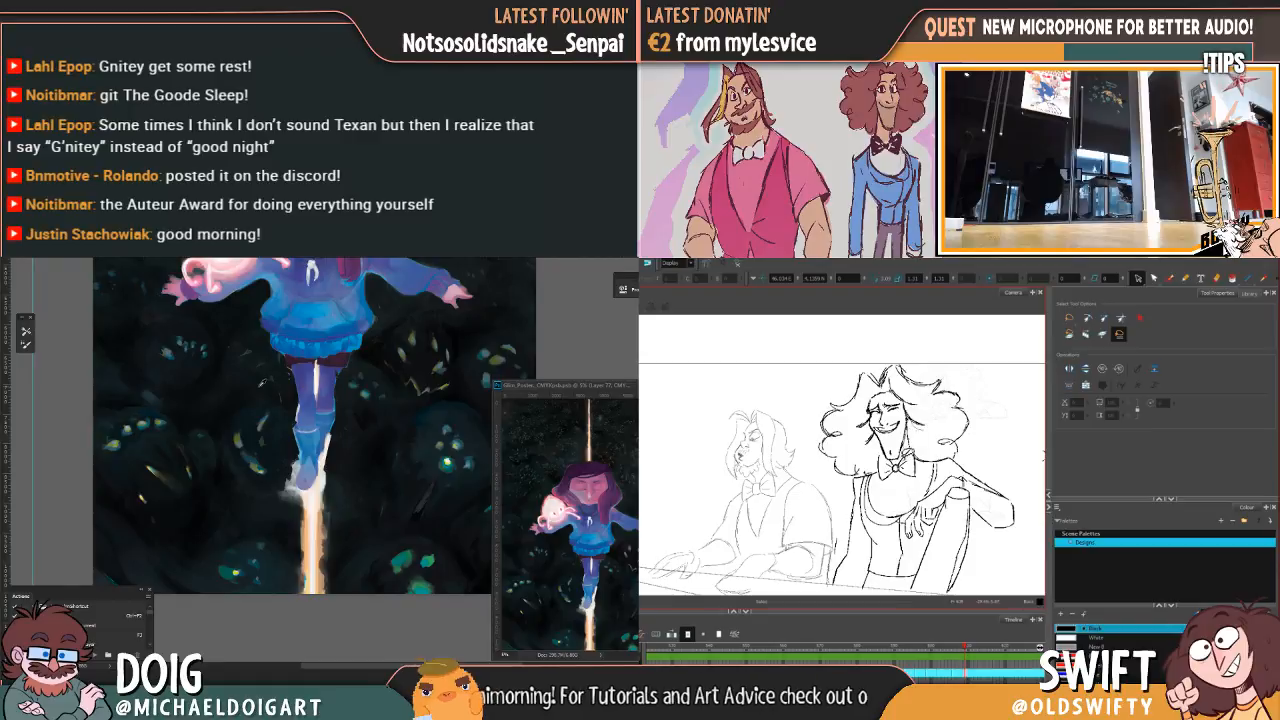
{"action": "left_click_drag", "start_coordinate": [893, 454], "coordinate": [846, 476]}
{"action": "mouse_move", "coordinate": [275, 446]}
{"action": "left_mouse_down"}
{"action": "mouse_move", "coordinate": [238, 430]}
{"action": "mouse_move", "coordinate": [229, 443]}
{"action": "left_mouse_up"}
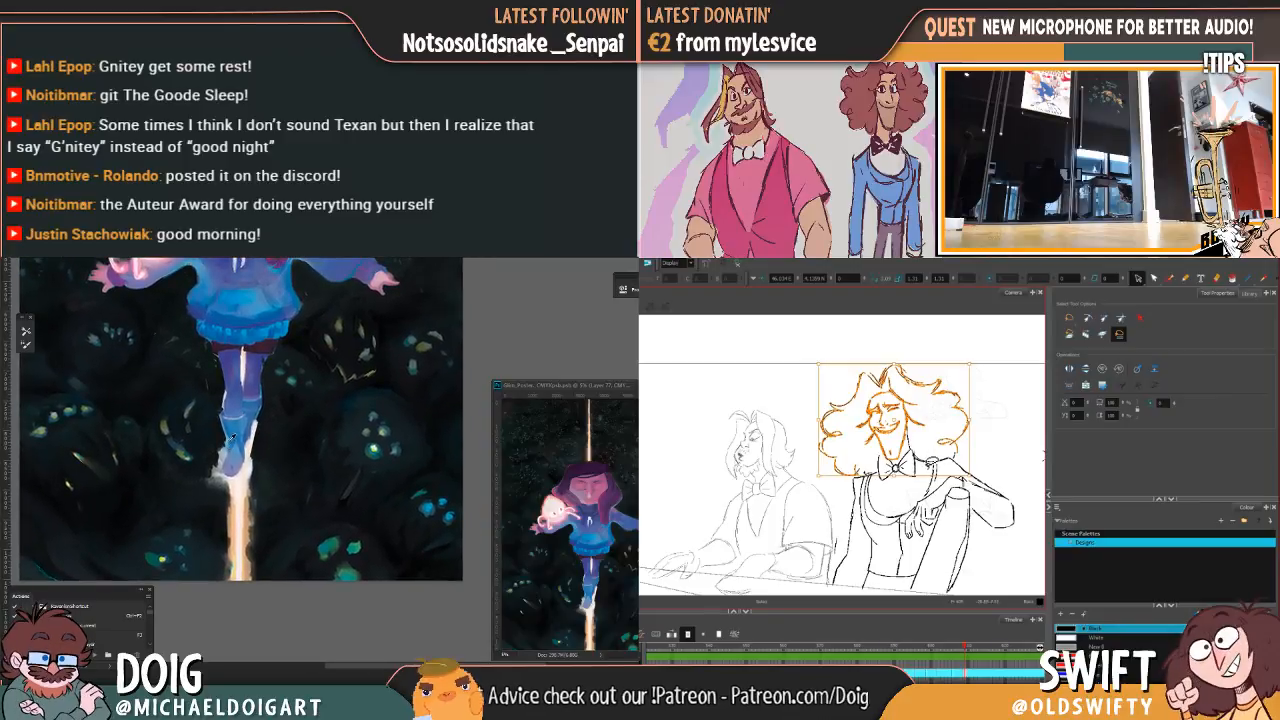
{"action": "left_click_drag", "start_coordinate": [899, 415], "coordinate": [907, 425]}
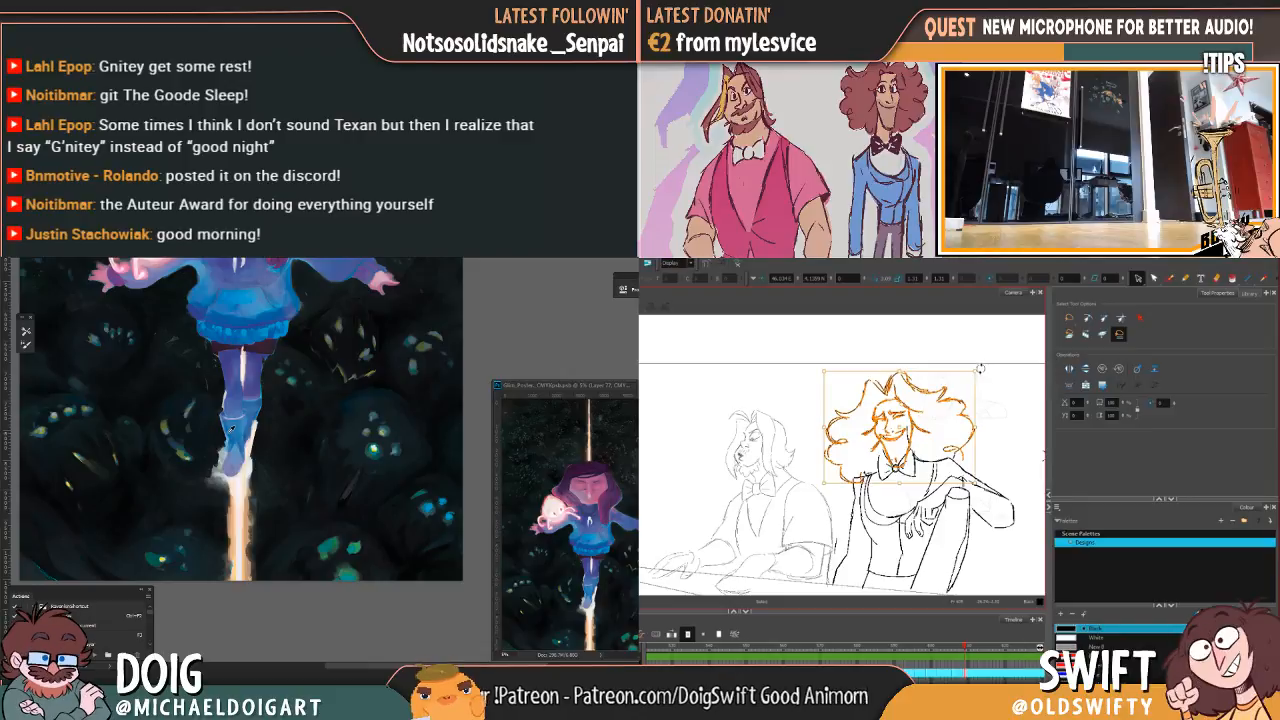
{"action": "scroll", "coordinate": [338, 421], "scroll_direction": "up", "scroll_amount": 2}
{"action": "left_click_drag", "start_coordinate": [903, 425], "coordinate": [899, 420]}
{"action": "left_click_drag", "start_coordinate": [352, 434], "coordinate": [308, 436]}
{"action": "left_click", "coordinate": [1008, 372]}
{"action": "key", "text": "period"}
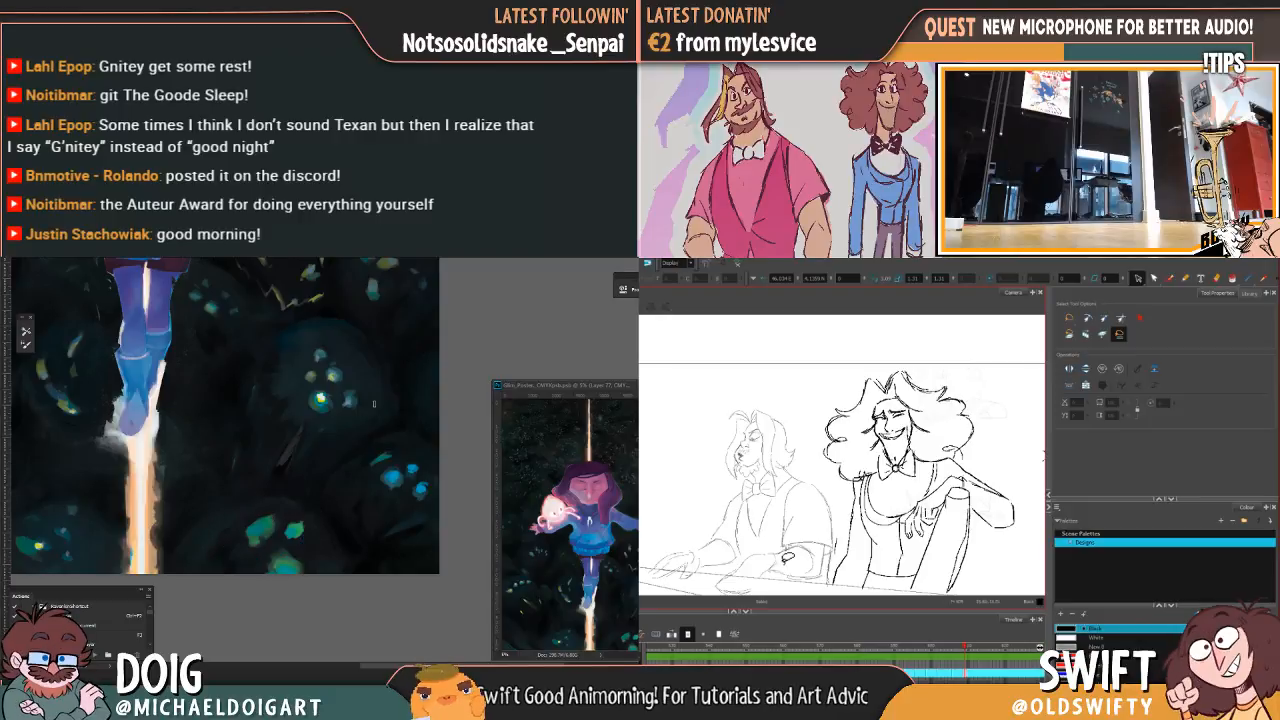
Step: Reselect the curly-haired character's head and hair, raise it slightly and fine-tune its rotation
{"action": "left_click_drag", "start_coordinate": [862, 480], "coordinate": [948, 466]}
{"action": "left_click_drag", "start_coordinate": [386, 450], "coordinate": [340, 429]}
{"action": "left_click_drag", "start_coordinate": [899, 426], "coordinate": [900, 422]}
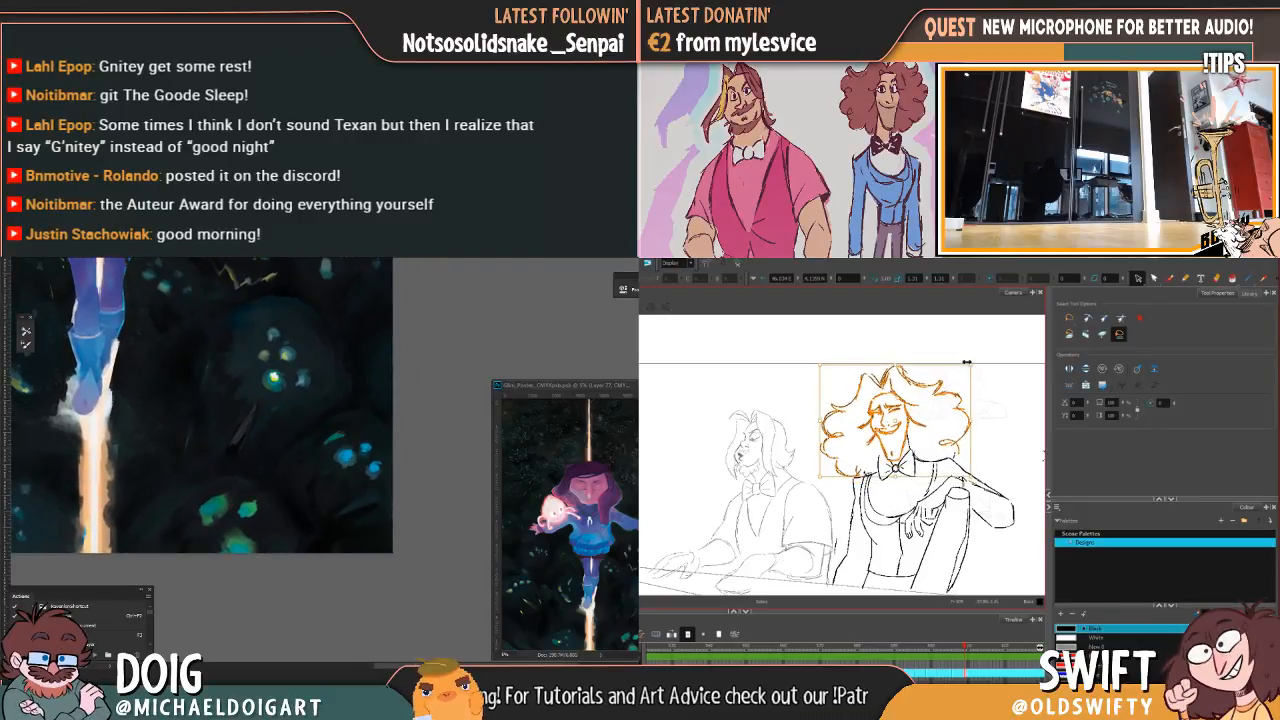
{"action": "mouse_move", "coordinate": [976, 362]}
{"action": "left_mouse_down"}
{"action": "mouse_move", "coordinate": [952, 366]}
{"action": "mouse_move", "coordinate": [963, 356]}
{"action": "left_mouse_up"}
{"action": "left_click", "coordinate": [976, 361]}
{"action": "mouse_move", "coordinate": [249, 446]}
{"action": "left_mouse_down"}
{"action": "mouse_move", "coordinate": [220, 495]}
{"action": "mouse_move", "coordinate": [200, 629]}
{"action": "left_mouse_up"}
{"action": "mouse_move", "coordinate": [892, 452]}
{"action": "left_mouse_down"}
{"action": "mouse_move", "coordinate": [862, 472]}
{"action": "mouse_move", "coordinate": [906, 343]}
{"action": "mouse_move", "coordinate": [930, 452]}
{"action": "left_mouse_up"}
{"action": "left_click_drag", "start_coordinate": [979, 365], "coordinate": [986, 371]}
{"action": "left_click", "coordinate": [986, 371]}
{"action": "mouse_move", "coordinate": [251, 440]}
{"action": "left_mouse_down"}
{"action": "mouse_move", "coordinate": [304, 412]}
{"action": "mouse_move", "coordinate": [339, 421]}
{"action": "left_mouse_up"}
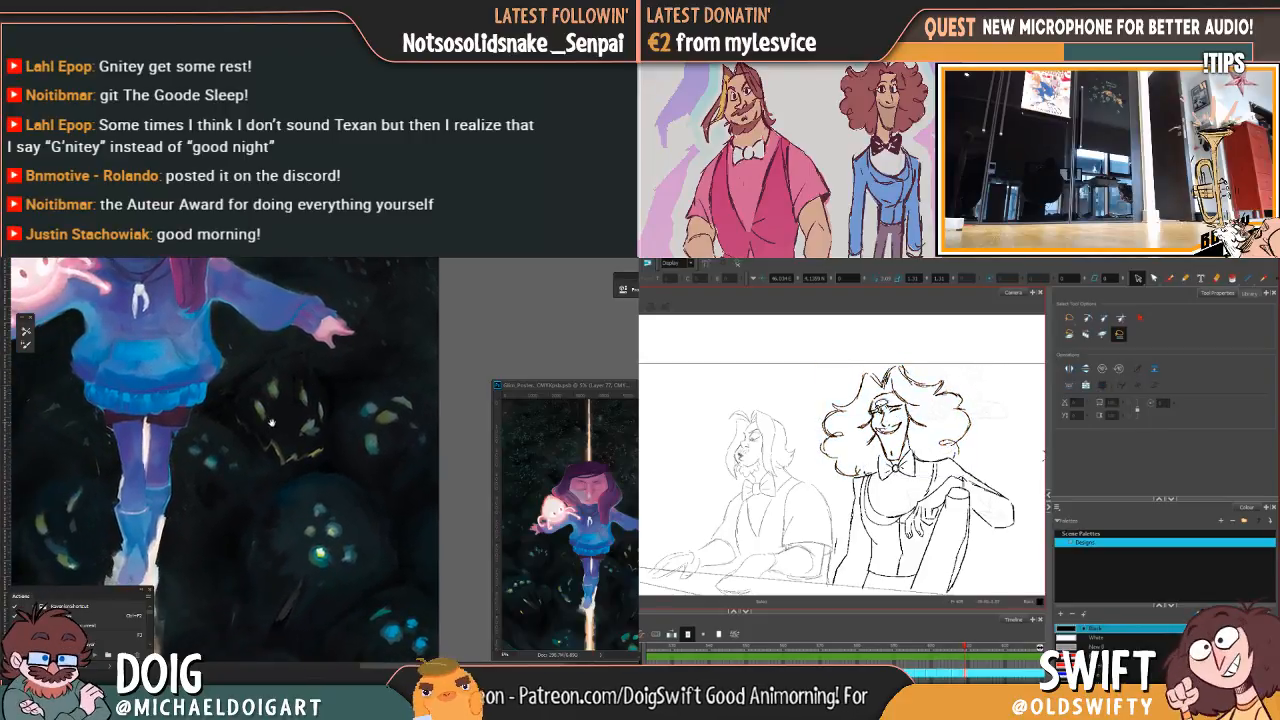
Step: Delete the curly-haired character's facial features on the smiling frame, keeping the hair and bow tie
{"action": "mouse_move", "coordinate": [880, 404]}
{"action": "left_mouse_down"}
{"action": "mouse_move", "coordinate": [872, 436]}
{"action": "mouse_move", "coordinate": [902, 406]}
{"action": "left_mouse_up"}
{"action": "left_click_drag", "start_coordinate": [389, 416], "coordinate": [371, 412]}
{"action": "key", "text": "Delete"}
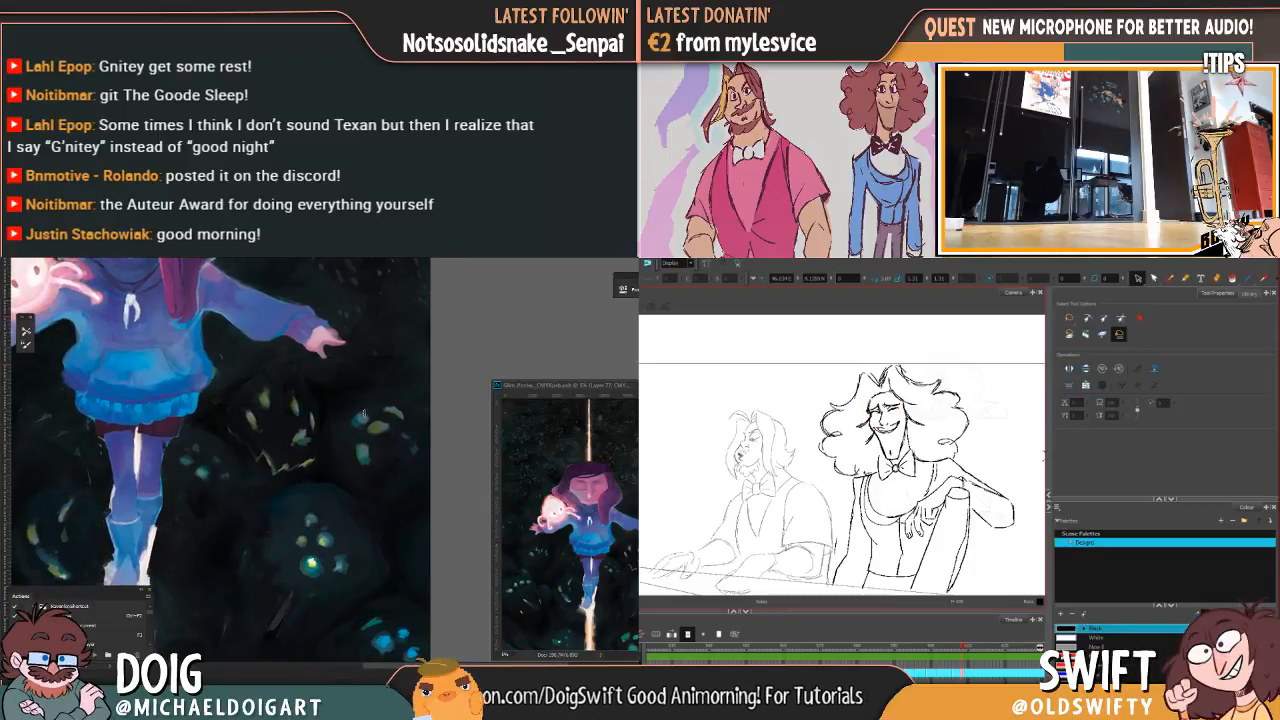
{"action": "left_click_drag", "start_coordinate": [897, 463], "coordinate": [888, 452]}
{"action": "key", "text": "Delete"}
{"action": "left_click_drag", "start_coordinate": [292, 432], "coordinate": [377, 350]}
{"action": "mouse_move", "coordinate": [215, 430]}
{"action": "left_mouse_down"}
{"action": "mouse_move", "coordinate": [275, 427]}
{"action": "mouse_move", "coordinate": [297, 410]}
{"action": "mouse_move", "coordinate": [278, 391]}
{"action": "left_mouse_up"}
Step: Start redrawing the curly-haired character's face with brush lines around the mouth, checking placement against the previous frame
{"action": "key", "text": "alt+b"}
{"action": "key", "text": "comma"}
{"action": "key", "text": "period"}
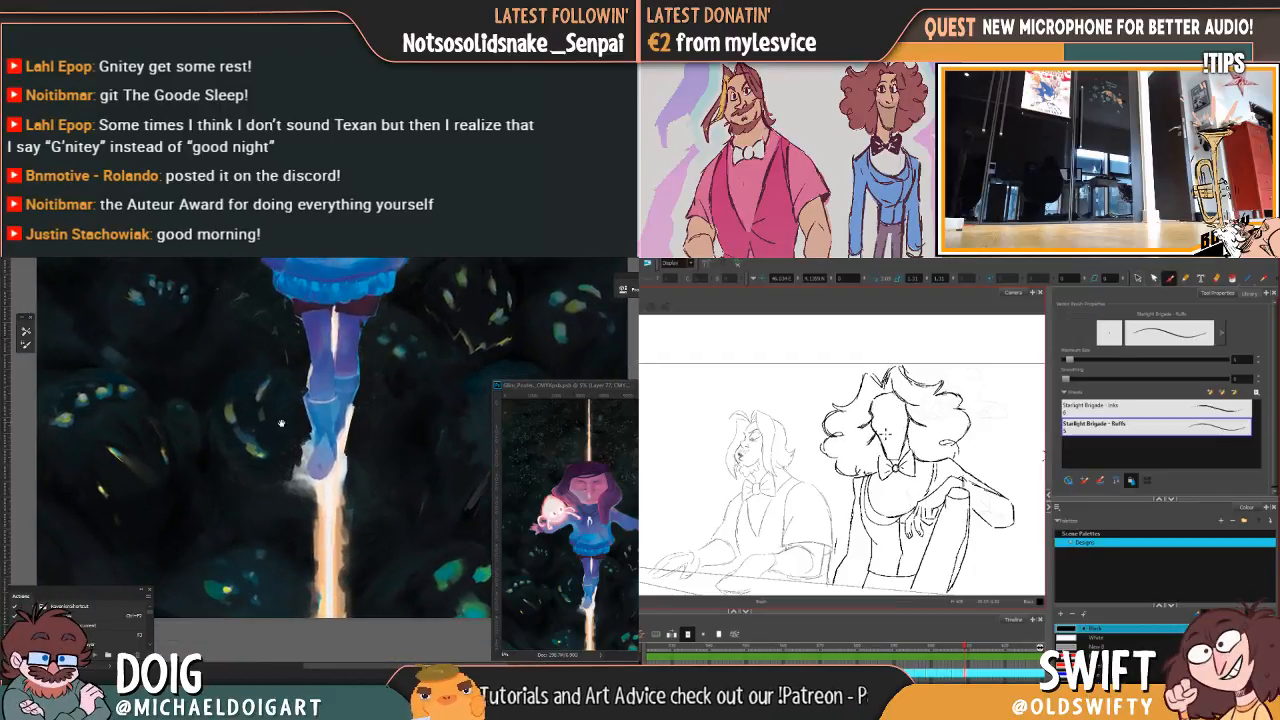
{"action": "mouse_move", "coordinate": [249, 453]}
{"action": "left_mouse_down"}
{"action": "mouse_move", "coordinate": [274, 437]}
{"action": "mouse_move", "coordinate": [255, 434]}
{"action": "mouse_move", "coordinate": [261, 417]}
{"action": "left_mouse_up"}
{"action": "key", "text": "comma"}
{"action": "key", "text": "period"}
{"action": "key", "text": "comma"}
{"action": "key", "text": "period"}
{"action": "key", "text": "ctrl+minus"}
{"action": "key", "text": "ctrl+minus"}
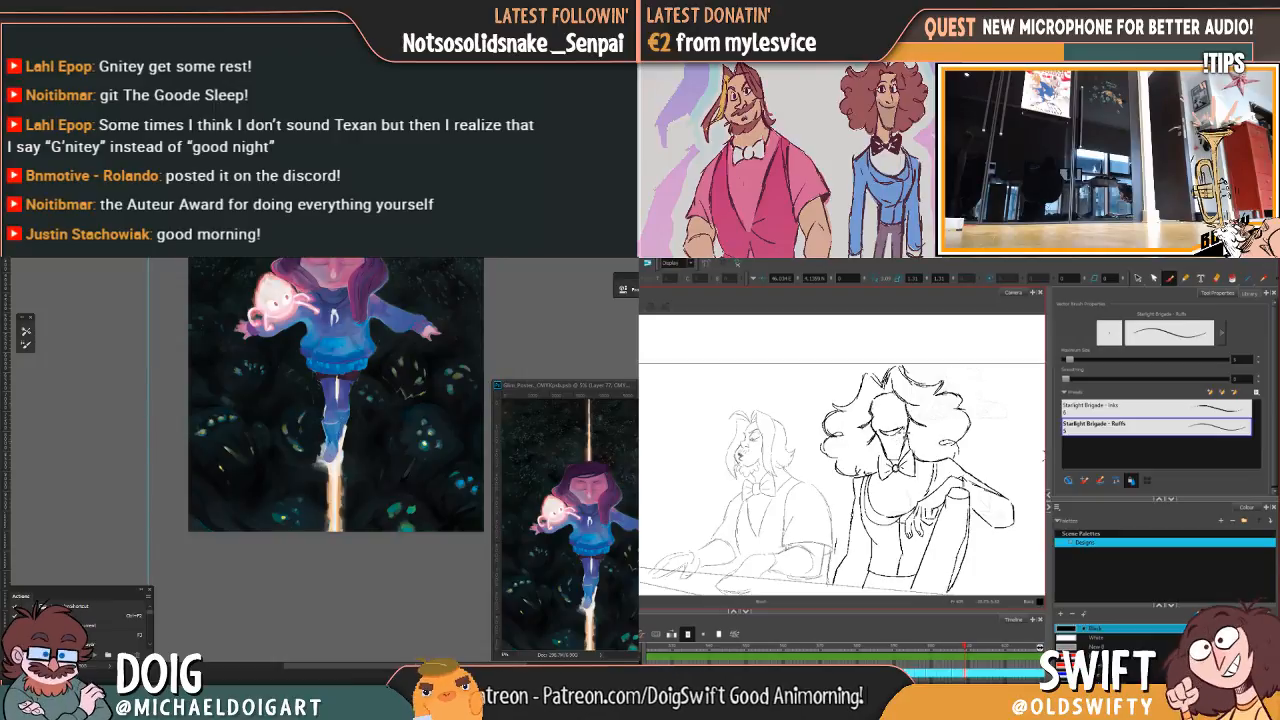
Step: Sketch the curly-haired character's smiling mouth, flipping to the previous frame to match the expression
{"action": "key", "text": "comma"}
{"action": "mouse_move", "coordinate": [353, 398]}
{"action": "left_mouse_down"}
{"action": "mouse_move", "coordinate": [331, 491]}
{"action": "mouse_move", "coordinate": [311, 495]}
{"action": "left_mouse_up"}
{"action": "key", "text": "period"}
{"action": "key", "text": "comma"}
{"action": "key", "text": "period"}
{"action": "mouse_move", "coordinate": [308, 450]}
{"action": "left_mouse_down"}
{"action": "mouse_move", "coordinate": [307, 380]}
{"action": "mouse_move", "coordinate": [359, 374]}
{"action": "left_mouse_up"}
{"action": "key", "text": "comma"}
{"action": "key", "text": "period"}
{"action": "key", "text": "comma"}
{"action": "key", "text": "period"}
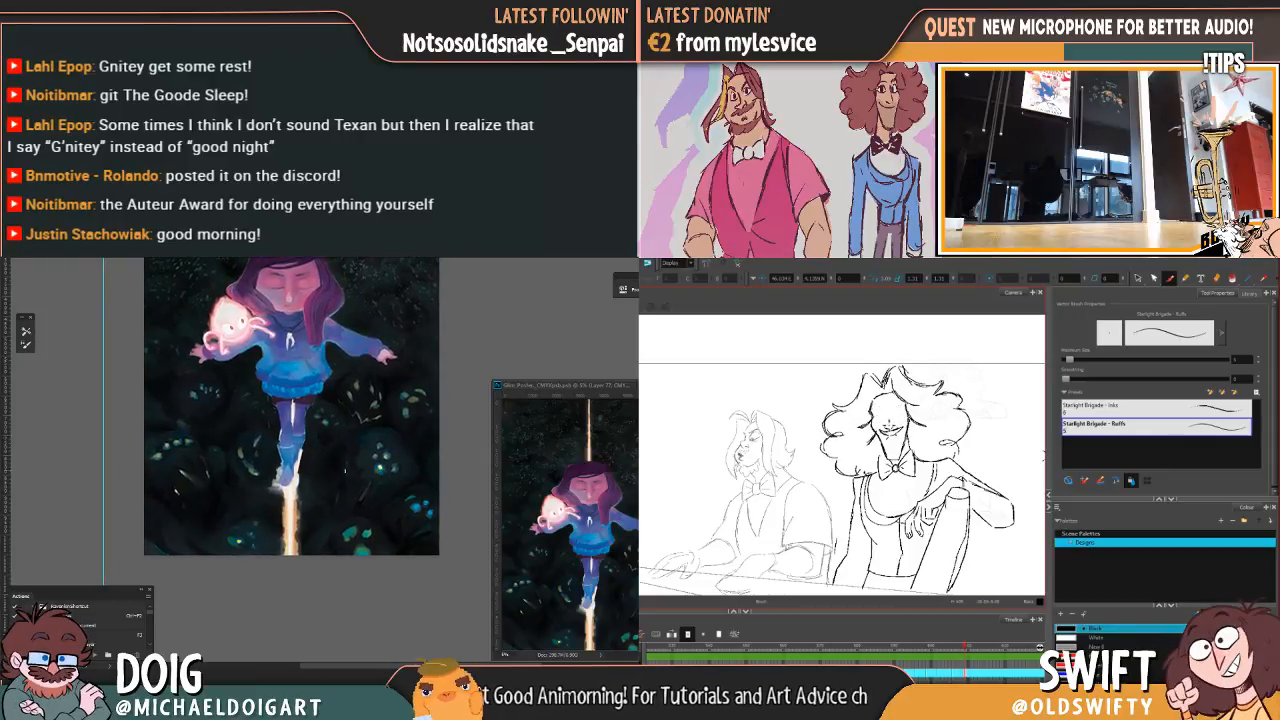
Step: Add the nose and closed-eye lines to the curly-haired face, and sample a dark colour beside the creatures in the painting
{"action": "mouse_move", "coordinate": [306, 434]}
{"action": "left_mouse_down"}
{"action": "mouse_move", "coordinate": [302, 483]}
{"action": "mouse_move", "coordinate": [322, 456]}
{"action": "left_mouse_up"}
{"action": "key", "text": "comma"}
{"action": "key", "text": "period"}
{"action": "key", "text": "comma"}
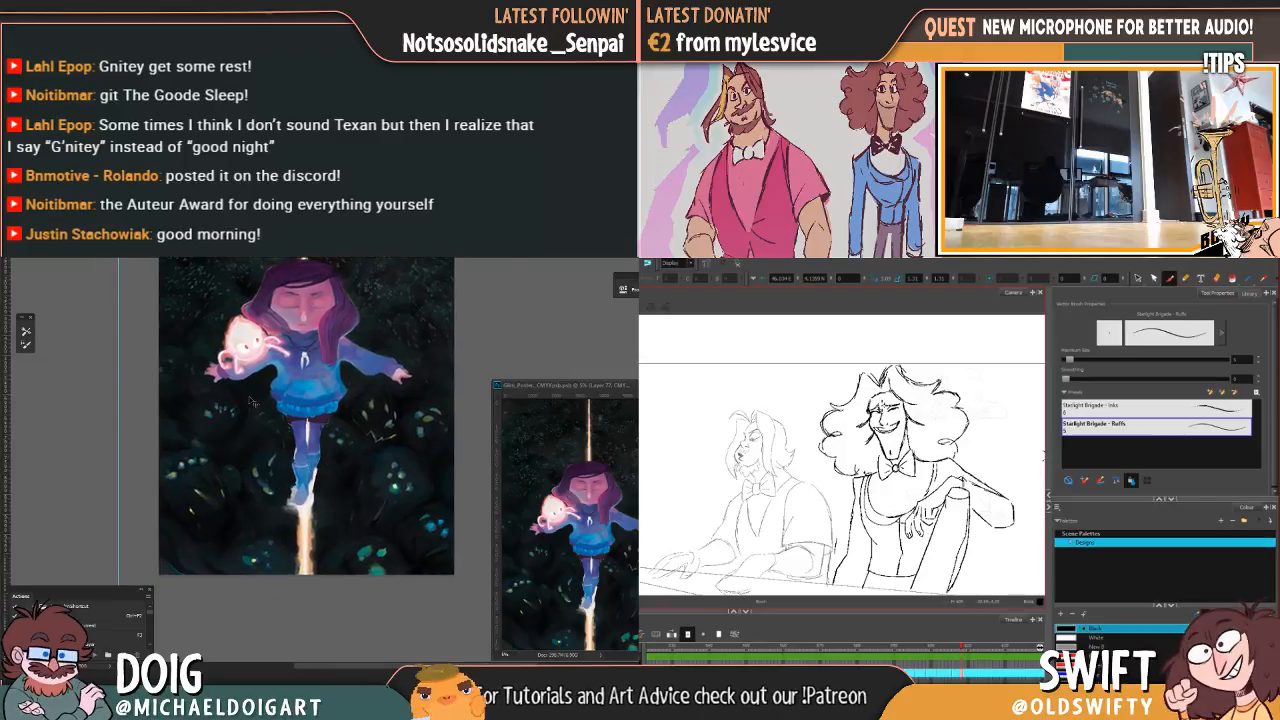
{"action": "key", "text": "period"}
{"action": "key", "text": "ctrl+plus"}
{"action": "key", "text": "ctrl+plus"}
{"action": "key", "text": "comma"}
{"action": "key", "text": "period"}
{"action": "mouse_move", "coordinate": [115, 535]}
{"action": "left_mouse_down"}
{"action": "mouse_move", "coordinate": [191, 493]}
{"action": "mouse_move", "coordinate": [224, 442]}
{"action": "left_mouse_up"}
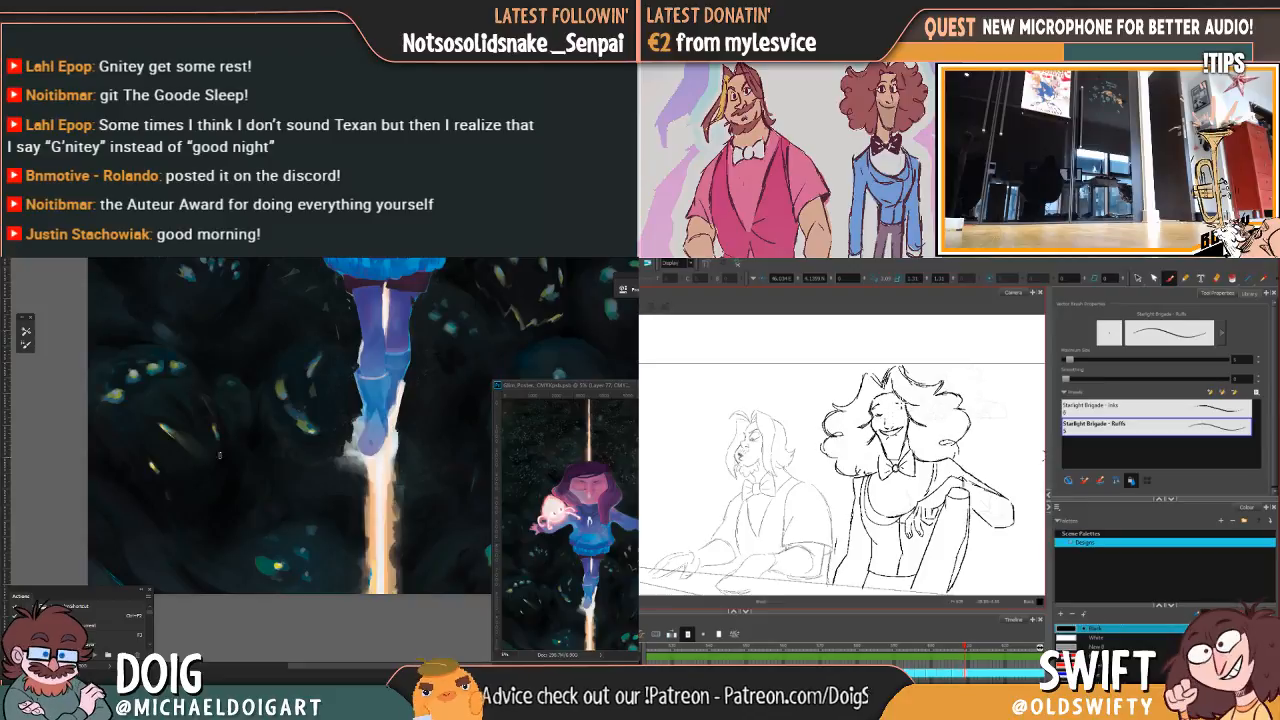
{"action": "left_click", "coordinate": [197, 579], "text": "alt"}
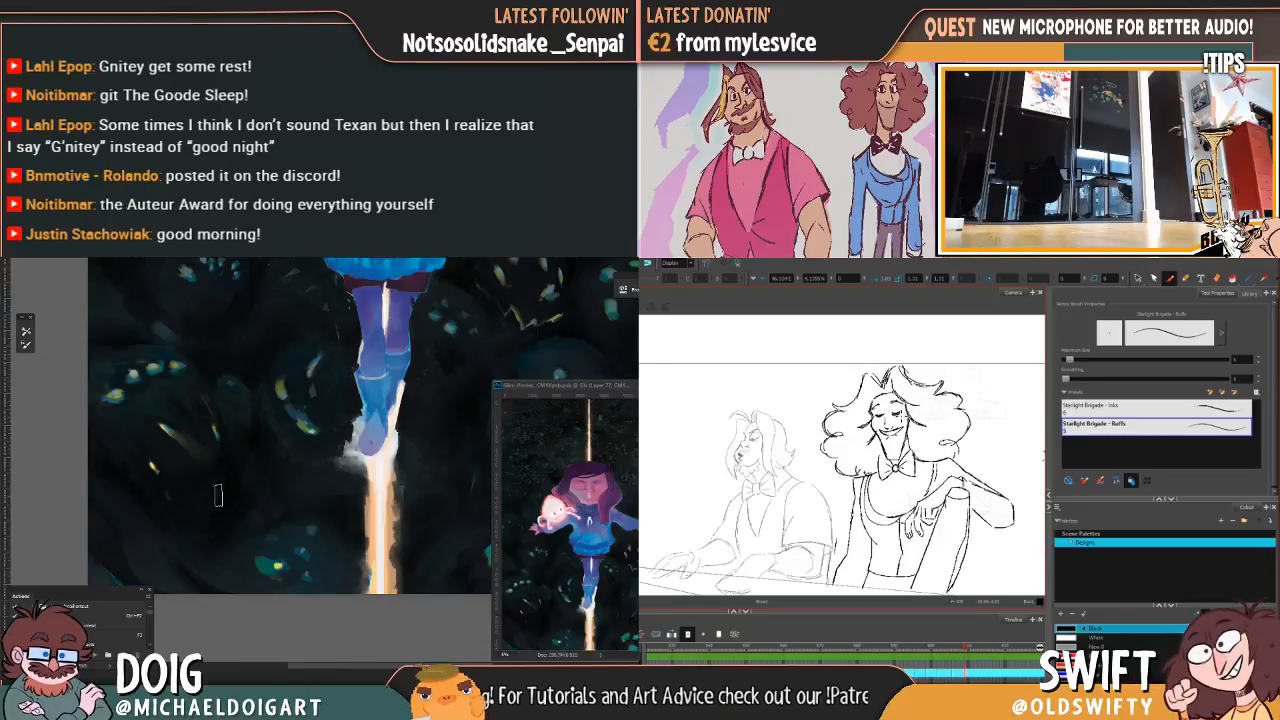
Step: Examine the whole painting, from the light trail and the girl down to the creatures around her feet
{"action": "key", "text": "ctrl+minus"}
{"action": "key", "text": "ctrl+minus"}
{"action": "key", "text": "ctrl+minus"}
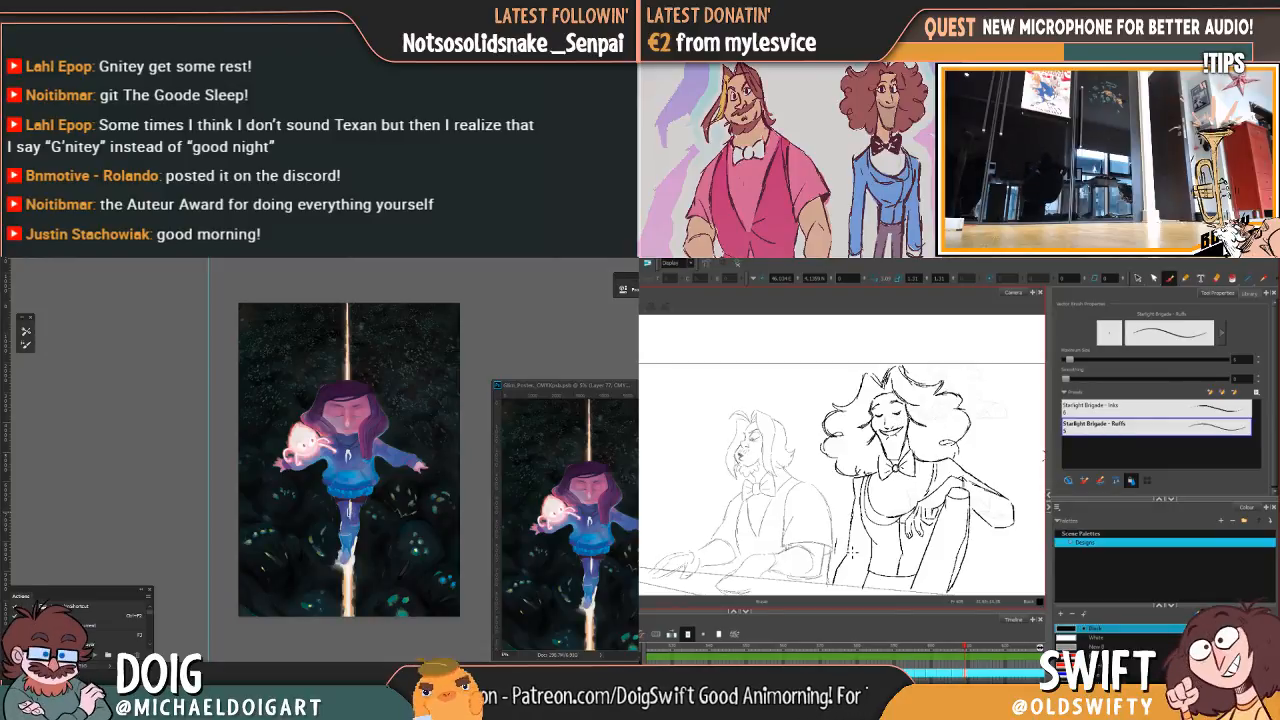
{"action": "key", "text": "ctrl+plus"}
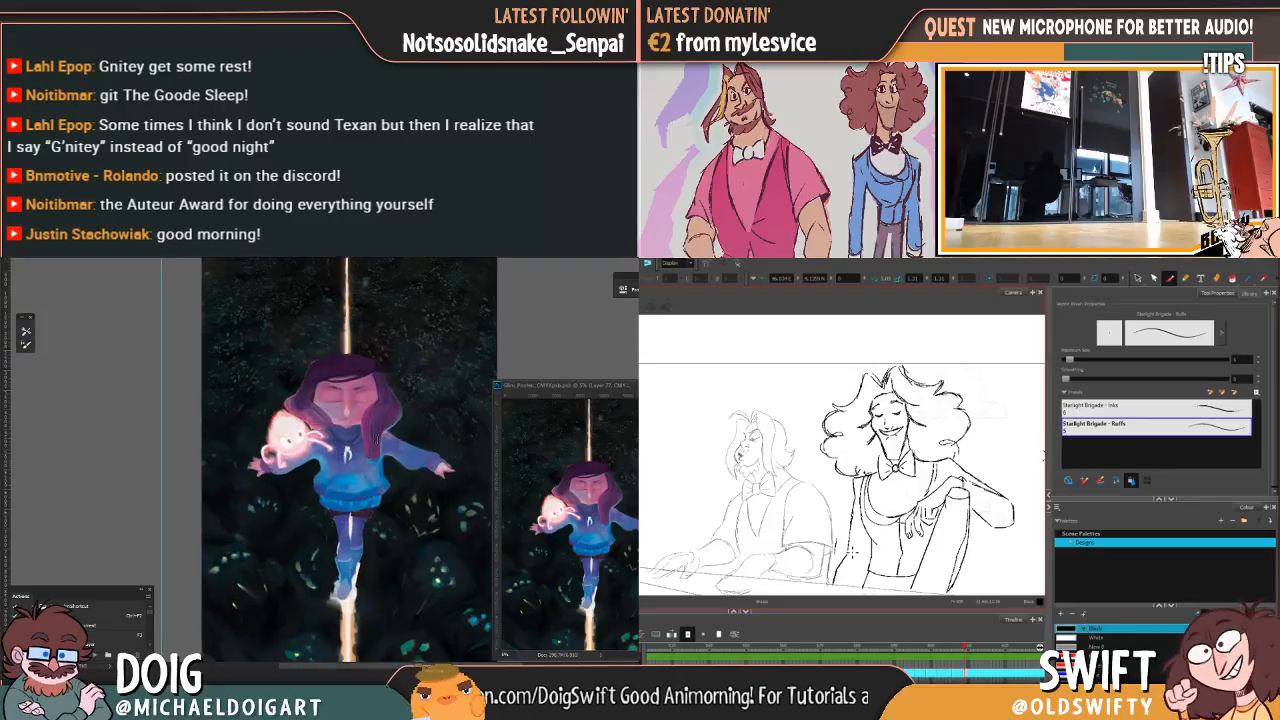
{"action": "mouse_move", "coordinate": [349, 525]}
{"action": "left_mouse_down"}
{"action": "mouse_move", "coordinate": [340, 473]}
{"action": "mouse_move", "coordinate": [289, 439]}
{"action": "left_mouse_up"}
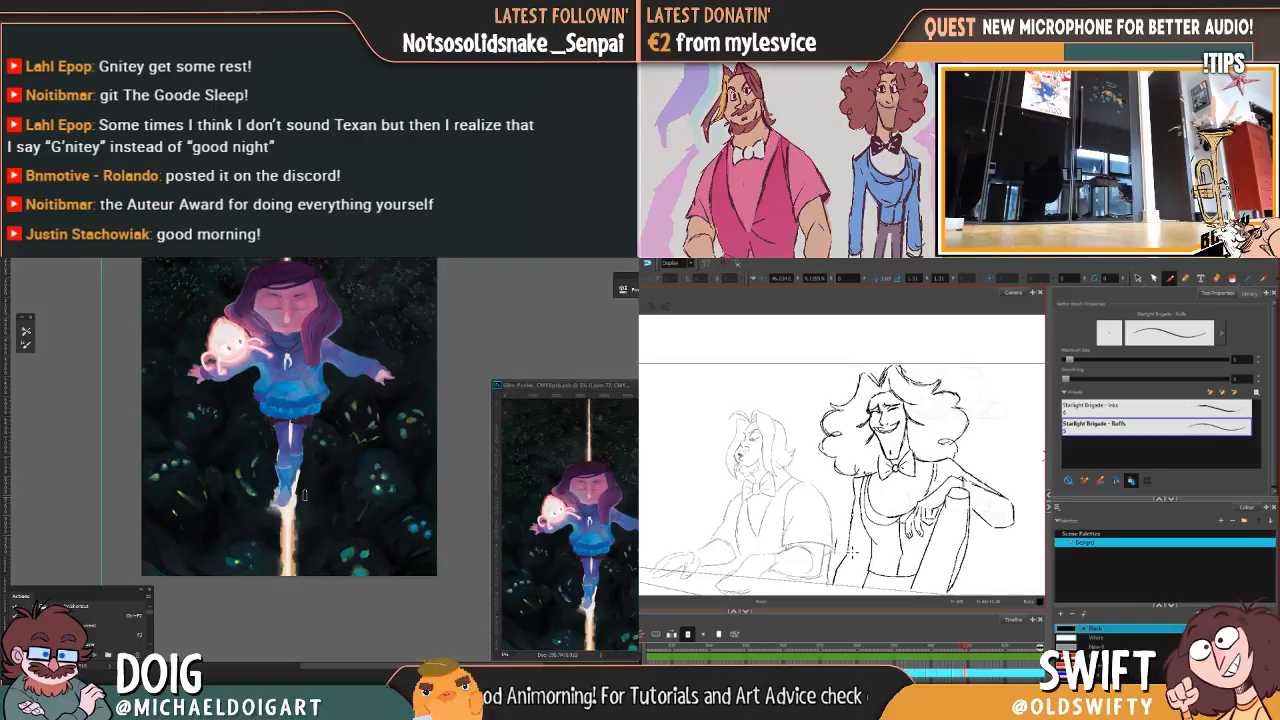
{"action": "left_click_drag", "start_coordinate": [293, 494], "coordinate": [295, 513]}
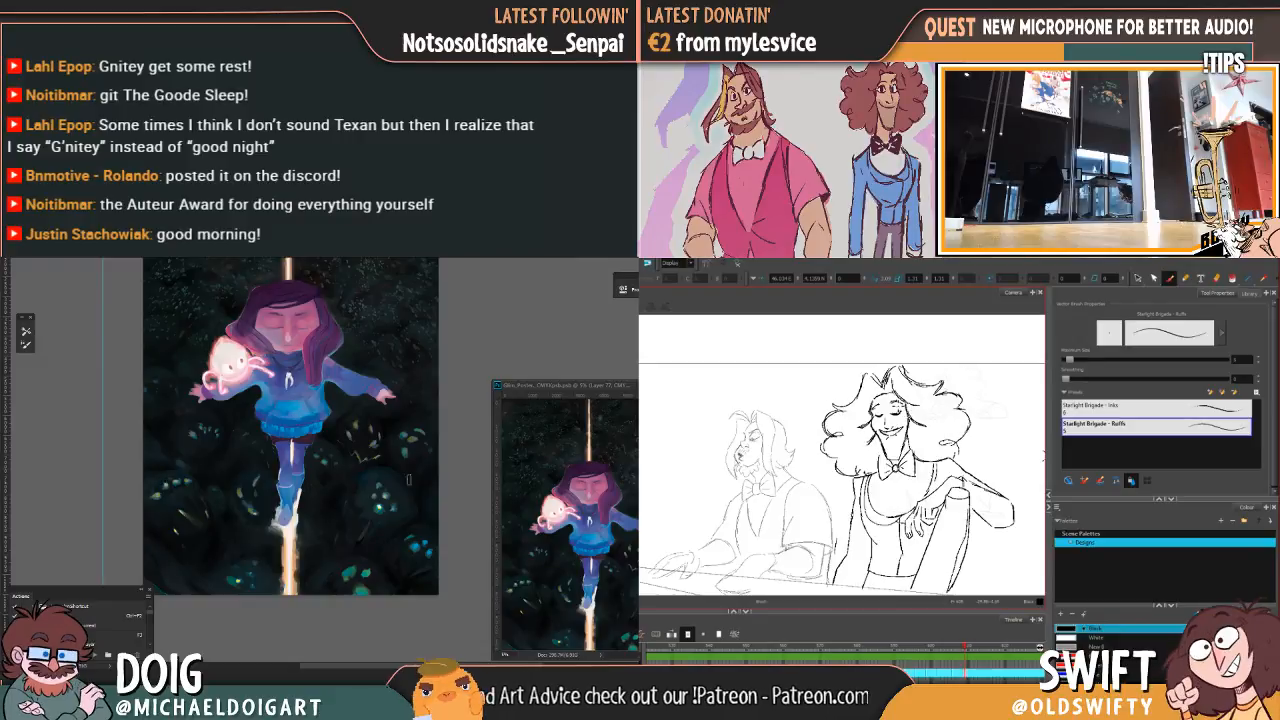
{"action": "left_click_drag", "start_coordinate": [254, 409], "coordinate": [243, 414]}
{"action": "left_click_drag", "start_coordinate": [283, 537], "coordinate": [282, 527]}
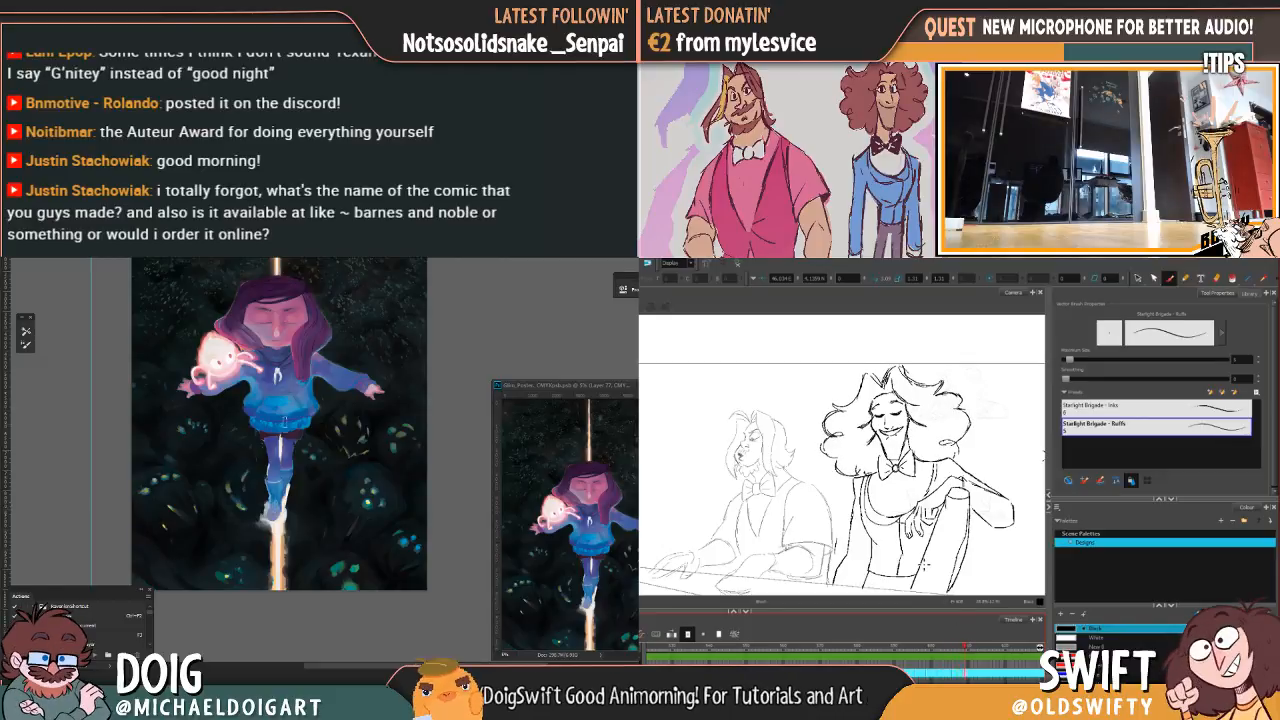
Step: Select the curly-haired character's whole head and adjust its placement above the bow tie
{"action": "left_click", "coordinate": [1137, 278]}
{"action": "key", "text": "ctrl+plus"}
{"action": "mouse_move", "coordinate": [958, 443]}
{"action": "left_mouse_down"}
{"action": "mouse_move", "coordinate": [916, 436]}
{"action": "mouse_move", "coordinate": [894, 460]}
{"action": "left_mouse_up"}
{"action": "left_click_drag", "start_coordinate": [186, 582], "coordinate": [232, 547]}
{"action": "left_click_drag", "start_coordinate": [894, 460], "coordinate": [872, 467]}
{"action": "left_click_drag", "start_coordinate": [232, 547], "coordinate": [258, 504]}
{"action": "mouse_move", "coordinate": [872, 467]}
{"action": "left_mouse_down"}
{"action": "mouse_move", "coordinate": [908, 341]}
{"action": "mouse_move", "coordinate": [958, 430]}
{"action": "left_mouse_up"}
{"action": "key", "text": "ctrl+plus"}
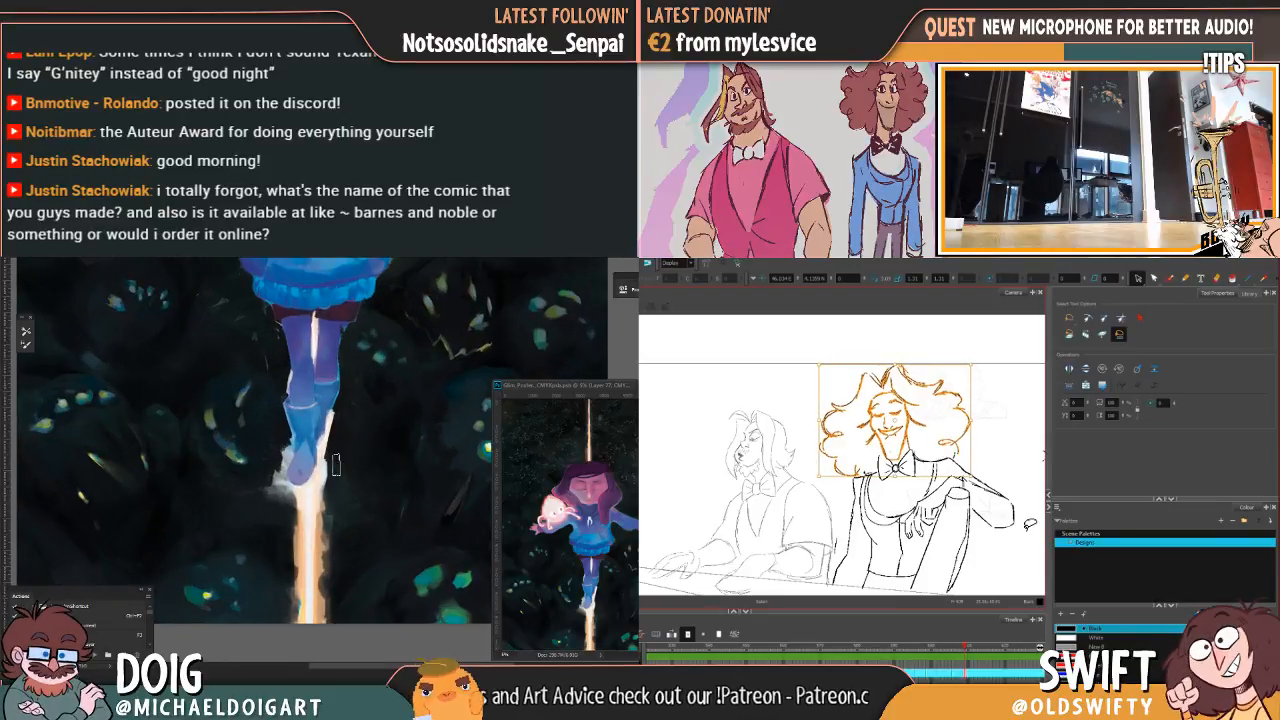
{"action": "left_click_drag", "start_coordinate": [242, 529], "coordinate": [284, 503]}
{"action": "left_click", "coordinate": [1030, 524]}
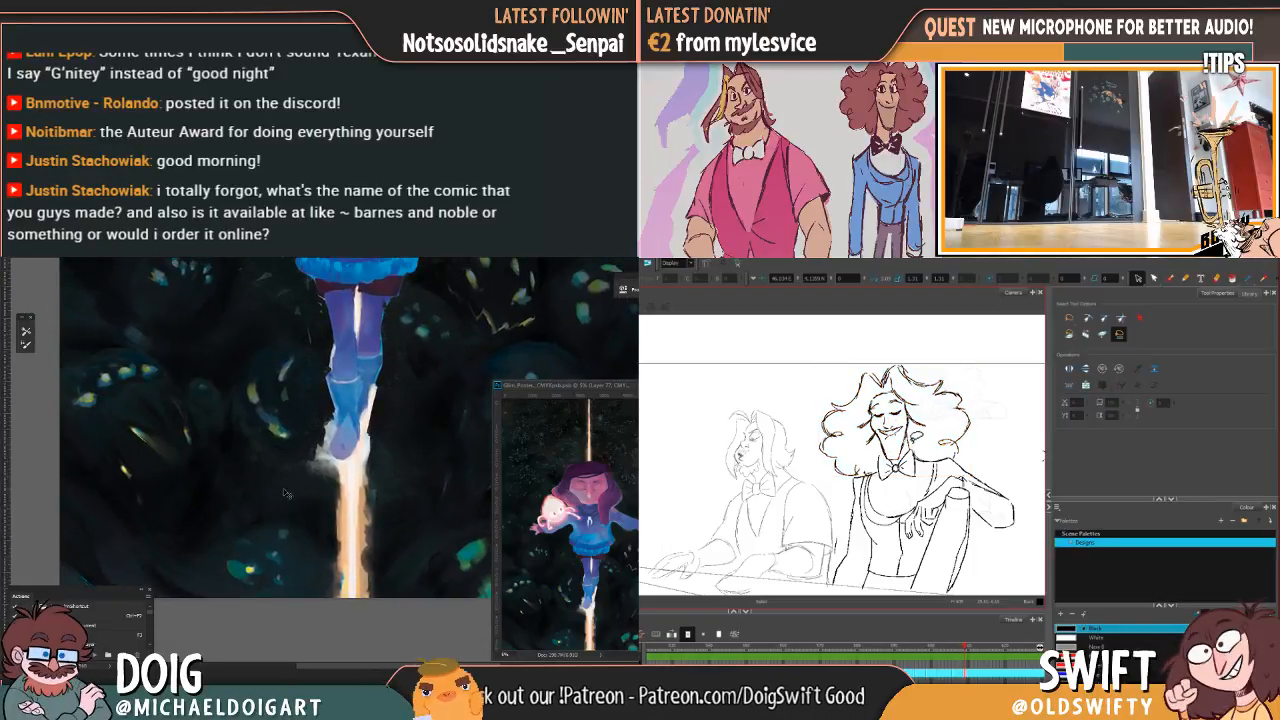
Step: Select the lines beside the curly-haired character's cheek, and sample the light trail's colour below the girl's feet in the painting
{"action": "key", "text": "ctrl+minus"}
{"action": "key", "text": "ctrl+plus"}
{"action": "left_click", "coordinate": [910, 440]}
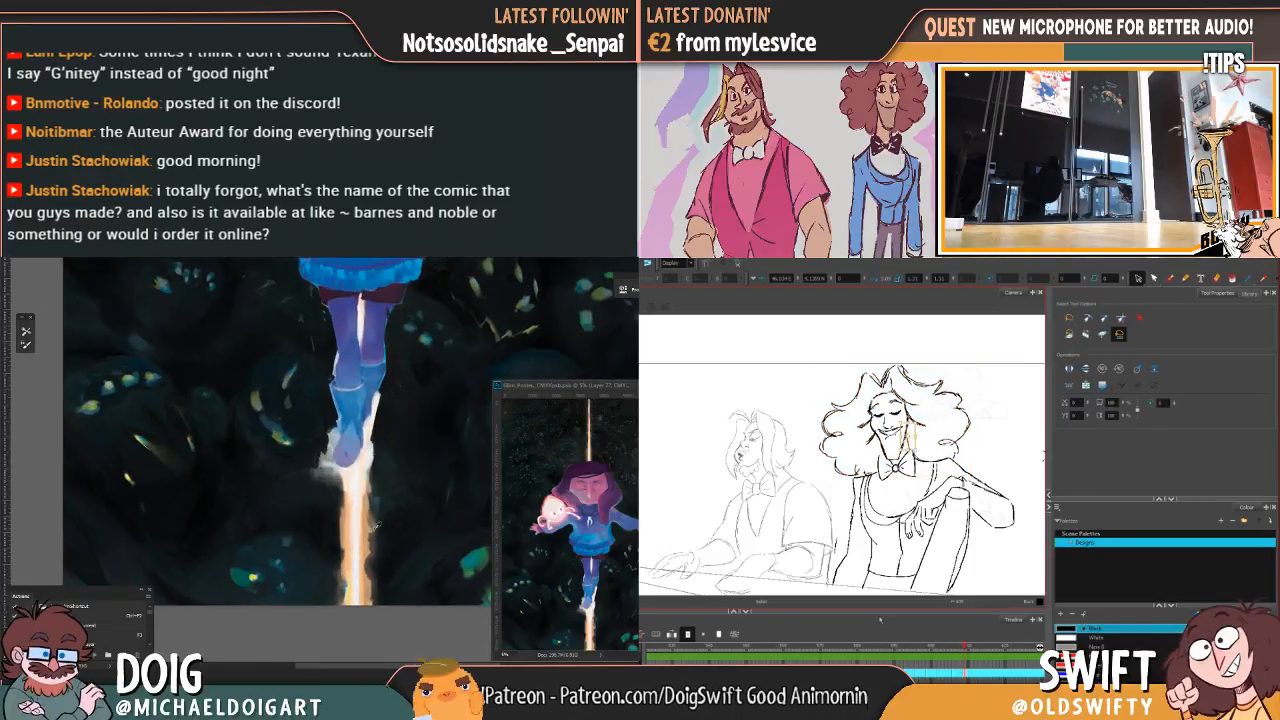
{"action": "left_click", "coordinate": [348, 583], "text": "alt"}
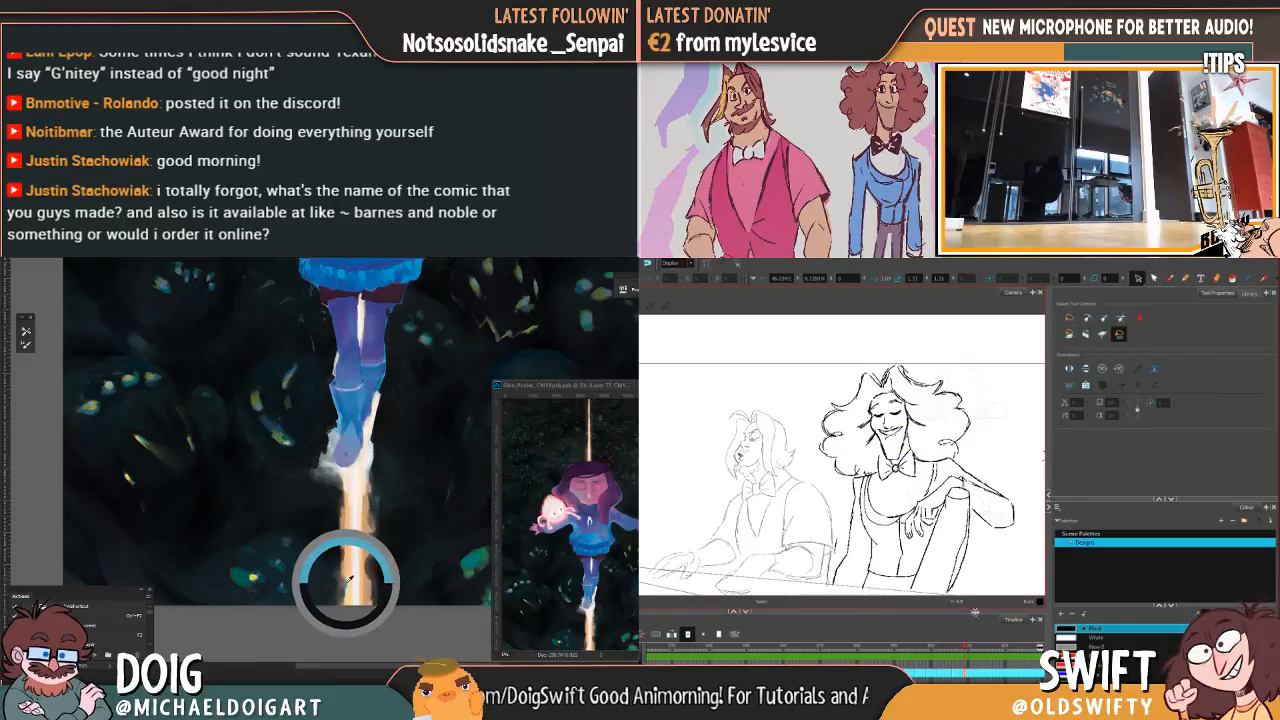
Step: Flip between the neighbouring frames to compare the curly-haired character's head position
{"action": "left_click_drag", "start_coordinate": [962, 651], "coordinate": [966, 652]}
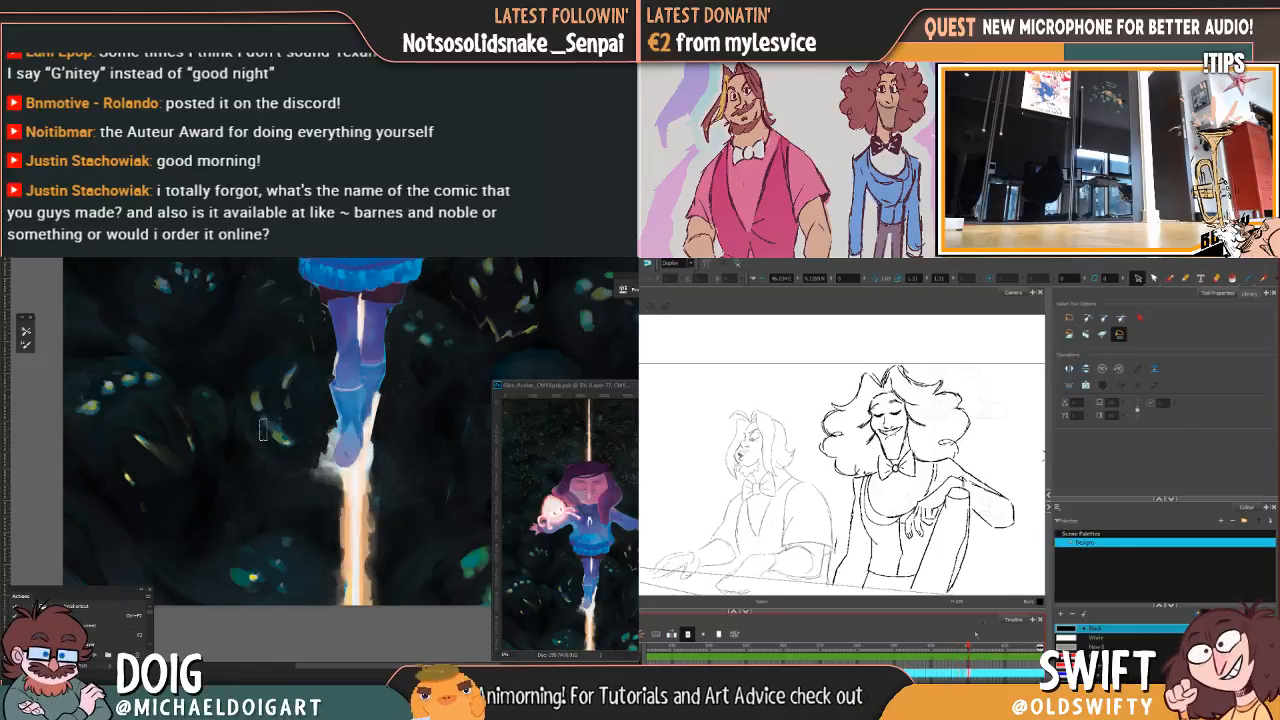
{"action": "key", "text": "period"}
{"action": "key", "text": "comma"}
{"action": "key", "text": "comma"}
{"action": "key", "text": "period"}
{"action": "key", "text": "comma"}
{"action": "key", "text": "period"}
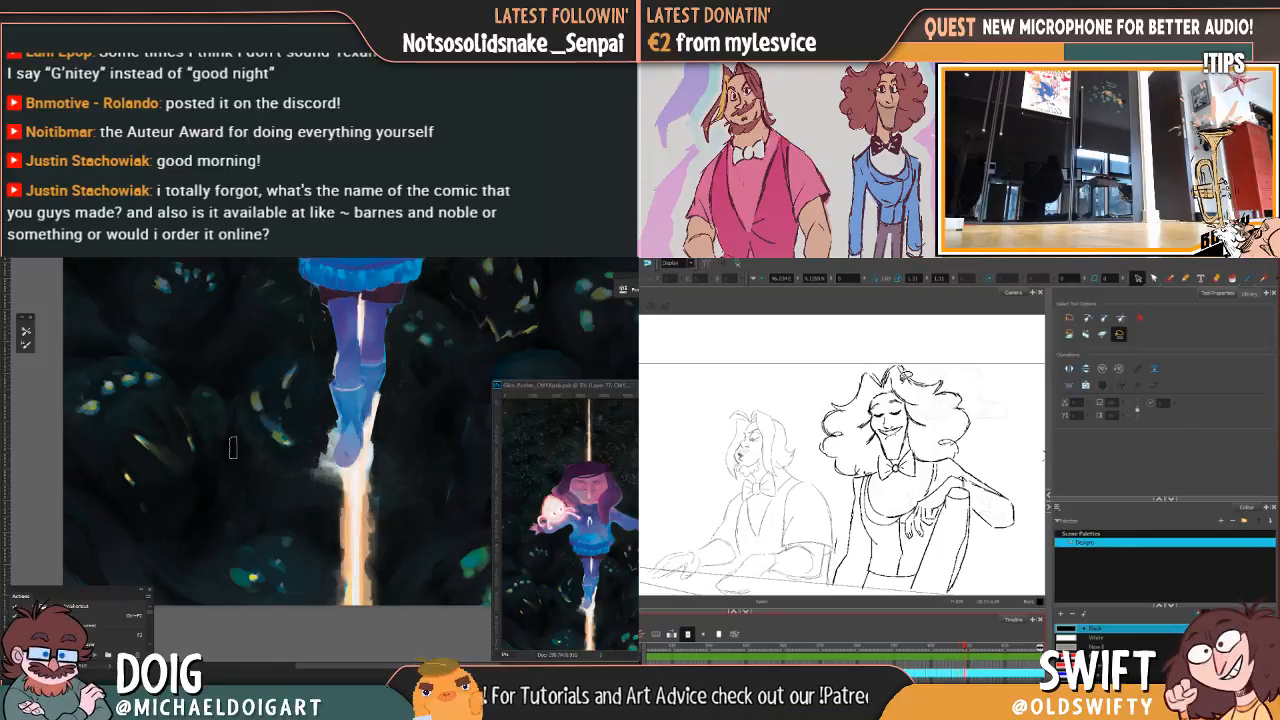
Step: Select the curls on the outer side of the head and adjust them, checking against the previous frame
{"action": "left_click_drag", "start_coordinate": [904, 369], "coordinate": [898, 382]}
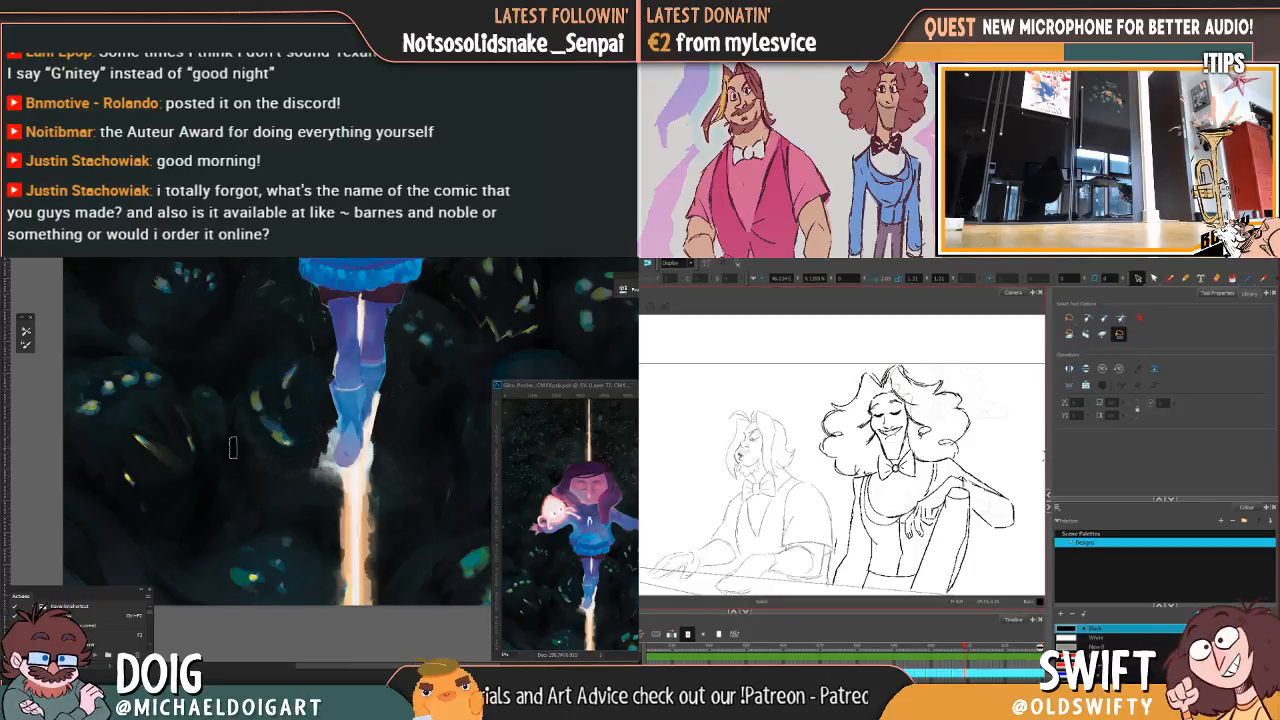
{"action": "left_click_drag", "start_coordinate": [958, 450], "coordinate": [957, 385]}
{"action": "left_click", "coordinate": [985, 419]}
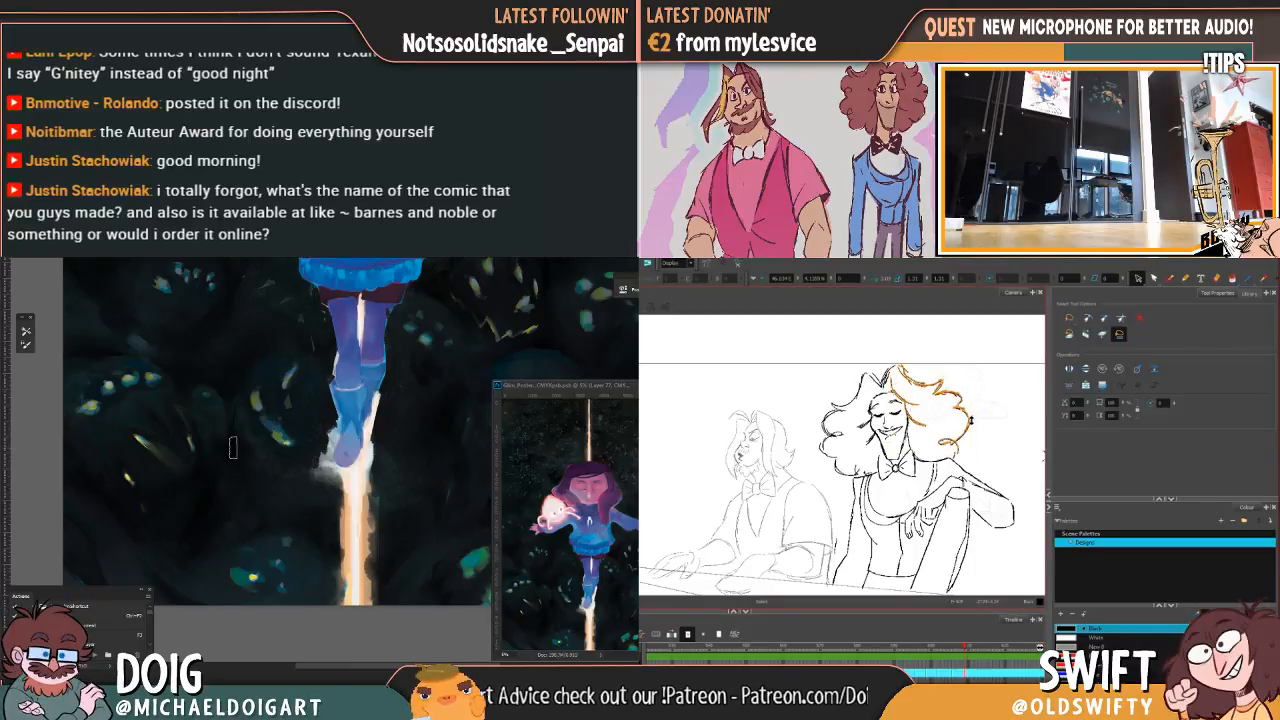
{"action": "key", "text": "comma"}
{"action": "key", "text": "period"}
Step: Refine the hair on either side of the face, adjusting the outer curls with their bounding box
{"action": "key", "text": "ctrl+minus"}
{"action": "mouse_move", "coordinate": [876, 374]}
{"action": "left_mouse_down"}
{"action": "mouse_move", "coordinate": [860, 472]}
{"action": "mouse_move", "coordinate": [818, 448]}
{"action": "mouse_move", "coordinate": [822, 380]}
{"action": "mouse_move", "coordinate": [868, 372]}
{"action": "left_mouse_up"}
{"action": "key", "text": "ctrl+plus"}
{"action": "left_click_drag", "start_coordinate": [295, 484], "coordinate": [229, 534]}
{"action": "left_click_drag", "start_coordinate": [227, 537], "coordinate": [225, 537]}
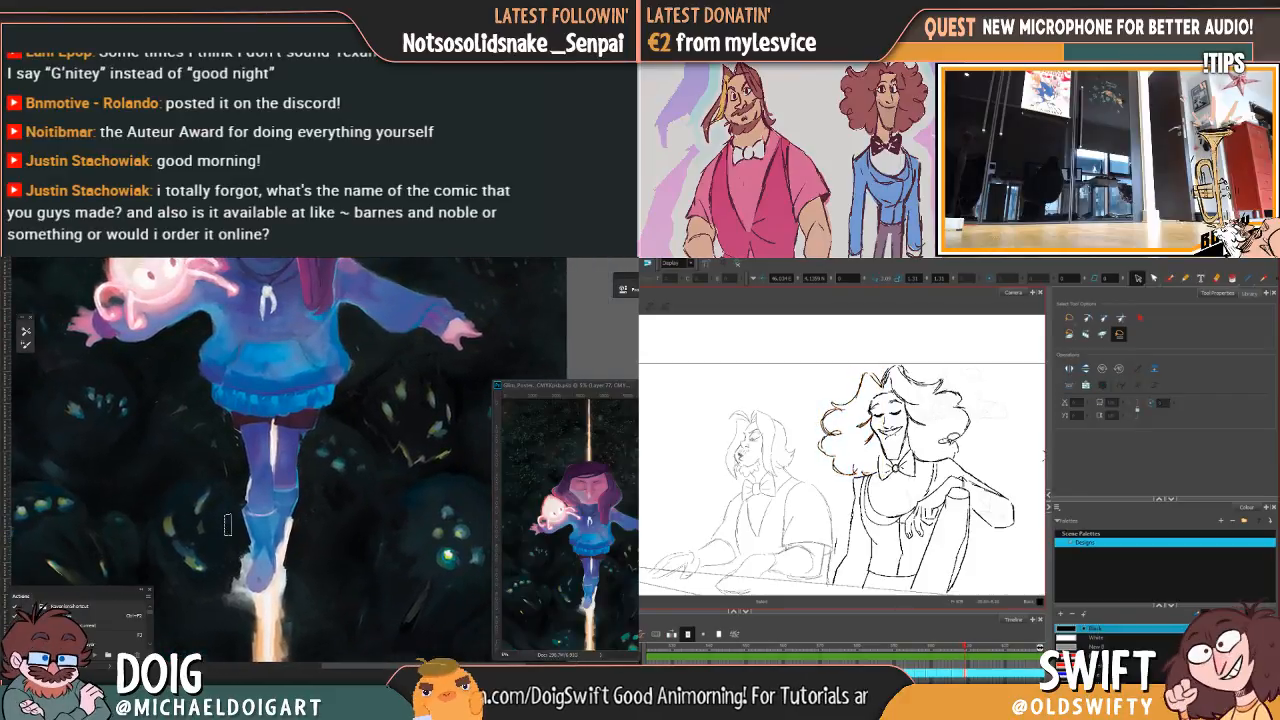
{"action": "mouse_move", "coordinate": [968, 445]}
{"action": "left_mouse_down"}
{"action": "mouse_move", "coordinate": [939, 376]}
{"action": "mouse_move", "coordinate": [976, 384]}
{"action": "mouse_move", "coordinate": [966, 440]}
{"action": "left_mouse_up"}
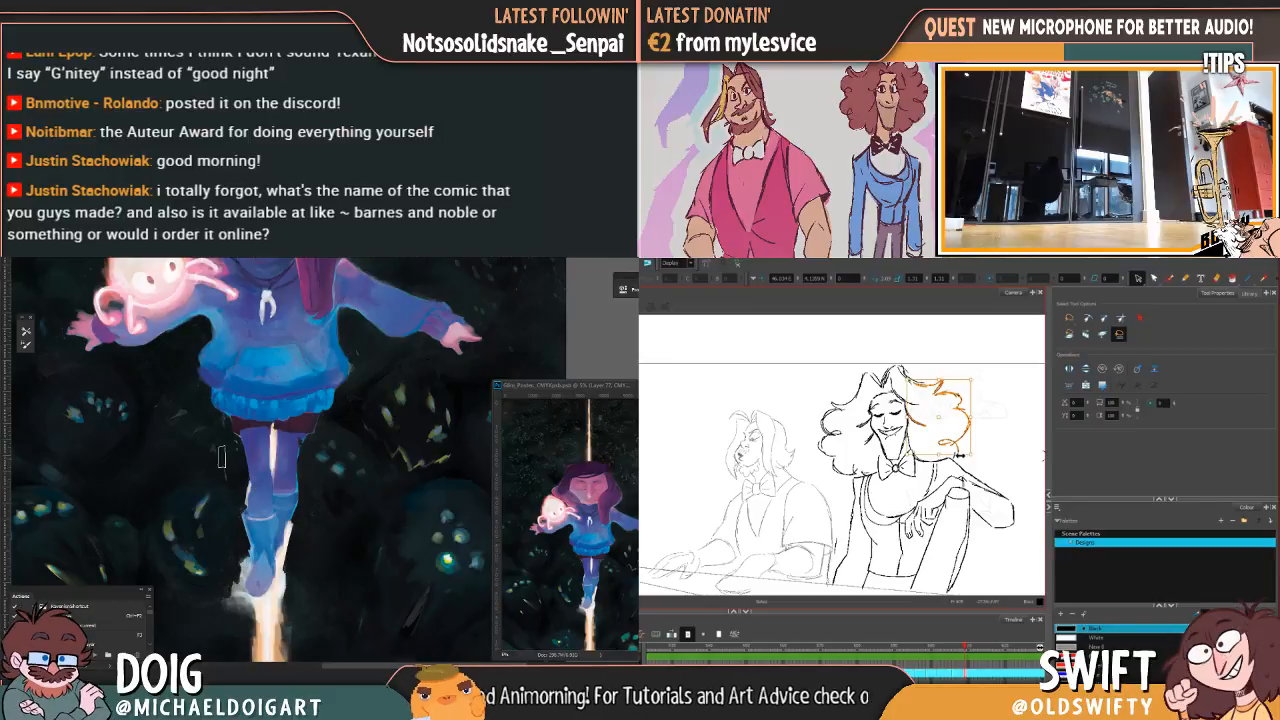
{"action": "left_click", "coordinate": [983, 445]}
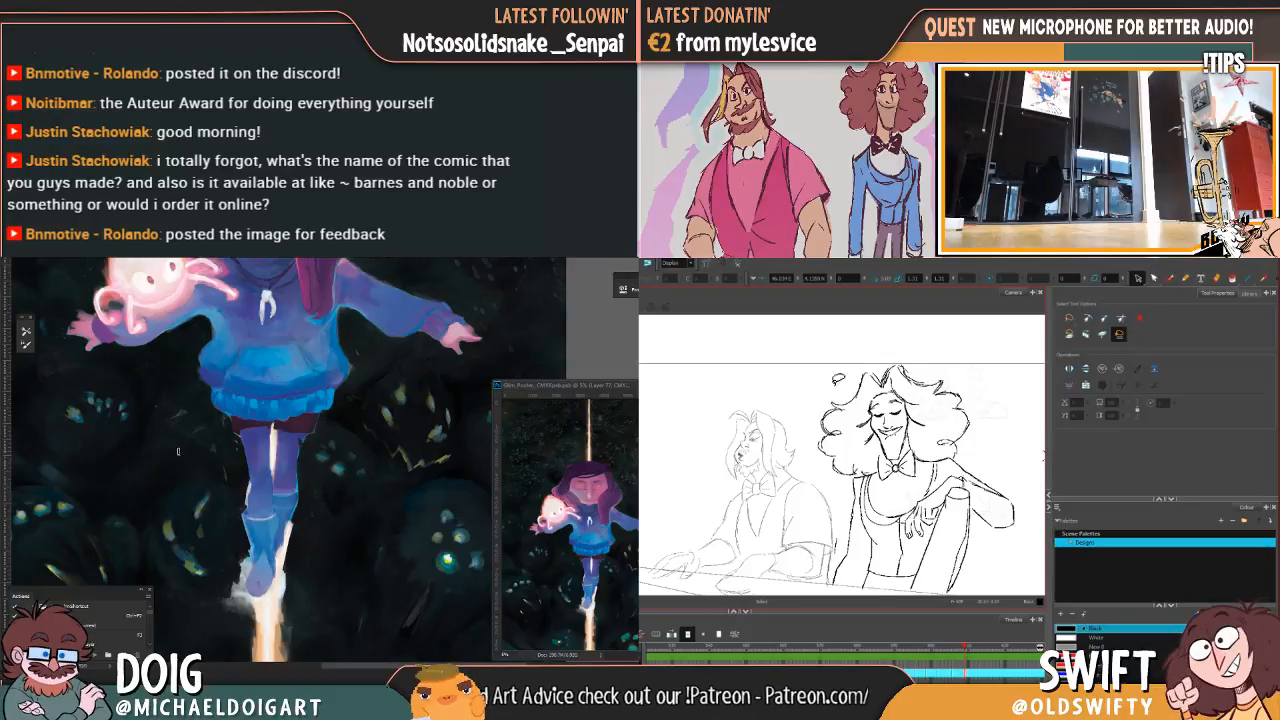
Step: Brush a small mark on the curly-haired character's chin and adjust its position
{"action": "key", "text": "alt+b"}
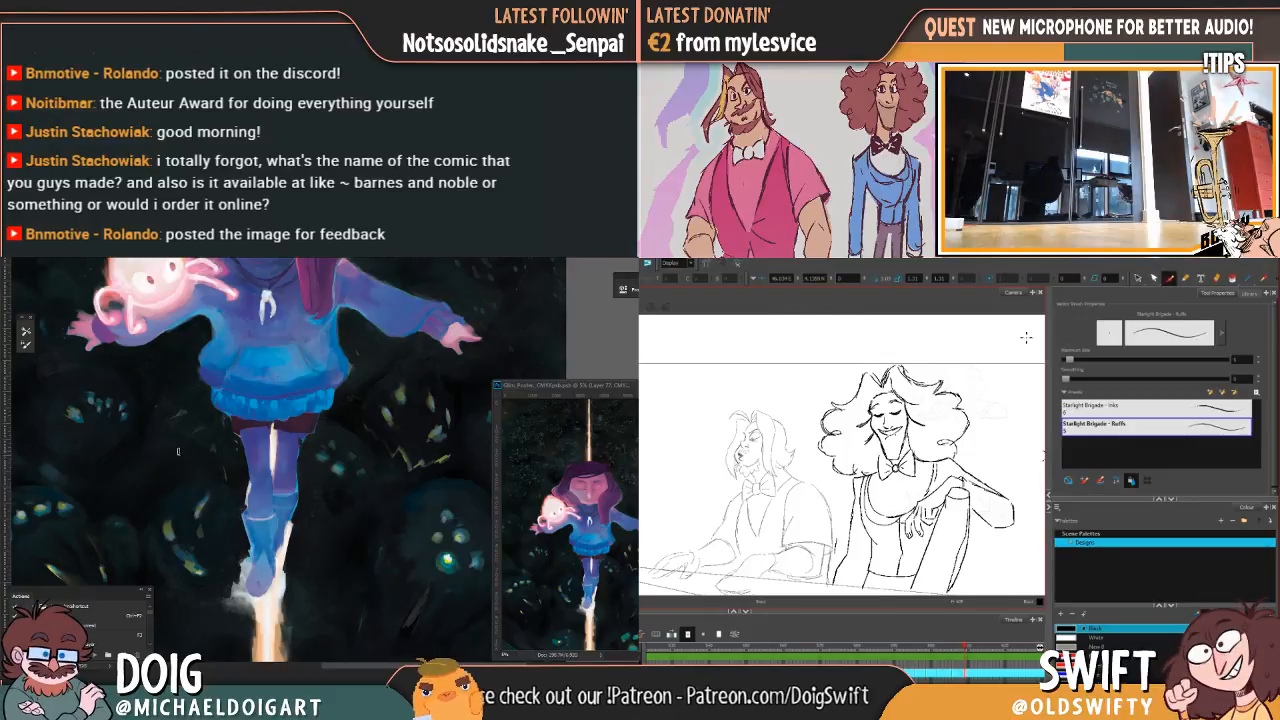
{"action": "left_click_drag", "start_coordinate": [893, 453], "coordinate": [895, 460]}
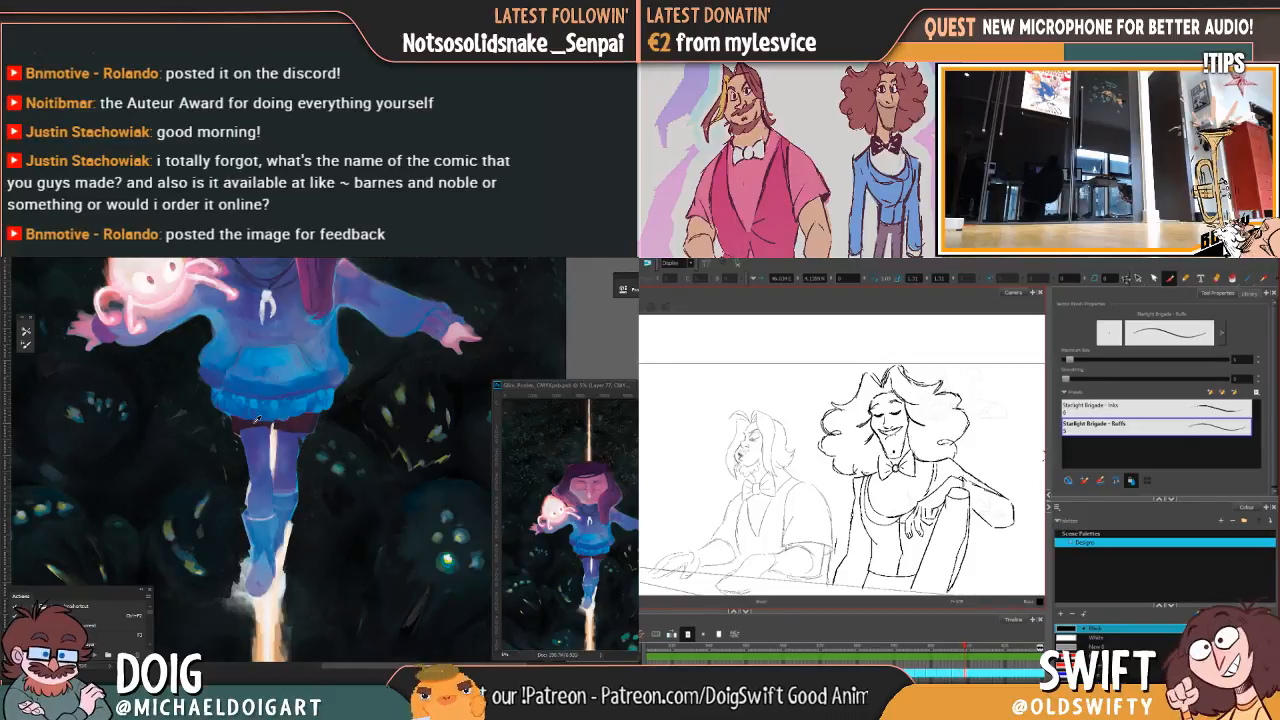
{"action": "left_click", "coordinate": [1137, 278]}
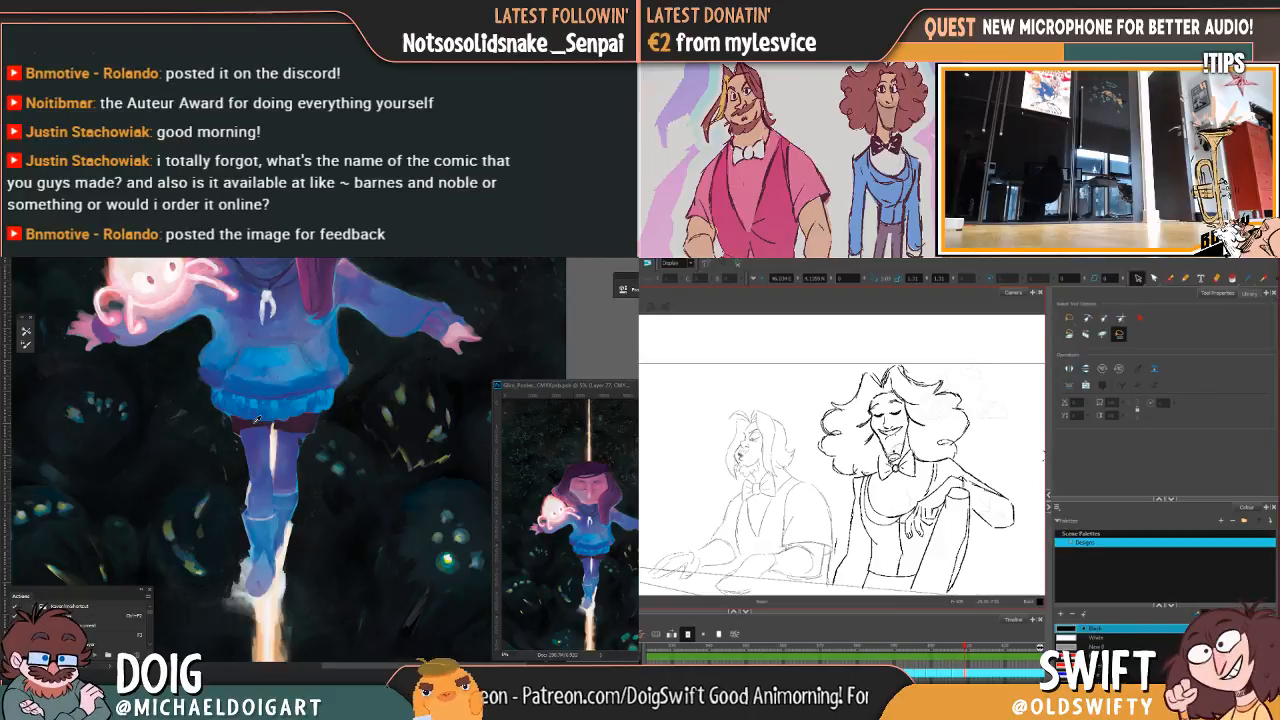
{"action": "left_click", "coordinate": [890, 448]}
{"action": "left_click_drag", "start_coordinate": [893, 448], "coordinate": [894, 454]}
{"action": "key", "text": "Escape"}
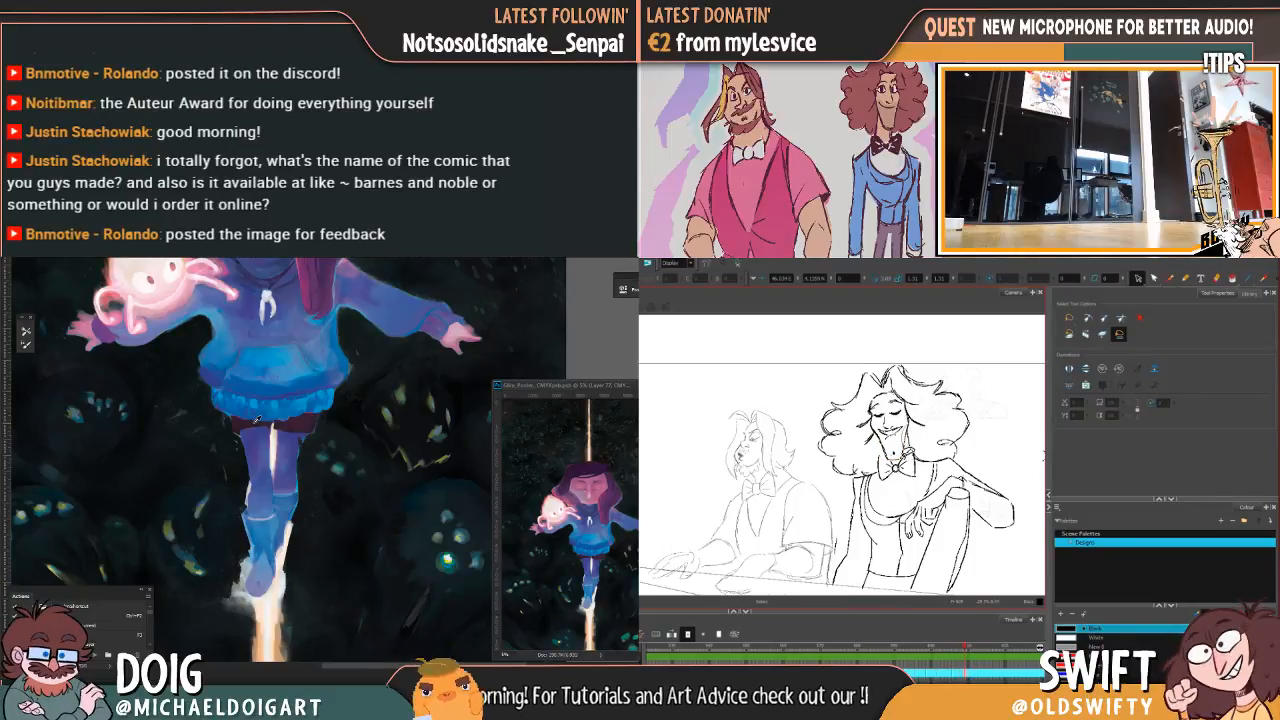
Step: Reselect the chin lines and compare the face with the neighbouring frames
{"action": "mouse_move", "coordinate": [903, 446]}
{"action": "left_mouse_down"}
{"action": "mouse_move", "coordinate": [879, 445]}
{"action": "mouse_move", "coordinate": [873, 398]}
{"action": "mouse_move", "coordinate": [928, 408]}
{"action": "mouse_move", "coordinate": [922, 438]}
{"action": "mouse_move", "coordinate": [893, 450]}
{"action": "left_mouse_up"}
{"action": "key", "text": "Escape"}
{"action": "key", "text": "comma"}
{"action": "key", "text": "comma"}
{"action": "key", "text": "period"}
{"action": "key", "text": "comma"}
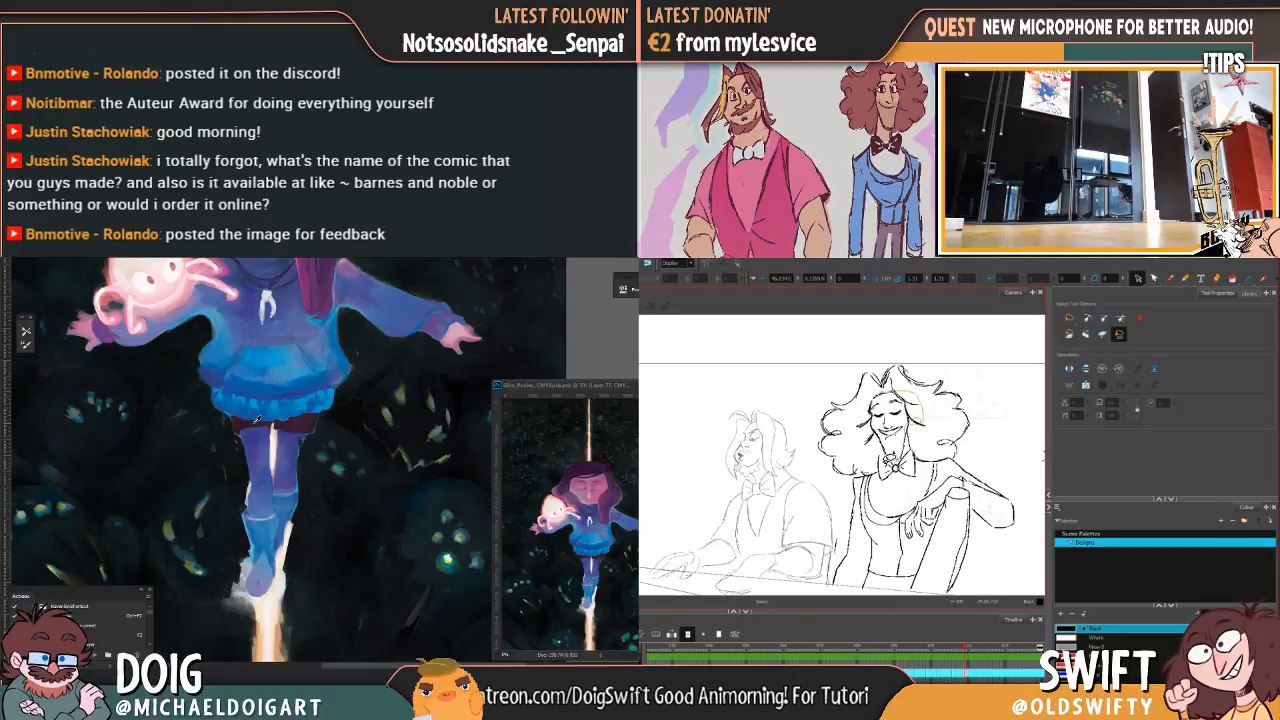
Step: Select the curly-haired character's entire face inside the hair and shift it slightly
{"action": "left_click_drag", "start_coordinate": [876, 400], "coordinate": [903, 385]}
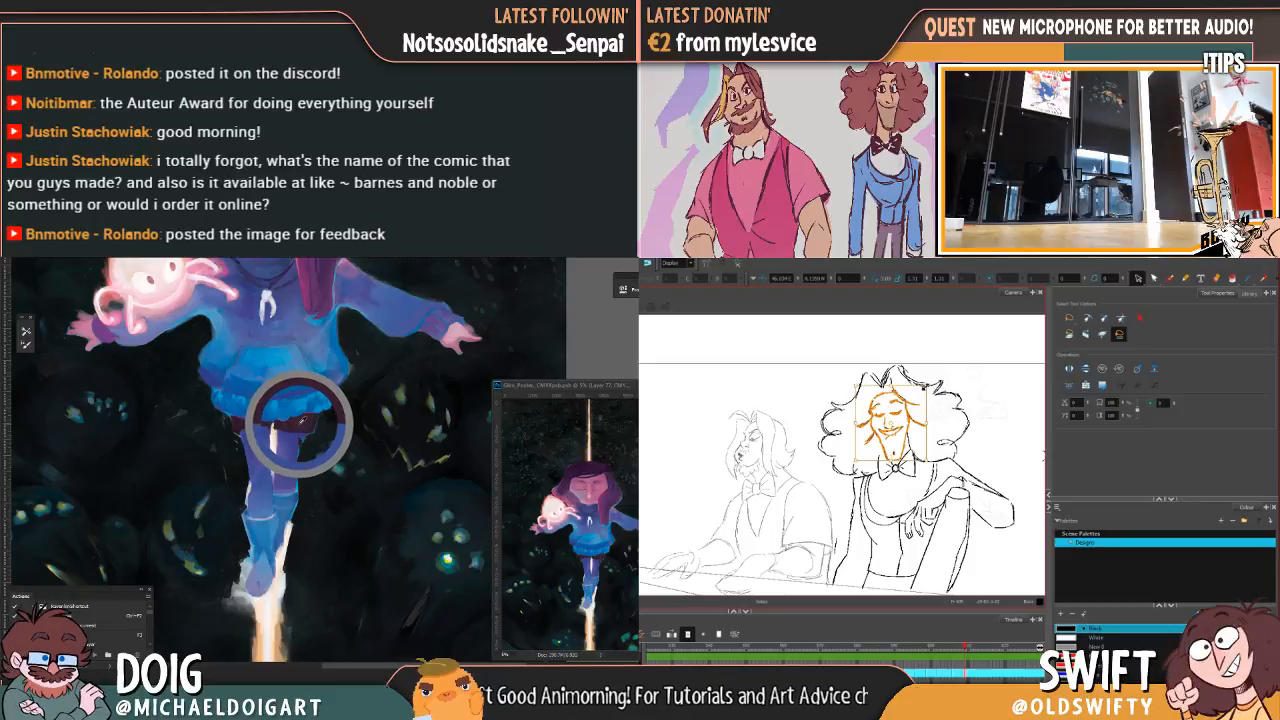
{"action": "left_click_drag", "start_coordinate": [891, 428], "coordinate": [890, 424]}
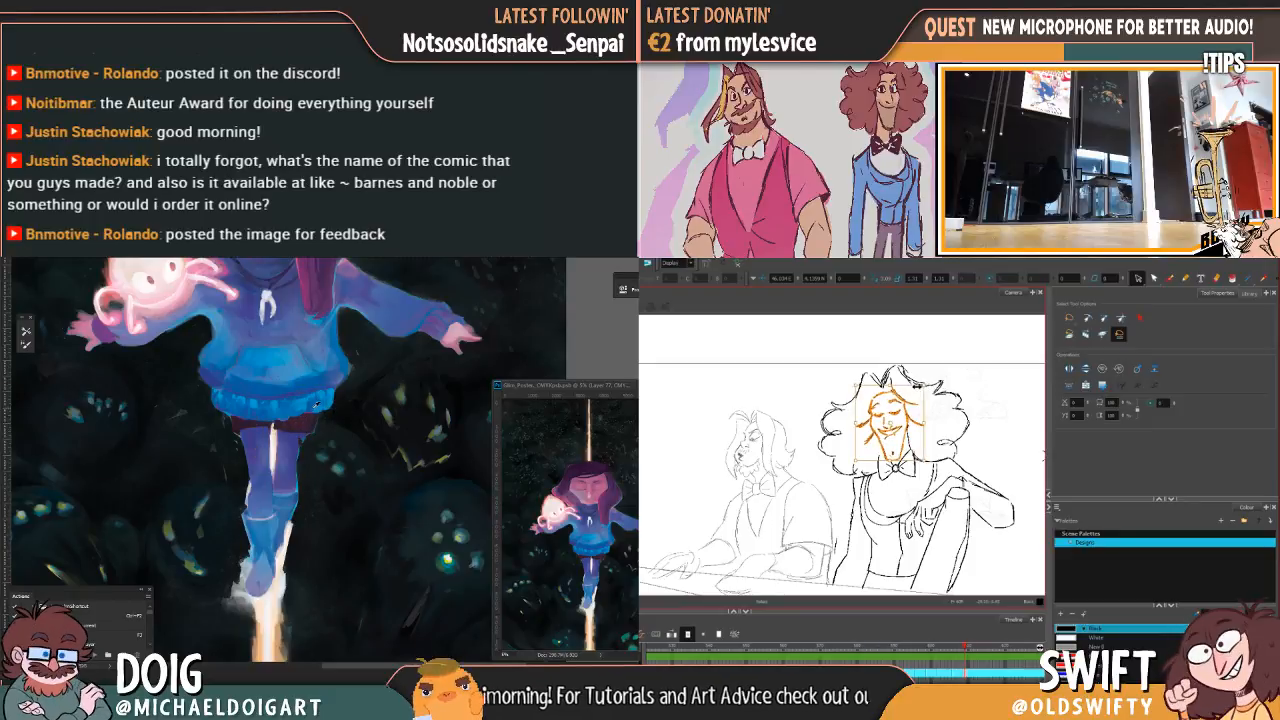
{"action": "key", "text": "ctrl+plus"}
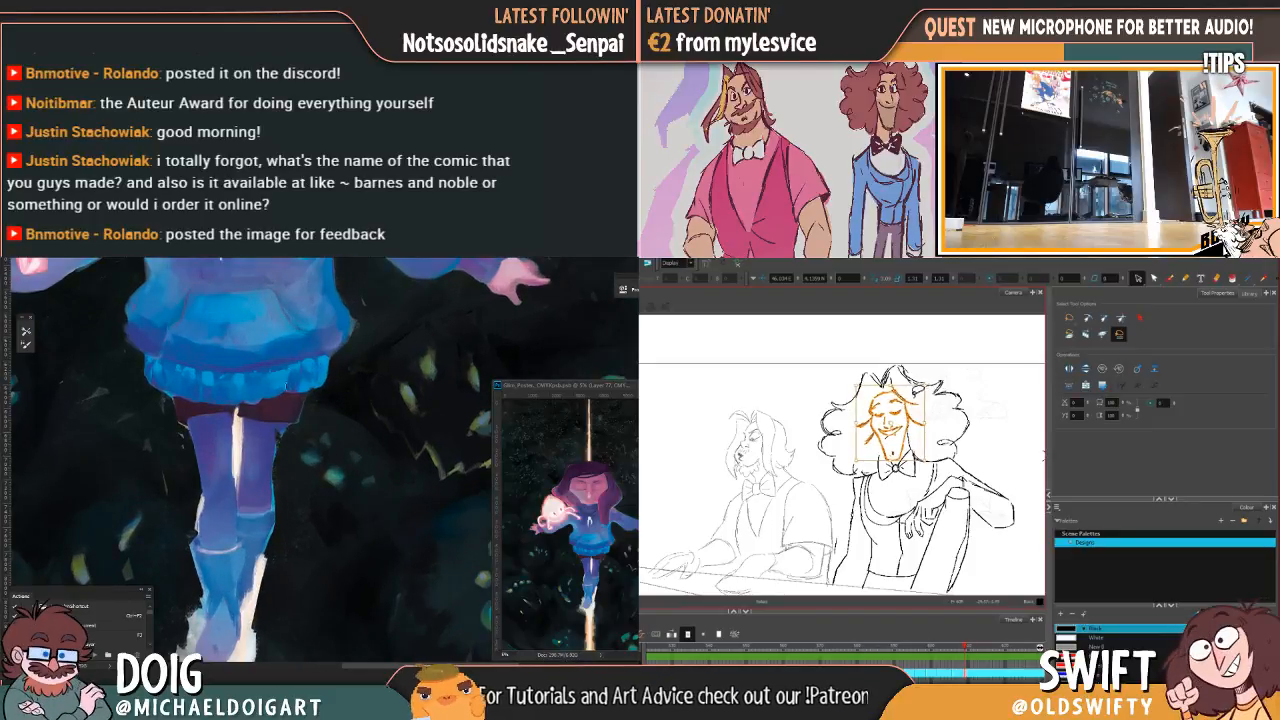
{"action": "left_click_drag", "start_coordinate": [914, 386], "coordinate": [912, 387]}
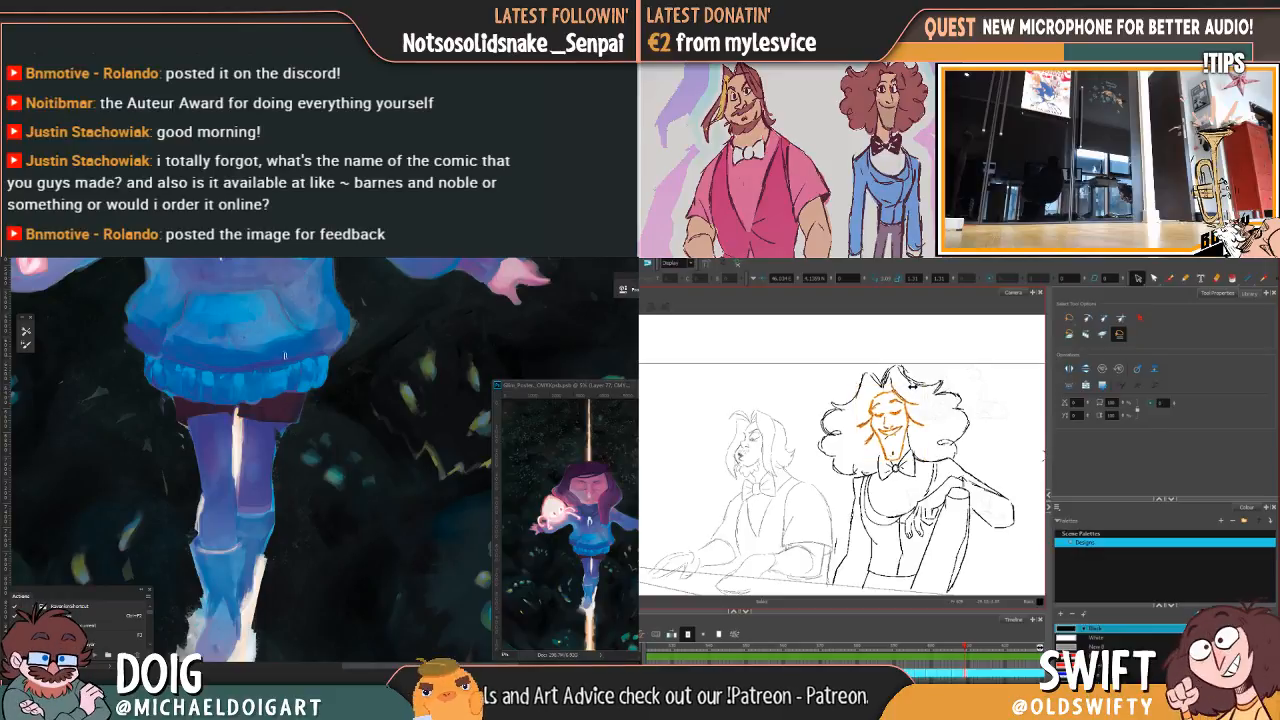
Step: Sample the green of a creature's glowing eye in the painting, and finish transforming the selected face
{"action": "mouse_move", "coordinate": [267, 452]}
{"action": "left_mouse_down"}
{"action": "mouse_move", "coordinate": [168, 396]}
{"action": "mouse_move", "coordinate": [226, 406]}
{"action": "mouse_move", "coordinate": [233, 336]}
{"action": "left_mouse_up"}
{"action": "left_click", "coordinate": [280, 481], "text": "alt"}
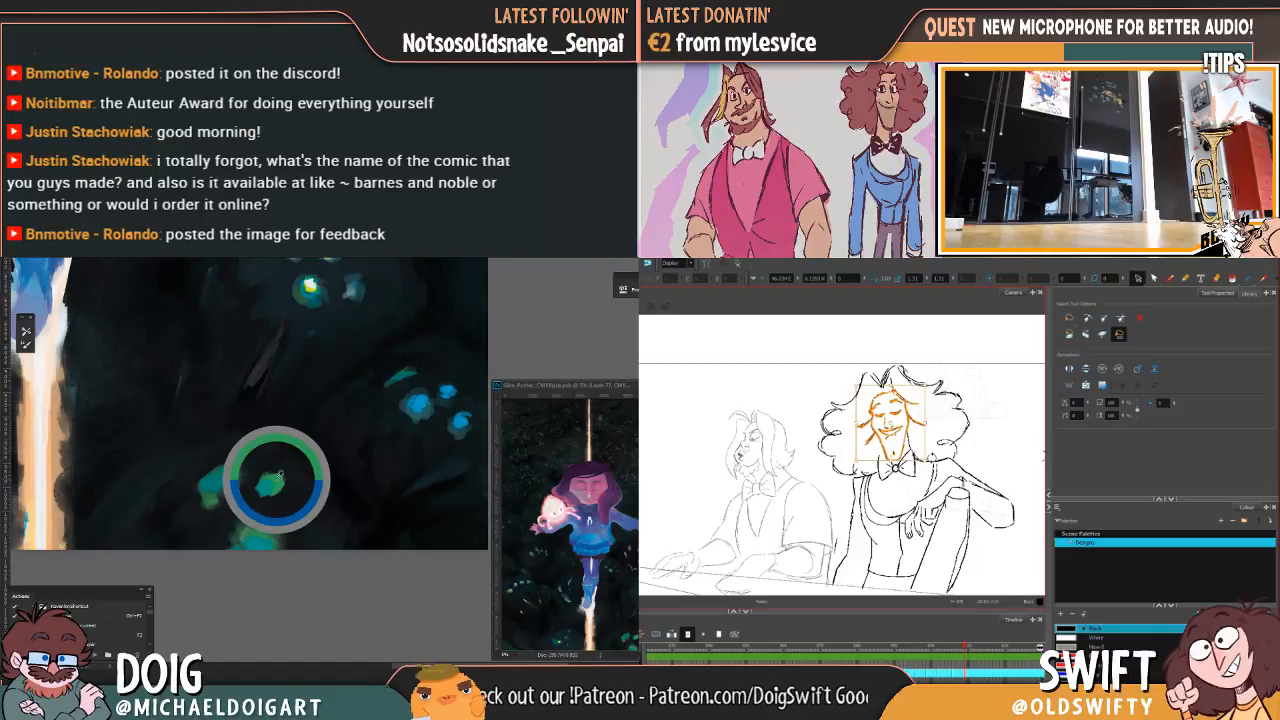
{"action": "left_click_drag", "start_coordinate": [930, 460], "coordinate": [934, 459]}
{"action": "left_click", "coordinate": [976, 432]}
{"action": "key", "text": "f"}
{"action": "key", "text": "g"}
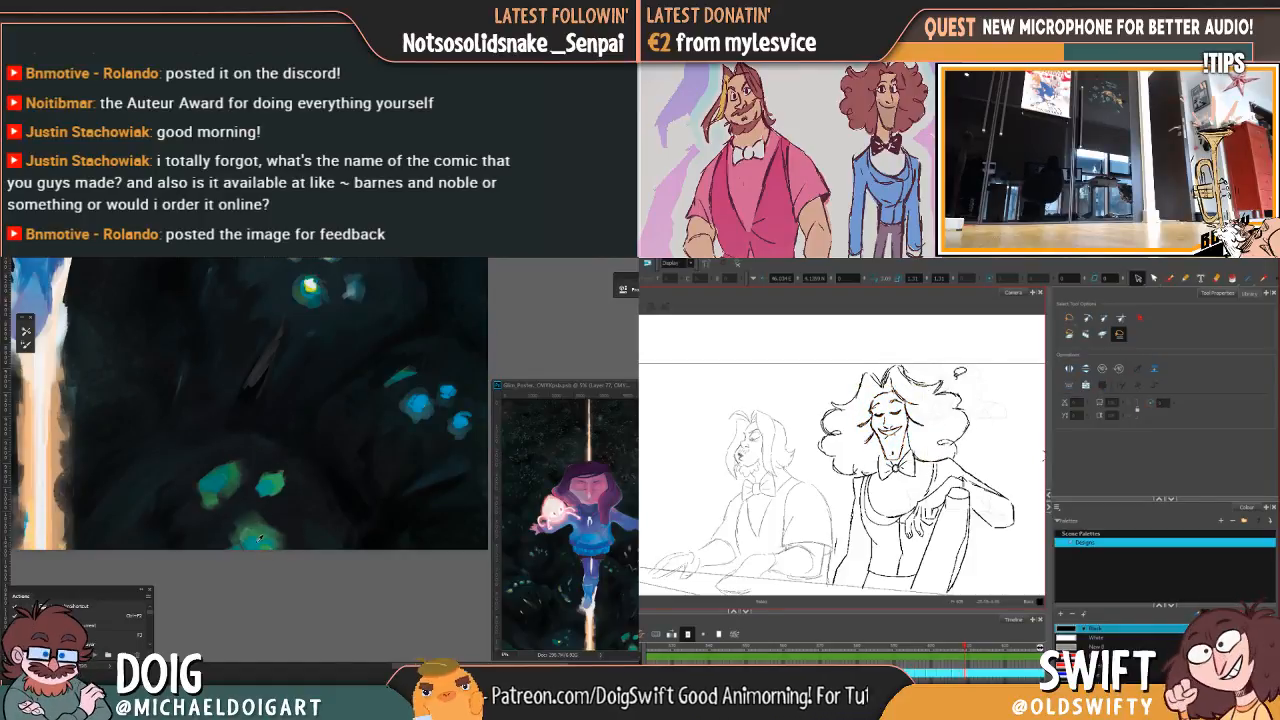
Step: Select the brow area of the curly-haired face, clear the selection and return to the rough brush
{"action": "mouse_move", "coordinate": [252, 490]}
{"action": "left_mouse_down"}
{"action": "mouse_move", "coordinate": [240, 509]}
{"action": "mouse_move", "coordinate": [239, 453]}
{"action": "left_mouse_up"}
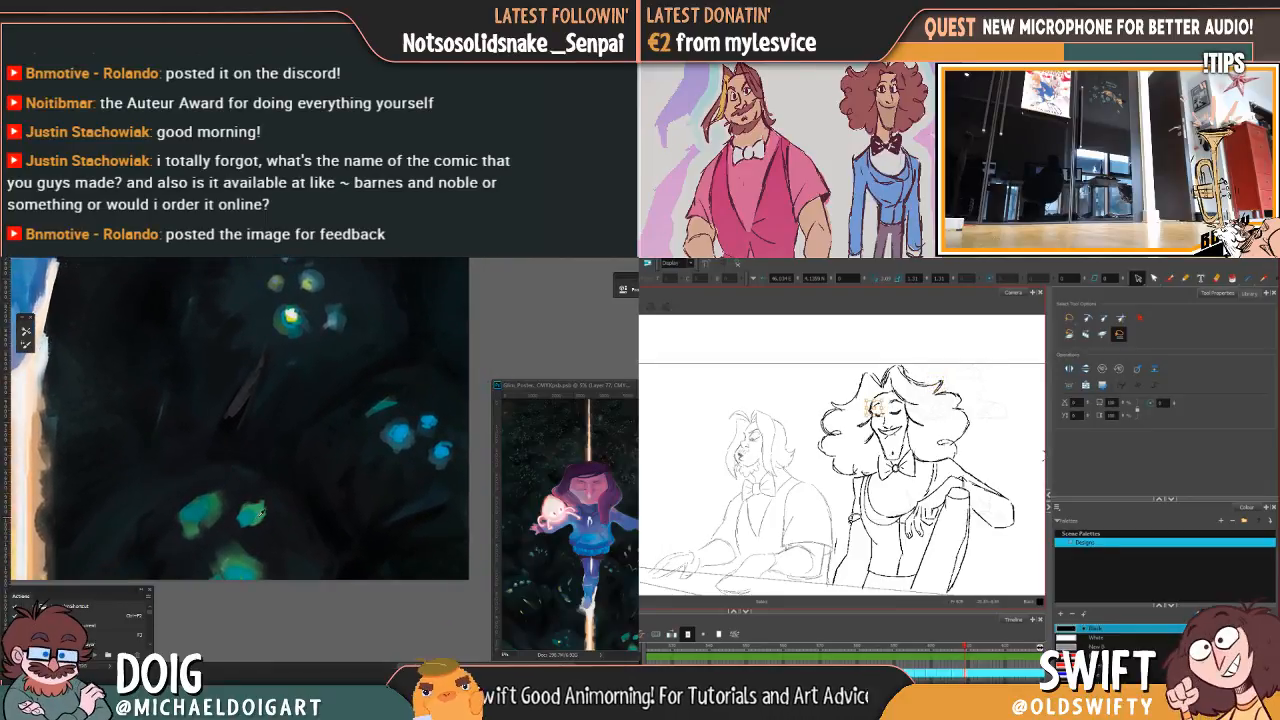
{"action": "key", "text": "Escape"}
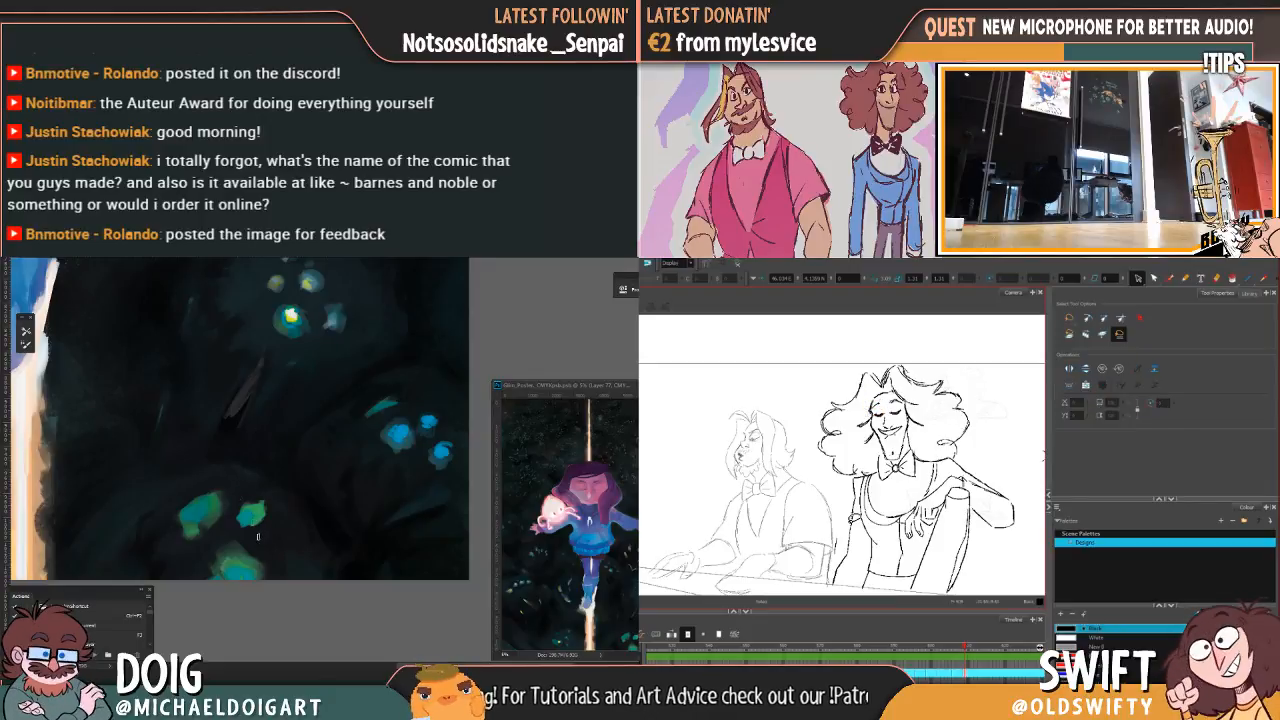
{"action": "left_click", "coordinate": [1169, 279]}
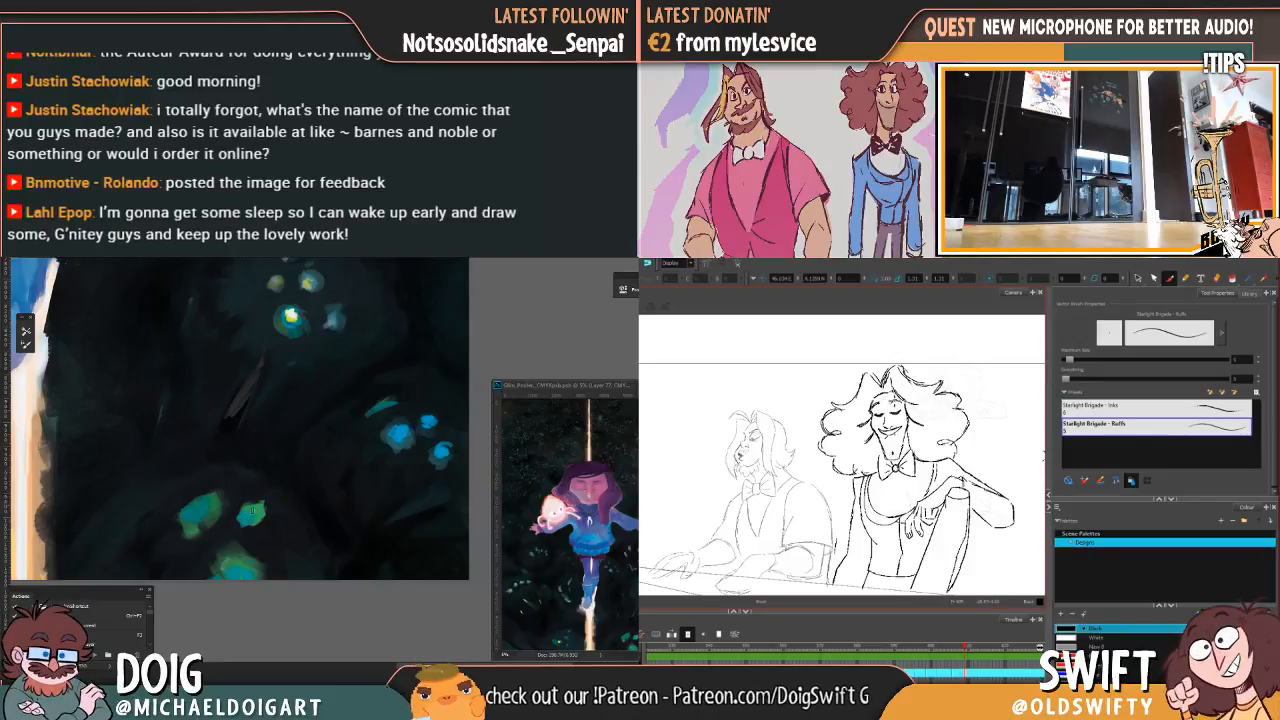
Step: Review the creatures around the girl's feet and sample a green from the glowing eyes beside the light trail
{"action": "key", "text": "ctrl+minus"}
{"action": "key", "text": "ctrl+minus"}
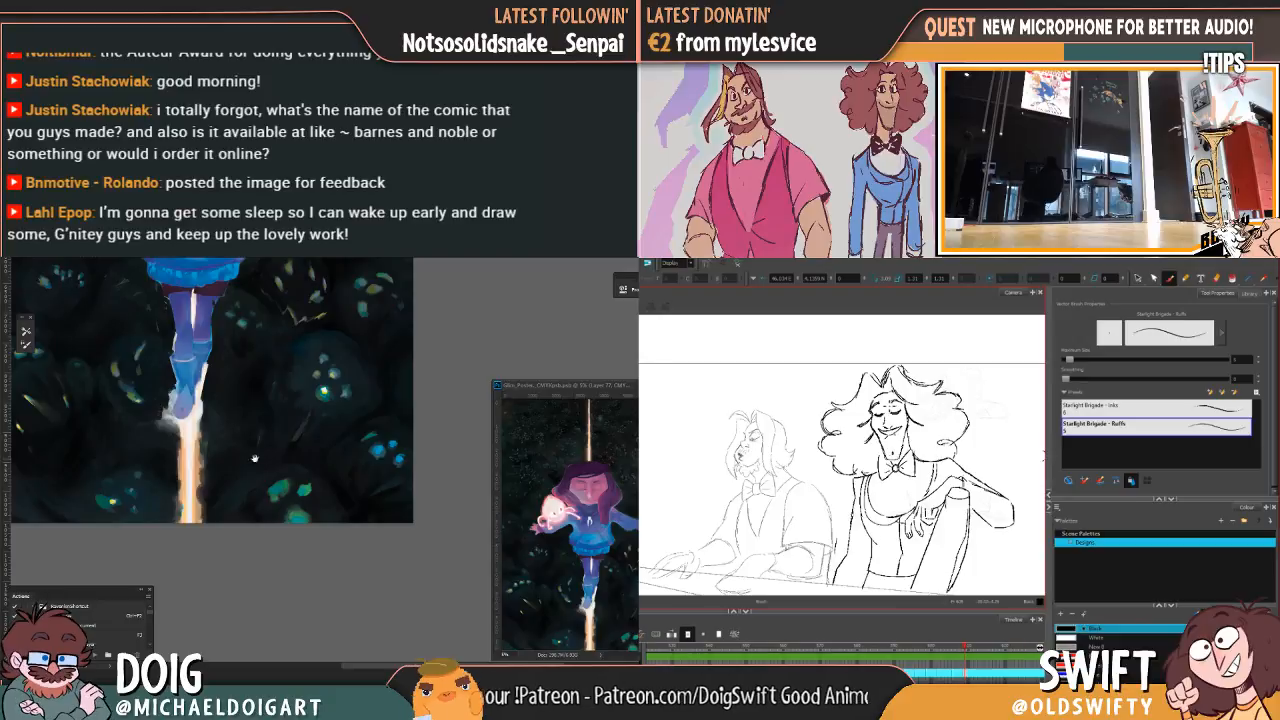
{"action": "left_click_drag", "start_coordinate": [168, 397], "coordinate": [265, 408]}
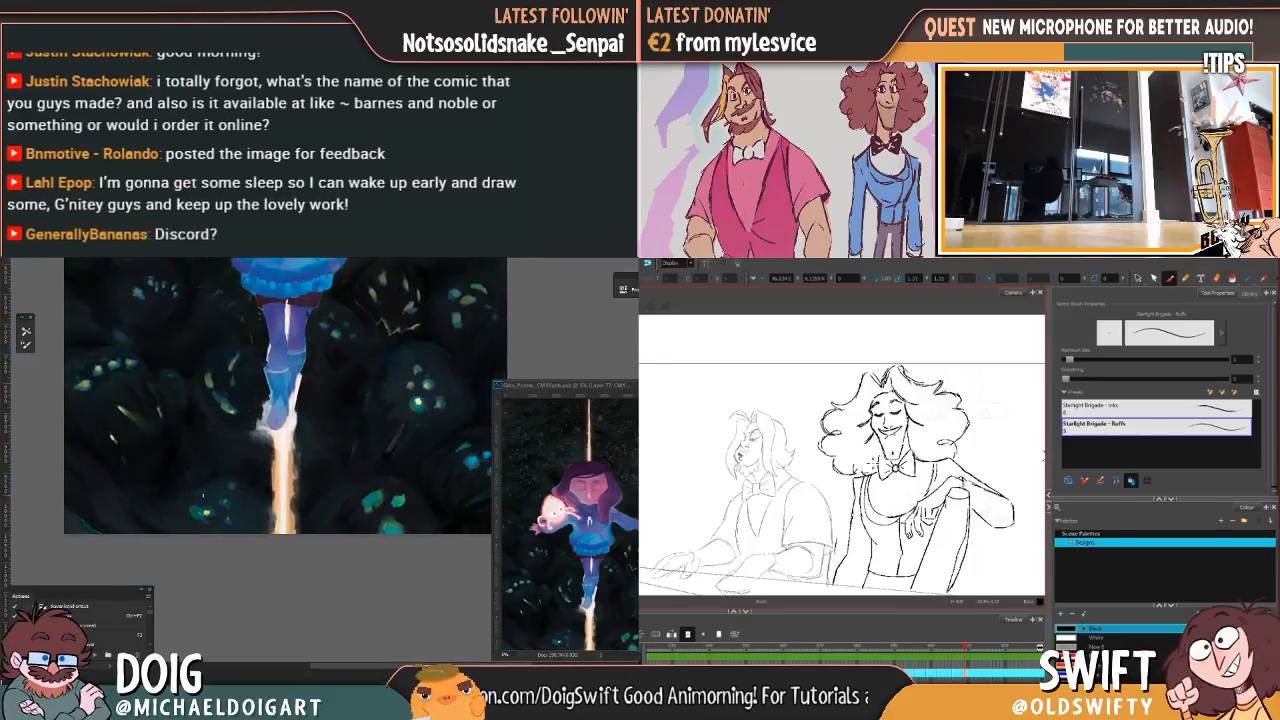
{"action": "scroll", "coordinate": [204, 481], "scroll_direction": "down", "scroll_amount": 2}
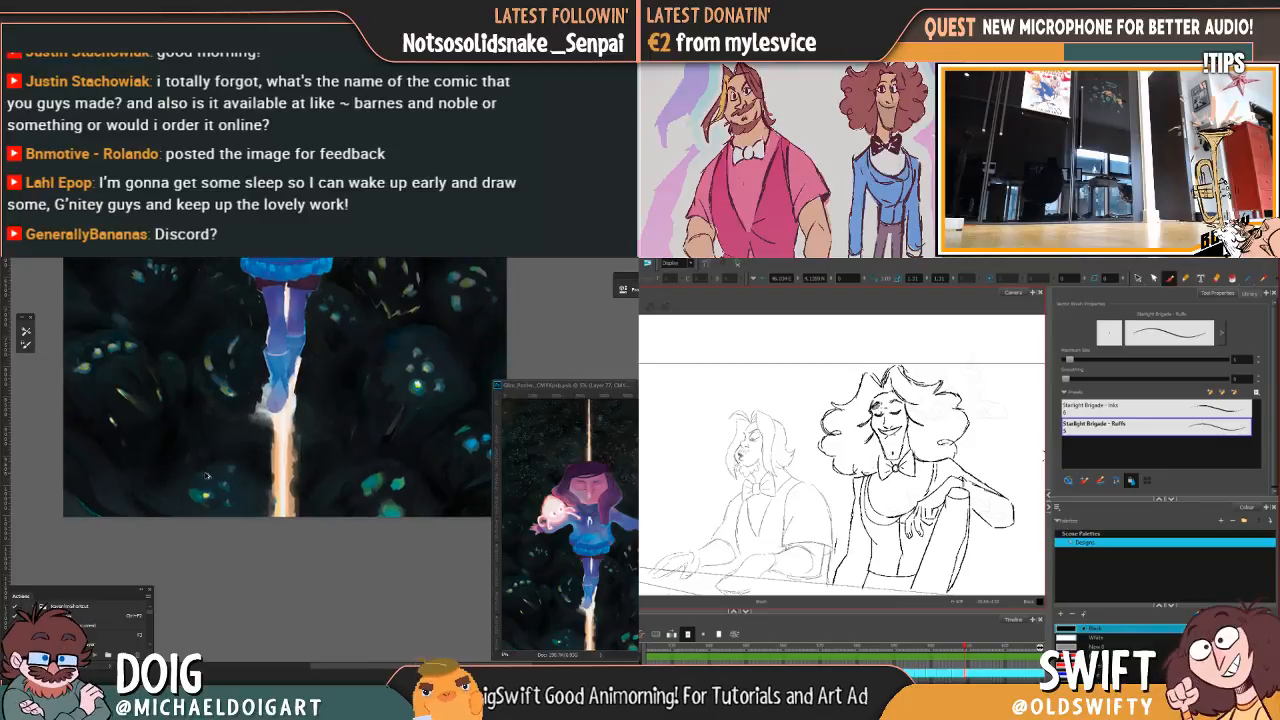
{"action": "scroll", "coordinate": [204, 480], "scroll_direction": "down", "scroll_amount": 2}
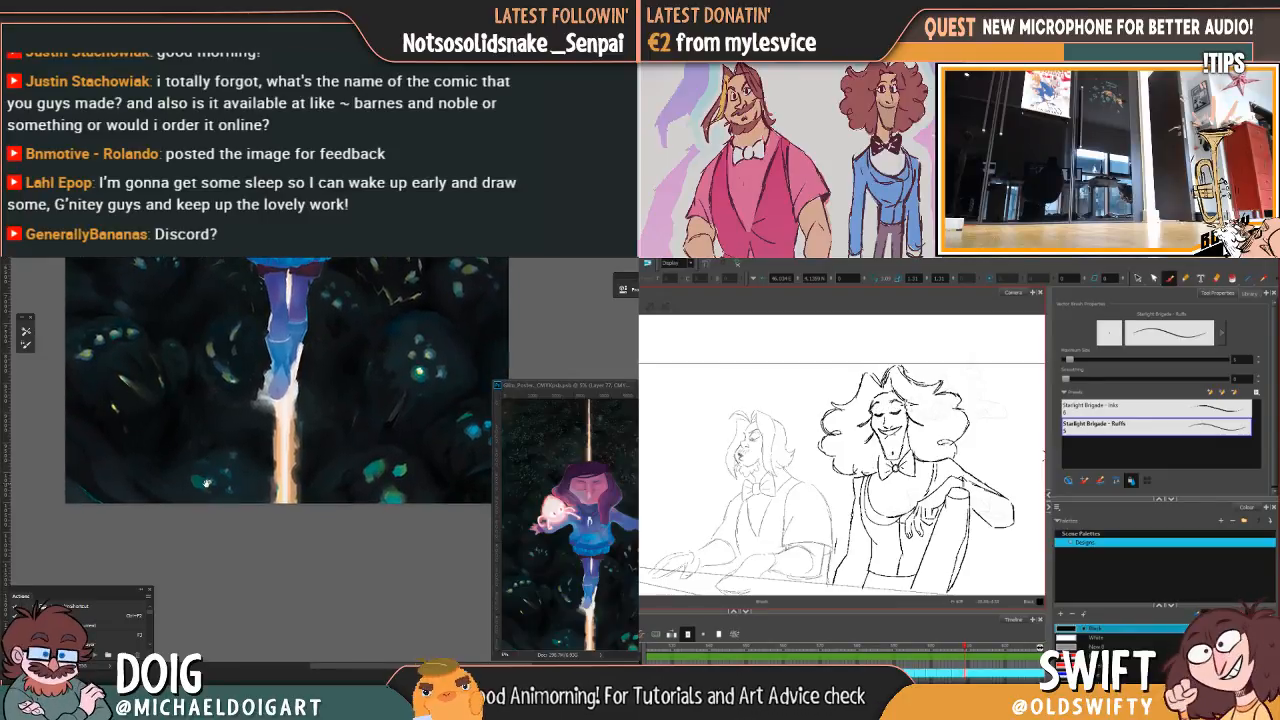
{"action": "scroll", "coordinate": [205, 482], "scroll_direction": "up", "scroll_amount": 2}
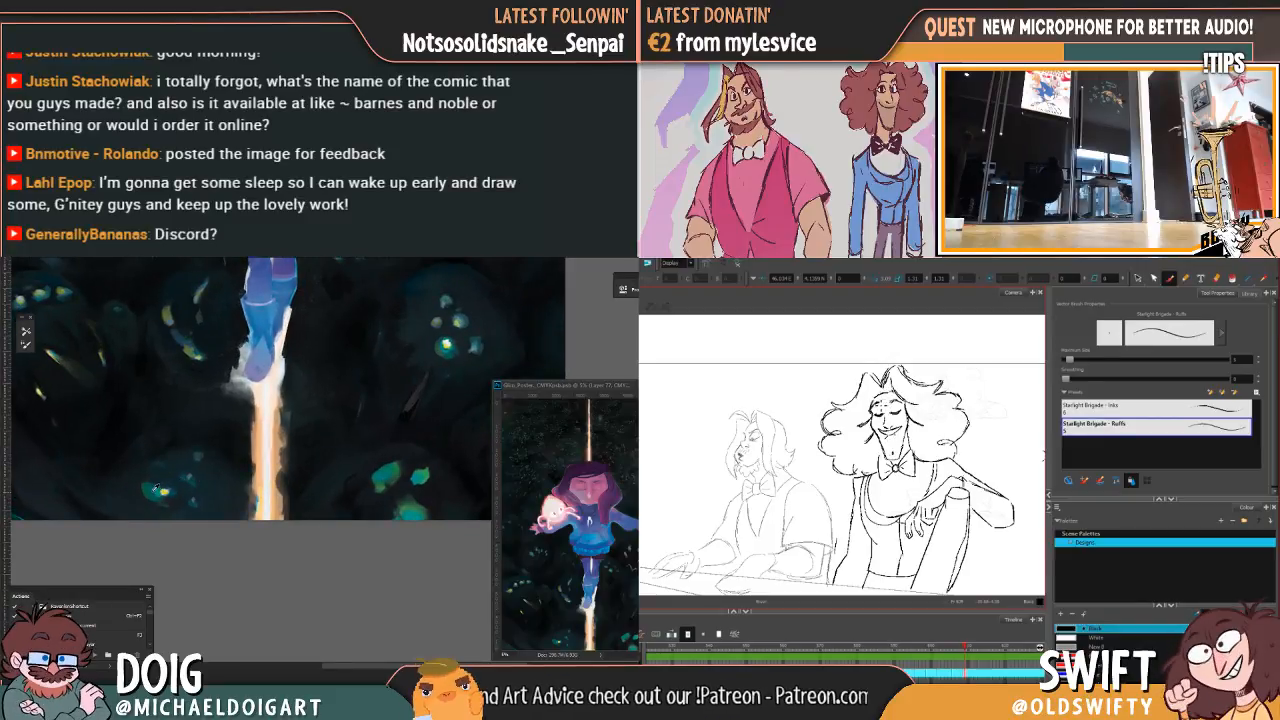
{"action": "left_click", "coordinate": [427, 471], "text": "alt"}
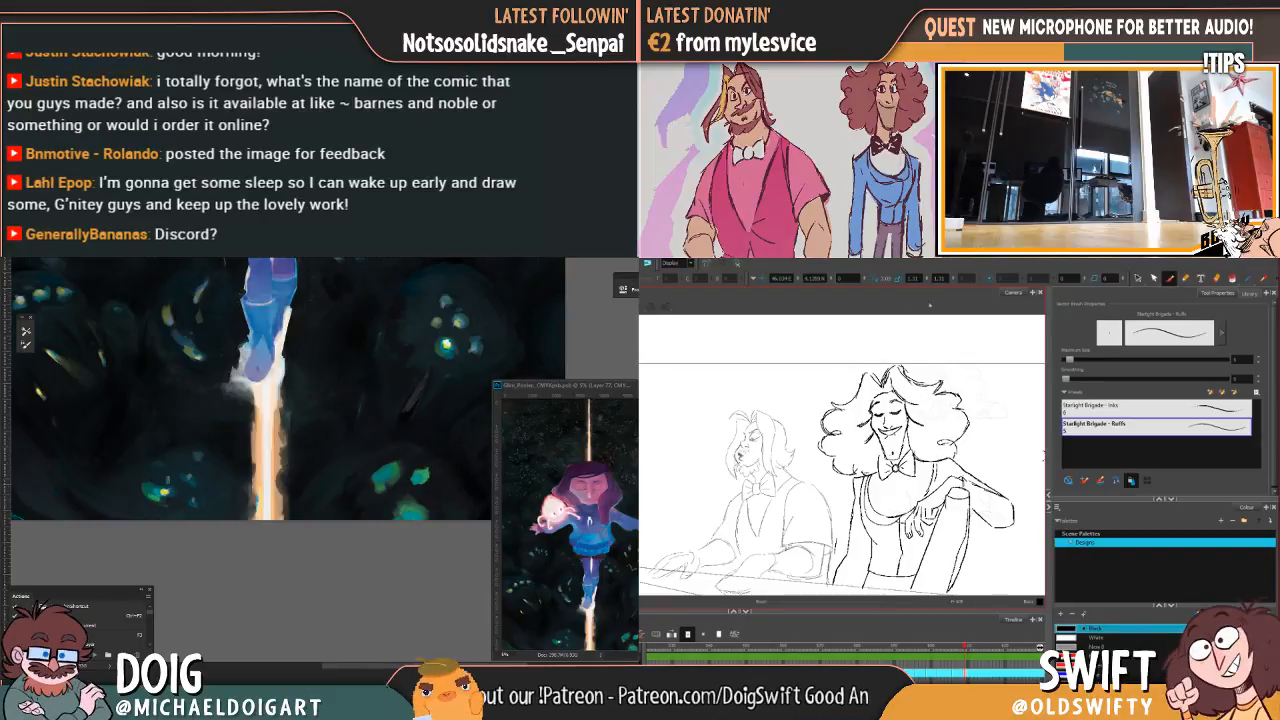
Step: Select the curly-haired character's shoulder and upper-arm lines and adjust their placement
{"action": "left_click", "coordinate": [1138, 279]}
{"action": "mouse_move", "coordinate": [965, 648]}
{"action": "left_mouse_down"}
{"action": "mouse_move", "coordinate": [953, 649]}
{"action": "mouse_move", "coordinate": [983, 641]}
{"action": "mouse_move", "coordinate": [965, 640]}
{"action": "left_mouse_up"}
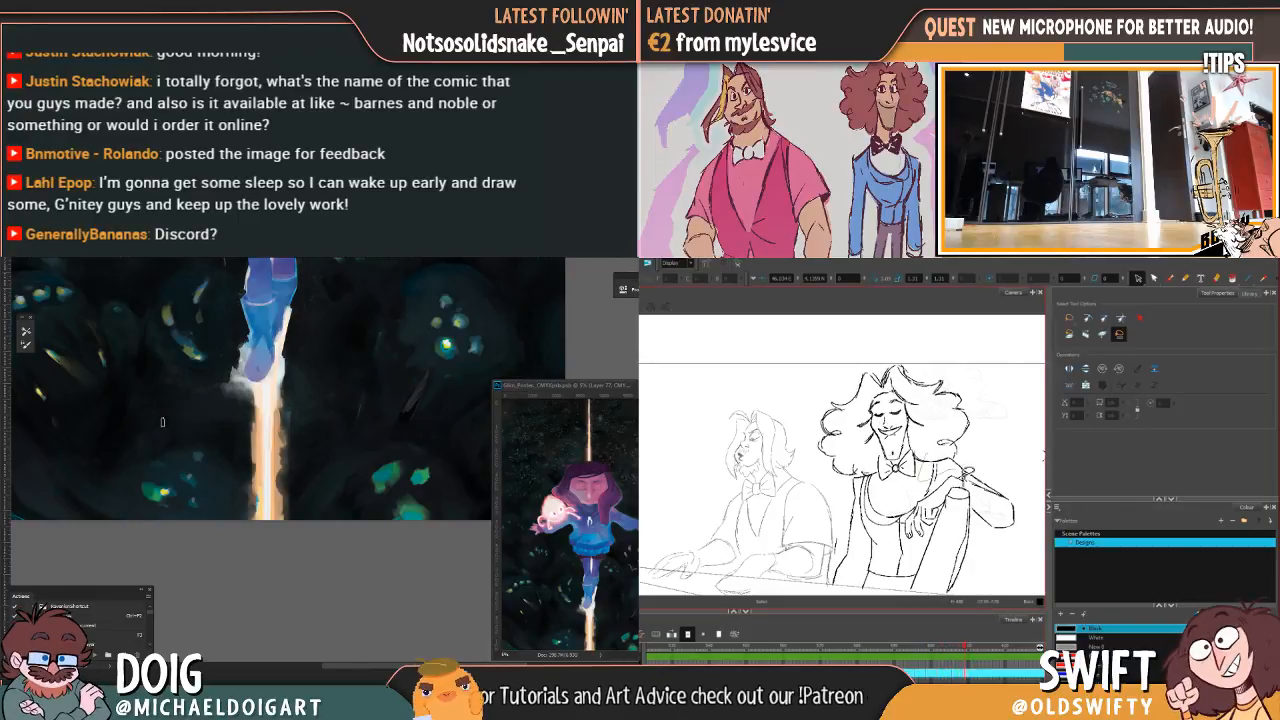
{"action": "left_click", "coordinate": [941, 463]}
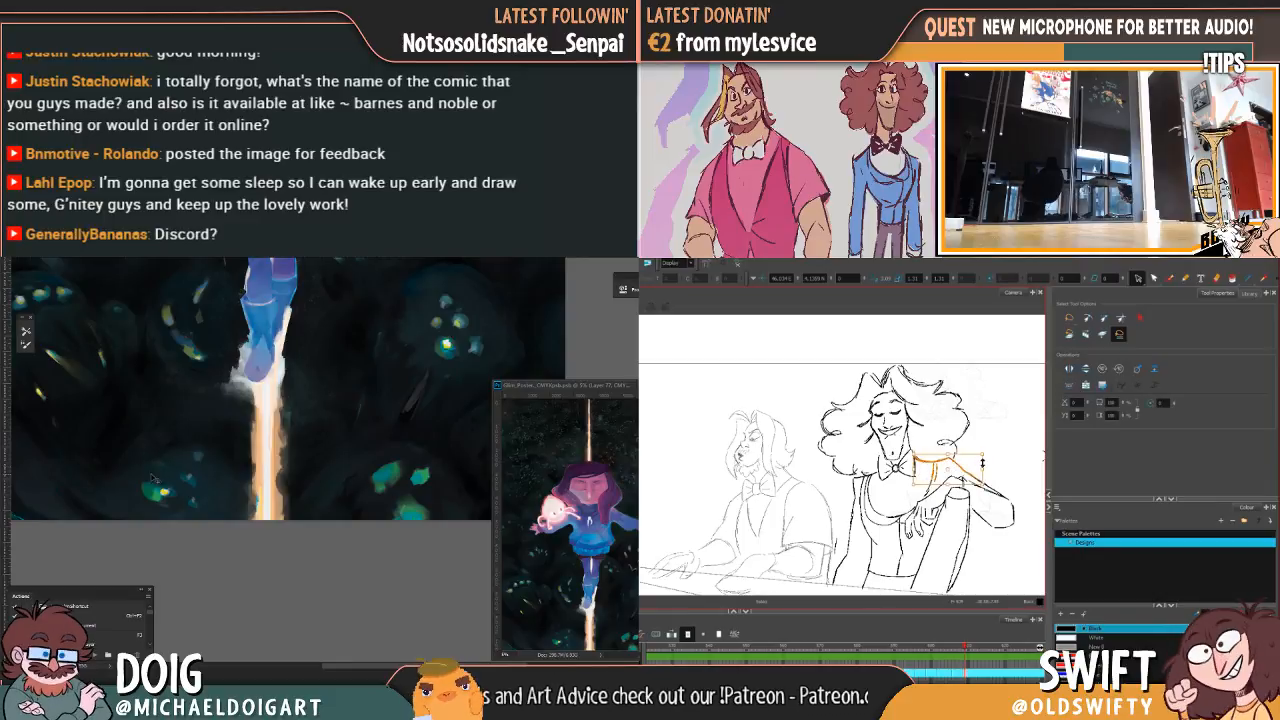
{"action": "key", "text": "ctrl+plus"}
{"action": "left_click", "coordinate": [1002, 458]}
Step: Select the curly-haired character's suspender lines, clear the selection, and check the head pose against the neighbouring frame
{"action": "mouse_move", "coordinate": [240, 527]}
{"action": "left_mouse_down"}
{"action": "mouse_move", "coordinate": [275, 511]}
{"action": "mouse_move", "coordinate": [283, 466]}
{"action": "mouse_move", "coordinate": [183, 435]}
{"action": "mouse_move", "coordinate": [165, 453]}
{"action": "left_mouse_up"}
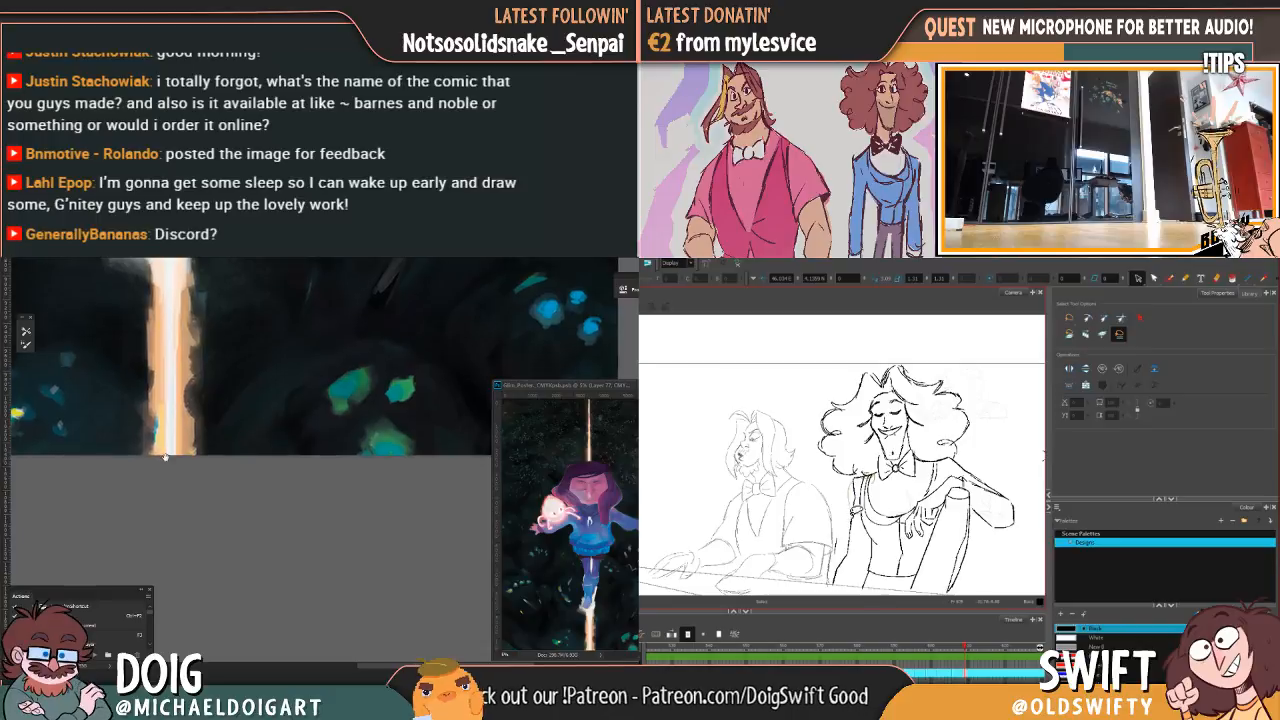
{"action": "left_click_drag", "start_coordinate": [852, 474], "coordinate": [882, 520]}
{"action": "key", "text": "Escape"}
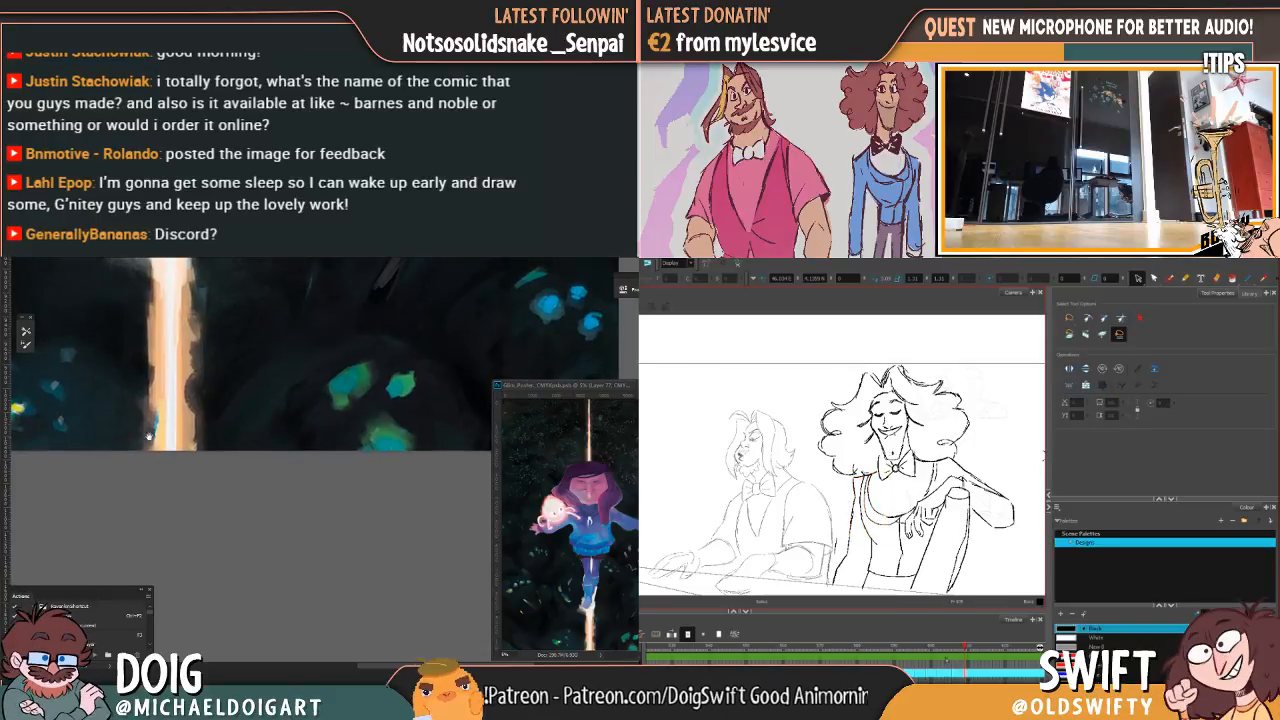
{"action": "left_click_drag", "start_coordinate": [62, 364], "coordinate": [143, 491]}
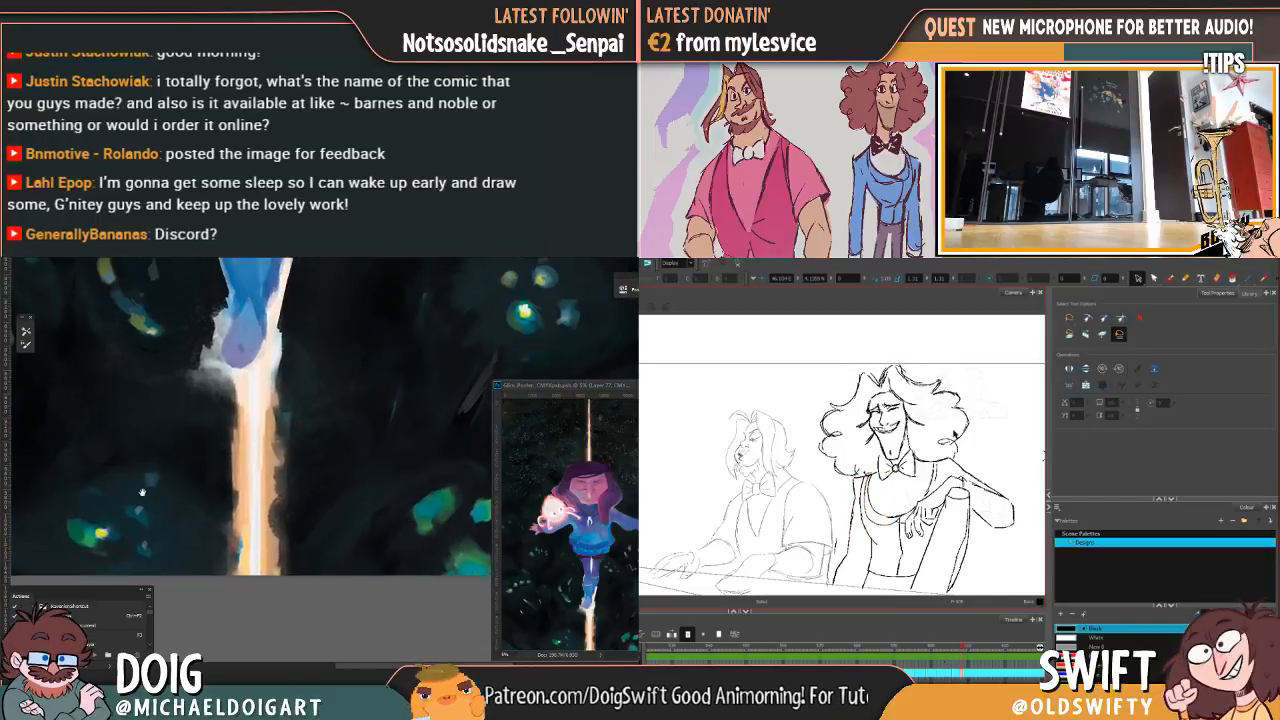
{"action": "mouse_move", "coordinate": [178, 437]}
{"action": "left_mouse_down"}
{"action": "mouse_move", "coordinate": [135, 501]}
{"action": "mouse_move", "coordinate": [84, 475]}
{"action": "left_mouse_up"}
{"action": "mouse_move", "coordinate": [226, 512]}
{"action": "left_mouse_down"}
{"action": "mouse_move", "coordinate": [143, 494]}
{"action": "mouse_move", "coordinate": [127, 460]}
{"action": "left_mouse_up"}
{"action": "key", "text": "Escape"}
{"action": "key", "text": "period"}
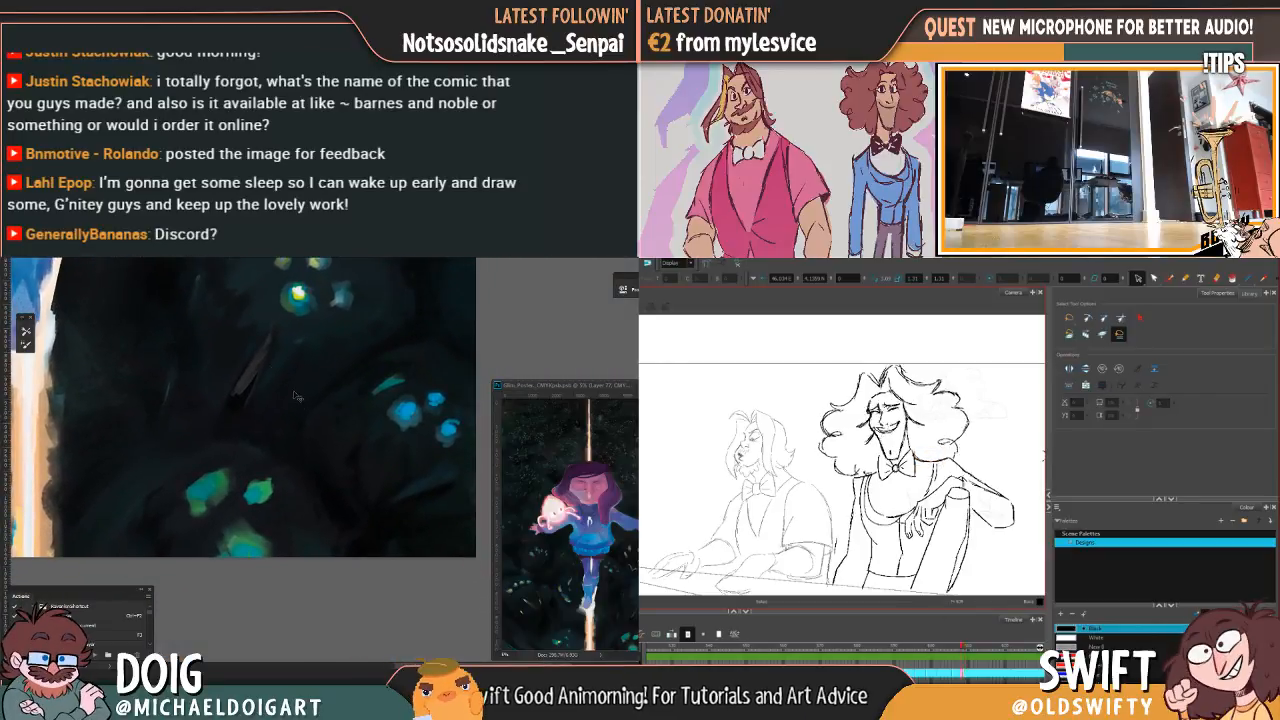
Step: Compare the curly-haired character's poses across neighbouring frames, and sample a colour around the glowing eyes beside the light trail
{"action": "key", "text": "comma"}
{"action": "left_click_drag", "start_coordinate": [279, 384], "coordinate": [305, 412]}
{"action": "key", "text": "ctrl+minus"}
{"action": "key", "text": "ctrl+minus"}
{"action": "key", "text": "ctrl+plus"}
{"action": "left_click_drag", "start_coordinate": [239, 455], "coordinate": [333, 431]}
{"action": "left_click", "coordinate": [380, 488], "text": "alt"}
{"action": "key", "text": "comma"}
{"action": "key", "text": "period"}
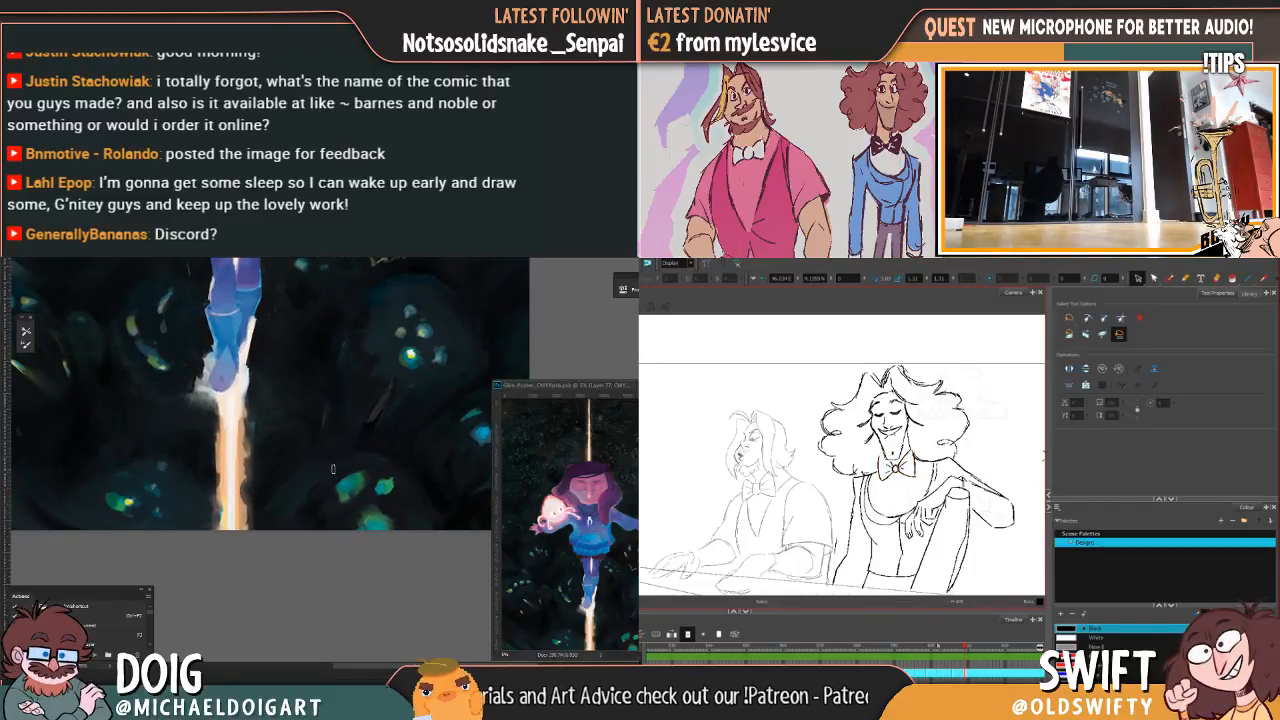
{"action": "mouse_move", "coordinate": [952, 653]}
{"action": "left_mouse_down"}
{"action": "mouse_move", "coordinate": [977, 654]}
{"action": "mouse_move", "coordinate": [942, 672]}
{"action": "mouse_move", "coordinate": [971, 665]}
{"action": "left_mouse_up"}
{"action": "left_click_drag", "start_coordinate": [252, 369], "coordinate": [232, 417]}
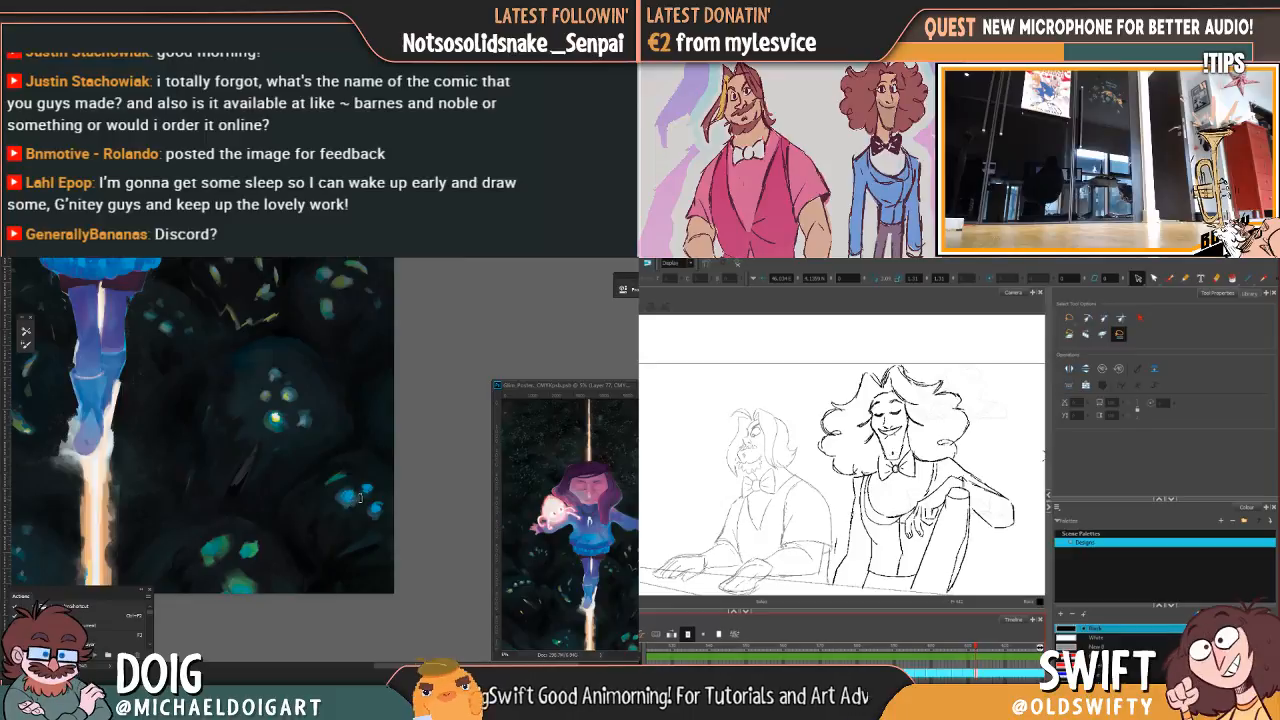
{"action": "left_click_drag", "start_coordinate": [294, 454], "coordinate": [314, 520]}
{"action": "left_click_drag", "start_coordinate": [341, 417], "coordinate": [355, 467]}
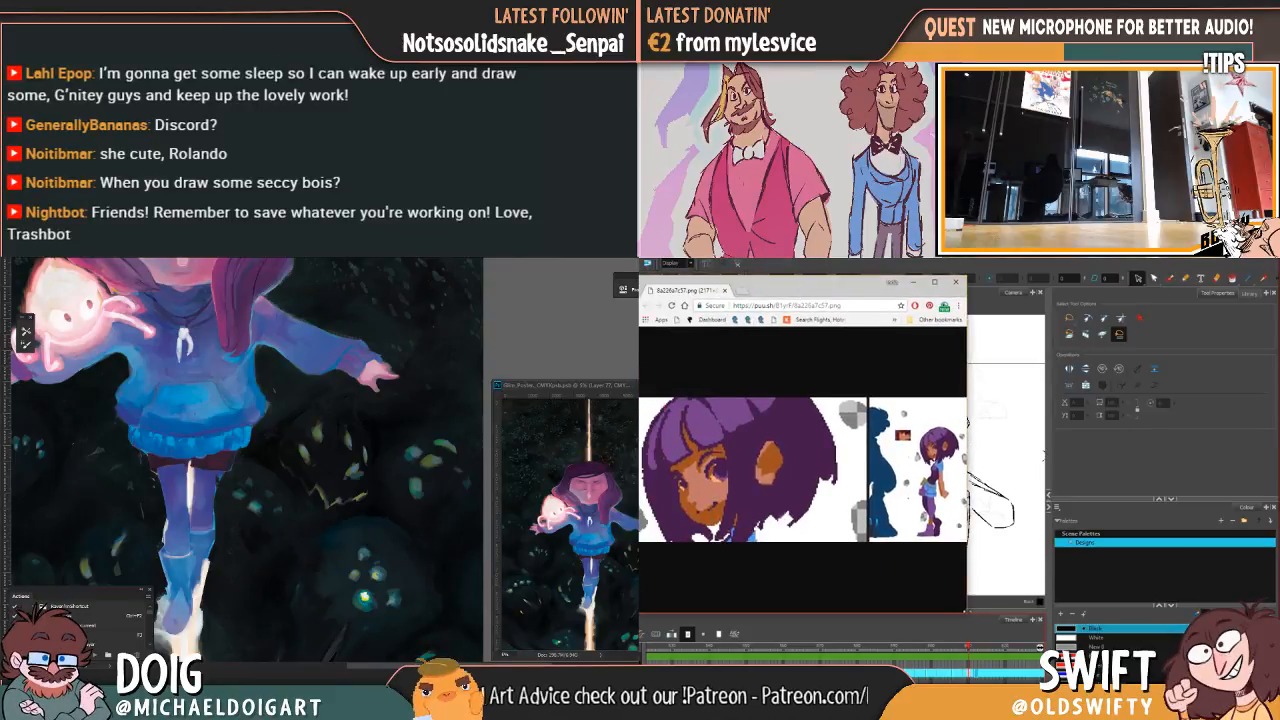
Step: Enlarge the browser window and copy the purple-haired girl's pixel-art image, sampling a dark tone beneath a creature's eyes in the painting
{"action": "left_click_drag", "start_coordinate": [966, 612], "coordinate": [1173, 690]}
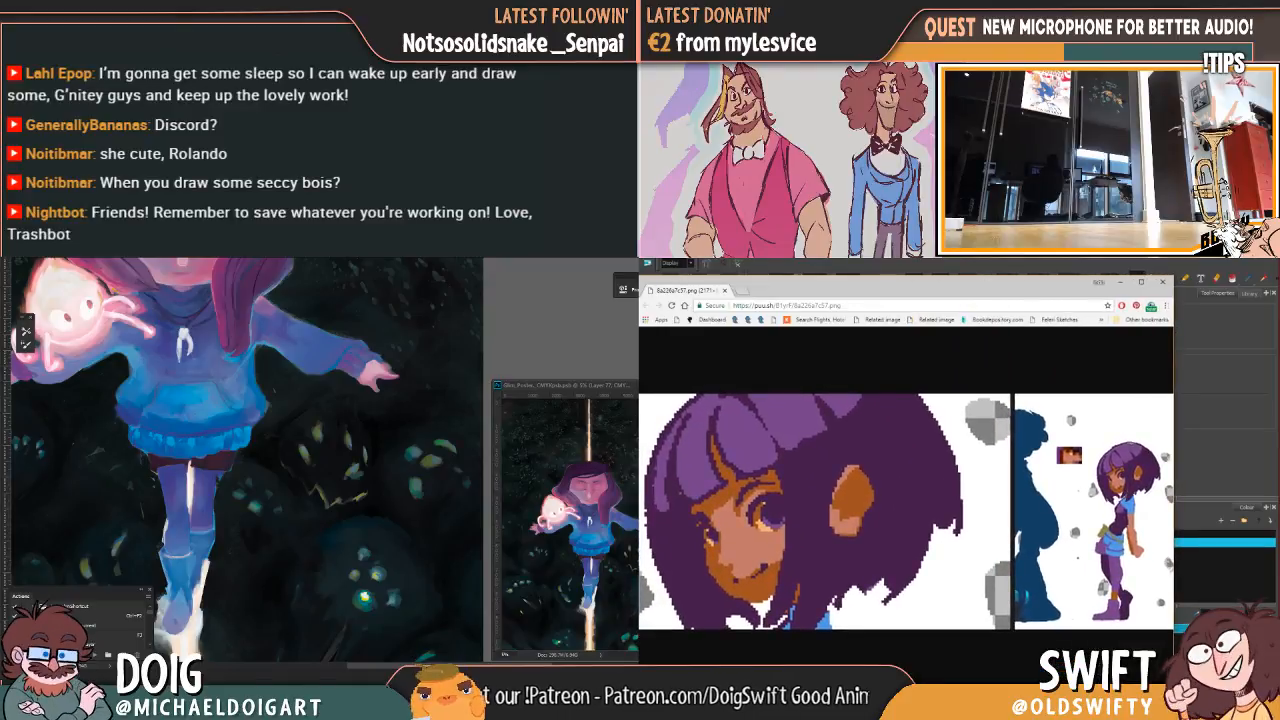
{"action": "left_click_drag", "start_coordinate": [1173, 386], "coordinate": [1250, 404]}
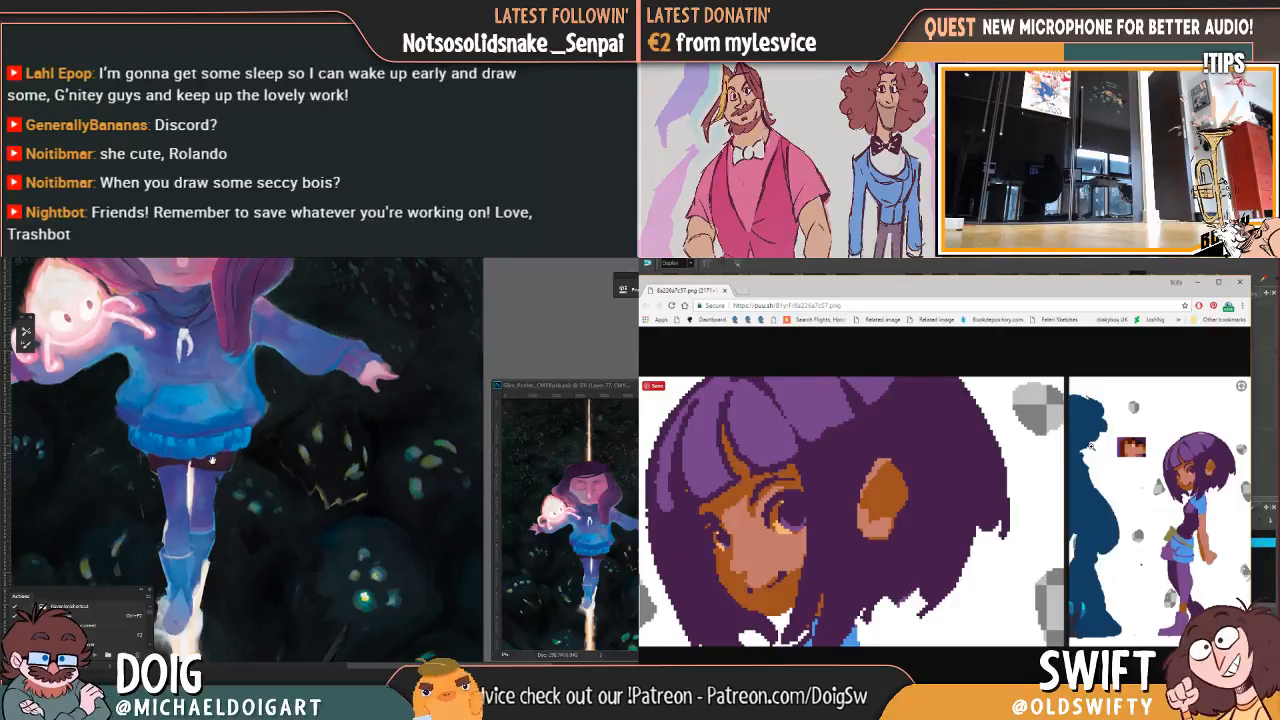
{"action": "mouse_move", "coordinate": [165, 419]}
{"action": "left_mouse_down"}
{"action": "mouse_move", "coordinate": [185, 494]}
{"action": "mouse_move", "coordinate": [217, 519]}
{"action": "mouse_move", "coordinate": [227, 434]}
{"action": "mouse_move", "coordinate": [195, 476]}
{"action": "left_mouse_up"}
{"action": "scroll", "coordinate": [233, 446], "scroll_direction": "down", "scroll_amount": 5}
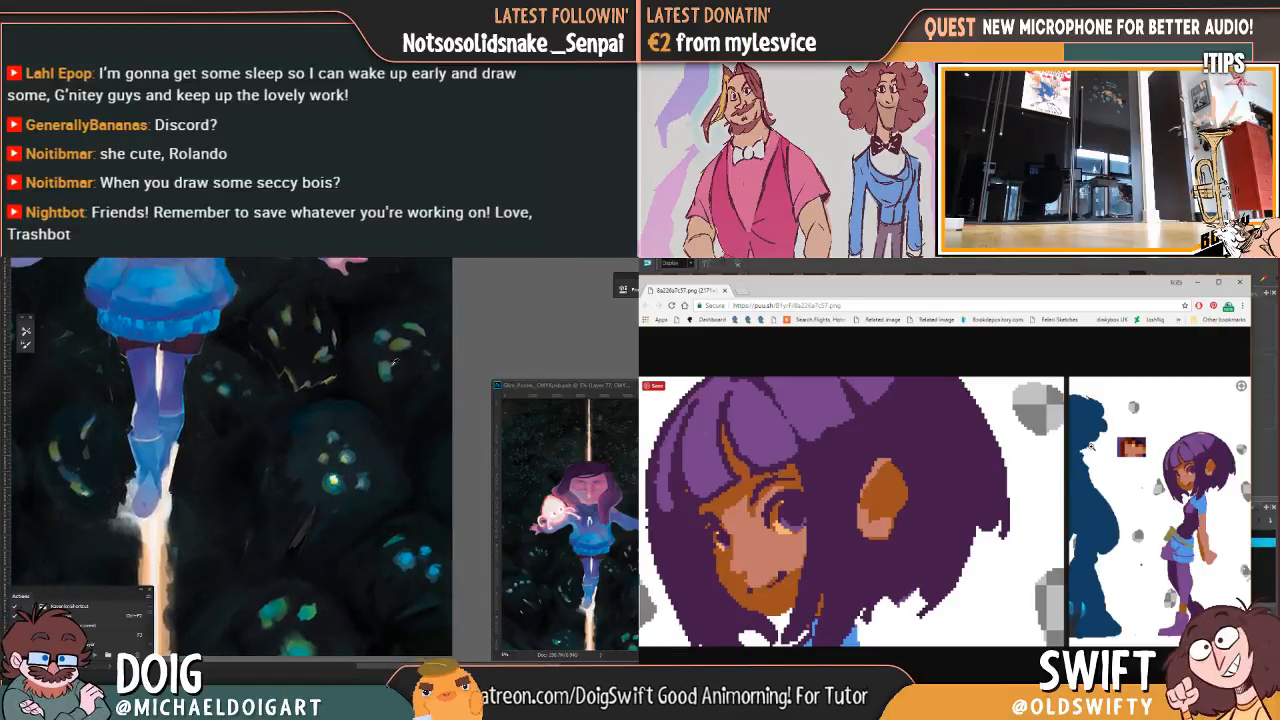
{"action": "left_click_drag", "start_coordinate": [320, 381], "coordinate": [268, 428]}
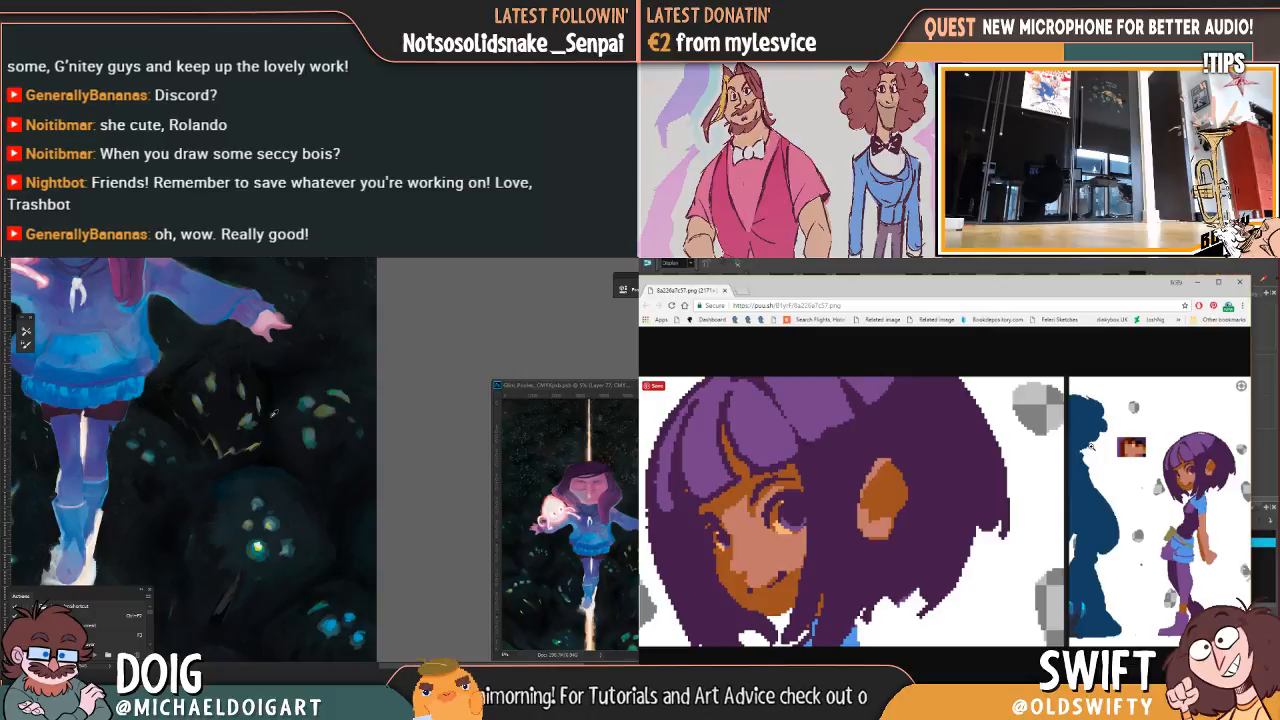
{"action": "key", "text": "ctrl+plus"}
{"action": "key", "text": "ctrl+plus"}
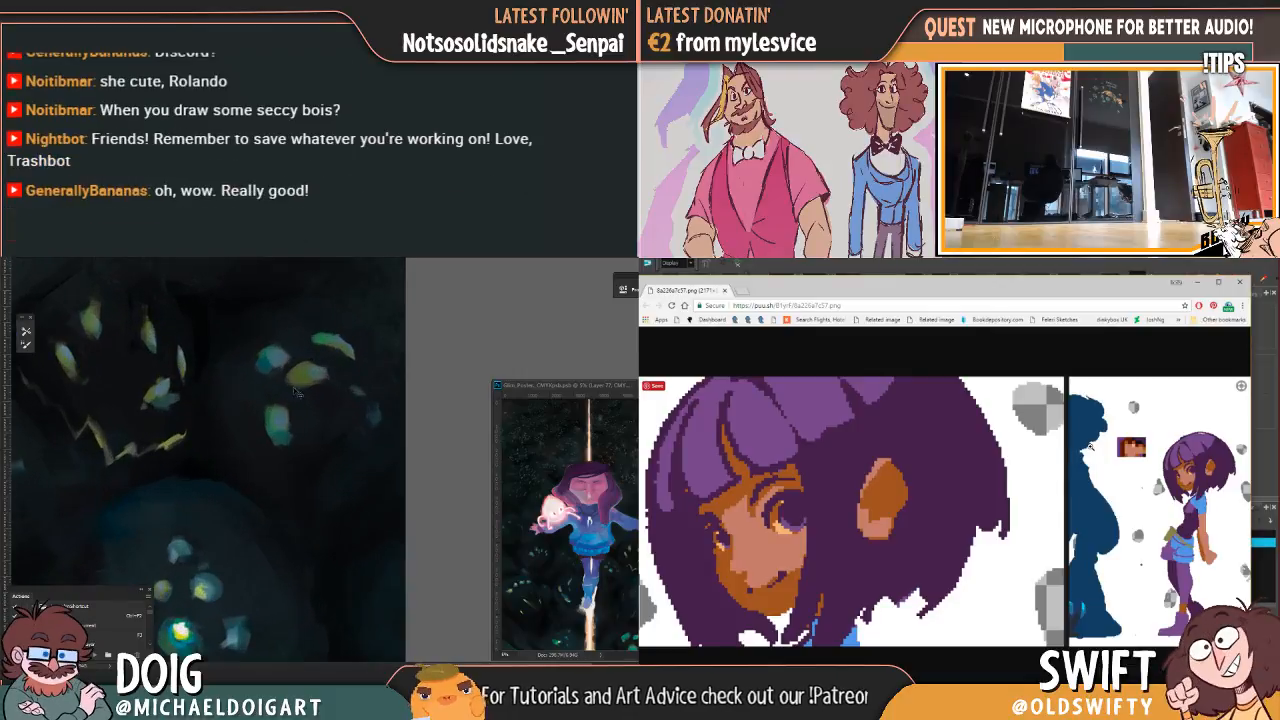
{"action": "right_click", "coordinate": [936, 444]}
{"action": "left_click", "coordinate": [276, 458], "text": "alt"}
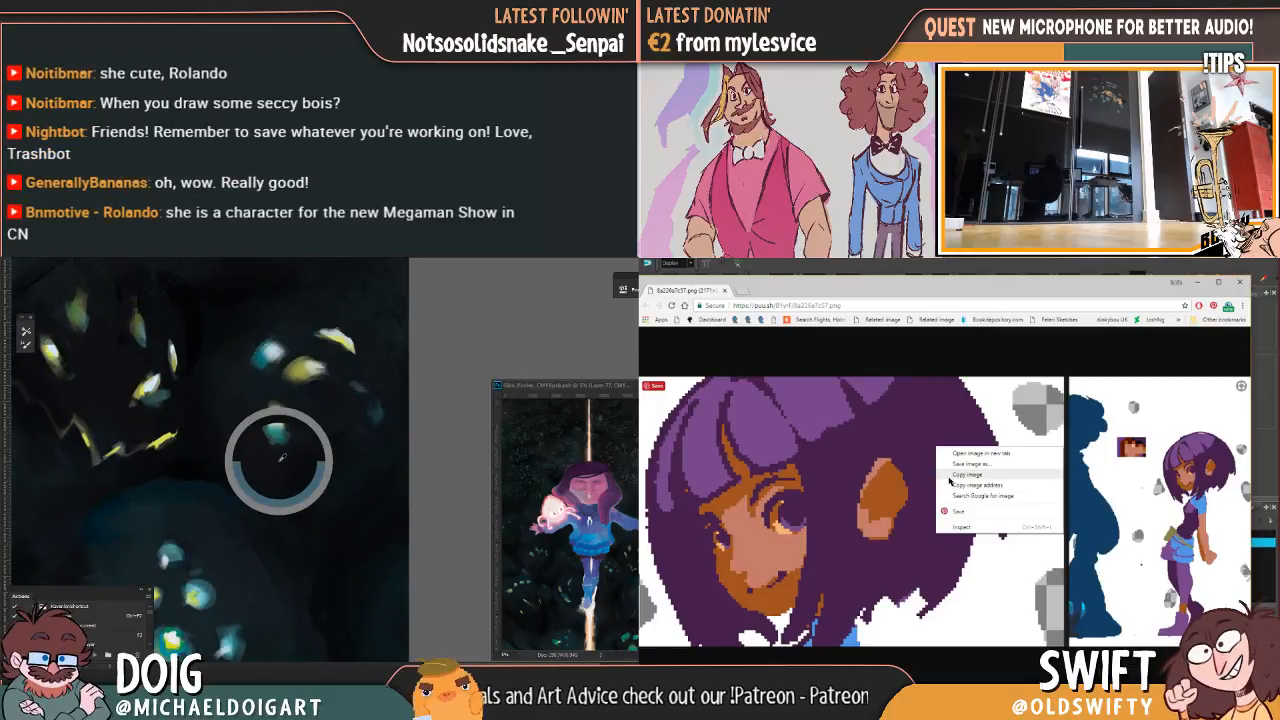
{"action": "left_click", "coordinate": [949, 477]}
{"action": "left_click", "coordinate": [277, 460], "text": "alt"}
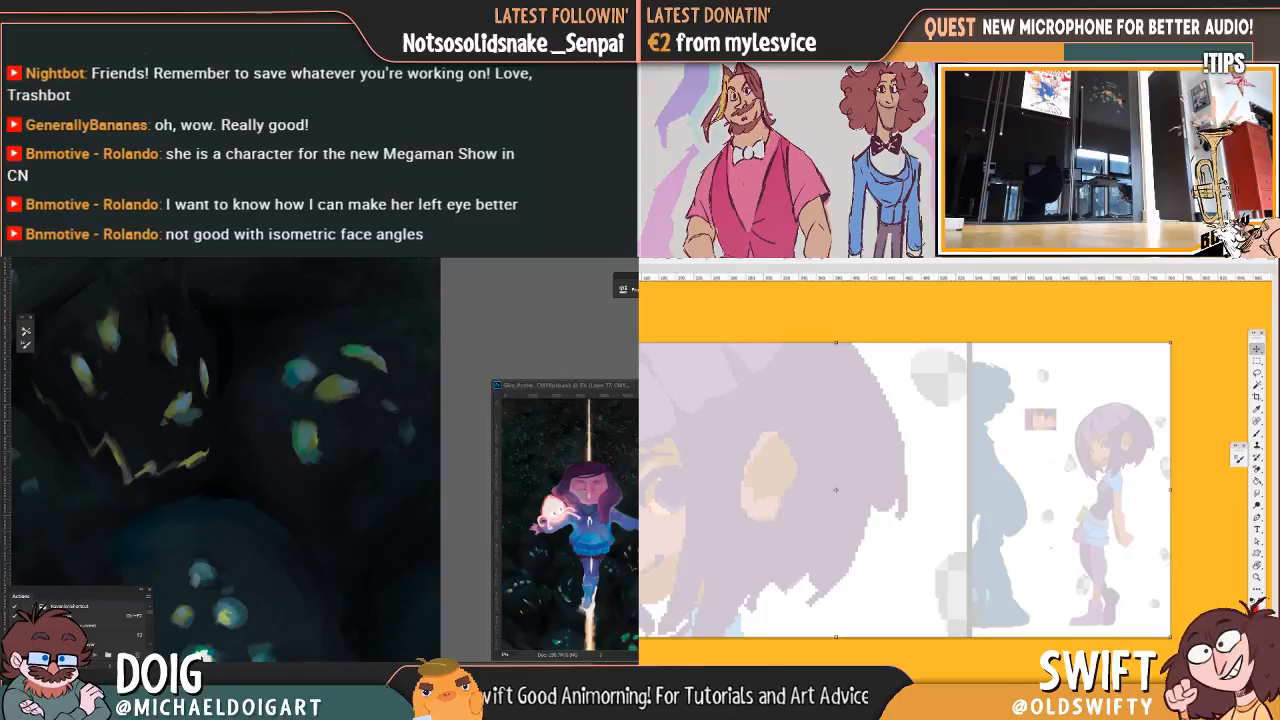
Step: Prepare the Brush tool for the small pixel-art girl in the faded image, and reposition the painting's preview window
{"action": "left_click", "coordinate": [1257, 445]}
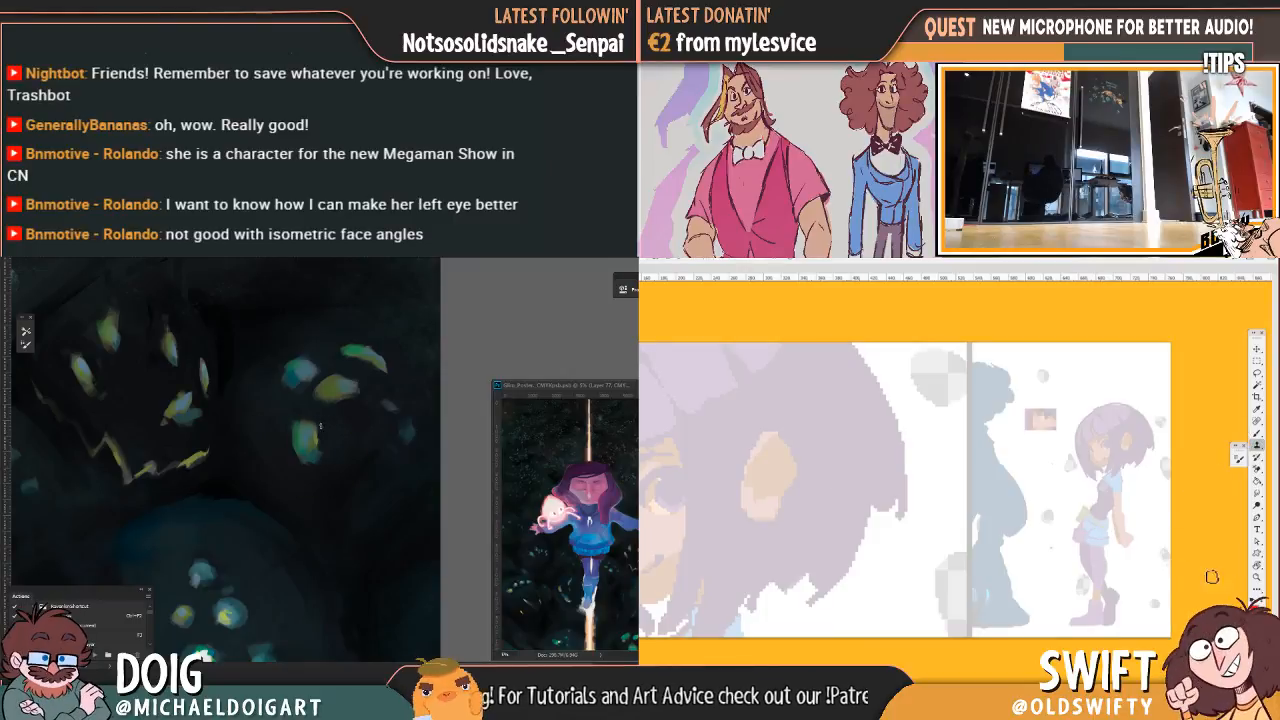
{"action": "key", "text": "z"}
{"action": "left_click", "coordinate": [826, 497]}
{"action": "mouse_move", "coordinate": [1250, 600]}
{"action": "left_mouse_down"}
{"action": "mouse_move", "coordinate": [1143, 577]}
{"action": "mouse_move", "coordinate": [1019, 604]}
{"action": "left_mouse_up"}
{"action": "left_click_drag", "start_coordinate": [592, 387], "coordinate": [577, 390]}
{"action": "left_click_drag", "start_coordinate": [1019, 604], "coordinate": [895, 604]}
{"action": "left_click_drag", "start_coordinate": [577, 390], "coordinate": [570, 389]}
{"action": "left_click_drag", "start_coordinate": [895, 604], "coordinate": [868, 606]}
{"action": "left_click_drag", "start_coordinate": [570, 389], "coordinate": [540, 387]}
{"action": "left_click", "coordinate": [1257, 432]}
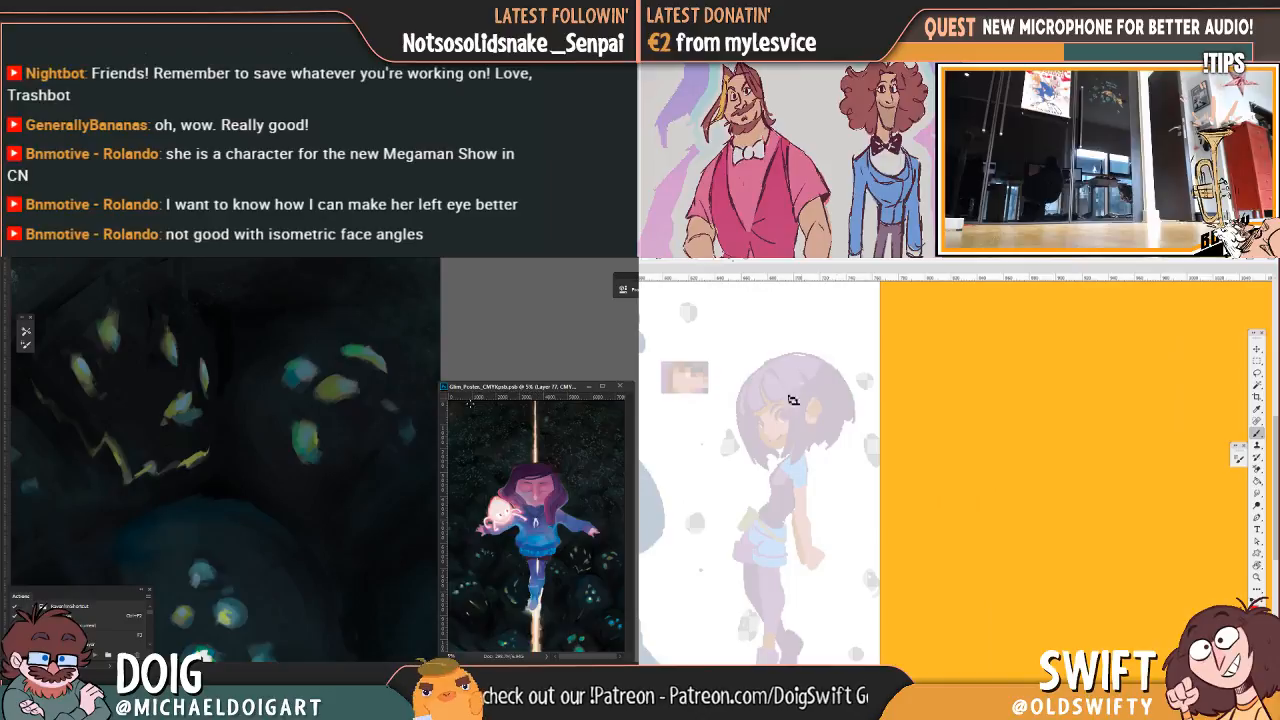
{"action": "mouse_move", "coordinate": [680, 456]}
{"action": "left_mouse_down"}
{"action": "mouse_move", "coordinate": [725, 512]}
{"action": "mouse_move", "coordinate": [729, 492]}
{"action": "mouse_move", "coordinate": [694, 482]}
{"action": "mouse_move", "coordinate": [750, 518]}
{"action": "left_mouse_up"}
{"action": "key", "text": "ctrl+z"}
{"action": "key", "text": "ctrl+z"}
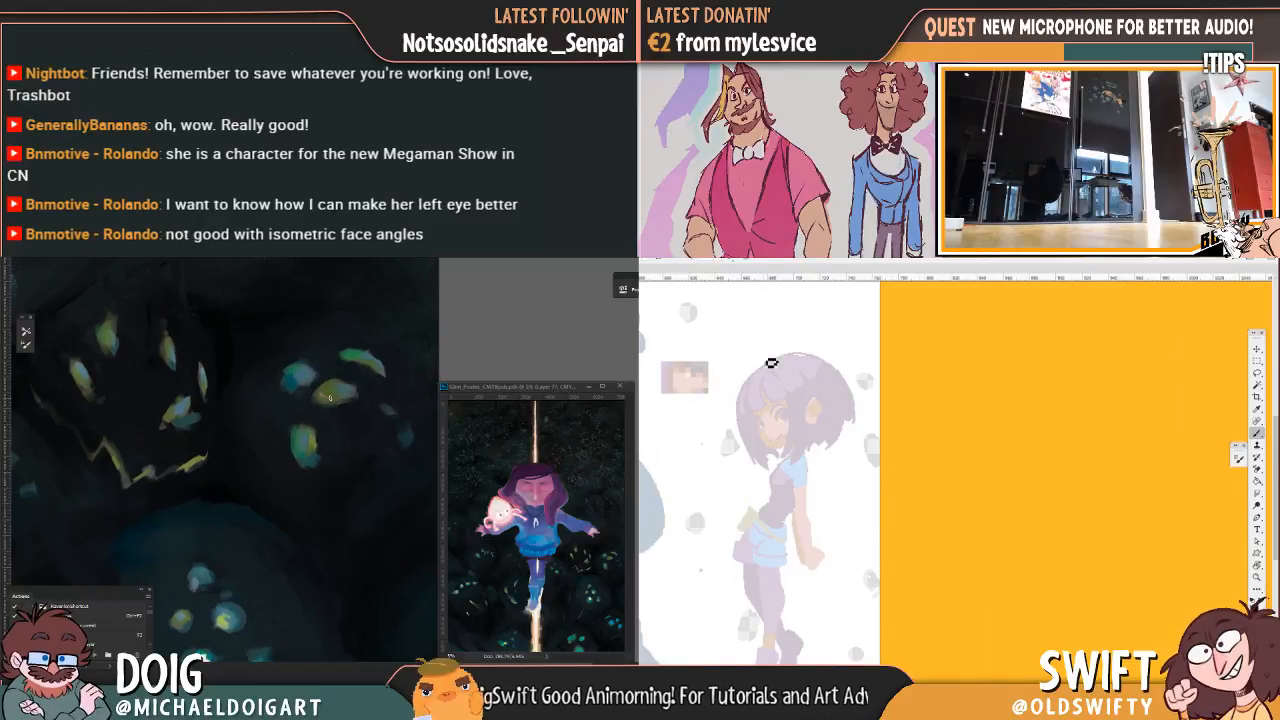
Step: Sample a colour at the lower edge of the enlarged pixel-art girl's far eye to retouch the eye area
{"action": "mouse_move", "coordinate": [783, 458]}
{"action": "left_mouse_down"}
{"action": "mouse_move", "coordinate": [1015, 442]}
{"action": "mouse_move", "coordinate": [1054, 468]}
{"action": "mouse_move", "coordinate": [1060, 431]}
{"action": "mouse_move", "coordinate": [788, 446]}
{"action": "mouse_move", "coordinate": [816, 464]}
{"action": "mouse_move", "coordinate": [864, 429]}
{"action": "left_mouse_up"}
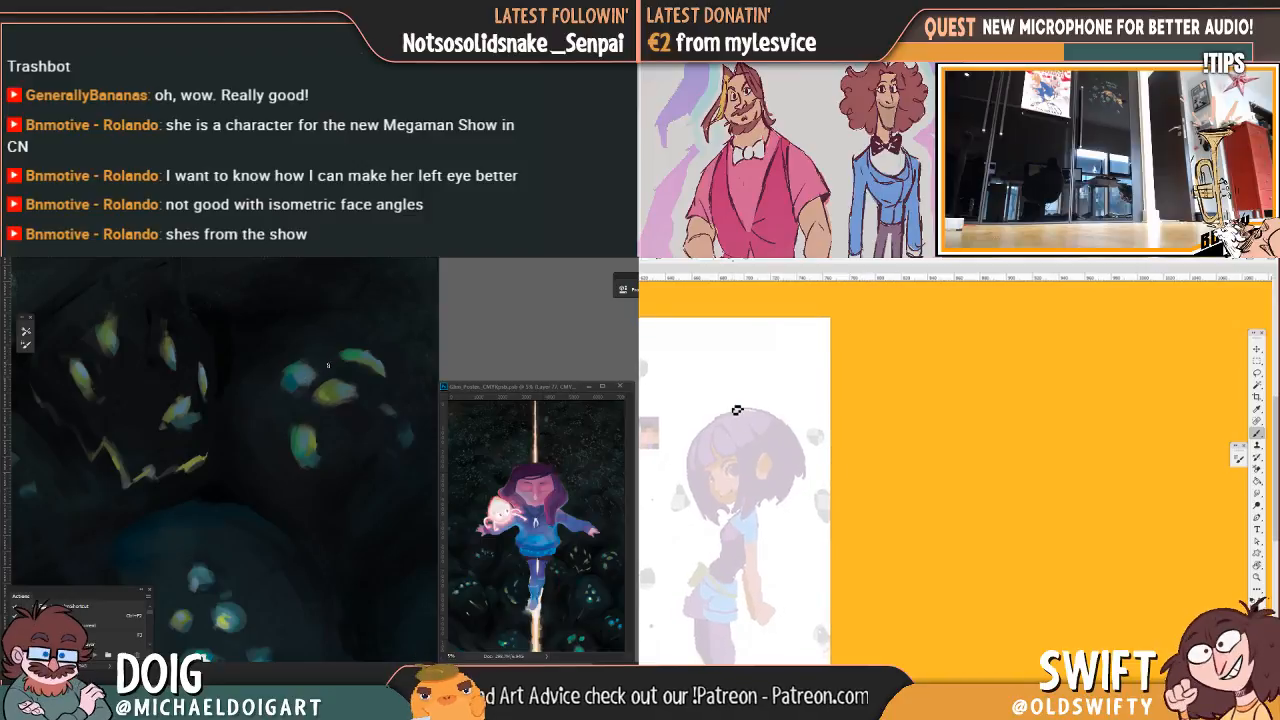
{"action": "mouse_move", "coordinate": [718, 486]}
{"action": "left_mouse_down"}
{"action": "mouse_move", "coordinate": [808, 456]}
{"action": "mouse_move", "coordinate": [936, 463]}
{"action": "mouse_move", "coordinate": [925, 471]}
{"action": "left_mouse_up"}
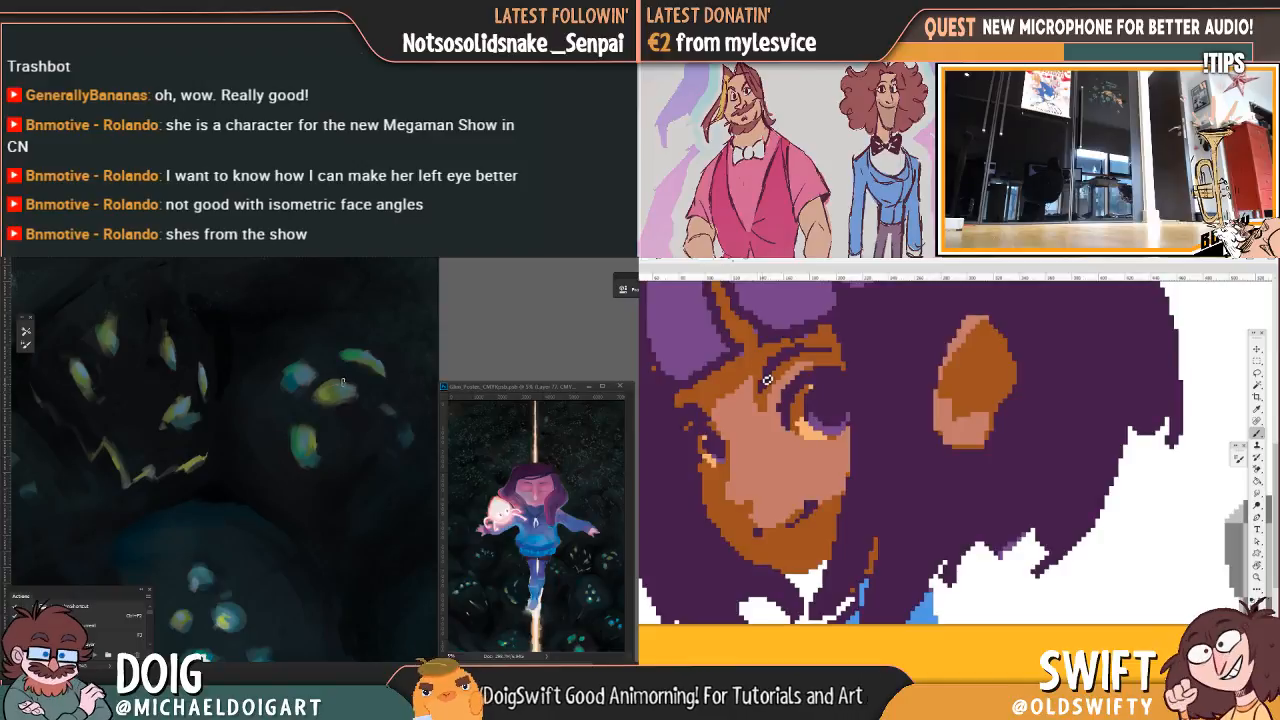
{"action": "key", "text": "ctrl+minus"}
{"action": "key", "text": "ctrl+minus"}
{"action": "key", "text": "ctrl+minus"}
{"action": "key", "text": "ctrl+minus"}
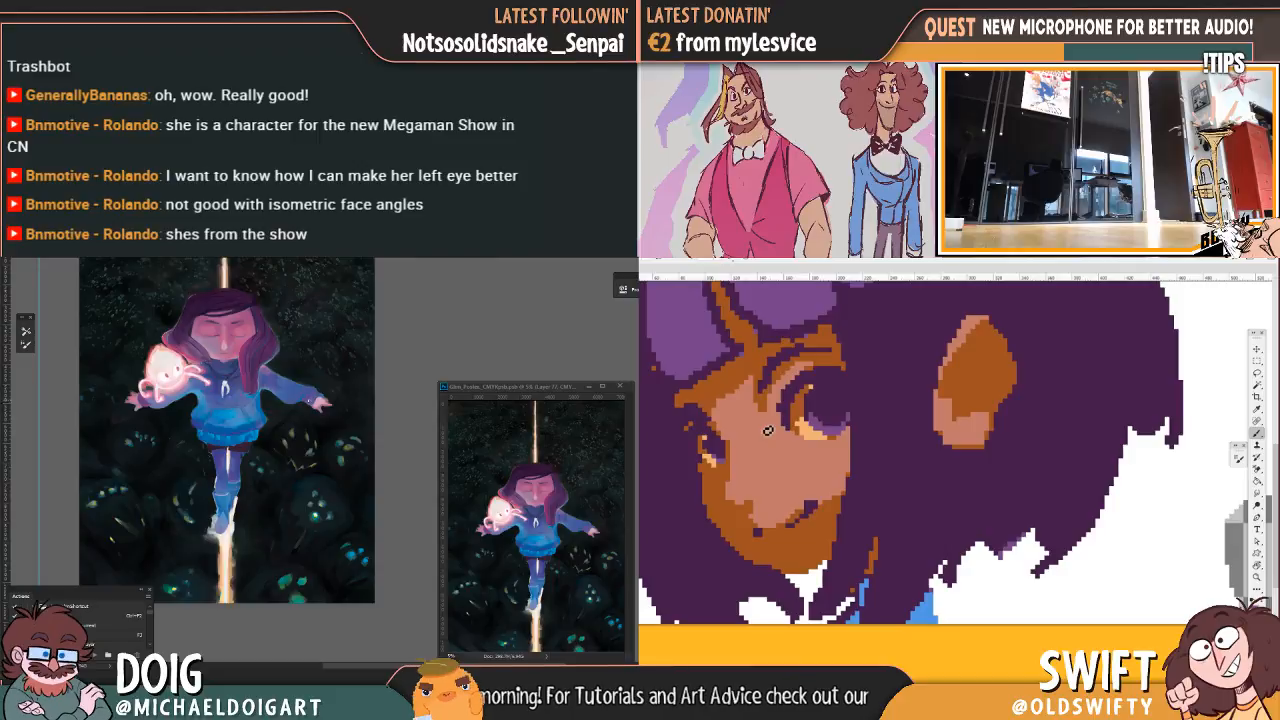
{"action": "key", "text": "ctrl+plus"}
{"action": "key", "text": "ctrl+plus"}
{"action": "key", "text": "ctrl+plus"}
{"action": "left_click", "coordinate": [710, 467], "text": "alt"}
{"action": "mouse_move", "coordinate": [292, 445]}
{"action": "left_mouse_down"}
{"action": "mouse_move", "coordinate": [289, 431]}
{"action": "mouse_move", "coordinate": [323, 417]}
{"action": "mouse_move", "coordinate": [277, 419]}
{"action": "left_mouse_up"}
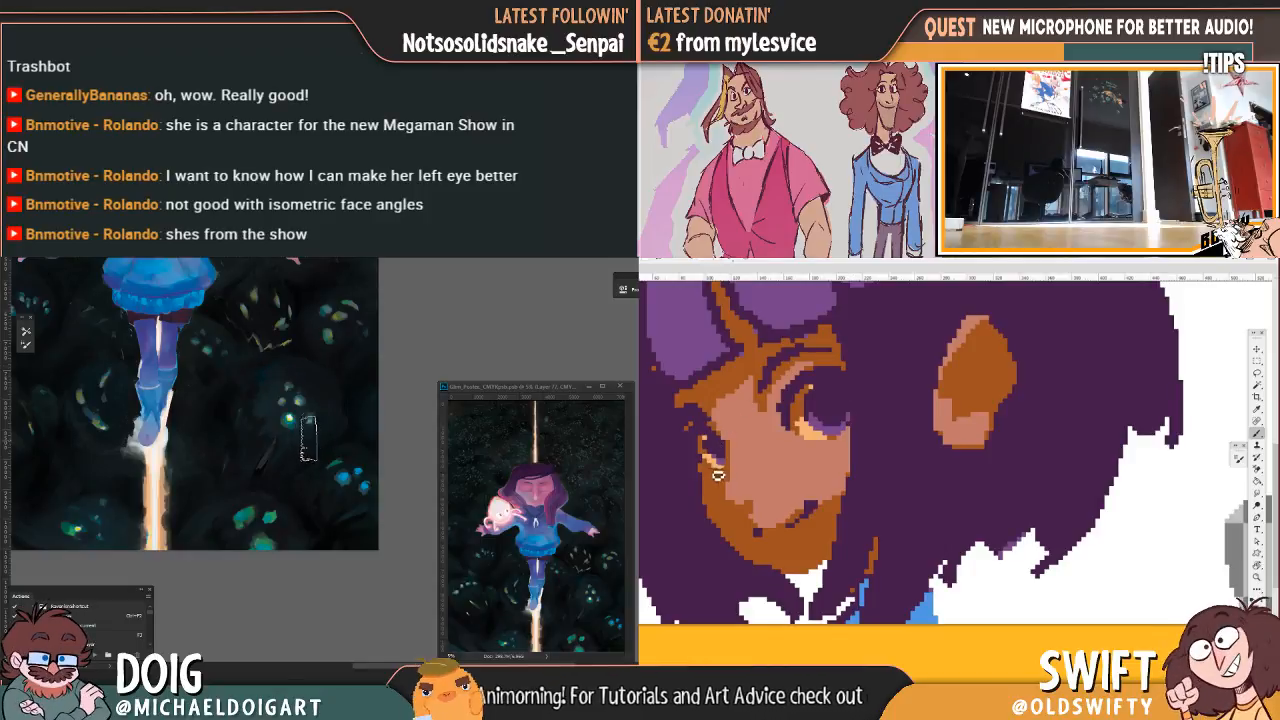
Step: Sketch strokes over the small pixel-art girl's face, undo the last one, and dab sampled colour onto a creature's green eyes
{"action": "scroll", "coordinate": [335, 362], "scroll_direction": "up", "scroll_amount": 2}
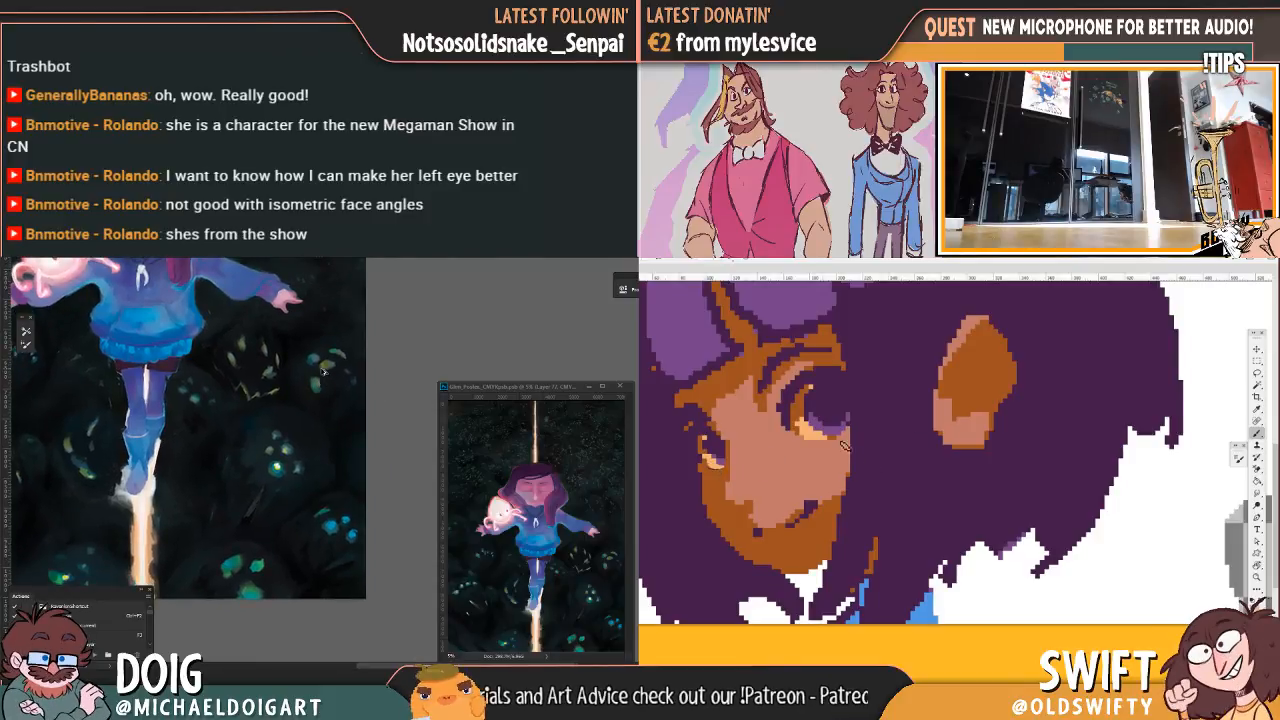
{"action": "scroll", "coordinate": [320, 370], "scroll_direction": "up", "scroll_amount": 5}
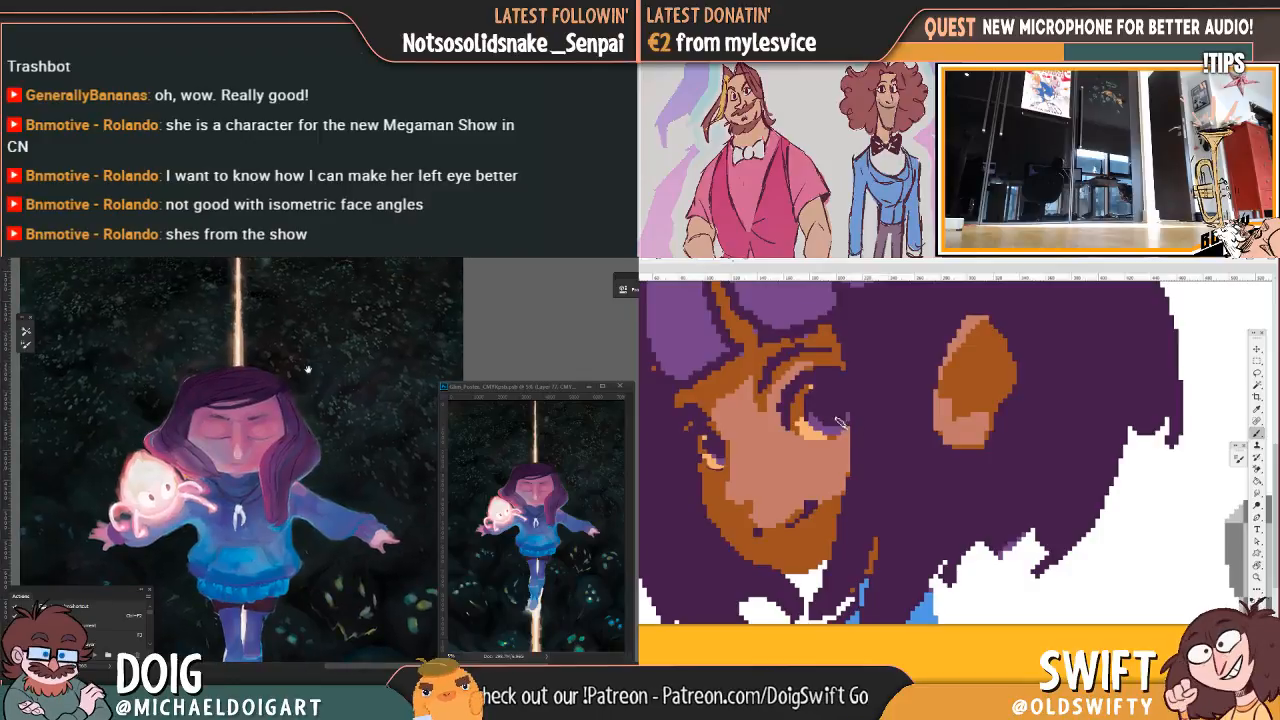
{"action": "scroll", "coordinate": [318, 406], "scroll_direction": "down", "scroll_amount": 3}
{"action": "scroll", "coordinate": [321, 409], "scroll_direction": "down", "scroll_amount": 3}
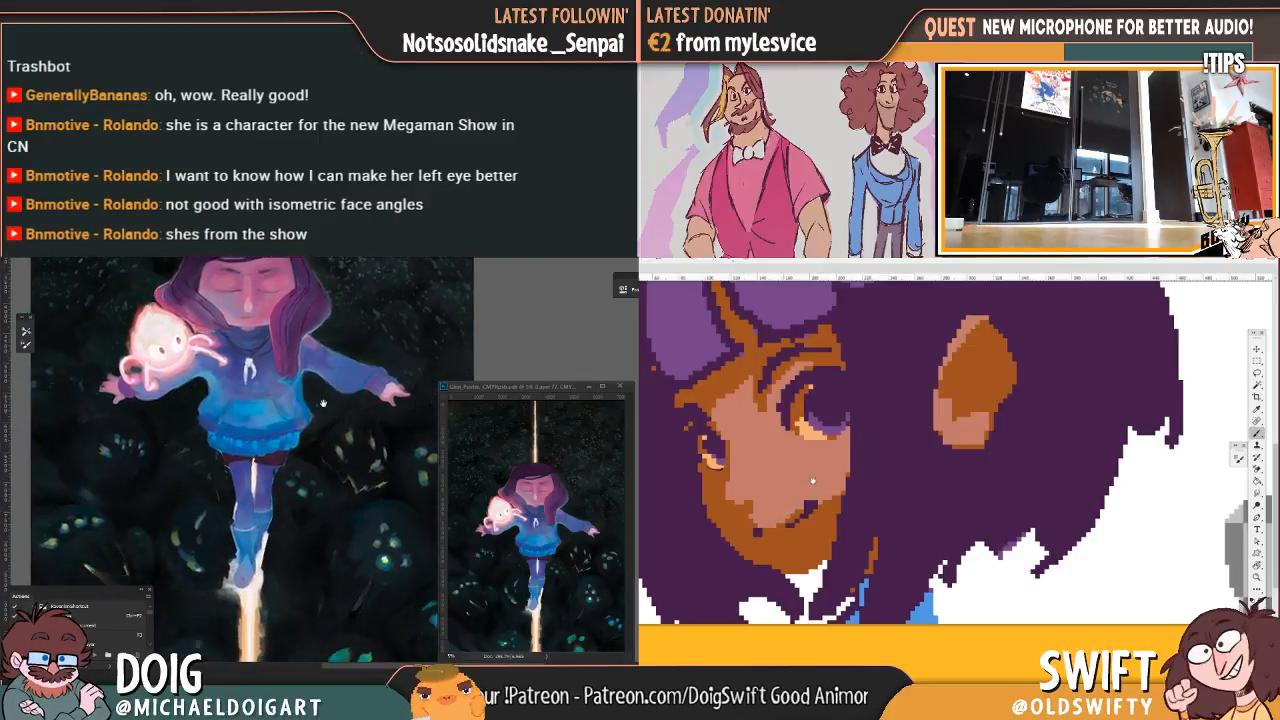
{"action": "mouse_move", "coordinate": [1215, 361]}
{"action": "left_mouse_down"}
{"action": "mouse_move", "coordinate": [908, 445]}
{"action": "mouse_move", "coordinate": [826, 484]}
{"action": "left_mouse_up"}
{"action": "scroll", "coordinate": [344, 394], "scroll_direction": "down", "scroll_amount": 3}
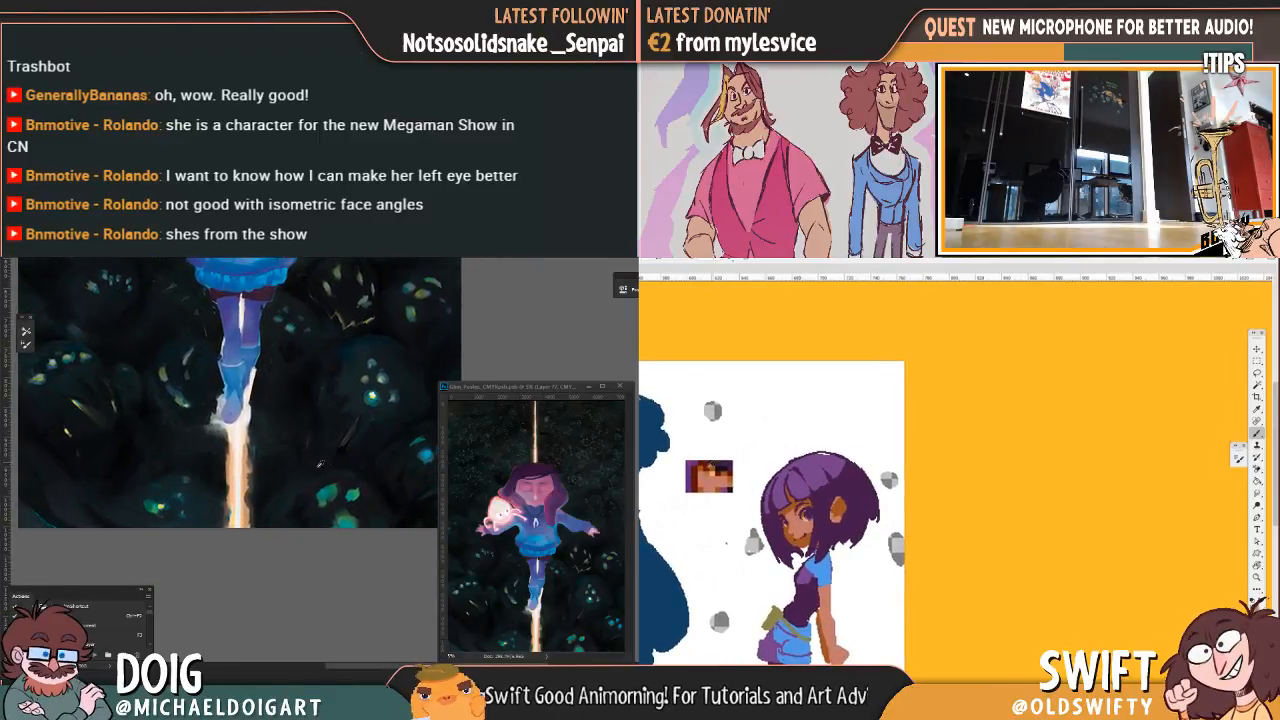
{"action": "left_click_drag", "start_coordinate": [794, 496], "coordinate": [792, 519]}
{"action": "left_click", "coordinate": [345, 523], "text": "alt"}
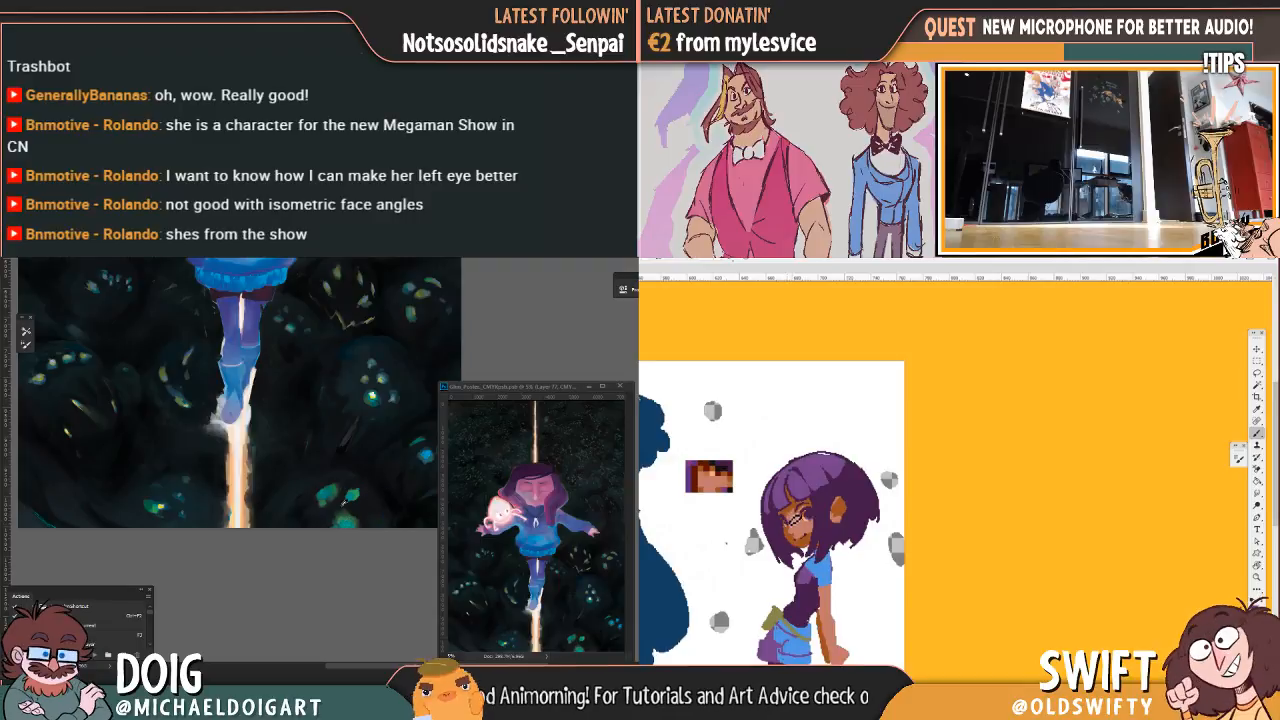
{"action": "left_click_drag", "start_coordinate": [334, 490], "coordinate": [345, 479]}
{"action": "left_click_drag", "start_coordinate": [762, 490], "coordinate": [779, 431]}
{"action": "key", "text": "ctrl+z"}
Step: Retouch the small pixel-art girl's face with the Brush using sampled skin tones, and dab the creature's eyes beside the light trail
{"action": "key", "text": "z"}
{"action": "left_click", "coordinate": [837, 524]}
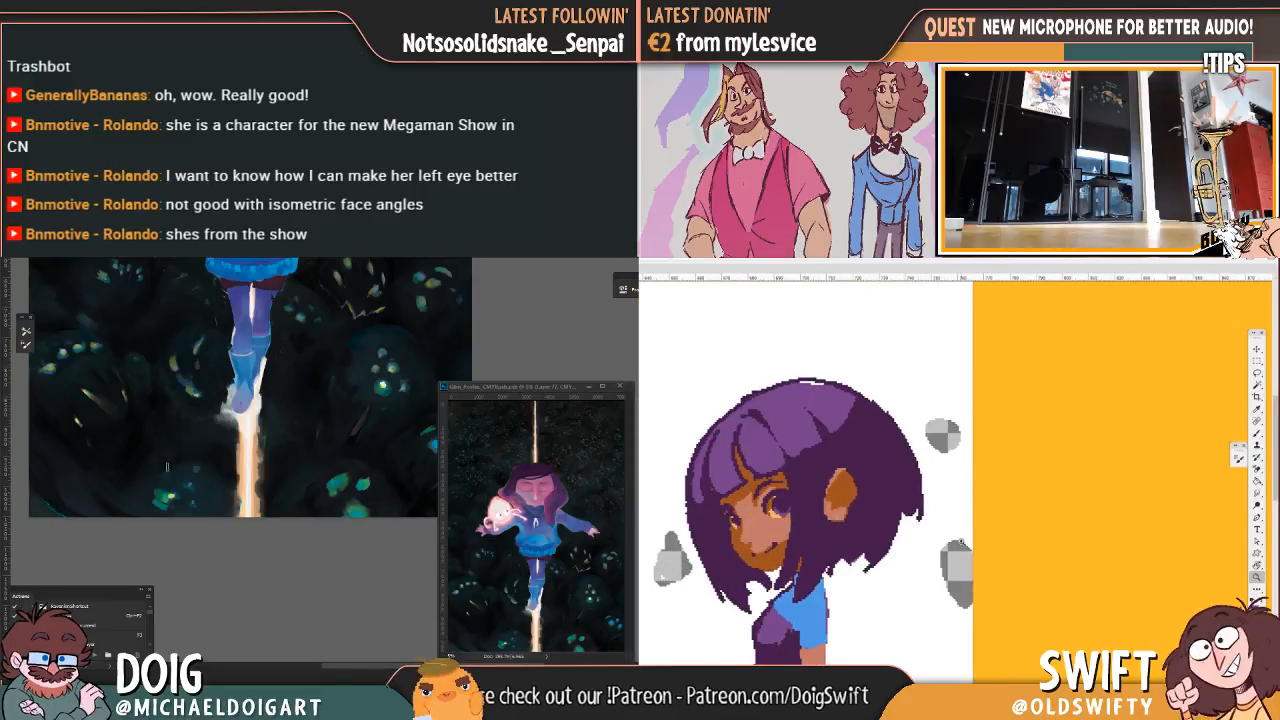
{"action": "left_click", "coordinate": [1254, 434]}
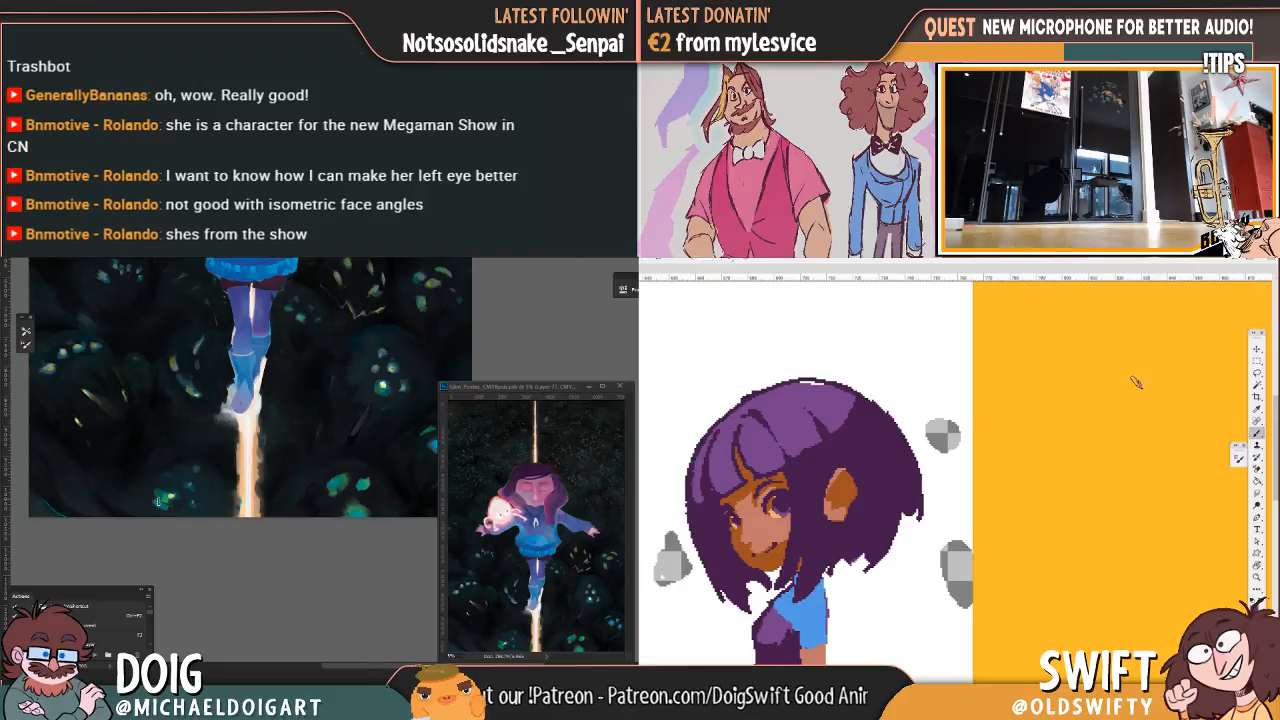
{"action": "left_click_drag", "start_coordinate": [240, 366], "coordinate": [241, 285]}
{"action": "left_click", "coordinate": [755, 513], "text": "alt"}
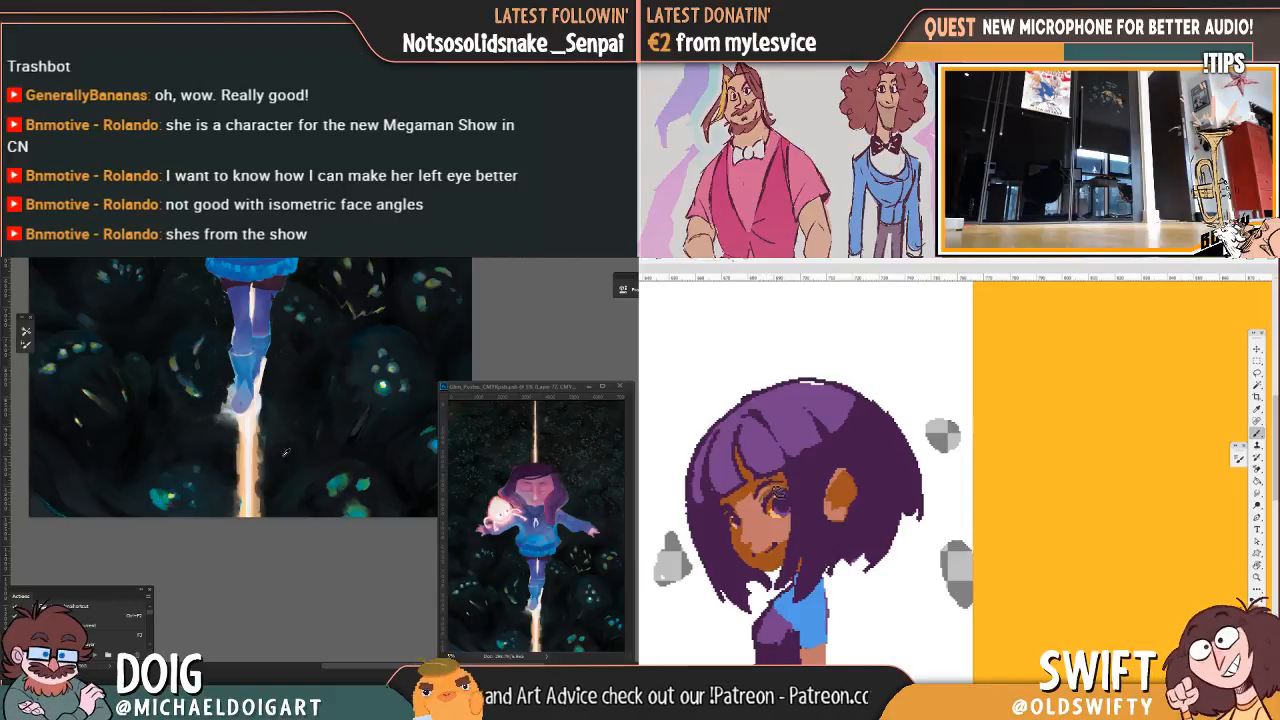
{"action": "left_click", "coordinate": [188, 482]}
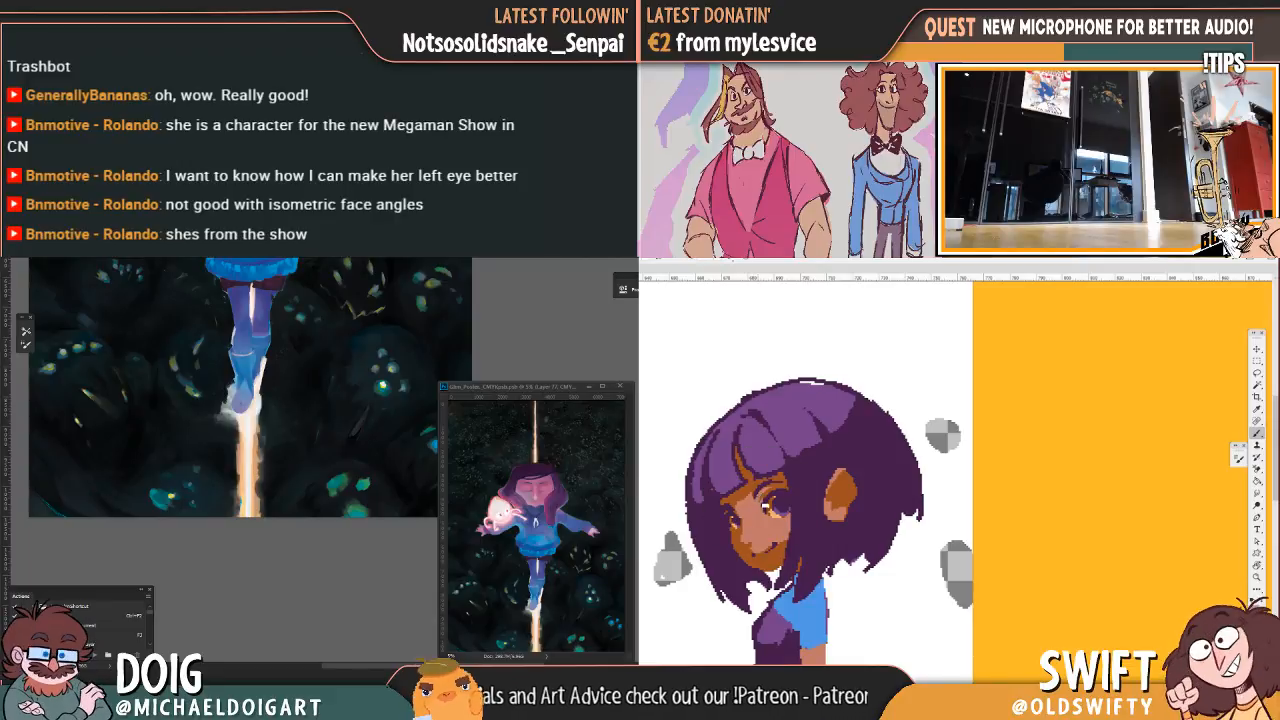
{"action": "left_click", "coordinate": [757, 491], "text": "alt"}
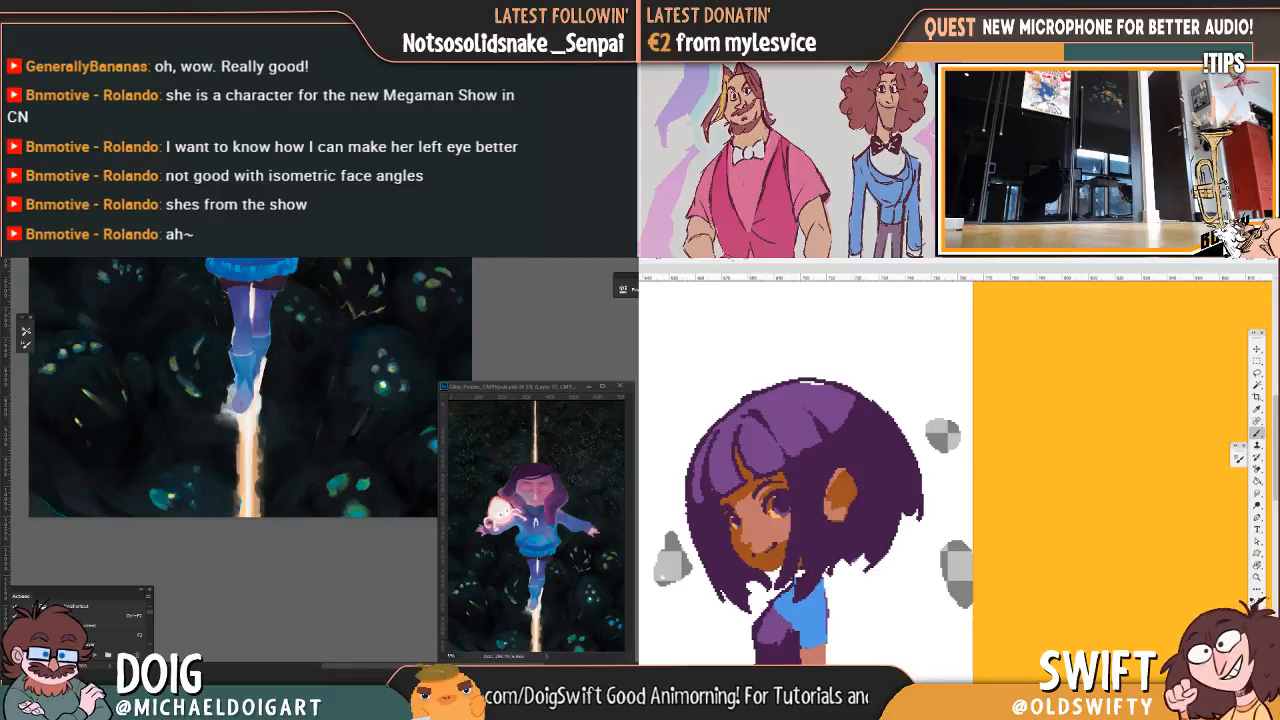
Step: Repaint the shading of the small pixel-art girl's ear with a sampled tone, and touch up the creature's teal eyes
{"action": "left_click_drag", "start_coordinate": [818, 556], "coordinate": [779, 526]}
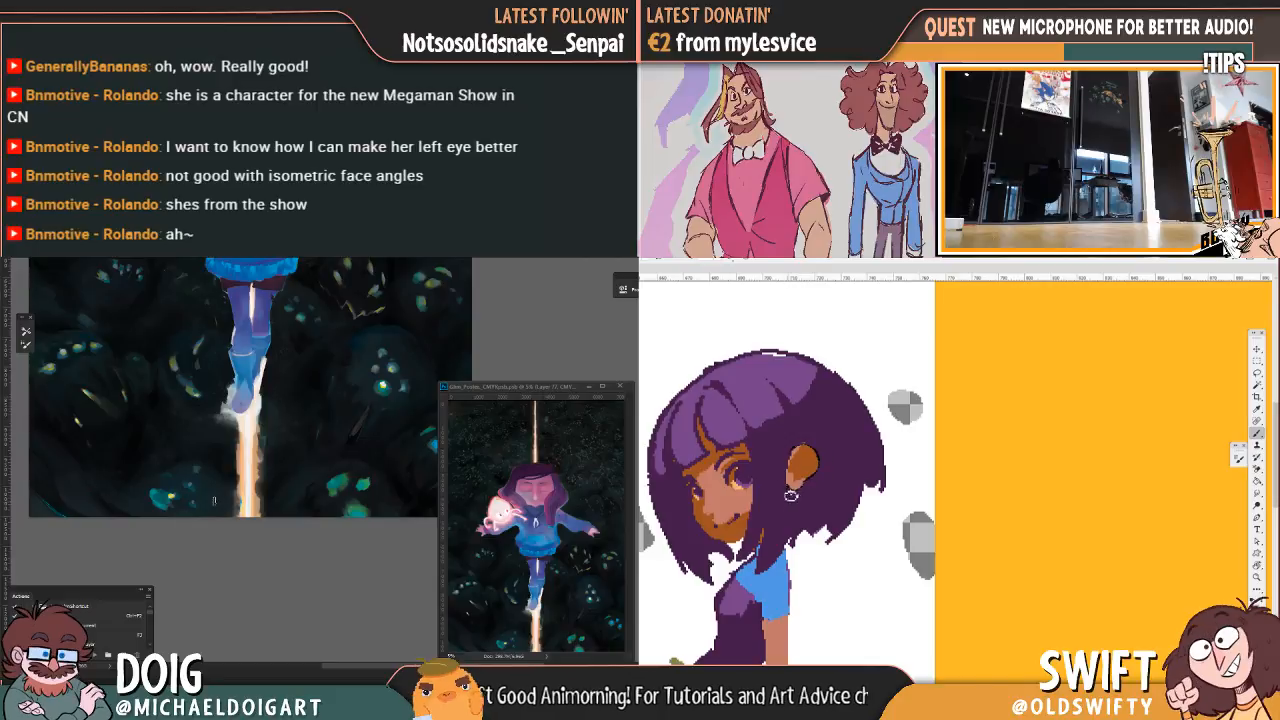
{"action": "left_click", "coordinate": [797, 486], "text": "alt"}
{"action": "left_click", "coordinate": [337, 481], "text": "alt"}
{"action": "left_click_drag", "start_coordinate": [795, 484], "coordinate": [797, 462]}
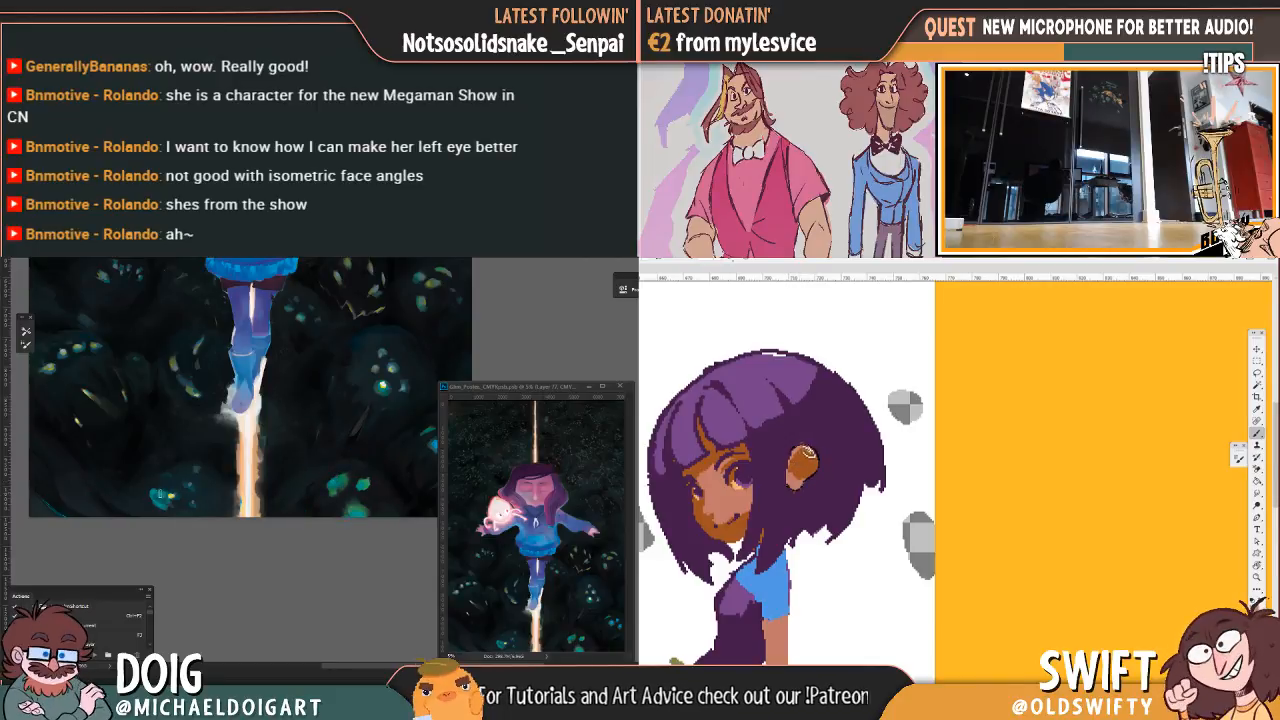
{"action": "left_click_drag", "start_coordinate": [172, 470], "coordinate": [179, 489]}
{"action": "left_click_drag", "start_coordinate": [793, 460], "coordinate": [794, 473]}
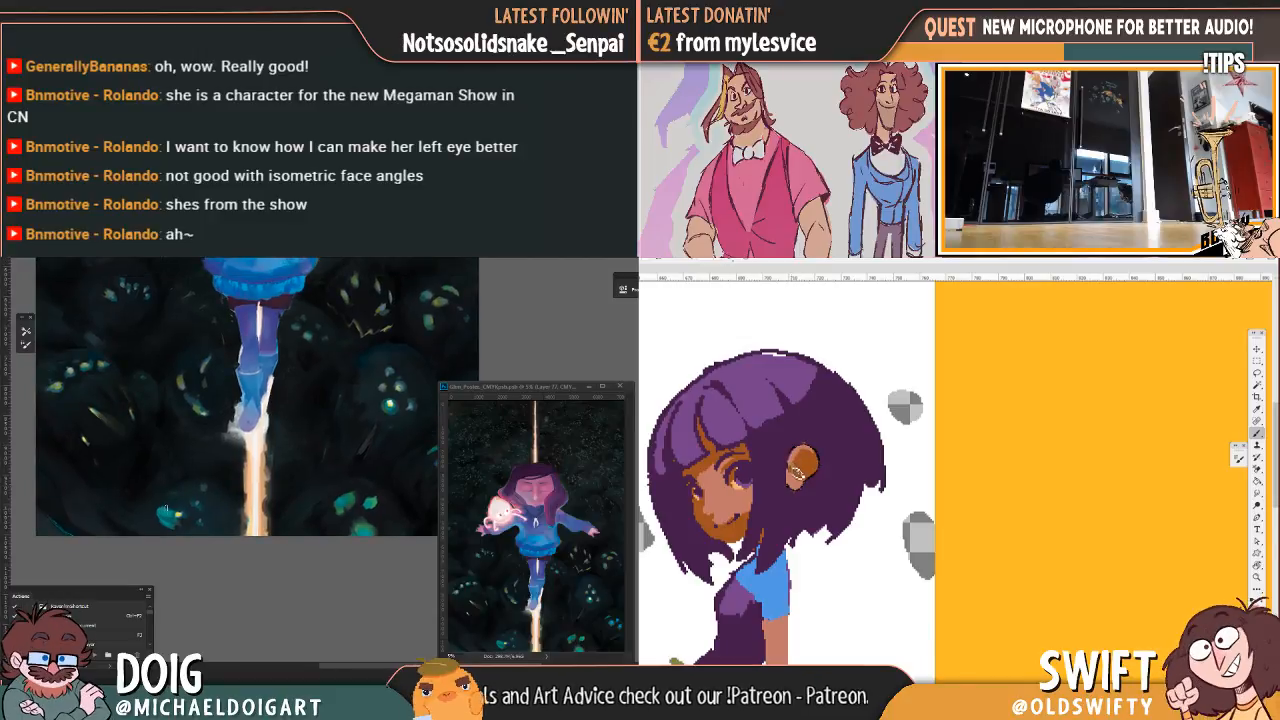
{"action": "left_click_drag", "start_coordinate": [188, 485], "coordinate": [187, 485]}
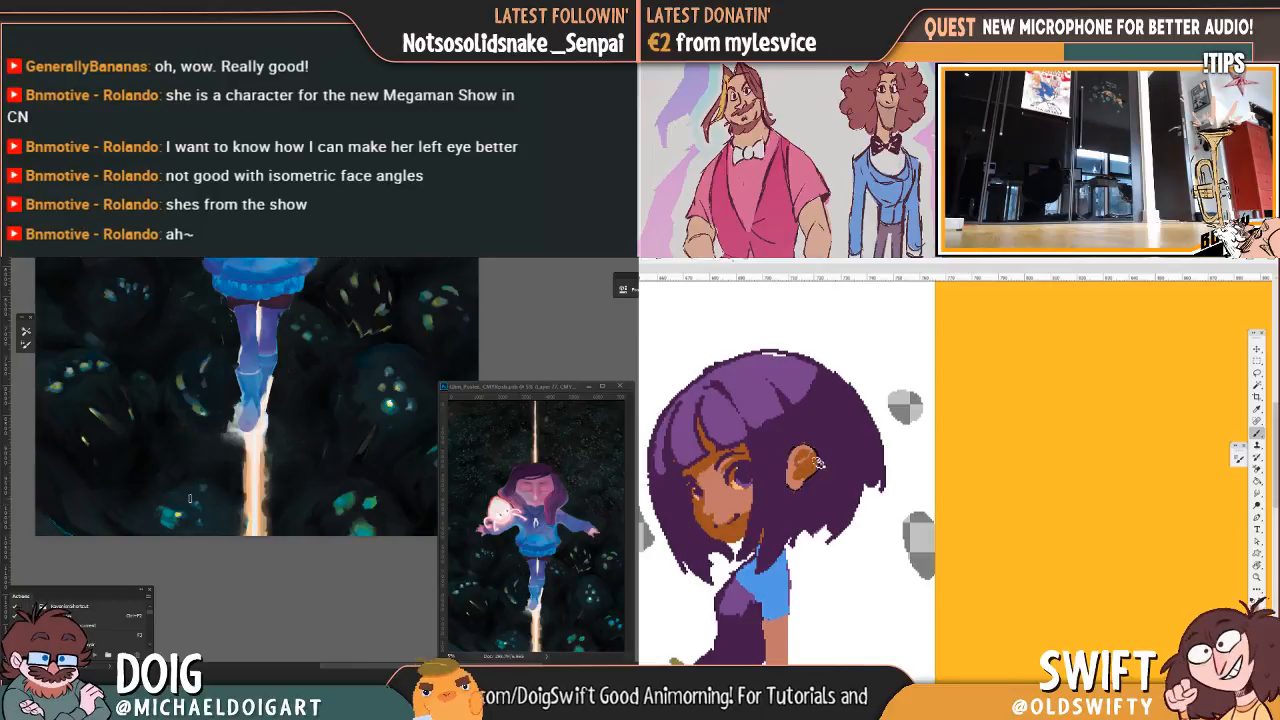
Step: Touch up the area beneath the pixel-art girl's ear using colours sampled beside it
{"action": "left_click_drag", "start_coordinate": [193, 462], "coordinate": [175, 543]}
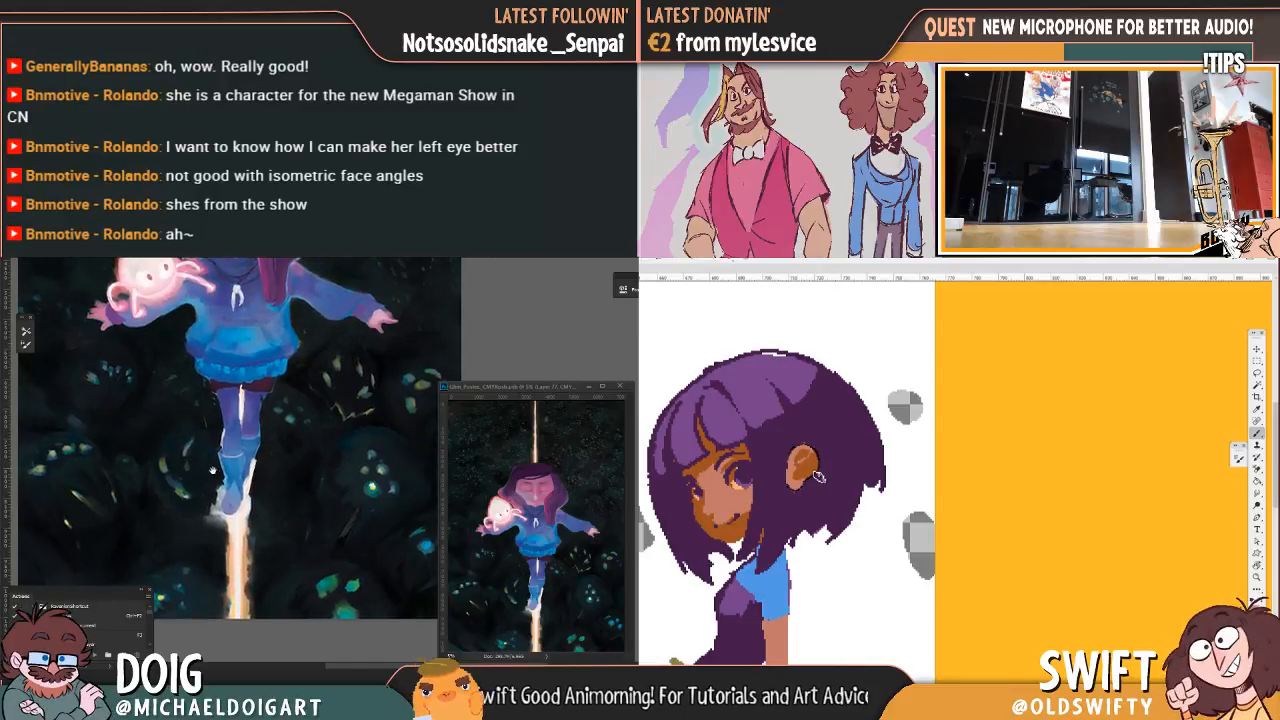
{"action": "left_click_drag", "start_coordinate": [213, 471], "coordinate": [224, 457]}
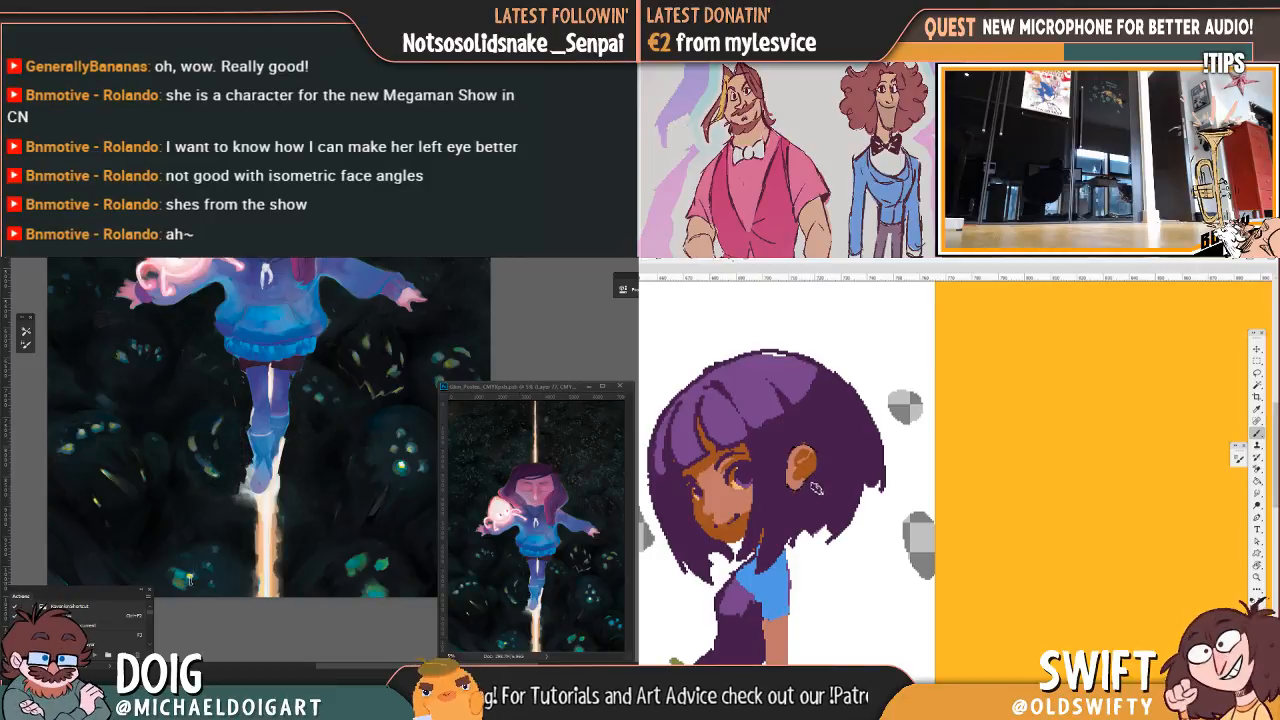
{"action": "left_click_drag", "start_coordinate": [183, 520], "coordinate": [211, 479]}
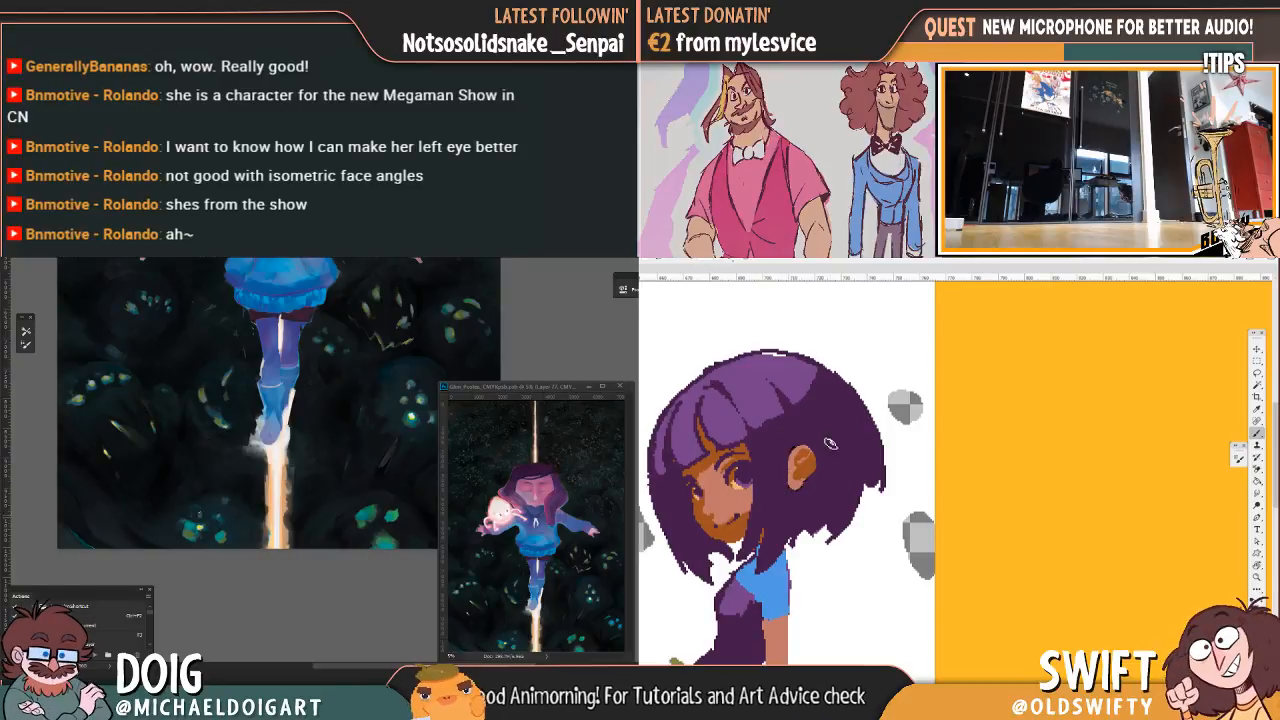
{"action": "left_click", "coordinate": [794, 487], "text": "alt"}
{"action": "left_click", "coordinate": [807, 497], "text": "alt"}
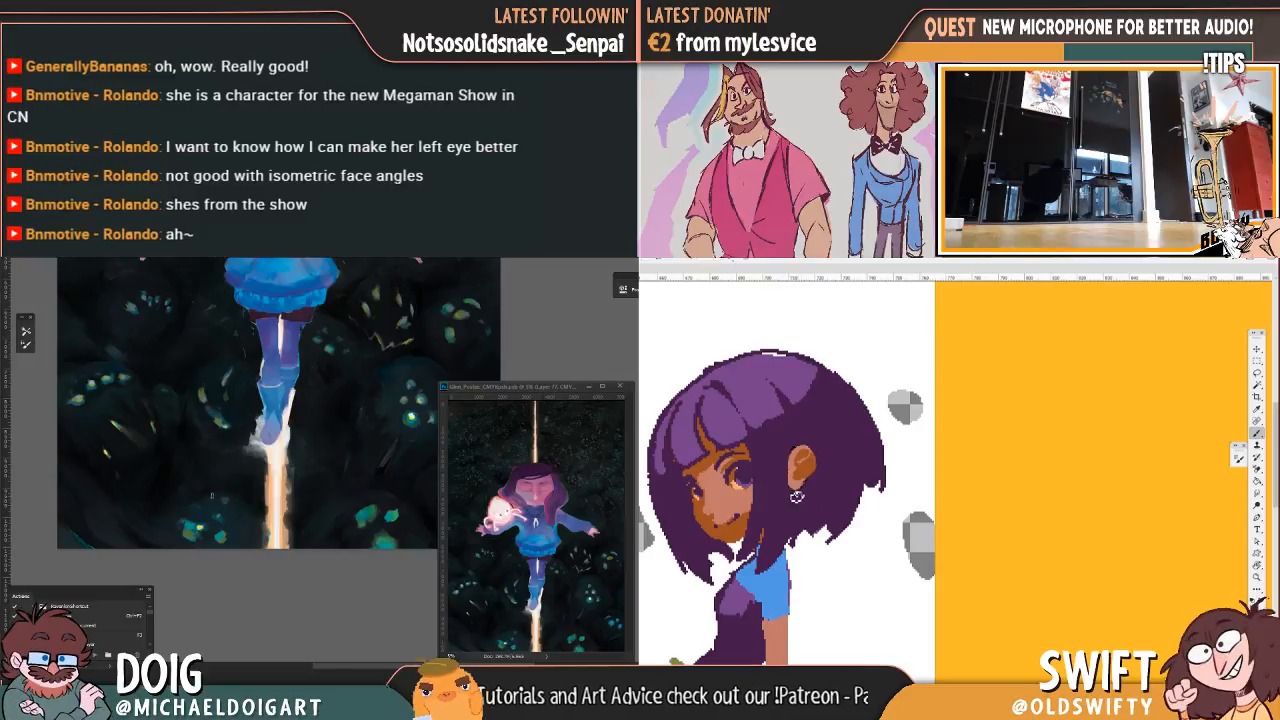
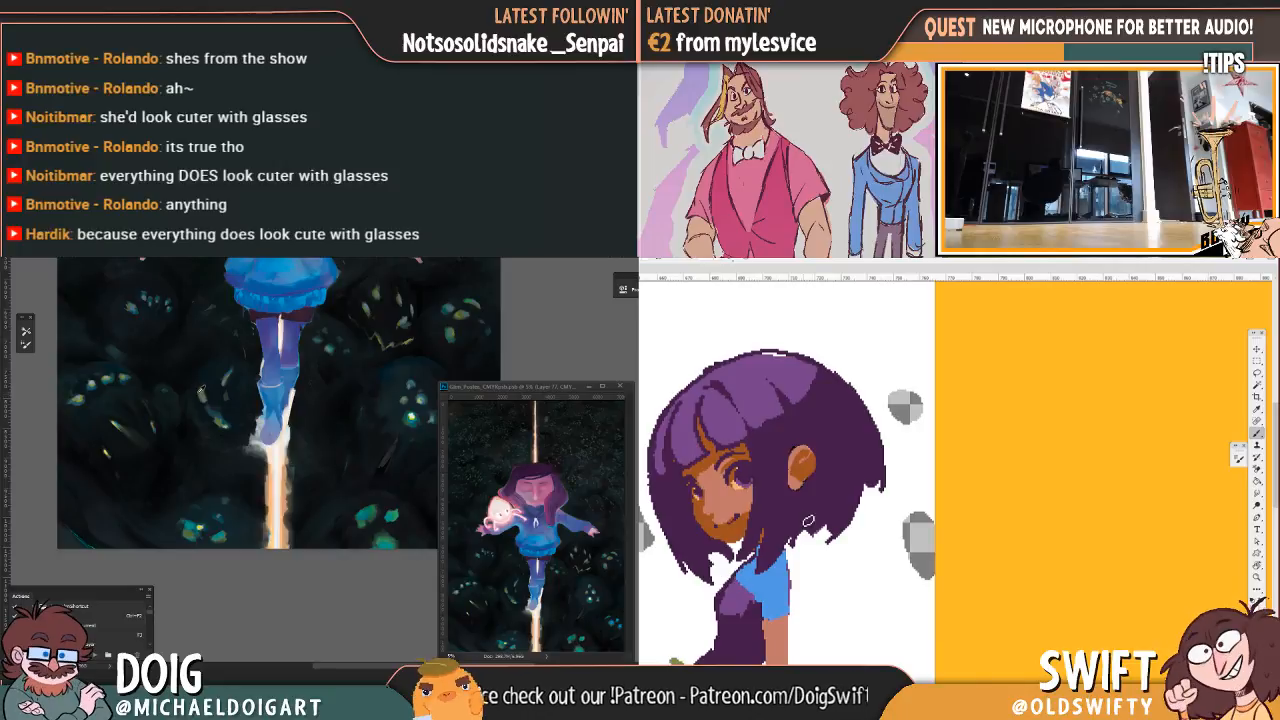
Step: Draw a brown arrow pointing at the full-body pixel-art girl's ankle, undoing the first stroke
{"action": "scroll", "coordinate": [815, 530], "scroll_direction": "down", "scroll_amount": 3}
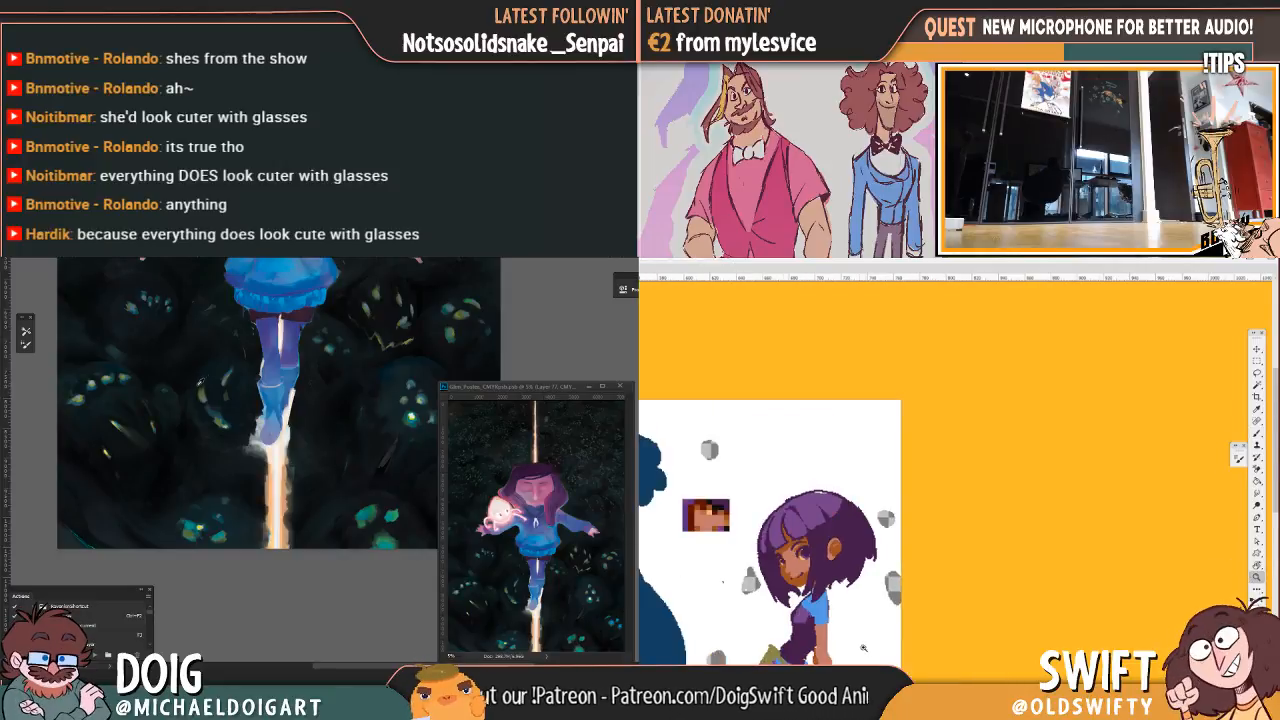
{"action": "left_click_drag", "start_coordinate": [836, 575], "coordinate": [807, 540]}
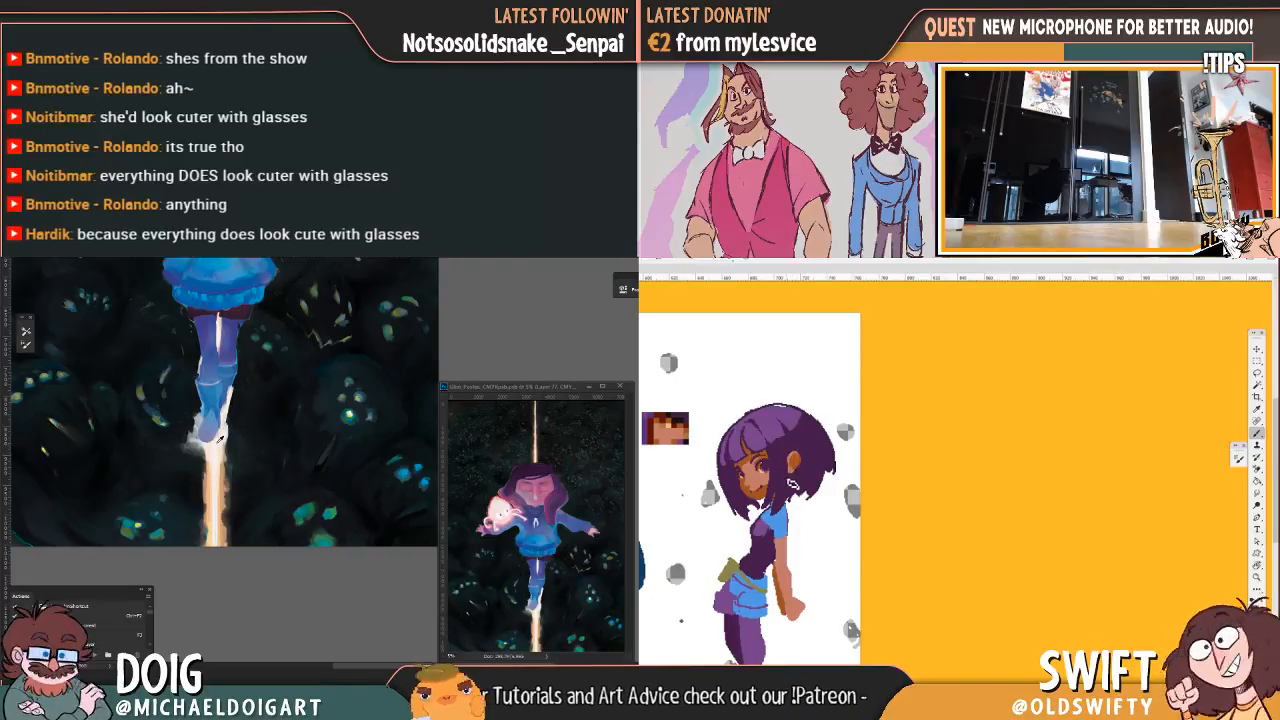
{"action": "left_click_drag", "start_coordinate": [155, 420], "coordinate": [197, 467]}
{"action": "left_click_drag", "start_coordinate": [807, 513], "coordinate": [814, 488]}
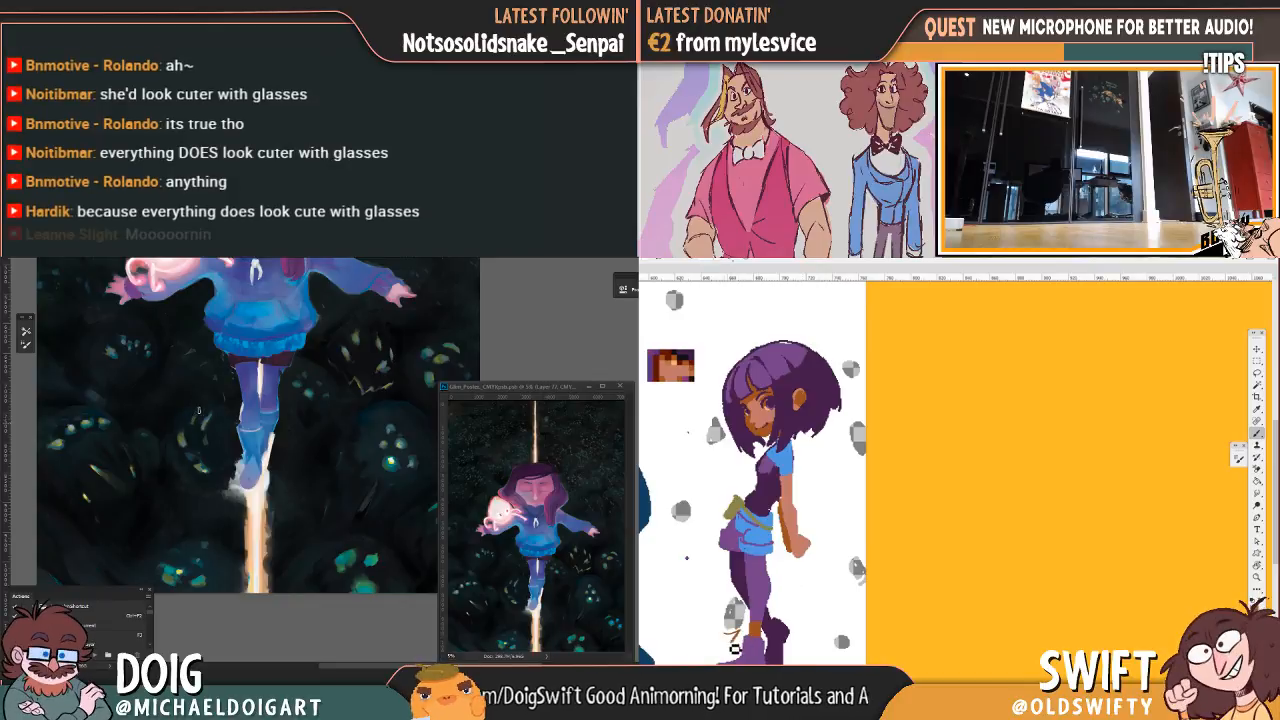
{"action": "left_click_drag", "start_coordinate": [736, 636], "coordinate": [664, 586]}
{"action": "key", "text": "ctrl+z"}
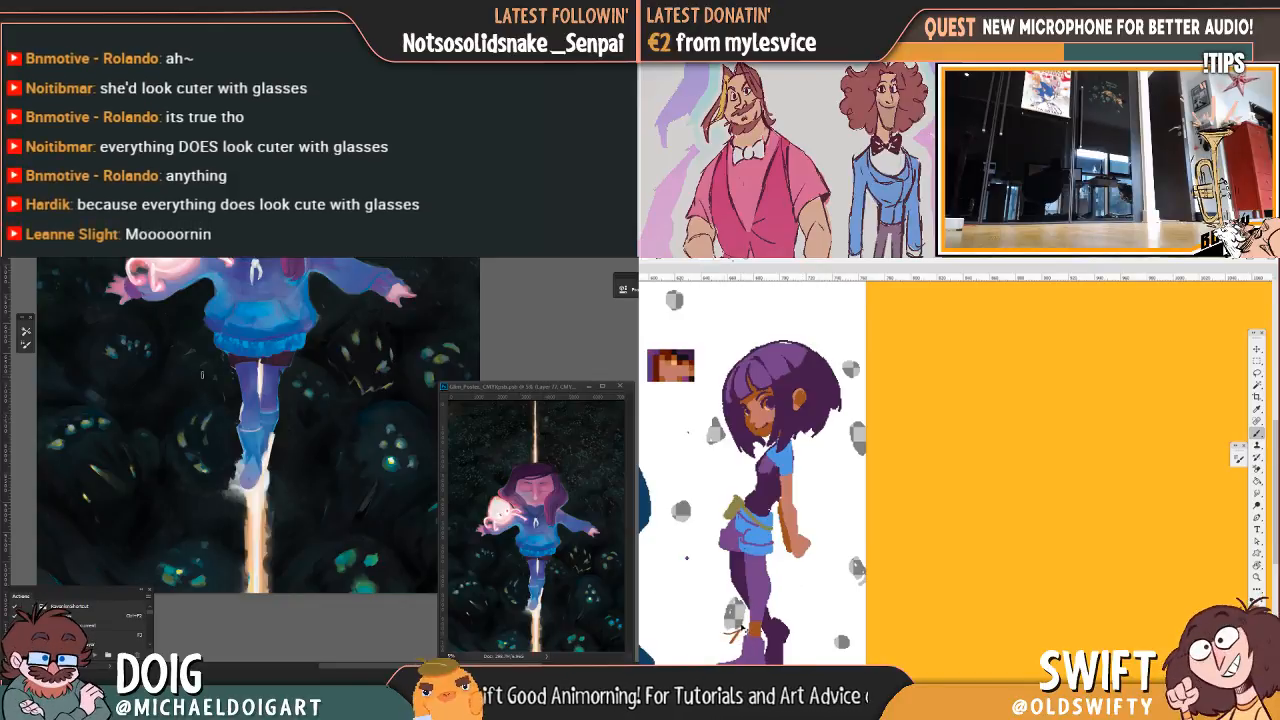
{"action": "left_click_drag", "start_coordinate": [740, 633], "coordinate": [699, 625]}
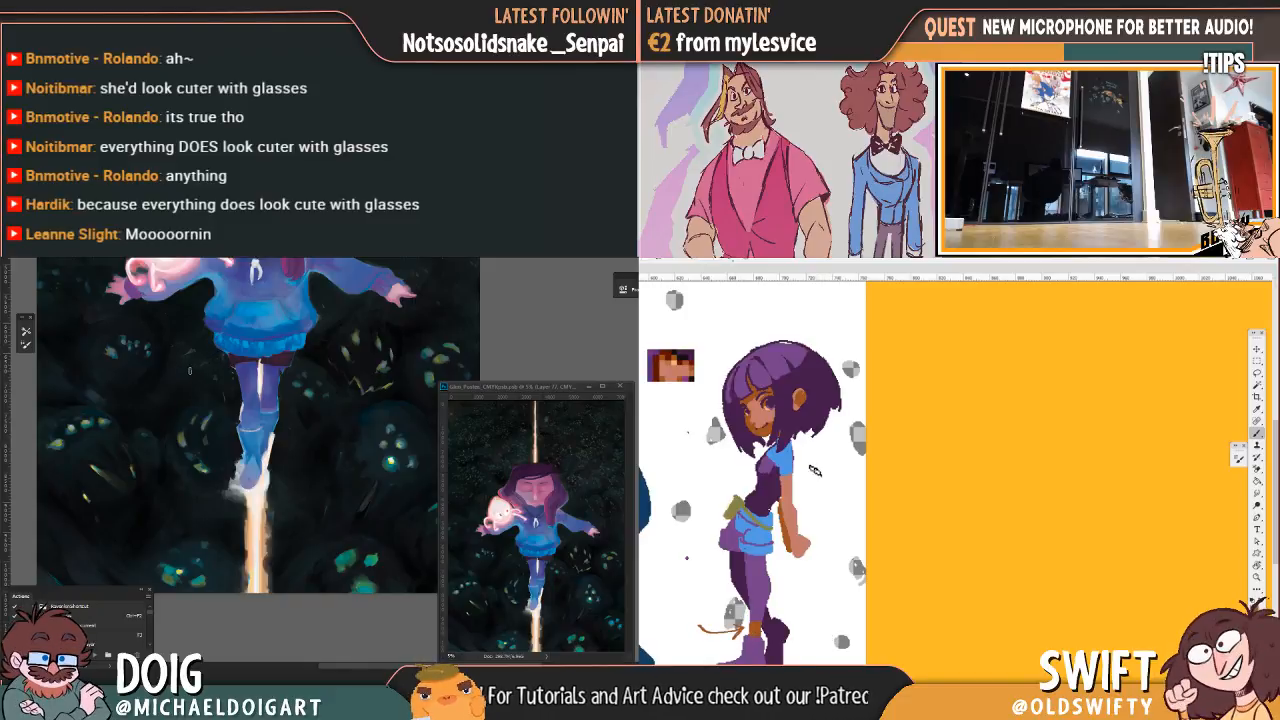
Step: Draw a brown arrow pointing at the girl's forearm, and try another at her calf before undoing it
{"action": "mouse_move", "coordinate": [812, 490]}
{"action": "left_mouse_down"}
{"action": "mouse_move", "coordinate": [800, 500]}
{"action": "mouse_move", "coordinate": [830, 485]}
{"action": "left_mouse_up"}
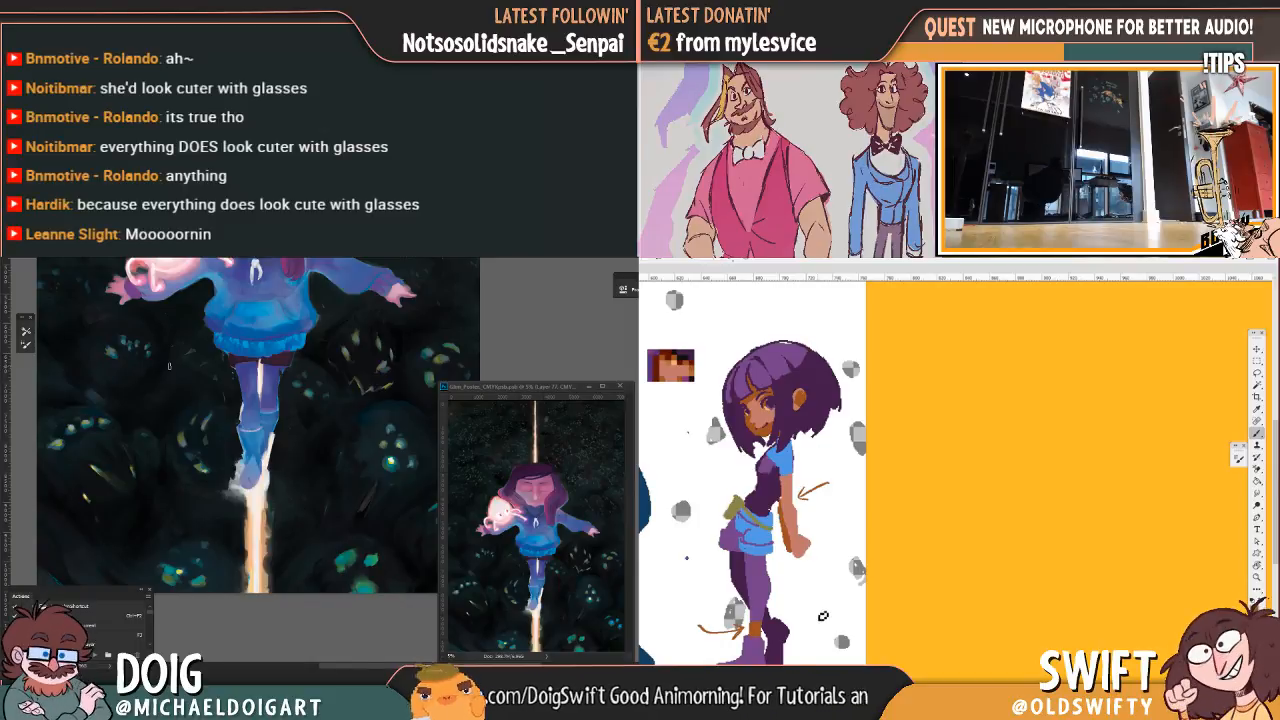
{"action": "left_click_drag", "start_coordinate": [780, 600], "coordinate": [801, 579]}
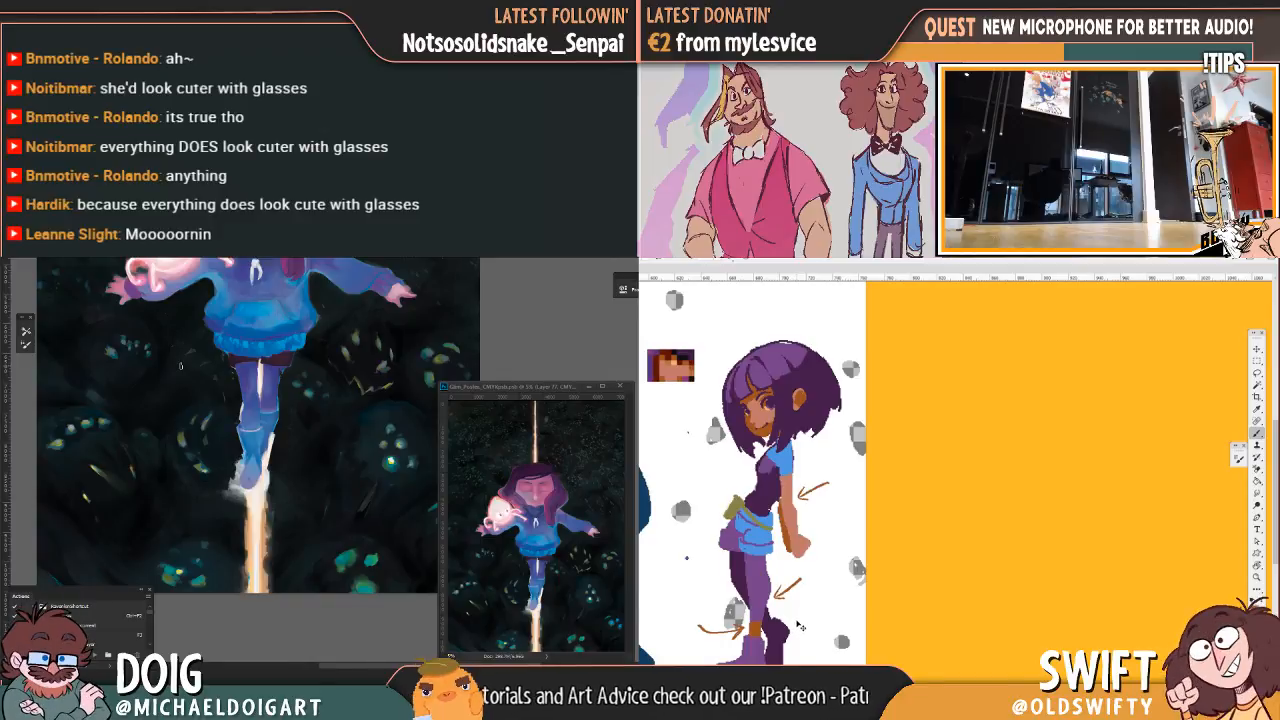
{"action": "key", "text": "ctrl+z"}
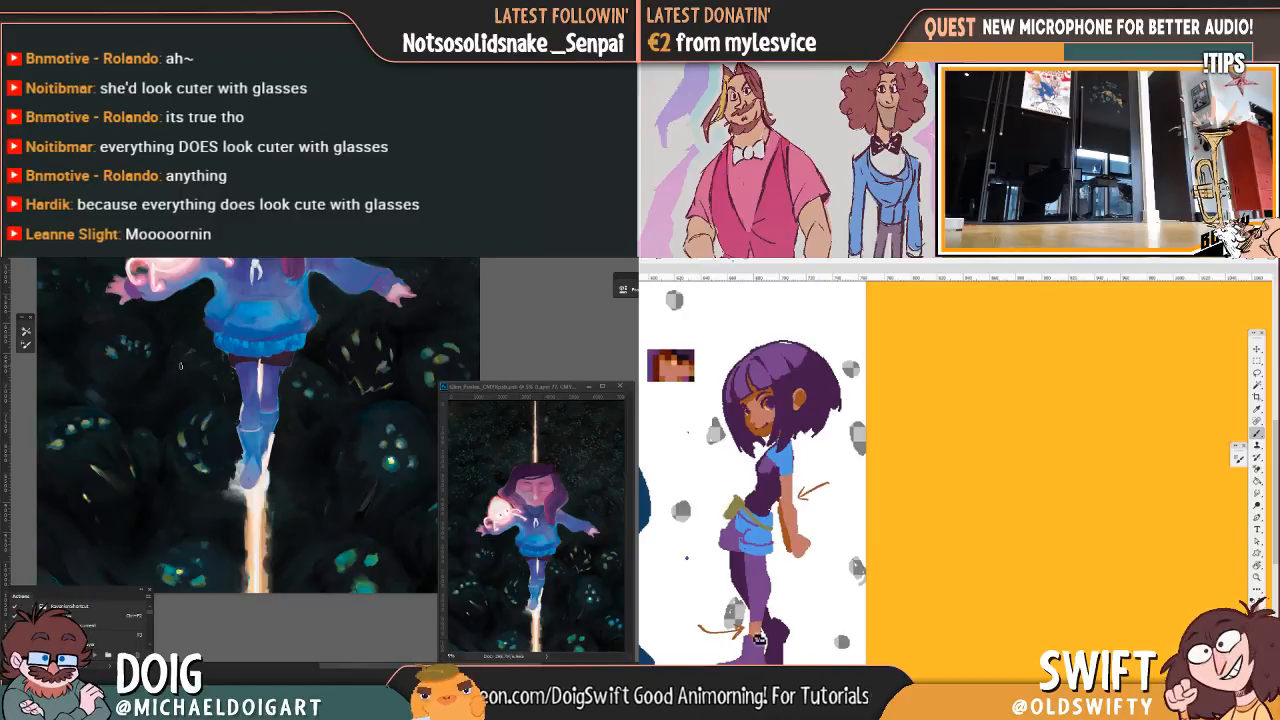
{"action": "left_click_drag", "start_coordinate": [782, 626], "coordinate": [788, 653]}
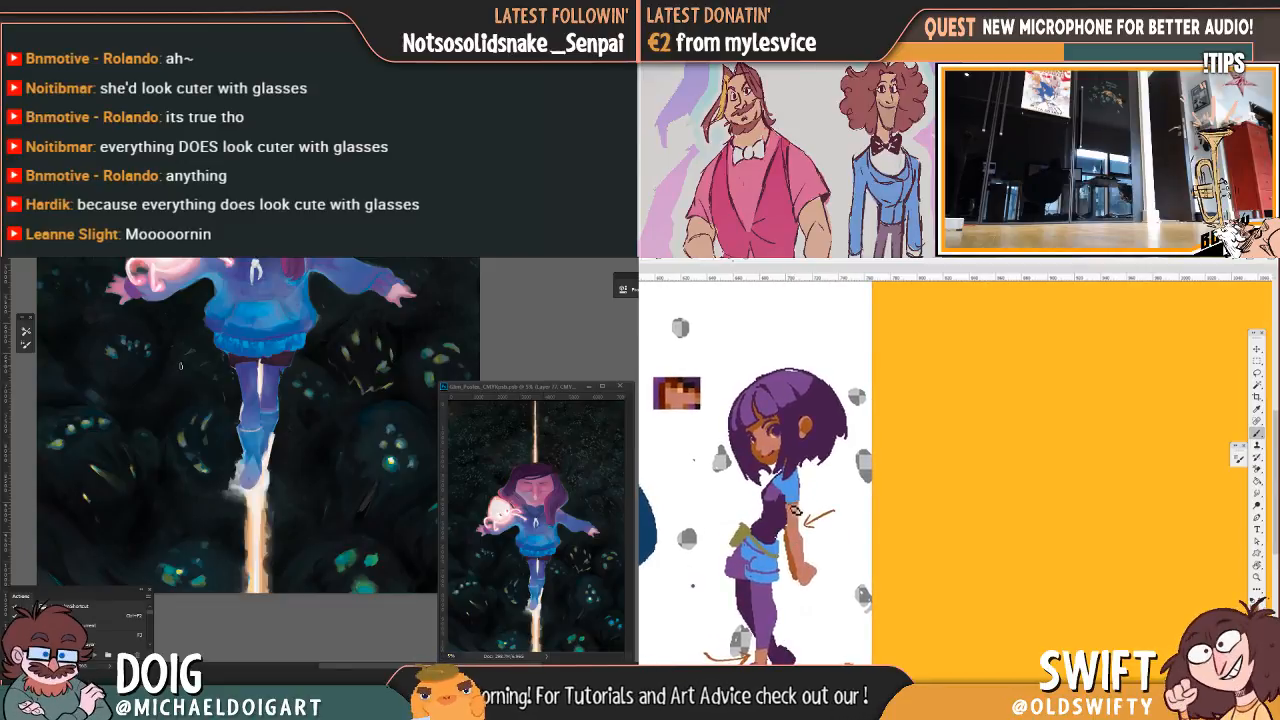
Step: Pick a red, draw a straight vertical balance line from the girl's chest to her feet, and nudge the line slightly sideways
{"action": "mouse_move", "coordinate": [229, 444]}
{"action": "left_mouse_down"}
{"action": "mouse_move", "coordinate": [203, 525]}
{"action": "mouse_move", "coordinate": [211, 398]}
{"action": "left_mouse_up"}
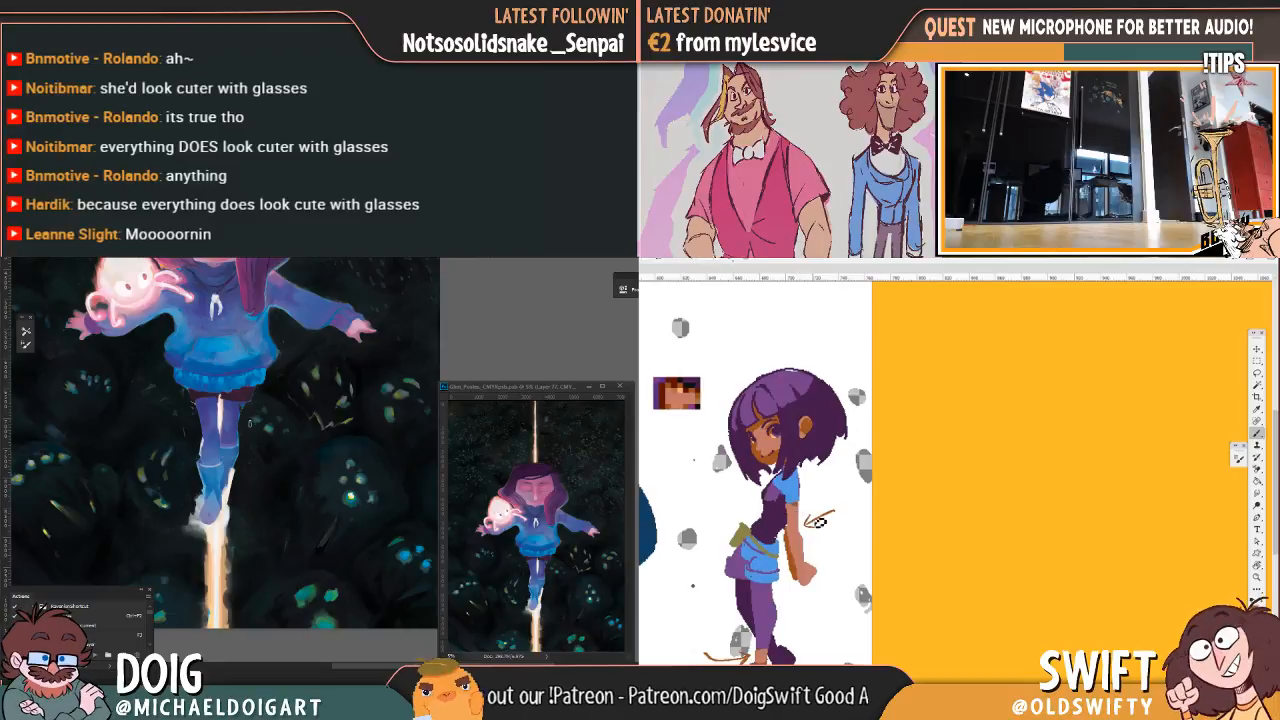
{"action": "left_click_drag", "start_coordinate": [237, 330], "coordinate": [245, 364]}
{"action": "left_click_drag", "start_coordinate": [796, 640], "coordinate": [774, 593]}
{"action": "left_click", "coordinate": [1255, 611]}
{"action": "left_click", "coordinate": [1105, 382]}
{"action": "left_click_drag", "start_coordinate": [1108, 373], "coordinate": [1114, 342]}
{"action": "left_click", "coordinate": [1126, 343]}
{"action": "left_click", "coordinate": [1192, 339]}
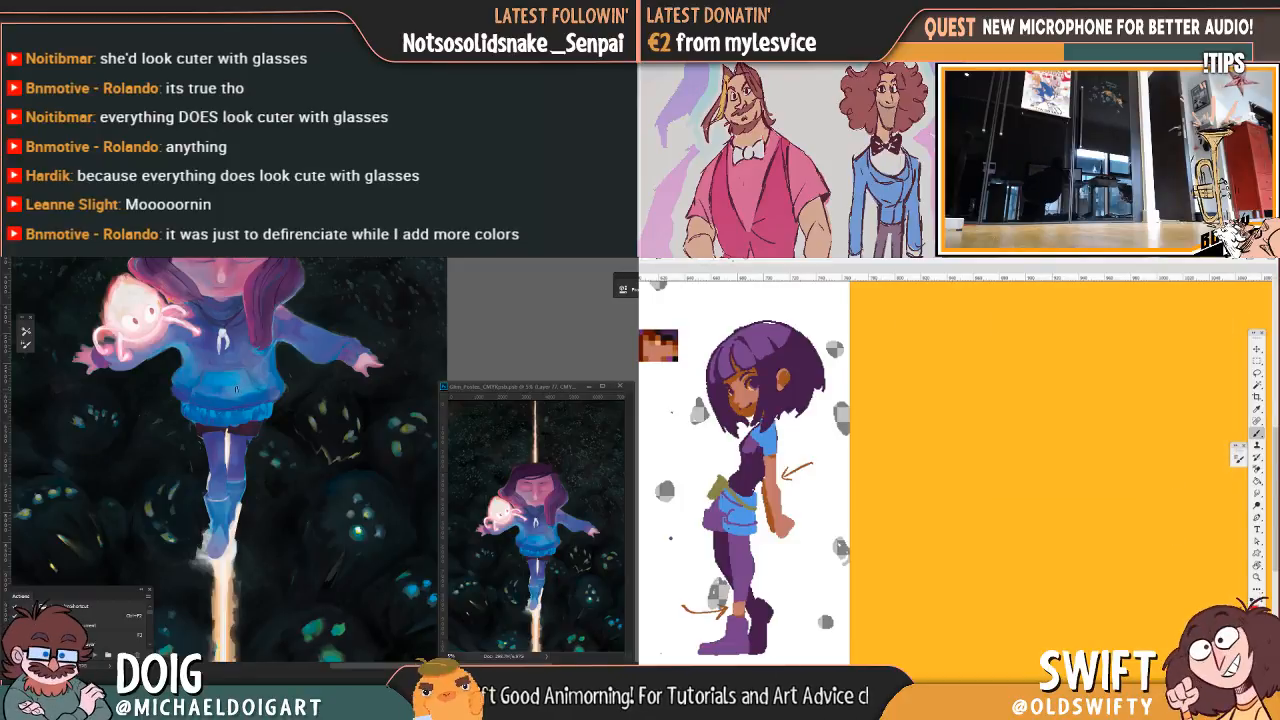
{"action": "left_click_drag", "start_coordinate": [758, 448], "coordinate": [753, 632]}
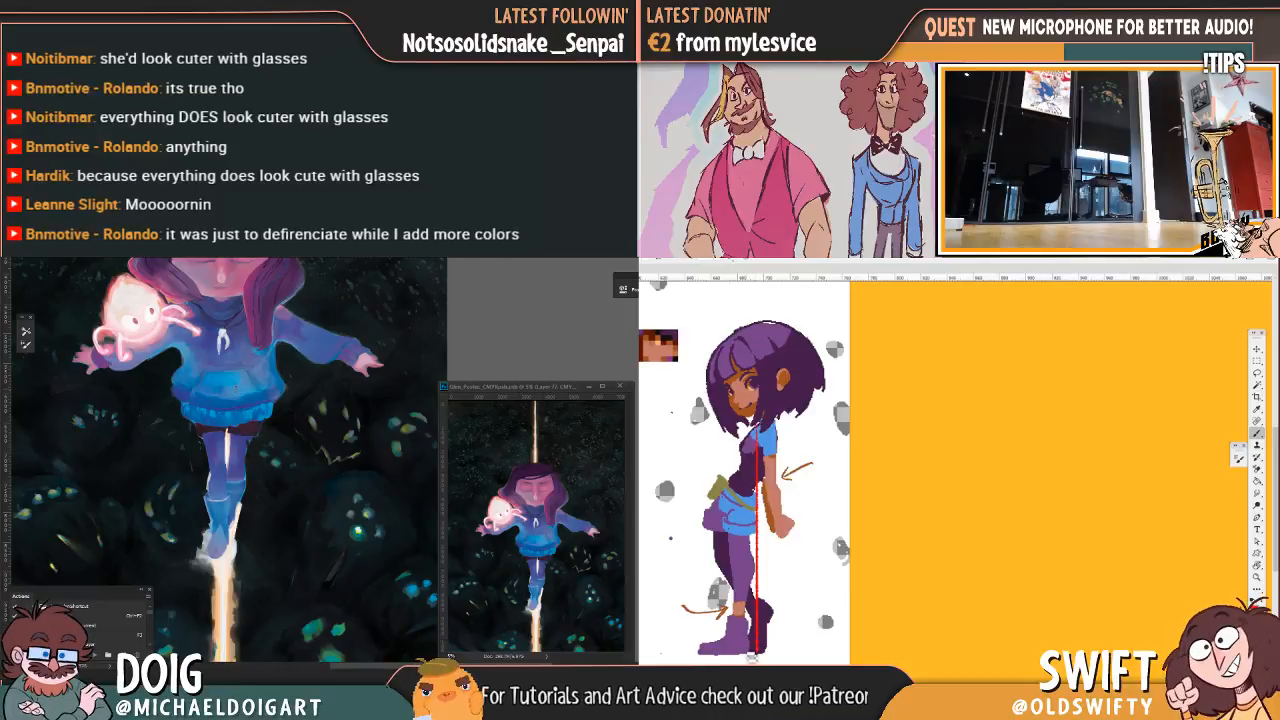
{"action": "left_click", "coordinate": [1252, 353]}
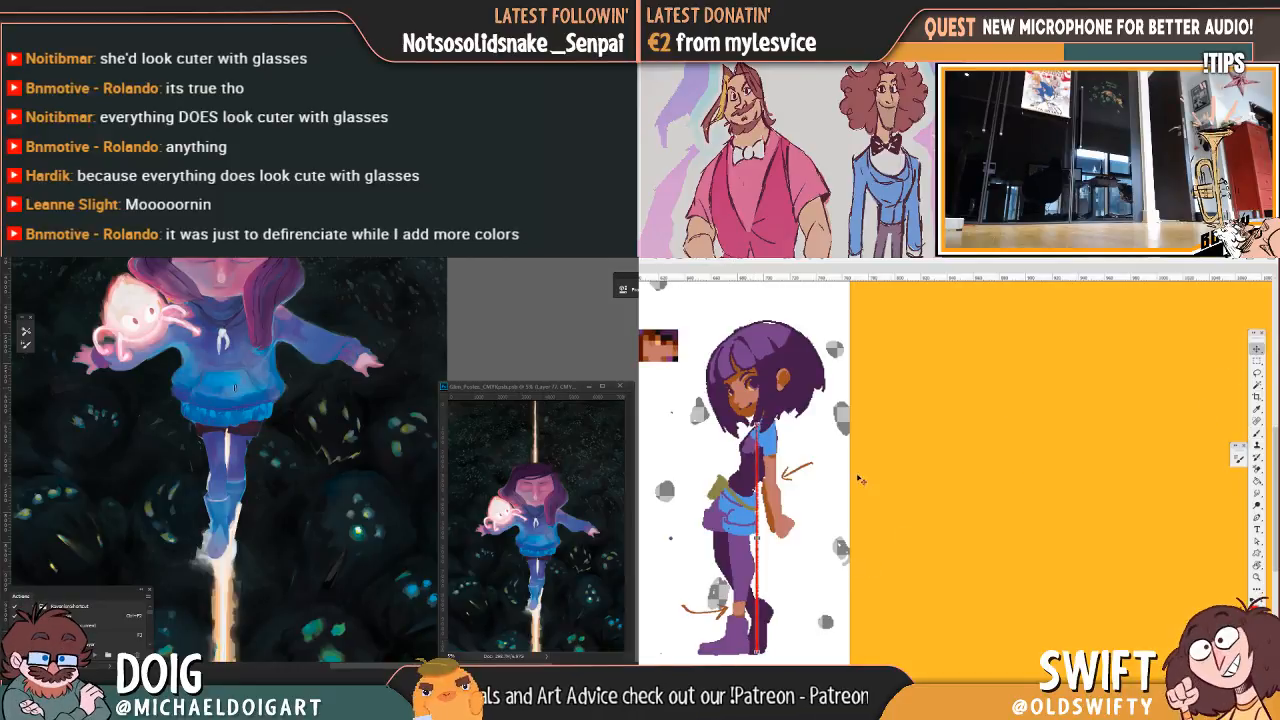
{"action": "left_click_drag", "start_coordinate": [223, 351], "coordinate": [219, 440]}
{"action": "mouse_move", "coordinate": [241, 612]}
{"action": "left_mouse_down"}
{"action": "mouse_move", "coordinate": [227, 407]}
{"action": "mouse_move", "coordinate": [265, 417]}
{"action": "left_mouse_up"}
Step: Lasso the girl's legs and rotate them so the feet sit beneath the red balance line
{"action": "left_click", "coordinate": [1259, 372]}
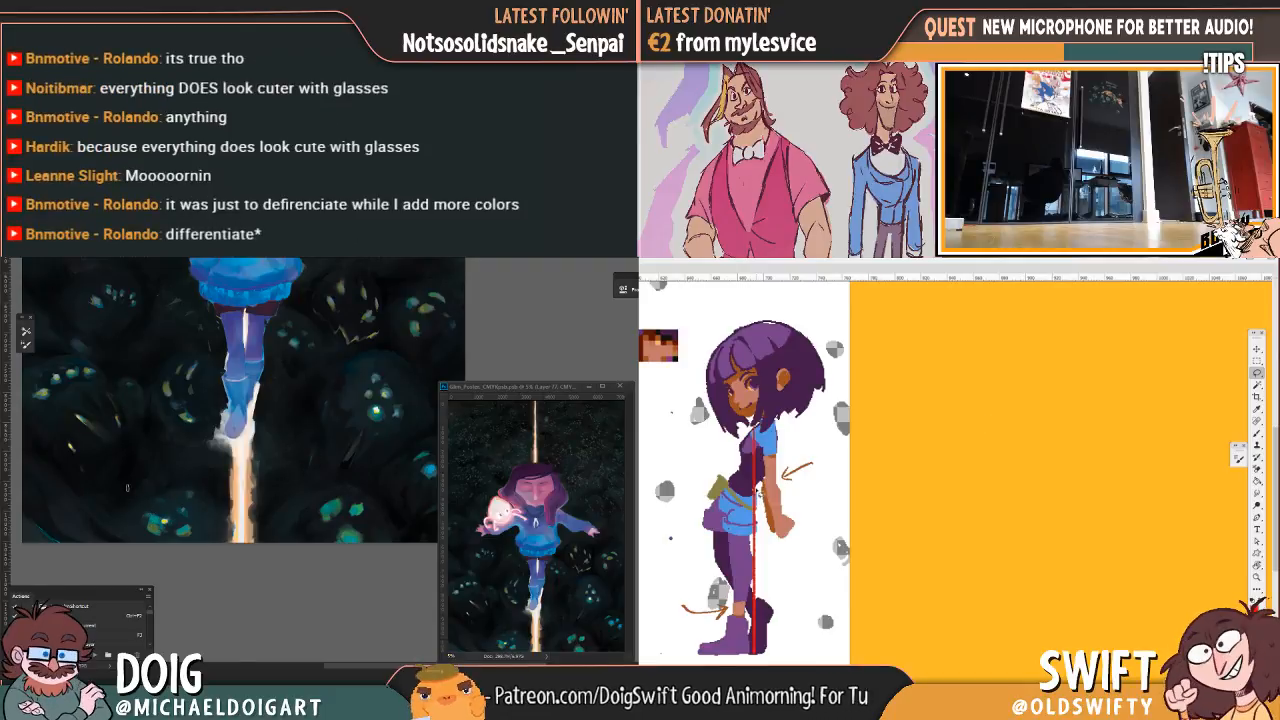
{"action": "mouse_move", "coordinate": [693, 516]}
{"action": "left_mouse_down"}
{"action": "mouse_move", "coordinate": [648, 638]}
{"action": "mouse_move", "coordinate": [797, 613]}
{"action": "mouse_move", "coordinate": [758, 492]}
{"action": "left_mouse_up"}
{"action": "left_click_drag", "start_coordinate": [155, 458], "coordinate": [160, 467]}
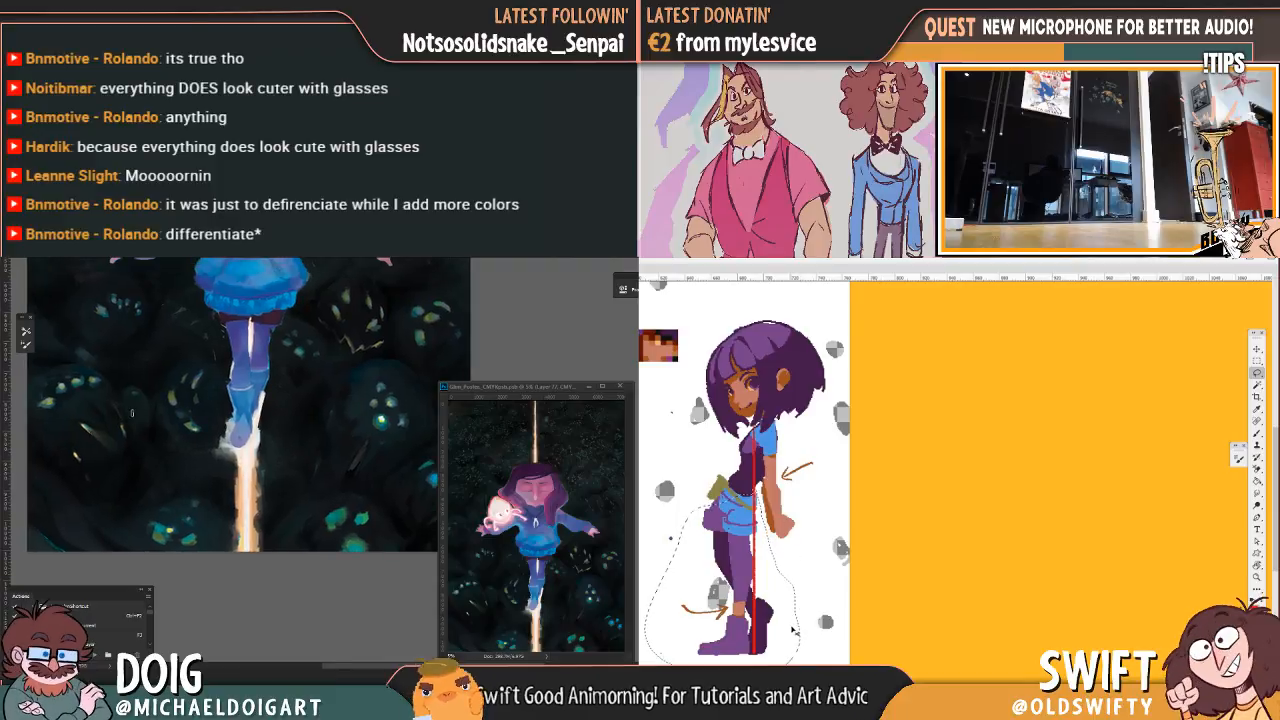
{"action": "key", "text": "ctrl+t"}
{"action": "left_click_drag", "start_coordinate": [121, 427], "coordinate": [127, 417]}
{"action": "mouse_move", "coordinate": [337, 394]}
{"action": "left_mouse_down"}
{"action": "mouse_move", "coordinate": [203, 406]}
{"action": "mouse_move", "coordinate": [196, 455]}
{"action": "left_mouse_up"}
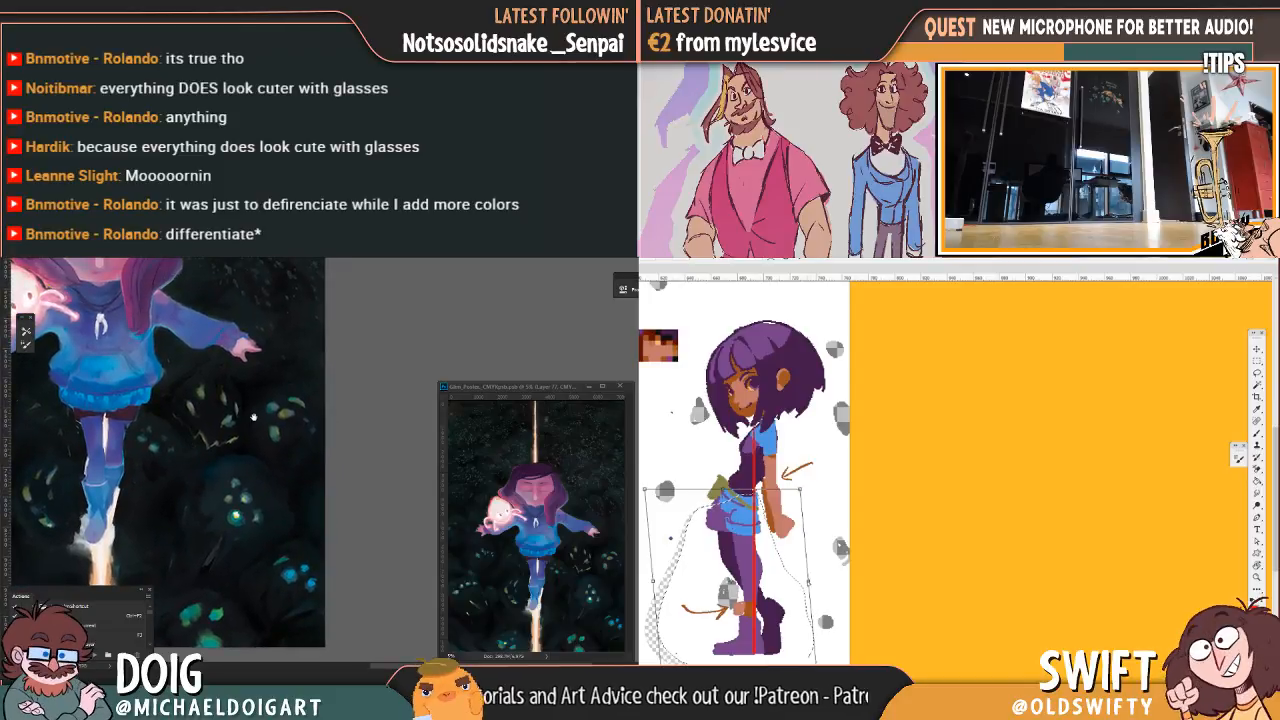
{"action": "mouse_move", "coordinate": [253, 417]}
{"action": "left_mouse_down"}
{"action": "mouse_move", "coordinate": [262, 447]}
{"action": "mouse_move", "coordinate": [279, 412]}
{"action": "mouse_move", "coordinate": [278, 342]}
{"action": "left_mouse_up"}
{"action": "key", "text": "ctrl+d"}
Step: Lasso the girl's front foot and adjust it with Free Transform
{"action": "mouse_move", "coordinate": [748, 662]}
{"action": "left_mouse_down"}
{"action": "mouse_move", "coordinate": [718, 631]}
{"action": "mouse_move", "coordinate": [740, 649]}
{"action": "mouse_move", "coordinate": [768, 631]}
{"action": "left_mouse_up"}
{"action": "key", "text": "ctrl+t"}
{"action": "key", "text": "Return"}
{"action": "key", "text": "l"}
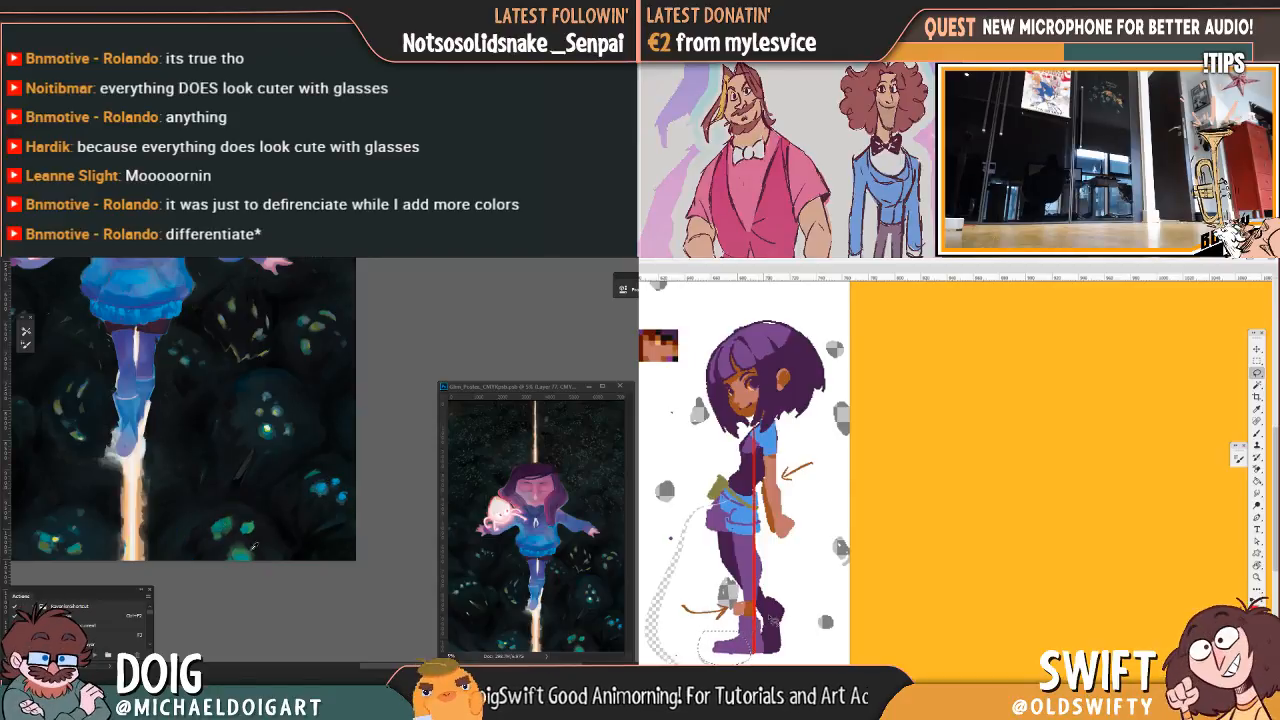
Step: Fill the transparent gaps around the girl's legs with white, and sample the green of a creature's eyes in the painting
{"action": "left_click", "coordinate": [252, 527], "text": "alt"}
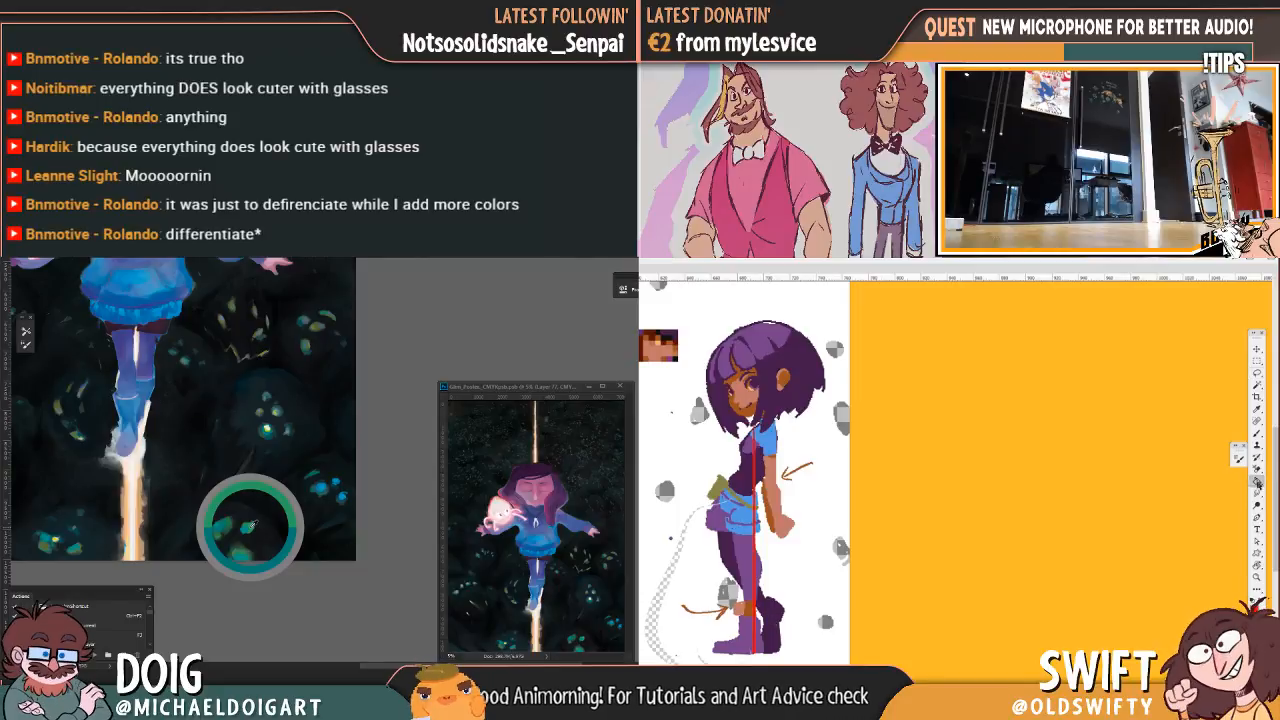
{"action": "left_click", "coordinate": [656, 625]}
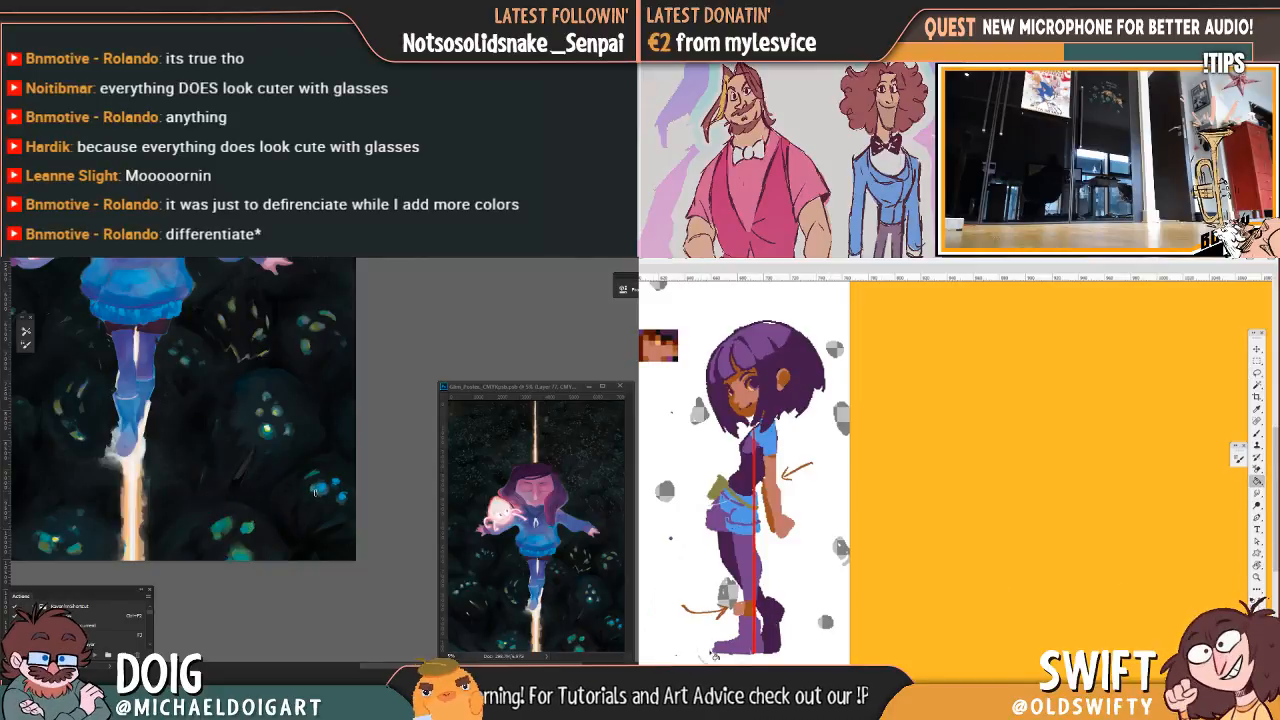
{"action": "left_click_drag", "start_coordinate": [319, 460], "coordinate": [278, 470]}
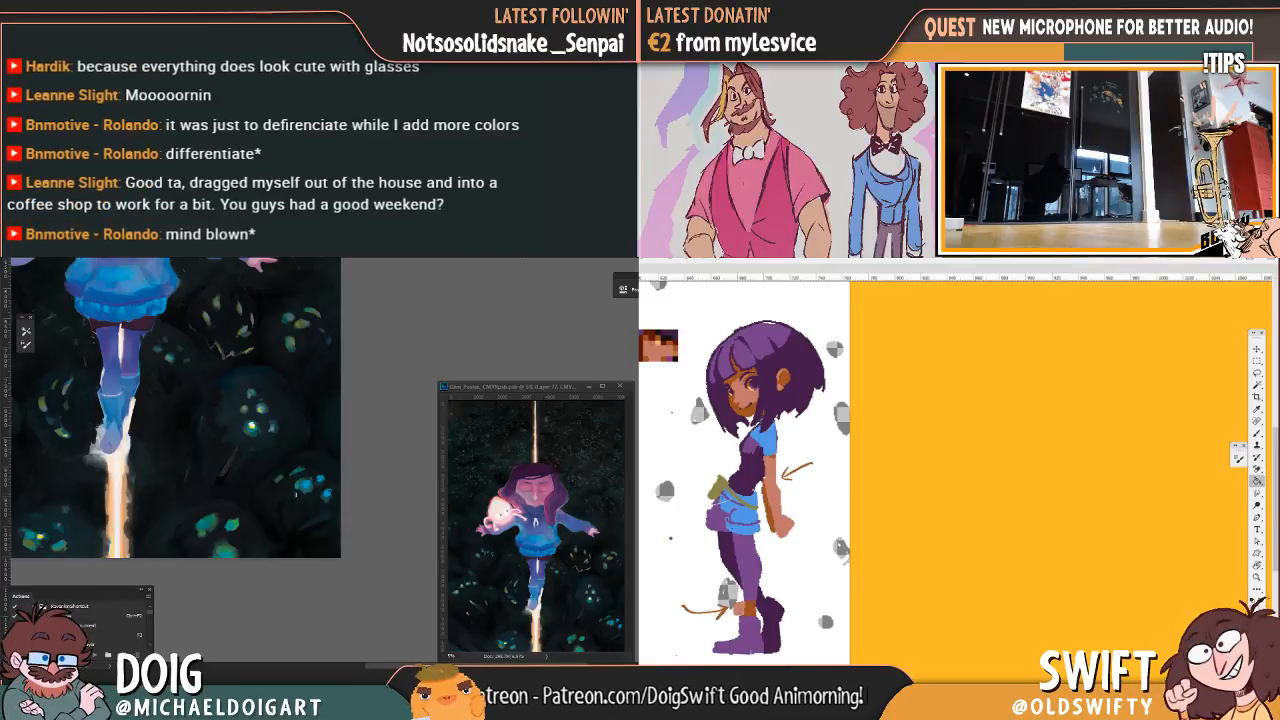
Step: Compare the girl's pose before and after by undoing the leg edits and reapplying them
{"action": "key", "text": "ctrl+z"}
{"action": "key", "text": "ctrl+z"}
{"action": "key", "text": "ctrl+z"}
{"action": "key", "text": "ctrl+z"}
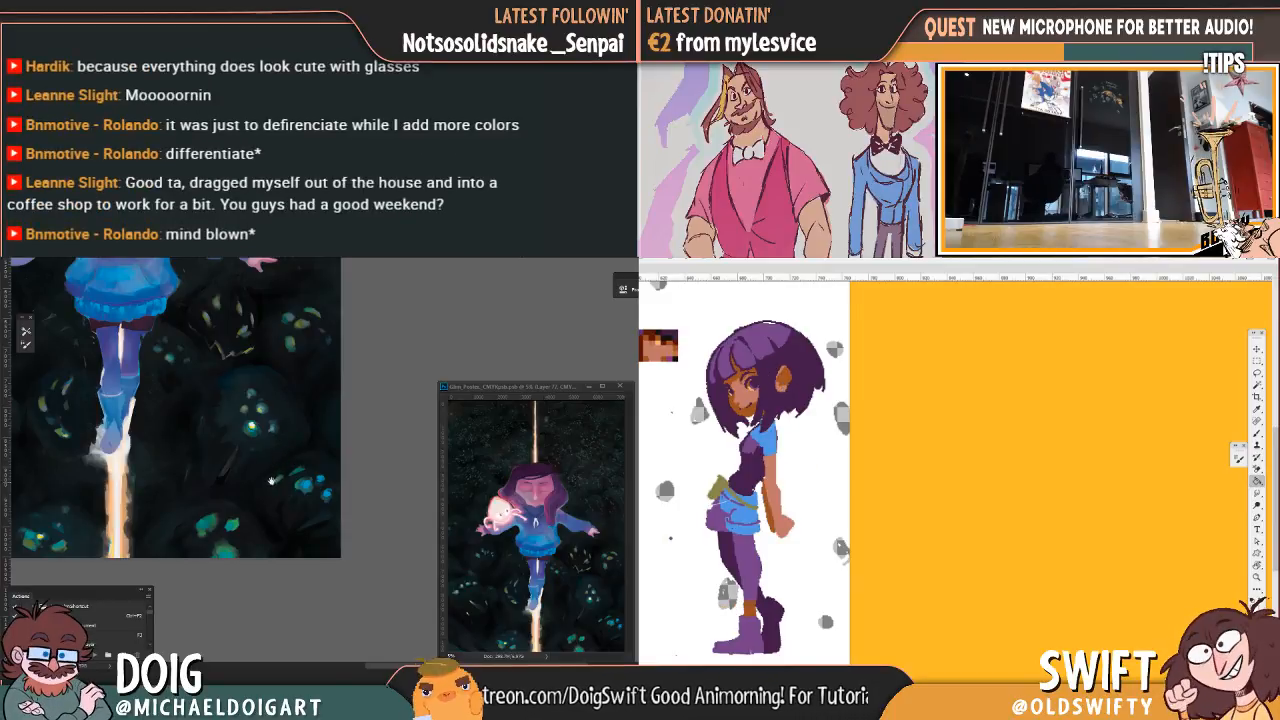
{"action": "left_click_drag", "start_coordinate": [271, 481], "coordinate": [273, 466]}
{"action": "key", "text": "ctrl+shift+z"}
{"action": "key", "text": "ctrl+shift+z"}
{"action": "key", "text": "ctrl+shift+z"}
{"action": "key", "text": "ctrl+shift+z"}
Step: Lasso the girl's front ankle and shift it slightly to line up with the leg
{"action": "key", "text": "l"}
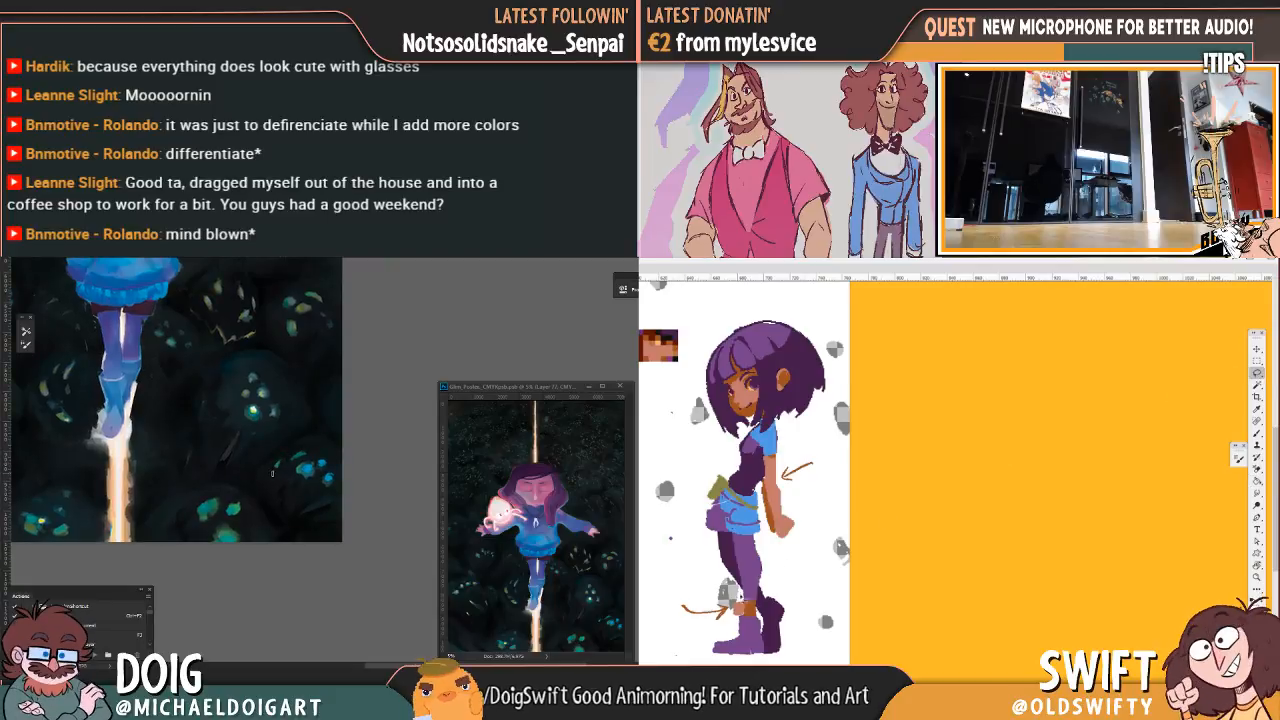
{"action": "left_click", "coordinate": [1257, 348]}
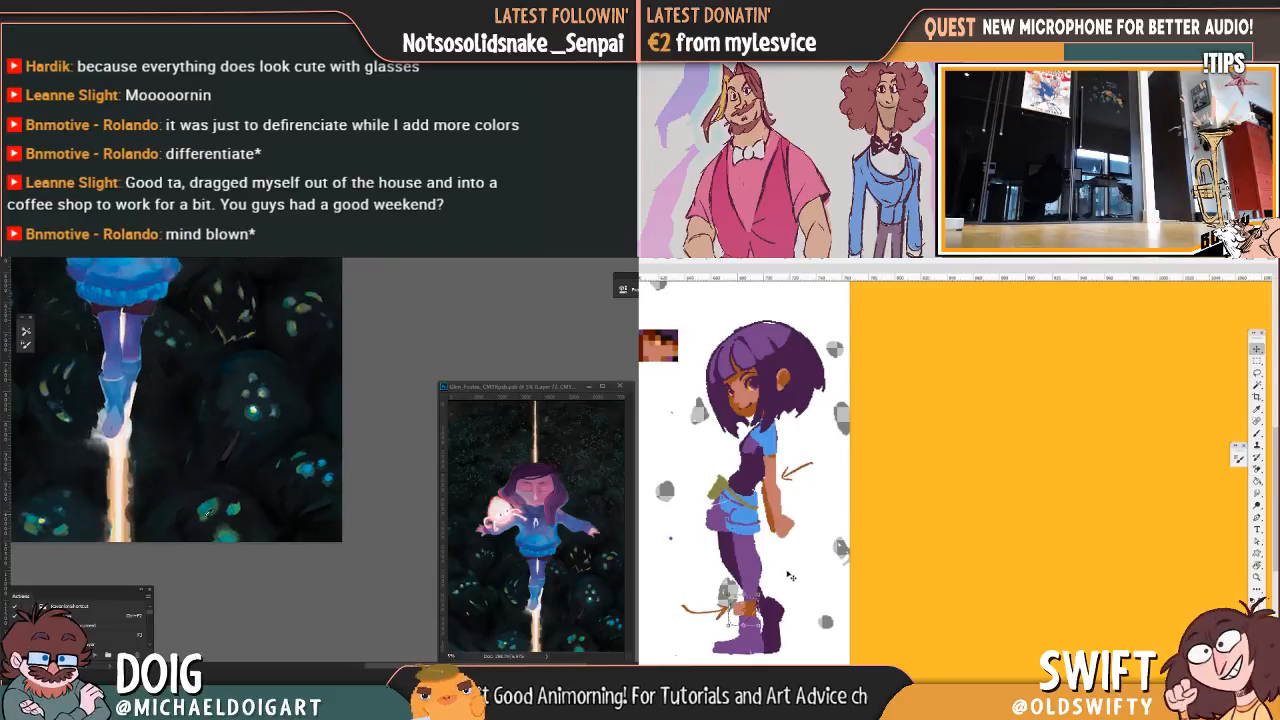
{"action": "left_click_drag", "start_coordinate": [746, 607], "coordinate": [755, 607]}
{"action": "left_click", "coordinate": [724, 611], "text": "ctrl"}
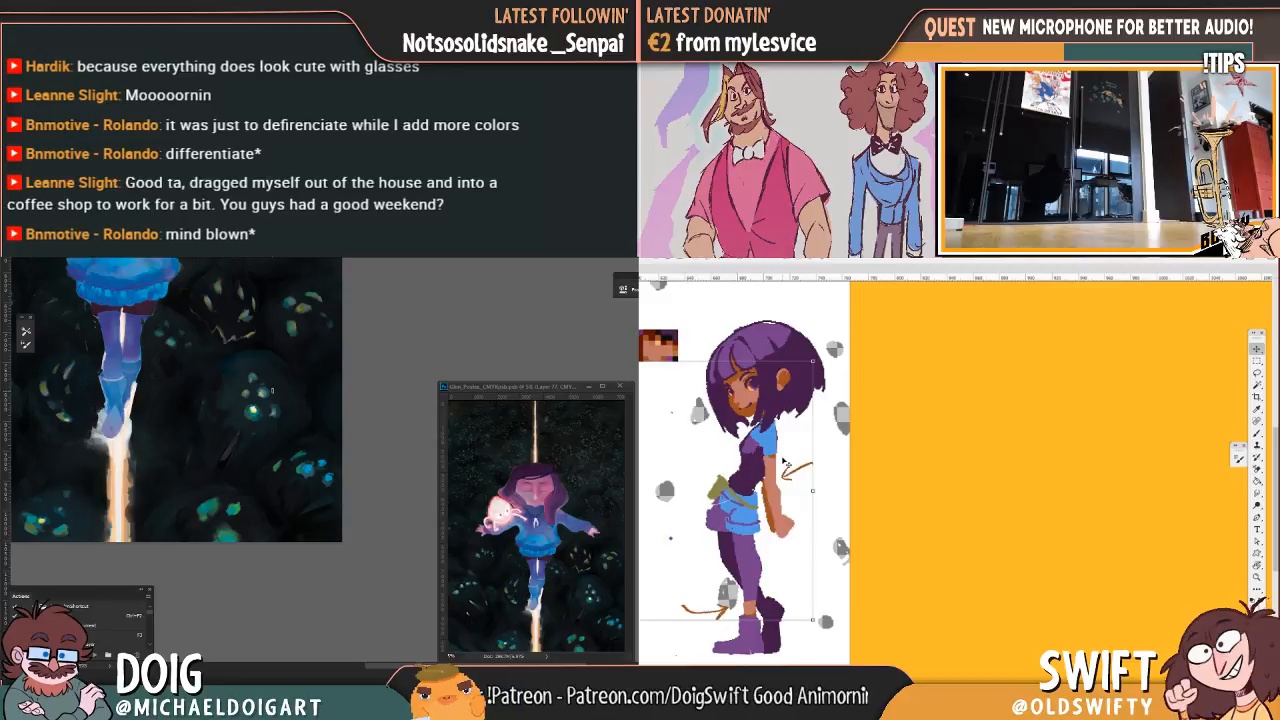
{"action": "left_click", "coordinate": [1257, 360]}
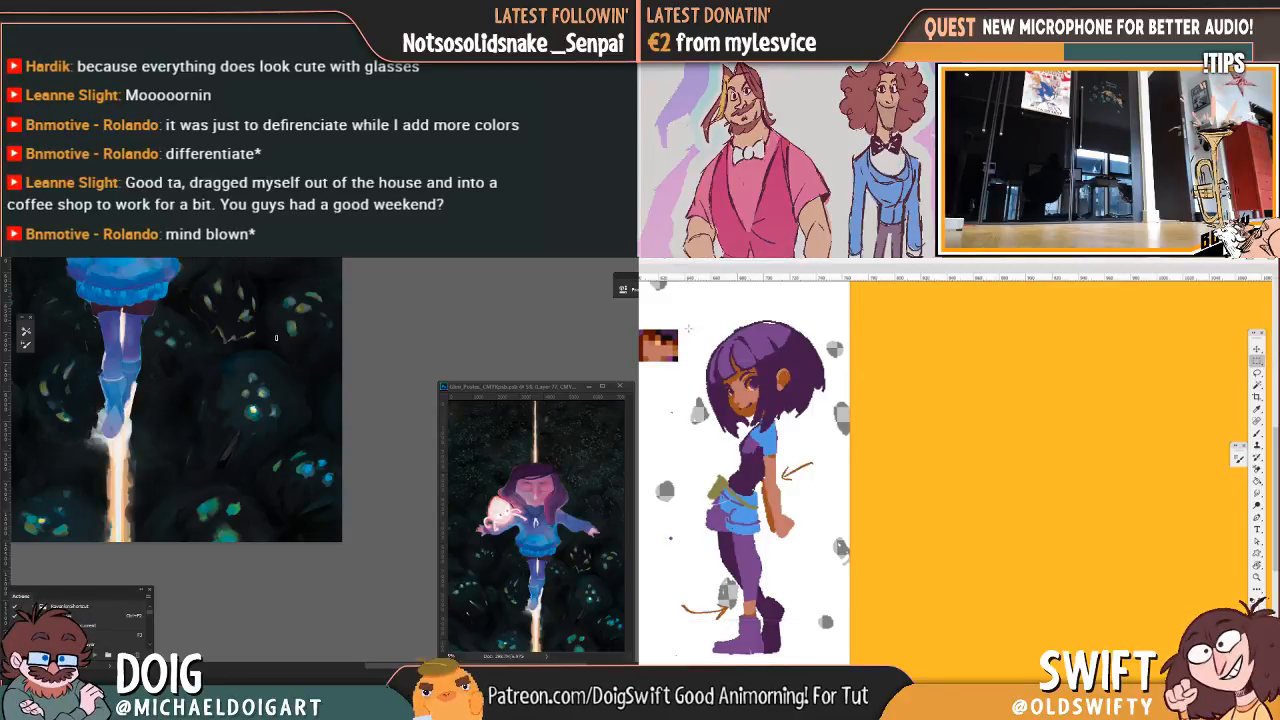
{"action": "left_click_drag", "start_coordinate": [684, 320], "coordinate": [832, 655]}
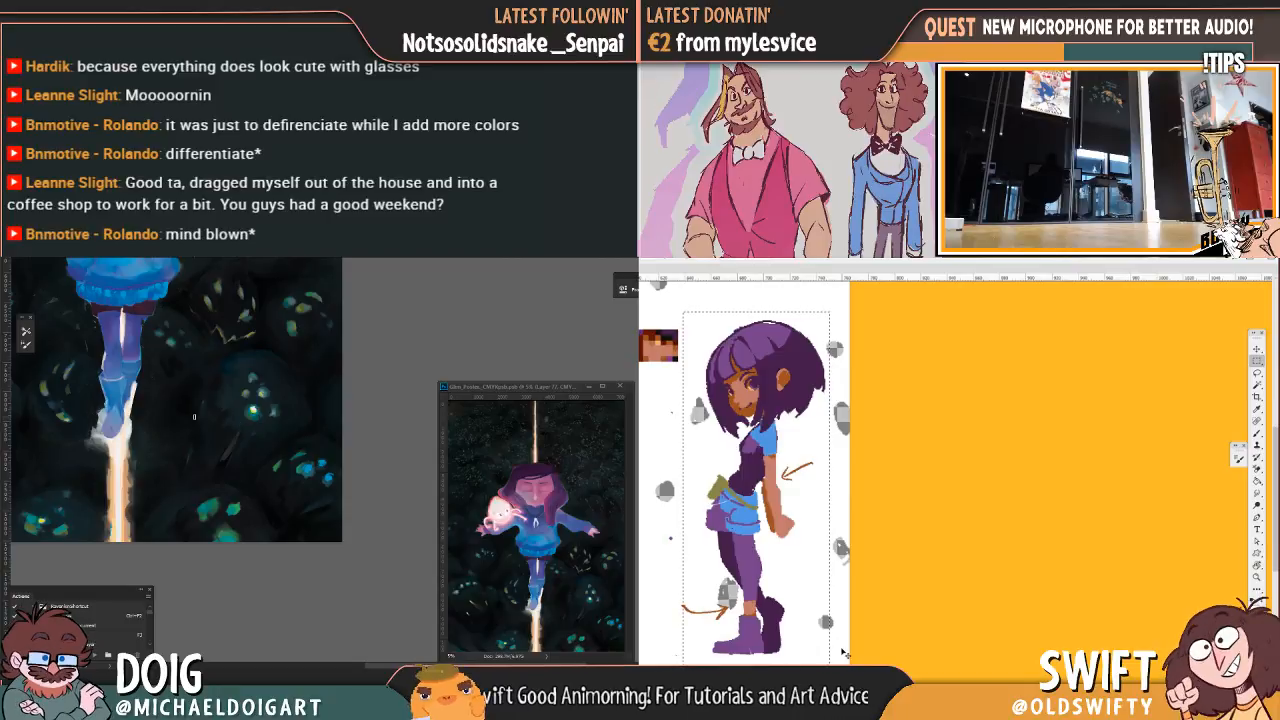
{"action": "key", "text": "ctrl+d"}
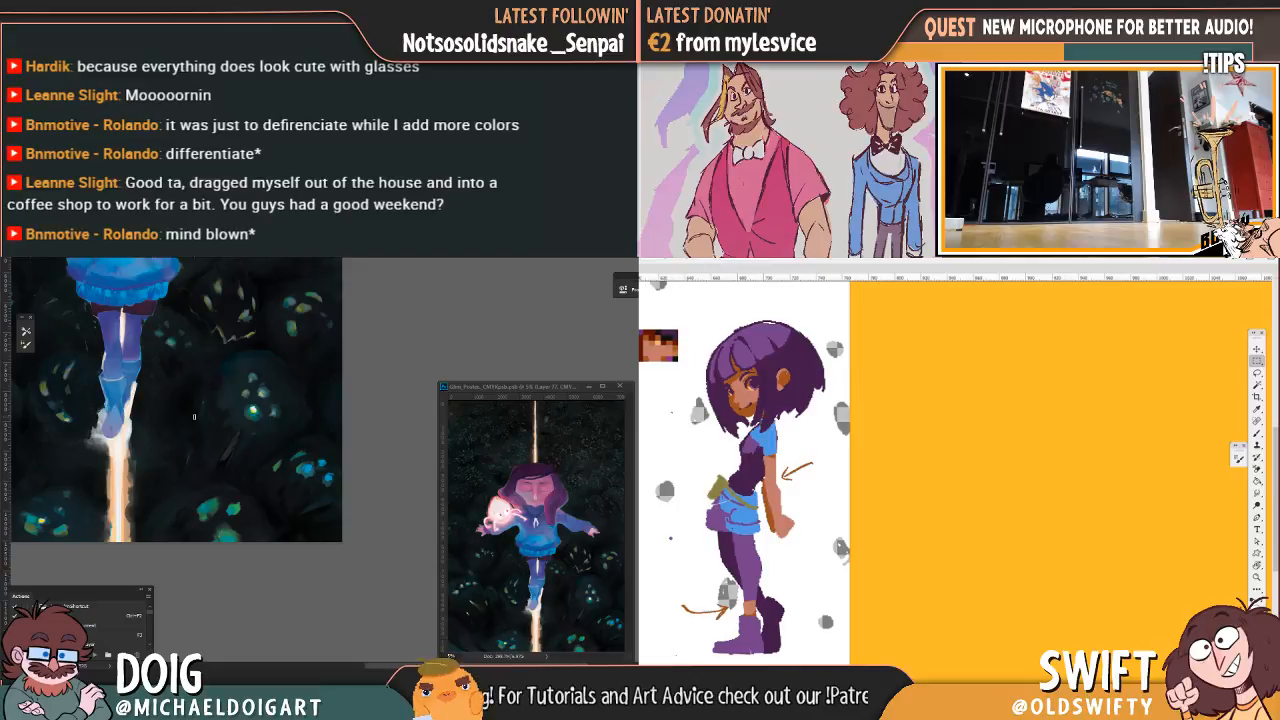
Step: Sample teal and green from the creatures' glowing eyes, and touch up the dark creature beside the light beam with small strokes
{"action": "left_click_drag", "start_coordinate": [284, 454], "coordinate": [279, 457]}
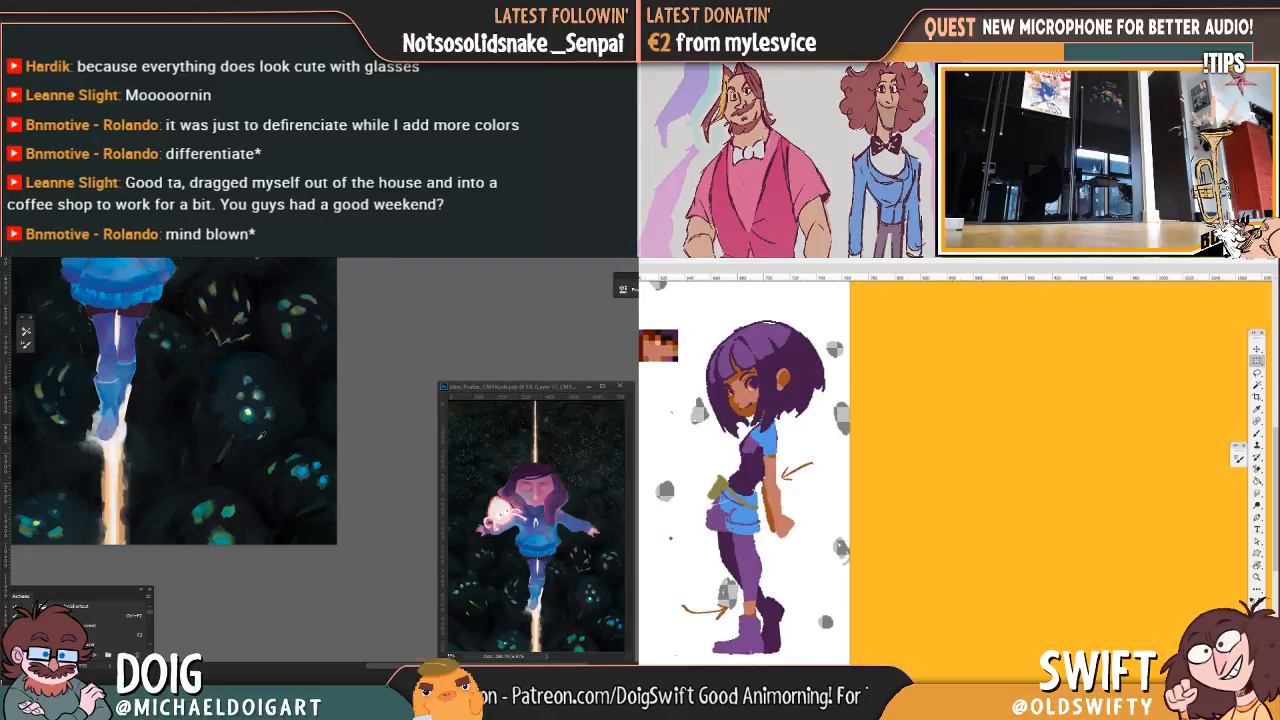
{"action": "scroll", "coordinate": [265, 459], "scroll_direction": "down", "scroll_amount": 1}
{"action": "left_click_drag", "start_coordinate": [281, 466], "coordinate": [283, 470]}
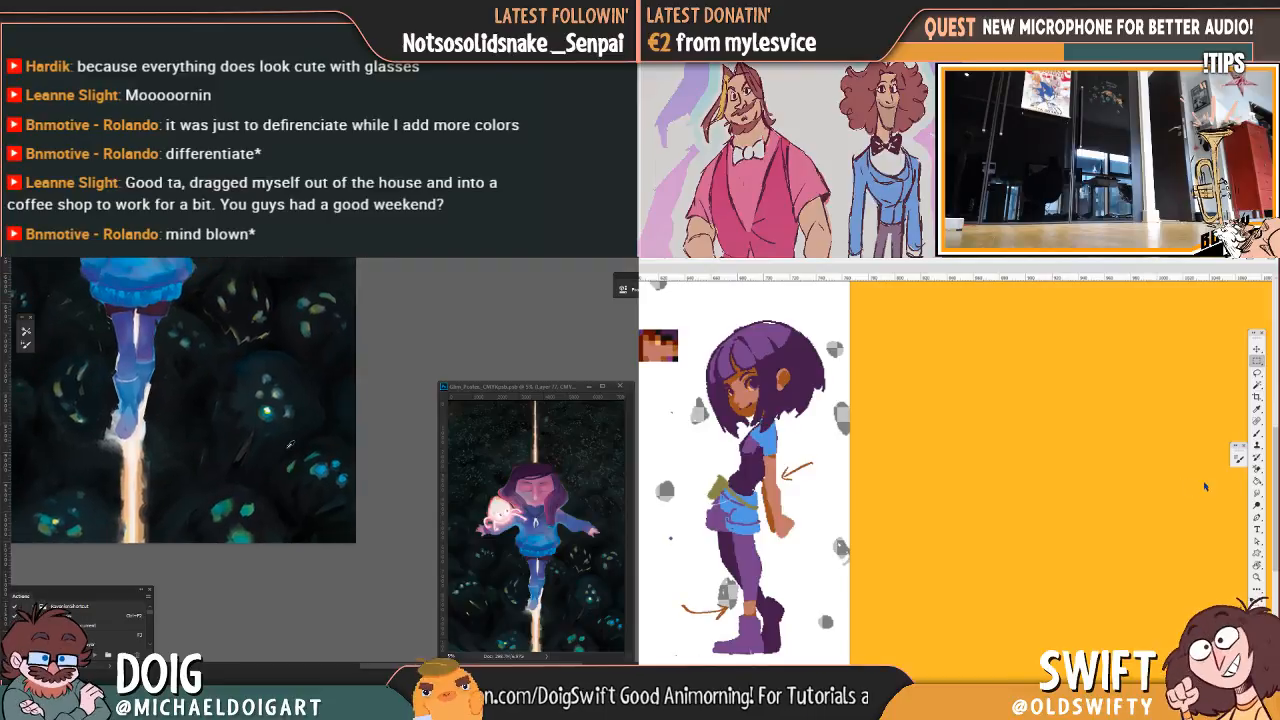
{"action": "left_click", "coordinate": [268, 411], "text": "alt"}
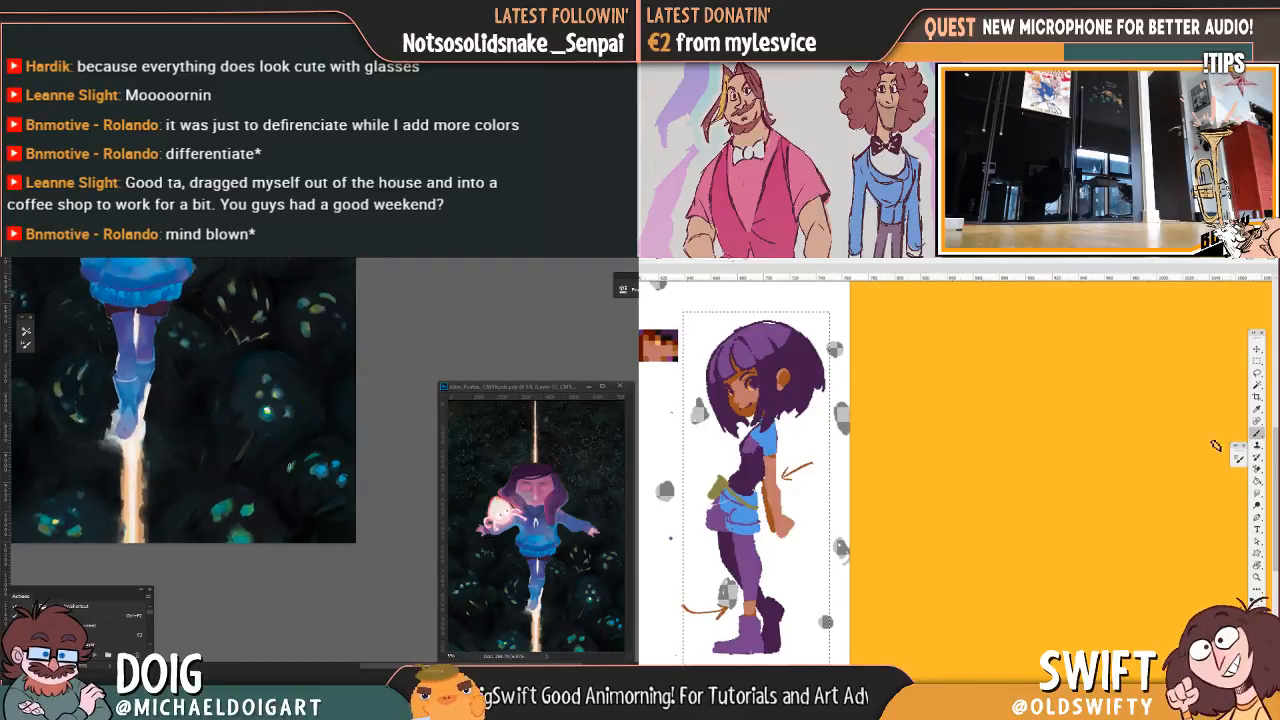
{"action": "left_click", "coordinate": [218, 507], "text": "alt"}
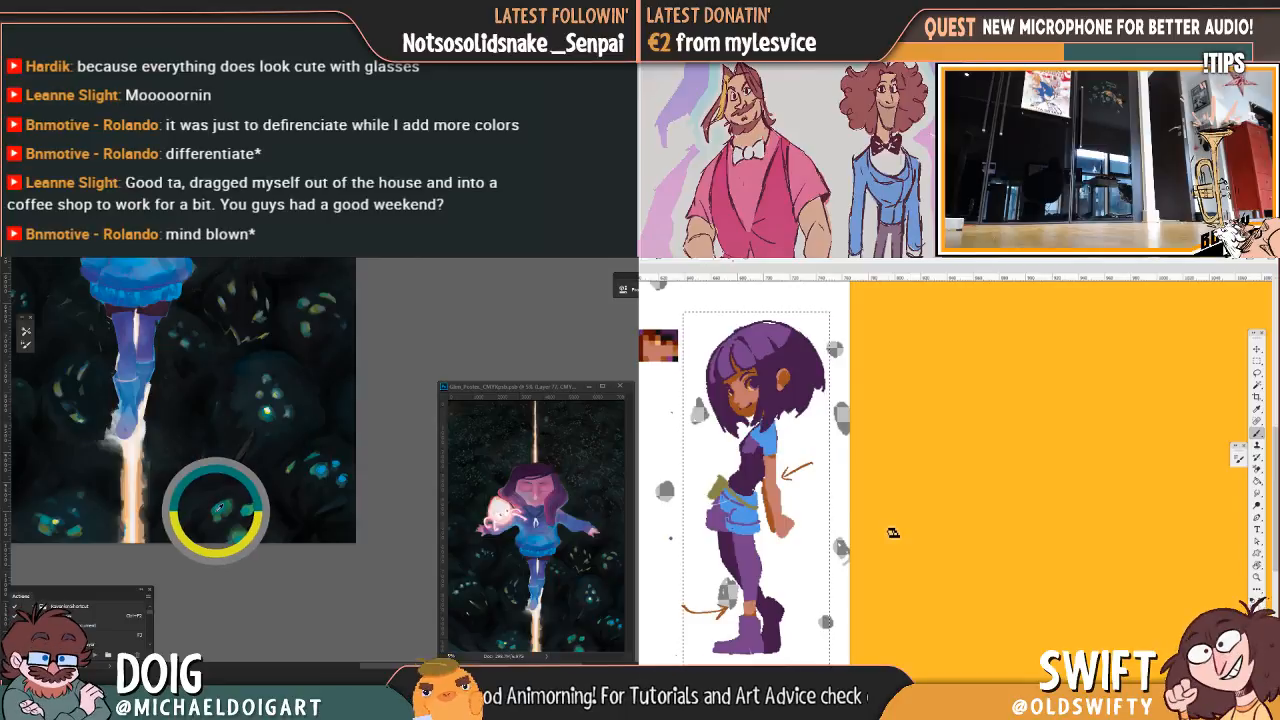
{"action": "key", "text": "ctrl+d"}
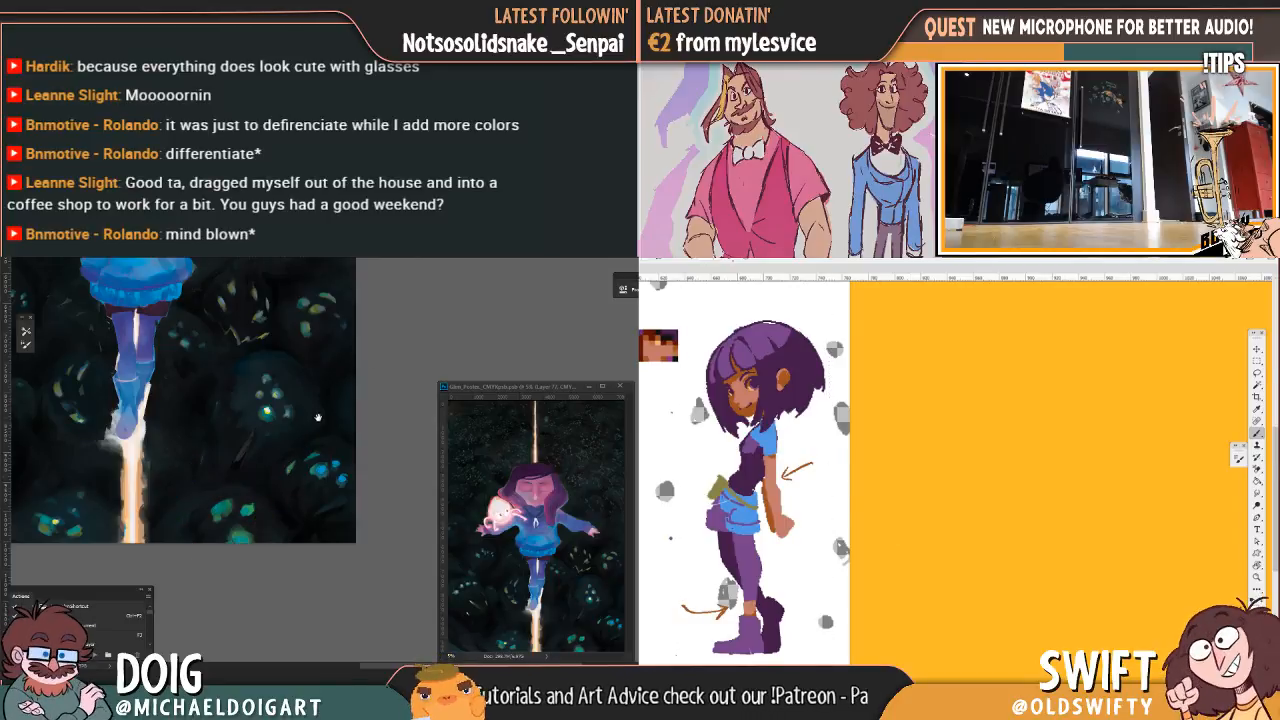
Step: Compare the pixel-art girl without the correction arrows, and add small strokes to the dark creatures on both sides of the light beam
{"action": "scroll", "coordinate": [317, 416], "scroll_direction": "up", "scroll_amount": 3}
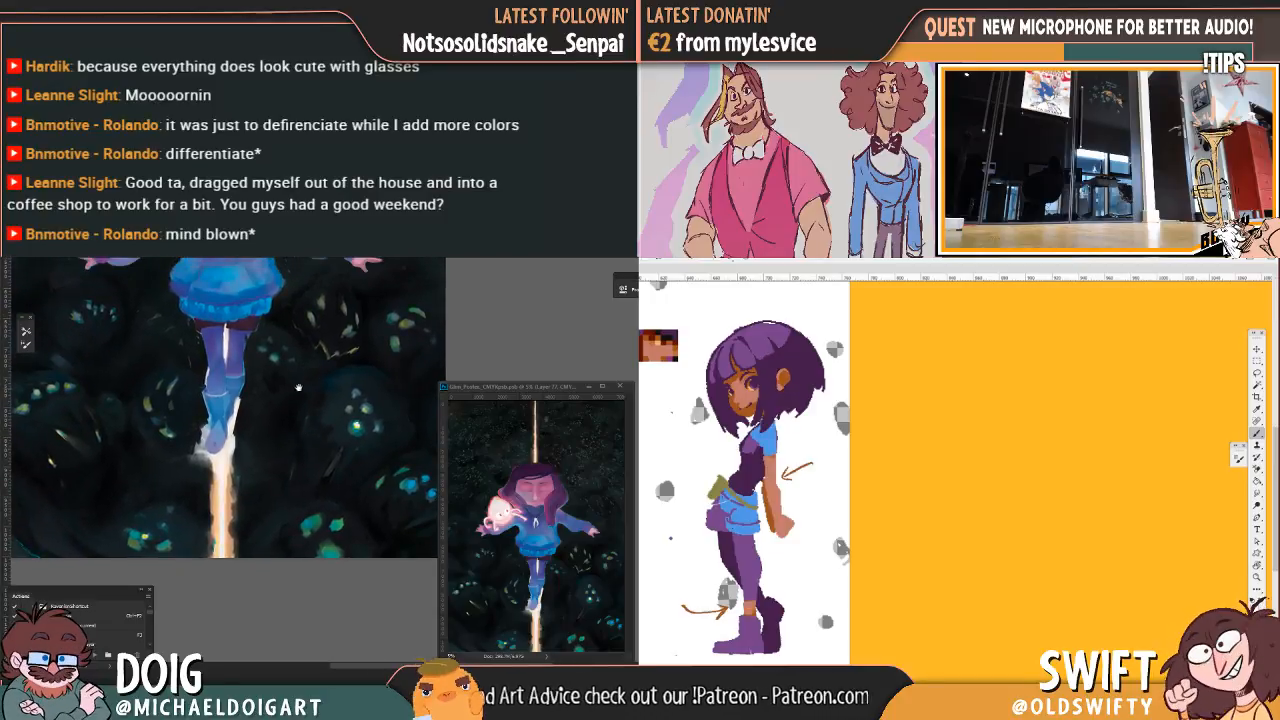
{"action": "key", "text": "ctrl+z"}
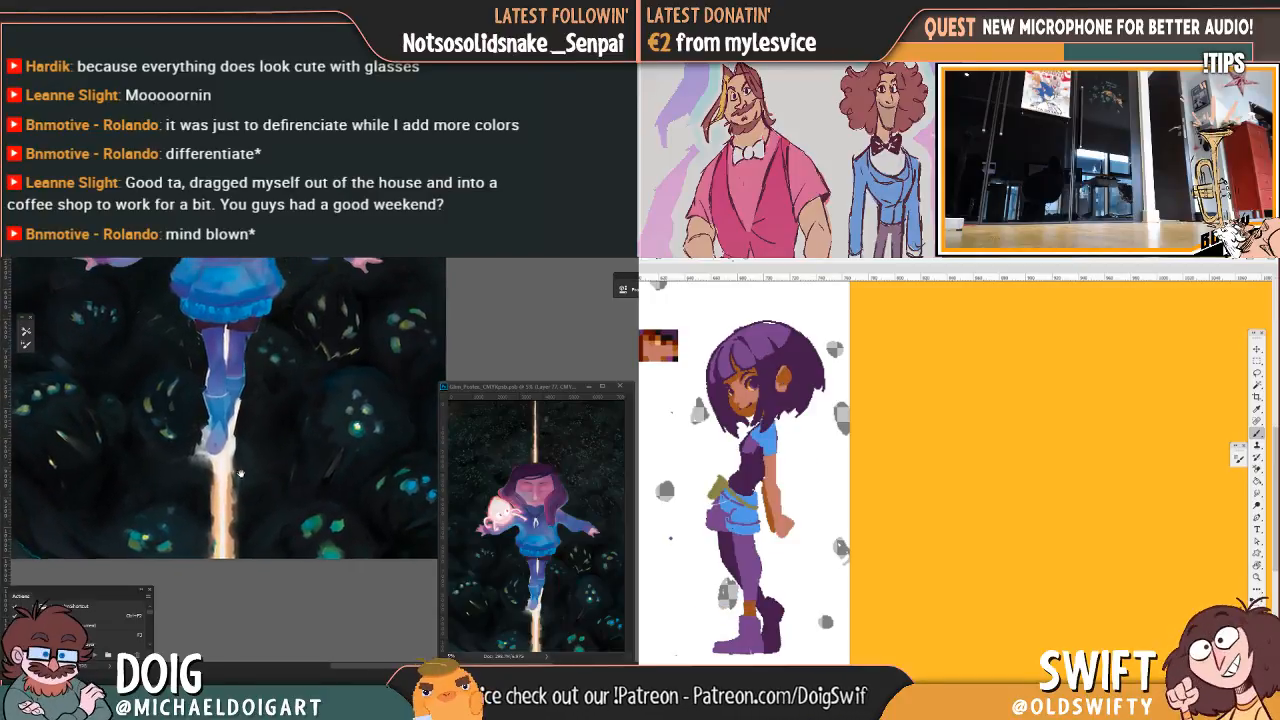
{"action": "scroll", "coordinate": [245, 470], "scroll_direction": "up", "scroll_amount": 2}
{"action": "mouse_move", "coordinate": [243, 477]}
{"action": "left_mouse_down"}
{"action": "mouse_move", "coordinate": [248, 456]}
{"action": "mouse_move", "coordinate": [227, 438]}
{"action": "left_mouse_up"}
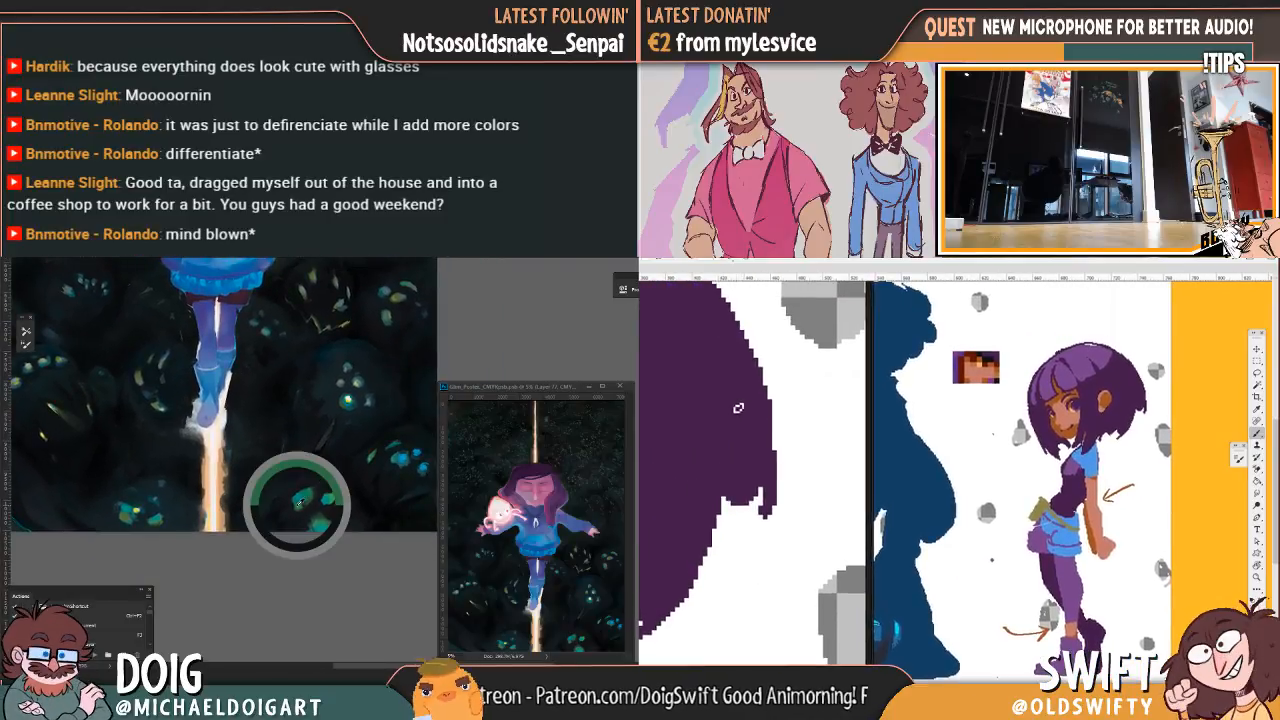
{"action": "scroll", "coordinate": [181, 487], "scroll_direction": "up", "scroll_amount": 1}
{"action": "left_click_drag", "start_coordinate": [181, 487], "coordinate": [194, 507]}
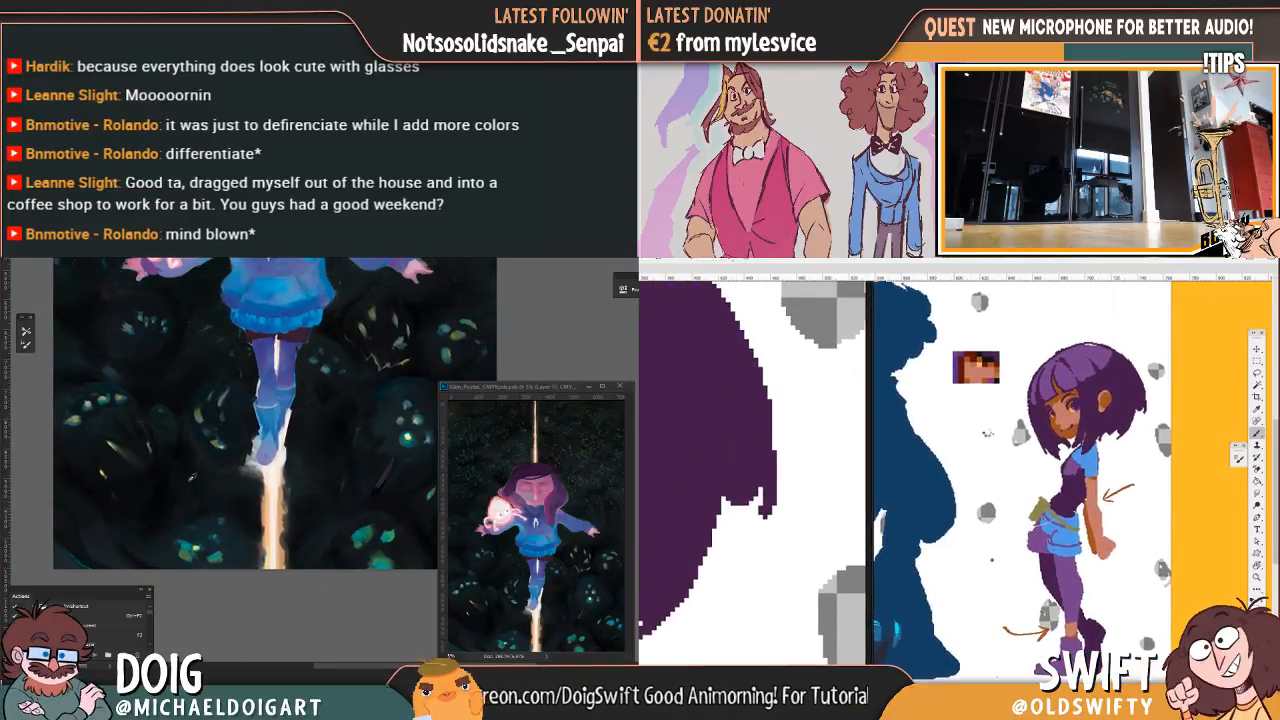
Step: Quit Photoshop without saving the Untitled-1 pixel-art document, and dismiss the browser's reference image to return to the rough animation
{"action": "key", "text": "ctrl+q"}
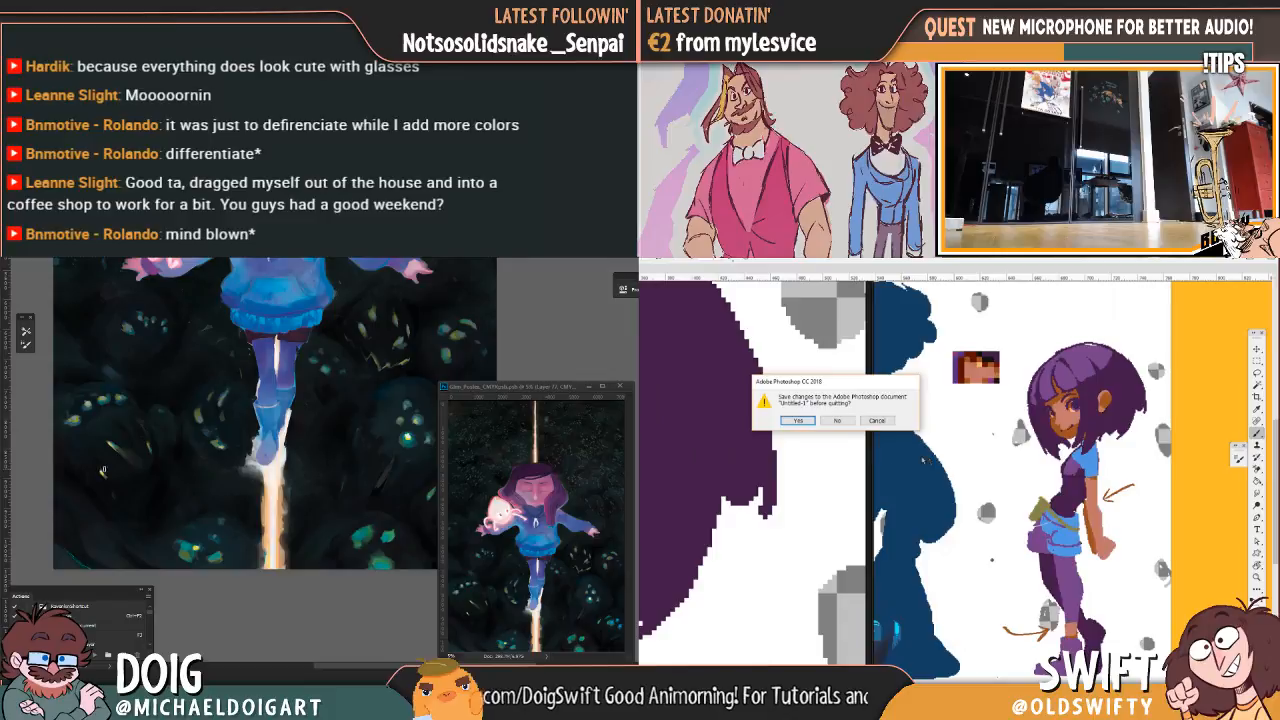
{"action": "left_click", "coordinate": [840, 422]}
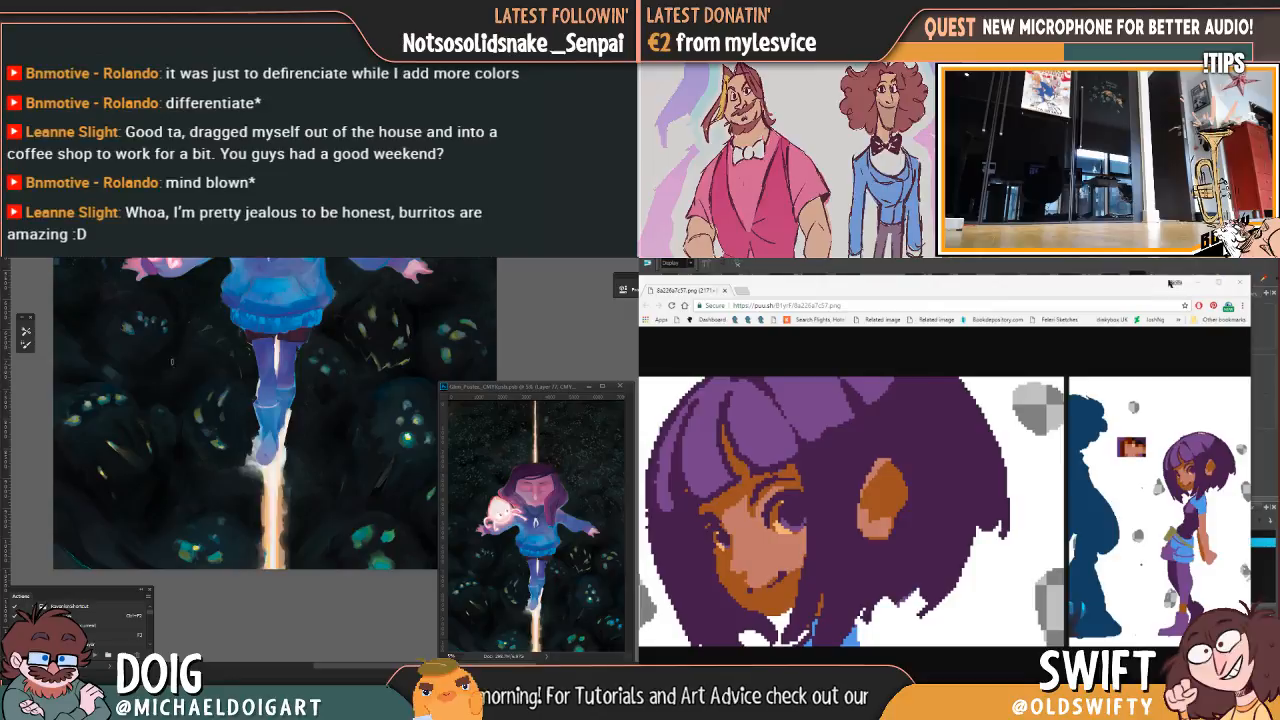
{"action": "left_click", "coordinate": [1220, 284]}
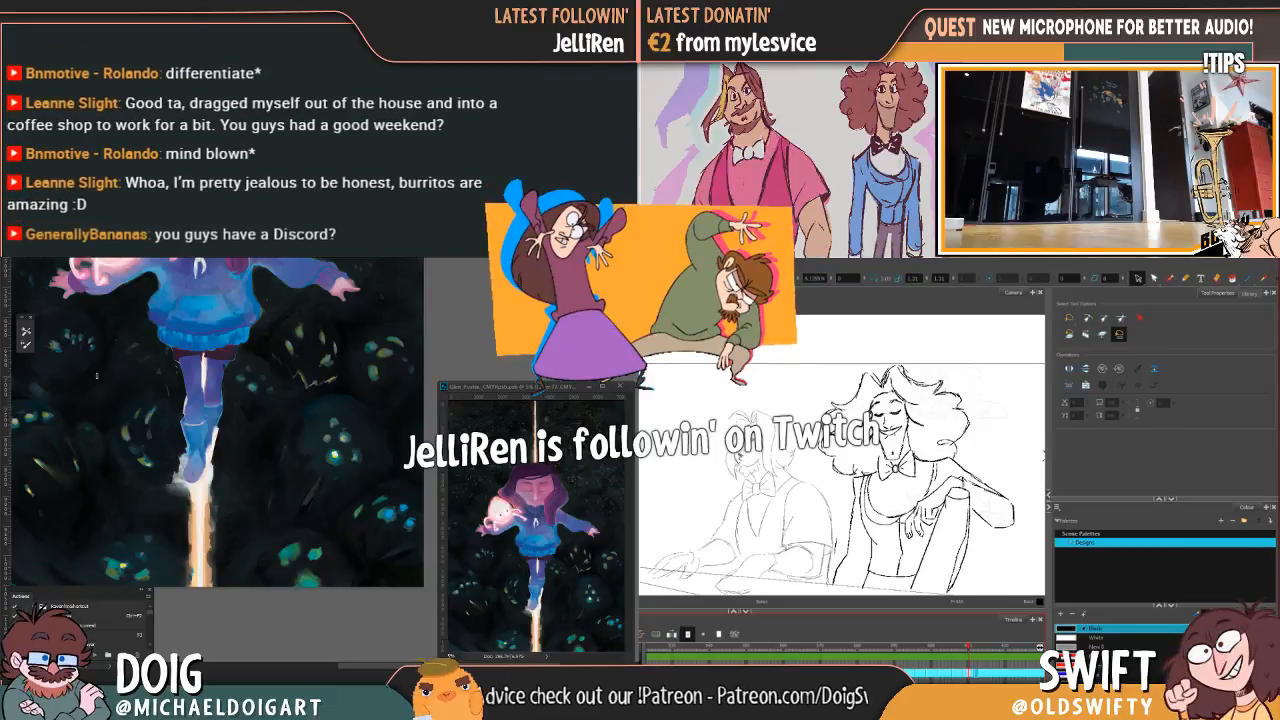
Step: Activate the Brush with the Starlight Brigade rough preset and show the drawing substitution preview in the library
{"action": "left_click", "coordinate": [1185, 279]}
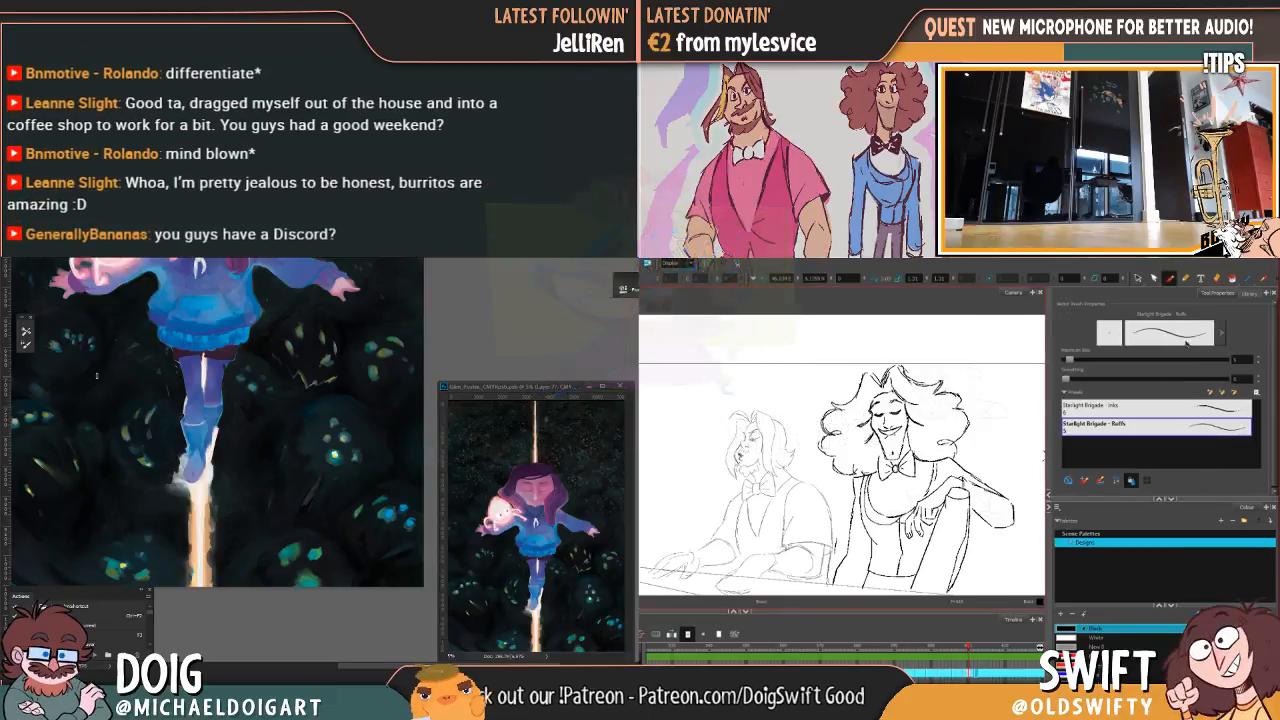
{"action": "left_click", "coordinate": [1249, 293]}
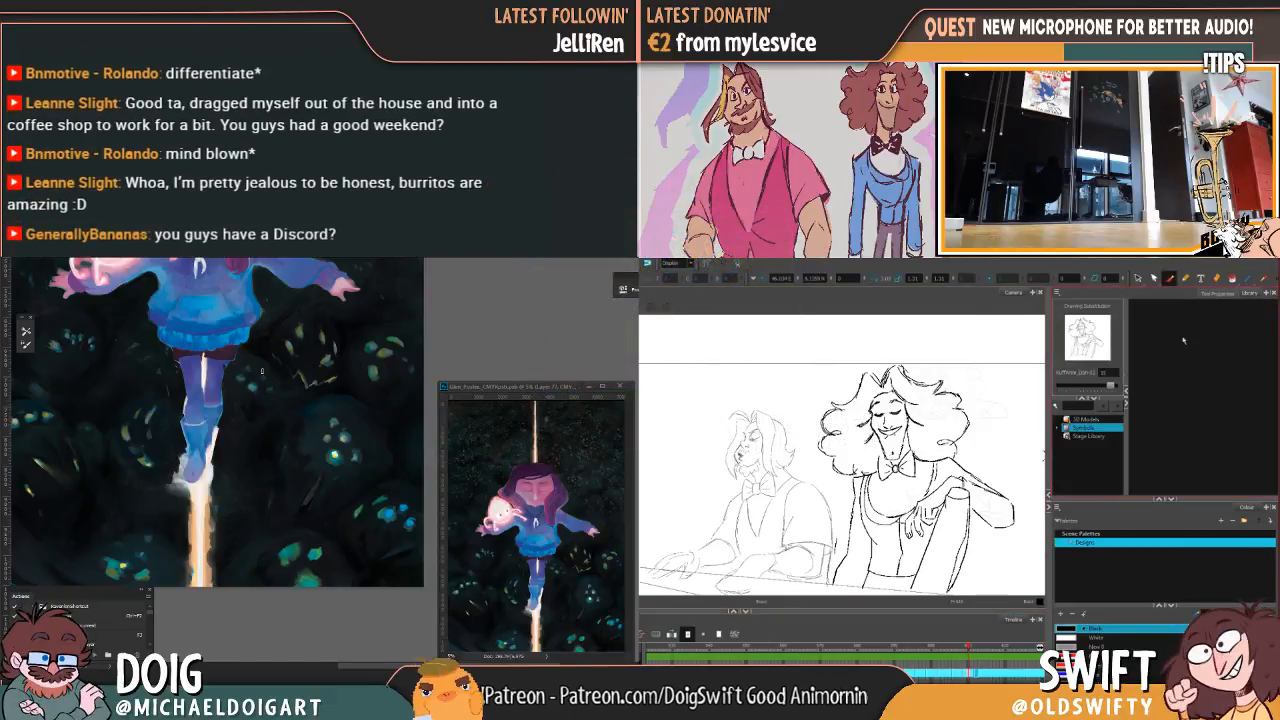
Step: Select and delete the small stray stroke at the camera frame's edge beside the curly-haired character
{"action": "scroll", "coordinate": [247, 412], "scroll_direction": "up", "scroll_amount": 2}
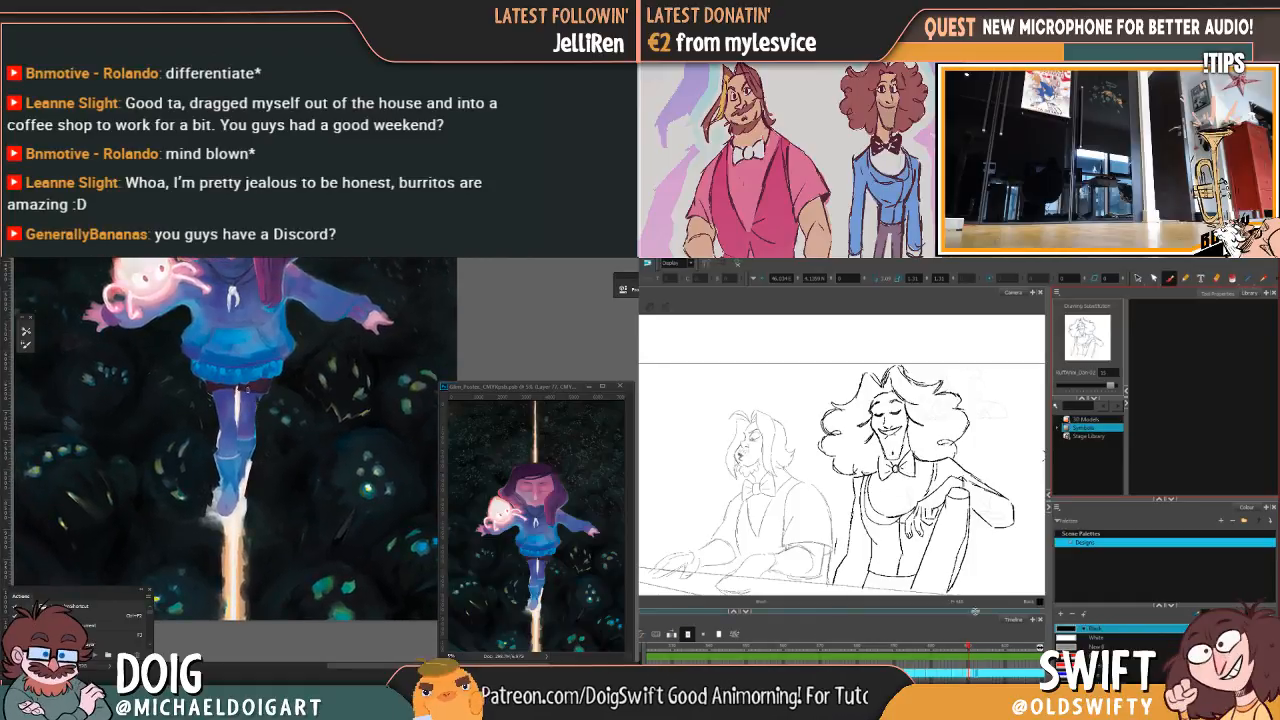
{"action": "scroll", "coordinate": [246, 382], "scroll_direction": "left", "scroll_amount": 3}
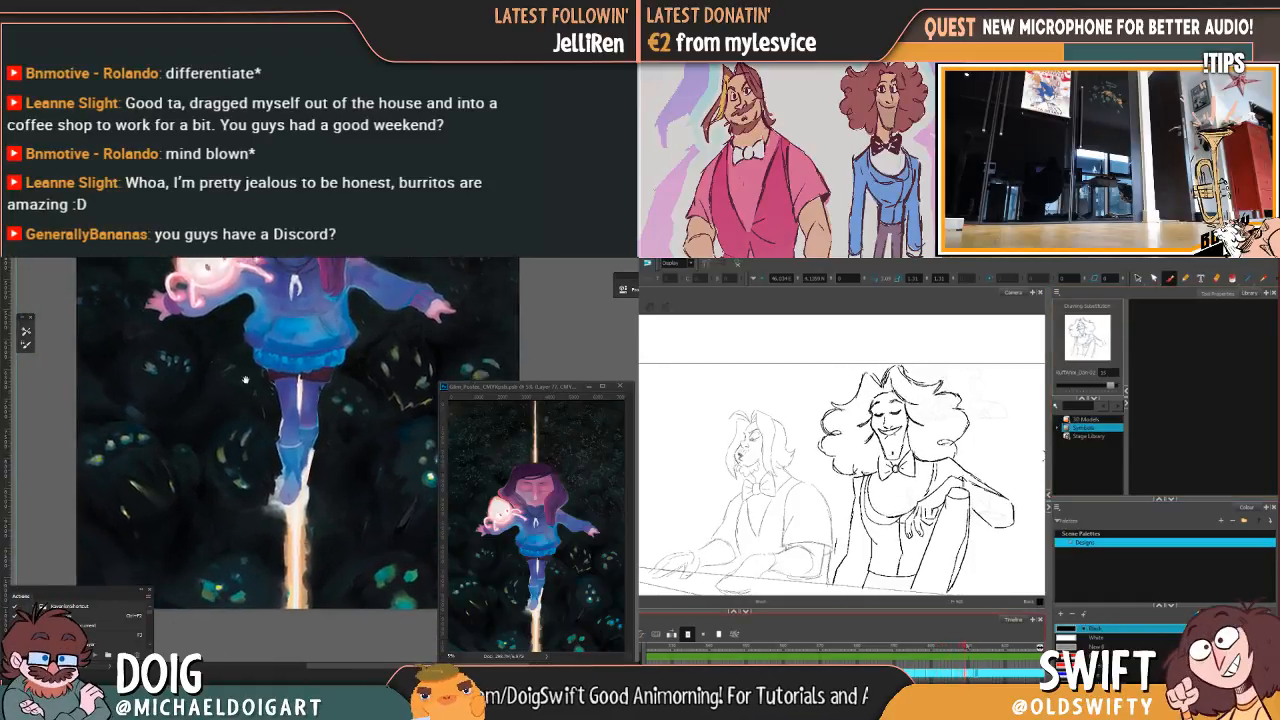
{"action": "scroll", "coordinate": [246, 380], "scroll_direction": "down", "scroll_amount": 3}
{"action": "scroll", "coordinate": [230, 383], "scroll_direction": "right", "scroll_amount": 2}
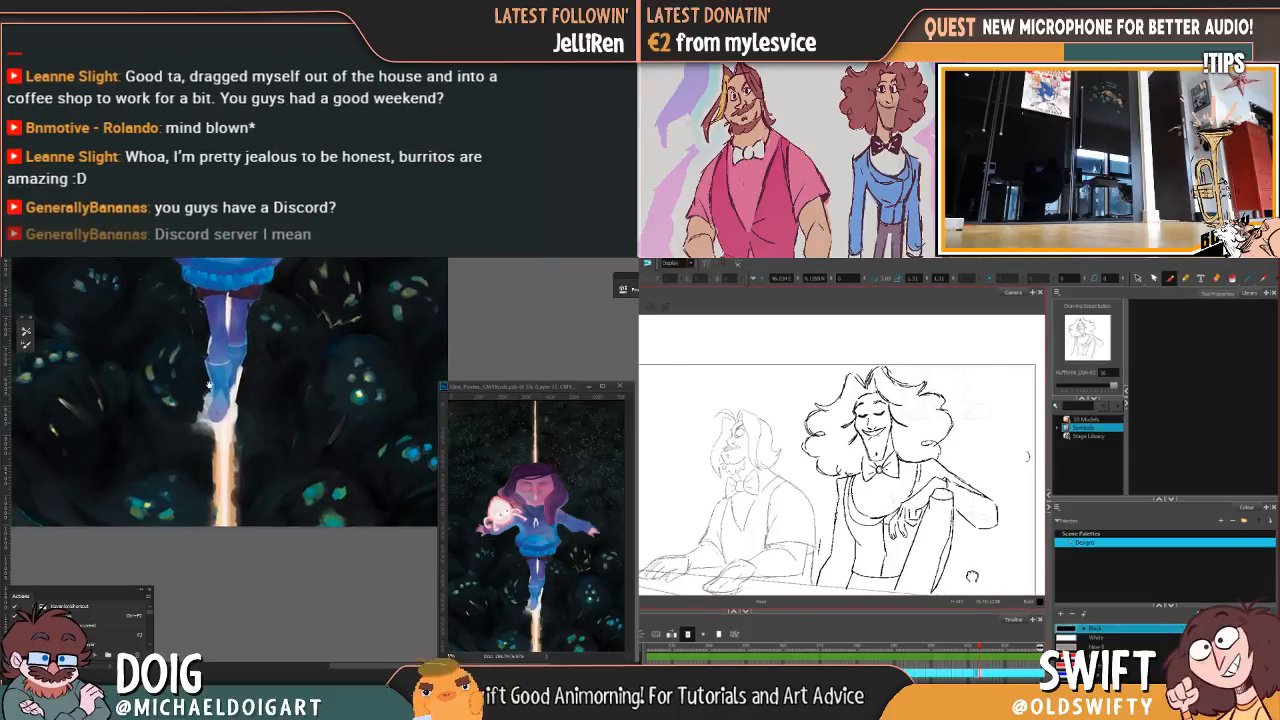
{"action": "scroll", "coordinate": [220, 405], "scroll_direction": "up", "scroll_amount": 4}
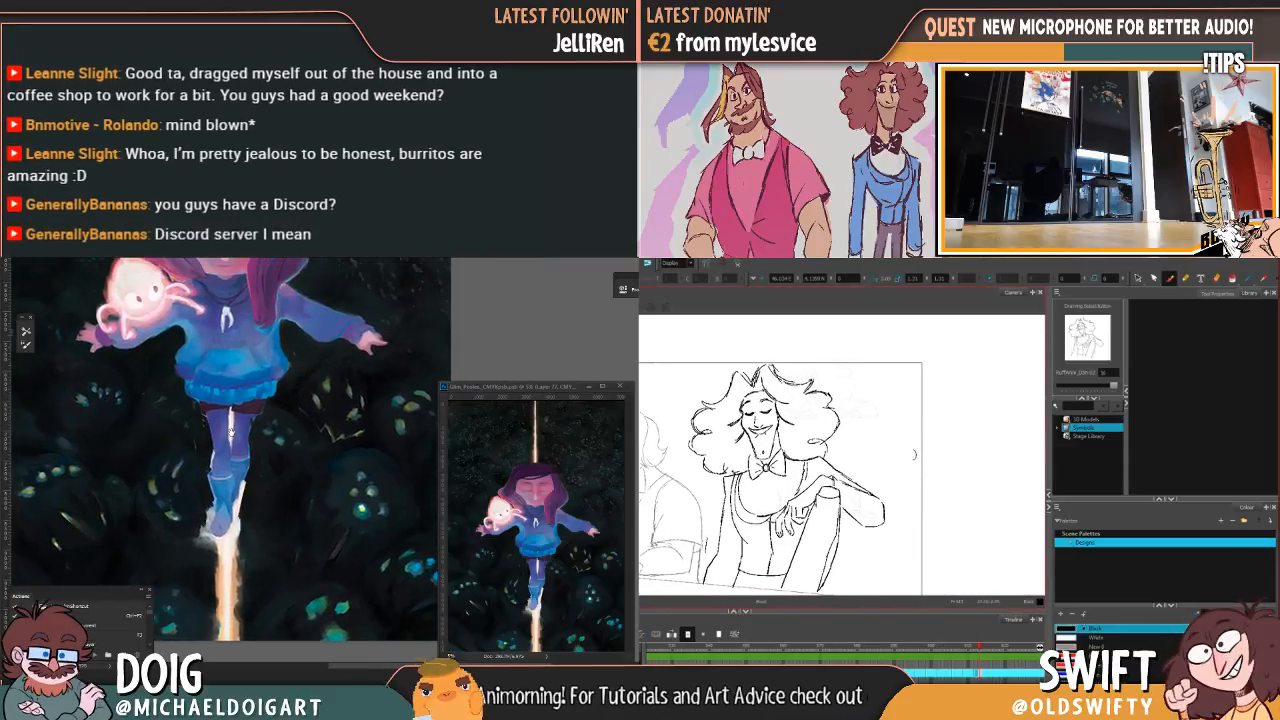
{"action": "scroll", "coordinate": [230, 425], "scroll_direction": "down", "scroll_amount": 1}
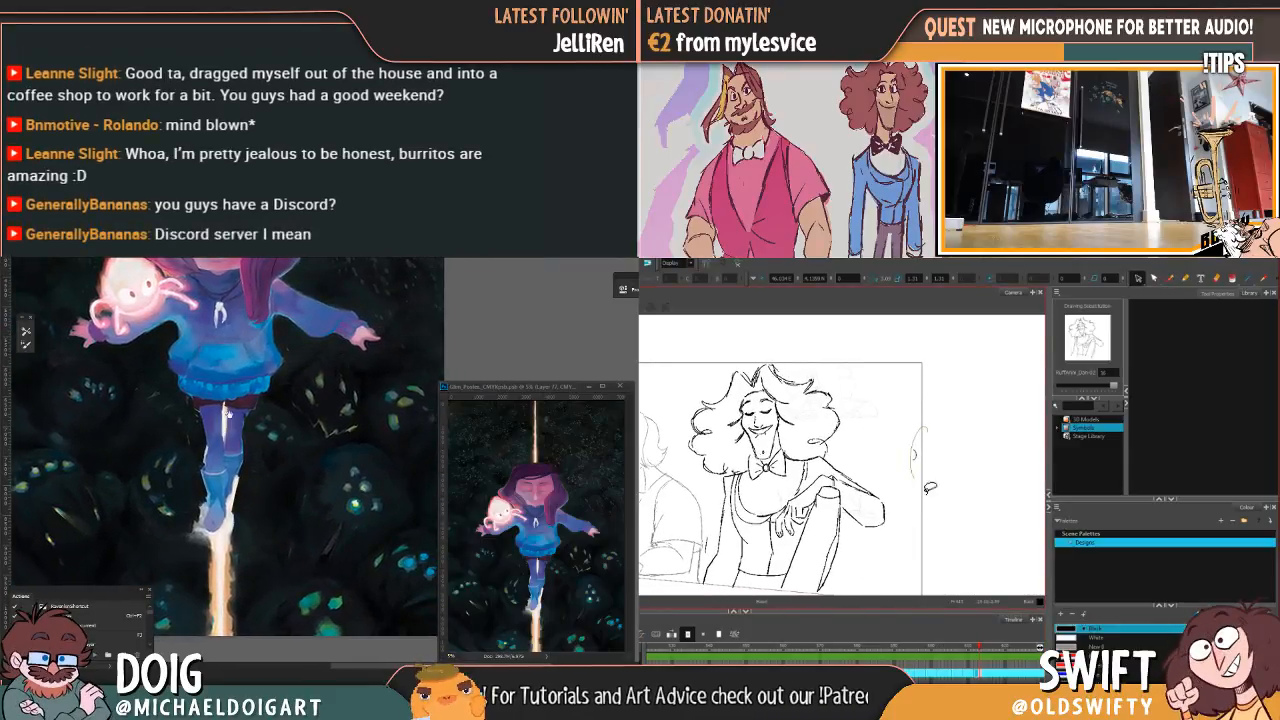
{"action": "scroll", "coordinate": [225, 412], "scroll_direction": "up", "scroll_amount": 3}
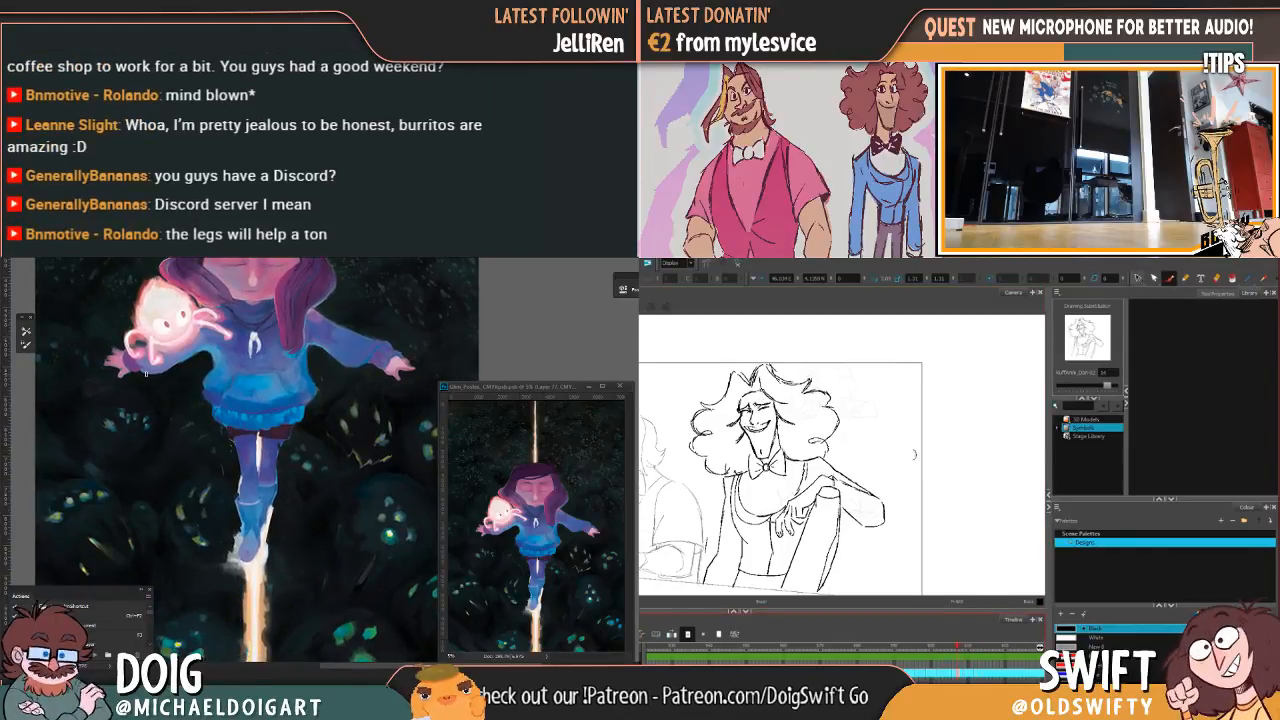
{"action": "left_click", "coordinate": [915, 455]}
{"action": "left_click_drag", "start_coordinate": [361, 377], "coordinate": [286, 363]}
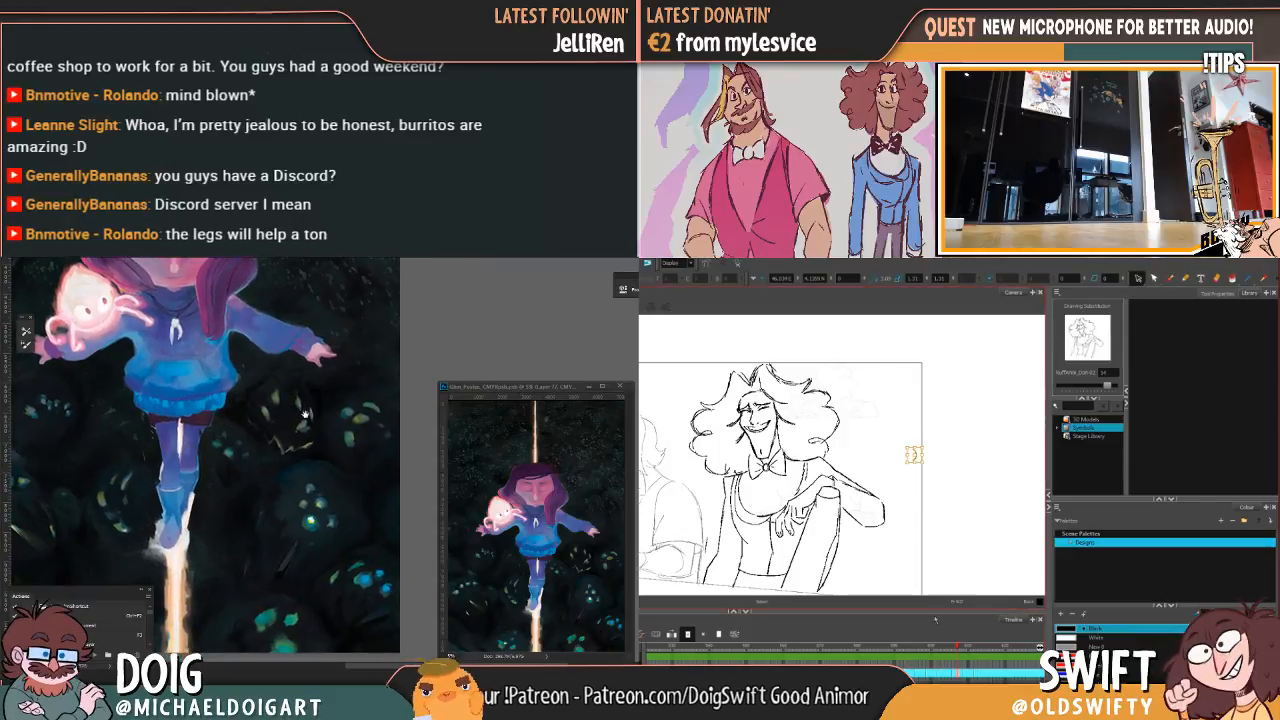
{"action": "left_click_drag", "start_coordinate": [264, 440], "coordinate": [297, 404]}
{"action": "key", "text": "Delete"}
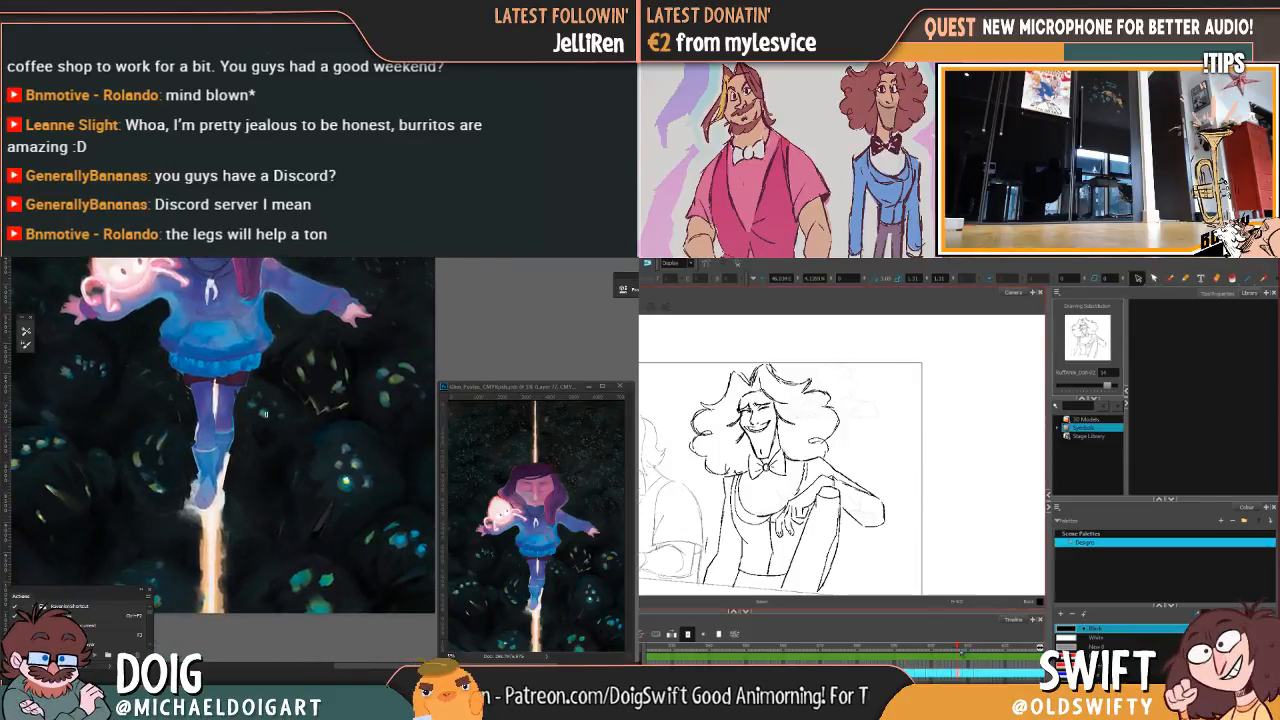
Step: Brush over the dark background around the girl's legs and lasso the stray mark beside the sketch's frame edge
{"action": "key", "text": "g"}
{"action": "left_click_drag", "start_coordinate": [182, 438], "coordinate": [250, 450]}
{"action": "left_click_drag", "start_coordinate": [937, 520], "coordinate": [939, 451]}
{"action": "left_click_drag", "start_coordinate": [250, 450], "coordinate": [257, 470]}
{"action": "left_click_drag", "start_coordinate": [939, 451], "coordinate": [916, 430]}
{"action": "left_click_drag", "start_coordinate": [257, 470], "coordinate": [225, 466]}
{"action": "left_click_drag", "start_coordinate": [916, 430], "coordinate": [905, 480]}
{"action": "mouse_move", "coordinate": [226, 463]}
{"action": "left_mouse_down"}
{"action": "mouse_move", "coordinate": [235, 445]}
{"action": "mouse_move", "coordinate": [191, 452]}
{"action": "mouse_move", "coordinate": [235, 472]}
{"action": "mouse_move", "coordinate": [267, 587]}
{"action": "mouse_move", "coordinate": [291, 546]}
{"action": "mouse_move", "coordinate": [290, 512]}
{"action": "mouse_move", "coordinate": [237, 460]}
{"action": "left_mouse_up"}
{"action": "left_click", "coordinate": [338, 607], "text": "alt"}
{"action": "left_click", "coordinate": [947, 648]}
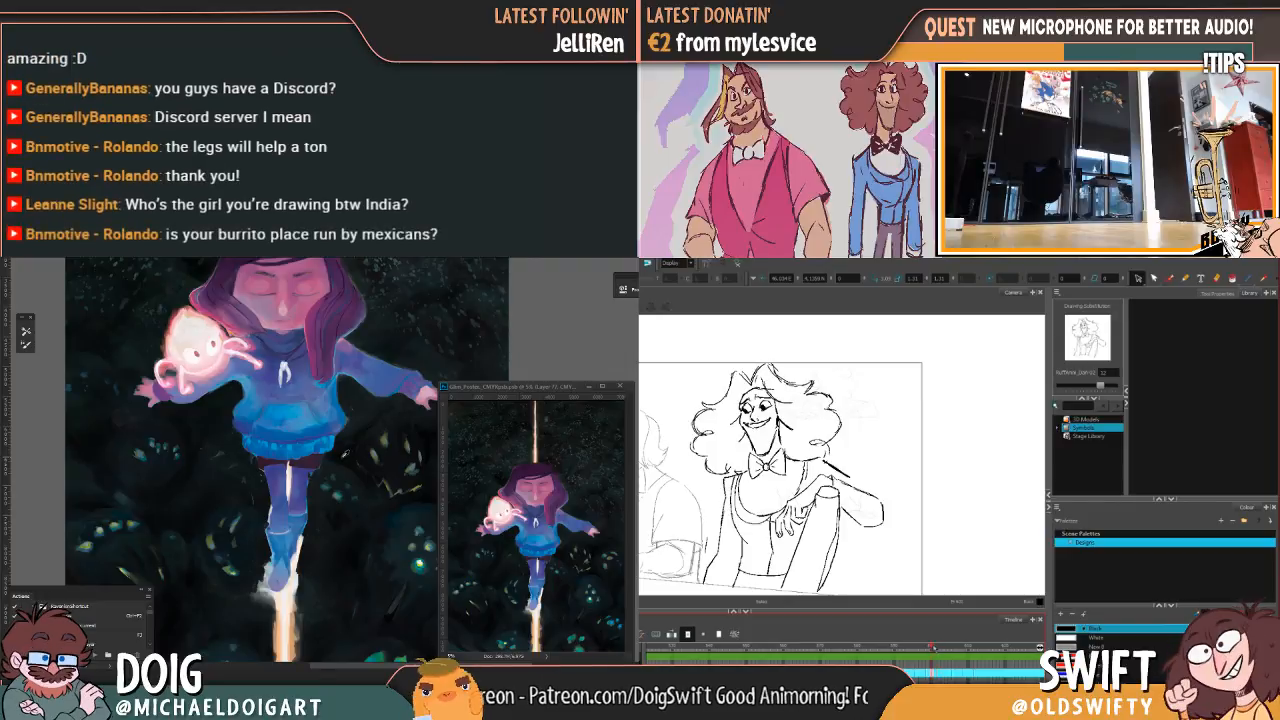
Step: Paint short strokes into the dark creatures on both sides of the girl's legs
{"action": "left_click_drag", "start_coordinate": [203, 483], "coordinate": [192, 485]}
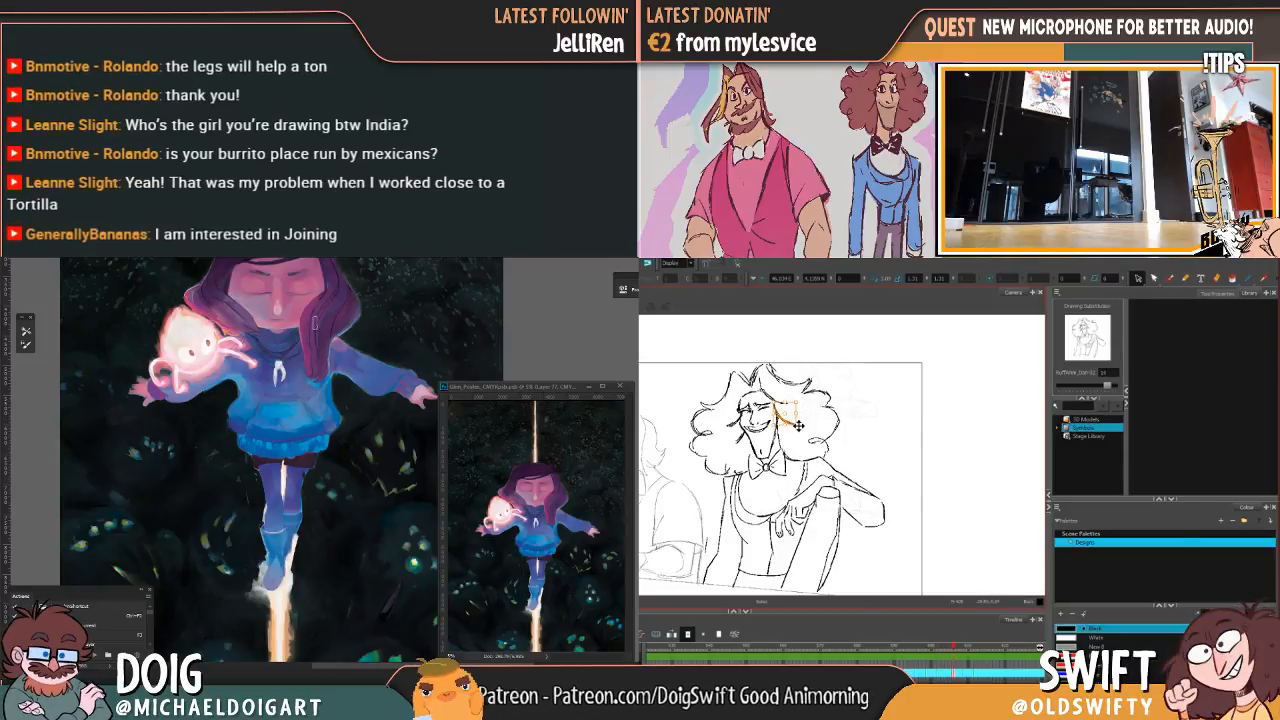
{"action": "mouse_move", "coordinate": [241, 431]}
{"action": "left_mouse_down"}
{"action": "mouse_move", "coordinate": [215, 478]}
{"action": "mouse_move", "coordinate": [168, 488]}
{"action": "mouse_move", "coordinate": [176, 440]}
{"action": "mouse_move", "coordinate": [214, 421]}
{"action": "mouse_move", "coordinate": [248, 433]}
{"action": "mouse_move", "coordinate": [212, 435]}
{"action": "mouse_move", "coordinate": [218, 416]}
{"action": "left_mouse_up"}
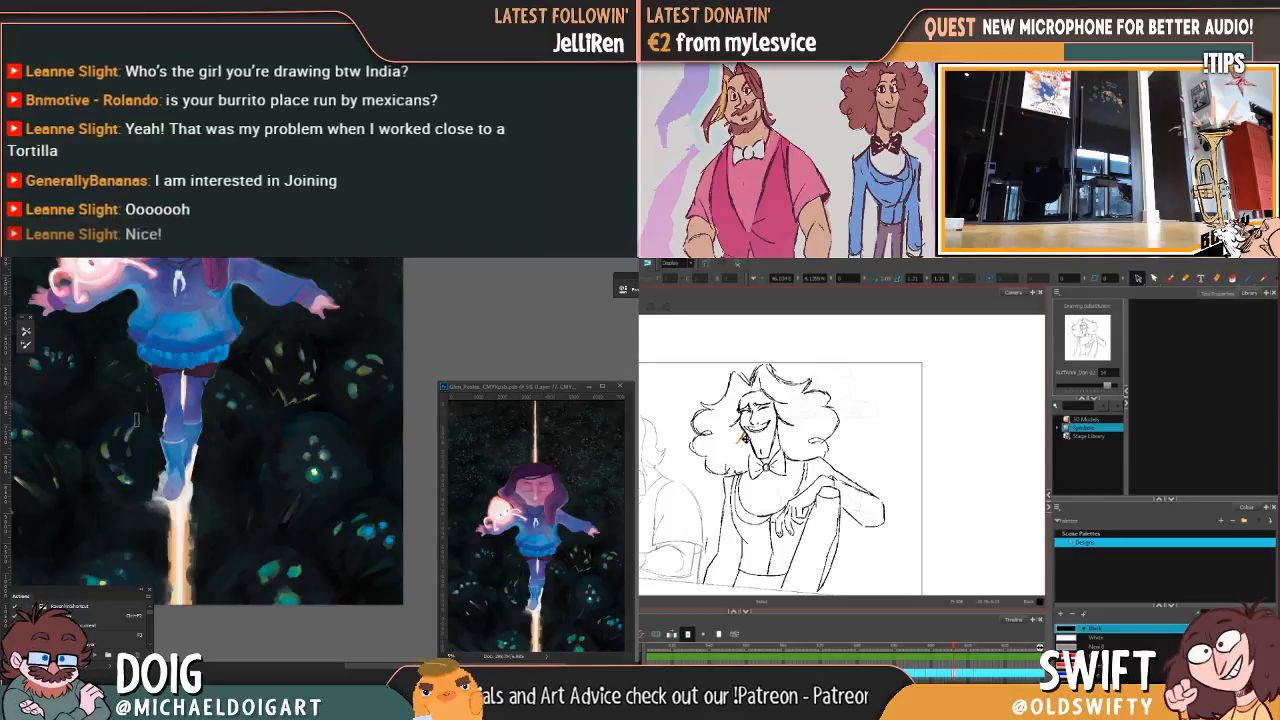
{"action": "mouse_move", "coordinate": [250, 531]}
{"action": "left_mouse_down"}
{"action": "mouse_move", "coordinate": [302, 470]}
{"action": "mouse_move", "coordinate": [275, 466]}
{"action": "left_mouse_up"}
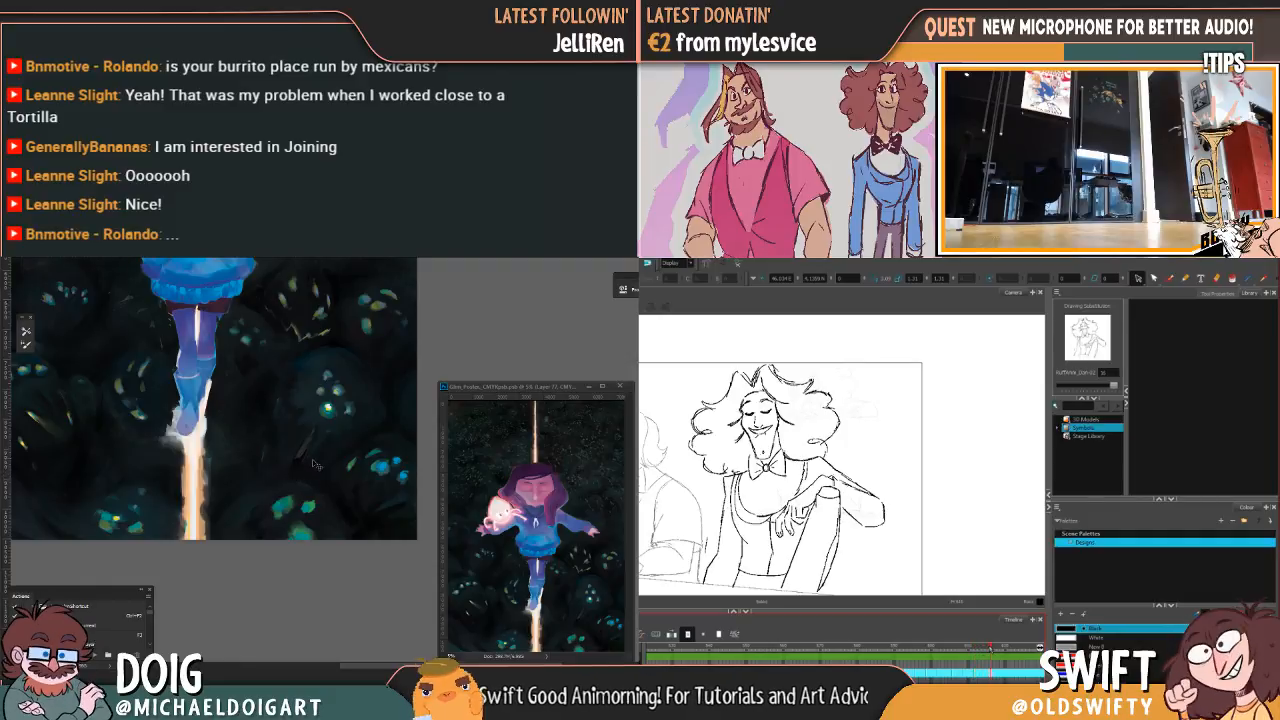
Step: Paint a dark blue-green head shape around the glowing eye cluster beside the girl's boots, using colours sampled from the painting
{"action": "key", "text": "ctrl+plus"}
{"action": "left_click", "coordinate": [259, 536], "text": "alt"}
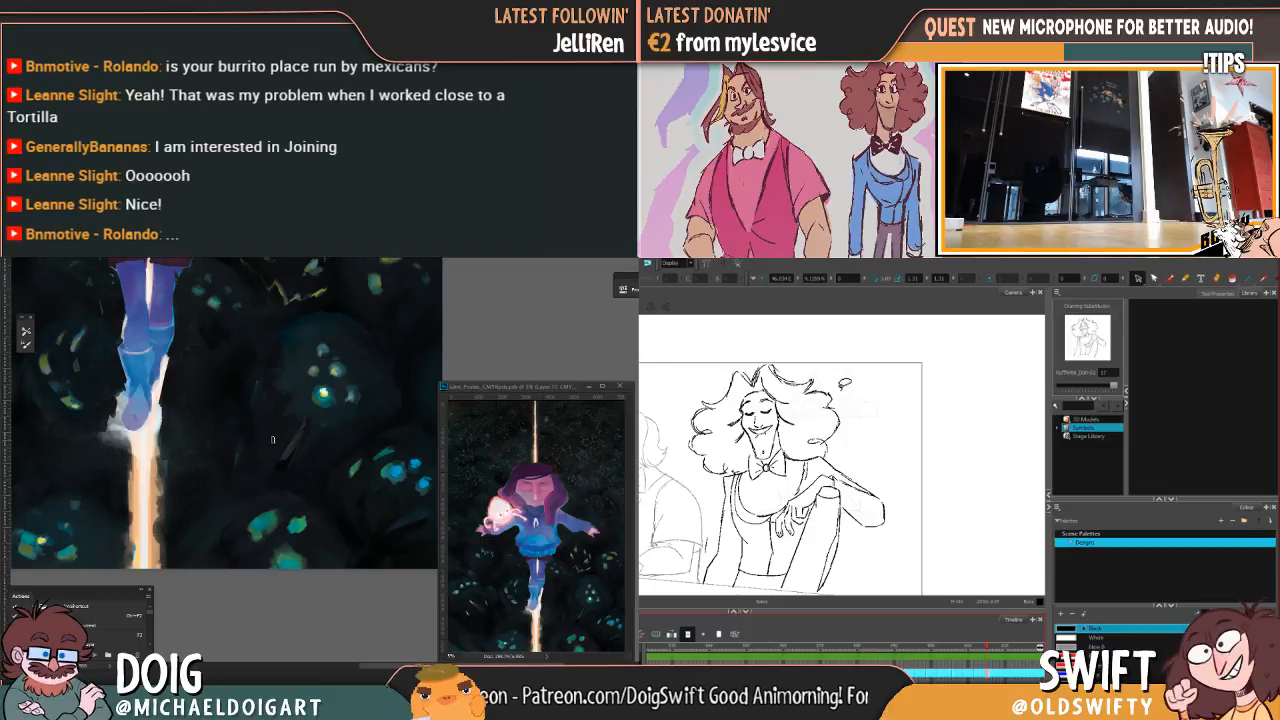
{"action": "mouse_move", "coordinate": [301, 444]}
{"action": "left_mouse_down"}
{"action": "mouse_move", "coordinate": [297, 469]}
{"action": "mouse_move", "coordinate": [280, 474]}
{"action": "mouse_move", "coordinate": [280, 460]}
{"action": "left_mouse_up"}
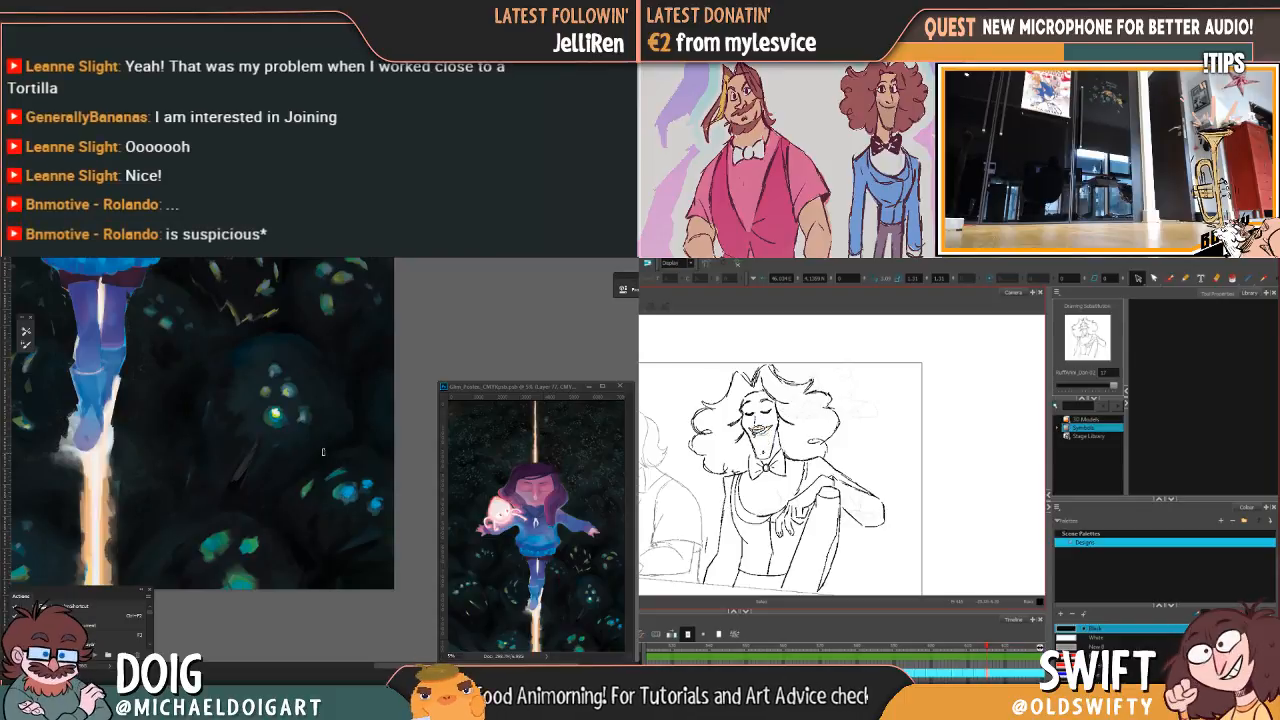
{"action": "left_click_drag", "start_coordinate": [282, 446], "coordinate": [298, 581]}
{"action": "mouse_move", "coordinate": [275, 479]}
{"action": "left_mouse_down"}
{"action": "mouse_move", "coordinate": [269, 463]}
{"action": "mouse_move", "coordinate": [321, 425]}
{"action": "left_mouse_up"}
{"action": "left_click", "coordinate": [299, 428], "text": "alt"}
Step: Lasso and reposition the curly-haired character's facial features, comparing the drawing with its neighbouring frame
{"action": "mouse_move", "coordinate": [749, 393]}
{"action": "left_mouse_down"}
{"action": "mouse_move", "coordinate": [770, 384]}
{"action": "mouse_move", "coordinate": [788, 428]}
{"action": "mouse_move", "coordinate": [770, 462]}
{"action": "left_mouse_up"}
{"action": "left_click_drag", "start_coordinate": [802, 379], "coordinate": [764, 416]}
{"action": "left_click", "coordinate": [823, 381]}
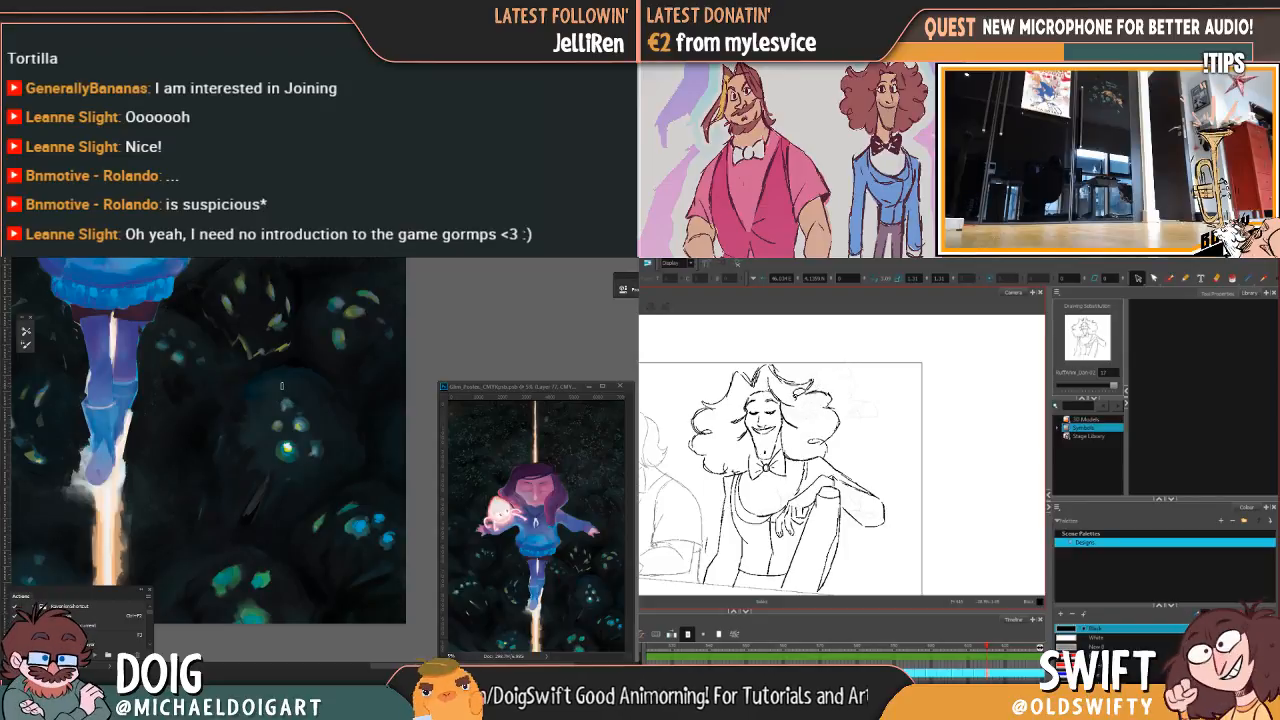
{"action": "key", "text": "comma"}
{"action": "key", "text": "period"}
{"action": "key", "text": "comma"}
{"action": "key", "text": "period"}
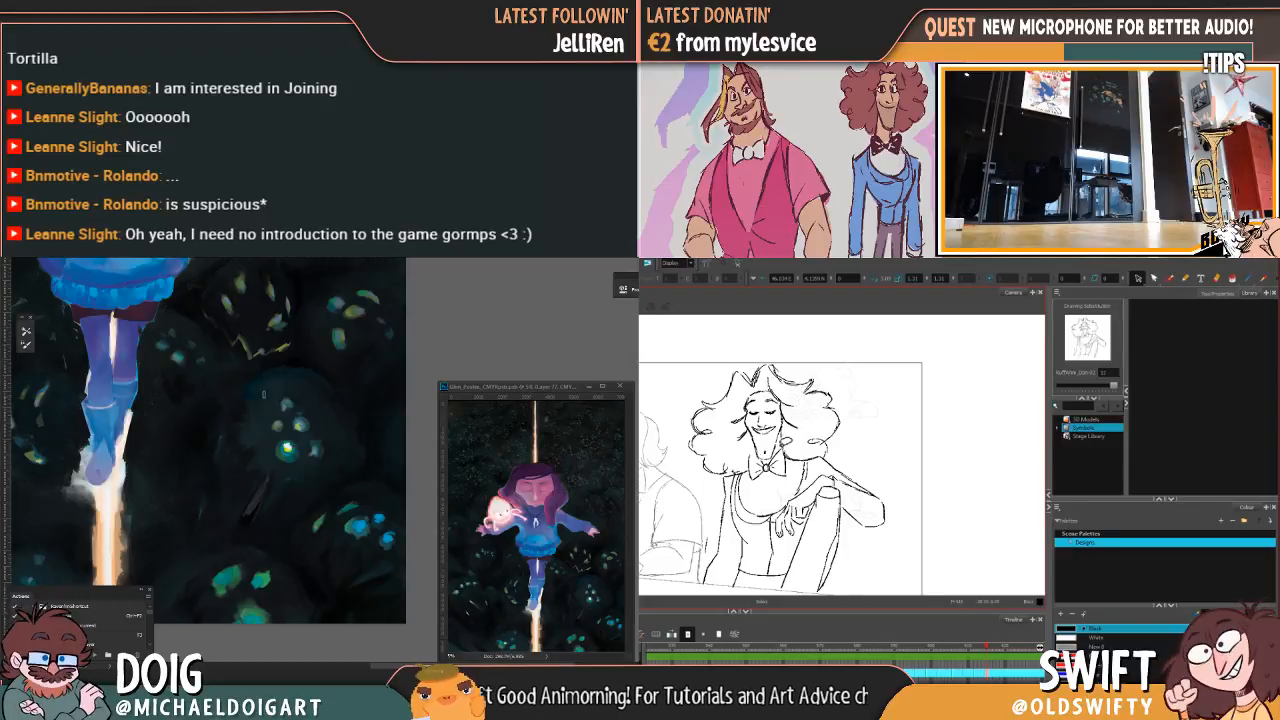
{"action": "key", "text": "comma"}
{"action": "key", "text": "period"}
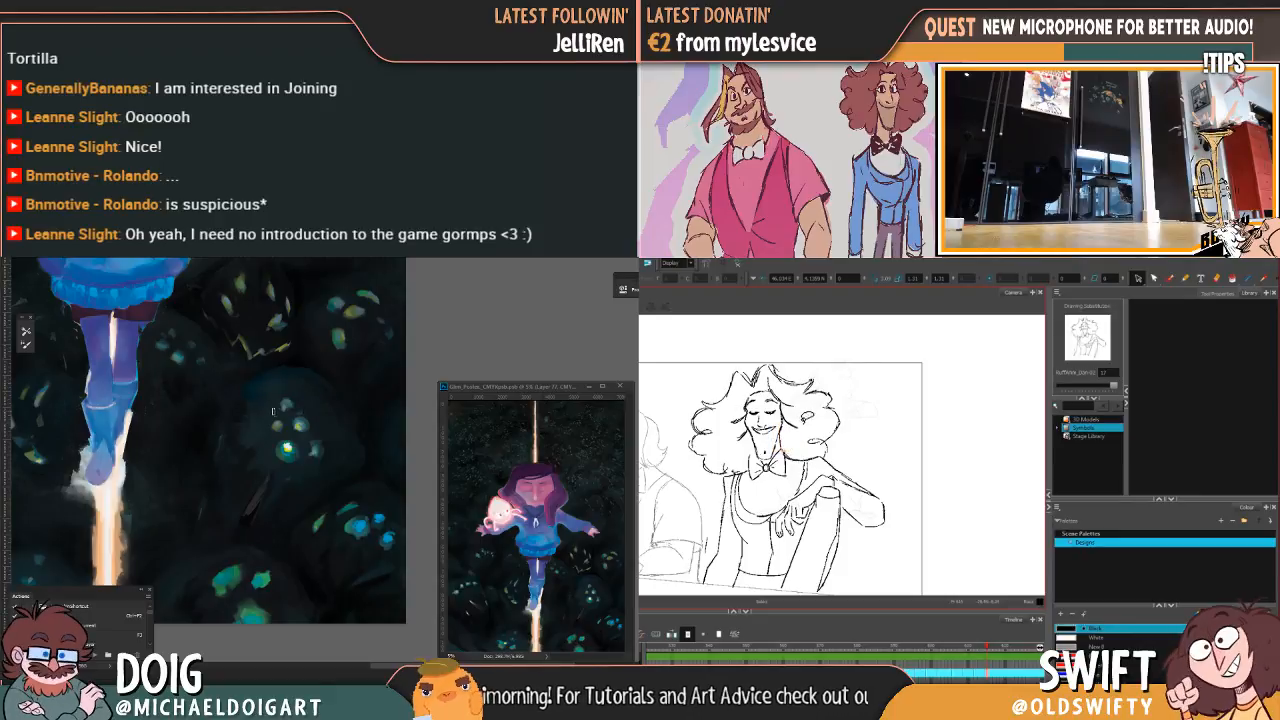
Step: Adjust the curly-haired character's facial lines against the neighbouring frame, and dab paint among the background creature's glowing eyes
{"action": "left_click_drag", "start_coordinate": [288, 450], "coordinate": [295, 463]}
{"action": "mouse_move", "coordinate": [742, 444]}
{"action": "left_mouse_down"}
{"action": "mouse_move", "coordinate": [765, 388]}
{"action": "mouse_move", "coordinate": [797, 427]}
{"action": "mouse_move", "coordinate": [798, 411]}
{"action": "left_mouse_up"}
{"action": "key", "text": "comma"}
{"action": "key", "text": "period"}
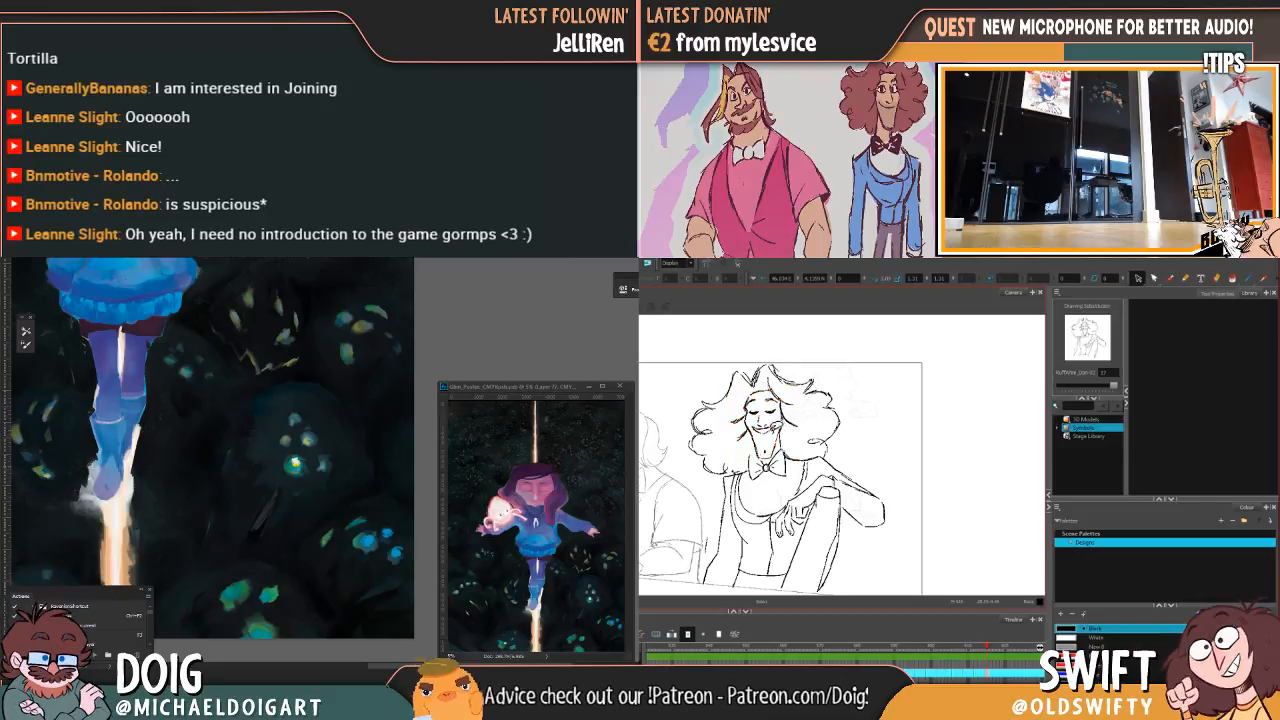
{"action": "mouse_move", "coordinate": [292, 436]}
{"action": "left_mouse_down"}
{"action": "mouse_move", "coordinate": [317, 447]}
{"action": "mouse_move", "coordinate": [306, 441]}
{"action": "left_mouse_up"}
{"action": "scroll", "coordinate": [311, 448], "scroll_direction": "down", "scroll_amount": 1}
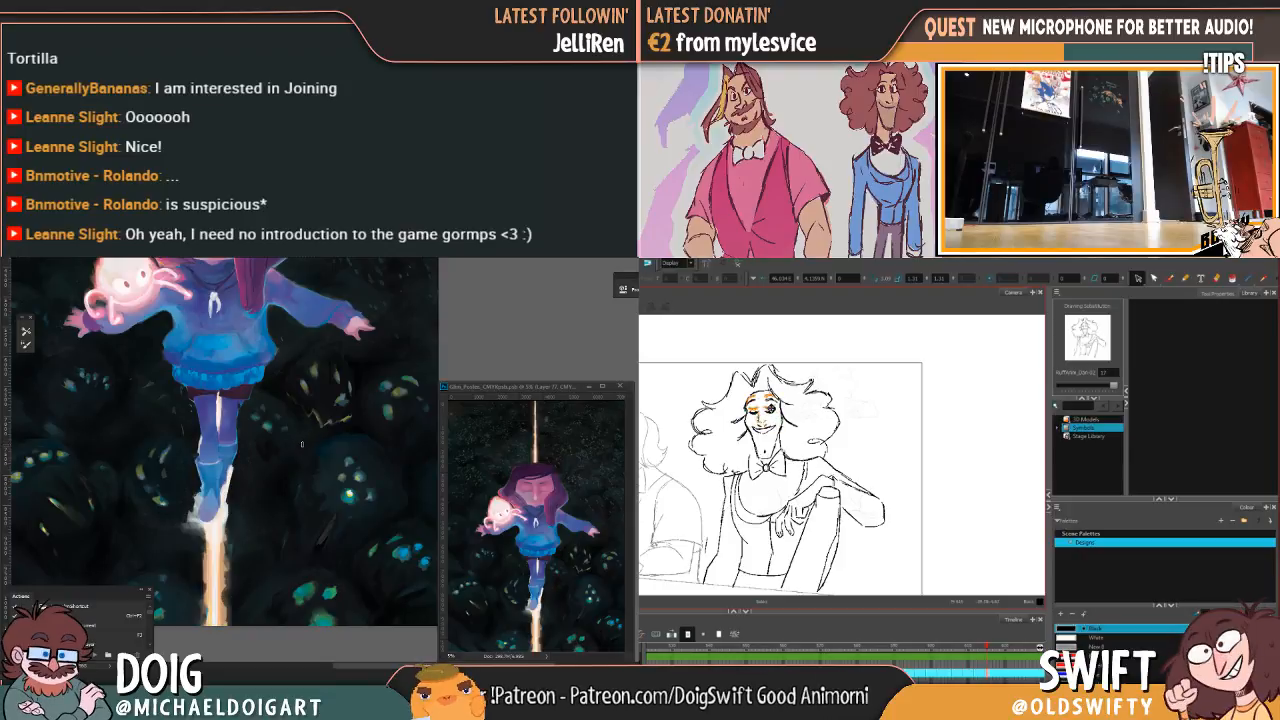
Step: Examine the whole girl painting and, close up, the glowing-eyed creature beside her boots
{"action": "scroll", "coordinate": [292, 414], "scroll_direction": "down", "scroll_amount": 3}
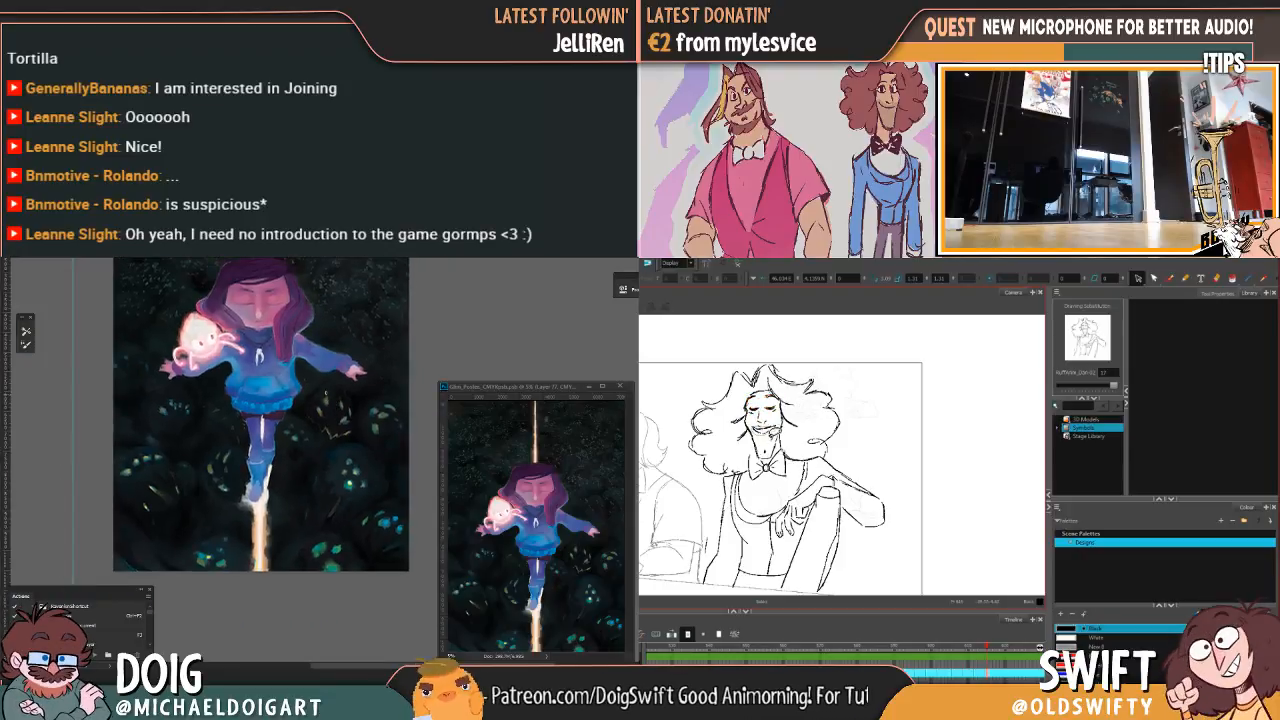
{"action": "scroll", "coordinate": [298, 416], "scroll_direction": "up", "scroll_amount": 3}
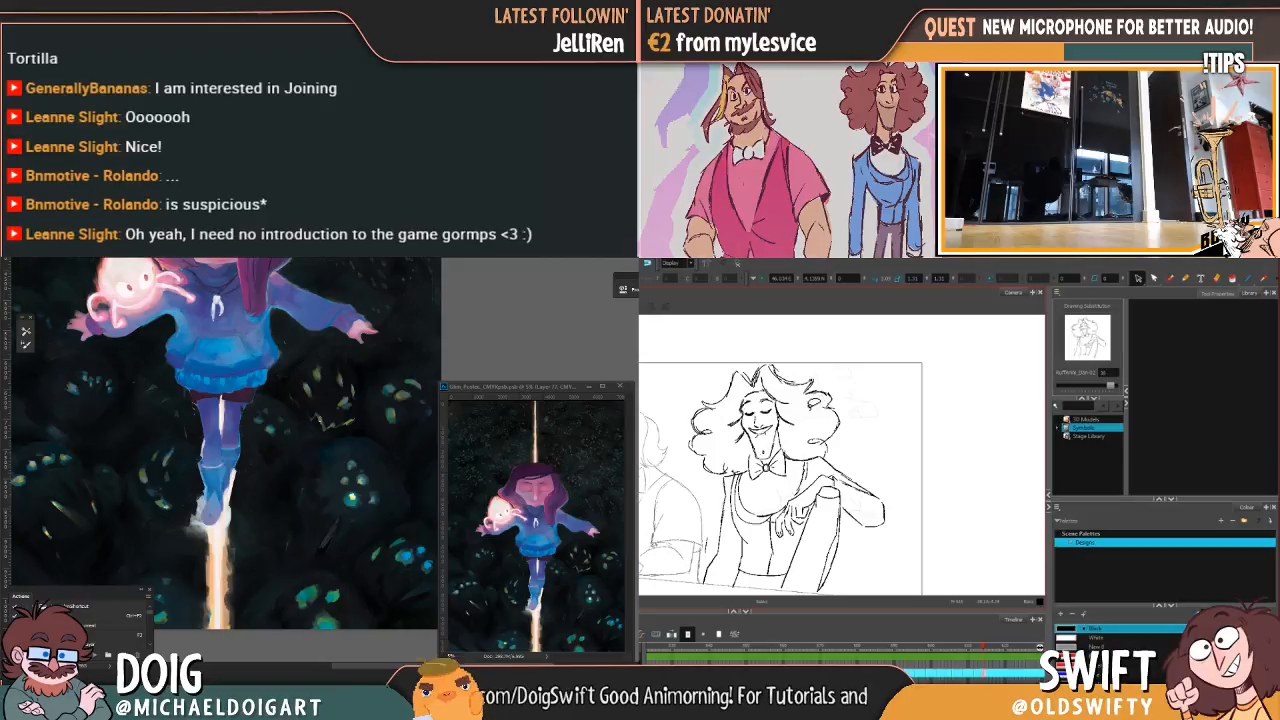
{"action": "scroll", "coordinate": [316, 408], "scroll_direction": "up", "scroll_amount": 2}
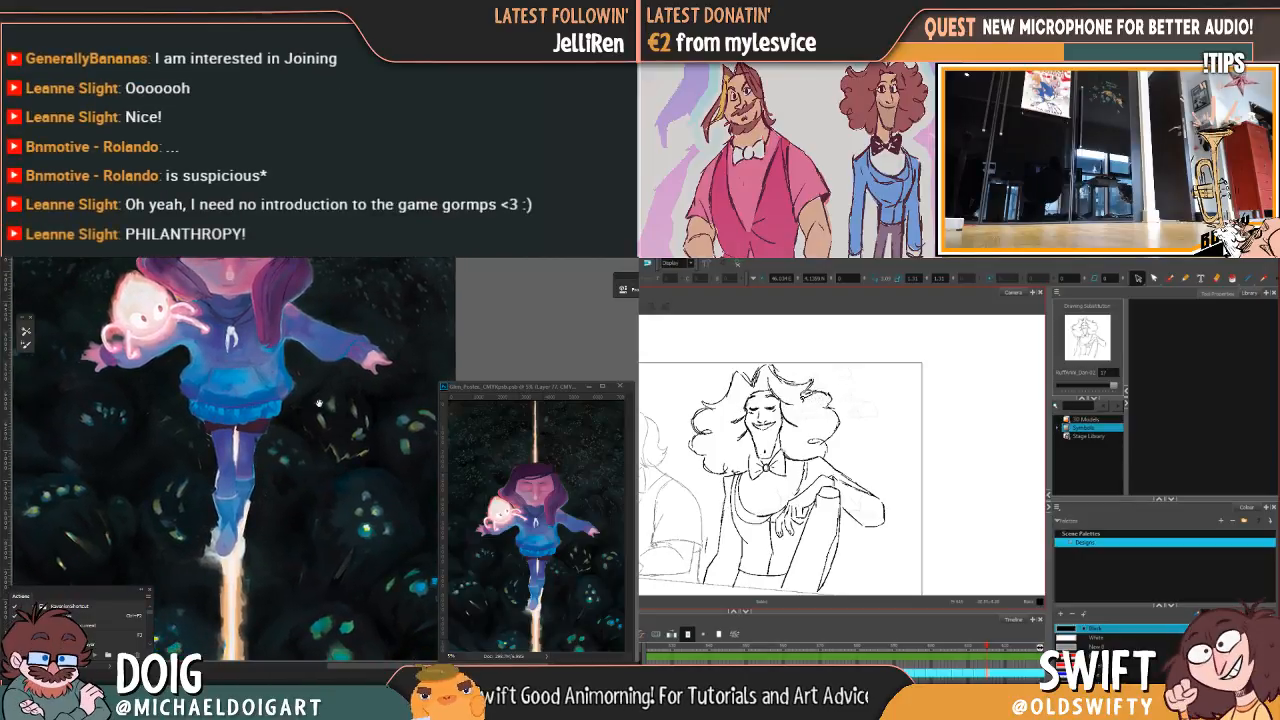
{"action": "mouse_move", "coordinate": [301, 471]}
{"action": "left_mouse_down"}
{"action": "mouse_move", "coordinate": [303, 456]}
{"action": "mouse_move", "coordinate": [275, 460]}
{"action": "mouse_move", "coordinate": [245, 407]}
{"action": "left_mouse_up"}
{"action": "scroll", "coordinate": [286, 470], "scroll_direction": "up", "scroll_amount": 4}
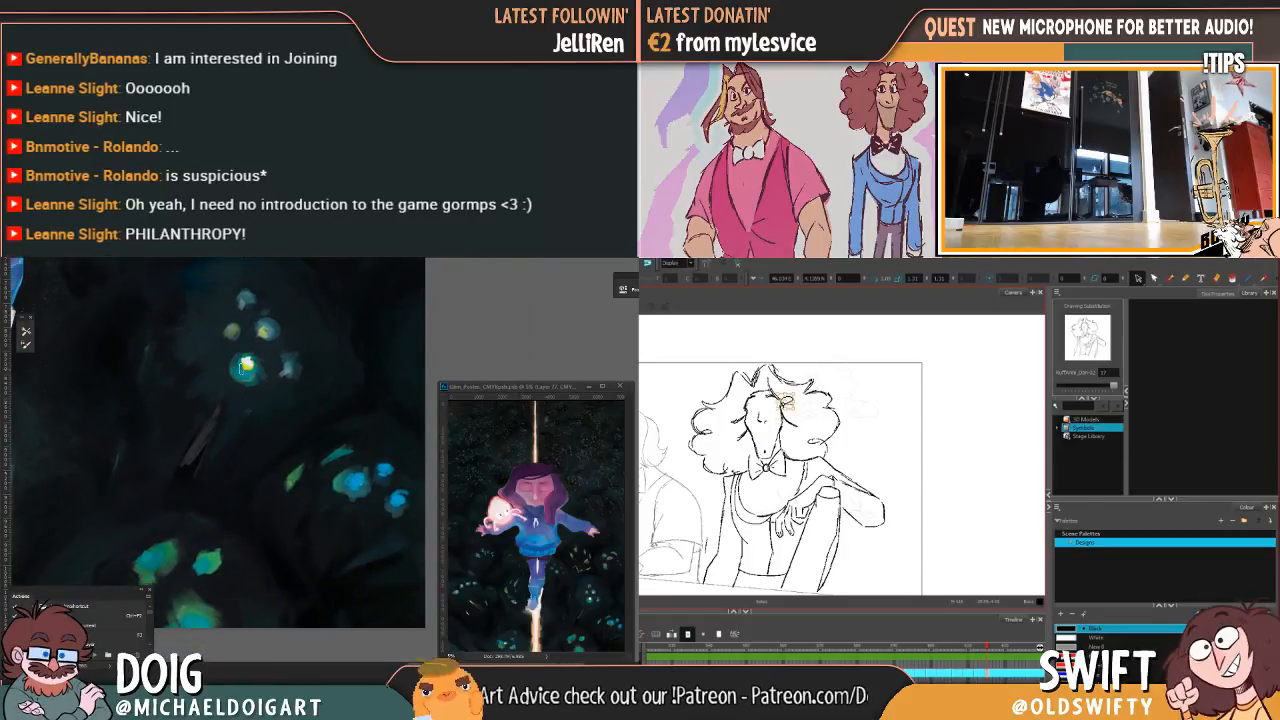
{"action": "mouse_move", "coordinate": [205, 342]}
{"action": "left_mouse_down"}
{"action": "mouse_move", "coordinate": [243, 403]}
{"action": "mouse_move", "coordinate": [265, 386]}
{"action": "left_mouse_up"}
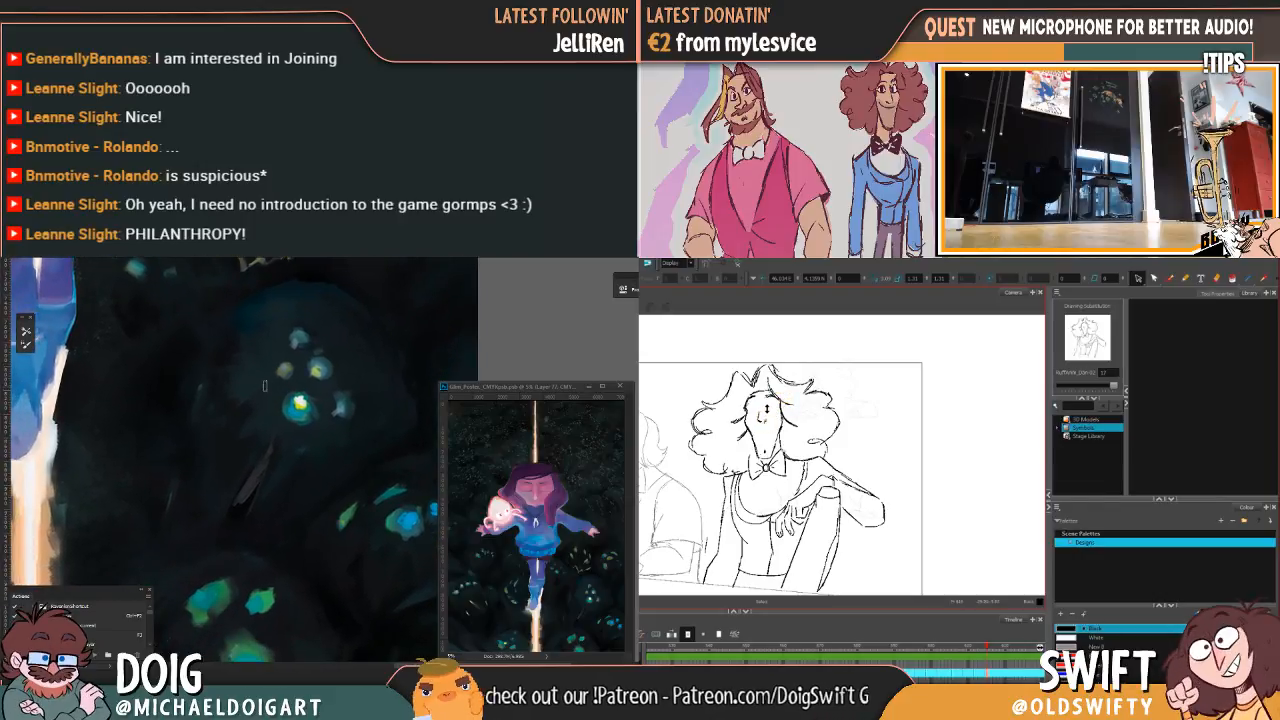
{"action": "scroll", "coordinate": [263, 390], "scroll_direction": "down", "scroll_amount": 5}
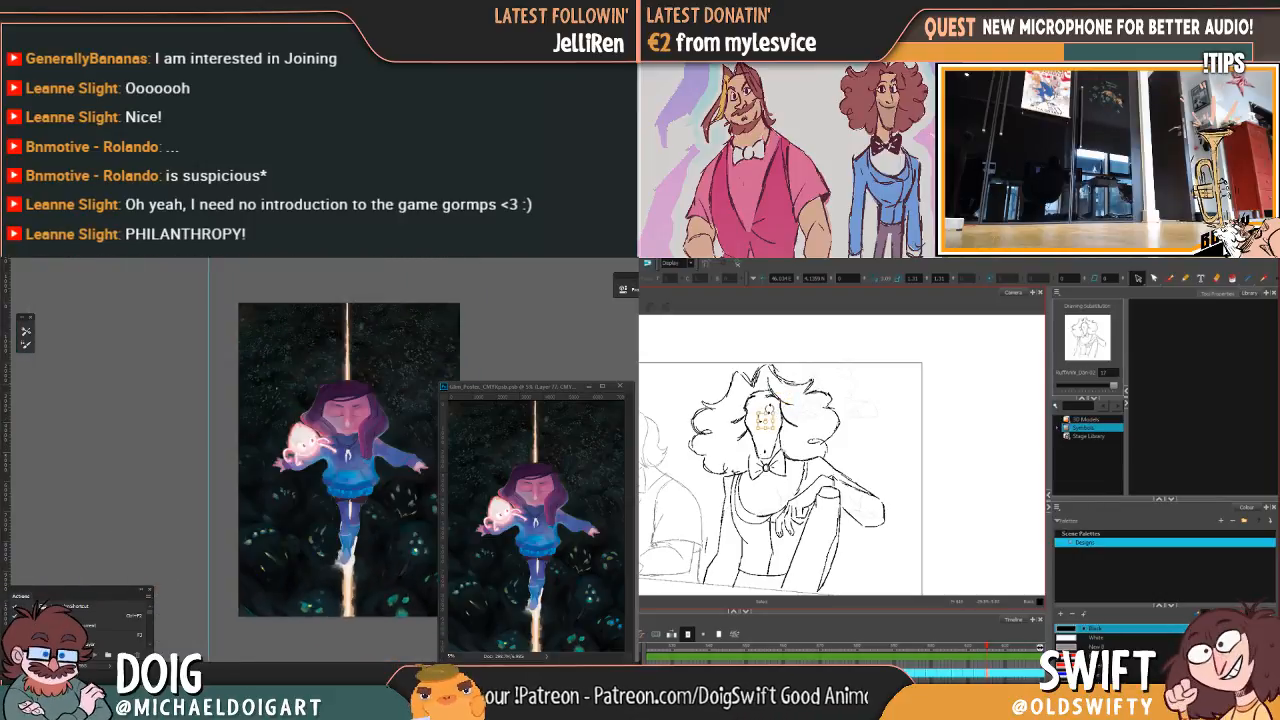
{"action": "scroll", "coordinate": [343, 418], "scroll_direction": "up", "scroll_amount": 1}
{"action": "mouse_move", "coordinate": [393, 523]}
{"action": "left_mouse_down"}
{"action": "mouse_move", "coordinate": [268, 415]}
{"action": "mouse_move", "coordinate": [280, 408]}
{"action": "mouse_move", "coordinate": [308, 430]}
{"action": "mouse_move", "coordinate": [310, 459]}
{"action": "left_mouse_up"}
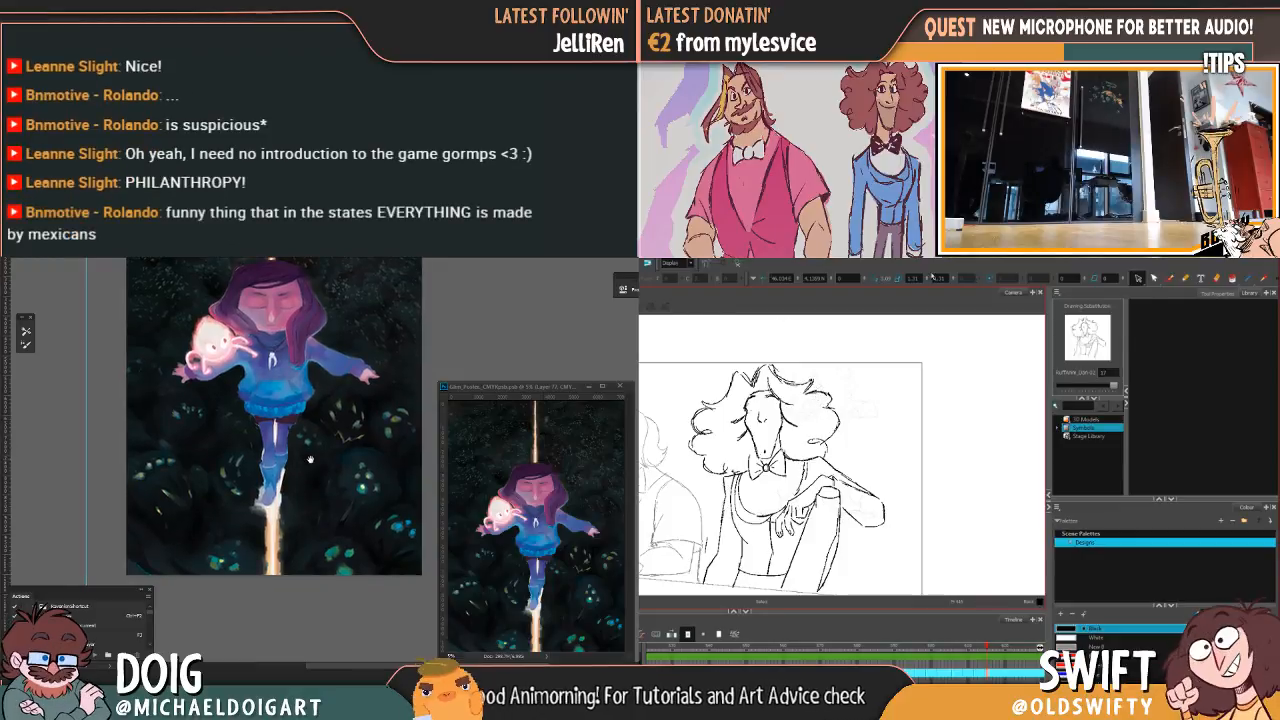
{"action": "left_click_drag", "start_coordinate": [310, 460], "coordinate": [306, 461]}
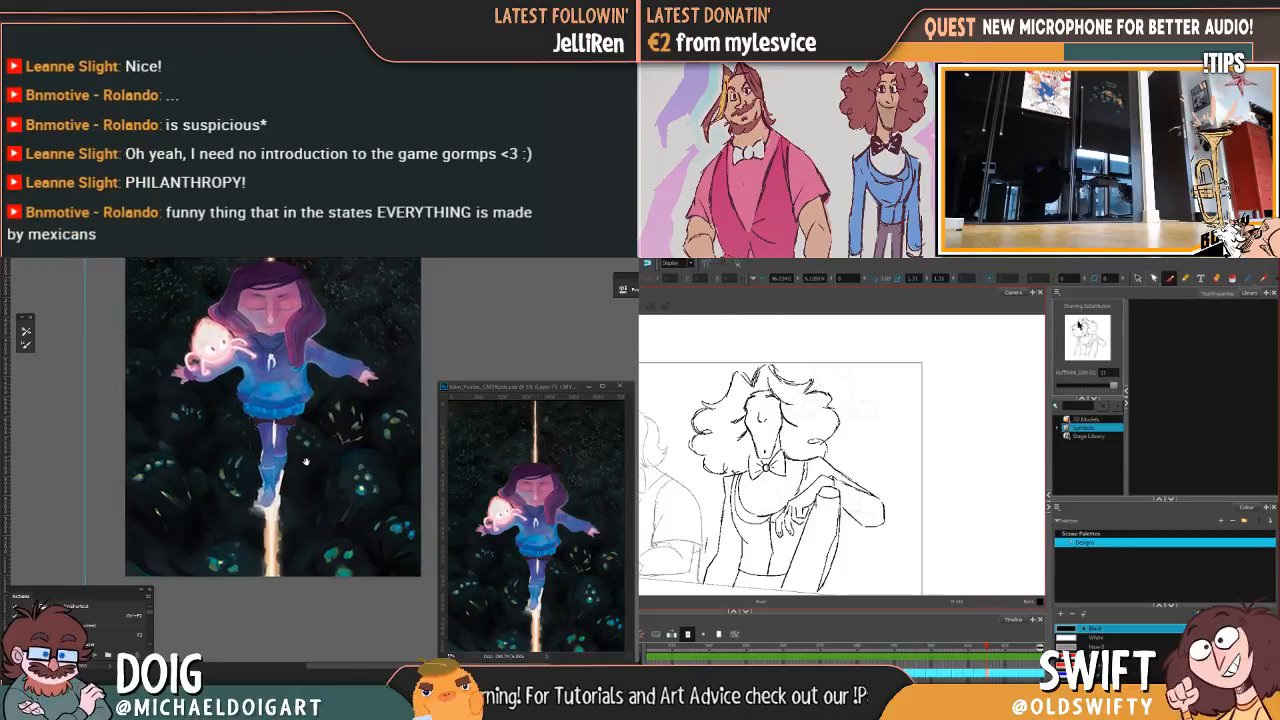
{"action": "left_click_drag", "start_coordinate": [254, 427], "coordinate": [262, 428]}
{"action": "scroll", "coordinate": [238, 418], "scroll_direction": "up", "scroll_amount": 6}
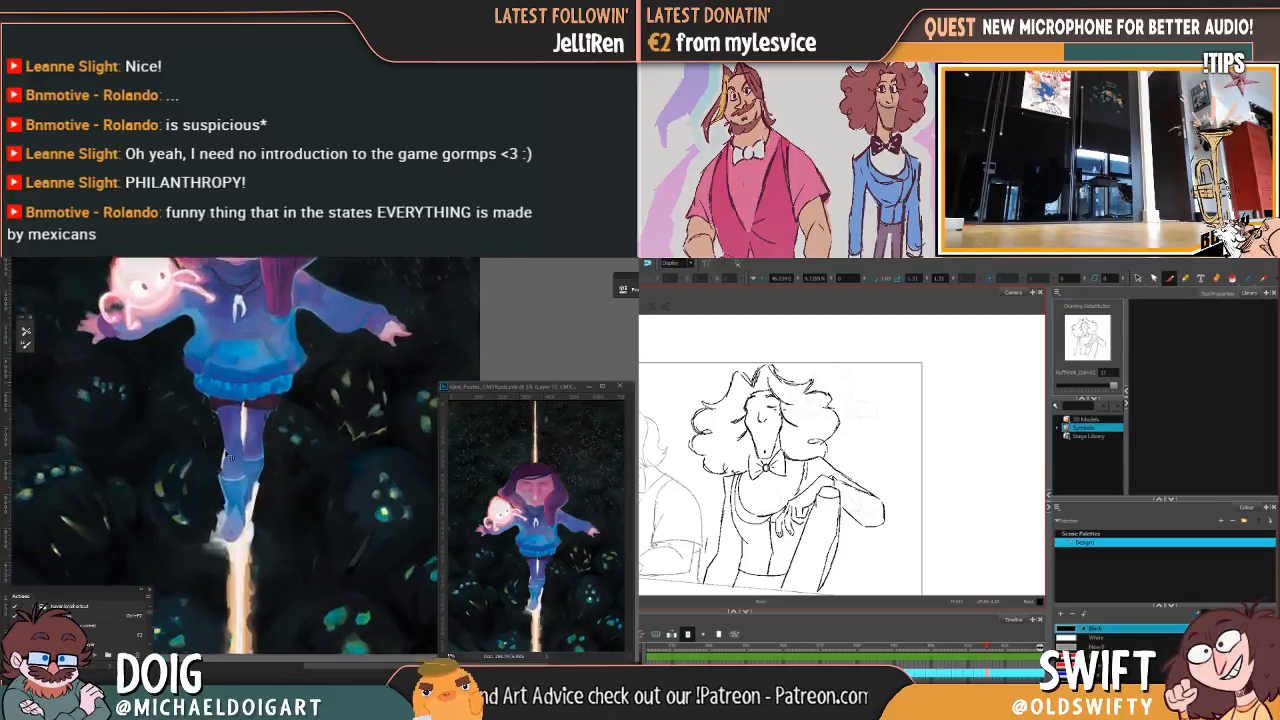
Step: Dab small strokes on the glowing-eyed creature beside the girl's boots, and draw closed eyes and a smile on the curly-haired character's face
{"action": "left_click_drag", "start_coordinate": [260, 428], "coordinate": [266, 454]}
{"action": "left_click_drag", "start_coordinate": [262, 470], "coordinate": [261, 462]}
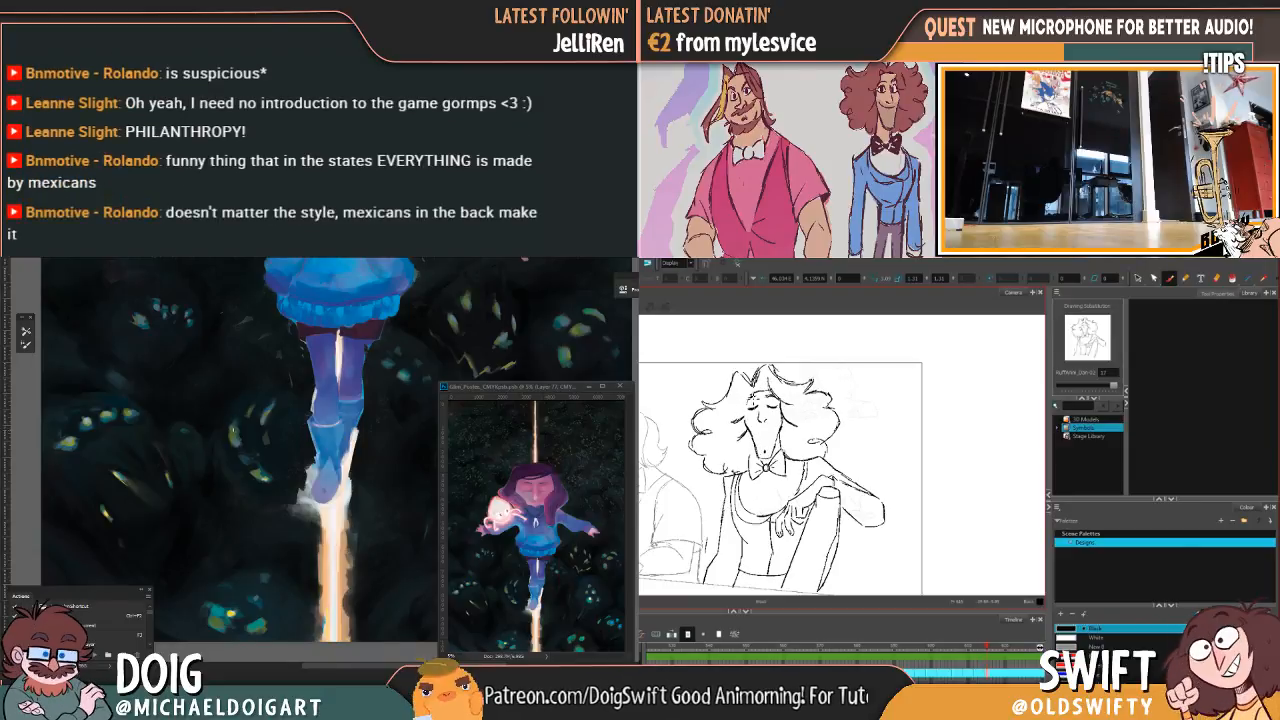
{"action": "mouse_move", "coordinate": [237, 423]}
{"action": "left_mouse_down"}
{"action": "mouse_move", "coordinate": [229, 434]}
{"action": "mouse_move", "coordinate": [242, 402]}
{"action": "left_mouse_up"}
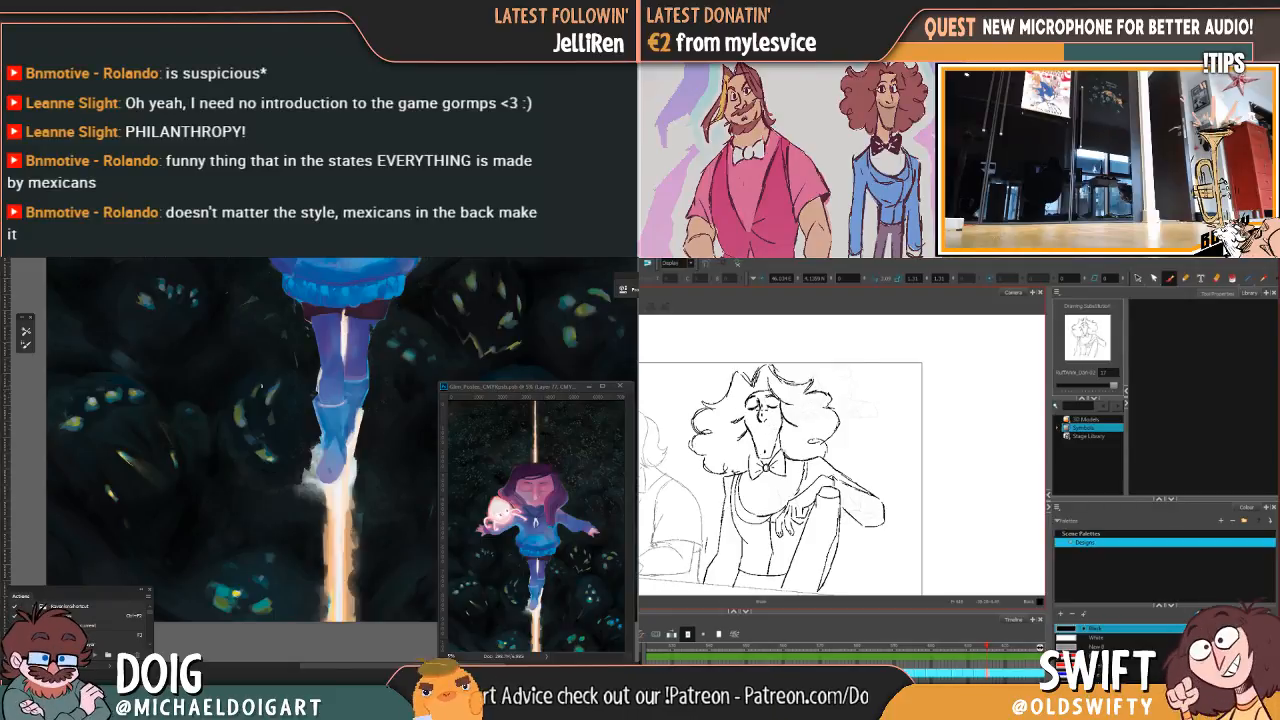
{"action": "left_click", "coordinate": [238, 410]}
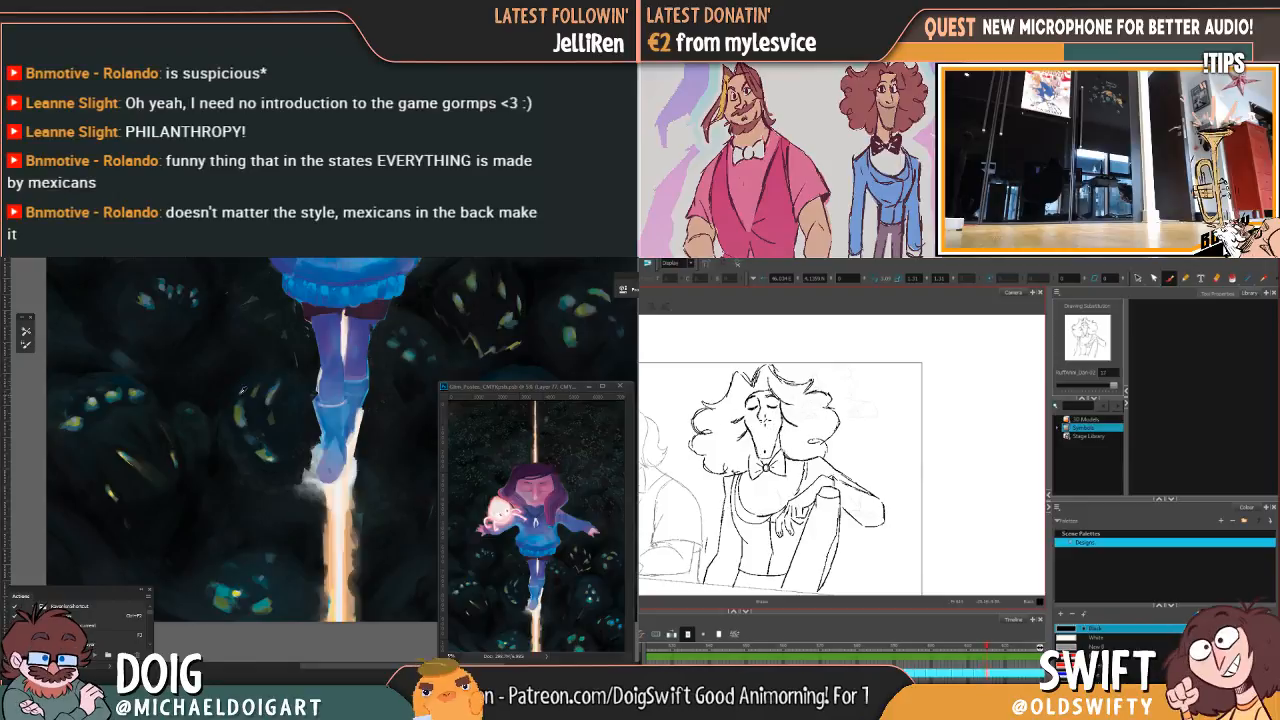
{"action": "left_click", "coordinate": [241, 410]}
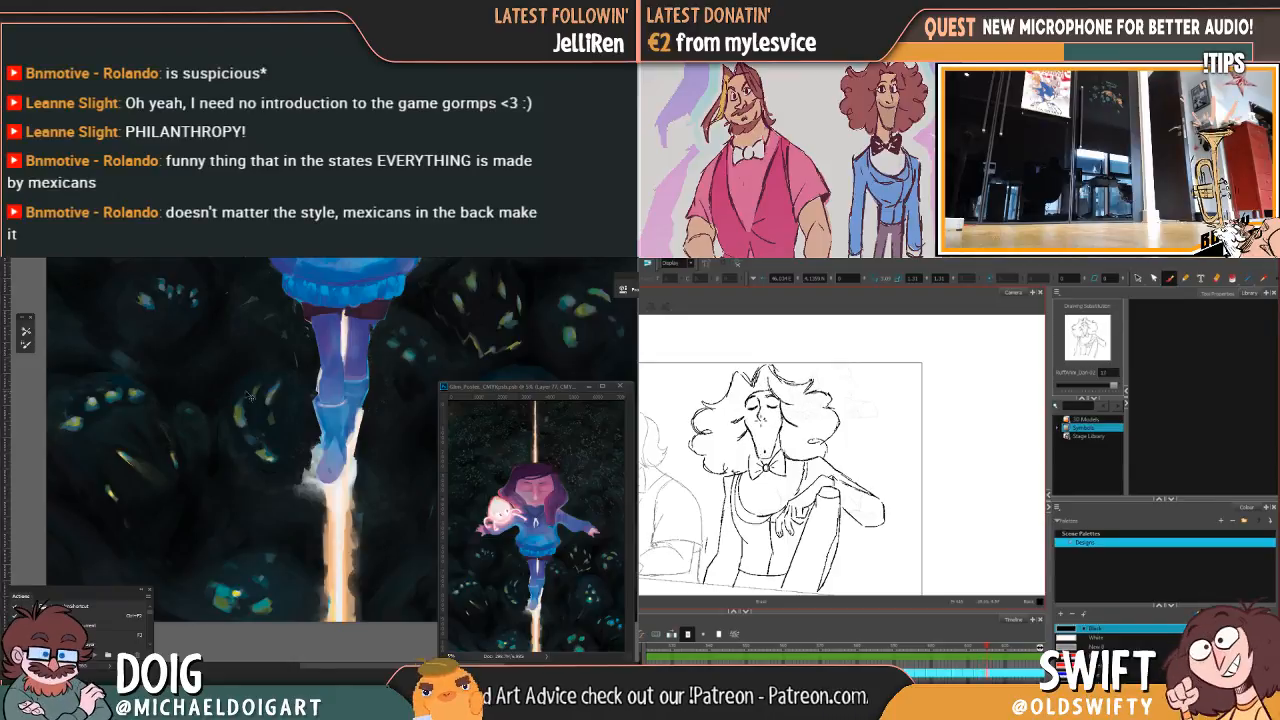
{"action": "key", "text": "ctrl+plus"}
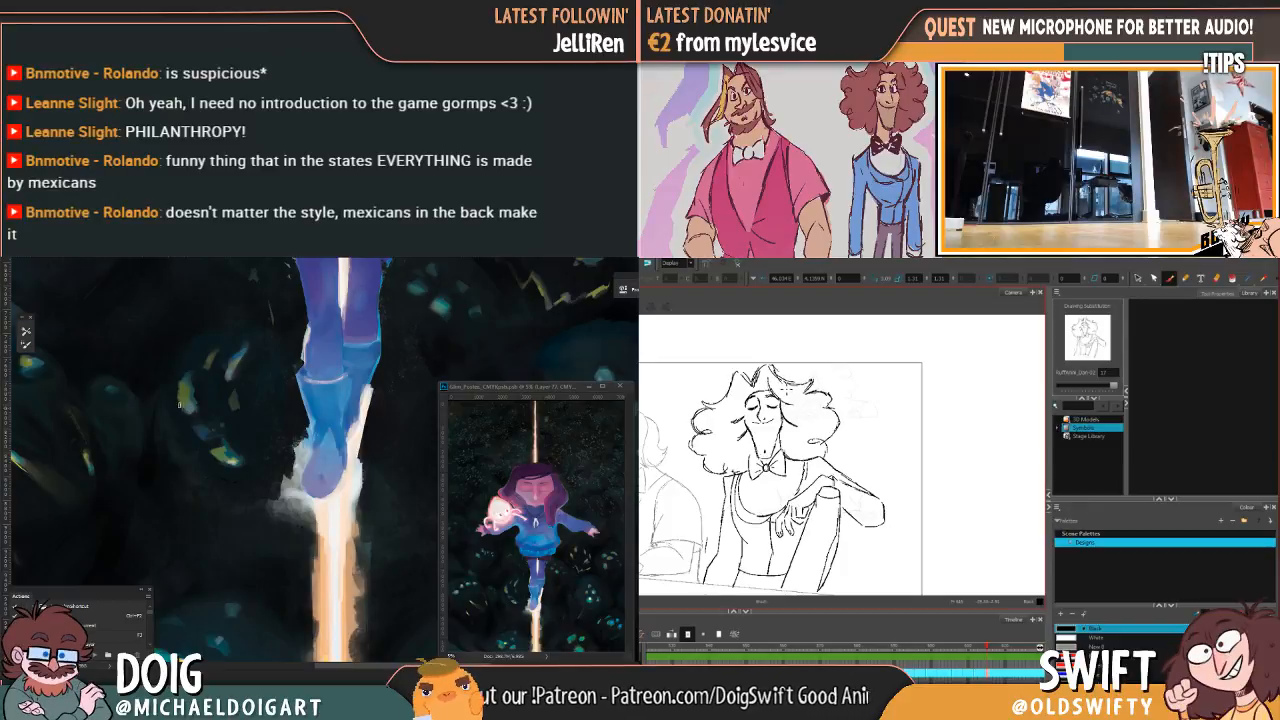
{"action": "key", "text": "ctrl+minus"}
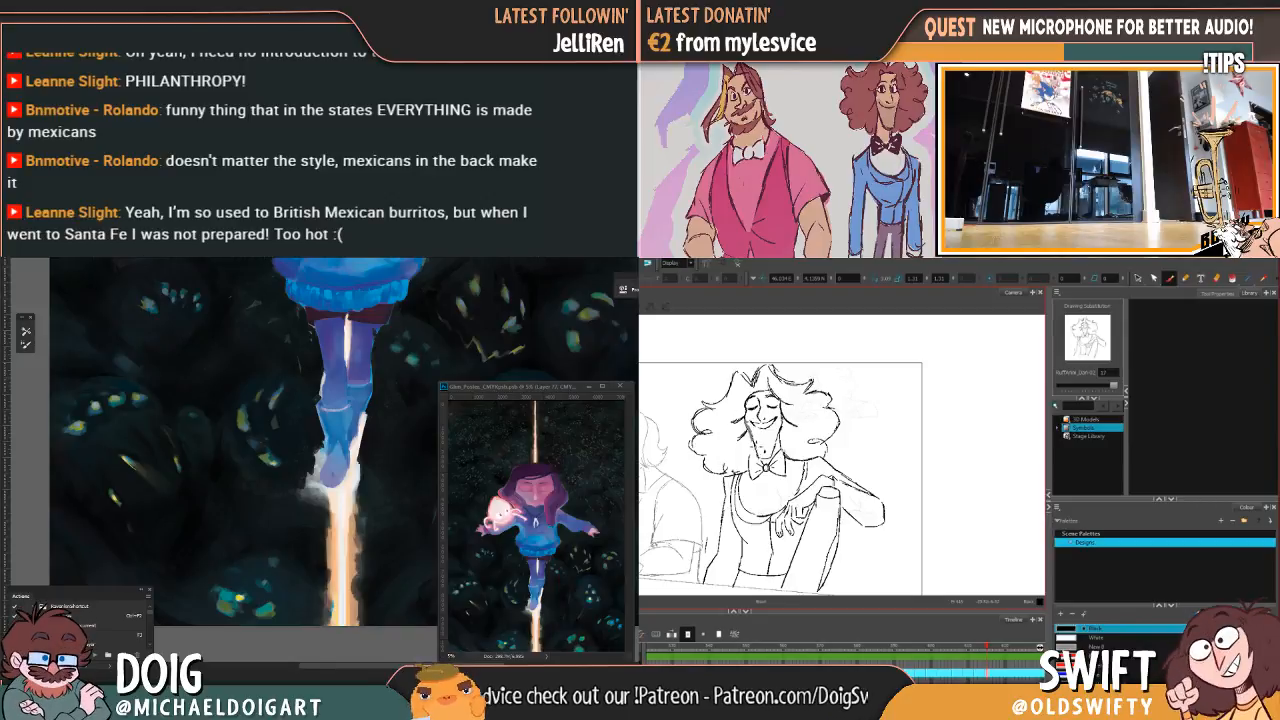
Step: Lasso and adjust the curly-haired character's jaw and neck lines, and inspect the glowing-eyed creatures on both sides of the girl's boots
{"action": "key", "text": "ctrl+plus"}
{"action": "left_click_drag", "start_coordinate": [207, 413], "coordinate": [263, 391]}
{"action": "mouse_move", "coordinate": [274, 475]}
{"action": "left_mouse_down"}
{"action": "mouse_move", "coordinate": [281, 407]}
{"action": "mouse_move", "coordinate": [282, 443]}
{"action": "left_mouse_up"}
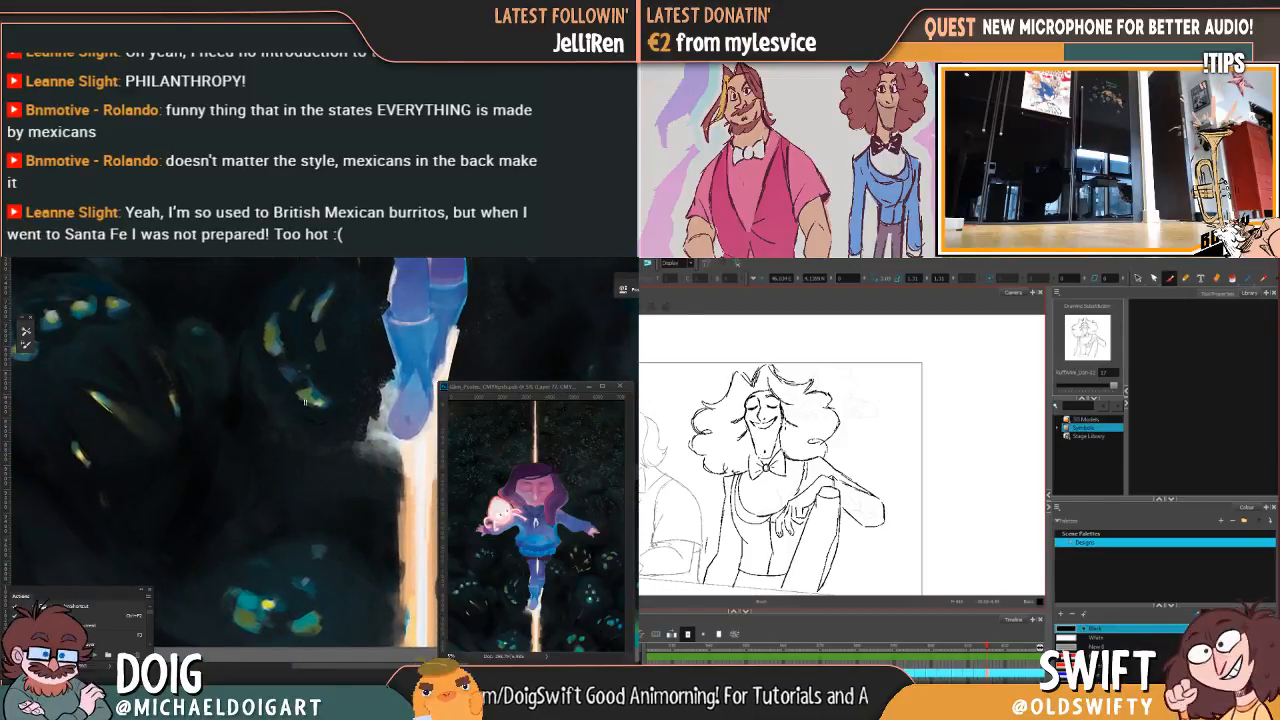
{"action": "left_click_drag", "start_coordinate": [292, 360], "coordinate": [271, 411]}
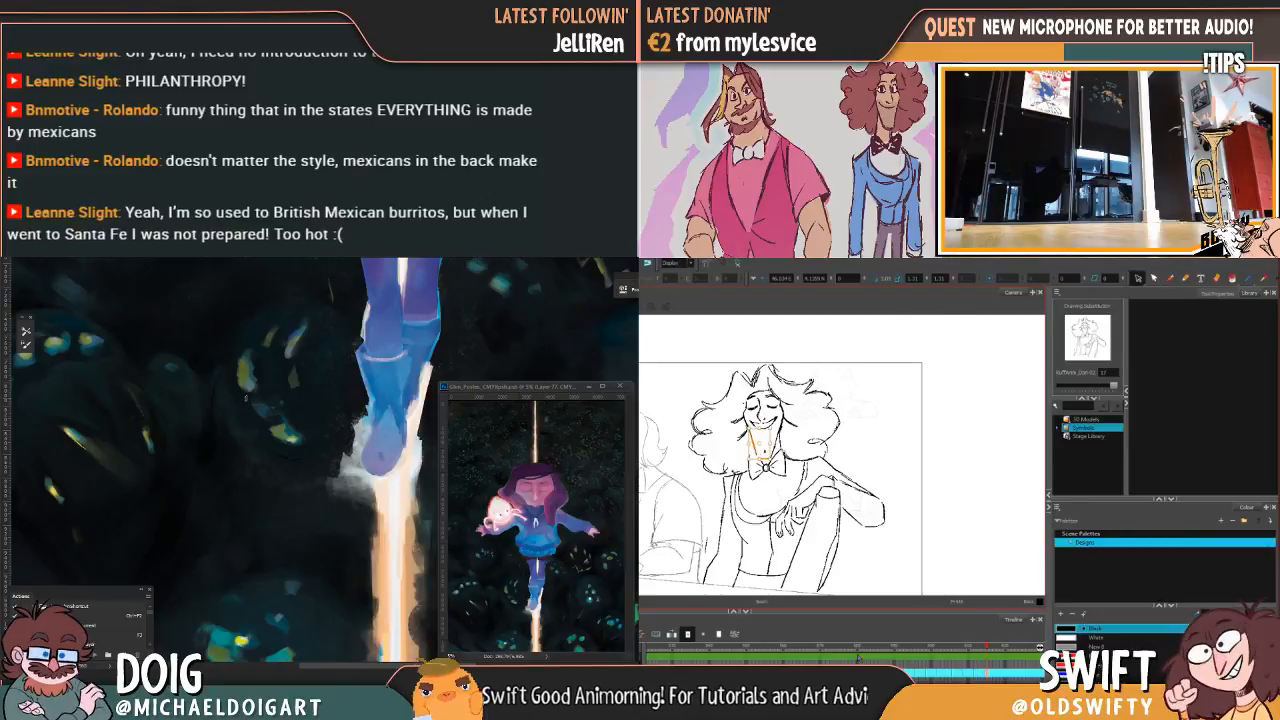
{"action": "key", "text": "ctrl+minus"}
{"action": "key", "text": "ctrl+minus"}
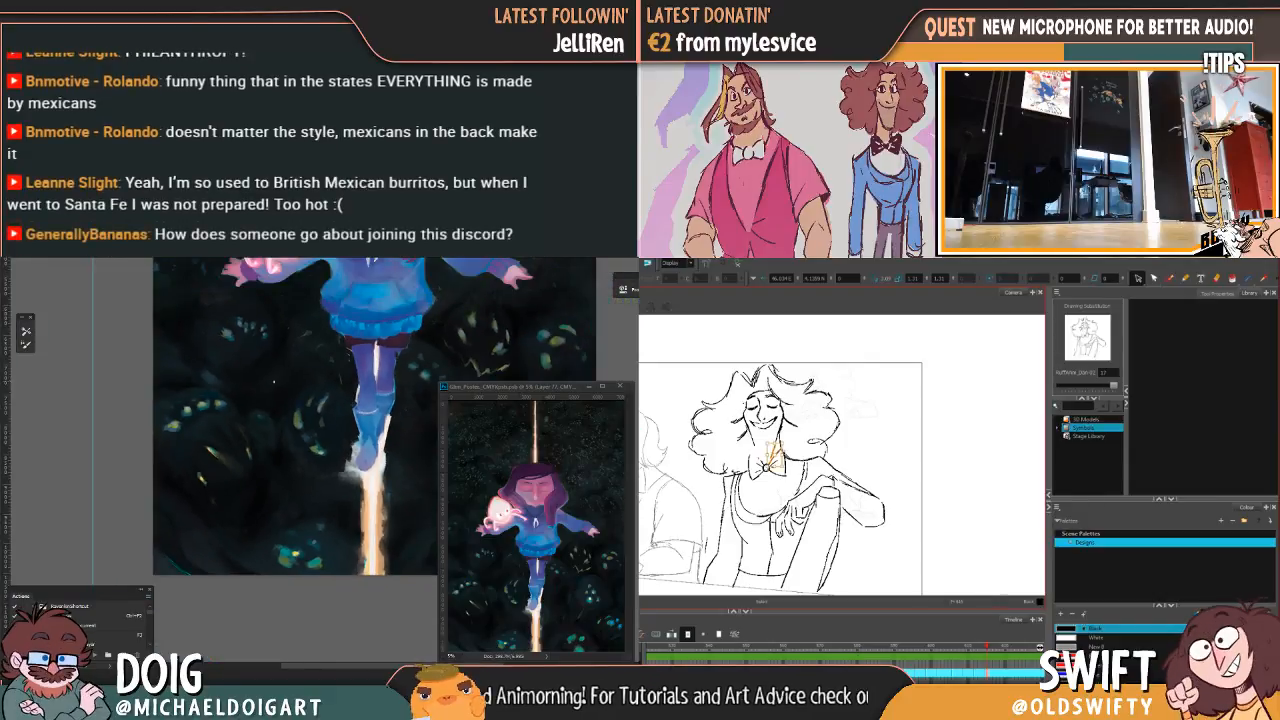
{"action": "key", "text": "ctrl+minus"}
{"action": "key", "text": "ctrl+plus"}
{"action": "key", "text": "ctrl+plus"}
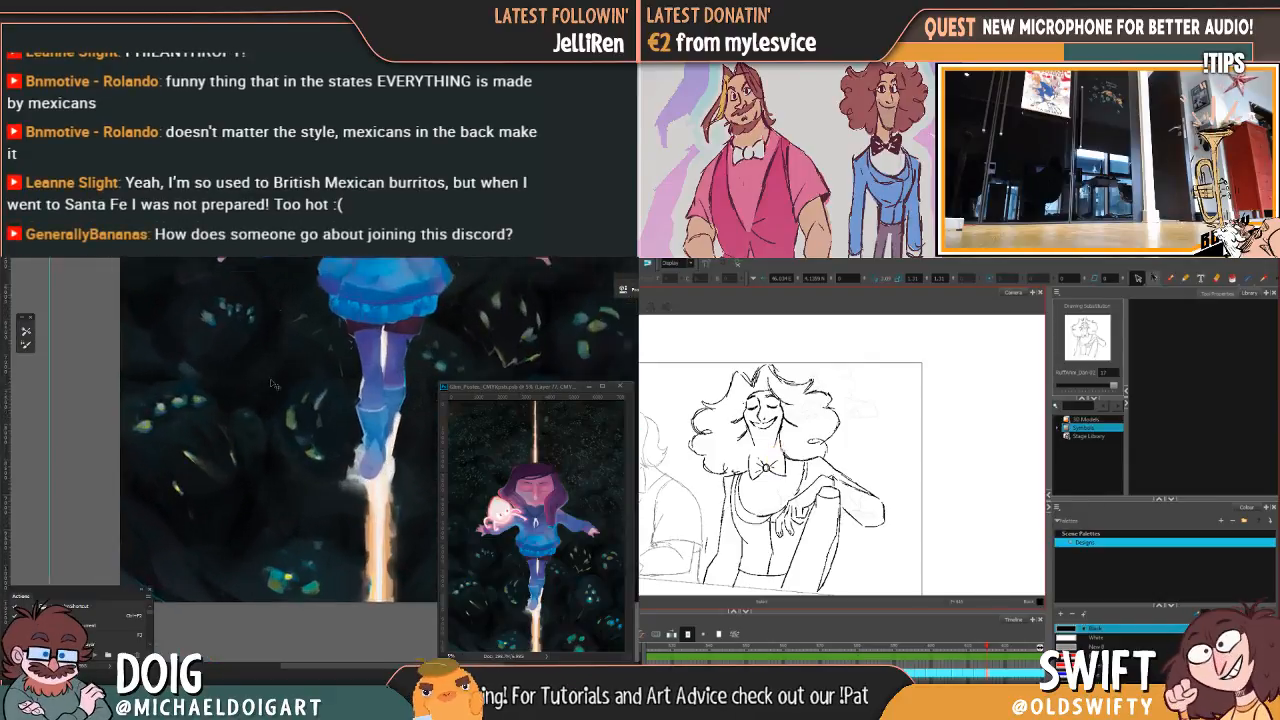
{"action": "left_click_drag", "start_coordinate": [272, 421], "coordinate": [238, 409]}
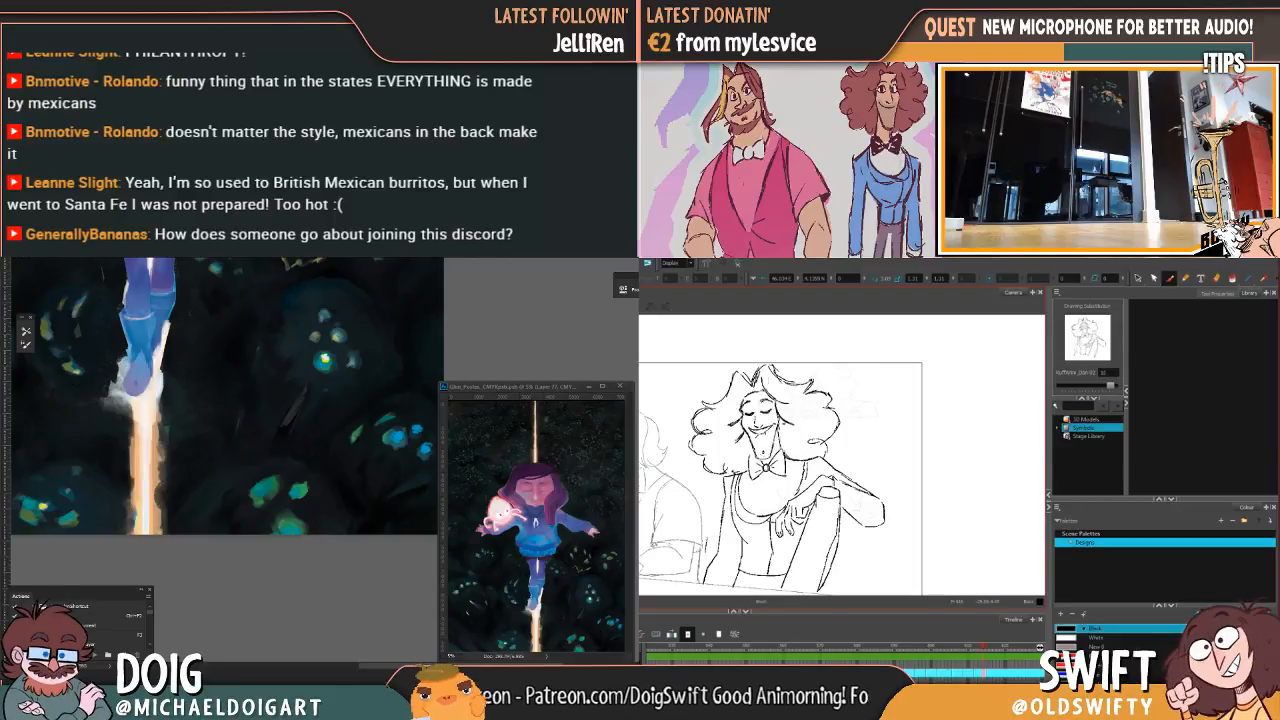
Step: Compare the curly-haired character's smiling drawing repeatedly with its neighbouring frame to judge the facial movement
{"action": "key", "text": "comma"}
{"action": "key", "text": "period"}
{"action": "key", "text": "comma"}
{"action": "key", "text": "period"}
{"action": "key", "text": "comma"}
{"action": "key", "text": "period"}
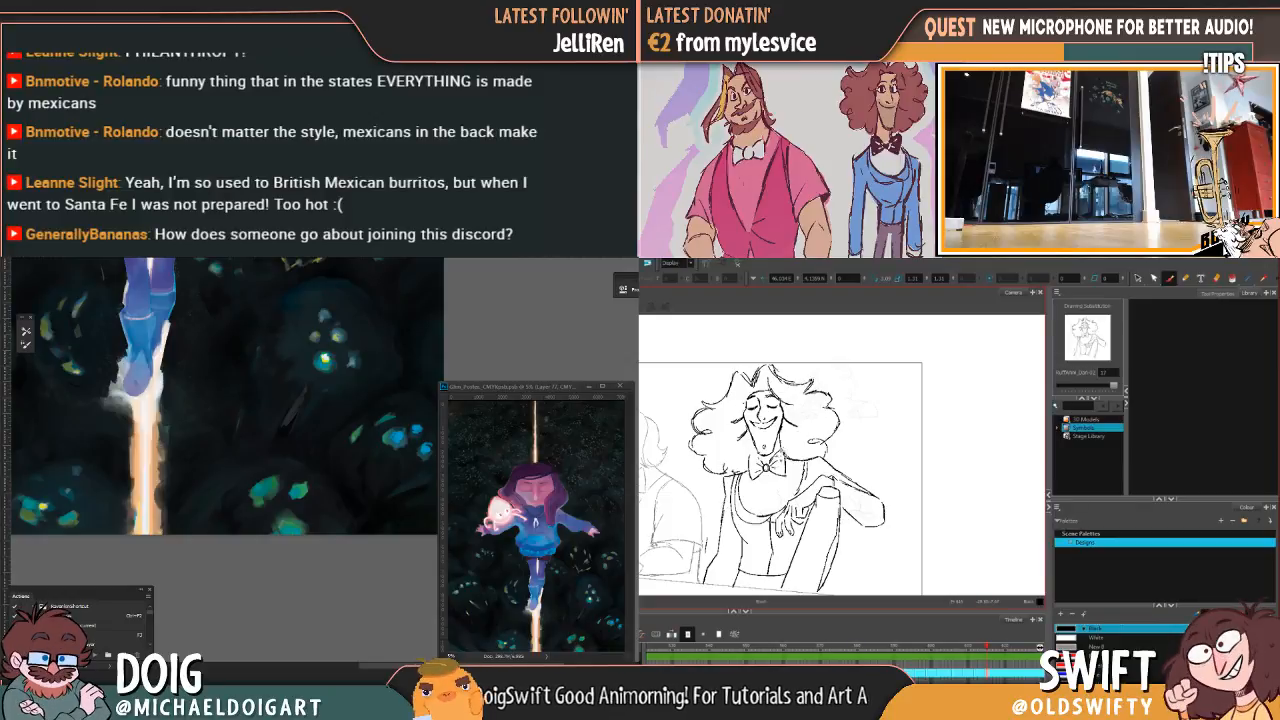
{"action": "key", "text": "comma"}
{"action": "key", "text": "period"}
{"action": "key", "text": "comma"}
{"action": "key", "text": "period"}
{"action": "key", "text": "comma"}
{"action": "key", "text": "period"}
{"action": "key", "text": "comma"}
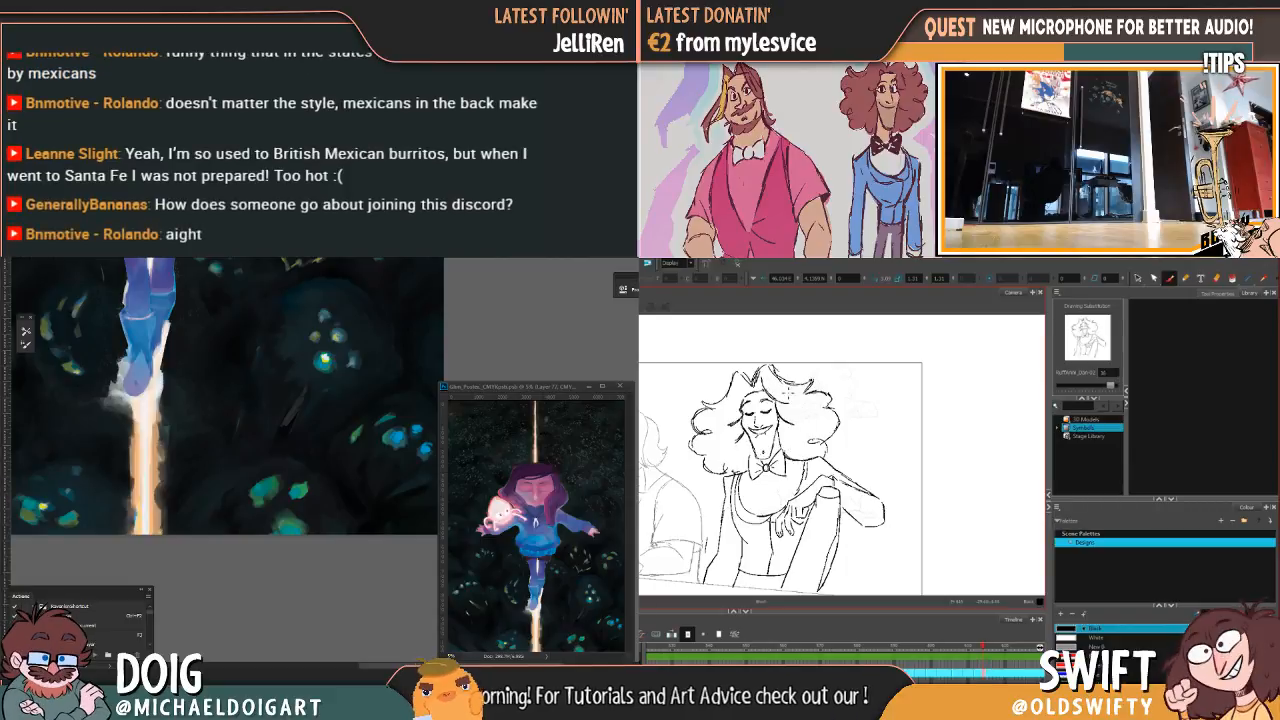
{"action": "key", "text": "period"}
{"action": "key", "text": "comma"}
{"action": "key", "text": "period"}
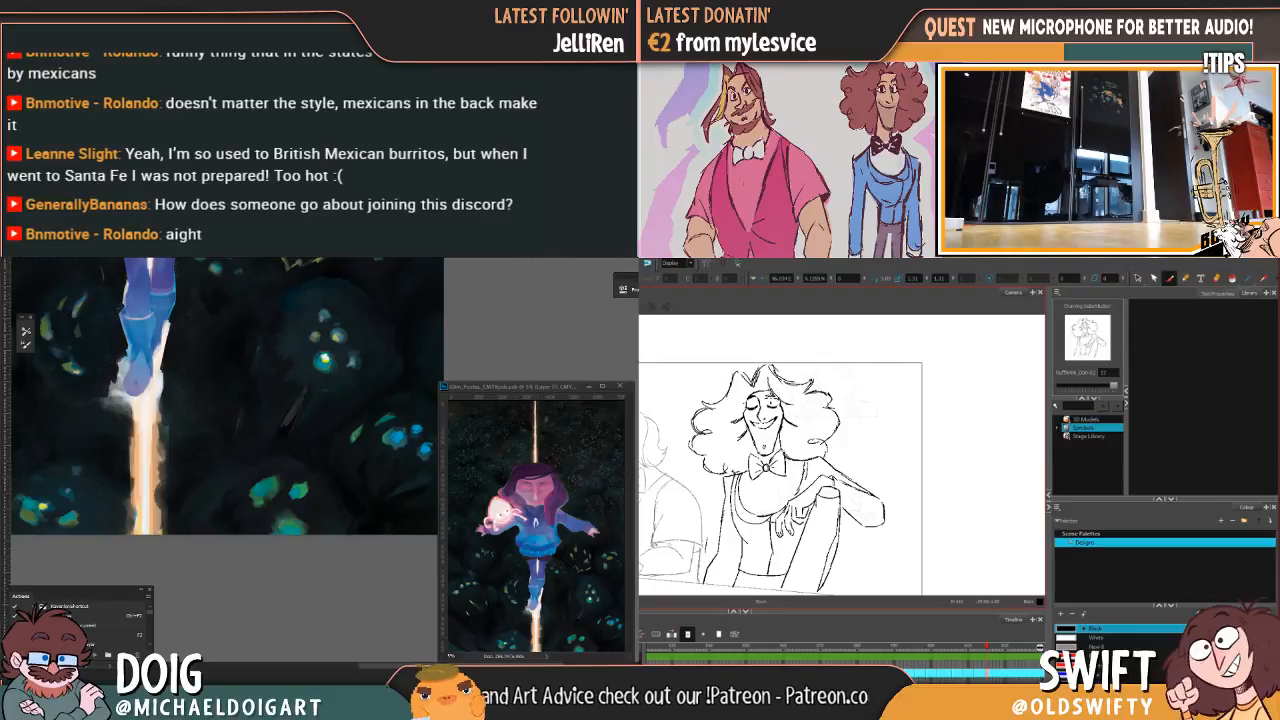
{"action": "key", "text": "comma"}
{"action": "key", "text": "period"}
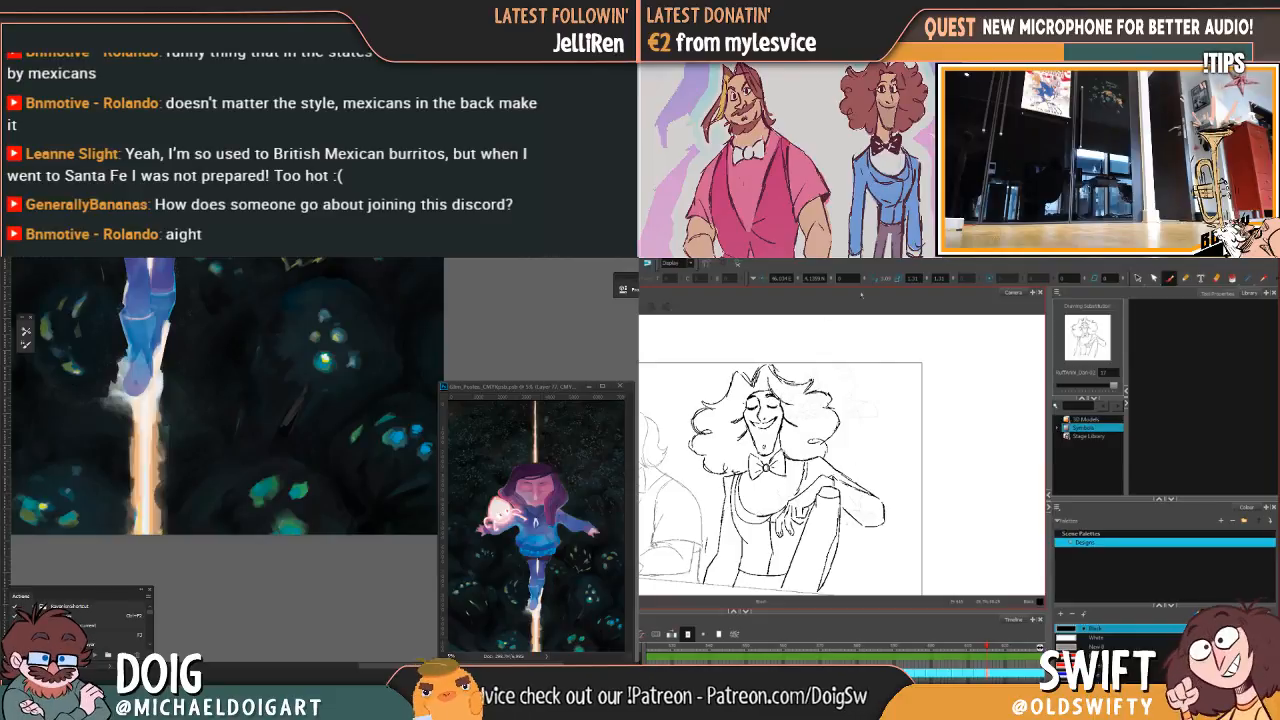
{"action": "key", "text": "comma"}
{"action": "key", "text": "period"}
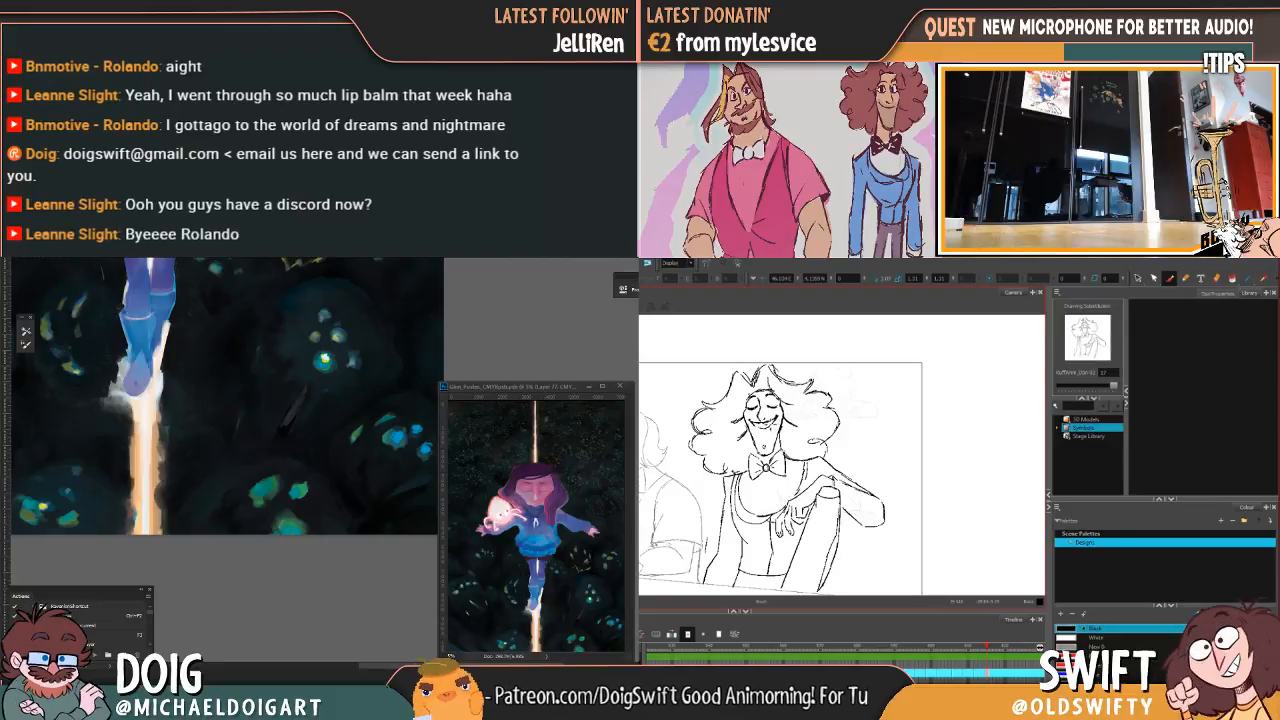
Step: Undo the last two strokes on the curly-haired character's drawing and check it against the previous frame
{"action": "key", "text": "ctrl+z"}
{"action": "key", "text": "ctrl+z"}
{"action": "key", "text": "comma"}
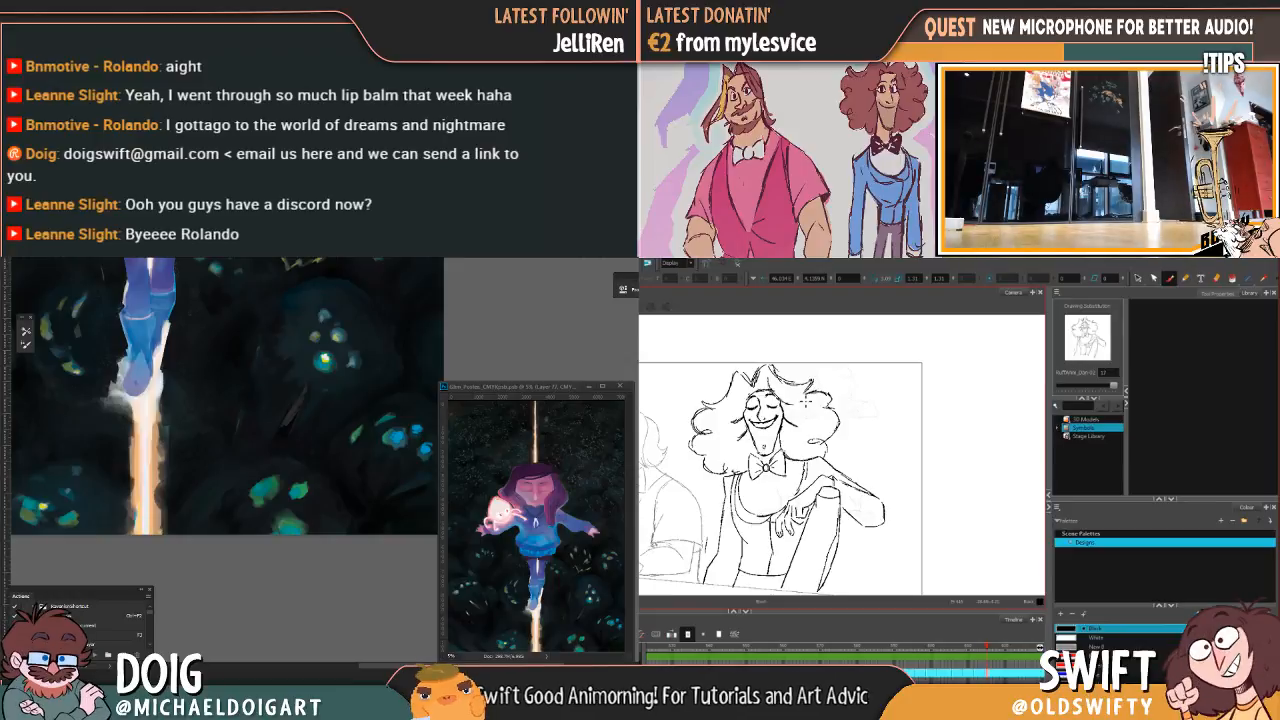
Step: Examine the whole girl painting and the creatures around her boots, sampling teal from the eyes of the lower creature
{"action": "left_click", "coordinate": [261, 488]}
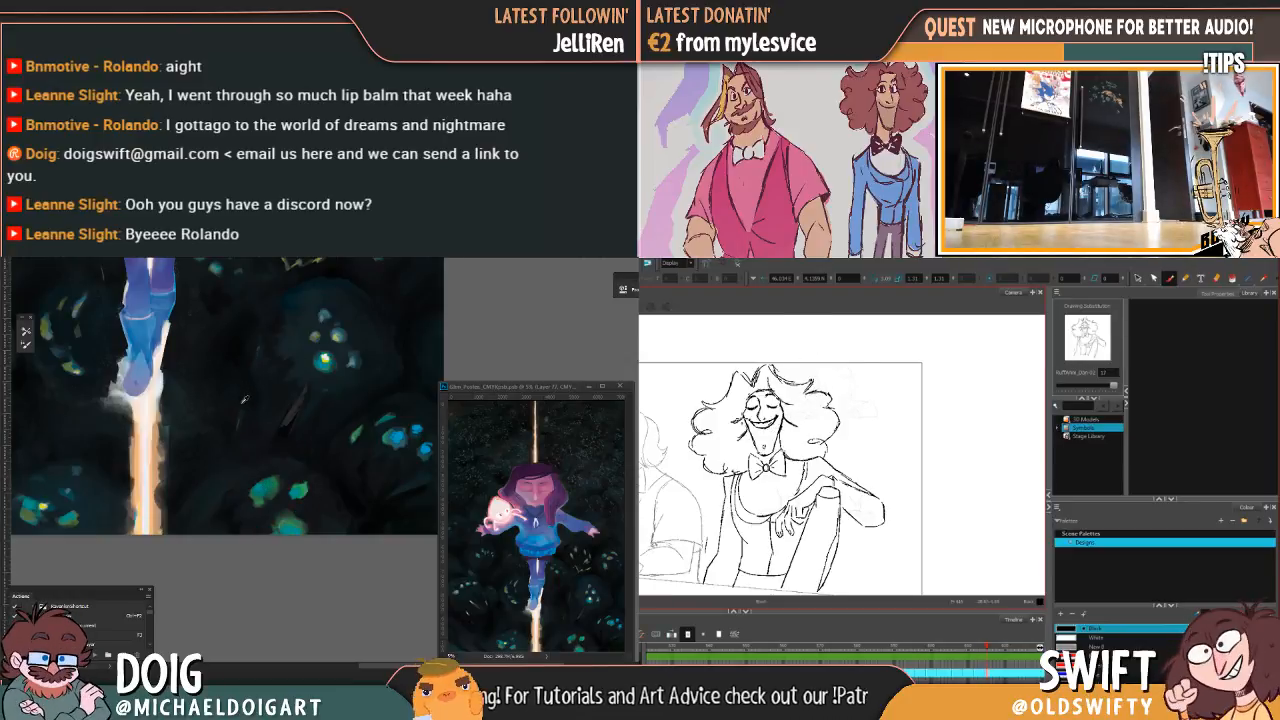
{"action": "left_click_drag", "start_coordinate": [224, 380], "coordinate": [240, 434]}
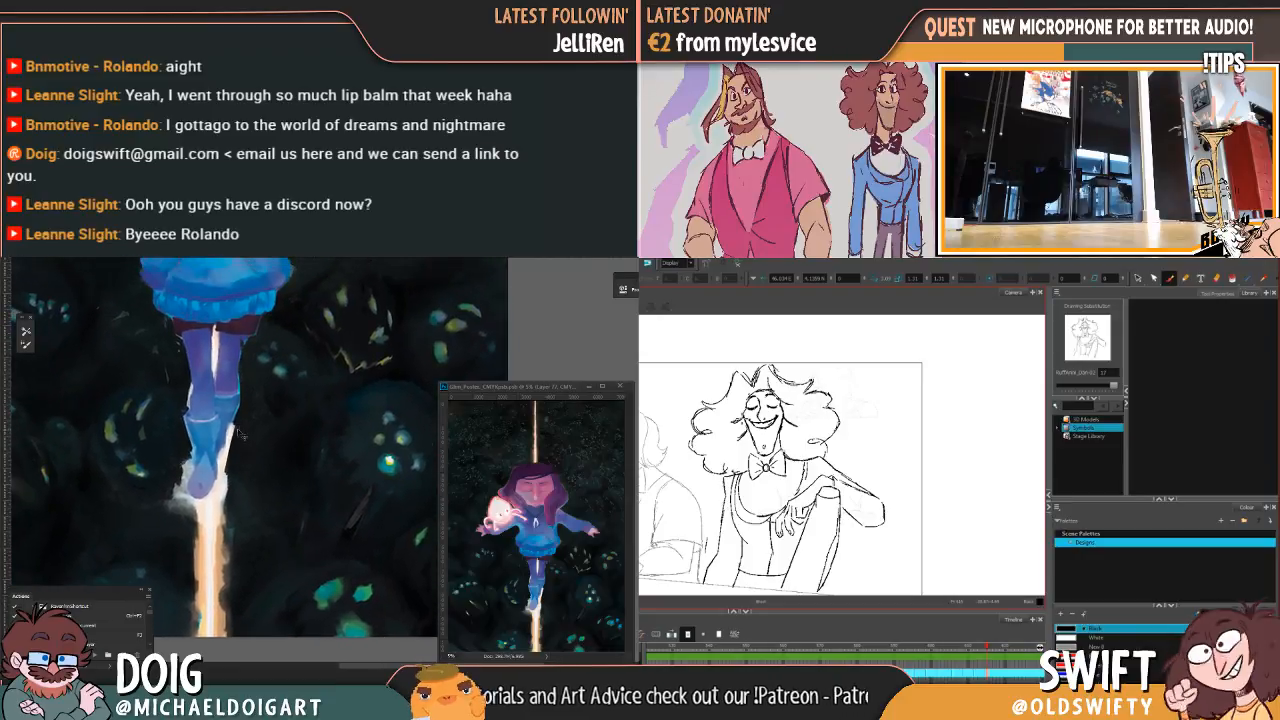
{"action": "key", "text": "ctrl+minus"}
{"action": "key", "text": "ctrl+minus"}
{"action": "left_click_drag", "start_coordinate": [233, 266], "coordinate": [293, 380]}
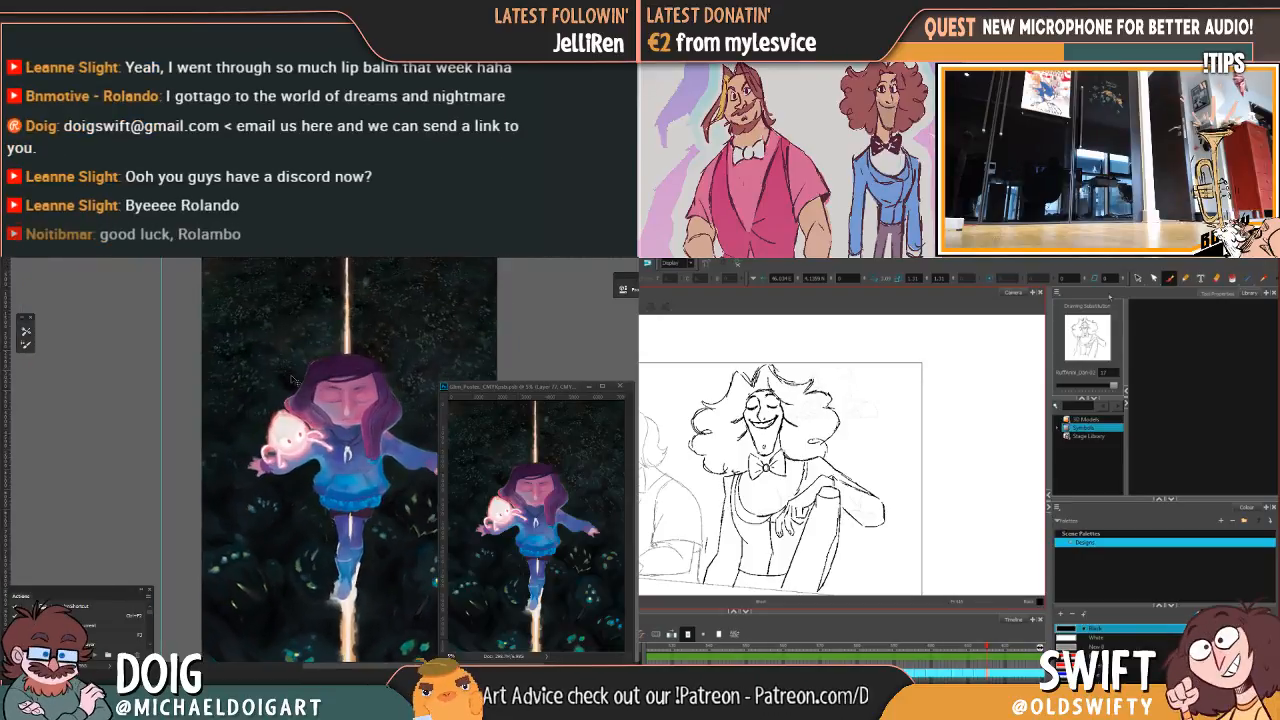
{"action": "key", "text": "ctrl+plus"}
{"action": "left_click_drag", "start_coordinate": [353, 576], "coordinate": [229, 412]}
{"action": "left_click_drag", "start_coordinate": [318, 433], "coordinate": [260, 401]}
{"action": "left_click", "coordinate": [281, 535], "text": "alt"}
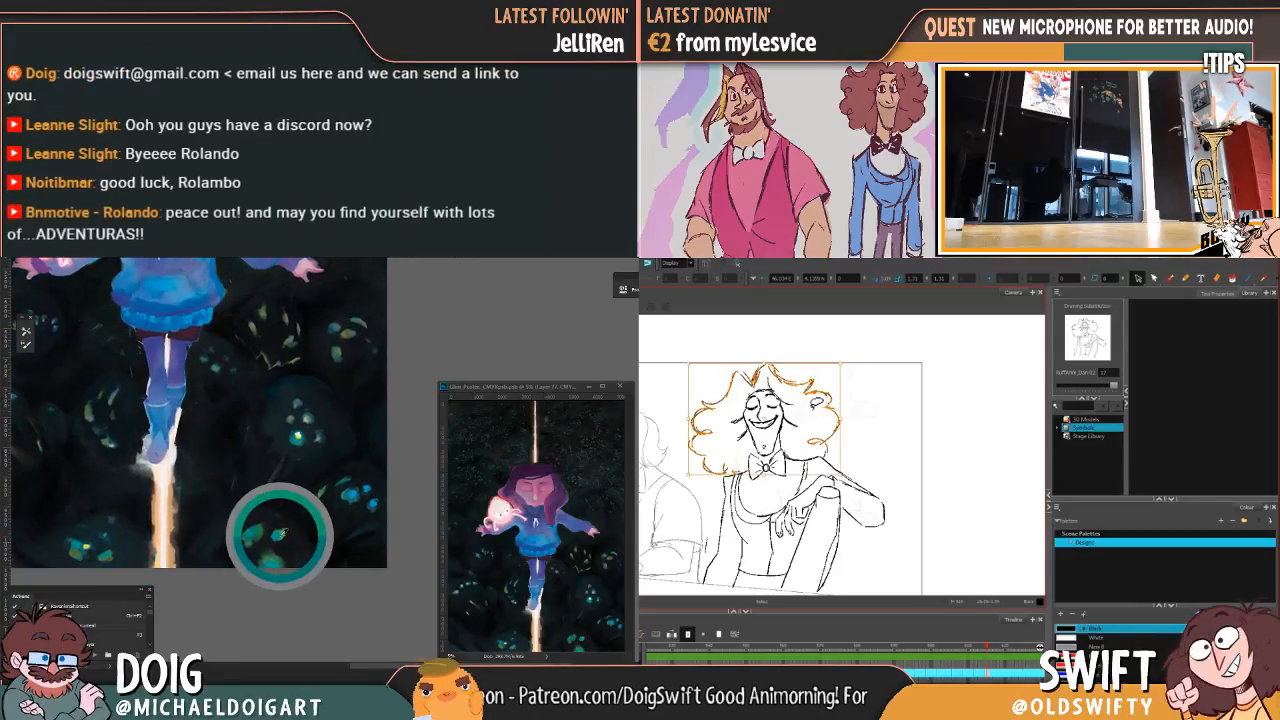
{"action": "mouse_move", "coordinate": [280, 522]}
{"action": "left_mouse_down"}
{"action": "mouse_move", "coordinate": [270, 491]}
{"action": "mouse_move", "coordinate": [270, 502]}
{"action": "left_mouse_up"}
Step: Reshape the curly-haired character's selected hair outline, and sample green from the eye cluster near the painting's lower edge
{"action": "left_click_drag", "start_coordinate": [851, 363], "coordinate": [852, 367]}
{"action": "left_click_drag", "start_coordinate": [845, 418], "coordinate": [844, 420]}
{"action": "left_click", "coordinate": [859, 411]}
{"action": "left_click", "coordinate": [71, 530], "text": "alt"}
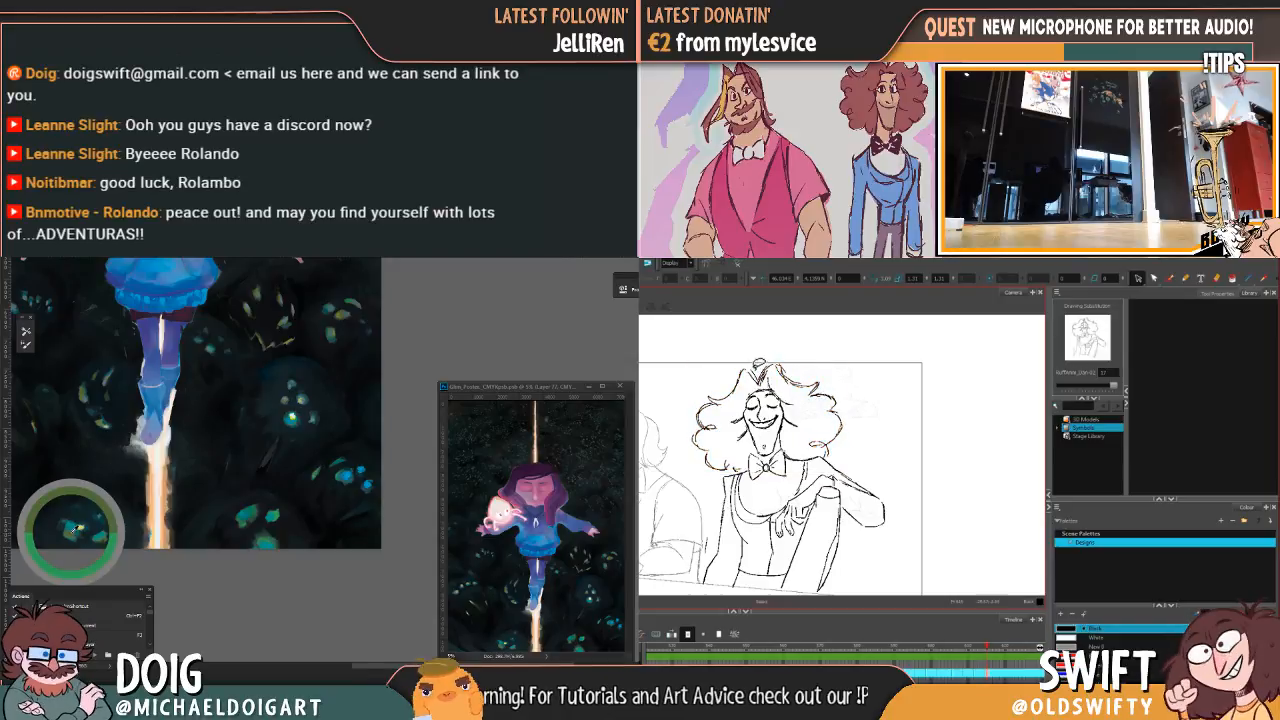
{"action": "mouse_move", "coordinate": [759, 362]}
{"action": "left_mouse_down"}
{"action": "mouse_move", "coordinate": [708, 475]}
{"action": "mouse_move", "coordinate": [745, 363]}
{"action": "left_mouse_up"}
{"action": "left_click_drag", "start_coordinate": [684, 421], "coordinate": [710, 472]}
{"action": "key", "text": "f"}
{"action": "key", "text": "g"}
{"action": "left_click_drag", "start_coordinate": [685, 424], "coordinate": [690, 424]}
{"action": "key", "text": "ctrl+plus"}
{"action": "key", "text": "ctrl+plus"}
{"action": "left_click_drag", "start_coordinate": [128, 482], "coordinate": [300, 442]}
{"action": "left_click", "coordinate": [858, 388]}
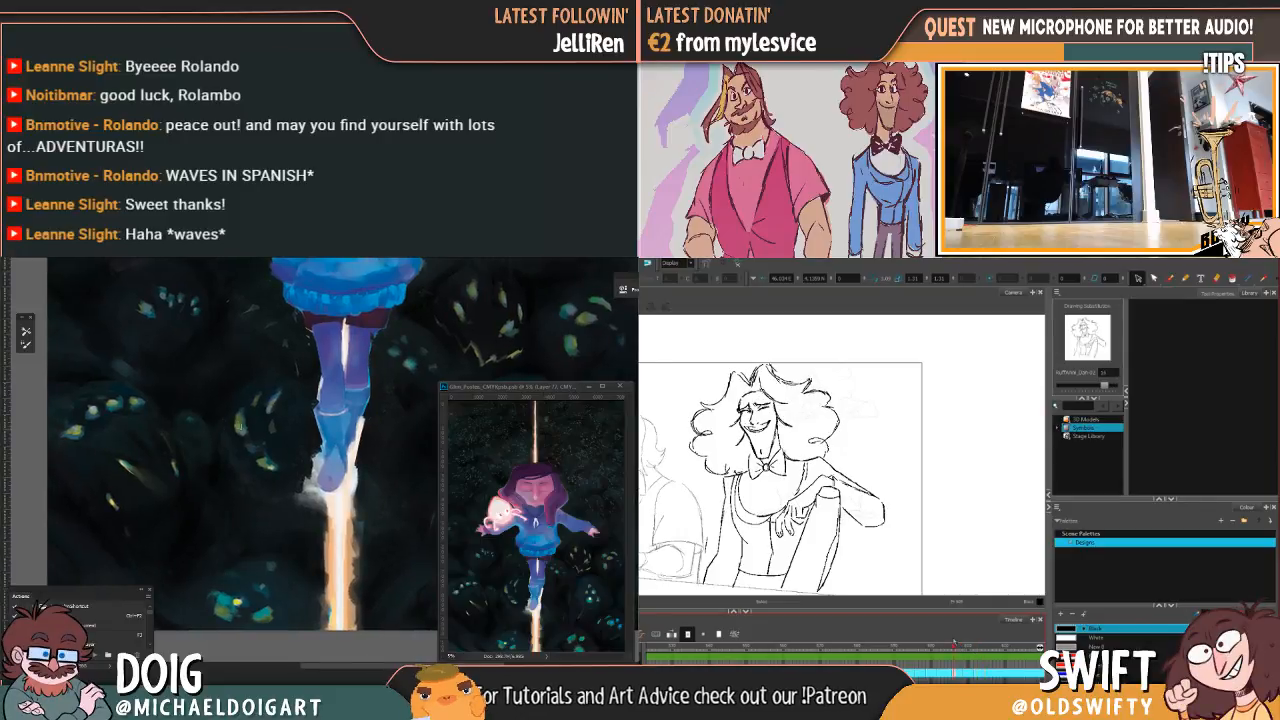
Step: Review the curly-haired character's animation frames and examine the girl painting both as a whole and around the boots
{"action": "left_click_drag", "start_coordinate": [160, 462], "coordinate": [53, 432]}
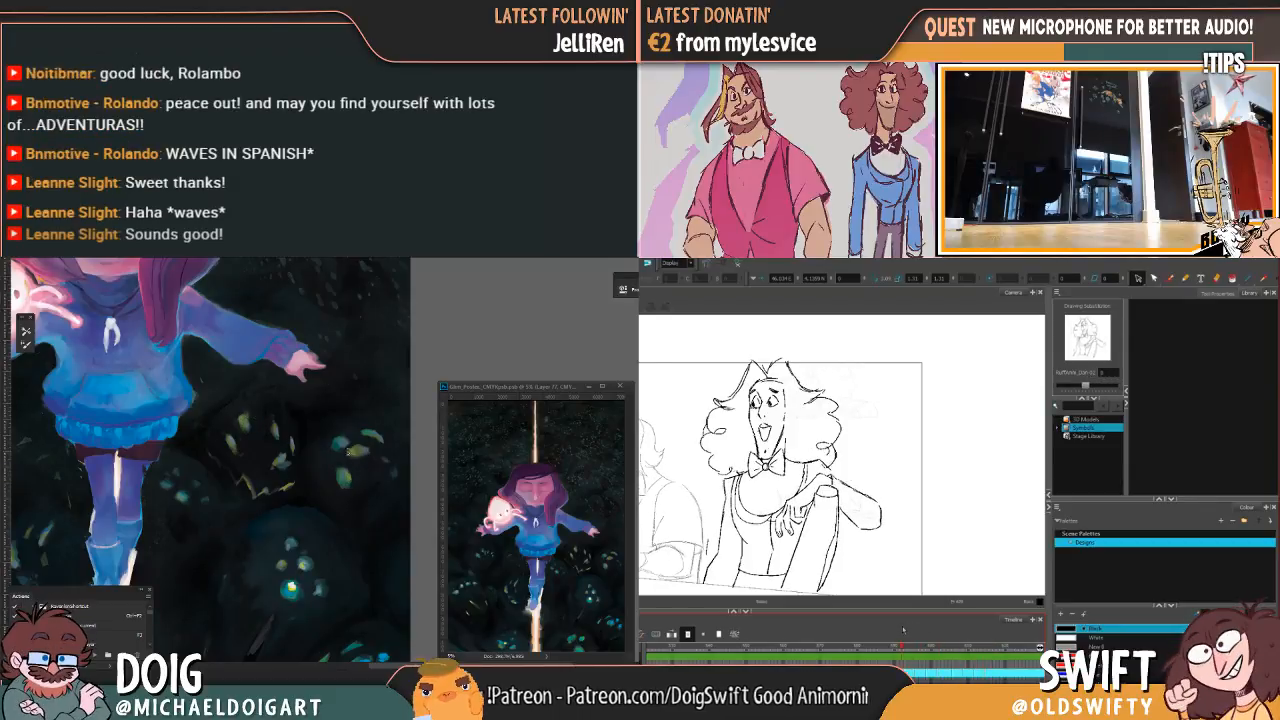
{"action": "scroll", "coordinate": [351, 432], "scroll_direction": "down", "scroll_amount": 3}
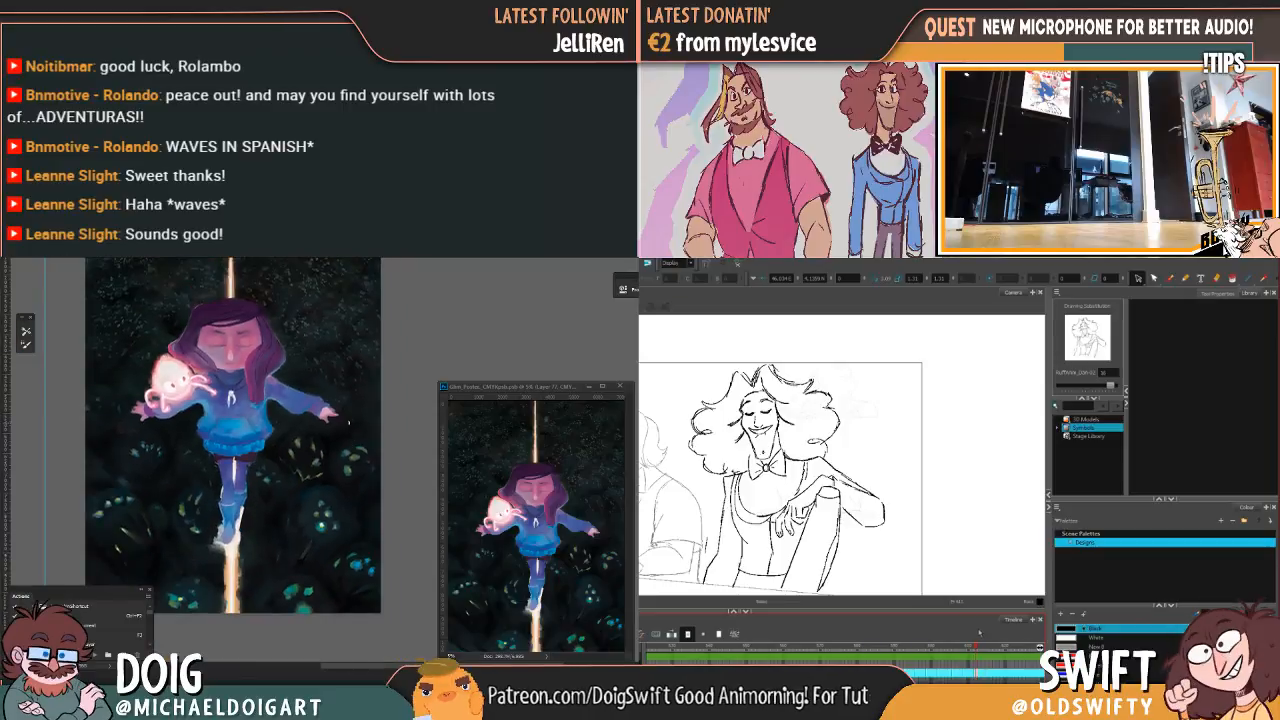
{"action": "scroll", "coordinate": [356, 372], "scroll_direction": "down", "scroll_amount": 5}
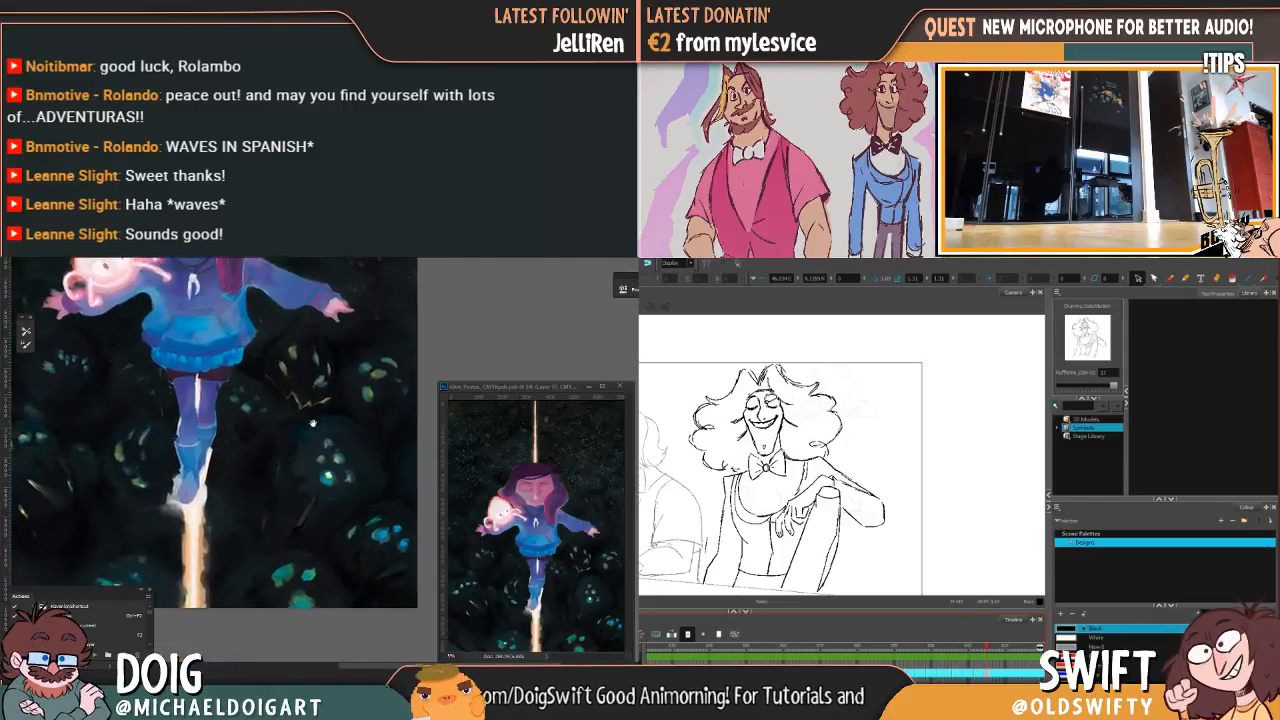
{"action": "scroll", "coordinate": [306, 402], "scroll_direction": "down", "scroll_amount": 1}
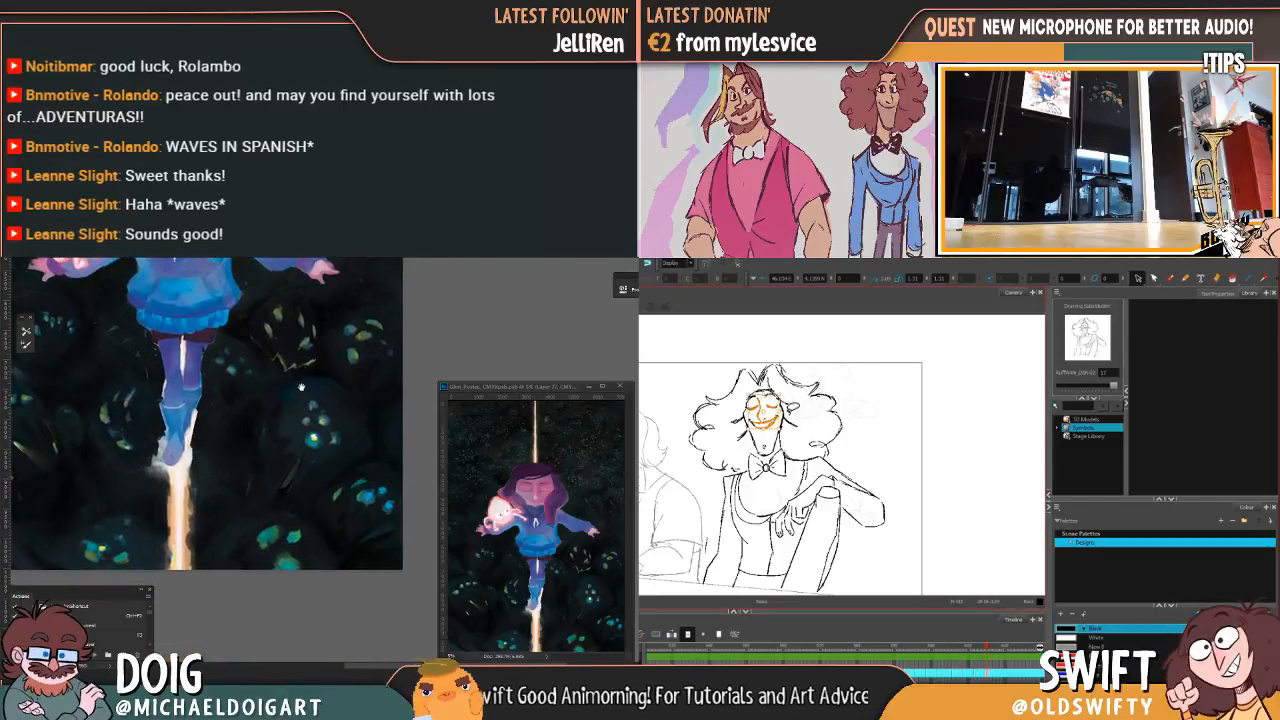
Step: Replace the curly-haired character's facial features with closed eyes and a raised, open laughing mouth
{"action": "scroll", "coordinate": [270, 448], "scroll_direction": "up", "scroll_amount": 1}
{"action": "scroll", "coordinate": [275, 447], "scroll_direction": "up", "scroll_amount": 2}
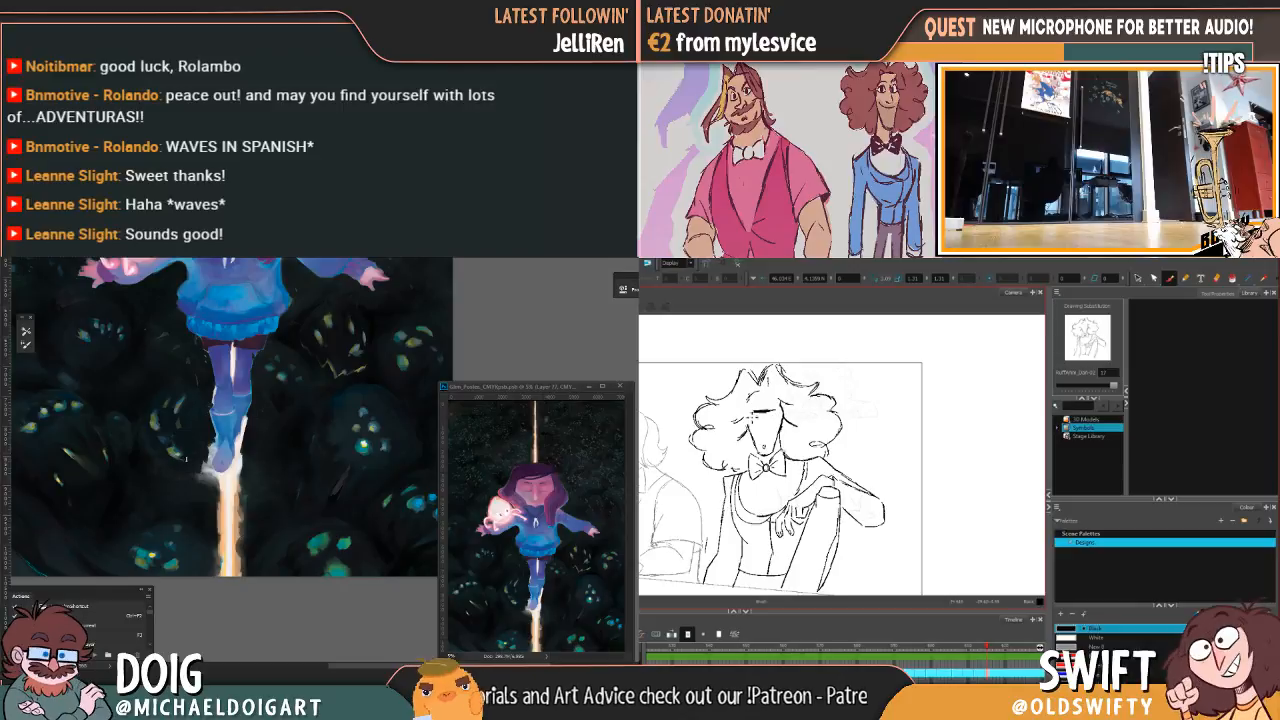
{"action": "left_click_drag", "start_coordinate": [143, 390], "coordinate": [189, 465]}
{"action": "key", "text": "ctrl+minus"}
{"action": "key", "text": "ctrl+plus"}
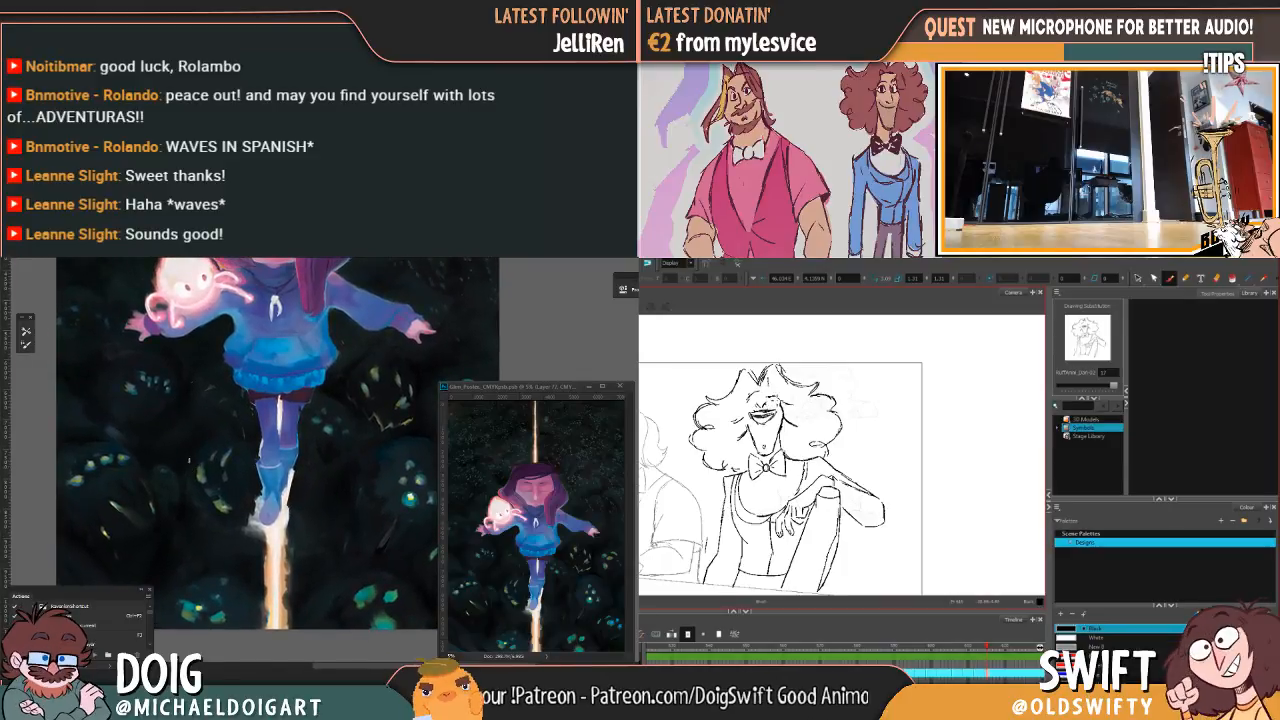
{"action": "key", "text": "ctrl+minus"}
{"action": "key", "text": "ctrl+plus"}
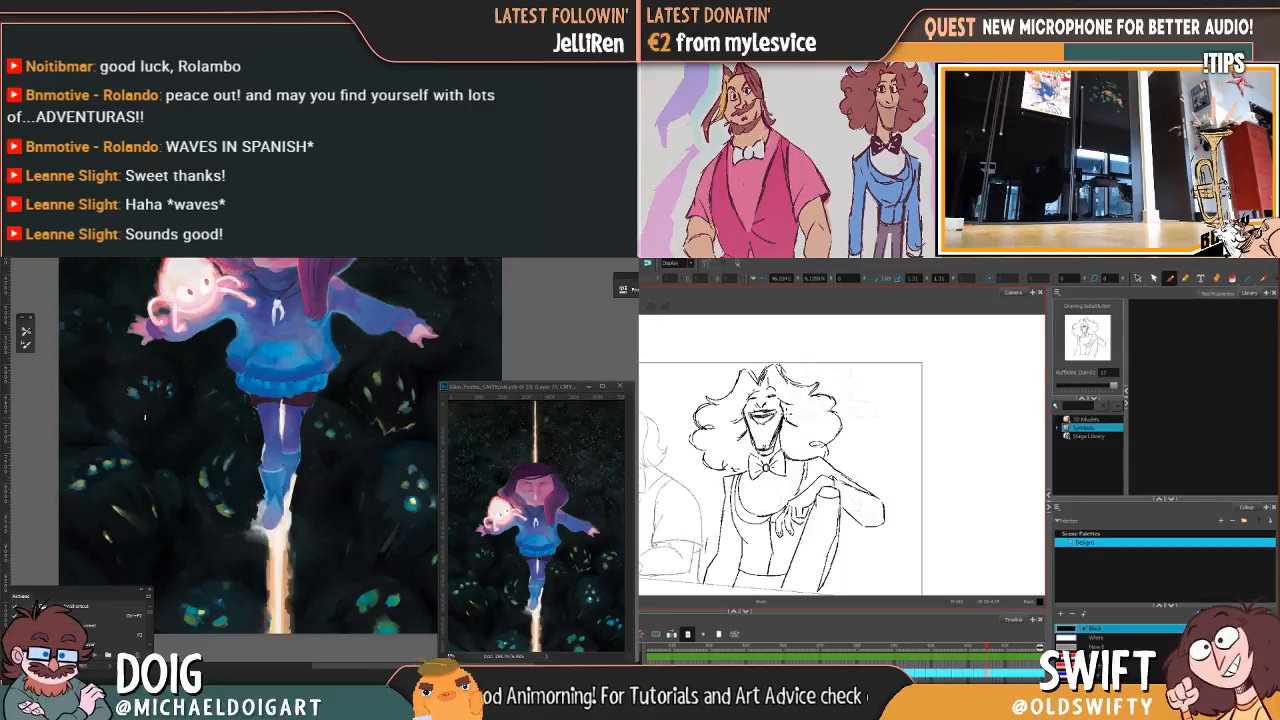
Step: Lasso and adjust the laughing curly-haired character's jaw and neck lines beneath the new mouth
{"action": "key", "text": "alt+b"}
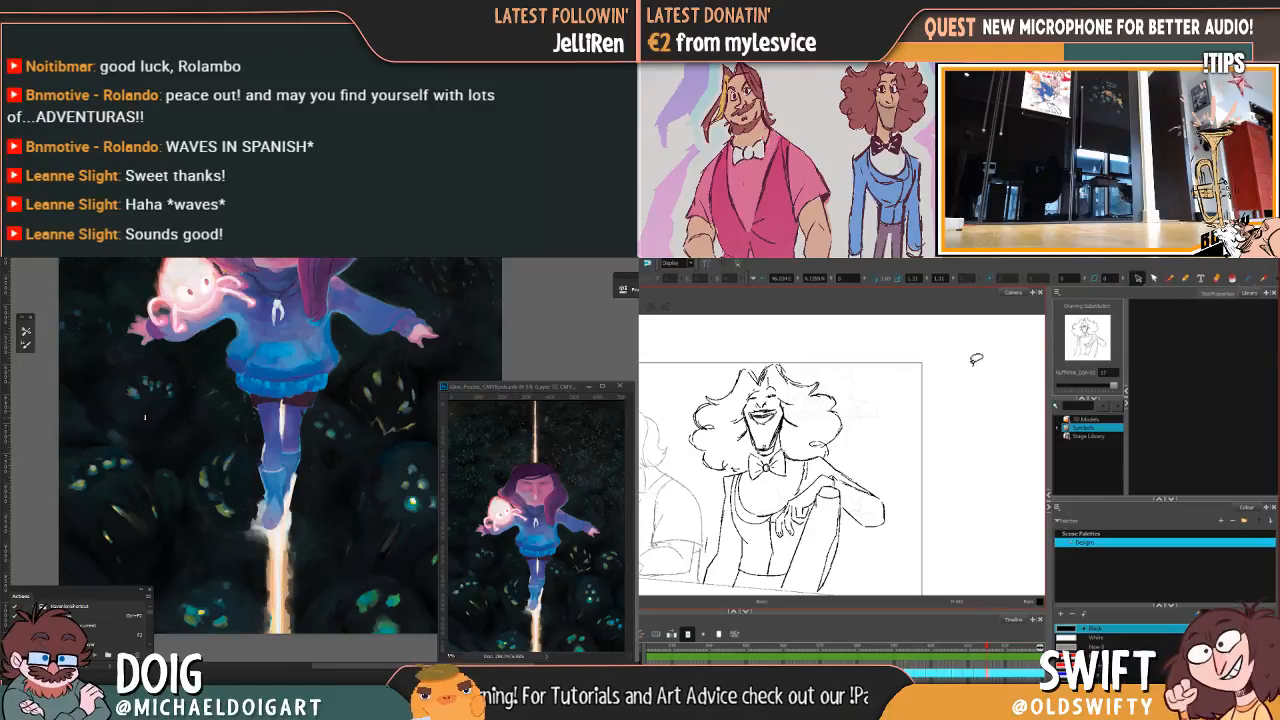
{"action": "scroll", "coordinate": [254, 467], "scroll_direction": "up", "scroll_amount": 5}
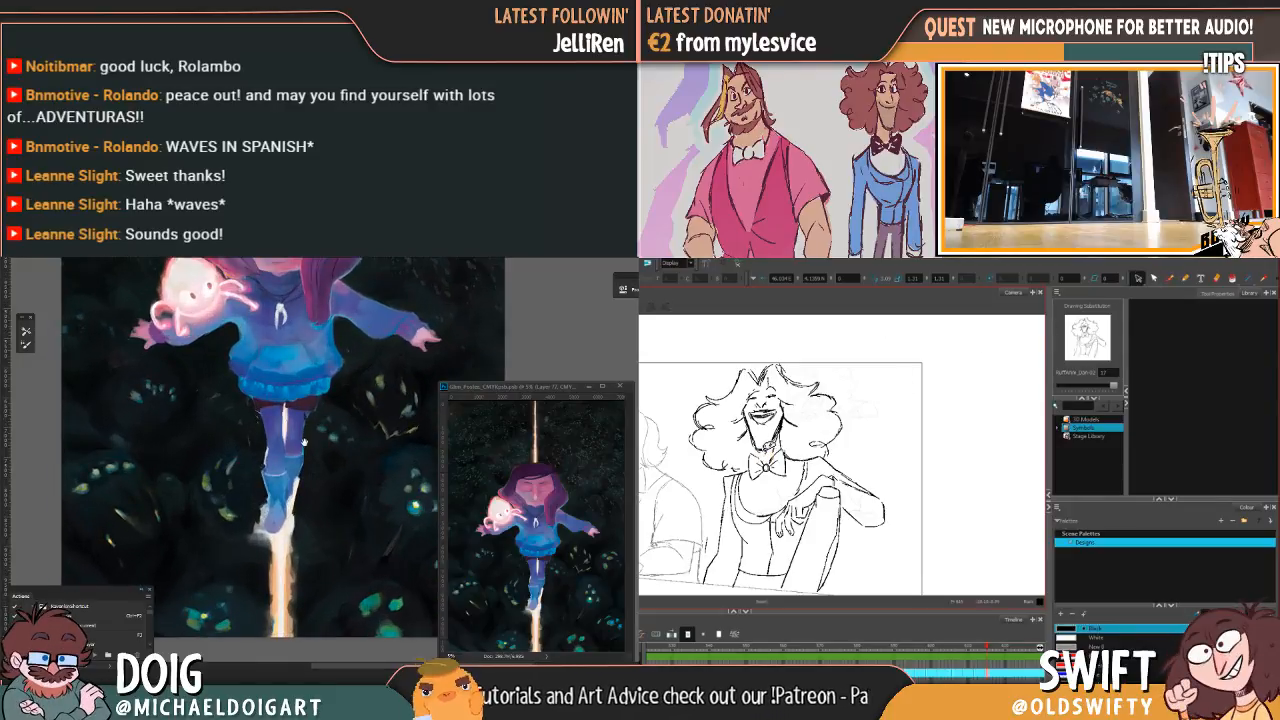
{"action": "scroll", "coordinate": [248, 442], "scroll_direction": "up", "scroll_amount": 4}
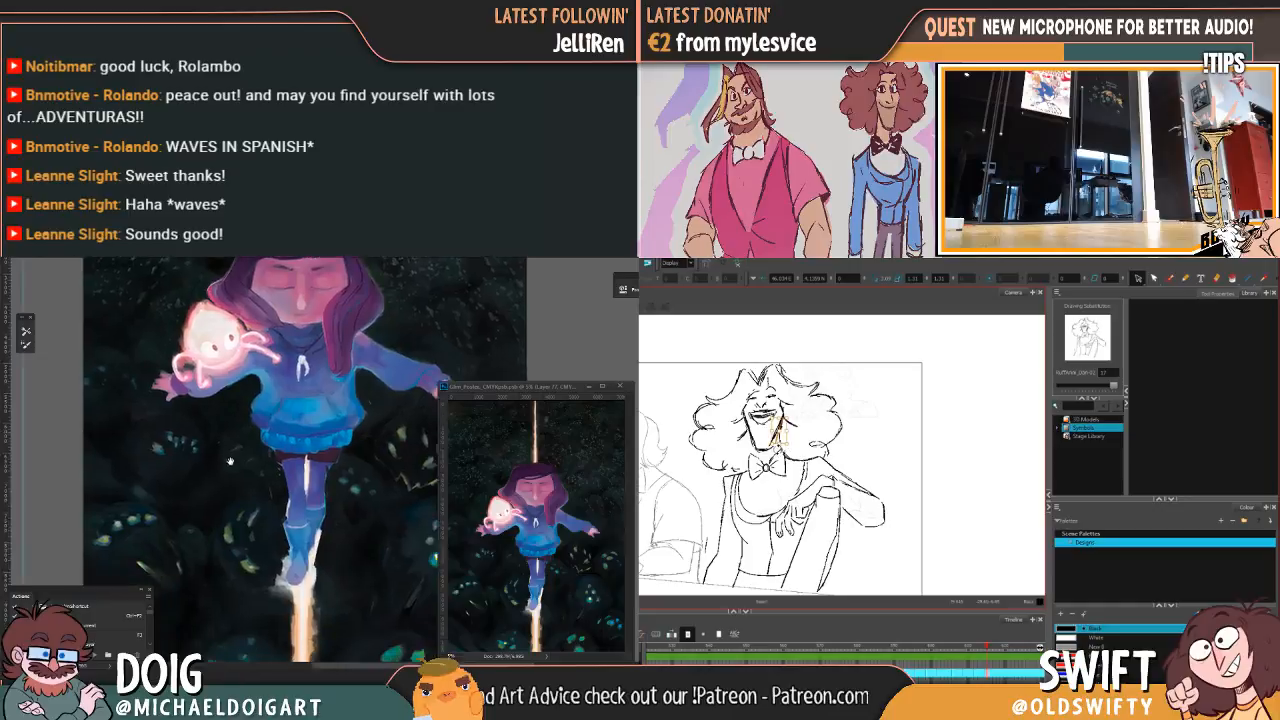
{"action": "scroll", "coordinate": [218, 401], "scroll_direction": "up", "scroll_amount": 3}
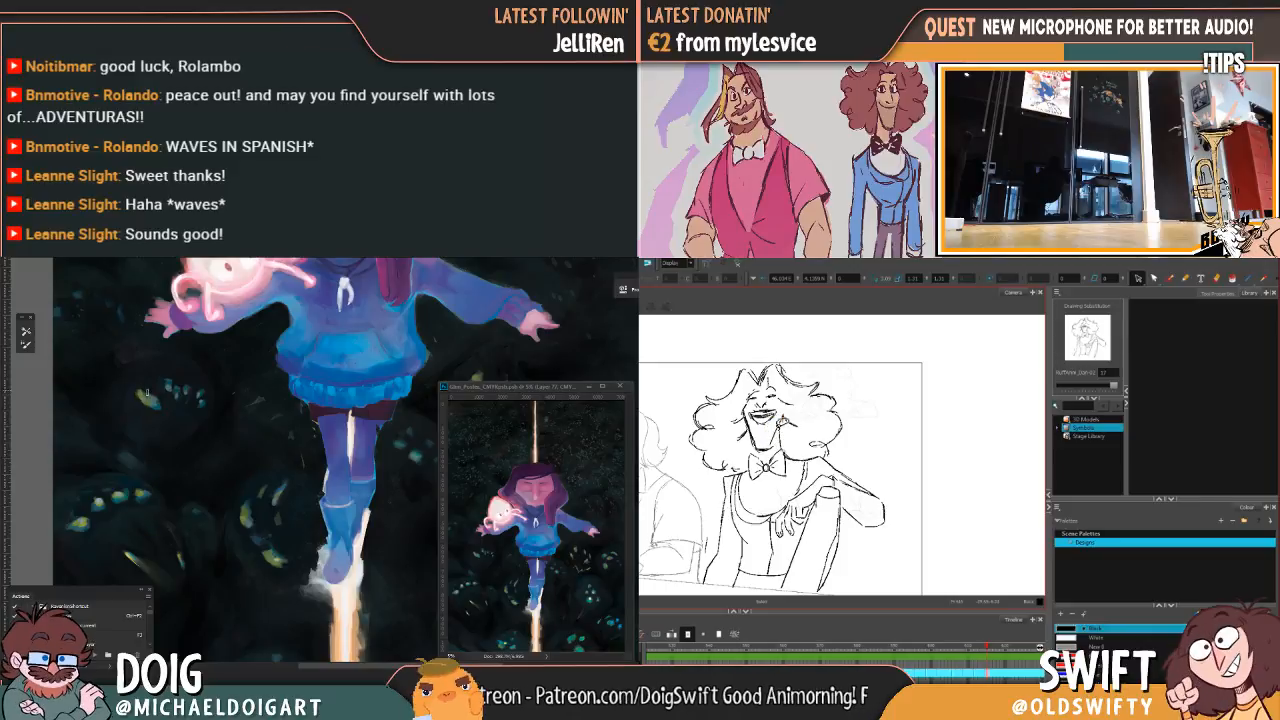
{"action": "scroll", "coordinate": [190, 384], "scroll_direction": "up", "scroll_amount": 2}
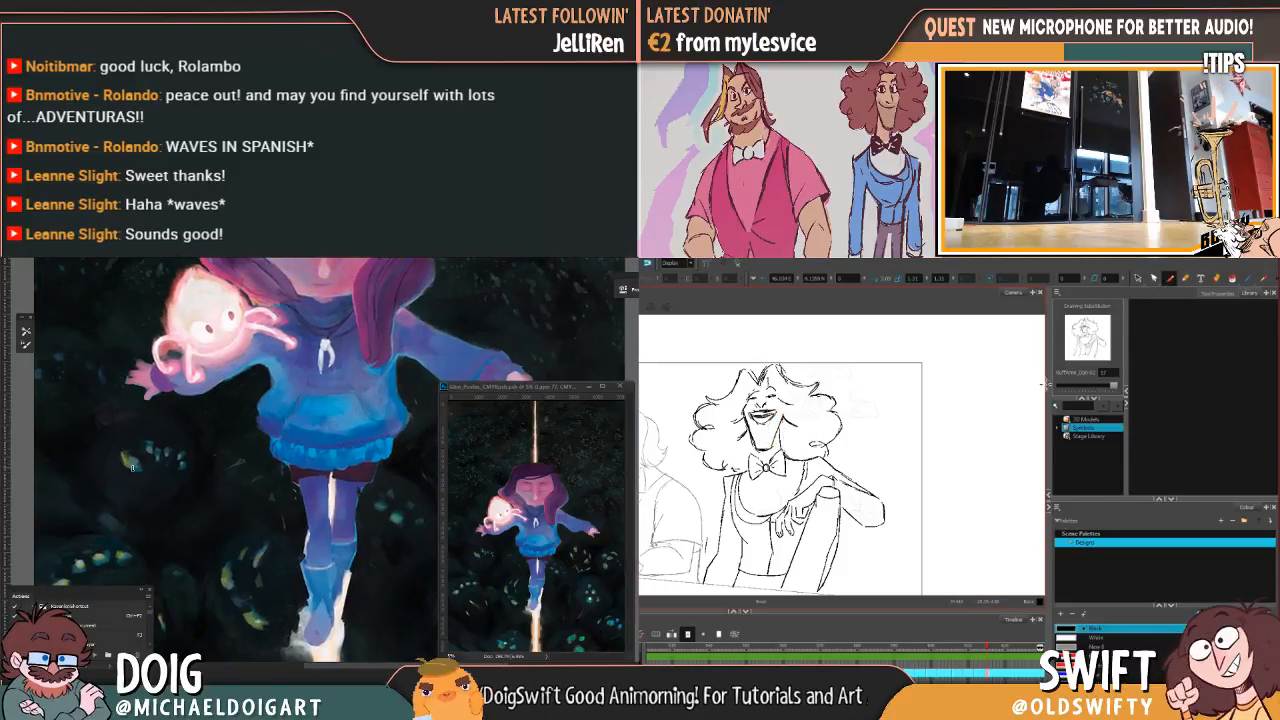
Step: Sample a colour from the eye cluster beside the girl's boots, and compare the curly-haired character's neighbouring laugh frames
{"action": "left_click_drag", "start_coordinate": [218, 384], "coordinate": [278, 394]}
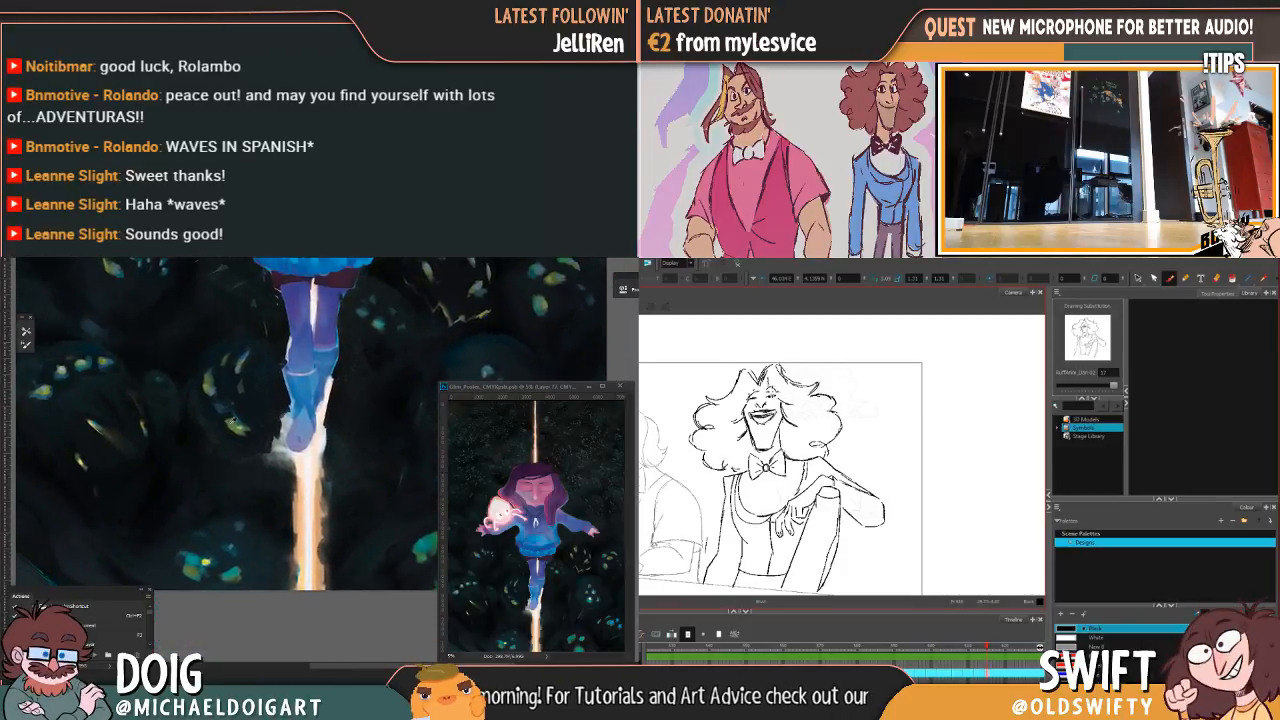
{"action": "left_click", "coordinate": [236, 425], "text": "alt"}
{"action": "left_click_drag", "start_coordinate": [130, 303], "coordinate": [188, 446]}
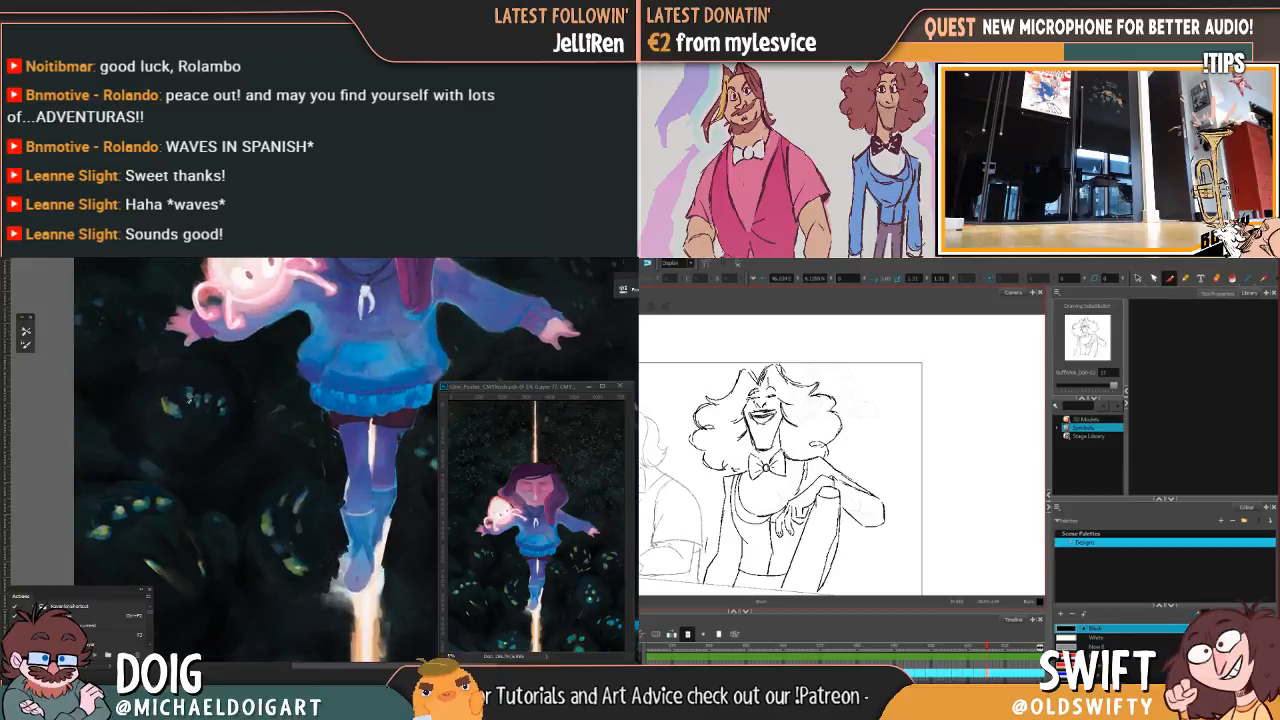
{"action": "key", "text": "comma"}
{"action": "key", "text": "period"}
{"action": "key", "text": "period"}
{"action": "key", "text": "comma"}
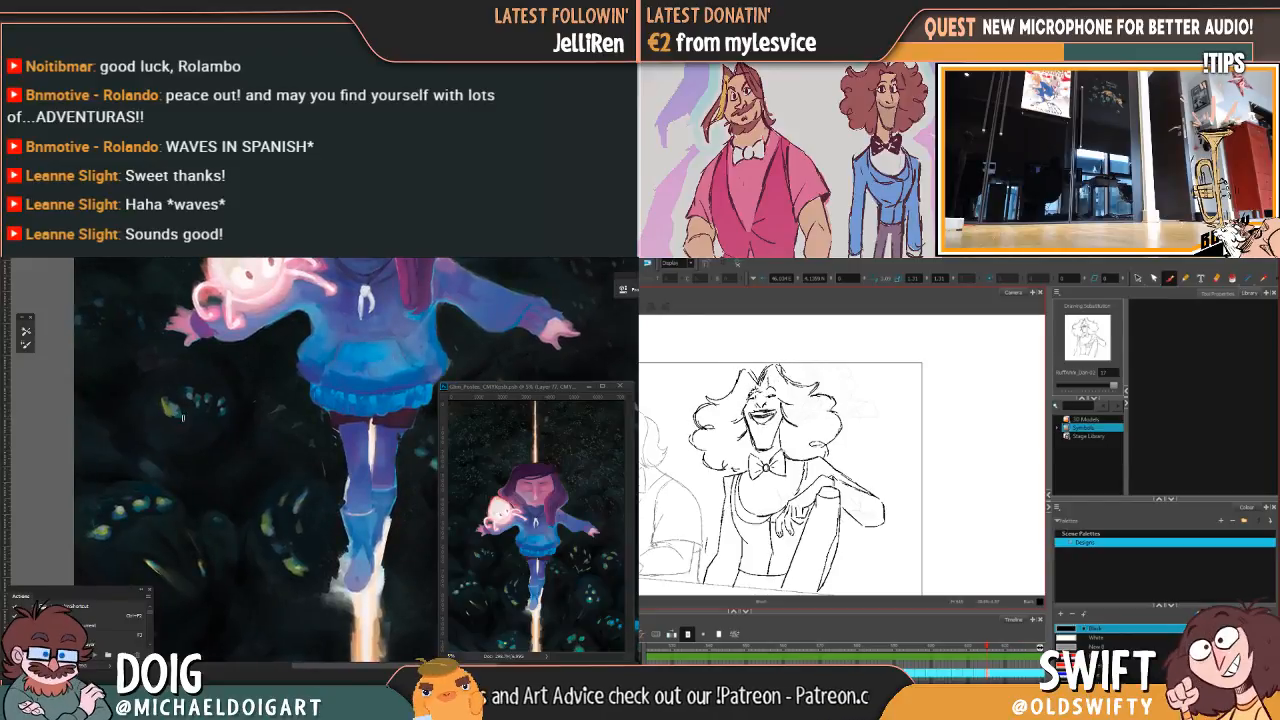
Step: Touch up the small glowing eye cluster below the girl's outstretched hand beside the pink creature
{"action": "left_click_drag", "start_coordinate": [220, 388], "coordinate": [208, 376]}
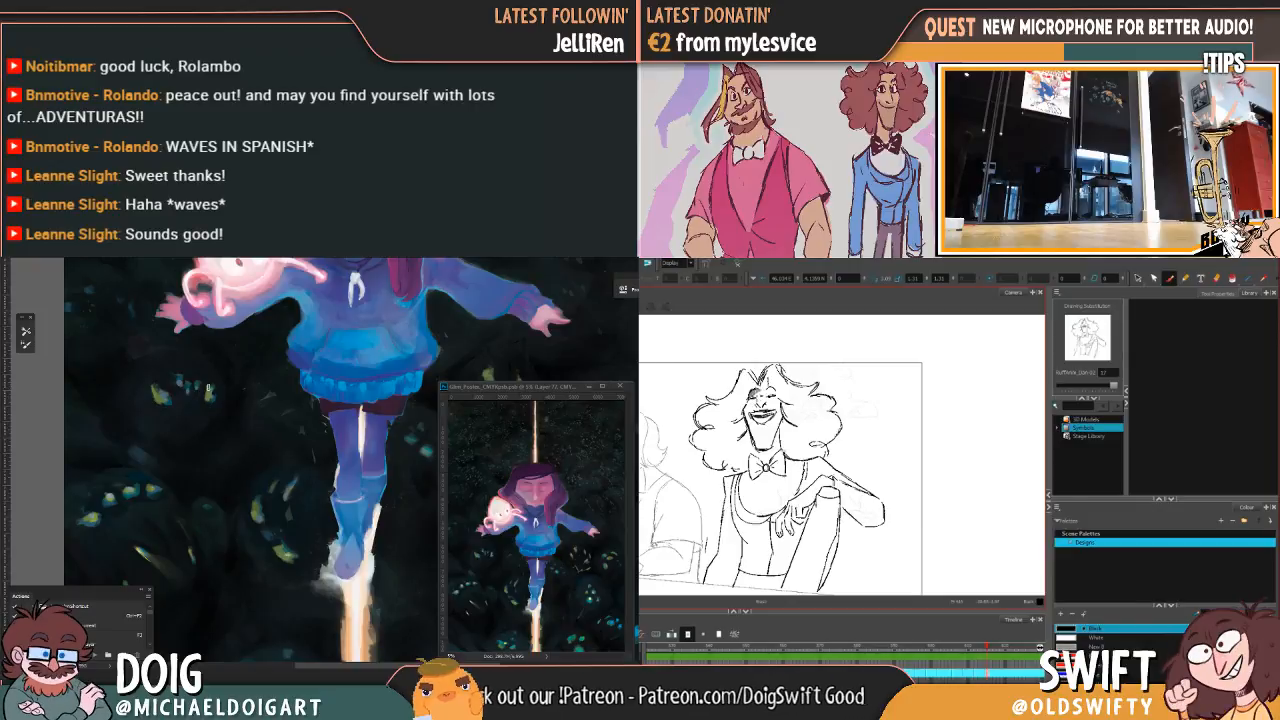
{"action": "left_click_drag", "start_coordinate": [204, 475], "coordinate": [193, 361]}
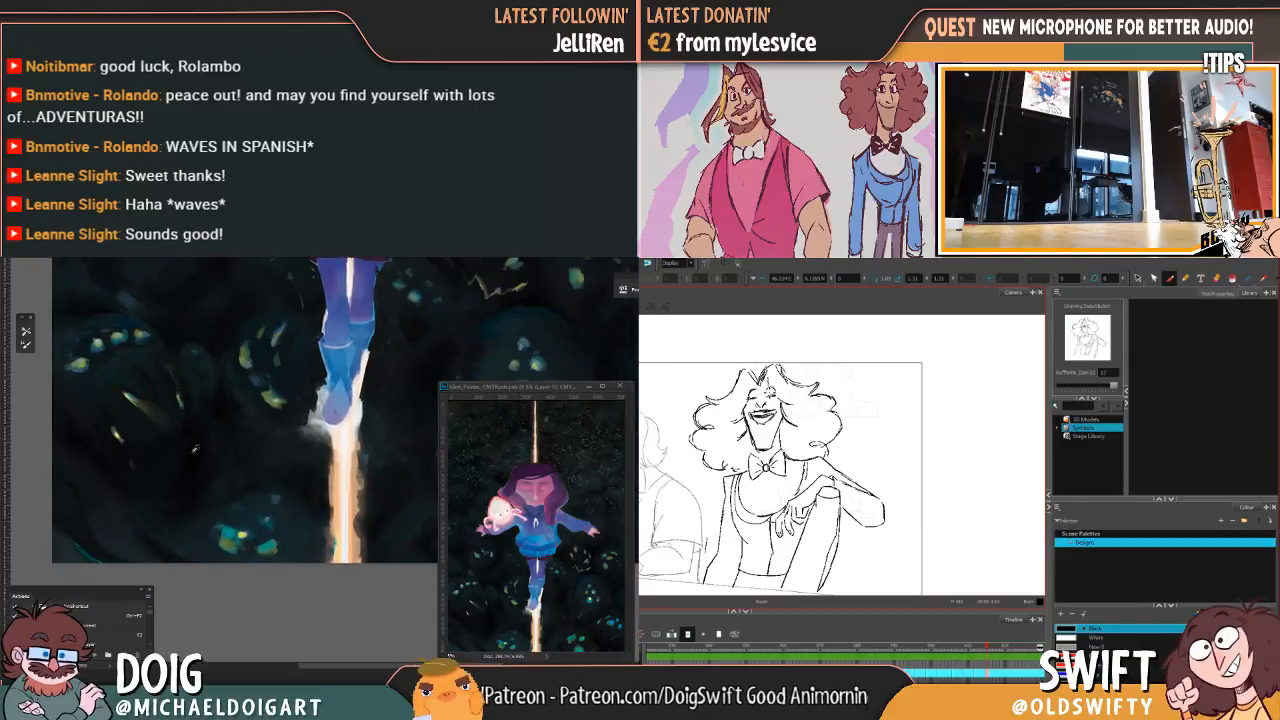
{"action": "scroll", "coordinate": [198, 361], "scroll_direction": "up", "scroll_amount": 5}
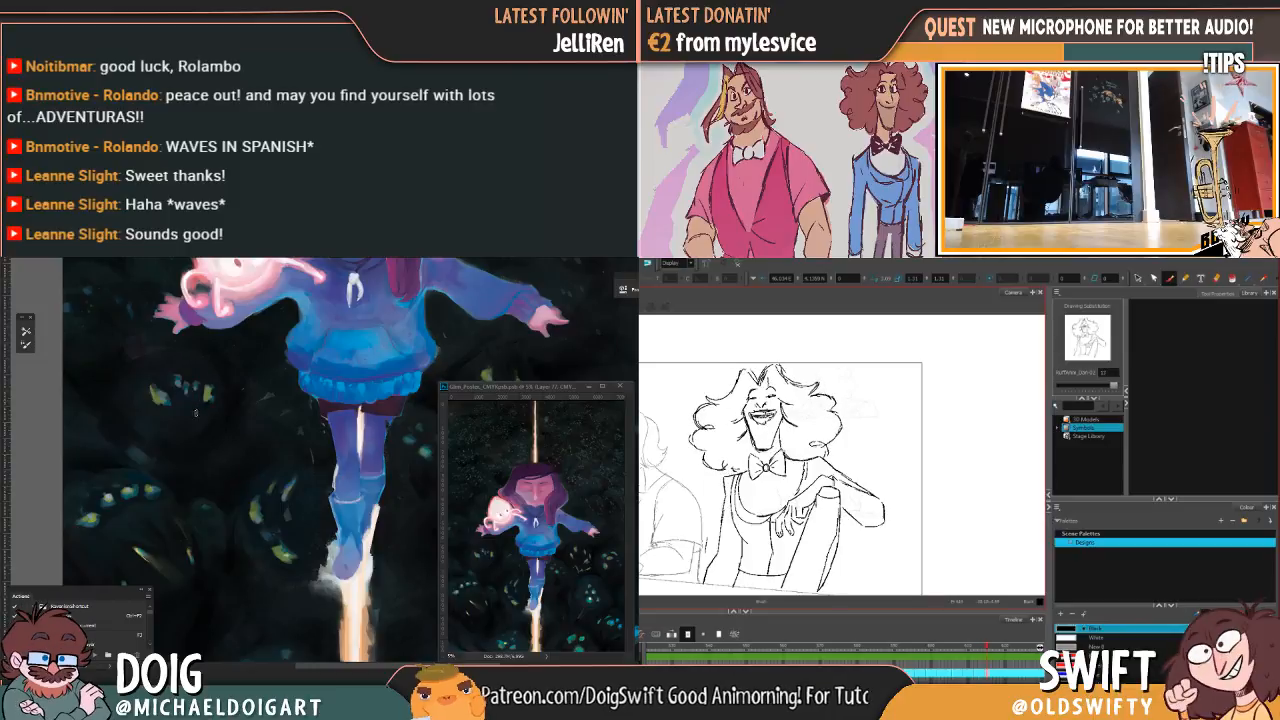
{"action": "left_click_drag", "start_coordinate": [204, 415], "coordinate": [191, 421]}
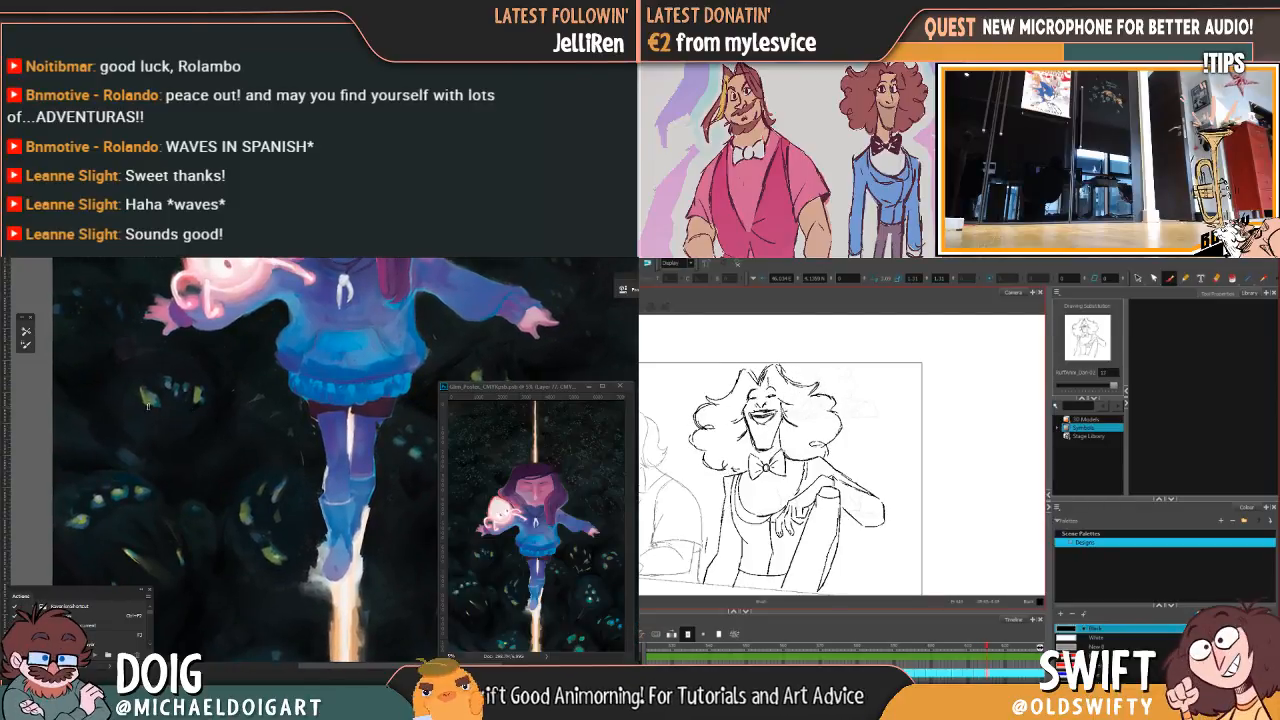
Step: Review the painting as a whole and examine the glowing-eyed creatures around the girl's legs and boots
{"action": "scroll", "coordinate": [300, 400], "scroll_direction": "down", "scroll_amount": 4}
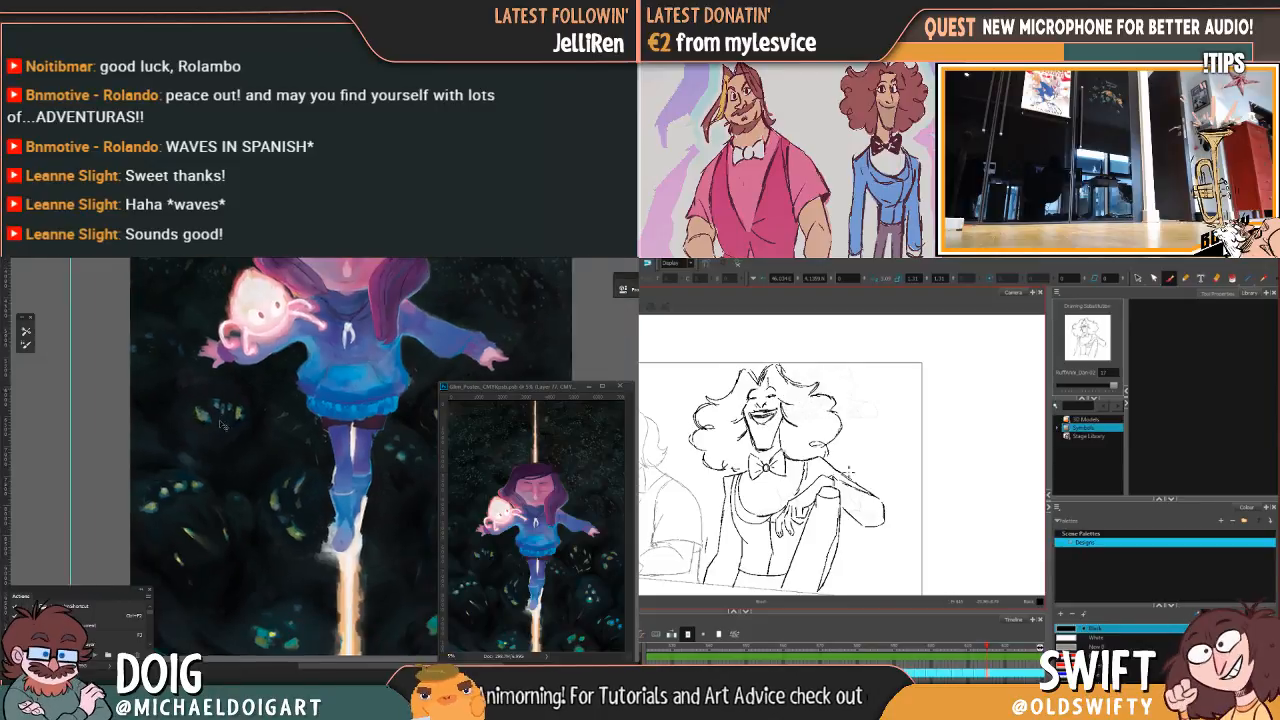
{"action": "scroll", "coordinate": [344, 419], "scroll_direction": "up", "scroll_amount": 3}
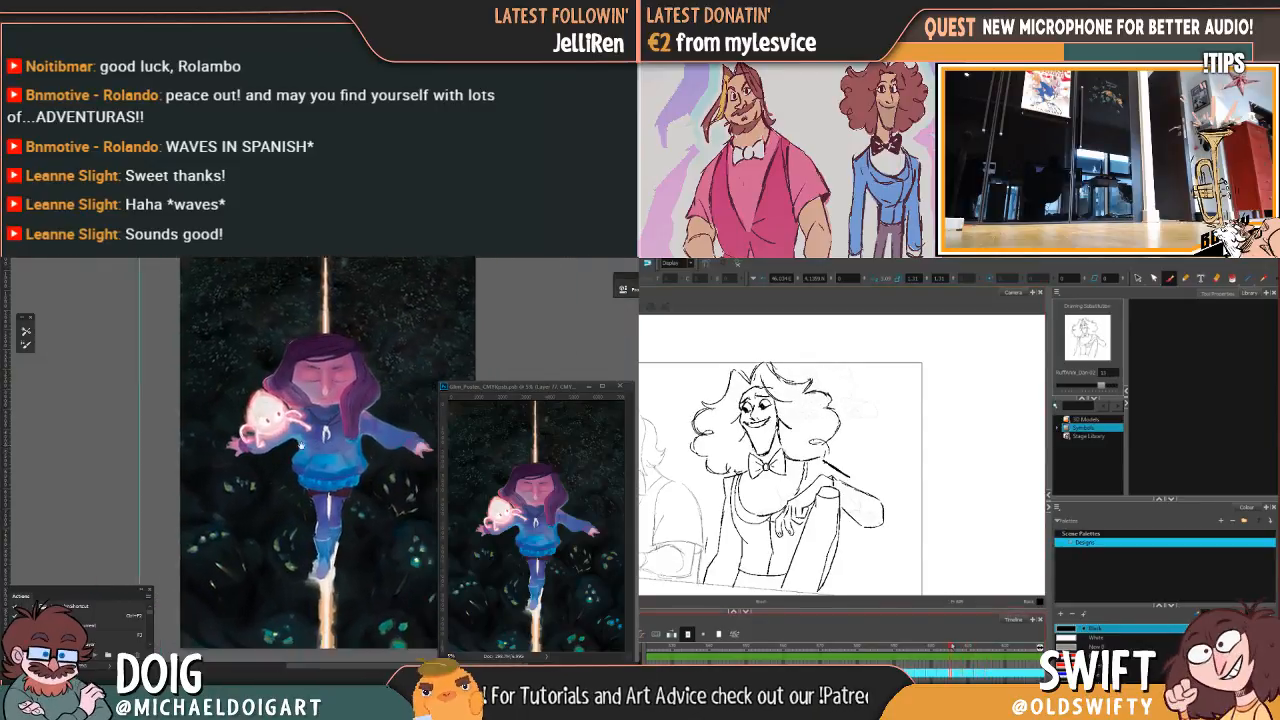
{"action": "scroll", "coordinate": [281, 374], "scroll_direction": "down", "scroll_amount": 2}
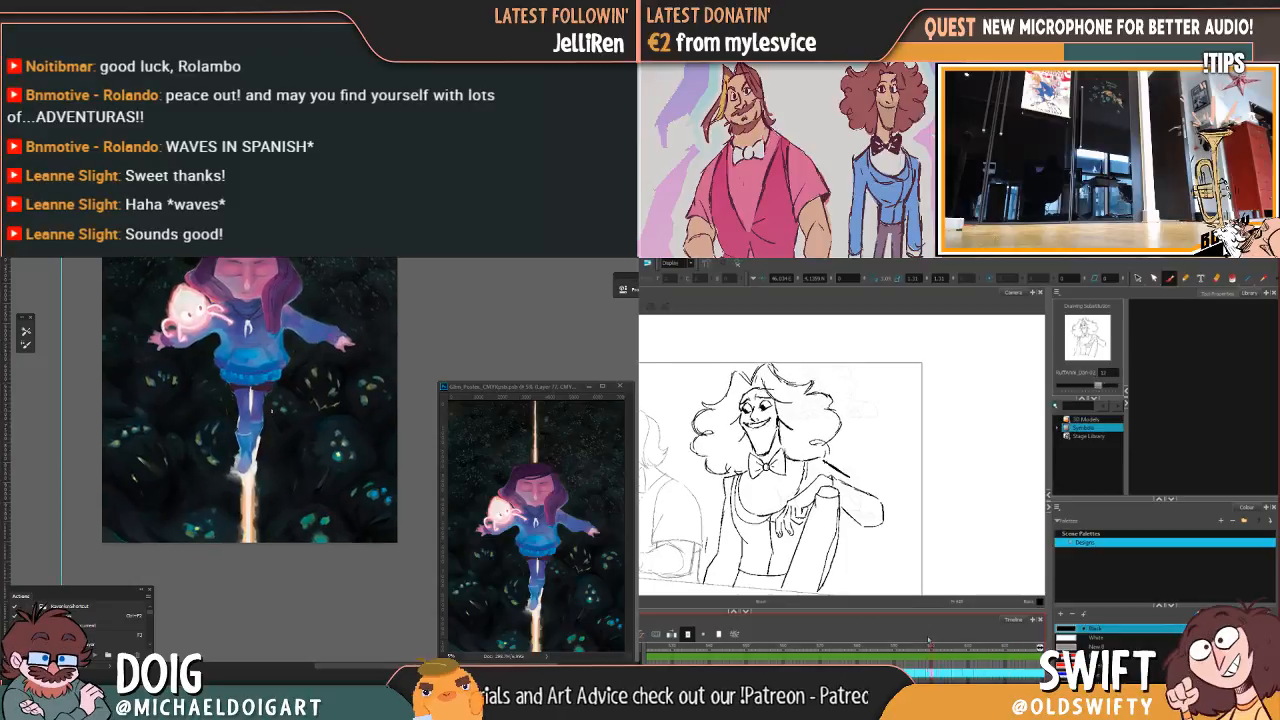
{"action": "scroll", "coordinate": [272, 405], "scroll_direction": "up", "scroll_amount": 2}
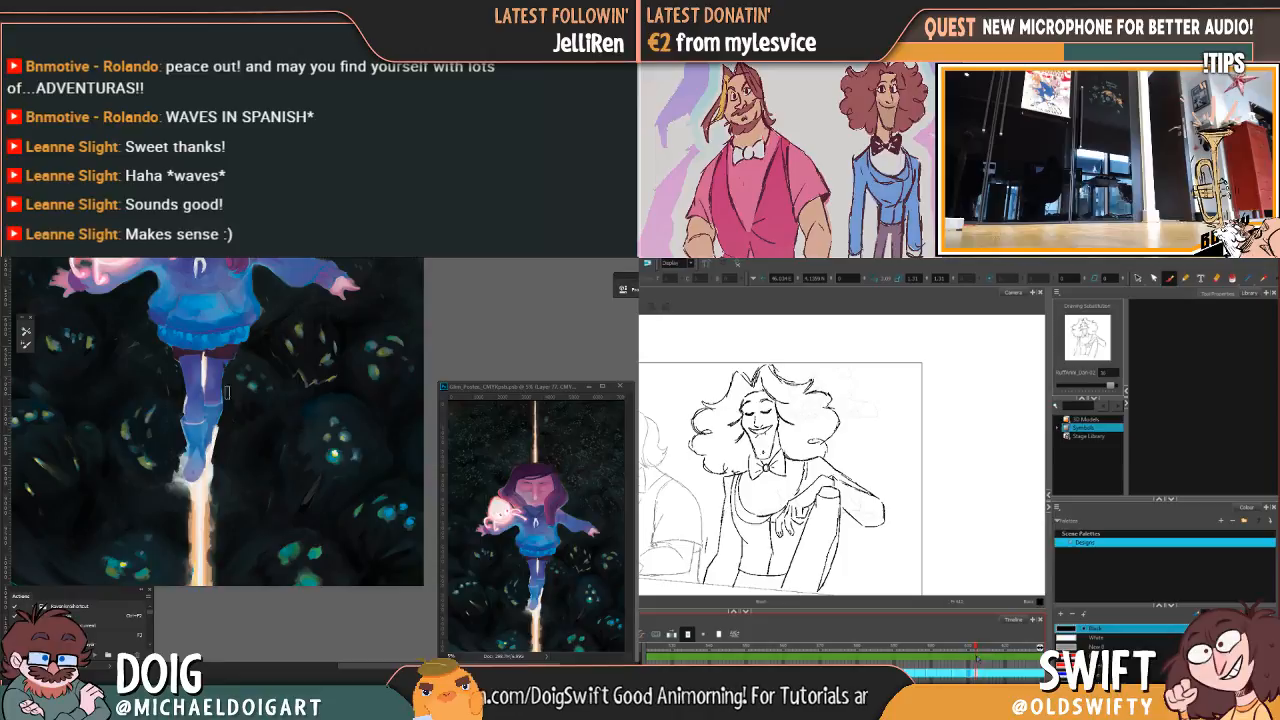
{"action": "mouse_move", "coordinate": [151, 383]}
{"action": "left_mouse_down"}
{"action": "mouse_move", "coordinate": [241, 426]}
{"action": "mouse_move", "coordinate": [253, 391]}
{"action": "left_mouse_up"}
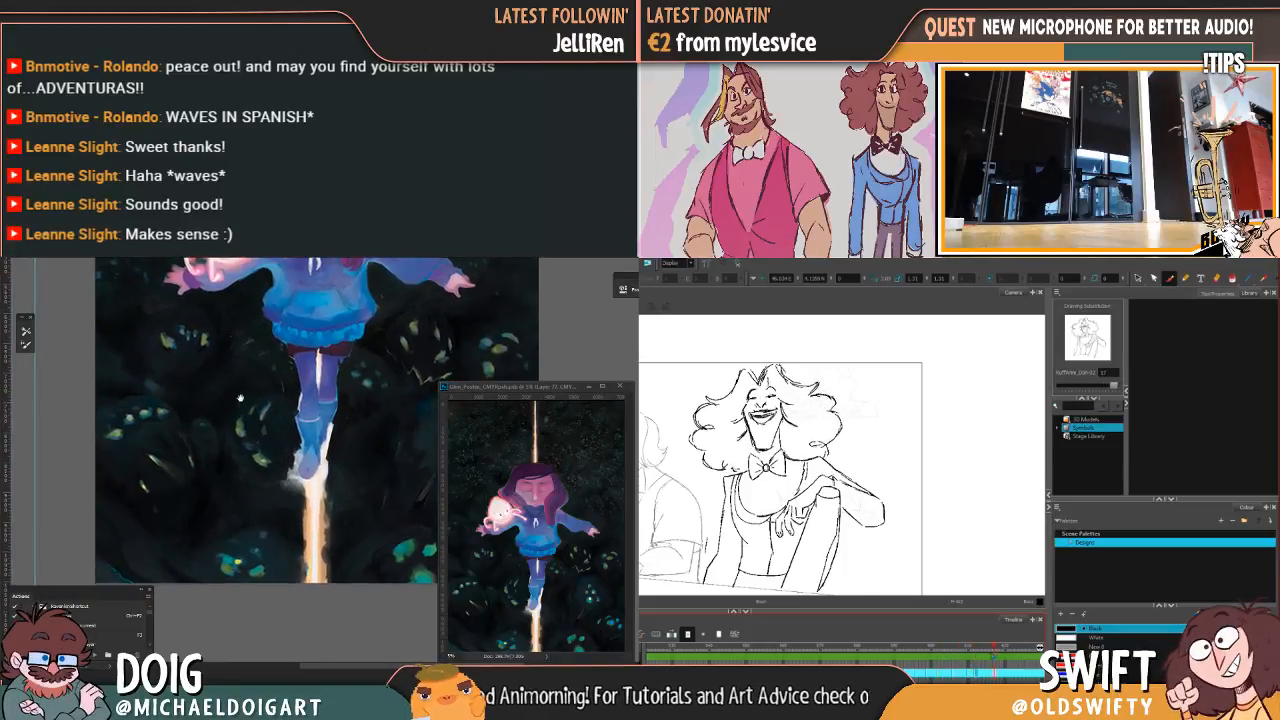
{"action": "mouse_move", "coordinate": [210, 445]}
{"action": "left_mouse_down"}
{"action": "mouse_move", "coordinate": [214, 464]}
{"action": "mouse_move", "coordinate": [228, 452]}
{"action": "mouse_move", "coordinate": [213, 432]}
{"action": "mouse_move", "coordinate": [225, 449]}
{"action": "left_mouse_up"}
{"action": "left_click_drag", "start_coordinate": [197, 400], "coordinate": [216, 471]}
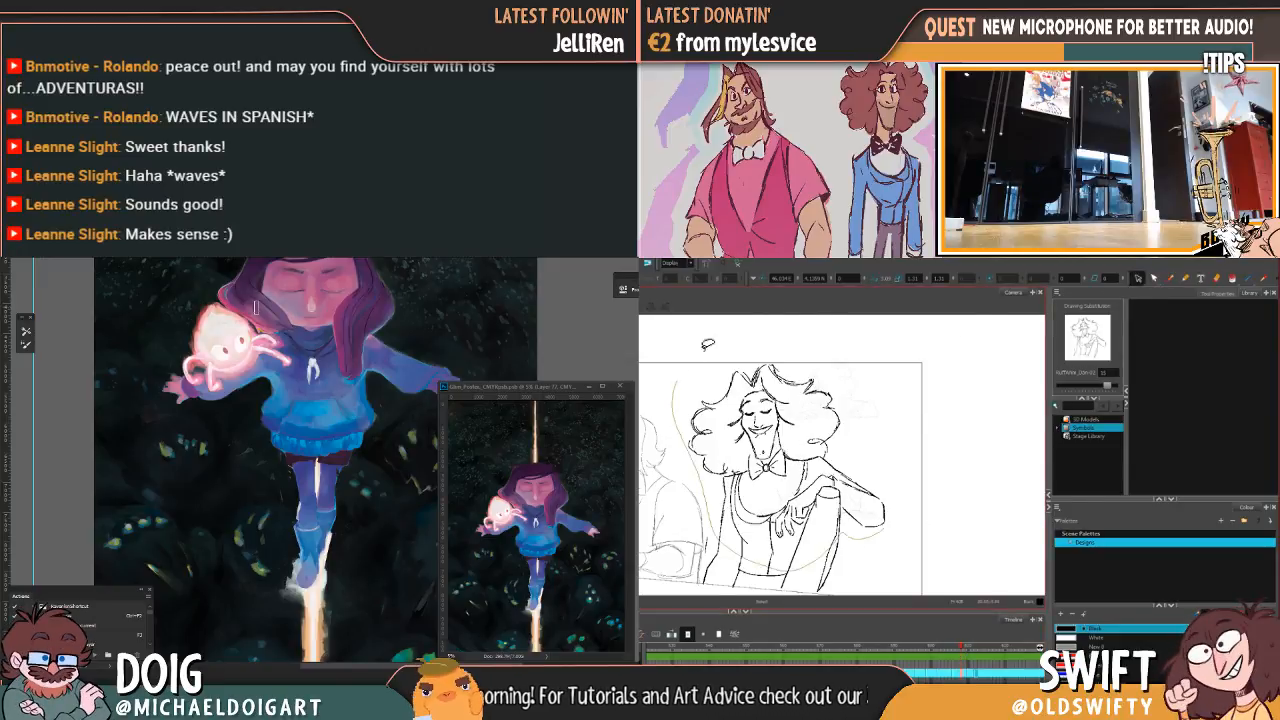
{"action": "mouse_move", "coordinate": [304, 429]}
{"action": "left_mouse_down"}
{"action": "mouse_move", "coordinate": [264, 492]}
{"action": "mouse_move", "coordinate": [220, 460]}
{"action": "mouse_move", "coordinate": [192, 357]}
{"action": "left_mouse_up"}
{"action": "mouse_move", "coordinate": [282, 486]}
{"action": "left_mouse_down"}
{"action": "mouse_move", "coordinate": [278, 423]}
{"action": "mouse_move", "coordinate": [274, 463]}
{"action": "mouse_move", "coordinate": [300, 461]}
{"action": "mouse_move", "coordinate": [262, 427]}
{"action": "mouse_move", "coordinate": [287, 484]}
{"action": "left_mouse_up"}
{"action": "scroll", "coordinate": [290, 484], "scroll_direction": "down", "scroll_amount": 5}
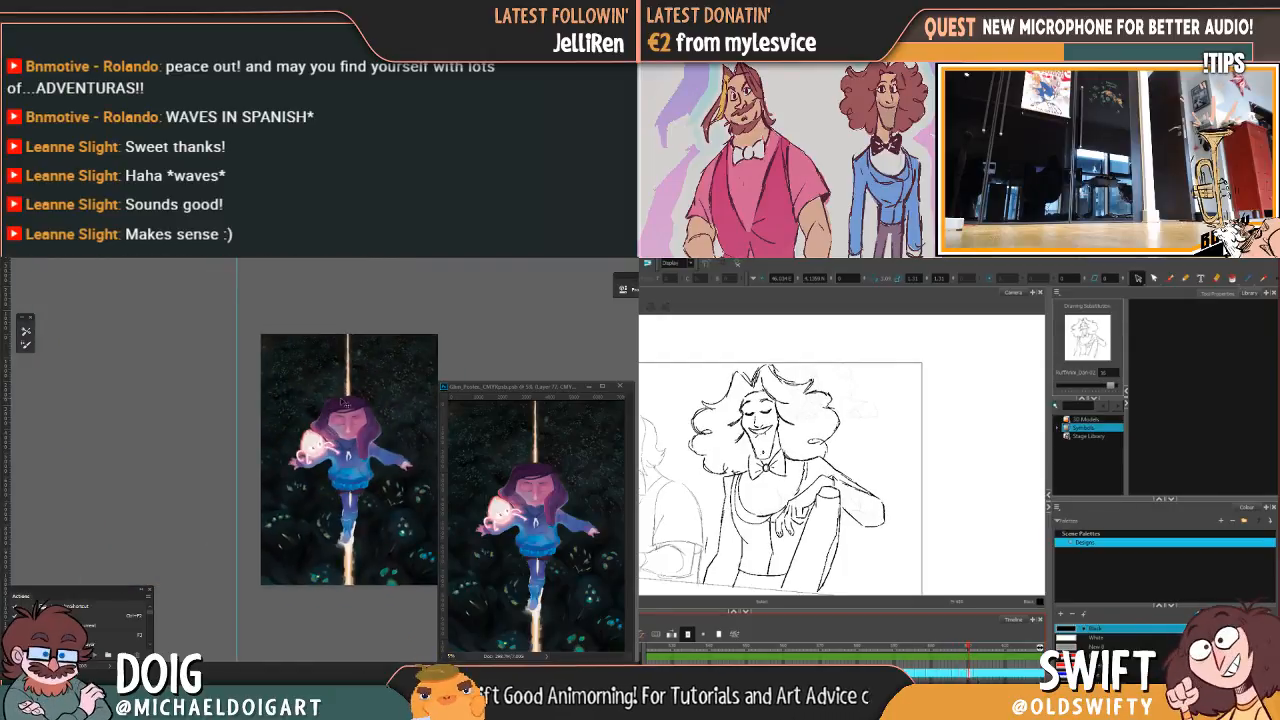
{"action": "scroll", "coordinate": [330, 404], "scroll_direction": "up", "scroll_amount": 2}
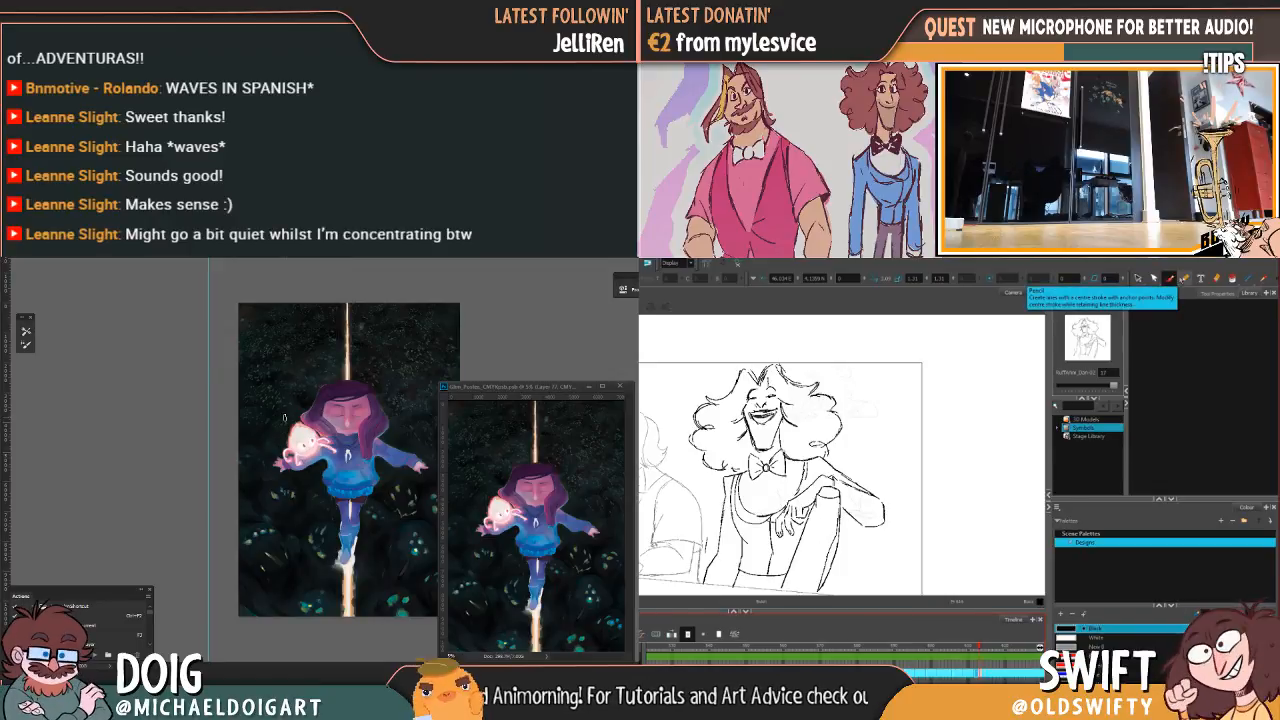
{"action": "key", "text": "ctrl+plus"}
{"action": "mouse_move", "coordinate": [397, 492]}
{"action": "left_mouse_down"}
{"action": "mouse_move", "coordinate": [357, 452]}
{"action": "mouse_move", "coordinate": [277, 422]}
{"action": "mouse_move", "coordinate": [305, 435]}
{"action": "mouse_move", "coordinate": [342, 420]}
{"action": "mouse_move", "coordinate": [392, 475]}
{"action": "left_mouse_up"}
{"action": "key", "text": "ctrl+plus"}
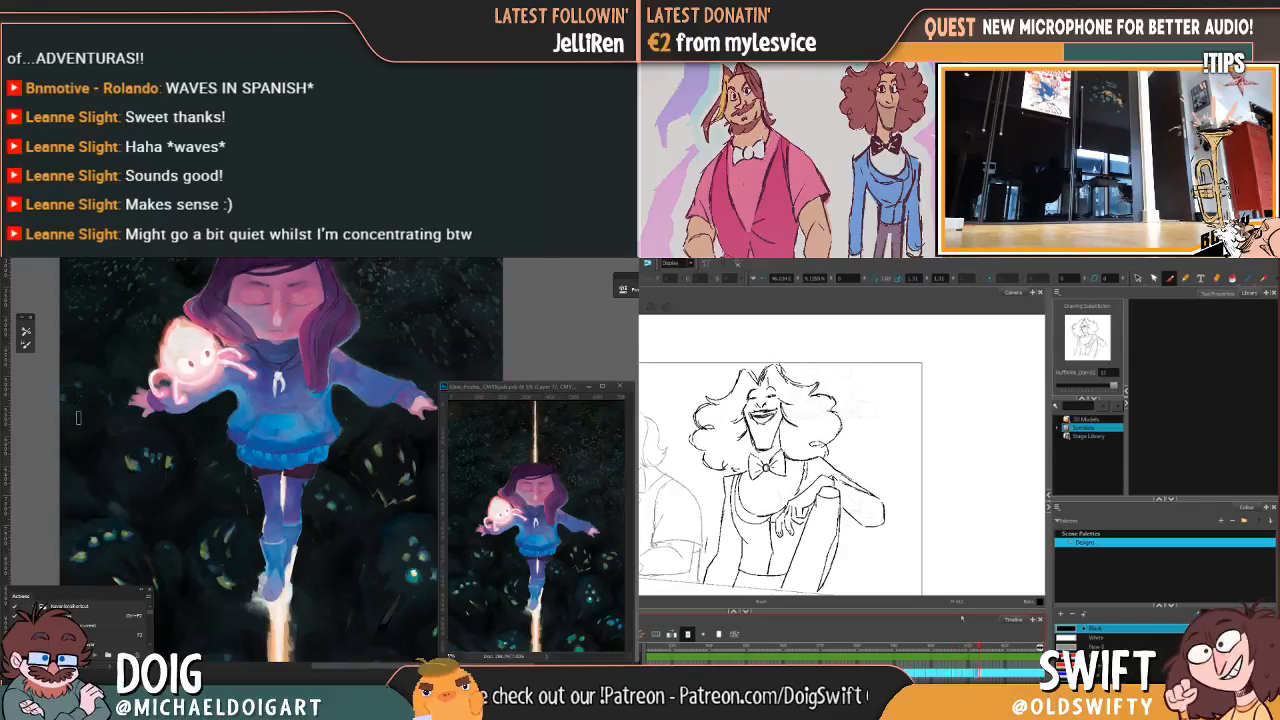
{"action": "left_click_drag", "start_coordinate": [101, 405], "coordinate": [101, 421]}
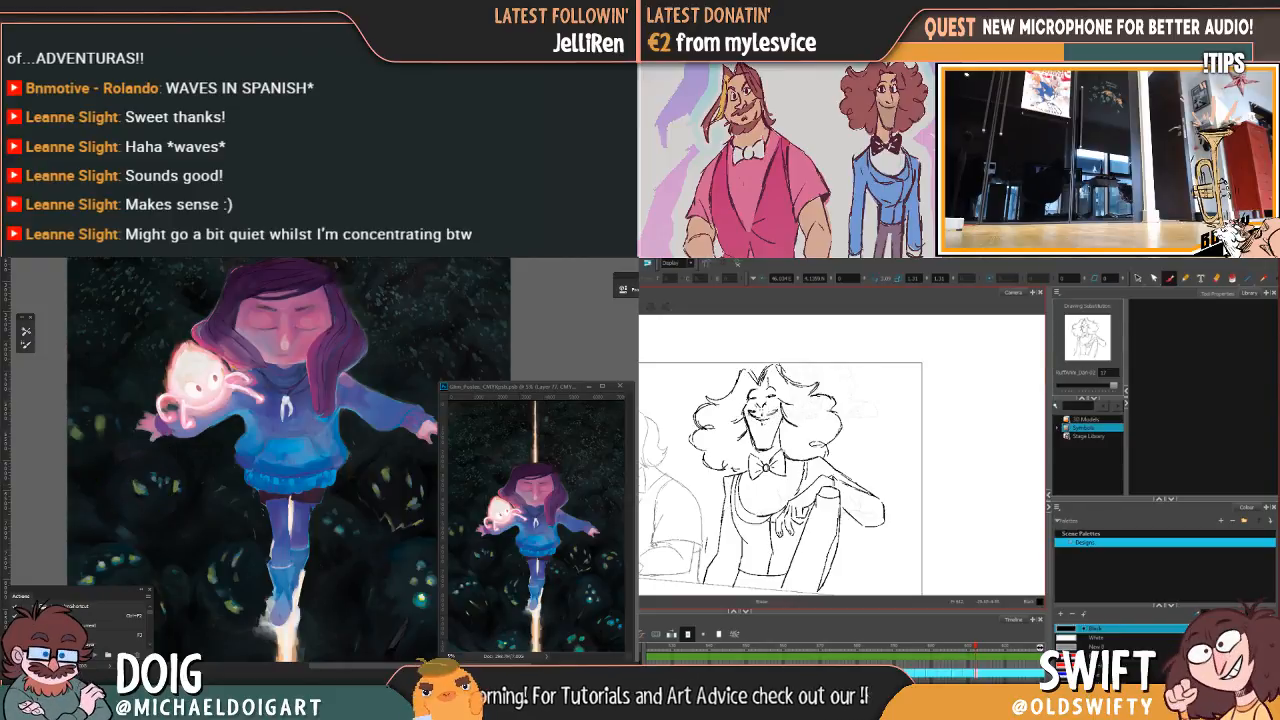
Step: Examine the yellow-green eyes and the dark creature beneath the girl's hand and the pink creature at several magnifications
{"action": "key", "text": "ctrl+plus"}
{"action": "left_click_drag", "start_coordinate": [19, 418], "coordinate": [160, 428]}
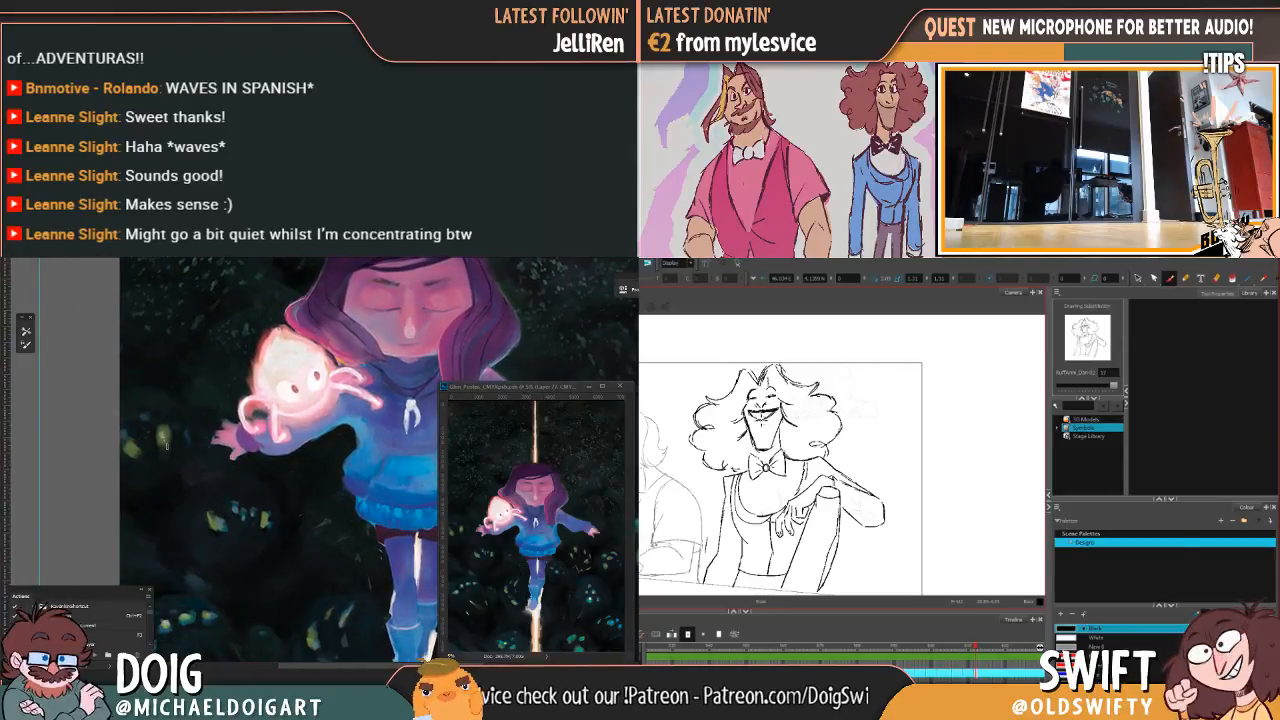
{"action": "key", "text": "ctrl+minus"}
{"action": "key", "text": "ctrl+plus"}
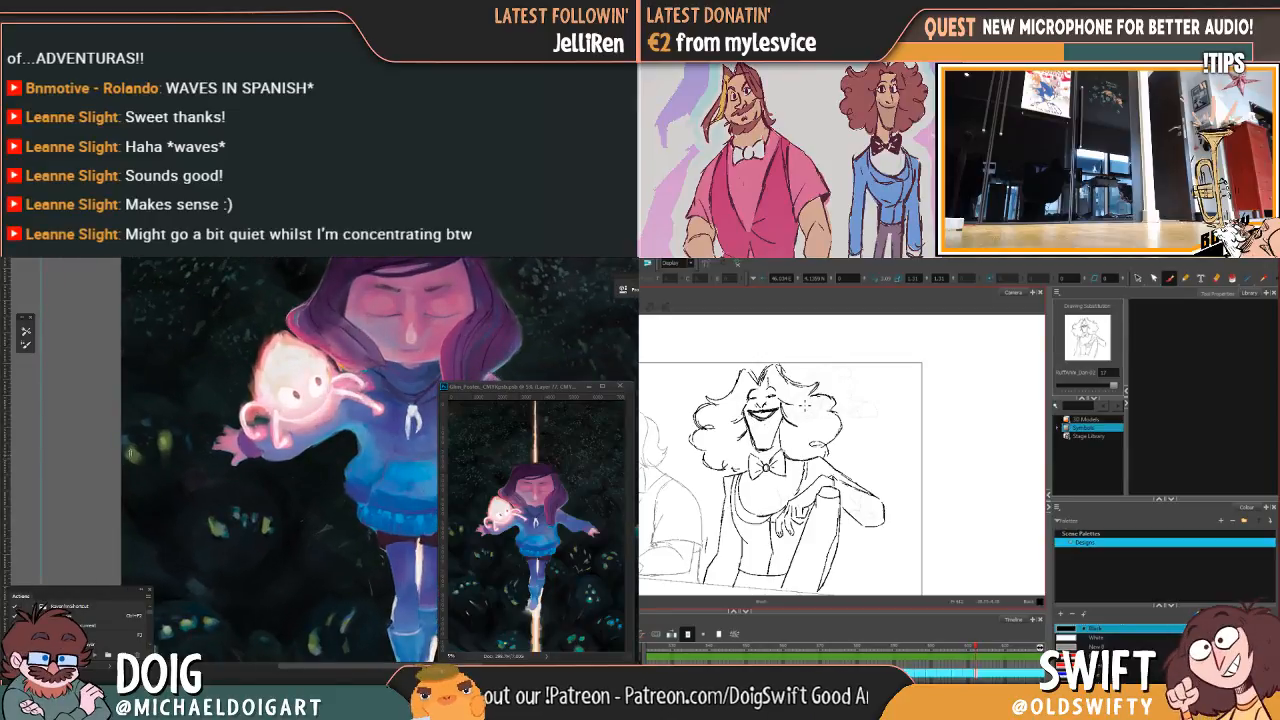
{"action": "key", "text": "ctrl+minus"}
{"action": "key", "text": "ctrl+minus"}
{"action": "key", "text": "ctrl+plus"}
{"action": "key", "text": "ctrl+plus"}
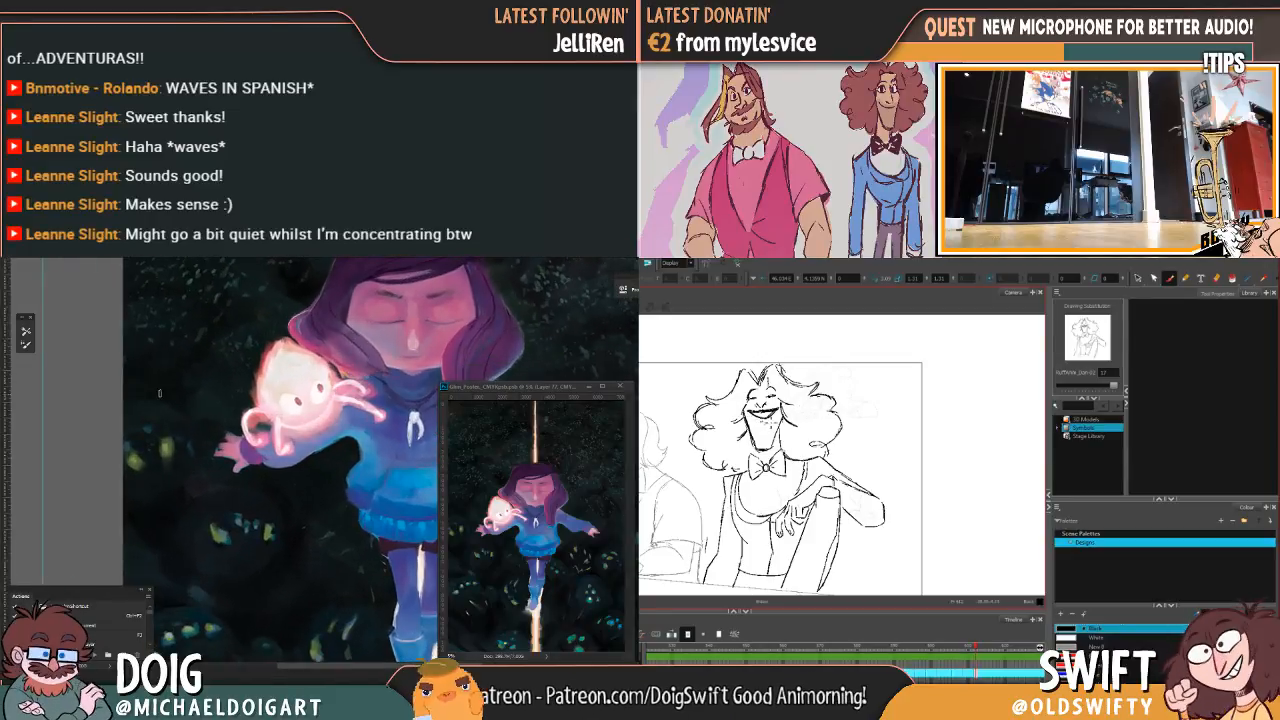
{"action": "key", "text": "ctrl+plus"}
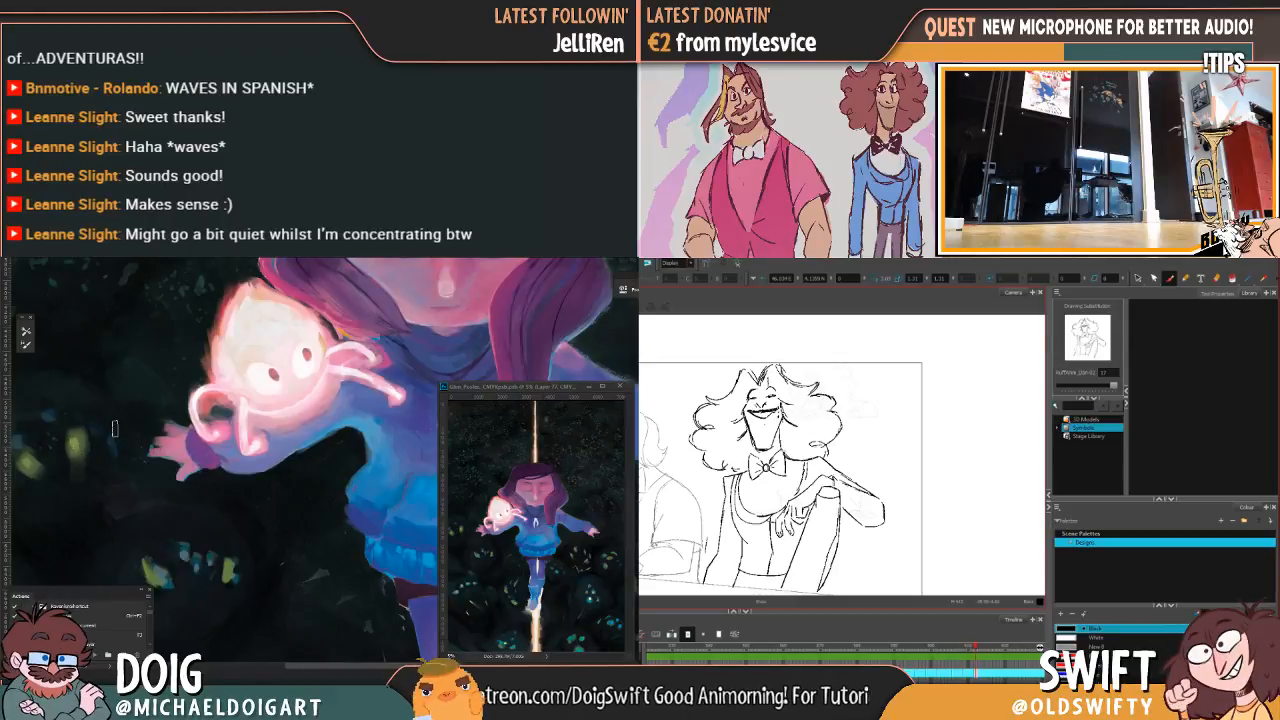
{"action": "left_click_drag", "start_coordinate": [139, 449], "coordinate": [274, 422]}
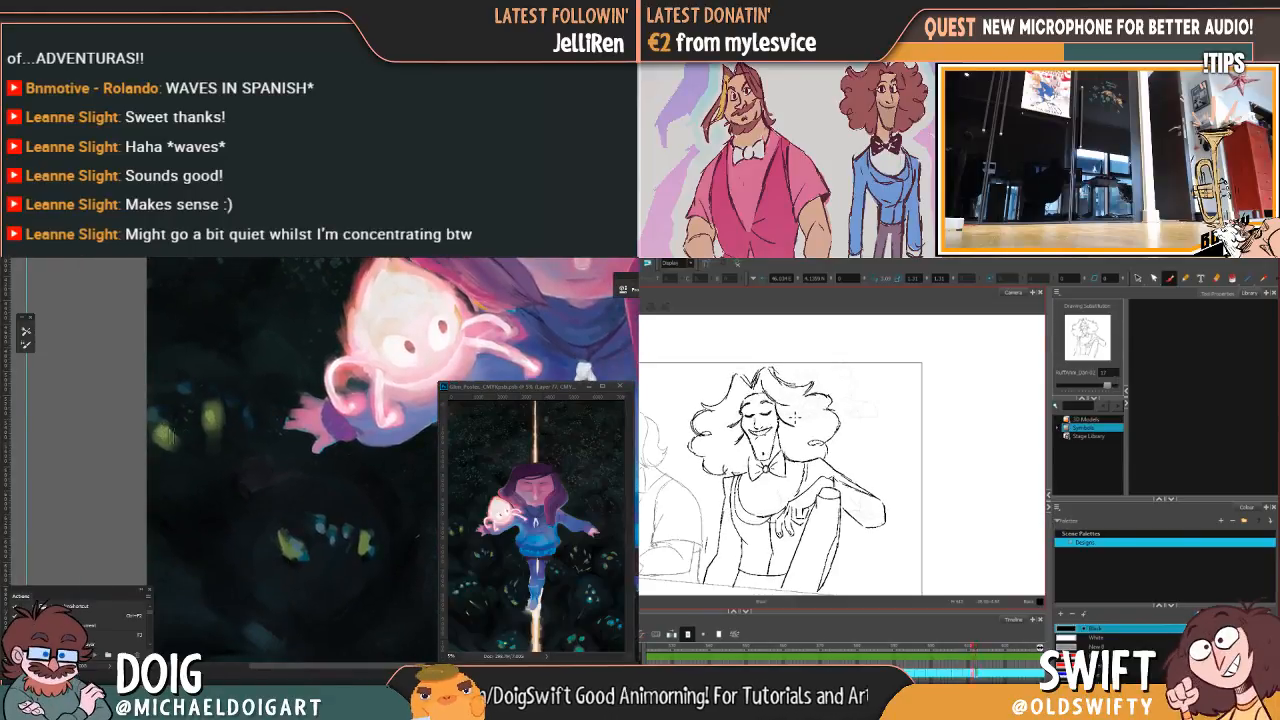
{"action": "mouse_move", "coordinate": [187, 430]}
{"action": "left_mouse_down"}
{"action": "mouse_move", "coordinate": [146, 449]}
{"action": "mouse_move", "coordinate": [105, 430]}
{"action": "mouse_move", "coordinate": [91, 405]}
{"action": "left_mouse_up"}
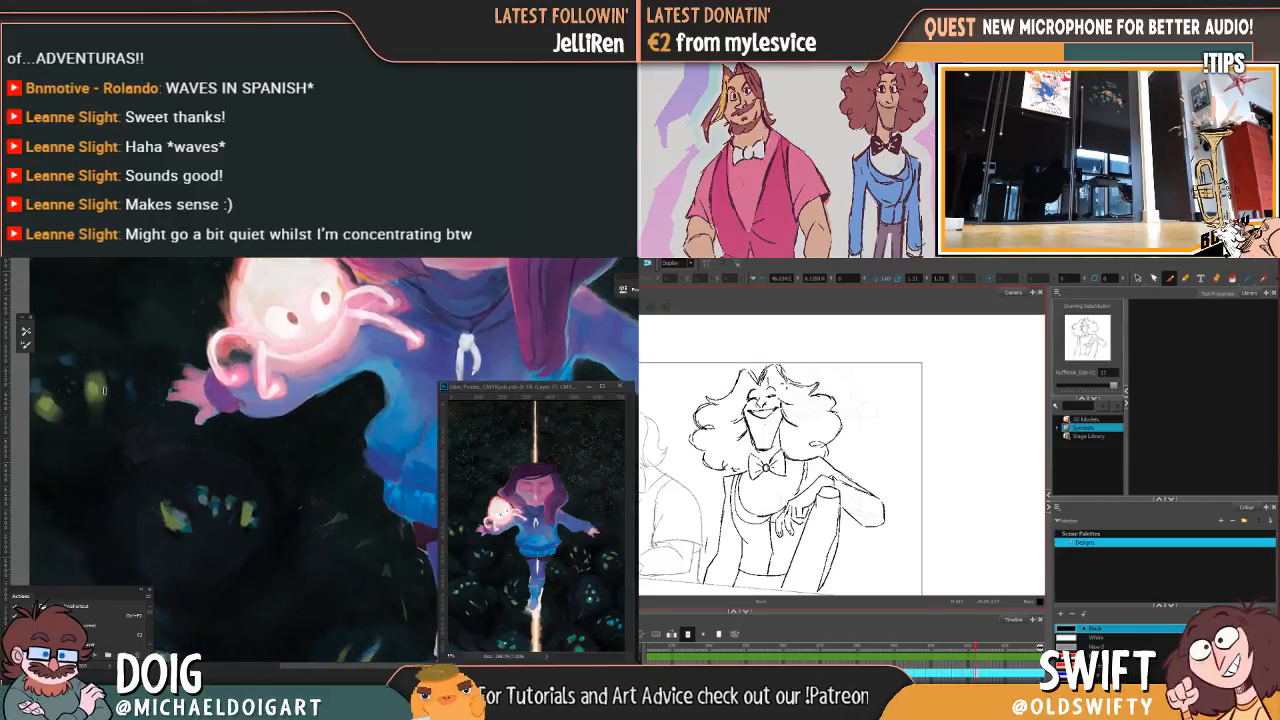
Step: Sample yellow-green from the pair of eyes at the painting's edge beside the pink creature, and check the surrounding creatures
{"action": "left_click", "coordinate": [45, 403], "text": "alt"}
{"action": "key", "text": "ctrl+minus"}
{"action": "key", "text": "ctrl+minus"}
{"action": "key", "text": "ctrl+minus"}
{"action": "key", "text": "ctrl+minus"}
{"action": "key", "text": "ctrl+plus"}
{"action": "key", "text": "ctrl+plus"}
{"action": "key", "text": "ctrl+plus"}
{"action": "left_click_drag", "start_coordinate": [254, 432], "coordinate": [24, 372]}
{"action": "mouse_move", "coordinate": [210, 428]}
{"action": "left_mouse_down"}
{"action": "mouse_move", "coordinate": [166, 446]}
{"action": "mouse_move", "coordinate": [181, 463]}
{"action": "mouse_move", "coordinate": [322, 465]}
{"action": "left_mouse_up"}
{"action": "mouse_move", "coordinate": [223, 466]}
{"action": "left_mouse_down"}
{"action": "mouse_move", "coordinate": [366, 500]}
{"action": "mouse_move", "coordinate": [218, 480]}
{"action": "left_mouse_up"}
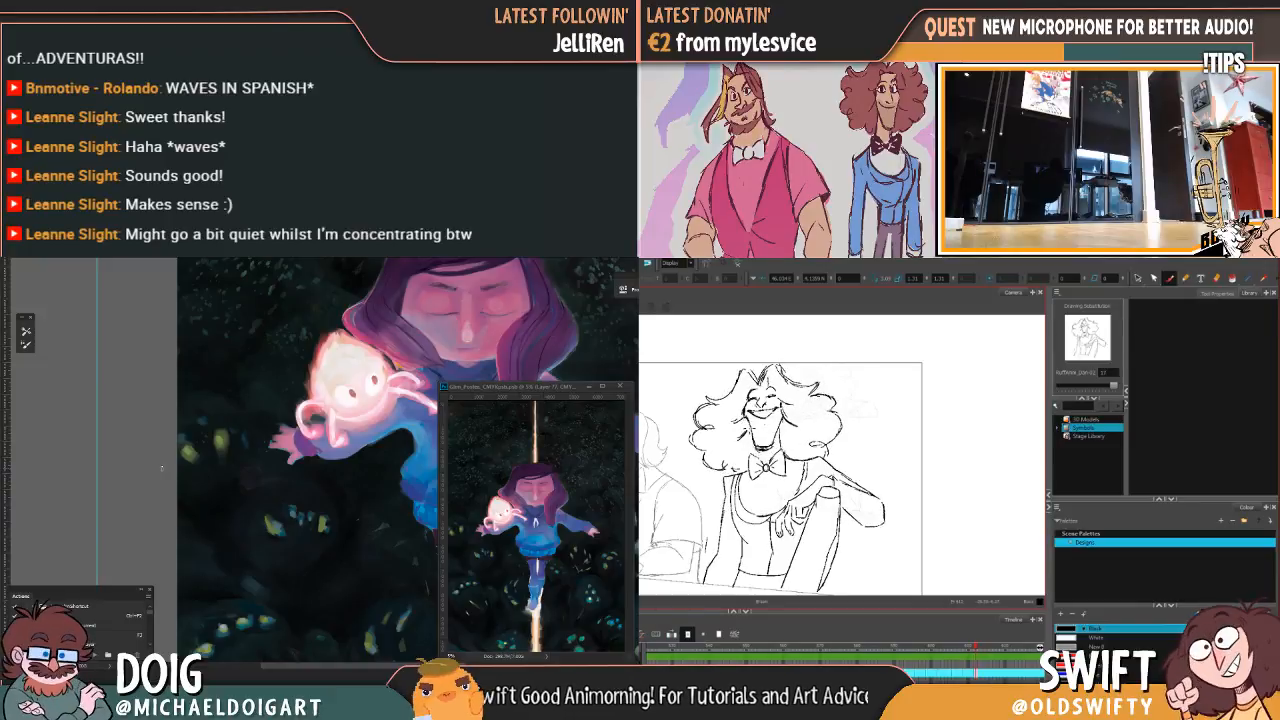
Step: Flip between the curly-haired character's neighbouring drawings to compare the closed-eyed smile with the open laugh
{"action": "key", "text": "f"}
{"action": "key", "text": "g"}
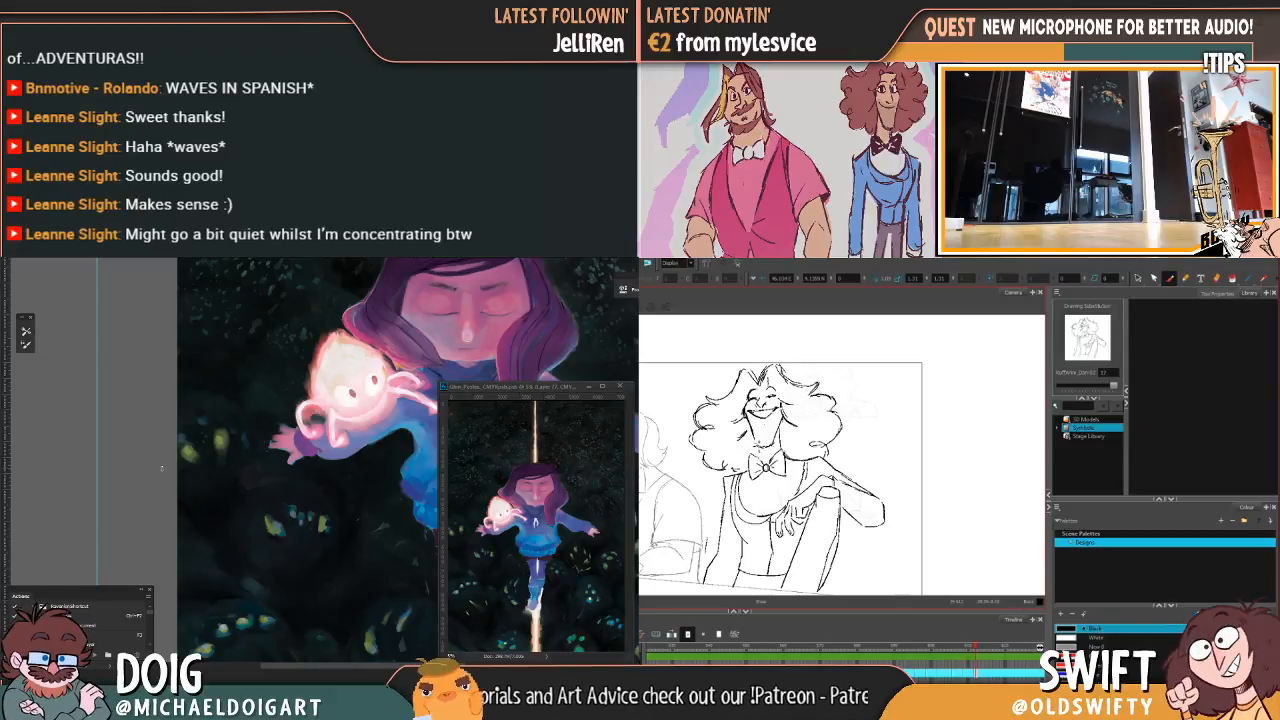
{"action": "key", "text": "f"}
{"action": "key", "text": "g"}
{"action": "key", "text": "g"}
{"action": "key", "text": "f"}
{"action": "key", "text": "g"}
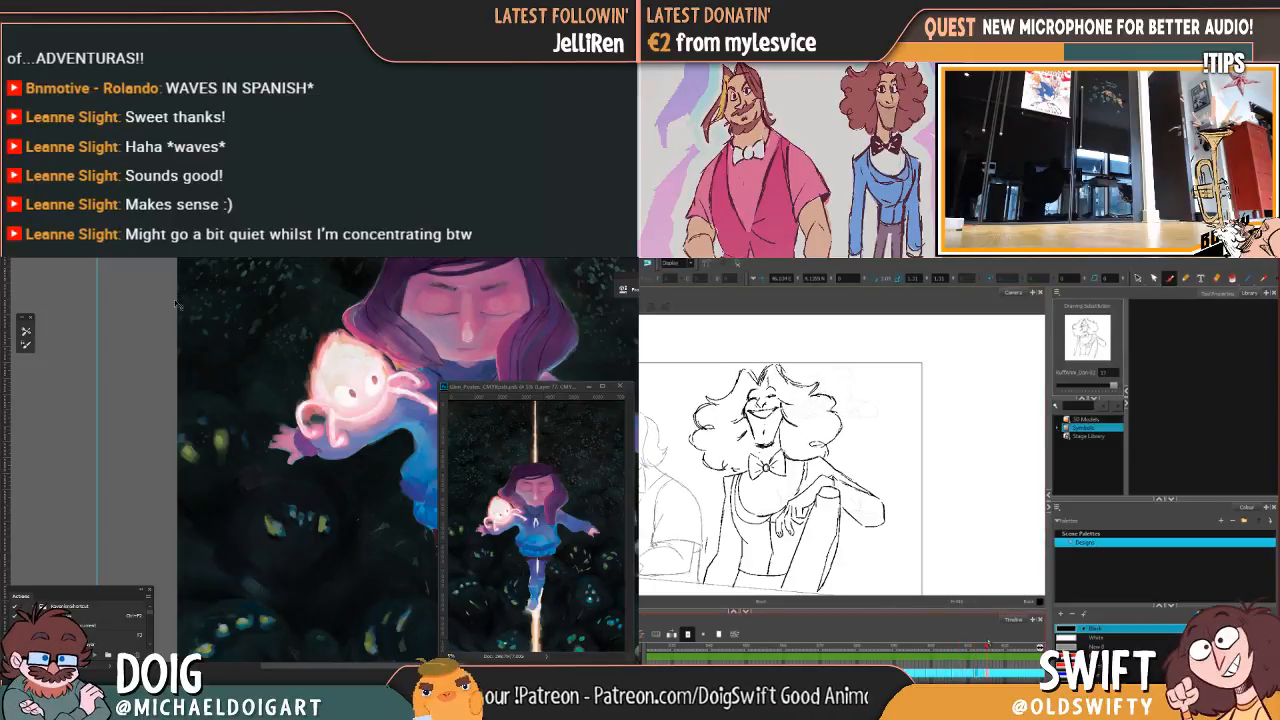
Step: Recheck the laugh drawings and sample green from the glowing eye nearest the girl's hand
{"action": "key", "text": "ctrl+plus"}
{"action": "key", "text": "f"}
{"action": "key", "text": "f"}
{"action": "key", "text": "g"}
{"action": "key", "text": "g"}
{"action": "left_click", "coordinate": [155, 432], "text": "alt"}
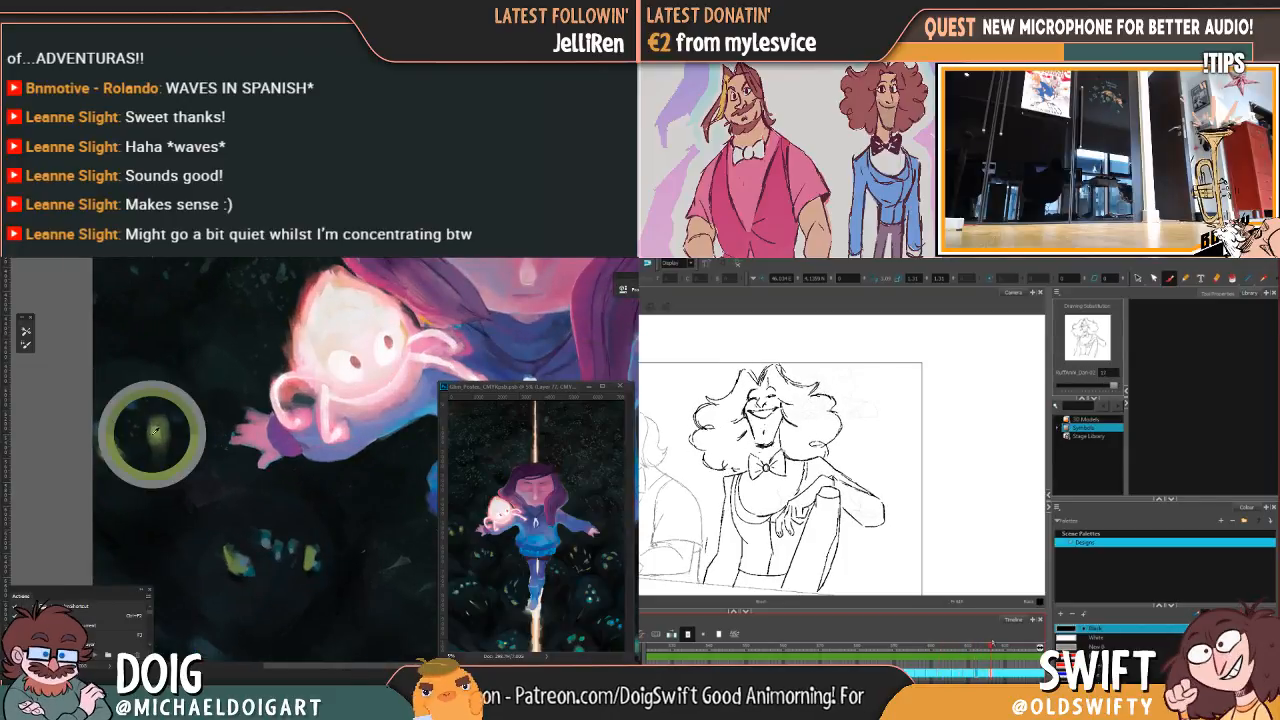
Step: Step back and forth through the curly-haired character's frames to check the head movement into the laugh
{"action": "key", "text": "f"}
{"action": "key", "text": "f"}
{"action": "key", "text": "f"}
{"action": "key", "text": "f"}
{"action": "key", "text": "f"}
{"action": "key", "text": "f"}
{"action": "key", "text": "g"}
{"action": "key", "text": "g"}
{"action": "key", "text": "g"}
{"action": "key", "text": "g"}
{"action": "key", "text": "g"}
Step: Inspect the painted creatures below both of the girl's outstretched hands
{"action": "key", "text": "ctrl+minus"}
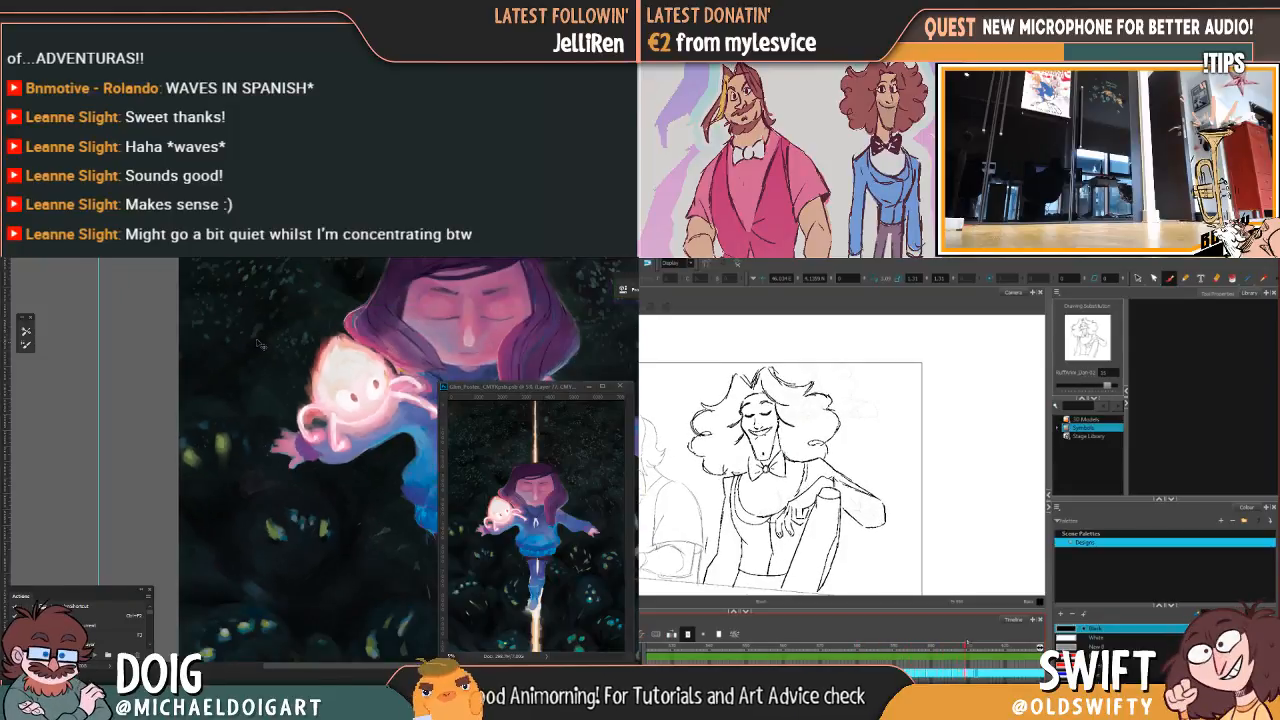
{"action": "key", "text": "g"}
{"action": "scroll", "coordinate": [240, 400], "scroll_direction": "up", "scroll_amount": 3}
{"action": "scroll", "coordinate": [228, 418], "scroll_direction": "down", "scroll_amount": 5}
{"action": "scroll", "coordinate": [200, 430], "scroll_direction": "right", "scroll_amount": 5}
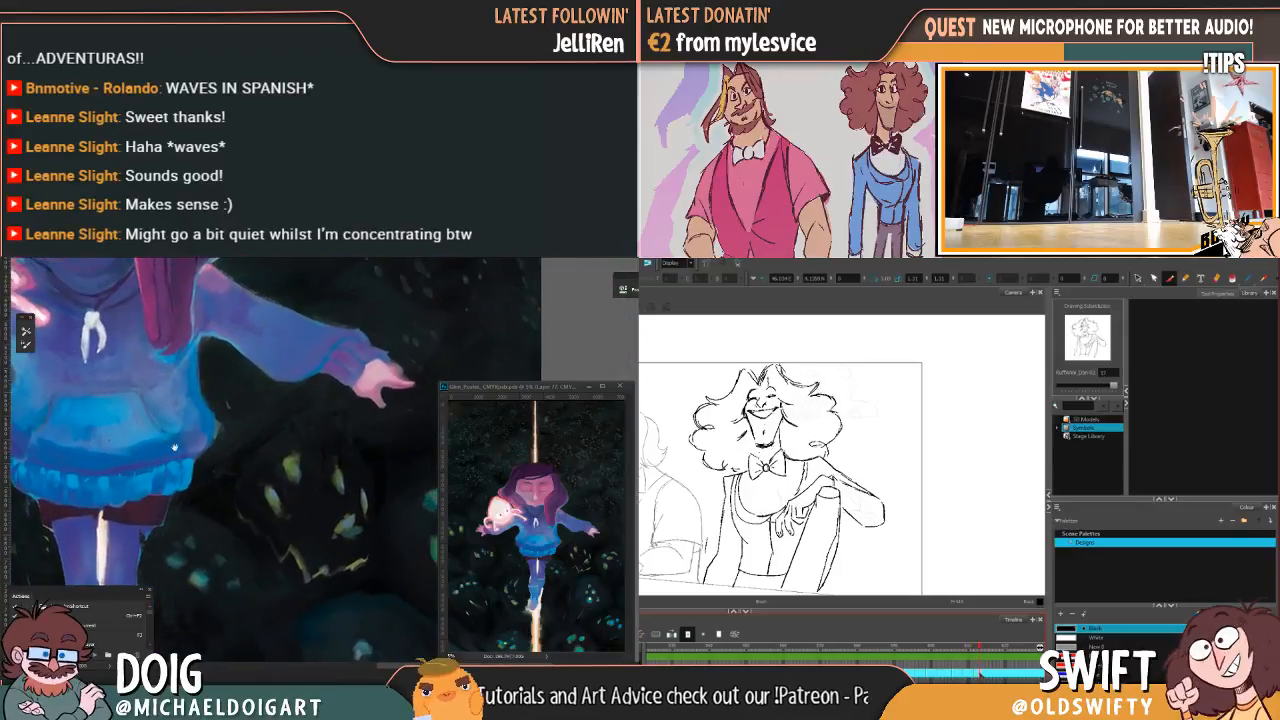
{"action": "scroll", "coordinate": [150, 449], "scroll_direction": "up", "scroll_amount": 5}
{"action": "scroll", "coordinate": [170, 448], "scroll_direction": "left", "scroll_amount": 5}
{"action": "left_click_drag", "start_coordinate": [188, 448], "coordinate": [215, 447]}
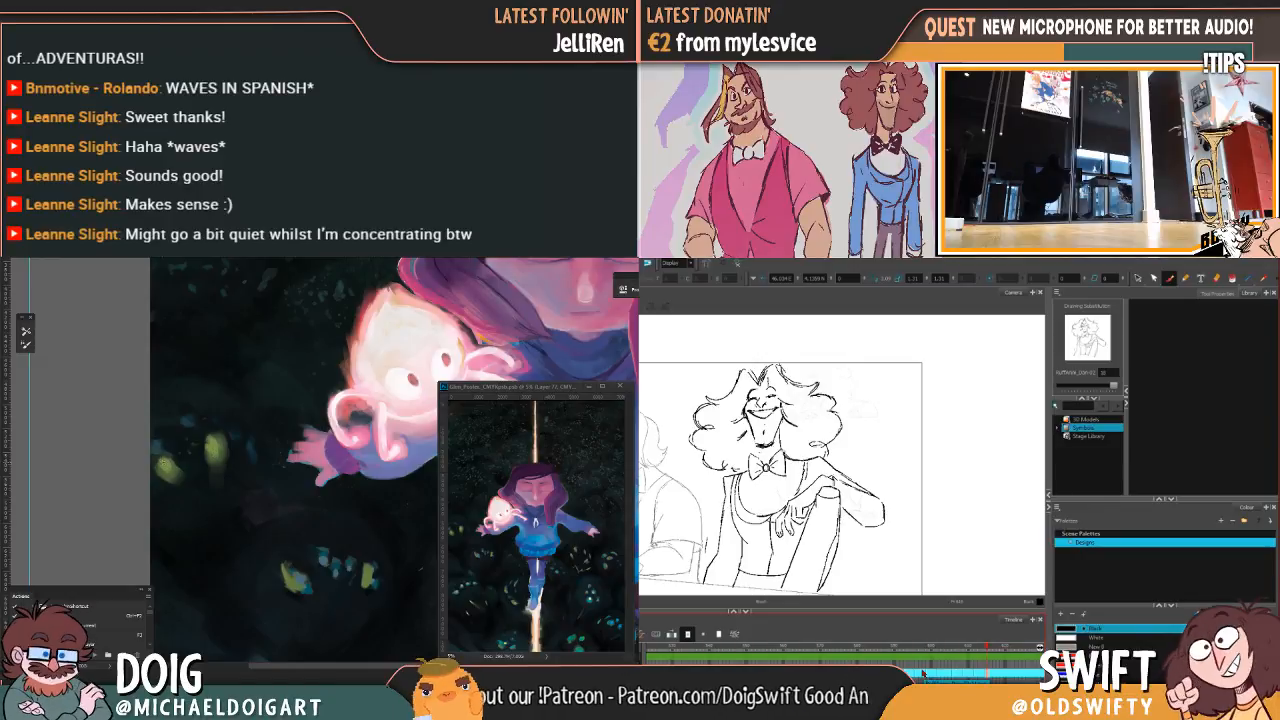
Step: Lasso the curly-haired character's whole head on the laughing frame and cut it, keeping the bow tie and body
{"action": "left_click", "coordinate": [1138, 279]}
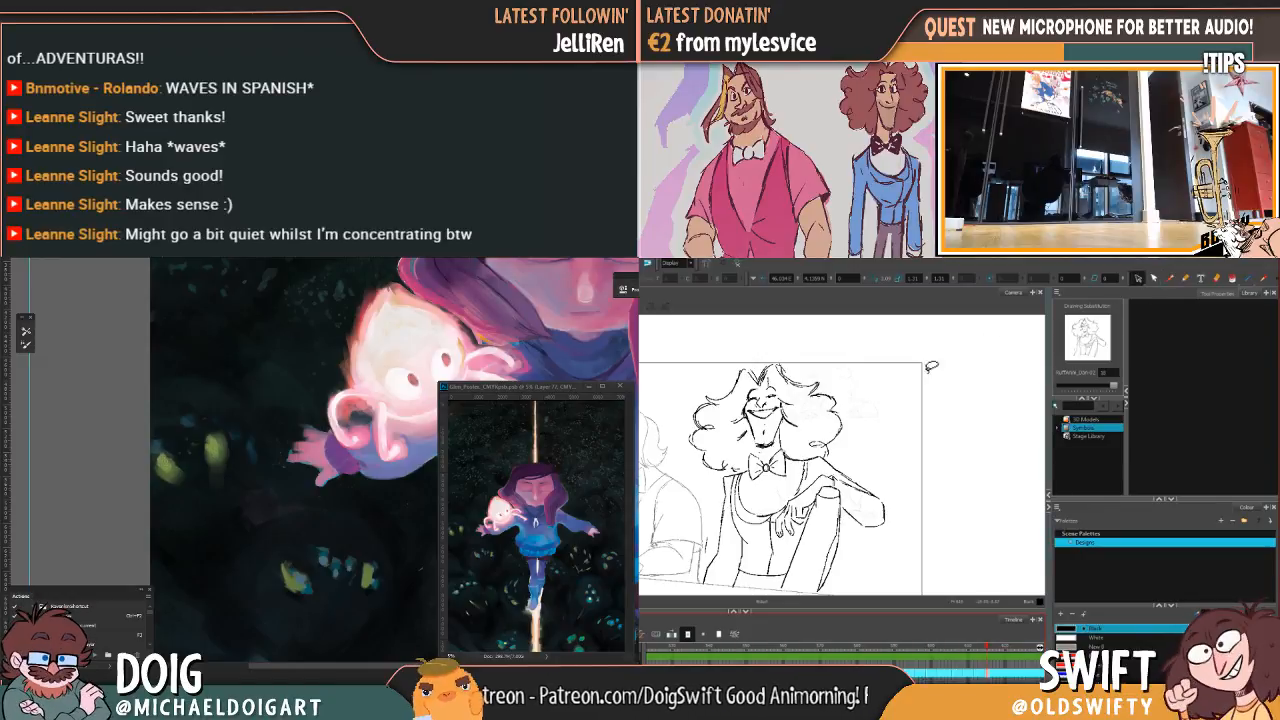
{"action": "left_click_drag", "start_coordinate": [838, 446], "coordinate": [828, 450]}
{"action": "left_click_drag", "start_coordinate": [215, 436], "coordinate": [205, 441]}
{"action": "mouse_move", "coordinate": [828, 450]}
{"action": "left_mouse_down"}
{"action": "mouse_move", "coordinate": [798, 440]}
{"action": "mouse_move", "coordinate": [770, 460]}
{"action": "mouse_move", "coordinate": [746, 436]}
{"action": "mouse_move", "coordinate": [688, 460]}
{"action": "mouse_move", "coordinate": [866, 436]}
{"action": "left_mouse_up"}
{"action": "left_click_drag", "start_coordinate": [260, 419], "coordinate": [202, 422]}
{"action": "key", "text": "ctrl+x"}
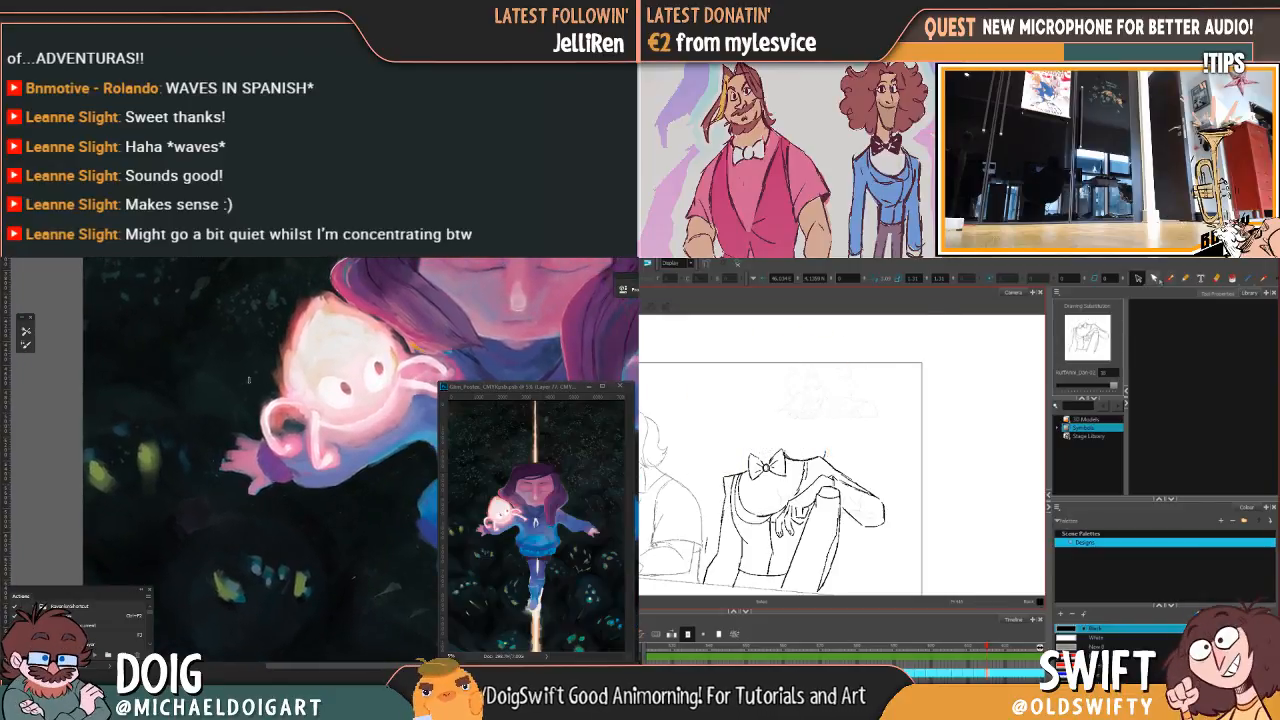
Step: Sketch a small open mouth above the bow tie on the headless laugh frame, checking it against the preceding drawing
{"action": "left_click", "coordinate": [1169, 279]}
{"action": "key", "text": "comma"}
{"action": "key", "text": "period"}
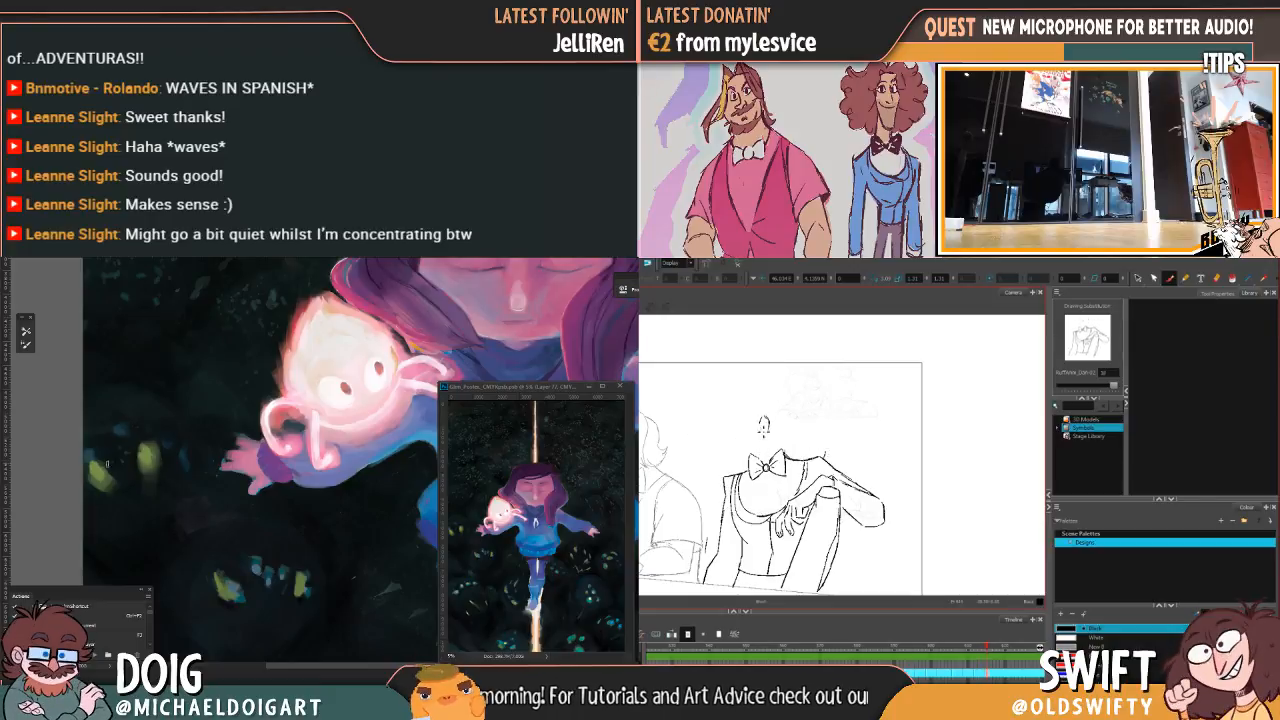
{"action": "key", "text": "comma"}
{"action": "key", "text": "period"}
{"action": "key", "text": "comma"}
{"action": "key", "text": "period"}
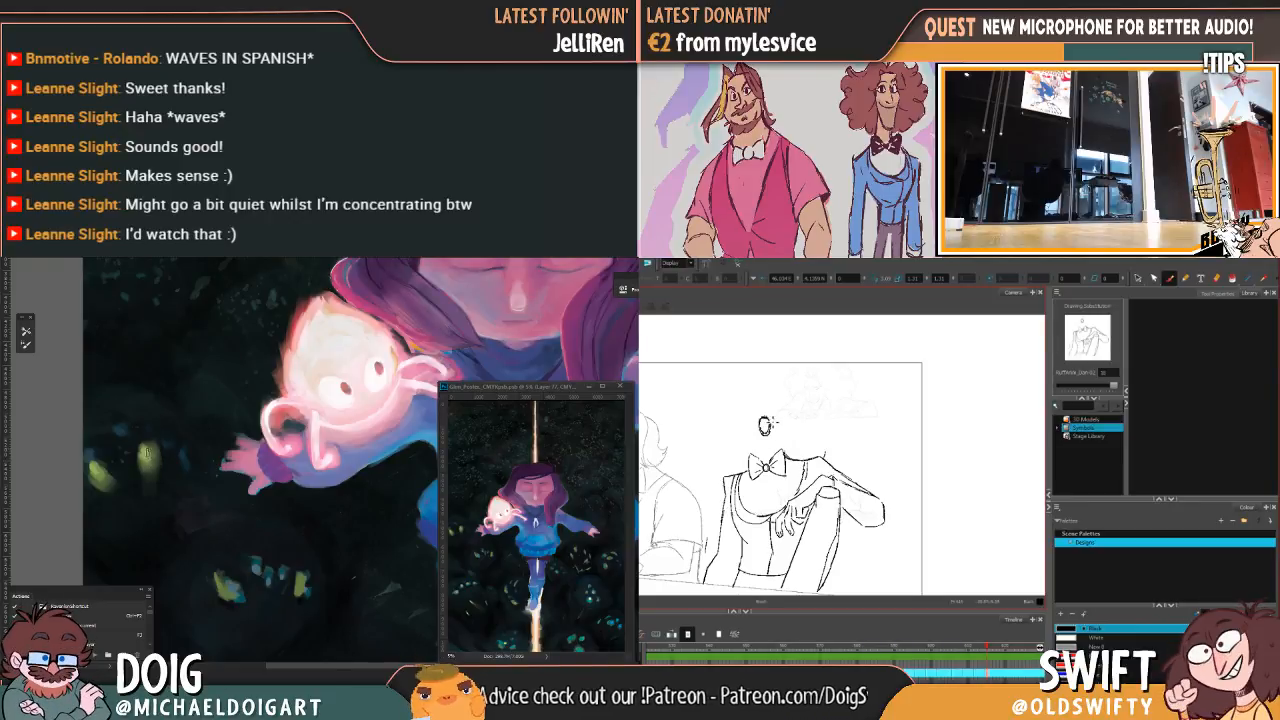
{"action": "key", "text": "comma"}
{"action": "key", "text": "period"}
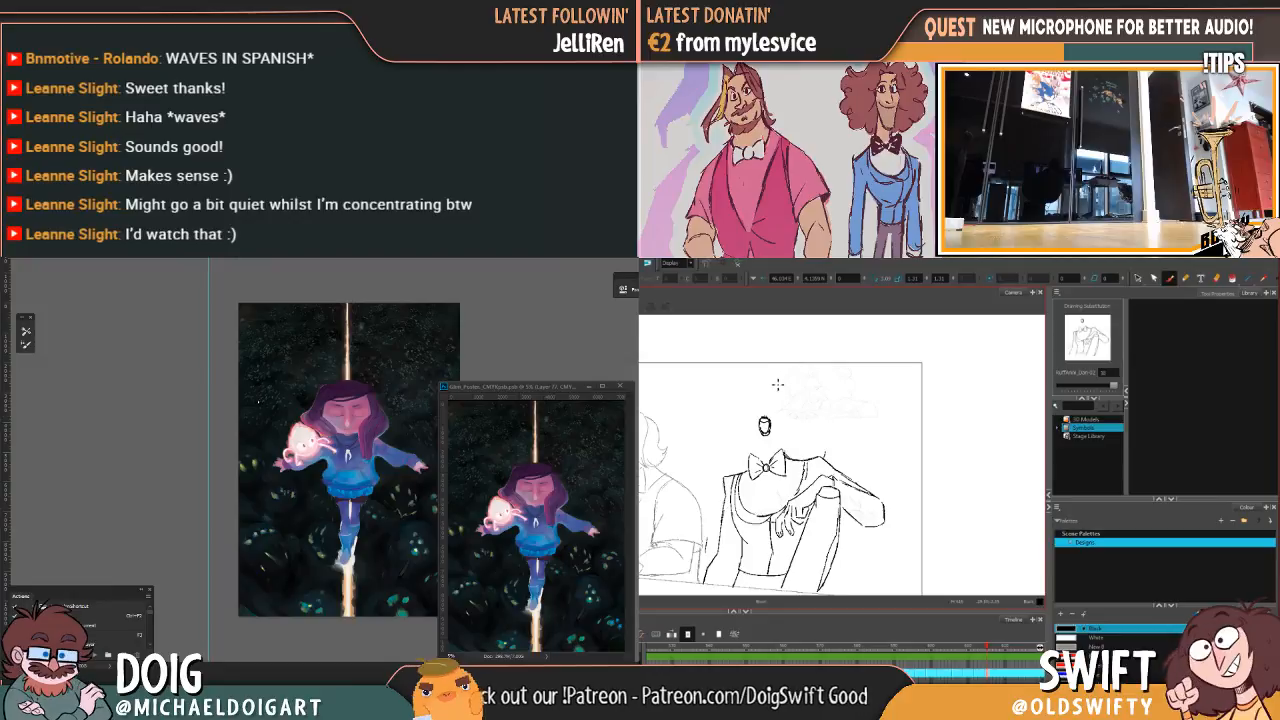
Step: Start the closed eyes above the open mouth and sample a colour below the glowing eyes beside the girl's hand in the painting
{"action": "key", "text": "ctrl+minus"}
{"action": "key", "text": "ctrl+plus"}
{"action": "key", "text": "ctrl+plus"}
{"action": "key", "text": "ctrl+plus"}
{"action": "key", "text": "ctrl+plus"}
{"action": "key", "text": "comma"}
{"action": "key", "text": "ctrl+plus"}
{"action": "key", "text": "period"}
{"action": "left_click_drag", "start_coordinate": [200, 457], "coordinate": [436, 457]}
{"action": "key", "text": "comma"}
{"action": "key", "text": "period"}
{"action": "left_click", "coordinate": [175, 525], "text": "alt"}
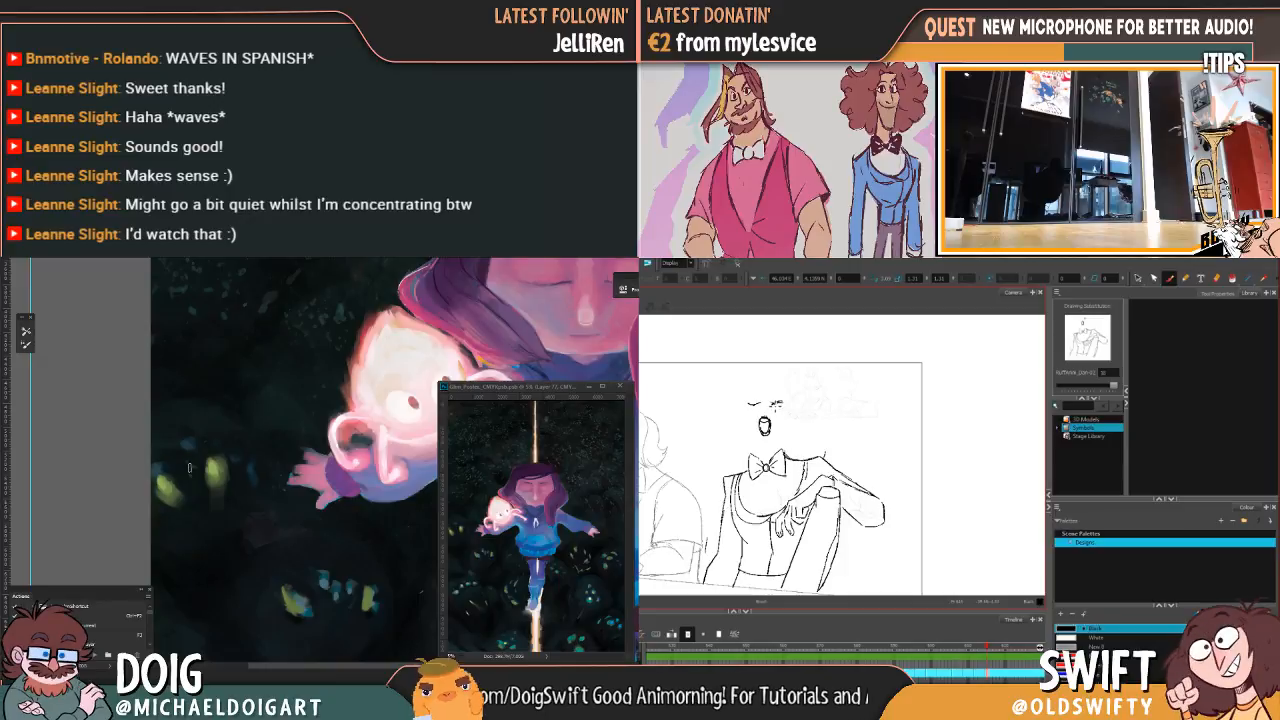
Step: Finish both closed eyes of the curly-haired character, comparing them with the preceding drawing
{"action": "key", "text": "comma"}
{"action": "key", "text": "period"}
{"action": "key", "text": "comma"}
{"action": "key", "text": "period"}
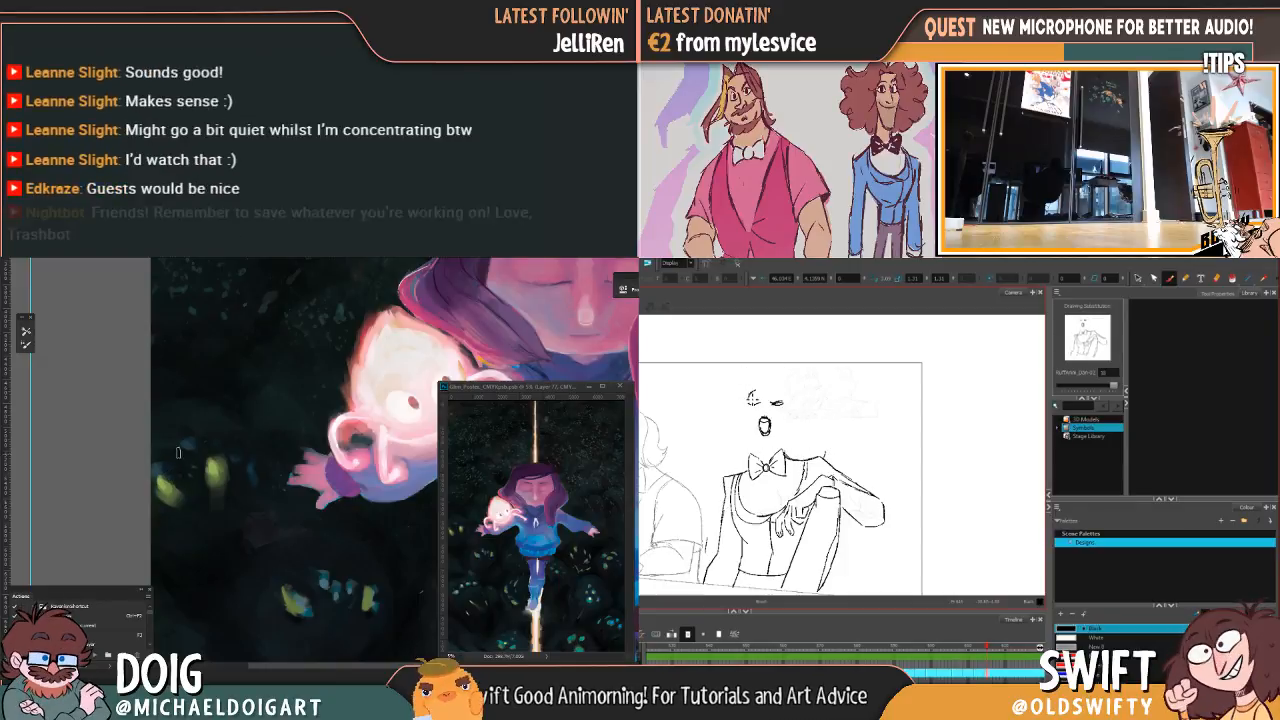
{"action": "key", "text": "comma"}
{"action": "key", "text": "period"}
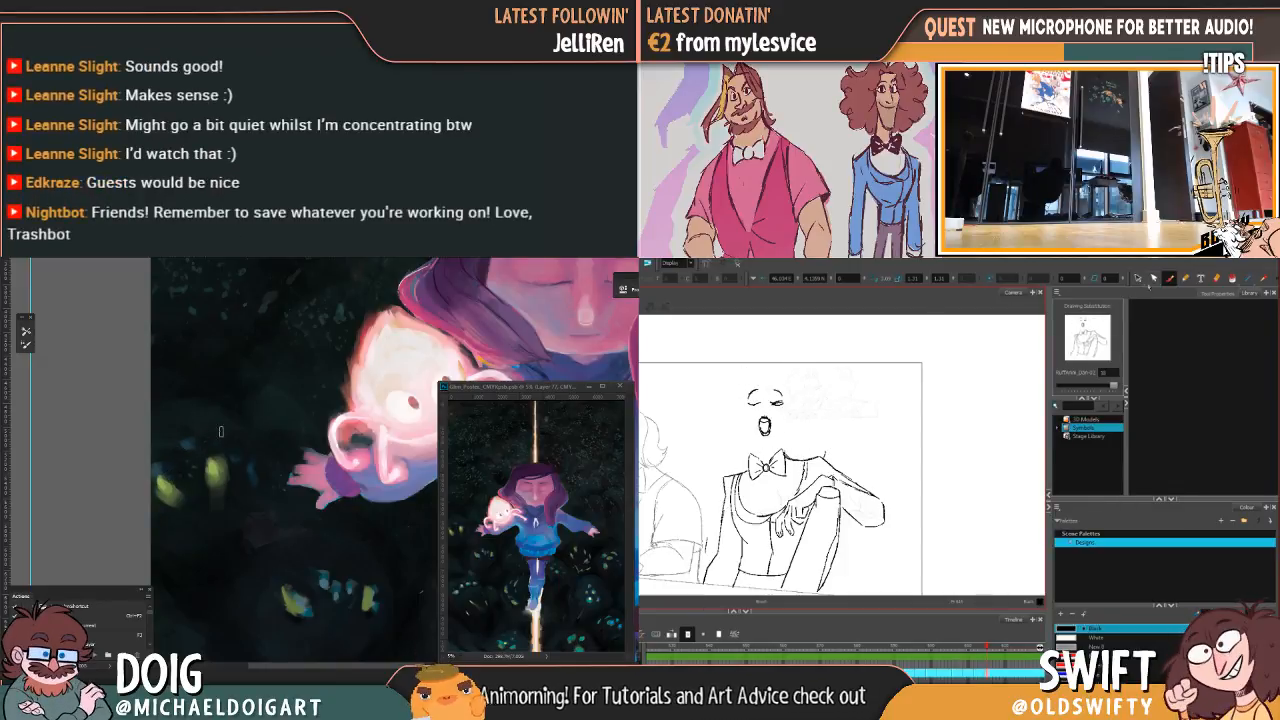
Step: Lasso the small open mouth below the closed eyes and delete it
{"action": "left_click", "coordinate": [1138, 279]}
{"action": "left_click", "coordinate": [789, 420]}
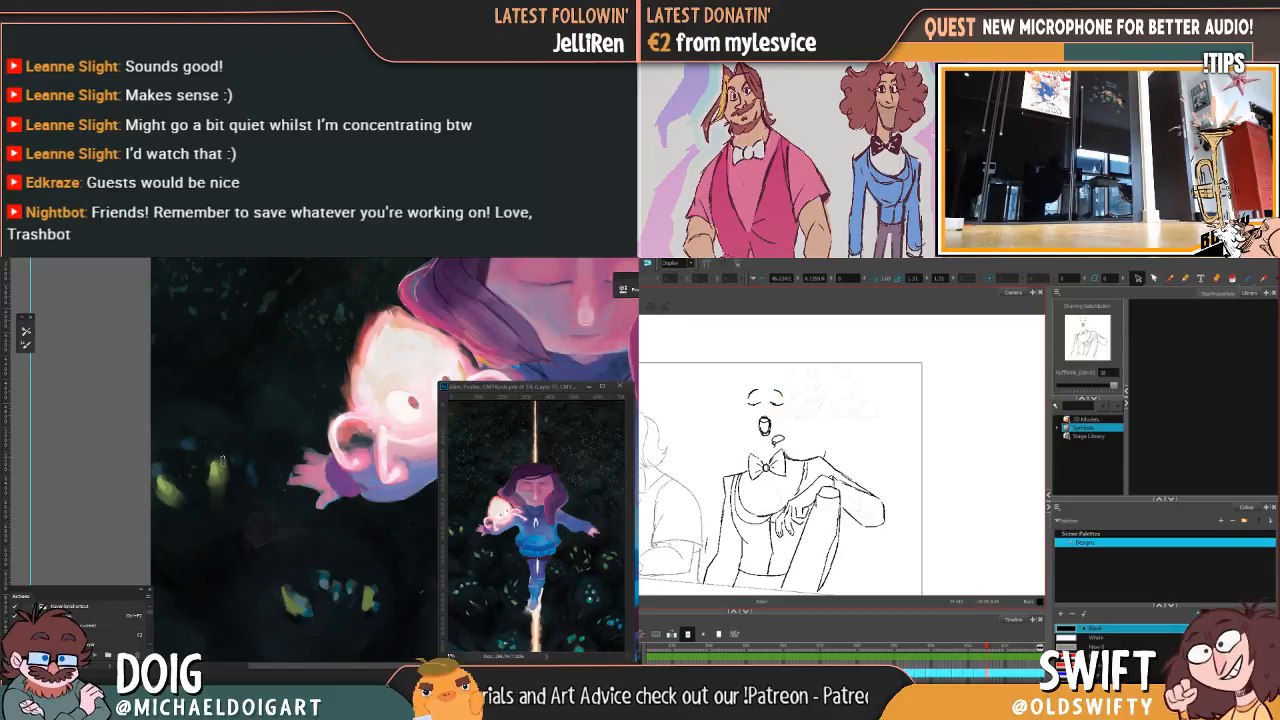
{"action": "left_click_drag", "start_coordinate": [781, 437], "coordinate": [778, 440]}
{"action": "key", "text": "Delete"}
Step: Rework the closed eyes with added contour lines, flipping to the preceding drawing for reference
{"action": "left_click", "coordinate": [1170, 279]}
{"action": "key", "text": "comma"}
{"action": "key", "text": "period"}
{"action": "key", "text": "comma"}
{"action": "key", "text": "period"}
{"action": "key", "text": "comma"}
{"action": "key", "text": "period"}
Step: Lasso the pair of closed eyes and shift them slightly lower, checking their spacing against the preceding frame
{"action": "left_click", "coordinate": [1138, 279]}
{"action": "left_click_drag", "start_coordinate": [788, 386], "coordinate": [771, 405]}
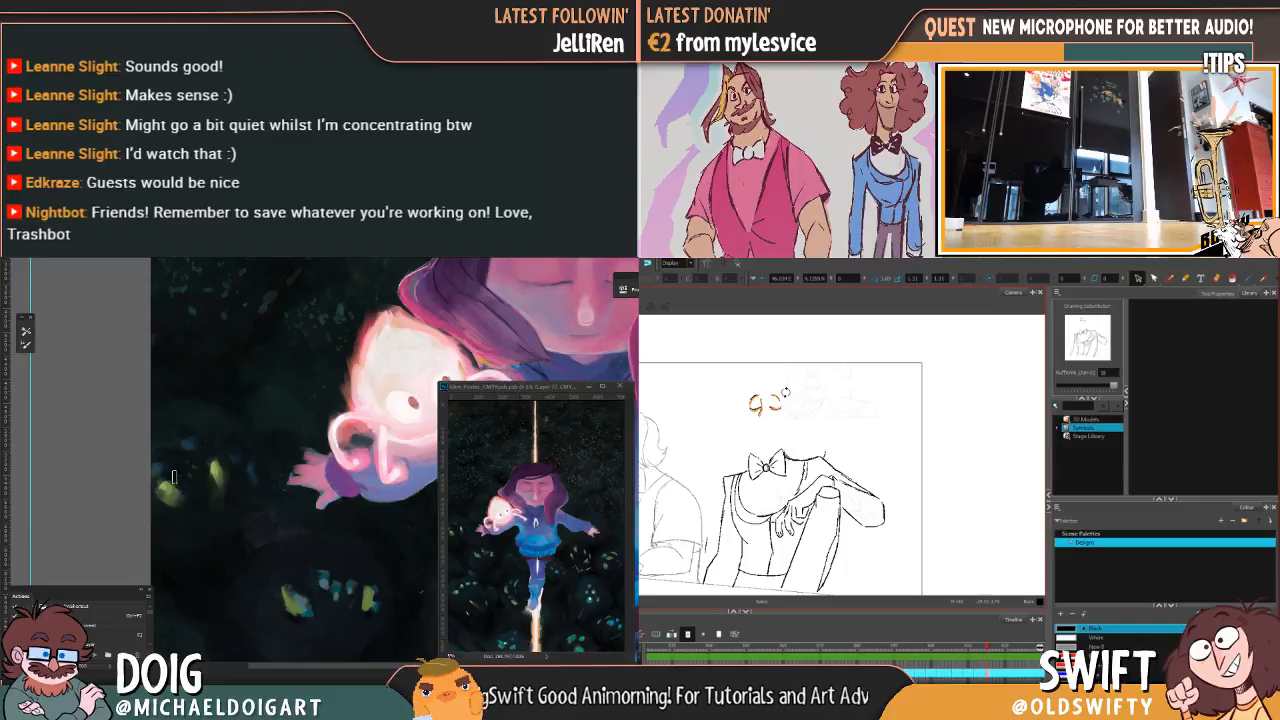
{"action": "key", "text": "comma"}
{"action": "key", "text": "period"}
{"action": "key", "text": "comma"}
{"action": "key", "text": "period"}
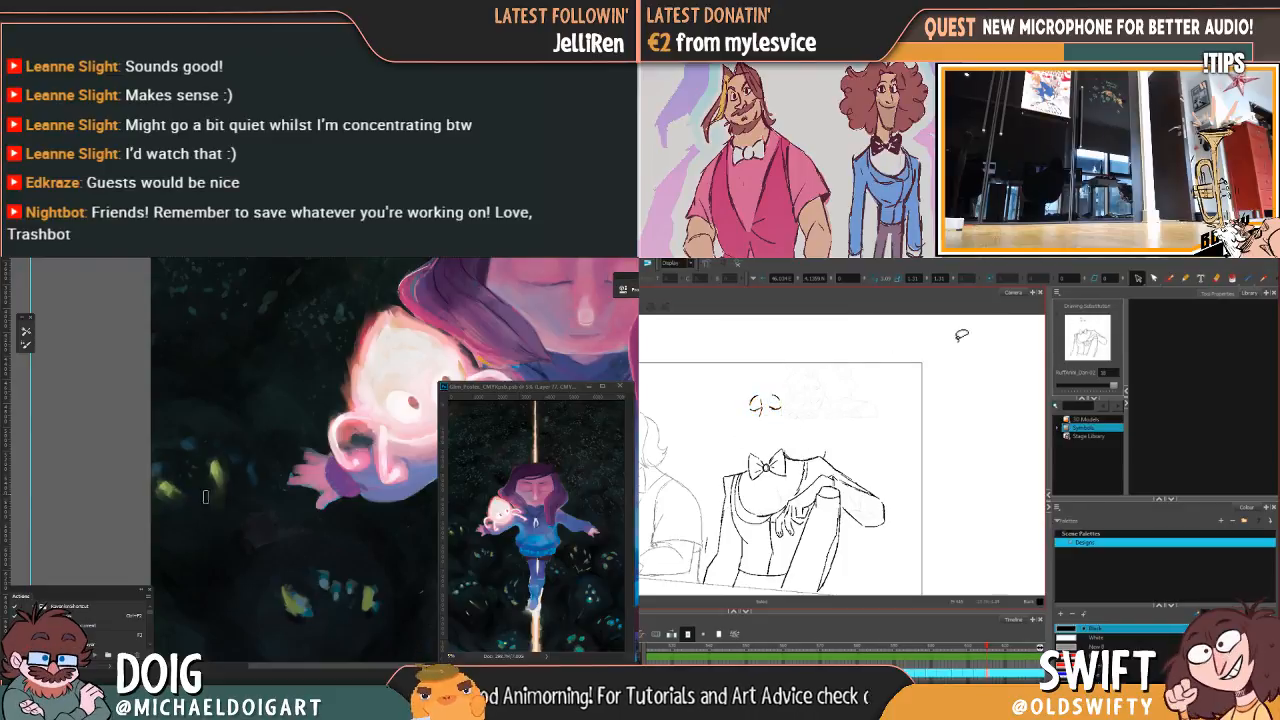
{"action": "key", "text": "comma"}
{"action": "key", "text": "period"}
{"action": "key", "text": "period"}
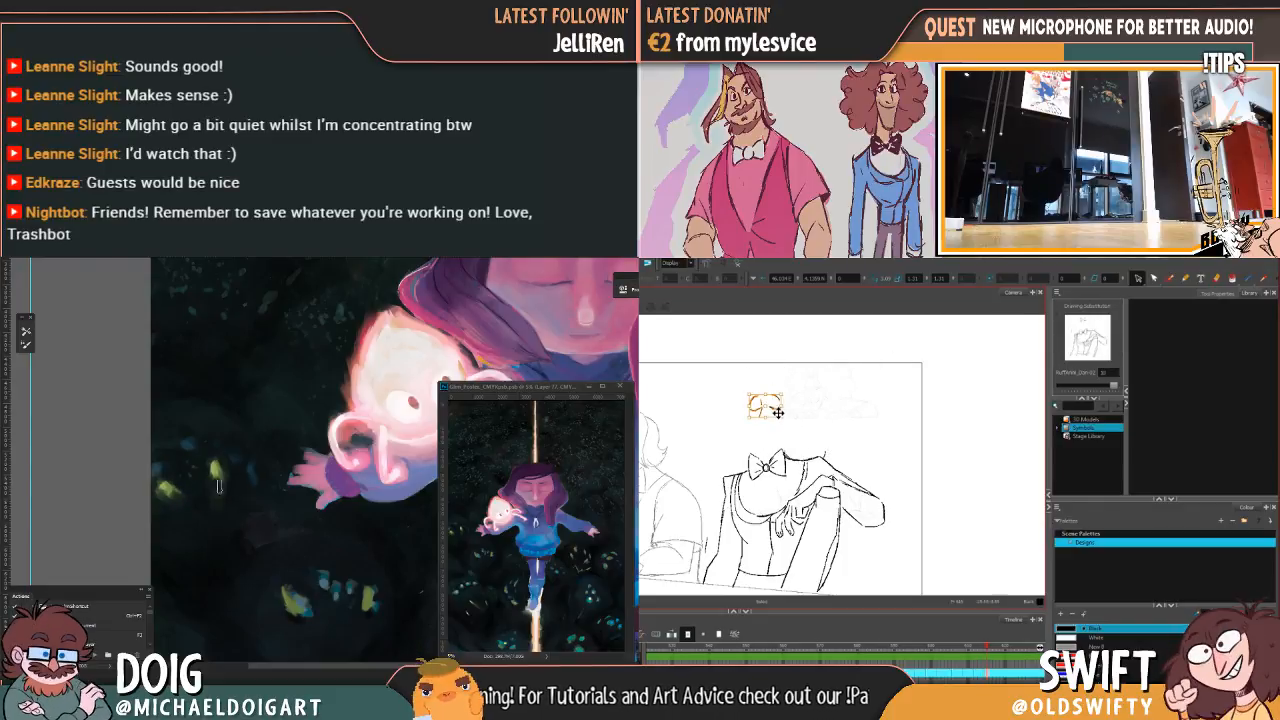
{"action": "left_click_drag", "start_coordinate": [777, 411], "coordinate": [777, 408]}
{"action": "left_click_drag", "start_coordinate": [235, 456], "coordinate": [165, 423]}
{"action": "left_click_drag", "start_coordinate": [780, 399], "coordinate": [771, 409]}
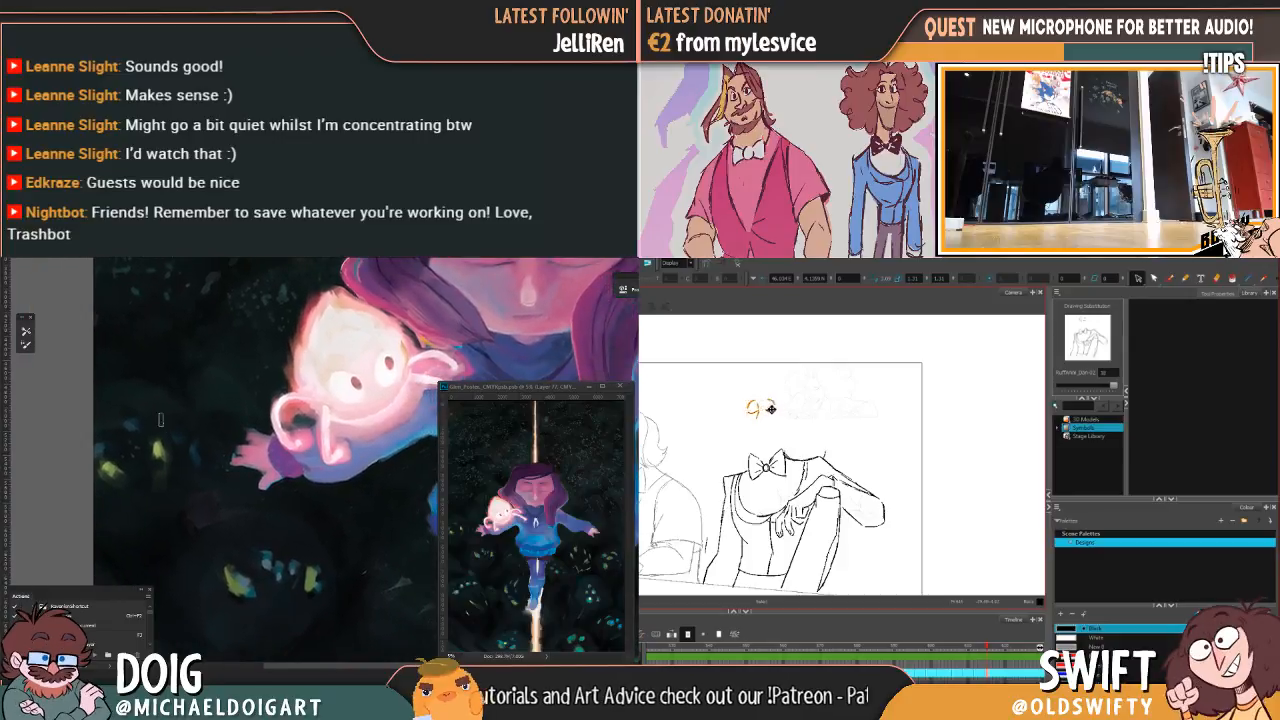
Step: Inspect the whole painting from a distance and compare the new eyes with the character's preceding laugh drawing
{"action": "left_click", "coordinate": [842, 377]}
{"action": "key", "text": "ctrl+minus"}
{"action": "key", "text": "ctrl+minus"}
{"action": "key", "text": "ctrl+minus"}
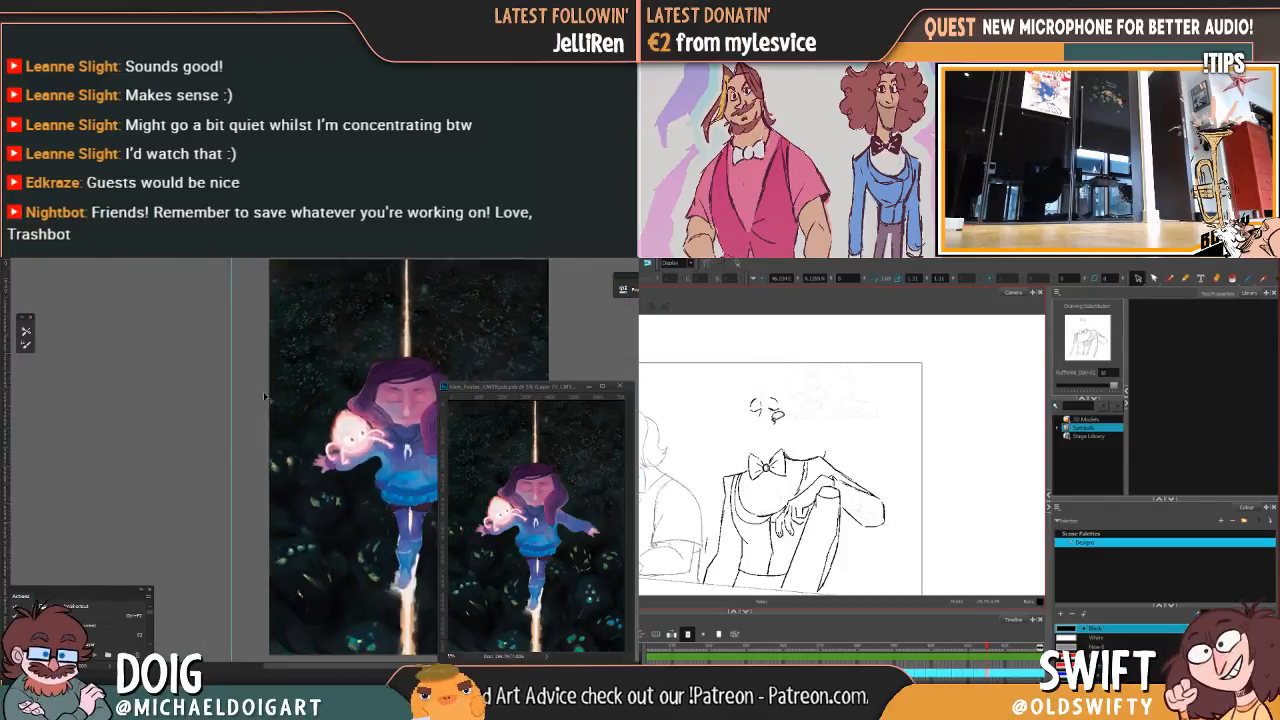
{"action": "left_click_drag", "start_coordinate": [238, 408], "coordinate": [229, 410]}
{"action": "key", "text": "comma"}
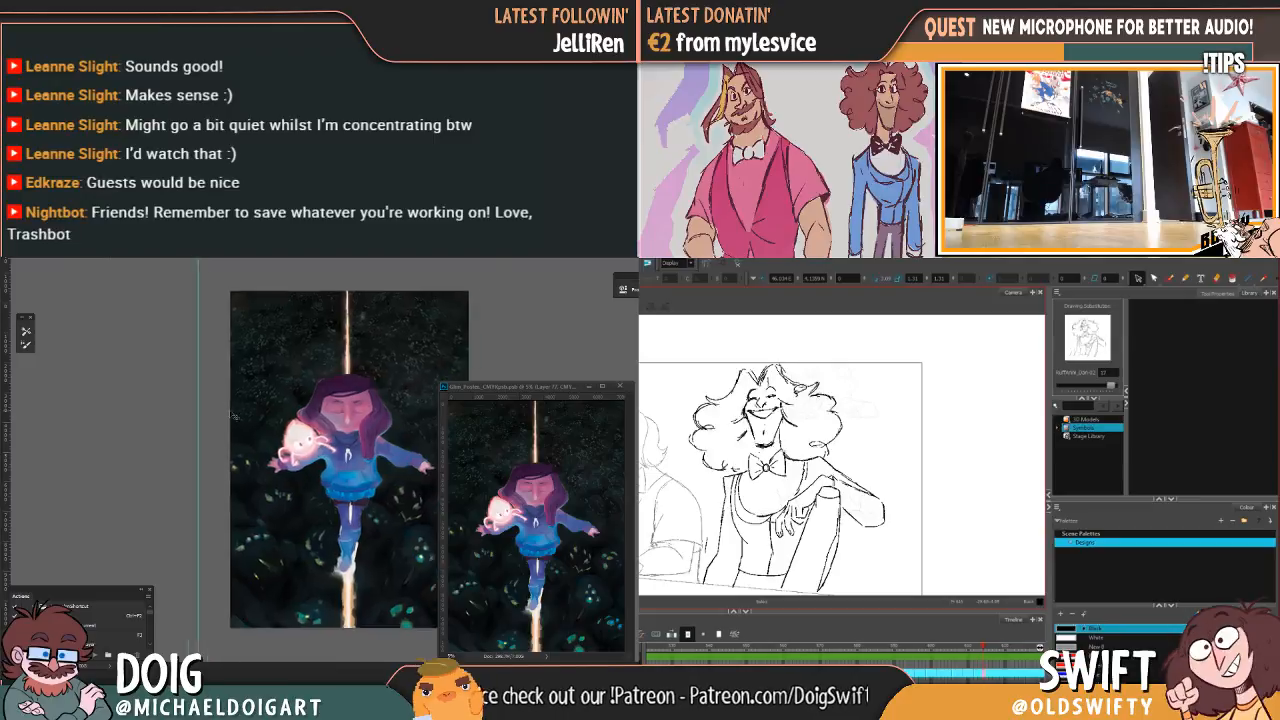
{"action": "key", "text": "ctrl+plus"}
{"action": "key", "text": "ctrl+plus"}
{"action": "key", "text": "ctrl+plus"}
Step: Nudge the right-hand closed eye slightly lower to match its neighbour, and examine the creatures below the girl's hand
{"action": "key", "text": "period"}
{"action": "key", "text": "comma"}
{"action": "key", "text": "period"}
{"action": "left_click_drag", "start_coordinate": [198, 463], "coordinate": [315, 426]}
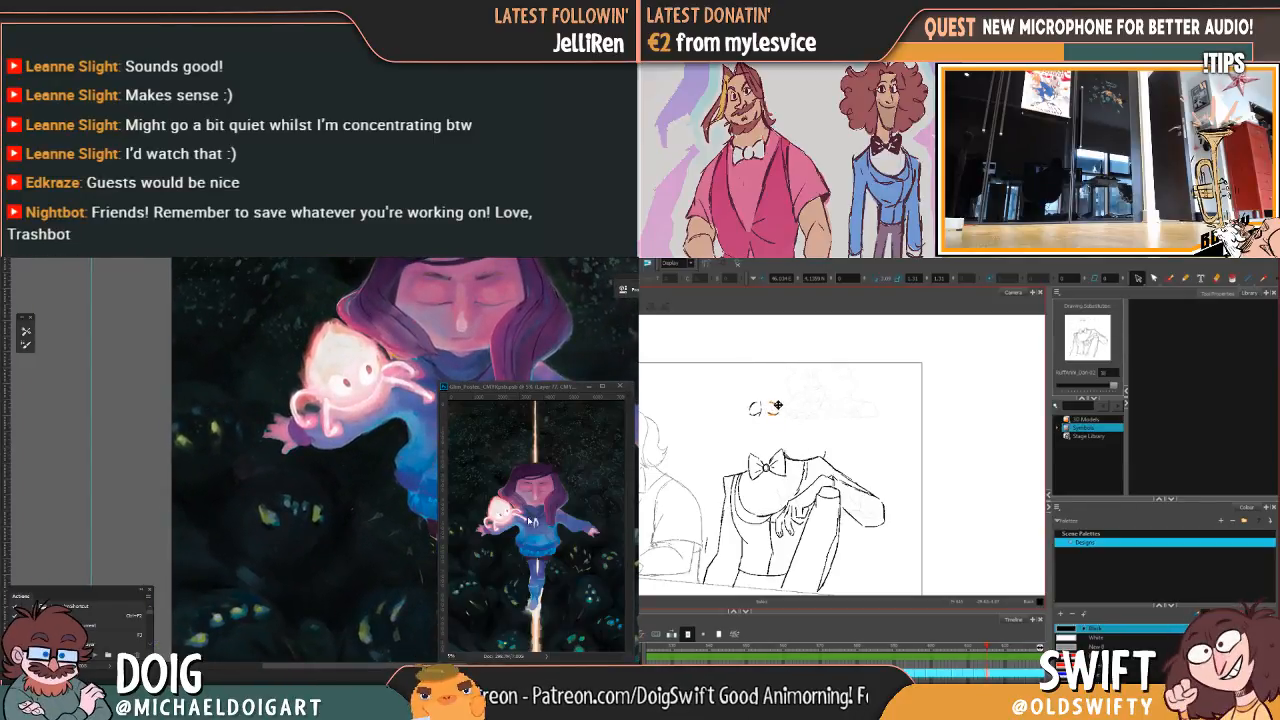
{"action": "left_click_drag", "start_coordinate": [327, 494], "coordinate": [183, 501]}
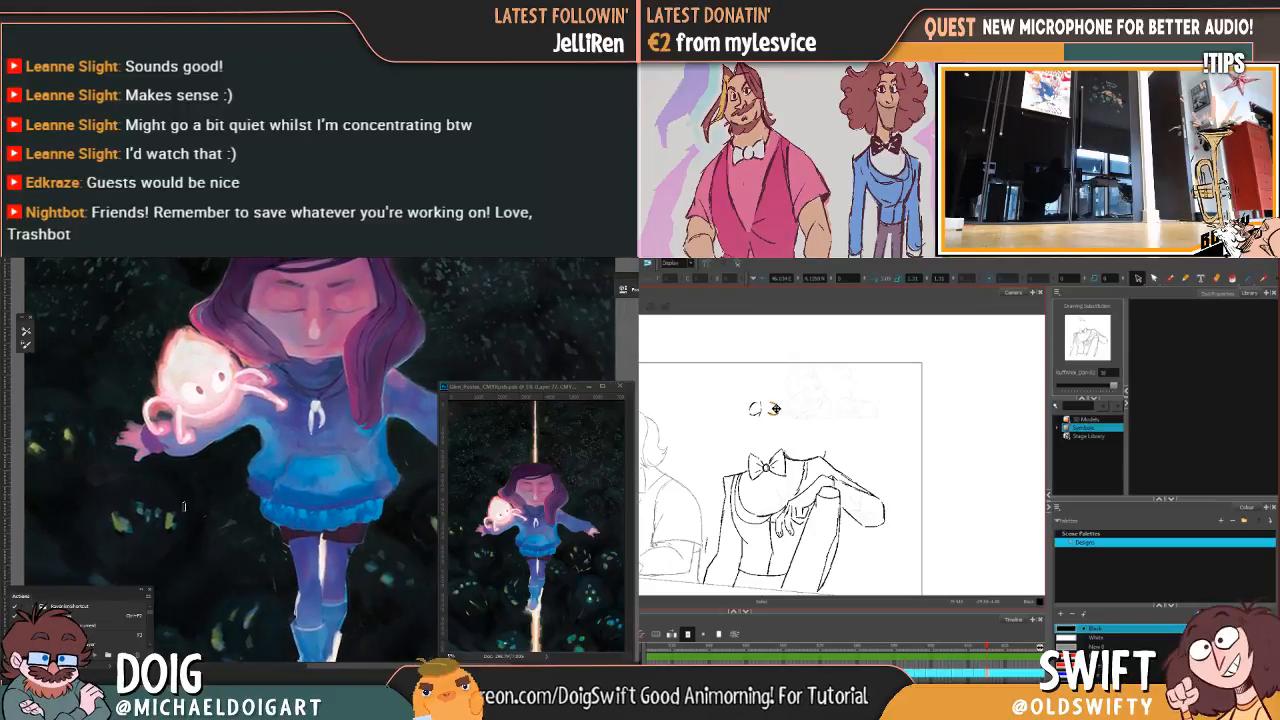
Step: Draw the bridge of the nose between the closed eyes, following the preceding drawing
{"action": "left_click", "coordinate": [1169, 279]}
{"action": "key", "text": "comma"}
{"action": "key", "text": "period"}
{"action": "key", "text": "comma"}
{"action": "key", "text": "period"}
{"action": "key", "text": "comma"}
{"action": "key", "text": "period"}
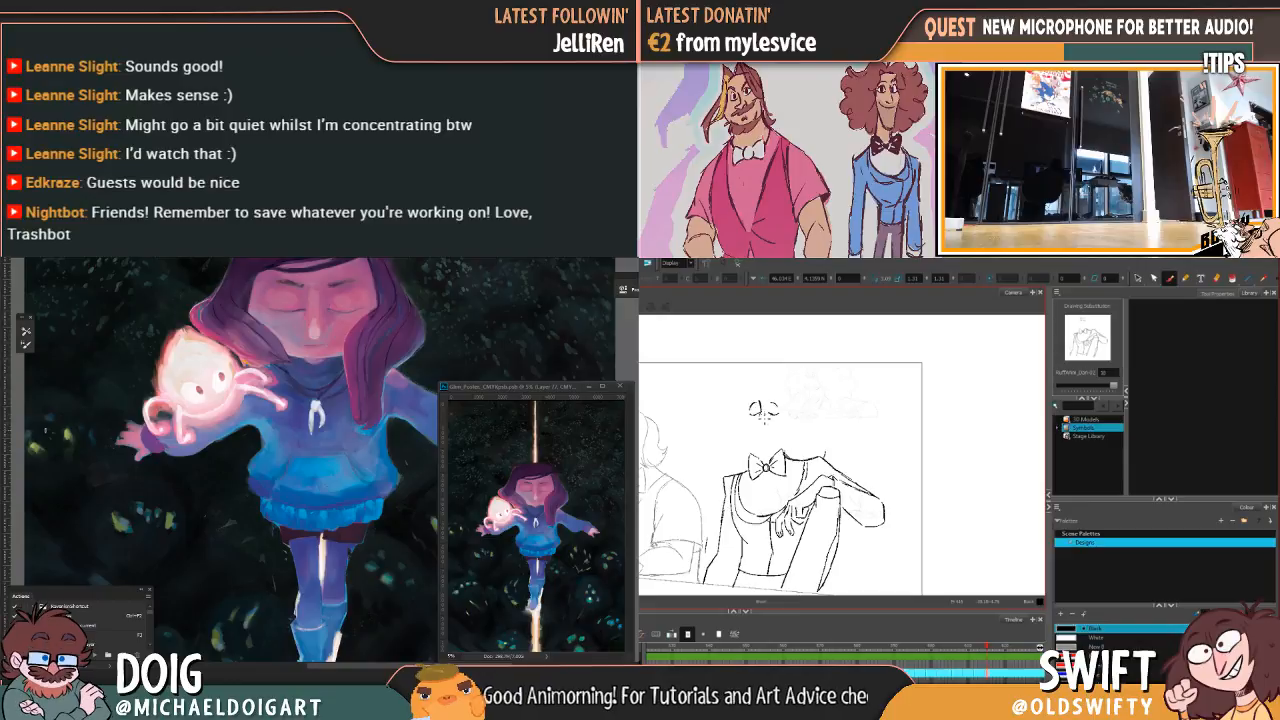
Step: Draw the nose and a small parted mouth beneath the closed eyes, checking against the preceding laugh drawing
{"action": "key", "text": "comma"}
{"action": "key", "text": "period"}
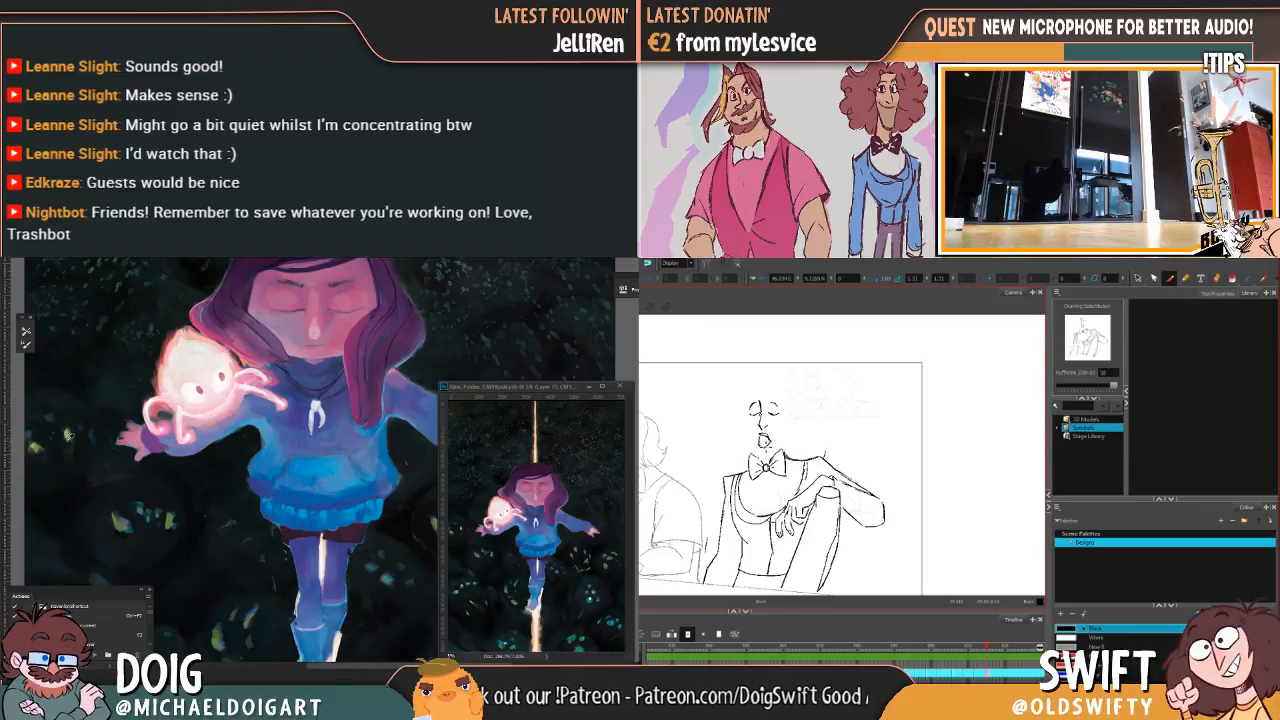
{"action": "key", "text": "comma"}
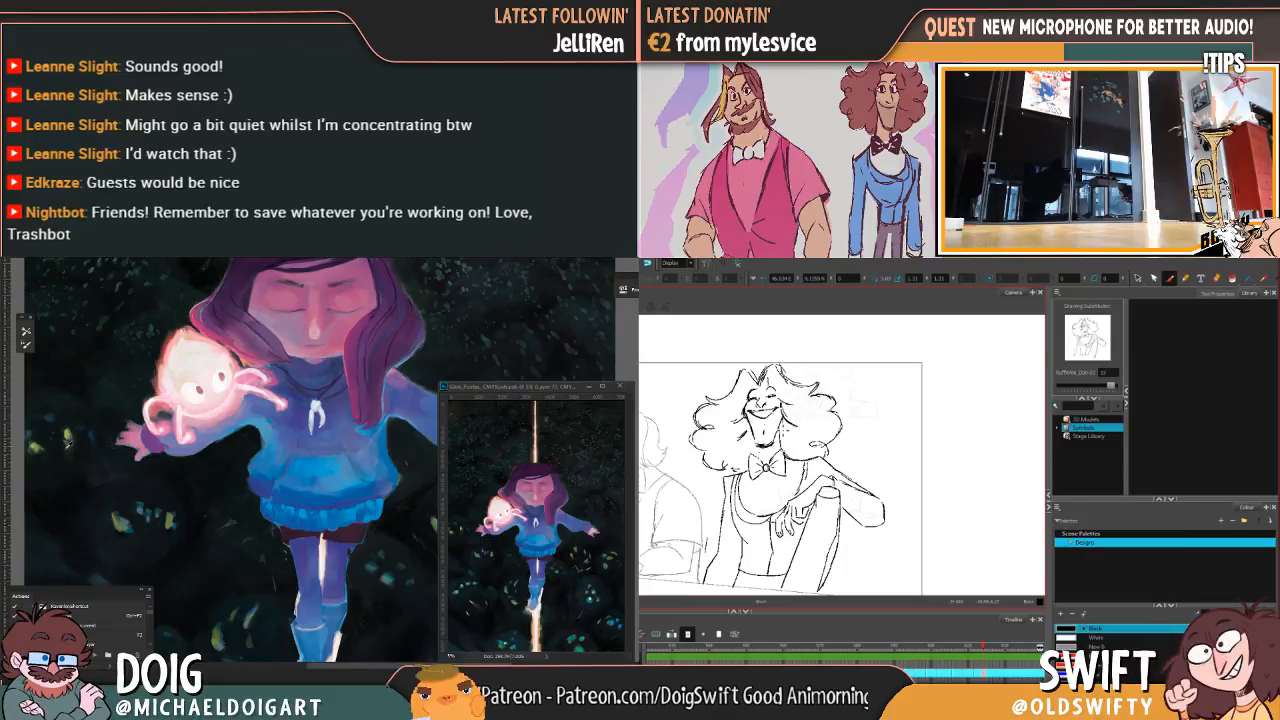
{"action": "key", "text": "period"}
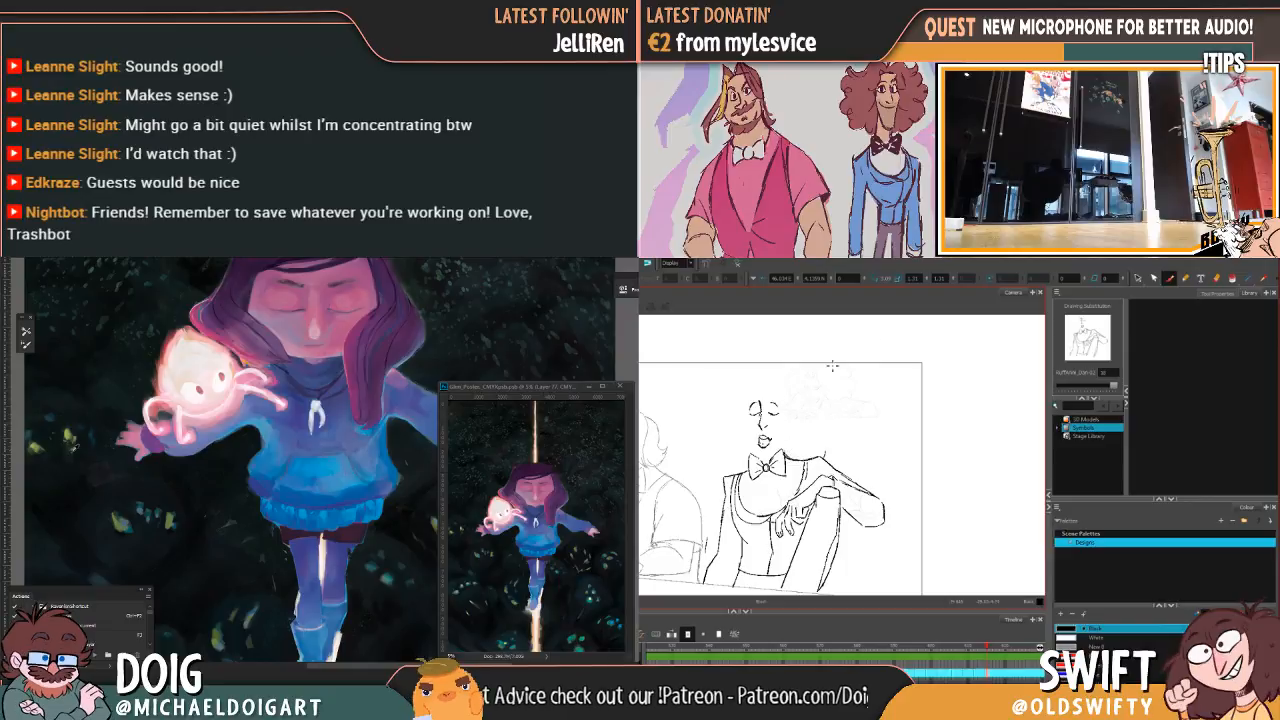
Step: Lasso the parted mouth and shift it slightly under the nose, comparing its position with the preceding frame
{"action": "left_click", "coordinate": [1138, 279]}
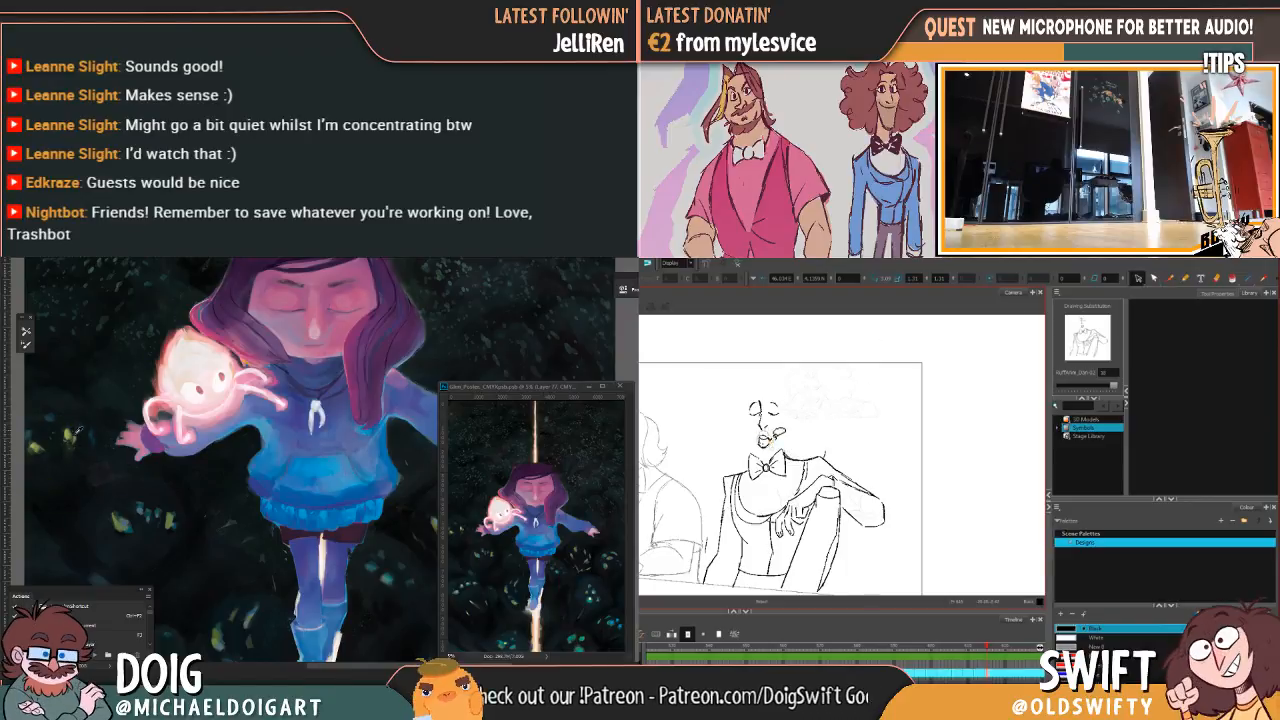
{"action": "mouse_move", "coordinate": [770, 428]}
{"action": "left_mouse_down"}
{"action": "mouse_move", "coordinate": [758, 448]}
{"action": "mouse_move", "coordinate": [772, 432]}
{"action": "left_mouse_up"}
{"action": "key", "text": "comma"}
{"action": "key", "text": "period"}
{"action": "left_click_drag", "start_coordinate": [766, 438], "coordinate": [764, 442]}
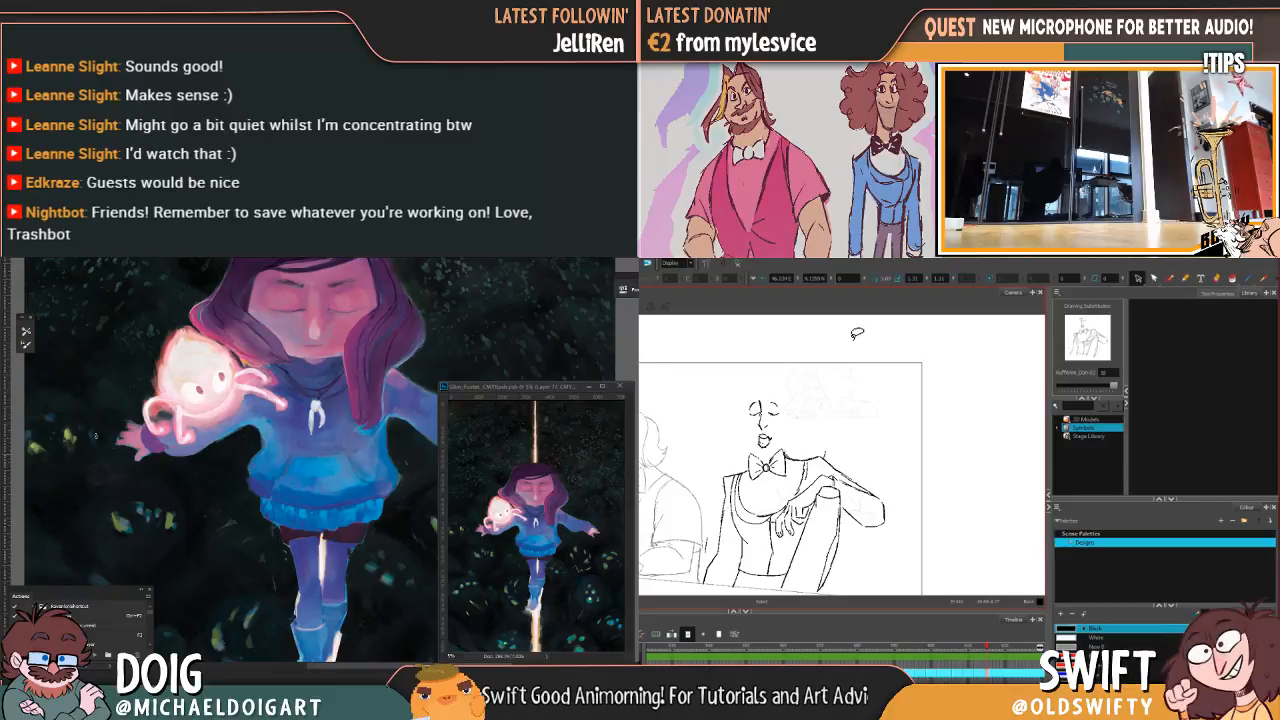
{"action": "key", "text": "comma"}
{"action": "key", "text": "period"}
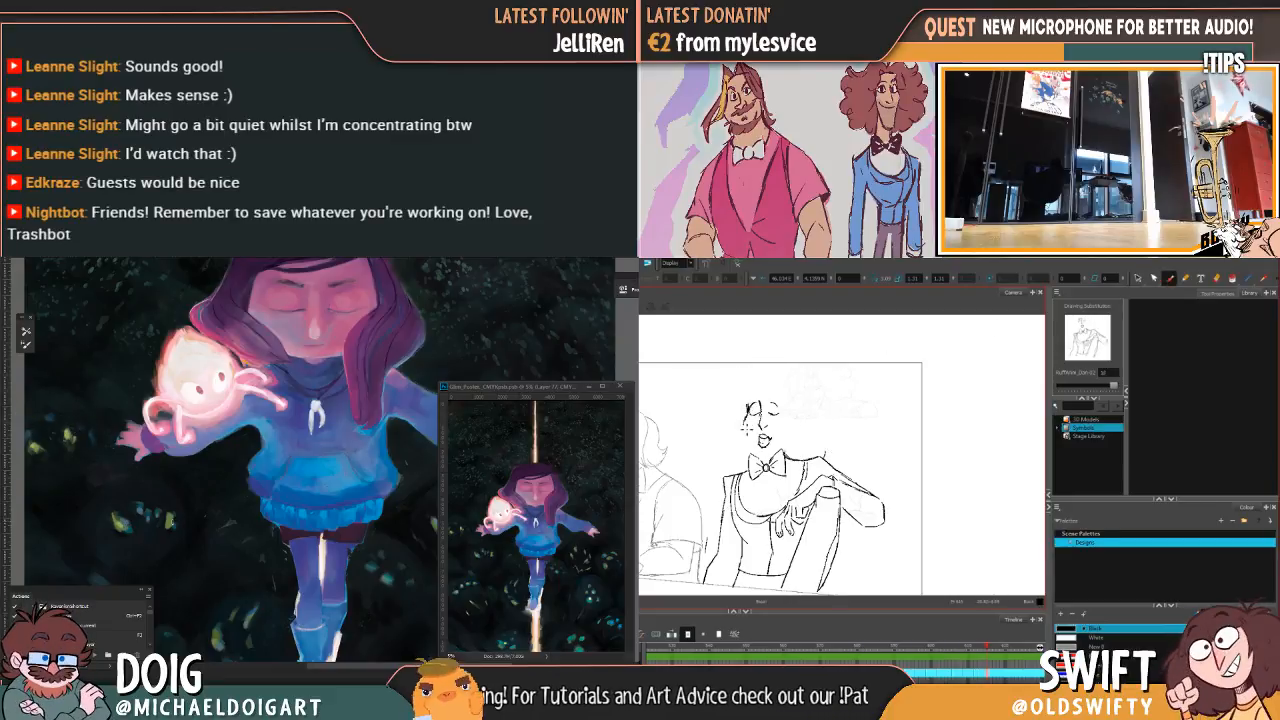
Step: Outline both sides of the face and the jaw down to the chin above the bow tie, undoing a stray stroke
{"action": "mouse_move", "coordinate": [749, 428]}
{"action": "left_mouse_down"}
{"action": "mouse_move", "coordinate": [759, 461]}
{"action": "mouse_move", "coordinate": [786, 416]}
{"action": "mouse_move", "coordinate": [783, 440]}
{"action": "left_mouse_up"}
{"action": "key", "text": "comma"}
{"action": "key", "text": "period"}
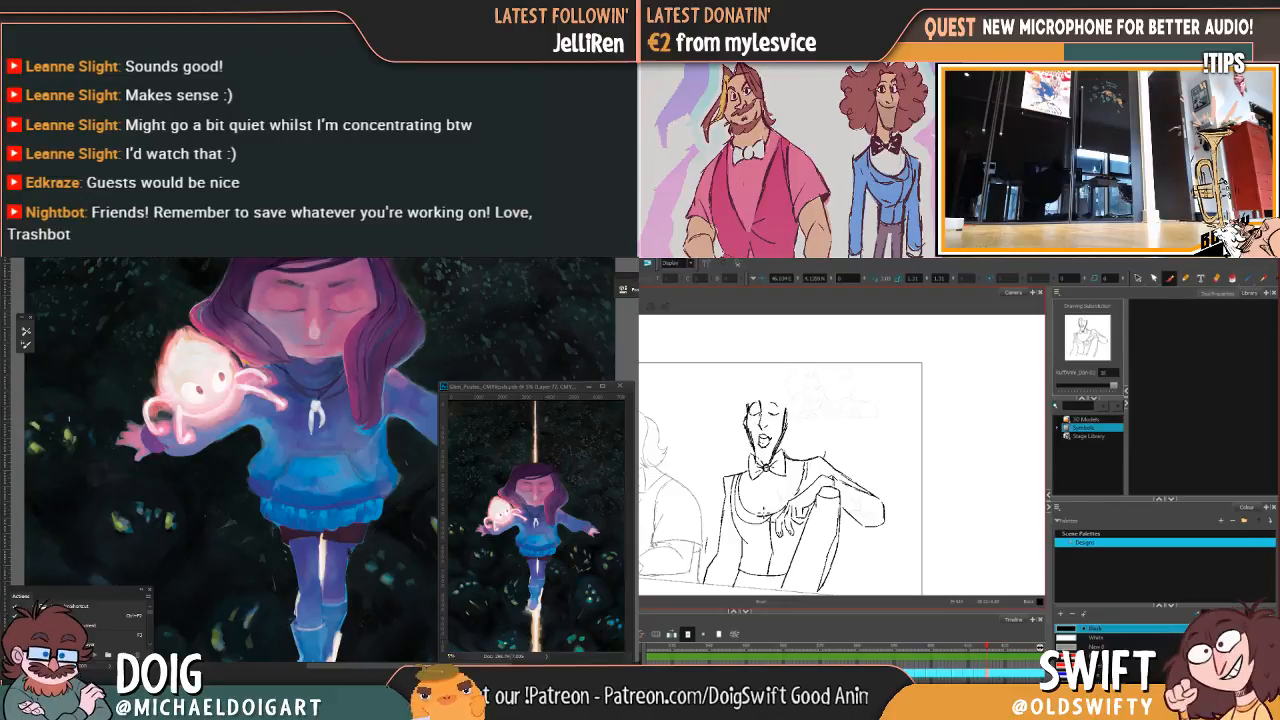
{"action": "left_click_drag", "start_coordinate": [747, 408], "coordinate": [747, 424]}
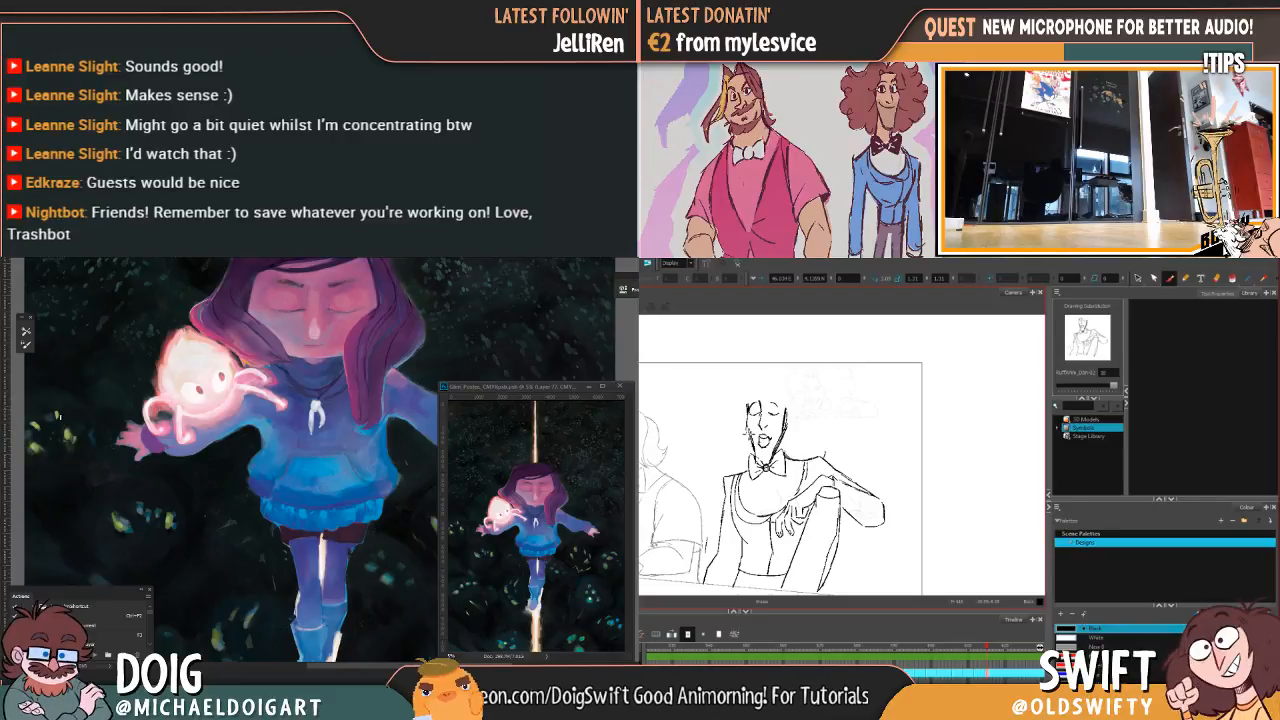
{"action": "left_click_drag", "start_coordinate": [751, 427], "coordinate": [762, 454]}
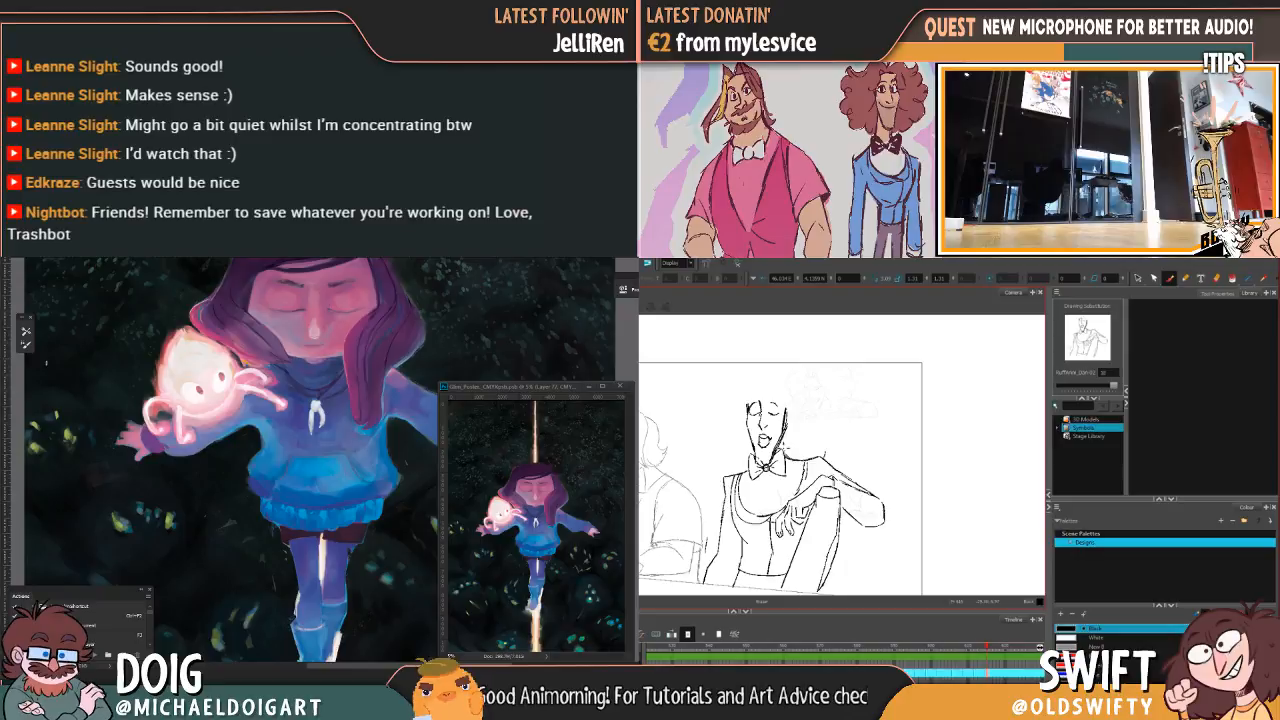
{"action": "key", "text": "ctrl+z"}
{"action": "key", "text": "f"}
{"action": "key", "text": "g"}
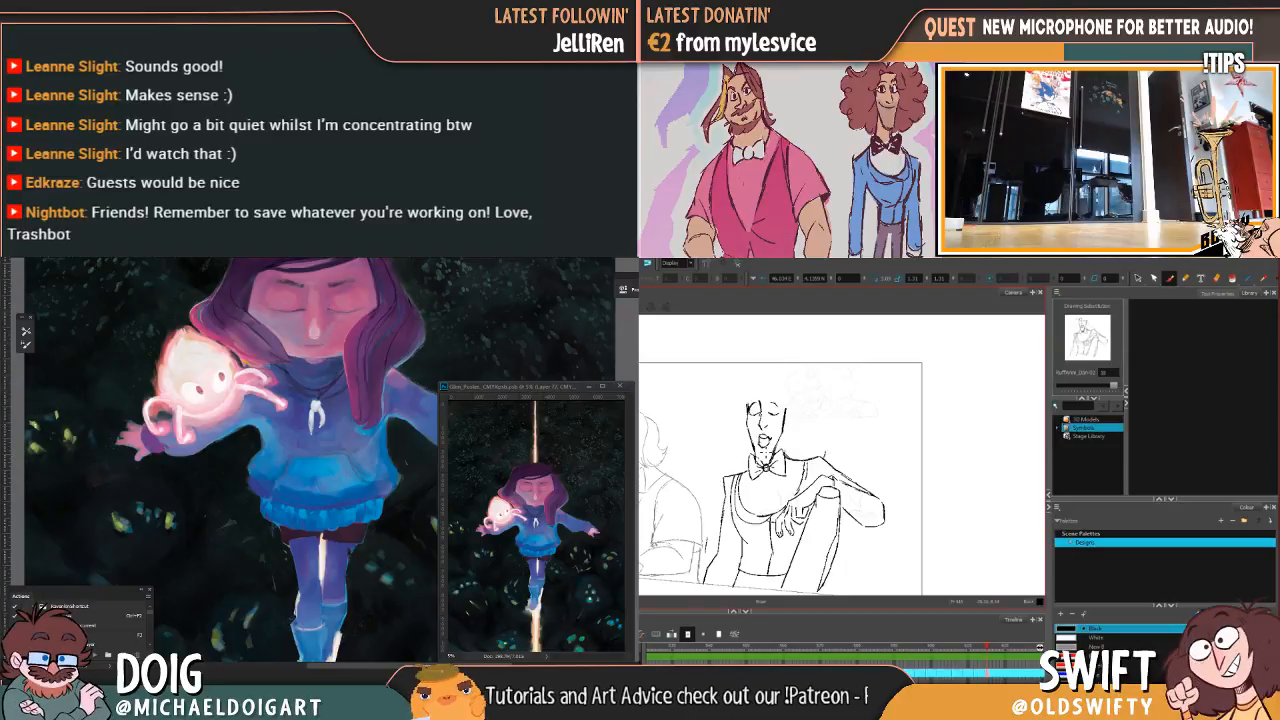
Step: Draw the rounded top of the head and the right side of the face, flipping between frames to check the shape
{"action": "mouse_move", "coordinate": [749, 404]}
{"action": "left_mouse_down"}
{"action": "mouse_move", "coordinate": [748, 420]}
{"action": "mouse_move", "coordinate": [765, 390]}
{"action": "left_mouse_up"}
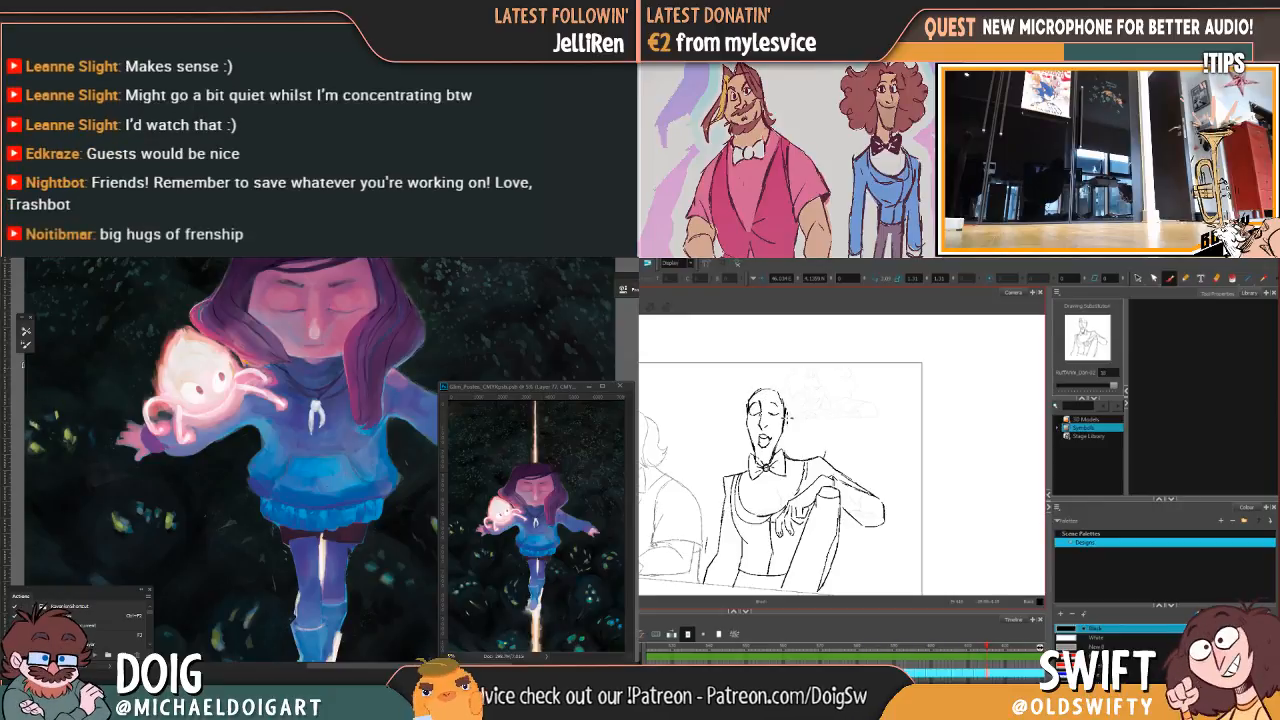
{"action": "left_click_drag", "start_coordinate": [782, 436], "coordinate": [787, 410]}
{"action": "key", "text": "f"}
{"action": "key", "text": "g"}
{"action": "key", "text": "f"}
{"action": "key", "text": "g"}
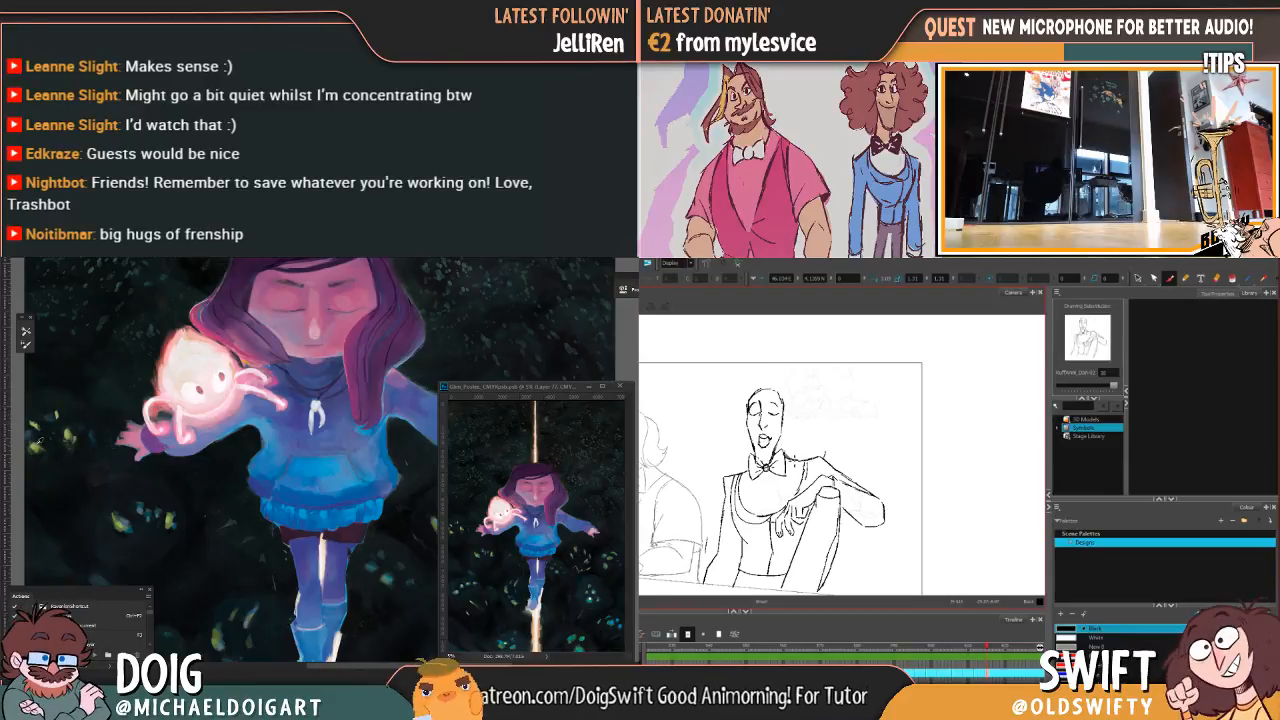
Step: Sketch the first hair strands along both sides of the face, flipping between drawings to match their placement
{"action": "key", "text": "f"}
{"action": "key", "text": "g"}
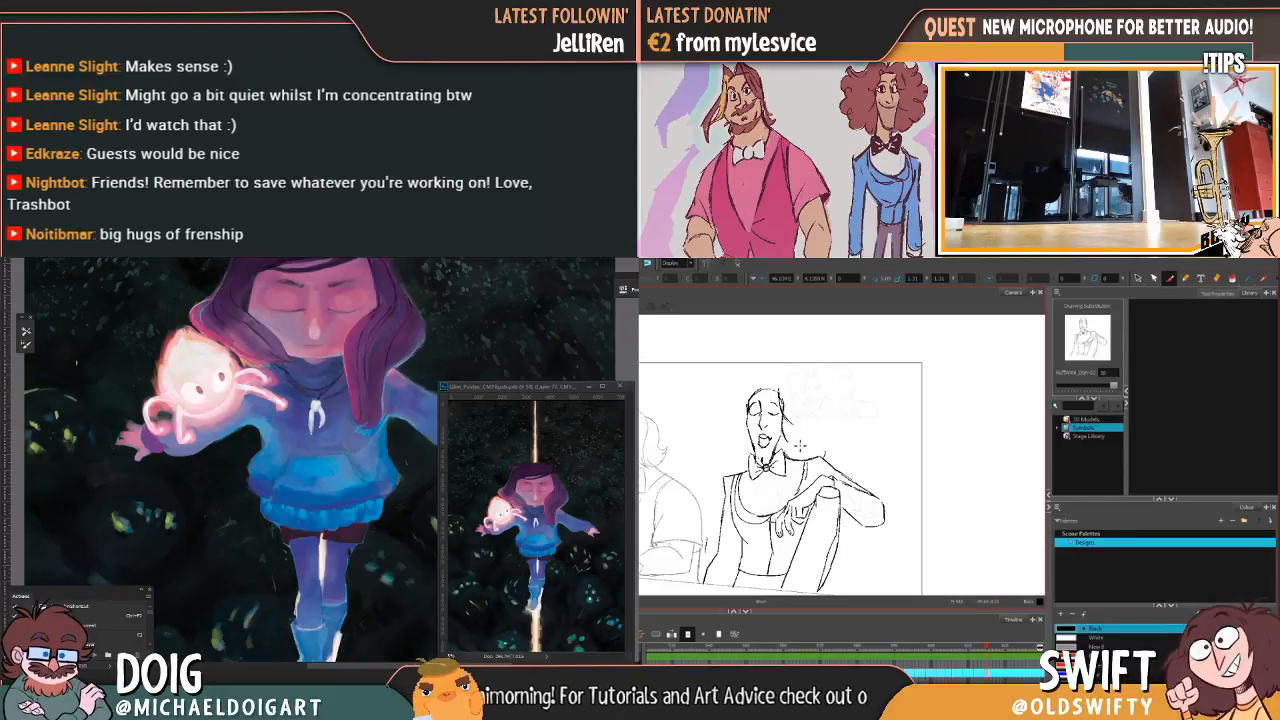
{"action": "key", "text": "f"}
{"action": "key", "text": "g"}
{"action": "key", "text": "f"}
{"action": "key", "text": "g"}
{"action": "key", "text": "f"}
{"action": "key", "text": "g"}
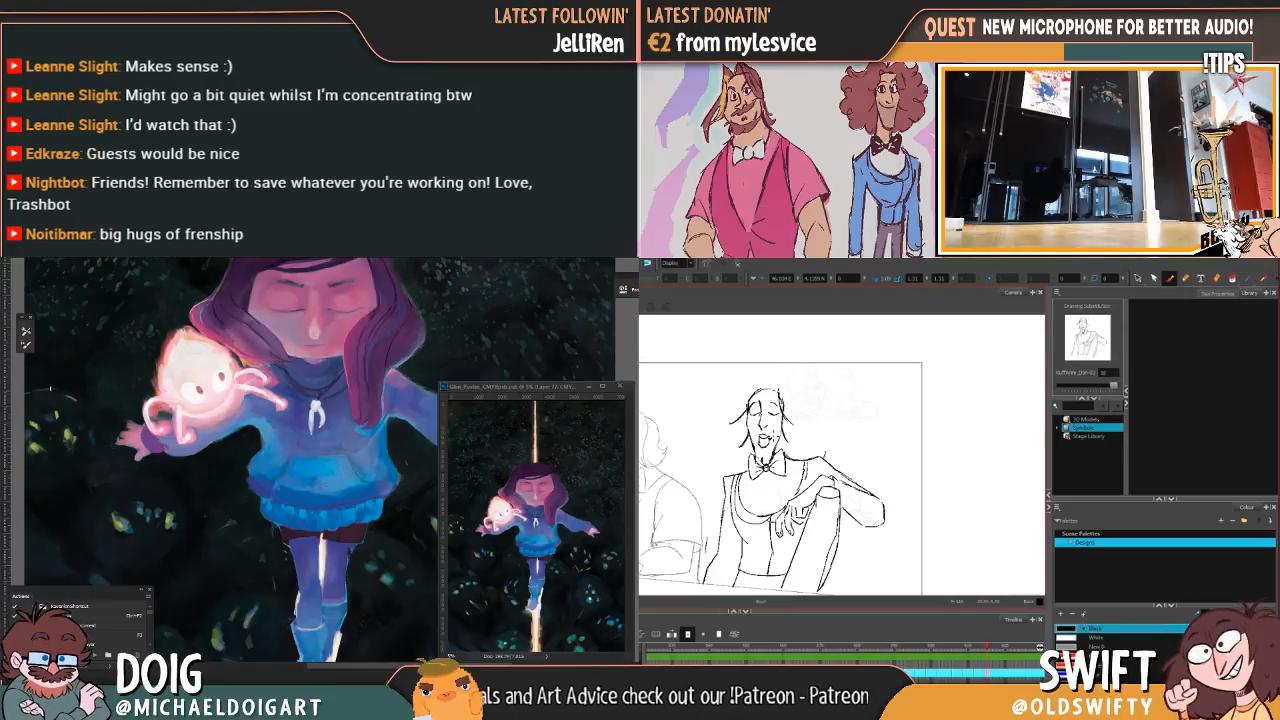
Step: Remove the outer hair strand left of the forehead and keep the short locks beside the cheeks
{"action": "key", "text": "f"}
{"action": "key", "text": "g"}
{"action": "key", "text": "f"}
{"action": "key", "text": "g"}
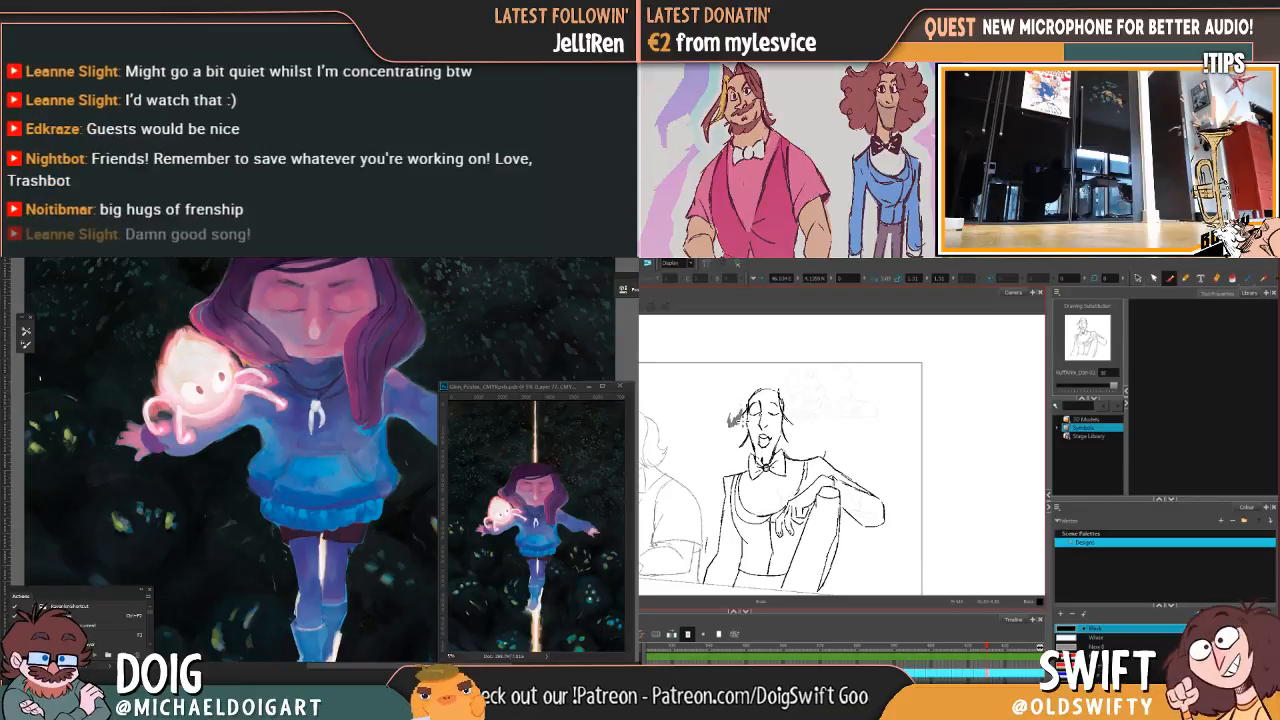
{"action": "key", "text": "f"}
{"action": "key", "text": "g"}
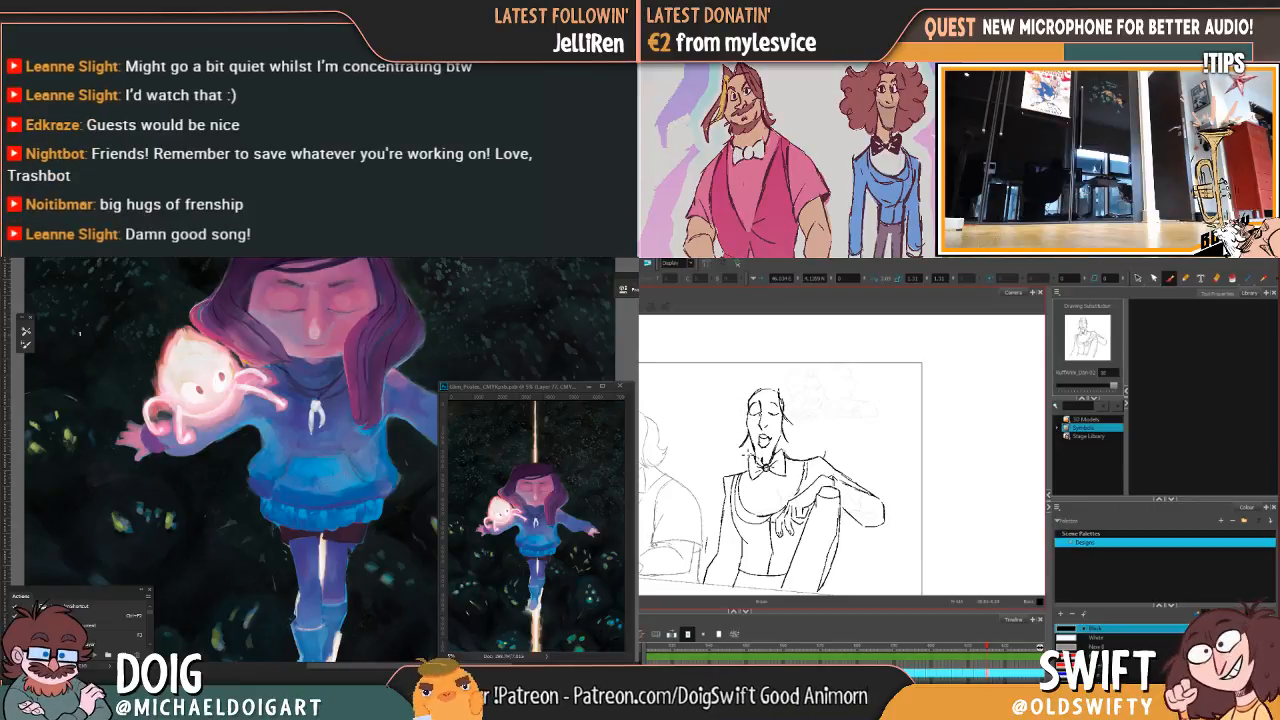
{"action": "key", "text": "f"}
{"action": "key", "text": "g"}
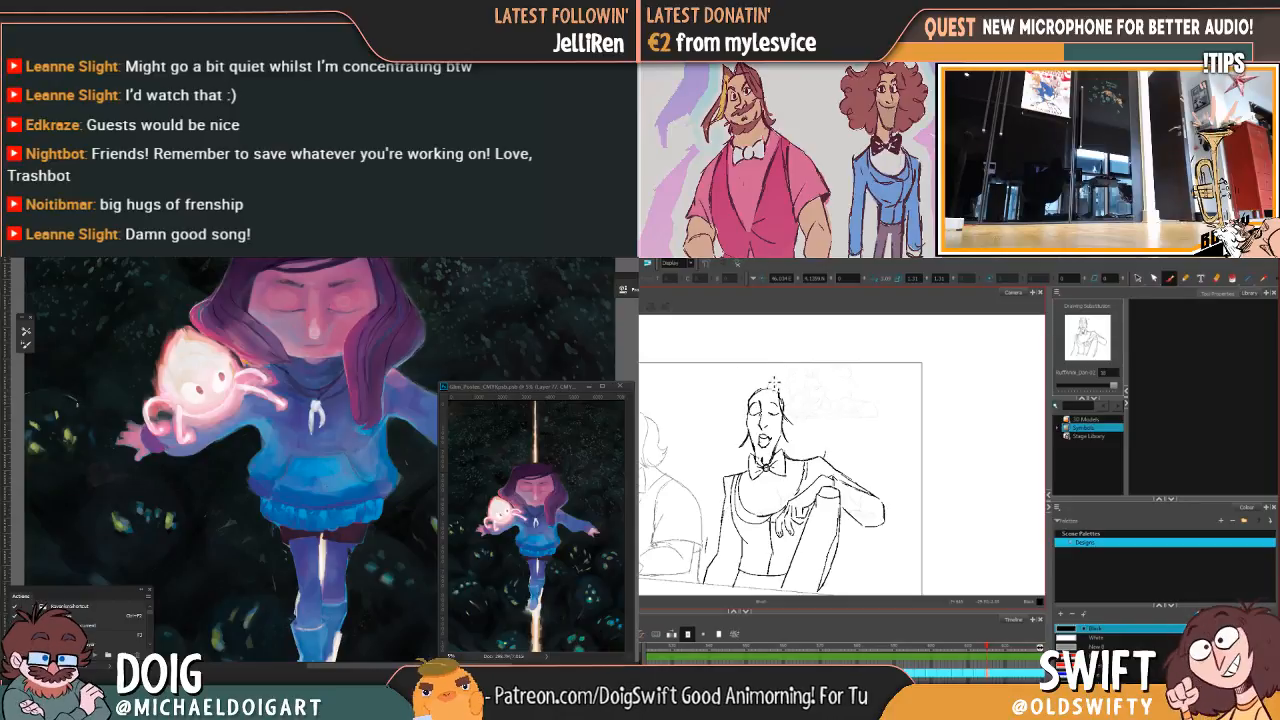
Step: Draw a pointed hair tuft on top of the head and the first loose curl strokes left of the forehead, flipping frames to compare
{"action": "mouse_move", "coordinate": [778, 375]}
{"action": "left_mouse_down"}
{"action": "mouse_move", "coordinate": [782, 392]}
{"action": "mouse_move", "coordinate": [768, 388]}
{"action": "left_mouse_up"}
{"action": "key", "text": "f"}
{"action": "key", "text": "f"}
{"action": "key", "text": "g"}
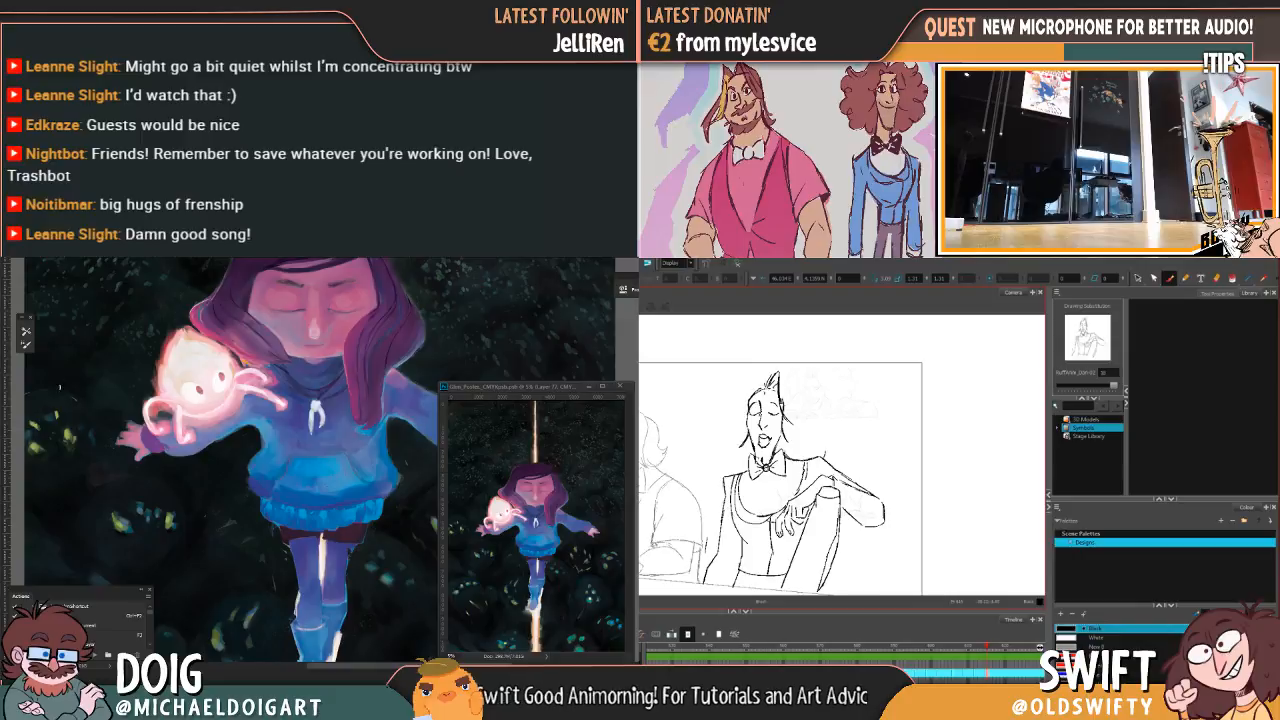
{"action": "key", "text": "f"}
{"action": "key", "text": "g"}
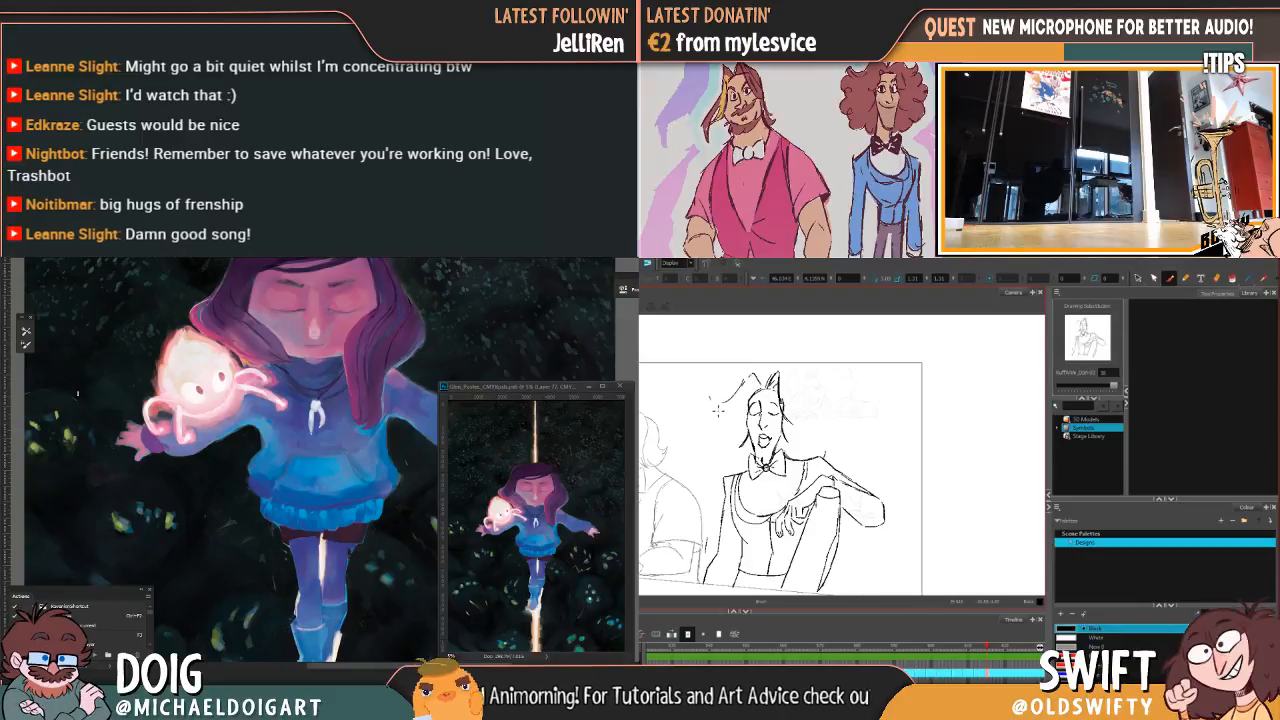
{"action": "left_click_drag", "start_coordinate": [726, 412], "coordinate": [708, 430]}
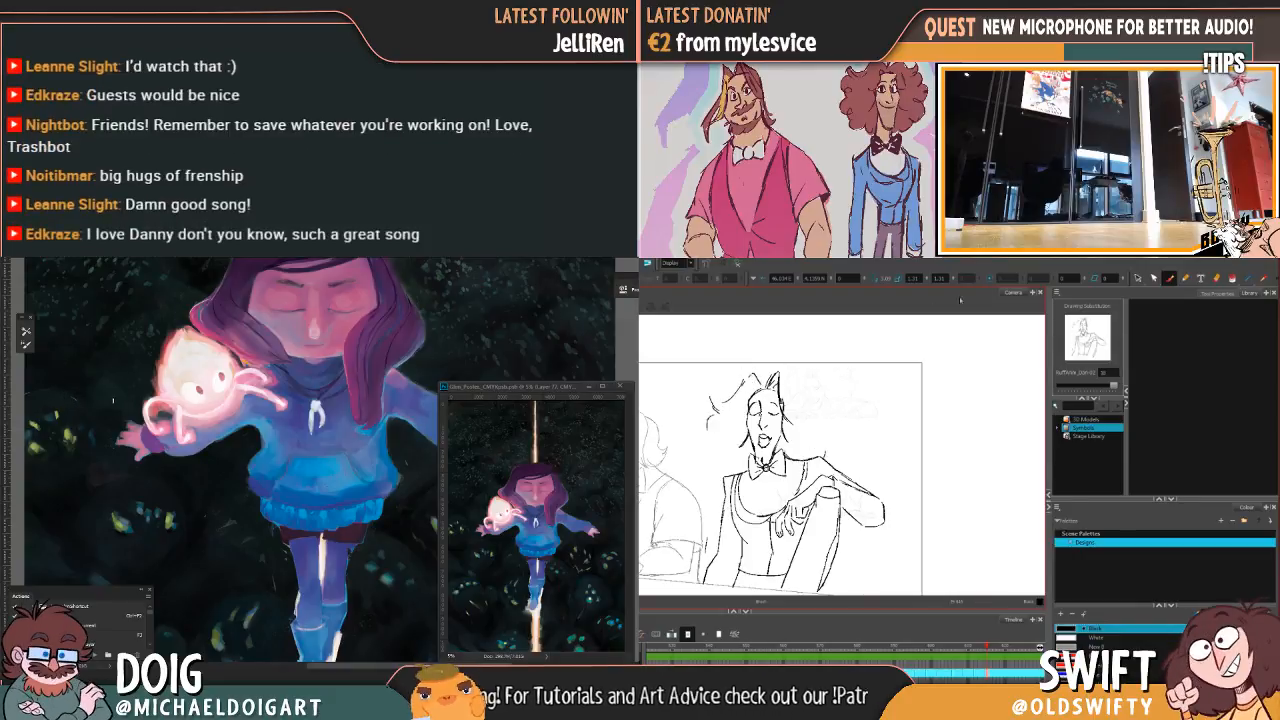
Step: Select the face and hair strokes above the bow tie and shift them slightly to the right
{"action": "left_click", "coordinate": [1138, 278]}
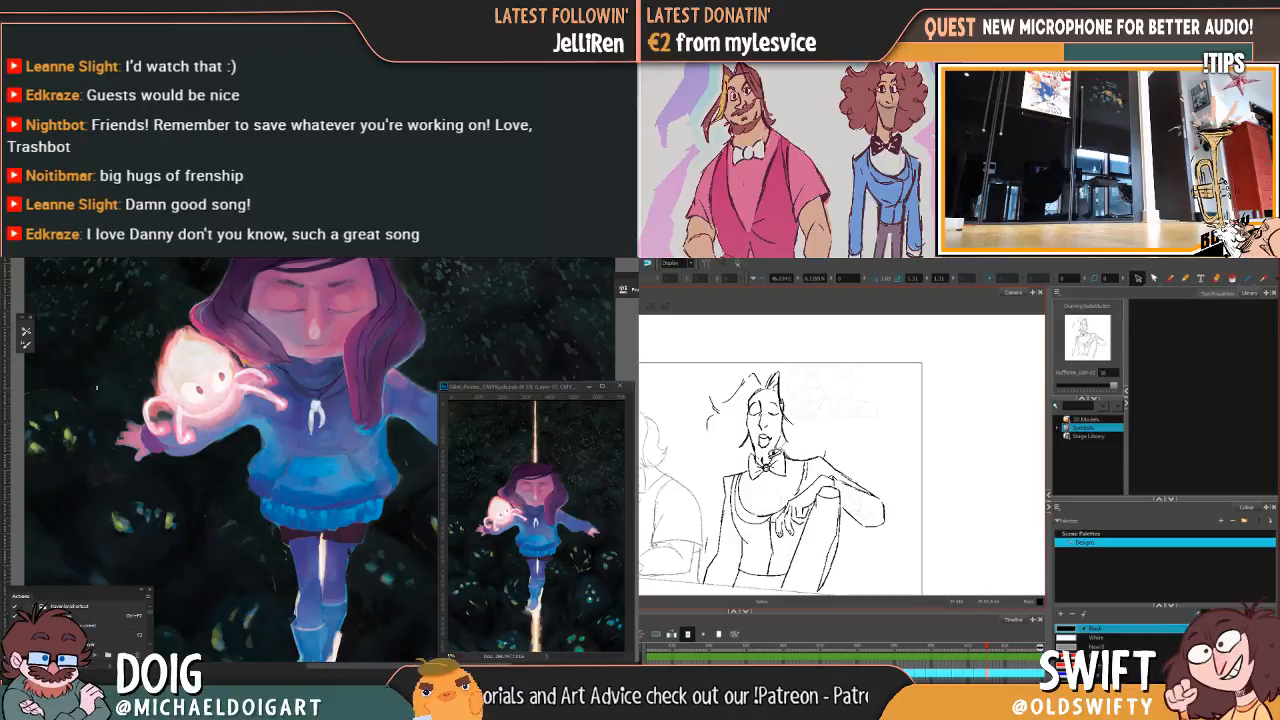
{"action": "mouse_move", "coordinate": [771, 457]}
{"action": "left_mouse_down"}
{"action": "mouse_move", "coordinate": [697, 437]}
{"action": "mouse_move", "coordinate": [749, 343]}
{"action": "mouse_move", "coordinate": [785, 378]}
{"action": "left_mouse_up"}
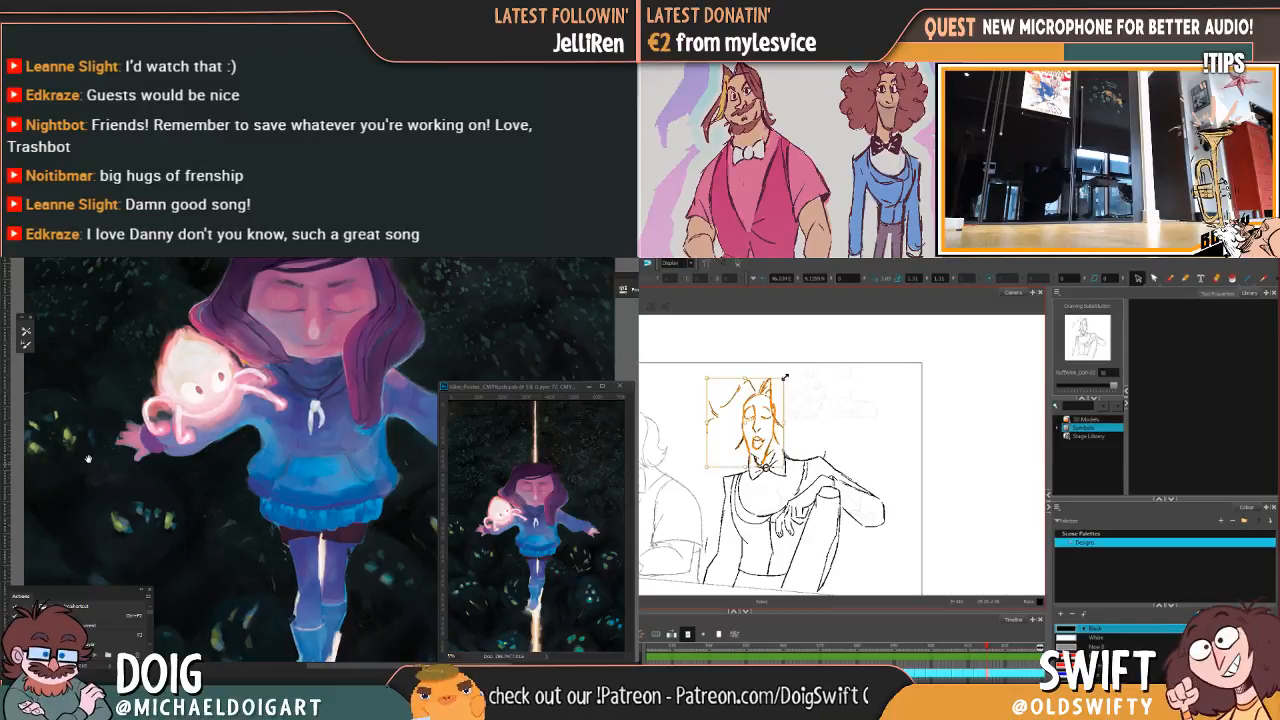
{"action": "left_click_drag", "start_coordinate": [762, 424], "coordinate": [771, 421]}
{"action": "left_click", "coordinate": [811, 398]}
{"action": "scroll", "coordinate": [190, 566], "scroll_direction": "down", "scroll_amount": 5}
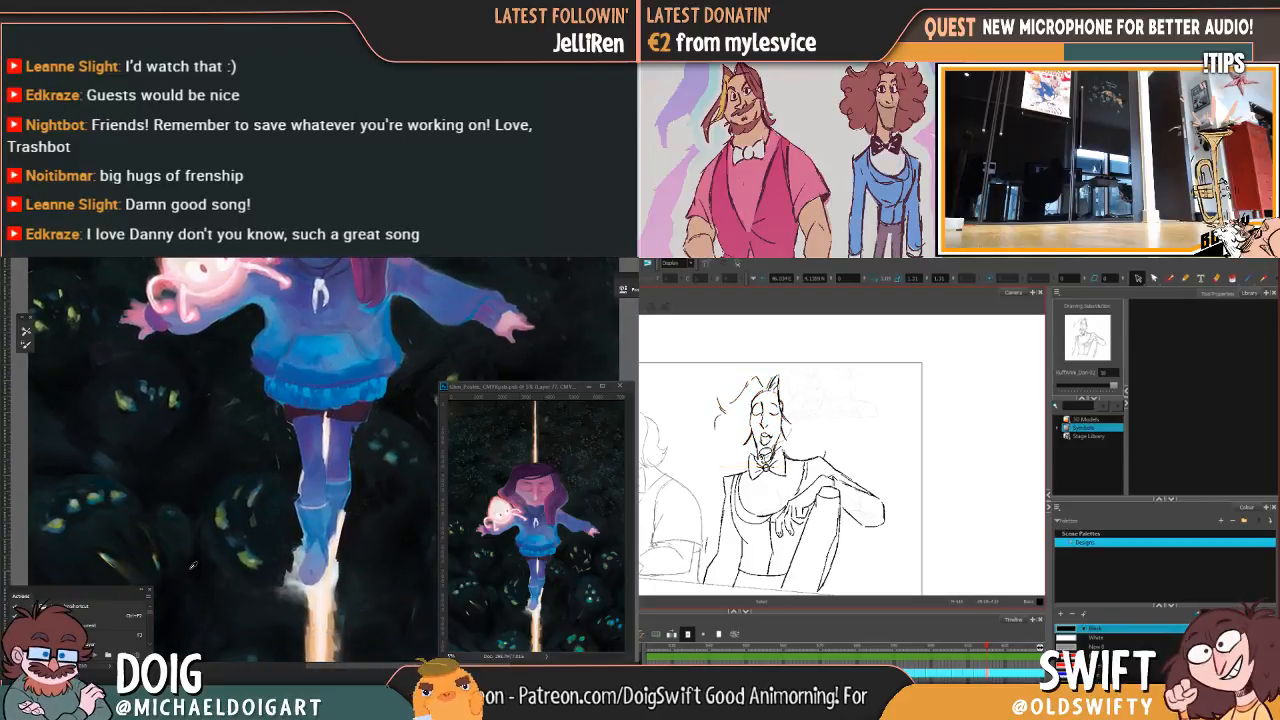
Step: Reselect the face and hair strokes and stretch them slightly upward, checking the fit against the previous drawing
{"action": "left_click_drag", "start_coordinate": [705, 440], "coordinate": [798, 376]}
{"action": "left_click_drag", "start_coordinate": [117, 487], "coordinate": [118, 494]}
{"action": "left_click_drag", "start_coordinate": [798, 375], "coordinate": [798, 370]}
{"action": "left_click", "coordinate": [835, 383]}
{"action": "key", "text": "comma"}
{"action": "key", "text": "period"}
{"action": "left_click", "coordinate": [767, 464]}
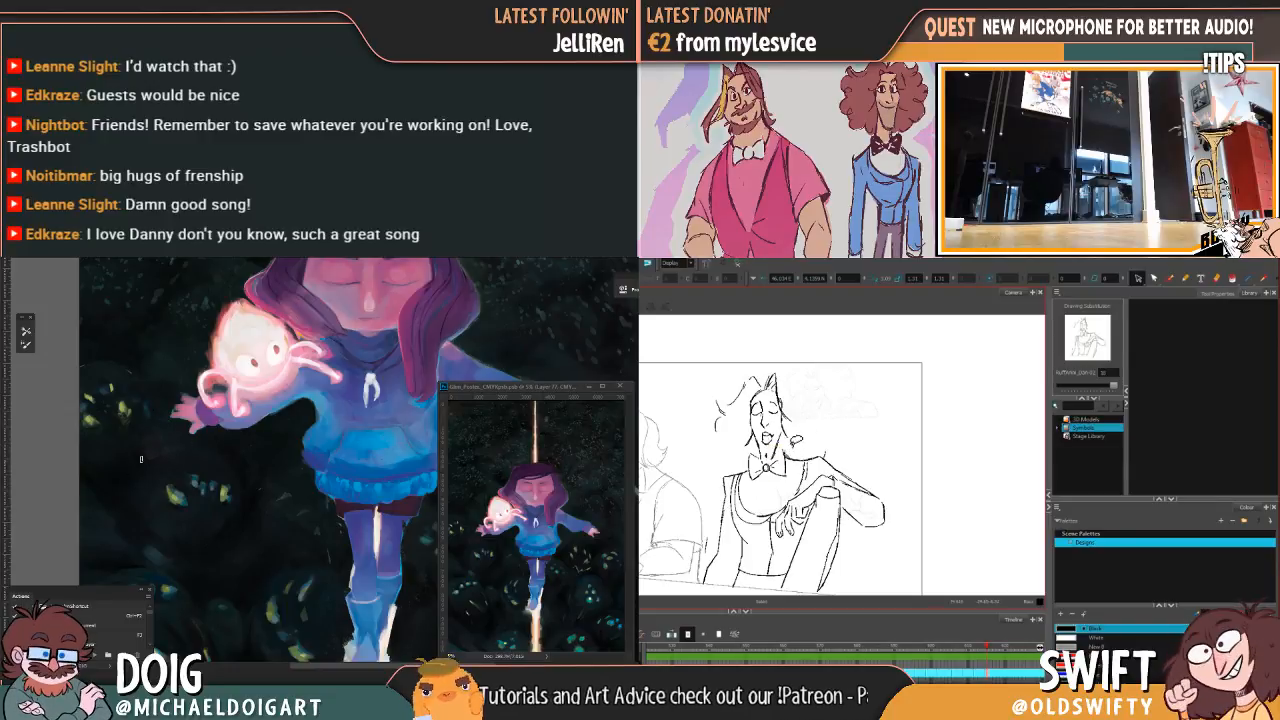
Step: Compare the repositioned head with the previous smiling drawing by flipping between the two frames
{"action": "left_click", "coordinate": [1169, 279]}
{"action": "key", "text": "ctrl+minus"}
{"action": "key", "text": "comma"}
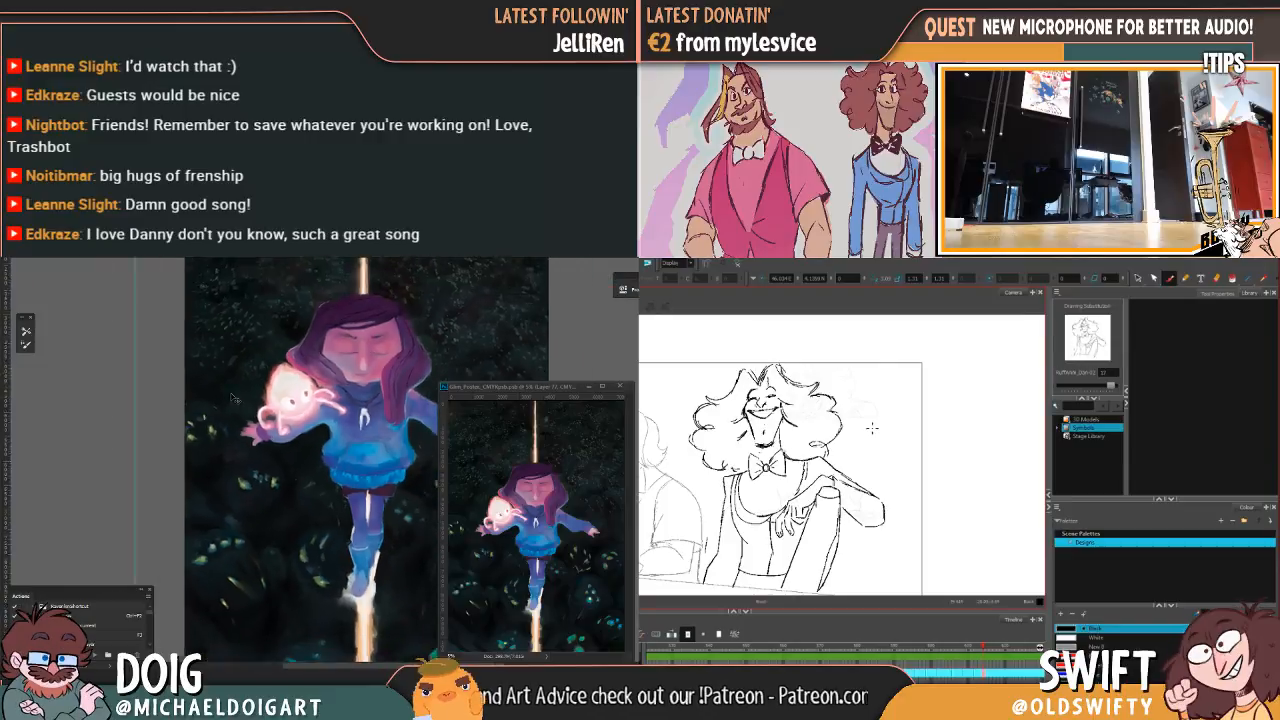
{"action": "key", "text": "ctrl+plus"}
{"action": "key", "text": "period"}
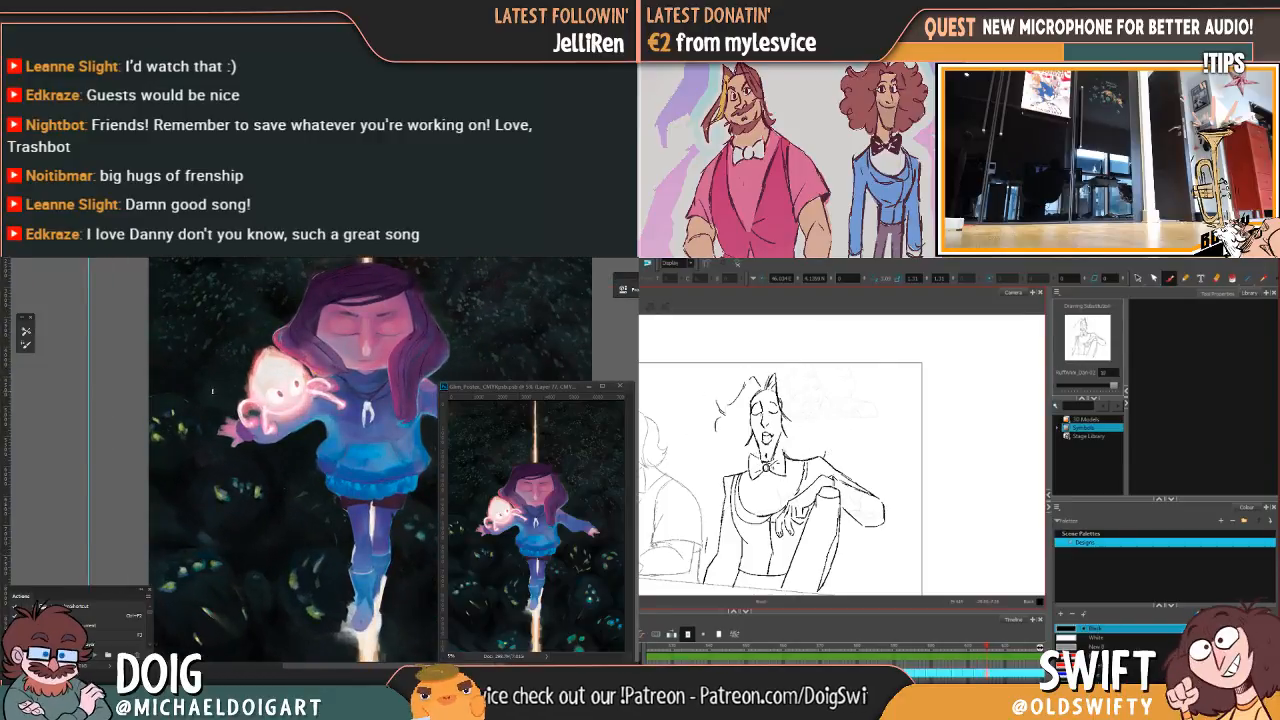
{"action": "key", "text": "comma"}
{"action": "key", "text": "period"}
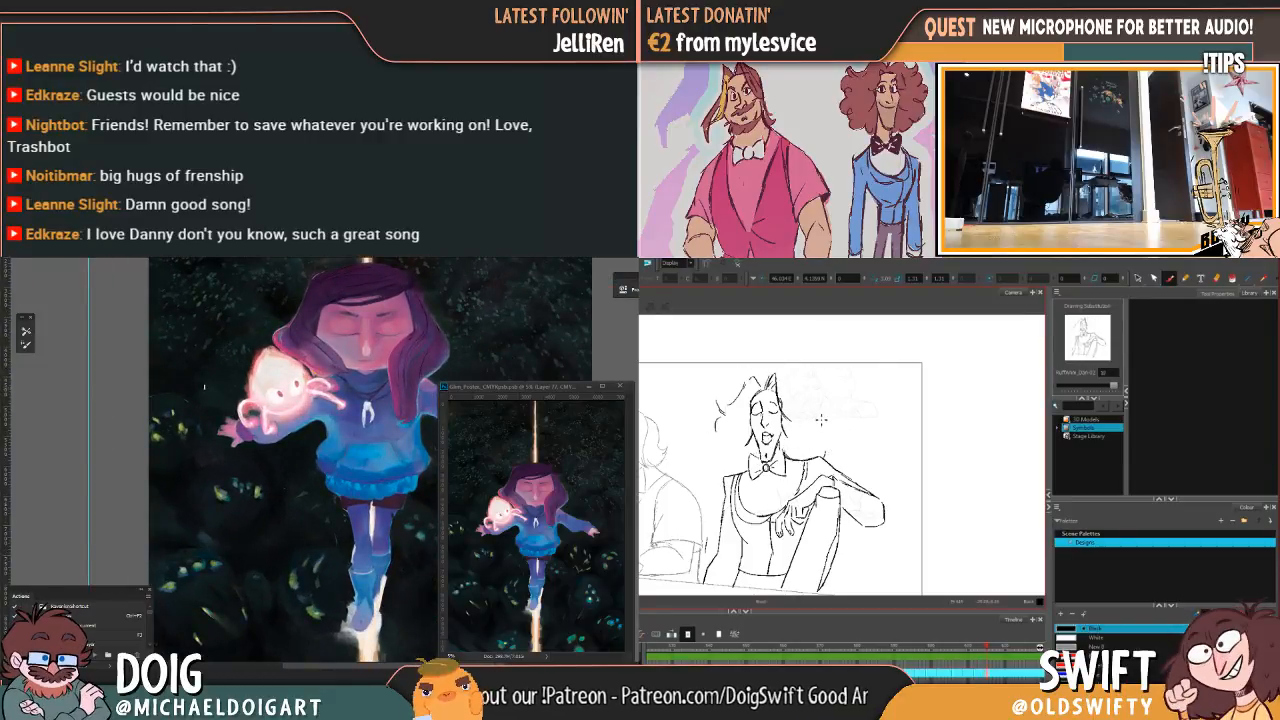
{"action": "key", "text": "comma"}
{"action": "key", "text": "period"}
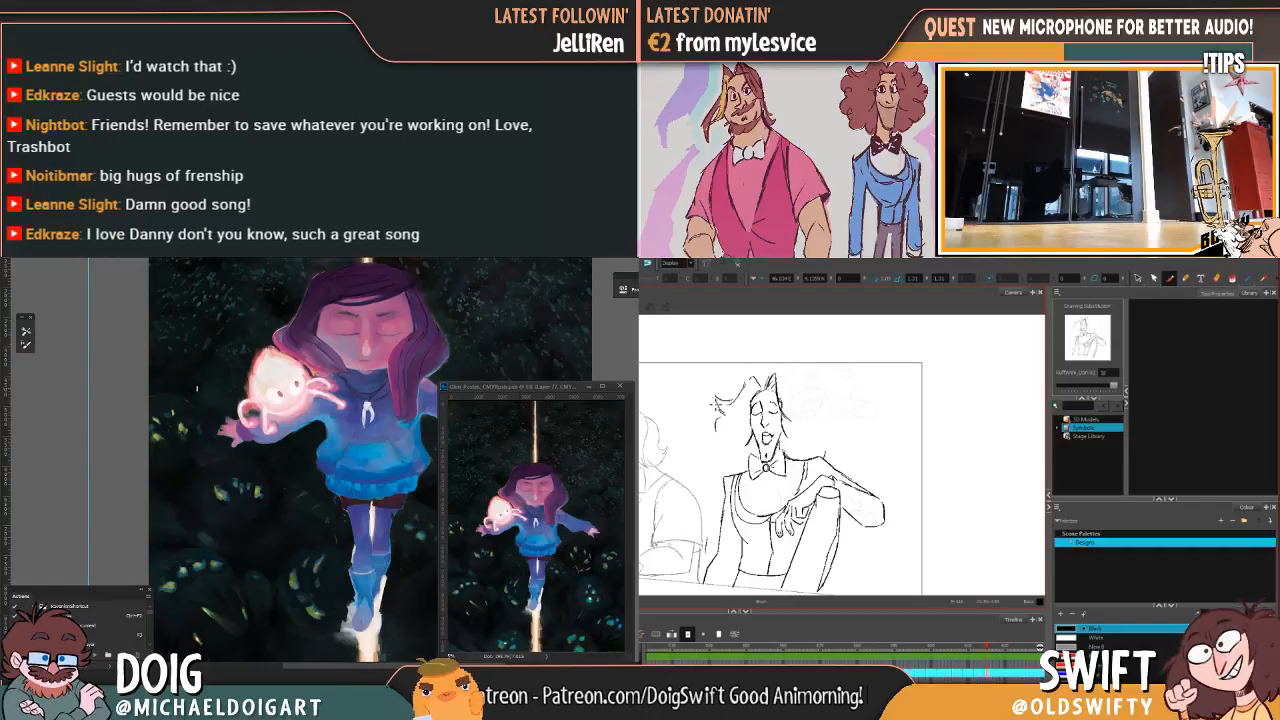
Step: Draw the inner curls left of the face and the curly hair mass on the right, matching the previous drawing
{"action": "key", "text": "comma"}
{"action": "key", "text": "period"}
{"action": "scroll", "coordinate": [266, 412], "scroll_direction": "up", "scroll_amount": 5}
{"action": "key", "text": "comma"}
{"action": "key", "text": "period"}
{"action": "mouse_move", "coordinate": [798, 386]}
{"action": "left_mouse_down"}
{"action": "mouse_move", "coordinate": [832, 394]}
{"action": "mouse_move", "coordinate": [822, 404]}
{"action": "left_mouse_up"}
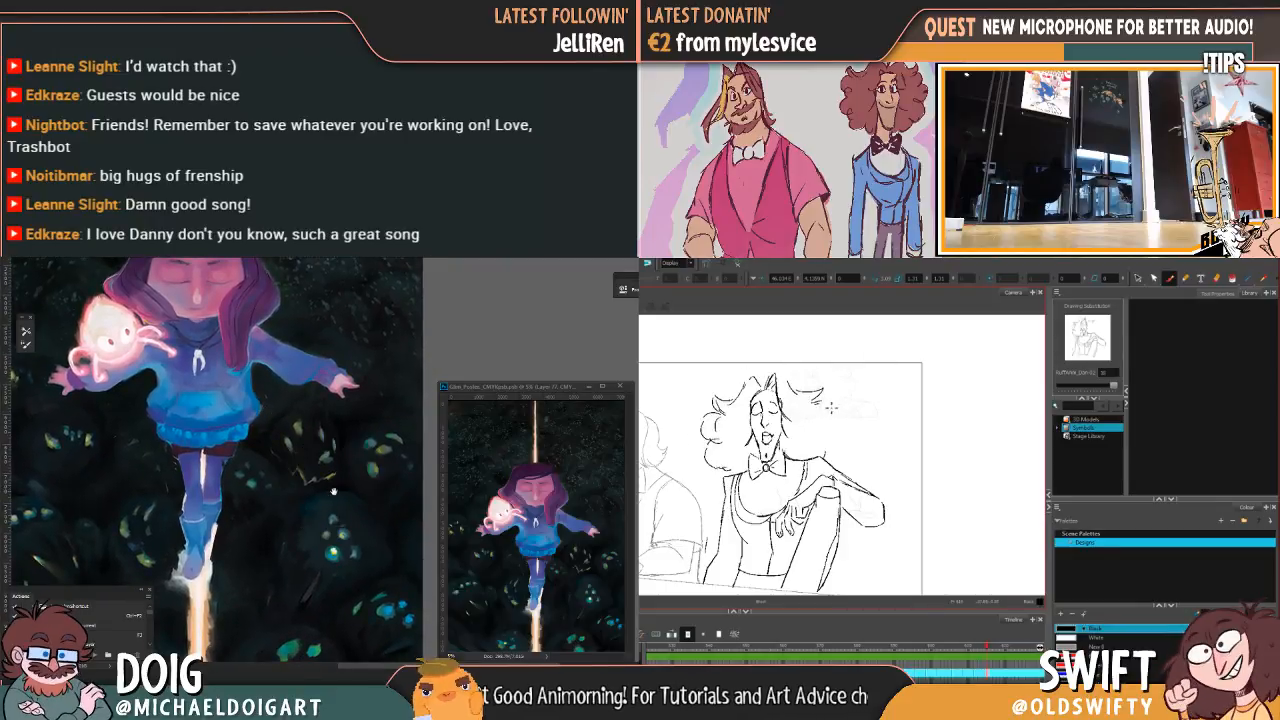
{"action": "scroll", "coordinate": [338, 488], "scroll_direction": "up", "scroll_amount": 2}
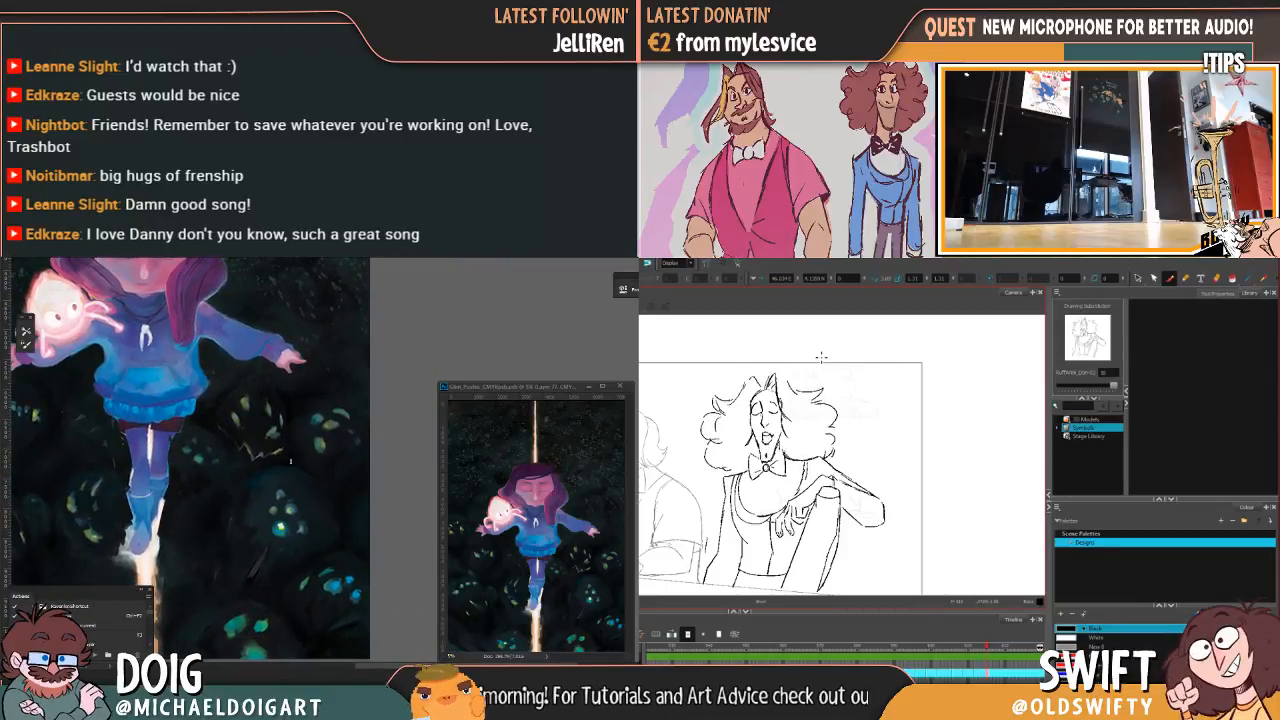
Step: Fill out the outer curls on the left and extend the hair at the top of the head, flipping frames to match
{"action": "key", "text": "comma"}
{"action": "key", "text": "period"}
{"action": "key", "text": "comma"}
{"action": "key", "text": "period"}
{"action": "key", "text": "comma"}
{"action": "key", "text": "period"}
{"action": "key", "text": "comma"}
{"action": "key", "text": "period"}
{"action": "key", "text": "comma"}
{"action": "key", "text": "period"}
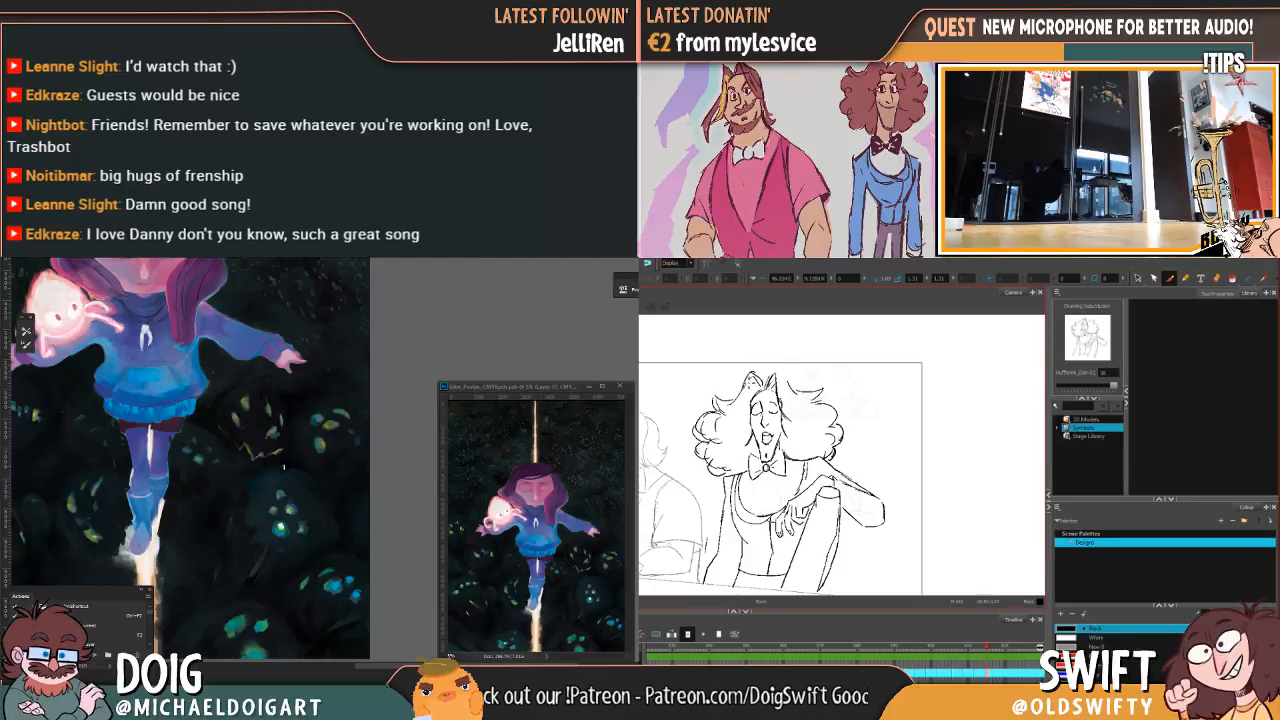
Step: Complete the hair outline across the top of the head, checking it against the previous drawing
{"action": "left_click_drag", "start_coordinate": [291, 437], "coordinate": [293, 427]}
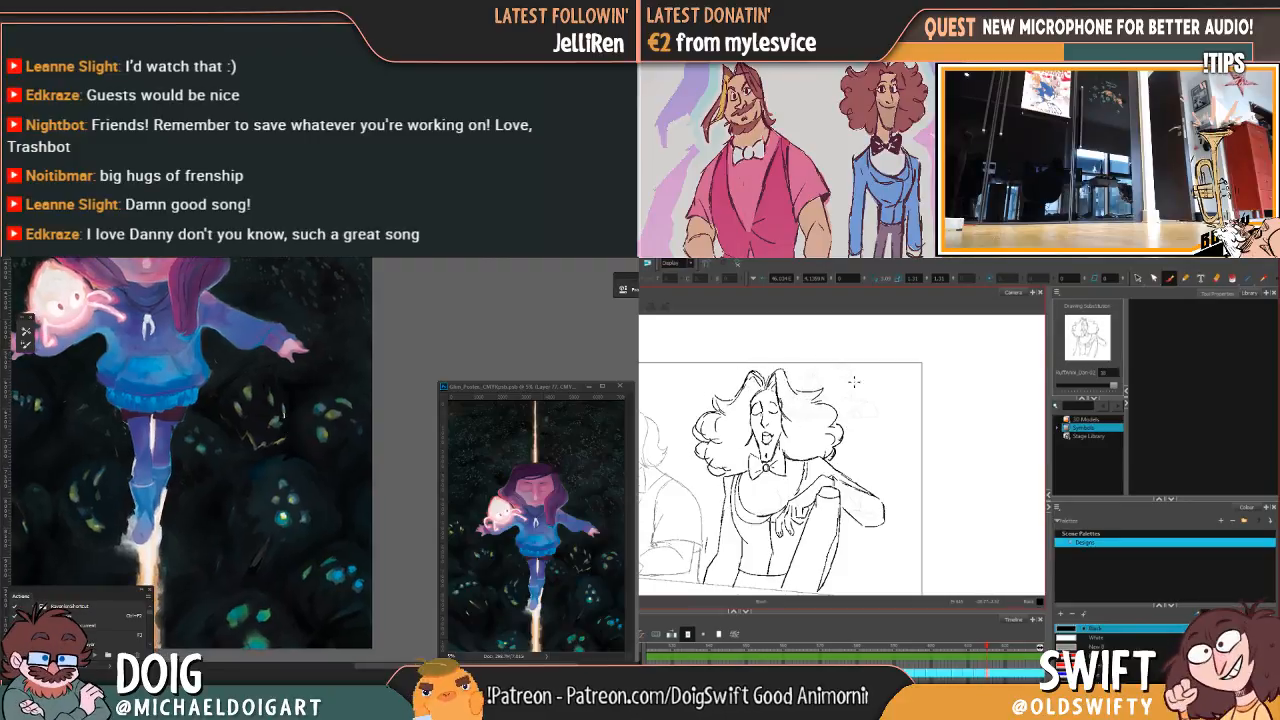
{"action": "key", "text": "comma"}
{"action": "key", "text": "period"}
{"action": "key", "text": "comma"}
{"action": "key", "text": "period"}
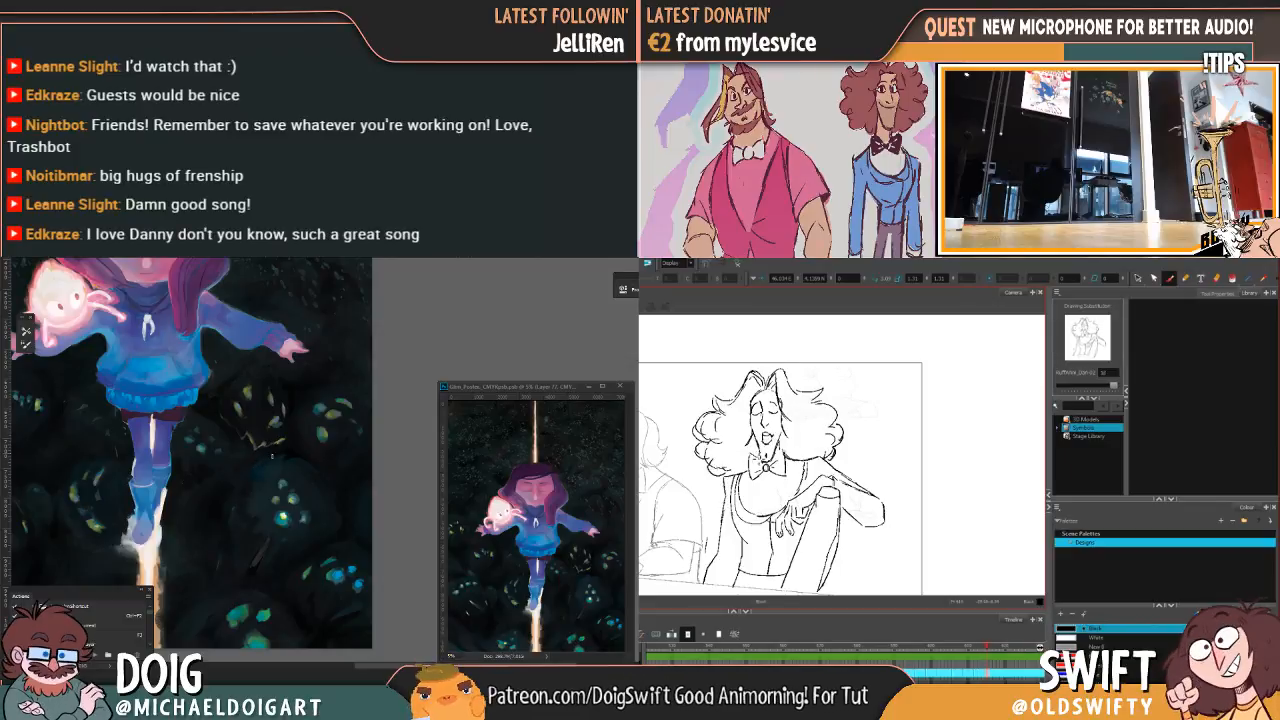
Step: Flip and scrub through the frames to review the head movement while touching up the dark creature right of the girl's legs
{"action": "left_click_drag", "start_coordinate": [276, 448], "coordinate": [283, 450]}
{"action": "key", "text": "comma"}
{"action": "key", "text": "period"}
{"action": "key", "text": "comma"}
{"action": "key", "text": "period"}
{"action": "key", "text": "comma"}
{"action": "key", "text": "period"}
{"action": "left_click_drag", "start_coordinate": [876, 646], "coordinate": [995, 646]}
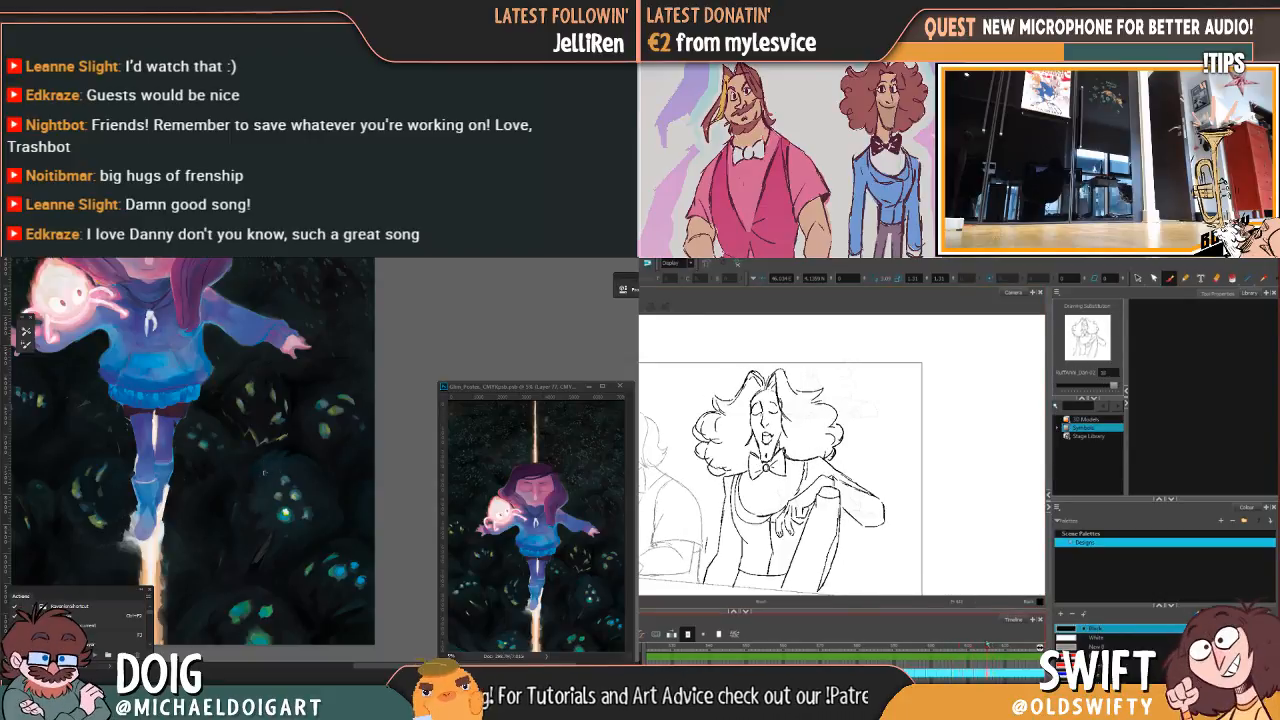
{"action": "left_click_drag", "start_coordinate": [264, 472], "coordinate": [286, 448]}
{"action": "mouse_move", "coordinate": [958, 632]}
{"action": "left_mouse_down"}
{"action": "mouse_move", "coordinate": [998, 627]}
{"action": "mouse_move", "coordinate": [906, 635]}
{"action": "mouse_move", "coordinate": [988, 626]}
{"action": "left_mouse_up"}
{"action": "left_click_drag", "start_coordinate": [290, 450], "coordinate": [286, 438]}
Step: Select the whole head with its hair and shift it slightly up and left, comparing it with the previous drawing
{"action": "left_click", "coordinate": [1138, 279]}
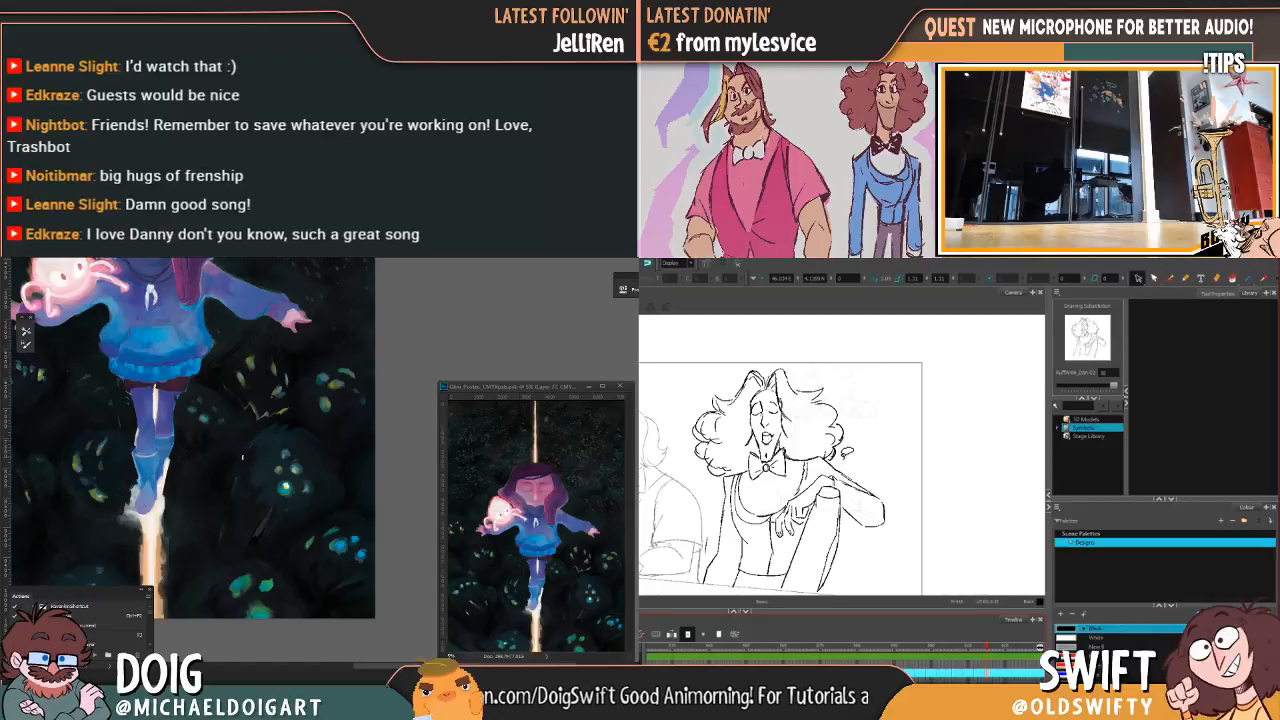
{"action": "mouse_move", "coordinate": [732, 476]}
{"action": "left_mouse_down"}
{"action": "mouse_move", "coordinate": [686, 445]}
{"action": "mouse_move", "coordinate": [860, 428]}
{"action": "left_mouse_up"}
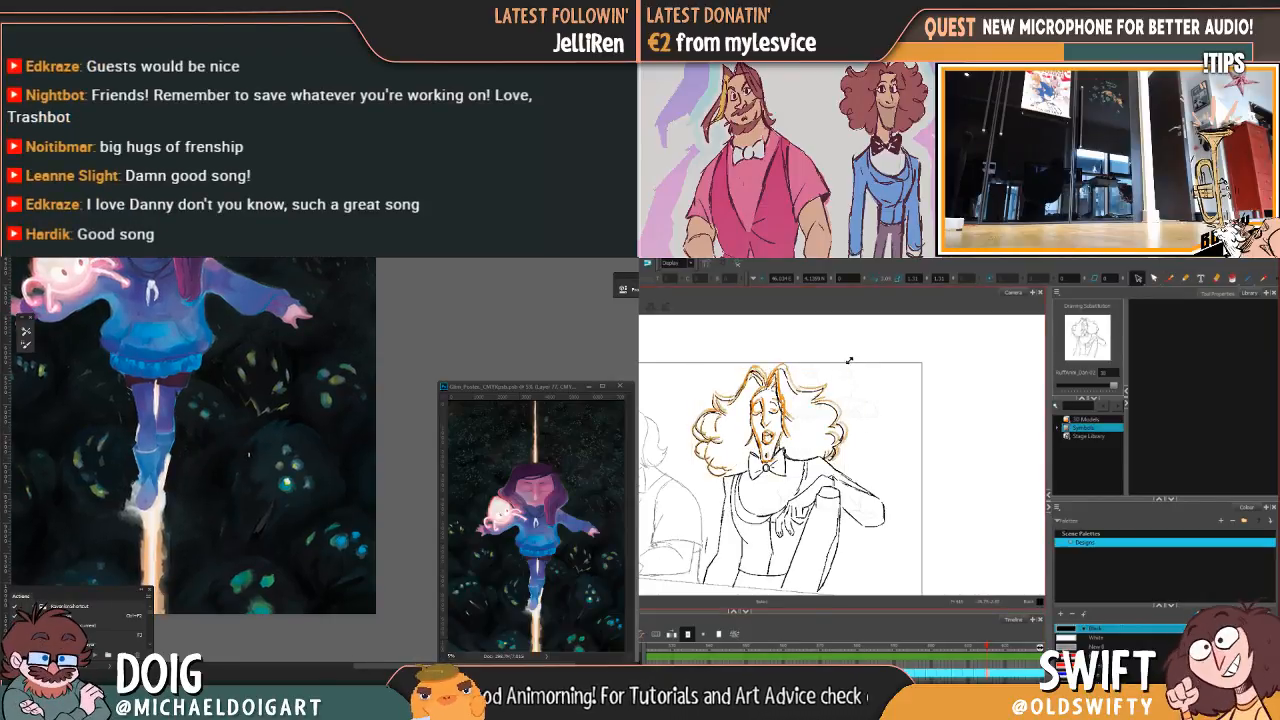
{"action": "mouse_move", "coordinate": [775, 422]}
{"action": "left_mouse_down"}
{"action": "mouse_move", "coordinate": [785, 411]}
{"action": "mouse_move", "coordinate": [772, 417]}
{"action": "left_mouse_up"}
{"action": "left_click", "coordinate": [883, 381]}
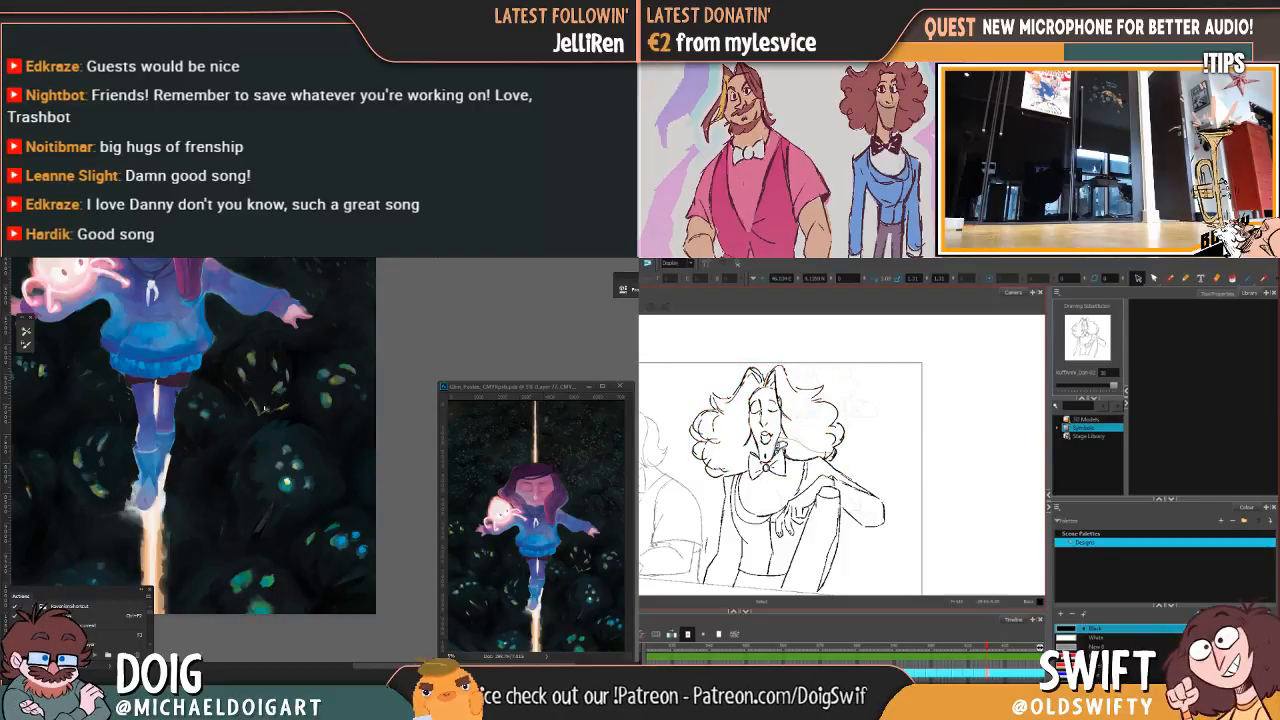
{"action": "mouse_move", "coordinate": [766, 454]}
{"action": "left_mouse_down"}
{"action": "mouse_move", "coordinate": [740, 456]}
{"action": "mouse_move", "coordinate": [778, 329]}
{"action": "mouse_move", "coordinate": [863, 455]}
{"action": "left_mouse_up"}
{"action": "left_click", "coordinate": [864, 455]}
{"action": "left_click", "coordinate": [768, 471]}
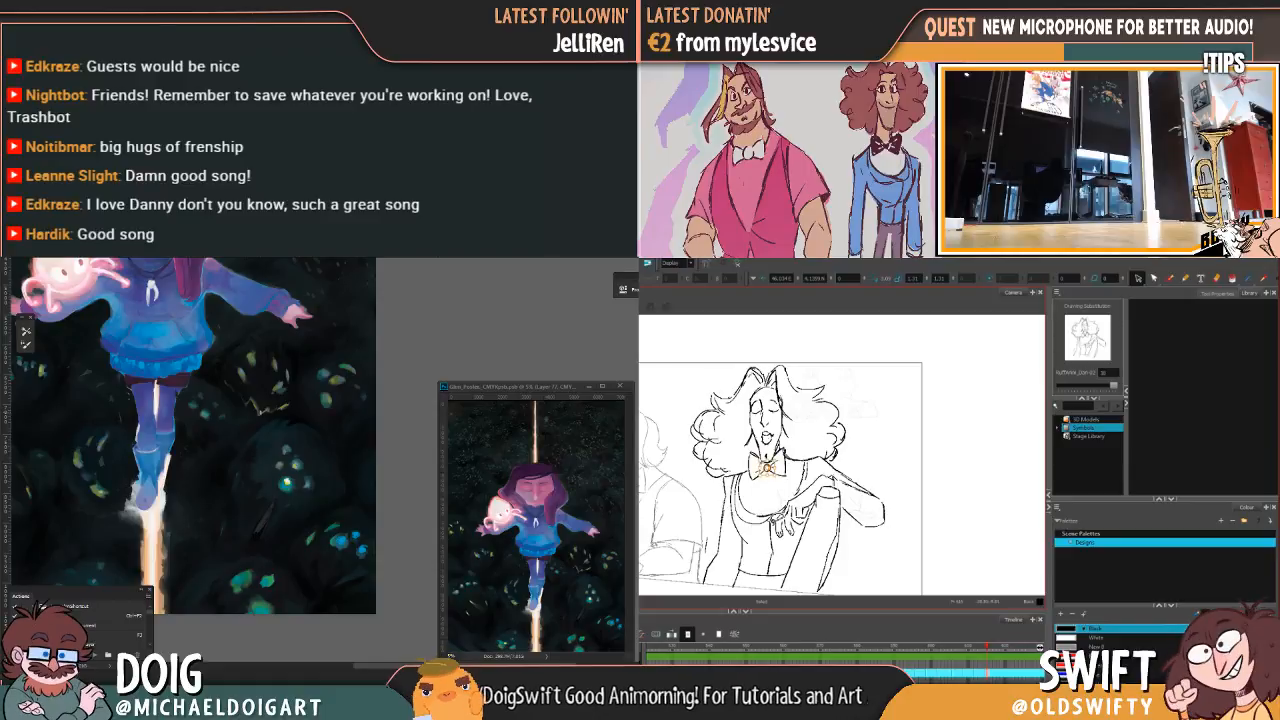
{"action": "key", "text": "comma"}
{"action": "key", "text": "period"}
Step: Go to the following drawing in the timeline and delete its head and hair above the bow tie
{"action": "left_click_drag", "start_coordinate": [985, 650], "coordinate": [990, 651]}
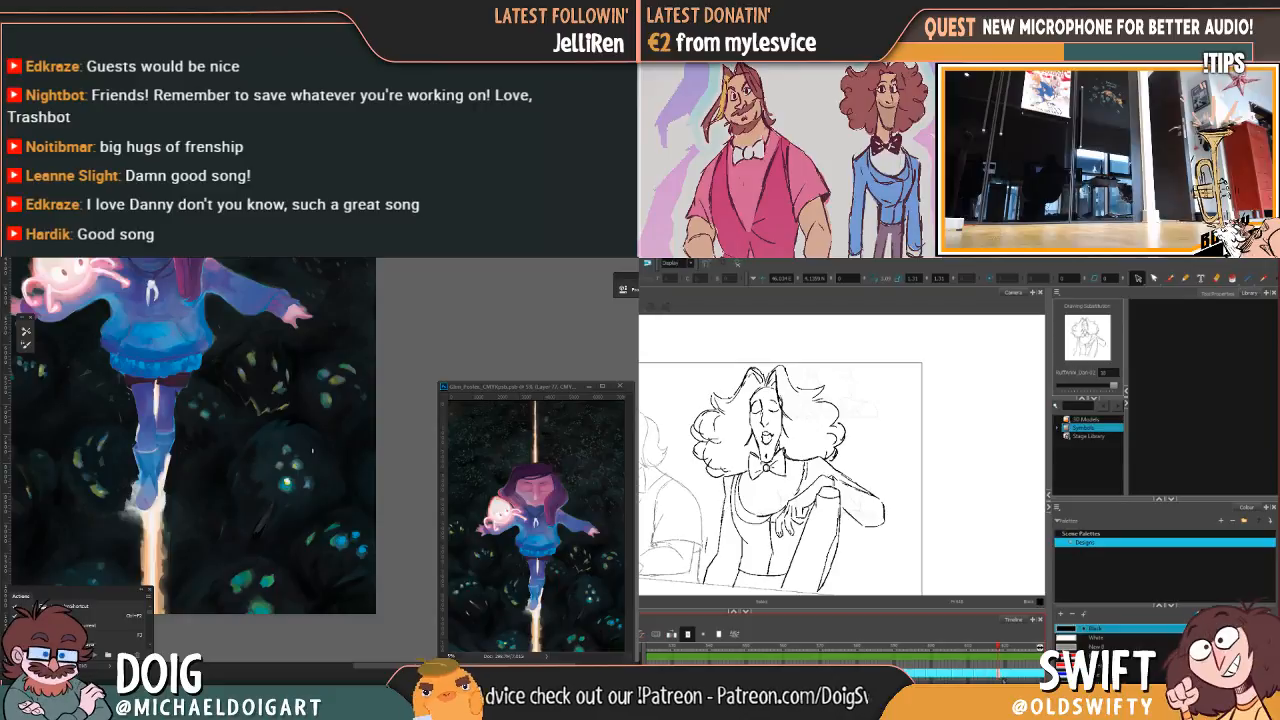
{"action": "mouse_move", "coordinate": [218, 420]}
{"action": "left_mouse_down"}
{"action": "mouse_move", "coordinate": [274, 411]}
{"action": "mouse_move", "coordinate": [285, 441]}
{"action": "left_mouse_up"}
{"action": "mouse_move", "coordinate": [770, 446]}
{"action": "left_mouse_down"}
{"action": "mouse_move", "coordinate": [724, 482]}
{"action": "mouse_move", "coordinate": [874, 406]}
{"action": "mouse_move", "coordinate": [802, 455]}
{"action": "left_mouse_up"}
{"action": "key", "text": "Delete"}
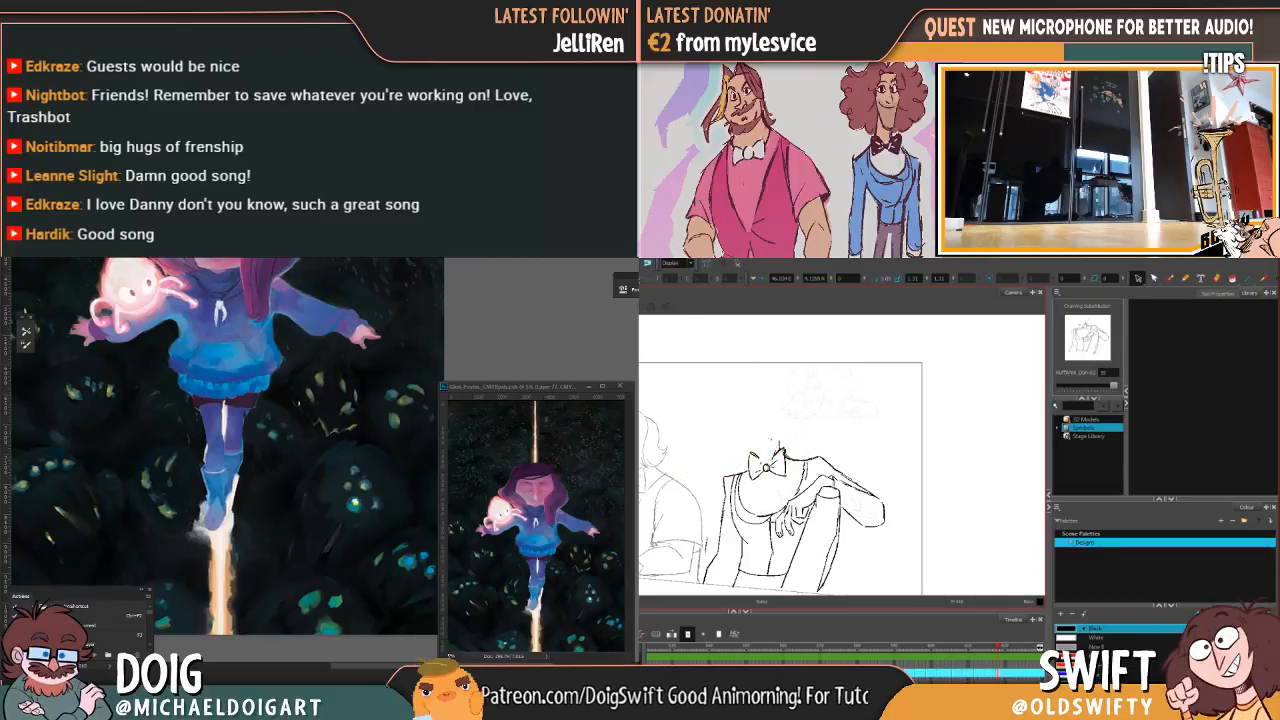
Step: Draw a smiling mouth above the bow tie on the cleared frame, flipping to the previous drawing for placement
{"action": "left_click", "coordinate": [1169, 279]}
{"action": "mouse_move", "coordinate": [281, 410]}
{"action": "left_mouse_down"}
{"action": "mouse_move", "coordinate": [280, 431]}
{"action": "mouse_move", "coordinate": [256, 448]}
{"action": "left_mouse_up"}
{"action": "key", "text": "comma"}
{"action": "key", "text": "period"}
{"action": "left_click_drag", "start_coordinate": [763, 429], "coordinate": [779, 430]}
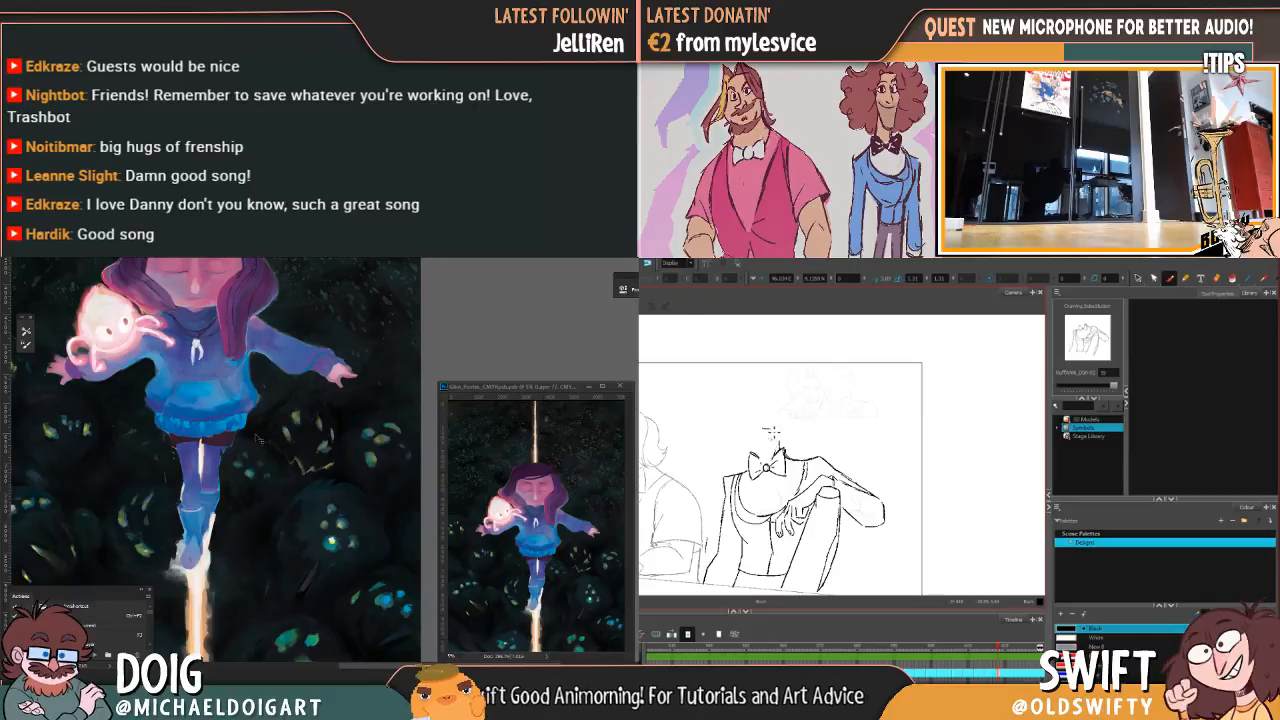
{"action": "key", "text": "ctrl+minus"}
{"action": "scroll", "coordinate": [320, 410], "scroll_direction": "up", "scroll_amount": 2}
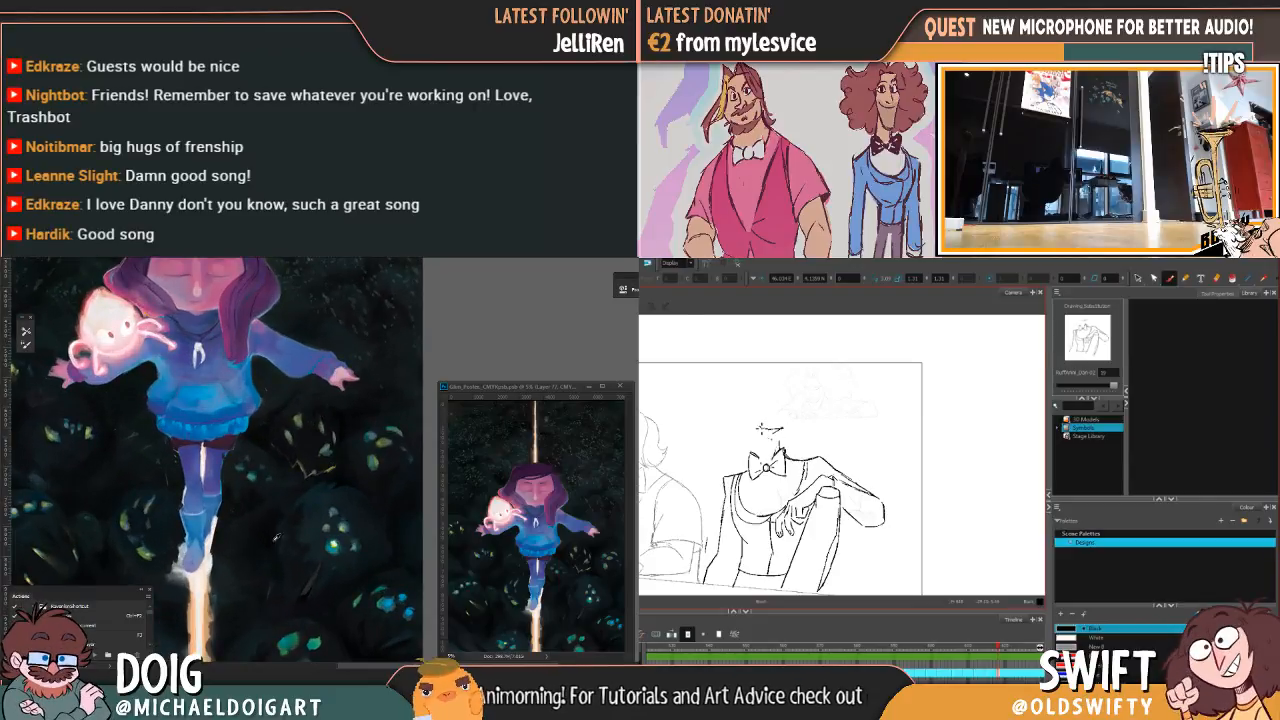
{"action": "key", "text": "comma"}
{"action": "key", "text": "period"}
Step: Add the nose and the closed eyes above the smile, flipping between drawings to line them up
{"action": "left_click", "coordinate": [300, 599], "text": "alt"}
{"action": "key", "text": "comma"}
{"action": "key", "text": "period"}
{"action": "mouse_move", "coordinate": [314, 529]}
{"action": "left_mouse_down"}
{"action": "mouse_move", "coordinate": [286, 486]}
{"action": "mouse_move", "coordinate": [286, 452]}
{"action": "left_mouse_up"}
{"action": "key", "text": "comma"}
{"action": "key", "text": "period"}
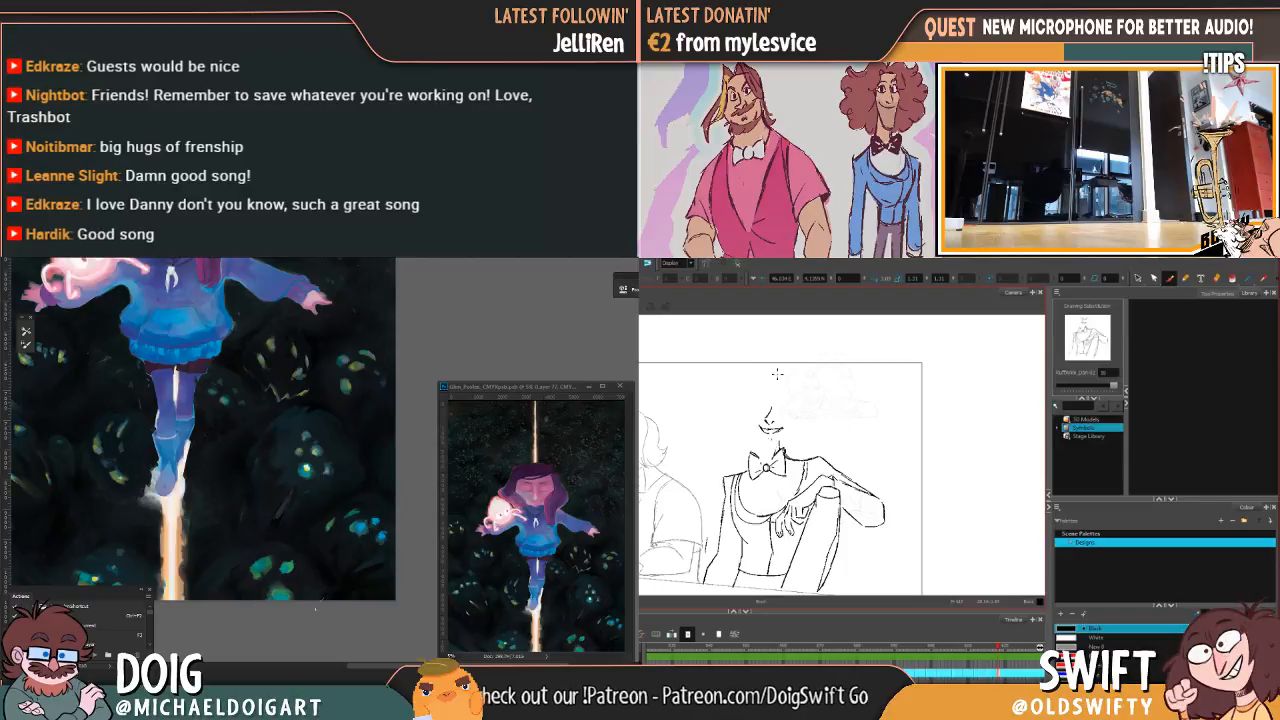
{"action": "key", "text": "comma"}
{"action": "key", "text": "period"}
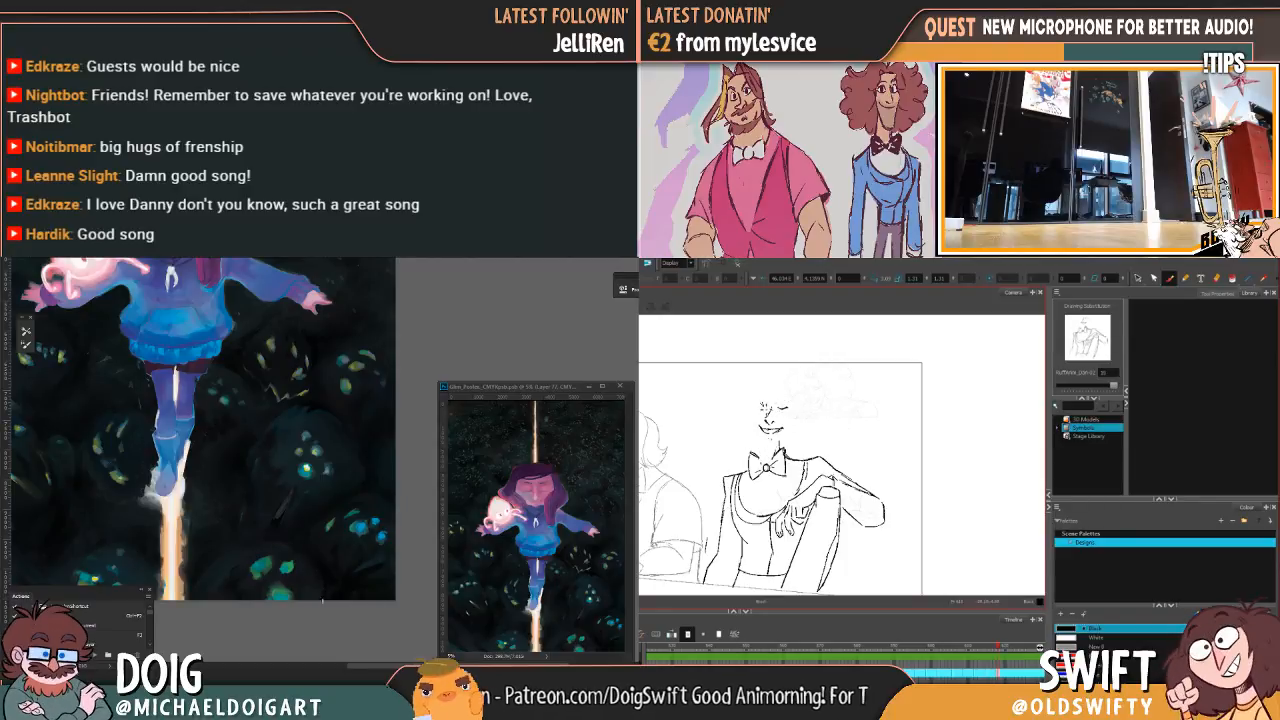
Step: Draw the eyebrows, the left side of the head and the jaw down to the bow tie while refining the lower creatures
{"action": "mouse_move", "coordinate": [287, 598]}
{"action": "left_mouse_down"}
{"action": "mouse_move", "coordinate": [383, 603]}
{"action": "mouse_move", "coordinate": [306, 531]}
{"action": "mouse_move", "coordinate": [206, 500]}
{"action": "mouse_move", "coordinate": [229, 498]}
{"action": "left_mouse_up"}
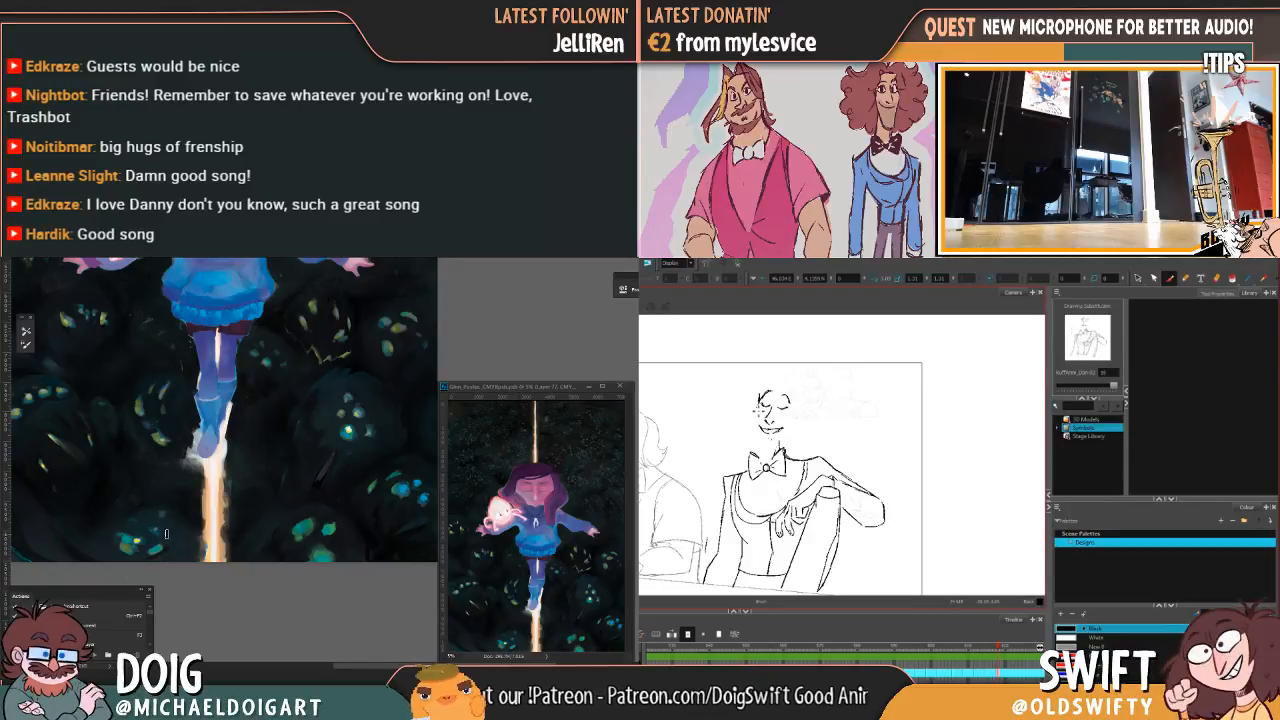
{"action": "left_click_drag", "start_coordinate": [145, 499], "coordinate": [204, 497]}
{"action": "left_click", "coordinate": [157, 499], "text": "alt"}
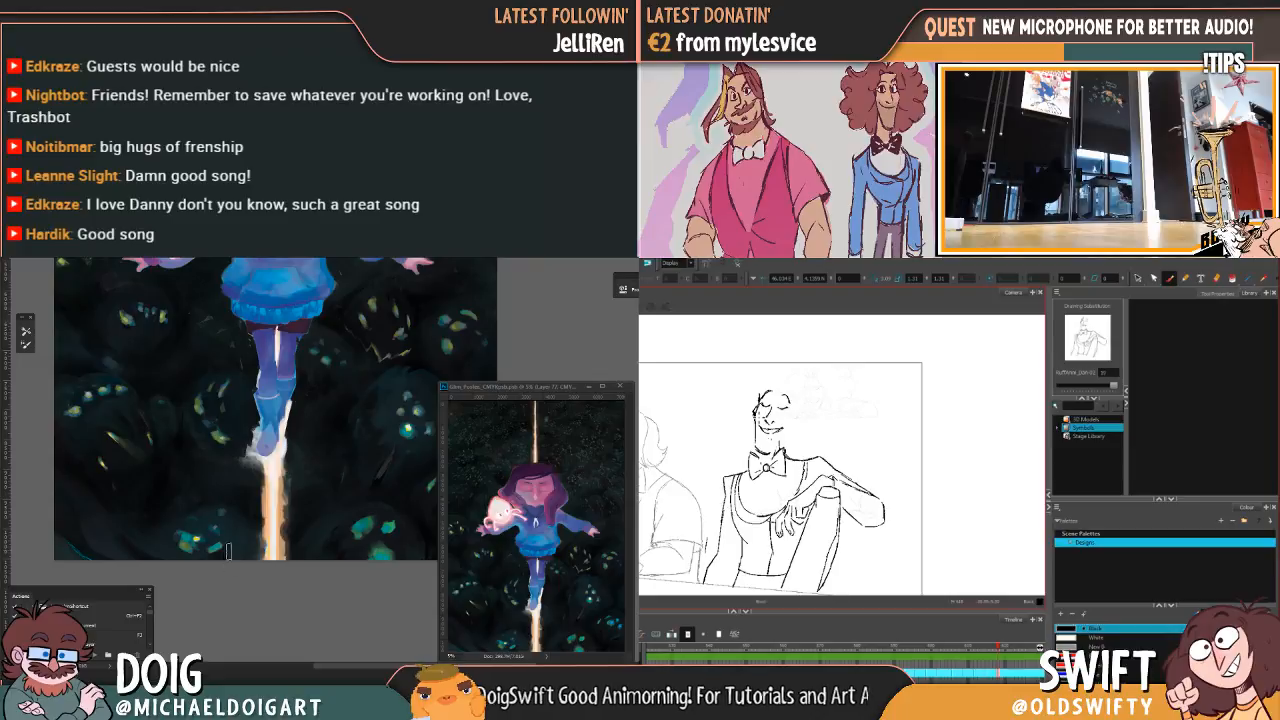
{"action": "mouse_move", "coordinate": [335, 464]}
{"action": "left_mouse_down"}
{"action": "mouse_move", "coordinate": [305, 512]}
{"action": "mouse_move", "coordinate": [236, 521]}
{"action": "mouse_move", "coordinate": [232, 505]}
{"action": "left_mouse_up"}
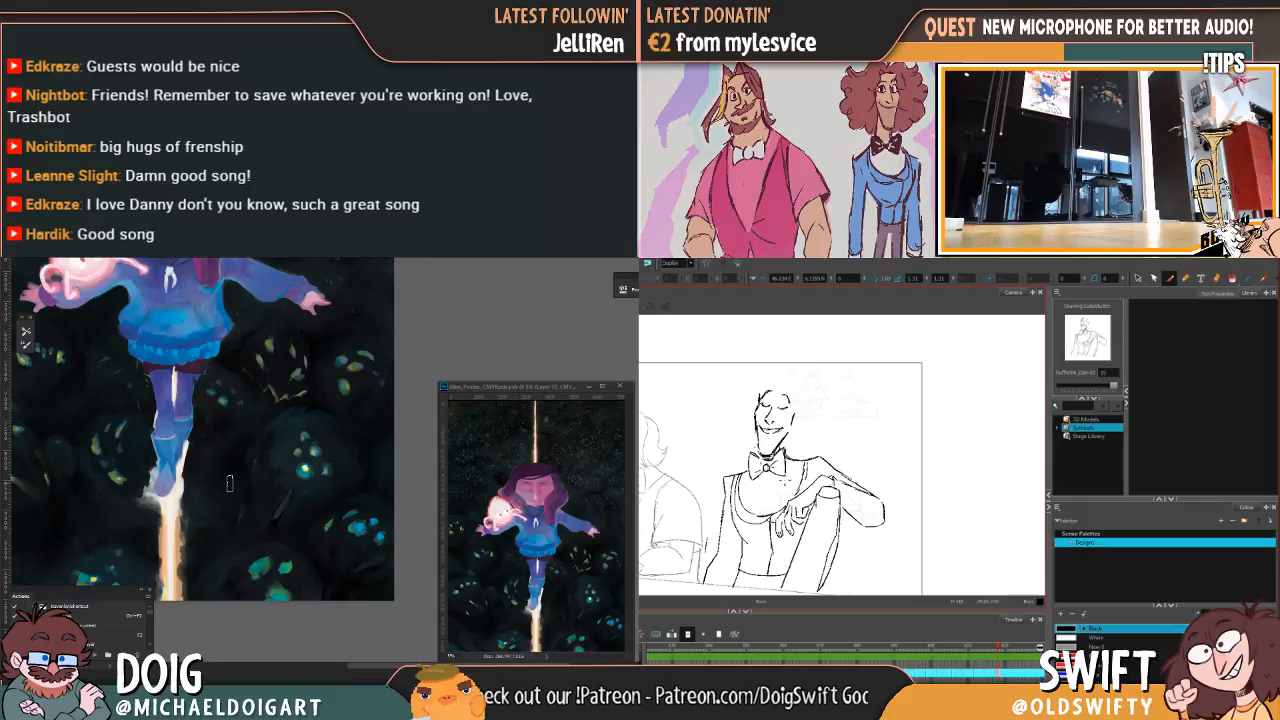
Step: Touch up the dark creatures right of the glowing trail with a sampled colour and compare the new face with the neighbouring drawing
{"action": "key", "text": "alt+s"}
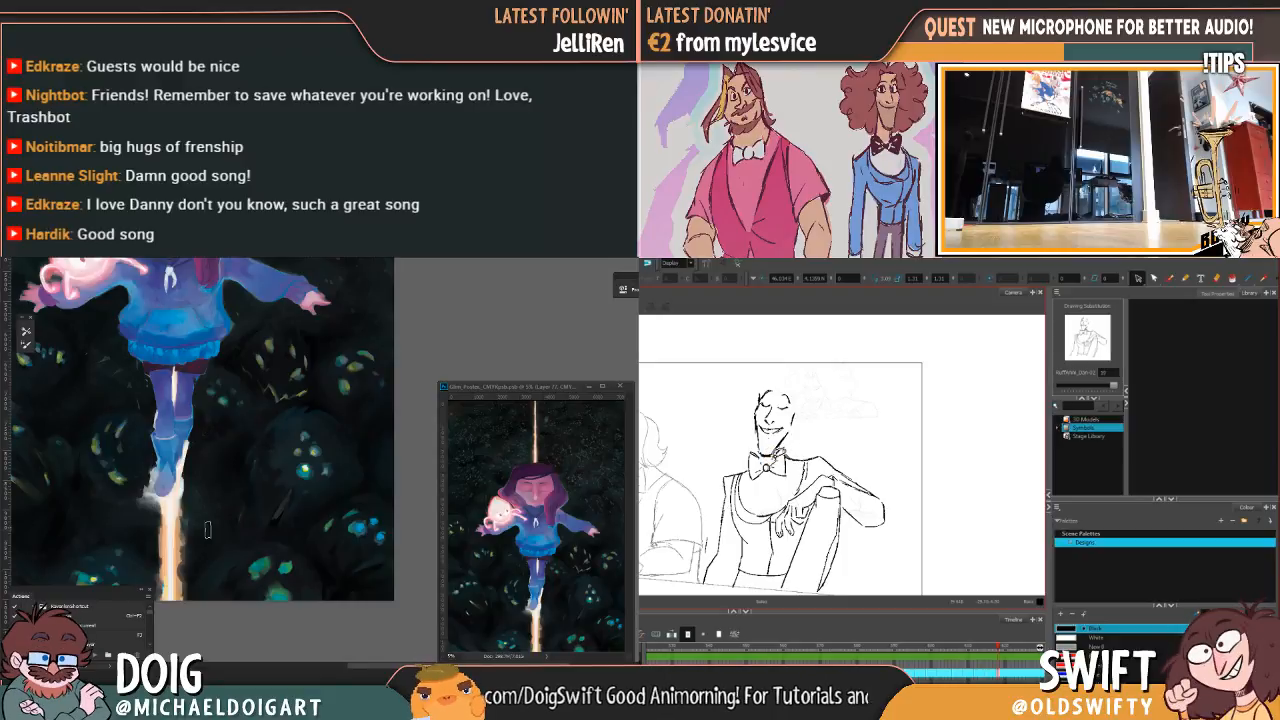
{"action": "left_click_drag", "start_coordinate": [256, 565], "coordinate": [290, 525]}
{"action": "left_click", "coordinate": [291, 525], "text": "alt"}
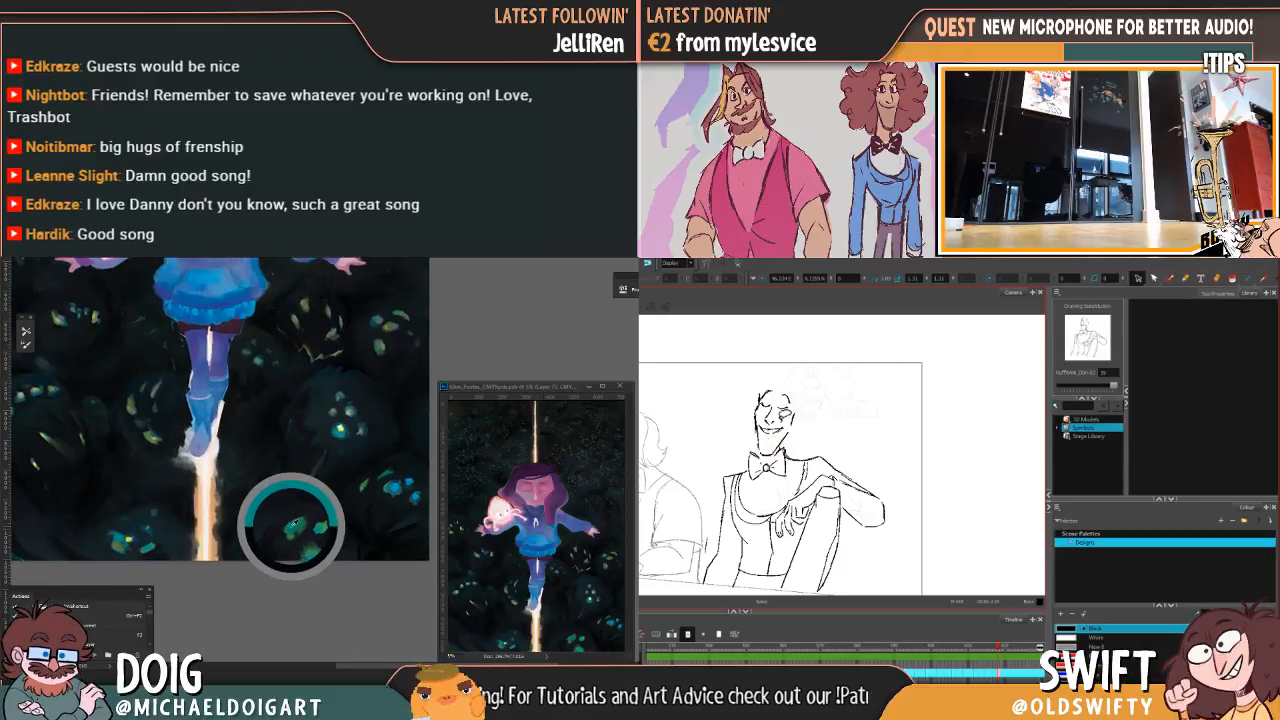
{"action": "mouse_move", "coordinate": [260, 488]}
{"action": "left_mouse_down"}
{"action": "mouse_move", "coordinate": [277, 506]}
{"action": "mouse_move", "coordinate": [283, 493]}
{"action": "mouse_move", "coordinate": [200, 428]}
{"action": "left_mouse_up"}
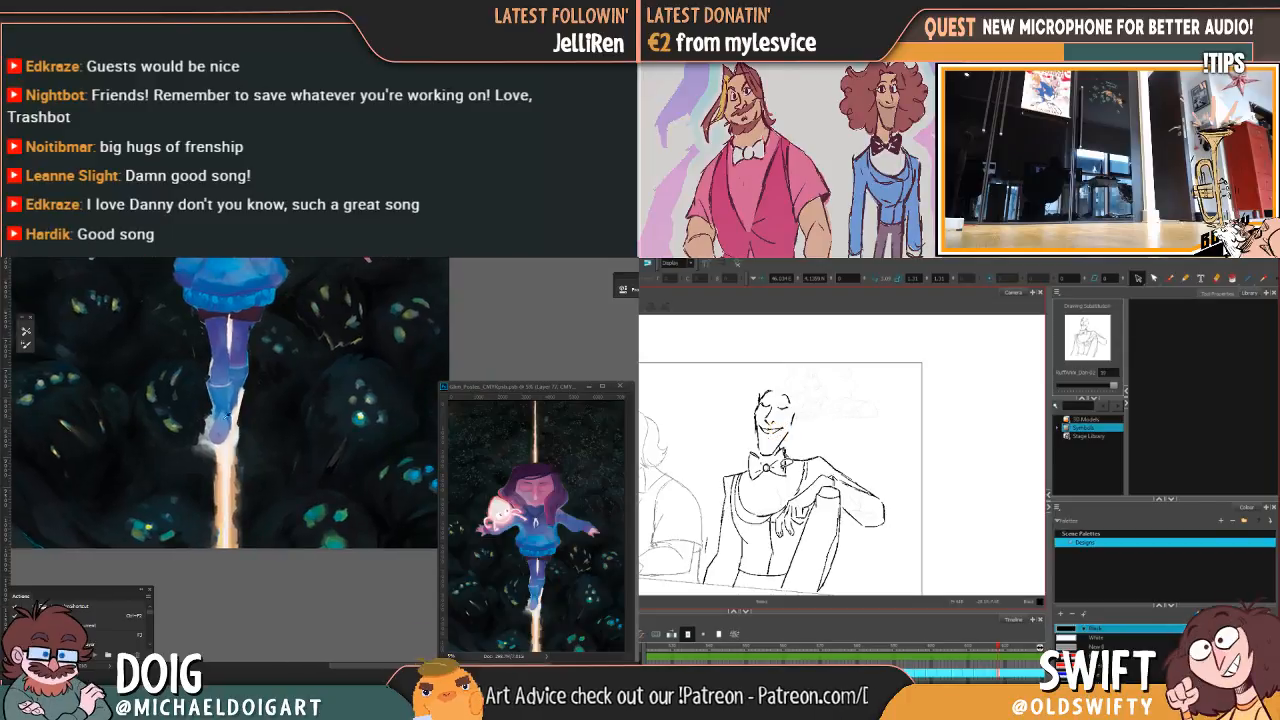
{"action": "key", "text": "comma"}
{"action": "key", "text": "period"}
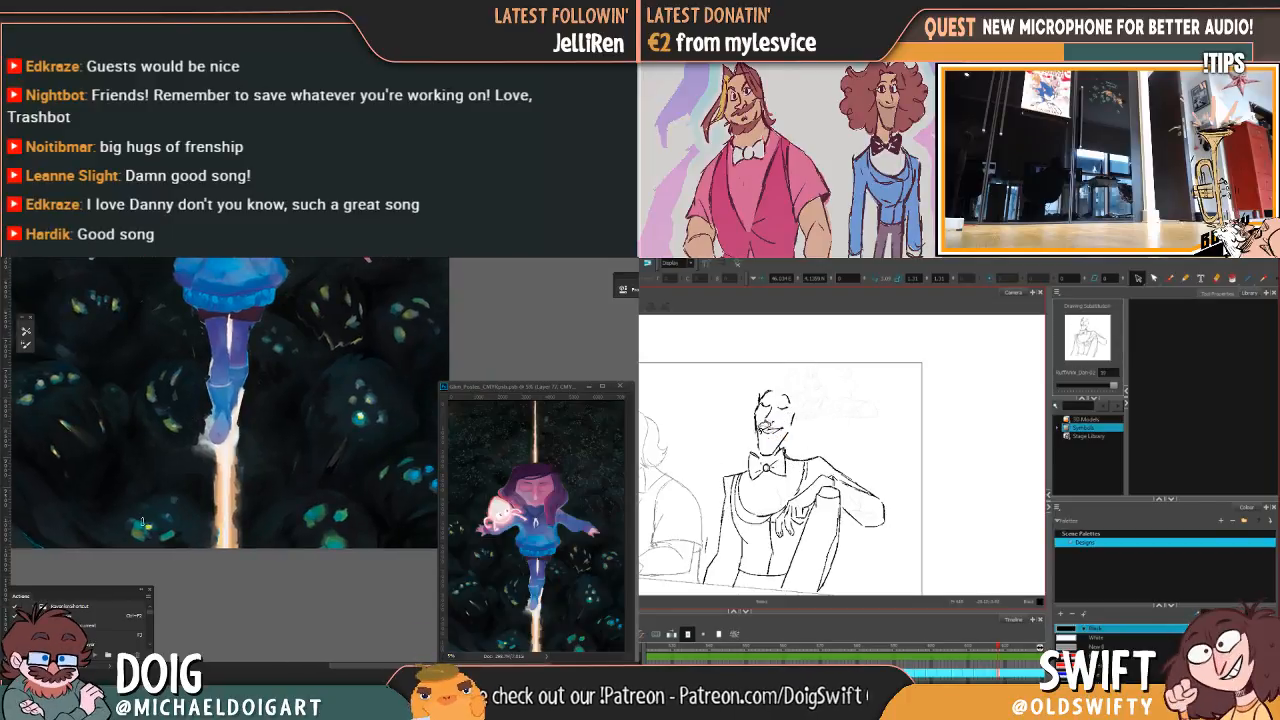
Step: Select the smiling mouth and flip between drawings to line it up
{"action": "left_click_drag", "start_coordinate": [249, 467], "coordinate": [181, 450]}
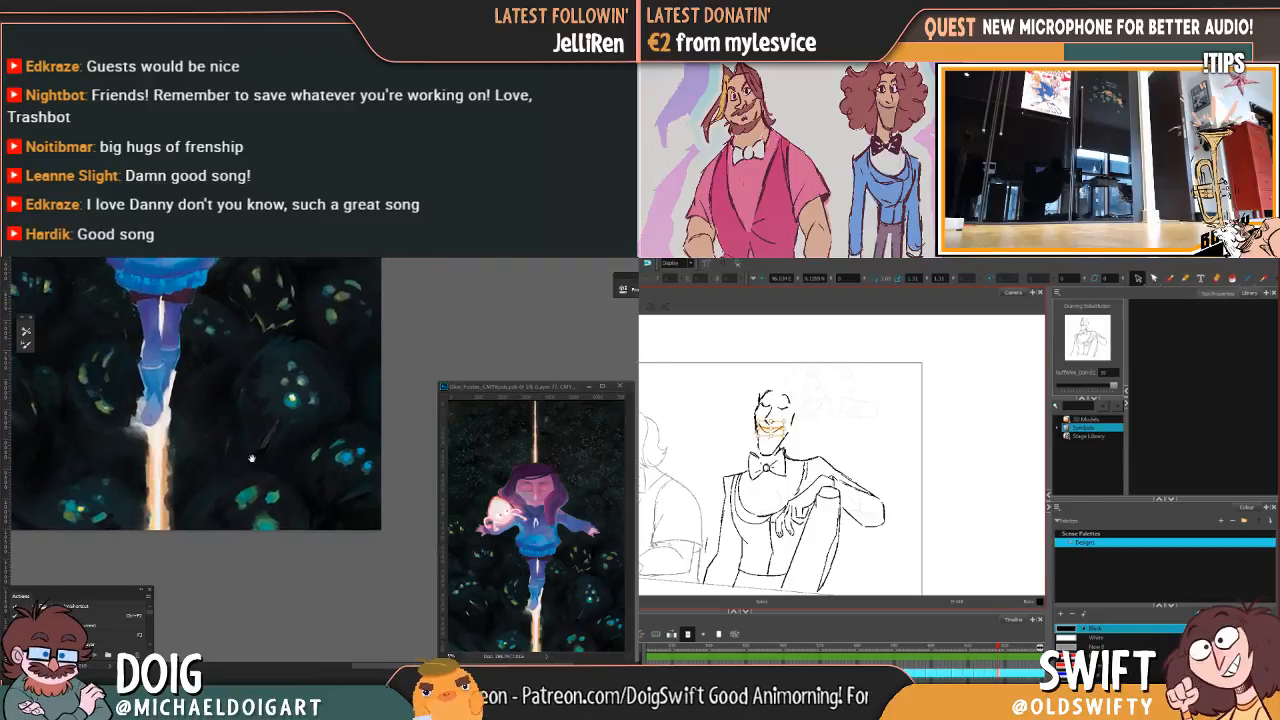
{"action": "left_click_drag", "start_coordinate": [235, 482], "coordinate": [262, 477]}
{"action": "key", "text": "comma"}
{"action": "key", "text": "period"}
{"action": "key", "text": "comma"}
{"action": "key", "text": "period"}
Step: Select the closed eyes, brows and forehead lines and adjust their placement, flipping between neighbouring drawings
{"action": "mouse_move", "coordinate": [774, 388]}
{"action": "left_mouse_down"}
{"action": "mouse_move", "coordinate": [782, 408]}
{"action": "mouse_move", "coordinate": [792, 390]}
{"action": "mouse_move", "coordinate": [780, 387]}
{"action": "mouse_move", "coordinate": [788, 404]}
{"action": "left_mouse_up"}
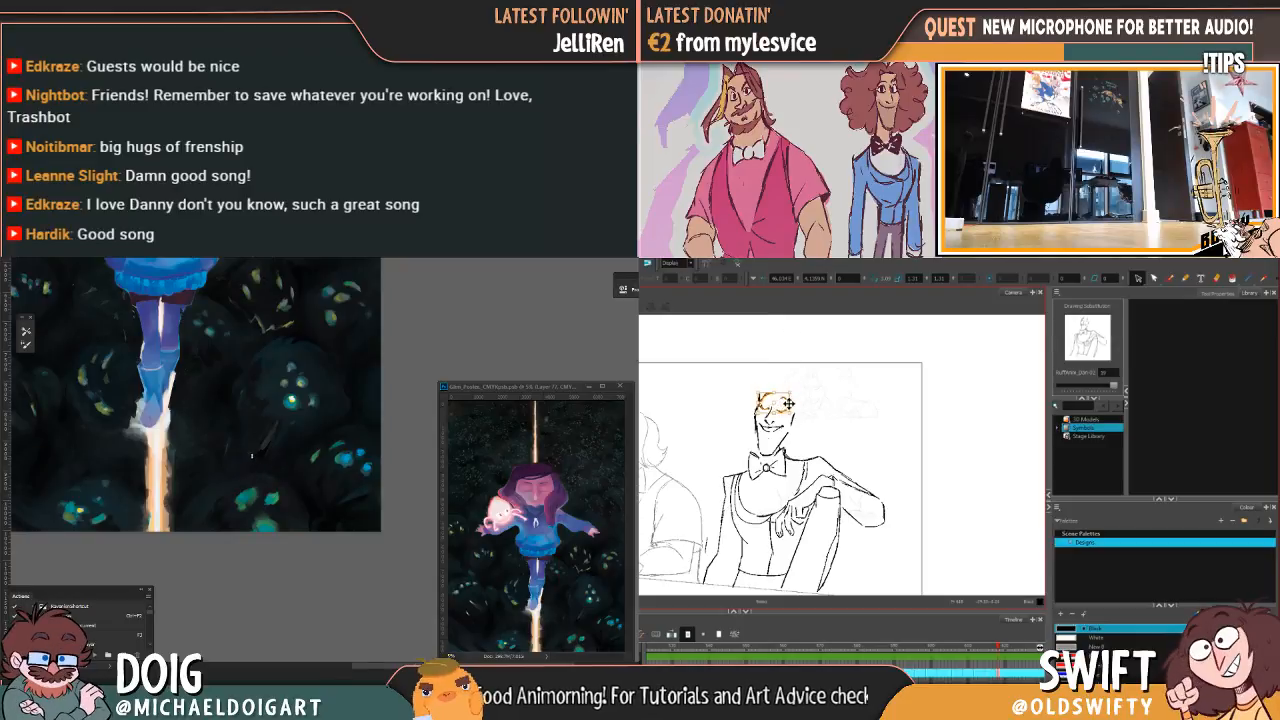
{"action": "key", "text": "comma"}
{"action": "key", "text": "period"}
{"action": "key", "text": "comma"}
{"action": "key", "text": "period"}
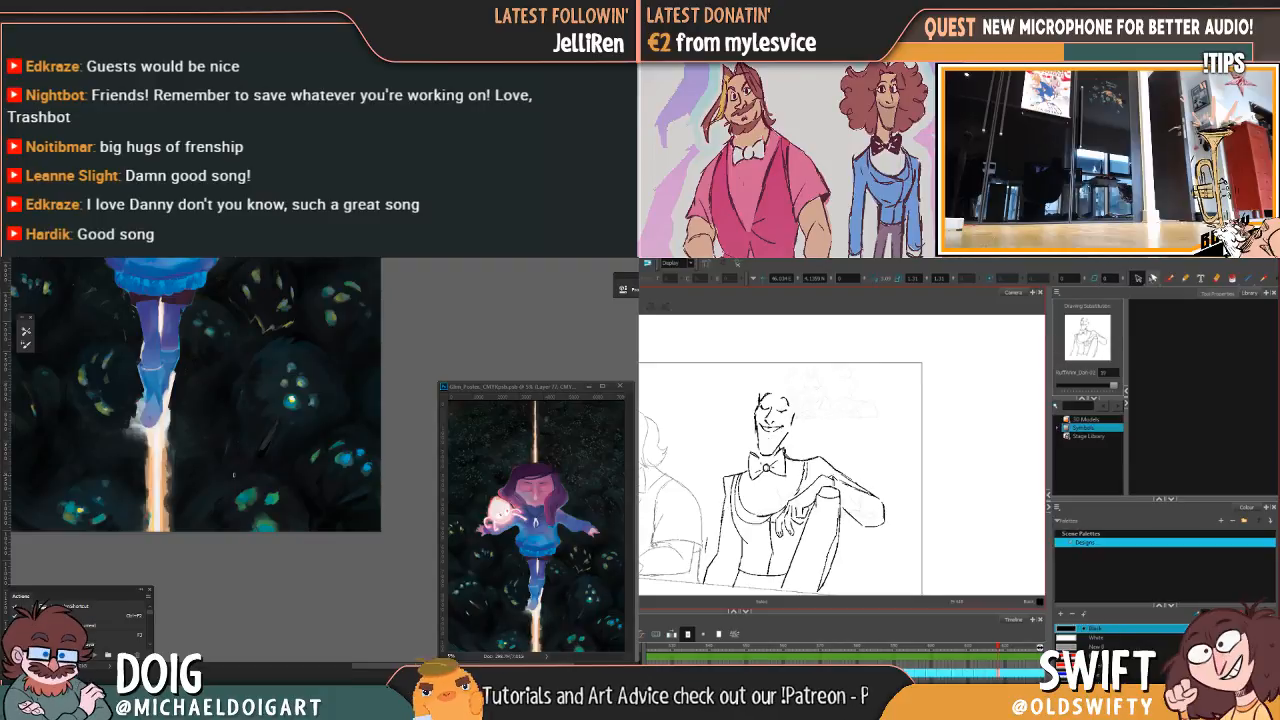
Step: Draw the top and right side of the head with the brush, flipping to the previous drawing for comparison
{"action": "left_click", "coordinate": [1170, 278]}
{"action": "scroll", "coordinate": [210, 452], "scroll_direction": "up", "scroll_amount": 3}
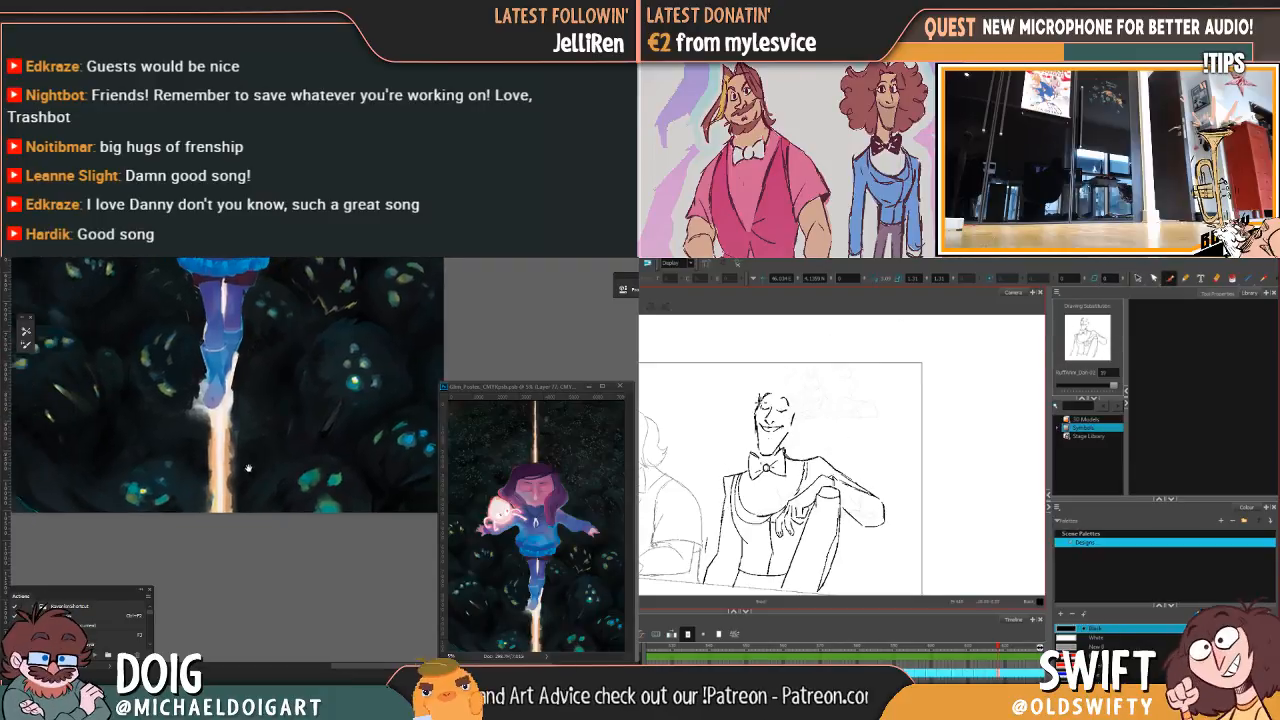
{"action": "scroll", "coordinate": [254, 482], "scroll_direction": "up", "scroll_amount": 2}
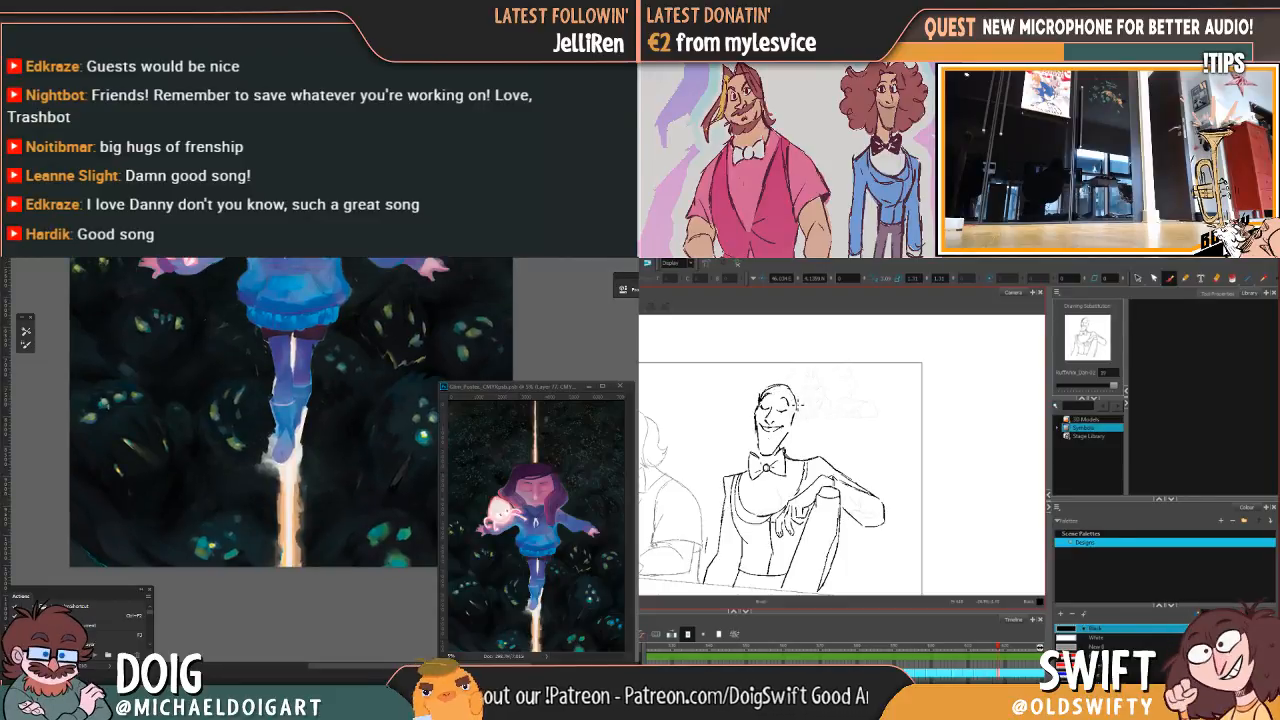
{"action": "key", "text": "f"}
{"action": "key", "text": "g"}
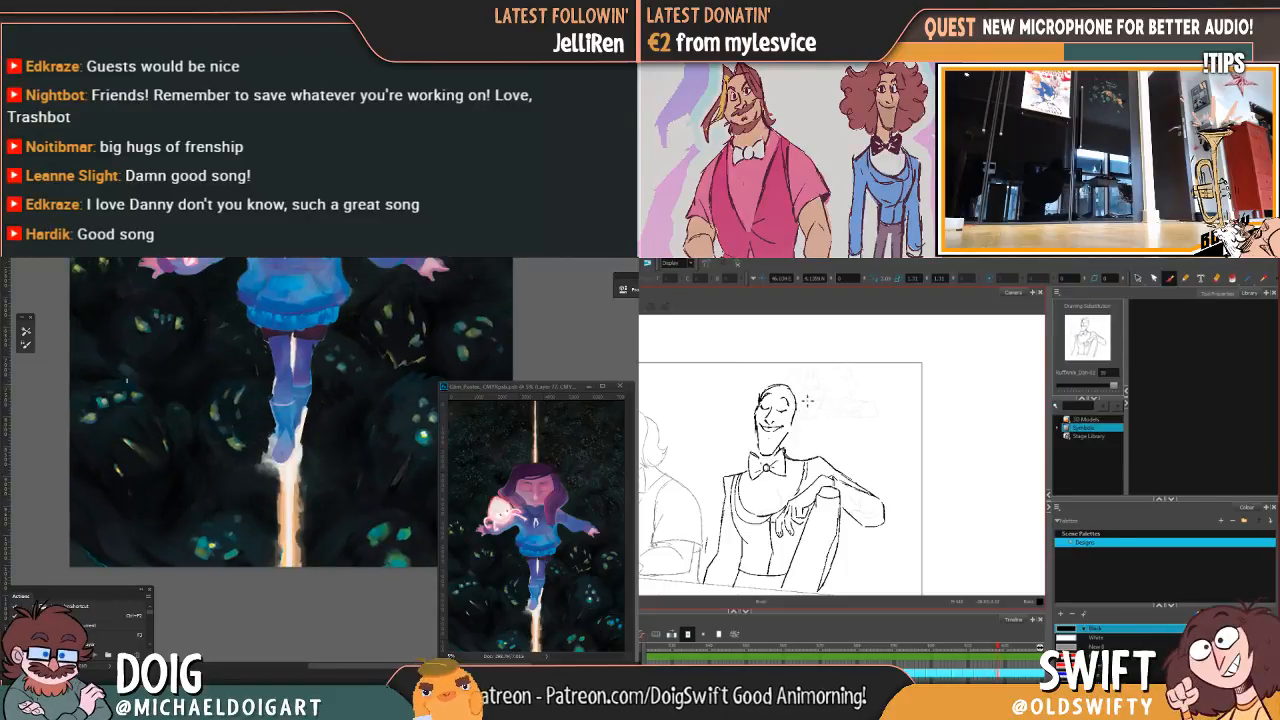
{"action": "key", "text": "f"}
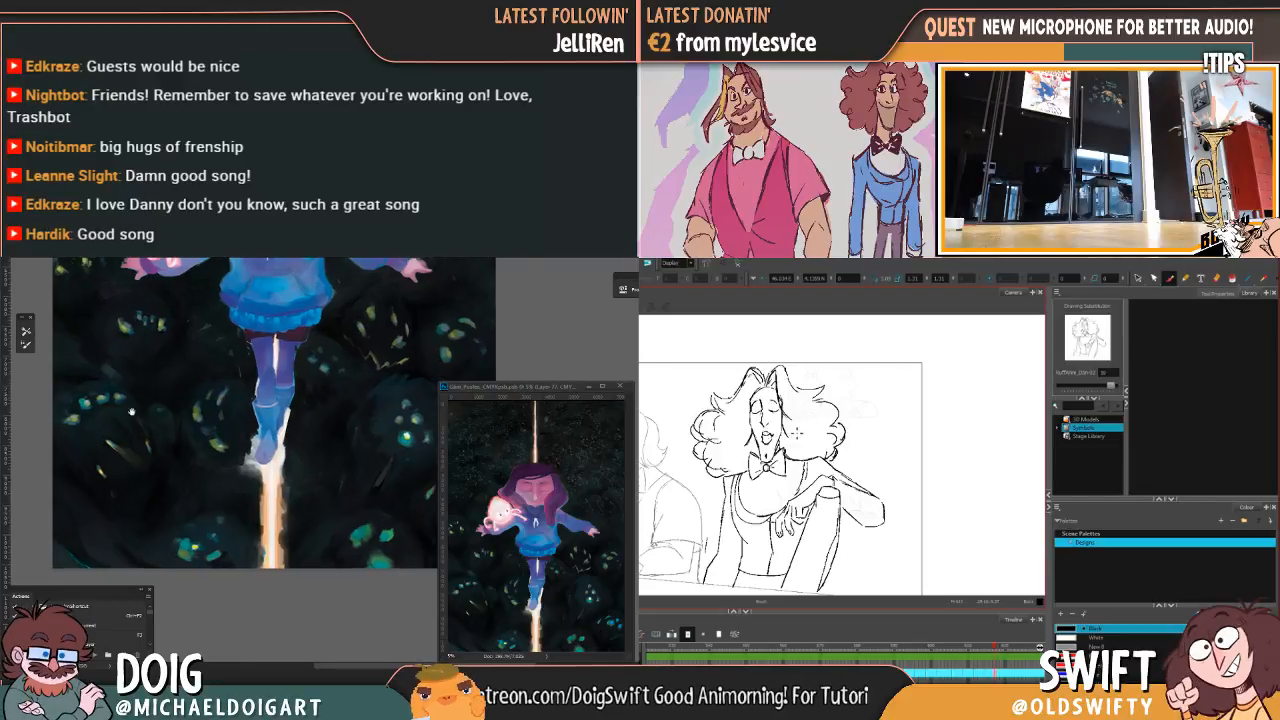
{"action": "left_click_drag", "start_coordinate": [198, 400], "coordinate": [85, 407]}
{"action": "key", "text": "g"}
{"action": "key", "text": "f"}
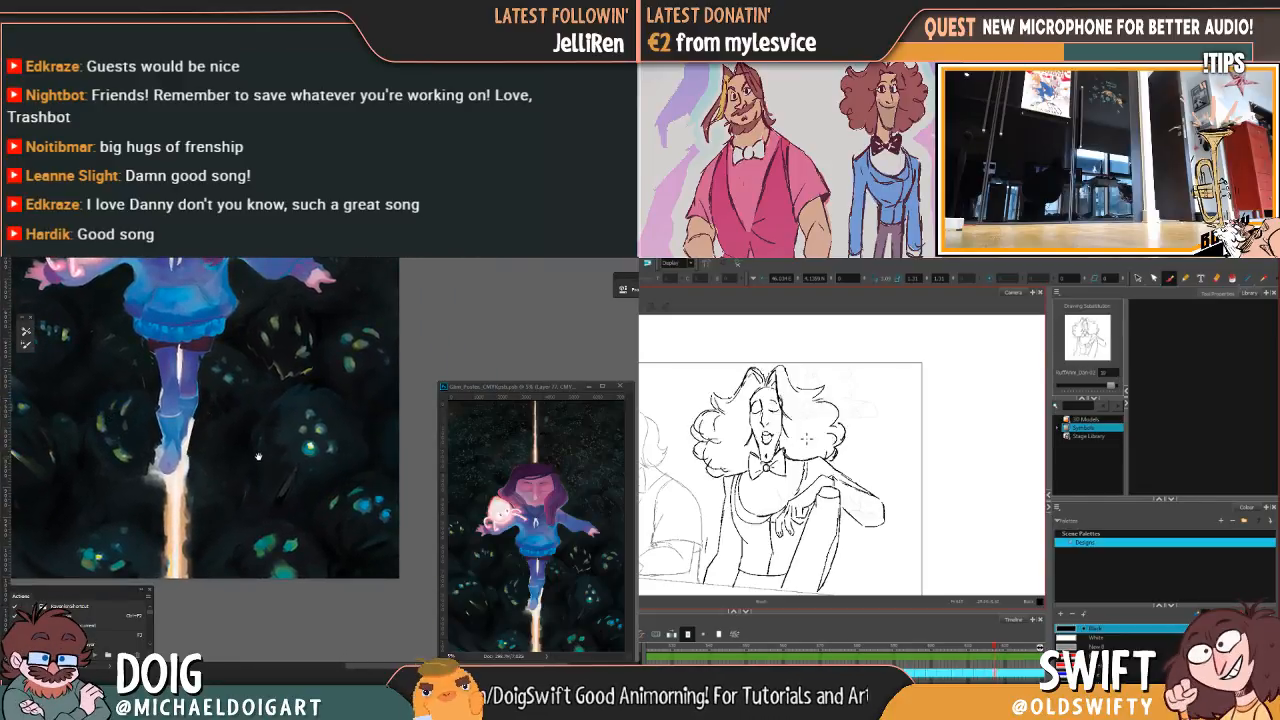
{"action": "key", "text": "g"}
{"action": "scroll", "coordinate": [267, 431], "scroll_direction": "up", "scroll_amount": 2}
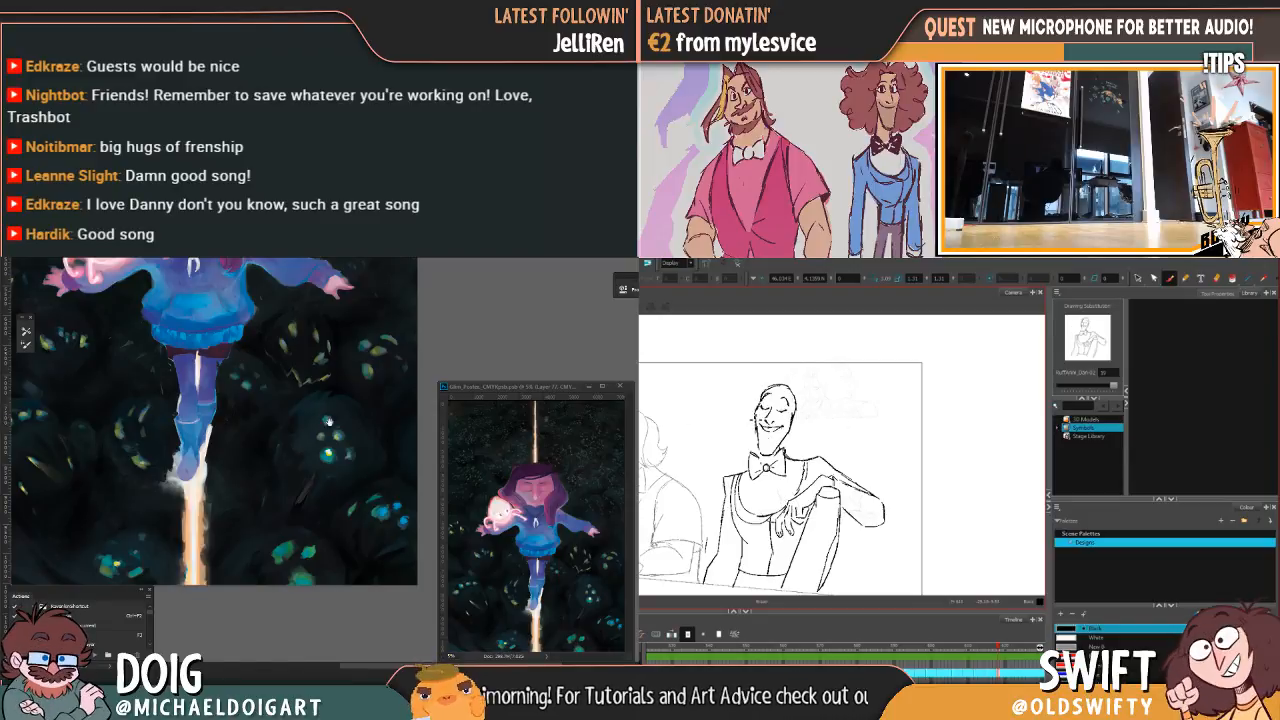
Step: Start the hairline beside the right side of the face while refining the creature right of the girl's legs with a sampled colour
{"action": "left_click_drag", "start_coordinate": [326, 420], "coordinate": [295, 440]}
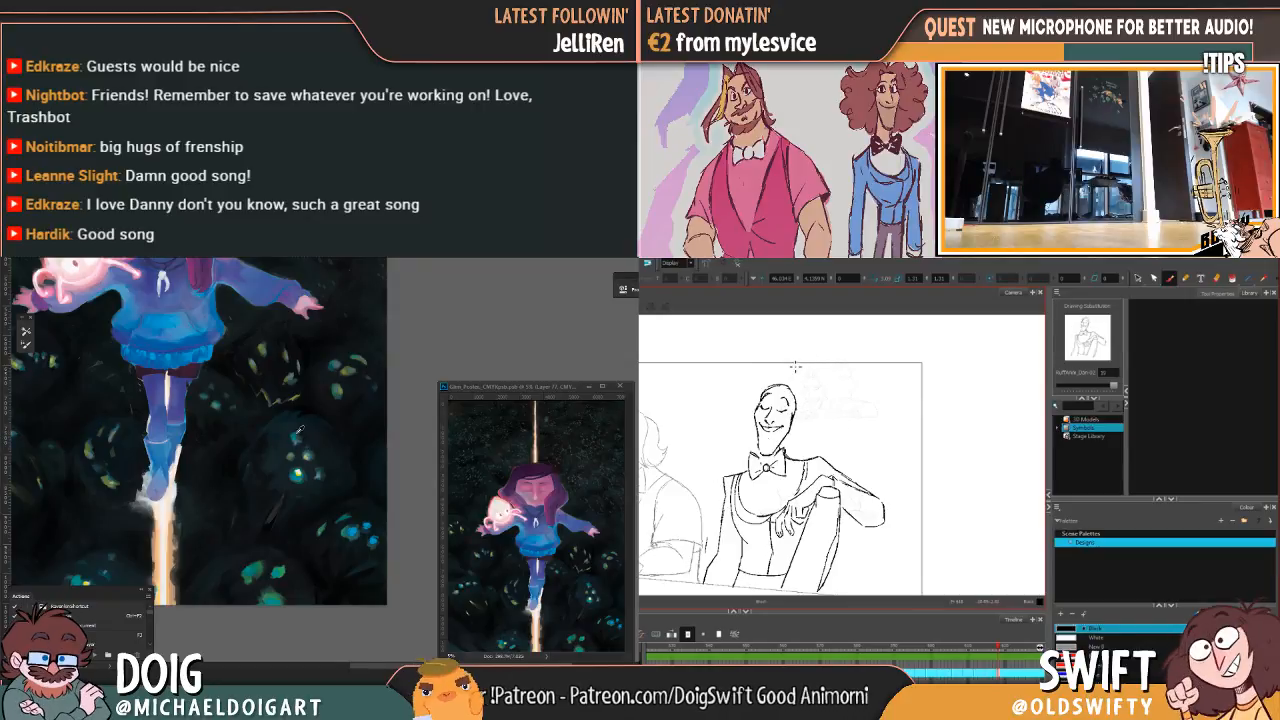
{"action": "key", "text": "."}
{"action": "left_click_drag", "start_coordinate": [287, 454], "coordinate": [285, 460]}
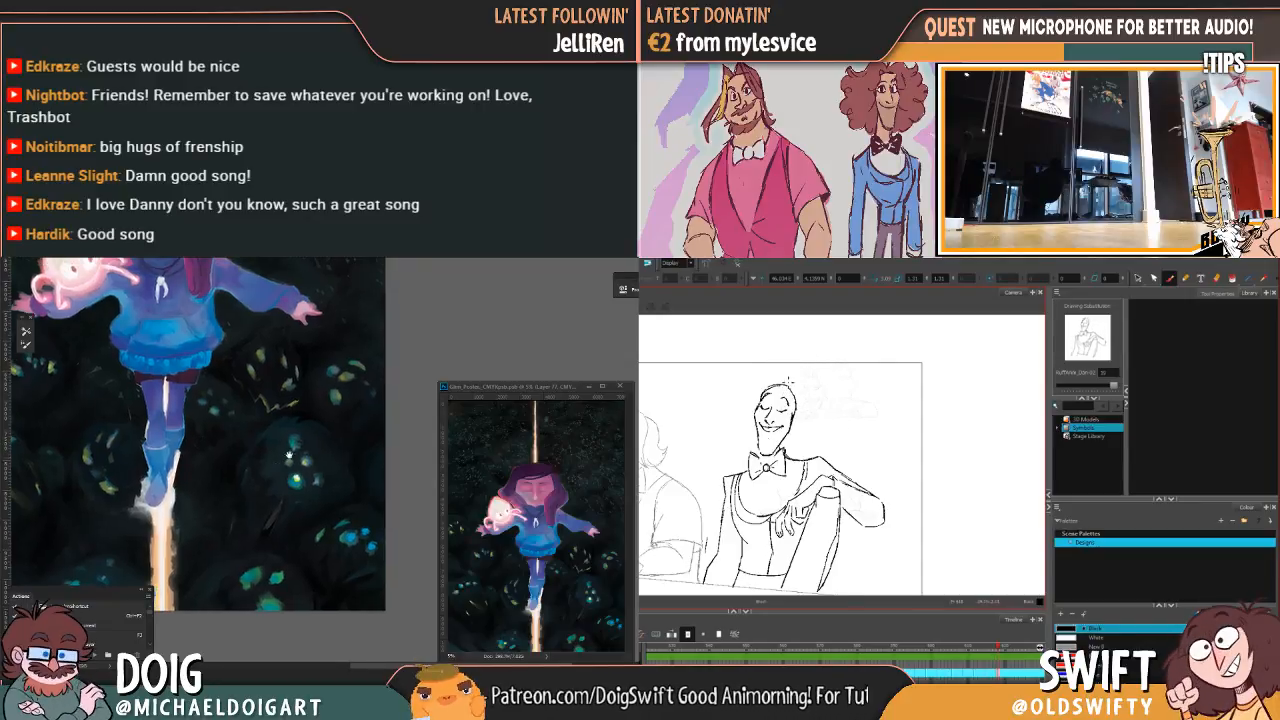
{"action": "key", "text": "."}
{"action": "left_click", "coordinate": [315, 451], "text": "alt"}
{"action": "left_click_drag", "start_coordinate": [794, 393], "coordinate": [800, 421]}
{"action": "key", "text": "."}
{"action": "left_click_drag", "start_coordinate": [298, 445], "coordinate": [290, 437]}
{"action": "key", "text": "."}
{"action": "key", "text": "."}
Step: Draw the outer contour of the curly hair around the left, top and right of the head
{"action": "left_click_drag", "start_coordinate": [708, 430], "coordinate": [745, 464]}
{"action": "left_click_drag", "start_coordinate": [304, 447], "coordinate": [370, 385]}
{"action": "mouse_move", "coordinate": [246, 371]}
{"action": "left_mouse_down"}
{"action": "mouse_move", "coordinate": [278, 465]}
{"action": "mouse_move", "coordinate": [234, 519]}
{"action": "left_mouse_up"}
{"action": "left_click_drag", "start_coordinate": [790, 374], "coordinate": [818, 384]}
{"action": "left_click_drag", "start_coordinate": [180, 405], "coordinate": [263, 379]}
{"action": "left_click_drag", "start_coordinate": [820, 398], "coordinate": [838, 425]}
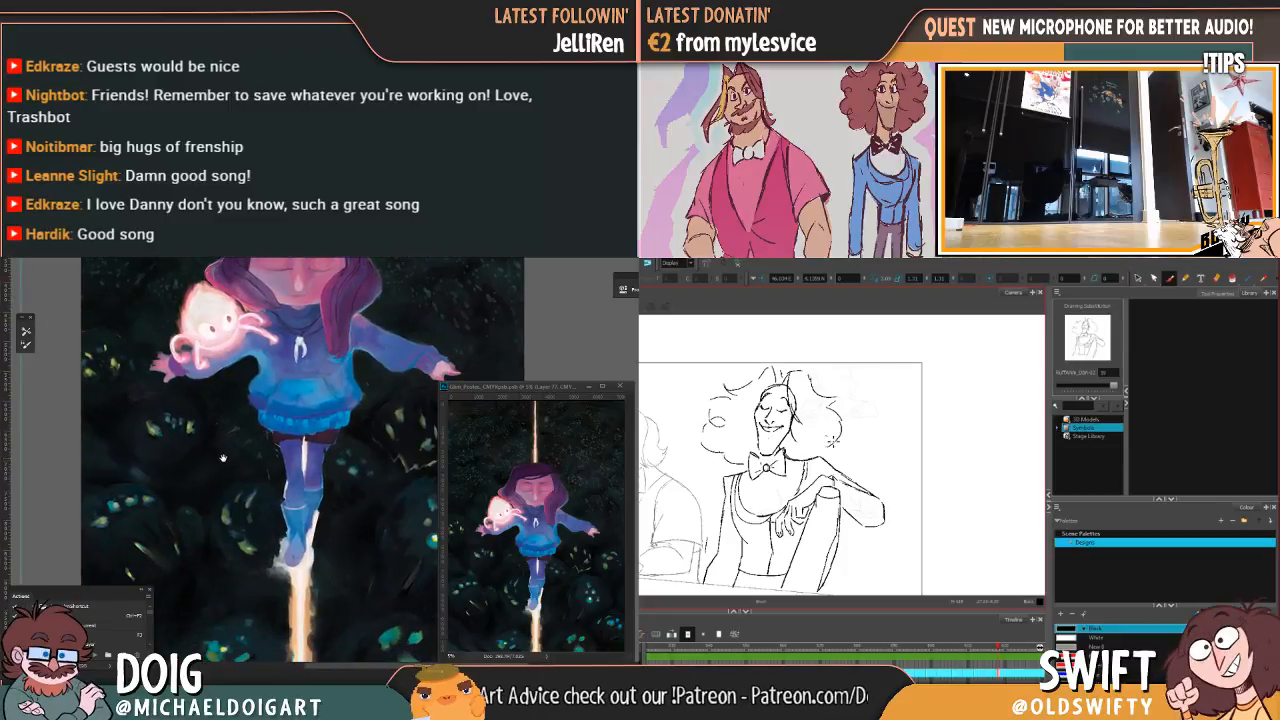
Step: Set the painting's foreground colour to a light yellow-green with RGB values 212, 249, 147
{"action": "left_click_drag", "start_coordinate": [222, 458], "coordinate": [229, 413]}
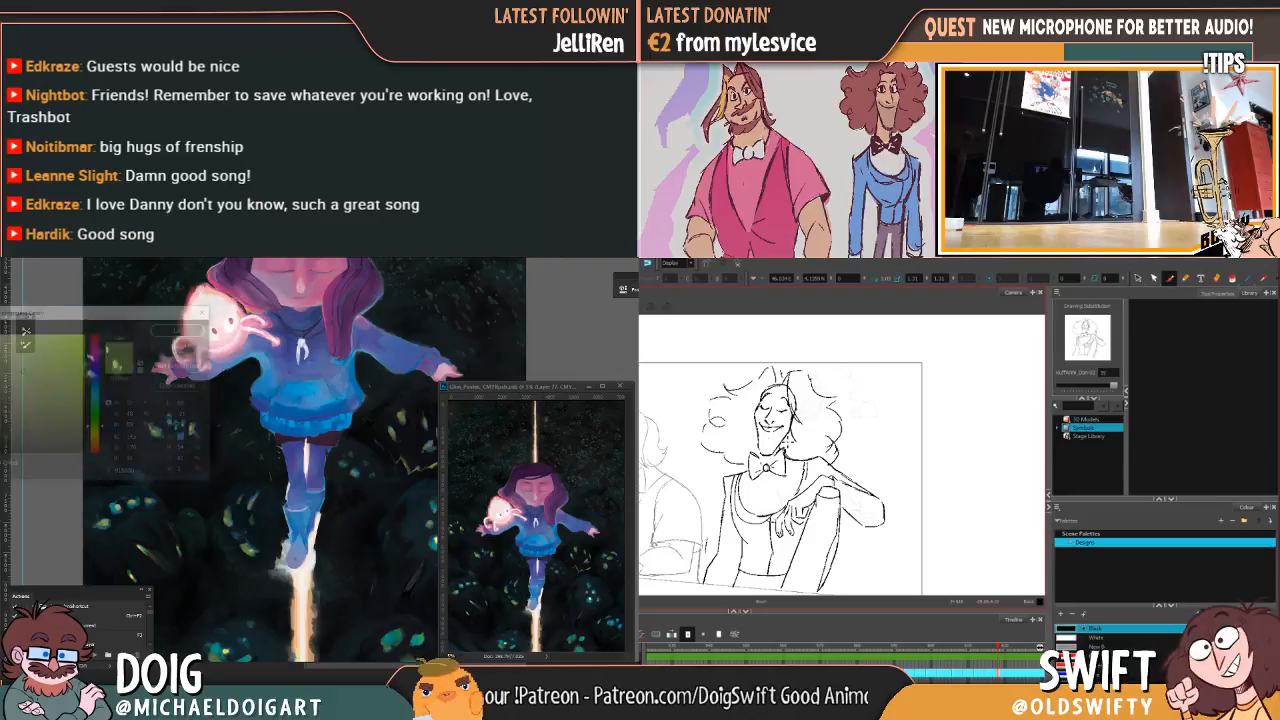
{"action": "key", "text": "F2"}
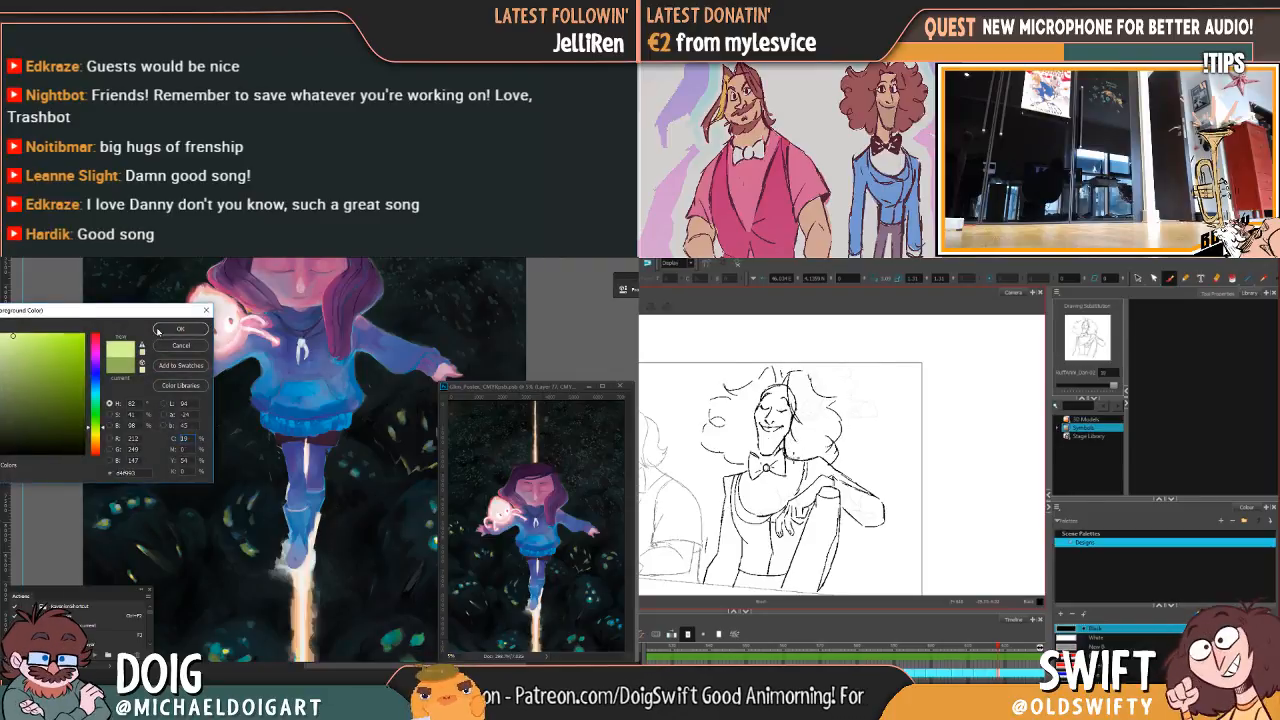
{"action": "left_click", "coordinate": [180, 329]}
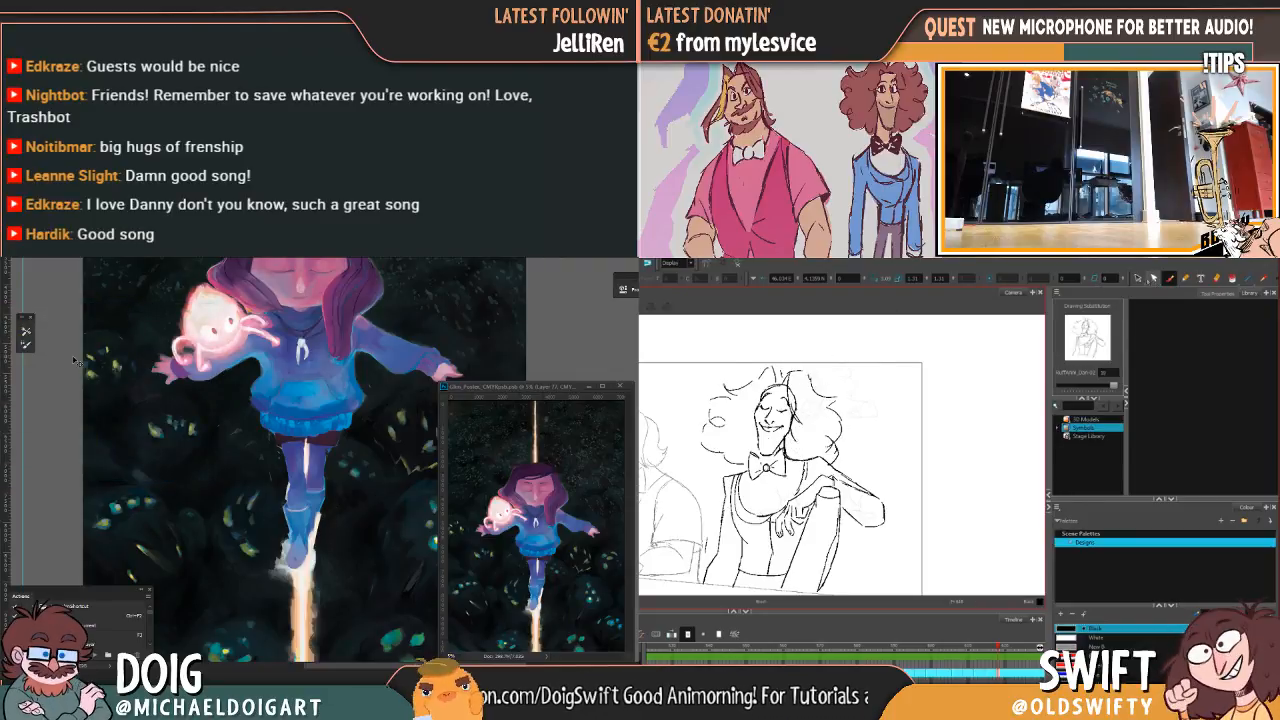
{"action": "key", "text": "ctrl+plus"}
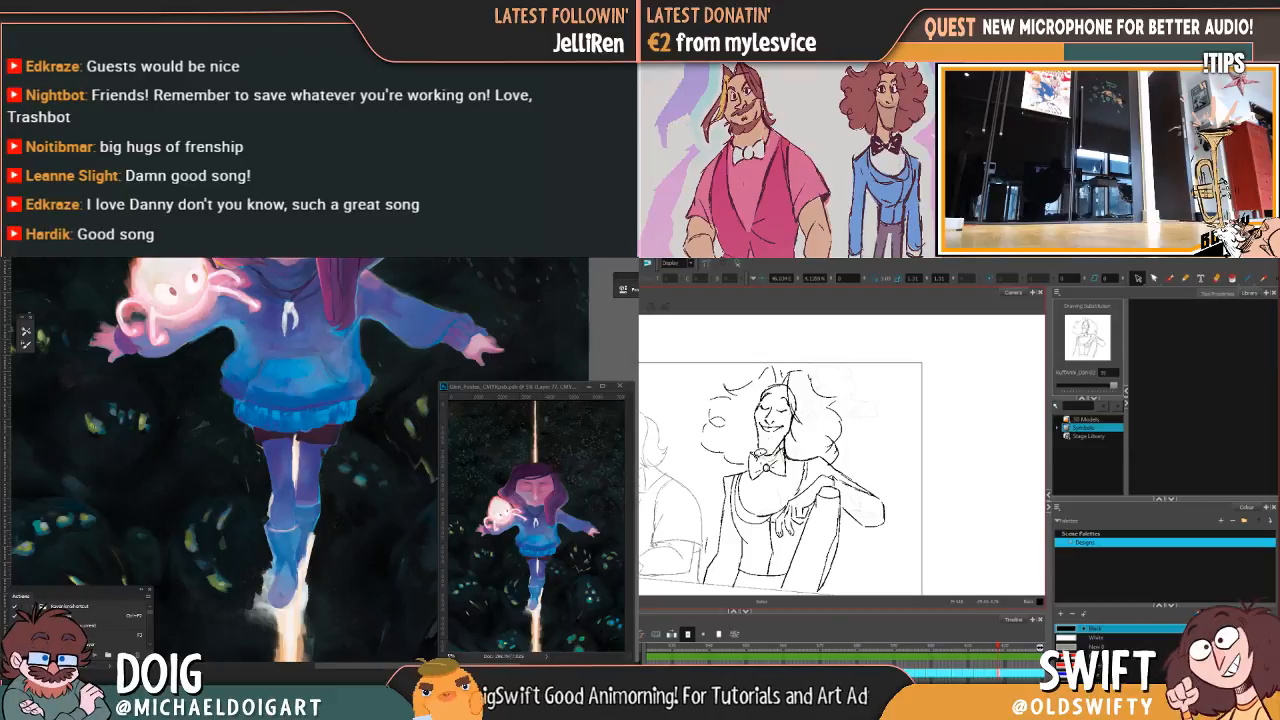
Step: Select the bow tie and adjust its placement under the chin, flipping between drawings to check it
{"action": "left_click", "coordinate": [765, 465]}
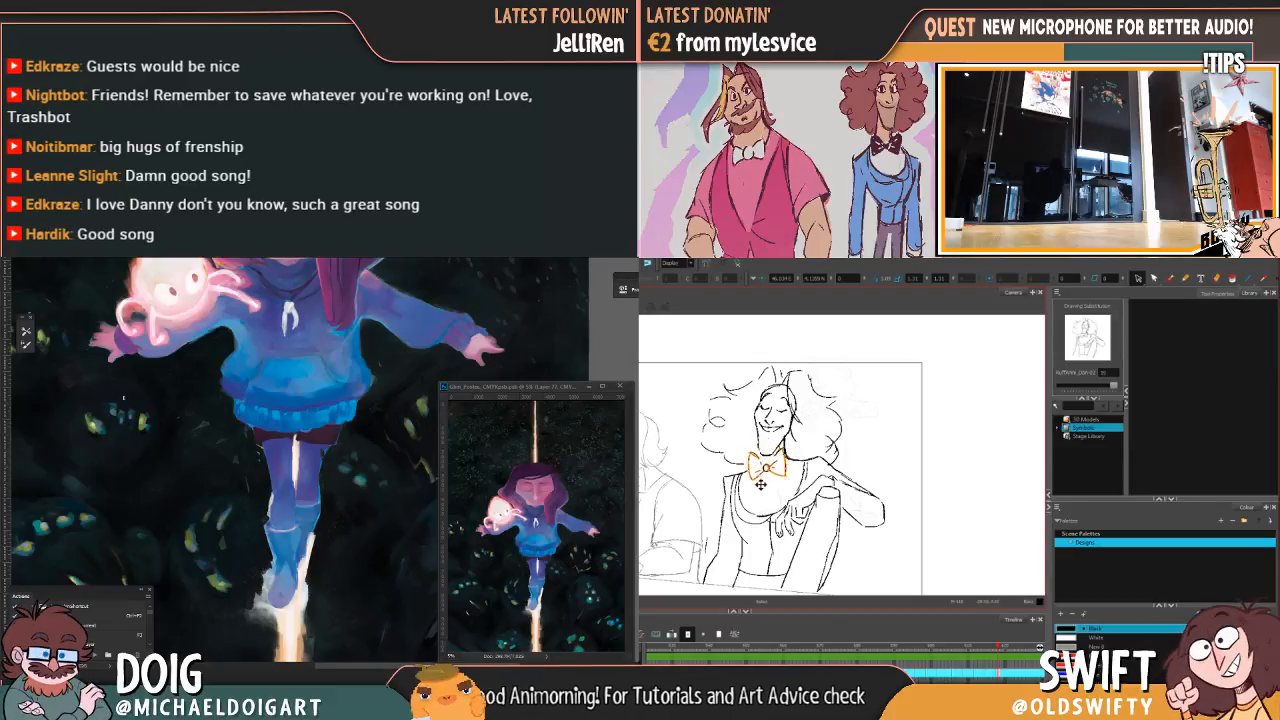
{"action": "left_click_drag", "start_coordinate": [102, 419], "coordinate": [158, 400]}
{"action": "left_click", "coordinate": [767, 466]}
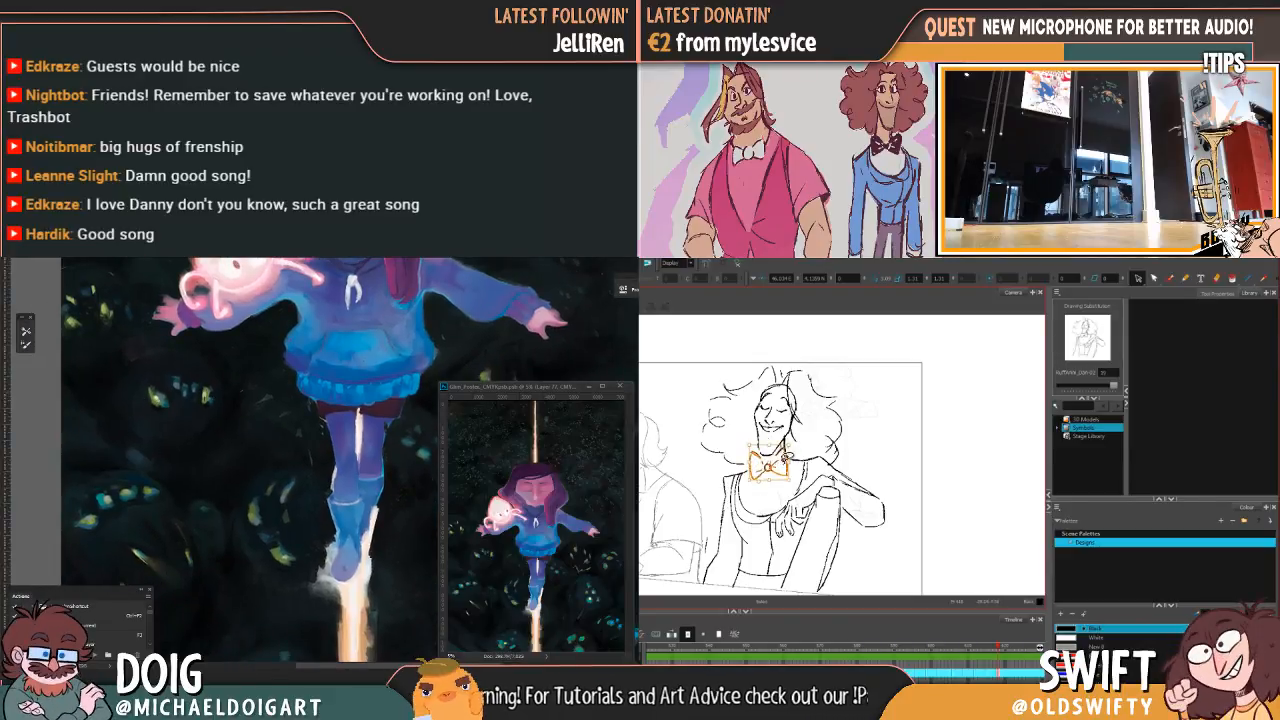
{"action": "left_click_drag", "start_coordinate": [787, 457], "coordinate": [794, 446]}
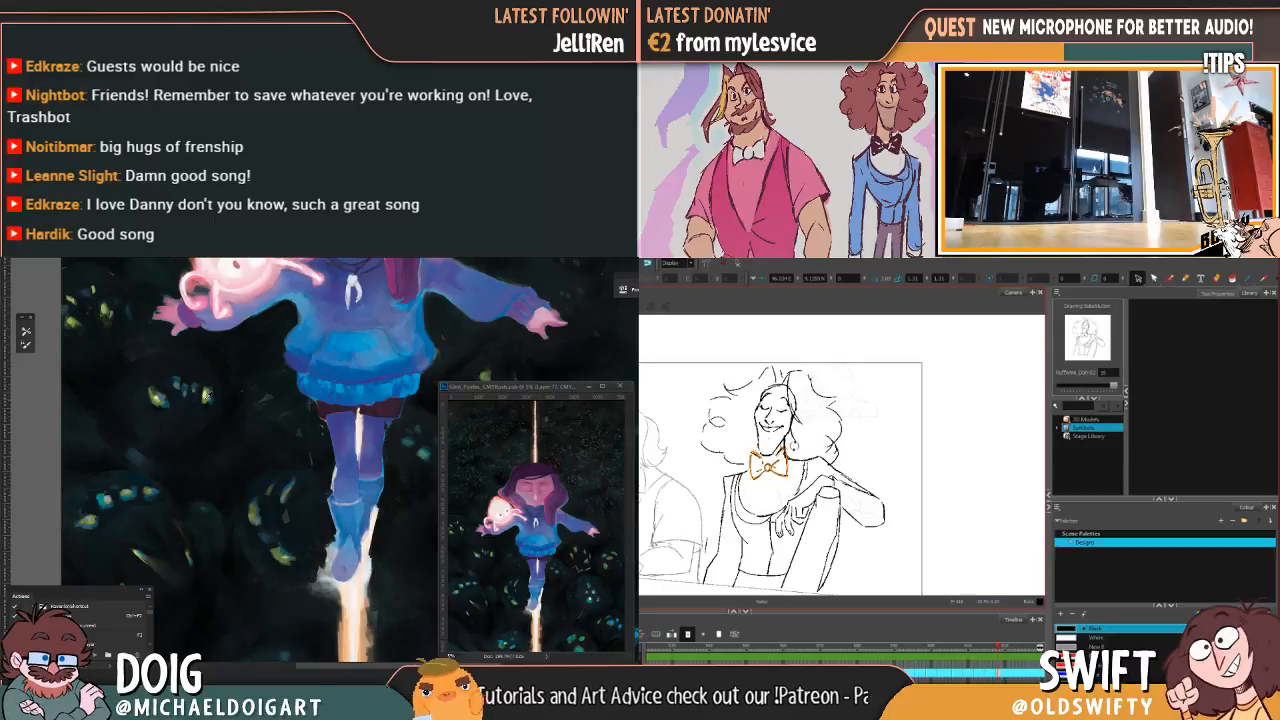
{"action": "key", "text": "f"}
{"action": "key", "text": "g"}
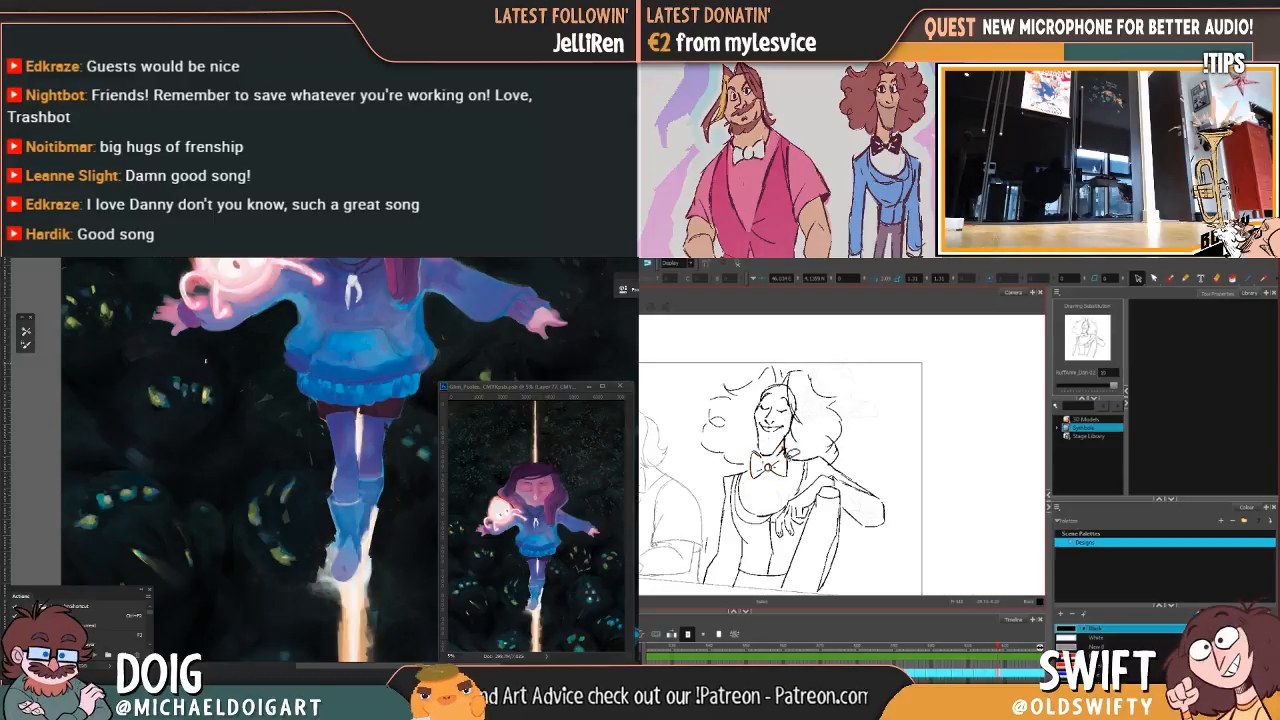
{"action": "key", "text": "f"}
{"action": "key", "text": "g"}
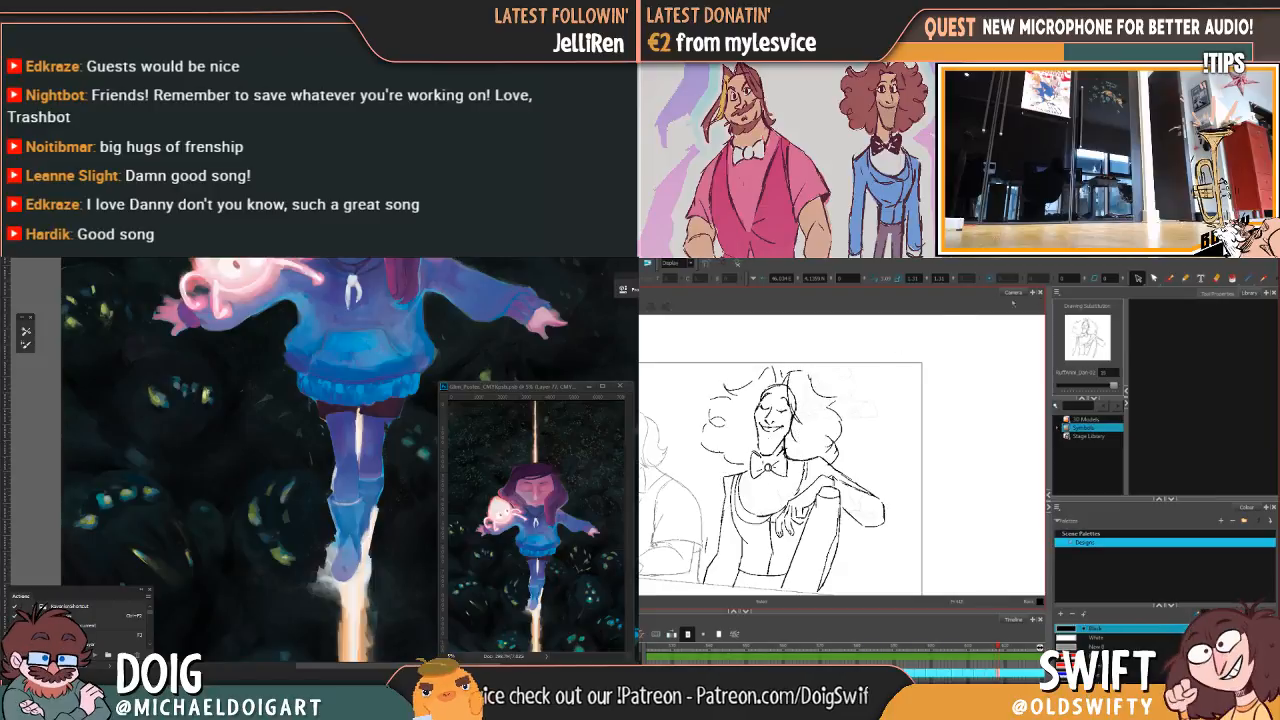
Step: Add short strokes around the mouth and chin of the smiling head and undo the last one
{"action": "scroll", "coordinate": [183, 364], "scroll_direction": "up", "scroll_amount": 3}
{"action": "left_click", "coordinate": [775, 434]}
{"action": "left_click", "coordinate": [762, 445]}
{"action": "key", "text": "ctrl+z"}
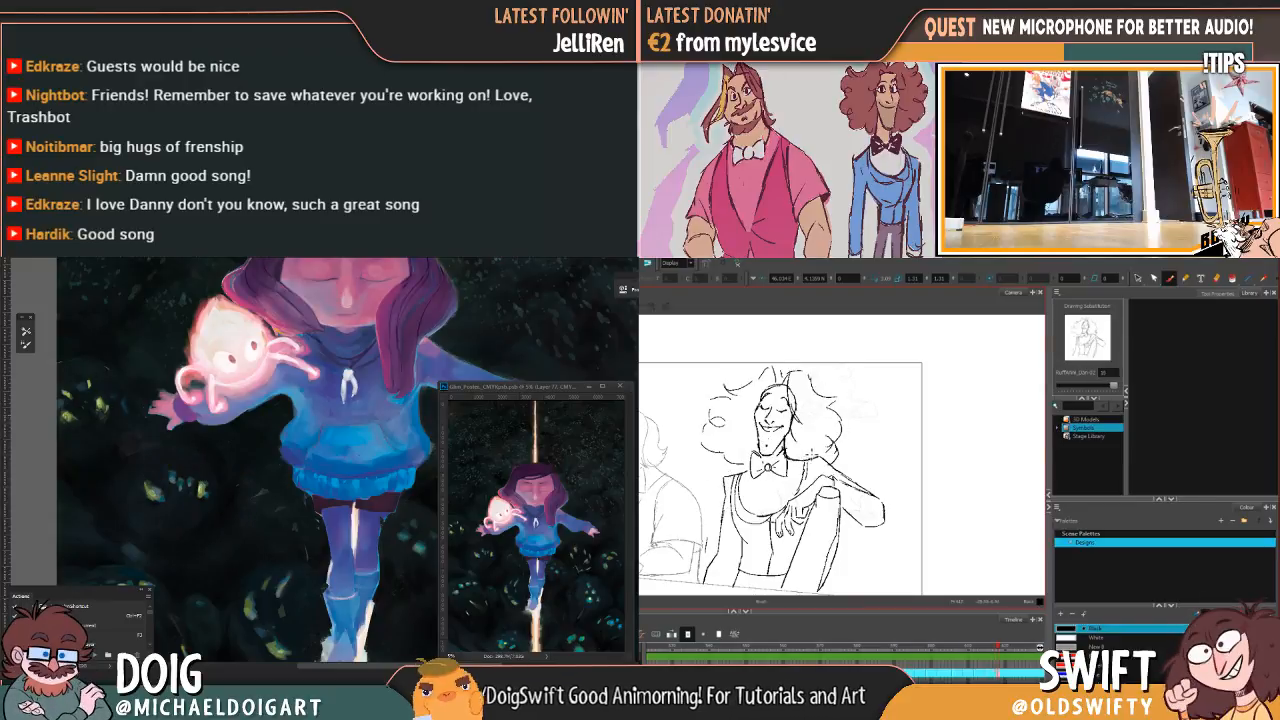
Step: Examine the creatures around the girl's legs and along the bottom edge of the painting from near and far
{"action": "mouse_move", "coordinate": [138, 572]}
{"action": "left_mouse_down"}
{"action": "mouse_move", "coordinate": [88, 428]}
{"action": "mouse_move", "coordinate": [115, 405]}
{"action": "left_mouse_up"}
{"action": "key", "text": "."}
{"action": "mouse_move", "coordinate": [168, 508]}
{"action": "left_mouse_down"}
{"action": "mouse_move", "coordinate": [140, 411]}
{"action": "mouse_move", "coordinate": [135, 438]}
{"action": "left_mouse_up"}
{"action": "key", "text": "ctrl+minus"}
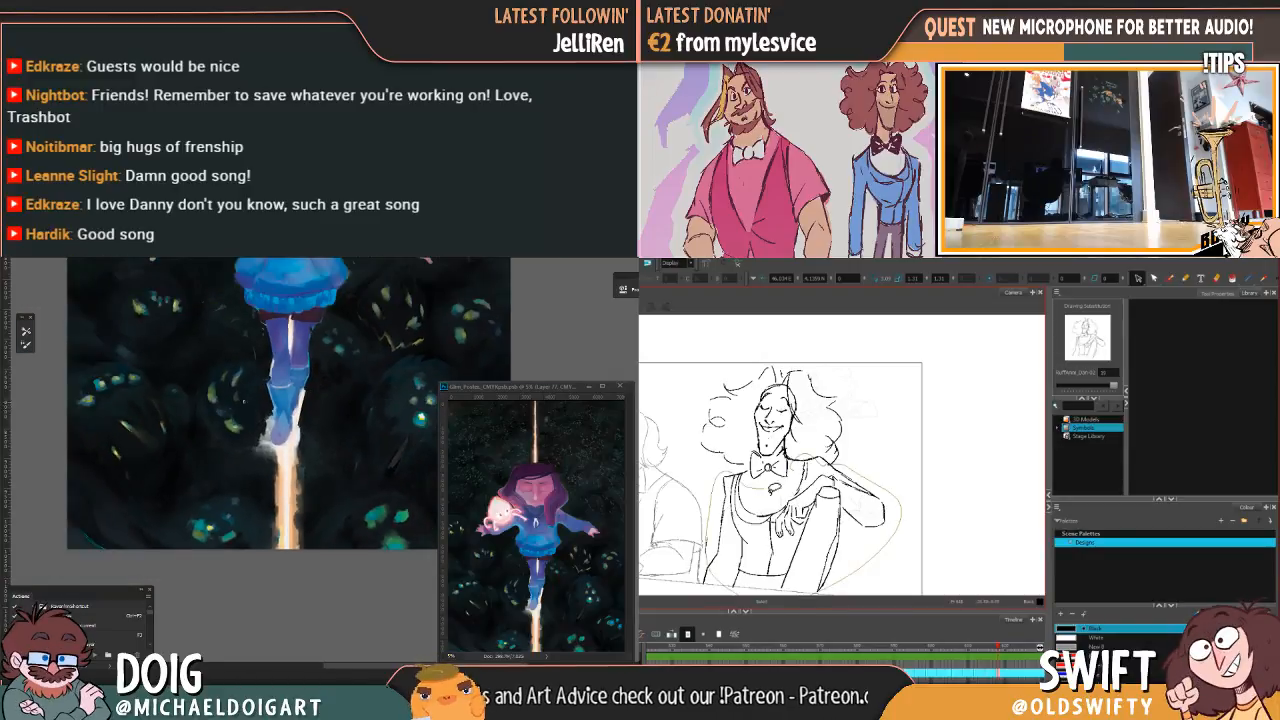
{"action": "key", "text": "ctrl+minus"}
{"action": "left_click_drag", "start_coordinate": [273, 403], "coordinate": [127, 383]}
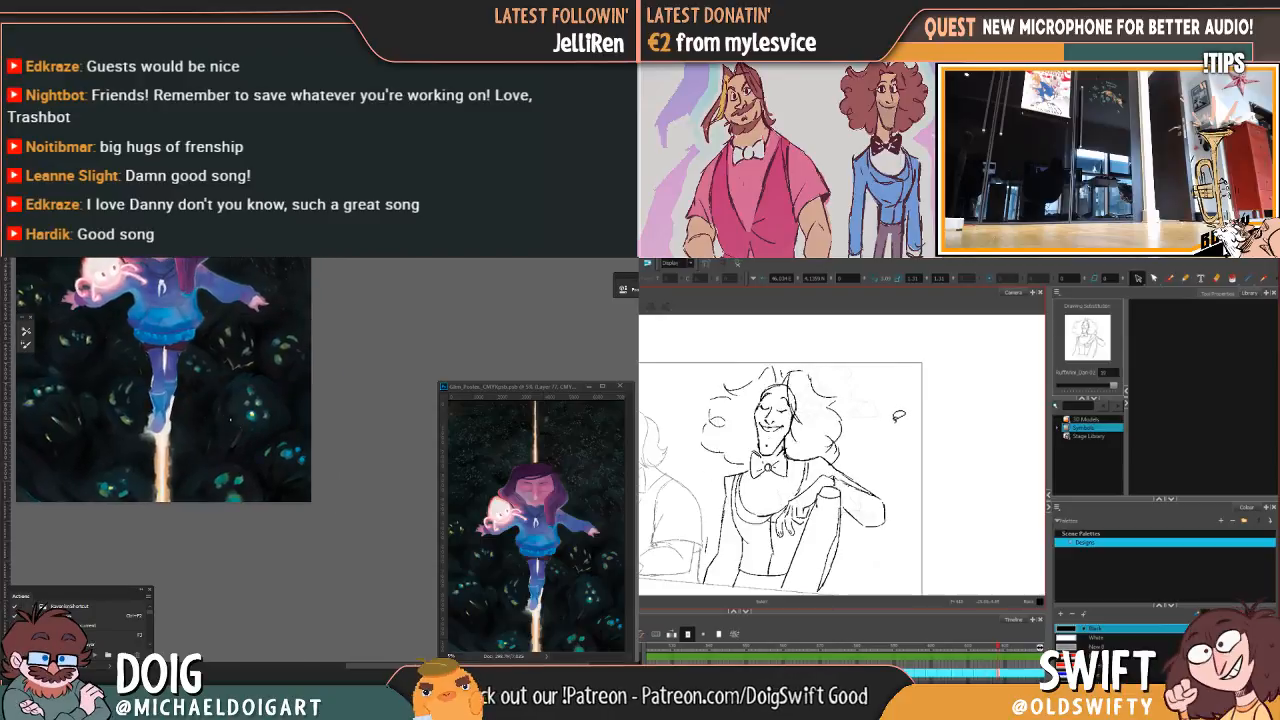
{"action": "key", "text": "ctrl+plus"}
{"action": "key", "text": "ctrl+plus"}
{"action": "left_click_drag", "start_coordinate": [143, 460], "coordinate": [214, 432]}
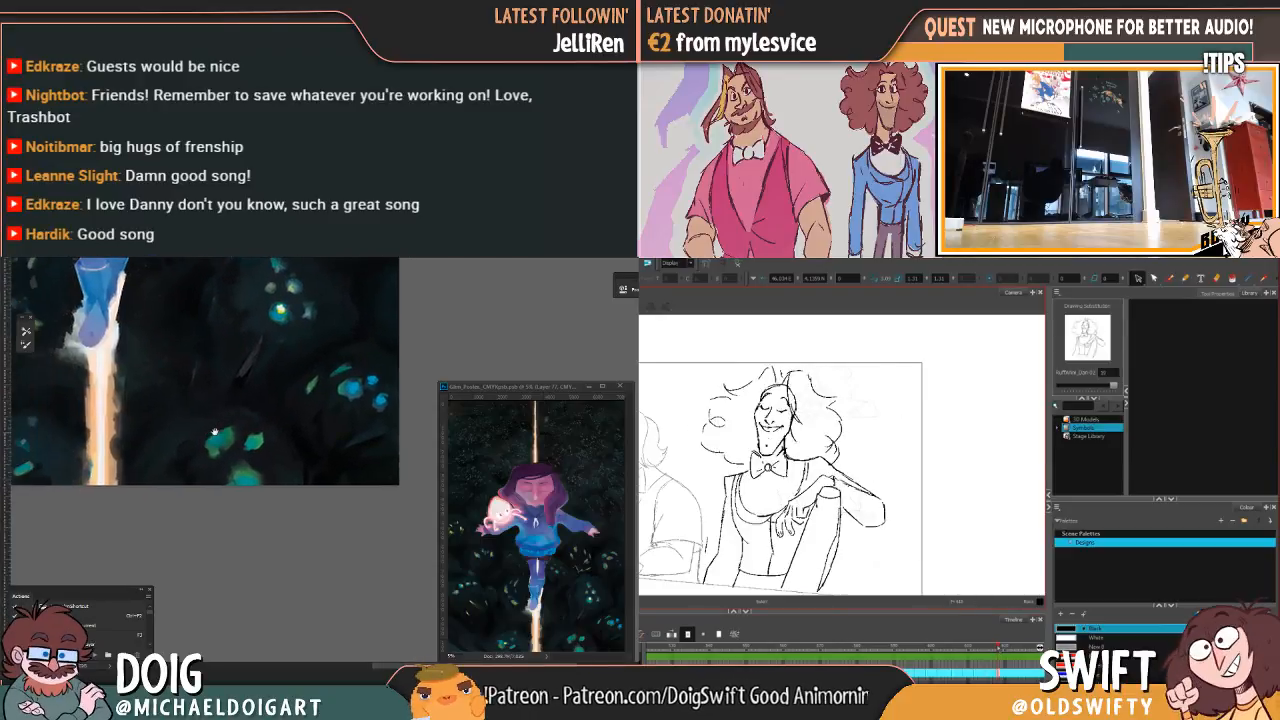
Step: Sample green from the creature's eyes right of the glowing trail and touch up the creatures along the bottom edge
{"action": "left_click", "coordinate": [216, 436], "text": "alt"}
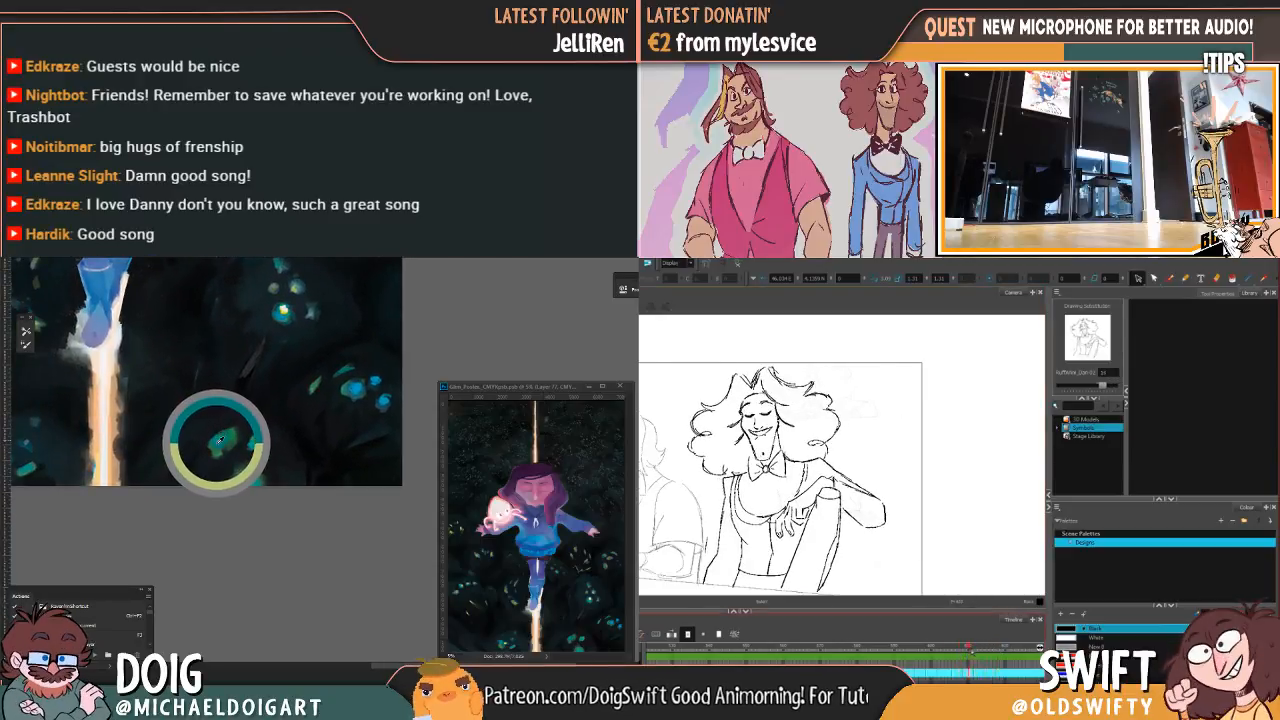
{"action": "left_click_drag", "start_coordinate": [148, 430], "coordinate": [226, 447]}
{"action": "left_click_drag", "start_coordinate": [152, 425], "coordinate": [226, 431]}
{"action": "left_click_drag", "start_coordinate": [150, 434], "coordinate": [201, 448]}
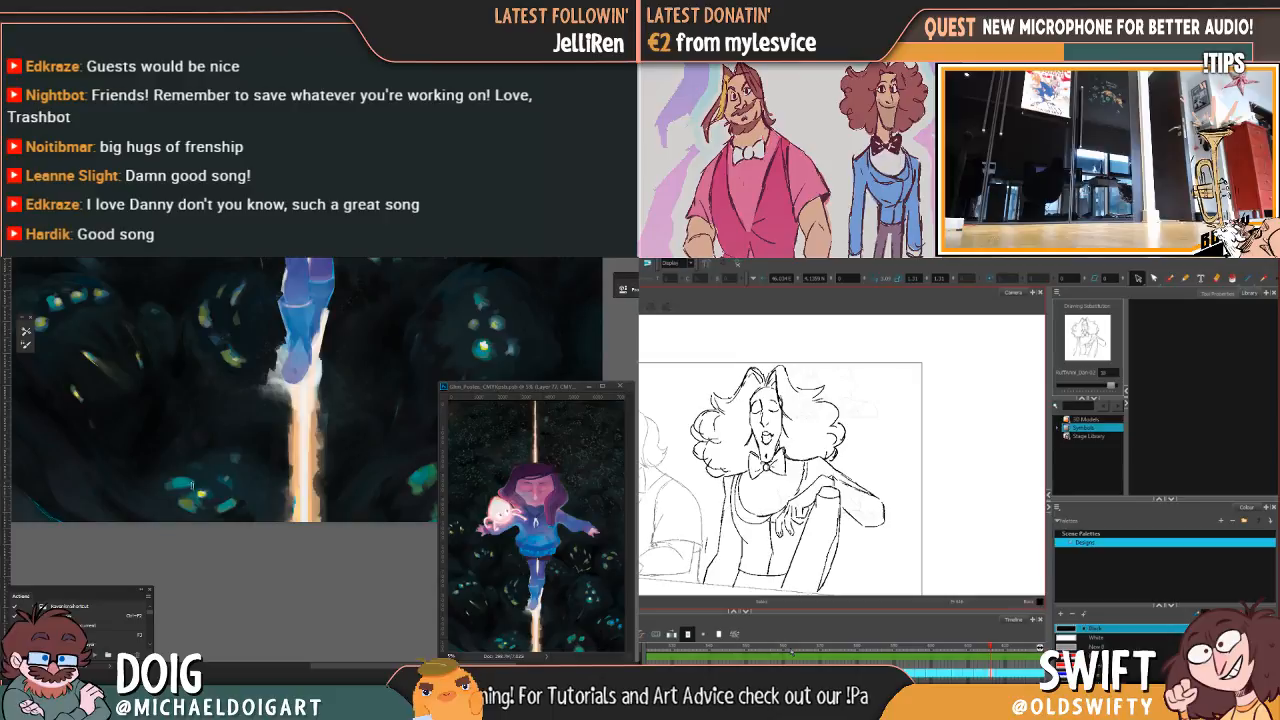
{"action": "key", "text": "ctrl+minus"}
{"action": "mouse_move", "coordinate": [243, 438]}
{"action": "left_mouse_down"}
{"action": "mouse_move", "coordinate": [158, 488]}
{"action": "mouse_move", "coordinate": [136, 474]}
{"action": "mouse_move", "coordinate": [217, 451]}
{"action": "left_mouse_up"}
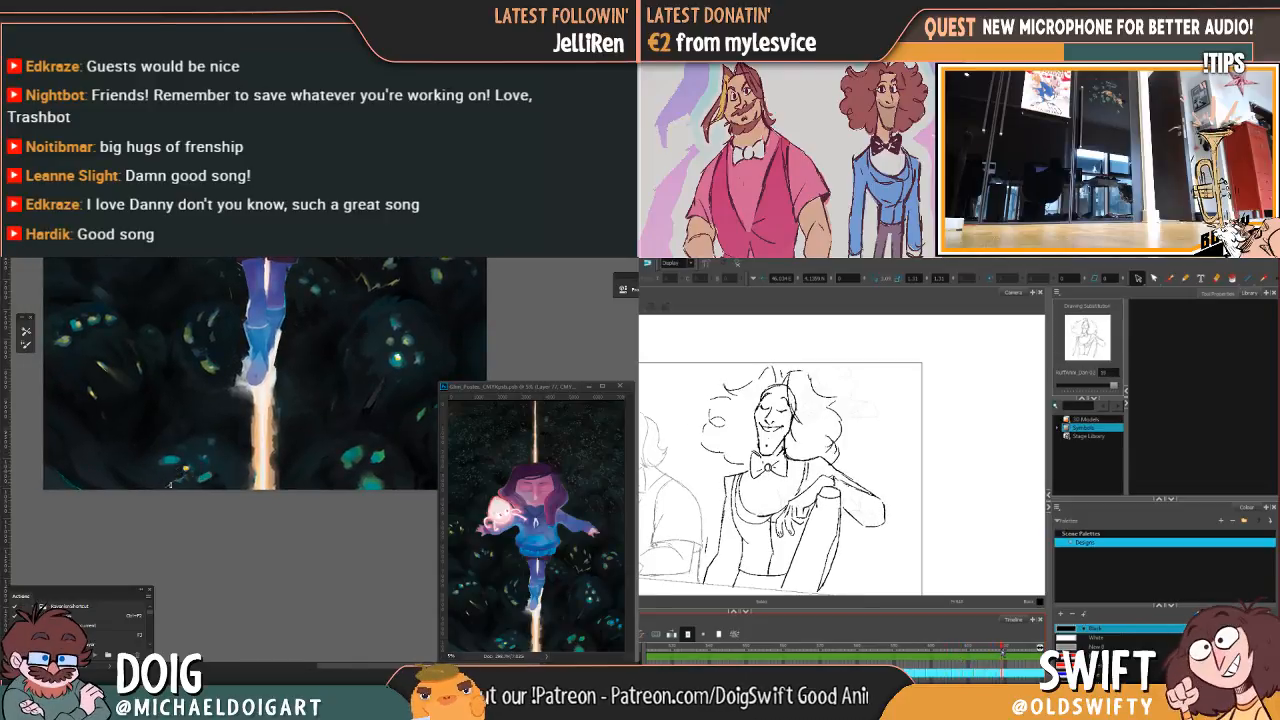
Step: Lasso the body on the smiling drawing, clear the selection, then compare frames and scrub back to the open-mouthed drawing
{"action": "mouse_move", "coordinate": [868, 487]}
{"action": "left_mouse_down"}
{"action": "mouse_move", "coordinate": [736, 465]}
{"action": "mouse_move", "coordinate": [734, 572]}
{"action": "mouse_move", "coordinate": [860, 588]}
{"action": "left_mouse_up"}
{"action": "left_click_drag", "start_coordinate": [886, 451], "coordinate": [886, 453]}
{"action": "left_click", "coordinate": [924, 490]}
{"action": "key", "text": "comma"}
{"action": "key", "text": "period"}
{"action": "mouse_move", "coordinate": [1000, 653]}
{"action": "left_mouse_down"}
{"action": "mouse_move", "coordinate": [959, 653]}
{"action": "mouse_move", "coordinate": [1003, 648]}
{"action": "mouse_move", "coordinate": [989, 648]}
{"action": "left_mouse_up"}
{"action": "left_click", "coordinate": [185, 468], "text": "alt"}
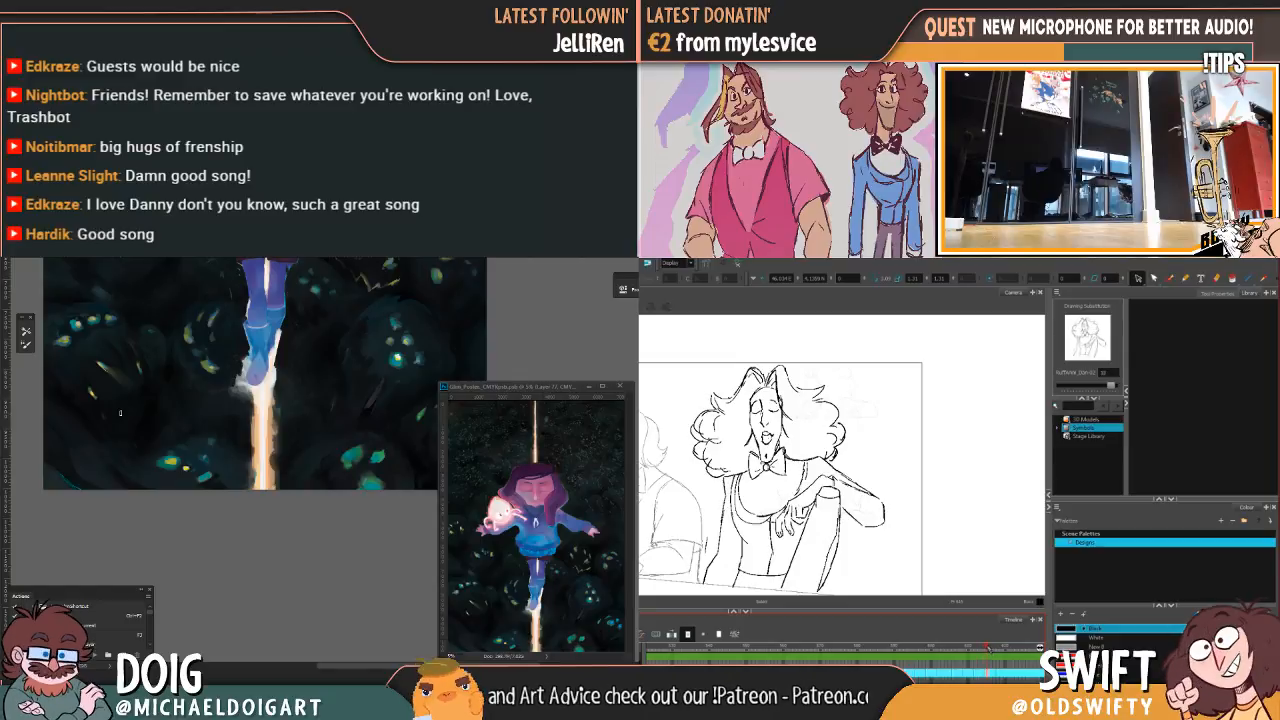
Step: Lasso the body and arms below the bow tie on the open-mouthed drawing, clear the selection and flip to the preceding frames
{"action": "mouse_move", "coordinate": [865, 575]}
{"action": "left_mouse_down"}
{"action": "mouse_move", "coordinate": [780, 588]}
{"action": "mouse_move", "coordinate": [722, 520]}
{"action": "mouse_move", "coordinate": [722, 500]}
{"action": "mouse_move", "coordinate": [747, 483]}
{"action": "mouse_move", "coordinate": [777, 495]}
{"action": "mouse_move", "coordinate": [779, 475]}
{"action": "mouse_move", "coordinate": [851, 468]}
{"action": "mouse_move", "coordinate": [905, 522]}
{"action": "mouse_move", "coordinate": [868, 580]}
{"action": "left_mouse_up"}
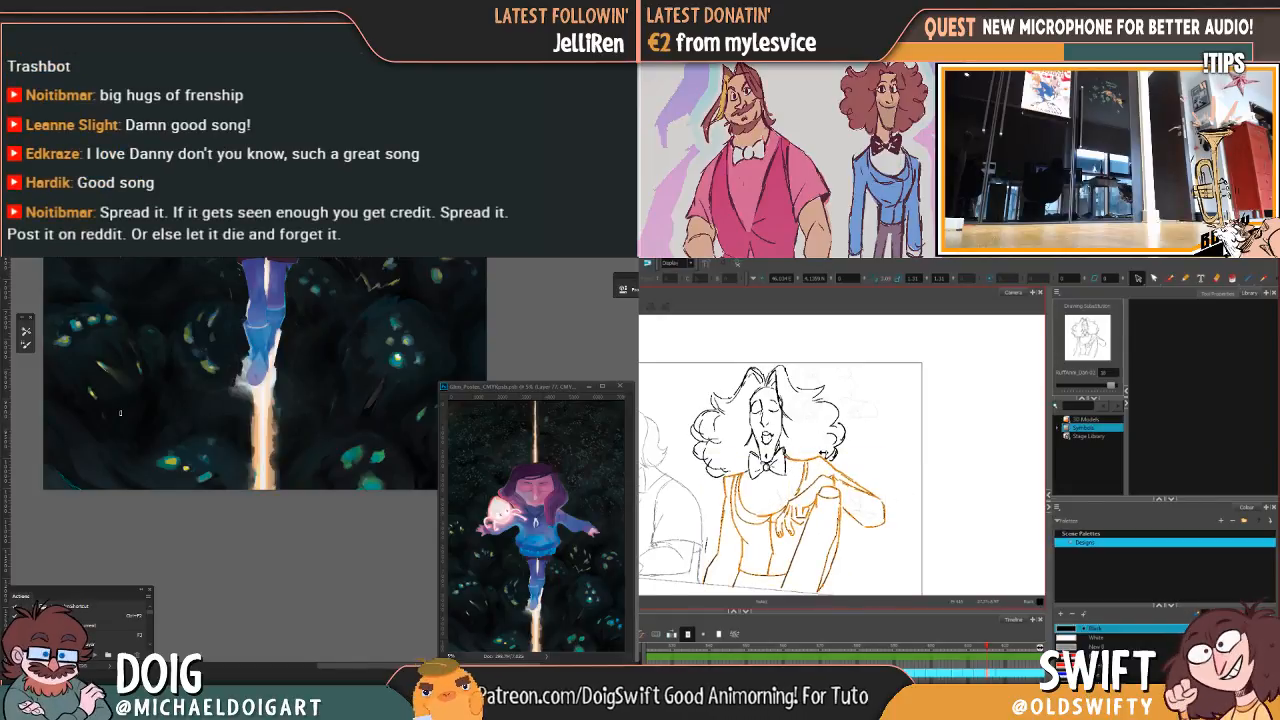
{"action": "left_click", "coordinate": [918, 437]}
{"action": "key", "text": "comma"}
{"action": "key", "text": "period"}
{"action": "key", "text": "comma"}
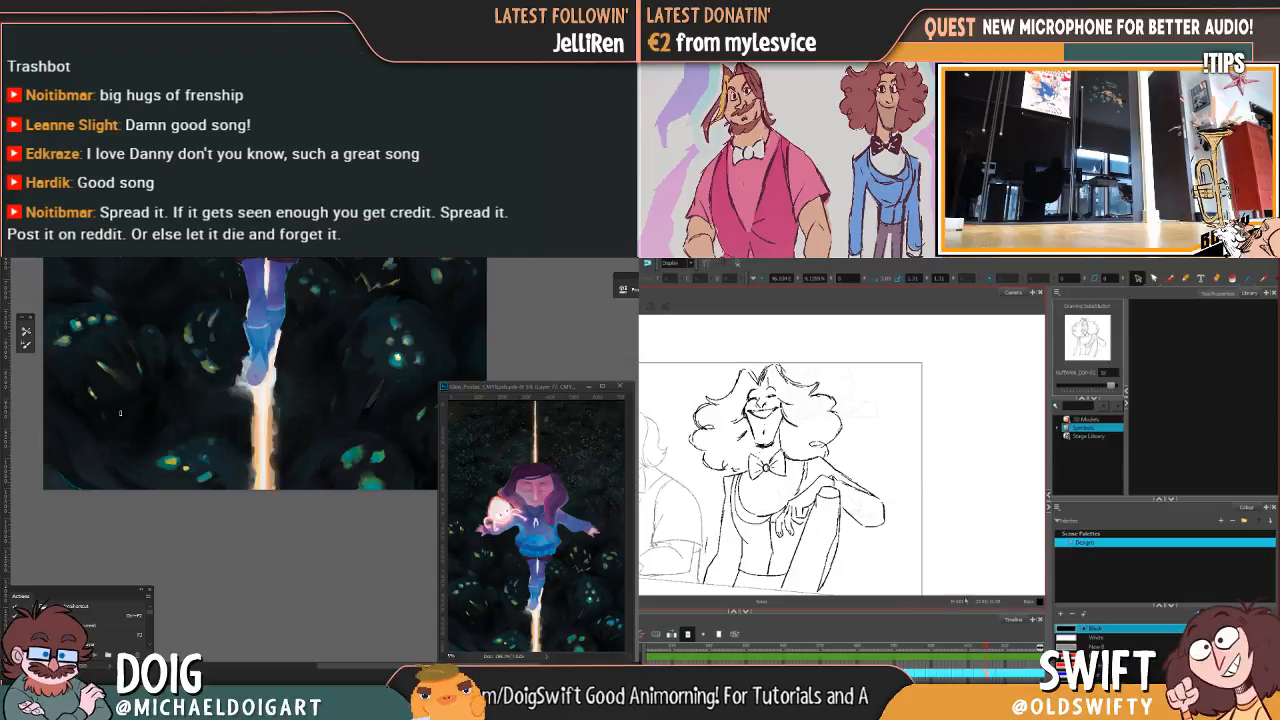
Step: Lasso the bow tie on the open-mouthed drawing, clear the selection and compare it with the neighbouring frames
{"action": "key", "text": "period"}
{"action": "key", "text": "comma"}
{"action": "key", "text": "period"}
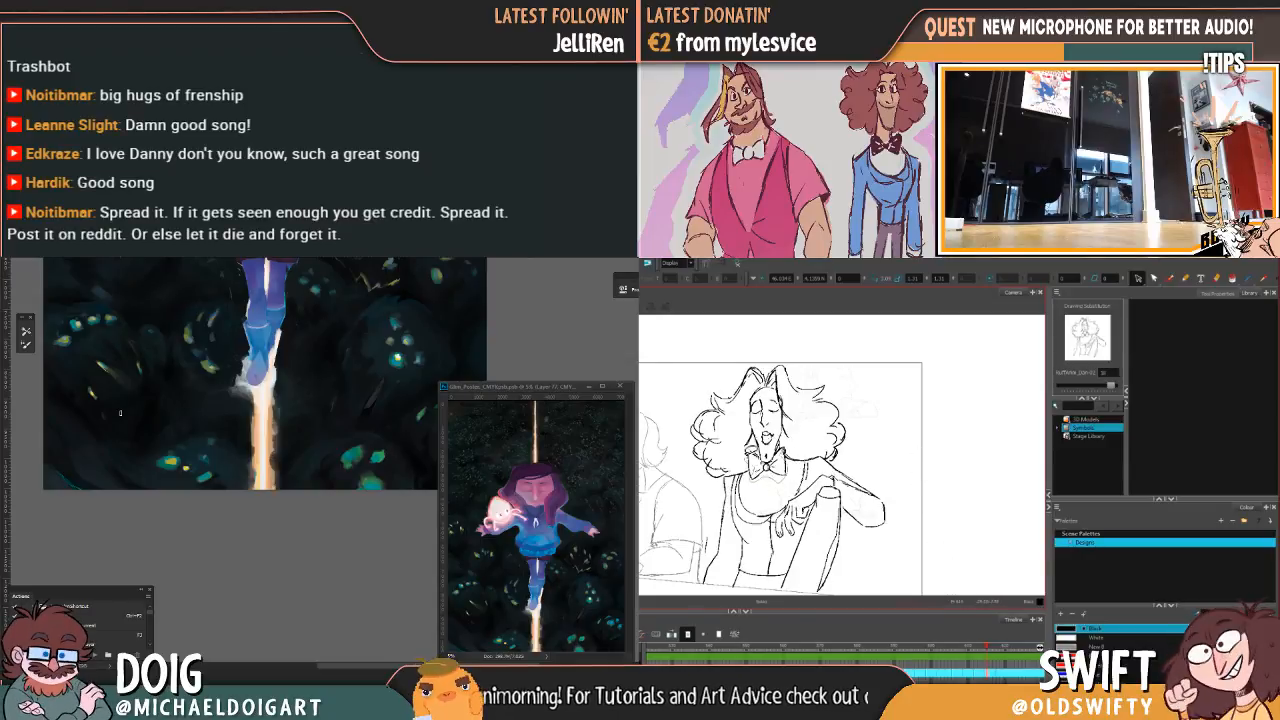
{"action": "left_click_drag", "start_coordinate": [784, 455], "coordinate": [768, 453]}
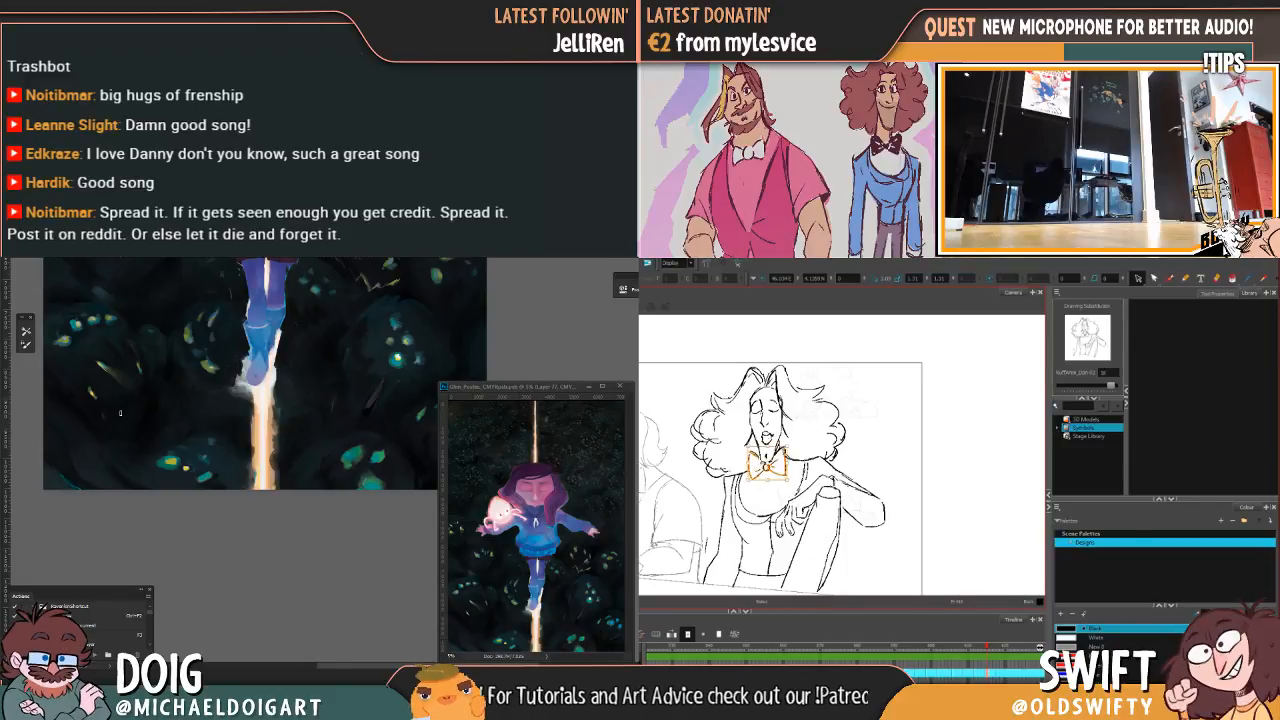
{"action": "key", "text": "comma"}
{"action": "key", "text": "period"}
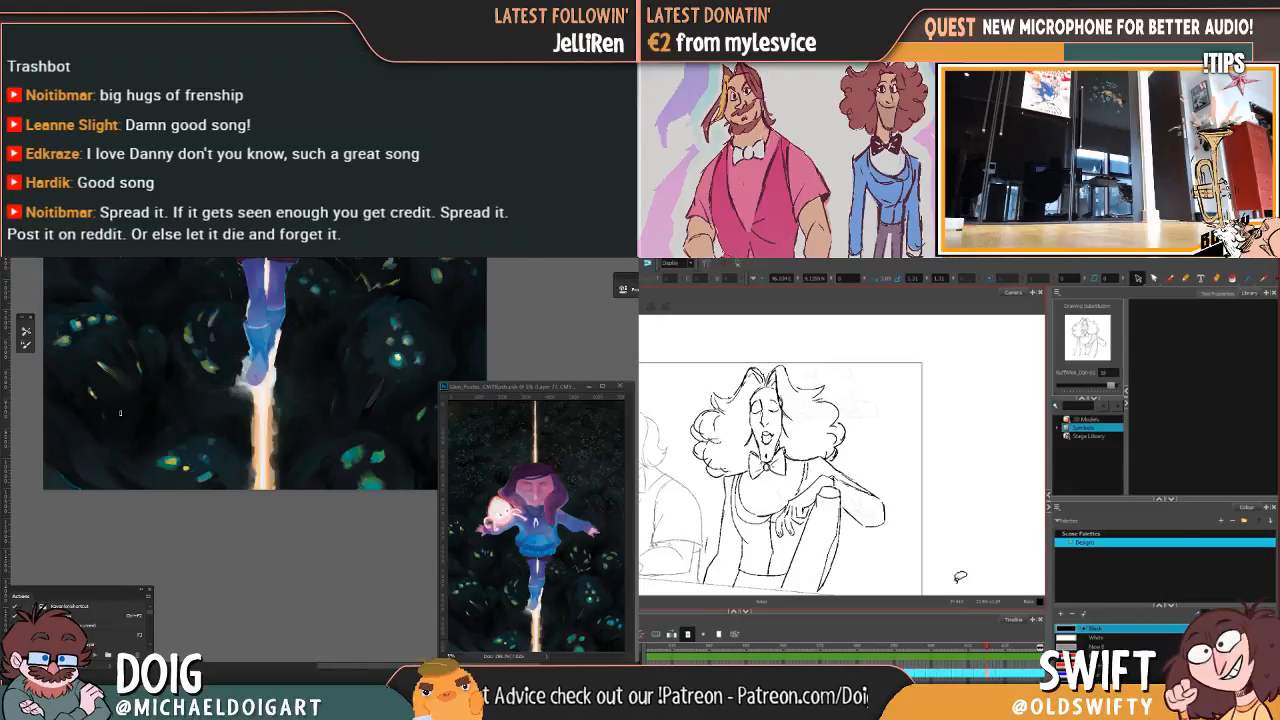
Step: Scrub back to the smiling drawing and lasso the leaning arm and post, sampling colours from the creatures beside the painting's glowing trail
{"action": "mouse_move", "coordinate": [990, 648]}
{"action": "left_mouse_down"}
{"action": "mouse_move", "coordinate": [911, 654]}
{"action": "mouse_move", "coordinate": [1006, 648]}
{"action": "mouse_move", "coordinate": [929, 654]}
{"action": "left_mouse_up"}
{"action": "left_click", "coordinate": [173, 461], "text": "alt"}
{"action": "left_click", "coordinate": [356, 449], "text": "alt"}
{"action": "mouse_move", "coordinate": [849, 566]}
{"action": "left_mouse_down"}
{"action": "mouse_move", "coordinate": [799, 553]}
{"action": "mouse_move", "coordinate": [781, 533]}
{"action": "mouse_move", "coordinate": [790, 505]}
{"action": "mouse_move", "coordinate": [860, 485]}
{"action": "mouse_move", "coordinate": [886, 560]}
{"action": "mouse_move", "coordinate": [849, 575]}
{"action": "left_mouse_up"}
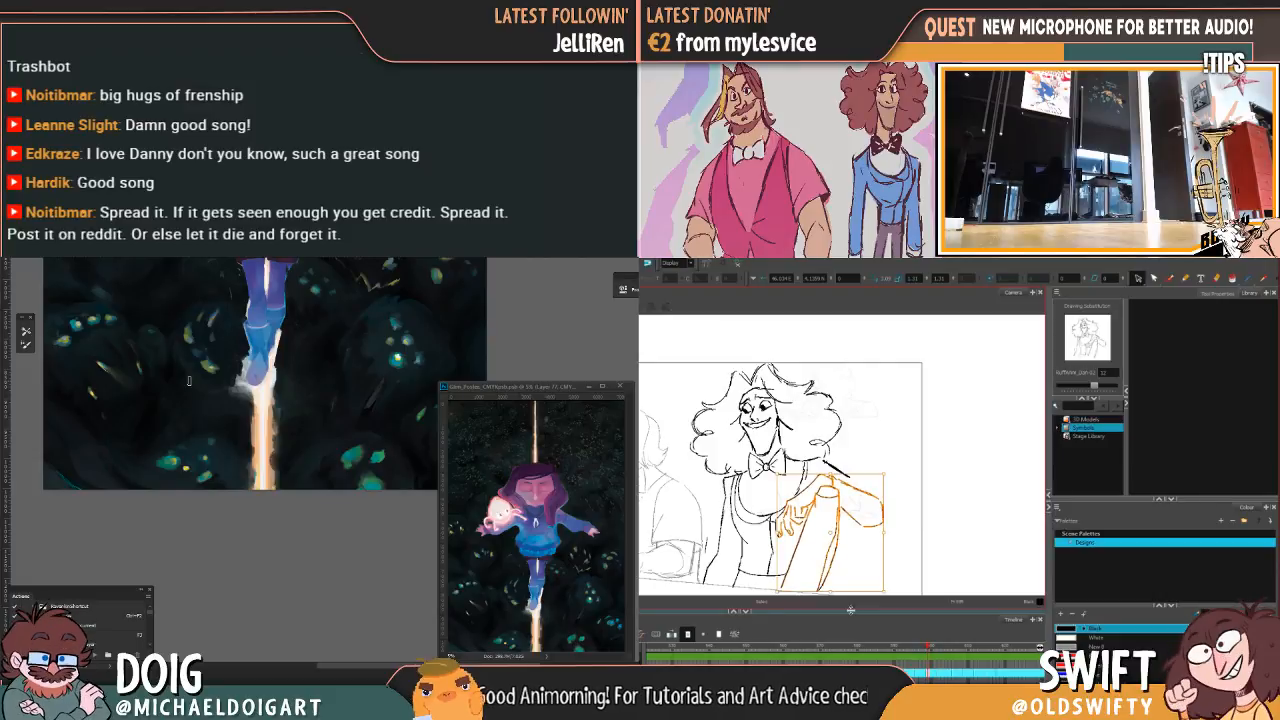
Step: Flip repeatedly between the smiling drawing and its neighbour to examine how the leaning arm and post line up
{"action": "key", "text": "comma"}
{"action": "key", "text": "period"}
{"action": "key", "text": "comma"}
{"action": "key", "text": "period"}
{"action": "key", "text": "comma"}
{"action": "key", "text": "period"}
{"action": "key", "text": "comma"}
{"action": "key", "text": "period"}
{"action": "key", "text": "comma"}
{"action": "key", "text": "period"}
{"action": "key", "text": "comma"}
{"action": "key", "text": "period"}
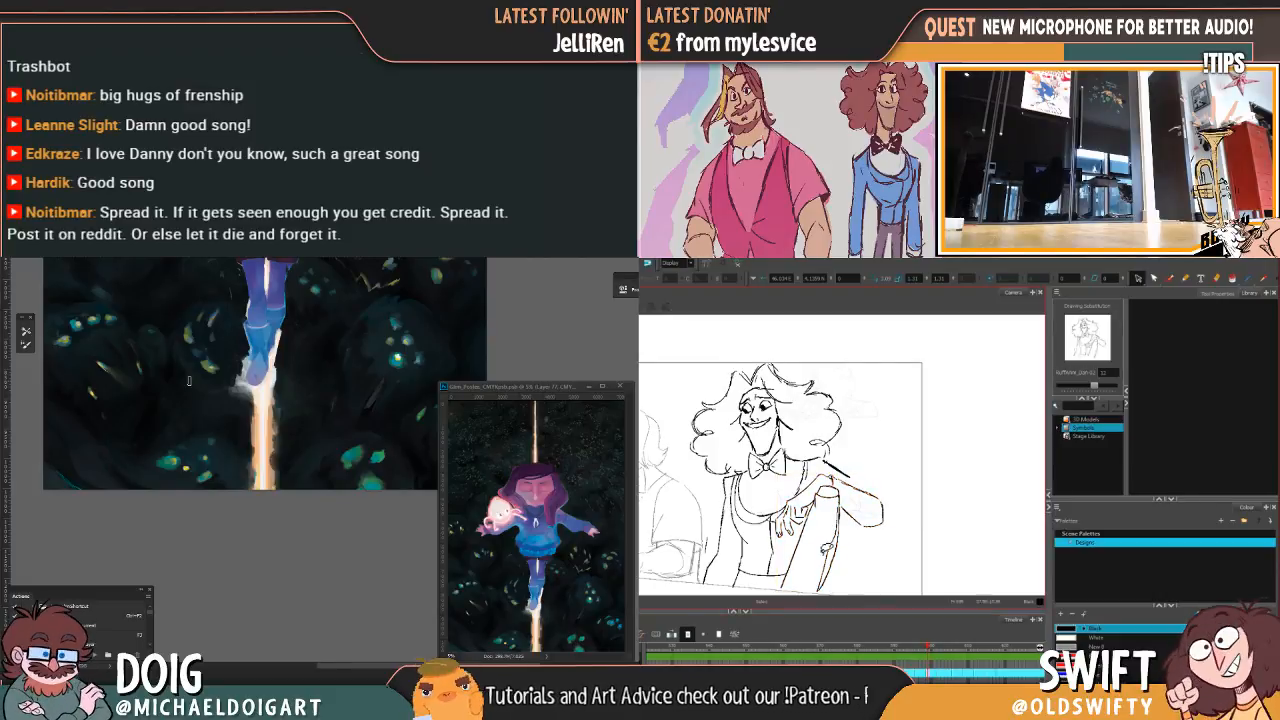
Step: Lasso the post's outline under the hand on the smiling drawing, adjust it and clear the selection
{"action": "left_click", "coordinate": [805, 564]}
{"action": "mouse_move", "coordinate": [843, 548]}
{"action": "left_mouse_down"}
{"action": "mouse_move", "coordinate": [794, 552]}
{"action": "mouse_move", "coordinate": [819, 577]}
{"action": "mouse_move", "coordinate": [836, 555]}
{"action": "mouse_move", "coordinate": [845, 591]}
{"action": "left_mouse_up"}
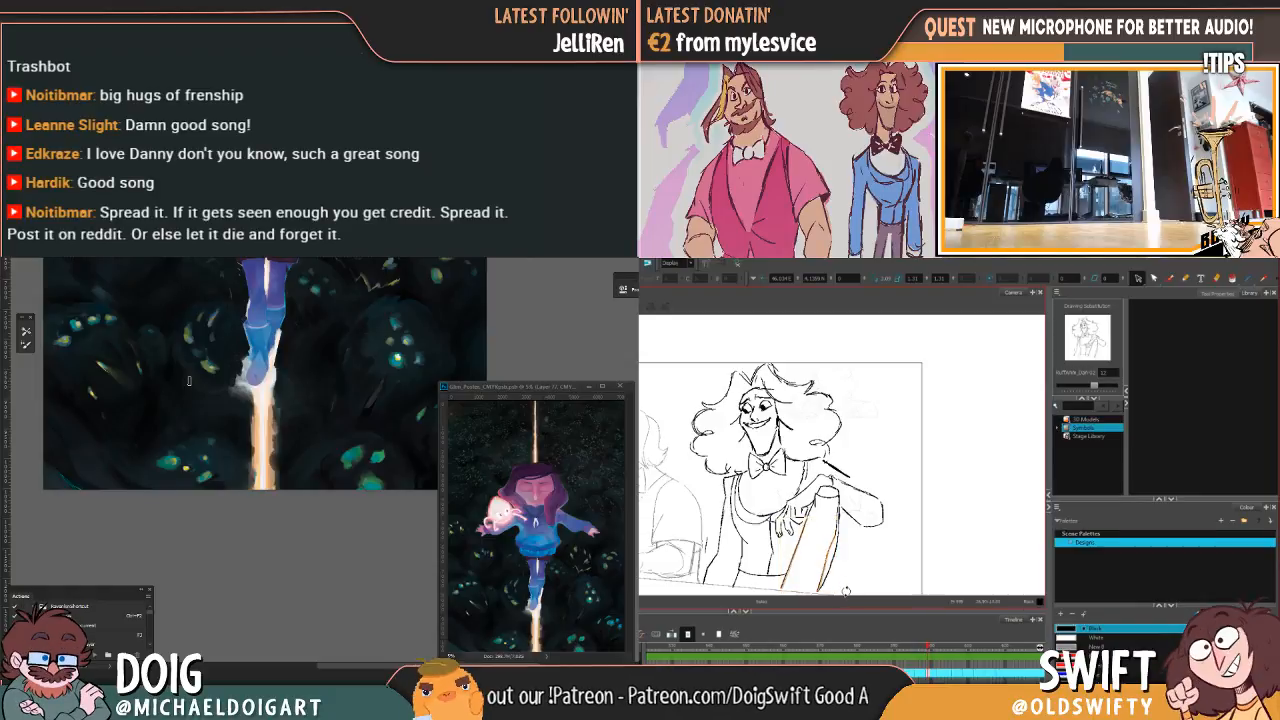
{"action": "left_click", "coordinate": [845, 591]}
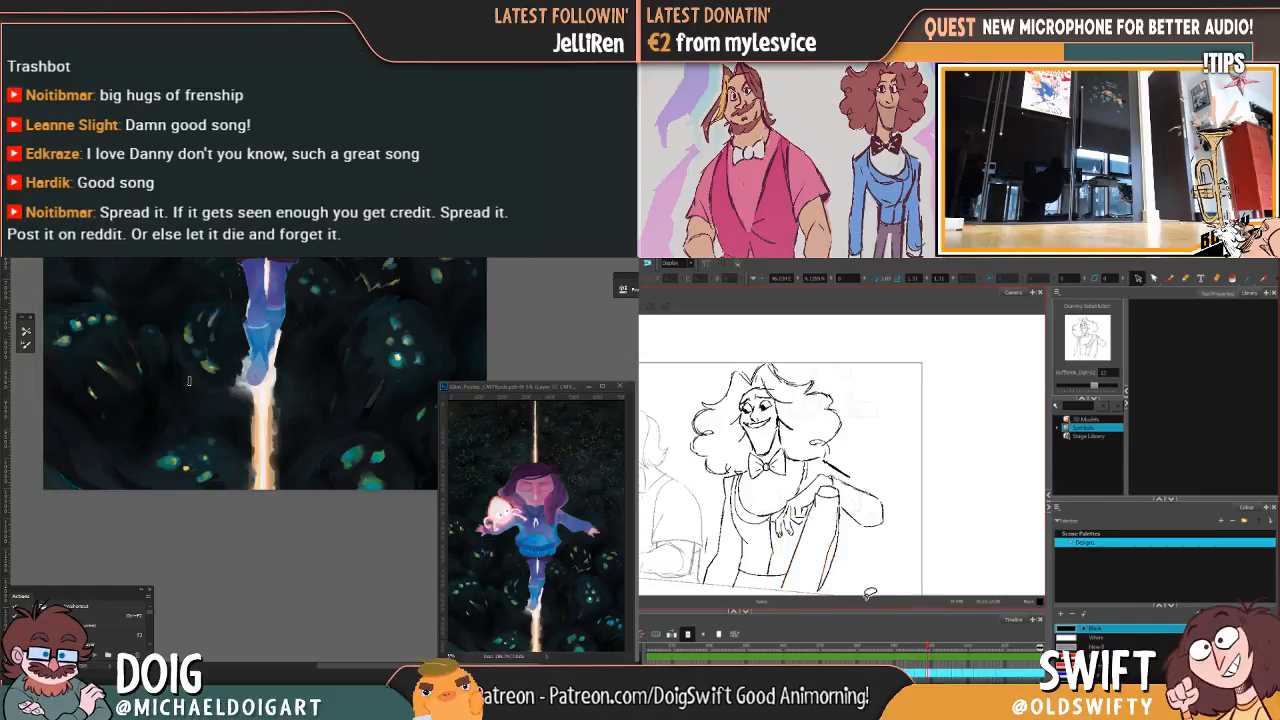
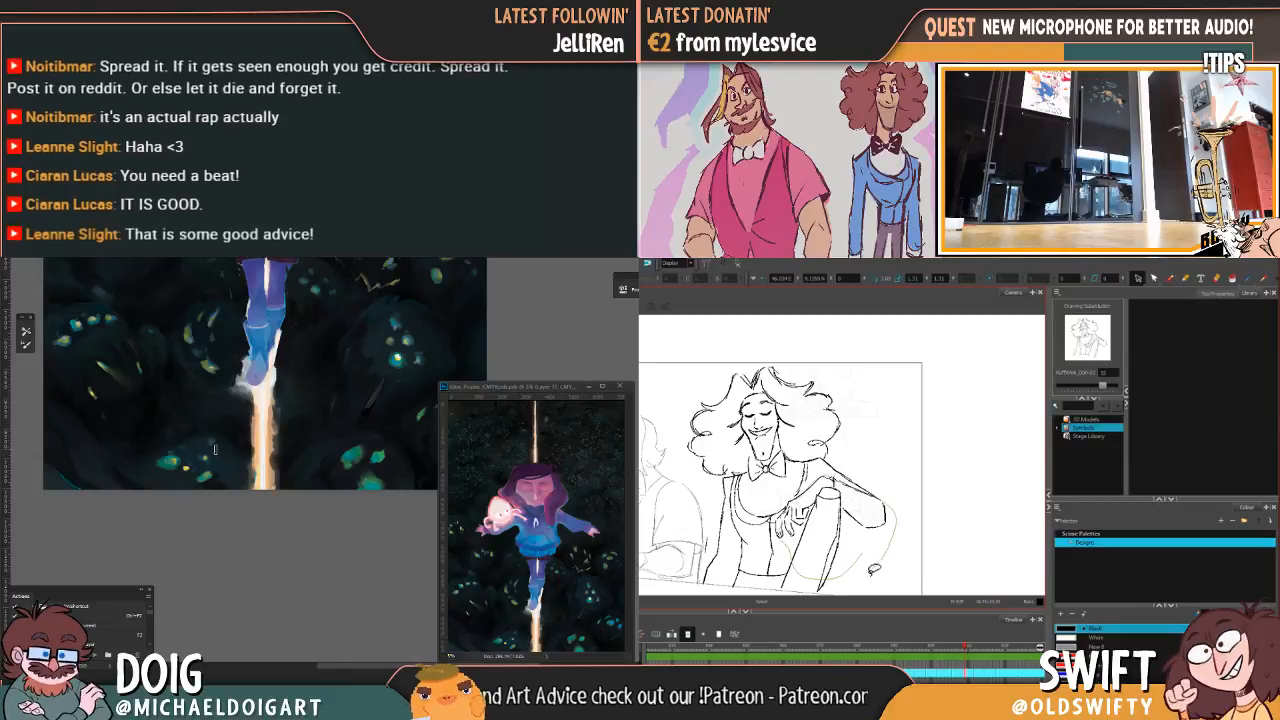
Step: Nudge the leaning arm and post on the closed-eyed drawing, and sample green from the creature's eyes right of the glowing trail
{"action": "left_click", "coordinate": [844, 567]}
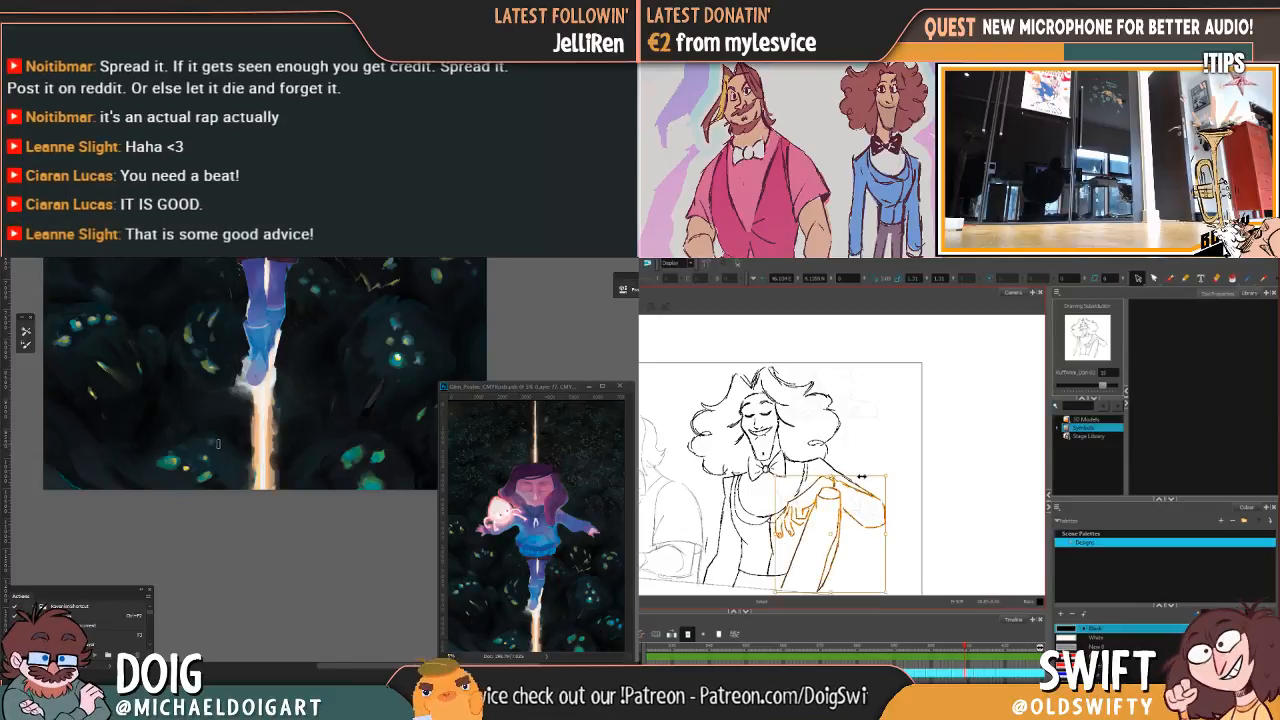
{"action": "left_click_drag", "start_coordinate": [885, 475], "coordinate": [885, 474]}
{"action": "left_click", "coordinate": [907, 463]}
{"action": "left_click", "coordinate": [251, 495], "text": "alt"}
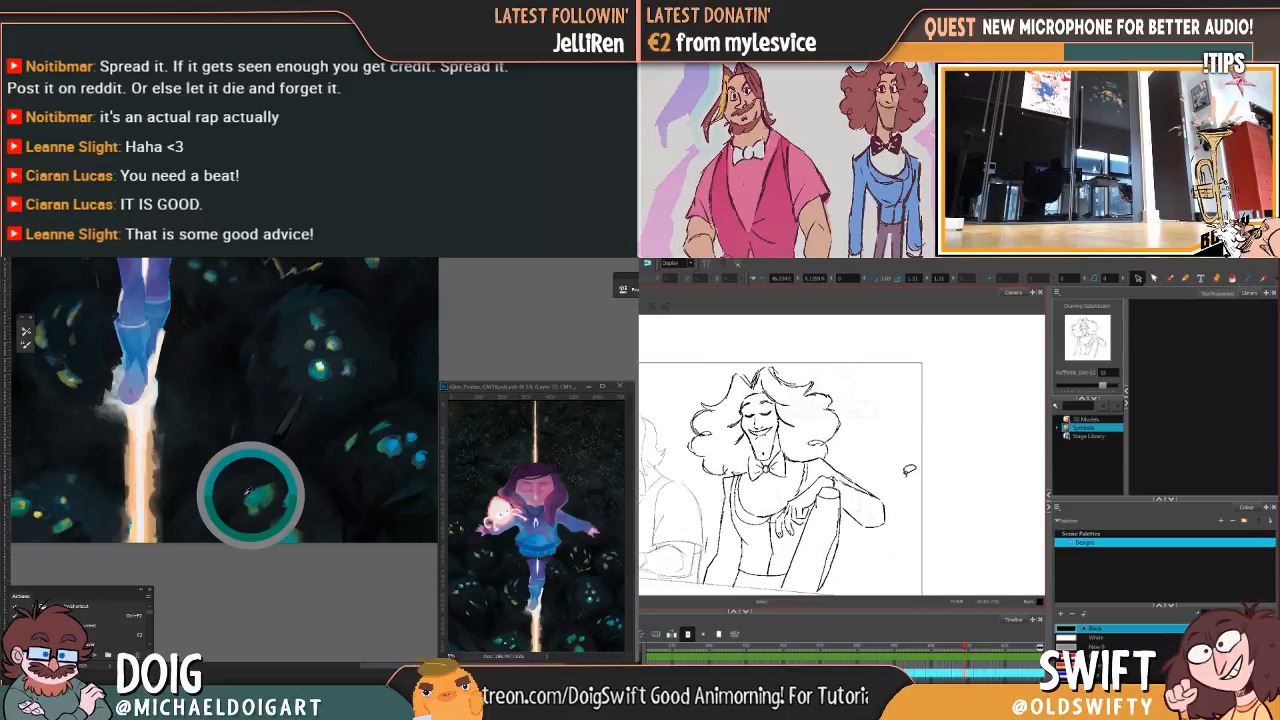
{"action": "mouse_move", "coordinate": [168, 473]}
{"action": "left_mouse_down"}
{"action": "mouse_move", "coordinate": [228, 472]}
{"action": "mouse_move", "coordinate": [184, 461]}
{"action": "mouse_move", "coordinate": [214, 489]}
{"action": "mouse_move", "coordinate": [260, 488]}
{"action": "left_mouse_up"}
Step: Step through the smile-to-laugh frames to check the arm's motion, and survey the creatures along the painting's bottom edge
{"action": "key", "text": "period"}
{"action": "key", "text": "period"}
{"action": "key", "text": "period"}
{"action": "key", "text": "comma"}
{"action": "key", "text": "comma"}
{"action": "key", "text": "comma"}
{"action": "key", "text": "comma"}
{"action": "key", "text": "comma"}
{"action": "key", "text": "comma"}
{"action": "key", "text": "comma"}
{"action": "left_click_drag", "start_coordinate": [137, 398], "coordinate": [175, 408]}
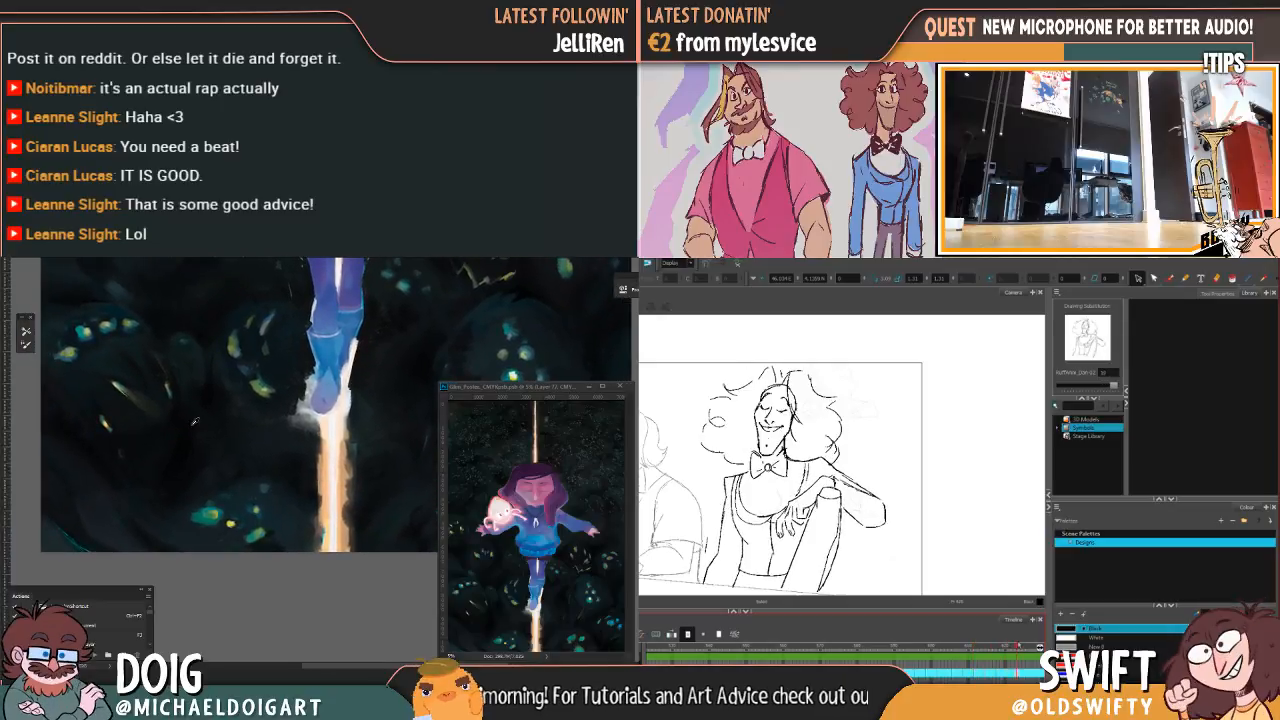
{"action": "key", "text": "comma"}
{"action": "key", "text": "comma"}
{"action": "key", "text": "ctrl+minus"}
{"action": "left_click_drag", "start_coordinate": [280, 426], "coordinate": [234, 476]}
{"action": "key", "text": "comma"}
{"action": "key", "text": "comma"}
{"action": "mouse_move", "coordinate": [326, 462]}
{"action": "left_mouse_down"}
{"action": "mouse_move", "coordinate": [260, 460]}
{"action": "mouse_move", "coordinate": [285, 443]}
{"action": "mouse_move", "coordinate": [273, 427]}
{"action": "left_mouse_up"}
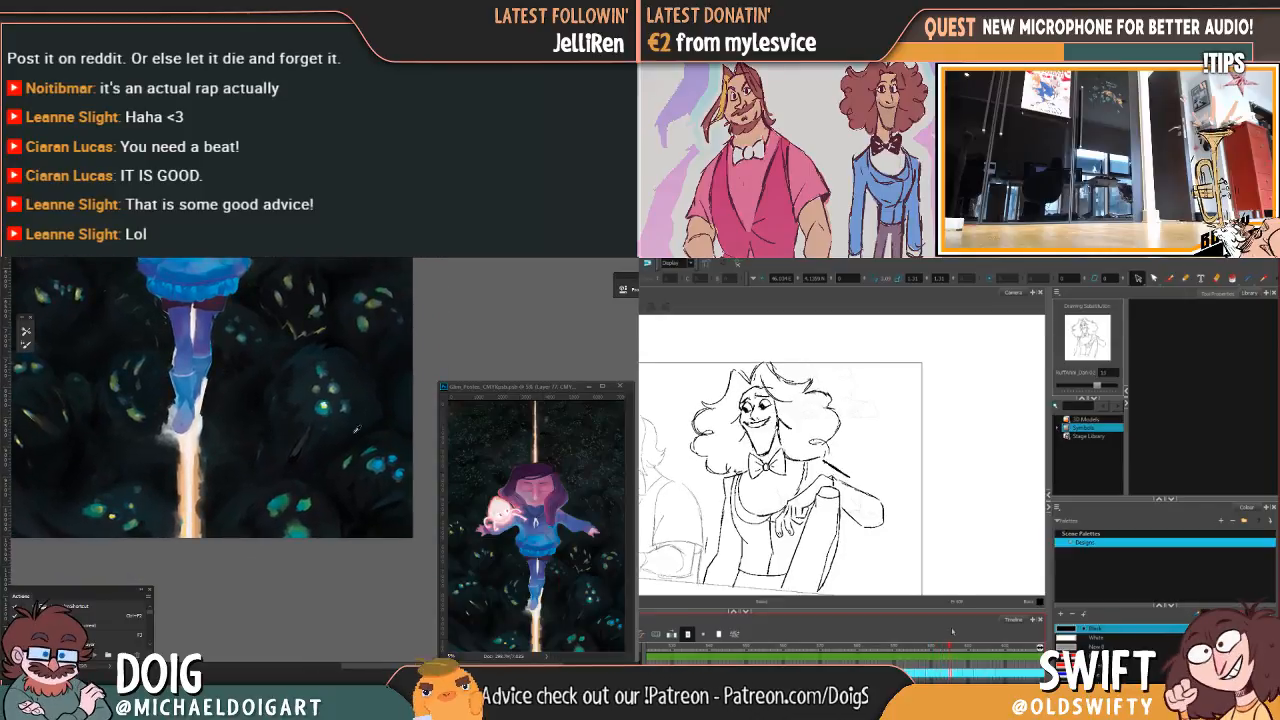
Step: Lasso the bent elbow on the drawing following the wide-eyed smile, adjust its angle slightly and clear the selection
{"action": "key", "text": "period"}
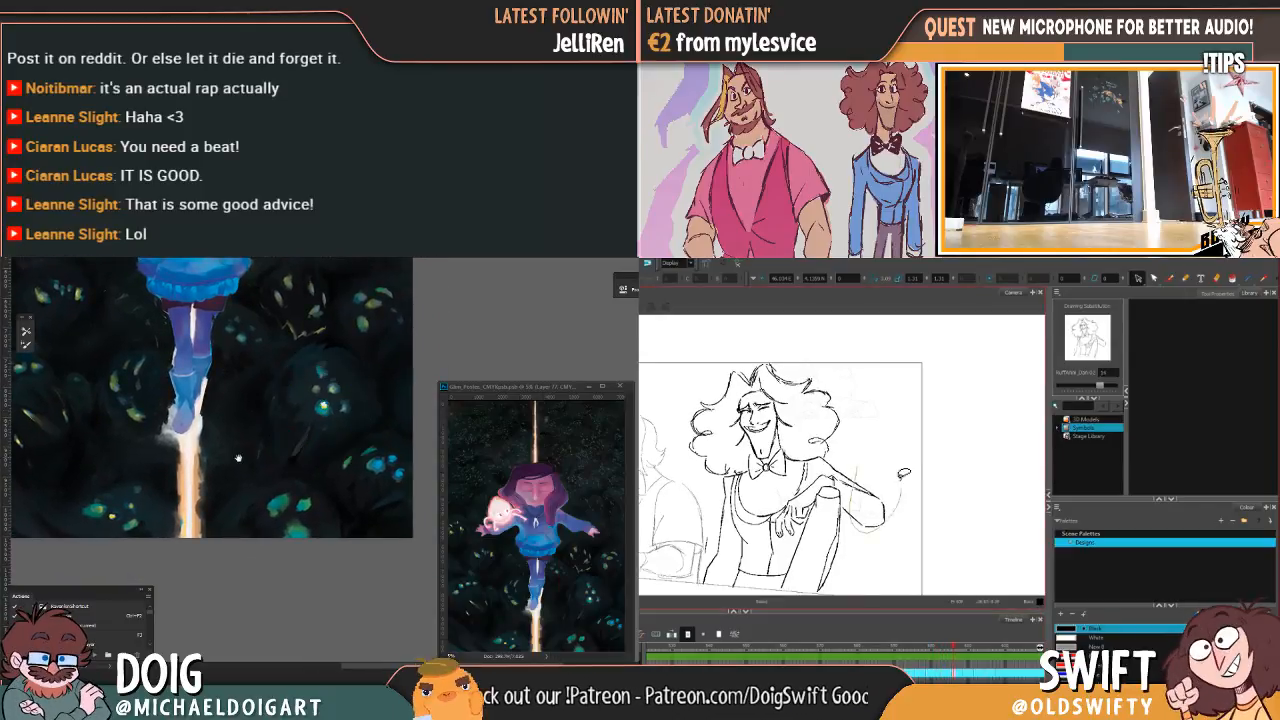
{"action": "scroll", "coordinate": [267, 469], "scroll_direction": "up", "scroll_amount": 2}
{"action": "left_click", "coordinate": [868, 488]}
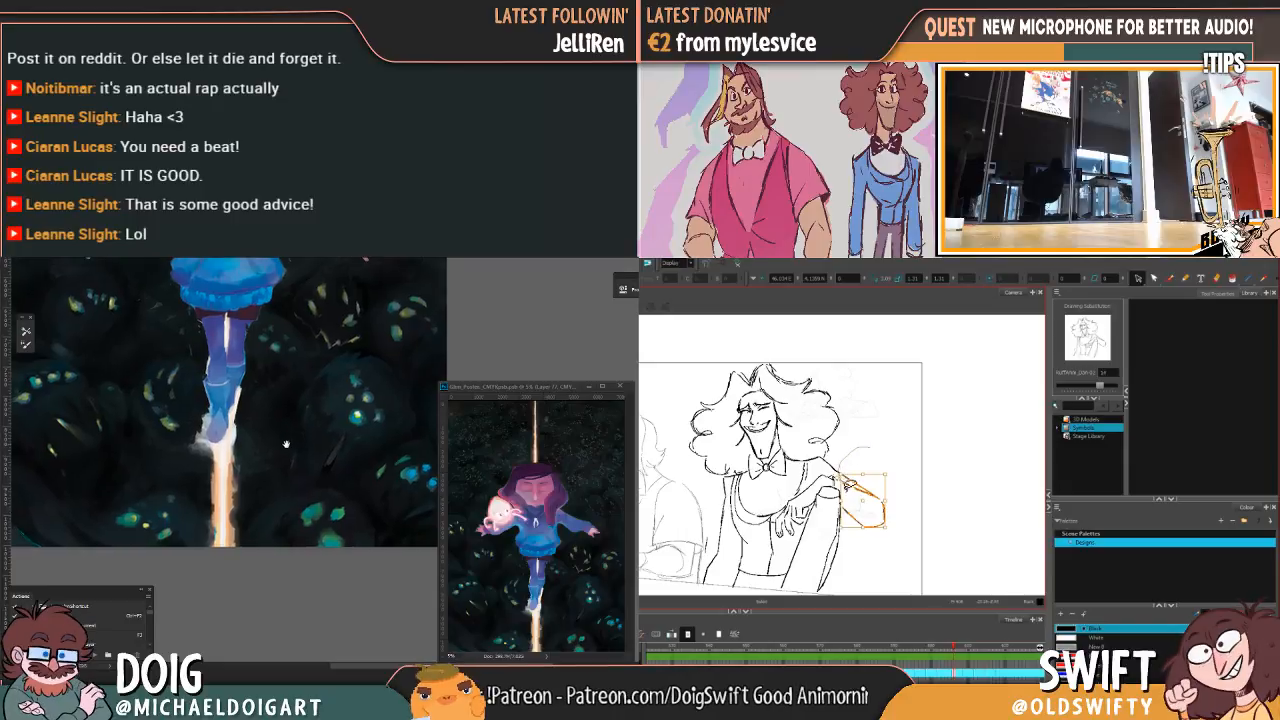
{"action": "left_click_drag", "start_coordinate": [294, 441], "coordinate": [288, 433]}
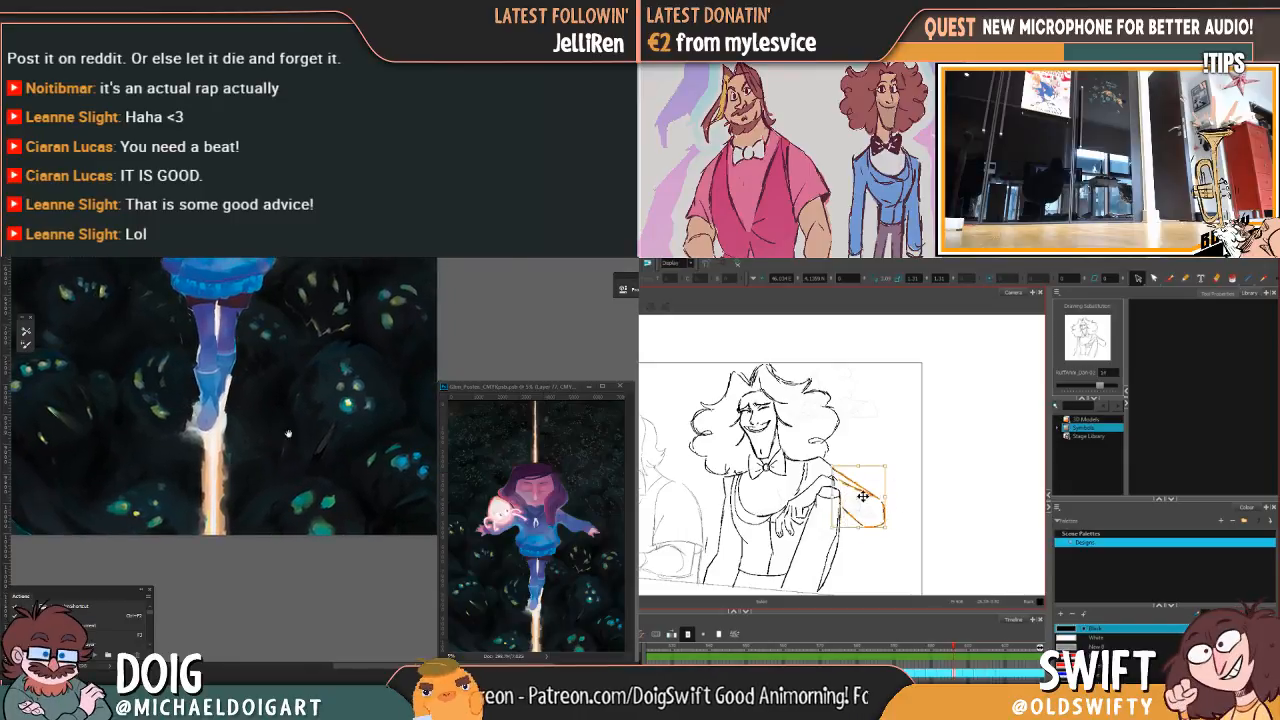
{"action": "left_click", "coordinate": [909, 530]}
Step: Flip back and forth through the early smile frames to examine how the elbow moves between drawings
{"action": "key", "text": "comma"}
{"action": "key", "text": "comma"}
{"action": "key", "text": "period"}
{"action": "key", "text": "period"}
{"action": "key", "text": "comma"}
{"action": "key", "text": "period"}
{"action": "key", "text": "comma"}
{"action": "key", "text": "period"}
{"action": "key", "text": "comma"}
{"action": "key", "text": "period"}
{"action": "key", "text": "period"}
{"action": "key", "text": "comma"}
{"action": "key", "text": "period"}
Step: Lasso the bent elbow on the closed-eyed smiling drawing, rotate it slightly and compare with the preceding frame
{"action": "mouse_move", "coordinate": [848, 519]}
{"action": "left_mouse_down"}
{"action": "mouse_move", "coordinate": [901, 514]}
{"action": "mouse_move", "coordinate": [845, 467]}
{"action": "left_mouse_up"}
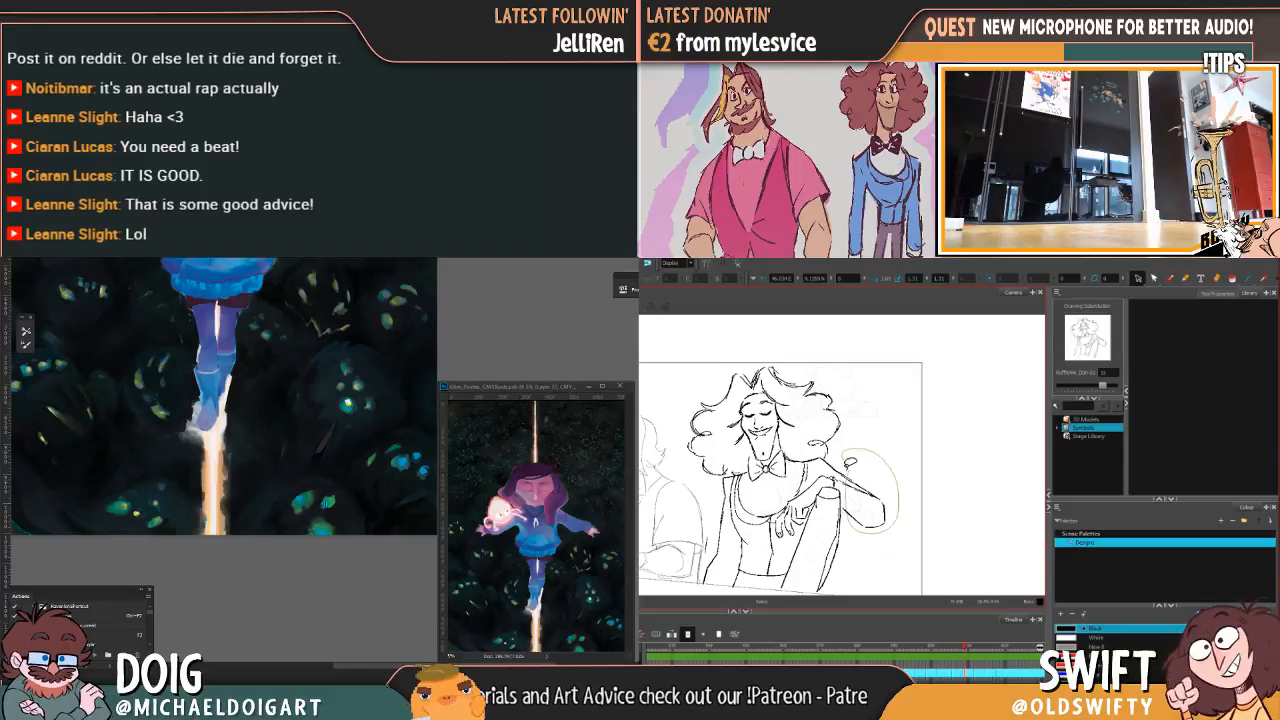
{"action": "left_click_drag", "start_coordinate": [857, 536], "coordinate": [849, 520]}
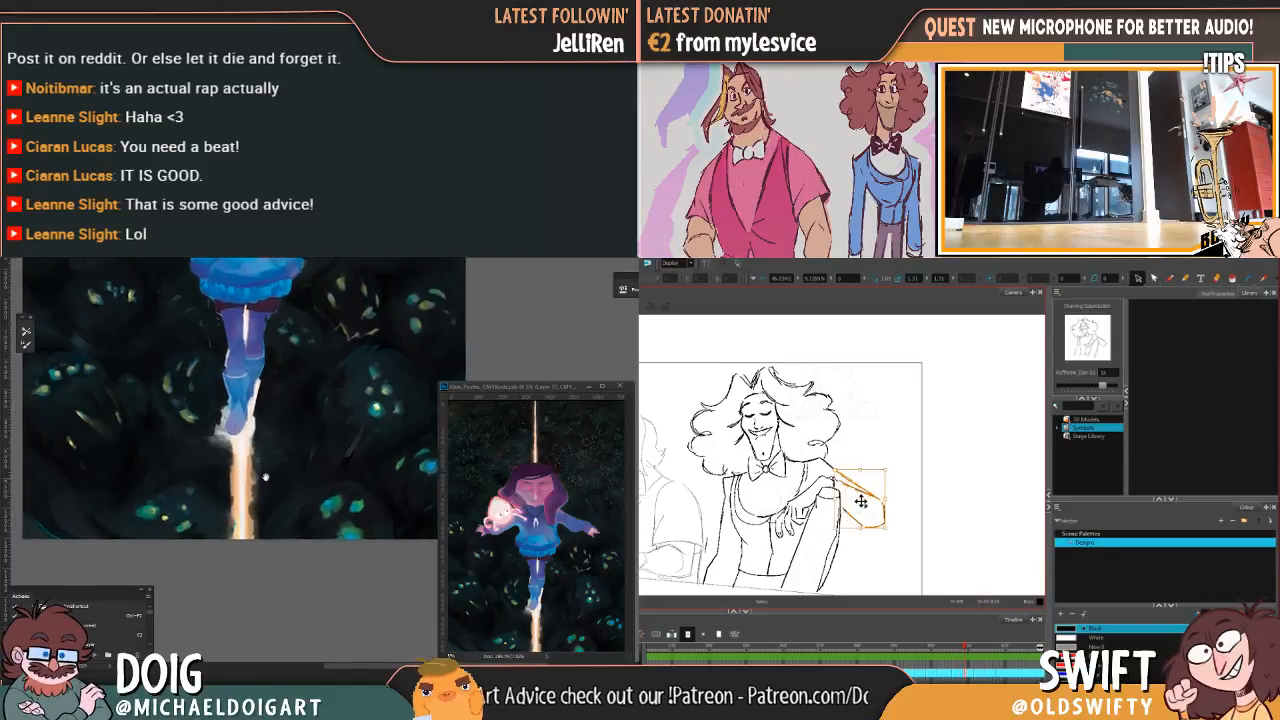
{"action": "left_click", "coordinate": [903, 530]}
{"action": "mouse_move", "coordinate": [850, 536]}
{"action": "left_mouse_down"}
{"action": "mouse_move", "coordinate": [900, 505]}
{"action": "mouse_move", "coordinate": [852, 538]}
{"action": "left_mouse_up"}
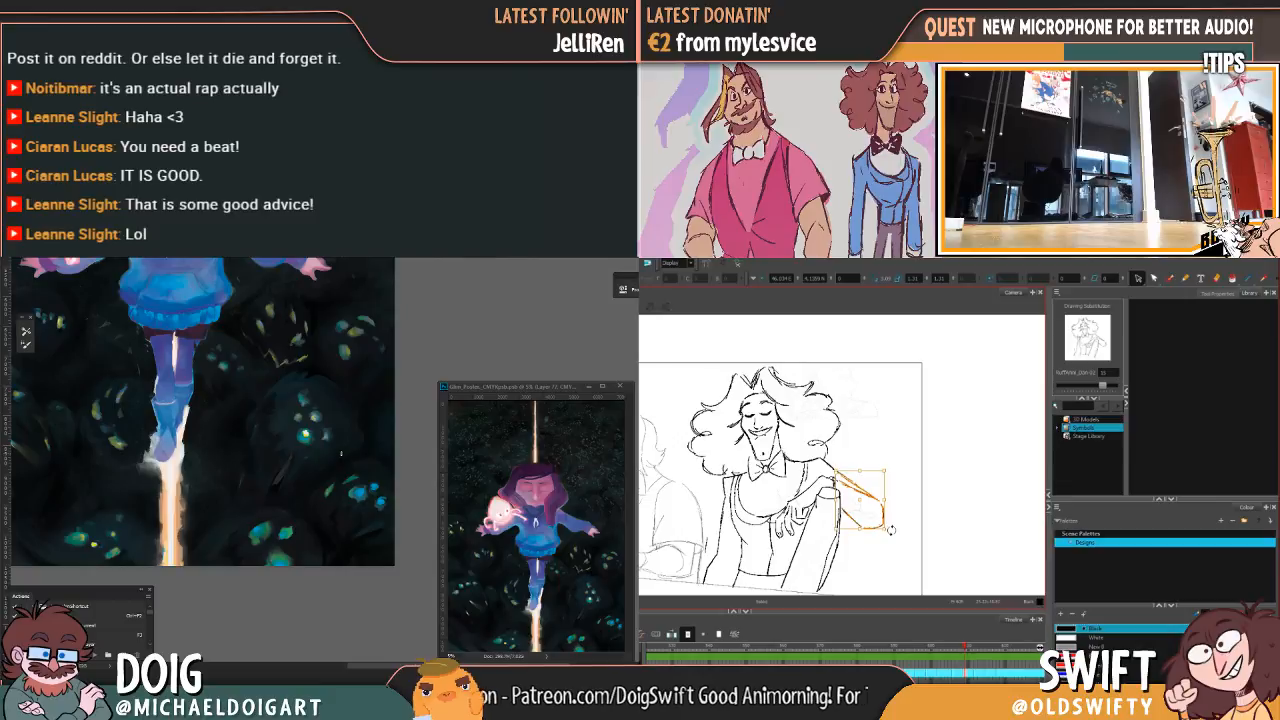
{"action": "key", "text": "comma"}
{"action": "key", "text": "period"}
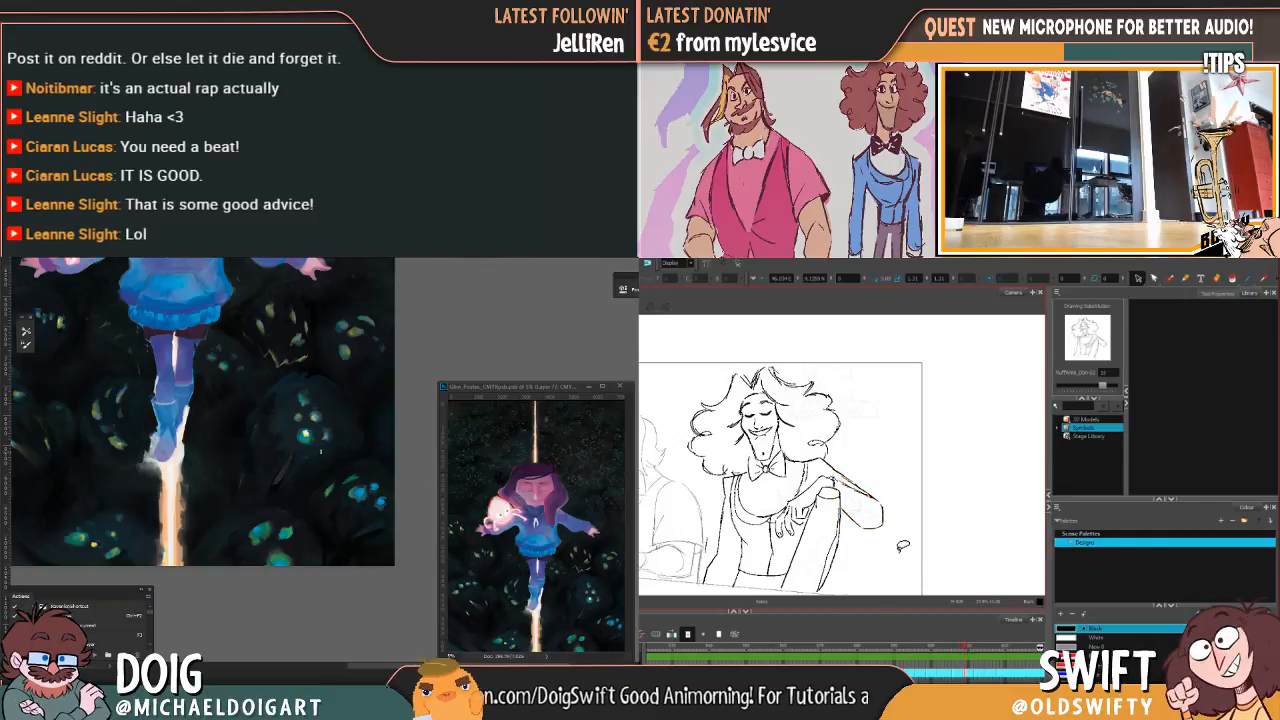
Step: Advance to the laughing drawing with the raised head, lasso the elbow, rotate it slightly and compare neighbouring frames
{"action": "key", "text": "period"}
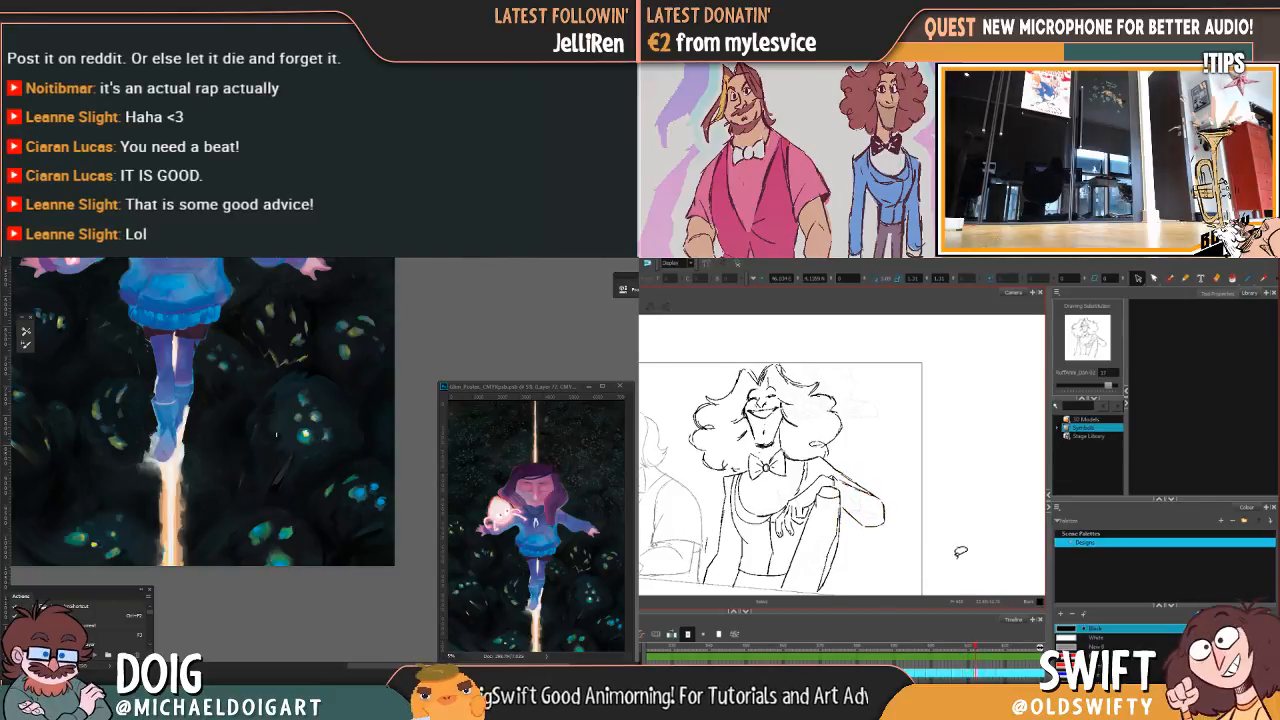
{"action": "key", "text": "comma"}
{"action": "key", "text": "period"}
{"action": "mouse_move", "coordinate": [852, 520]}
{"action": "left_mouse_down"}
{"action": "mouse_move", "coordinate": [886, 449]}
{"action": "mouse_move", "coordinate": [844, 466]}
{"action": "left_mouse_up"}
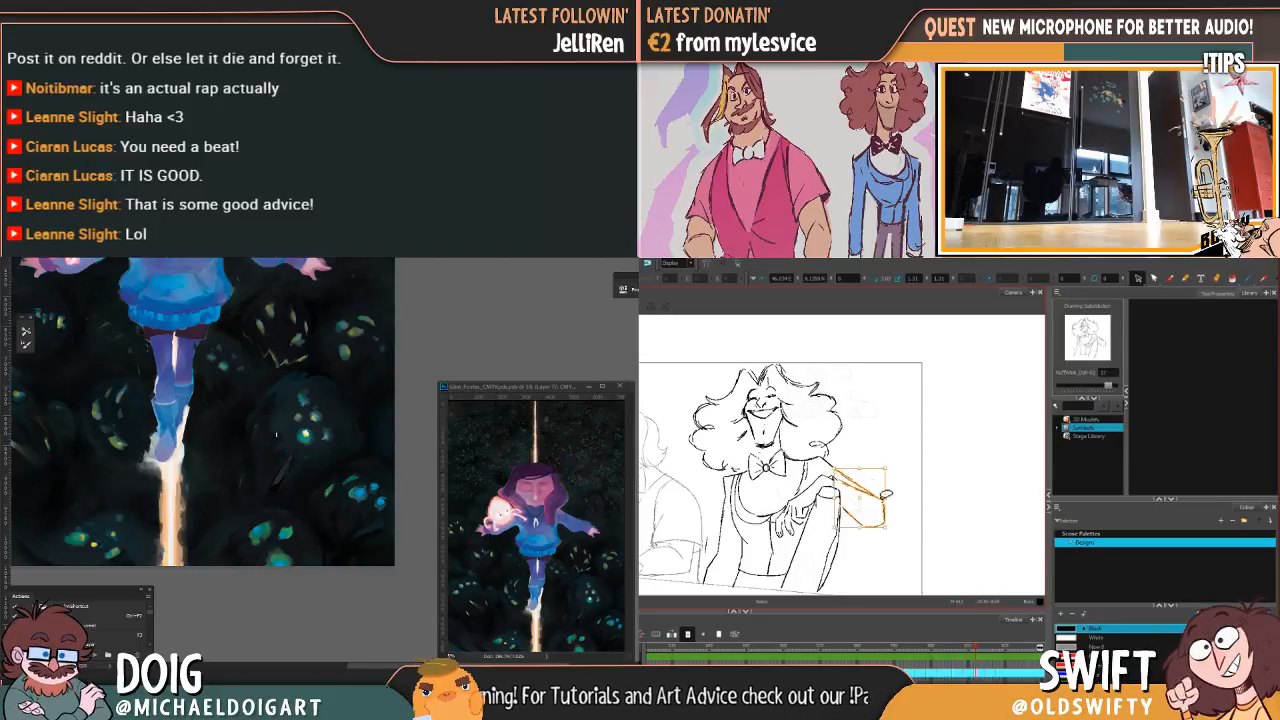
{"action": "left_click_drag", "start_coordinate": [891, 526], "coordinate": [891, 529]}
{"action": "left_click", "coordinate": [897, 529]}
{"action": "key", "text": "f"}
{"action": "key", "text": "g"}
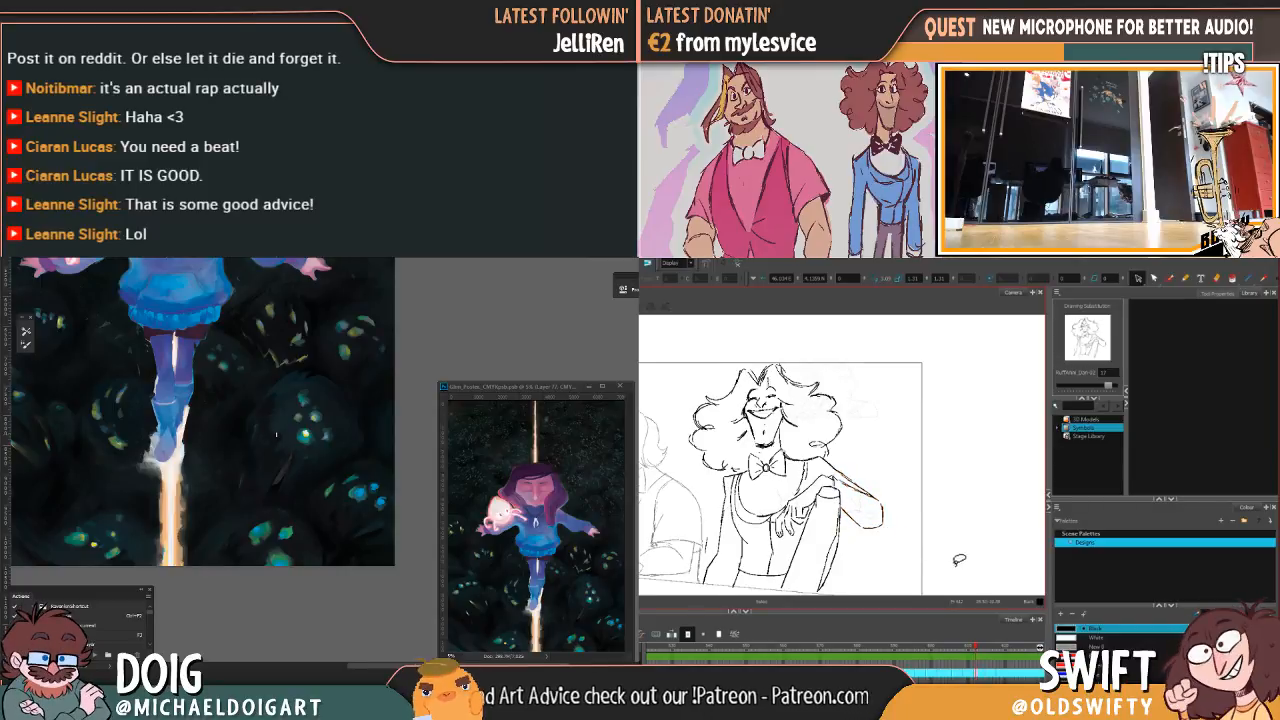
Step: Move to the open-mouthed drawing, lasso the bent elbow and rotate it slightly in two passes
{"action": "key", "text": "g"}
{"action": "key", "text": "f"}
{"action": "key", "text": "g"}
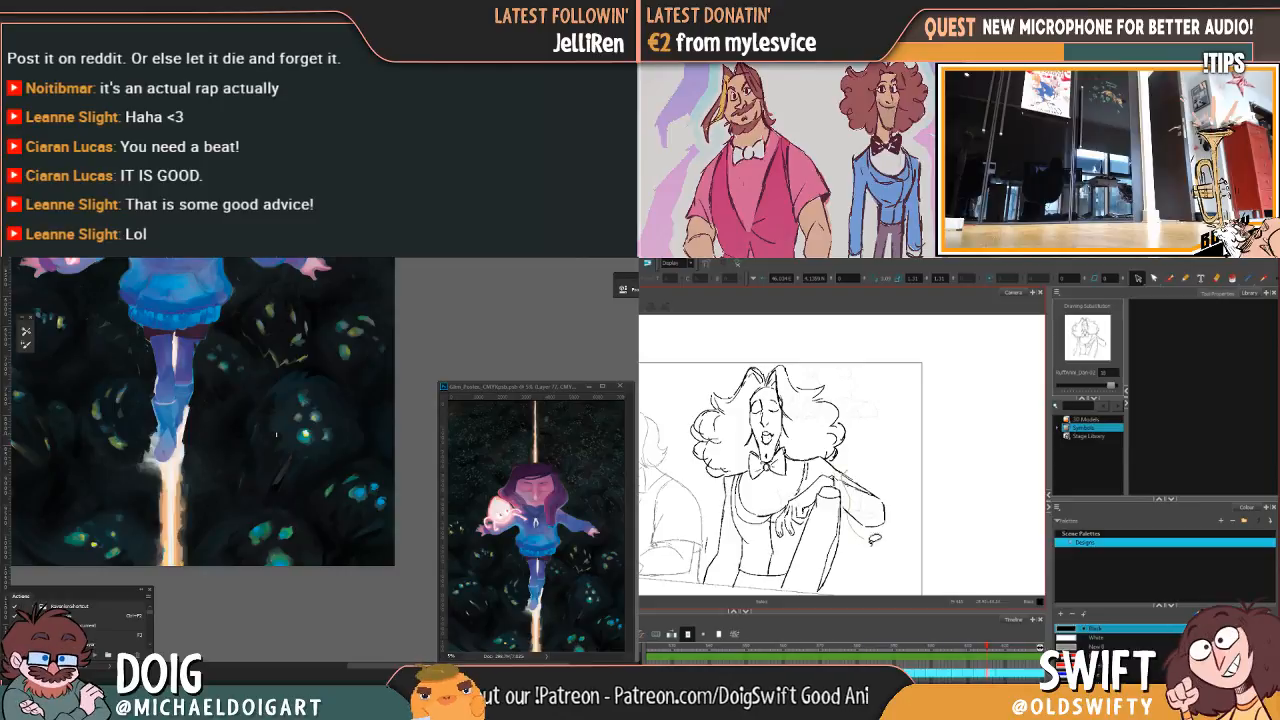
{"action": "mouse_move", "coordinate": [874, 540]}
{"action": "left_mouse_down"}
{"action": "mouse_move", "coordinate": [901, 490]}
{"action": "mouse_move", "coordinate": [846, 482]}
{"action": "mouse_move", "coordinate": [886, 536]}
{"action": "left_mouse_up"}
{"action": "left_click", "coordinate": [894, 536]}
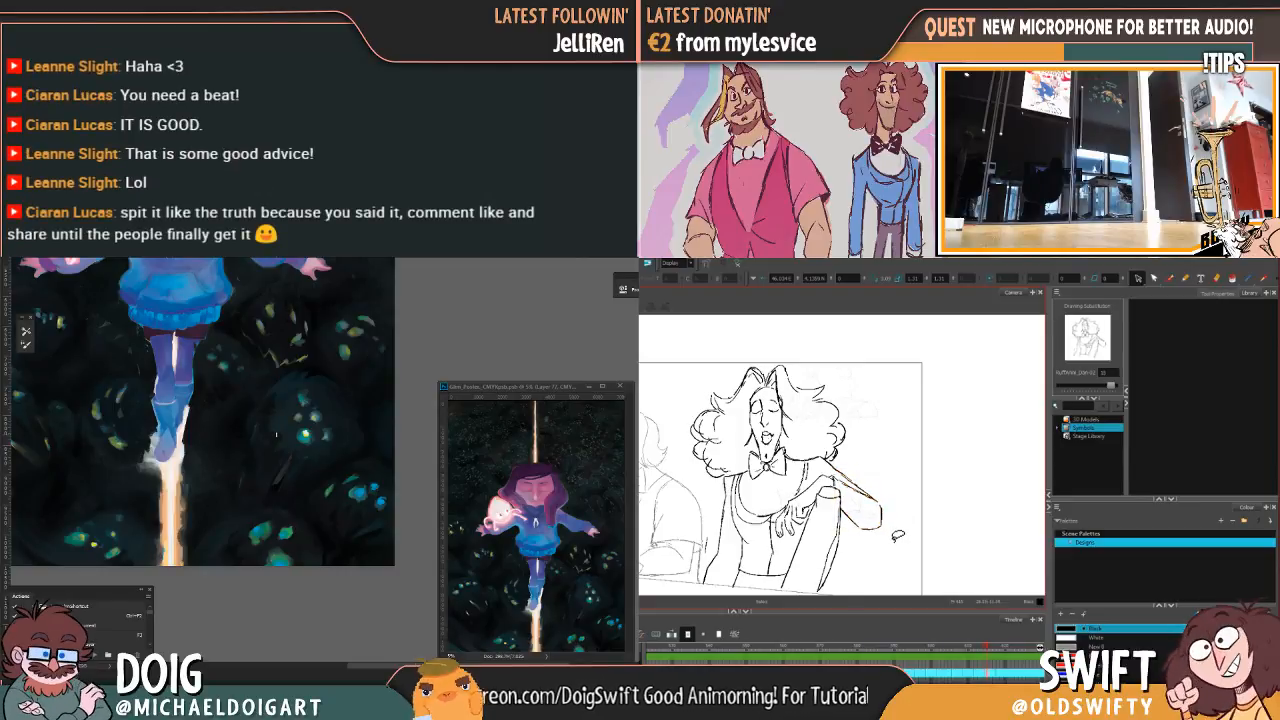
{"action": "mouse_move", "coordinate": [874, 537]}
{"action": "left_mouse_down"}
{"action": "mouse_move", "coordinate": [890, 482]}
{"action": "mouse_move", "coordinate": [873, 502]}
{"action": "left_mouse_up"}
{"action": "mouse_move", "coordinate": [879, 453]}
{"action": "left_mouse_down"}
{"action": "mouse_move", "coordinate": [848, 524]}
{"action": "mouse_move", "coordinate": [875, 484]}
{"action": "left_mouse_up"}
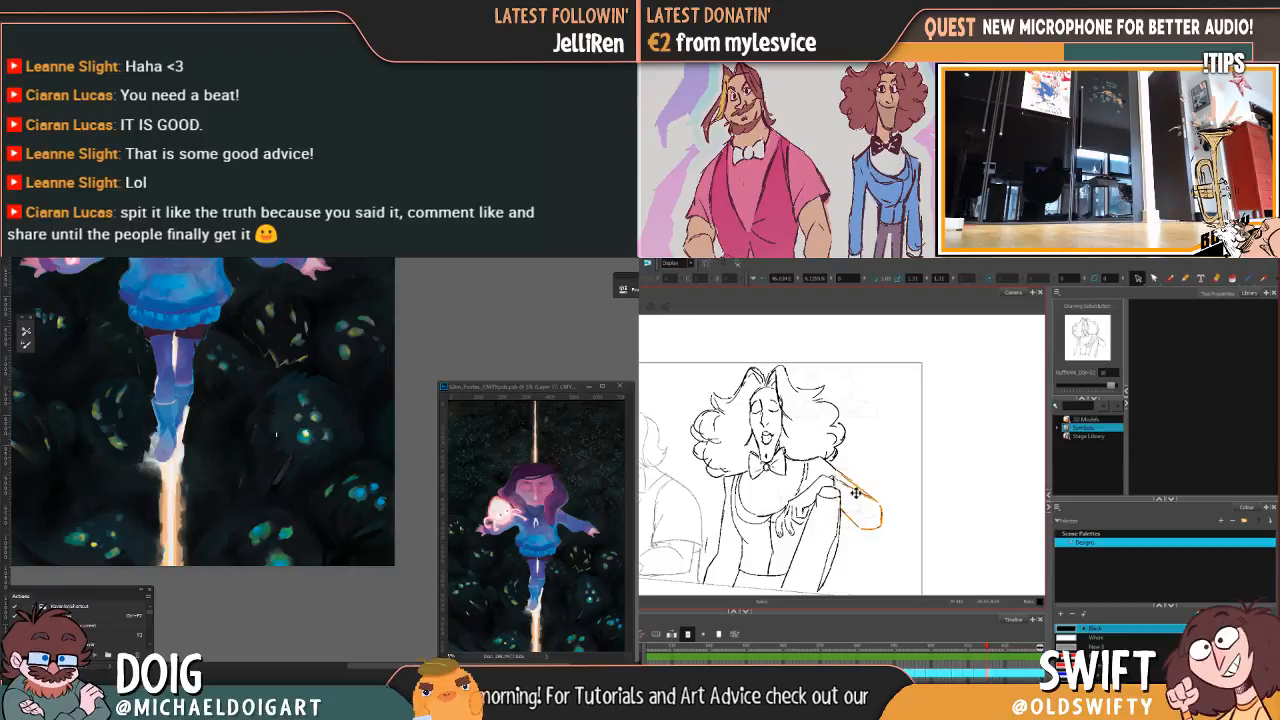
{"action": "left_click_drag", "start_coordinate": [888, 530], "coordinate": [891, 527]}
{"action": "left_click", "coordinate": [909, 529]}
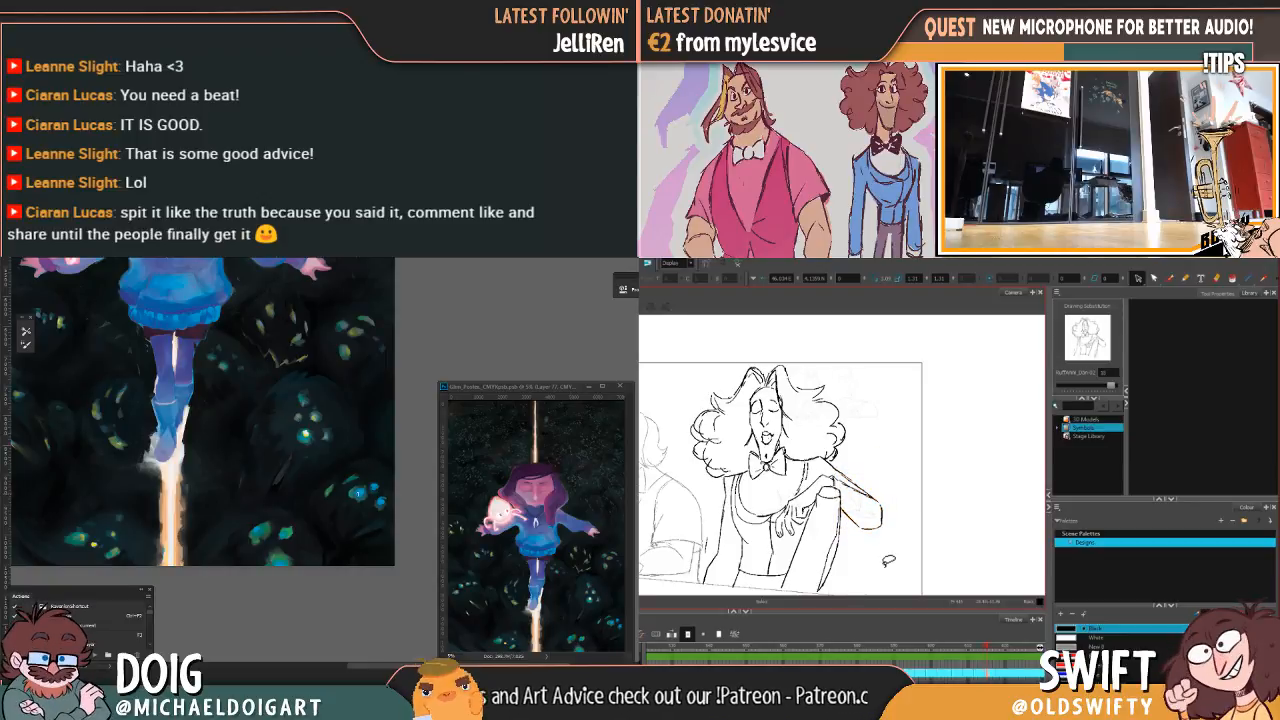
Step: Readjust the elbow's angle on the open-mouthed drawing, and sample blue from the creature's eyes right of the glowing trail
{"action": "mouse_move", "coordinate": [299, 445]}
{"action": "left_mouse_down"}
{"action": "mouse_move", "coordinate": [327, 421]}
{"action": "mouse_move", "coordinate": [294, 457]}
{"action": "left_mouse_up"}
{"action": "mouse_move", "coordinate": [872, 462]}
{"action": "left_mouse_down"}
{"action": "mouse_move", "coordinate": [852, 530]}
{"action": "mouse_move", "coordinate": [885, 478]}
{"action": "left_mouse_up"}
{"action": "left_click", "coordinate": [275, 521], "text": "alt"}
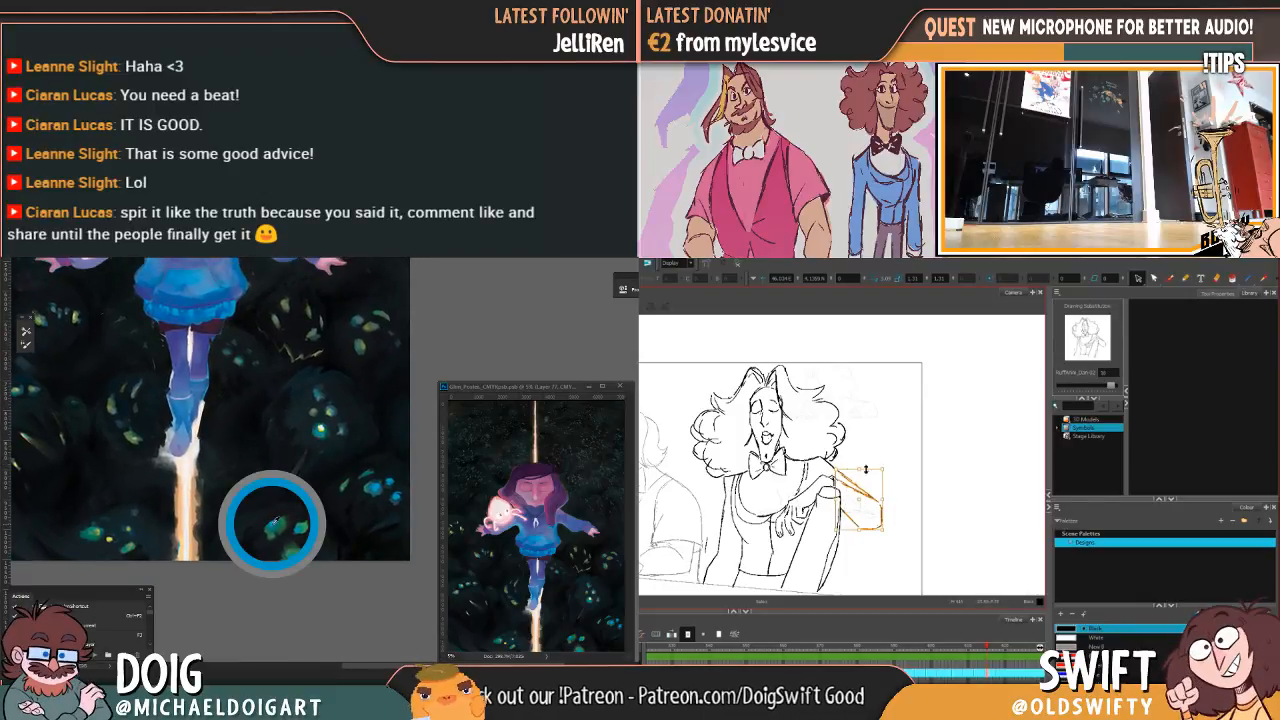
{"action": "left_click_drag", "start_coordinate": [313, 463], "coordinate": [357, 535]}
{"action": "left_click_drag", "start_coordinate": [889, 530], "coordinate": [891, 526]}
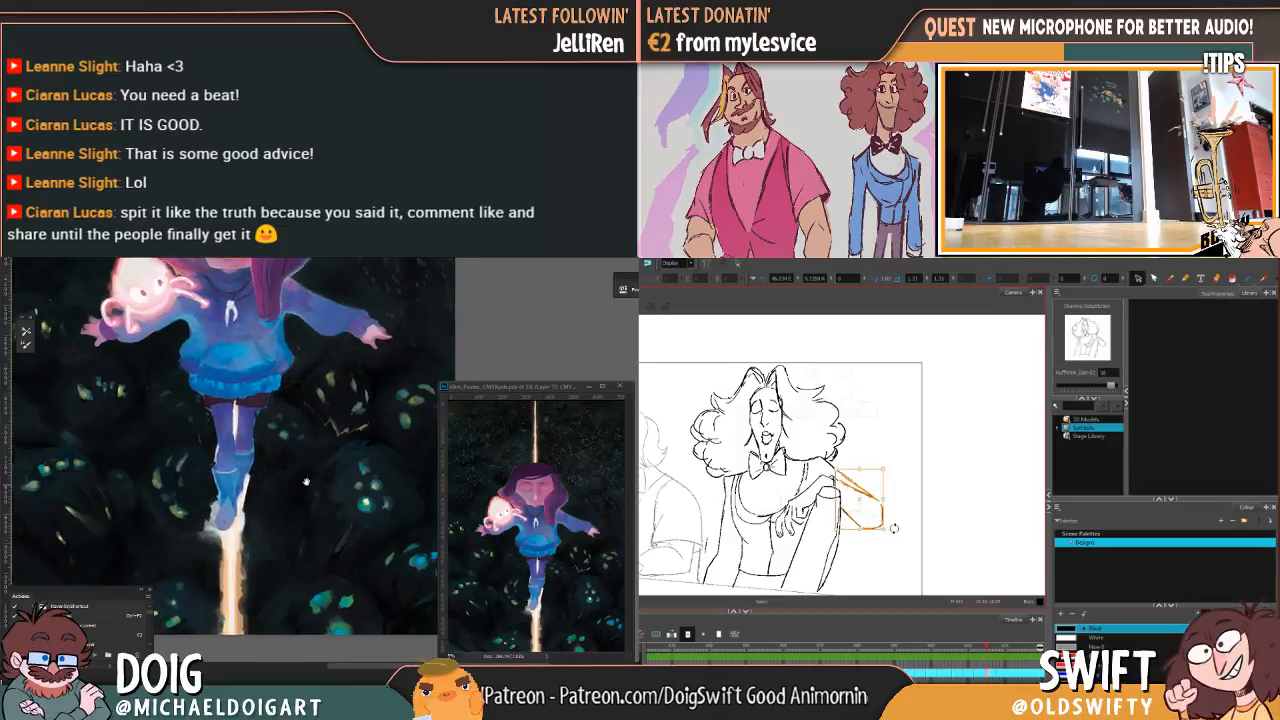
{"action": "left_click_drag", "start_coordinate": [357, 535], "coordinate": [381, 523]}
{"action": "left_click", "coordinate": [906, 542]}
{"action": "key", "text": "comma"}
{"action": "key", "text": "period"}
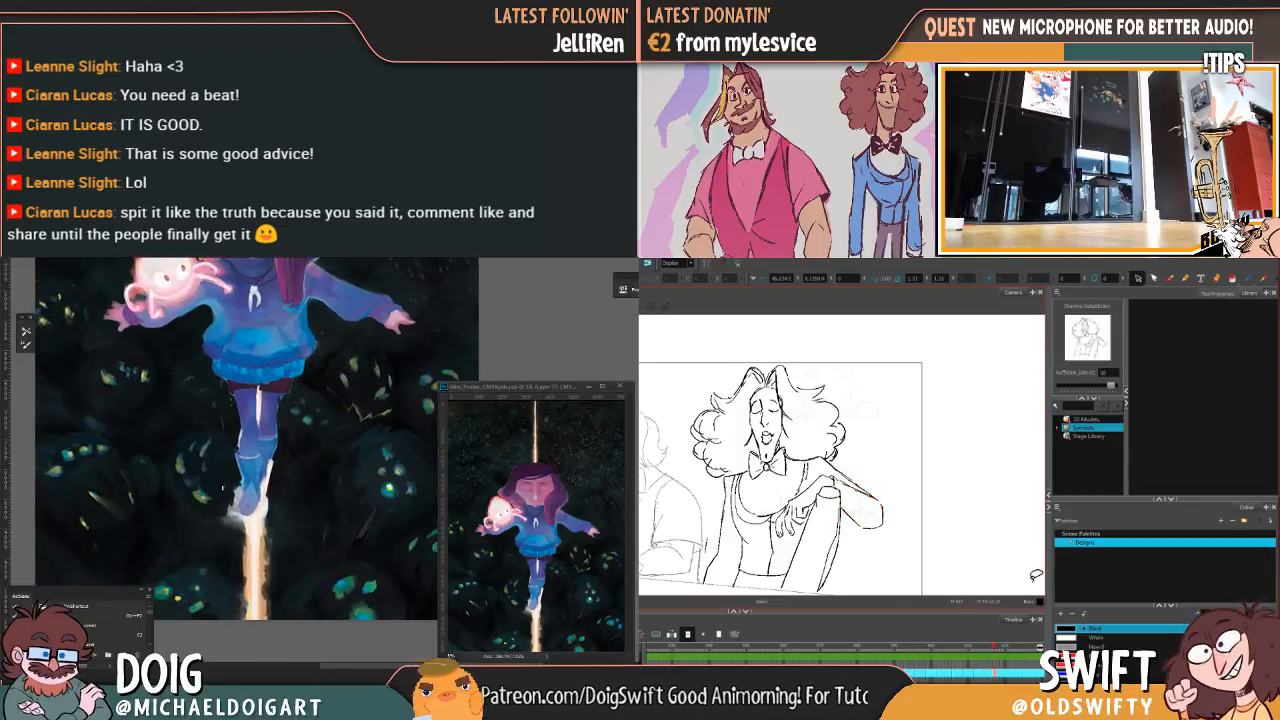
Step: Advance to the loosely sketched closed-mouth drawing, lasso the elbow, rotate it slightly and compare with the preceding frame
{"action": "key", "text": "period"}
{"action": "key", "text": "comma"}
{"action": "left_click_drag", "start_coordinate": [177, 453], "coordinate": [193, 437]}
{"action": "key", "text": "period"}
{"action": "key", "text": "comma"}
{"action": "key", "text": "period"}
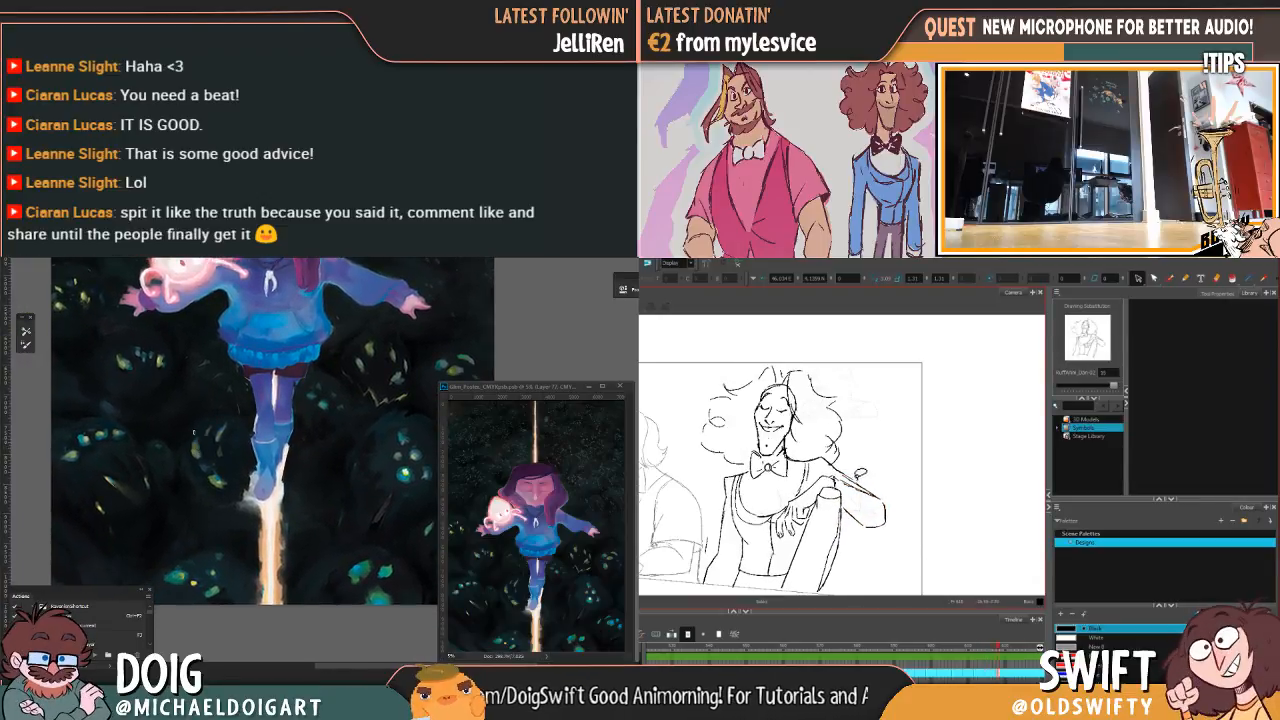
{"action": "mouse_move", "coordinate": [905, 518]}
{"action": "left_mouse_down"}
{"action": "mouse_move", "coordinate": [872, 476]}
{"action": "mouse_move", "coordinate": [842, 476]}
{"action": "left_mouse_up"}
{"action": "left_click_drag", "start_coordinate": [889, 525], "coordinate": [890, 529]}
{"action": "left_click", "coordinate": [902, 527]}
{"action": "key", "text": "comma"}
{"action": "key", "text": "period"}
Step: Reselect the elbow on the loosely sketched drawing and fine-tune its angle while flipping against the neighbouring frame
{"action": "mouse_move", "coordinate": [862, 484]}
{"action": "left_mouse_down"}
{"action": "mouse_move", "coordinate": [854, 518]}
{"action": "mouse_move", "coordinate": [872, 499]}
{"action": "mouse_move", "coordinate": [841, 485]}
{"action": "left_mouse_up"}
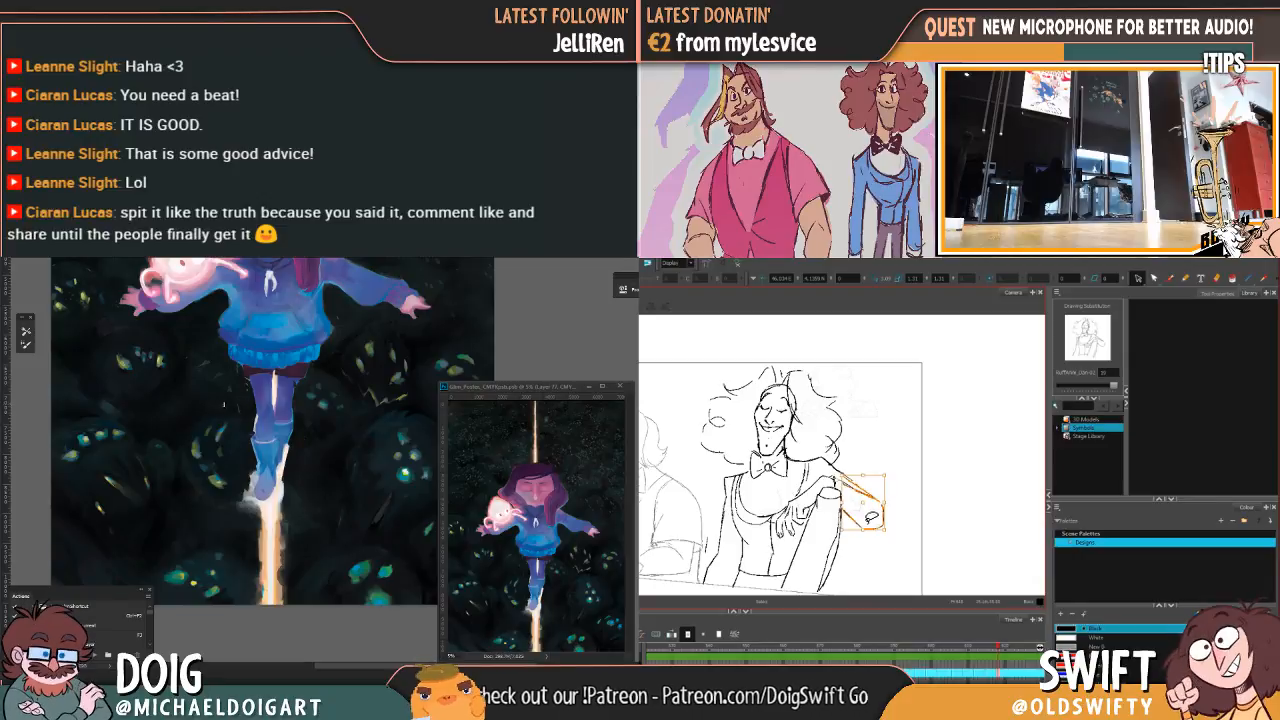
{"action": "mouse_move", "coordinate": [218, 428]}
{"action": "left_mouse_down"}
{"action": "mouse_move", "coordinate": [184, 430]}
{"action": "mouse_move", "coordinate": [185, 443]}
{"action": "mouse_move", "coordinate": [203, 470]}
{"action": "mouse_move", "coordinate": [229, 463]}
{"action": "left_mouse_up"}
{"action": "left_click", "coordinate": [892, 531]}
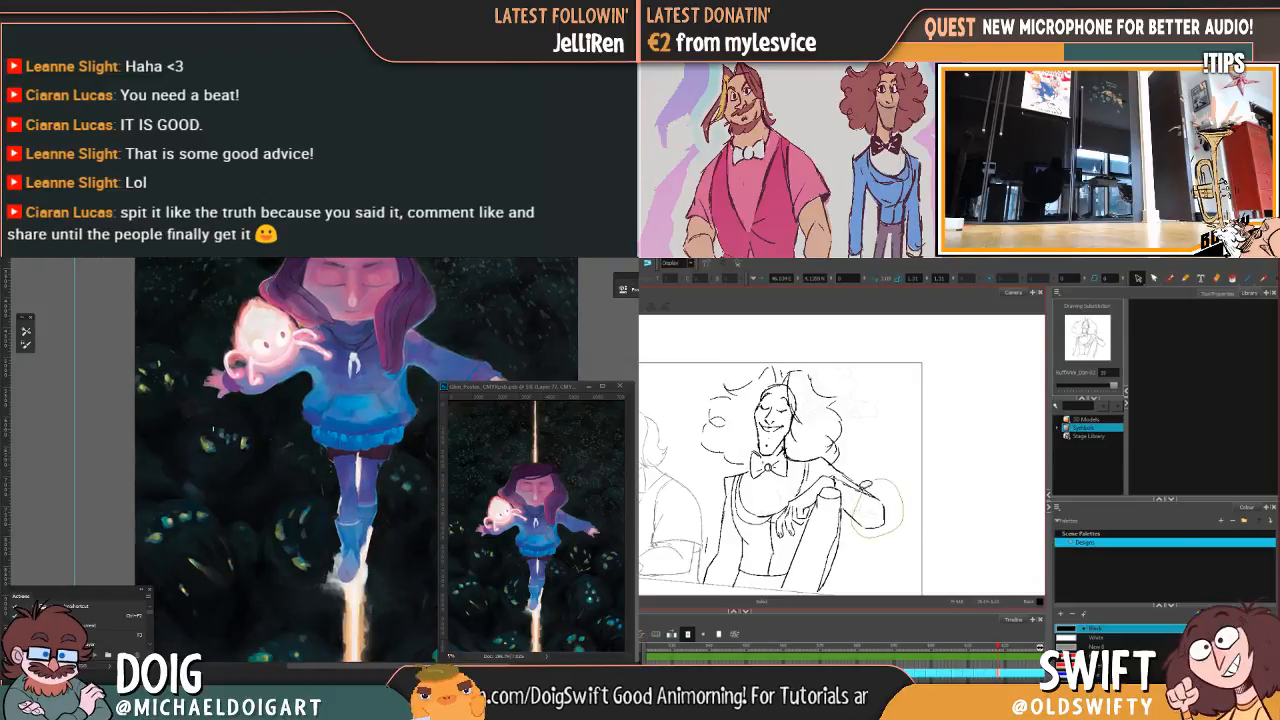
{"action": "left_click_drag", "start_coordinate": [864, 488], "coordinate": [860, 486]}
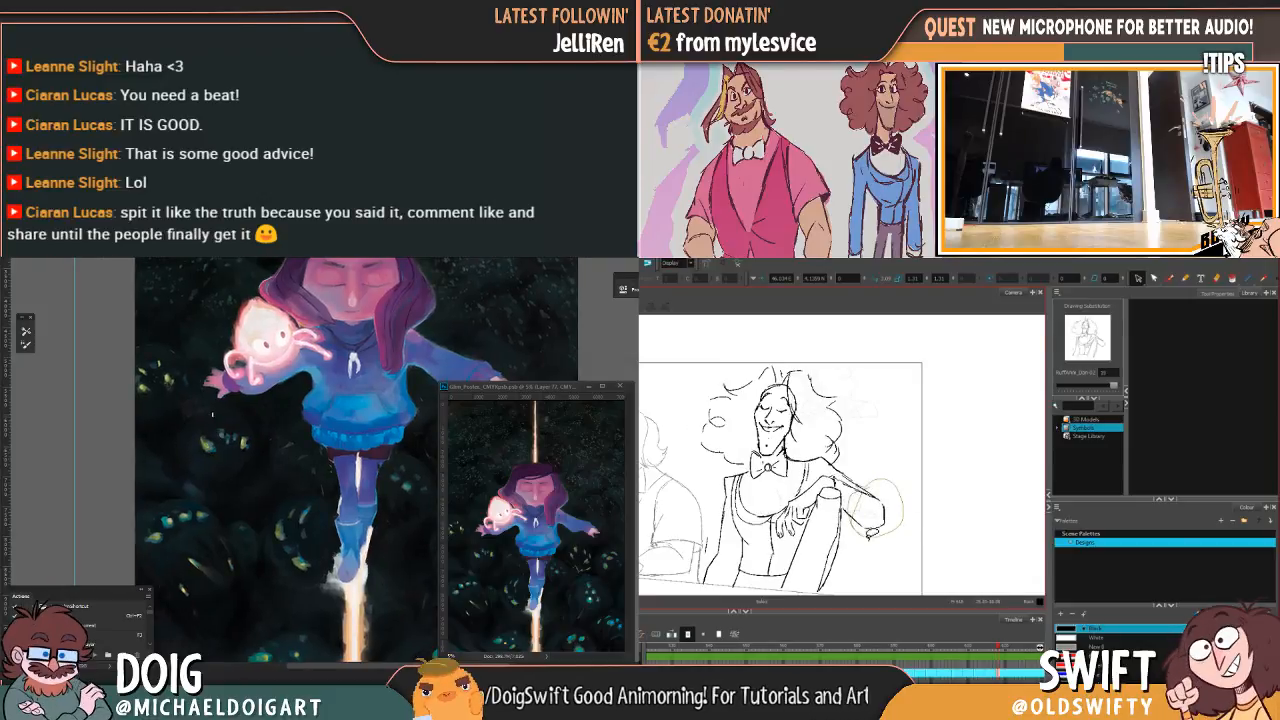
{"action": "left_click", "coordinate": [906, 482]}
{"action": "key", "text": "f"}
{"action": "key", "text": "g"}
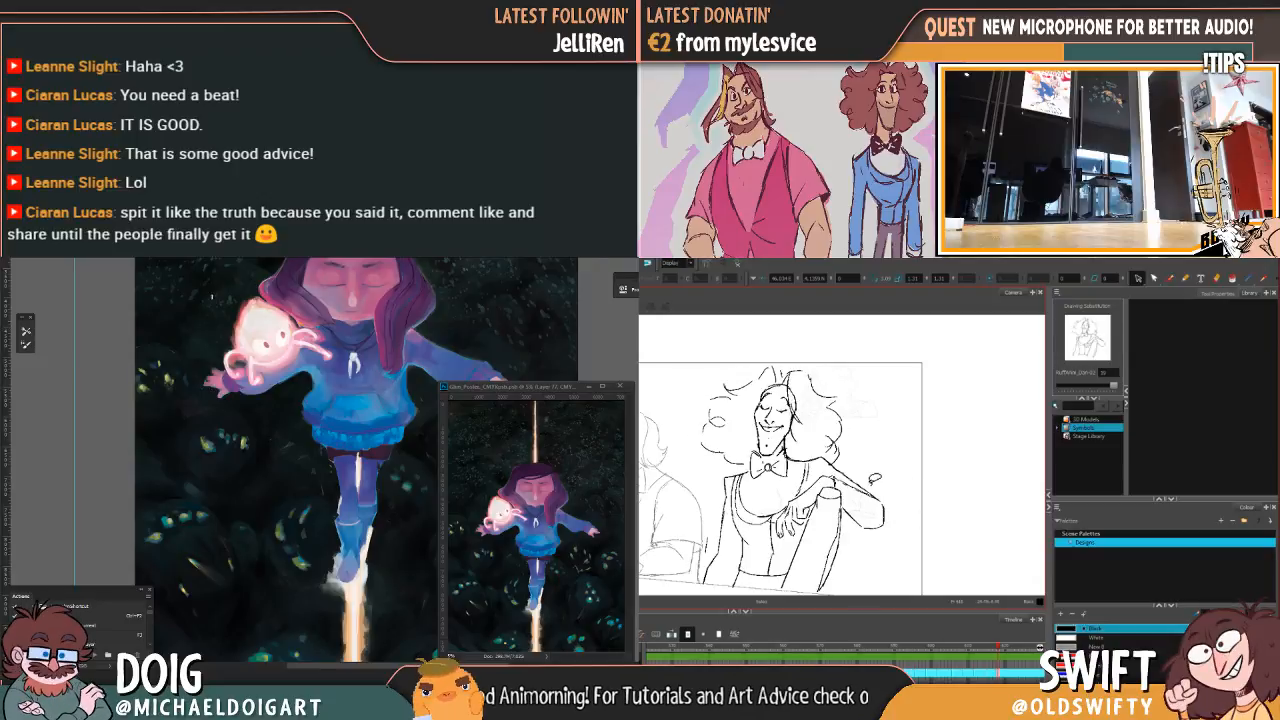
{"action": "left_click_drag", "start_coordinate": [902, 527], "coordinate": [898, 530]}
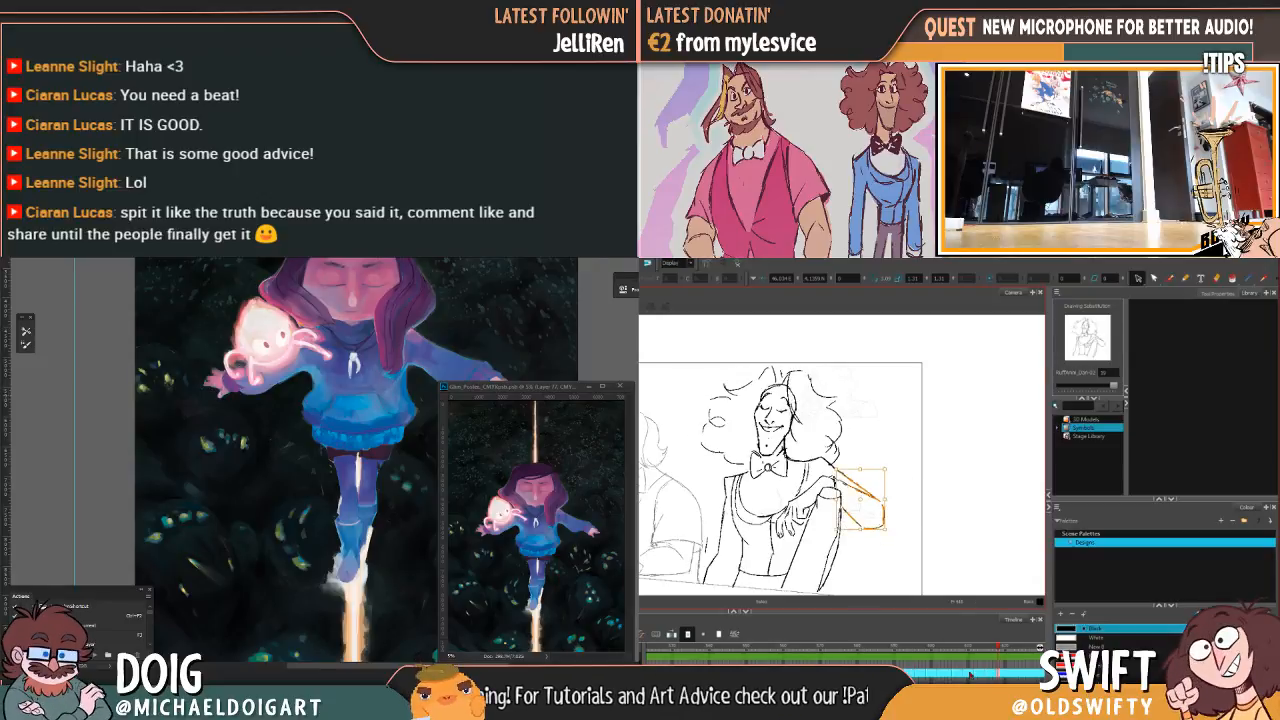
Step: Fine-tune the selected elbow on the closed-mouth drawing while flipping against the neighbouring frames, and deselect it
{"action": "mouse_move", "coordinate": [200, 417]}
{"action": "left_mouse_down"}
{"action": "mouse_move", "coordinate": [178, 465]}
{"action": "mouse_move", "coordinate": [167, 441]}
{"action": "left_mouse_up"}
{"action": "key", "text": "f"}
{"action": "key", "text": "g"}
{"action": "key", "text": "f"}
{"action": "key", "text": "g"}
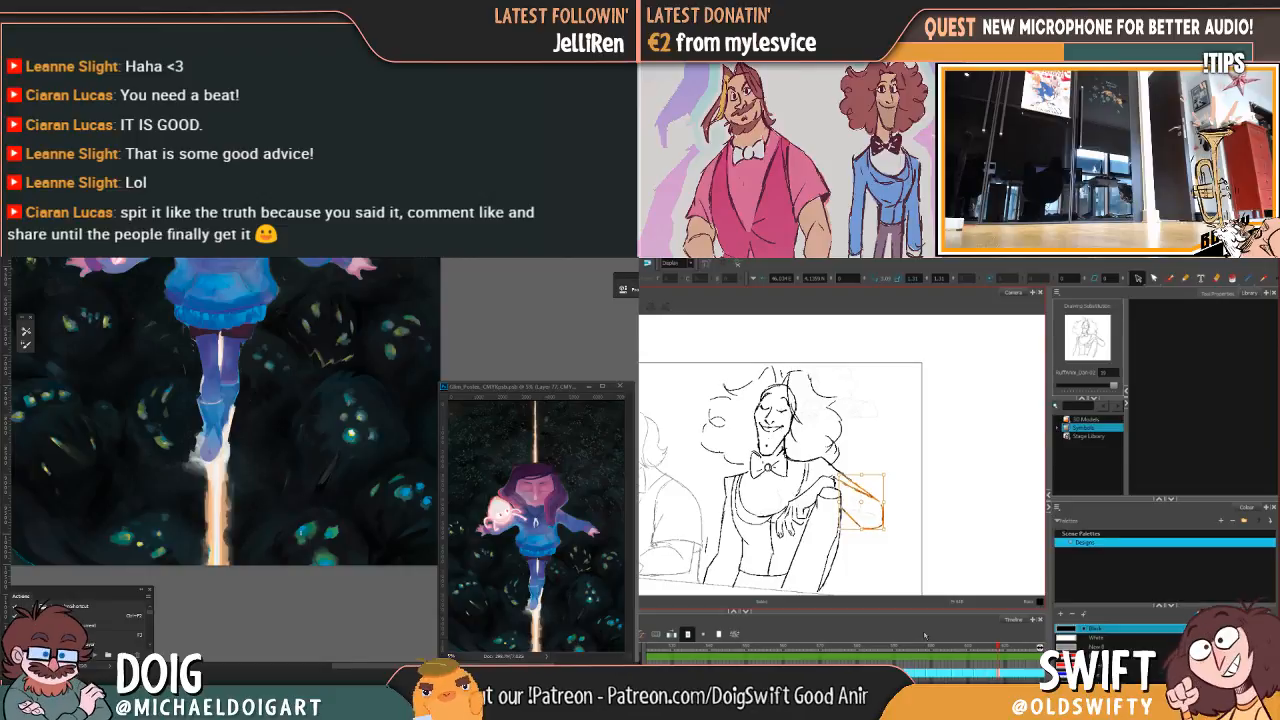
{"action": "key", "text": "f"}
{"action": "key", "text": "g"}
{"action": "mouse_move", "coordinate": [218, 431]}
{"action": "left_mouse_down"}
{"action": "mouse_move", "coordinate": [246, 506]}
{"action": "mouse_move", "coordinate": [238, 489]}
{"action": "left_mouse_up"}
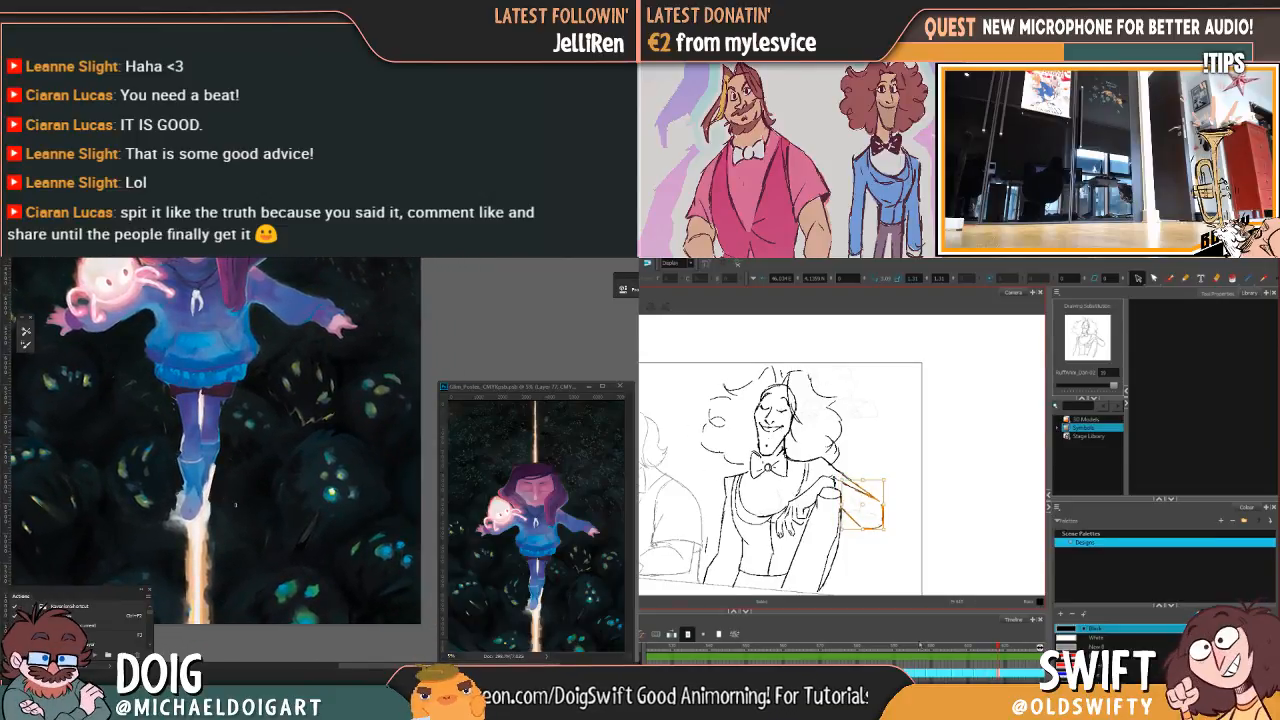
{"action": "key", "text": "Escape"}
{"action": "key", "text": "f"}
{"action": "key", "text": "g"}
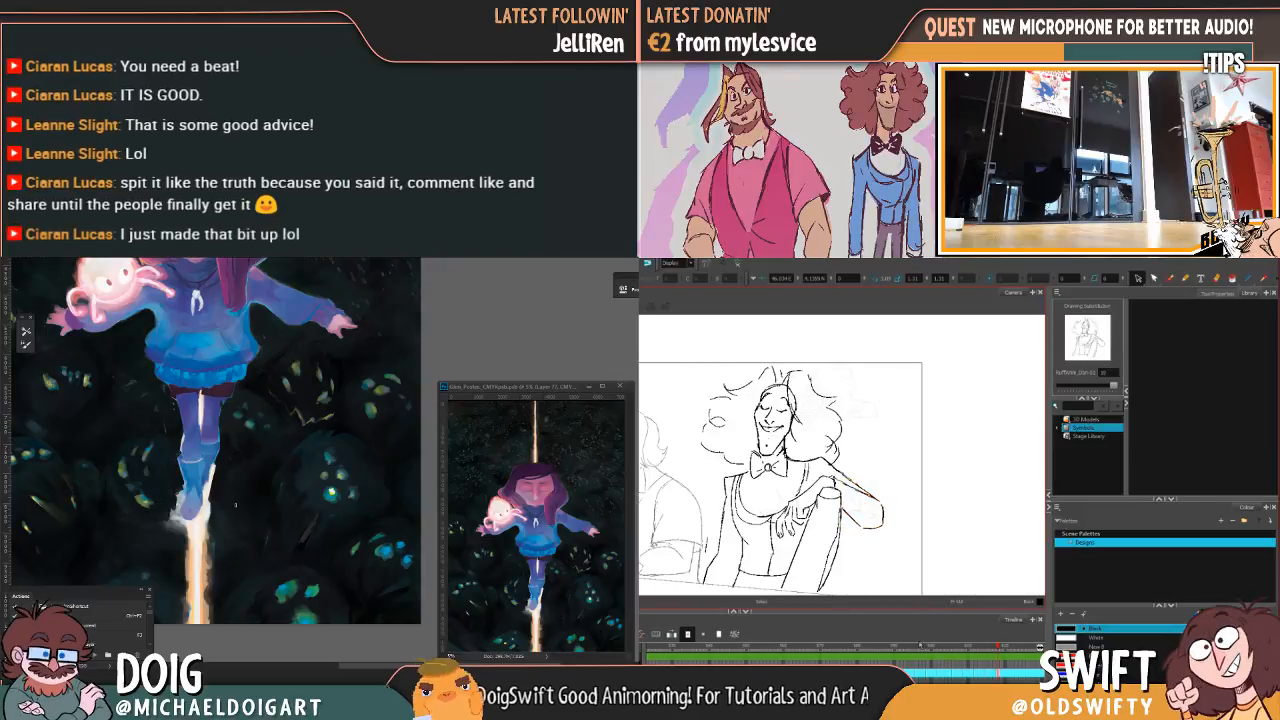
{"action": "key", "text": "f"}
{"action": "key", "text": "g"}
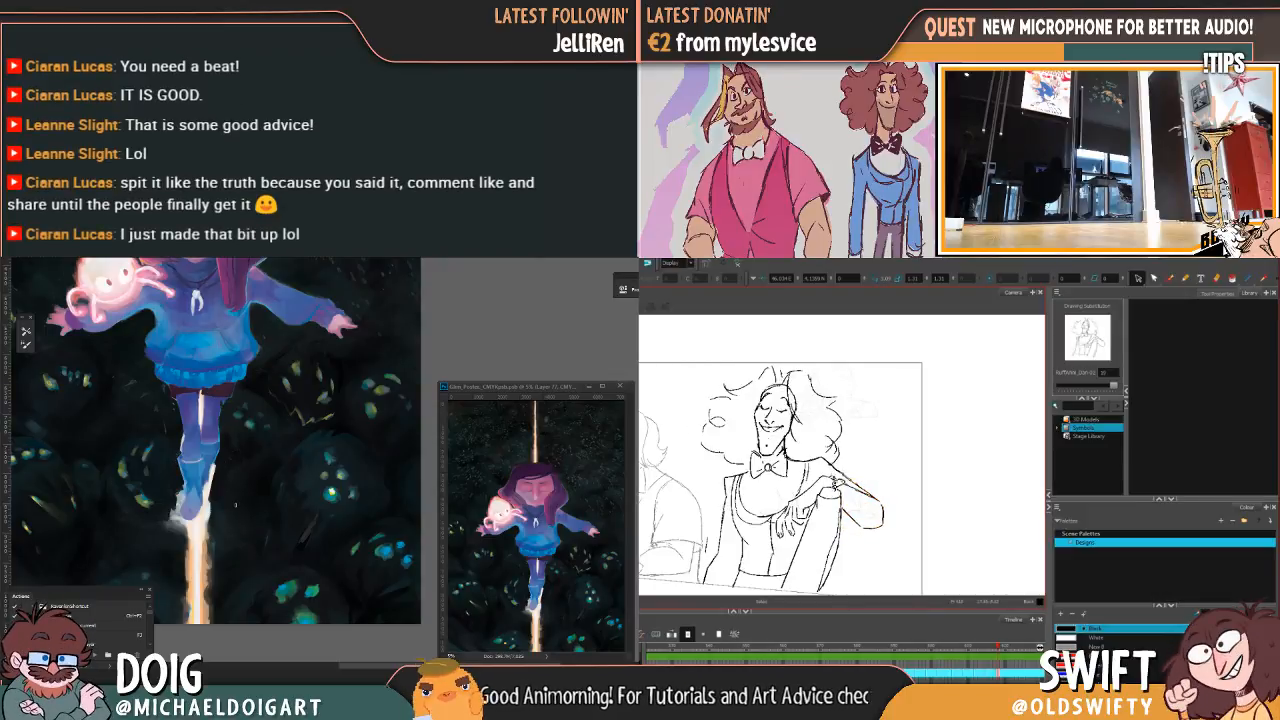
Step: Reselect the bent elbow on the closed-mouth drawing, adjust it slightly, and compare its position across the adjacent frames
{"action": "mouse_move", "coordinate": [854, 498]}
{"action": "left_mouse_down"}
{"action": "mouse_move", "coordinate": [870, 541]}
{"action": "mouse_move", "coordinate": [902, 505]}
{"action": "mouse_move", "coordinate": [880, 470]}
{"action": "mouse_move", "coordinate": [835, 478]}
{"action": "left_mouse_up"}
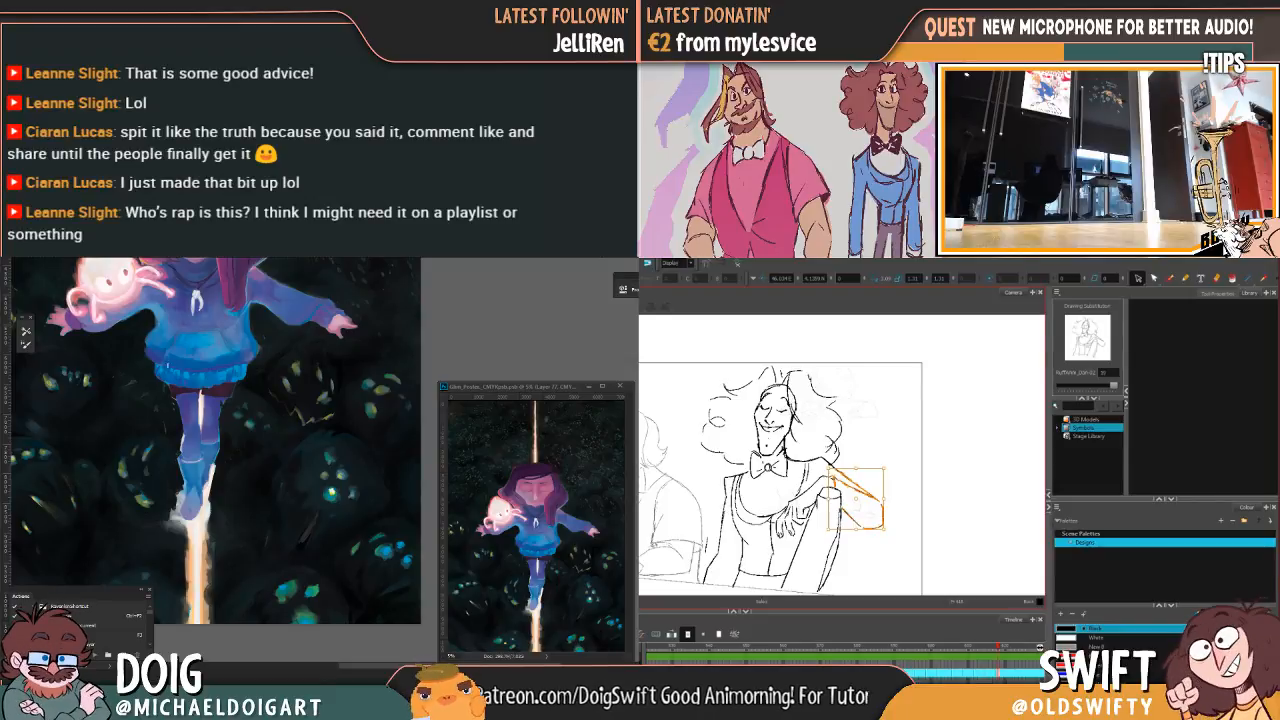
{"action": "left_click_drag", "start_coordinate": [195, 272], "coordinate": [226, 351]}
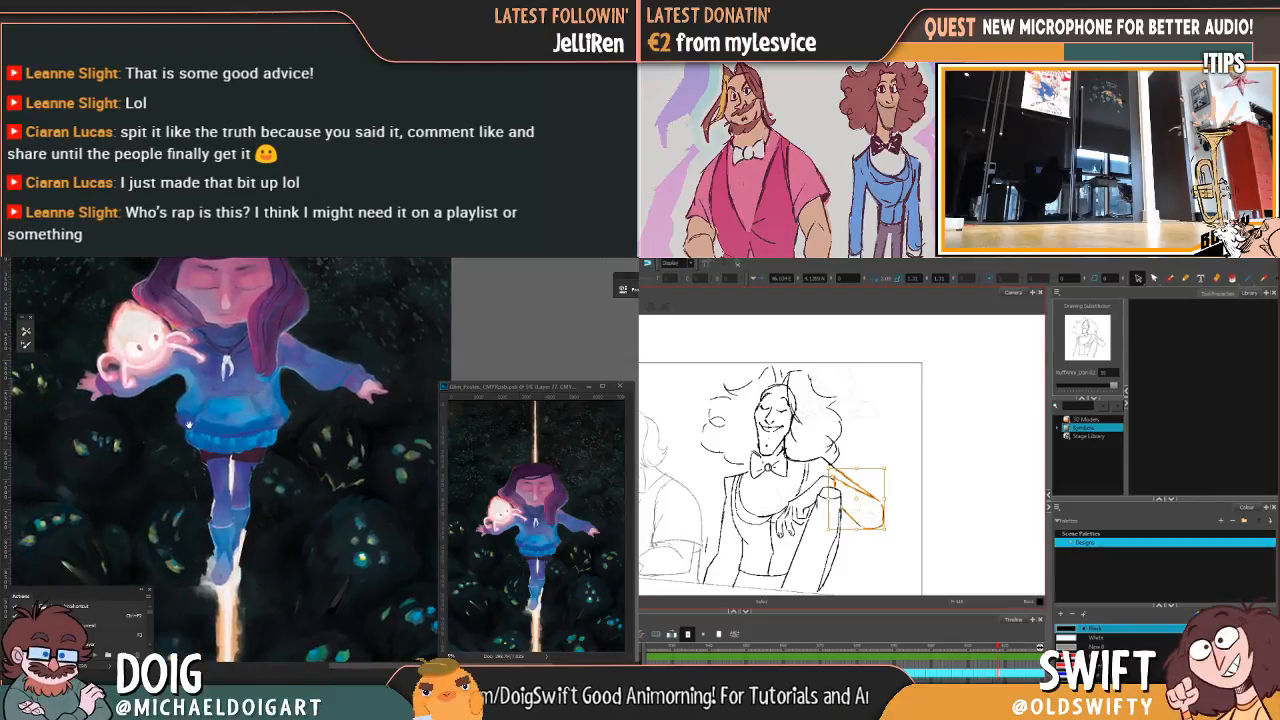
{"action": "left_click_drag", "start_coordinate": [165, 472], "coordinate": [194, 391]}
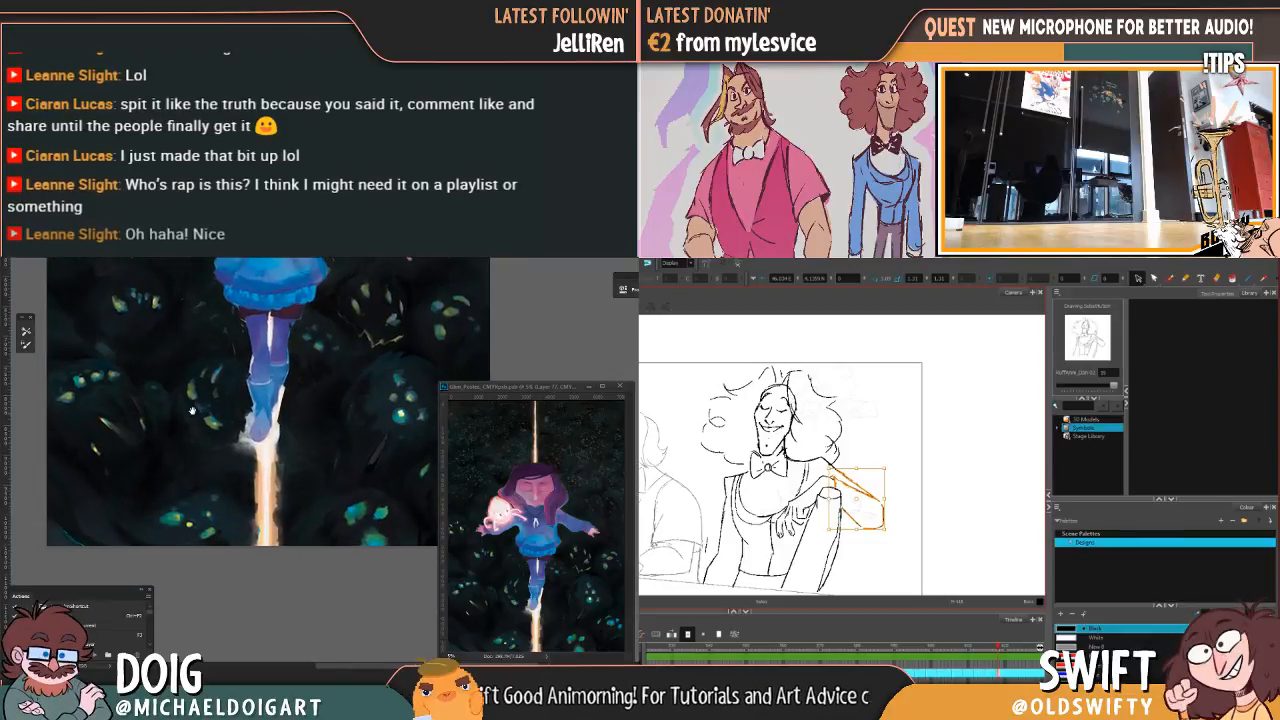
{"action": "mouse_move", "coordinate": [997, 648]}
{"action": "left_mouse_down"}
{"action": "mouse_move", "coordinate": [973, 655]}
{"action": "mouse_move", "coordinate": [1005, 649]}
{"action": "mouse_move", "coordinate": [988, 652]}
{"action": "left_mouse_up"}
{"action": "key", "text": "ctrl+plus"}
{"action": "mouse_move", "coordinate": [251, 410]}
{"action": "left_mouse_down"}
{"action": "mouse_move", "coordinate": [250, 474]}
{"action": "mouse_move", "coordinate": [322, 505]}
{"action": "left_mouse_up"}
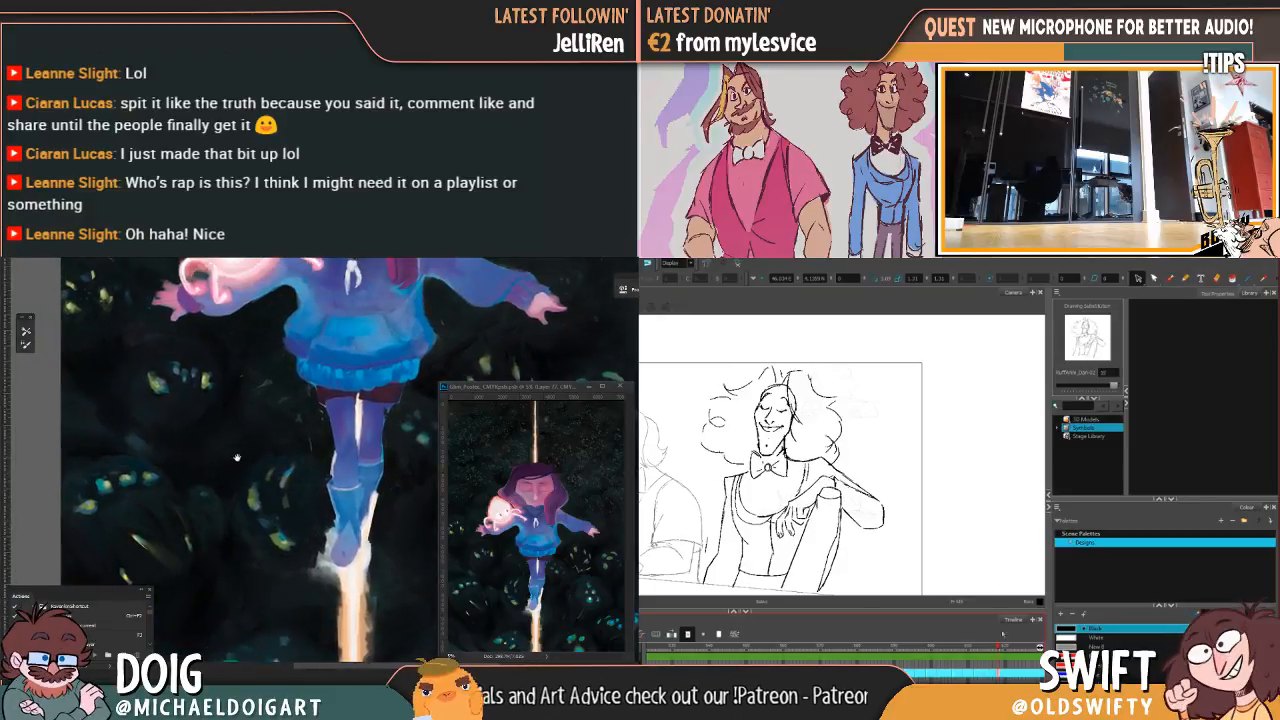
{"action": "left_click_drag", "start_coordinate": [178, 368], "coordinate": [243, 508]}
{"action": "left_click", "coordinate": [852, 473]}
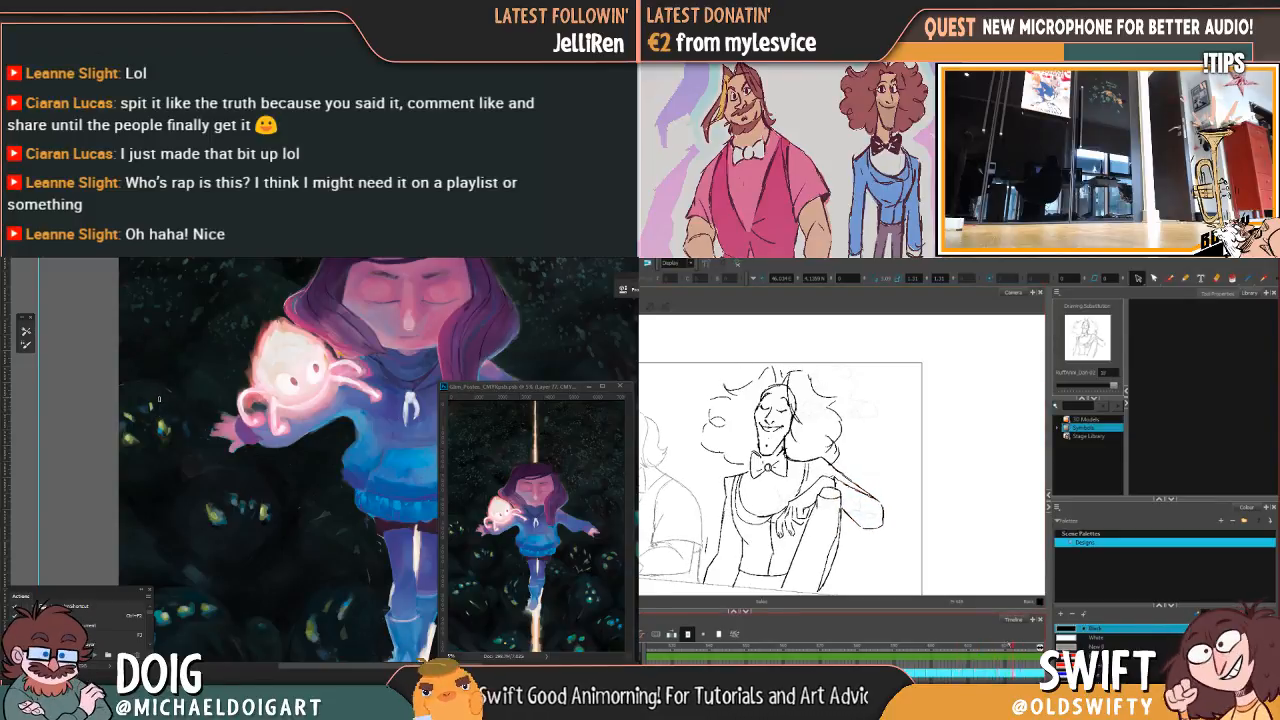
Step: Examine the glowing-eyed creatures beside the girl and along the light trail at close and wide views
{"action": "scroll", "coordinate": [160, 410], "scroll_direction": "up", "scroll_amount": 2}
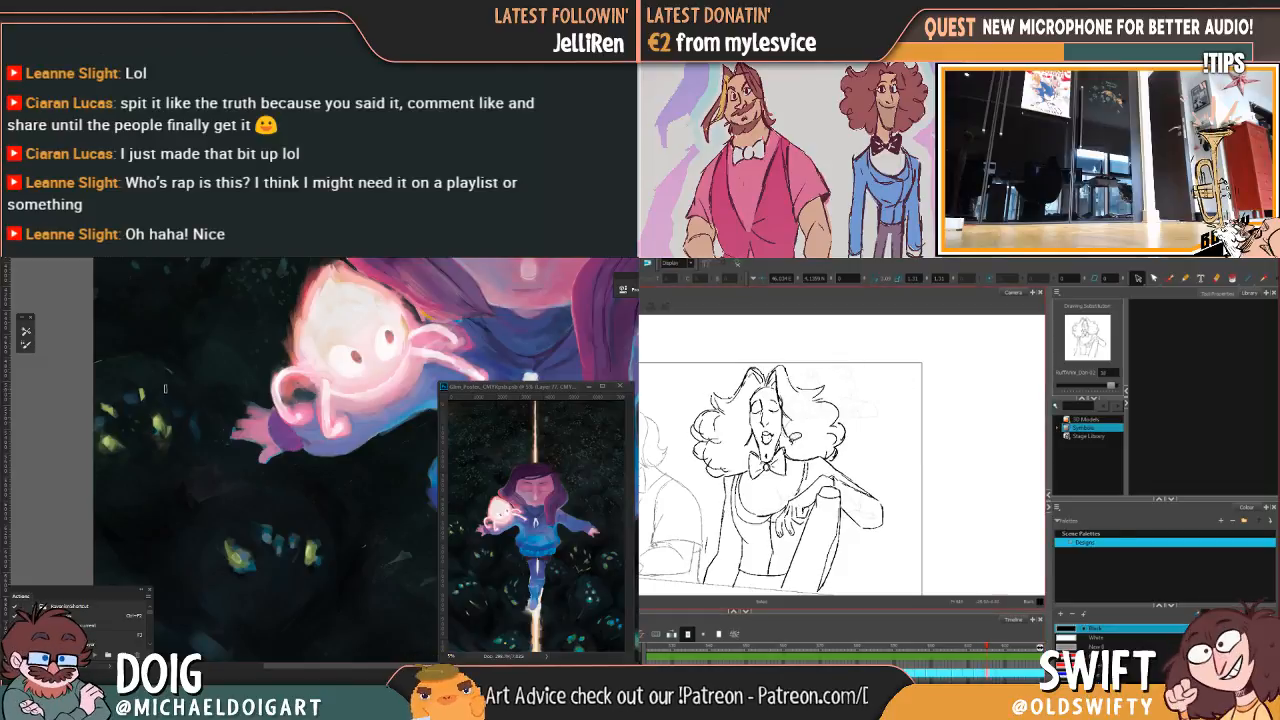
{"action": "scroll", "coordinate": [160, 405], "scroll_direction": "down", "scroll_amount": 2}
{"action": "scroll", "coordinate": [212, 404], "scroll_direction": "up", "scroll_amount": 5}
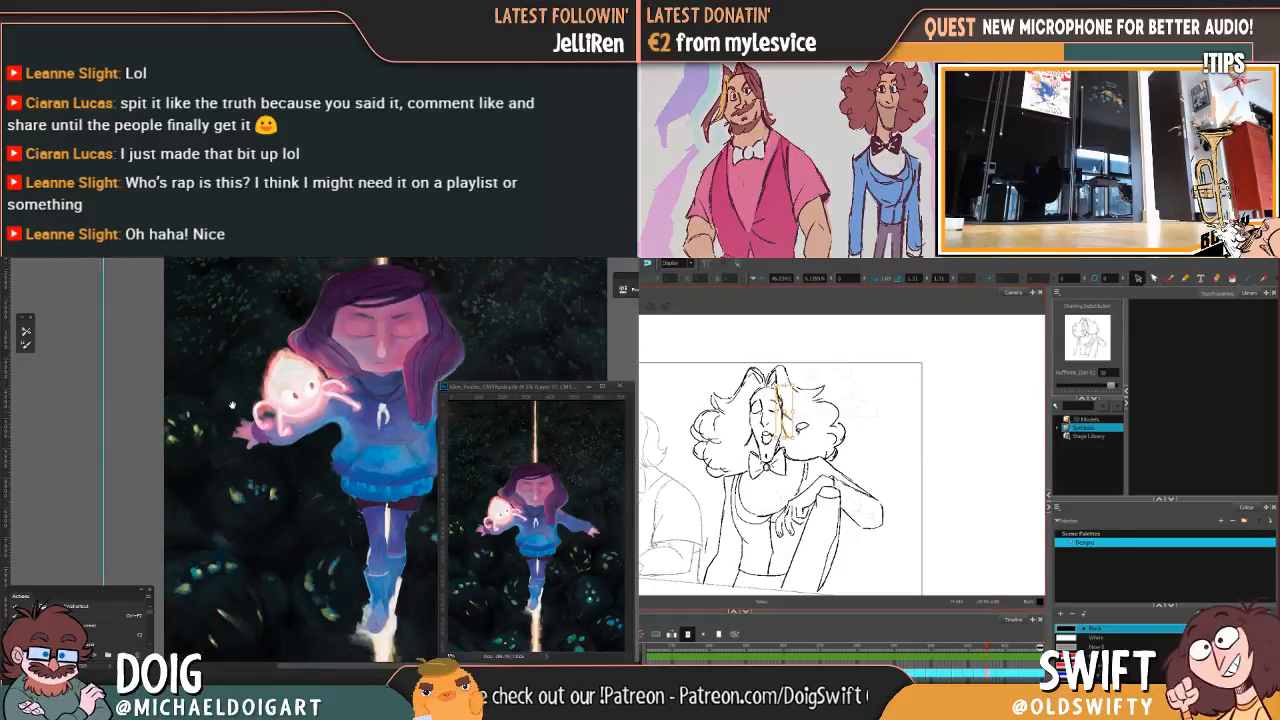
{"action": "scroll", "coordinate": [213, 404], "scroll_direction": "up", "scroll_amount": 2}
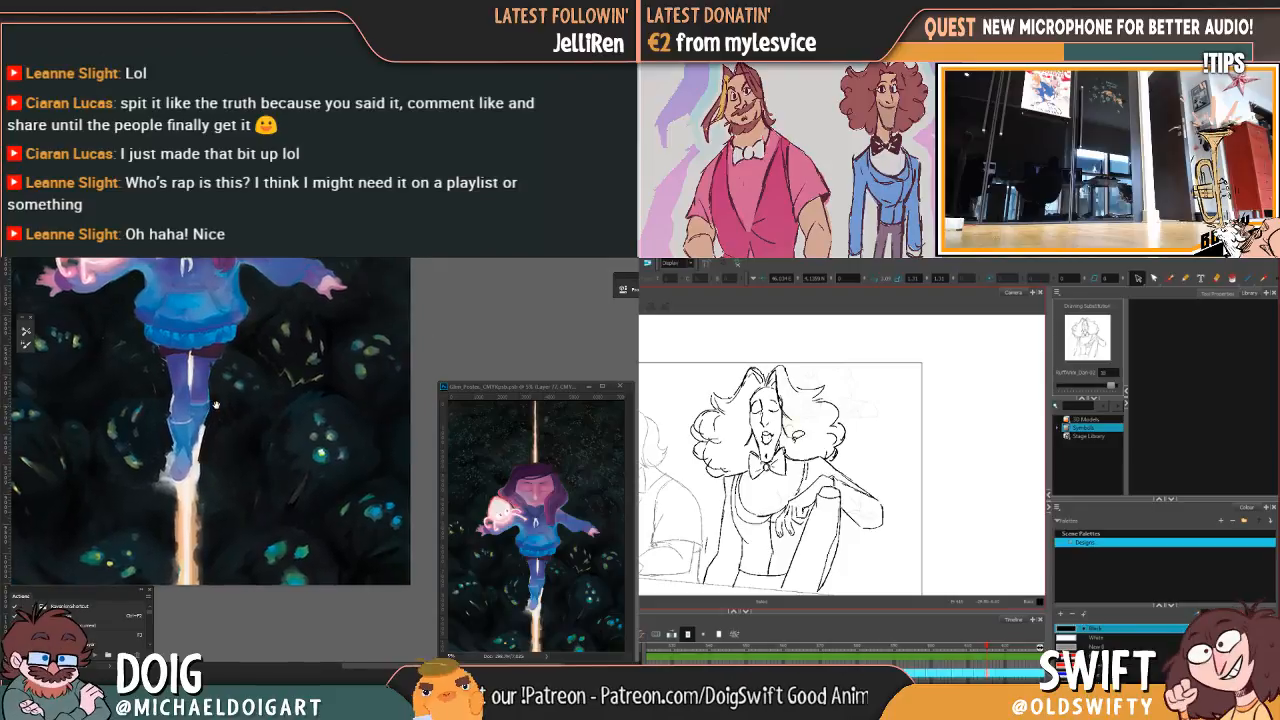
{"action": "scroll", "coordinate": [231, 420], "scroll_direction": "up", "scroll_amount": 2}
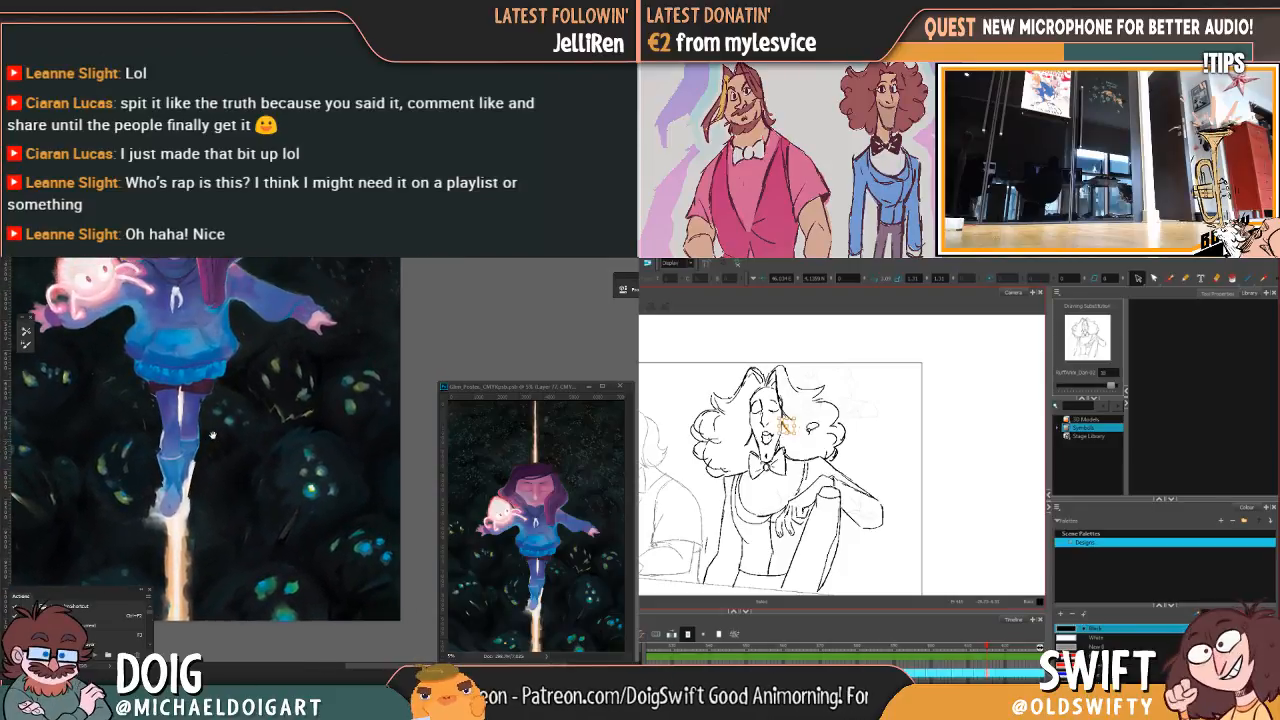
{"action": "scroll", "coordinate": [238, 415], "scroll_direction": "down", "scroll_amount": 2}
{"action": "left_click_drag", "start_coordinate": [240, 413], "coordinate": [263, 367]}
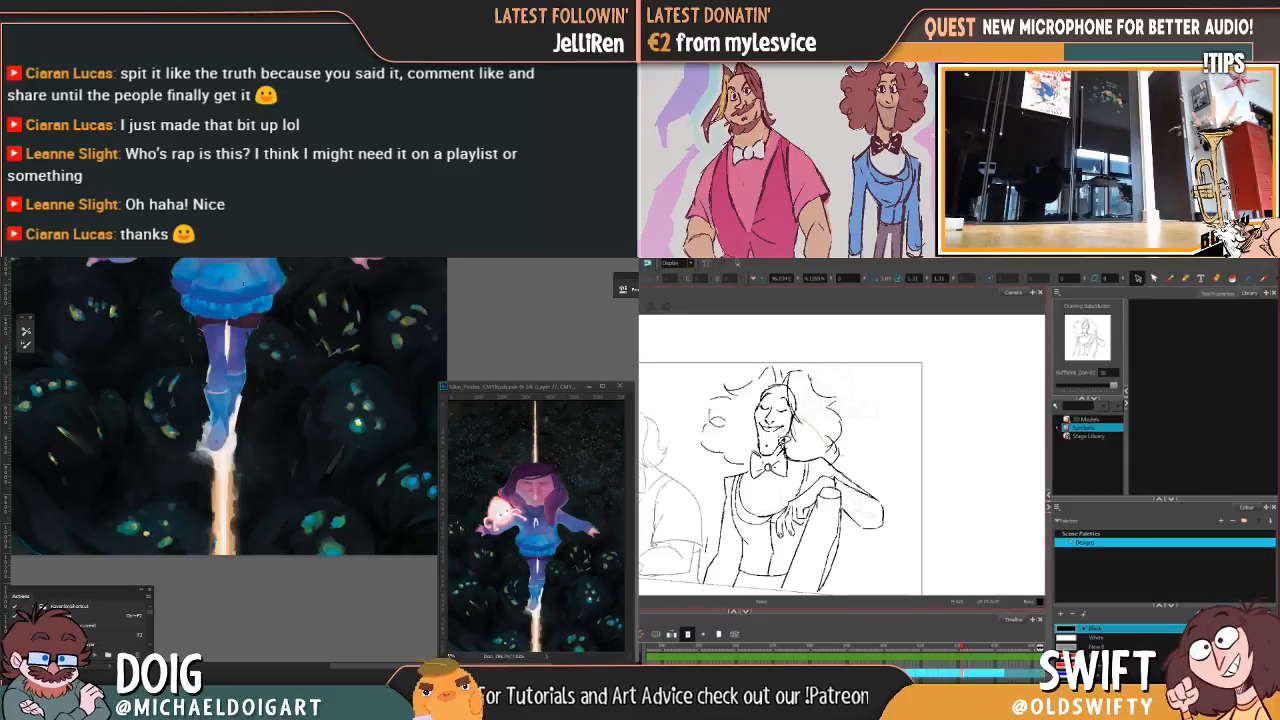
Step: Lasso the head and hair on the closed-mouth drawing, rotate them very slightly and compare with the preceding frame
{"action": "mouse_move", "coordinate": [767, 448]}
{"action": "left_mouse_down"}
{"action": "mouse_move", "coordinate": [706, 457]}
{"action": "mouse_move", "coordinate": [871, 368]}
{"action": "mouse_move", "coordinate": [864, 415]}
{"action": "left_mouse_up"}
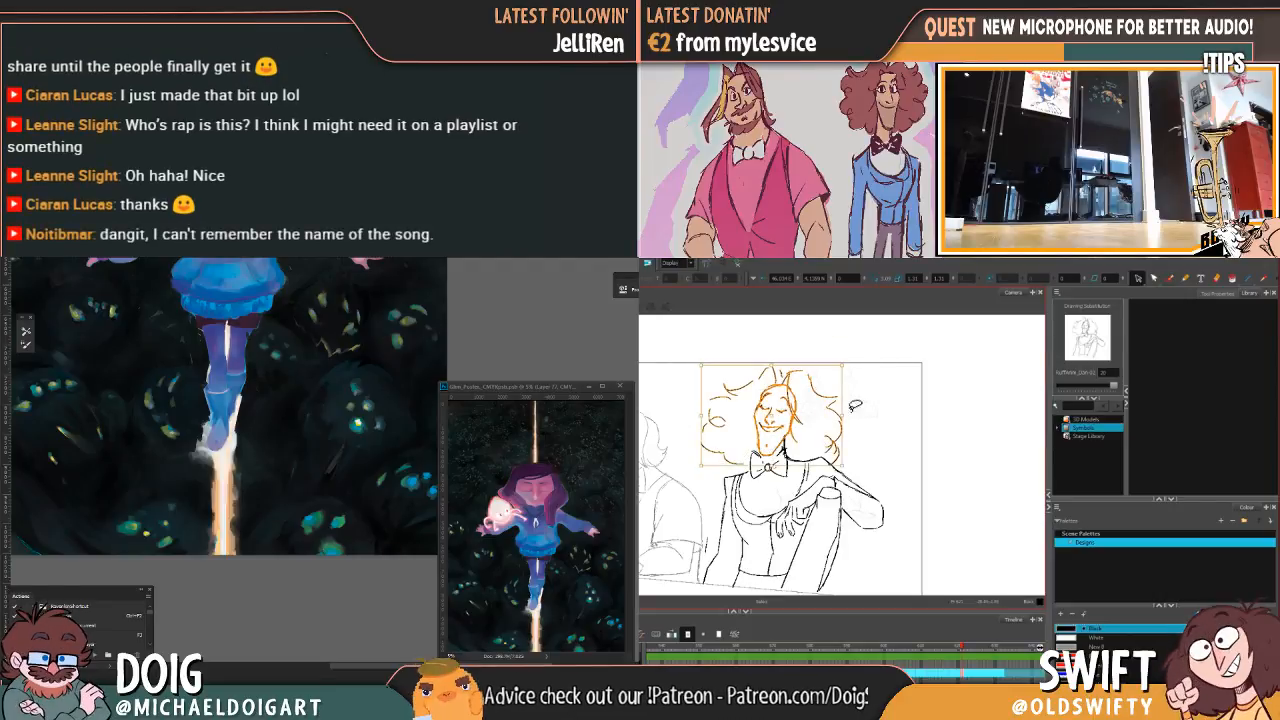
{"action": "left_click_drag", "start_coordinate": [156, 365], "coordinate": [200, 451]}
{"action": "left_click_drag", "start_coordinate": [849, 366], "coordinate": [852, 367]}
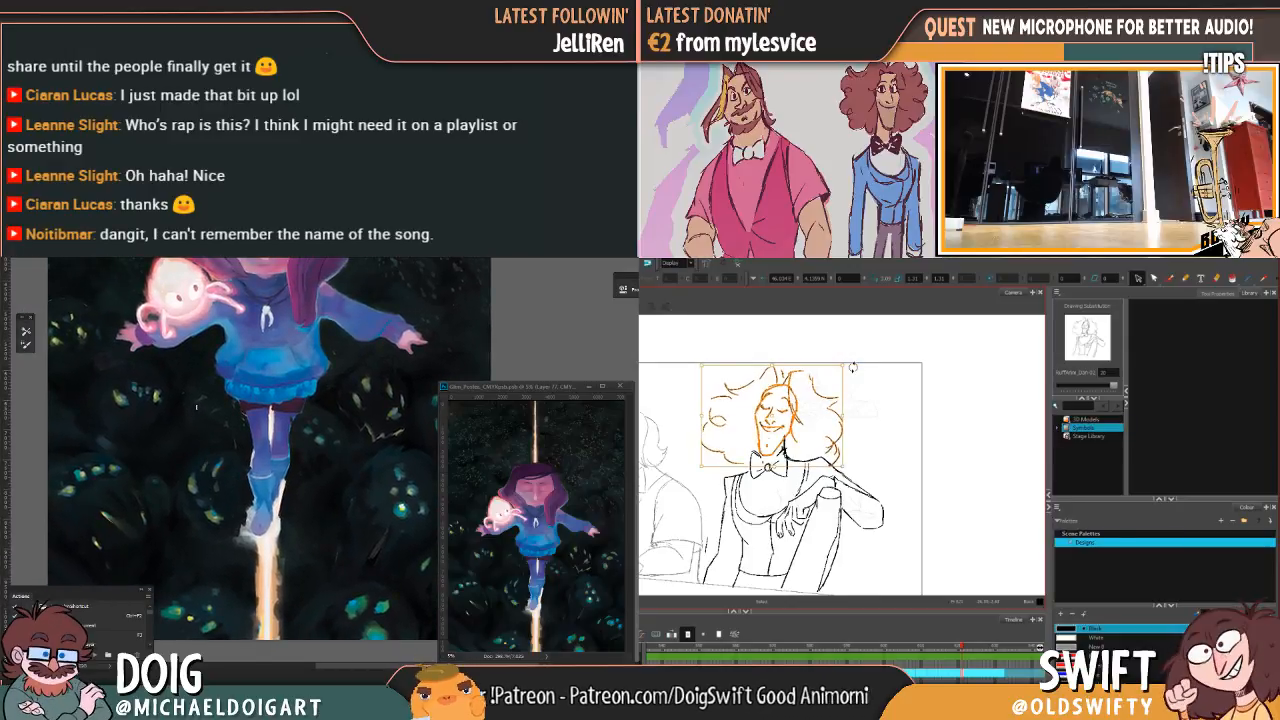
{"action": "key", "text": "Left"}
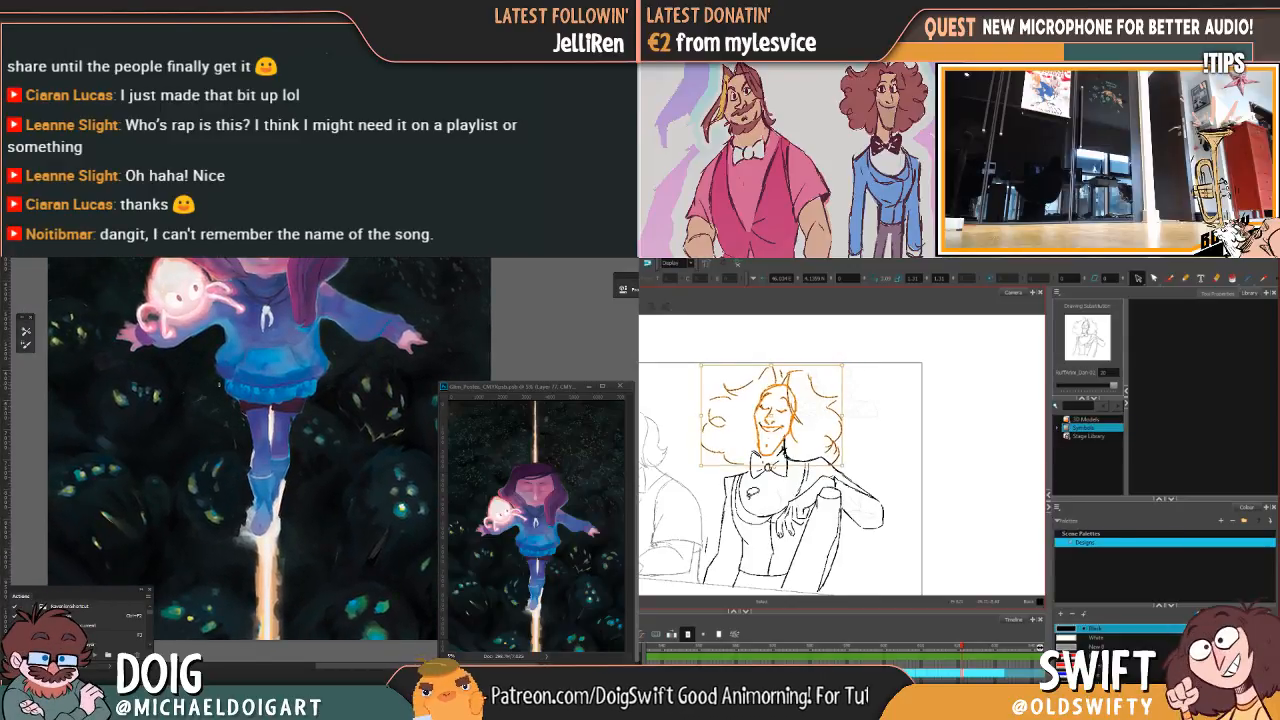
{"action": "key", "text": "Escape"}
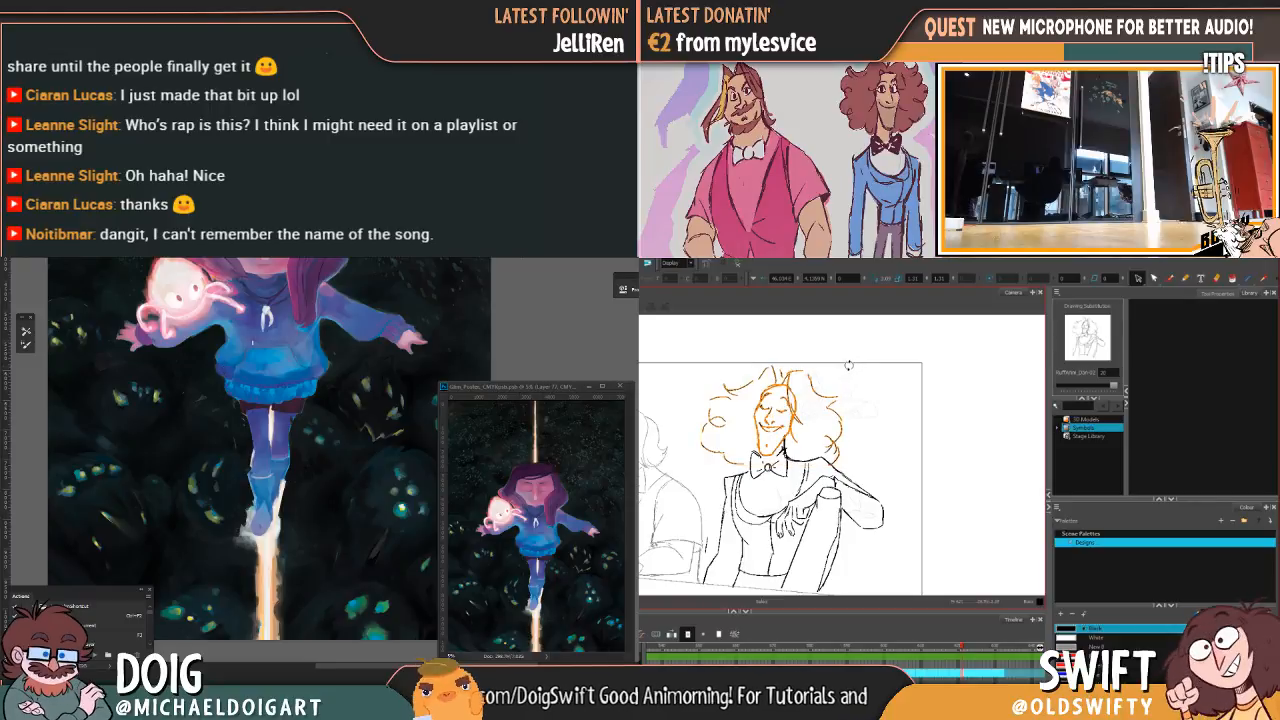
{"action": "key", "text": "ctrl+a"}
{"action": "key", "text": "Escape"}
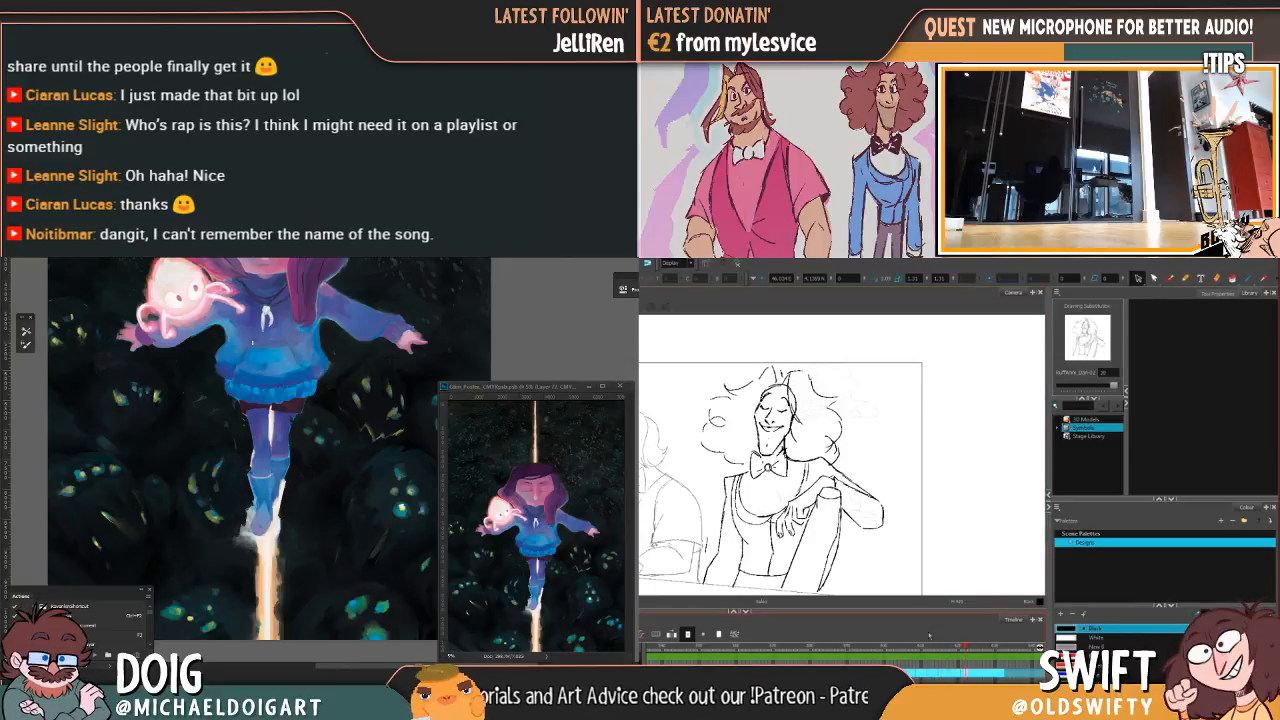
Step: Sample cyan from the creature's eyes right of the light trail and touch up the creatures around the trail
{"action": "left_click_drag", "start_coordinate": [310, 435], "coordinate": [241, 406]}
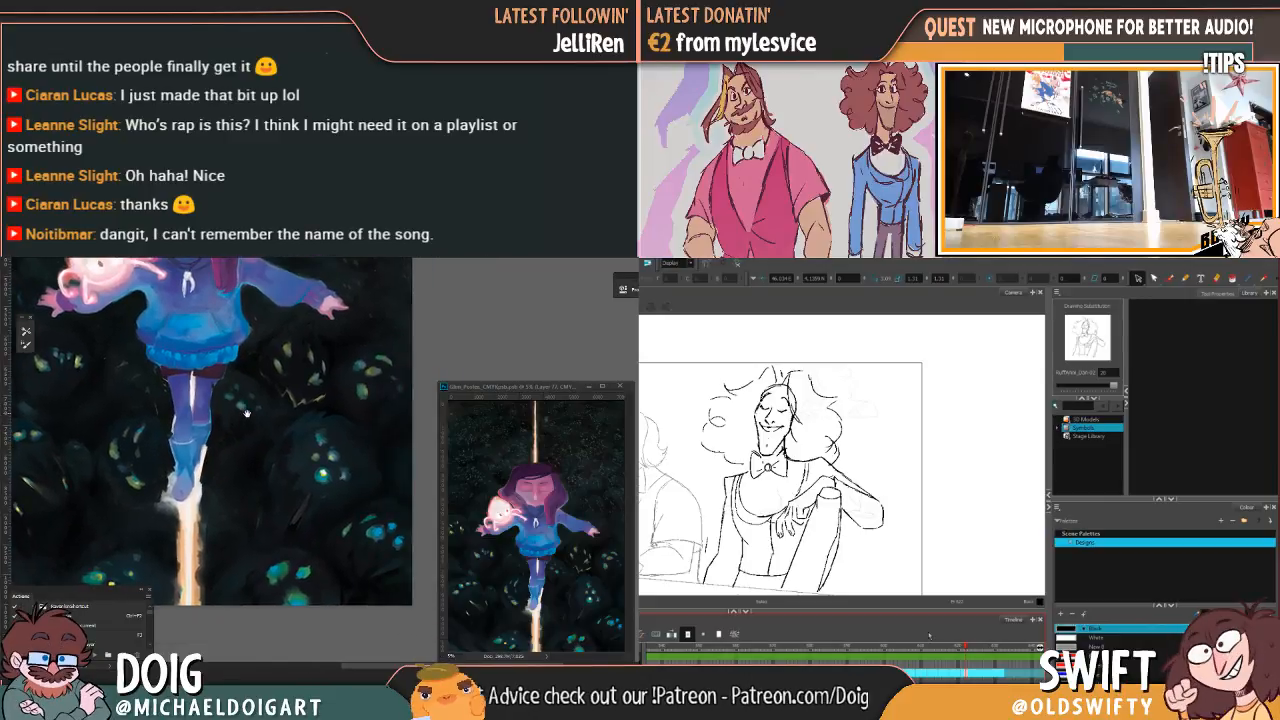
{"action": "left_click", "coordinate": [322, 471], "text": "alt"}
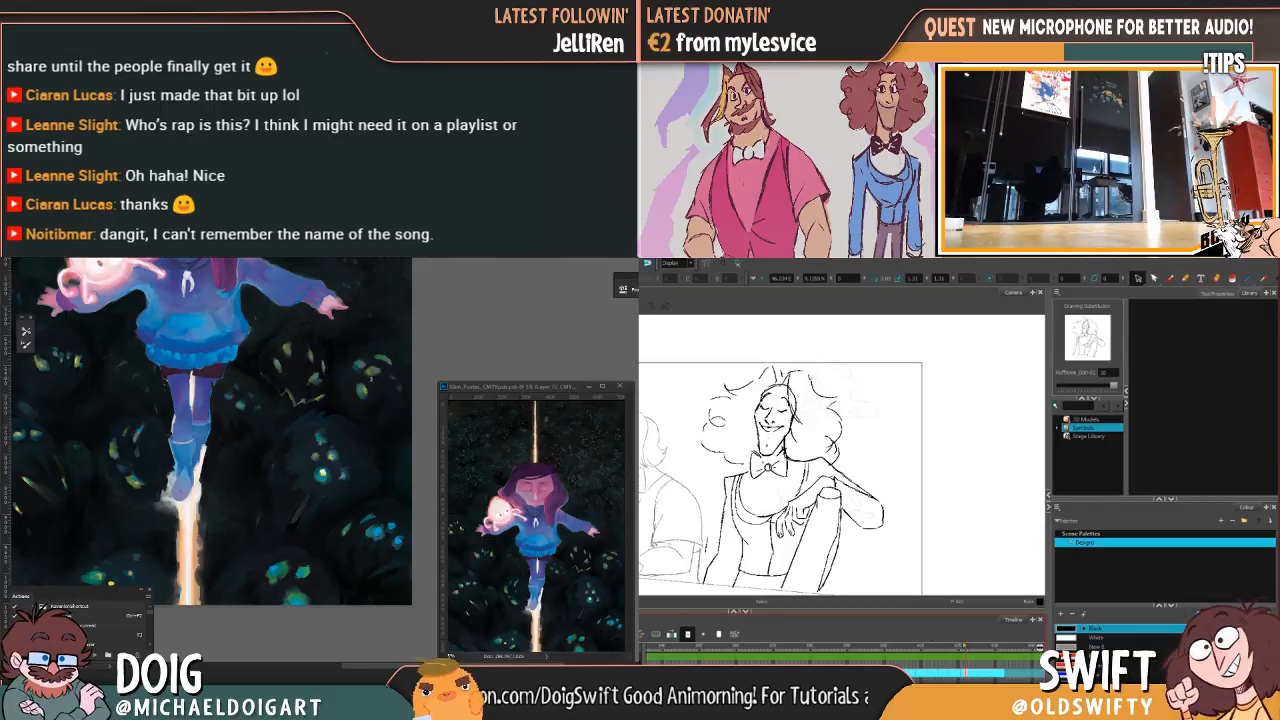
{"action": "left_click_drag", "start_coordinate": [305, 453], "coordinate": [343, 381]}
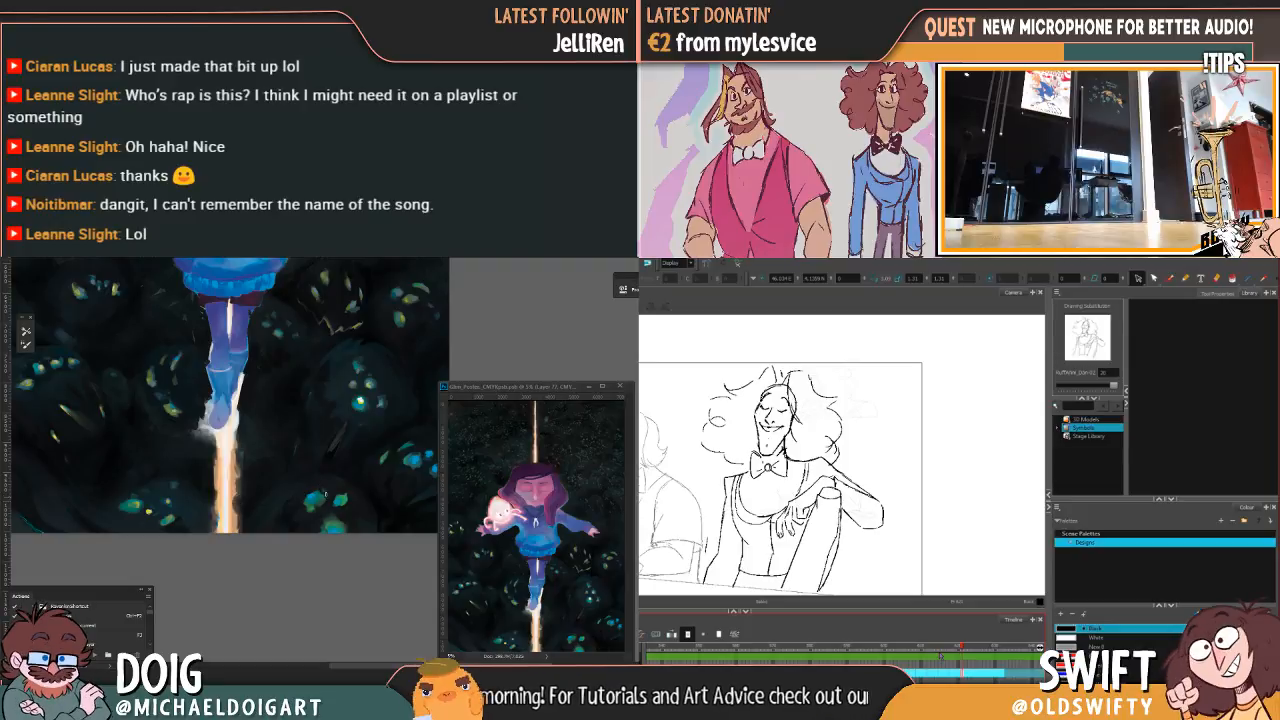
{"action": "left_click_drag", "start_coordinate": [301, 459], "coordinate": [283, 468]}
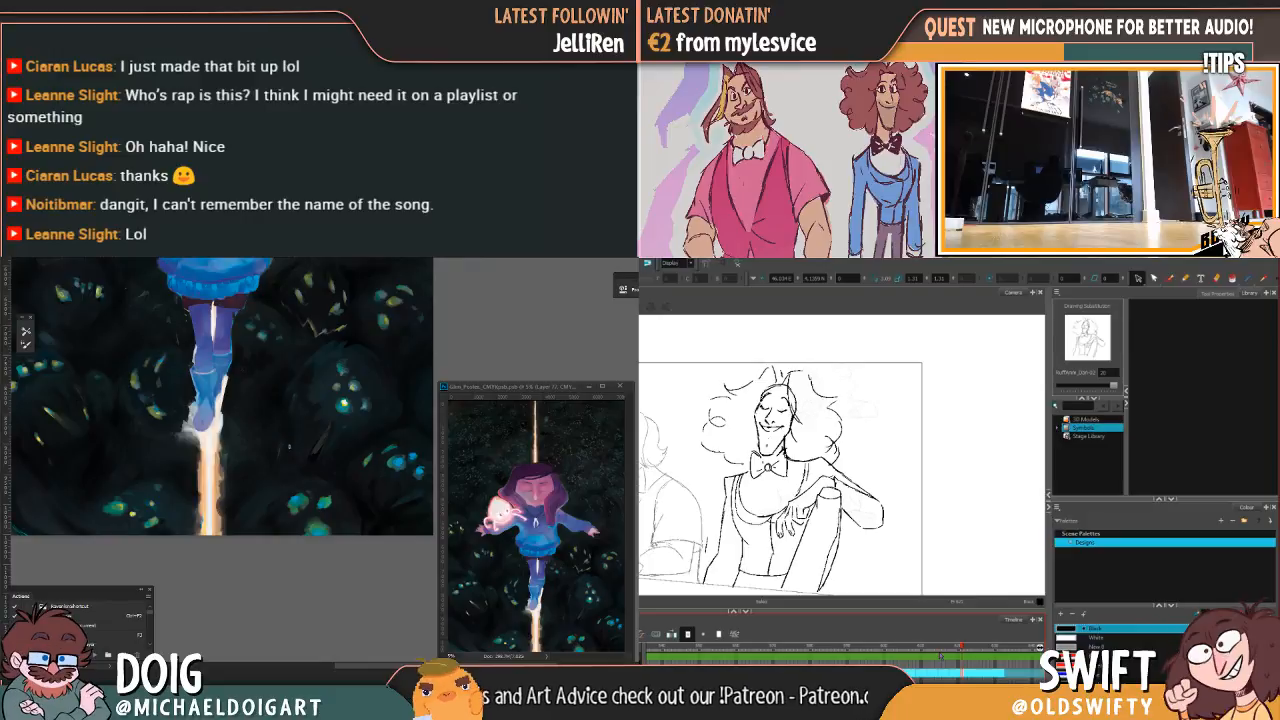
{"action": "left_click_drag", "start_coordinate": [280, 415], "coordinate": [352, 440]}
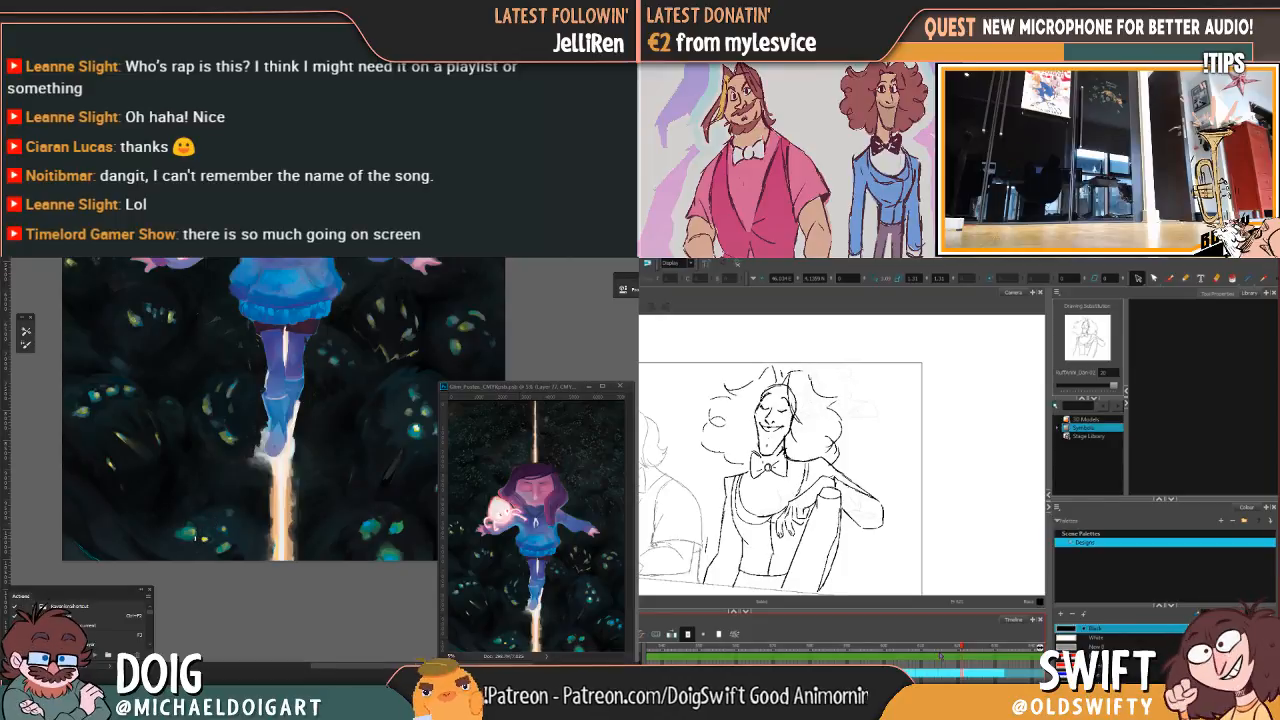
{"action": "left_click_drag", "start_coordinate": [211, 521], "coordinate": [194, 518]}
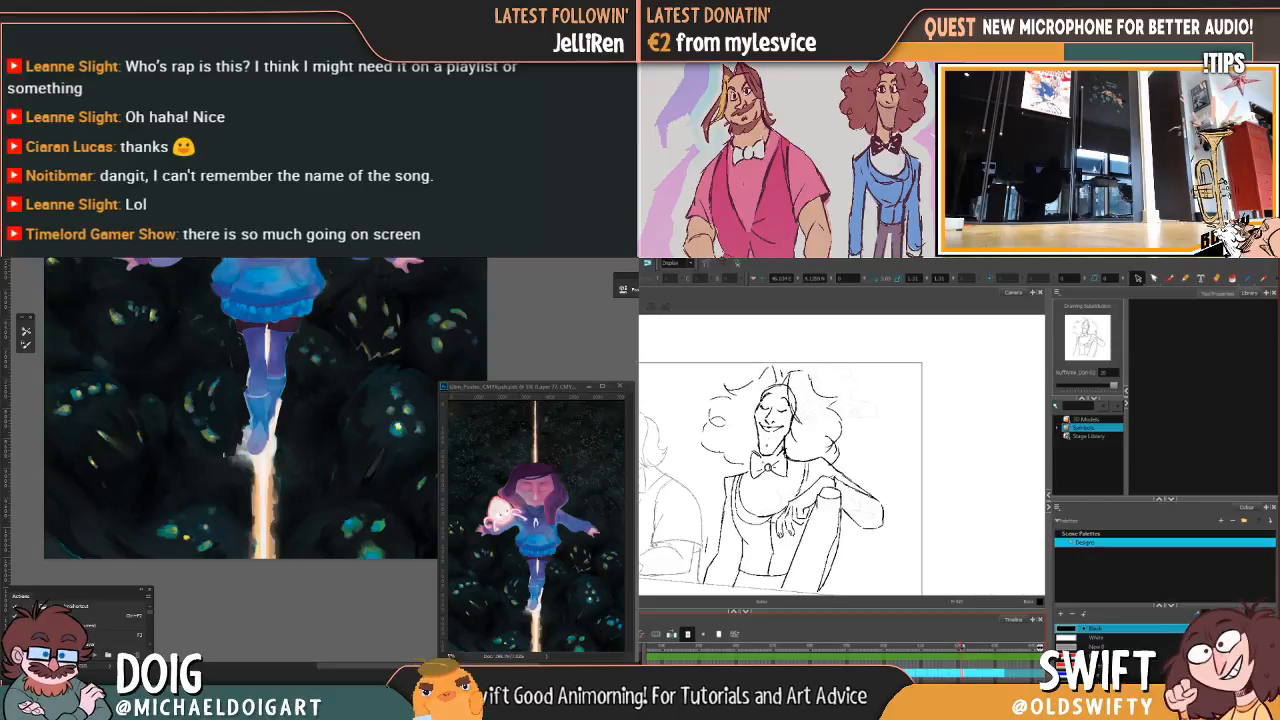
Step: Sample blue from the cluster of glowing eyes near the painting's lower right edge
{"action": "mouse_move", "coordinate": [263, 451]}
{"action": "left_mouse_down"}
{"action": "mouse_move", "coordinate": [197, 456]}
{"action": "mouse_move", "coordinate": [193, 472]}
{"action": "left_mouse_up"}
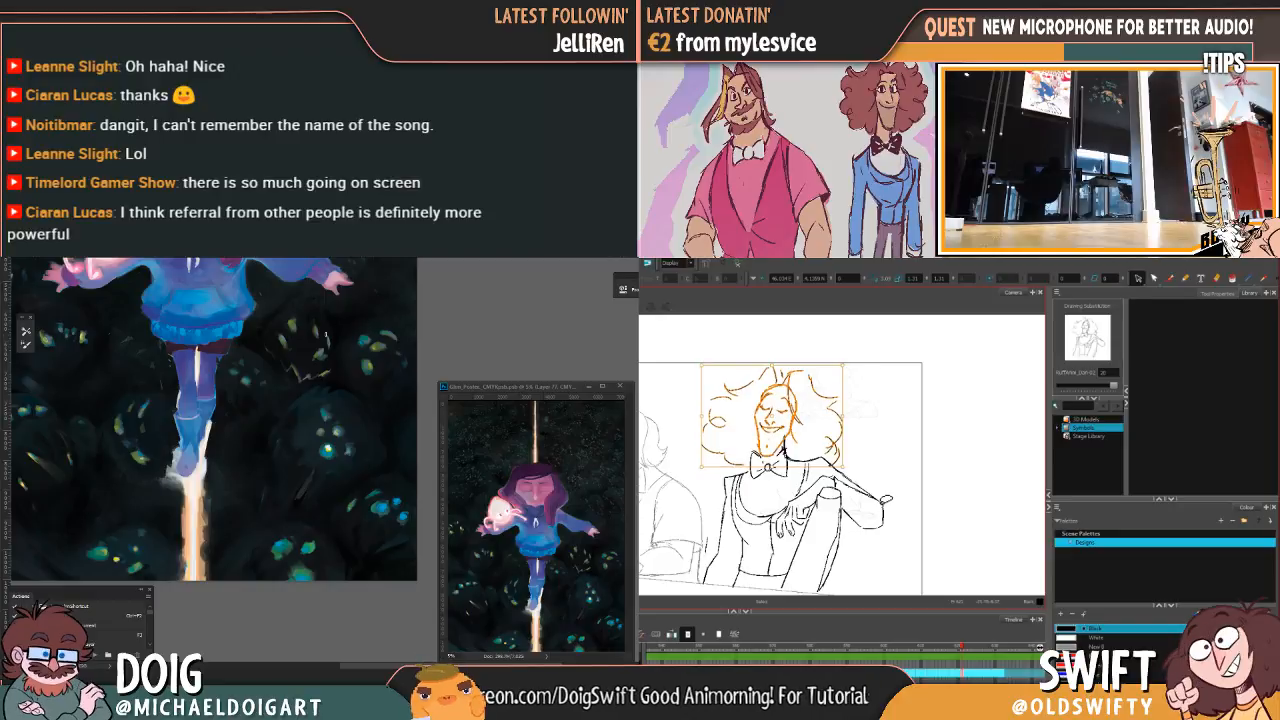
{"action": "left_click_drag", "start_coordinate": [158, 349], "coordinate": [213, 338]}
{"action": "left_click_drag", "start_coordinate": [315, 435], "coordinate": [254, 398]}
{"action": "left_click", "coordinate": [376, 460], "text": "alt"}
Step: Reselect the head and hair on the closed-mouth drawing and scale them minutely from the upper corner
{"action": "mouse_move", "coordinate": [806, 449]}
{"action": "left_mouse_down"}
{"action": "mouse_move", "coordinate": [783, 416]}
{"action": "mouse_move", "coordinate": [725, 449]}
{"action": "mouse_move", "coordinate": [826, 346]}
{"action": "left_mouse_up"}
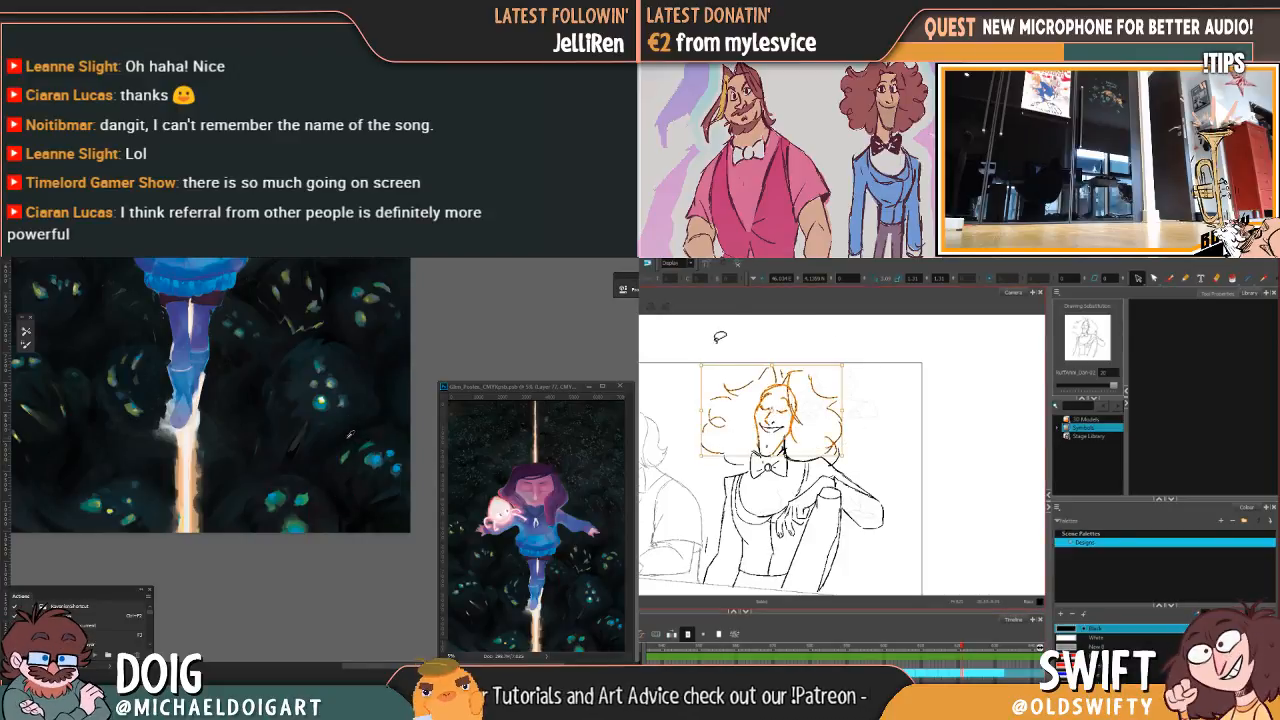
{"action": "left_click_drag", "start_coordinate": [703, 361], "coordinate": [703, 359]}
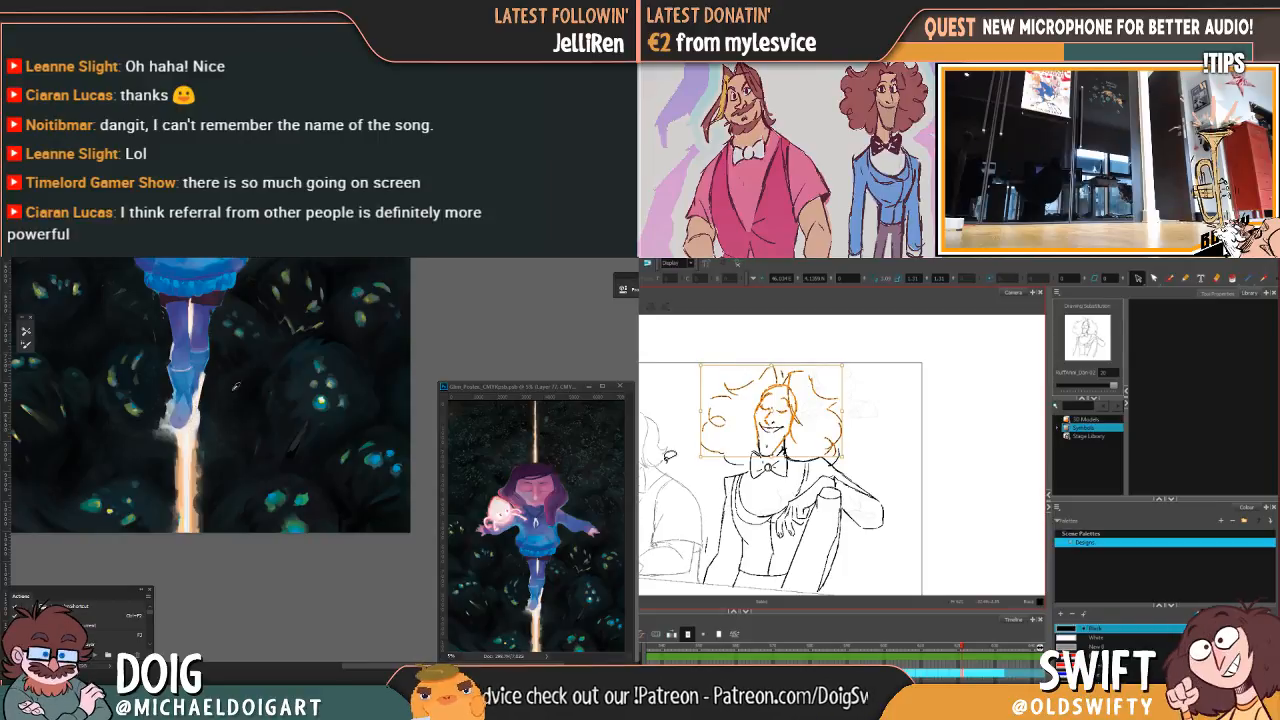
{"action": "mouse_move", "coordinate": [182, 427]}
{"action": "left_mouse_down"}
{"action": "mouse_move", "coordinate": [197, 434]}
{"action": "mouse_move", "coordinate": [147, 443]}
{"action": "mouse_move", "coordinate": [124, 464]}
{"action": "left_mouse_up"}
{"action": "left_click_drag", "start_coordinate": [702, 363], "coordinate": [702, 362]}
{"action": "left_click_drag", "start_coordinate": [124, 464], "coordinate": [142, 457]}
{"action": "left_click_drag", "start_coordinate": [702, 362], "coordinate": [701, 362]}
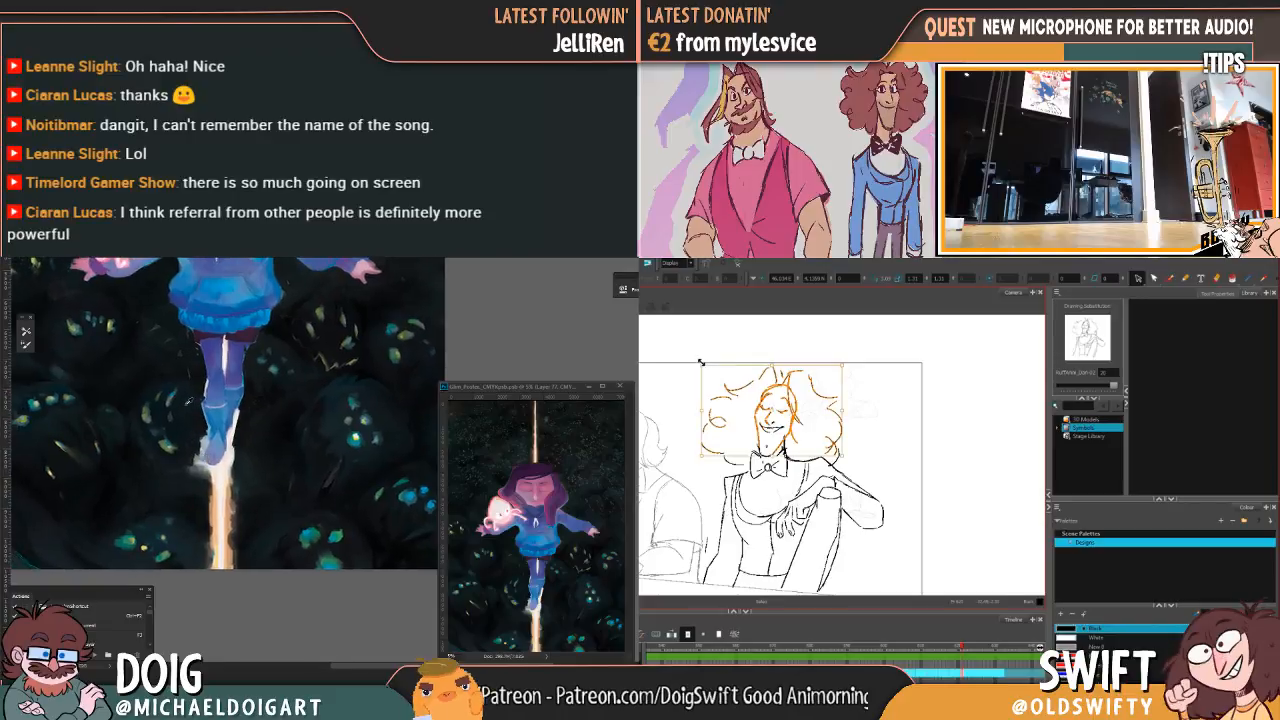
Step: Lasso the body and arms on the closed-mouth drawing, stretch them slightly upward and deselect
{"action": "mouse_move", "coordinate": [161, 373]}
{"action": "left_mouse_down"}
{"action": "mouse_move", "coordinate": [200, 447]}
{"action": "mouse_move", "coordinate": [182, 423]}
{"action": "mouse_move", "coordinate": [194, 433]}
{"action": "mouse_move", "coordinate": [177, 454]}
{"action": "mouse_move", "coordinate": [185, 465]}
{"action": "left_mouse_up"}
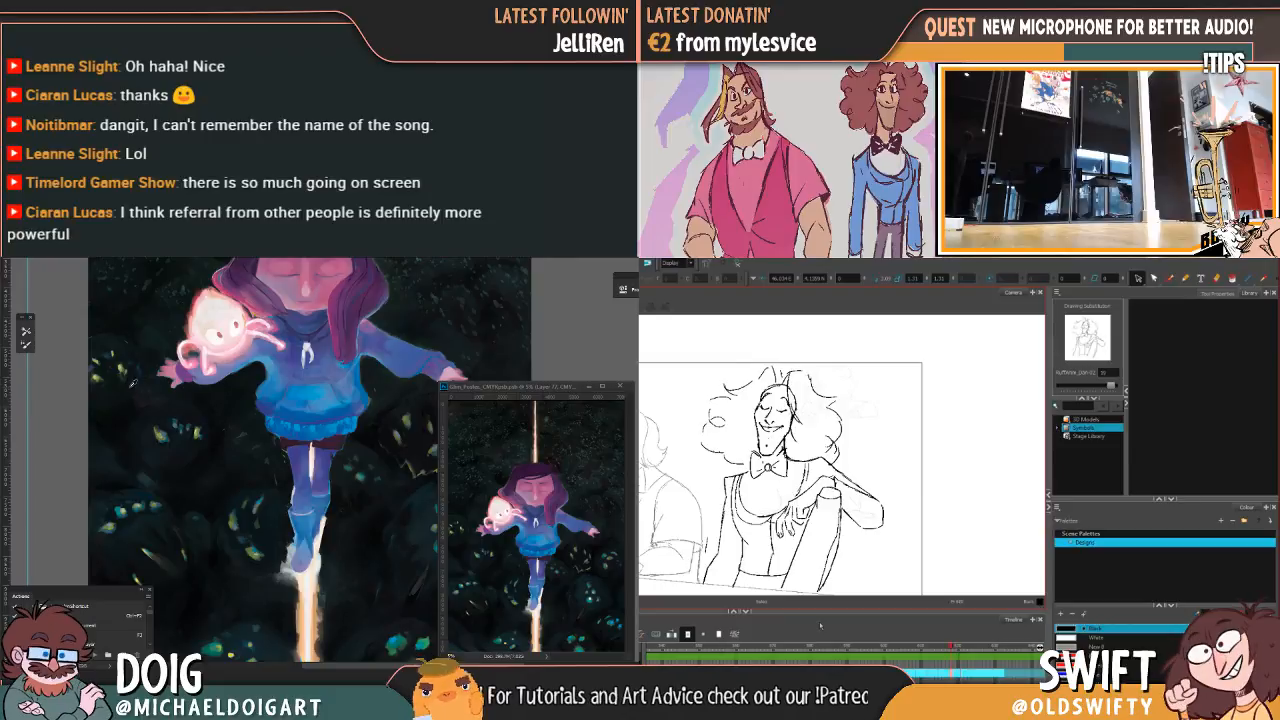
{"action": "key", "text": "ctrl+plus"}
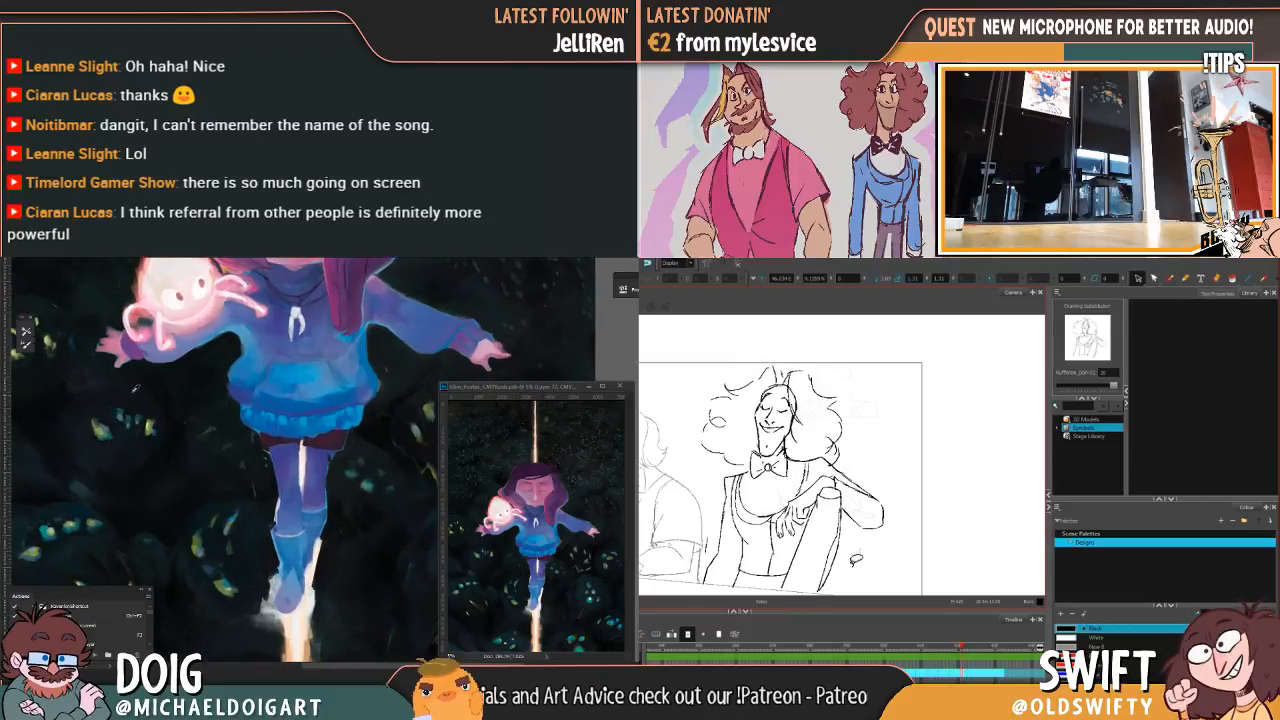
{"action": "left_click_drag", "start_coordinate": [115, 386], "coordinate": [136, 409]}
{"action": "left_click_drag", "start_coordinate": [826, 472], "coordinate": [896, 518]}
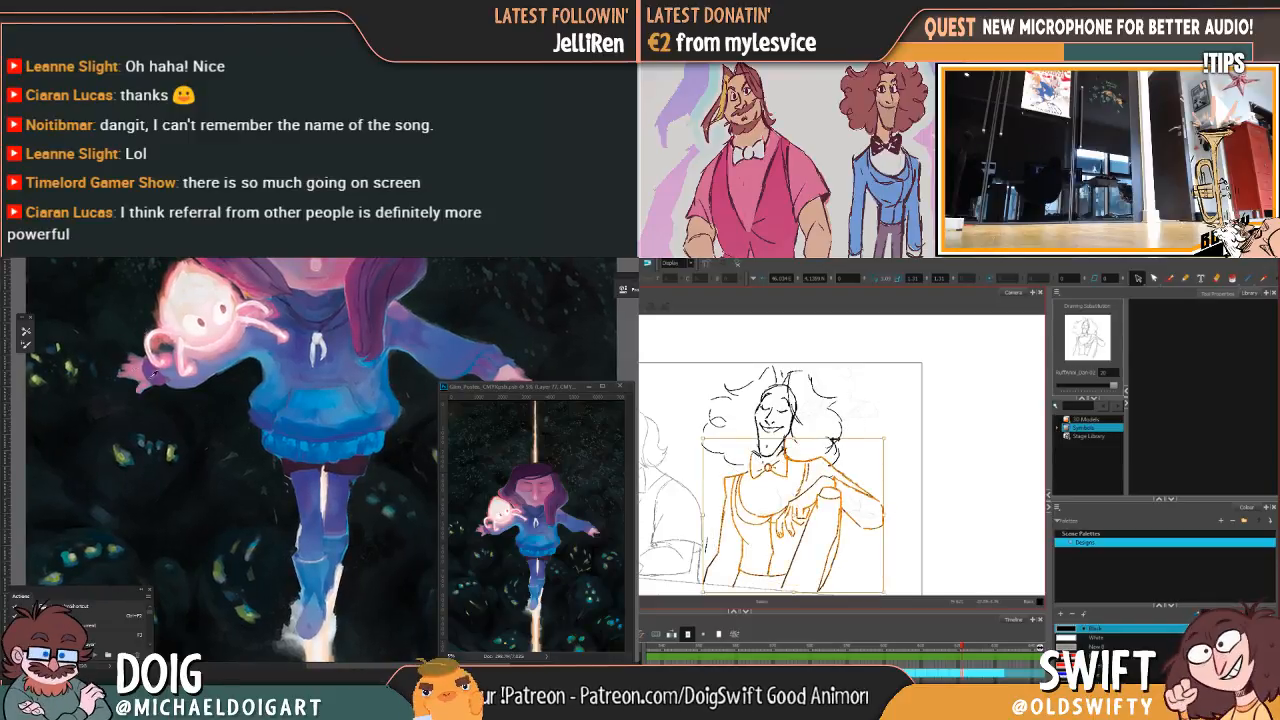
{"action": "left_click_drag", "start_coordinate": [838, 438], "coordinate": [839, 434]}
{"action": "left_click", "coordinate": [951, 429]}
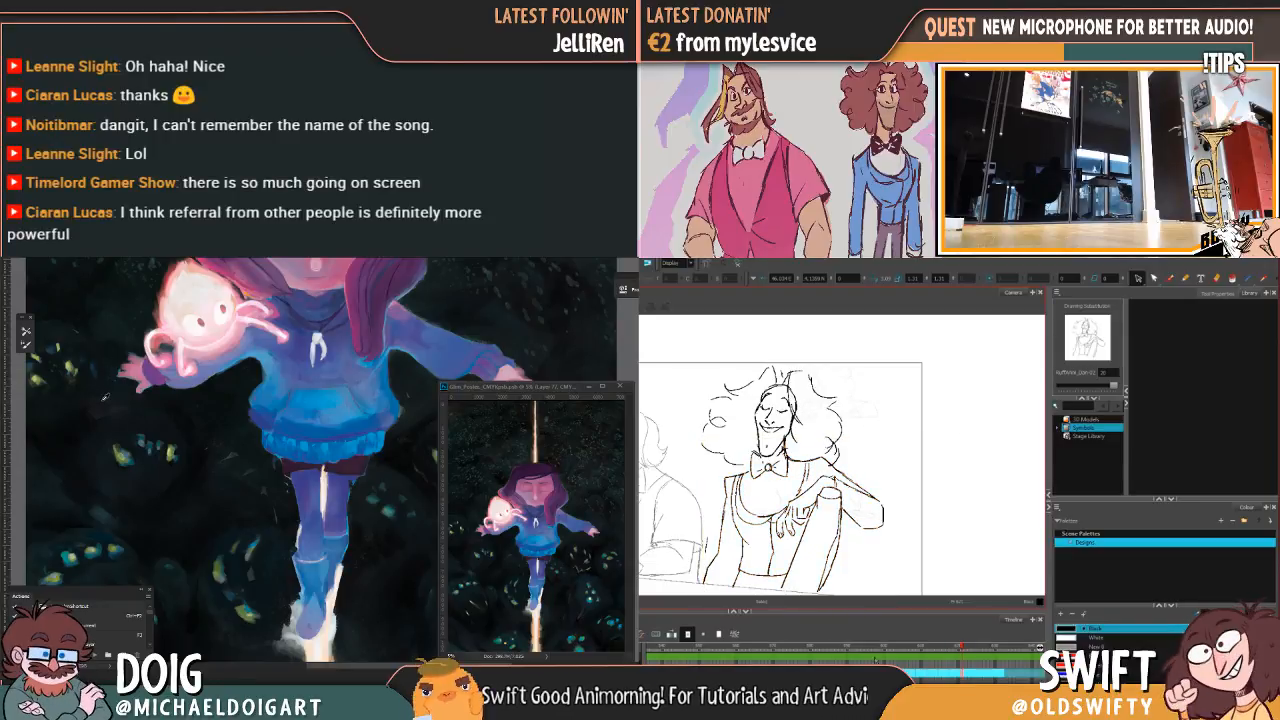
Step: Touch up the glowing-eyed creature below the girl's outstretched hand near the painting's left edge and sample yellow-green from its eyes
{"action": "mouse_move", "coordinate": [97, 408]}
{"action": "left_mouse_down"}
{"action": "mouse_move", "coordinate": [142, 418]}
{"action": "mouse_move", "coordinate": [109, 405]}
{"action": "mouse_move", "coordinate": [90, 375]}
{"action": "left_mouse_up"}
{"action": "left_click_drag", "start_coordinate": [125, 427], "coordinate": [109, 392]}
{"action": "left_click_drag", "start_coordinate": [738, 460], "coordinate": [716, 456]}
{"action": "mouse_move", "coordinate": [109, 392]}
{"action": "left_mouse_down"}
{"action": "mouse_move", "coordinate": [110, 371]}
{"action": "mouse_move", "coordinate": [125, 394]}
{"action": "left_mouse_up"}
{"action": "left_click", "coordinate": [111, 387], "text": "alt"}
Step: Lasso the curly-haired character's head and hair on the closed-mouth drawing and nudge them slightly
{"action": "mouse_move", "coordinate": [752, 458]}
{"action": "left_mouse_down"}
{"action": "mouse_move", "coordinate": [903, 352]}
{"action": "mouse_move", "coordinate": [800, 462]}
{"action": "left_mouse_up"}
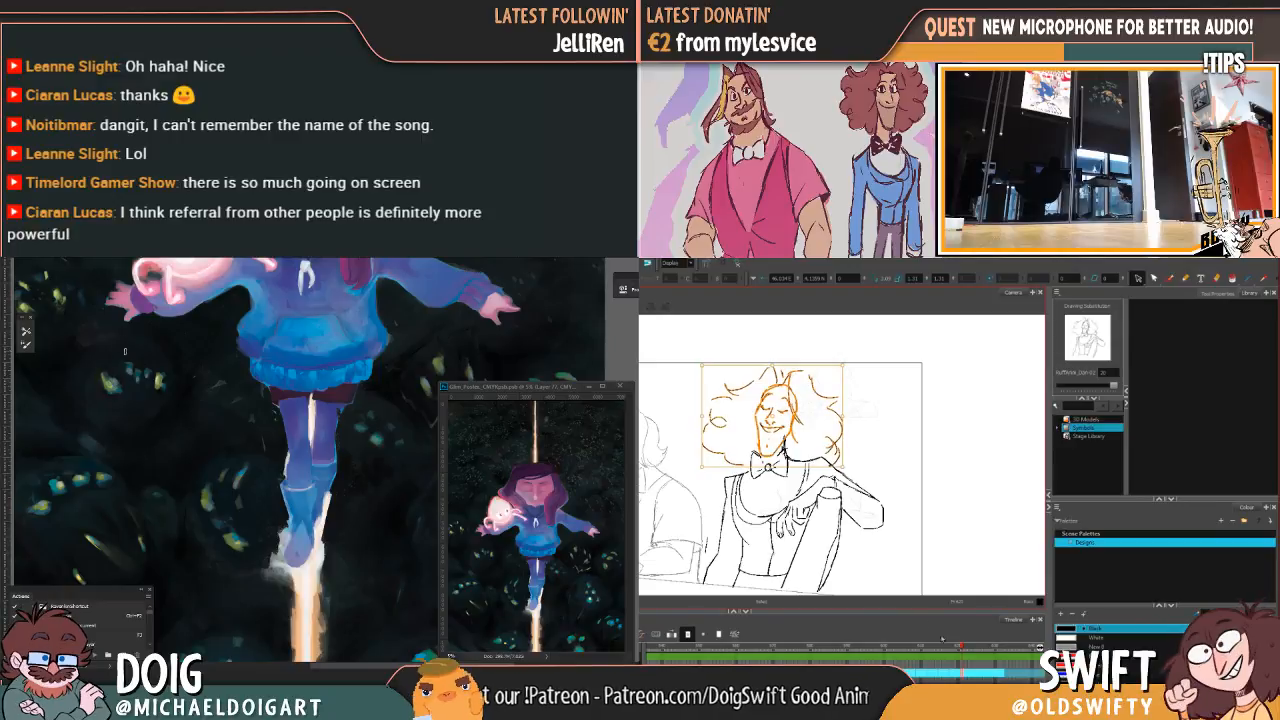
{"action": "scroll", "coordinate": [118, 388], "scroll_direction": "up", "scroll_amount": 2}
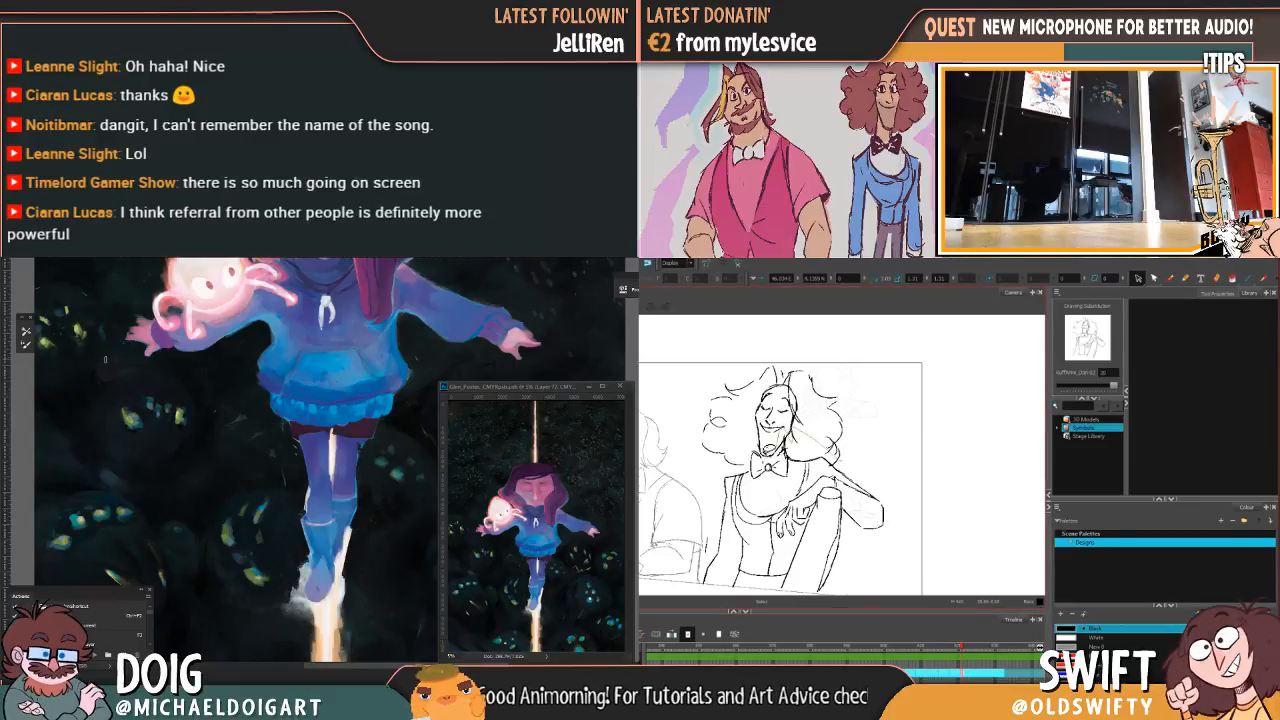
{"action": "mouse_move", "coordinate": [747, 455]}
{"action": "left_mouse_down"}
{"action": "mouse_move", "coordinate": [846, 334]}
{"action": "mouse_move", "coordinate": [800, 454]}
{"action": "left_mouse_up"}
{"action": "key", "text": "ctrl+minus"}
{"action": "key", "text": "ctrl+minus"}
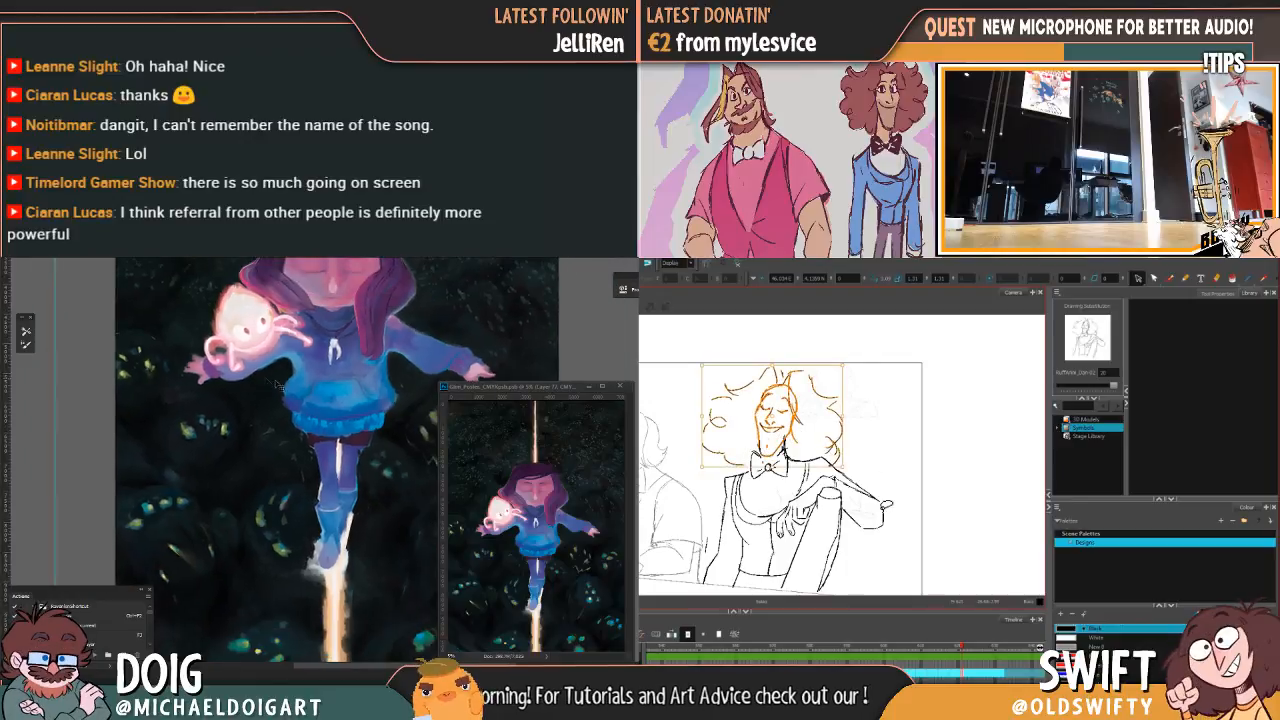
{"action": "key", "text": "ctrl+minus"}
{"action": "key", "text": "ctrl+plus"}
{"action": "key", "text": "ctrl+plus"}
{"action": "mouse_move", "coordinate": [277, 393]}
{"action": "left_mouse_down"}
{"action": "mouse_move", "coordinate": [259, 418]}
{"action": "mouse_move", "coordinate": [178, 333]}
{"action": "left_mouse_up"}
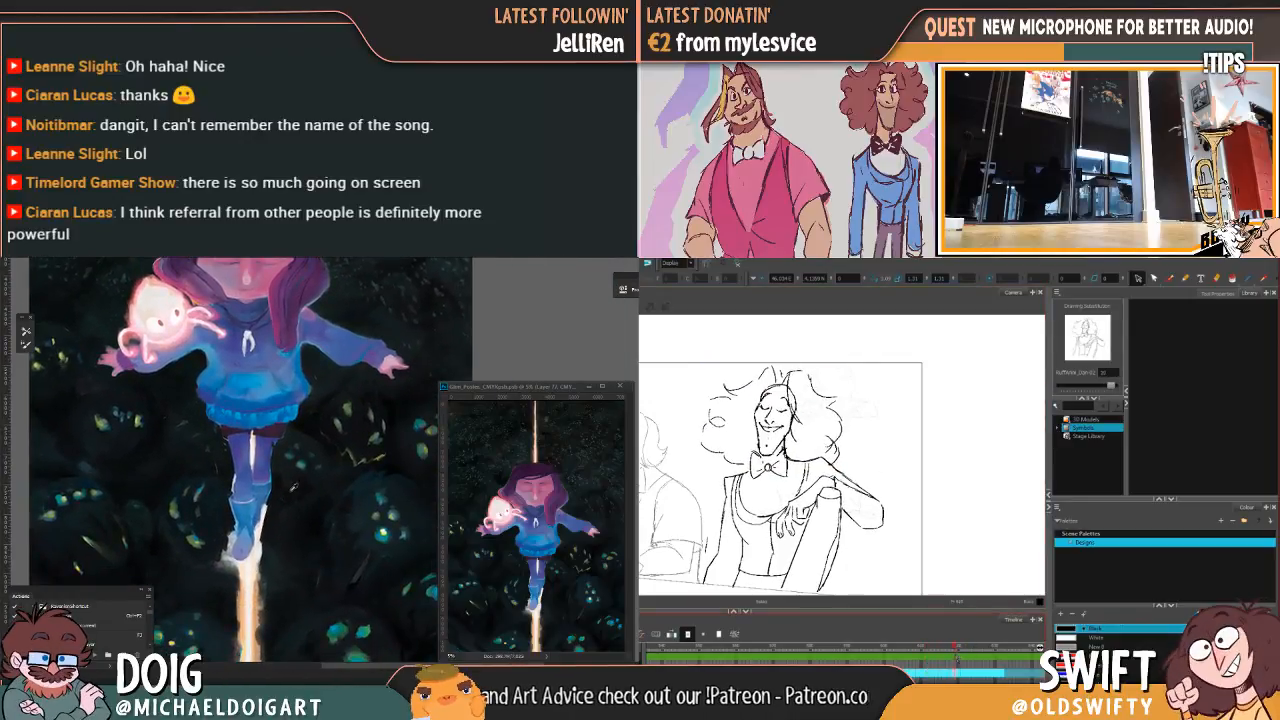
Step: Select the whole curly-haired character and deselect it, then lasso only the head and hair for a slight adjustment
{"action": "mouse_move", "coordinate": [746, 600]}
{"action": "left_mouse_down"}
{"action": "mouse_move", "coordinate": [718, 538]}
{"action": "mouse_move", "coordinate": [830, 335]}
{"action": "mouse_move", "coordinate": [750, 595]}
{"action": "left_mouse_up"}
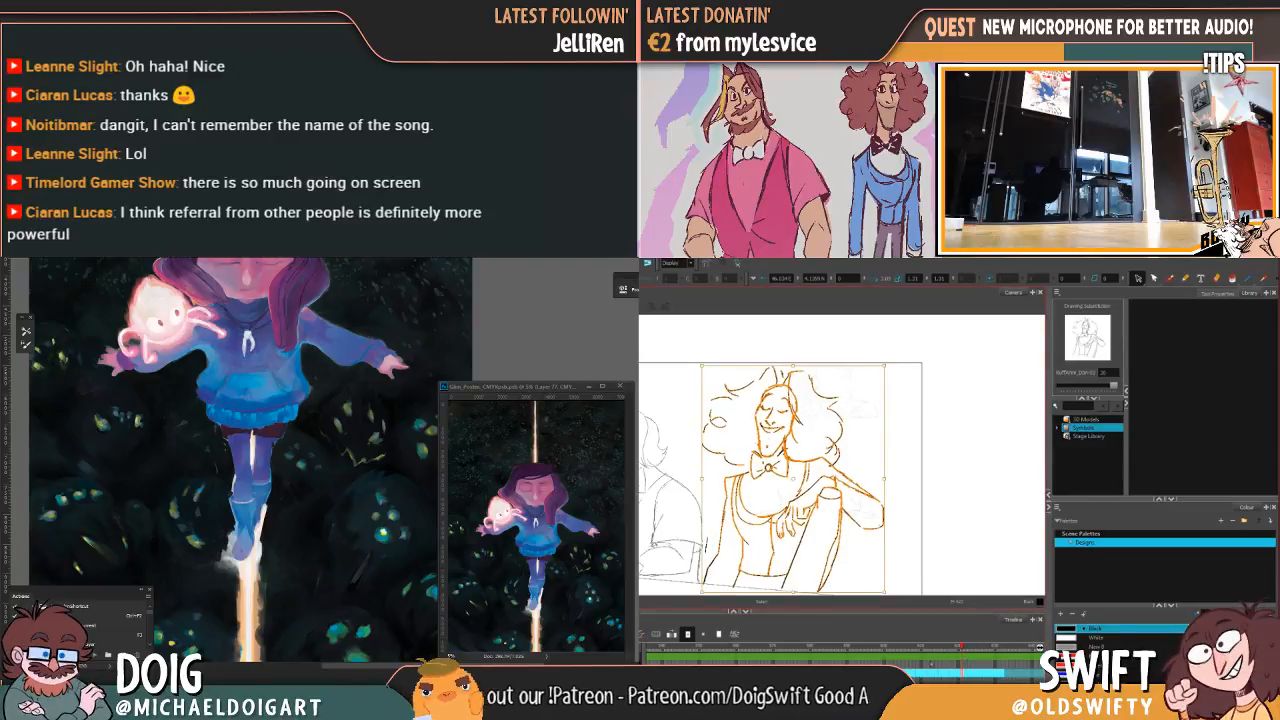
{"action": "left_click", "coordinate": [997, 525]}
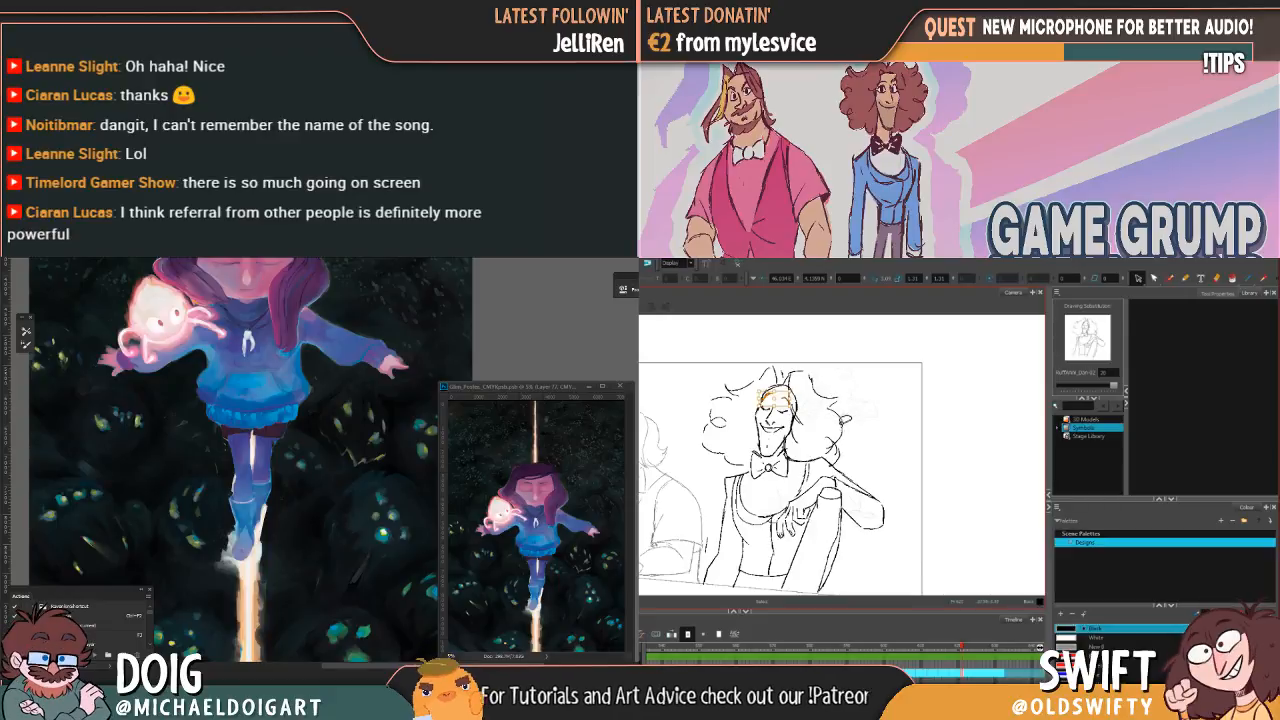
{"action": "mouse_move", "coordinate": [692, 411]}
{"action": "left_mouse_down"}
{"action": "mouse_move", "coordinate": [856, 344]}
{"action": "mouse_move", "coordinate": [851, 365]}
{"action": "left_mouse_up"}
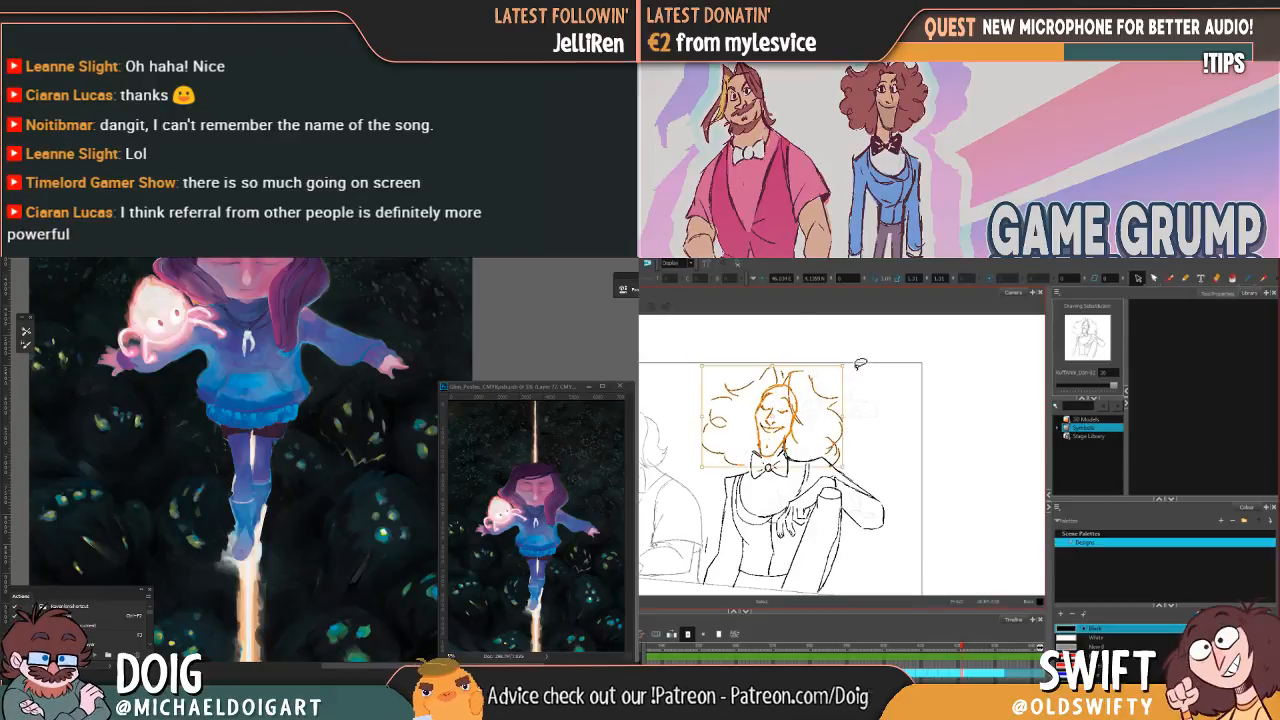
{"action": "left_click", "coordinate": [871, 366]}
Step: Lasso the head and hair on the following drawing, rotate them minutely and deselect
{"action": "left_click", "coordinate": [958, 647]}
{"action": "mouse_move", "coordinate": [959, 648]}
{"action": "left_mouse_down"}
{"action": "mouse_move", "coordinate": [898, 648]}
{"action": "mouse_move", "coordinate": [966, 648]}
{"action": "left_mouse_up"}
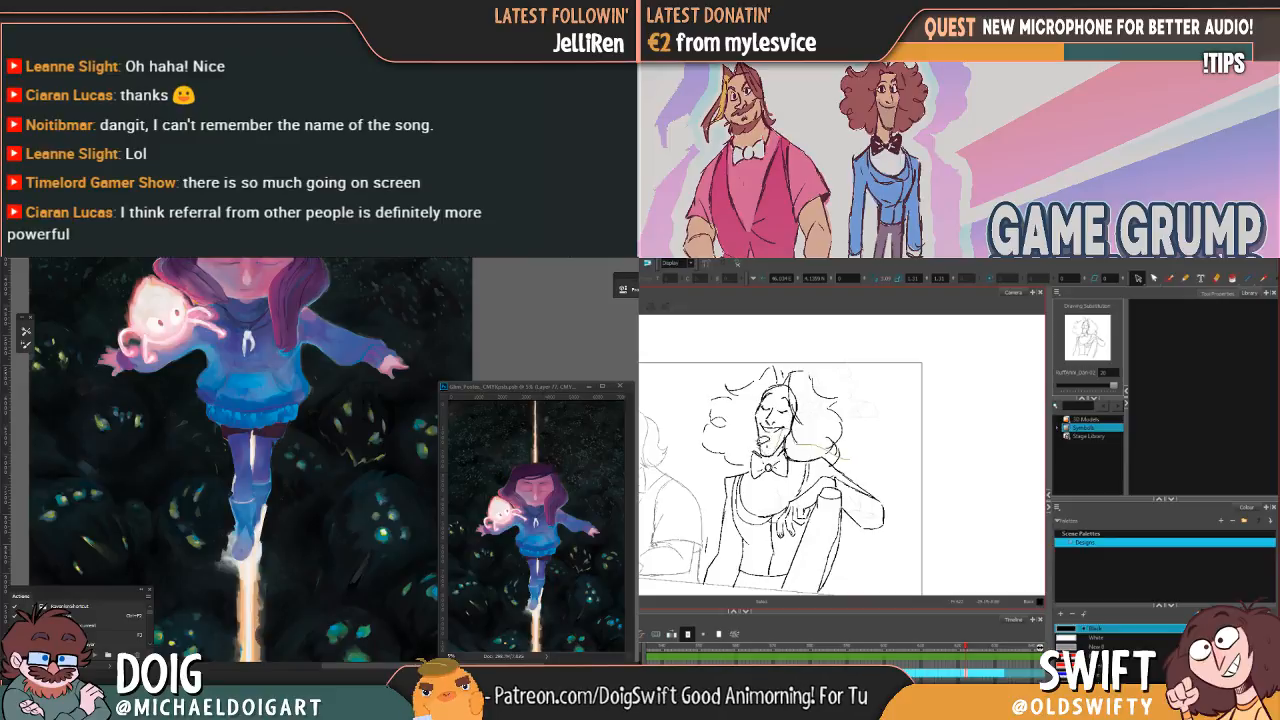
{"action": "mouse_move", "coordinate": [761, 337]}
{"action": "left_mouse_down"}
{"action": "mouse_move", "coordinate": [861, 449]}
{"action": "mouse_move", "coordinate": [853, 372]}
{"action": "left_mouse_up"}
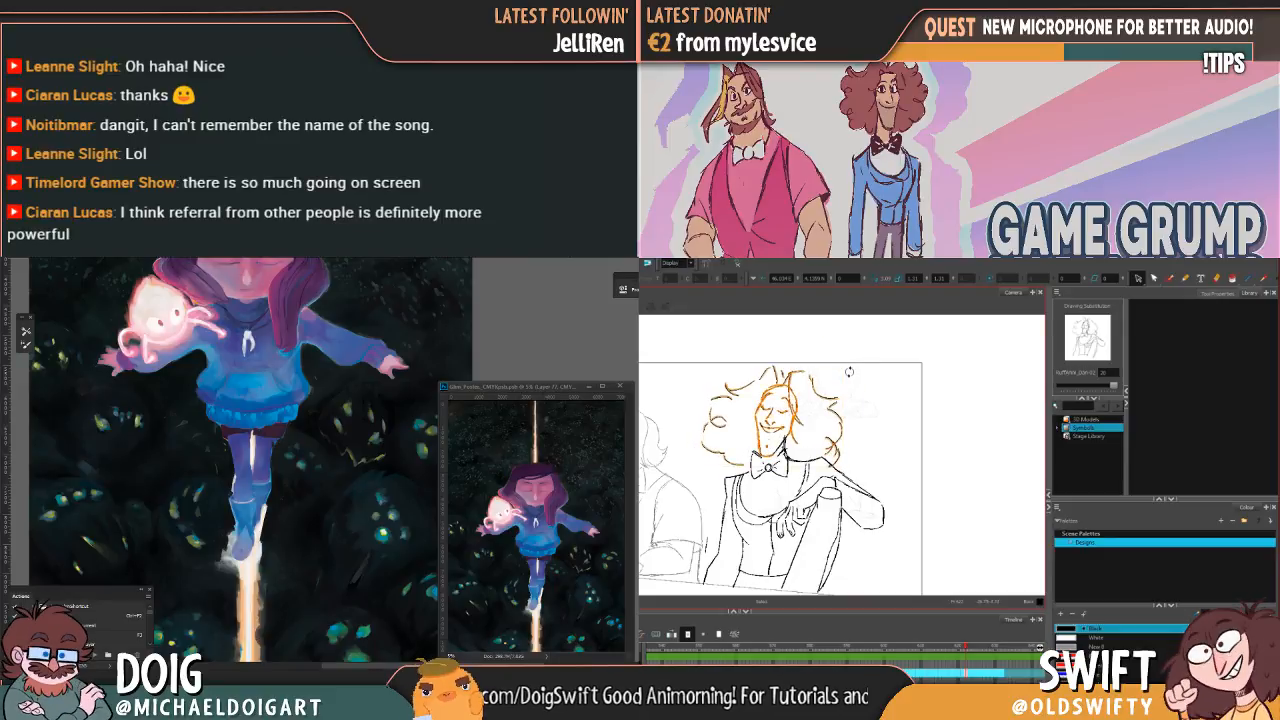
{"action": "left_click", "coordinate": [913, 491]}
{"action": "mouse_move", "coordinate": [966, 648]}
{"action": "left_mouse_down"}
{"action": "mouse_move", "coordinate": [936, 648]}
{"action": "mouse_move", "coordinate": [969, 648]}
{"action": "left_mouse_up"}
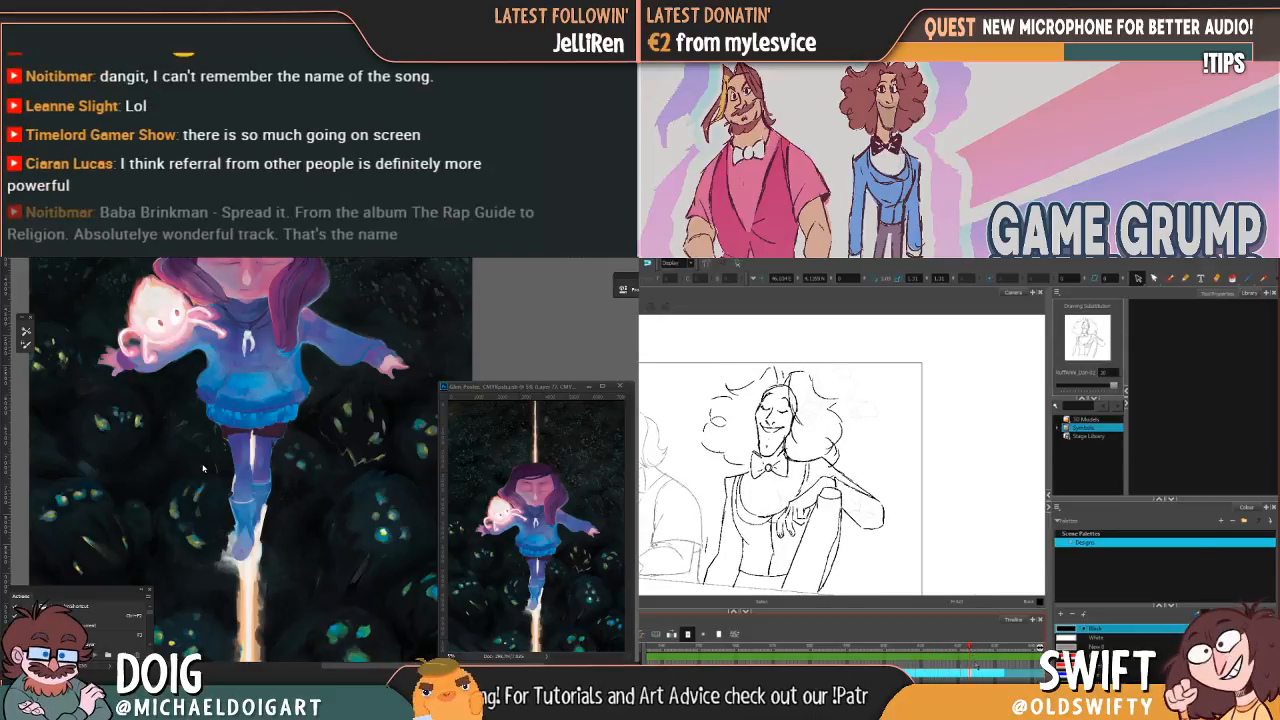
Step: Lasso the curls left of the face, shift them slightly and adjust the curls on the right side as well
{"action": "scroll", "coordinate": [197, 453], "scroll_direction": "down", "scroll_amount": 1}
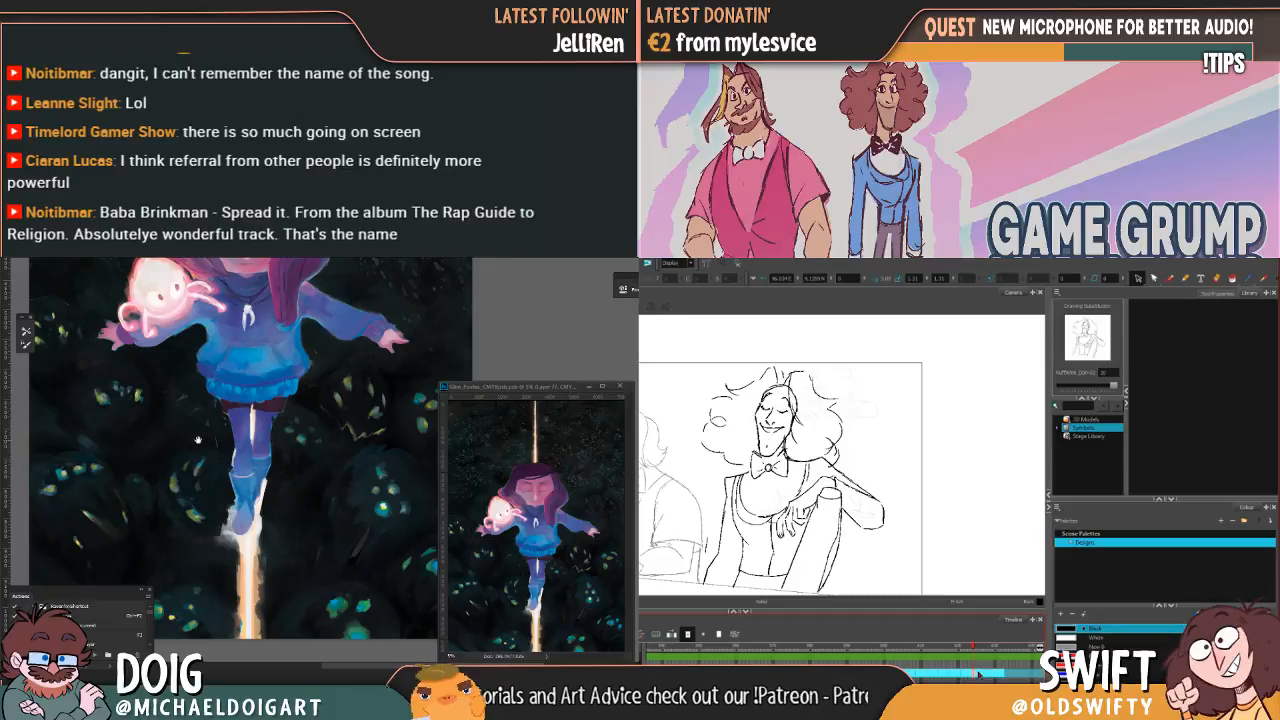
{"action": "mouse_move", "coordinate": [752, 472]}
{"action": "left_mouse_down"}
{"action": "mouse_move", "coordinate": [701, 440]}
{"action": "mouse_move", "coordinate": [759, 374]}
{"action": "left_mouse_up"}
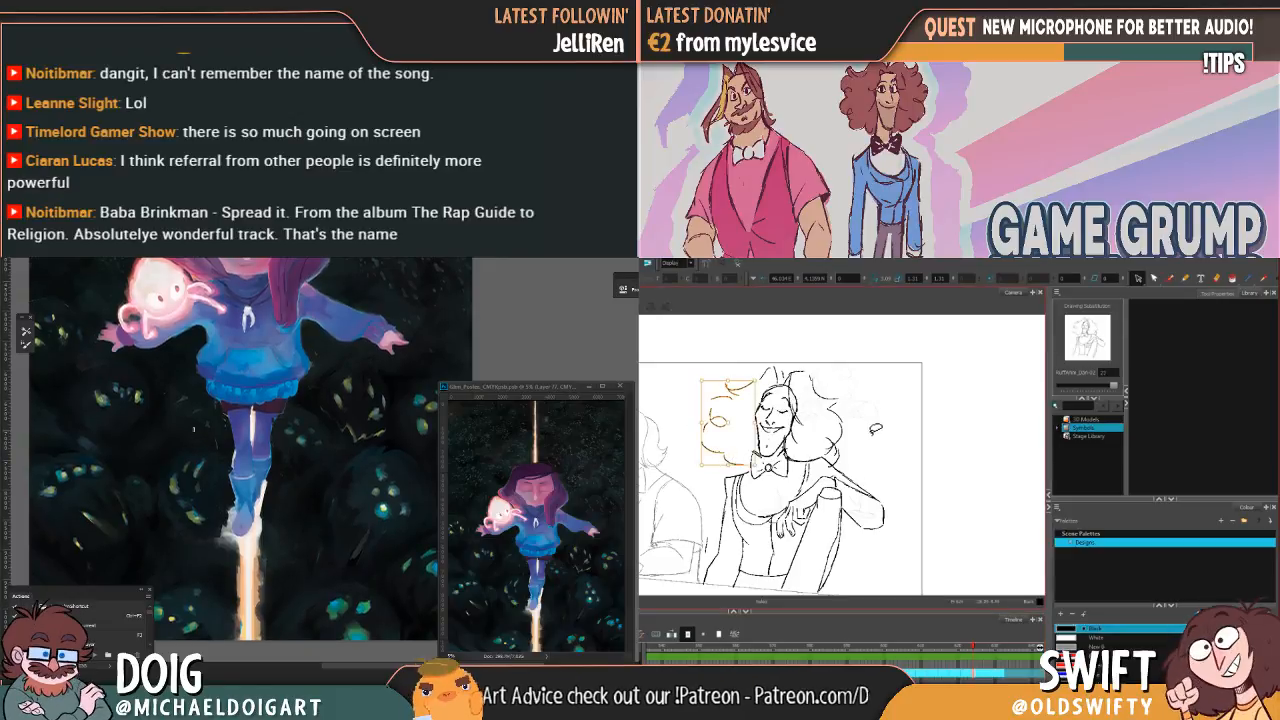
{"action": "left_click_drag", "start_coordinate": [835, 408], "coordinate": [856, 455]}
{"action": "left_click", "coordinate": [886, 444]}
Step: Lasso the outer curls right of the face on the next drawing and offset their lower part slightly
{"action": "mouse_move", "coordinate": [966, 652]}
{"action": "left_mouse_down"}
{"action": "mouse_move", "coordinate": [978, 645]}
{"action": "mouse_move", "coordinate": [970, 632]}
{"action": "left_mouse_up"}
{"action": "left_click_drag", "start_coordinate": [847, 400], "coordinate": [866, 443]}
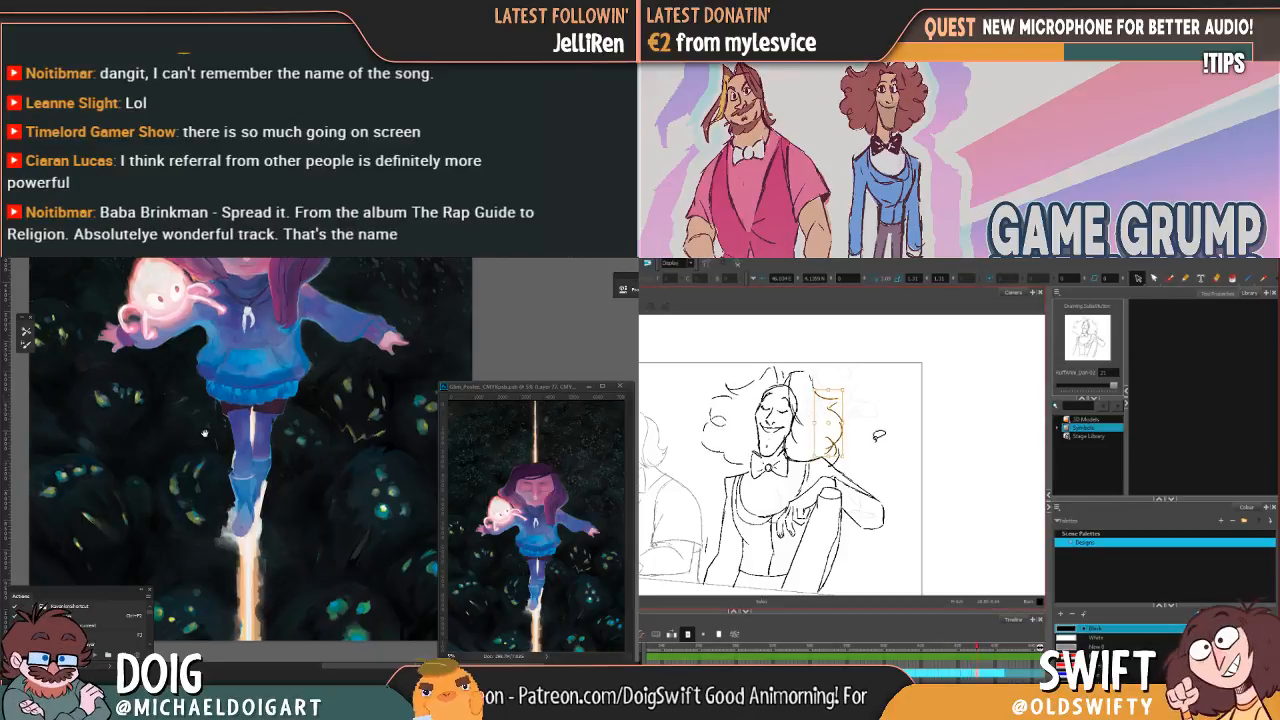
{"action": "left_click_drag", "start_coordinate": [211, 436], "coordinate": [214, 439]}
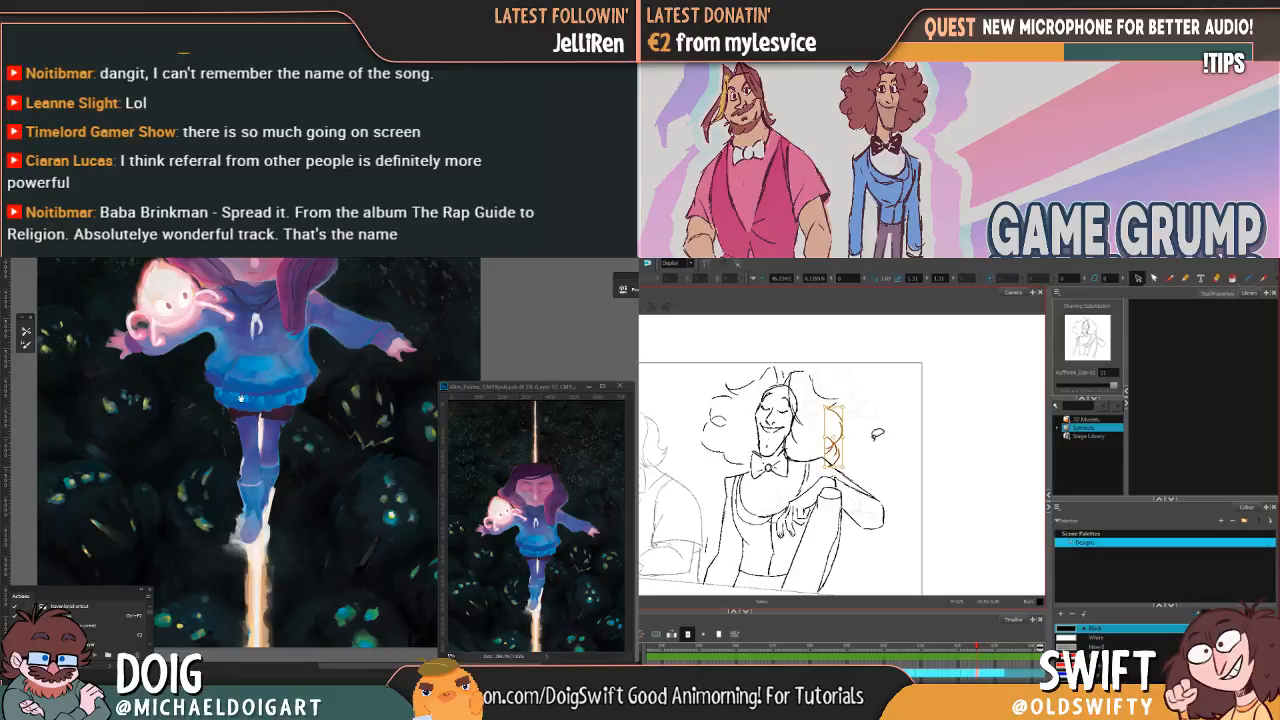
{"action": "left_click", "coordinate": [885, 440]}
Step: Sample yellow-green from the glowing eyes beside the girl's outstretched hand and refine the eyes at the painting's left edge
{"action": "left_click_drag", "start_coordinate": [168, 398], "coordinate": [219, 470]}
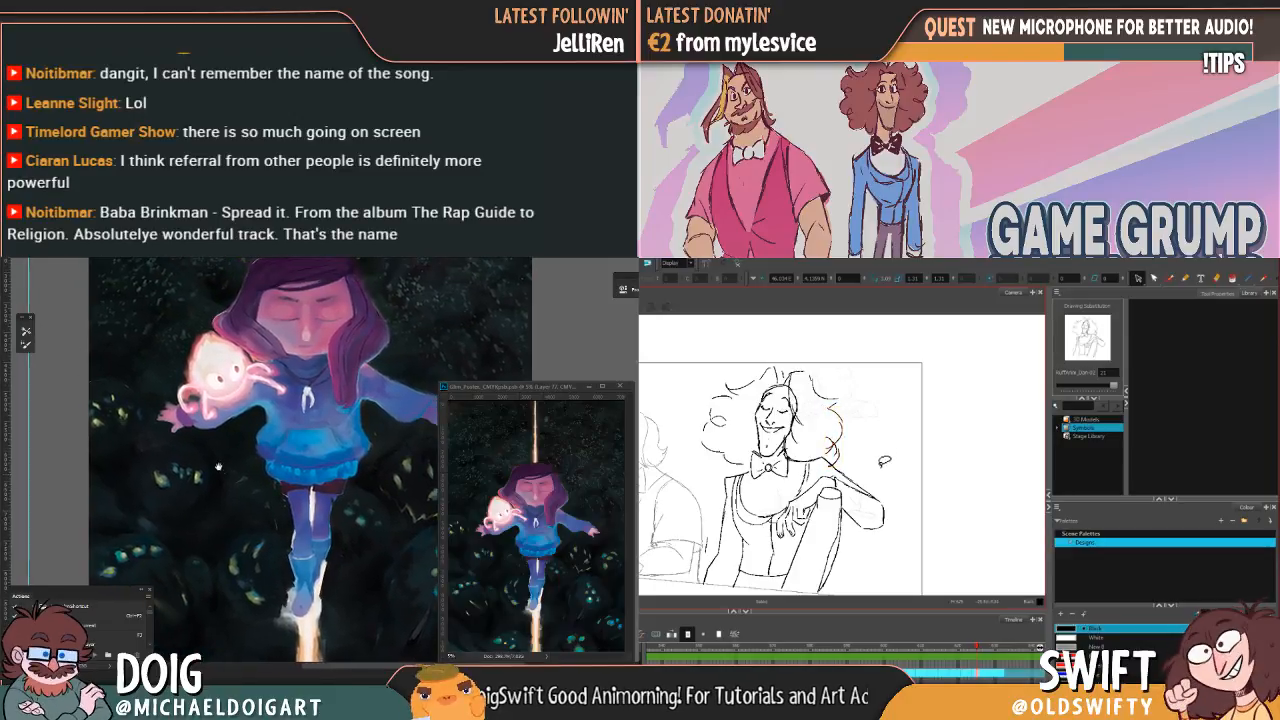
{"action": "left_click", "coordinate": [121, 413], "text": "alt"}
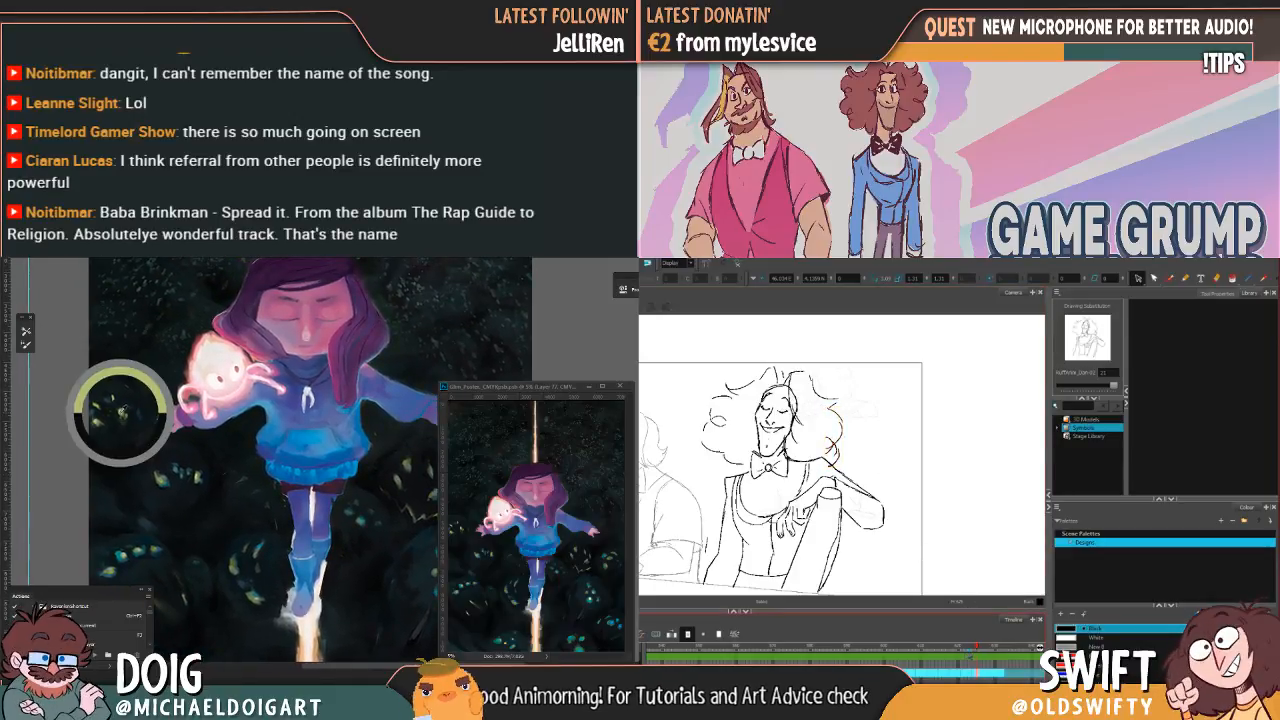
{"action": "scroll", "coordinate": [120, 440], "scroll_direction": "up", "scroll_amount": 3}
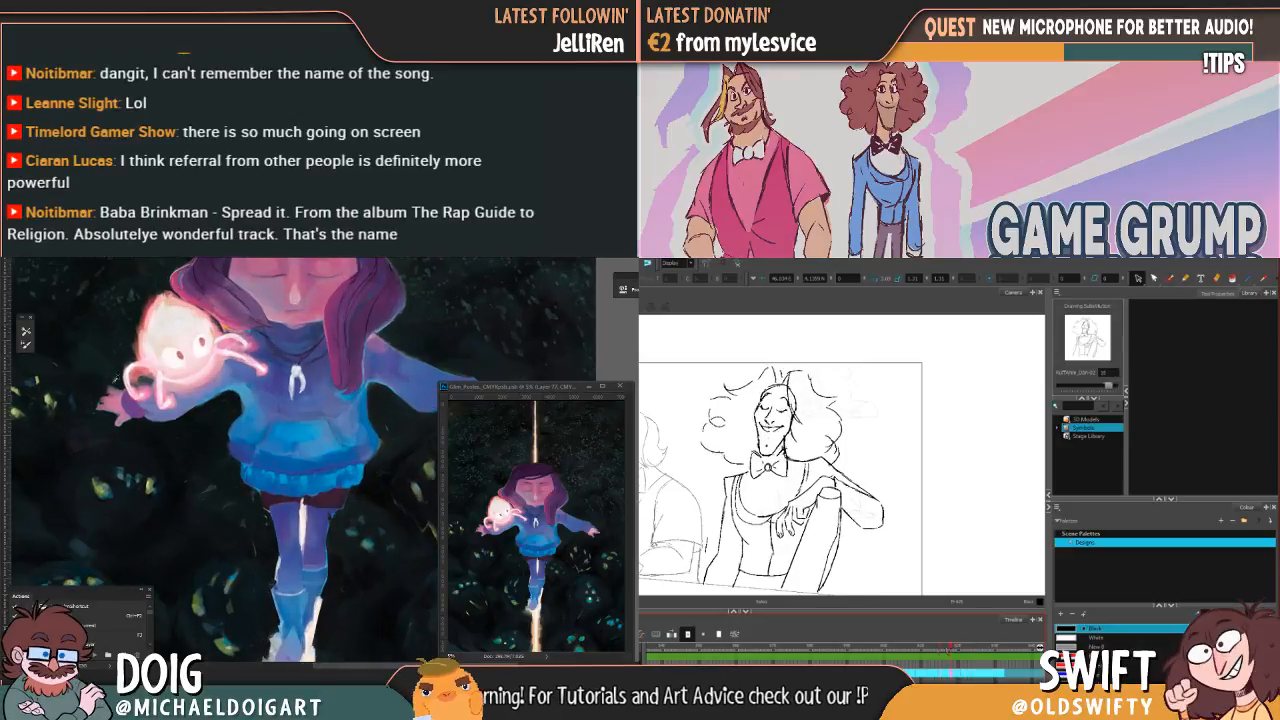
{"action": "scroll", "coordinate": [131, 461], "scroll_direction": "up", "scroll_amount": 4}
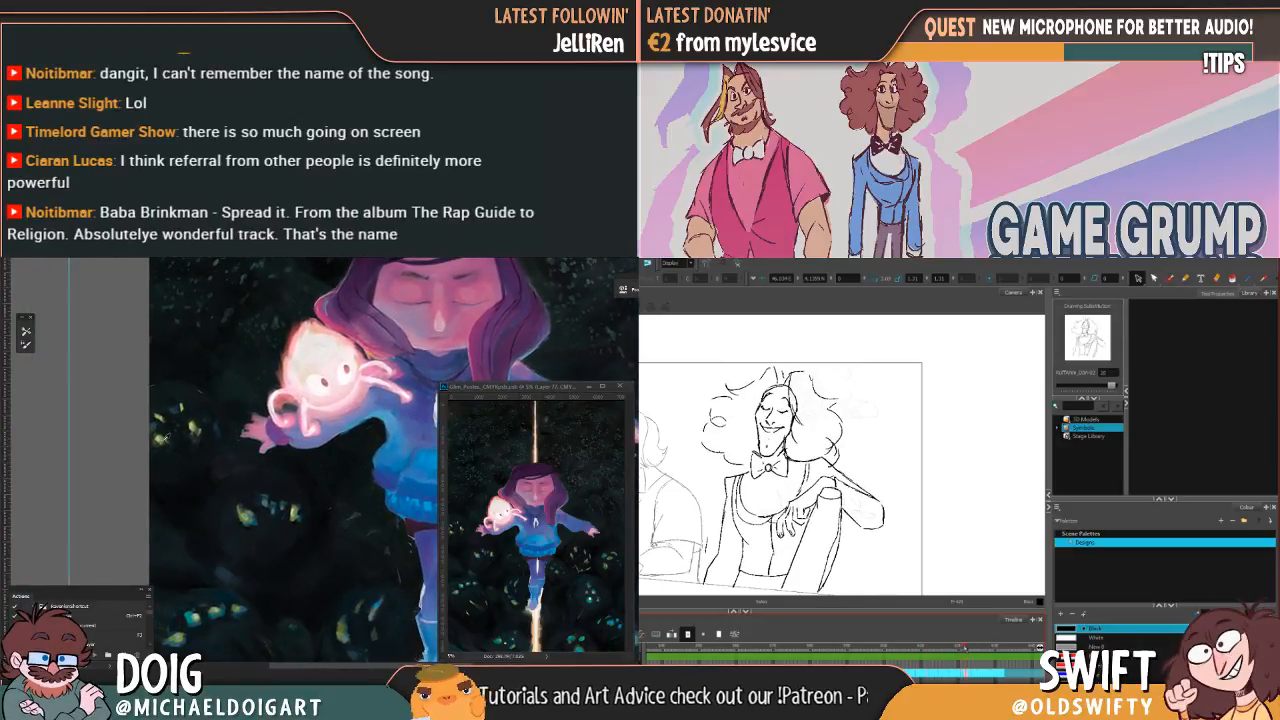
{"action": "scroll", "coordinate": [158, 441], "scroll_direction": "up", "scroll_amount": 3}
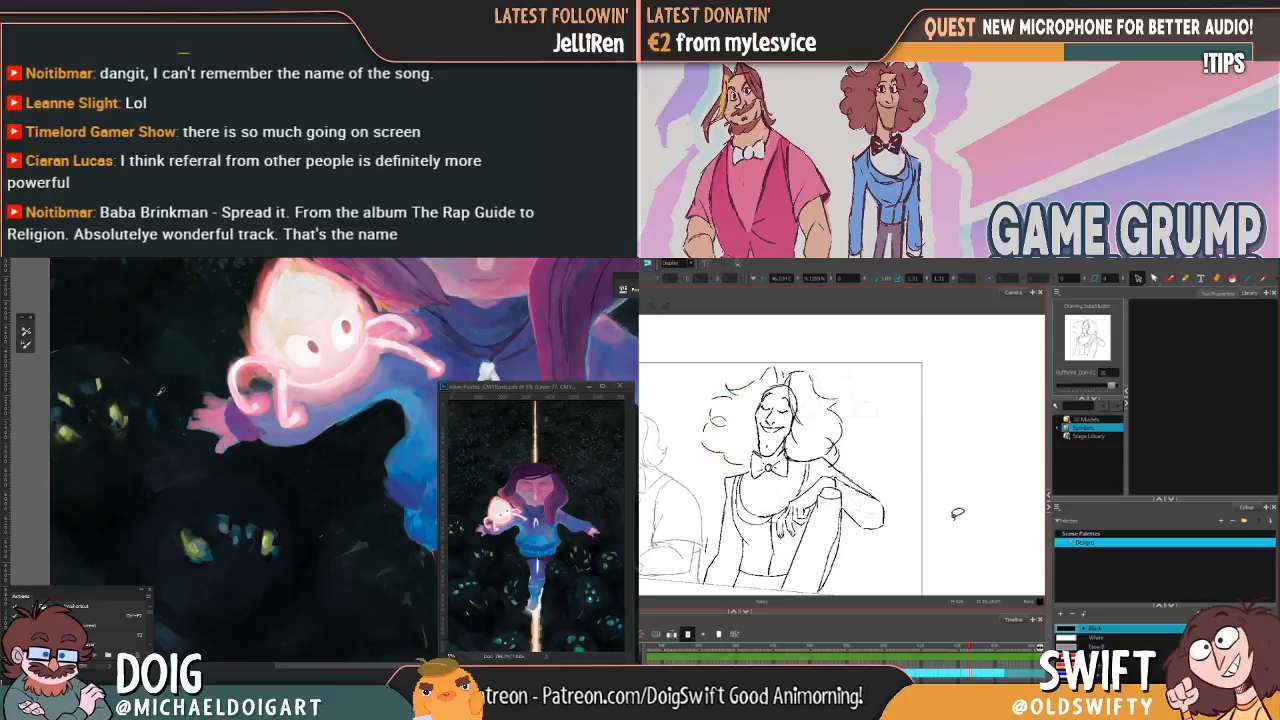
{"action": "scroll", "coordinate": [150, 442], "scroll_direction": "up", "scroll_amount": 2}
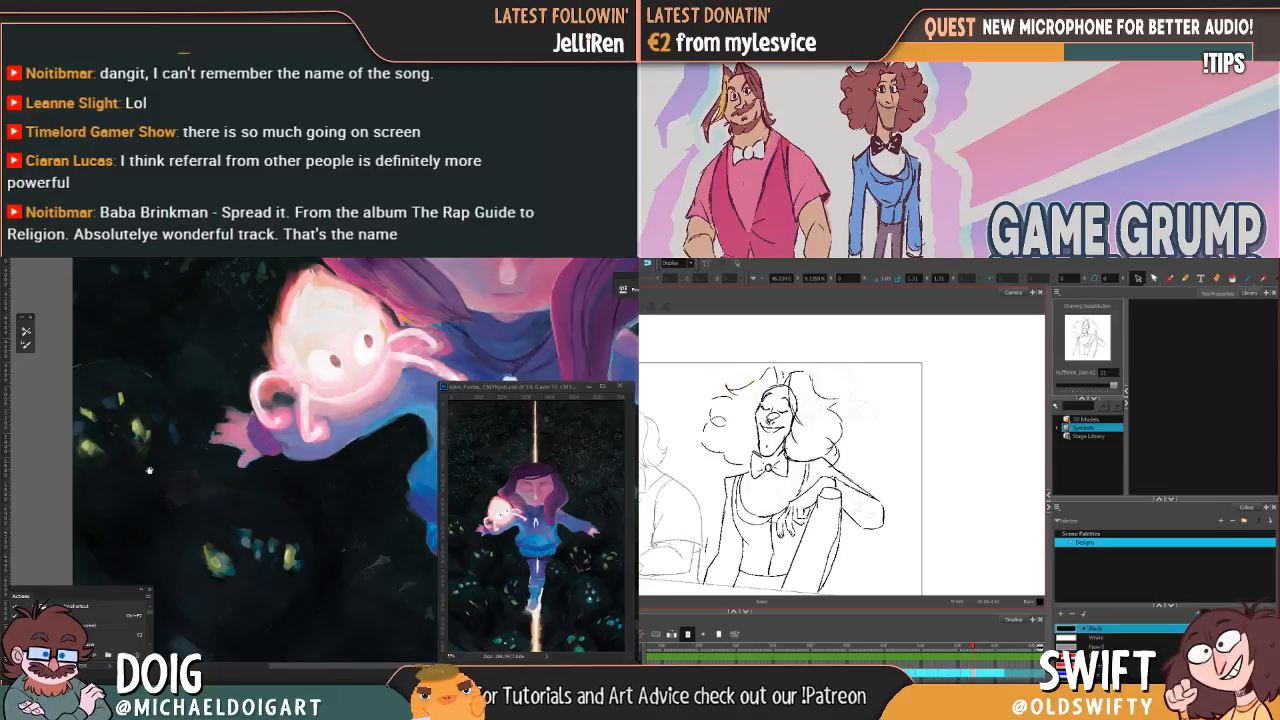
Step: Resample the brighter yellow-green from the creature's eyes left of the glowing companion for more eye highlights
{"action": "left_click_drag", "start_coordinate": [149, 470], "coordinate": [165, 475]}
{"action": "key", "text": "ctrl+minus"}
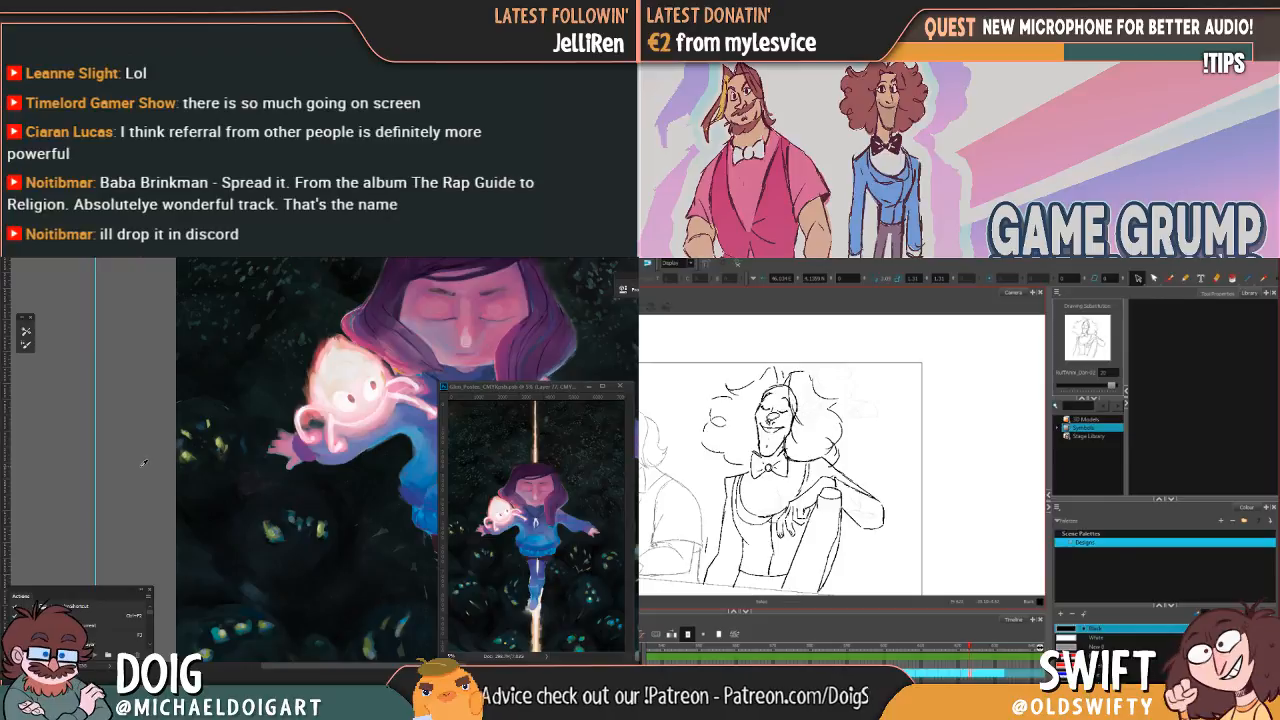
{"action": "key", "text": "ctrl+minus"}
{"action": "key", "text": "ctrl+plus"}
{"action": "key", "text": "ctrl+plus"}
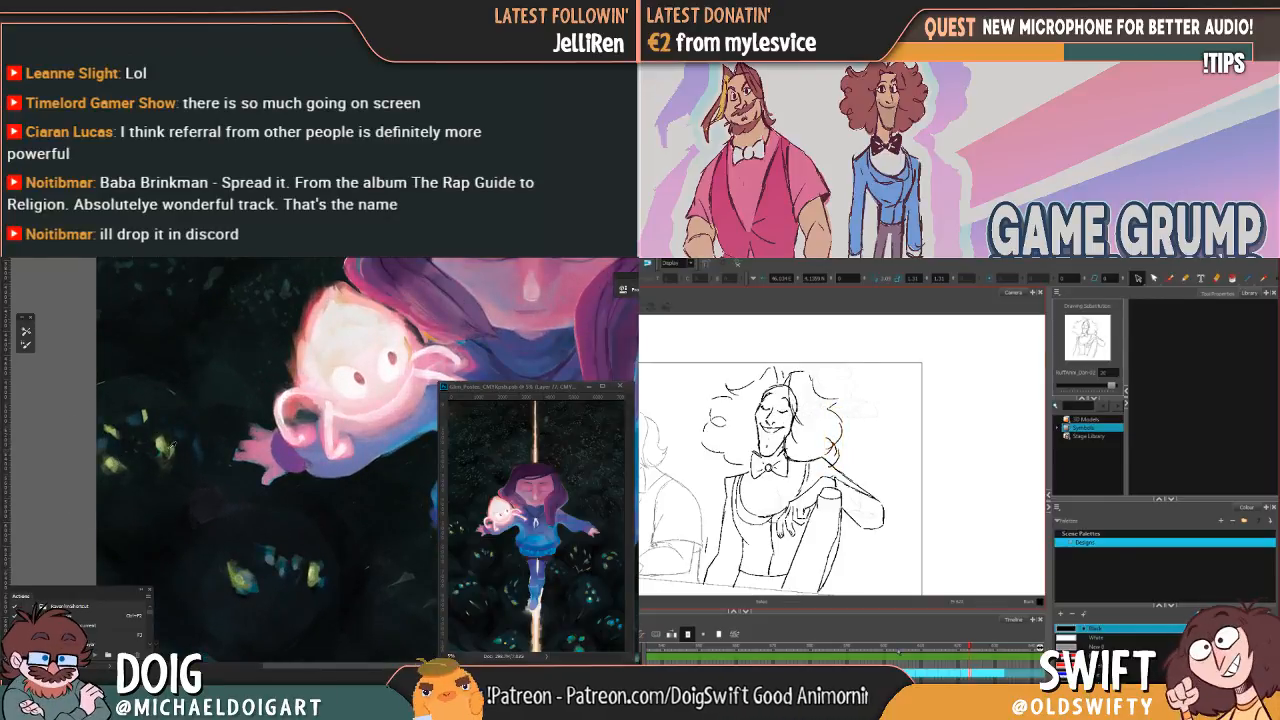
{"action": "left_click", "coordinate": [166, 445], "text": "alt"}
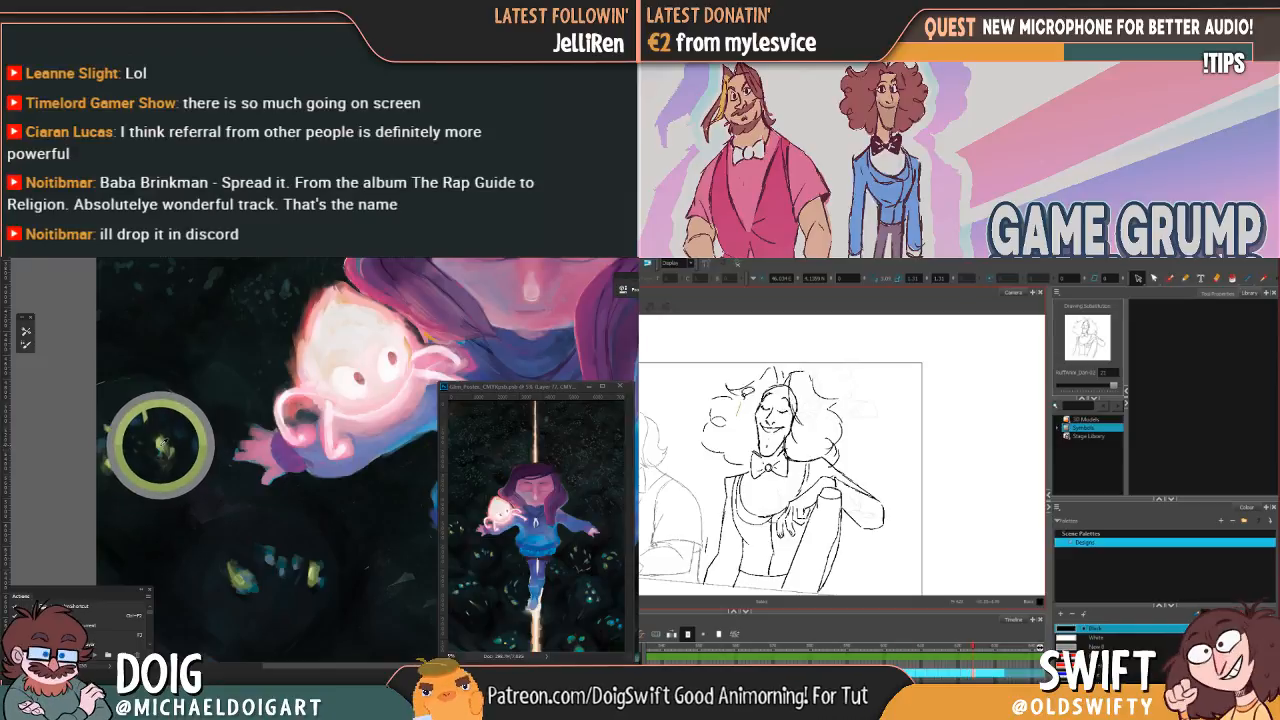
Step: Lasso the curls left of the face and offset them slightly against the neighbouring drawing
{"action": "left_click_drag", "start_coordinate": [701, 376], "coordinate": [756, 456]}
{"action": "mouse_move", "coordinate": [737, 360]}
{"action": "left_mouse_down"}
{"action": "mouse_move", "coordinate": [694, 450]}
{"action": "mouse_move", "coordinate": [752, 424]}
{"action": "left_mouse_up"}
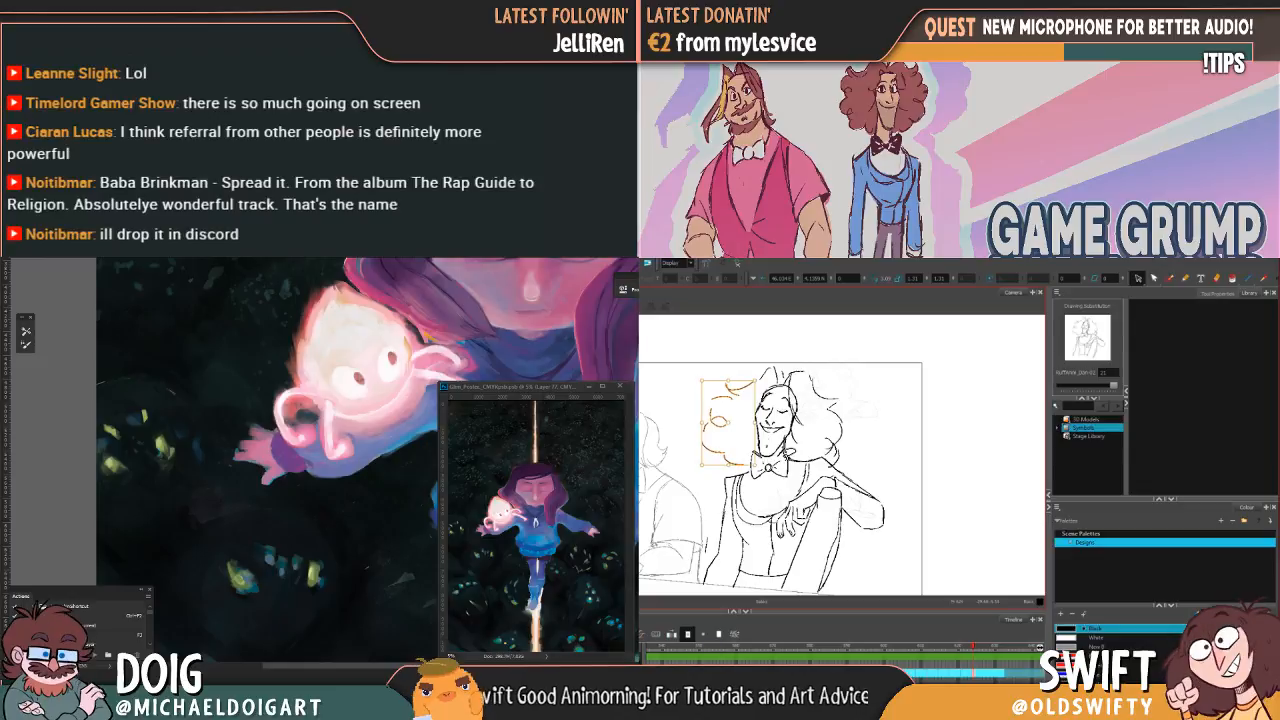
{"action": "key", "text": "comma"}
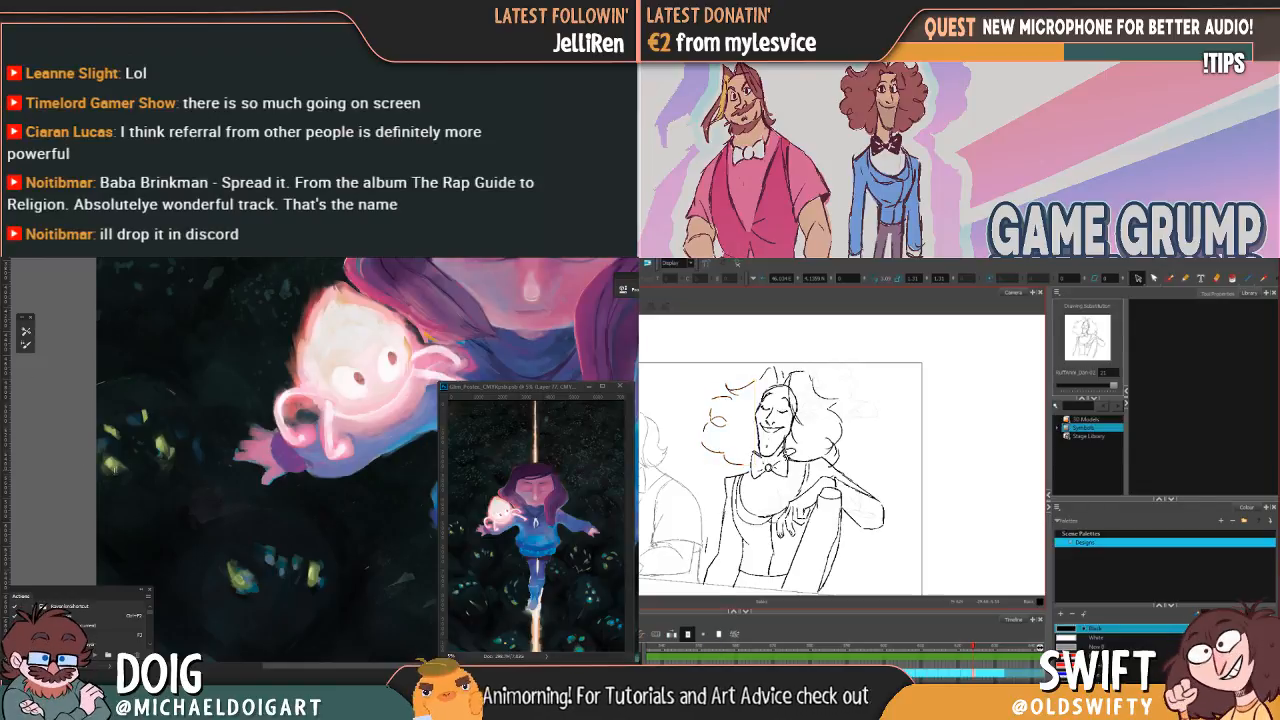
{"action": "mouse_move", "coordinate": [747, 366]}
{"action": "left_mouse_down"}
{"action": "mouse_move", "coordinate": [704, 389]}
{"action": "mouse_move", "coordinate": [700, 434]}
{"action": "mouse_move", "coordinate": [705, 378]}
{"action": "left_mouse_up"}
Step: Flip and scrub through the neighbouring drawings to check the hair's movement, and review the painting as a whole
{"action": "key", "text": "ctrl+minus"}
{"action": "key", "text": "ctrl+minus"}
{"action": "key", "text": "ctrl+minus"}
{"action": "key", "text": "comma"}
{"action": "left_click_drag", "start_coordinate": [274, 416], "coordinate": [281, 449]}
{"action": "key", "text": "ctrl+plus"}
{"action": "key", "text": "ctrl+plus"}
{"action": "key", "text": "comma"}
{"action": "key", "text": "comma"}
{"action": "left_click_drag", "start_coordinate": [936, 648], "coordinate": [979, 649]}
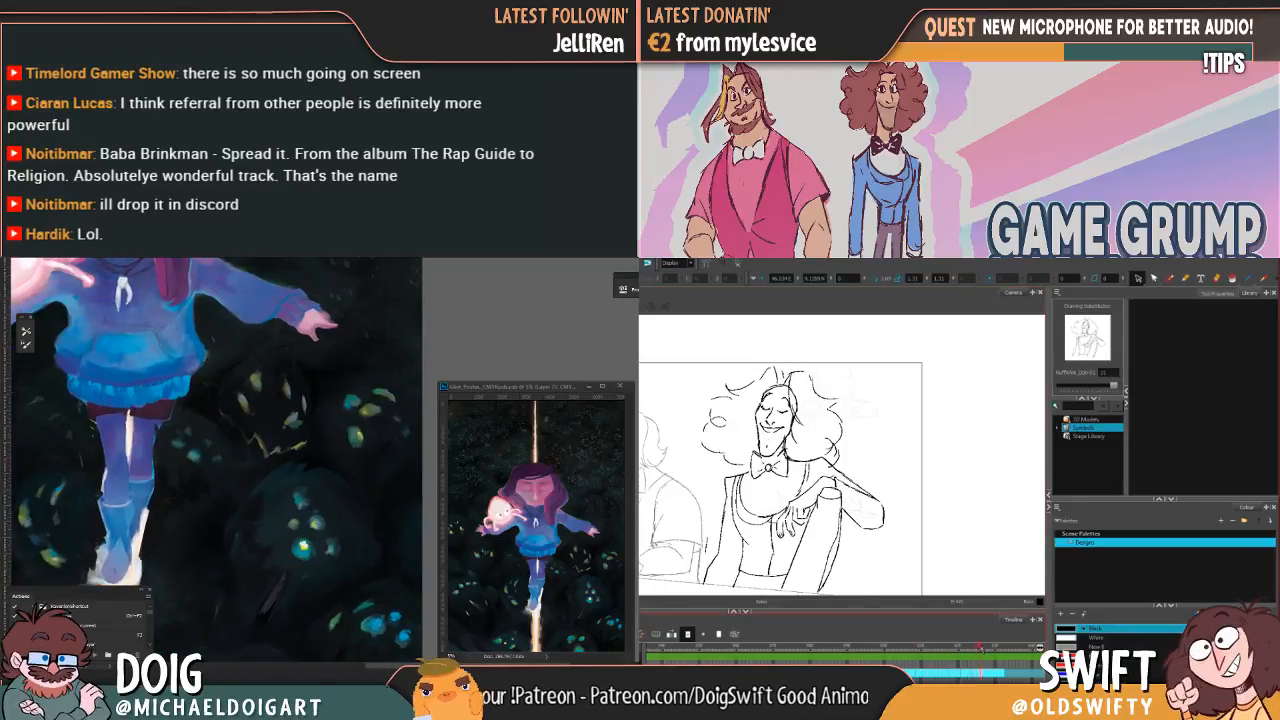
Step: Examine the glowing-eyed creatures on both sides of the girl and along the light trail at different magnifications
{"action": "left_click_drag", "start_coordinate": [298, 433], "coordinate": [347, 443]}
{"action": "mouse_move", "coordinate": [182, 456]}
{"action": "left_mouse_down"}
{"action": "mouse_move", "coordinate": [310, 452]}
{"action": "mouse_move", "coordinate": [269, 420]}
{"action": "mouse_move", "coordinate": [249, 426]}
{"action": "mouse_move", "coordinate": [238, 456]}
{"action": "left_mouse_up"}
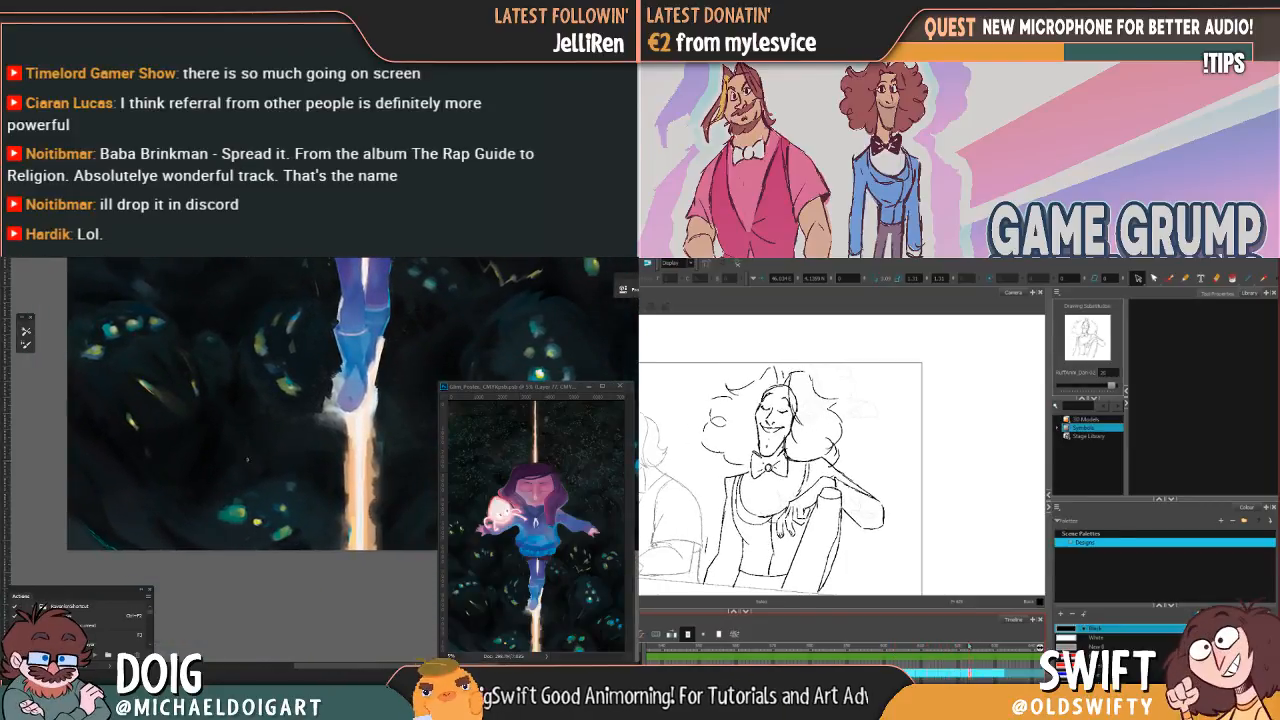
{"action": "left_click_drag", "start_coordinate": [195, 368], "coordinate": [240, 503]}
{"action": "mouse_move", "coordinate": [238, 456]}
{"action": "left_mouse_down"}
{"action": "mouse_move", "coordinate": [234, 514]}
{"action": "mouse_move", "coordinate": [221, 499]}
{"action": "left_mouse_up"}
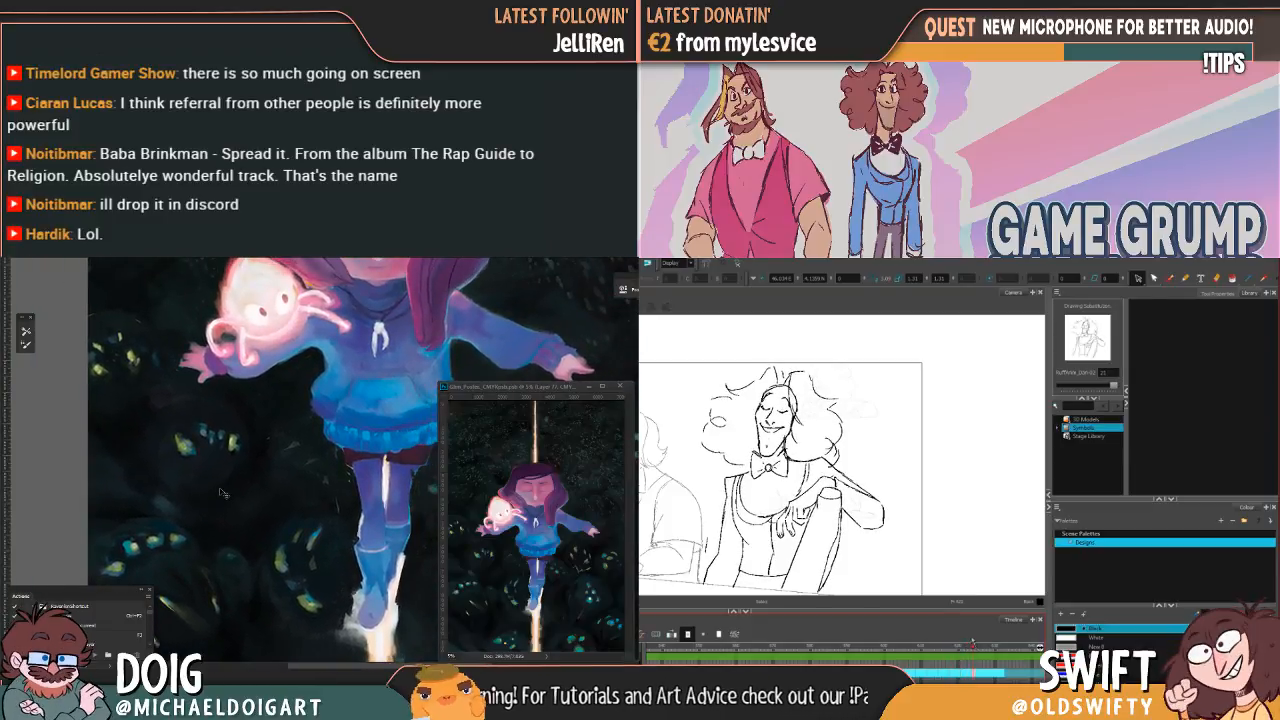
{"action": "key", "text": "ctrl+minus"}
{"action": "key", "text": "ctrl+minus"}
{"action": "key", "text": "ctrl+plus"}
{"action": "left_click_drag", "start_coordinate": [264, 410], "coordinate": [201, 410]}
{"action": "left_click_drag", "start_coordinate": [226, 483], "coordinate": [210, 443]}
{"action": "key", "text": "ctrl+plus"}
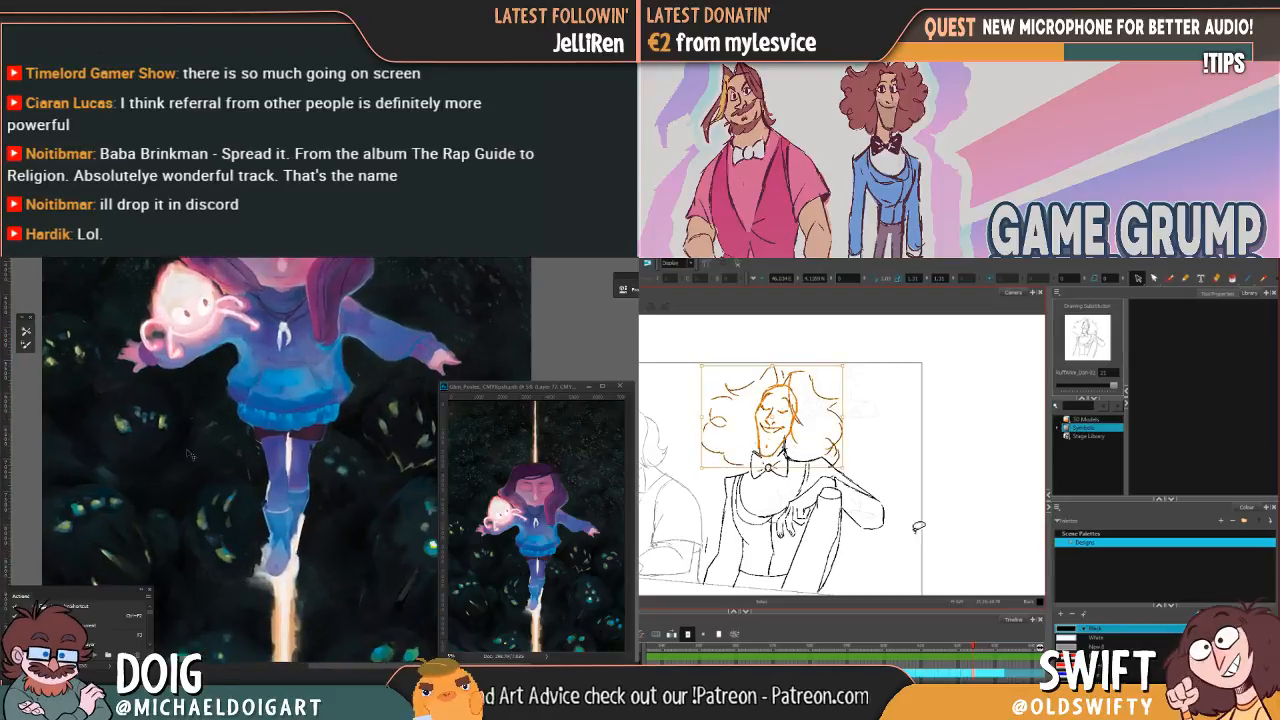
{"action": "key", "text": "ctrl+plus"}
{"action": "left_click_drag", "start_coordinate": [202, 506], "coordinate": [157, 448]}
{"action": "left_click_drag", "start_coordinate": [280, 580], "coordinate": [207, 417]}
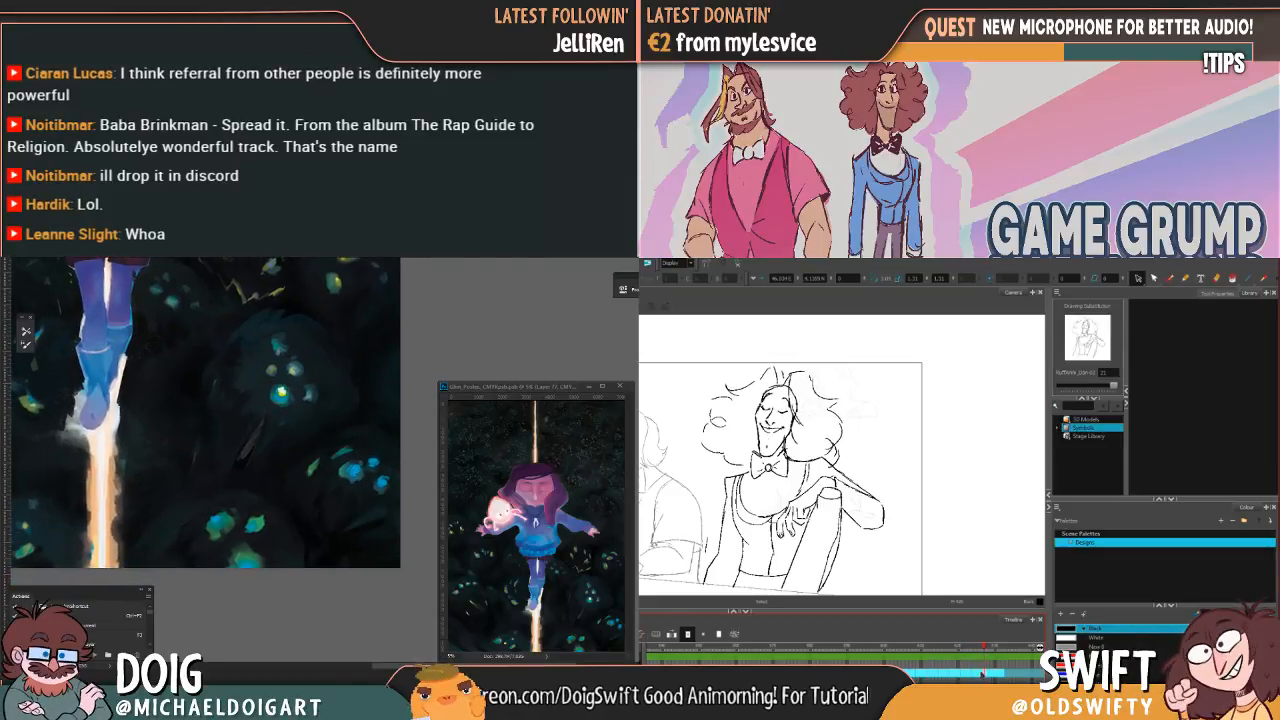
Step: Lasso and slightly shift the lower curls right of the face, adjust the curls left of it and deselect
{"action": "mouse_move", "coordinate": [868, 470]}
{"action": "left_mouse_down"}
{"action": "mouse_move", "coordinate": [833, 430]}
{"action": "mouse_move", "coordinate": [860, 460]}
{"action": "left_mouse_up"}
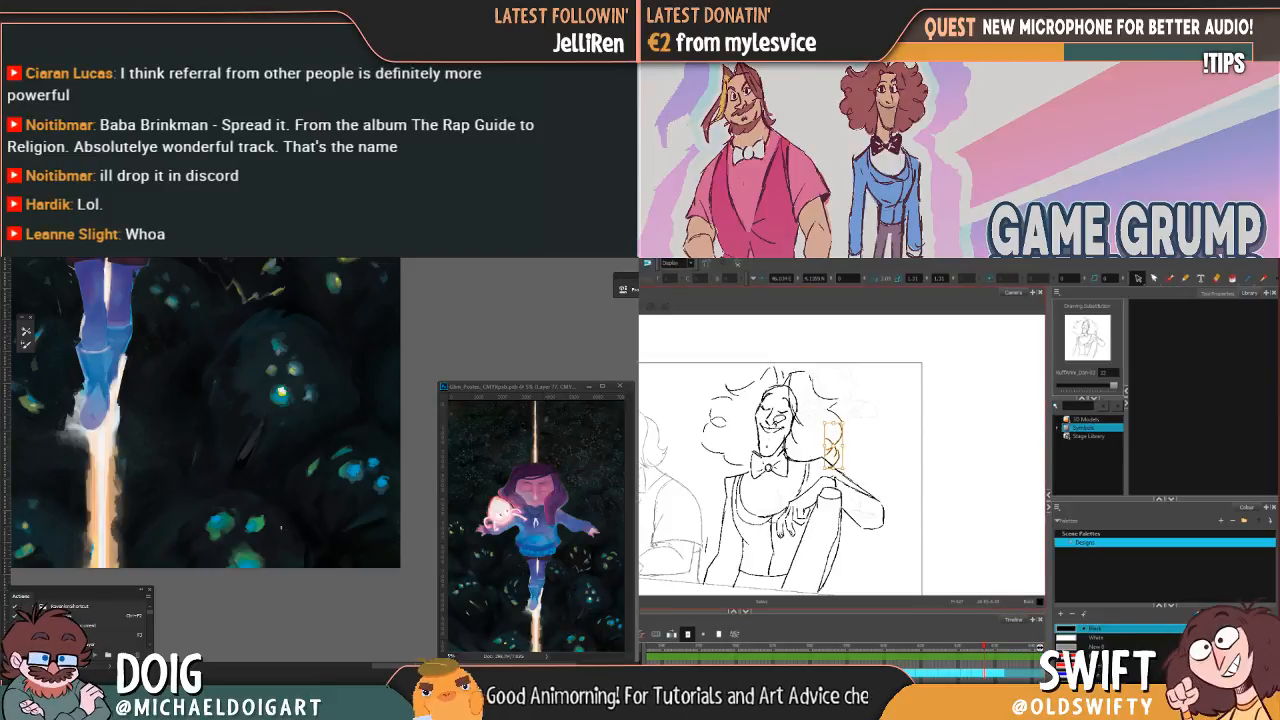
{"action": "left_click_drag", "start_coordinate": [712, 415], "coordinate": [724, 412]}
{"action": "left_click", "coordinate": [887, 471]}
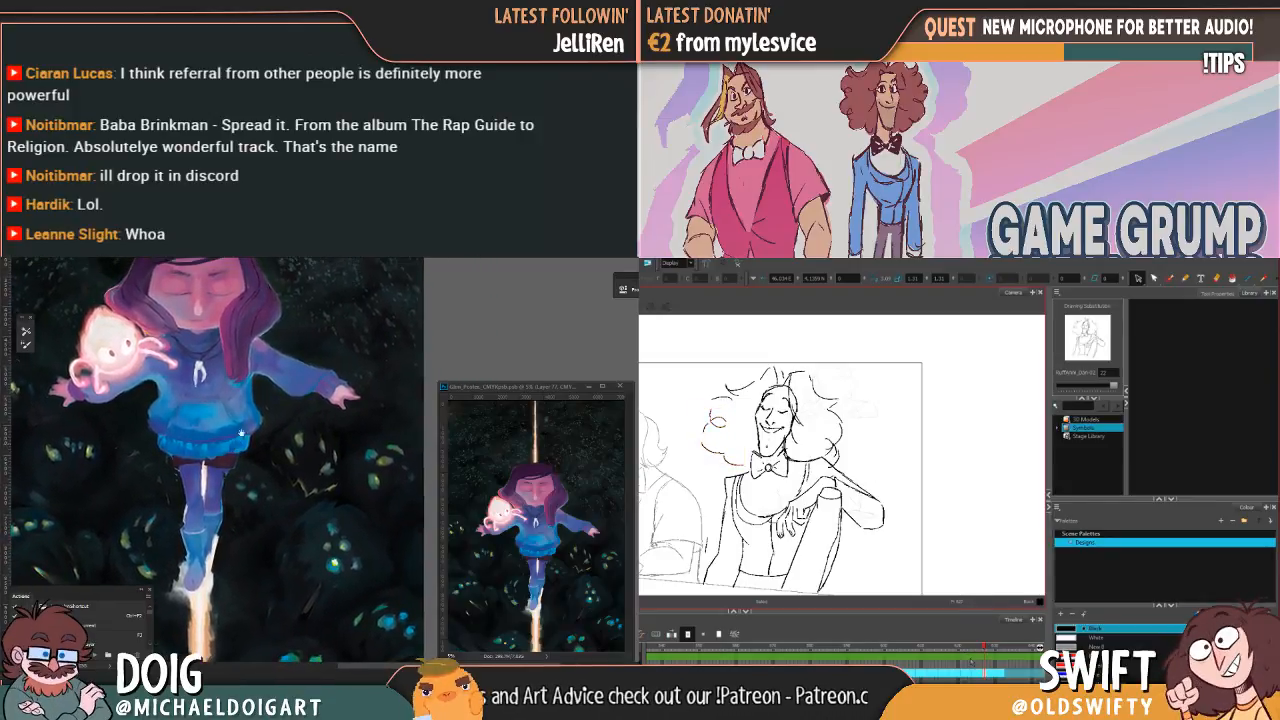
Step: Go to the neighbouring drawing and lasso the fingers of the hand hanging in front of the torso
{"action": "mouse_move", "coordinate": [990, 650]}
{"action": "left_mouse_down"}
{"action": "mouse_move", "coordinate": [966, 657]}
{"action": "mouse_move", "coordinate": [989, 657]}
{"action": "left_mouse_up"}
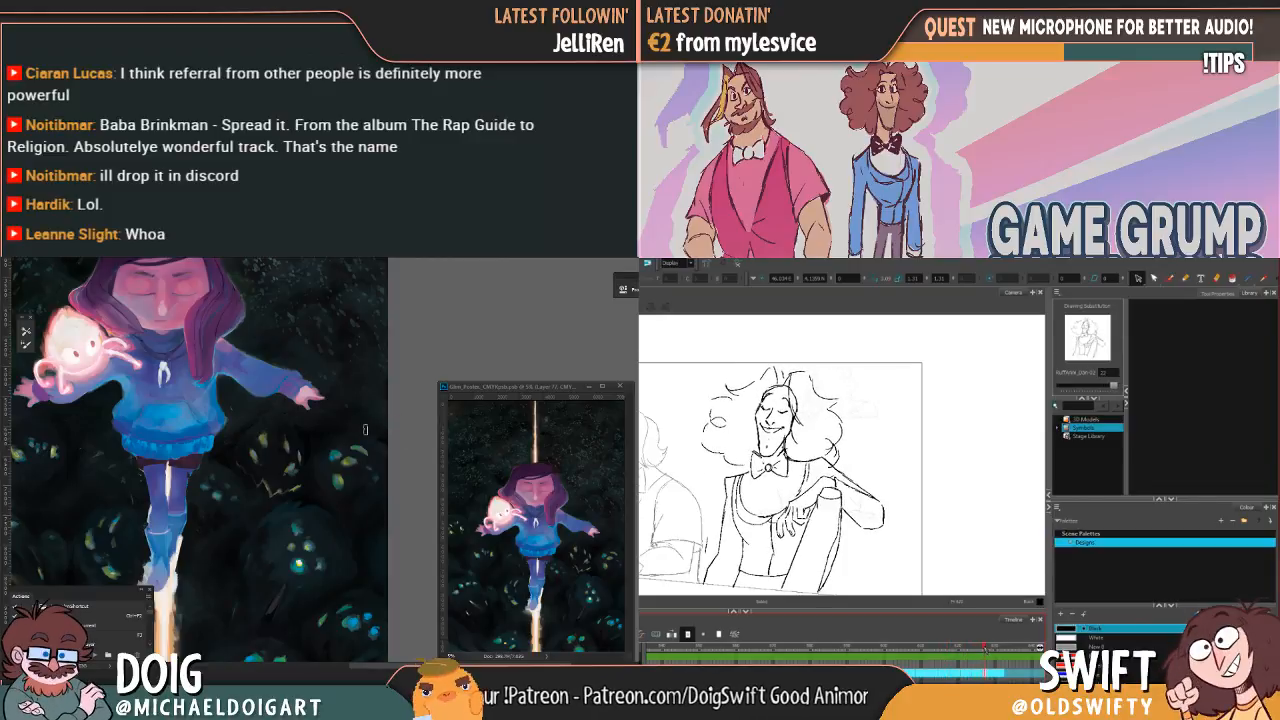
{"action": "left_click", "coordinate": [782, 532]}
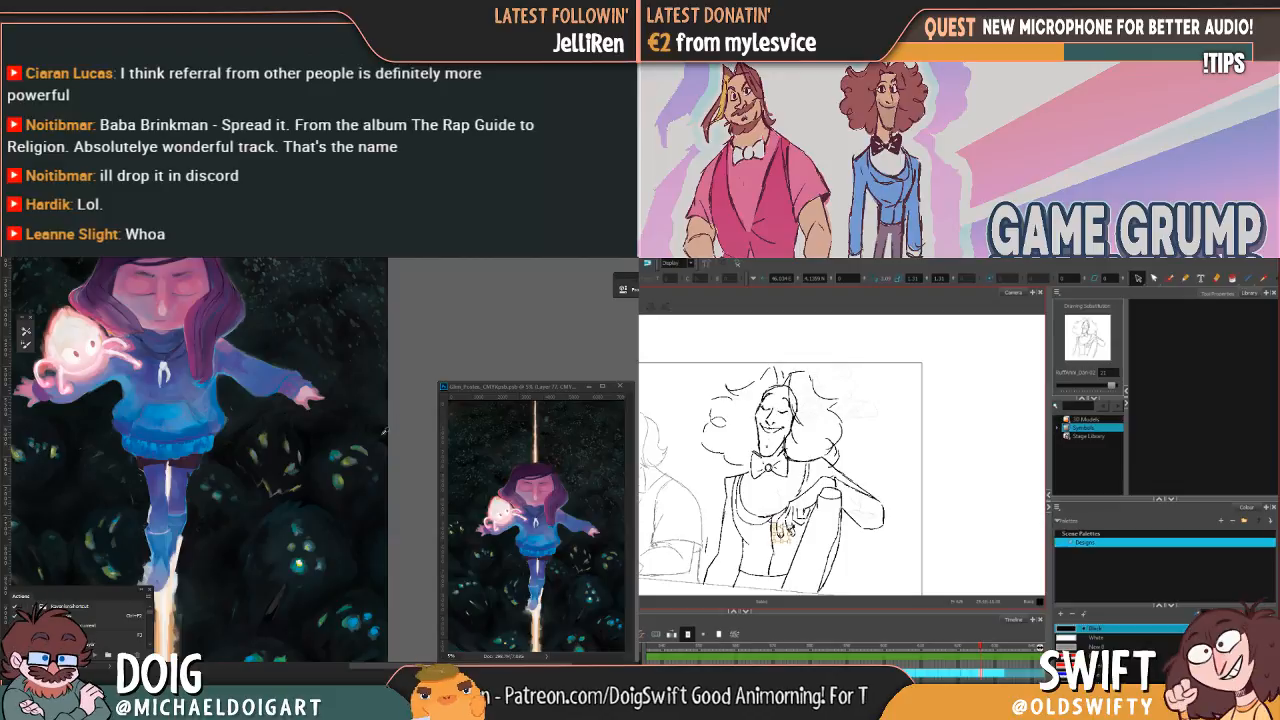
{"action": "left_click", "coordinate": [819, 571]}
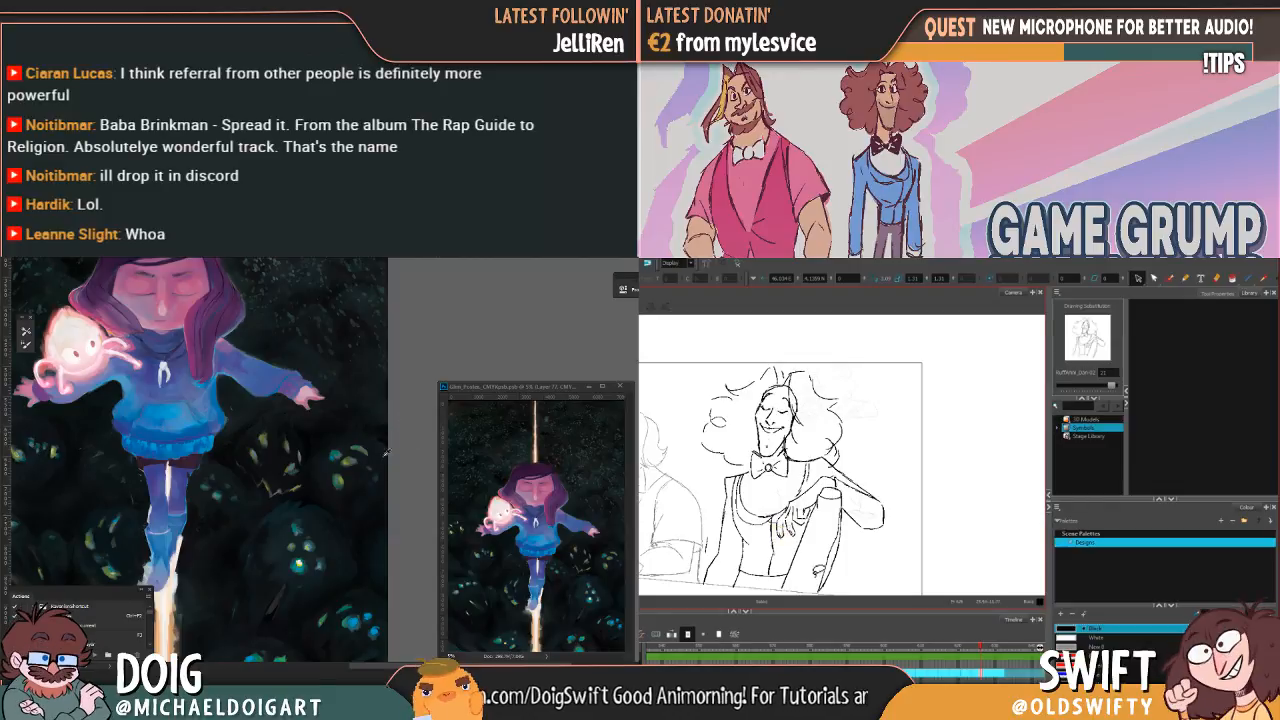
Step: Select and nudge the hanging hand's fingers on the preceding drawing, and review the creatures around the girl in the painting
{"action": "left_click_drag", "start_coordinate": [984, 648], "coordinate": [969, 650]}
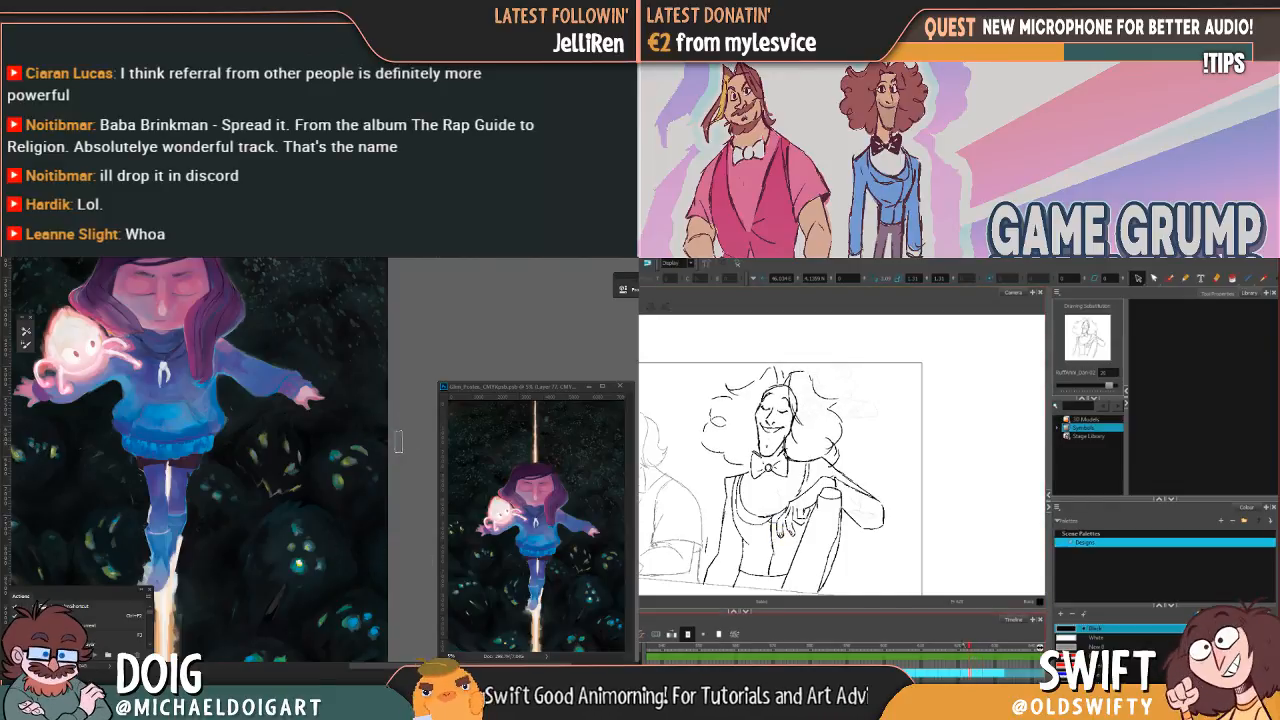
{"action": "left_click", "coordinate": [782, 532]}
{"action": "scroll", "coordinate": [360, 403], "scroll_direction": "down", "scroll_amount": 3}
{"action": "scroll", "coordinate": [353, 403], "scroll_direction": "up", "scroll_amount": 4}
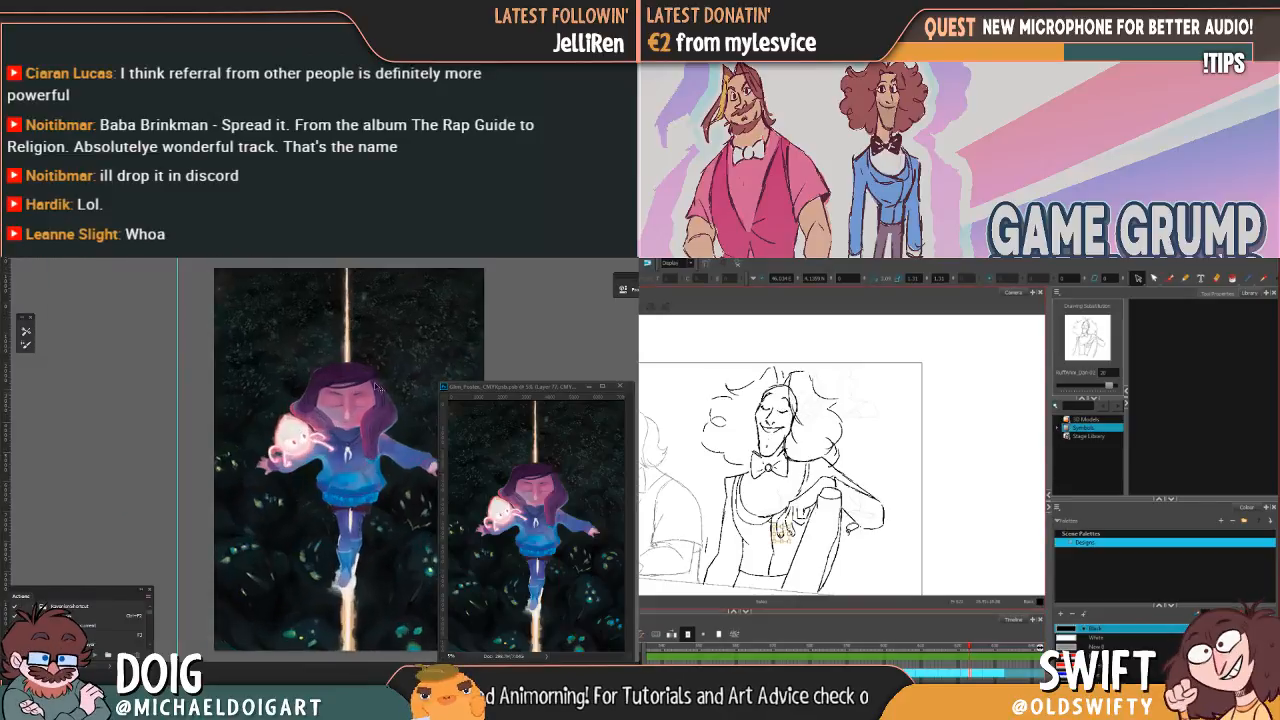
{"action": "mouse_move", "coordinate": [285, 445]}
{"action": "left_mouse_down"}
{"action": "mouse_move", "coordinate": [290, 482]}
{"action": "mouse_move", "coordinate": [285, 460]}
{"action": "left_mouse_up"}
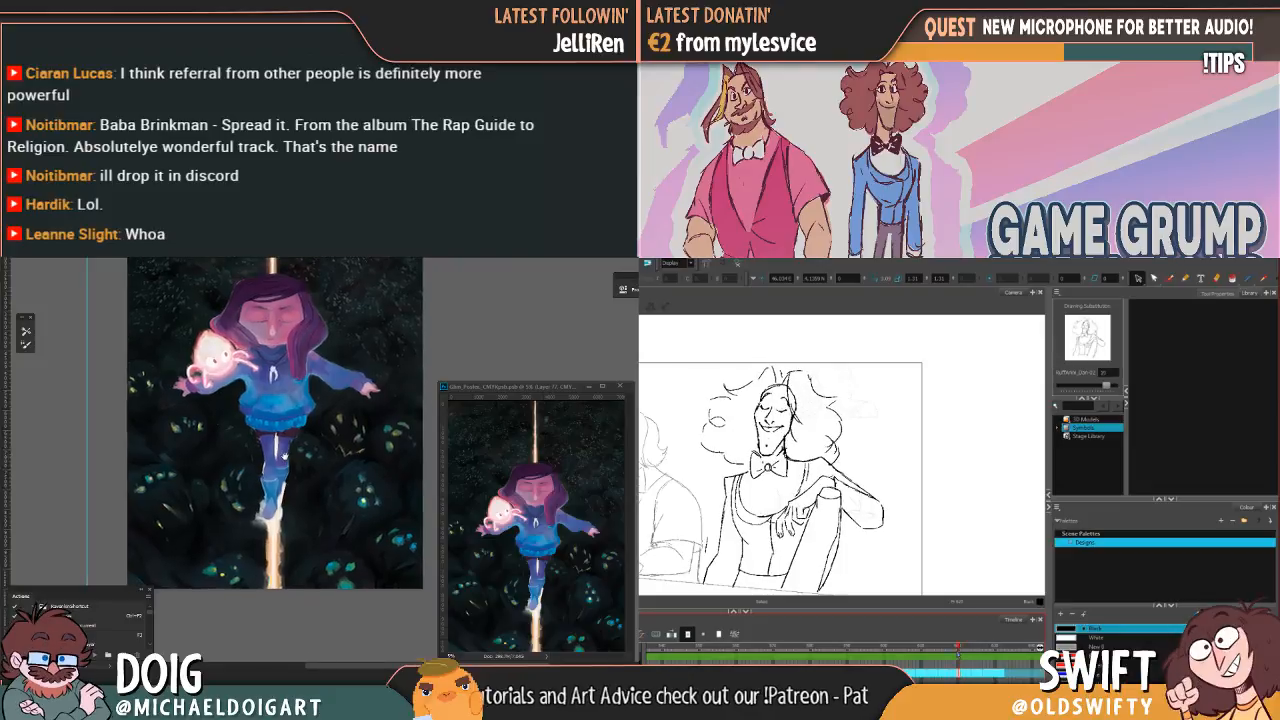
{"action": "scroll", "coordinate": [280, 450], "scroll_direction": "up", "scroll_amount": 2}
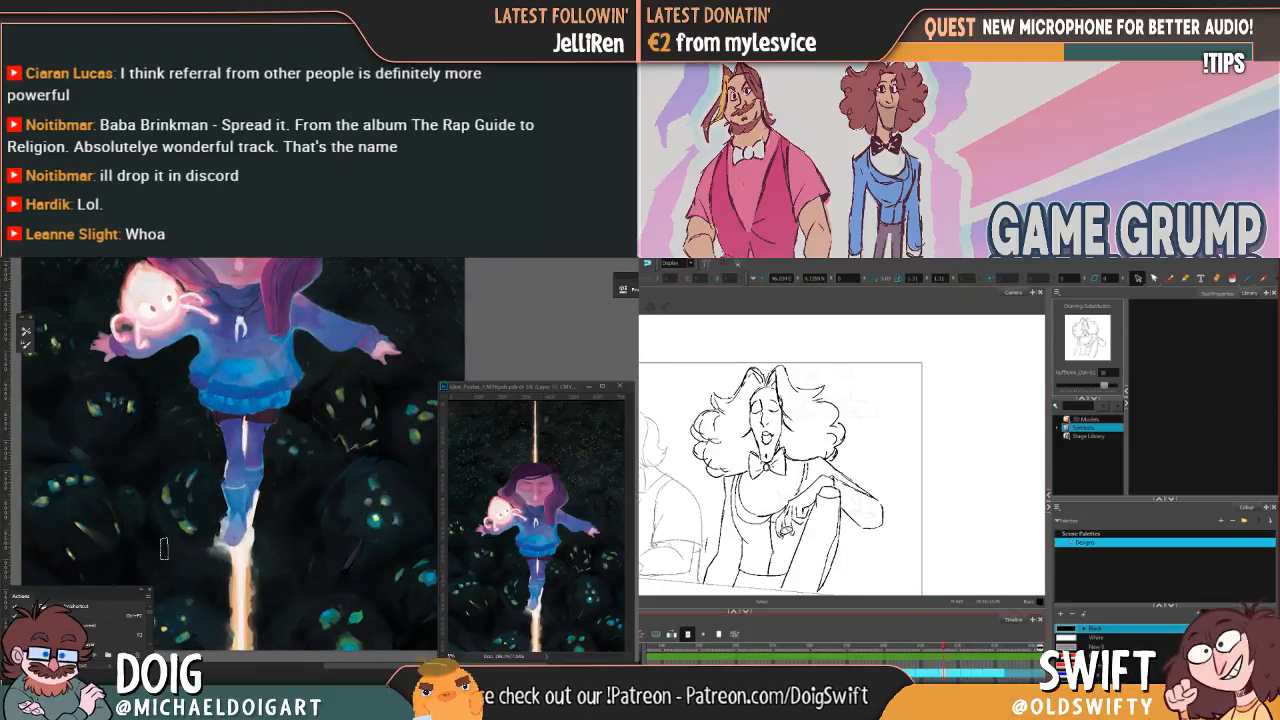
{"action": "scroll", "coordinate": [254, 480], "scroll_direction": "down", "scroll_amount": 2}
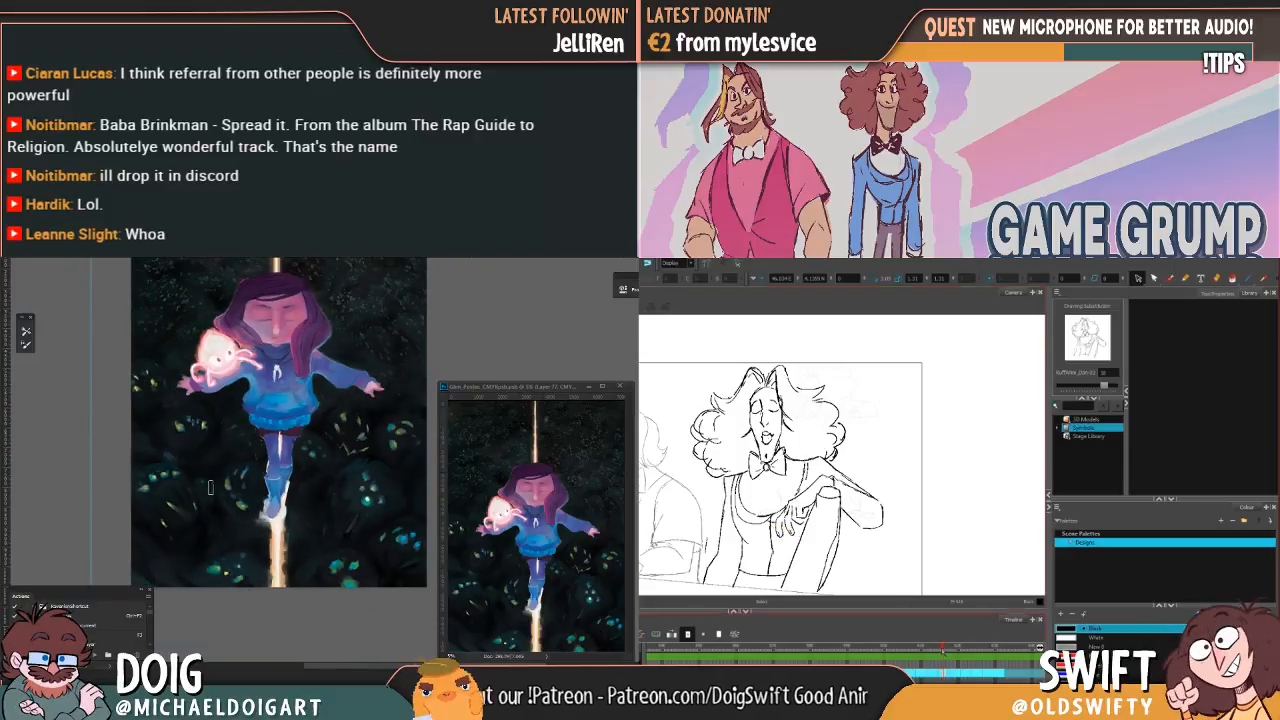
{"action": "scroll", "coordinate": [198, 545], "scroll_direction": "up", "scroll_amount": 2}
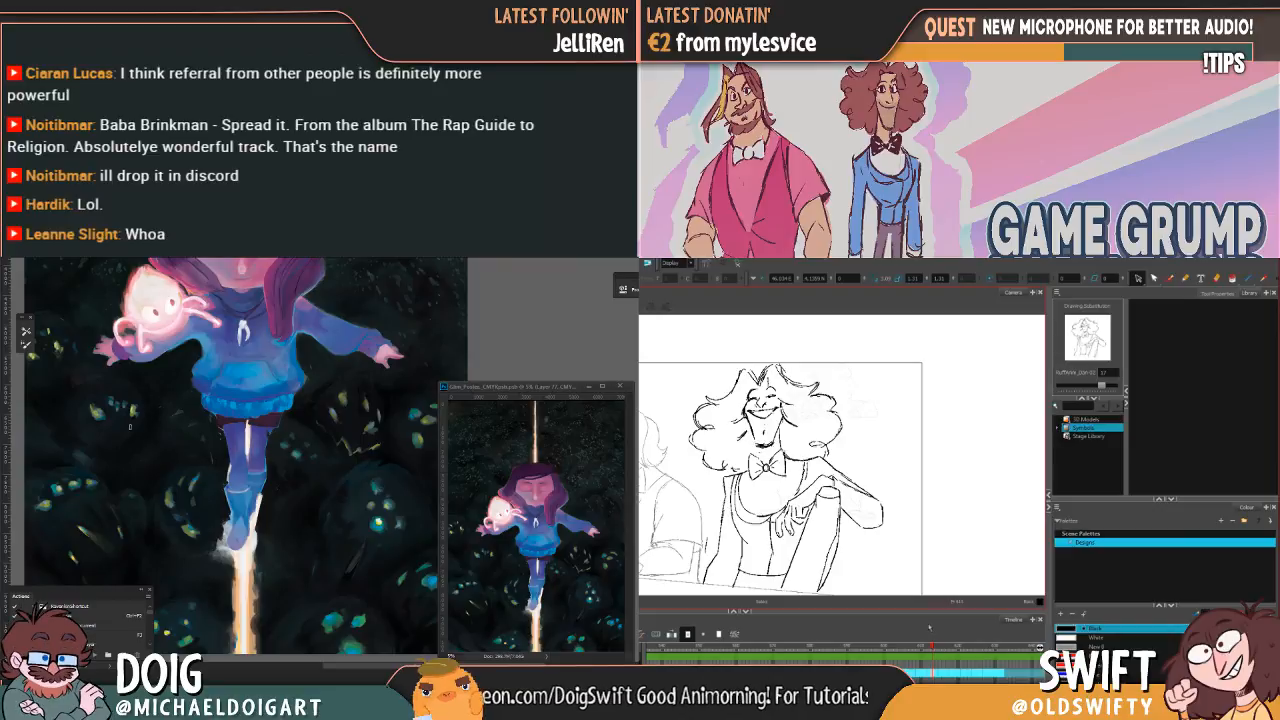
Step: Work backwards through the smiling drawings, selecting and slightly shifting the fingers of the hanging hand on each one
{"action": "left_click_drag", "start_coordinate": [931, 650], "coordinate": [922, 654]}
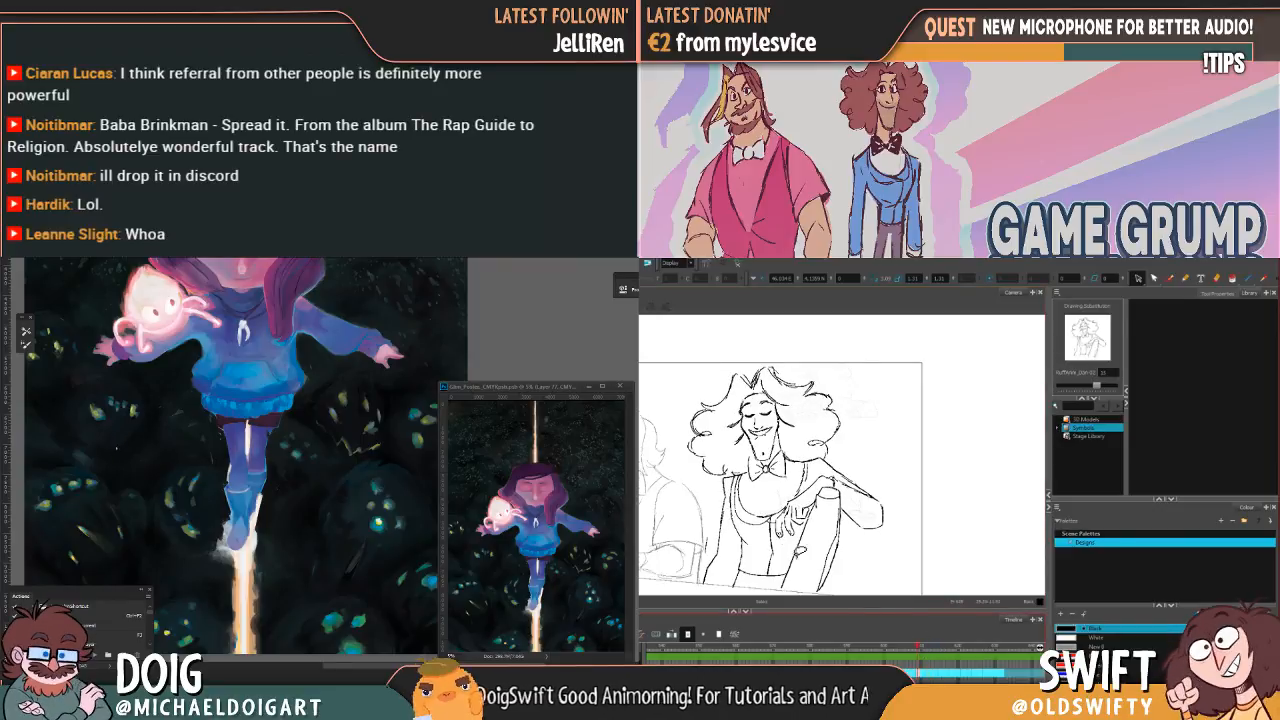
{"action": "left_click_drag", "start_coordinate": [802, 529], "coordinate": [816, 542]}
{"action": "left_click_drag", "start_coordinate": [921, 650], "coordinate": [914, 650]}
{"action": "left_click_drag", "start_coordinate": [792, 546], "coordinate": [804, 558]}
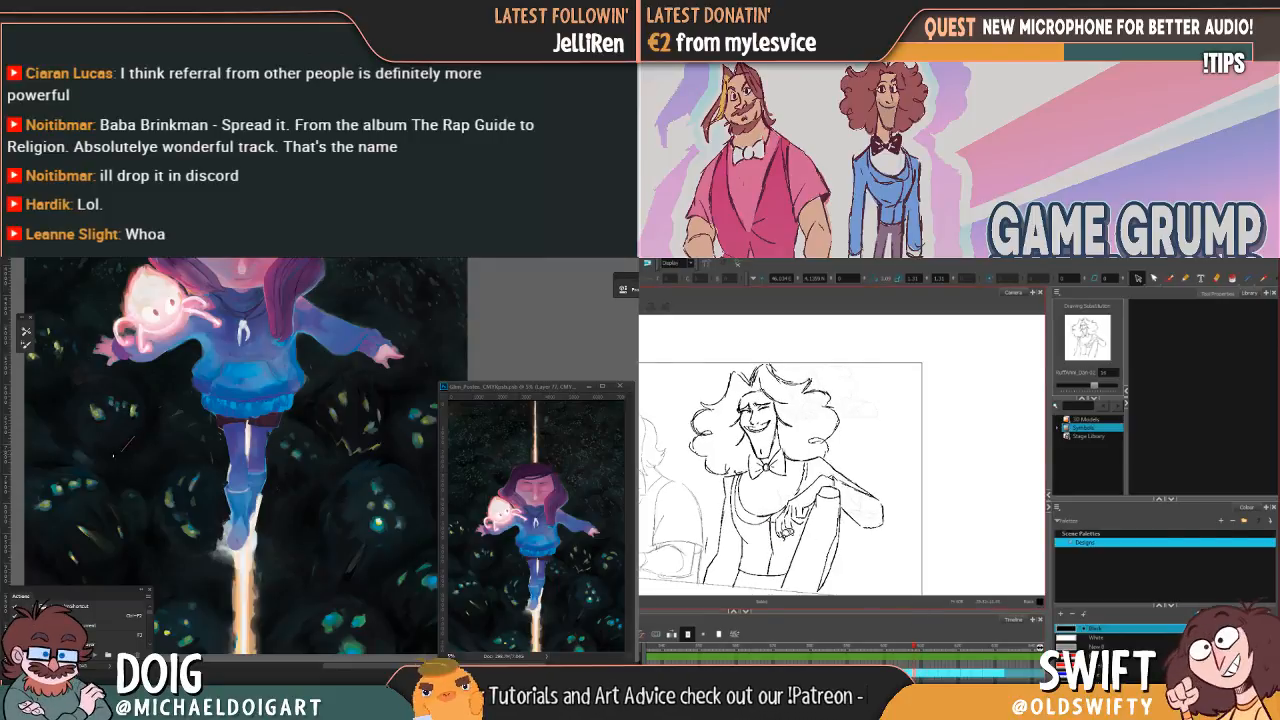
{"action": "left_click_drag", "start_coordinate": [914, 648], "coordinate": [900, 648]}
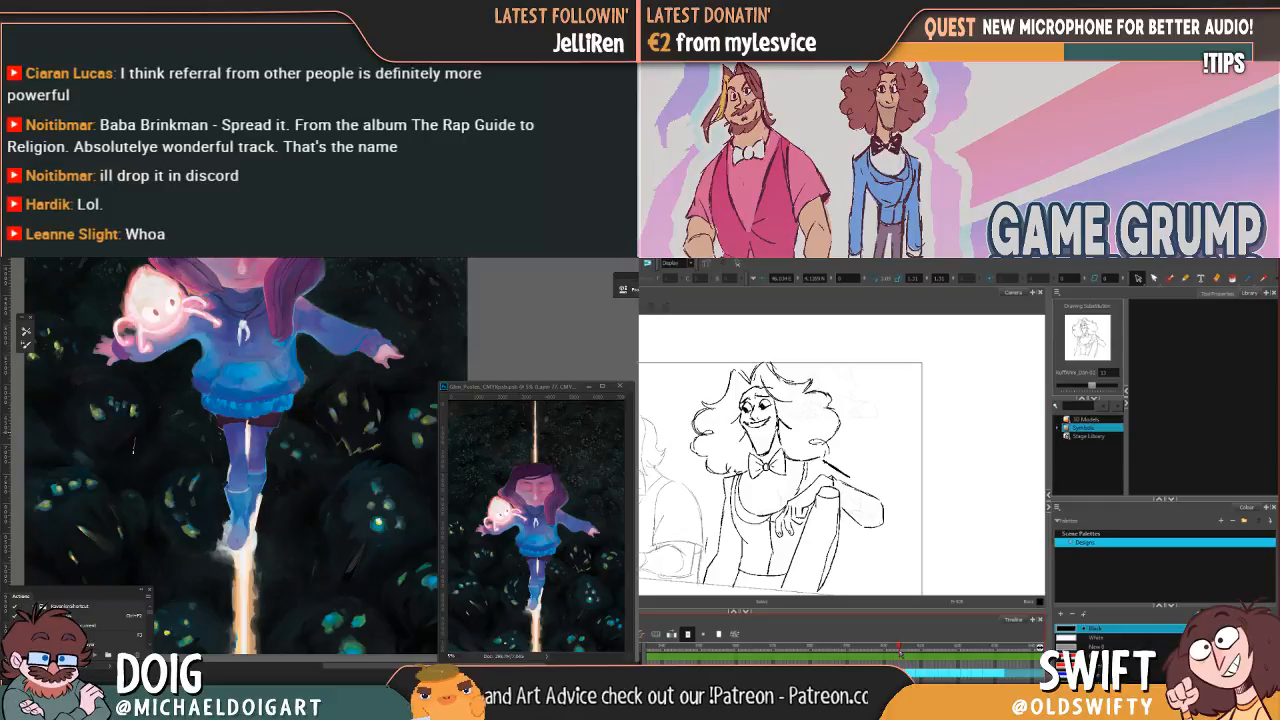
{"action": "left_click_drag", "start_coordinate": [786, 530], "coordinate": [796, 542]}
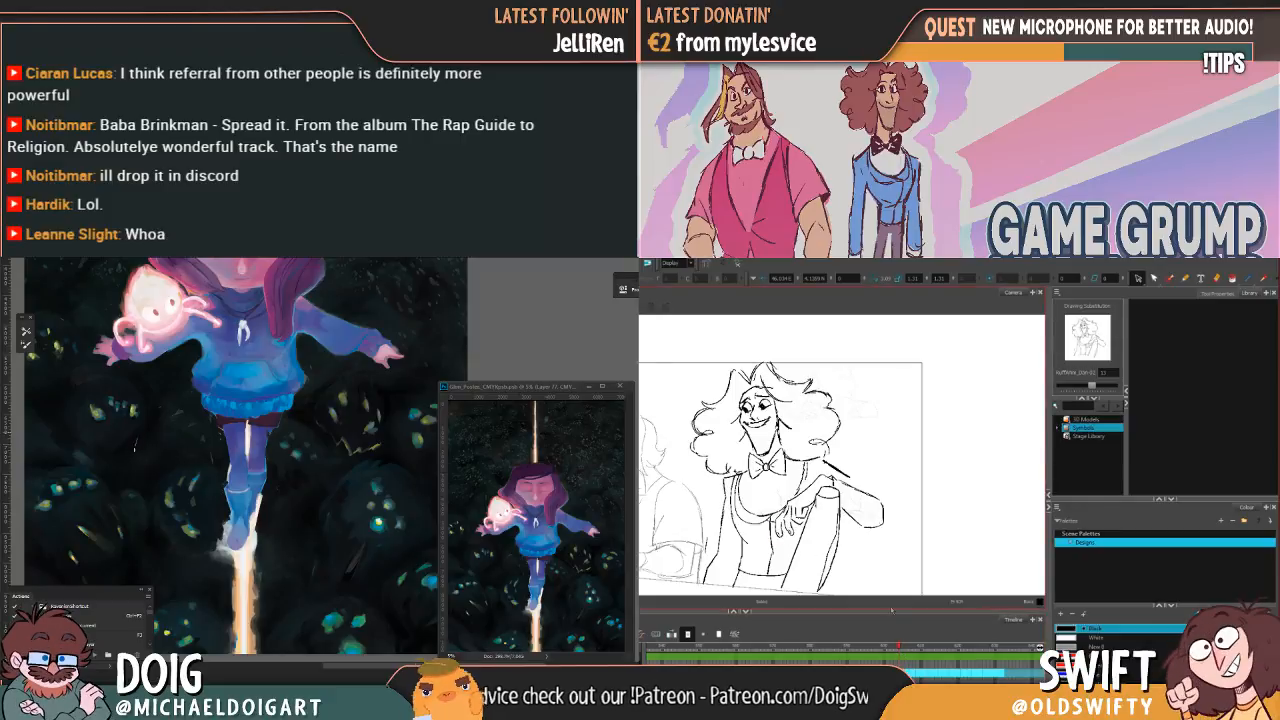
{"action": "left_click_drag", "start_coordinate": [899, 647], "coordinate": [884, 647]}
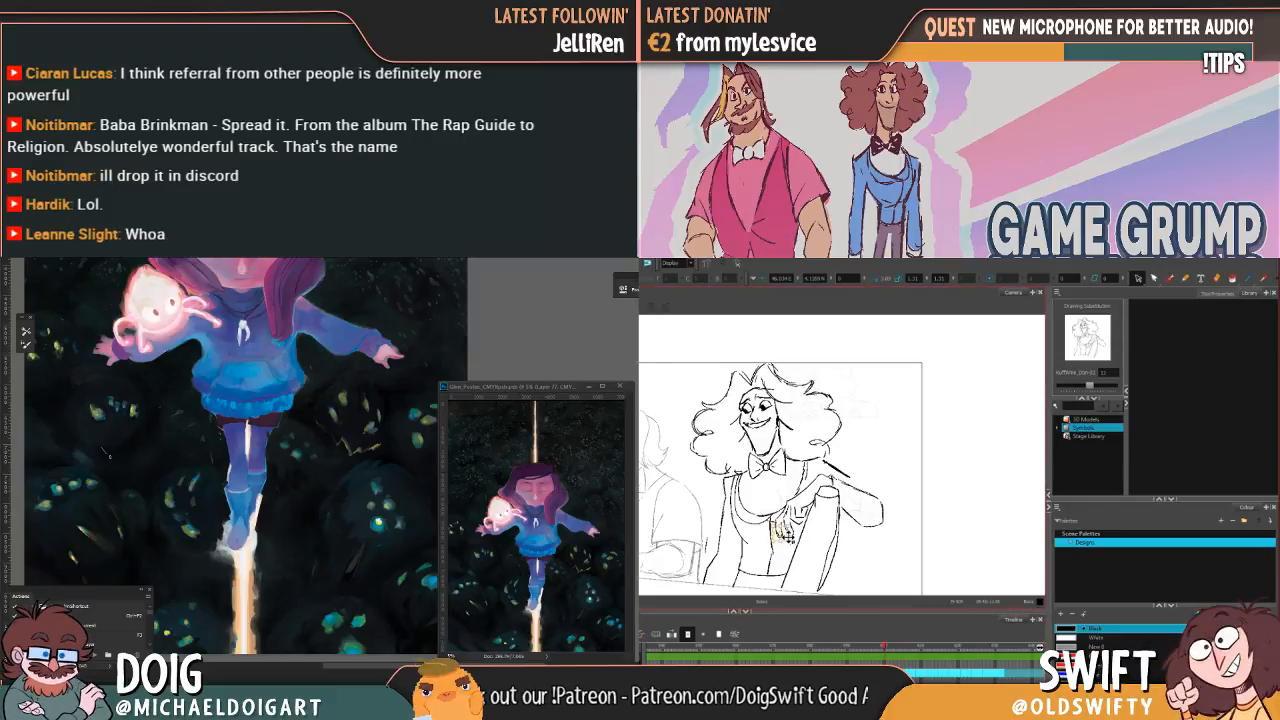
Step: Offset the hanging fingers on the remaining earlier drawings up to the open-mouthed pose, and compare the painting at different magnifications
{"action": "left_click", "coordinate": [873, 648]}
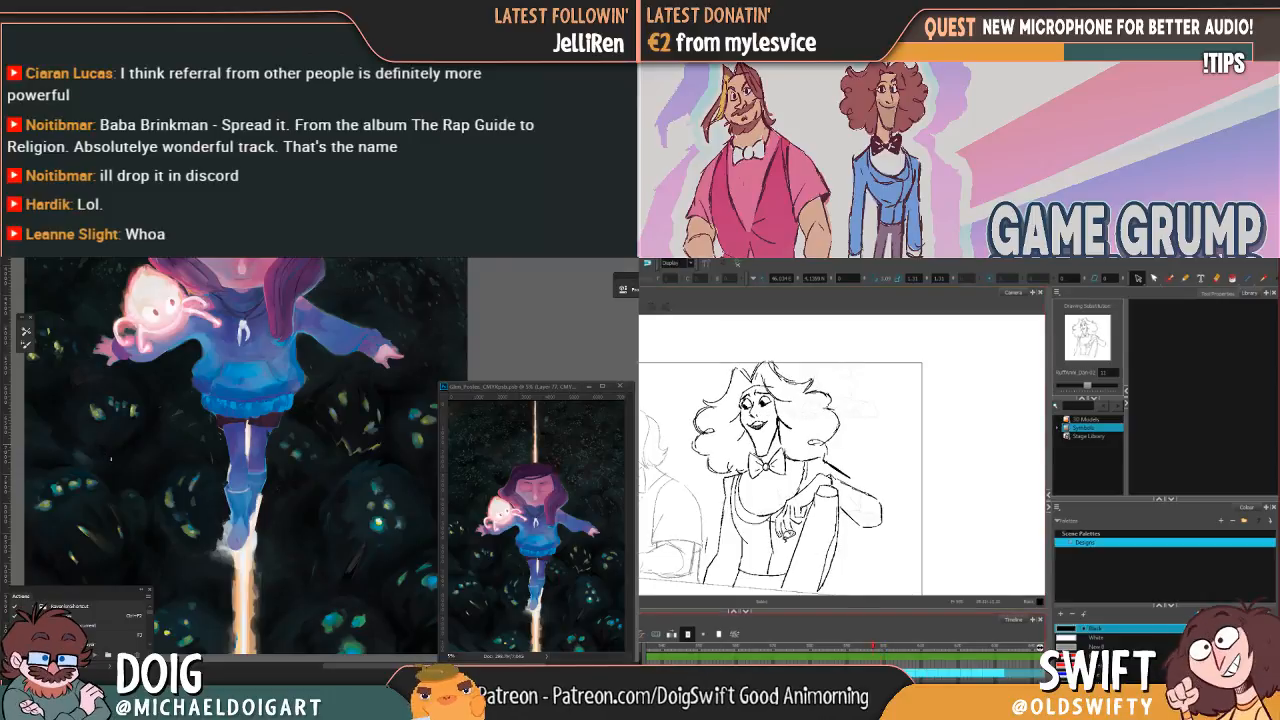
{"action": "key", "text": "comma"}
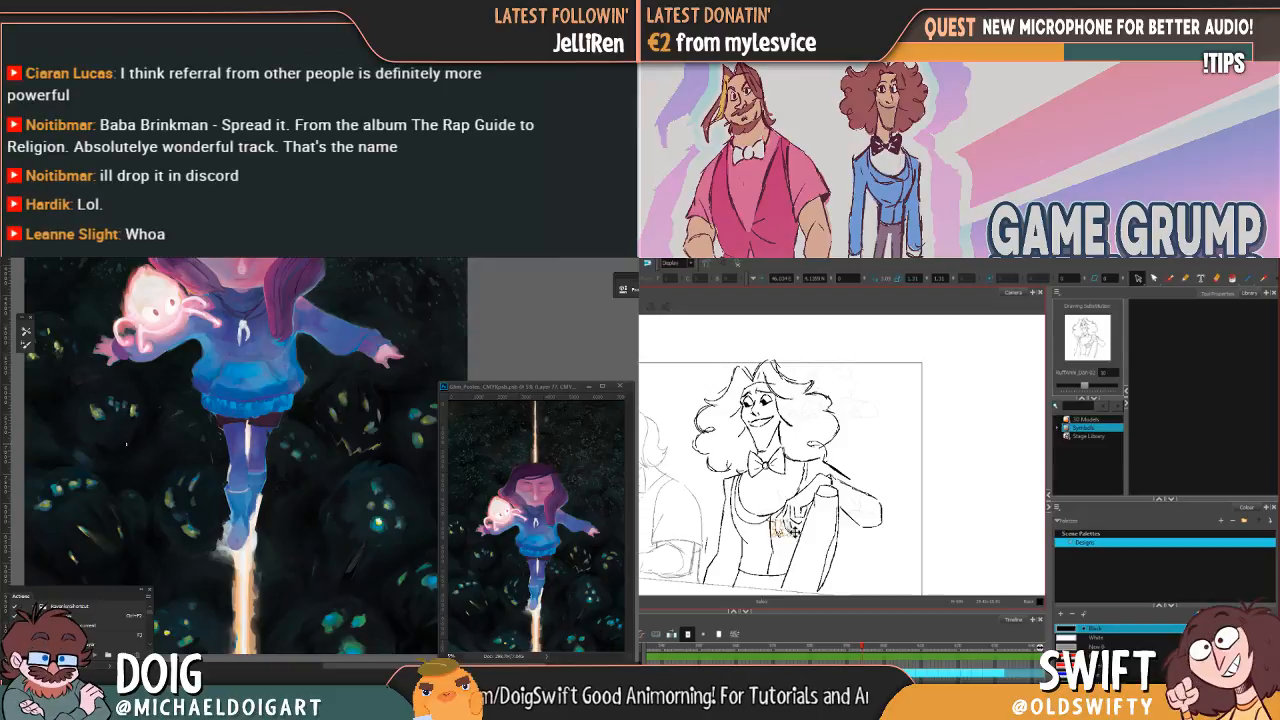
{"action": "left_click", "coordinate": [833, 378]}
{"action": "key", "text": "ctrl+minus"}
{"action": "key", "text": "ctrl+minus"}
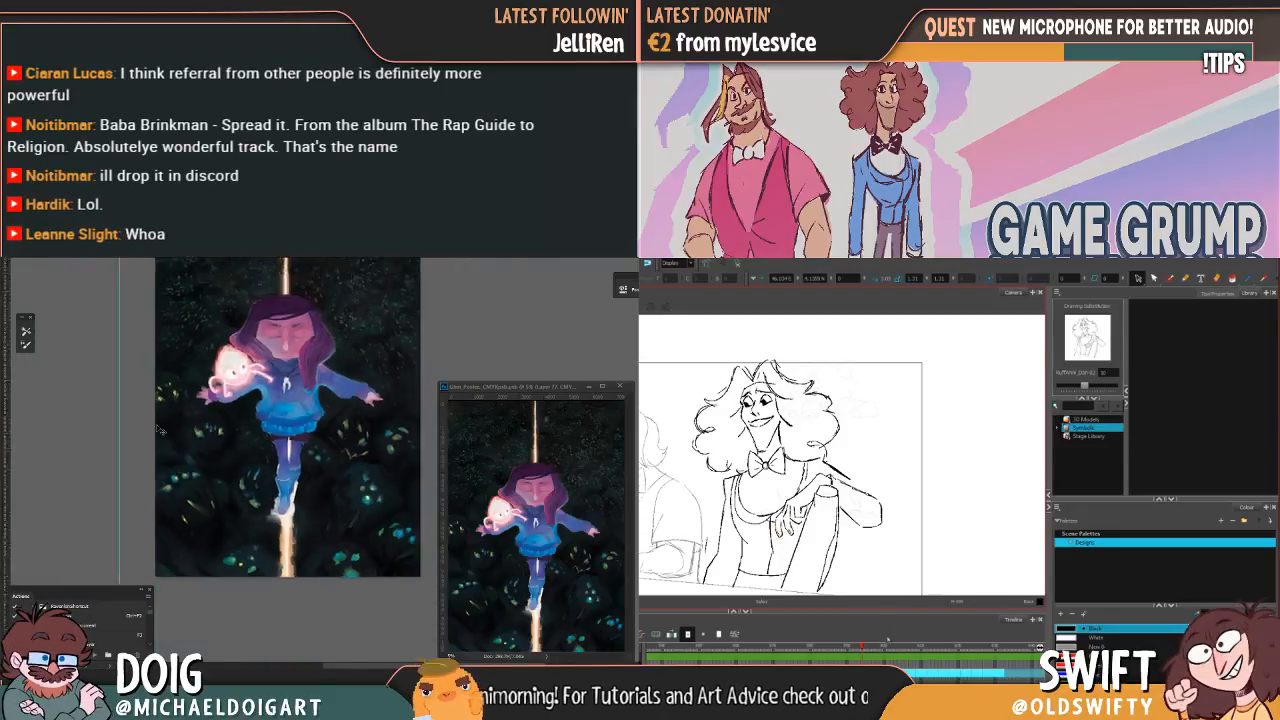
{"action": "key", "text": "comma"}
{"action": "key", "text": "ctrl+plus"}
{"action": "key", "text": "ctrl+plus"}
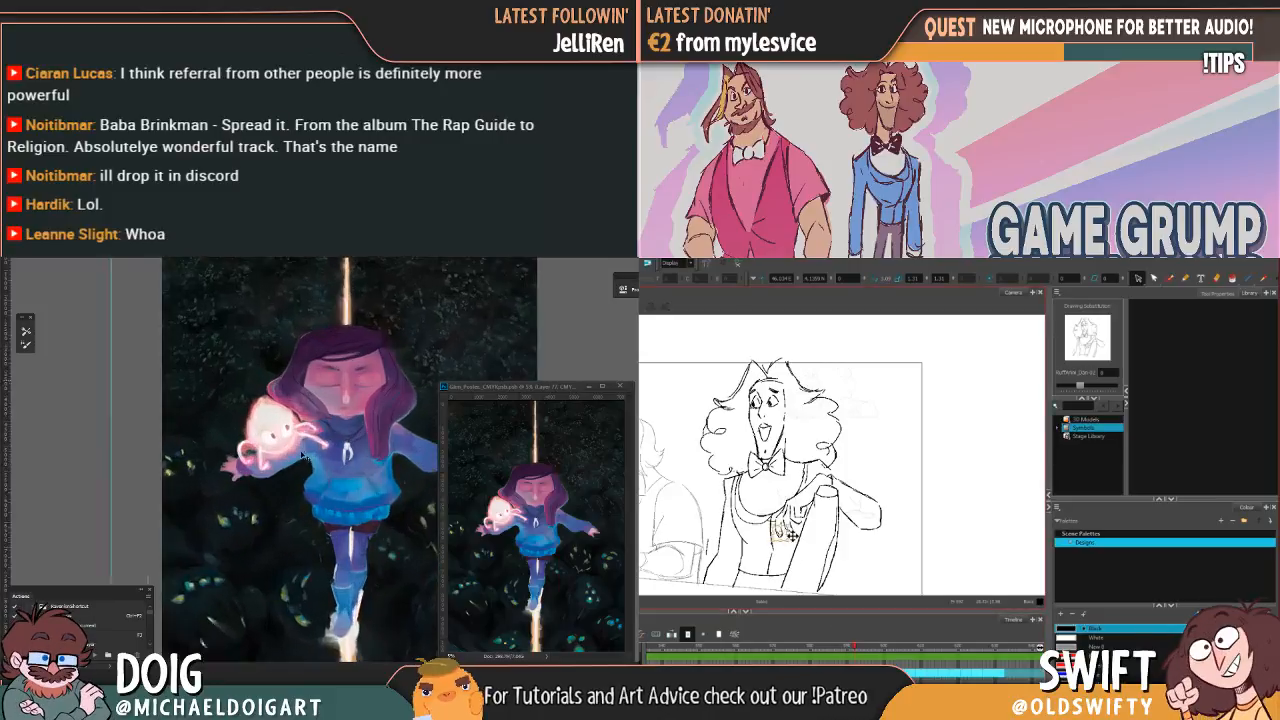
{"action": "left_click", "coordinate": [845, 649]}
Step: Examine the creatures along the light trail below the girl, and check the hanging hand in the early closed-eye drawings
{"action": "mouse_move", "coordinate": [248, 544]}
{"action": "left_mouse_down"}
{"action": "mouse_move", "coordinate": [253, 493]}
{"action": "mouse_move", "coordinate": [165, 377]}
{"action": "left_mouse_up"}
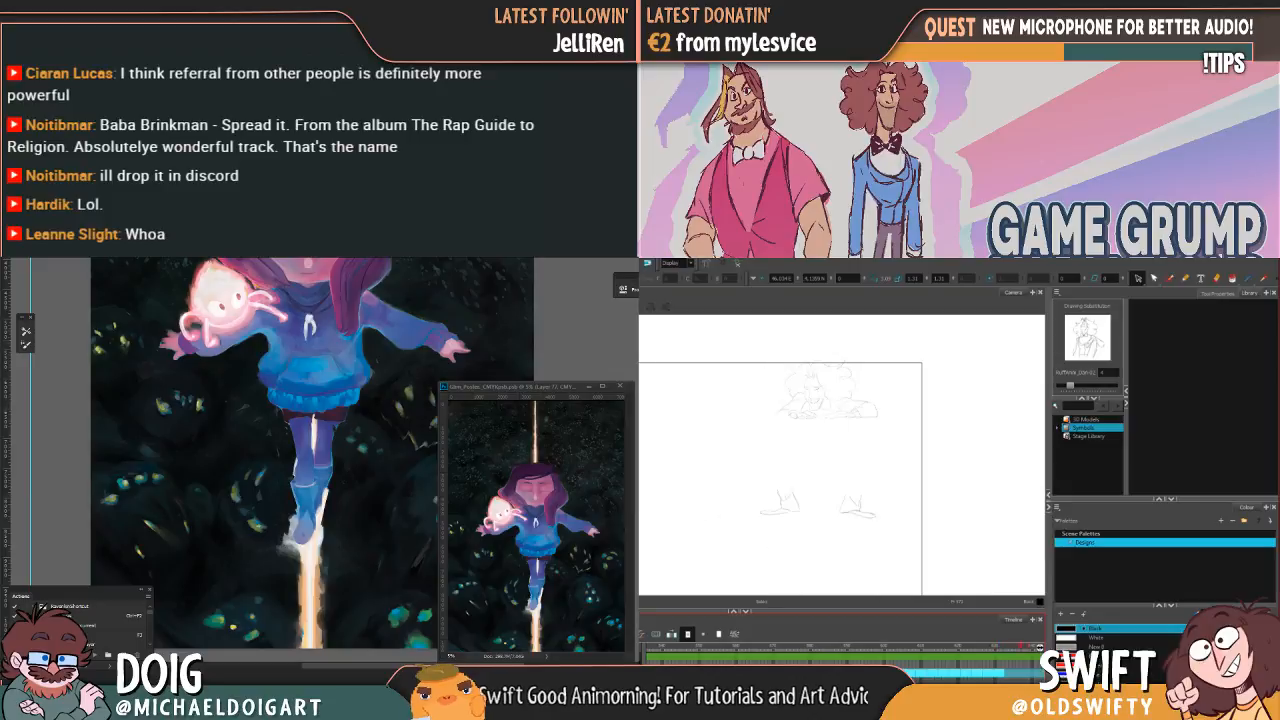
{"action": "scroll", "coordinate": [225, 369], "scroll_direction": "down", "scroll_amount": 5}
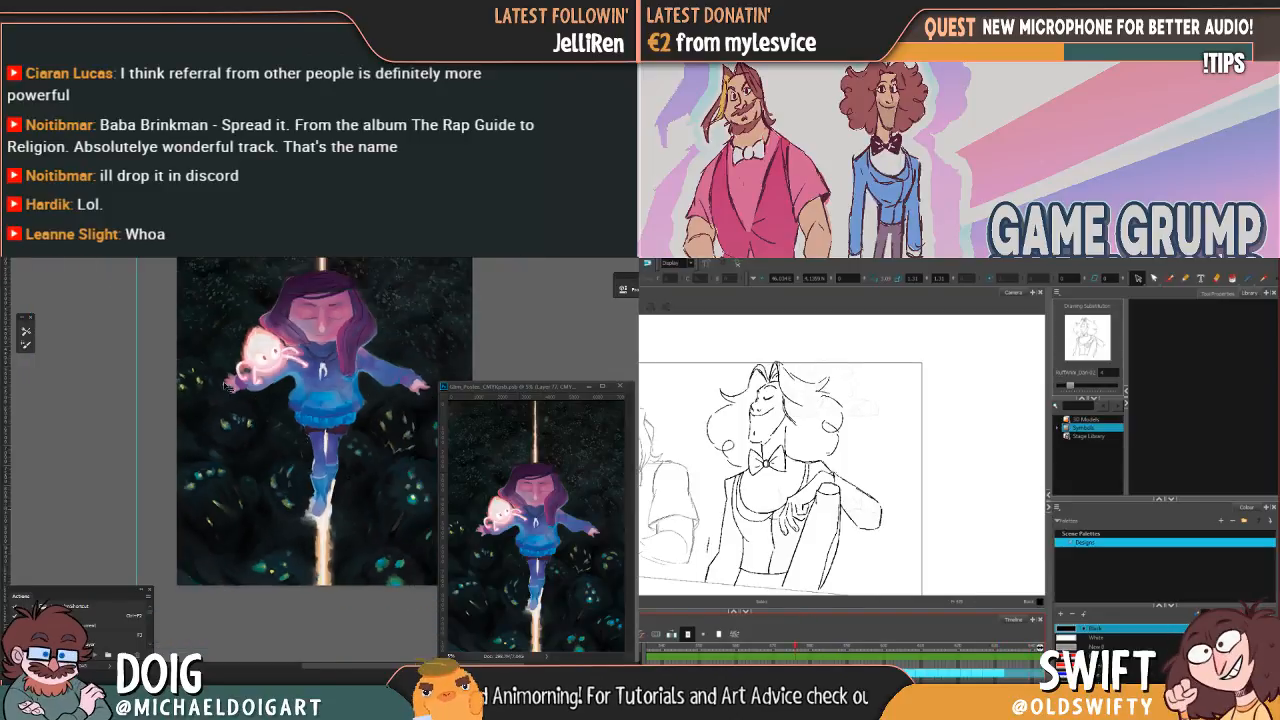
{"action": "scroll", "coordinate": [290, 418], "scroll_direction": "up", "scroll_amount": 1}
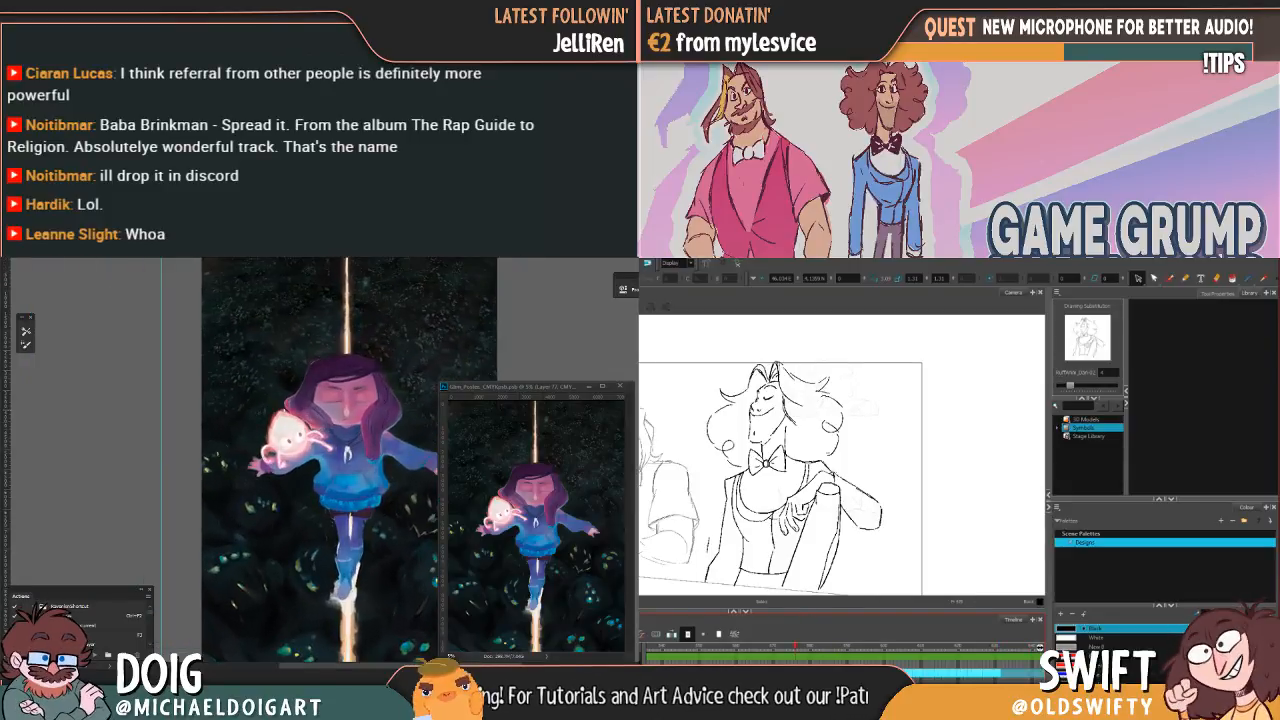
{"action": "key", "text": "ctrl+plus"}
{"action": "mouse_move", "coordinate": [361, 575]}
{"action": "left_mouse_down"}
{"action": "mouse_move", "coordinate": [315, 483]}
{"action": "mouse_move", "coordinate": [248, 409]}
{"action": "mouse_move", "coordinate": [263, 428]}
{"action": "left_mouse_up"}
{"action": "left_click", "coordinate": [993, 674]}
{"action": "left_click_drag", "start_coordinate": [306, 482], "coordinate": [259, 446]}
{"action": "left_click", "coordinate": [773, 647]}
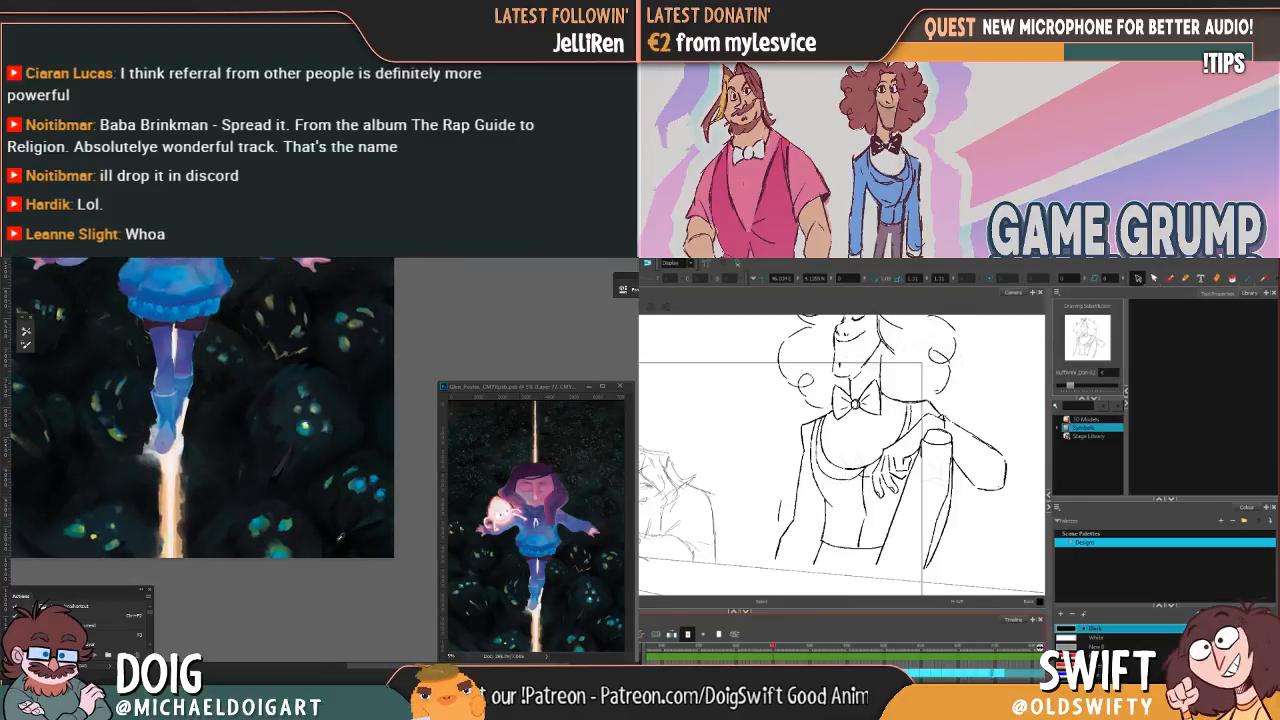
Step: Play back the animation to check the finger movement, and save the painting
{"action": "key", "text": "shift+Return"}
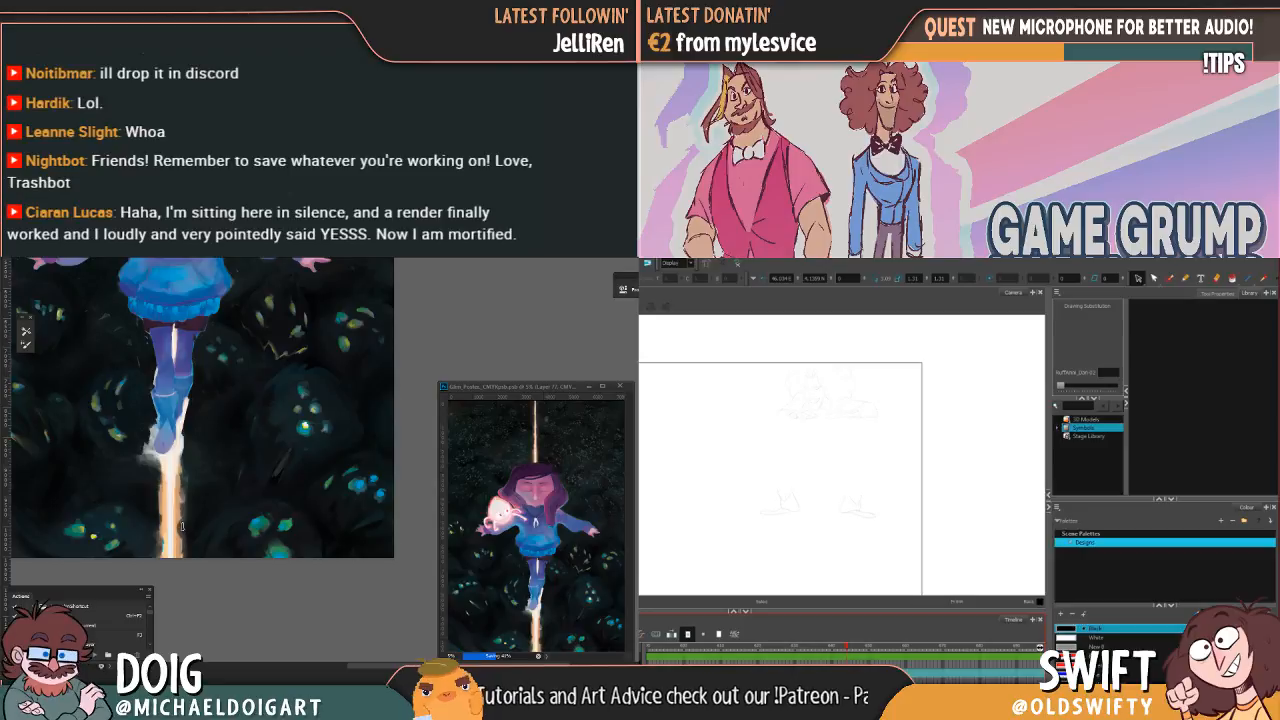
{"action": "mouse_move", "coordinate": [127, 484]}
{"action": "left_mouse_down"}
{"action": "mouse_move", "coordinate": [187, 509]}
{"action": "mouse_move", "coordinate": [215, 469]}
{"action": "mouse_move", "coordinate": [239, 522]}
{"action": "left_mouse_up"}
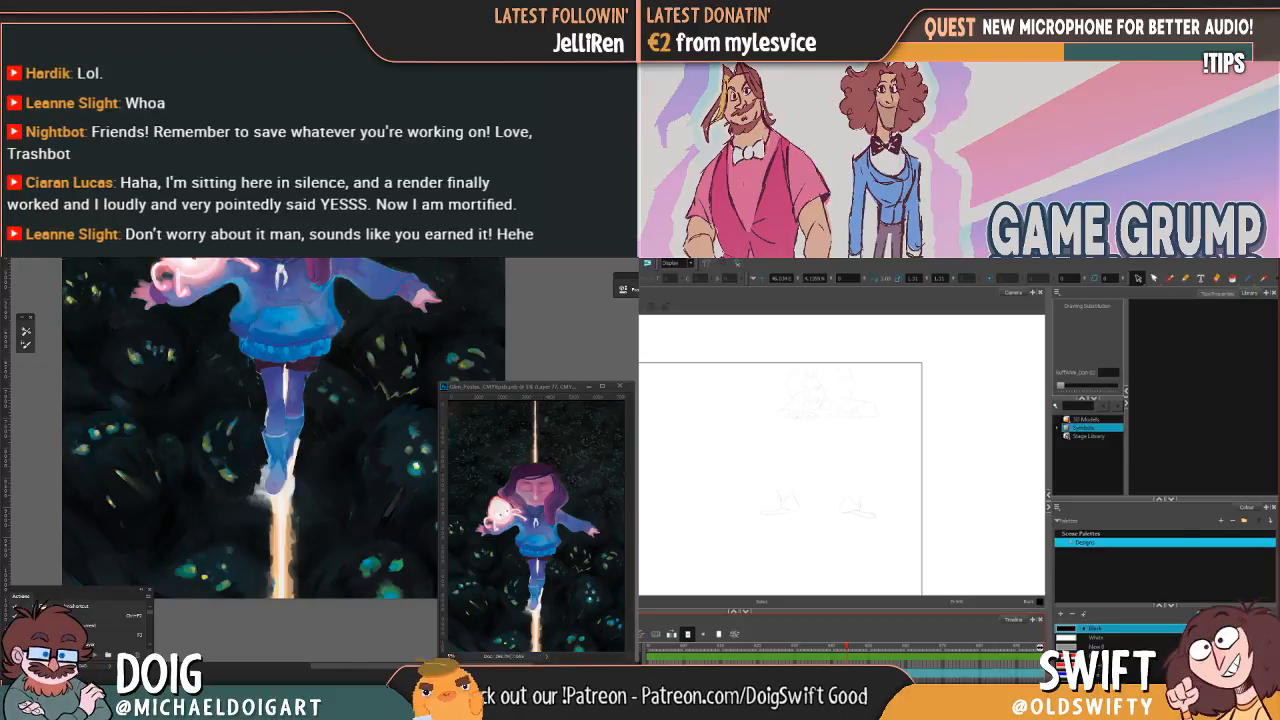
{"action": "key", "text": "ctrl+s"}
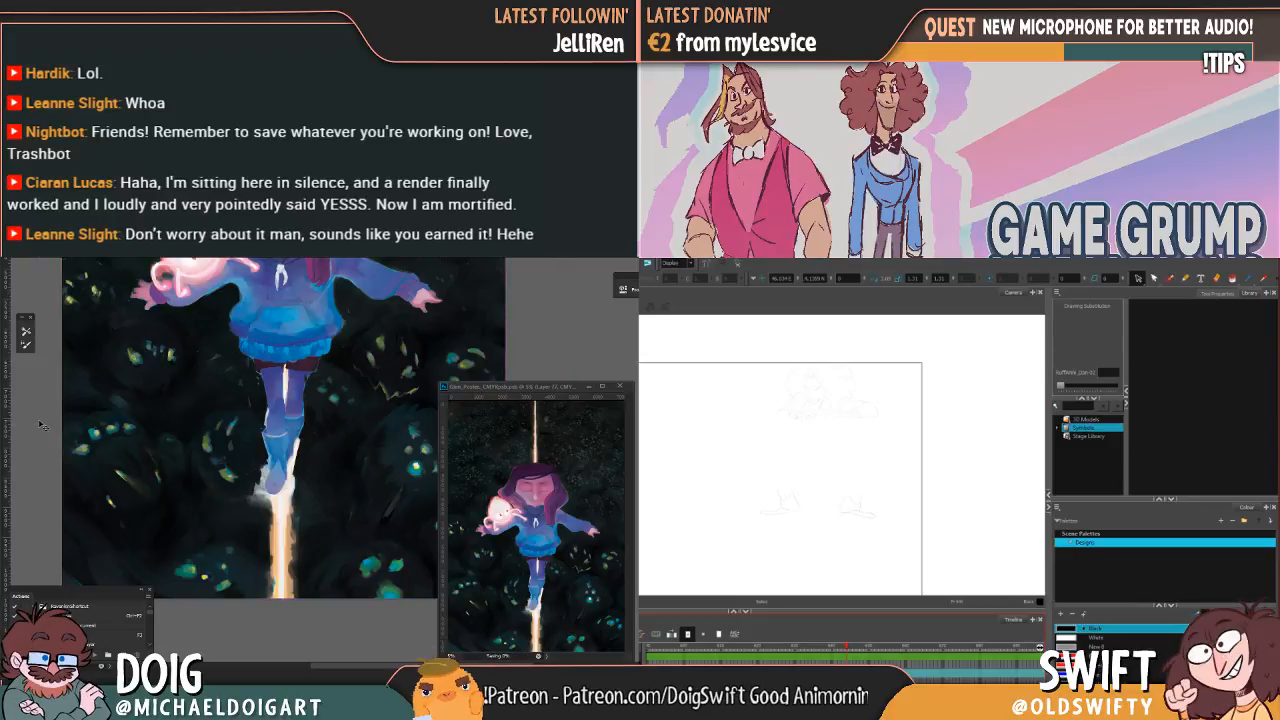